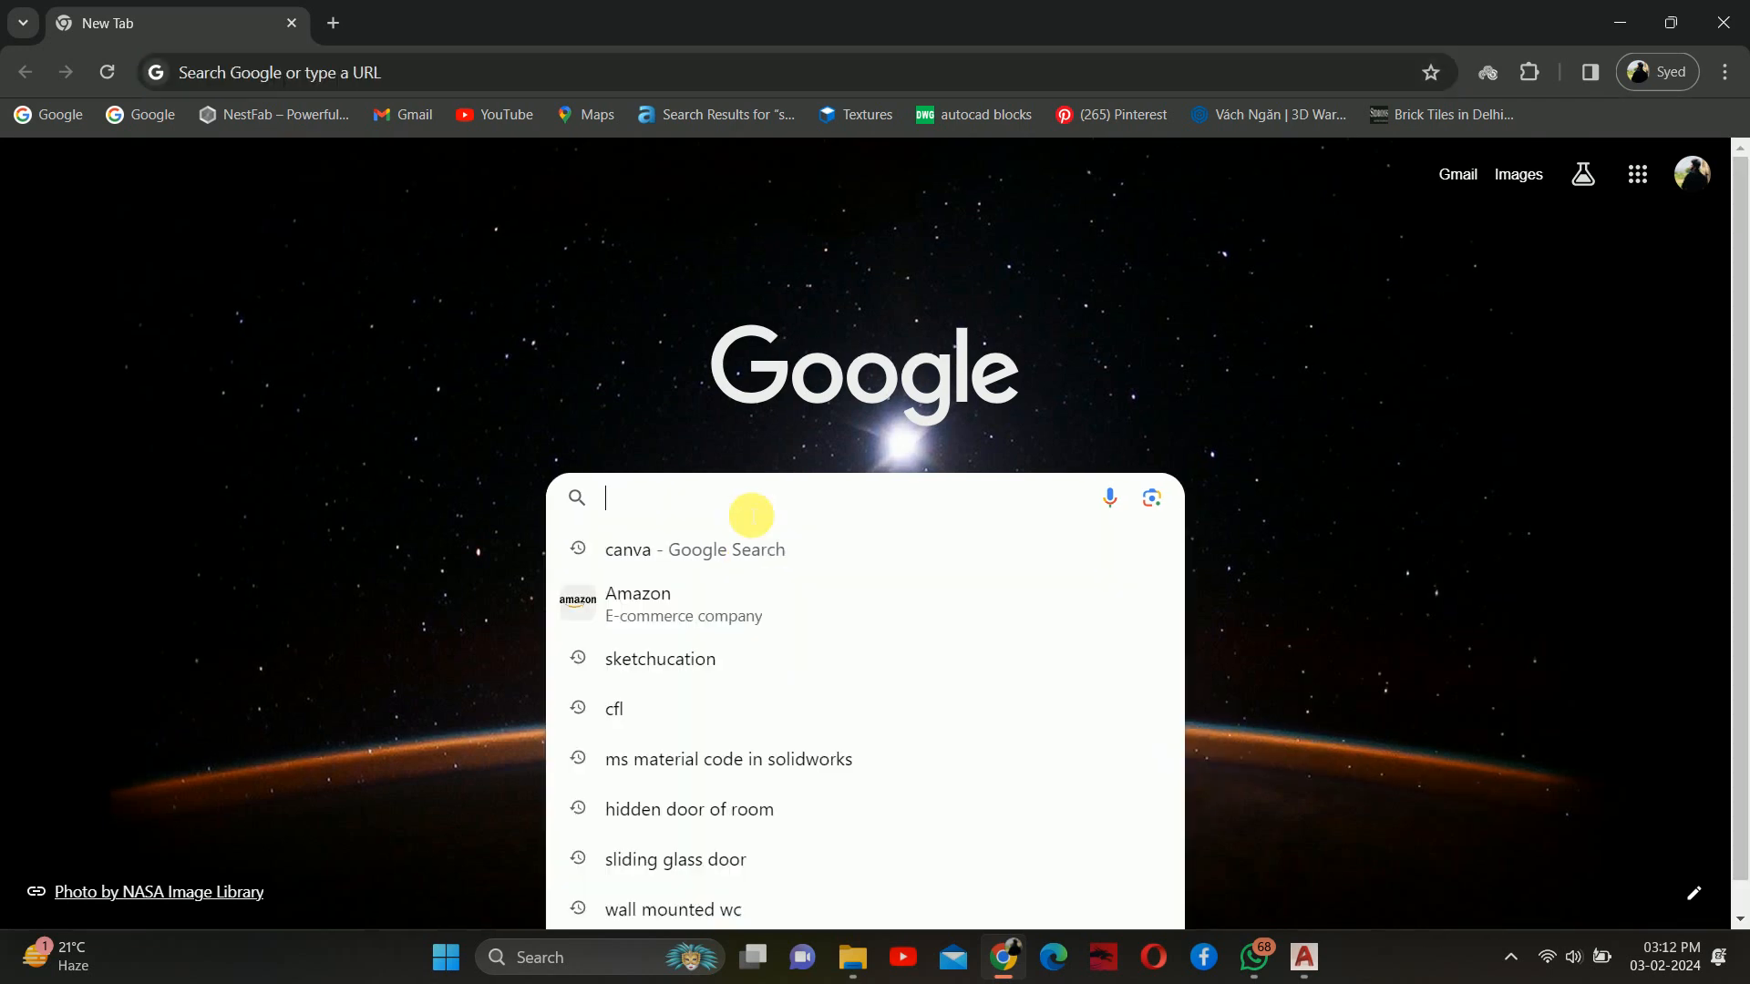
# Search Google for "cad blocks" and search cad-block.com for "shower"
pyautogui.write('cad')
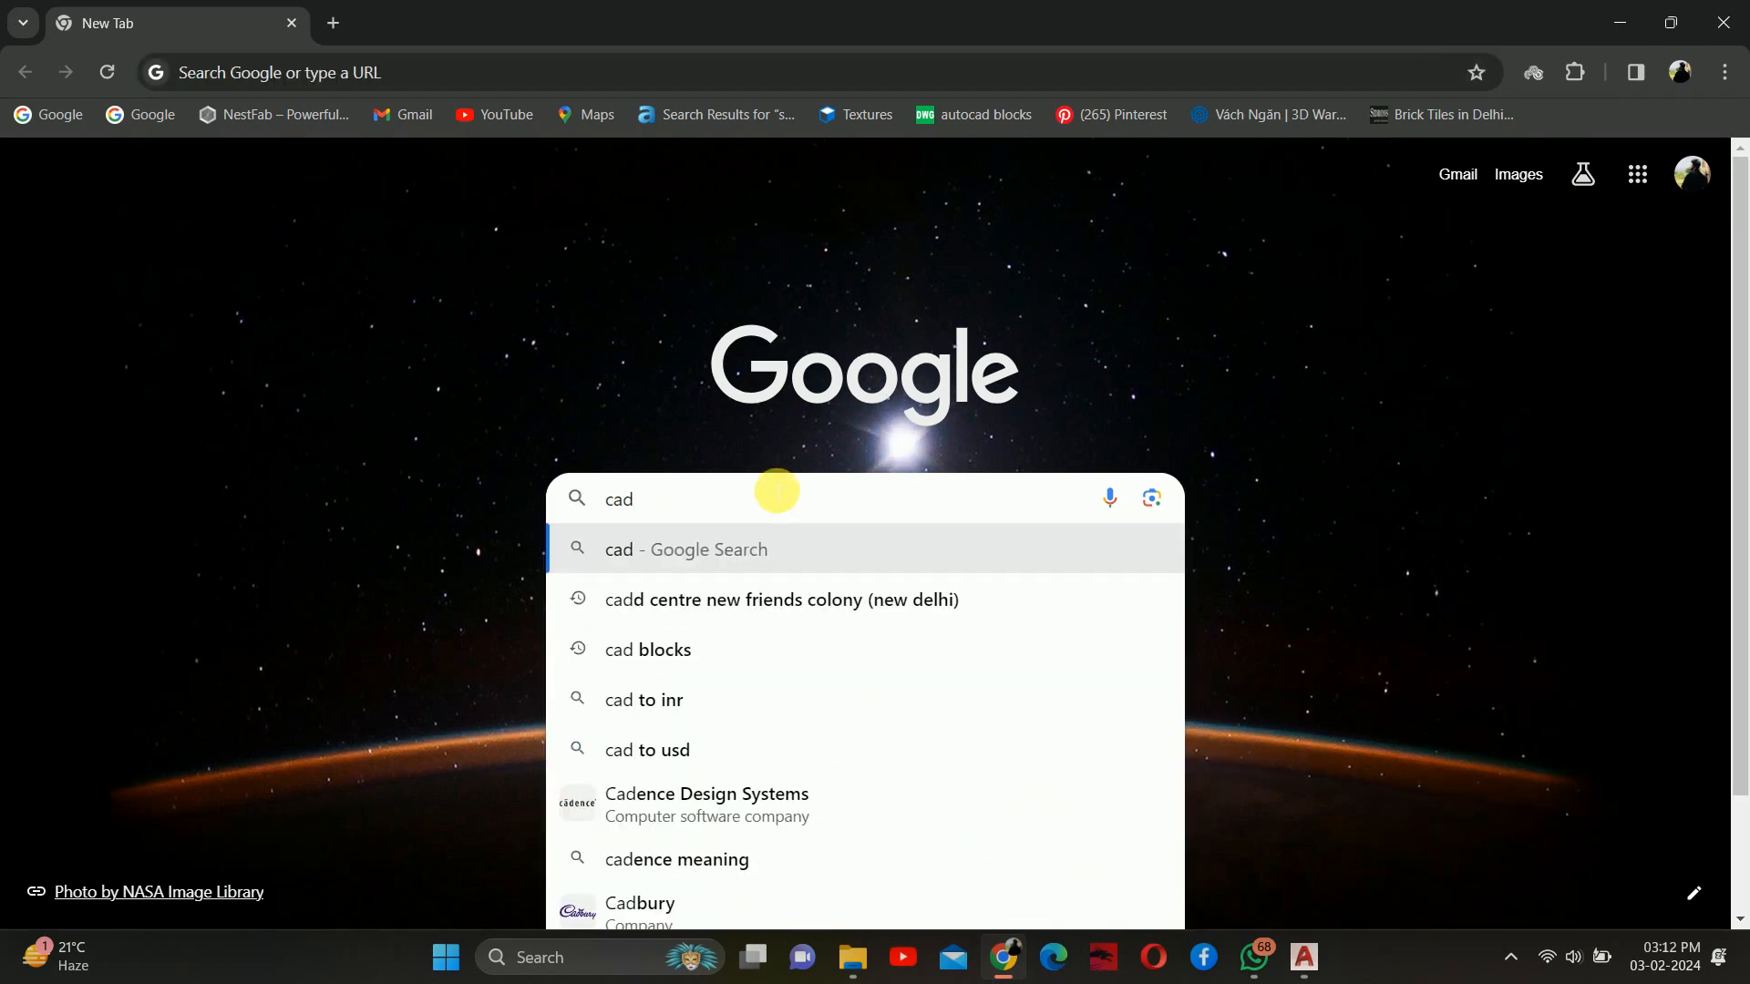
pyautogui.click(652, 648)
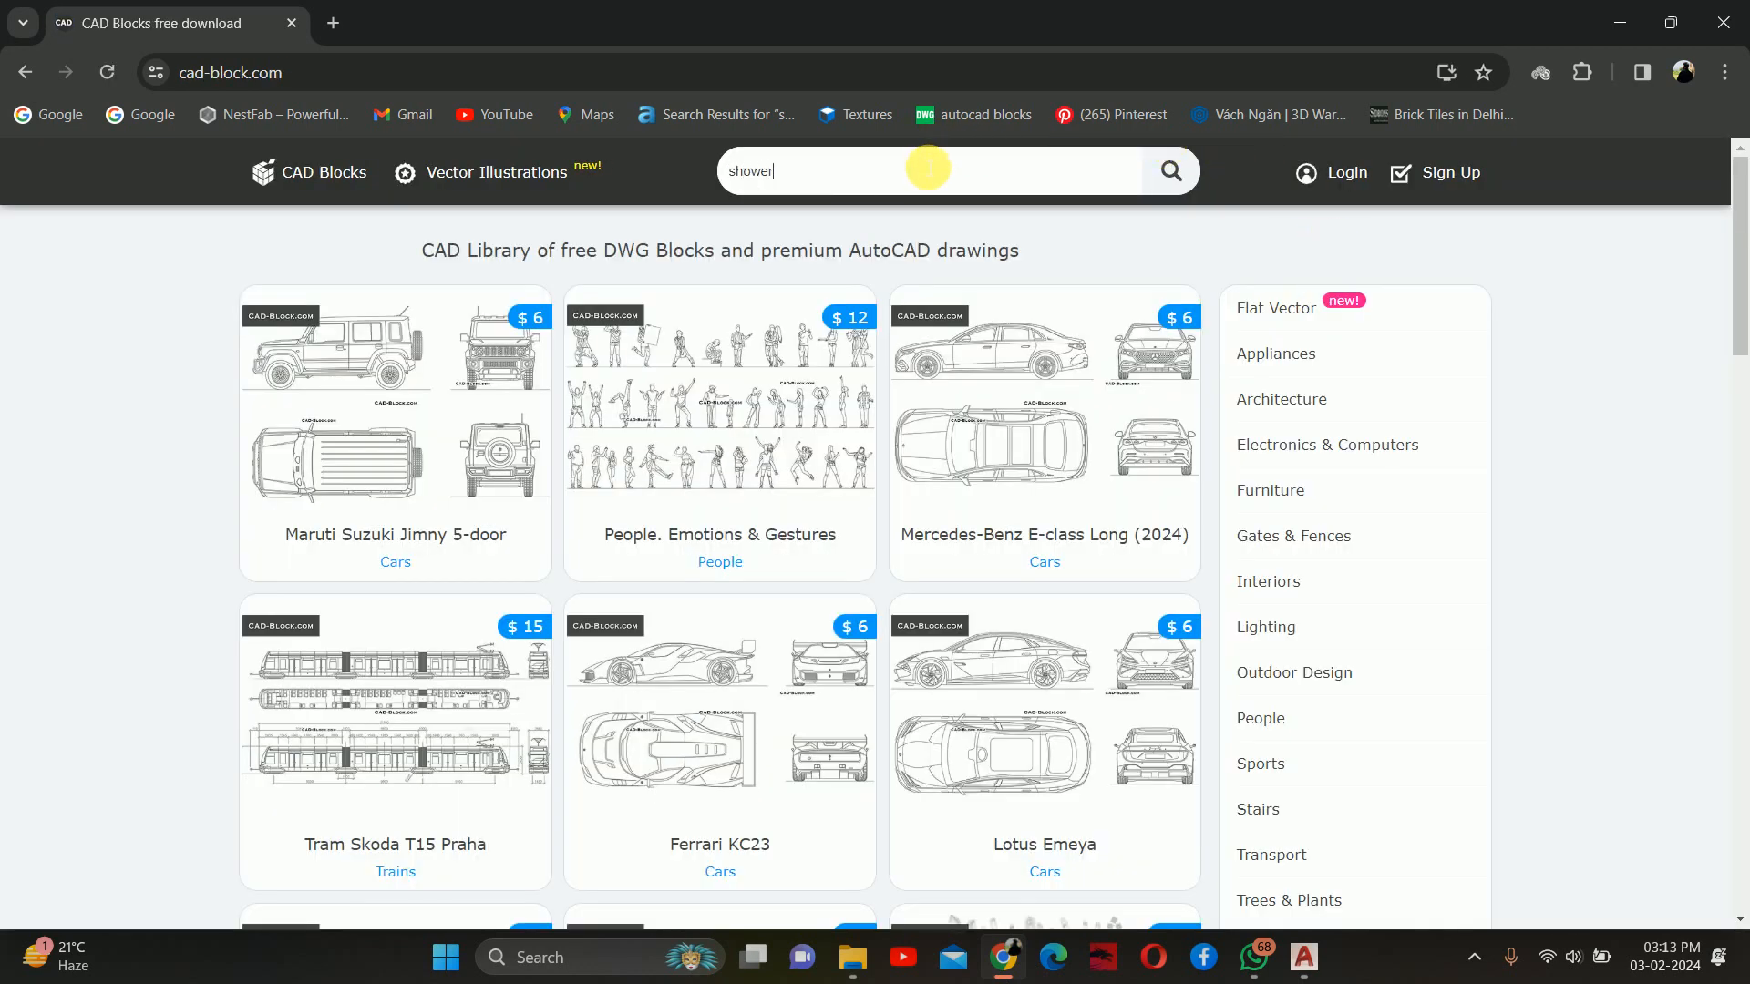
# Open the Bathroom accessories result from the shower search and download its CAD blocks
pyautogui.scroll(-3, 692, 497)
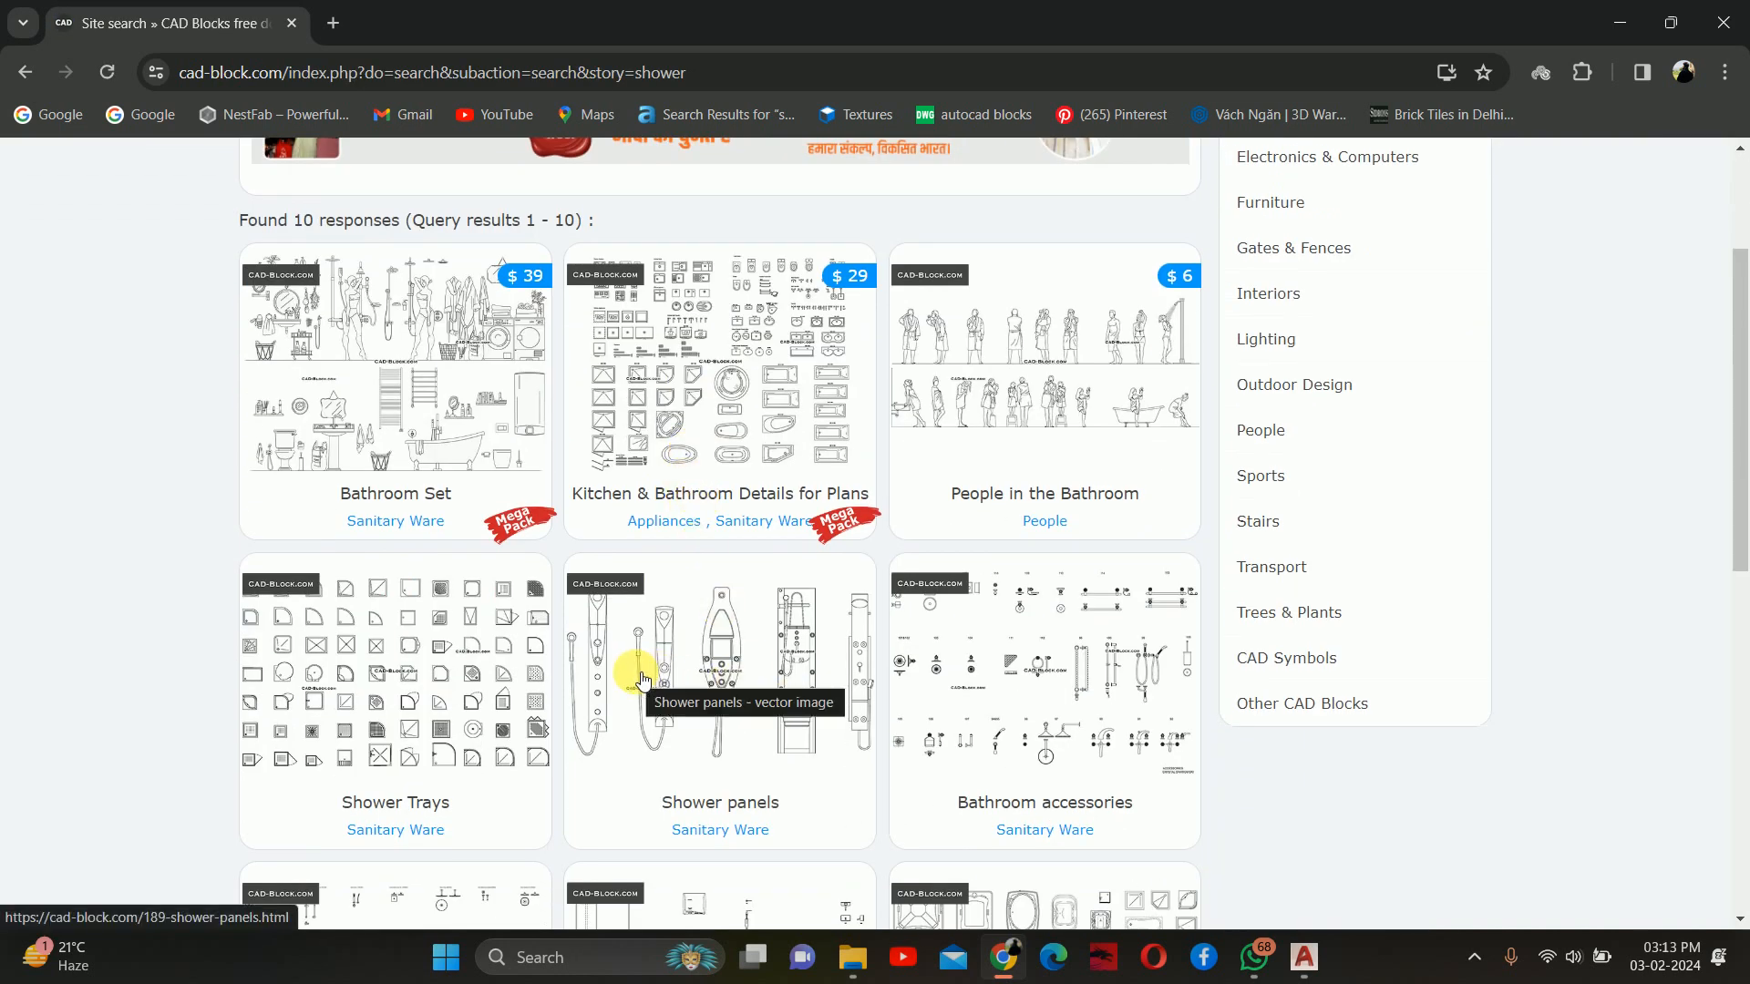
pyautogui.click(1057, 664)
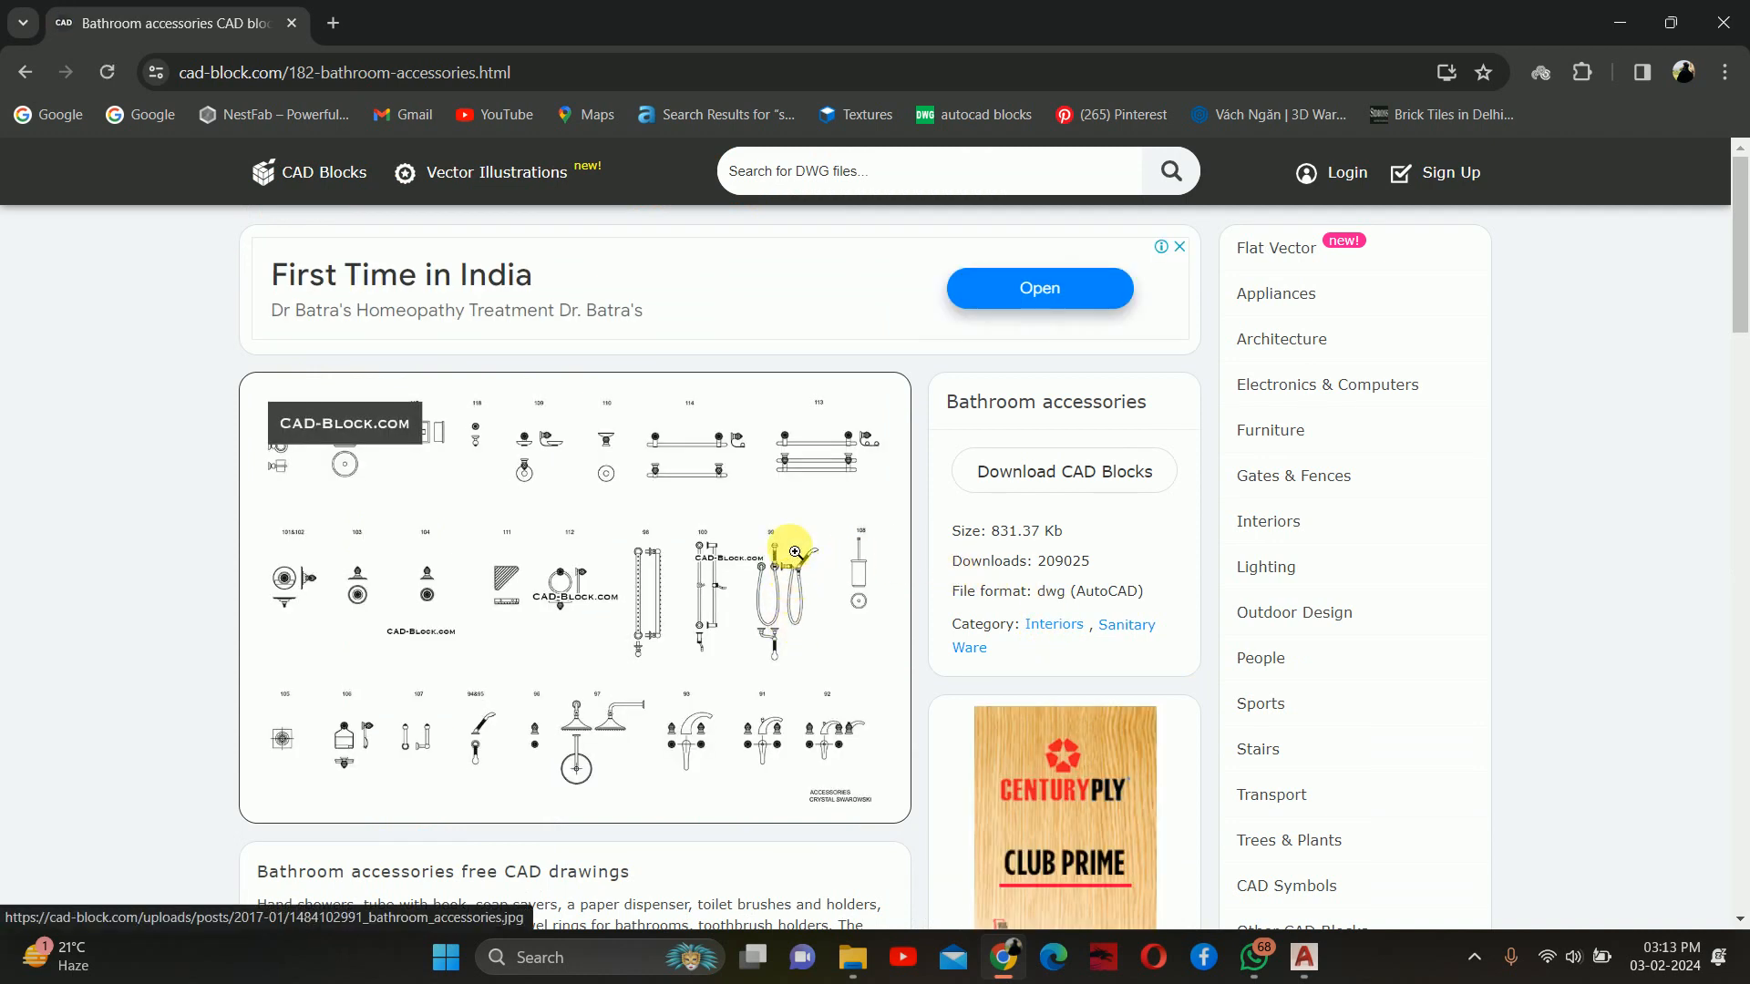
pyautogui.click(1079, 490)
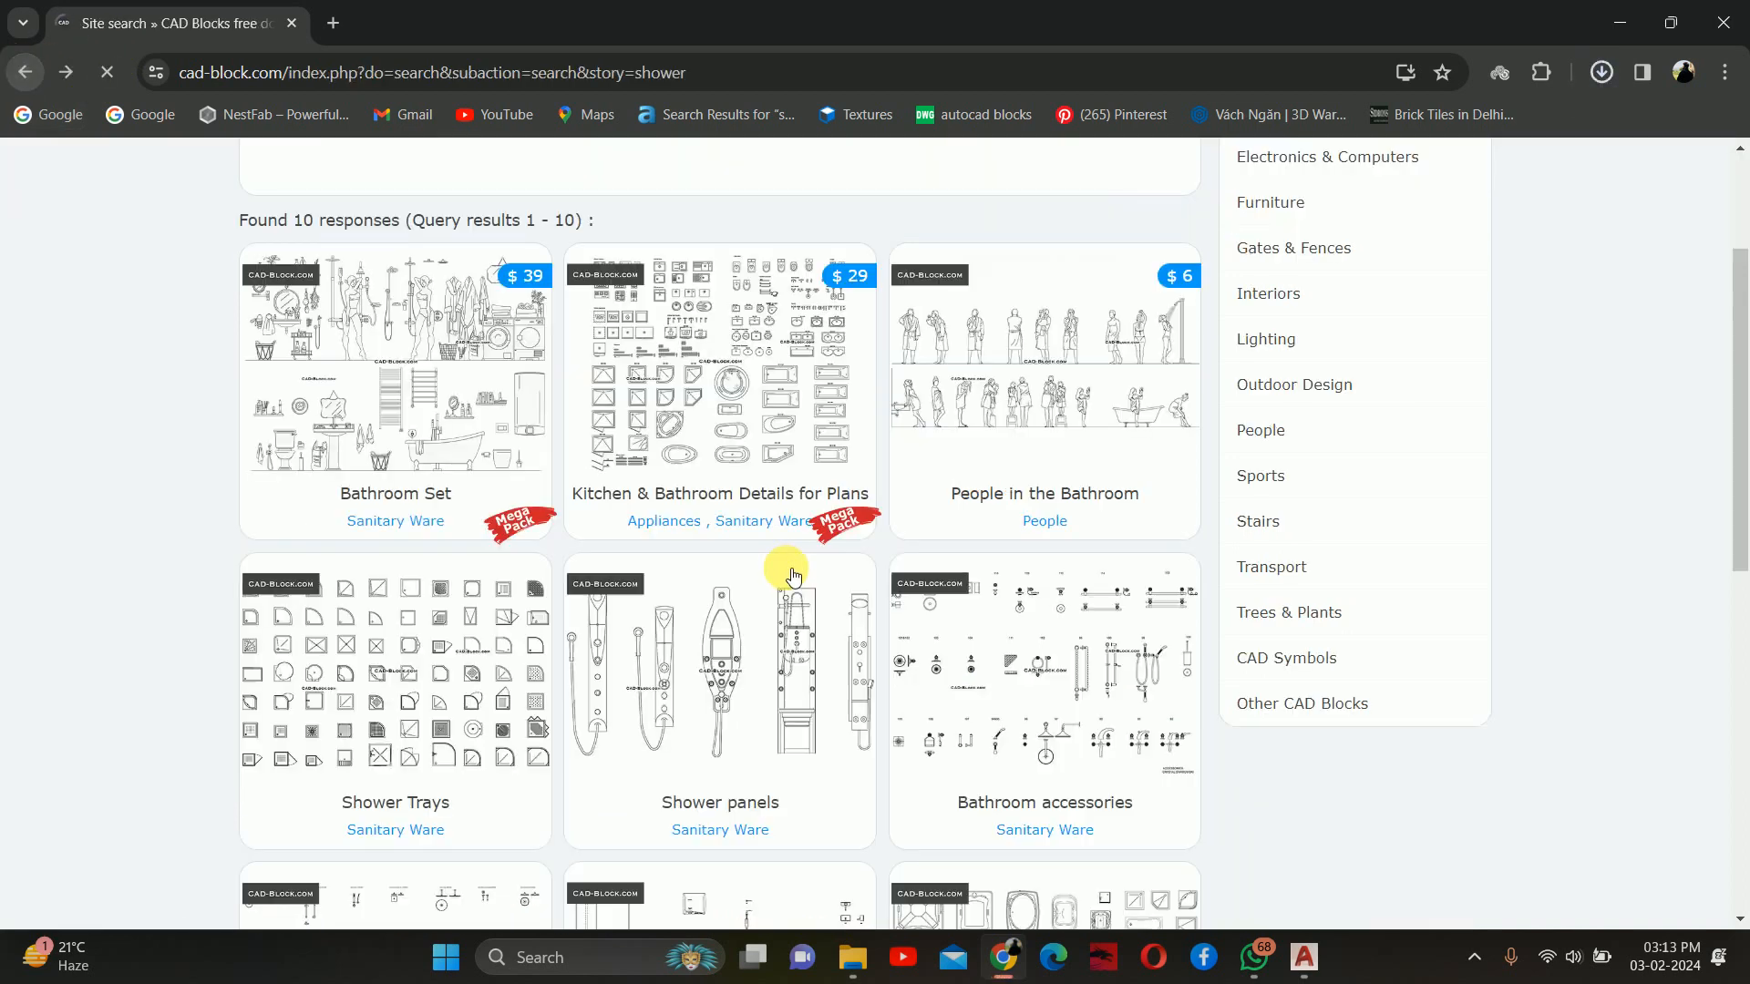
pyautogui.scroll(-3, 784, 546)
pyautogui.click(675, 442)
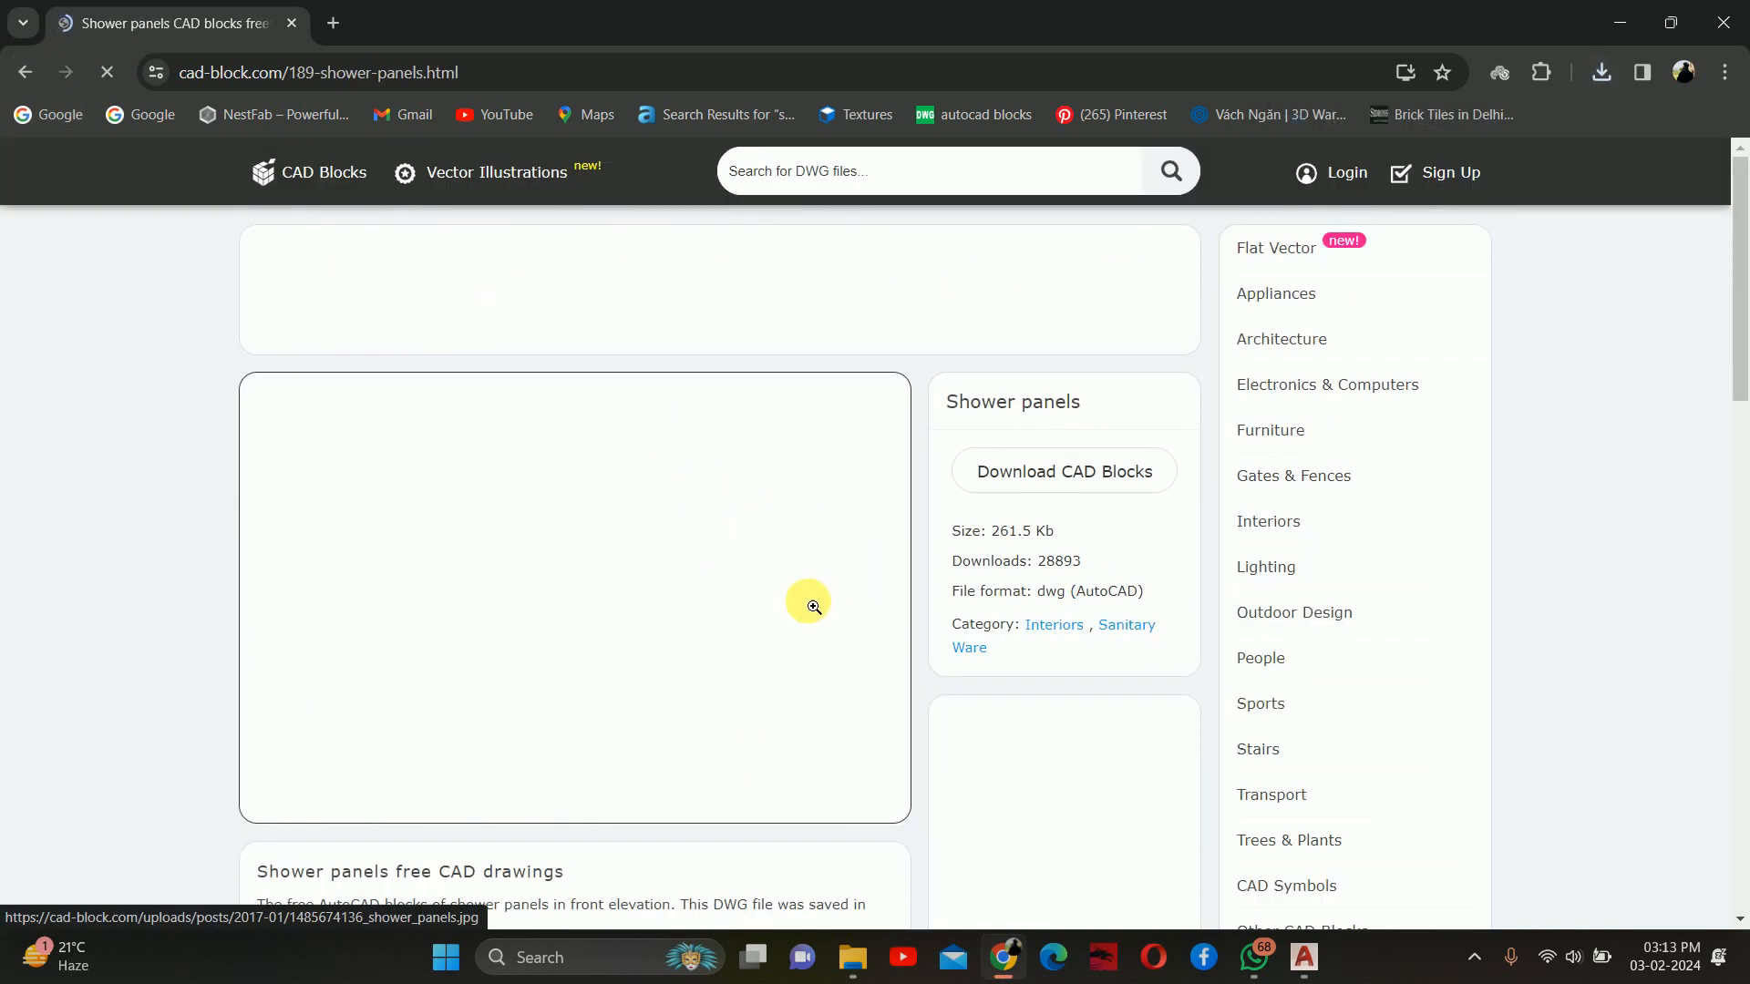
pyautogui.click(22, 72)
# Open the Bathroom showers result and download its CAD blocks
pyautogui.scroll(-3, 757, 574)
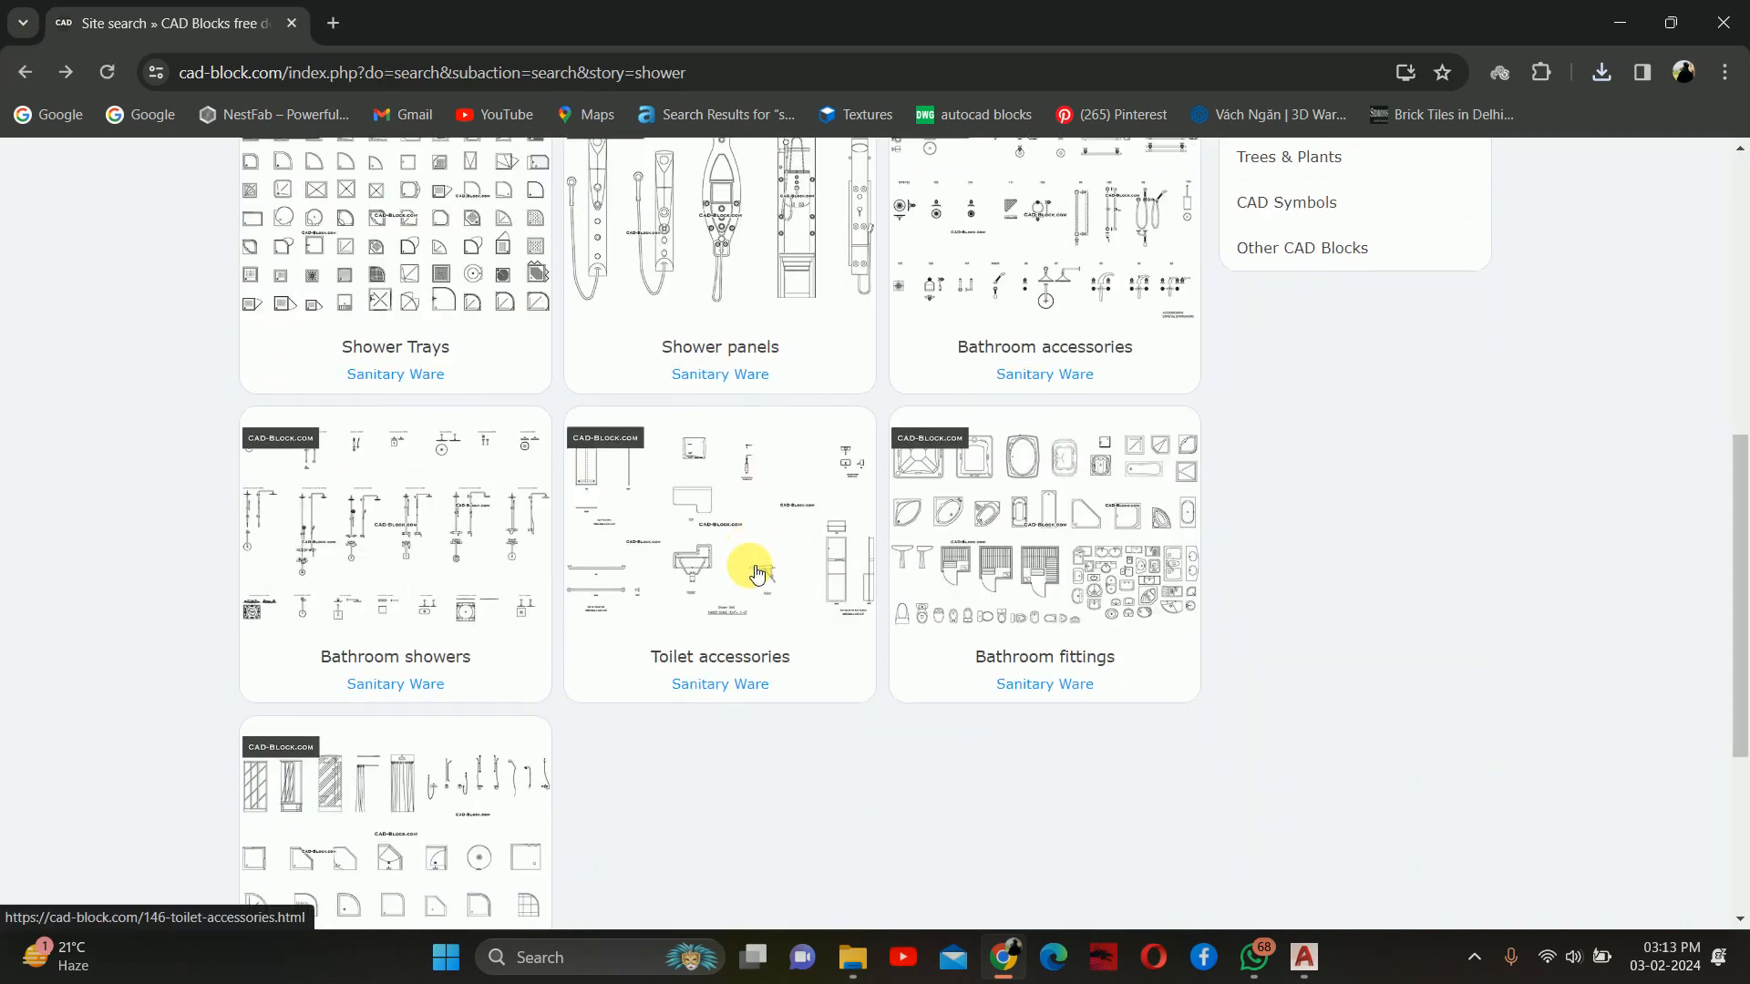
pyautogui.click(362, 543)
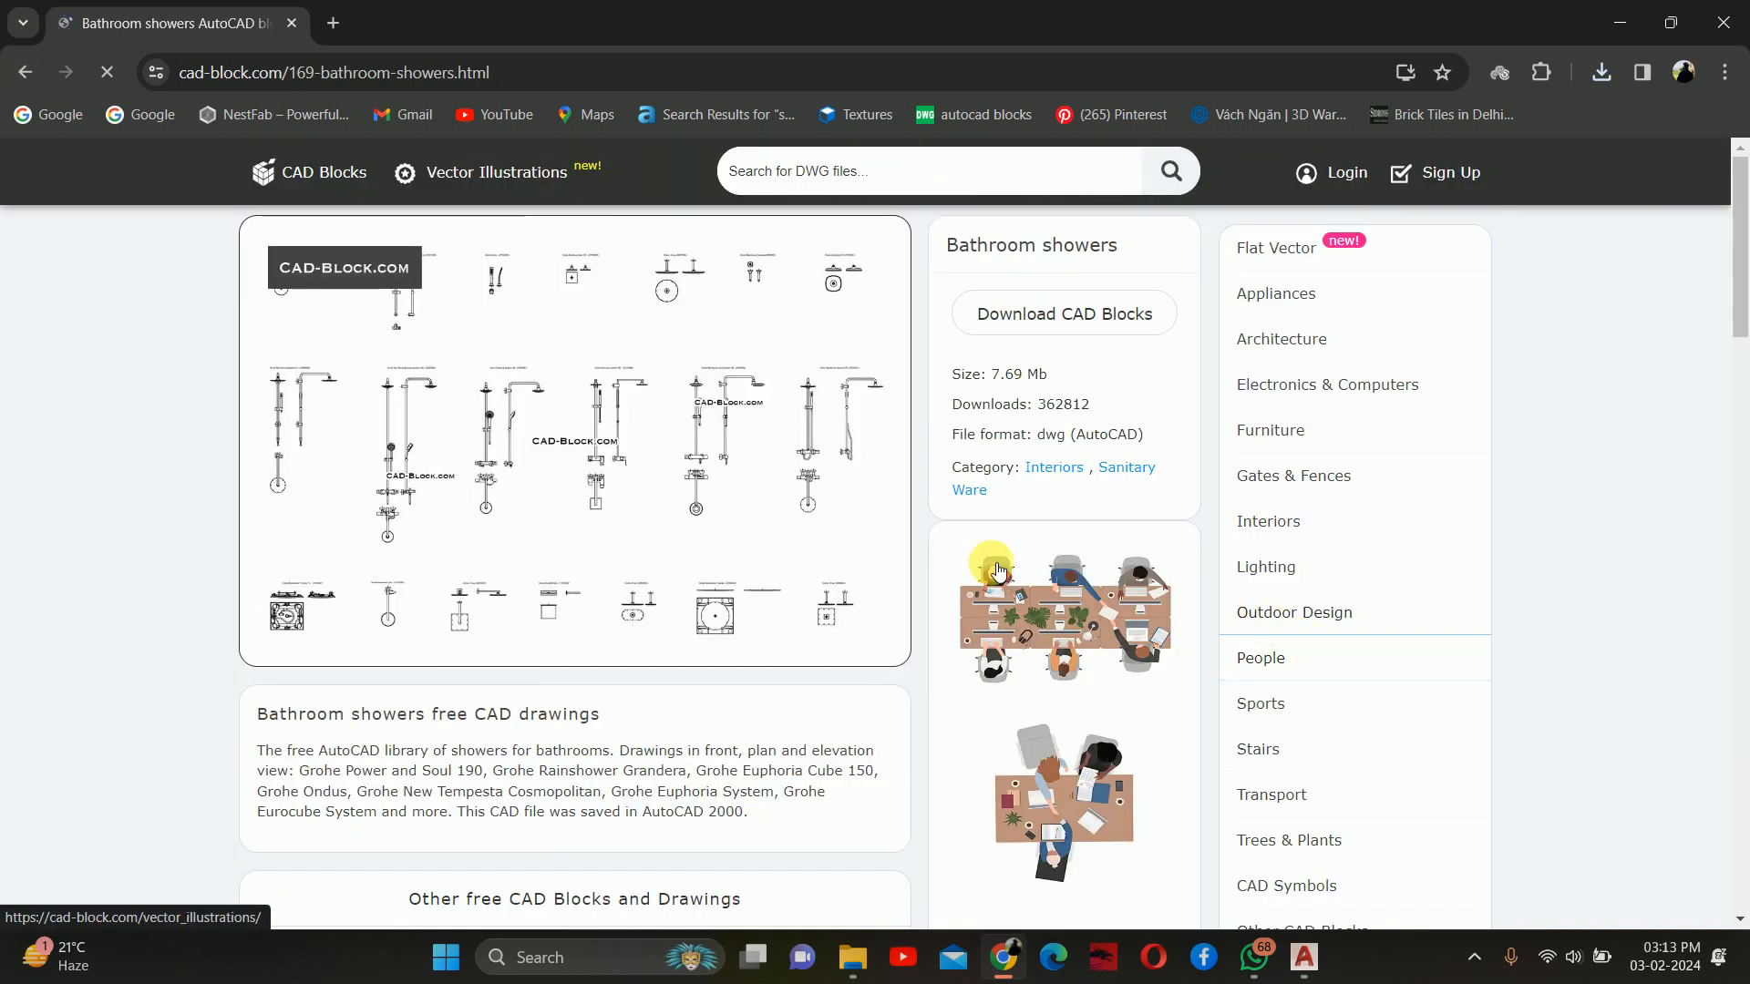
pyautogui.click(1012, 326)
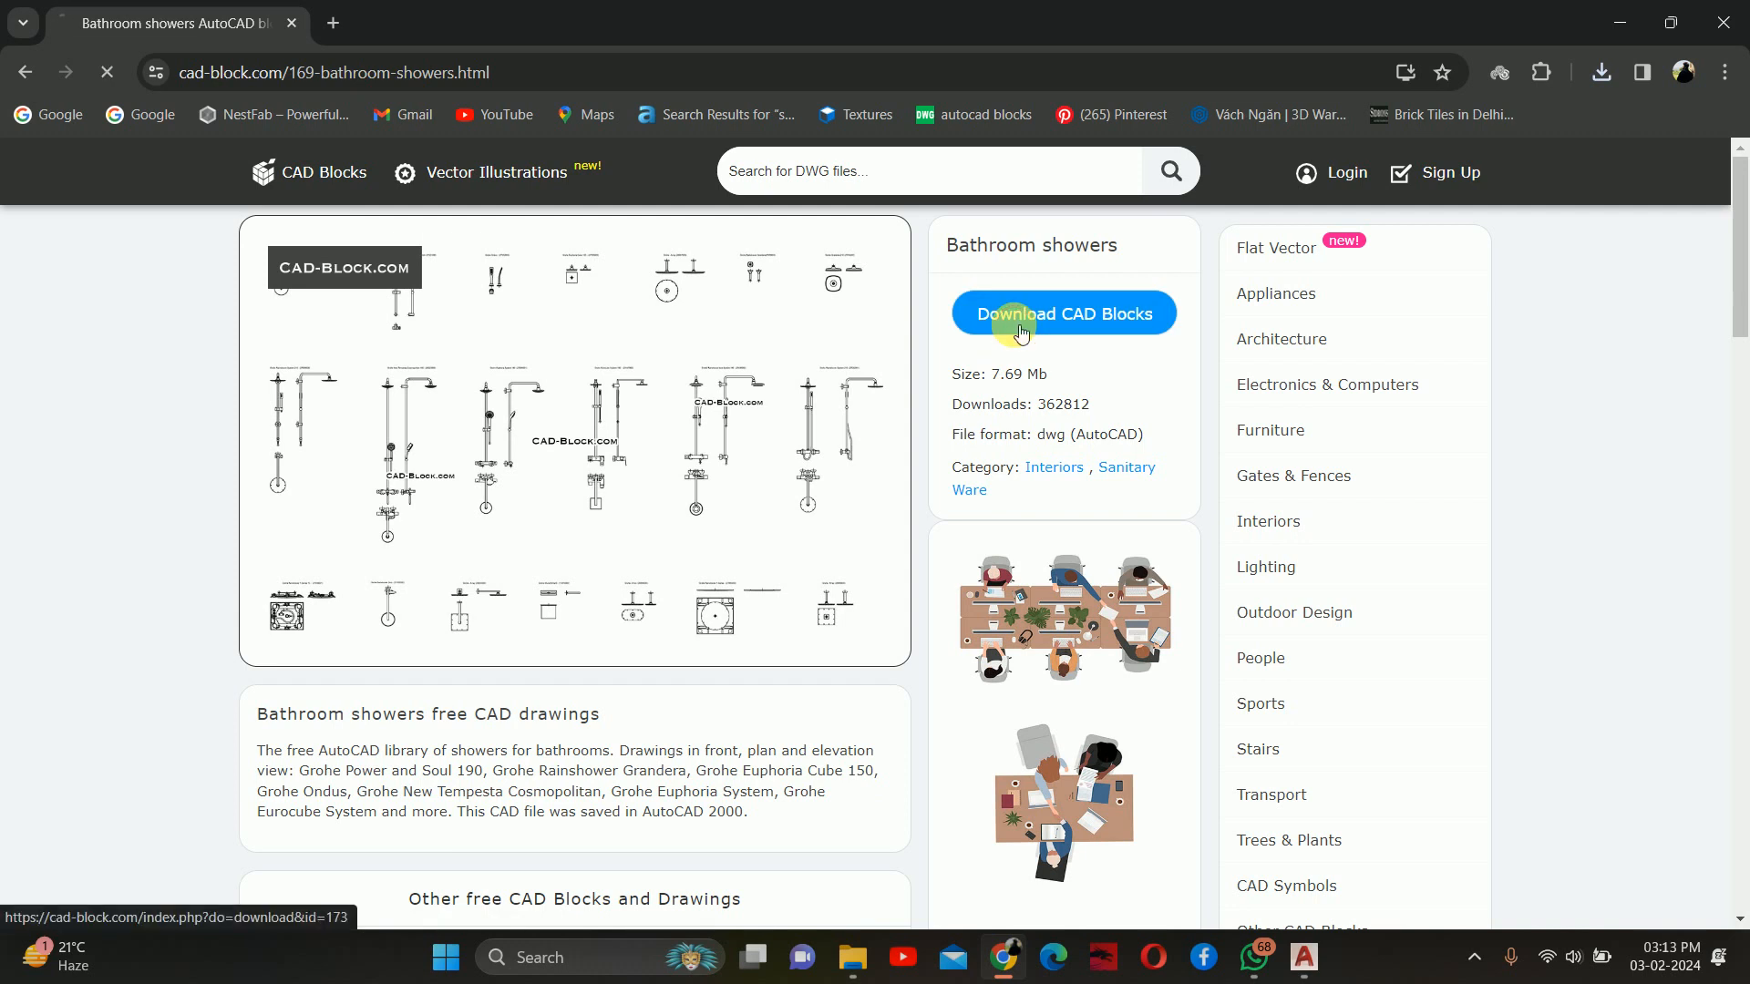
# Switch to File Explorer and open the downloaded bathroom_showers drawing from Downloads in a maximized AutoCAD window
pyautogui.click(1620, 22)
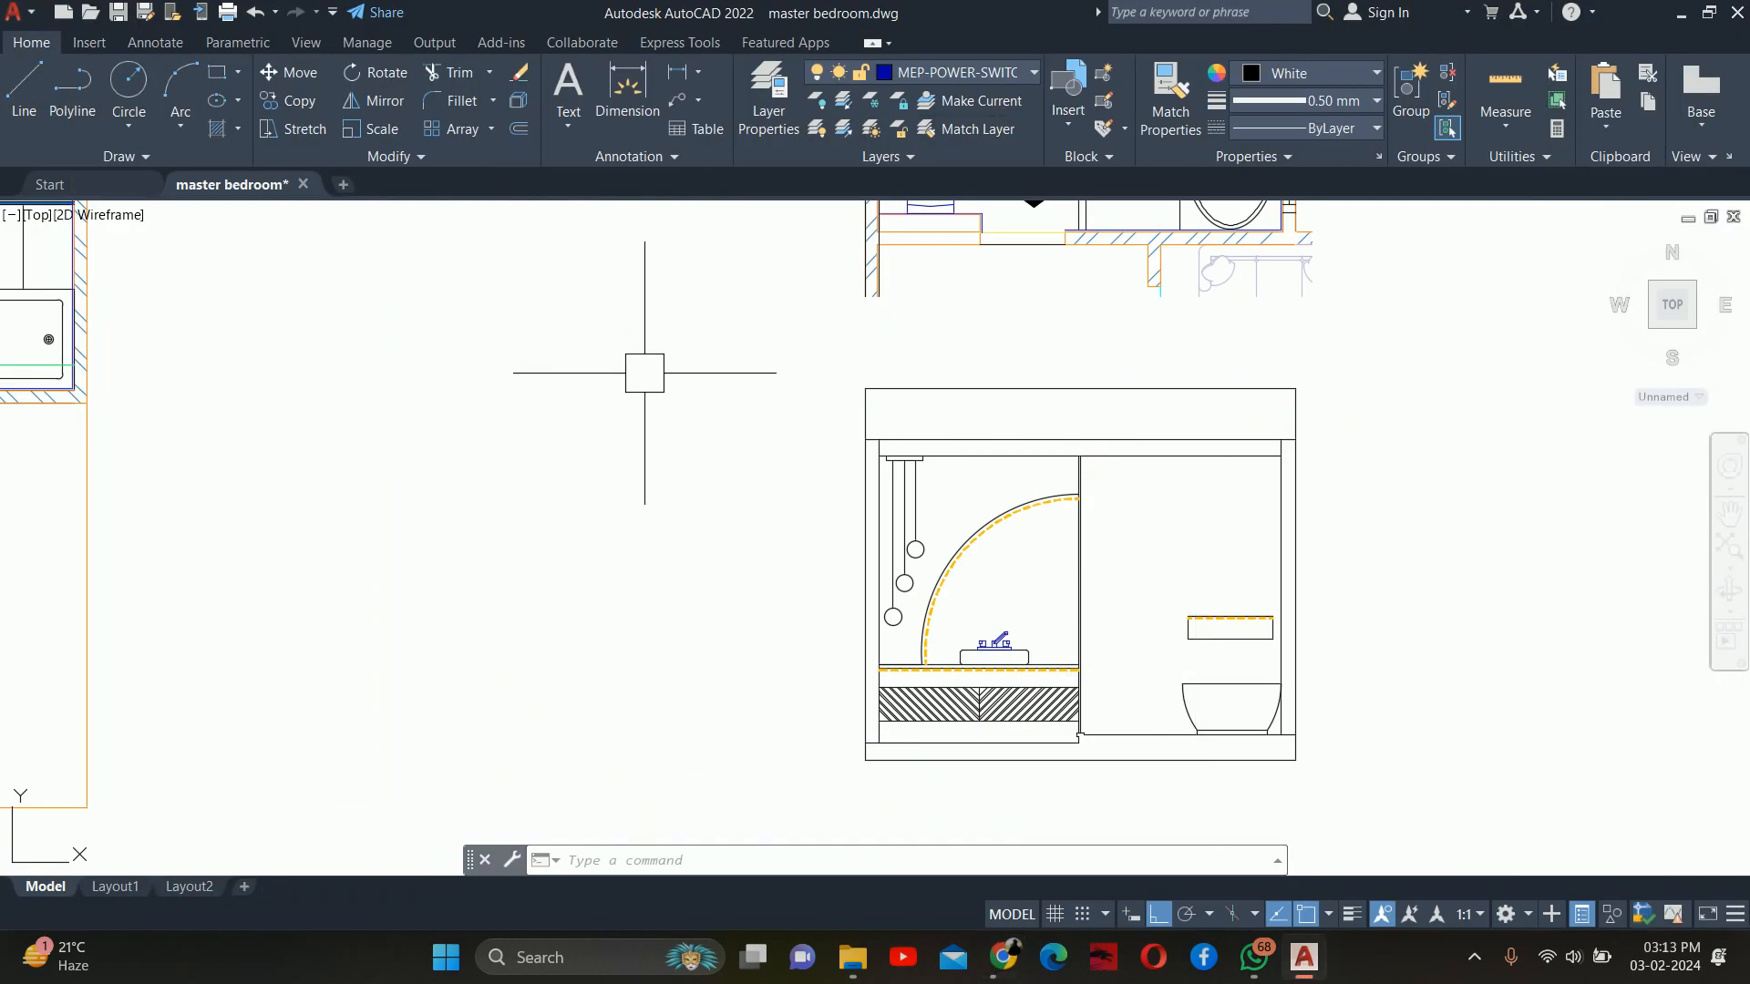
pyautogui.click(1701, 19)
pyautogui.click(1669, 16)
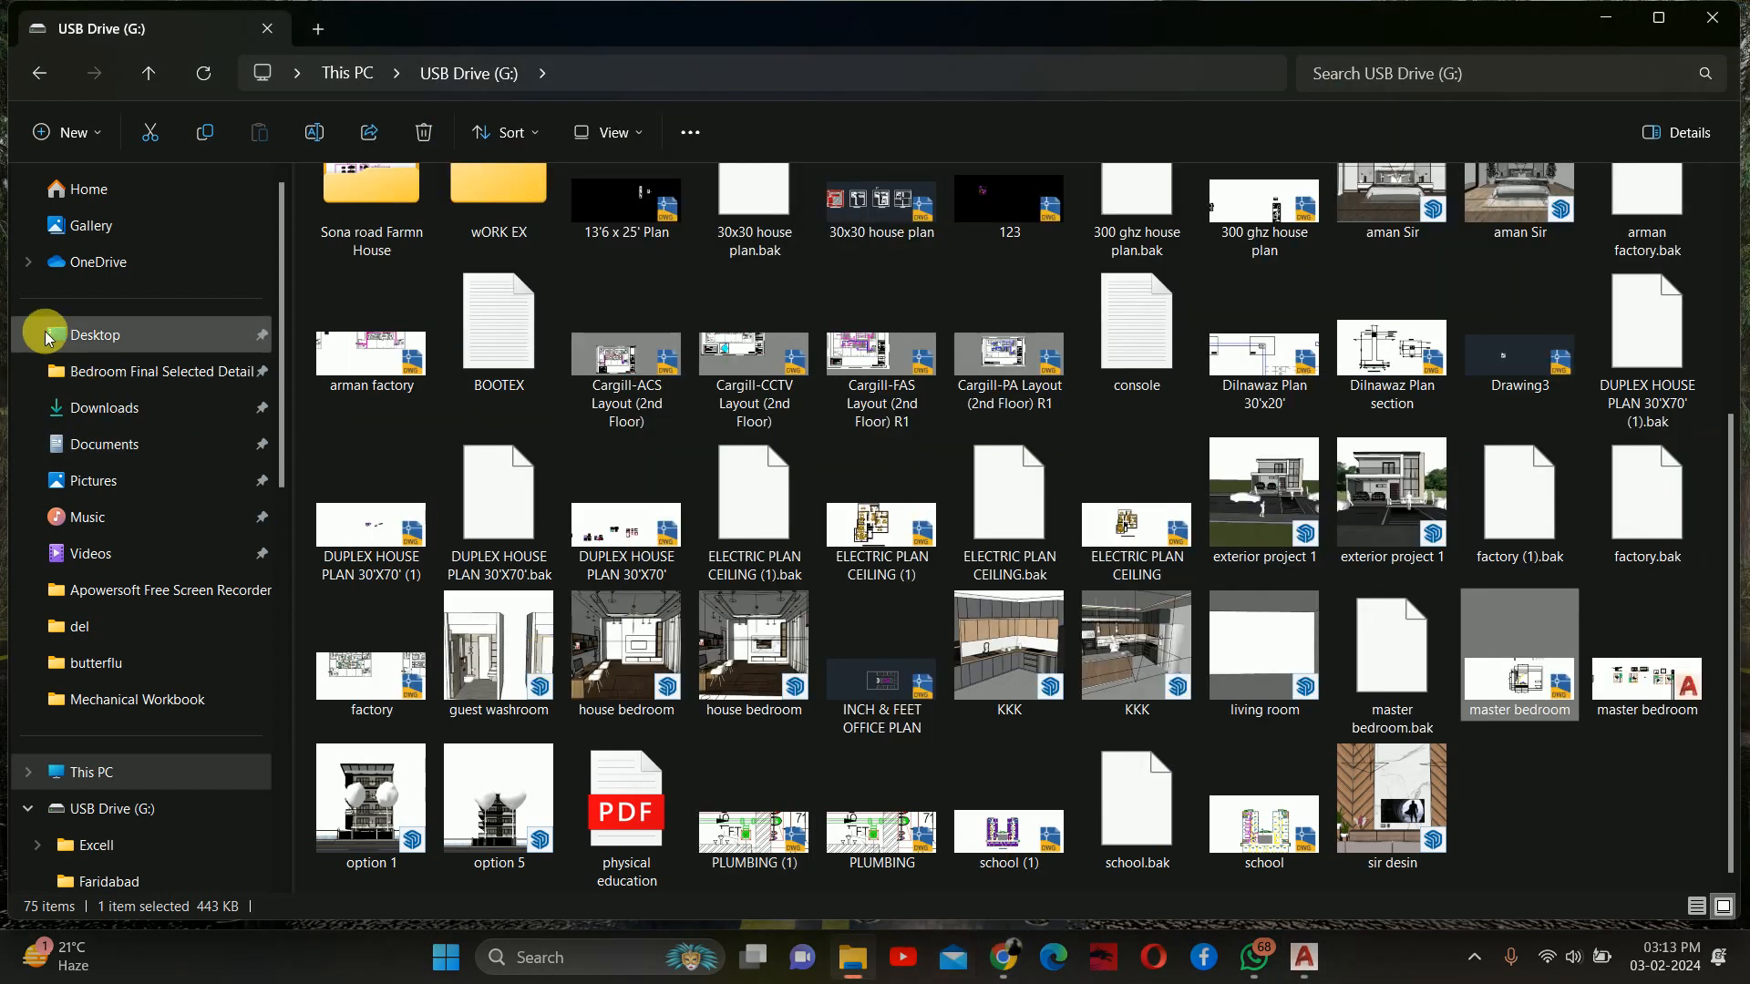
pyautogui.click(98, 407)
pyautogui.click(422, 262)
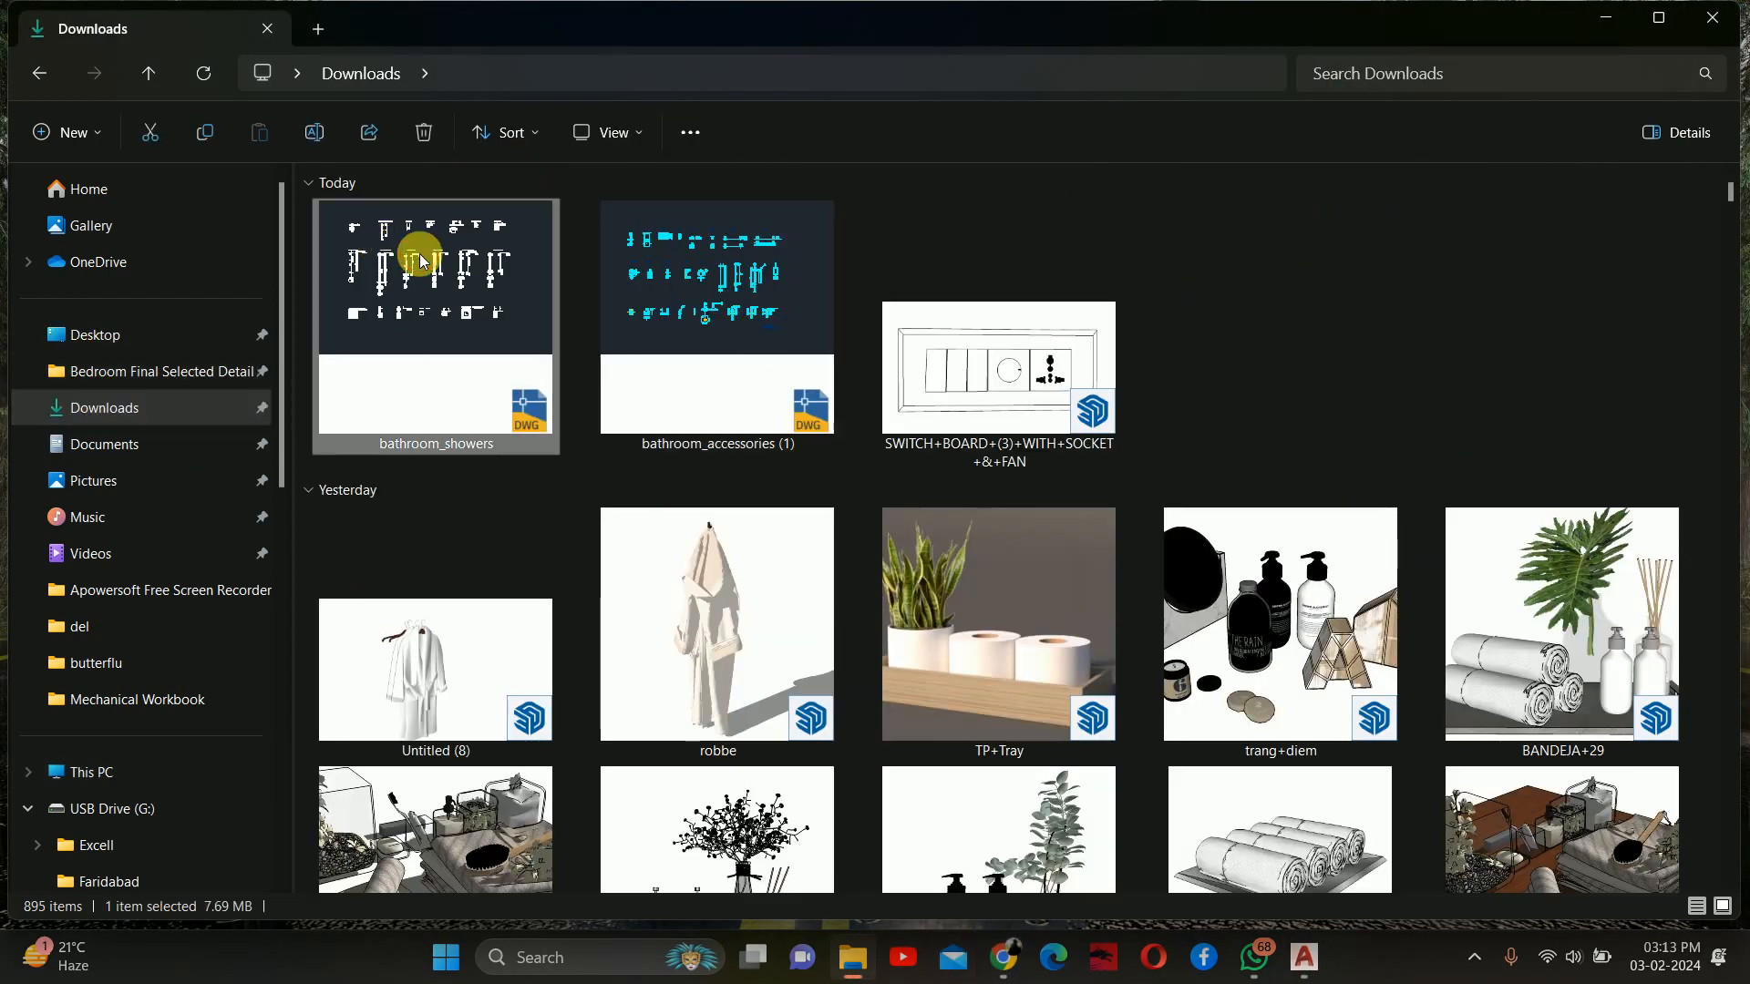
pyautogui.doubleClick(422, 262)
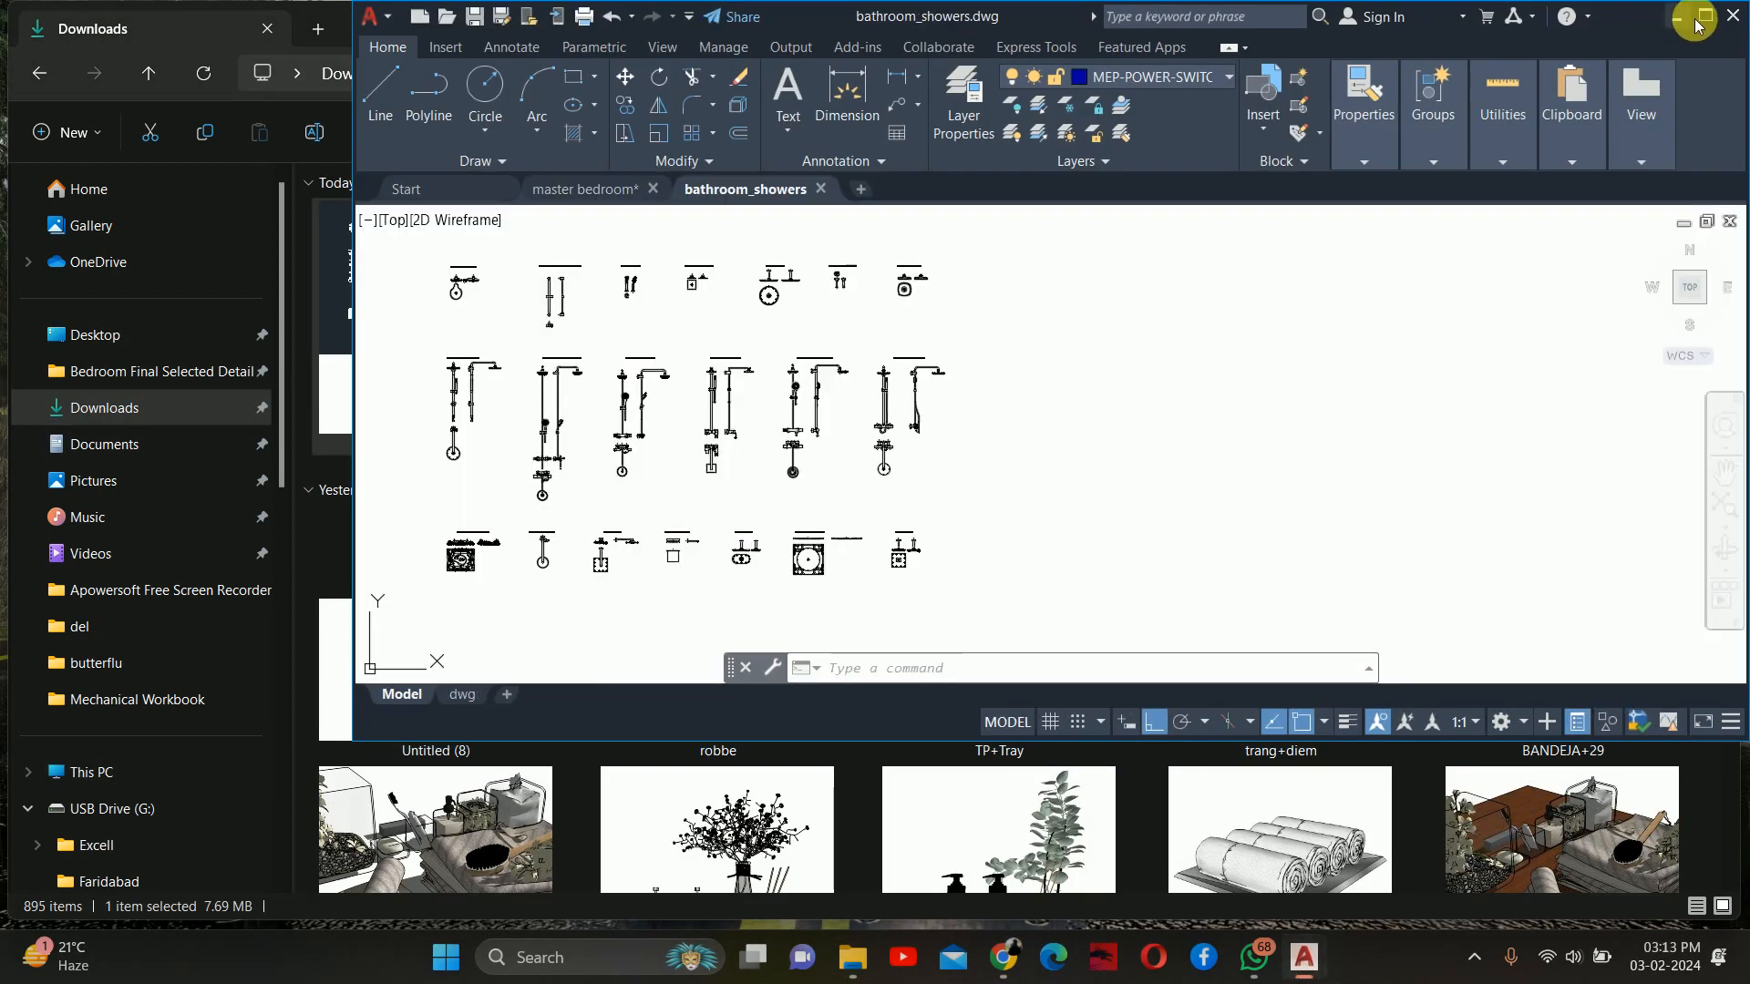
pyautogui.click(1704, 15)
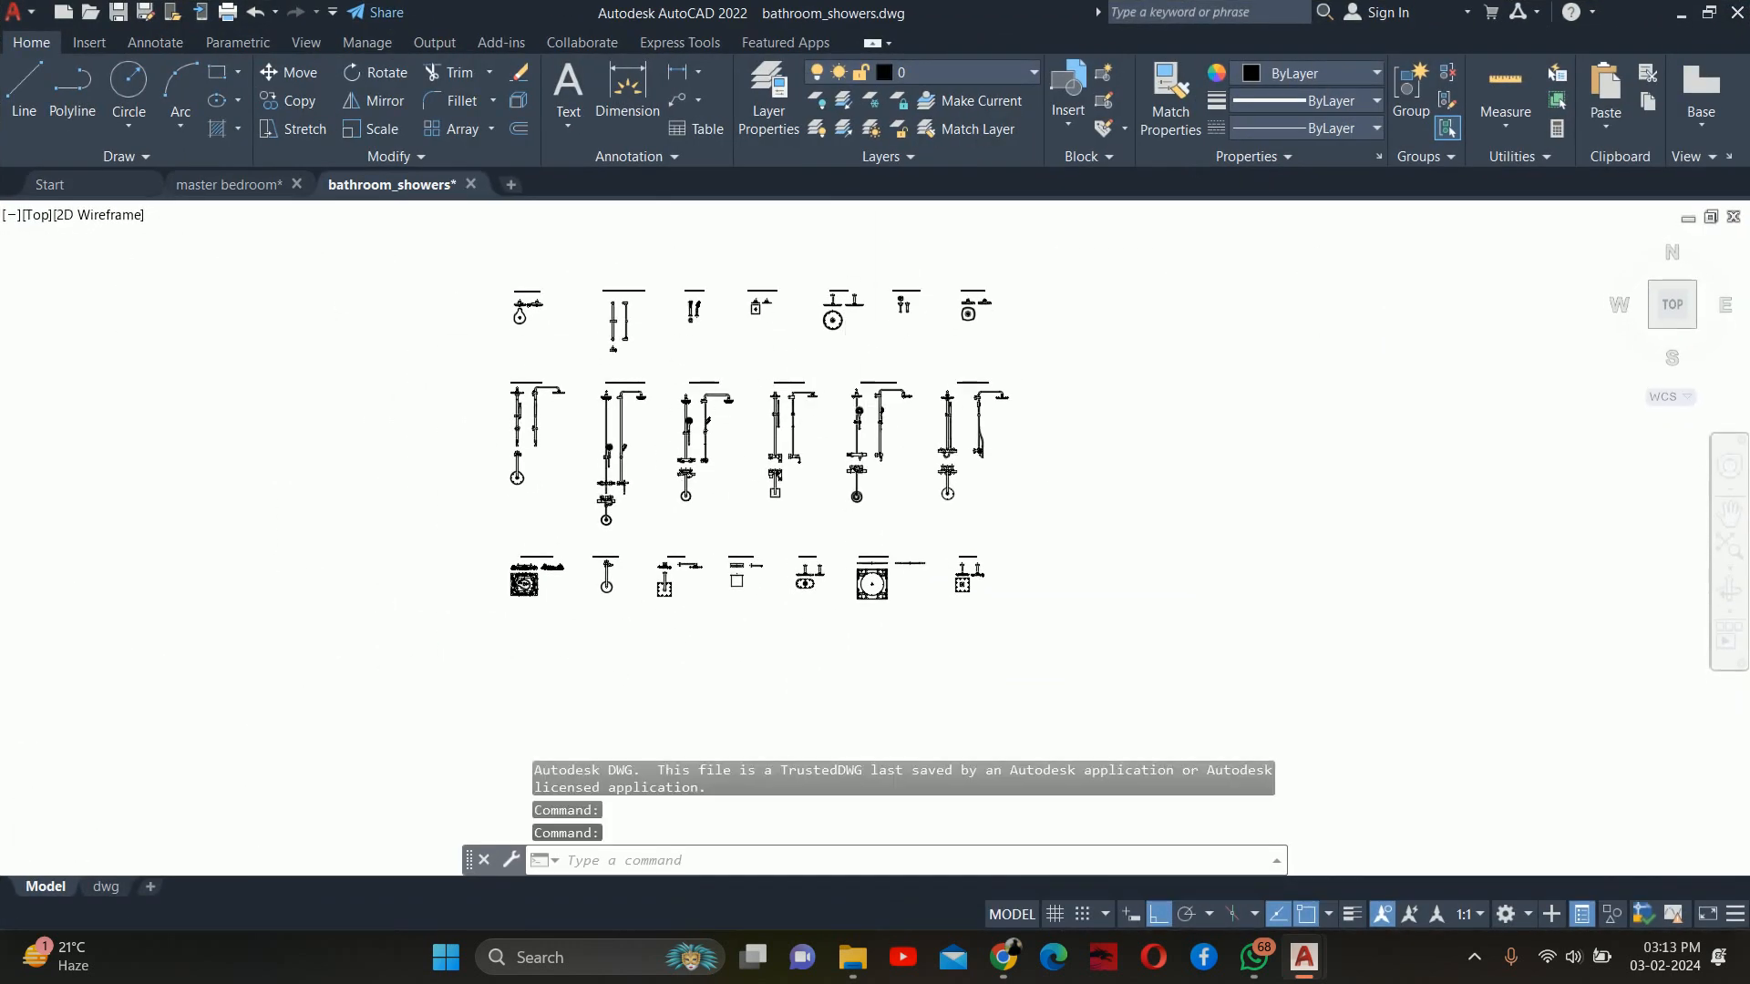
# Examine the full shower systems in the middle row of the bathroom_showers drawing
pyautogui.scroll(5, 840, 406)
pyautogui.scroll(-2, 811, 410)
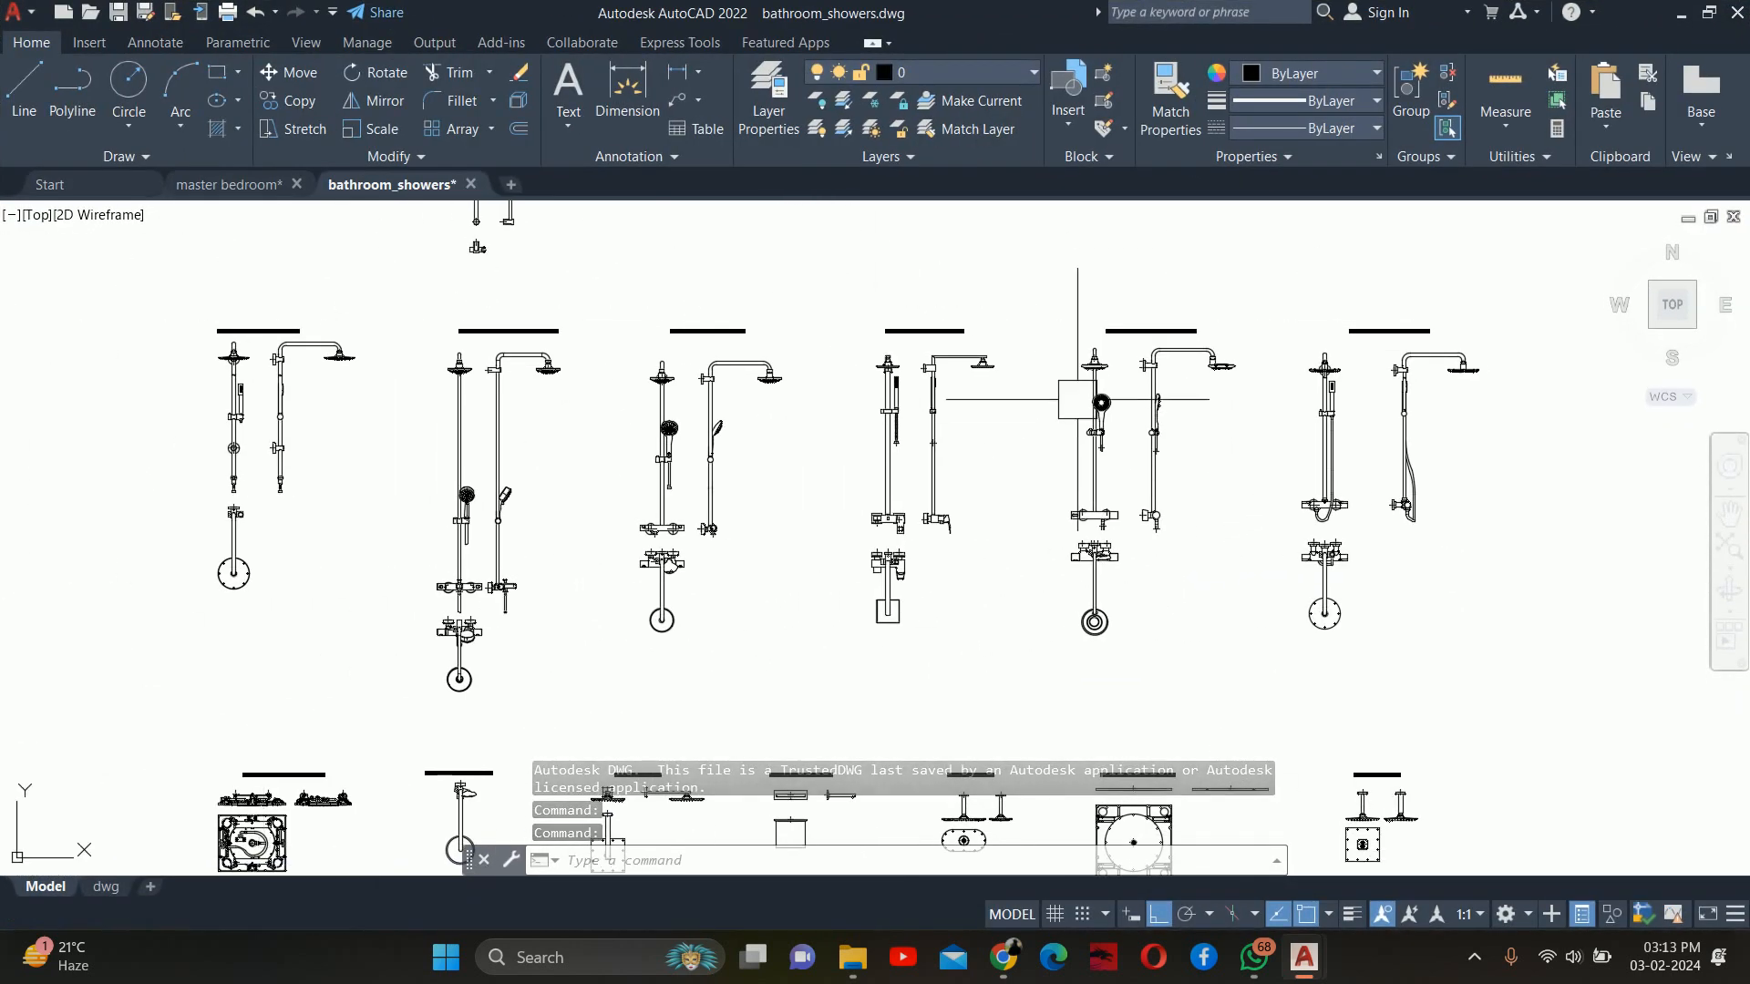
pyautogui.moveTo(1089, 536)
pyautogui.mouseDown(button='middle')
pyautogui.moveTo(1100, 420)
pyautogui.moveTo(1055, 402)
pyautogui.moveTo(1067, 532)
pyautogui.mouseUp(button='middle')
pyautogui.scroll(-2, 1054, 402)
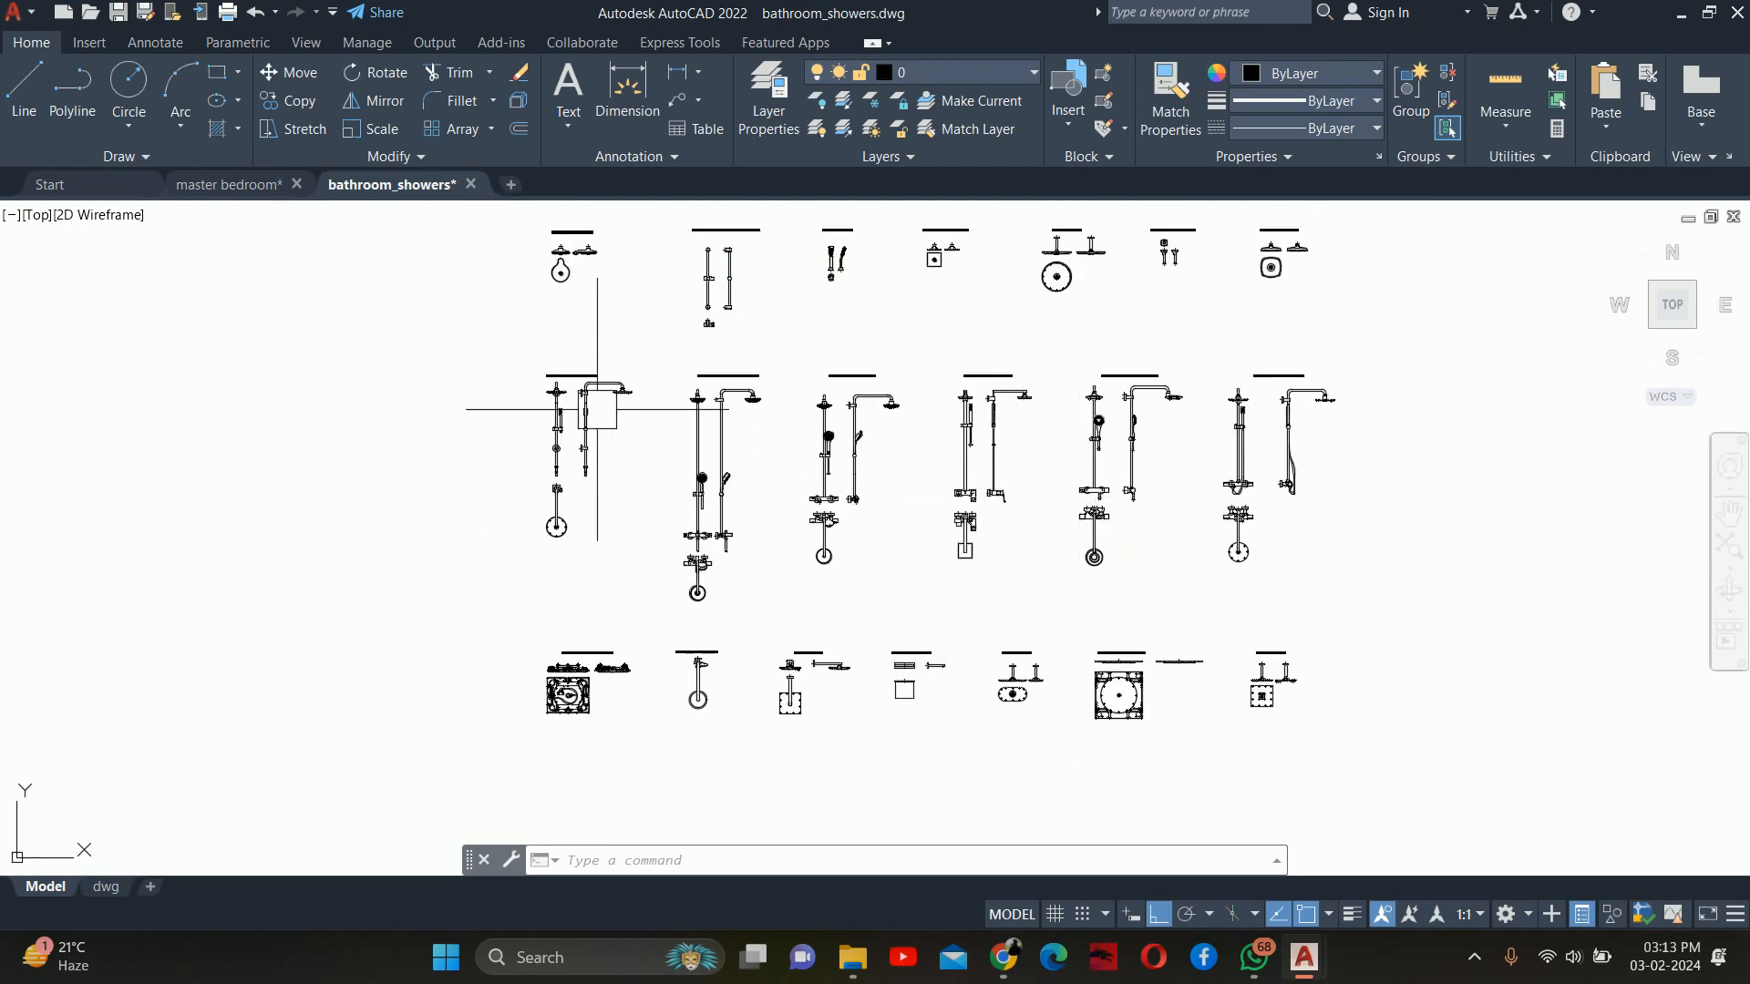
pyautogui.scroll(4, 969, 439)
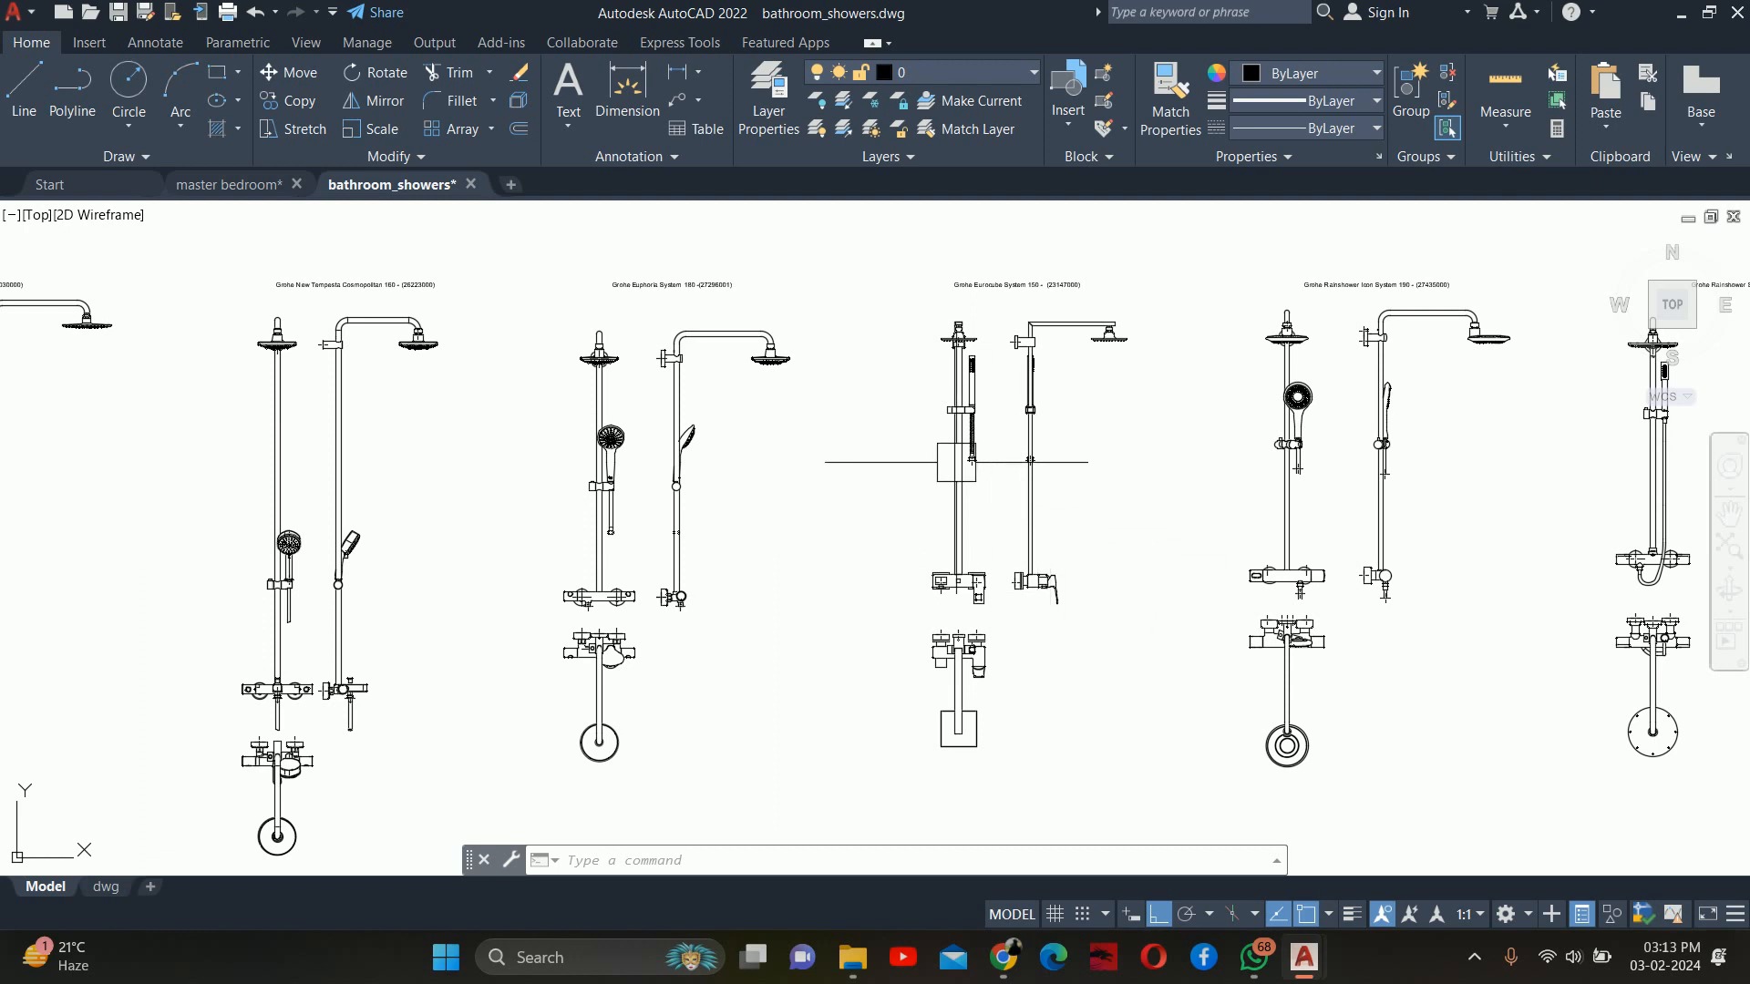
pyautogui.scroll(-2, 949, 455)
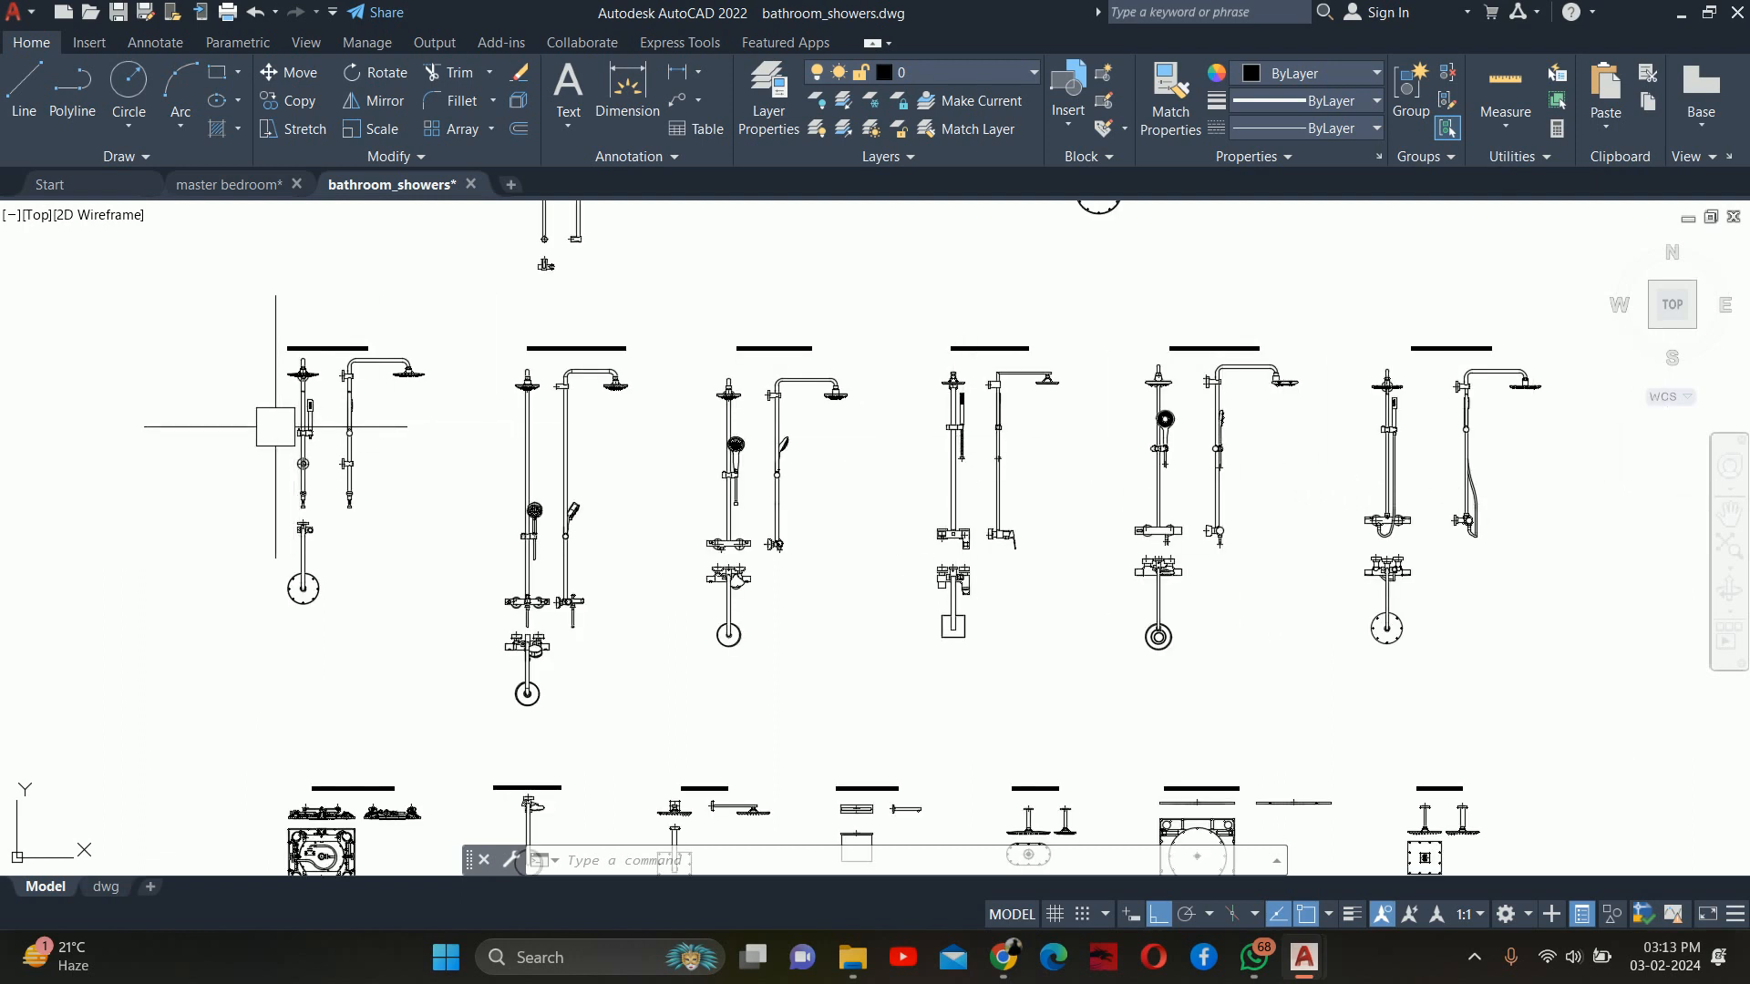
# Inspect the hand showers and shower heads in the top row of blocks, including the Grohe Euphoria Cube 150
pyautogui.moveTo(957, 434); pyautogui.dragTo(990, 608, button='middle')
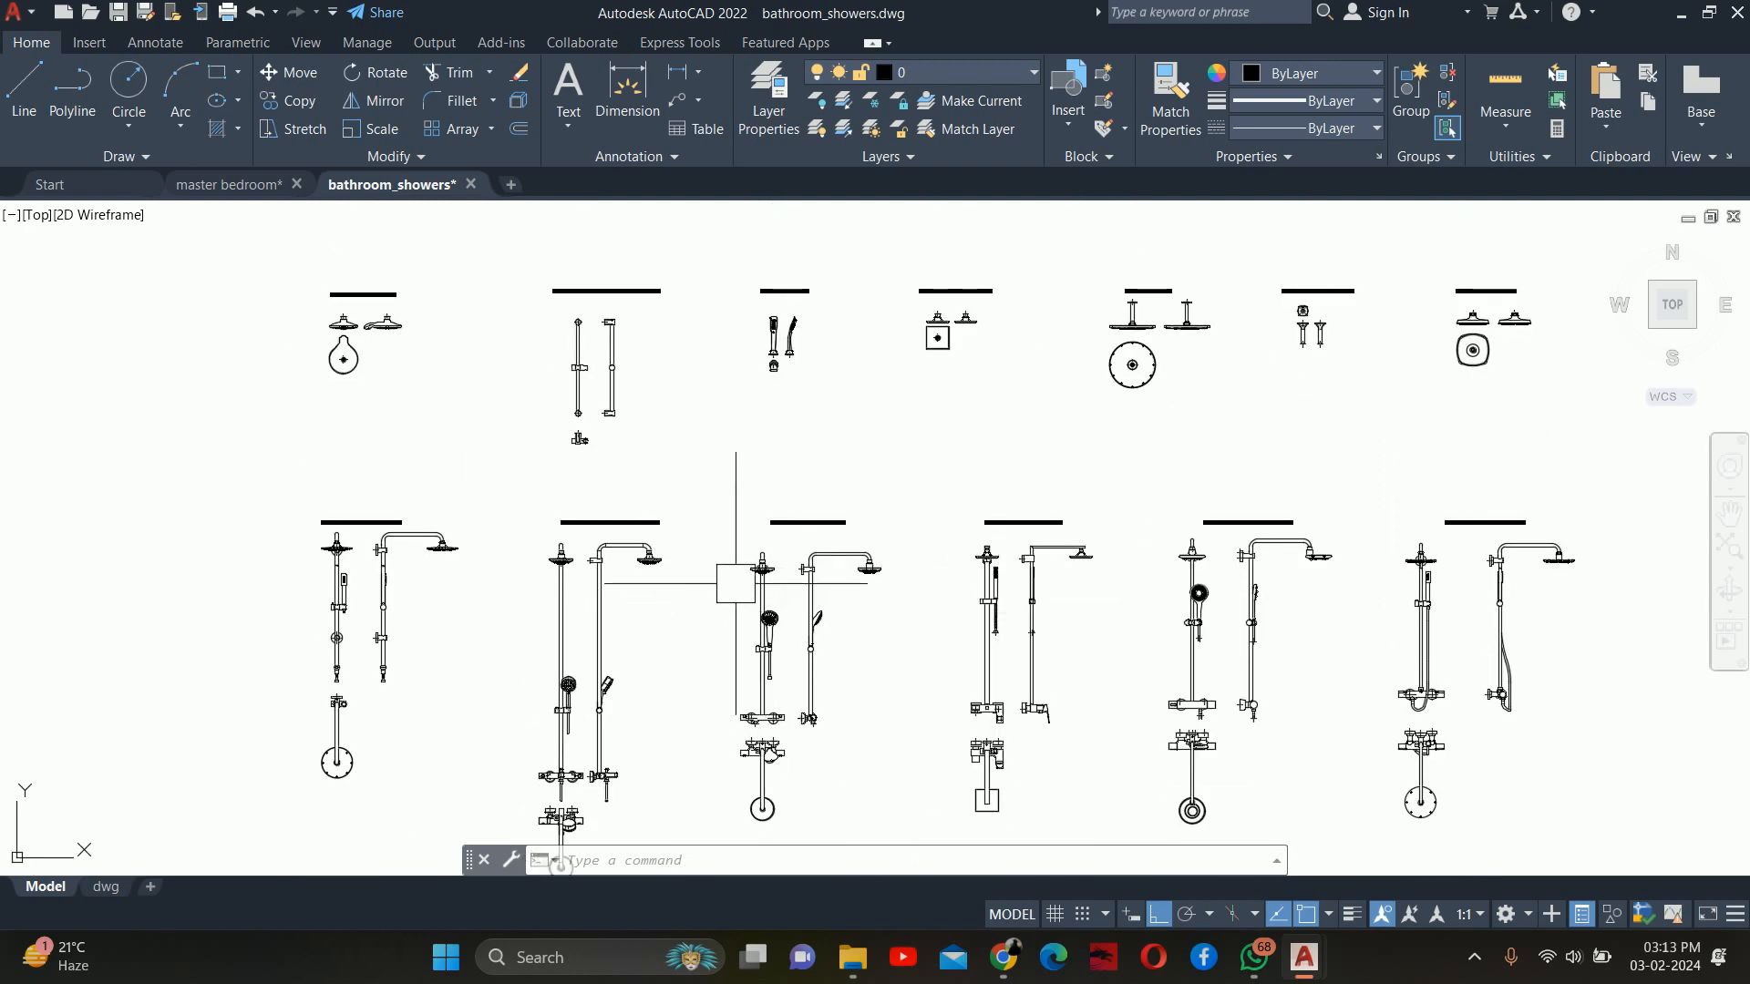
pyautogui.scroll(4, 974, 342)
pyautogui.scroll(2, 877, 272)
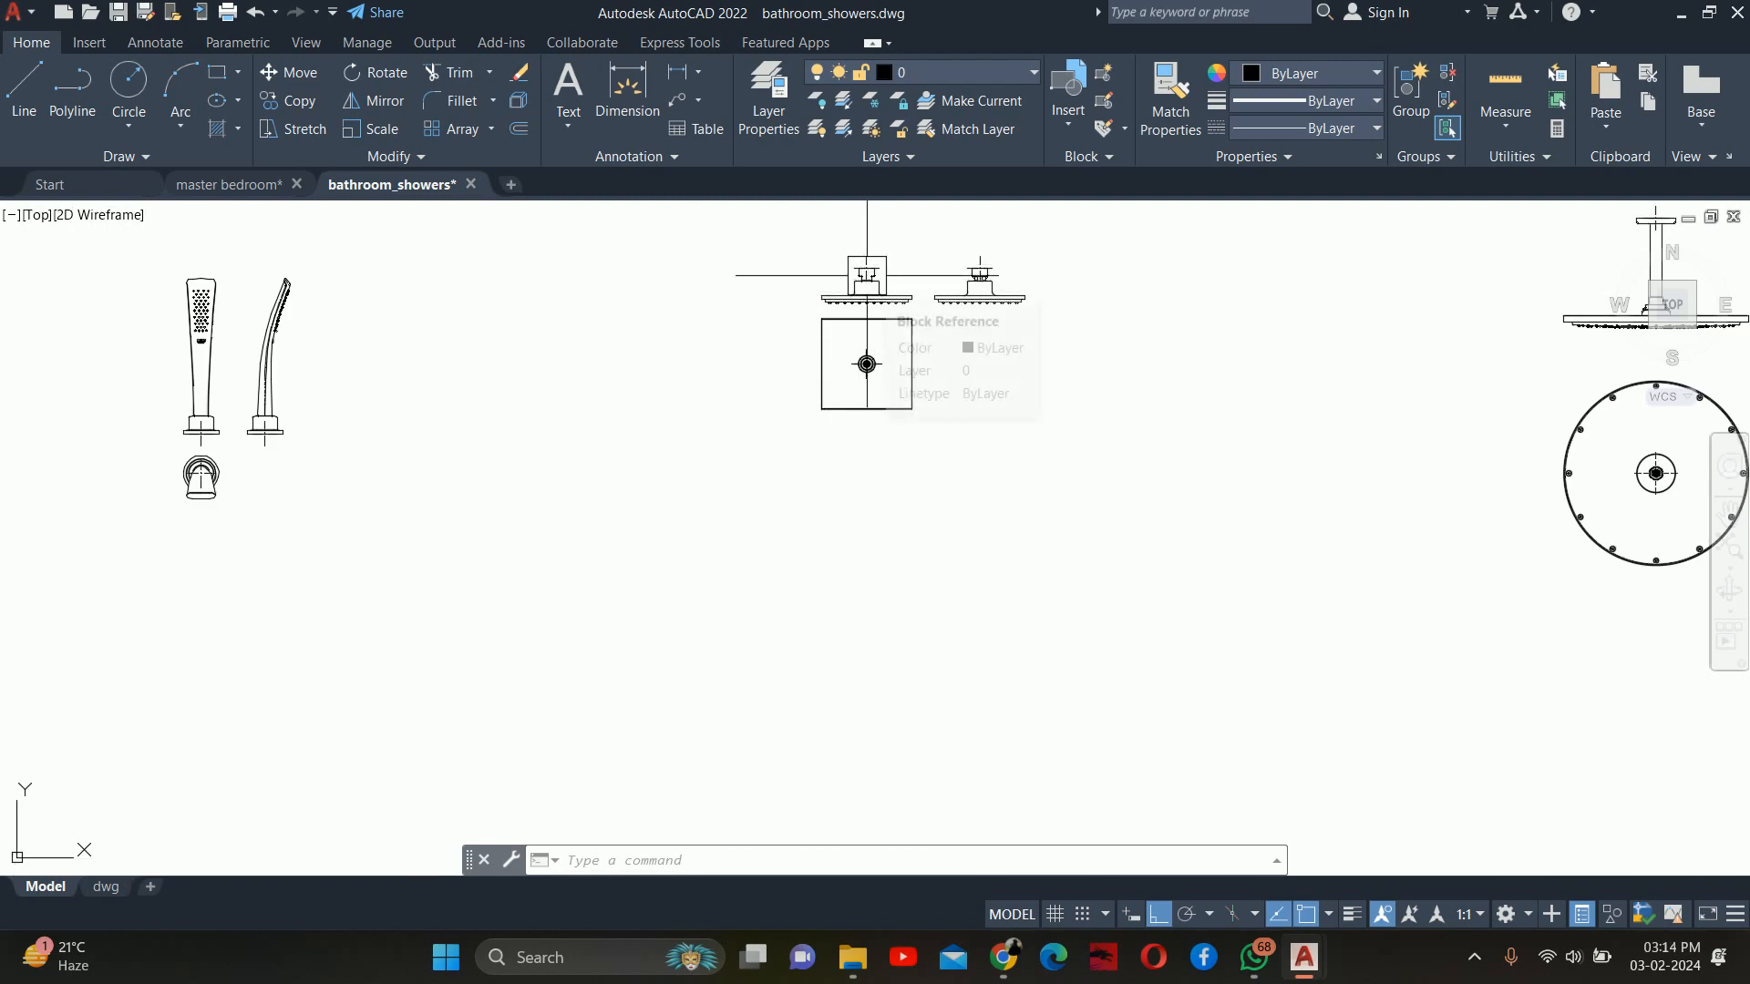
pyautogui.scroll(-5, 867, 363)
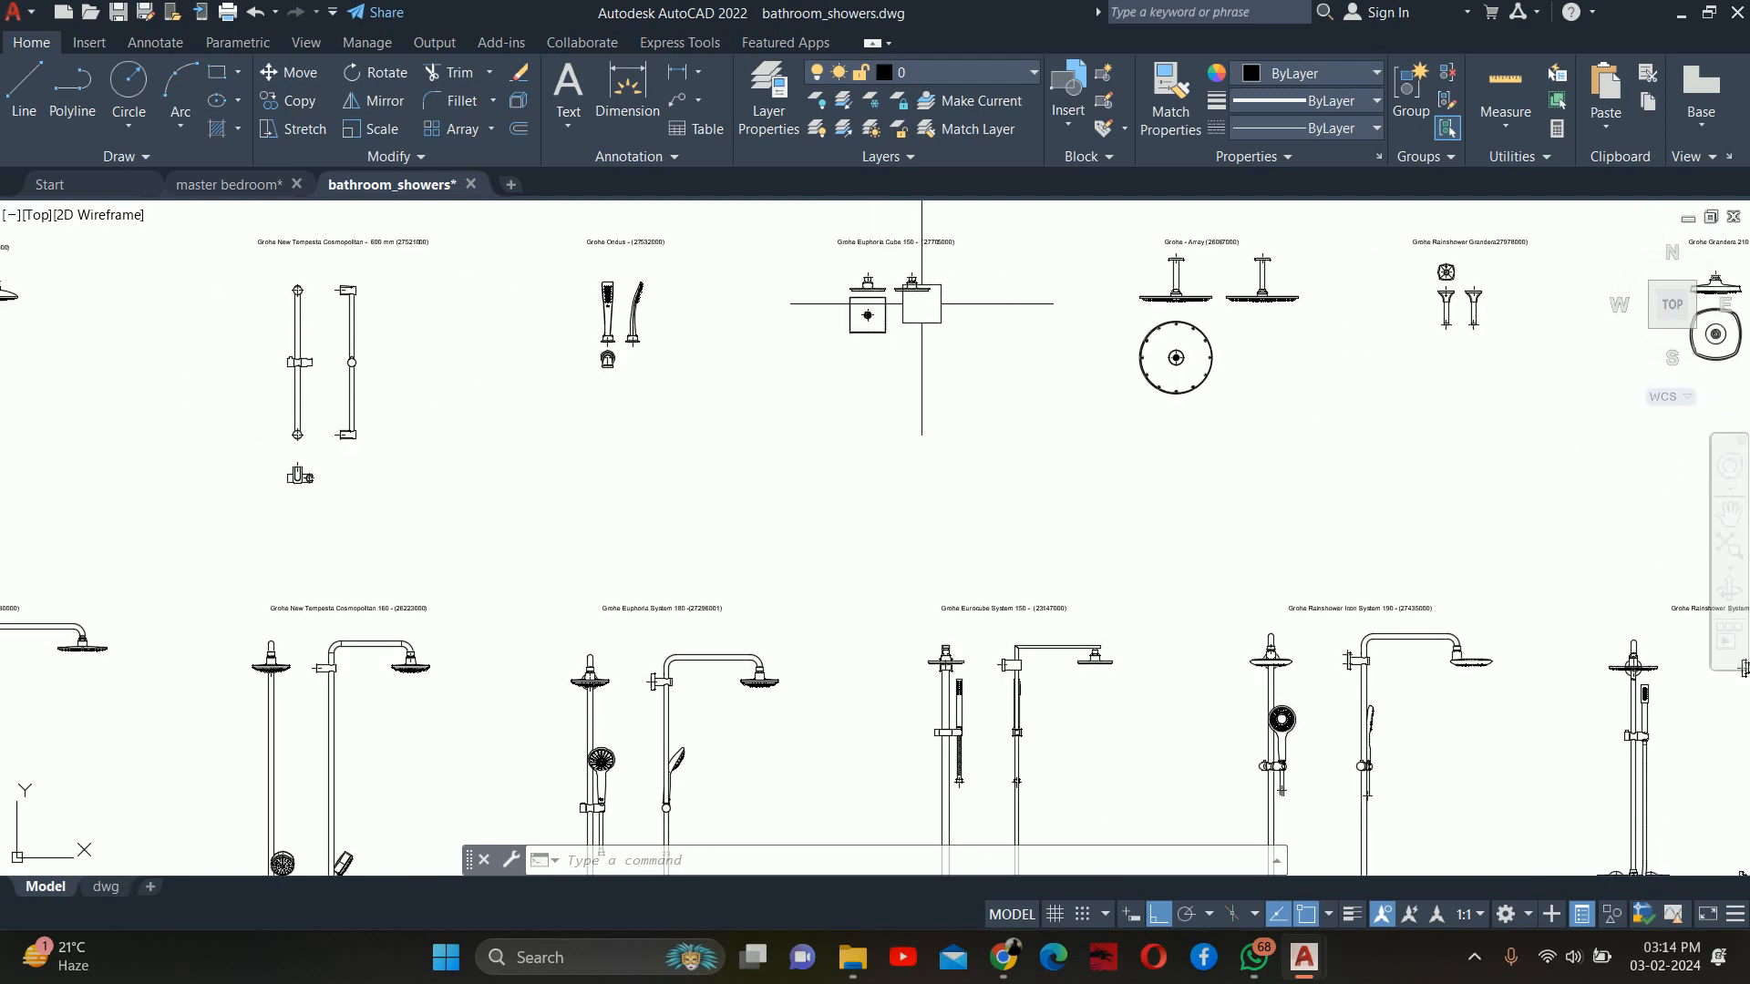
pyautogui.scroll(-2, 921, 303)
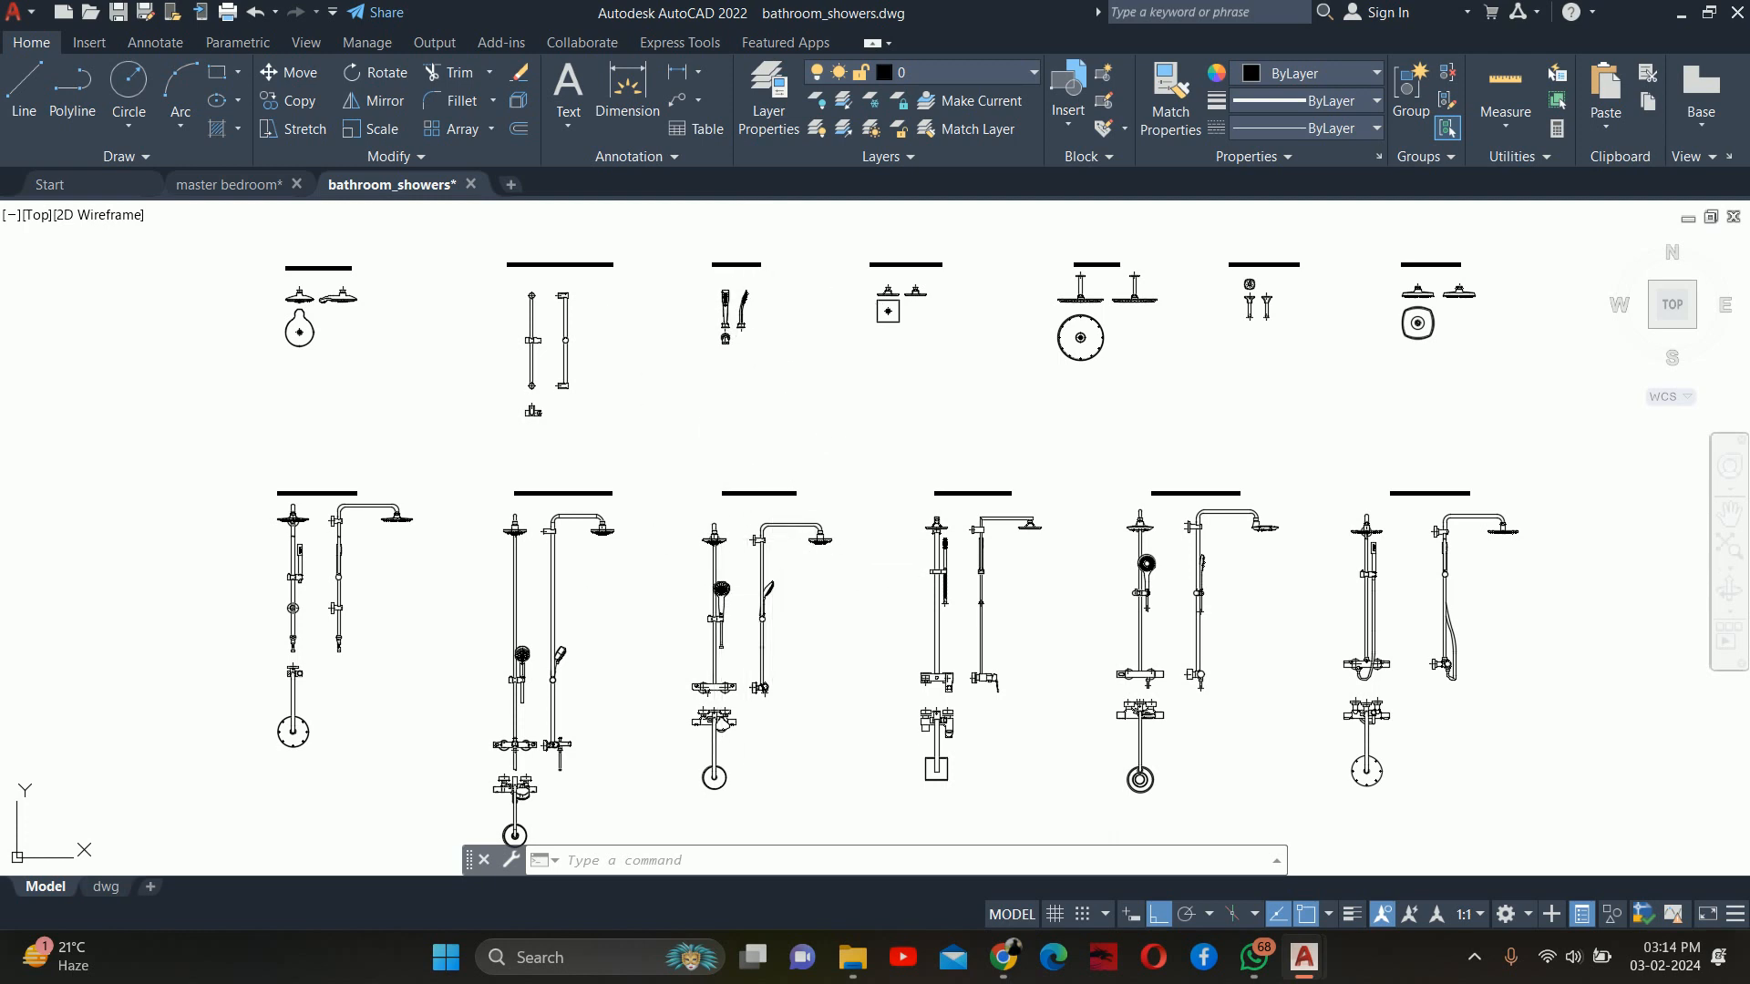
pyautogui.moveTo(849, 360); pyautogui.dragTo(844, 433, button='middle')
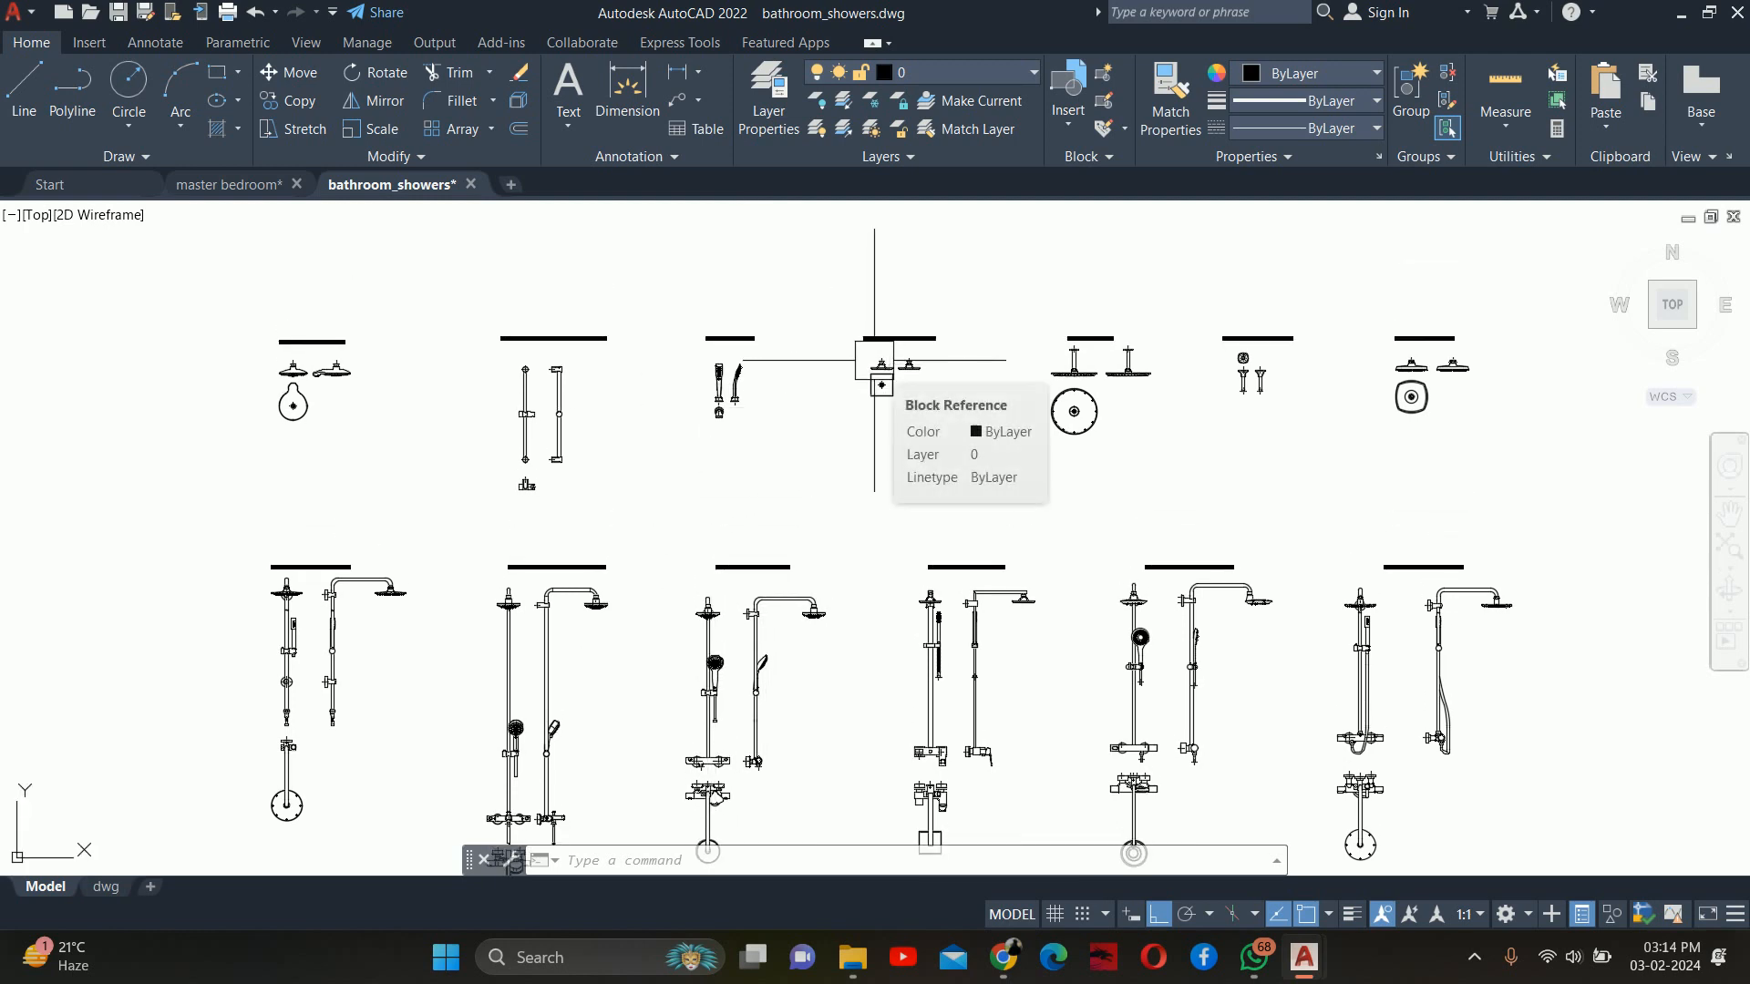
pyautogui.scroll(4, 874, 360)
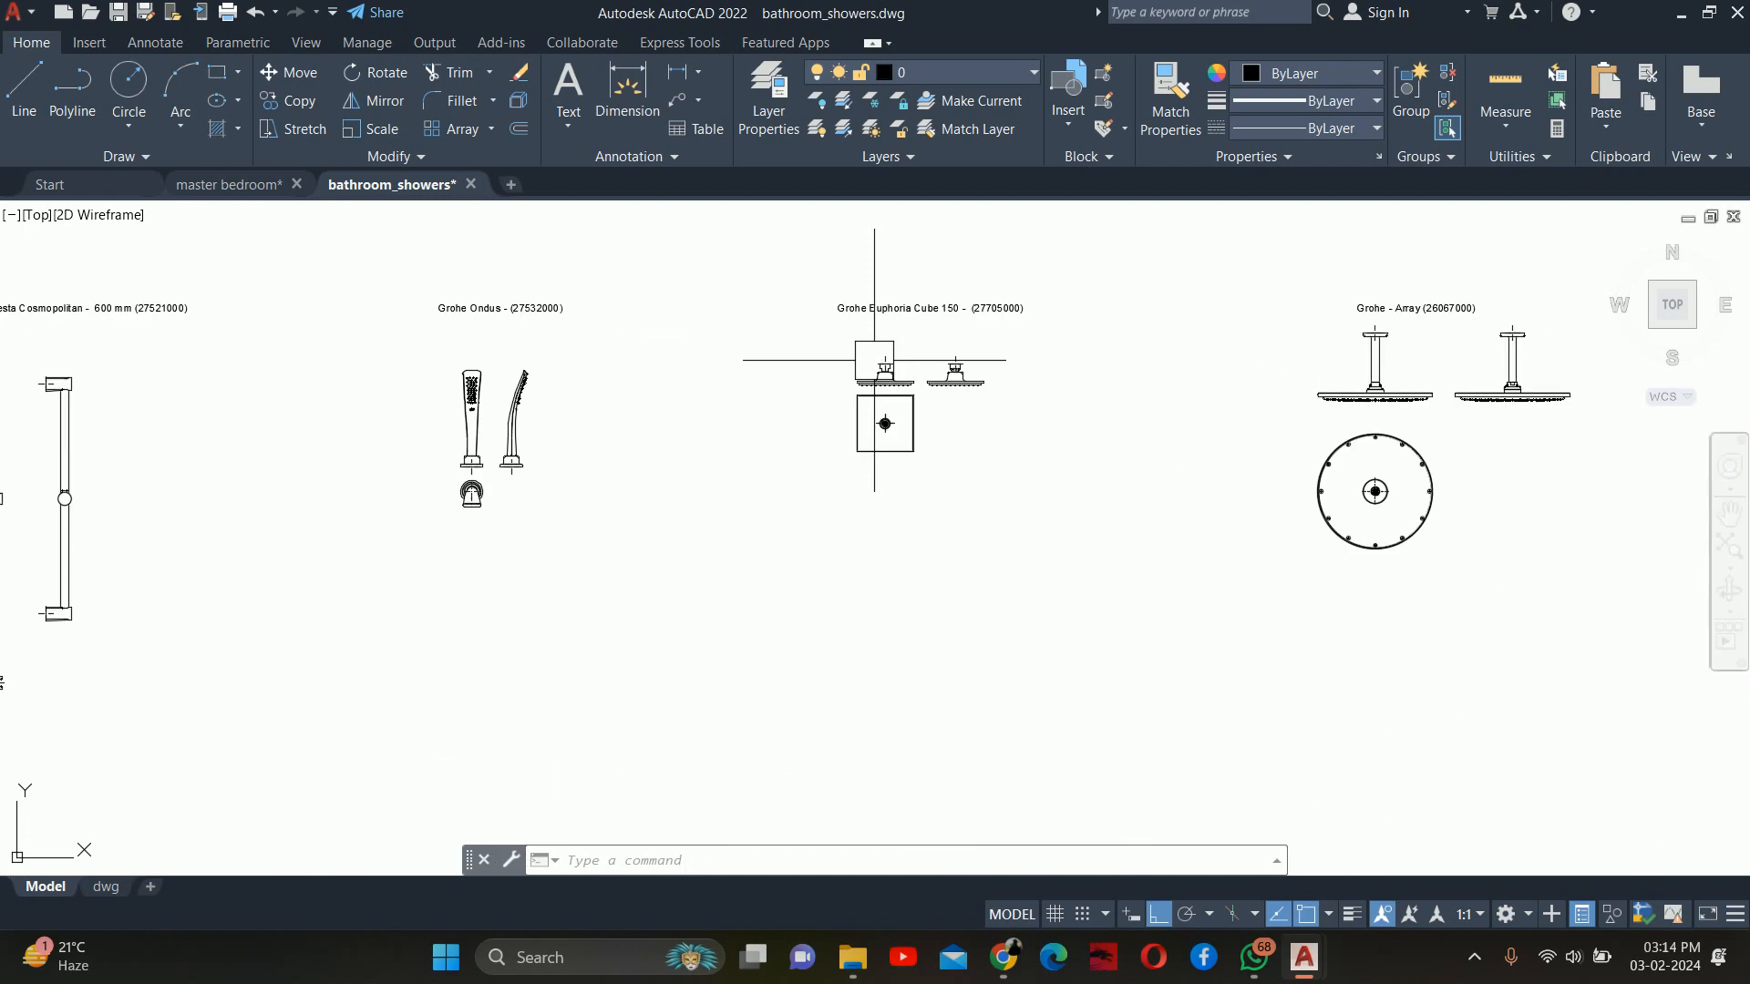
pyautogui.scroll(-4, 878, 365)
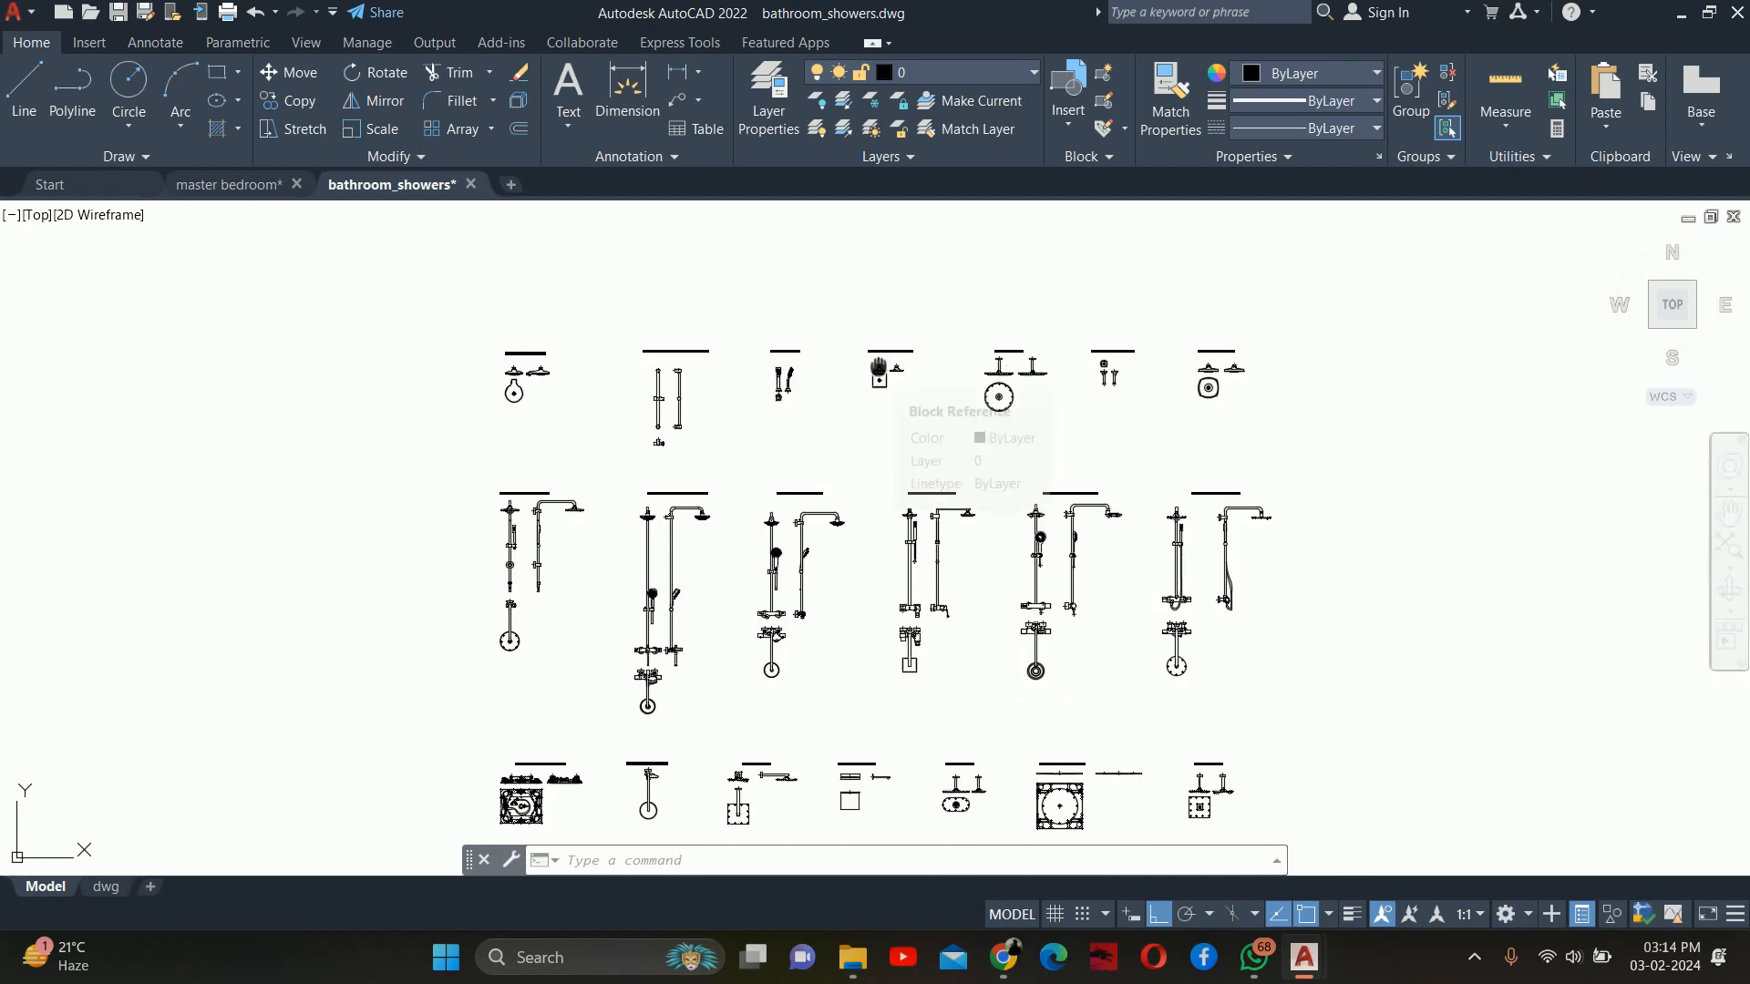
# Look over the bottom row of shower fixtures and compare the first shower columns in the middle row
pyautogui.moveTo(878, 369); pyautogui.dragTo(866, 260, button='middle')
pyautogui.scroll(4, 677, 618)
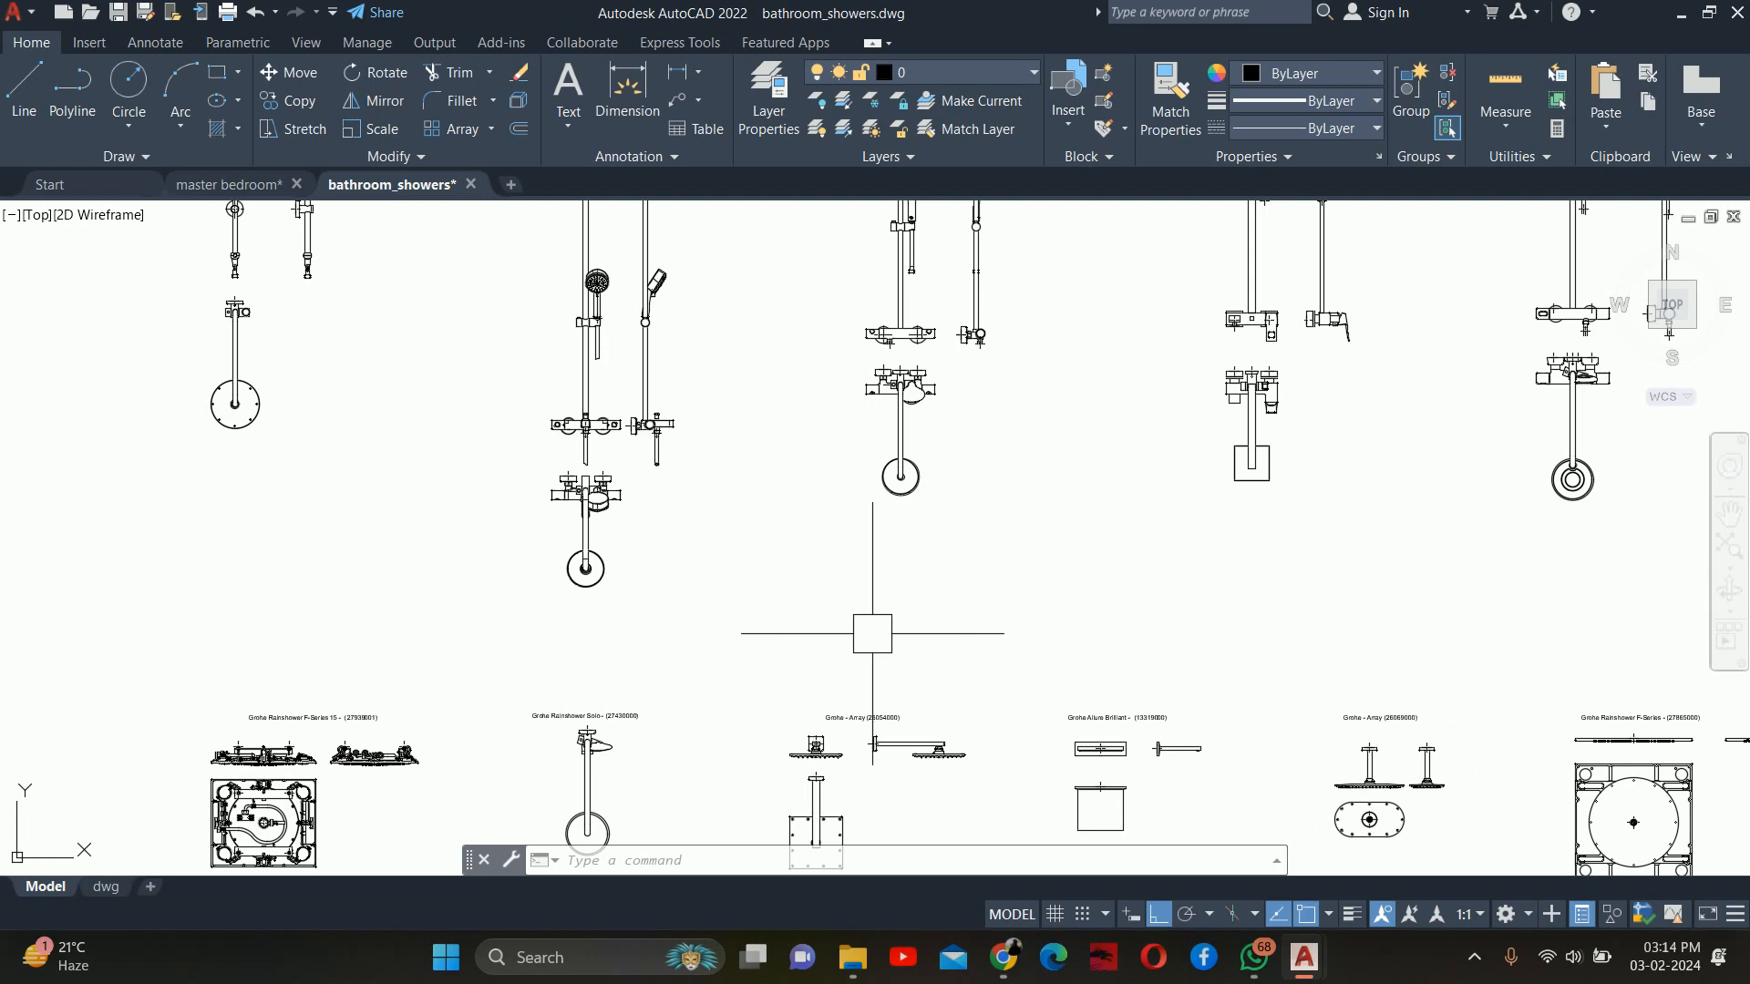
pyautogui.scroll(-4, 850, 696)
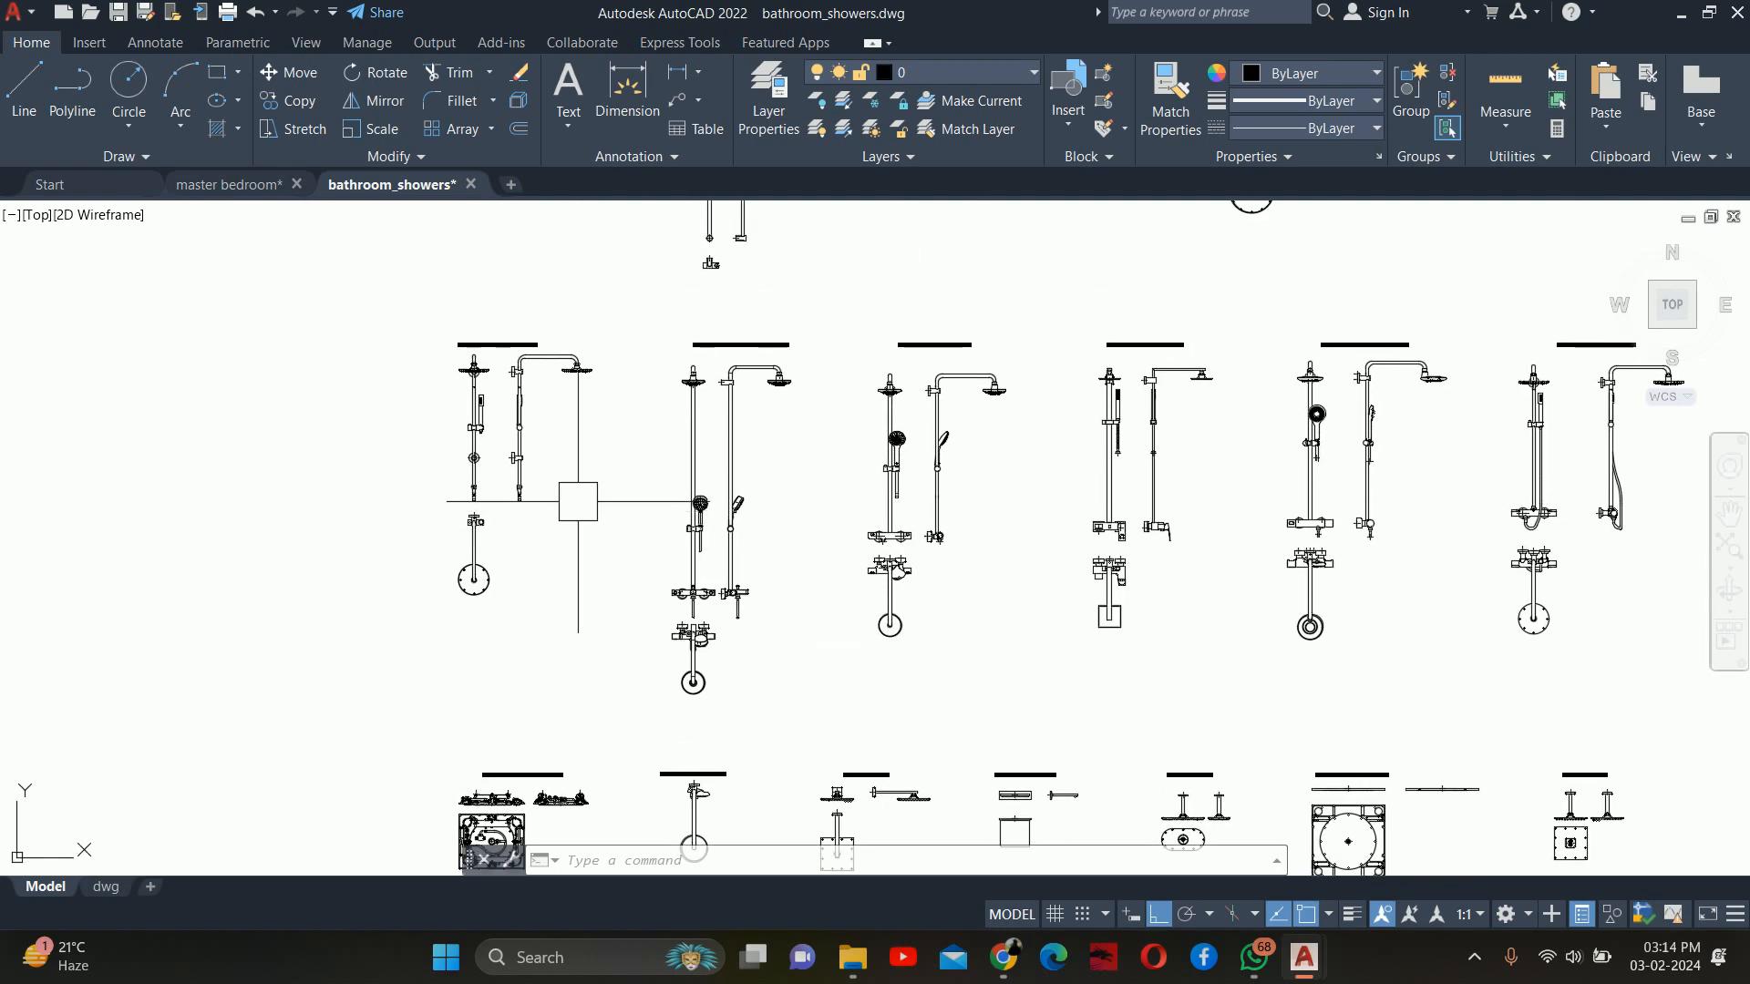
pyautogui.scroll(4, 525, 463)
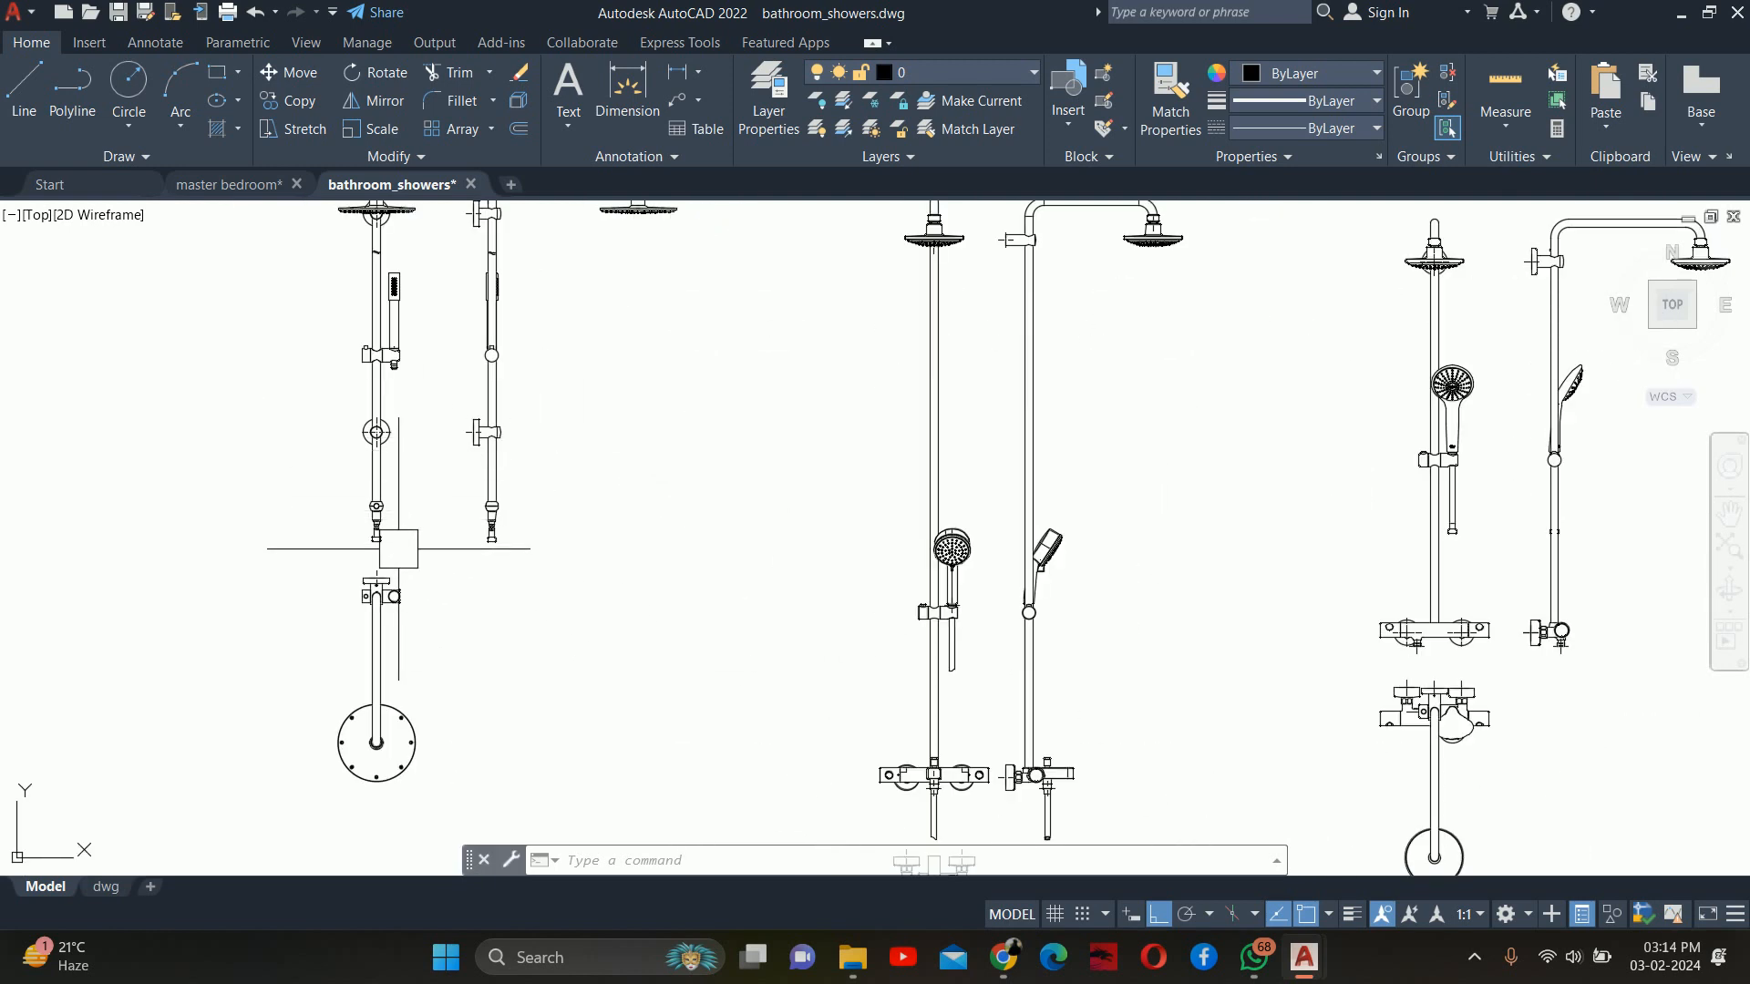
# Copy the front elevation block of the Grohe Eurocube System shower to the clipboard
pyautogui.scroll(-2, 398, 548)
pyautogui.moveTo(822, 571); pyautogui.dragTo(415, 545, button='middle')
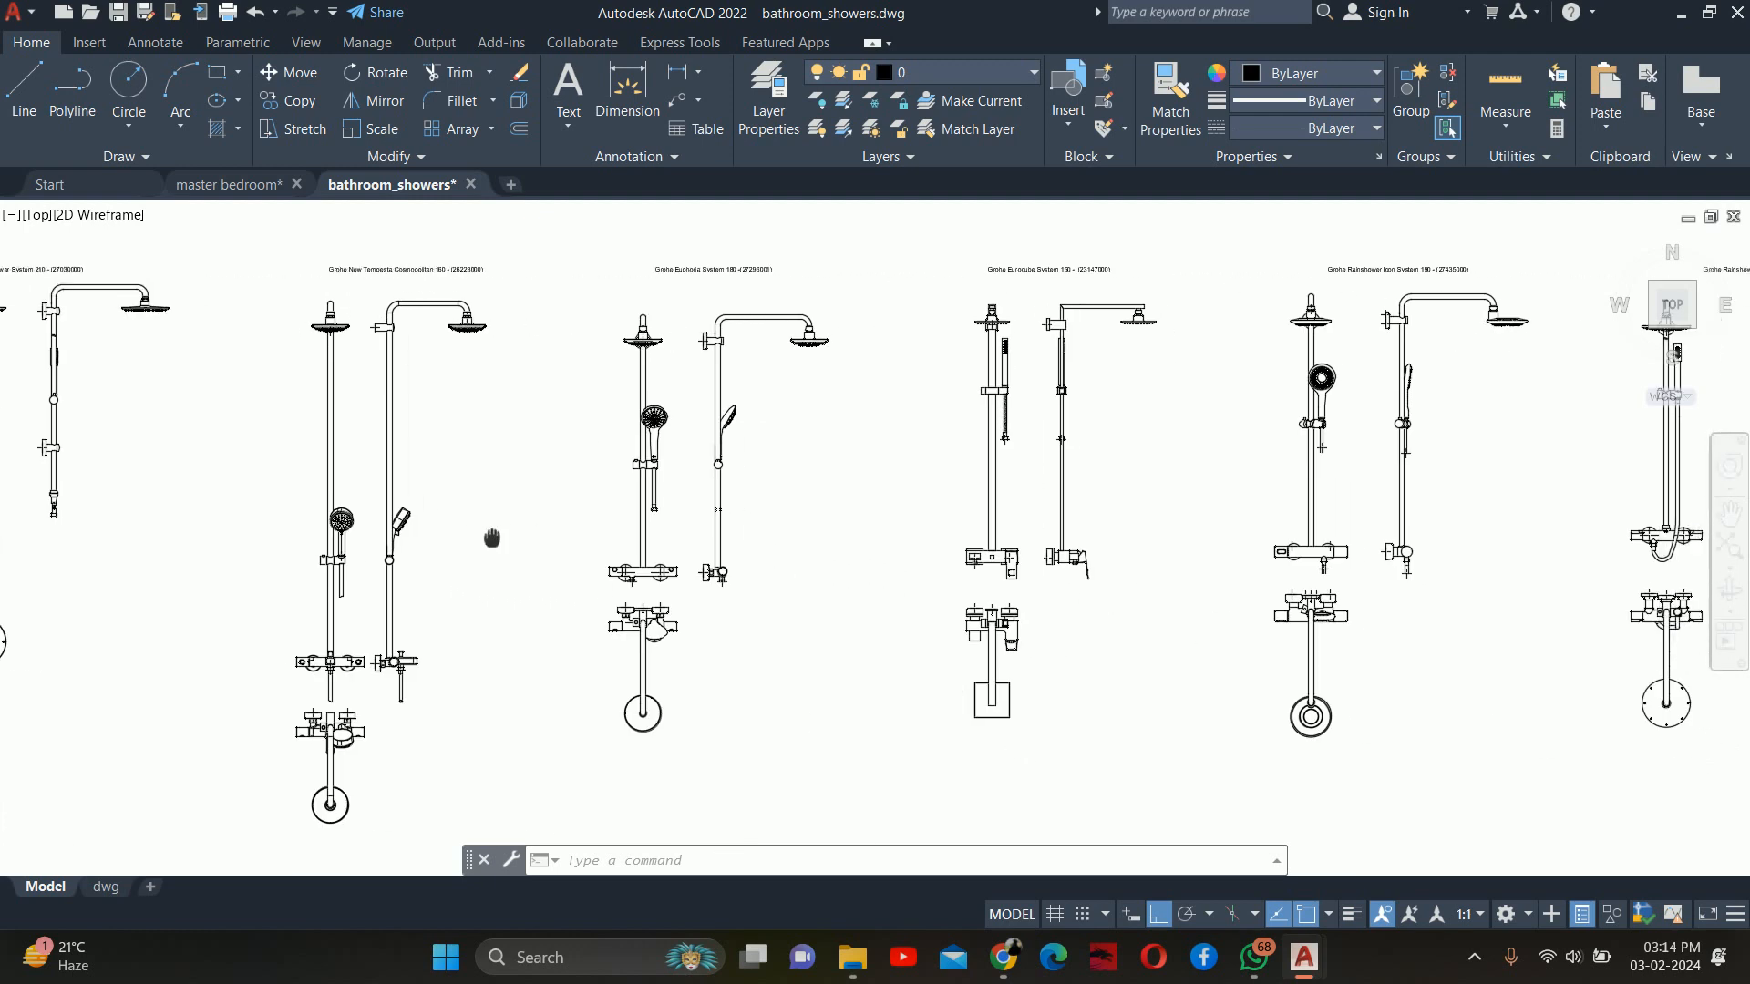
pyautogui.press('Escape')
pyautogui.click(986, 390)
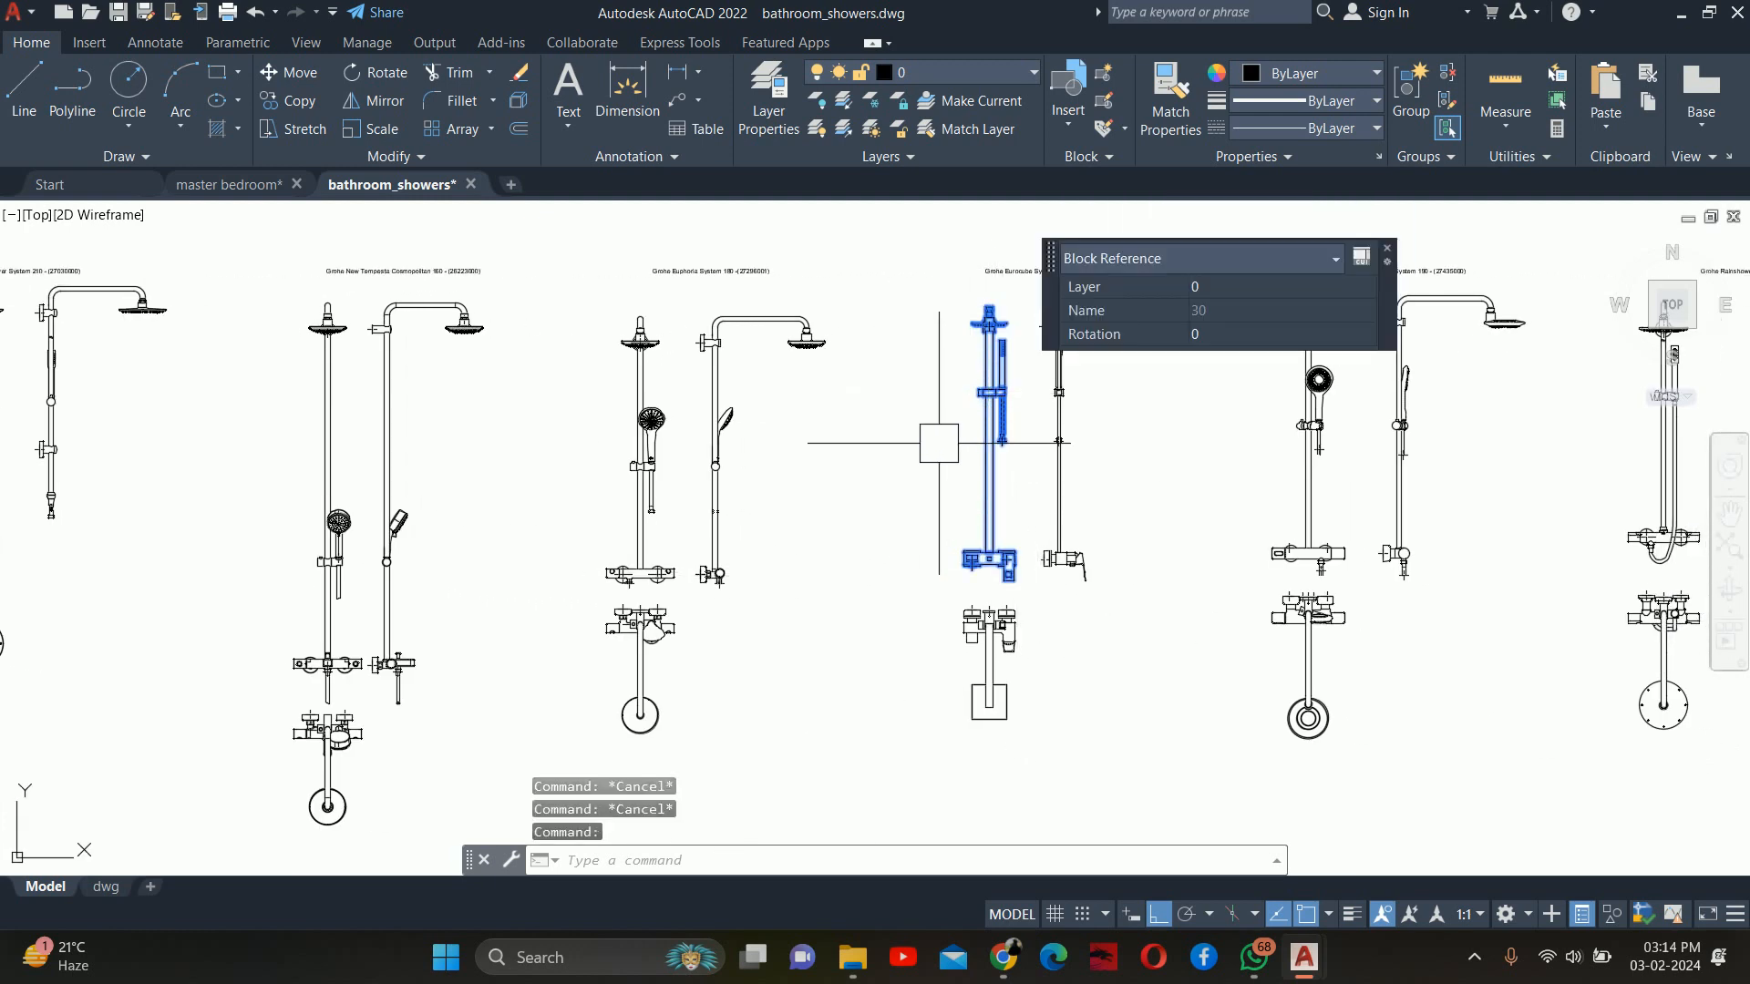
pyautogui.hotkey('ctrl', 'c')
# Switch to the master bedroom drawing and examine the washroom plan, its elevation markers and the elevation below it
pyautogui.click(228, 185)
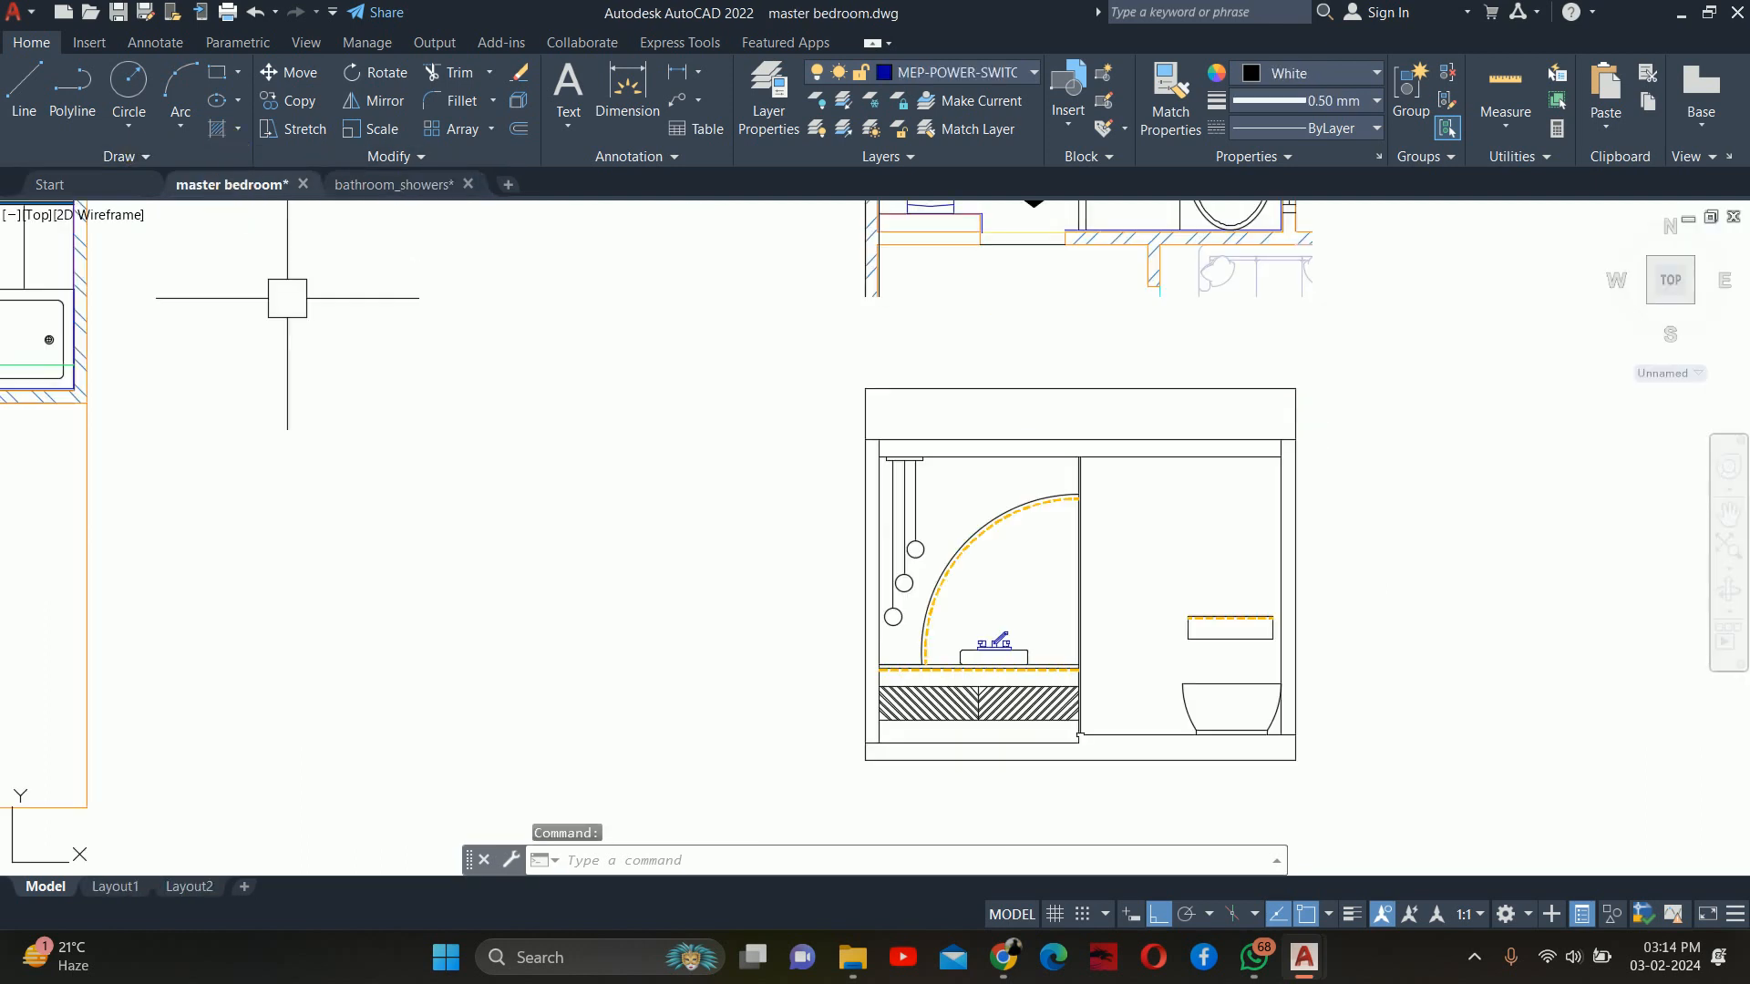
pyautogui.press('Escape')
pyautogui.press('Escape')
pyautogui.press('Escape')
pyautogui.scroll(-4, 935, 635)
pyautogui.moveTo(1060, 631); pyautogui.dragTo(919, 629, button='middle')
pyautogui.scroll(6, 883, 480)
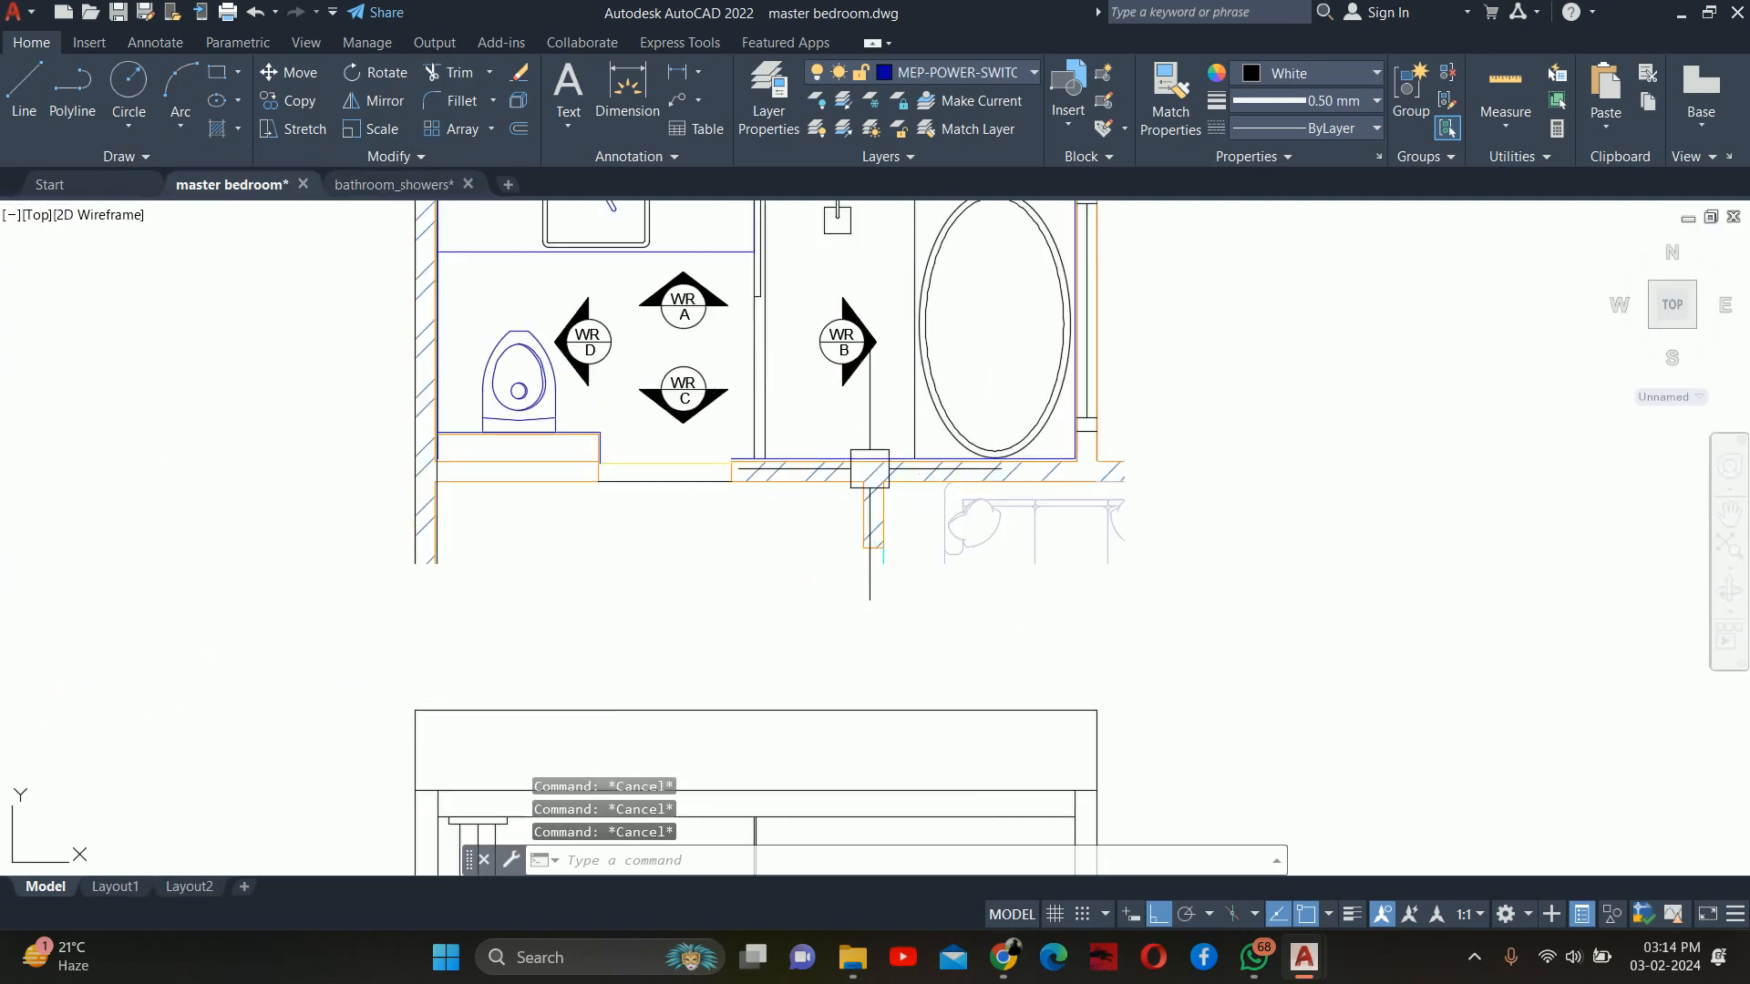
pyautogui.moveTo(815, 286); pyautogui.dragTo(818, 389, button='middle')
pyautogui.scroll(-2, 849, 333)
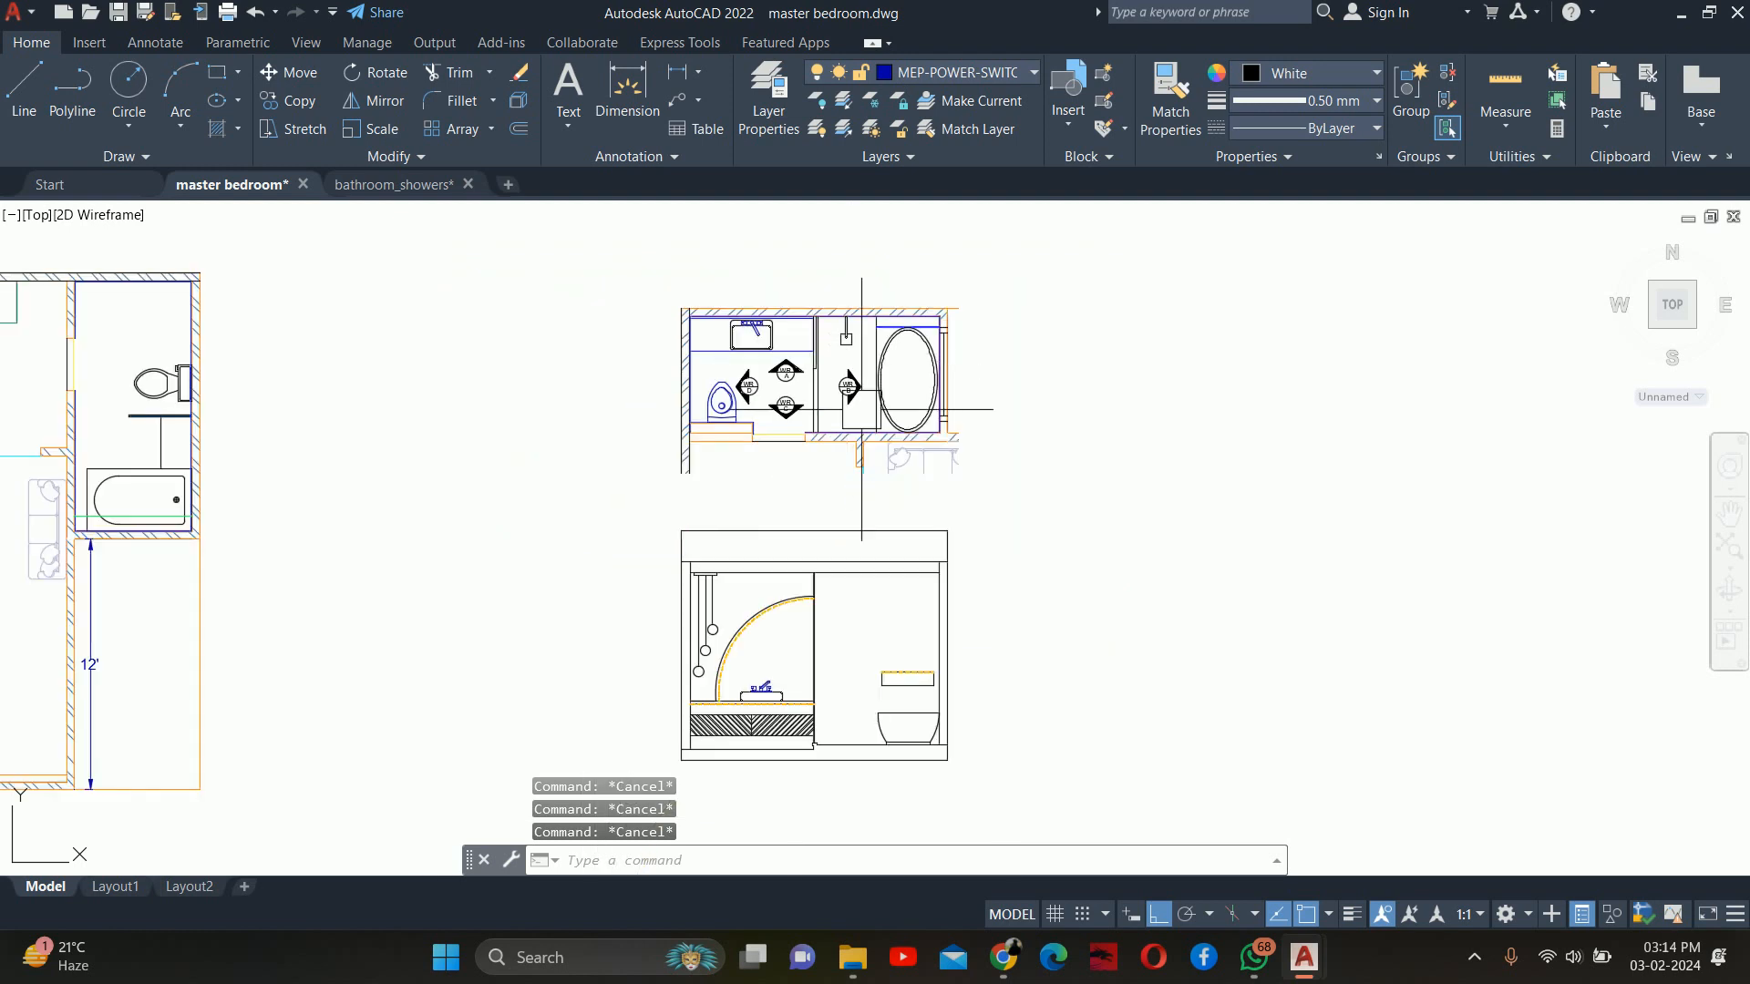
pyautogui.moveTo(945, 650); pyautogui.dragTo(899, 621, button='middle')
pyautogui.scroll(-2, 898, 620)
pyautogui.click(392, 184)
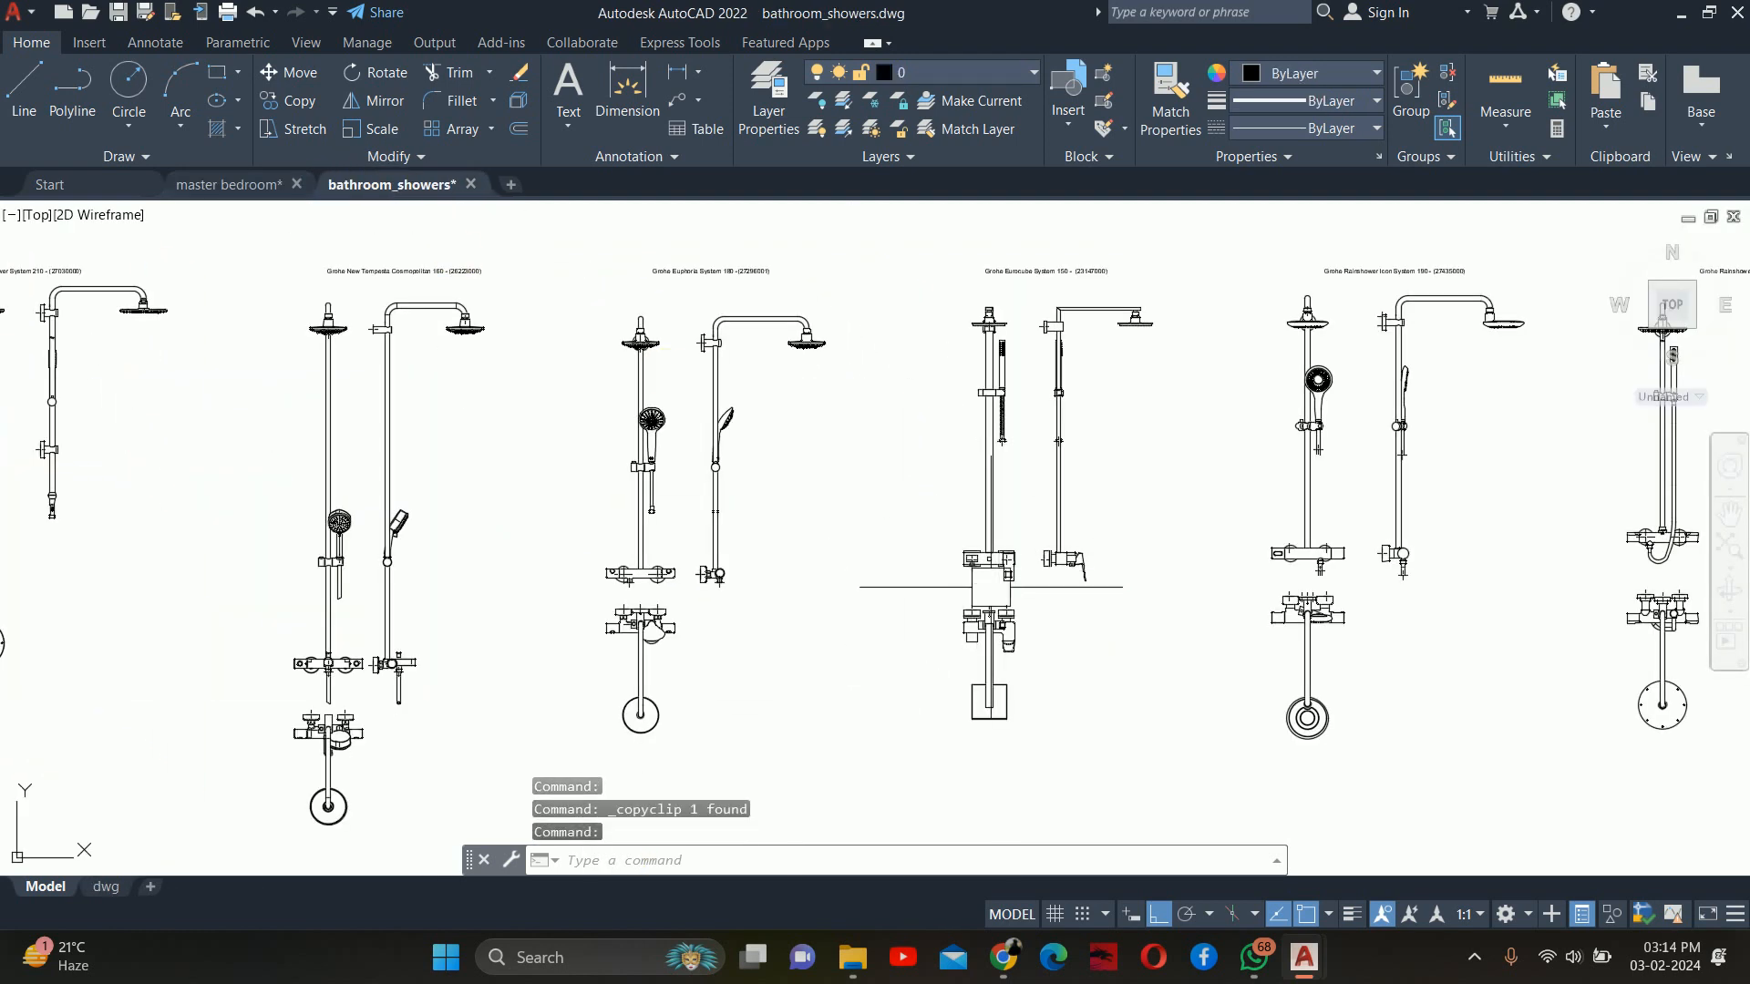
pyautogui.click(198, 184)
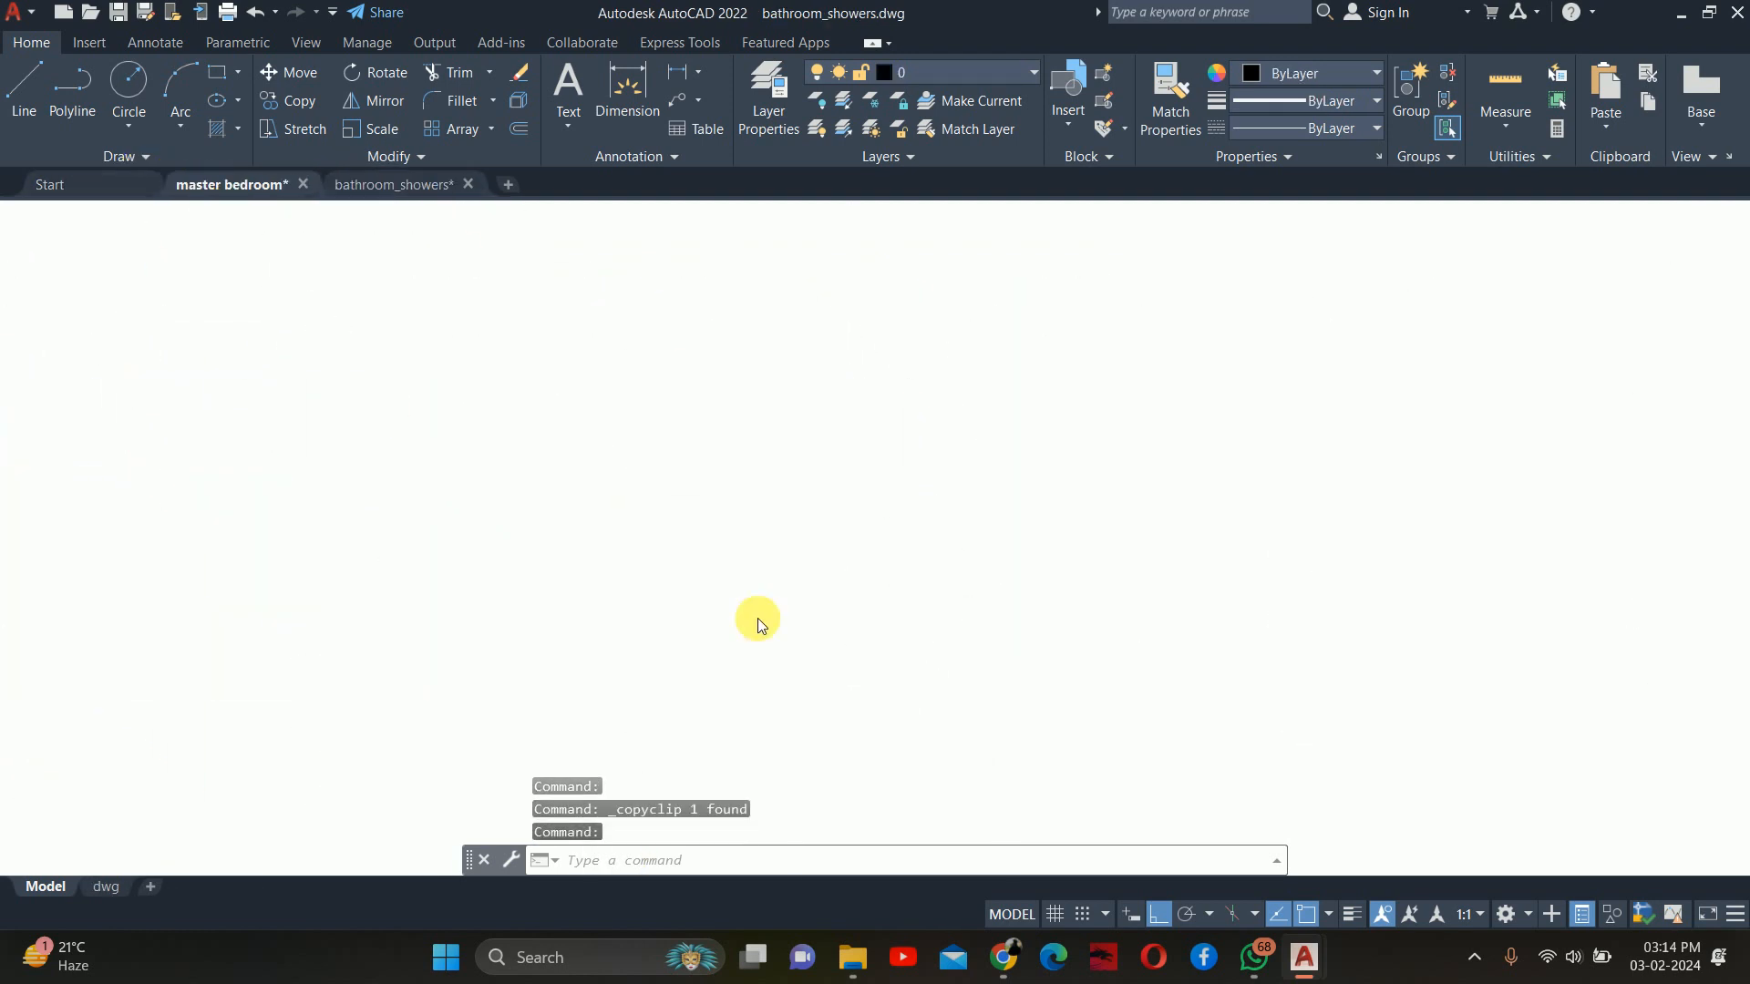
# Paste the copied shower block into the empty area beside the washroom plan and elevation
pyautogui.moveTo(882, 607); pyautogui.dragTo(838, 662, button='middle')
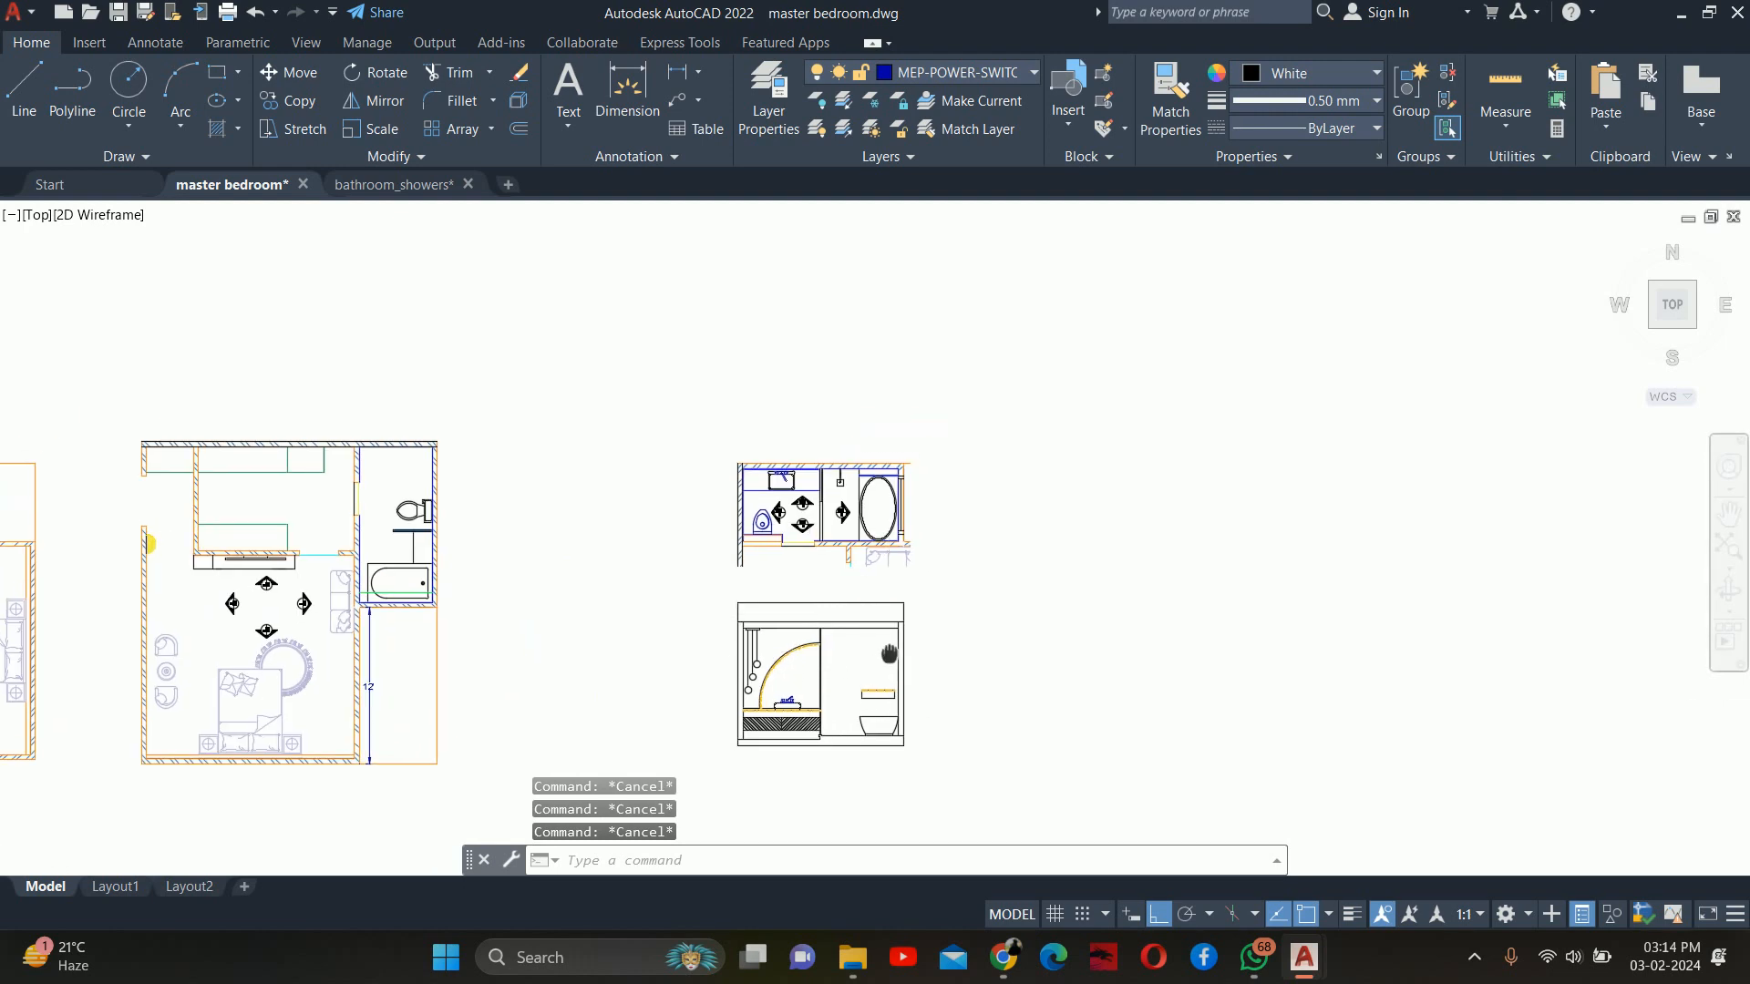
pyautogui.hotkey('ctrl', 'v')
pyautogui.press('Escape')
pyautogui.press('Escape')
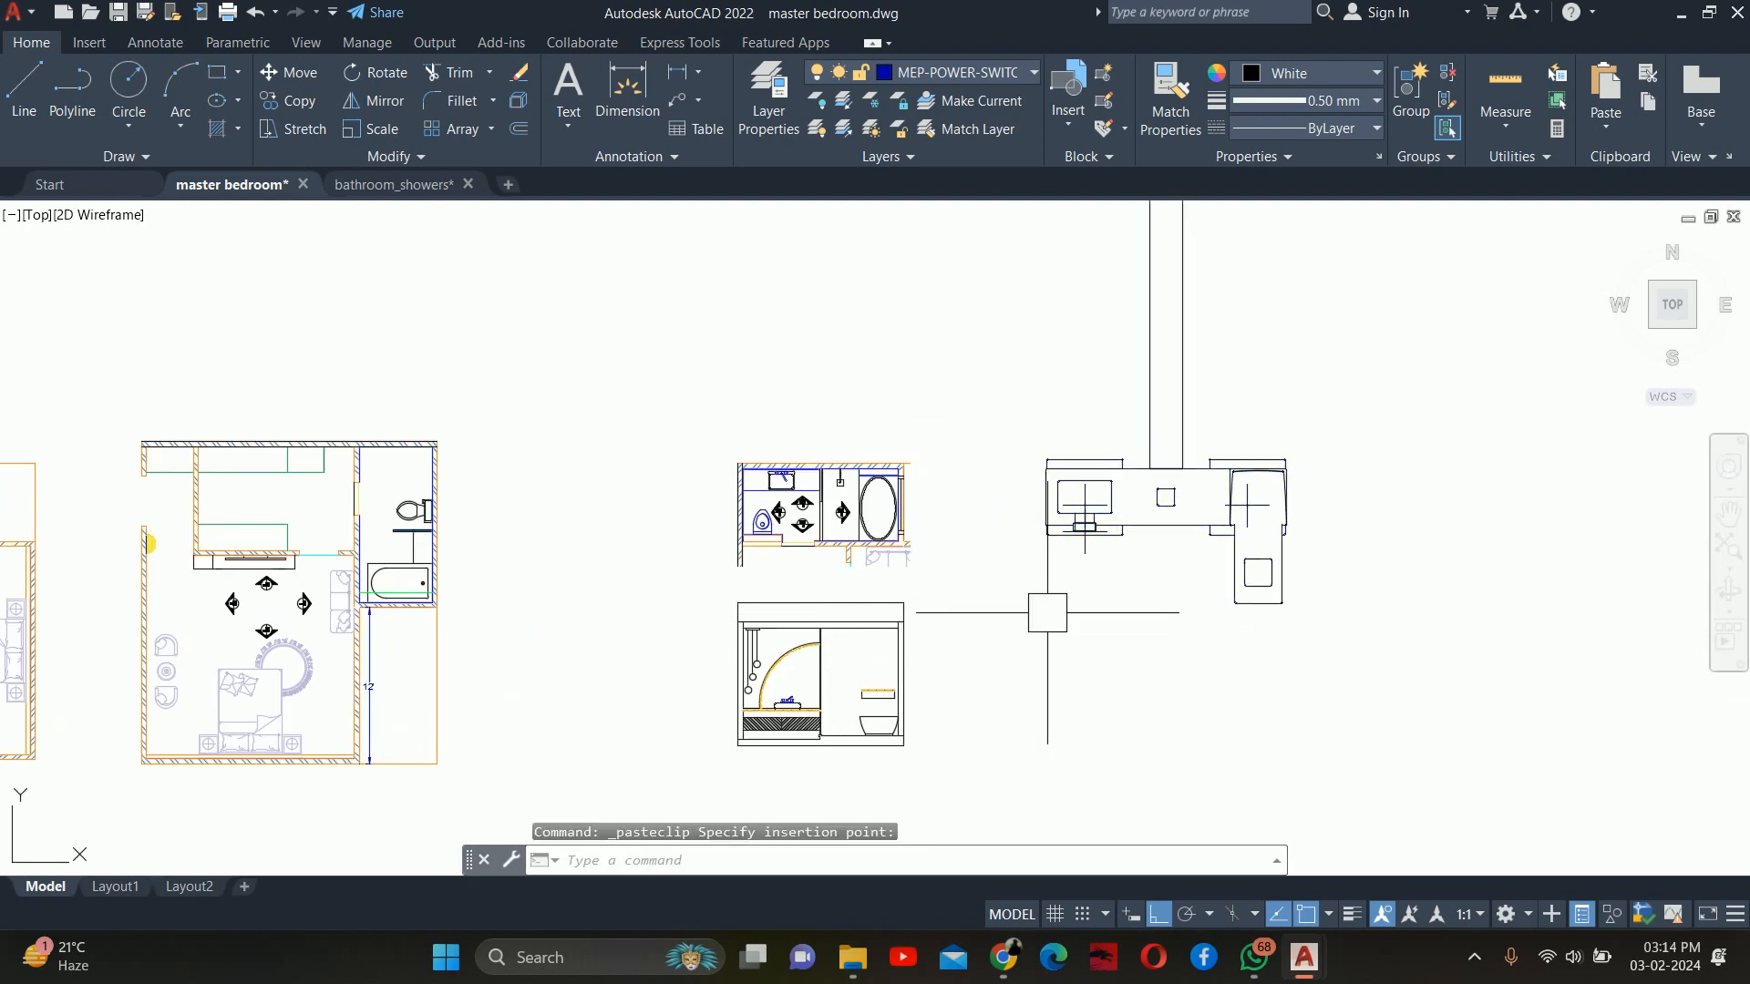
# Scale the pasted shower block by reference, from a length of 25.4 to a new length of 1, about its pipe base
pyautogui.scroll(-5, 1045, 603)
pyautogui.write('sc')
pyautogui.press('Return')
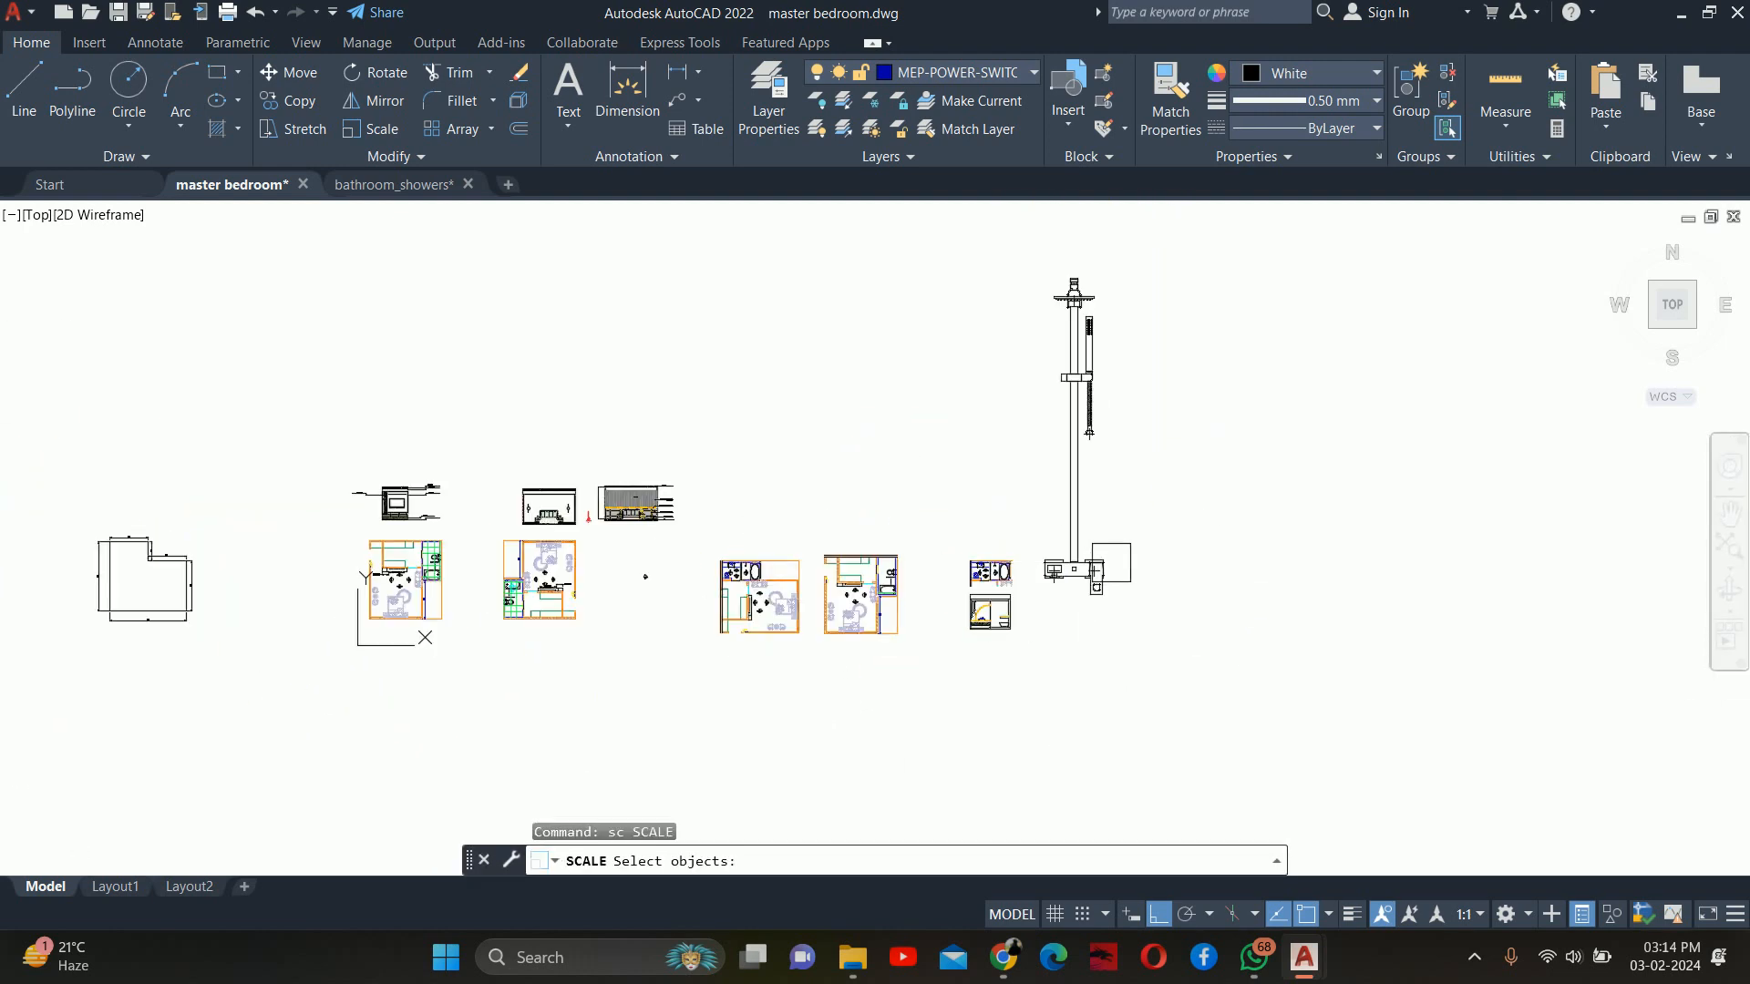
pyautogui.click(1089, 574)
pyautogui.press('Return')
pyautogui.scroll(8, 995, 520)
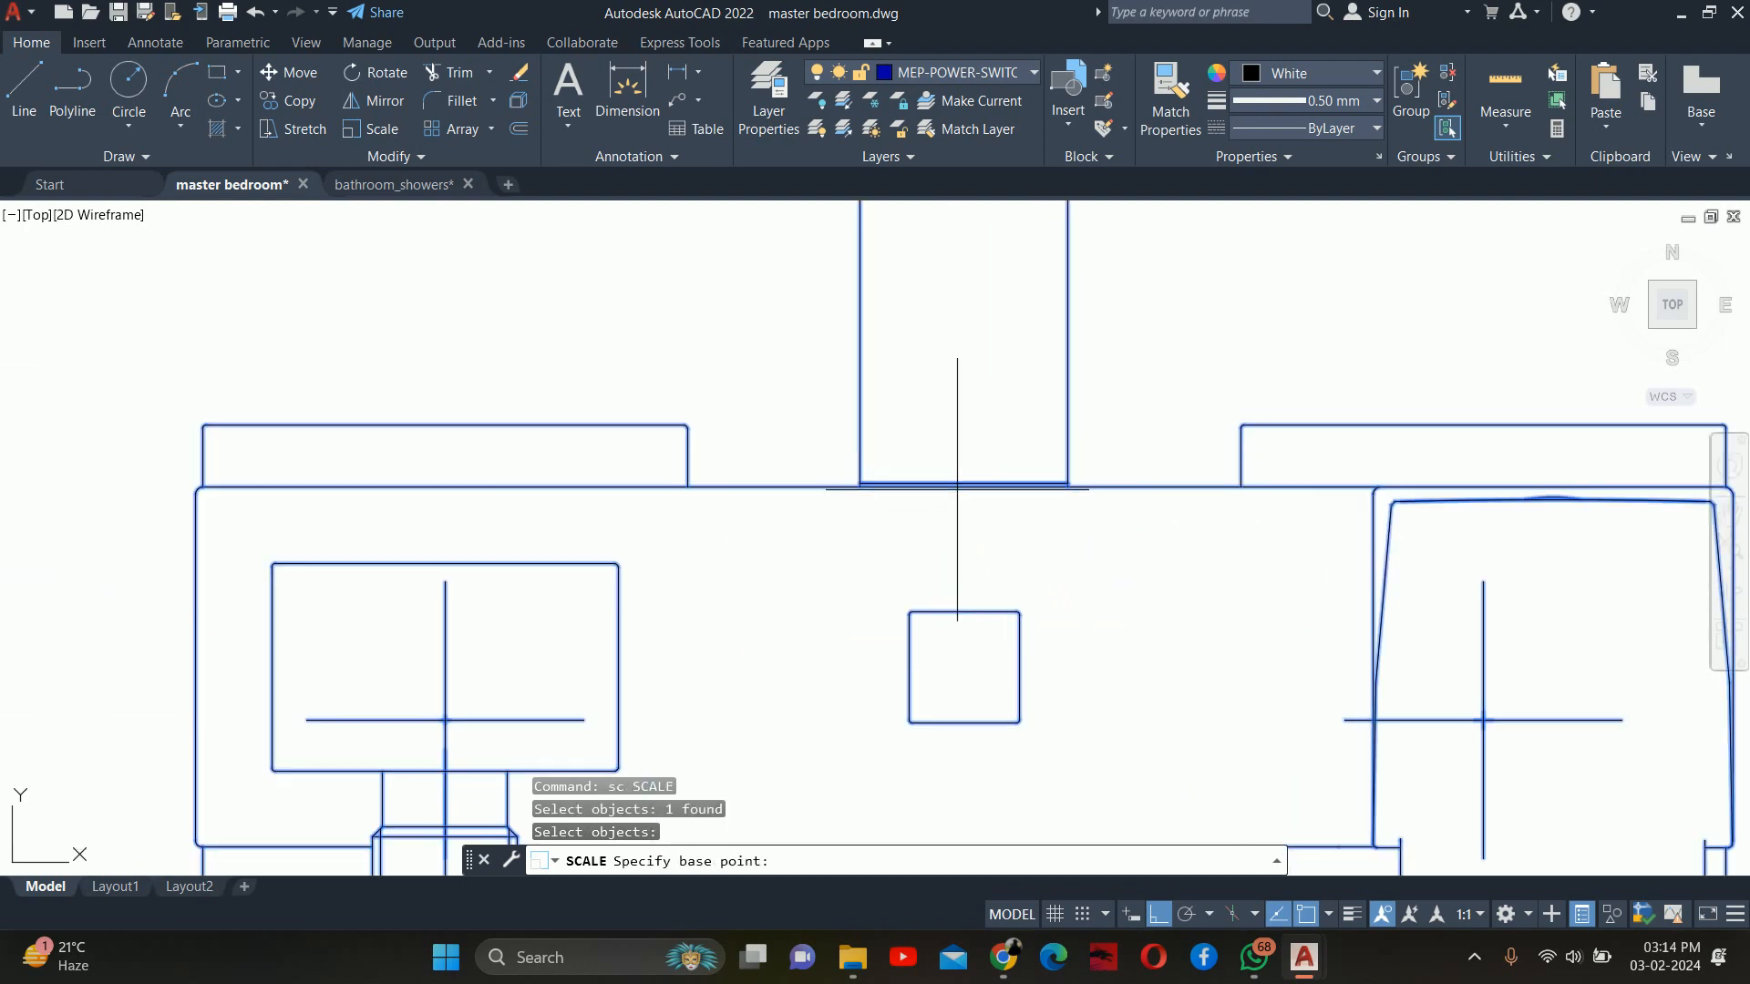
pyautogui.click(964, 489)
pyautogui.write('r')
pyautogui.press('Return')
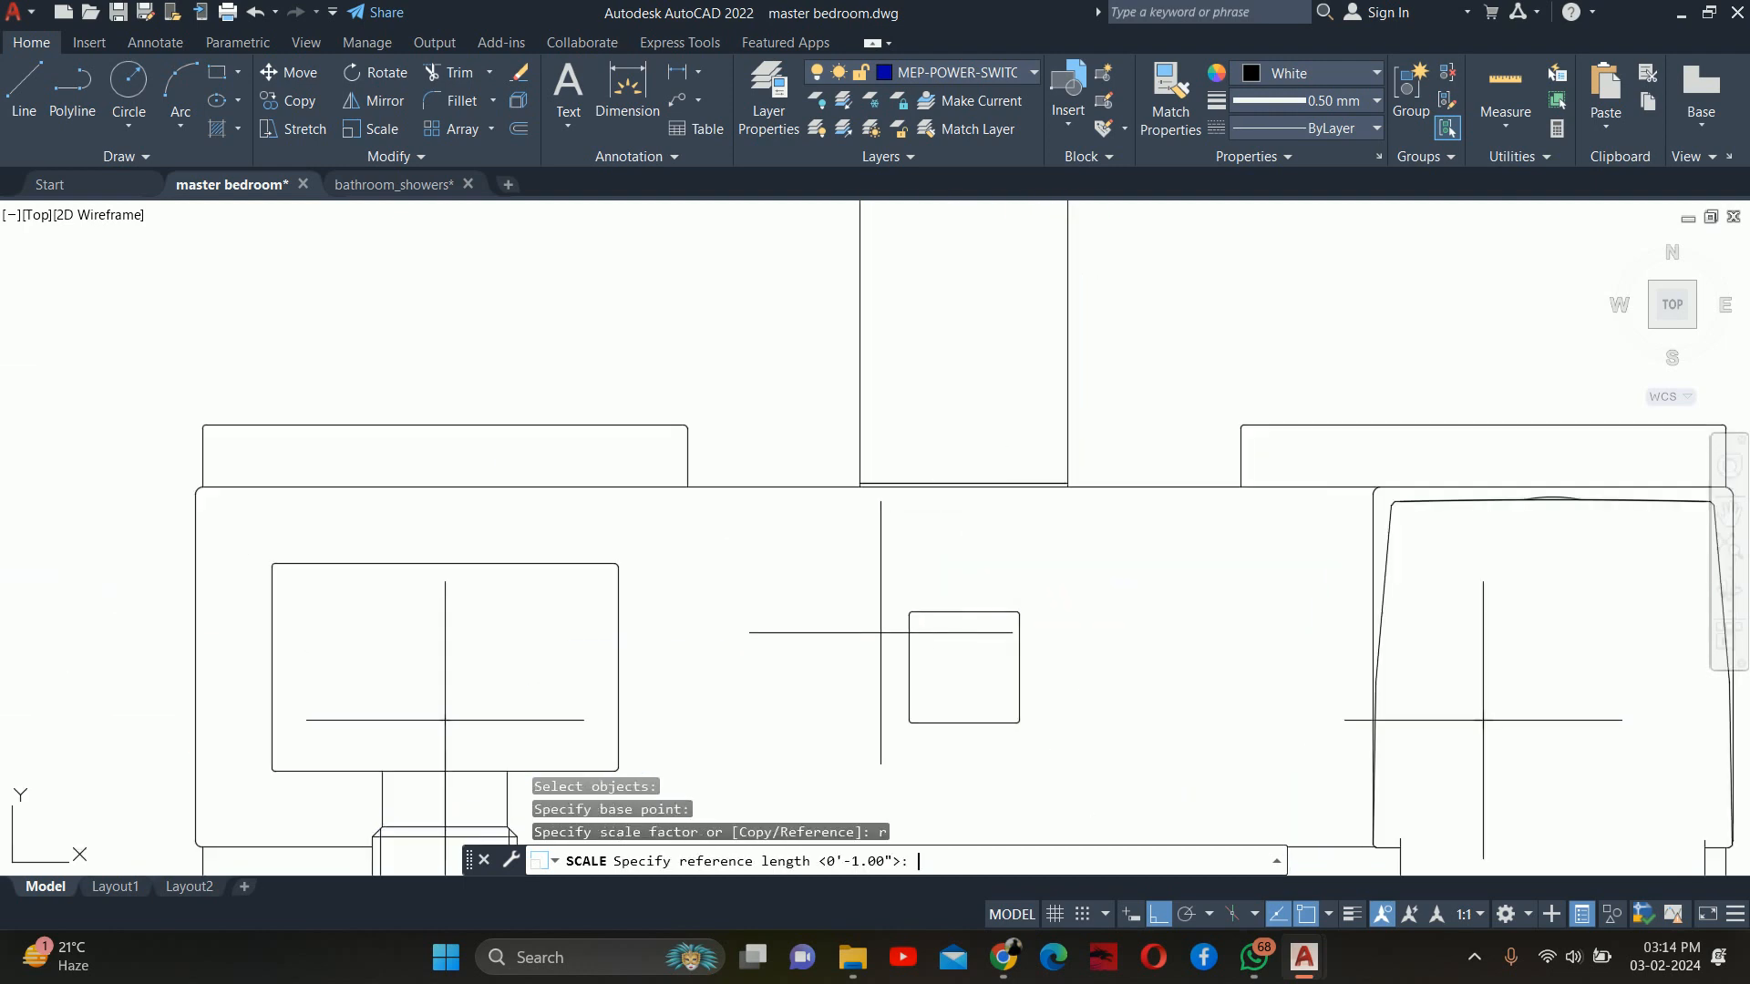
pyautogui.scroll(-6, 1094, 515)
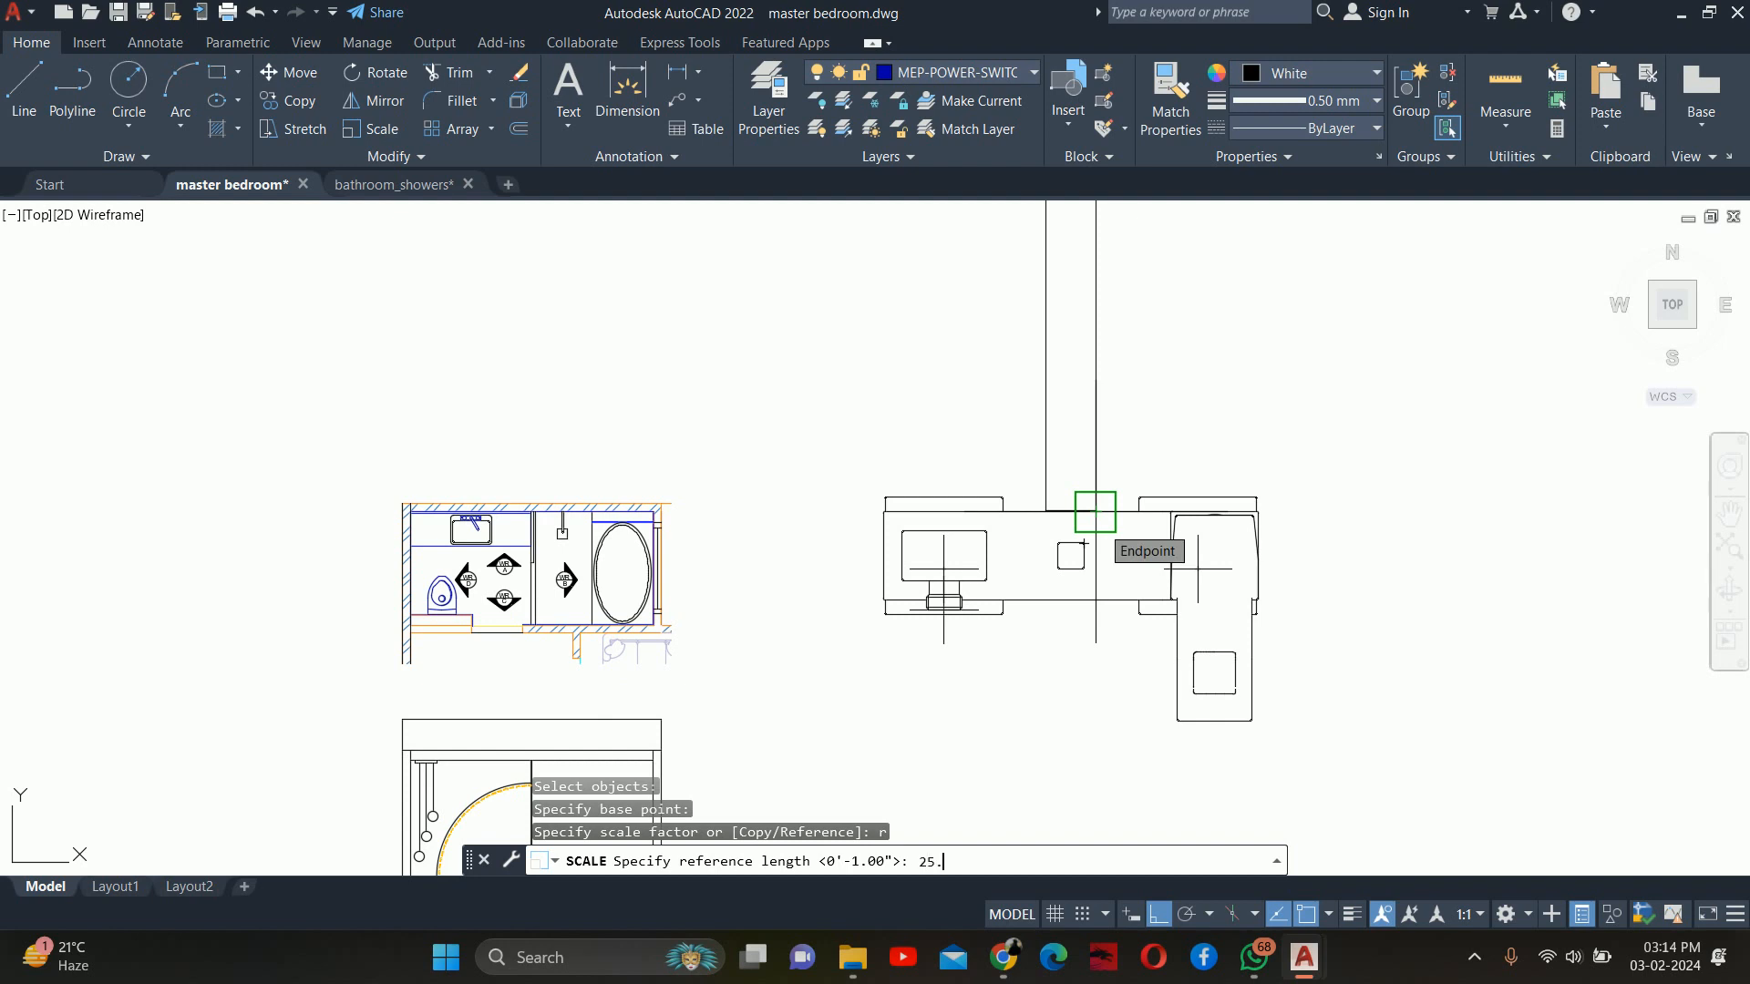
pyautogui.write('25.4')
pyautogui.press('Return')
pyautogui.write('1')
pyautogui.press('Return')
pyautogui.press('Escape')
pyautogui.press('Escape')
pyautogui.press('Escape')
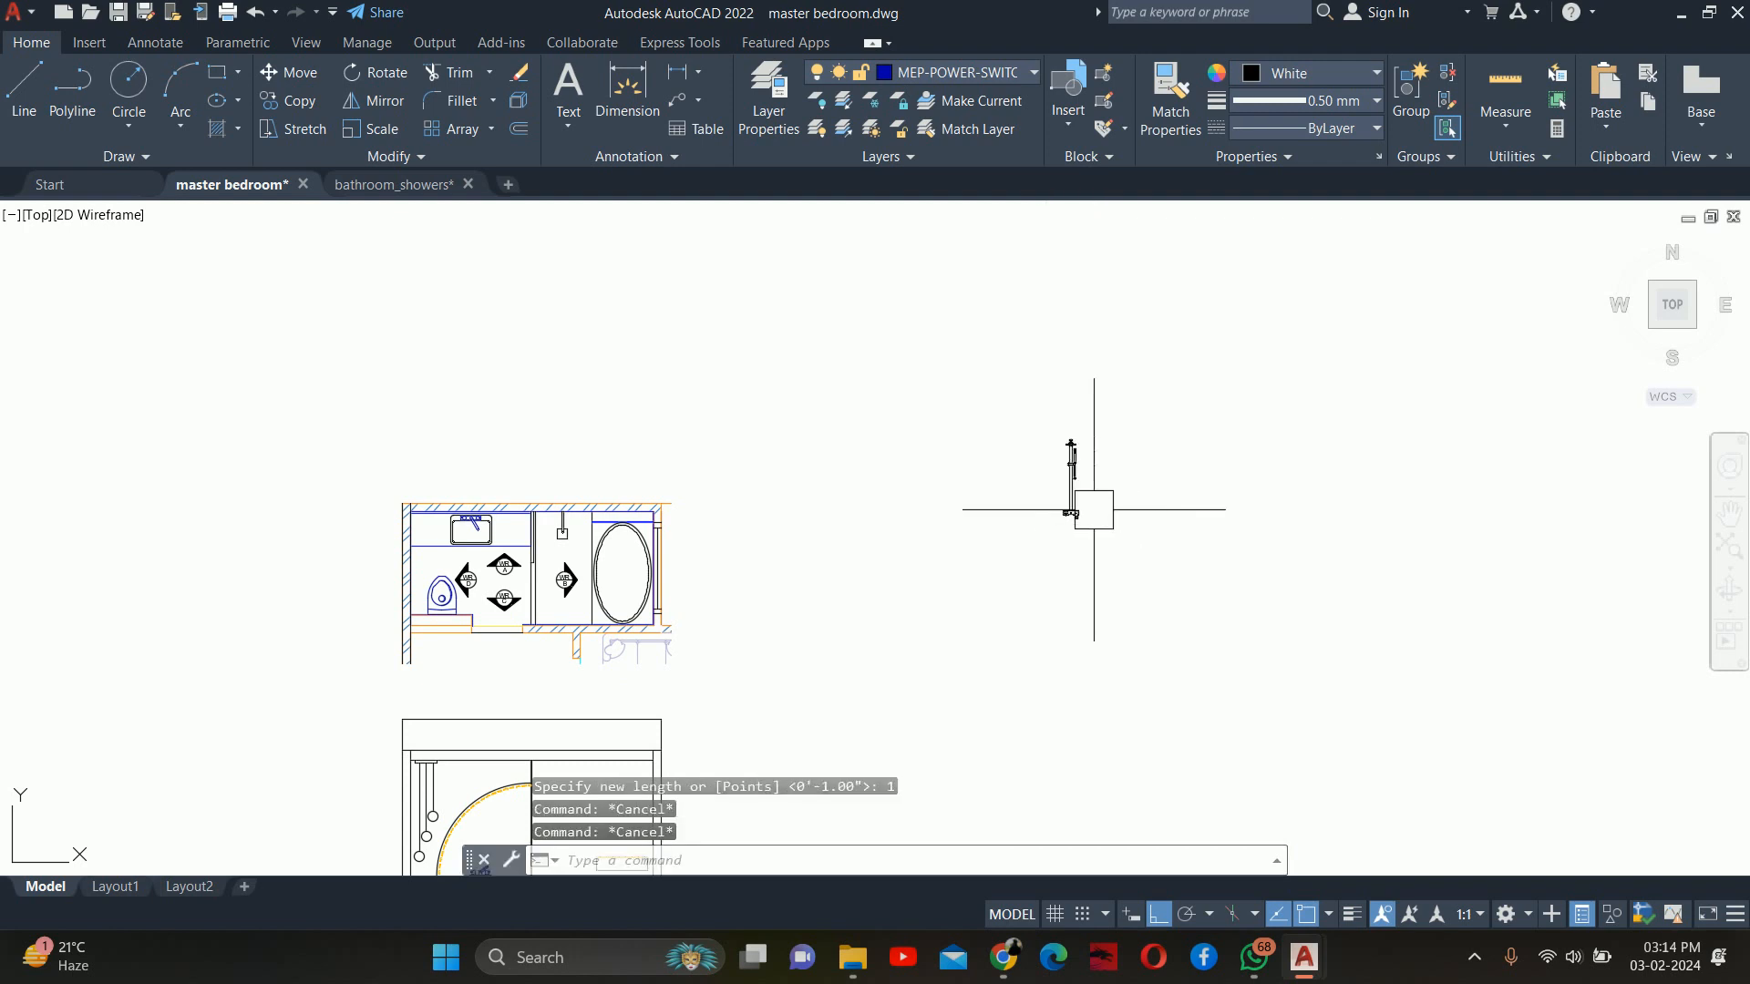
# Move the shower block by the midpoint of its pipe base onto the shower head in the washroom plan
pyautogui.scroll(5, 1094, 509)
pyautogui.write('m')
pyautogui.press('Return')
pyautogui.click(1030, 503)
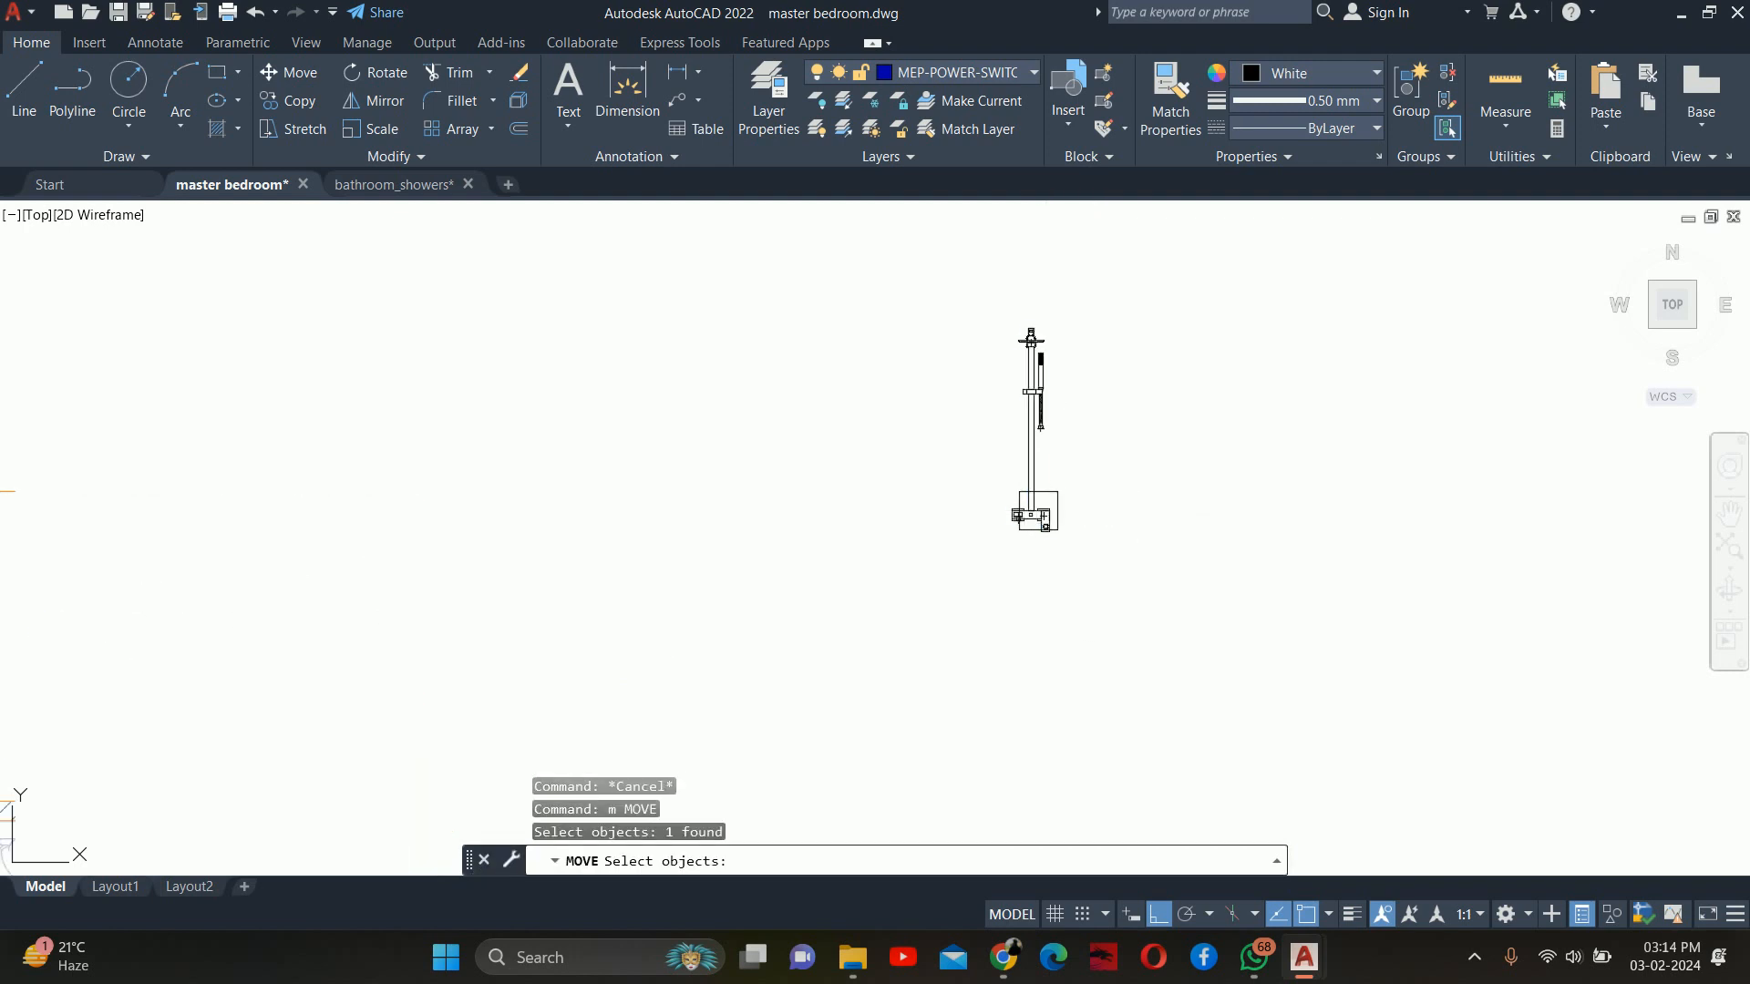
pyautogui.scroll(5, 1031, 503)
pyautogui.press('Return')
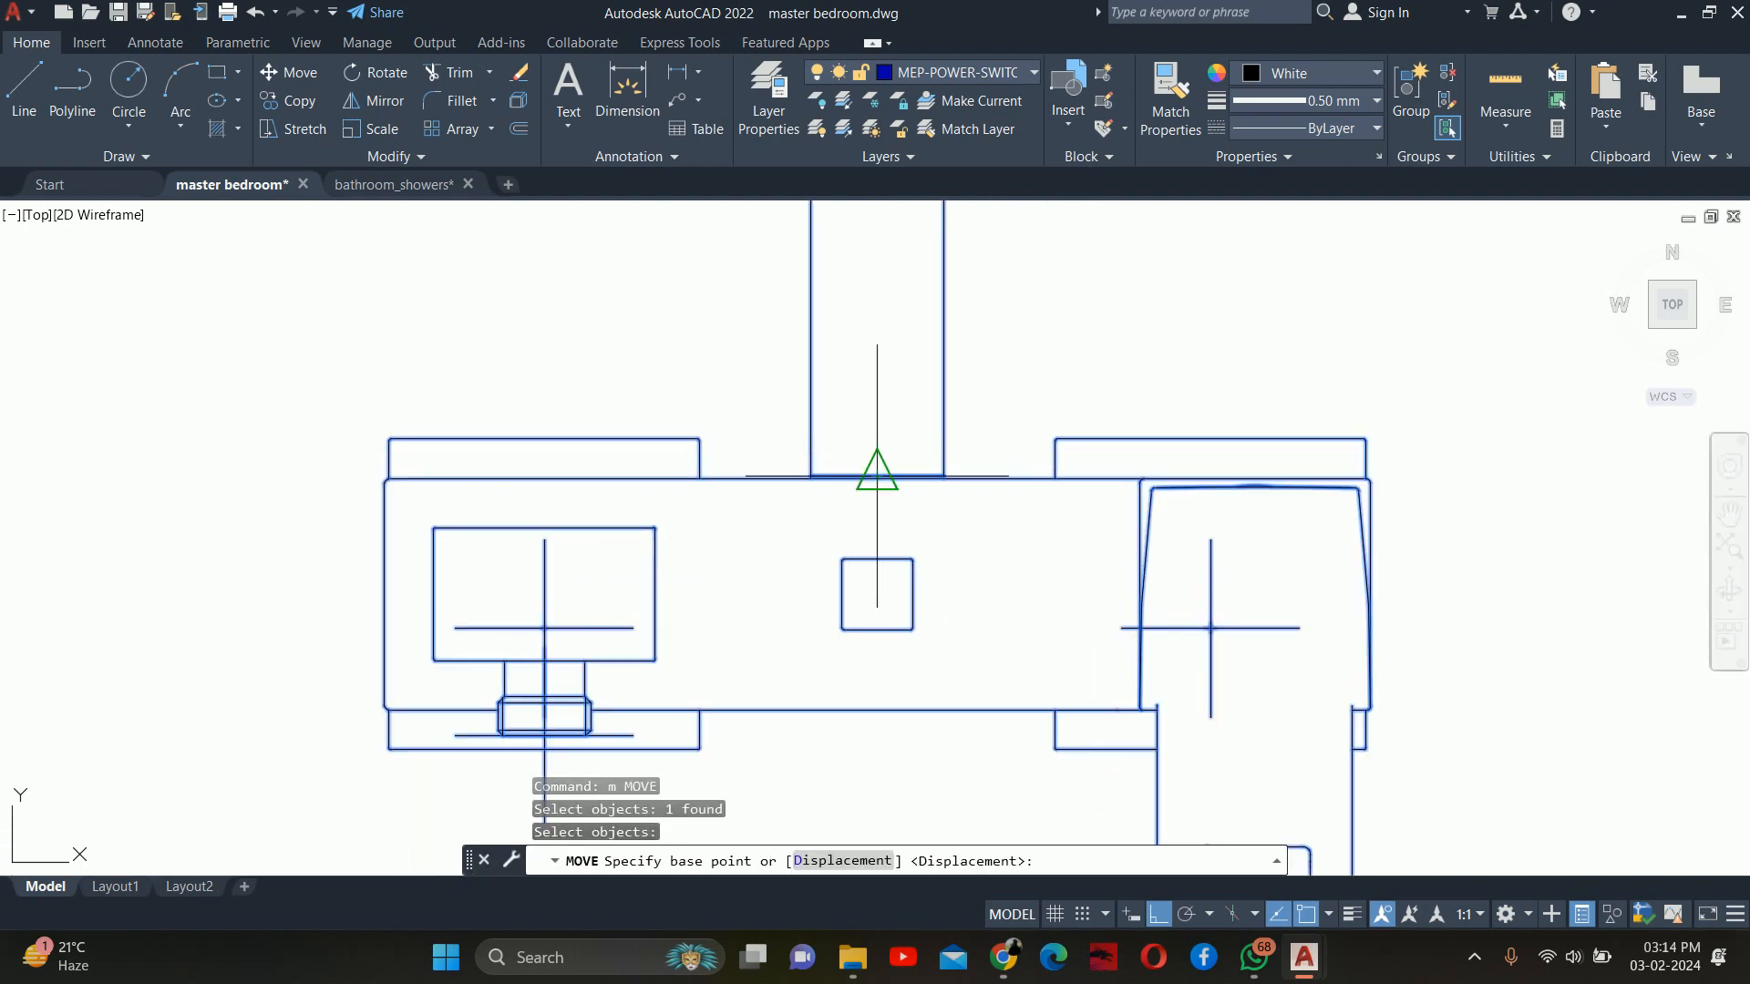
pyautogui.click(877, 476)
pyautogui.scroll(-5, 806, 375)
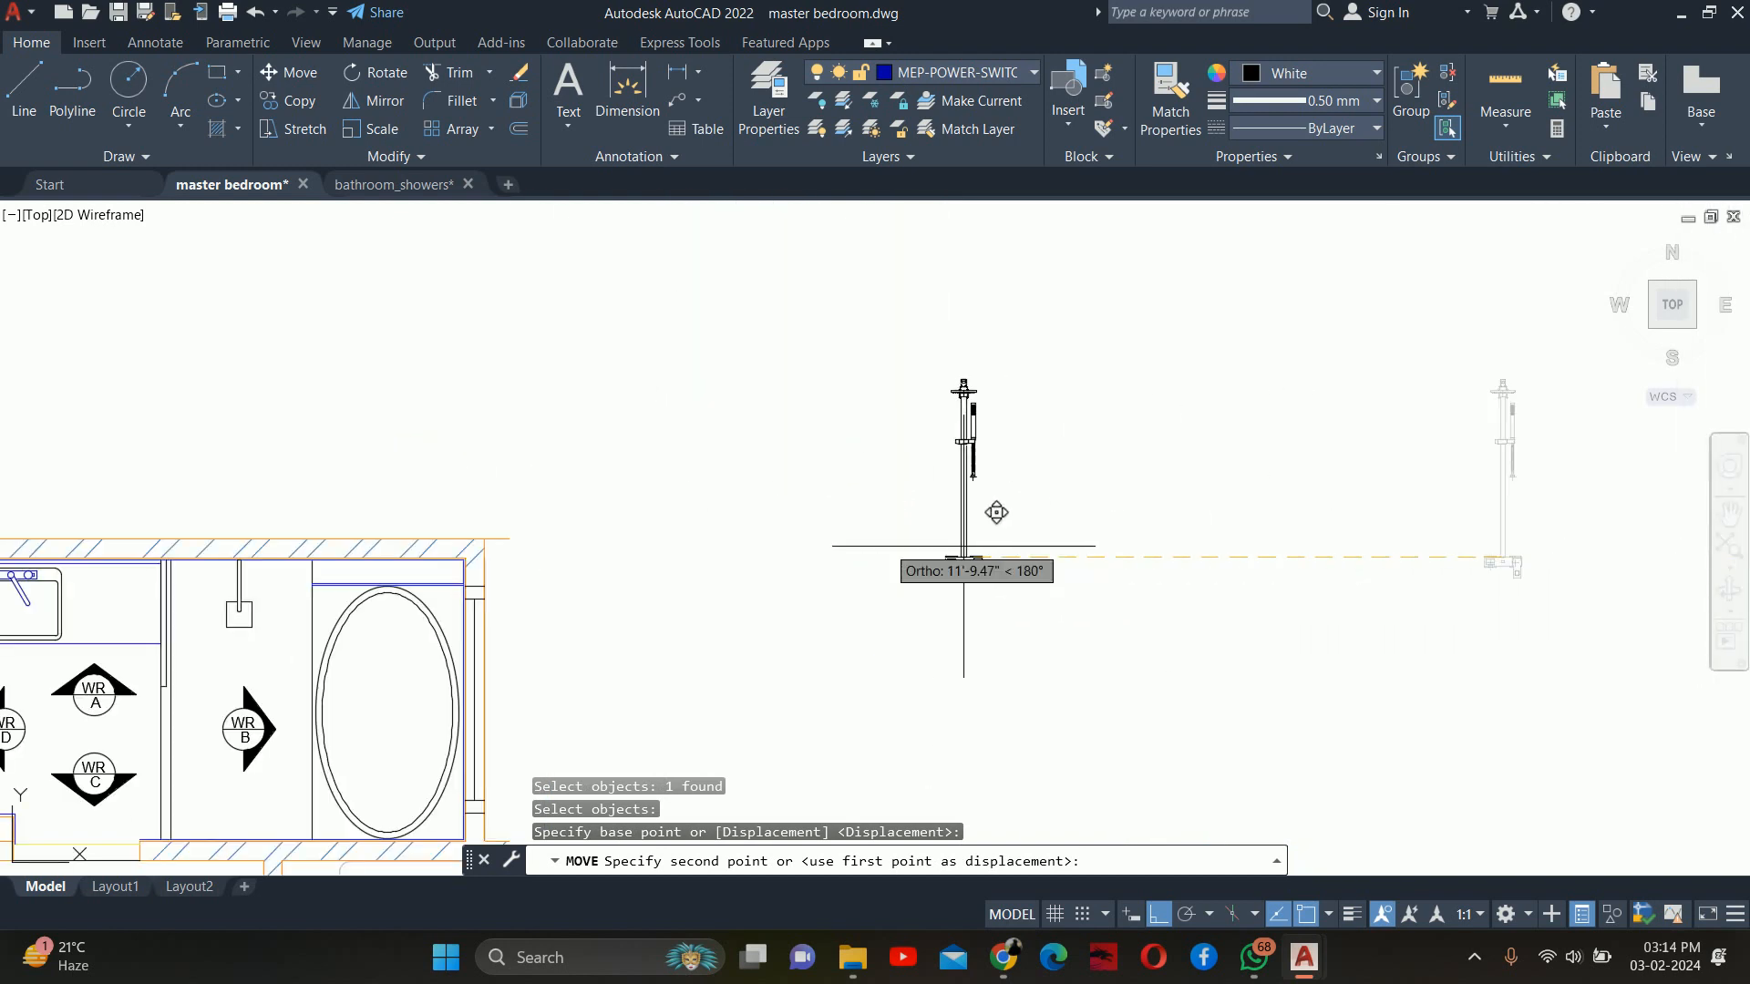
pyautogui.scroll(-4, 964, 547)
pyautogui.scroll(8, 620, 545)
pyautogui.scroll(6, 950, 773)
pyautogui.moveTo(944, 763); pyautogui.dragTo(915, 618, button='middle')
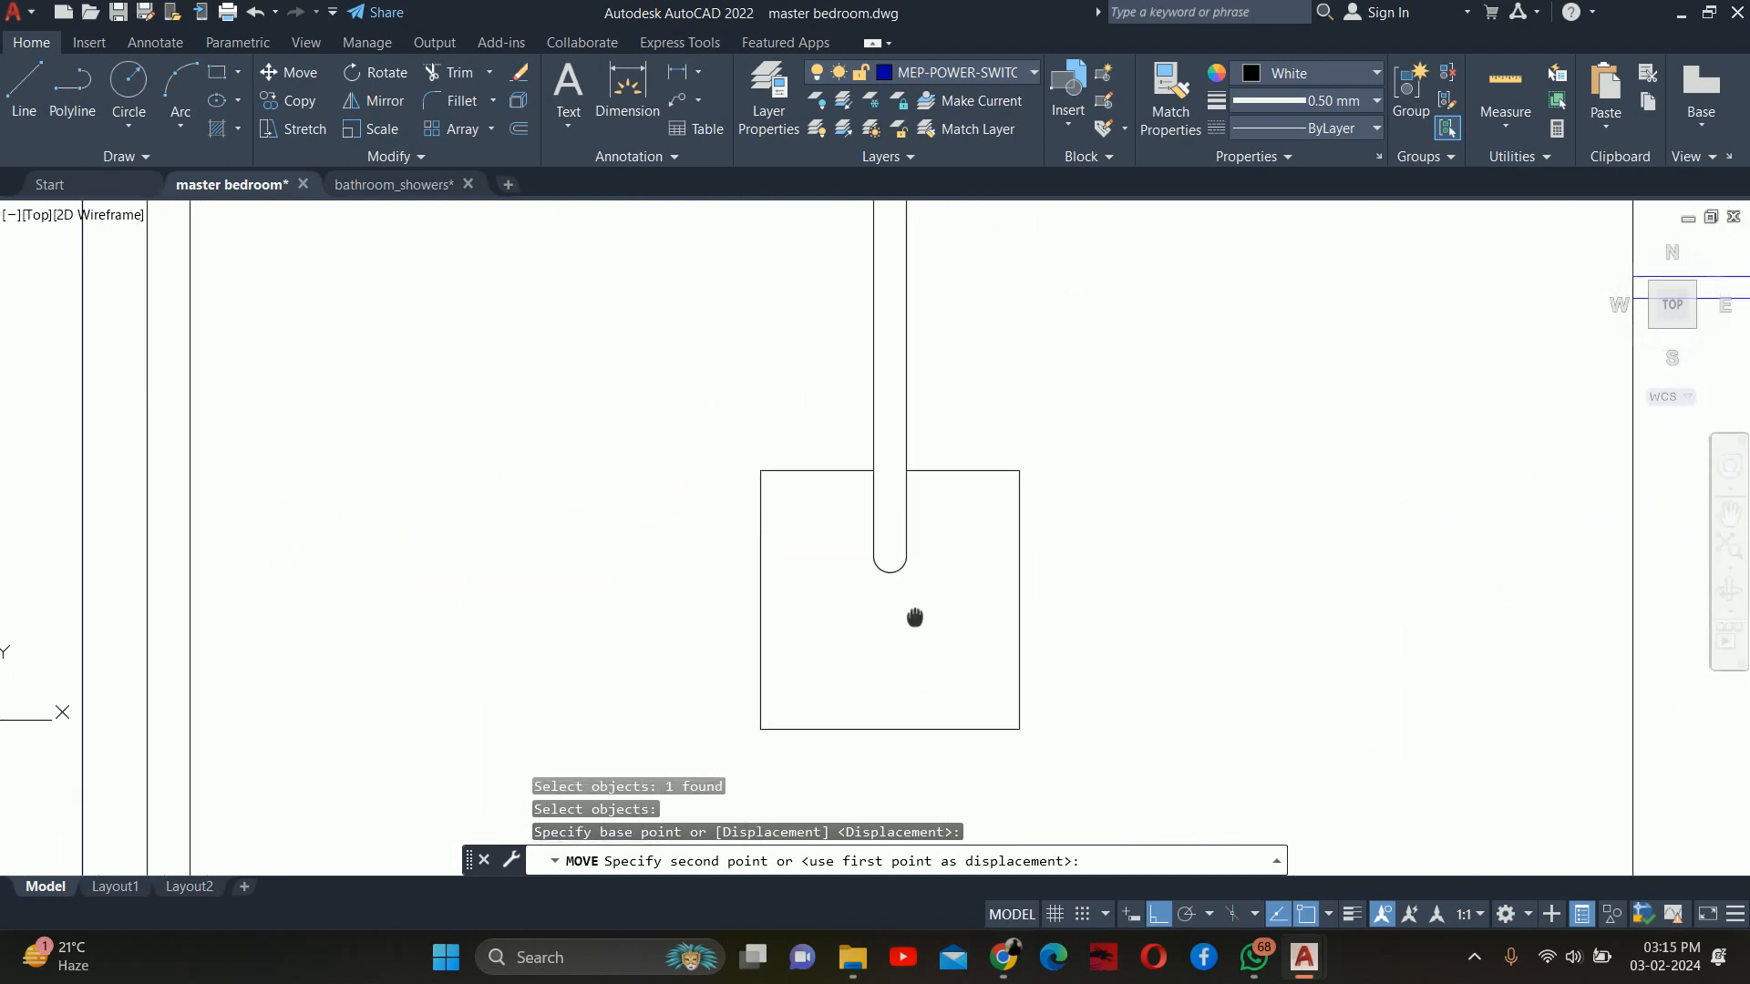
pyautogui.scroll(-3, 893, 633)
pyautogui.scroll(3, 905, 641)
pyautogui.press('Escape')
pyautogui.press('Escape')
pyautogui.scroll(-5, 907, 633)
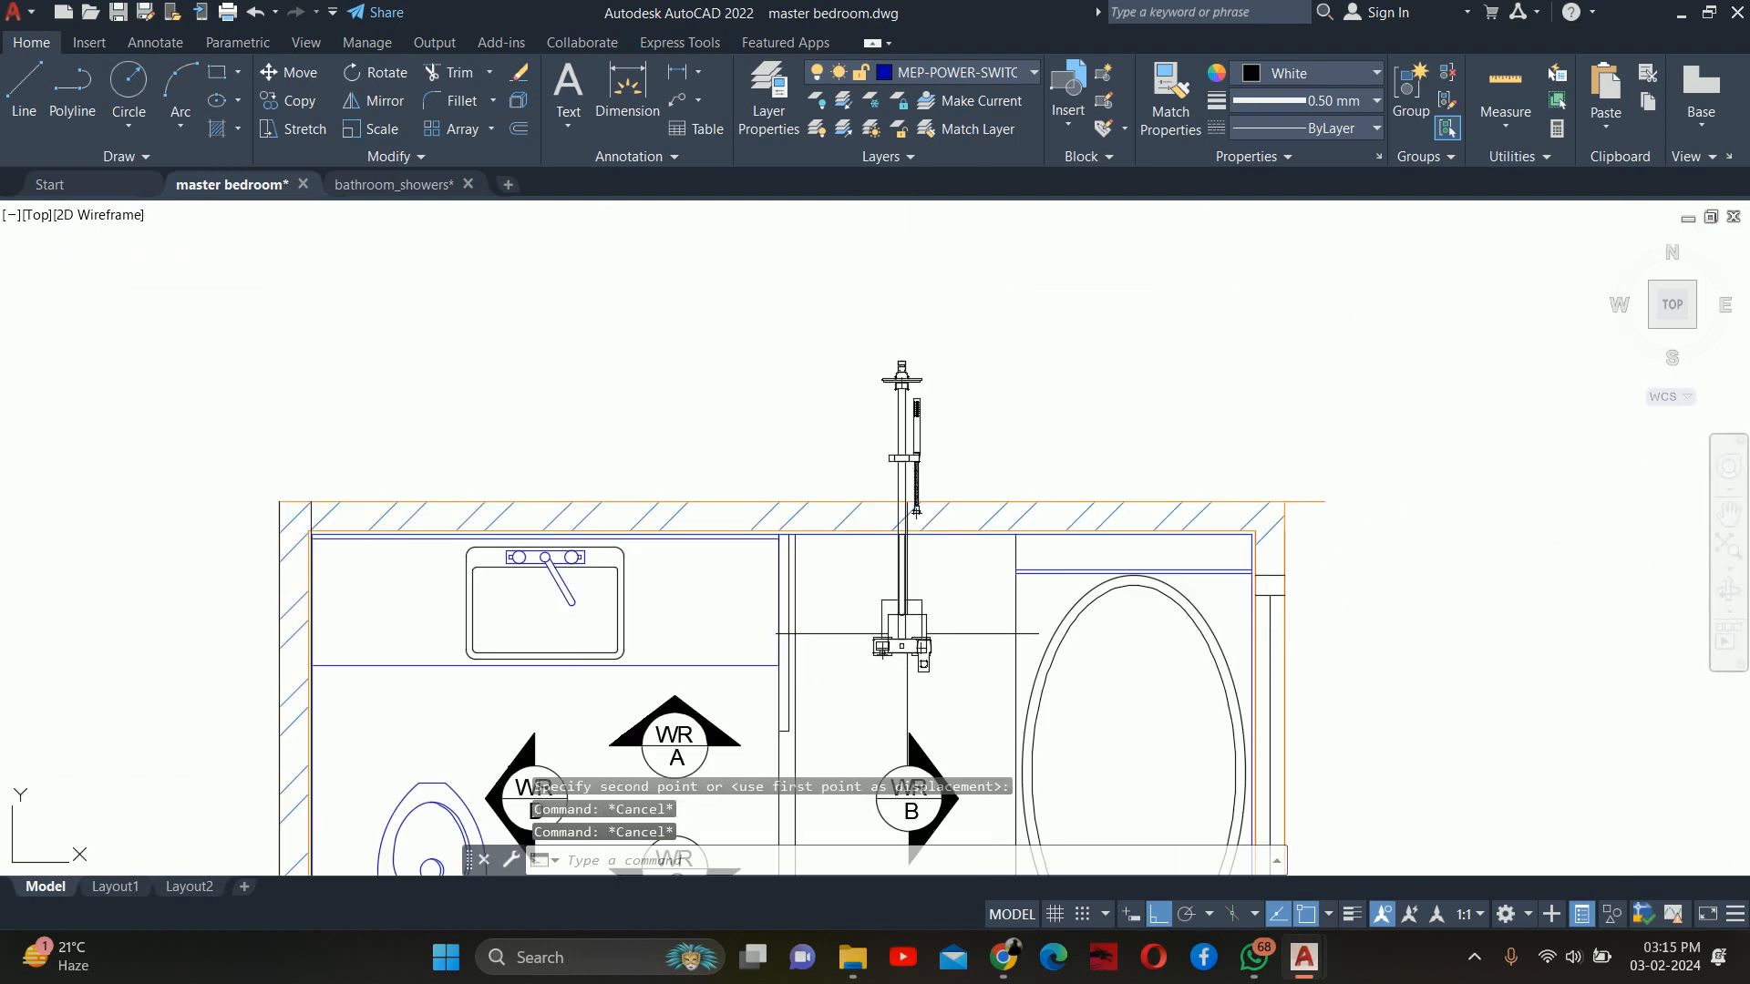
# Move the shower block straight down from the plan so its lowest edge sits on the shower-area floor line of the elevation
pyautogui.scroll(-3, 907, 633)
pyautogui.write('m')
pyautogui.press('Return')
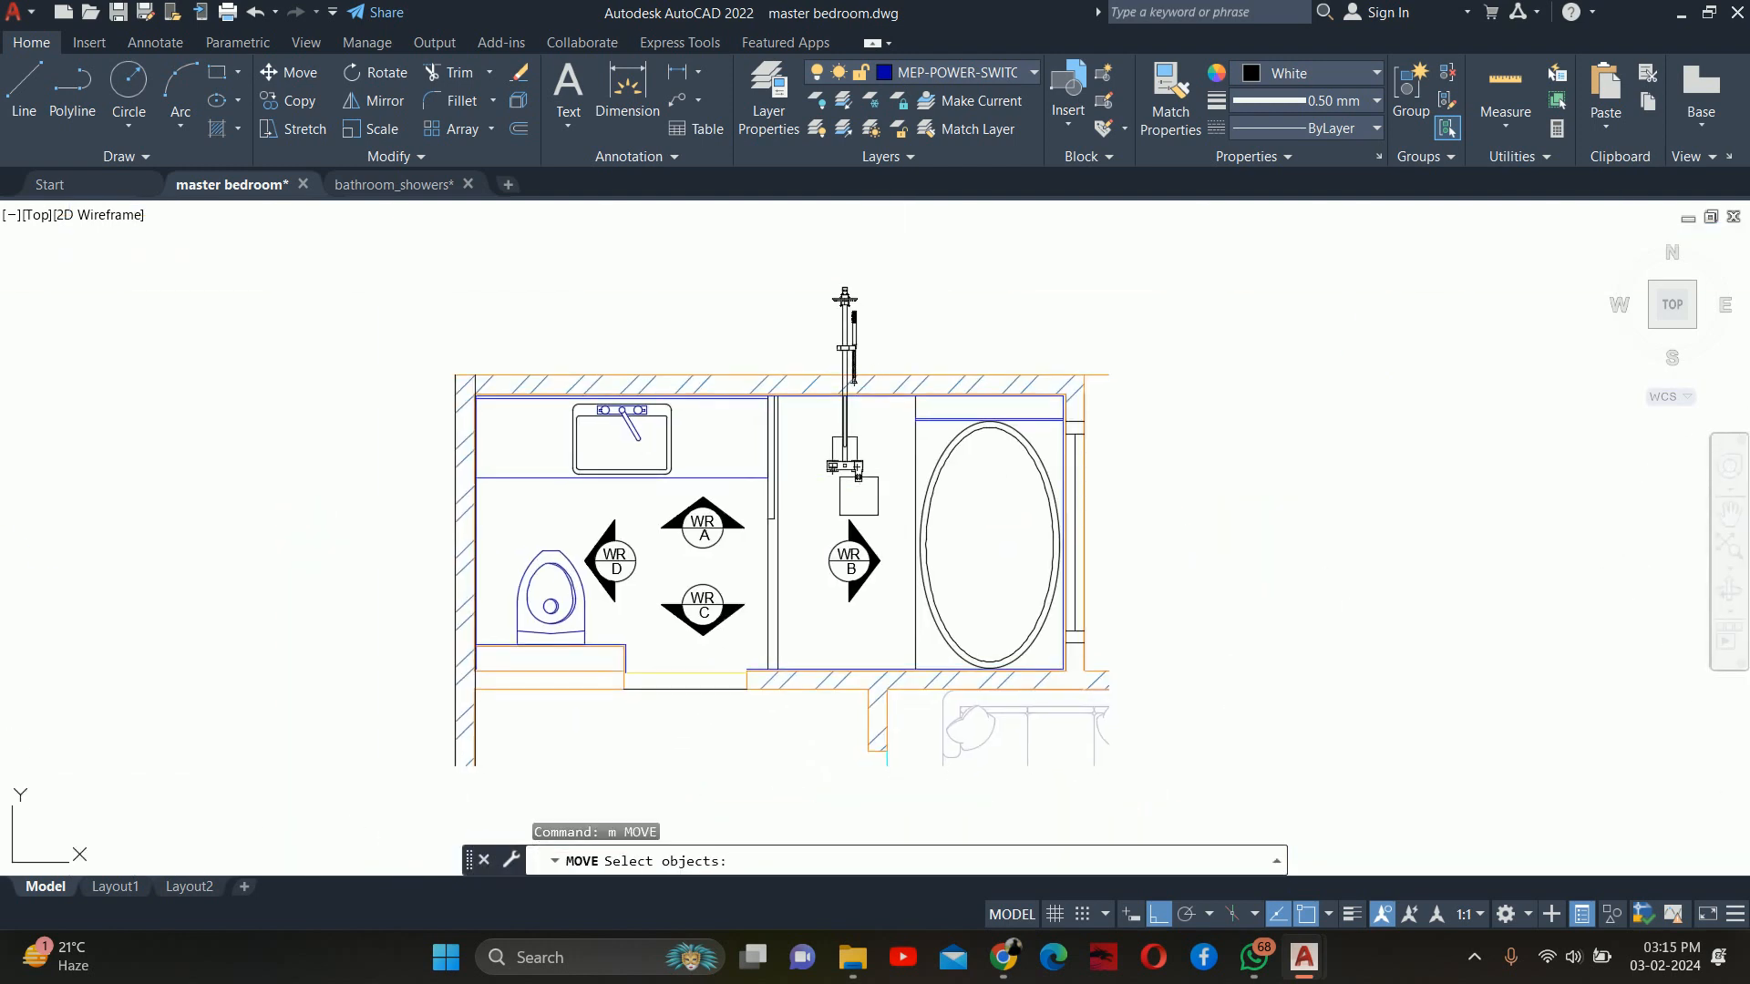
pyautogui.click(858, 471)
pyautogui.scroll(8, 861, 437)
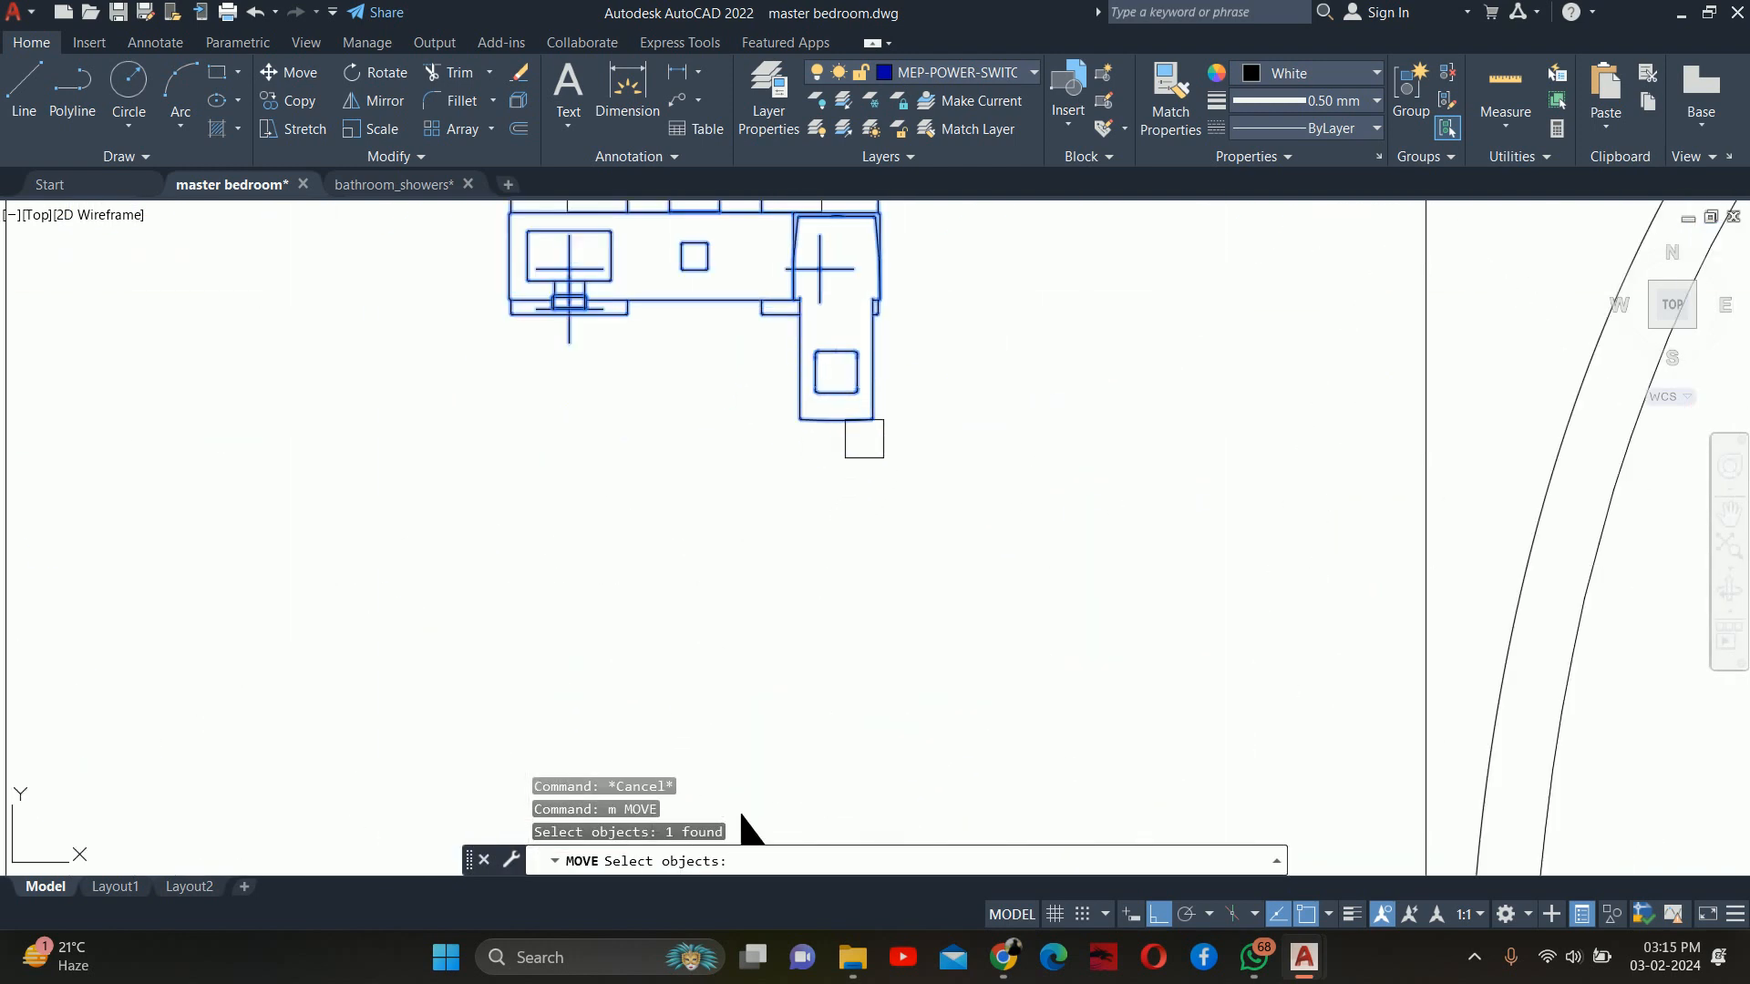
pyautogui.press('Return')
pyautogui.click(827, 421)
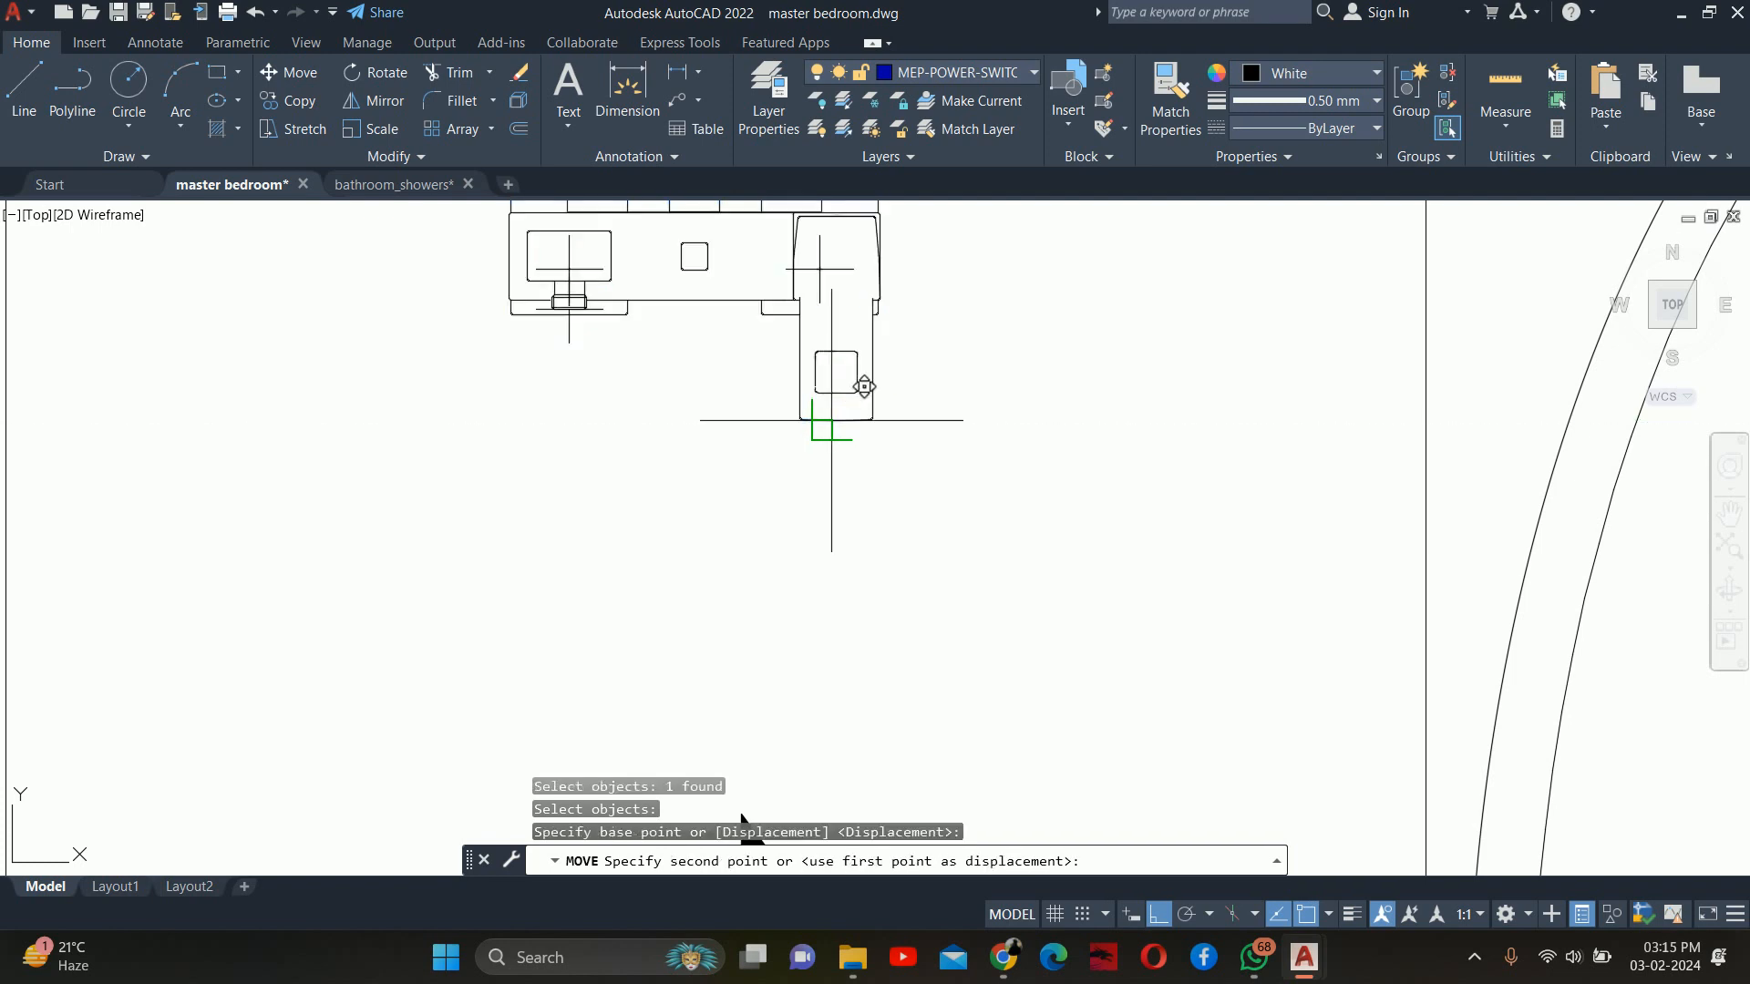
pyautogui.scroll(-10, 831, 420)
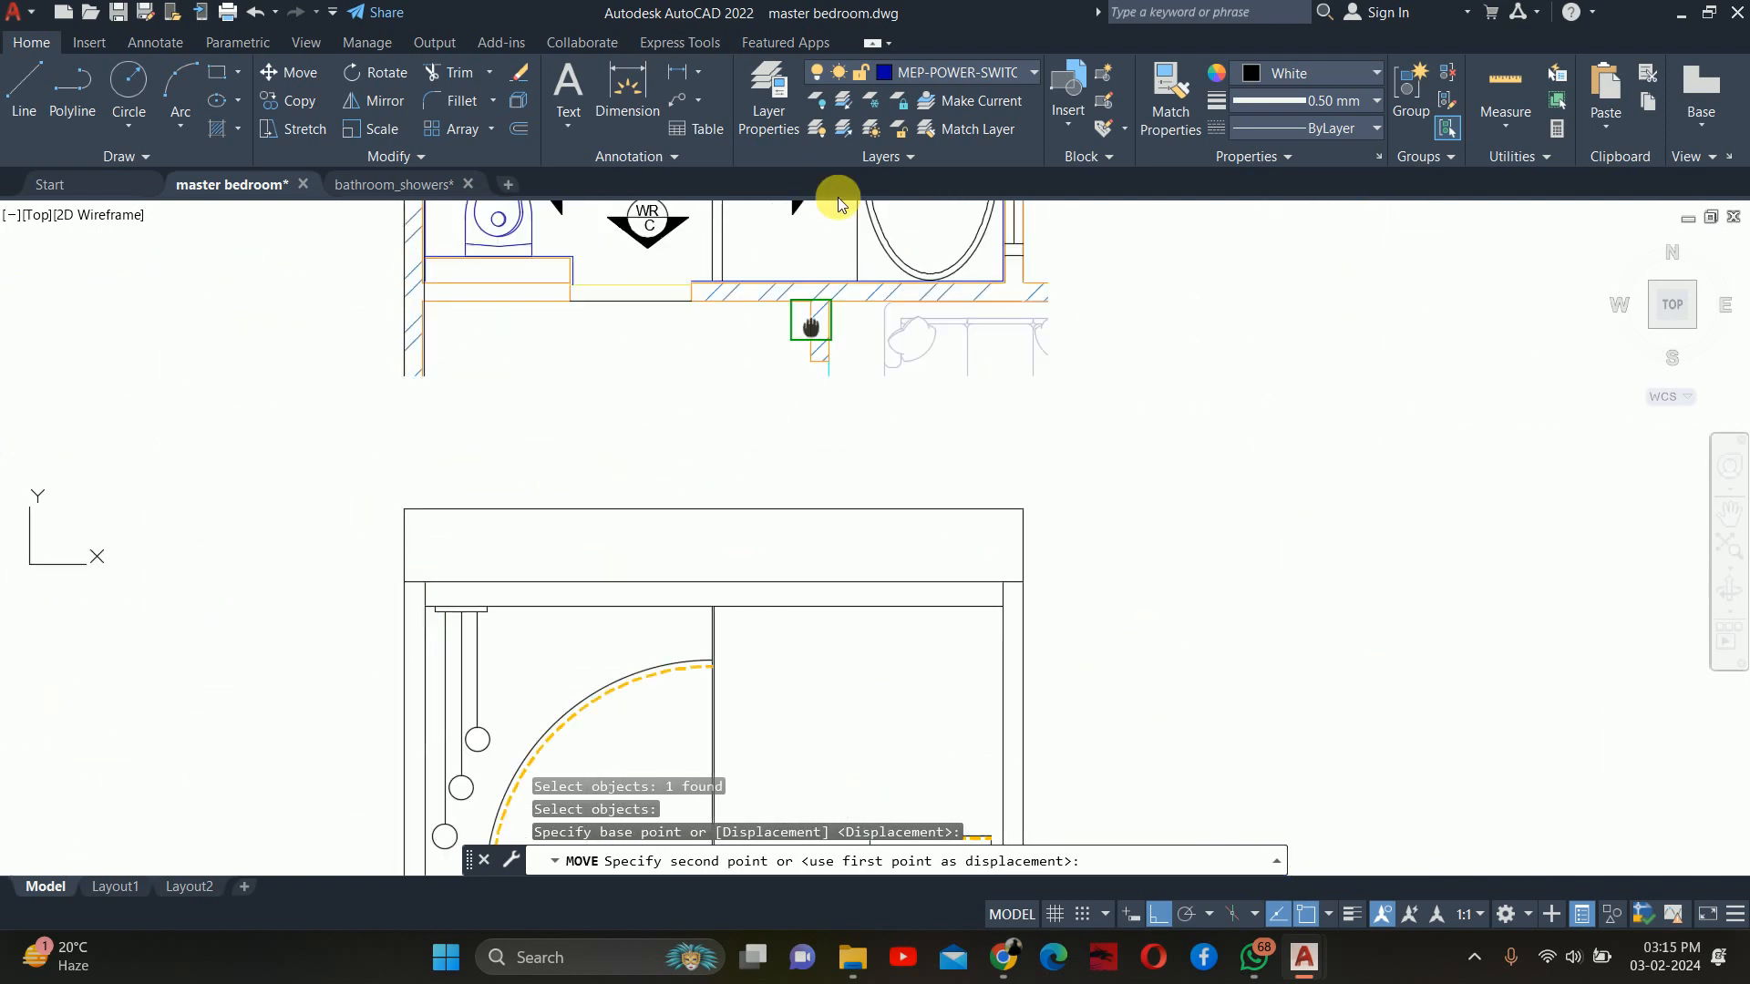
pyautogui.scroll(10, 823, 516)
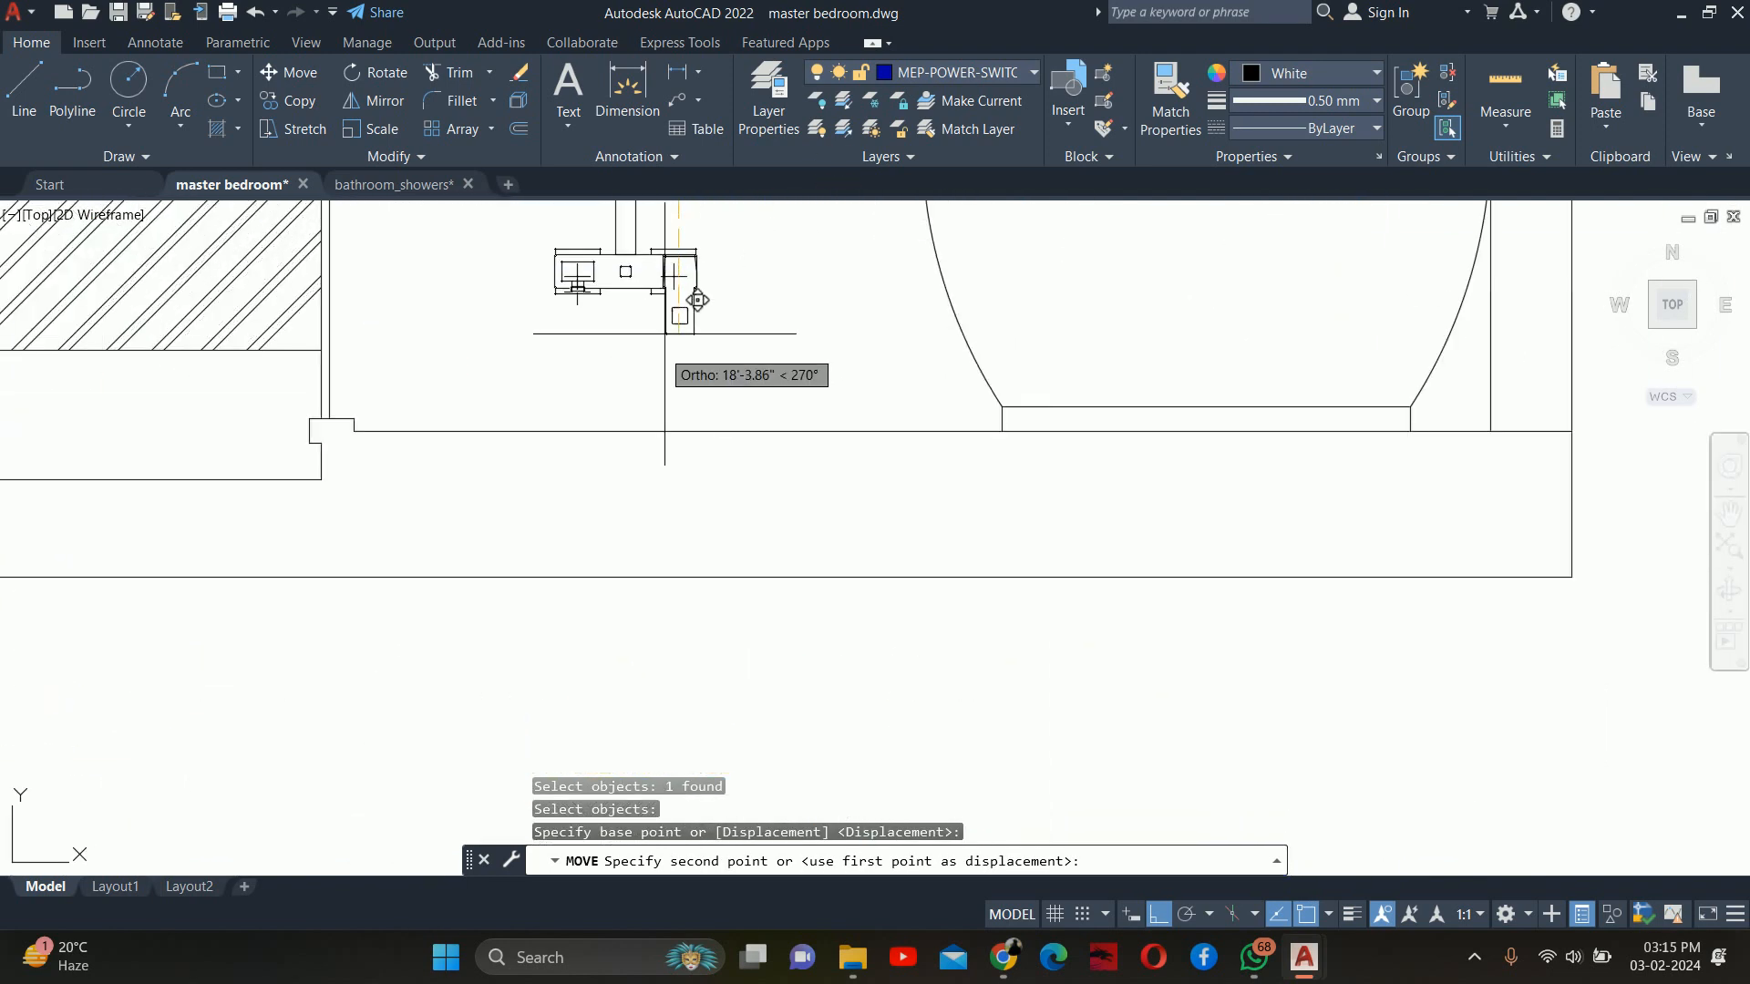
pyautogui.click(678, 431)
pyautogui.press('Escape')
pyautogui.scroll(-5, 785, 366)
pyautogui.press('Escape')
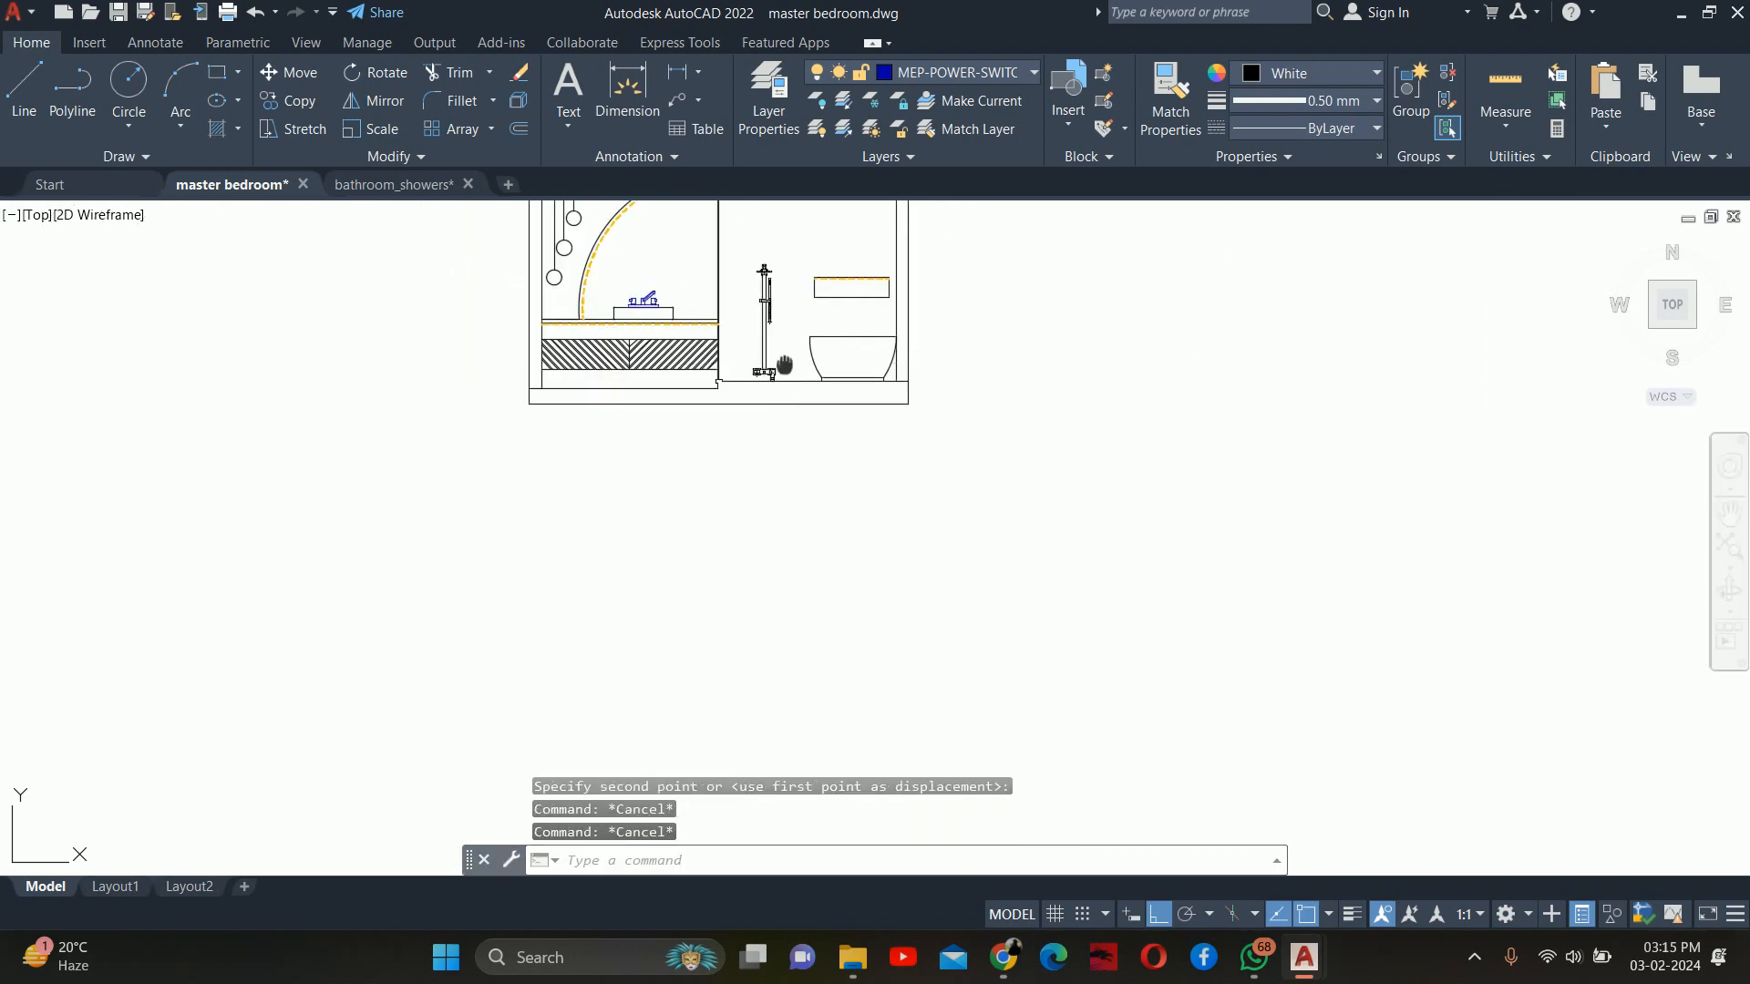
# Raise the shower block 3' above the floor line in the washroom elevation
pyautogui.moveTo(782, 363); pyautogui.dragTo(798, 474, button='middle')
pyautogui.scroll(2, 753, 373)
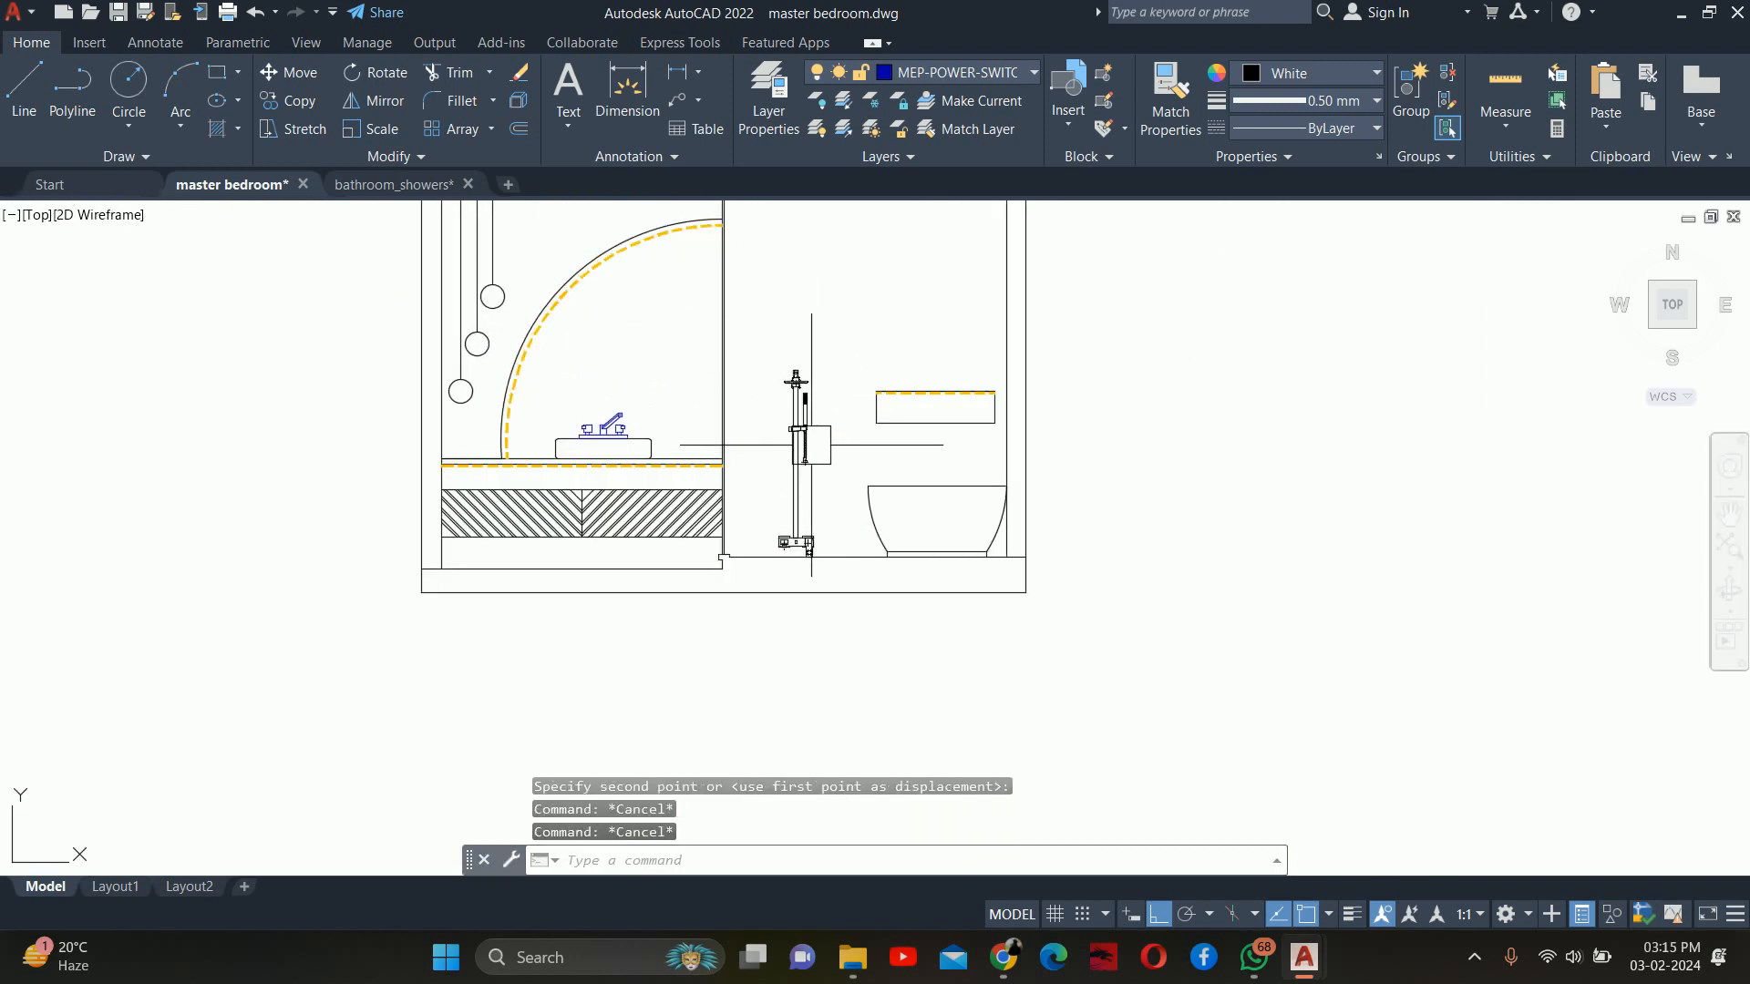
pyautogui.press('Escape')
pyautogui.press('space')
pyautogui.click(794, 437)
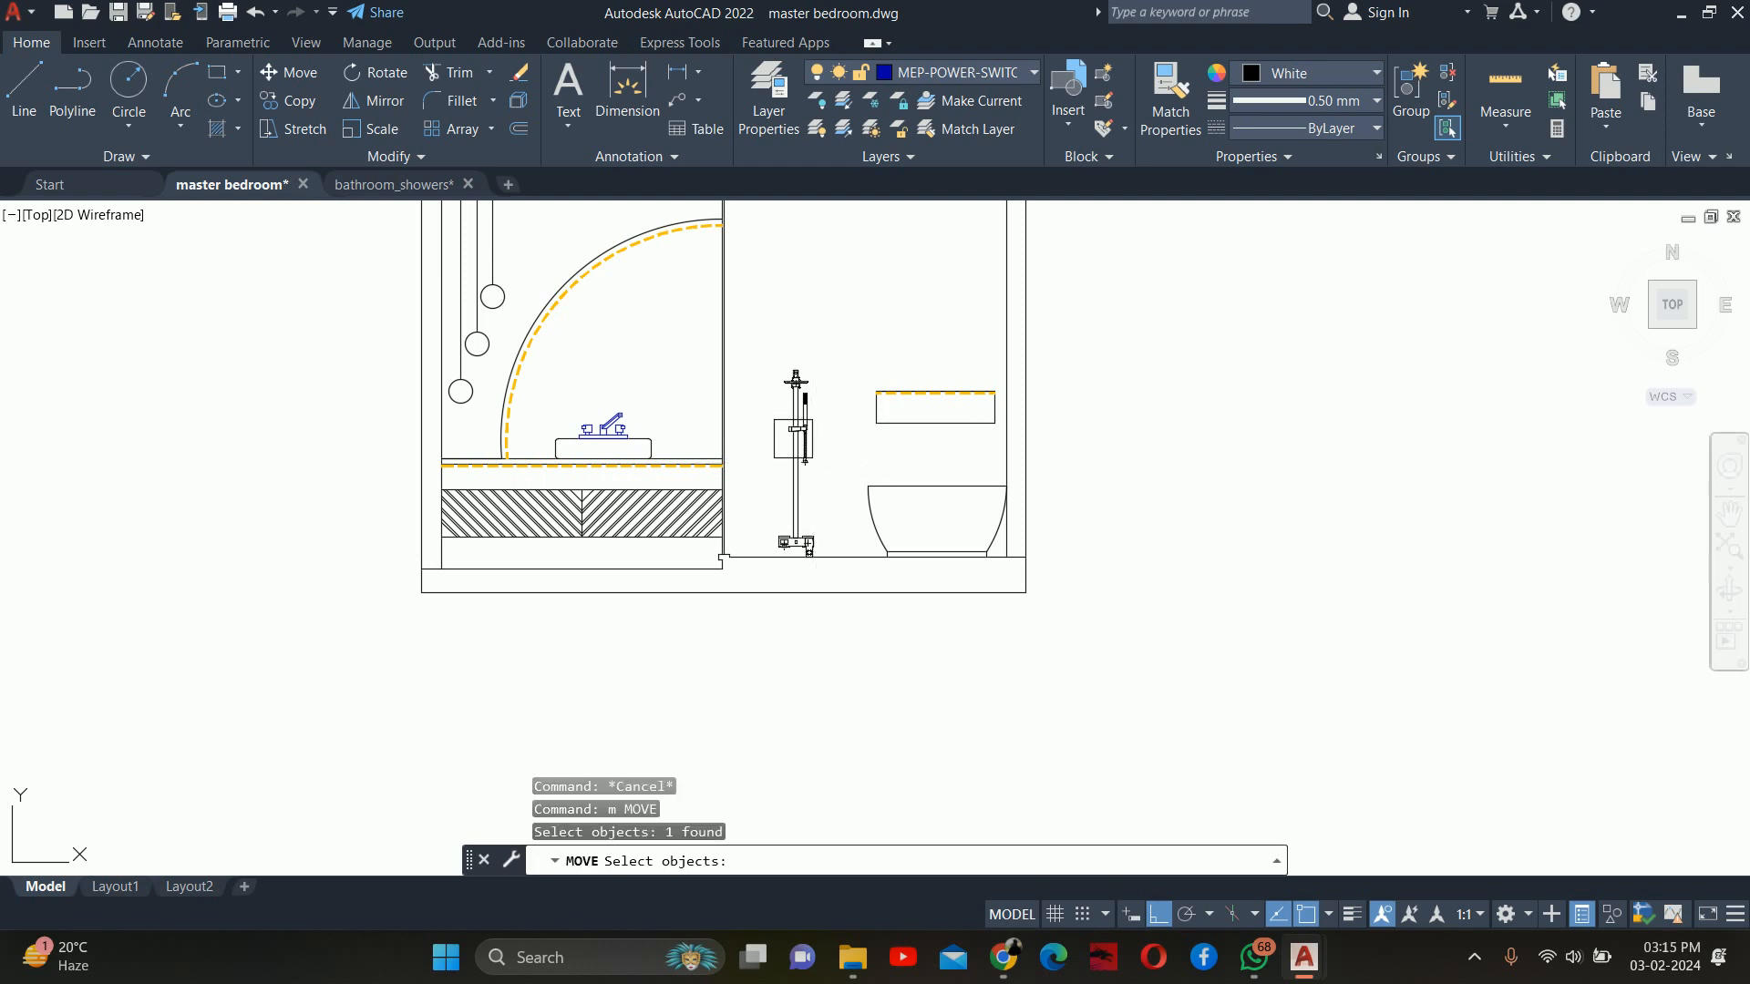
pyautogui.press('space')
pyautogui.scroll(4, 803, 447)
pyautogui.click(843, 492)
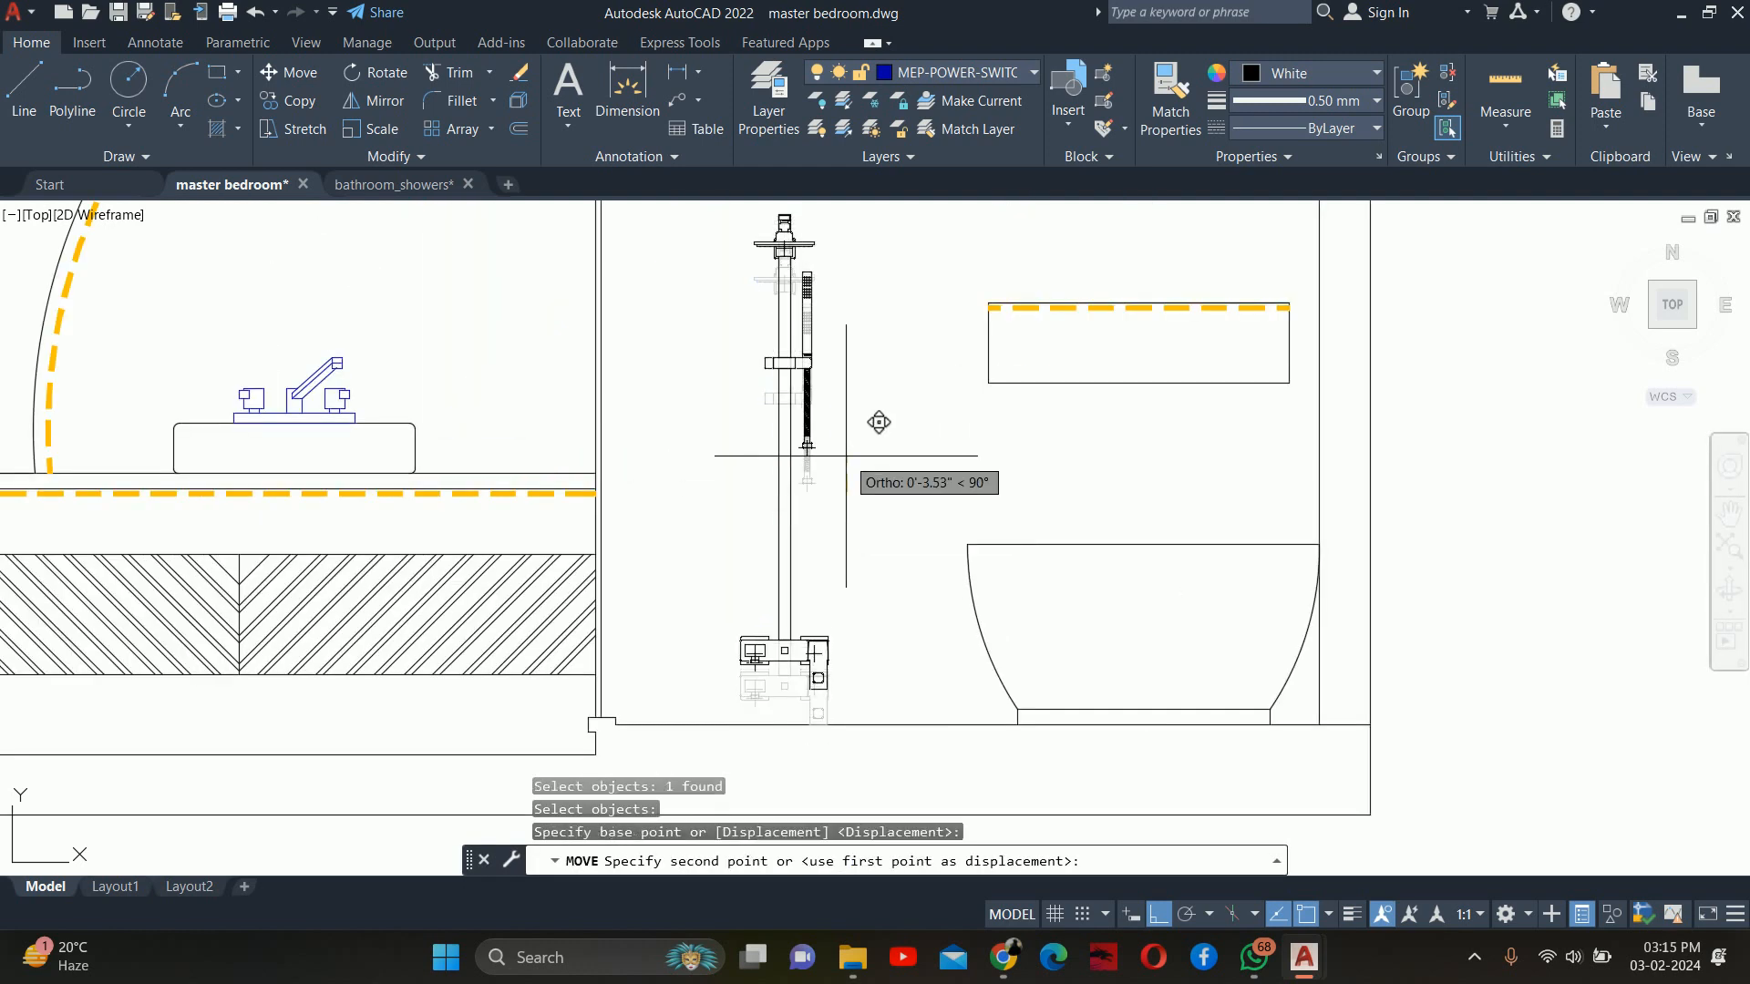
pyautogui.press('Return')
pyautogui.scroll(-5, 847, 455)
pyautogui.press('Escape')
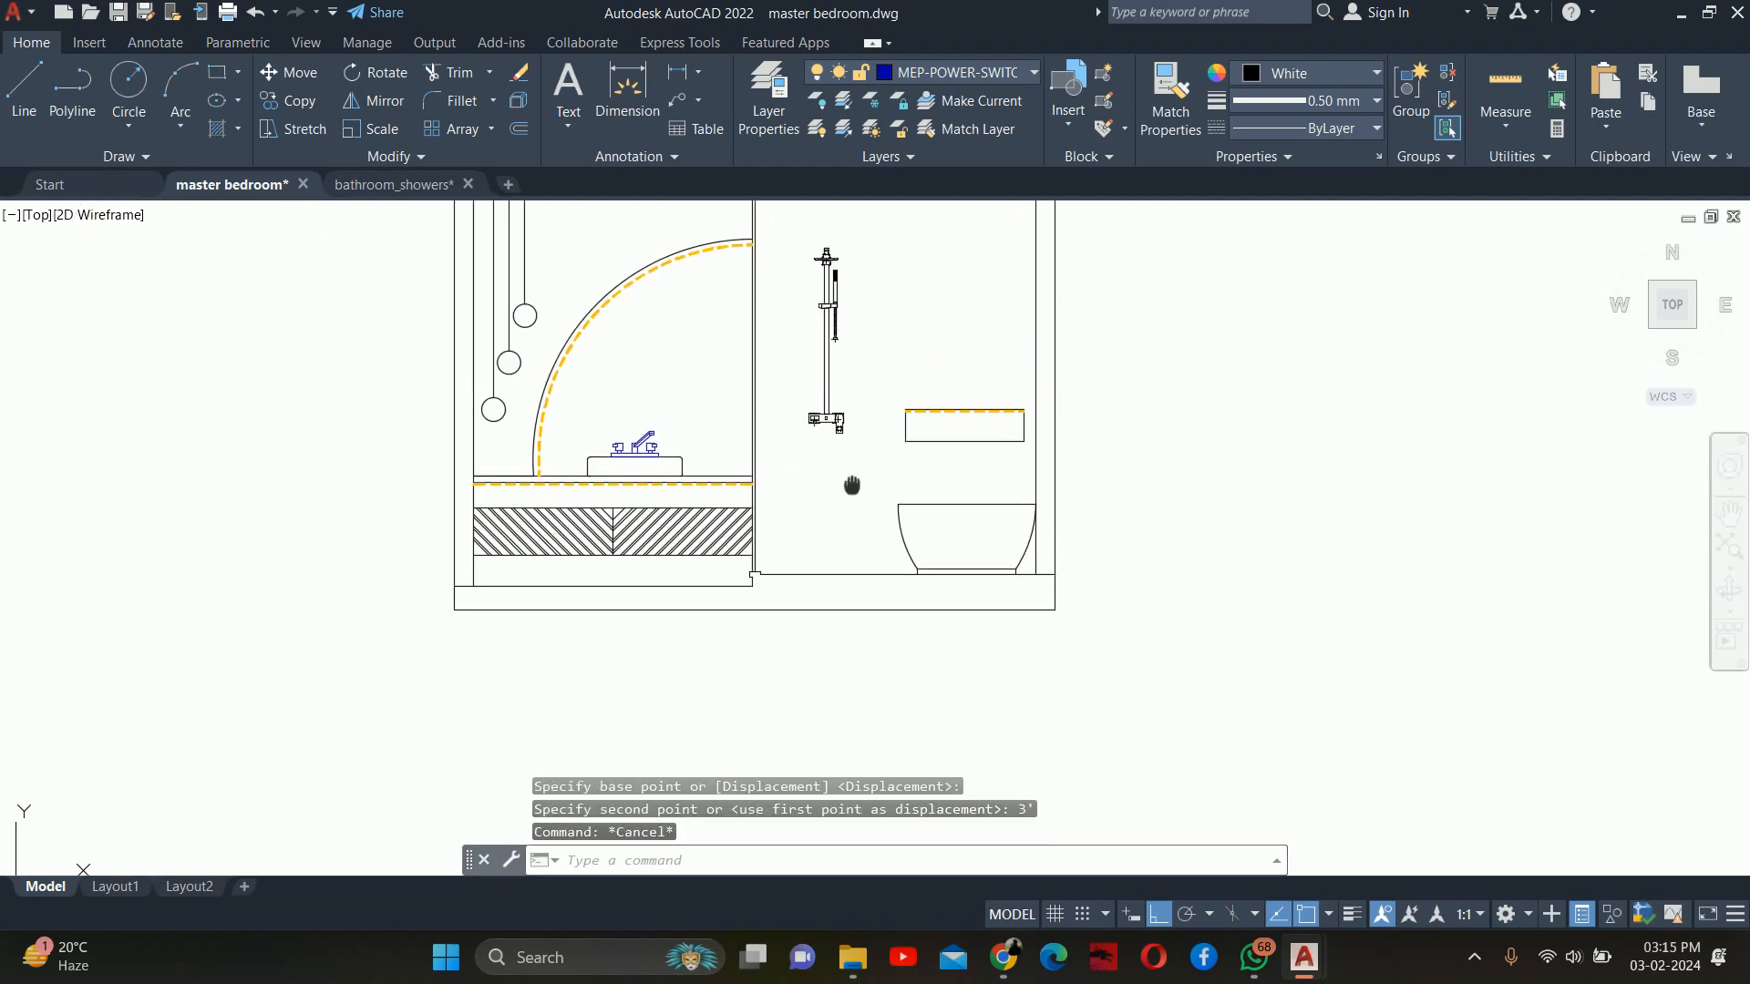
pyautogui.press('Escape')
pyautogui.press('Escape')
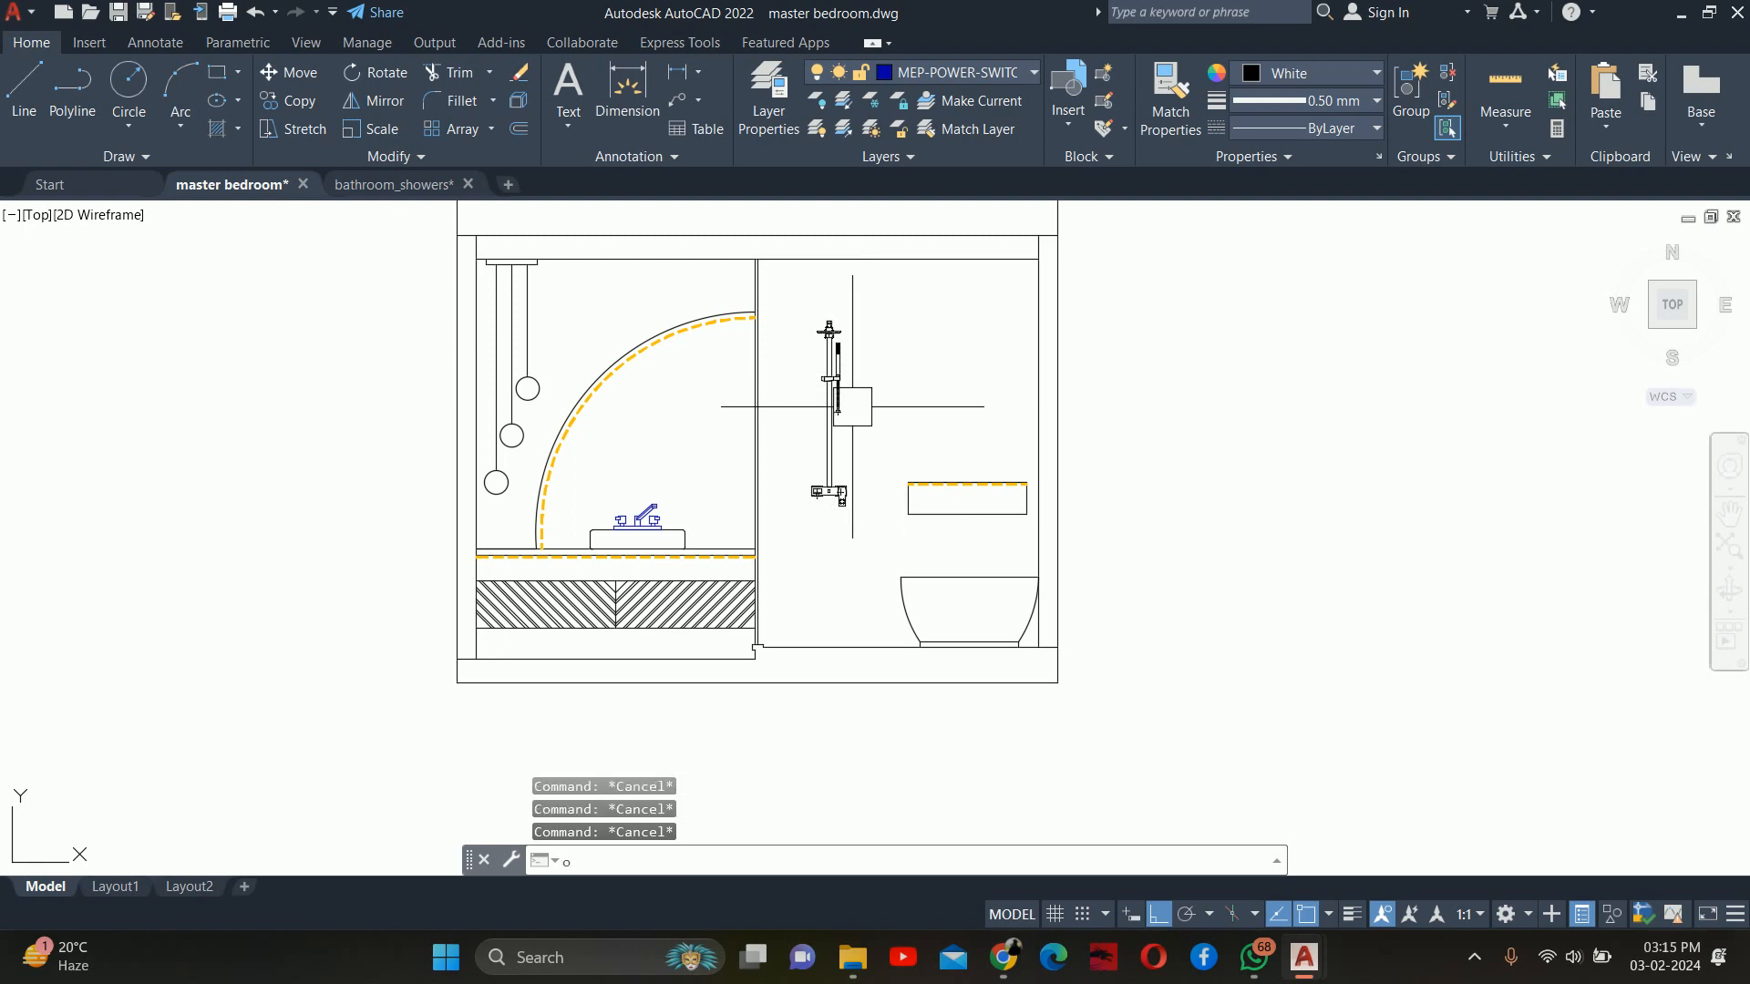
# Offset the shower-area floor line 7' upward as a height guide for the shower
pyautogui.press('Return')
pyautogui.write("7'")
pyautogui.press('Return')
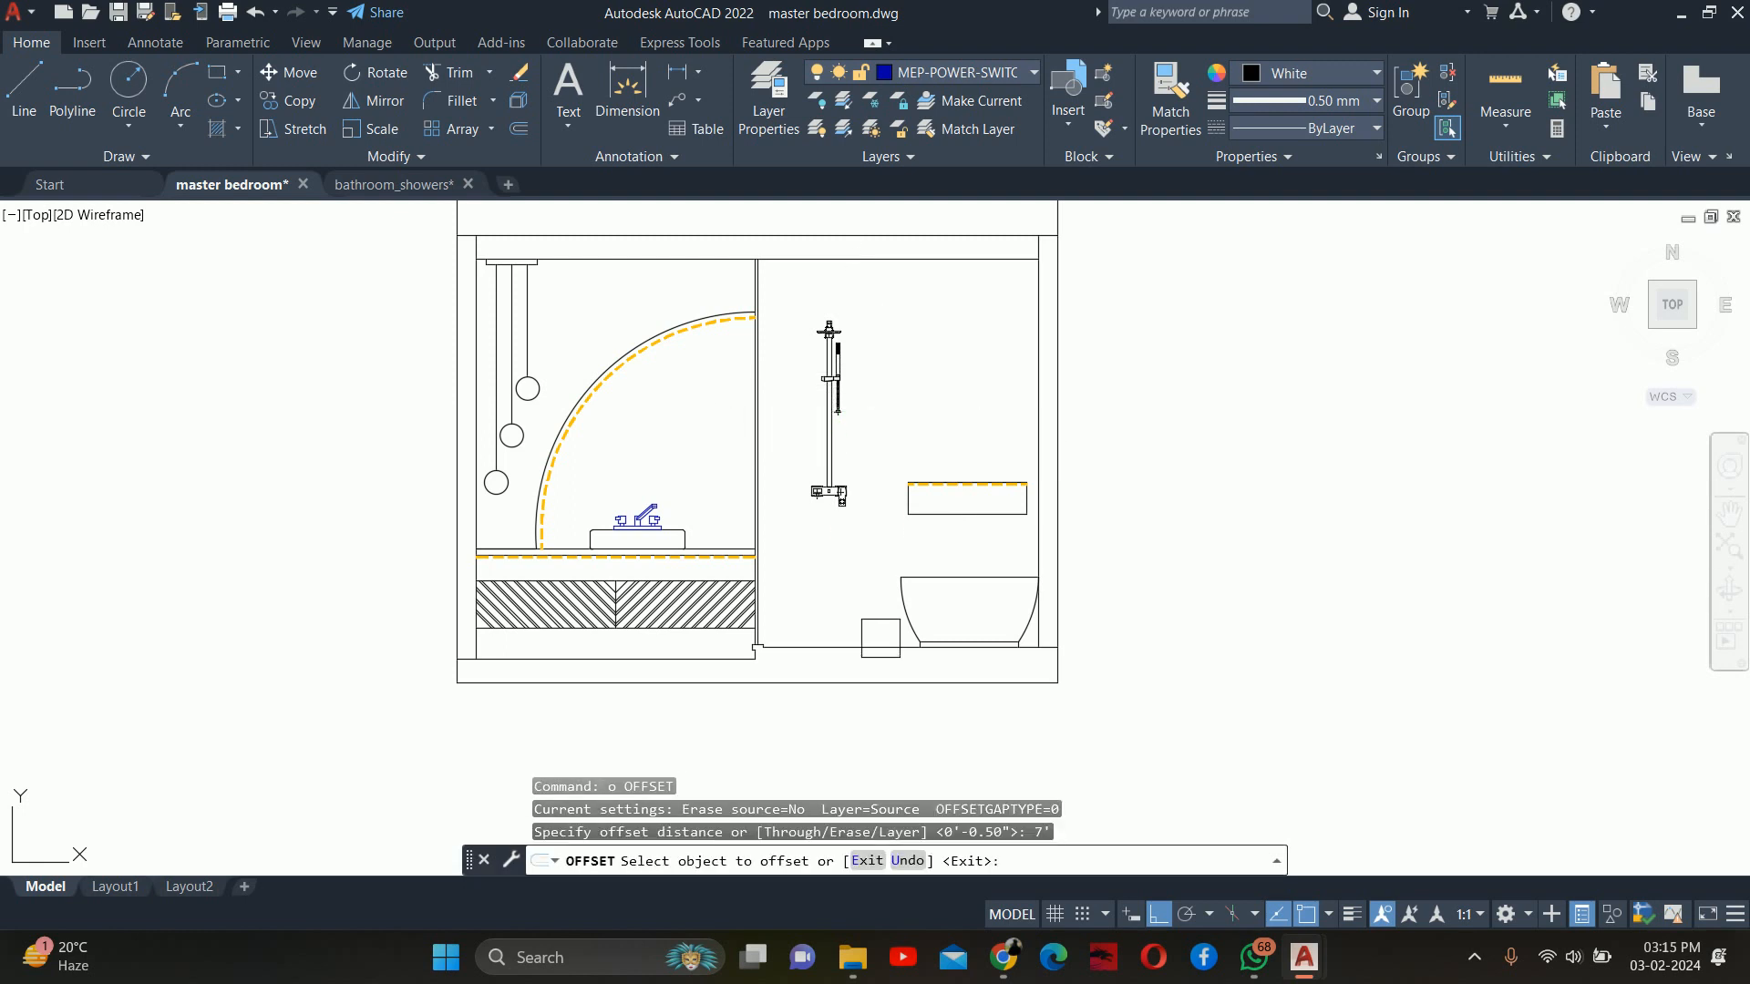
pyautogui.click(877, 648)
pyautogui.click(832, 493)
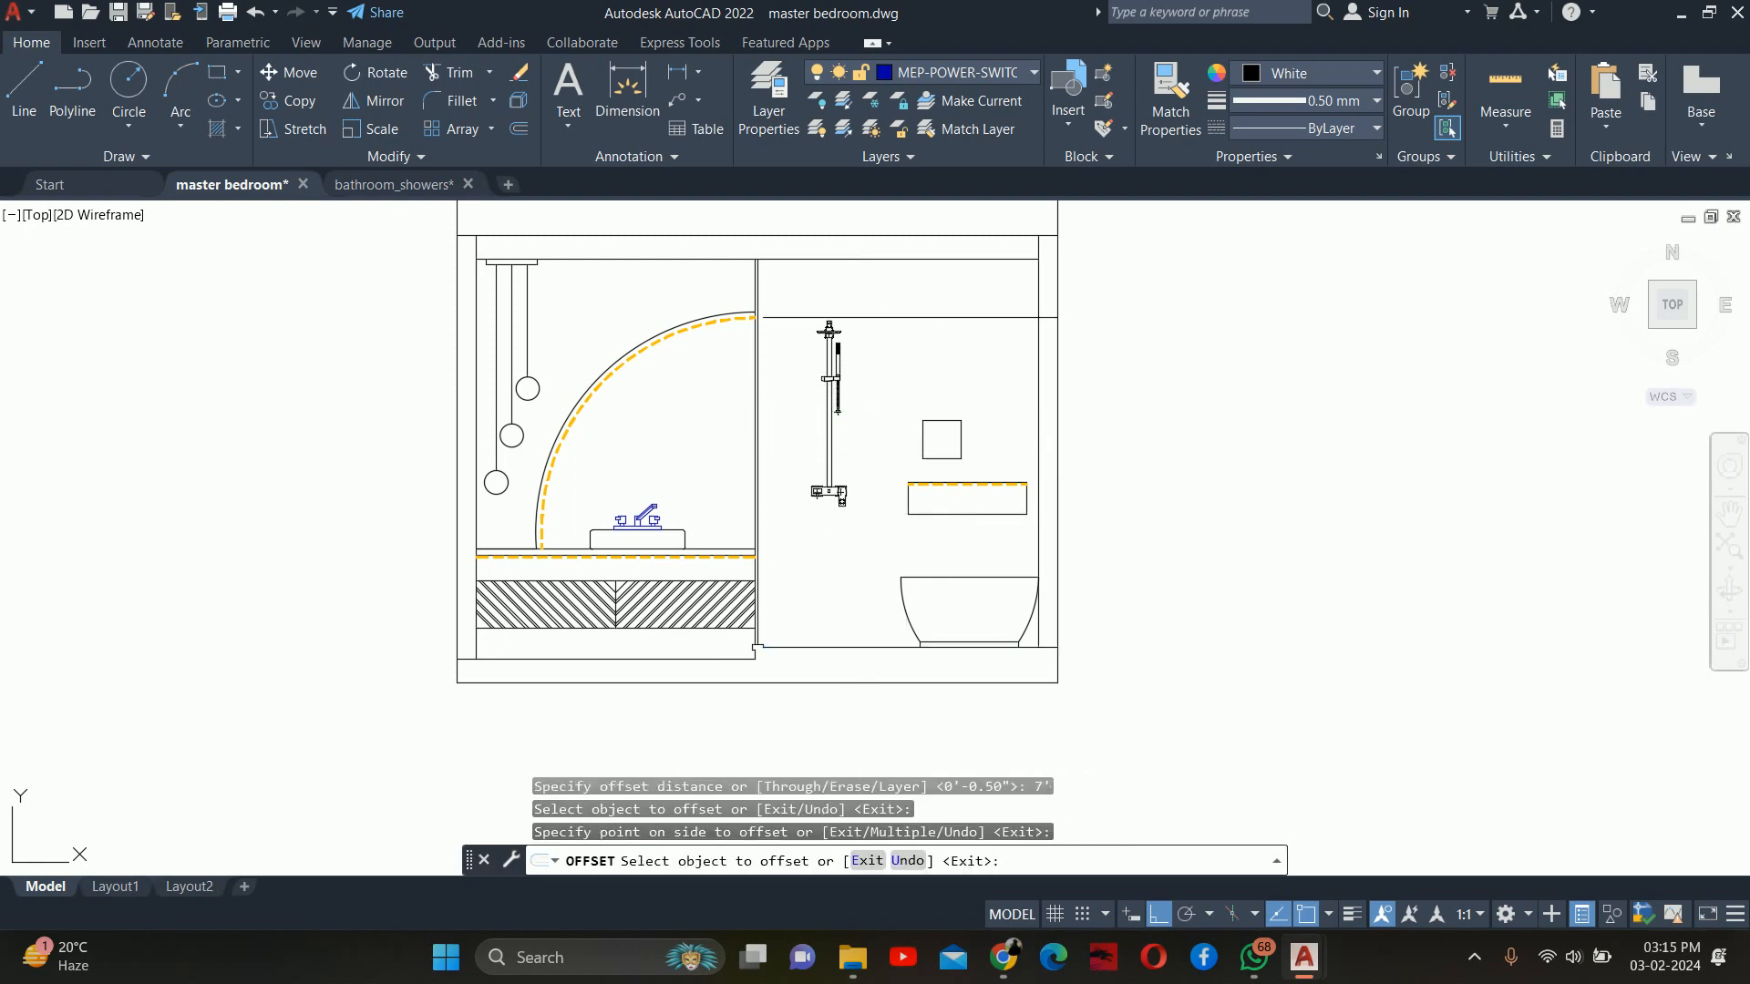
pyautogui.press('Escape')
pyautogui.press('Escape')
# Move the shower block another 3" straight up in the elevation
pyautogui.scroll(2, 856, 336)
pyautogui.scroll(4, 839, 337)
pyautogui.press('Escape')
pyautogui.press('Escape')
pyautogui.moveTo(818, 337); pyautogui.dragTo(832, 433, button='middle')
pyautogui.write('m')
pyautogui.press('Return')
pyautogui.click(826, 425)
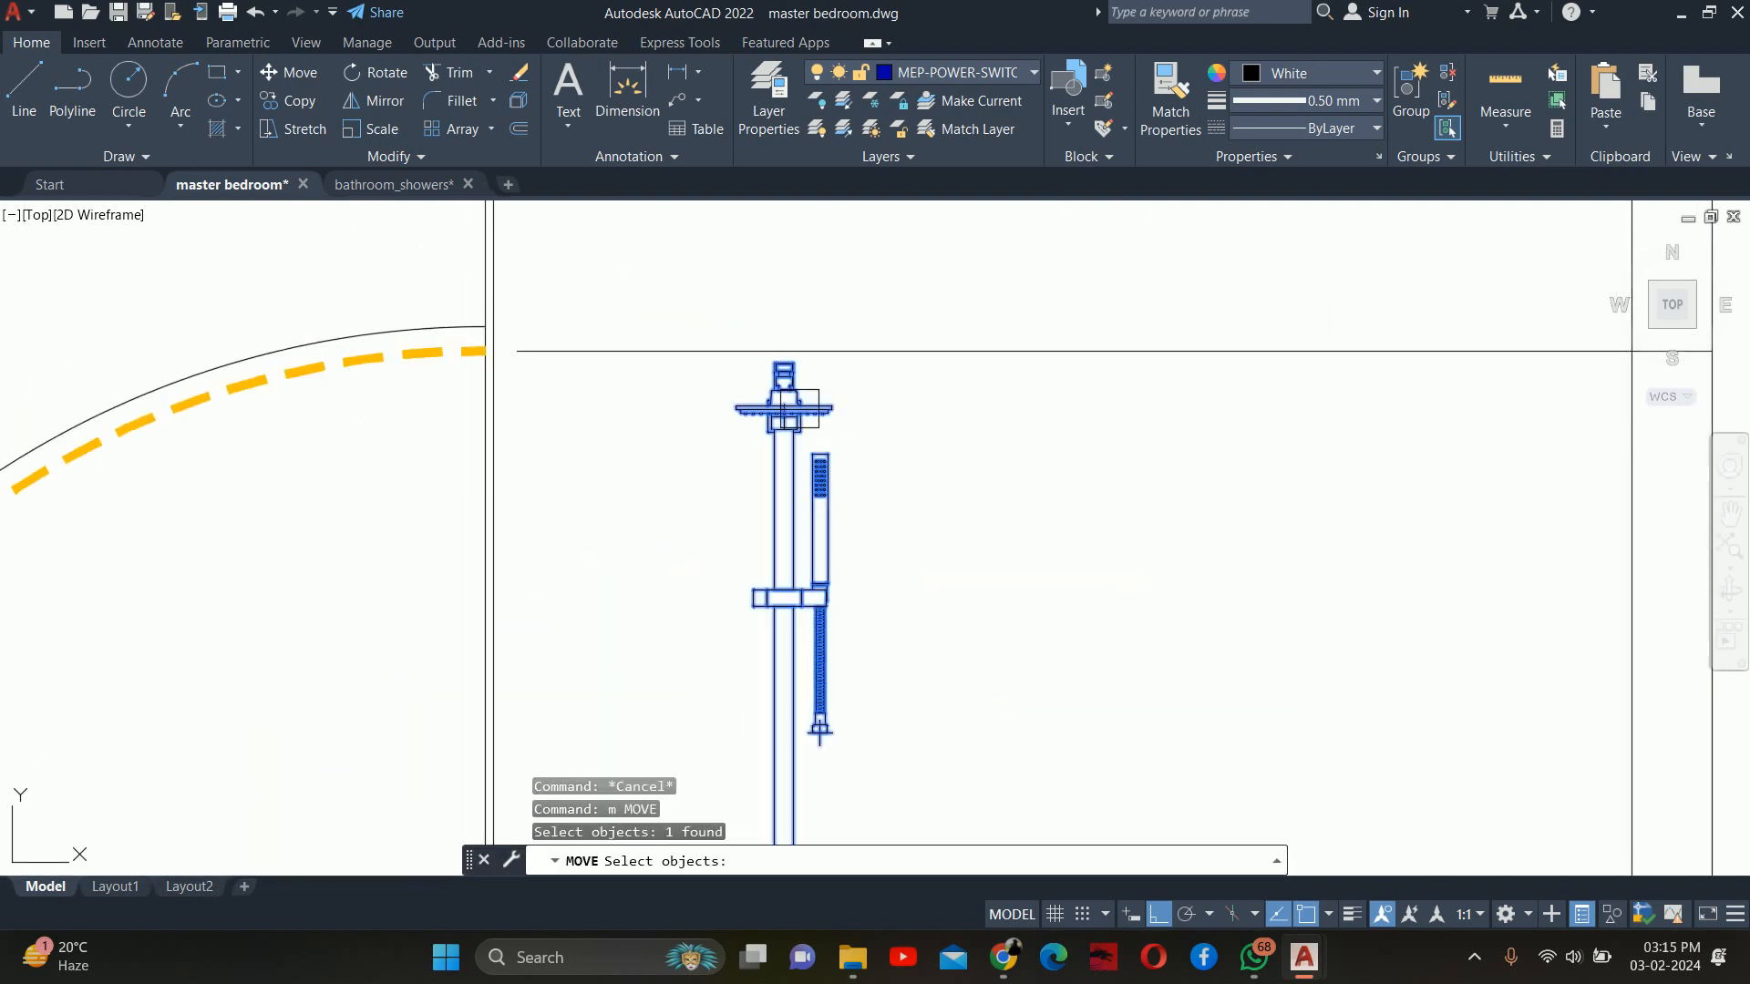
pyautogui.press('Return')
pyautogui.click(940, 508)
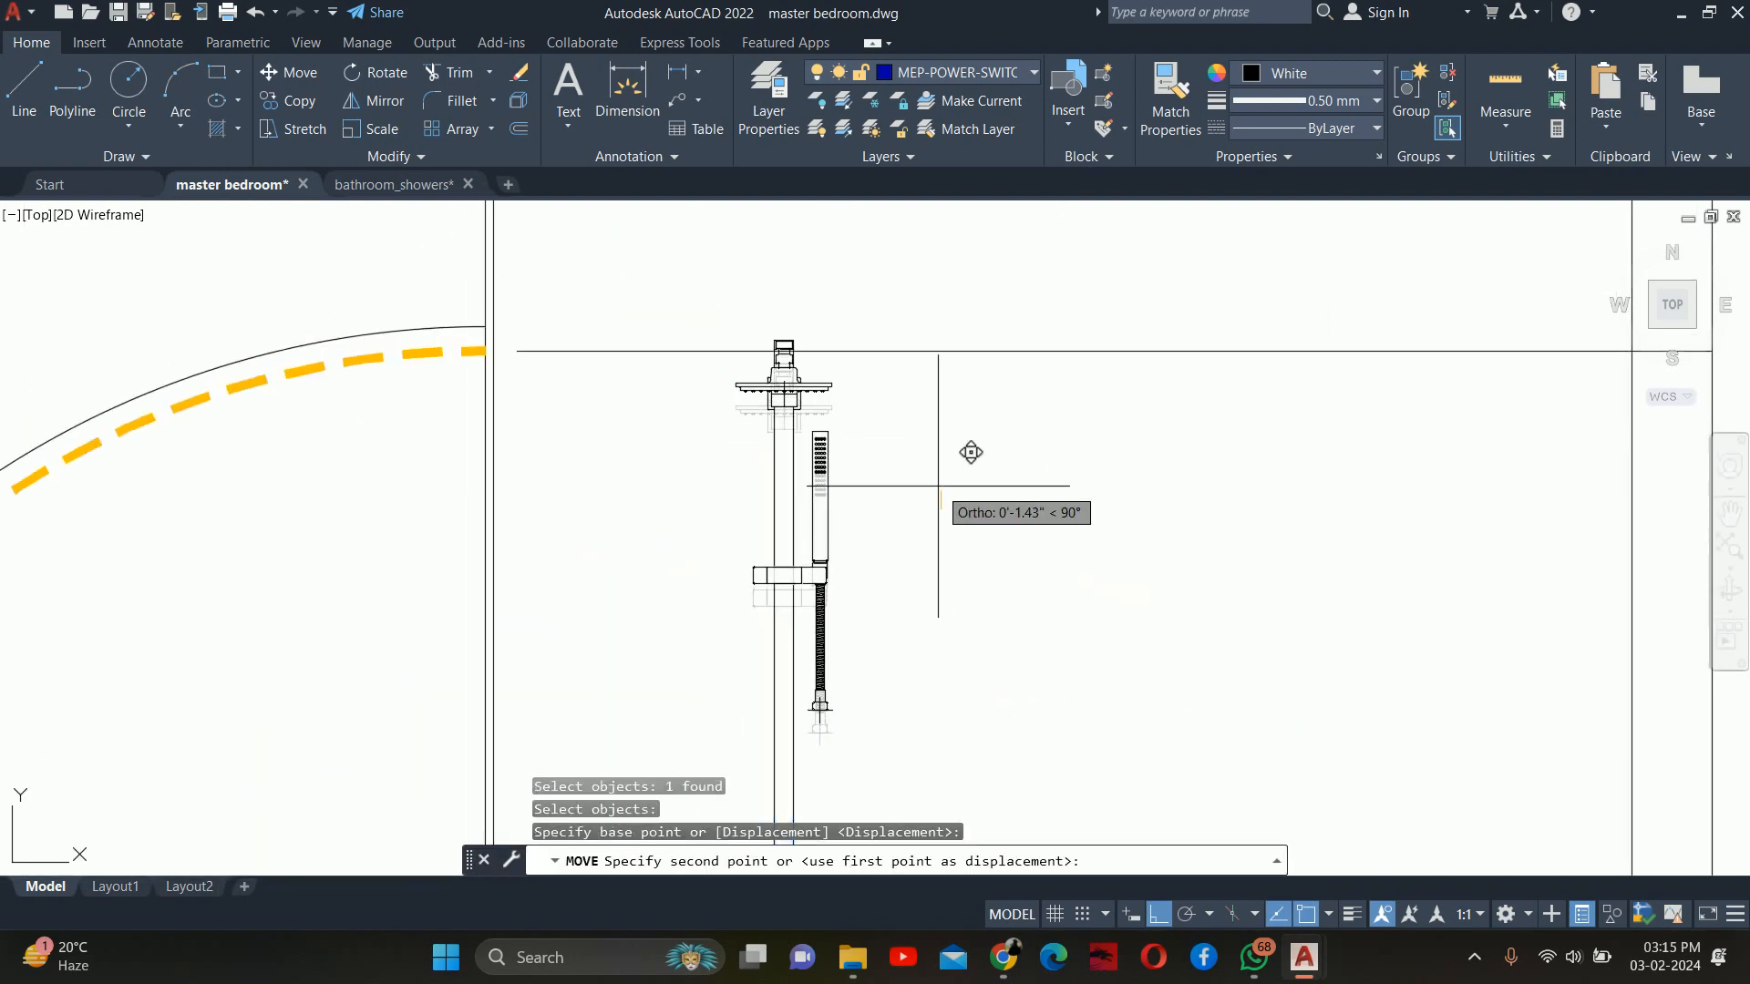
pyautogui.write('3')
pyautogui.press('Return')
pyautogui.press('Escape')
pyautogui.press('Escape')
# Delete the 7' guide line at the top of the shower
pyautogui.click(988, 353)
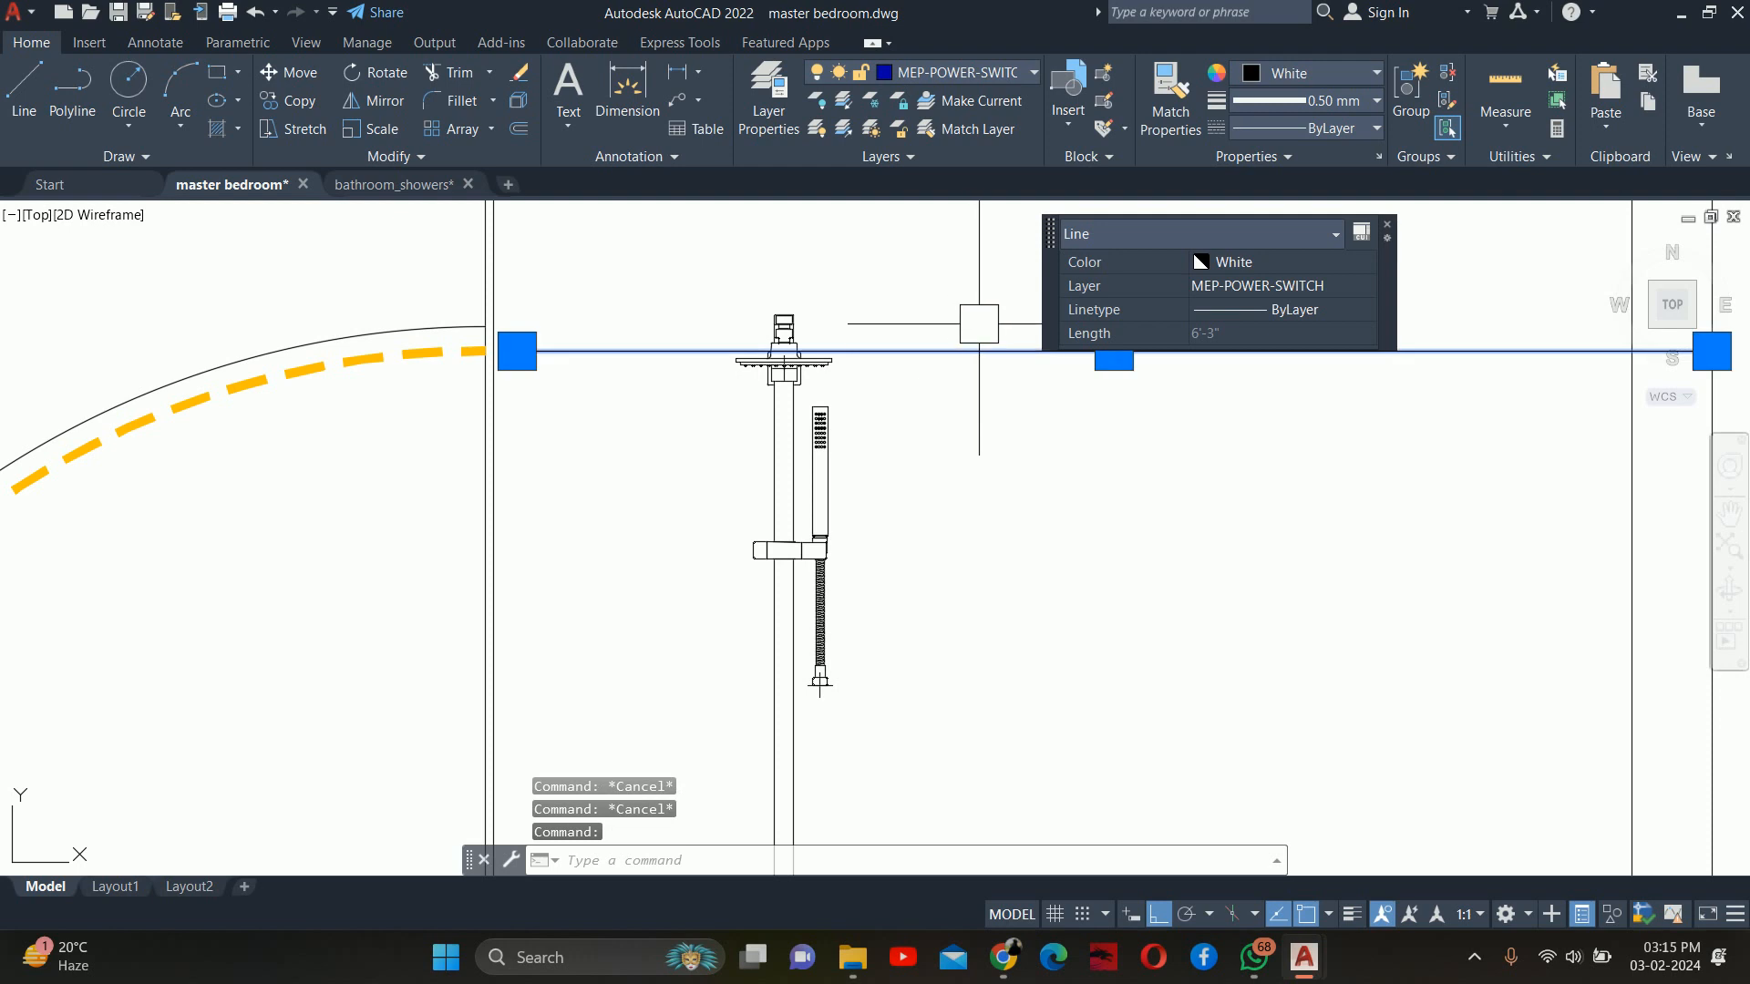
pyautogui.press('Delete')
pyautogui.scroll(-5, 913, 425)
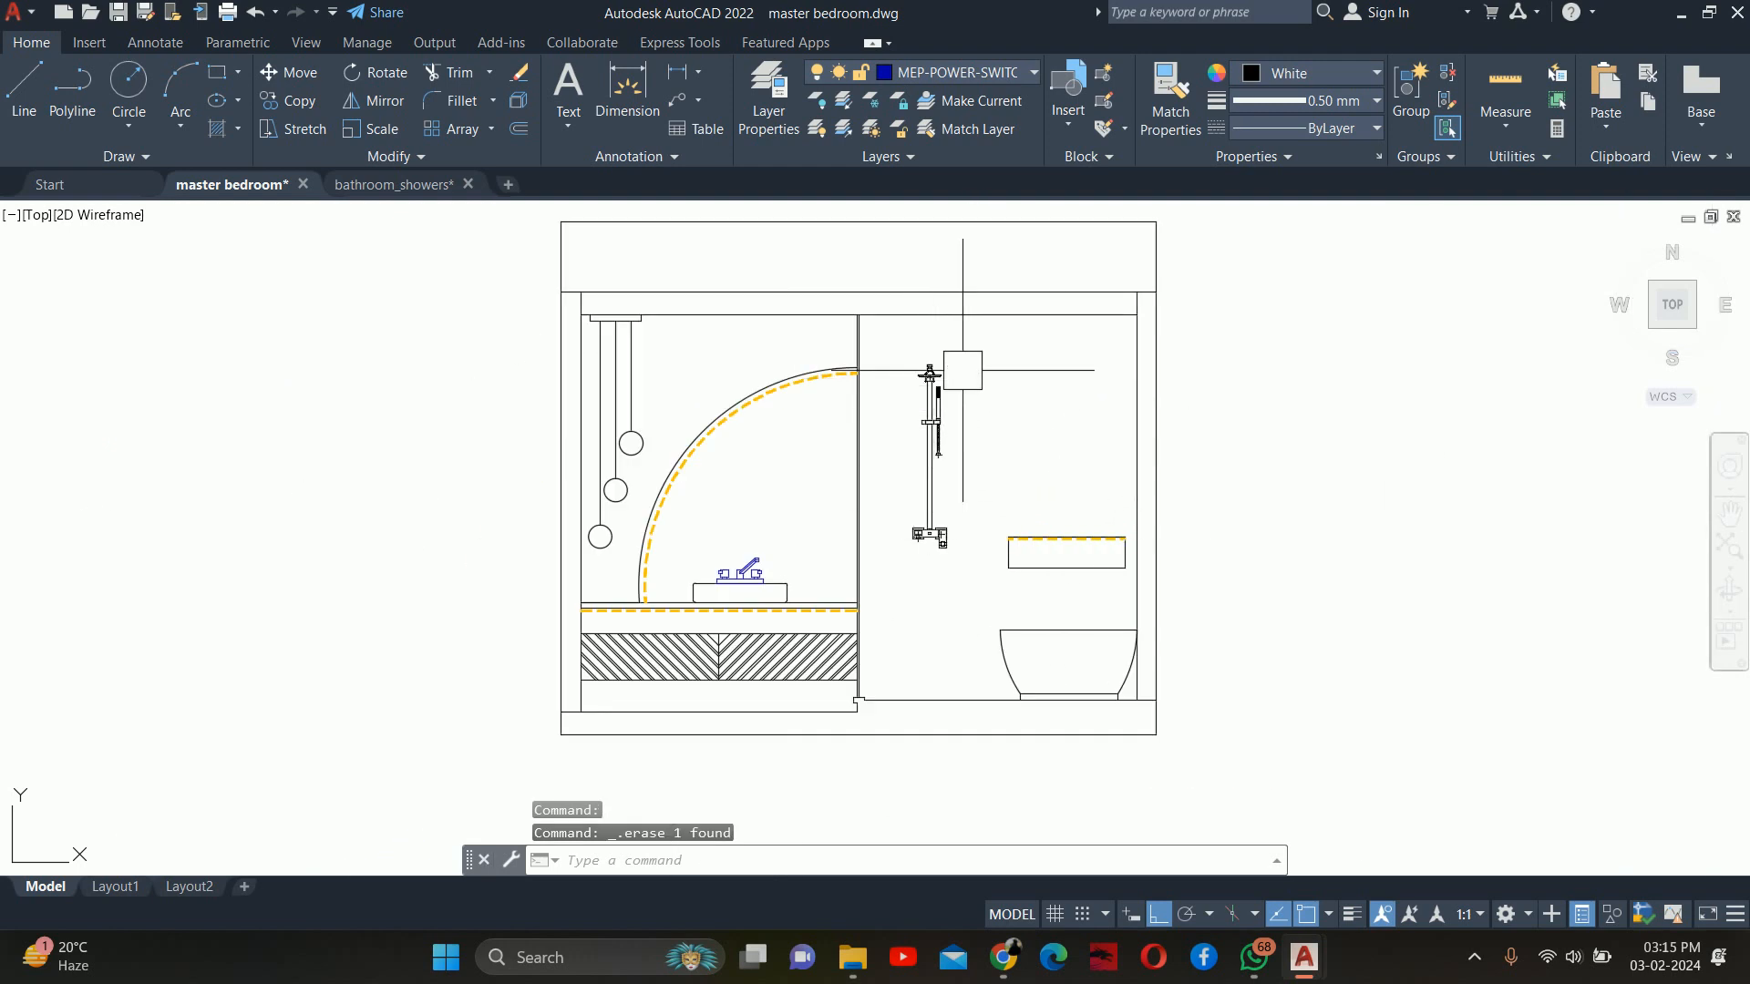
pyautogui.press('Escape')
pyautogui.press('Escape')
pyautogui.press('Escape')
# Measure the height from the floor line to the underside of the niche above the bathtub with a linear dimension
pyautogui.scroll(4, 1009, 513)
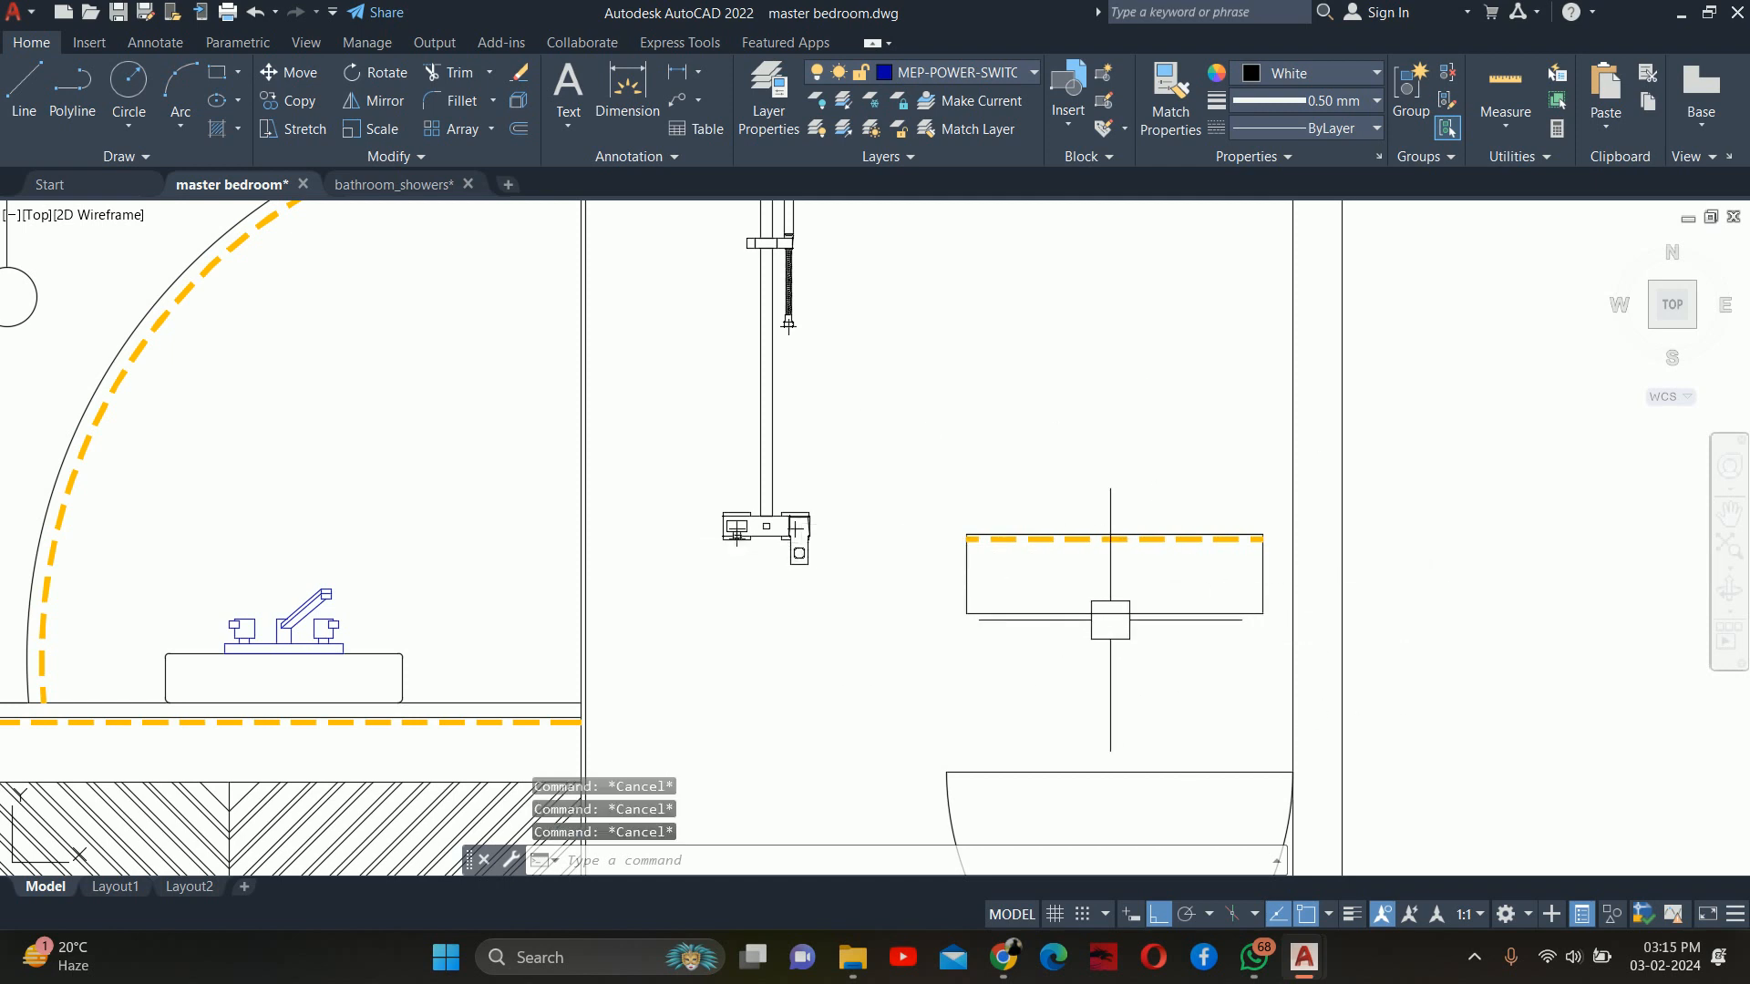
pyautogui.scroll(-2, 1110, 620)
pyautogui.write('dli')
pyautogui.press('Return')
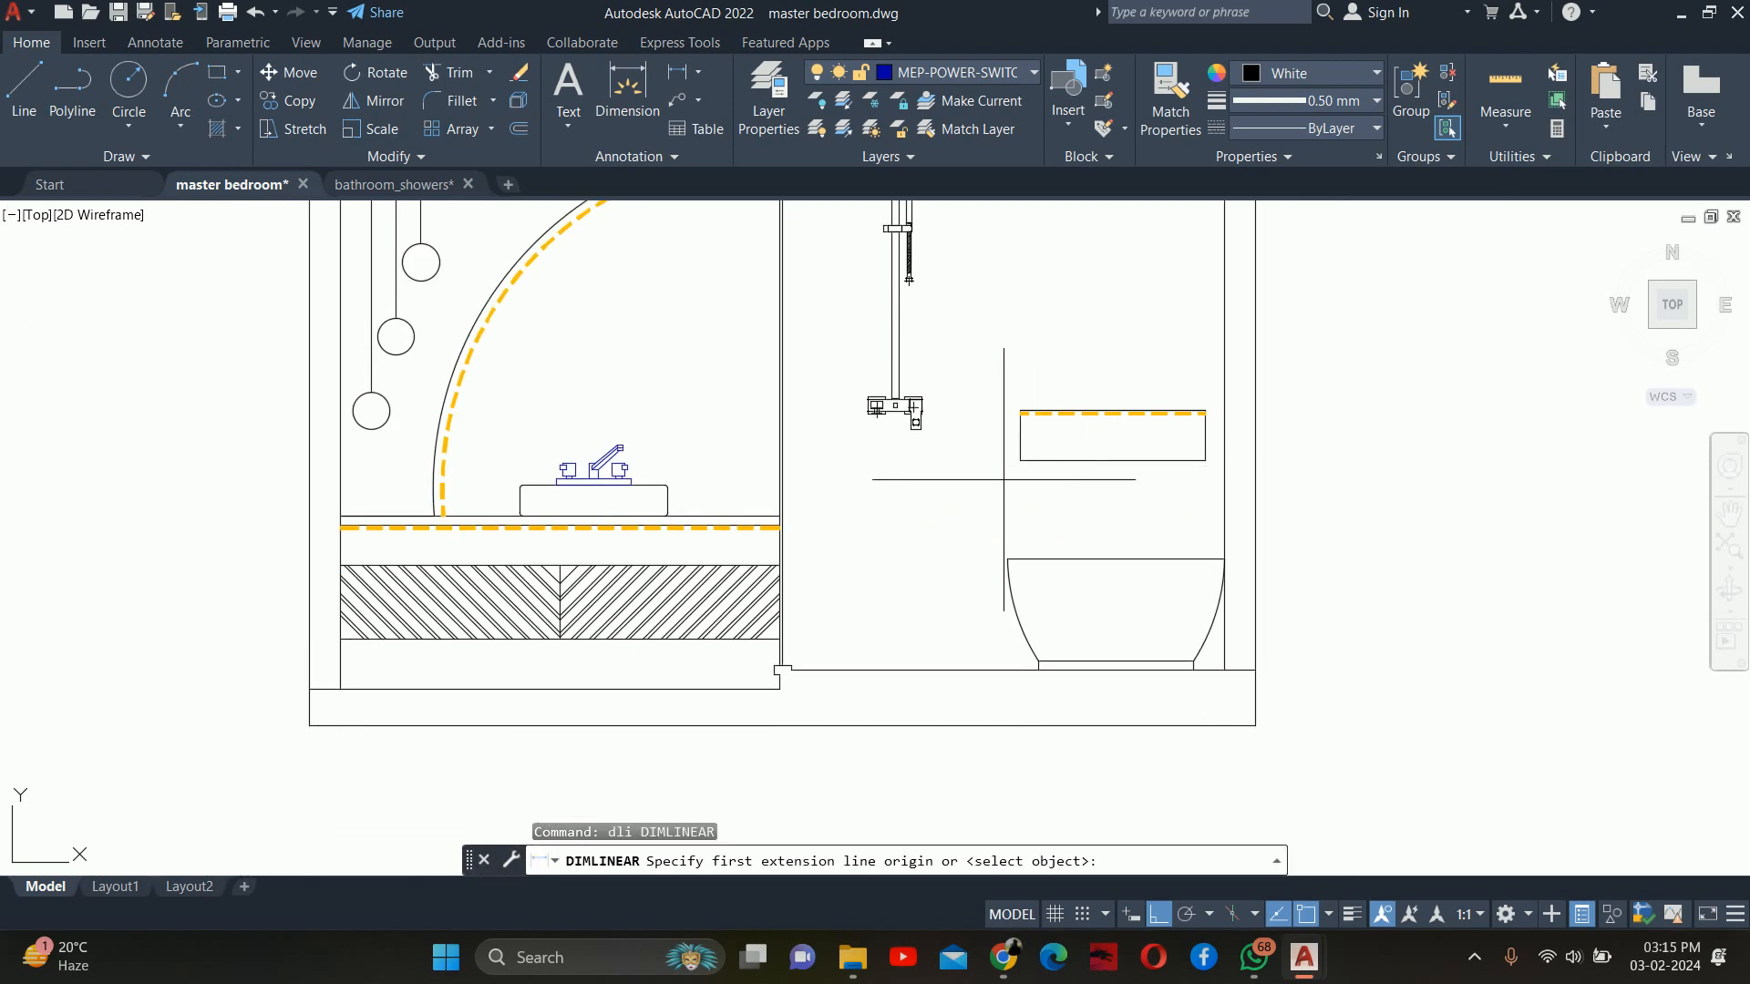
pyautogui.click(1019, 460)
pyautogui.click(993, 670)
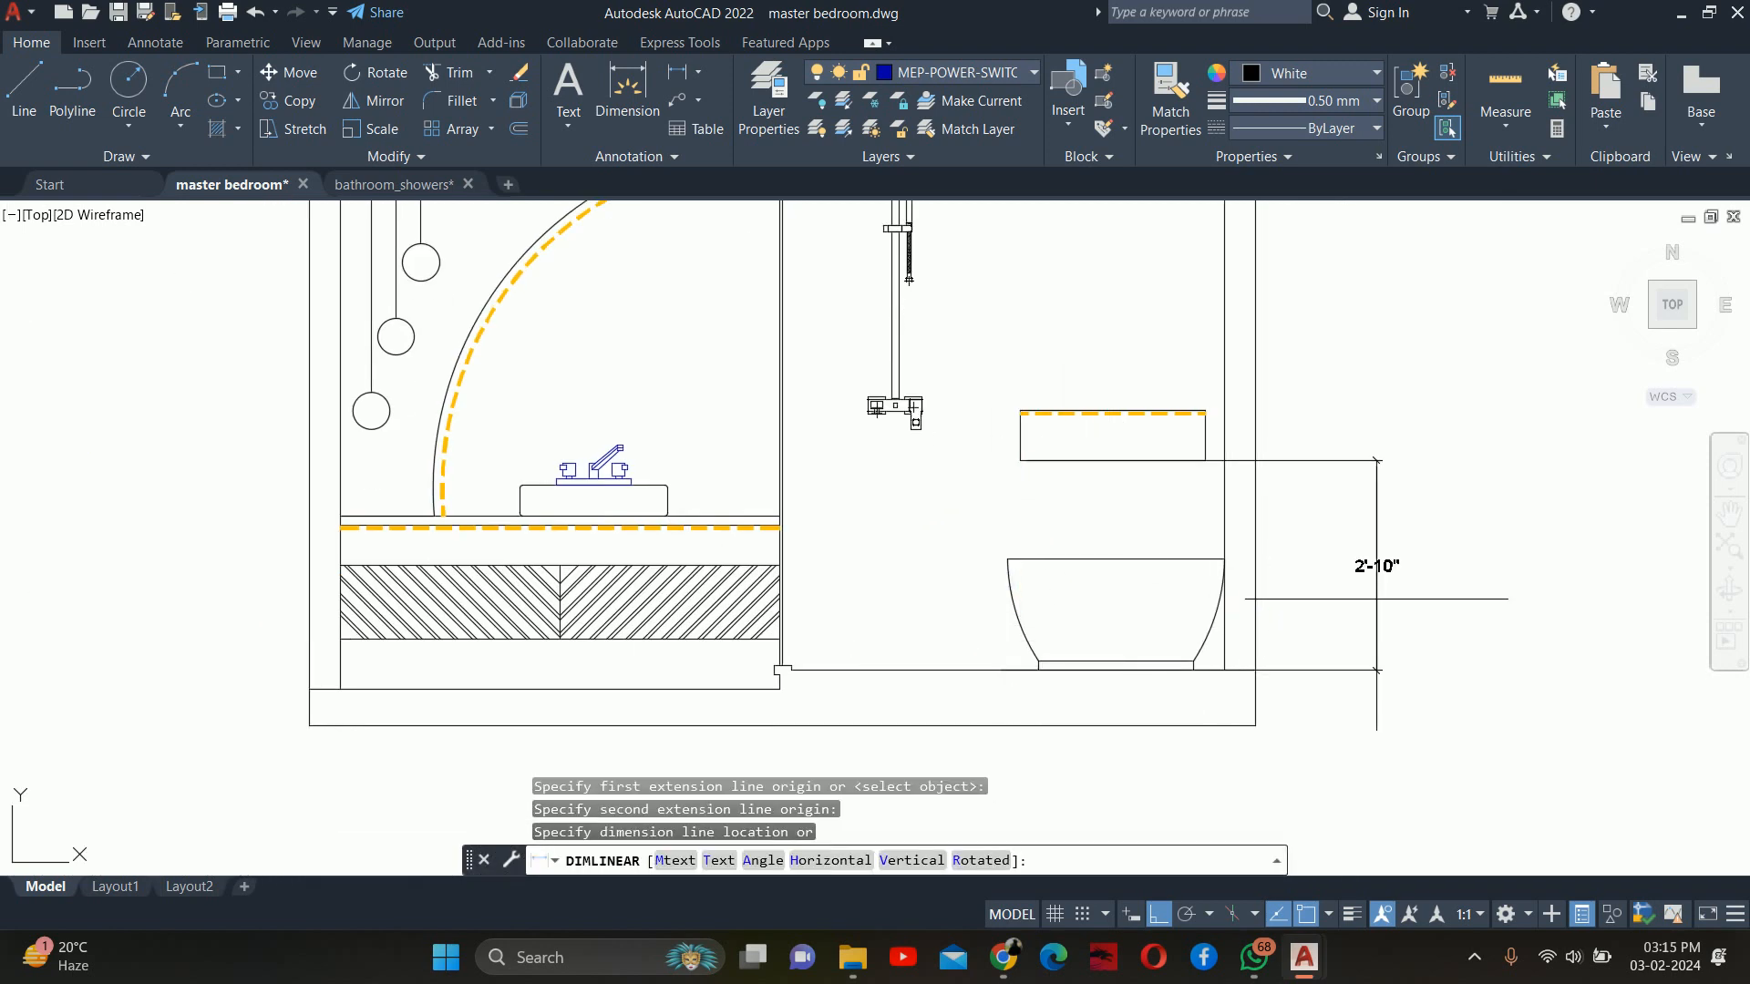
pyautogui.press('Escape')
# Shift the whole niche above the bathtub, including its dashed light strip, 2" upward with Stretch
pyautogui.write('s')
pyautogui.press('Return')
pyautogui.click(1355, 537)
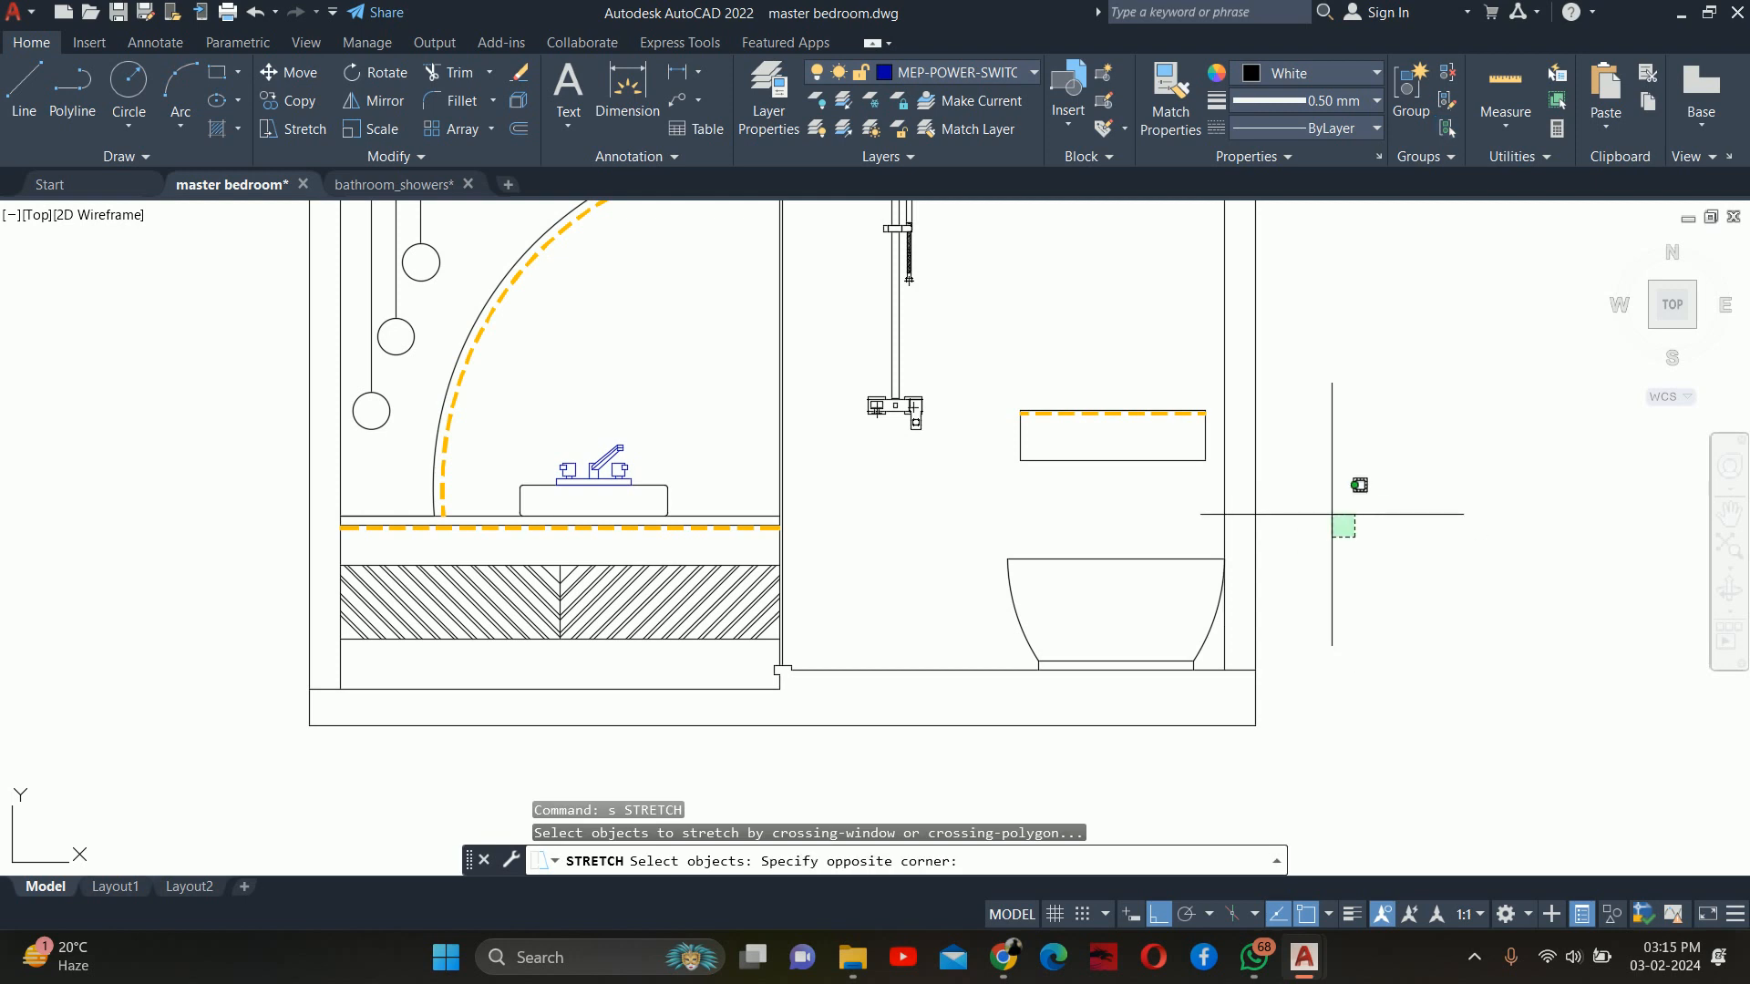
pyautogui.click(1003, 392)
pyautogui.press('Return')
pyautogui.click(1006, 367)
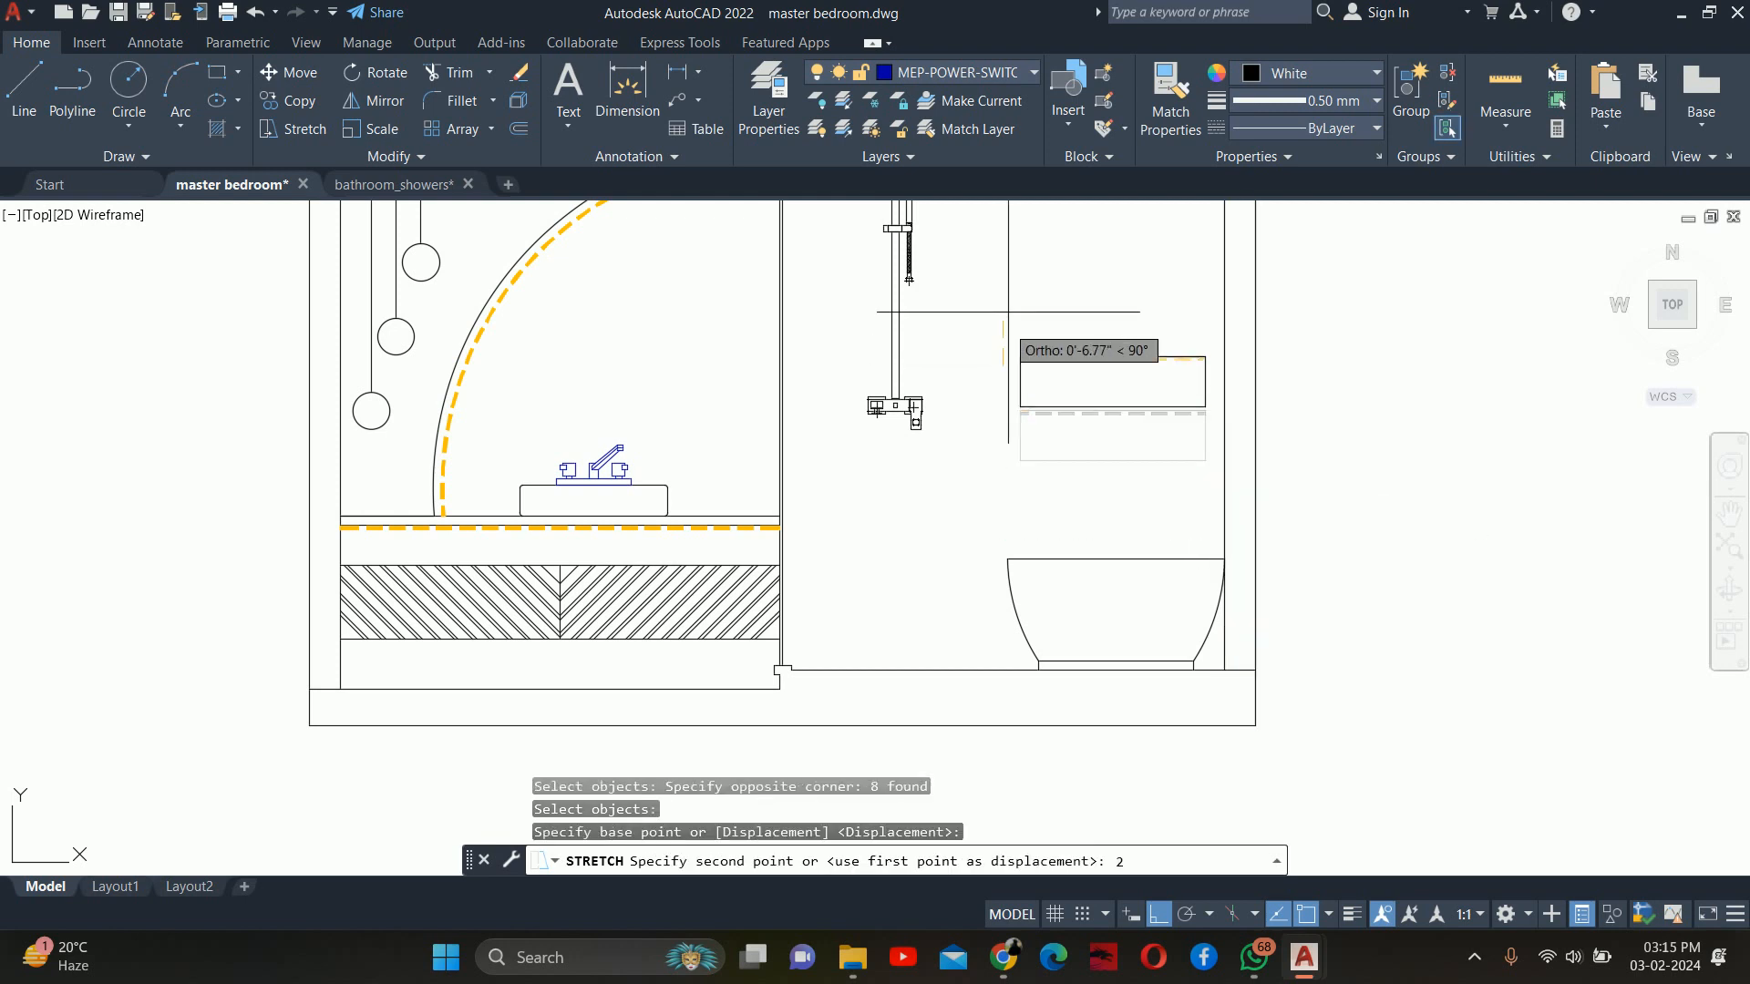
pyautogui.press('Return')
pyautogui.press('Escape')
pyautogui.press('Escape')
pyautogui.press('Escape')
# Measure the height from the floor line to the underside of the shifted niche with a linear dimension
pyautogui.write('dli')
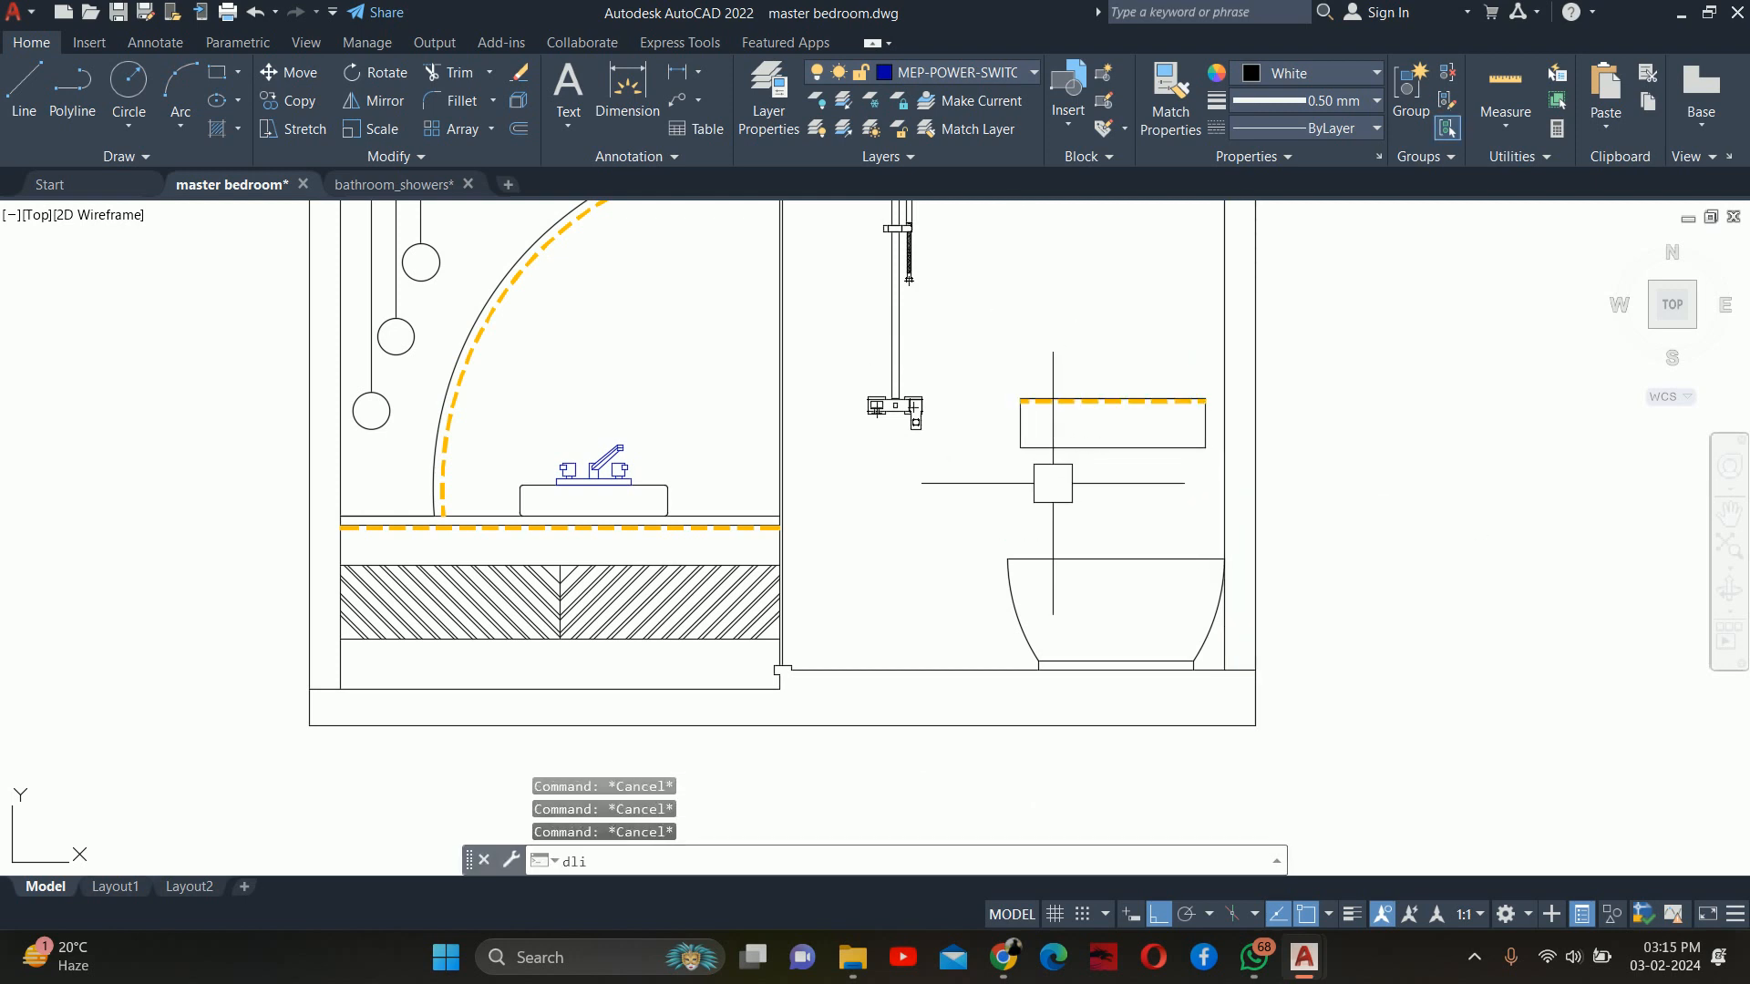
pyautogui.press('Return')
pyautogui.click(1020, 448)
pyautogui.click(995, 659)
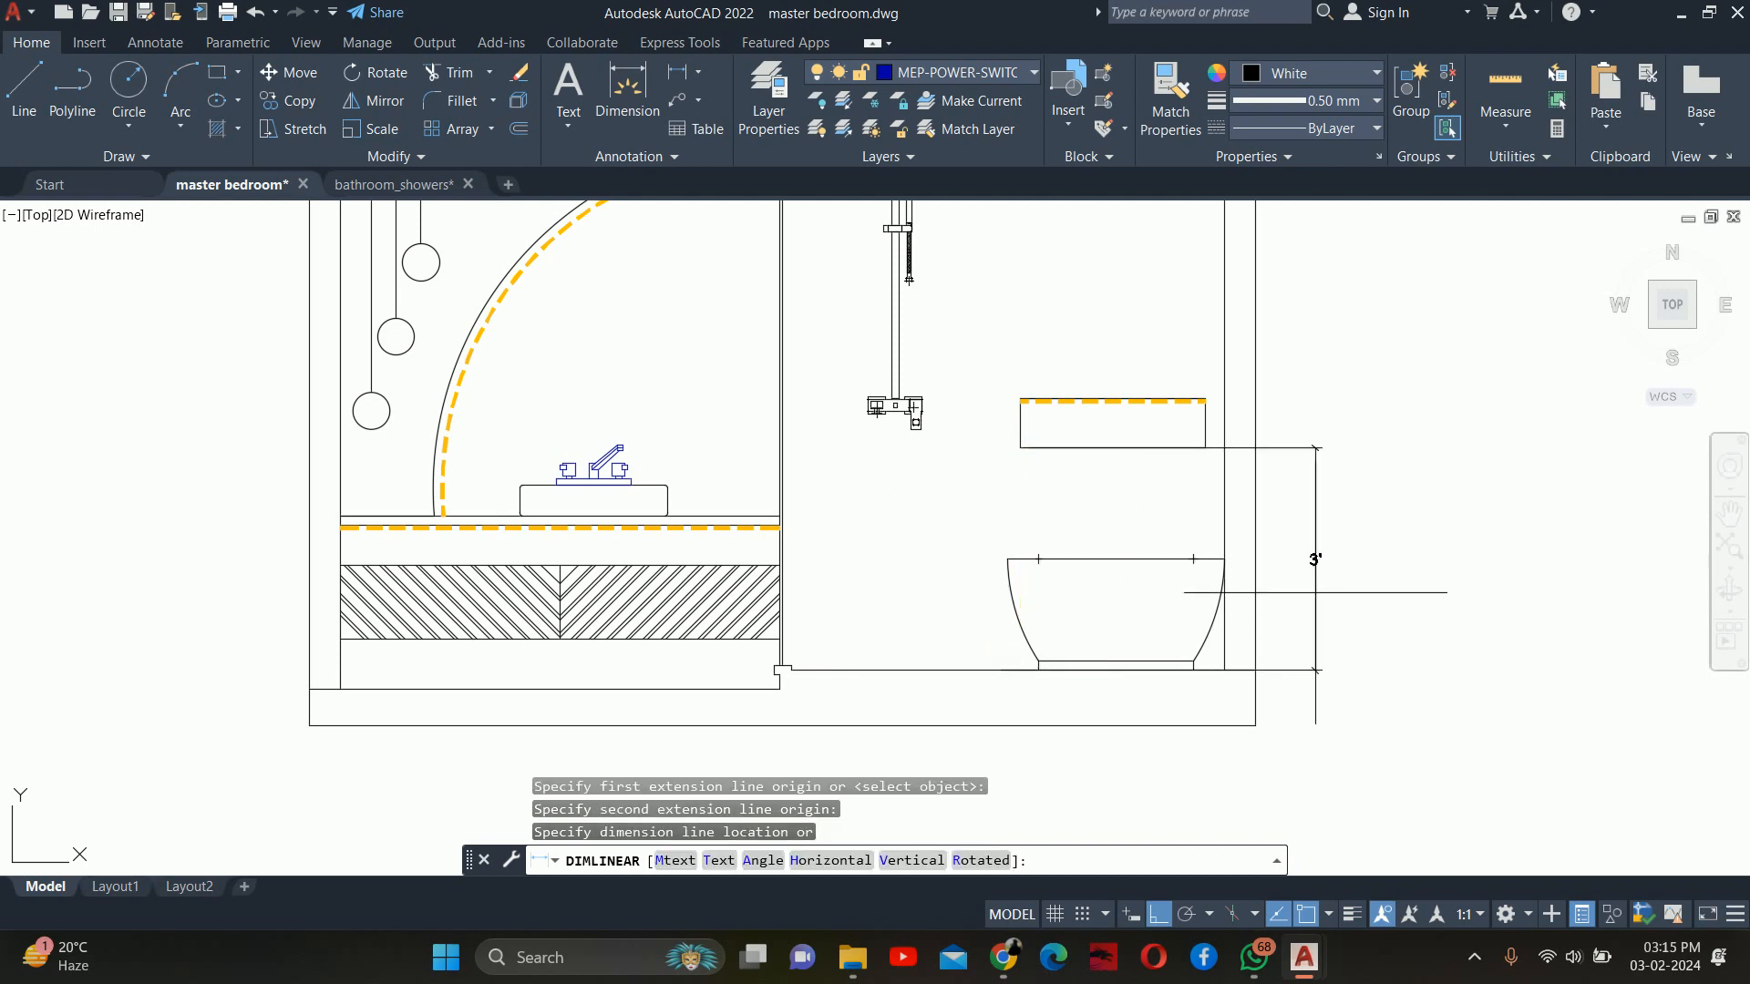
pyautogui.press('Escape')
pyautogui.press('Escape')
pyautogui.press('Escape')
# Try to shift the whole niche above the bathtub, including its dashed light strip, 6" further upward with Stretch
pyautogui.scroll(2, 1147, 435)
pyautogui.write('s')
pyautogui.press('Return')
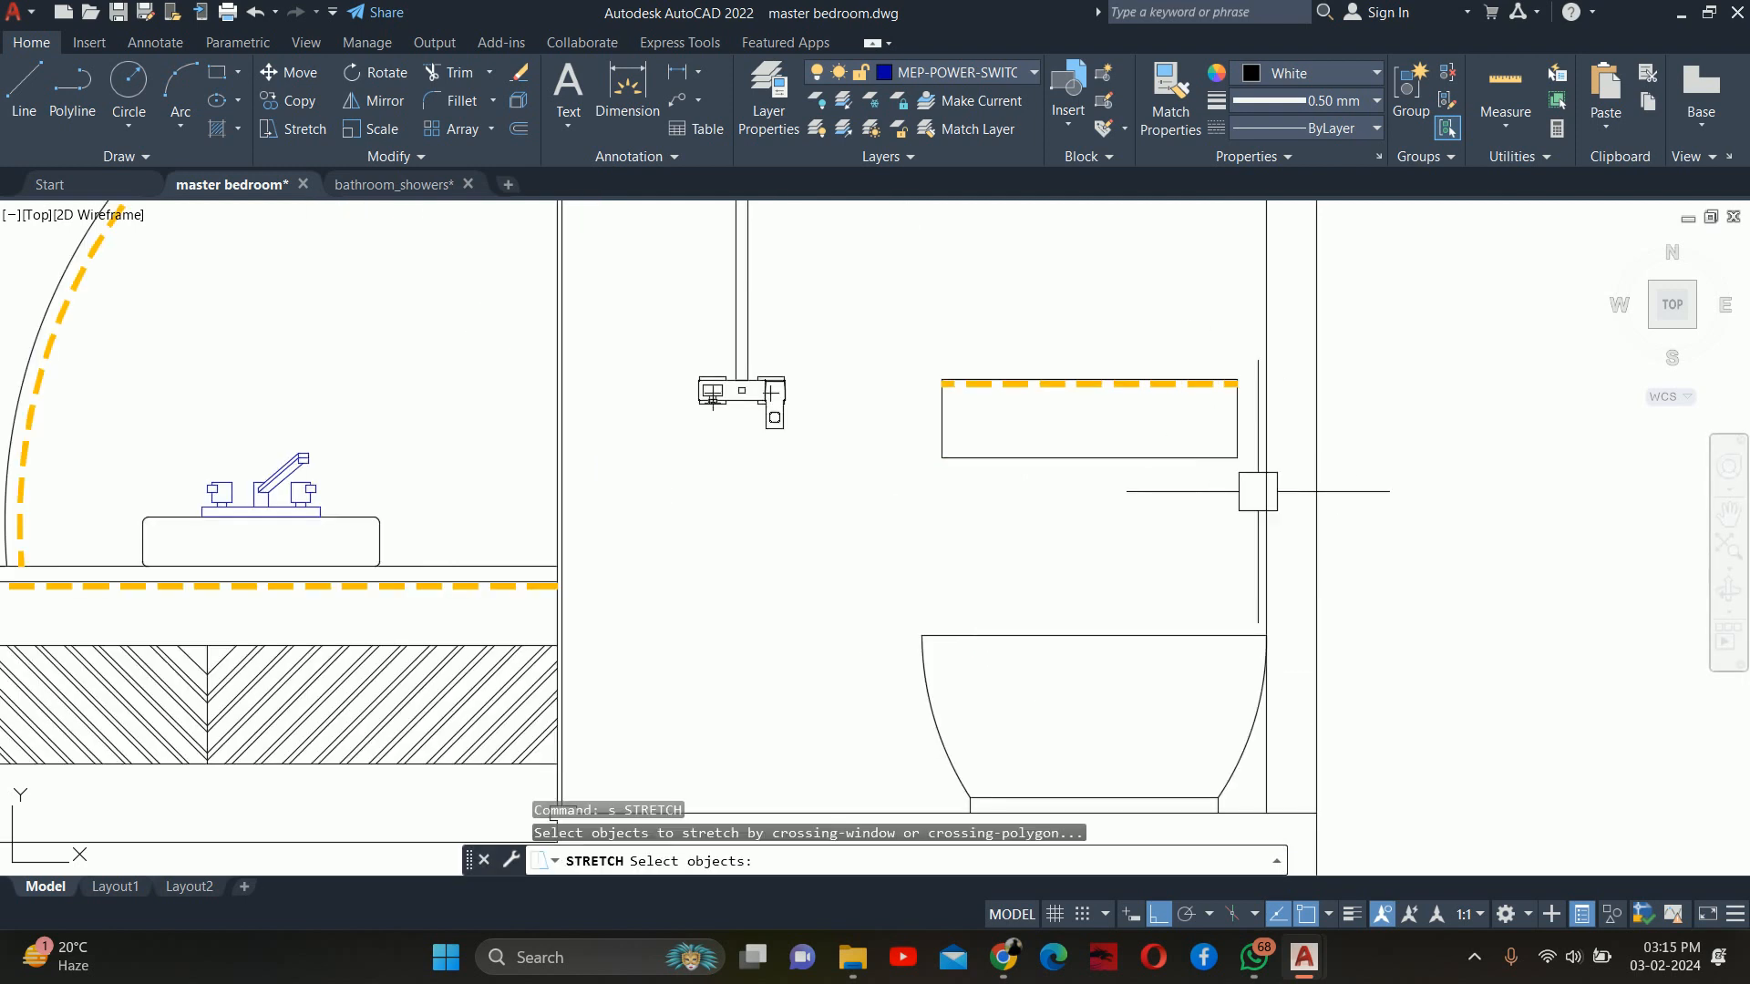
pyautogui.click(1427, 526)
pyautogui.click(799, 214)
pyautogui.press('Return')
pyautogui.click(856, 524)
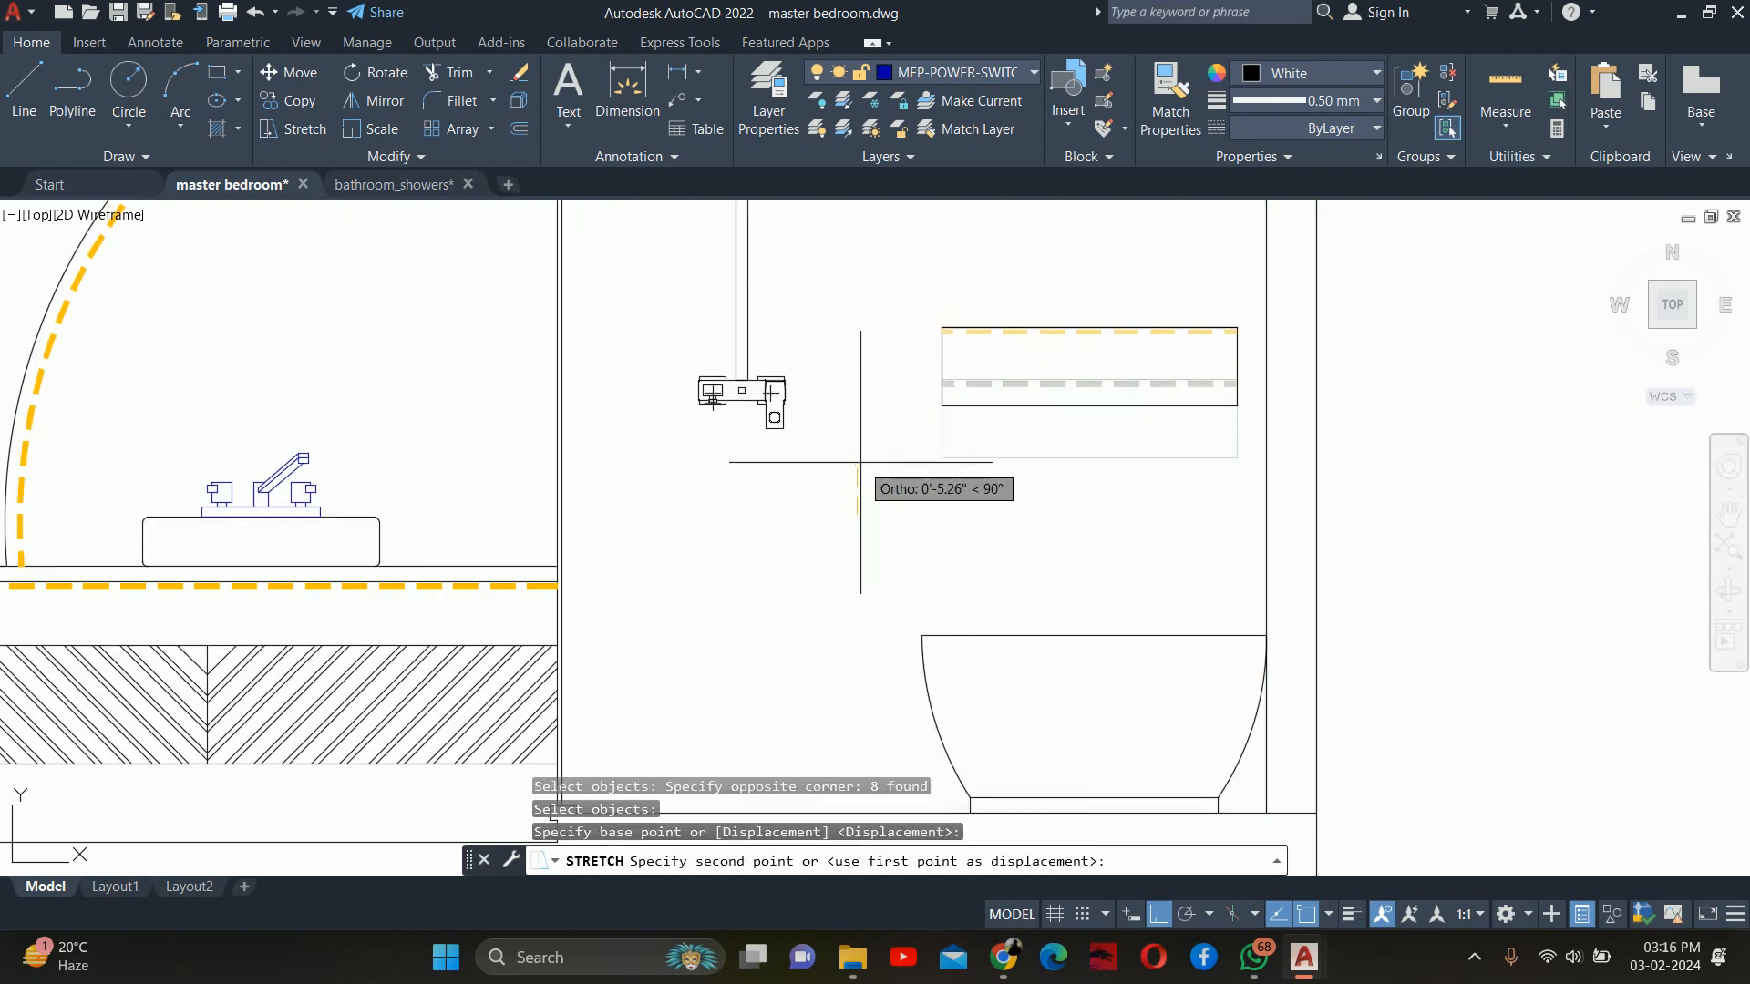
pyautogui.press('Return')
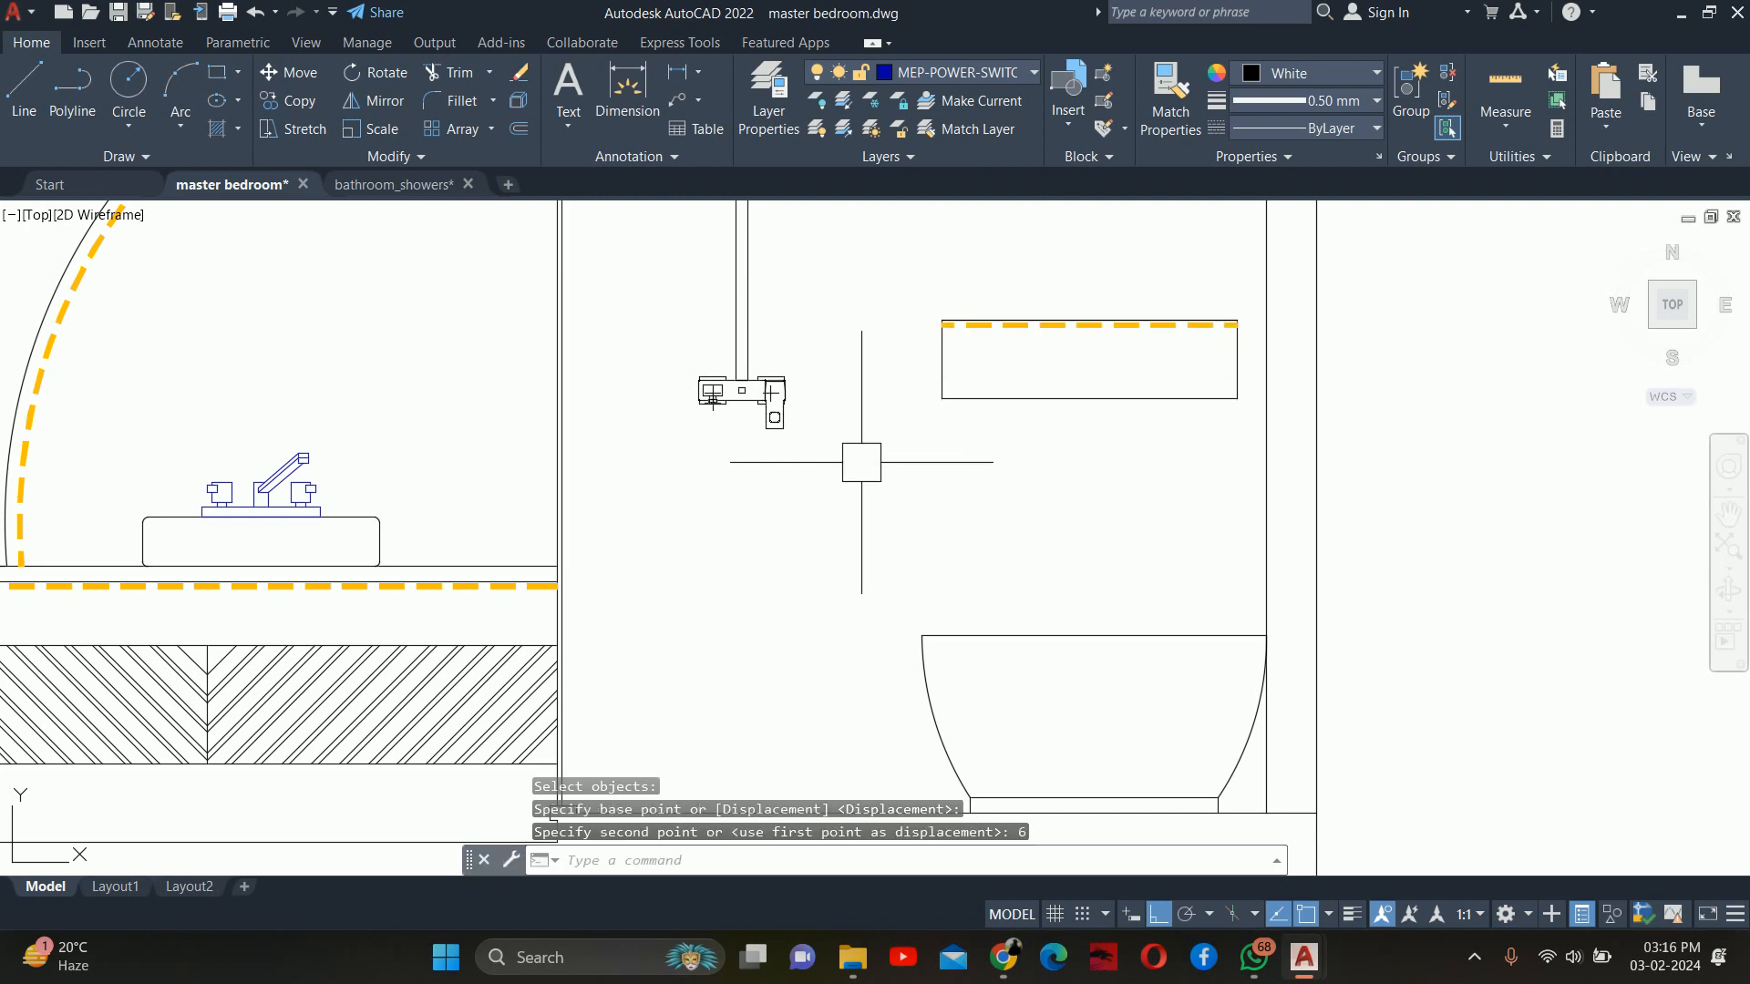
pyautogui.press('Escape')
pyautogui.press('Escape')
pyautogui.press('Escape')
pyautogui.scroll(-3, 1000, 488)
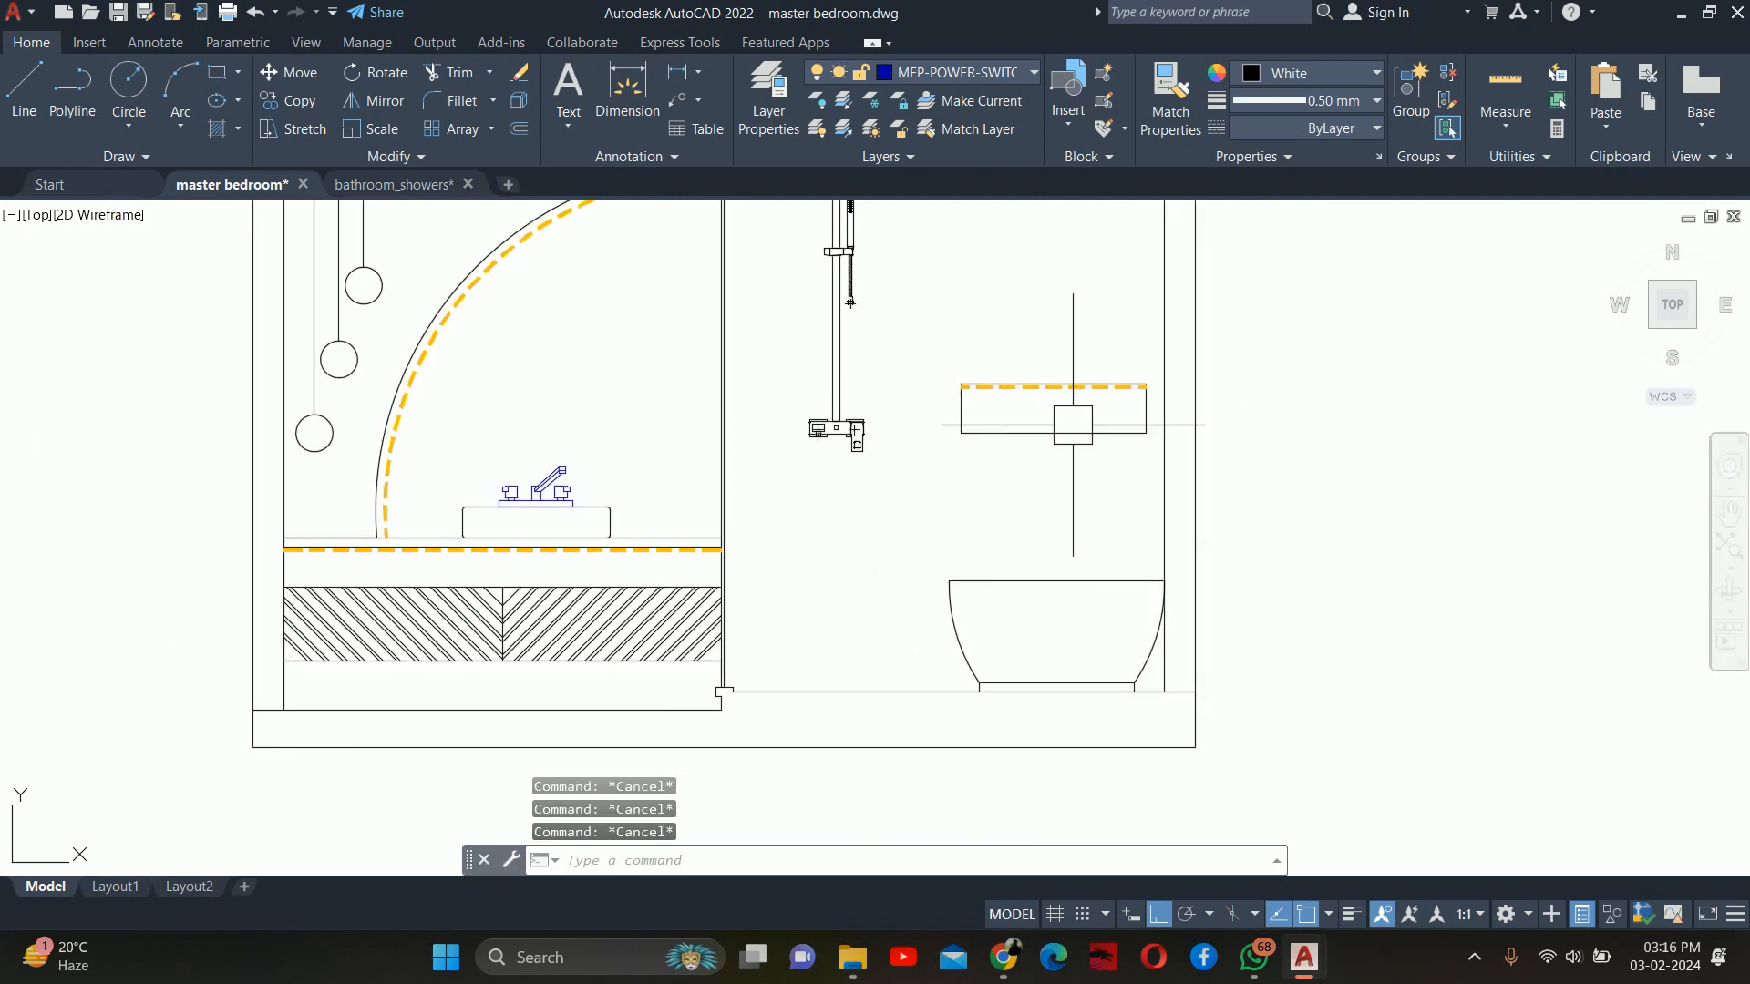
# Undo the last 6" upward stretch of the niche
pyautogui.hotkey('ctrl', 'z')
pyautogui.hotkey('ctrl', 'z')
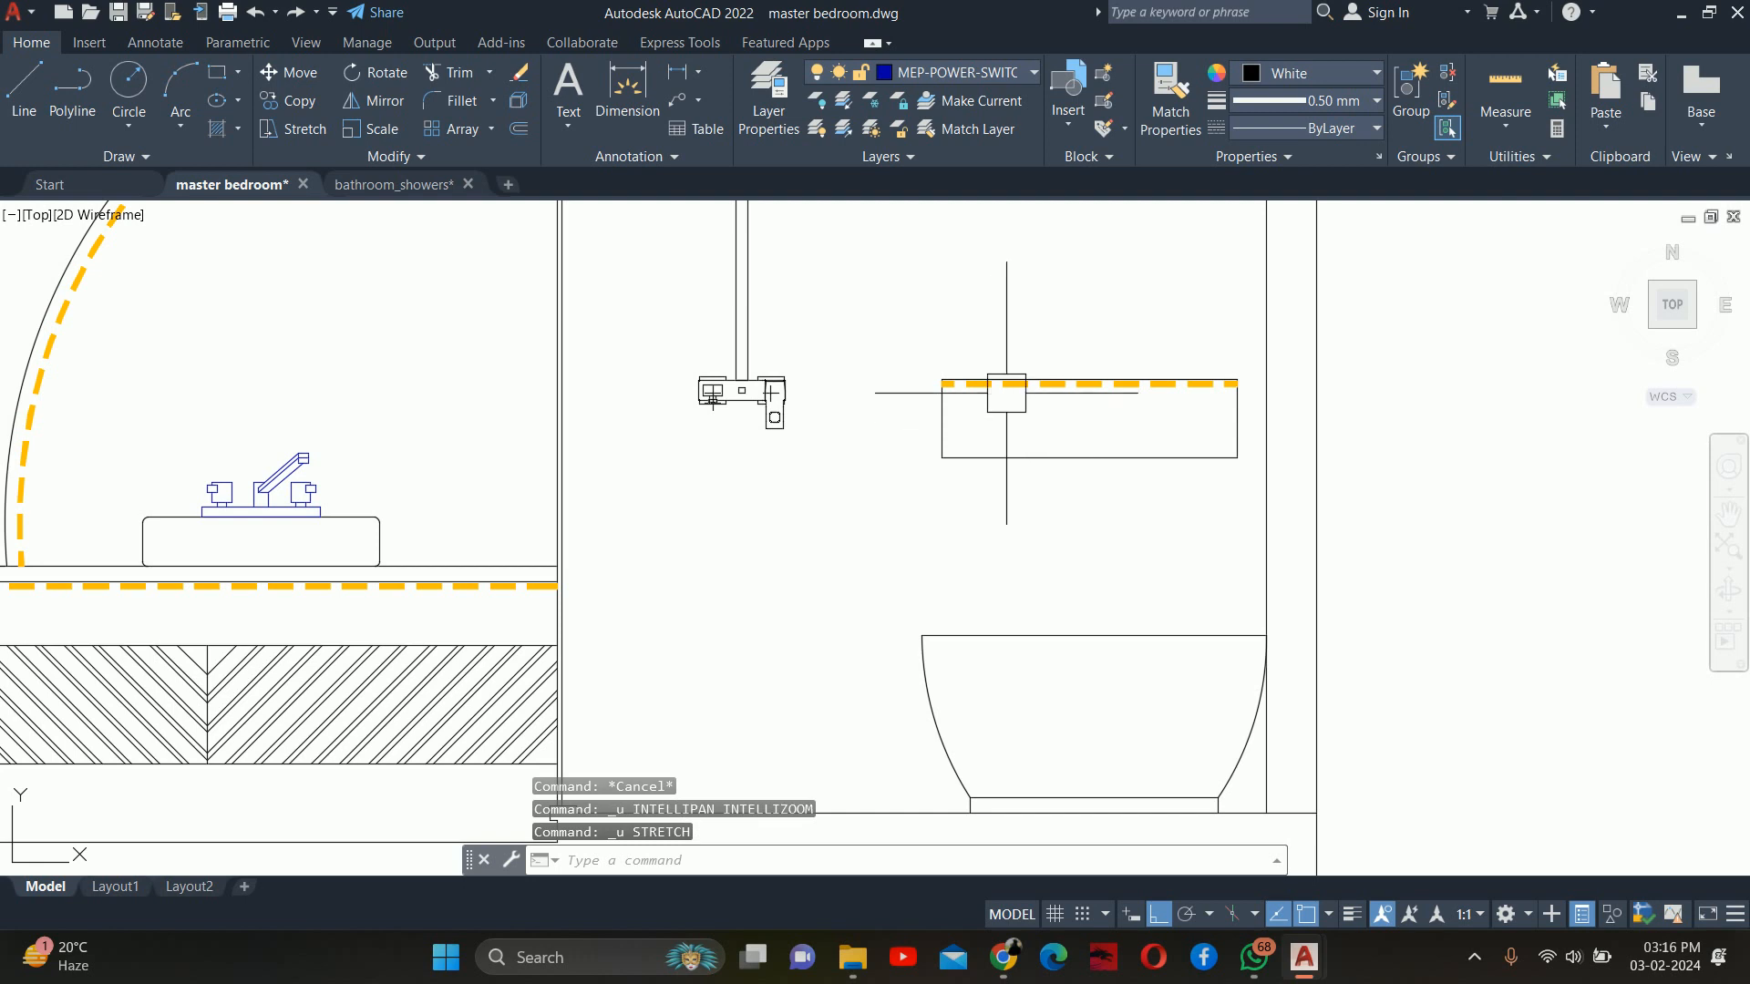
pyautogui.press('Escape')
pyautogui.press('Escape')
# Review the whole washroom elevation together with the plans around it
pyautogui.scroll(-4, 1126, 432)
pyautogui.moveTo(1099, 463)
pyautogui.mouseDown(button='middle')
pyautogui.moveTo(1130, 475)
pyautogui.moveTo(1051, 493)
pyautogui.moveTo(1030, 610)
pyautogui.mouseUp(button='middle')
pyautogui.scroll(-2, 1070, 462)
pyautogui.press('Escape')
pyautogui.scroll(2, 1062, 536)
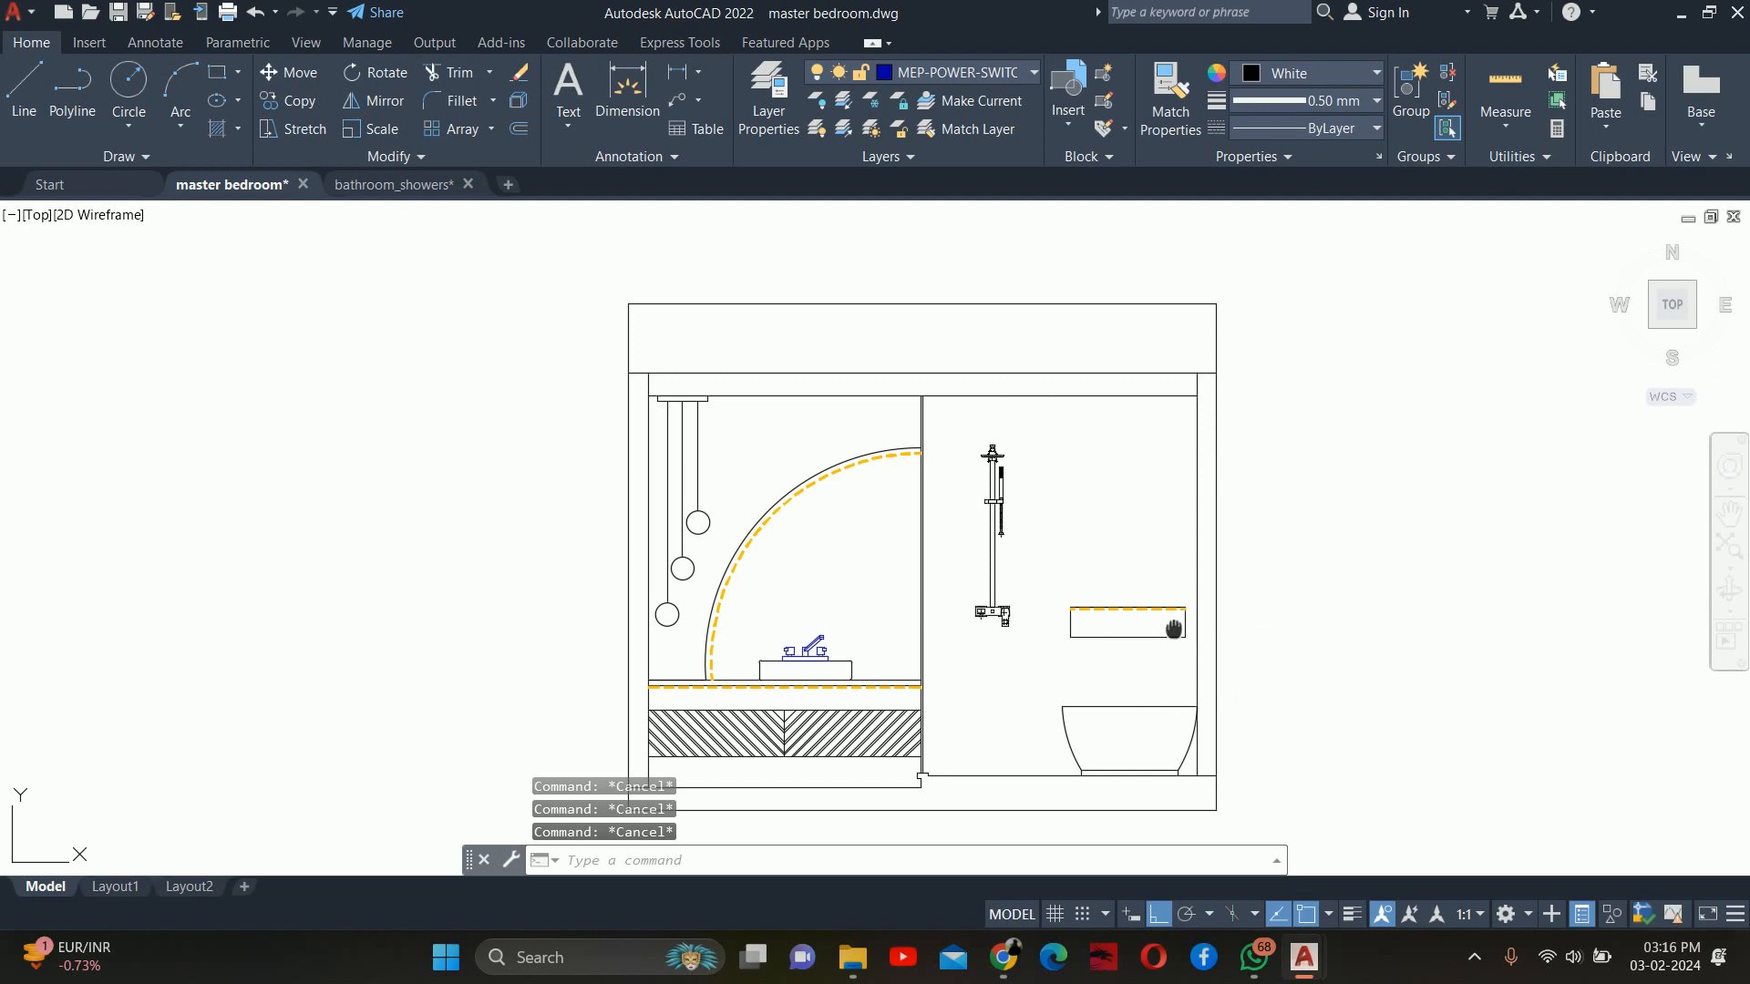
pyautogui.moveTo(1173, 629); pyautogui.dragTo(1146, 559, button='middle')
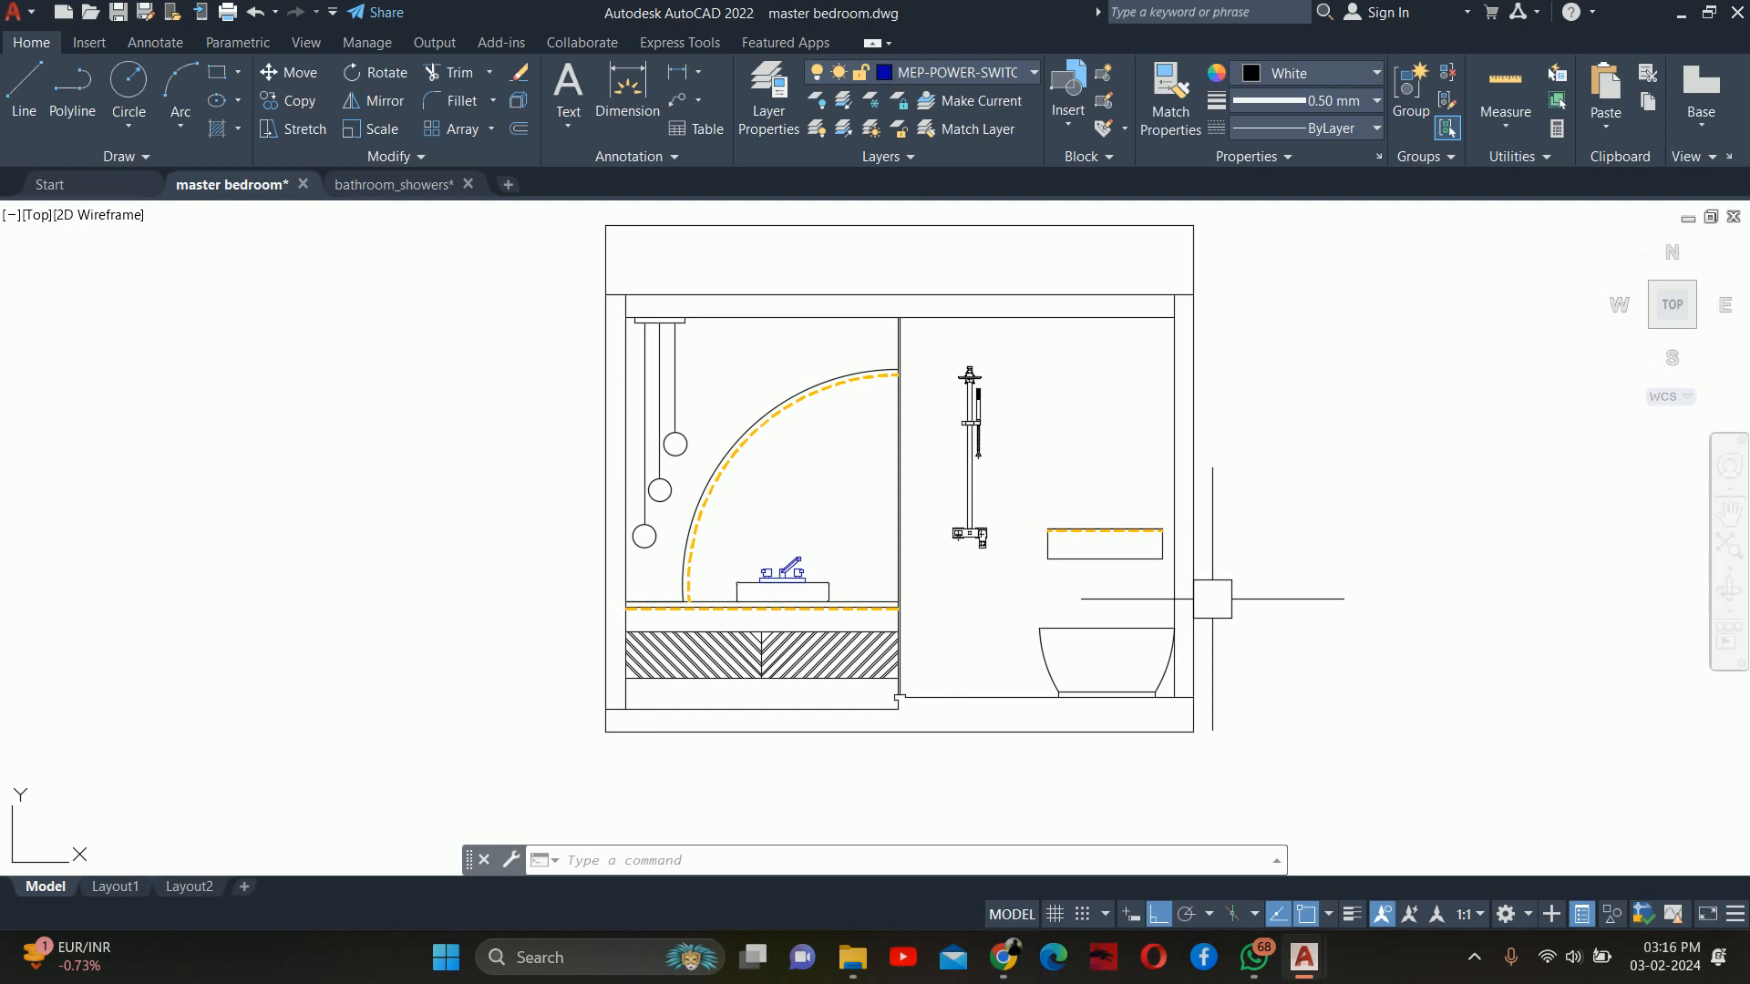
pyautogui.scroll(-6, 1208, 596)
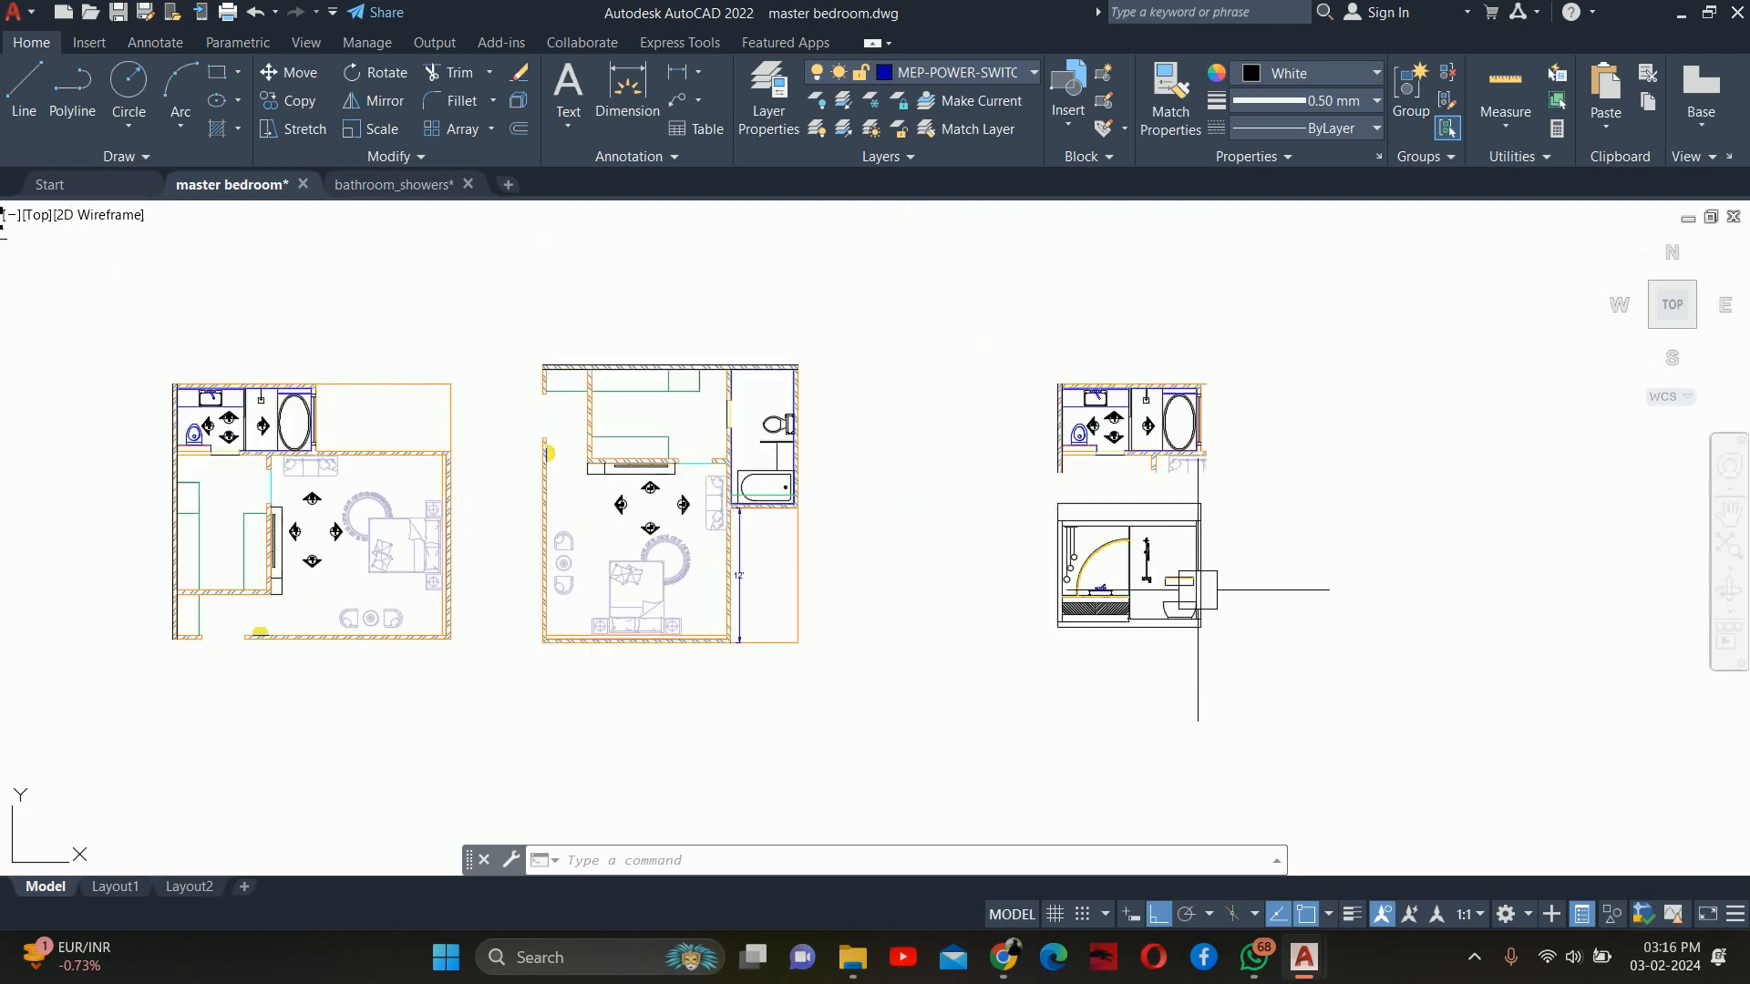
pyautogui.scroll(4, 1205, 451)
pyautogui.moveTo(1188, 685); pyautogui.dragTo(1164, 500, button='middle')
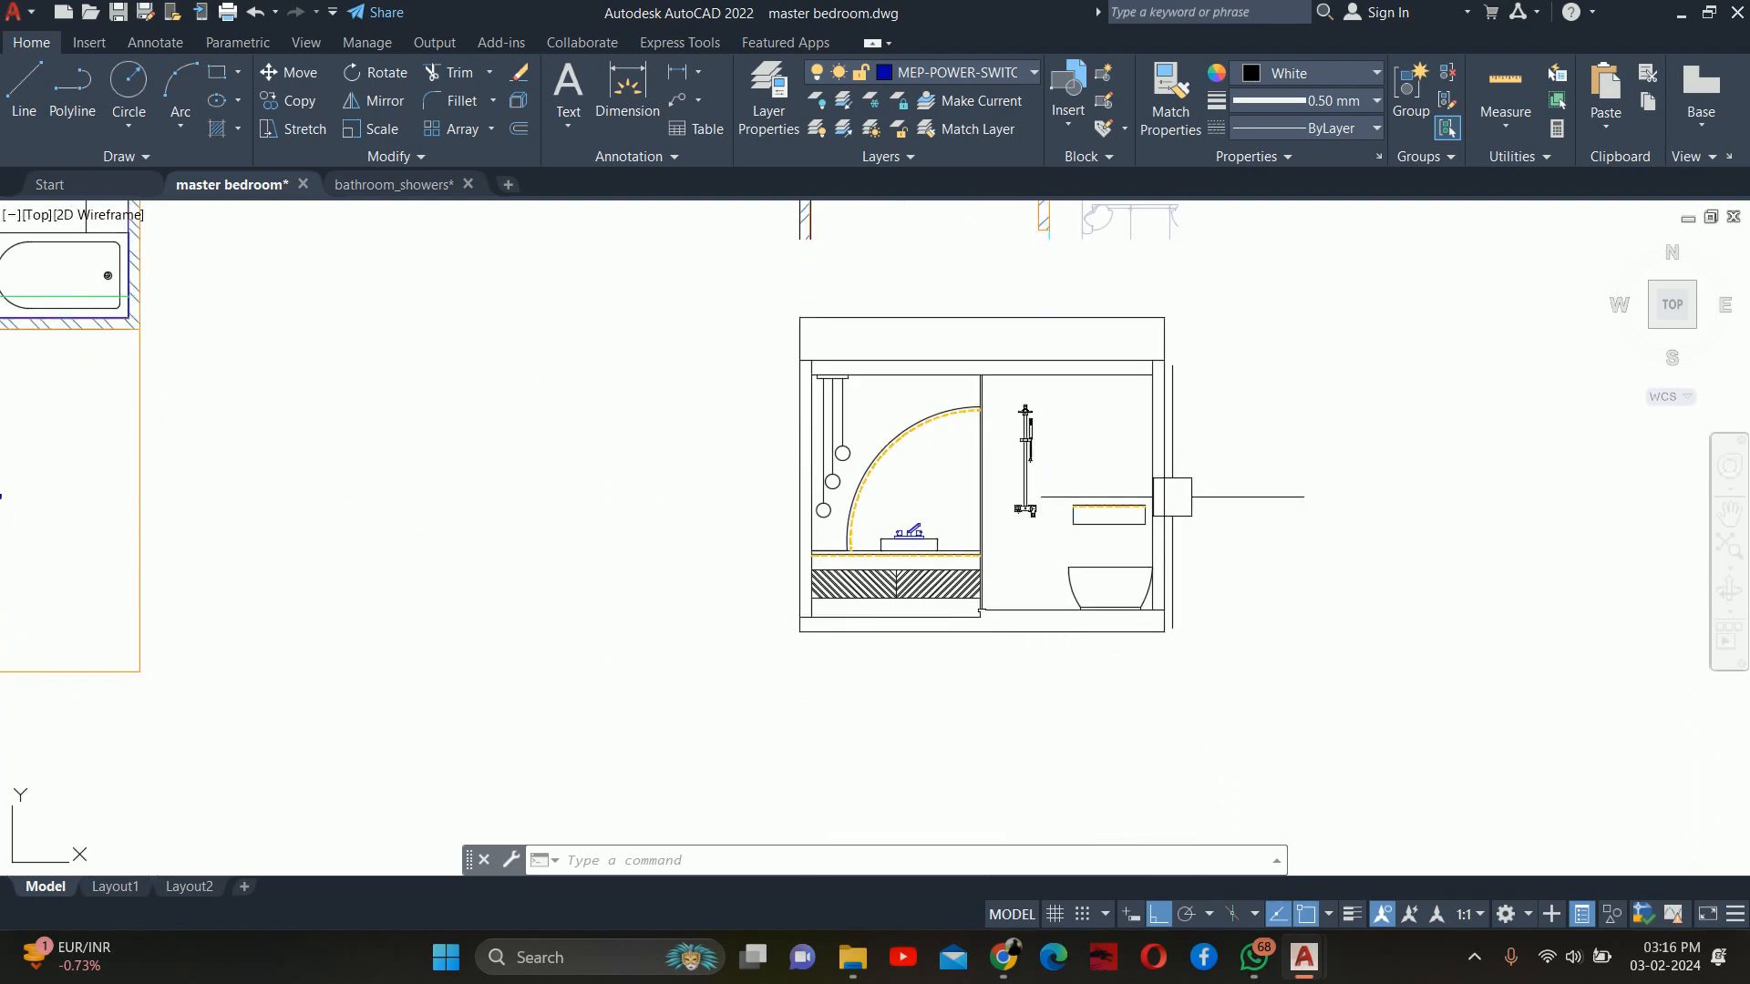
pyautogui.scroll(2, 1134, 617)
pyautogui.press('Escape')
pyautogui.press('Escape')
pyautogui.press('Escape')
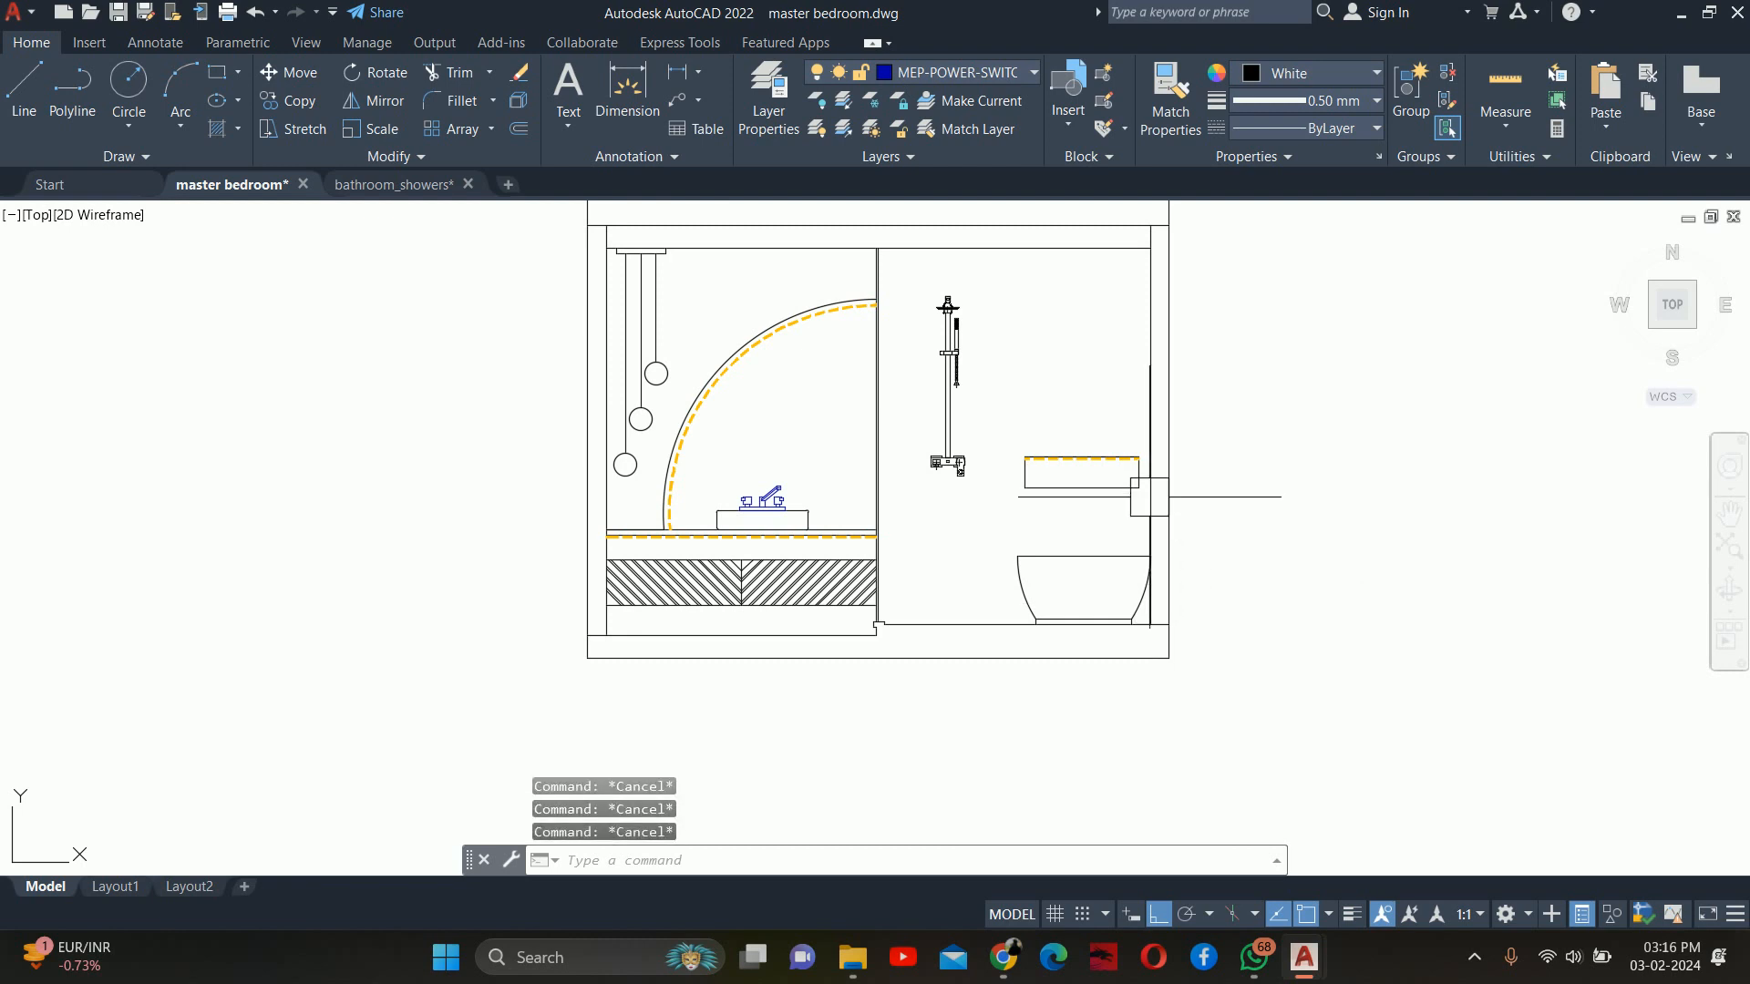
# Offset the floor line beneath the bathtub 30" upward to mark the window sill height
pyautogui.write('o')
pyautogui.press('Return')
pyautogui.scroll(4, 1162, 574)
pyautogui.write('3')
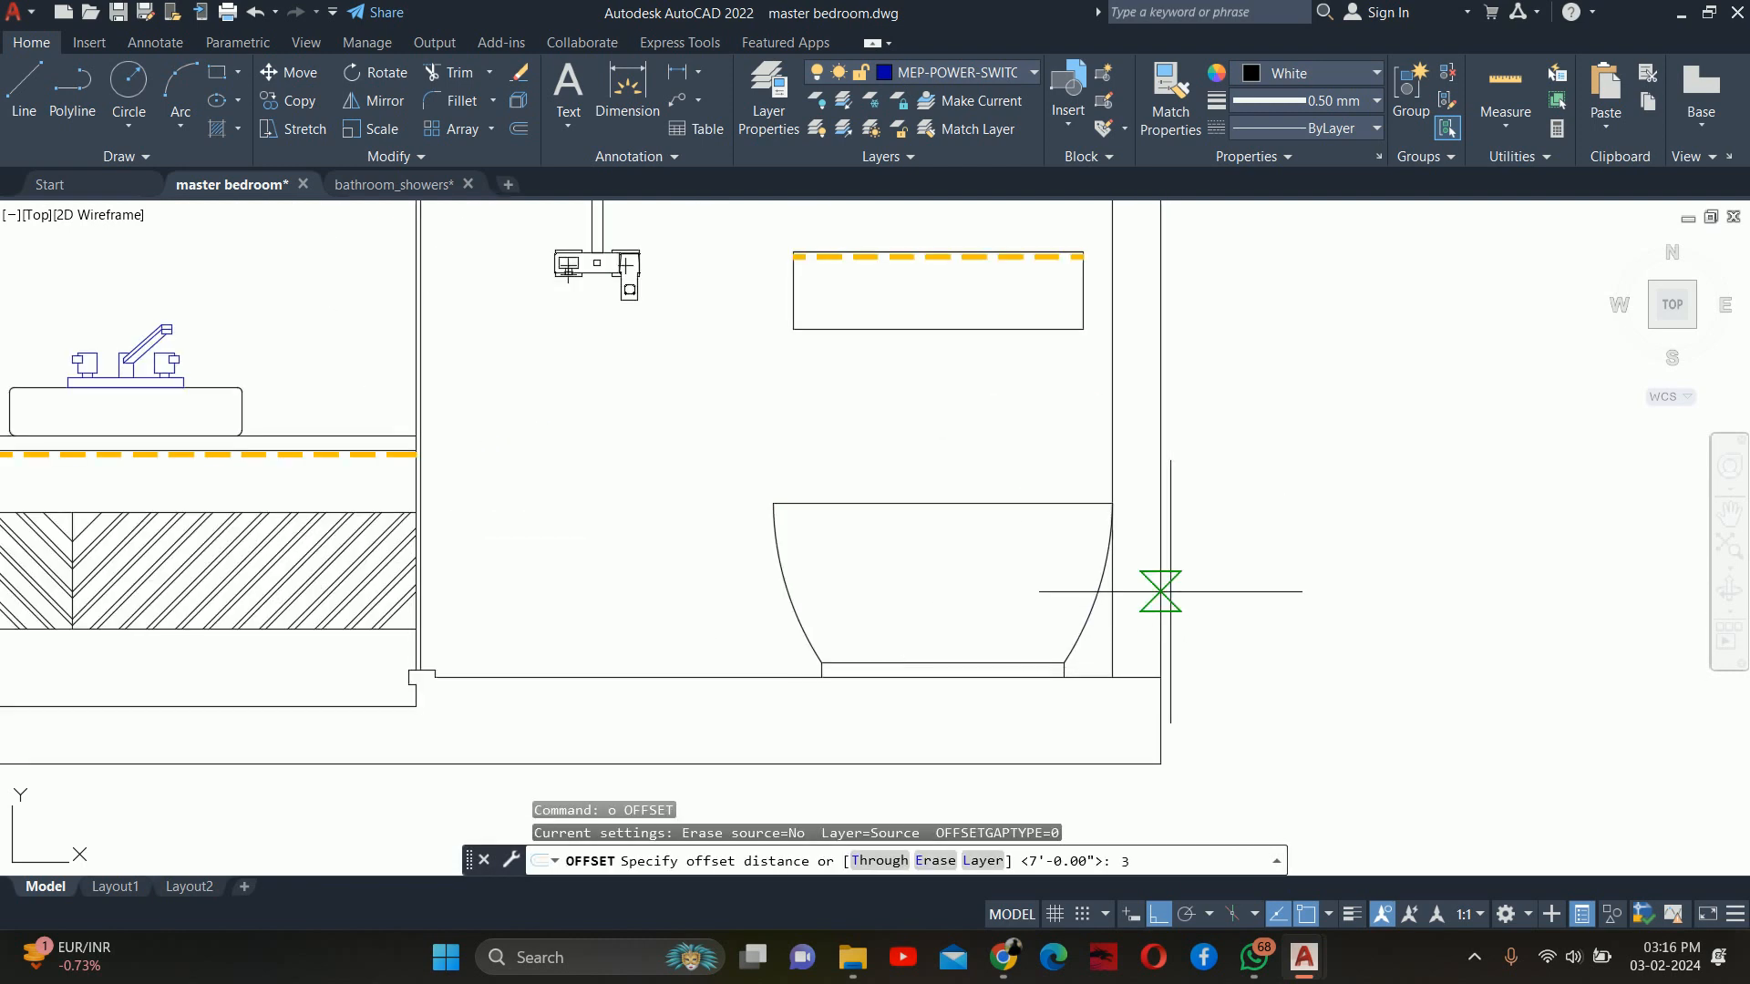
pyautogui.press('Return')
pyautogui.scroll(2, 1160, 601)
pyautogui.click(1124, 702)
pyautogui.click(1249, 519)
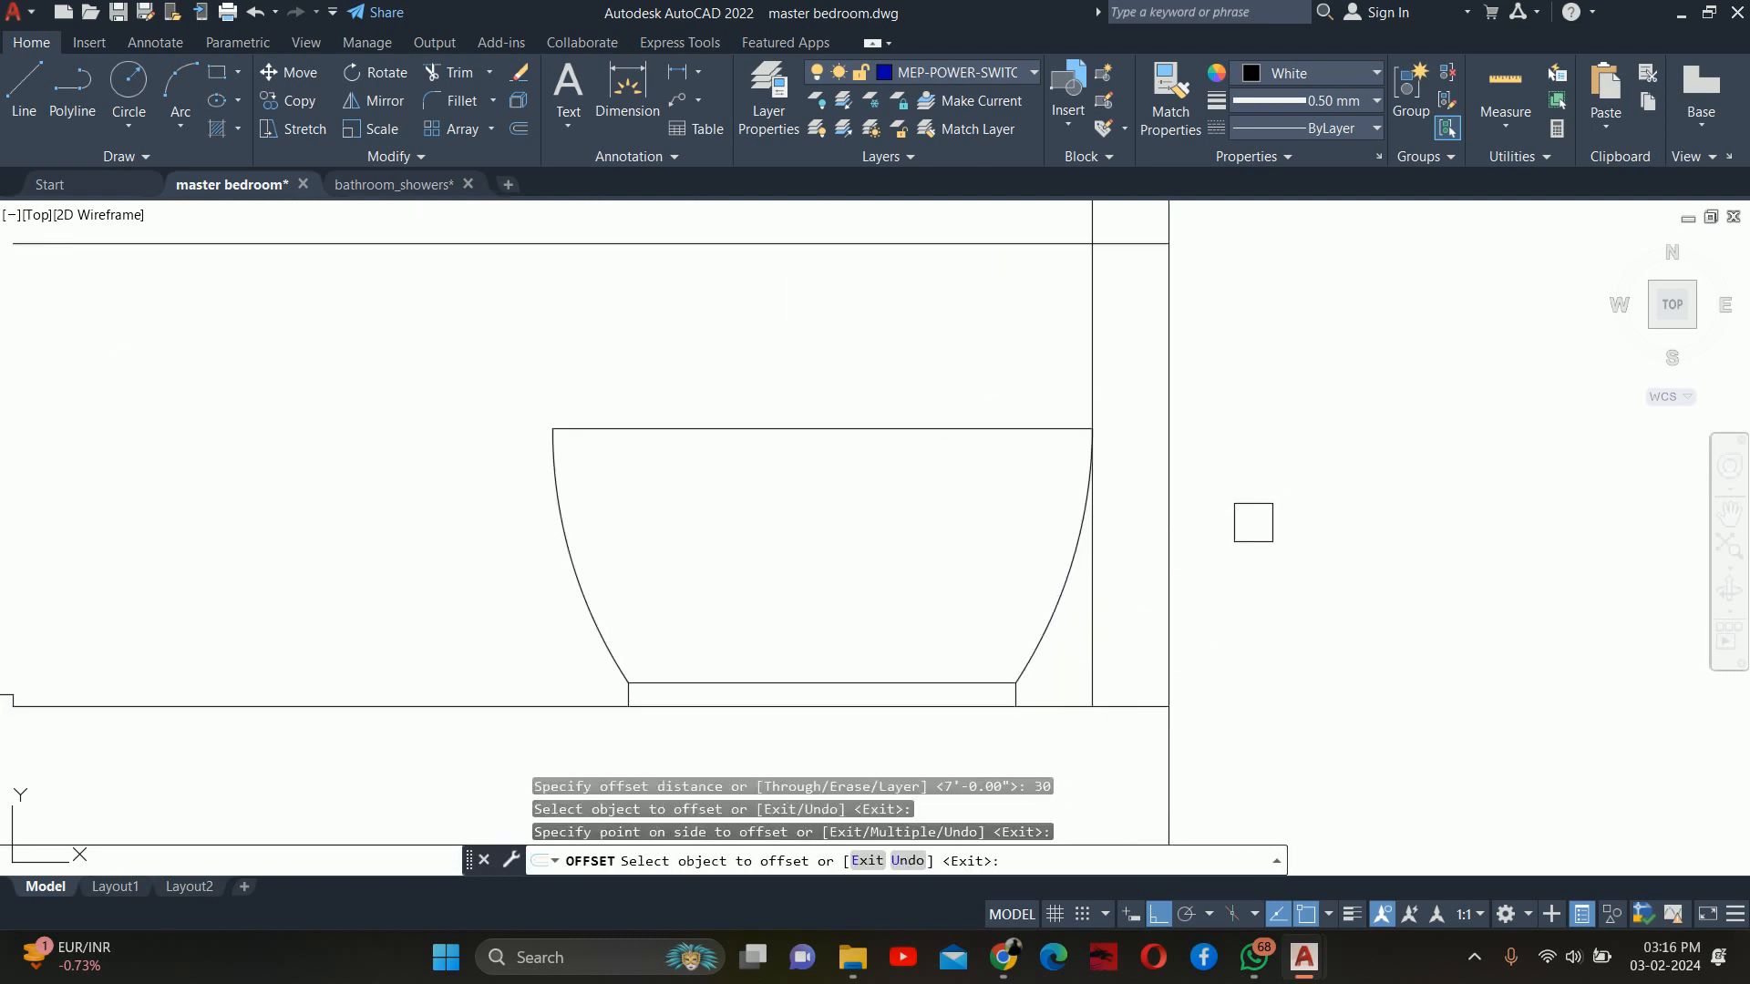
pyautogui.press('Return')
# Trim the offset sill line so that only the piece inside the wall beside the bathtub remains
pyautogui.moveTo(1214, 458); pyautogui.dragTo(1184, 624, button='middle')
pyautogui.write('tr')
pyautogui.press('Return')
pyautogui.press('Return')
pyautogui.click(1011, 420)
pyautogui.press('Return')
pyautogui.scroll(-4, 1059, 463)
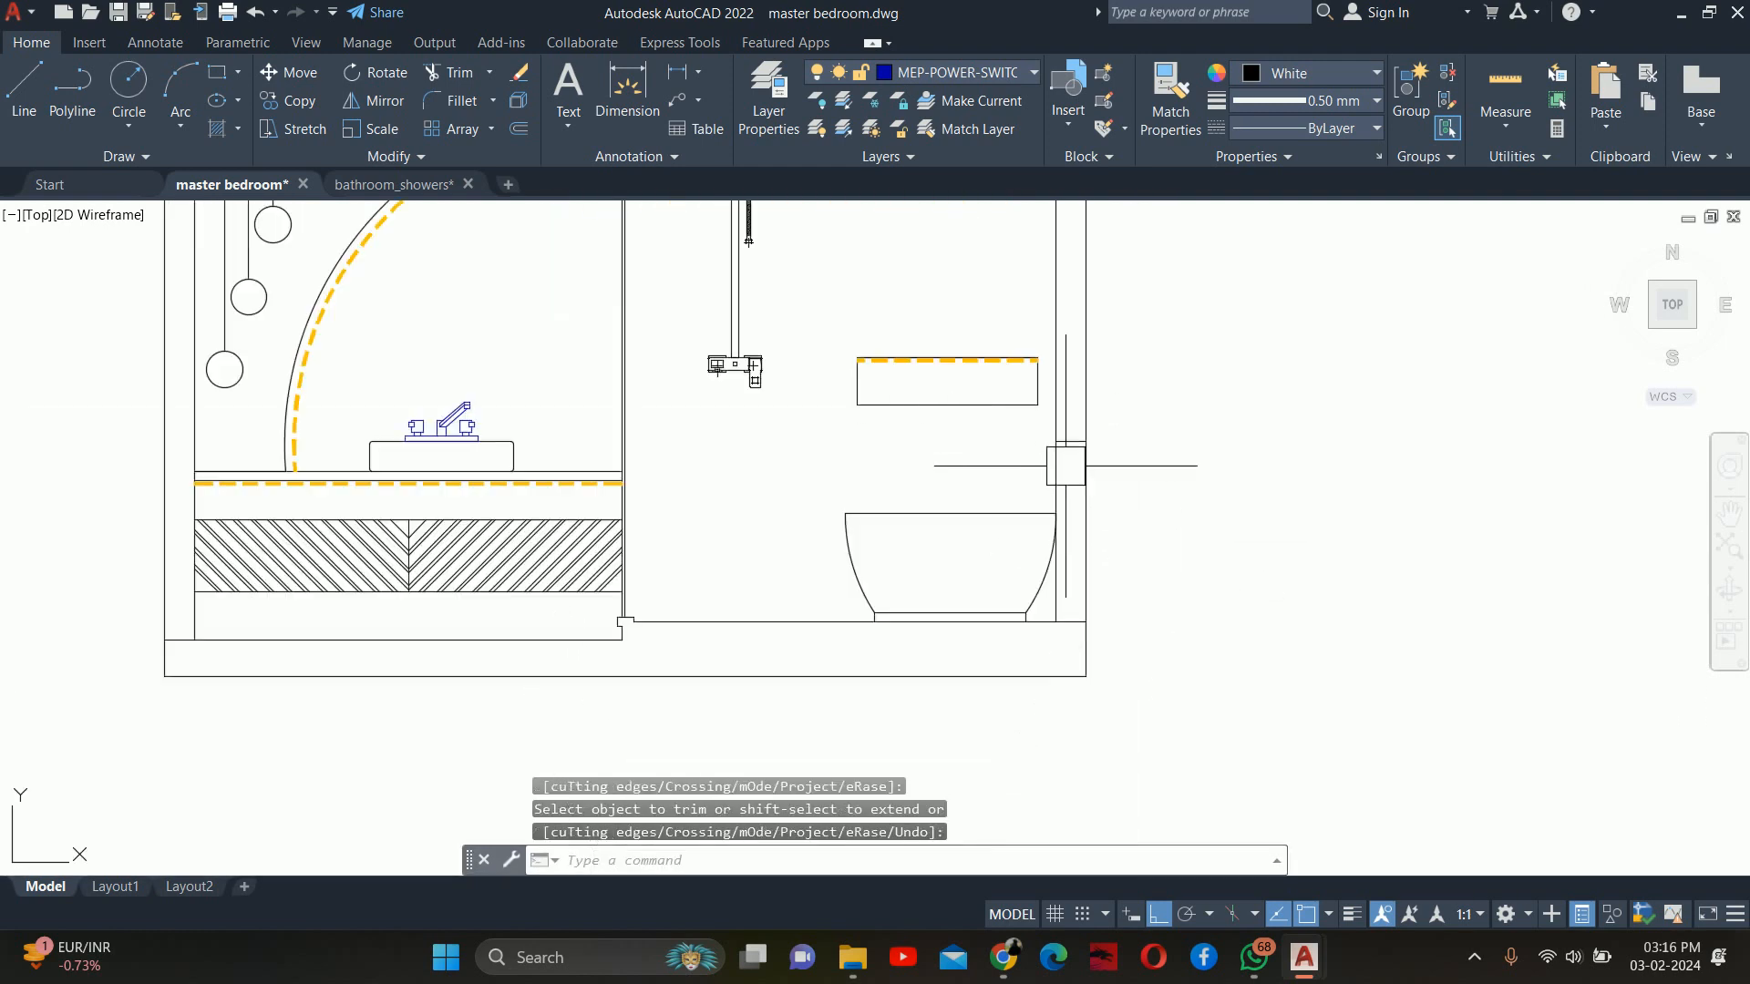
pyautogui.press('Escape')
pyautogui.moveTo(1078, 472); pyautogui.dragTo(1094, 590, button='middle')
pyautogui.scroll(-2, 1110, 581)
pyautogui.press('Escape')
pyautogui.press('Escape')
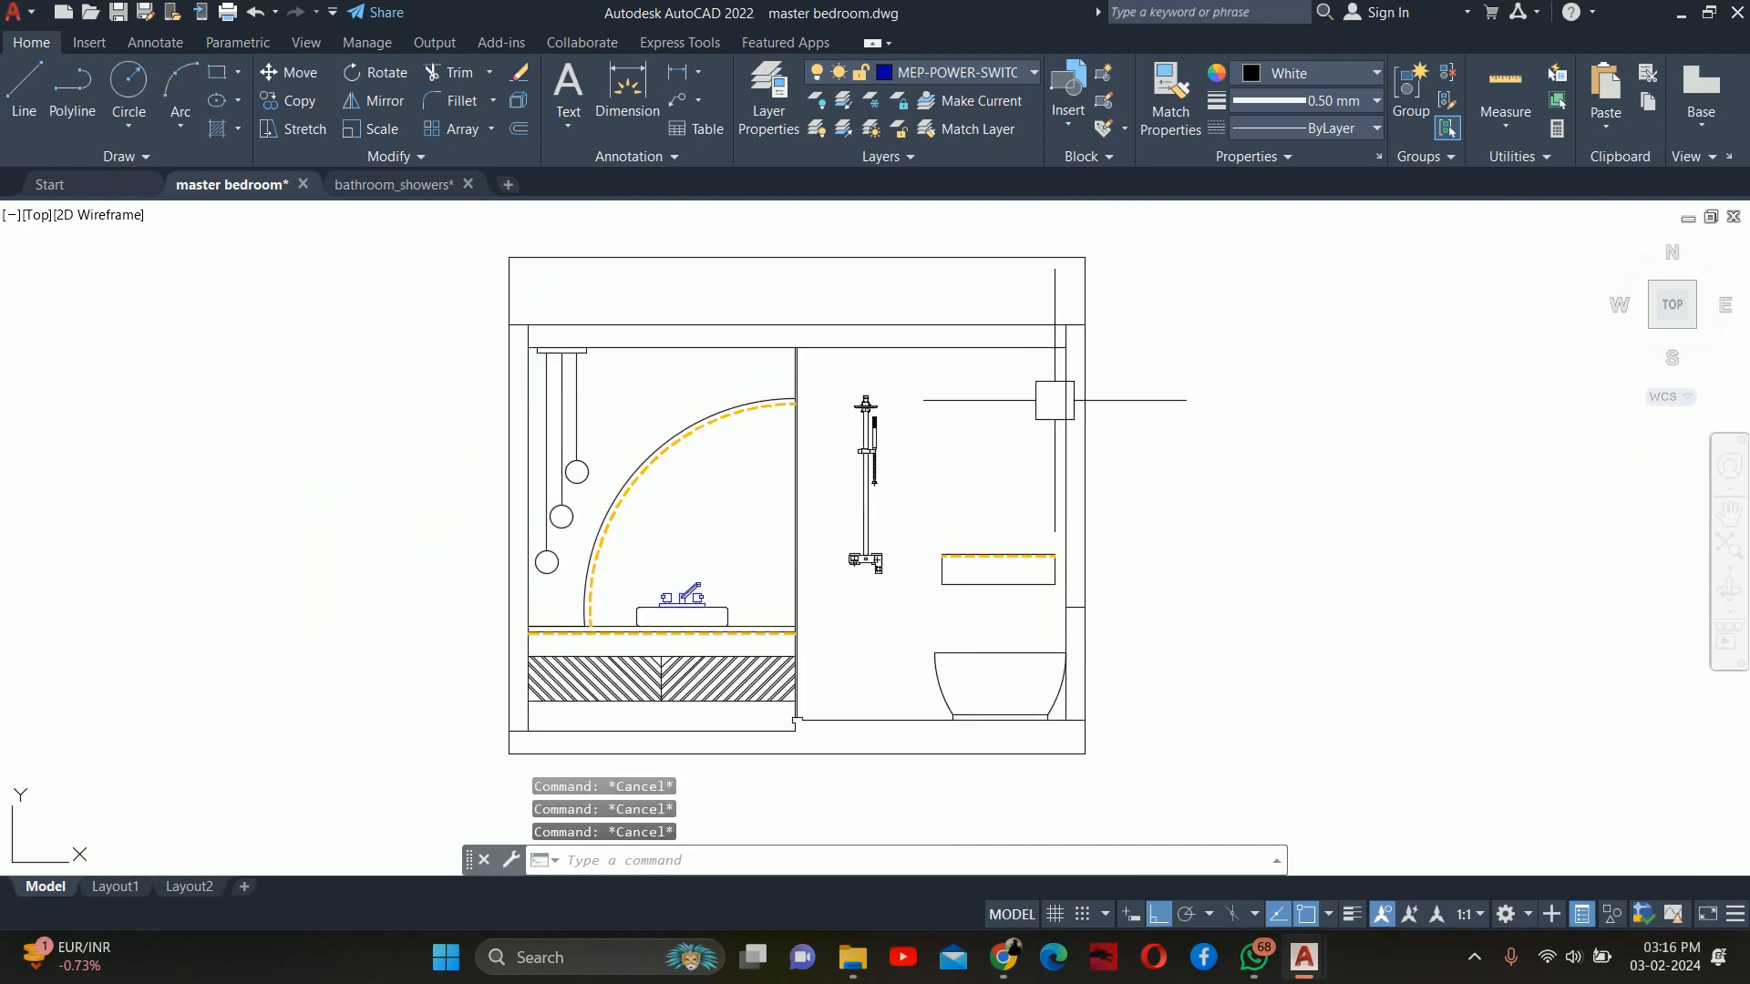
# Measure the height from the sill line in the bathtub-side wall up to the ceiling line with a linear dimension
pyautogui.write('dli')
pyautogui.press('Return')
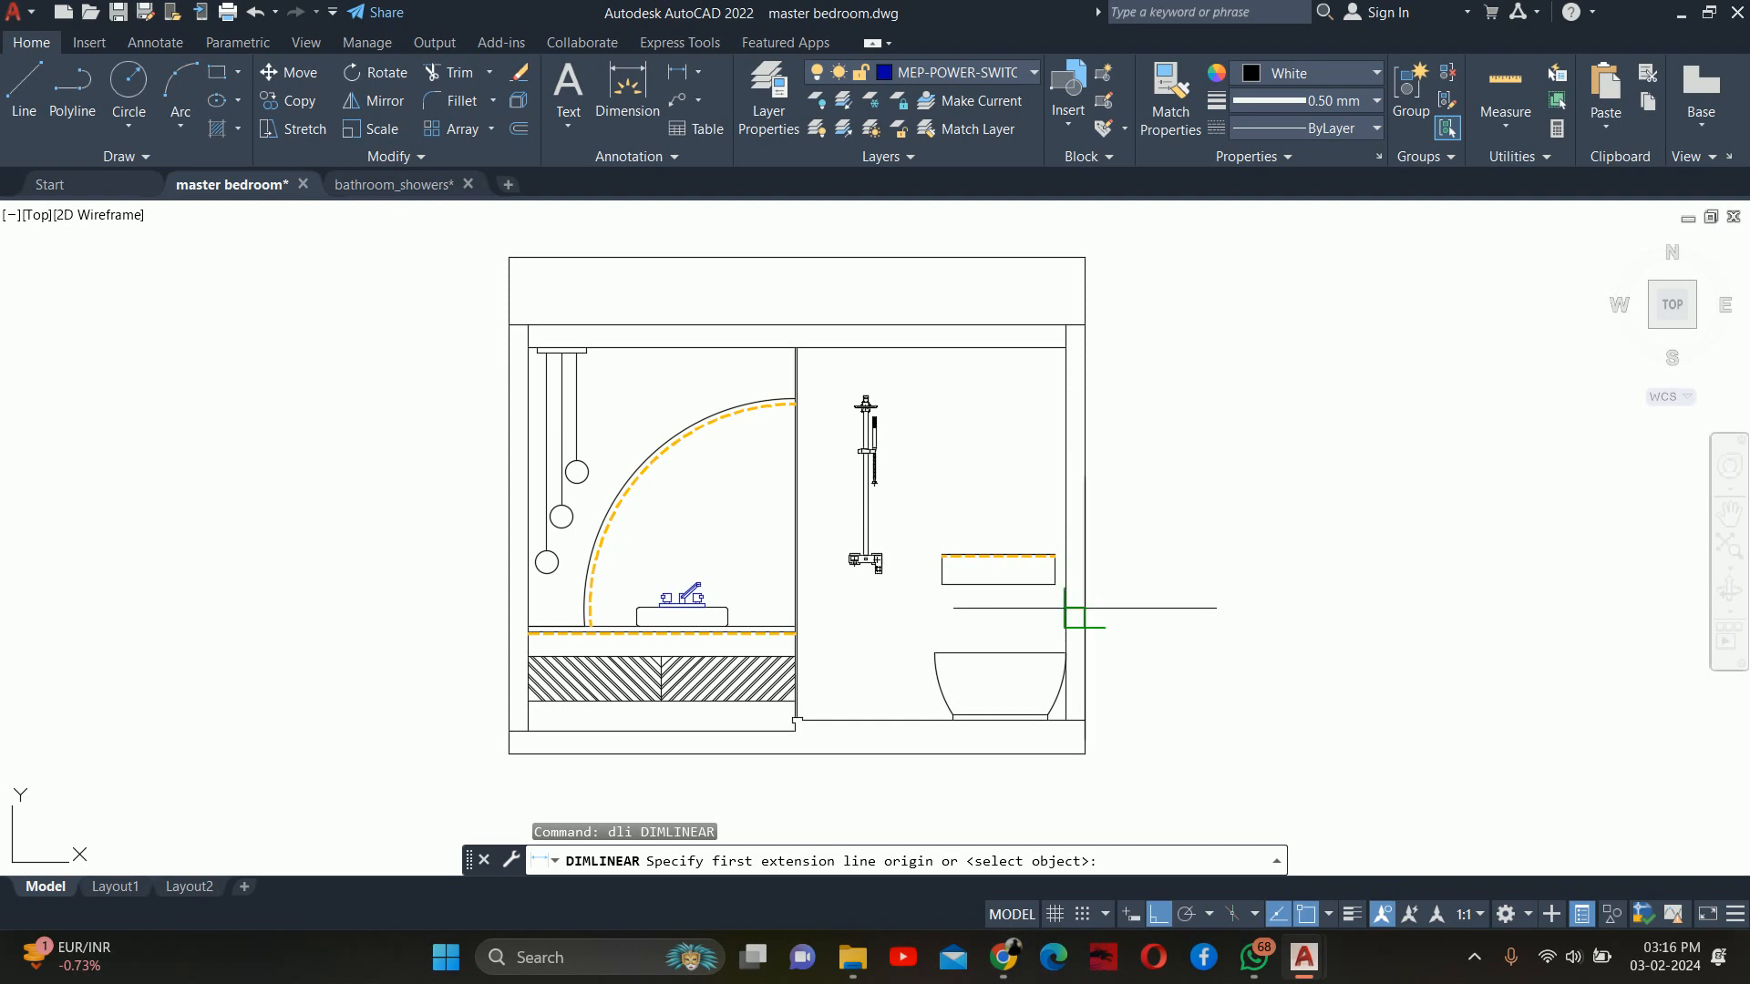
pyautogui.click(1066, 609)
pyautogui.click(1065, 347)
pyautogui.scroll(4, 1117, 414)
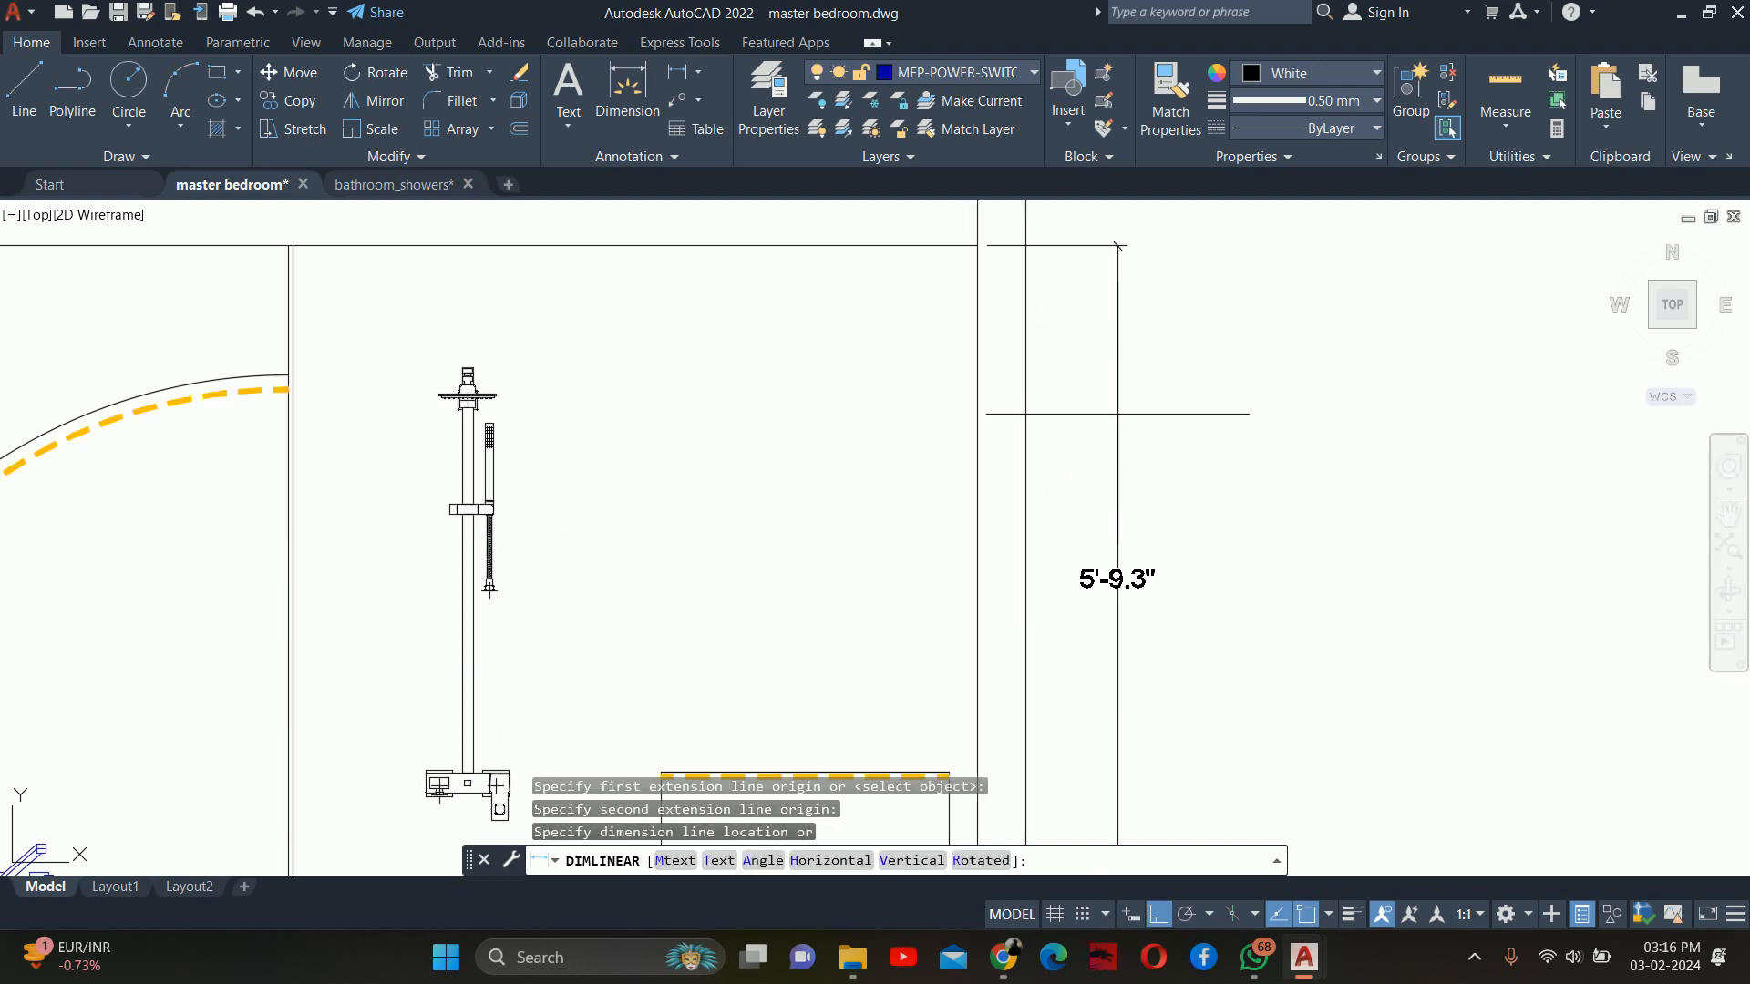
pyautogui.press('Escape')
# Offset the sill line in the bathtub-side wall 5' upward to mark the window head
pyautogui.write('o')
pyautogui.press('Return')
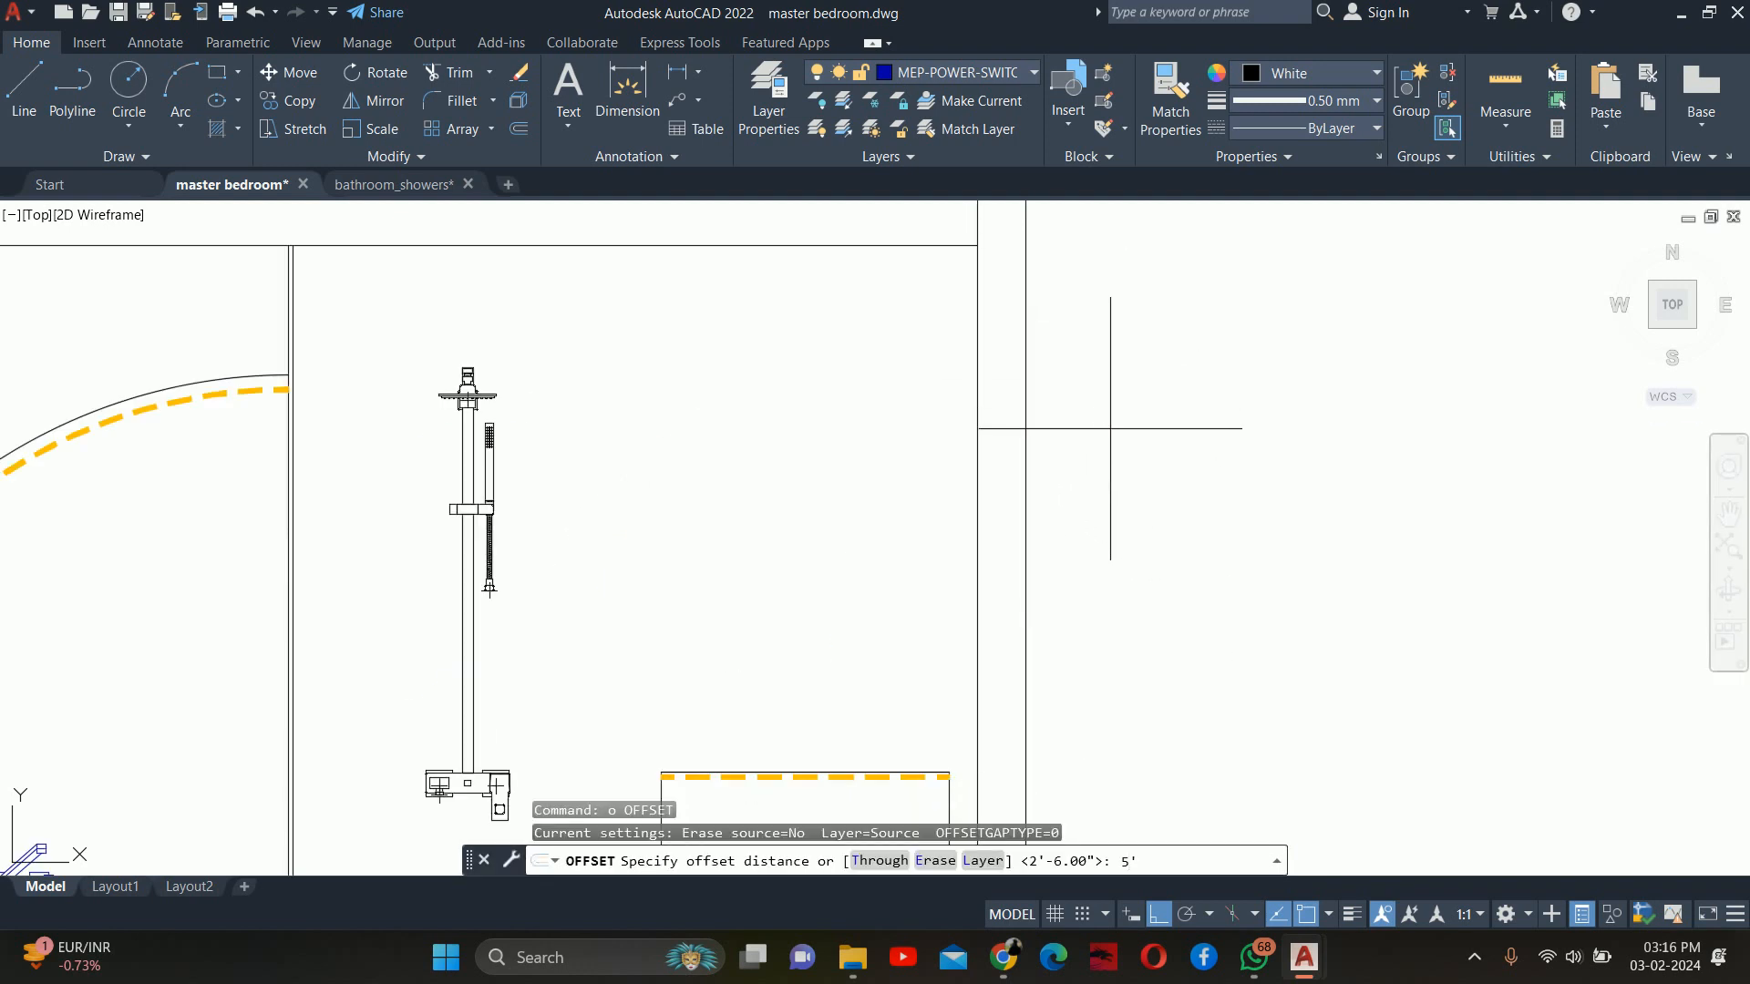
pyautogui.write("5'")
pyautogui.press('Return')
pyautogui.scroll(-3, 1071, 547)
pyautogui.scroll(5, 1048, 547)
pyautogui.click(1094, 709)
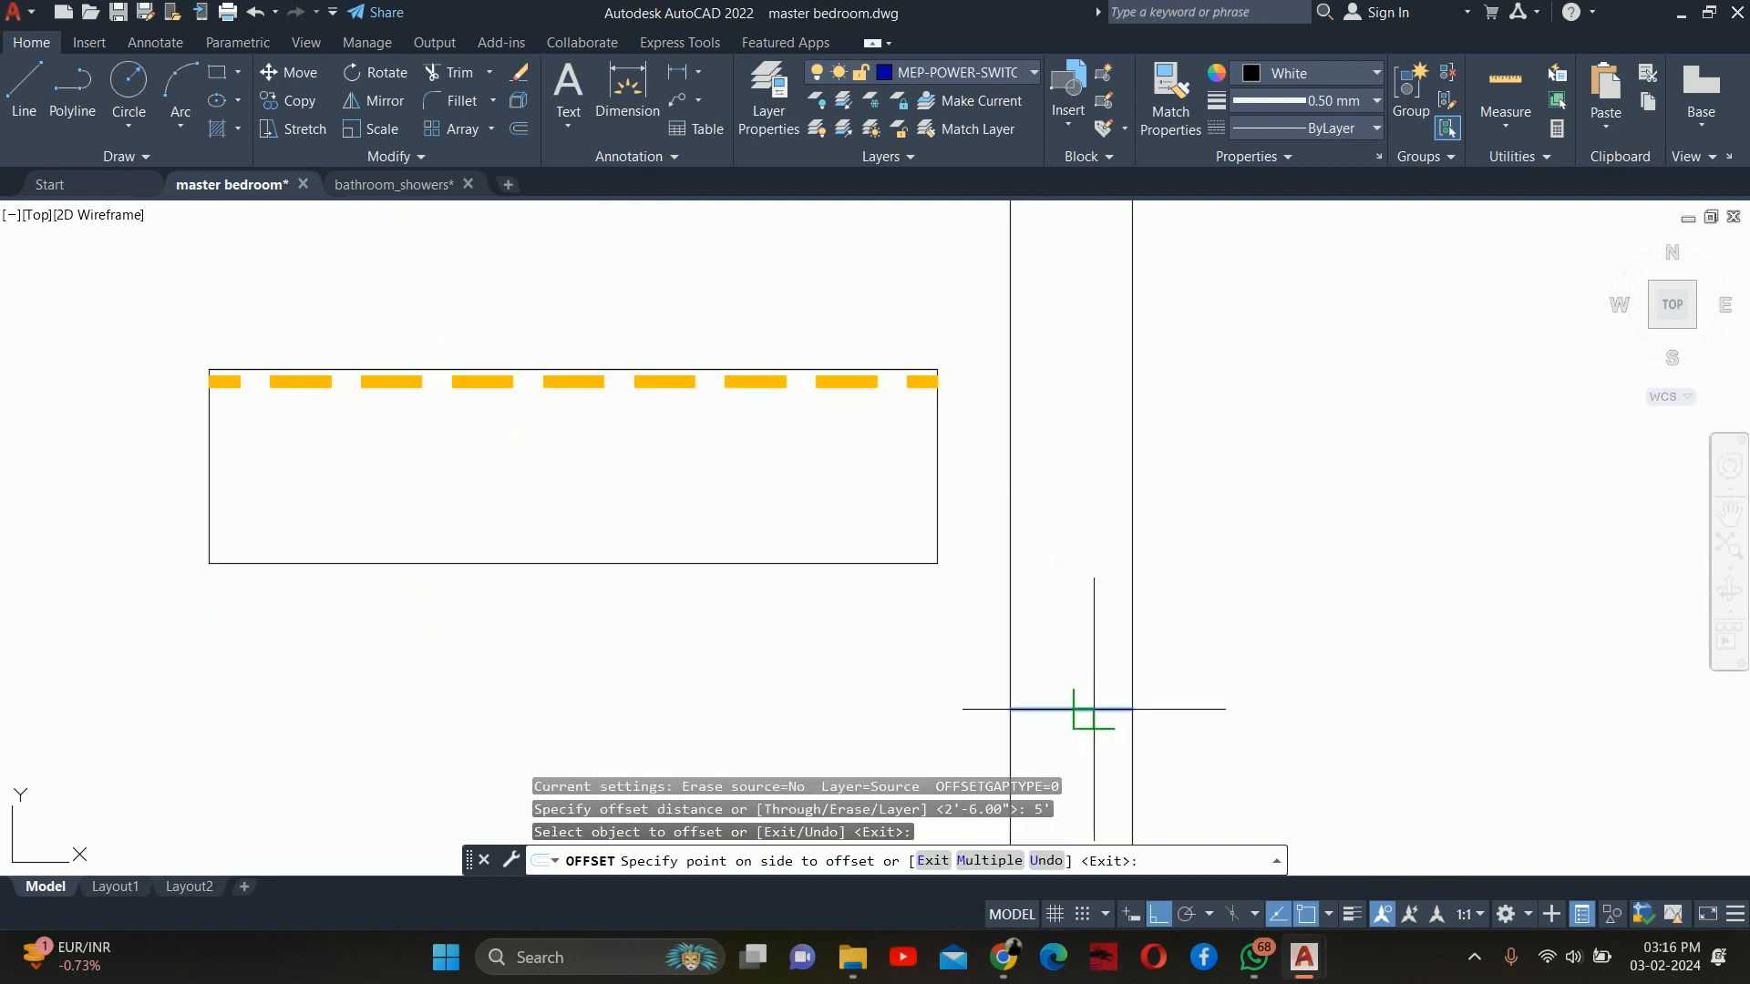
pyautogui.scroll(-2, 1093, 709)
pyautogui.press('Escape')
pyautogui.press('Escape')
pyautogui.press('Escape')
pyautogui.scroll(-3, 1203, 508)
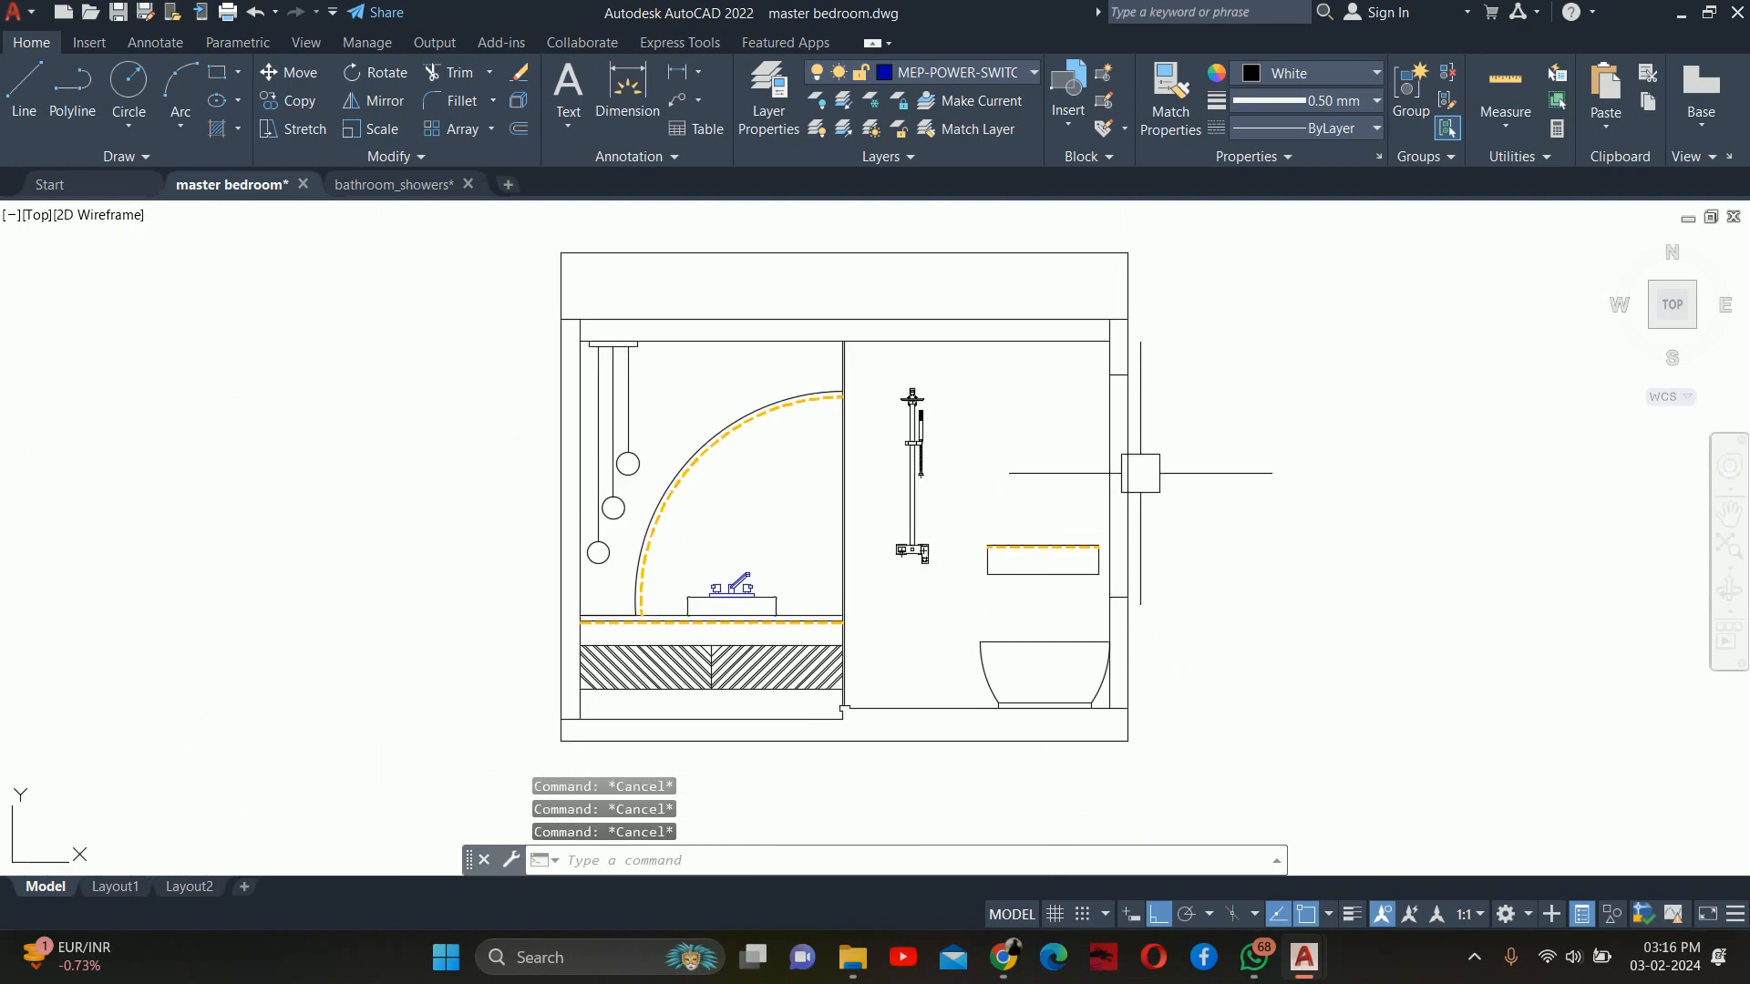
# Draw a vertical line inside the wall from the midpoint of the window head line to the midpoint of the sill line
pyautogui.write('l')
pyautogui.press('Return')
pyautogui.scroll(3, 1148, 392)
pyautogui.click(1146, 353)
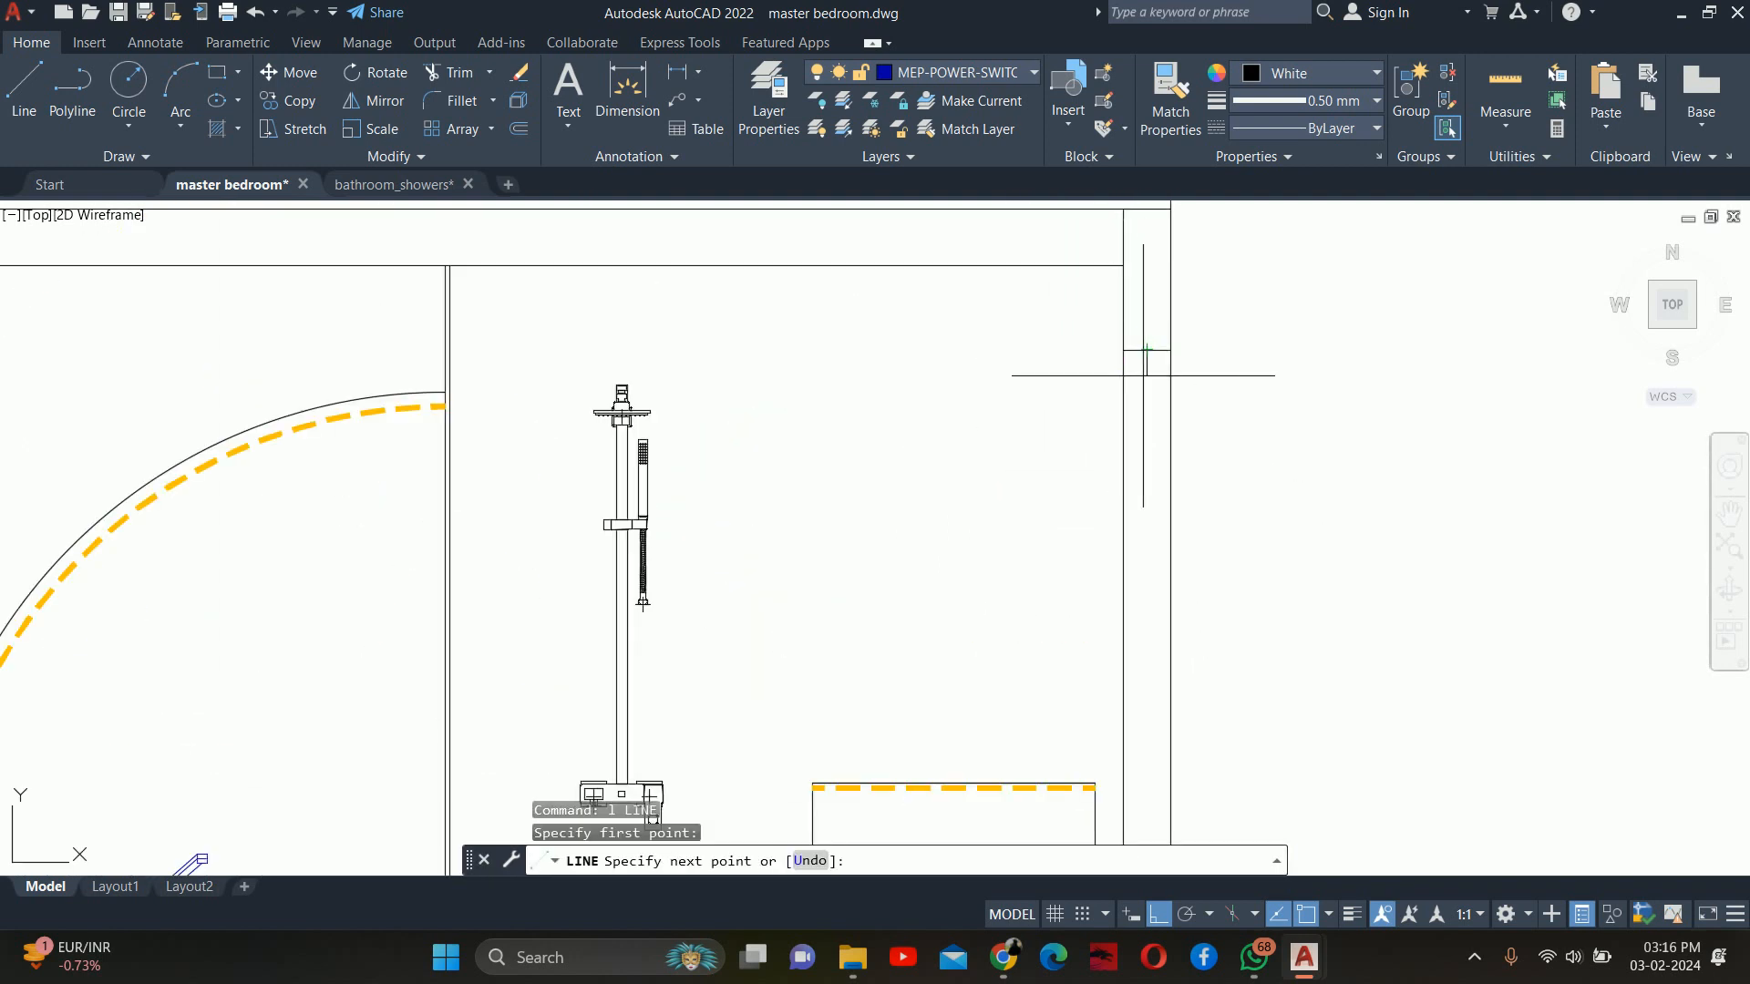
pyautogui.moveTo(1152, 665); pyautogui.dragTo(1132, 363, button='middle')
pyautogui.scroll(2, 1127, 620)
pyautogui.click(1125, 602)
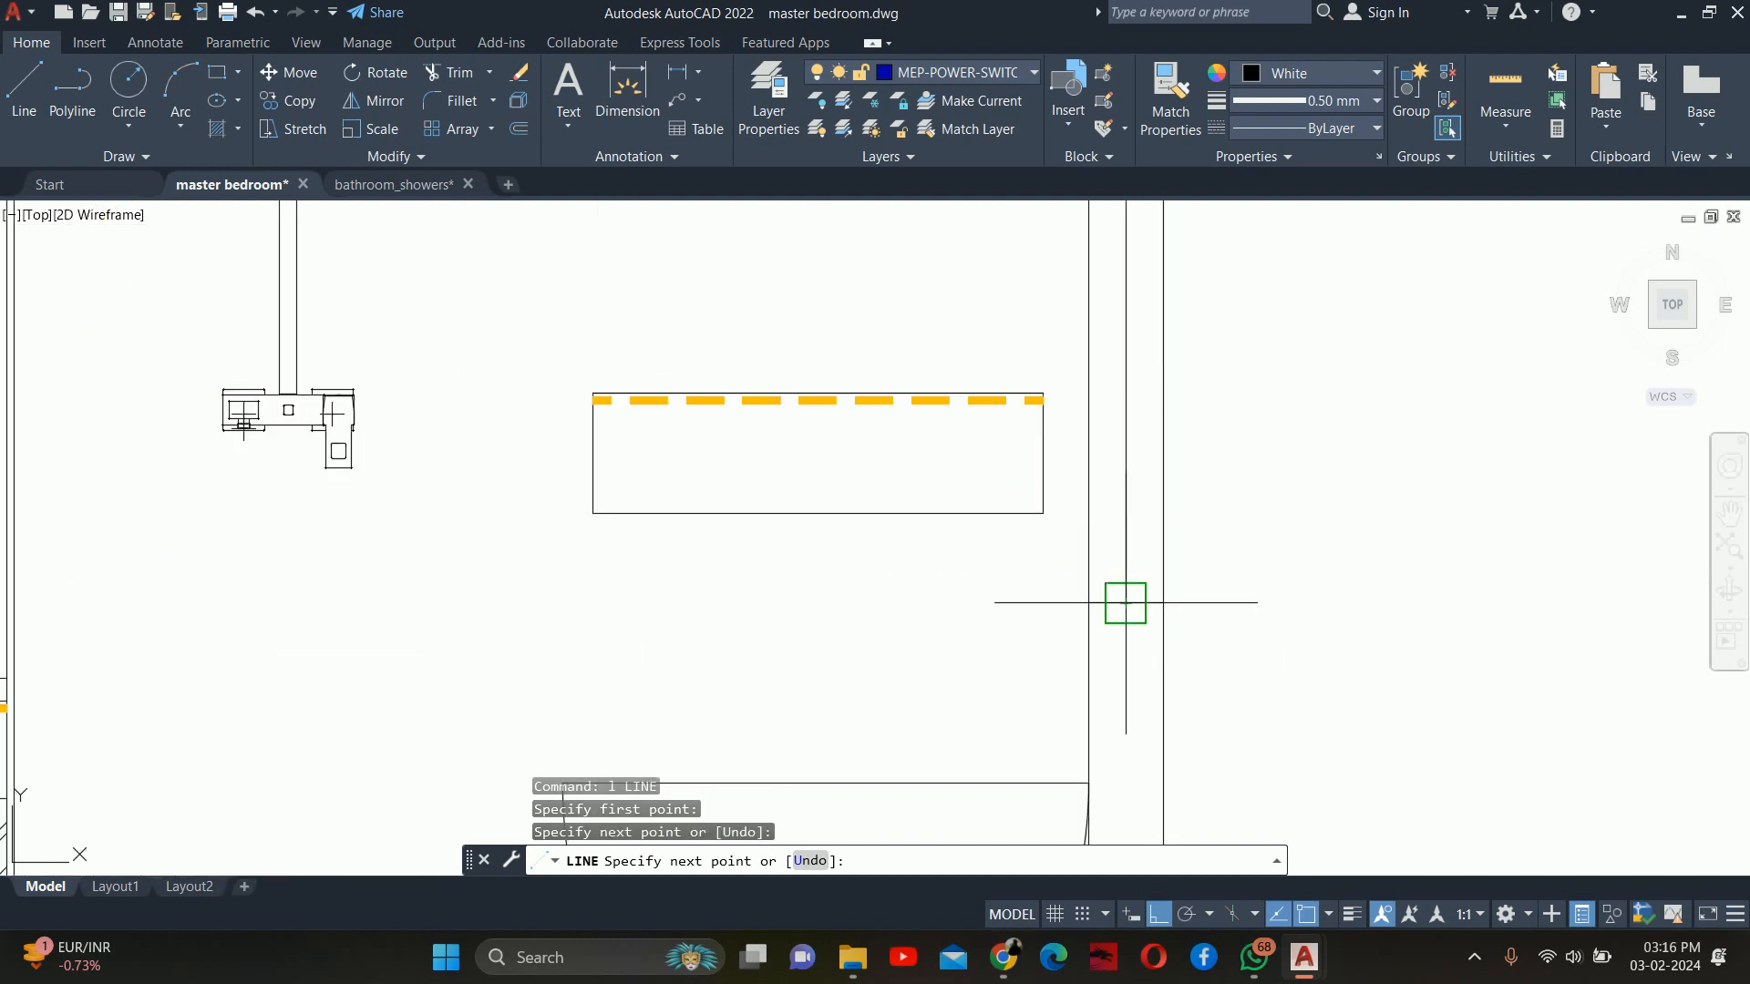
pyautogui.press('Escape')
# Offset the window sill line 3" upward to form the lower frame piece
pyautogui.write('o')
pyautogui.press('Return')
pyautogui.write('3')
pyautogui.press('Return')
pyautogui.scroll(2, 1148, 610)
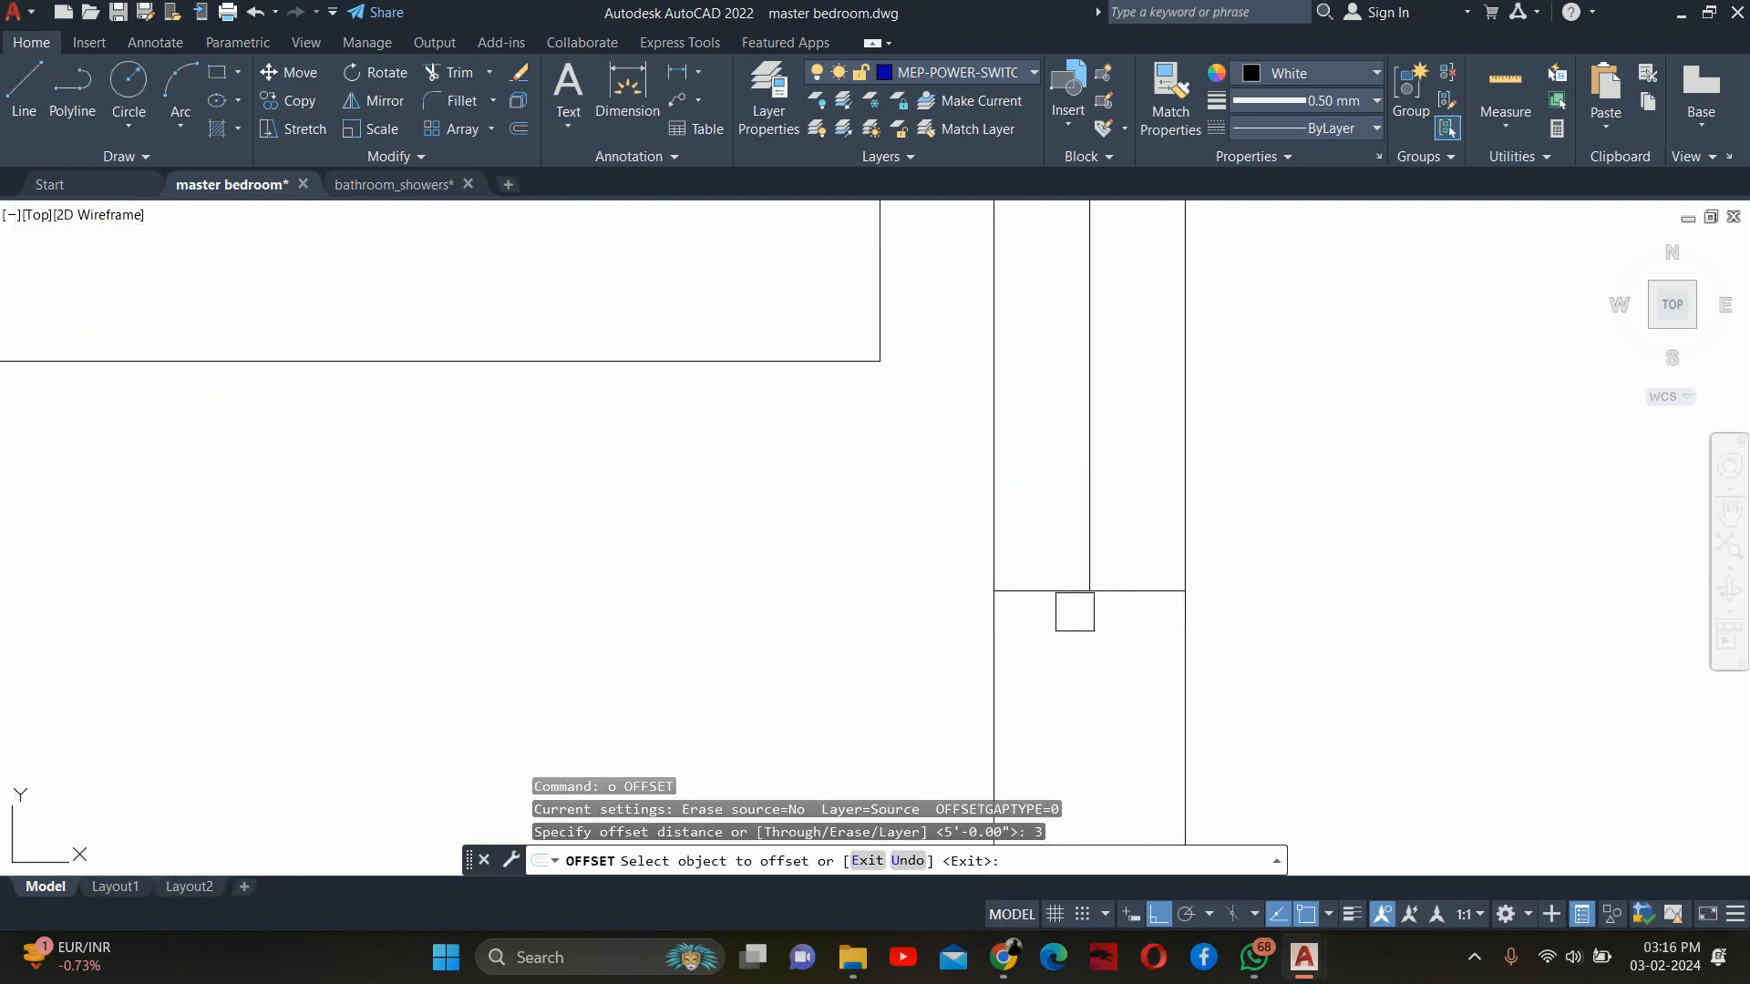
pyautogui.click(1114, 603)
pyautogui.click(1126, 554)
pyautogui.scroll(-5, 1132, 521)
pyautogui.scroll(-2, 1132, 521)
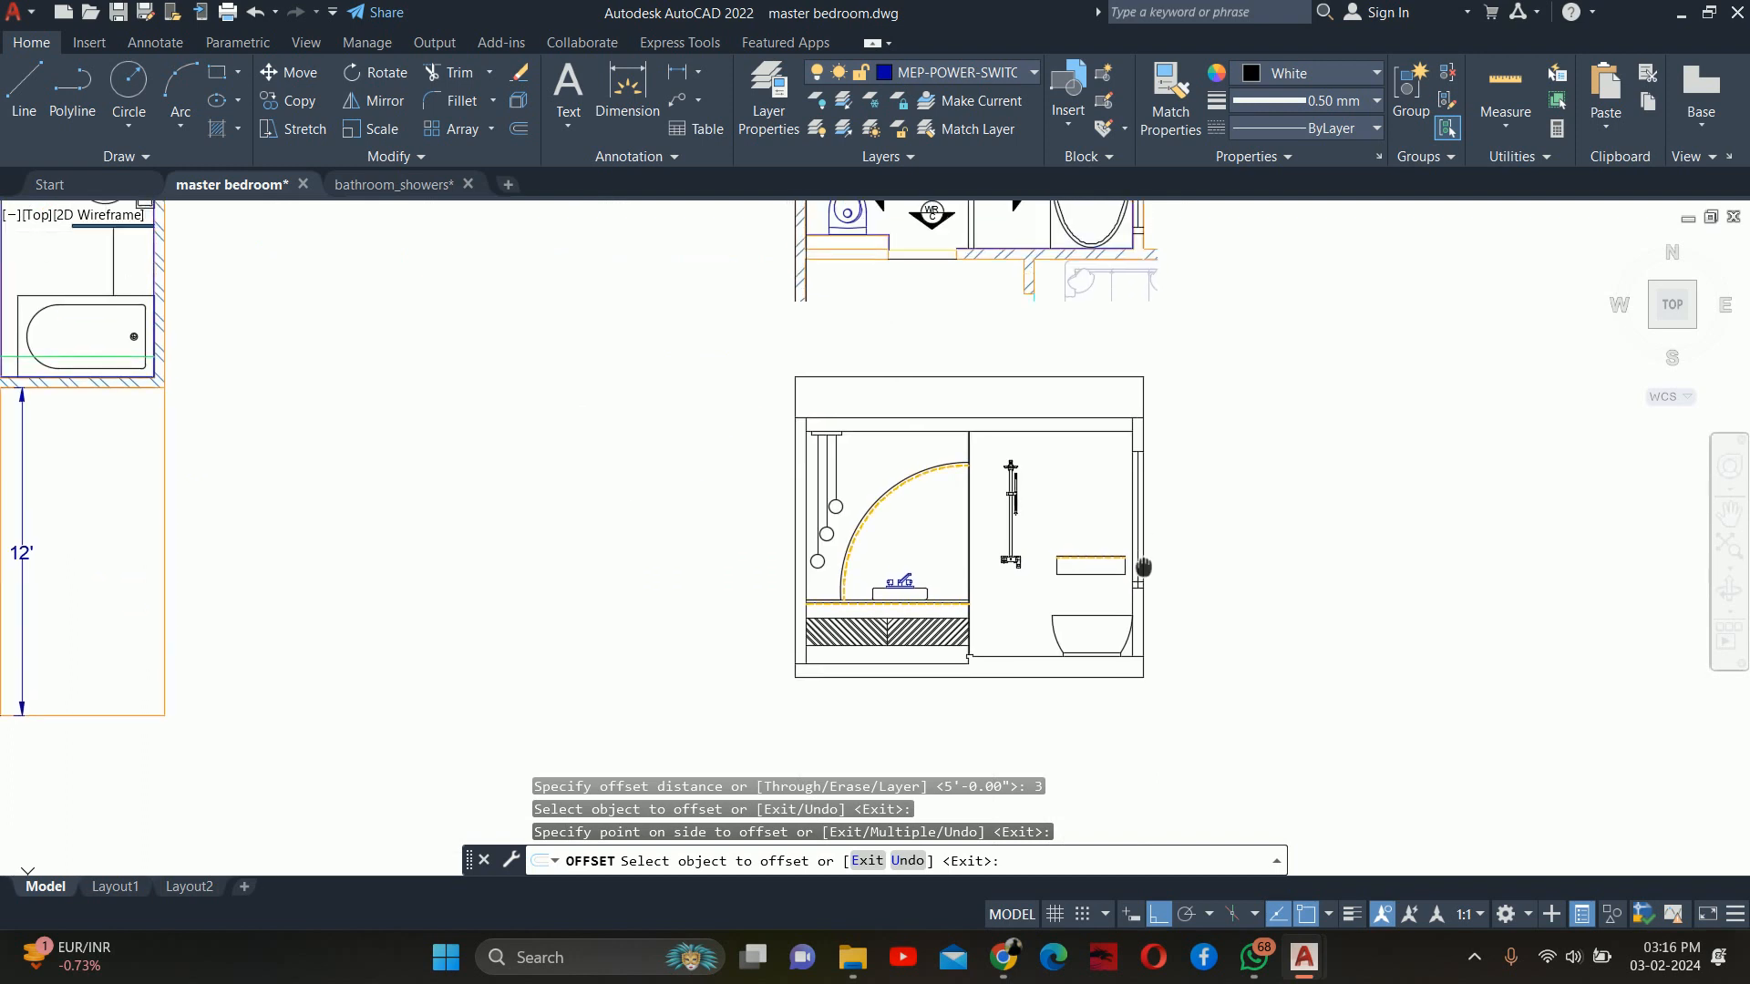
# Offset the window head line 3" downward to form the upper frame piece
pyautogui.scroll(5, 1130, 556)
pyautogui.scroll(-2, 1127, 600)
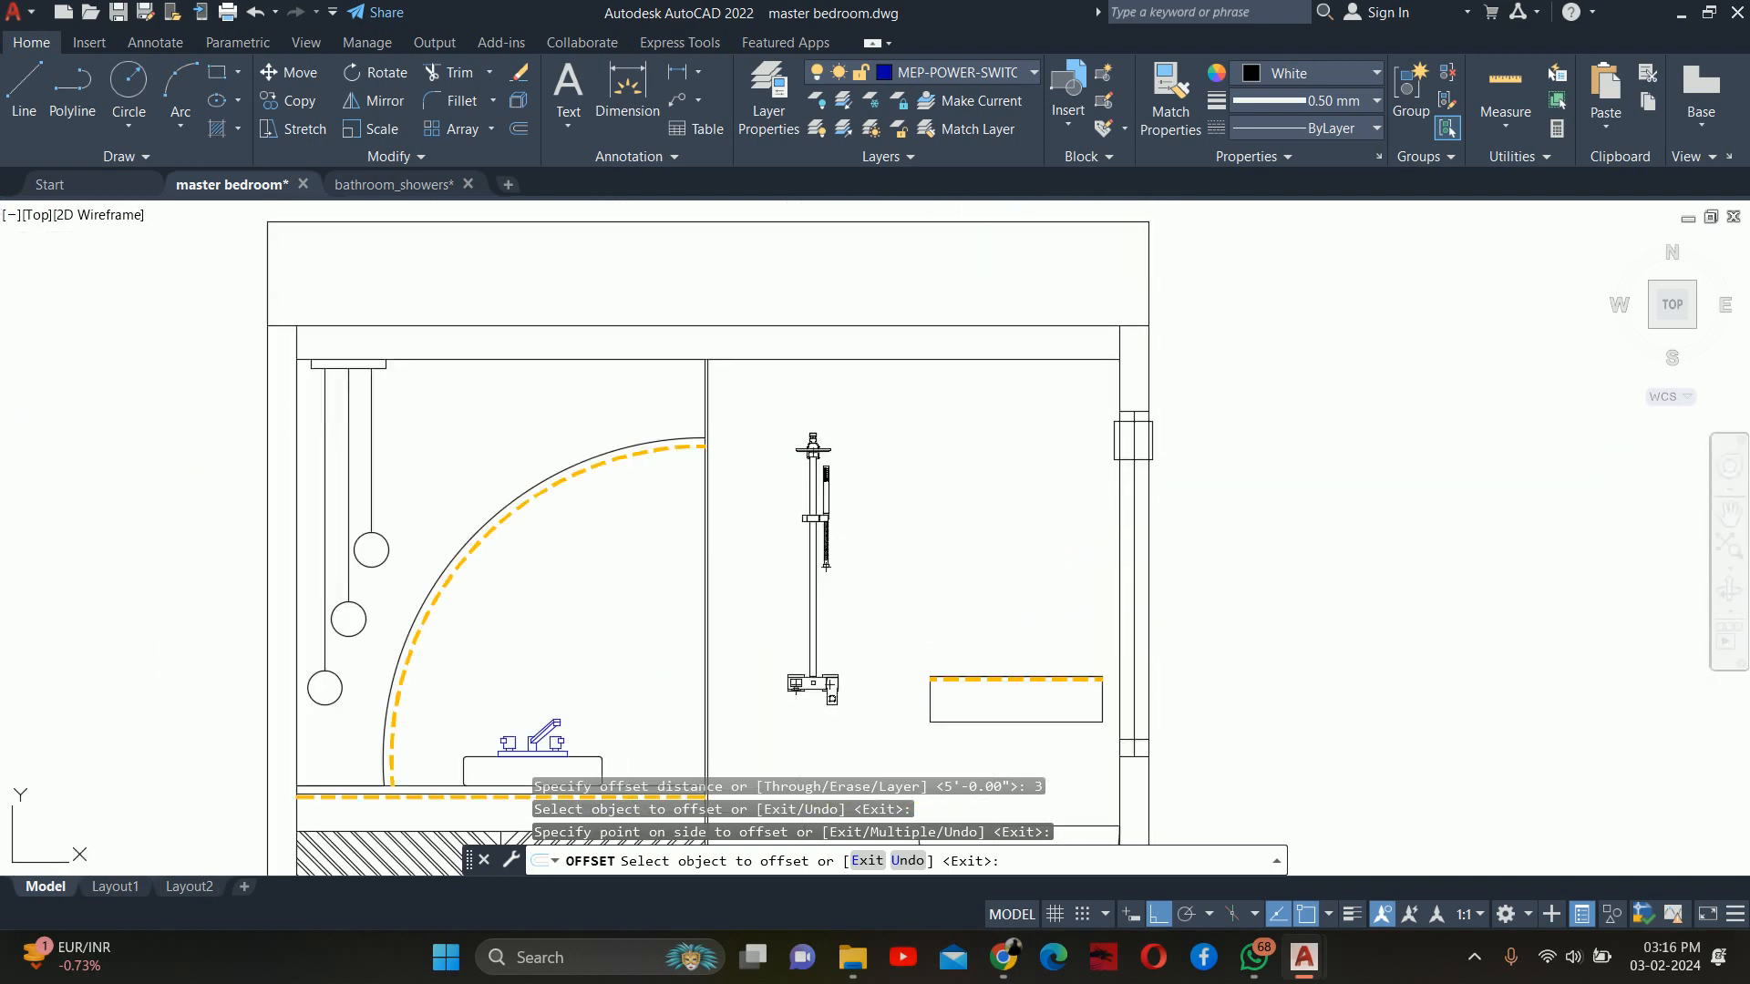
pyautogui.scroll(3, 1133, 440)
pyautogui.click(1093, 560)
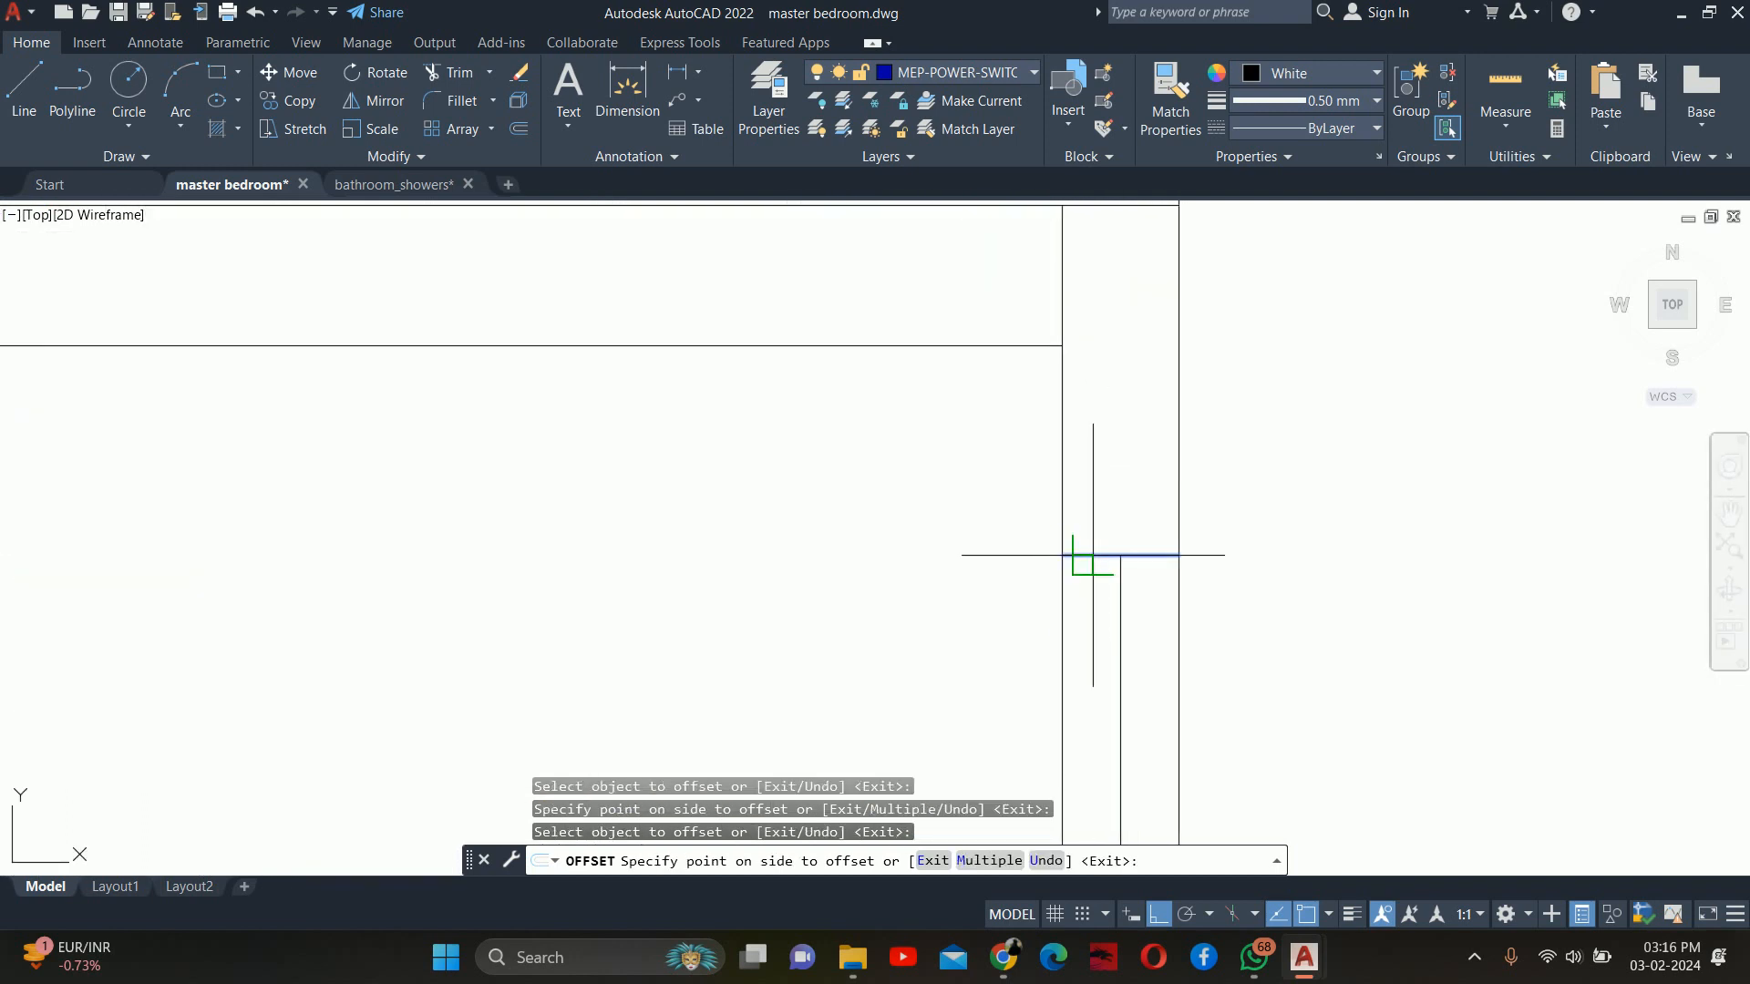
pyautogui.click(1093, 648)
pyautogui.press('Escape')
# Trim the vertical centre line where it crosses the 3" window frame pieces
pyautogui.moveTo(1111, 601); pyautogui.dragTo(1073, 508, button='middle')
pyautogui.write('tr')
pyautogui.press('space')
pyautogui.scroll(2, 1093, 486)
pyautogui.click(1093, 487)
pyautogui.click(1093, 487)
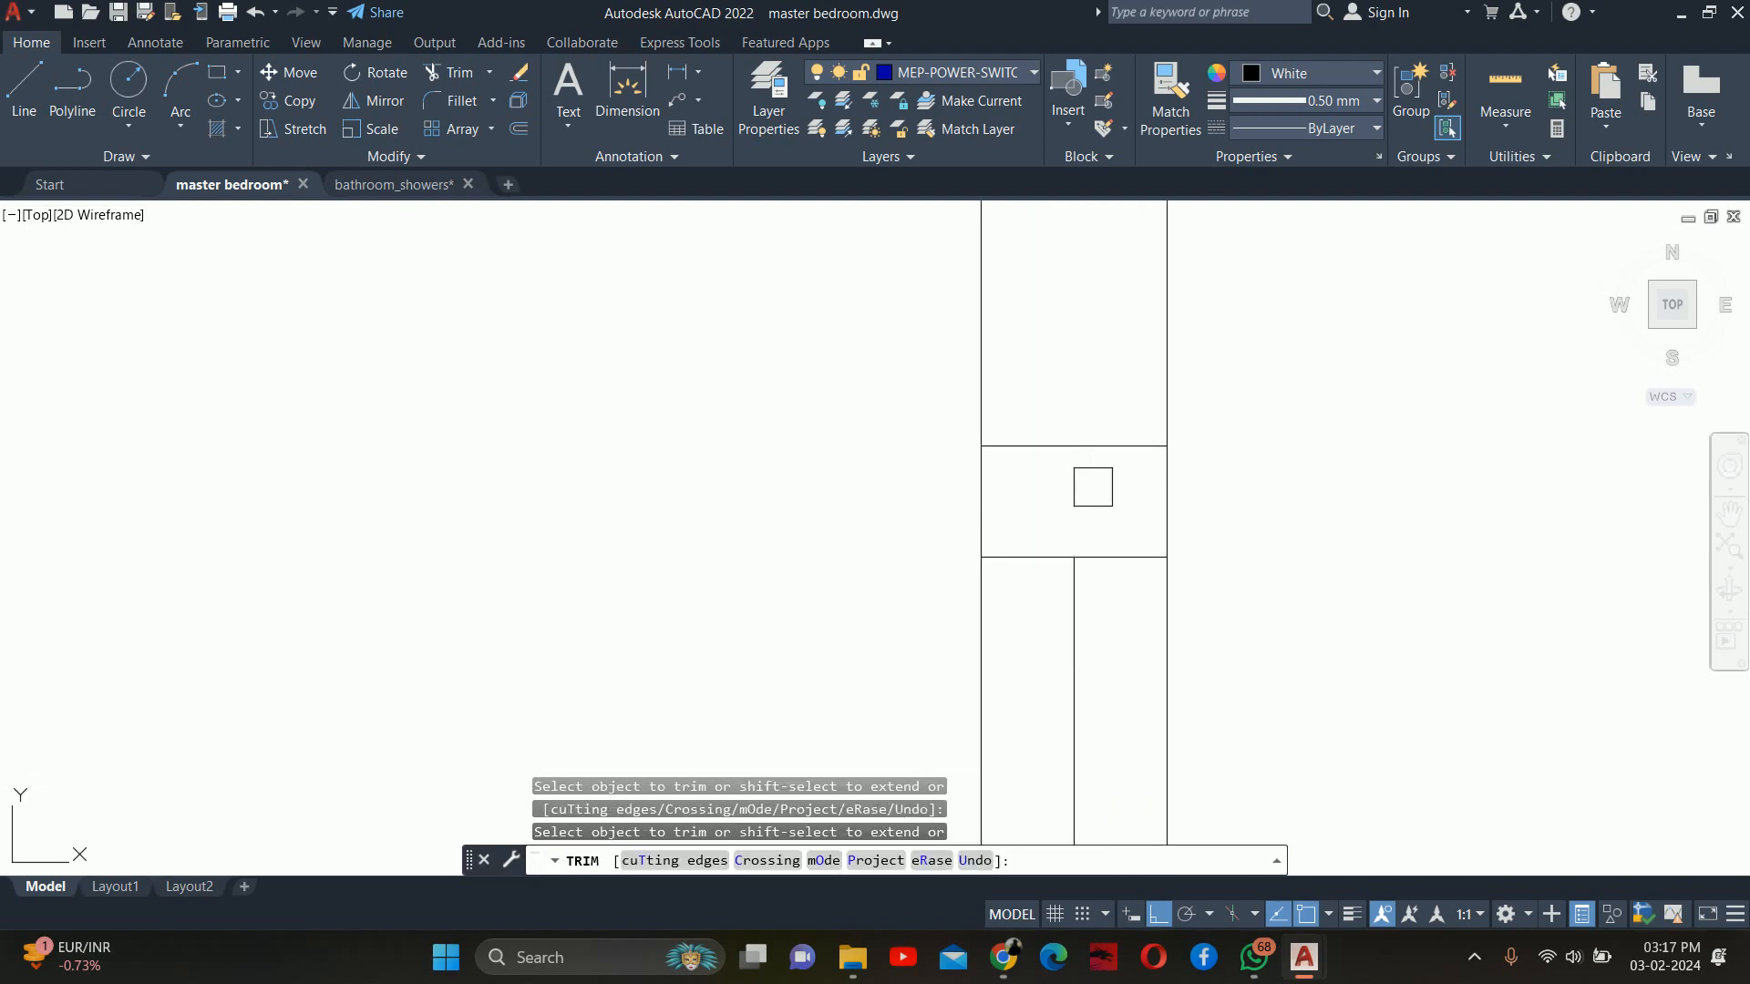
pyautogui.scroll(-2, 1067, 498)
pyautogui.moveTo(1071, 588); pyautogui.dragTo(1065, 217, button='middle')
pyautogui.moveTo(1111, 487); pyautogui.dragTo(1073, 102, button='middle')
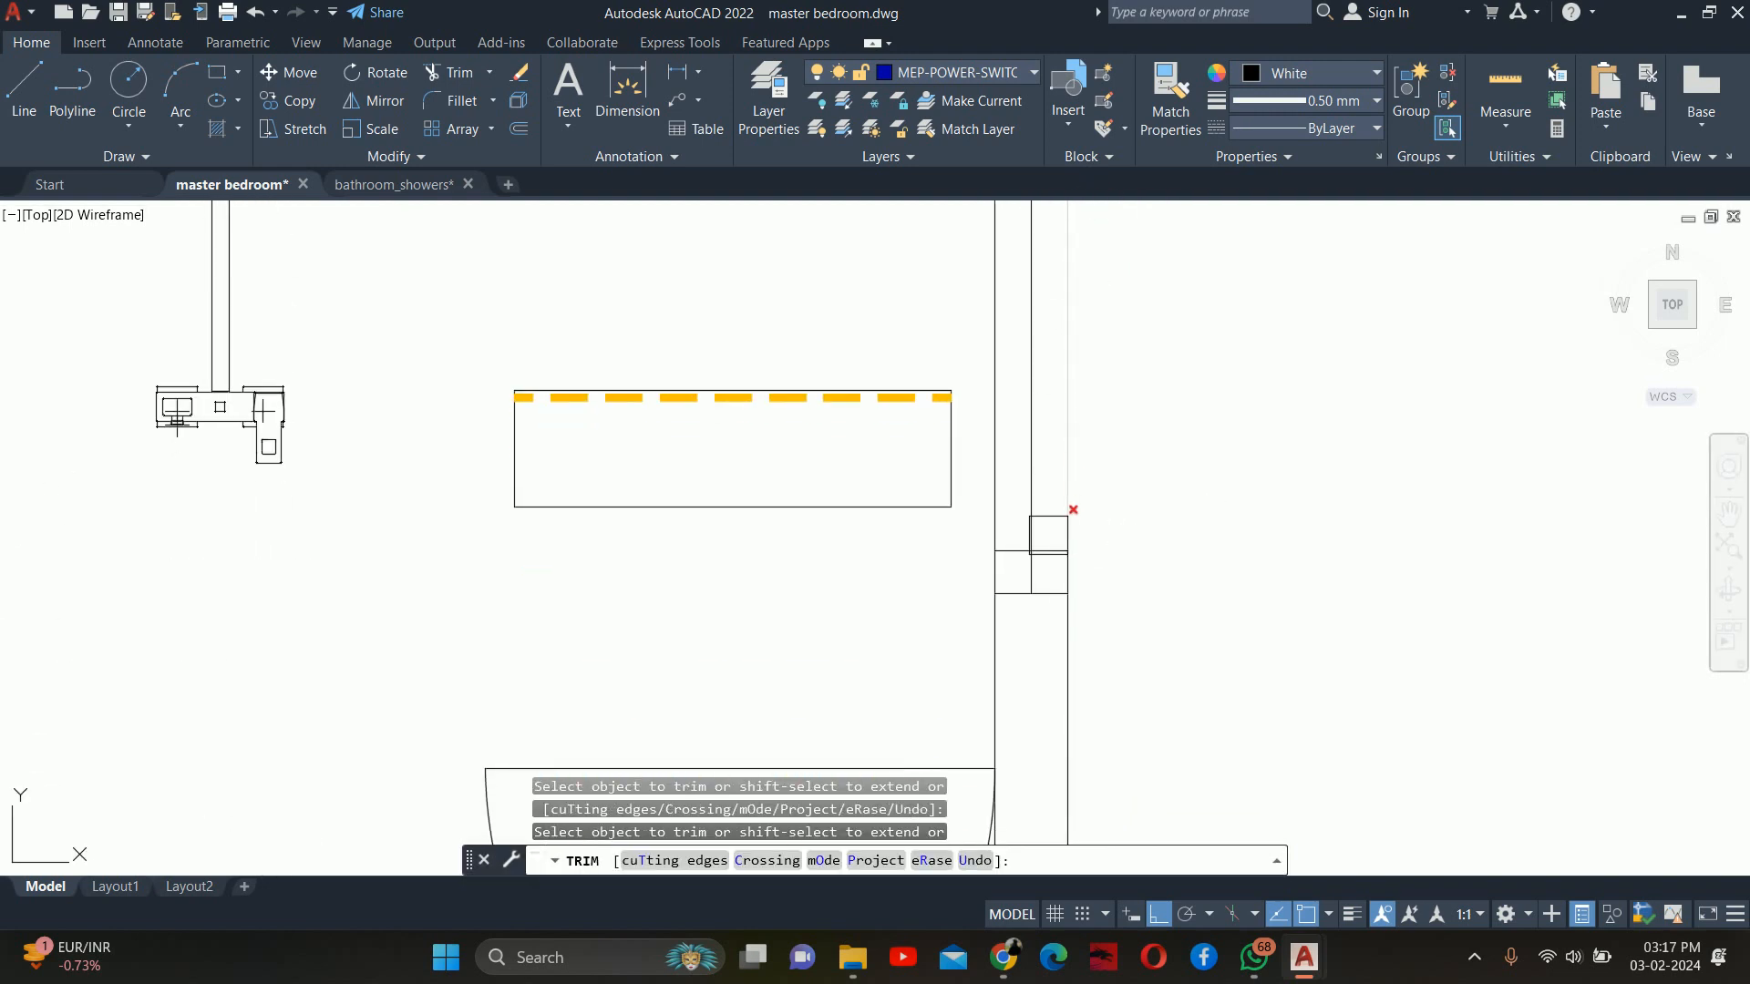
pyautogui.scroll(1, 1037, 540)
pyautogui.press('Escape')
pyautogui.press('Escape')
pyautogui.scroll(-6, 1017, 581)
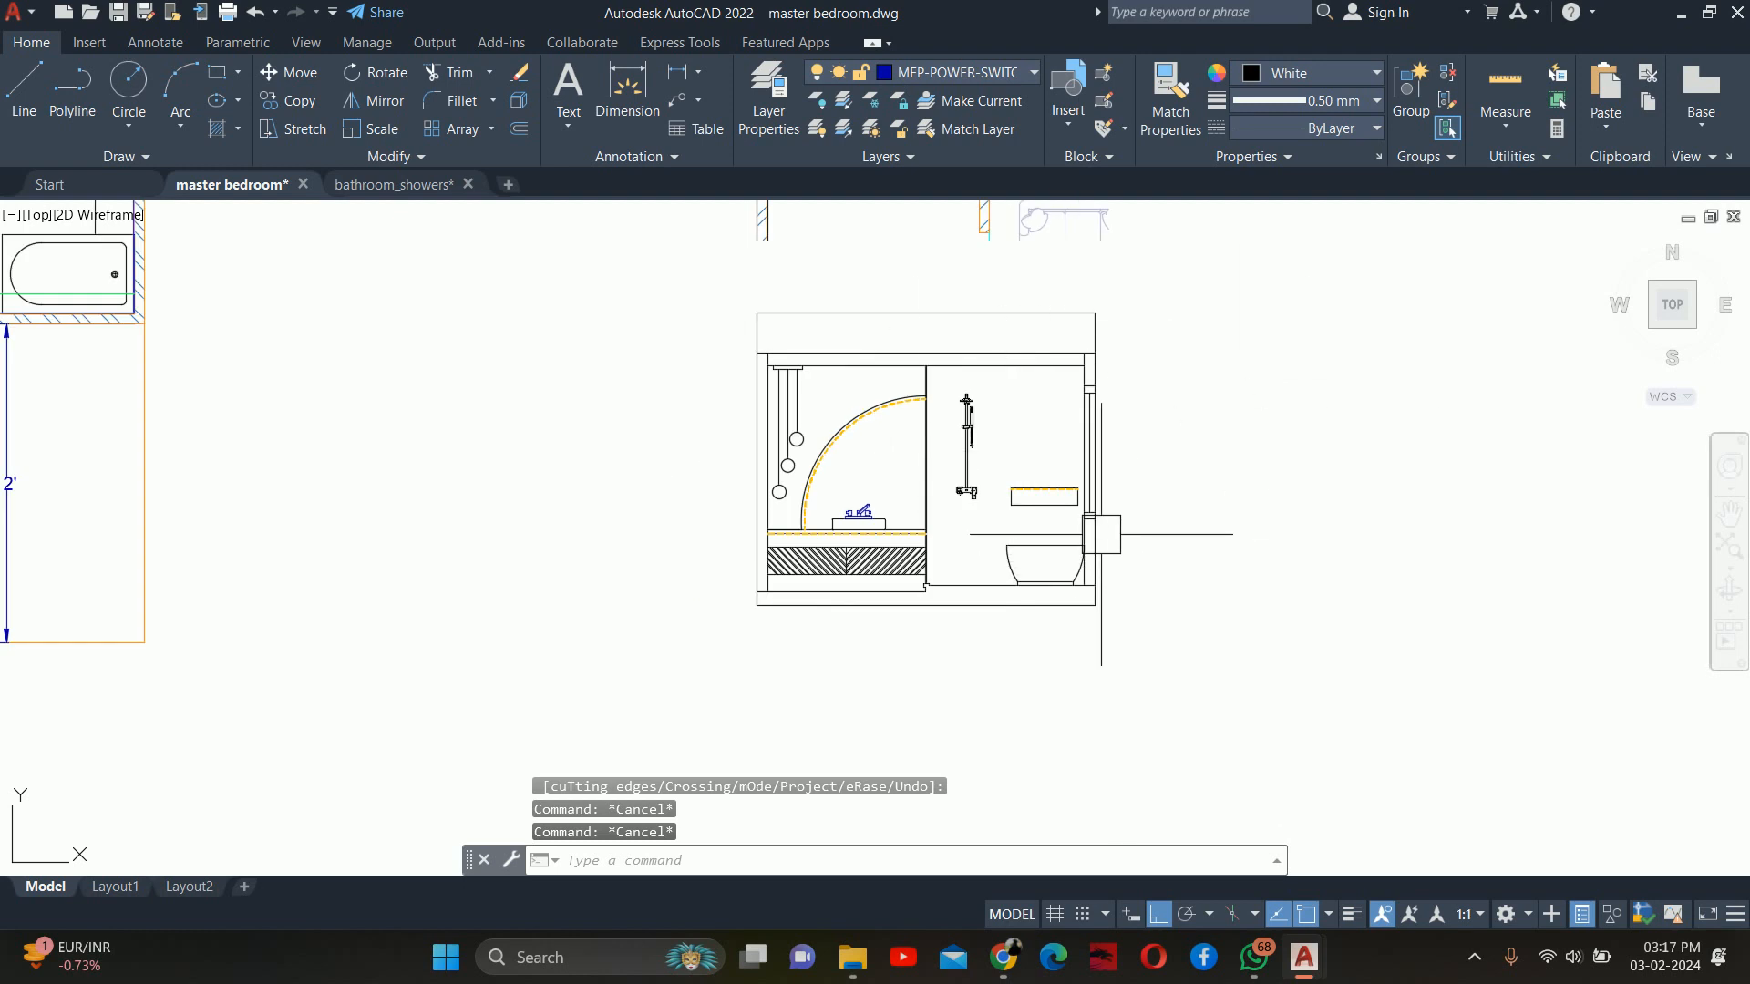
pyautogui.moveTo(1101, 535); pyautogui.dragTo(1127, 576, button='middle')
pyautogui.press('Escape')
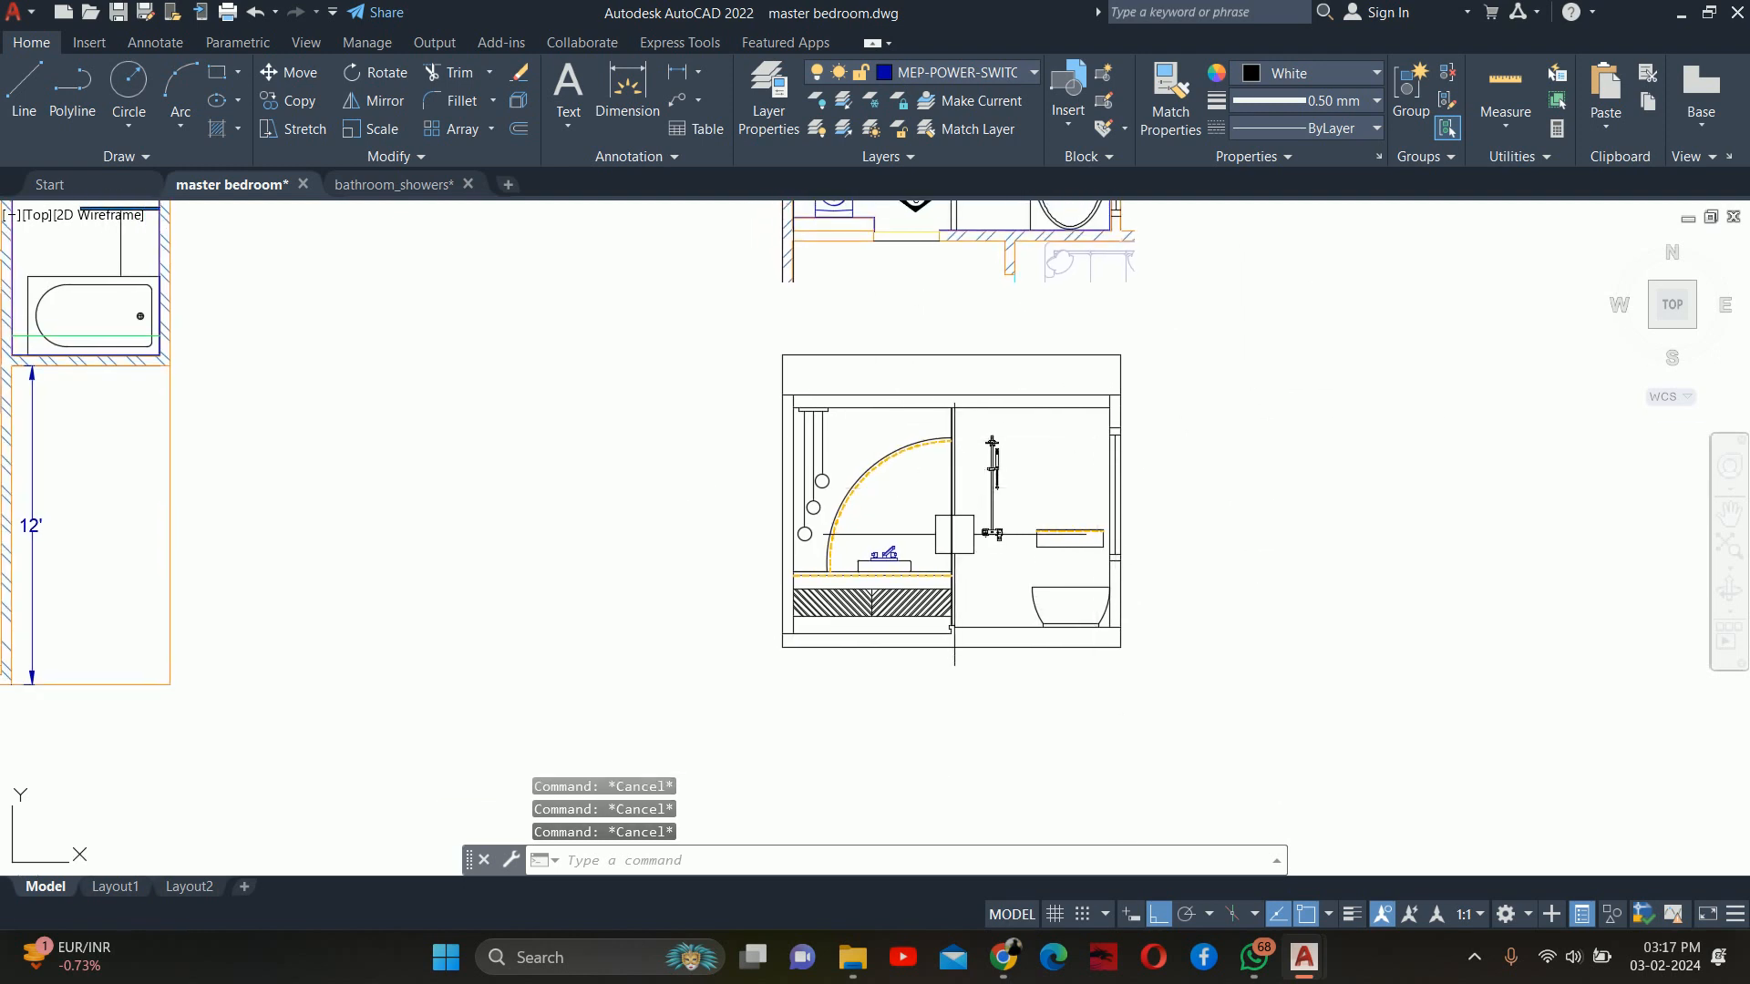
# Copy the cropped washroom plan above the elevation horizontally to the empty space beside it
pyautogui.scroll(-2, 954, 534)
pyautogui.write('co')
pyautogui.press('Return')
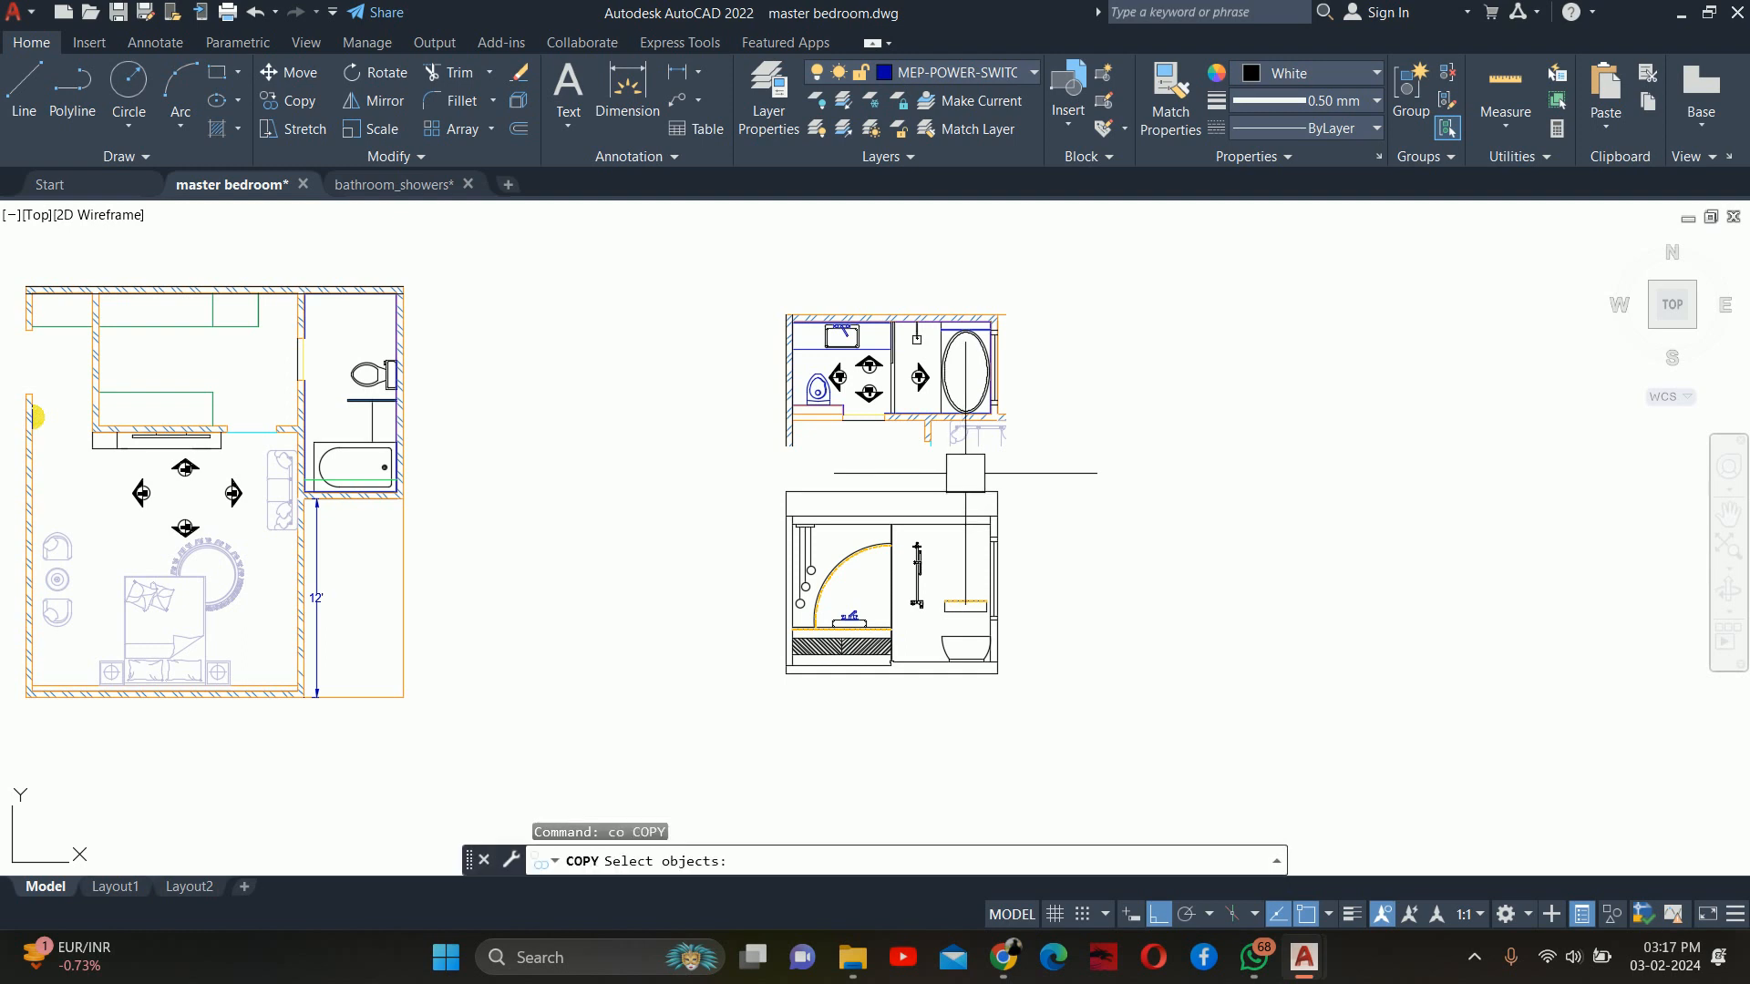
pyautogui.scroll(2, 995, 471)
pyautogui.click(1087, 493)
pyautogui.scroll(-4, 953, 380)
pyautogui.moveTo(932, 374); pyautogui.dragTo(991, 503, button='middle')
pyautogui.click(845, 383)
pyautogui.press('Return')
pyautogui.click(909, 357)
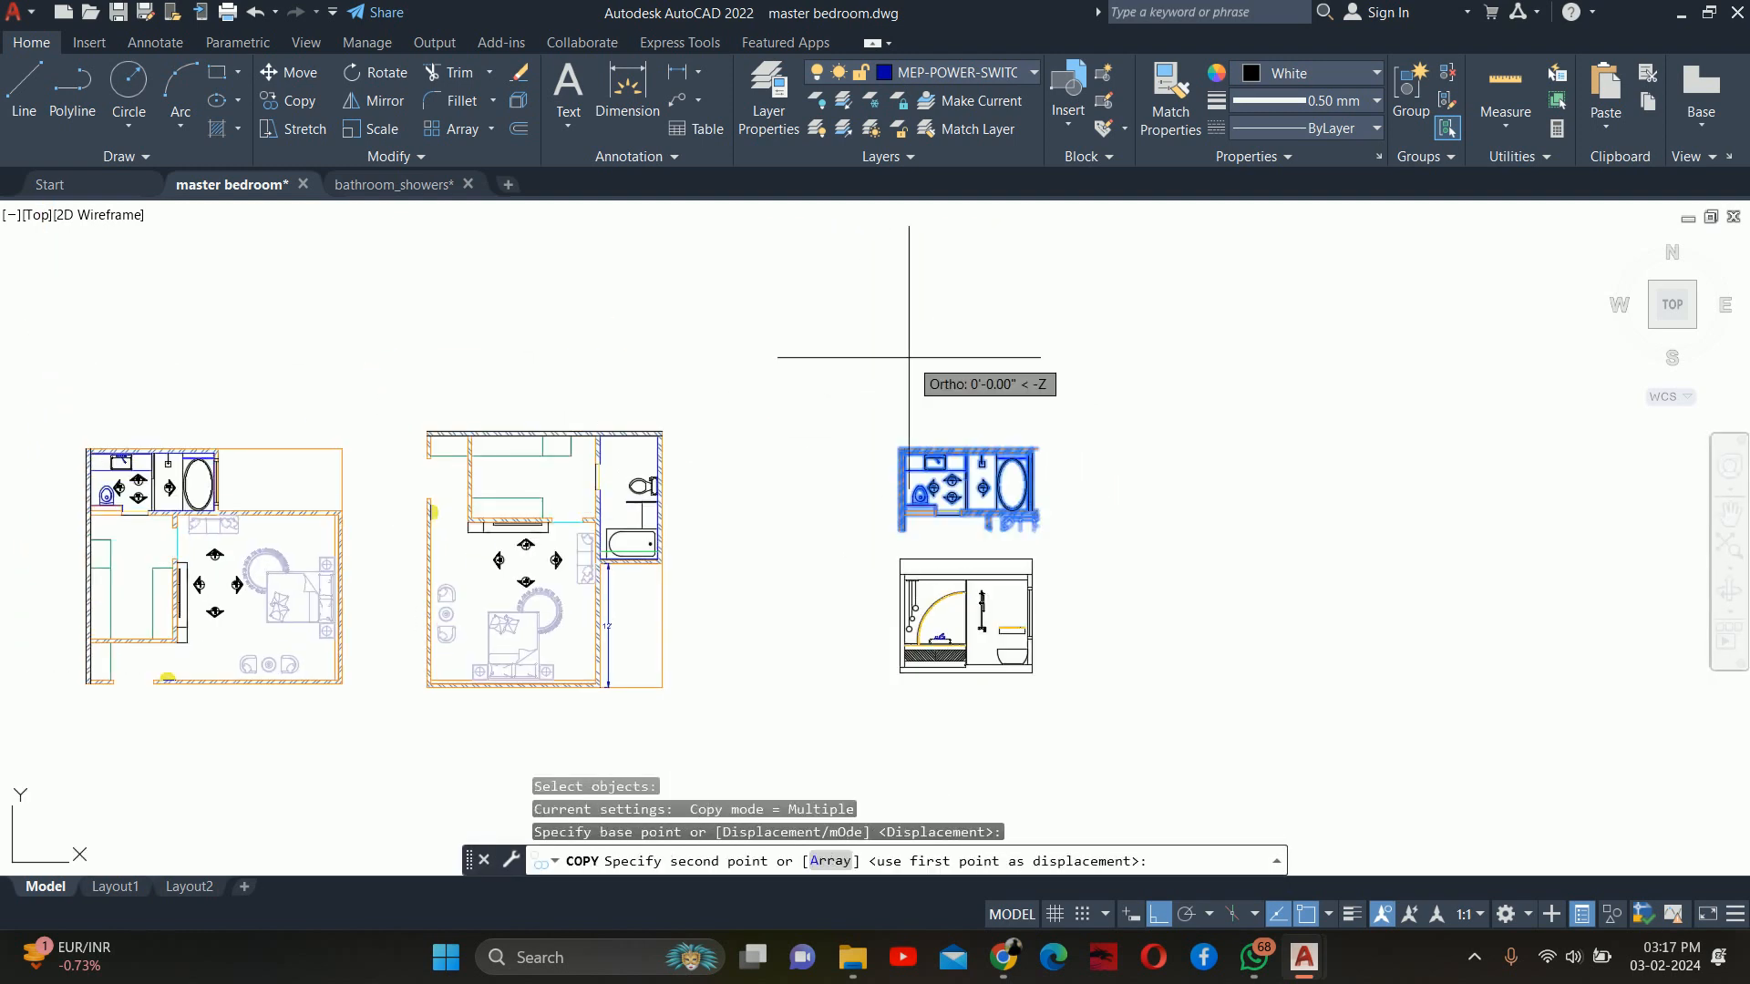
pyautogui.click(1235, 351)
pyautogui.press('Escape')
pyautogui.press('Escape')
# Rotate the copied washroom plan 90° clockwise so the WC is at the top and the bathtub at the bottom
pyautogui.moveTo(1292, 495); pyautogui.dragTo(1202, 497, button='middle')
pyautogui.write('ro')
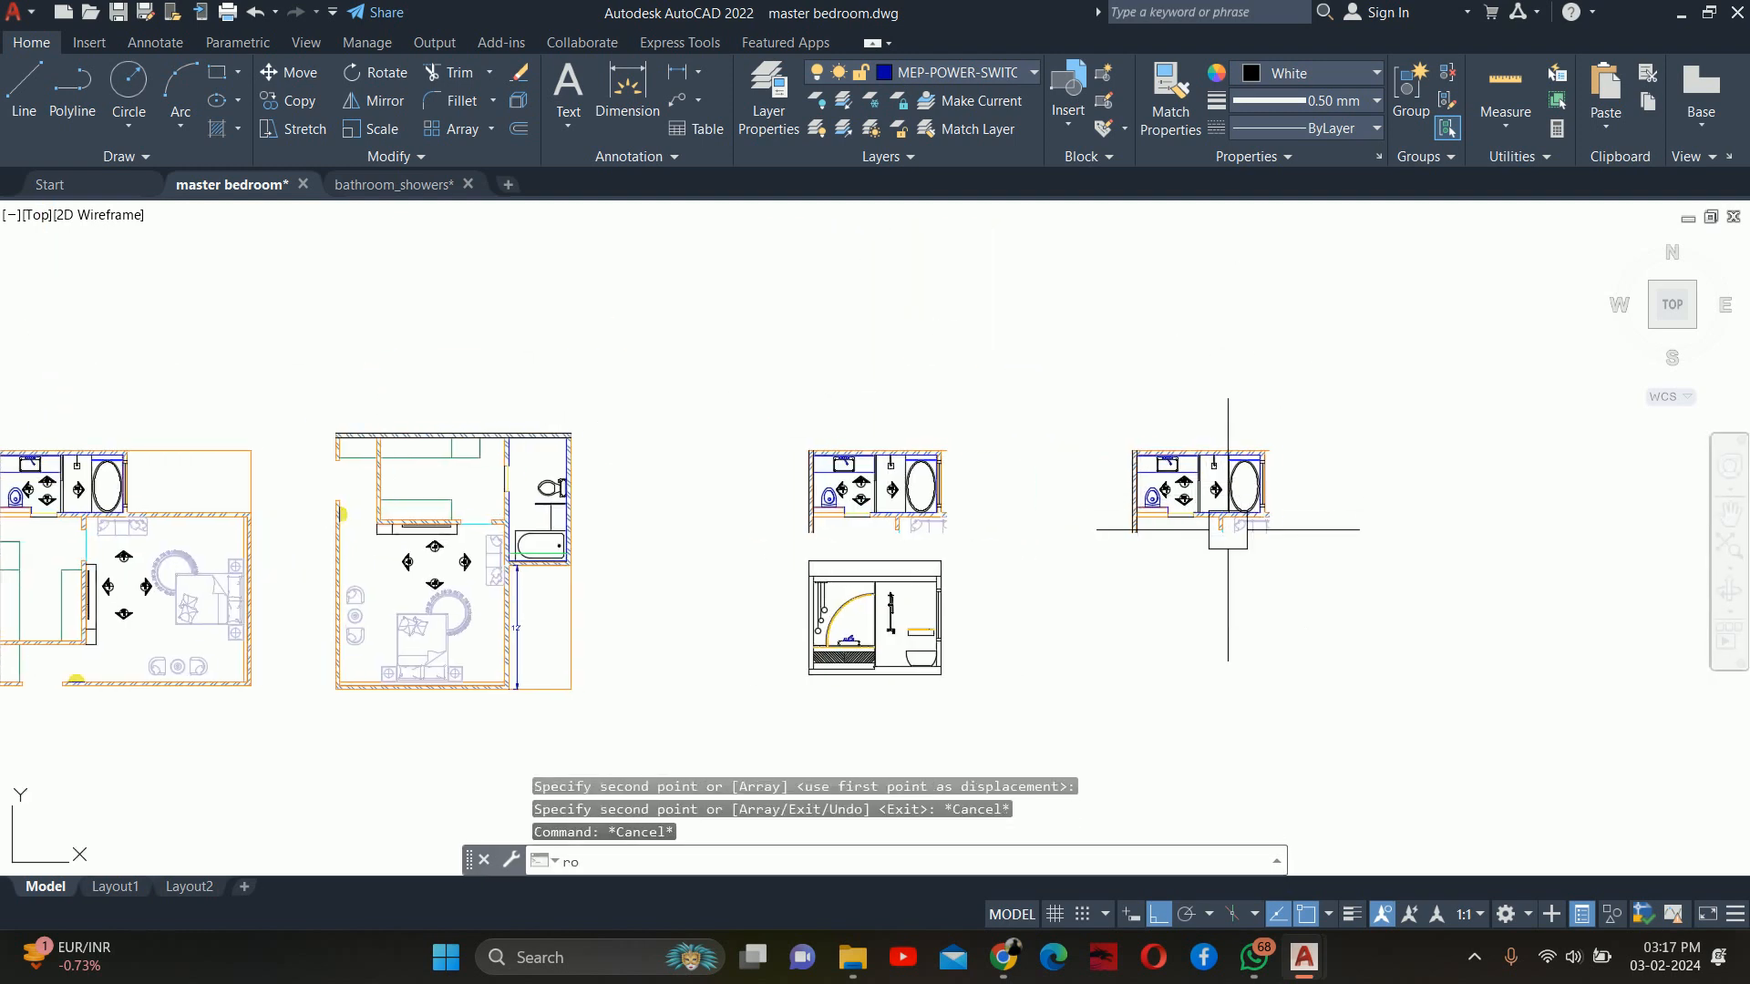
pyautogui.press('Return')
pyautogui.click(1070, 377)
pyautogui.click(1464, 586)
pyautogui.press('Return')
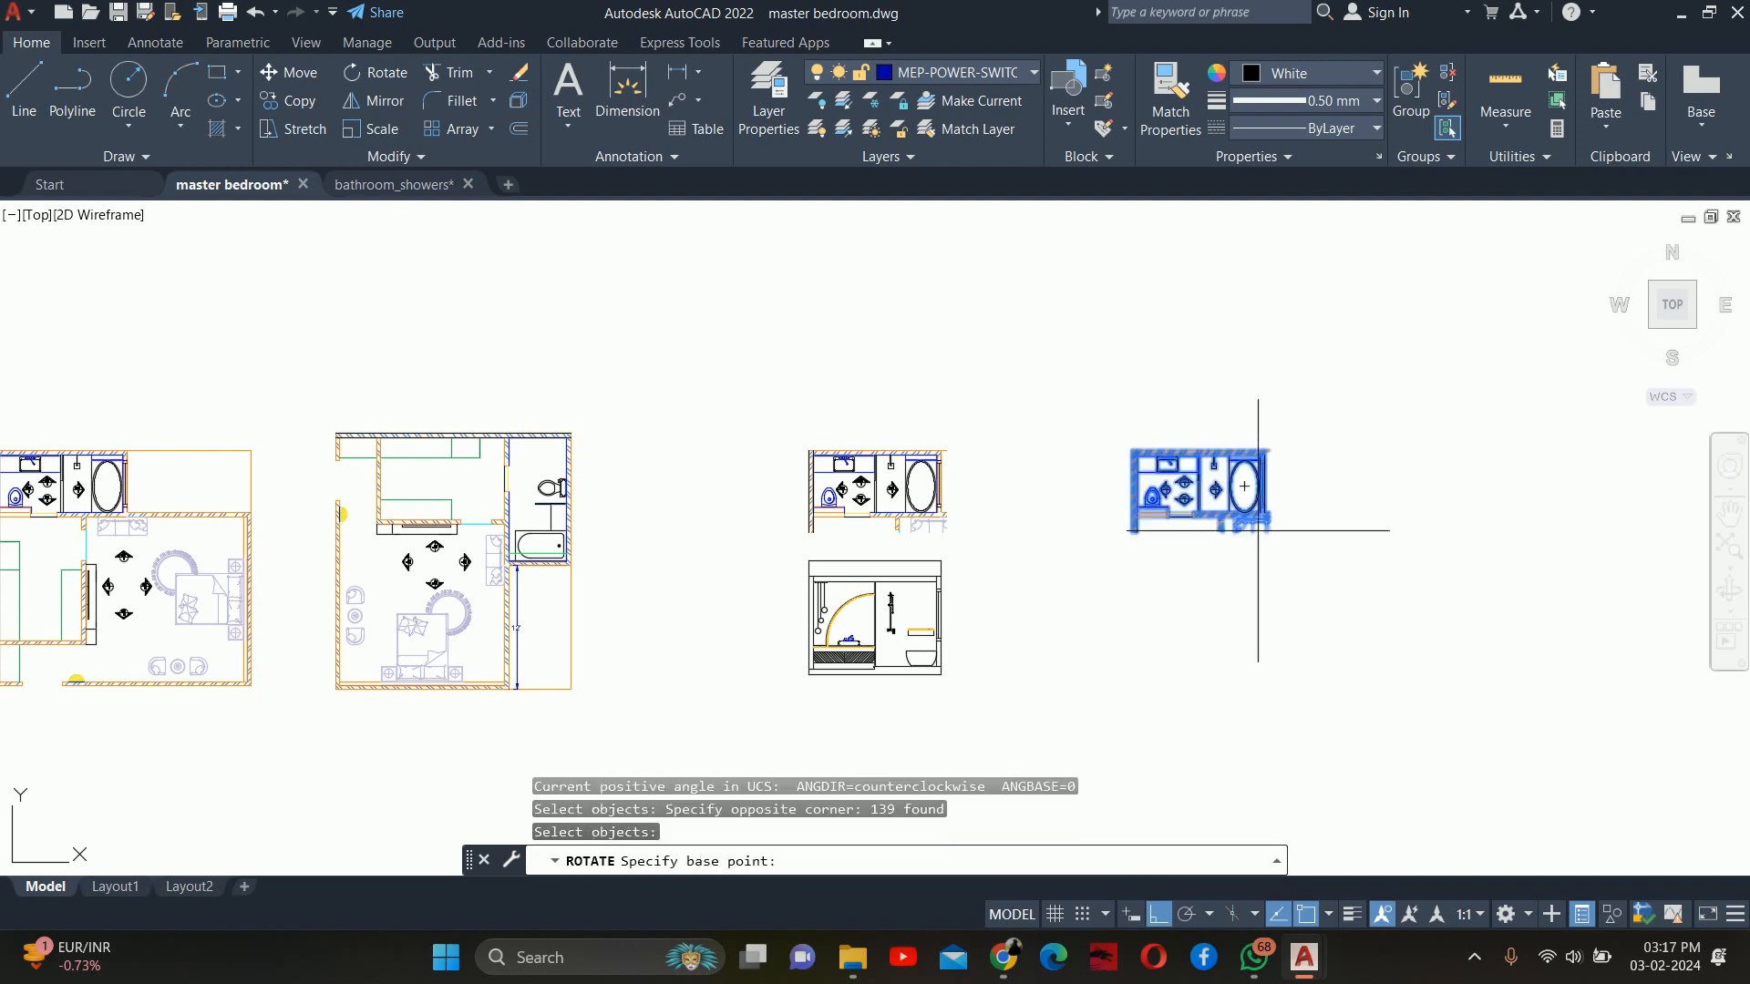
pyautogui.click(1264, 484)
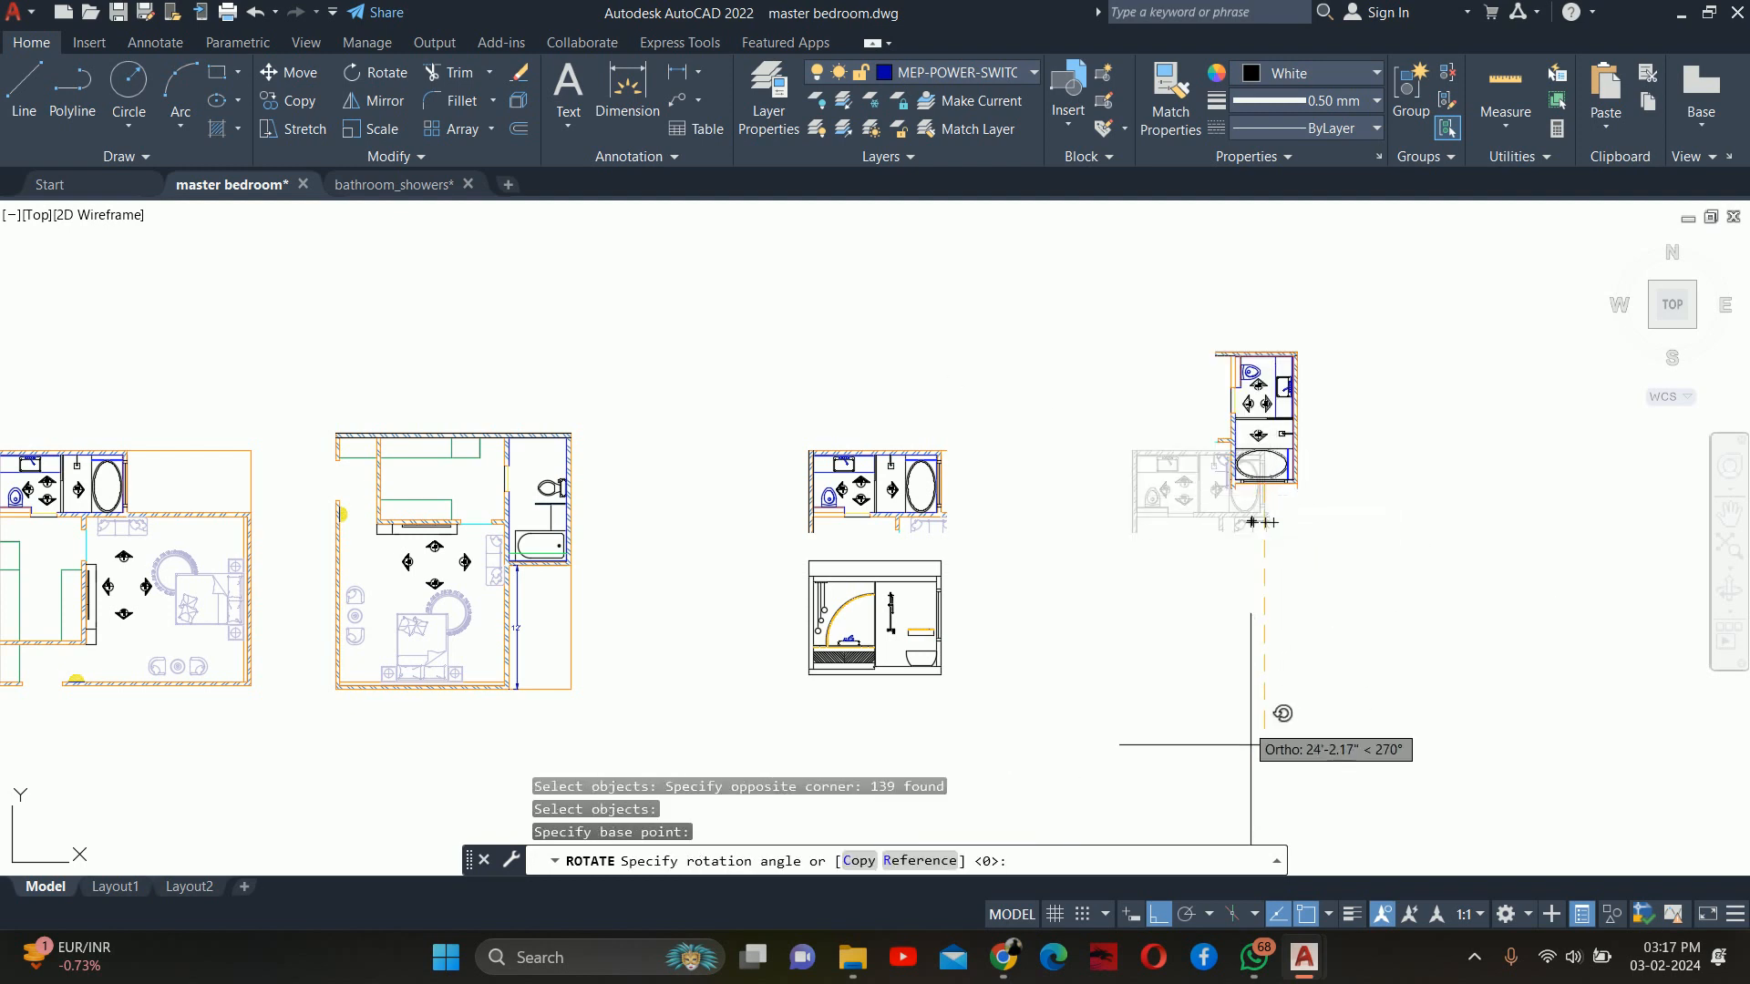
pyautogui.click(1160, 703)
pyautogui.press('Escape')
pyautogui.press('Escape')
pyautogui.press('Escape')
# Draw vertical construction lines through the outer face, bare inner face and finished inner face of the rotated plan's left wall
pyautogui.scroll(5, 1281, 367)
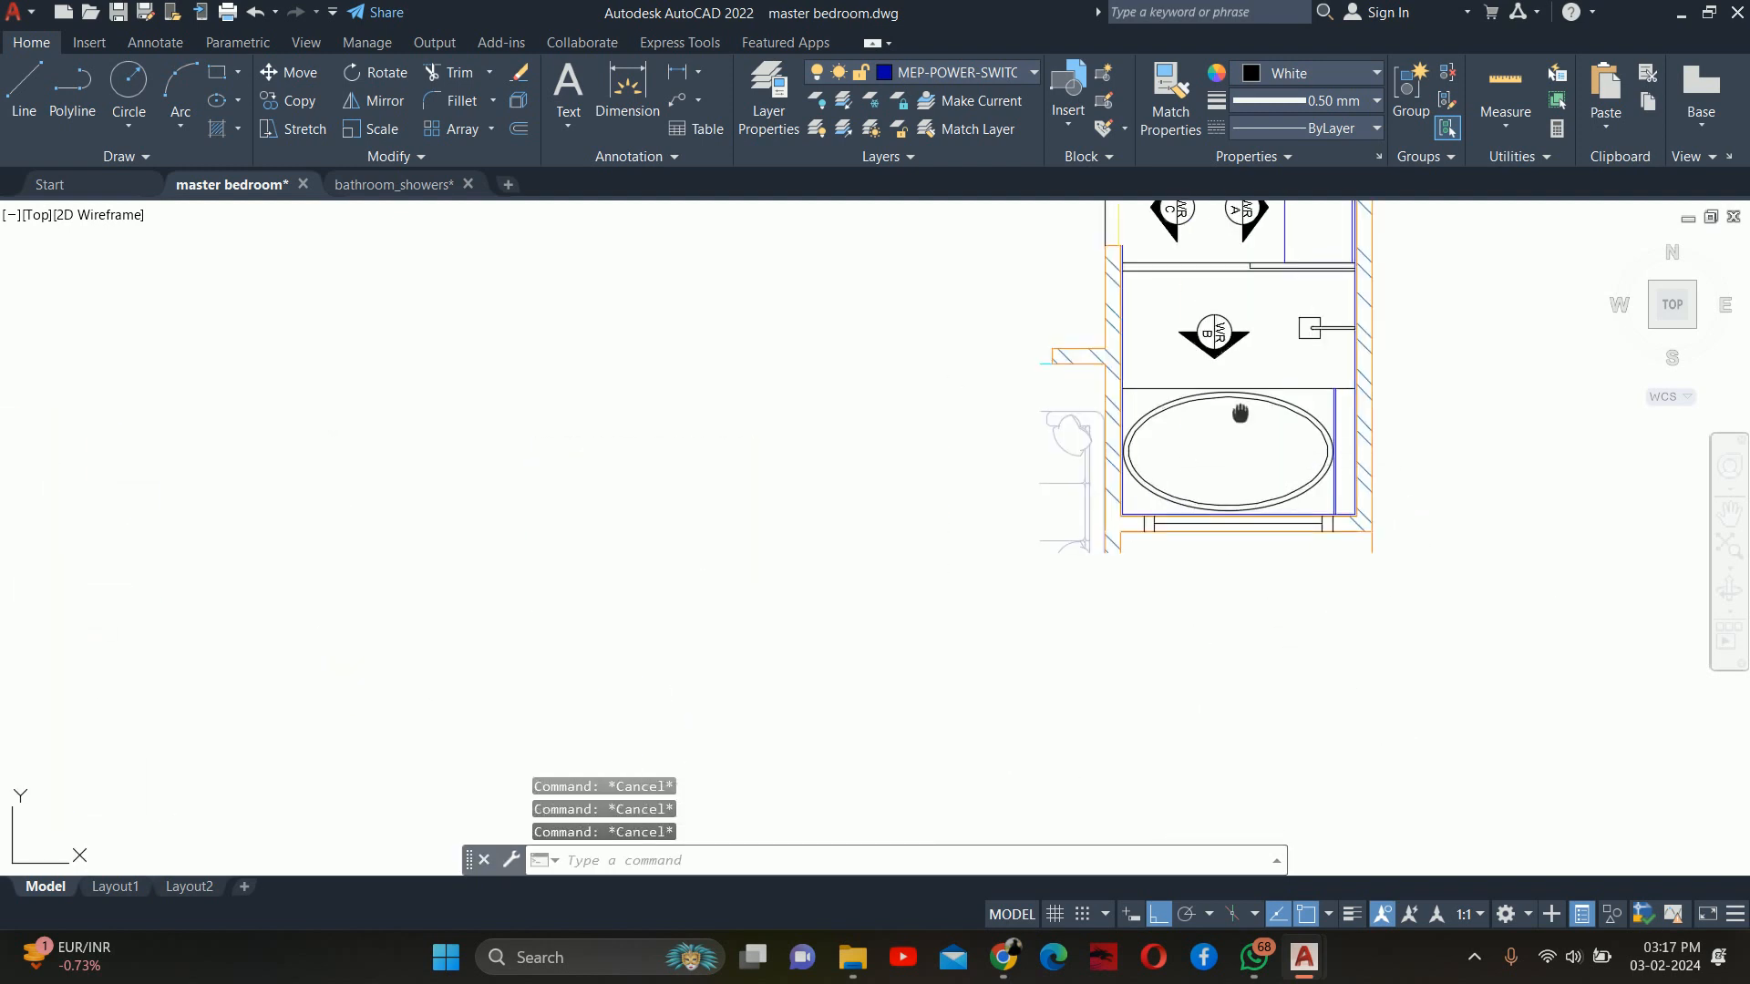
pyautogui.scroll(2, 1196, 421)
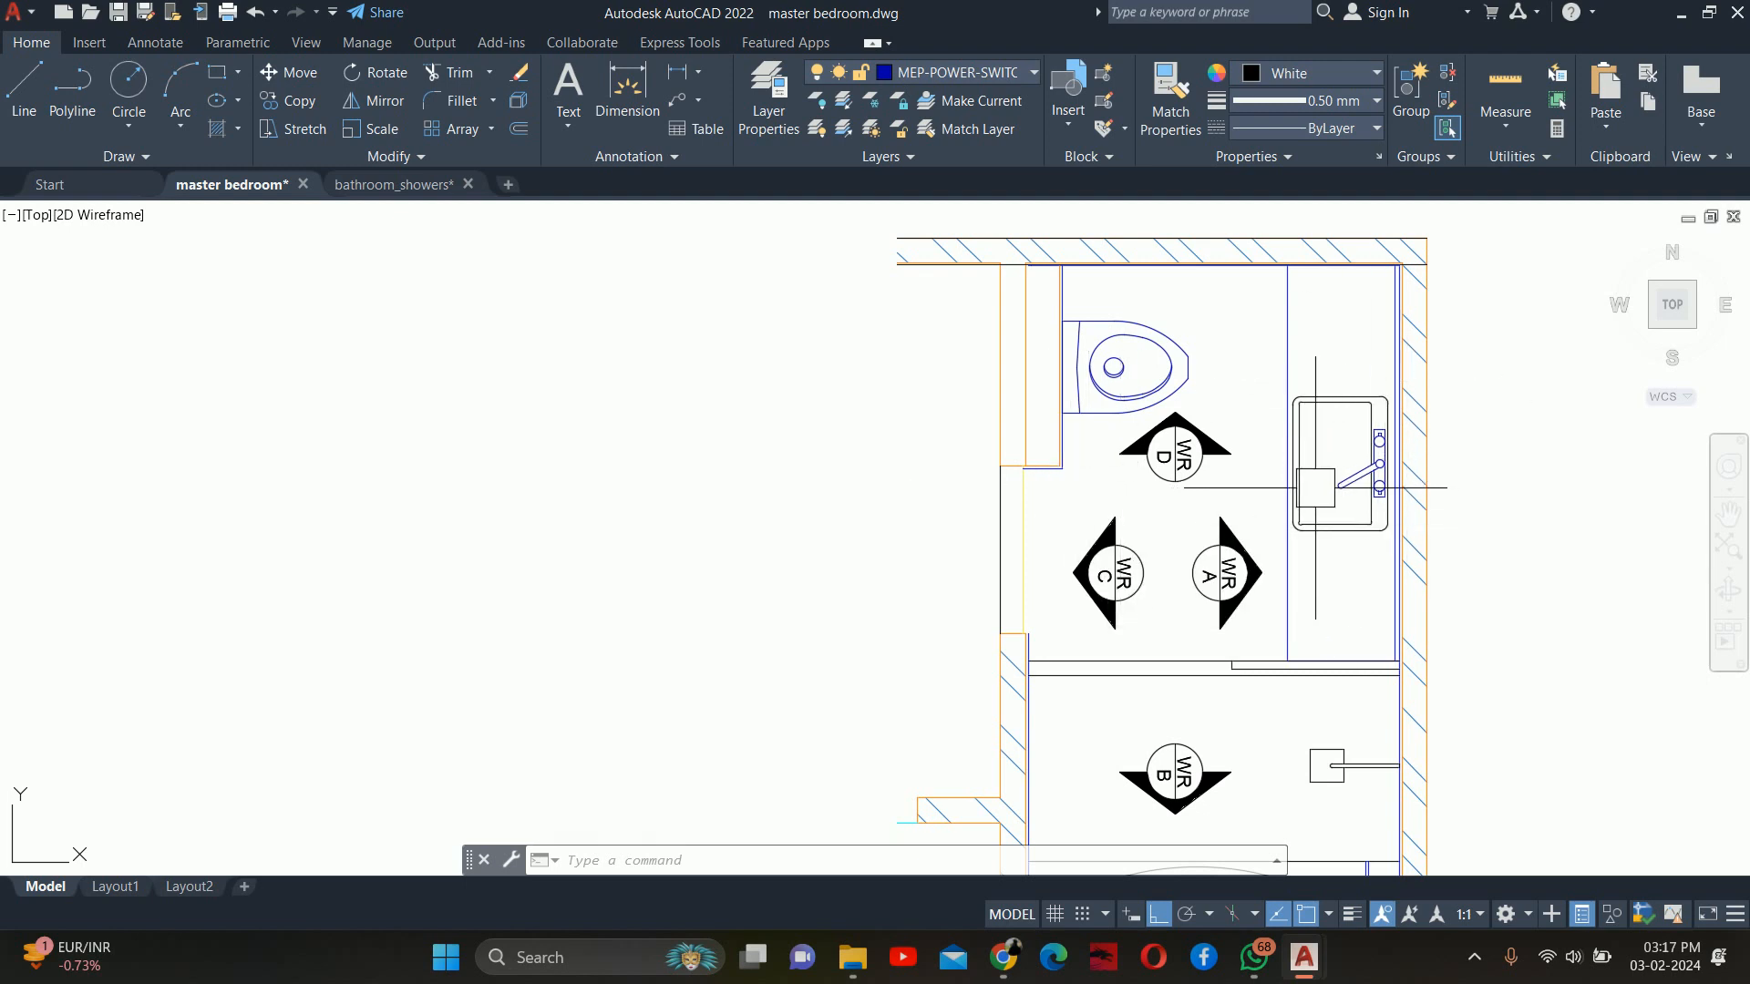
pyautogui.scroll(-8, 1276, 481)
pyautogui.moveTo(1263, 524); pyautogui.dragTo(1194, 351, button='middle')
pyautogui.press('Escape')
pyautogui.press('Escape')
pyautogui.press('Escape')
pyautogui.moveTo(1192, 357); pyautogui.dragTo(1065, 514, button='middle')
pyautogui.write('x')
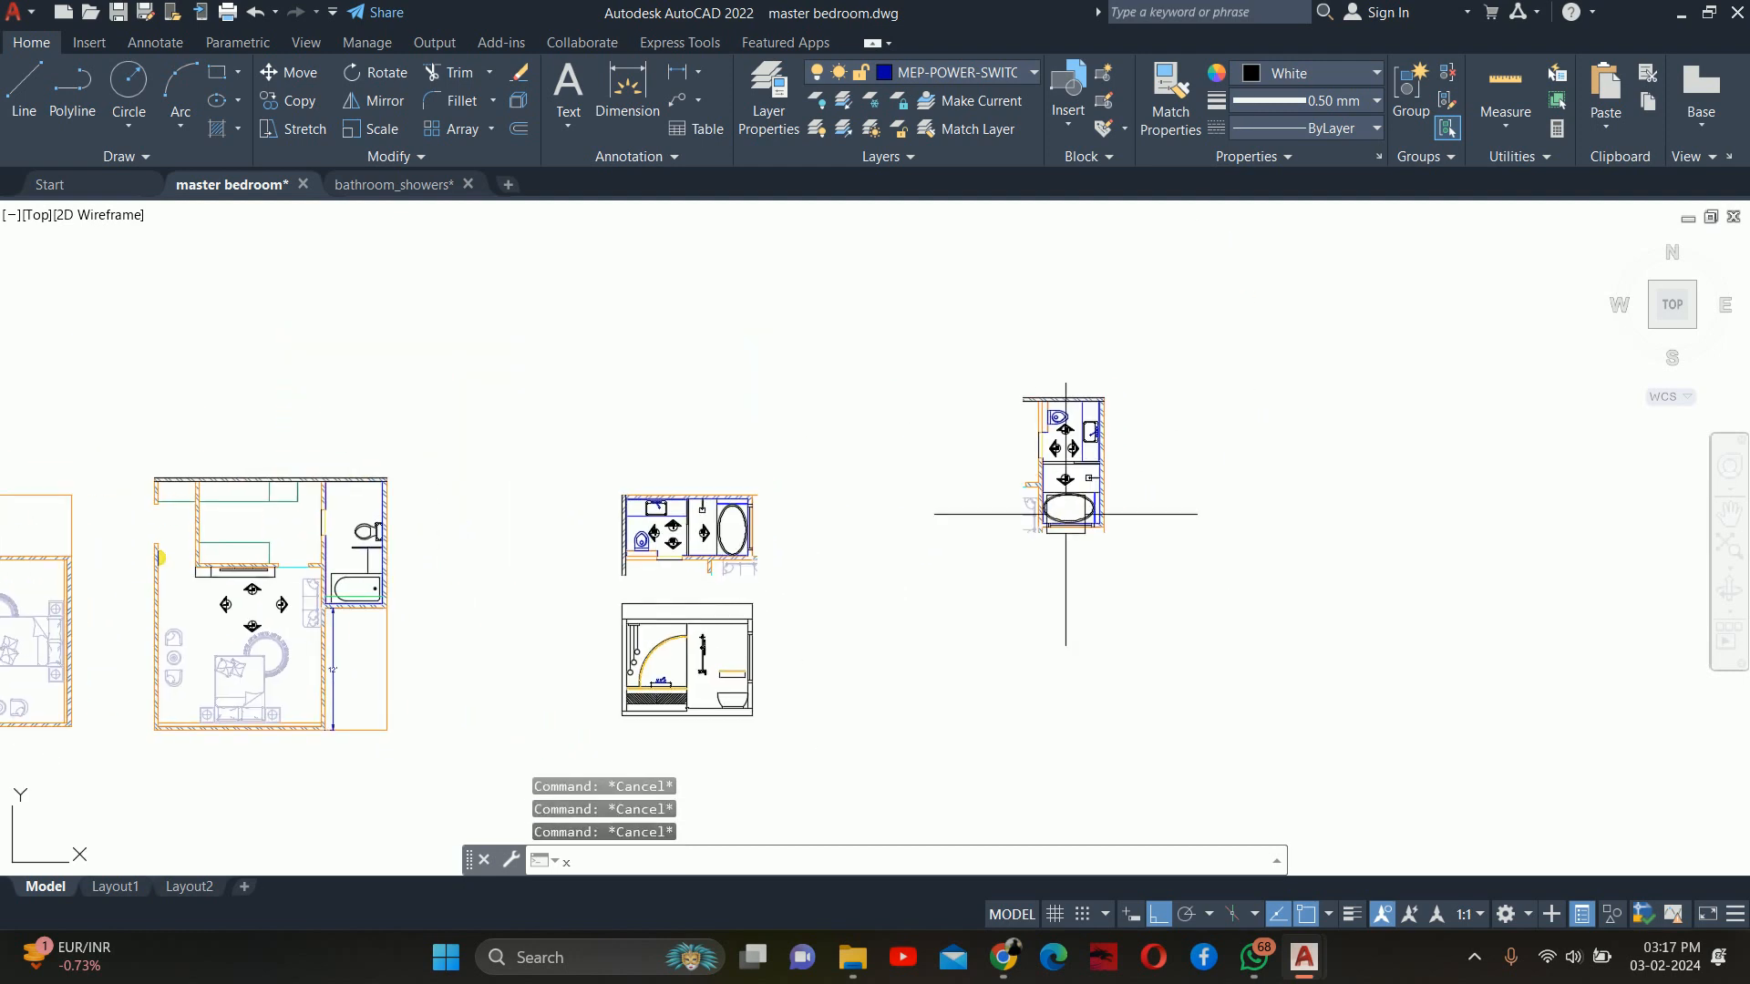
pyautogui.write('1')
pyautogui.press('Return')
pyautogui.write('v')
pyautogui.press('Return')
pyautogui.scroll(12, 1063, 511)
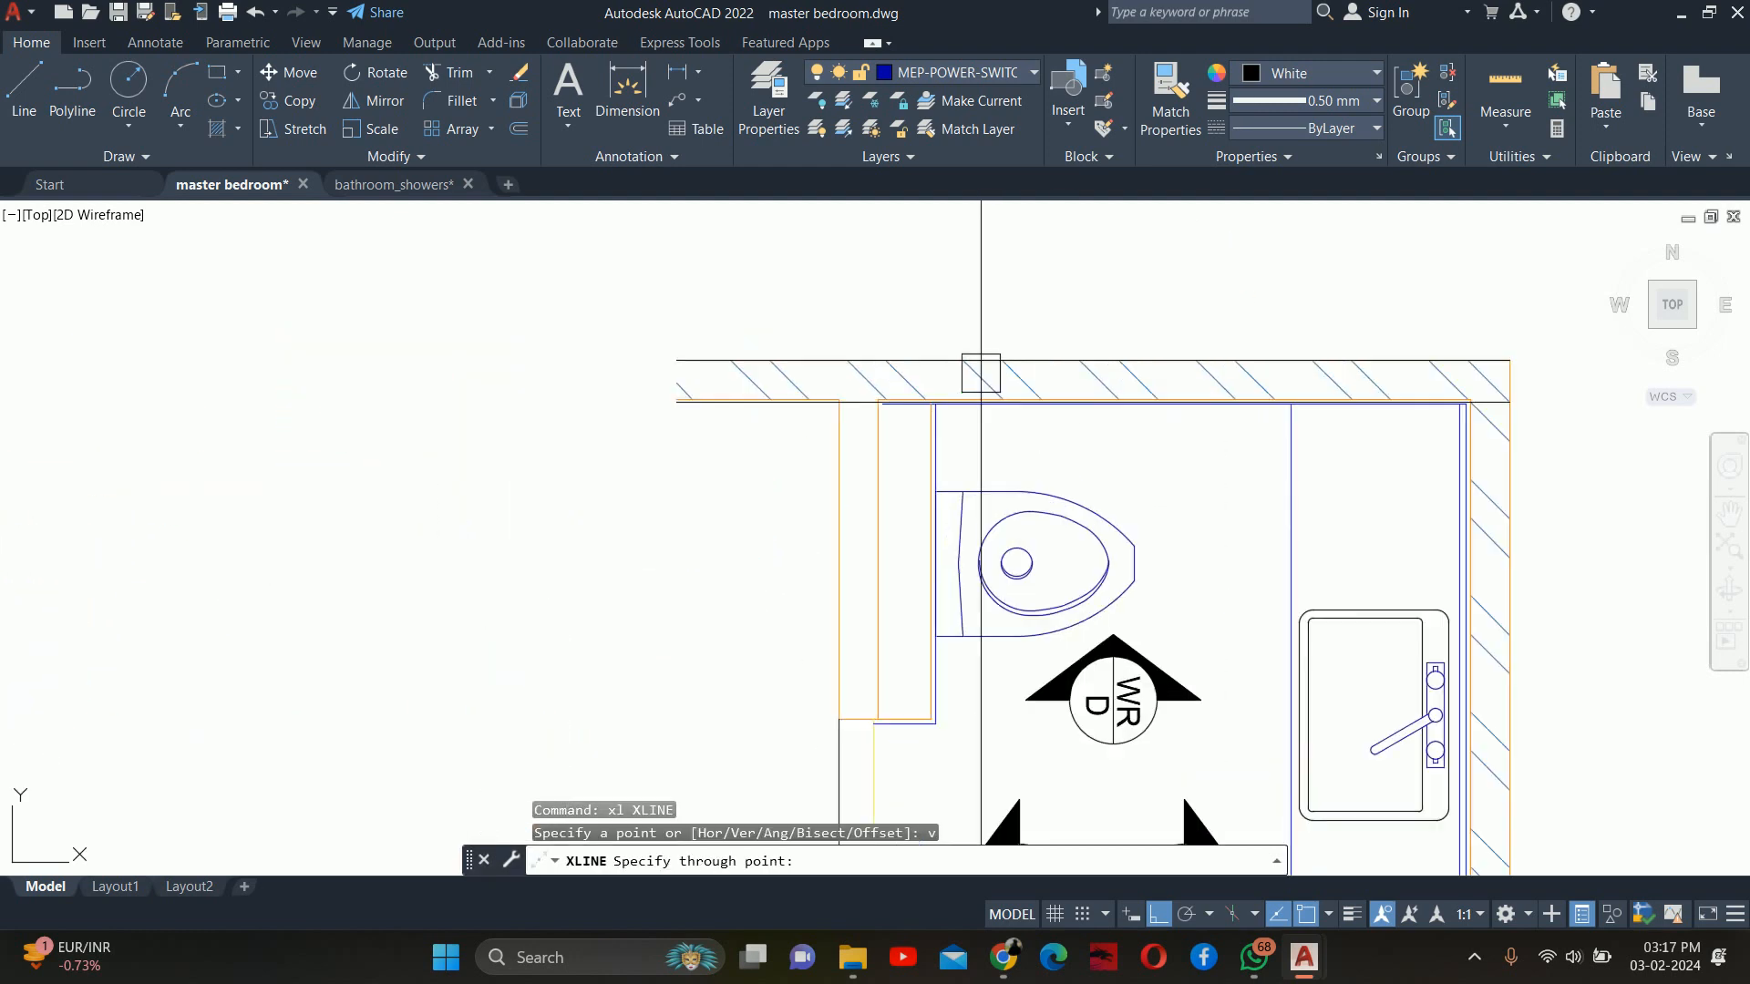
pyautogui.scroll(4, 761, 417)
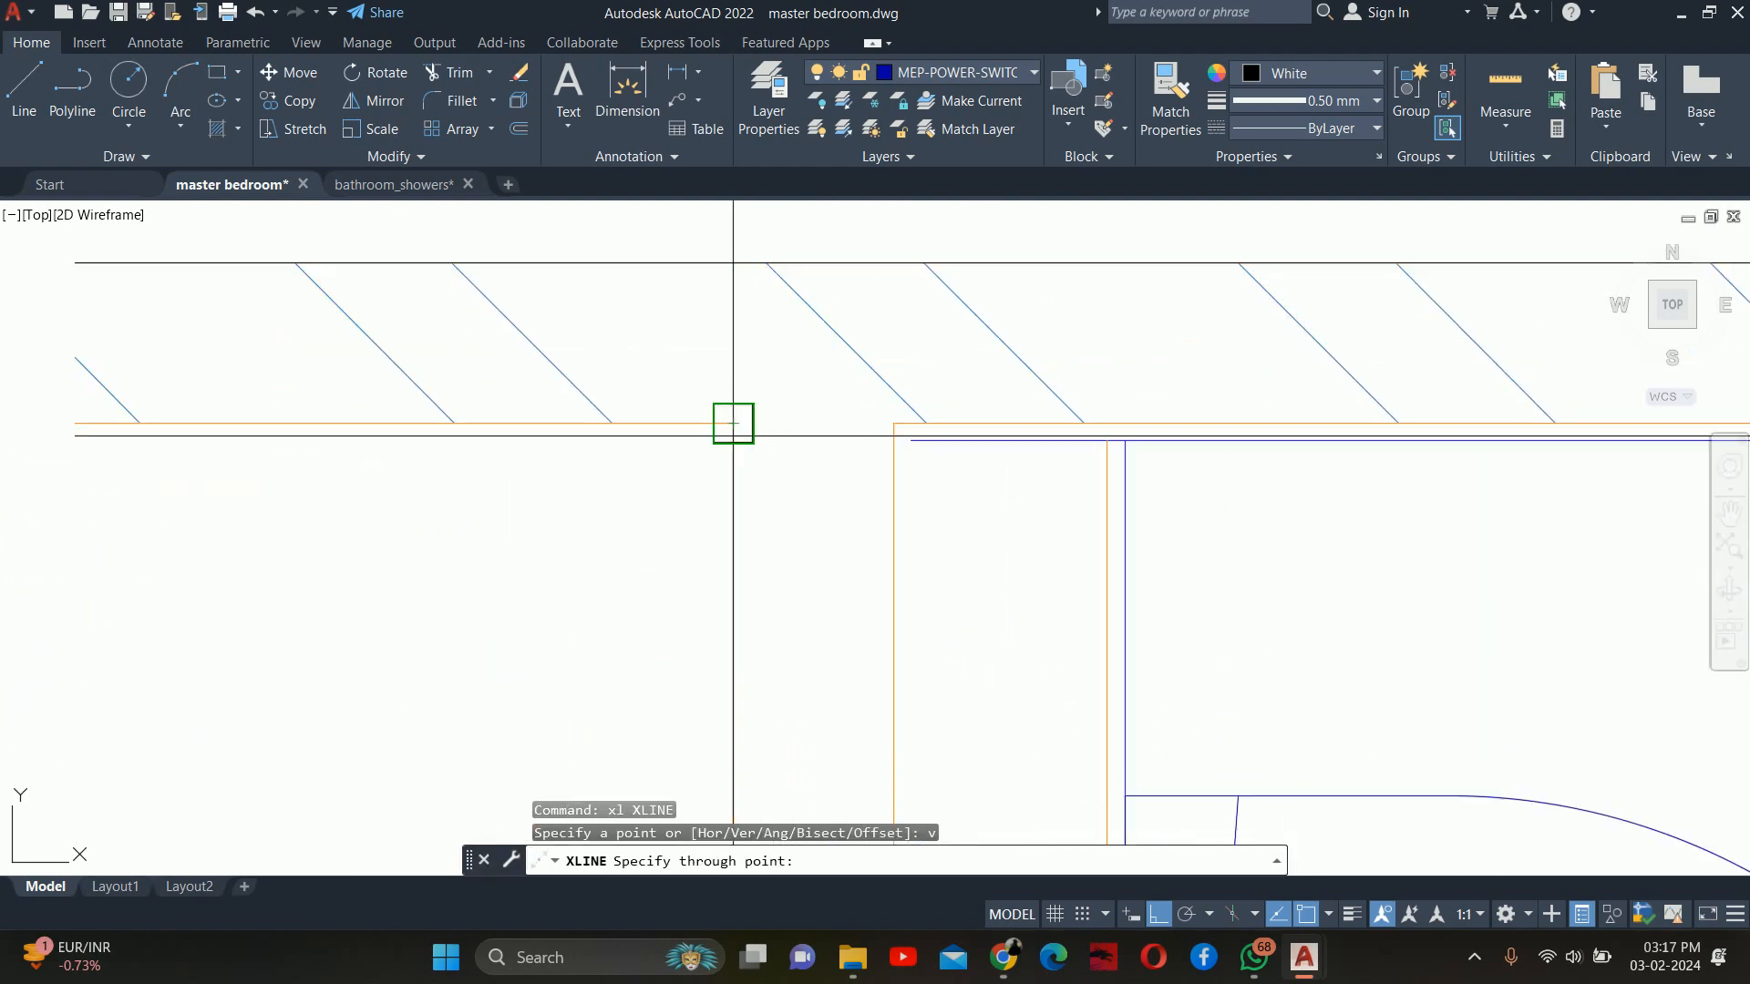
pyautogui.click(733, 423)
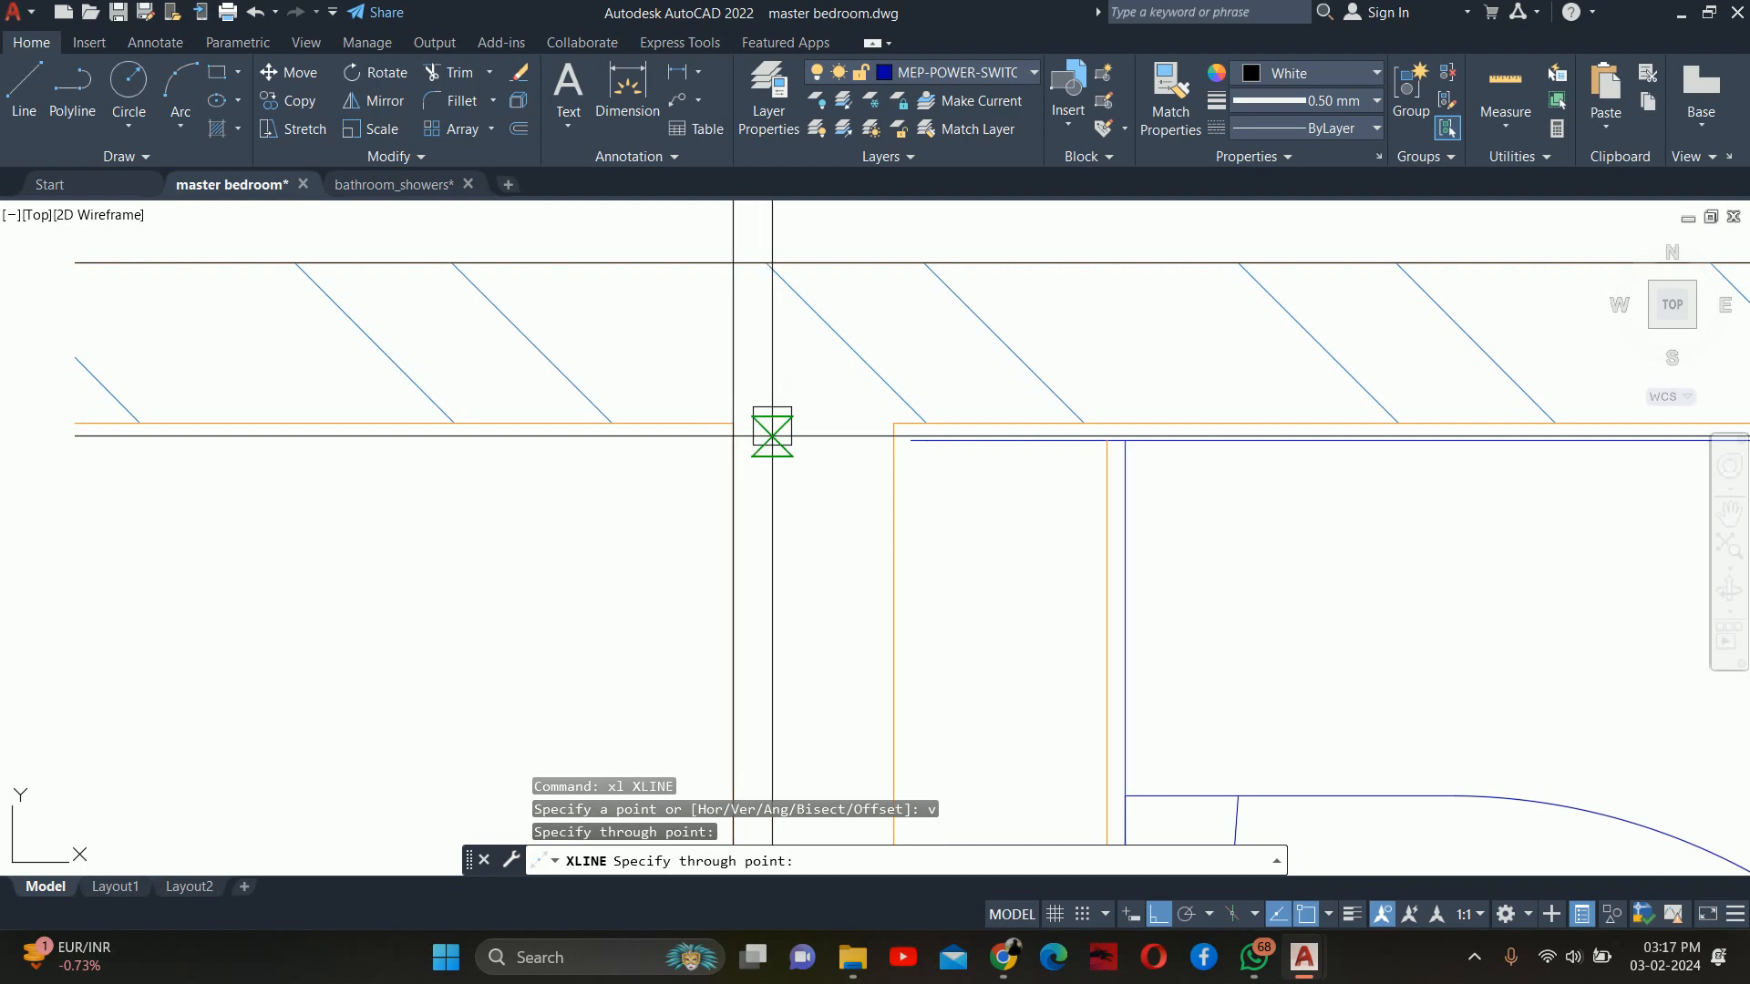
pyautogui.click(893, 436)
pyautogui.scroll(5, 909, 451)
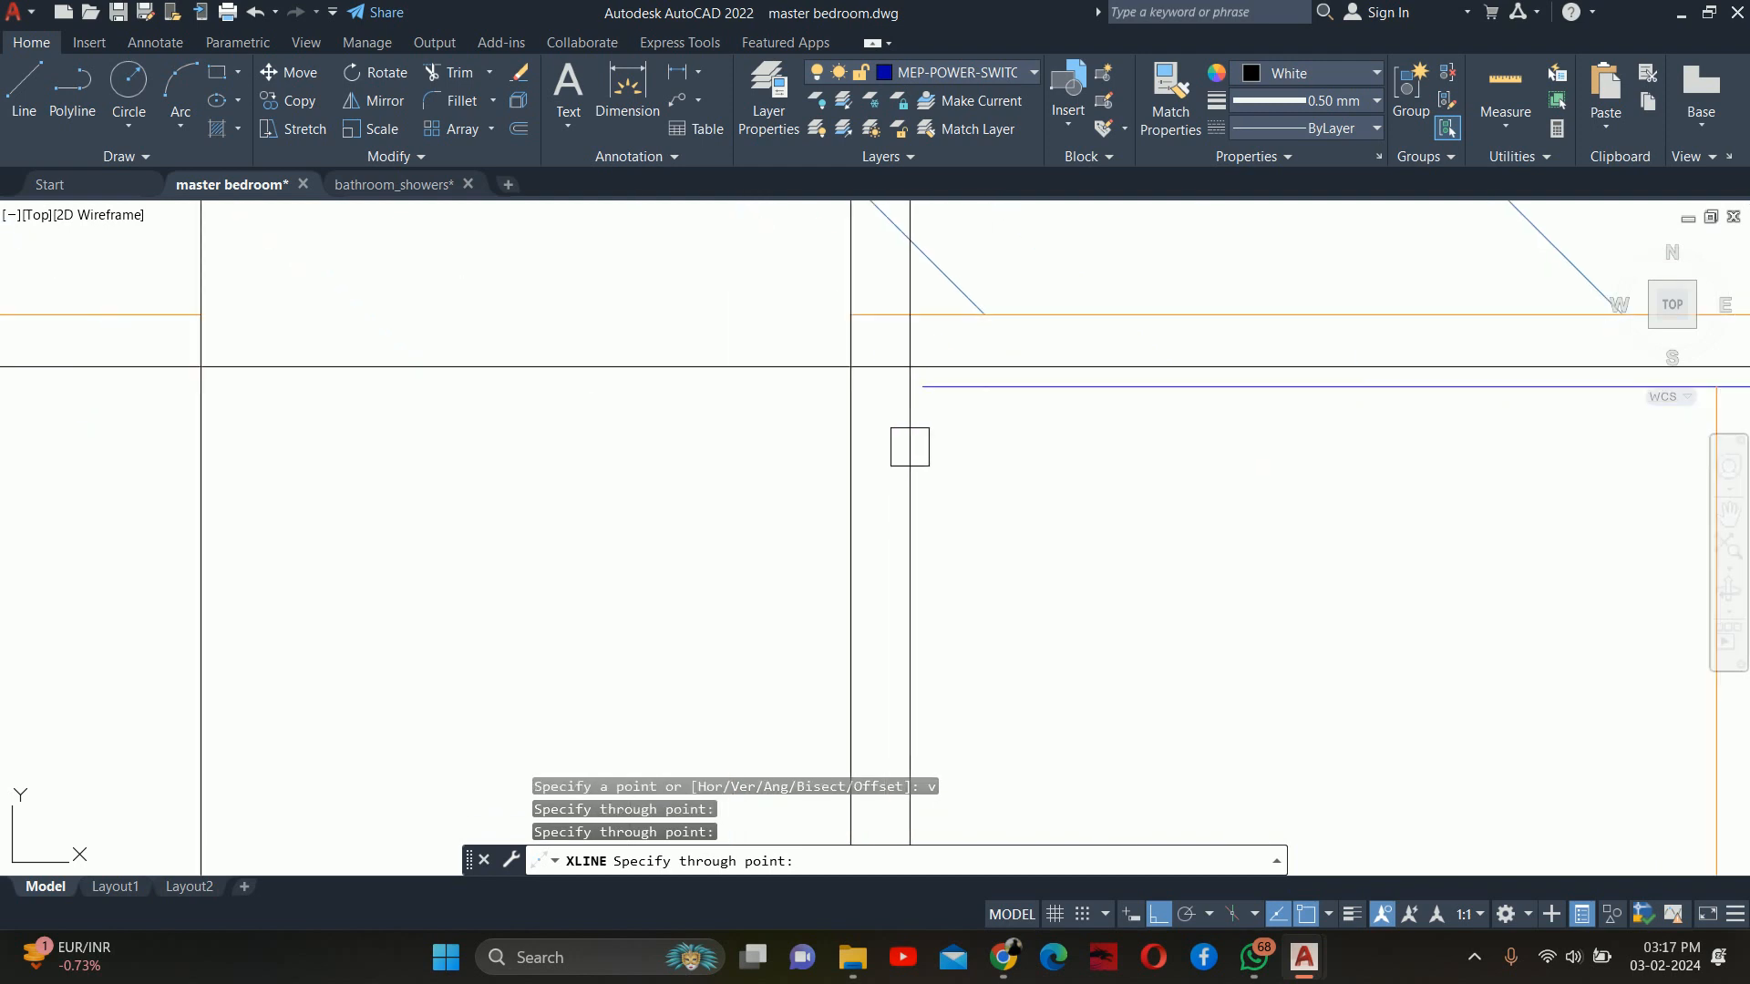
pyautogui.press('Escape')
pyautogui.press('Escape')
# Delete the vertical construction line on the left wall's bare inner face
pyautogui.scroll(-2, 913, 579)
pyautogui.click(902, 377)
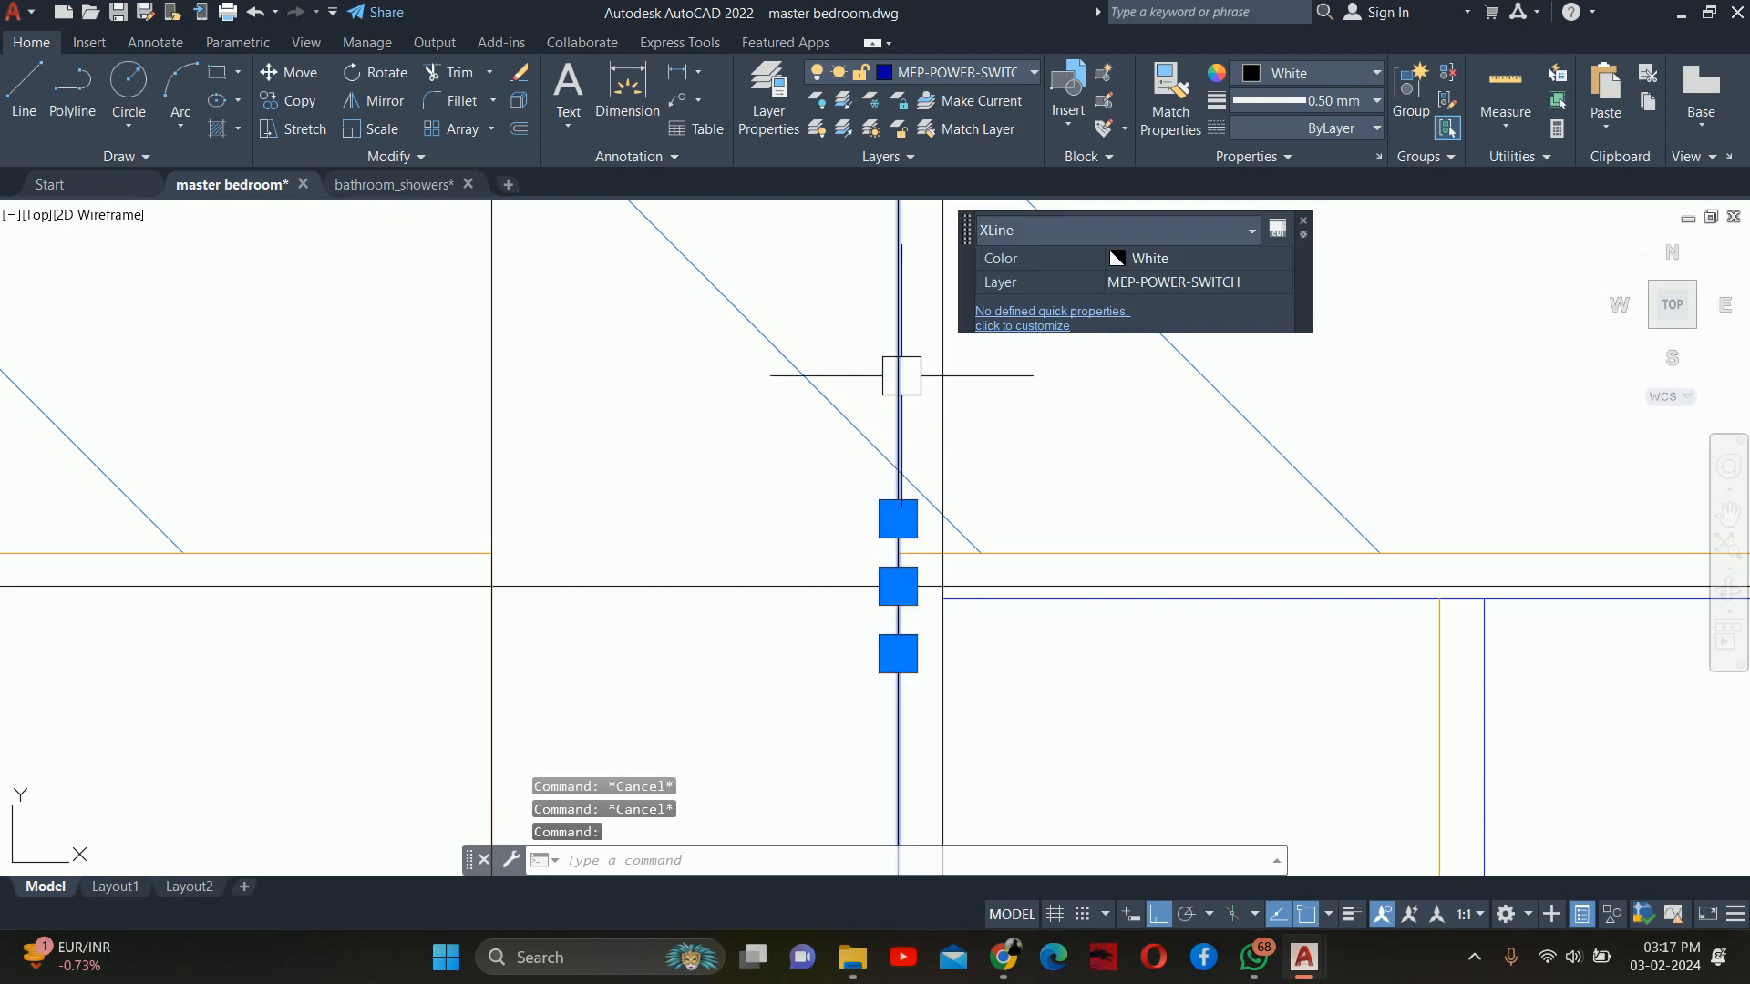
pyautogui.scroll(-4, 902, 380)
pyautogui.press('Delete')
pyautogui.scroll(-6, 965, 479)
pyautogui.moveTo(992, 500); pyautogui.dragTo(882, 465, button='middle')
pyautogui.press('Escape')
# Draw vertical construction lines through the outer corner and finished inner face of the rotated plan's right wall
pyautogui.write('xl')
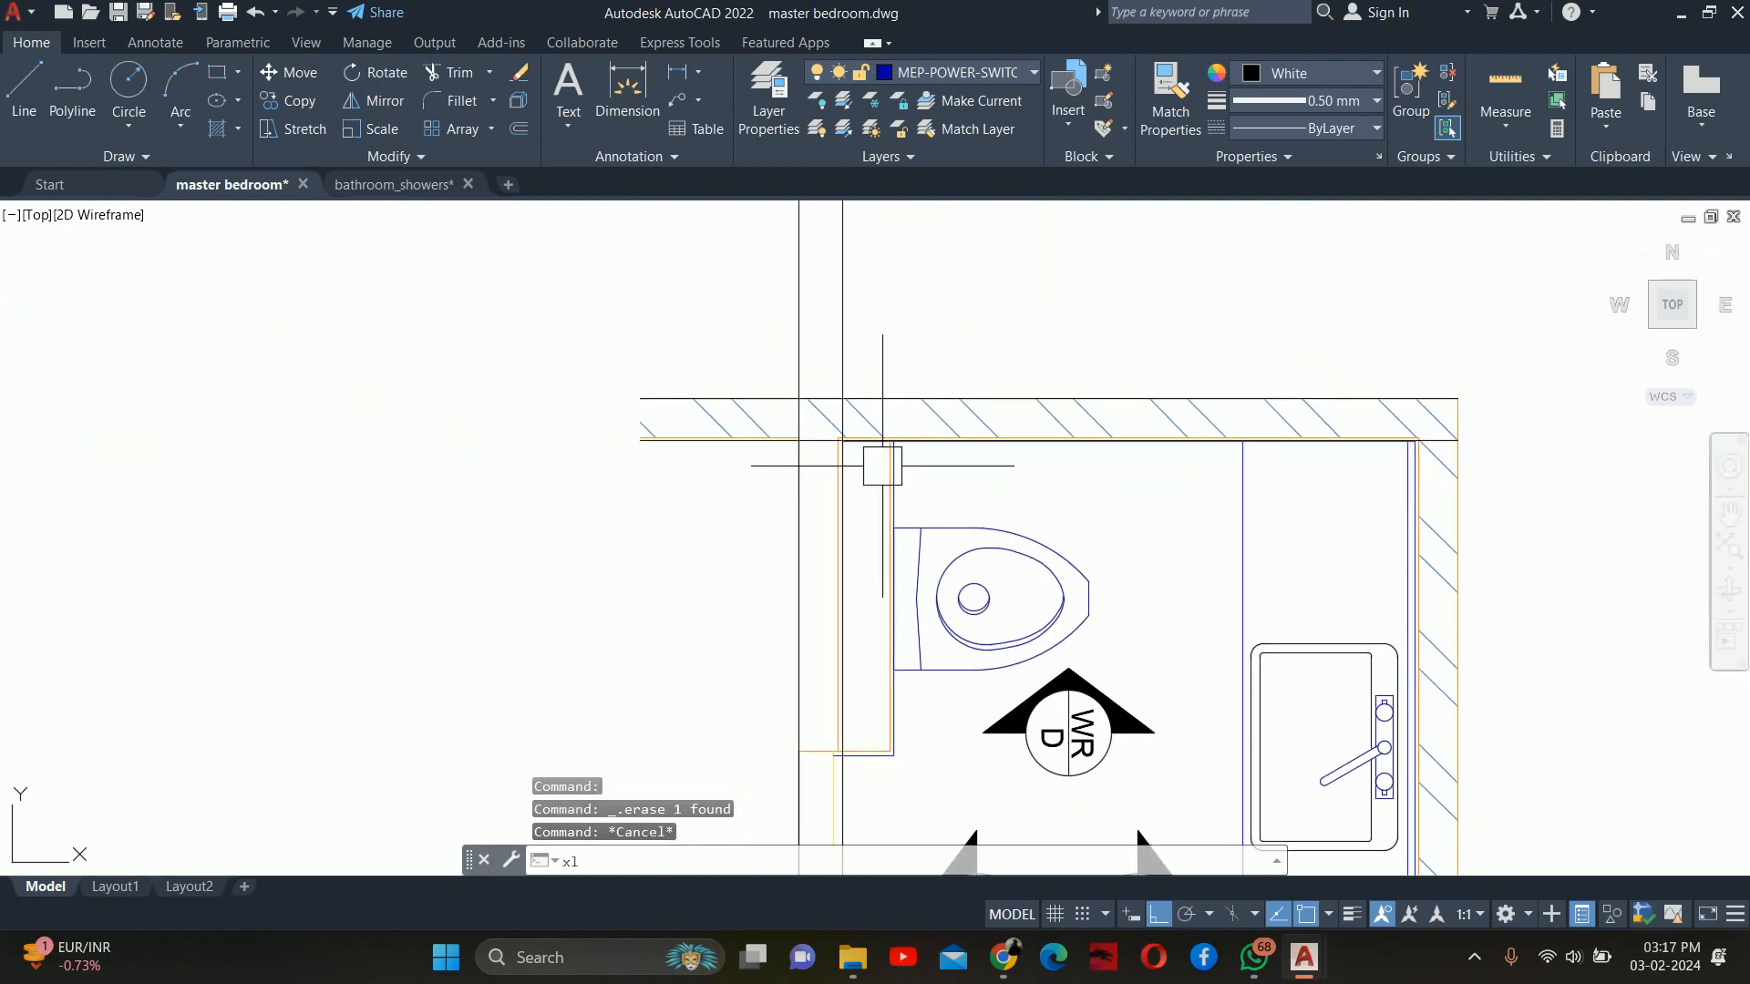
pyautogui.press('Return')
pyautogui.write('v')
pyautogui.press('Return')
pyautogui.moveTo(1184, 484); pyautogui.dragTo(1002, 497, button='middle')
pyautogui.scroll(2, 1265, 415)
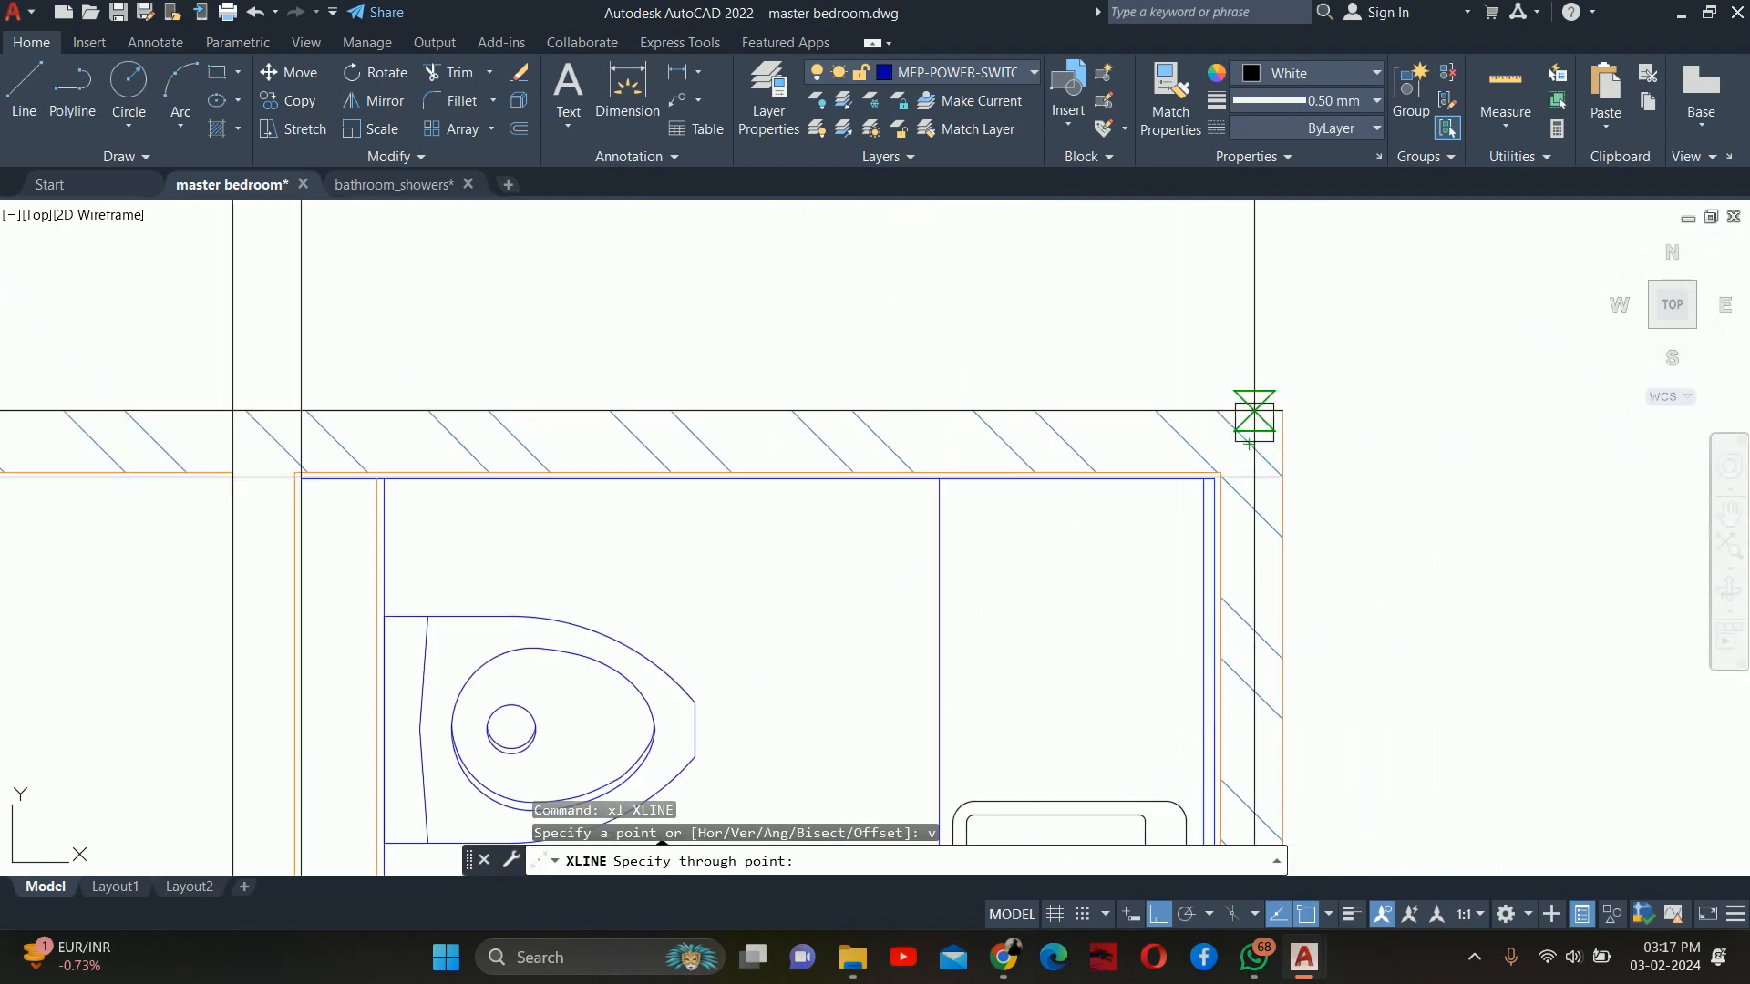
pyautogui.click(1281, 410)
pyautogui.scroll(8, 1225, 447)
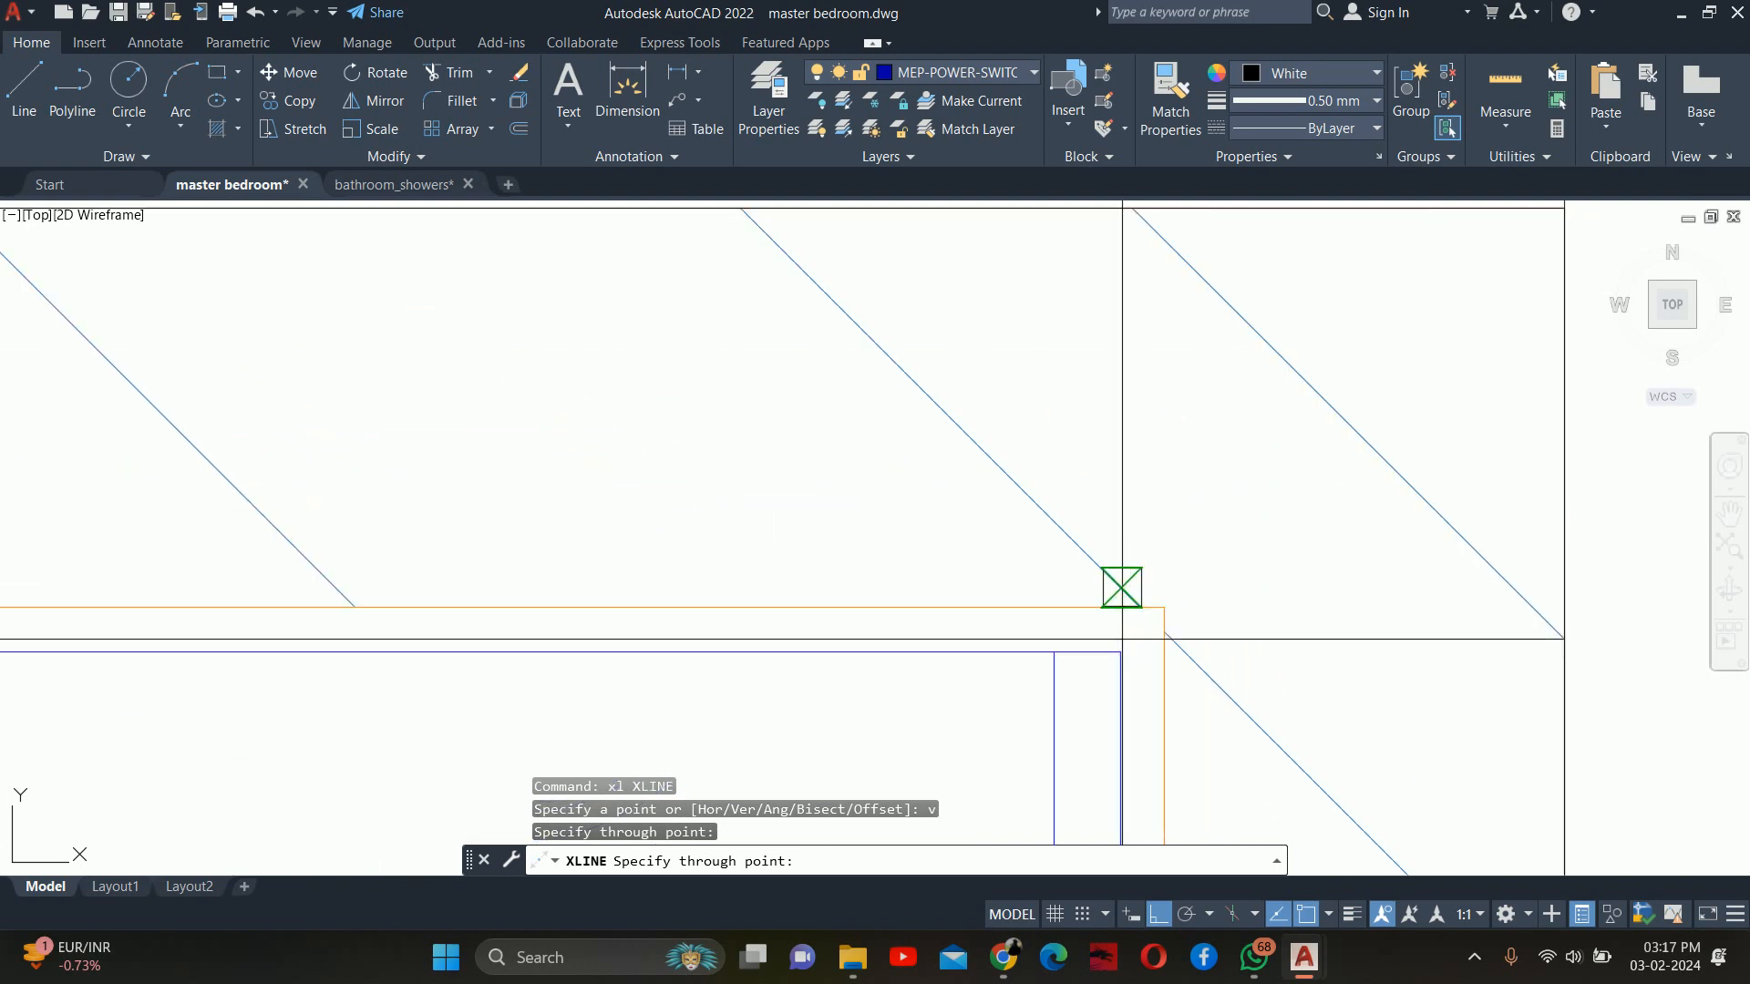
pyautogui.scroll(-8, 1025, 269)
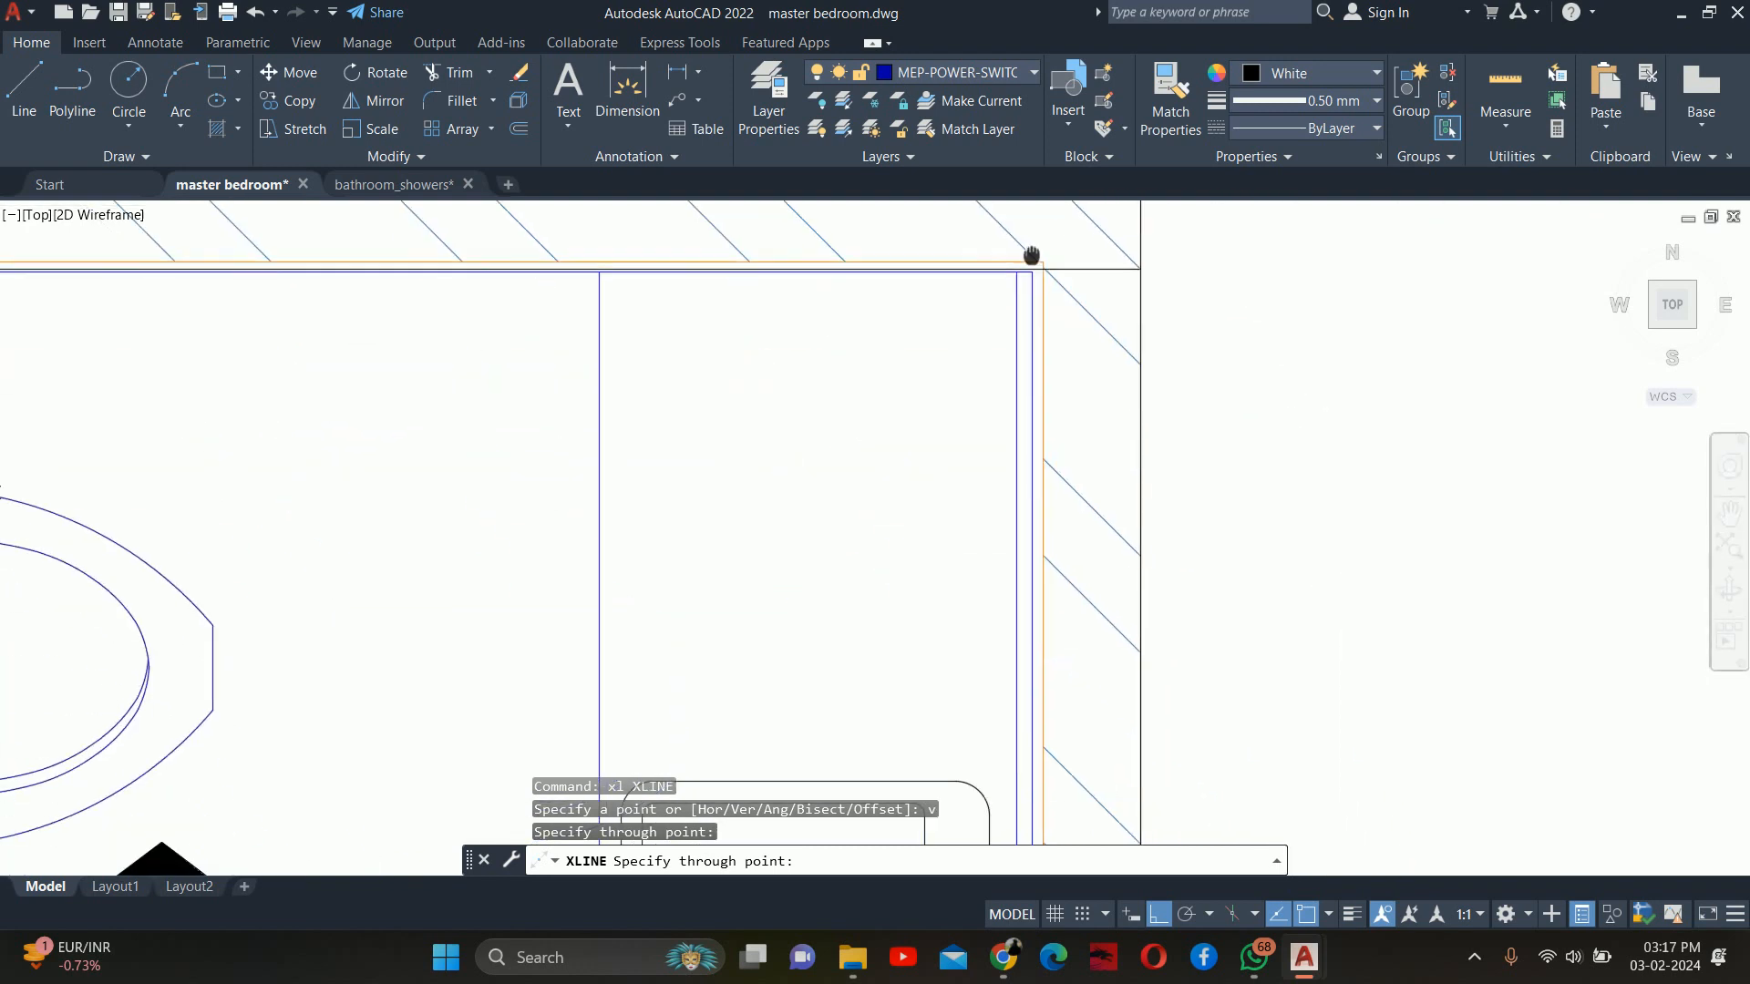
pyautogui.scroll(5, 1023, 275)
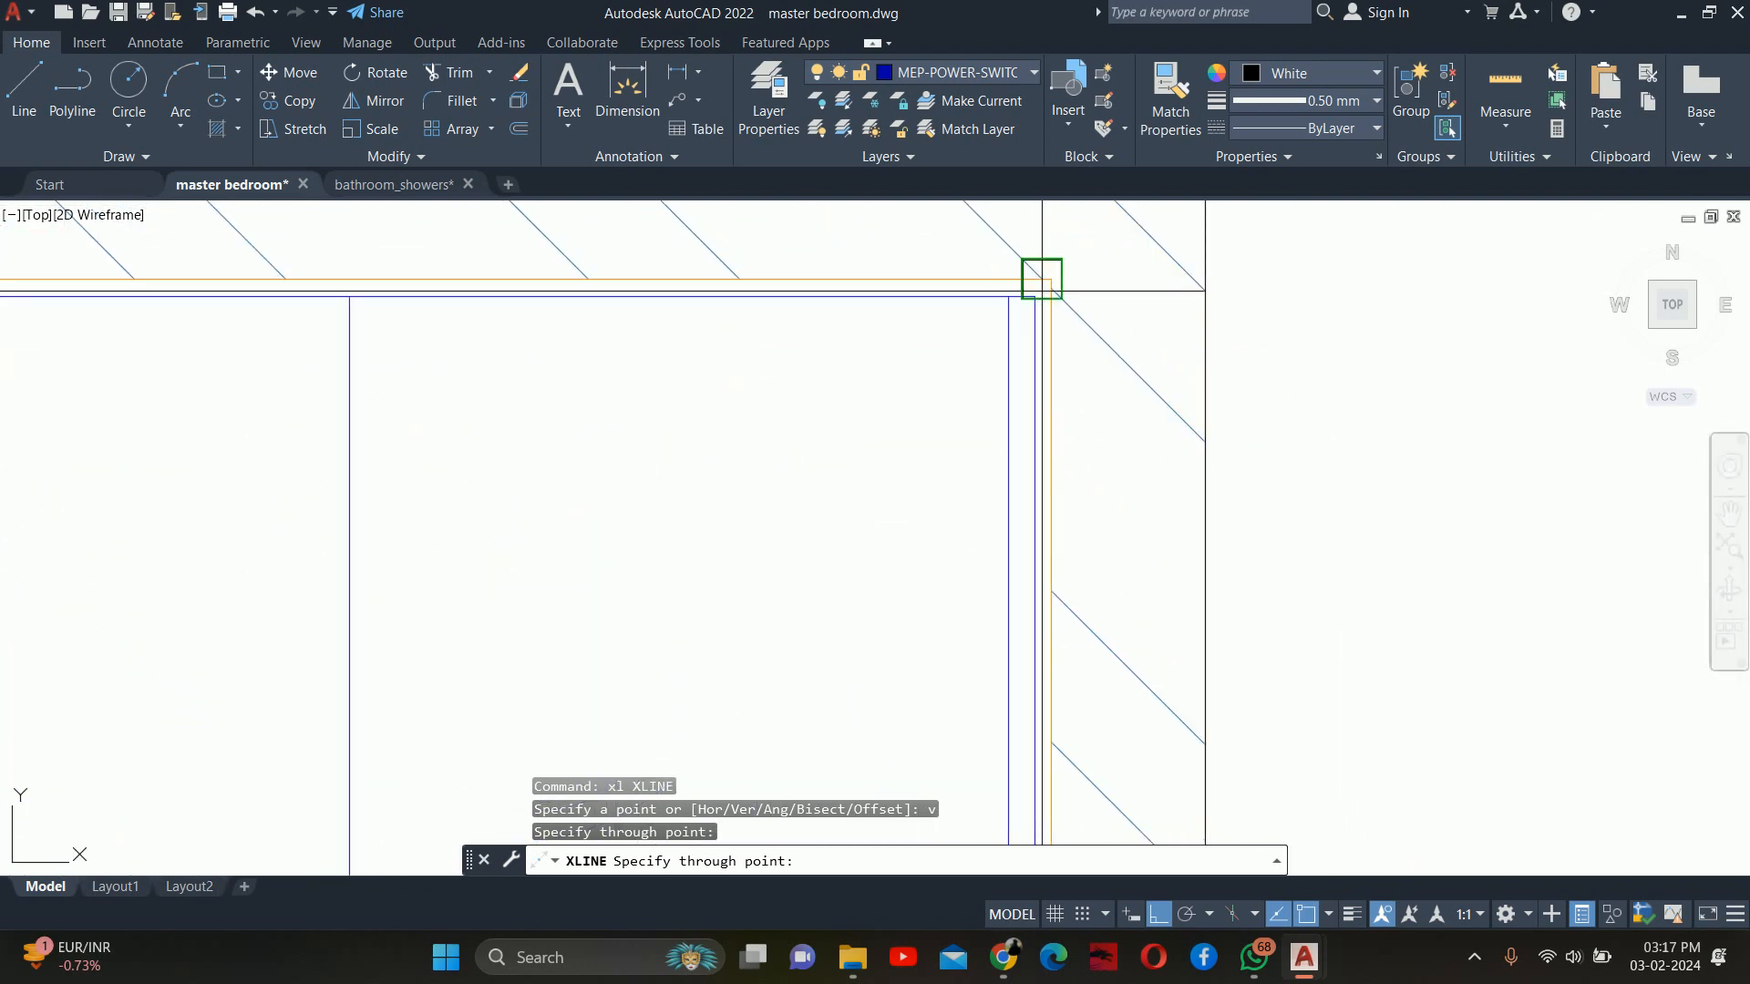
pyautogui.scroll(3, 1042, 278)
pyautogui.click(1021, 281)
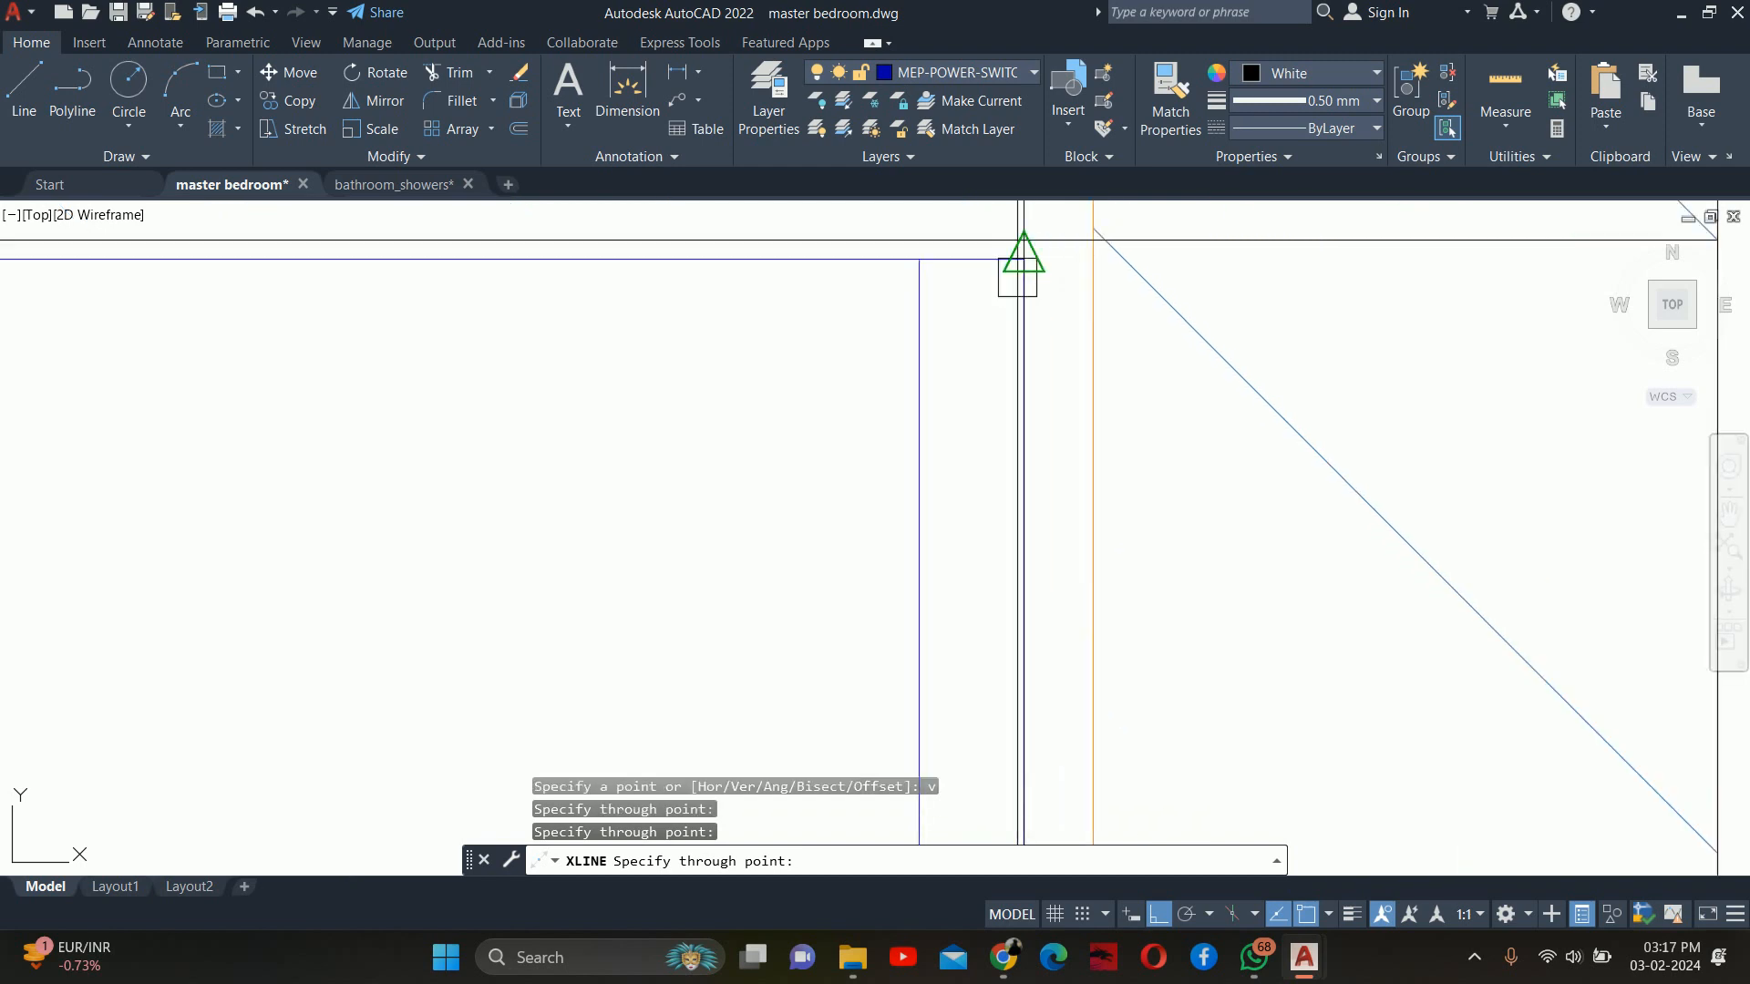
pyautogui.press('Escape')
pyautogui.press('Escape')
pyautogui.press('Escape')
# Draw horizontal construction lines through the existing elevation's top edge, slab underside, bottom edge and floor level
pyautogui.scroll(-10, 1043, 364)
pyautogui.scroll(-3, 1046, 491)
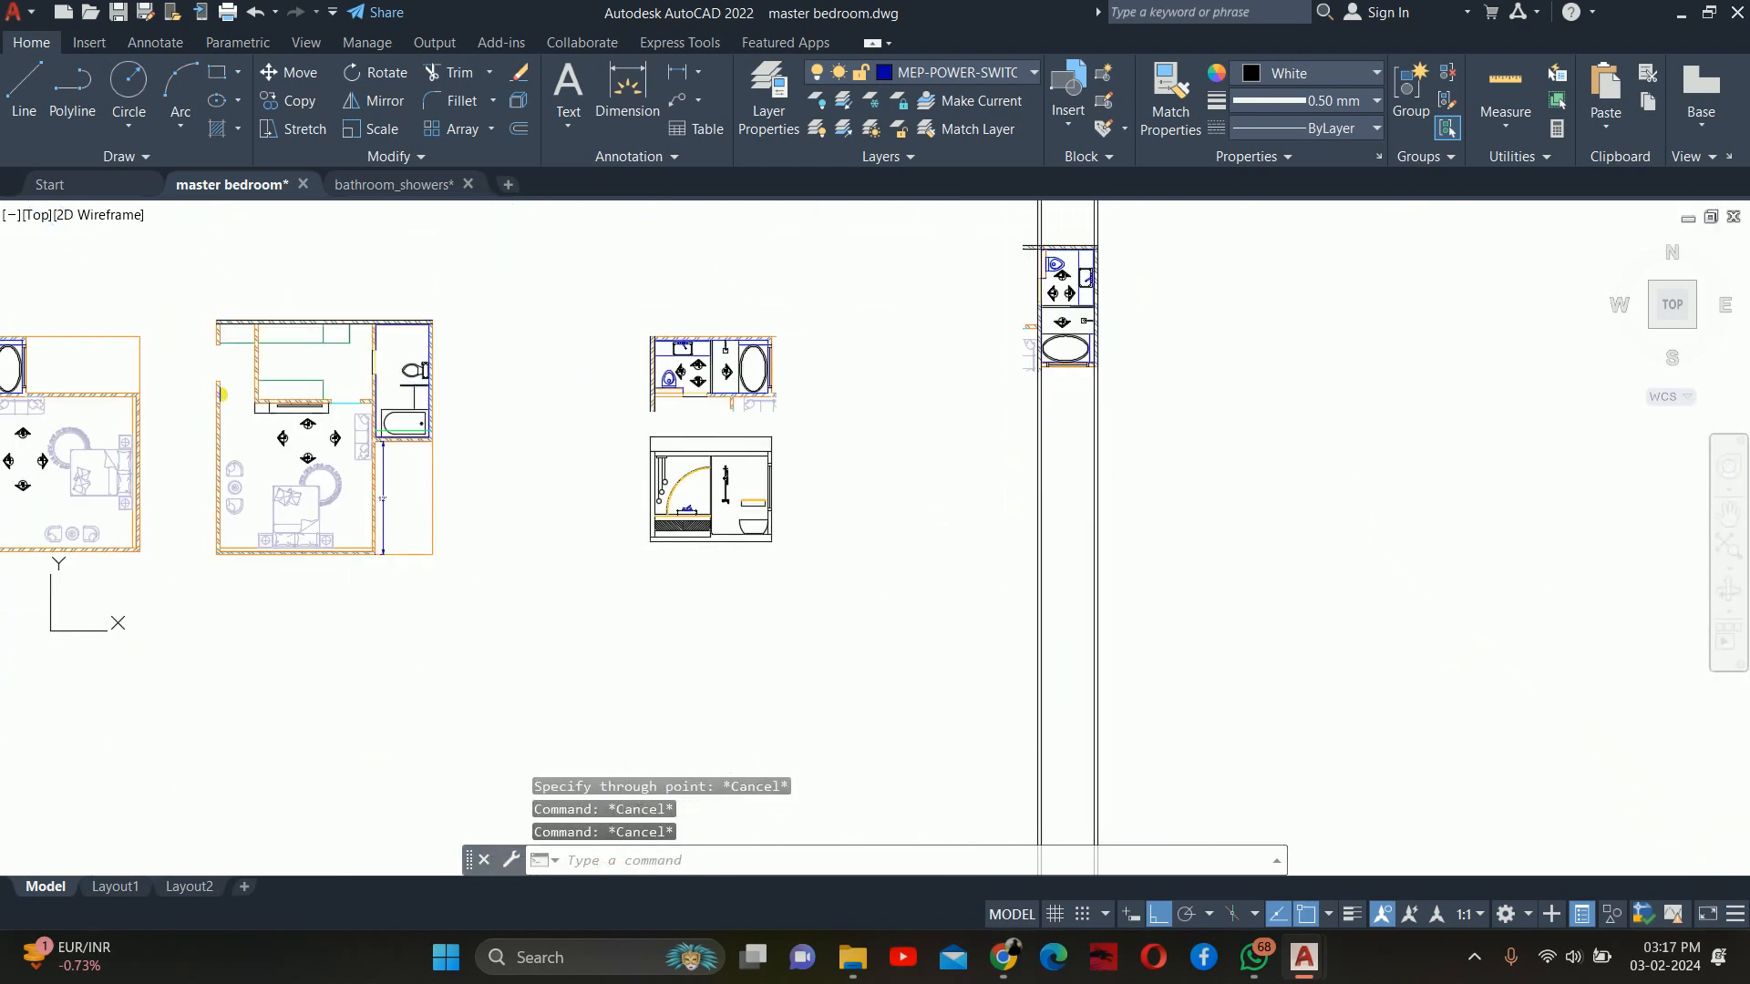
pyautogui.scroll(2, 1058, 437)
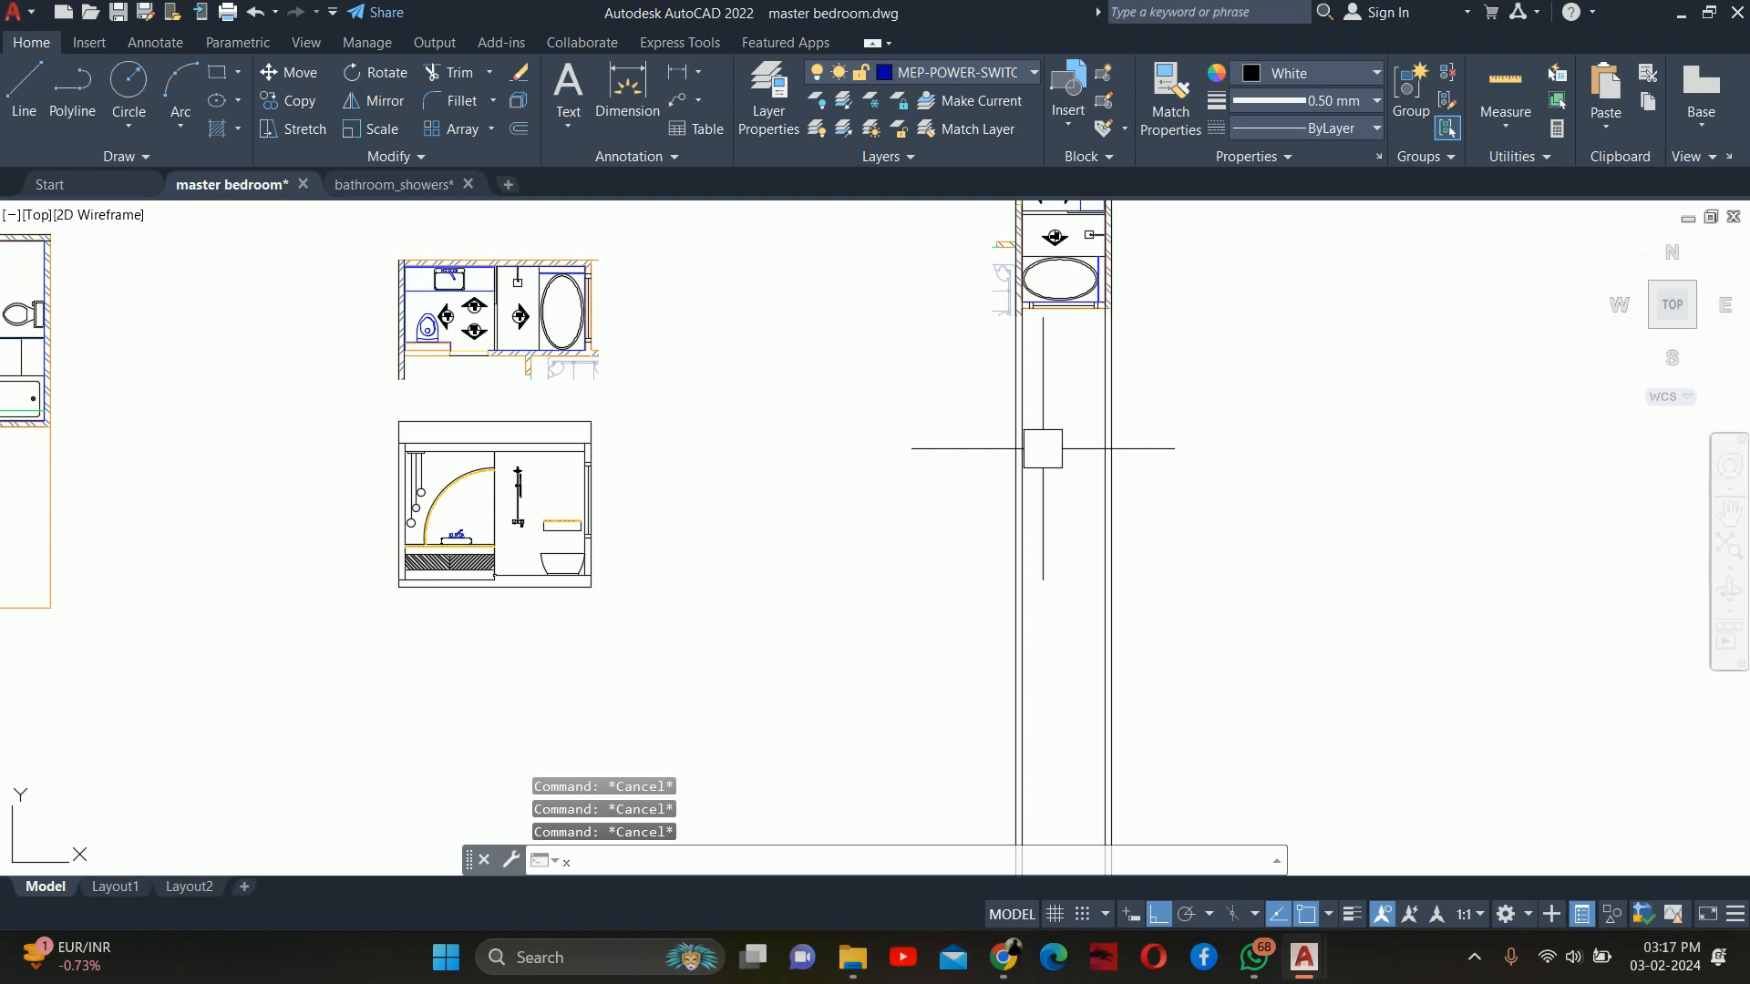
pyautogui.write('xl')
pyautogui.press('Return')
pyautogui.write('h')
pyautogui.press('Return')
pyautogui.scroll(3, 598, 382)
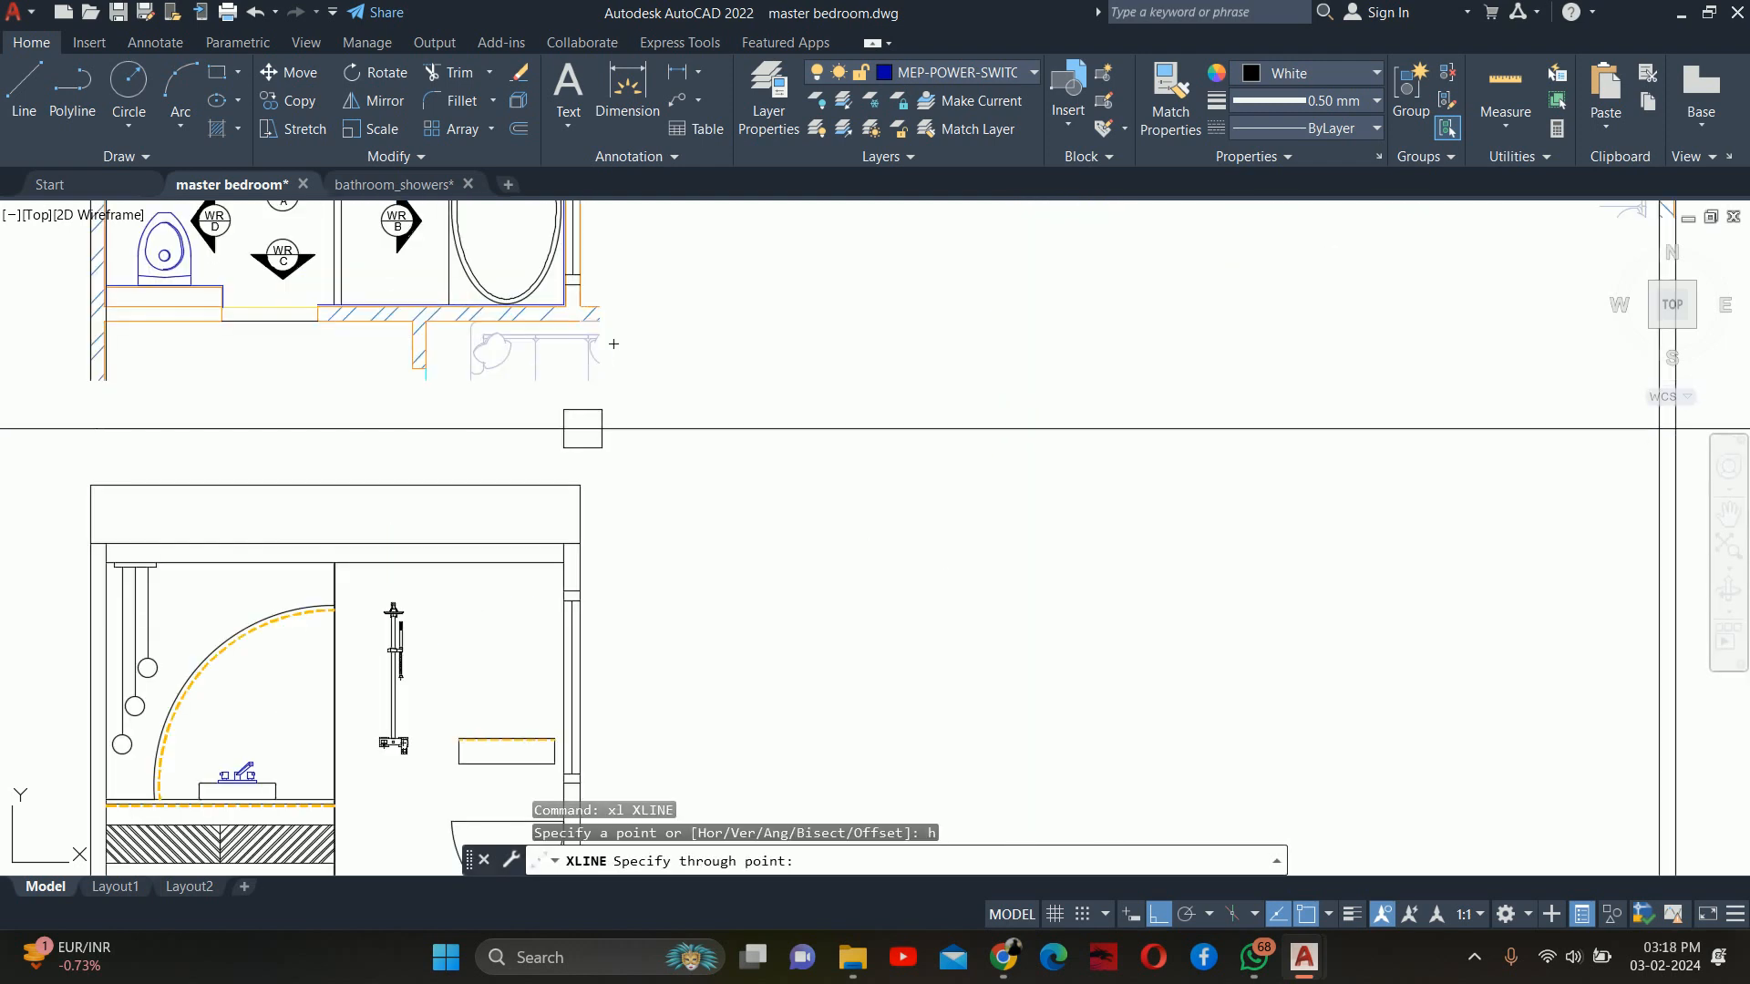
pyautogui.scroll(3, 656, 547)
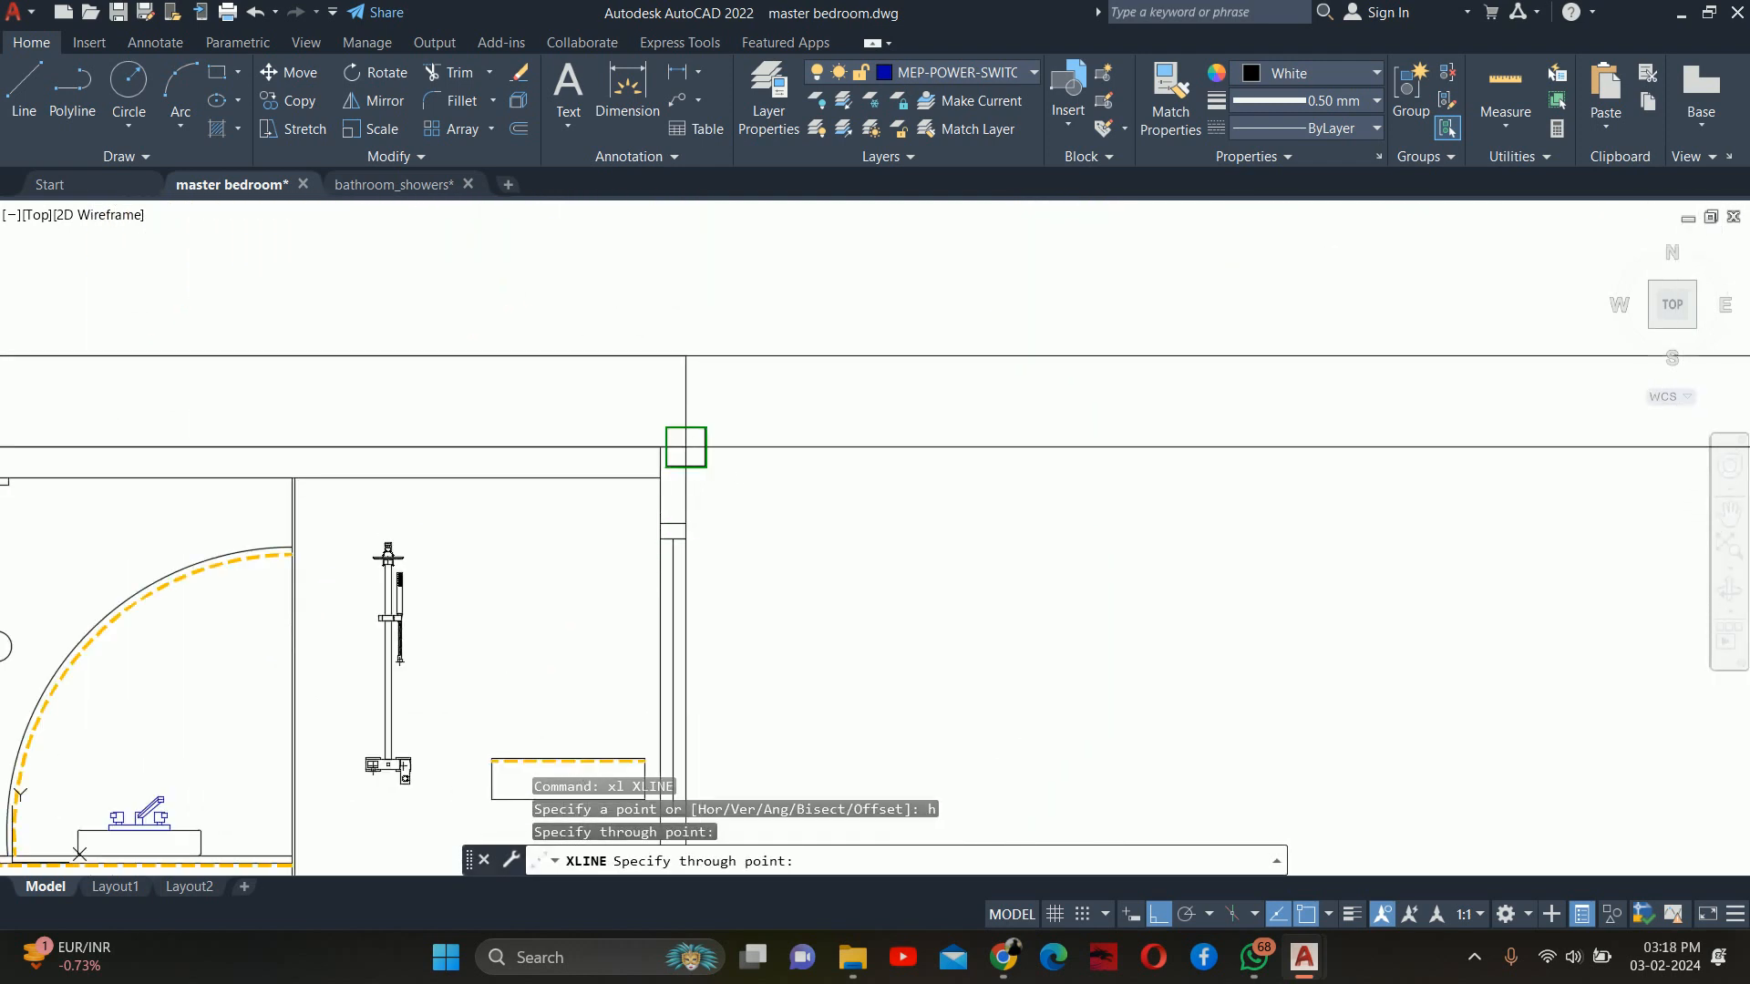
pyautogui.click(686, 446)
pyautogui.scroll(-4, 847, 441)
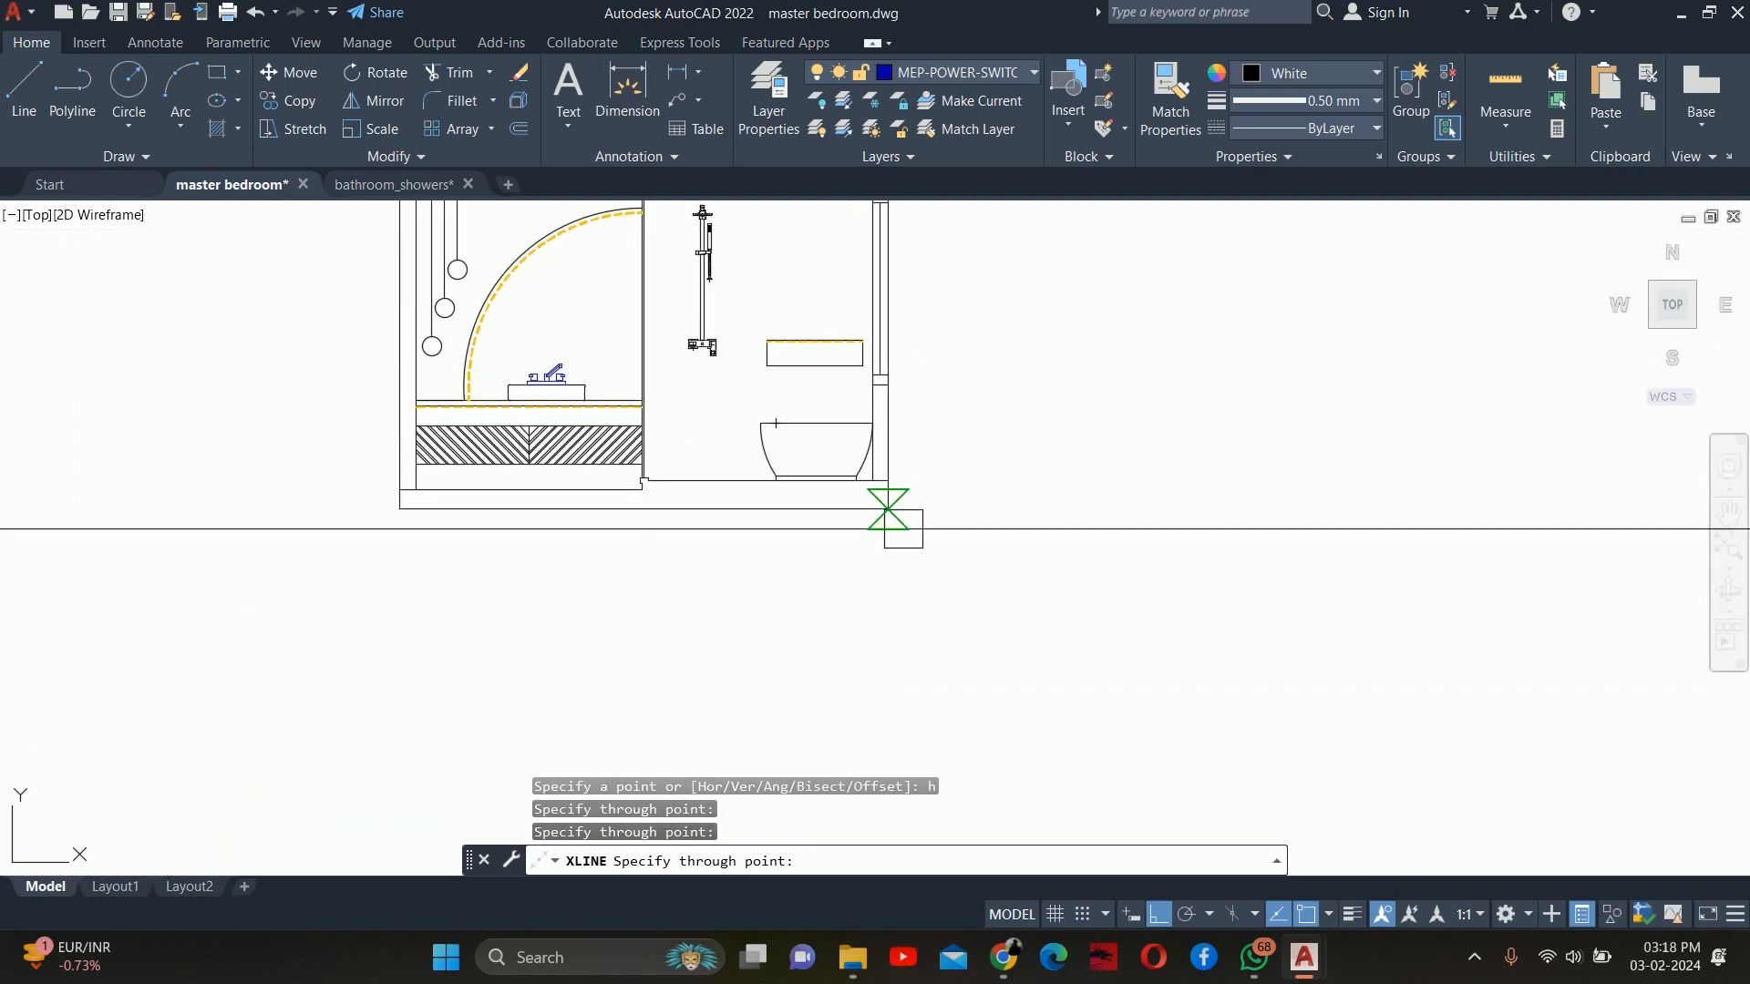
pyautogui.click(887, 509)
pyautogui.scroll(4, 492, 488)
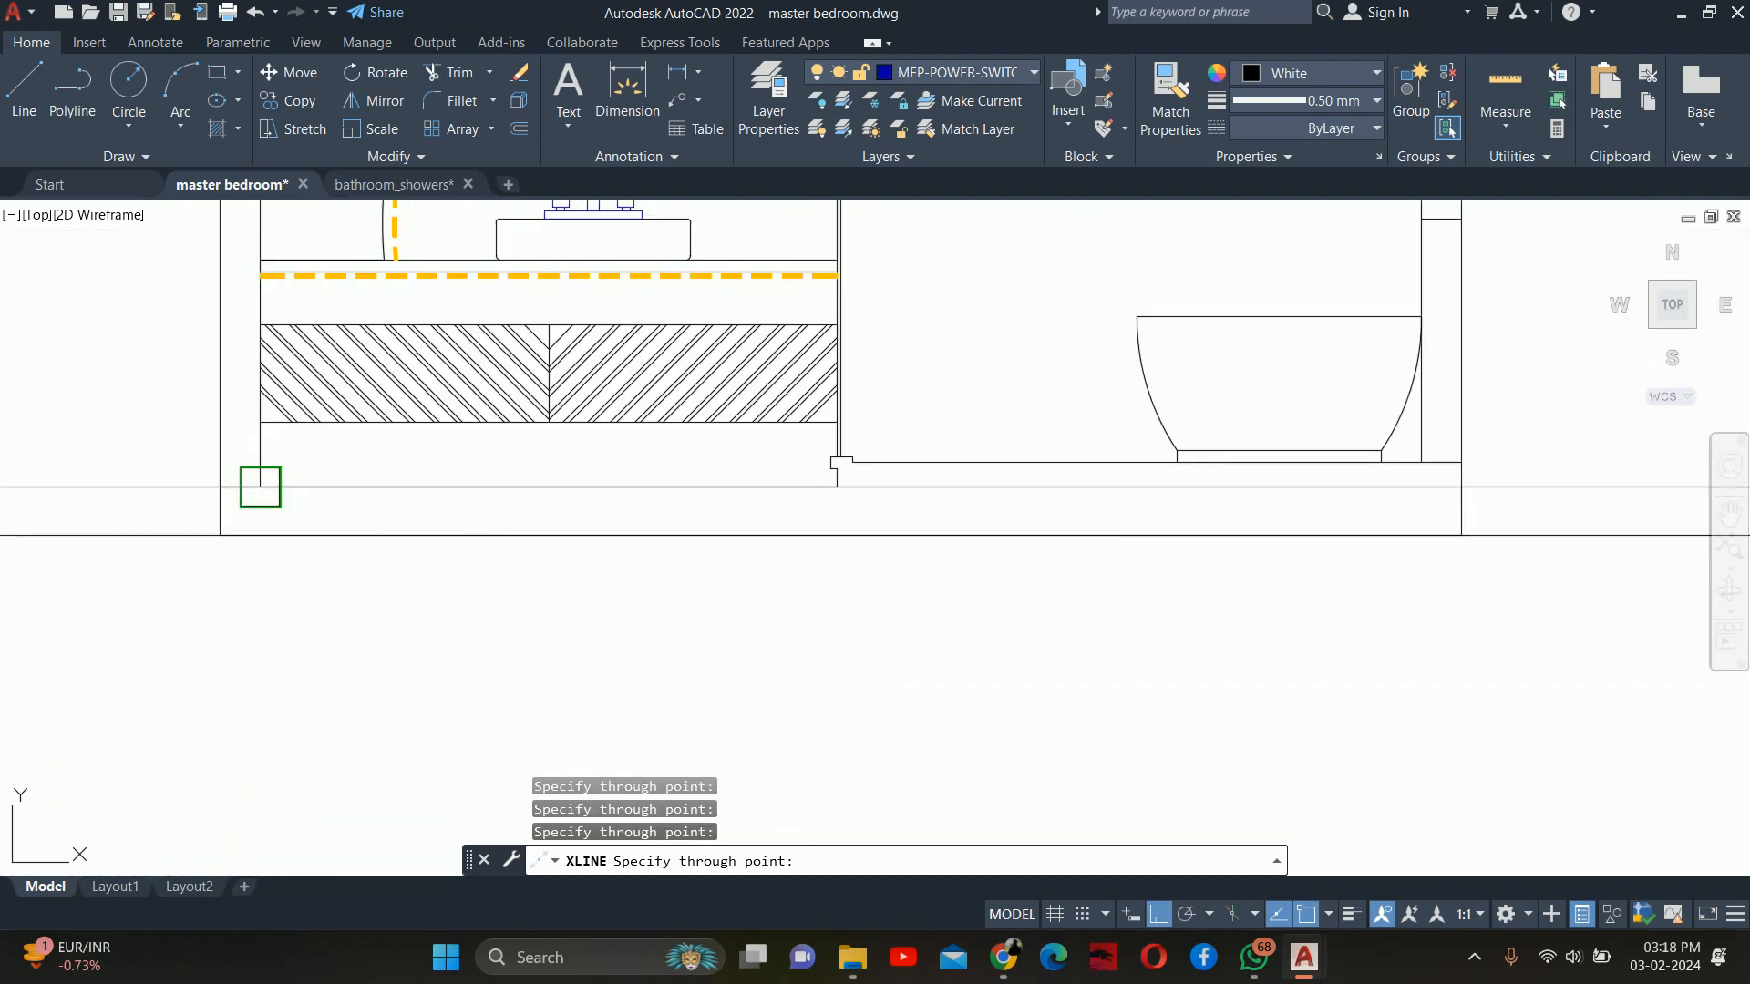
pyautogui.press('Escape')
pyautogui.press('Escape')
# Compare the rotated washroom plan with the existing elevation and the projected construction lines
pyautogui.scroll(-6, 1000, 434)
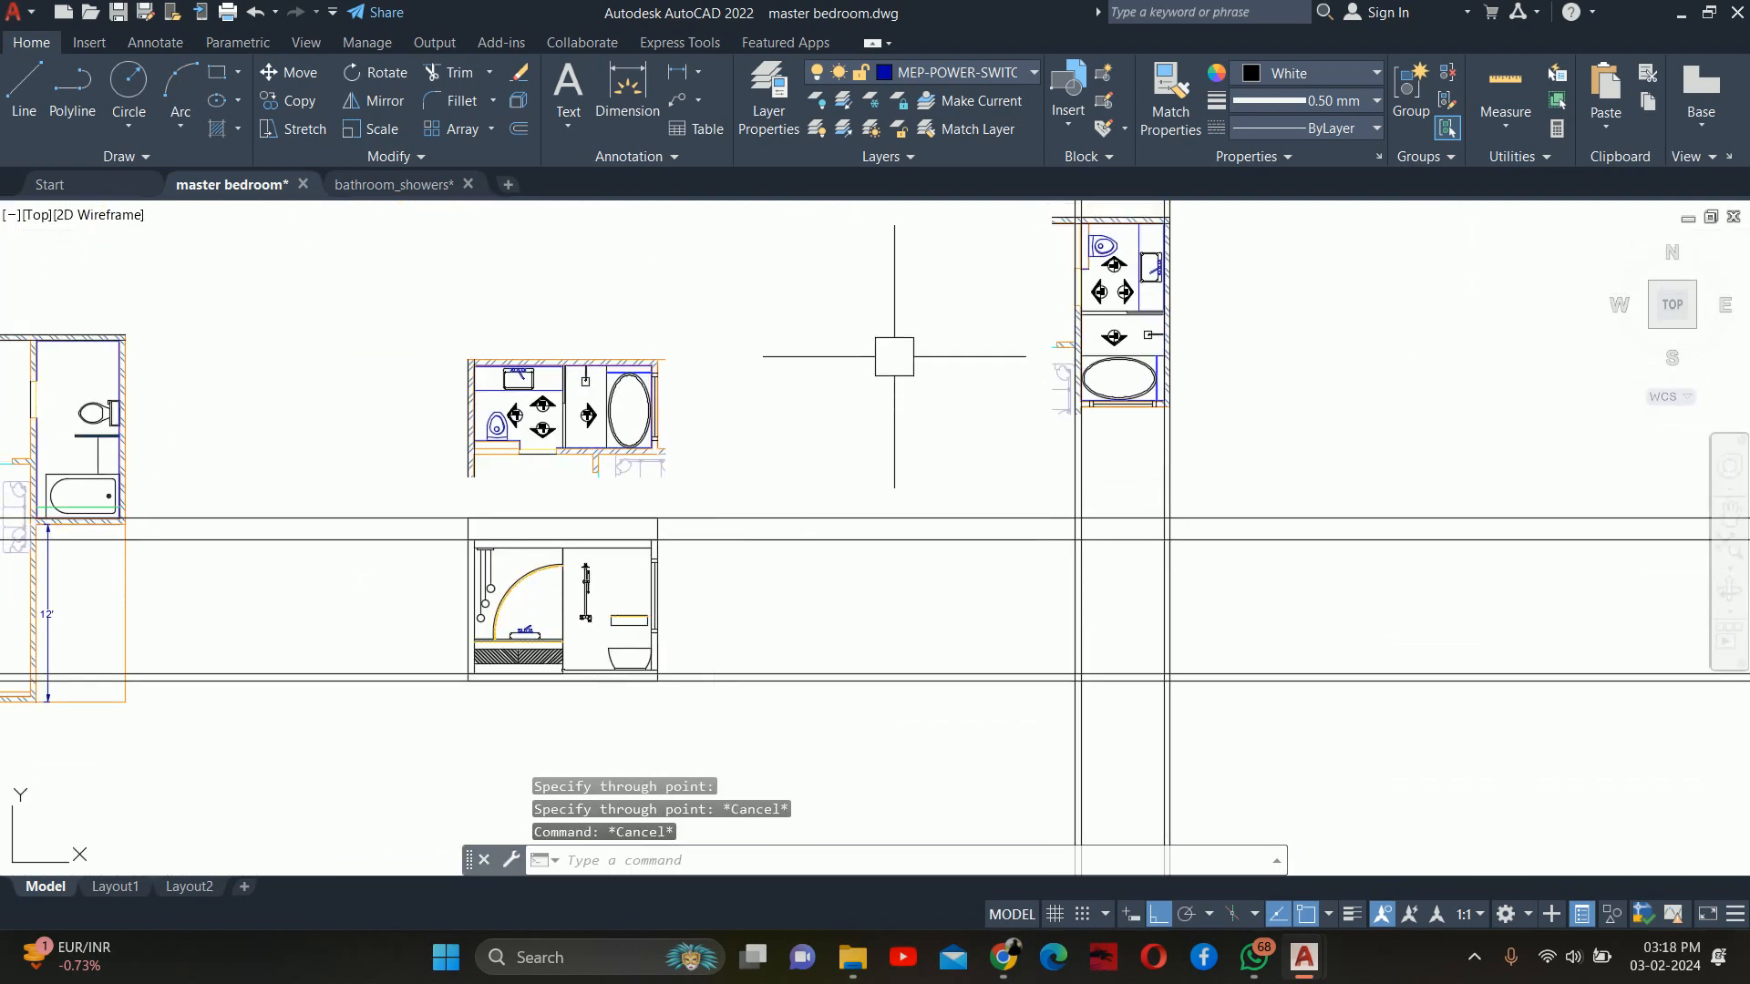
pyautogui.scroll(2, 1000, 434)
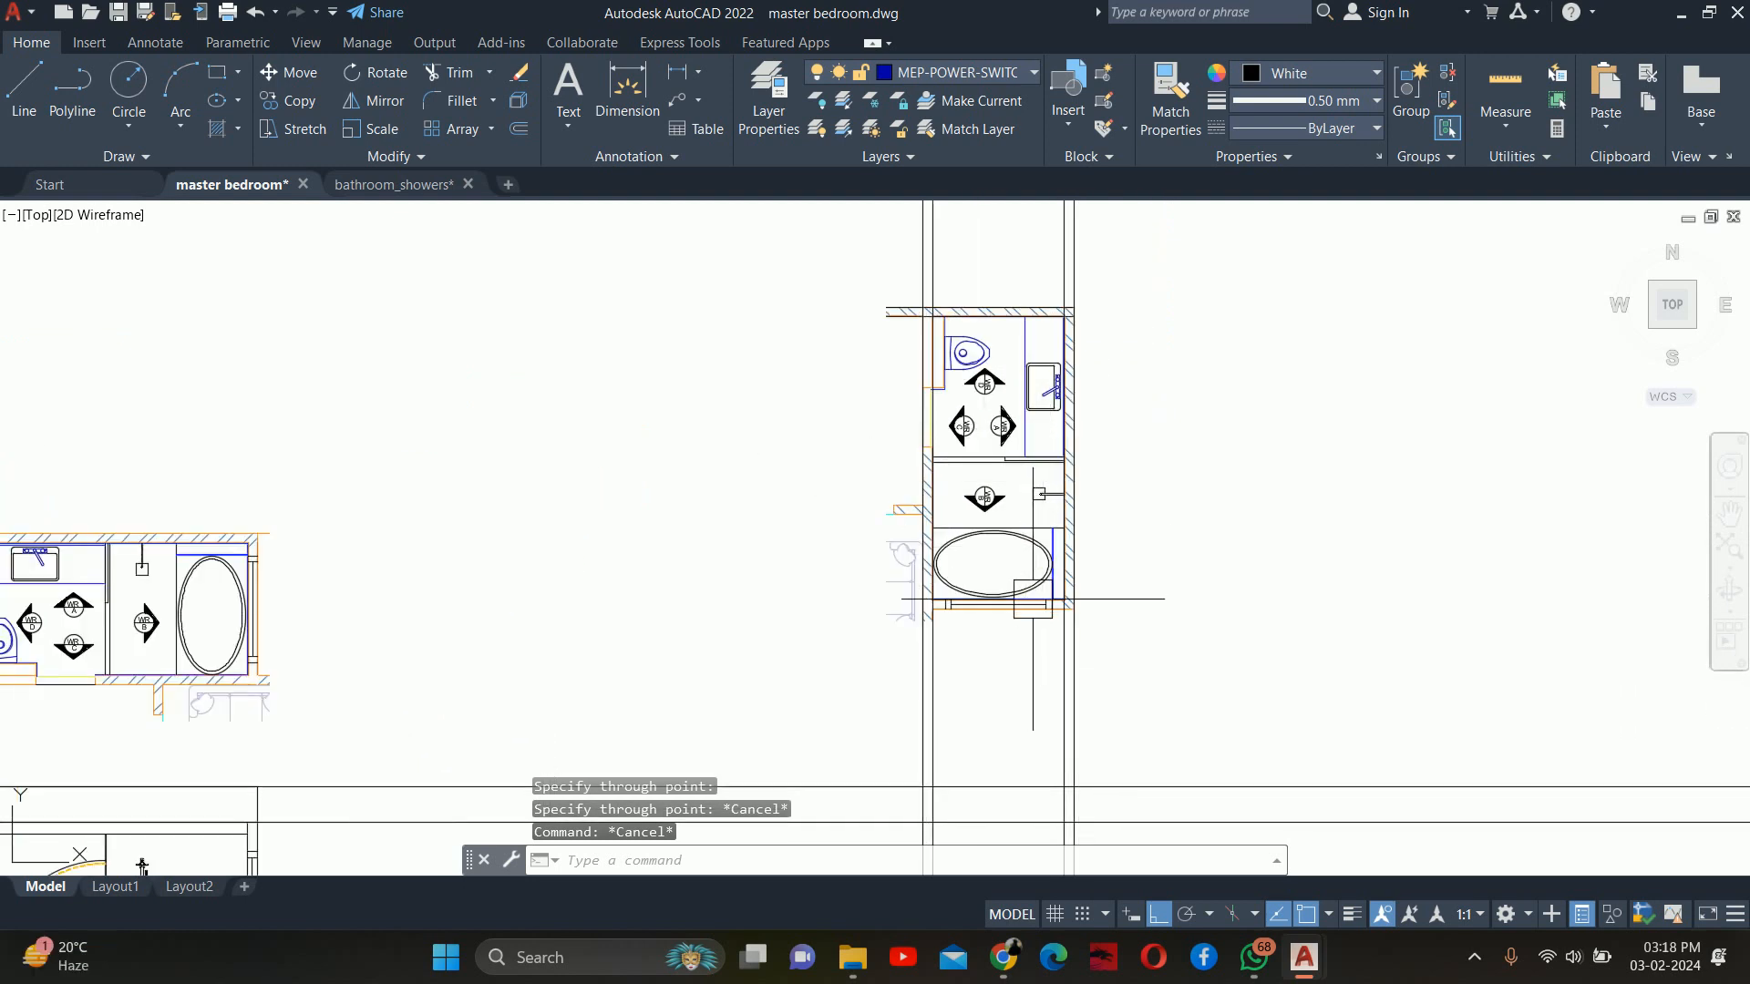
pyautogui.scroll(-2, 1018, 467)
pyautogui.moveTo(940, 528); pyautogui.dragTo(1047, 438, button='middle')
pyautogui.scroll(6, 584, 670)
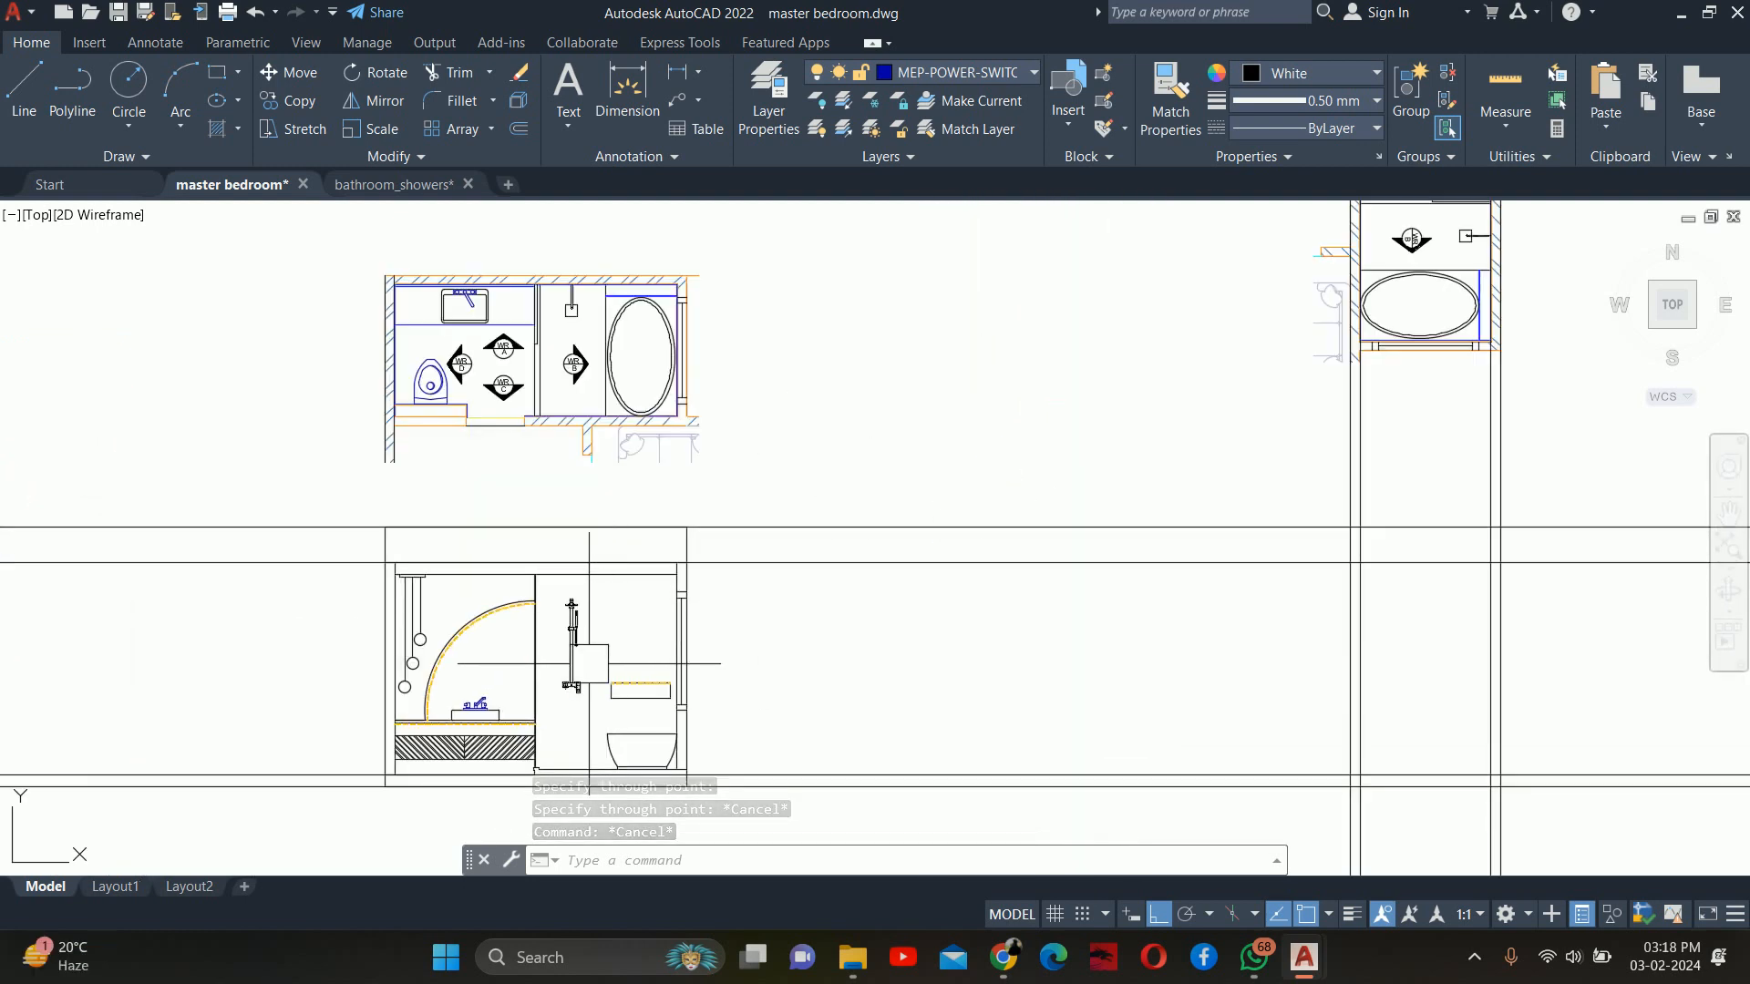
pyautogui.moveTo(466, 723); pyautogui.dragTo(625, 425, button='middle')
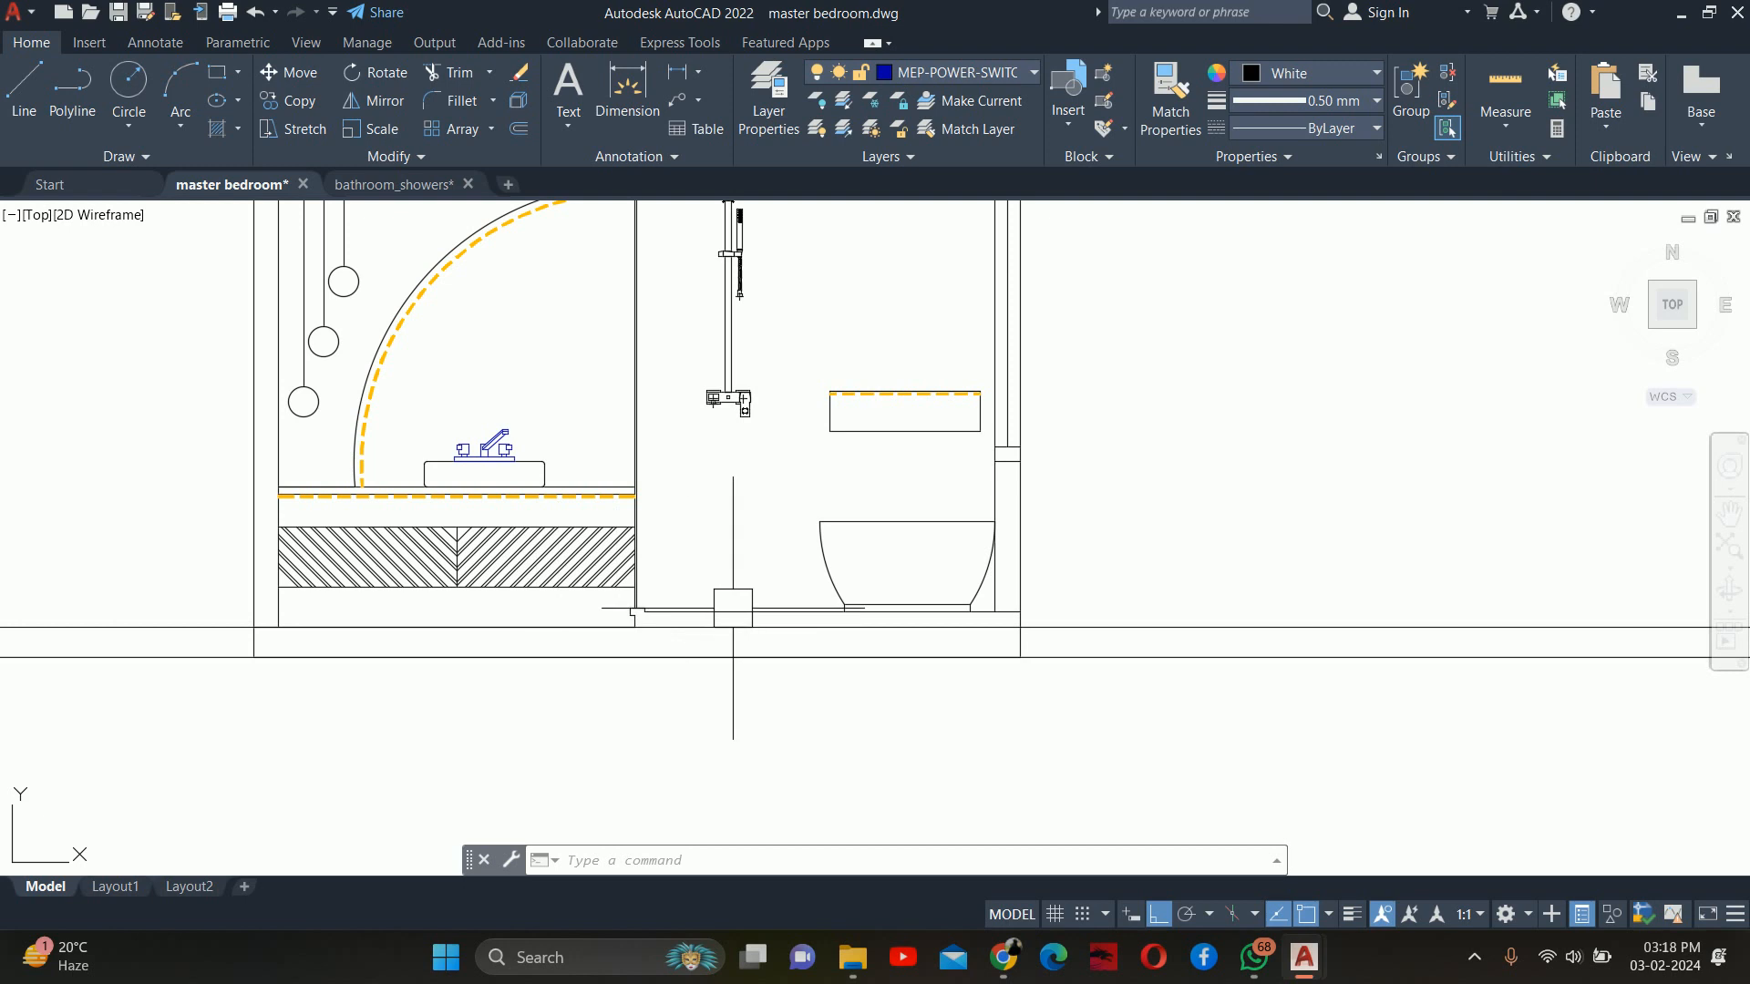
pyautogui.scroll(-6, 916, 603)
pyautogui.moveTo(1130, 584); pyautogui.dragTo(1009, 595, button='middle')
pyautogui.press('Escape')
pyautogui.press('Escape')
pyautogui.press('Escape')
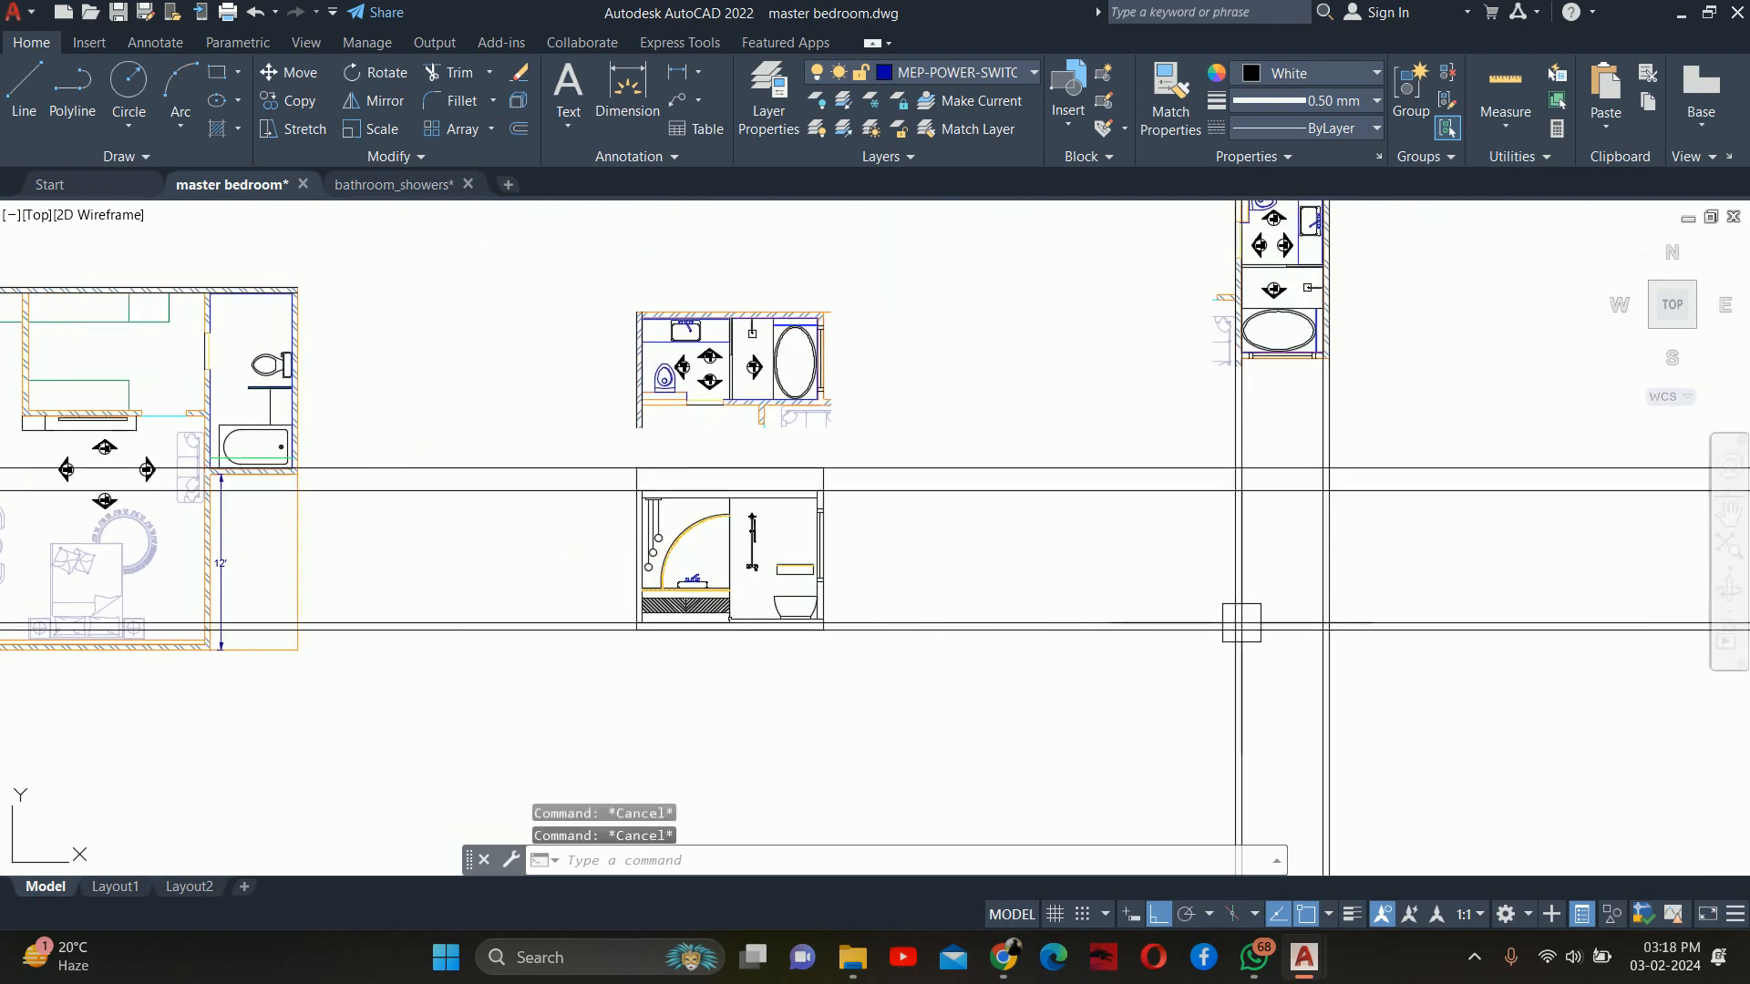
# Trim the horizontal construction lines on both sides beyond the outer wall lines of the new elevation
pyautogui.scroll(2, 1285, 616)
pyautogui.moveTo(1399, 598)
pyautogui.mouseDown(button='middle')
pyautogui.moveTo(1062, 609)
pyautogui.moveTo(938, 546)
pyautogui.moveTo(641, 560)
pyautogui.mouseUp(button='middle')
pyautogui.write('tr')
pyautogui.press('space')
pyautogui.click(739, 306)
pyautogui.click(662, 689)
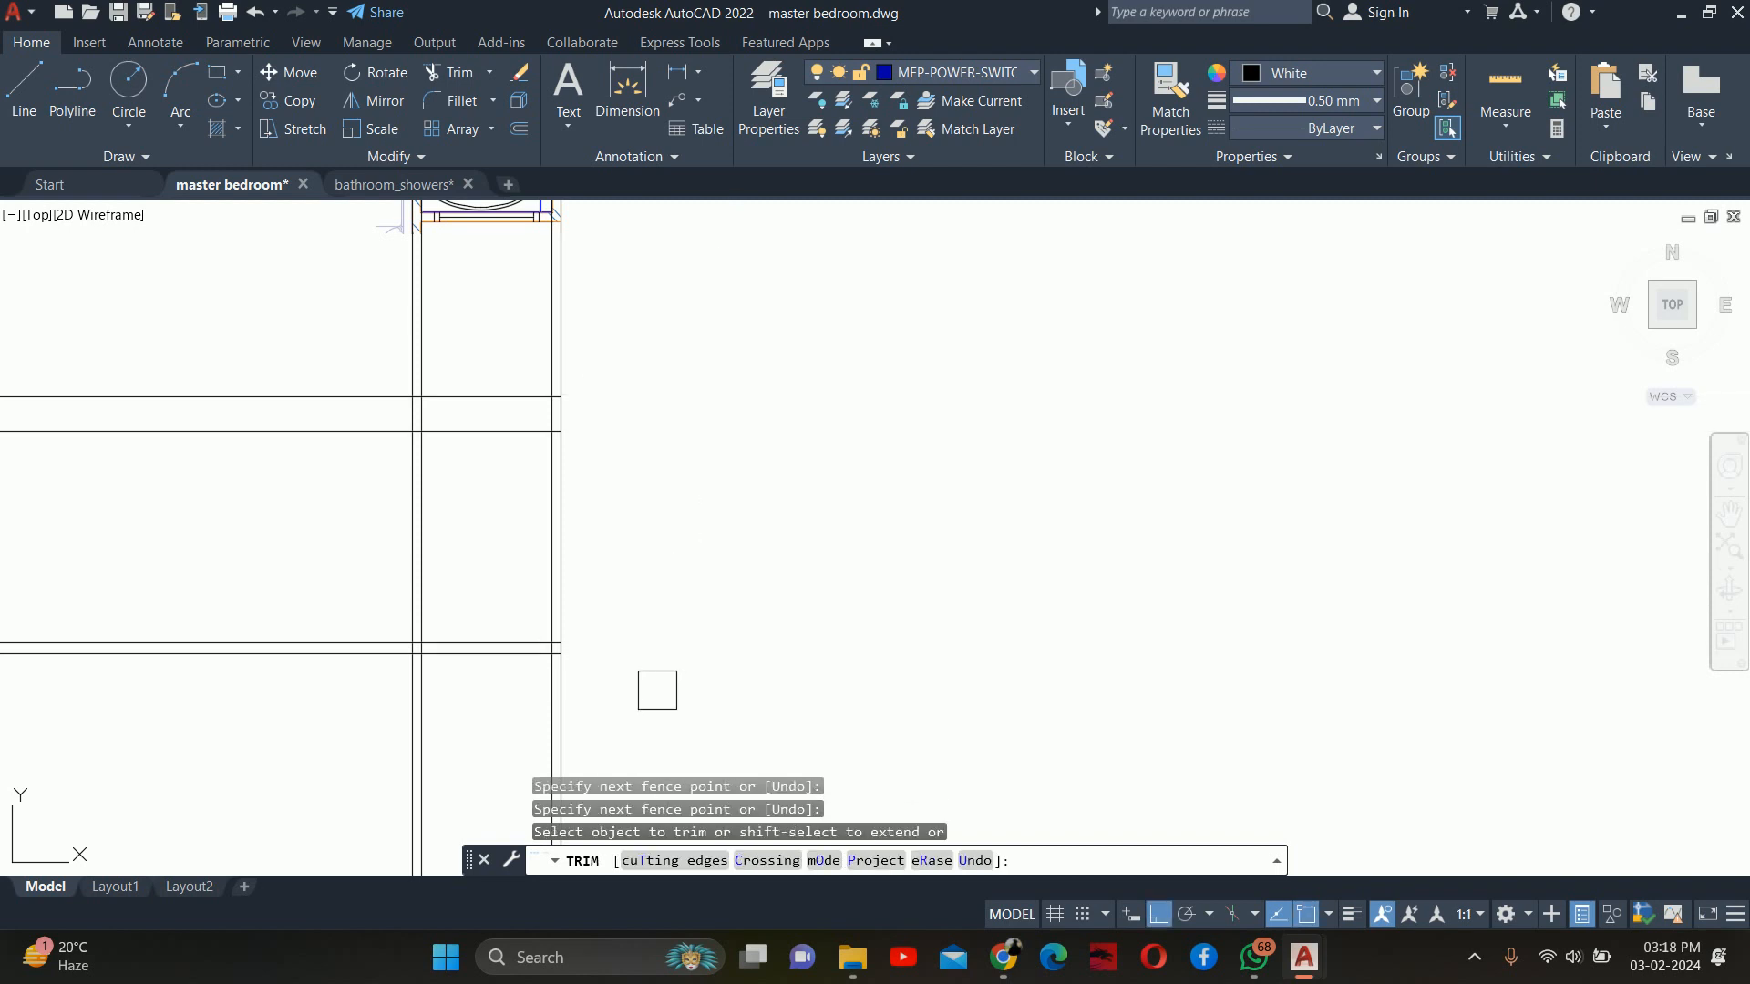
pyautogui.click(193, 706)
pyautogui.click(238, 314)
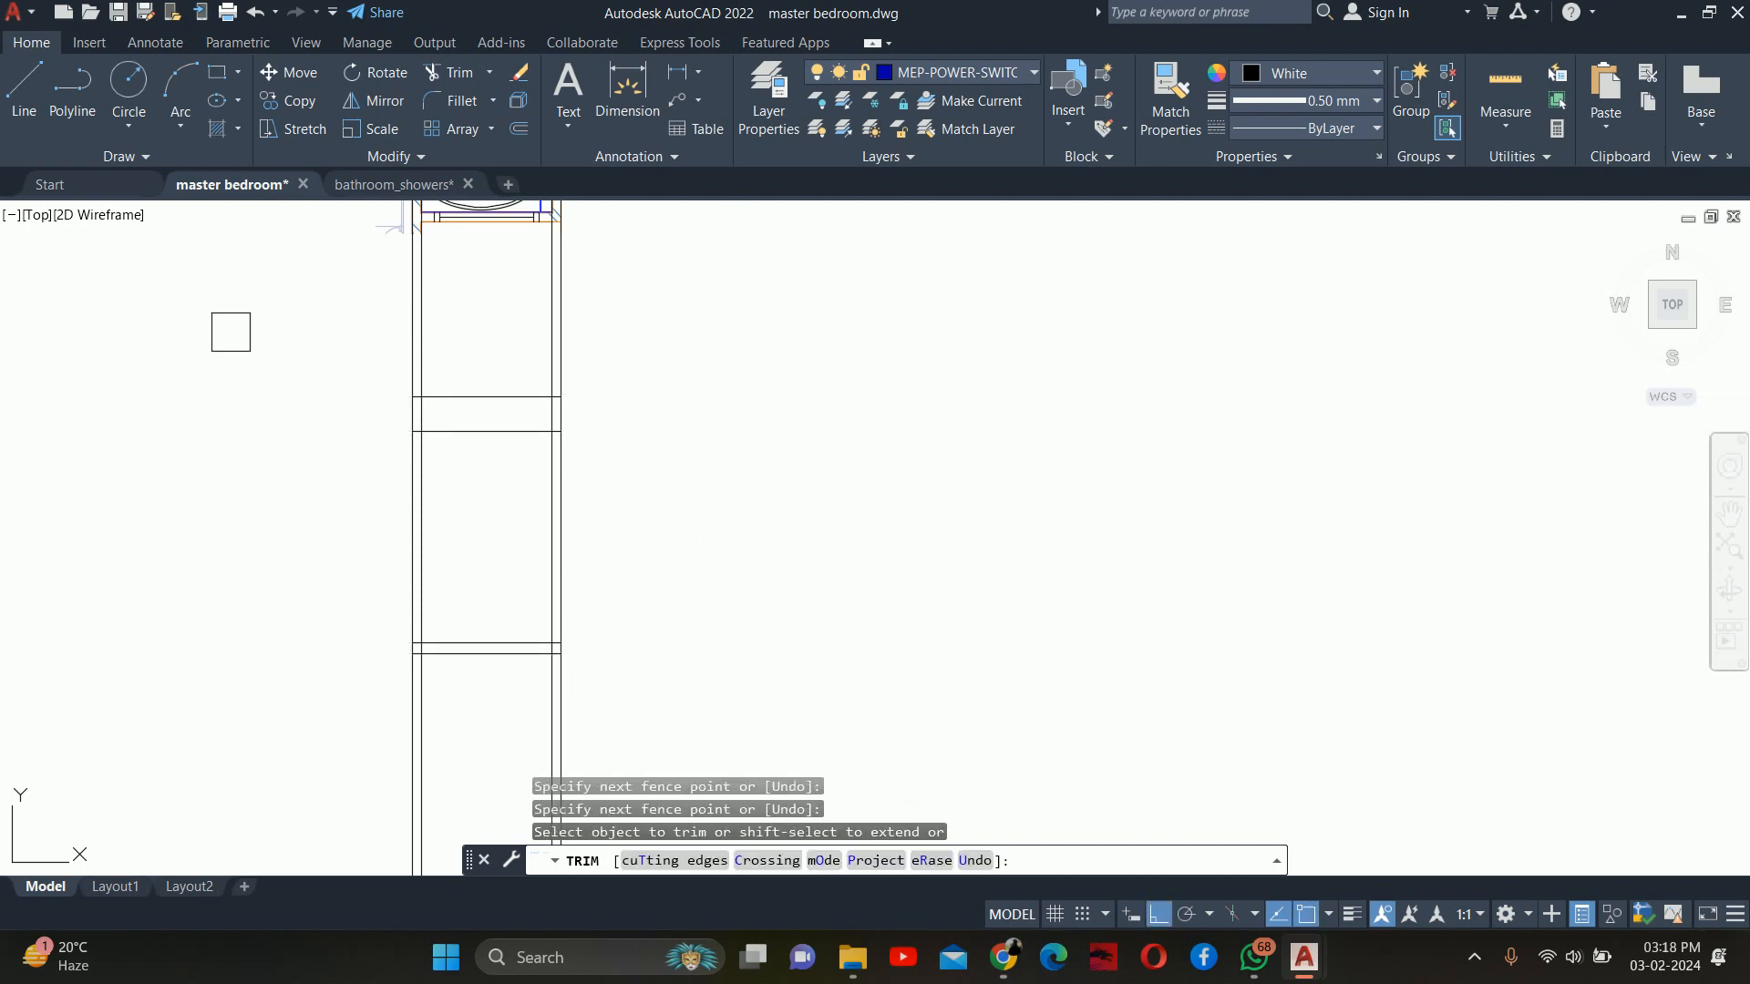
# Trim the vertical construction lines above the top edge and below the bottom edge of the new elevation
pyautogui.moveTo(230, 332); pyautogui.dragTo(236, 229, button='middle')
pyautogui.click(259, 242)
pyautogui.click(731, 264)
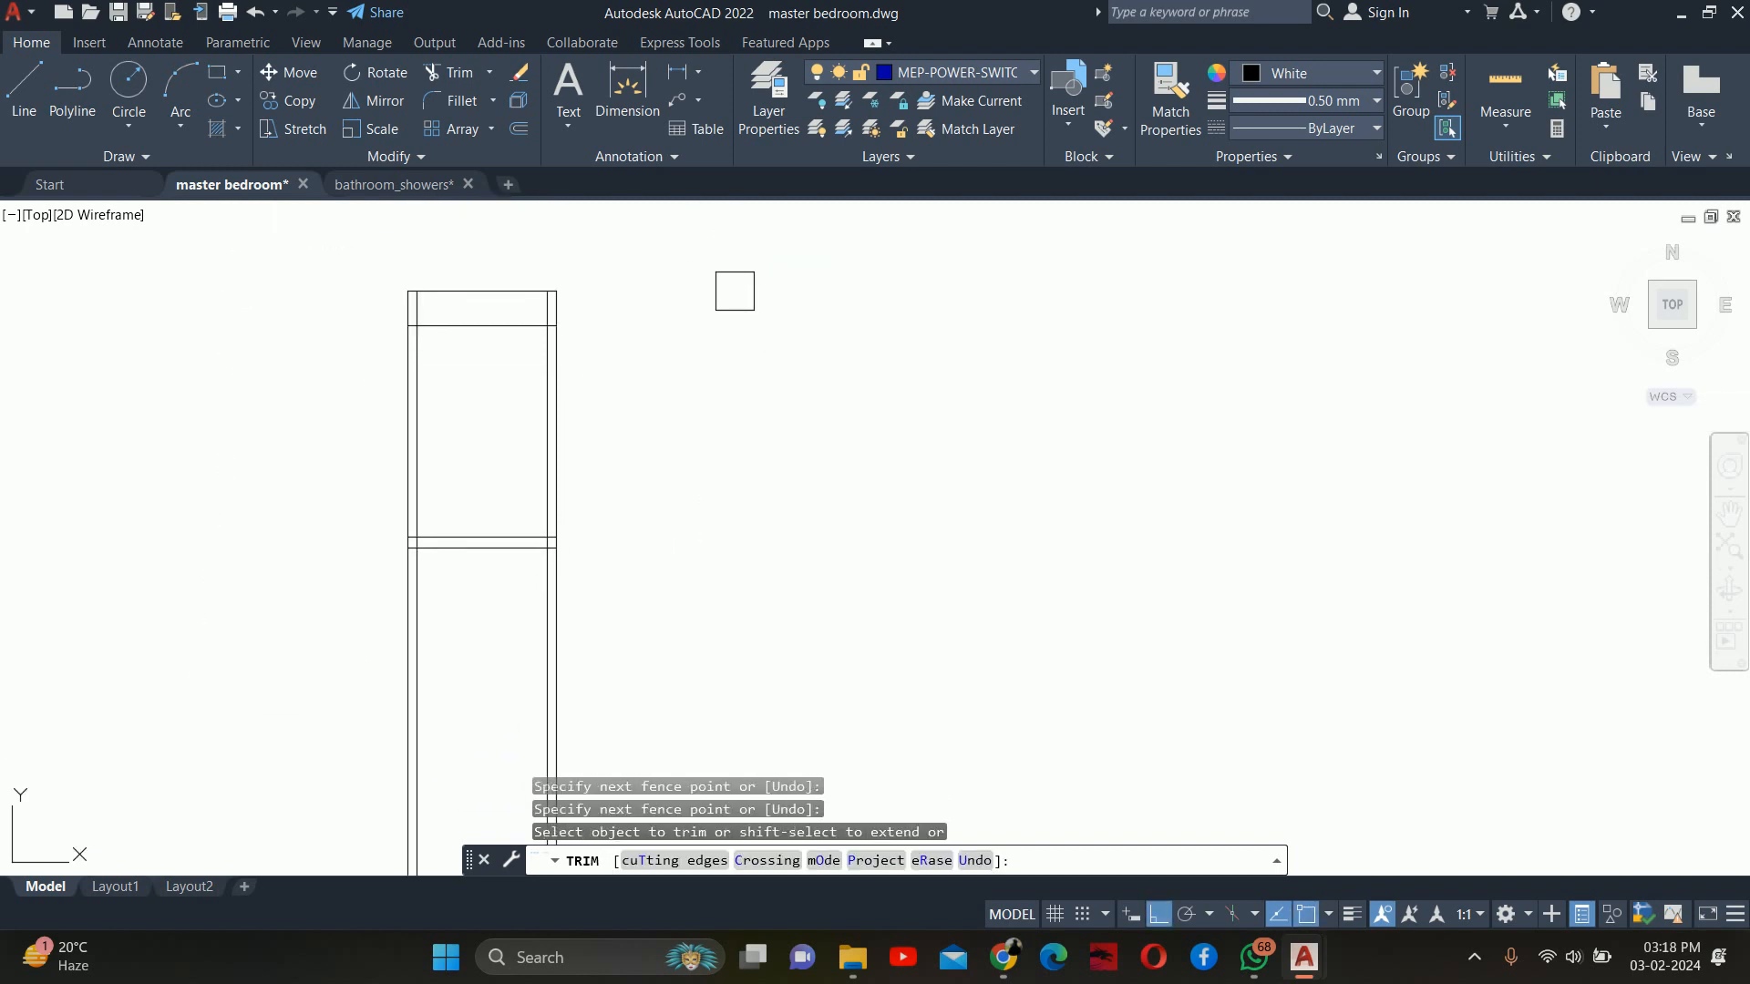
pyautogui.click(675, 672)
pyautogui.click(343, 632)
pyautogui.press('Return')
# Trim the inner wall lines where they cross the floor and ceiling slab bands of the new elevation
pyautogui.scroll(8, 418, 524)
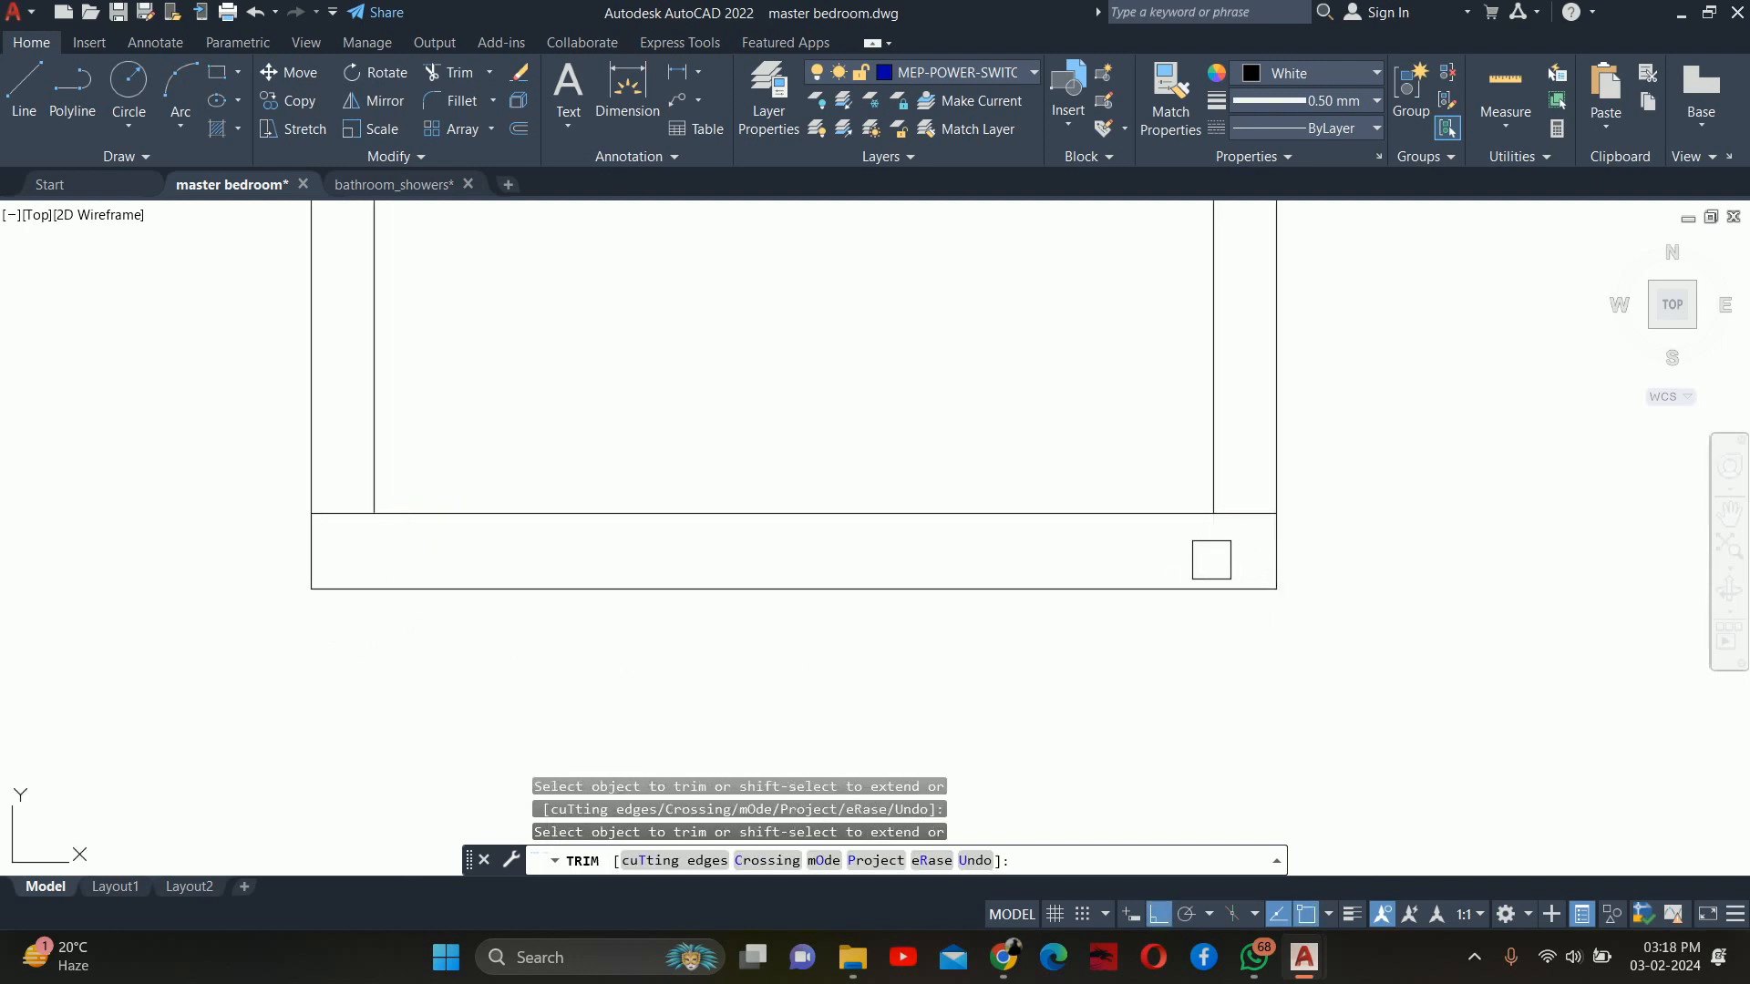
pyautogui.scroll(-4, 1019, 448)
pyautogui.moveTo(927, 357); pyautogui.dragTo(914, 695, button='middle')
pyautogui.moveTo(824, 400); pyautogui.dragTo(831, 618, button='middle')
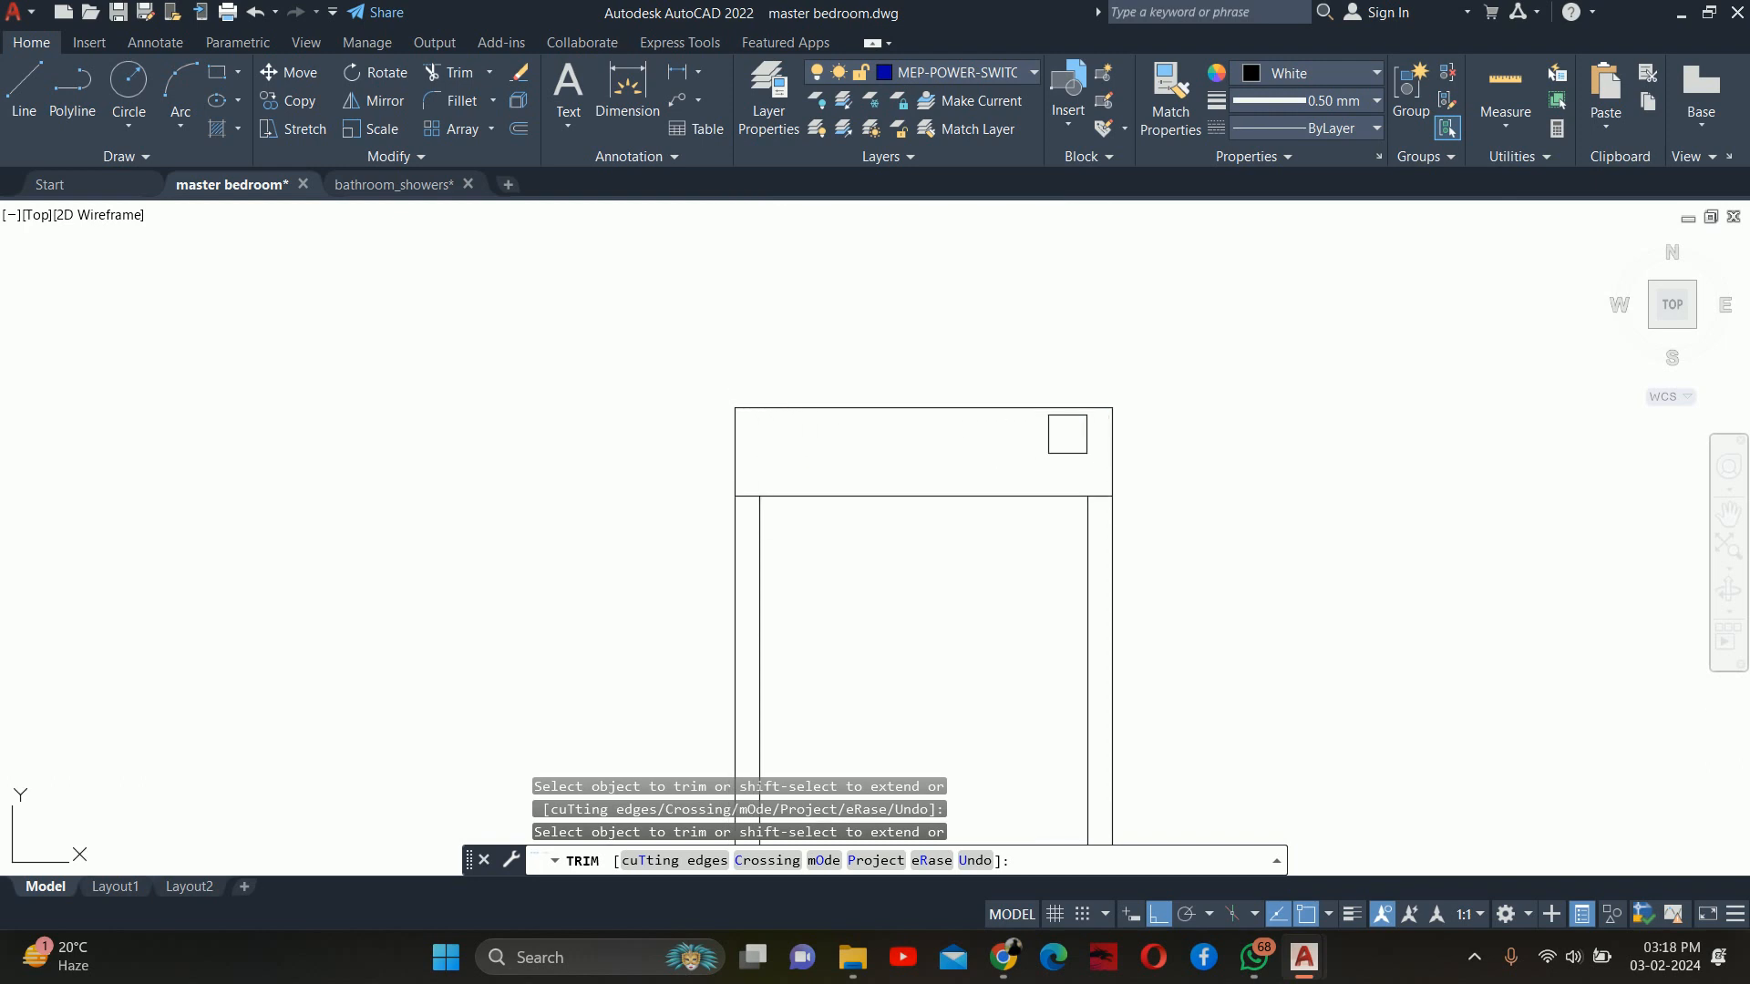
pyautogui.scroll(-10, 1067, 425)
pyautogui.press('Escape')
# Move the rotated washroom plan and the new elevation together horizontally, closer to the first elevation, with Stretch
pyautogui.write('s')
pyautogui.press('Return')
pyautogui.click(1173, 626)
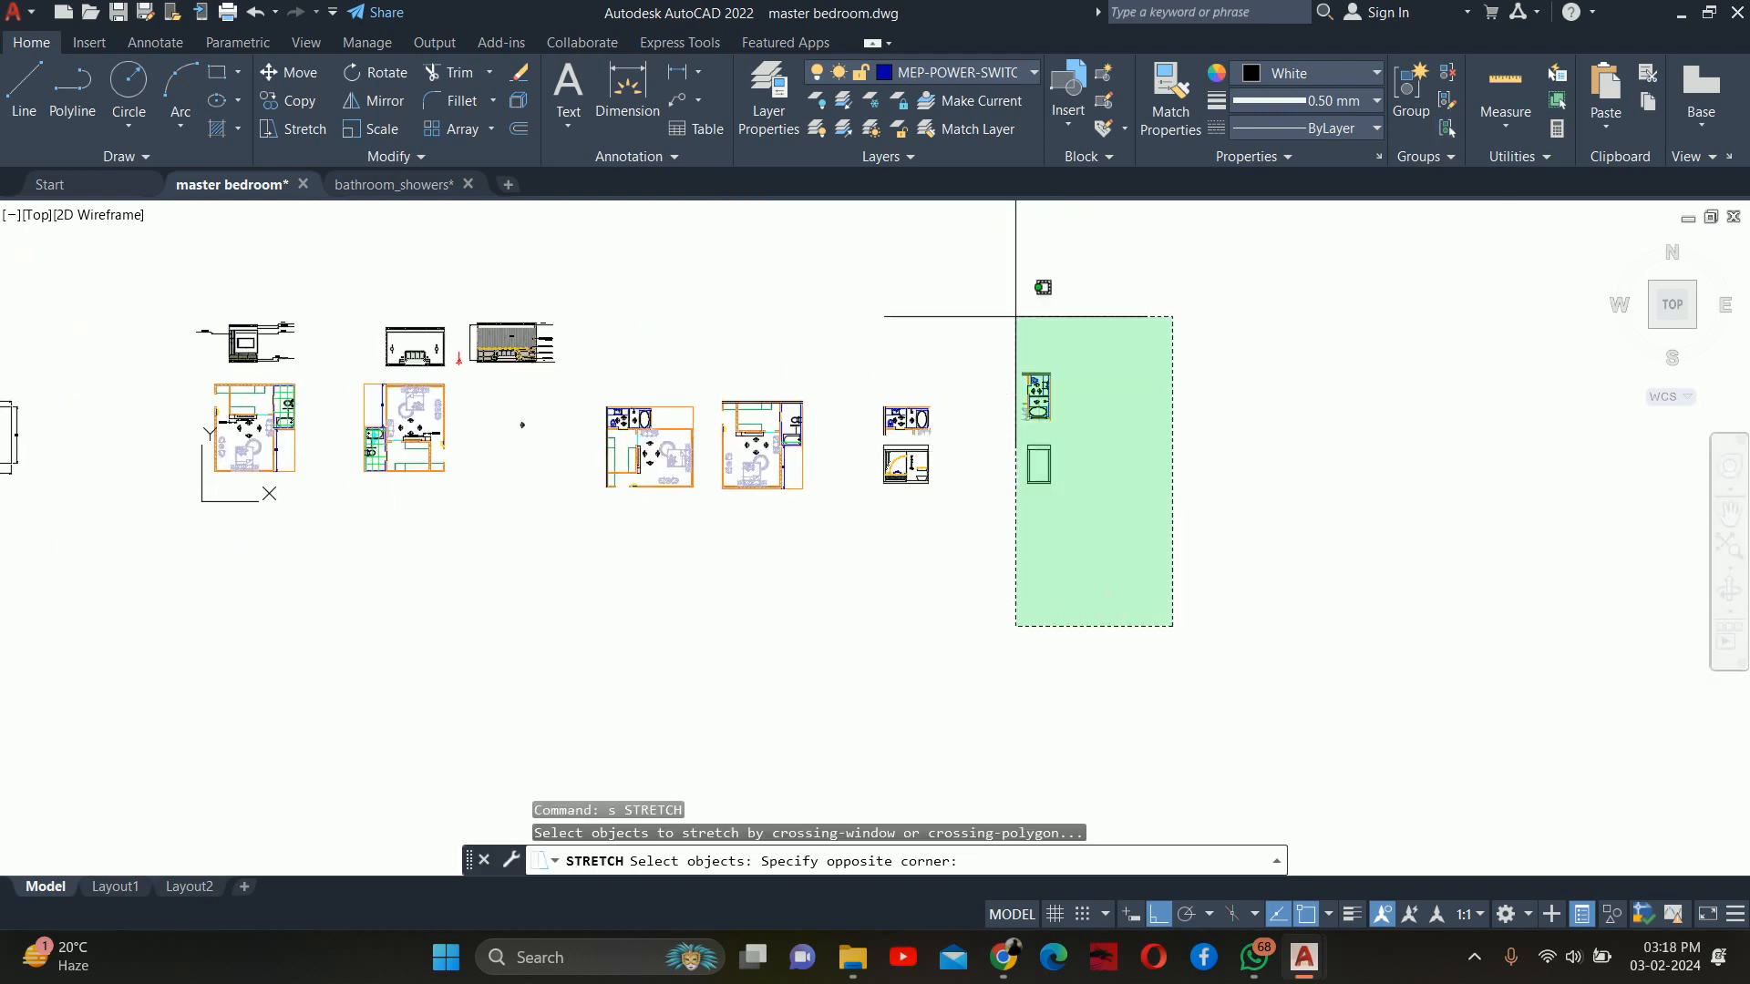
pyautogui.click(1016, 316)
pyautogui.press('Return')
pyautogui.click(1023, 565)
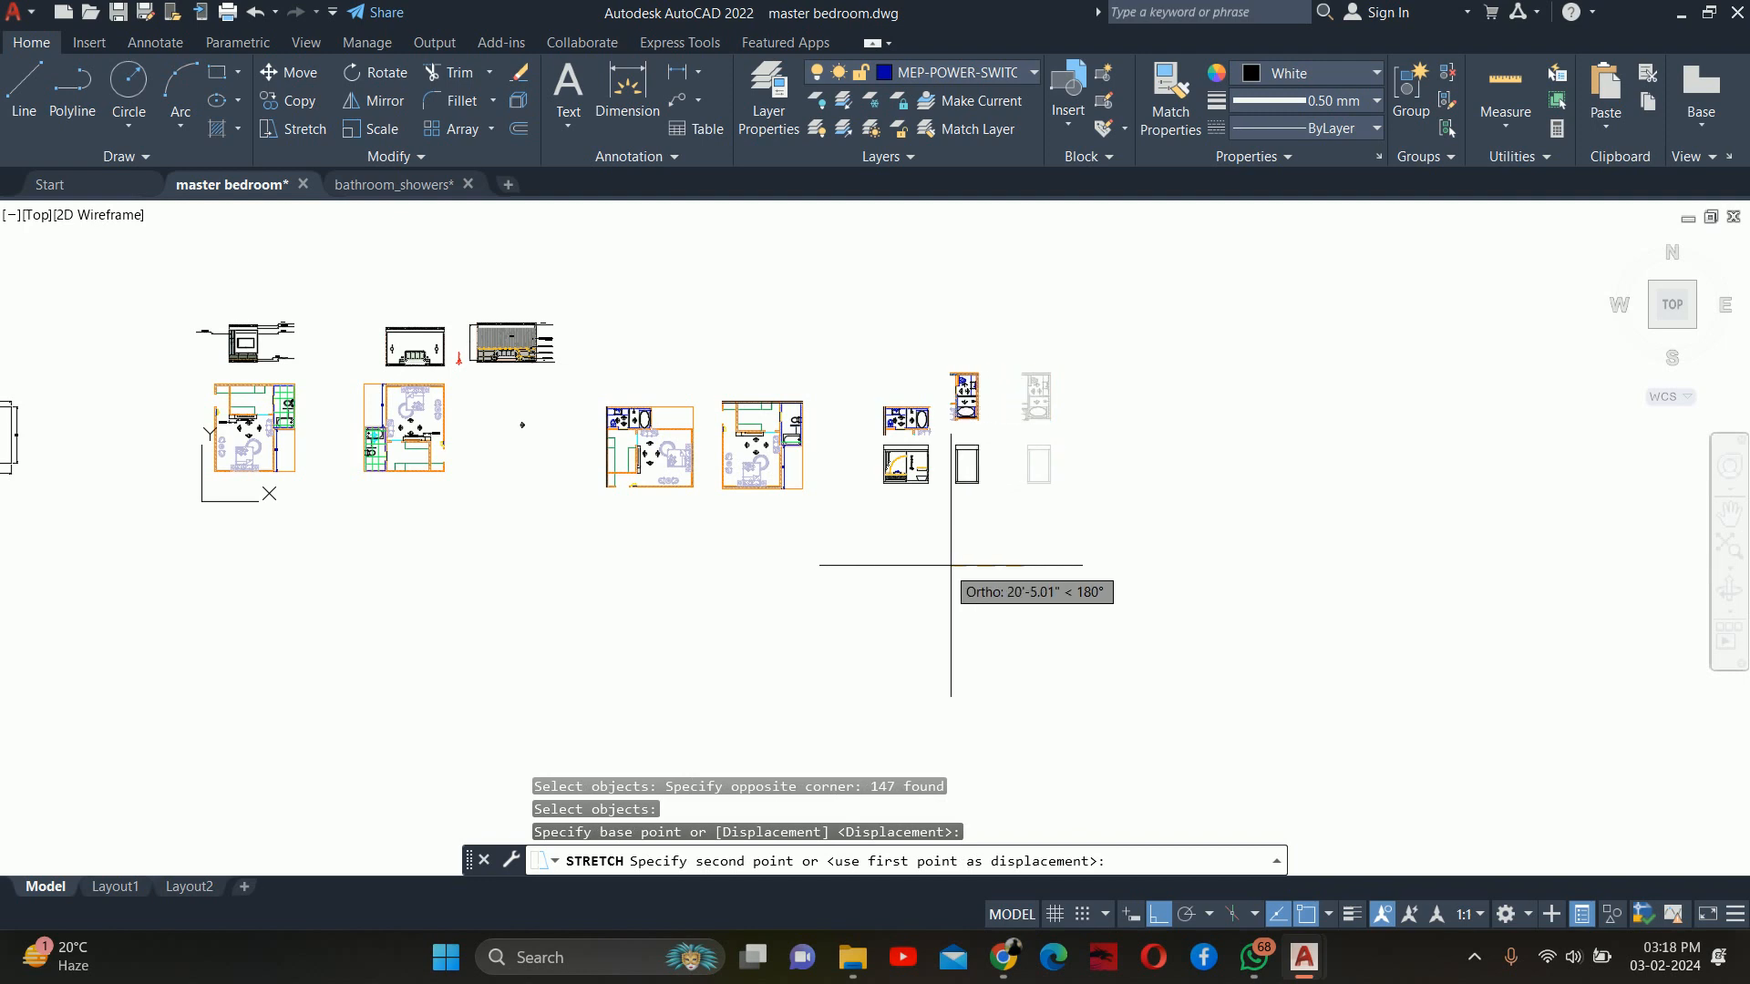
pyautogui.press('Escape')
pyautogui.press('Escape')
pyautogui.press('Escape')
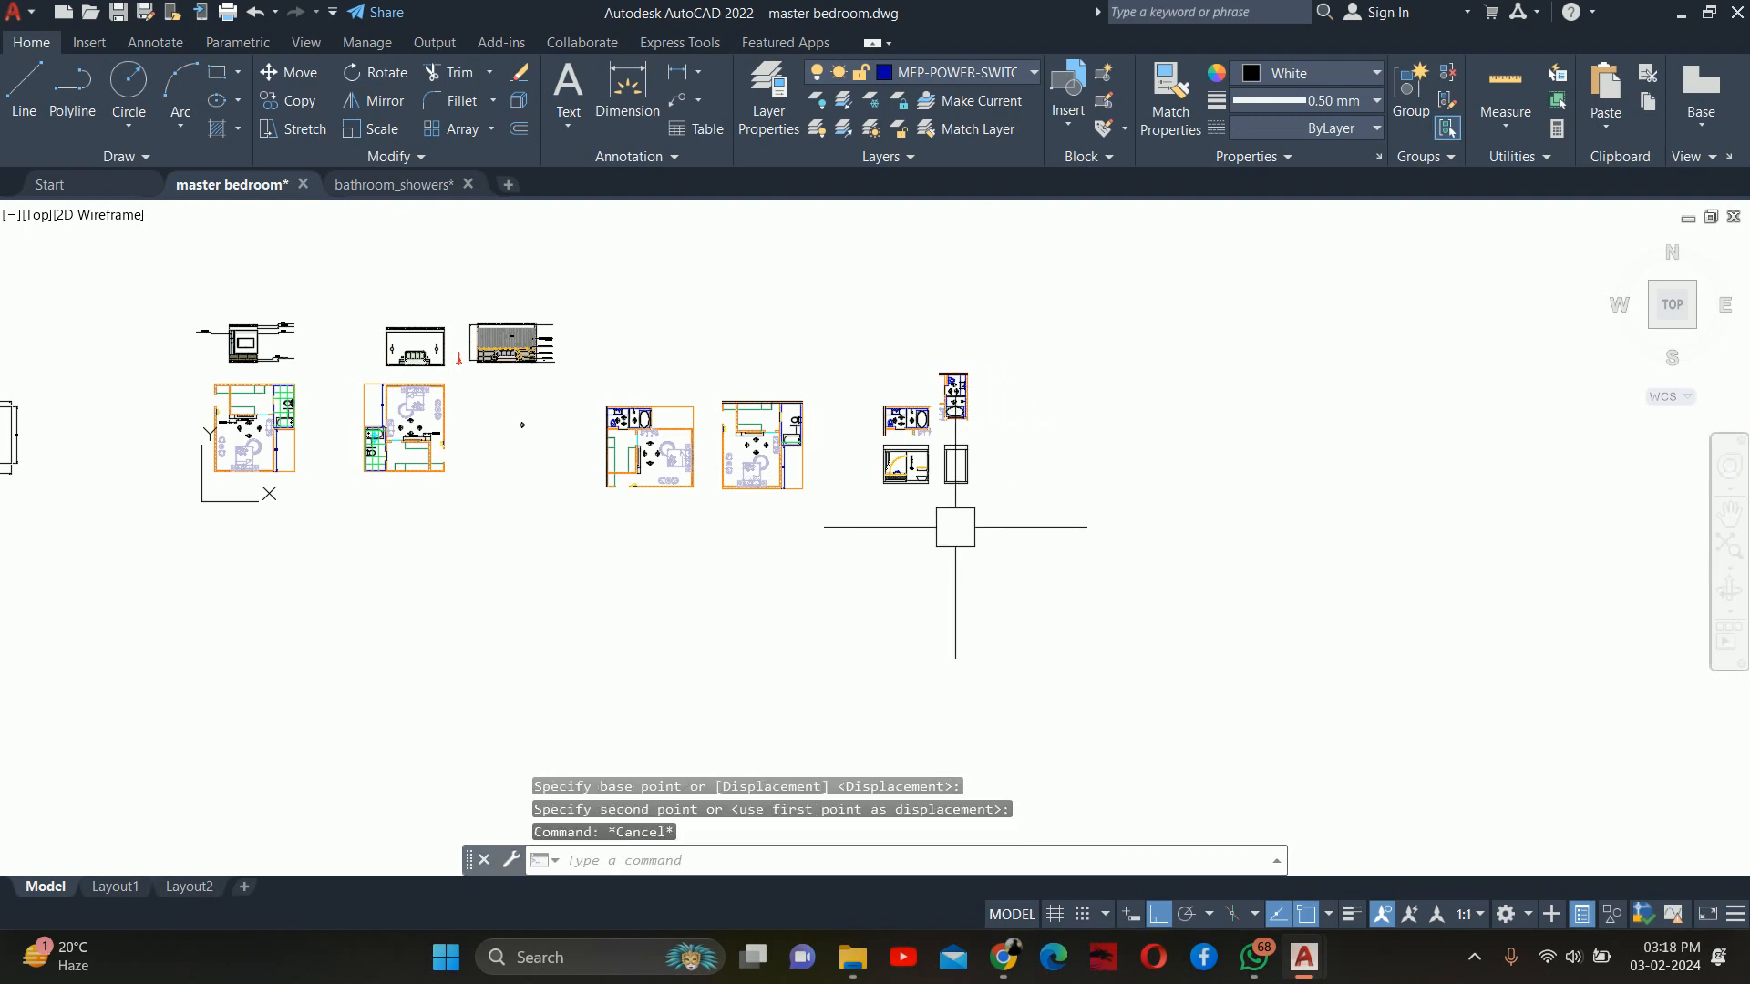
# Move the rotated washroom plan straight down so it sits just above the new elevation
pyautogui.scroll(6, 953, 511)
pyautogui.write('s')
pyautogui.press('Return')
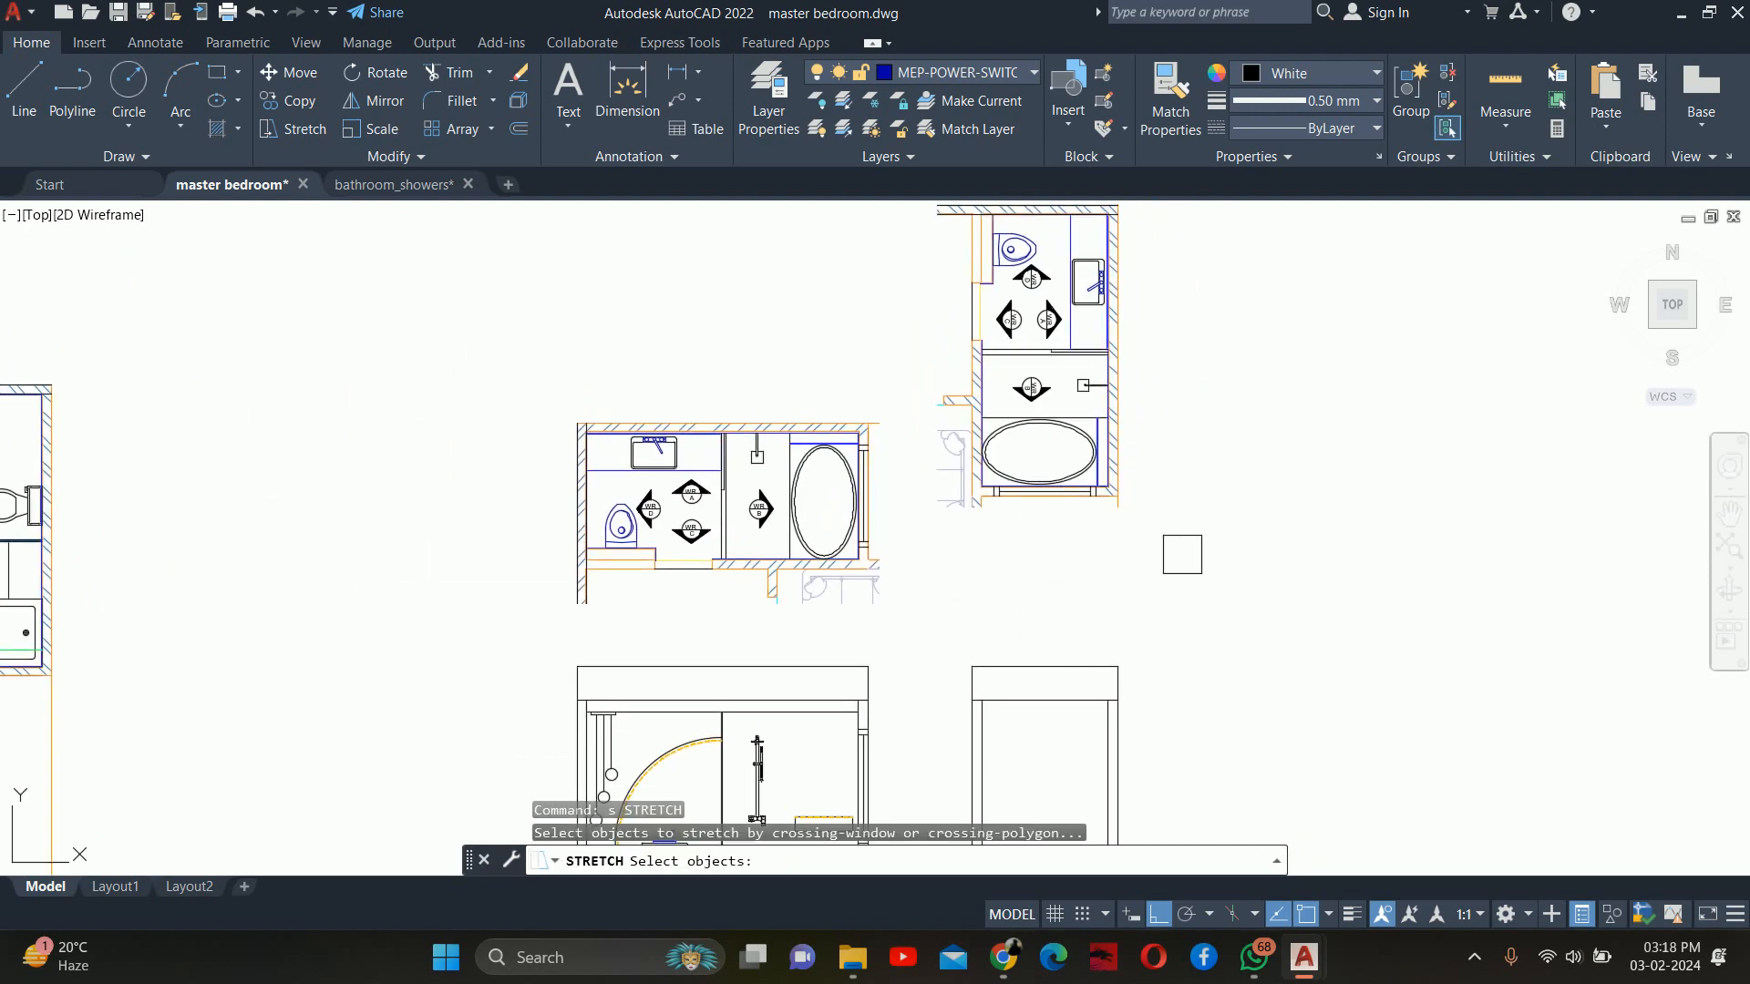
pyautogui.click(1203, 577)
pyautogui.scroll(-3, 921, 365)
pyautogui.click(922, 325)
pyautogui.press('Return')
pyautogui.click(1145, 474)
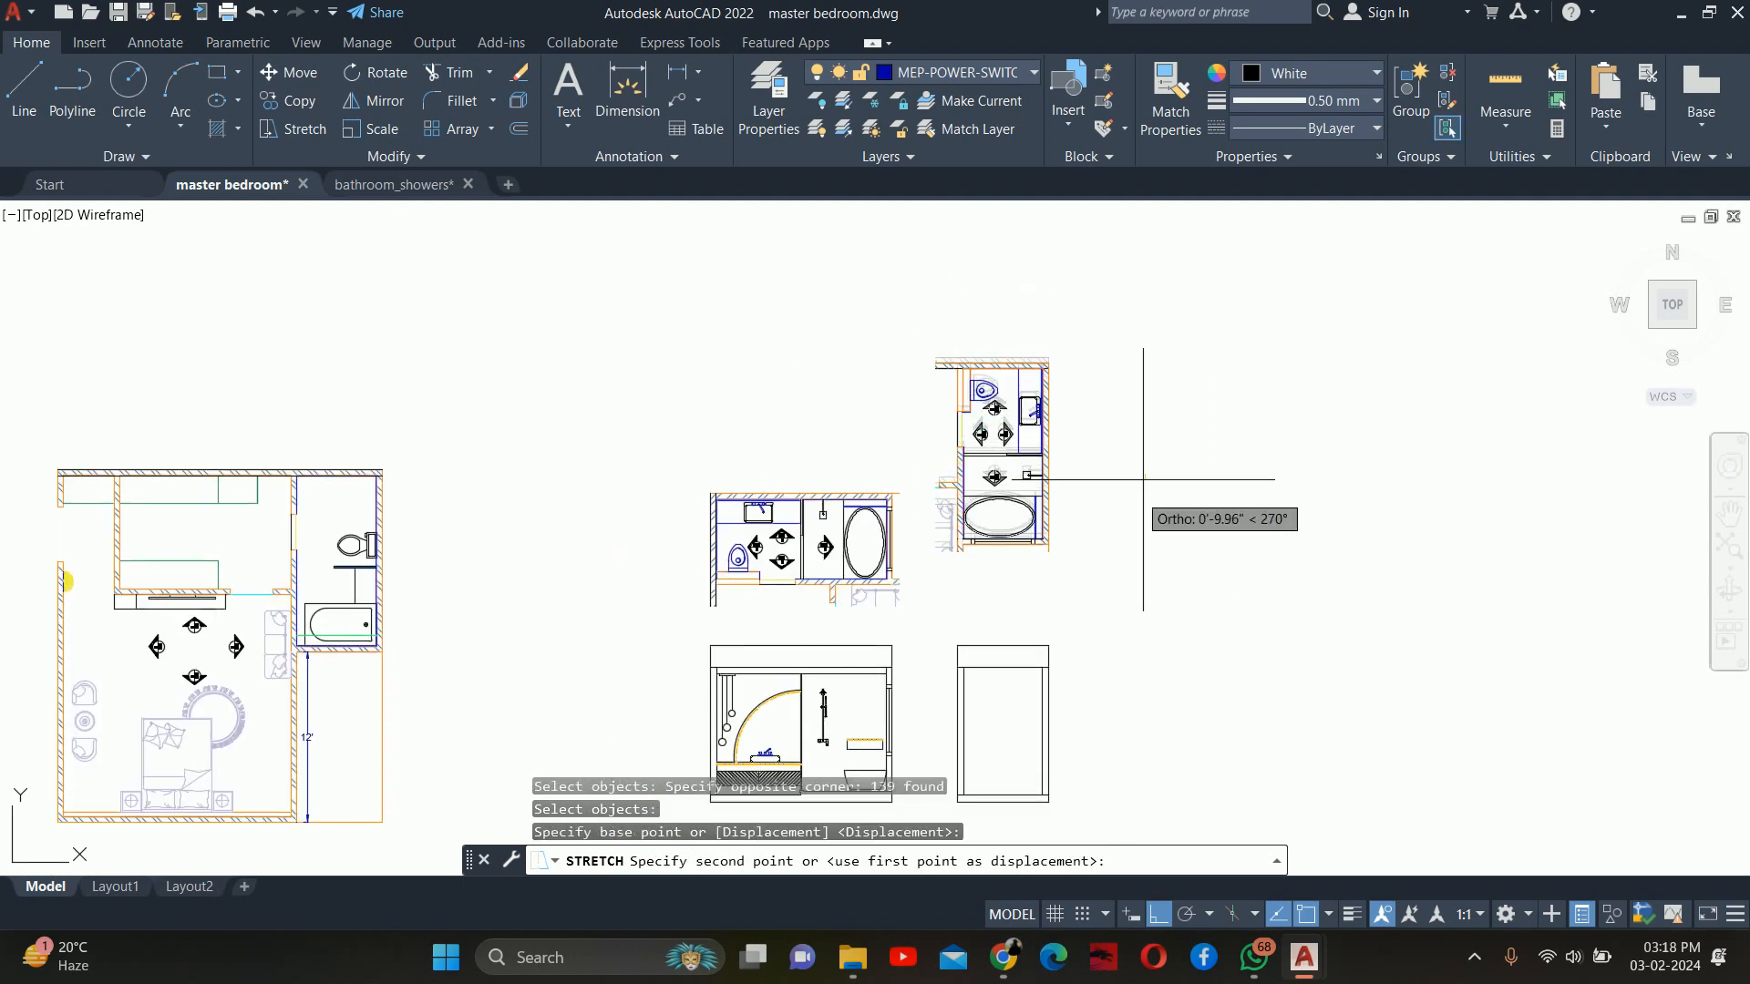
pyautogui.click(1130, 534)
pyautogui.press('Escape')
pyautogui.press('Escape')
pyautogui.press('Escape')
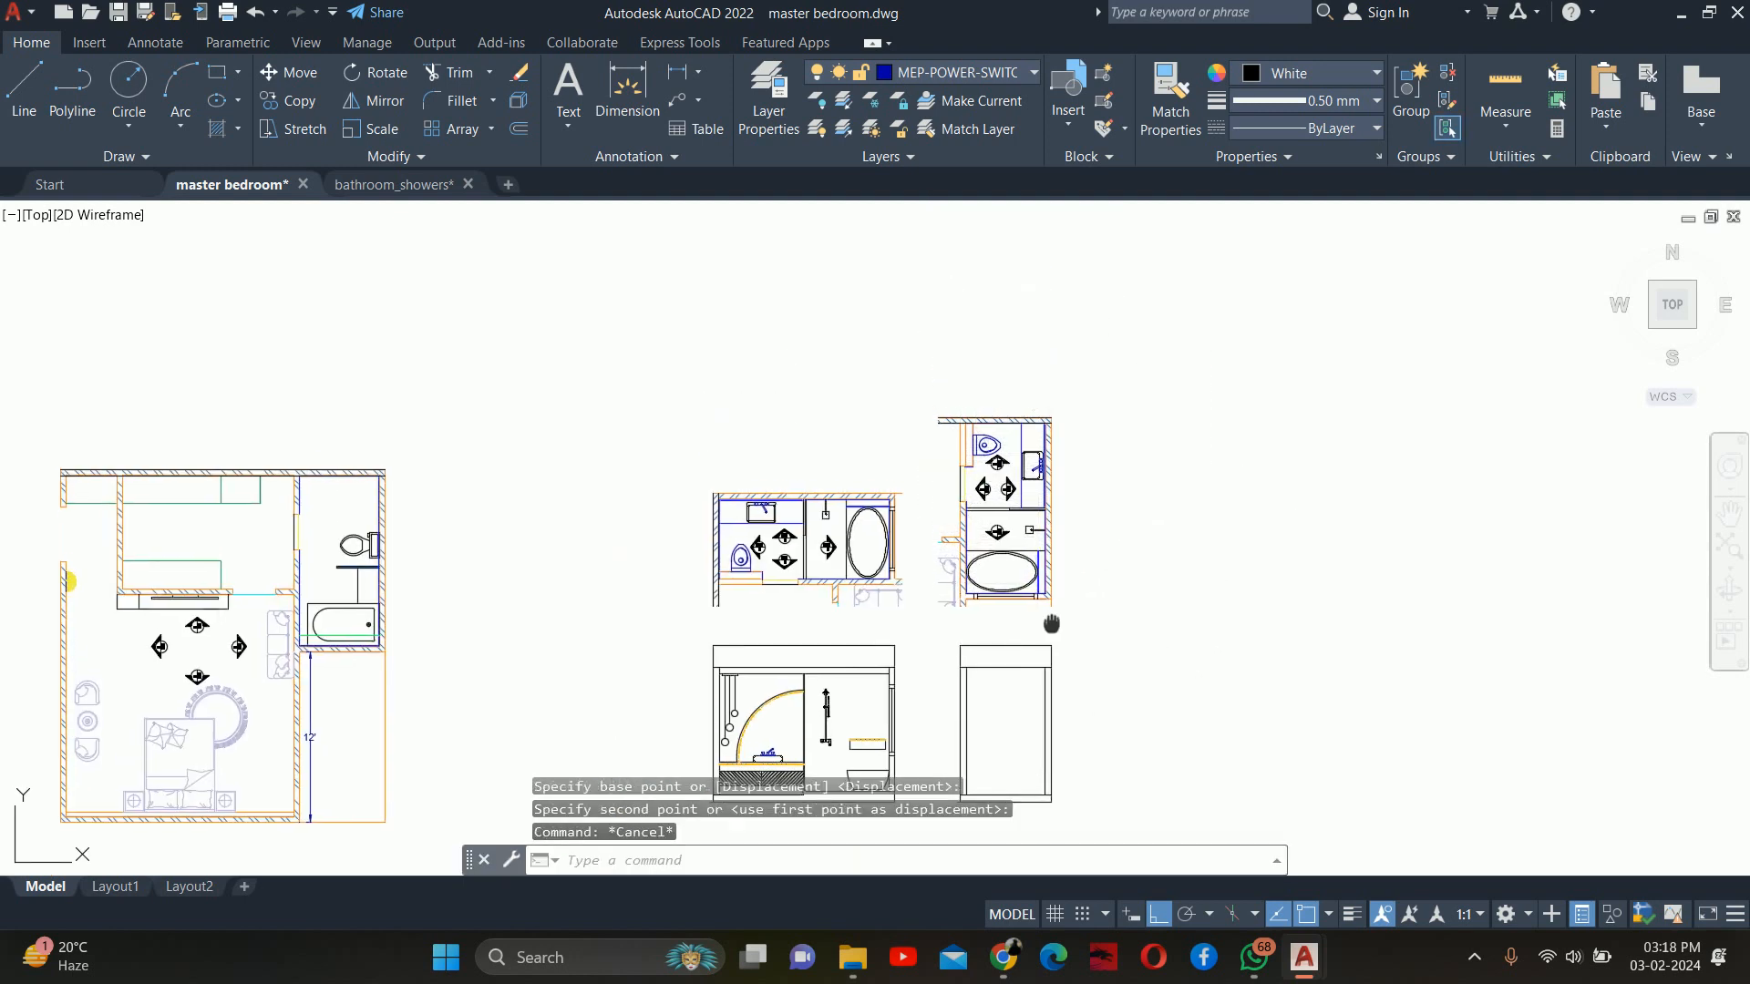
# Place horizontal construction lines through the lower and upper edges of the hatched vanity cabinet in the first elevation
pyautogui.moveTo(1002, 710); pyautogui.dragTo(1070, 563, button='middle')
pyautogui.scroll(3, 996, 606)
pyautogui.scroll(-2, 937, 614)
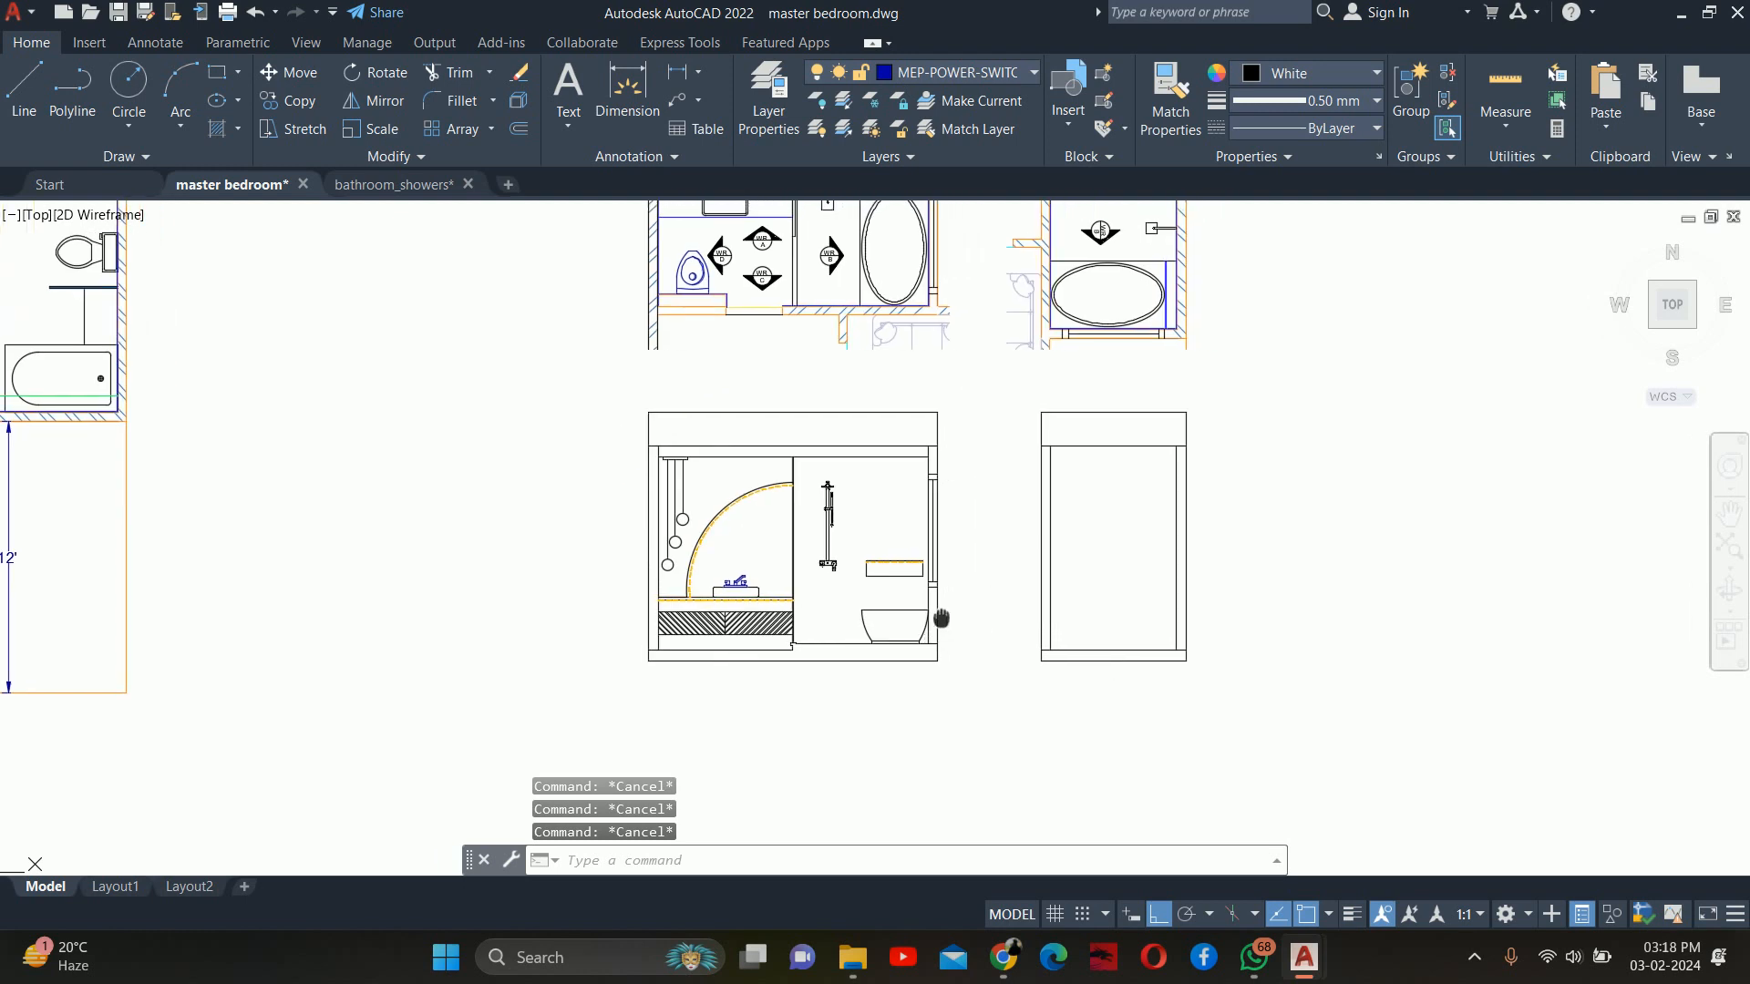
pyautogui.scroll(3, 931, 663)
pyautogui.scroll(-4, 931, 662)
pyautogui.scroll(1, 1105, 716)
pyautogui.write('x')
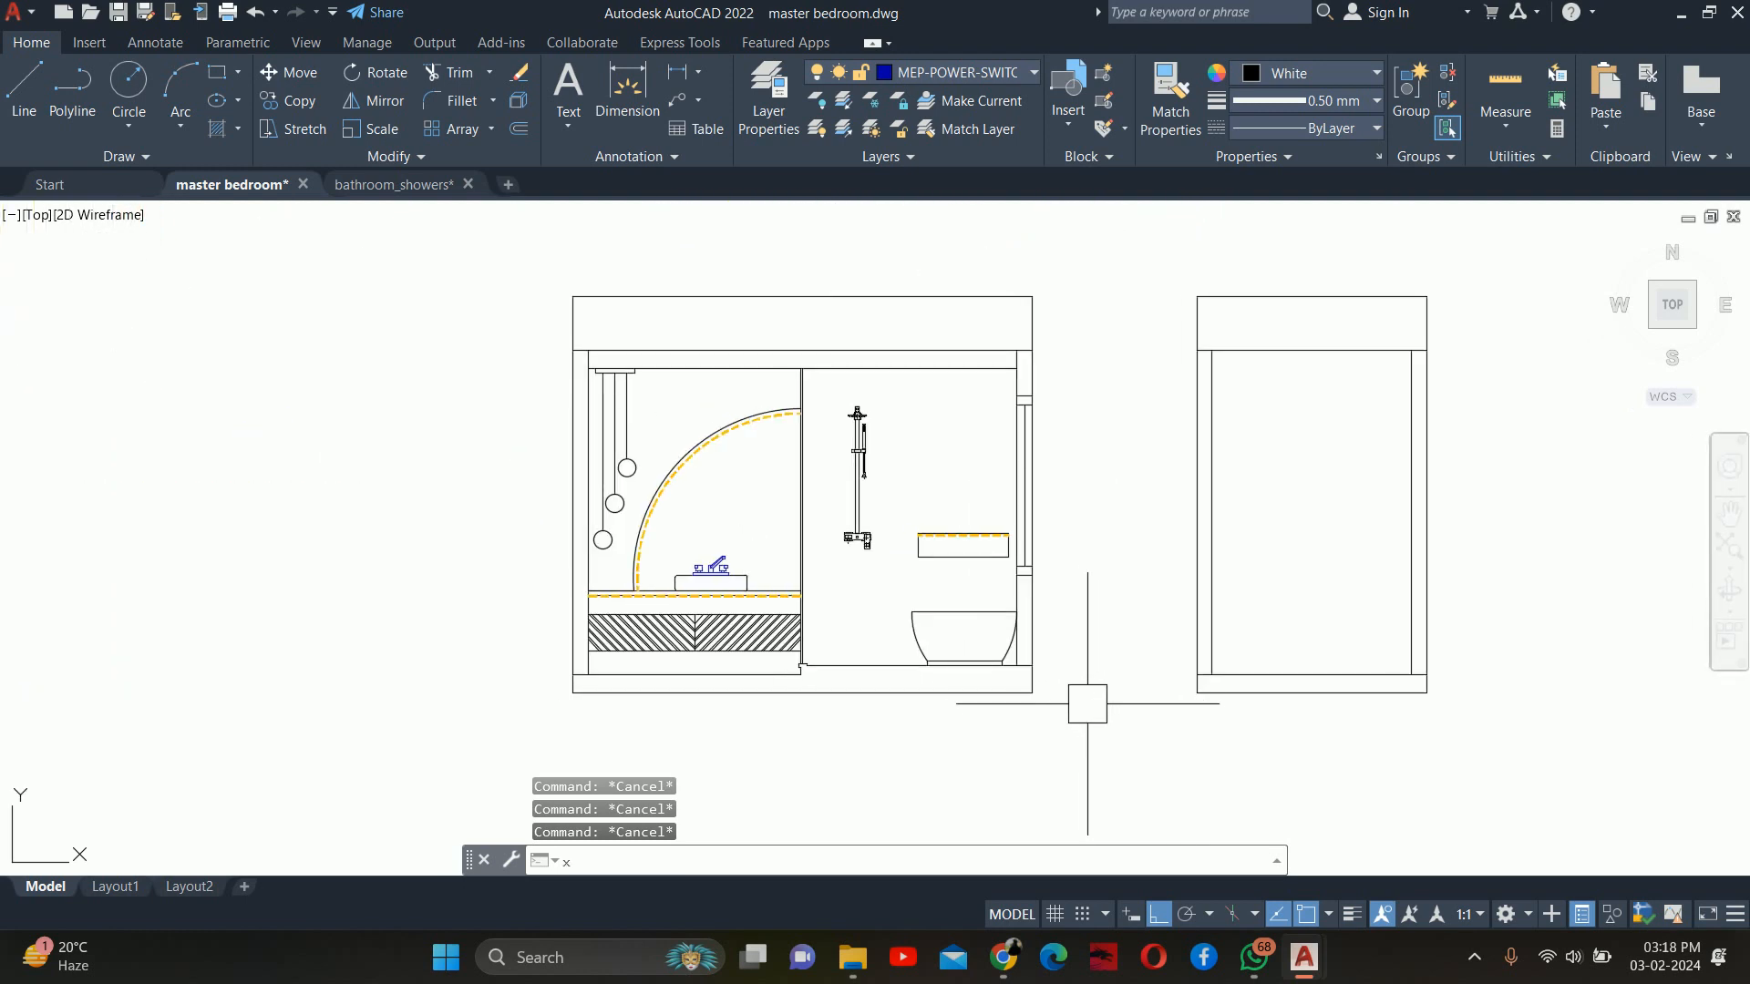
pyautogui.write('l')
pyautogui.press('Return')
pyautogui.write('h')
pyautogui.press('Return')
pyautogui.scroll(4, 807, 656)
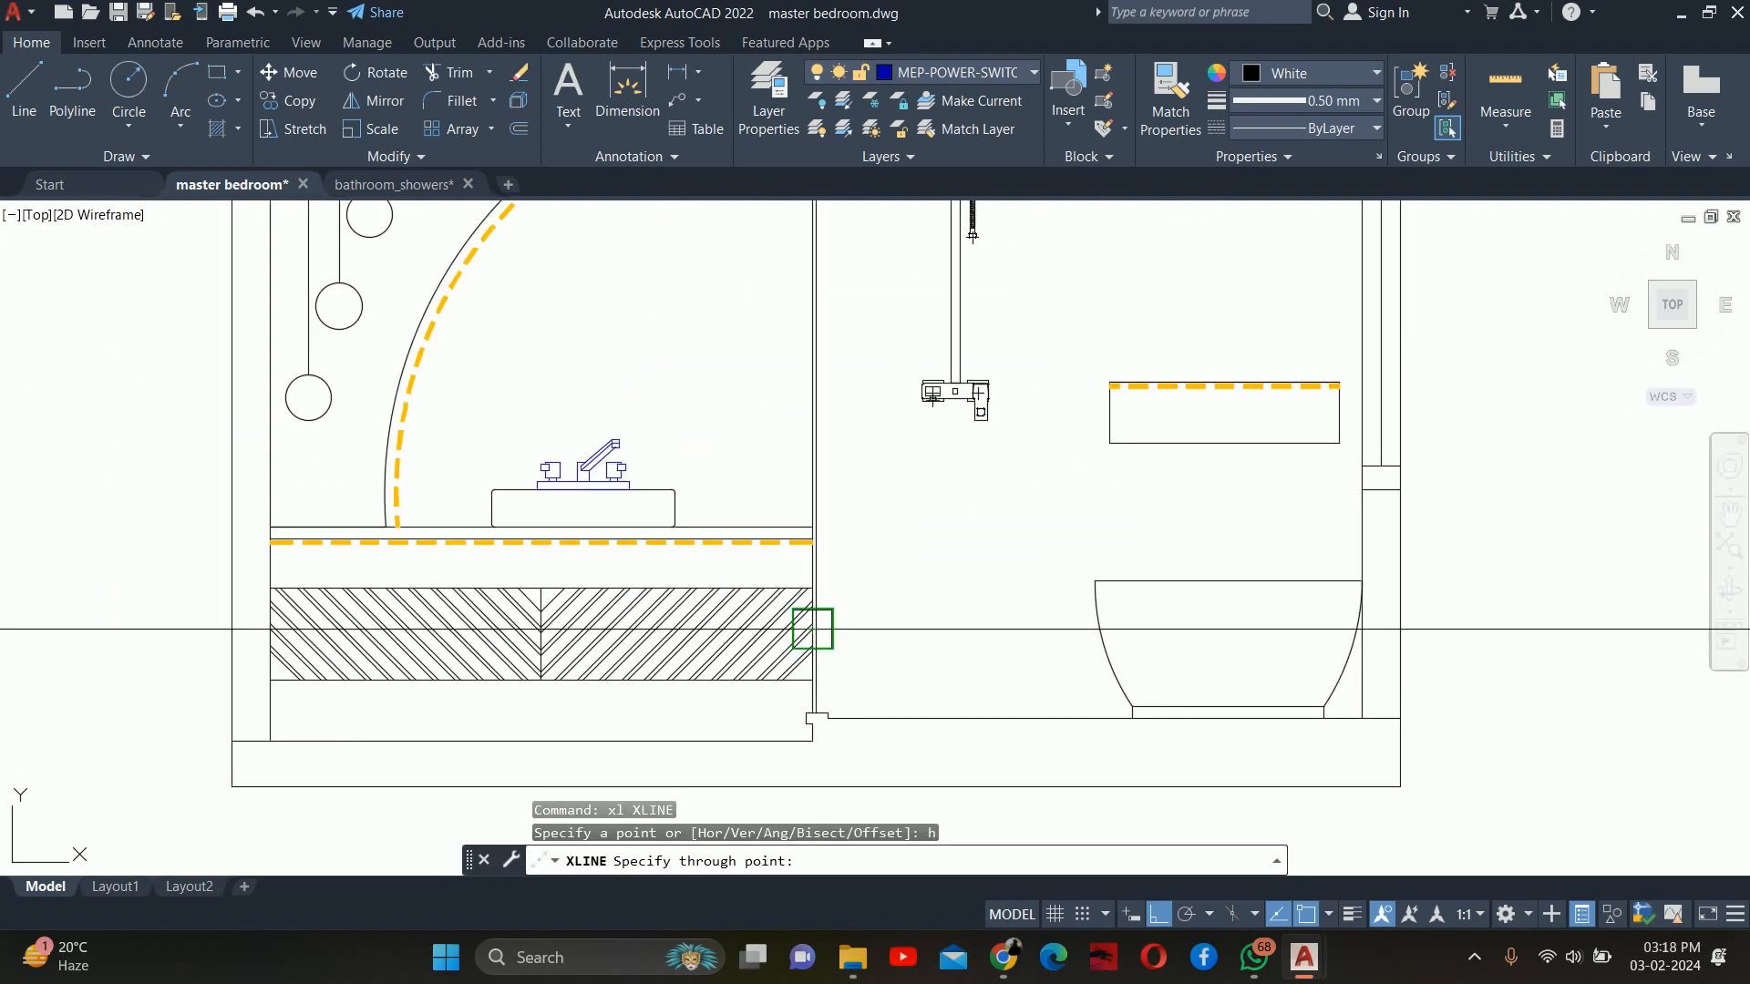
pyautogui.scroll(3, 803, 680)
pyautogui.click(777, 683)
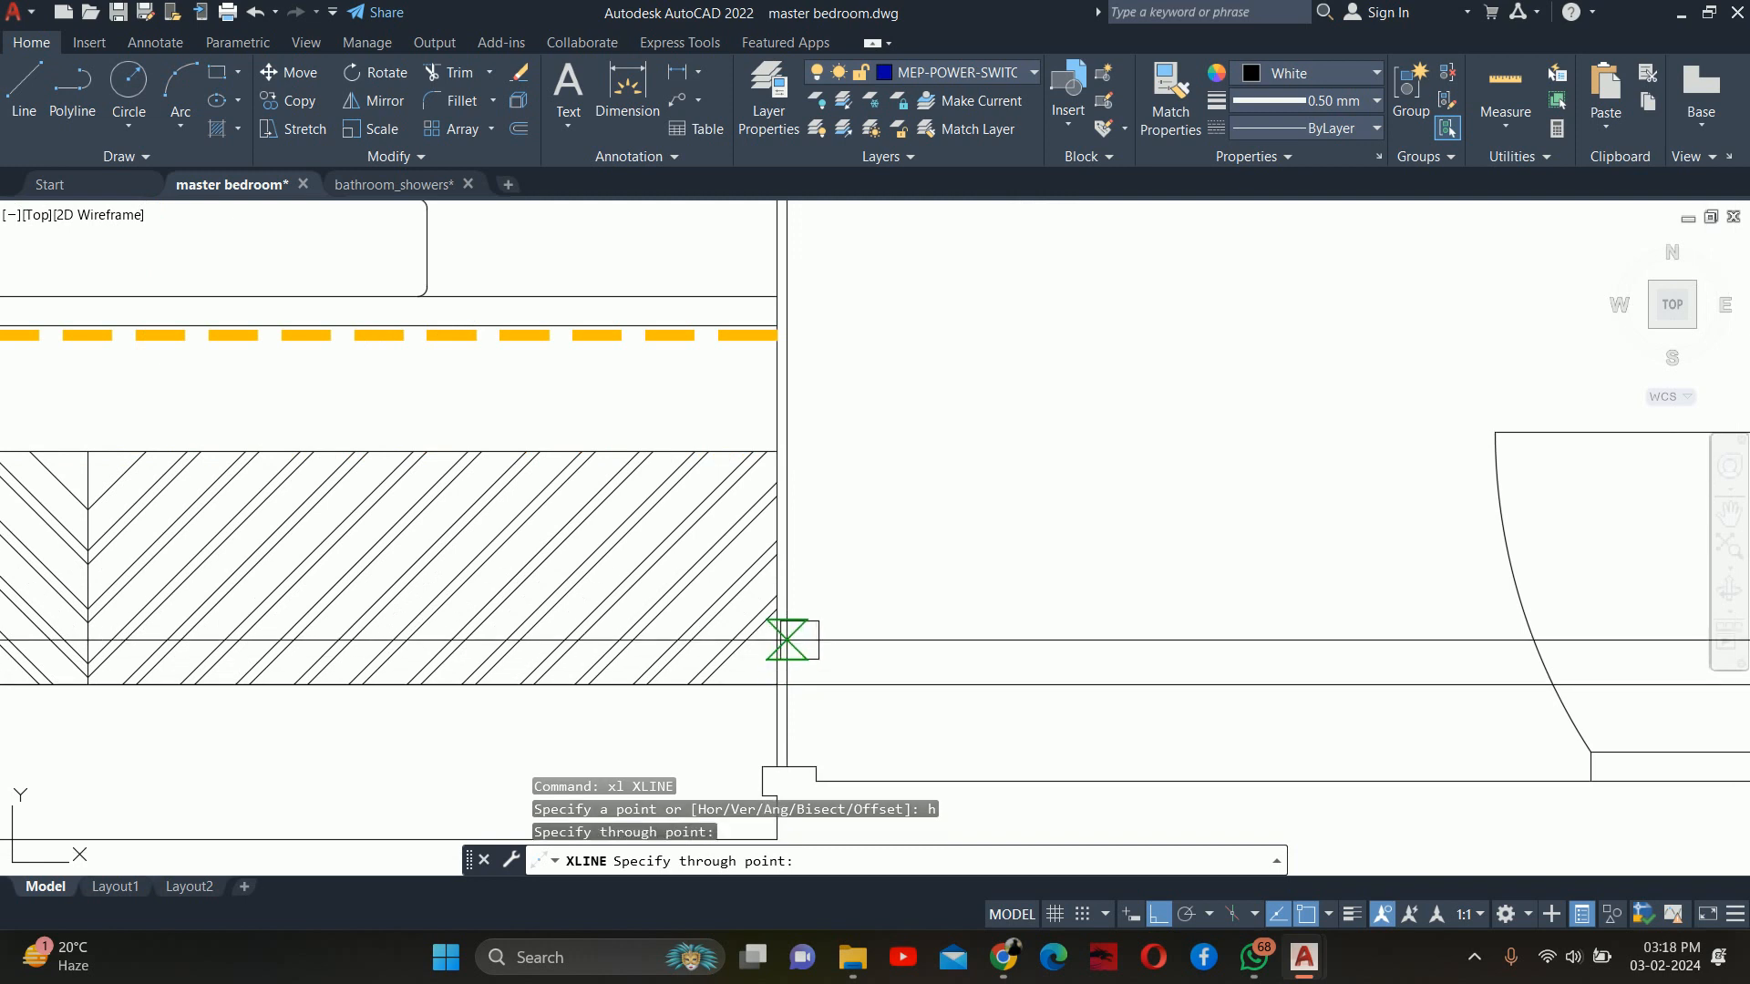
pyautogui.click(777, 451)
# Add horizontal construction lines through the underside and top of the vanity countertop in the first elevation
pyautogui.moveTo(863, 400); pyautogui.dragTo(1107, 635, button='middle')
pyautogui.scroll(4, 1003, 505)
pyautogui.click(1036, 495)
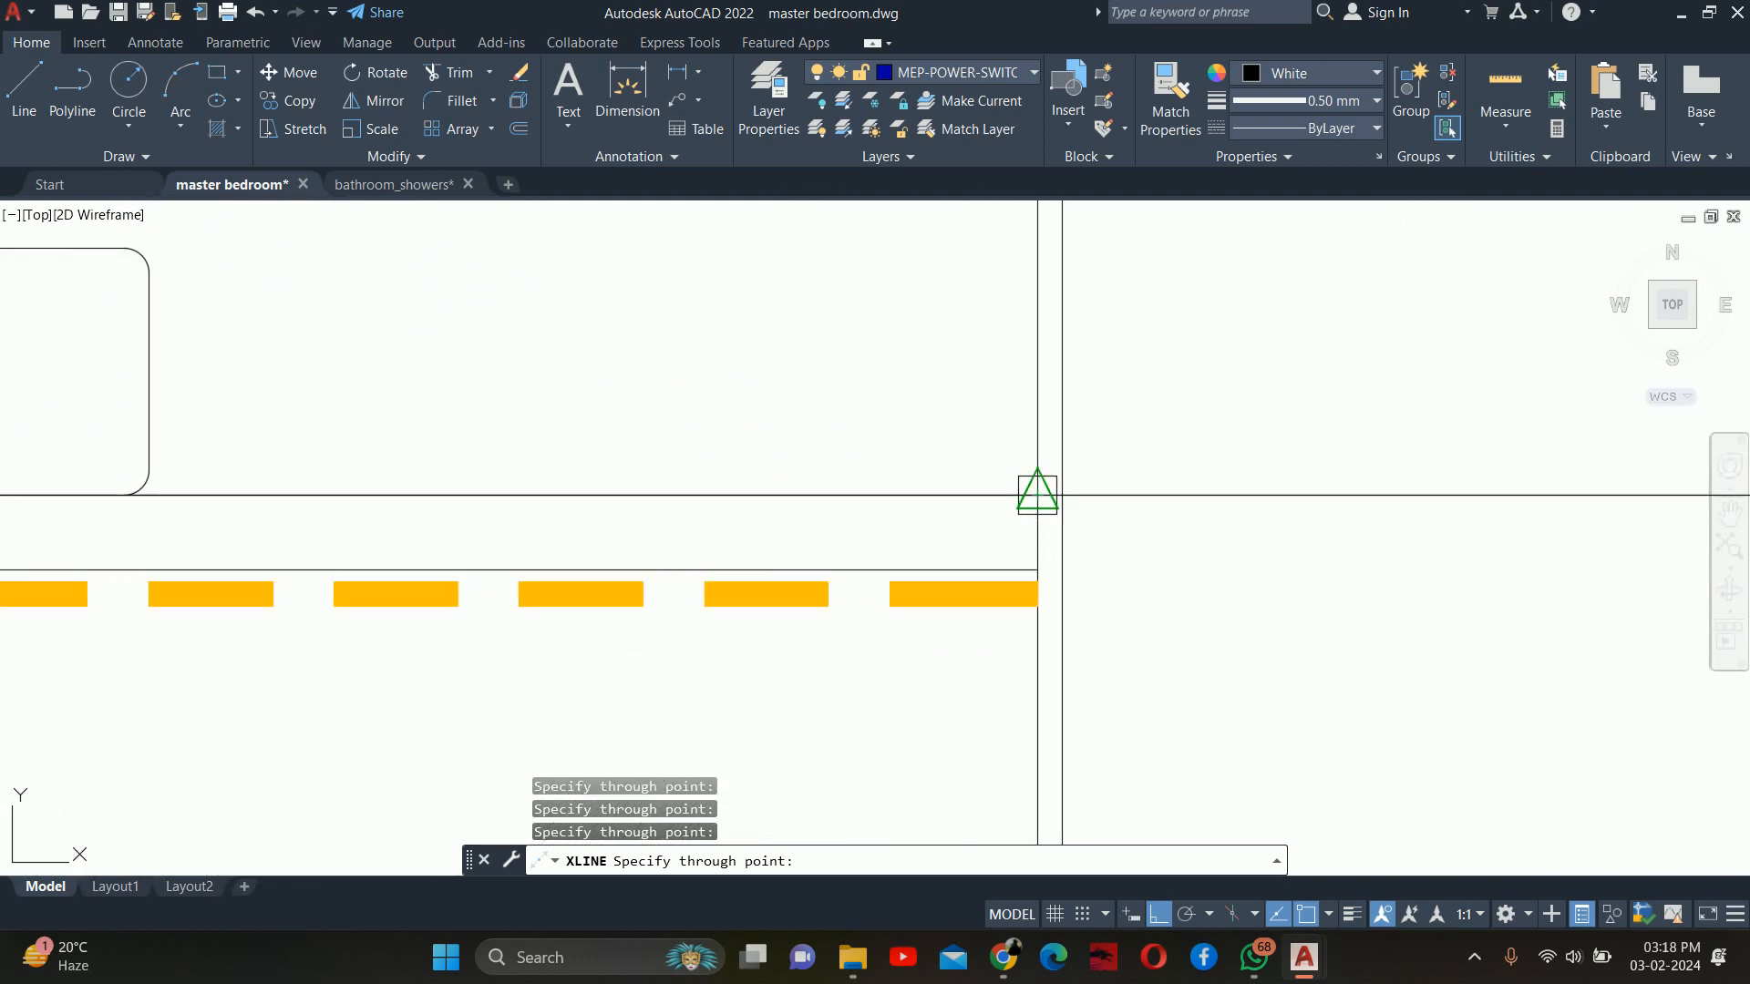
pyautogui.scroll(-6, 1036, 570)
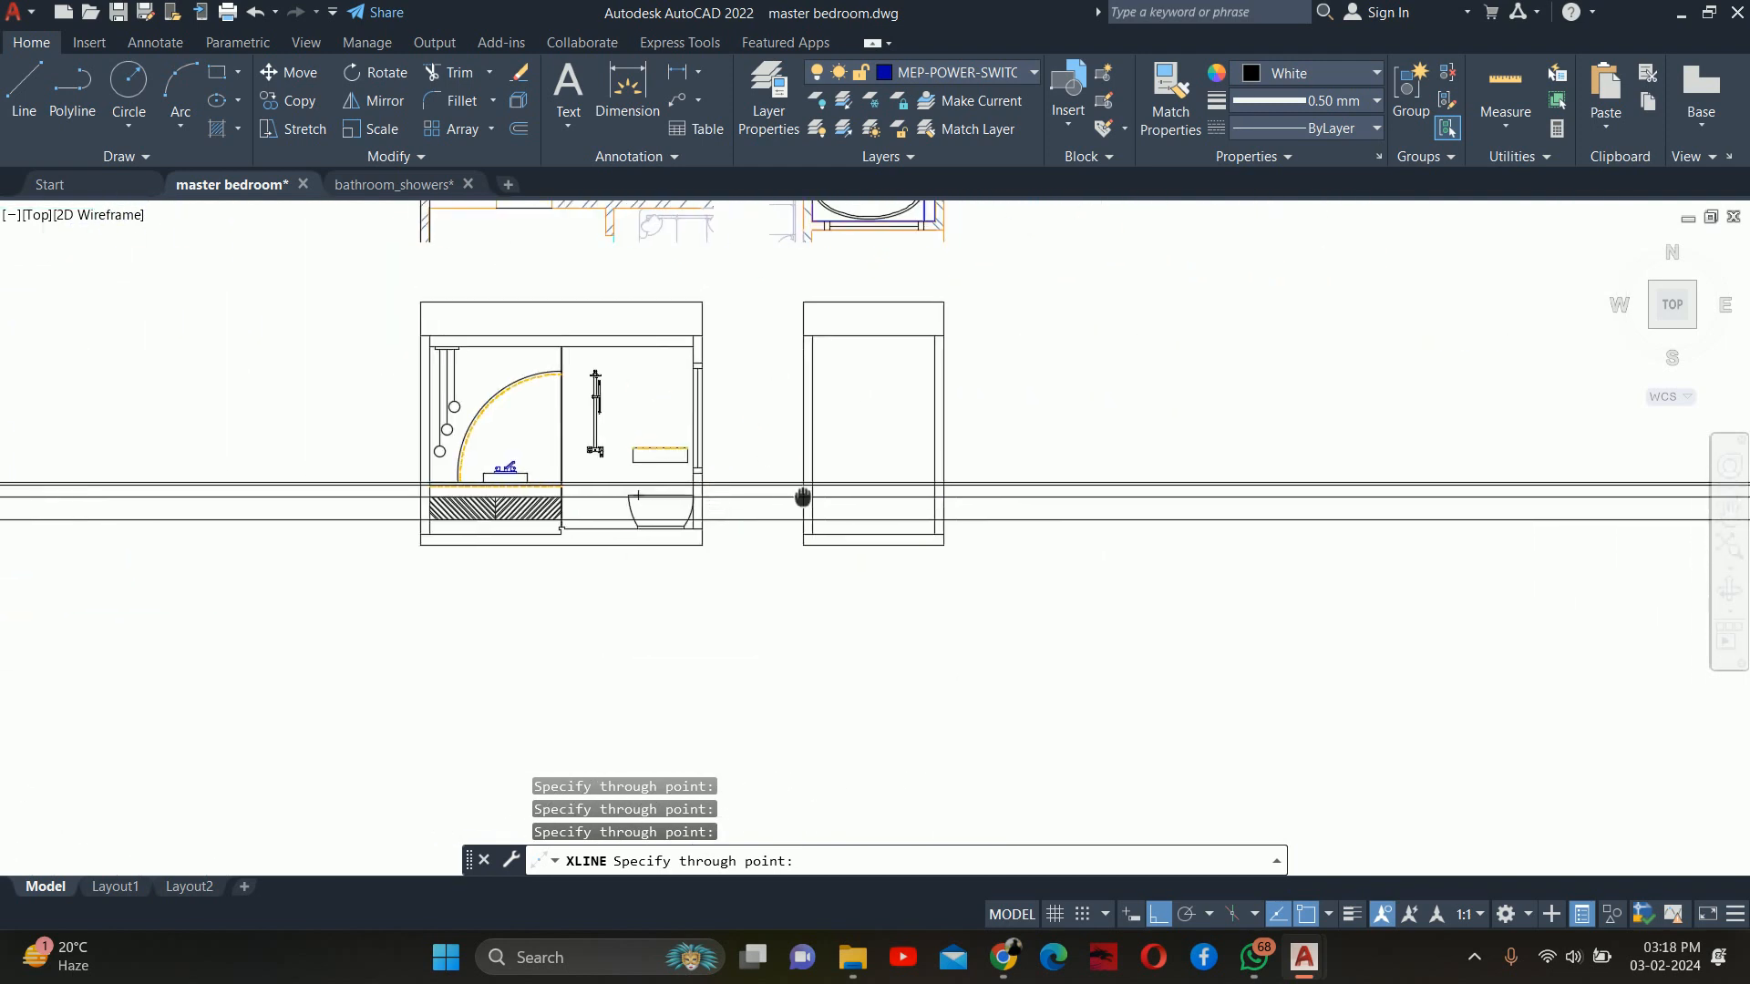
pyautogui.press('Escape')
pyautogui.press('Escape')
pyautogui.press('Escape')
pyautogui.press('Escape')
pyautogui.scroll(-3, 851, 468)
pyautogui.scroll(3, 964, 430)
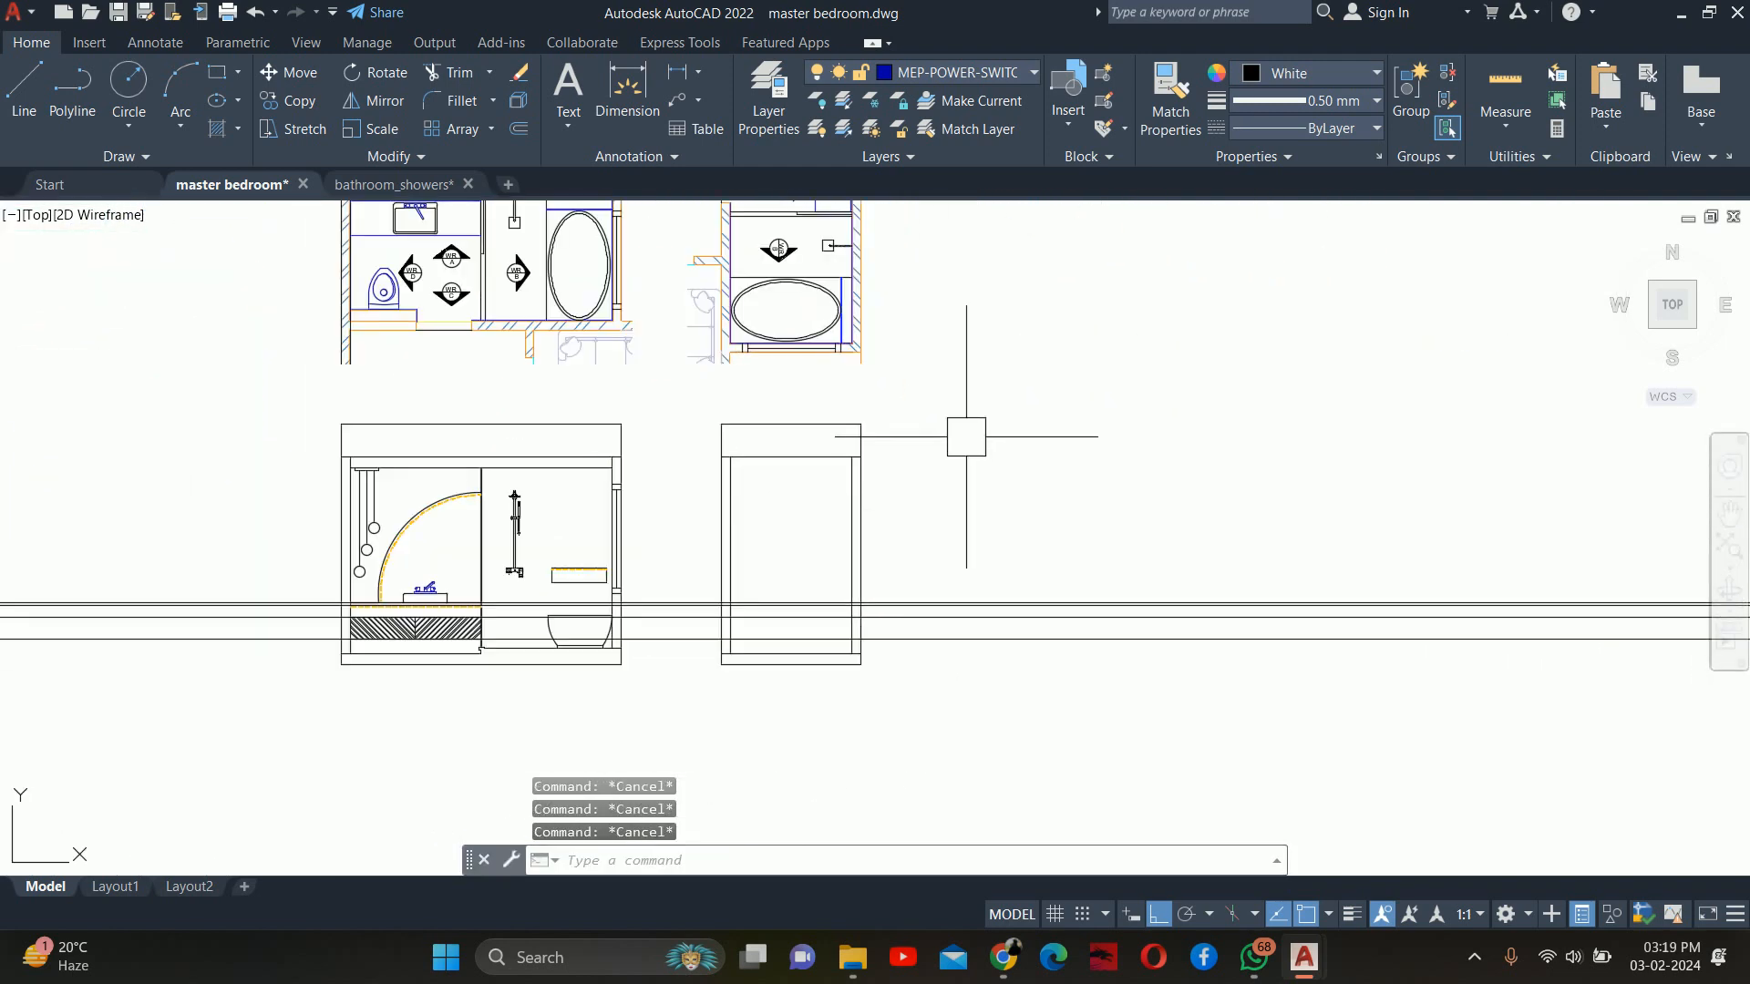
# Project a vertical construction line from the vanity counter's front edge in the rotated plan through the new elevation
pyautogui.write('xl')
pyautogui.press('Return')
pyautogui.write('v')
pyautogui.press('Return')
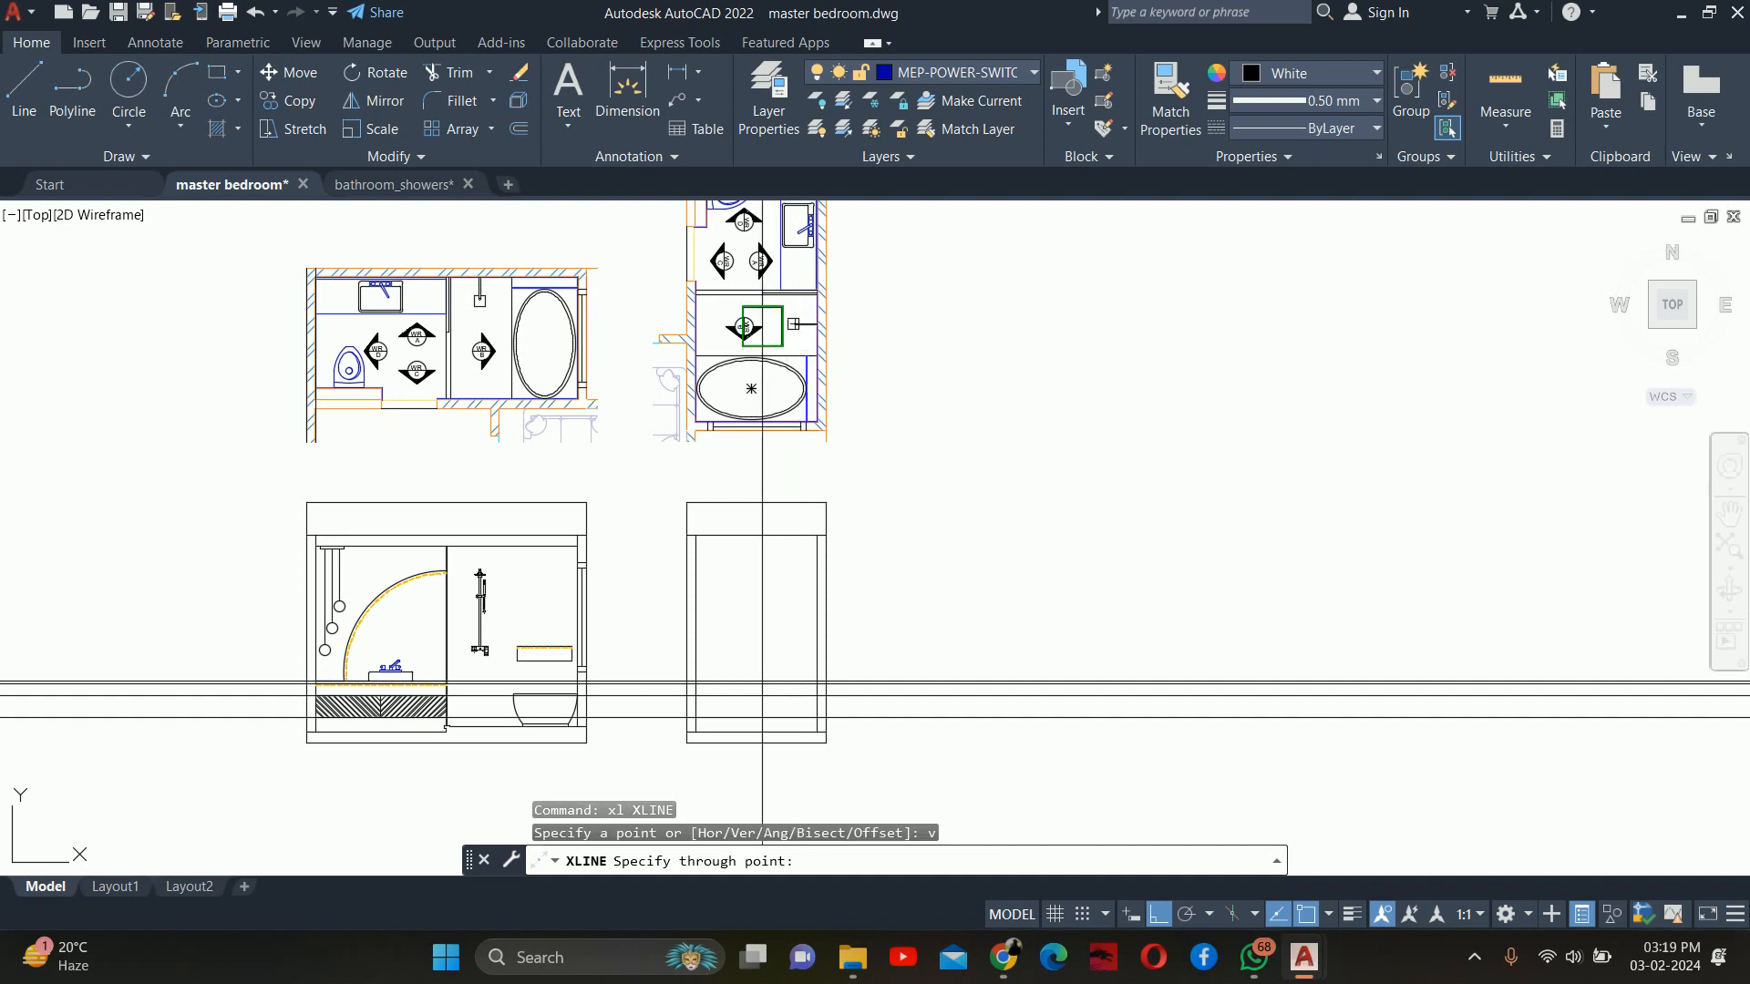
pyautogui.scroll(5, 766, 437)
pyautogui.click(764, 559)
pyautogui.scroll(-2, 977, 623)
pyautogui.moveTo(977, 625); pyautogui.dragTo(941, 202, button='middle')
pyautogui.scroll(2, 925, 604)
pyautogui.moveTo(924, 605); pyautogui.dragTo(805, 272, button='middle')
pyautogui.press('Escape')
pyautogui.press('Escape')
# Trim the horizontal vanity lines beyond the new elevation's right outer wall and across that wall's thickness
pyautogui.scroll(2, 816, 402)
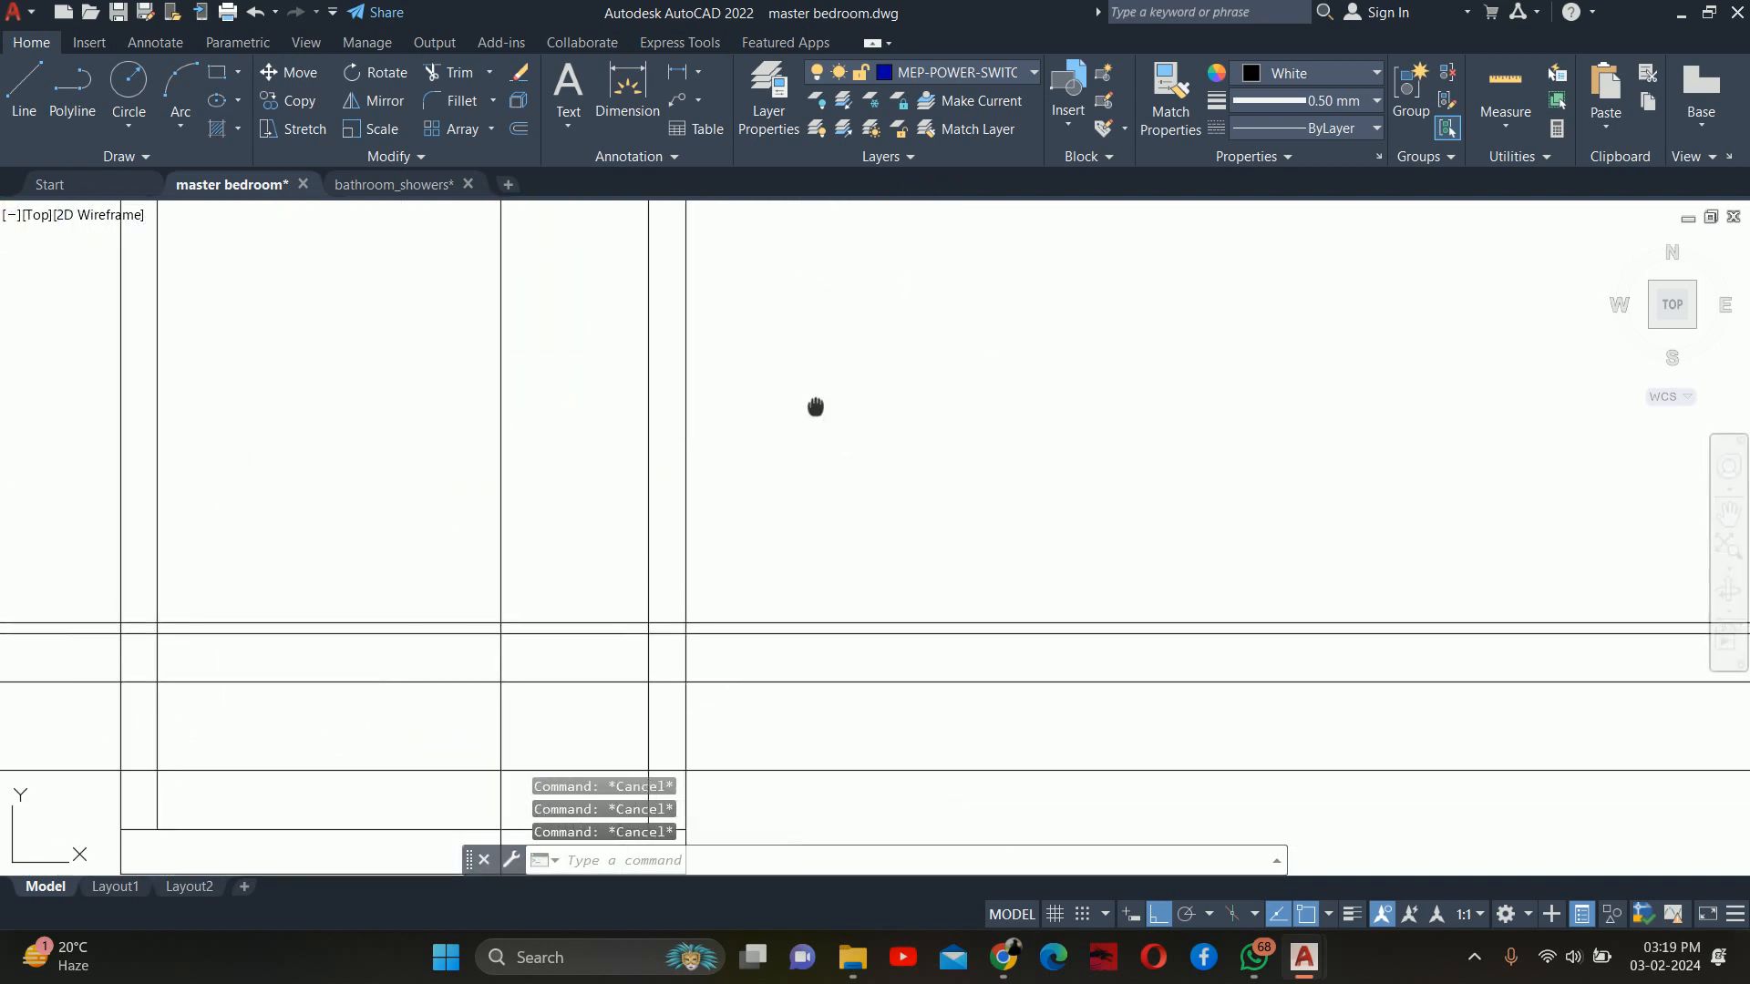
pyautogui.moveTo(816, 402); pyautogui.dragTo(750, 234, button='middle')
pyautogui.write('tr')
pyautogui.press('Return')
pyautogui.click(764, 321)
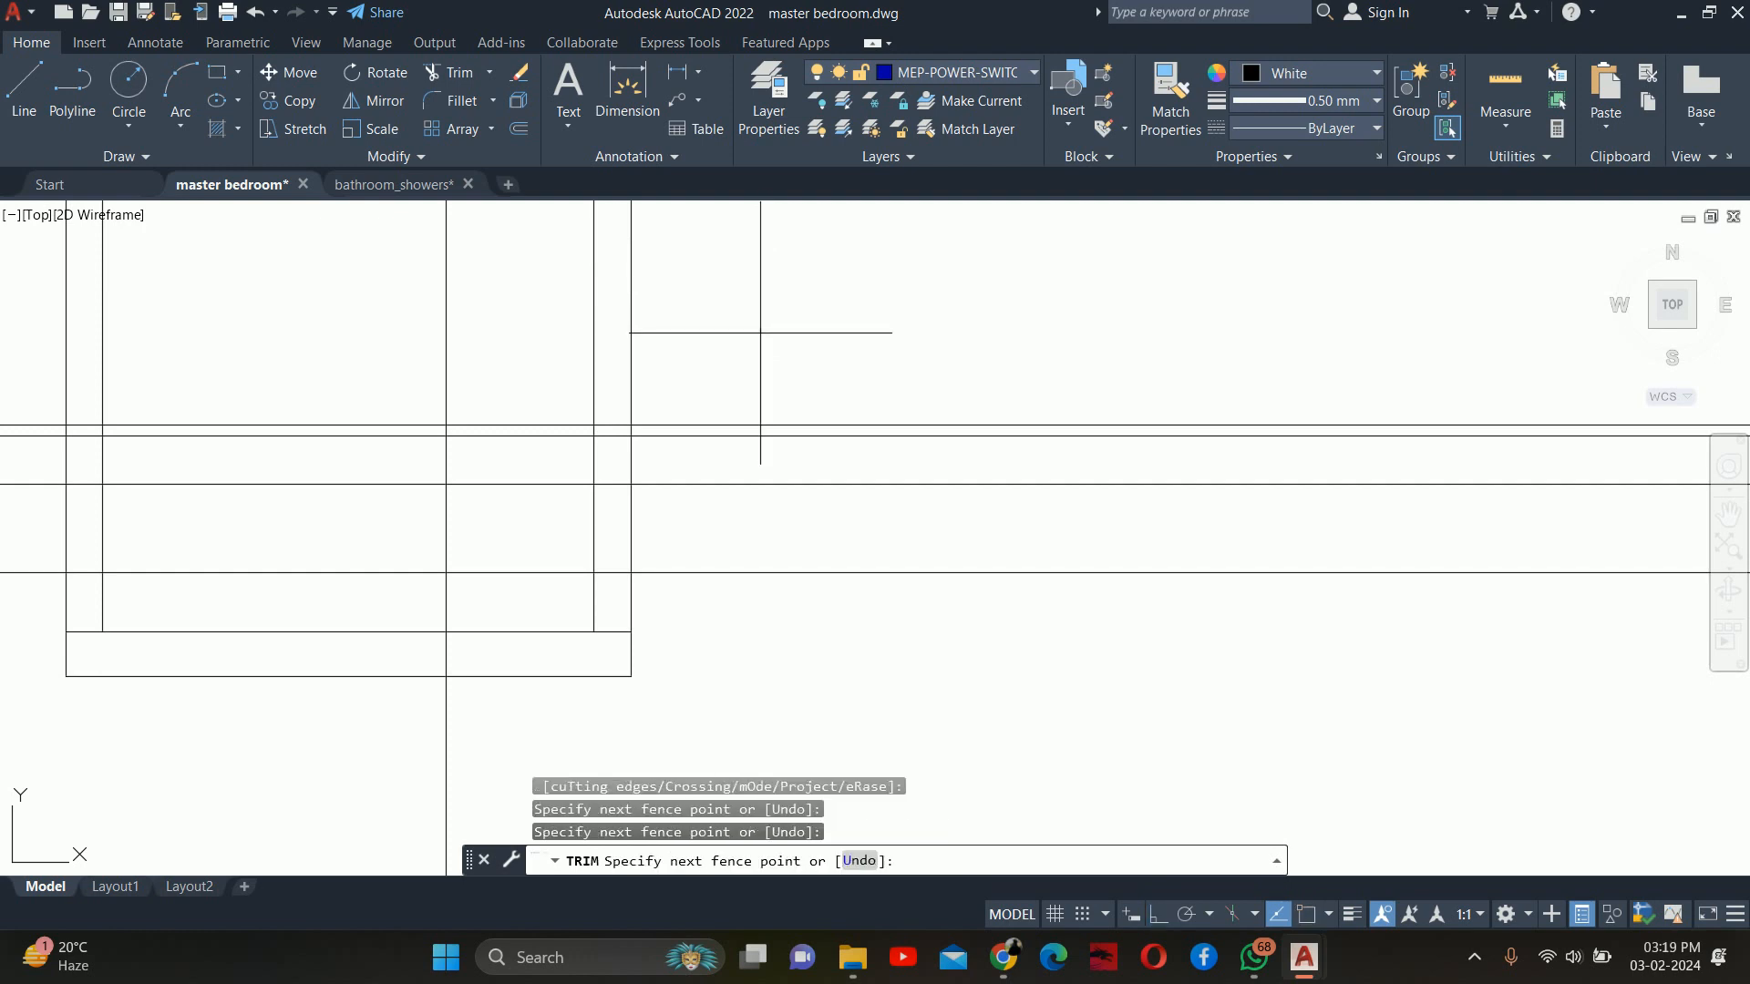
pyautogui.click(702, 580)
pyautogui.press('Return')
pyautogui.scroll(2, 632, 591)
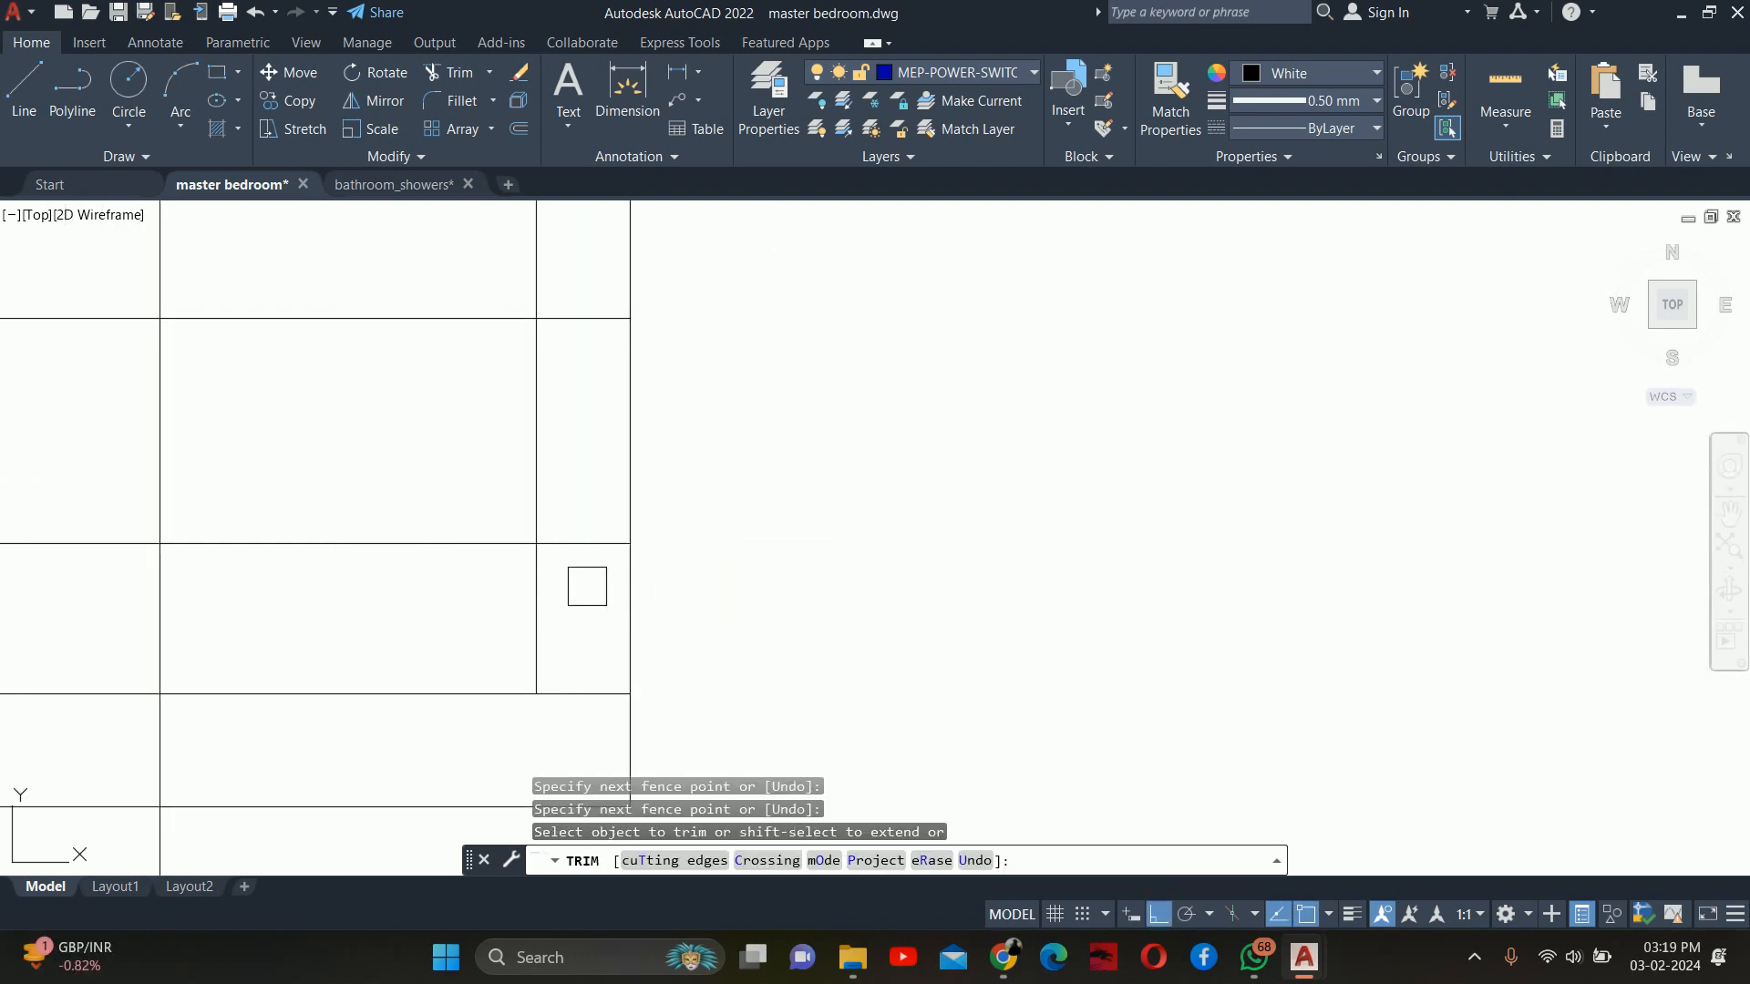
pyautogui.click(580, 586)
pyautogui.scroll(-1, 581, 349)
pyautogui.moveTo(581, 349); pyautogui.dragTo(597, 500, button='middle')
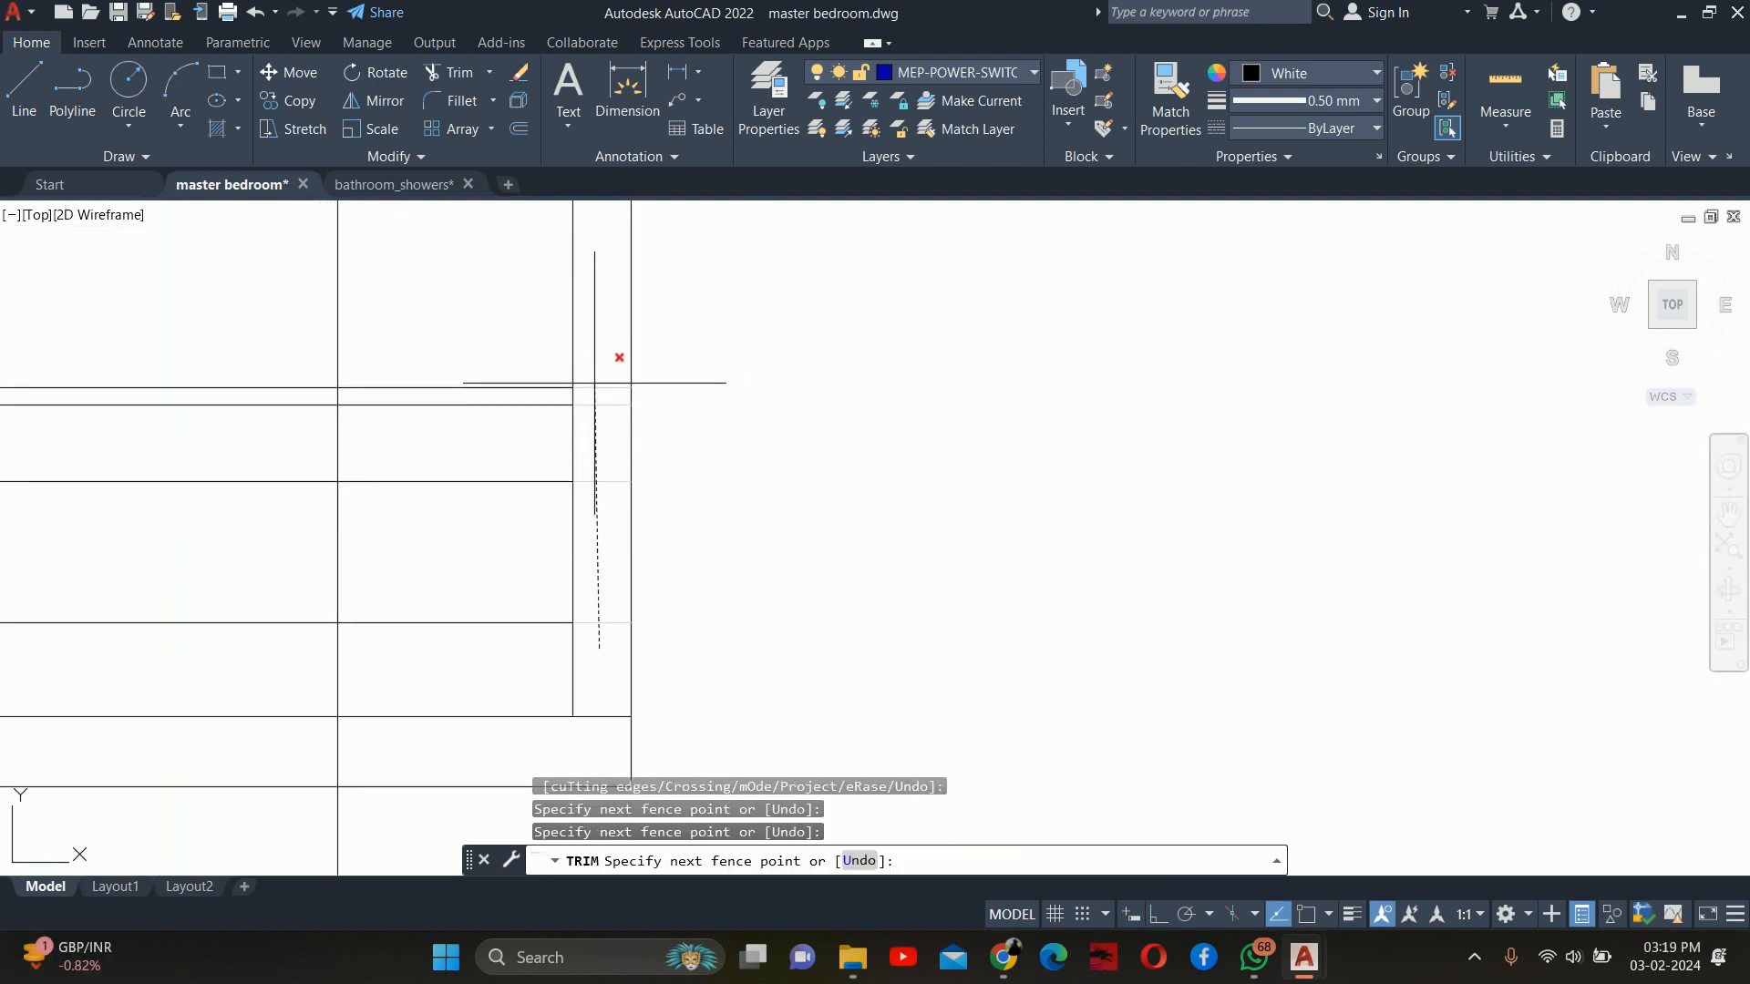
pyautogui.press('Return')
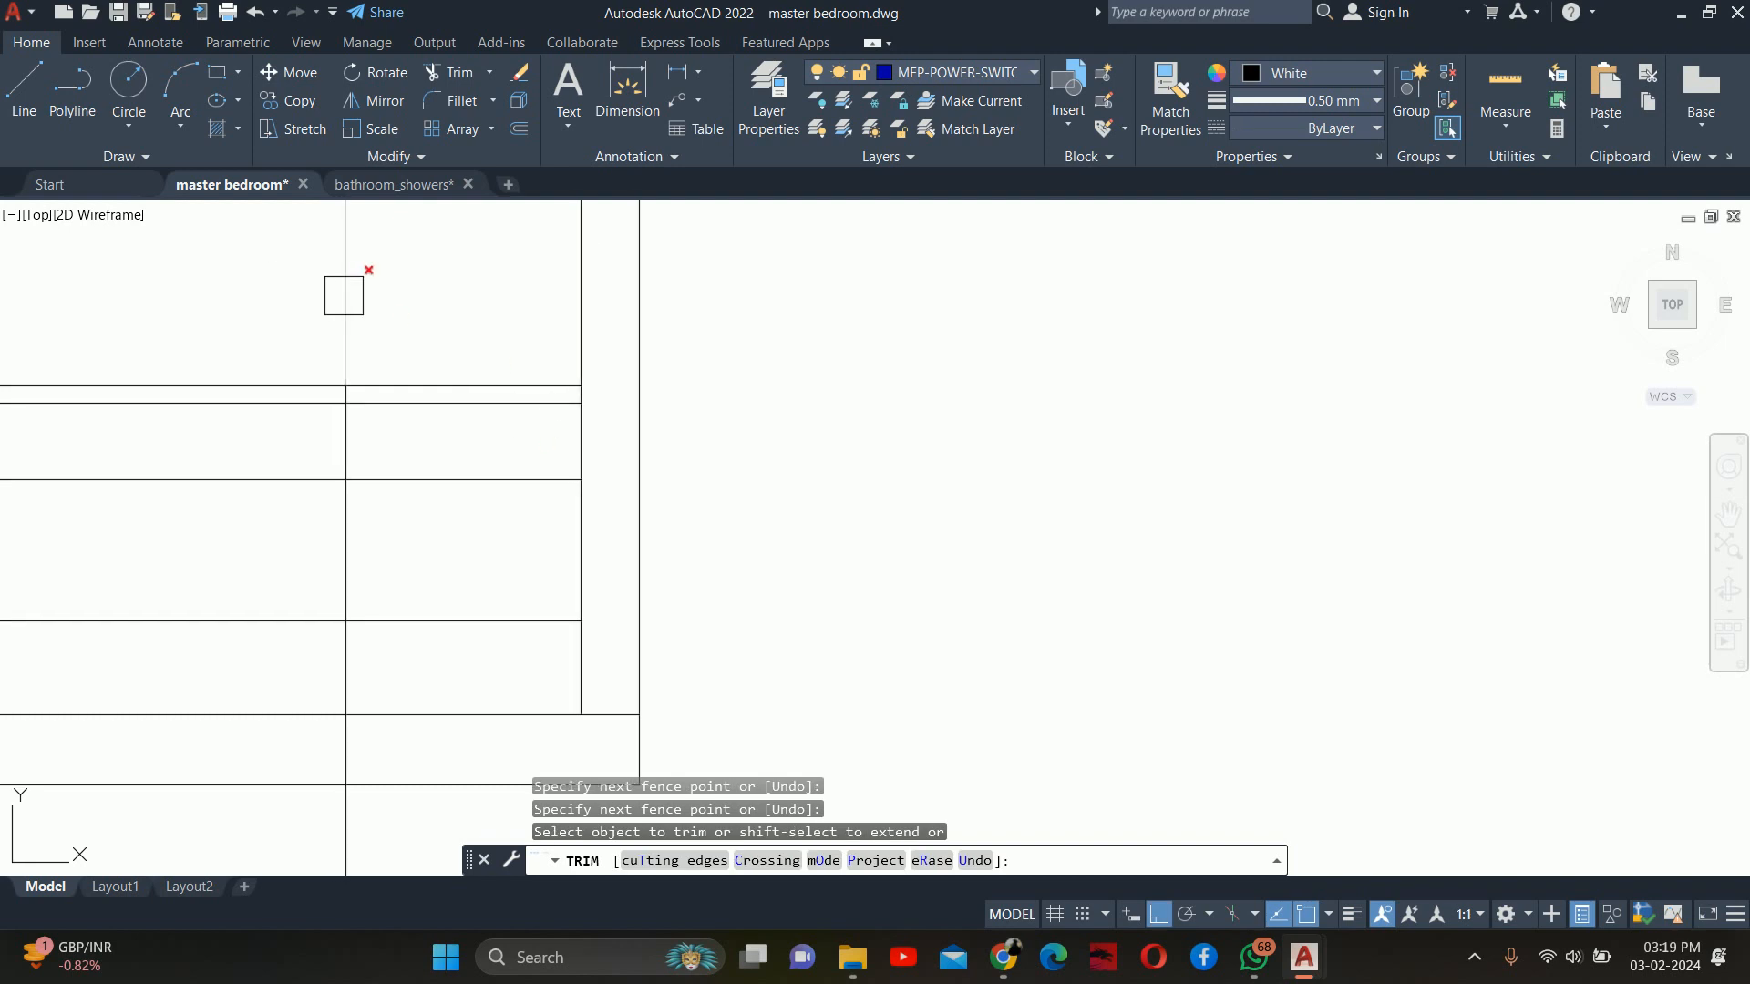
# Trim the vertical line above the countertop and the horizontal lines running past the vanity's front edge
pyautogui.moveTo(272, 321); pyautogui.dragTo(168, 297, button='middle')
pyautogui.click(165, 300)
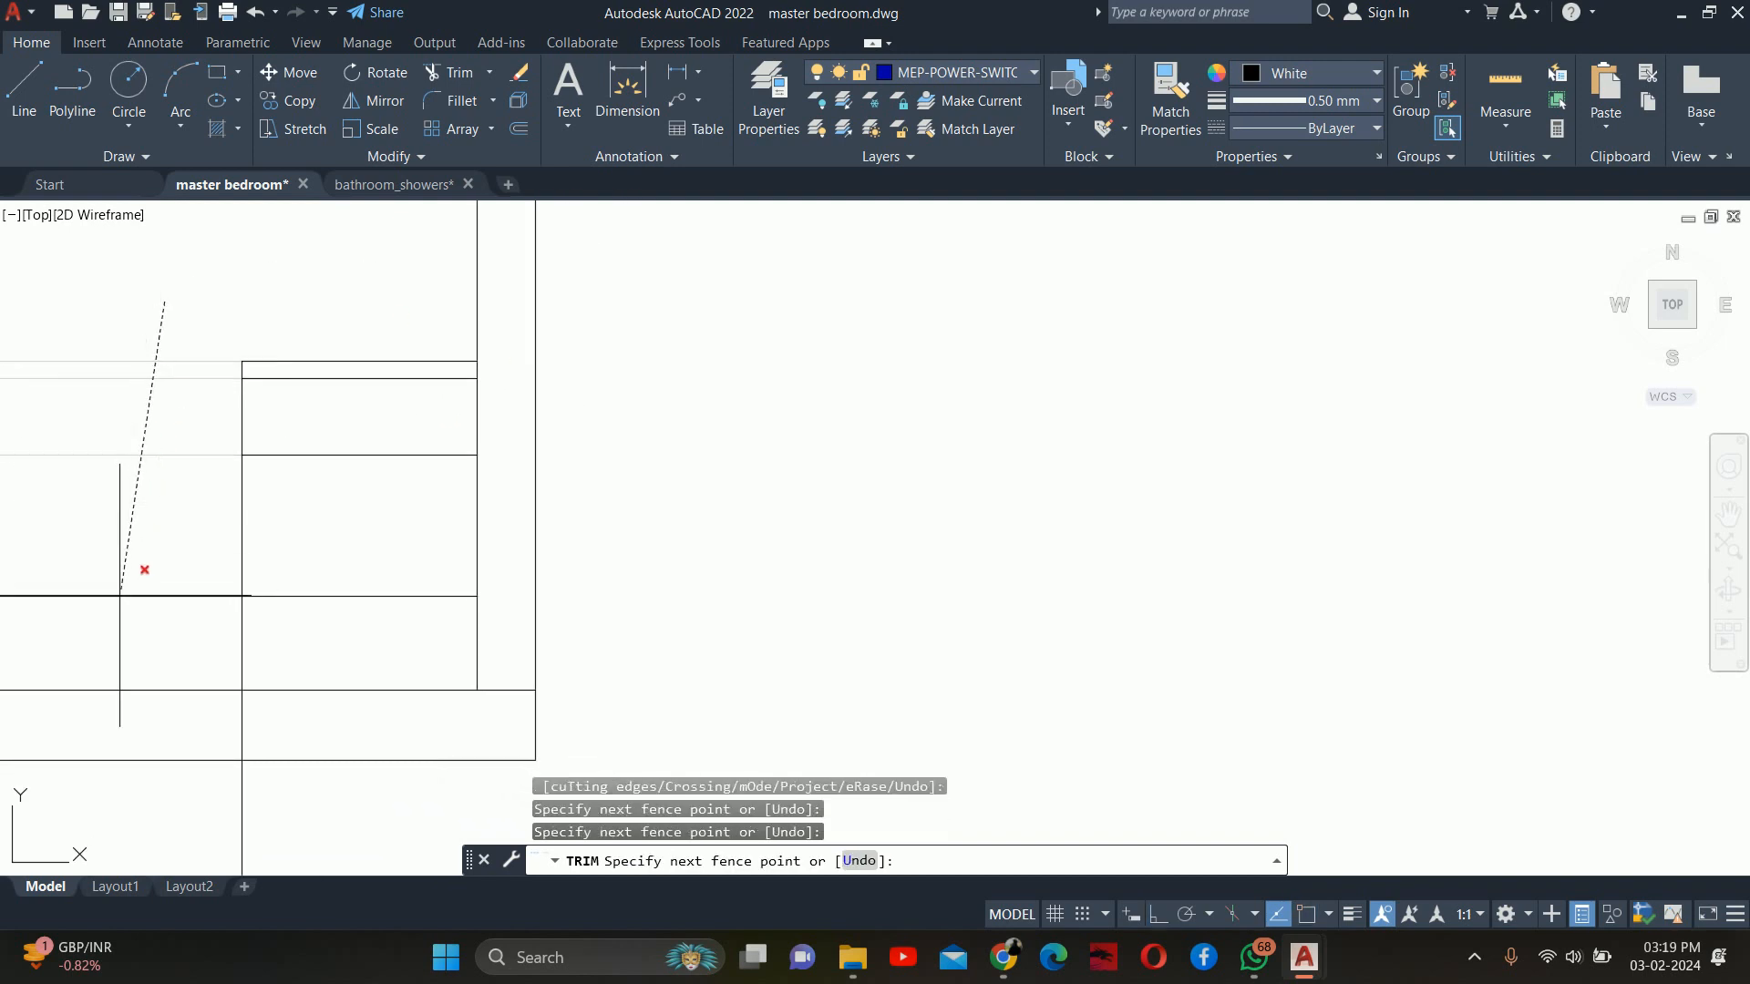
pyautogui.click(127, 669)
# Trim the vertical vanity line below the cabinet, through the floor slab and beyond the elevation's bottom edge
pyautogui.moveTo(293, 698); pyautogui.dragTo(385, 532, button='middle')
pyautogui.click(313, 681)
pyautogui.click(359, 653)
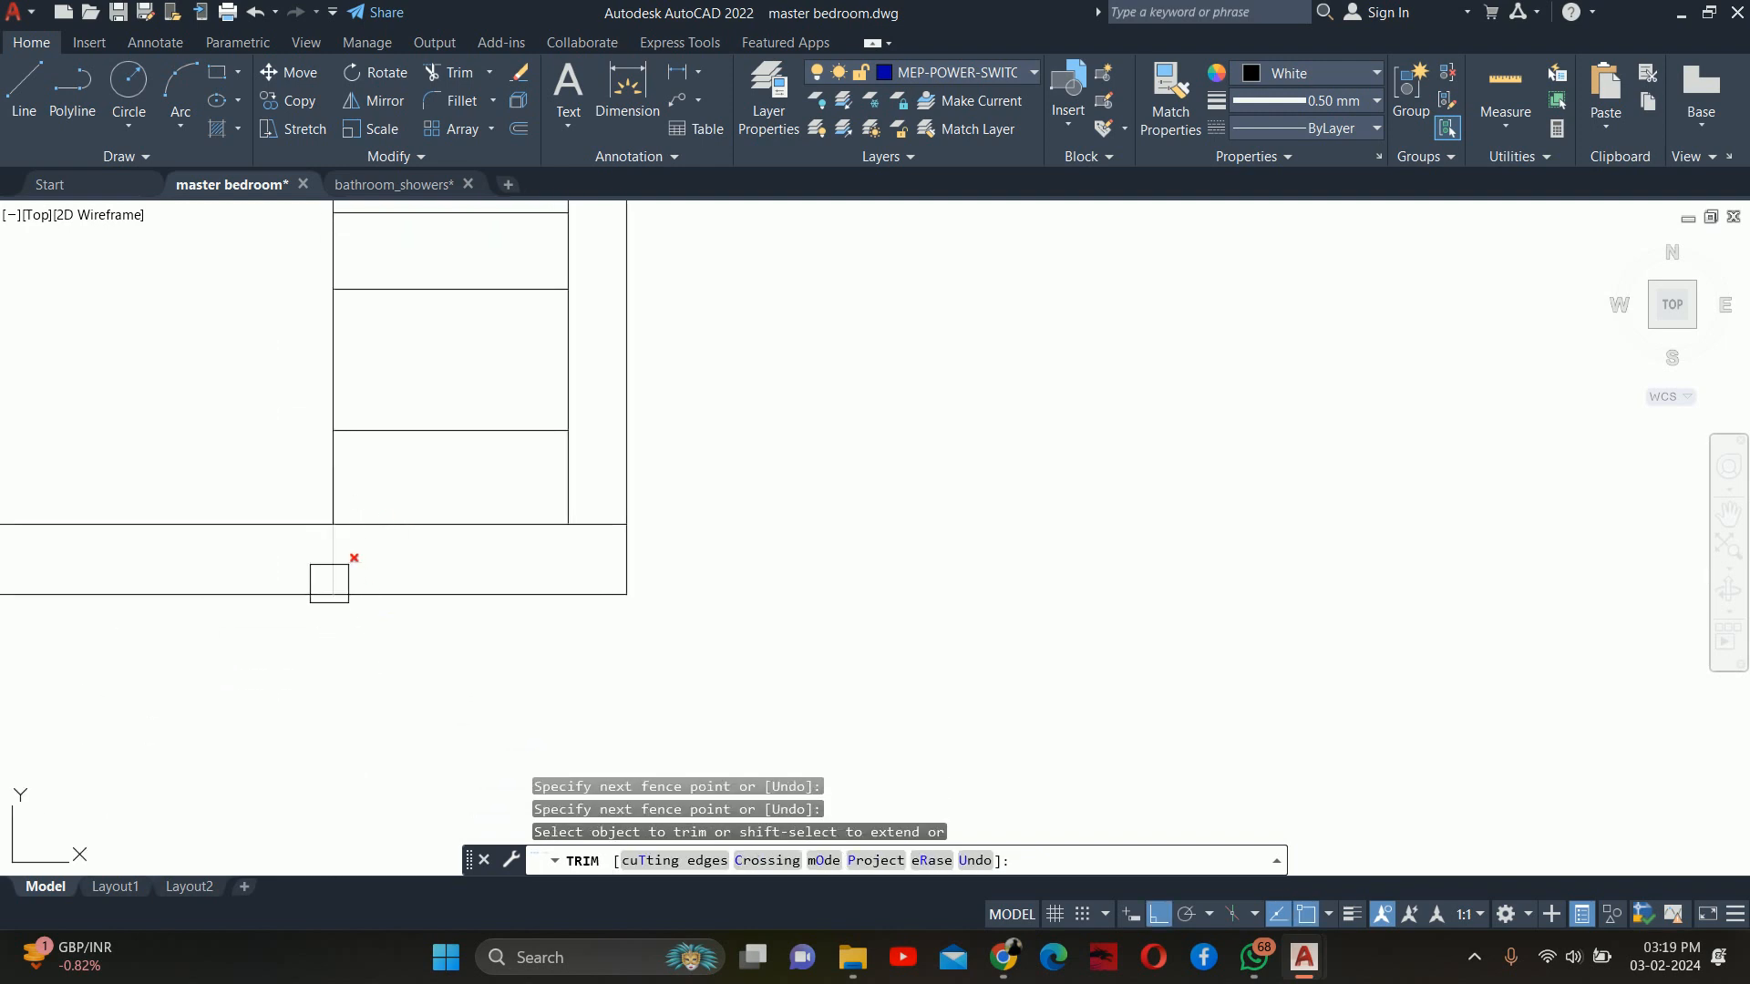
pyautogui.click(329, 584)
pyautogui.scroll(-2, 456, 442)
pyautogui.moveTo(455, 442); pyautogui.dragTo(866, 533, button='middle')
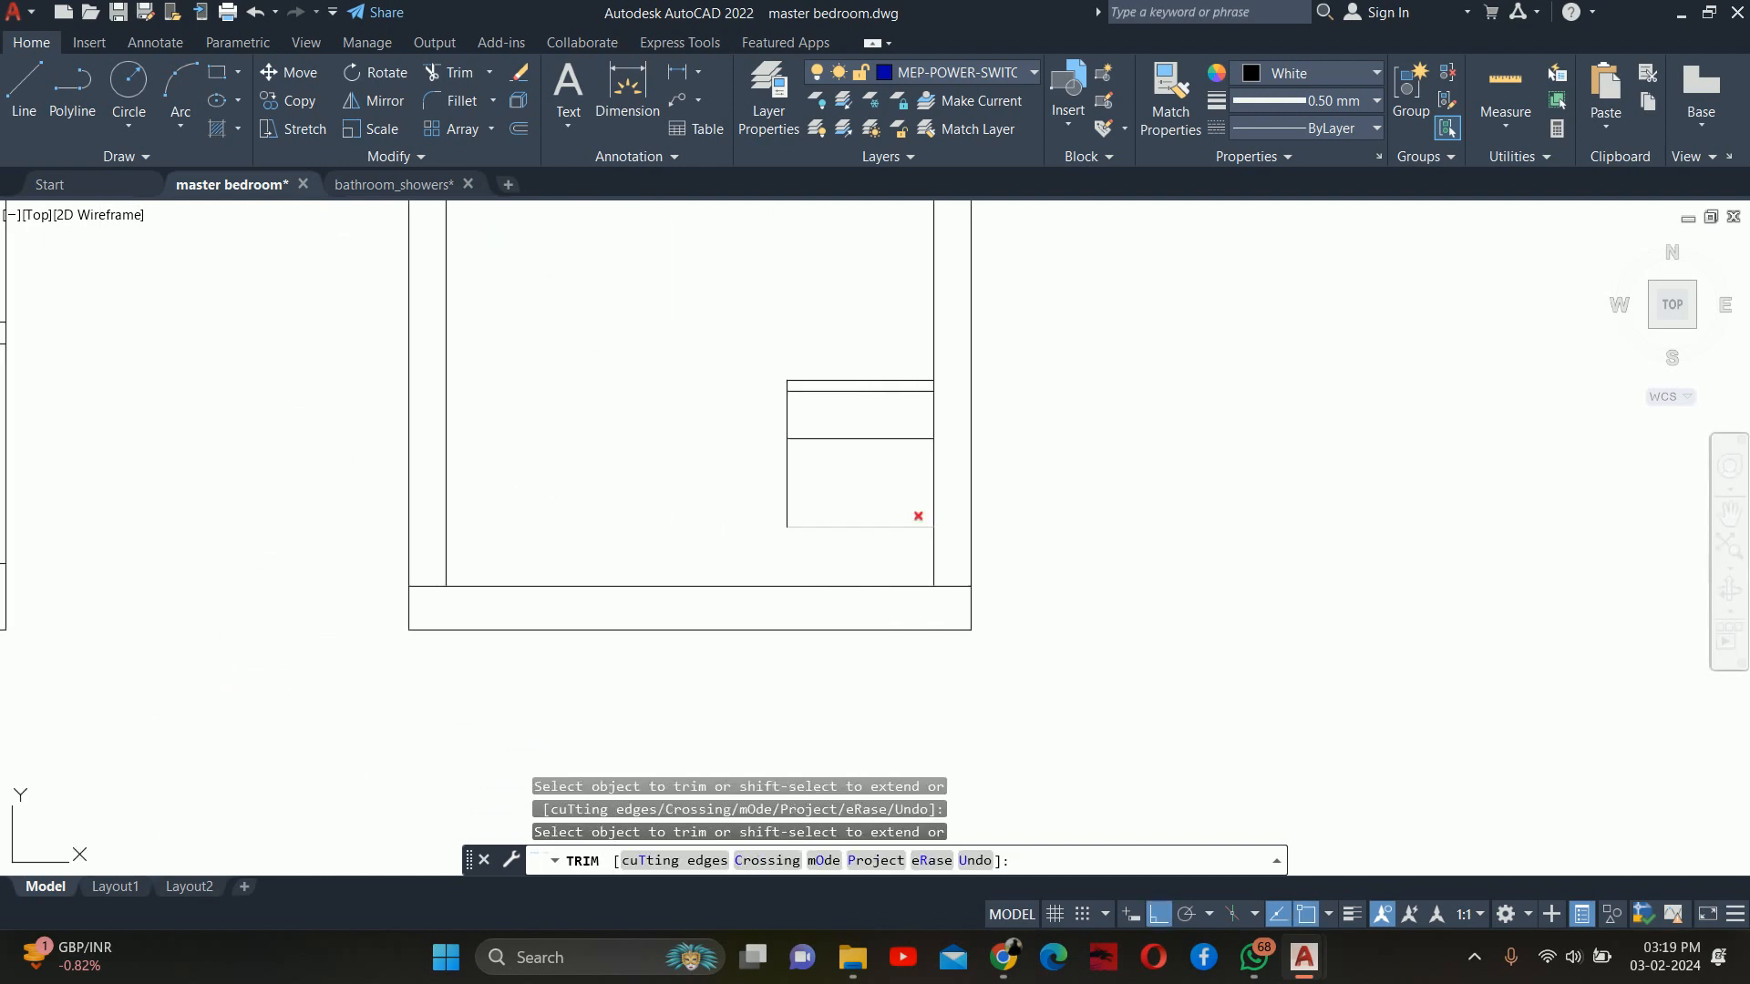
pyautogui.press('Escape')
pyautogui.press('Escape')
pyautogui.press('Escape')
pyautogui.scroll(-3, 802, 419)
pyautogui.scroll(3, 820, 438)
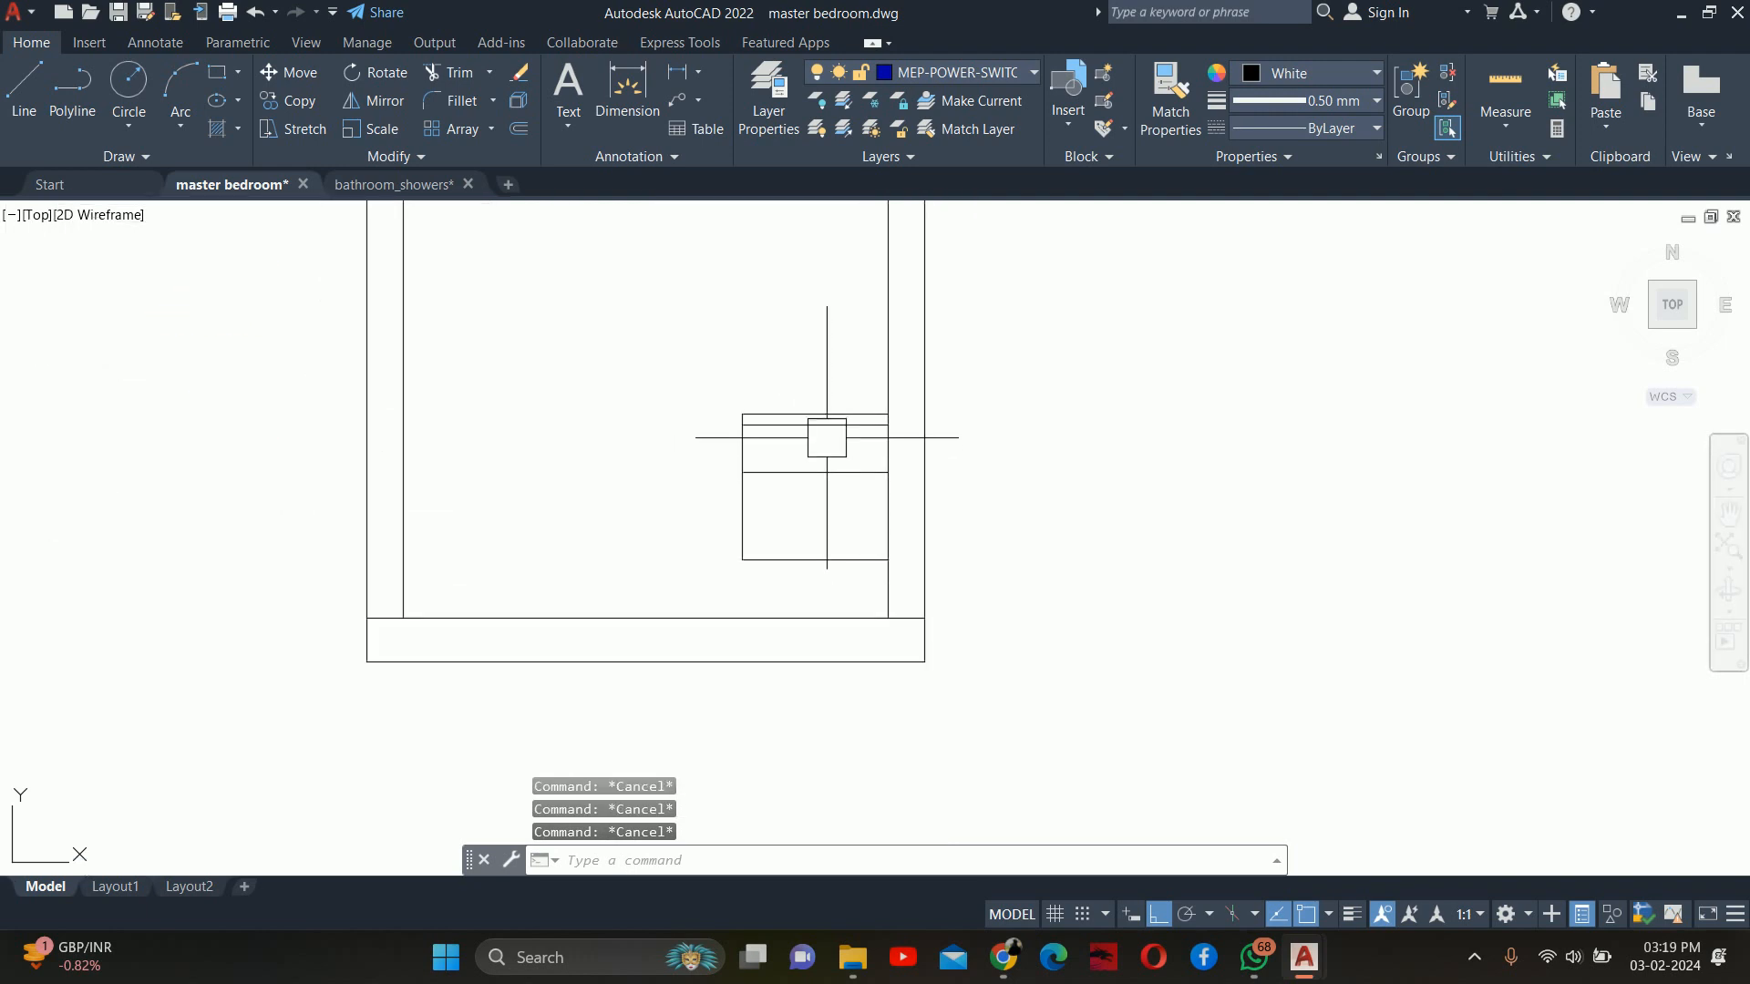
pyautogui.write('dl')
pyautogui.press('Return')
pyautogui.scroll(4, 845, 420)
pyautogui.press('Return')
pyautogui.click(710, 375)
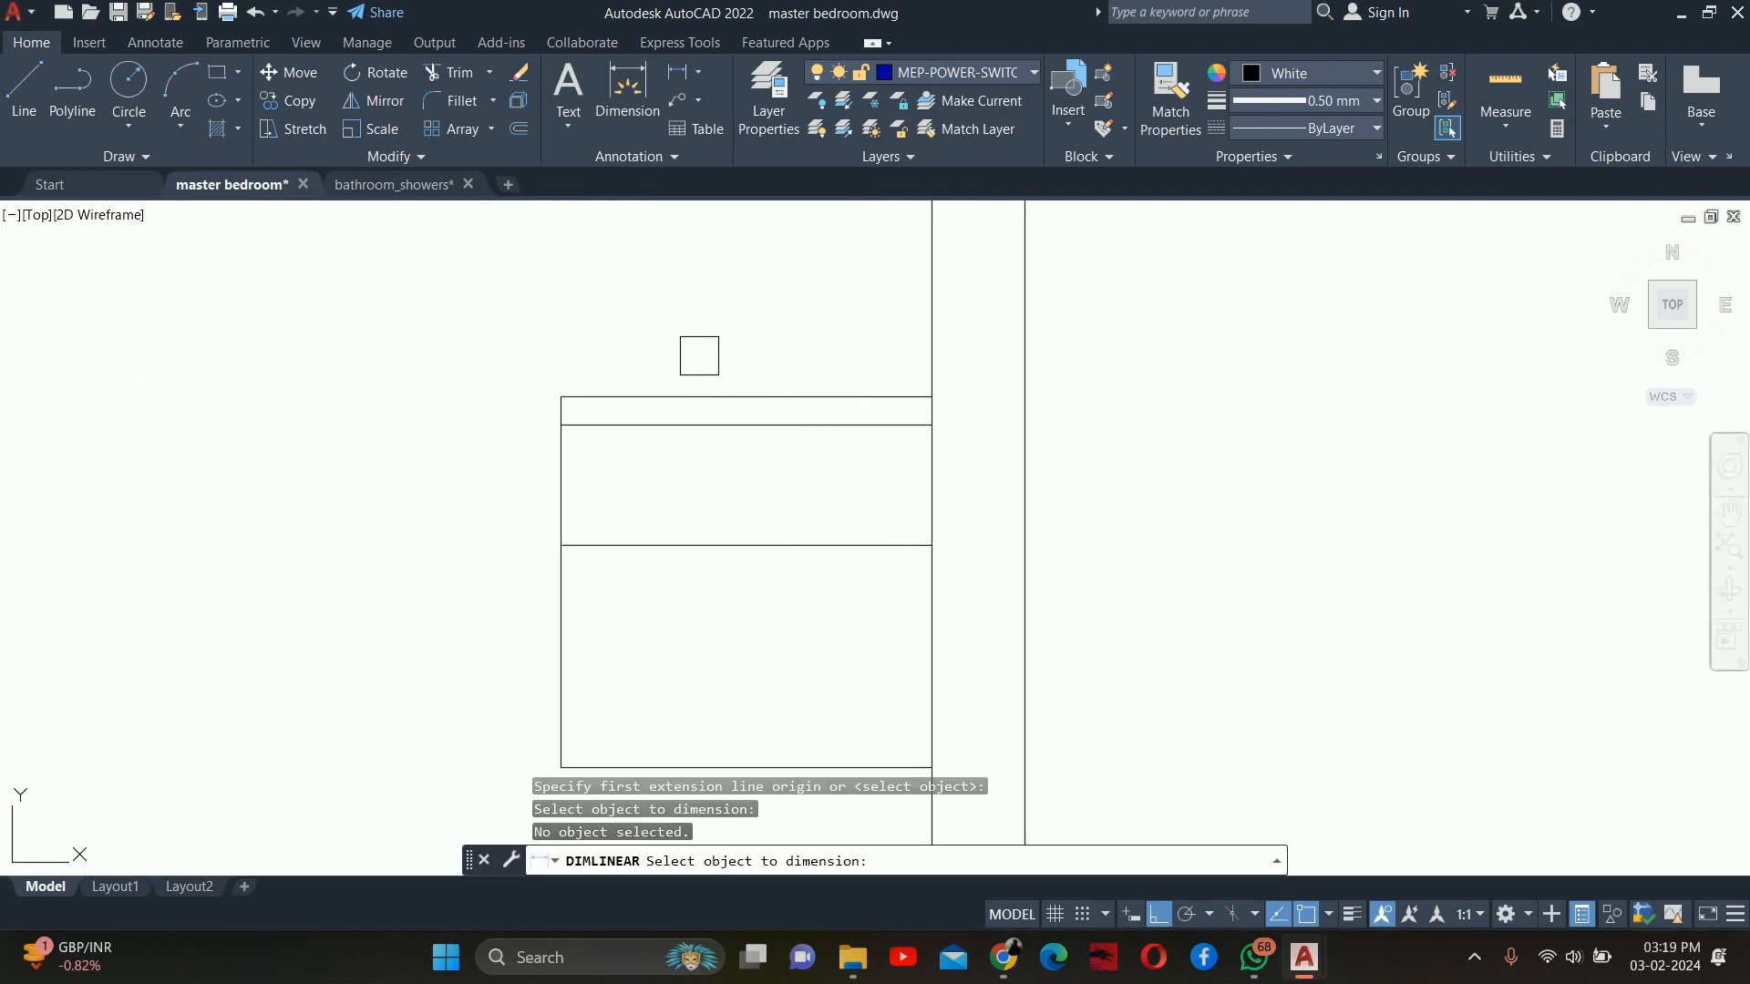
pyautogui.click(695, 398)
pyautogui.press('Escape')
pyautogui.press('Escape')
pyautogui.press('Escape')
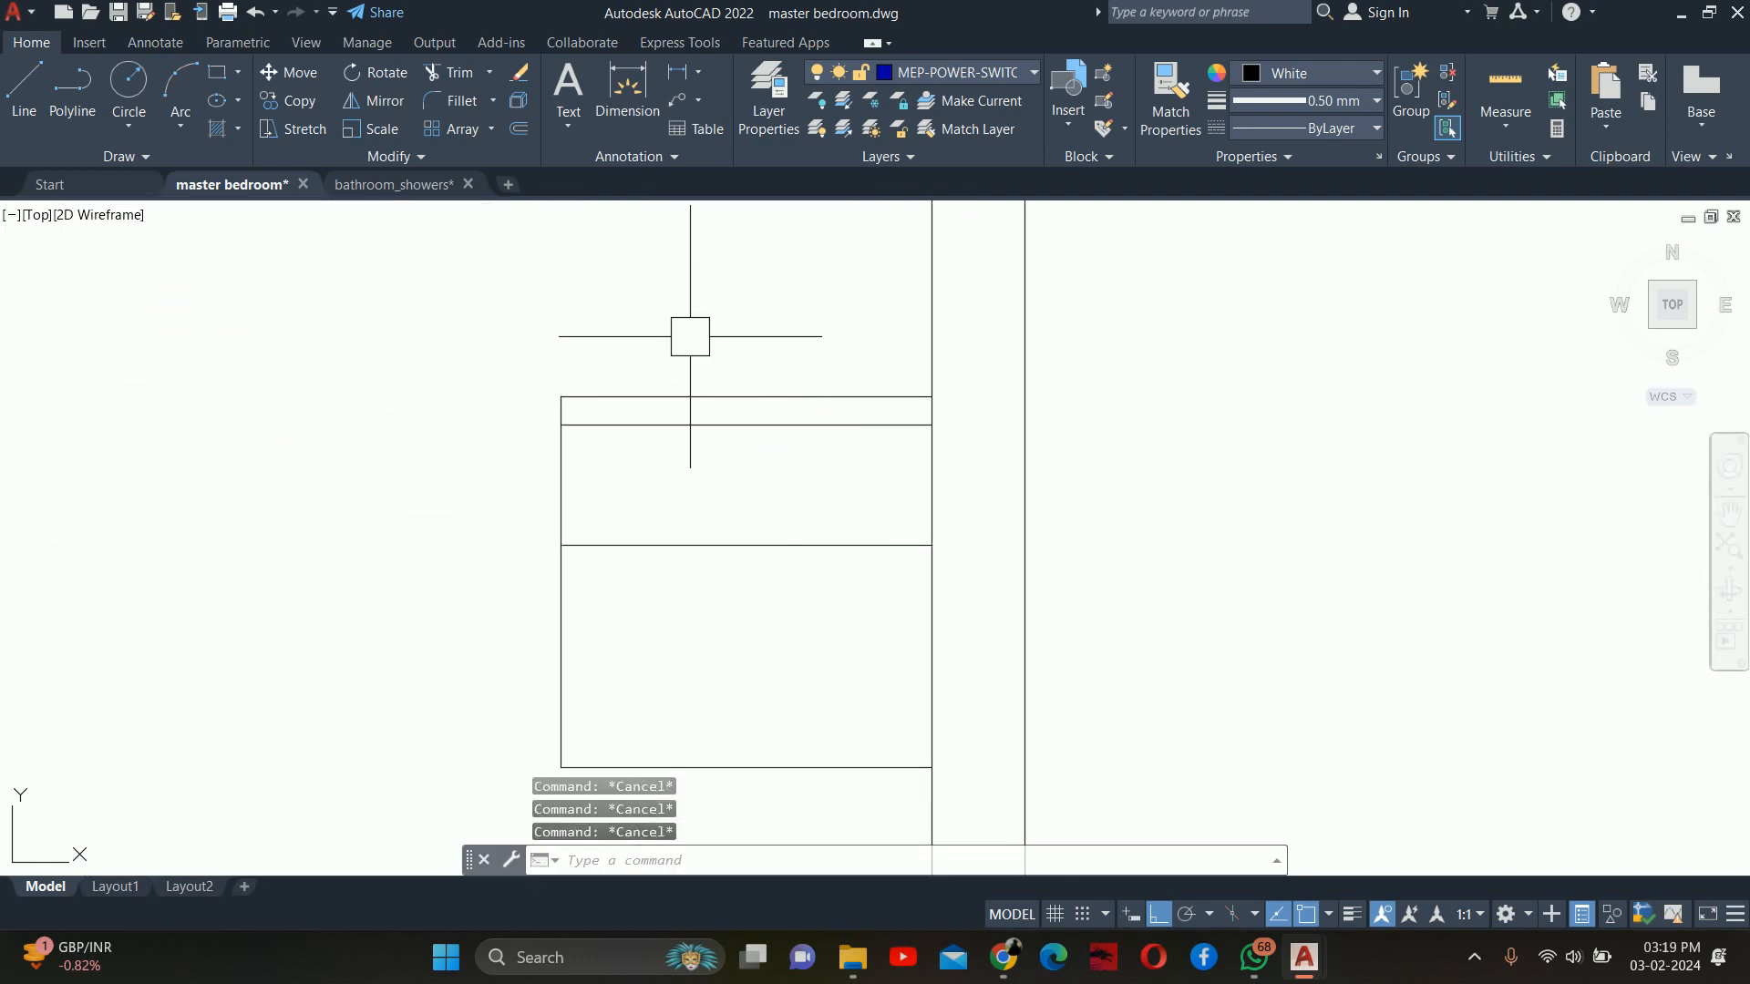
pyautogui.write('o')
pyautogui.press('Return')
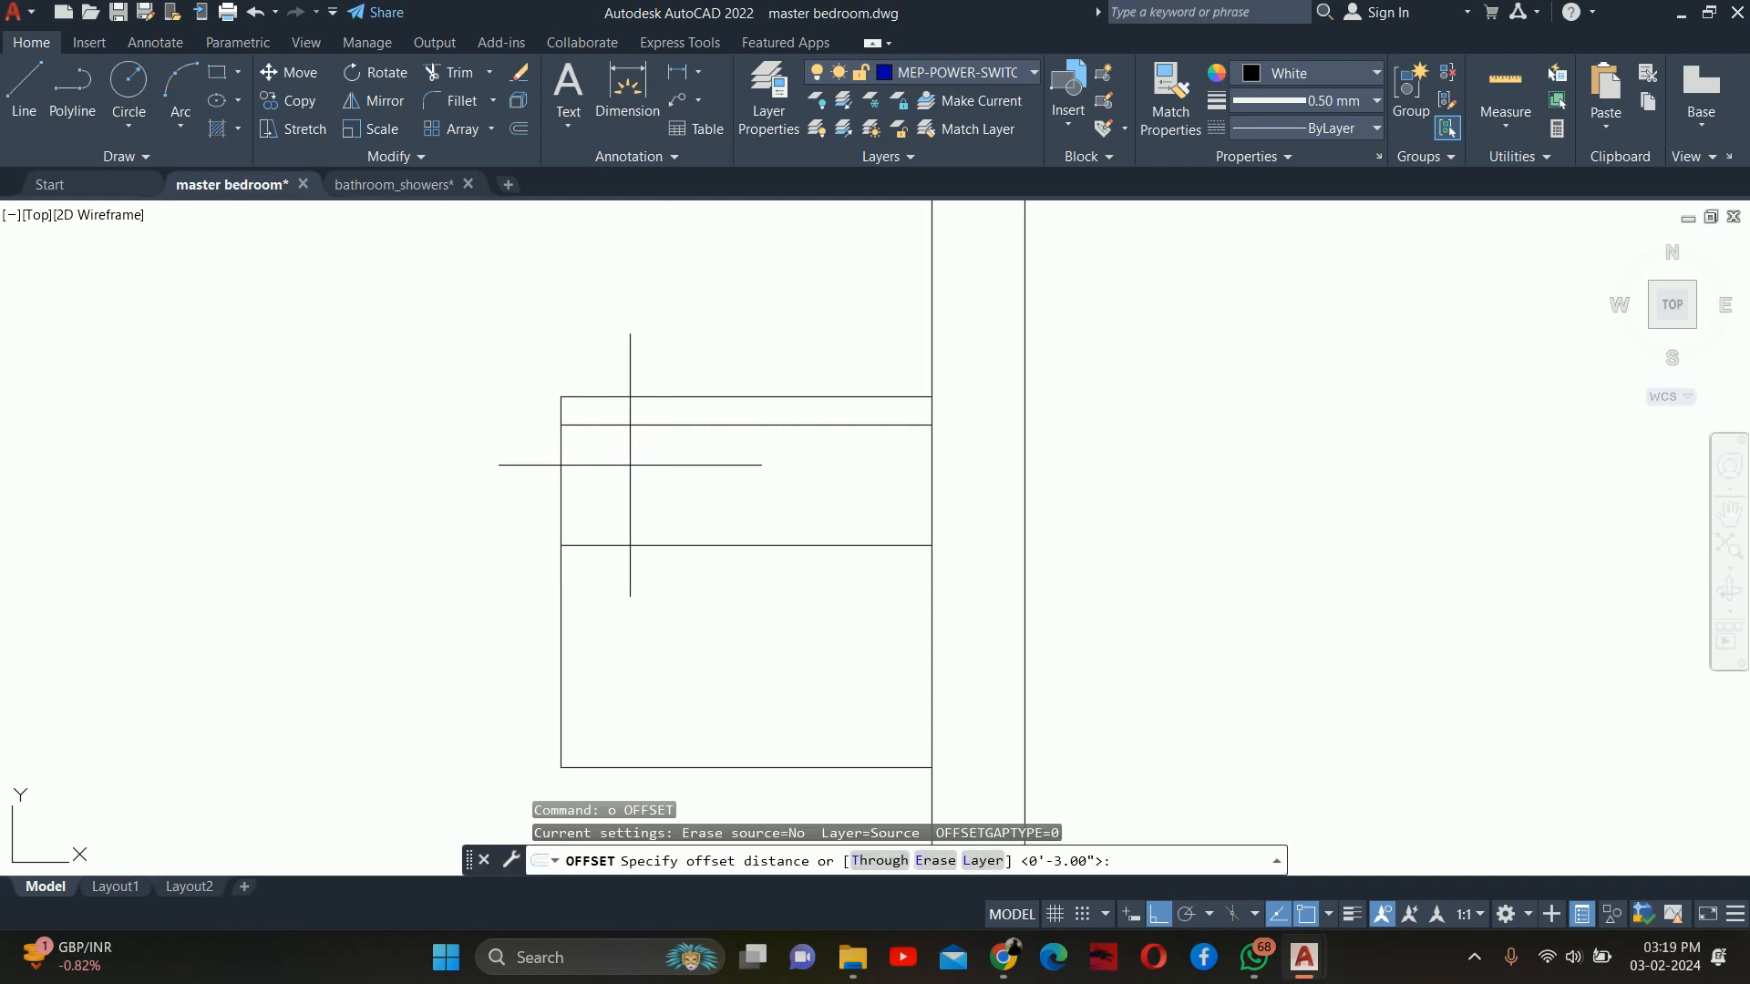
pyautogui.scroll(-3, 638, 462)
pyautogui.press('Escape')
pyautogui.press('Escape')
# Compare the countertop and dashed light strip in the first elevation with the vanity side profile in the new one
pyautogui.moveTo(766, 456); pyautogui.dragTo(1043, 484, button='middle')
pyautogui.scroll(-3, 911, 484)
pyautogui.scroll(3, 388, 475)
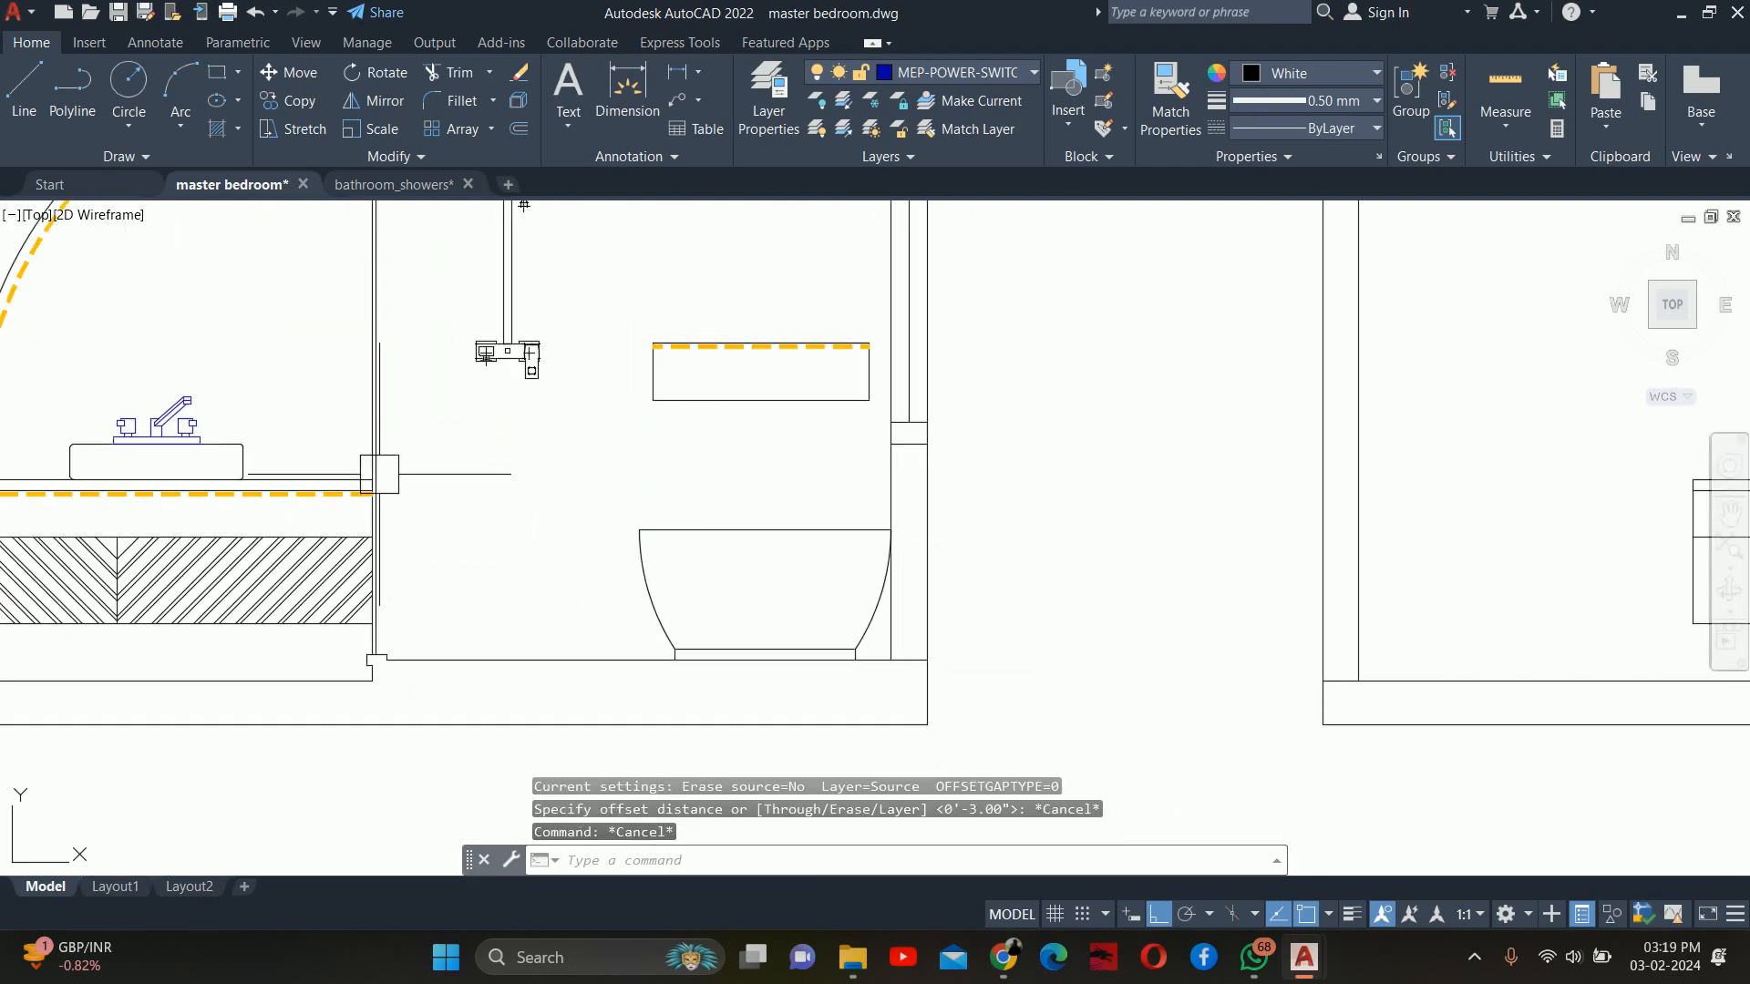
pyautogui.scroll(2, 371, 484)
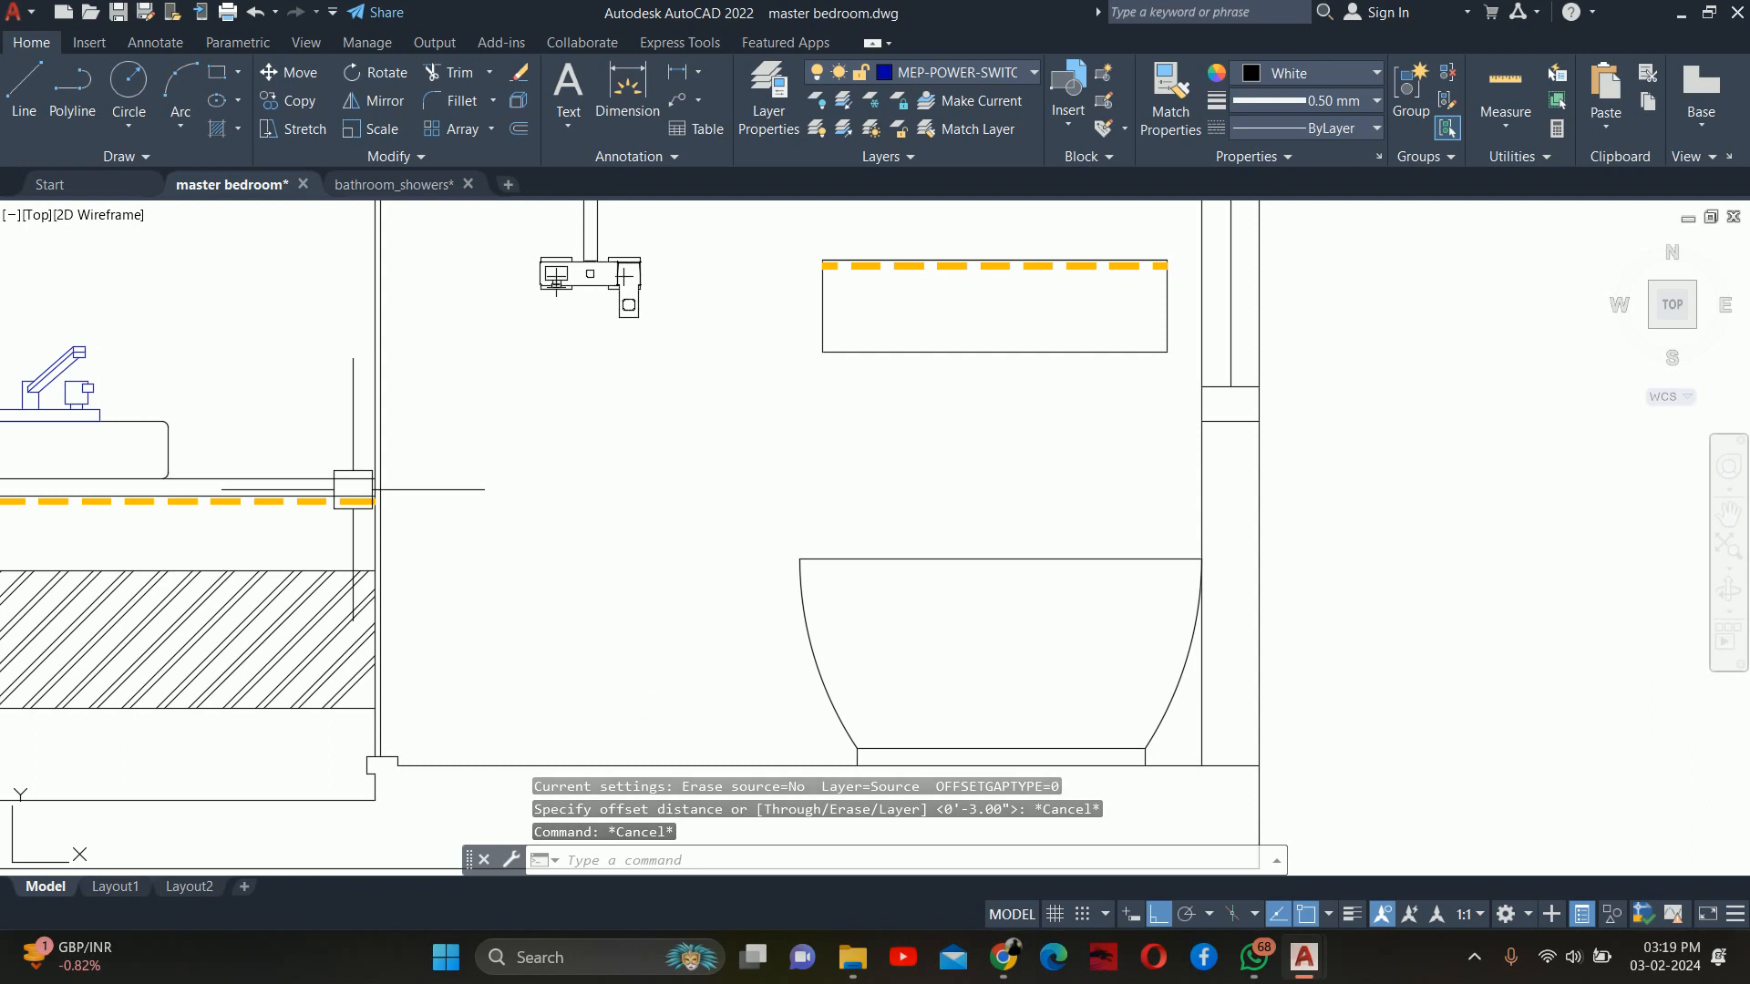
pyautogui.scroll(-5, 1027, 531)
pyautogui.scroll(6, 740, 531)
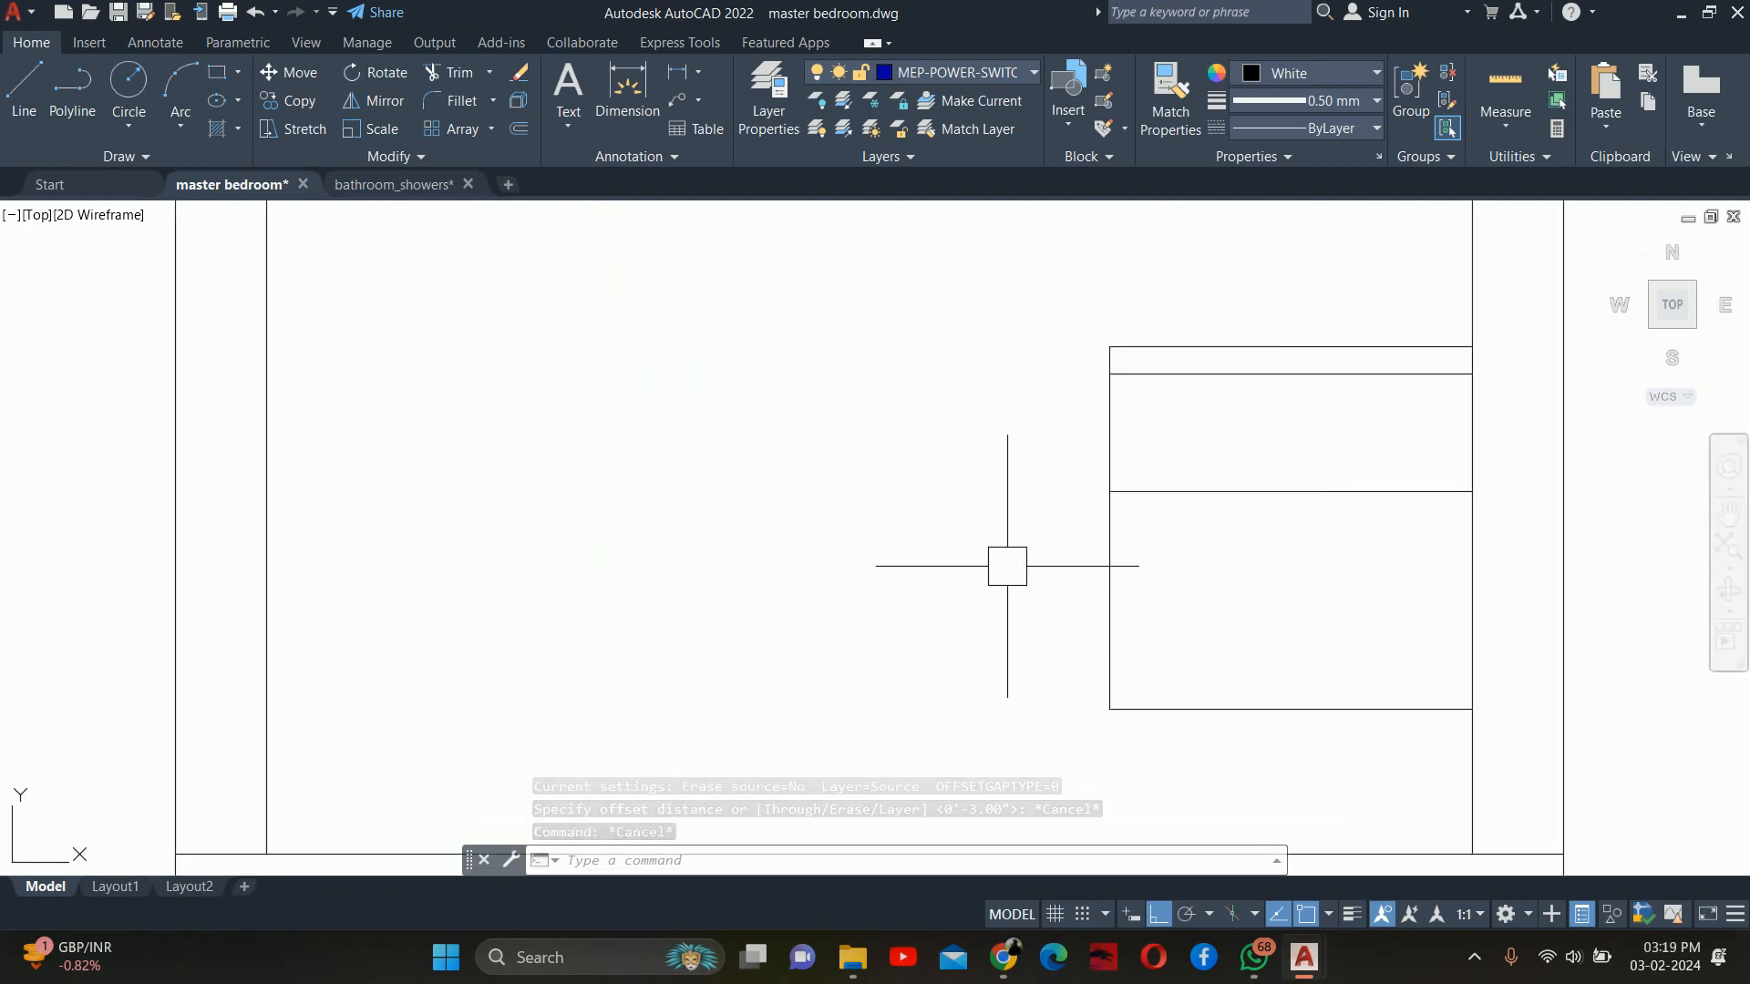
pyautogui.press('Escape')
pyautogui.press('Escape')
# Measure the countertop's thickness at the vanity's front edge in the new elevation with a temporary linear dimension
pyautogui.scroll(3, 1139, 401)
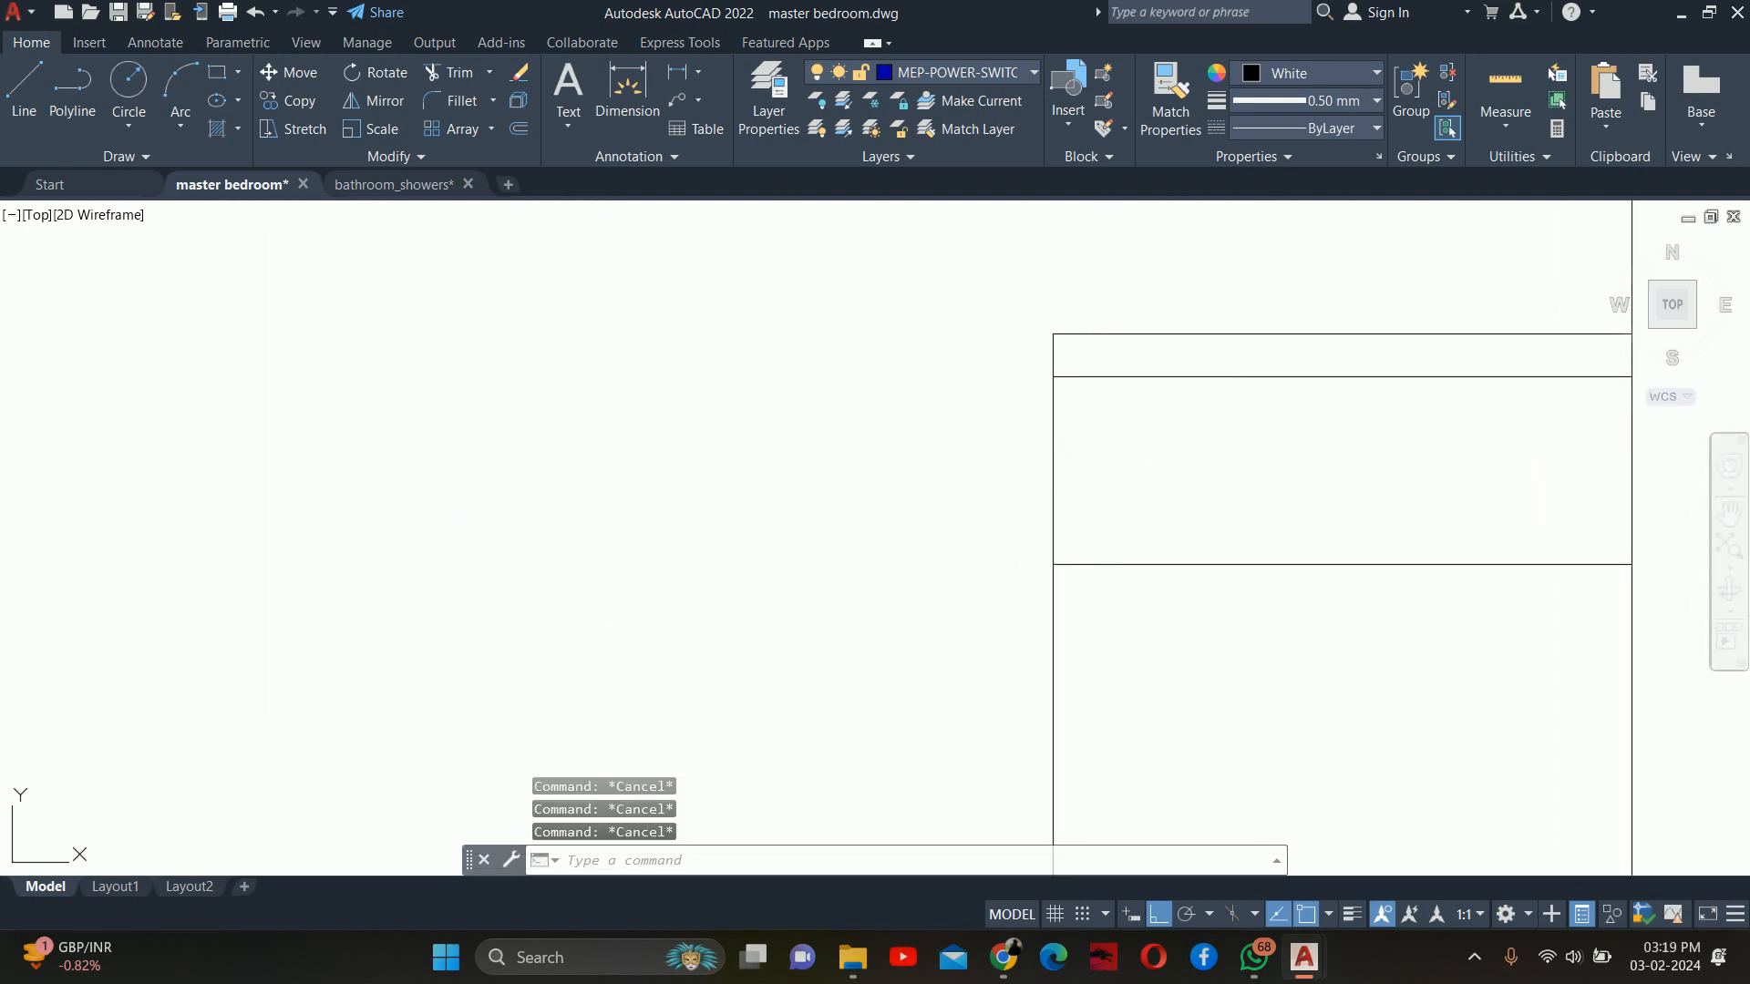
pyautogui.scroll(2, 1047, 492)
pyautogui.write('dli')
pyautogui.press('Return')
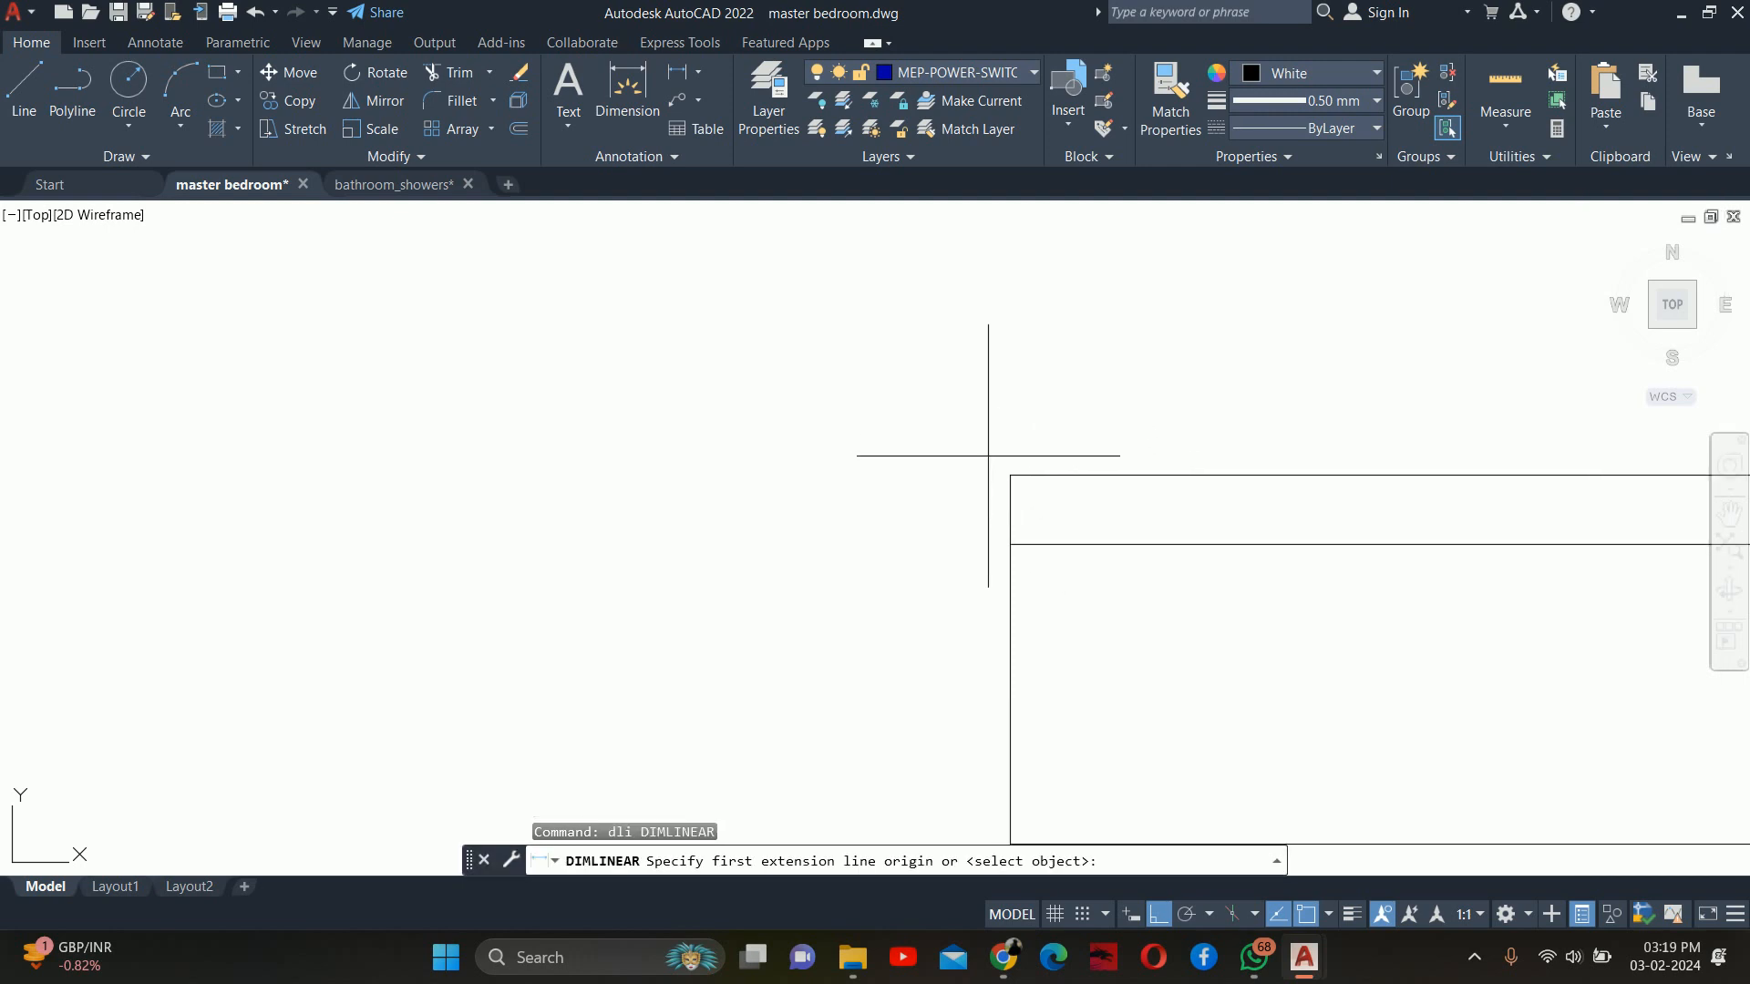
pyautogui.click(1010, 475)
pyautogui.click(1010, 544)
pyautogui.scroll(-4, 915, 506)
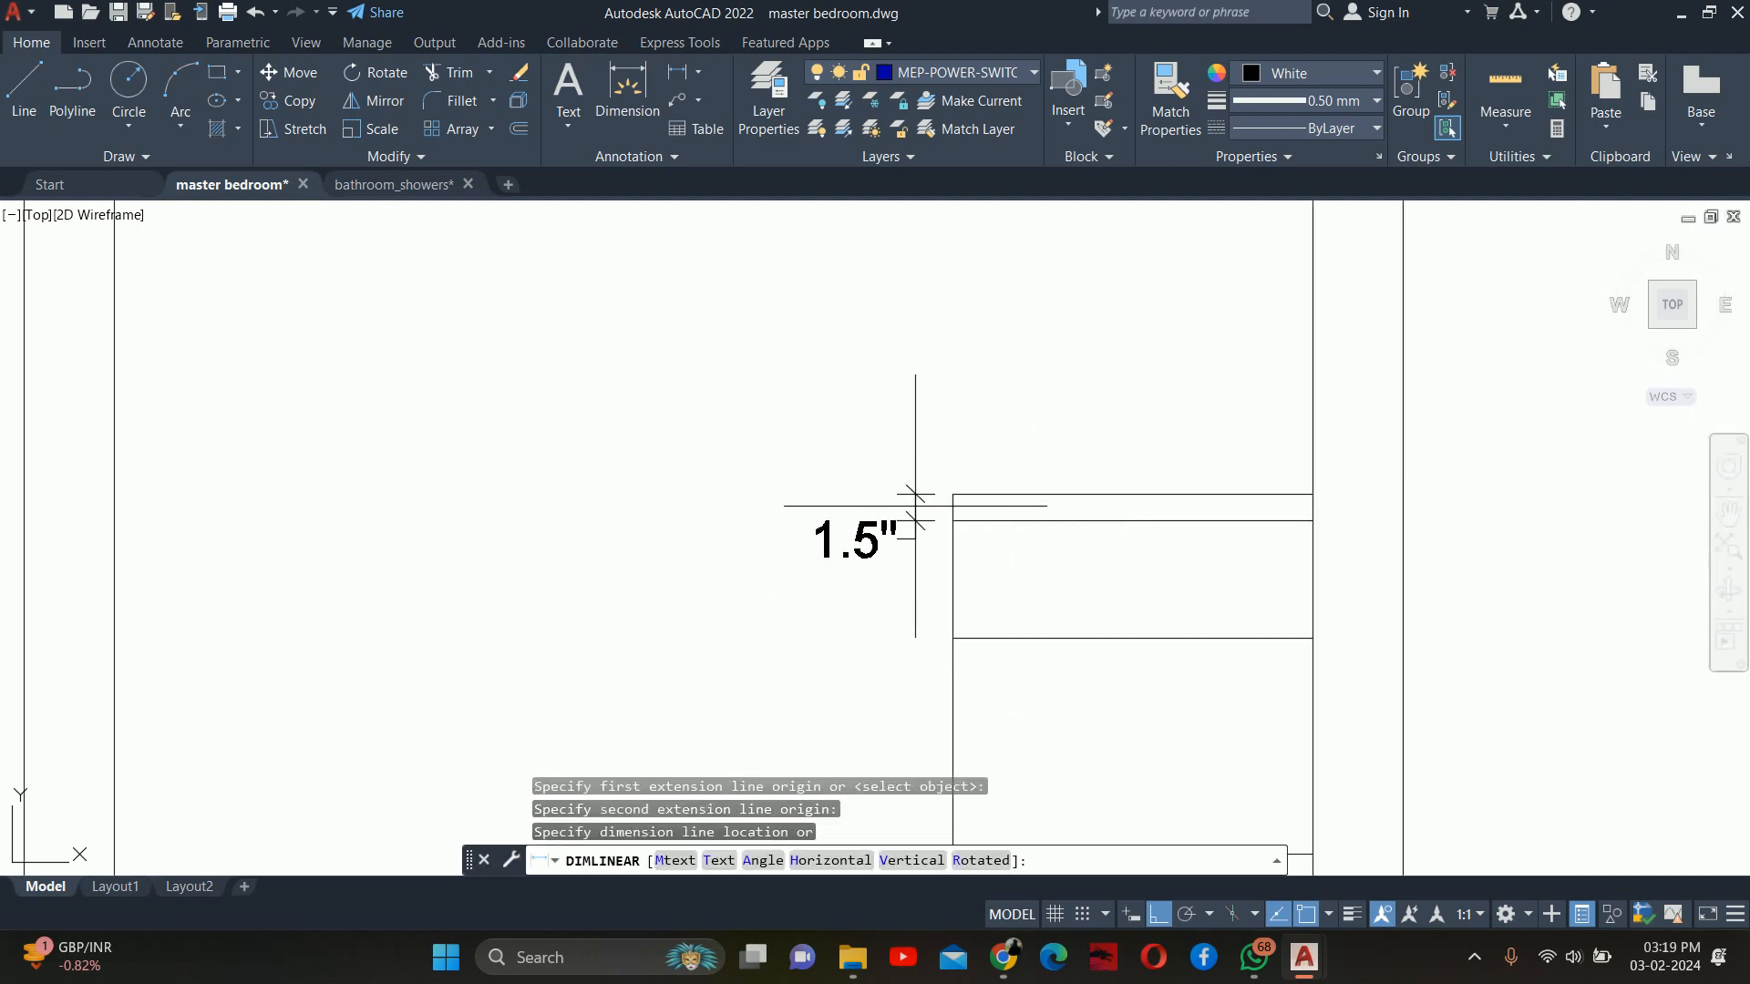
pyautogui.press('Escape')
# Offset the countertop's top line 0.75 inches downward in the new elevation
pyautogui.write('o')
pyautogui.press('Return')
pyautogui.write('1')
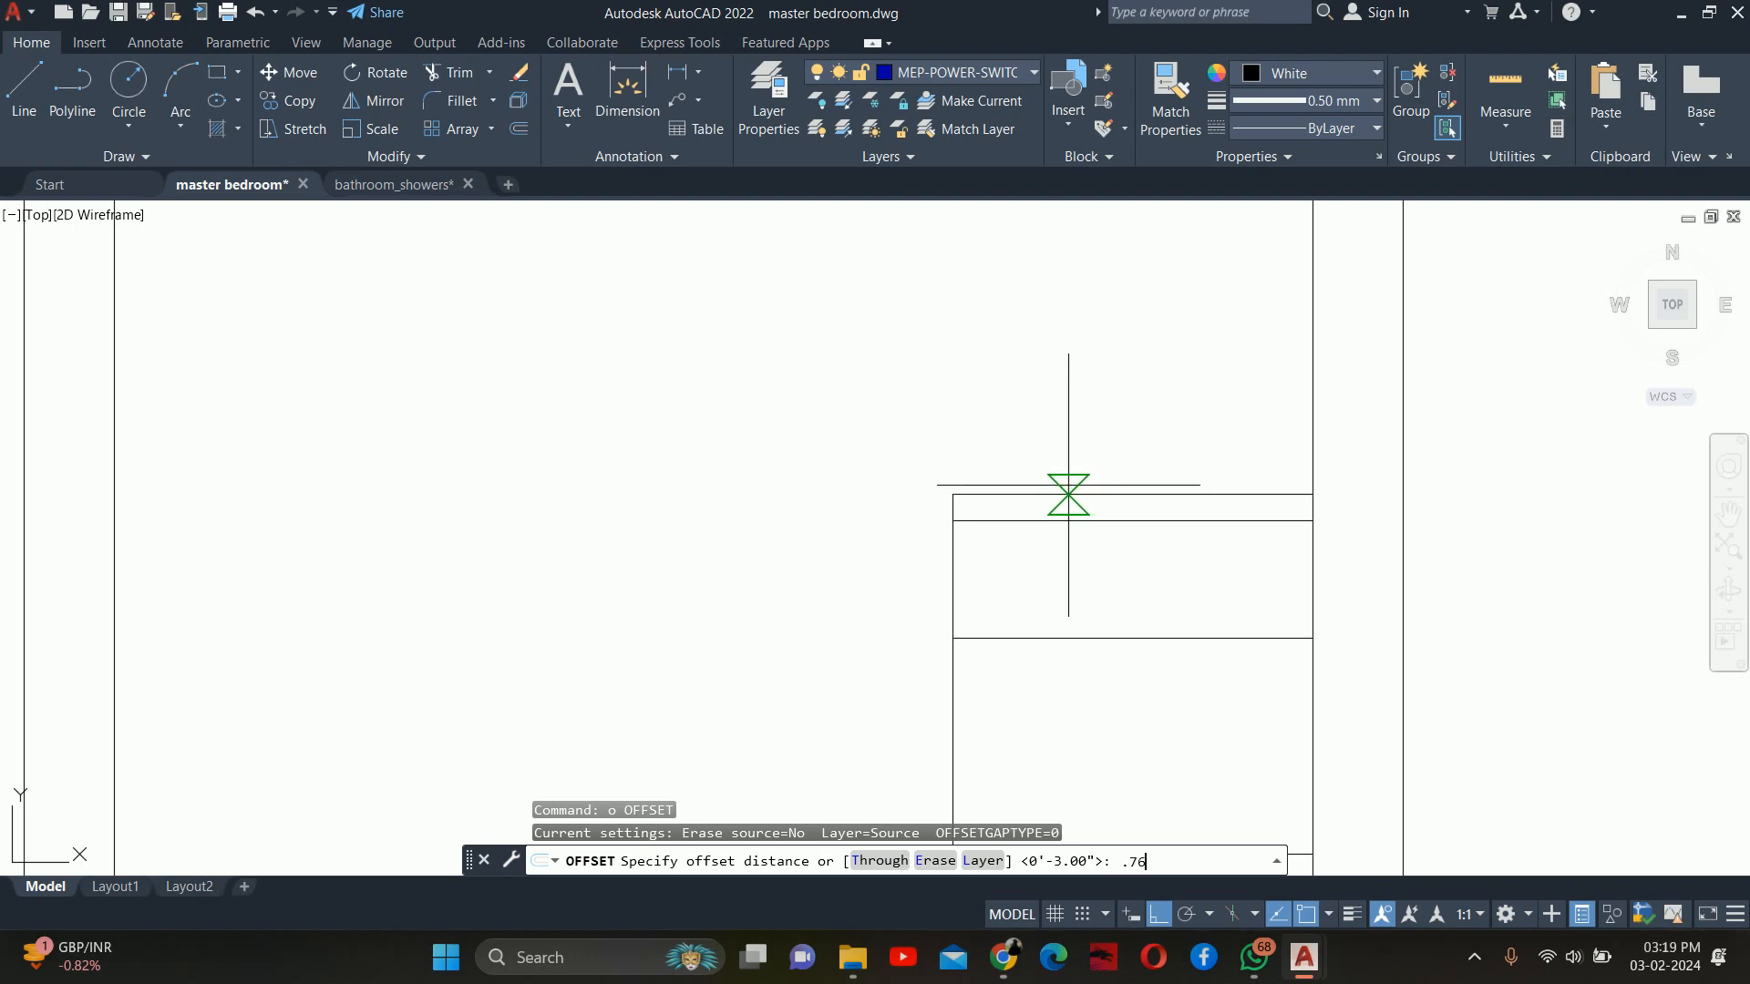
pyautogui.write('5')
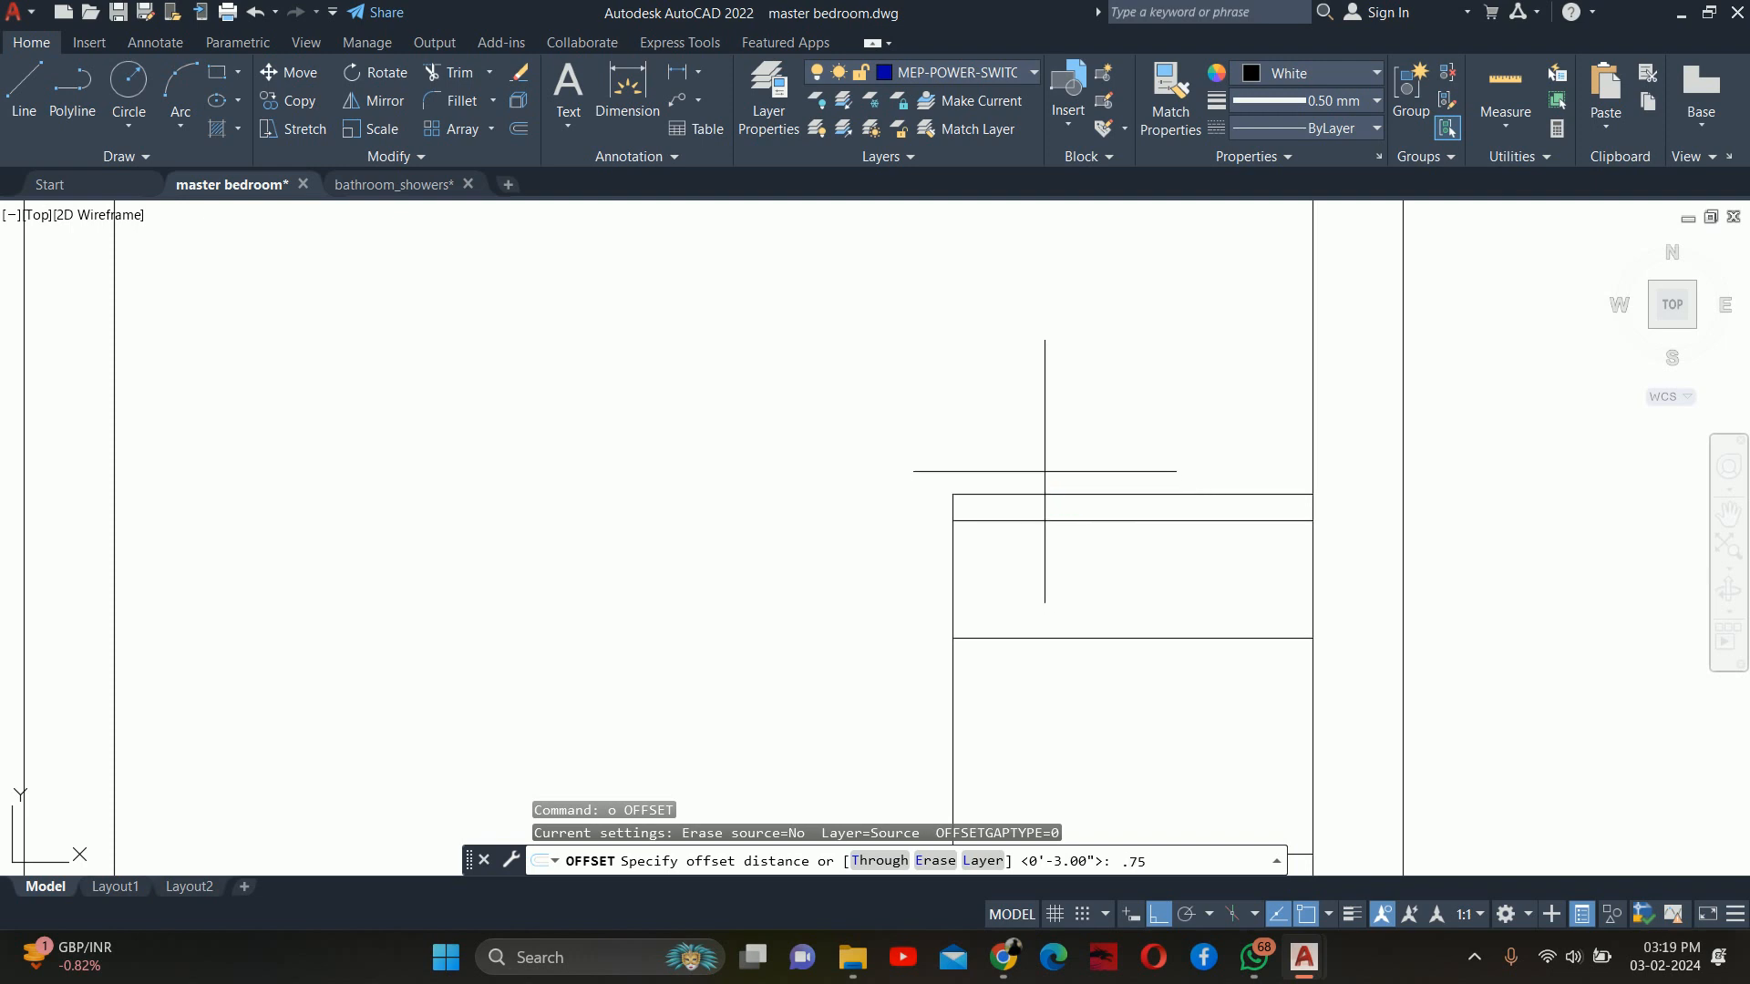
pyautogui.press('Return')
pyautogui.scroll(5, 989, 486)
pyautogui.click(1008, 525)
pyautogui.click(1008, 598)
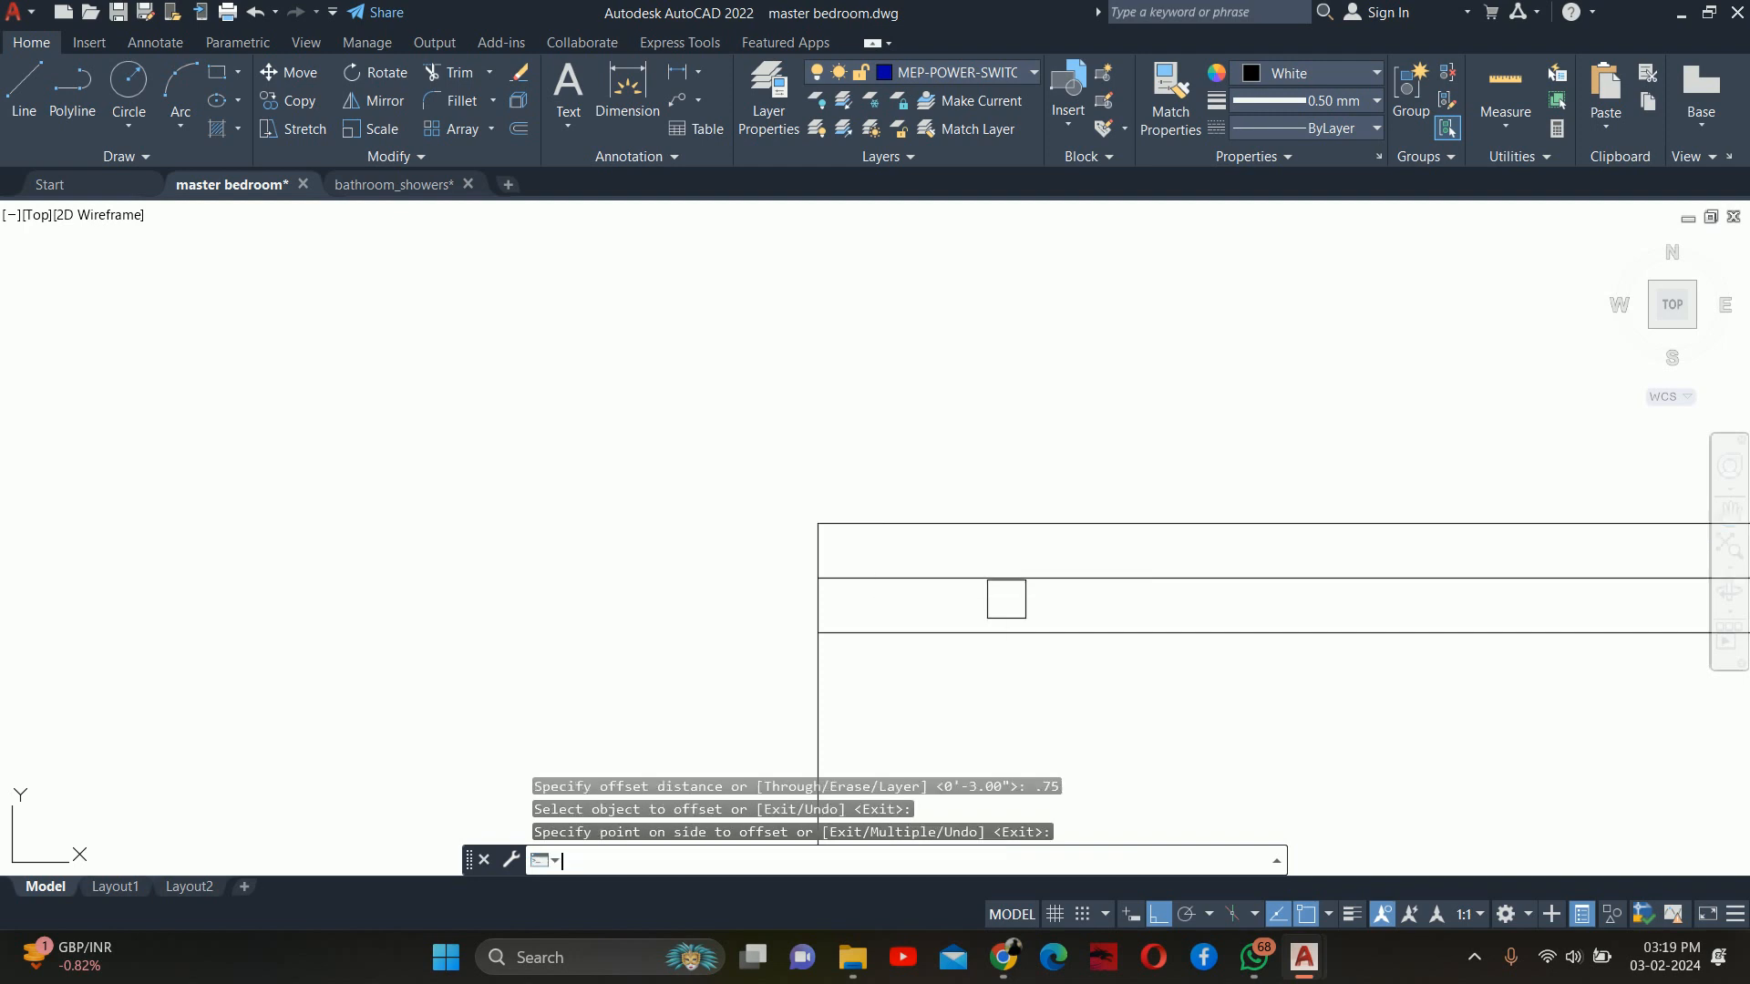
# Offset the countertop's front vertical line 1.5 inches toward the wall in the new elevation
pyautogui.press('Escape')
pyautogui.press('Return')
pyautogui.write('1.5')
pyautogui.press('Return')
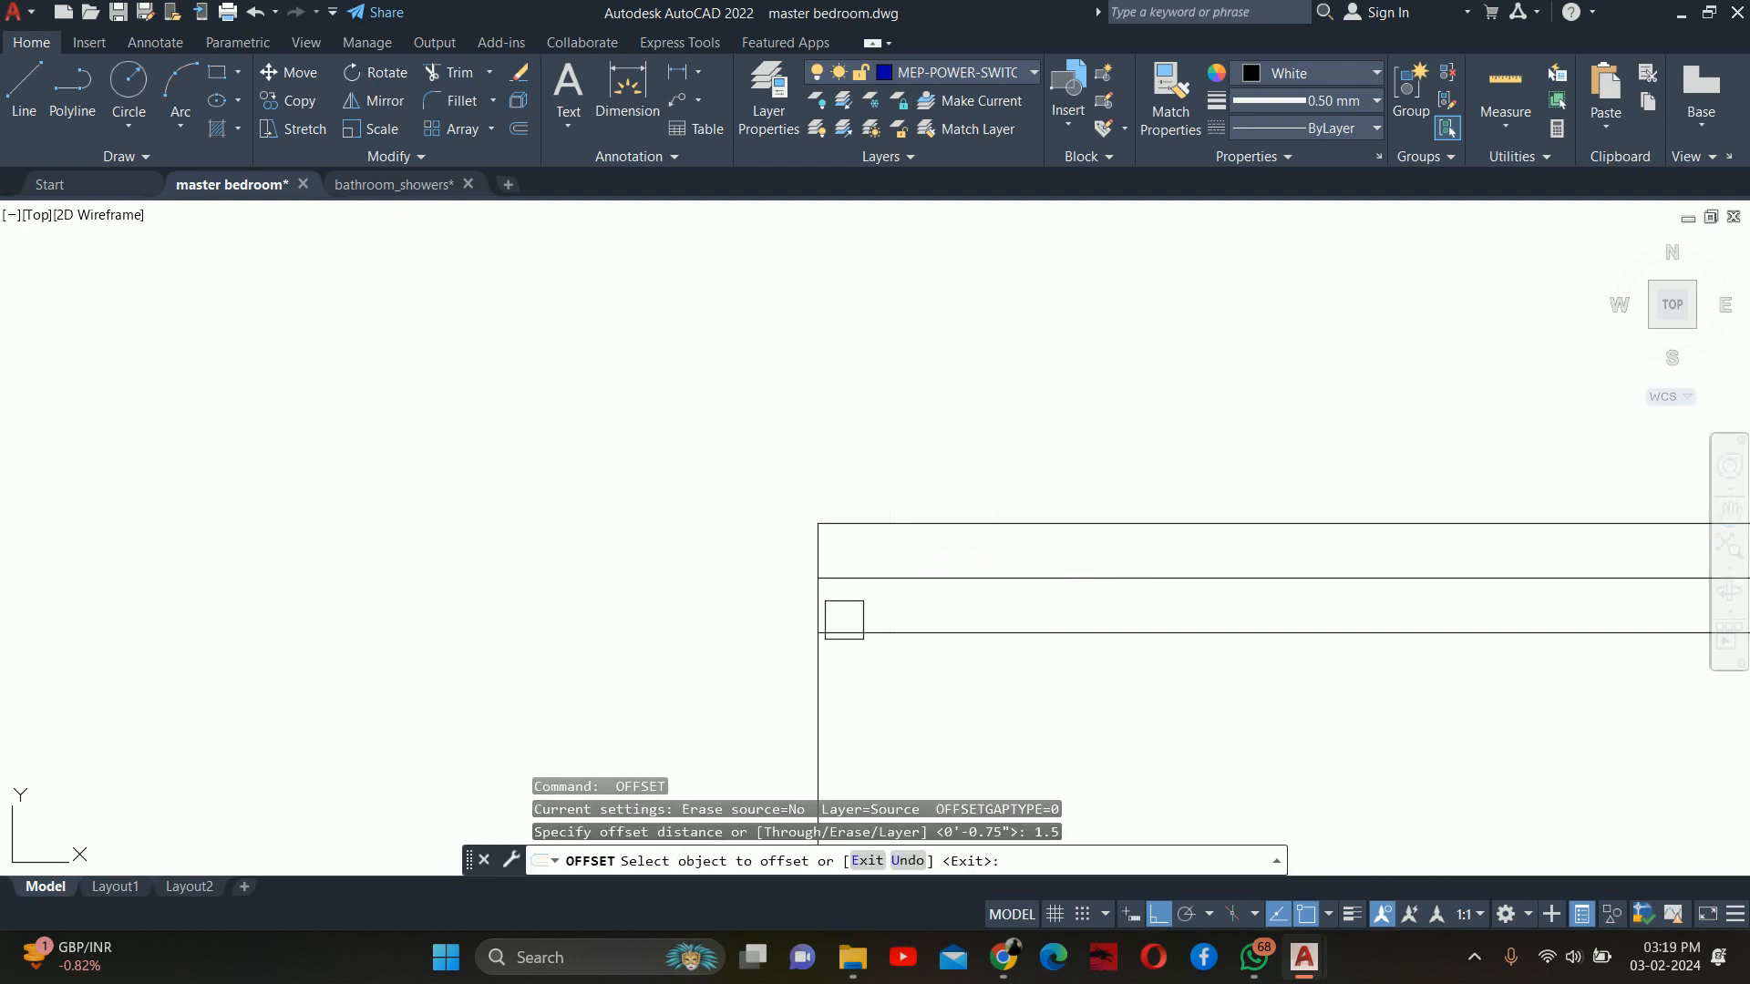
pyautogui.click(817, 657)
pyautogui.click(894, 695)
pyautogui.press('Escape')
pyautogui.press('Escape')
# Trim the excess lines below and behind the countertop's front edge to leave a downturned lip
pyautogui.write('tr')
pyautogui.press('Return')
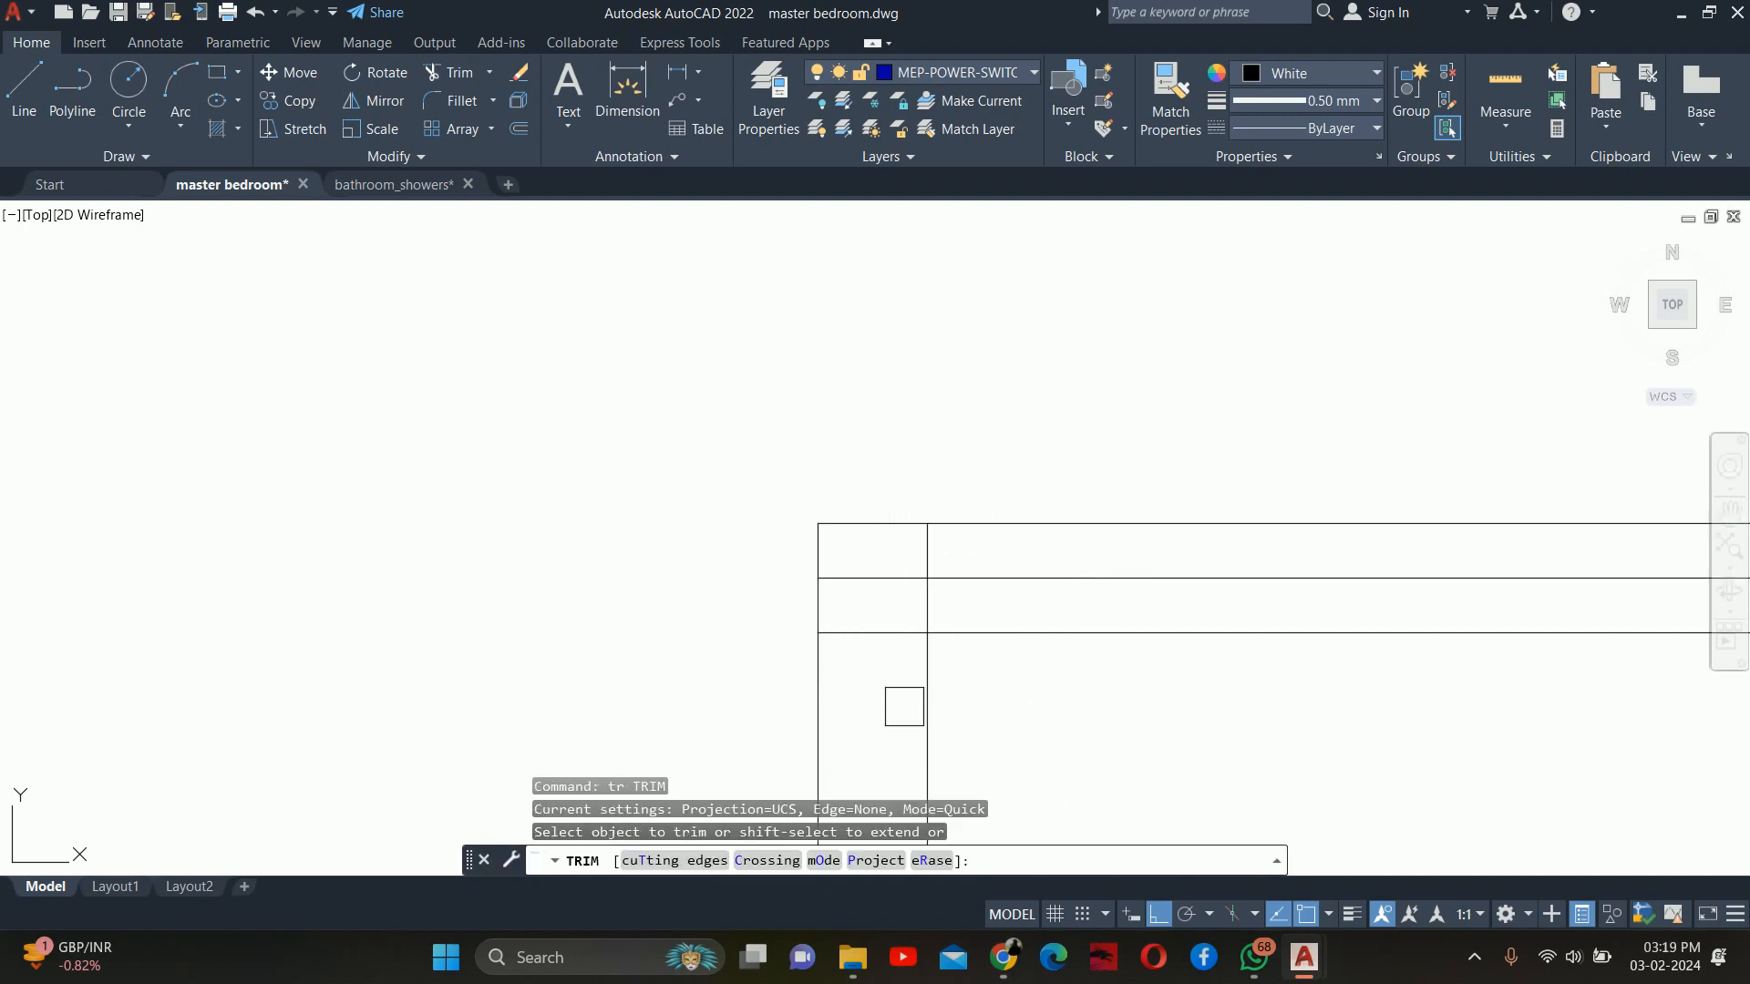
pyautogui.click(922, 712)
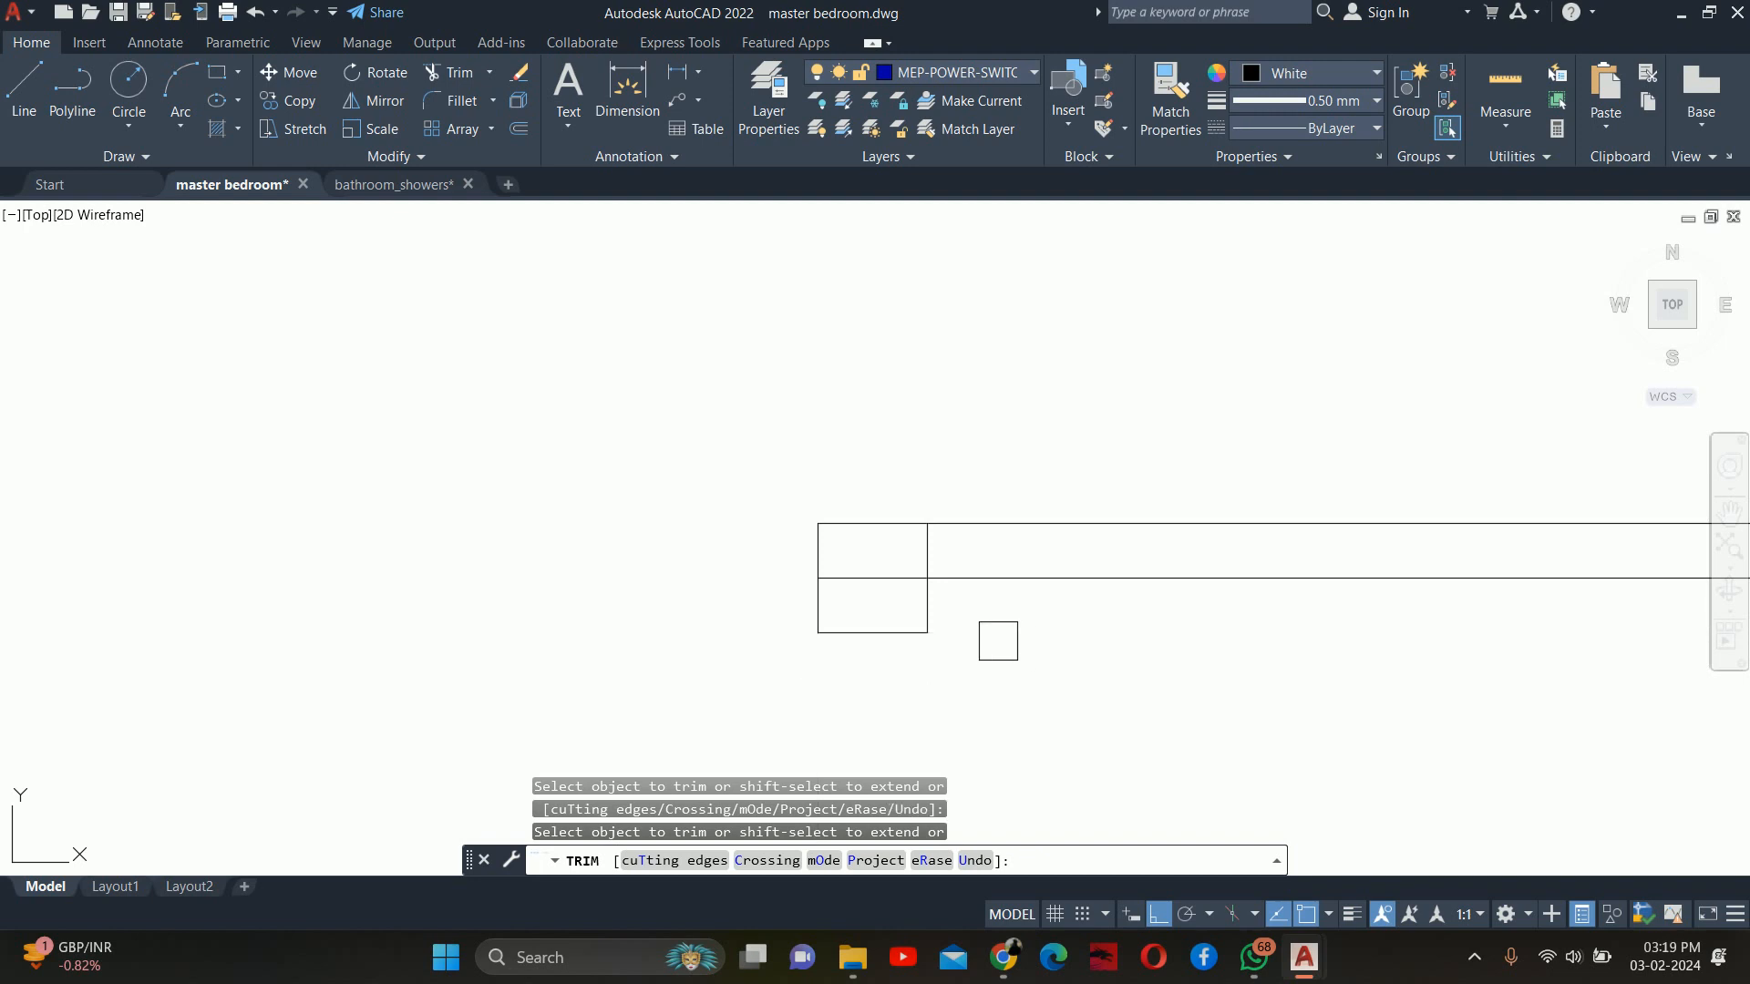
pyautogui.press('Escape')
pyautogui.press('Escape')
# Draw a vertical line closing the cabinet's front between its upper and lower horizontal lines below the countertop
pyautogui.scroll(-5, 920, 566)
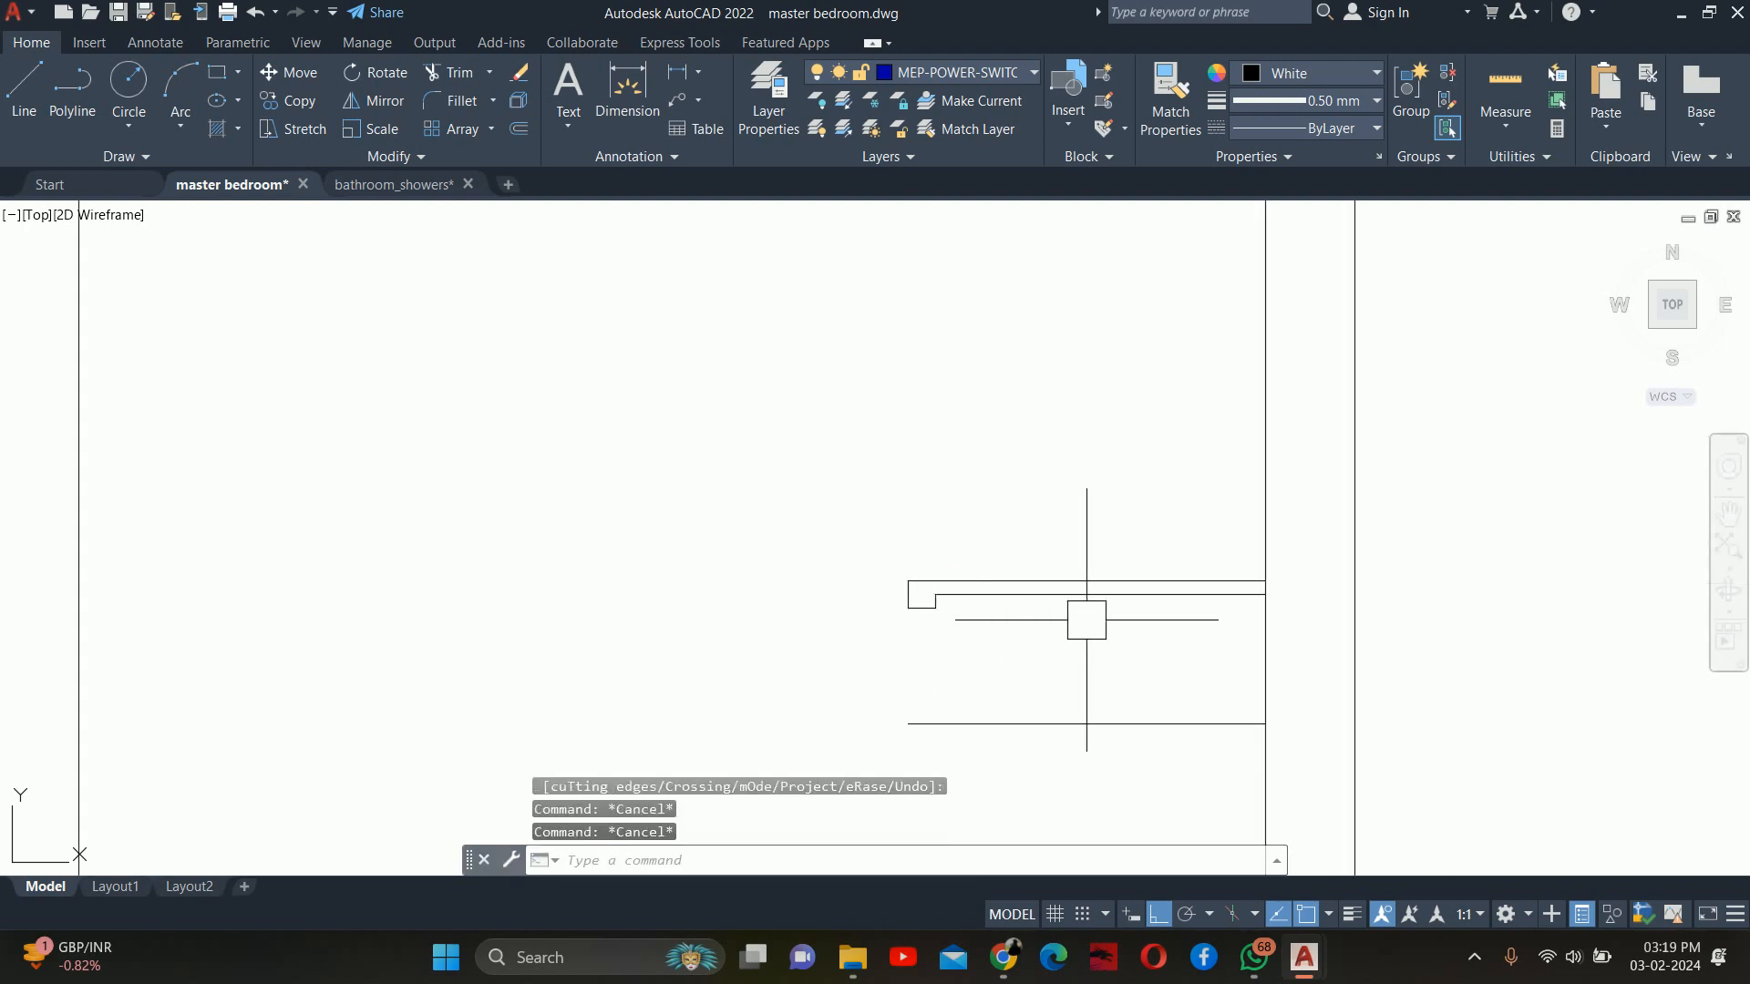
pyautogui.moveTo(943, 631)
pyautogui.mouseDown(button='middle')
pyautogui.moveTo(960, 441)
pyautogui.moveTo(946, 450)
pyautogui.mouseUp(button='middle')
pyautogui.scroll(5, 951, 415)
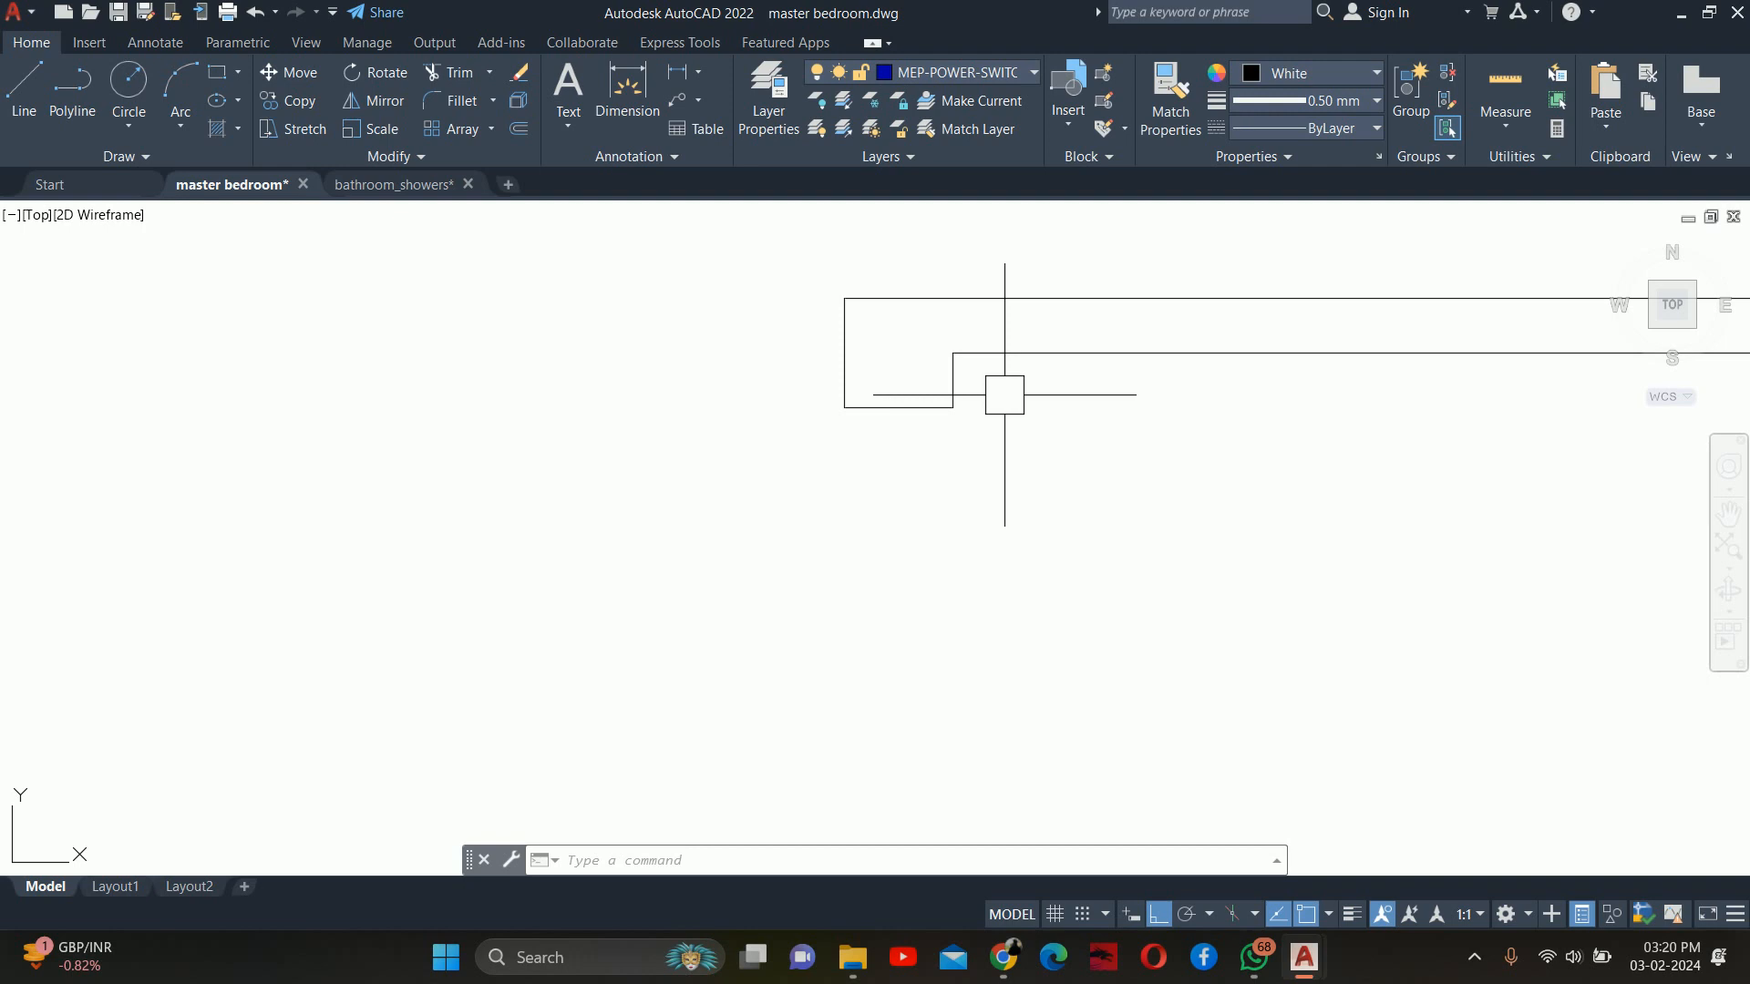
pyautogui.scroll(-4, 982, 403)
pyautogui.press('Escape')
pyautogui.press('Escape')
pyautogui.press('Escape')
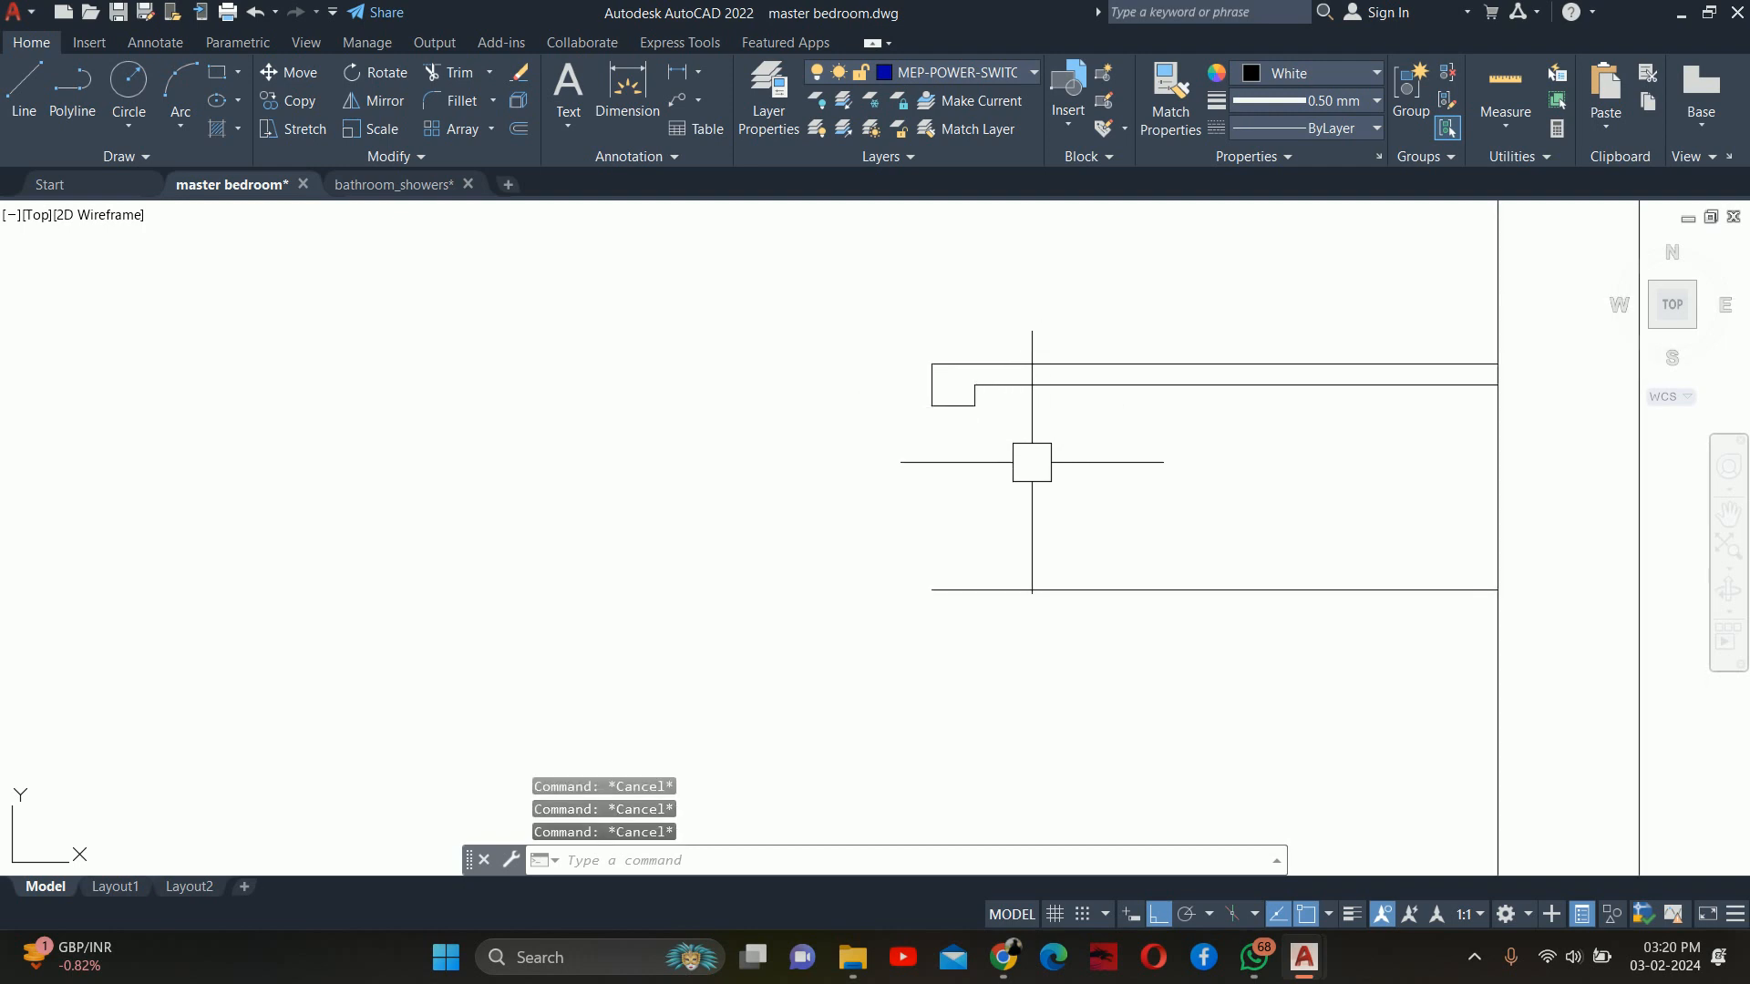
pyautogui.scroll(3, 1032, 462)
pyautogui.write('l')
pyautogui.press('Return')
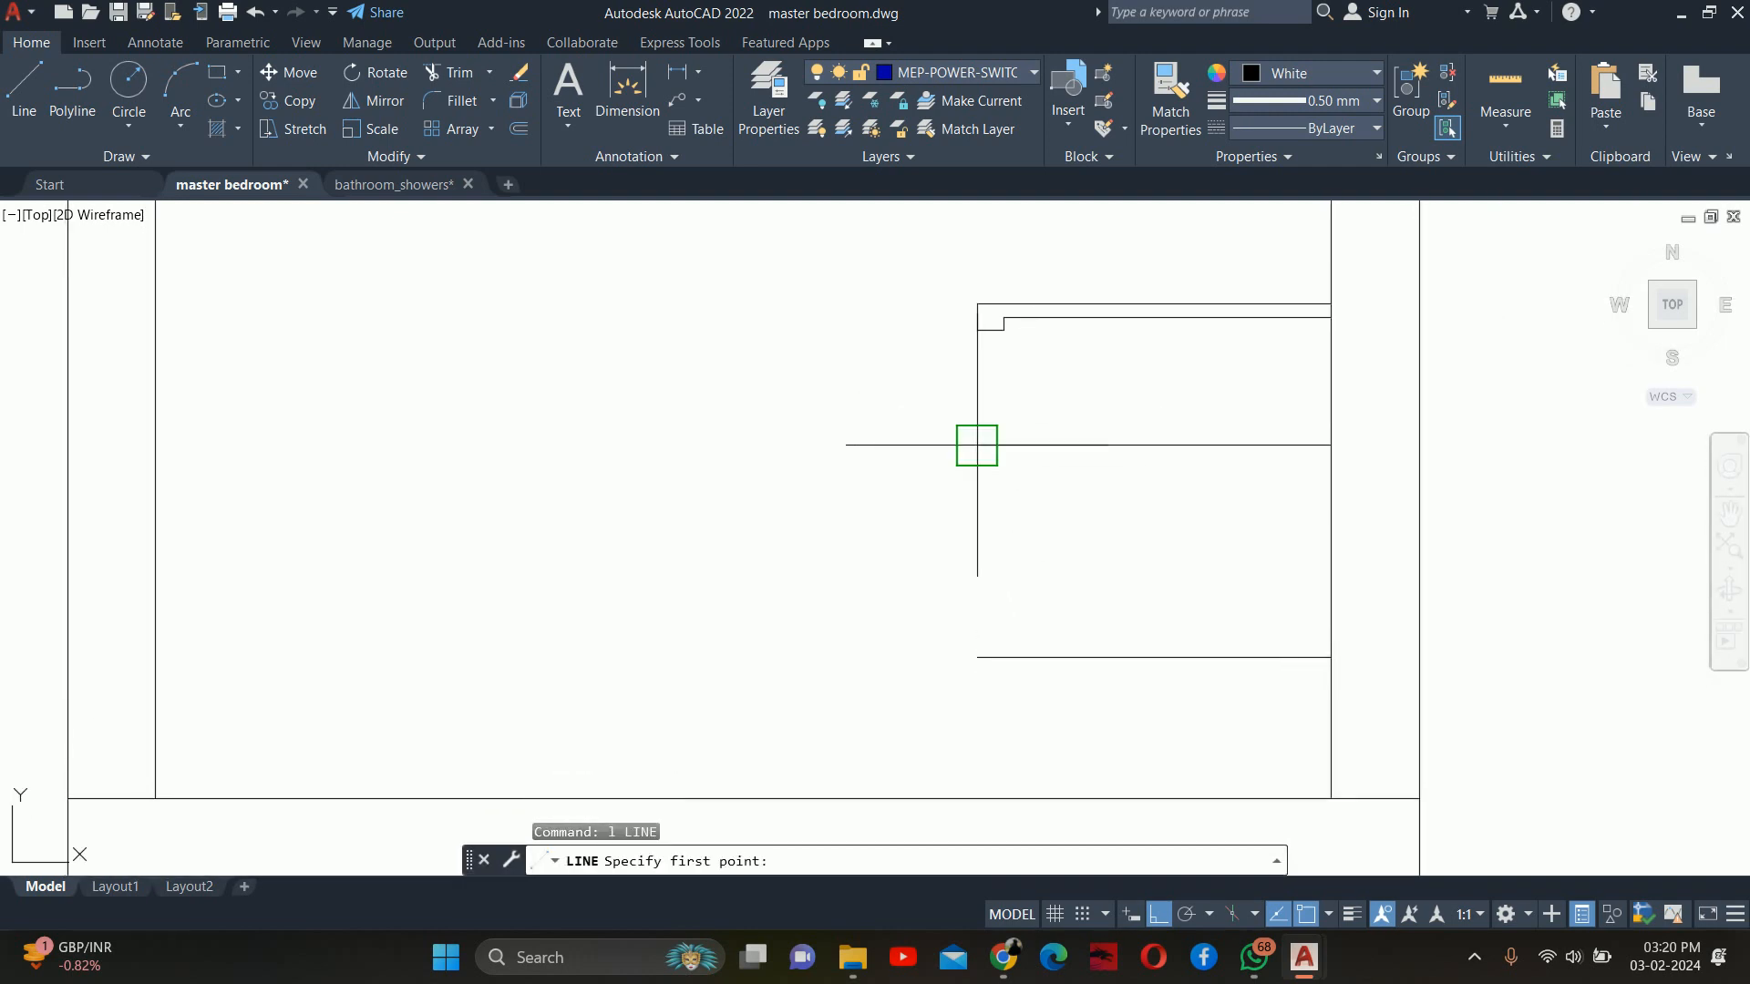
pyautogui.click(977, 445)
pyautogui.click(977, 657)
pyautogui.press('Escape')
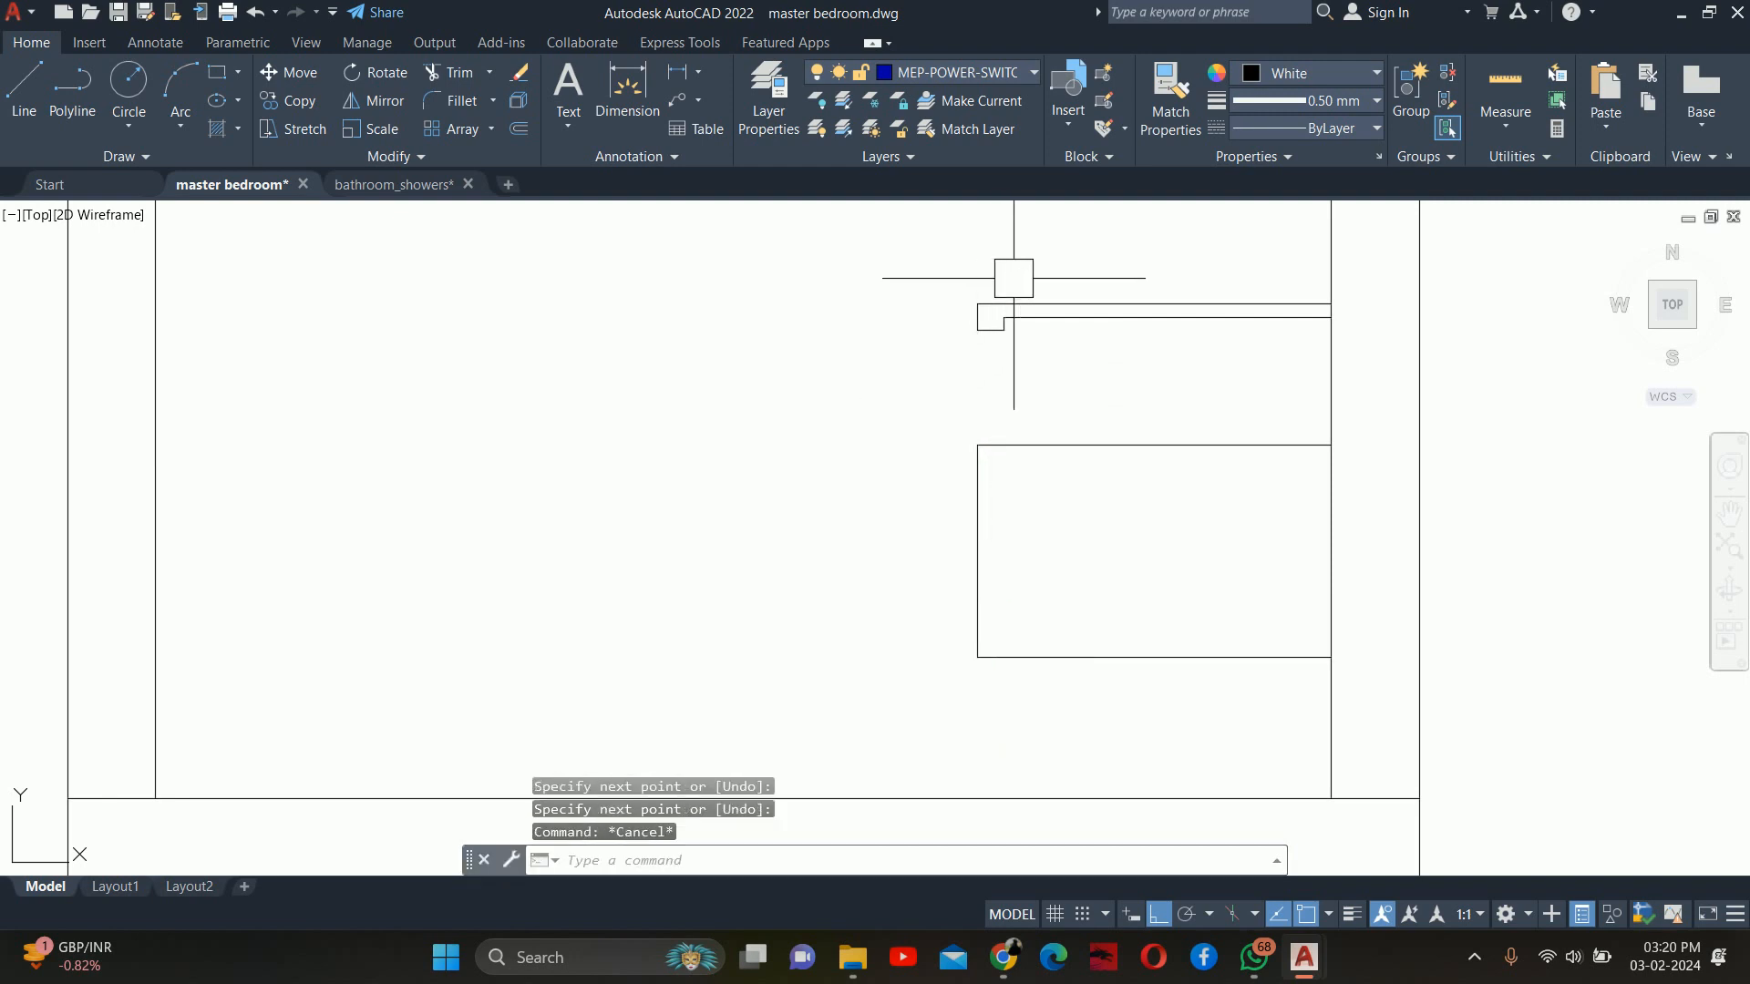
pyautogui.press('Escape')
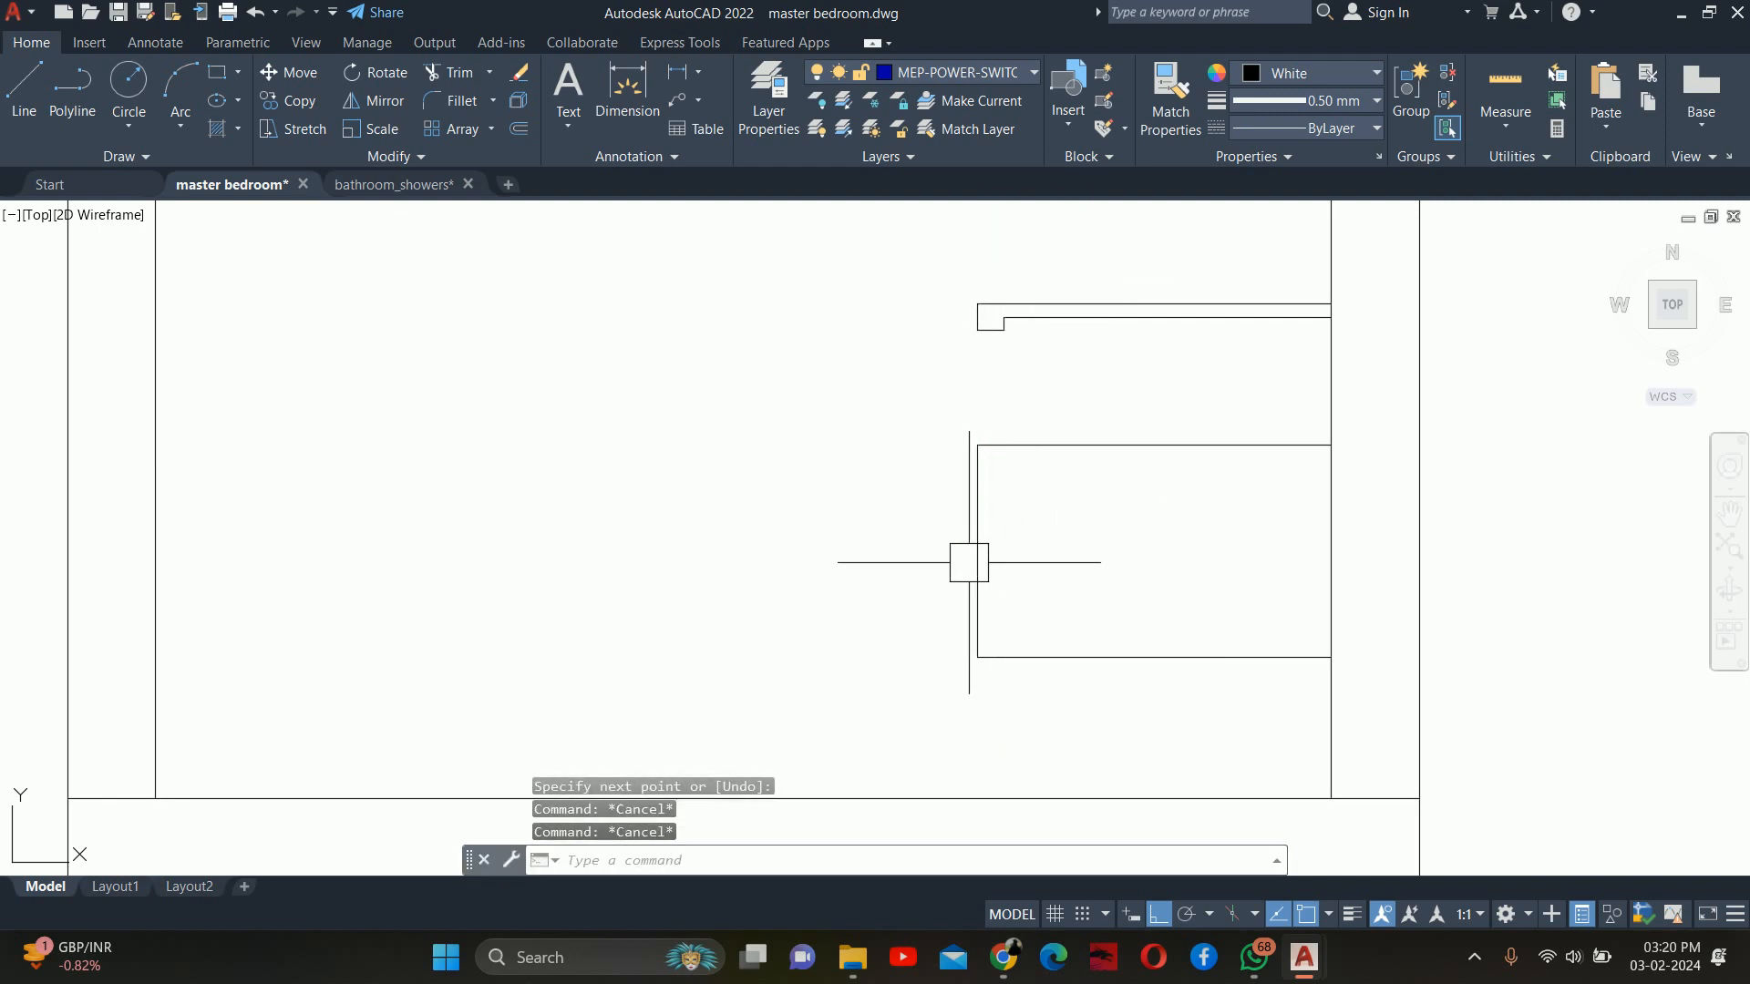
# Stretch the cabinet's front edge 1.5 inches toward the wall to set it back under the countertop
pyautogui.press('Escape')
pyautogui.write('s')
pyautogui.press('Return')
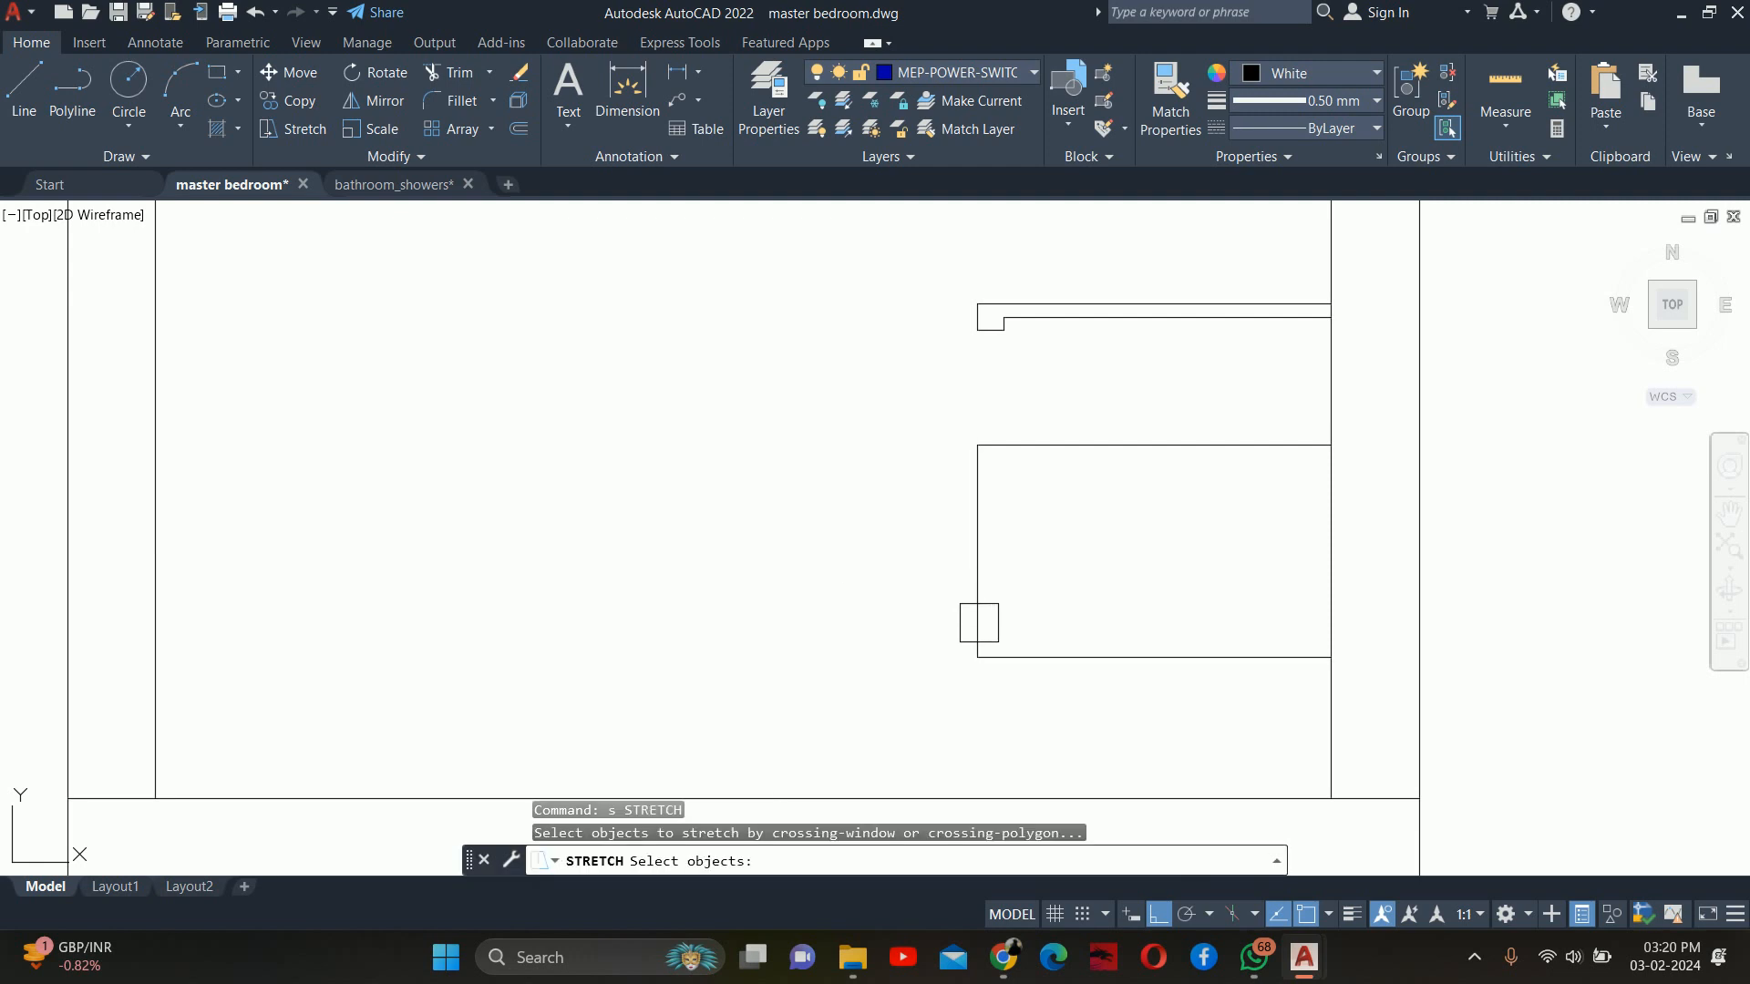
pyautogui.click(961, 405)
pyautogui.press('Return')
pyautogui.click(750, 449)
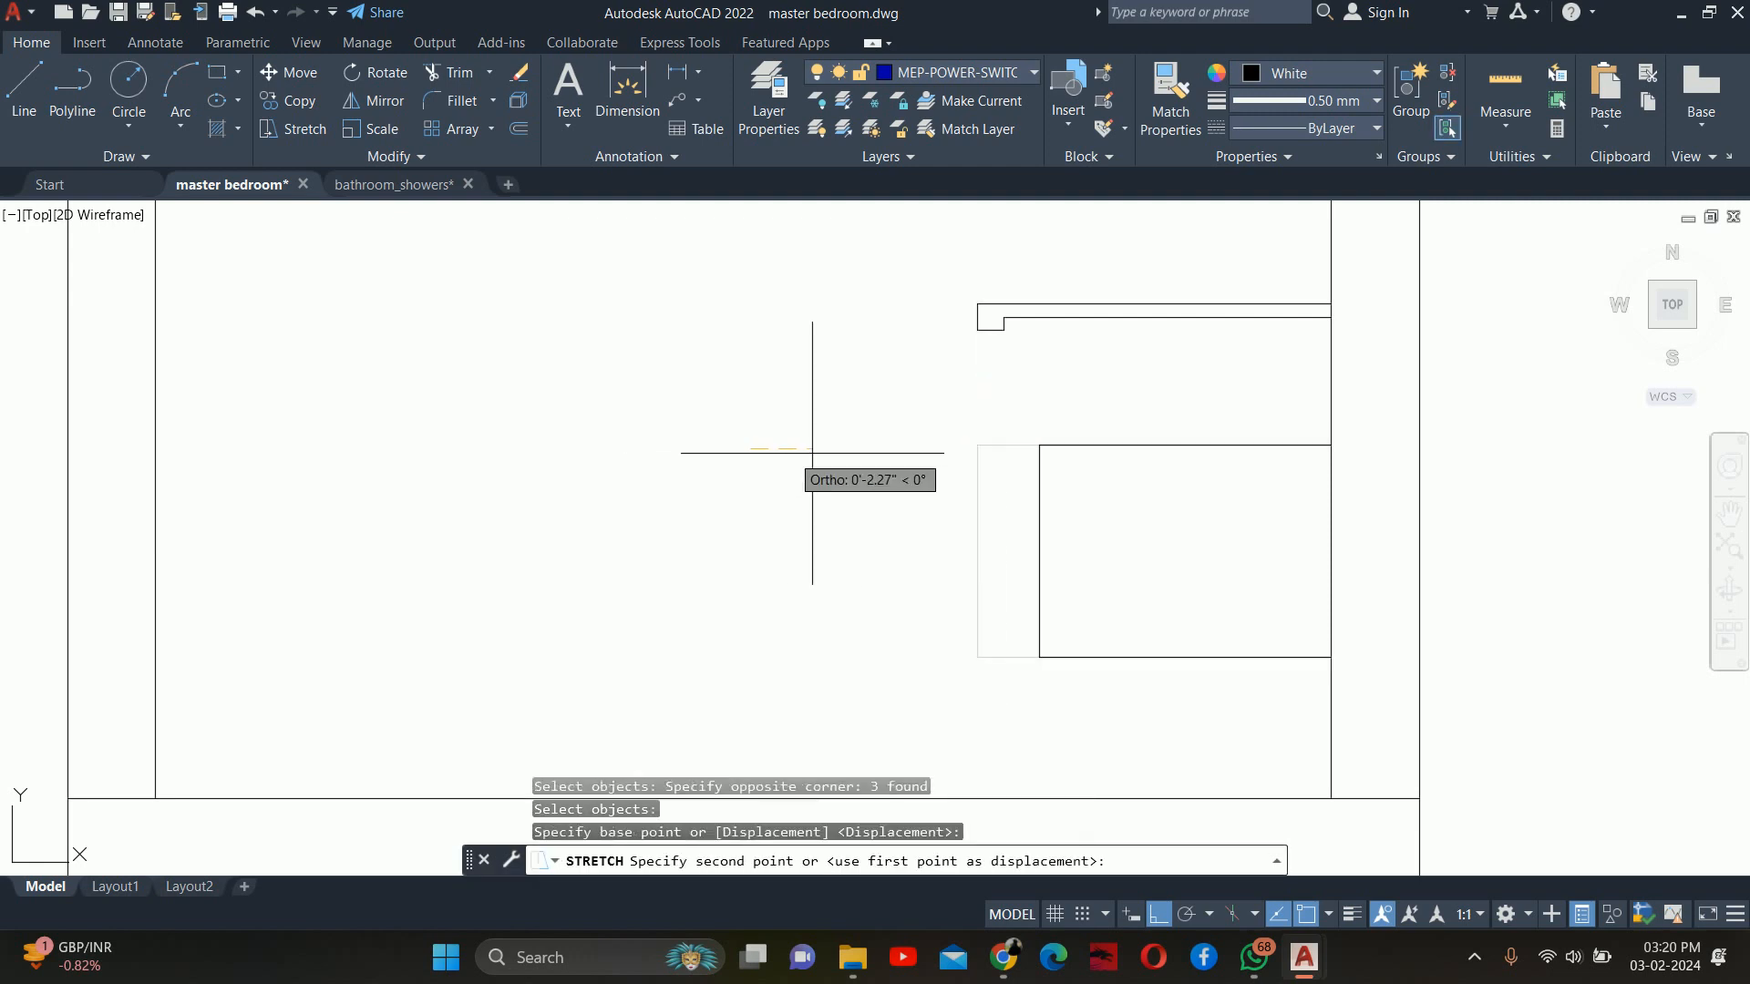
pyautogui.write('1.5')
pyautogui.press('Return')
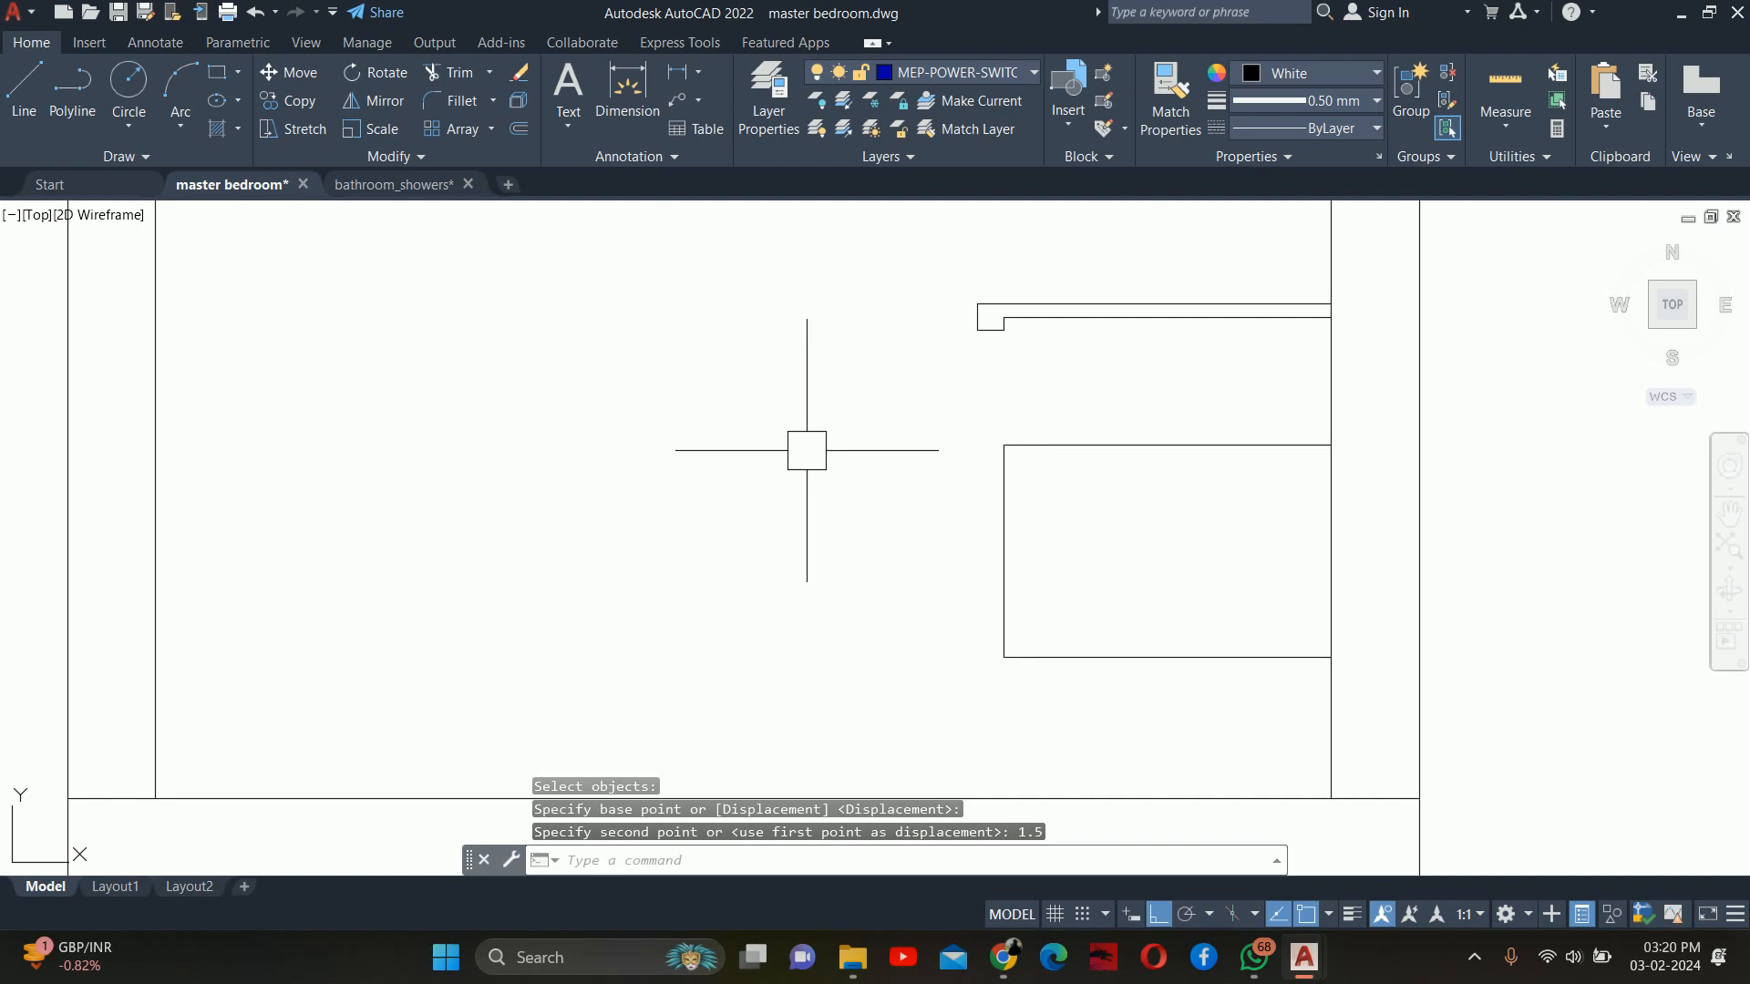
pyautogui.press('Escape')
pyautogui.press('Escape')
pyautogui.press('Escape')
# Offset the cabinet's front vertical line 0.75 inches inward to give the front panel its thickness
pyautogui.write('o')
pyautogui.press('Return')
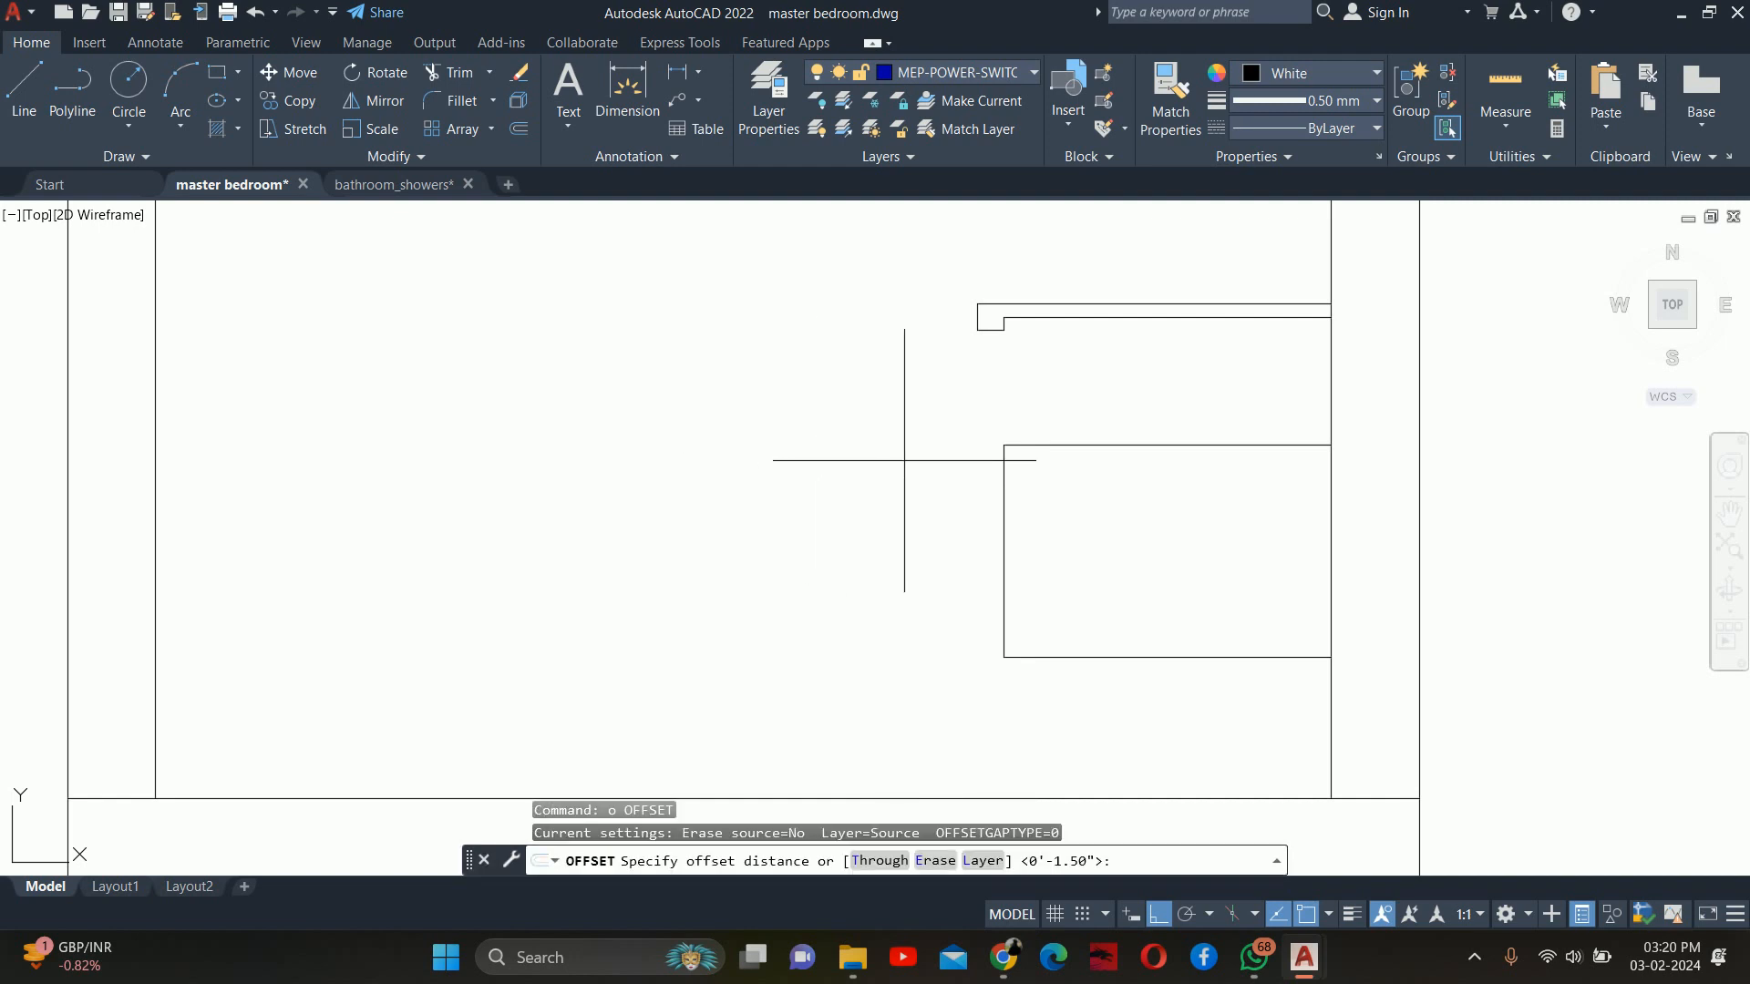
pyautogui.write('.75')
pyautogui.press('Return')
pyautogui.click(1003, 496)
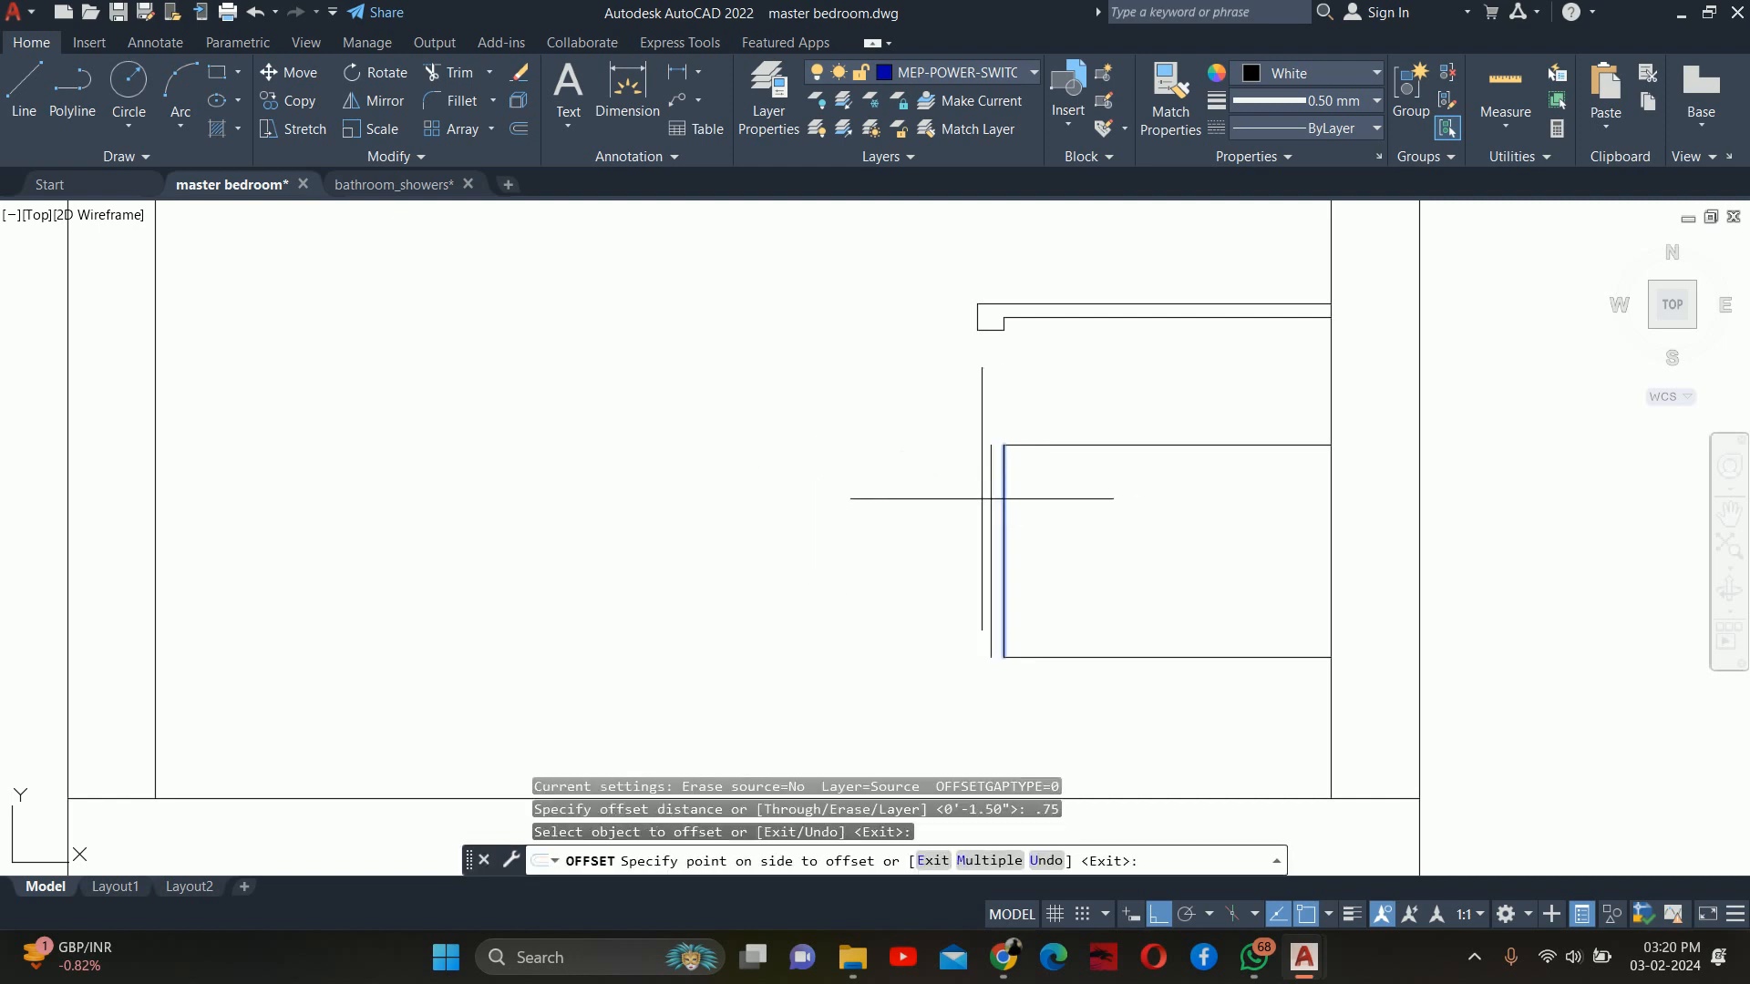
pyautogui.click(1057, 504)
# Offset the cabinet's top and bottom lines 0.75 inches inward for the horizontal panels
pyautogui.moveTo(1076, 553); pyautogui.dragTo(1057, 561, button='middle')
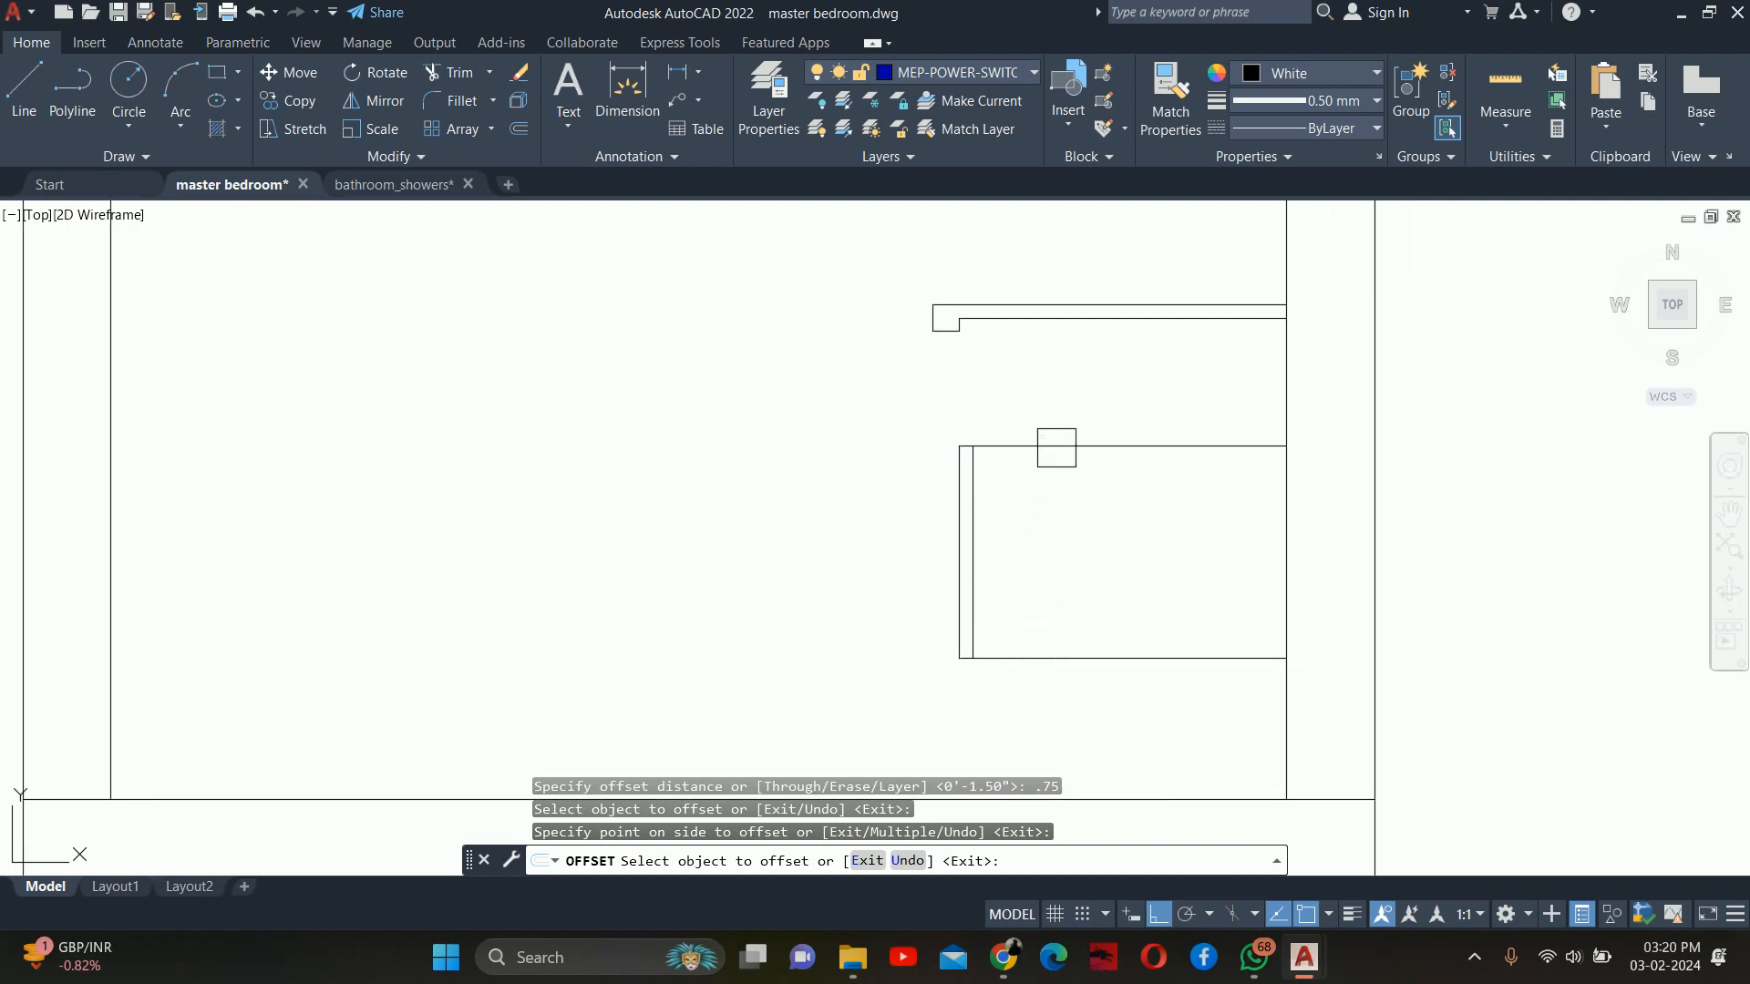
pyautogui.scroll(2, 1037, 447)
pyautogui.click(1006, 446)
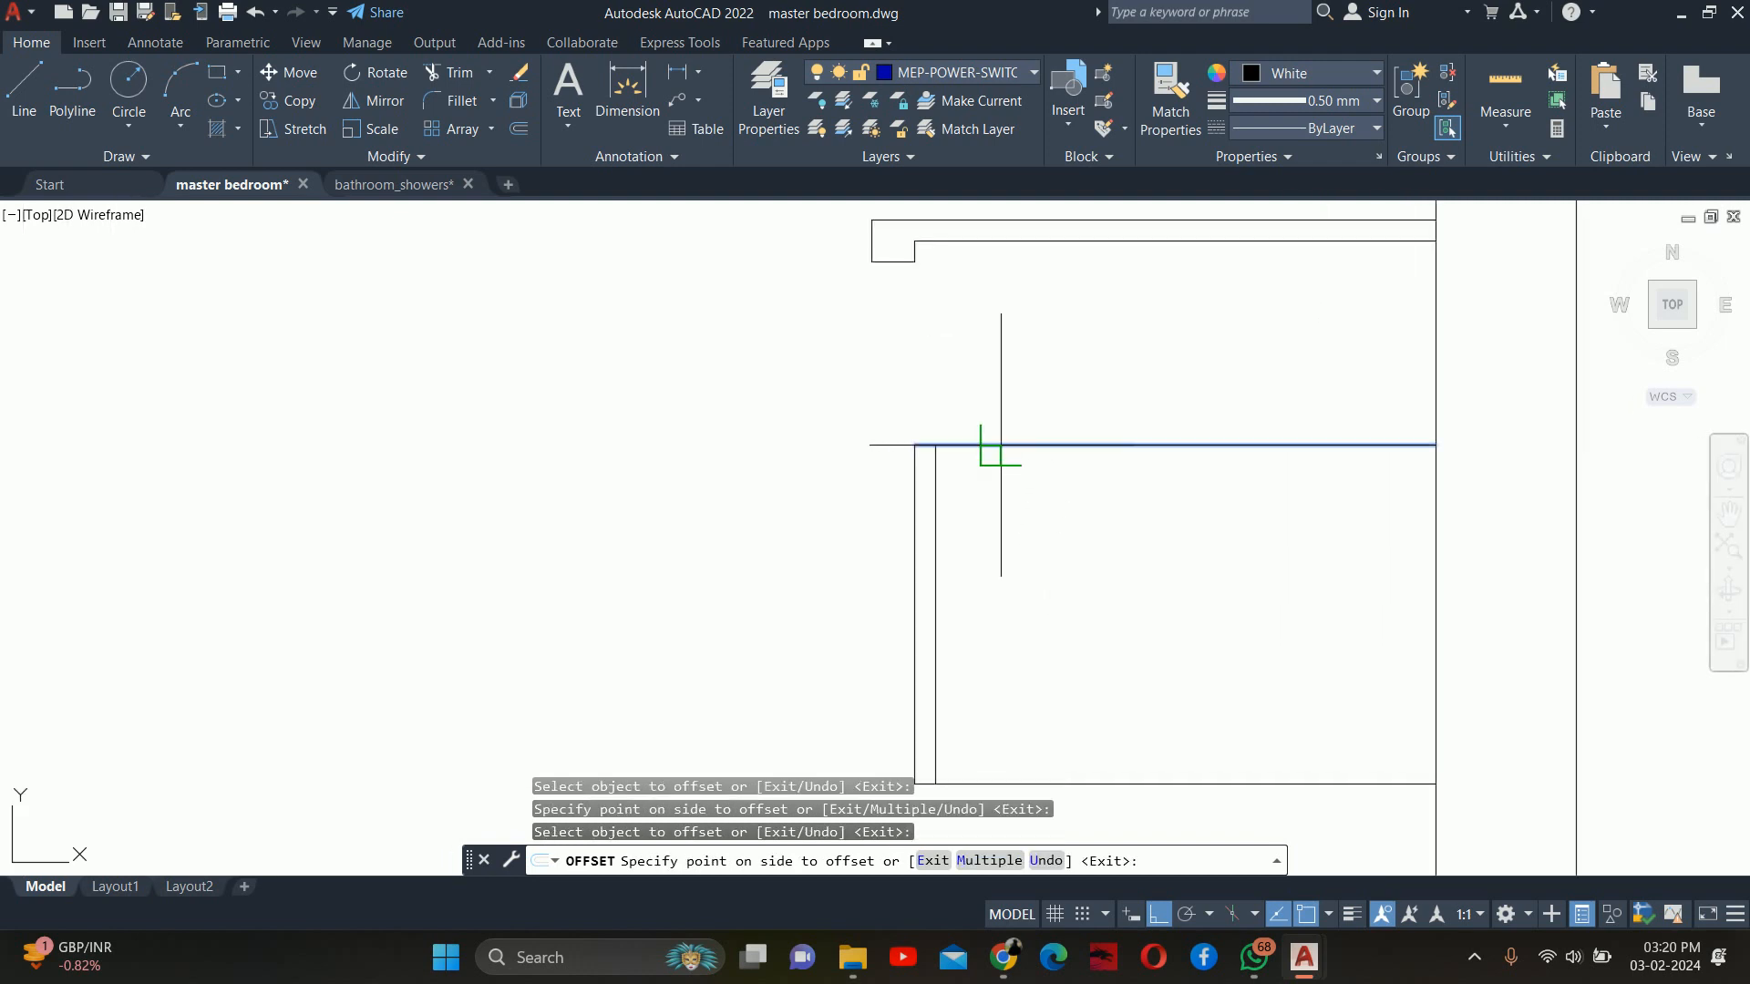
pyautogui.click(1006, 503)
pyautogui.moveTo(1024, 602); pyautogui.dragTo(1014, 521, button='middle')
pyautogui.click(1005, 689)
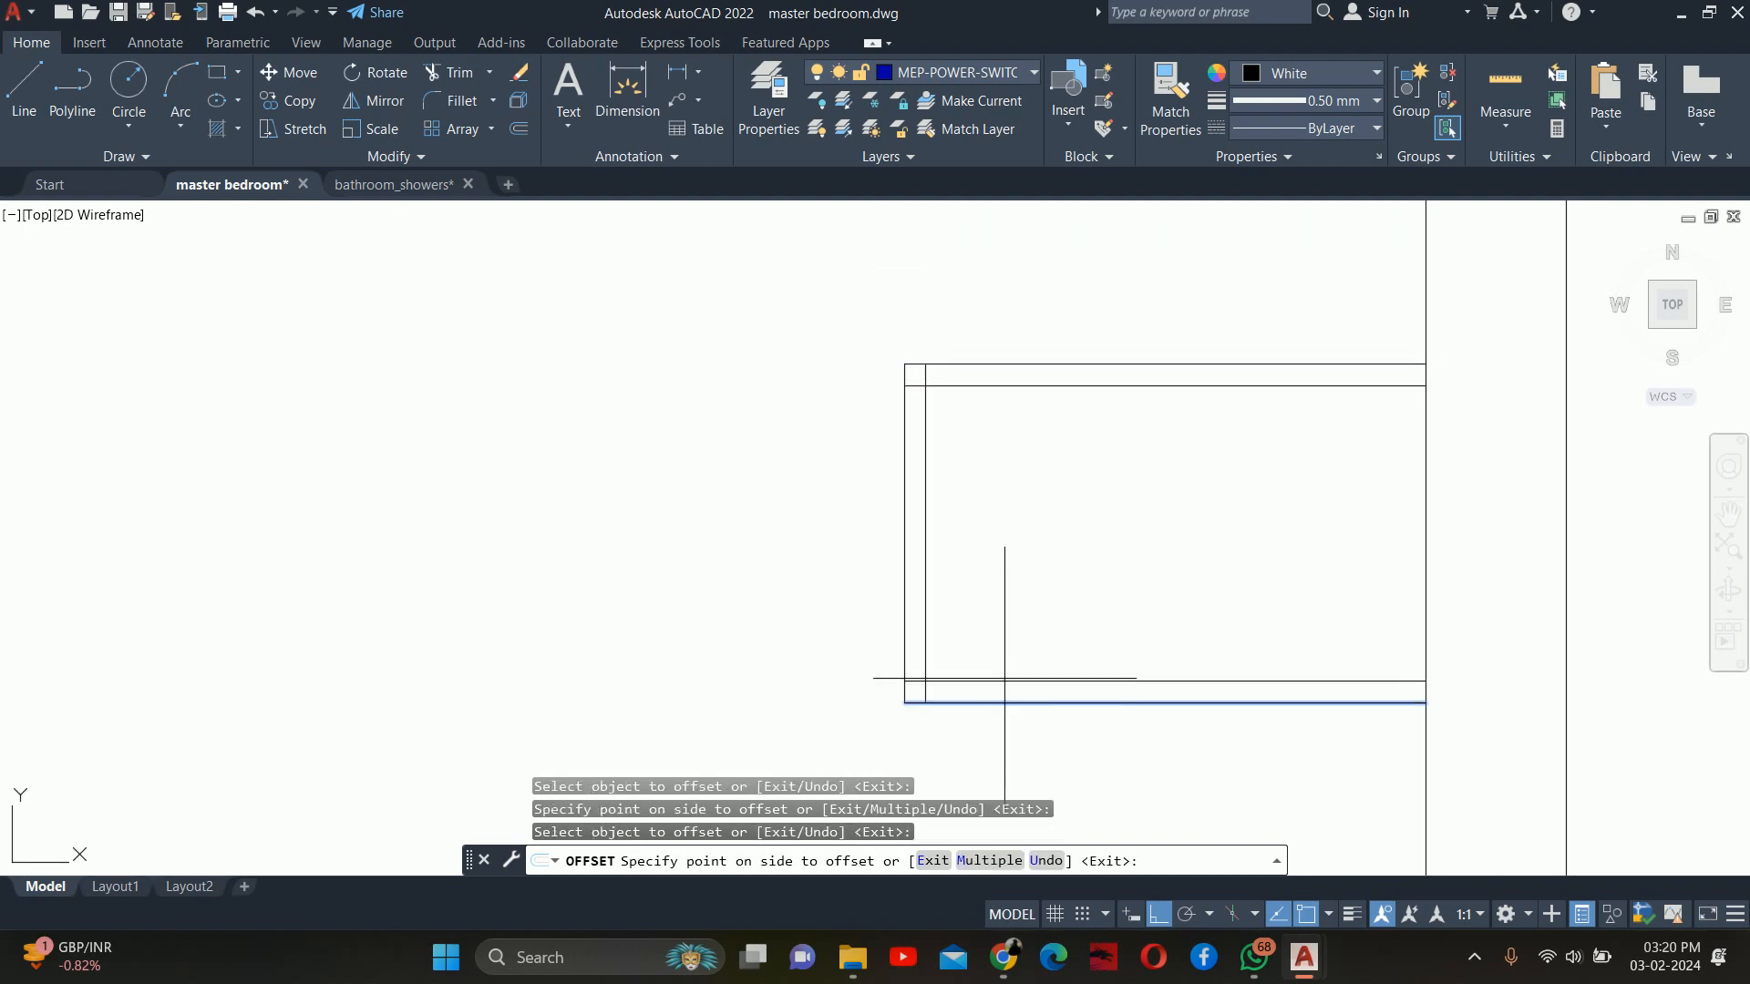
pyautogui.press('Escape')
# Trim the horizontal panel lines crossing the front panel's thickness at the cabinet's lower and upper front corners
pyautogui.write('tr')
pyautogui.press('Return')
pyautogui.scroll(3, 921, 711)
pyautogui.scroll(2, 922, 711)
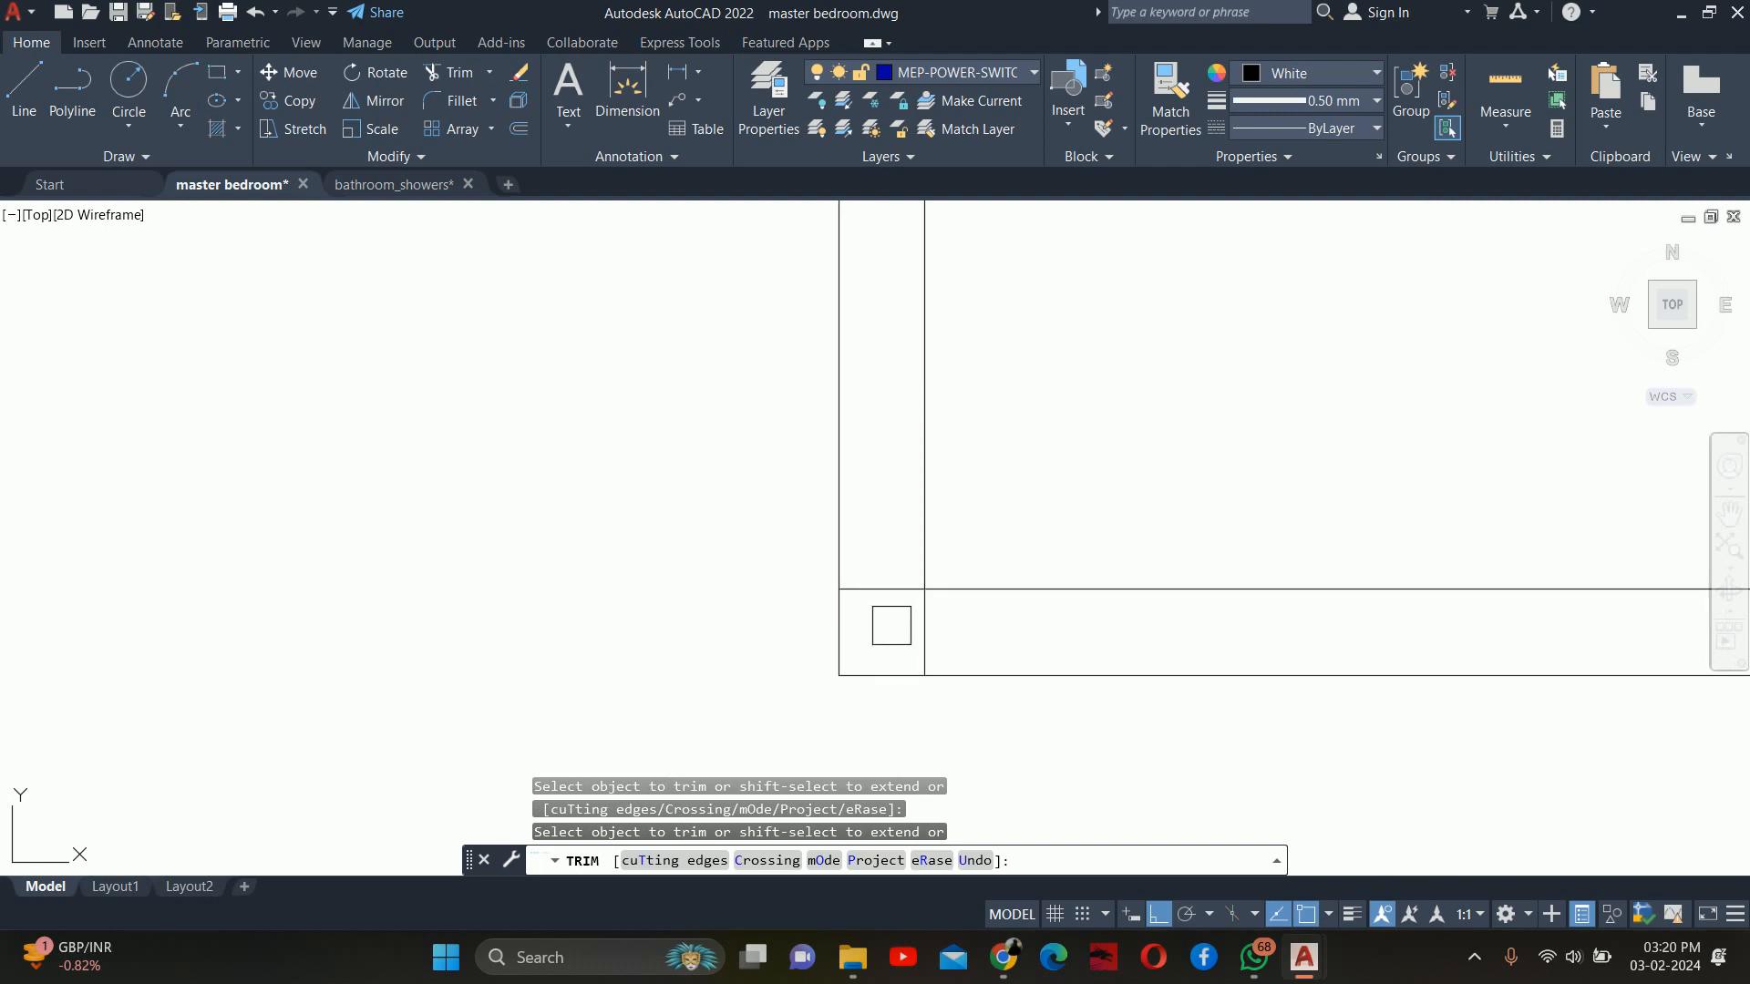
pyautogui.click(882, 597)
pyautogui.scroll(-4, 880, 583)
pyautogui.moveTo(881, 522); pyautogui.dragTo(885, 743, button='middle')
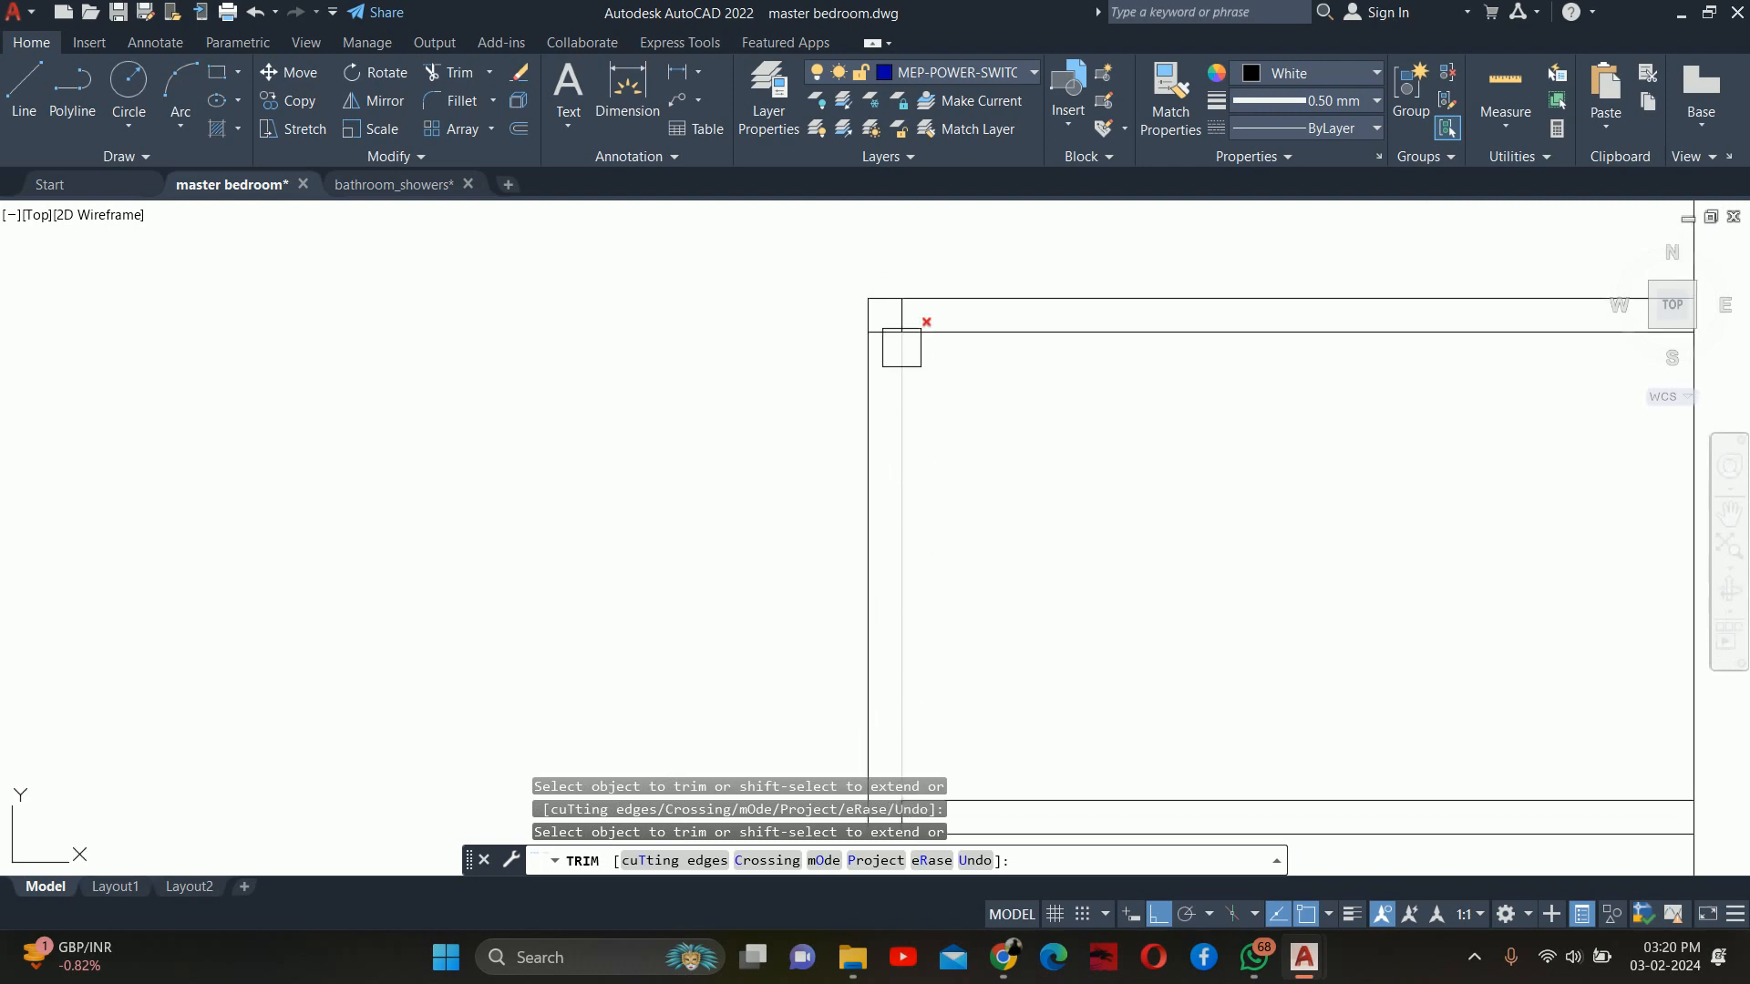
pyautogui.scroll(4, 898, 341)
pyautogui.press('Escape')
pyautogui.press('Escape')
pyautogui.press('Escape')
pyautogui.scroll(-4, 960, 395)
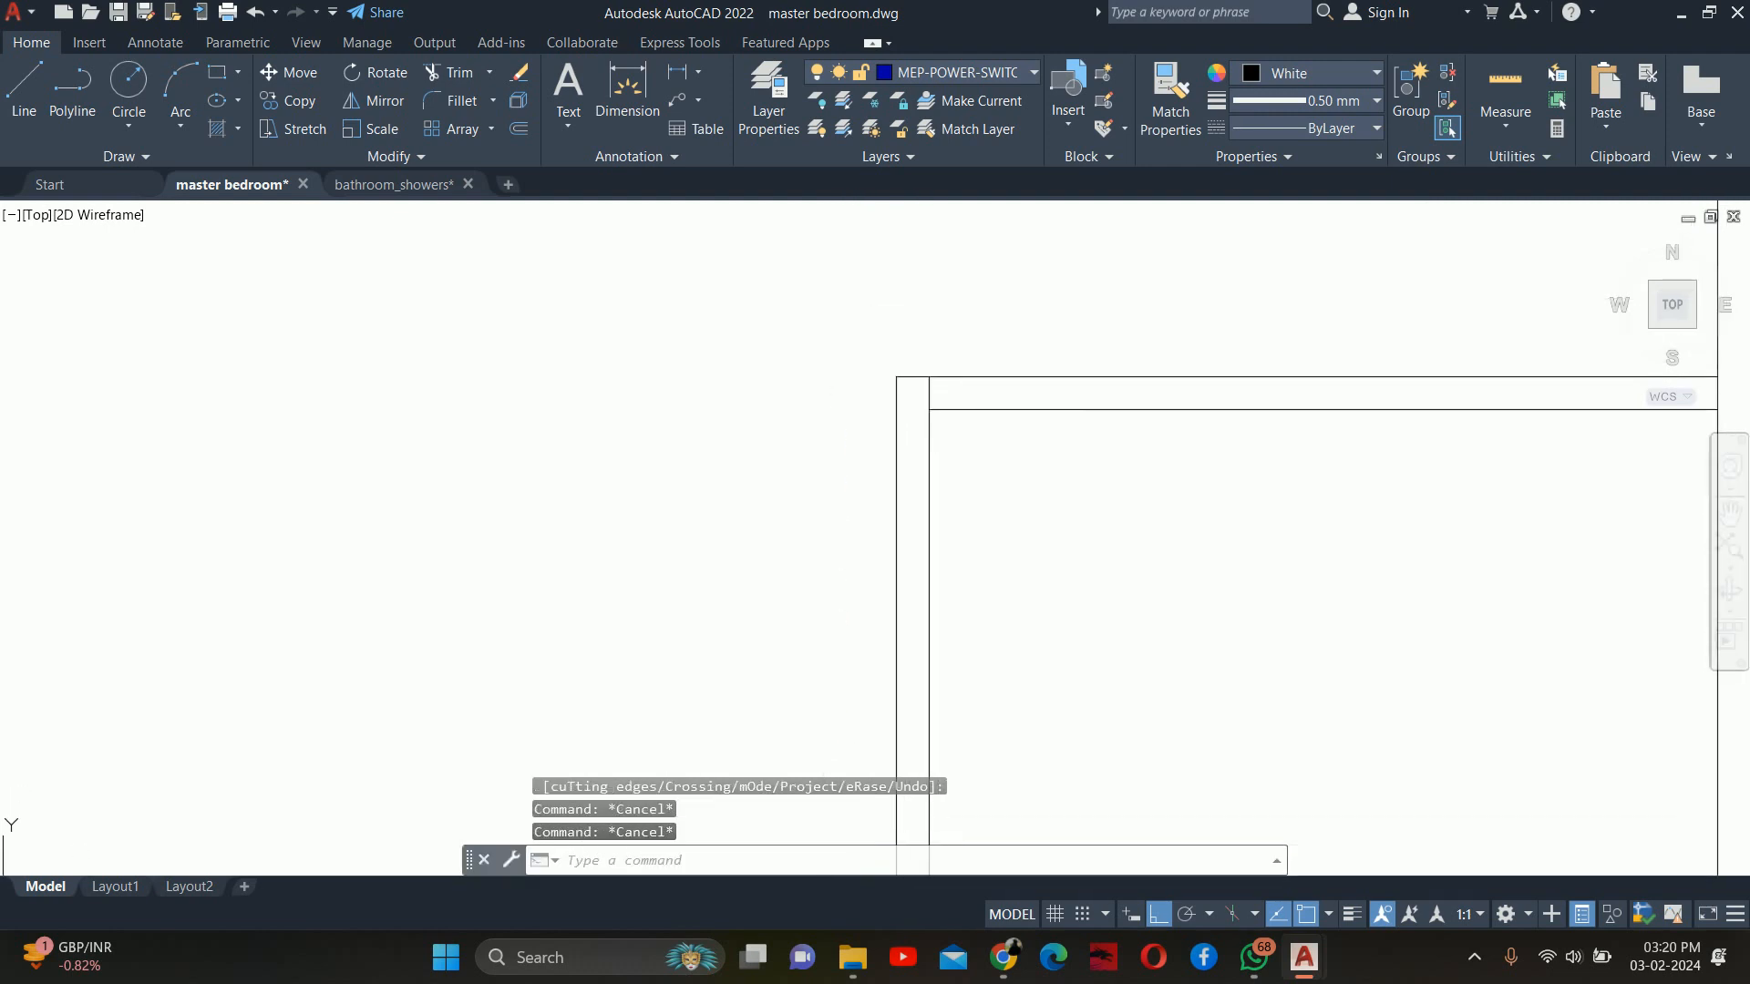
pyautogui.scroll(4, 914, 422)
pyautogui.write('l')
pyautogui.press('Return')
pyautogui.scroll(2, 916, 432)
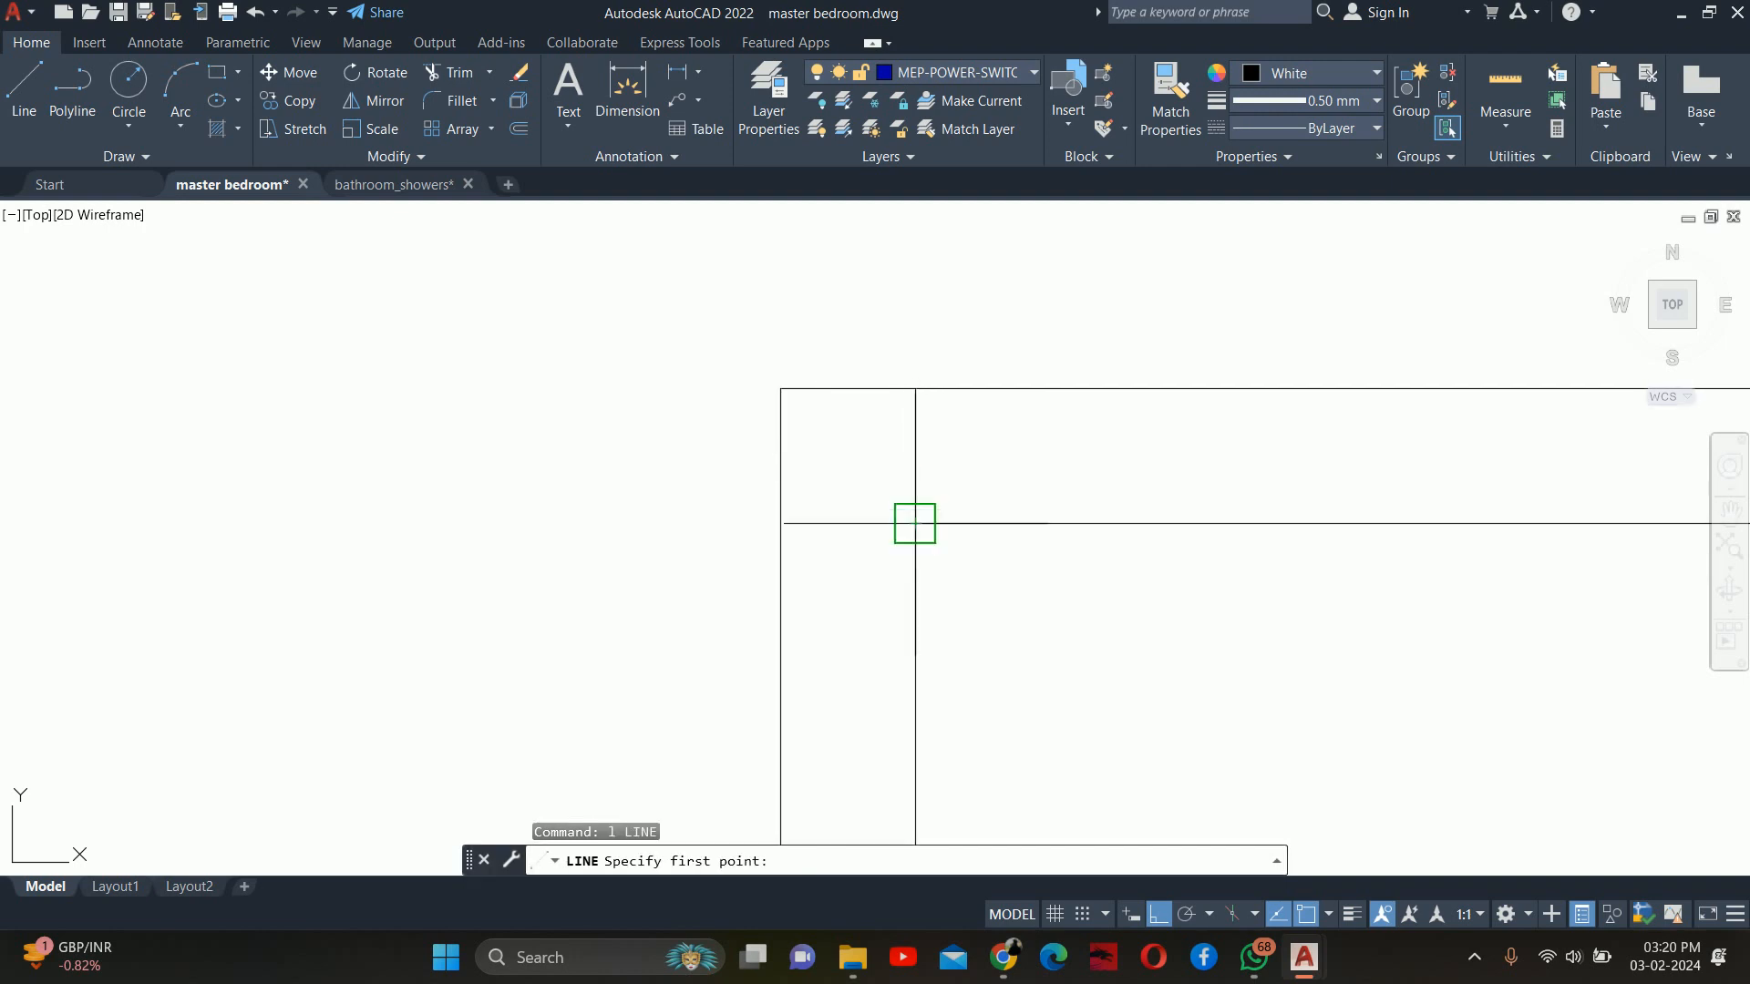
pyautogui.press('Escape')
pyautogui.press('Escape')
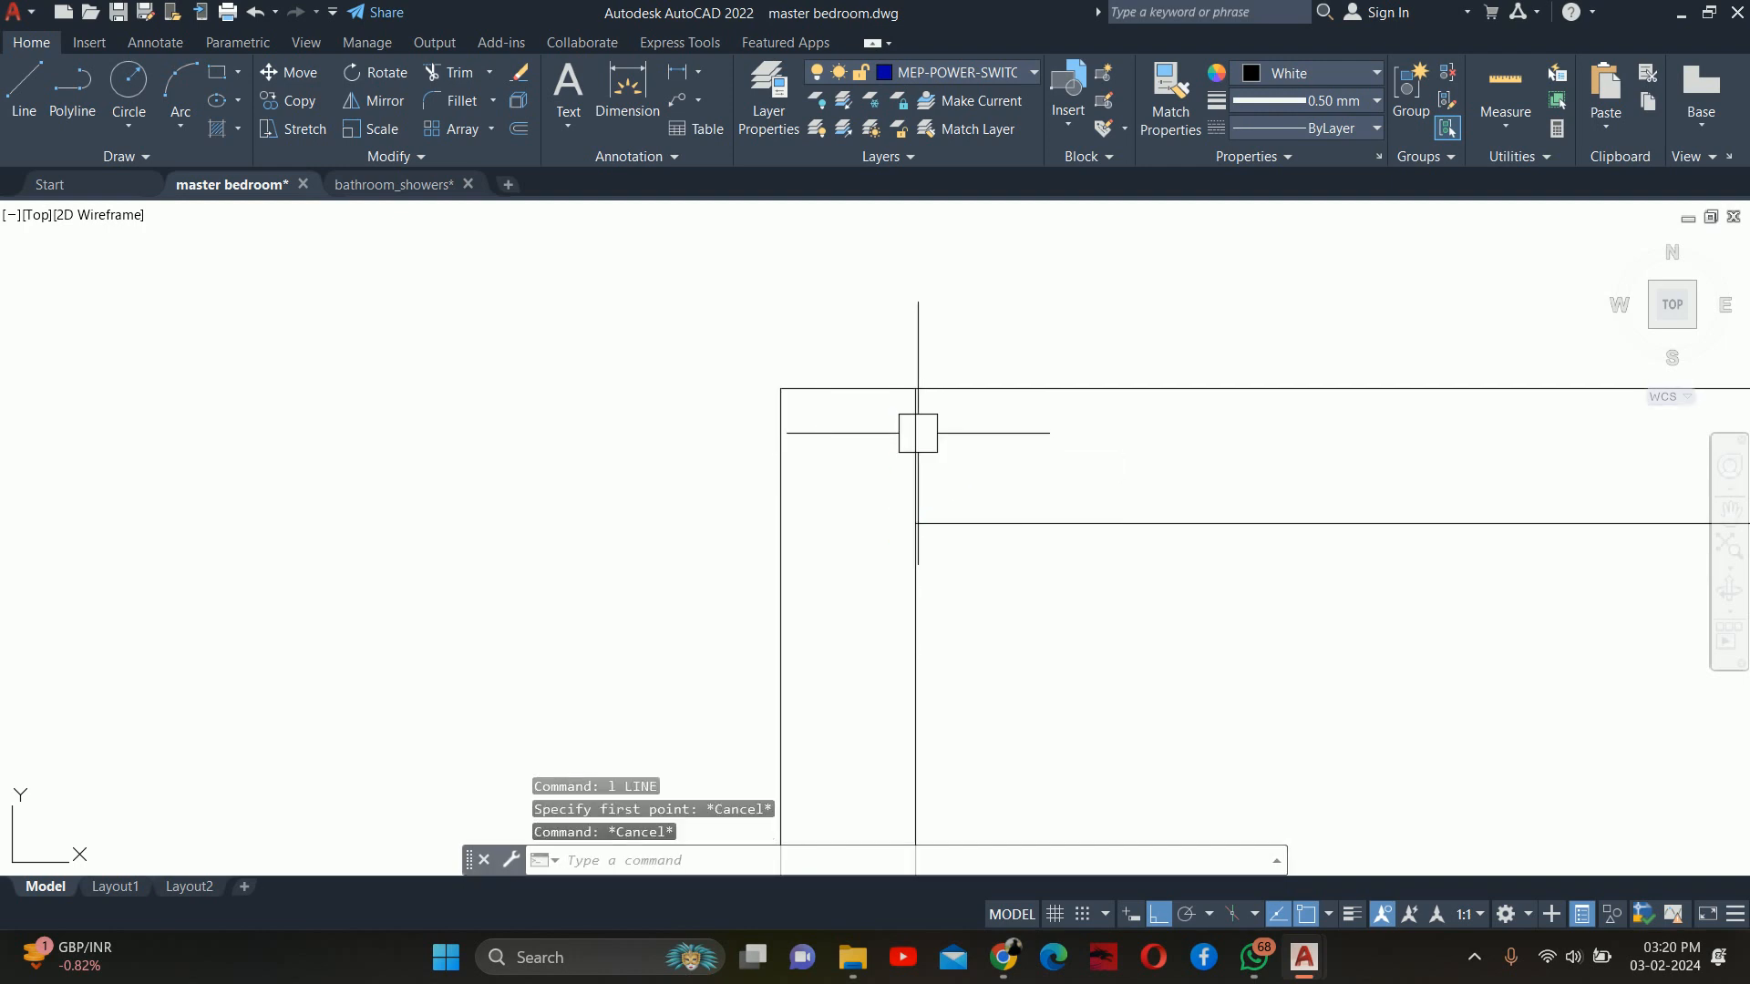
# Offset the cabinet's top line downward and the front panel's inner line outward by 0.5 inches as bevel guides
pyautogui.write('o')
pyautogui.press('Return')
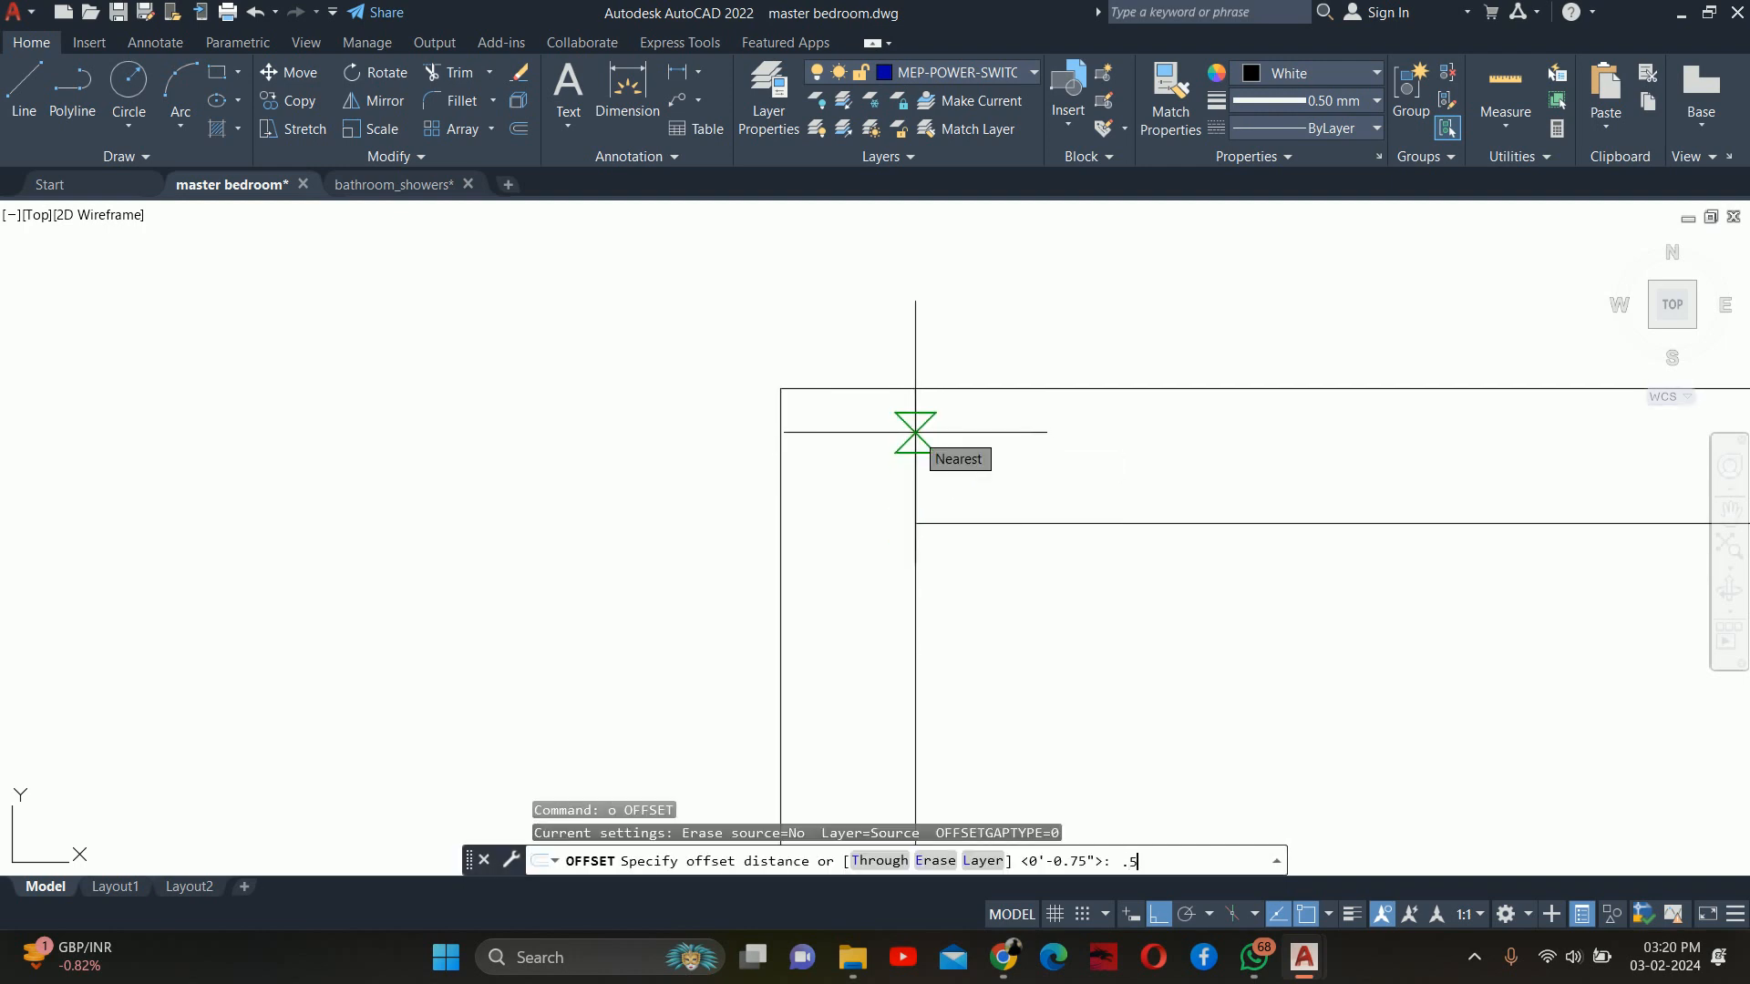
pyautogui.press('Return')
pyautogui.click(957, 391)
pyautogui.click(948, 463)
pyautogui.click(915, 441)
pyautogui.click(870, 442)
pyautogui.press('Return')
pyautogui.press('Escape')
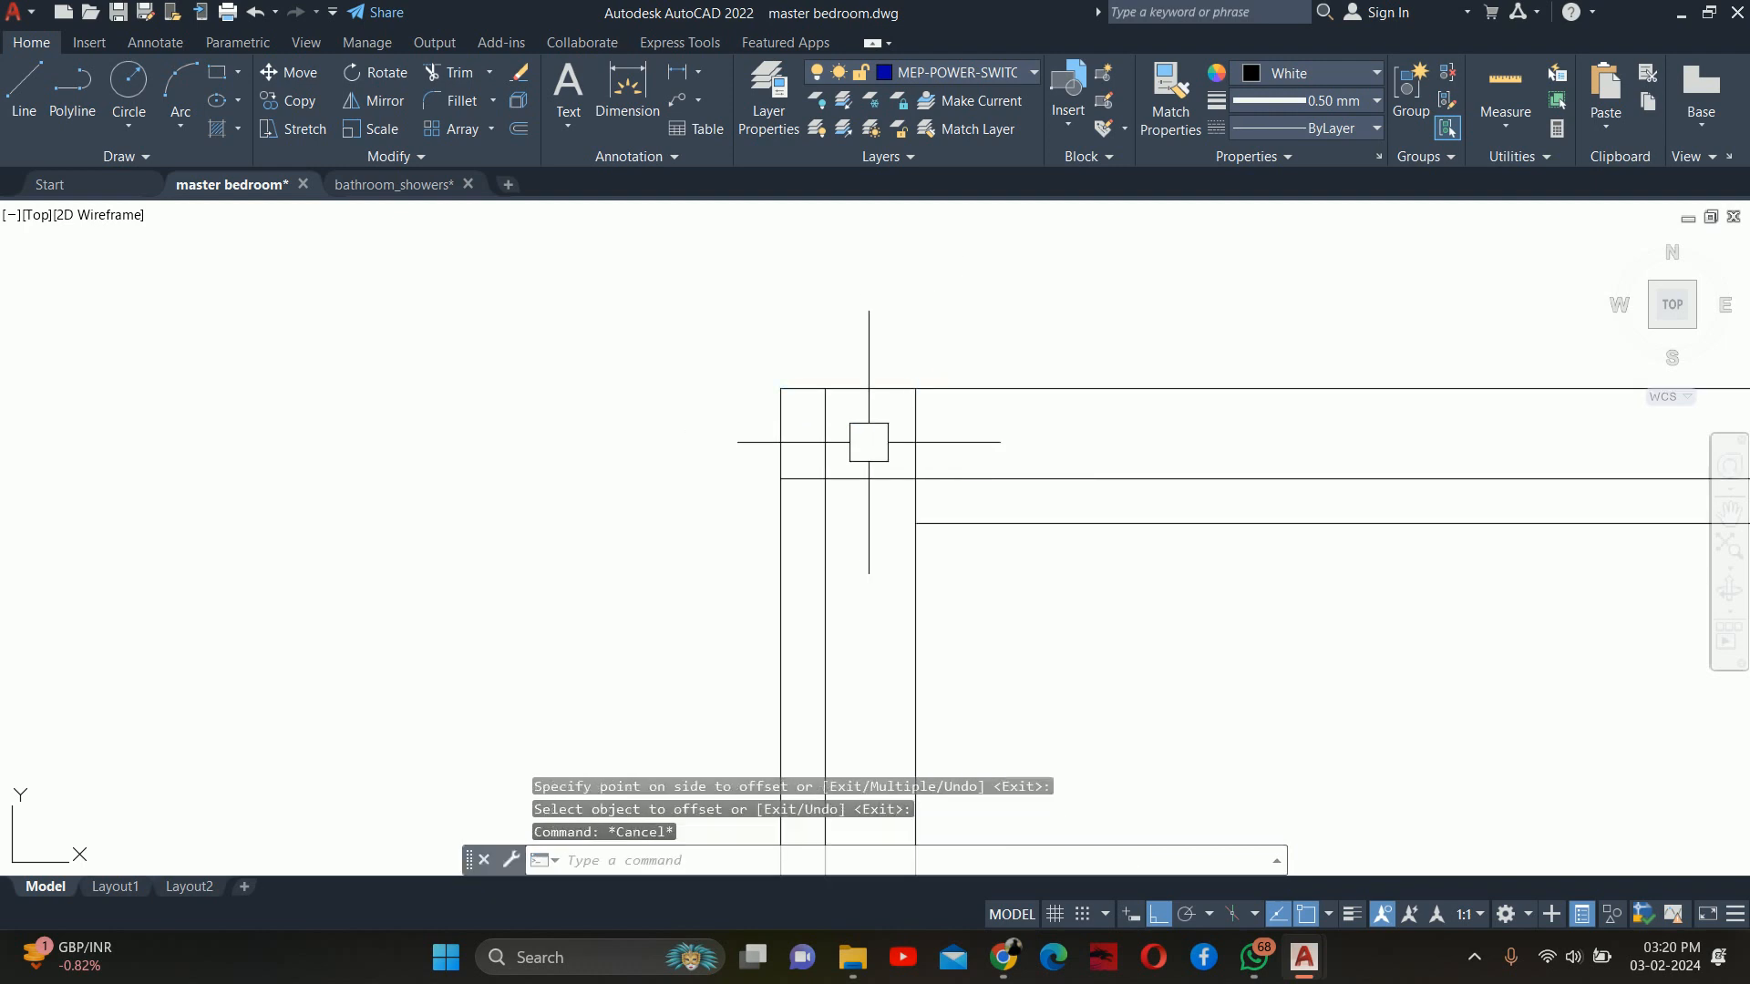
# Draw a diagonal bevel line between the guide intersections on the front panel's inner and top edges
pyautogui.scroll(2, 869, 442)
pyautogui.write('l')
pyautogui.press('Return')
pyautogui.click(938, 500)
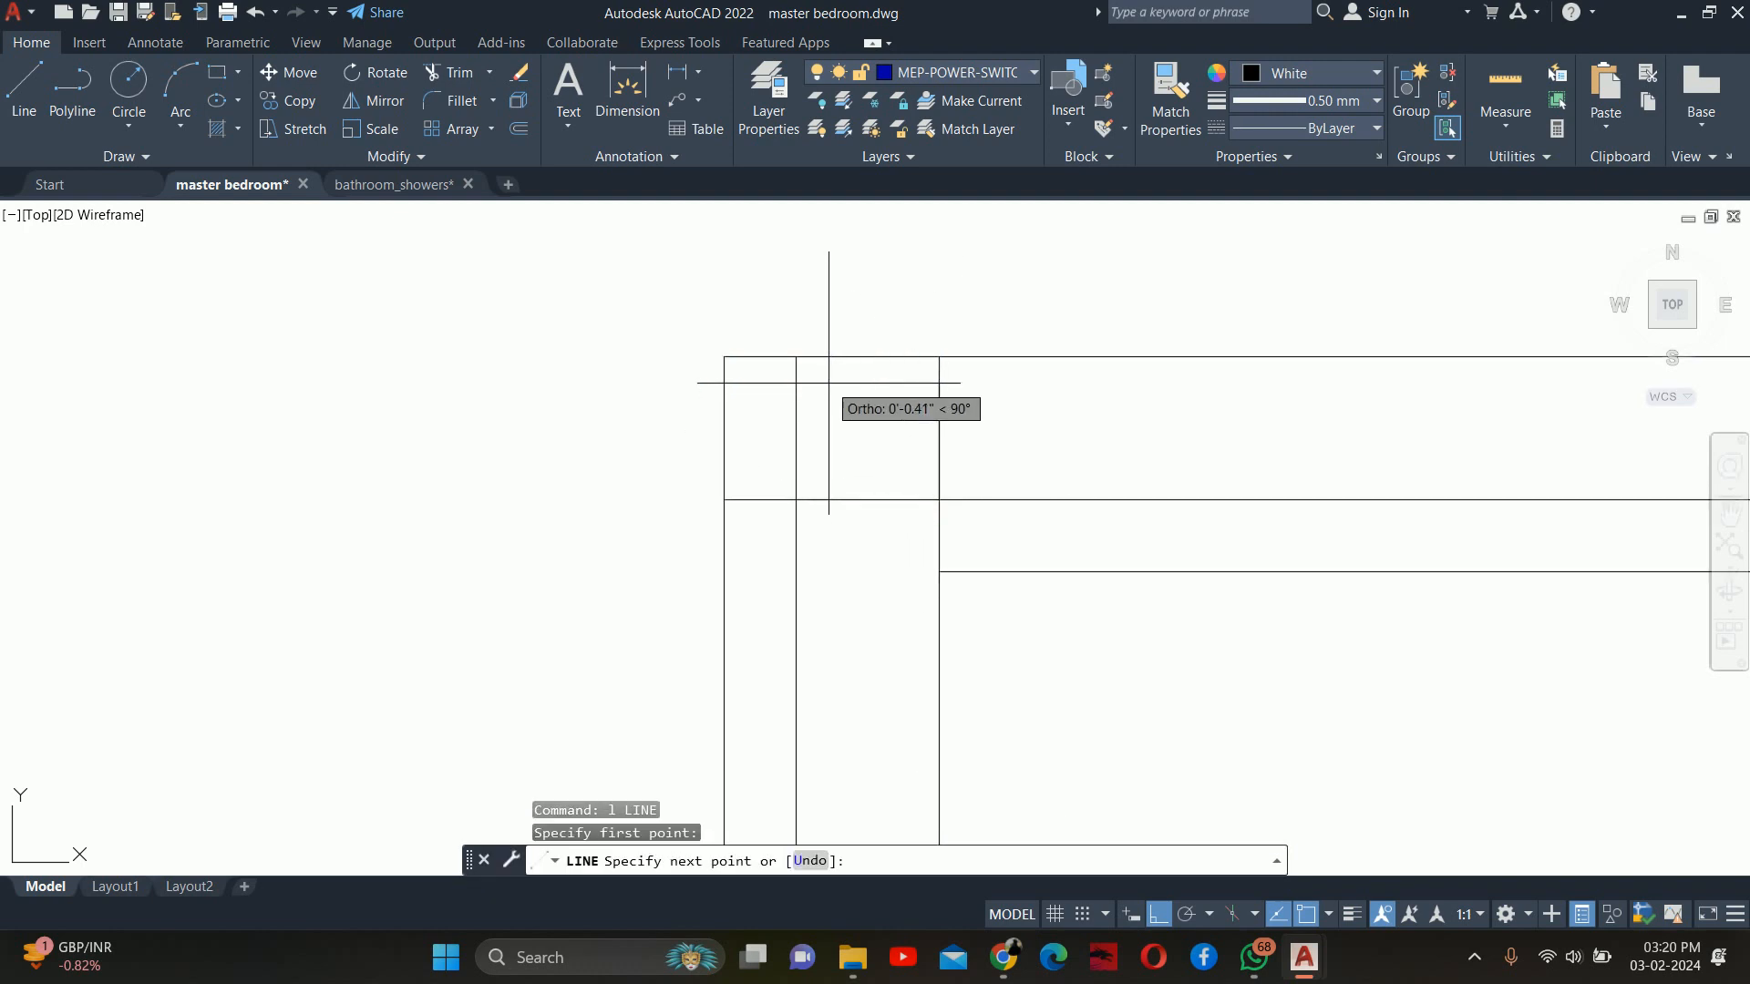
pyautogui.click(796, 358)
pyautogui.press('Escape')
pyautogui.press('Escape')
# Erase the horizontal and vertical guide lines used for the front panel's bevel
pyautogui.click(1078, 499)
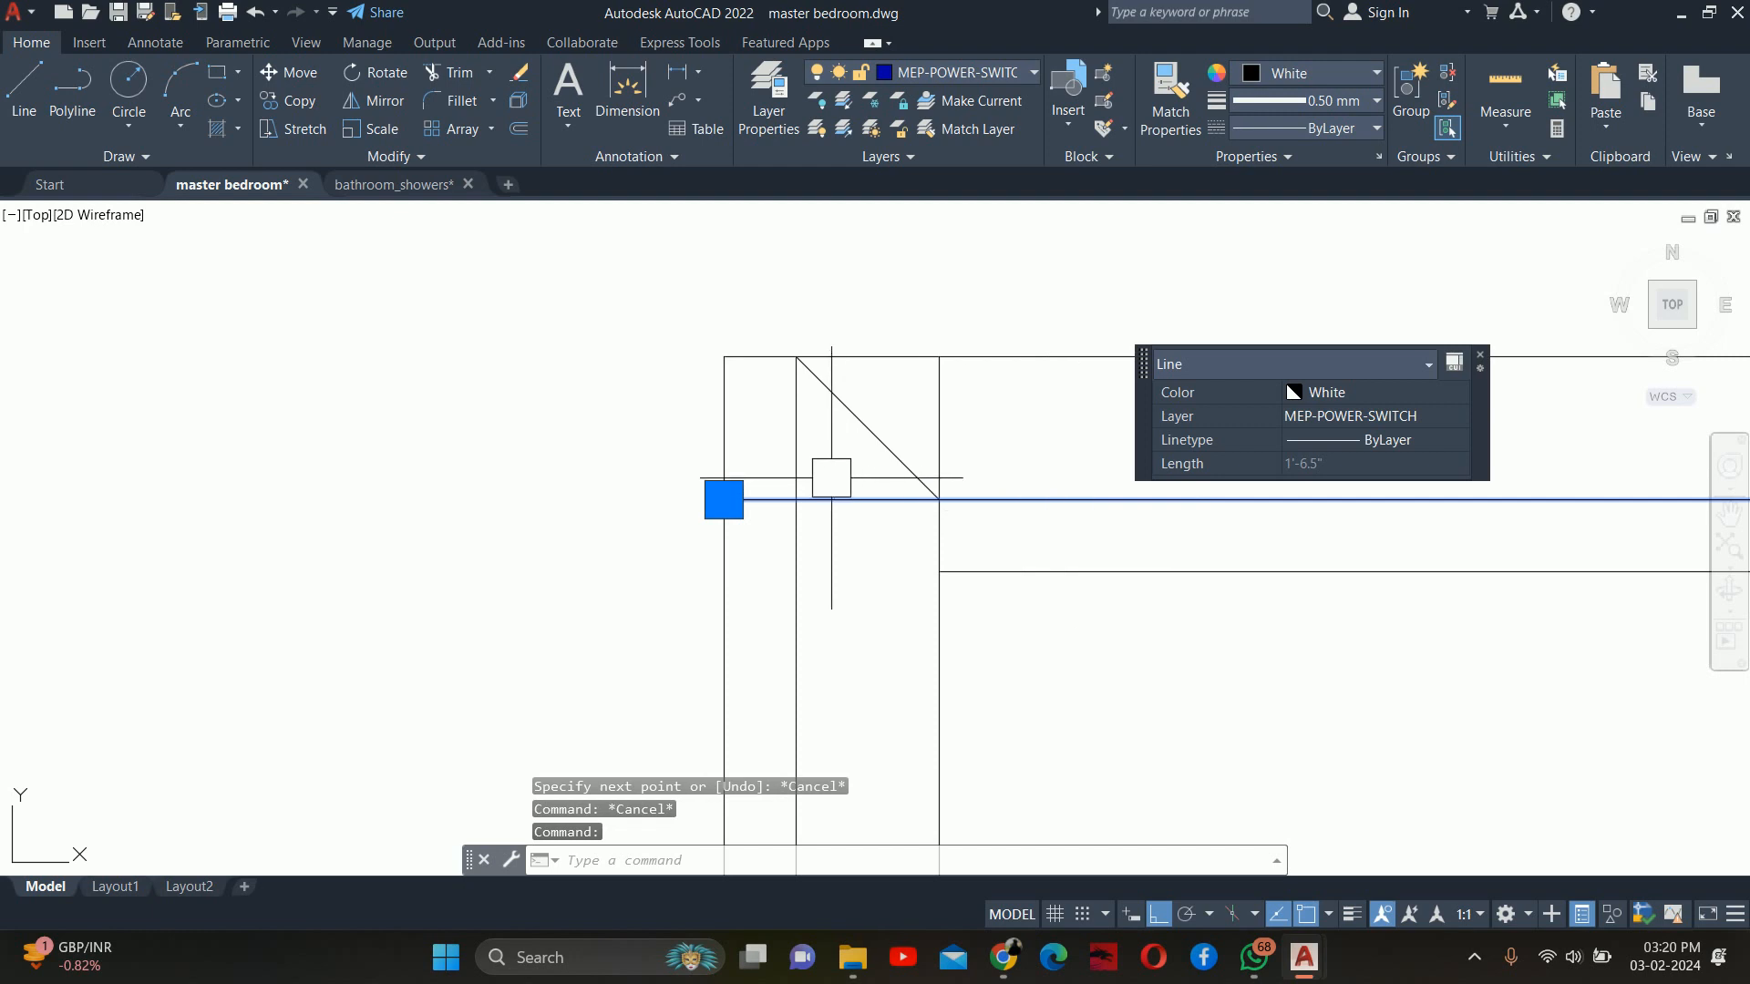
pyautogui.click(797, 457)
pyautogui.press('Delete')
# Trim the top edge between the diagonal bevel and the horizontal panel to open the finger groove
pyautogui.moveTo(847, 475); pyautogui.dragTo(856, 495, button='middle')
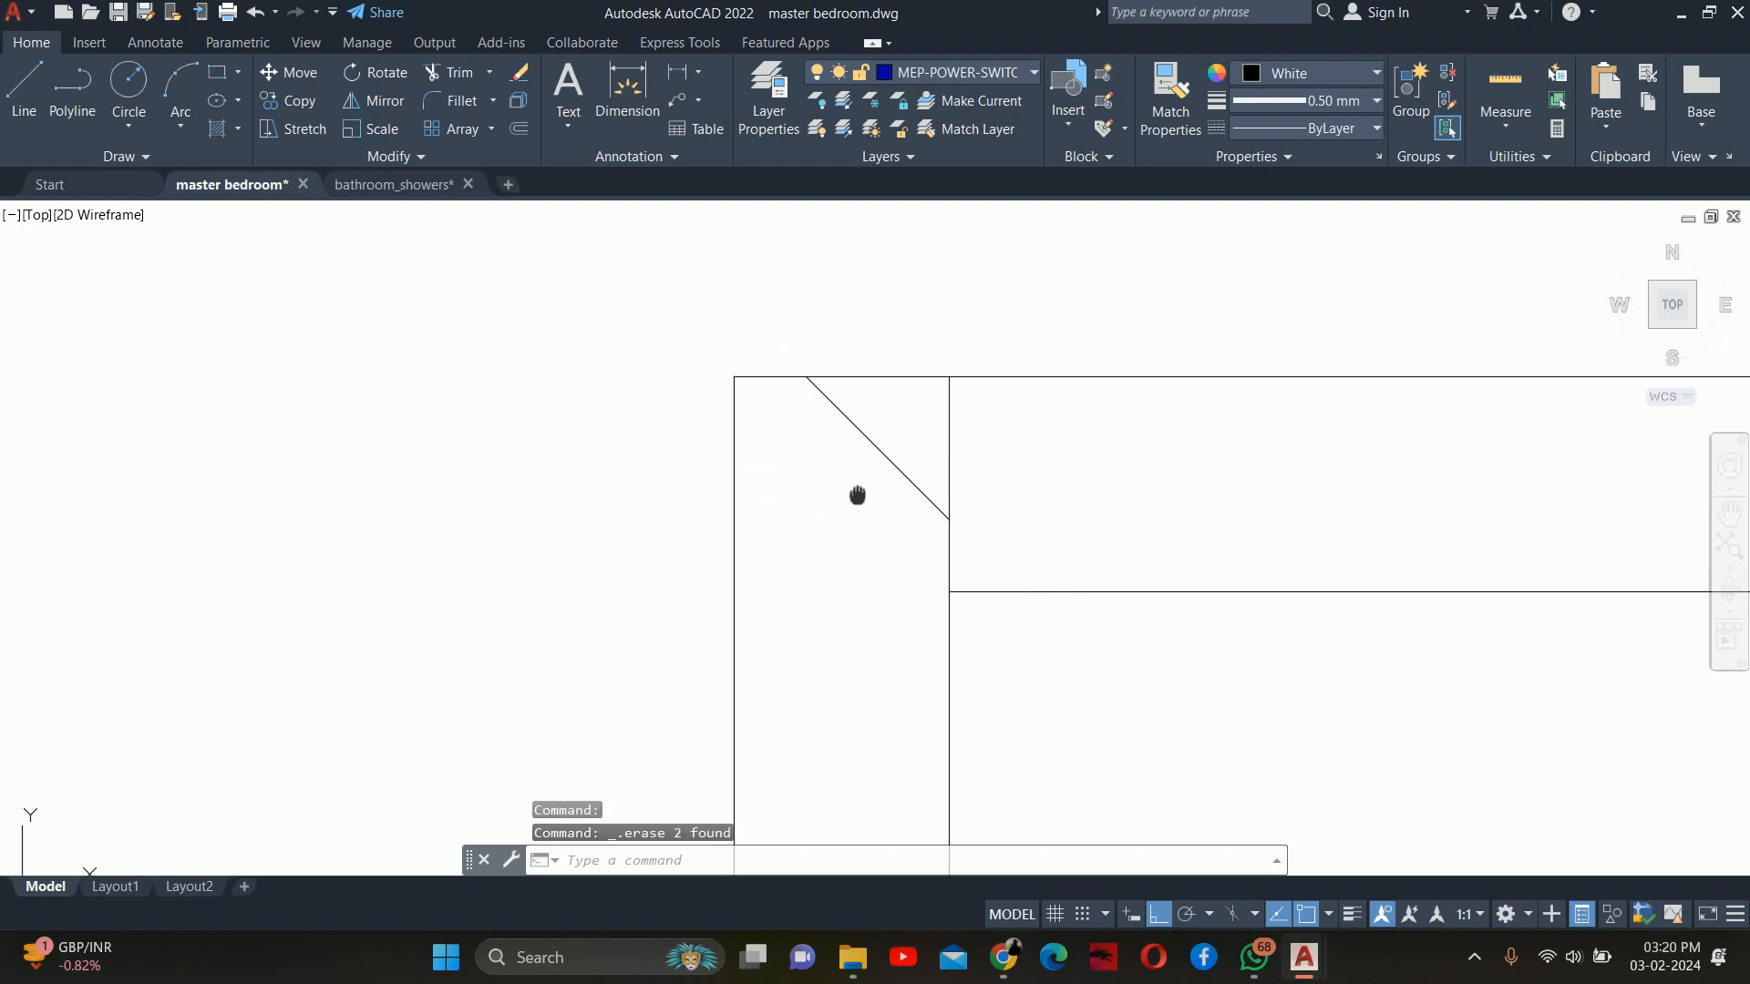
pyautogui.write('tr')
pyautogui.press('Return')
pyautogui.click(904, 377)
pyautogui.press('Escape')
pyautogui.press('Escape')
pyautogui.scroll(-3, 890, 359)
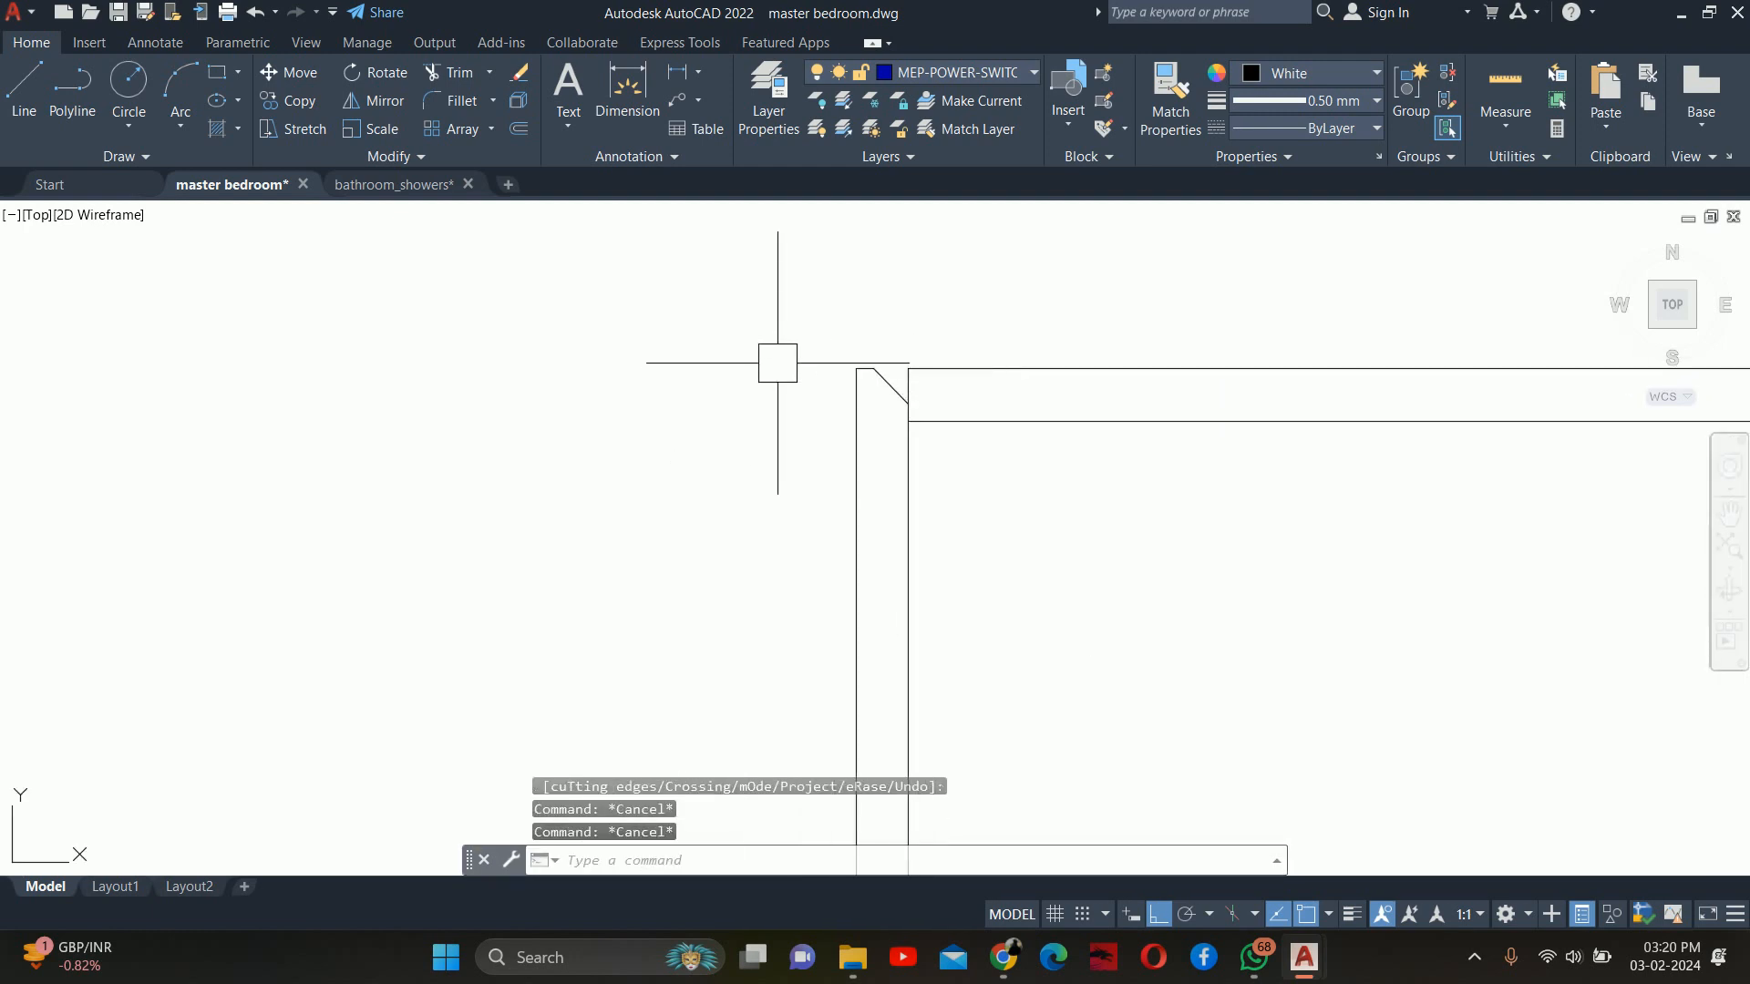
pyautogui.scroll(-5, 779, 383)
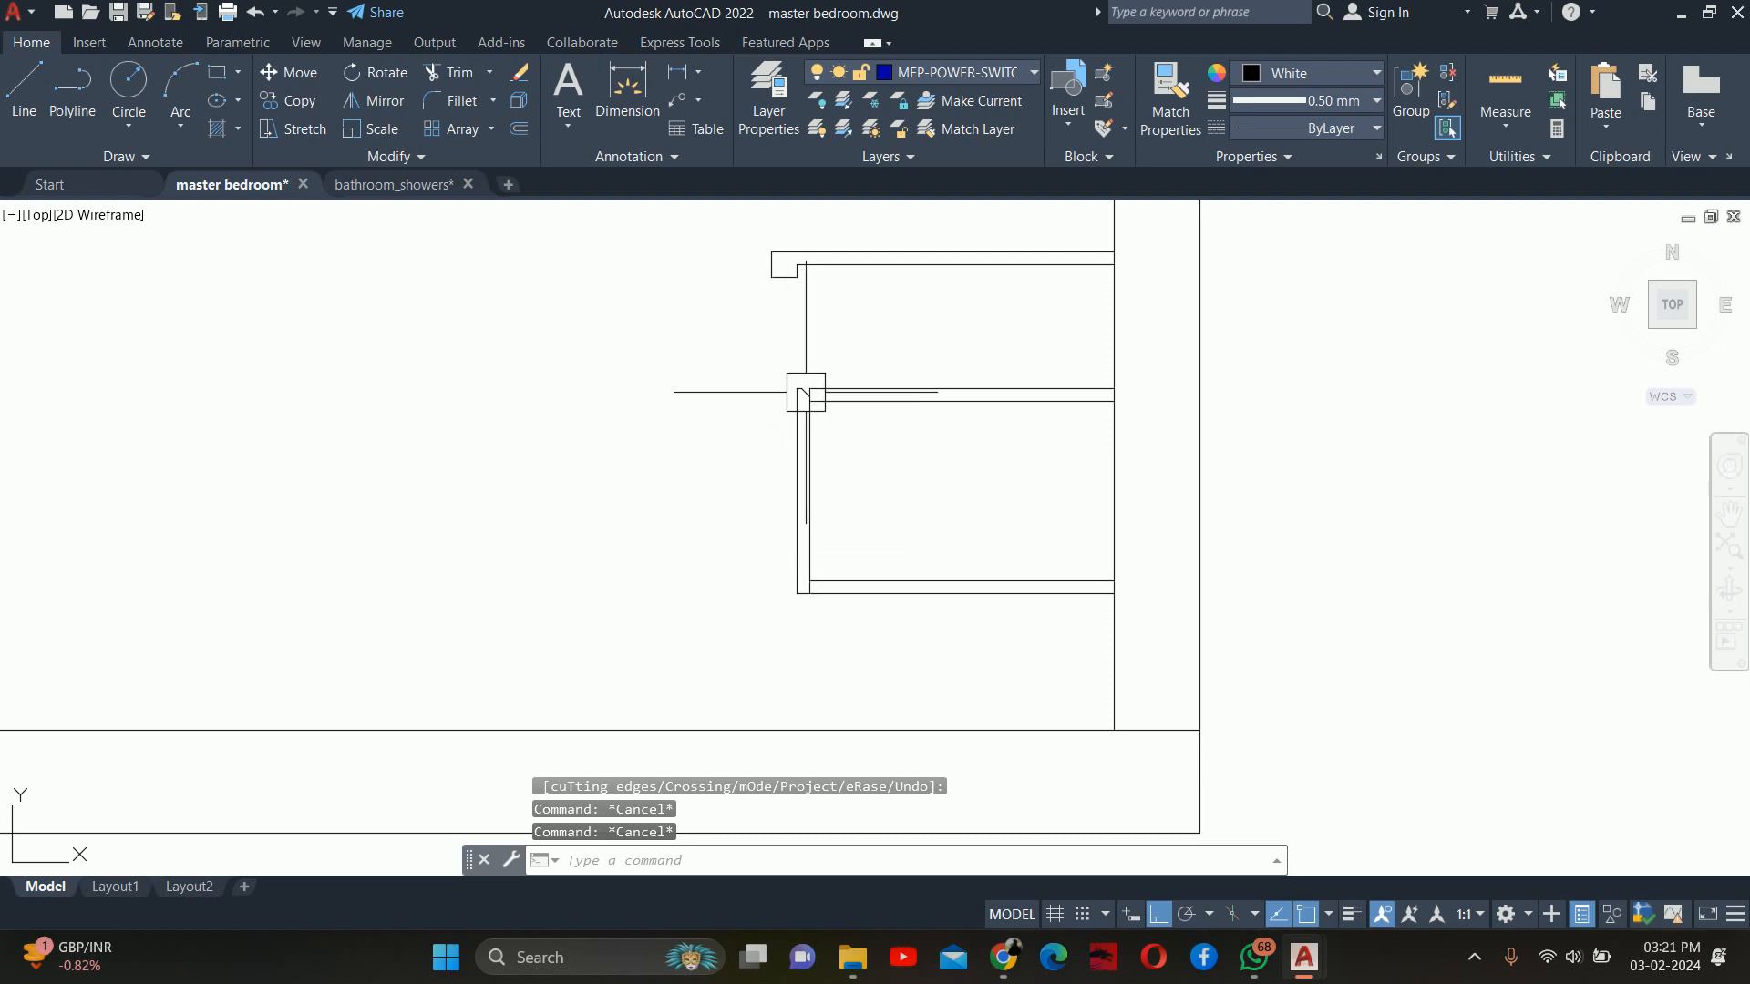
pyautogui.press('Escape')
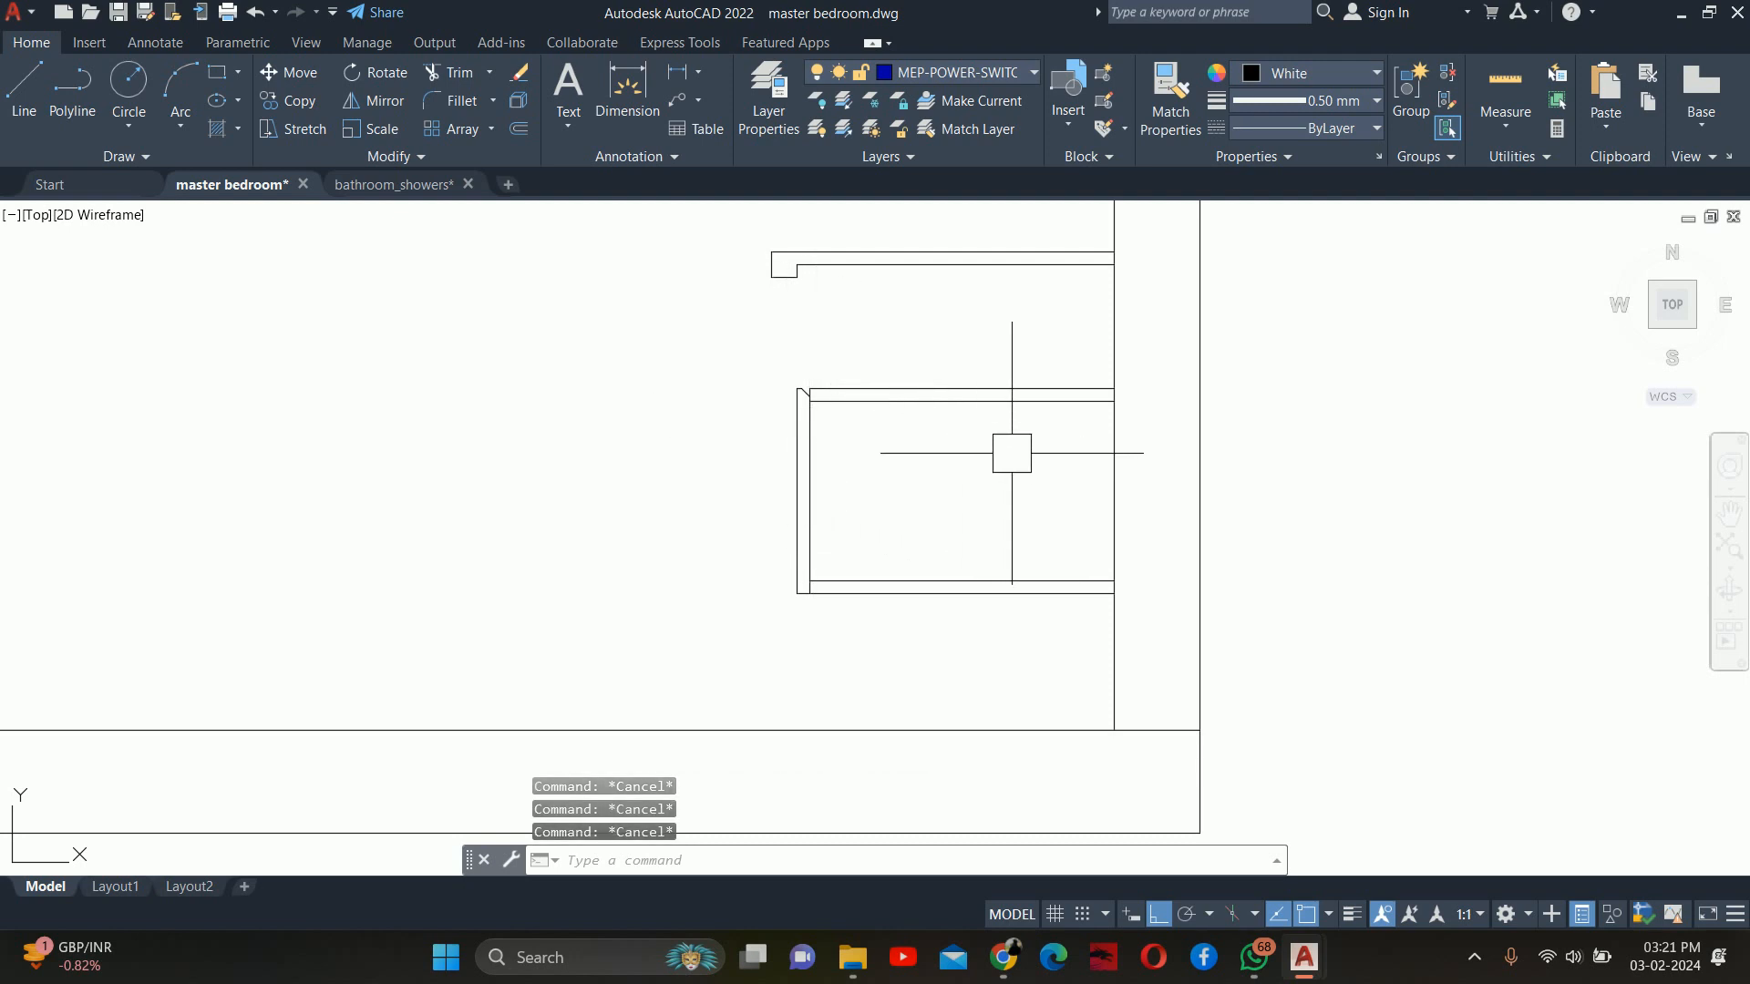
pyautogui.write('o')
pyautogui.press('Return')
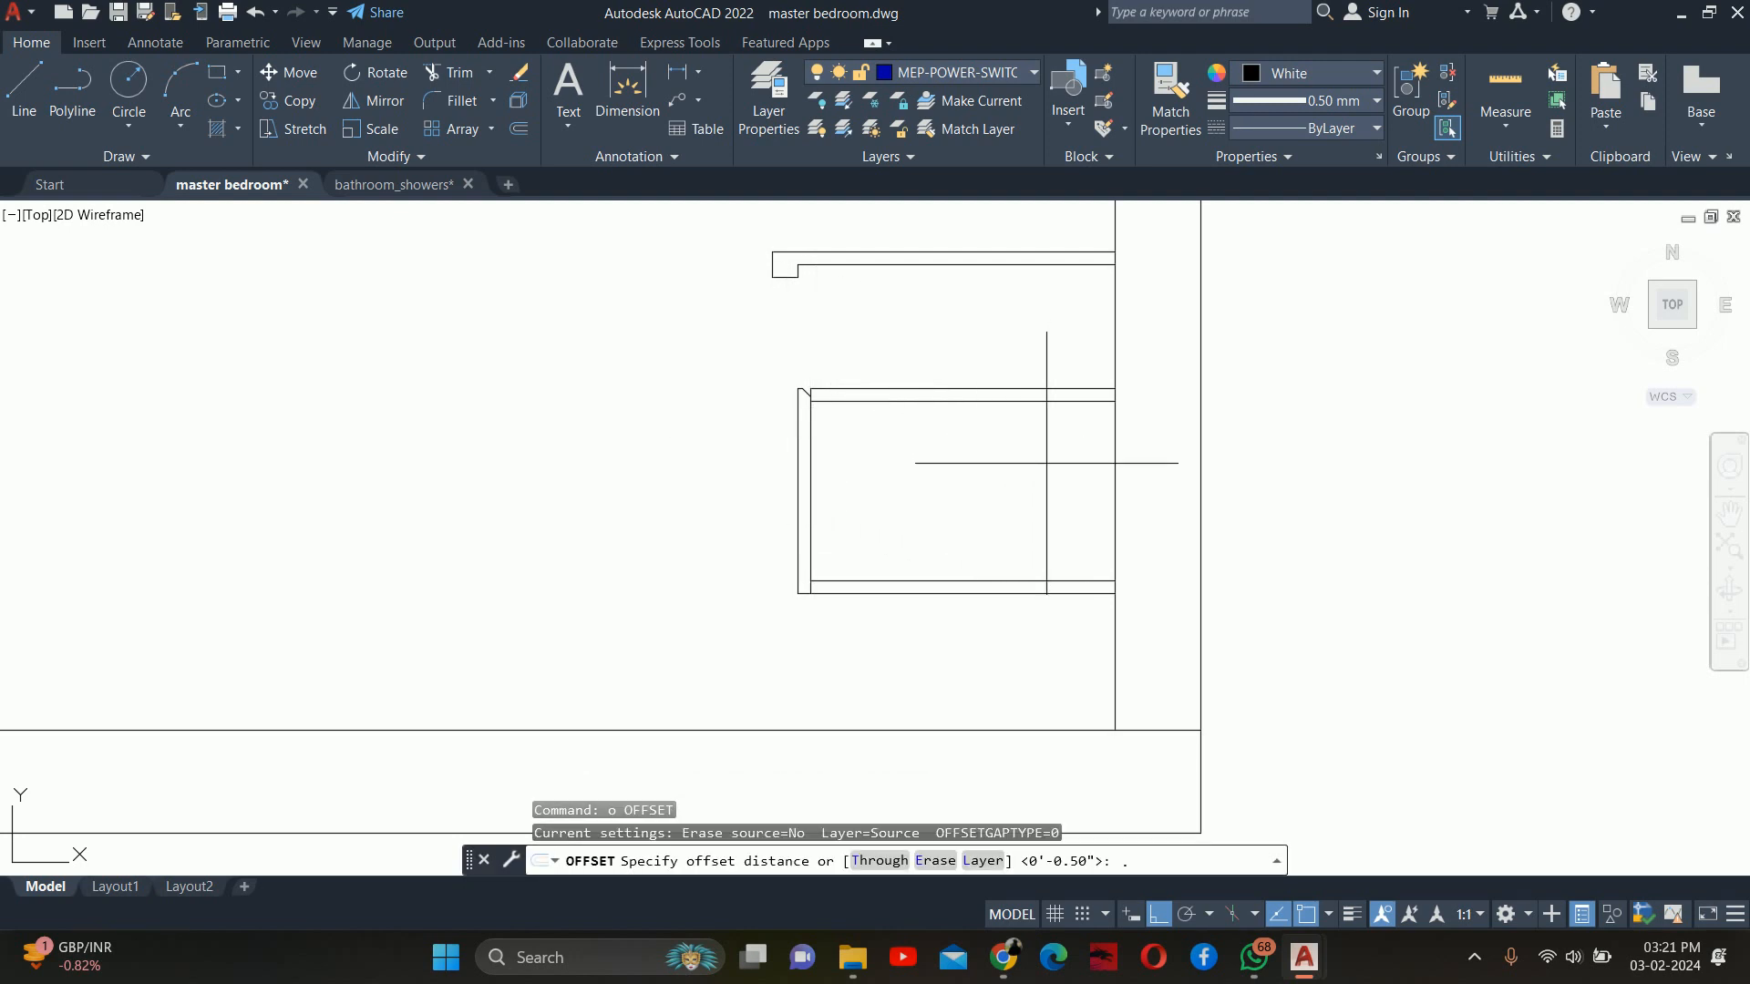
pyautogui.write('.75')
pyautogui.press('Return')
pyautogui.scroll(2, 1103, 485)
pyautogui.press('Return')
# Offset the wall's inner line into the cabinet to form a thin back panel
pyautogui.press('Return')
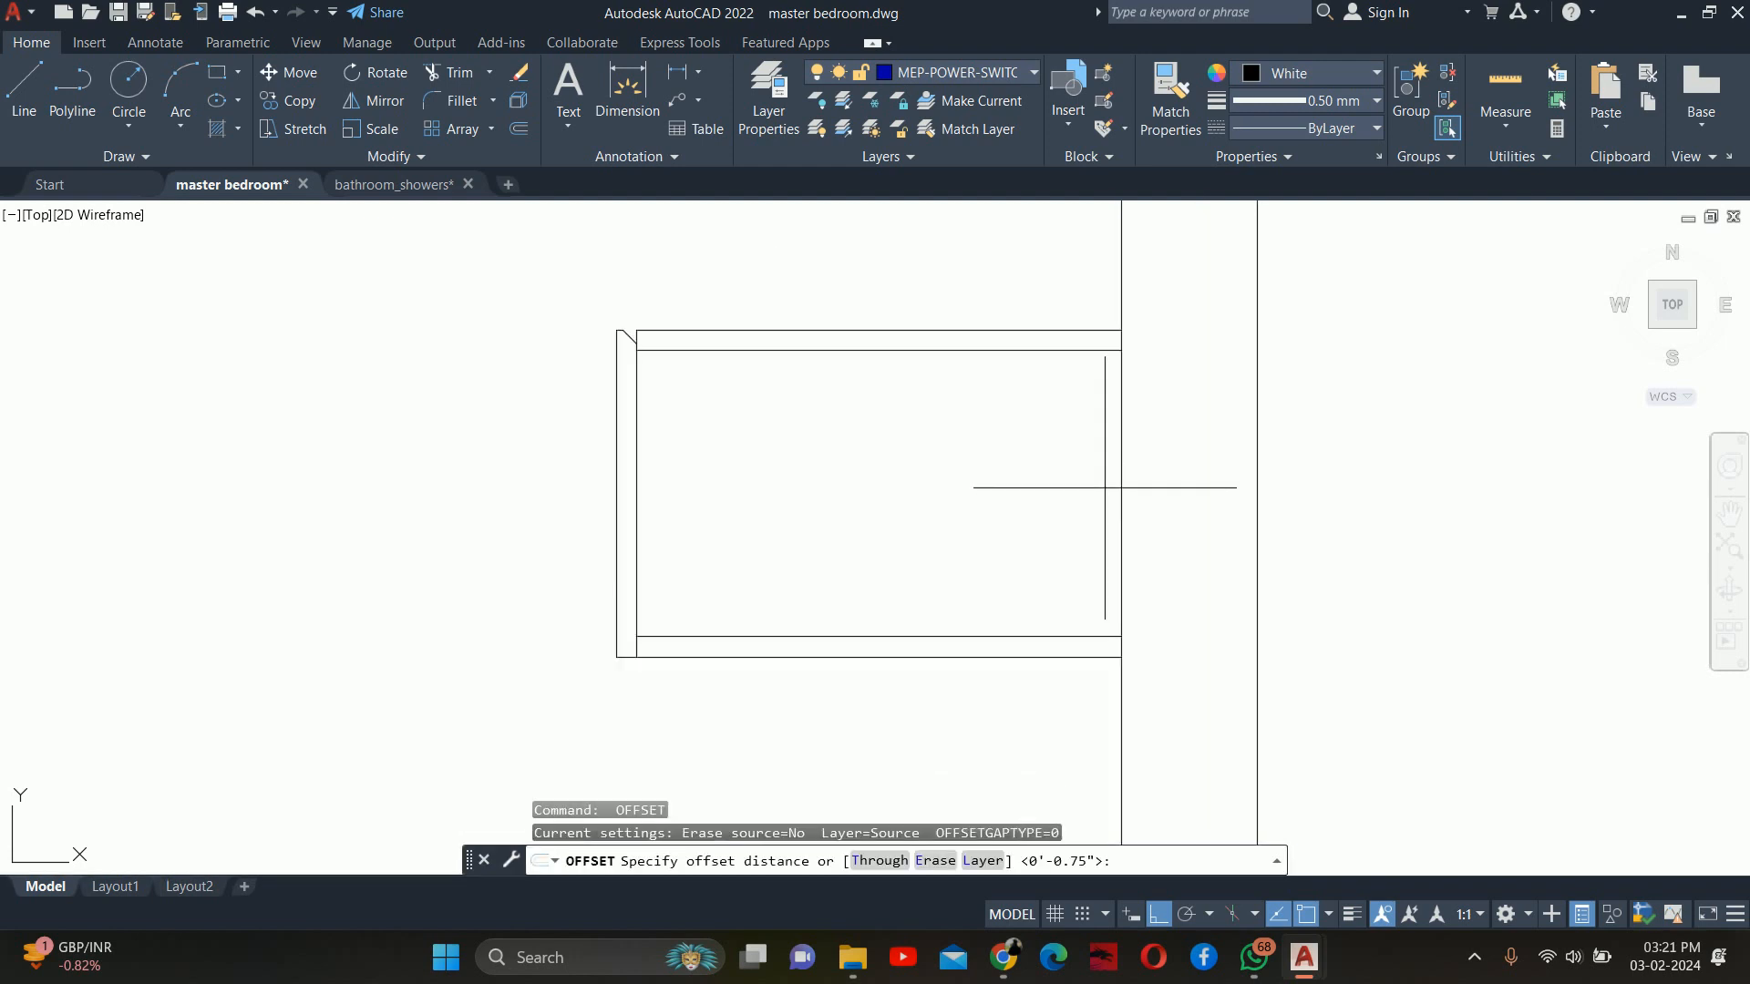
pyautogui.write('.75')
pyautogui.press('Return')
pyautogui.click(1121, 489)
pyautogui.click(1023, 488)
pyautogui.press('Escape')
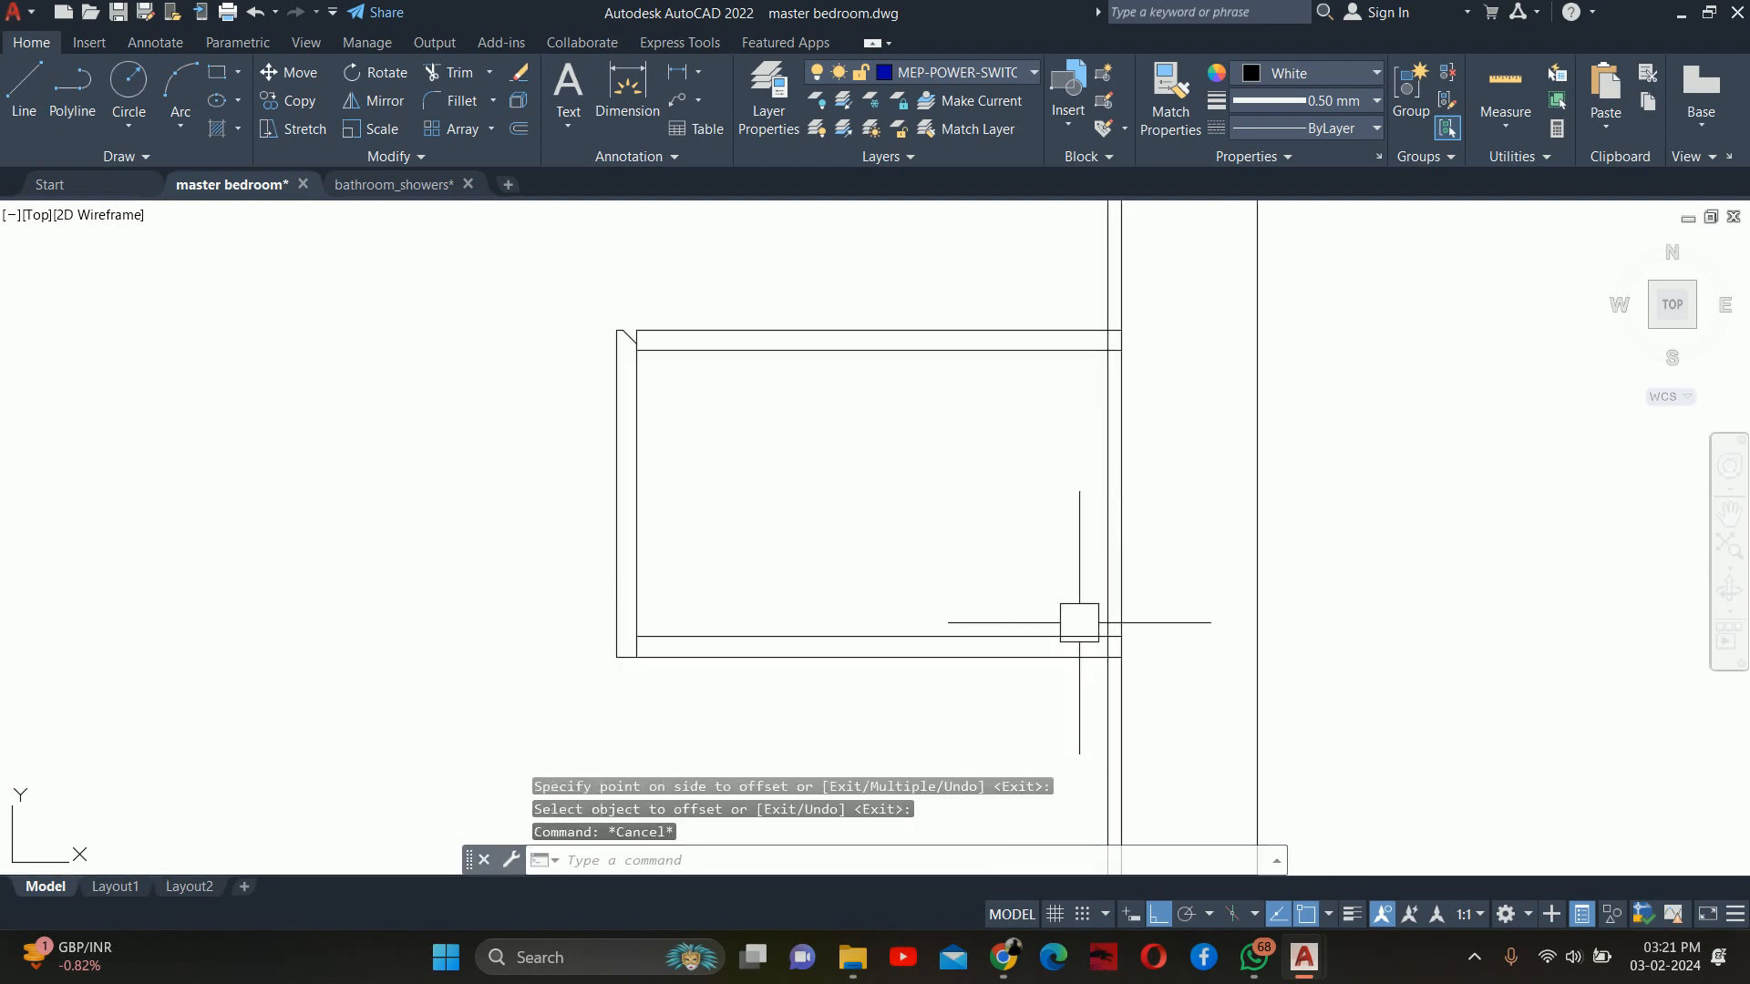
# Trim the back panel line where it runs past and through the cabinet's top and bottom panels
pyautogui.press('Escape')
pyautogui.write('tr')
pyautogui.press('Return')
pyautogui.scroll(2, 1107, 653)
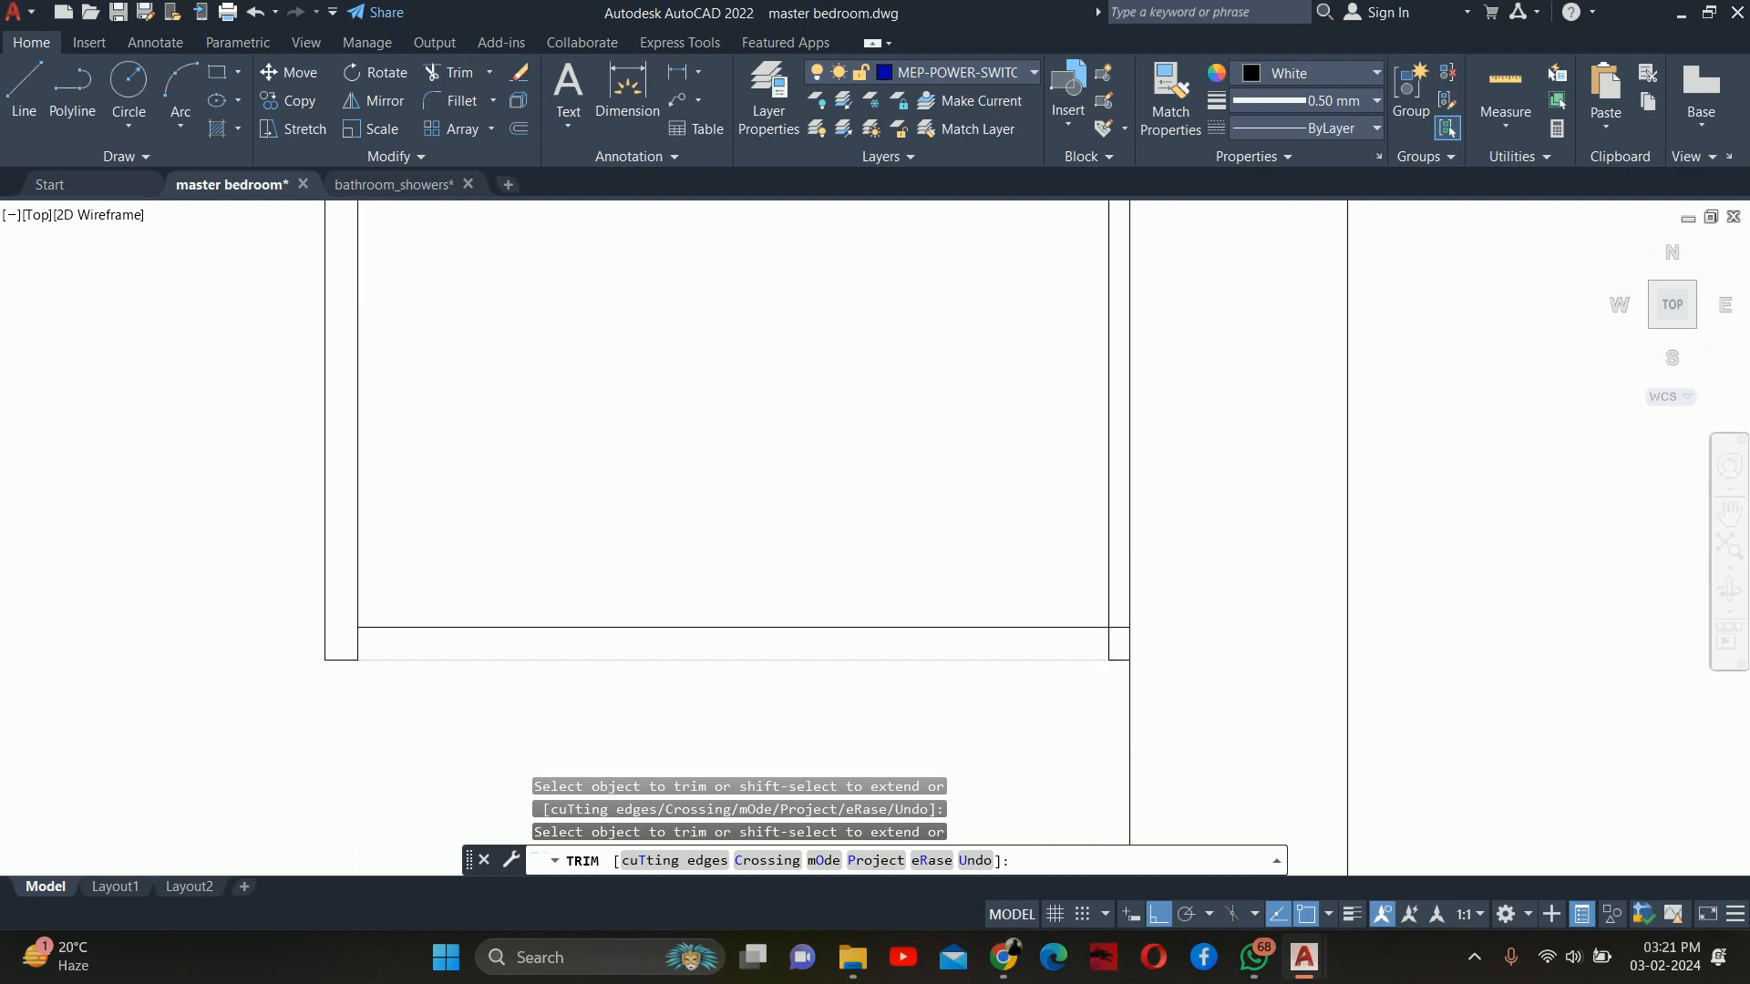
pyautogui.scroll(3, 1107, 637)
pyautogui.scroll(-3, 1104, 593)
pyautogui.moveTo(1015, 410); pyautogui.dragTo(1027, 668, button='middle')
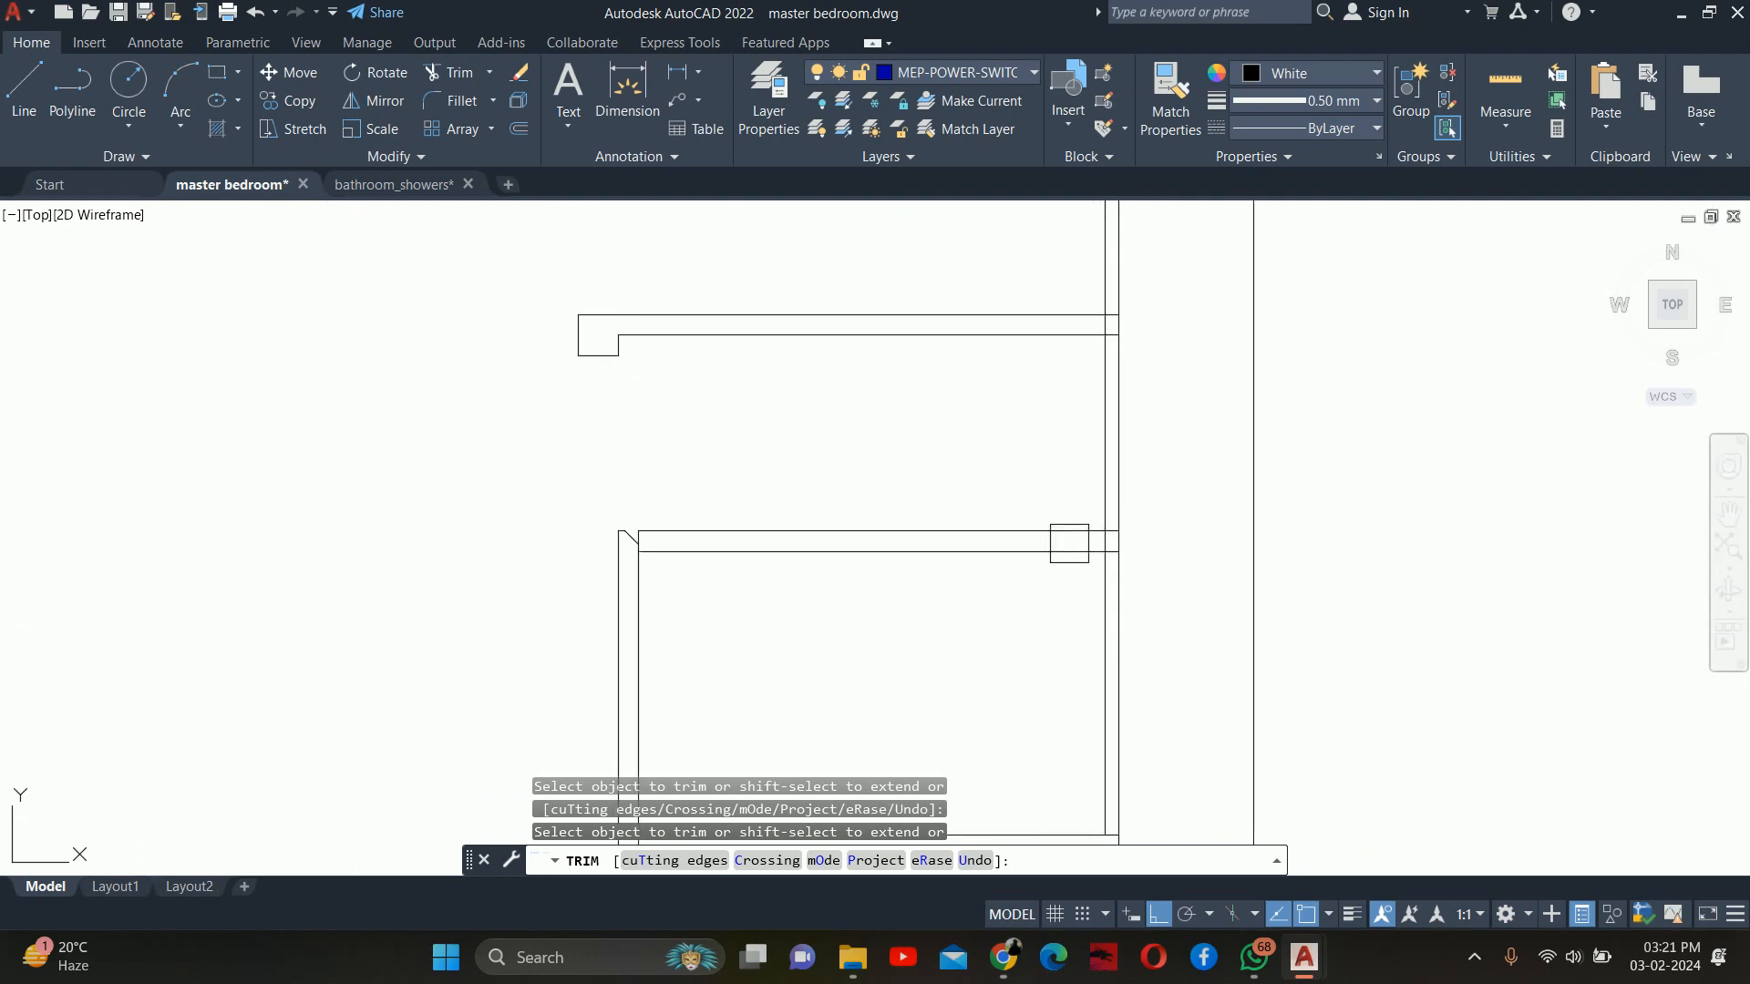
pyautogui.scroll(2, 1096, 492)
pyautogui.moveTo(1052, 459); pyautogui.dragTo(1016, 315, button='middle')
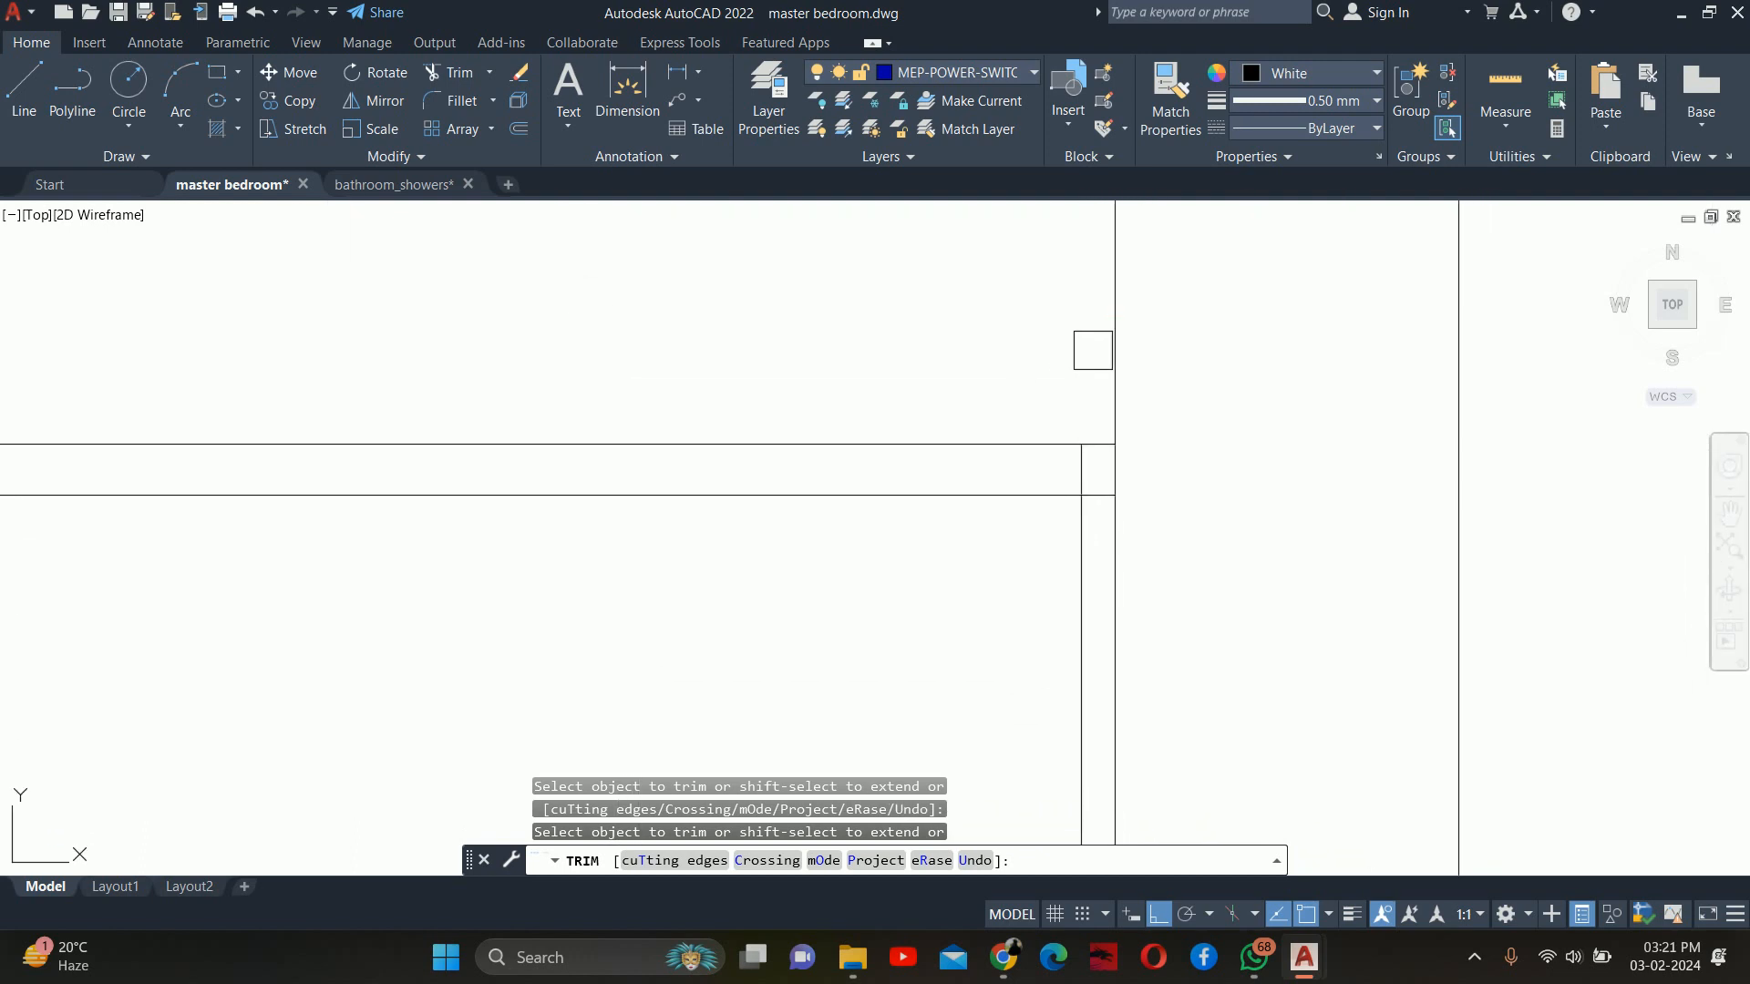
pyautogui.scroll(2, 1078, 439)
pyautogui.click(1078, 479)
pyautogui.scroll(-4, 1081, 533)
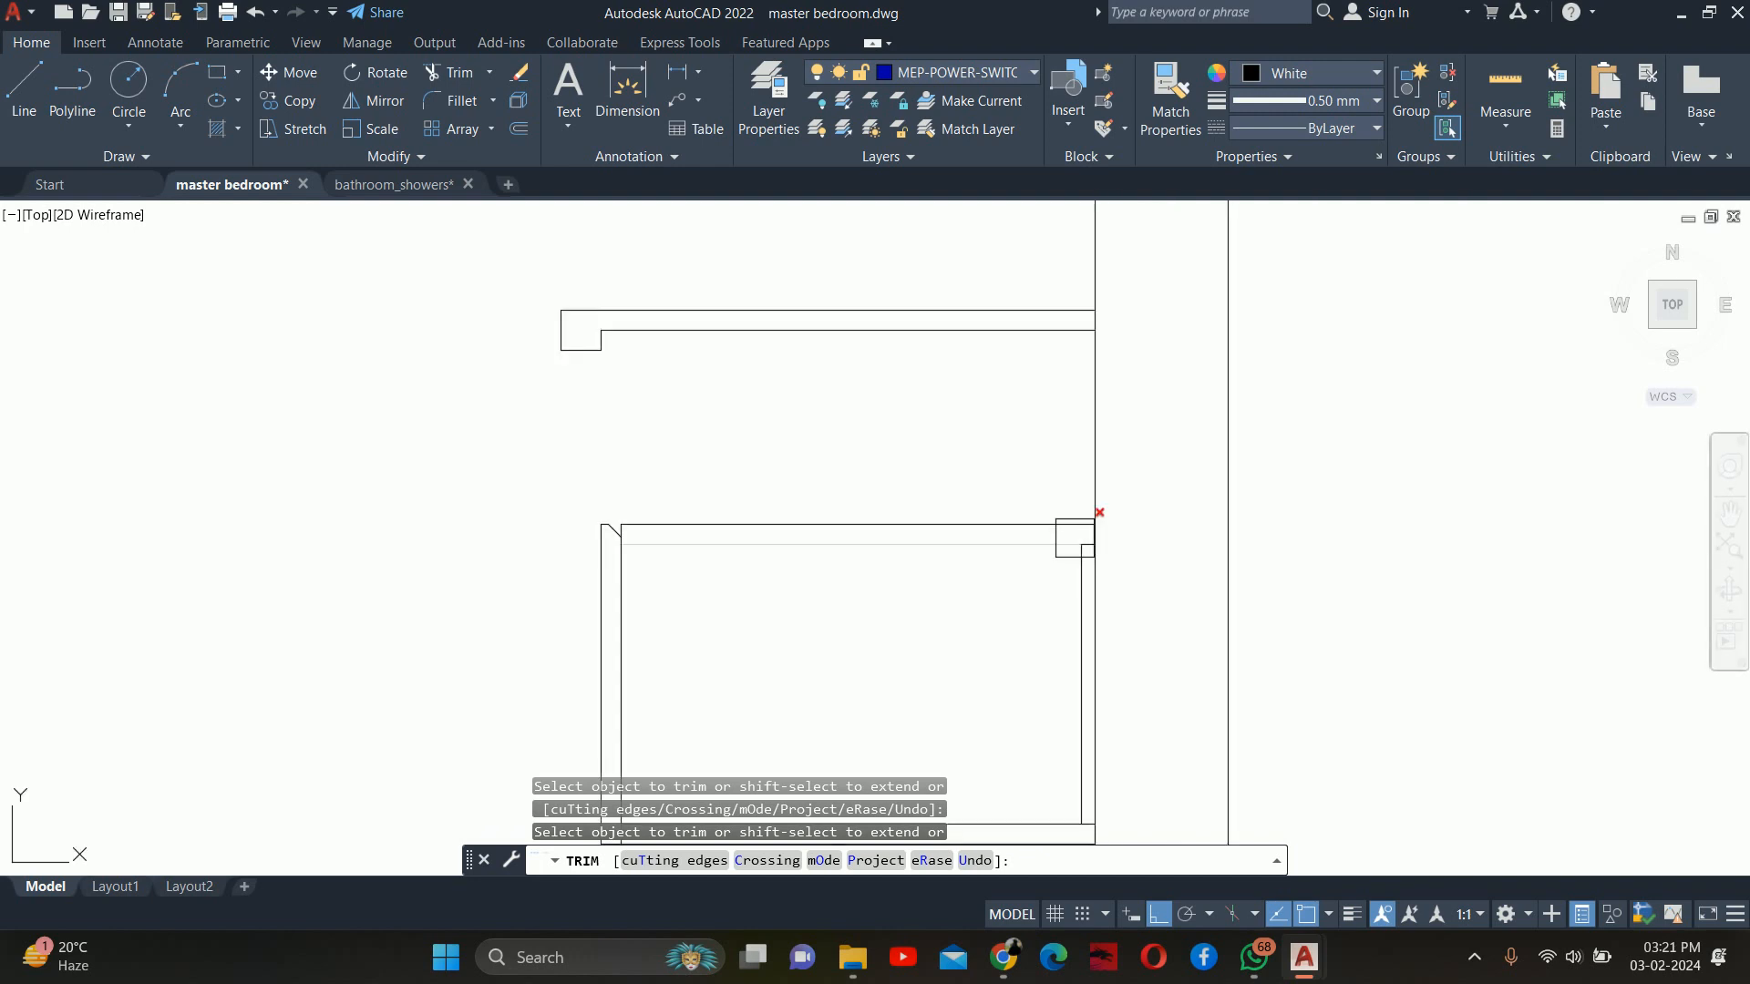
pyautogui.moveTo(1074, 538); pyautogui.dragTo(1040, 379, button='middle')
pyautogui.press('Escape')
pyautogui.press('Escape')
pyautogui.press('Escape')
pyautogui.write('s')
pyautogui.press('Return')
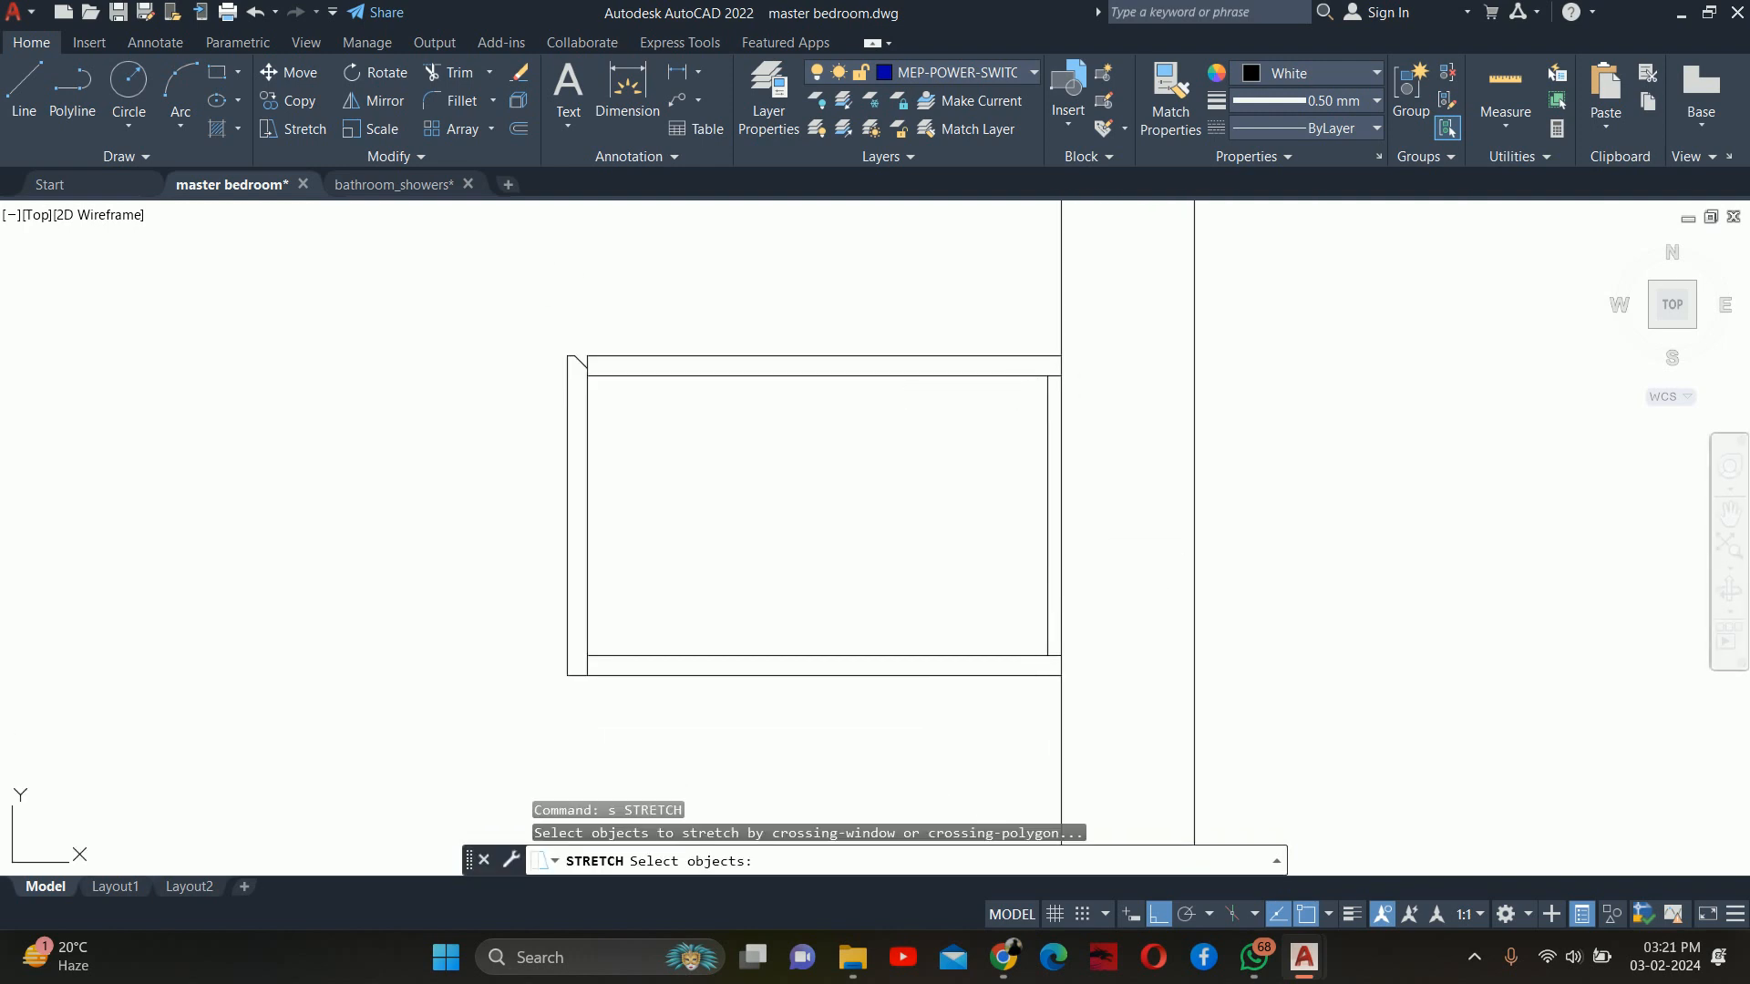
pyautogui.scroll(2, 1030, 607)
pyautogui.press('Escape')
pyautogui.press('Escape')
# Move the cabinet's back panel line 0.25" away from the wall into the cabinet
pyautogui.write('m')
pyautogui.press('Return')
pyautogui.click(1055, 581)
pyautogui.press('Return')
pyautogui.click(972, 554)
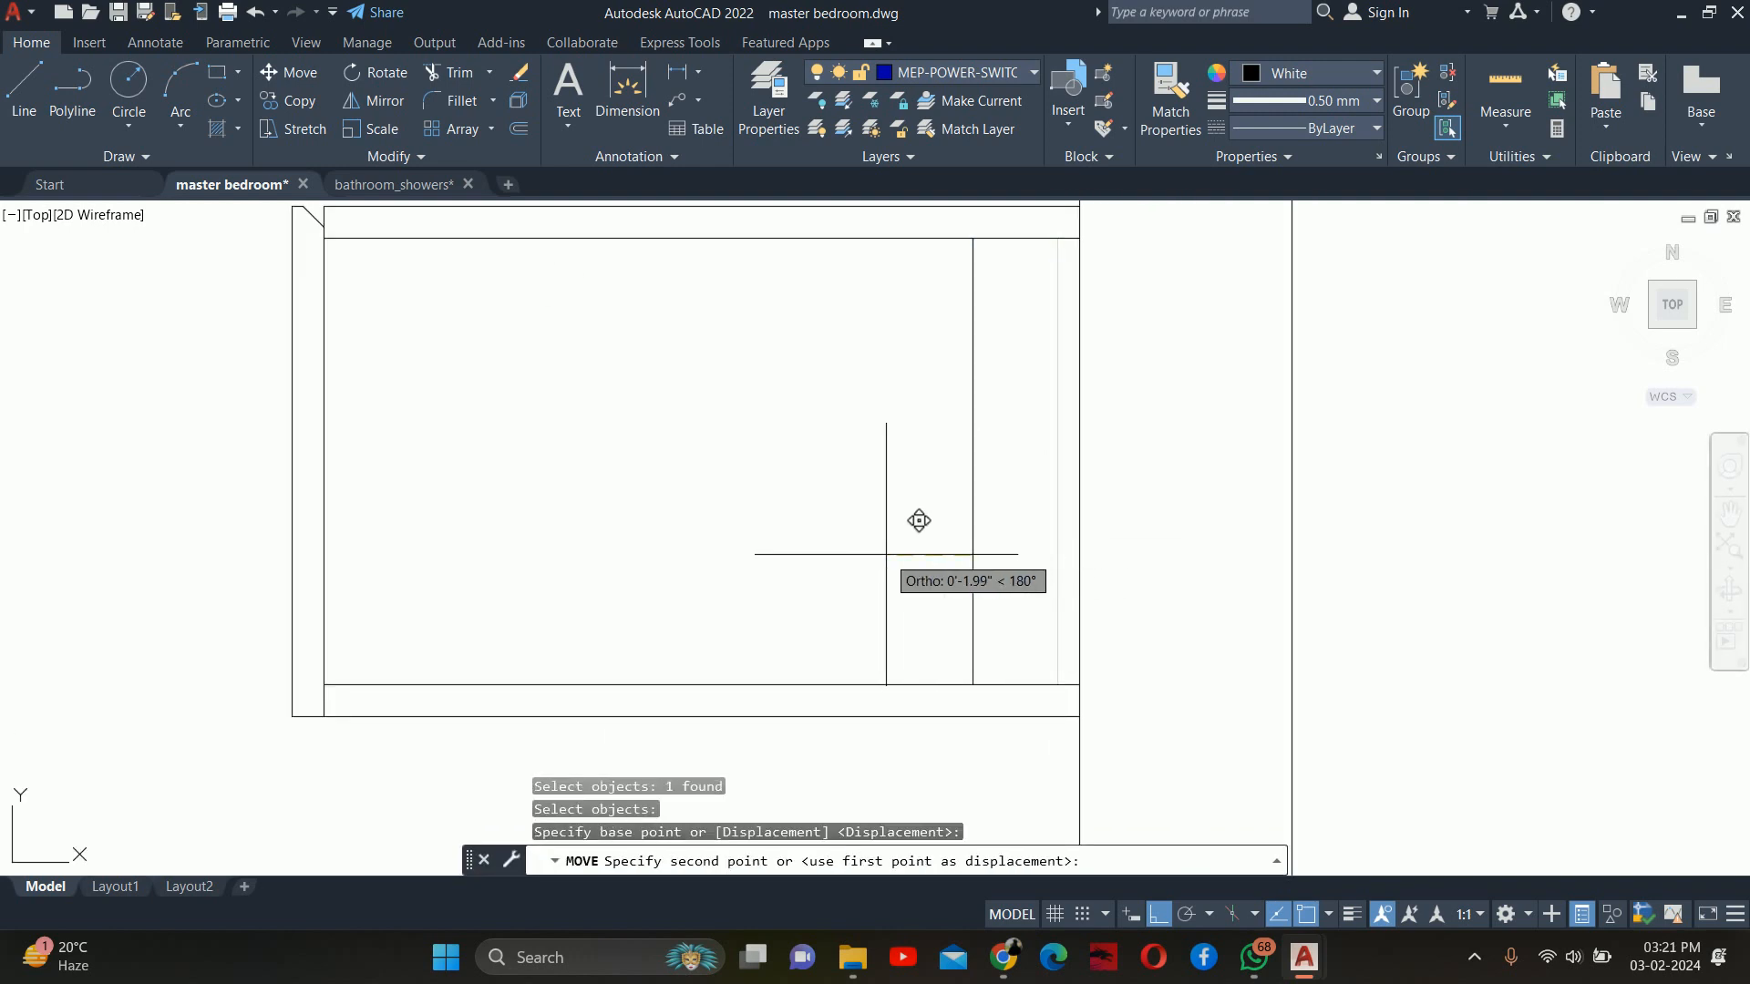
pyautogui.write('.25')
pyautogui.press('Return')
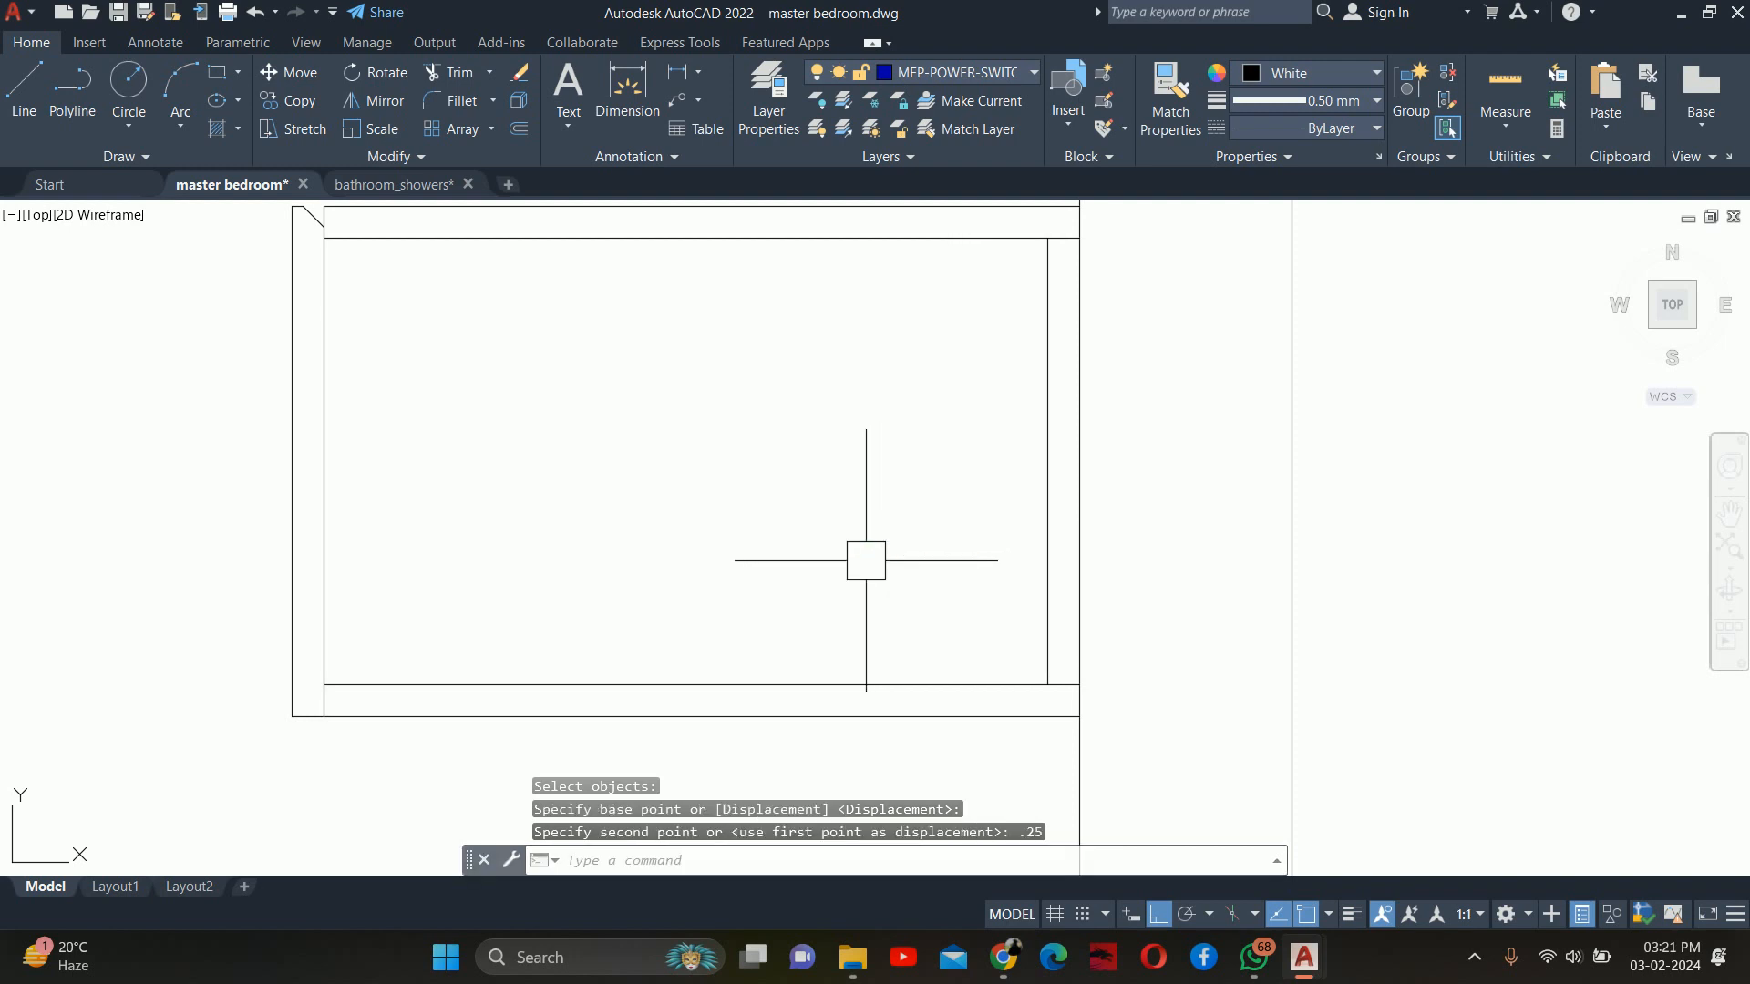
pyautogui.press('Escape')
pyautogui.press('Escape')
pyautogui.scroll(-4, 922, 610)
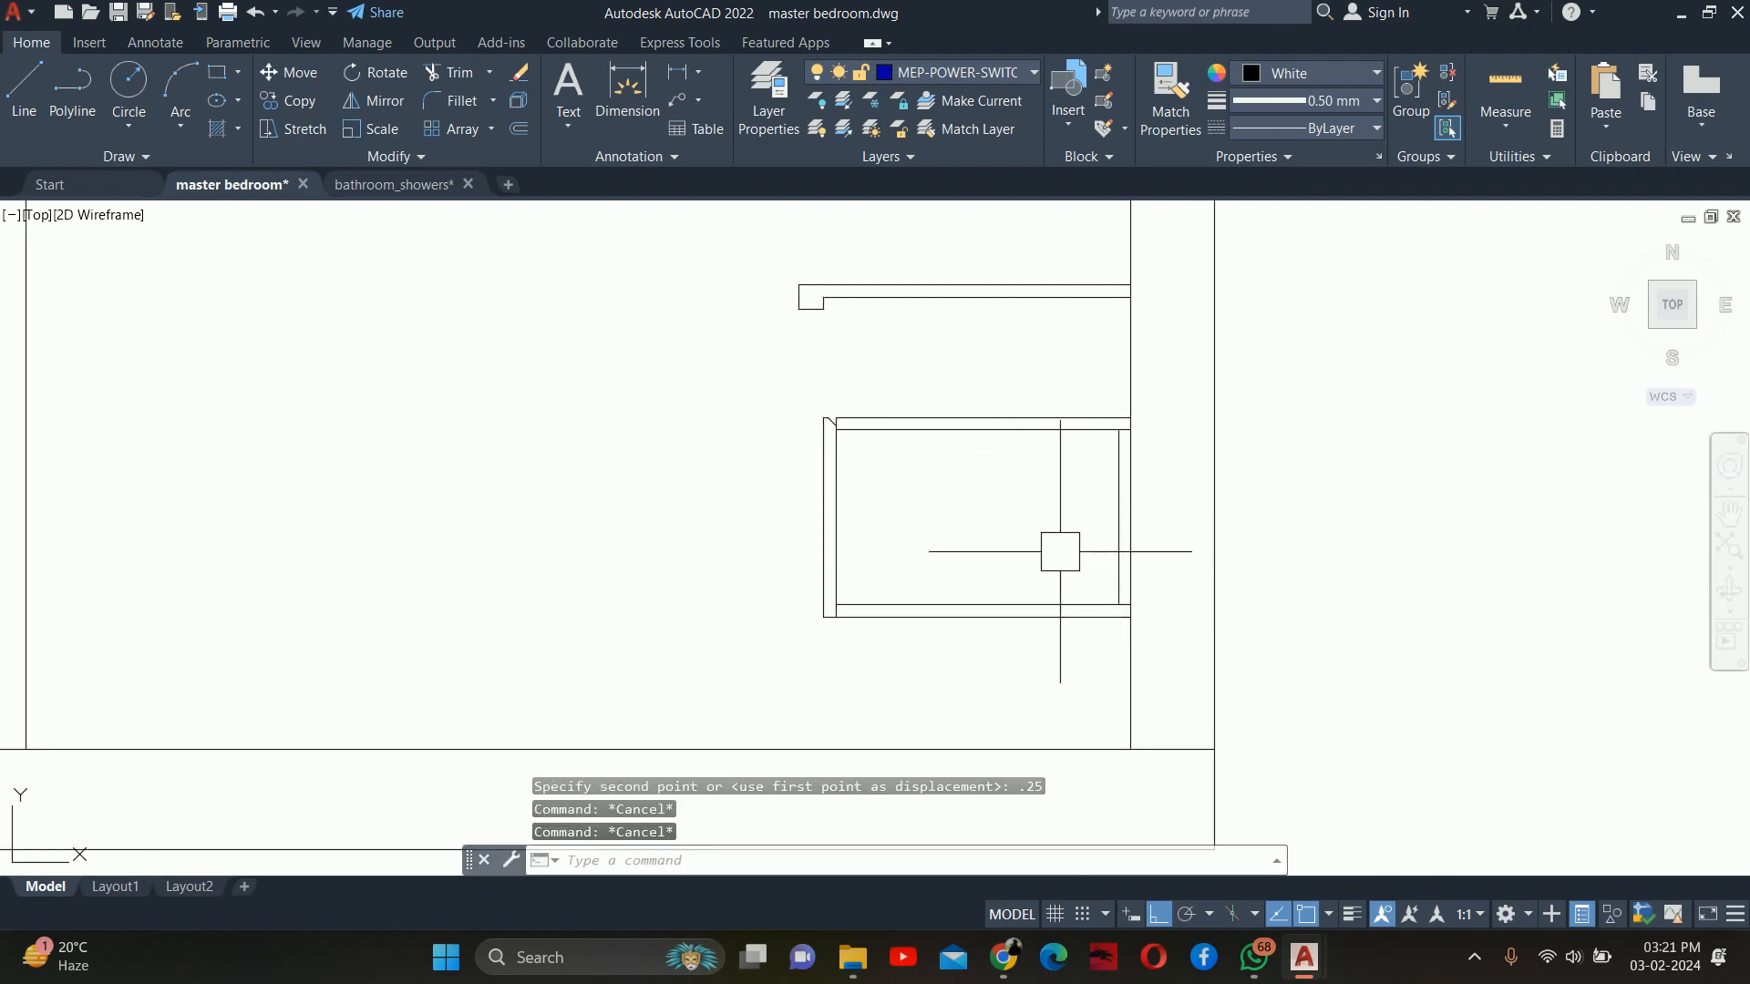
# Offset the inner line of the wall behind the vanity 0.75" into the room
pyautogui.moveTo(1009, 530); pyautogui.dragTo(1137, 709, button='middle')
pyautogui.scroll(-3, 1117, 636)
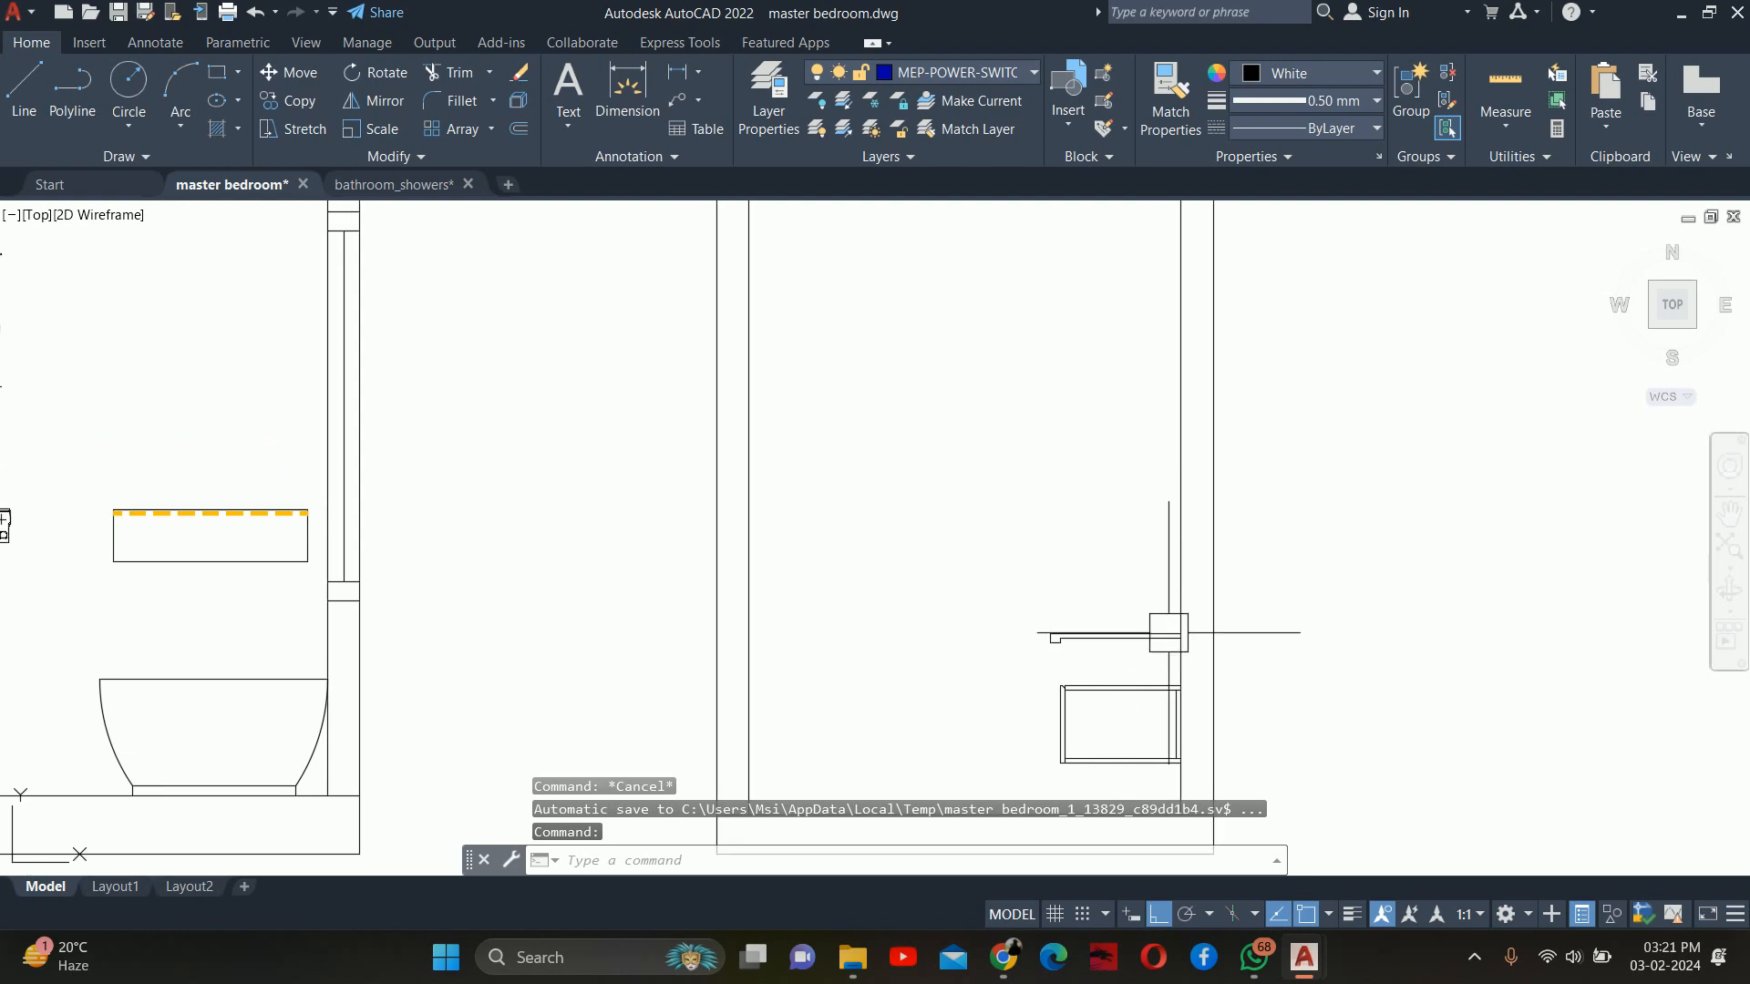
pyautogui.scroll(-3, 1192, 459)
pyautogui.moveTo(1184, 456); pyautogui.dragTo(1190, 489, button='middle')
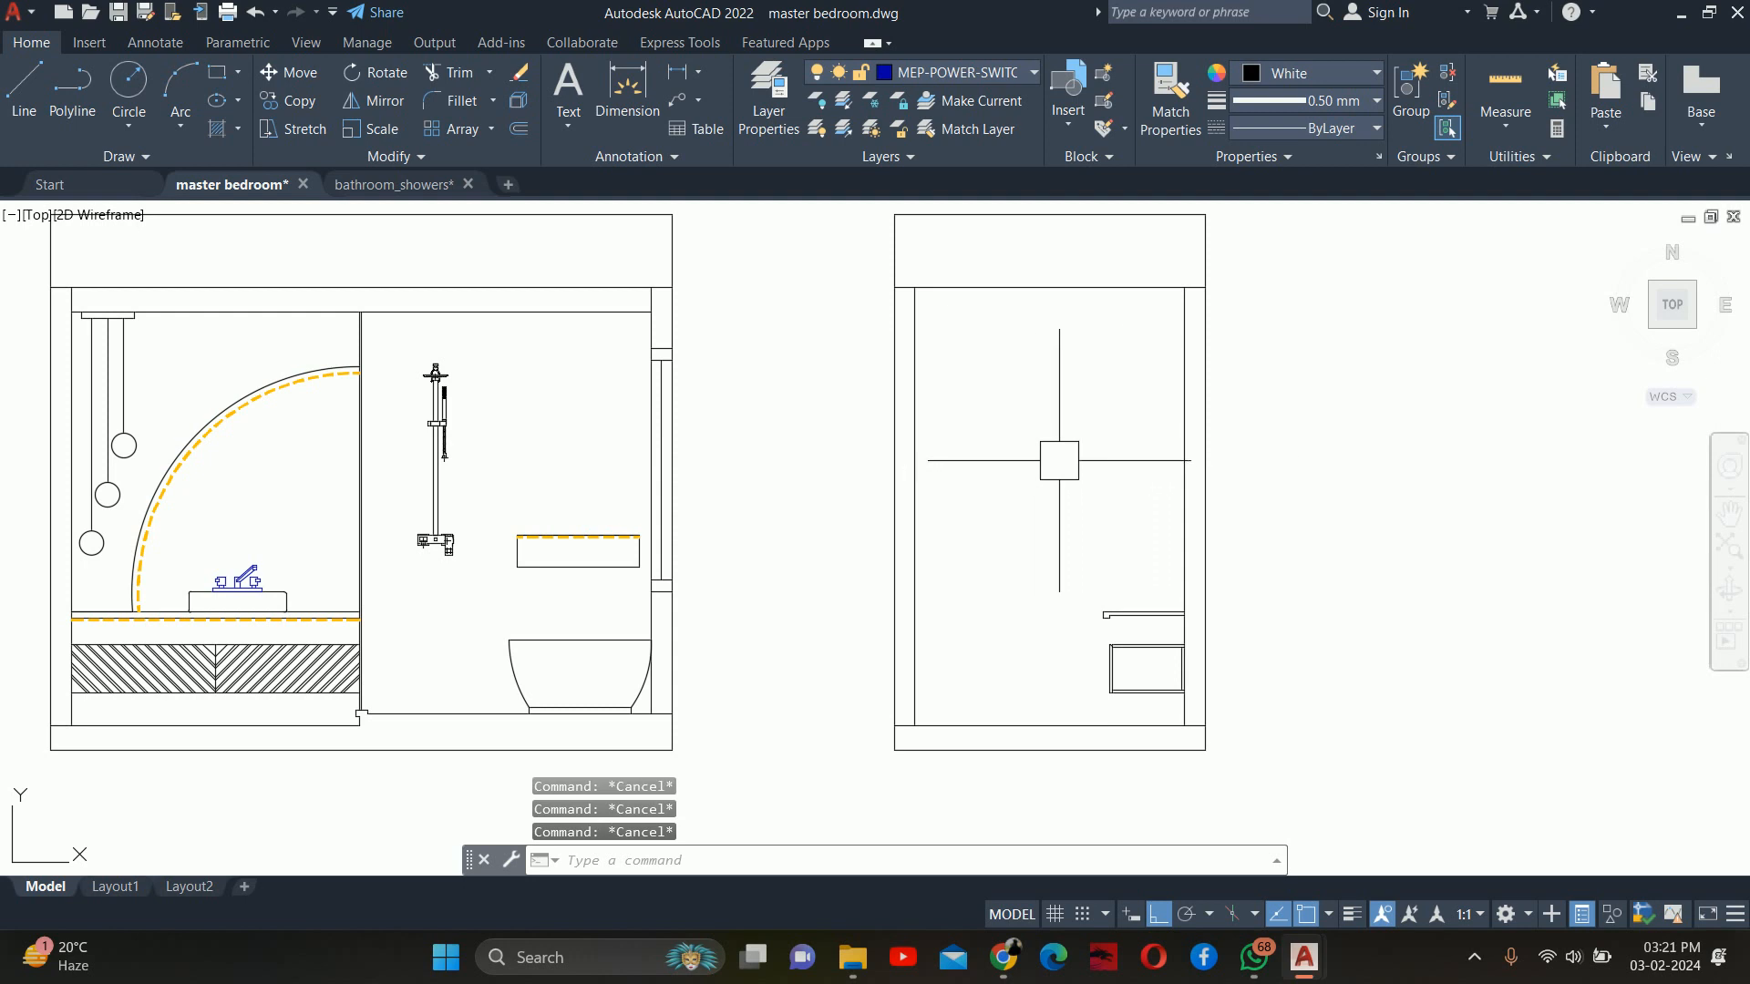
pyautogui.write('o')
pyautogui.press('Return')
pyautogui.write('.7')
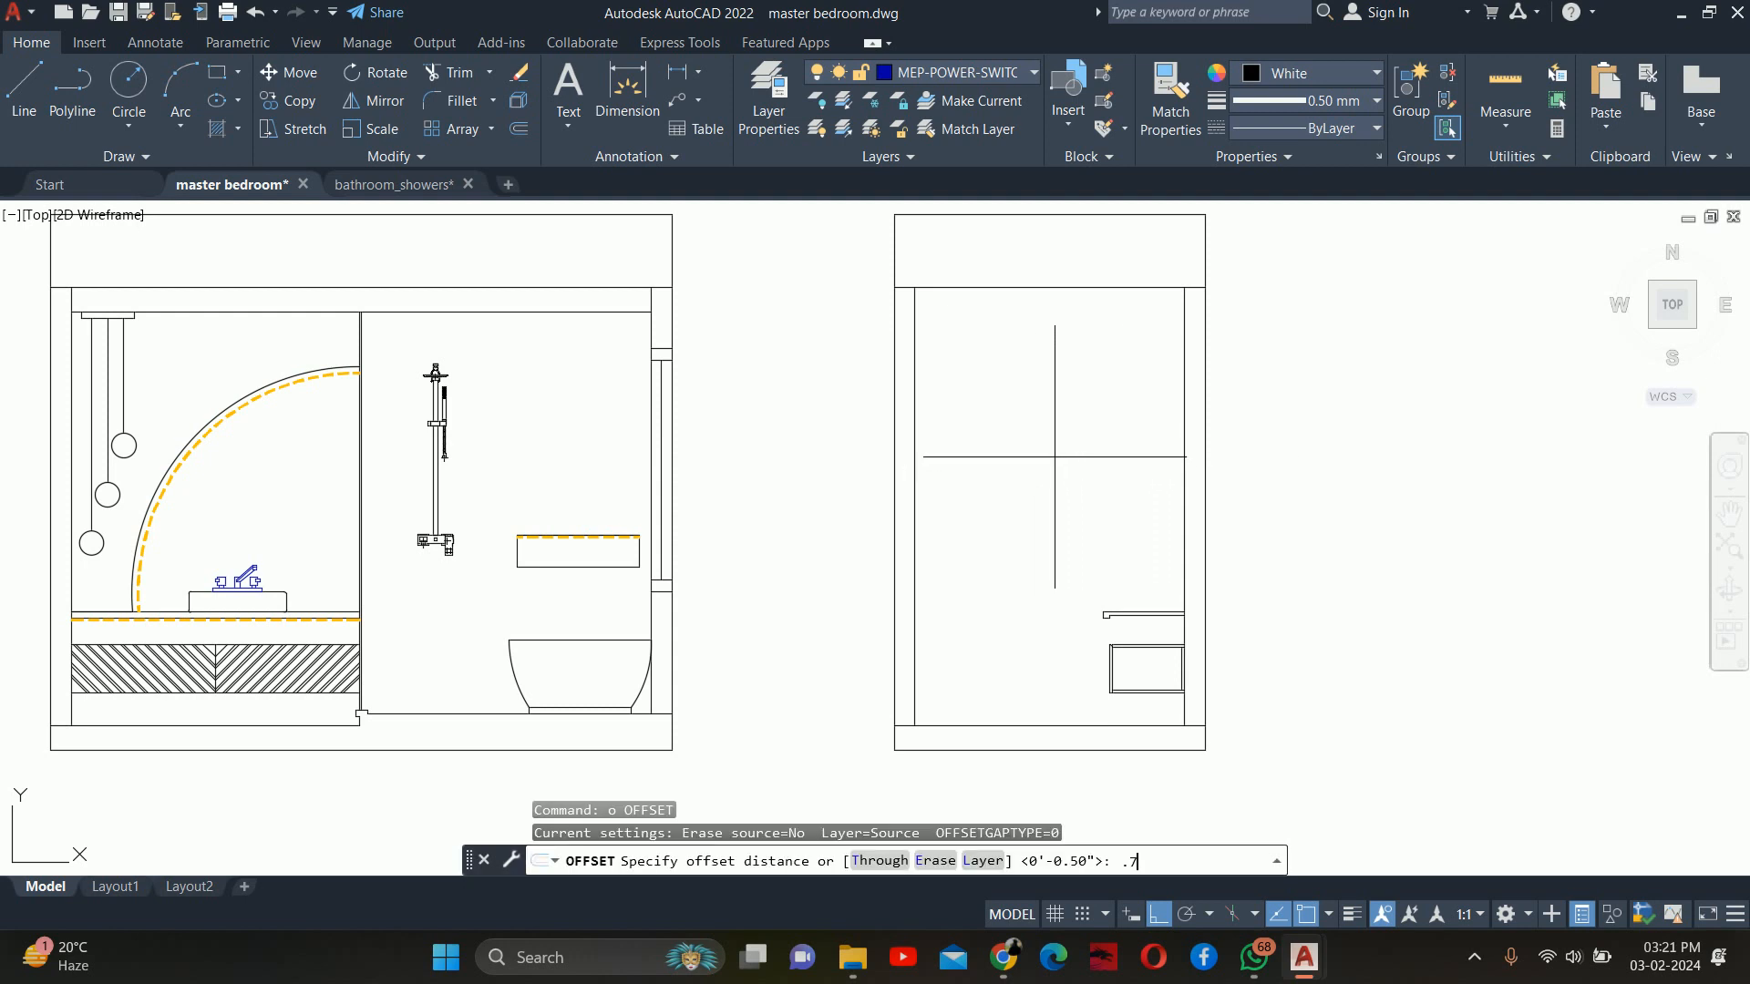
pyautogui.write('5')
pyautogui.press('Return')
pyautogui.scroll(2, 1188, 473)
pyautogui.click(1184, 501)
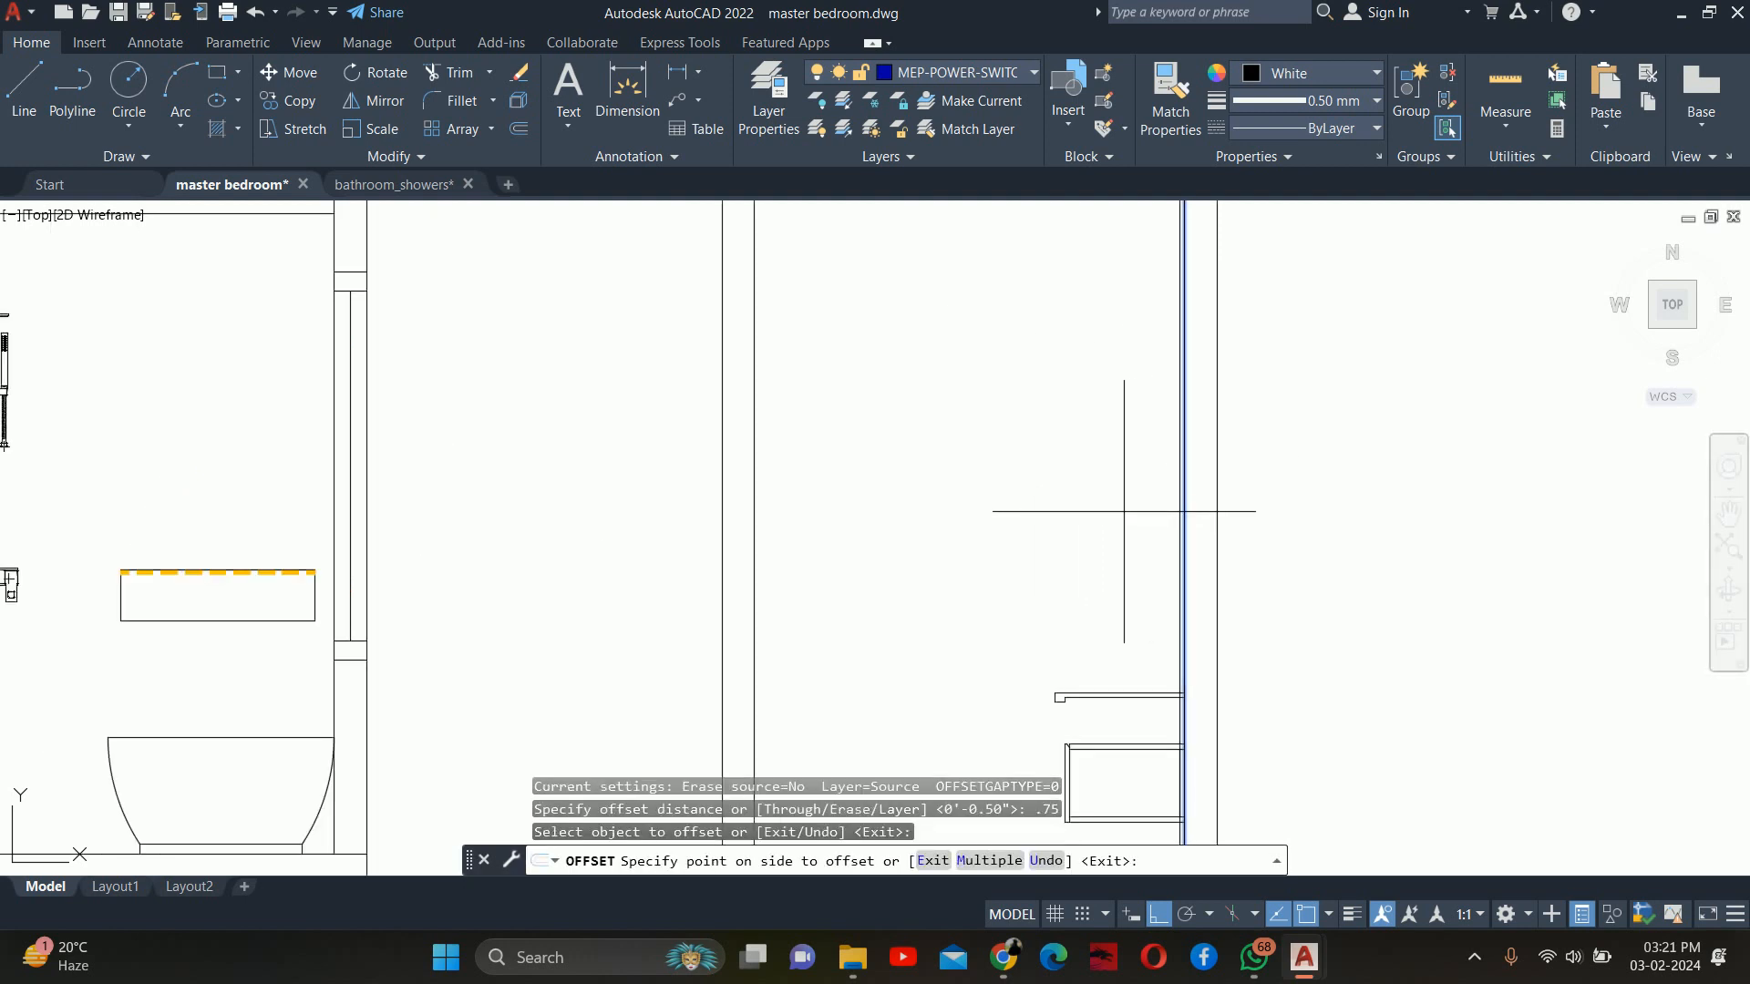
pyautogui.click(1123, 511)
# Offset the new vertical line beside the wall another 0.5" into the room for the mirror thickness
pyautogui.scroll(4, 1161, 613)
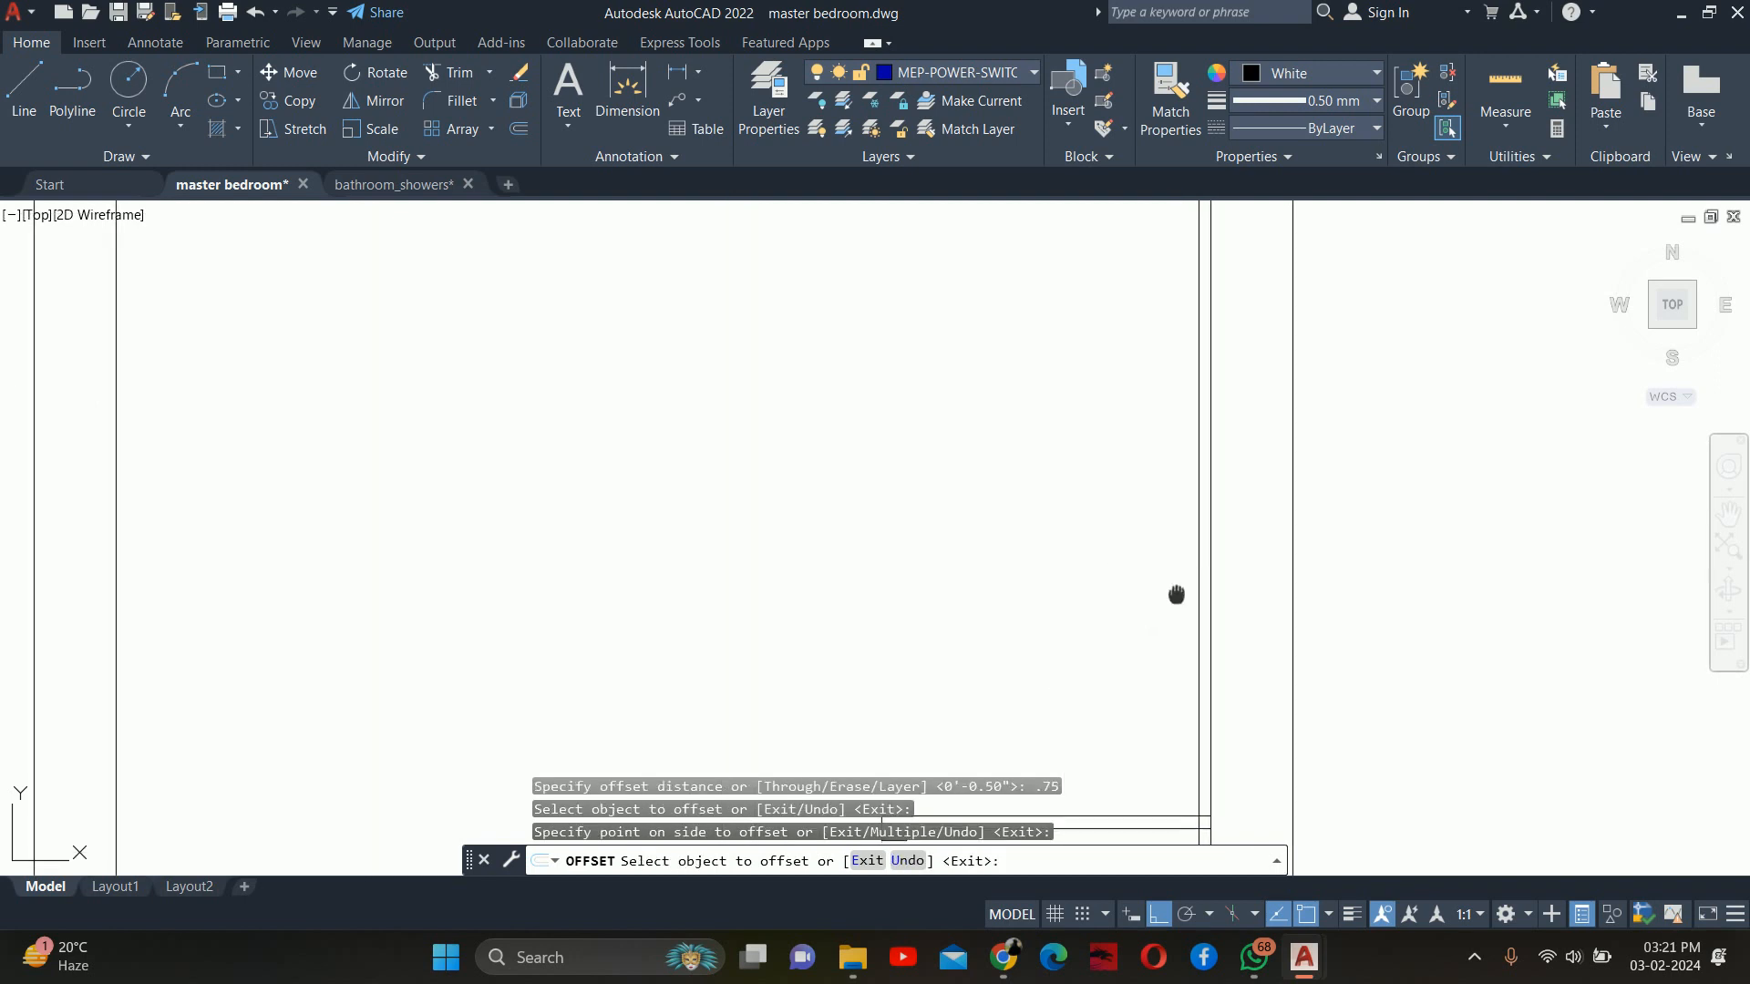
pyautogui.moveTo(1176, 595); pyautogui.dragTo(1167, 565, button='middle')
pyautogui.press('Escape')
pyautogui.press('Return')
pyautogui.write('.')
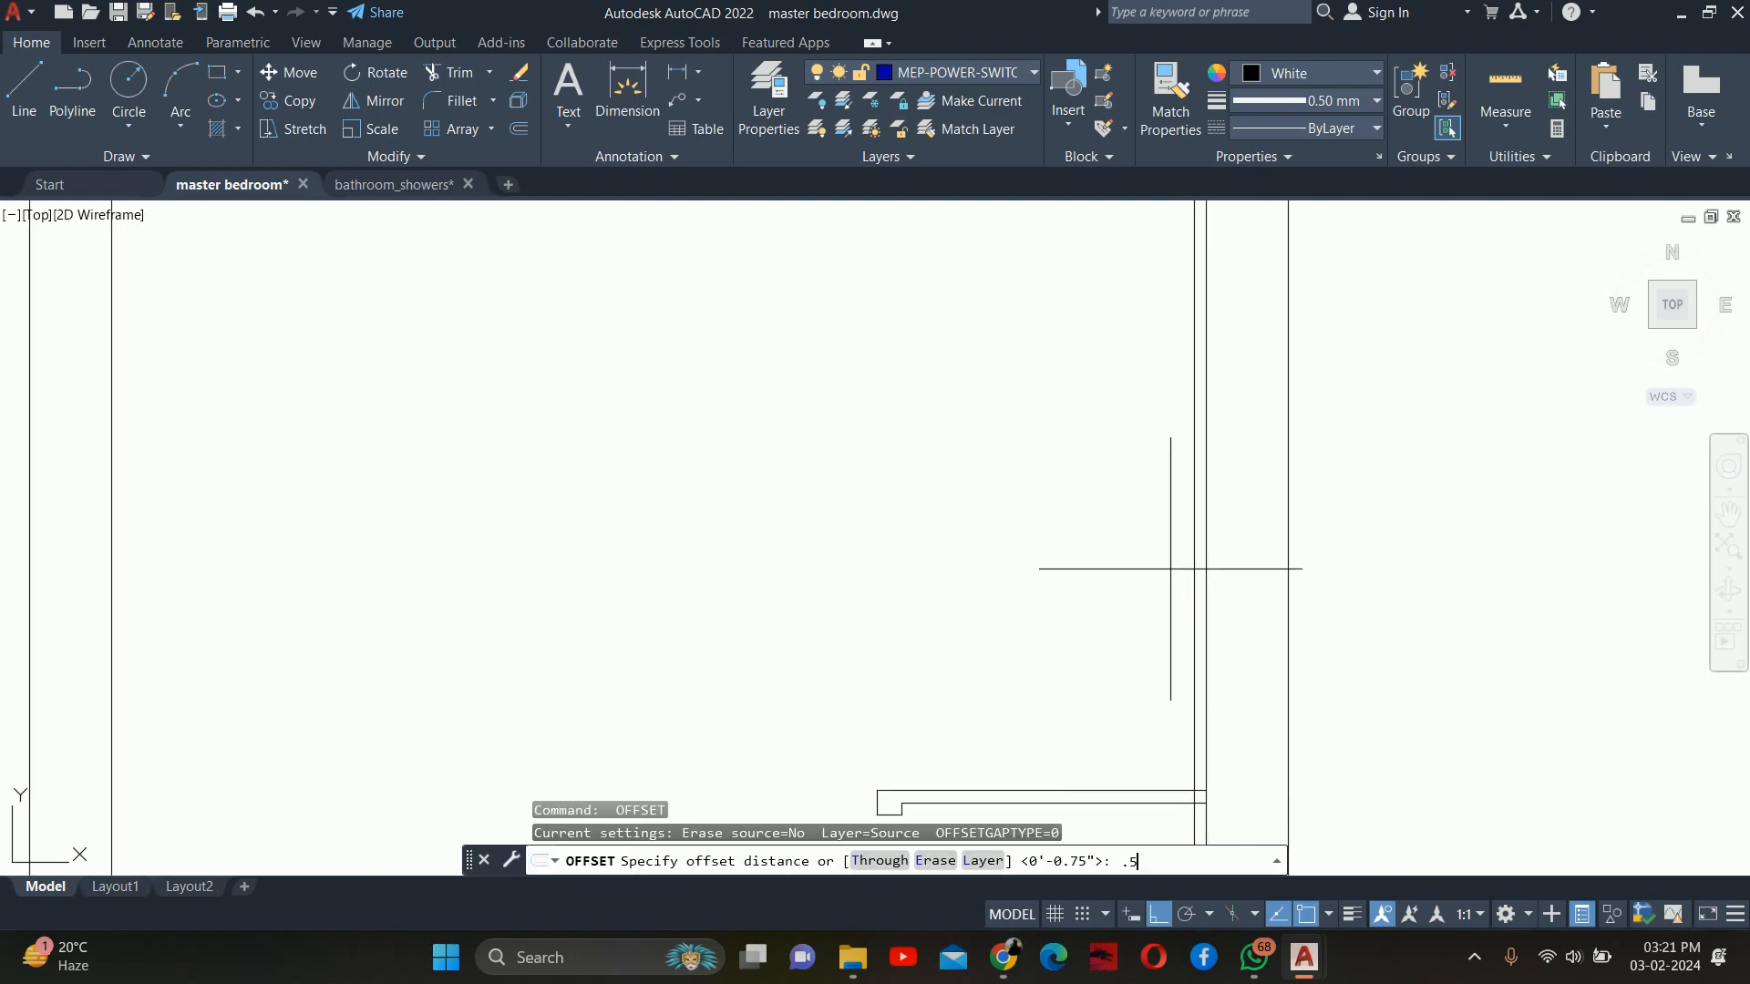
pyautogui.write('5')
pyautogui.press('Return')
pyautogui.scroll(2, 1180, 554)
pyautogui.click(1192, 562)
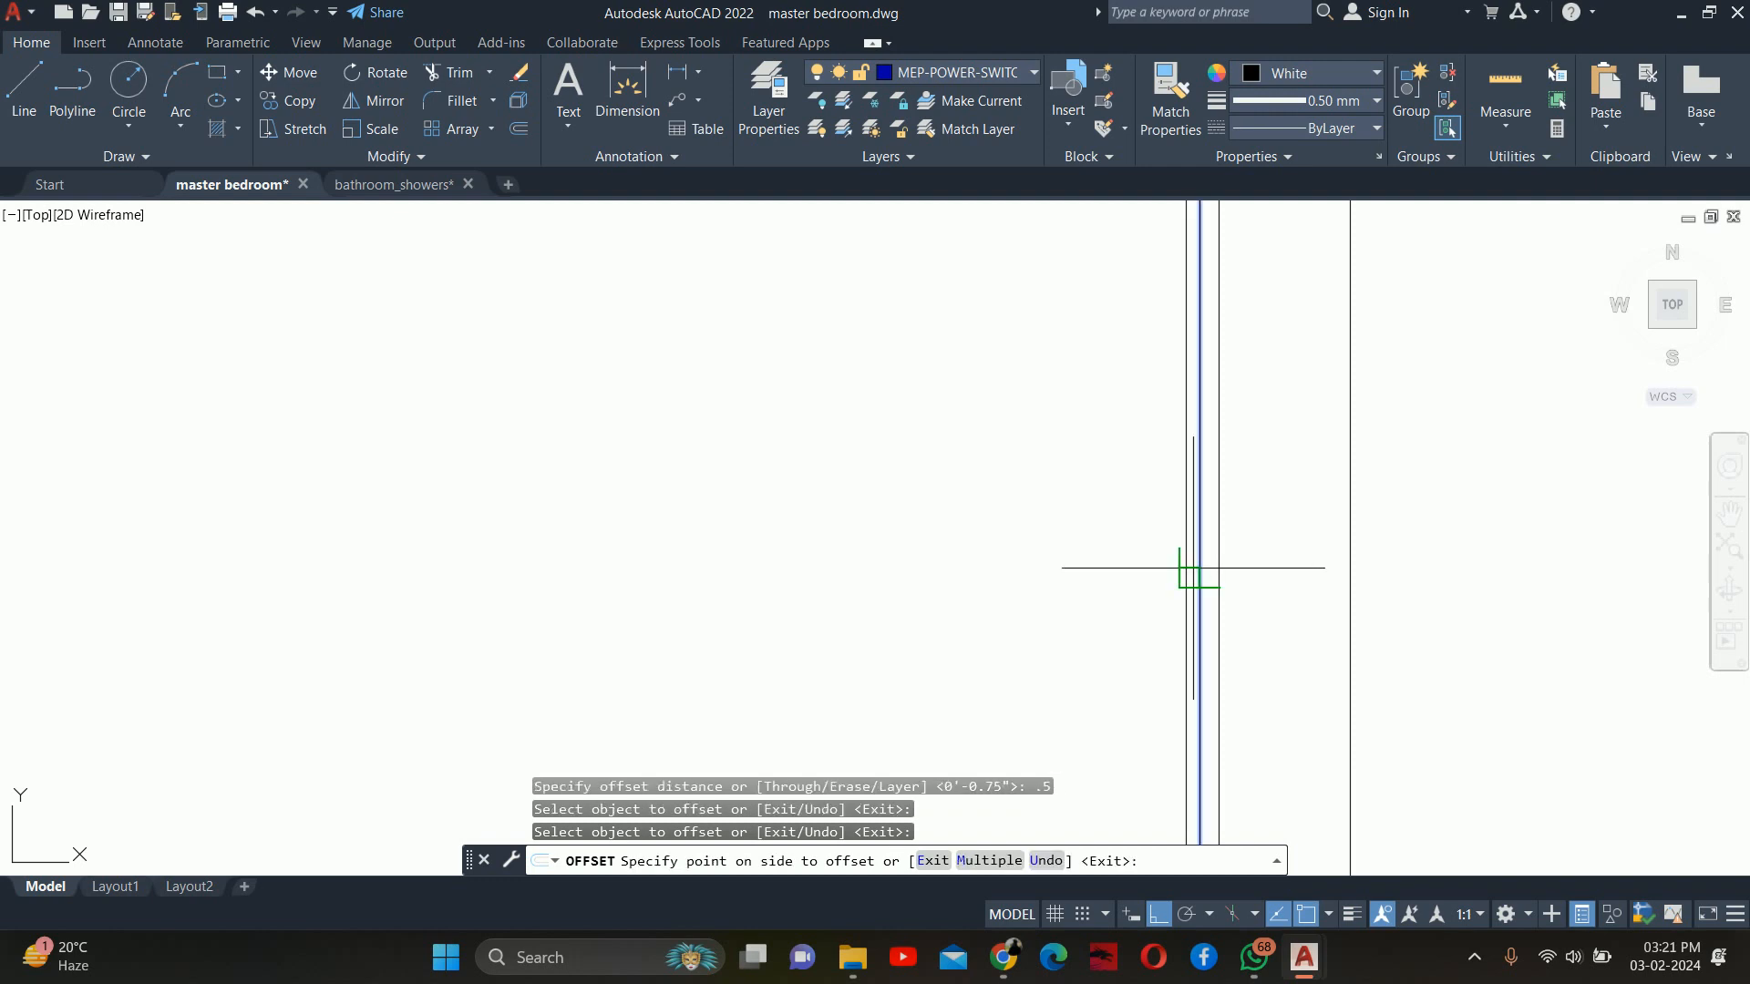
pyautogui.click(1094, 555)
pyautogui.press('Escape')
pyautogui.press('Escape')
pyautogui.press('Escape')
pyautogui.scroll(-3, 1094, 547)
pyautogui.scroll(-1, 1114, 458)
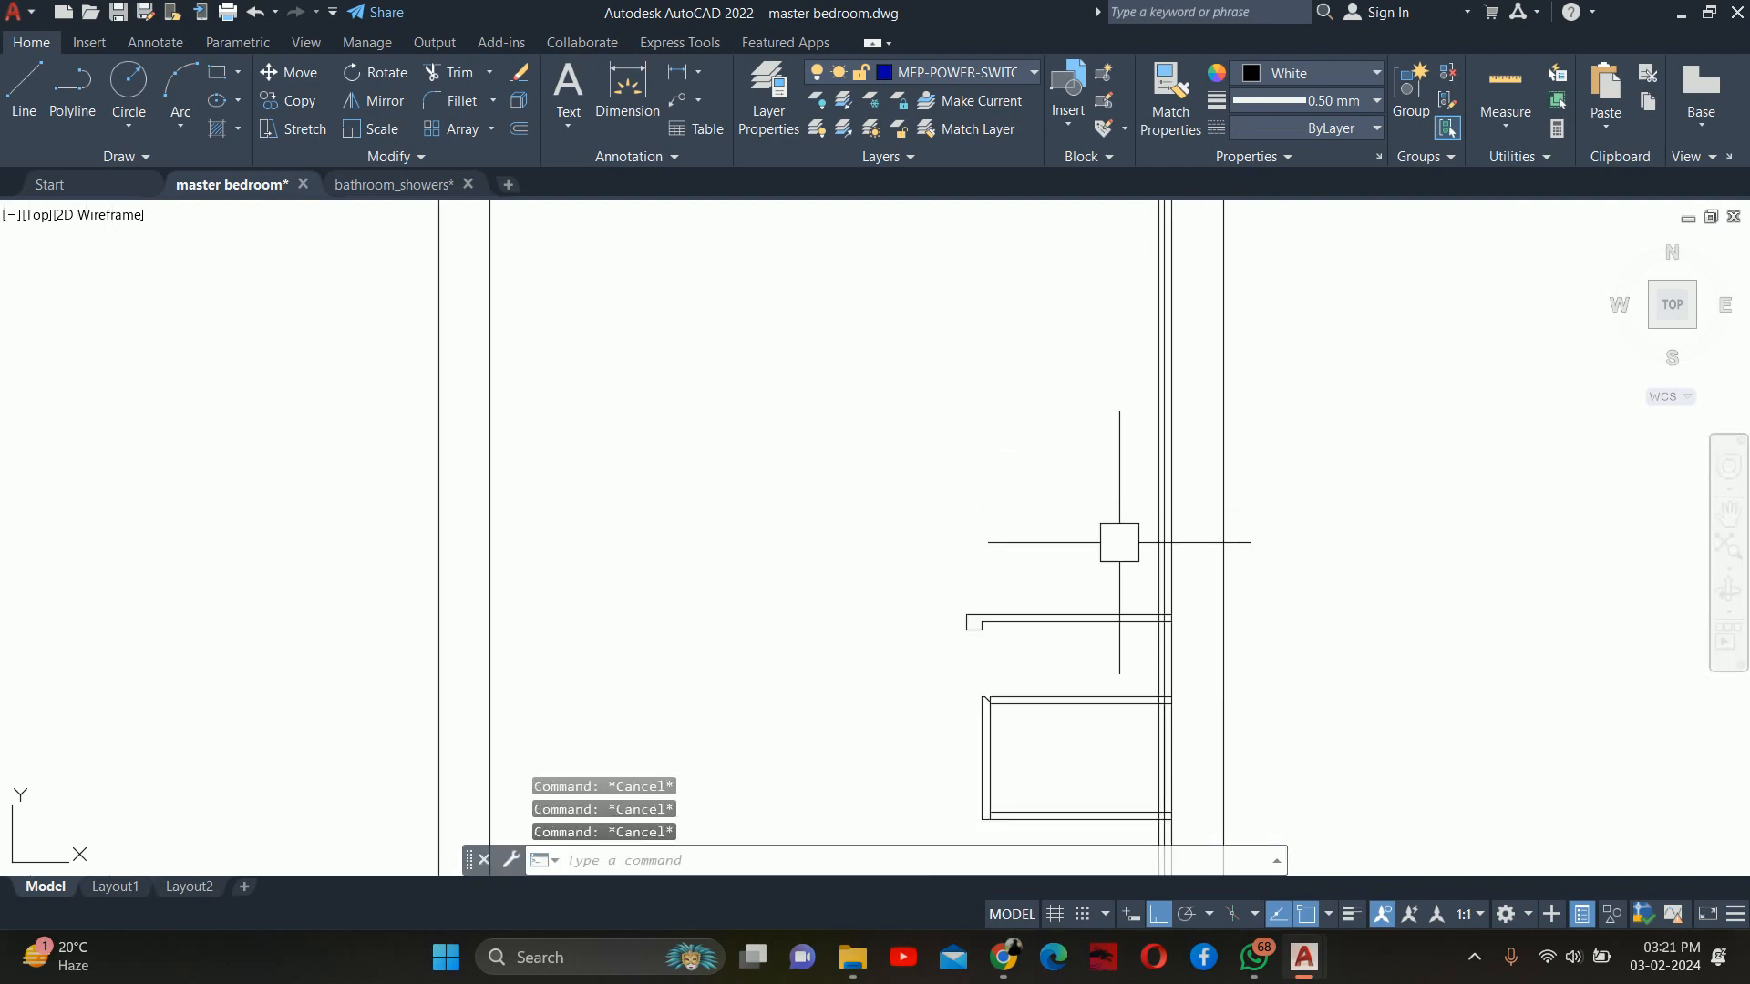
# Trim both vertical mirror lines below the countertop's upper edge
pyautogui.write('tr')
pyautogui.press('Return')
pyautogui.scroll(4, 1169, 547)
pyautogui.click(1187, 627)
pyautogui.scroll(1, 1187, 627)
pyautogui.moveTo(1181, 624)
pyautogui.mouseDown(button='middle')
pyautogui.moveTo(1226, 390)
pyautogui.moveTo(1331, 304)
pyautogui.moveTo(1380, 182)
pyautogui.mouseUp(button='middle')
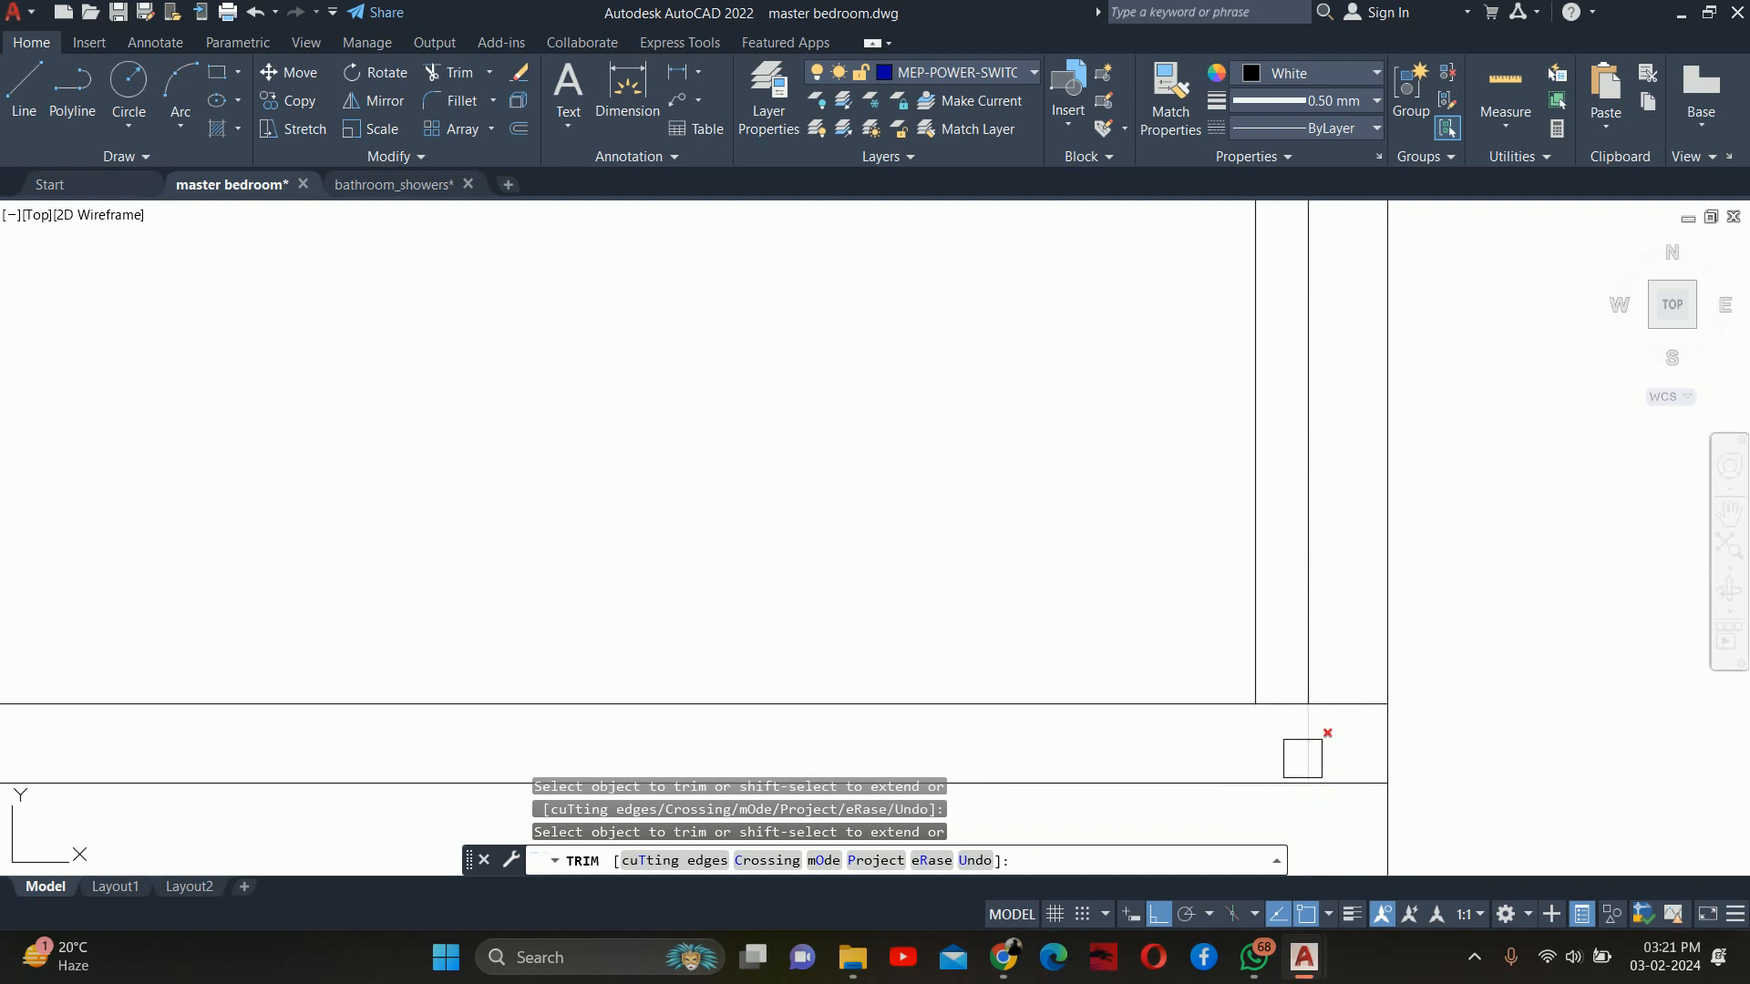
pyautogui.press('Escape')
pyautogui.press('Escape')
pyautogui.press('Escape')
pyautogui.scroll(-7, 1217, 615)
pyautogui.press('Escape')
pyautogui.moveTo(1119, 536); pyautogui.dragTo(1337, 614, button='middle')
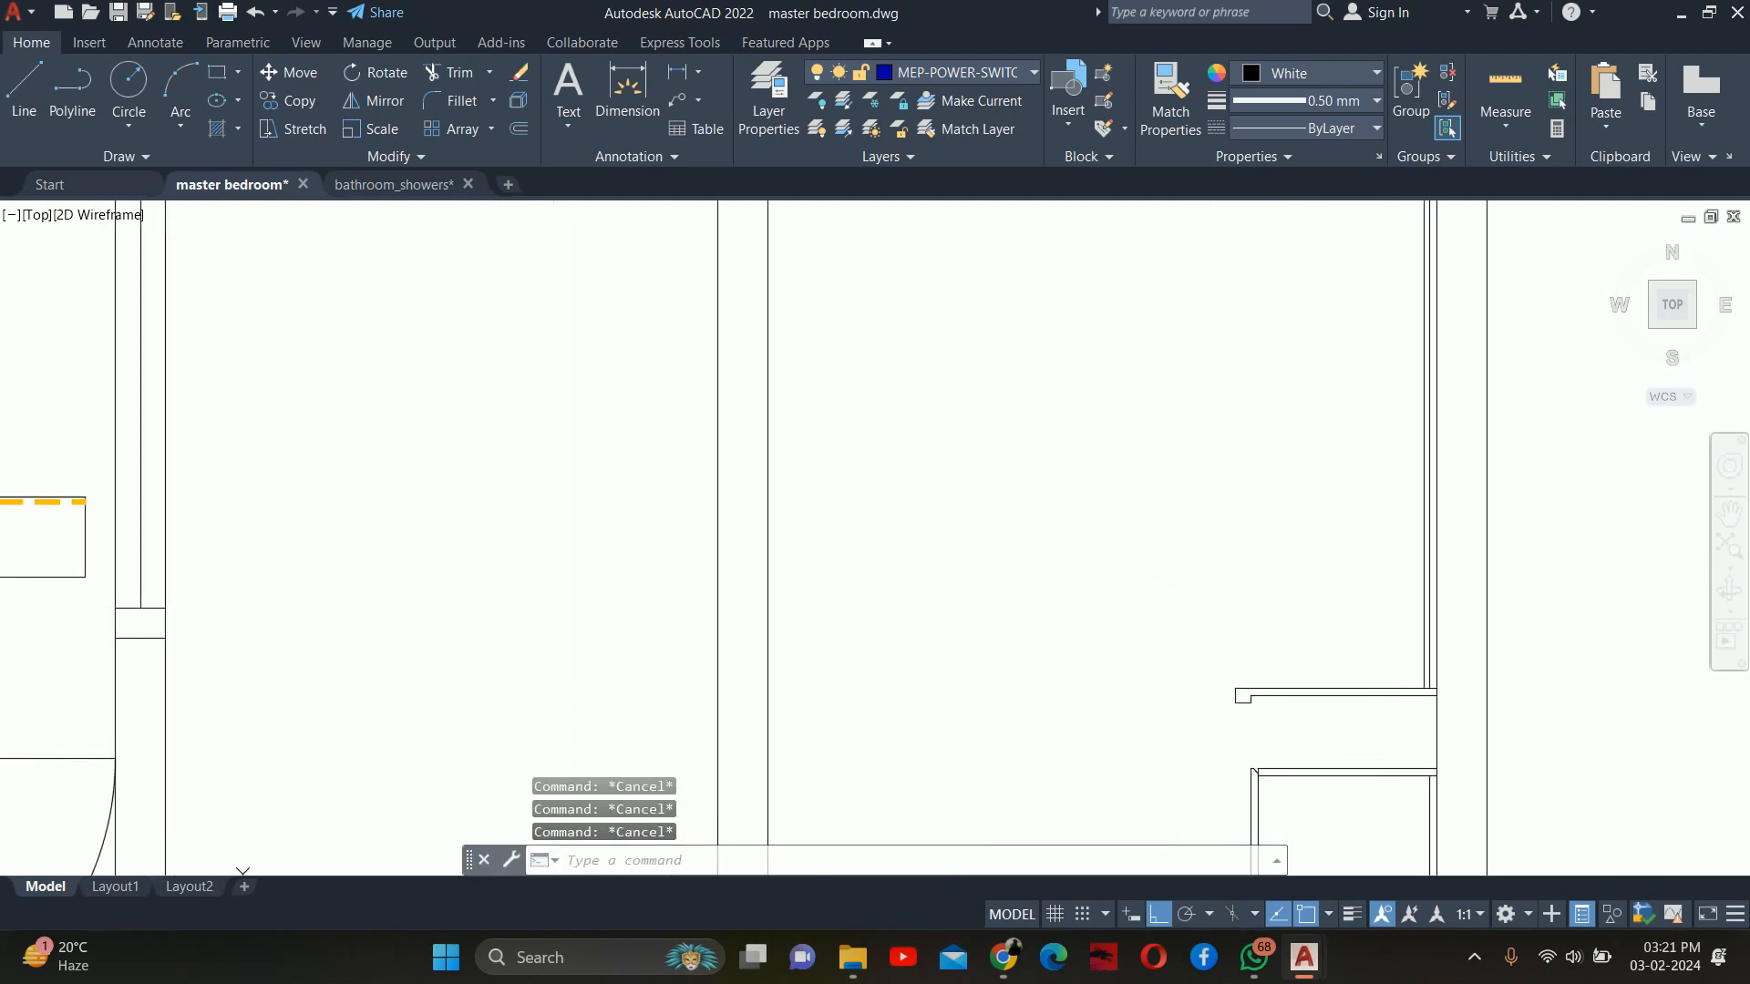
# Draw a horizontal line from the top of the first elevation's arched mirror across to the second elevation's vanity wall
pyautogui.scroll(-4, 1335, 611)
pyautogui.write('l')
pyautogui.press('Return')
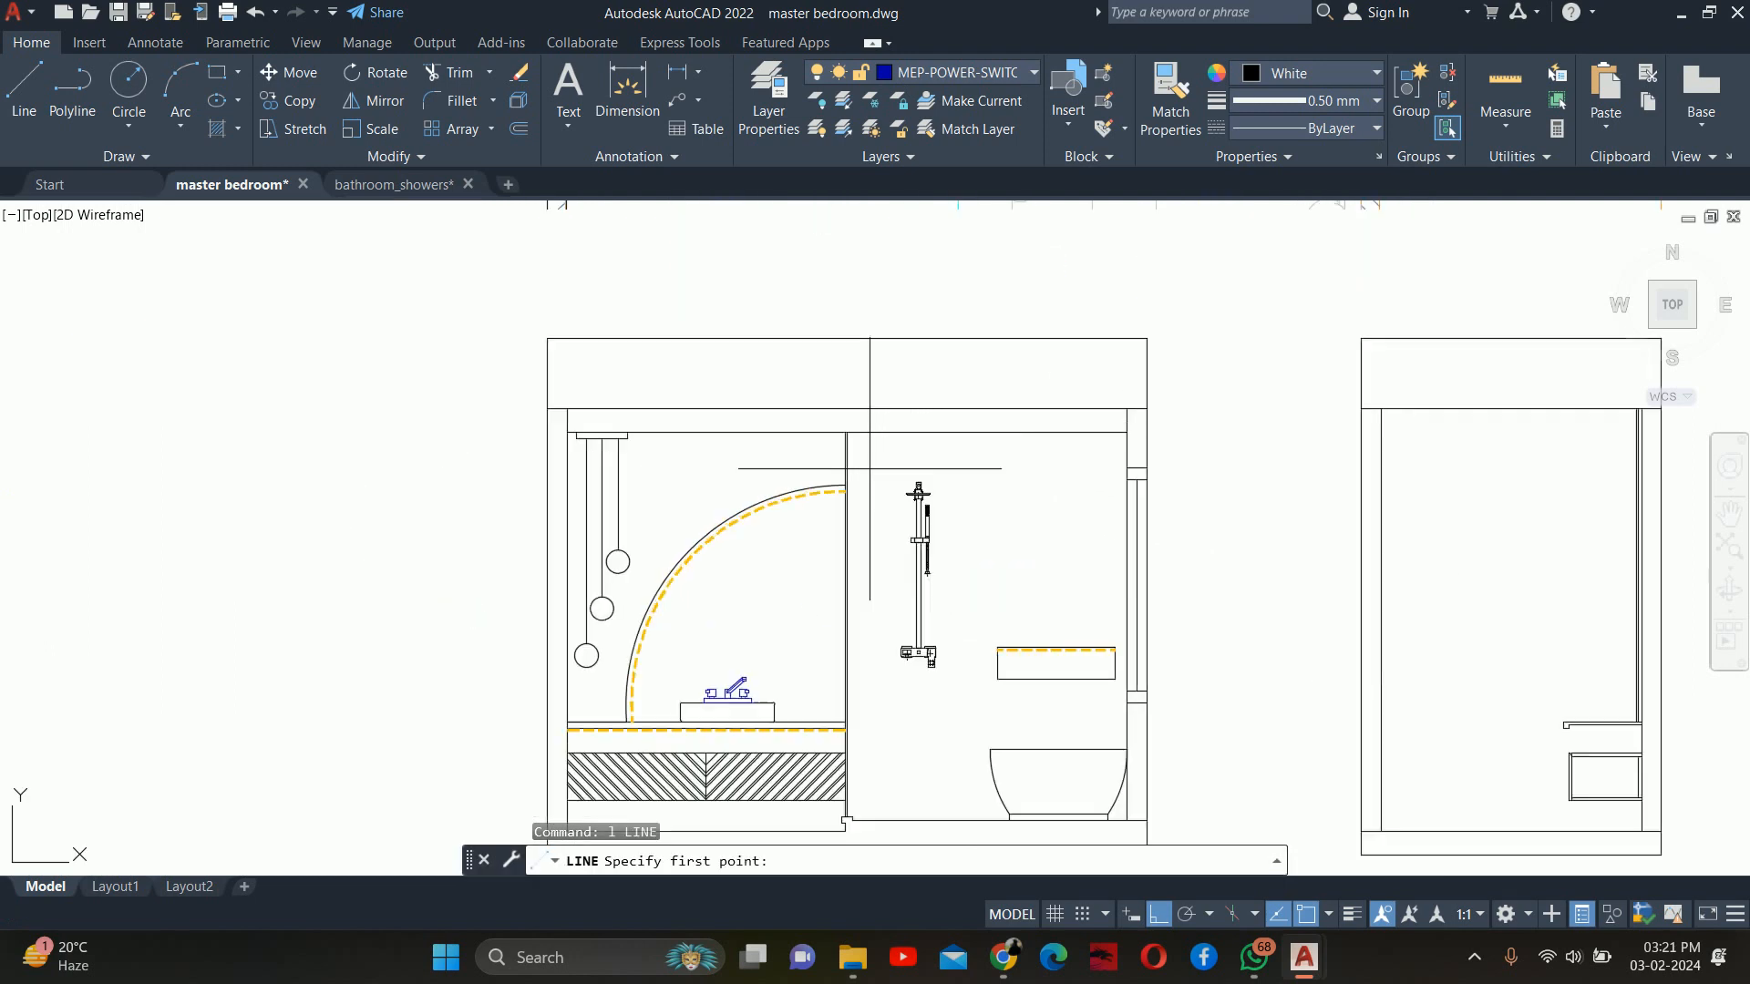
pyautogui.scroll(4, 859, 470)
pyautogui.click(841, 493)
pyautogui.scroll(-2, 1404, 549)
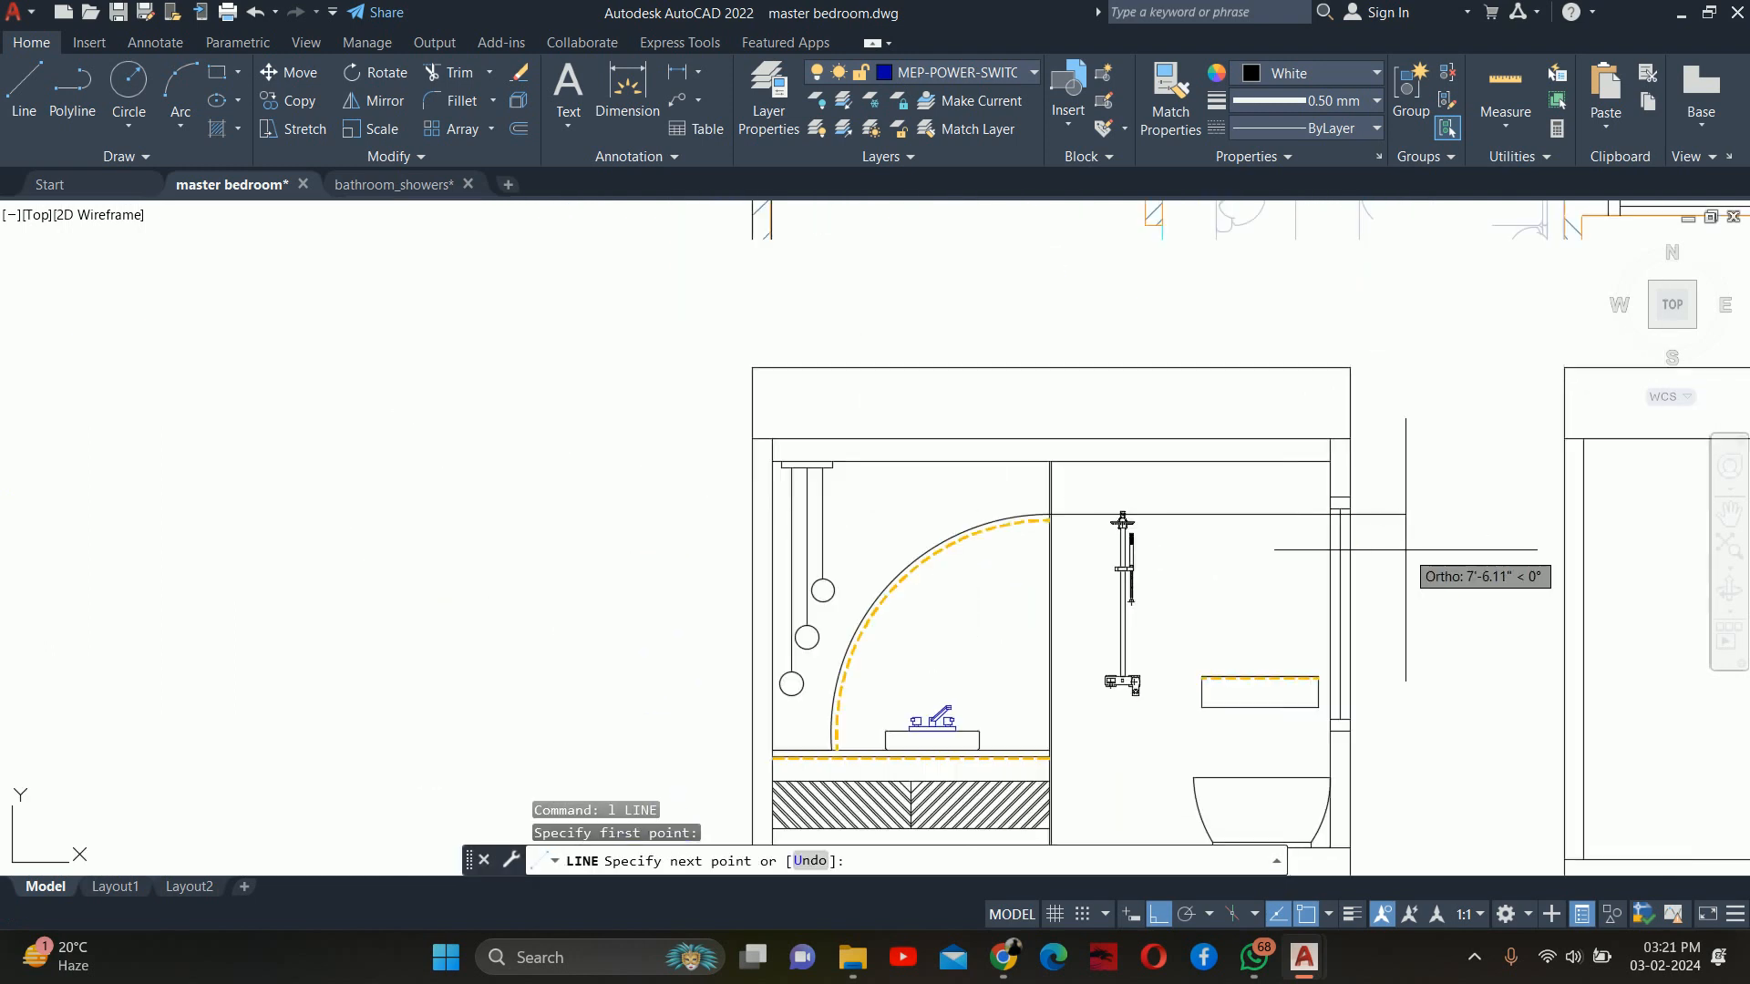
pyautogui.moveTo(1406, 551); pyautogui.dragTo(483, 492, button='middle')
pyautogui.scroll(4, 754, 477)
pyautogui.scroll(4, 1345, 435)
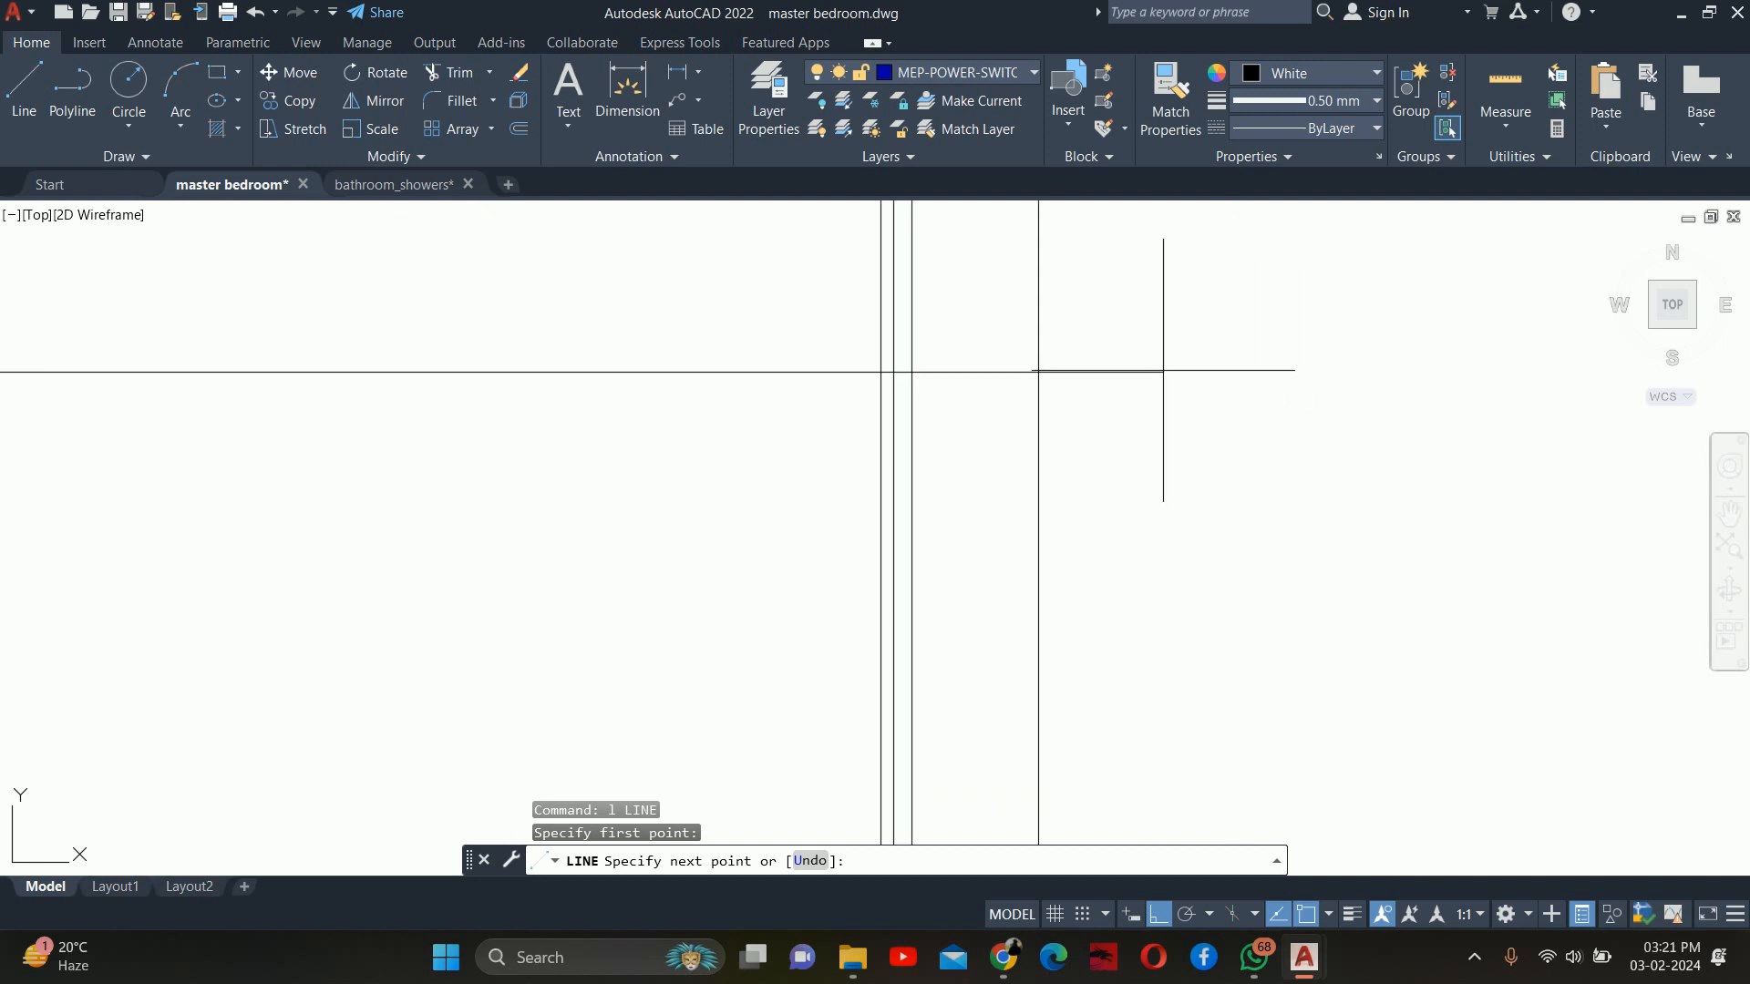
pyautogui.scroll(4, 977, 363)
pyautogui.click(936, 379)
pyautogui.press('Escape')
# Trim the projected line to the mirror's depth and remove the vertical mirror lines above it
pyautogui.write('tr')
pyautogui.press('Return')
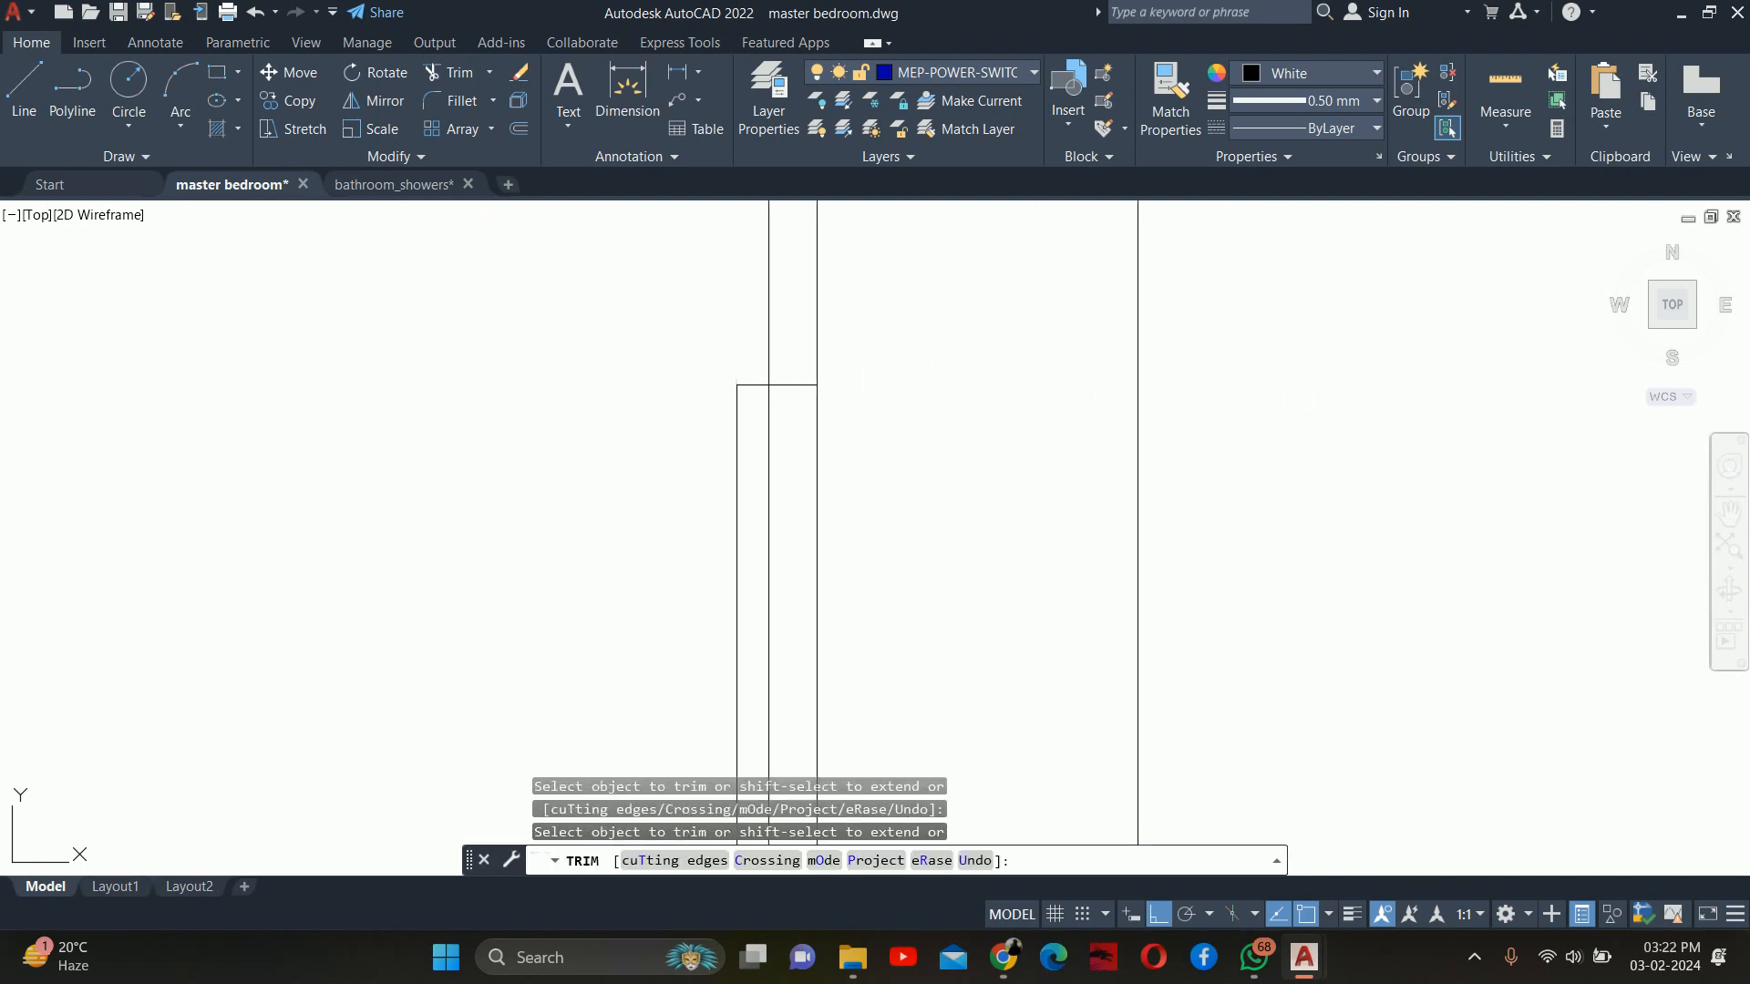
pyautogui.scroll(2, 782, 361)
pyautogui.press('Escape')
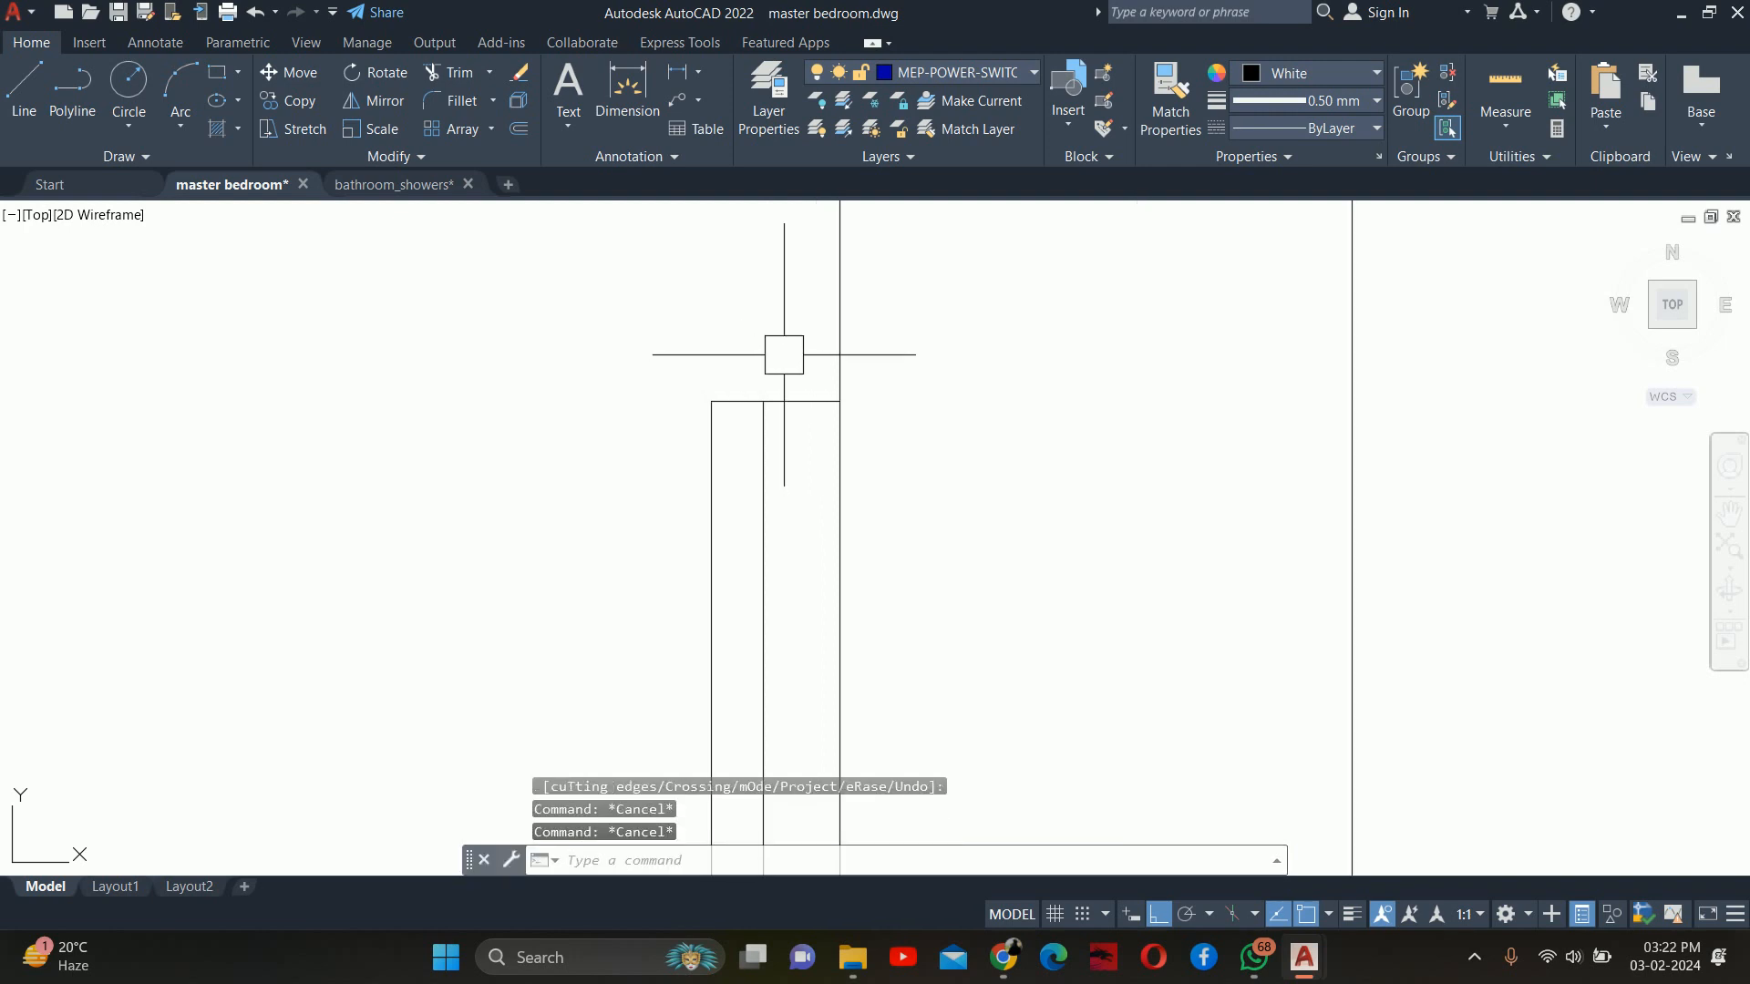
# Offset the mirror section's top line 0.75" downward
pyautogui.write('o')
pyautogui.press('Return')
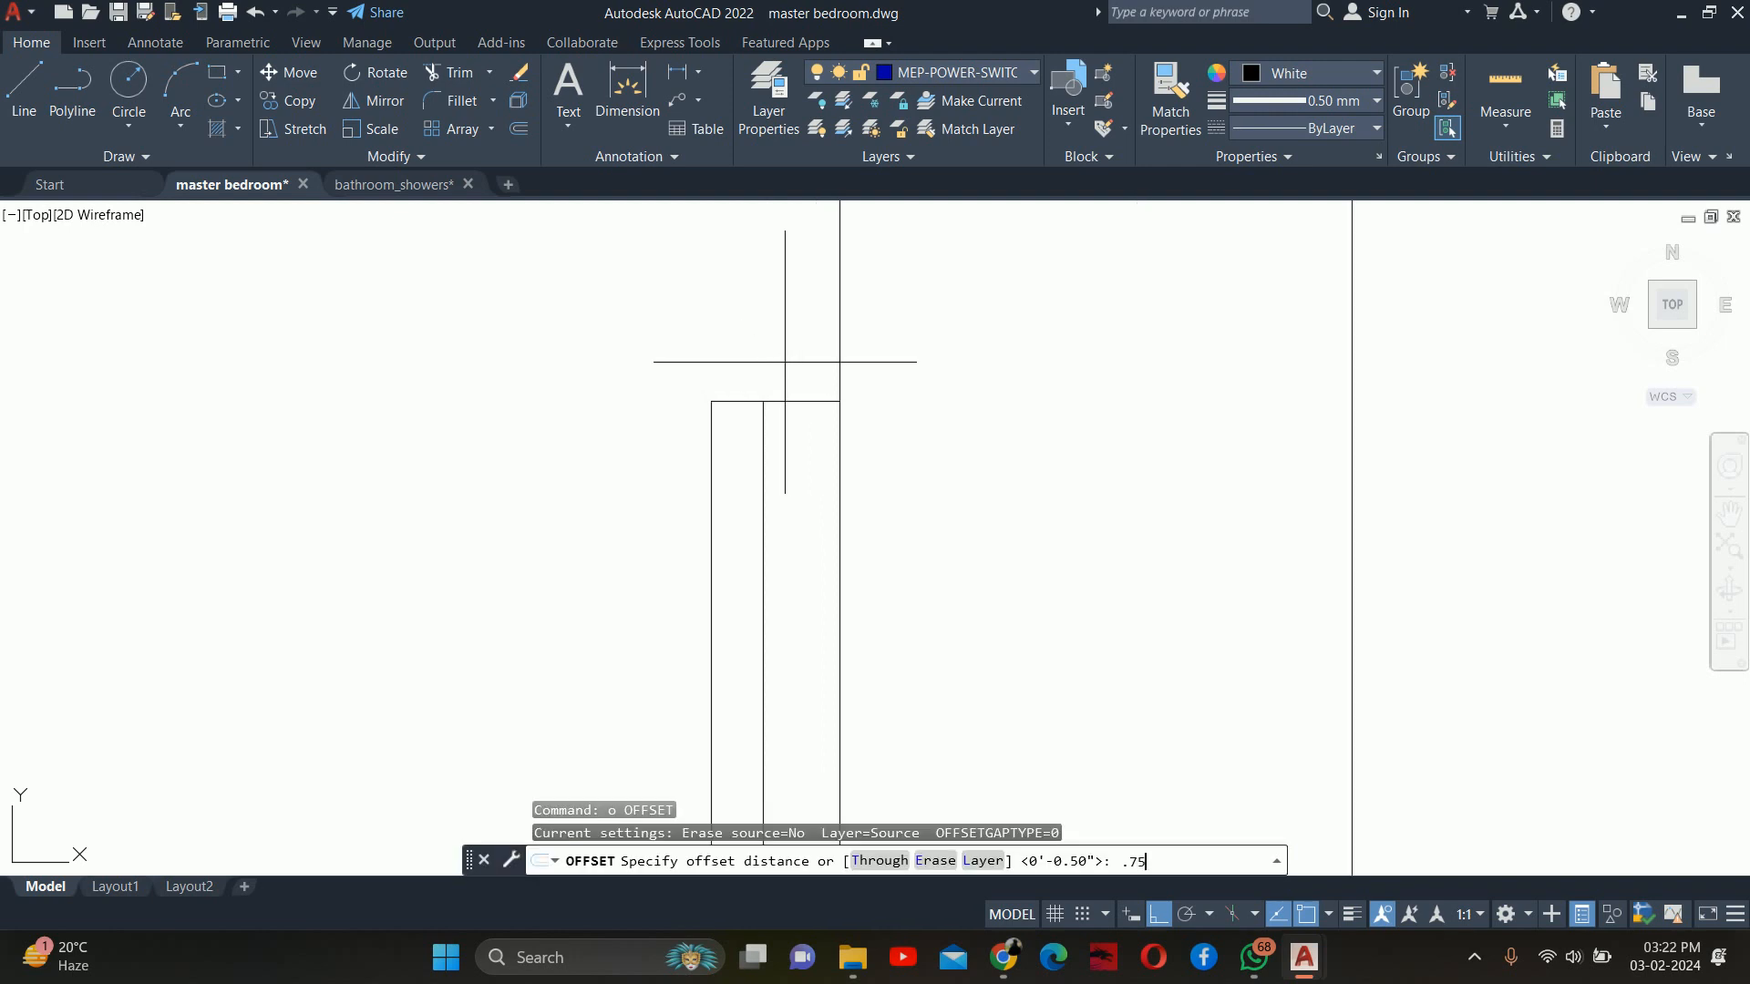
pyautogui.write('.75')
pyautogui.scroll(2, 793, 382)
pyautogui.press('Return')
pyautogui.click(791, 412)
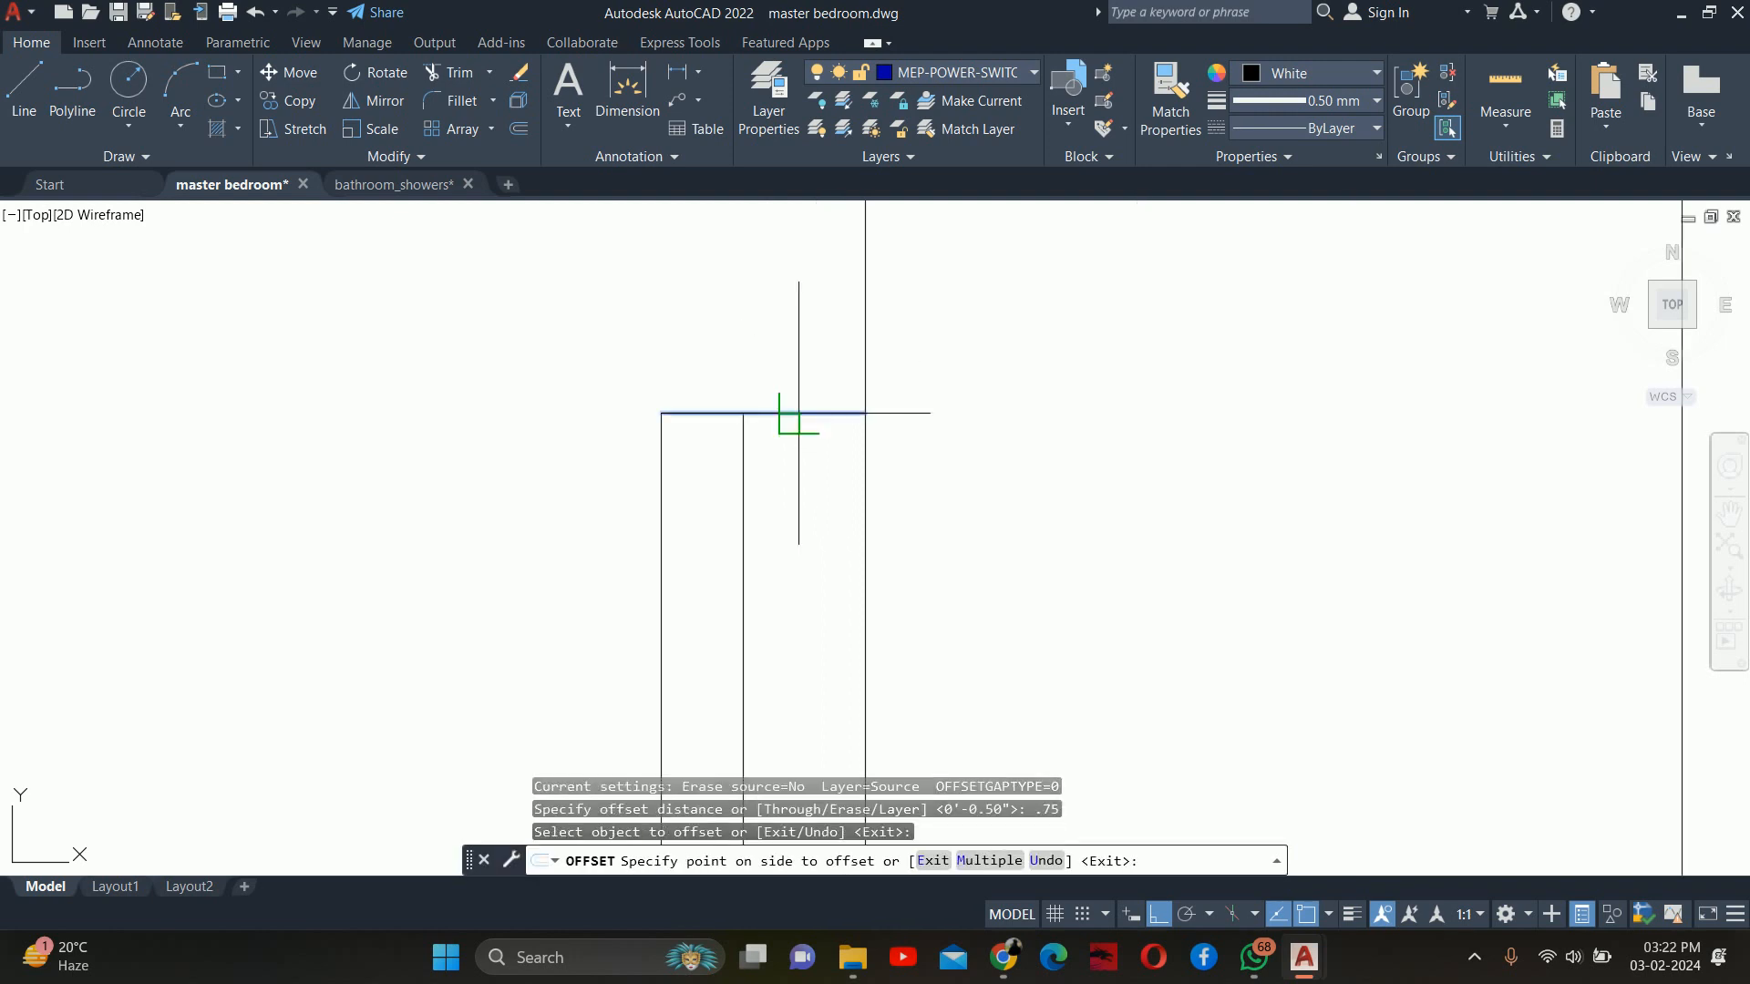
pyautogui.click(806, 506)
pyautogui.press('Escape')
# Trim the offset line inside the mirror panel and the top line over the gap behind it
pyautogui.write('tr')
pyautogui.press('Return')
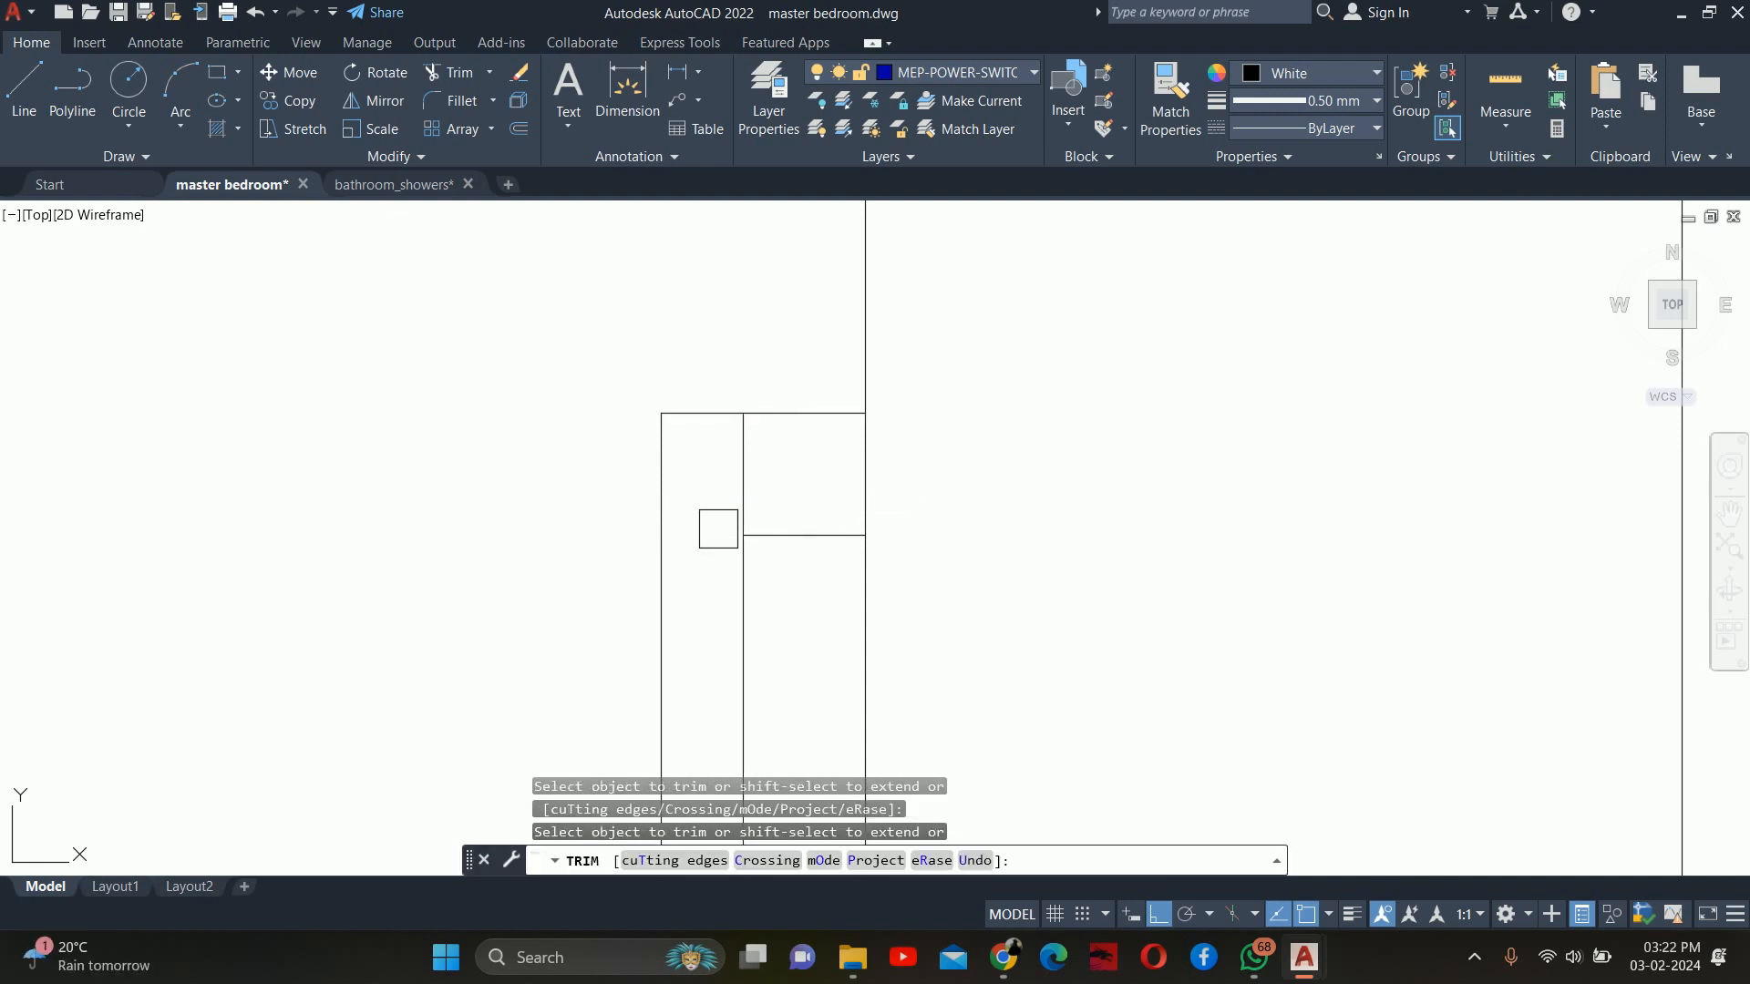
pyautogui.press('Escape')
# Examine the mirror and vanity section in the second elevation against the first elevation
pyautogui.scroll(-3, 788, 417)
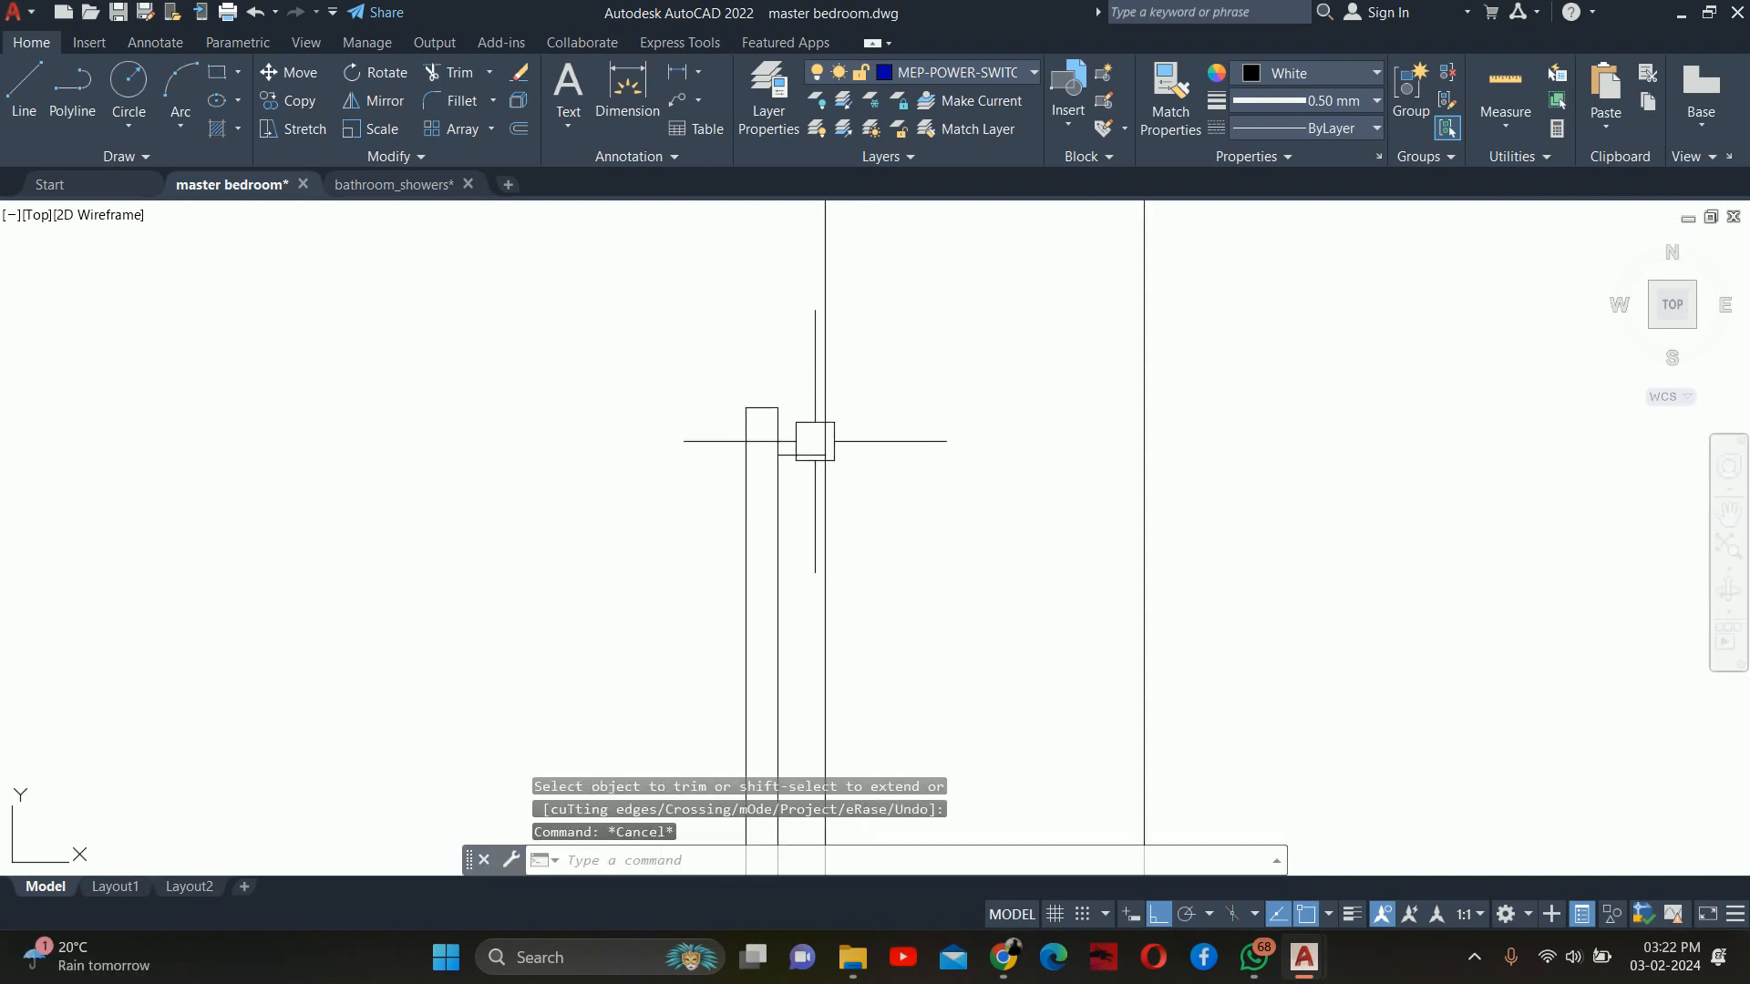
pyautogui.scroll(-3, 816, 435)
pyautogui.moveTo(813, 442); pyautogui.dragTo(985, 312, button='middle')
pyautogui.scroll(-2, 971, 446)
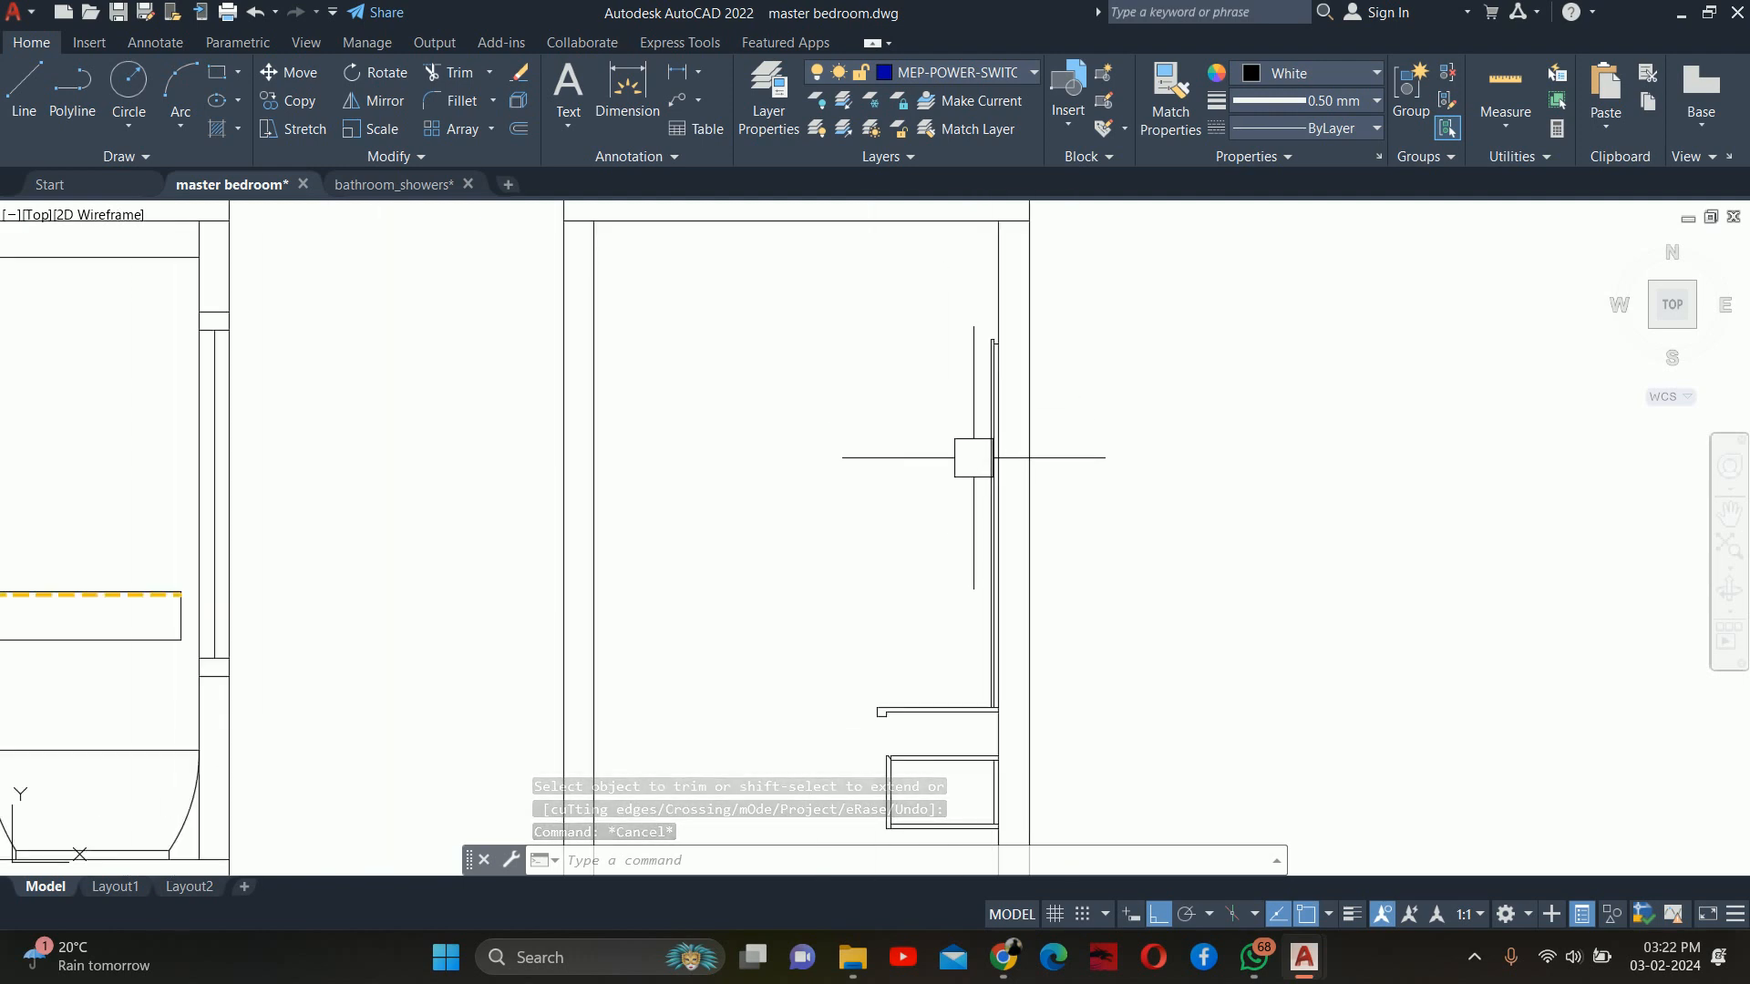
pyautogui.moveTo(959, 481)
pyautogui.mouseDown(button='middle')
pyautogui.moveTo(1056, 345)
pyautogui.moveTo(1048, 317)
pyautogui.mouseUp(button='middle')
pyautogui.scroll(2, 1034, 562)
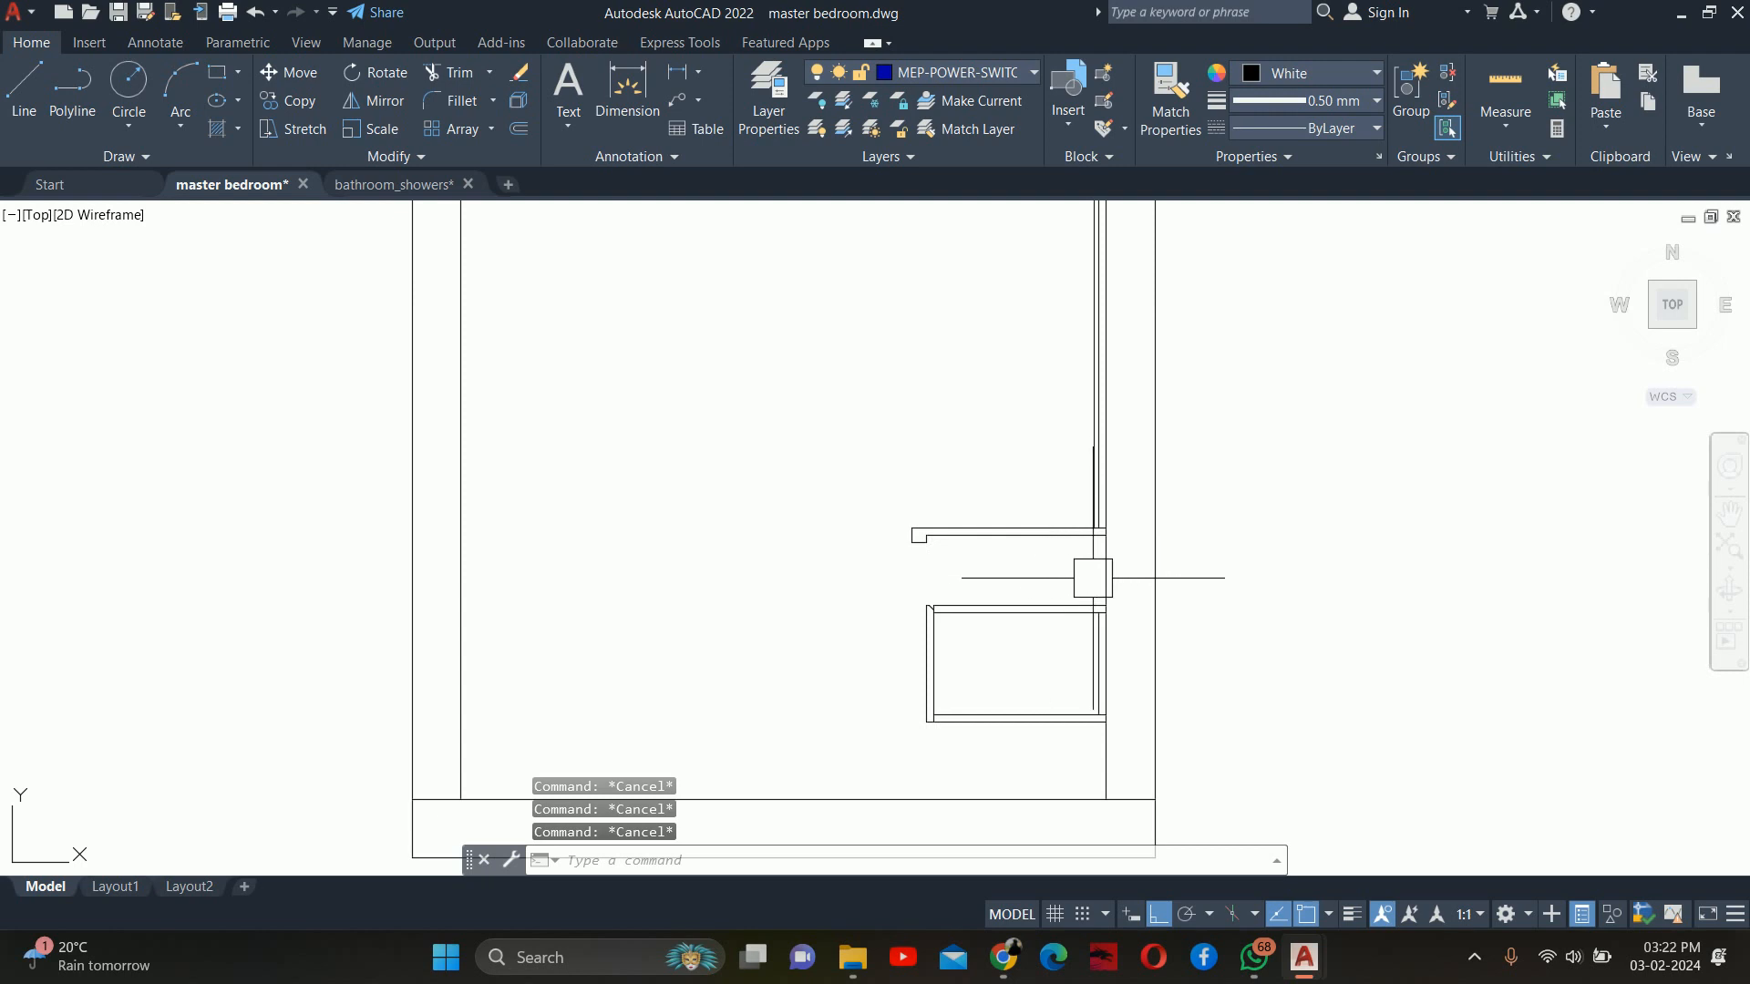
pyautogui.scroll(-2, 1015, 566)
pyautogui.scroll(-3, 1319, 500)
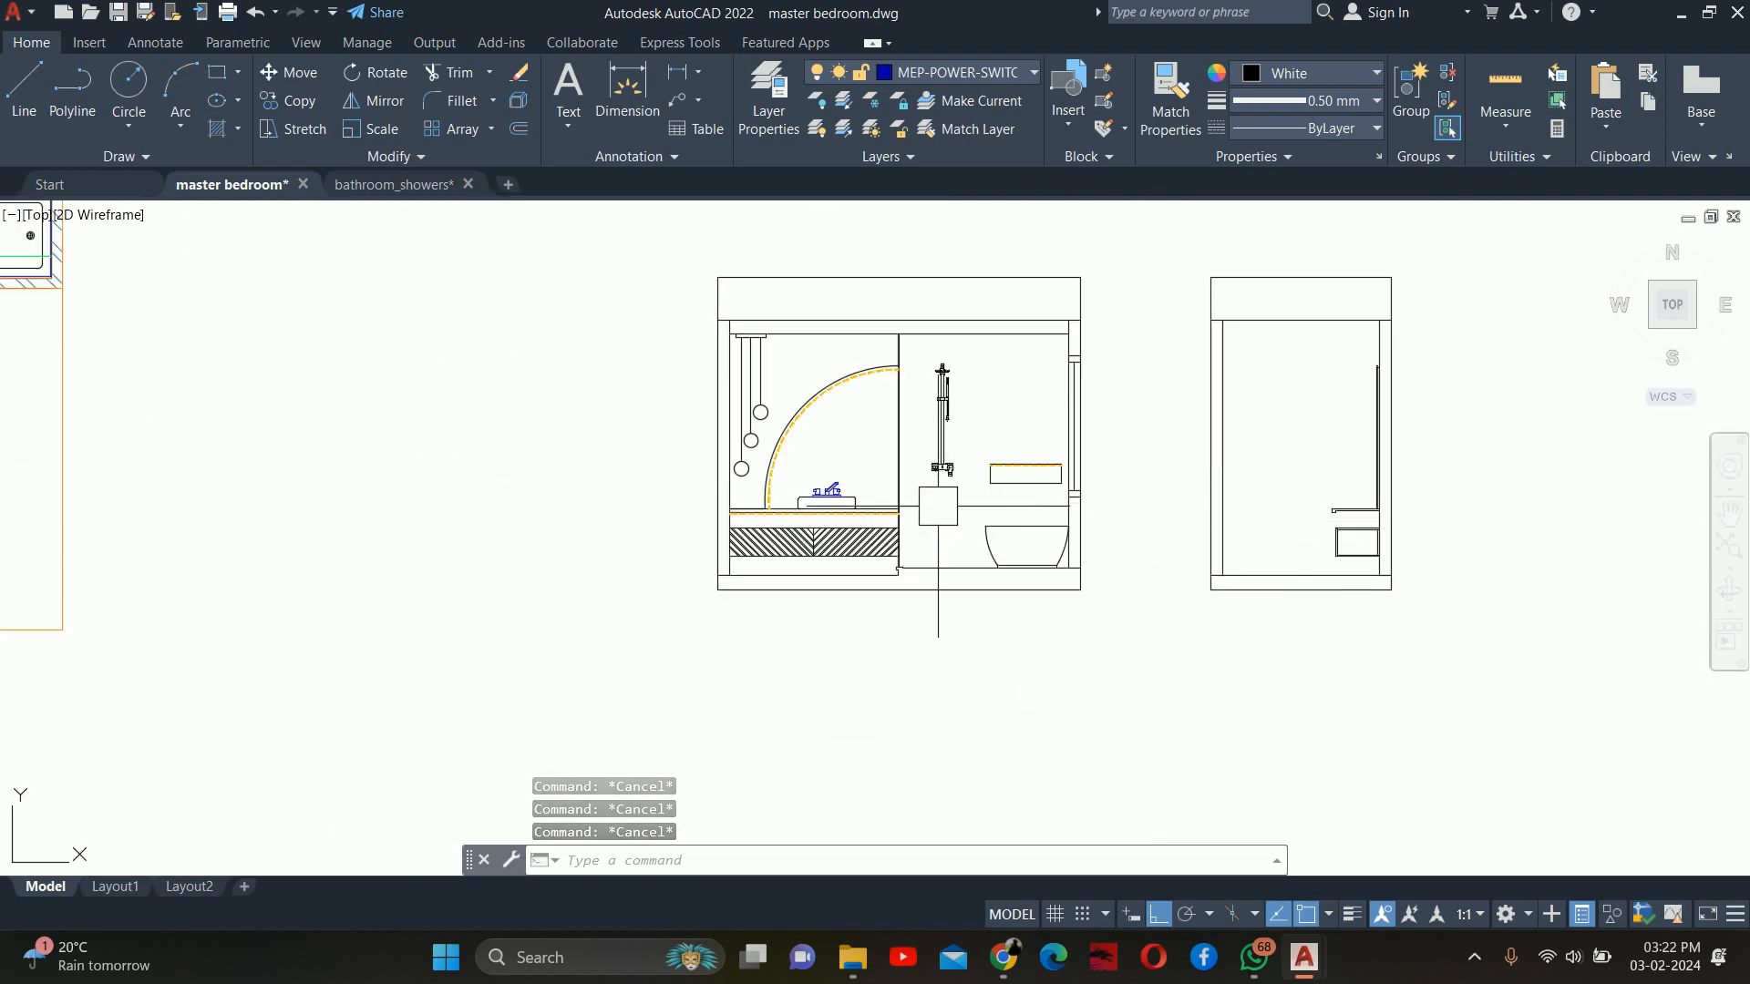
# Measure the vertical gap between the countertop's underside and the hatched cabinet front in the first elevation
pyautogui.scroll(4, 866, 507)
pyautogui.scroll(1, 912, 516)
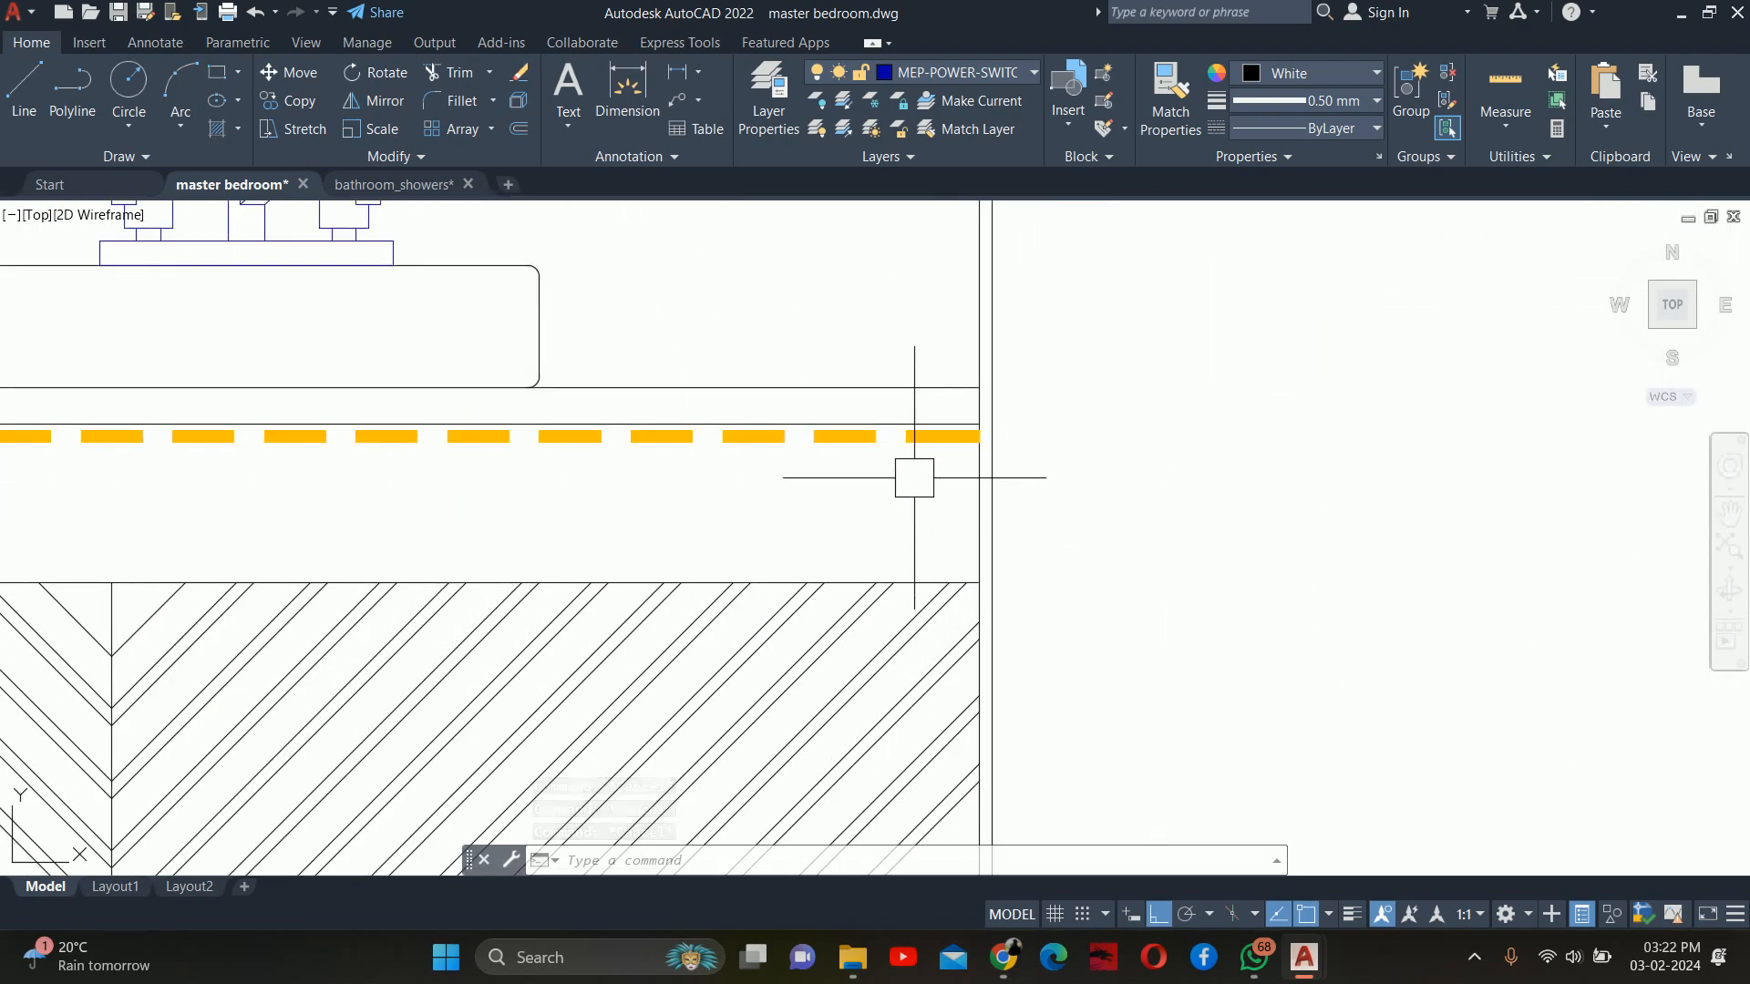
pyautogui.scroll(-2, 914, 473)
pyautogui.moveTo(1028, 499); pyautogui.dragTo(1120, 498, button='middle')
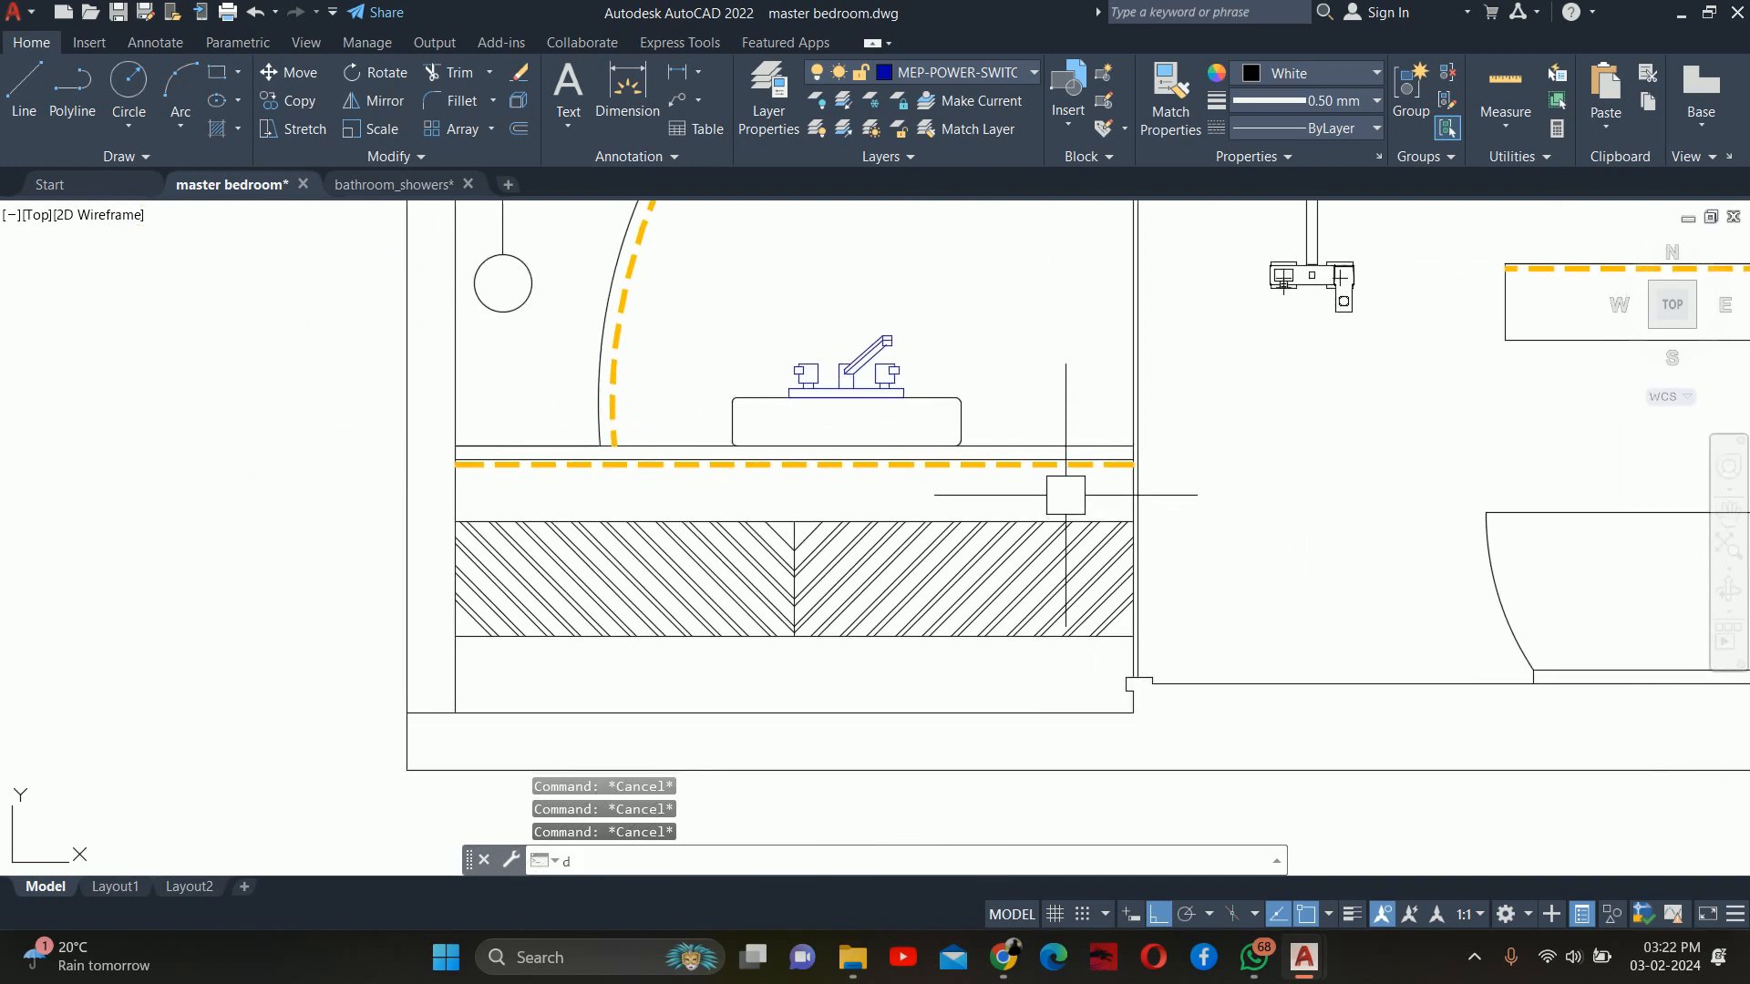
pyautogui.write('li')
pyautogui.press('Return')
pyautogui.scroll(4, 1130, 514)
pyautogui.click(1131, 518)
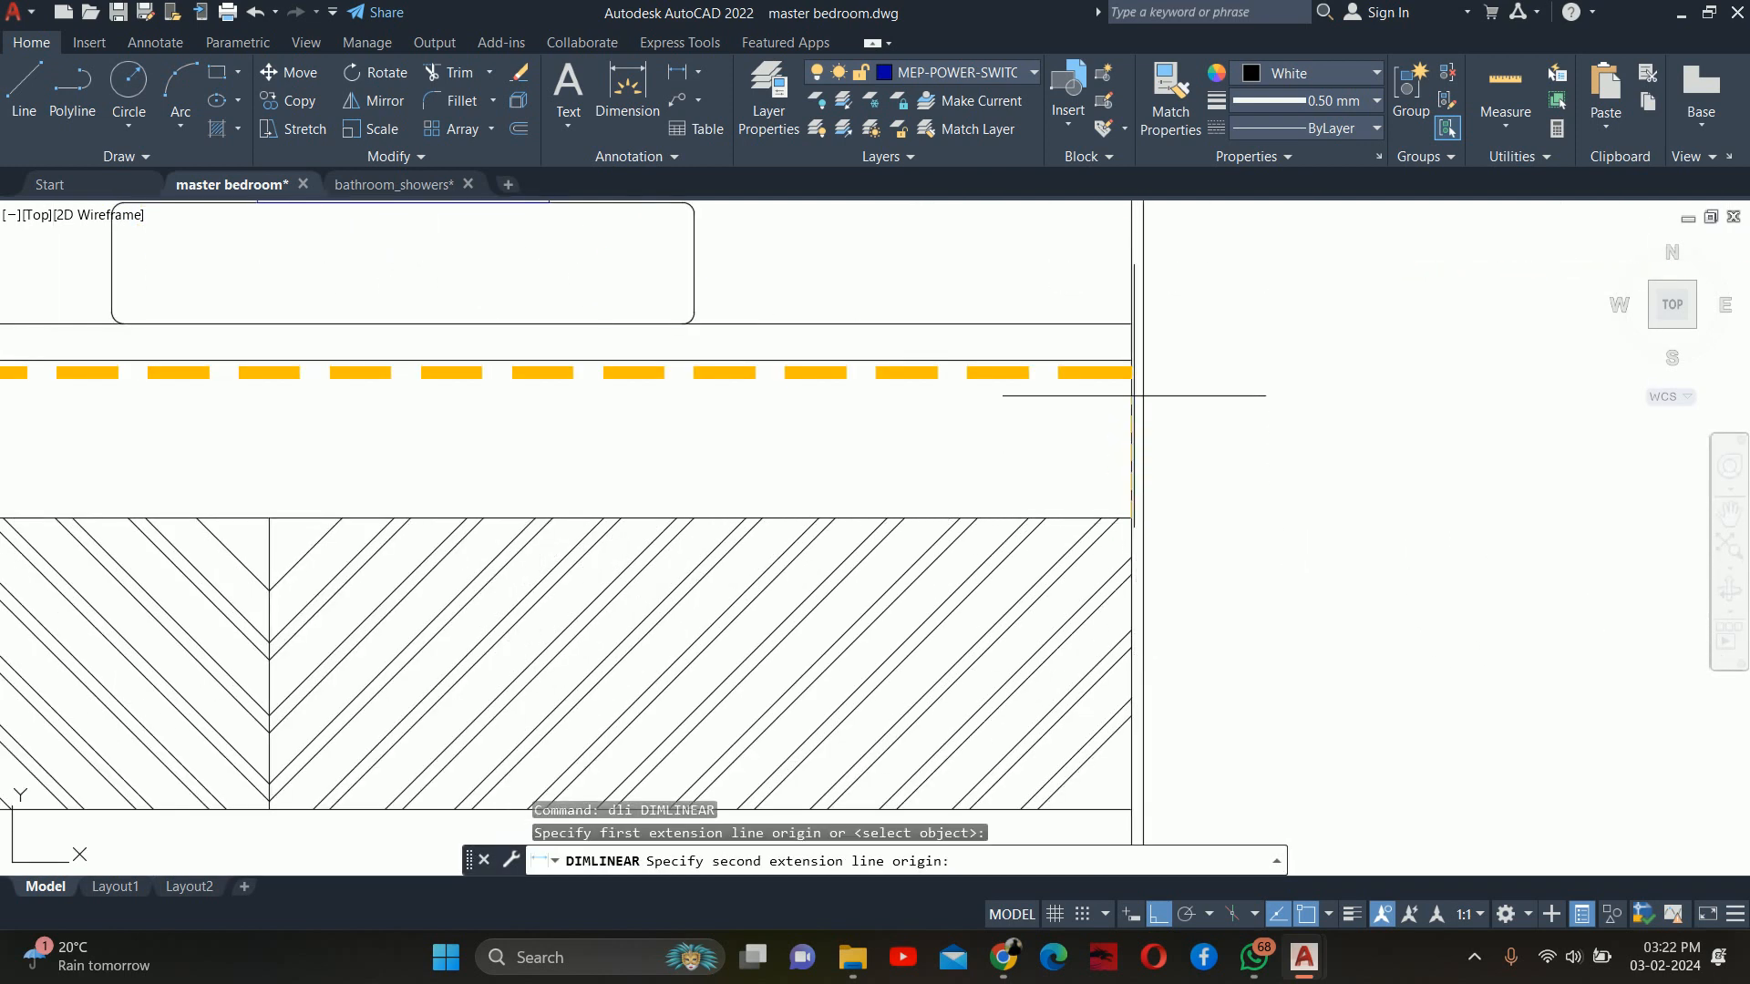
pyautogui.scroll(4, 1135, 395)
pyautogui.click(1120, 307)
pyautogui.scroll(-4, 1321, 497)
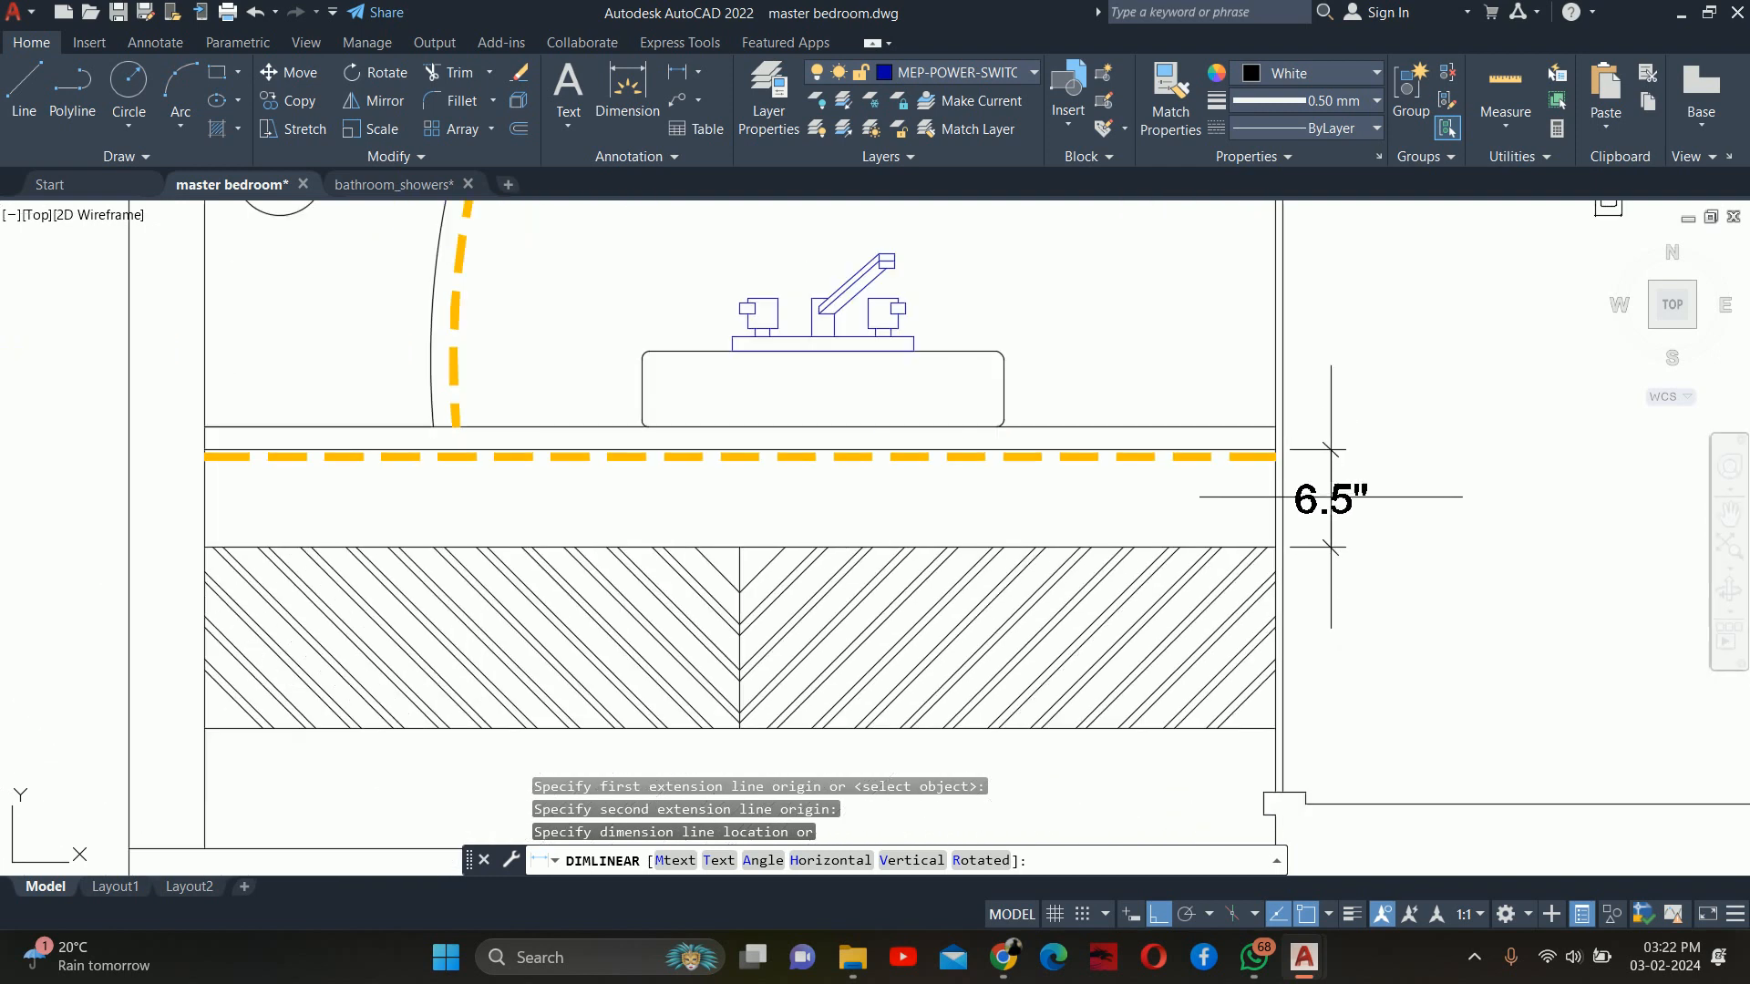
pyautogui.press('Escape')
pyautogui.write('s')
pyautogui.press('Return')
pyautogui.click(1387, 497)
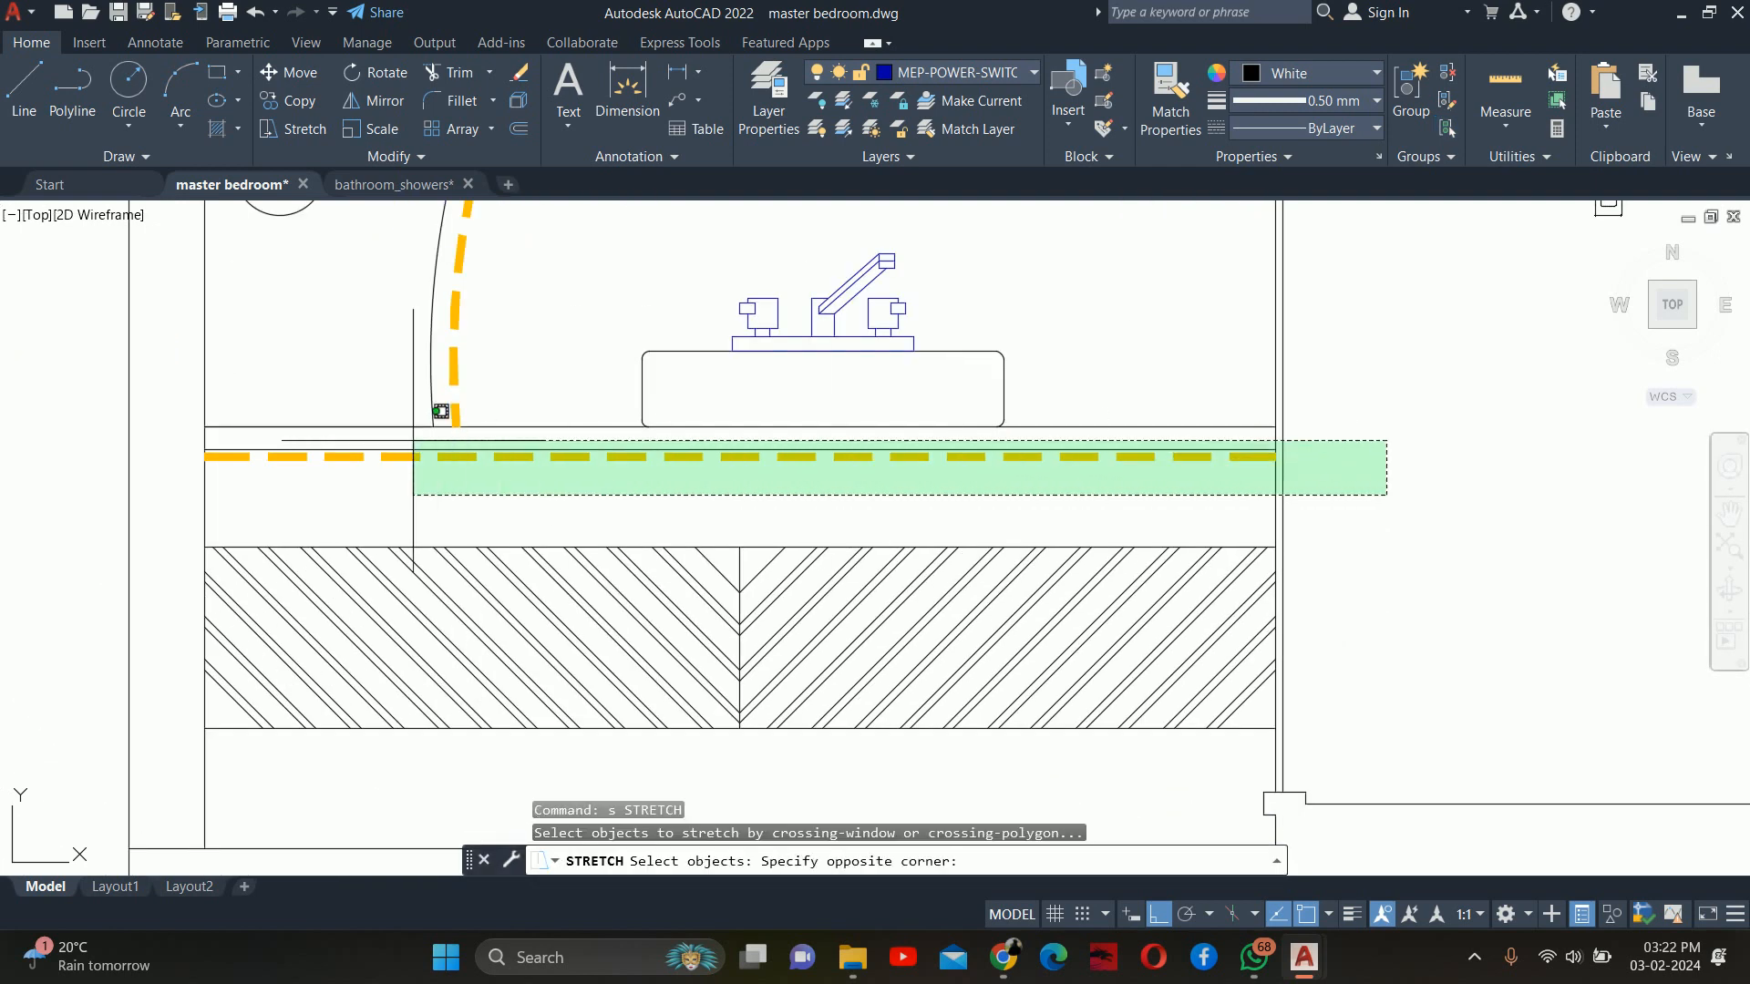
pyautogui.press('Escape')
pyautogui.press('Escape')
pyautogui.press('Return')
pyautogui.scroll(2, 1154, 495)
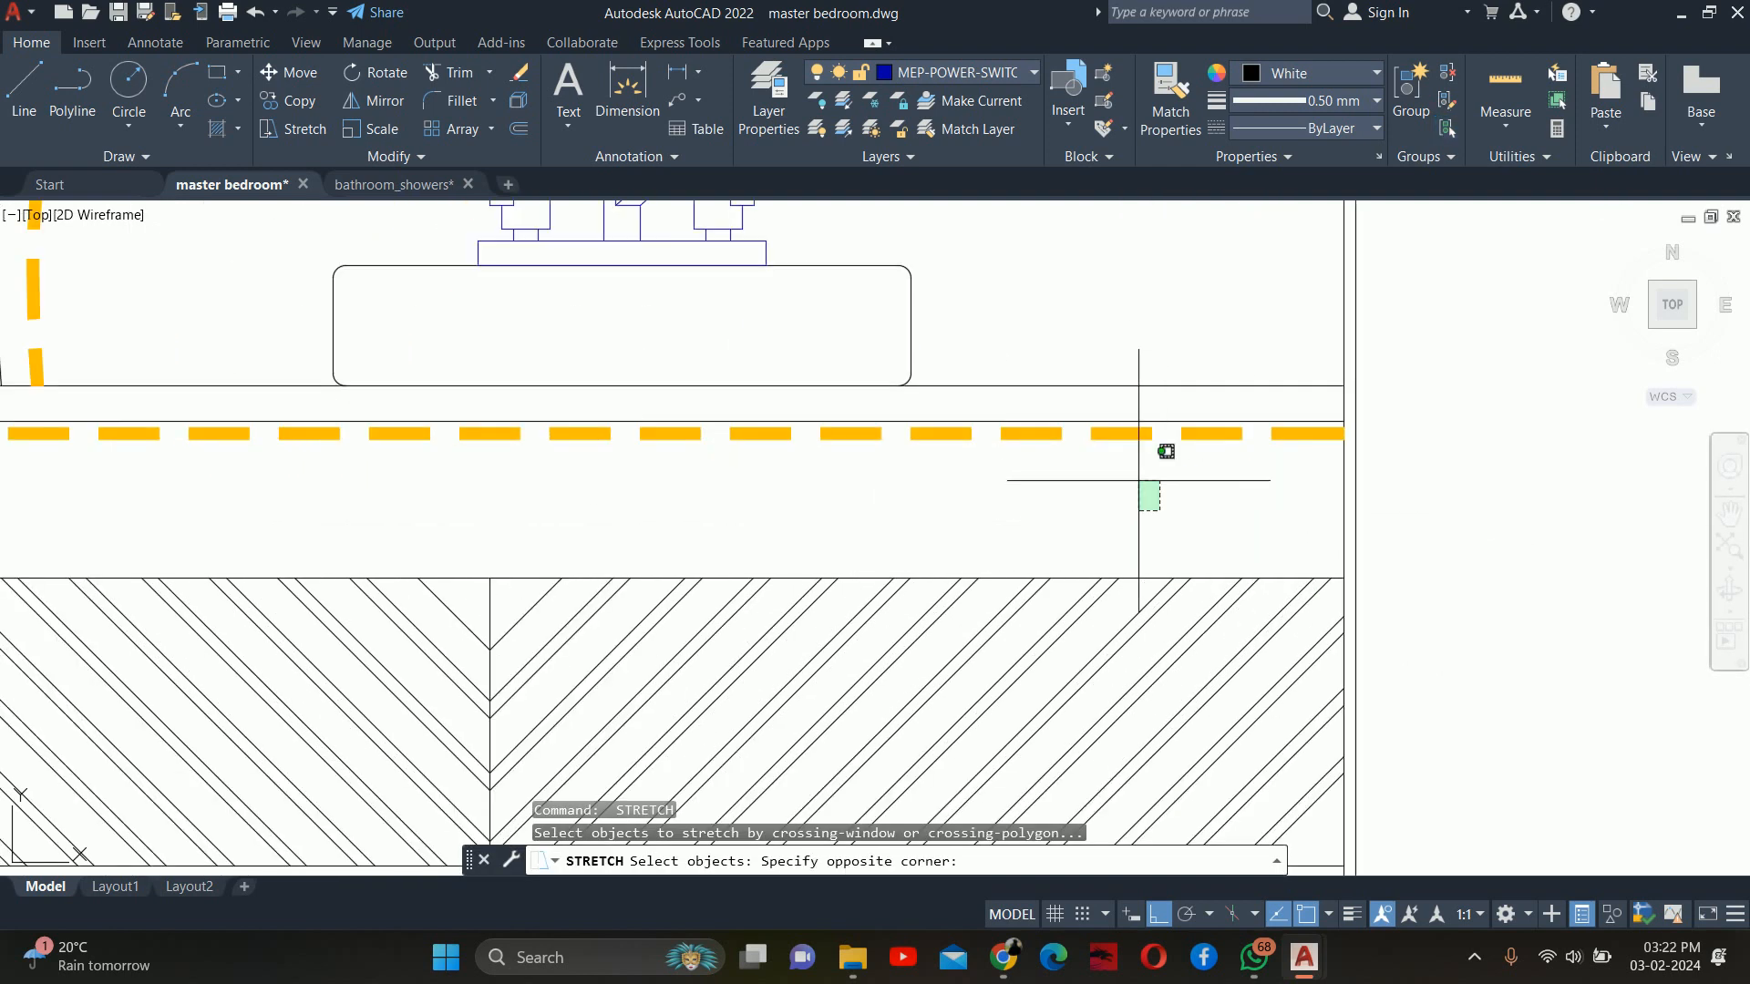
pyautogui.click(884, 413)
pyautogui.press('Return')
pyautogui.click(1527, 496)
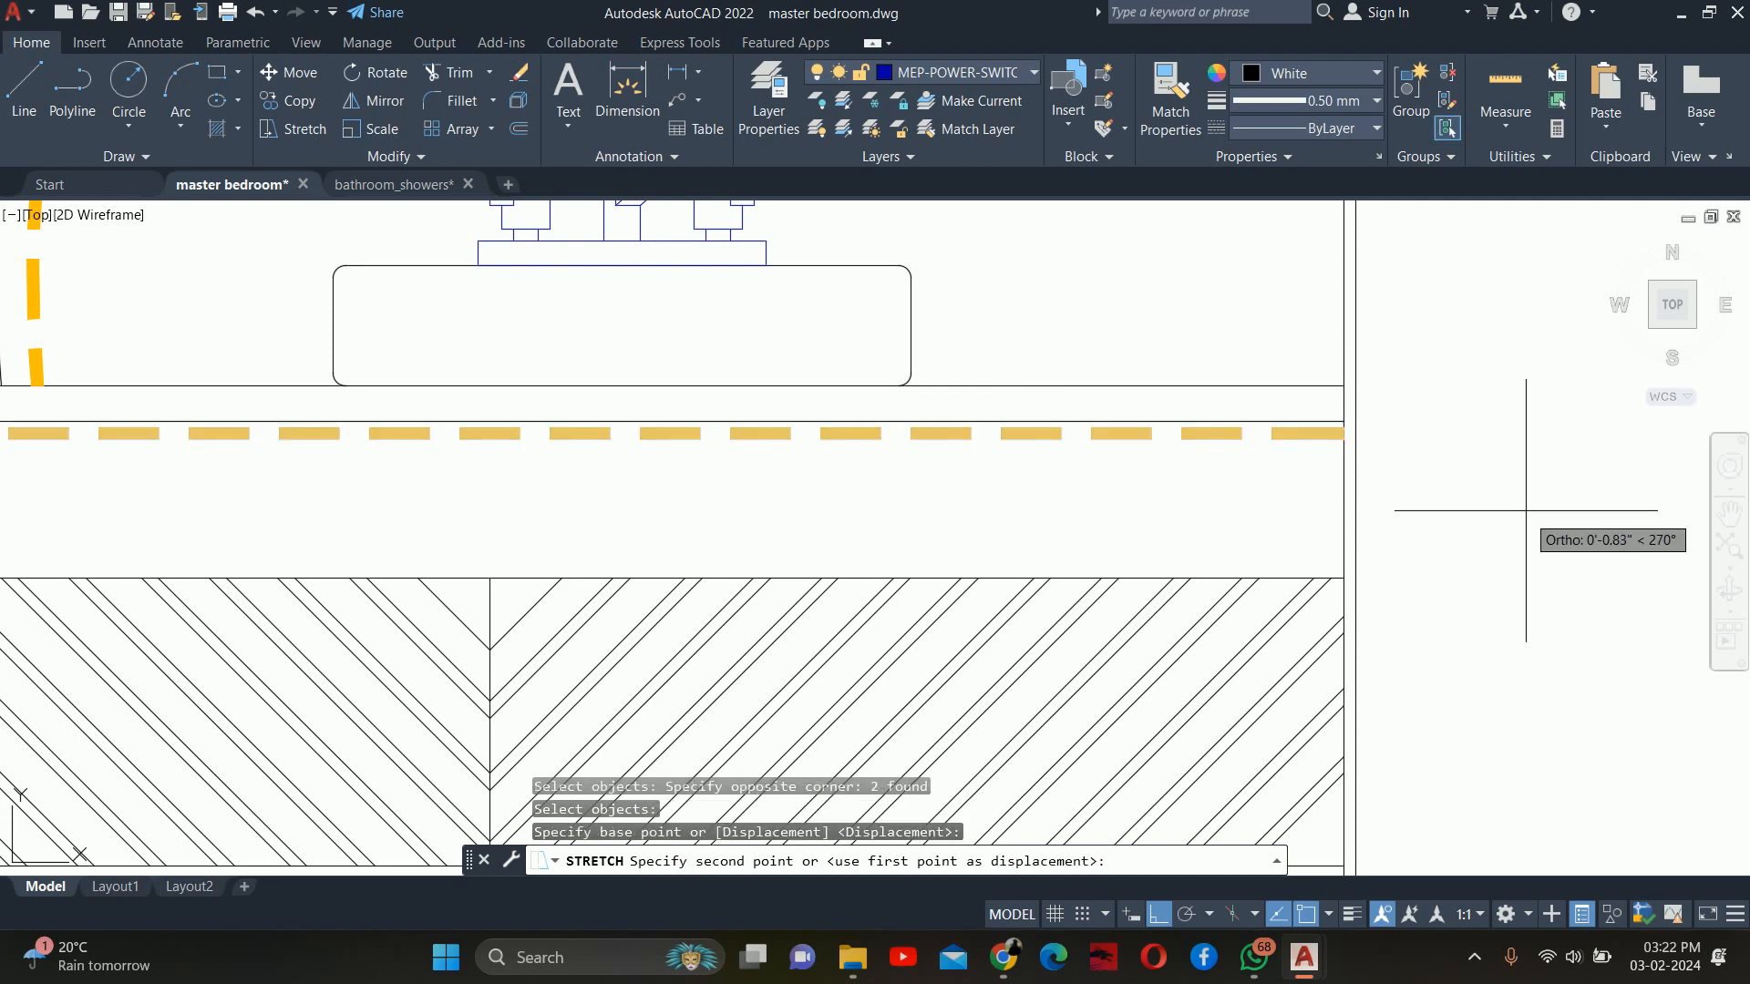
pyautogui.write('1')
pyautogui.press('Escape')
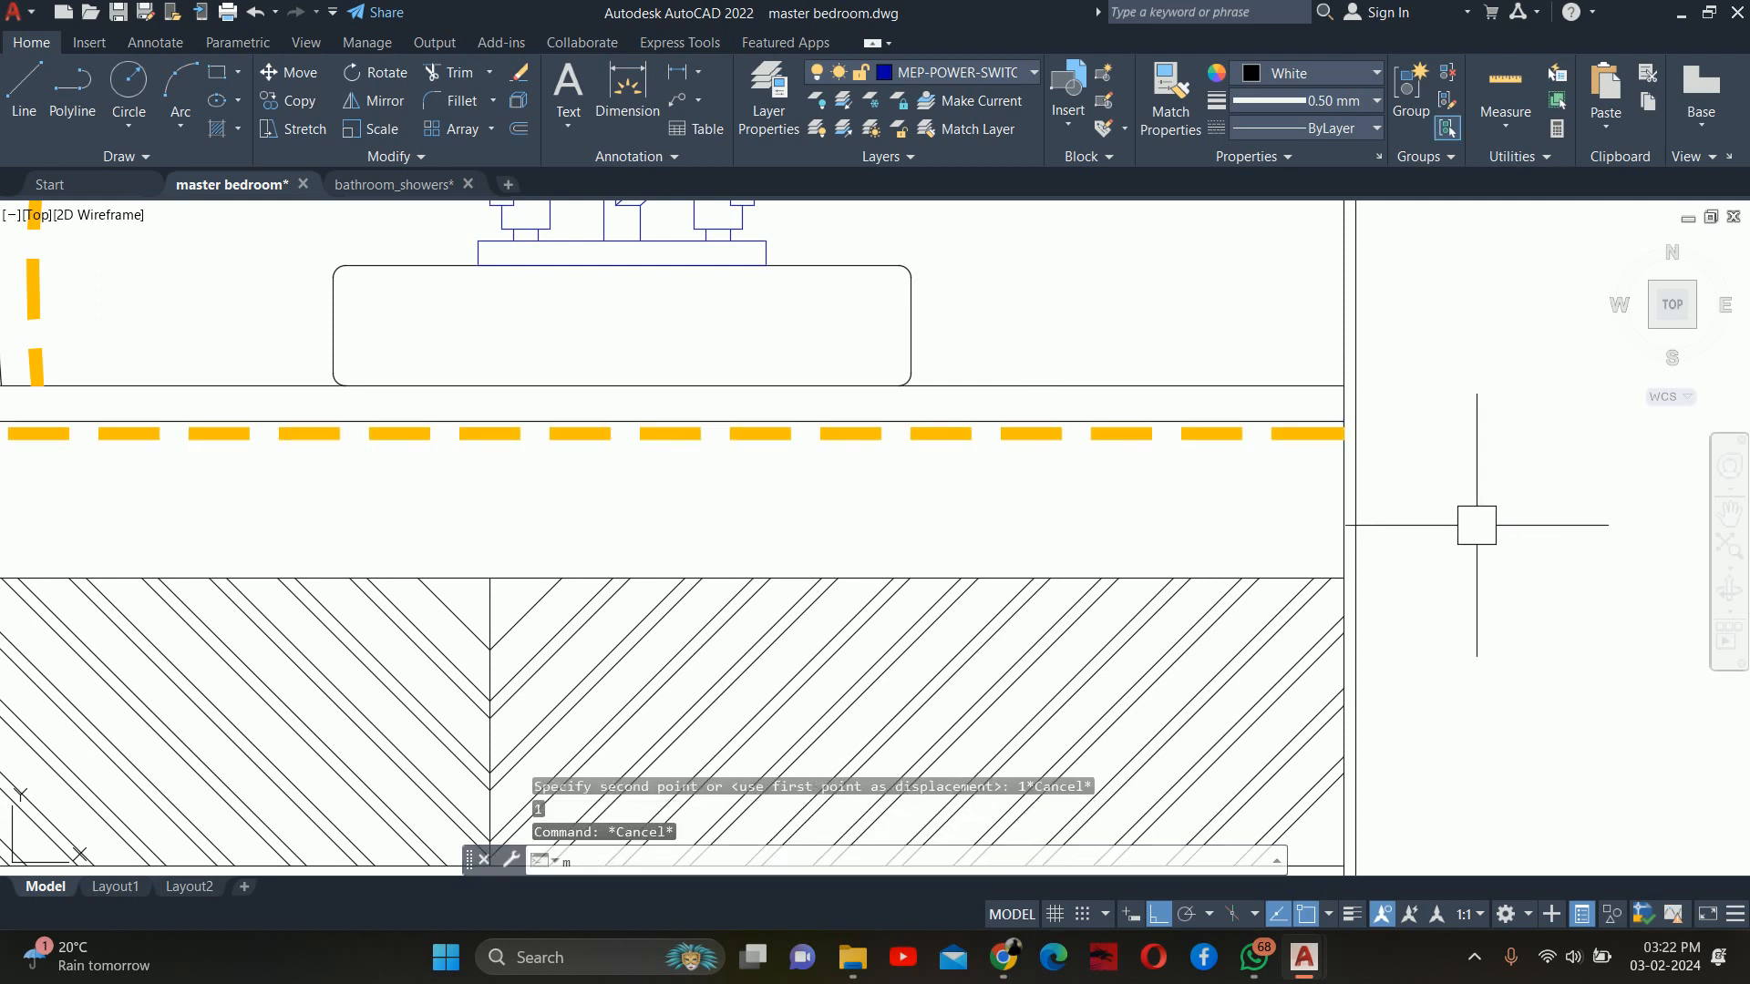
# Move the countertop's underside line and the dashed light strip 1.5" down in the first elevation
pyautogui.press('Return')
pyautogui.click(1284, 496)
pyautogui.click(1152, 407)
pyautogui.press('Return')
pyautogui.click(1566, 476)
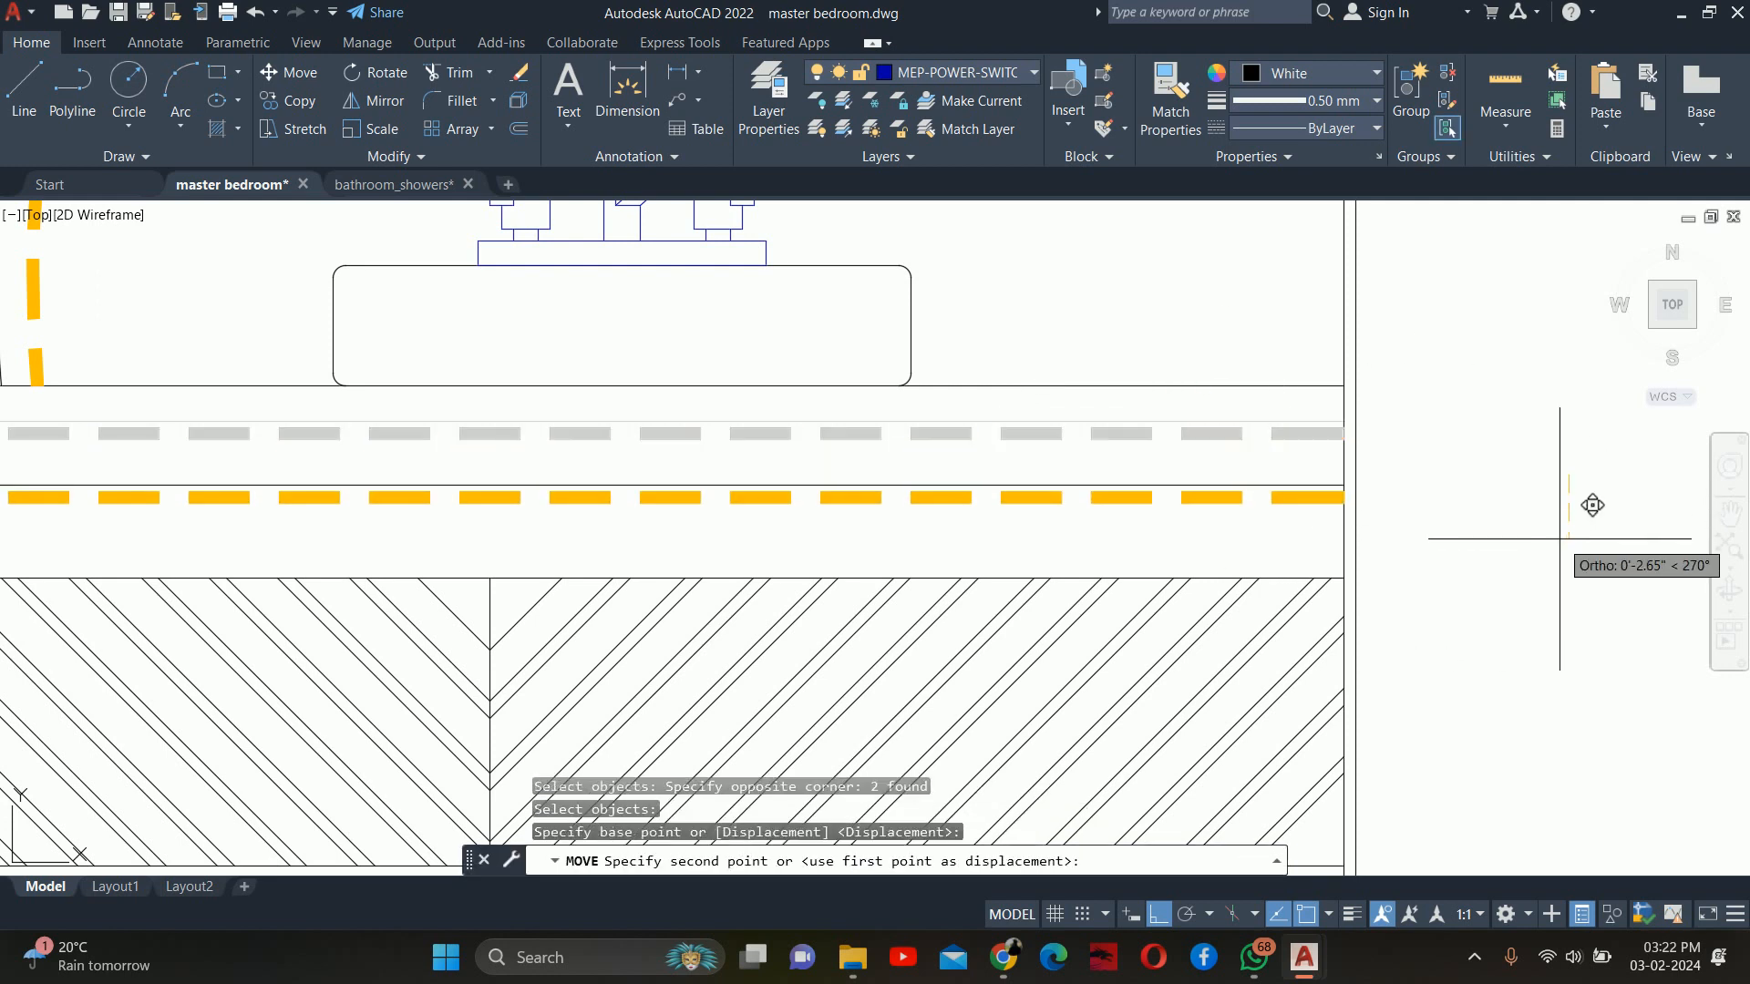
pyautogui.press('Escape')
pyautogui.press('Escape')
pyautogui.press('Escape')
pyautogui.scroll(-5, 1552, 524)
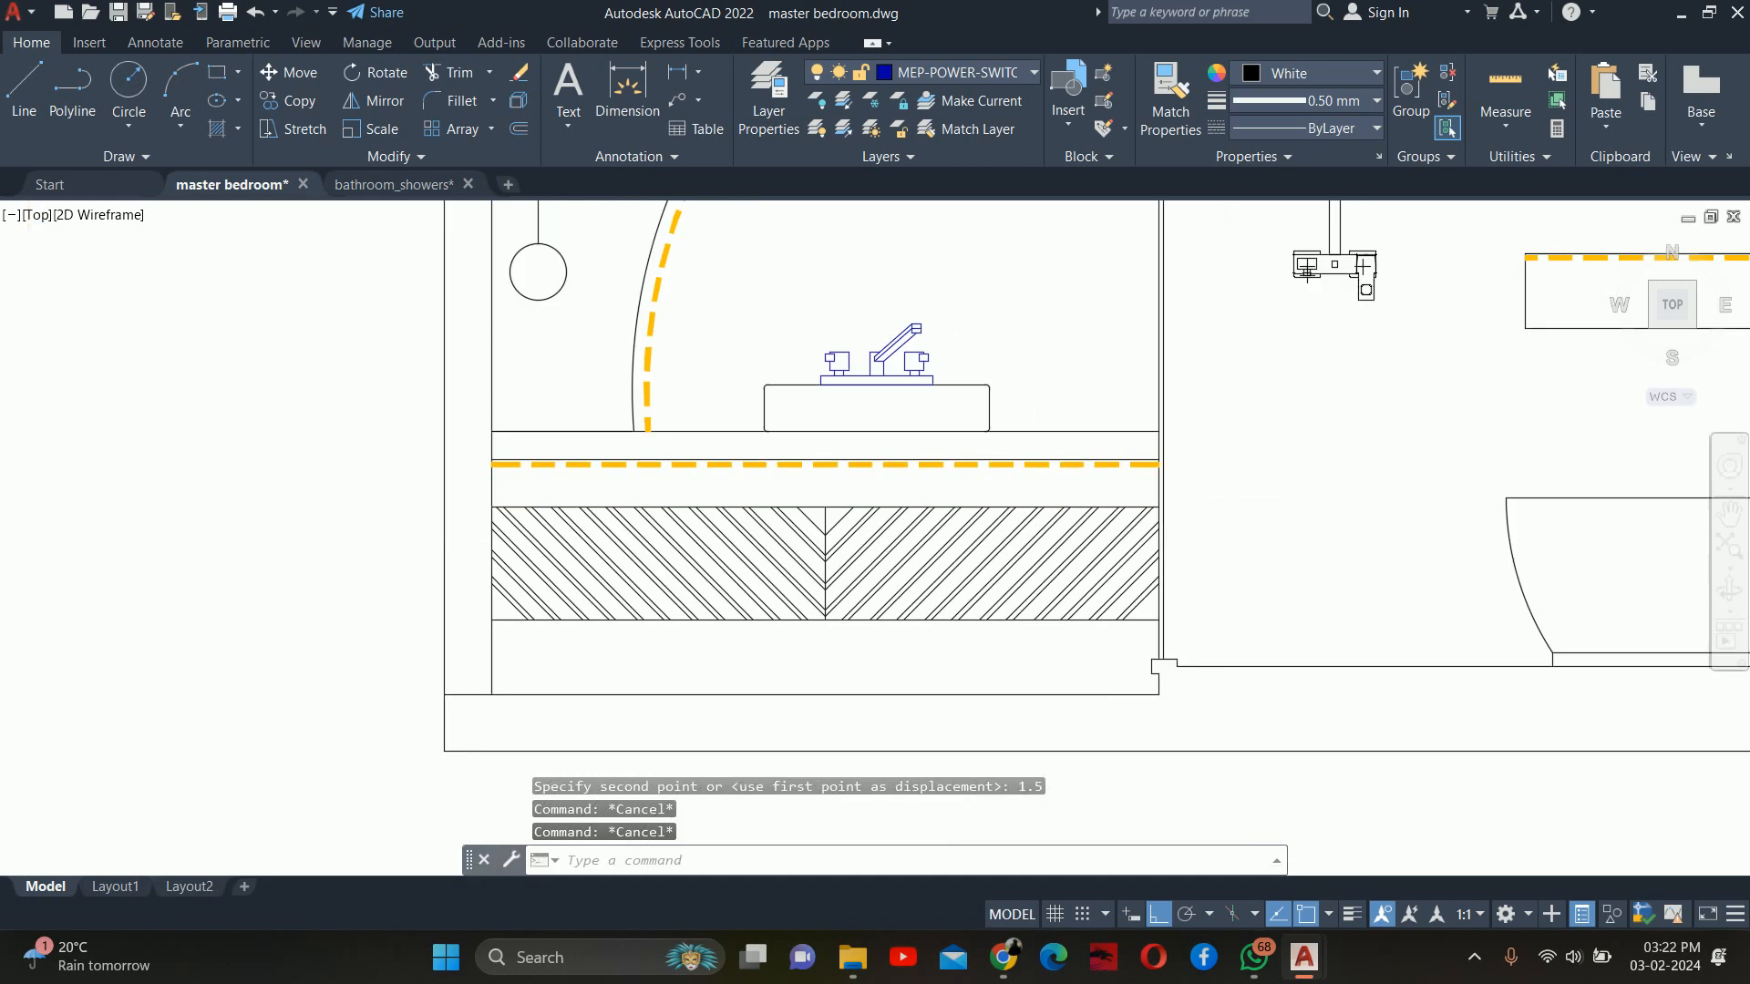
# Measure the countertop's edge height in the first elevation
pyautogui.scroll(1, 1443, 524)
pyautogui.write('dli')
pyautogui.press('Return')
pyautogui.scroll(6, 968, 474)
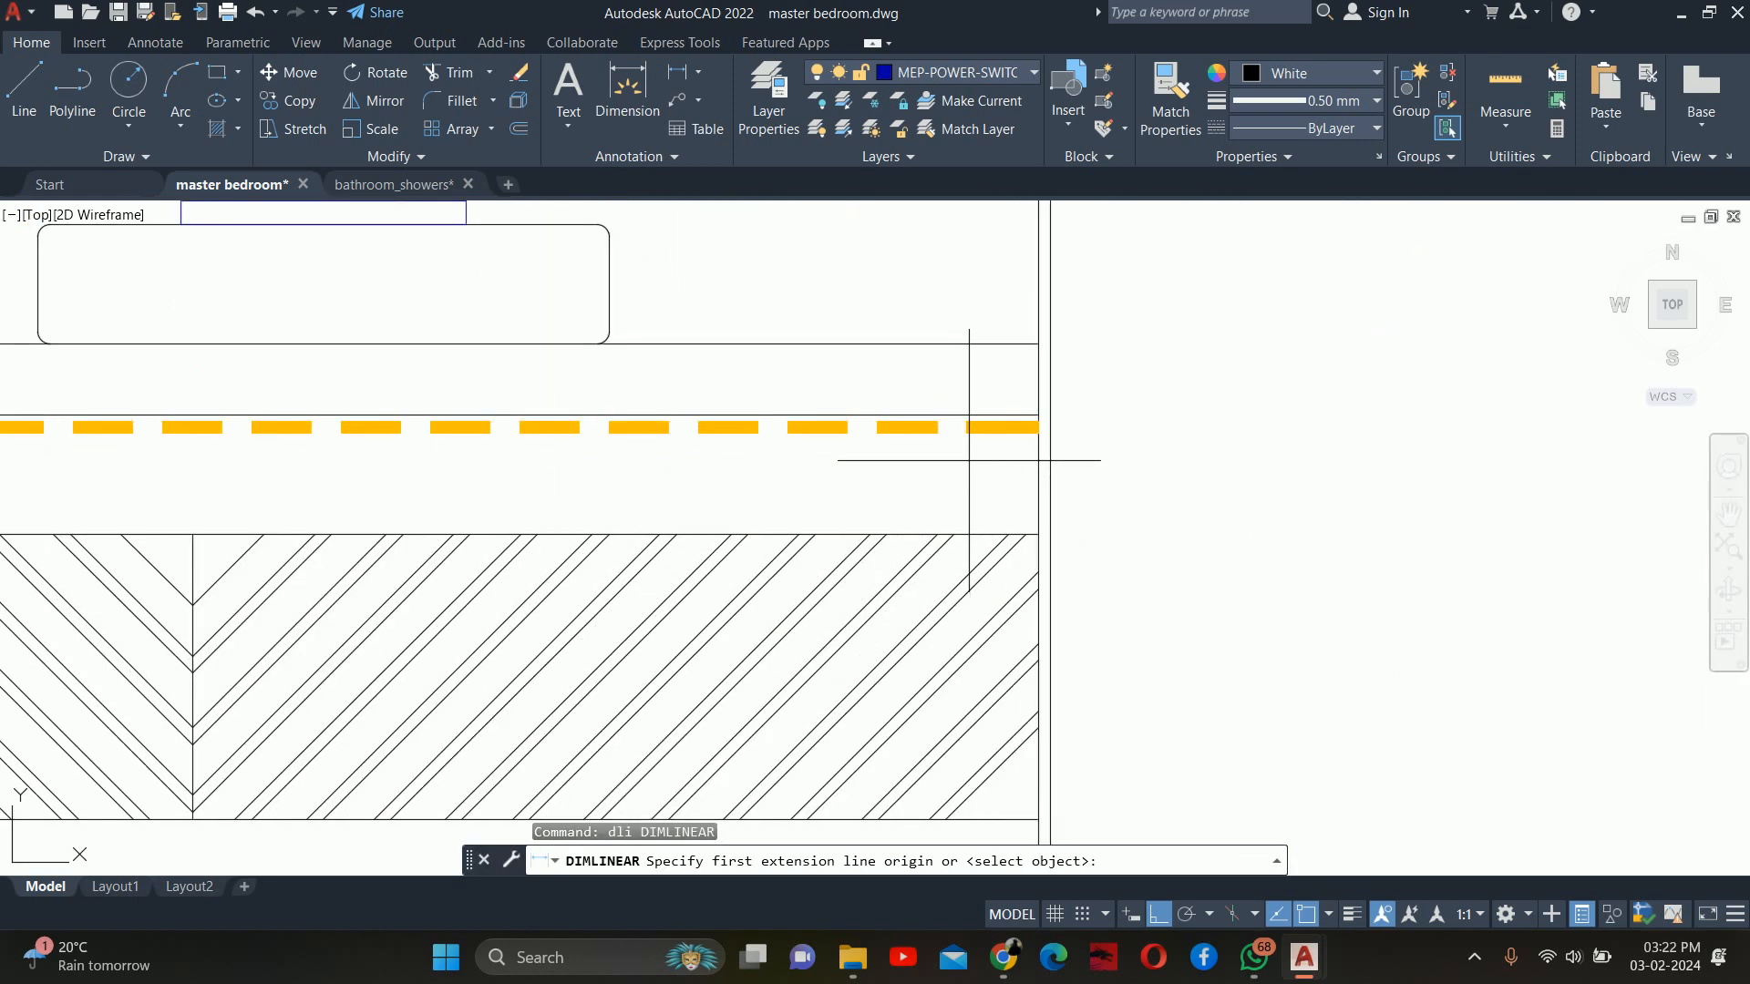
pyautogui.click(1038, 344)
pyautogui.click(1038, 414)
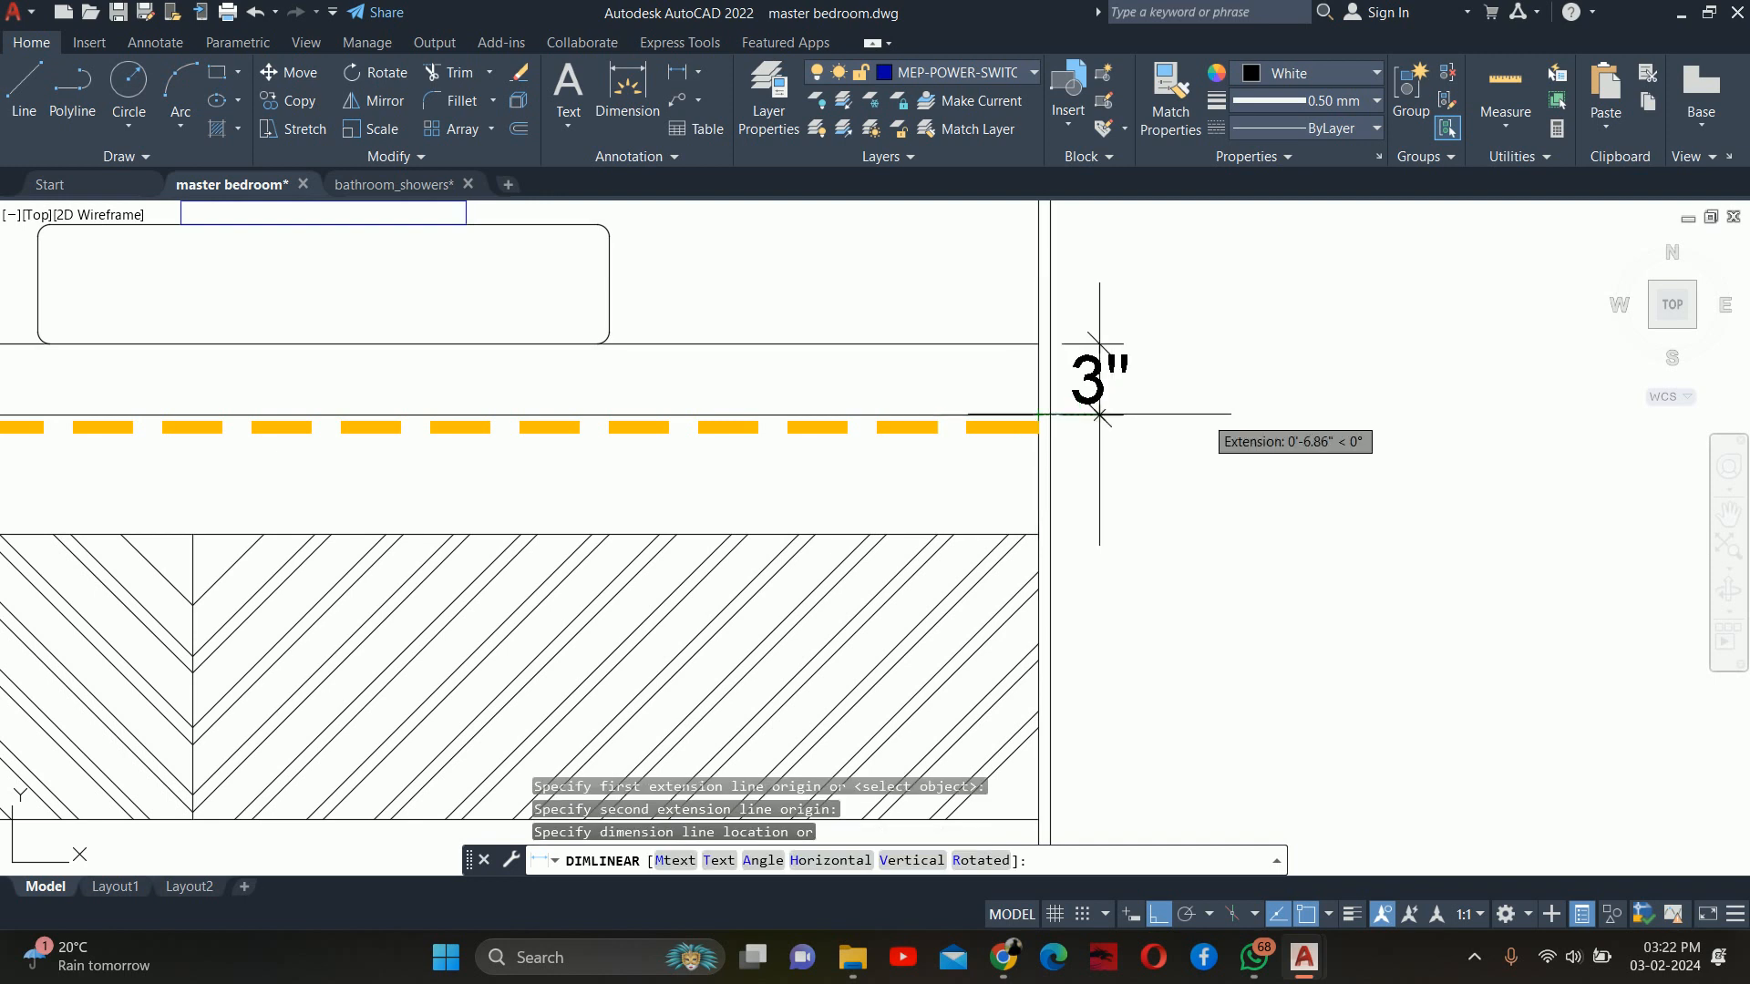
pyautogui.press('Escape')
pyautogui.press('Escape')
# Stretch the countertop section's front lip 1.5" downward in the second elevation
pyautogui.scroll(-6, 1174, 418)
pyautogui.scroll(-2, 1348, 443)
pyautogui.moveTo(1367, 446); pyautogui.dragTo(1184, 446, button='middle')
pyautogui.scroll(-2, 1340, 481)
pyautogui.moveTo(1339, 482); pyautogui.dragTo(1116, 452, button='middle')
pyautogui.scroll(8, 1084, 383)
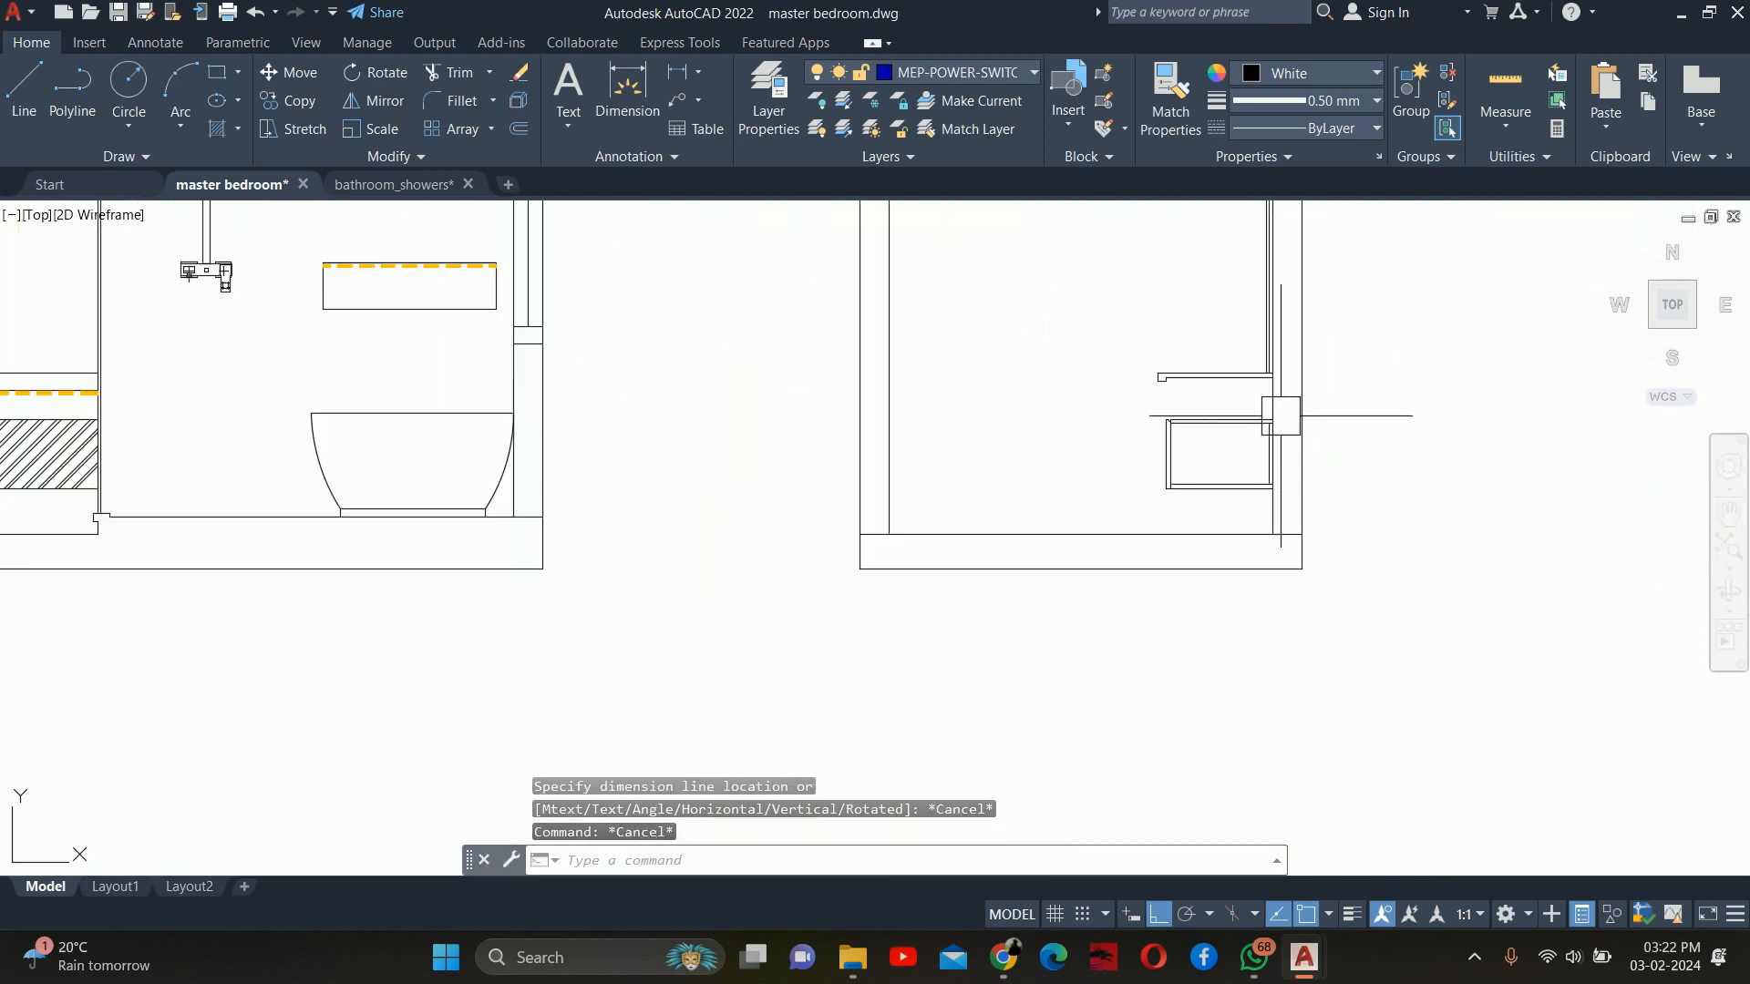
pyautogui.press('Escape')
pyautogui.press('Escape')
pyautogui.write('s')
pyautogui.press('Return')
pyautogui.click(1176, 391)
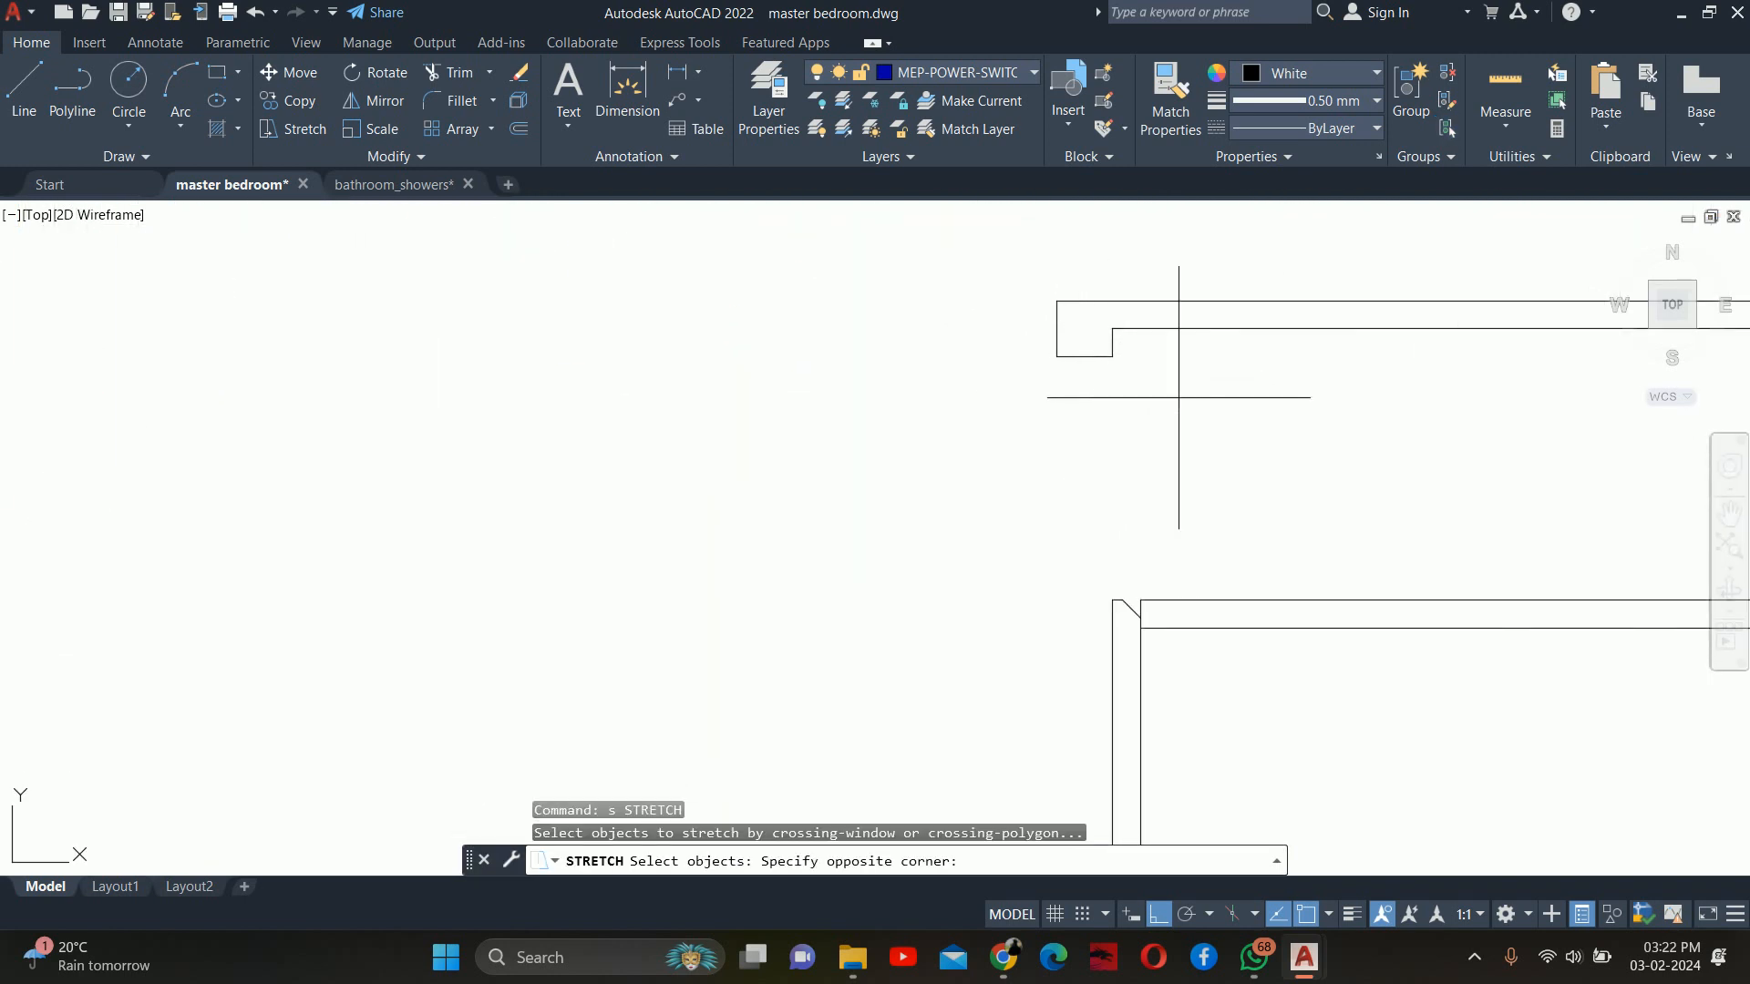
pyautogui.click(953, 352)
pyautogui.press('Return')
pyautogui.click(920, 363)
pyautogui.write('1.5')
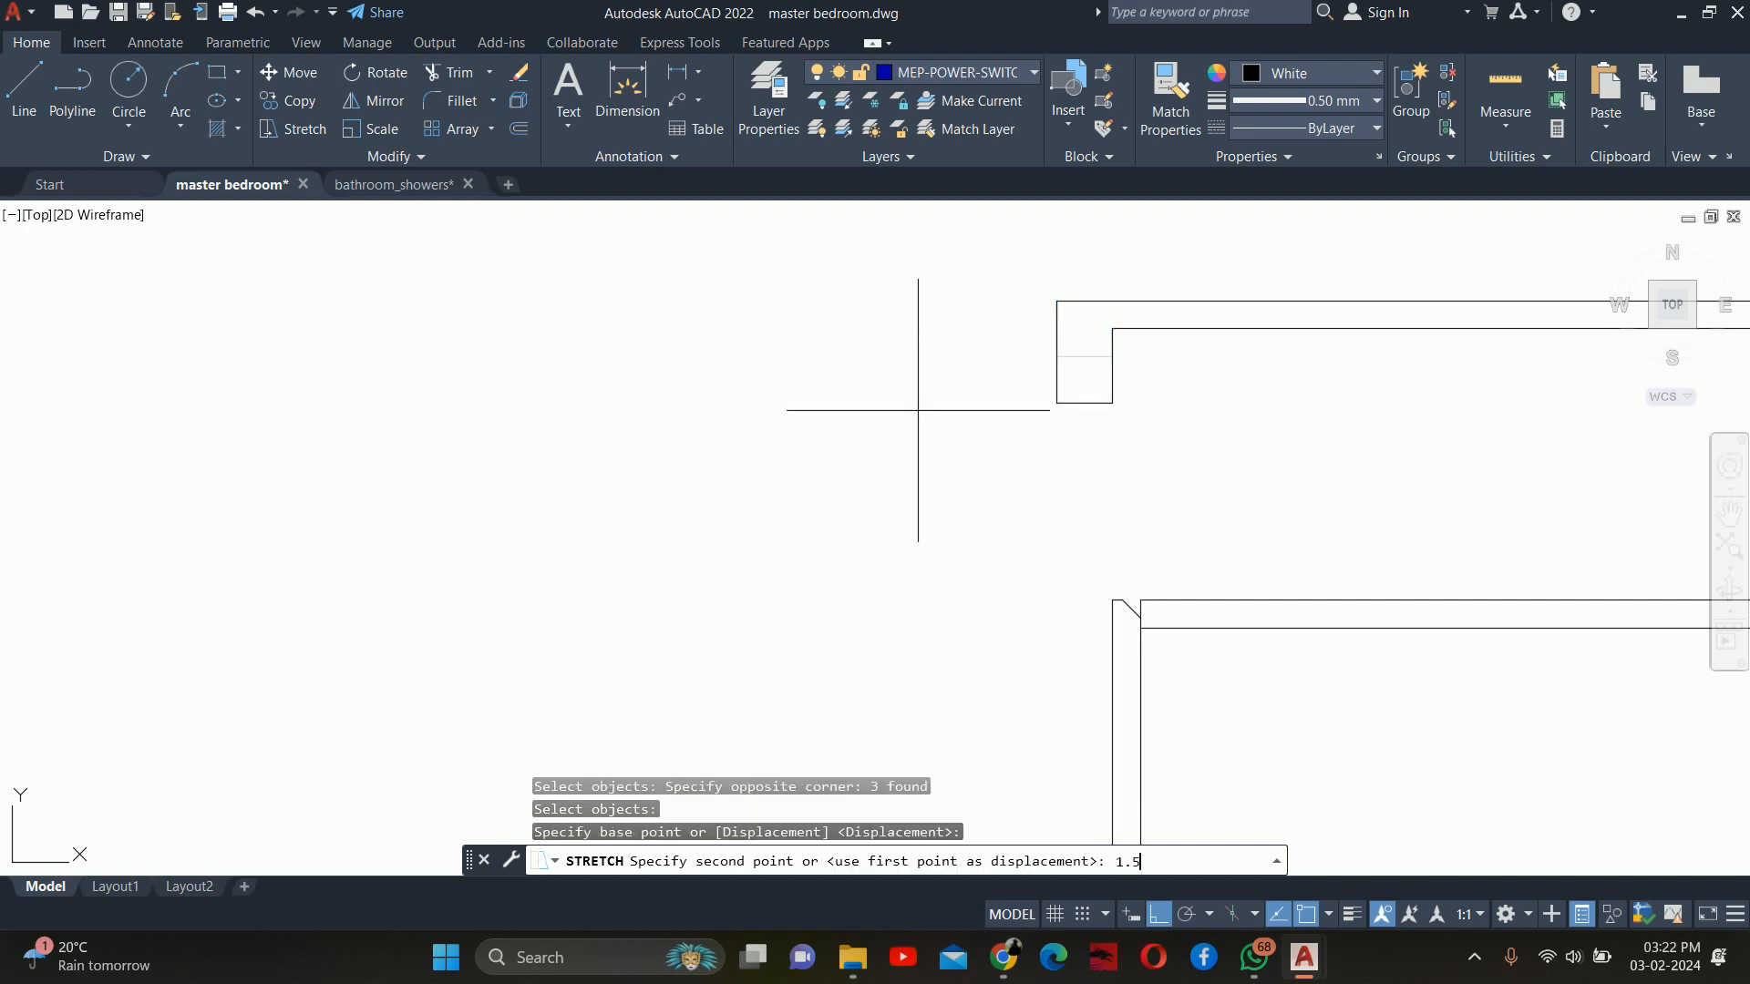
pyautogui.press('Return')
# Offset the countertop section's underside line 0.75" downward
pyautogui.scroll(-2, 1074, 402)
pyautogui.write('o')
pyautogui.press('Return')
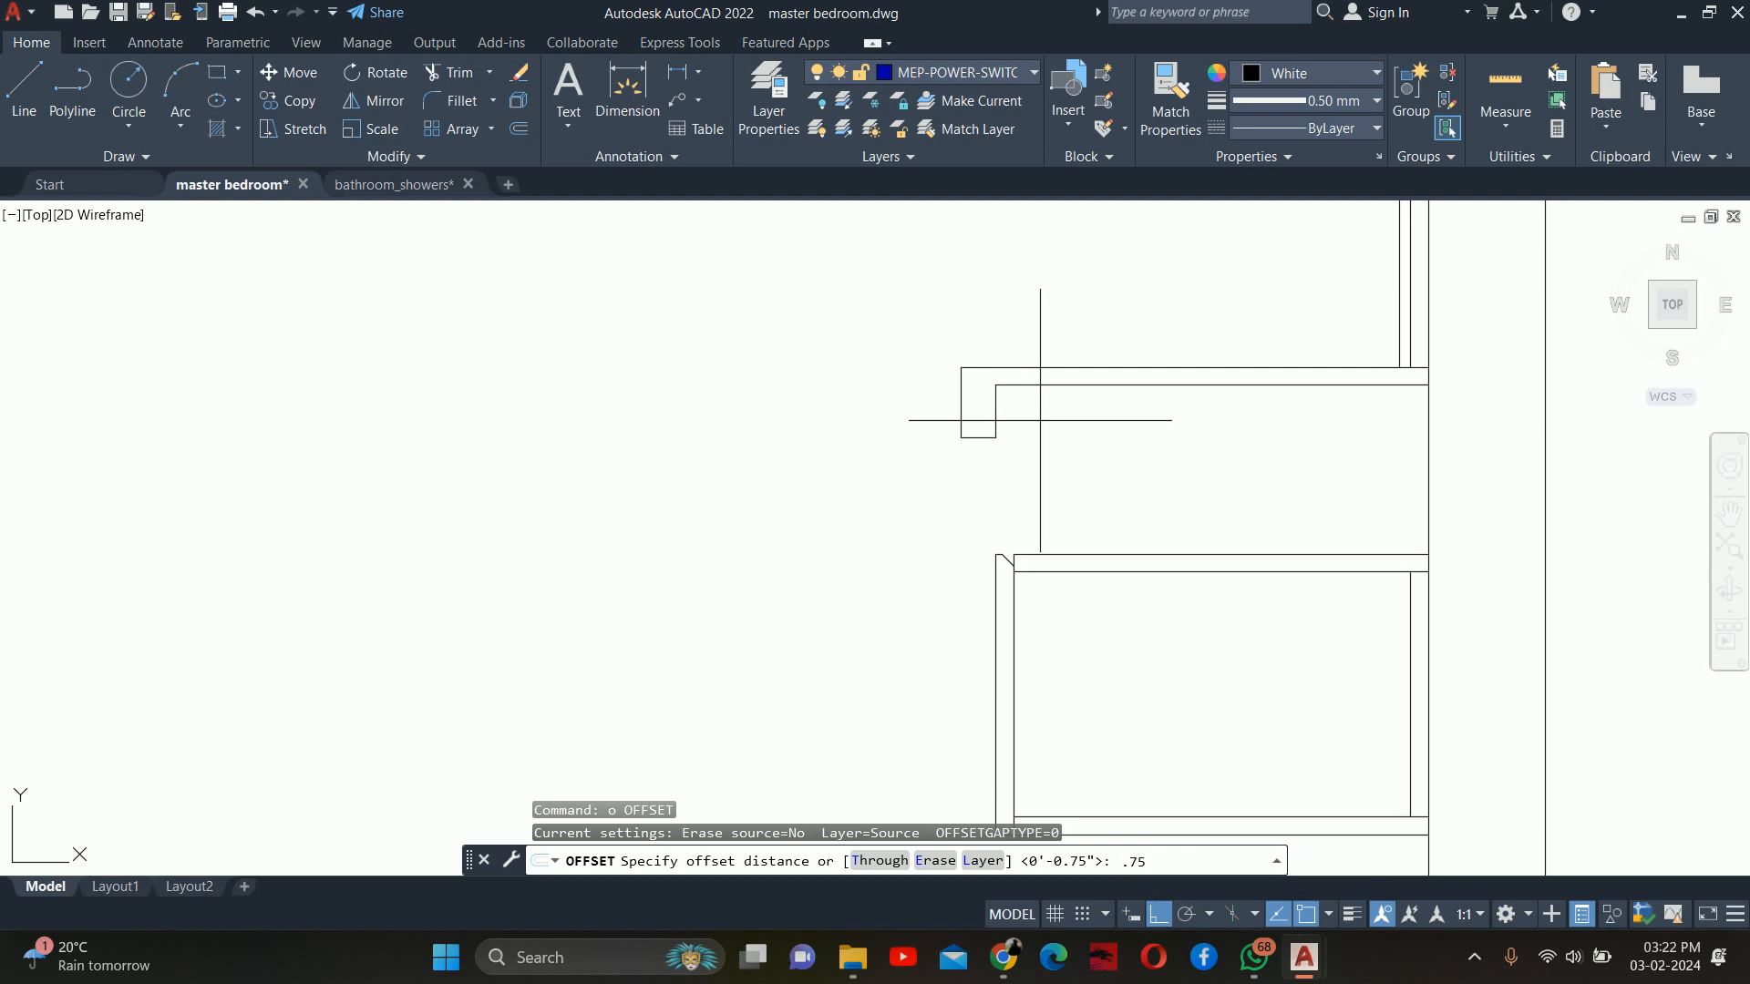
pyautogui.press('Return')
pyautogui.click(1059, 385)
pyautogui.click(1043, 423)
pyautogui.press('Return')
pyautogui.press('Escape')
pyautogui.press('Escape')
pyautogui.press('Escape')
pyautogui.scroll(2, 1021, 411)
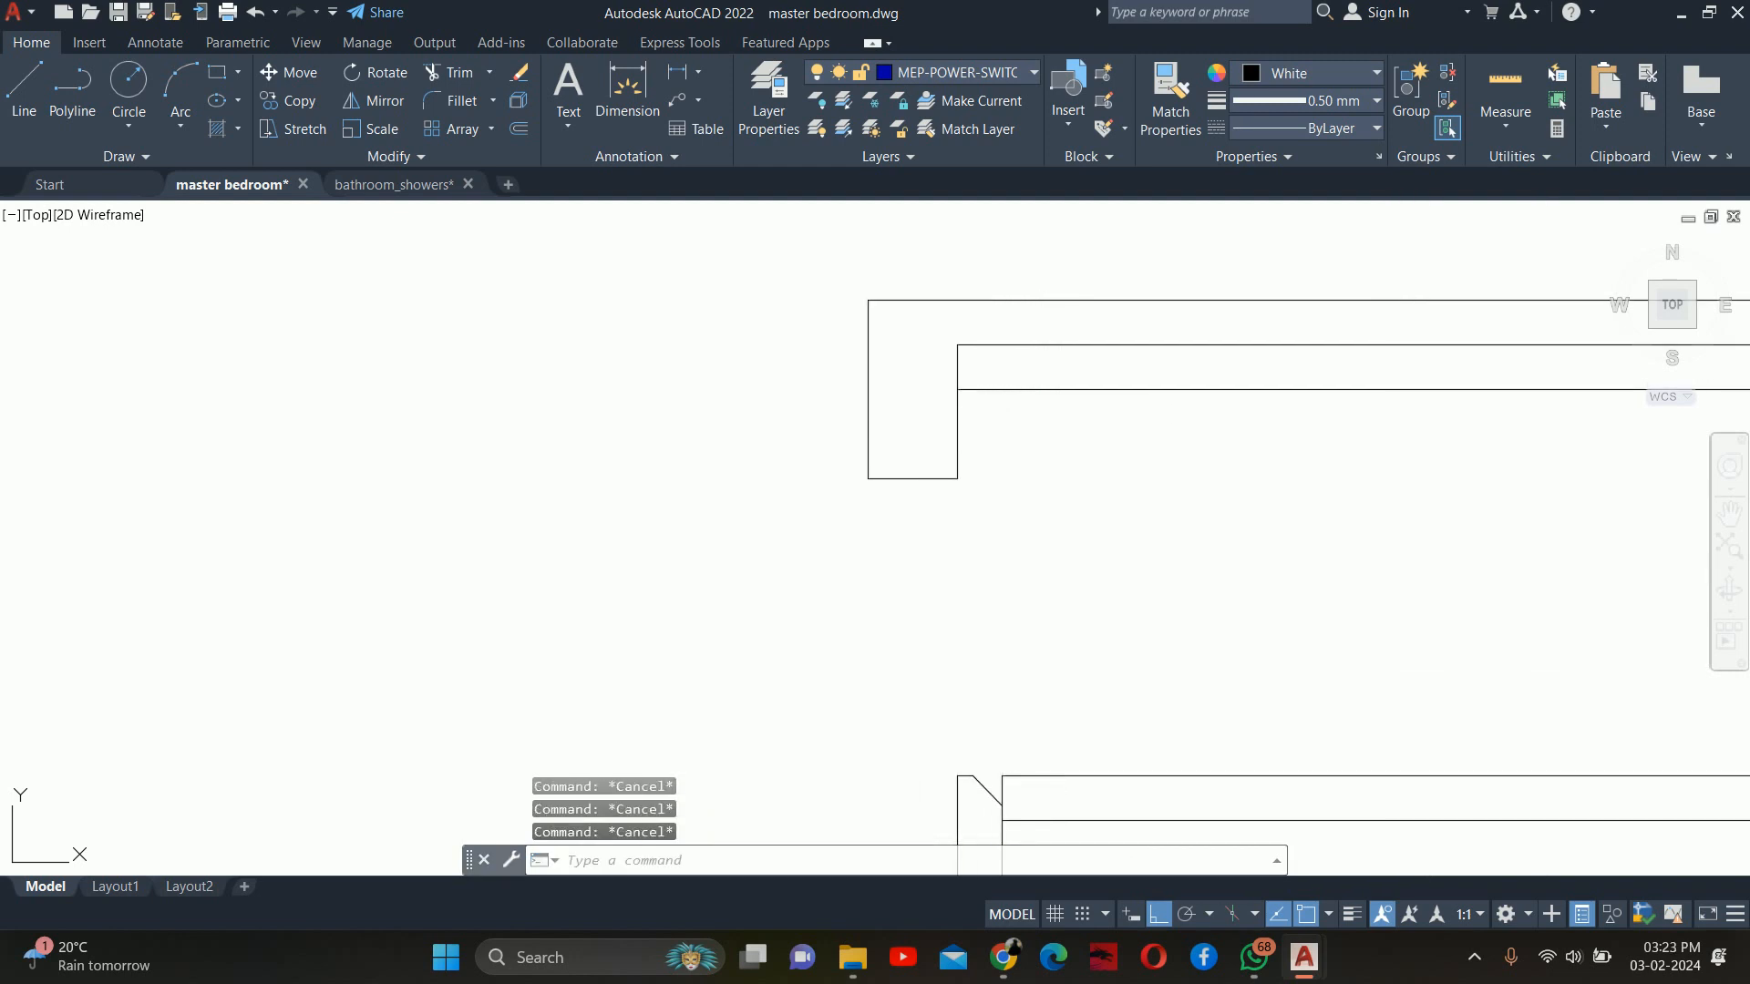
# Trim away the old underside line between the countertop section's top line and the new offset line
pyautogui.write('tr')
pyautogui.press('Return')
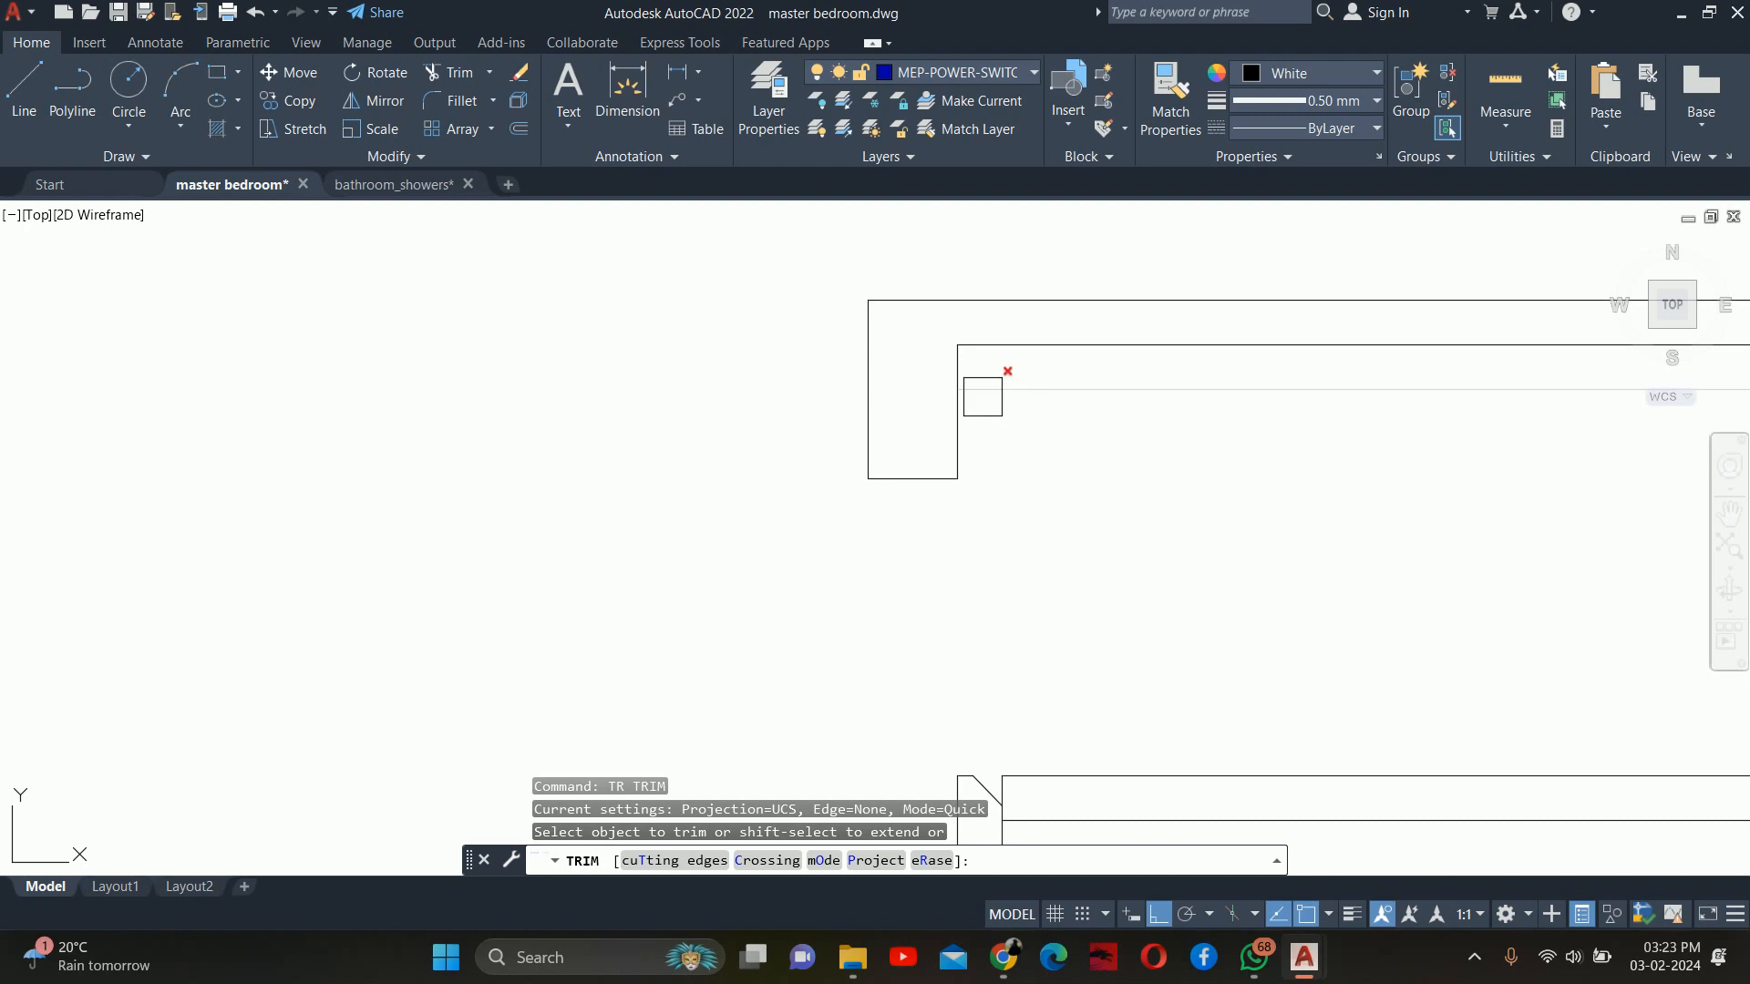
pyautogui.press('Escape')
pyautogui.press('Escape')
pyautogui.press('Escape')
pyautogui.write('tr')
pyautogui.press('Return')
pyautogui.click(1007, 346)
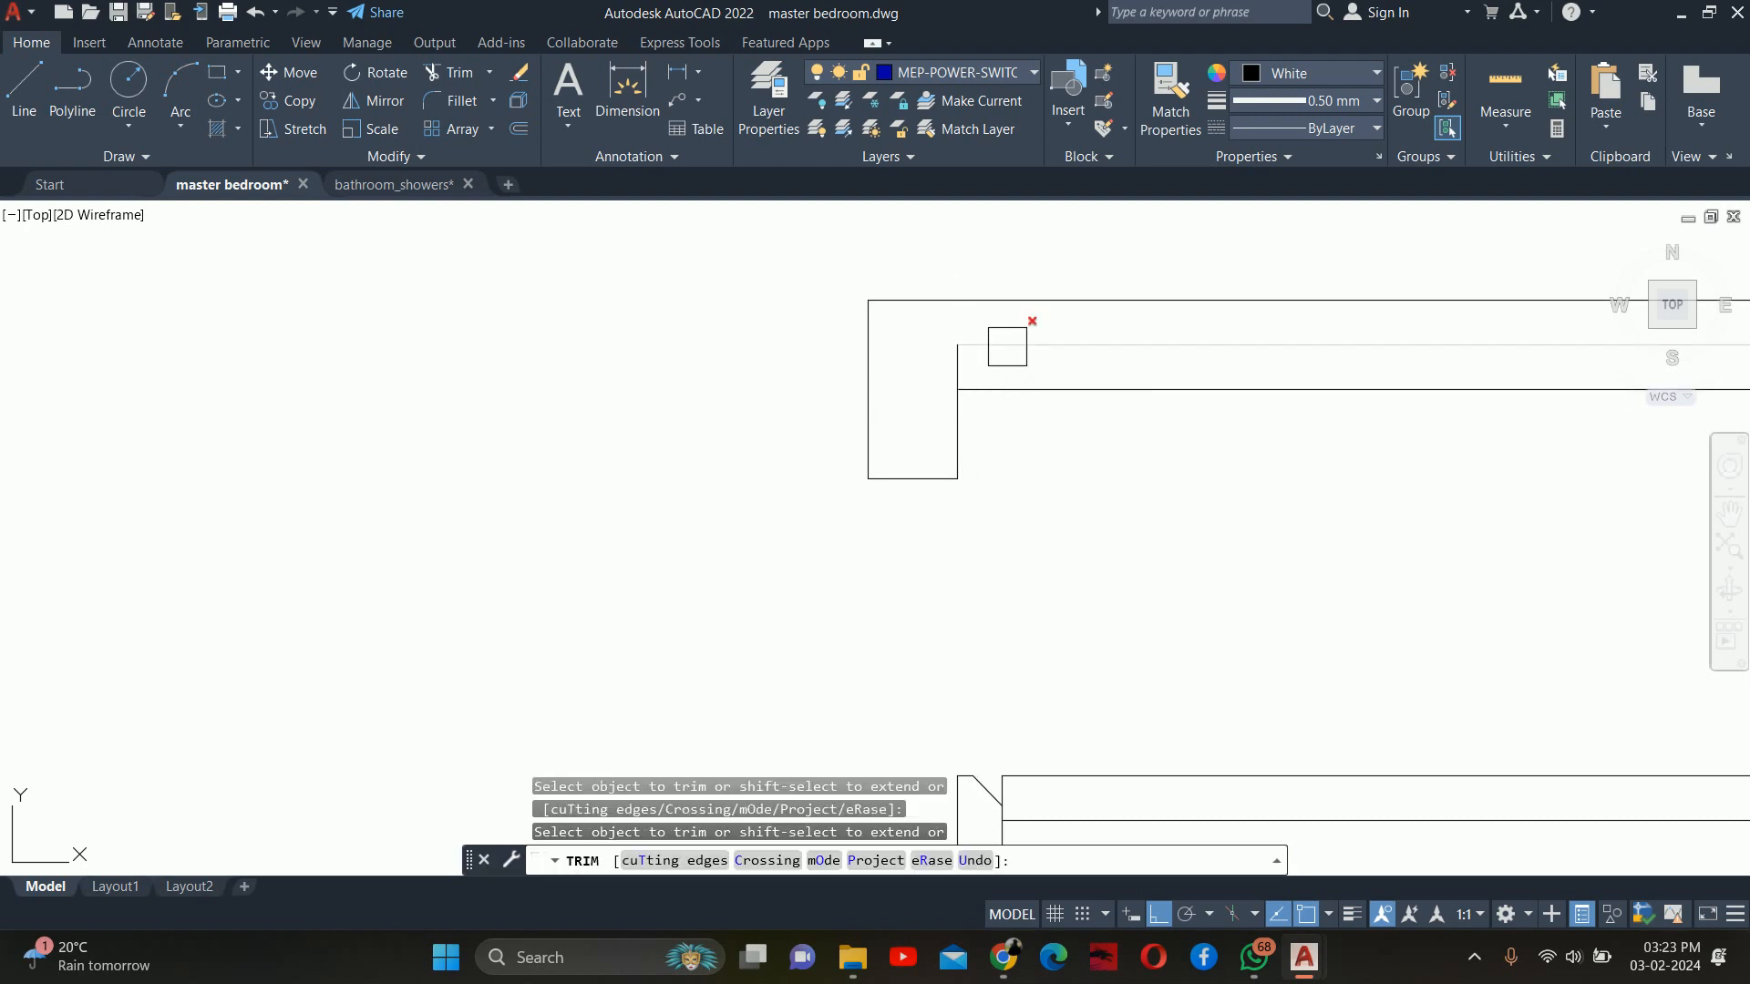
pyautogui.press('Escape')
pyautogui.scroll(-3, 1032, 428)
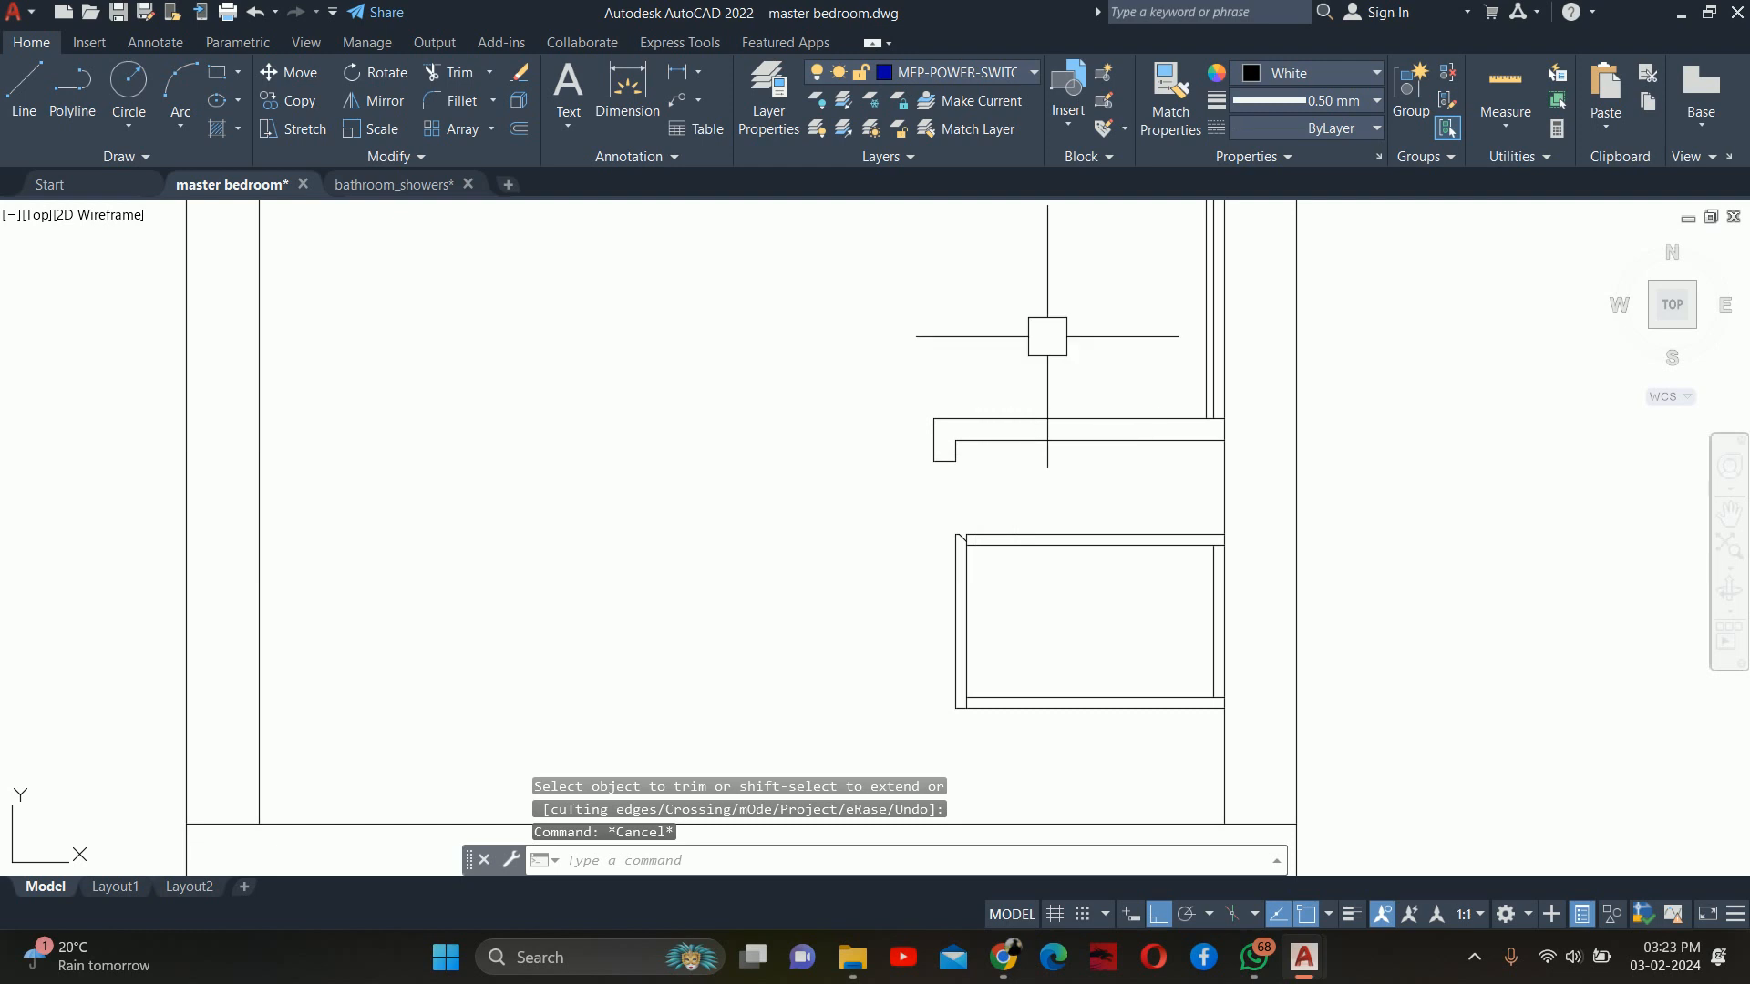
pyautogui.press('Escape')
pyautogui.press('Escape')
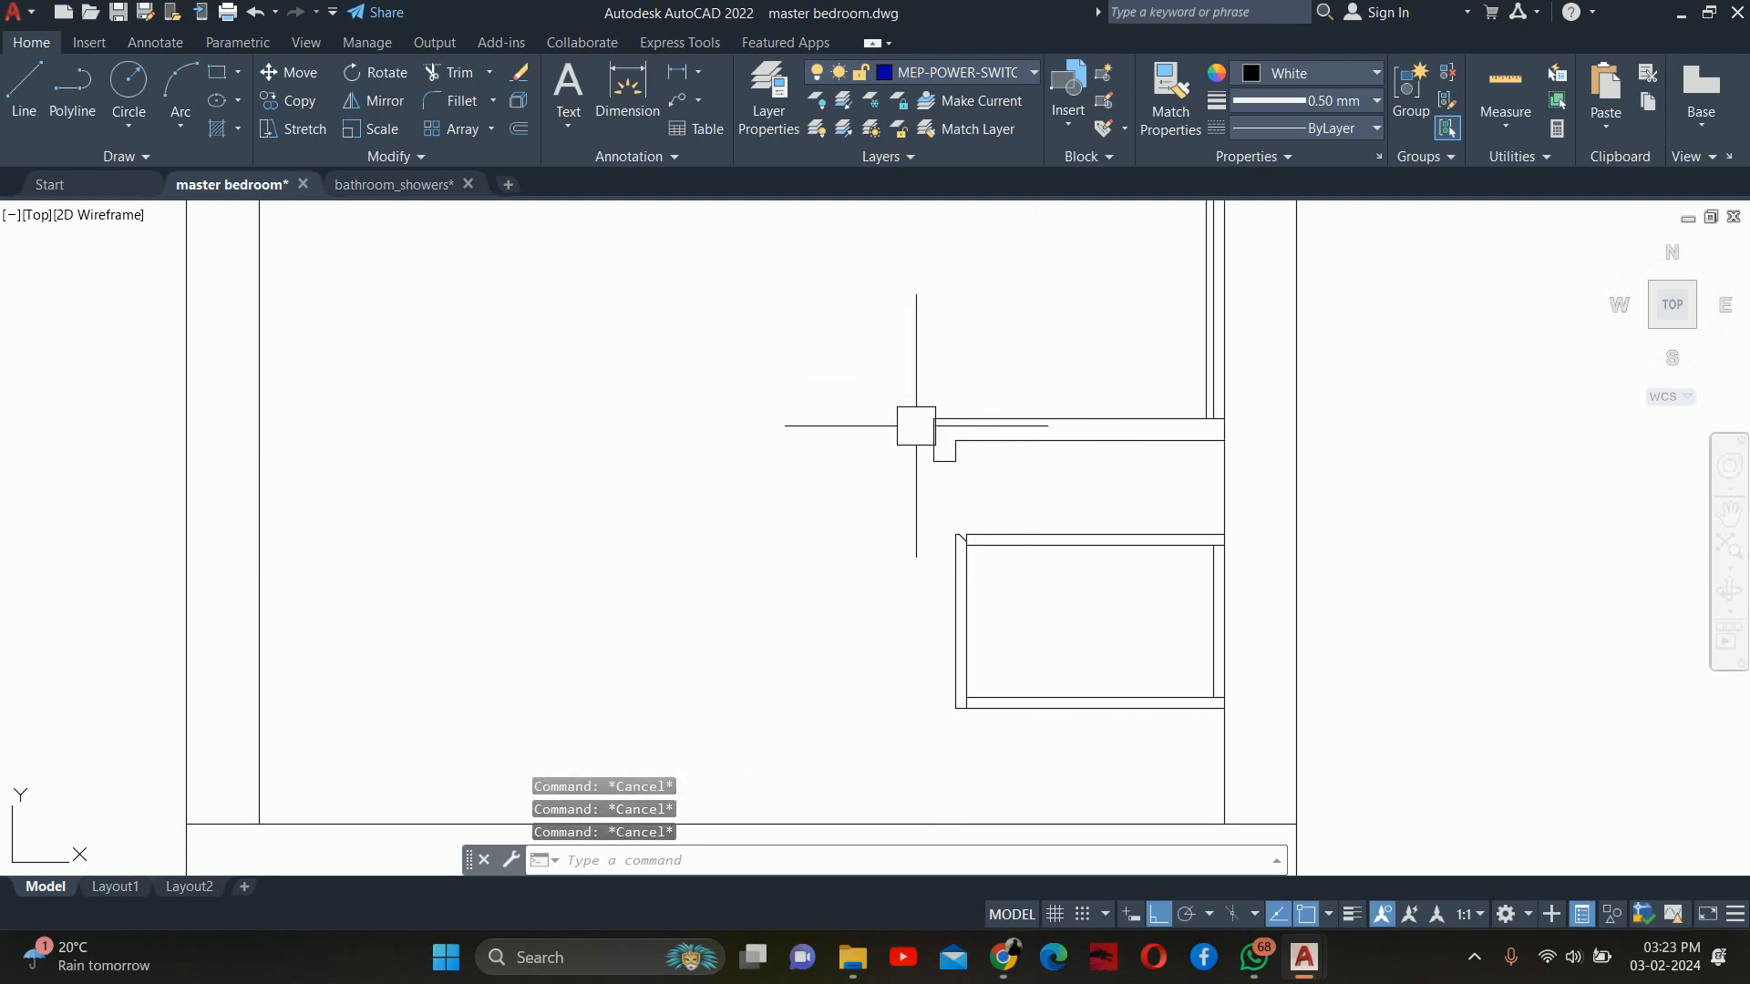
# Draw a vertical construction line through the corner of the ledge behind the toilet in the rotated plan
pyautogui.scroll(-5, 920, 431)
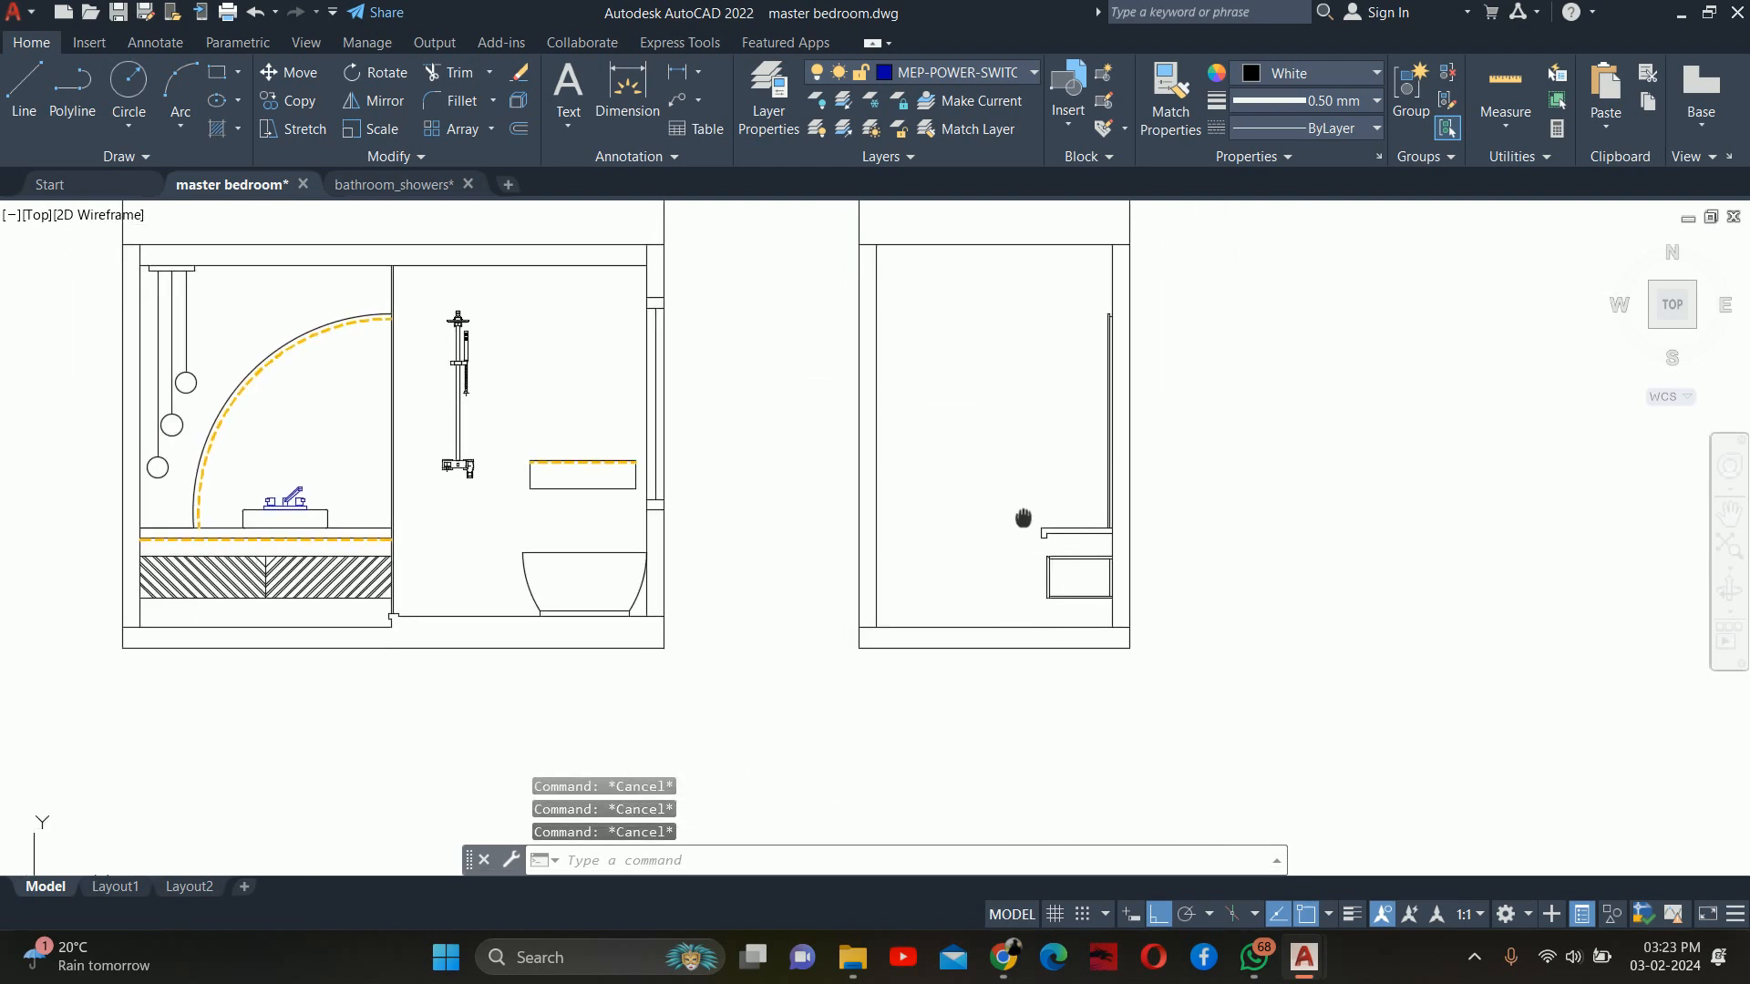
pyautogui.scroll(-3, 928, 608)
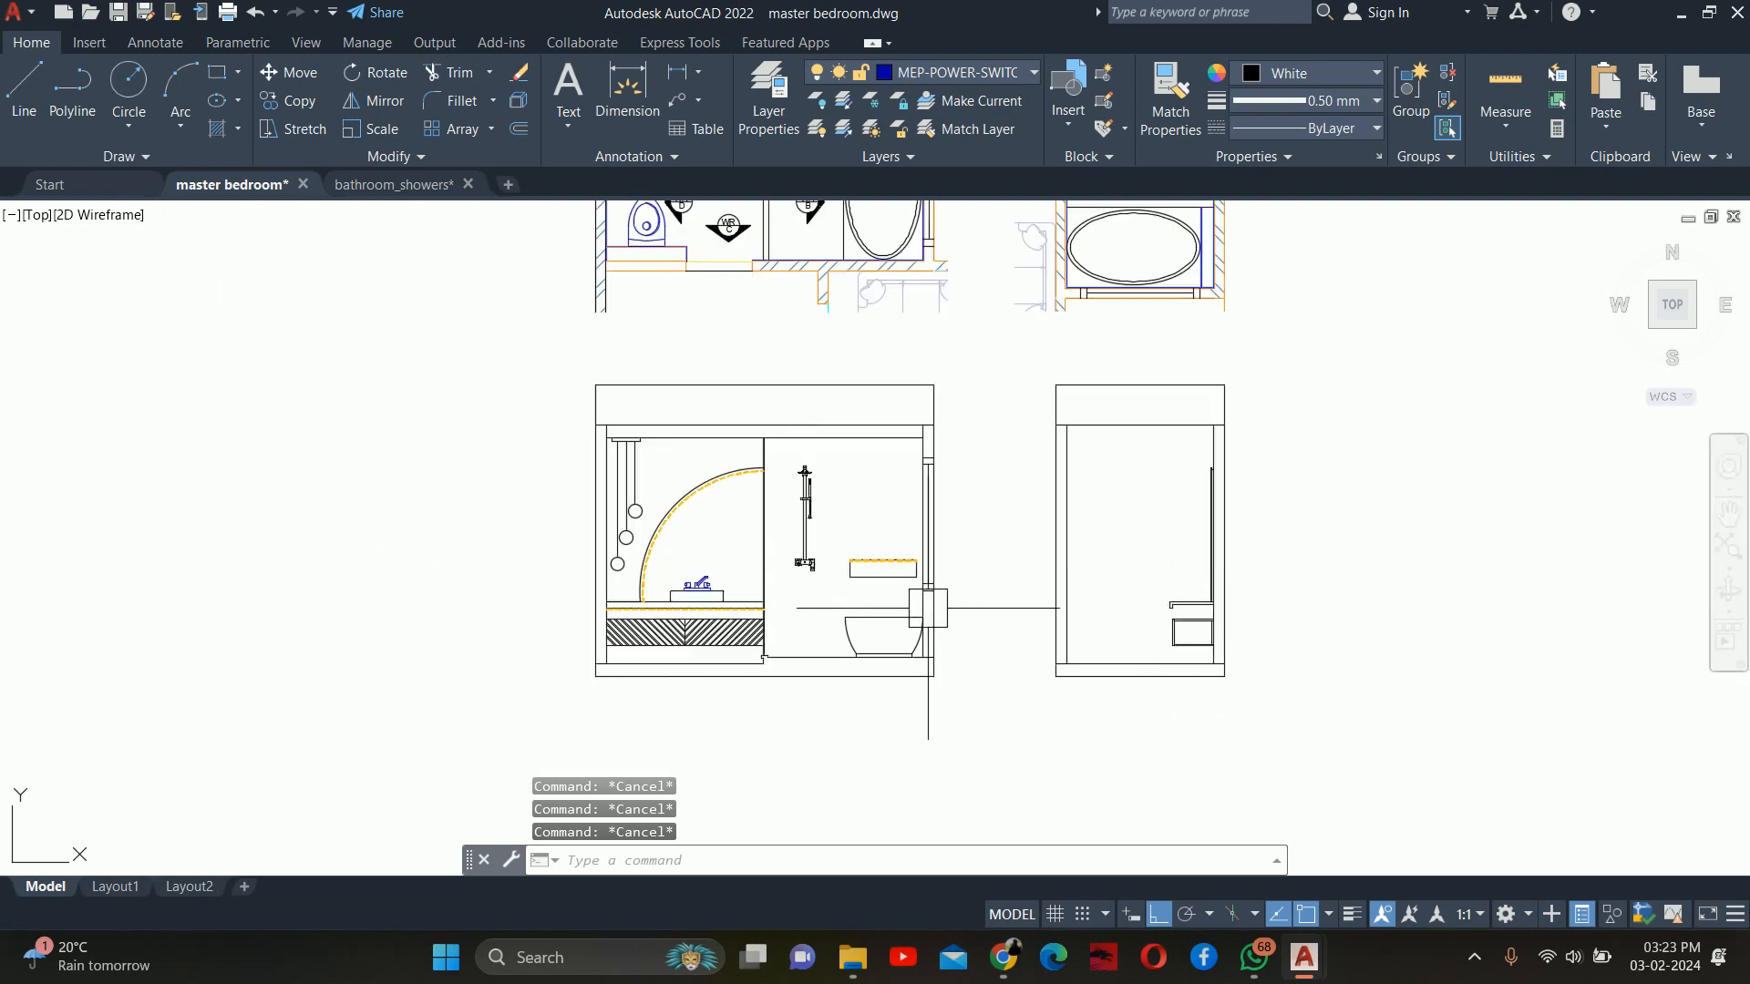
pyautogui.scroll(2, 1115, 640)
pyautogui.scroll(-6, 957, 613)
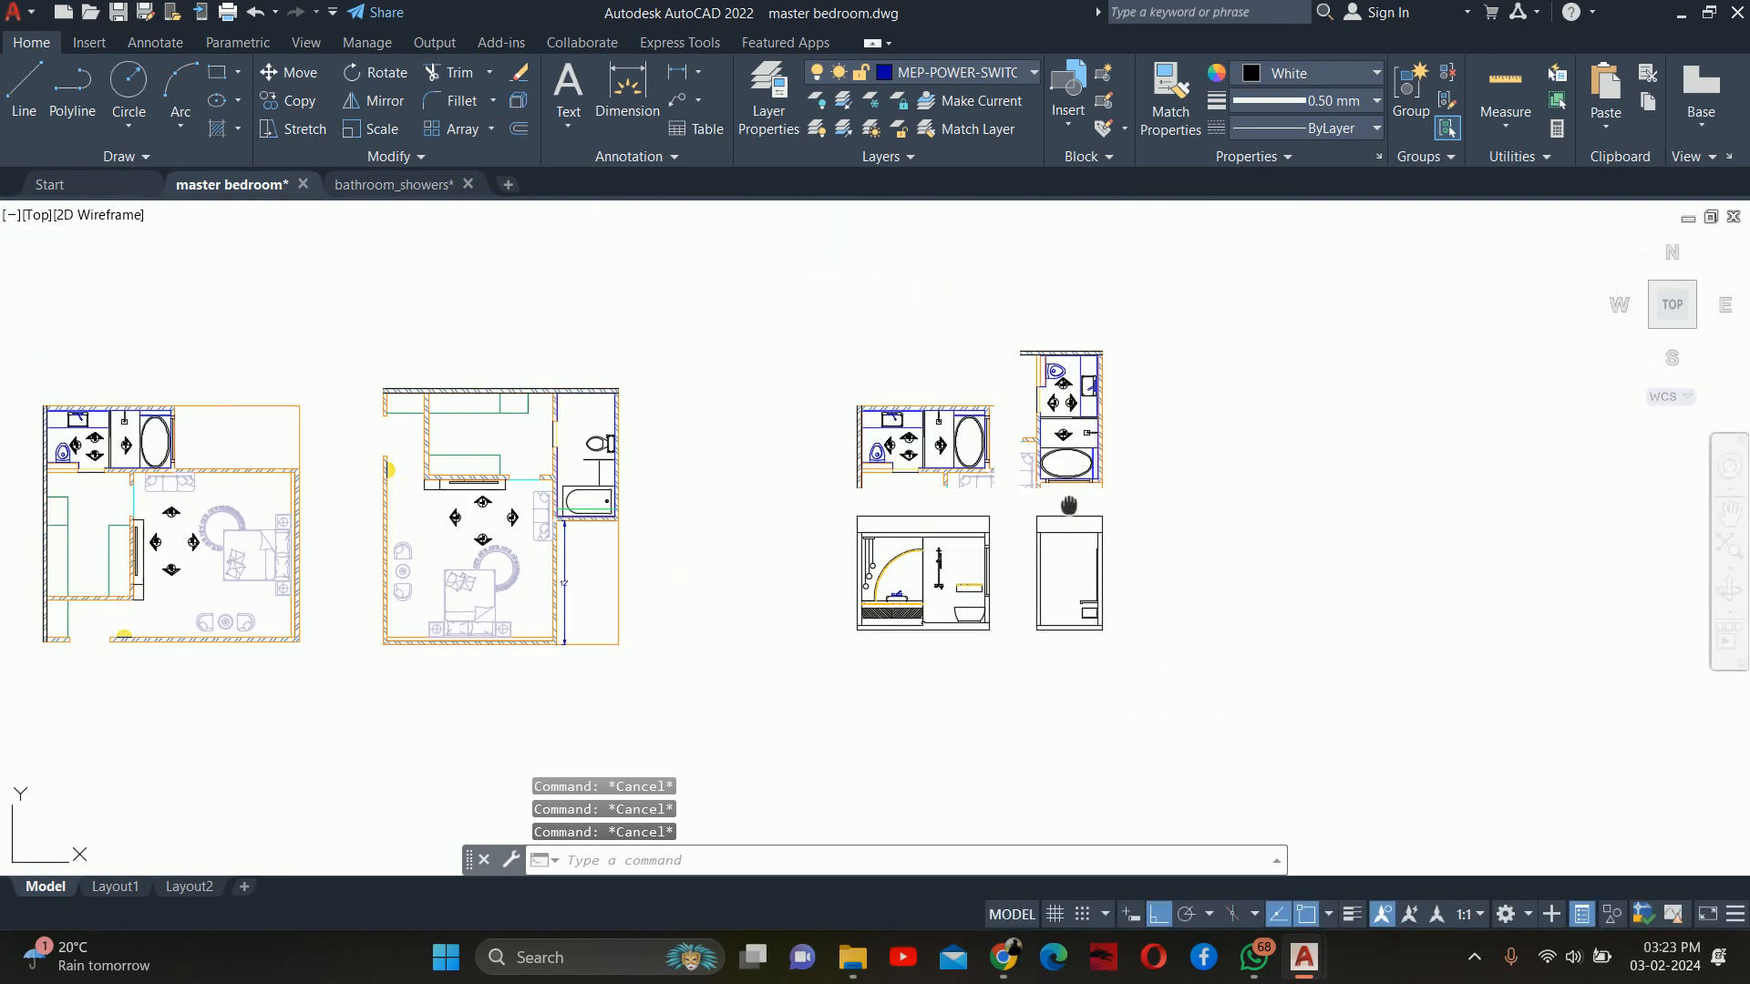
pyautogui.scroll(6, 1053, 440)
pyautogui.scroll(-4, 980, 421)
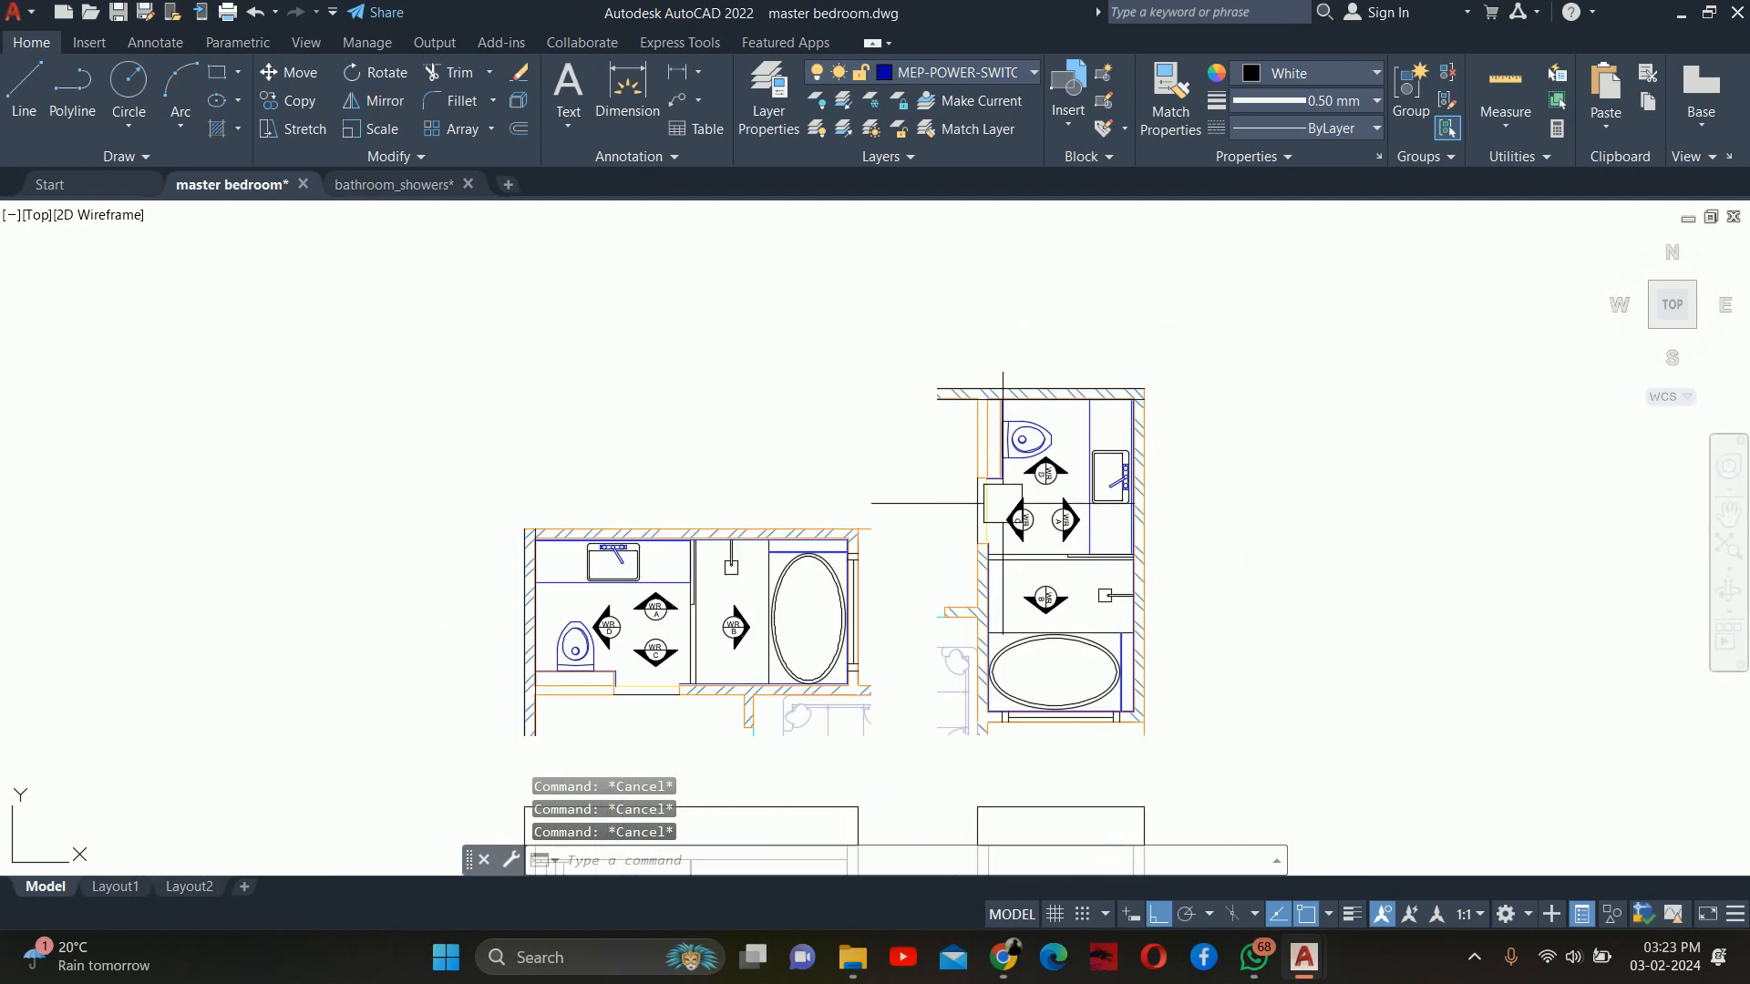
pyautogui.press('Return')
pyautogui.write('v')
pyautogui.press('Return')
pyautogui.scroll(8, 914, 365)
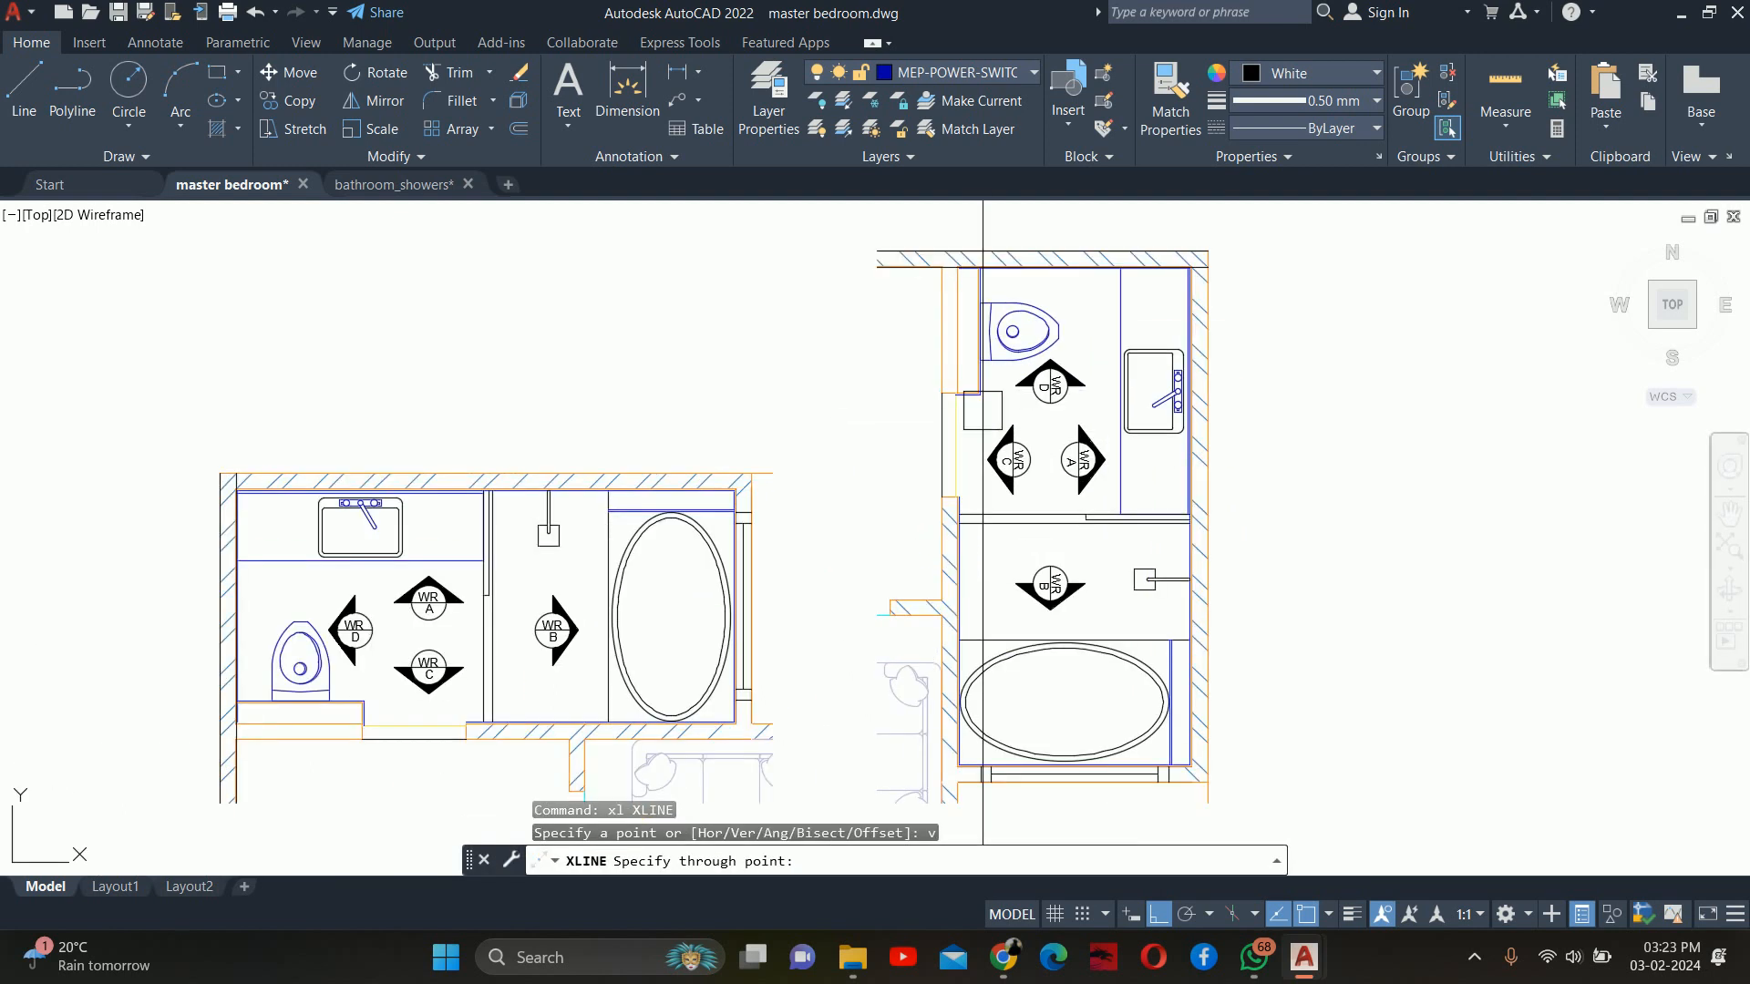
pyautogui.click(861, 340)
pyautogui.press('Escape')
pyautogui.press('Escape')
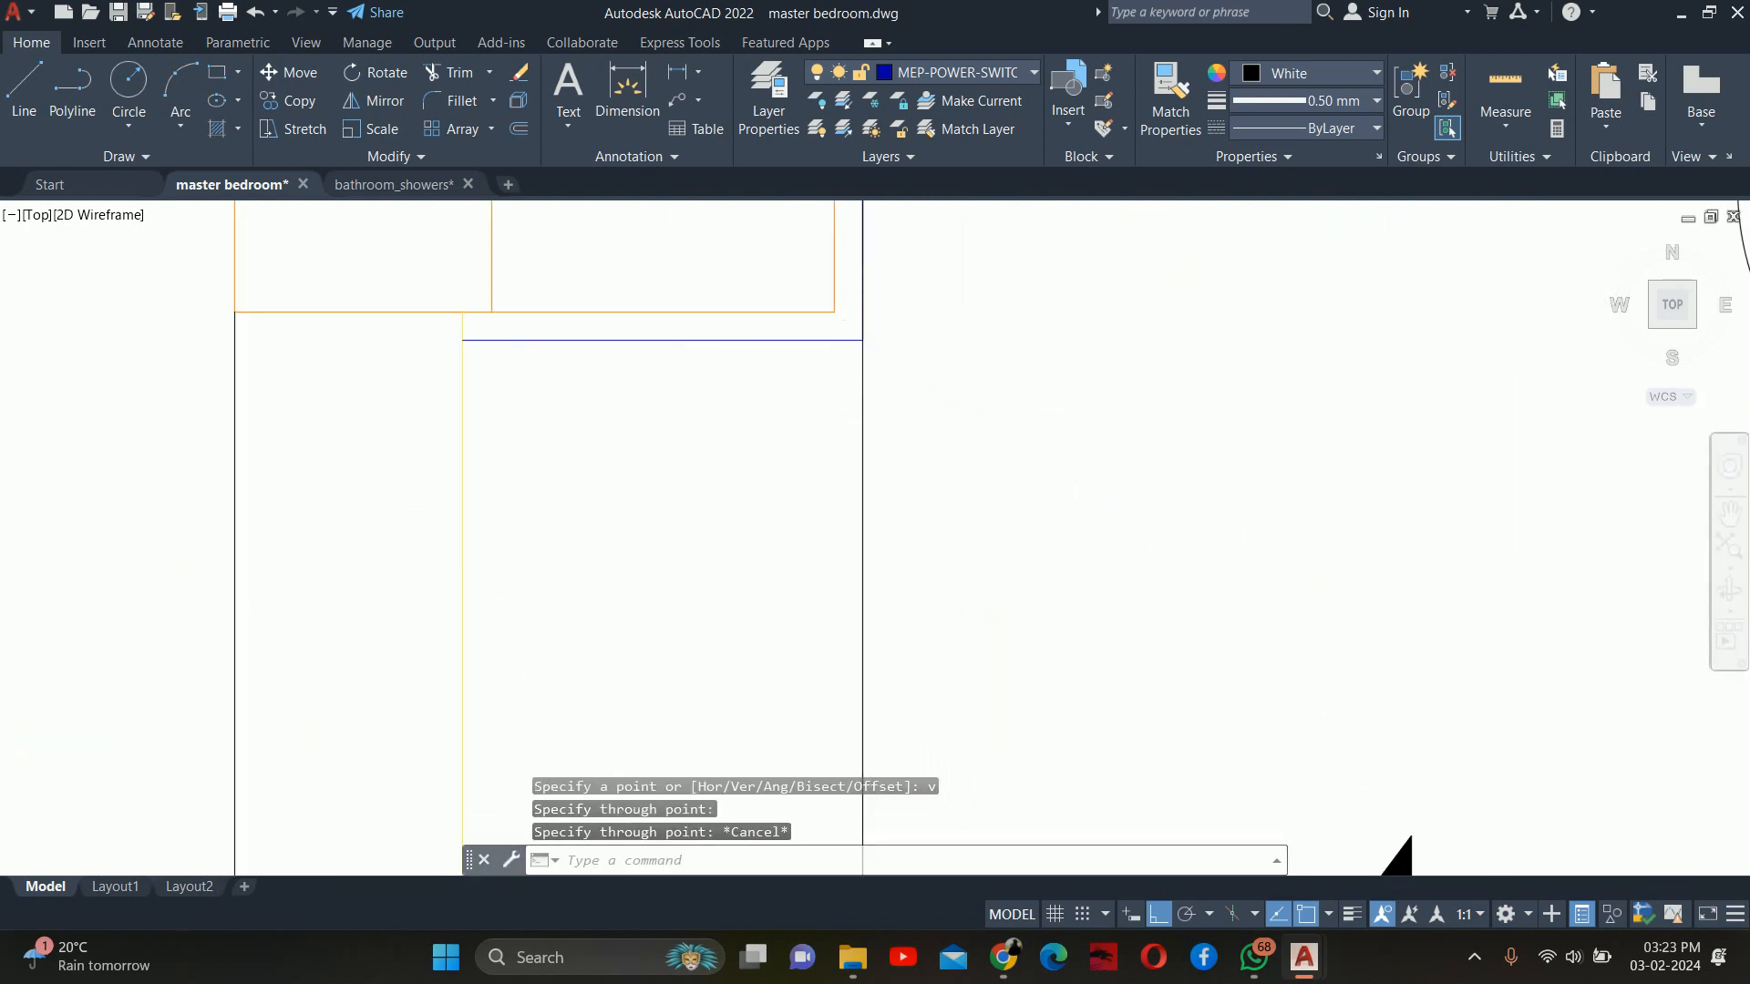
# Trim the vertical construction line below the floor line in the second elevation
pyautogui.scroll(-8, 861, 364)
pyautogui.scroll(5, 903, 592)
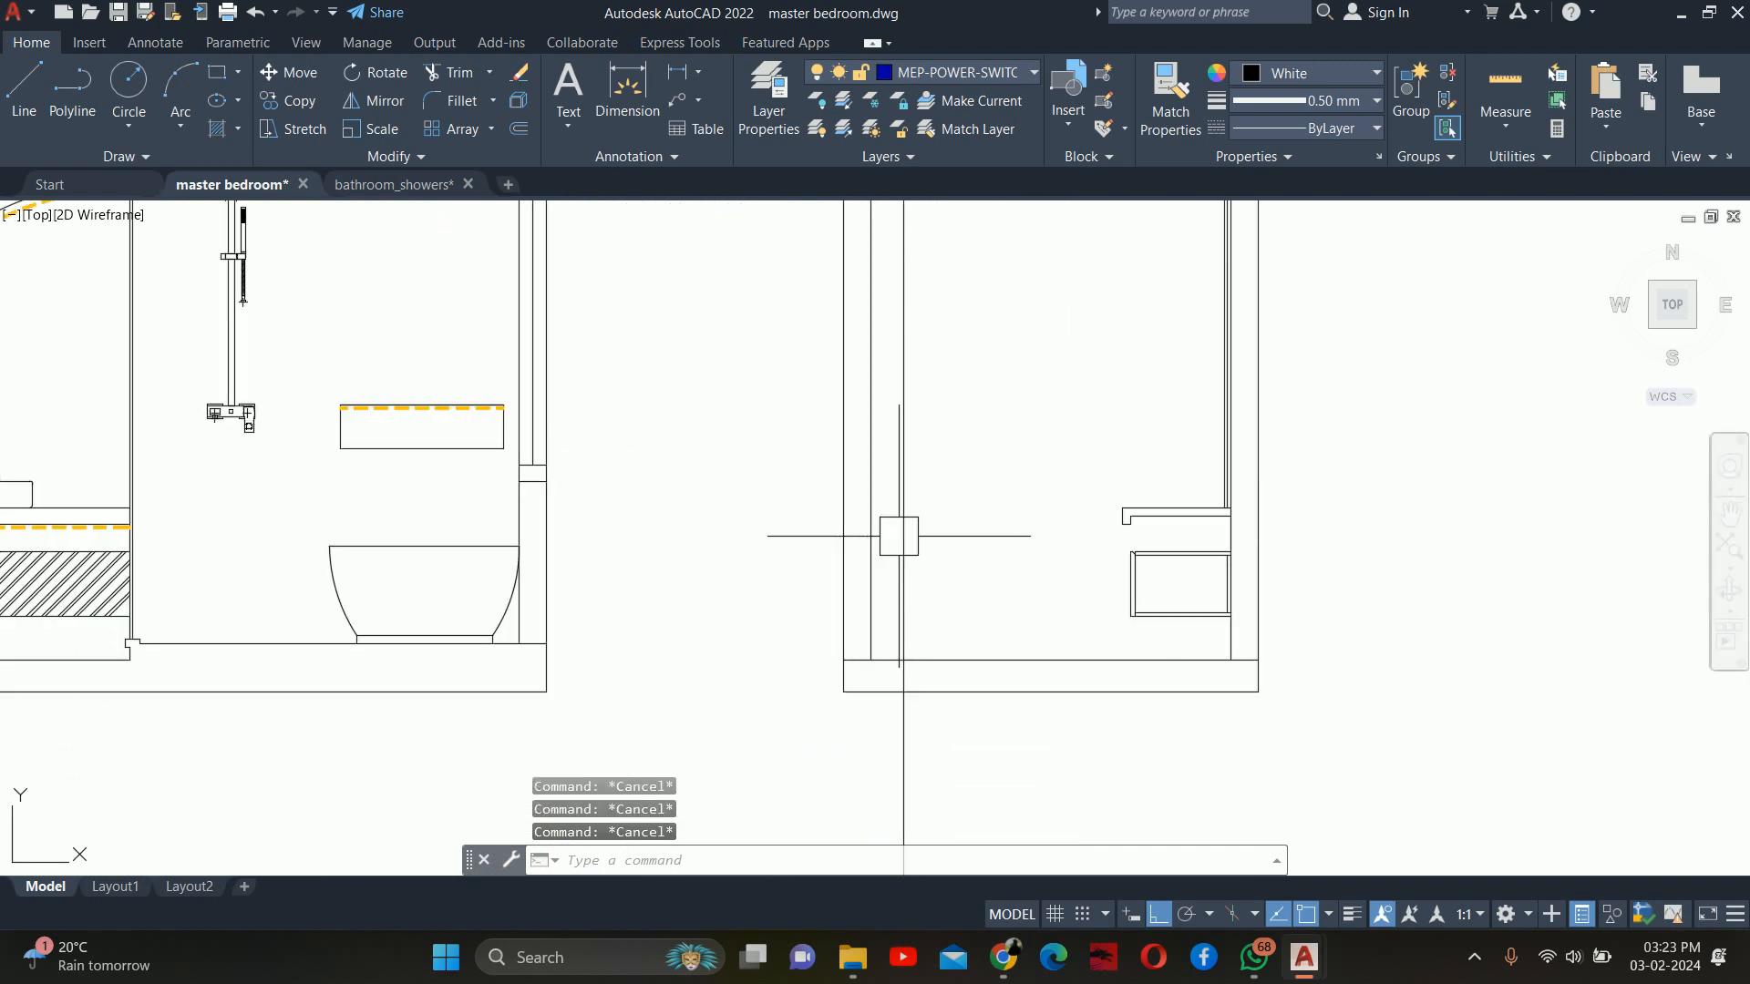
pyautogui.write('tr')
pyautogui.press('Return')
pyautogui.click(896, 715)
pyautogui.scroll(4, 912, 625)
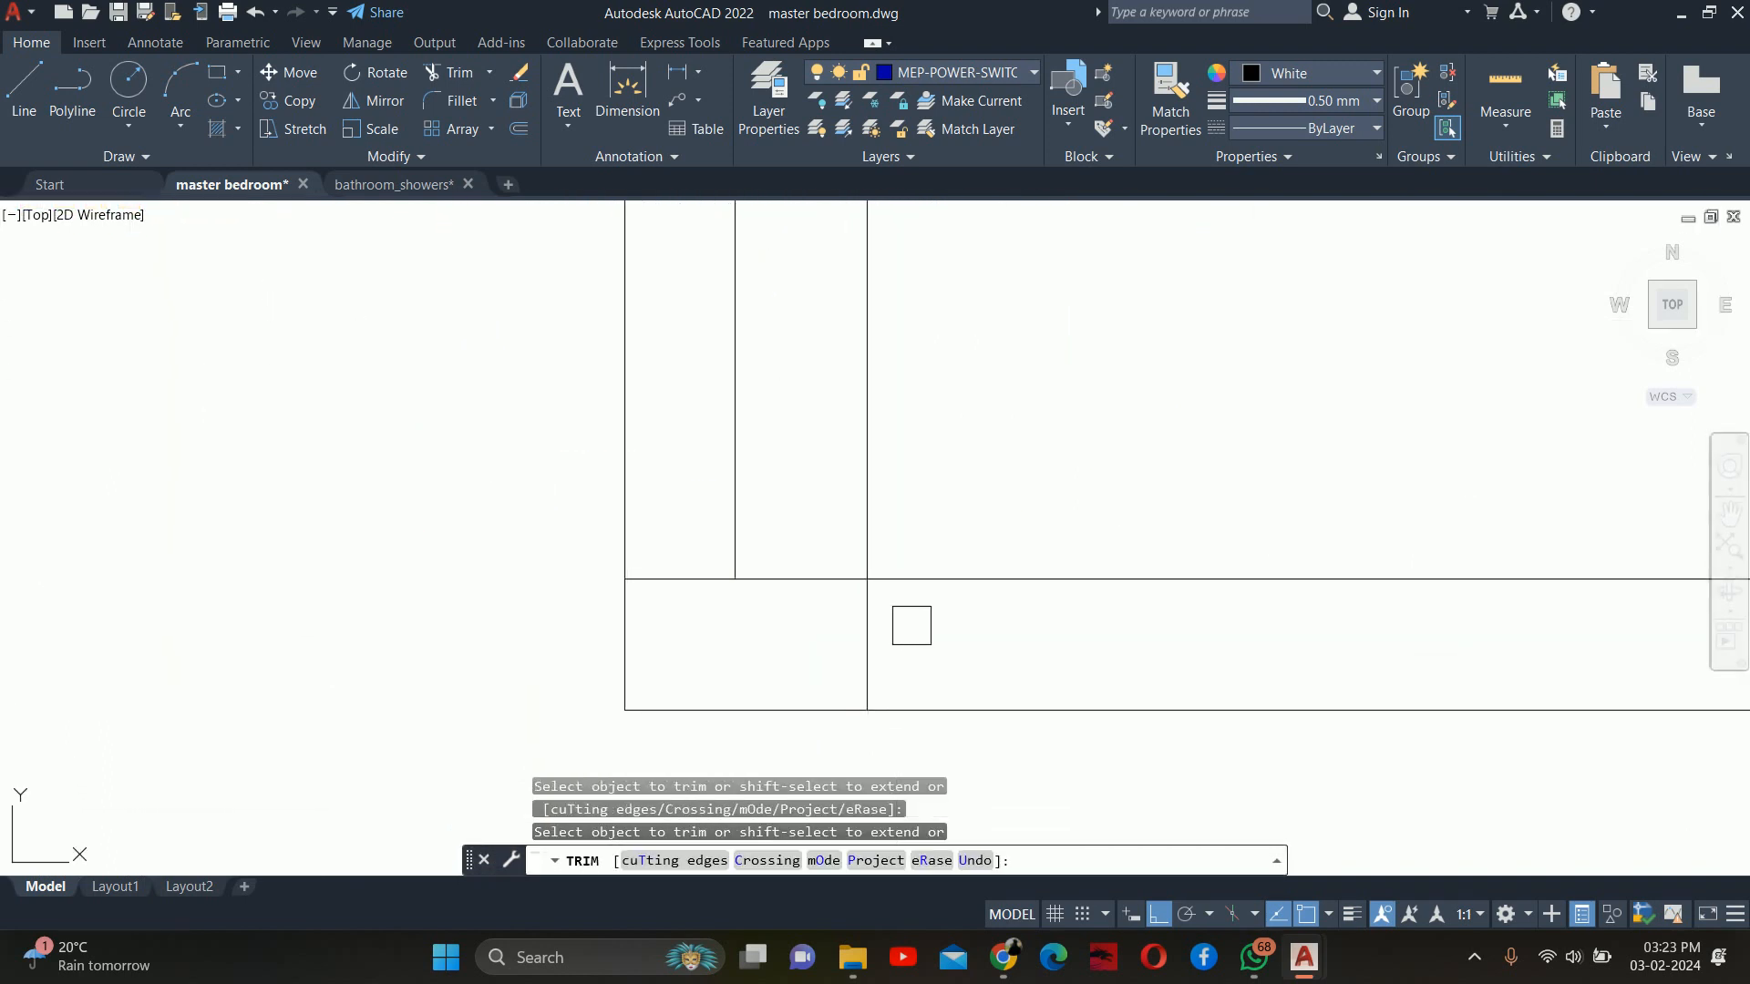
pyautogui.press('Escape')
pyautogui.scroll(-5, 912, 619)
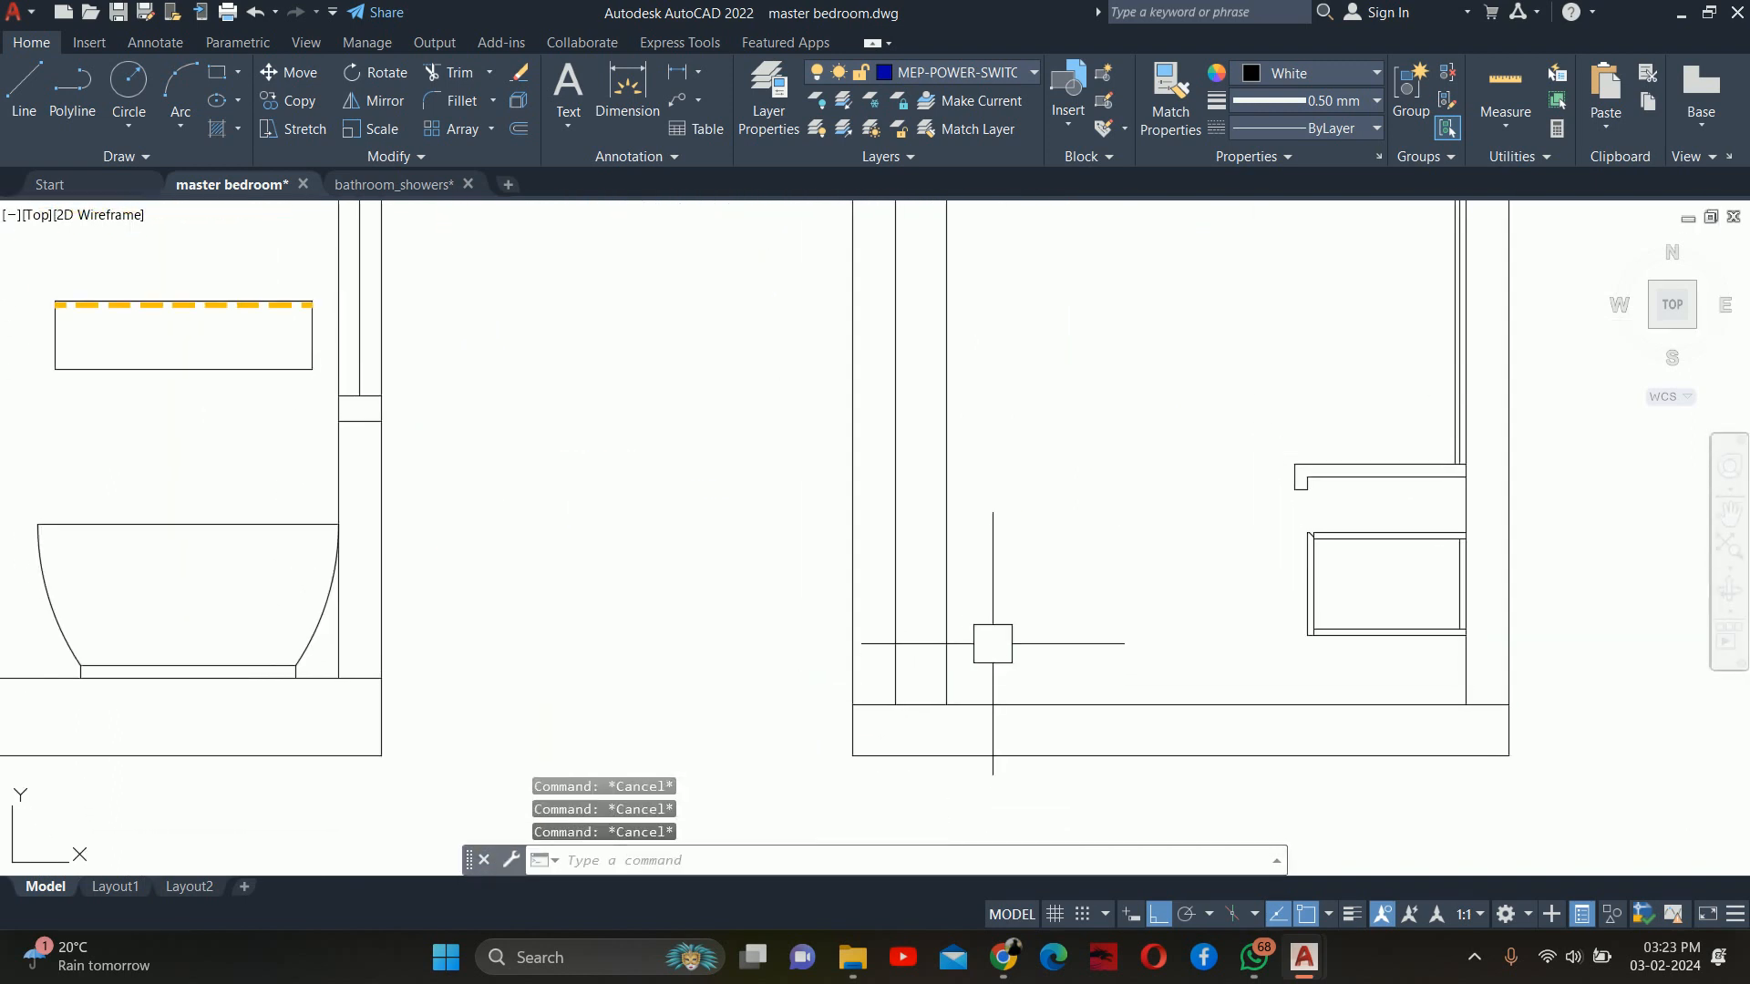
# Offset the second elevation's floor line 4' upward
pyautogui.write('o')
pyautogui.press('Return')
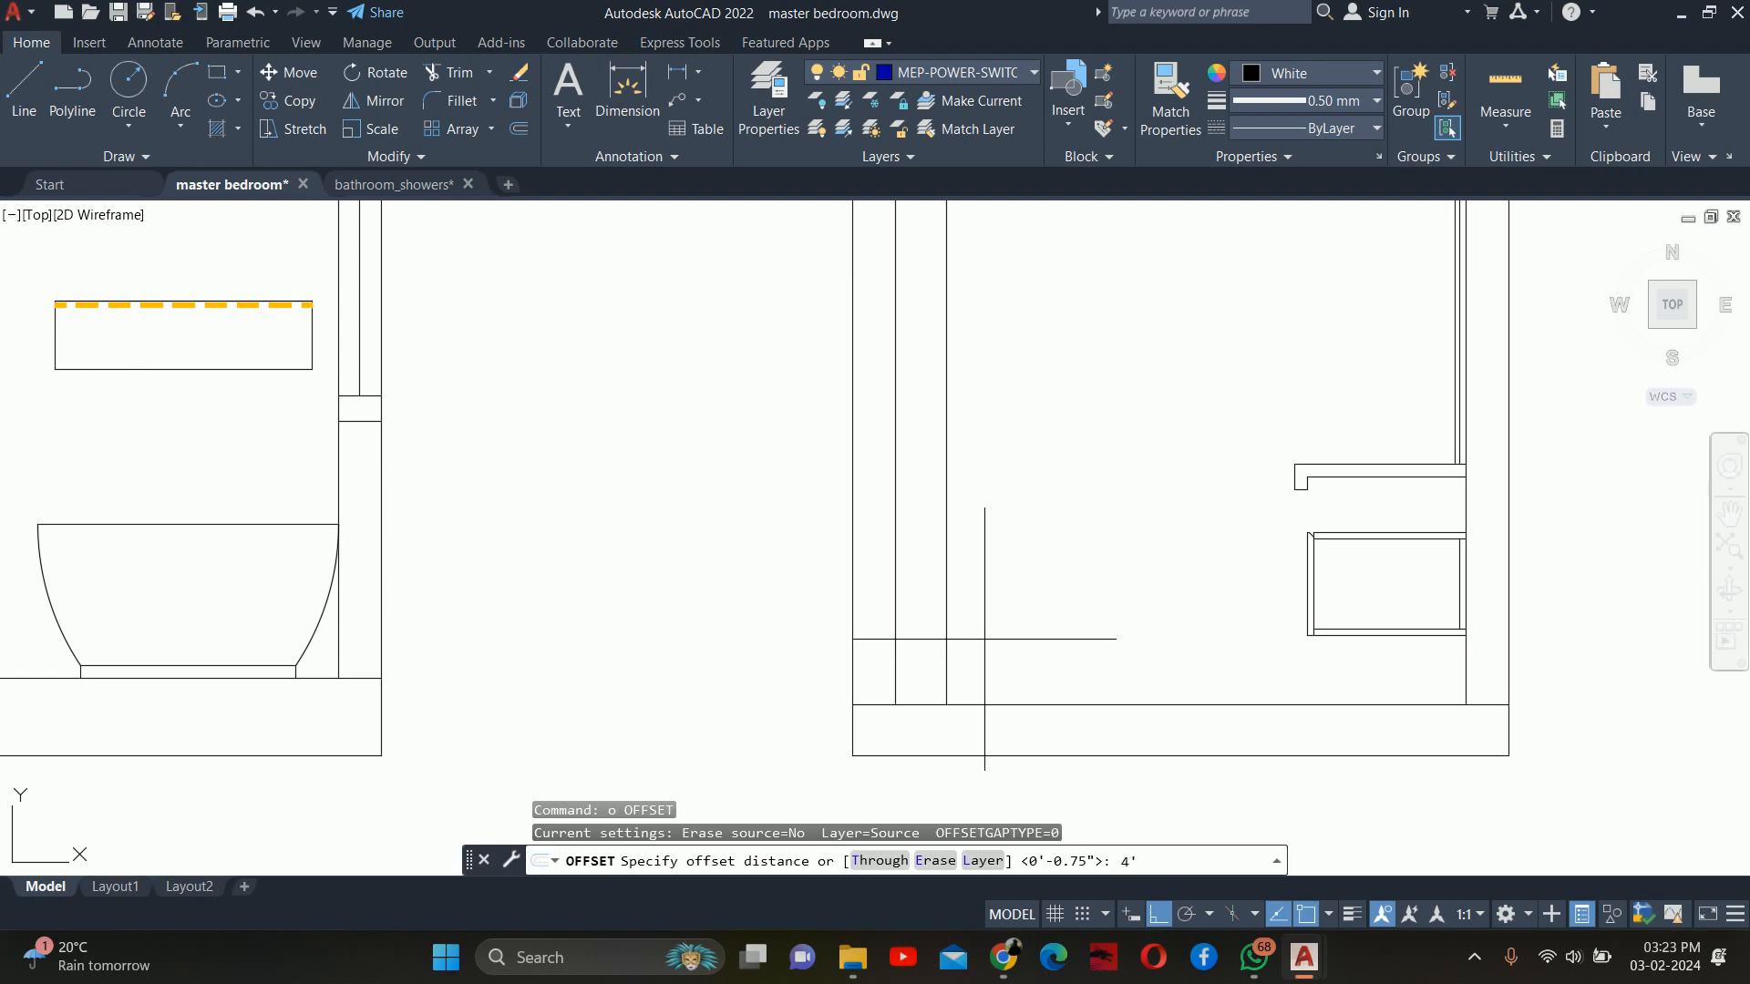
pyautogui.write("4'")
pyautogui.press('Return')
pyautogui.click(1007, 704)
pyautogui.click(1008, 565)
pyautogui.press('Escape')
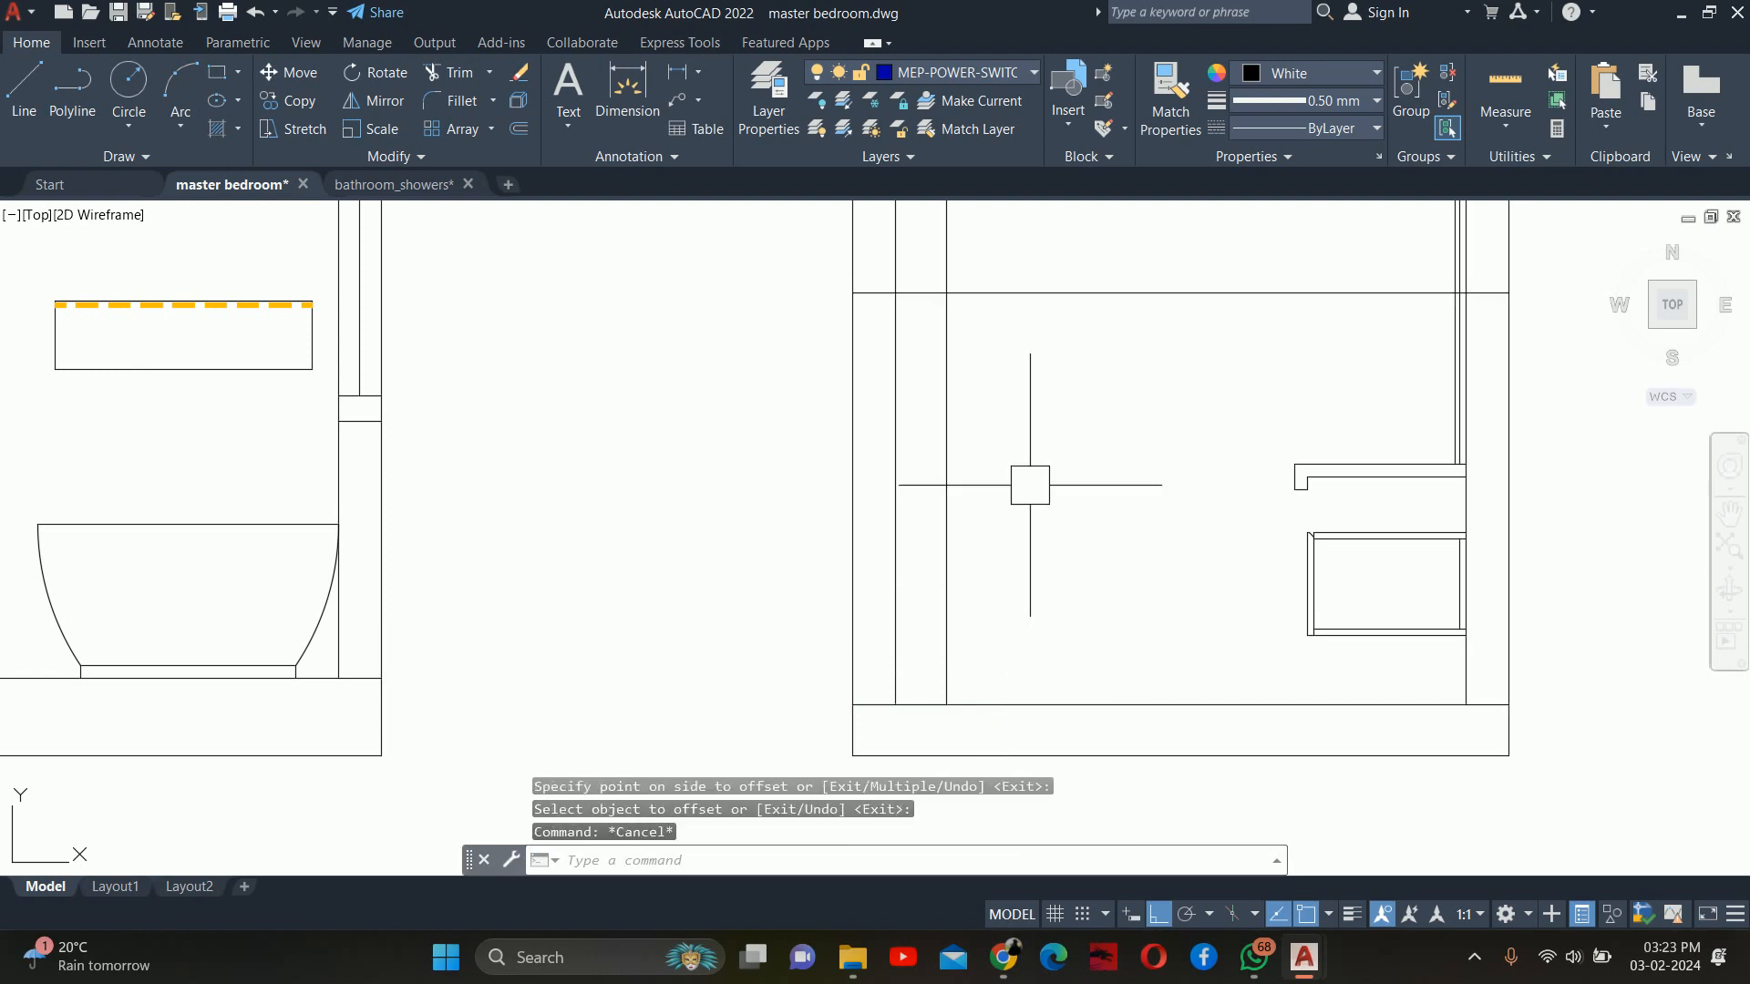
# Trim the offset line and the construction line to leave a 4' high ledge against the wall opposite the vanity
pyautogui.scroll(5, 1039, 510)
pyautogui.press('Escape')
pyautogui.write('tr')
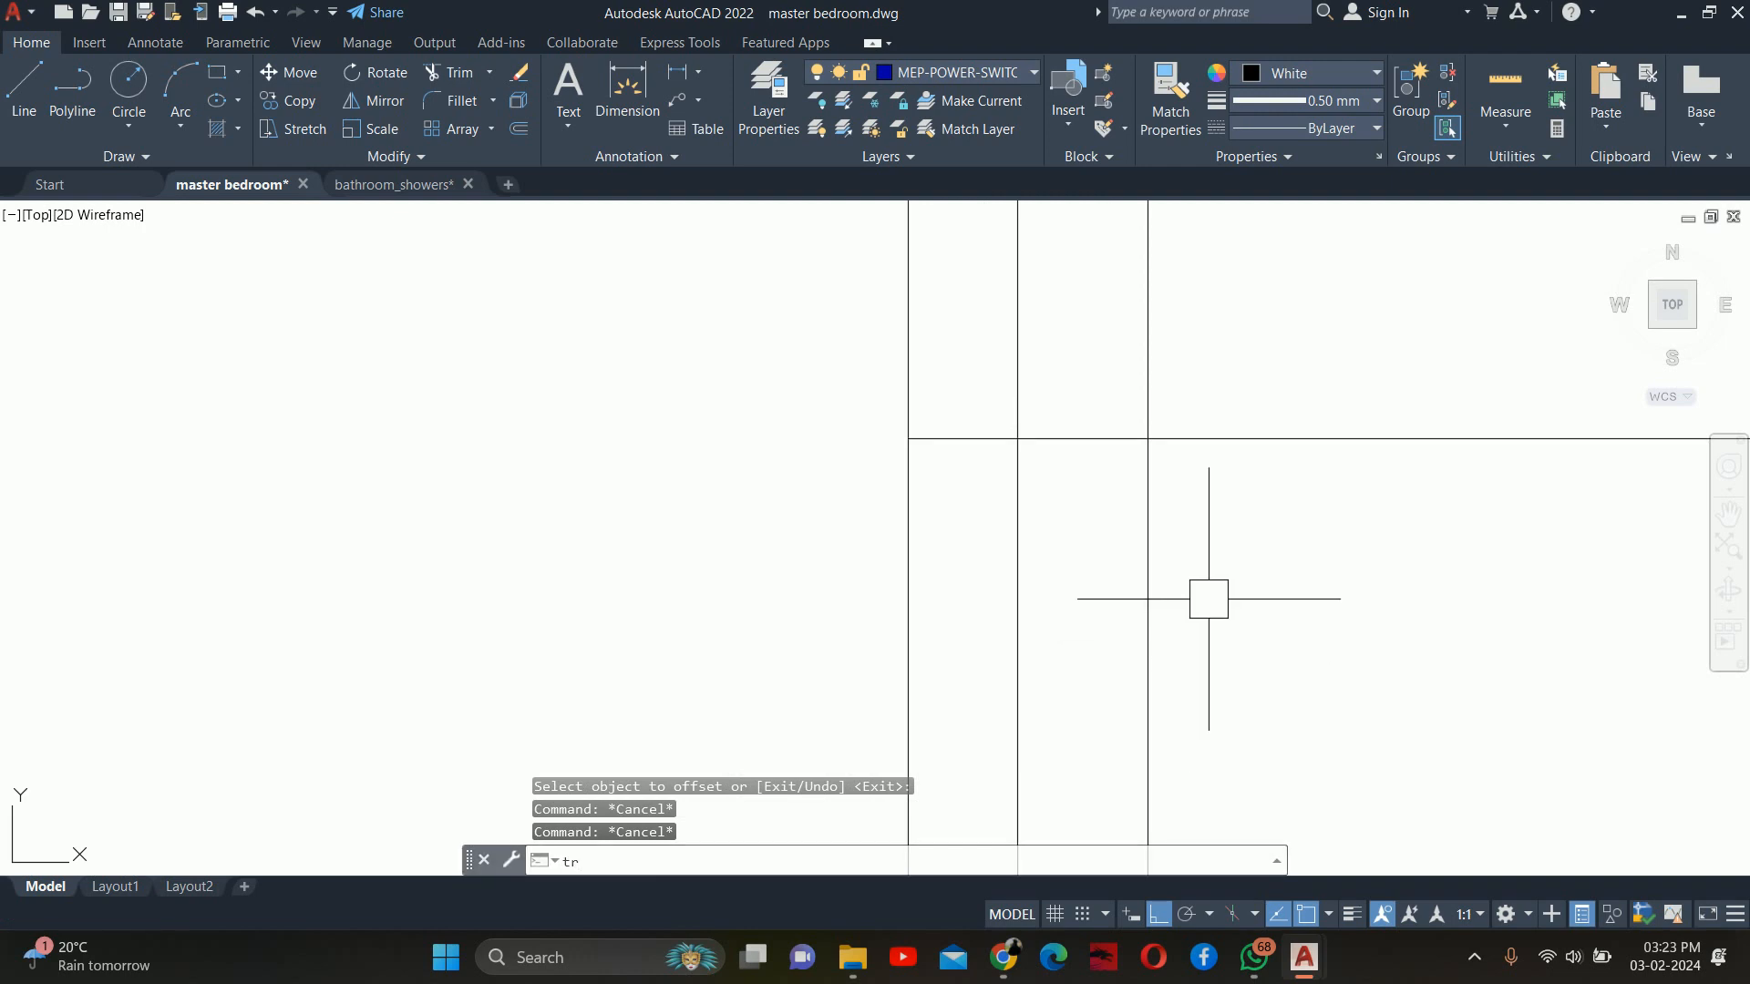
pyautogui.press('Return')
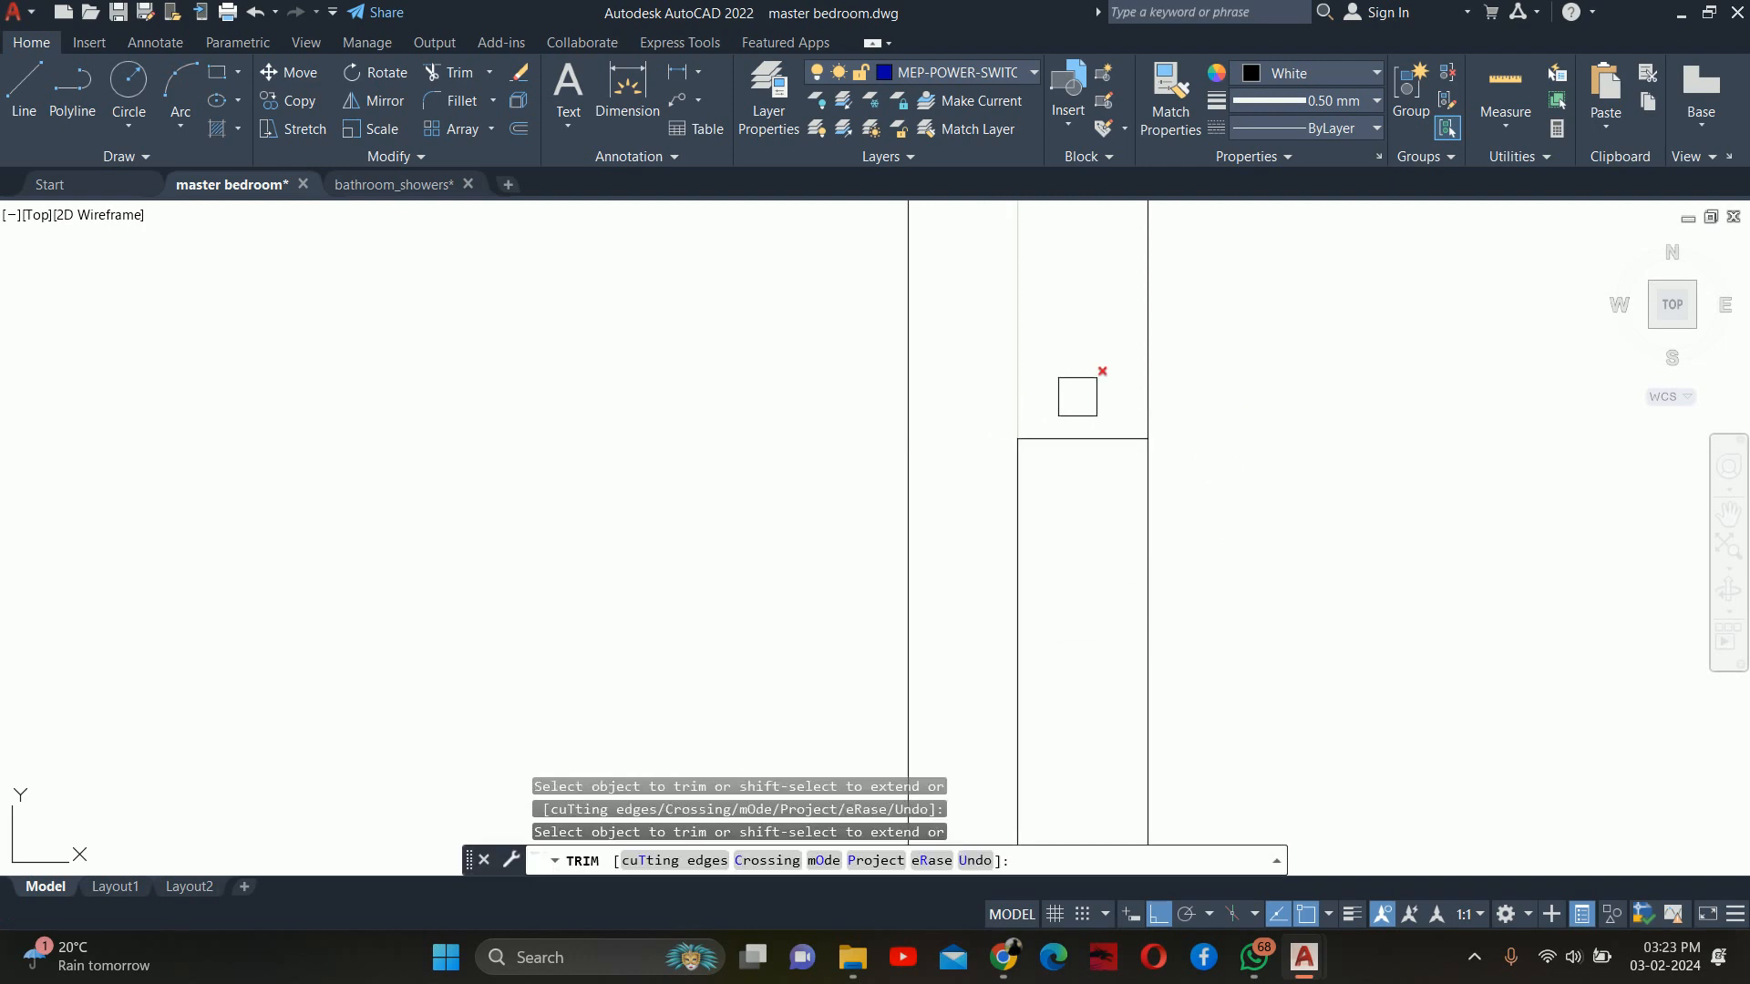
pyautogui.click(1127, 379)
pyautogui.click(1206, 363)
pyautogui.press('Escape')
pyautogui.press('Escape')
pyautogui.scroll(-8, 1164, 411)
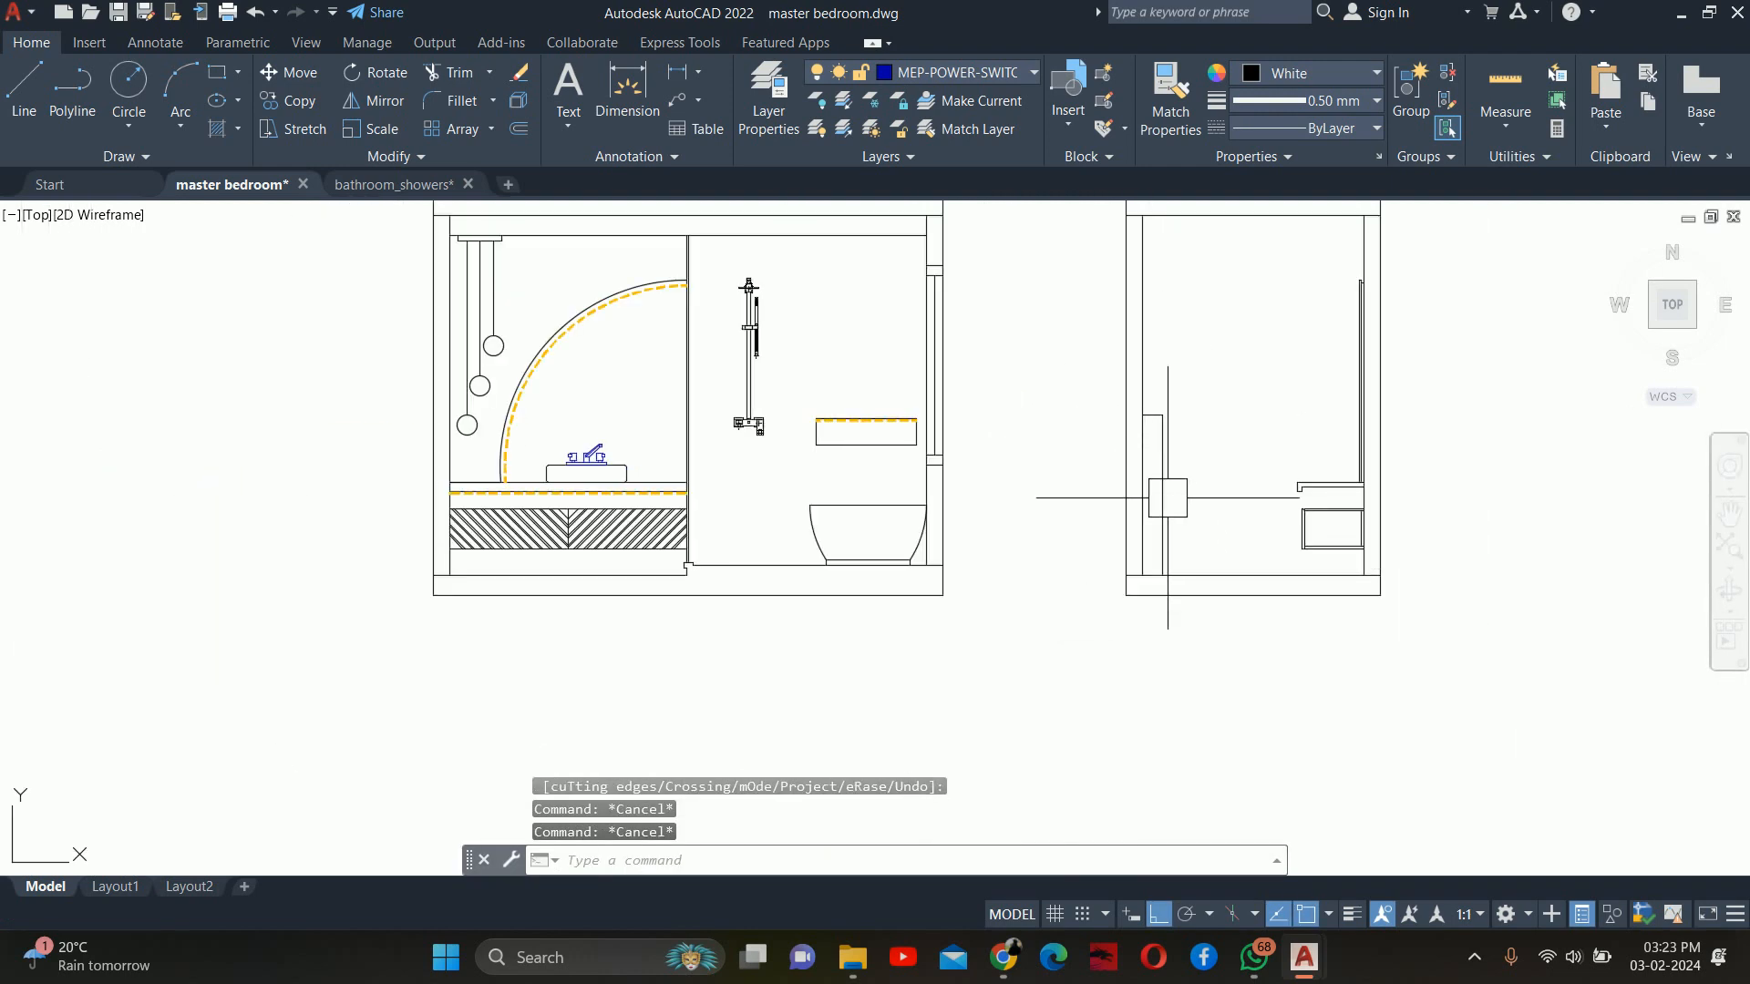
pyautogui.press('Escape')
pyautogui.scroll(2, 1193, 547)
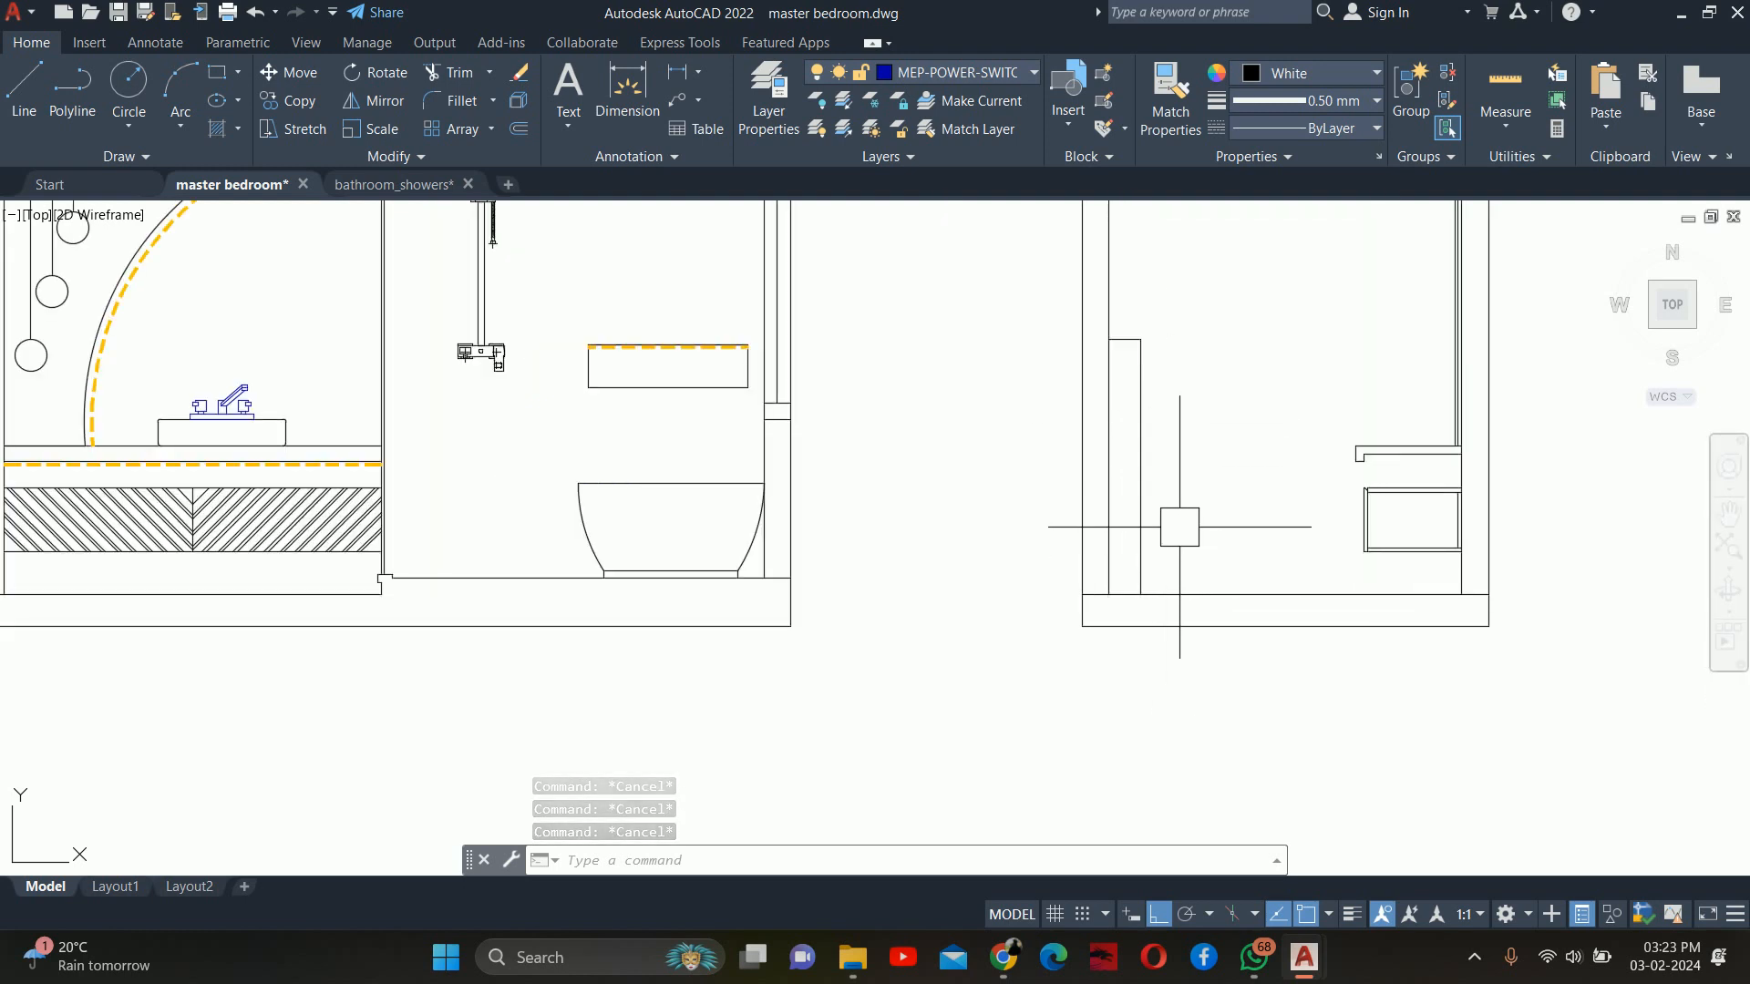
# Switch to File Explorer with the Downloads folder shown
pyautogui.click(904, 950)
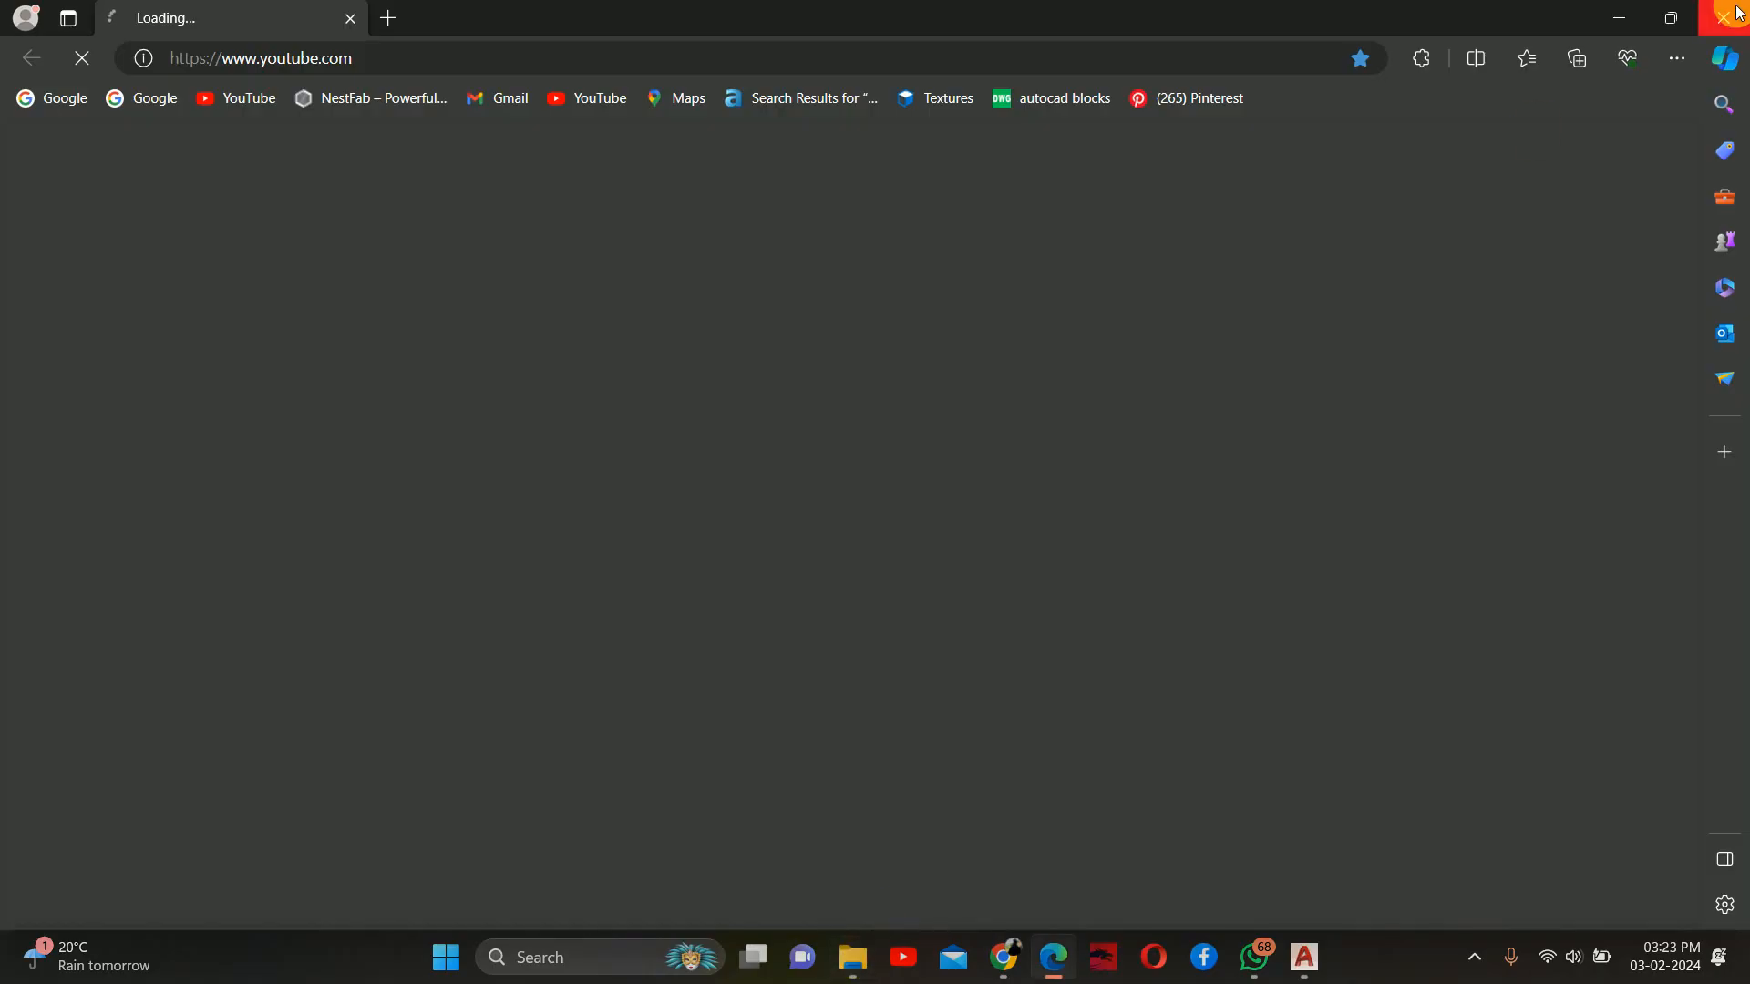
pyautogui.click(1739, 12)
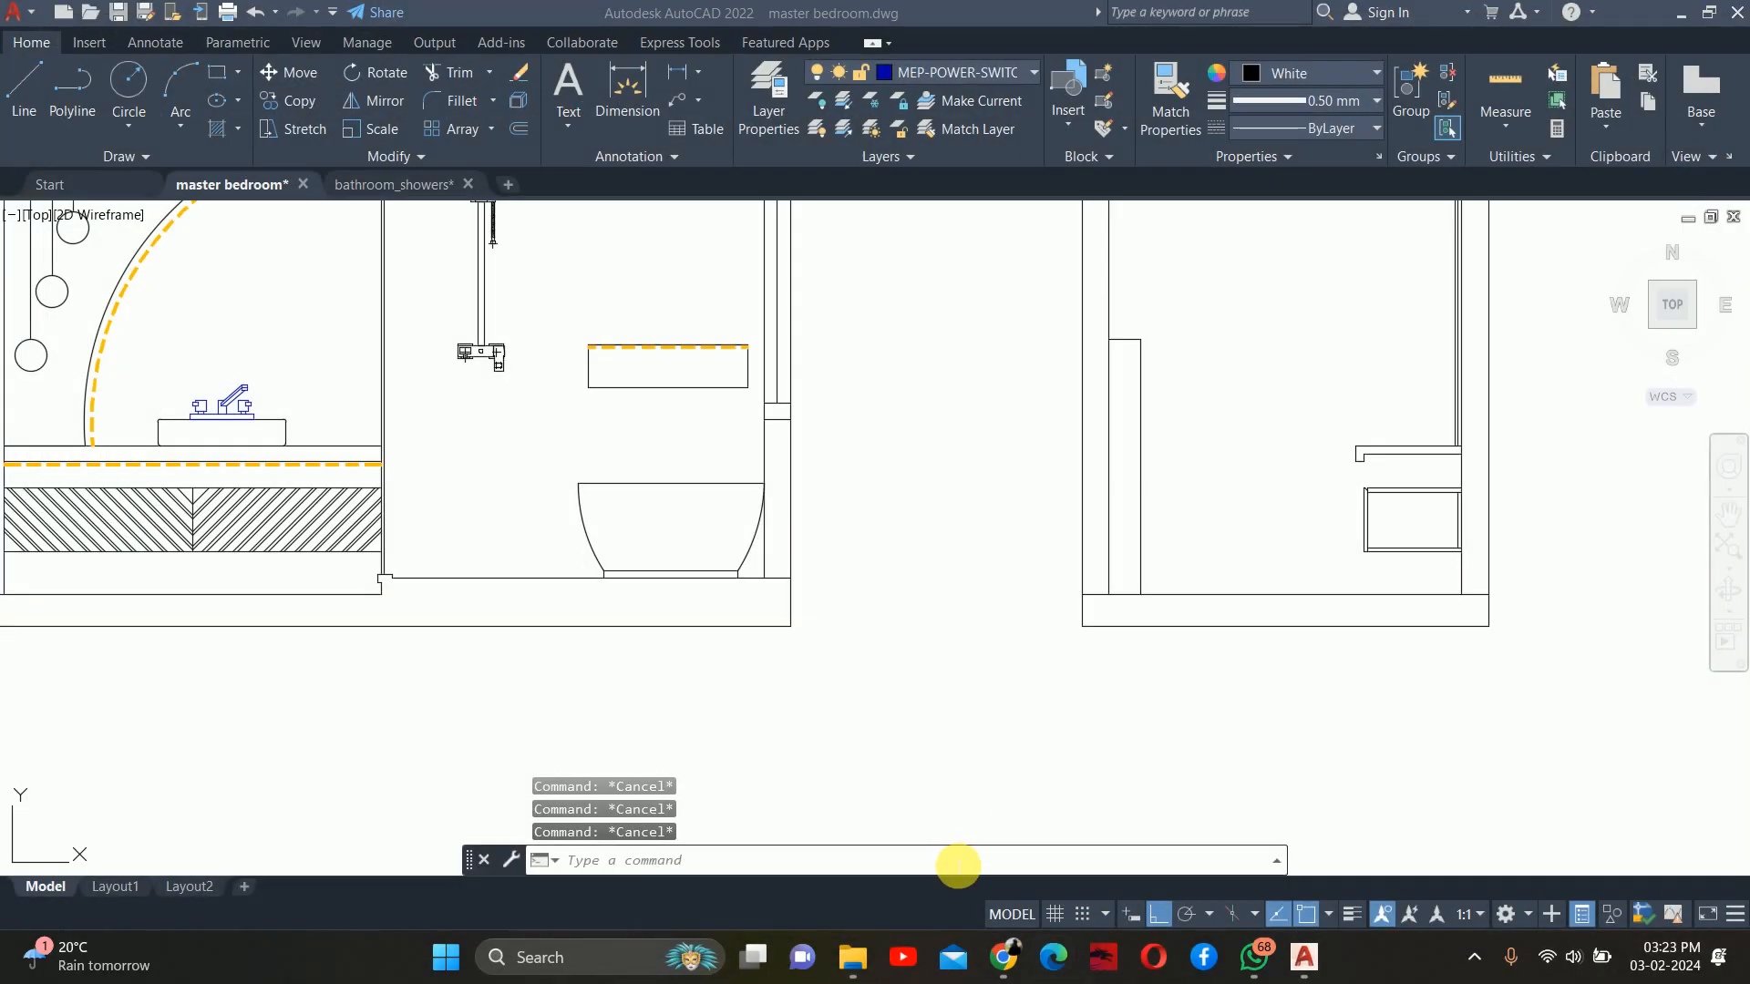
pyautogui.click(858, 963)
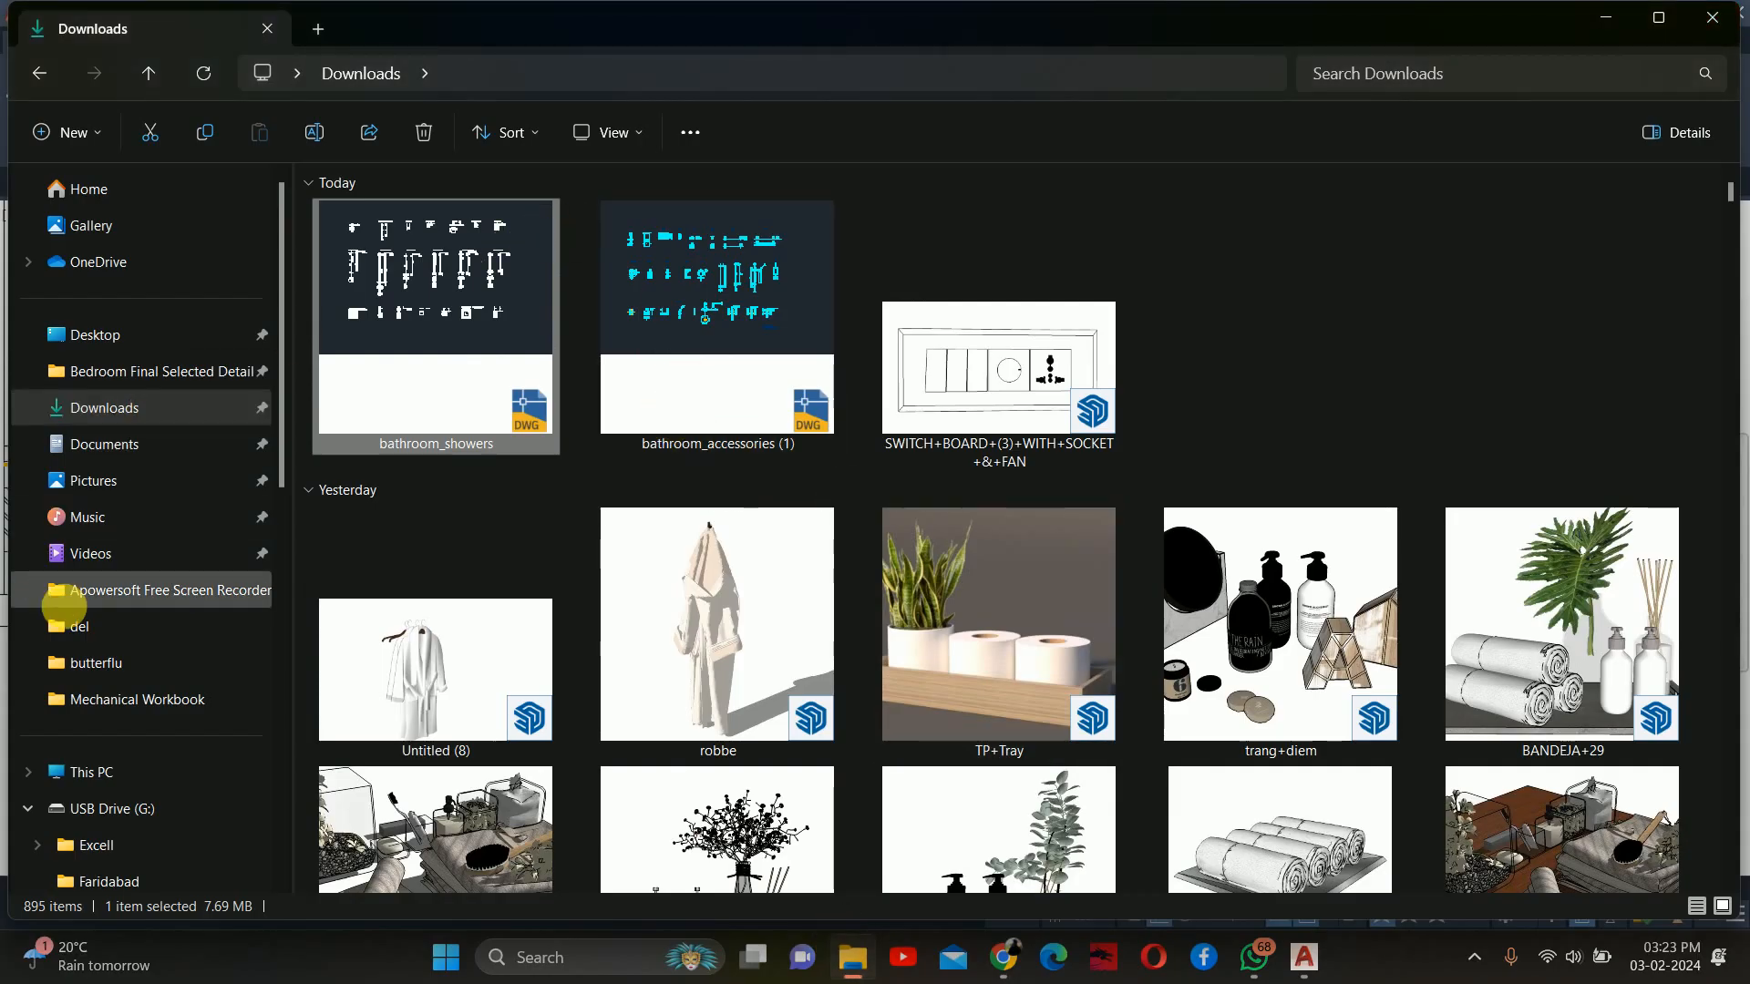
# Open the 05-01-WC drawing from the Cadd Blocks folder in Desktop on DATA (E:)
pyautogui.scroll(-1, 136, 756)
pyautogui.click(100, 653)
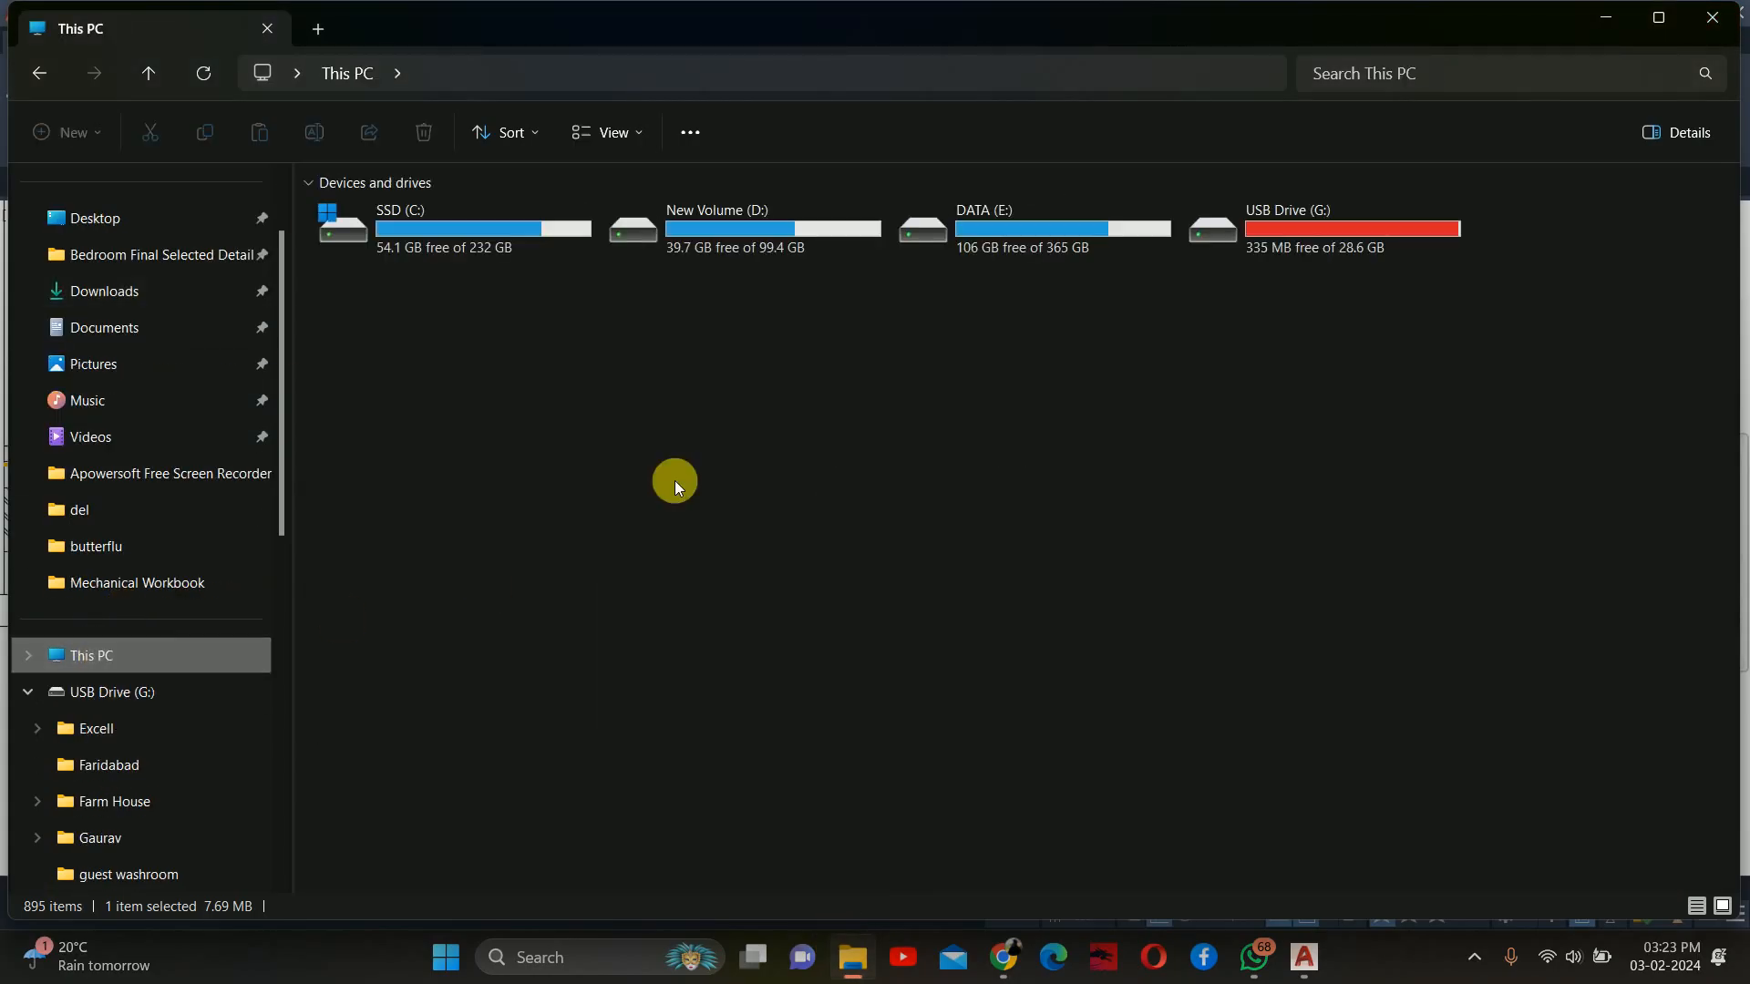
pyautogui.doubleClick(1032, 259)
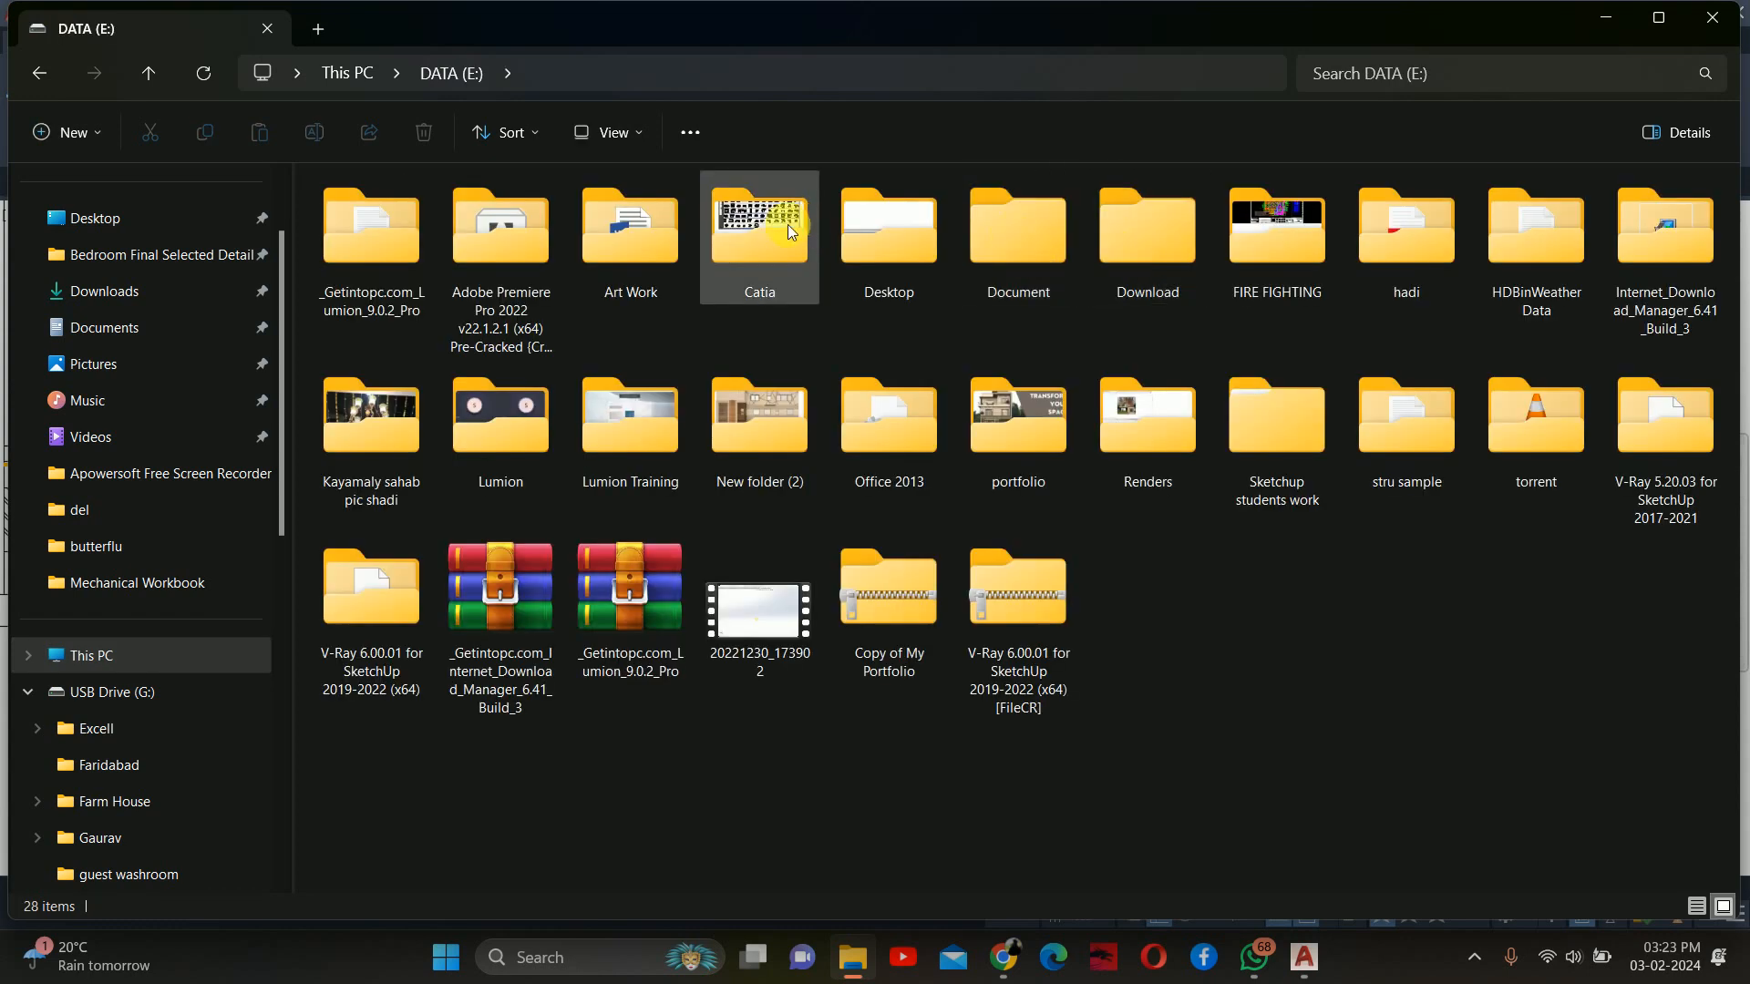
pyautogui.click(873, 228)
pyautogui.doubleClick(873, 228)
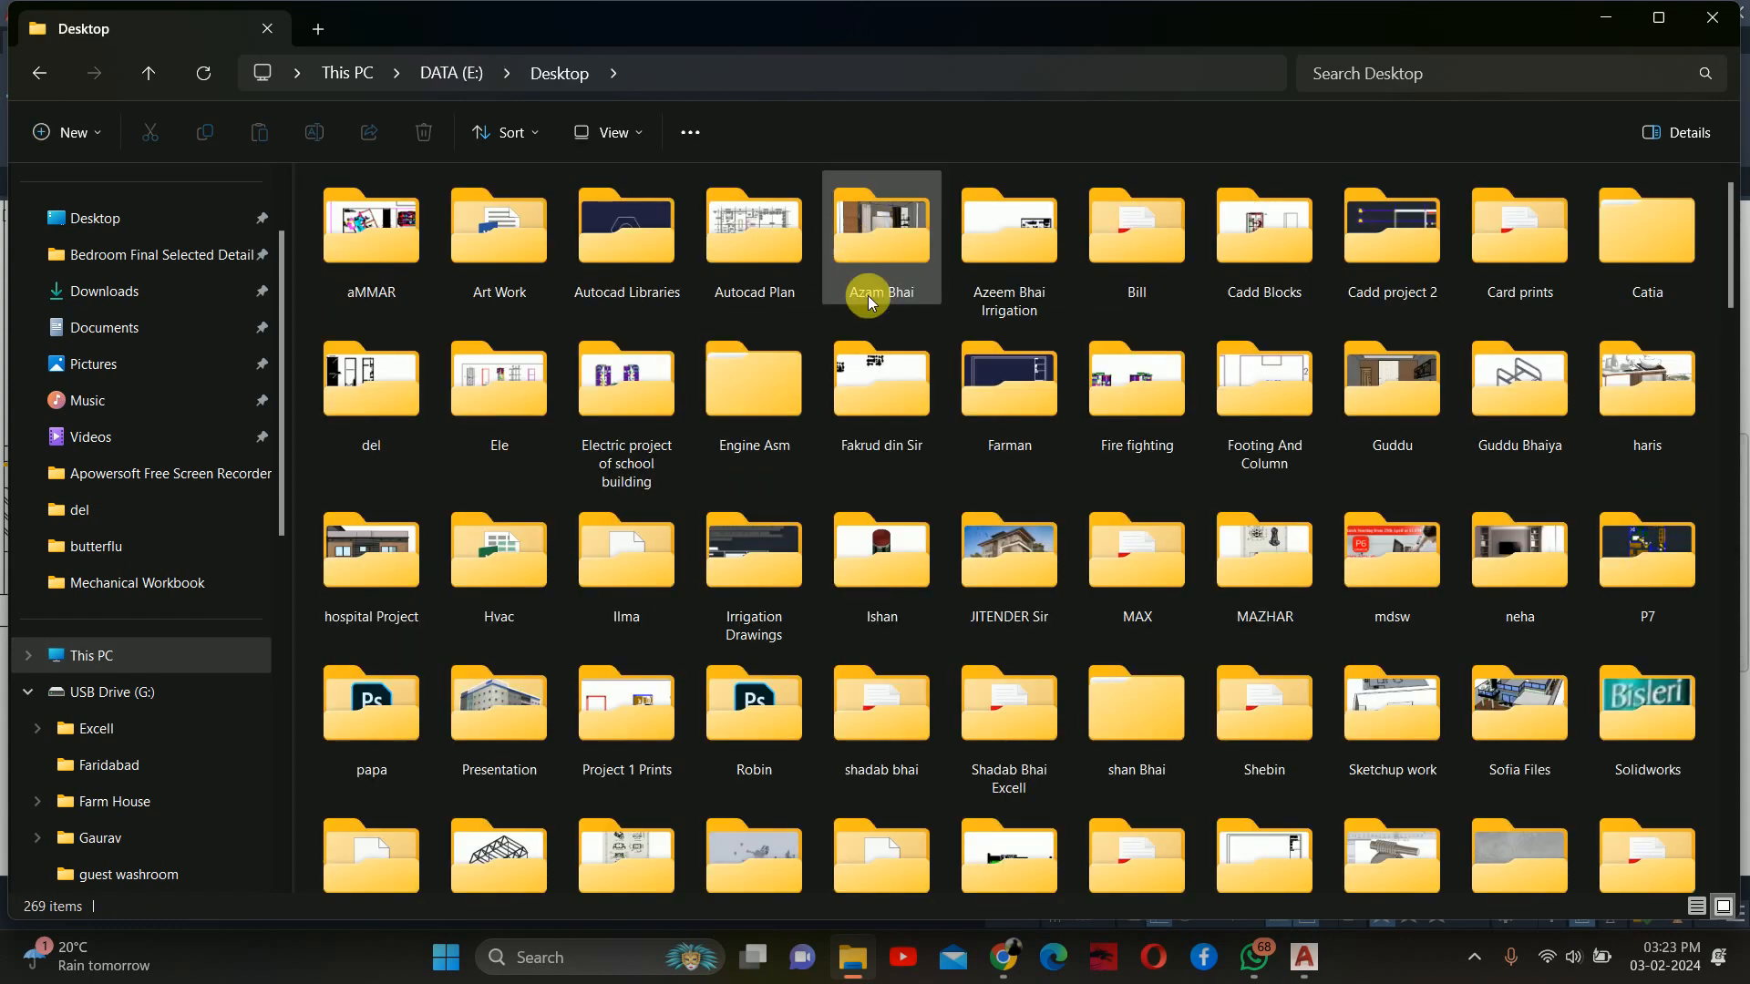
pyautogui.doubleClick(1257, 239)
pyautogui.click(773, 244)
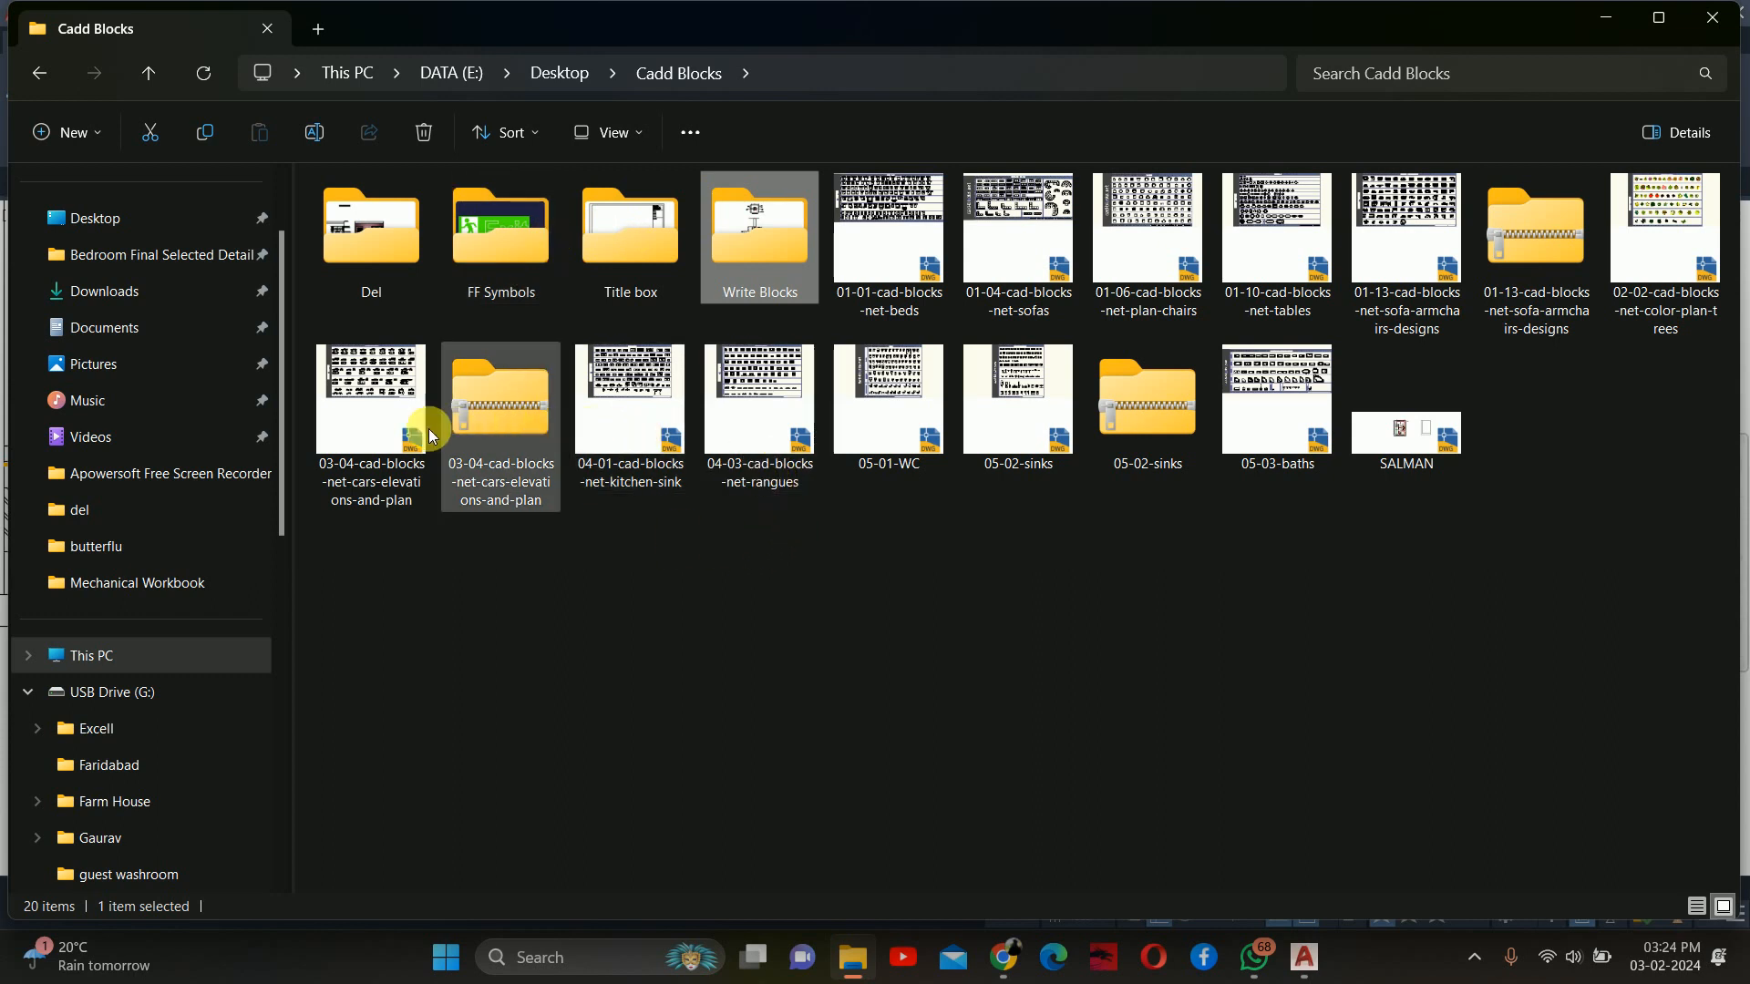
pyautogui.doubleClick(884, 390)
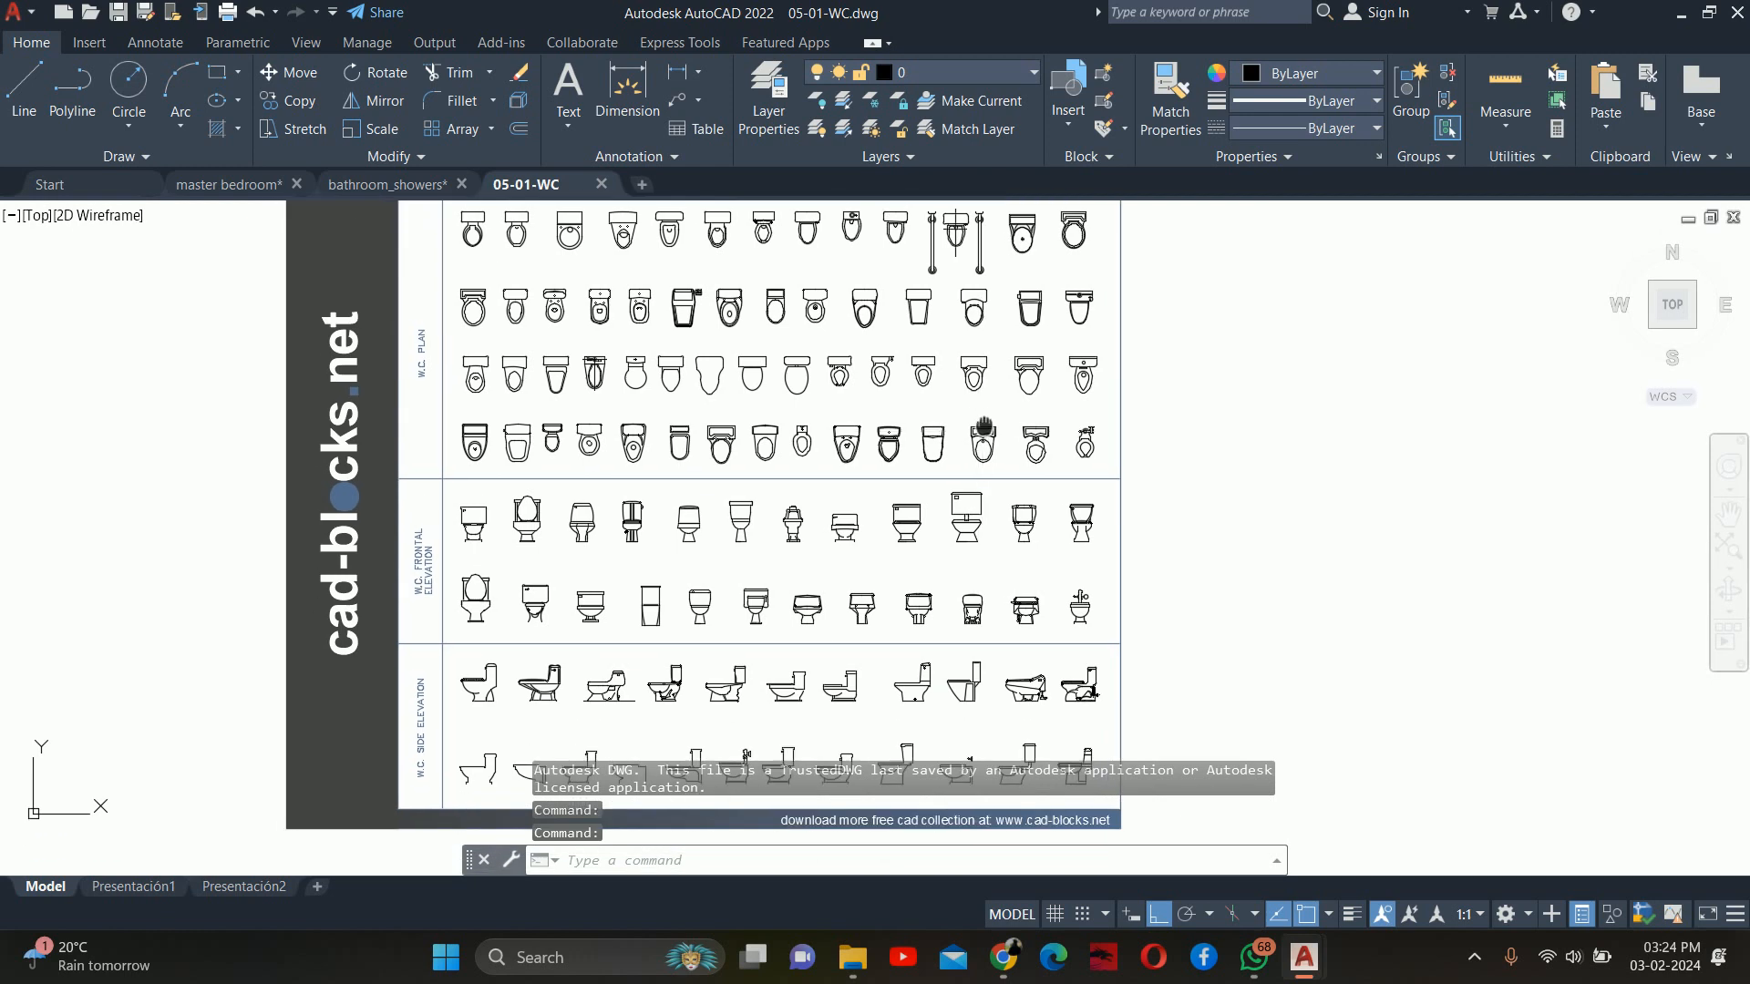
# Examine the toilet blocks in both W.C. side elevation rows to find one suited to the washroom elevation
pyautogui.scroll(4, 902, 615)
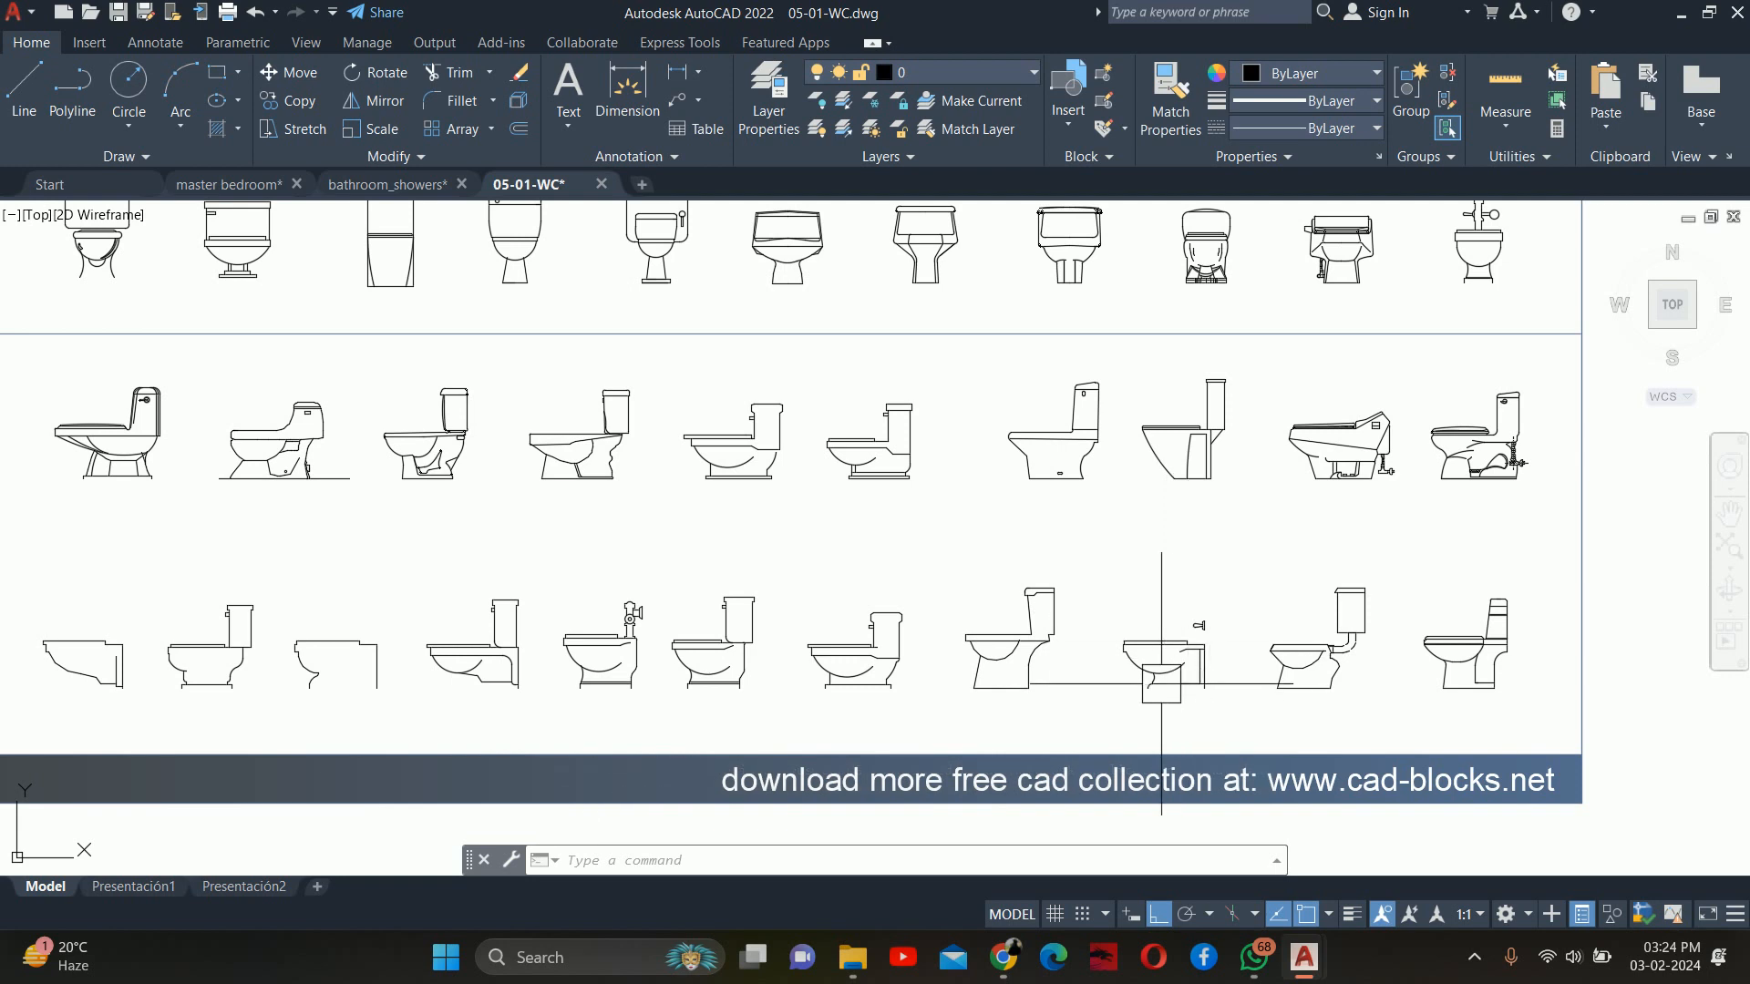
pyautogui.moveTo(1177, 683); pyautogui.dragTo(1404, 652, button='middle')
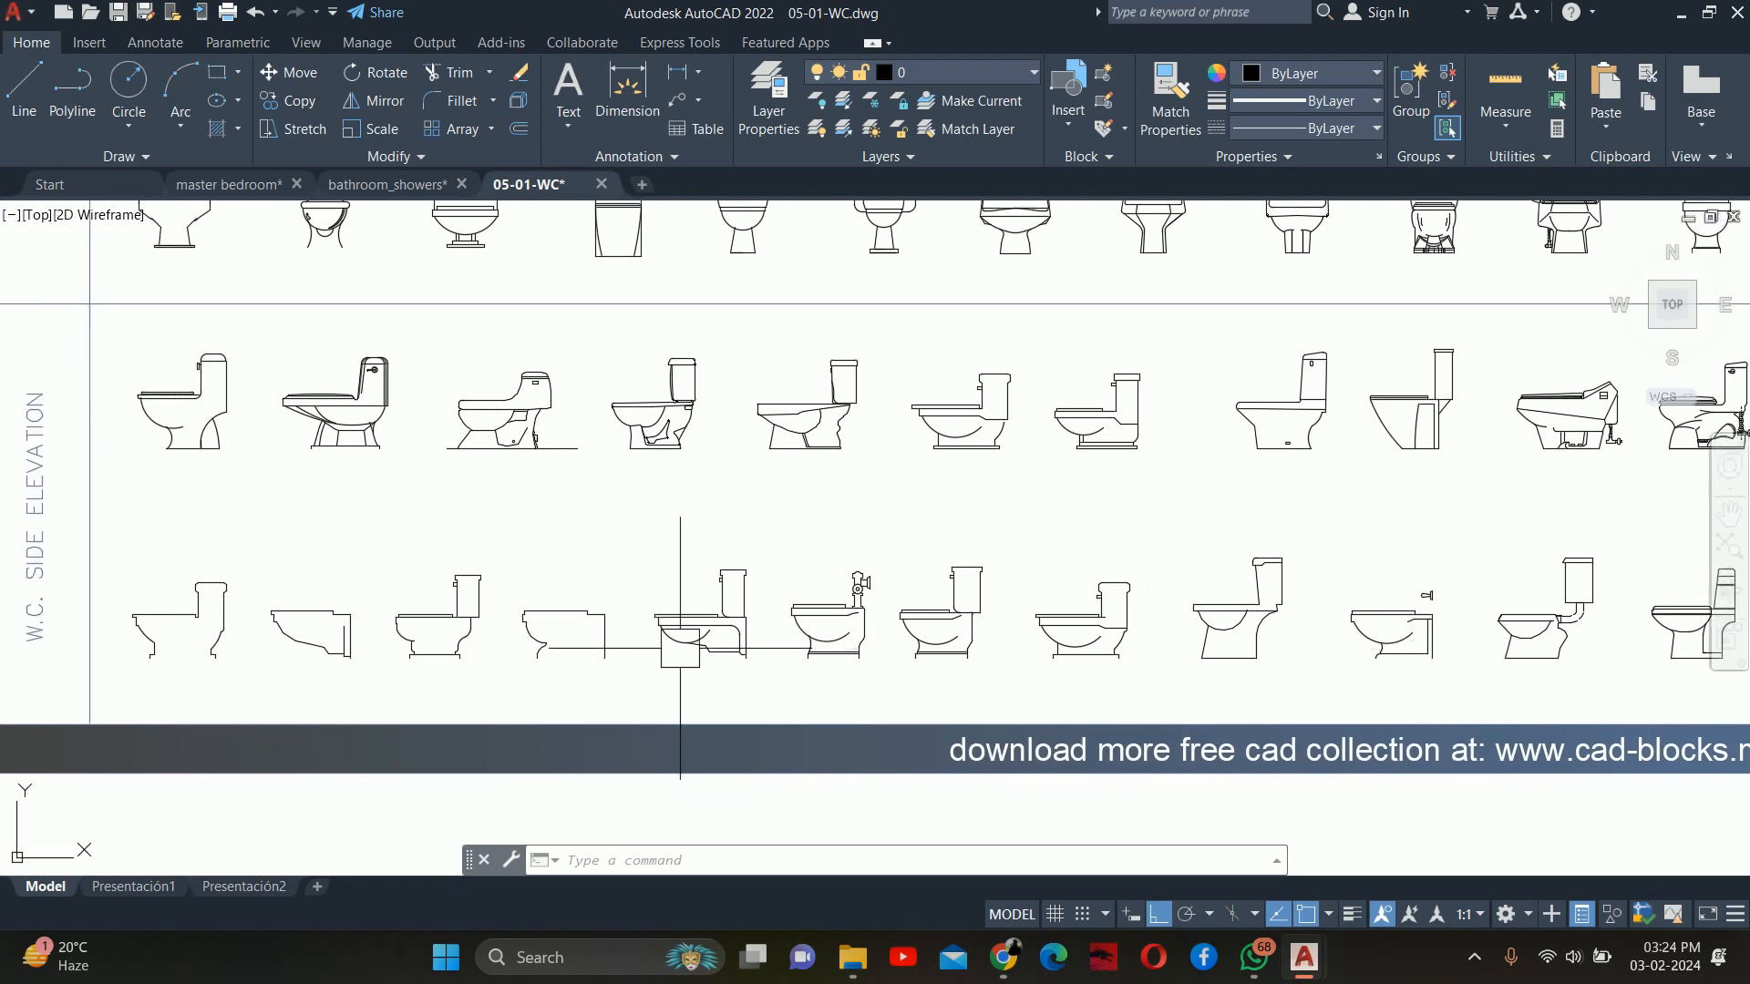
pyautogui.moveTo(343, 627)
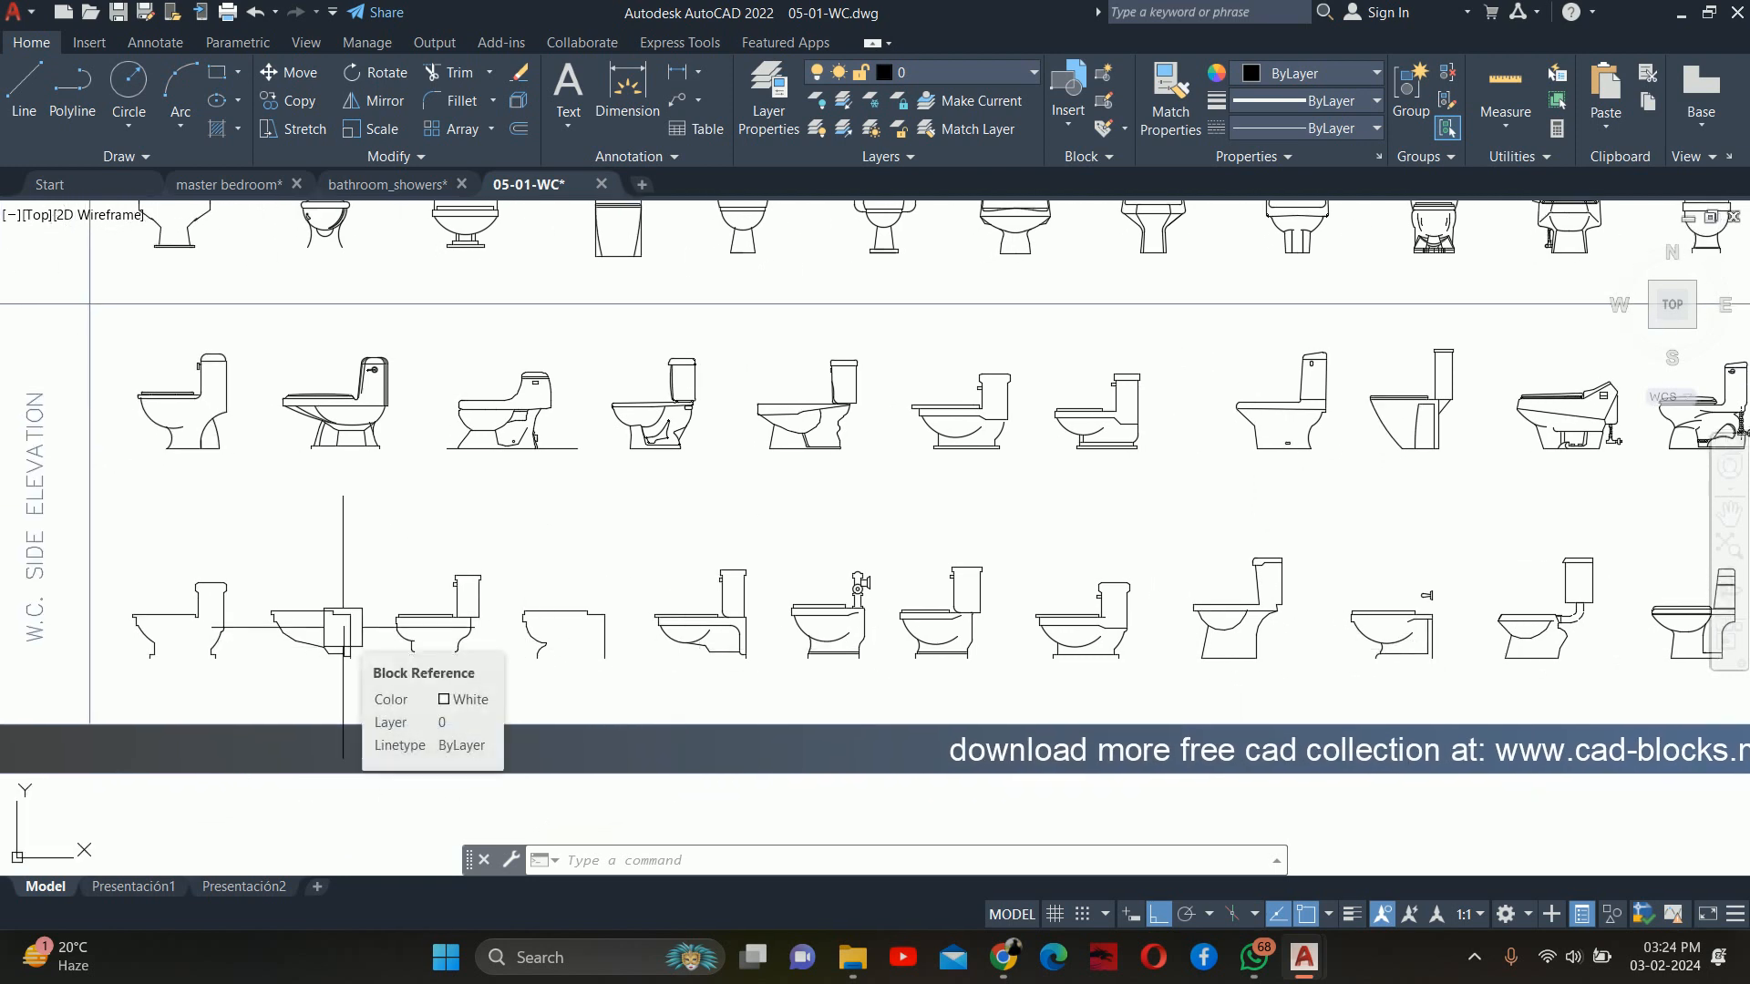
pyautogui.moveTo(372, 633); pyautogui.dragTo(467, 603, button='middle')
pyautogui.scroll(3, 995, 640)
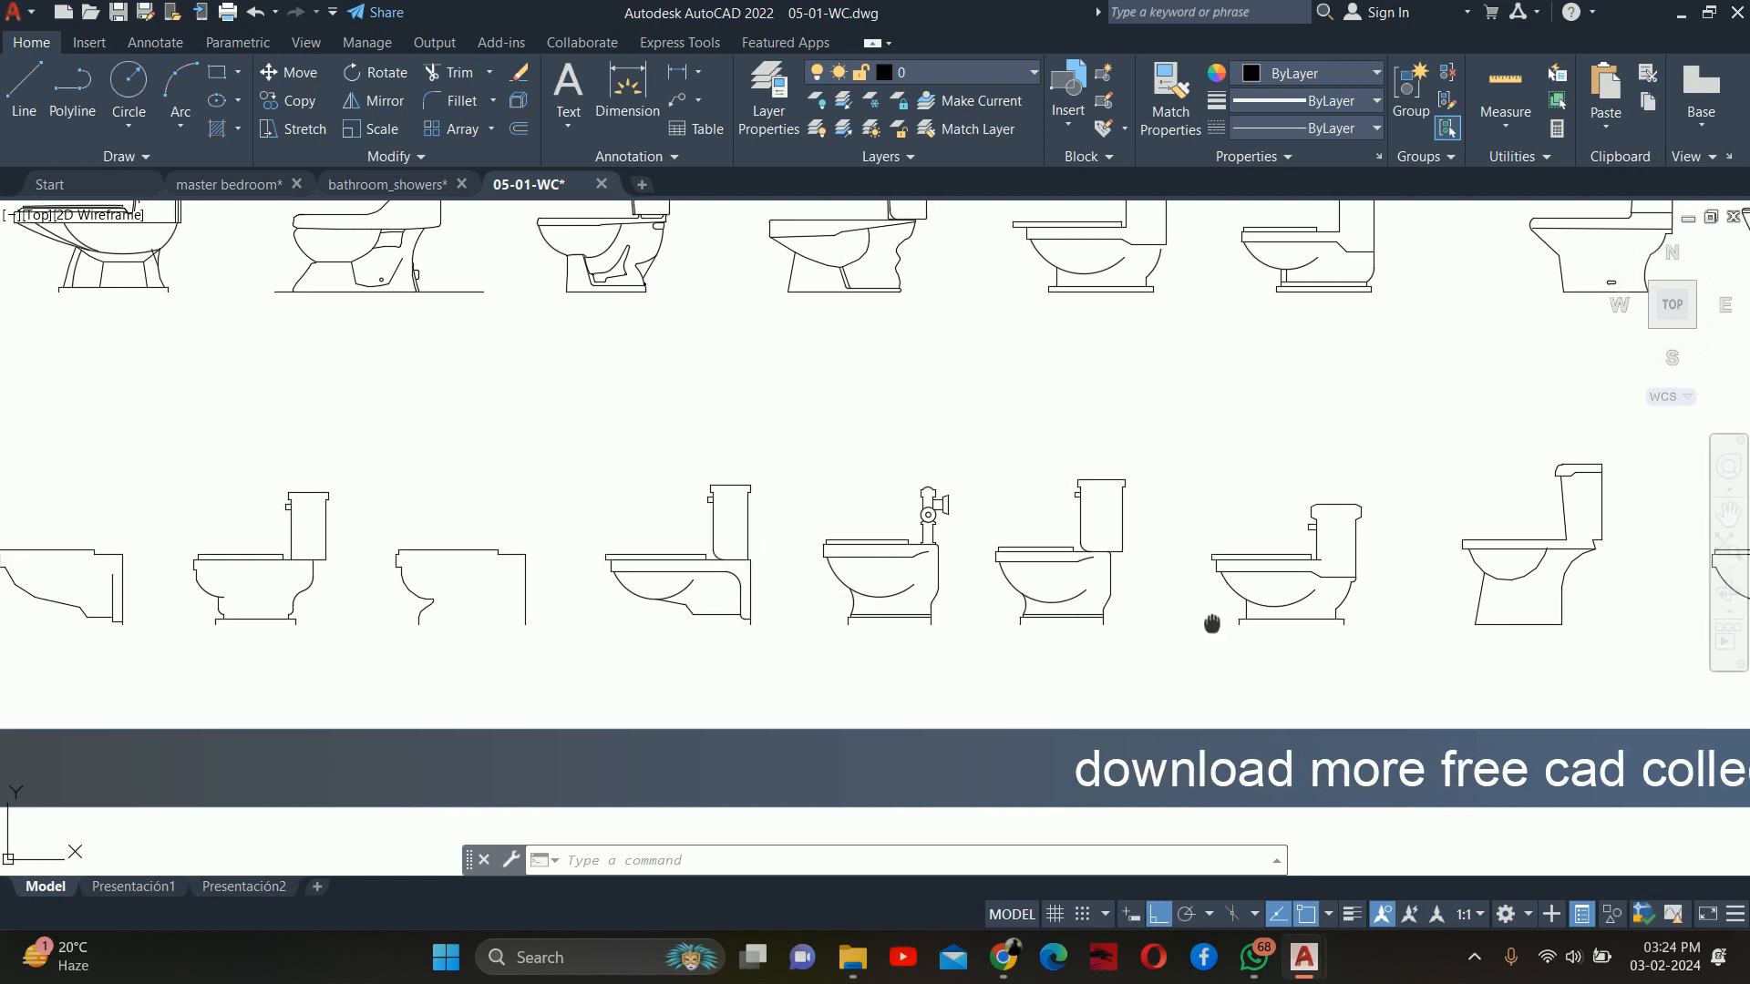
pyautogui.scroll(-3, 1035, 625)
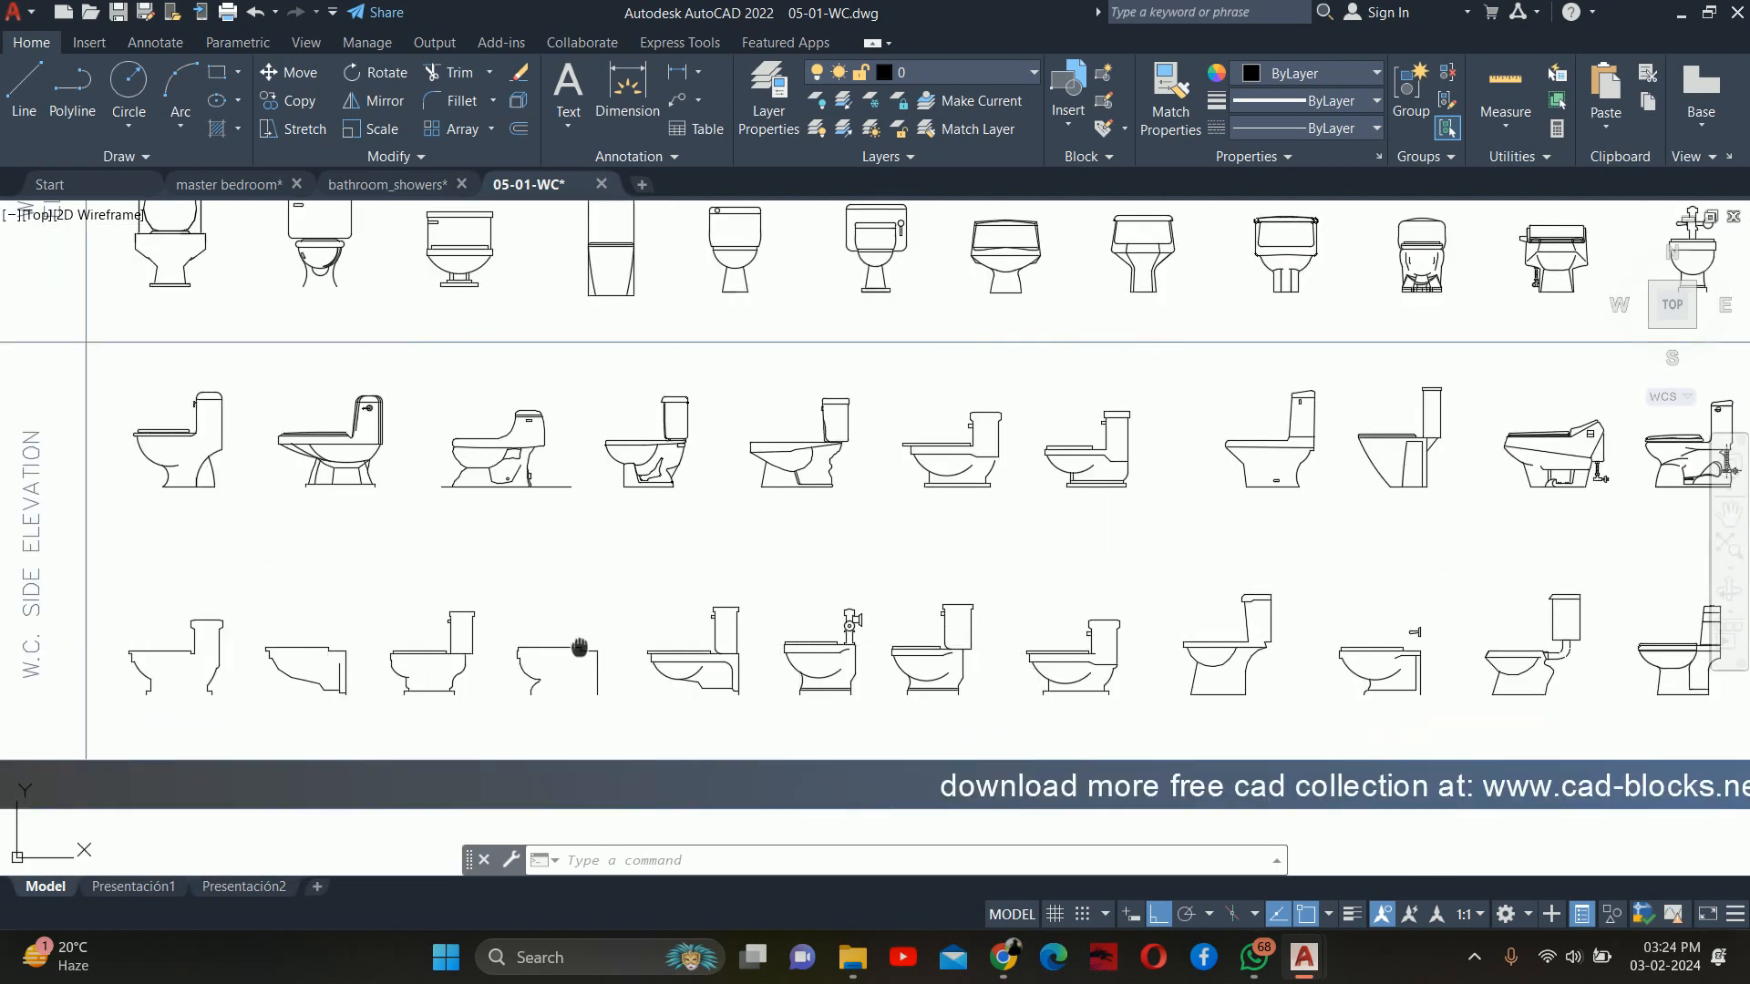
pyautogui.moveTo(580, 647); pyautogui.dragTo(584, 644, button='middle')
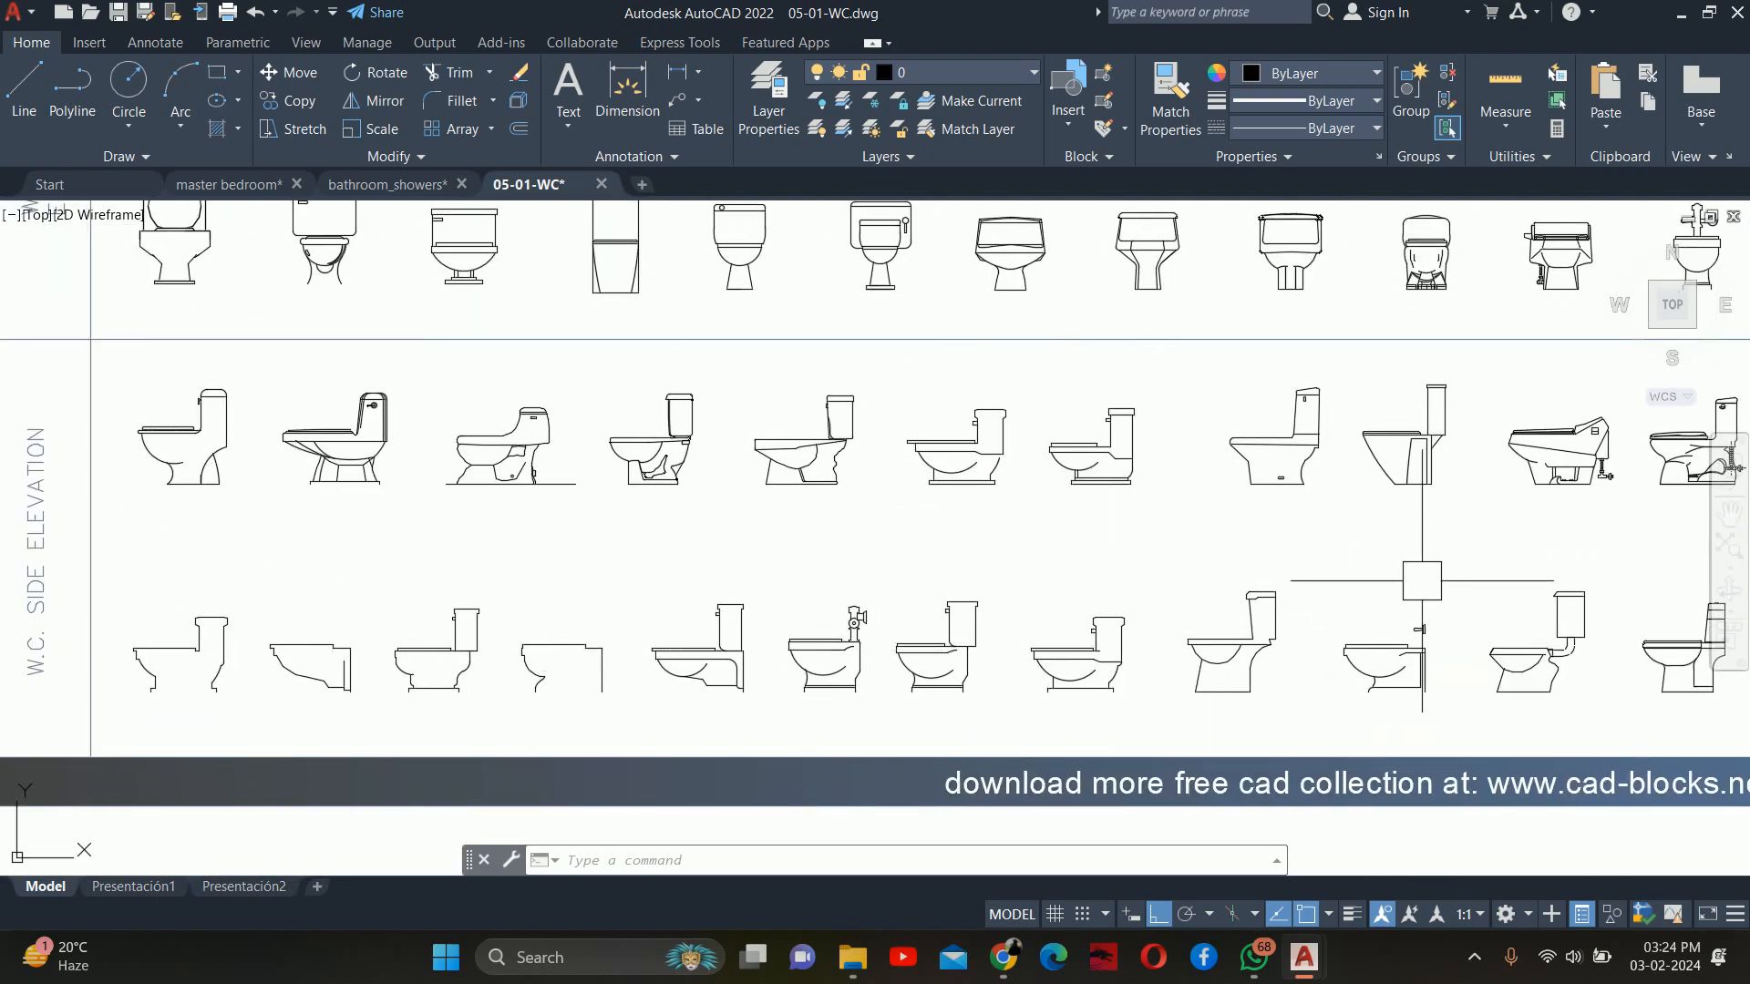
# Copy the low side-elevation toilet block with the sloped back and external water valve from the upper row
pyautogui.scroll(4, 1419, 477)
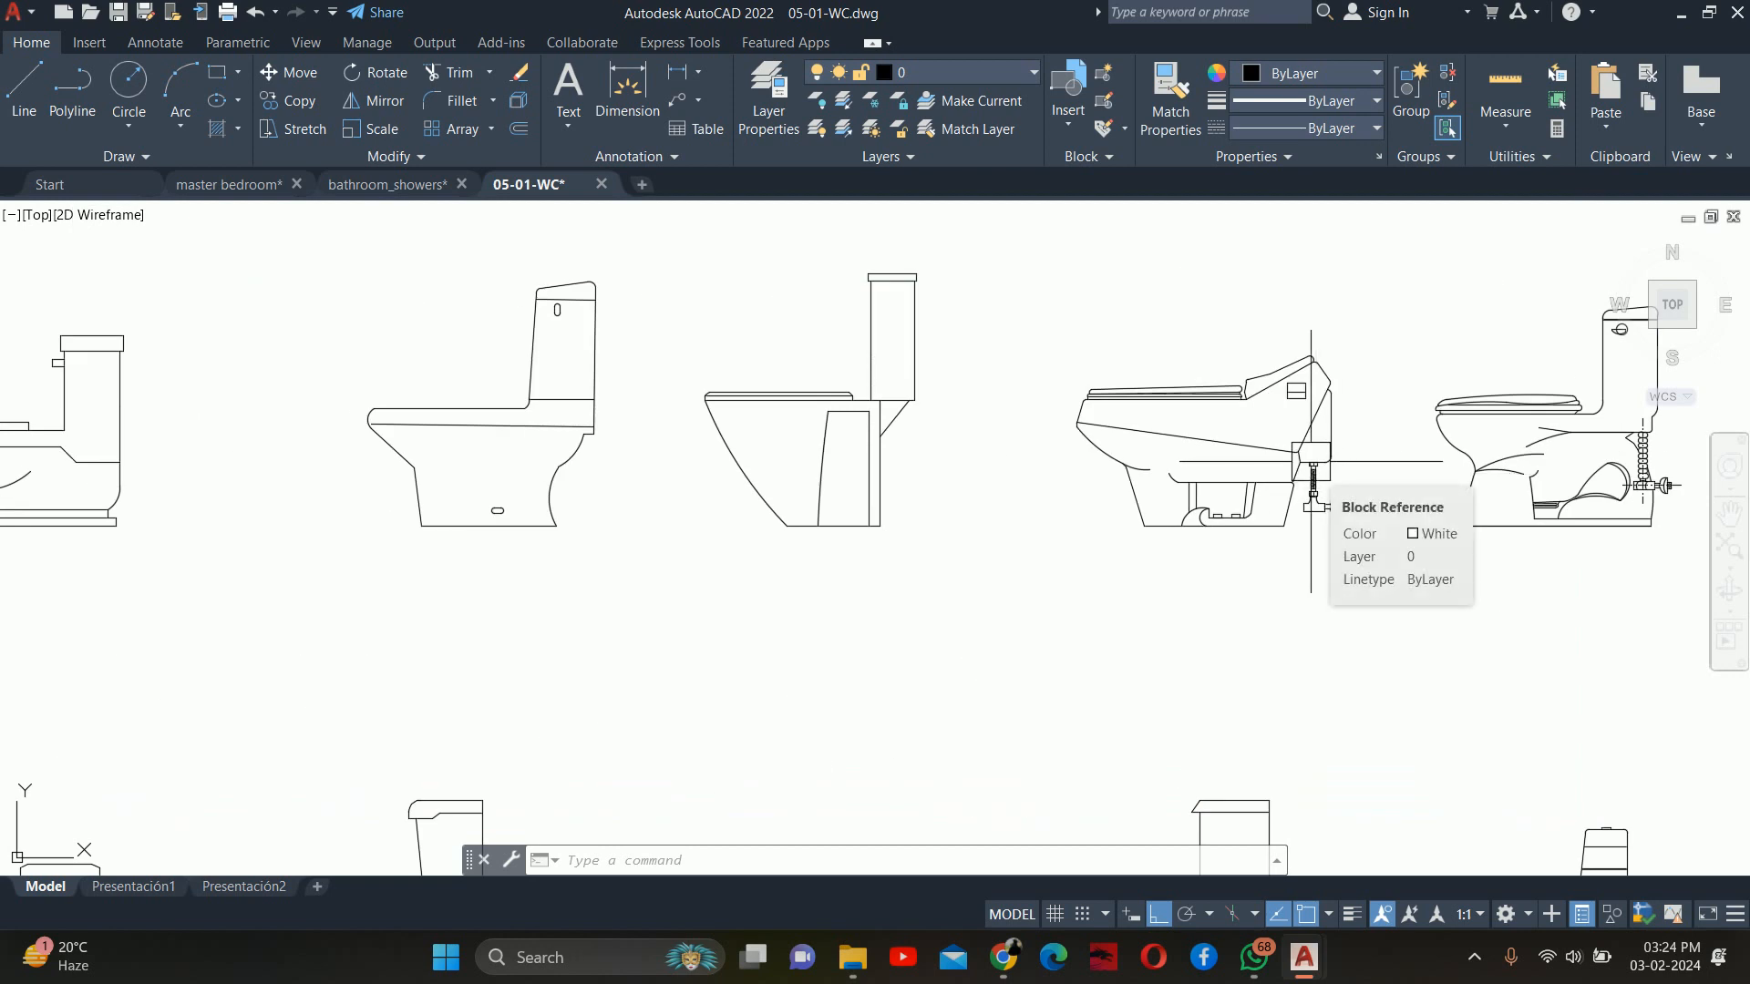
pyautogui.click(1285, 467)
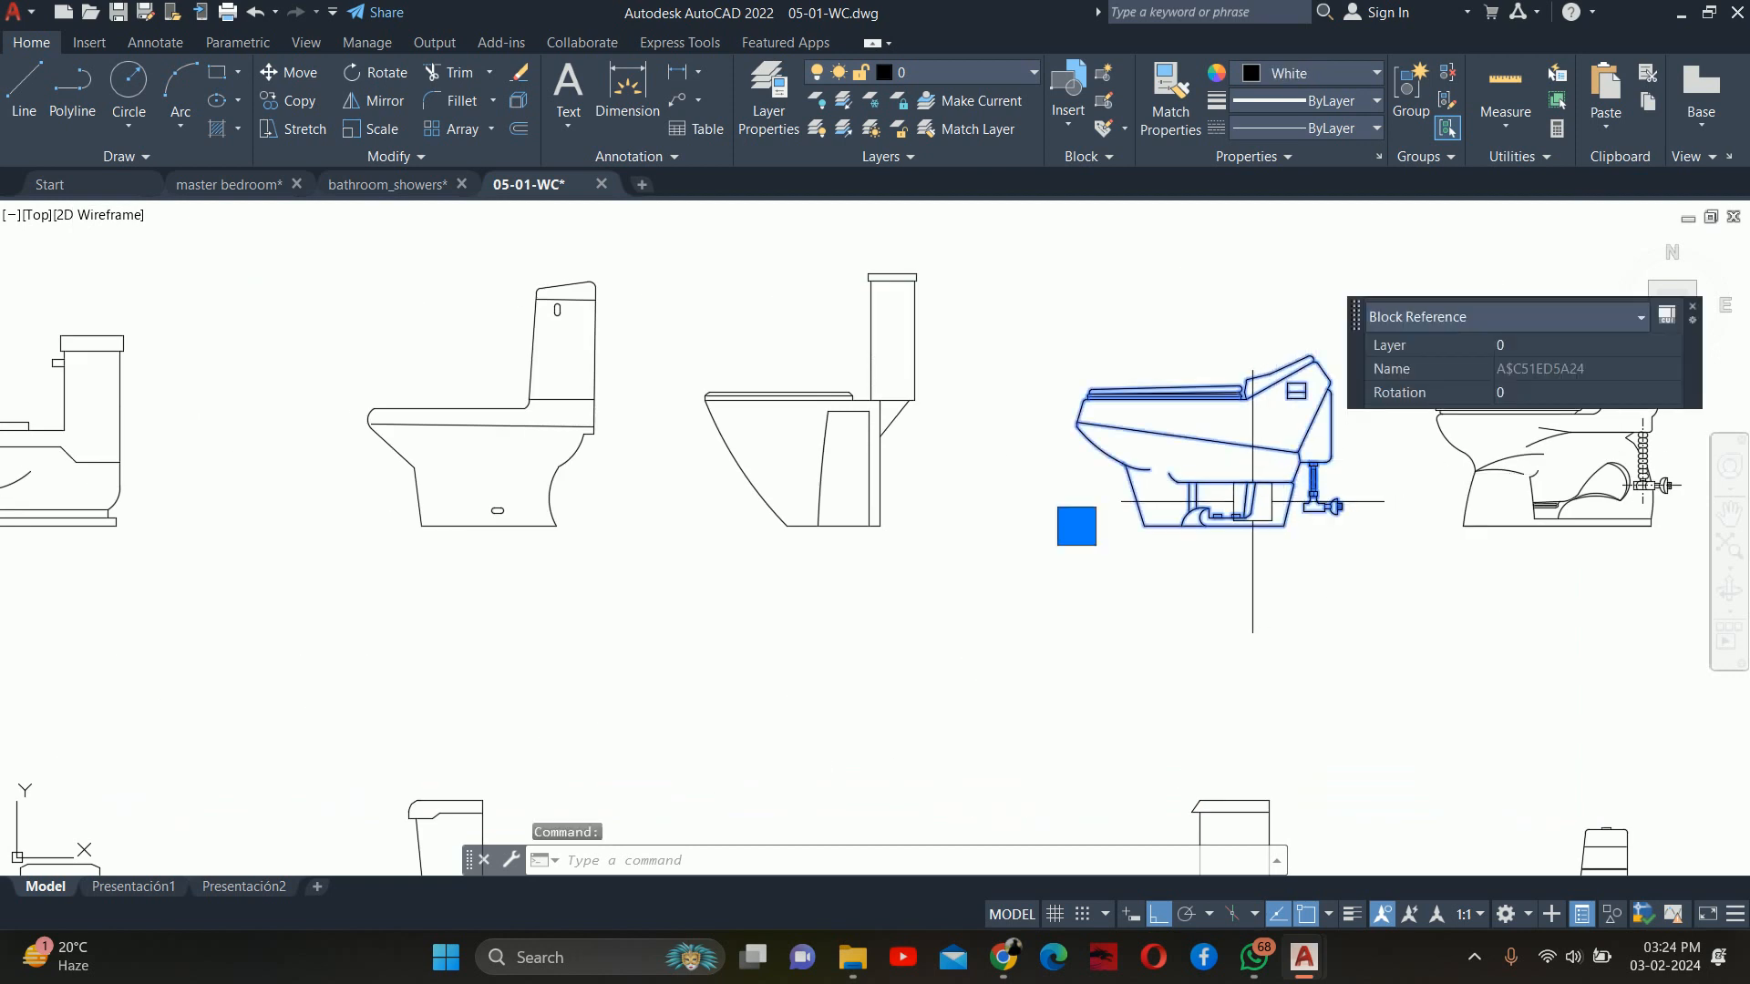
pyautogui.hotkey('ctrl', 'c')
pyautogui.scroll(-5, 1243, 510)
pyautogui.moveTo(1198, 478)
pyautogui.mouseDown(button='middle')
pyautogui.moveTo(1165, 565)
pyautogui.moveTo(1168, 627)
pyautogui.mouseUp(button='middle')
pyautogui.moveTo(1173, 561)
pyautogui.mouseDown(button='middle')
pyautogui.moveTo(1188, 751)
pyautogui.moveTo(1193, 545)
pyautogui.mouseUp(button='middle')
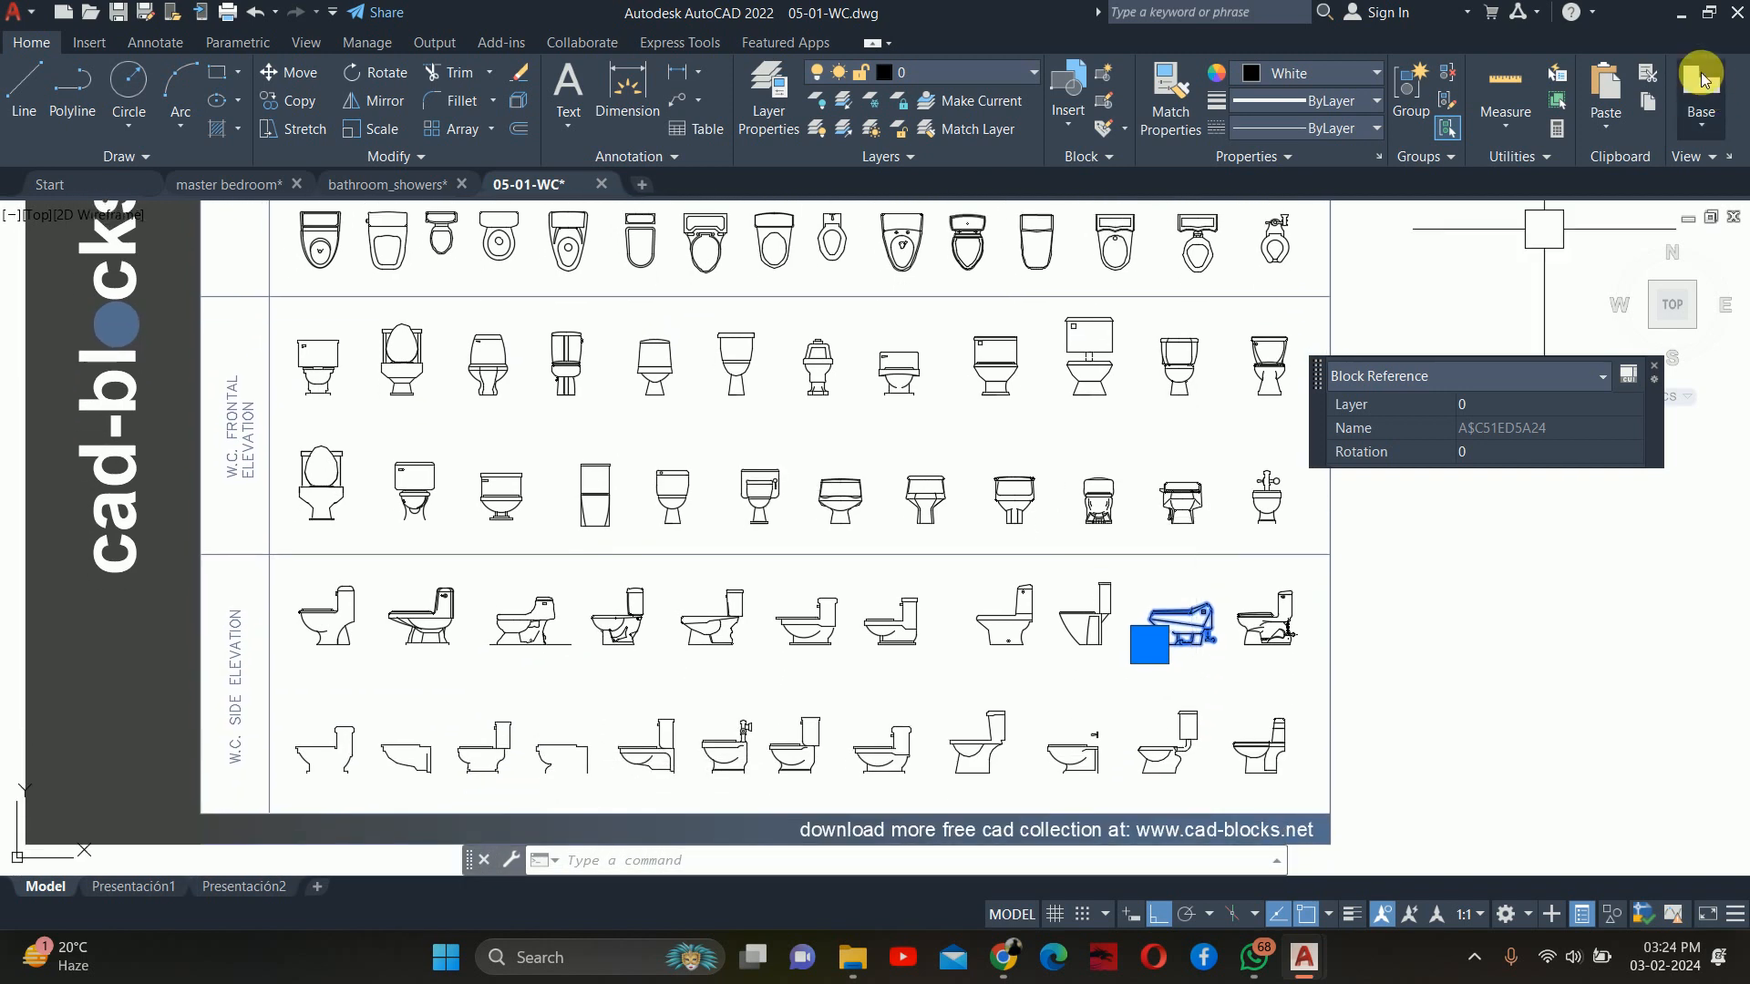
# Minimize File Explorer and bring up the master bedroom drawing in a maximized window with both washroom elevations in view
pyautogui.click(1679, 13)
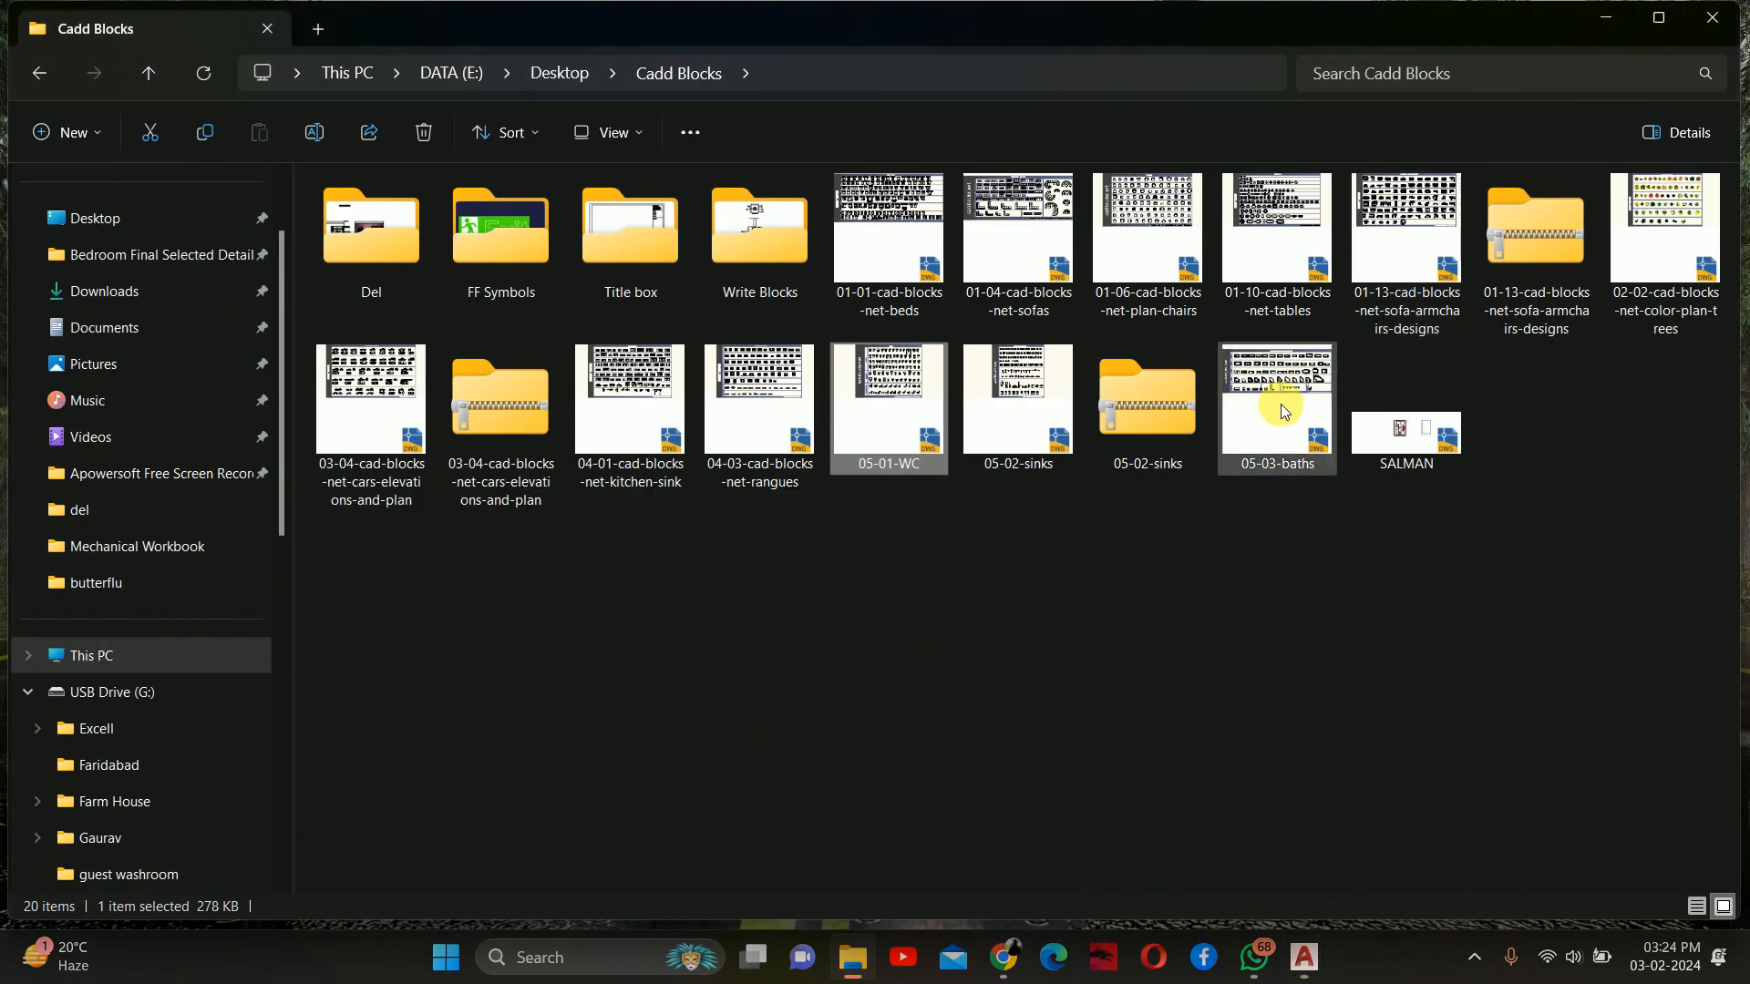
pyautogui.click(1602, 14)
pyautogui.click(1303, 955)
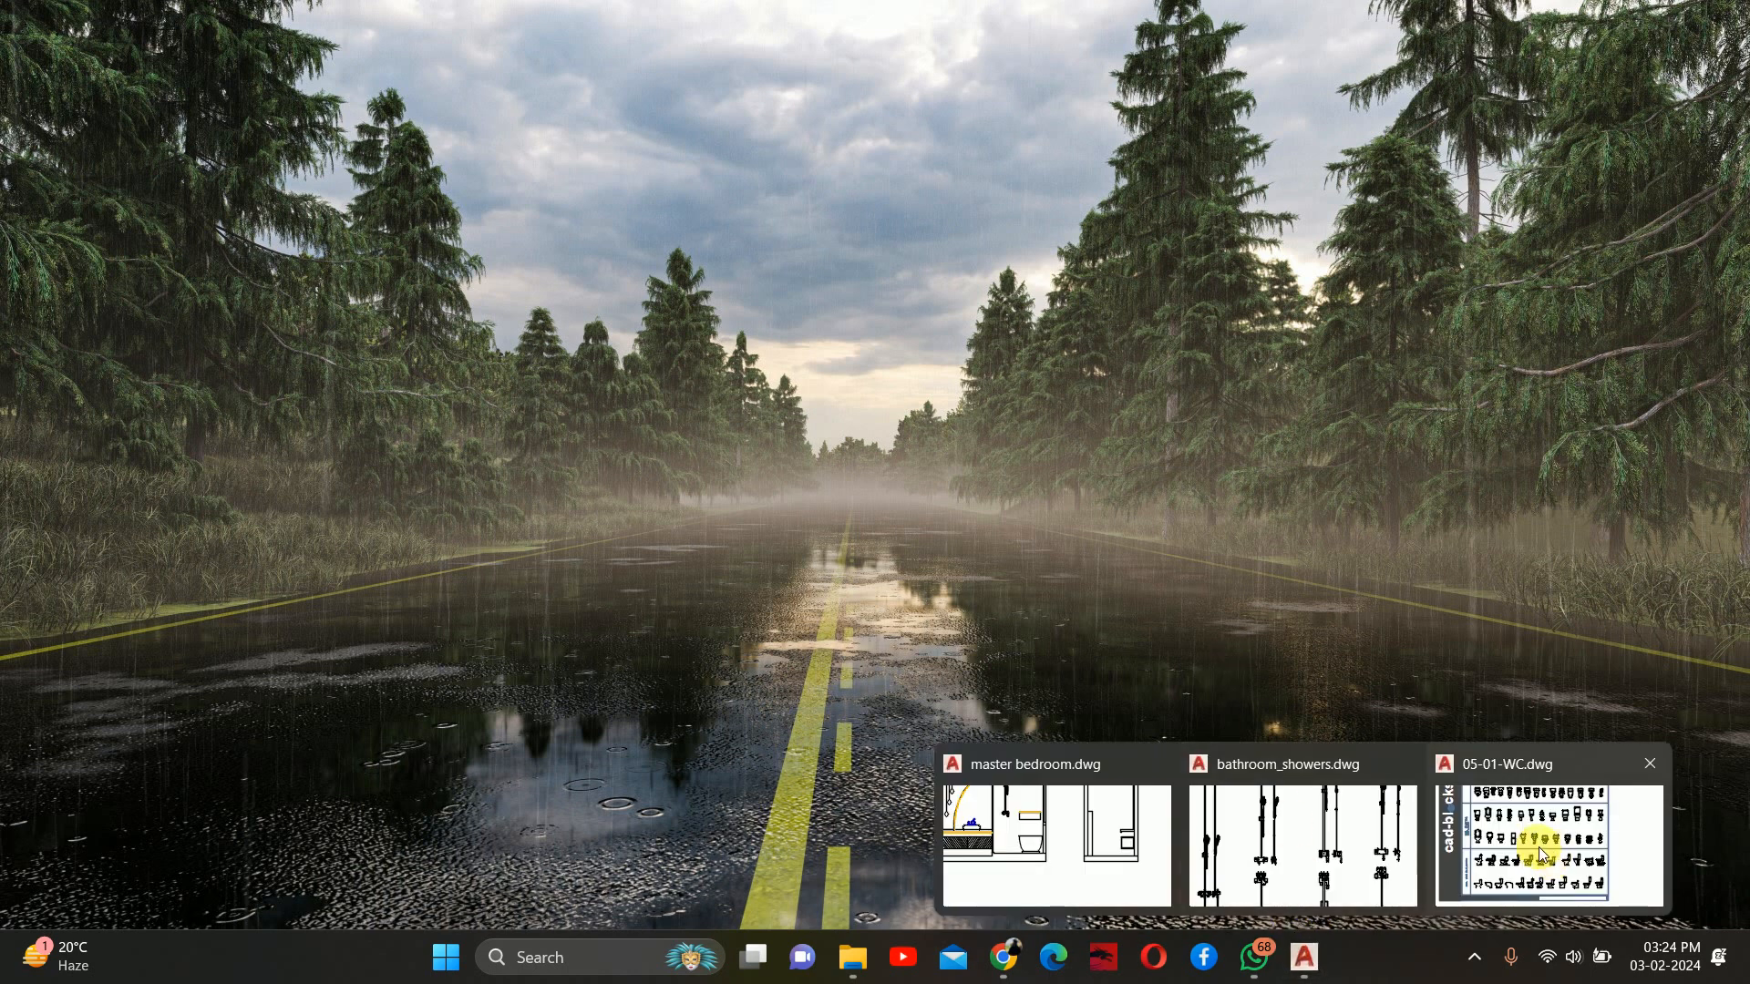
pyautogui.click(1086, 835)
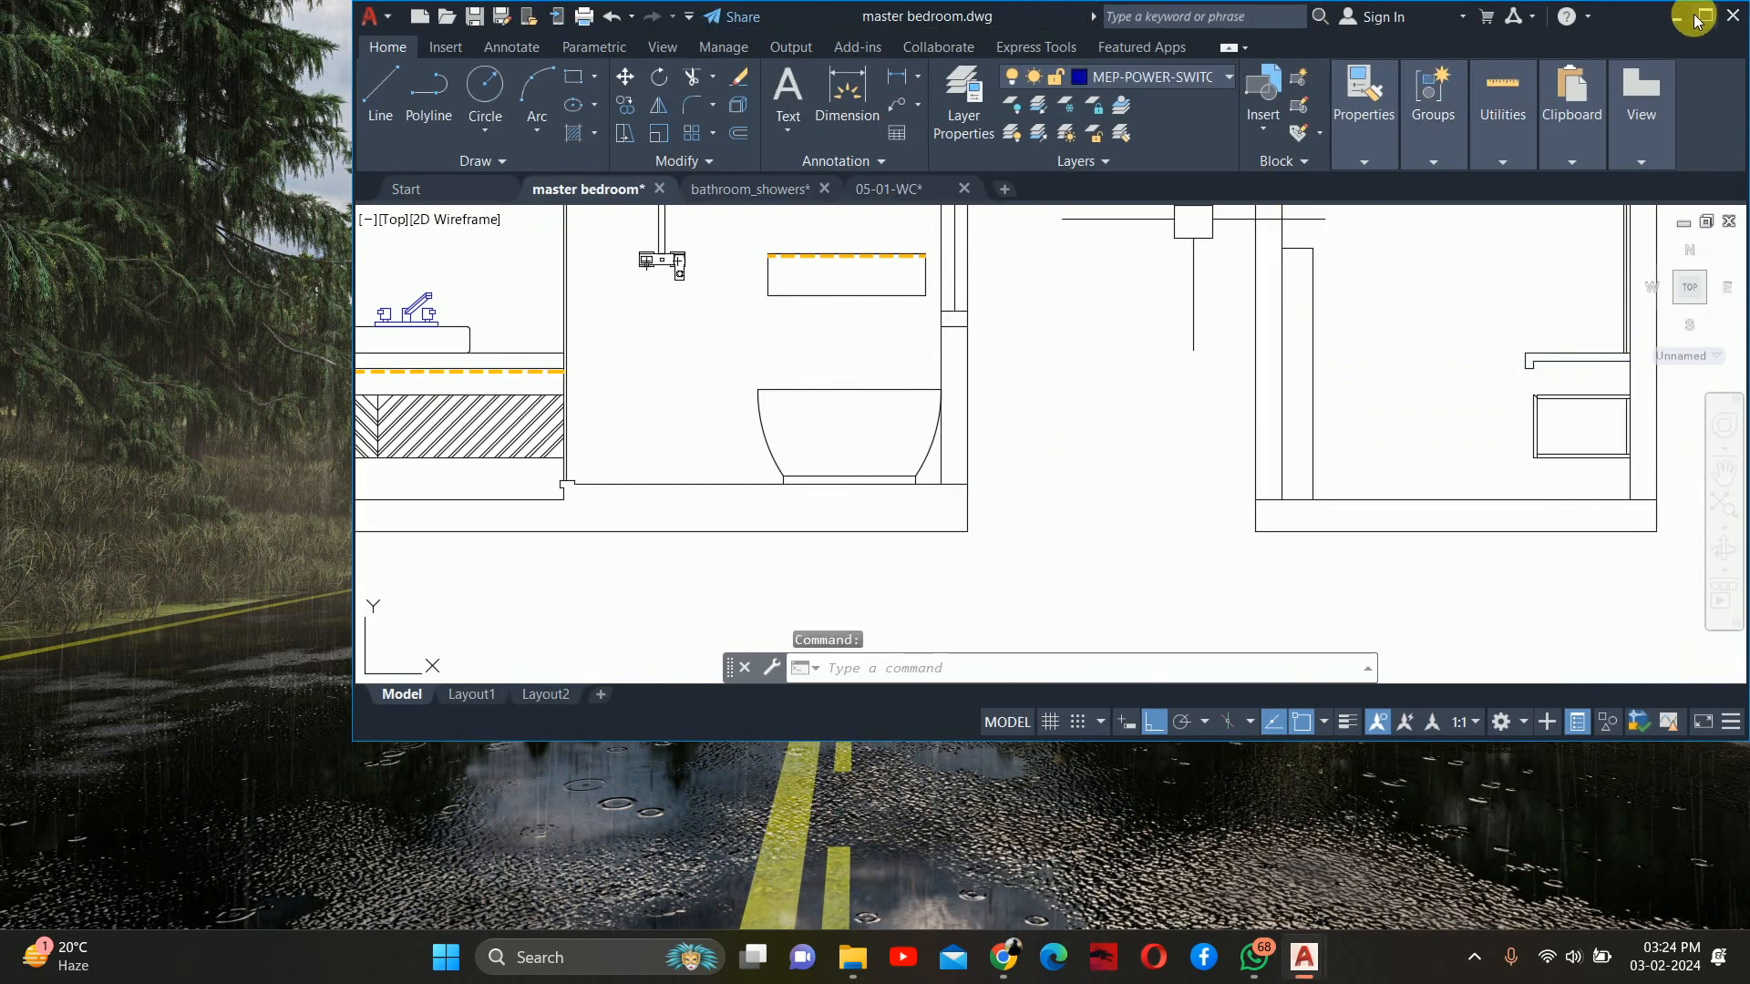
pyautogui.click(1702, 15)
pyautogui.scroll(-2, 902, 504)
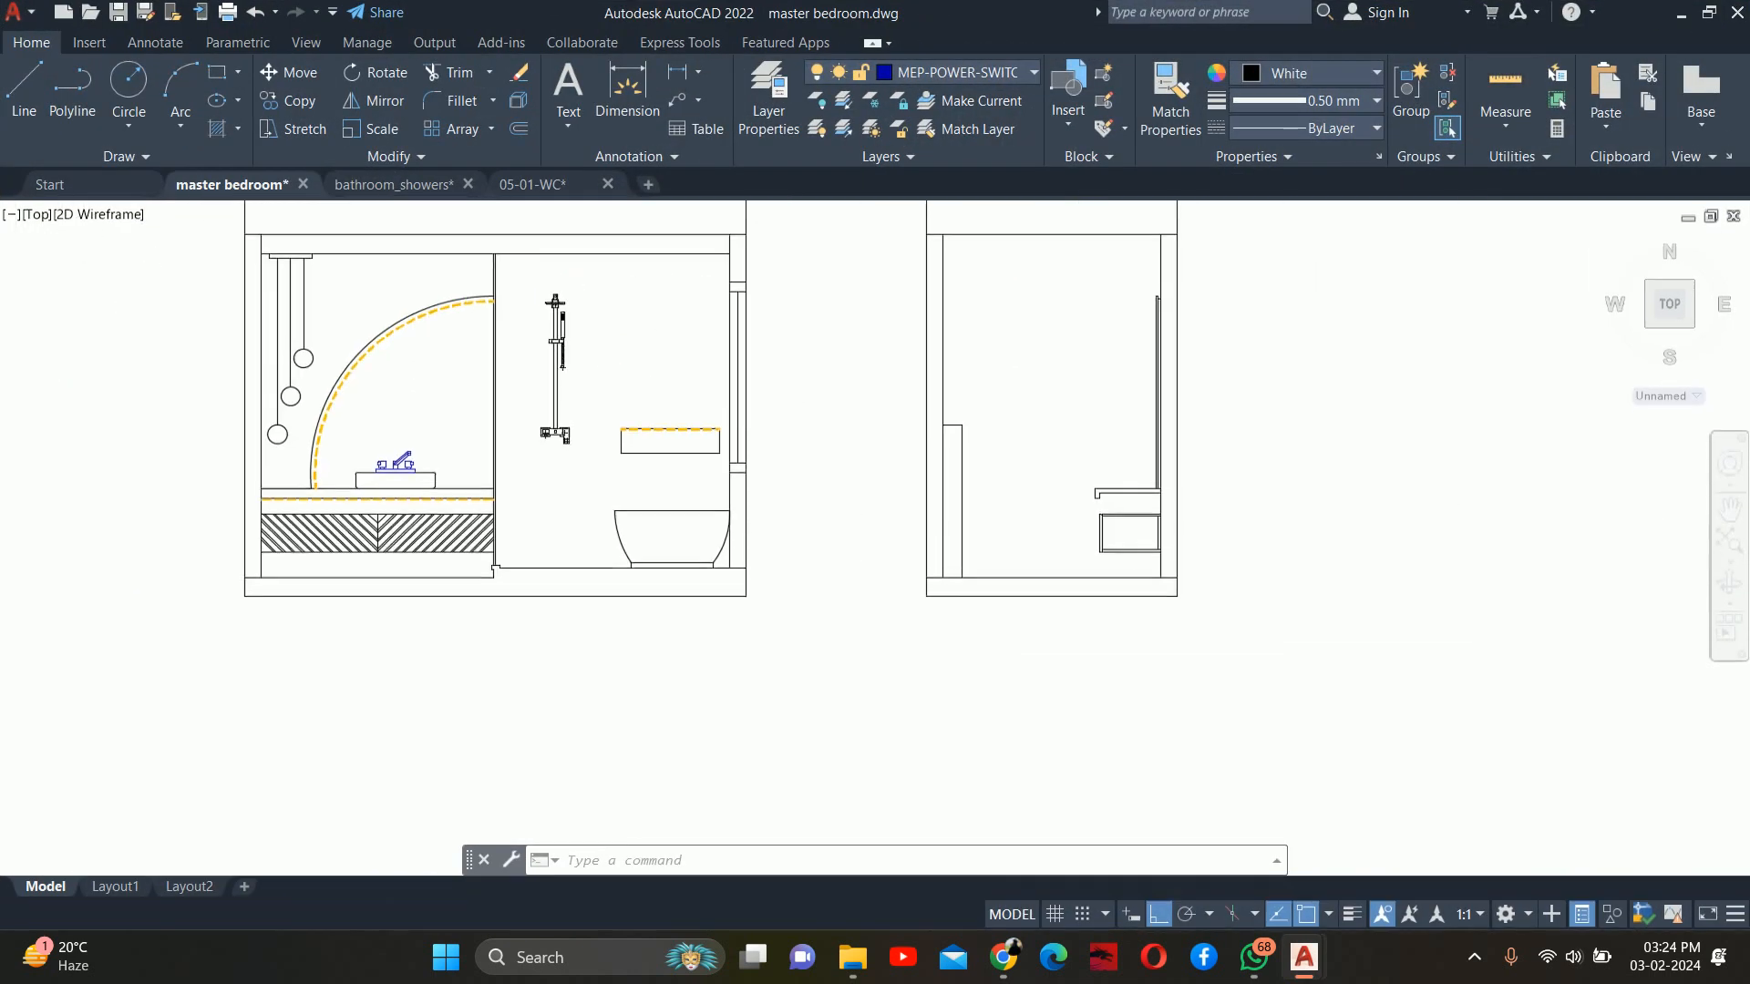
# Copy the sloped-back toilet block with the water valve from 05-01-WC into the master bedroom drawing, beyond the washroom elevations
pyautogui.click(536, 184)
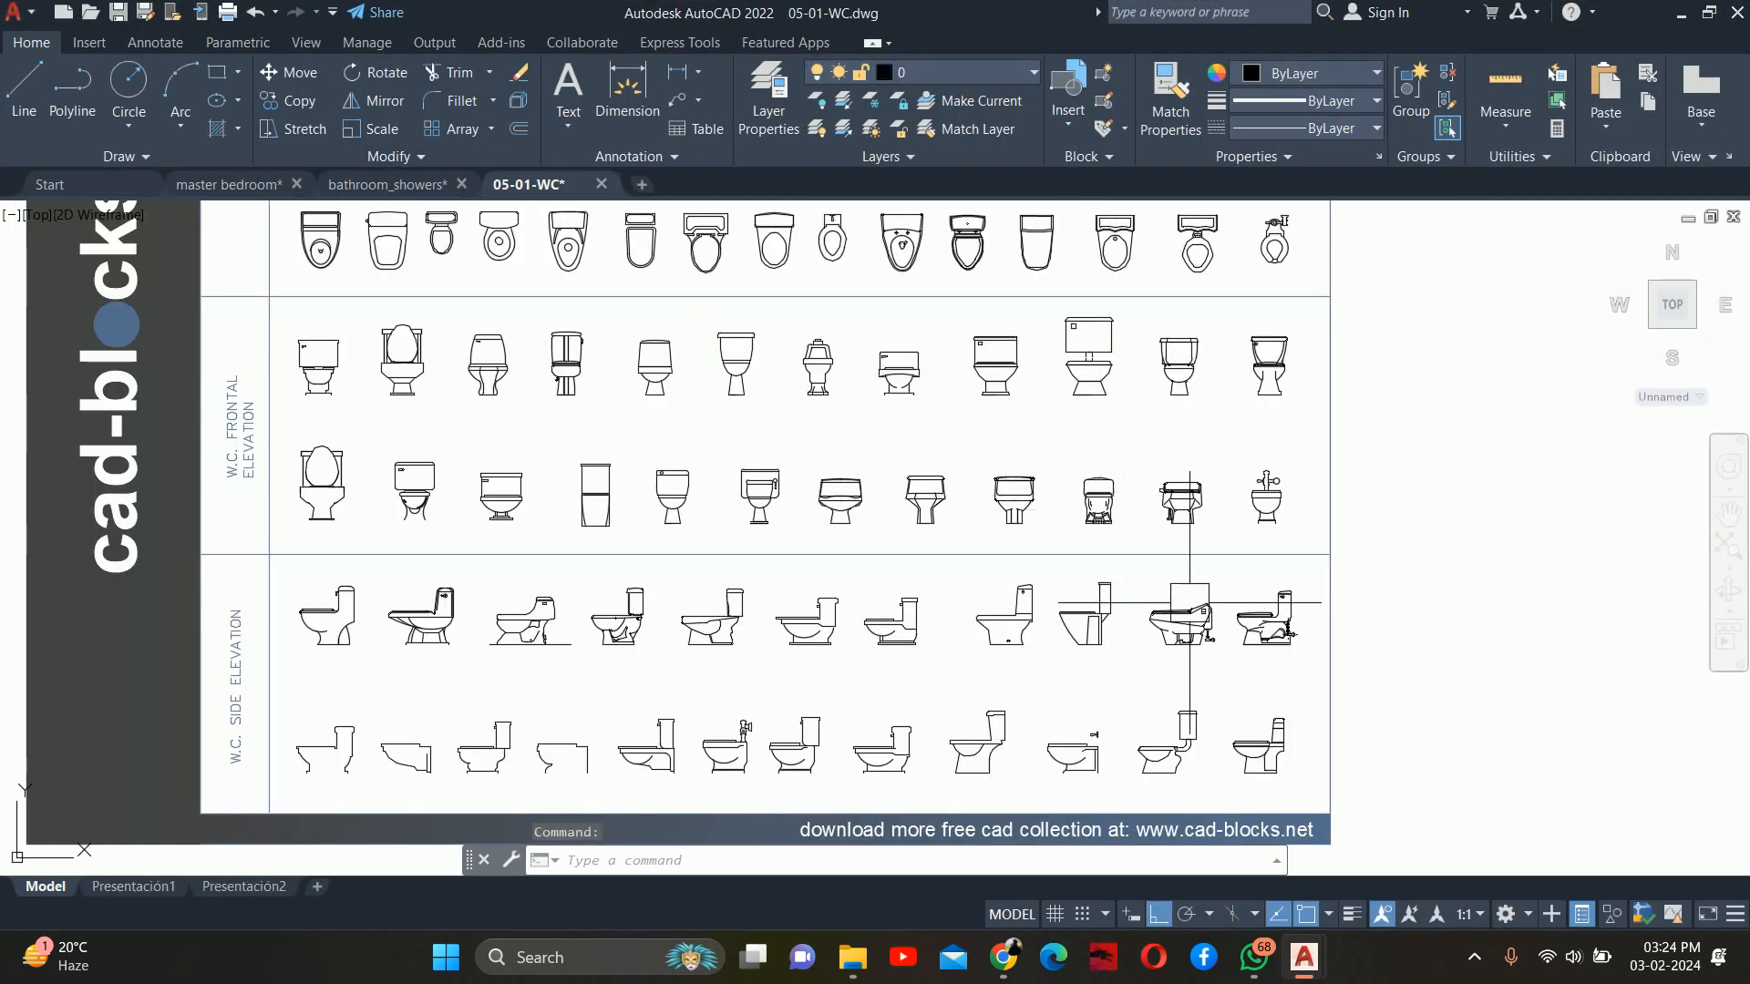
pyautogui.click(1187, 618)
pyautogui.hotkey('ctrl', 'c')
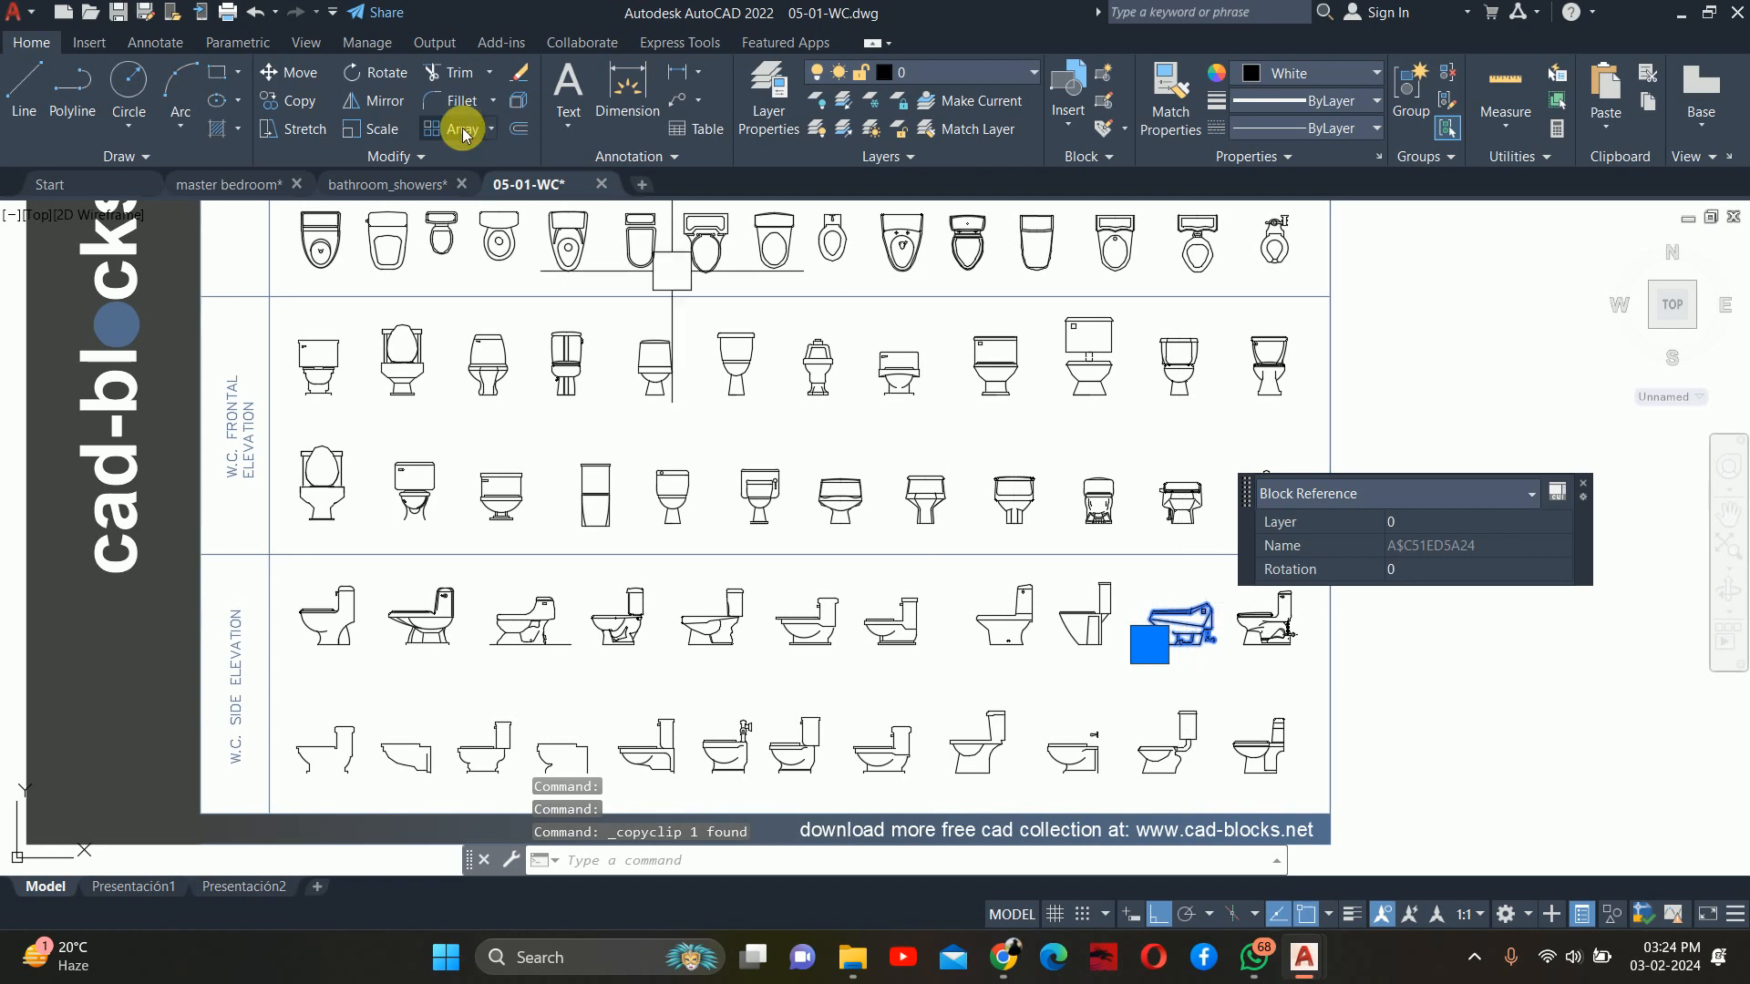
pyautogui.click(242, 184)
pyautogui.moveTo(909, 473); pyautogui.dragTo(800, 473, button='middle')
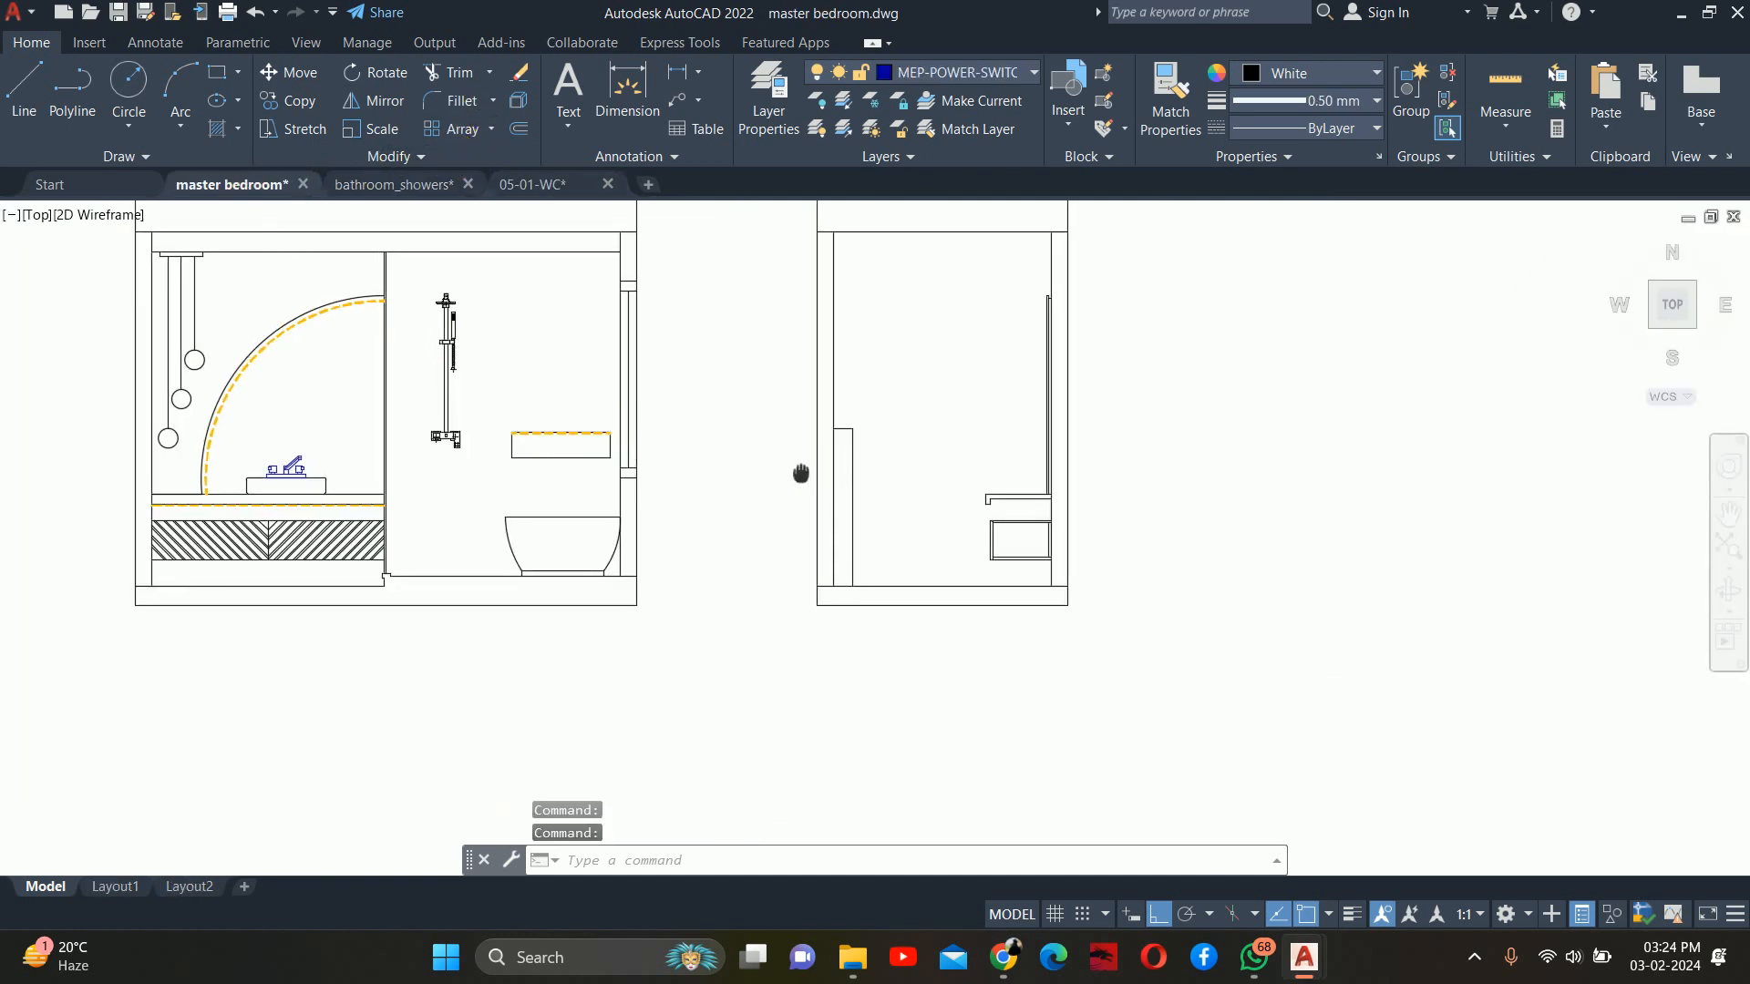
pyautogui.hotkey('ctrl', 'v')
pyautogui.scroll(-6, 1152, 533)
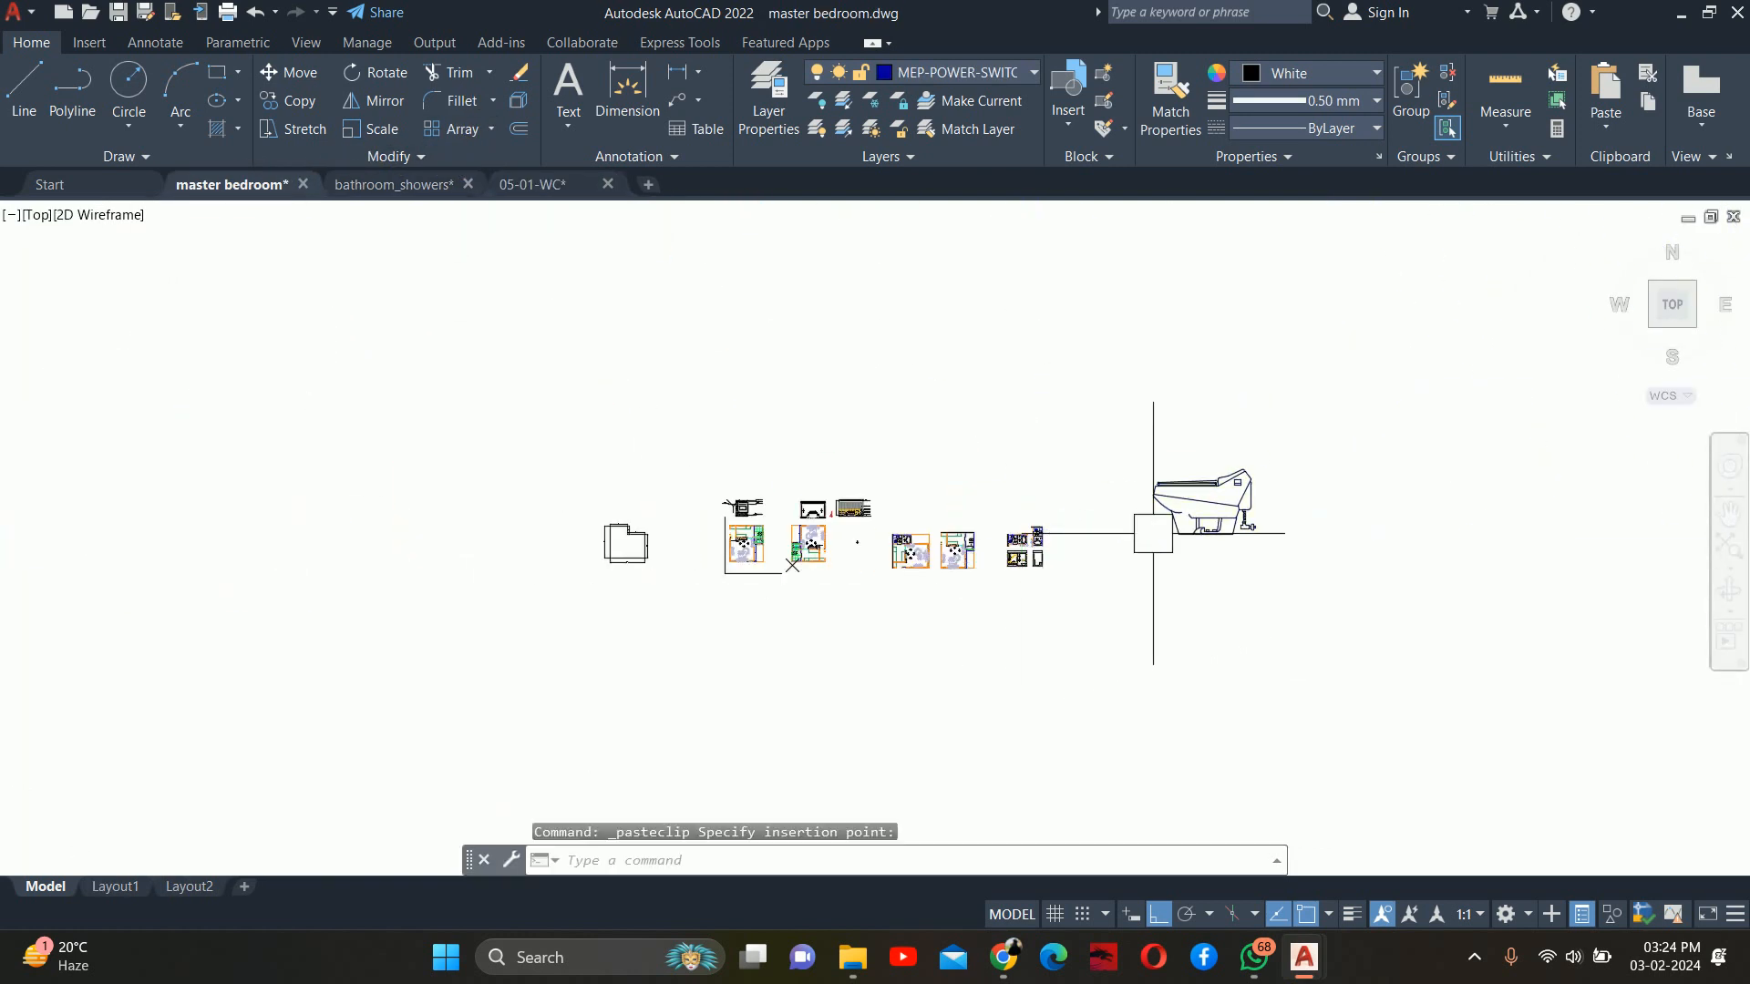
pyautogui.press('Escape')
pyautogui.press('Escape')
pyautogui.press('Escape')
pyautogui.scroll(4, 1175, 512)
pyautogui.write('sc')
pyautogui.press('Return')
pyautogui.click(1177, 510)
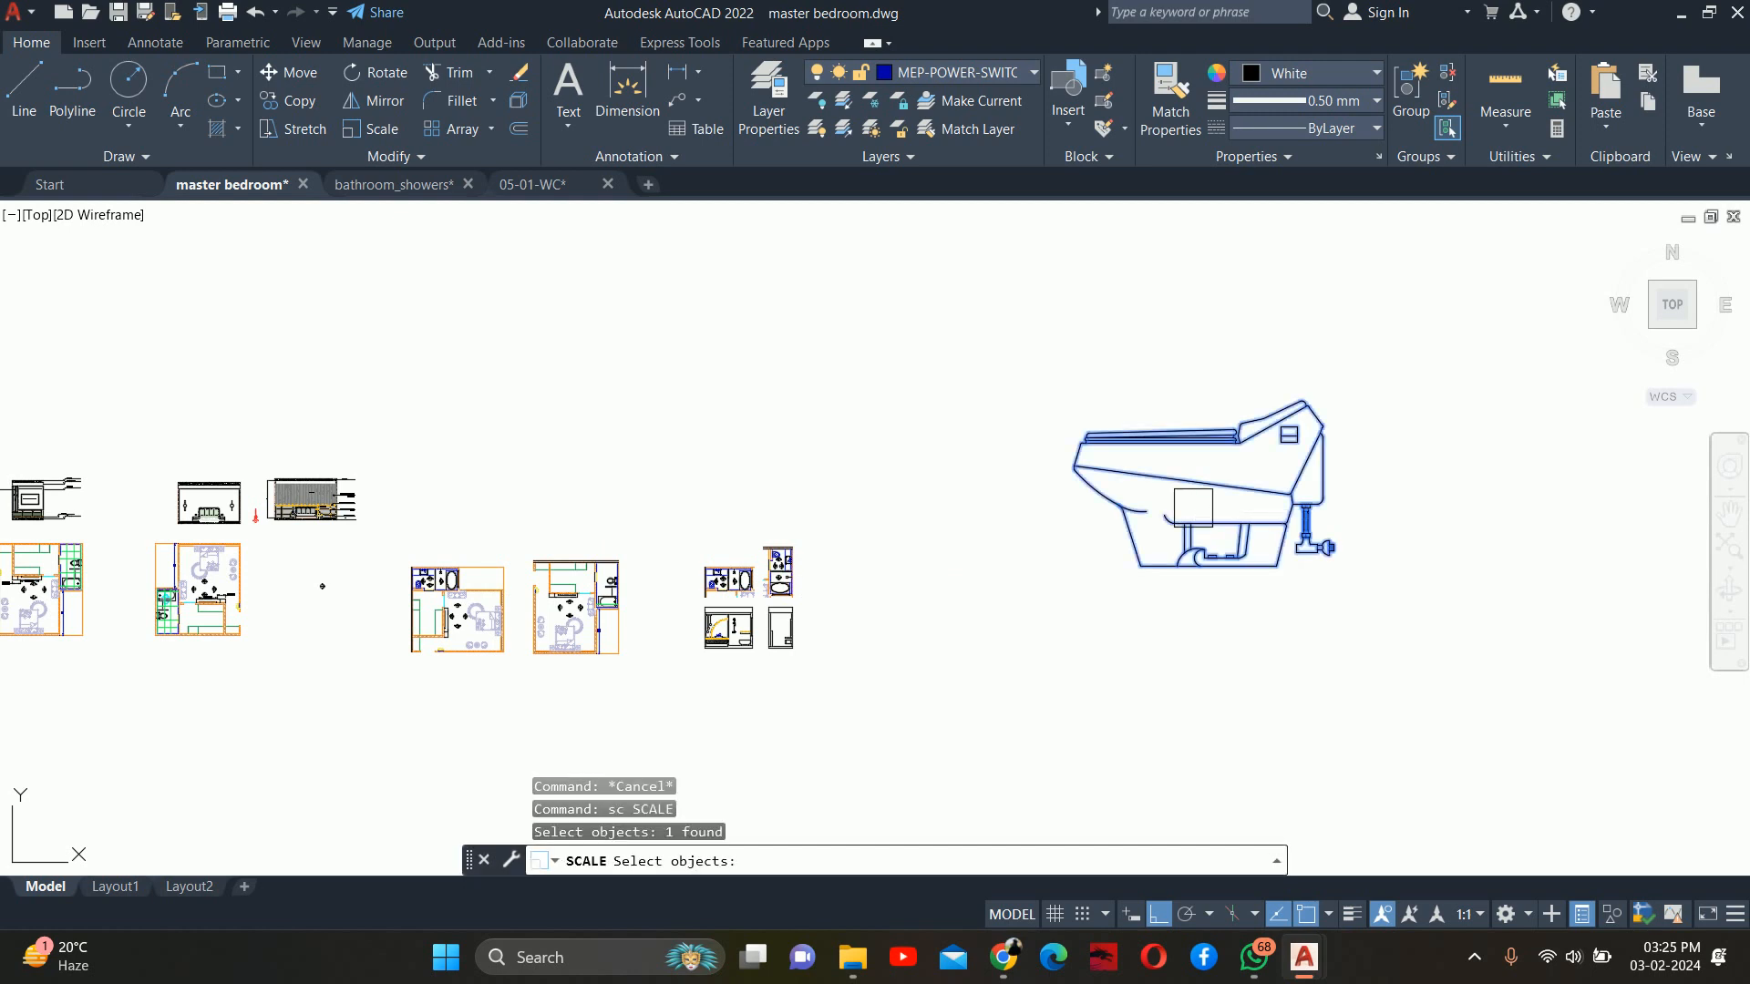
pyautogui.press('Return')
pyautogui.click(1140, 566)
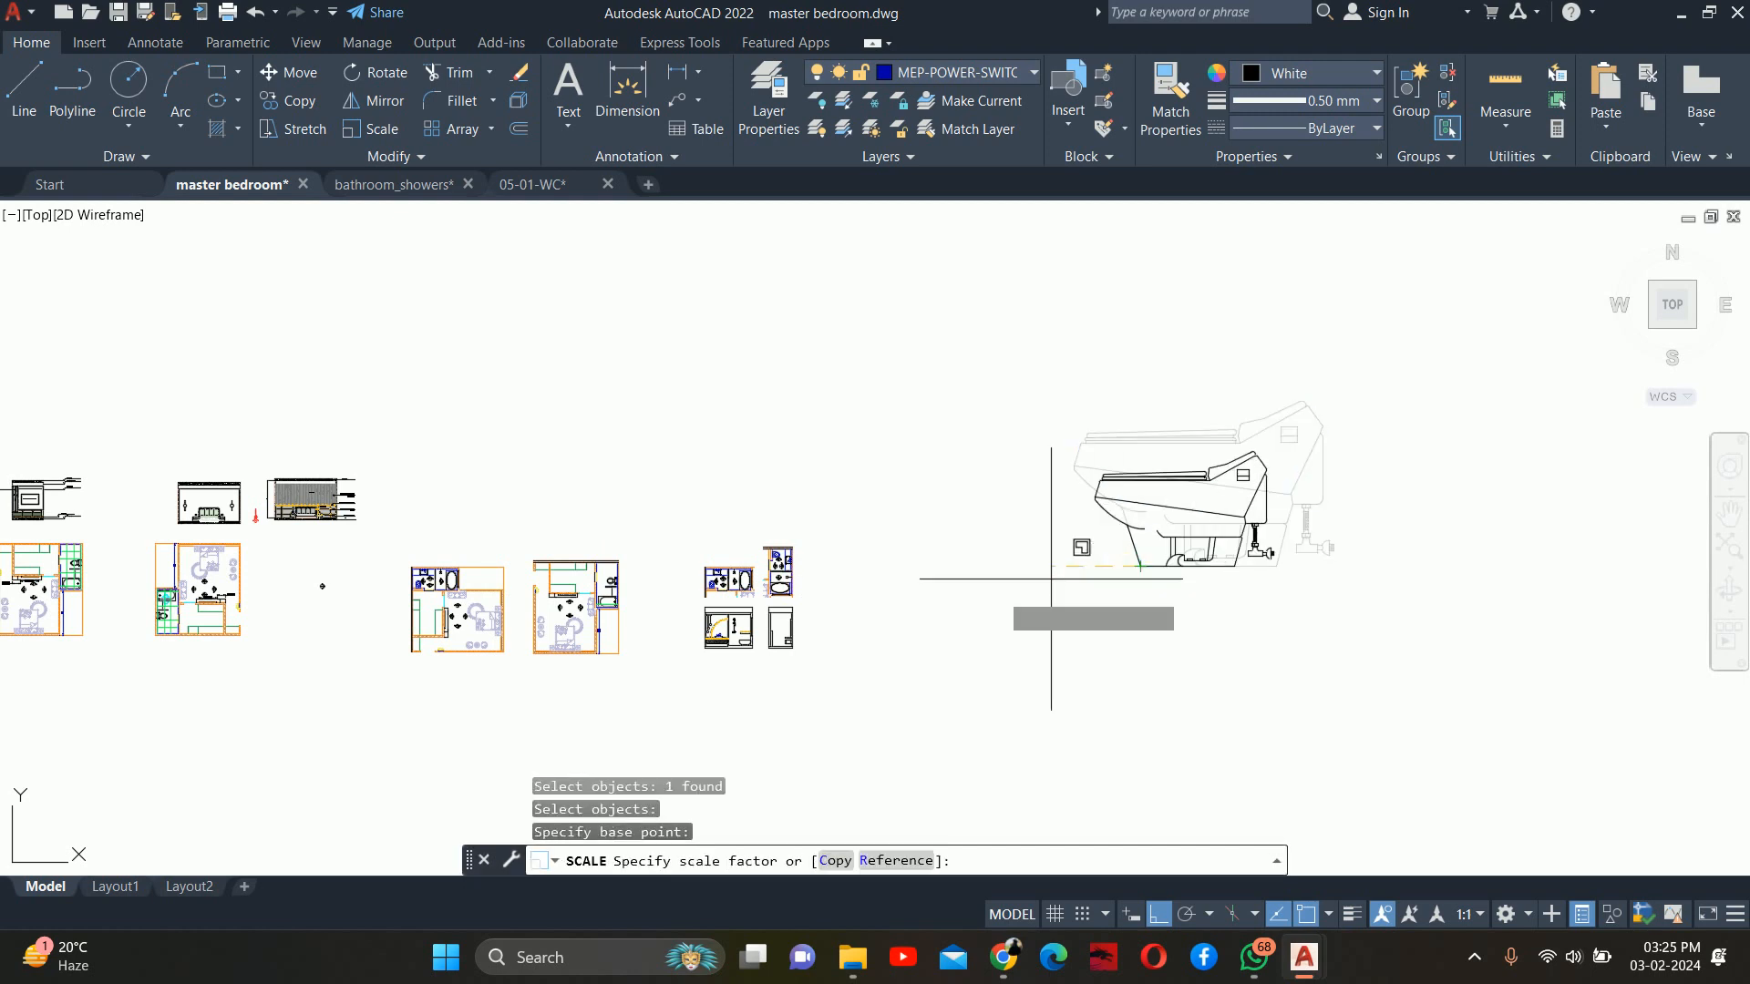
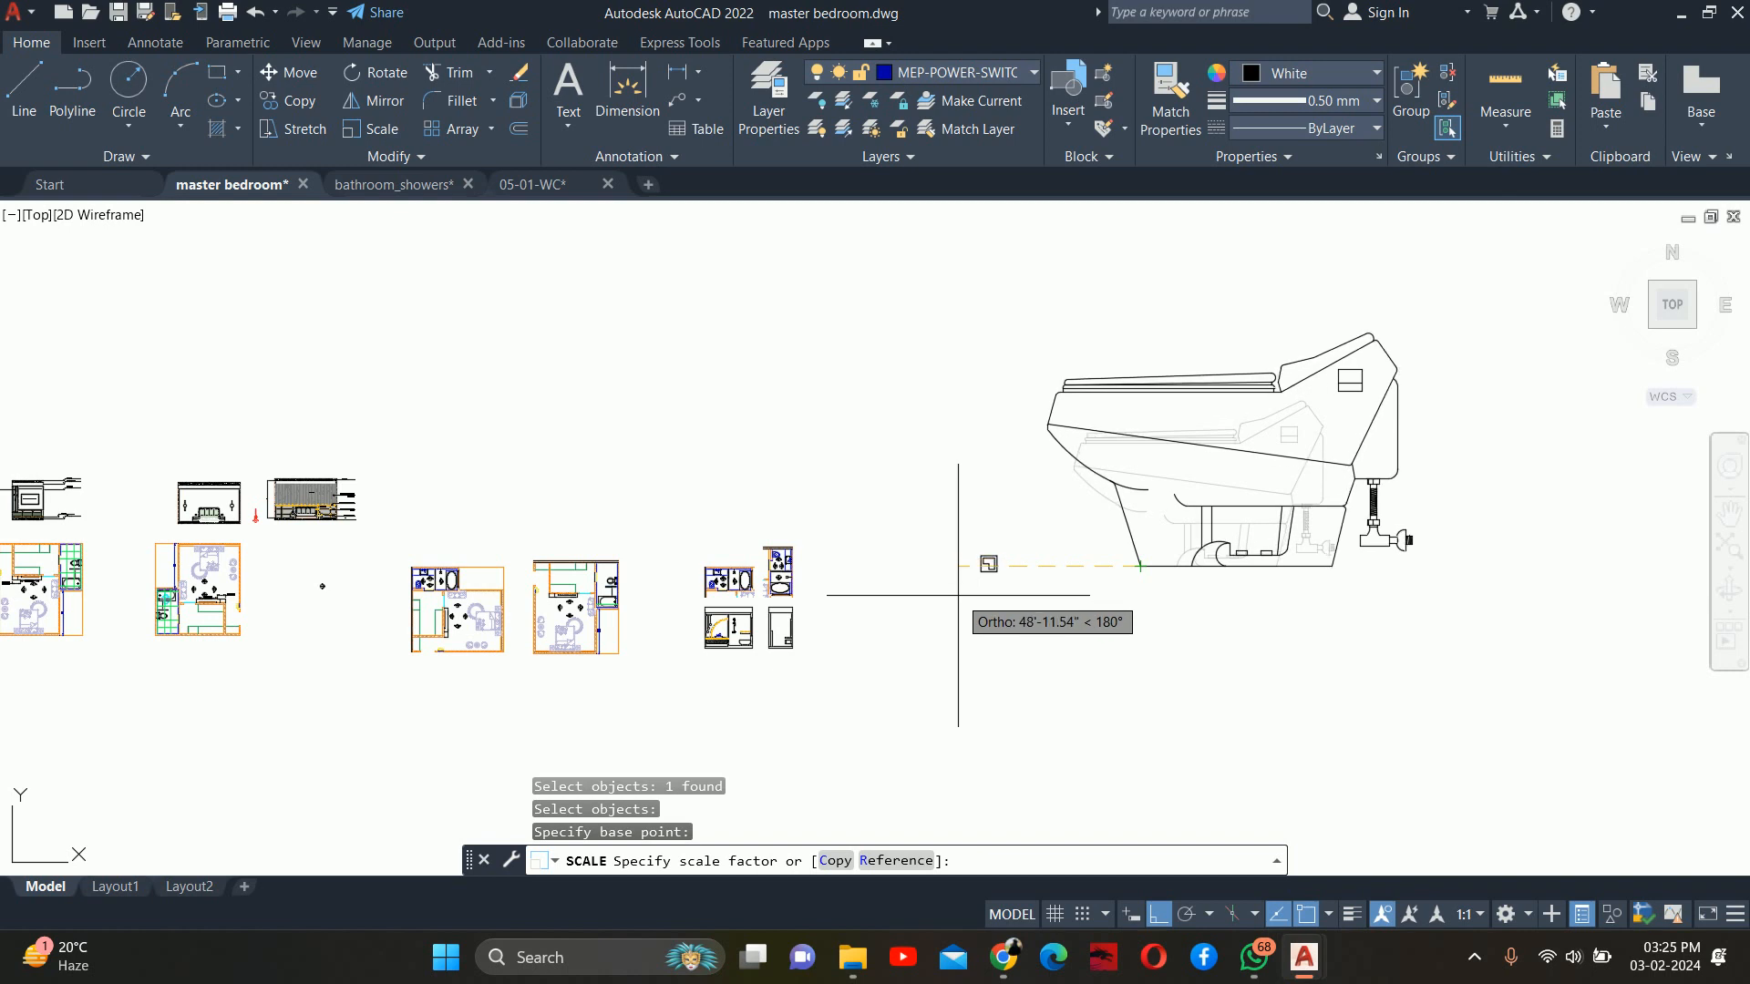
pyautogui.press('Escape')
pyautogui.press('Escape')
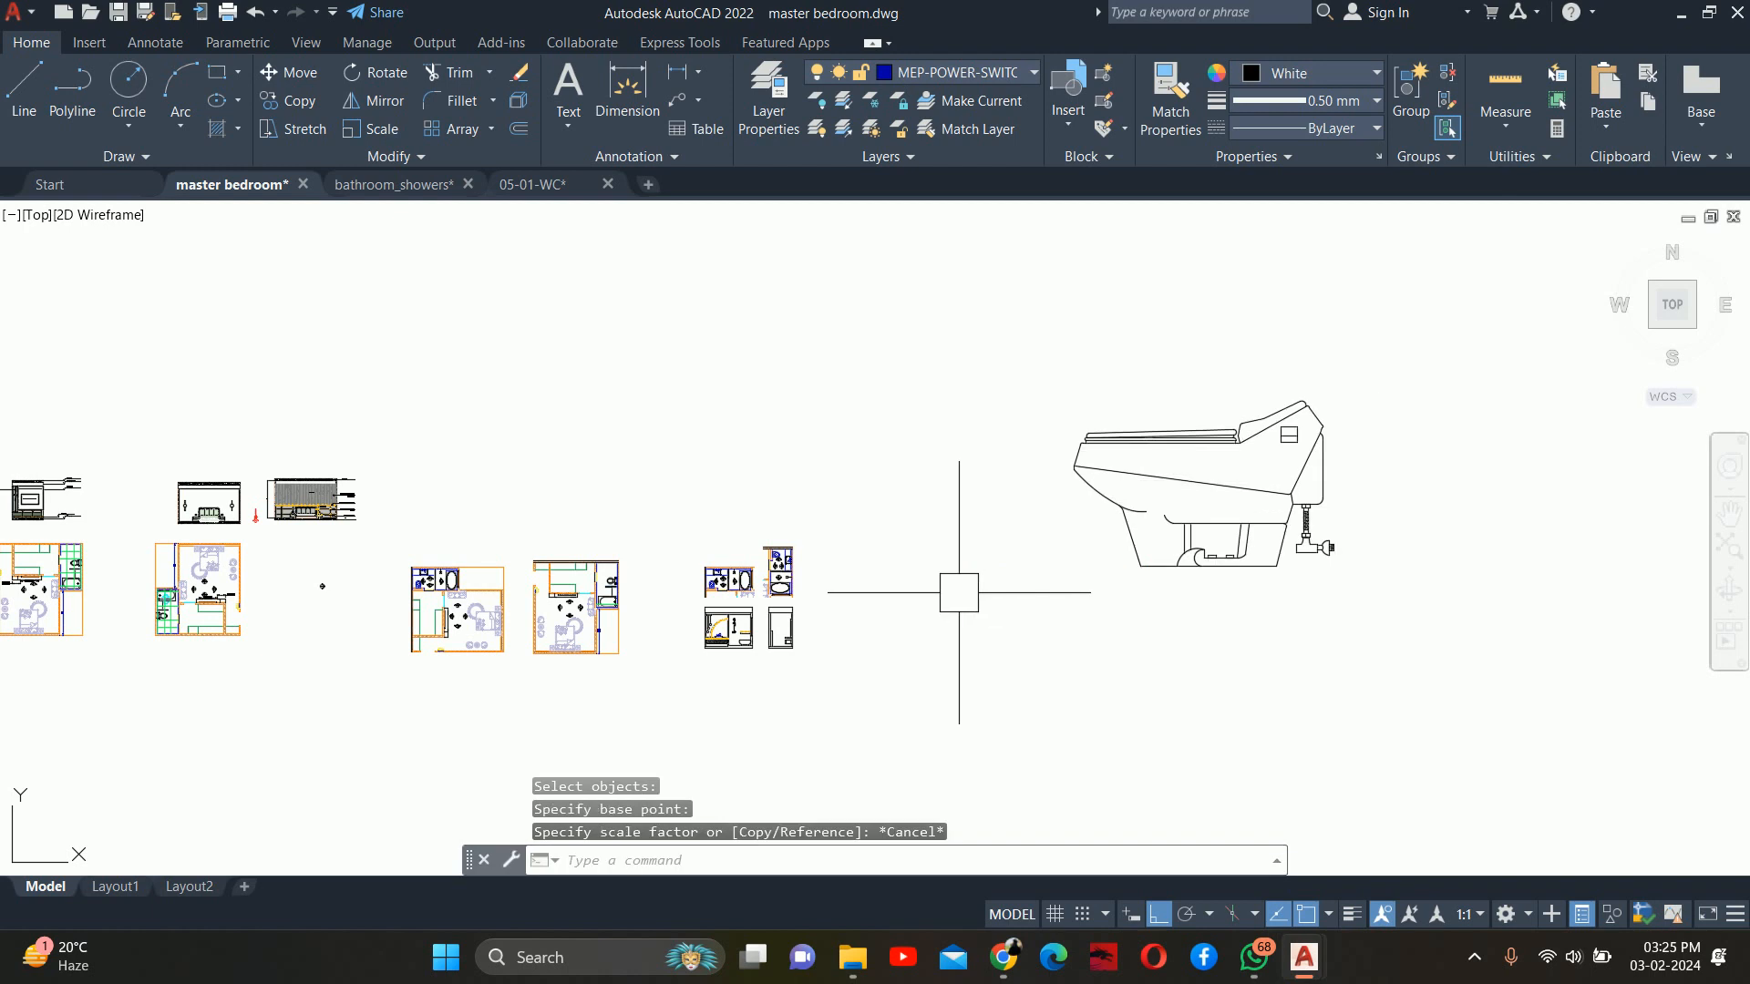
# Undo the pasting of the sloped-back toilet block in the master bedroom drawing
pyautogui.click(1098, 500)
pyautogui.hotkey('ctrl', 'z')
pyautogui.hotkey('ctrl', 'z')
pyautogui.hotkey('ctrl', 'z')
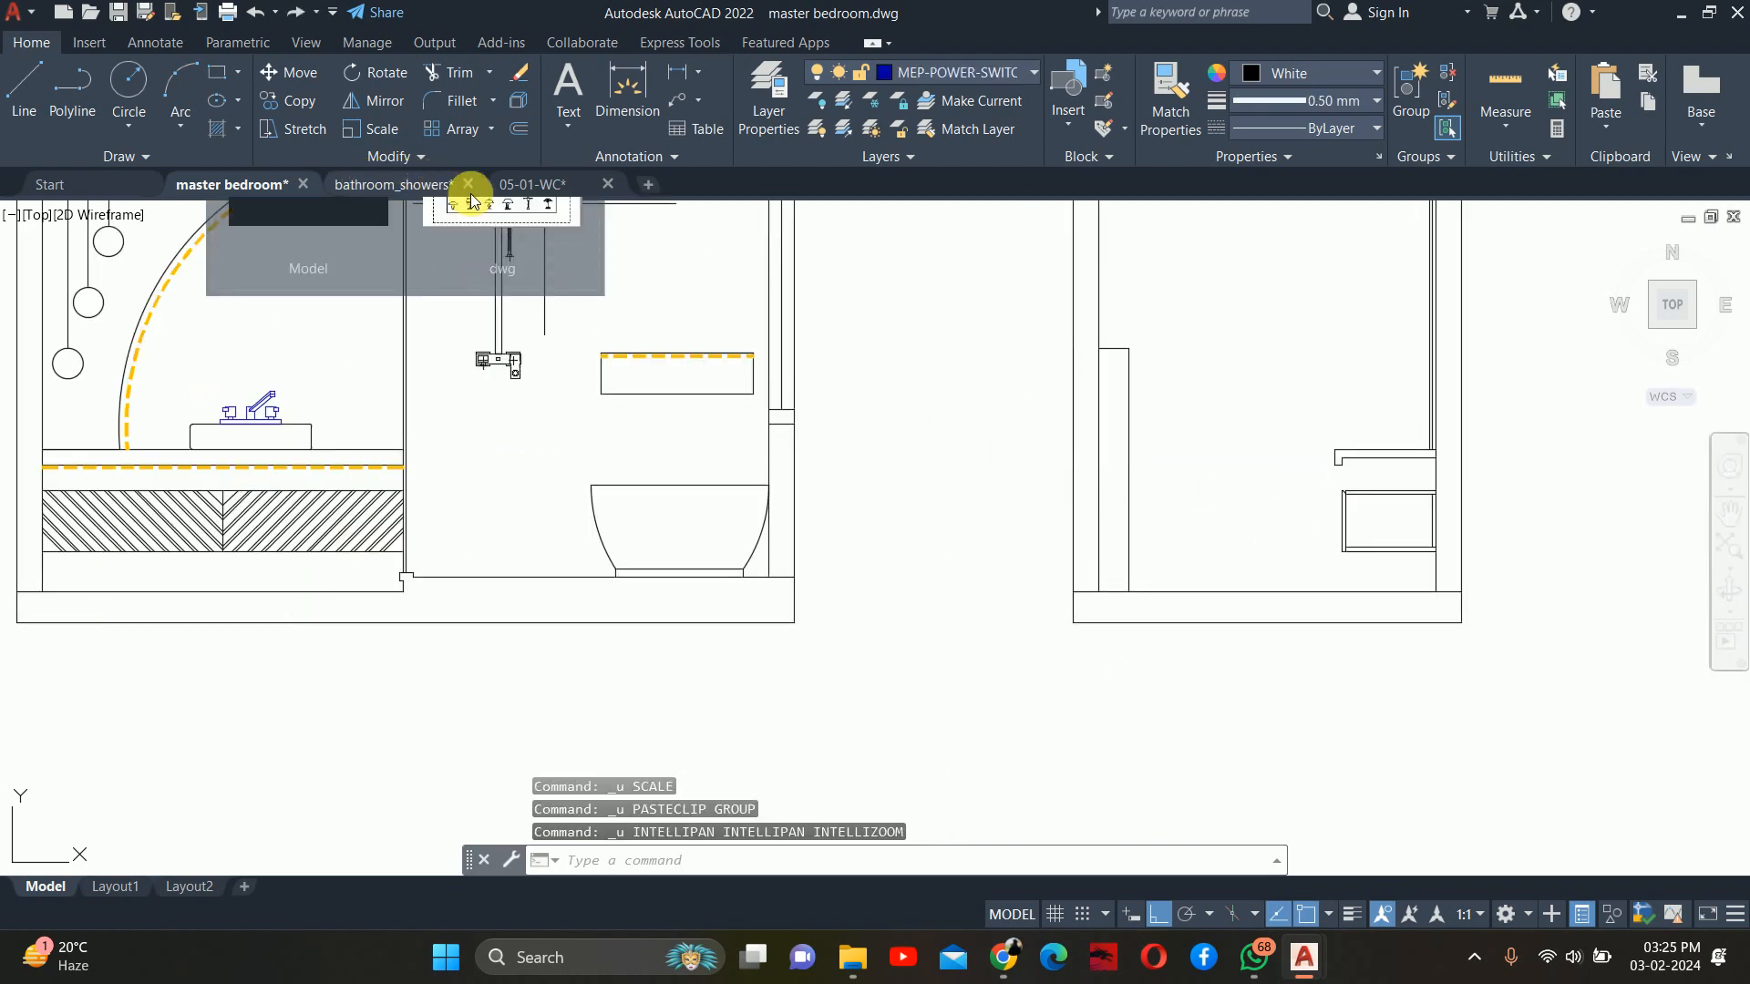
# Copy the second toilet block in the lower W.C. side elevation row, the wall-hung one, from 05-01-WC
pyautogui.click(540, 184)
pyautogui.moveTo(649, 499); pyautogui.dragTo(764, 394, button='middle')
pyautogui.scroll(2, 567, 628)
pyautogui.moveTo(503, 666); pyautogui.dragTo(662, 520, button='middle')
pyautogui.click(662, 520)
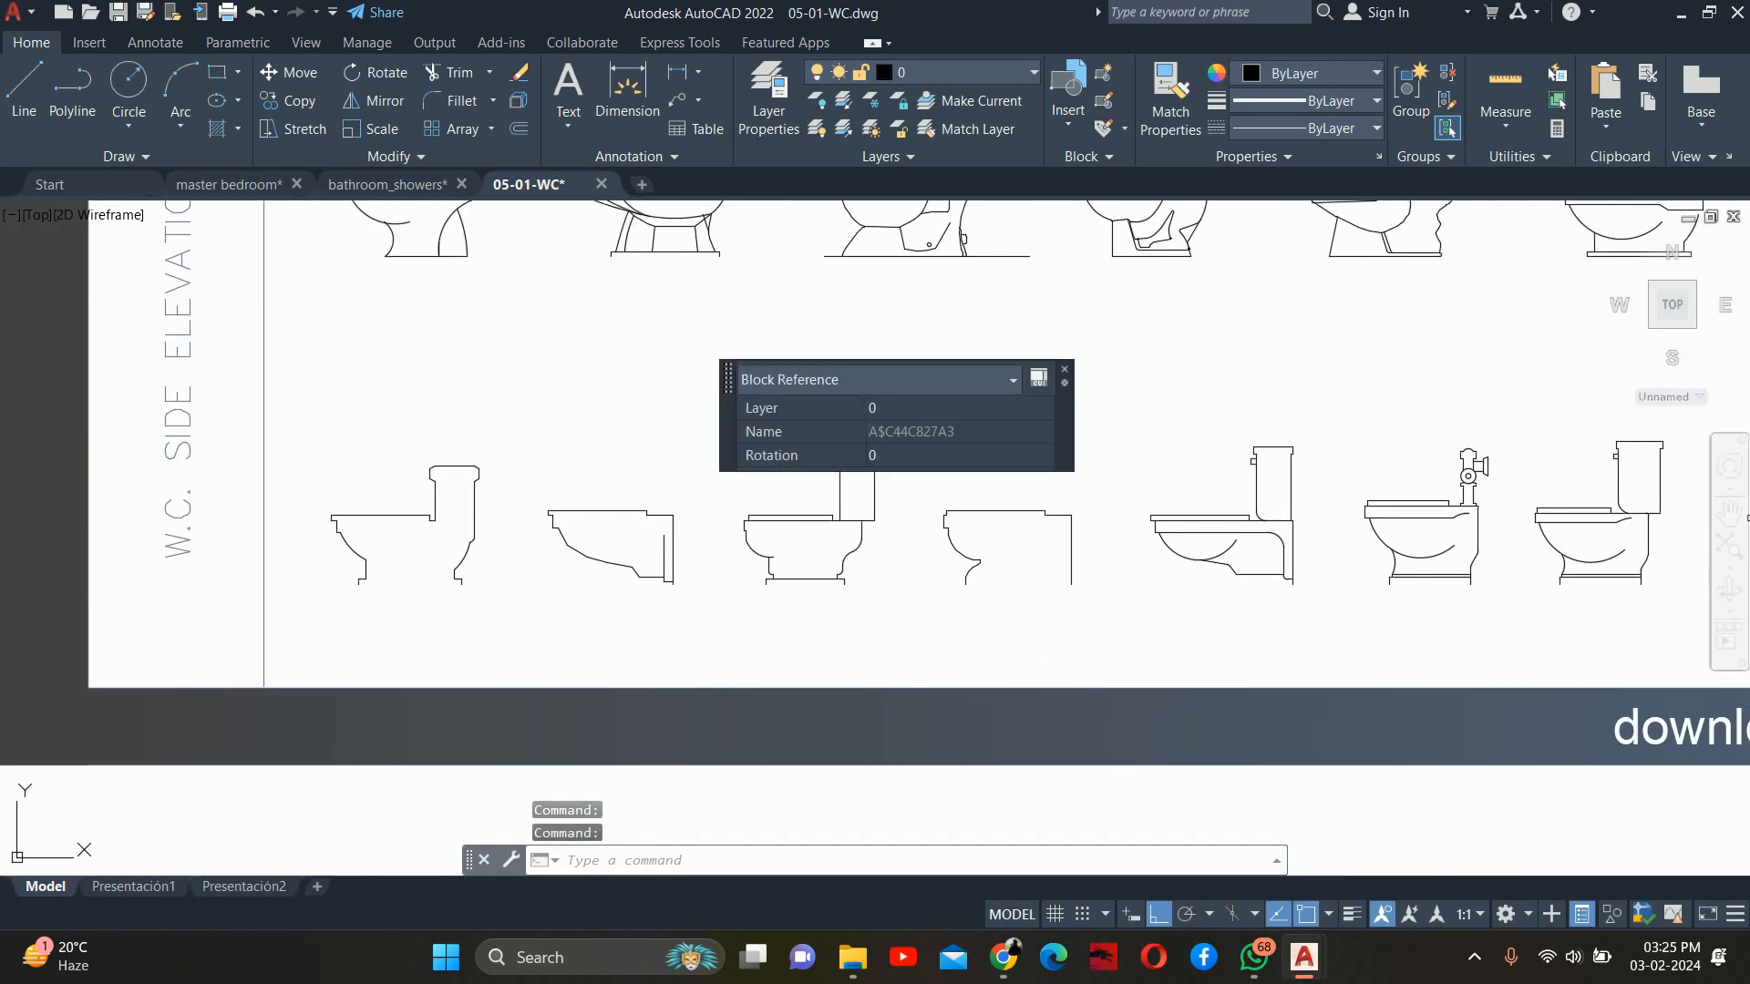
pyautogui.scroll(2, 663, 520)
pyautogui.hotkey('ctrl', 'c')
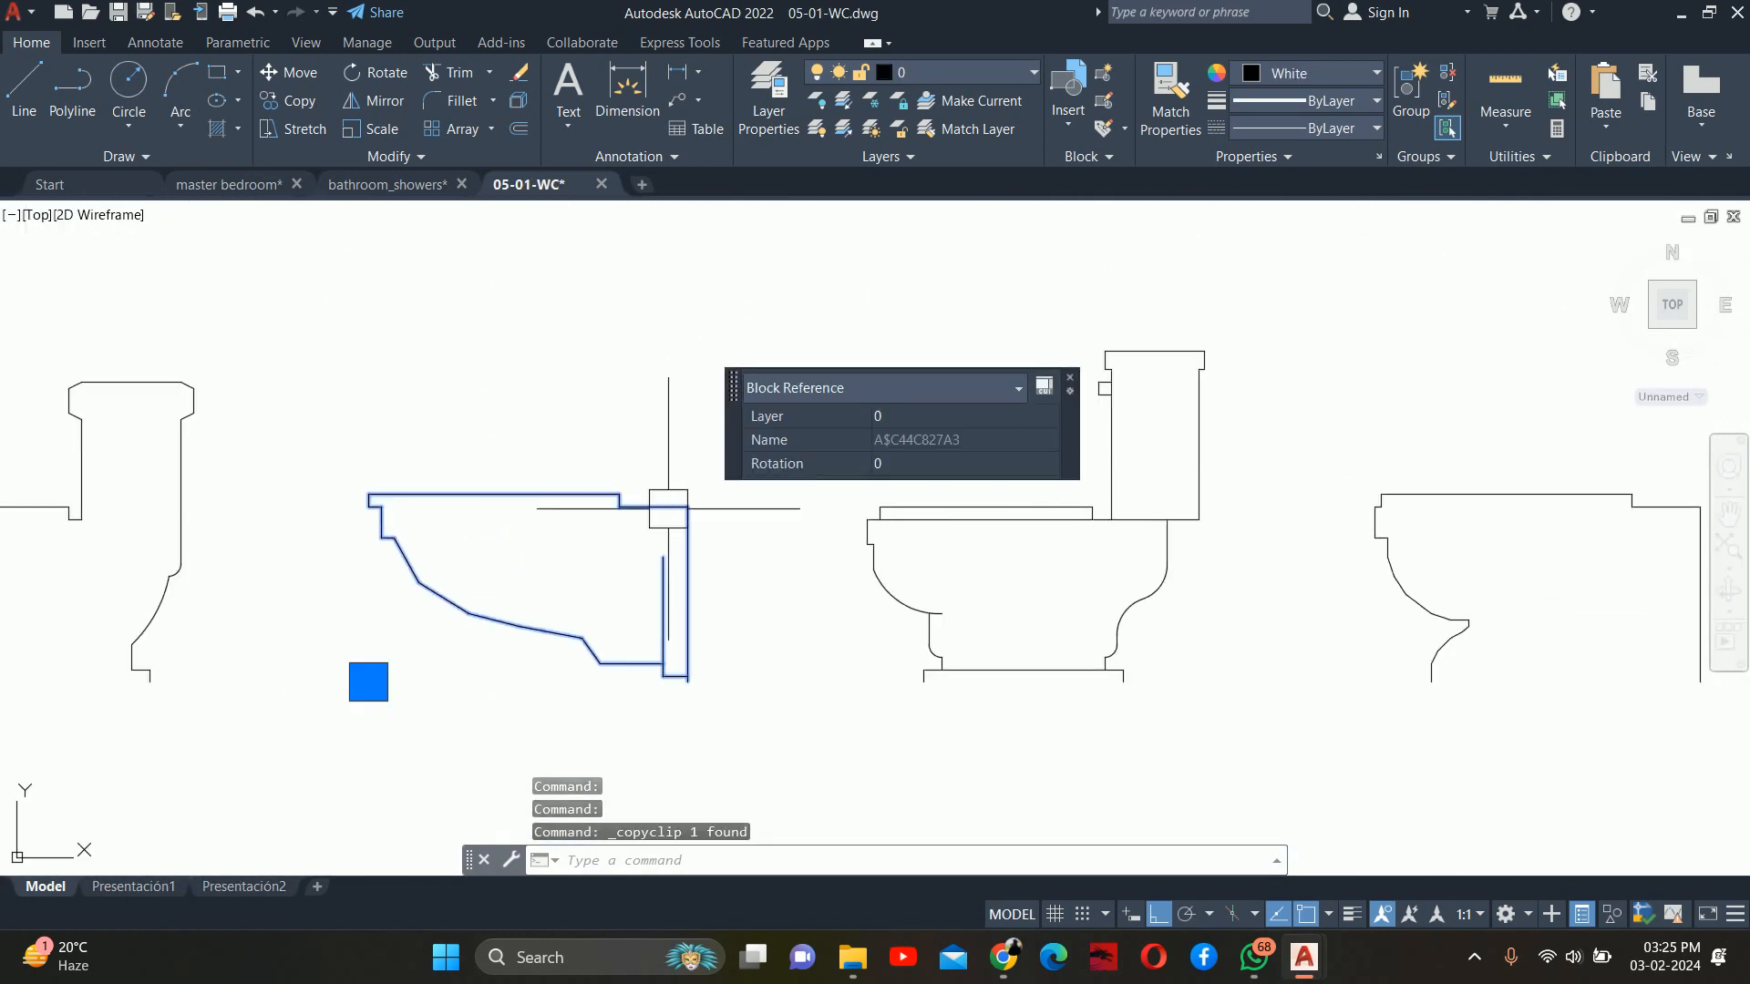
# Paste the wall-hung toilet block beside the second washroom elevation in the master bedroom drawing
pyautogui.click(310, 193)
pyautogui.scroll(-3, 748, 478)
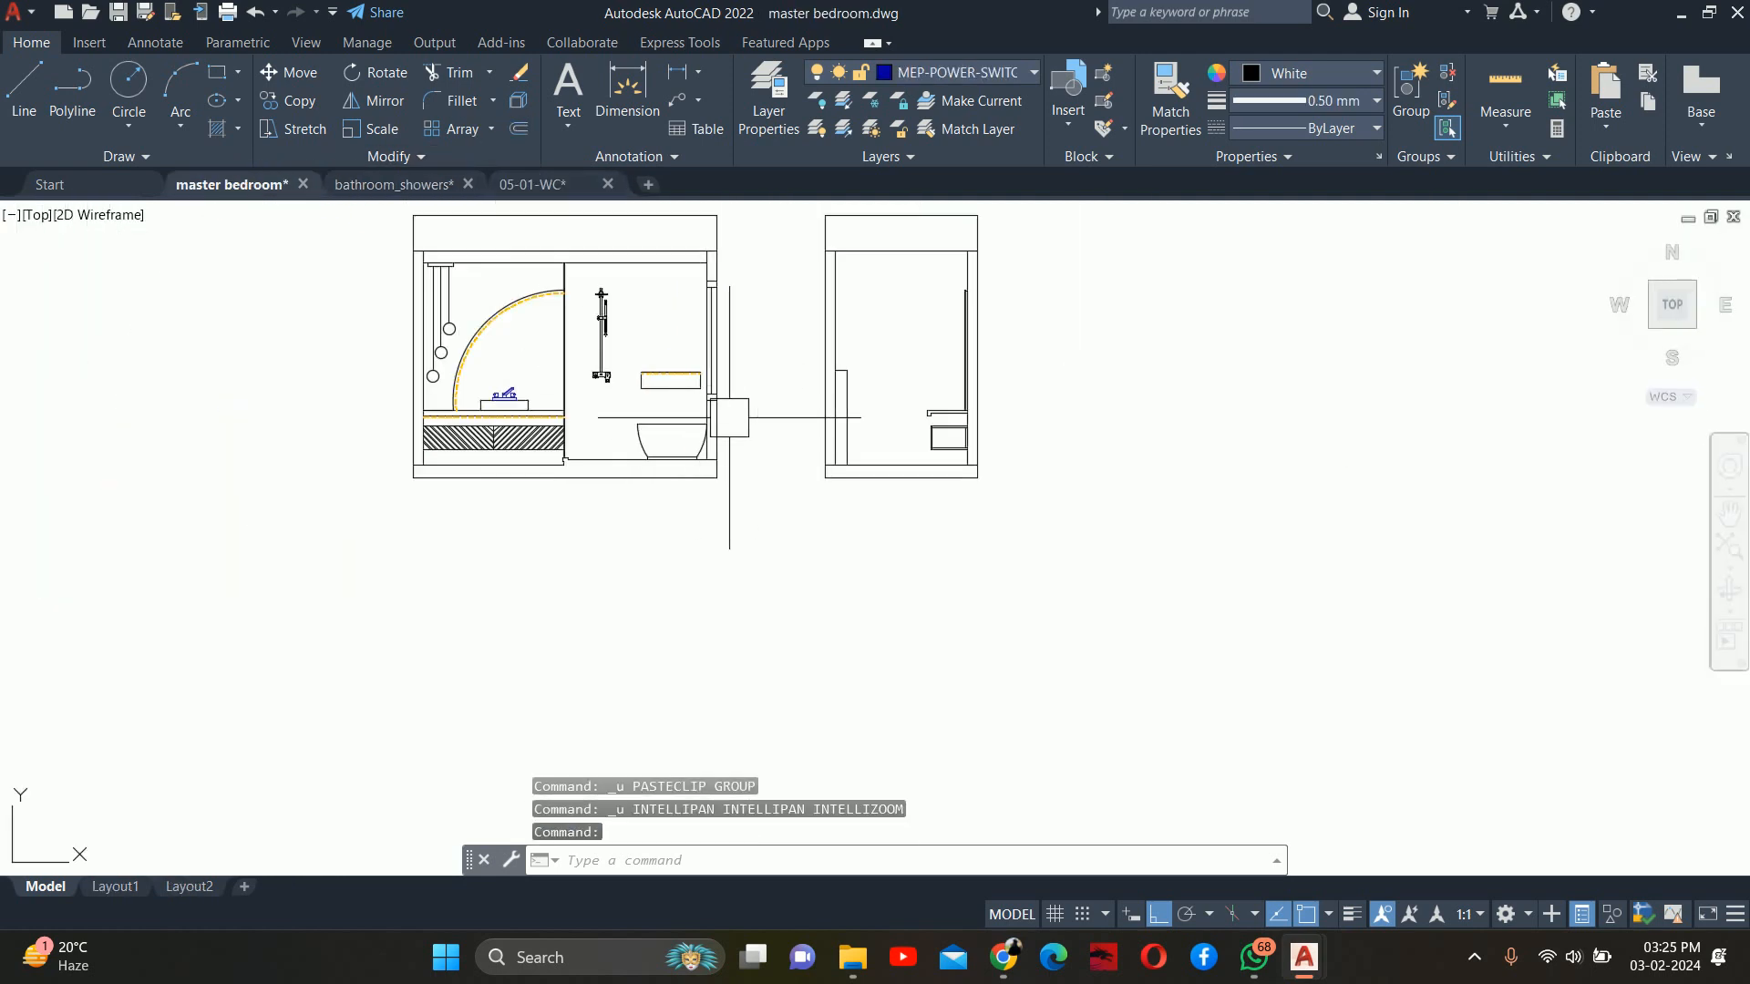
pyautogui.hotkey('ctrl', 'v')
pyautogui.press('Escape')
pyautogui.press('Escape')
pyautogui.press('Escape')
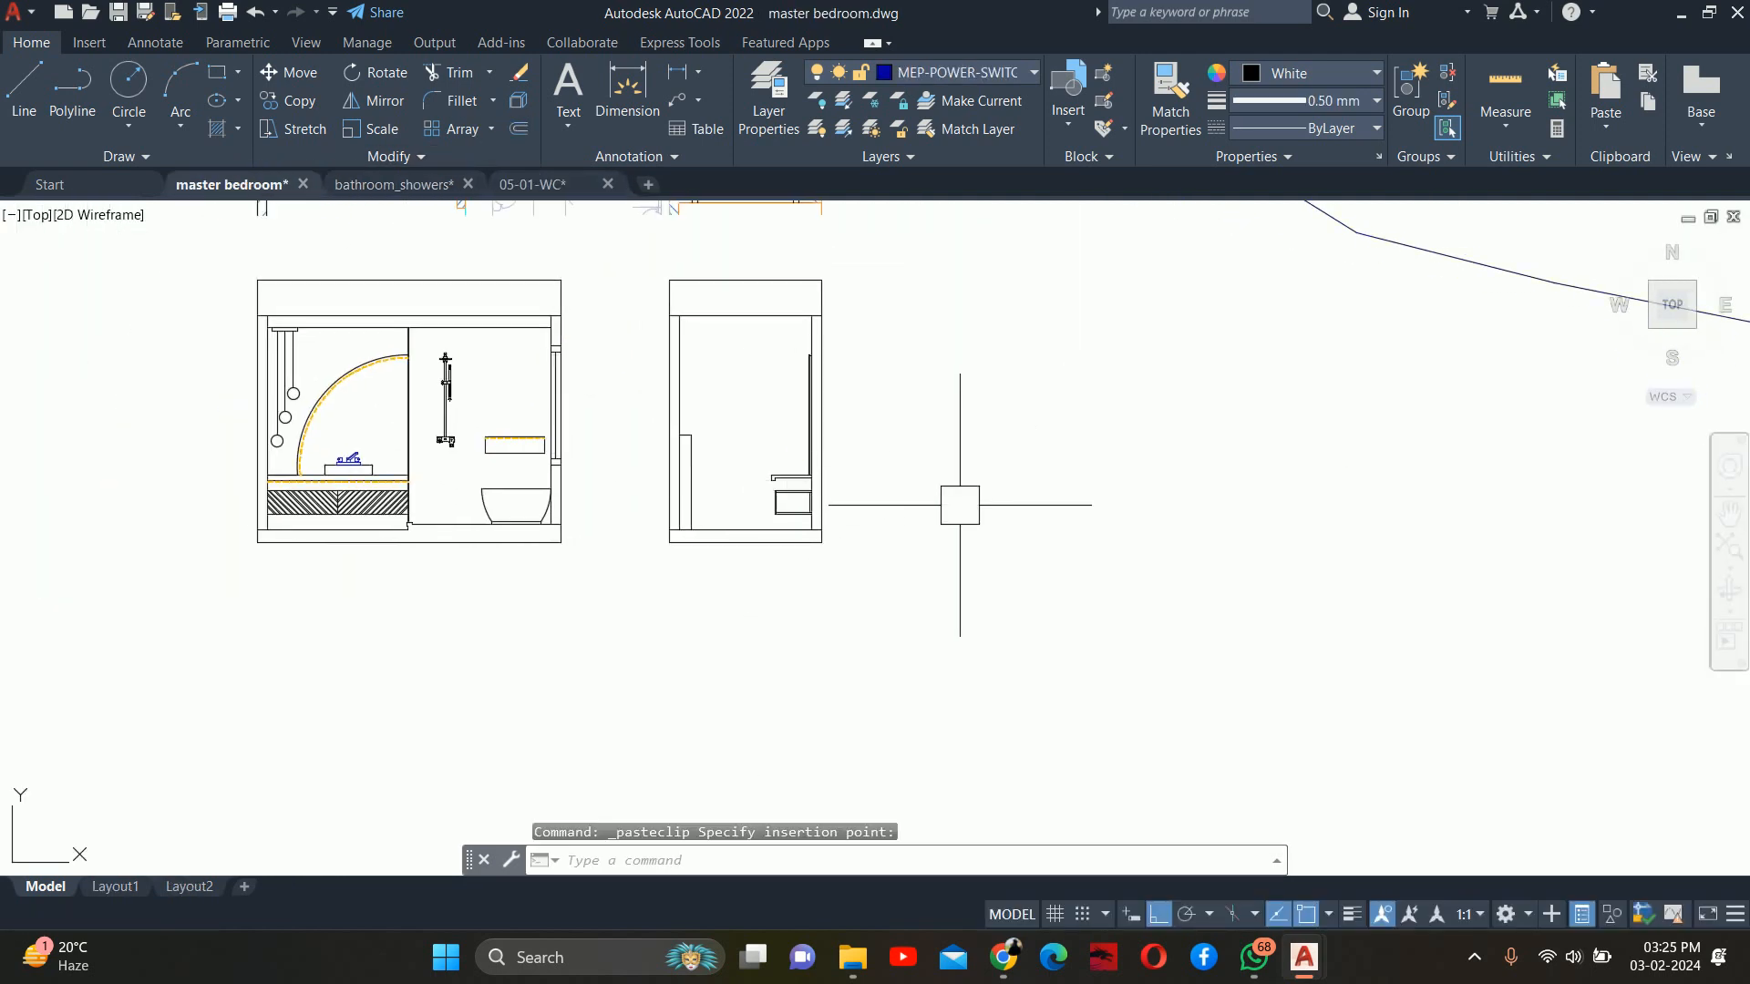
# Delete the pasted wall-hung toilet block from the master bedroom drawing
pyautogui.scroll(-3, 957, 500)
pyautogui.click(1054, 440)
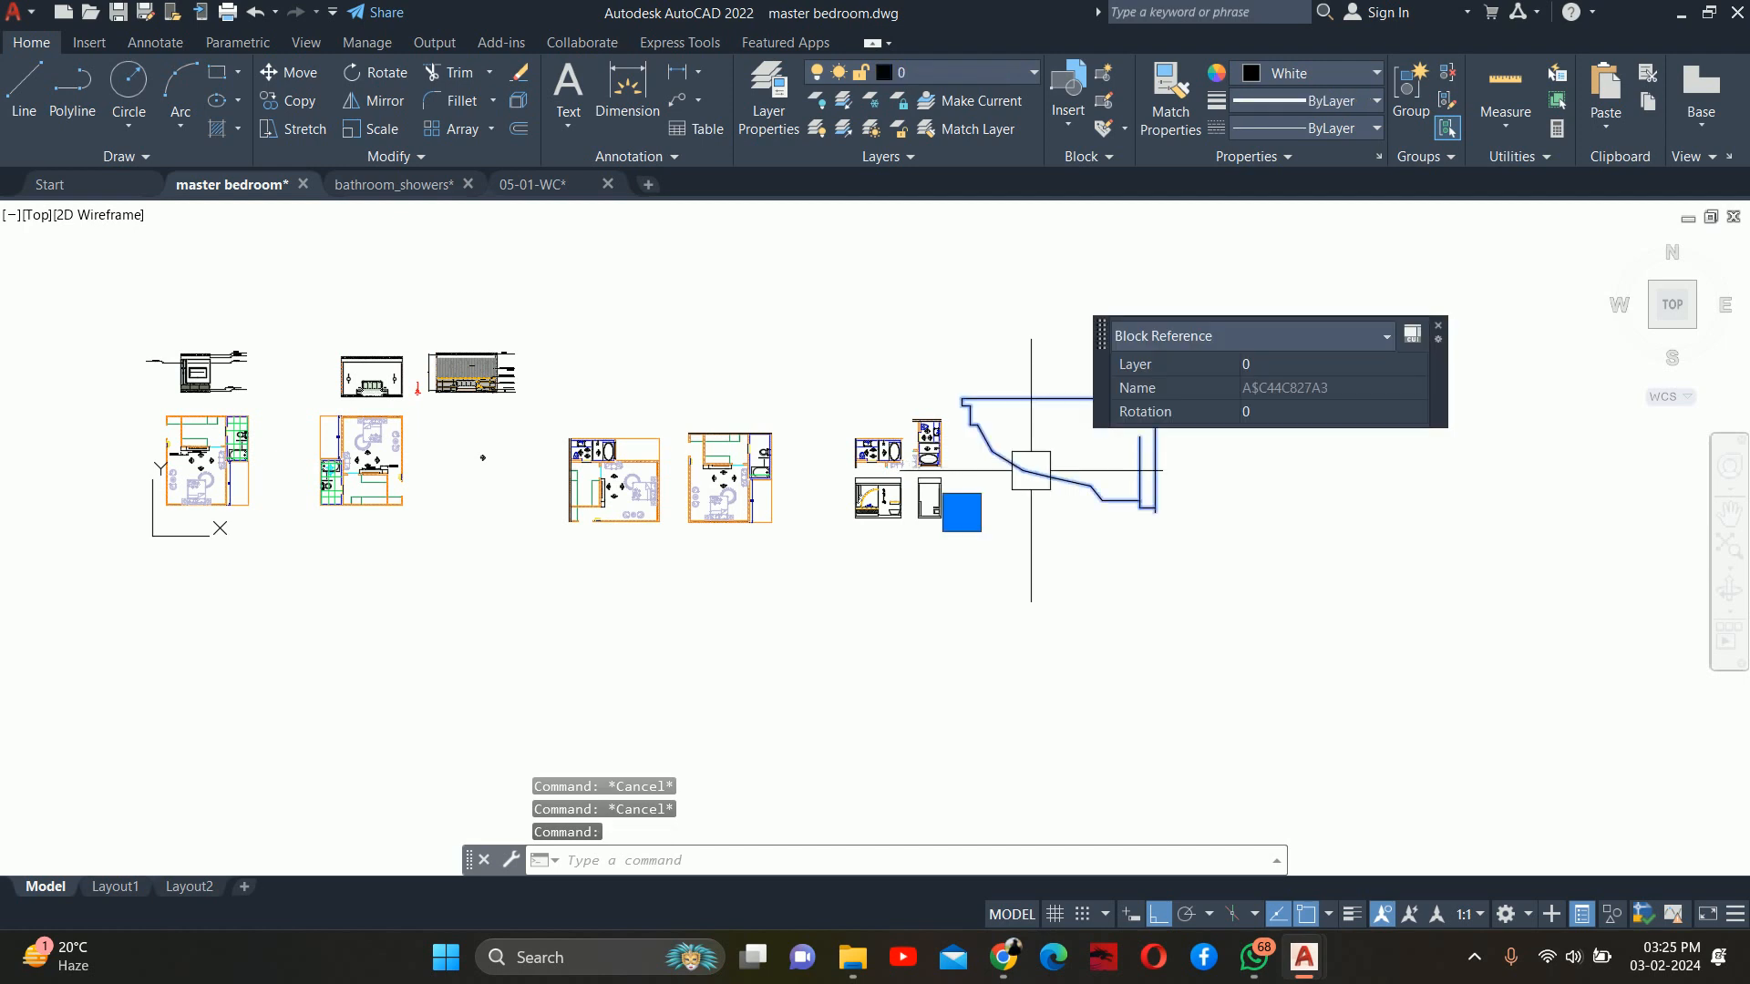
pyautogui.press('Delete')
# Copy the low-backed toilet block, second from the end of the upper W.C. side elevation row, from 05-01-WC
pyautogui.click(529, 186)
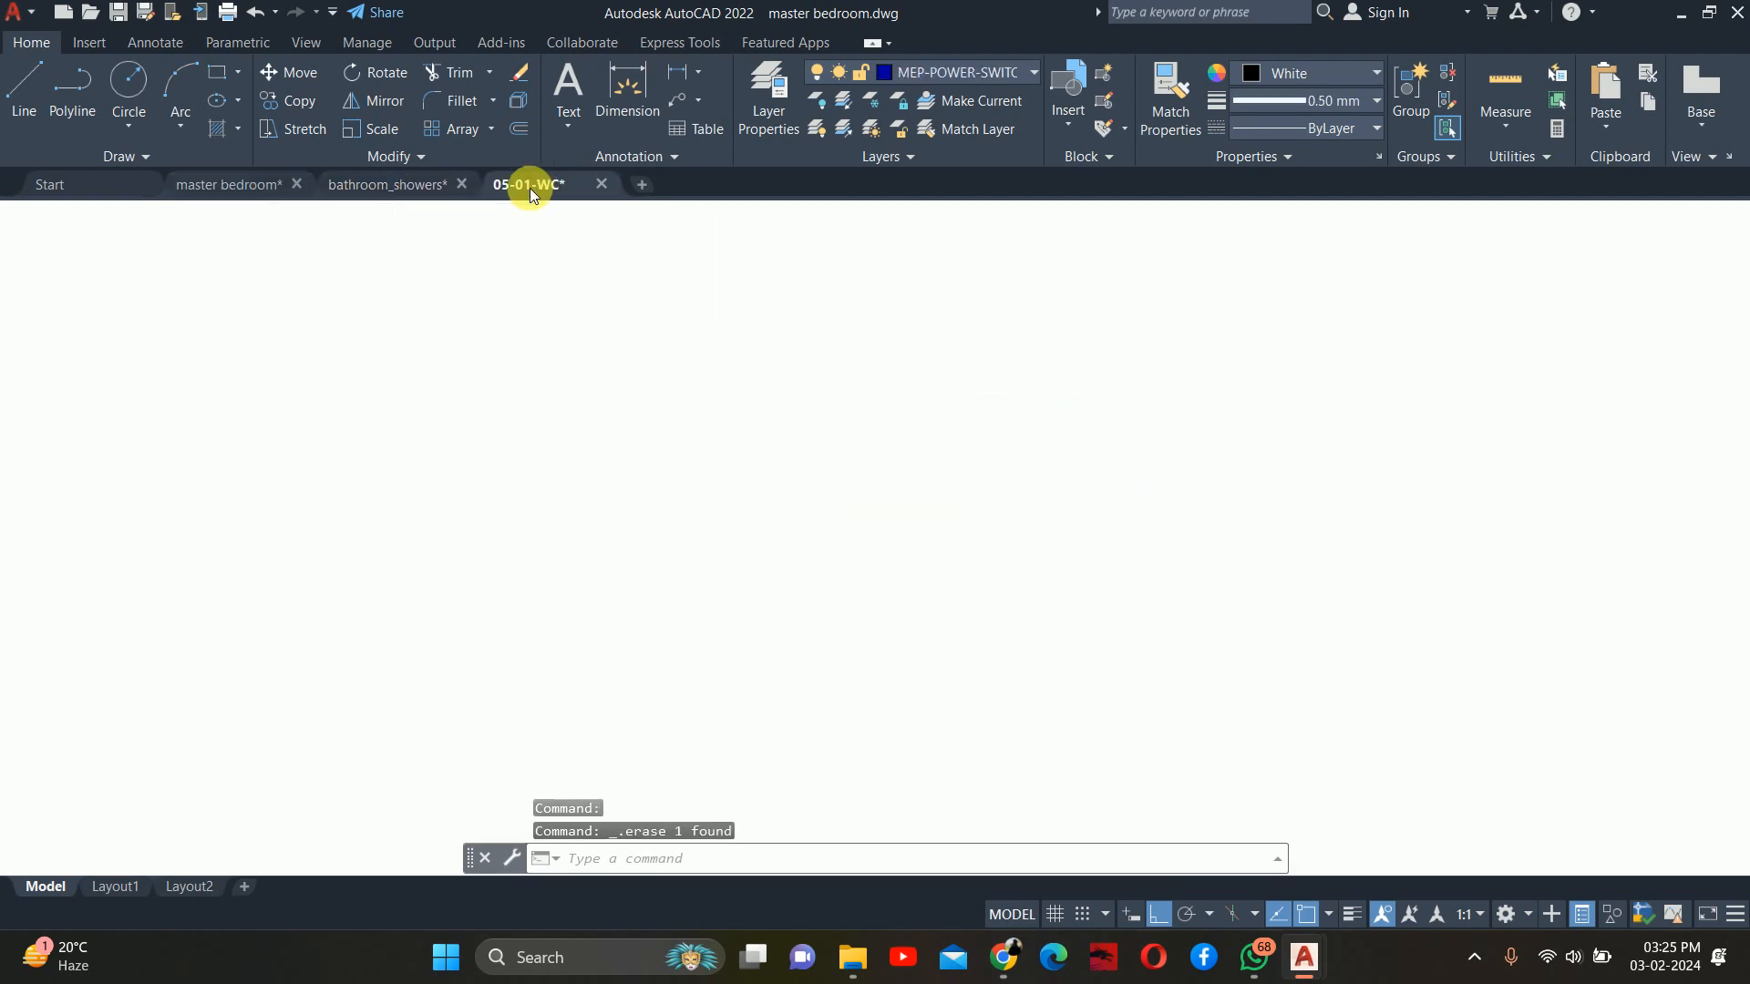
pyautogui.scroll(-5, 839, 468)
pyautogui.moveTo(976, 527); pyautogui.dragTo(382, 526, button='middle')
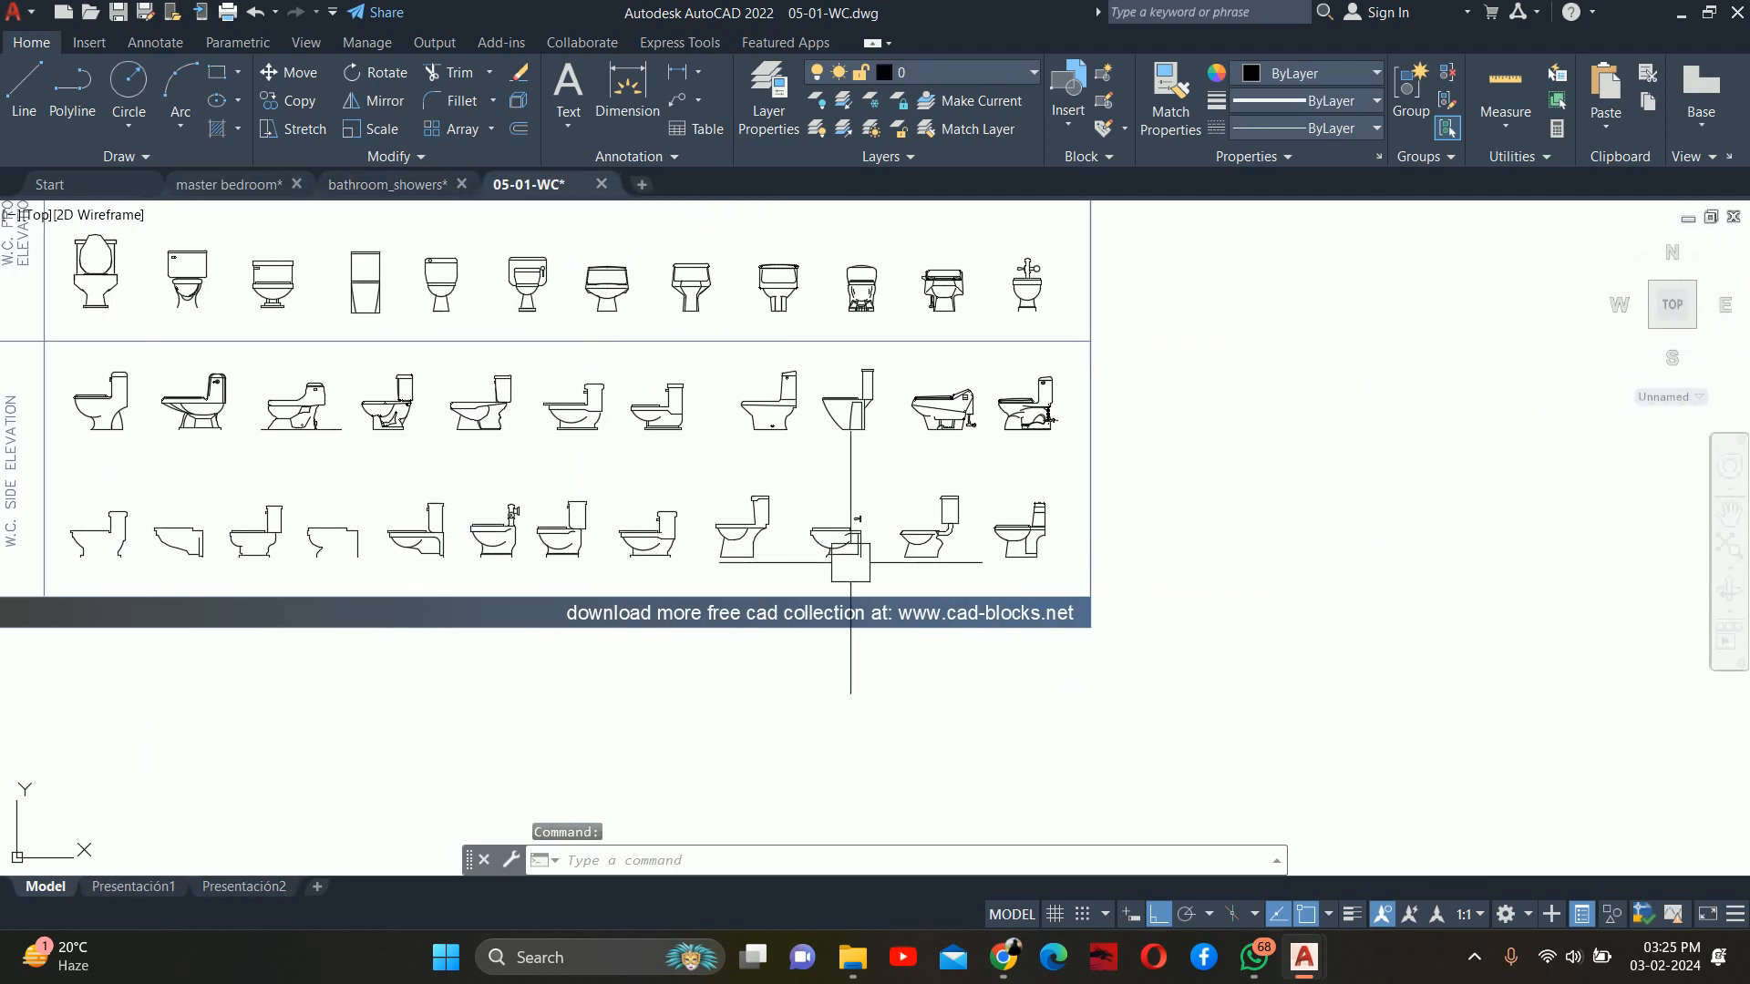
pyautogui.scroll(5, 911, 586)
pyautogui.click(928, 425)
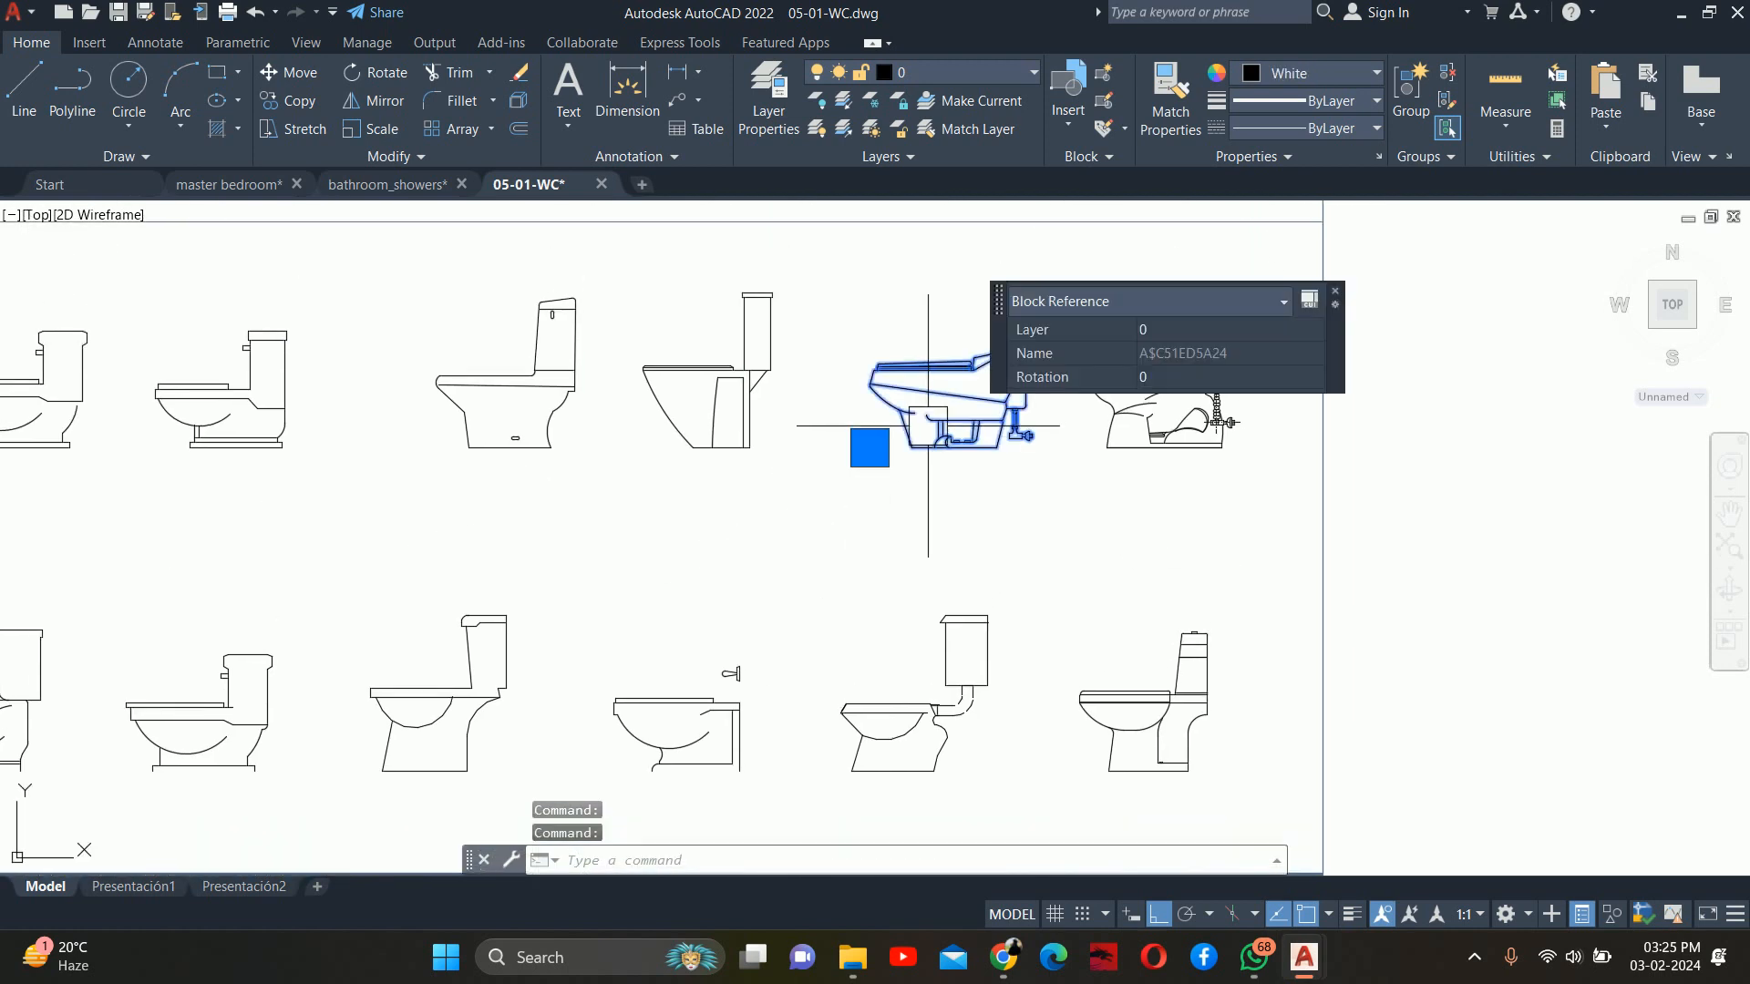
pyautogui.hotkey('ctrl', 'c')
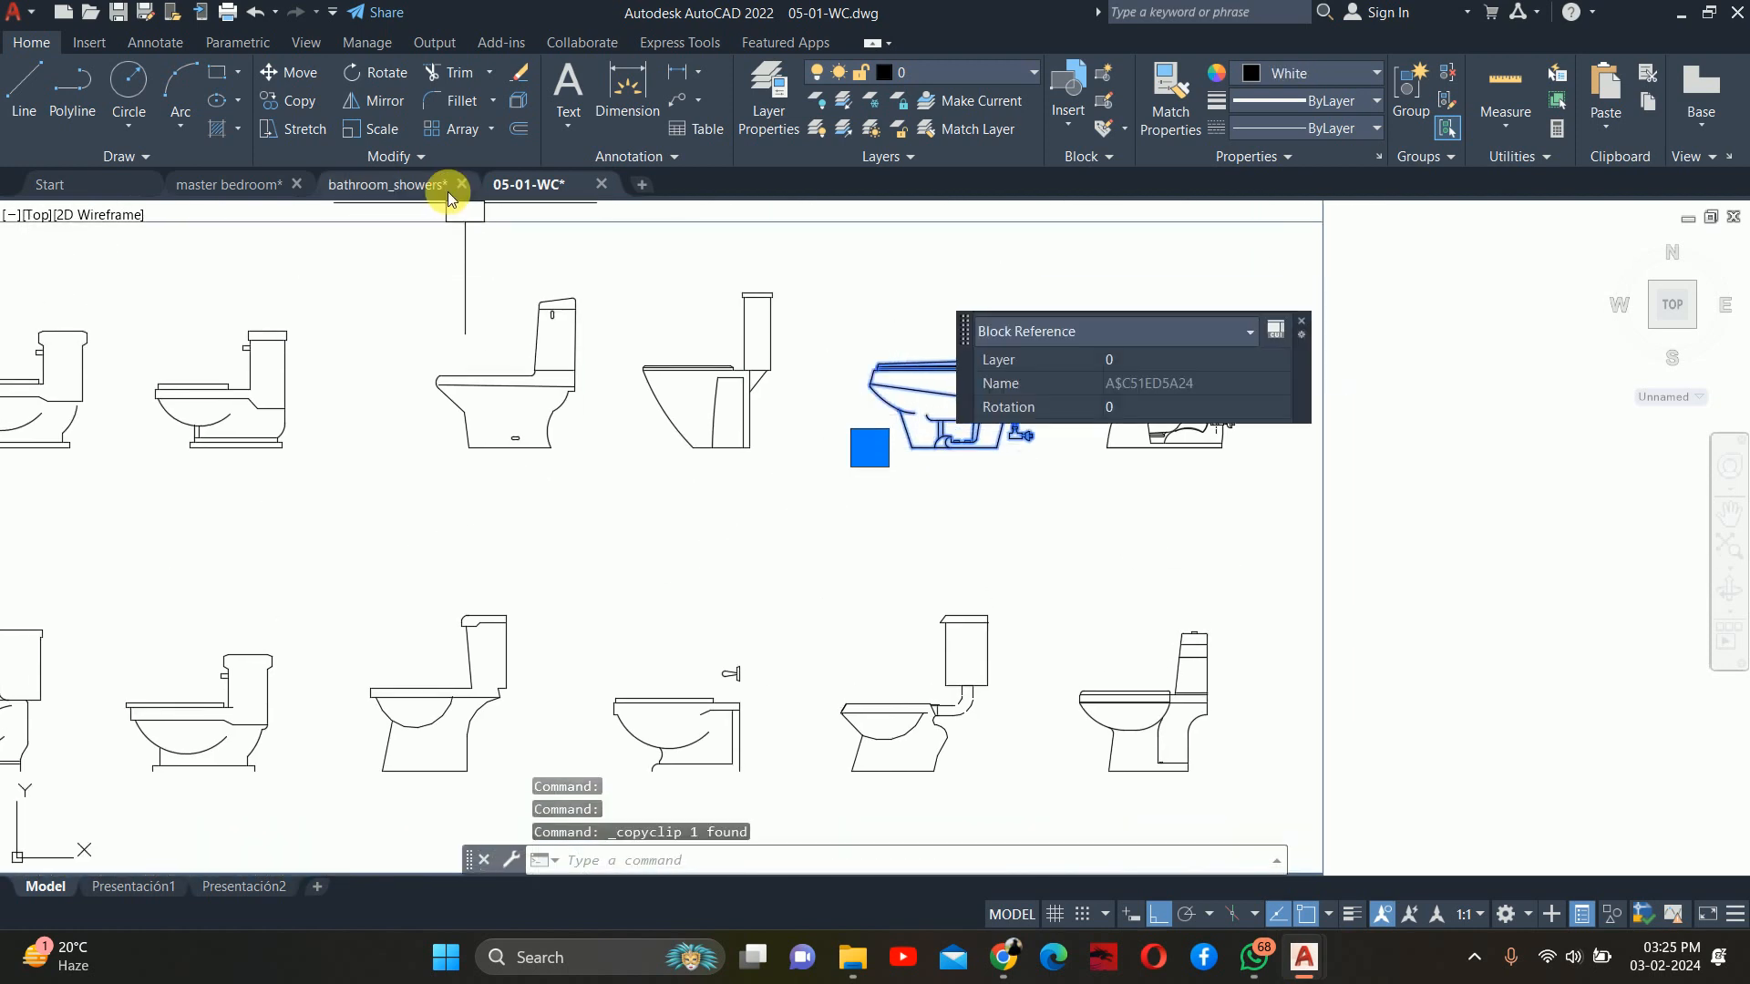
# Paste the low-backed toilet block beside the second washroom elevation in the master bedroom drawing
pyautogui.click(234, 184)
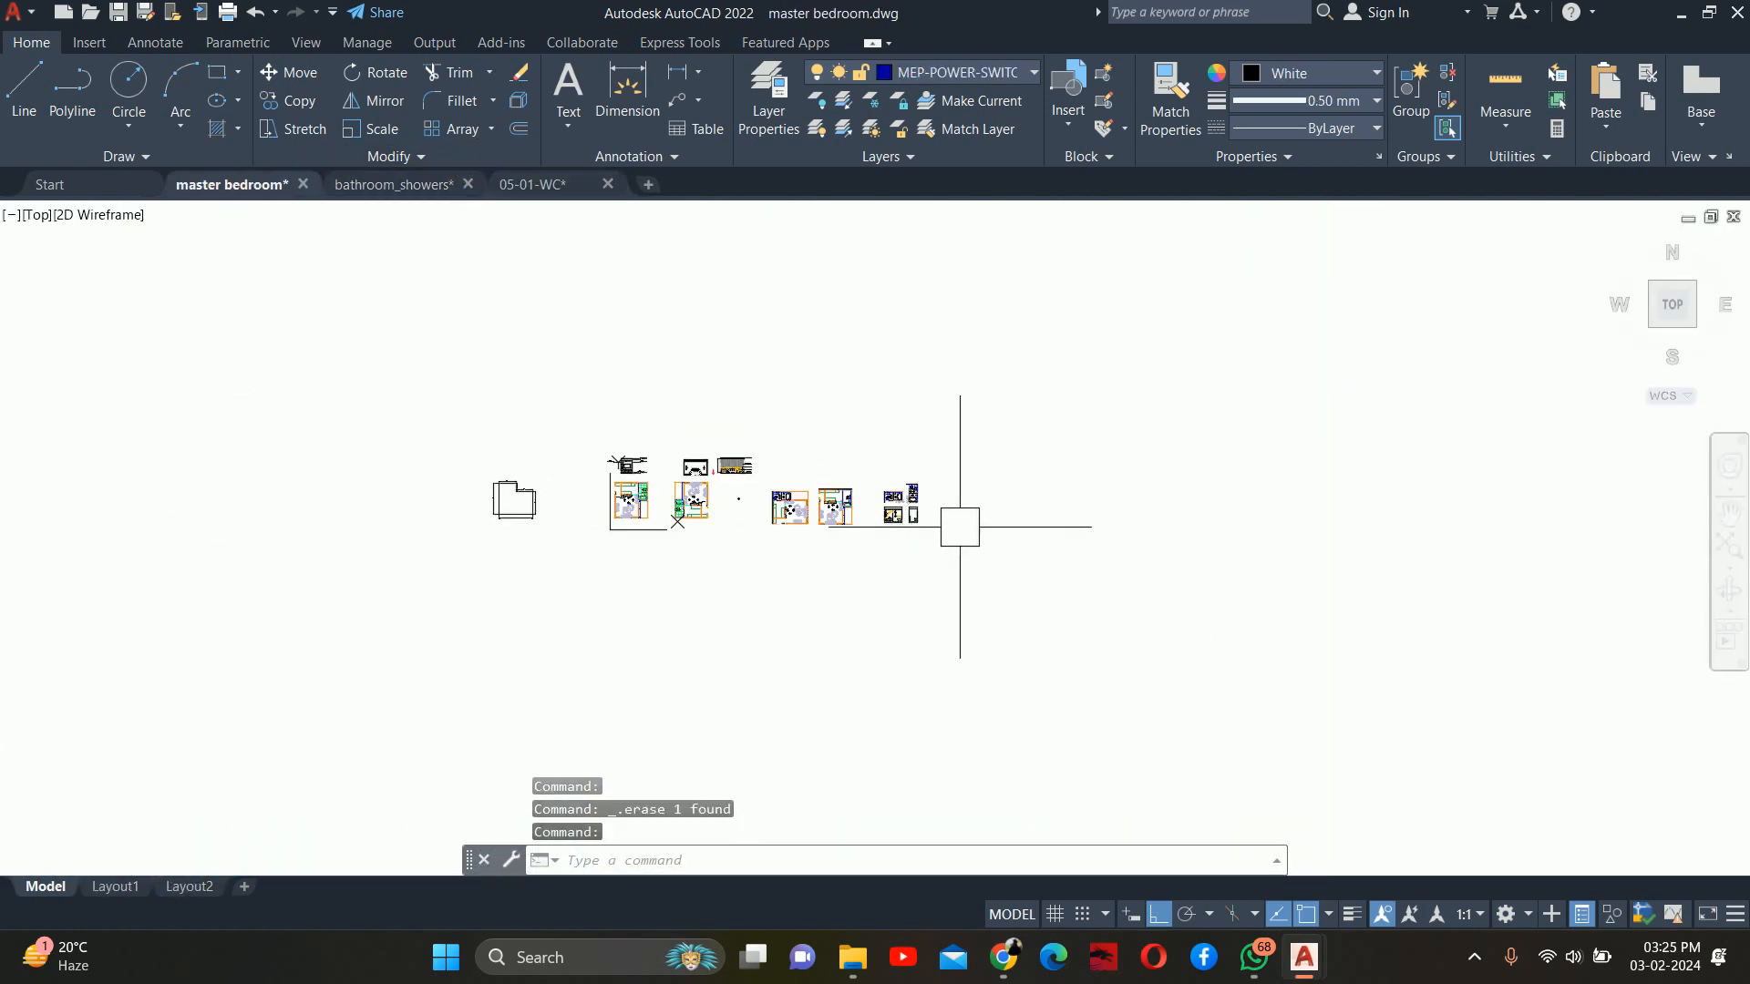
pyautogui.hotkey('ctrl', 'v')
pyautogui.scroll(5, 907, 524)
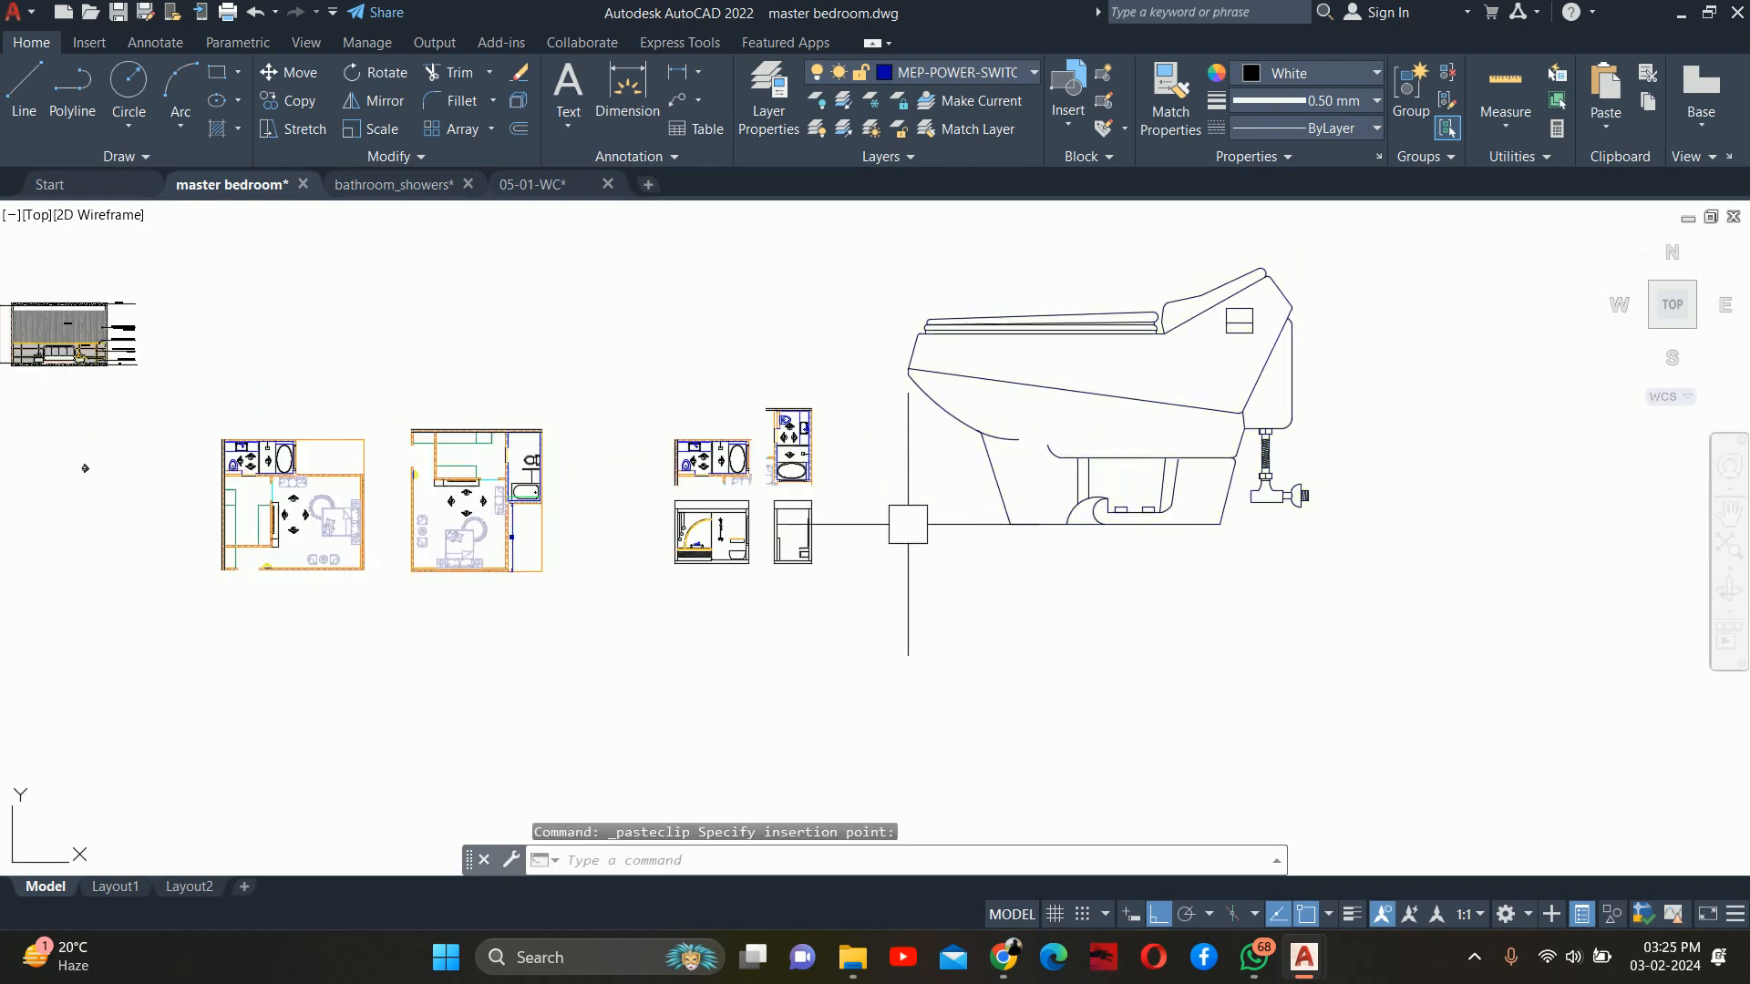
pyautogui.press('Escape')
pyautogui.press('Escape')
# Scale the pasted toilet block by reference from 25.4 to 1 about its lower base corner
pyautogui.write('sc')
pyautogui.press('Return')
pyautogui.click(1002, 505)
pyautogui.press('Return')
pyautogui.click(1009, 524)
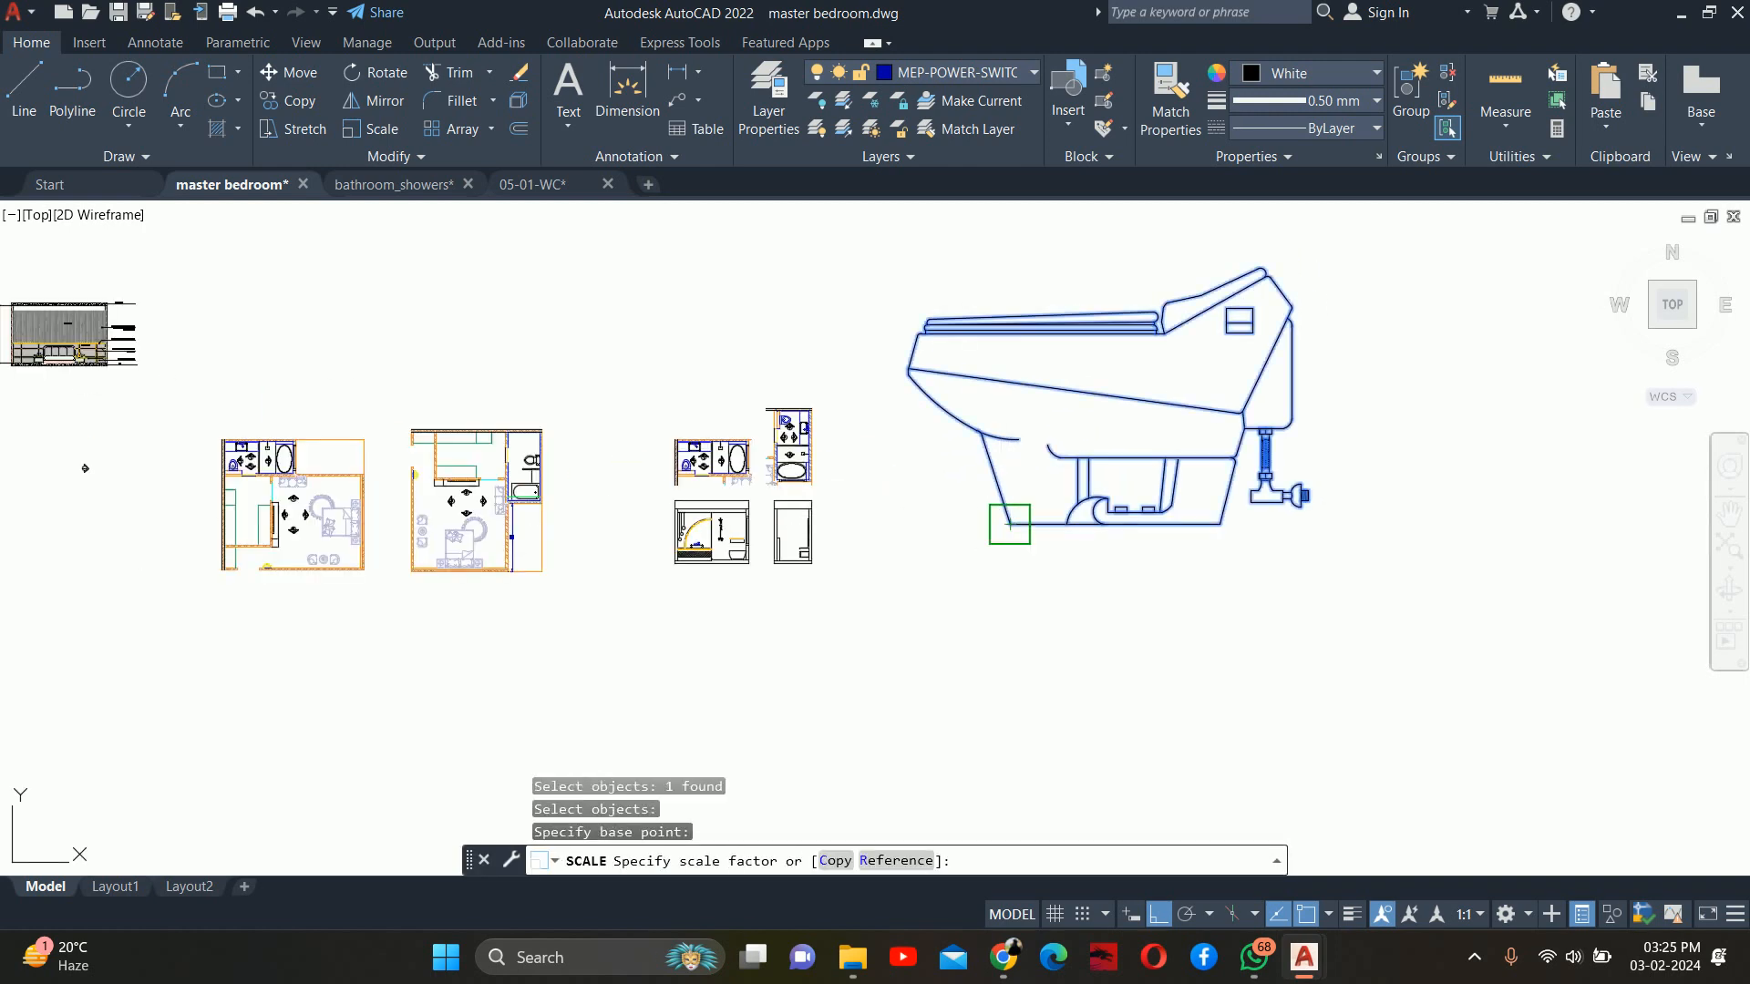
pyautogui.write('r')
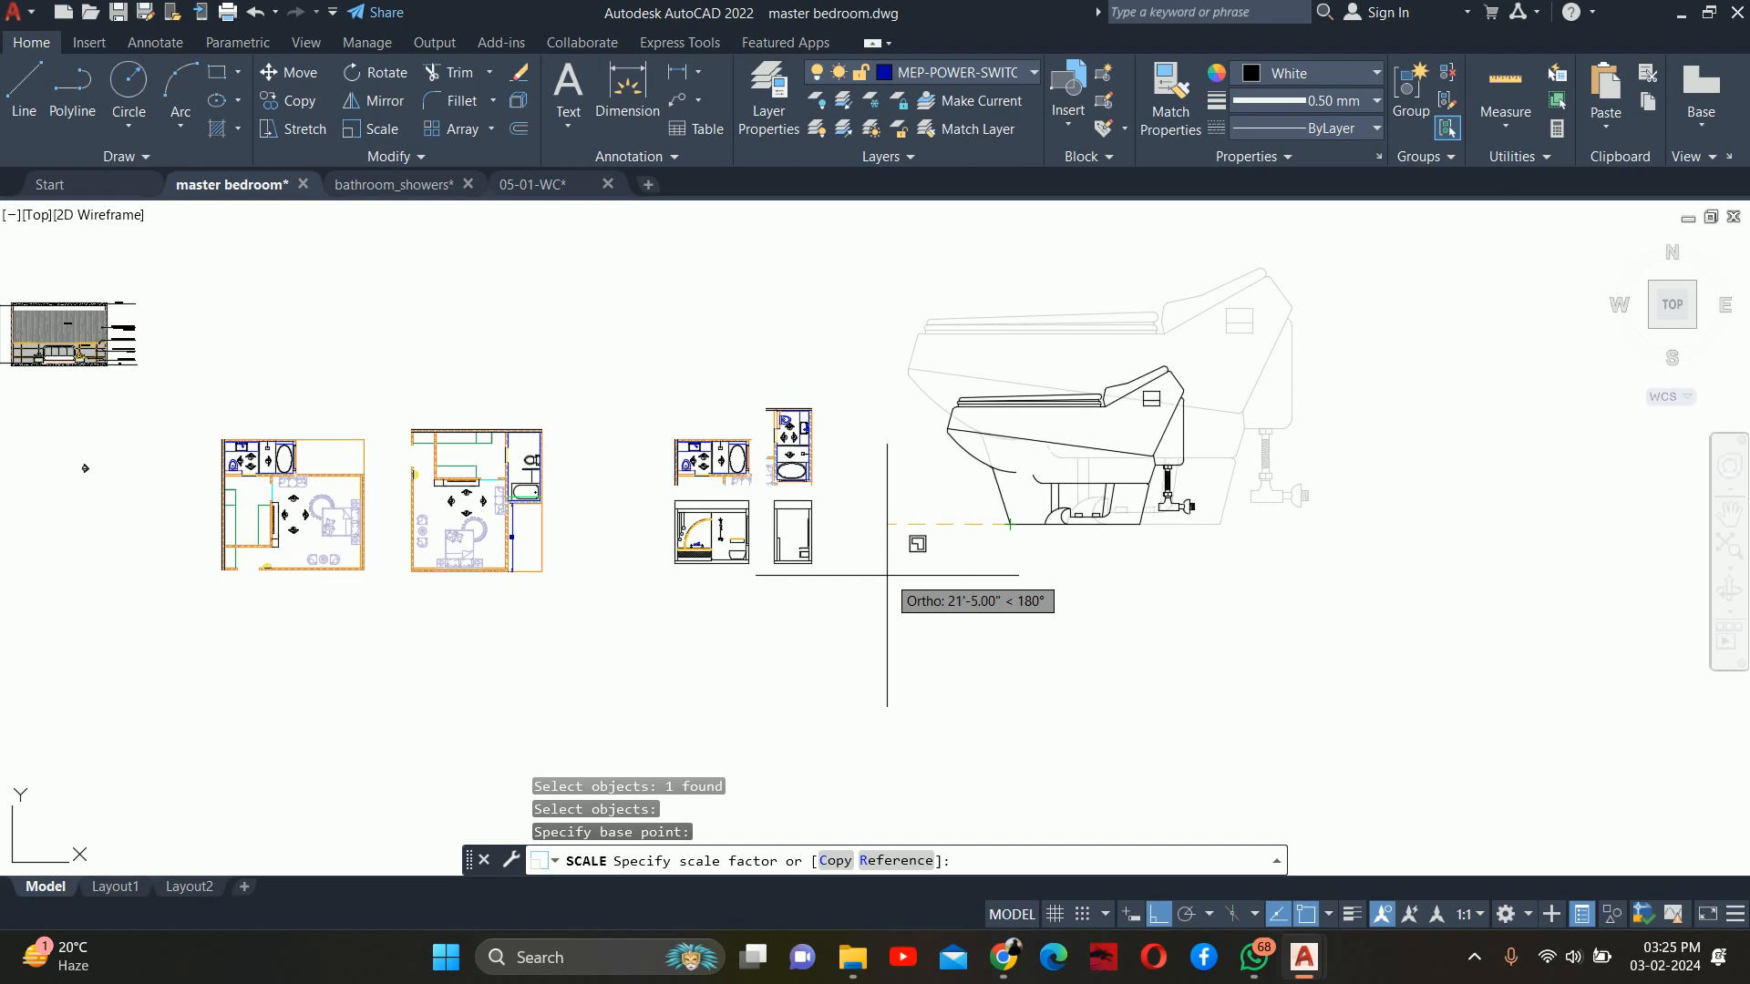
pyautogui.press('Return')
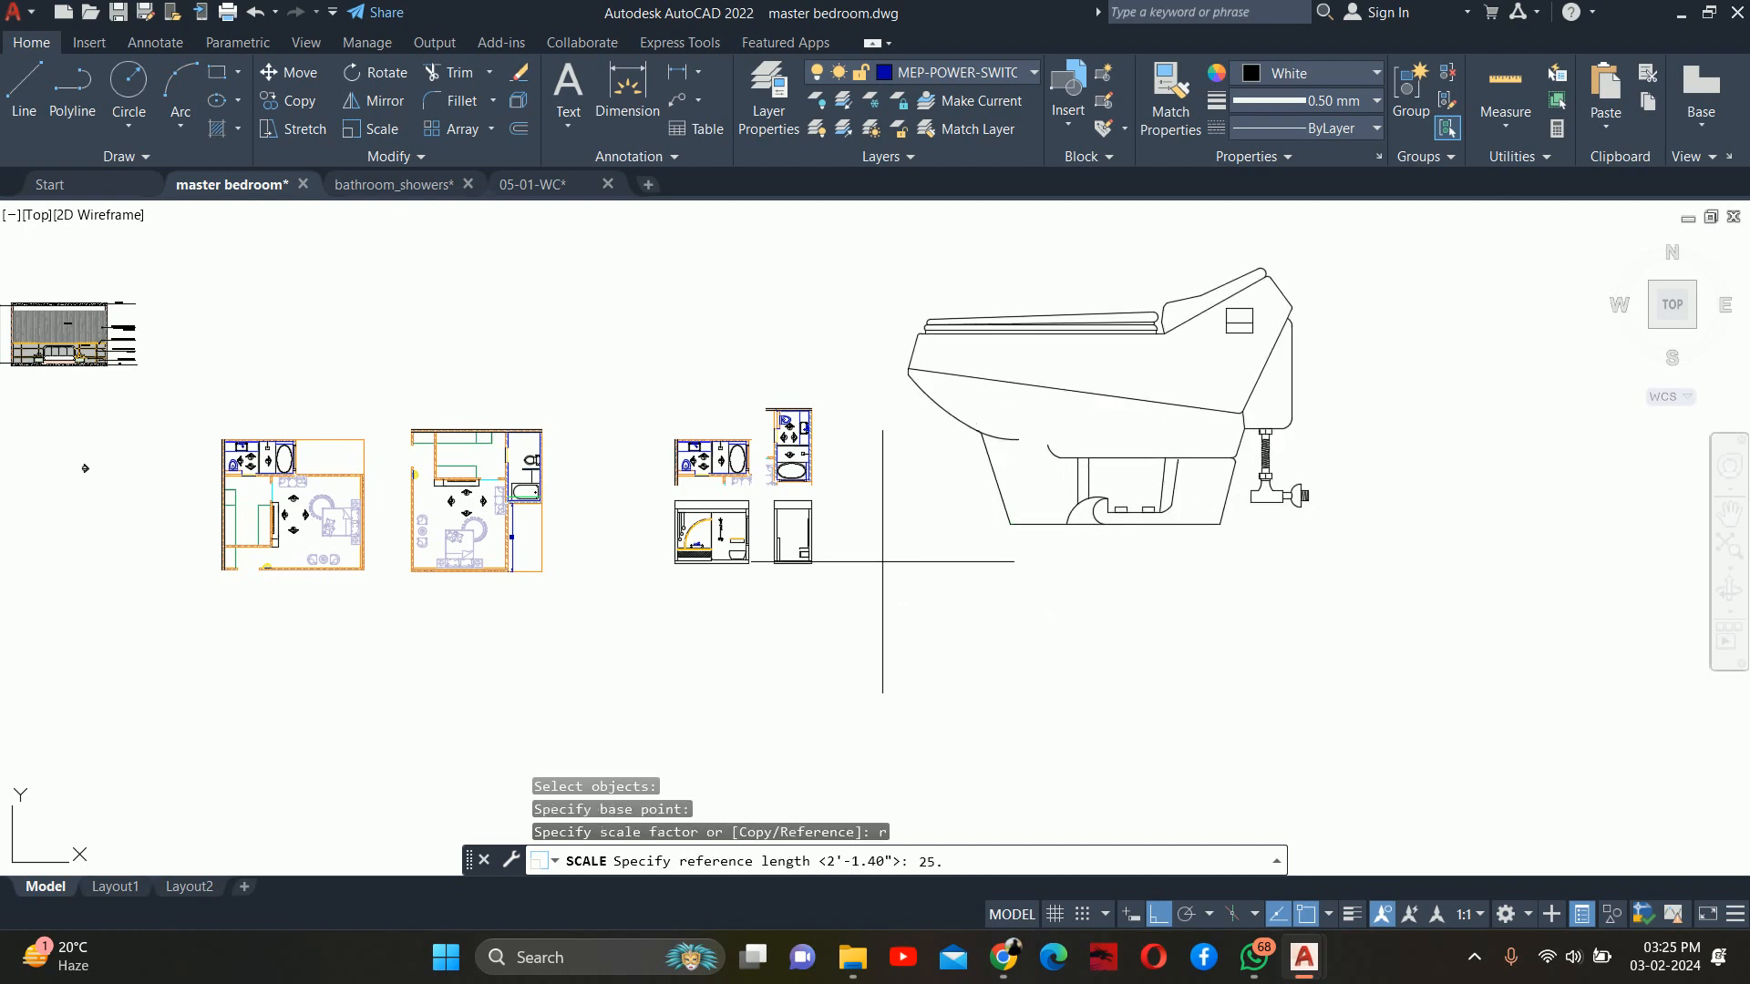
pyautogui.write('25.4')
pyautogui.press('Return')
pyautogui.write('1')
pyautogui.press('Return')
pyautogui.press('Escape')
pyautogui.press('Escape')
pyautogui.press('Escape')
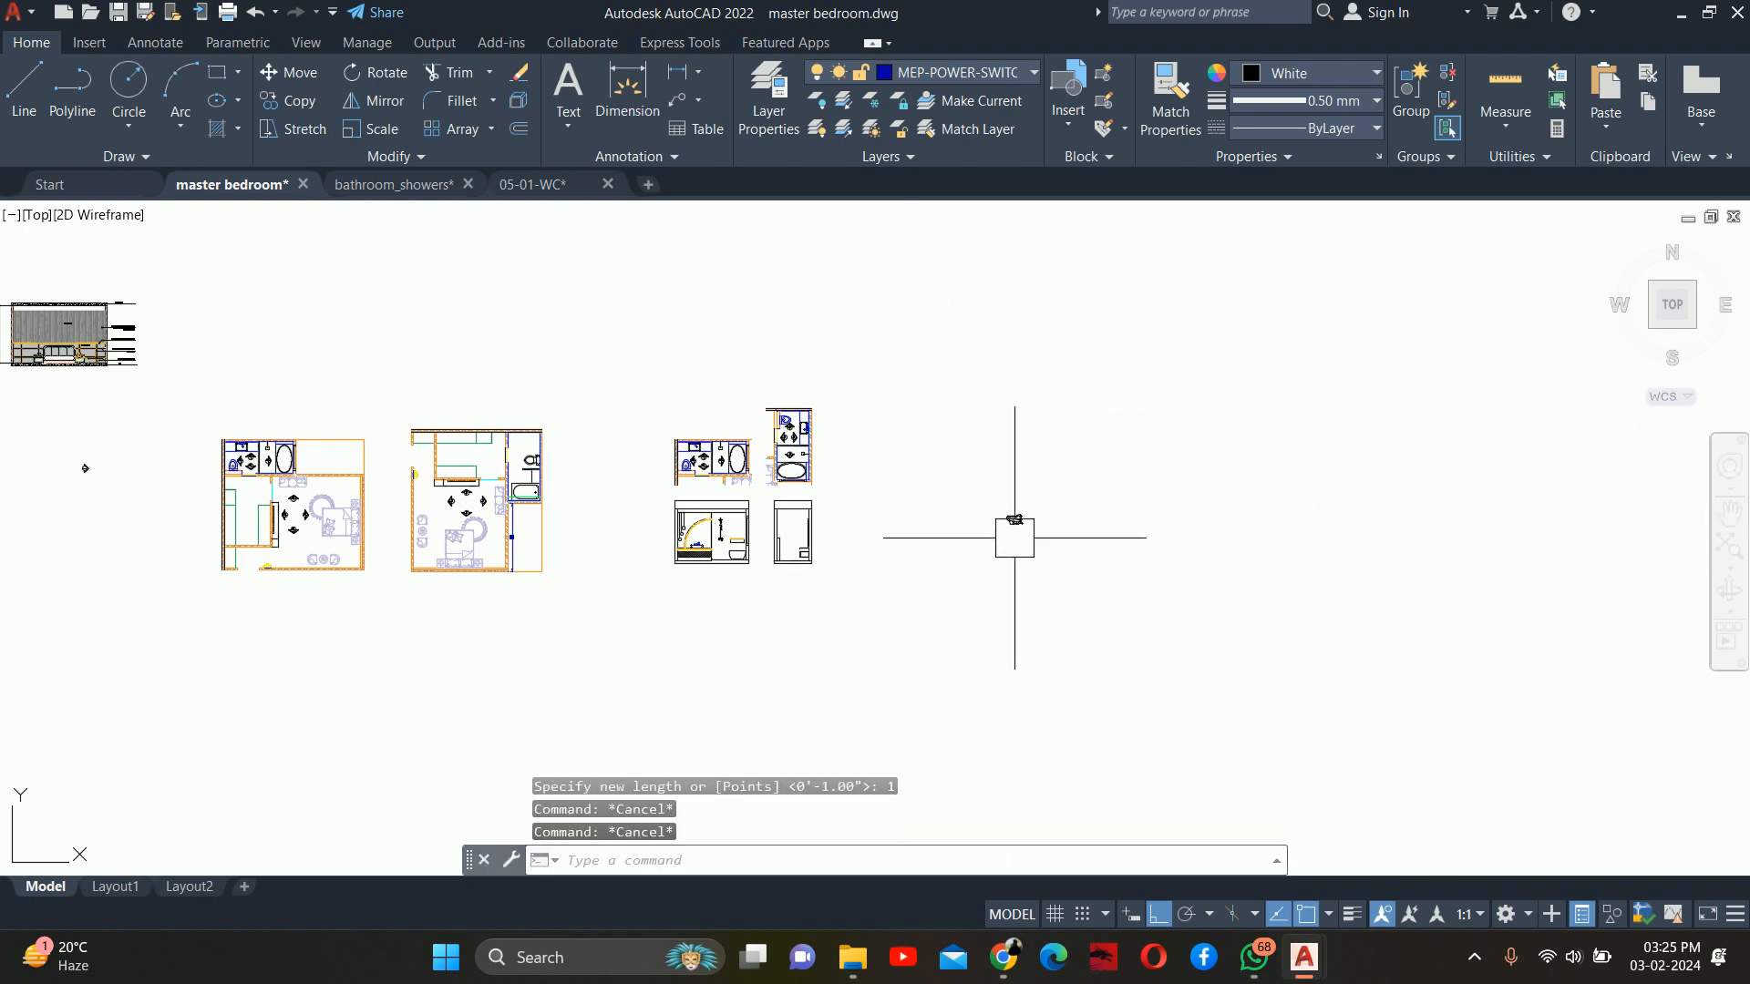
pyautogui.scroll(5, 1019, 537)
pyautogui.write('m')
pyautogui.press('Return')
pyautogui.click(995, 470)
pyautogui.scroll(6, 1003, 479)
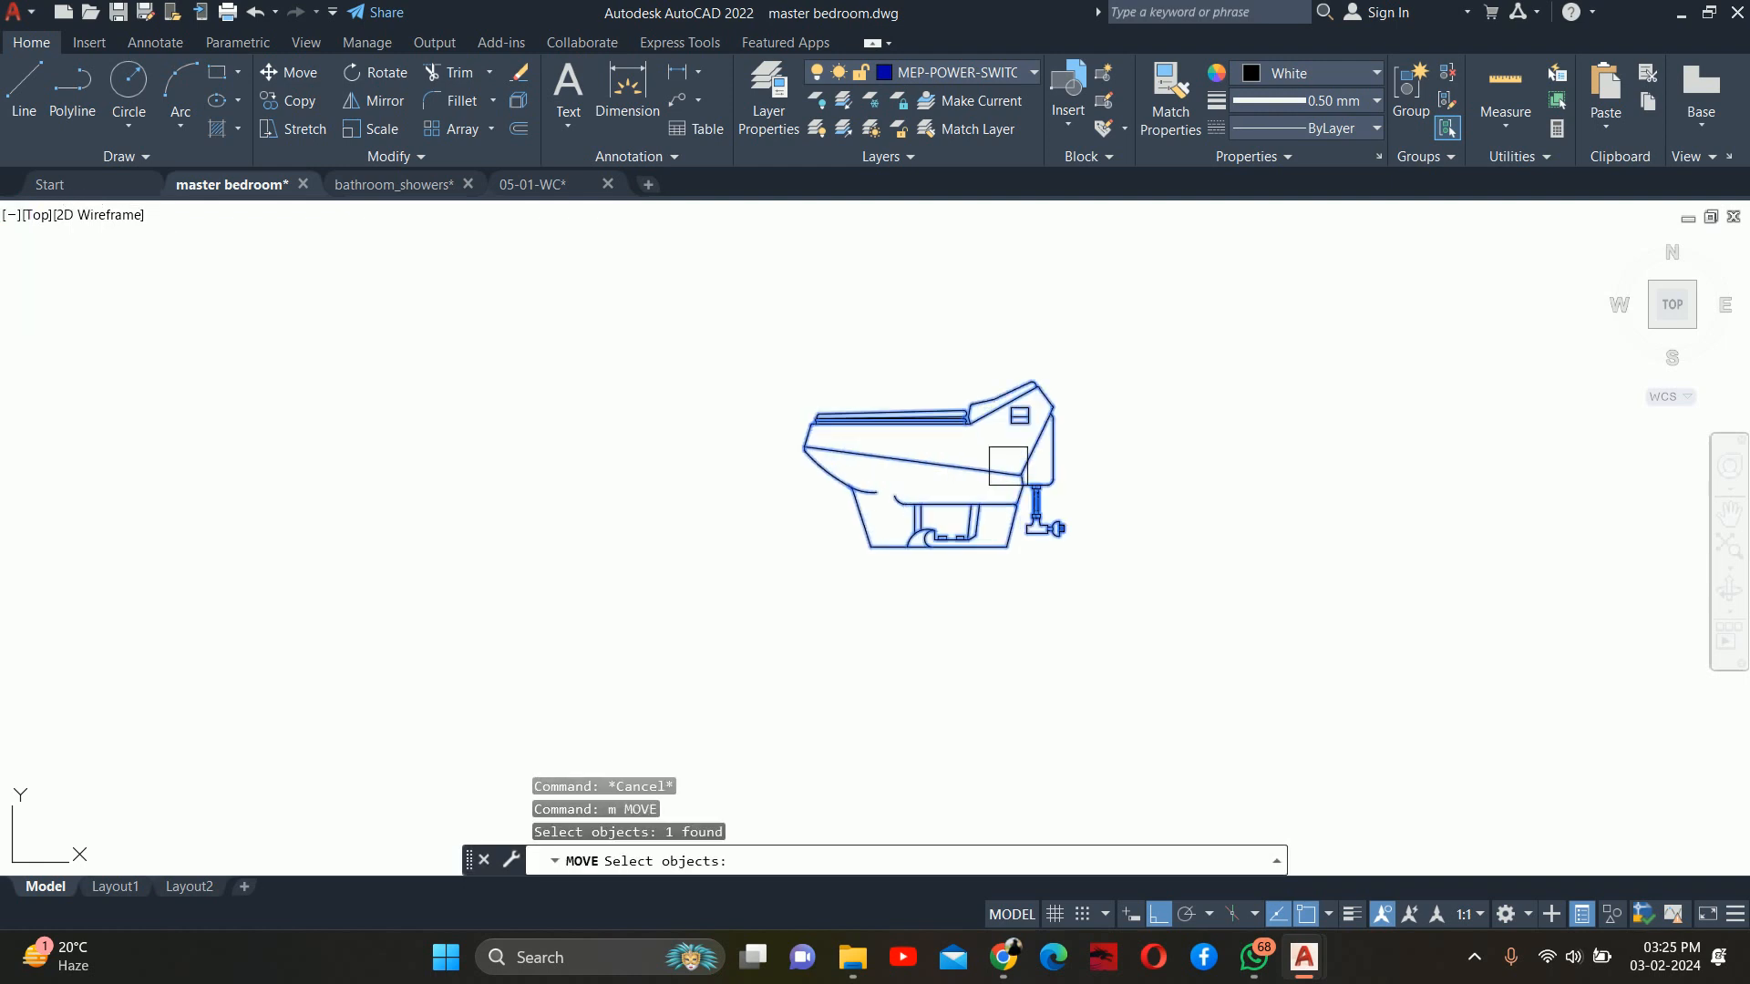
pyautogui.press('Return')
pyautogui.press('Escape')
pyautogui.scroll(-5, 1048, 428)
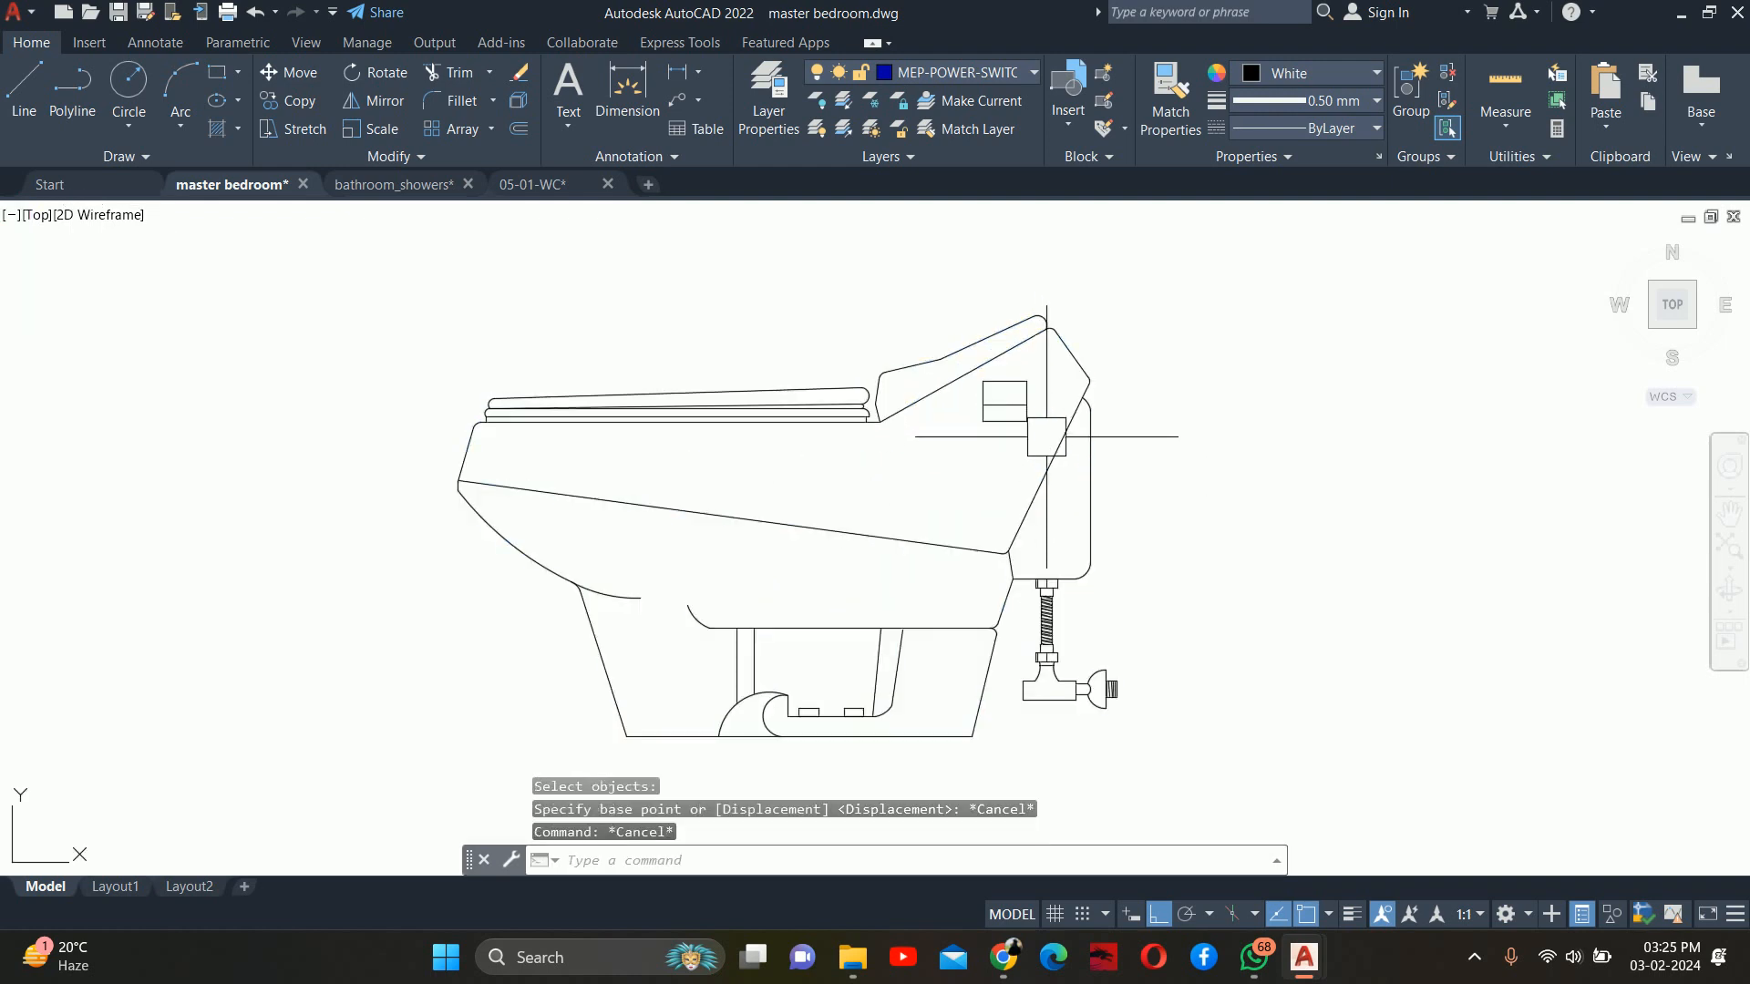
# Mirror the scaled toilet block about a vertical line beside it, erasing the source object
pyautogui.write('mi')
pyautogui.press('Return')
pyautogui.click(1046, 508)
pyautogui.press('Return')
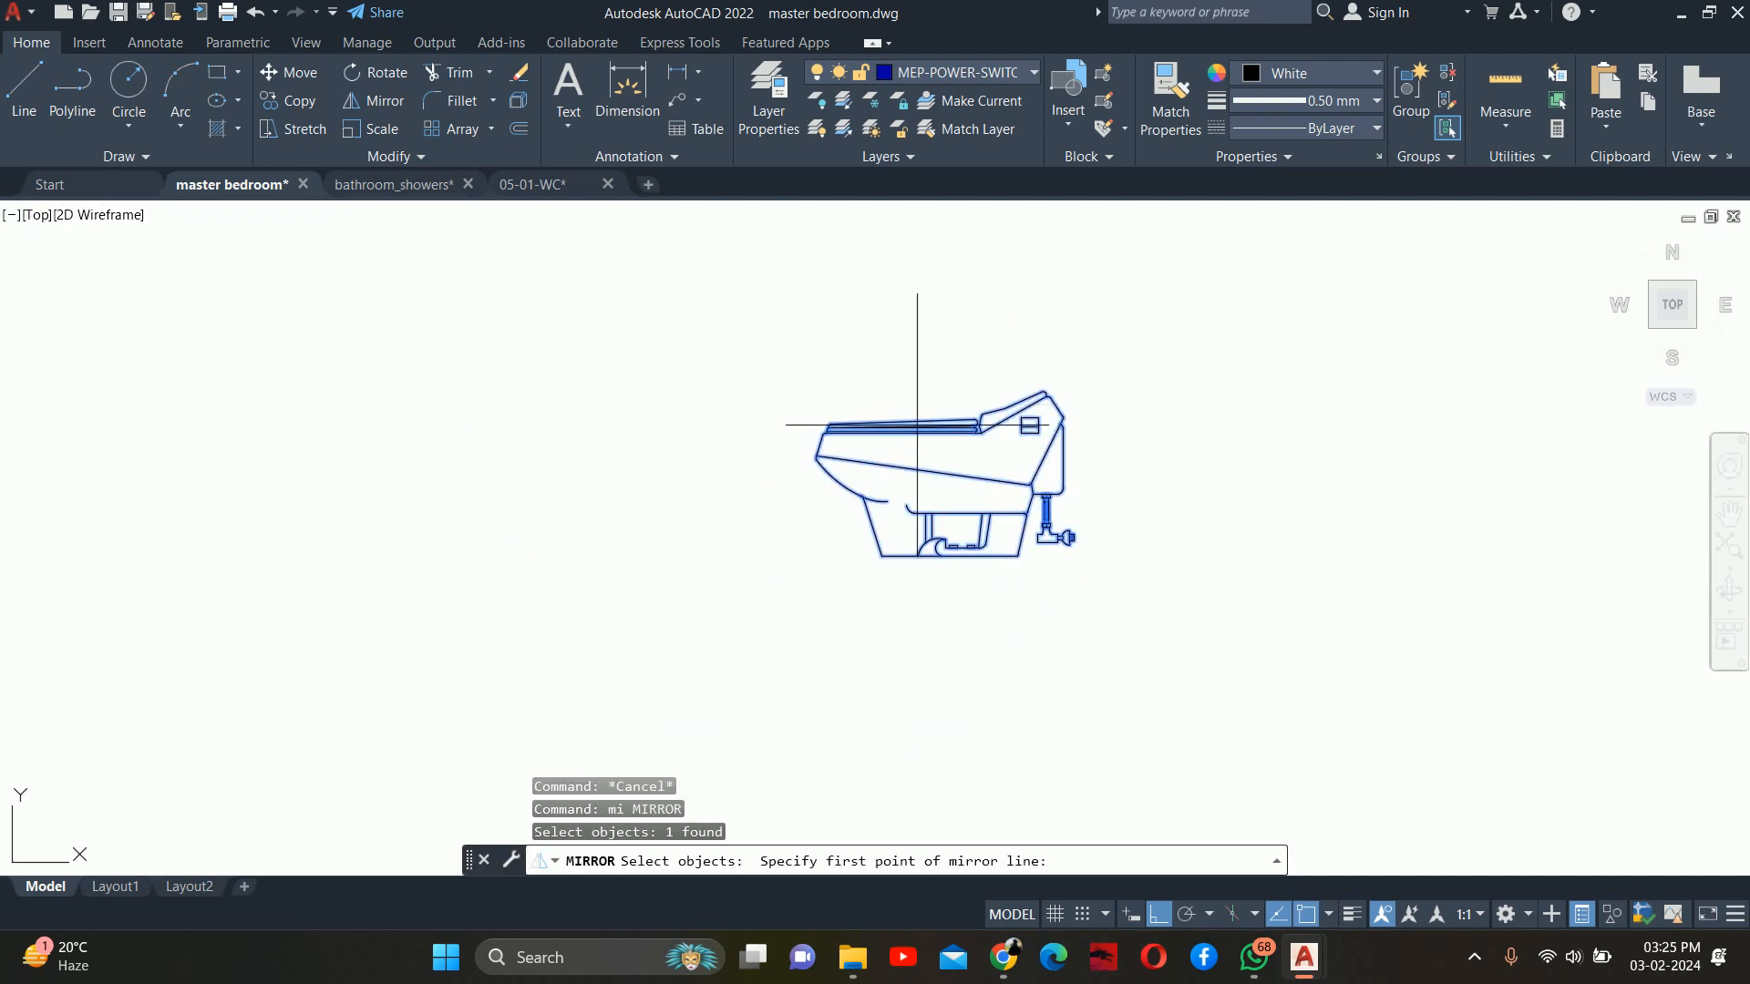
pyautogui.click(729, 426)
pyautogui.click(698, 597)
pyautogui.write('y')
pyautogui.press('Return')
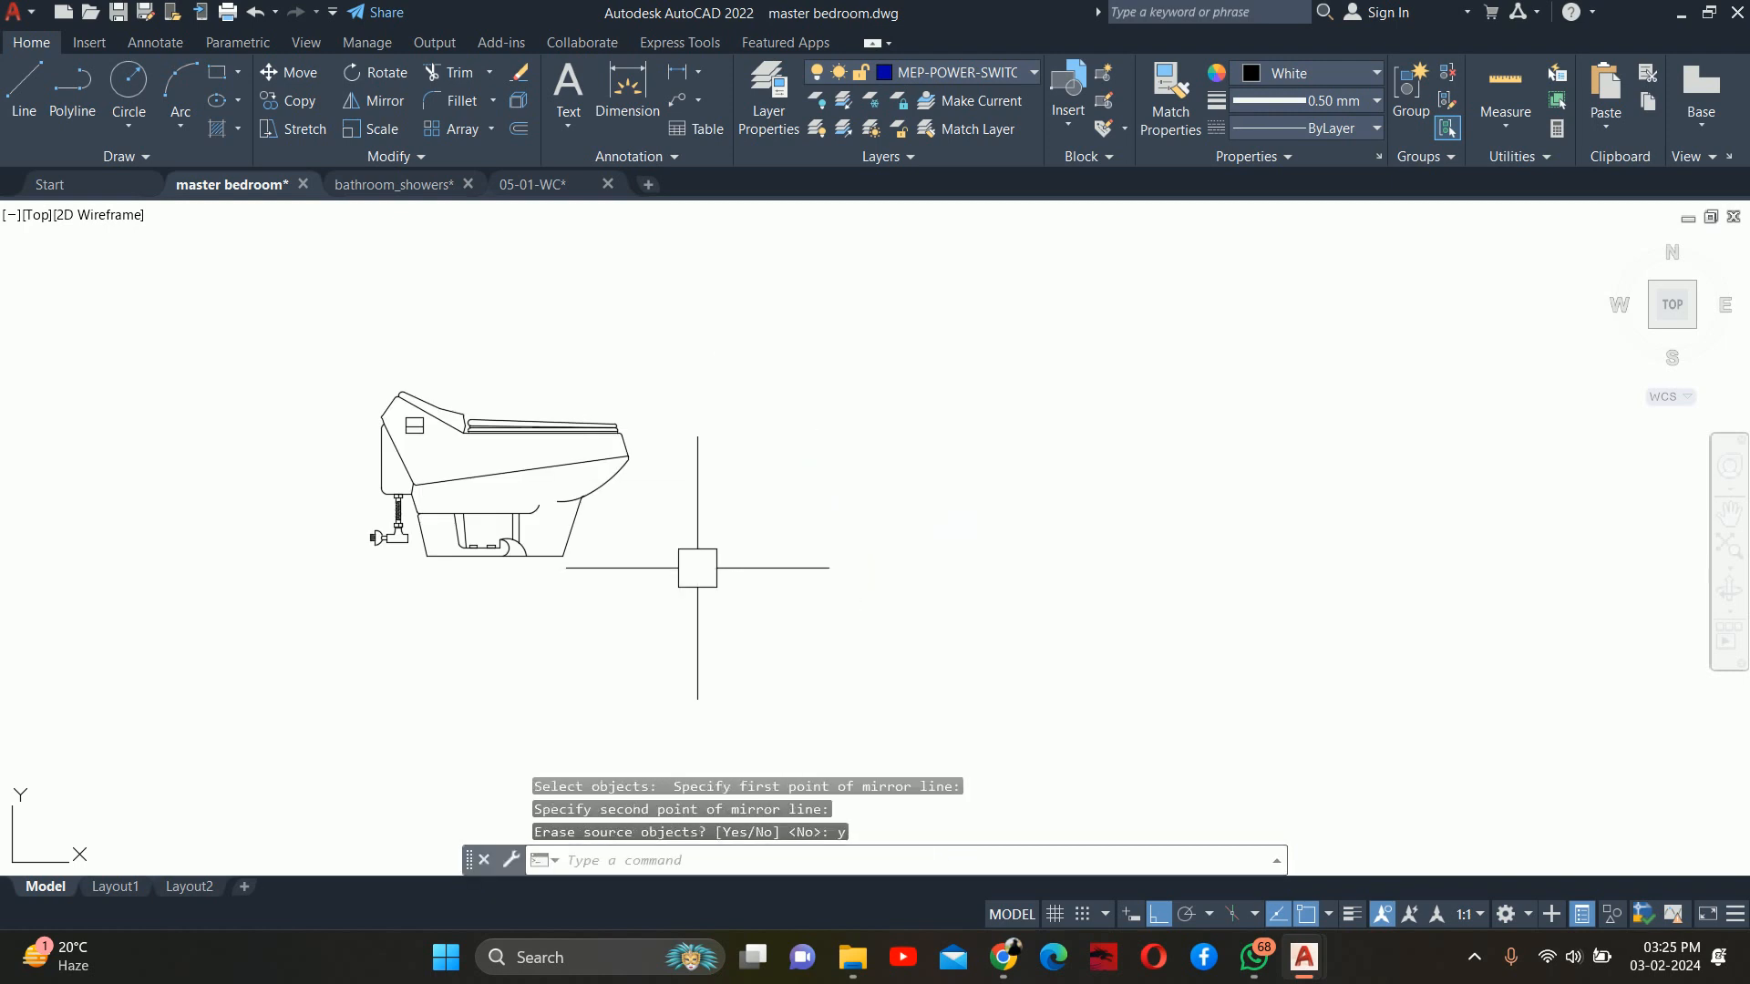
pyautogui.press('Escape')
pyautogui.press('Escape')
pyautogui.moveTo(717, 479); pyautogui.dragTo(939, 487, button='middle')
pyautogui.scroll(-2, 930, 485)
pyautogui.click(756, 476)
pyautogui.press('Escape')
pyautogui.scroll(2, 720, 490)
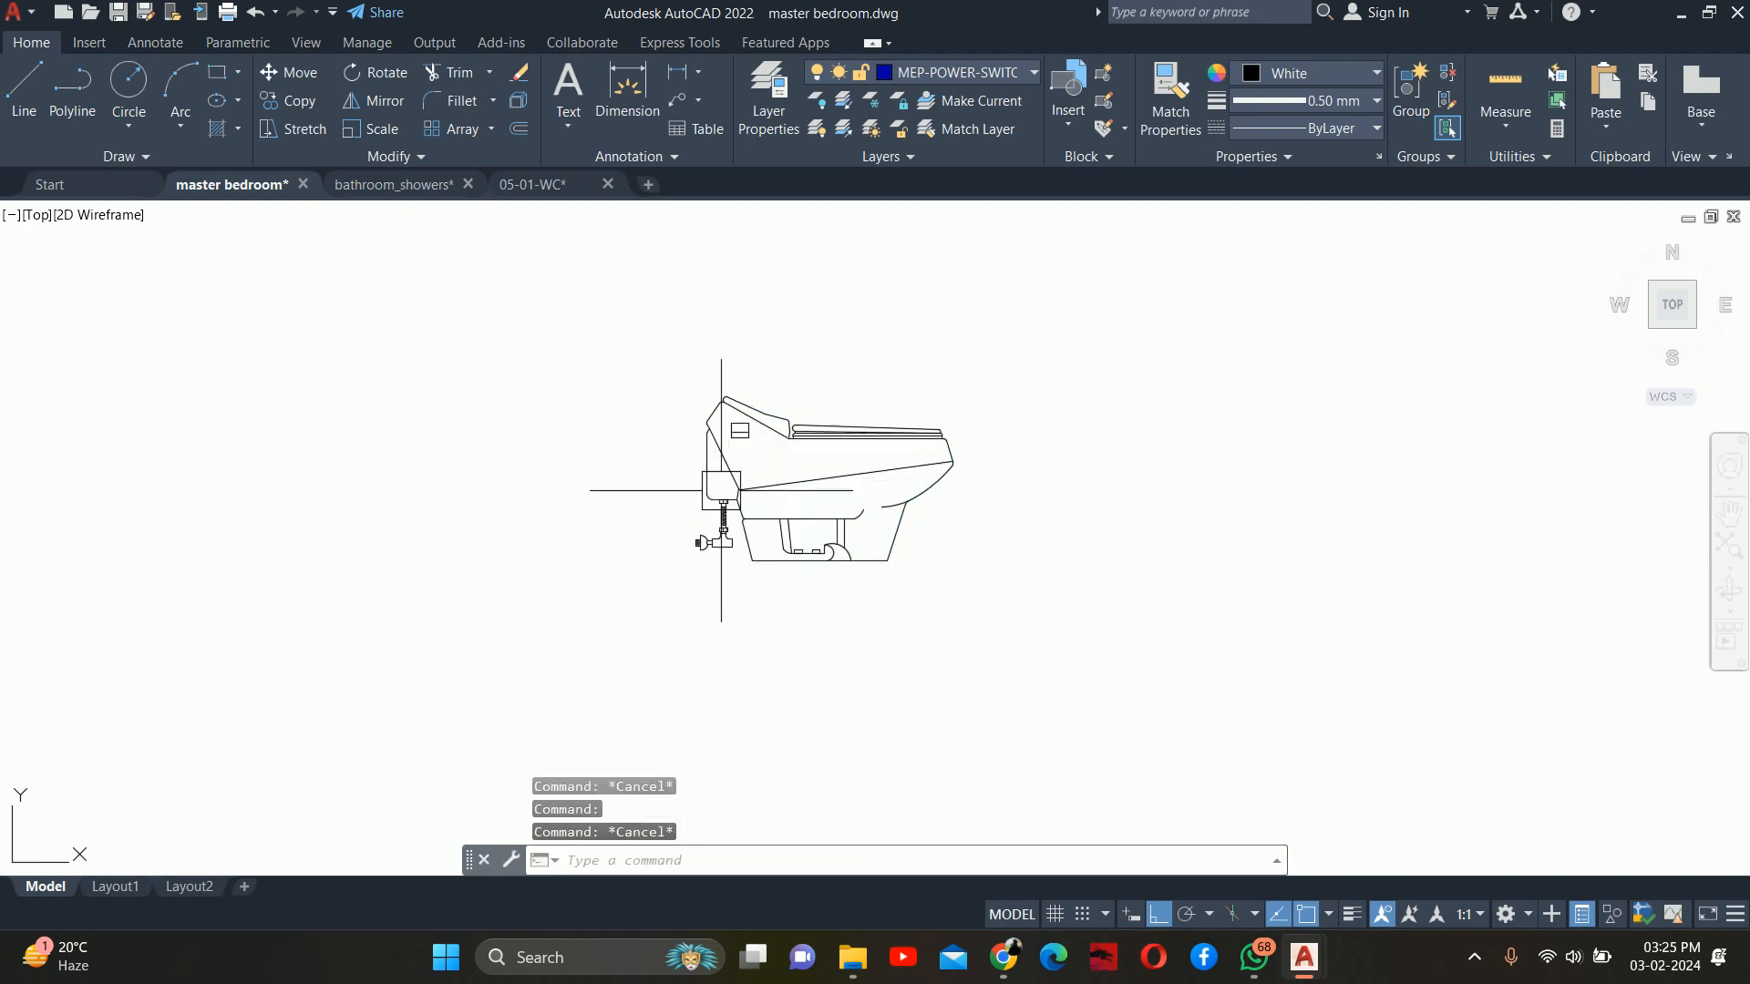
pyautogui.press('Escape')
pyautogui.press('Escape')
# Move the mirrored toilet block by its rear base corner to the foot of the ledge in the second washroom elevation
pyautogui.scroll(2, 721, 490)
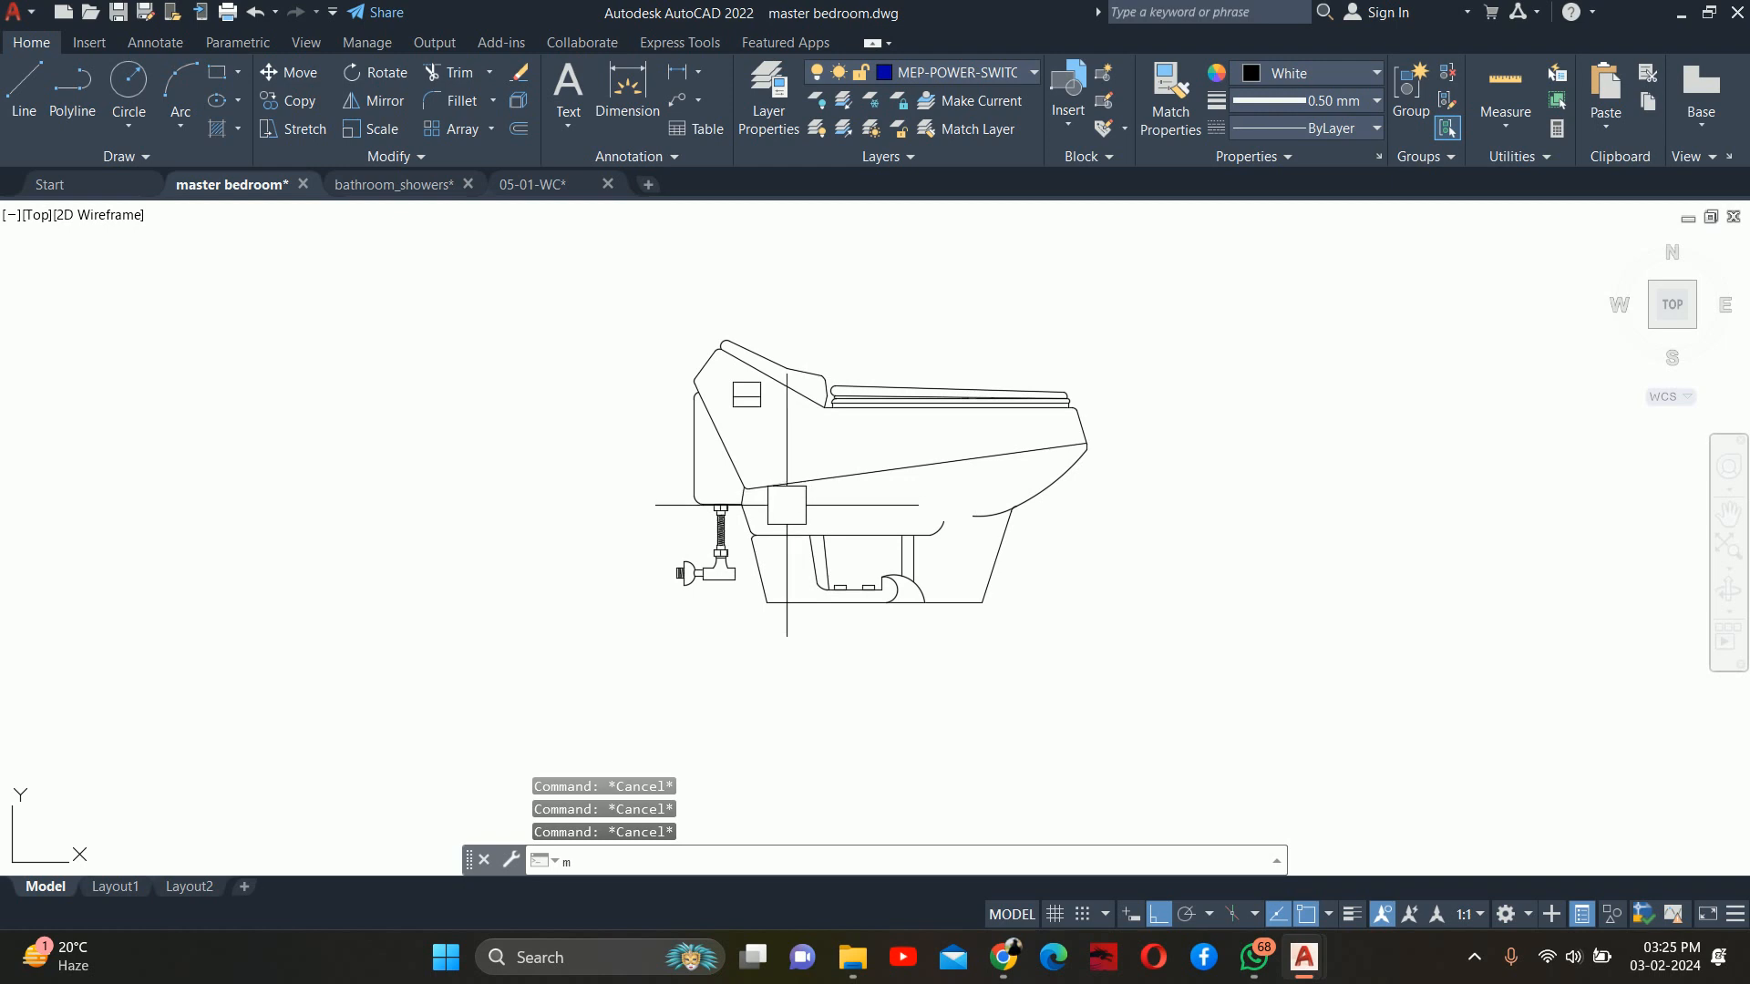
pyautogui.press('Return')
pyautogui.click(762, 508)
pyautogui.press('Return')
pyautogui.scroll(4, 776, 600)
pyautogui.click(753, 607)
pyautogui.scroll(-2, 534, 624)
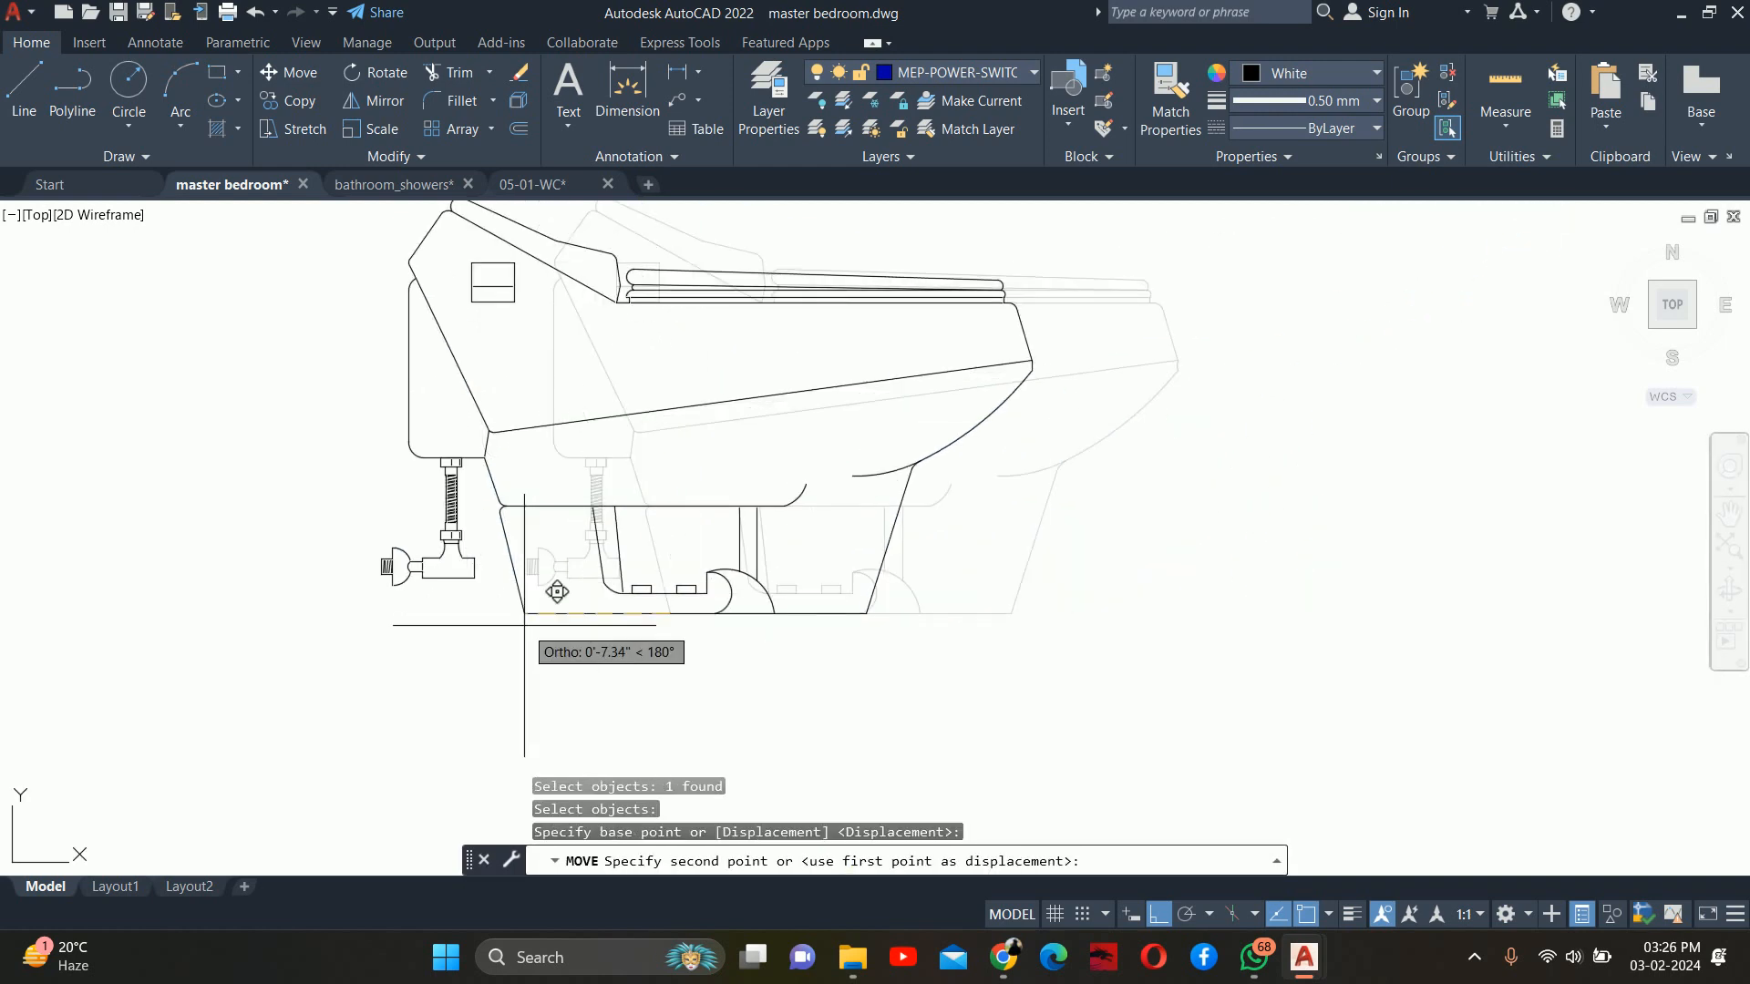
pyautogui.scroll(-2, 524, 625)
pyautogui.moveTo(505, 626); pyautogui.dragTo(1340, 449, button='middle')
pyautogui.scroll(-6, 1108, 472)
pyautogui.moveTo(684, 508); pyautogui.dragTo(1645, 449, button='middle')
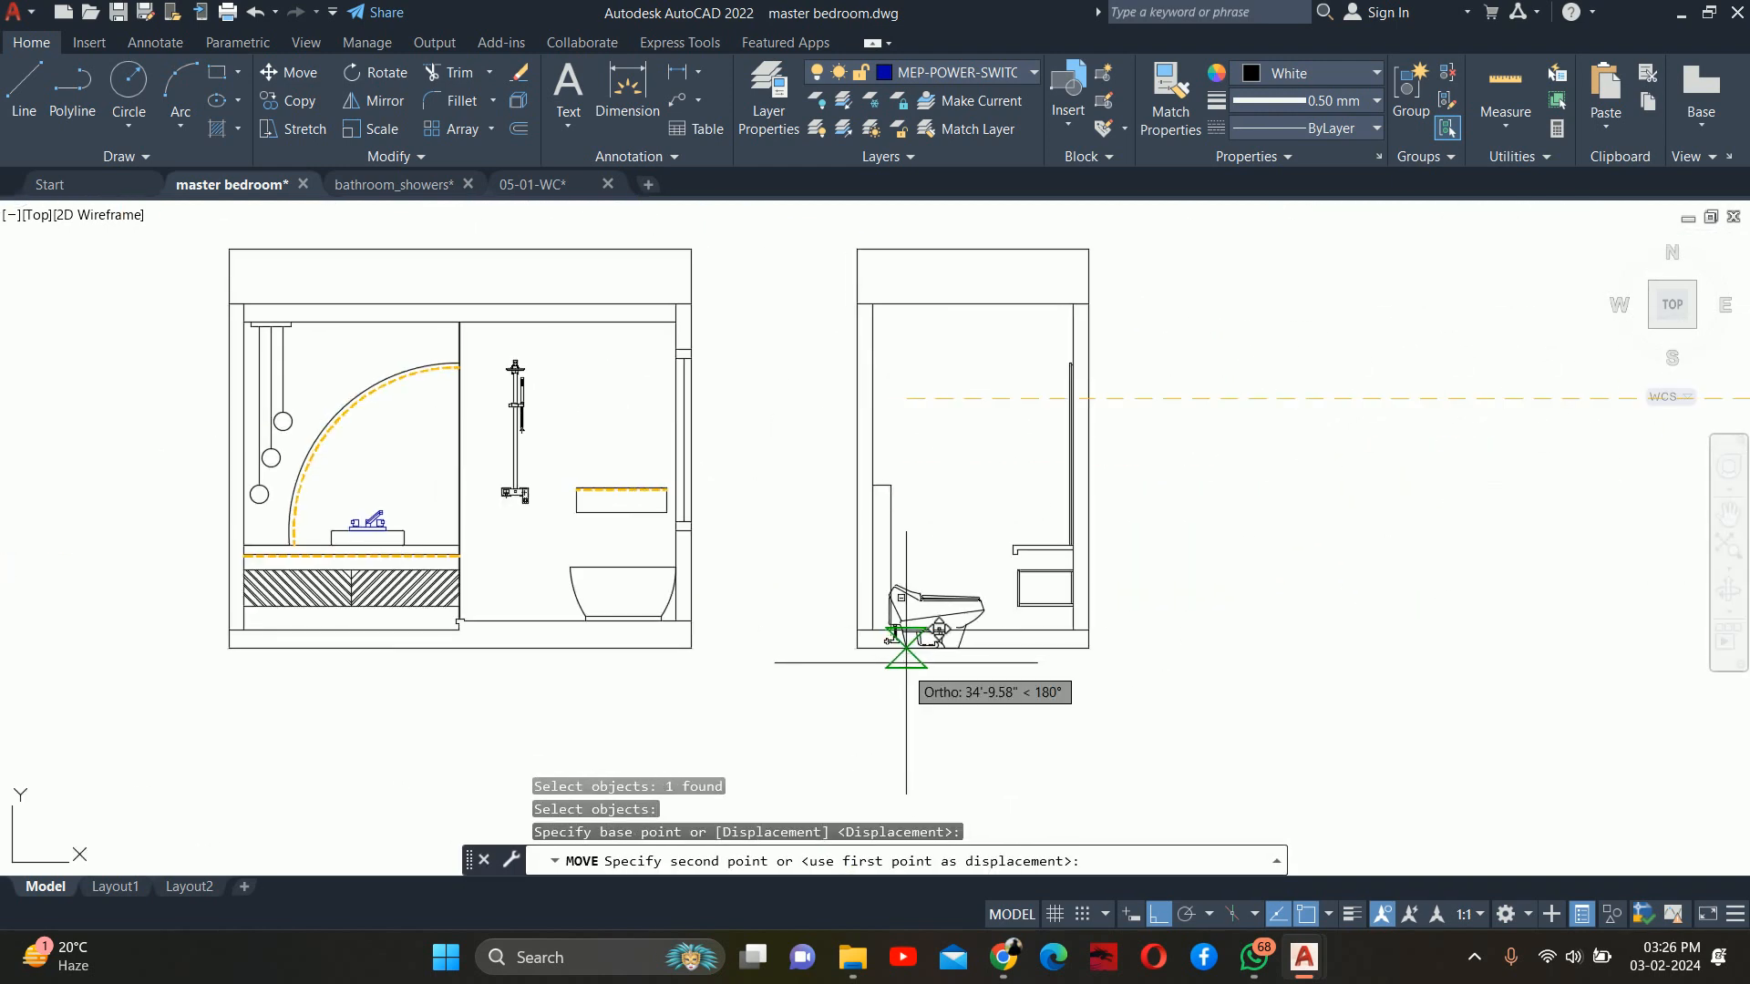
pyautogui.scroll(4, 925, 629)
pyautogui.press('Escape')
pyautogui.press('Escape')
pyautogui.scroll(2, 948, 593)
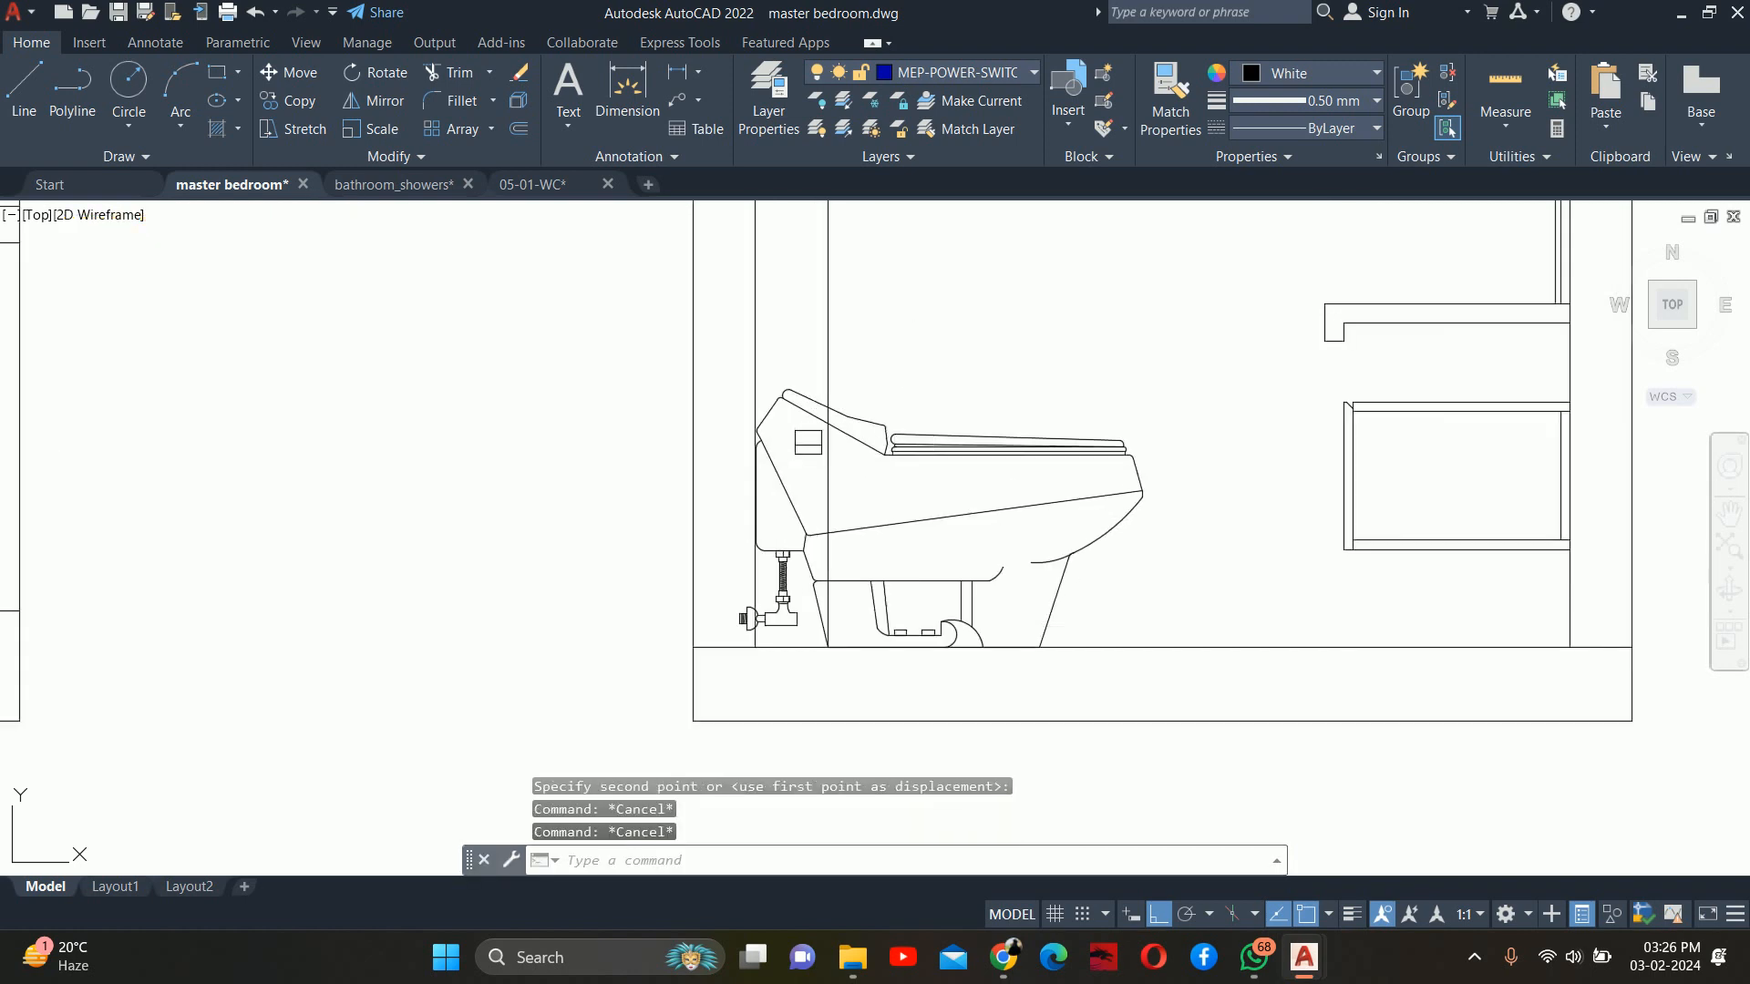
pyautogui.press('Escape')
# Delete the low-backed toilet block from the second washroom elevation
pyautogui.moveTo(911, 454); pyautogui.dragTo(888, 485, button='middle')
pyautogui.click(1032, 516)
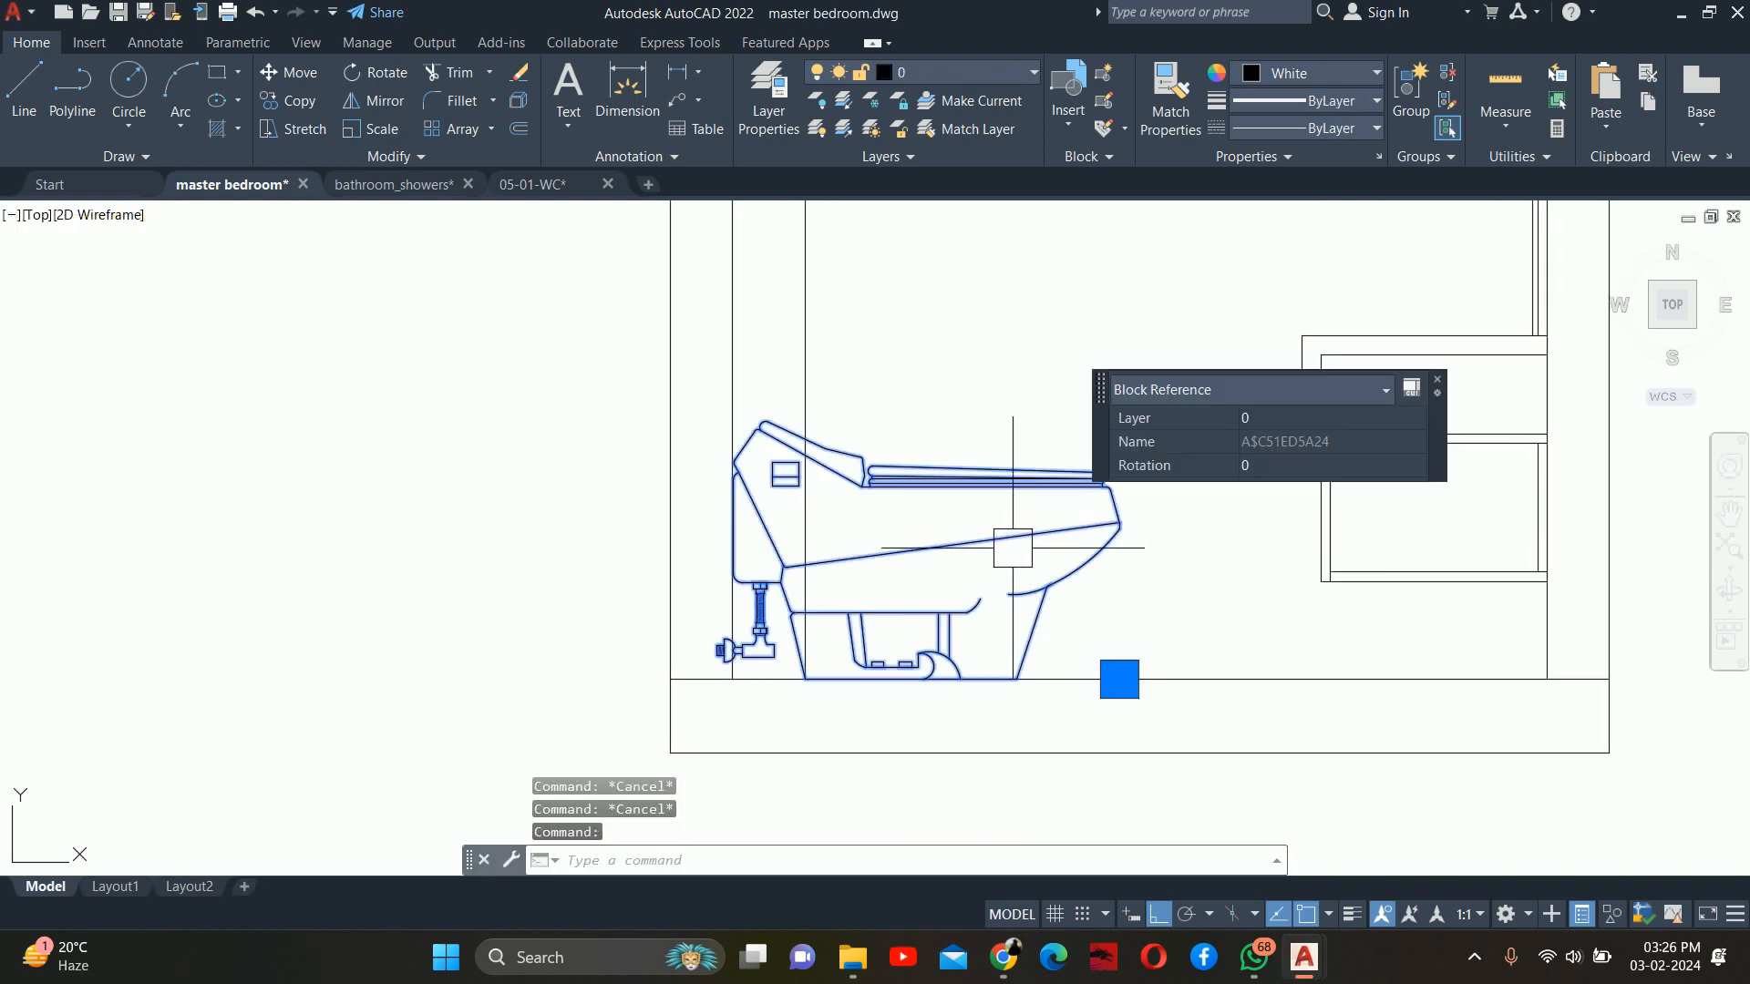
pyautogui.press('Delete')
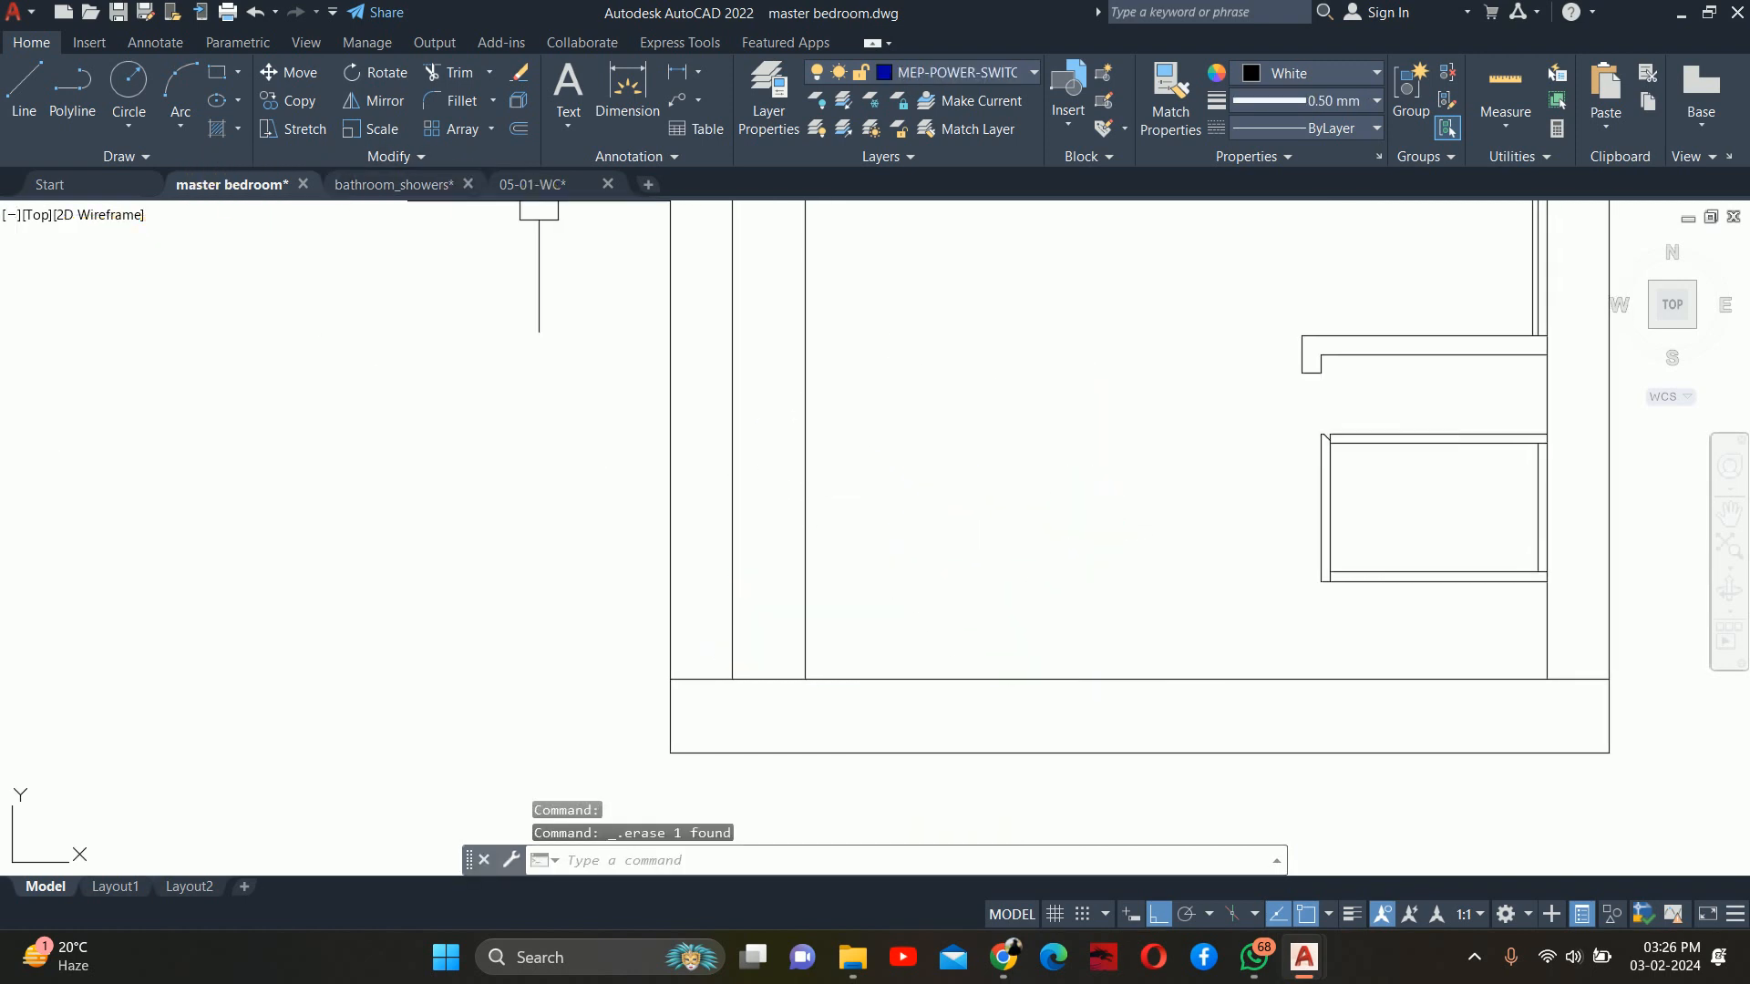
# In 05-01-WC, draw a horizontal line from the wall-hung toilet's bowl bottom to the inner vertical line of its rear support
pyautogui.click(522, 184)
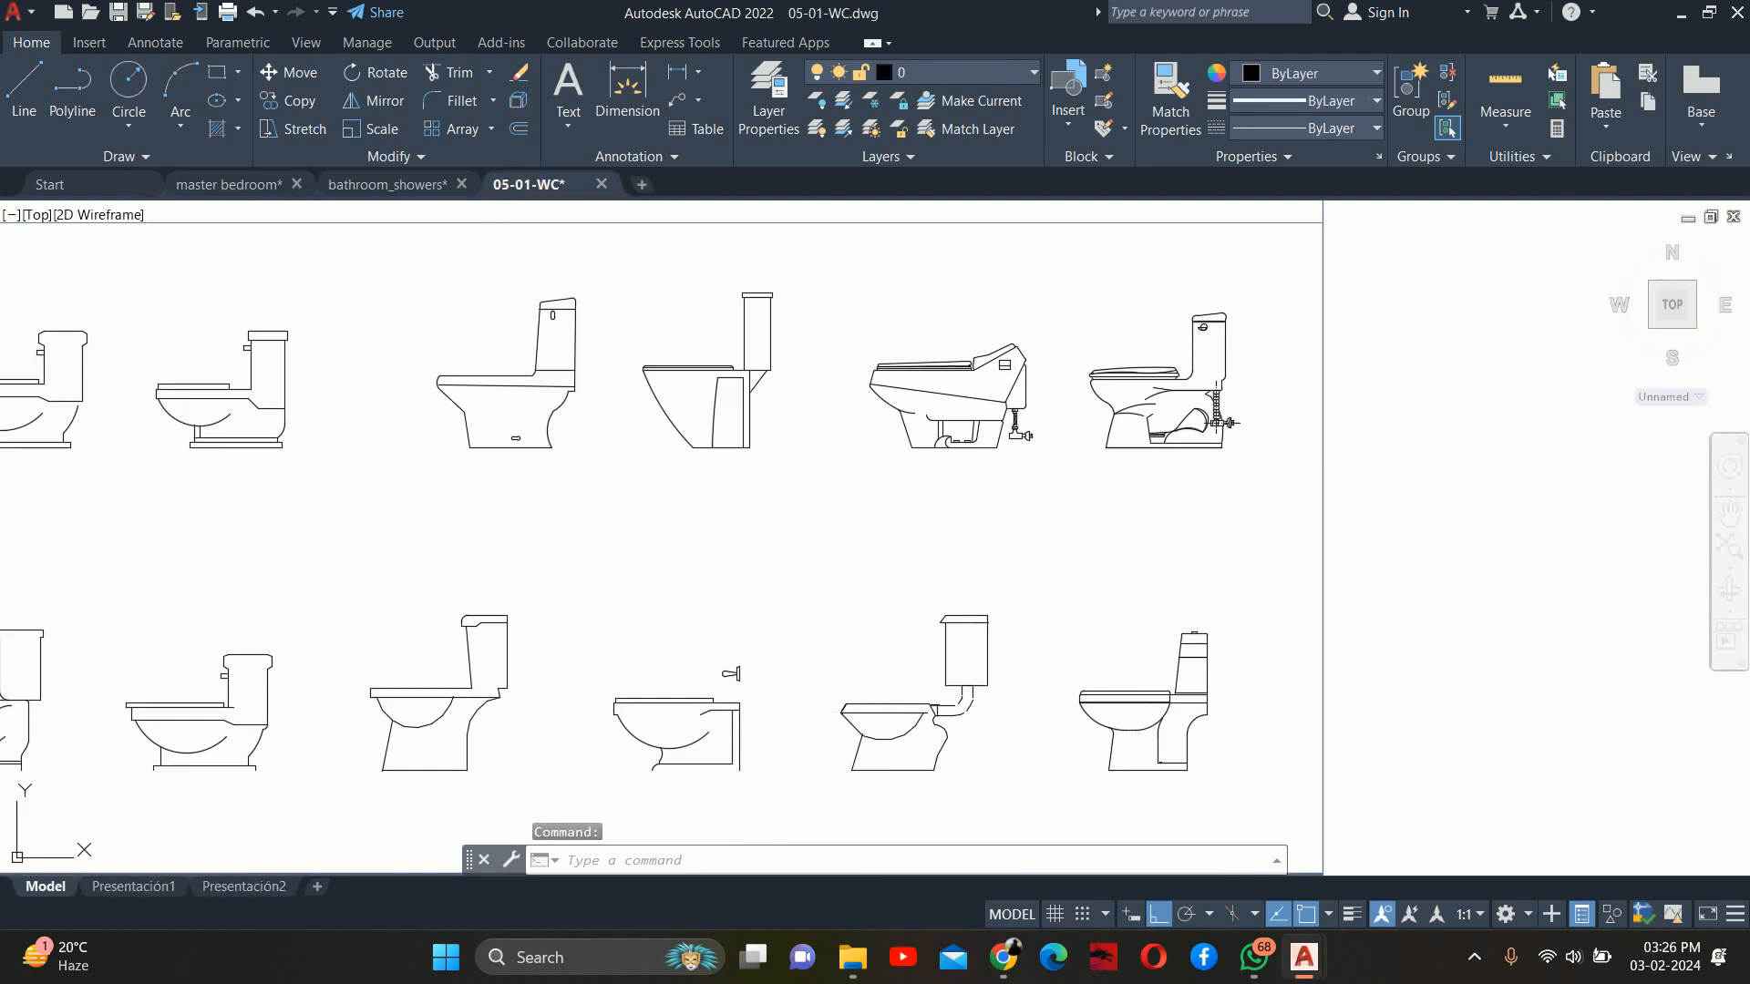
pyautogui.scroll(4, 1056, 698)
pyautogui.write('l')
pyautogui.press('Return')
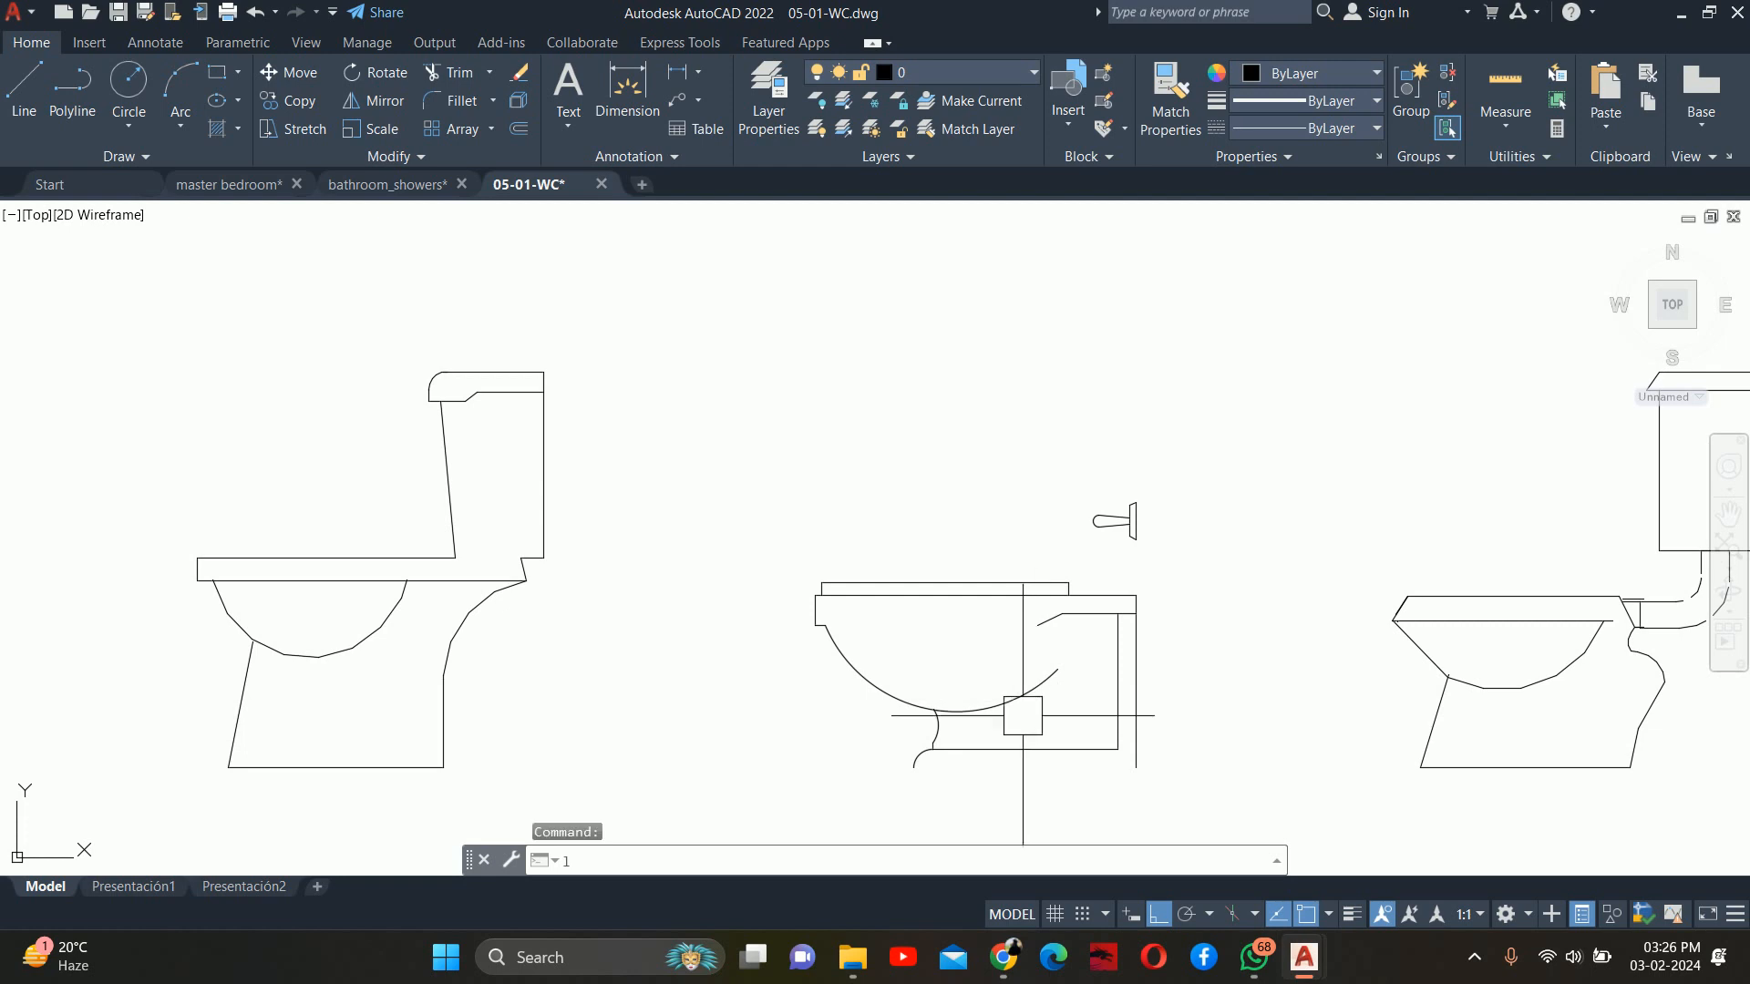
pyautogui.scroll(5, 989, 729)
pyautogui.click(902, 681)
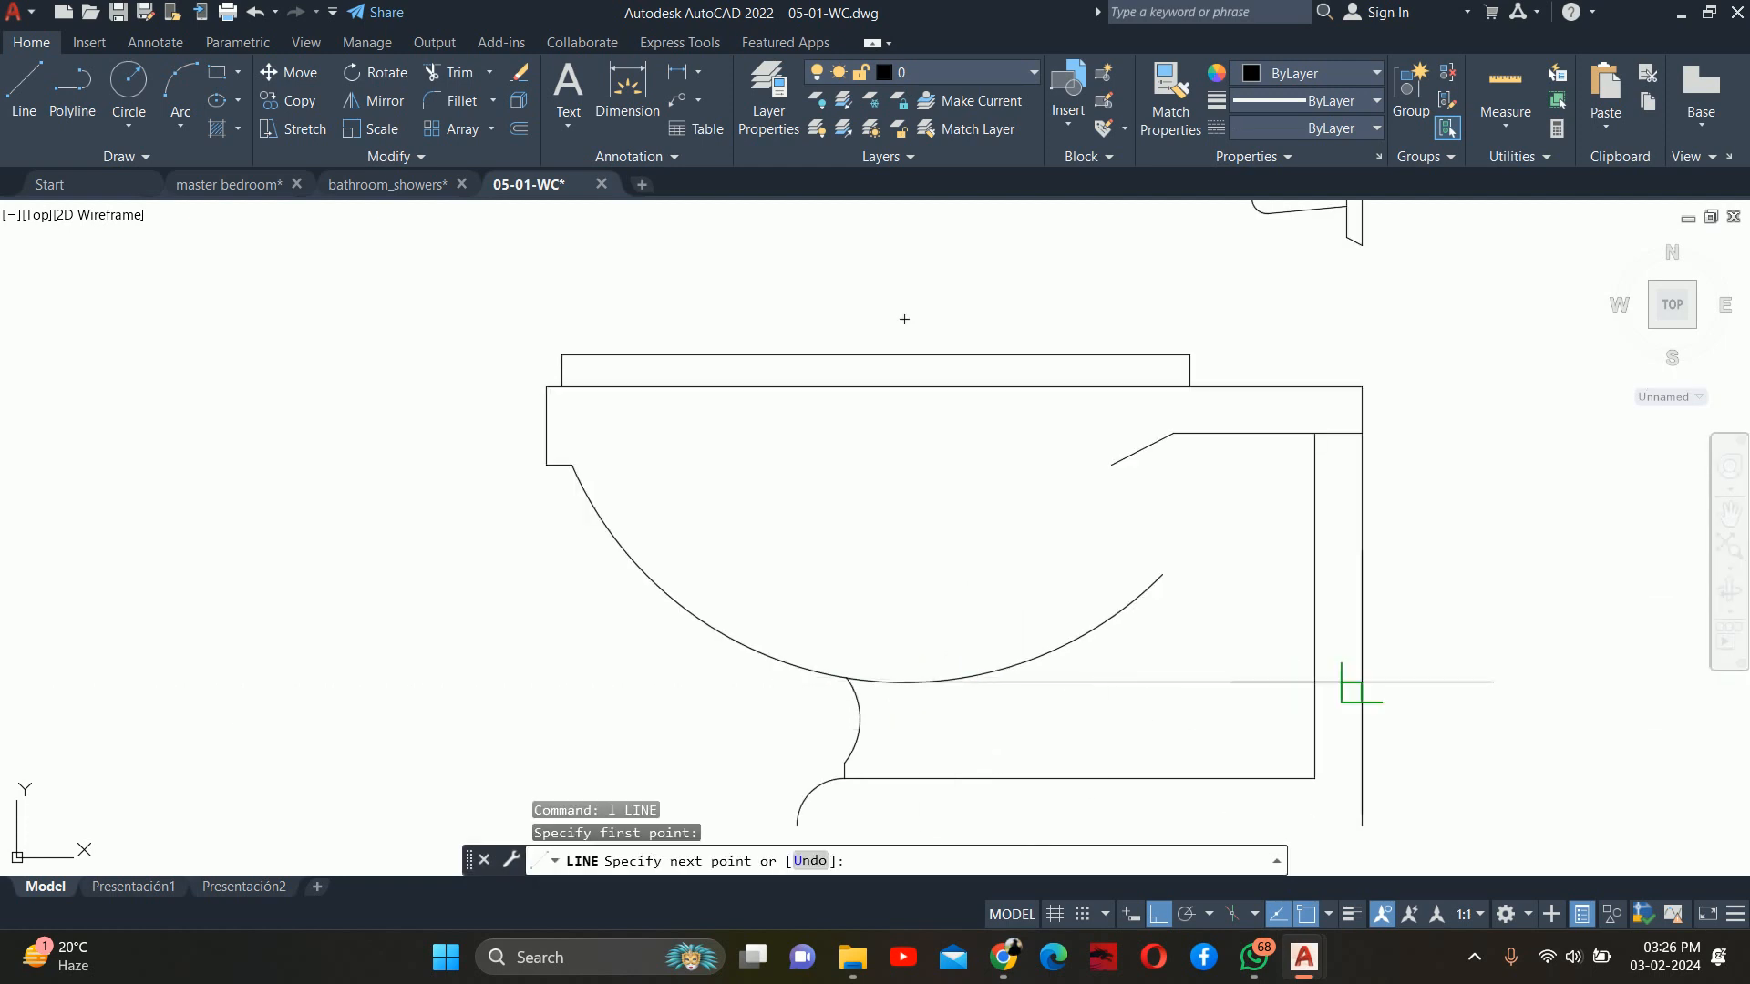
pyautogui.click(1314, 681)
pyautogui.press('Escape')
# Try to trim the rear part of the wall-hung toilet's bowl arc above the horizontal line
pyautogui.write('tr')
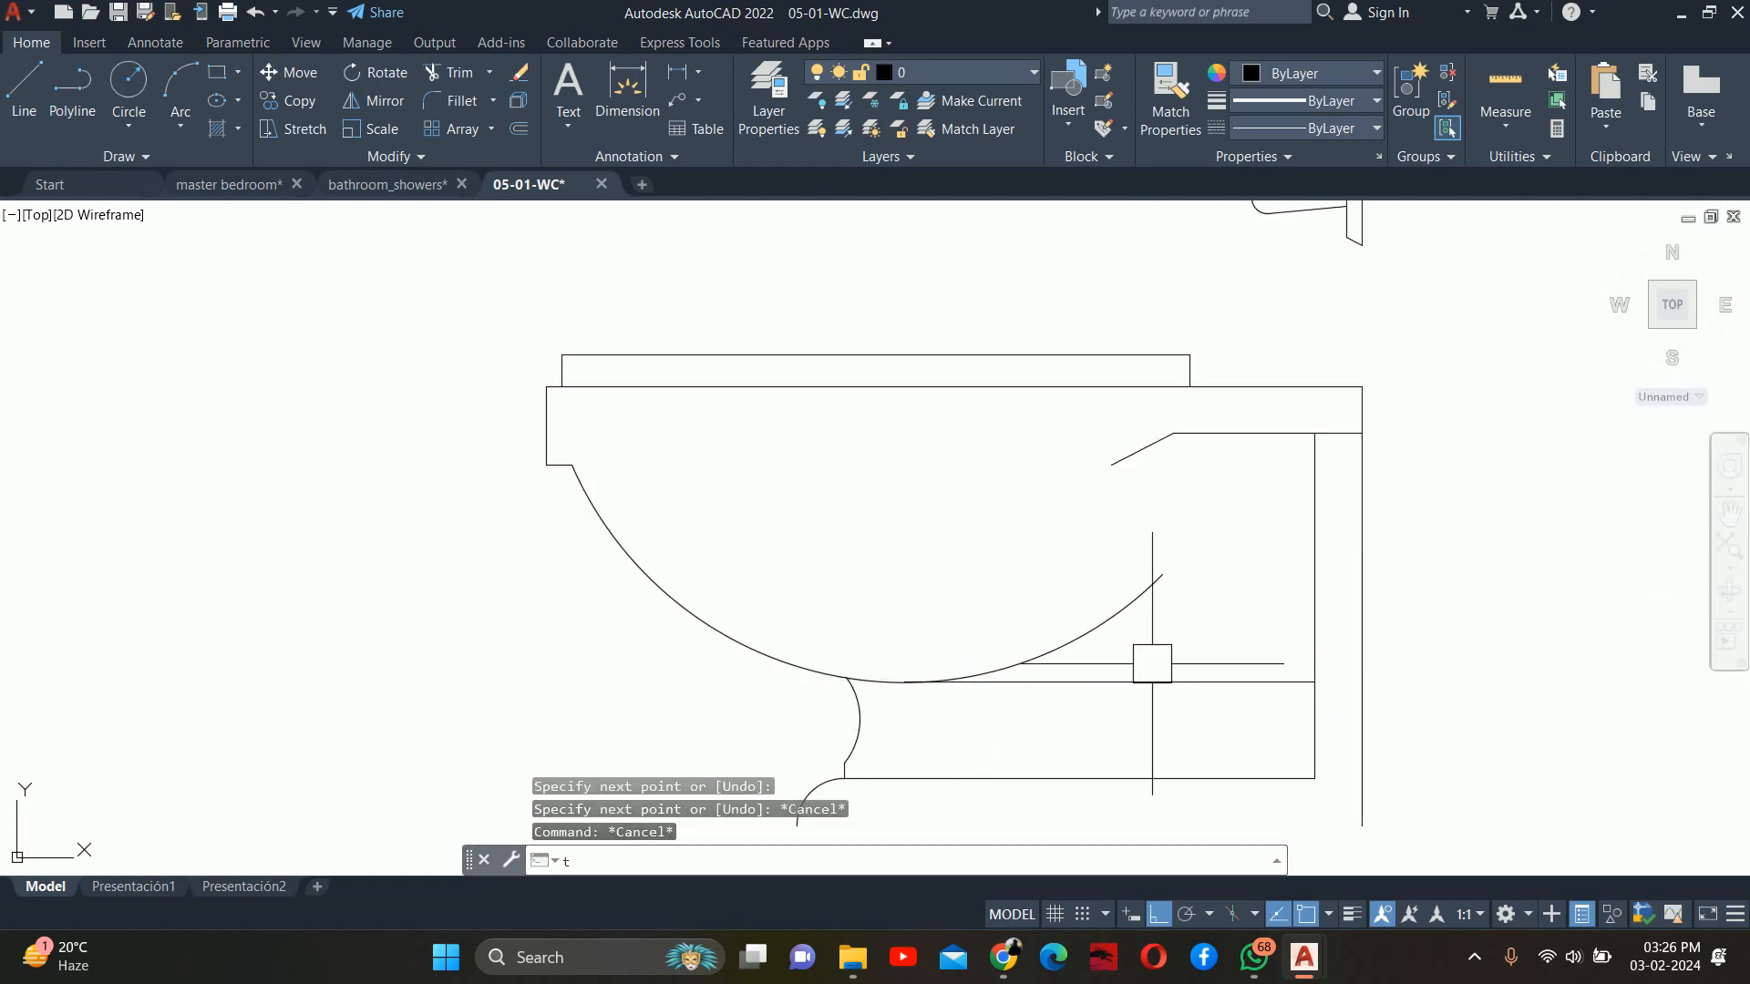
pyautogui.press('Return')
pyautogui.click(1100, 609)
pyautogui.press('Escape')
pyautogui.scroll(-3, 1134, 619)
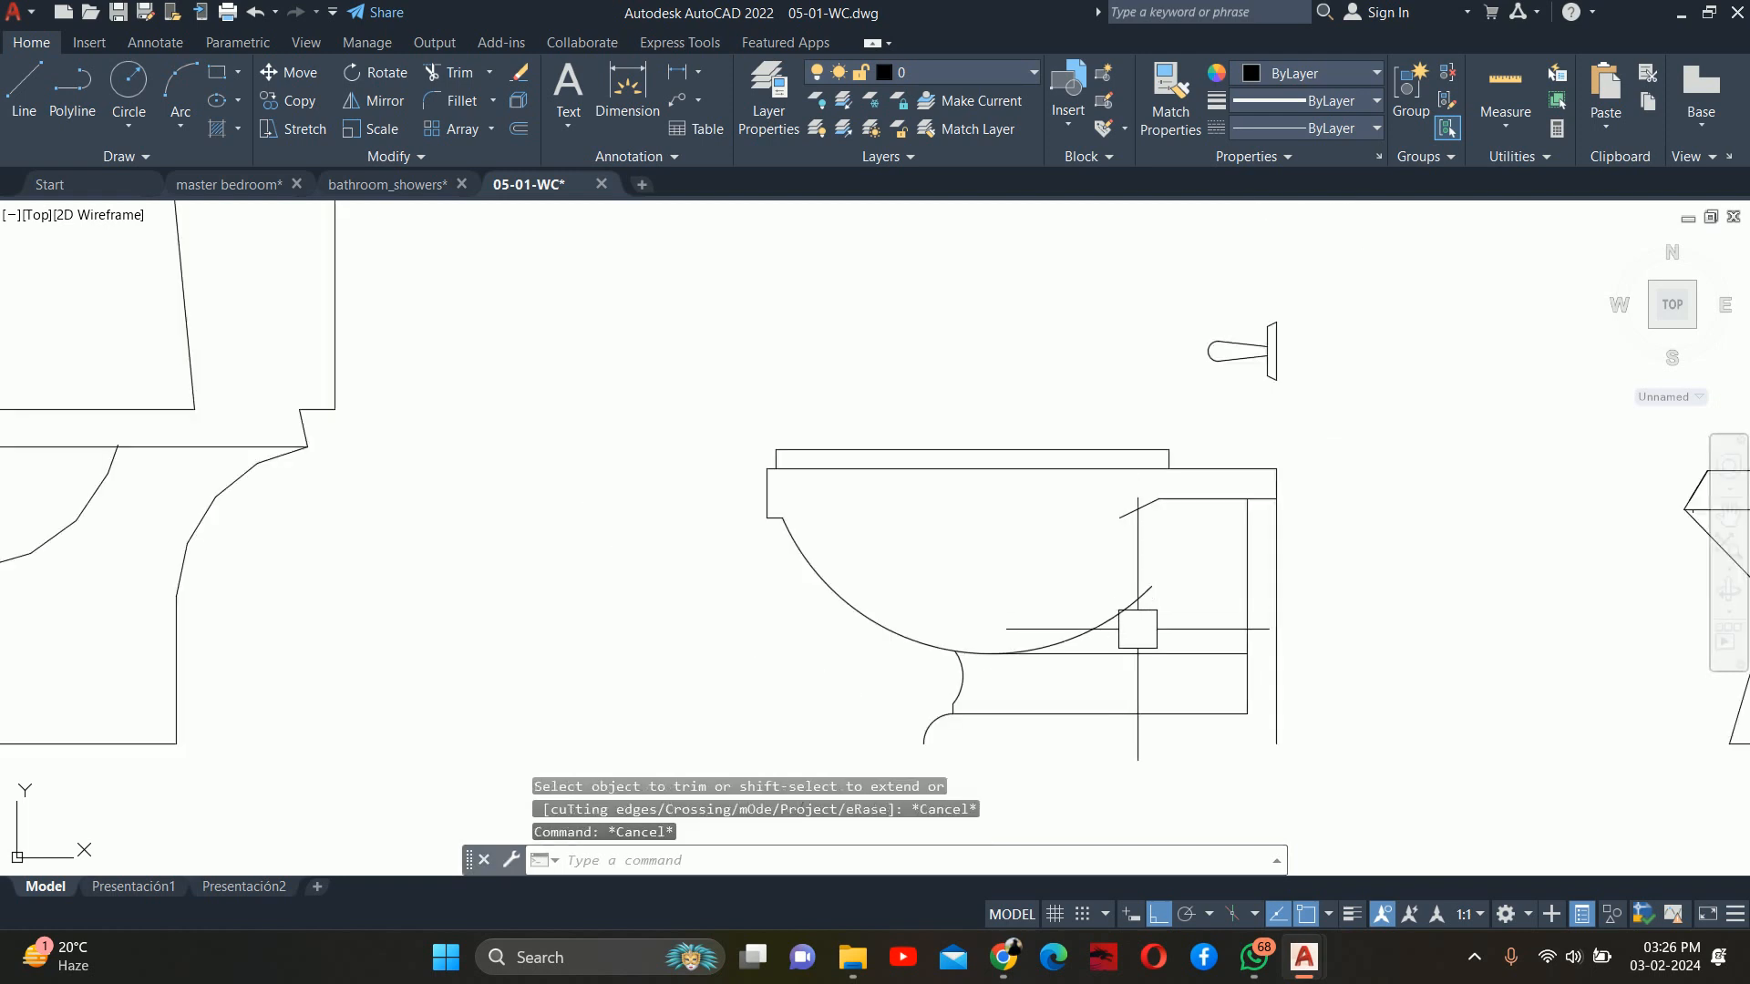
# Delete the horizontal line added under the wall-hung toilet's bowl
pyautogui.scroll(3, 1151, 652)
pyautogui.click(1152, 653)
pyautogui.press('Delete')
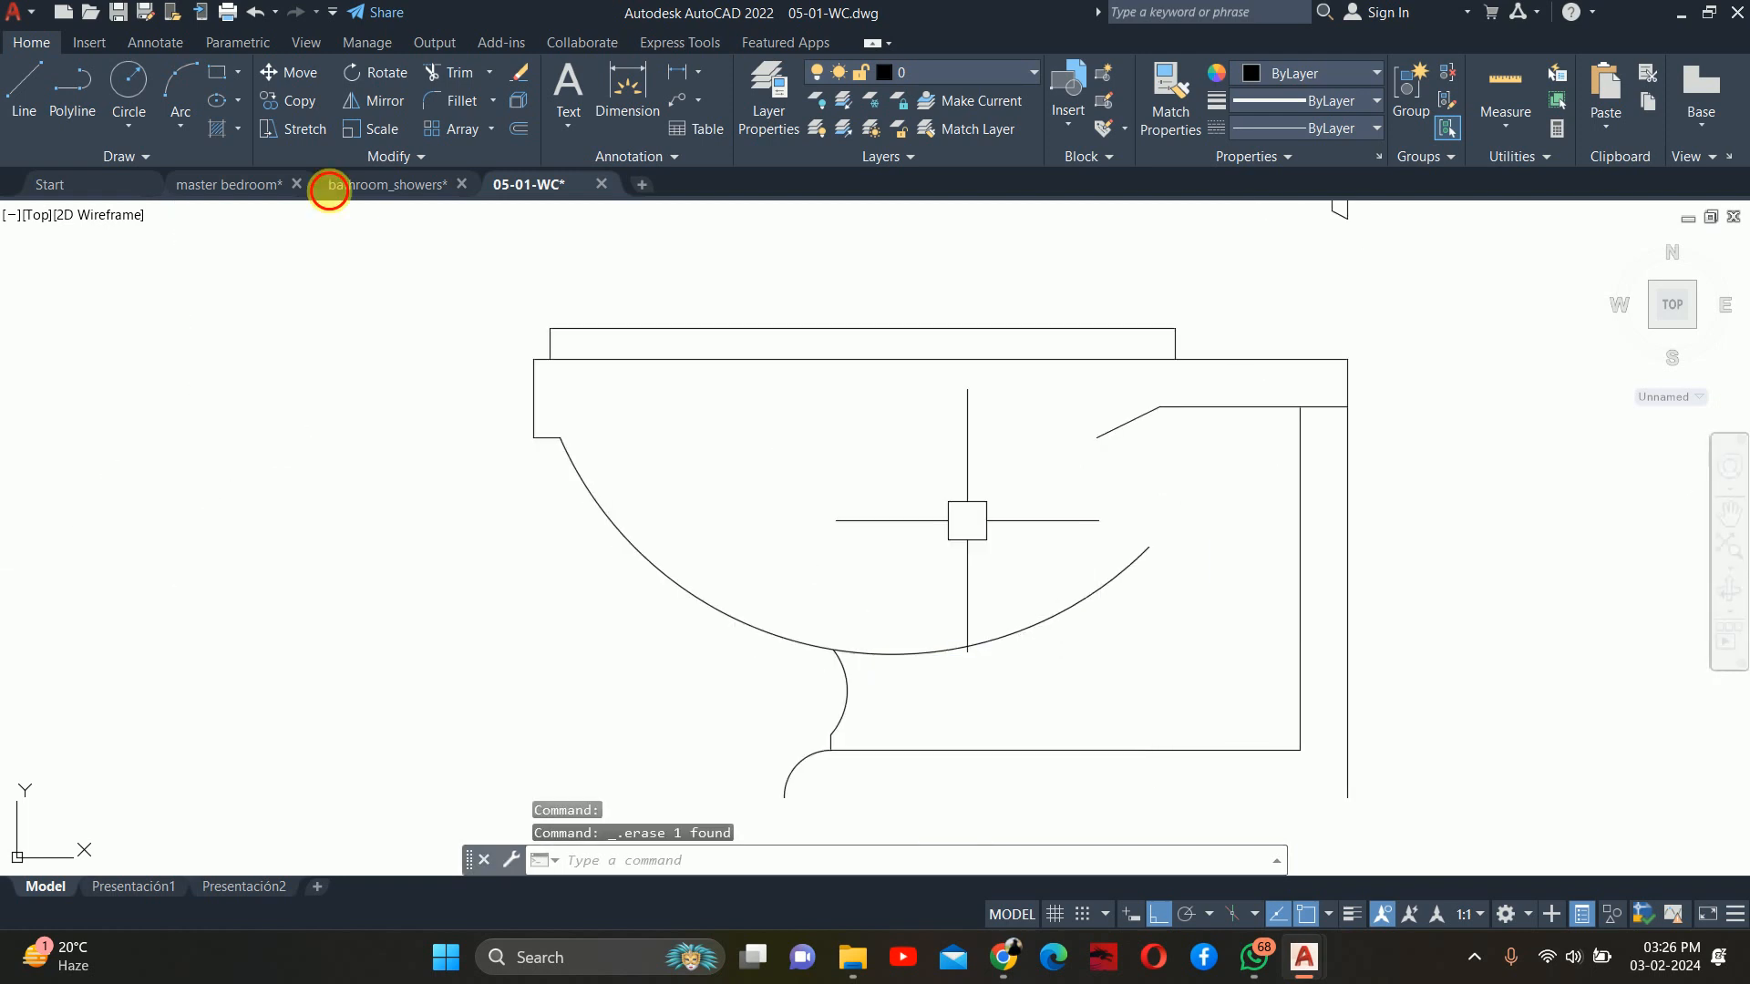
# Back in the master bedroom drawing, open DesignCenter and show the blocks of House Designer.dwg
pyautogui.click(234, 181)
pyautogui.write('dc')
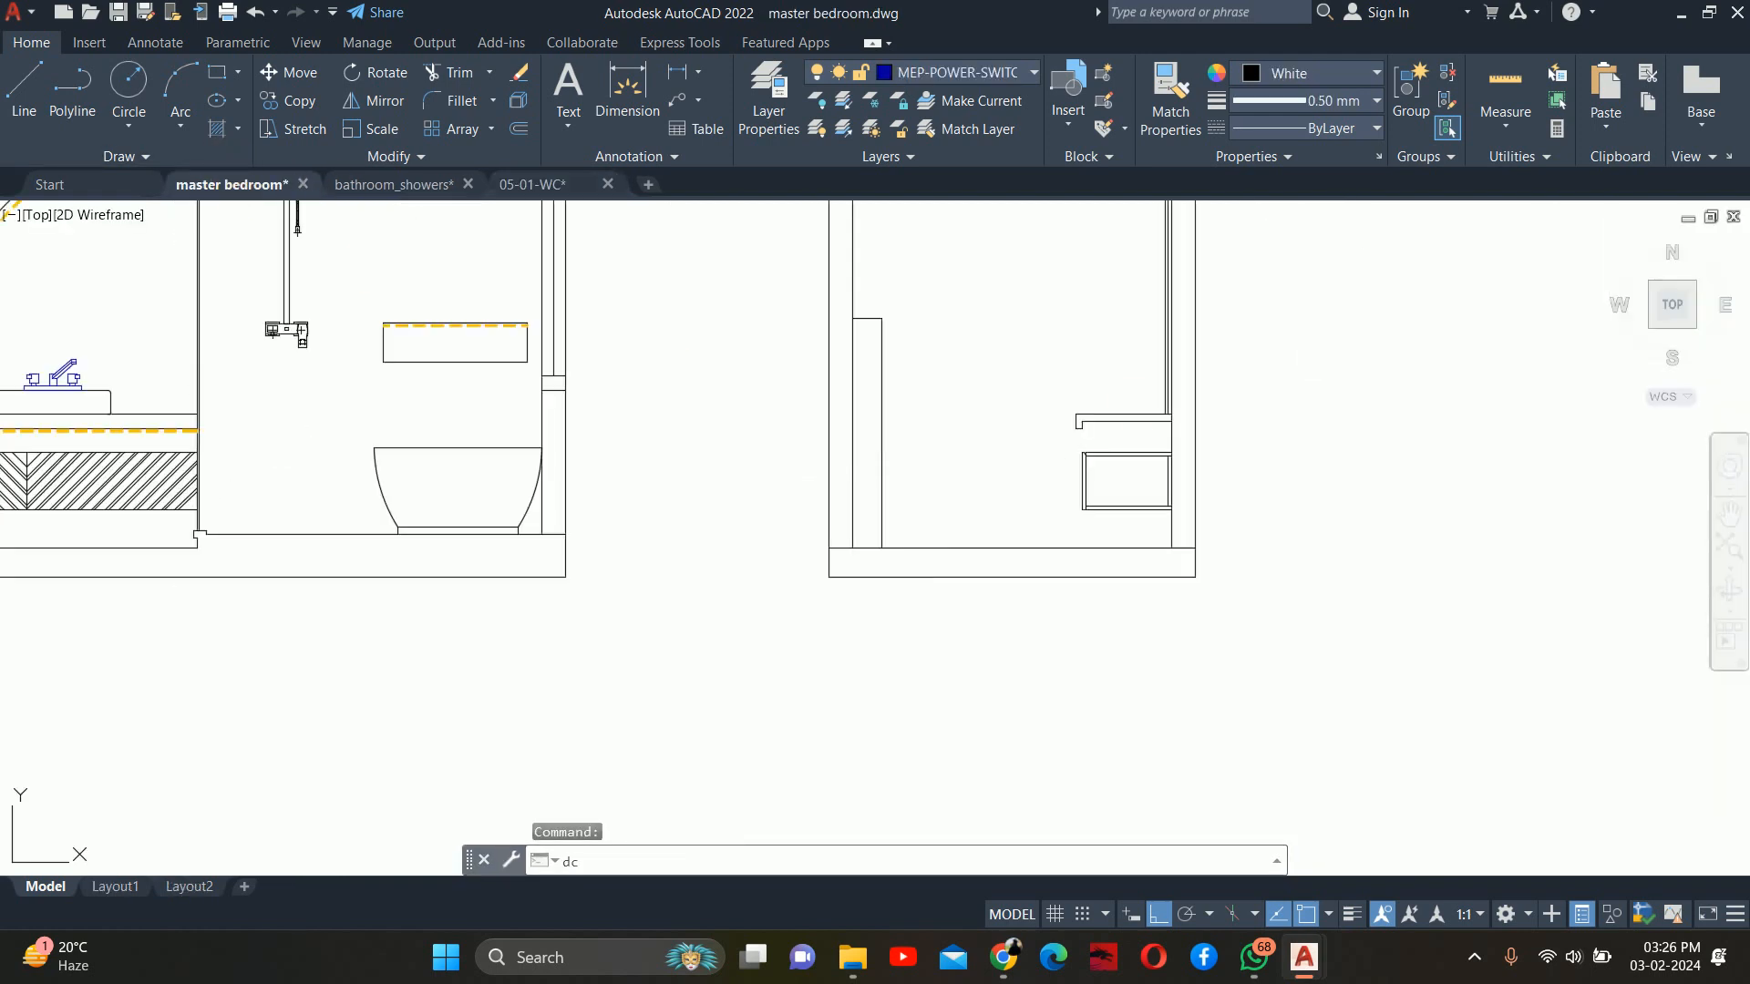
pyautogui.press('Return')
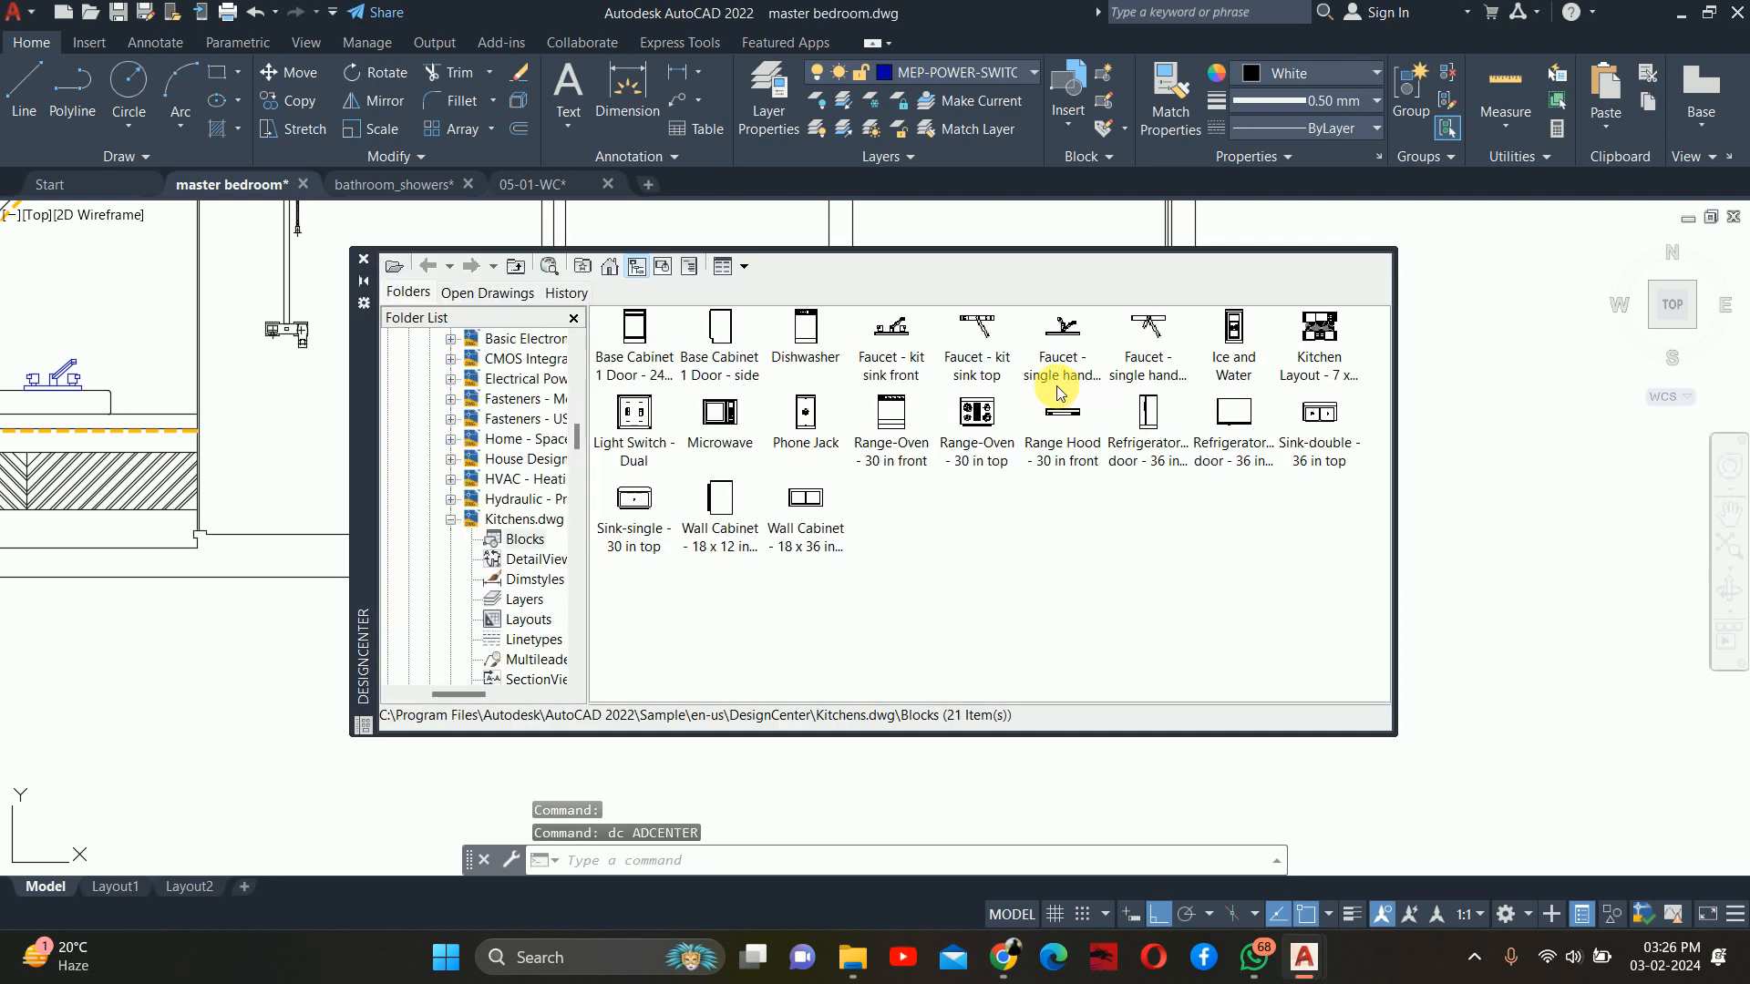
pyautogui.click(515, 268)
pyautogui.click(515, 268)
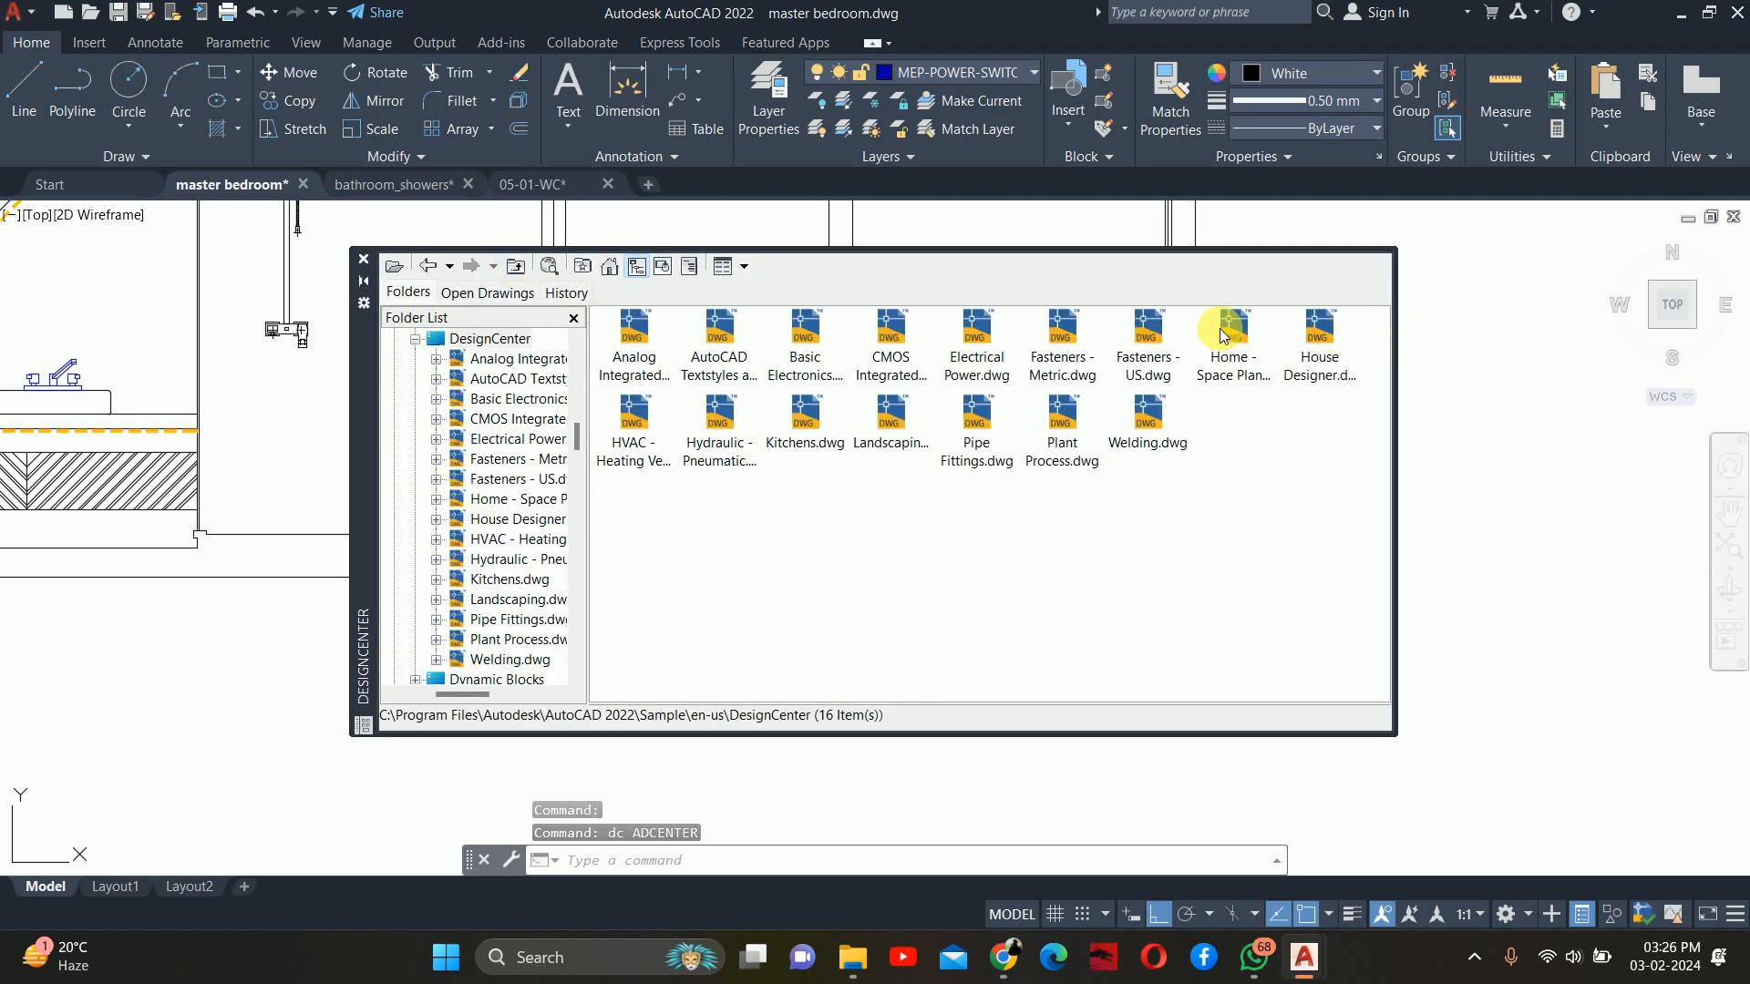
pyautogui.doubleClick(1319, 330)
pyautogui.doubleClick(641, 327)
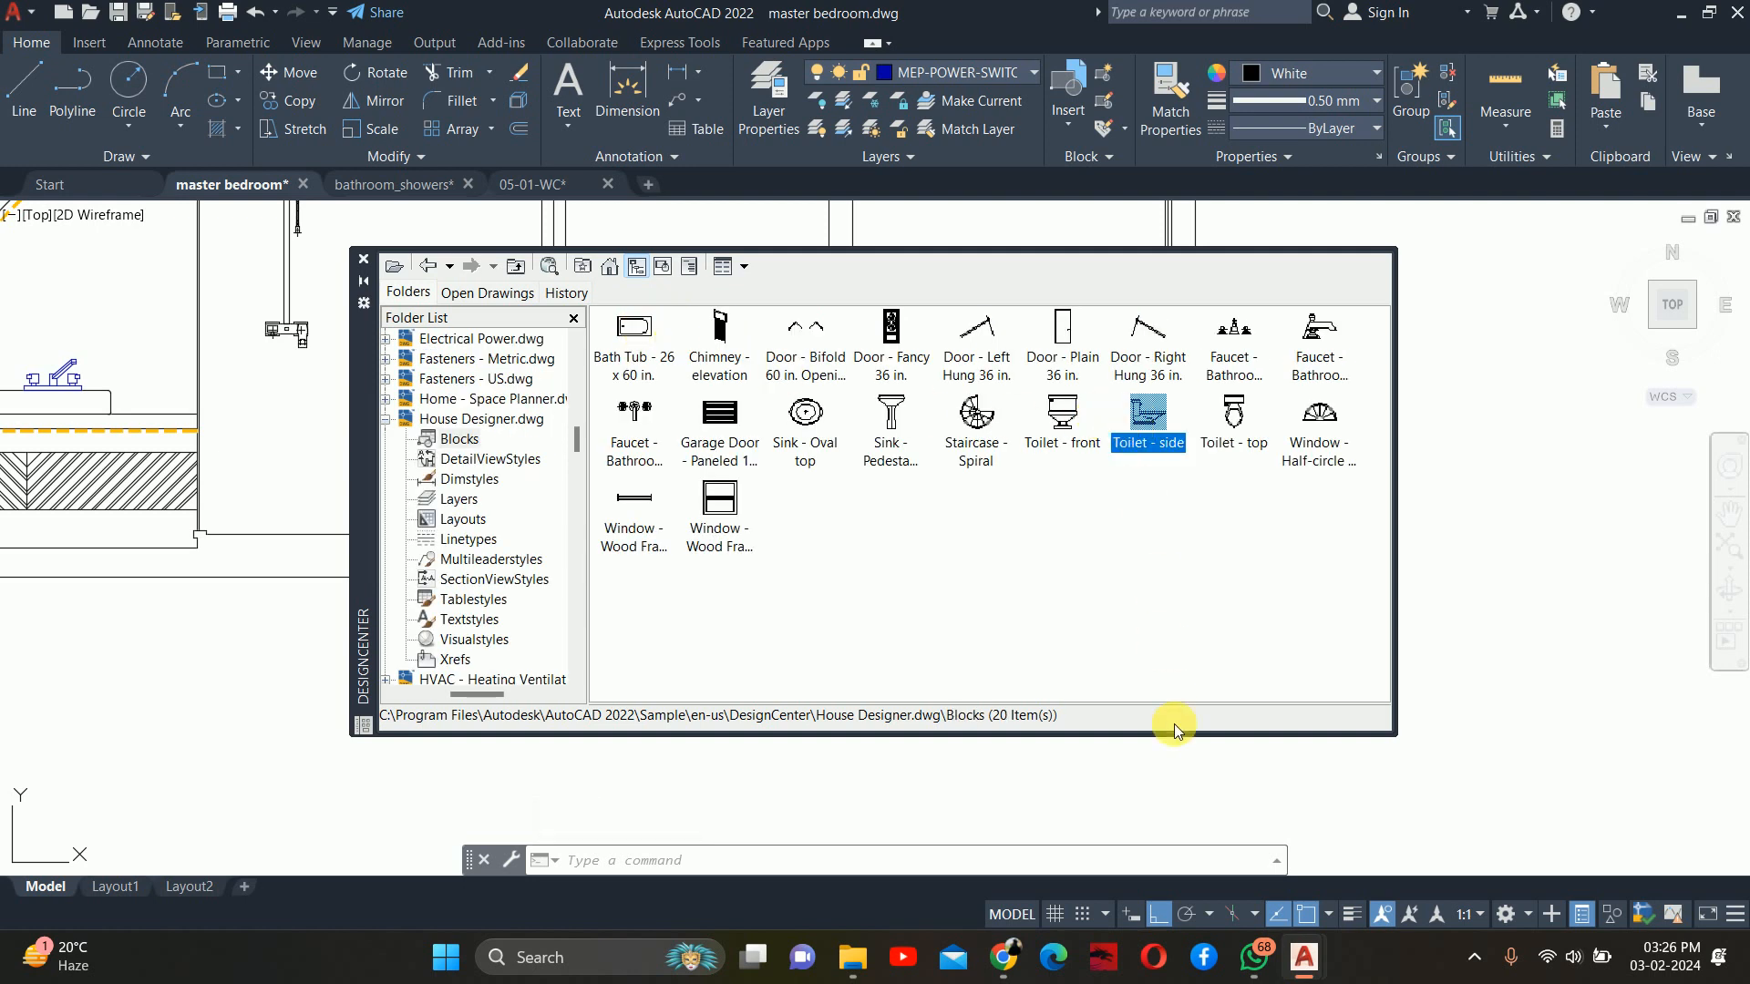
# Insert the Toilet - side block at scale 1 and angle 0 beside the second washroom elevation, and close DesignCenter
pyautogui.doubleClick(1144, 412)
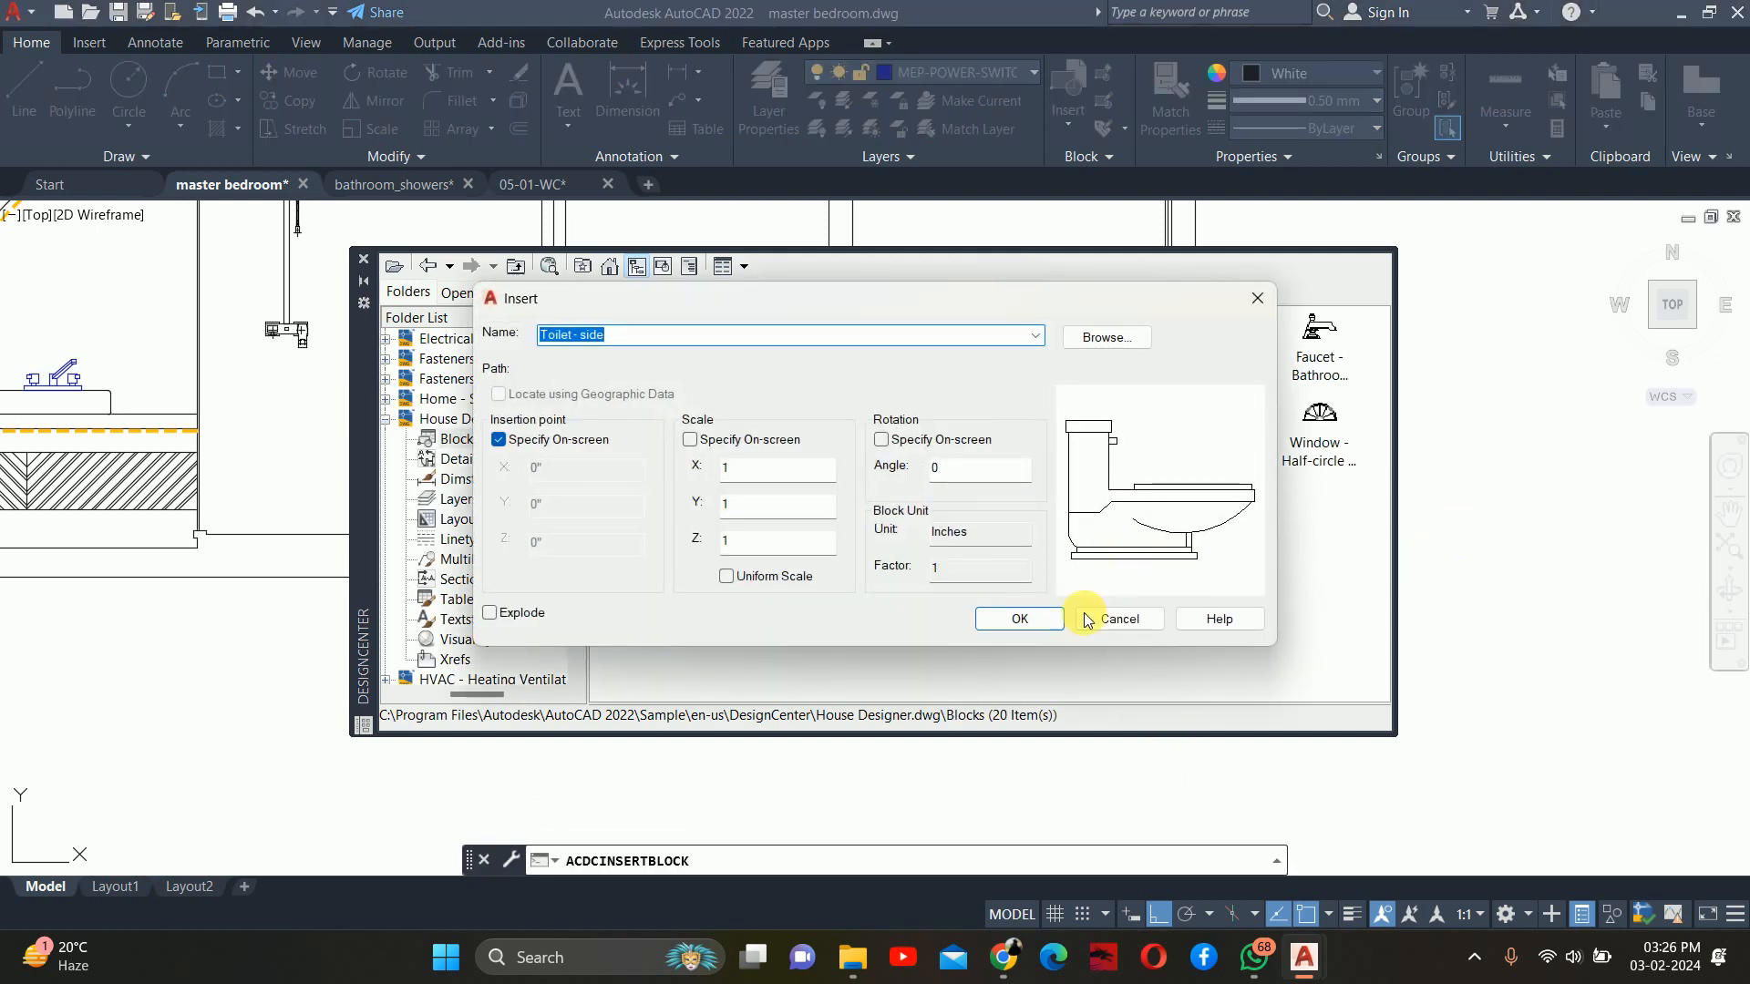
pyautogui.click(1019, 619)
pyautogui.click(1537, 537)
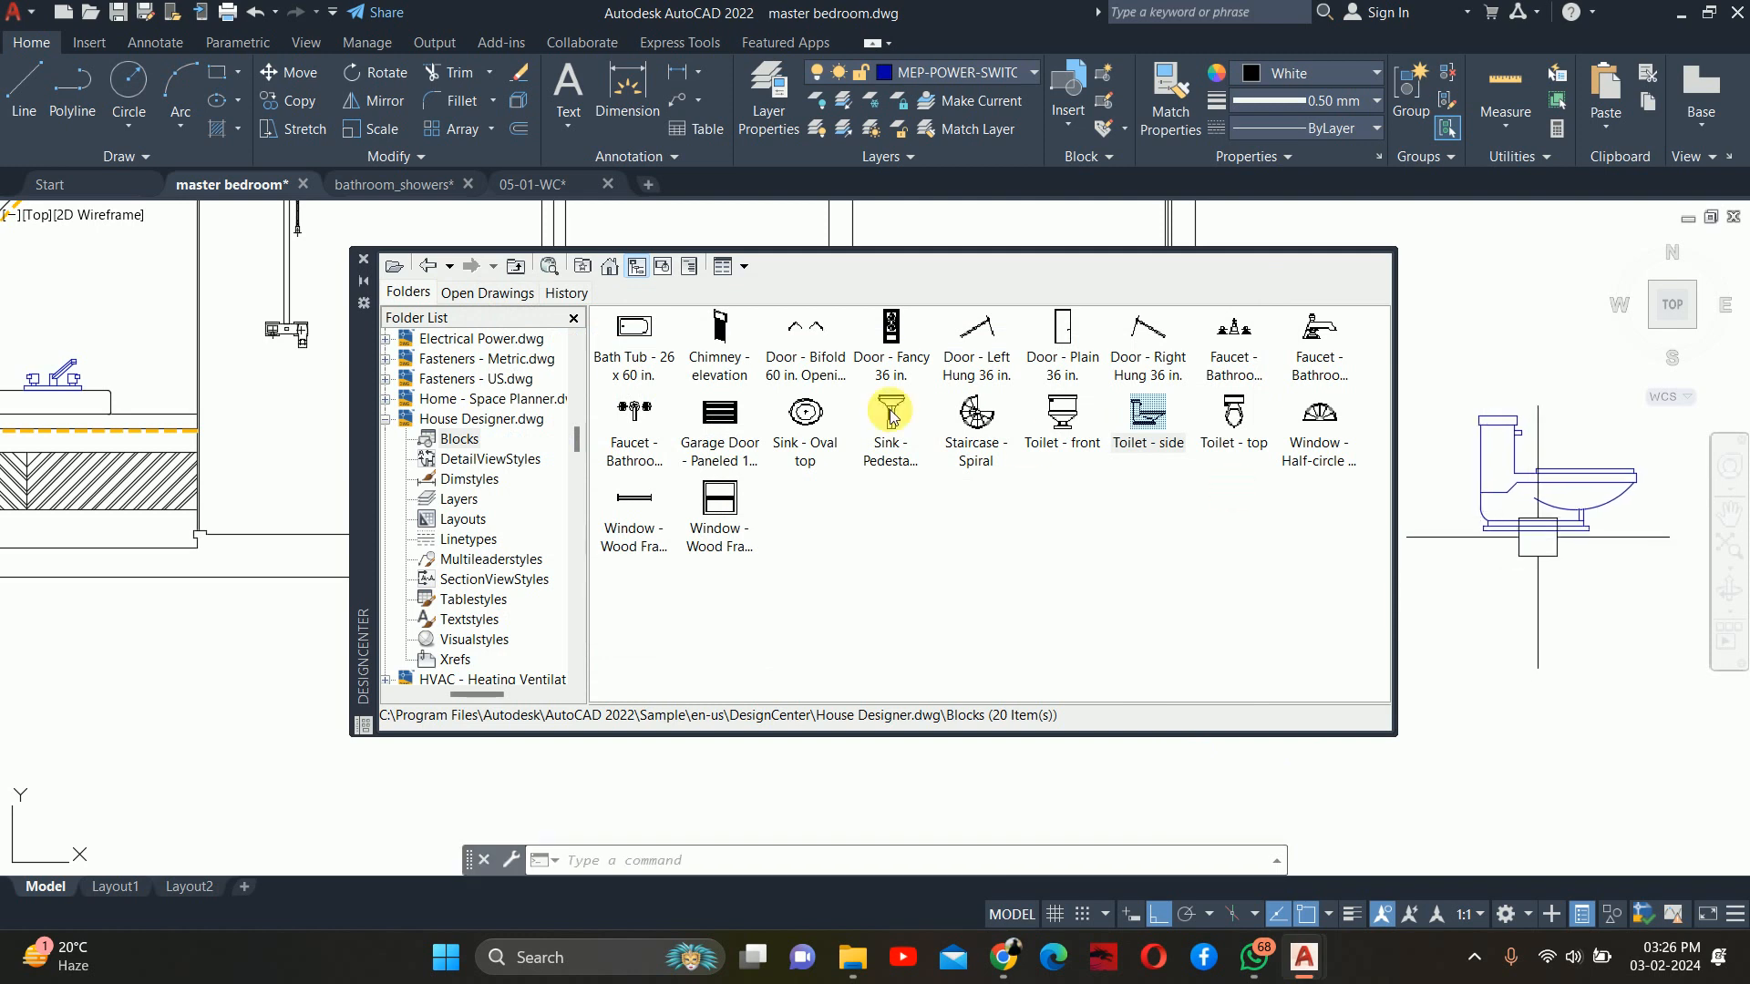
pyautogui.click(362, 259)
pyautogui.scroll(4, 1704, 556)
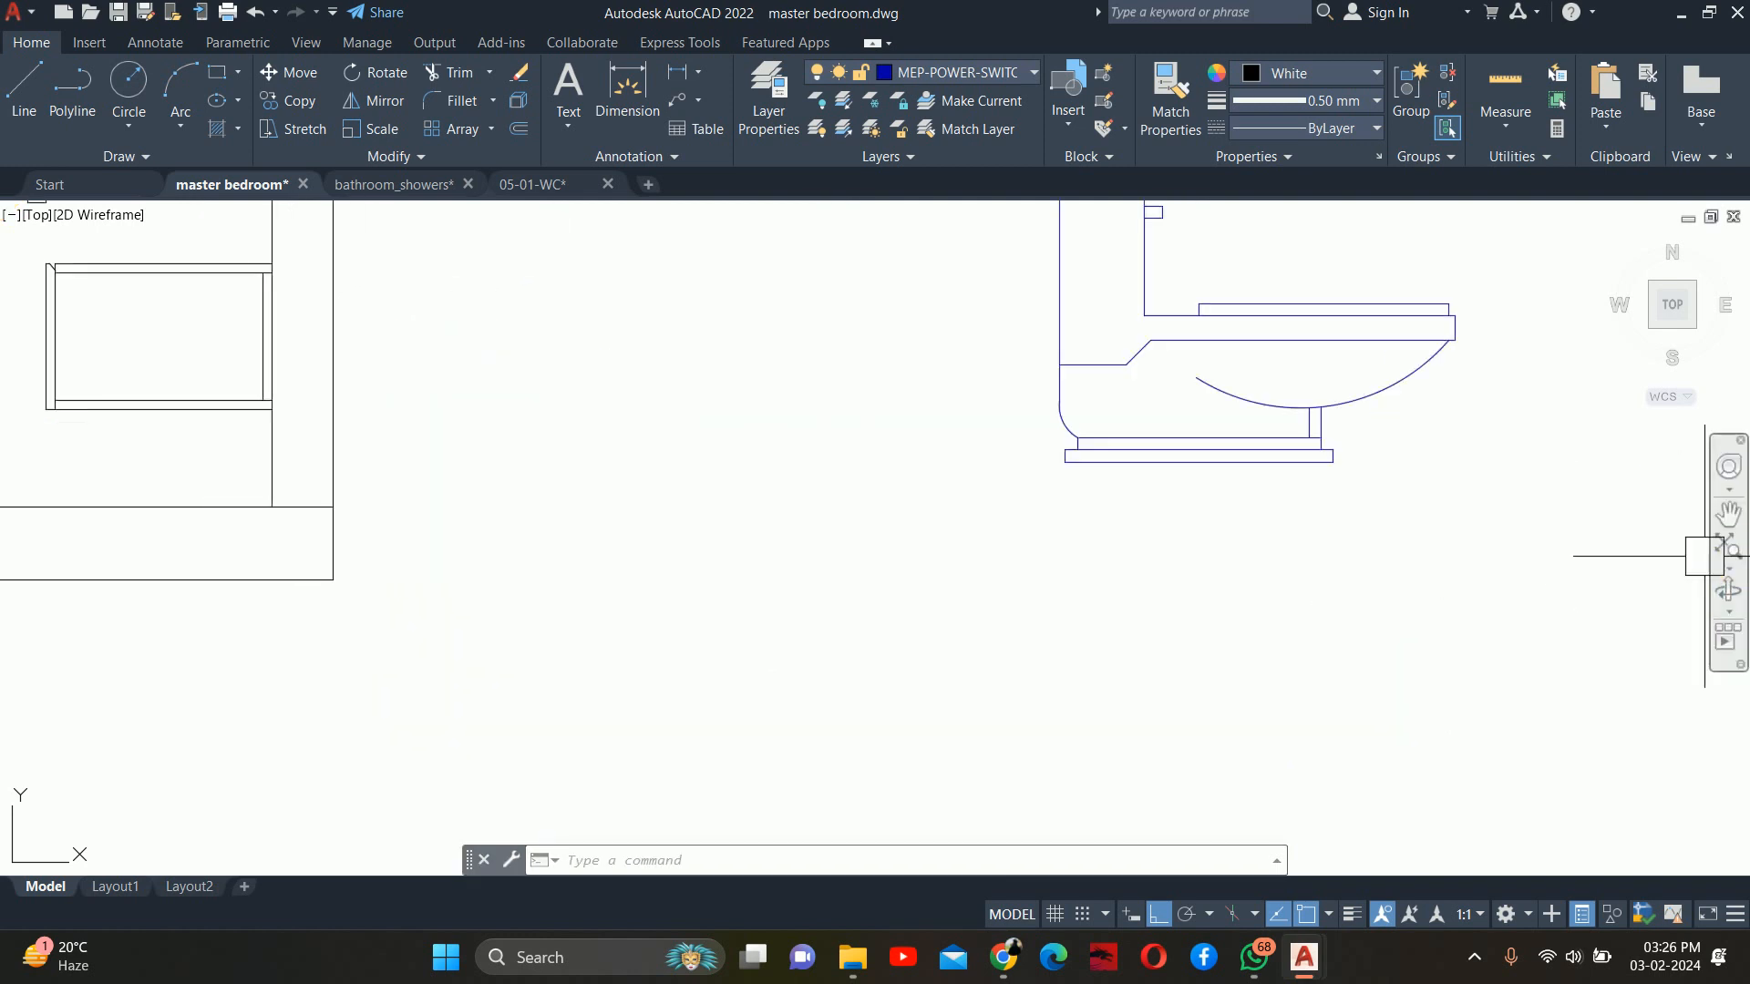
pyautogui.moveTo(1704, 556)
pyautogui.mouseDown(button='middle')
pyautogui.moveTo(1558, 614)
pyautogui.moveTo(1549, 702)
pyautogui.mouseUp(button='middle')
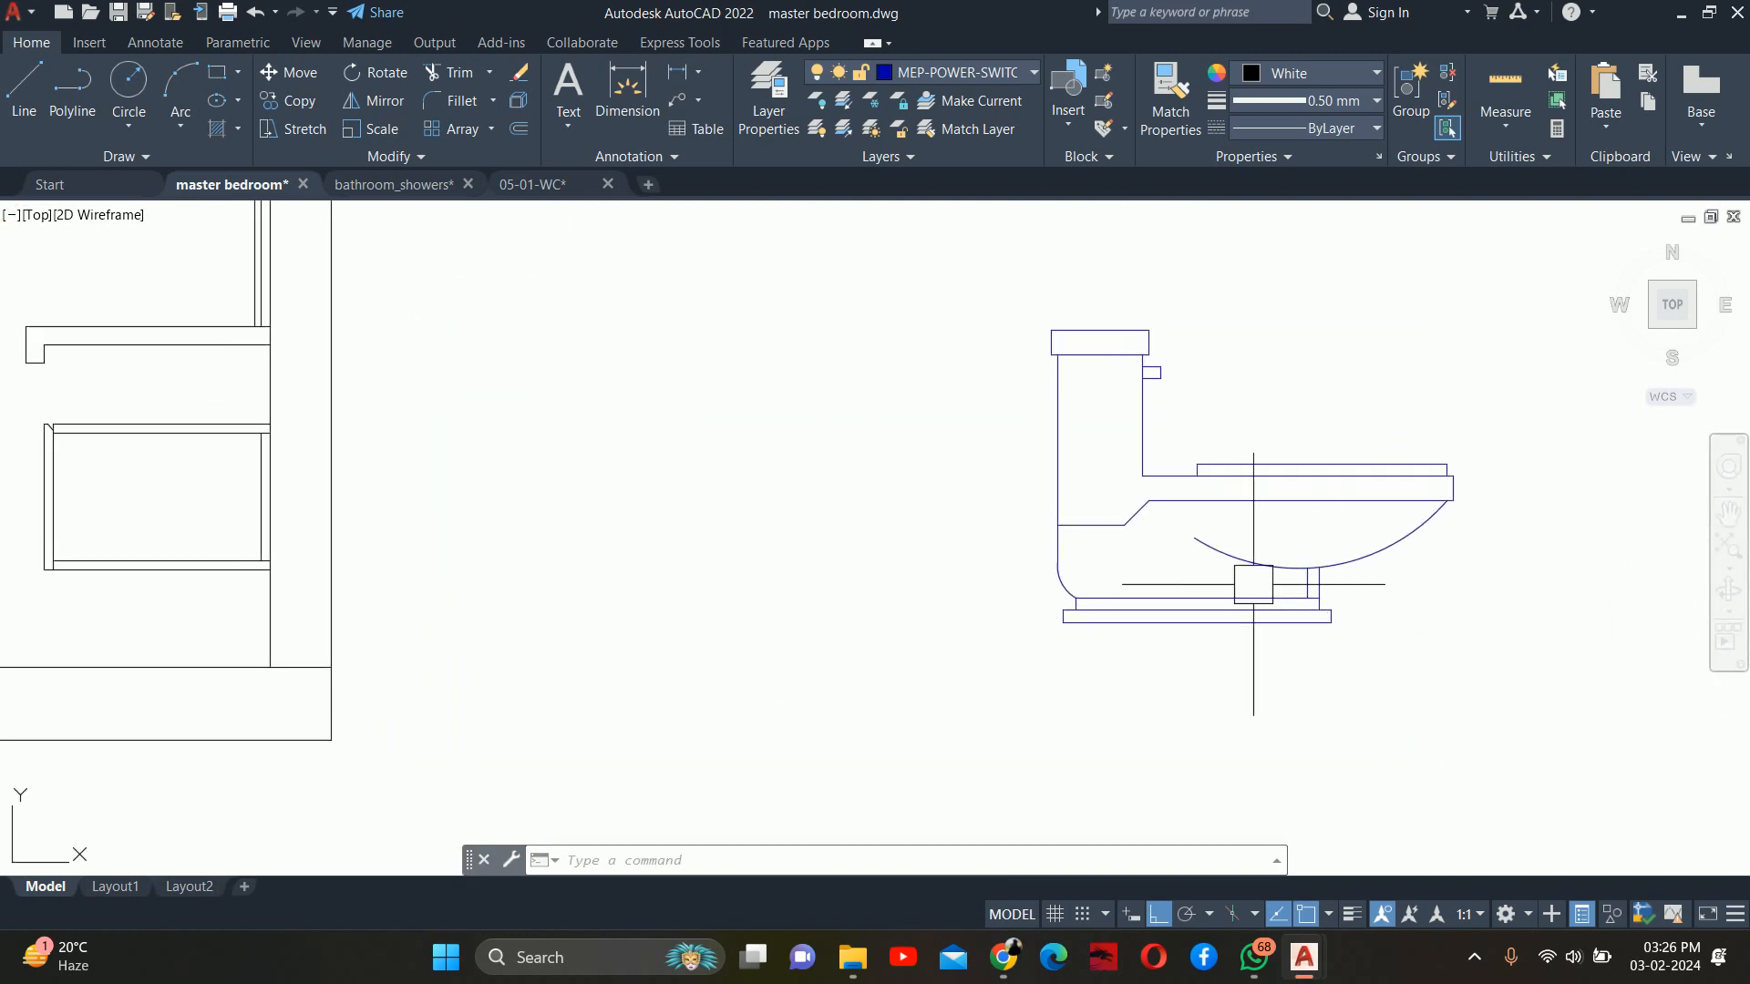
# Explode the inserted side-view toilet block into separate editable lines and arcs
pyautogui.write('x')
pyautogui.press('Return')
pyautogui.click(1180, 526)
pyautogui.press('Return')
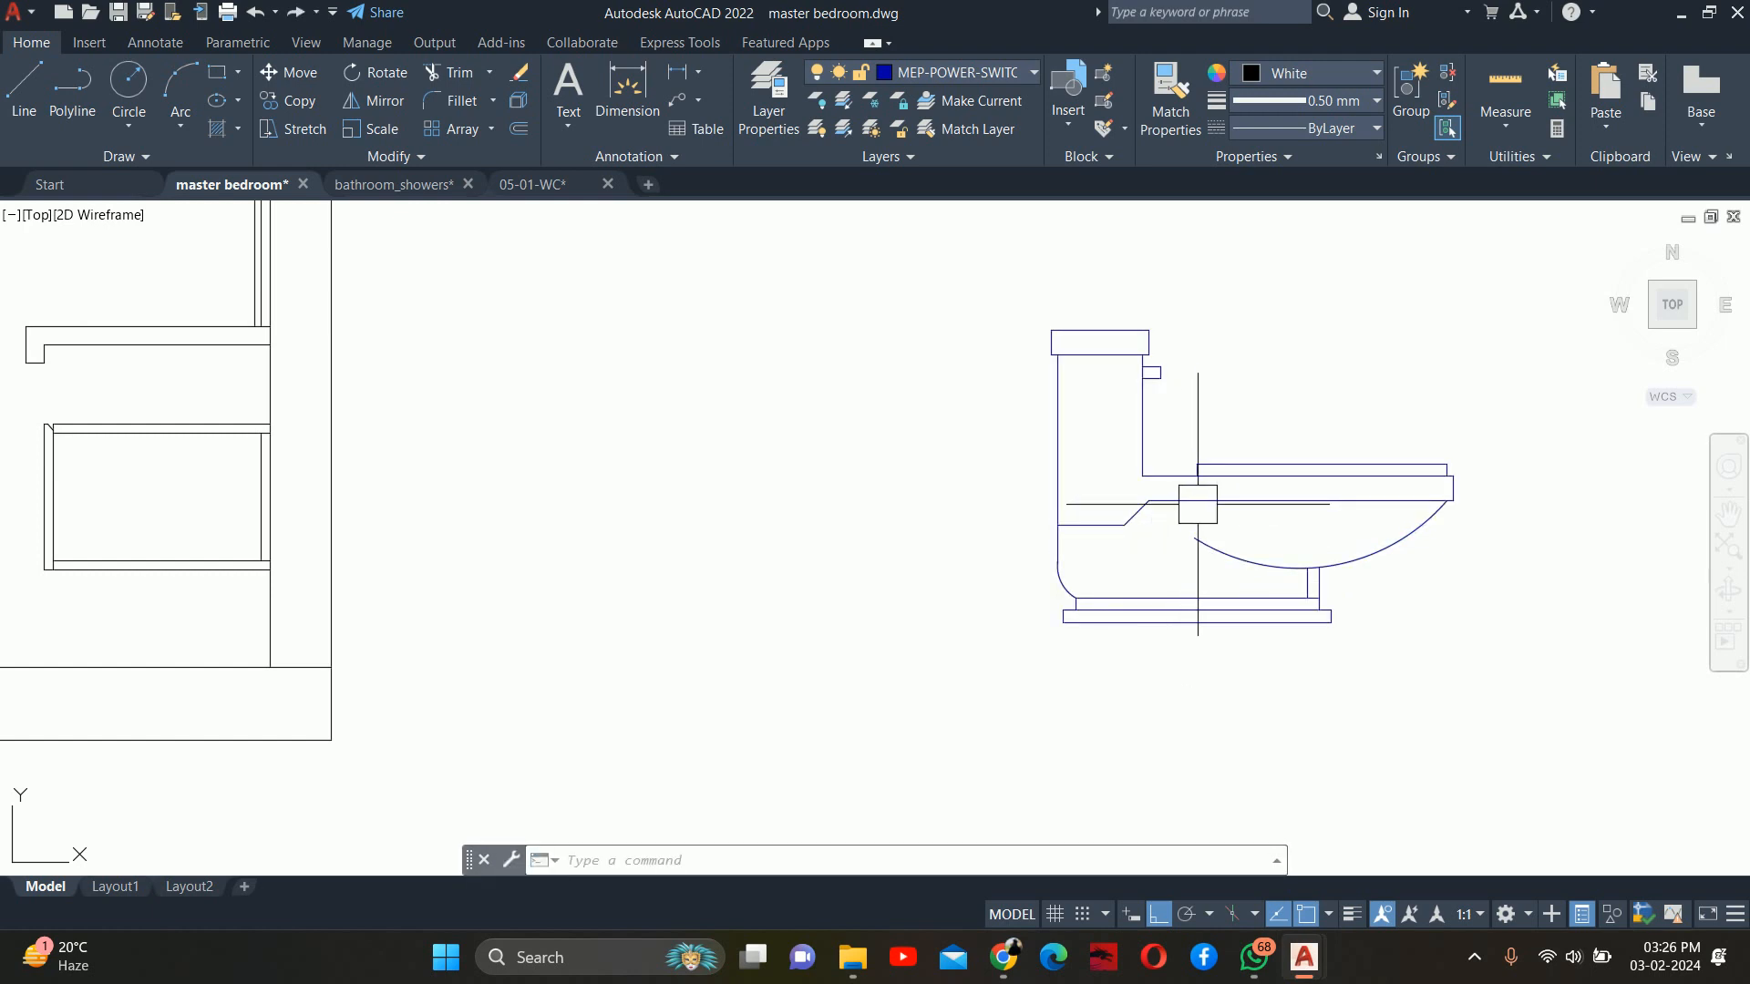
pyautogui.hotkey('ctrl', 'z')
pyautogui.hotkey('ctrl', 'y')
pyautogui.hotkey('ctrl', 'y')
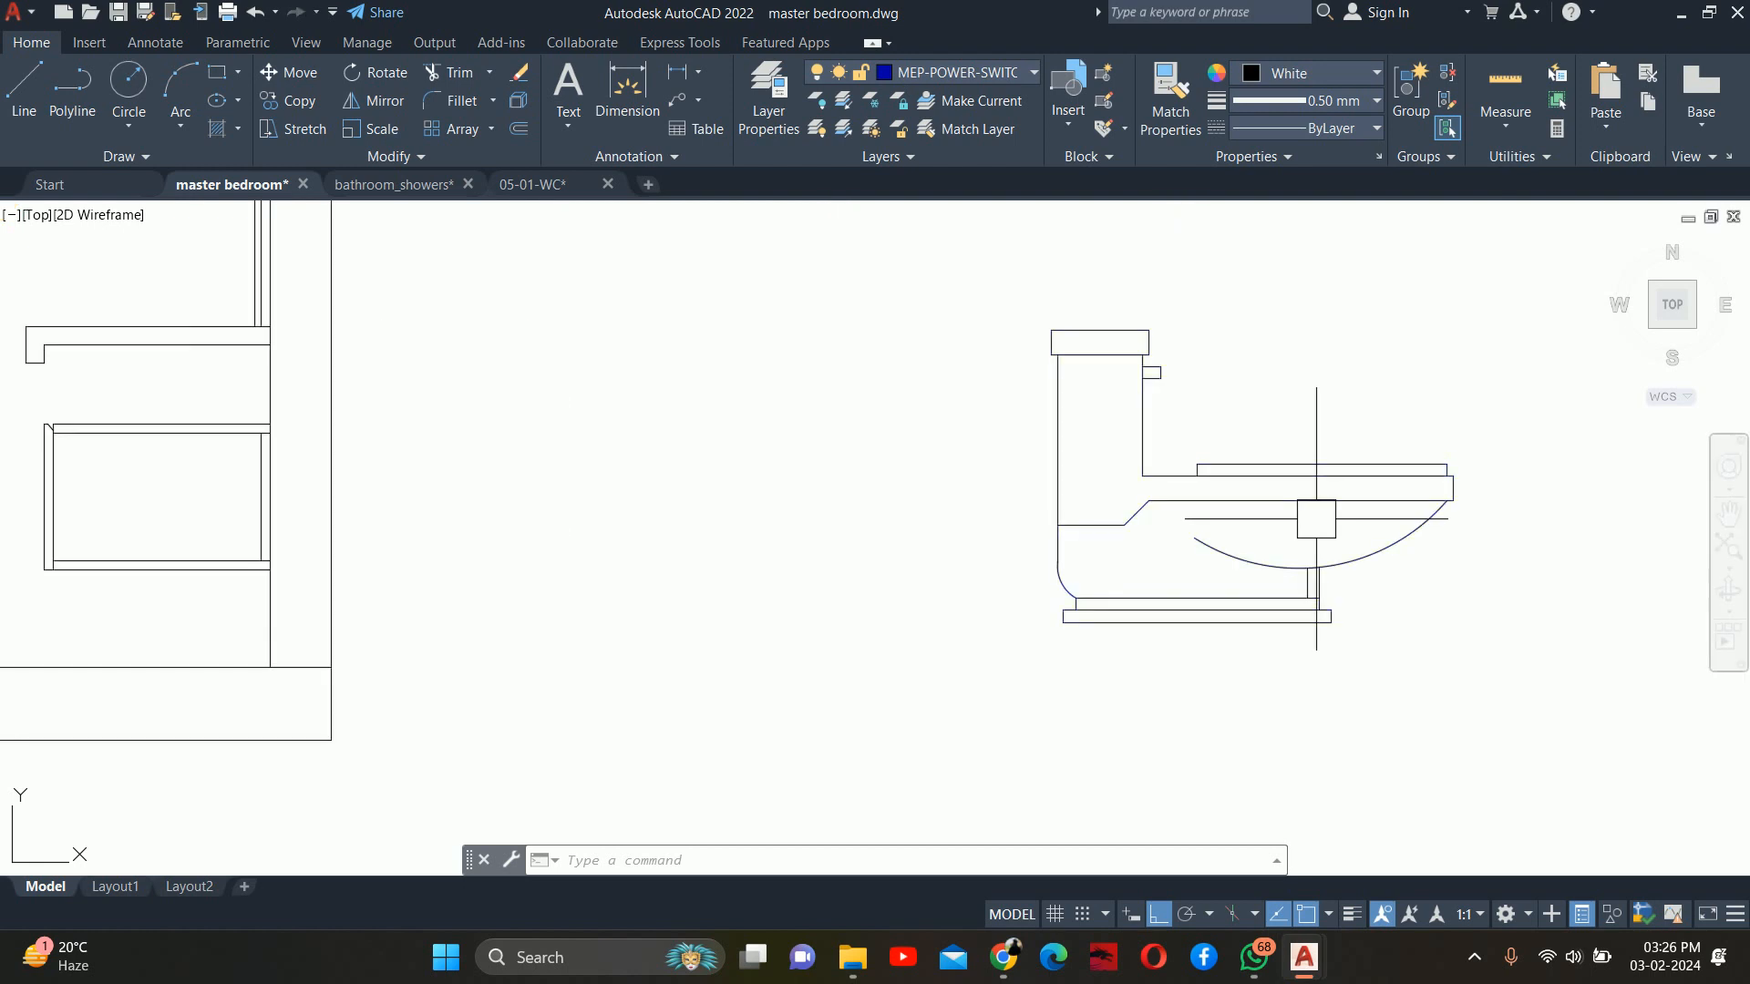
pyautogui.click(1289, 503)
pyautogui.press('Escape')
# Draw a vertical line from the tank's front lower corner down to the top line of the toilet's base
pyautogui.write('l')
pyautogui.press('Return')
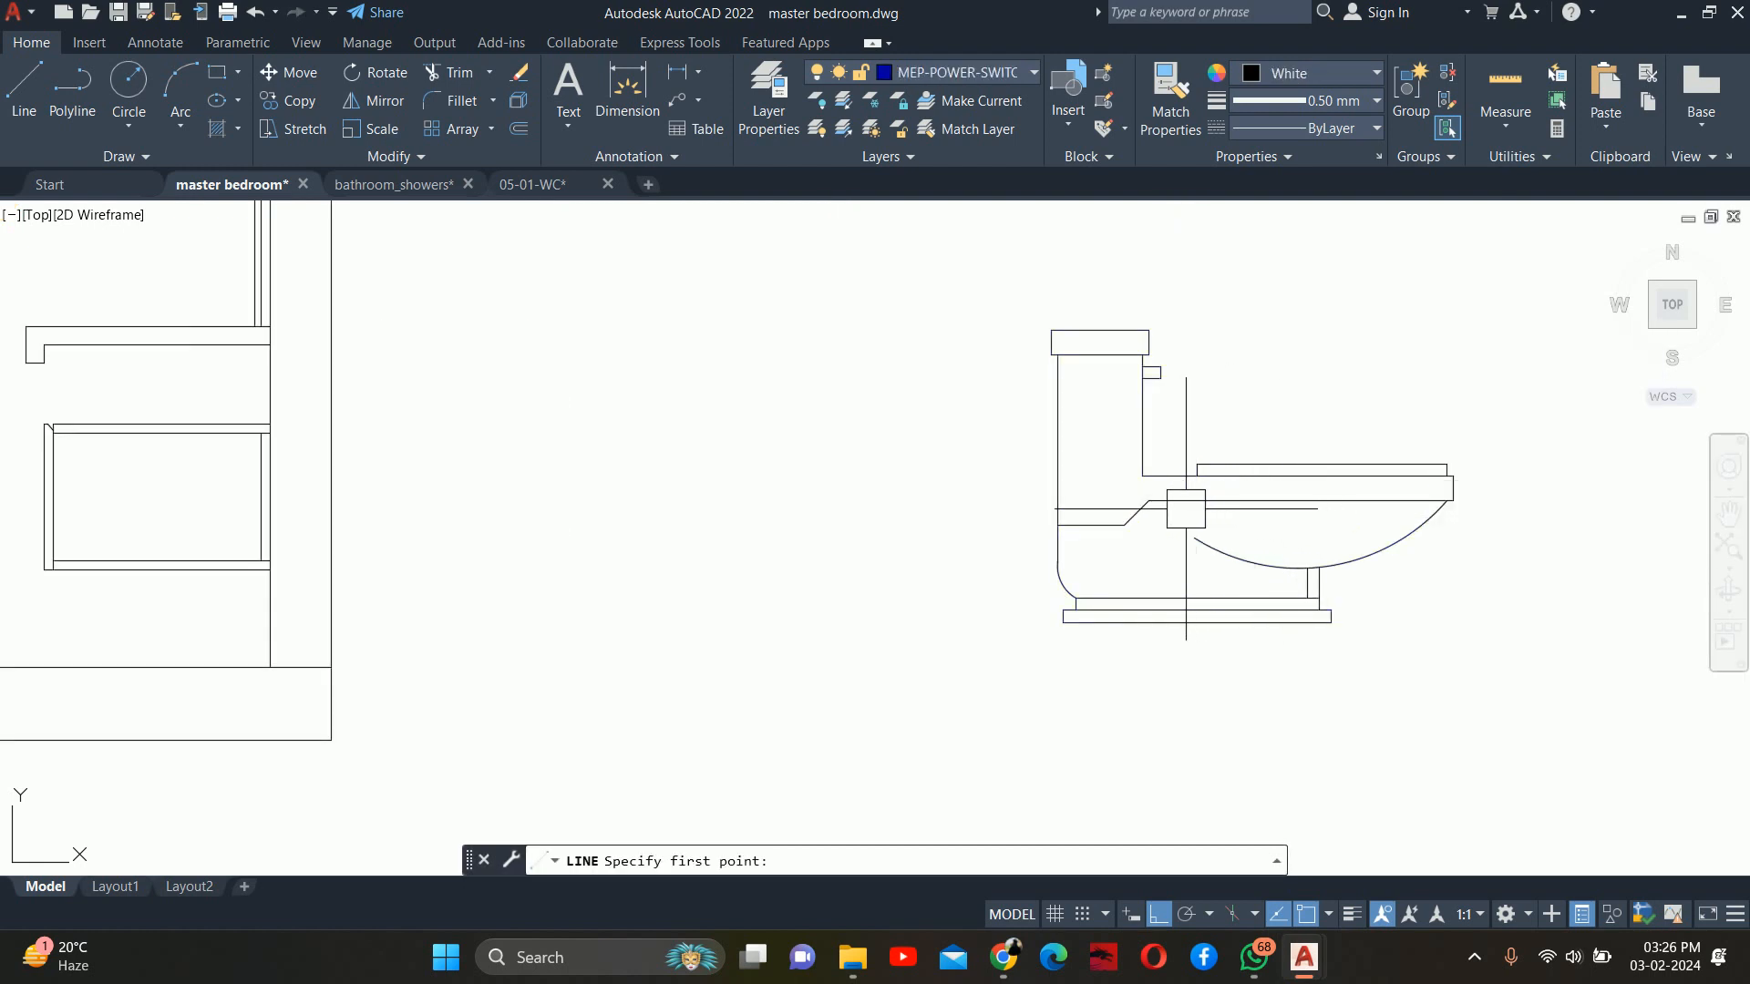
pyautogui.click(1141, 475)
pyautogui.scroll(3, 1126, 603)
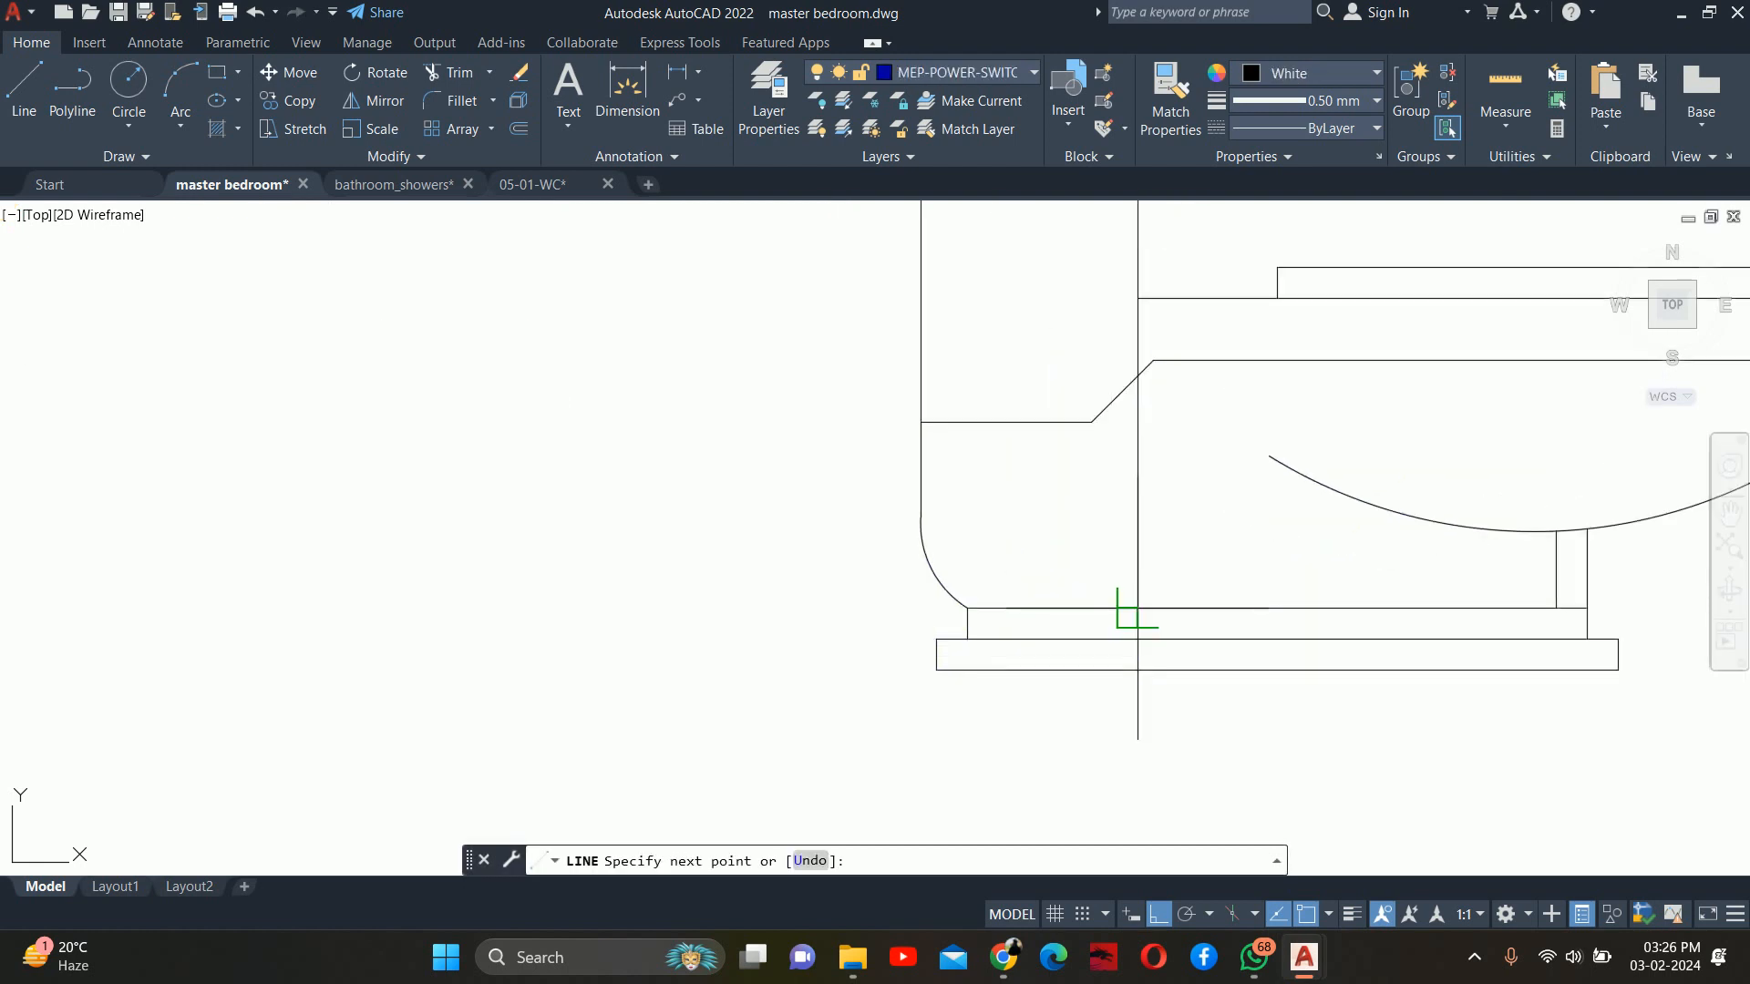
pyautogui.click(1138, 607)
pyautogui.press('Return')
# Draw a horizontal line from the lowest point of the bowl's arc back to the new vertical line
pyautogui.write('l')
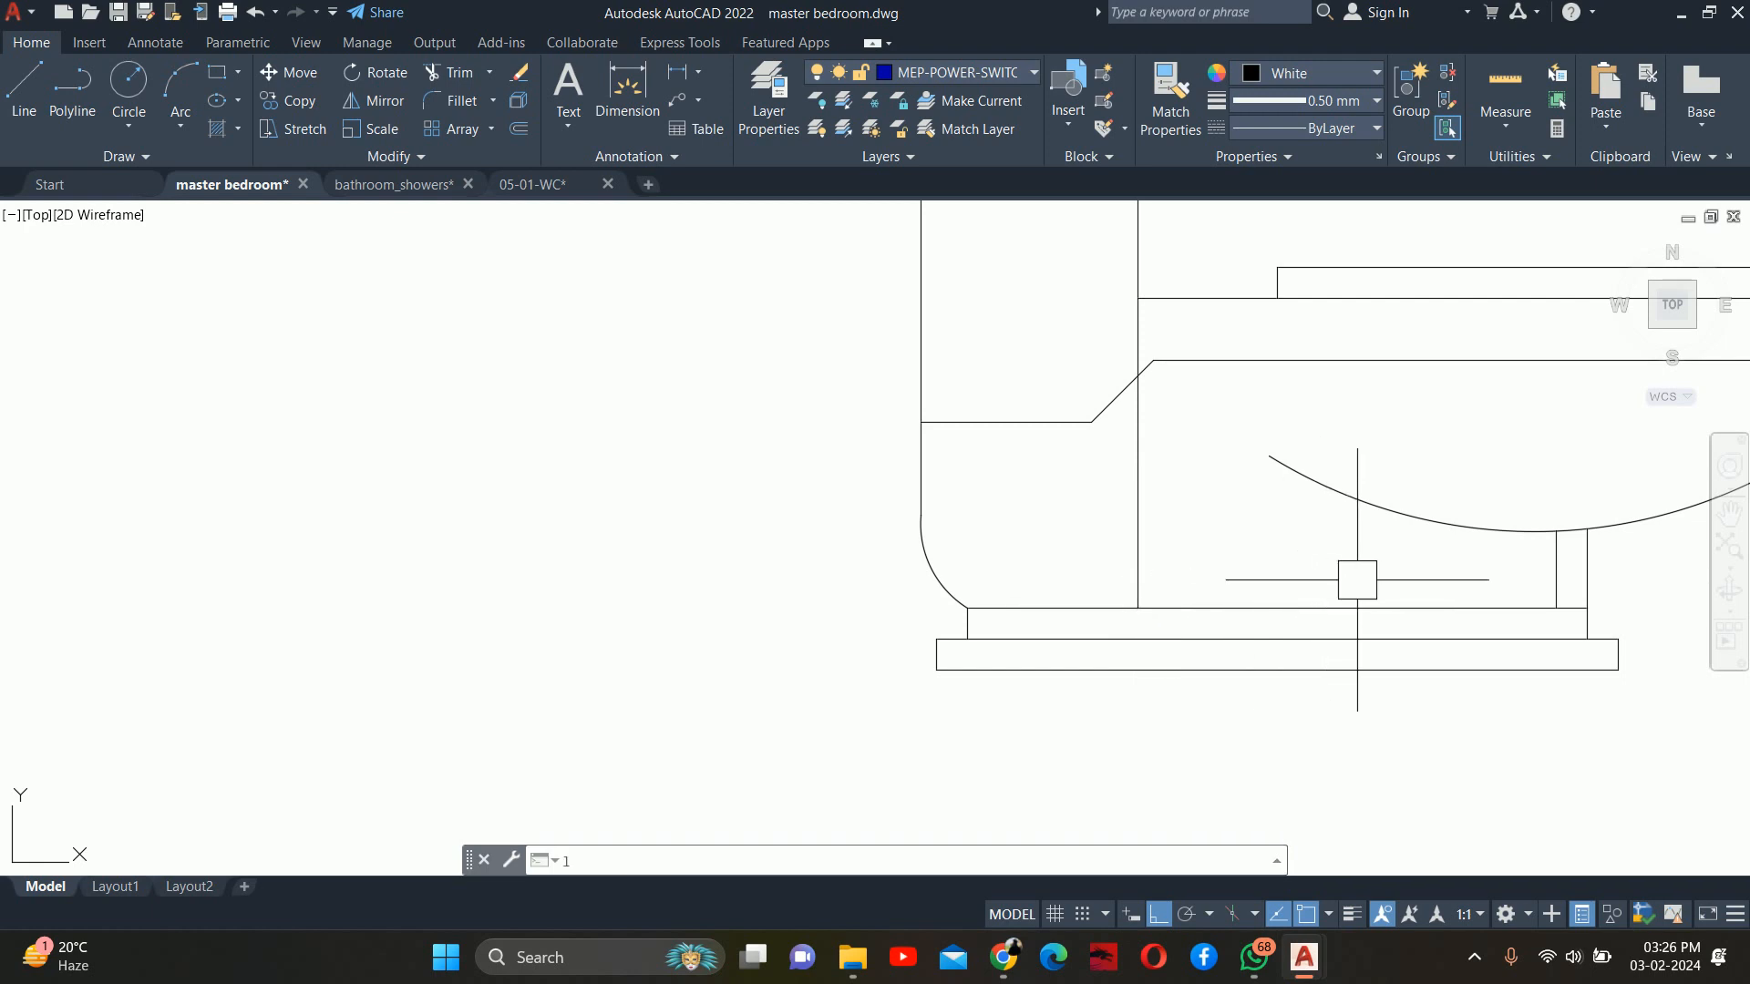
pyautogui.press('Return')
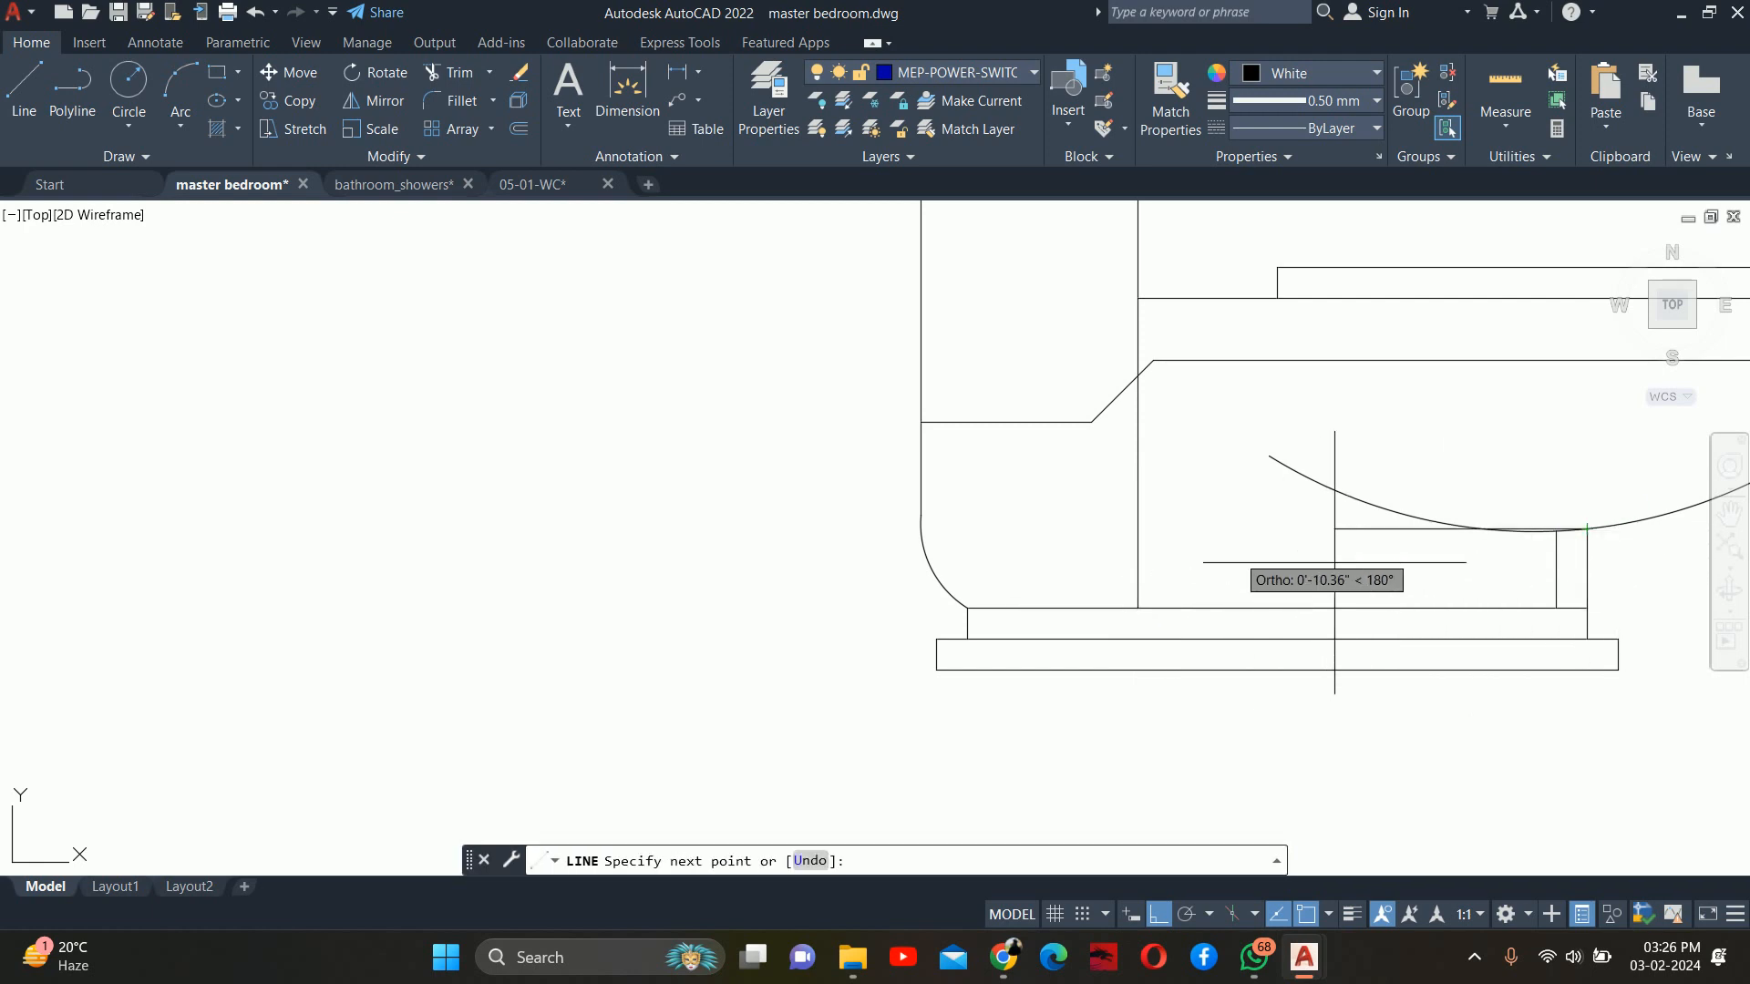
pyautogui.press('Escape')
pyautogui.write('l')
pyautogui.press('Return')
pyautogui.click(1535, 531)
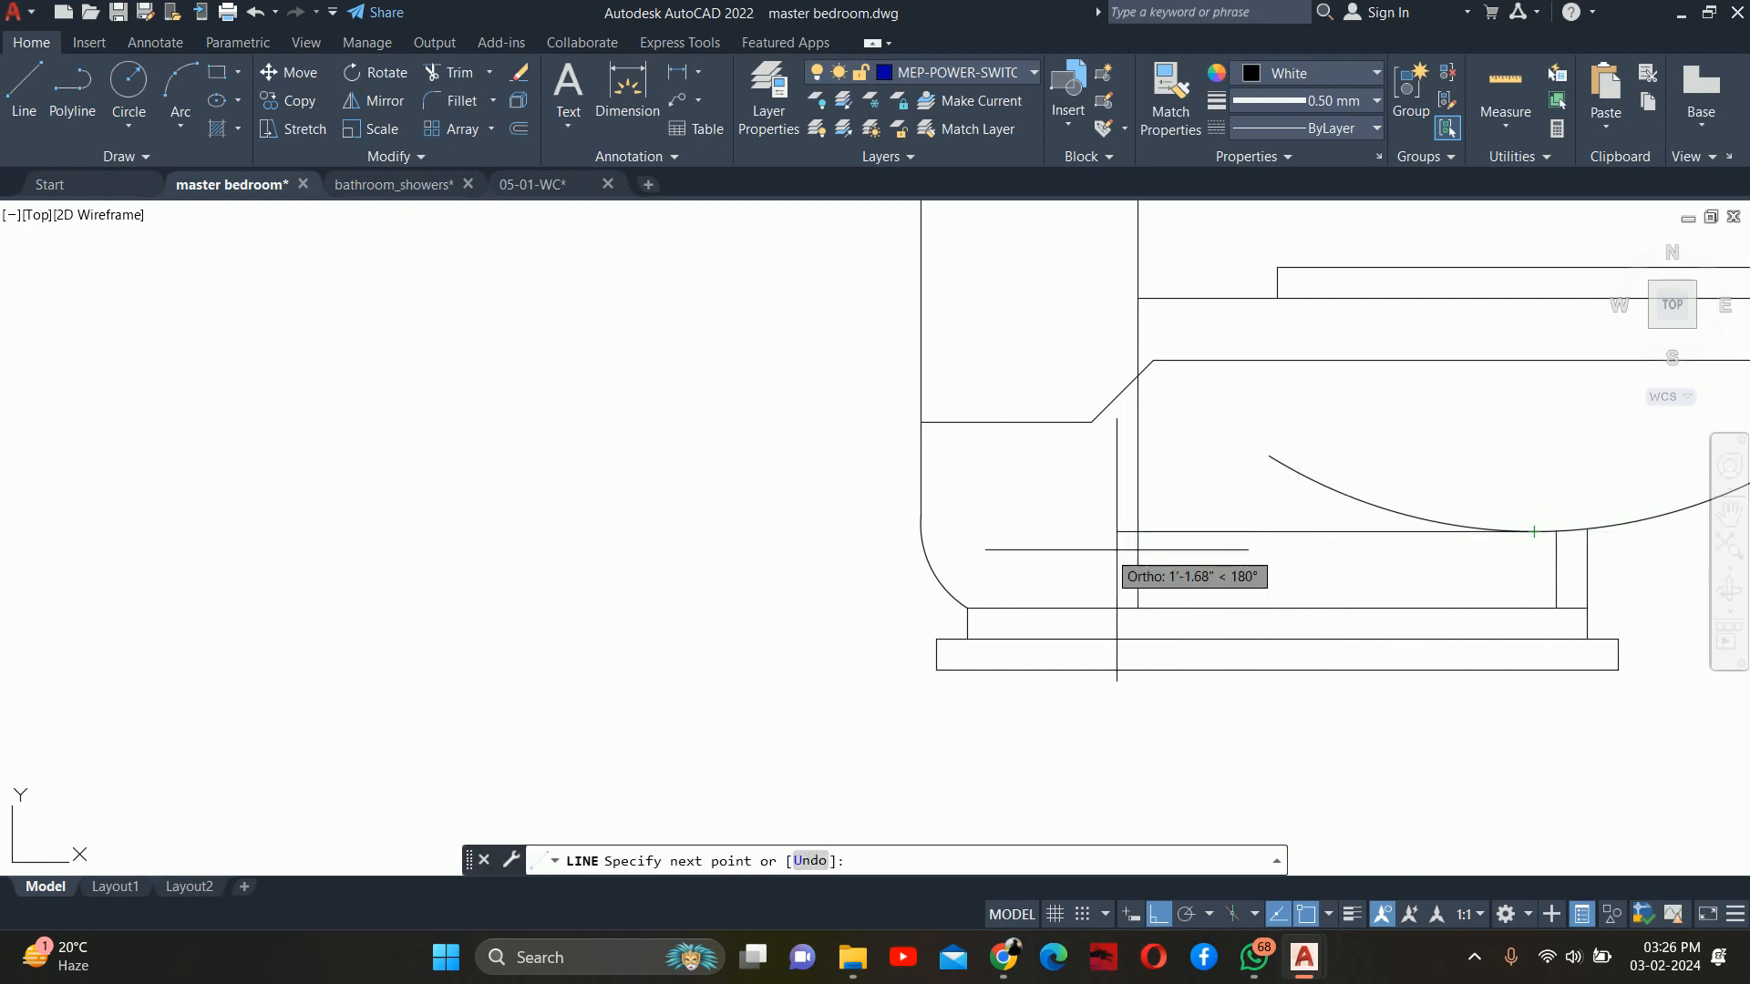
pyautogui.click(1137, 531)
pyautogui.press('Escape')
# Trim the rear part of the bowl's arc, the pedestal verticals and the tank lines crossing or behind the vertical line
pyautogui.scroll(-2, 1137, 531)
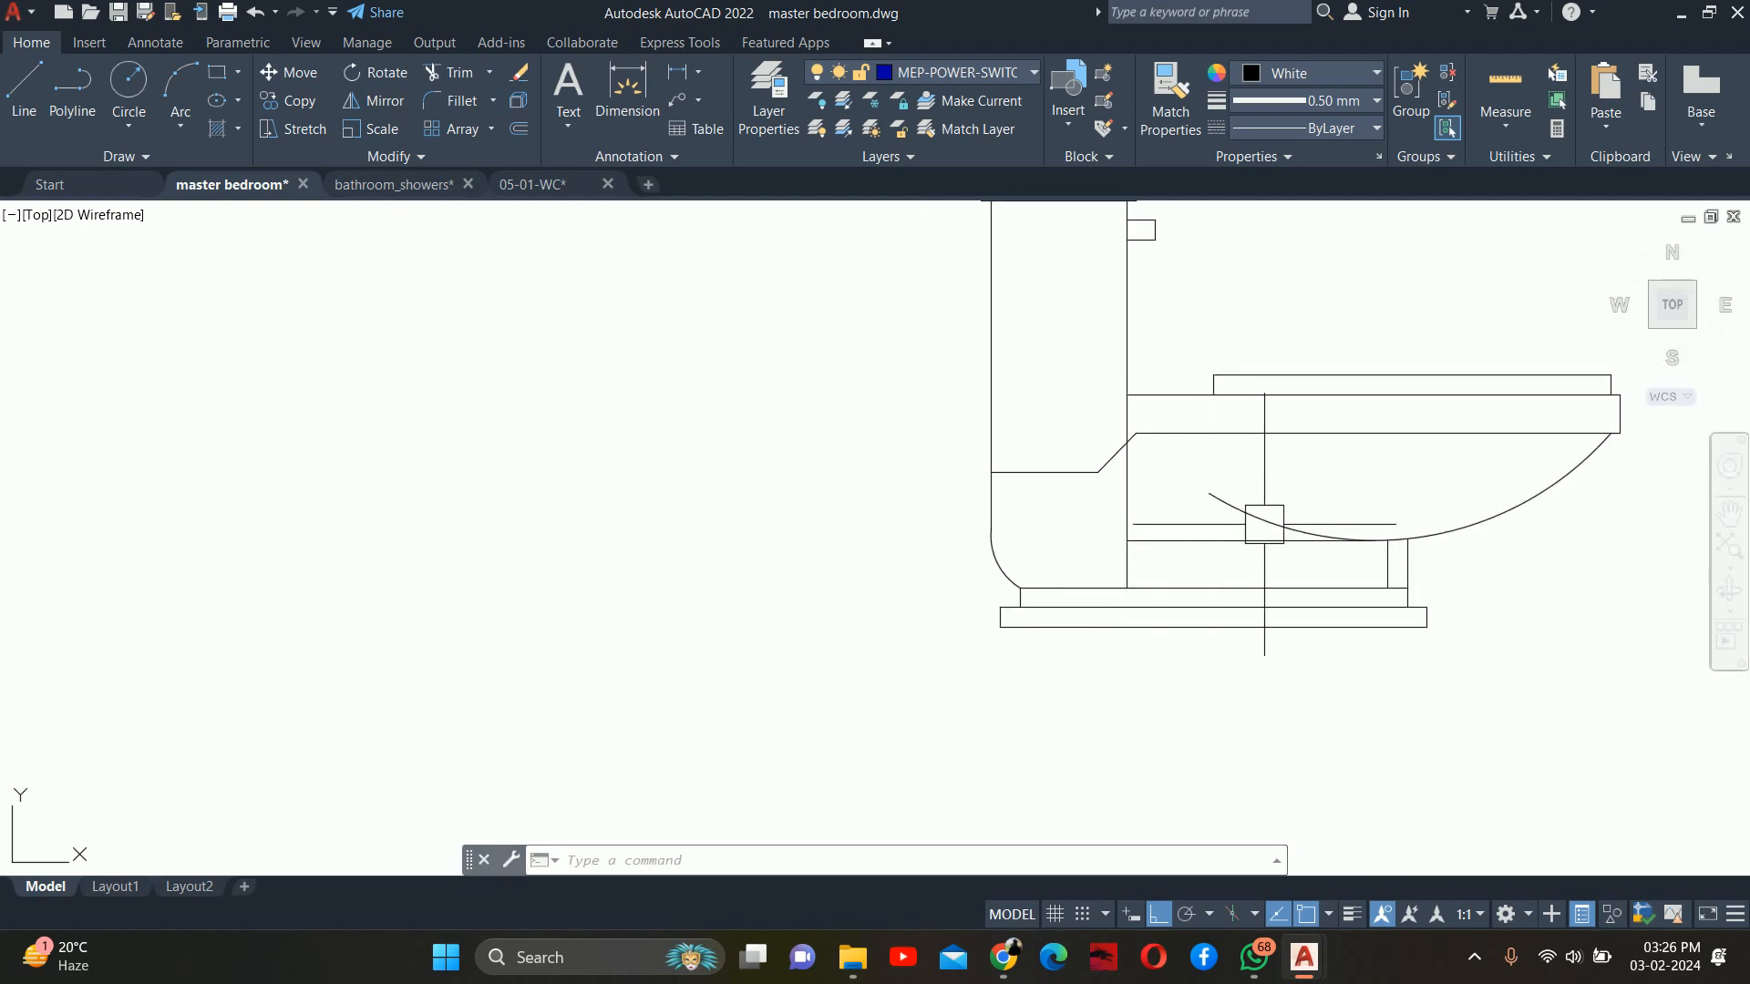
pyautogui.write('tr')
pyautogui.press('Return')
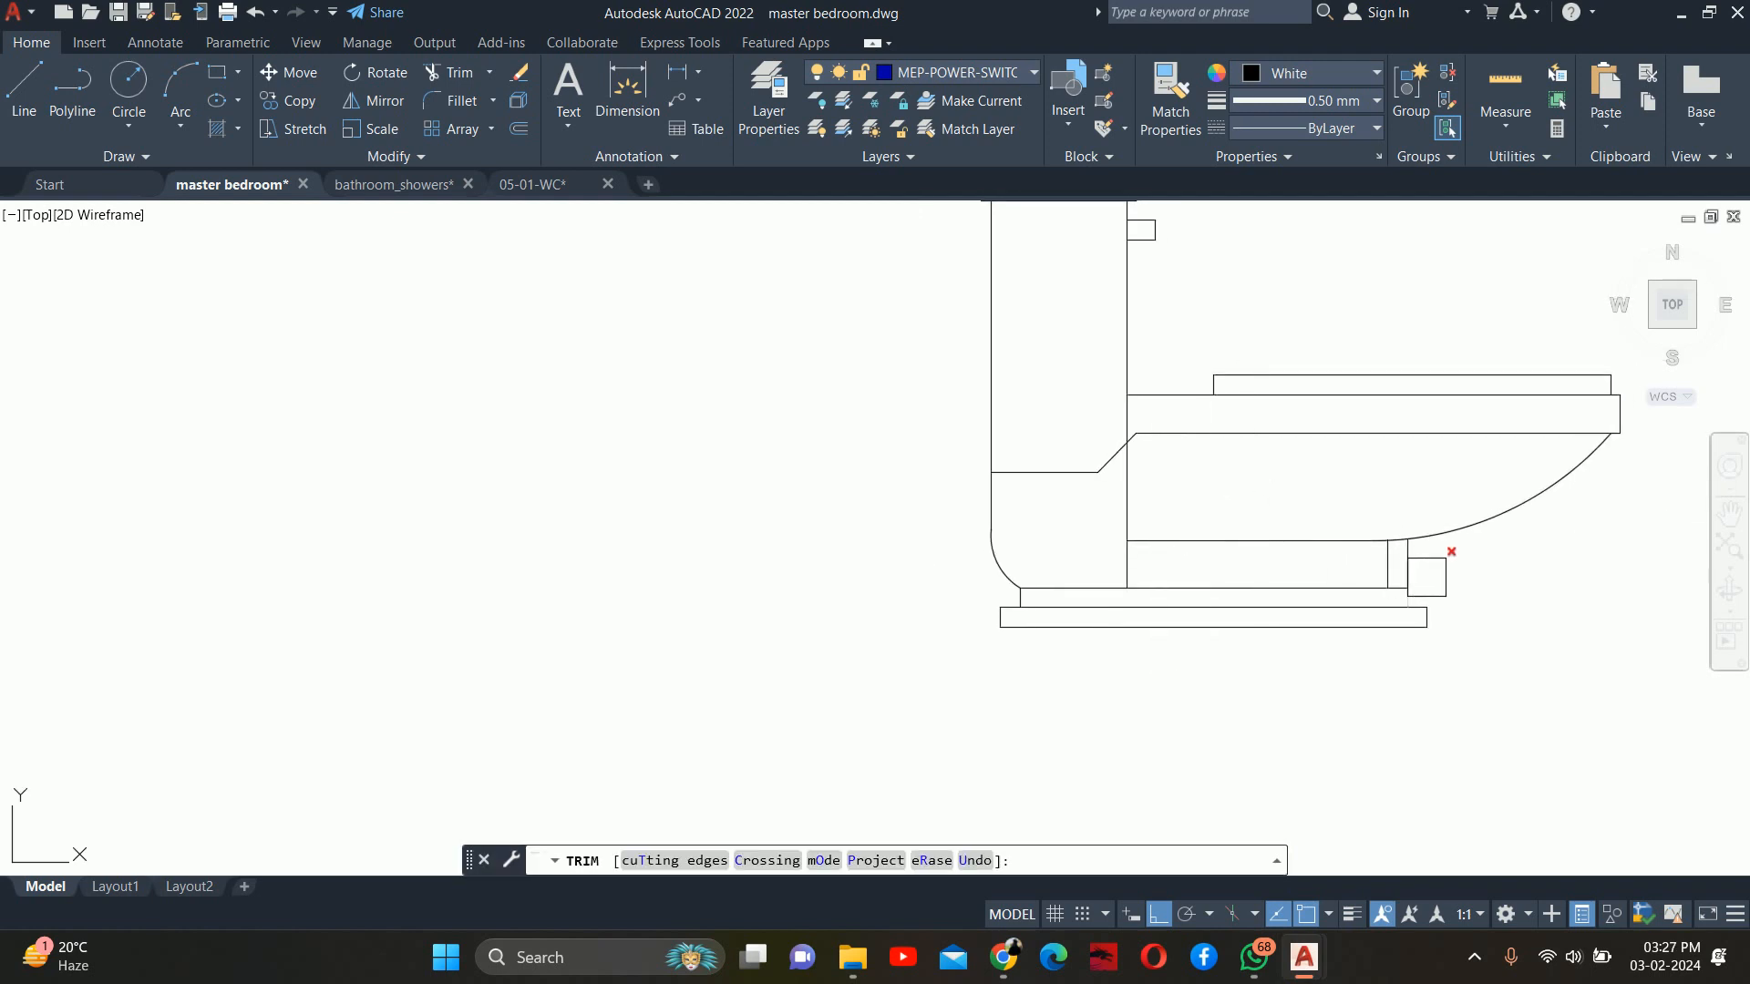
pyautogui.moveTo(1457, 578)
pyautogui.mouseDown()
pyautogui.moveTo(1054, 531)
pyautogui.moveTo(1029, 557)
pyautogui.mouseUp()
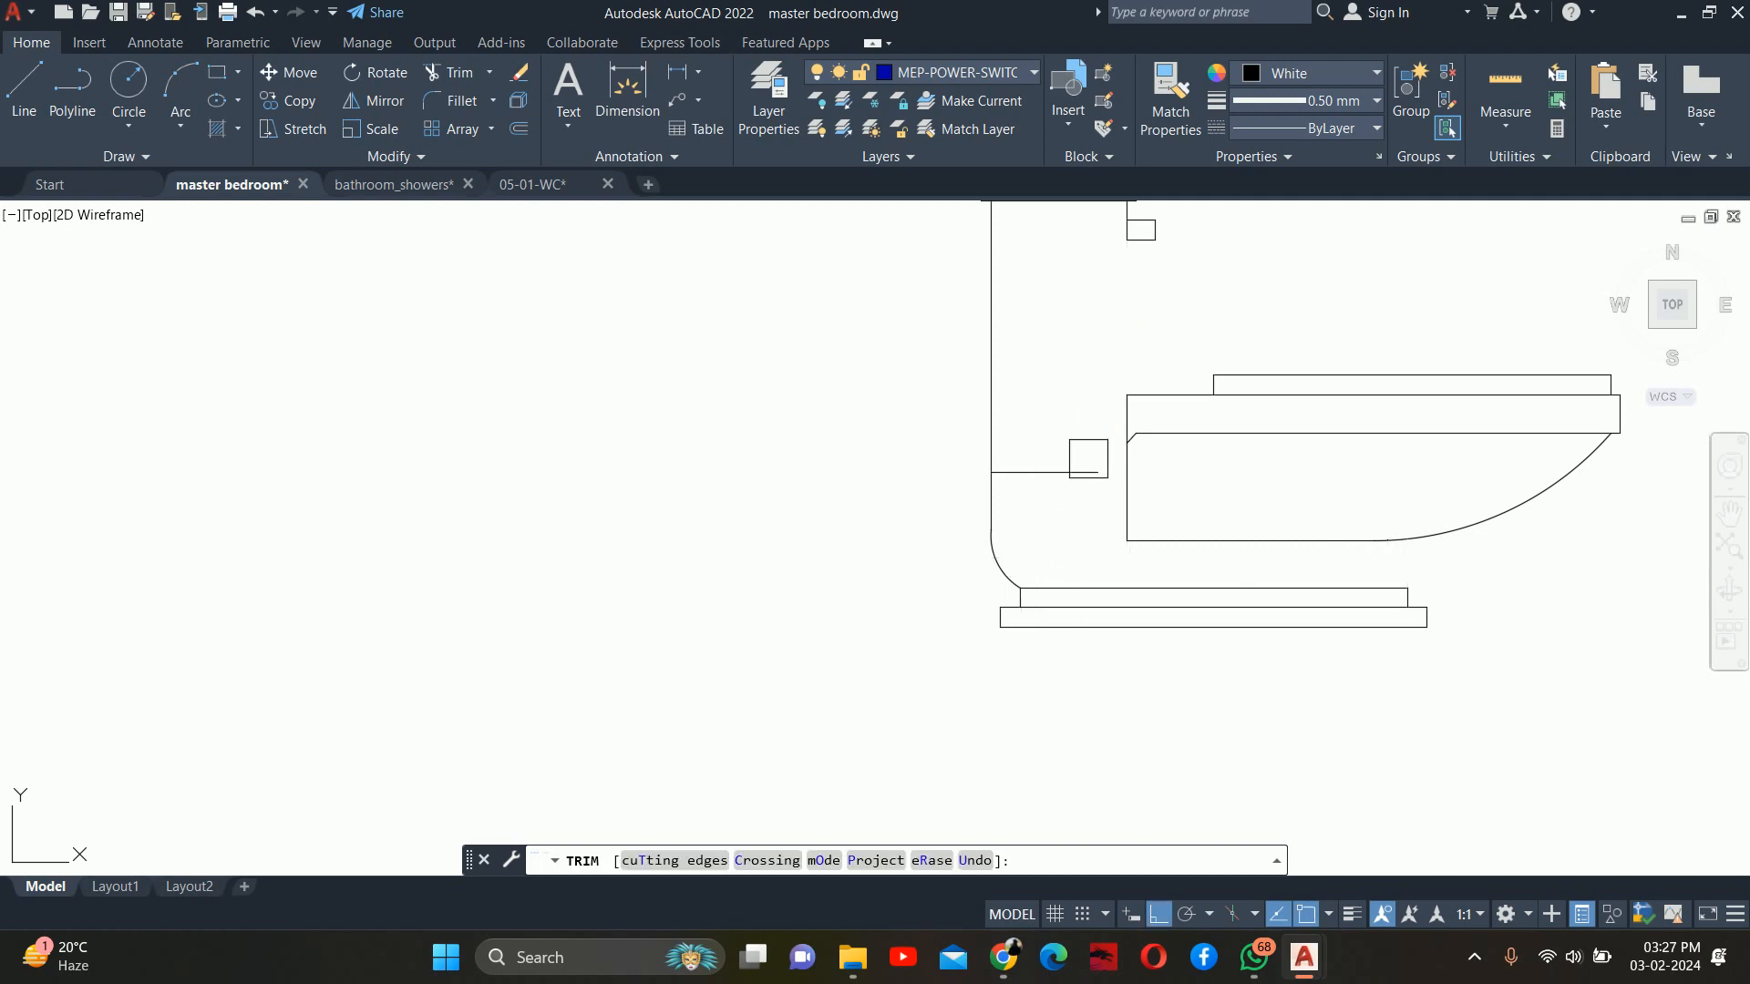
pyautogui.scroll(-3, 1074, 481)
pyautogui.press('Escape')
# Delete the toilet's tank outline, its lid and the flush handle using a crossing selection
pyautogui.click(1140, 344)
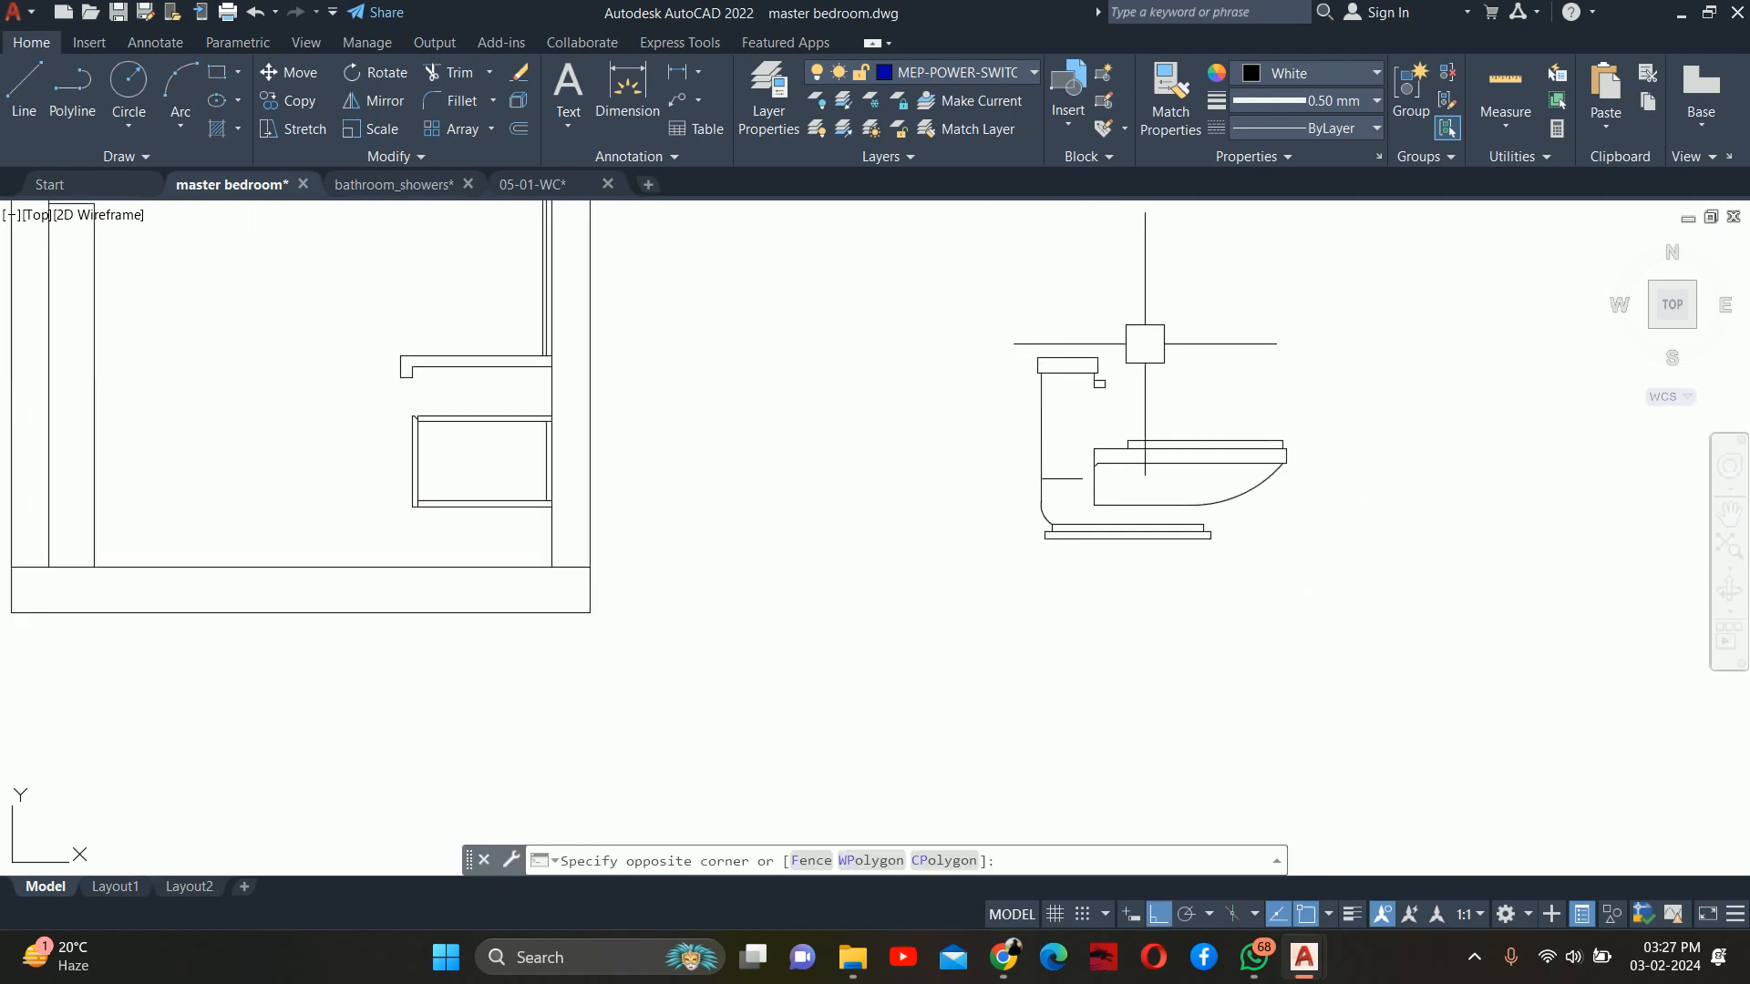
pyautogui.click(955, 382)
pyautogui.press('Delete')
pyautogui.click(1286, 558)
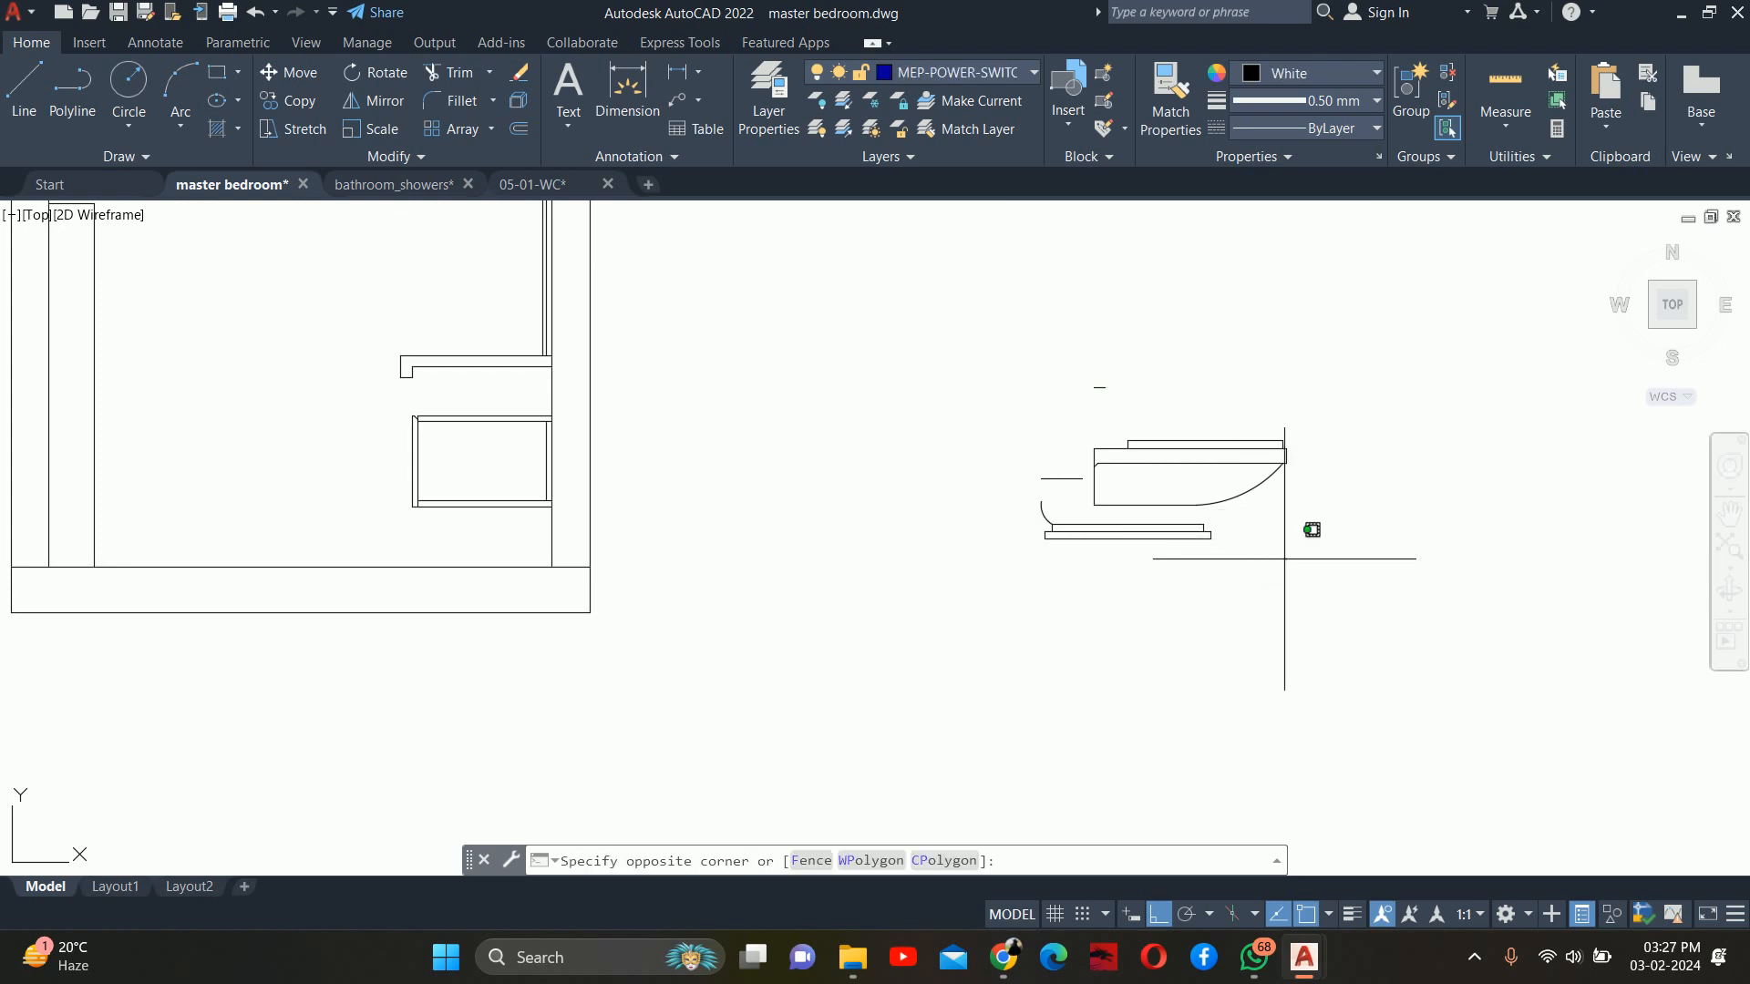
pyautogui.press('Escape')
pyautogui.scroll(3, 1161, 528)
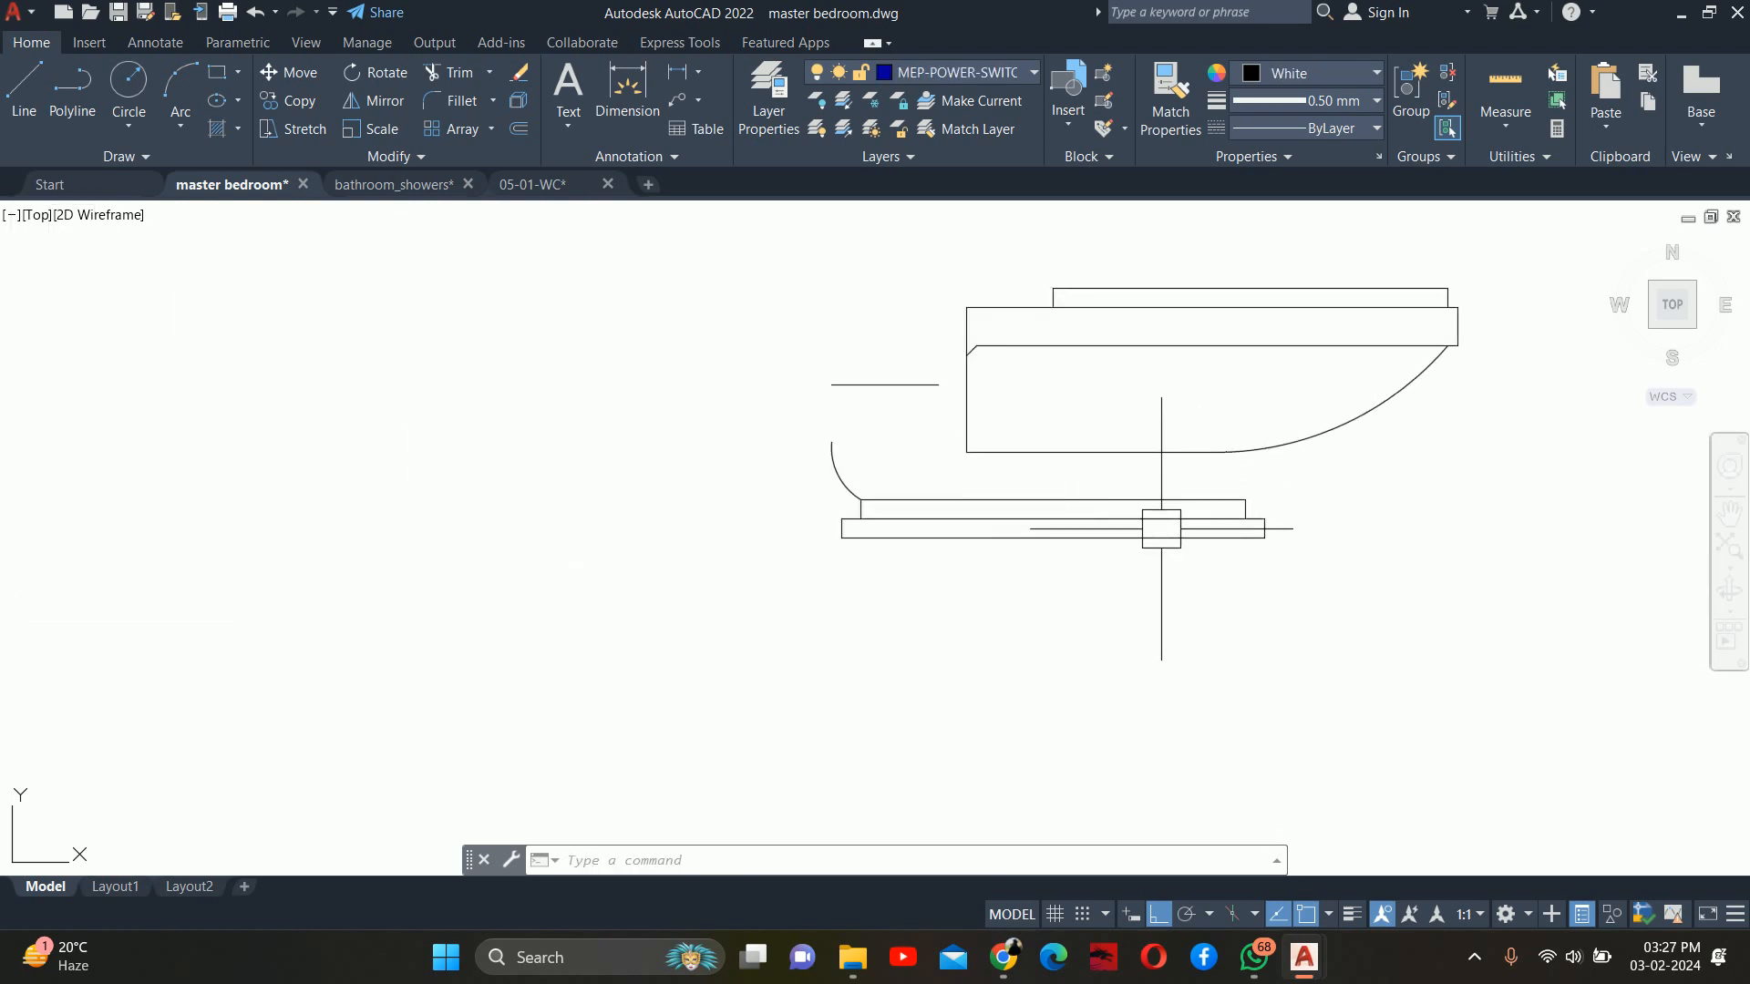
# Draw a vertical line from the bowl's rear lower corner down to the base's top line
pyautogui.write('l')
pyautogui.press('Return')
pyautogui.click(966, 452)
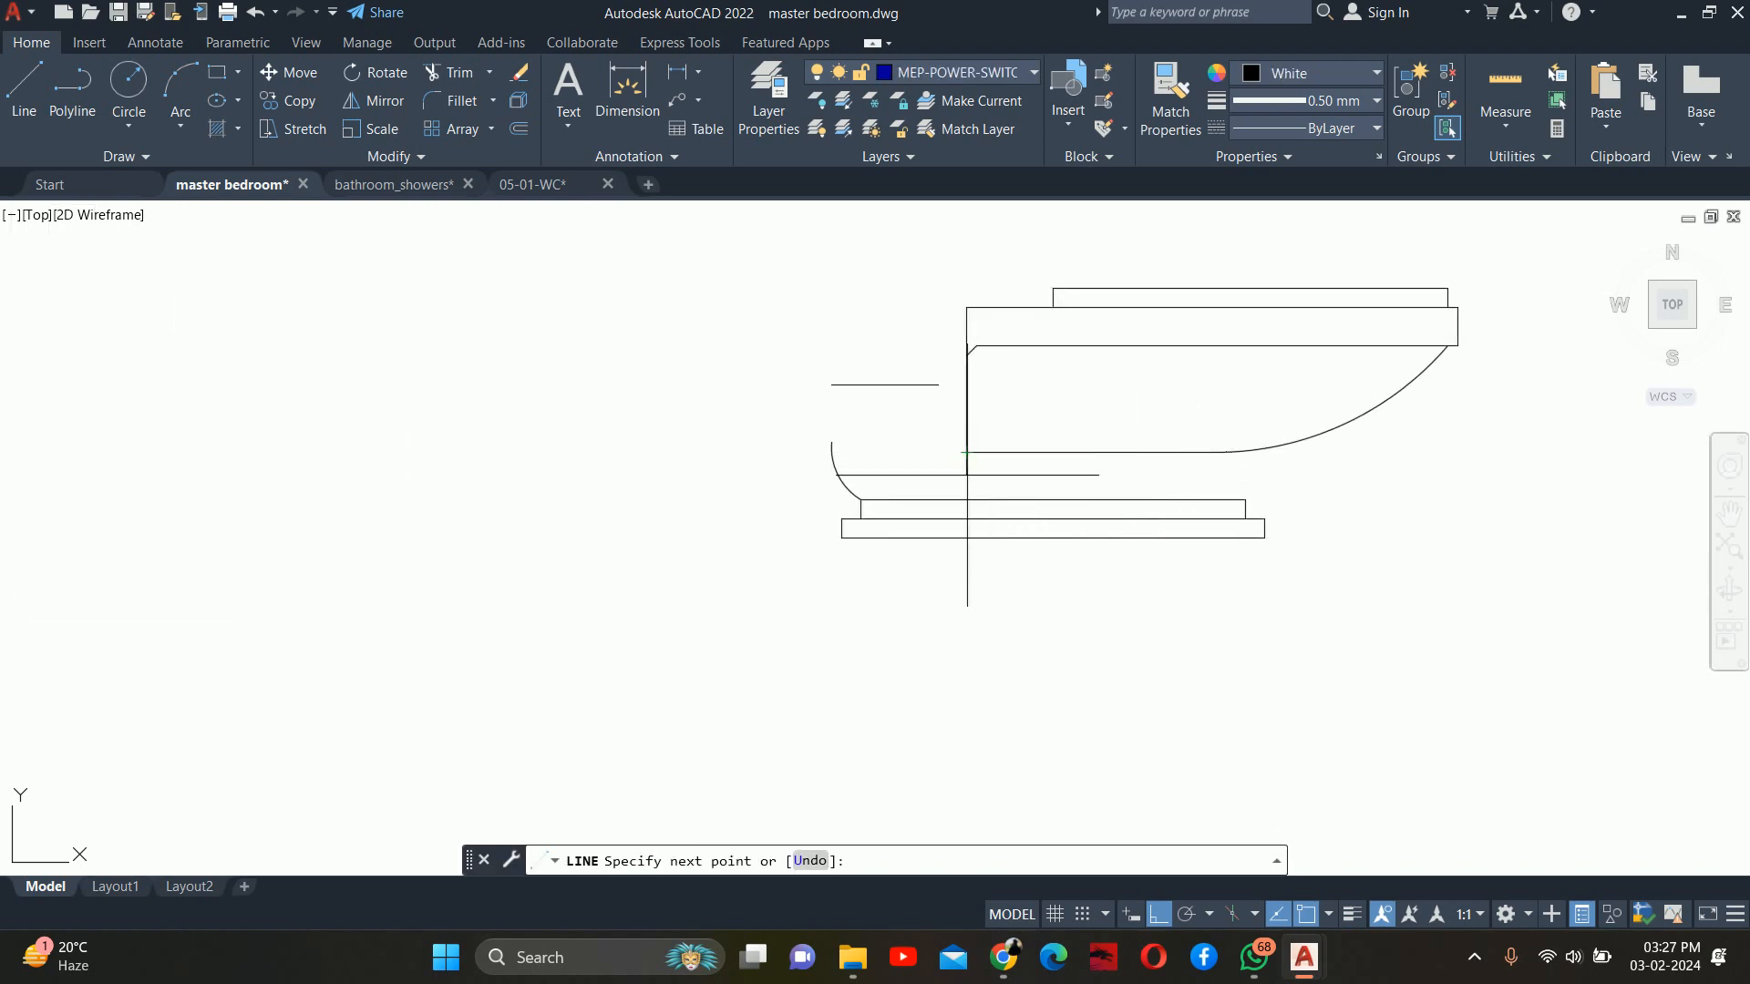
pyautogui.click(966, 499)
pyautogui.press('Escape')
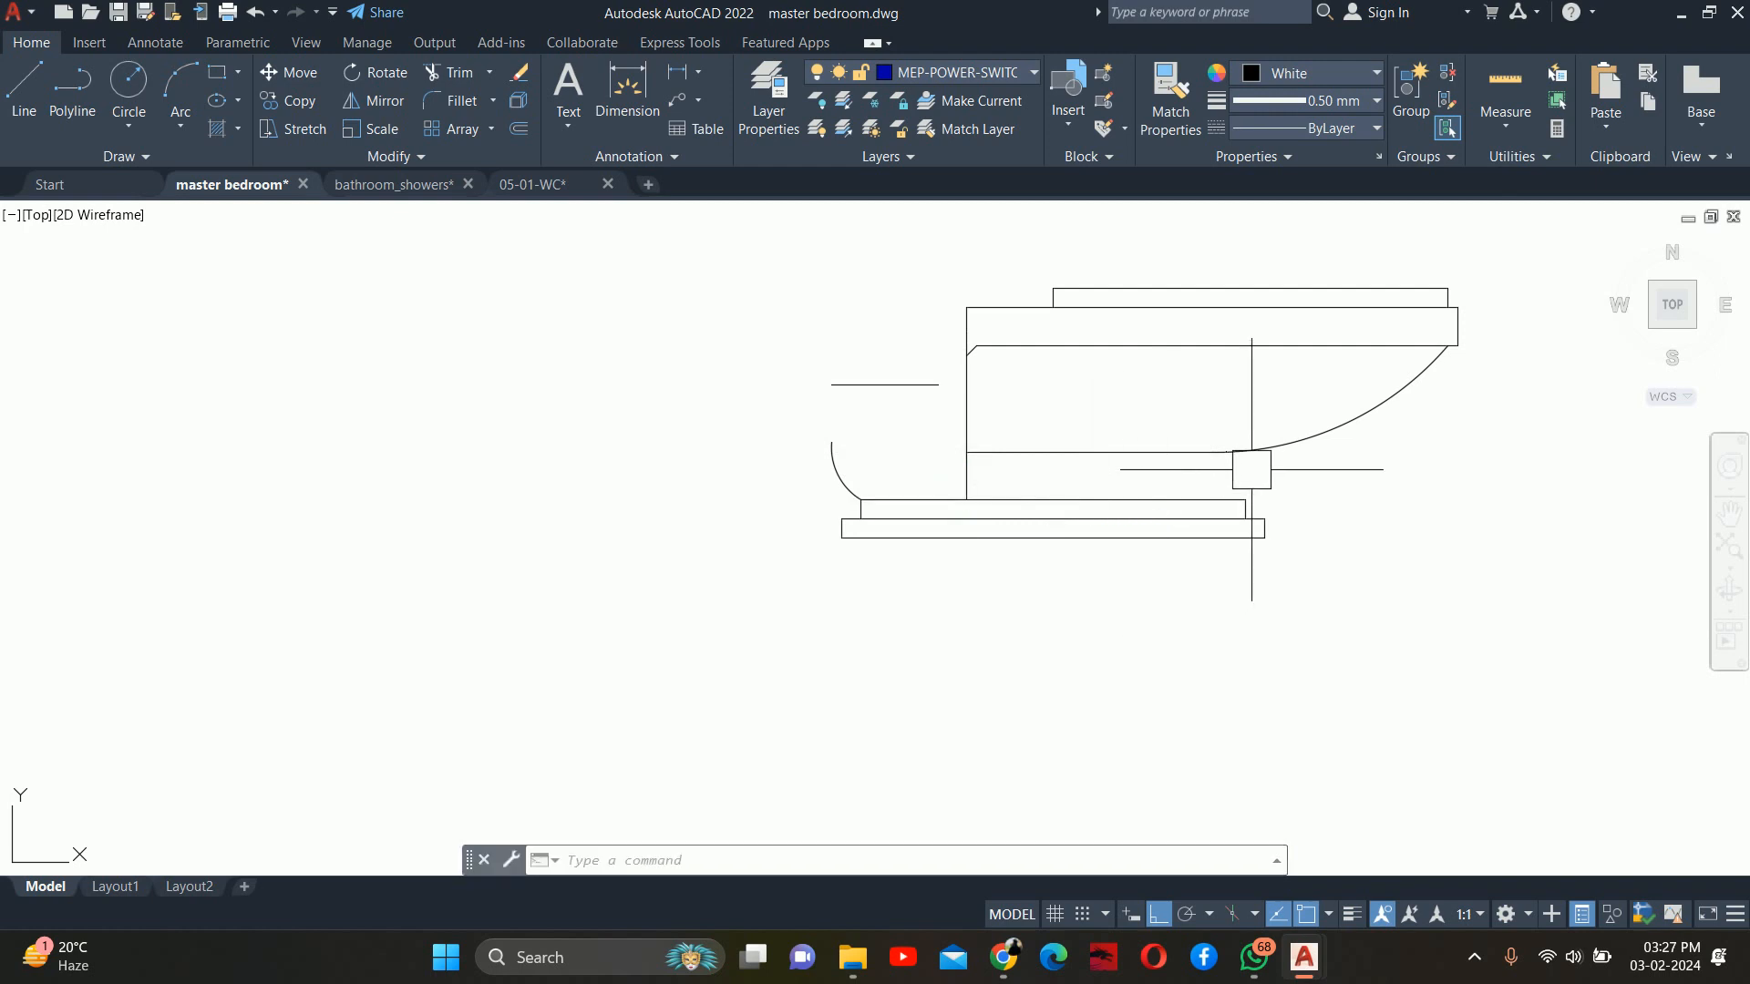
pyautogui.write('l')
pyautogui.press('Return')
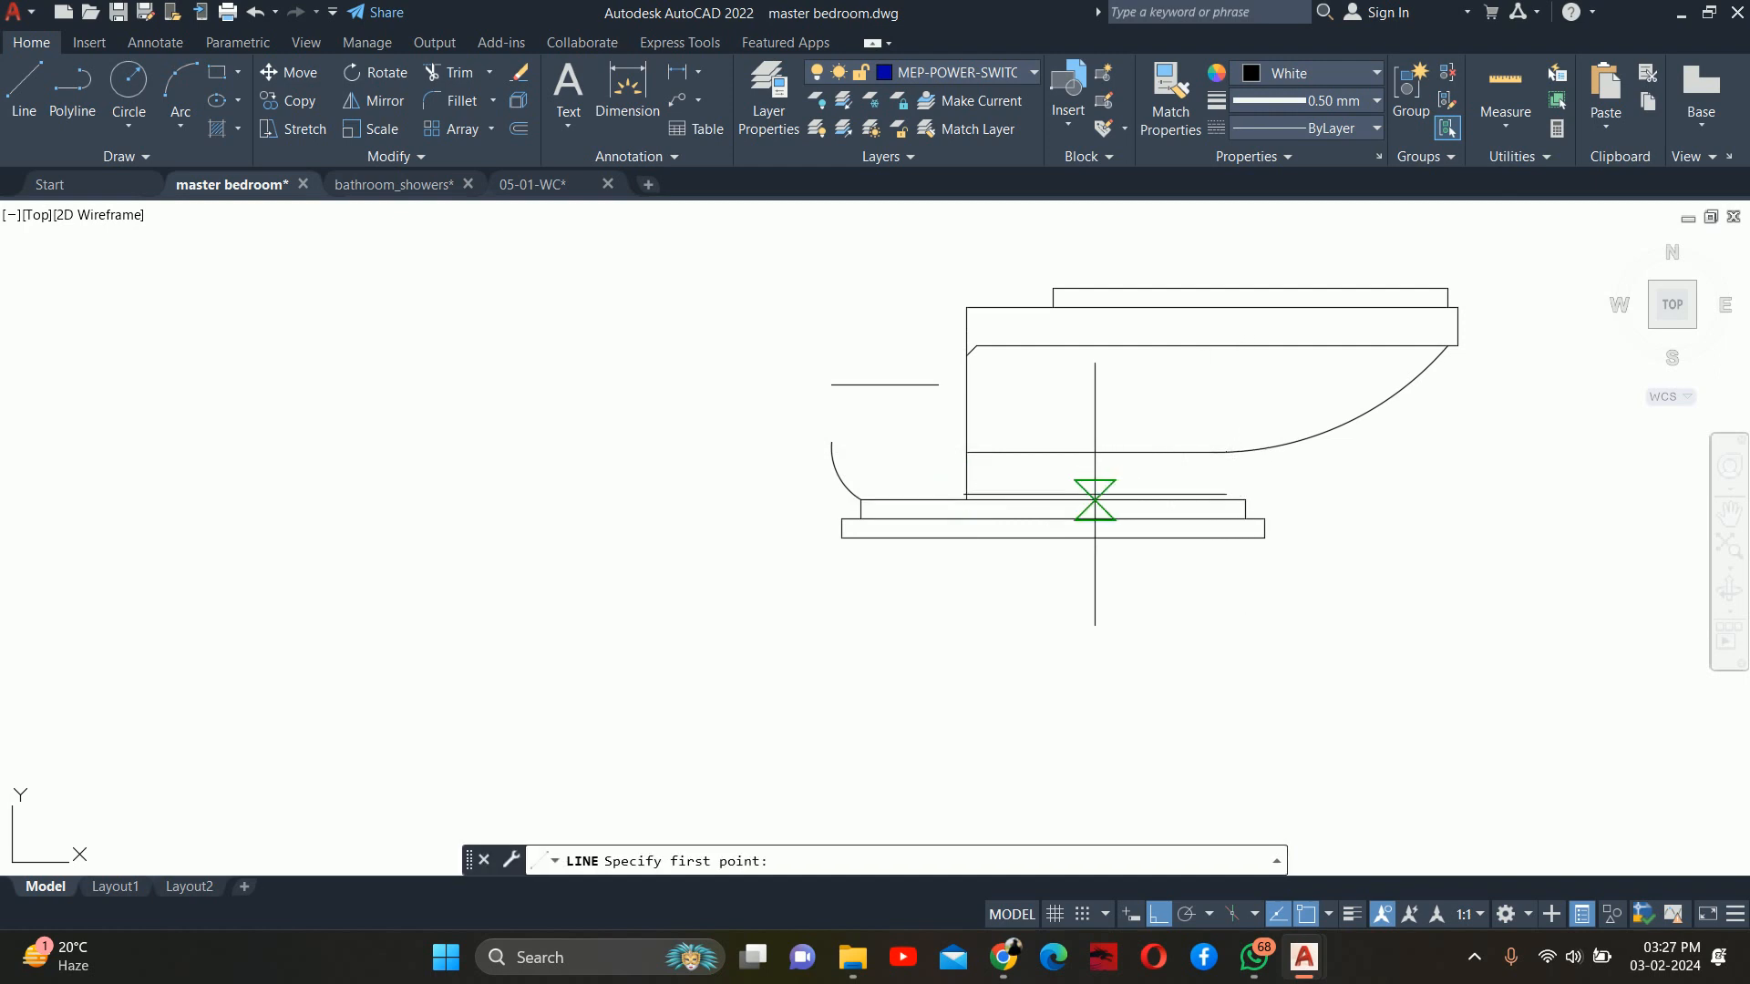
pyautogui.press('Escape')
pyautogui.press('Return')
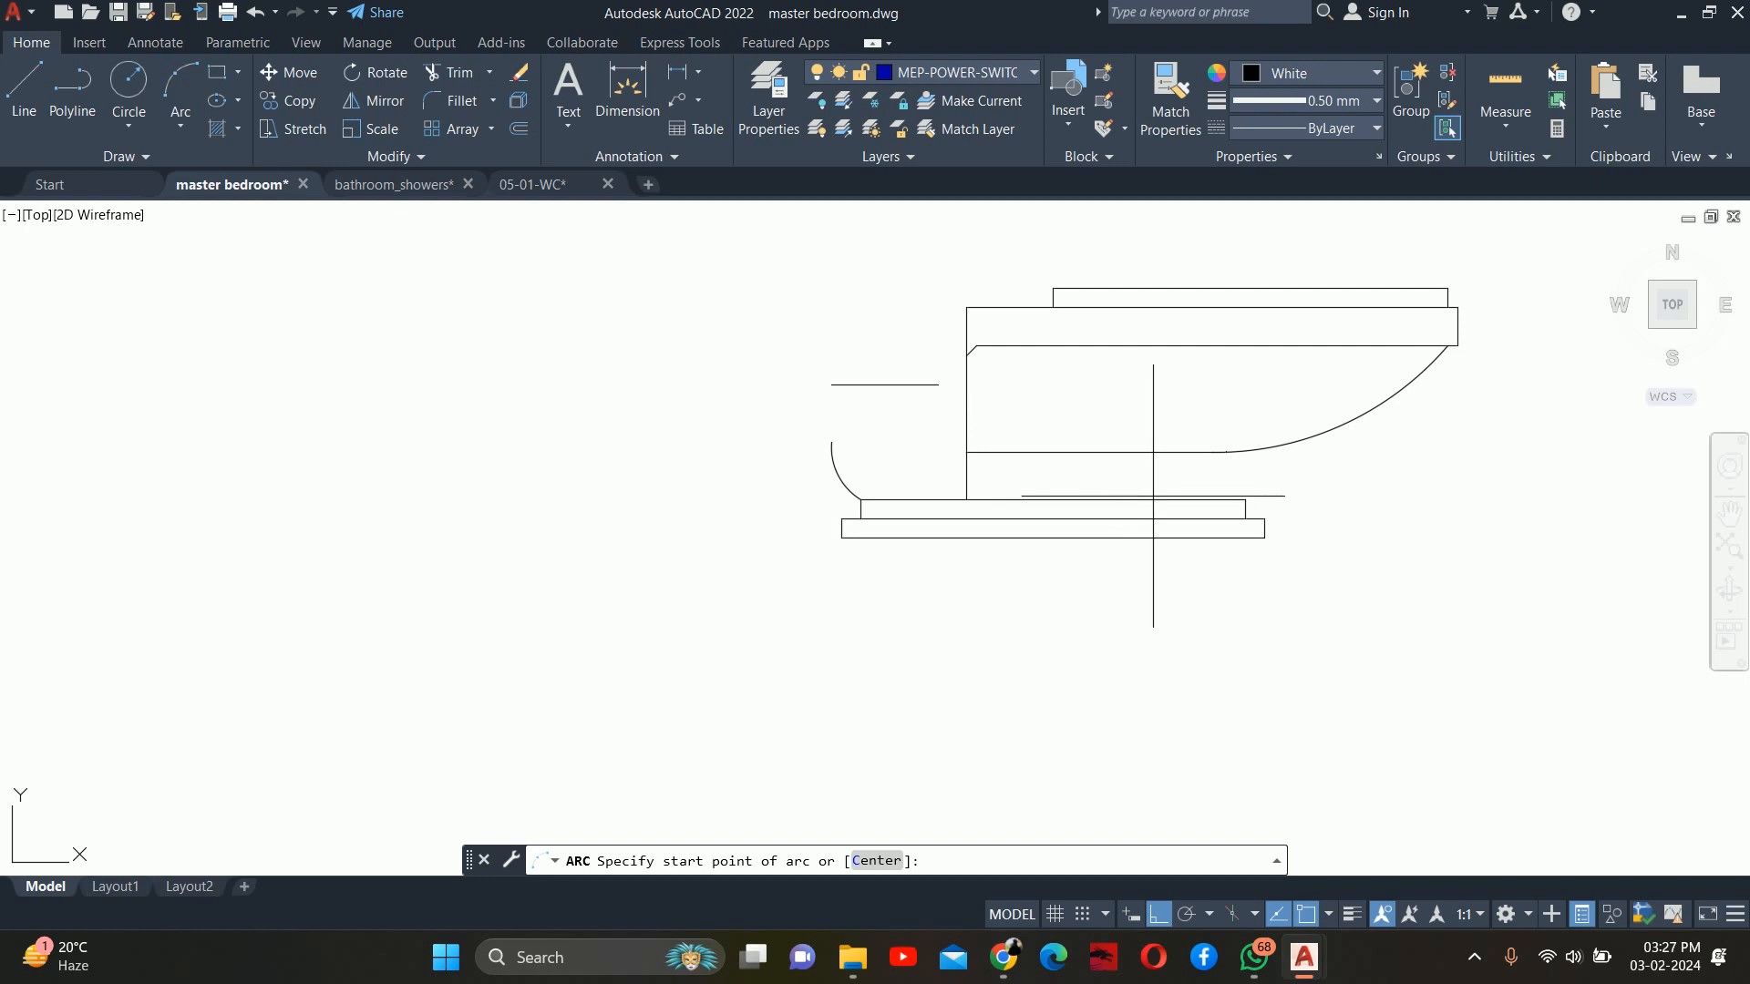
pyautogui.press('Escape')
# Trim the part of the base's top line that extends behind the bowl's rear vertical line
pyautogui.write('tr')
pyautogui.press('Return')
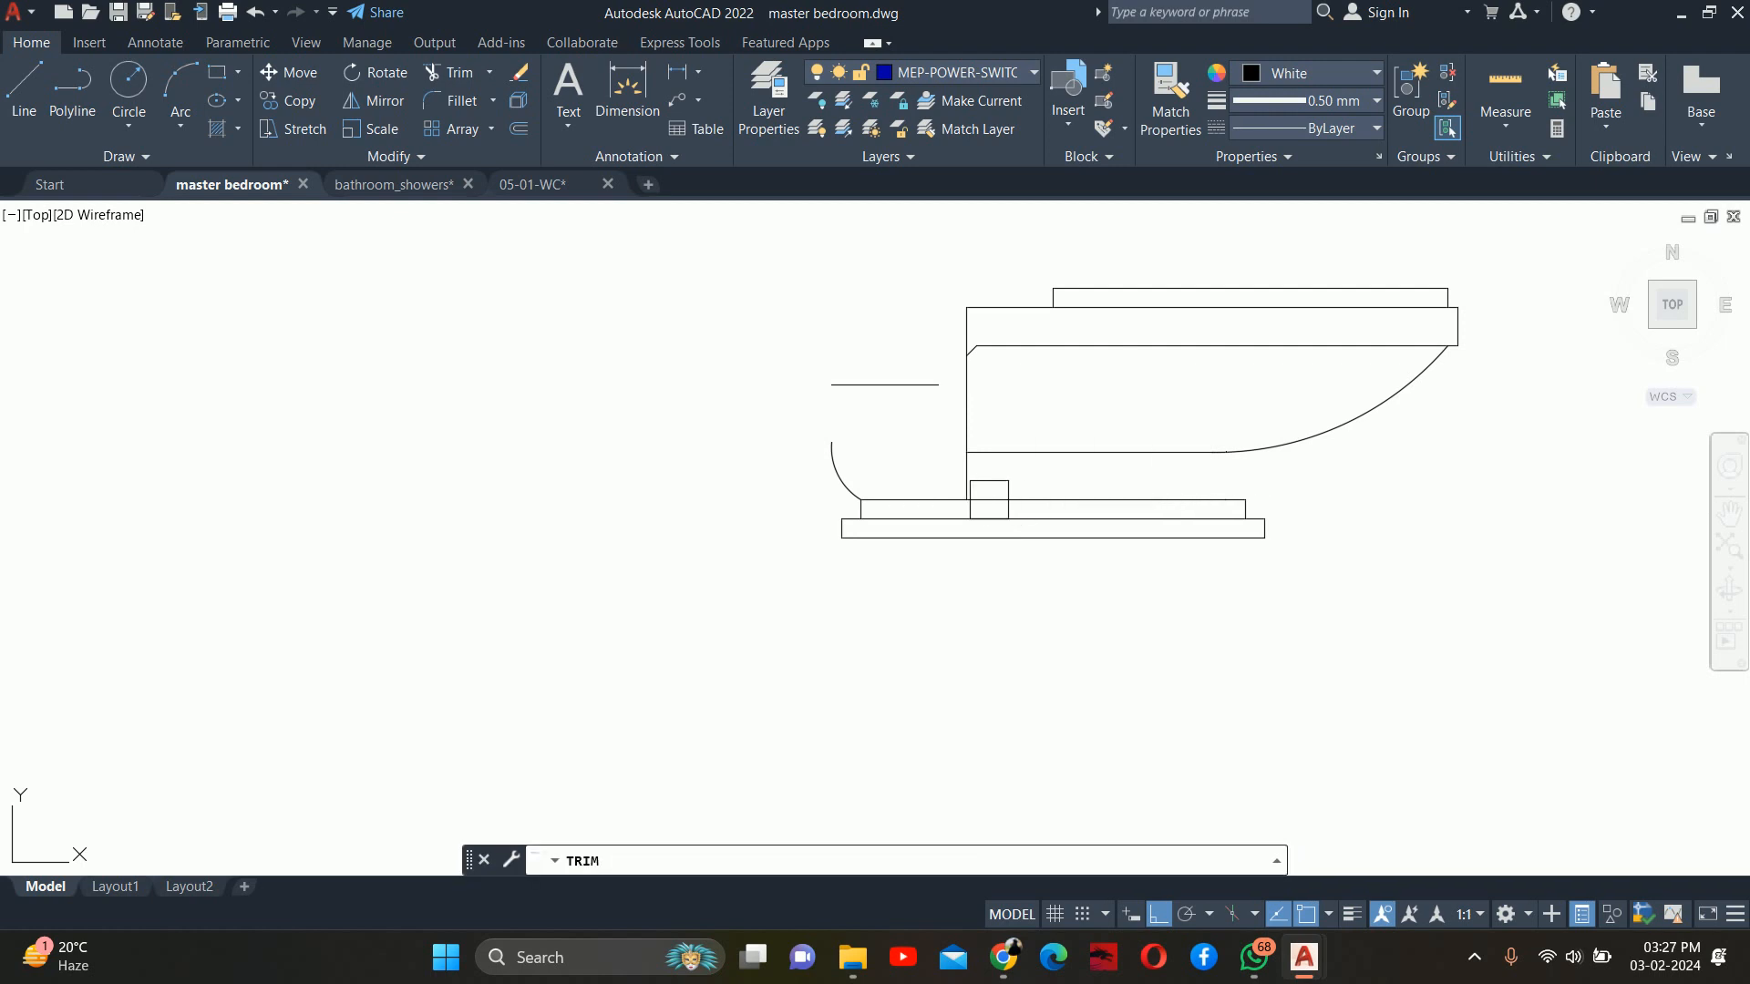
pyautogui.scroll(2, 954, 497)
pyautogui.click(912, 500)
pyautogui.press('Escape')
pyautogui.scroll(-1, 1098, 507)
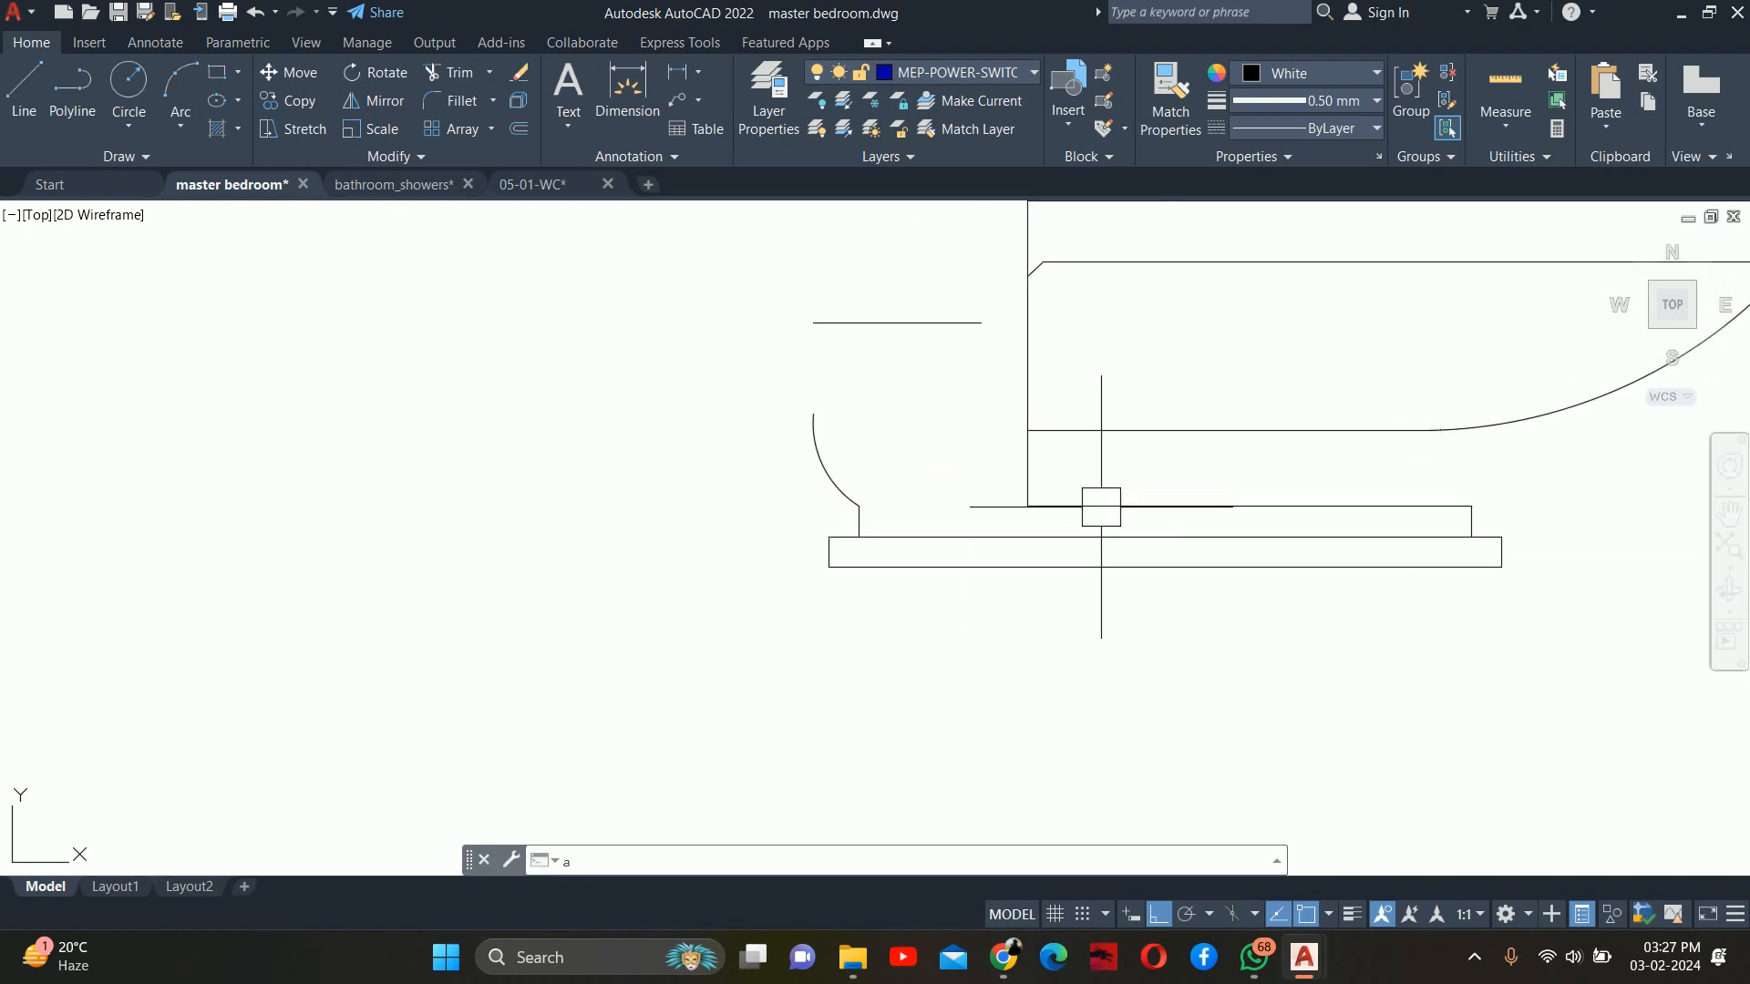
# Draw an arc from the midpoint of the base's top line to the bowl's front end, with a horizontal tangent at its start
pyautogui.press('Return')
pyautogui.click(1245, 501)
pyautogui.scroll(-2, 1387, 497)
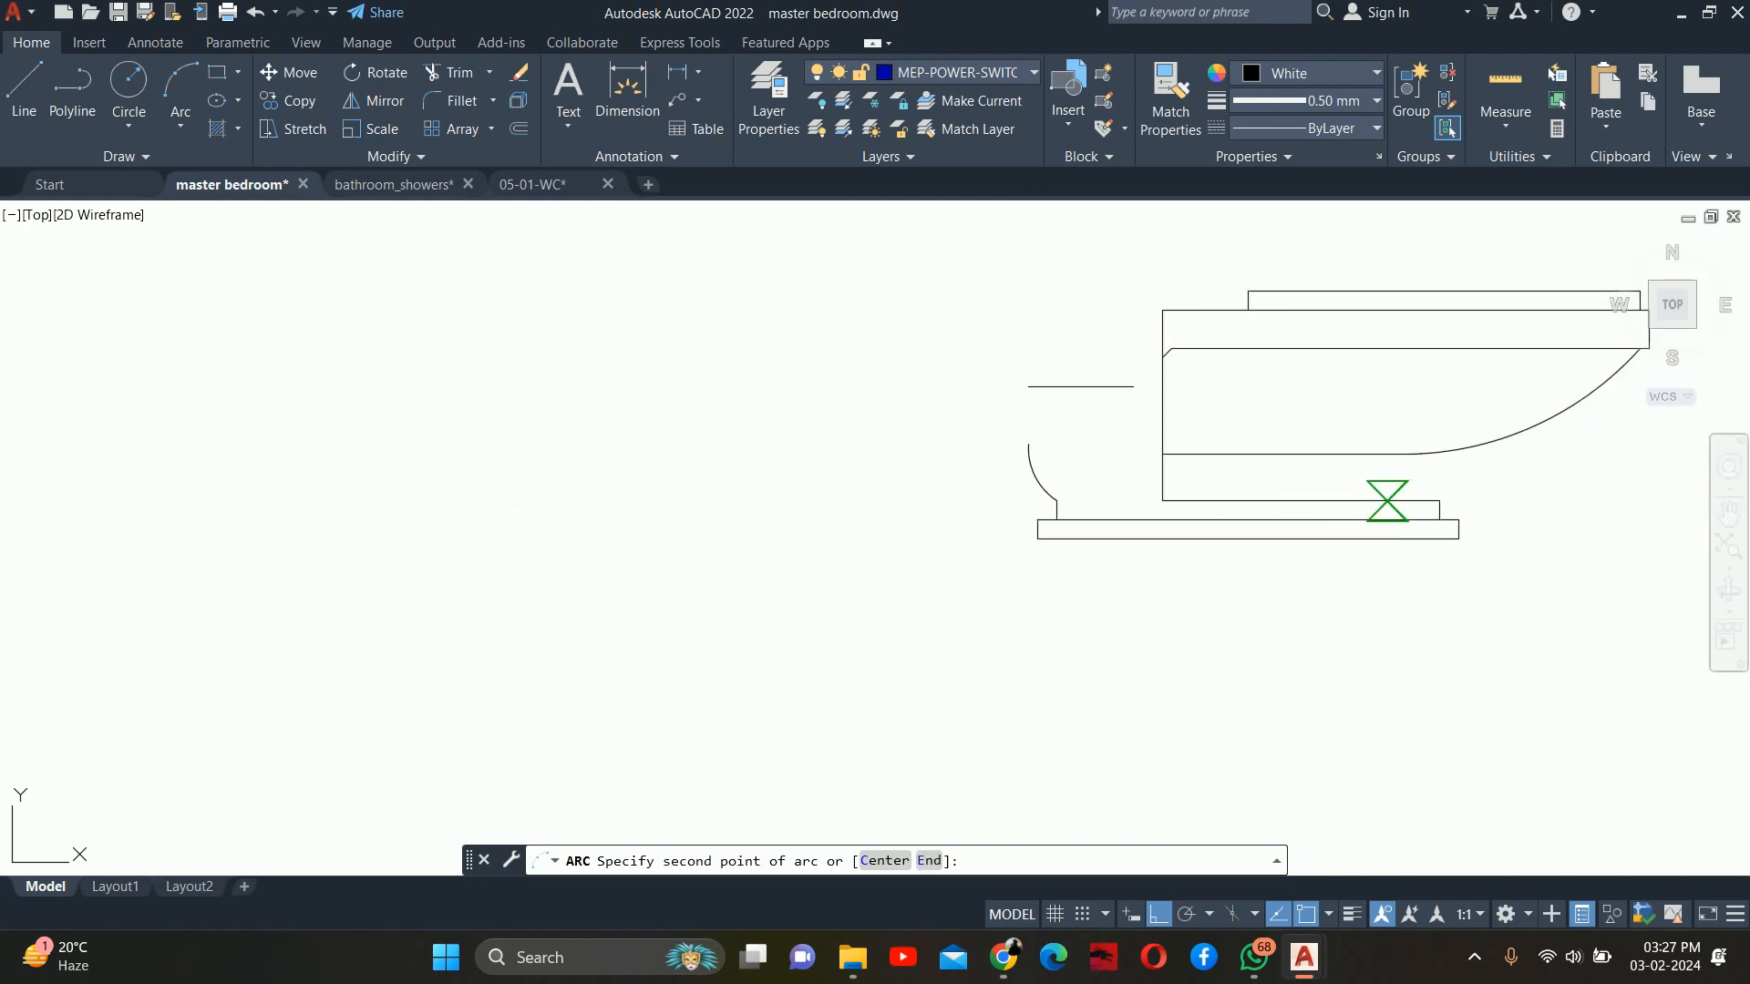
pyautogui.moveTo(1382, 489); pyautogui.dragTo(1209, 558, button='middle')
pyautogui.write('e')
pyautogui.press('Return')
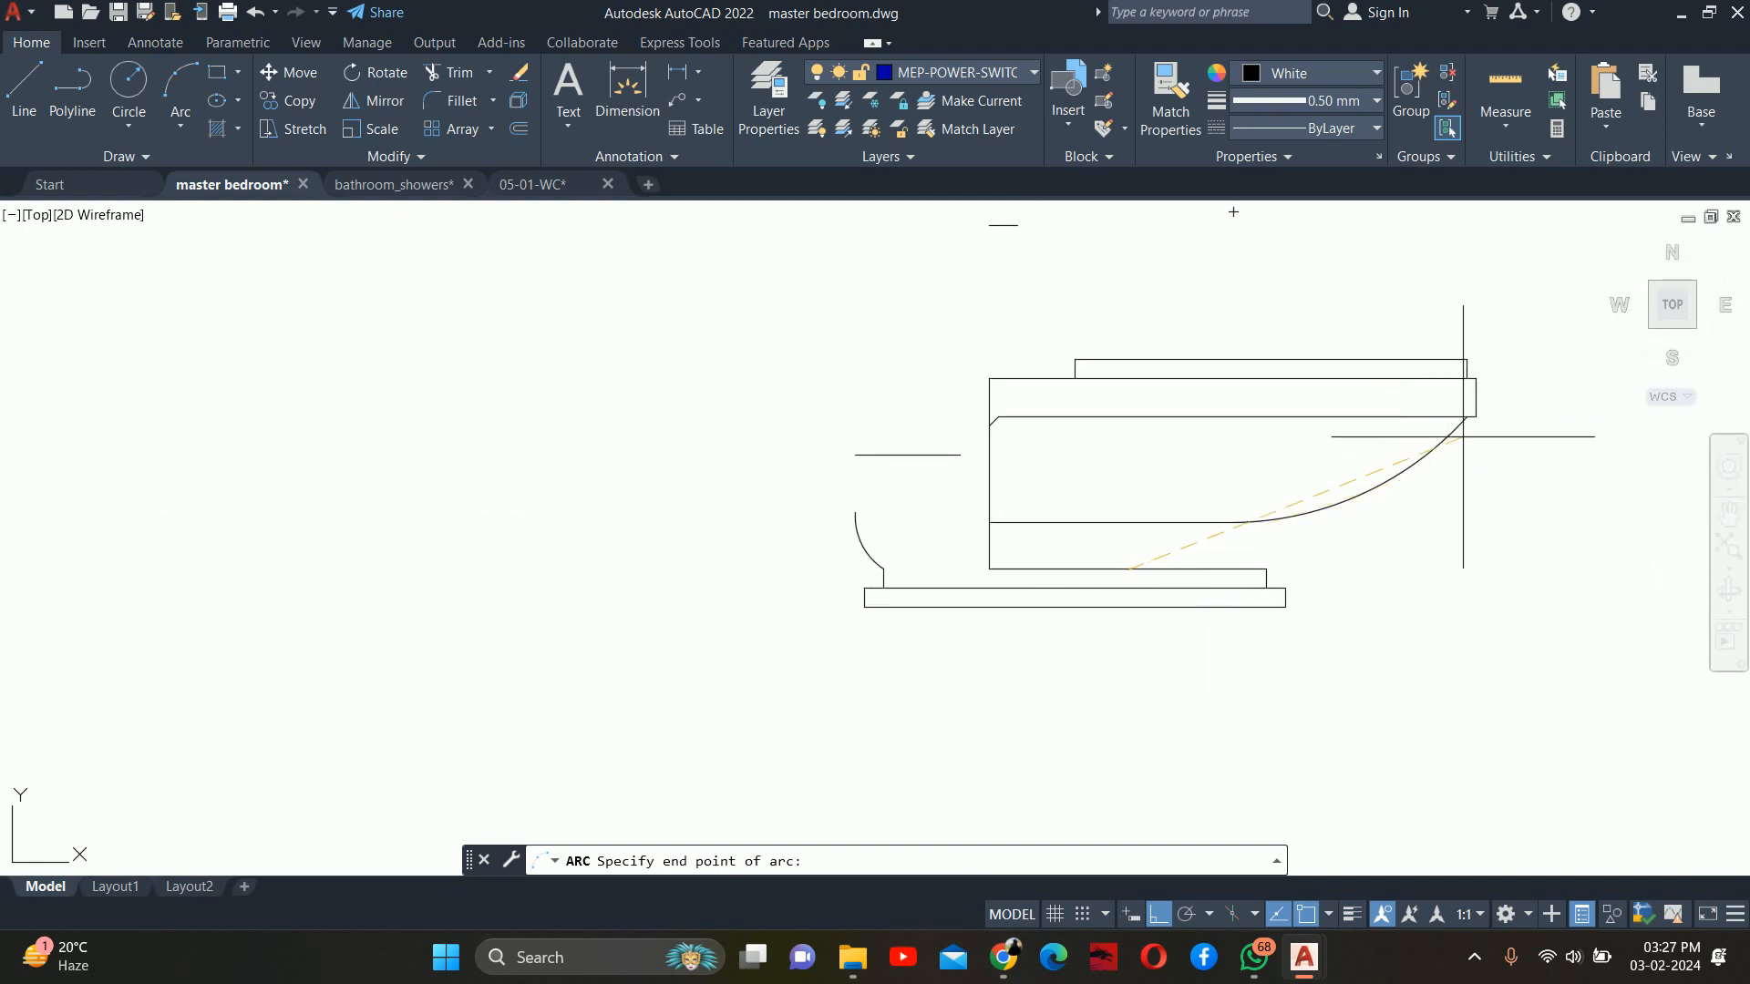
pyautogui.click(1466, 417)
pyautogui.write('d')
pyautogui.press('Return')
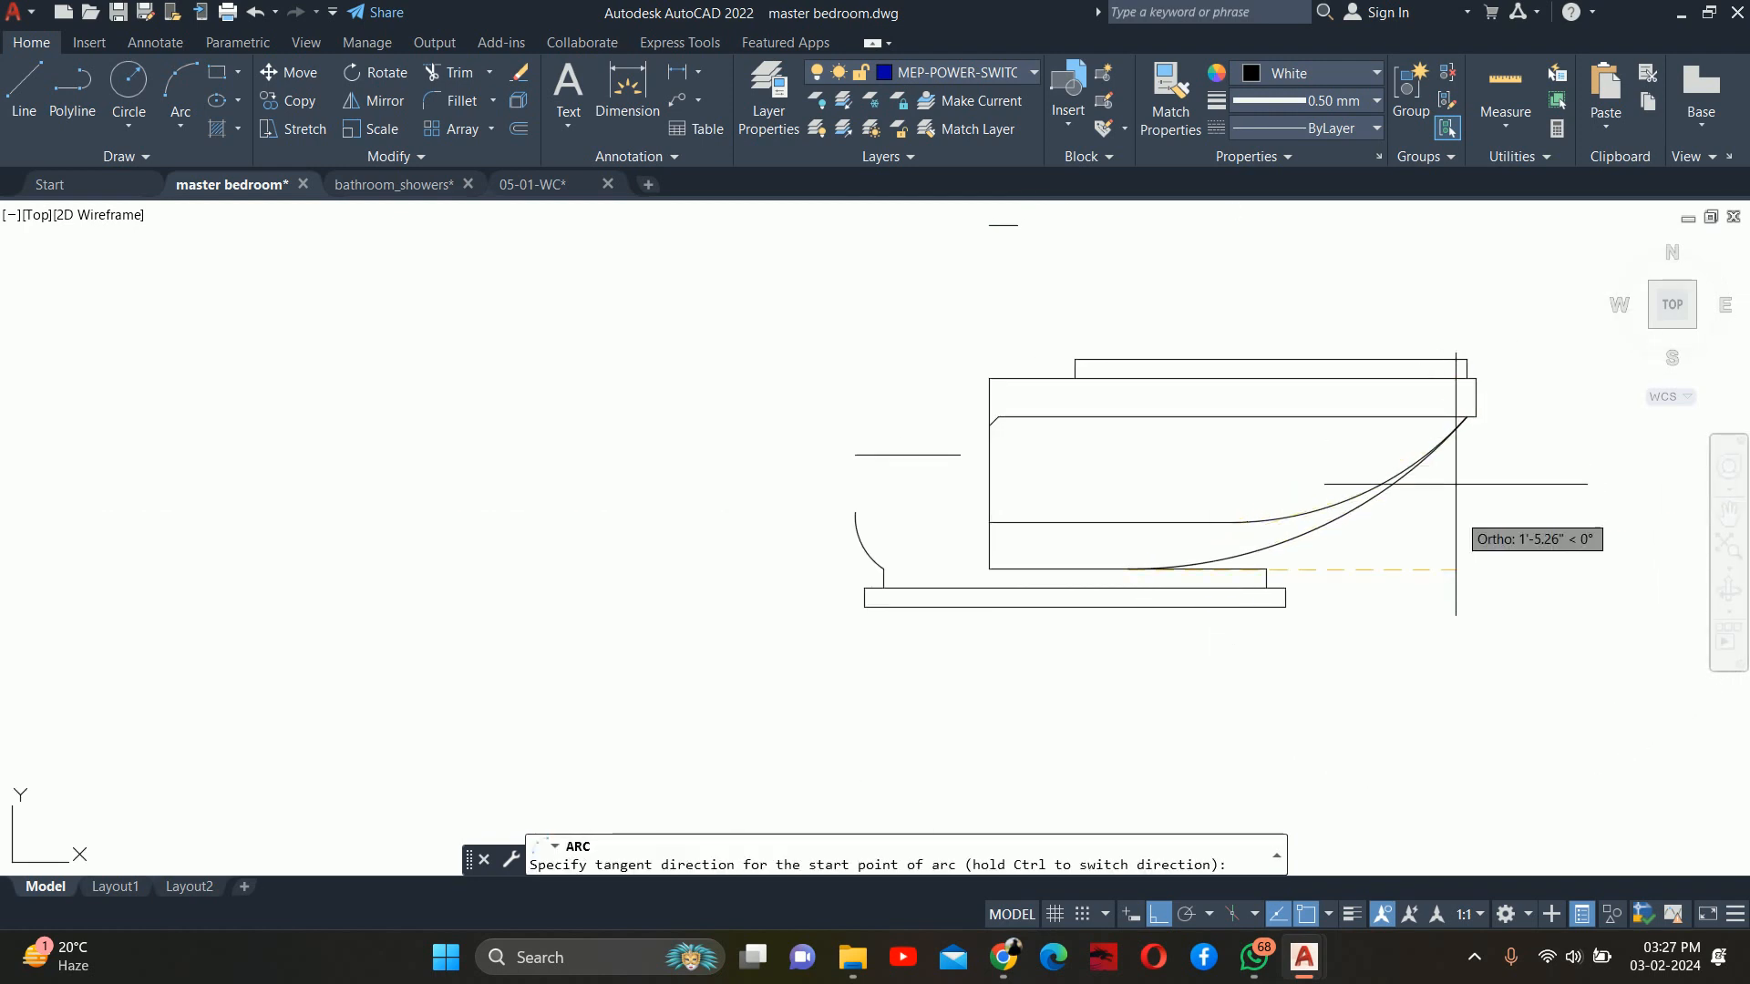
pyautogui.click(1467, 533)
pyautogui.click(1226, 533)
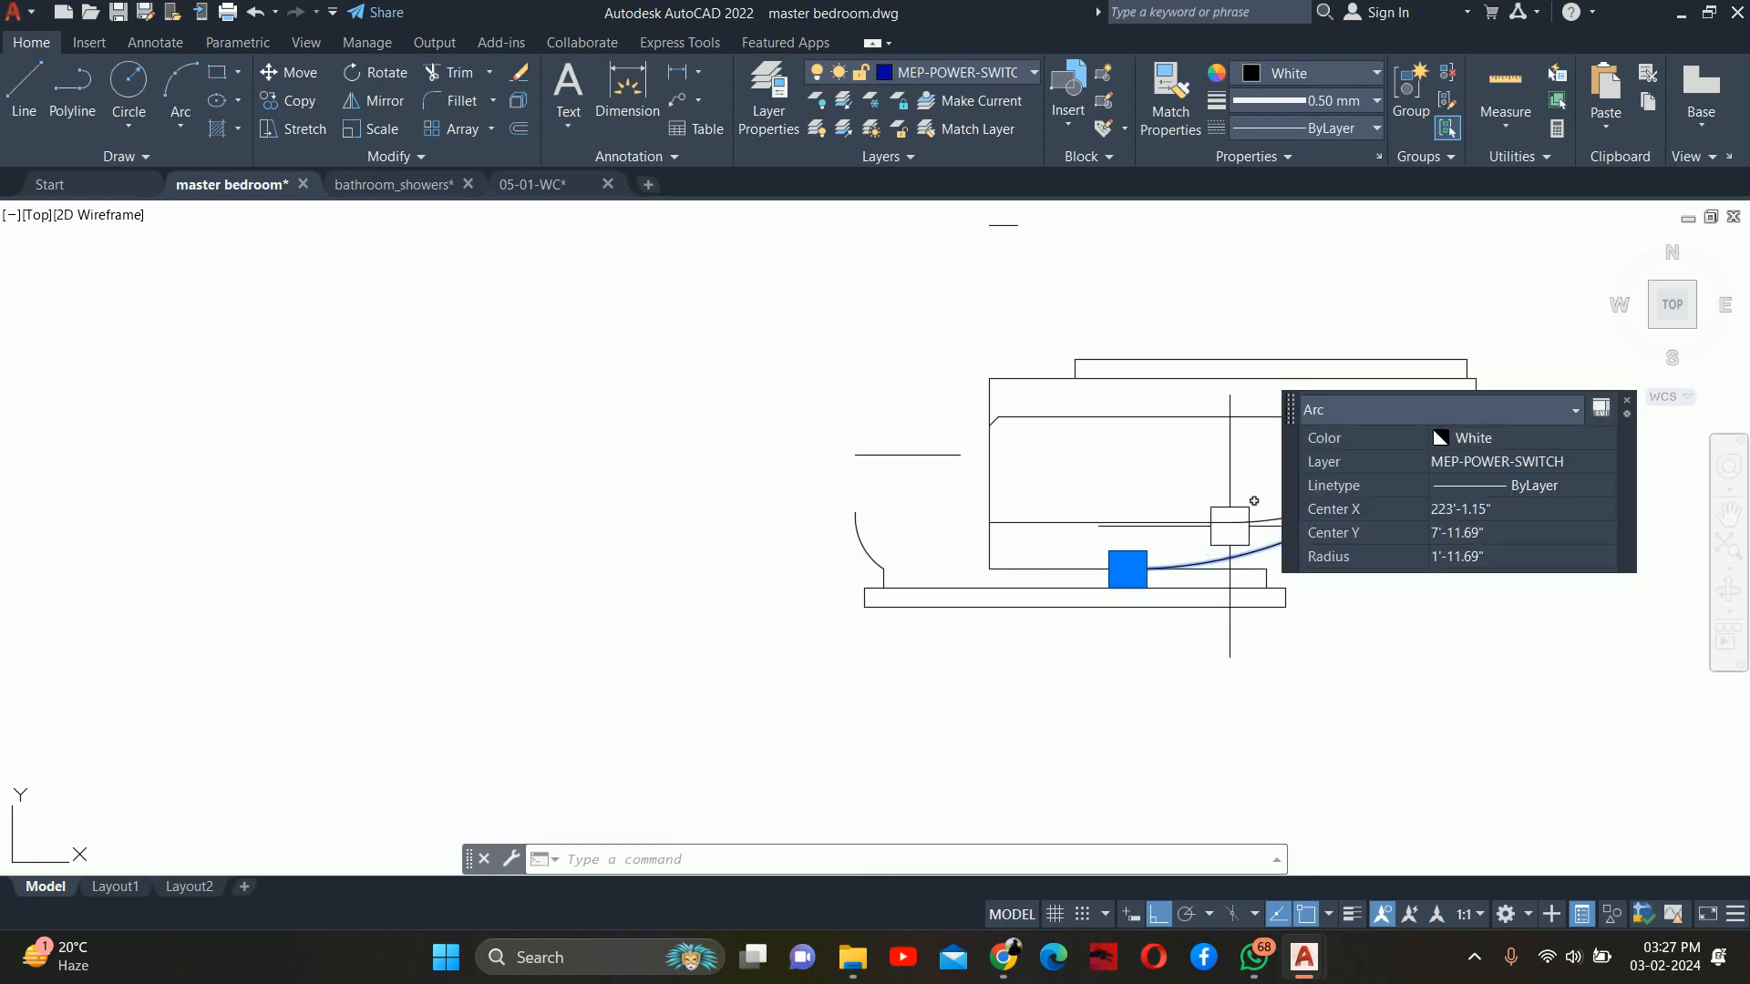
pyautogui.press('Escape')
# Delete the old bowl arc and the horizontal line joined to it above the new arc
pyautogui.scroll(5, 1240, 538)
pyautogui.click(1254, 497)
pyautogui.press('Delete')
pyautogui.click(1292, 486)
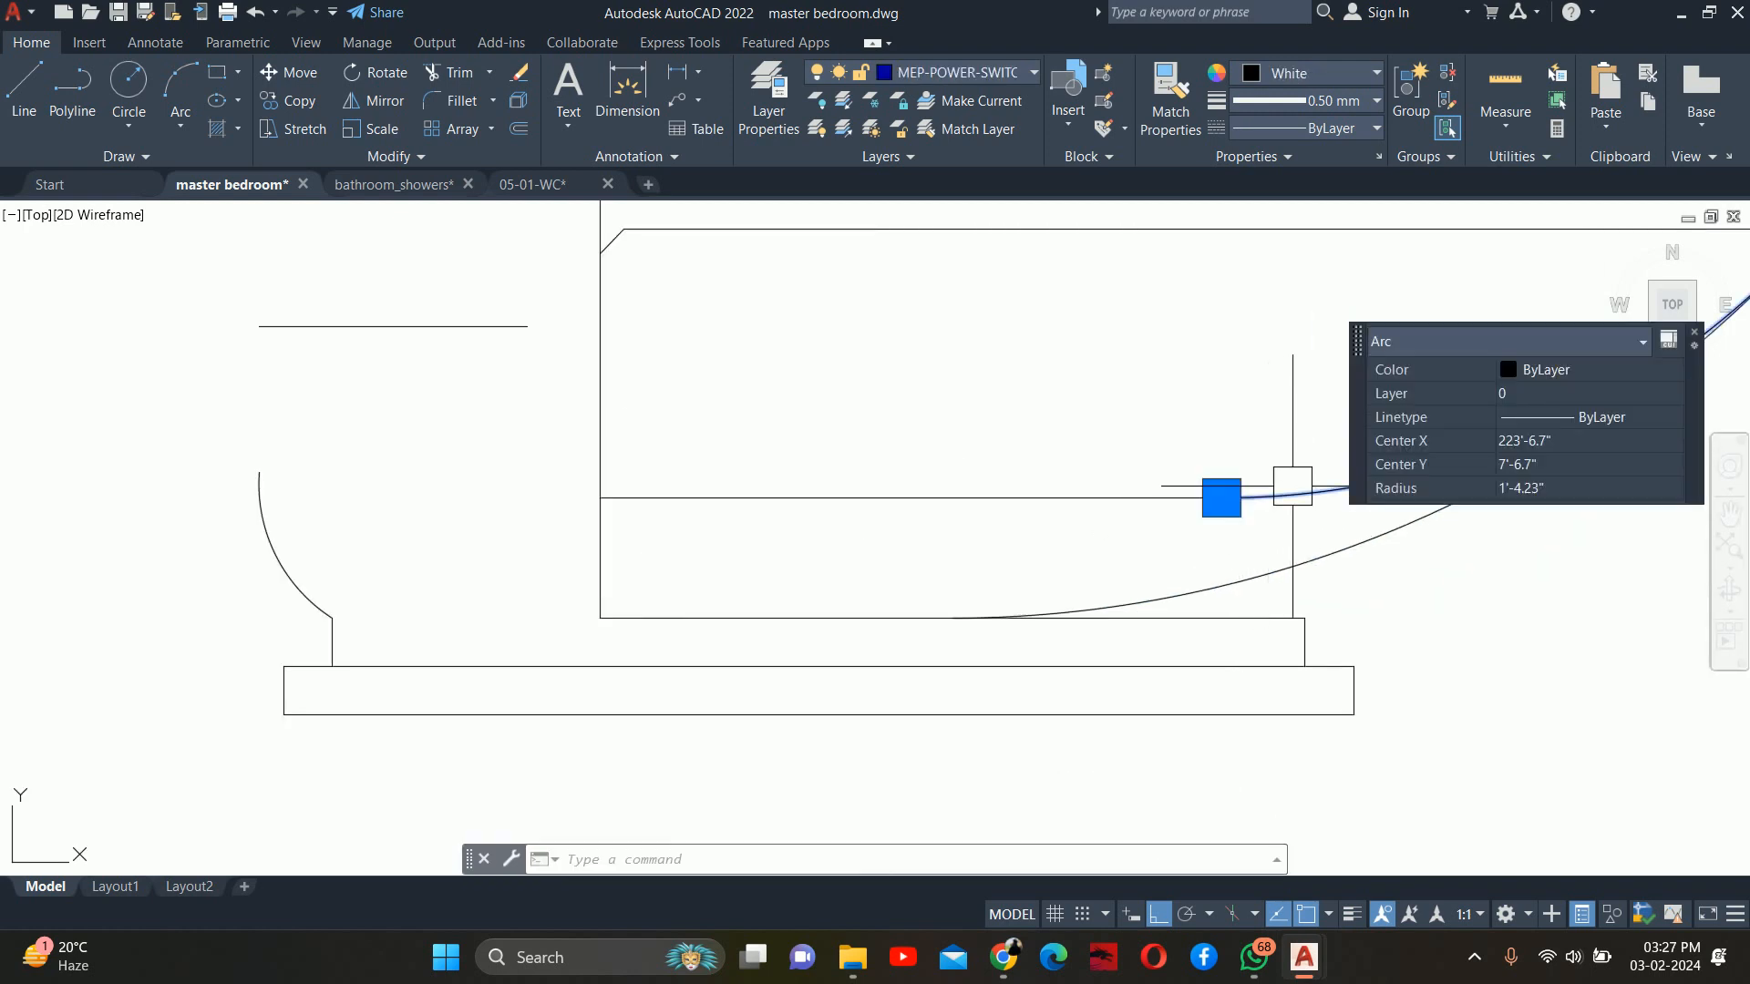
pyautogui.press('Delete')
pyautogui.click(1172, 510)
pyautogui.press('Delete')
pyautogui.scroll(-6, 1161, 509)
pyautogui.moveTo(1161, 509); pyautogui.dragTo(1171, 519, button='middle')
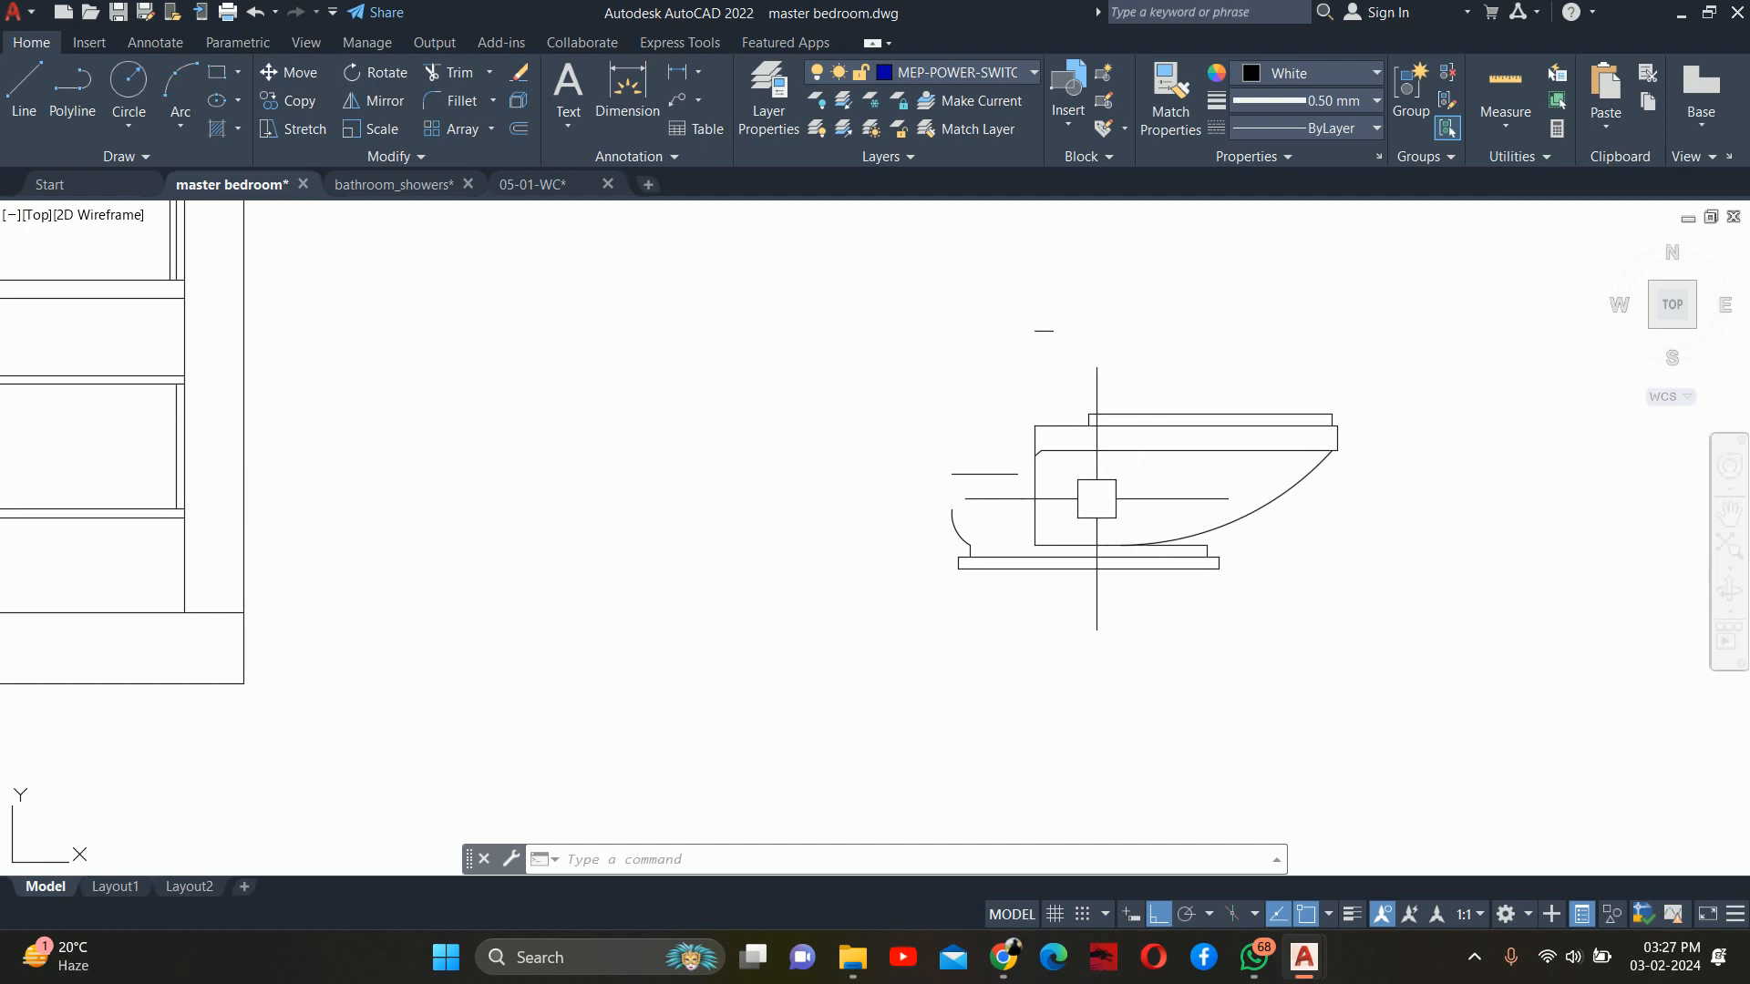
# Trim away the base plate and the leftover base lines below and in front of the new bowl arc
pyautogui.scroll(2, 1148, 531)
pyautogui.write('tr')
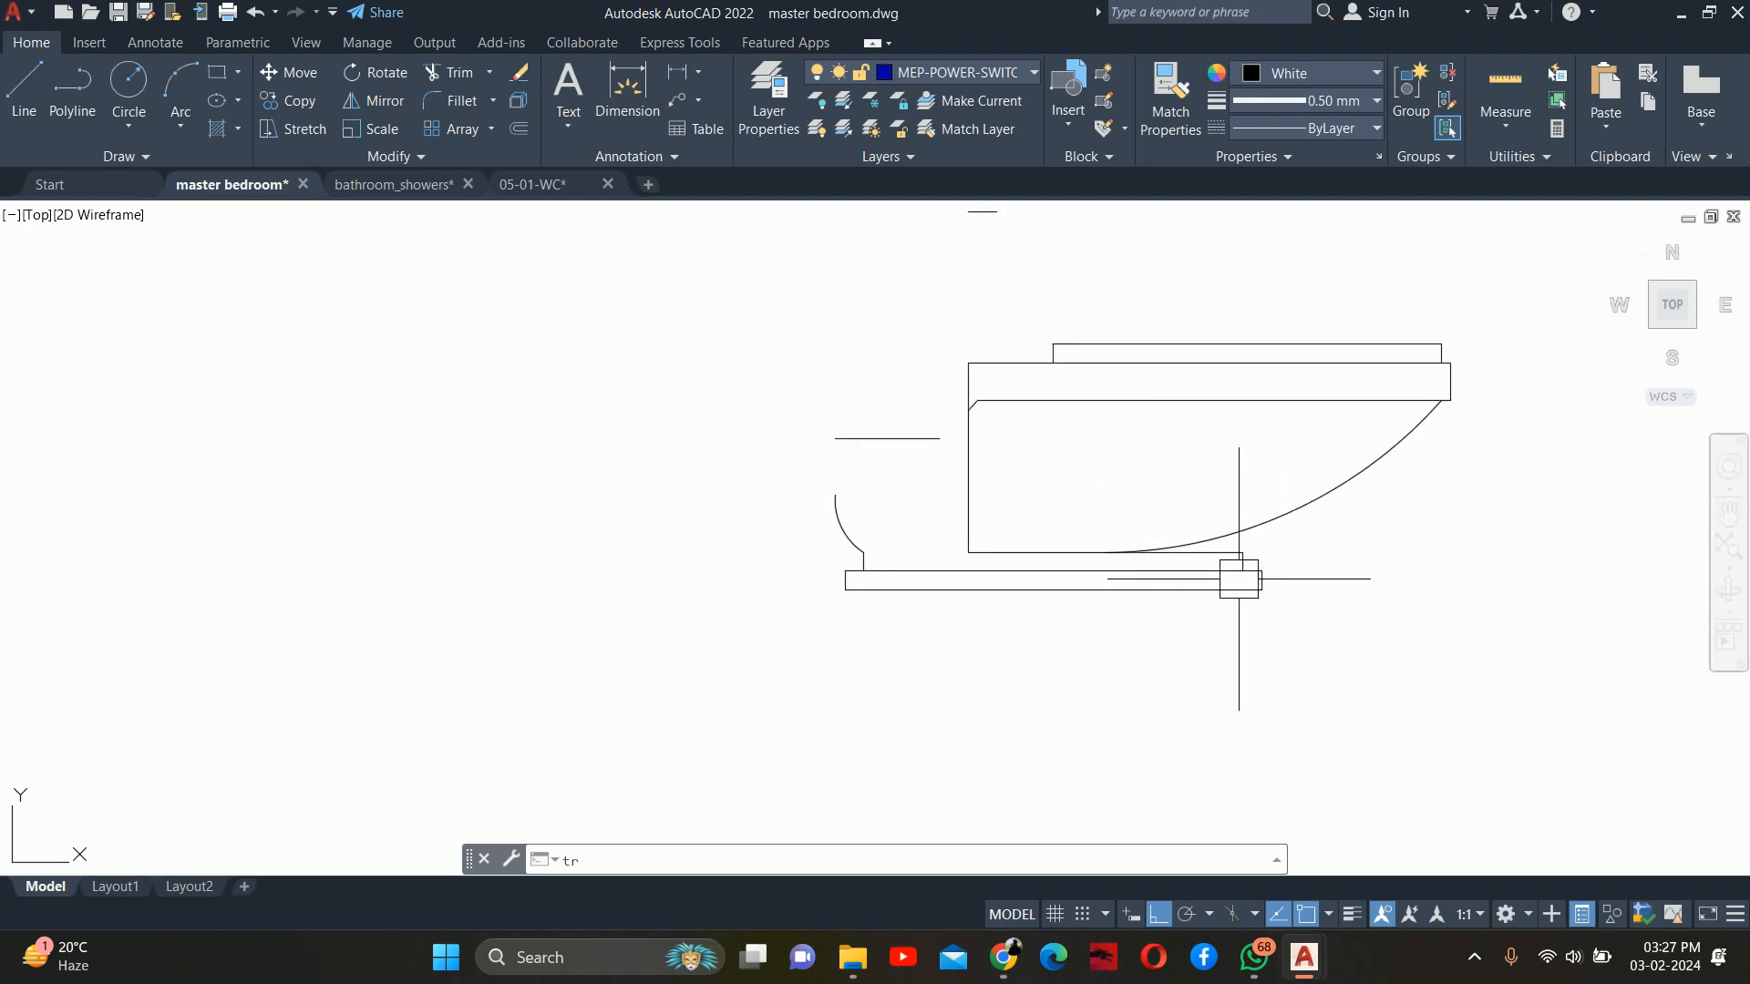
pyautogui.press('Return')
pyautogui.scroll(6, 1241, 560)
pyautogui.scroll(-4, 1274, 569)
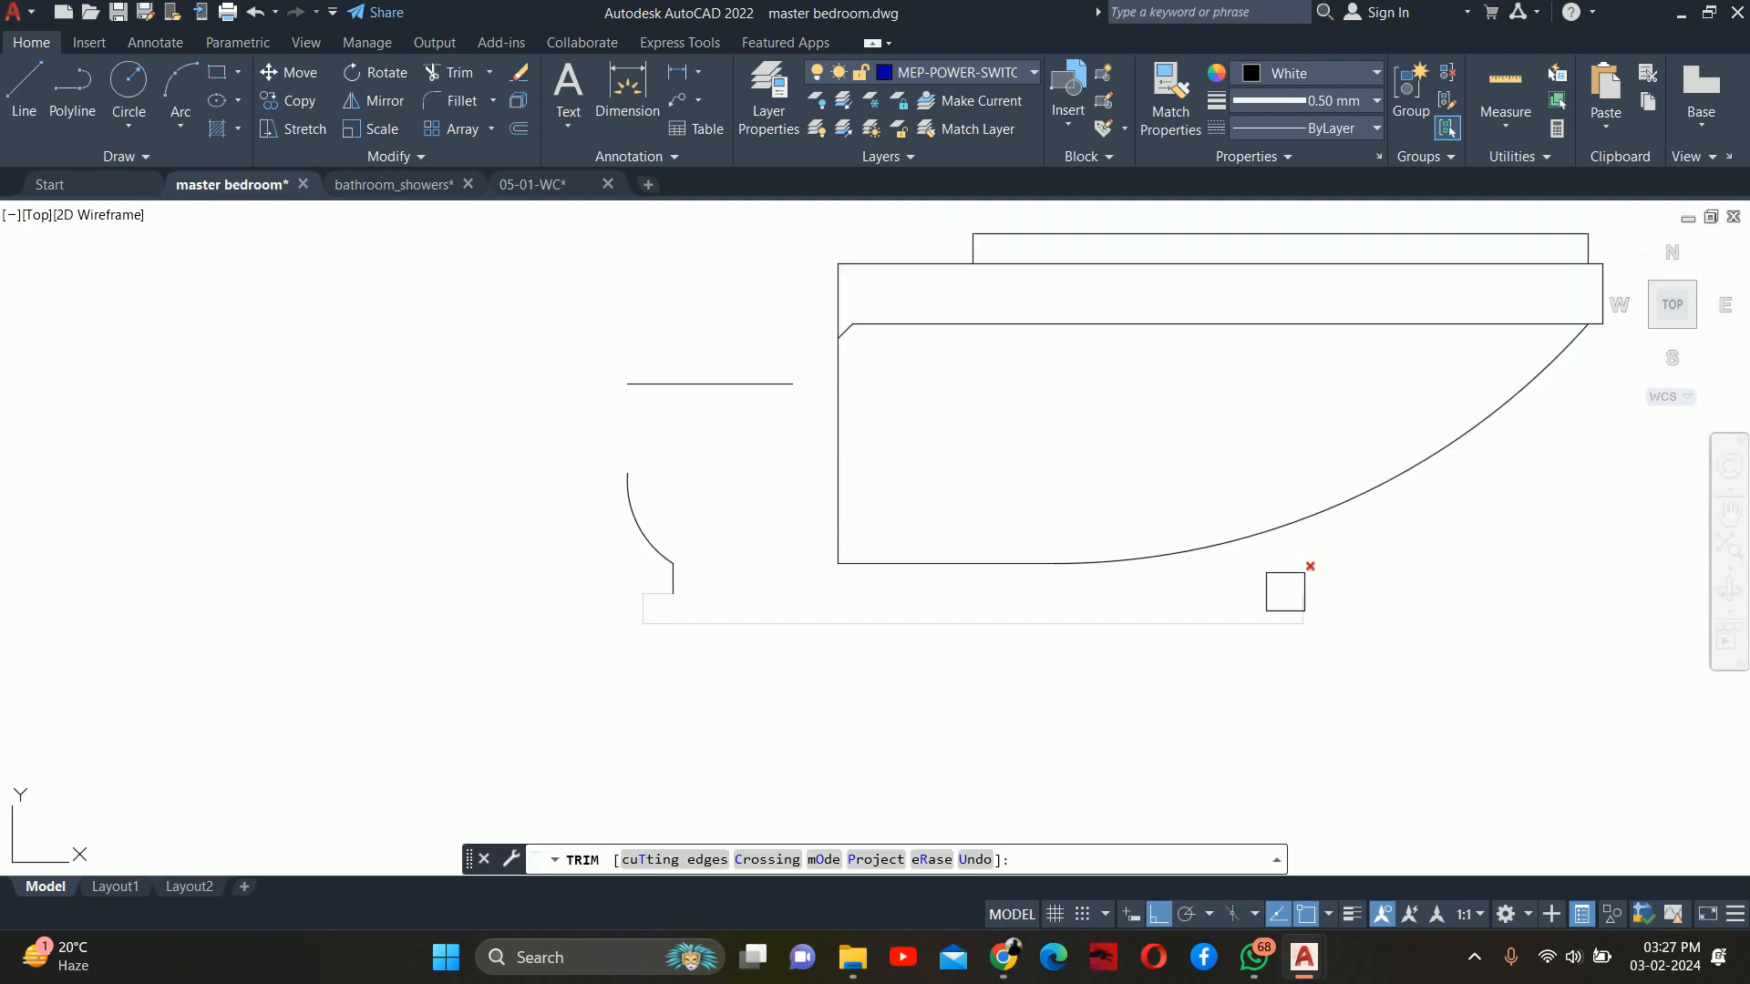
pyautogui.press('Escape')
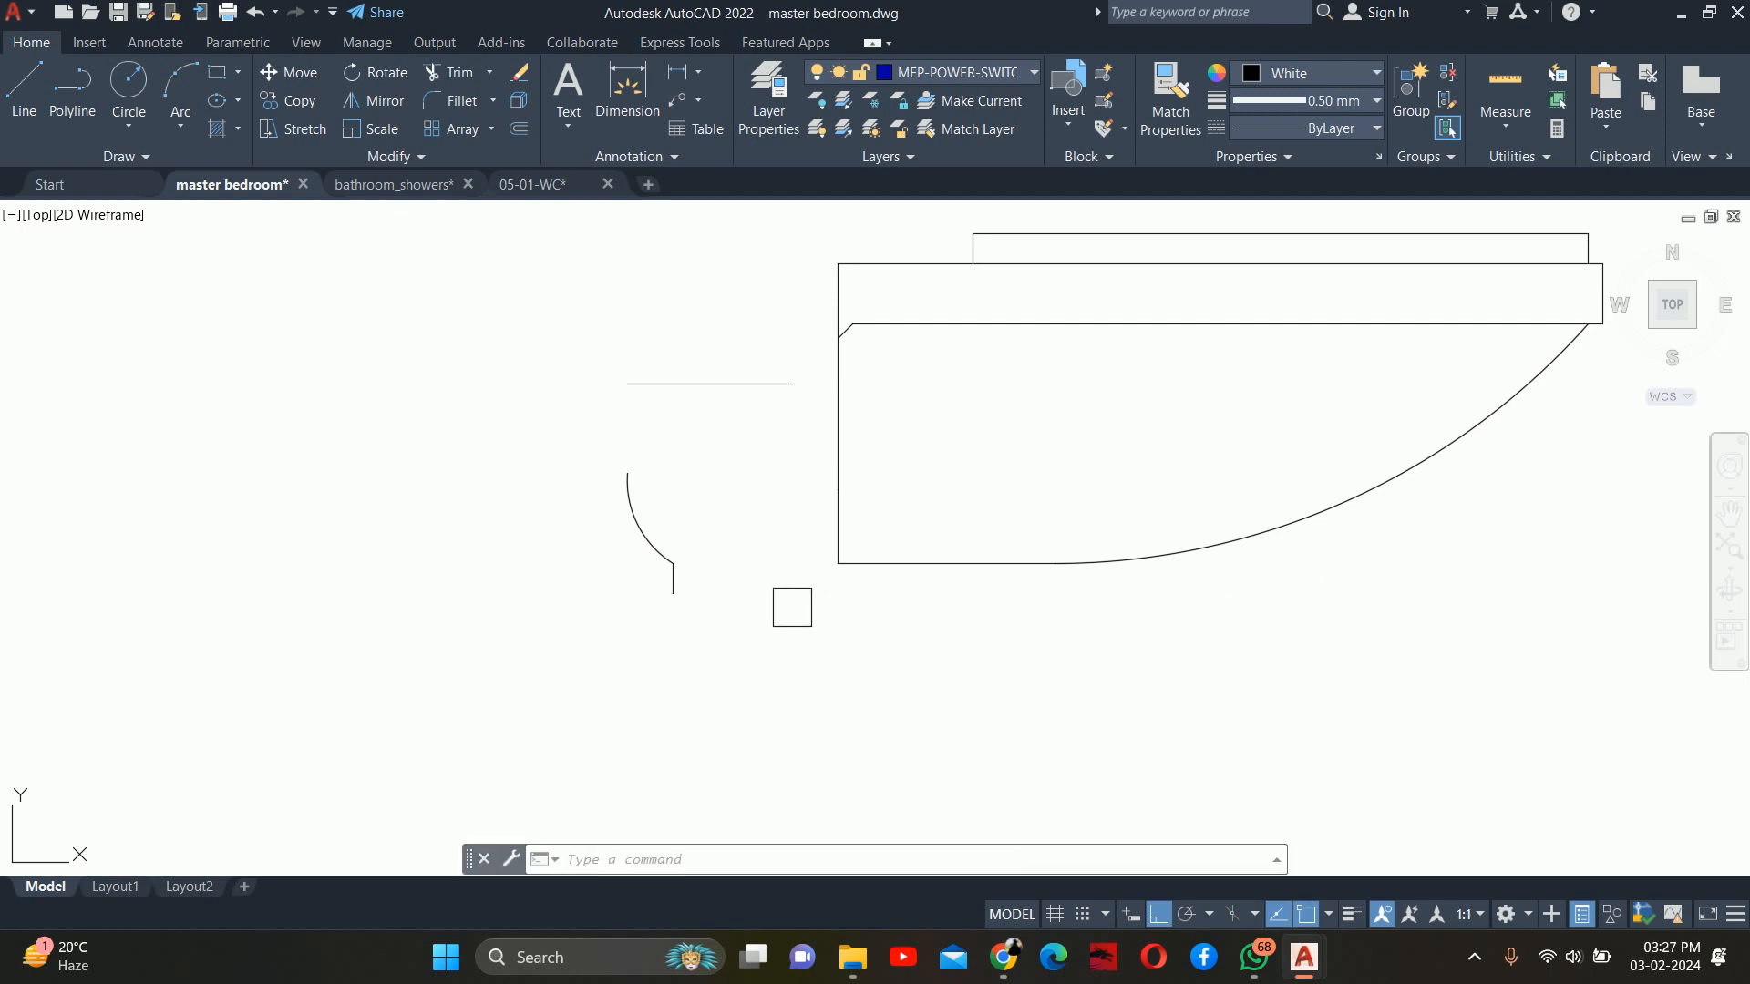
# Delete the leftover tank and pedestal fragments behind the bowl and the short stray line above it
pyautogui.click(801, 653)
pyautogui.click(524, 371)
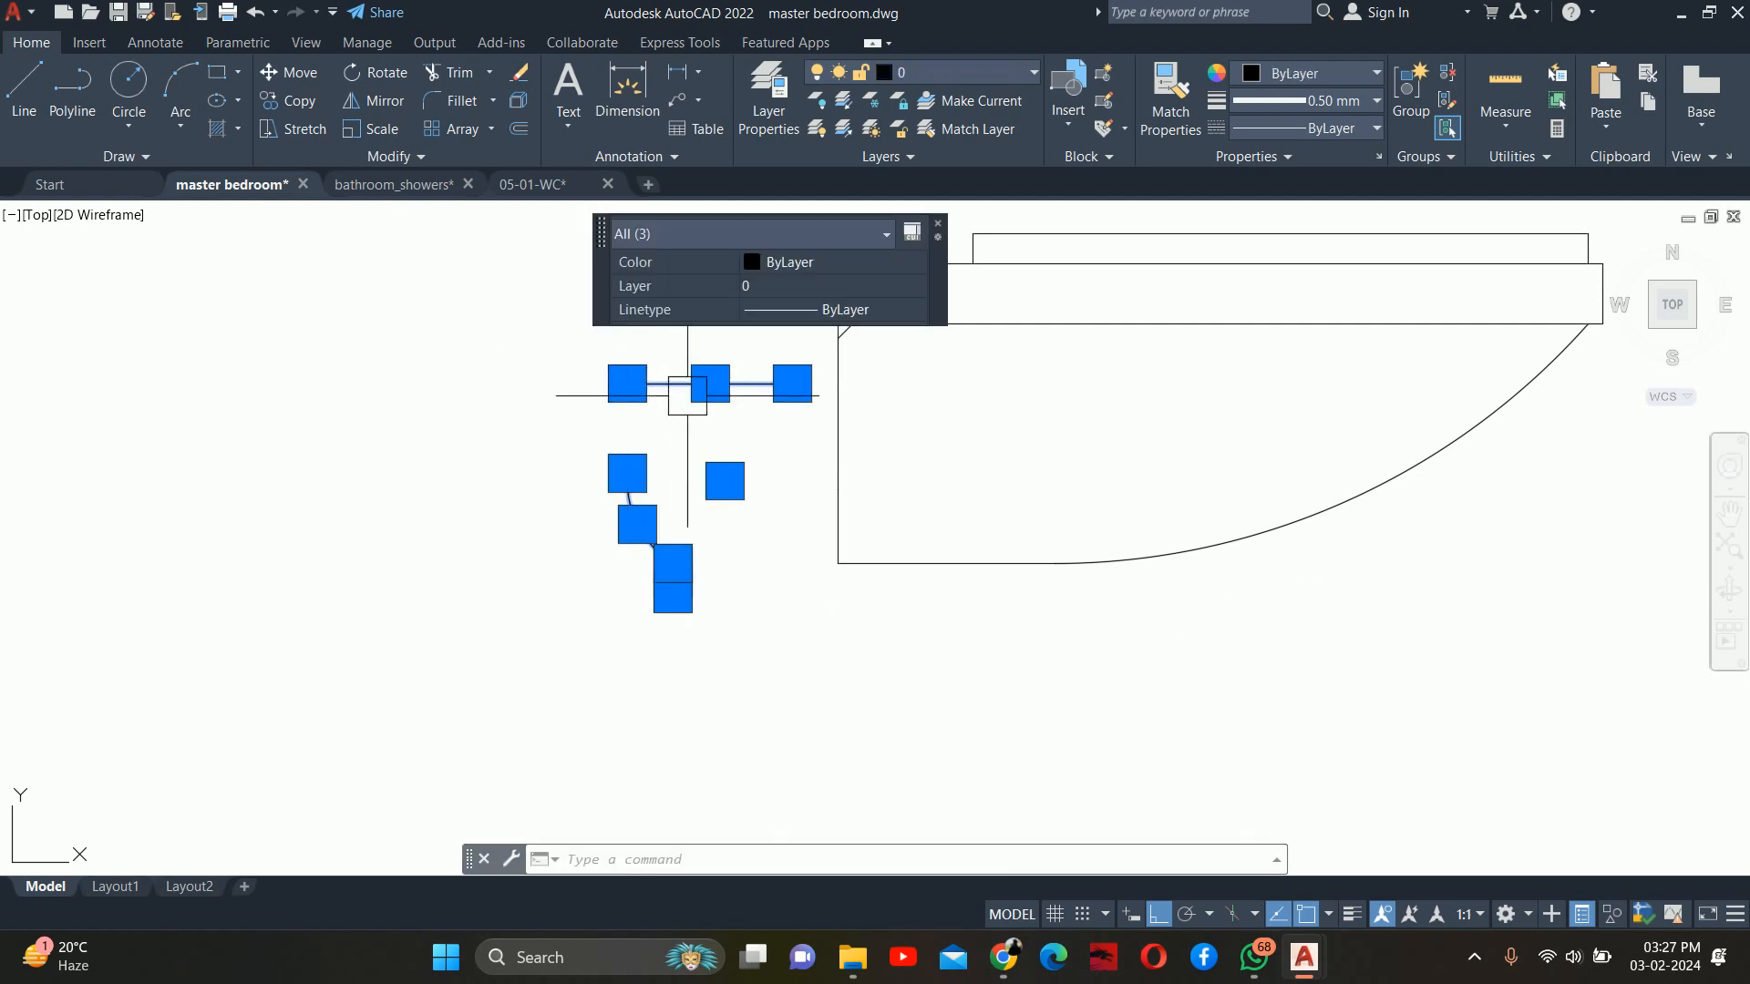
pyautogui.press('Escape')
pyautogui.scroll(-4, 1002, 638)
pyautogui.click(838, 388)
pyautogui.click(1090, 489)
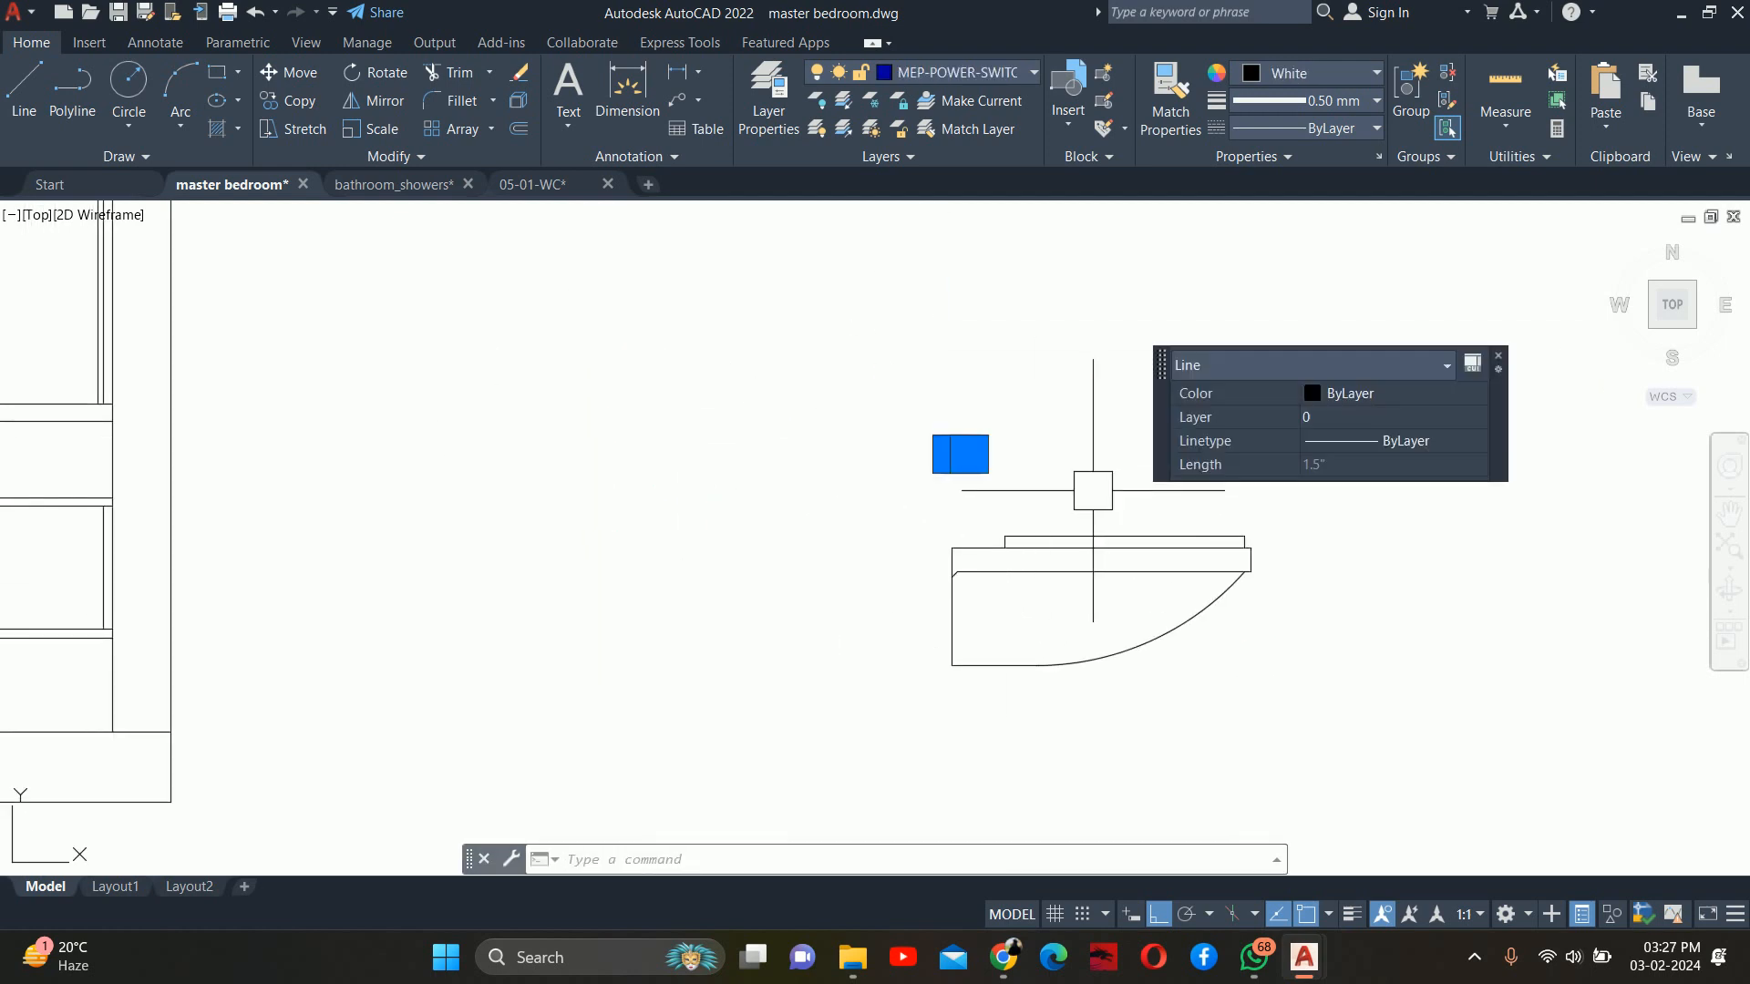
pyautogui.press('Delete')
pyautogui.scroll(4, 985, 528)
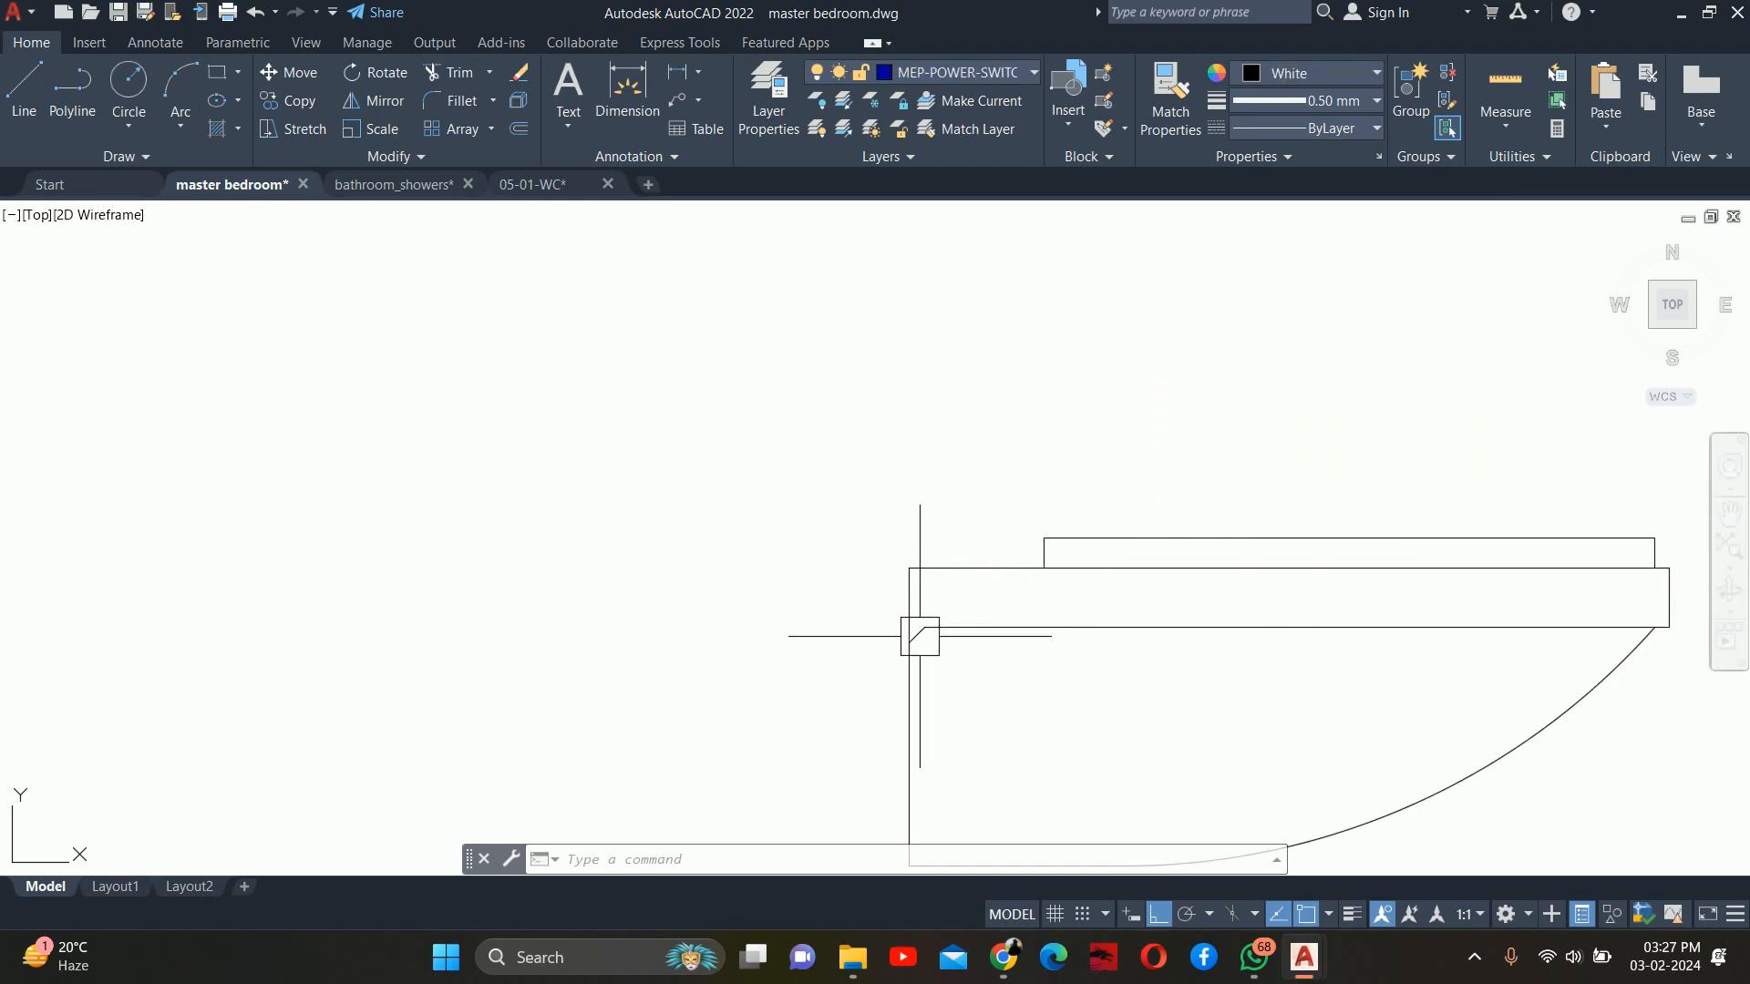
# Delete the diagonal segment at the toilet profile's rear upper corner and extend the lower rim line to the back edge
pyautogui.scroll(2, 921, 632)
pyautogui.click(801, 590)
pyautogui.click(1102, 679)
pyautogui.press('Delete')
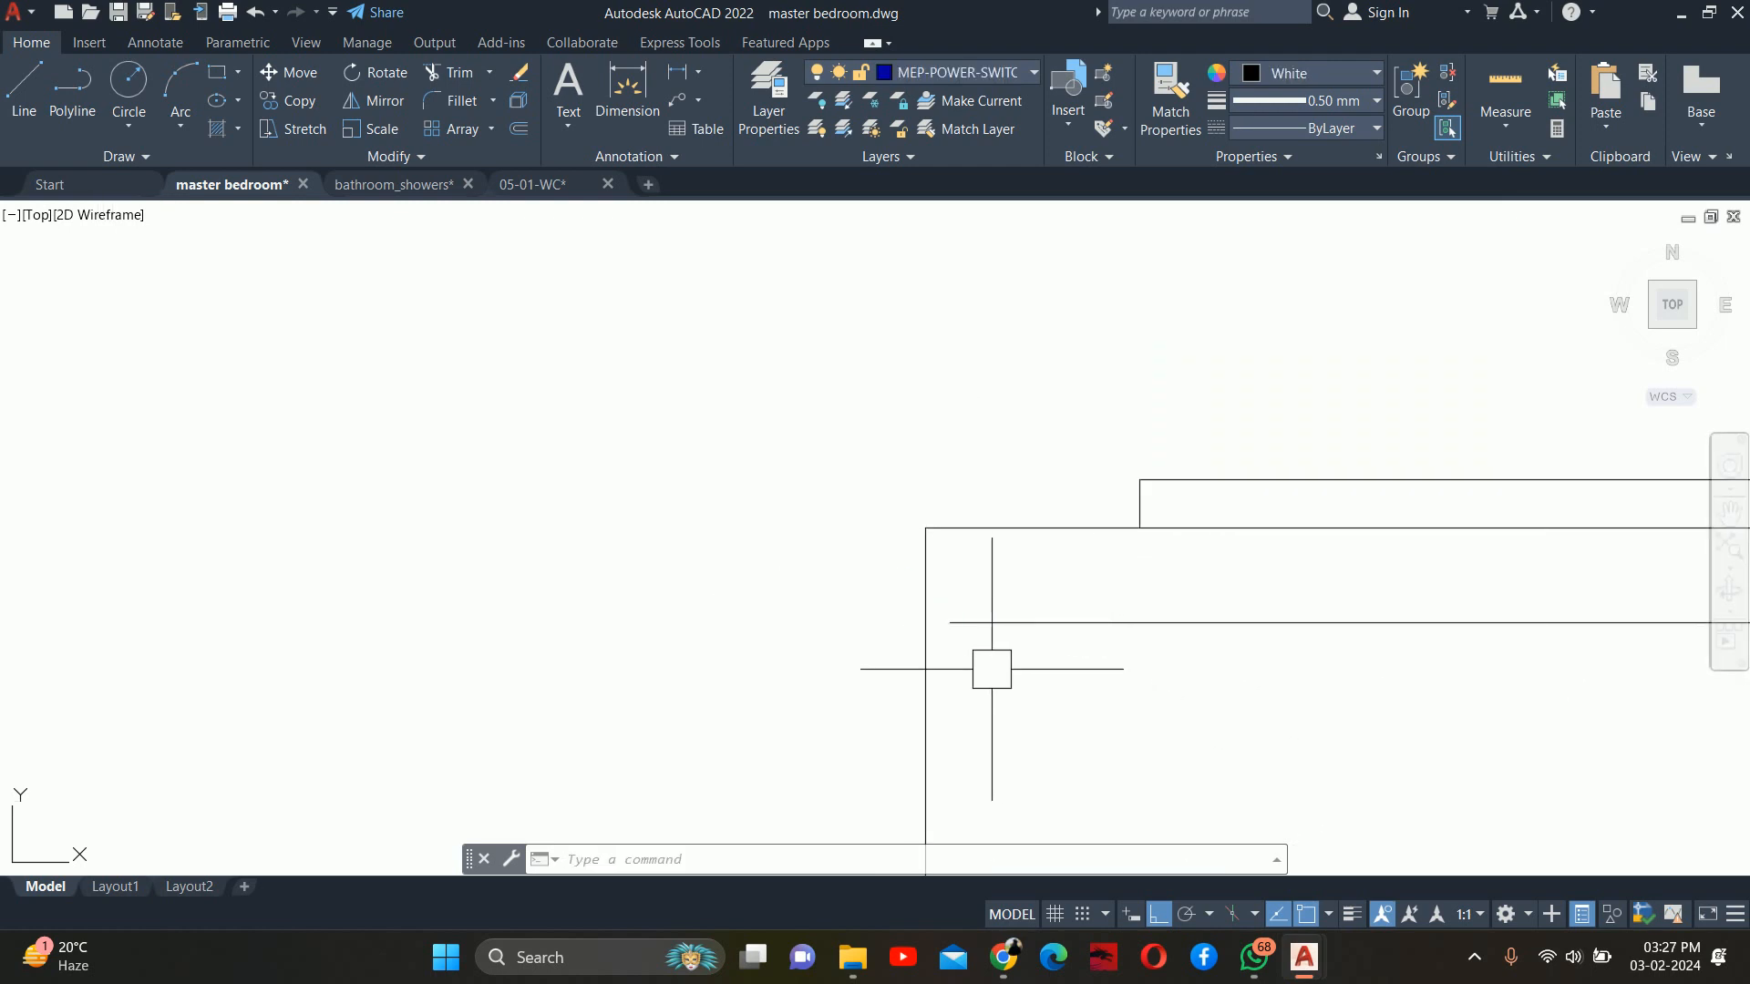
pyautogui.write('tr')
pyautogui.press('Return')
pyautogui.scroll(-8, 1027, 578)
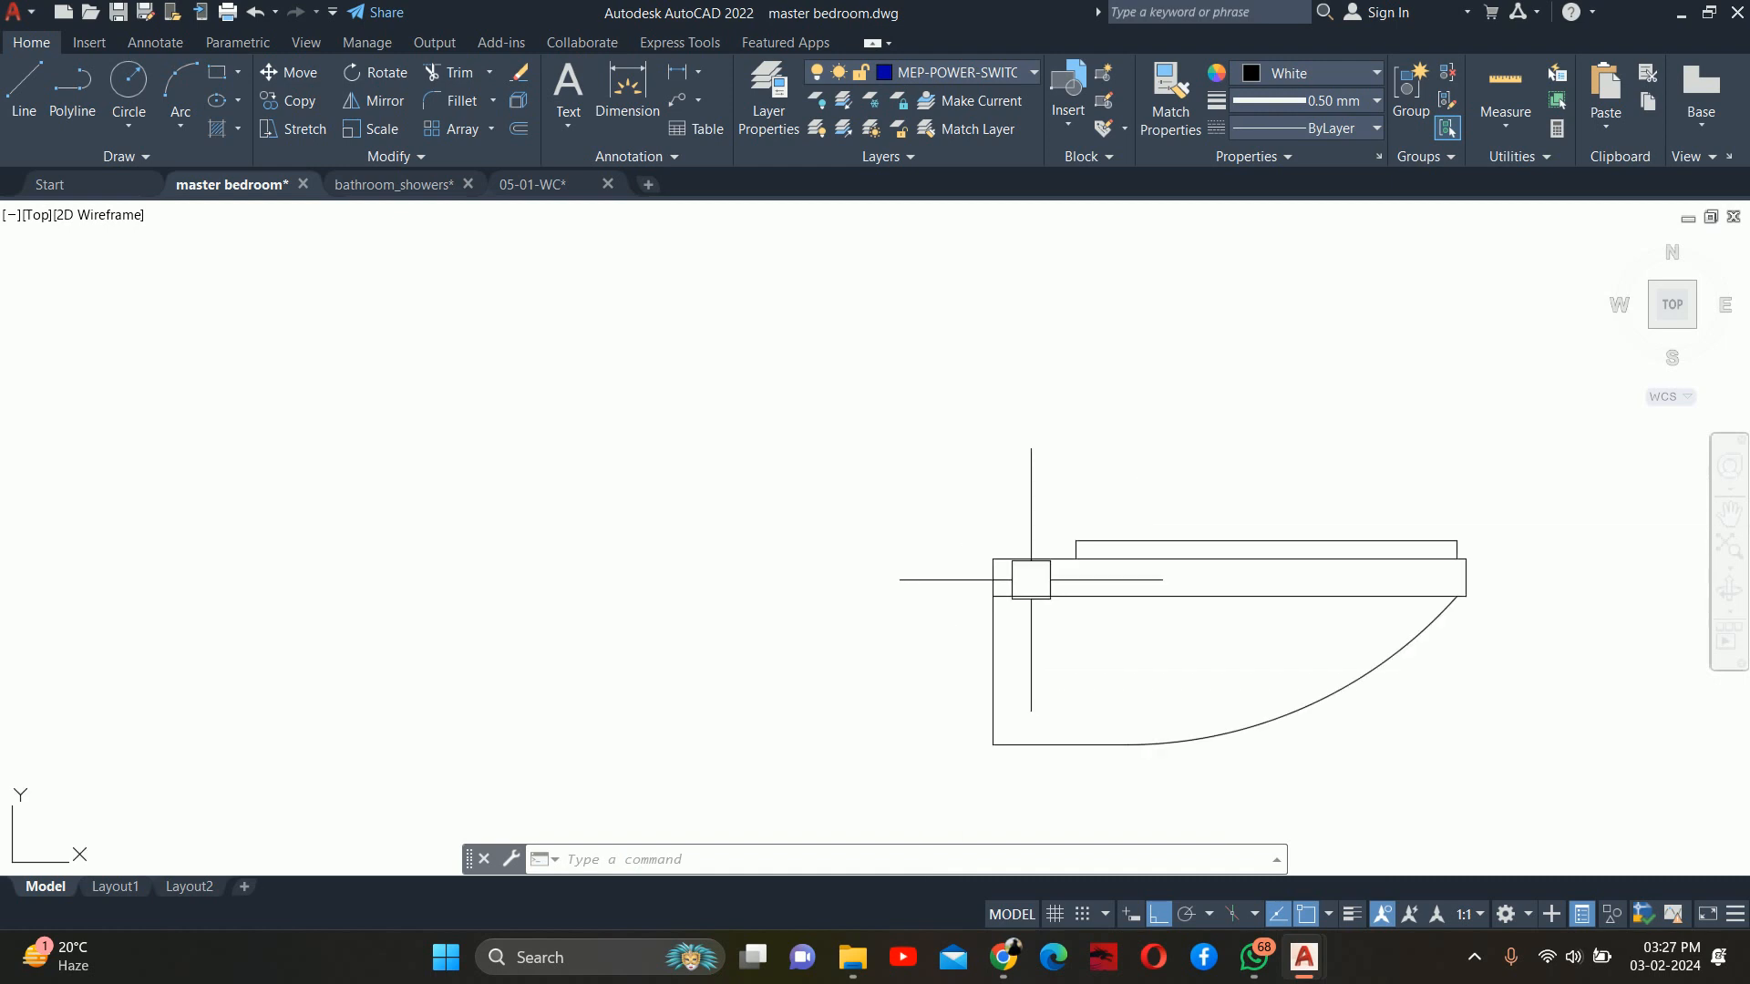
pyautogui.scroll(4, 1048, 597)
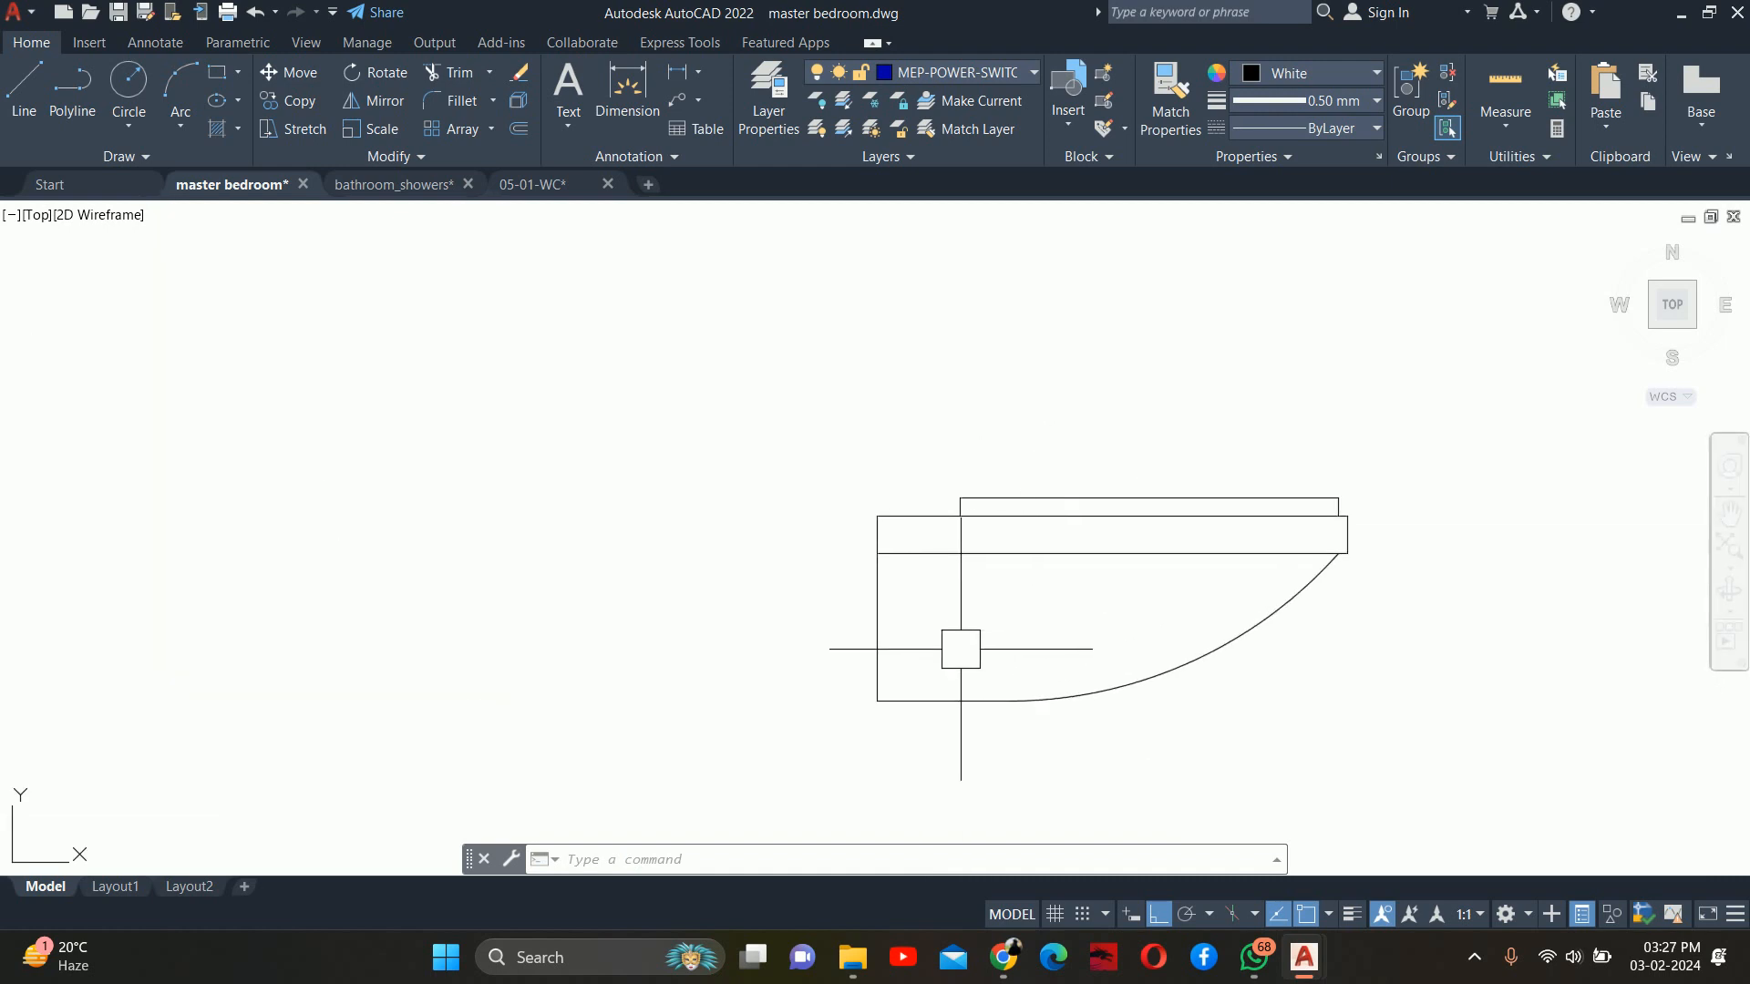
pyautogui.scroll(-4, 975, 648)
pyautogui.write('l')
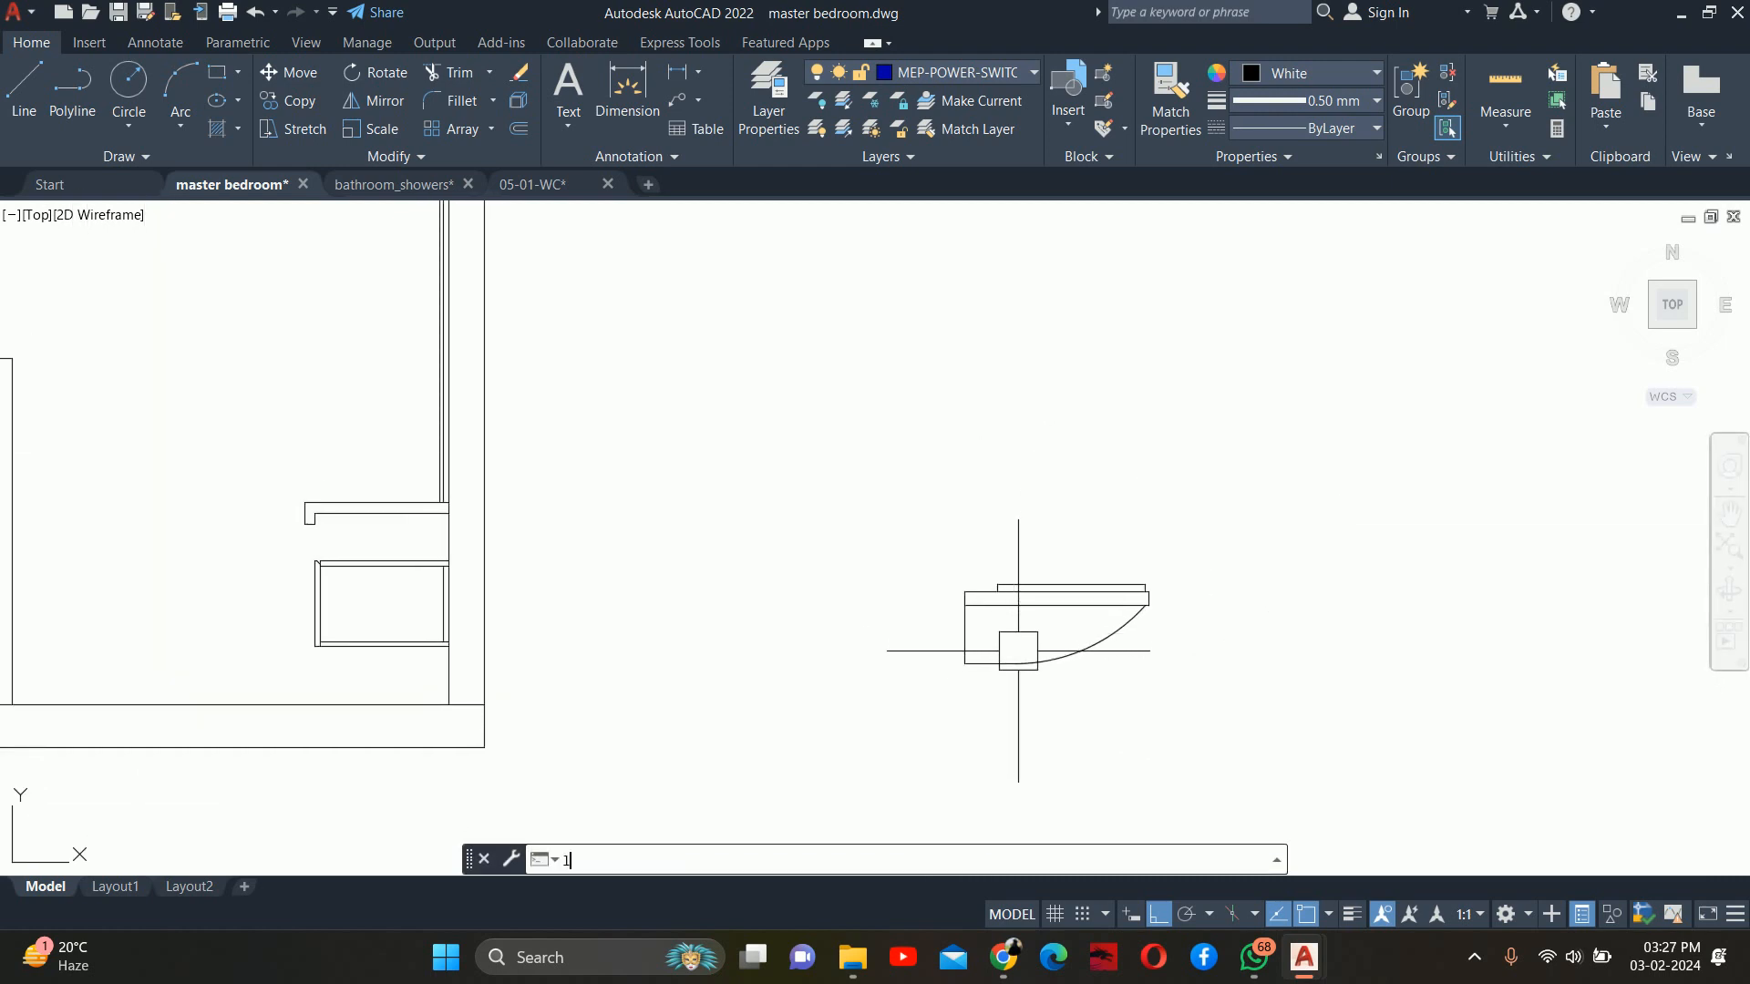
pyautogui.press('Return')
pyautogui.scroll(2, 1014, 651)
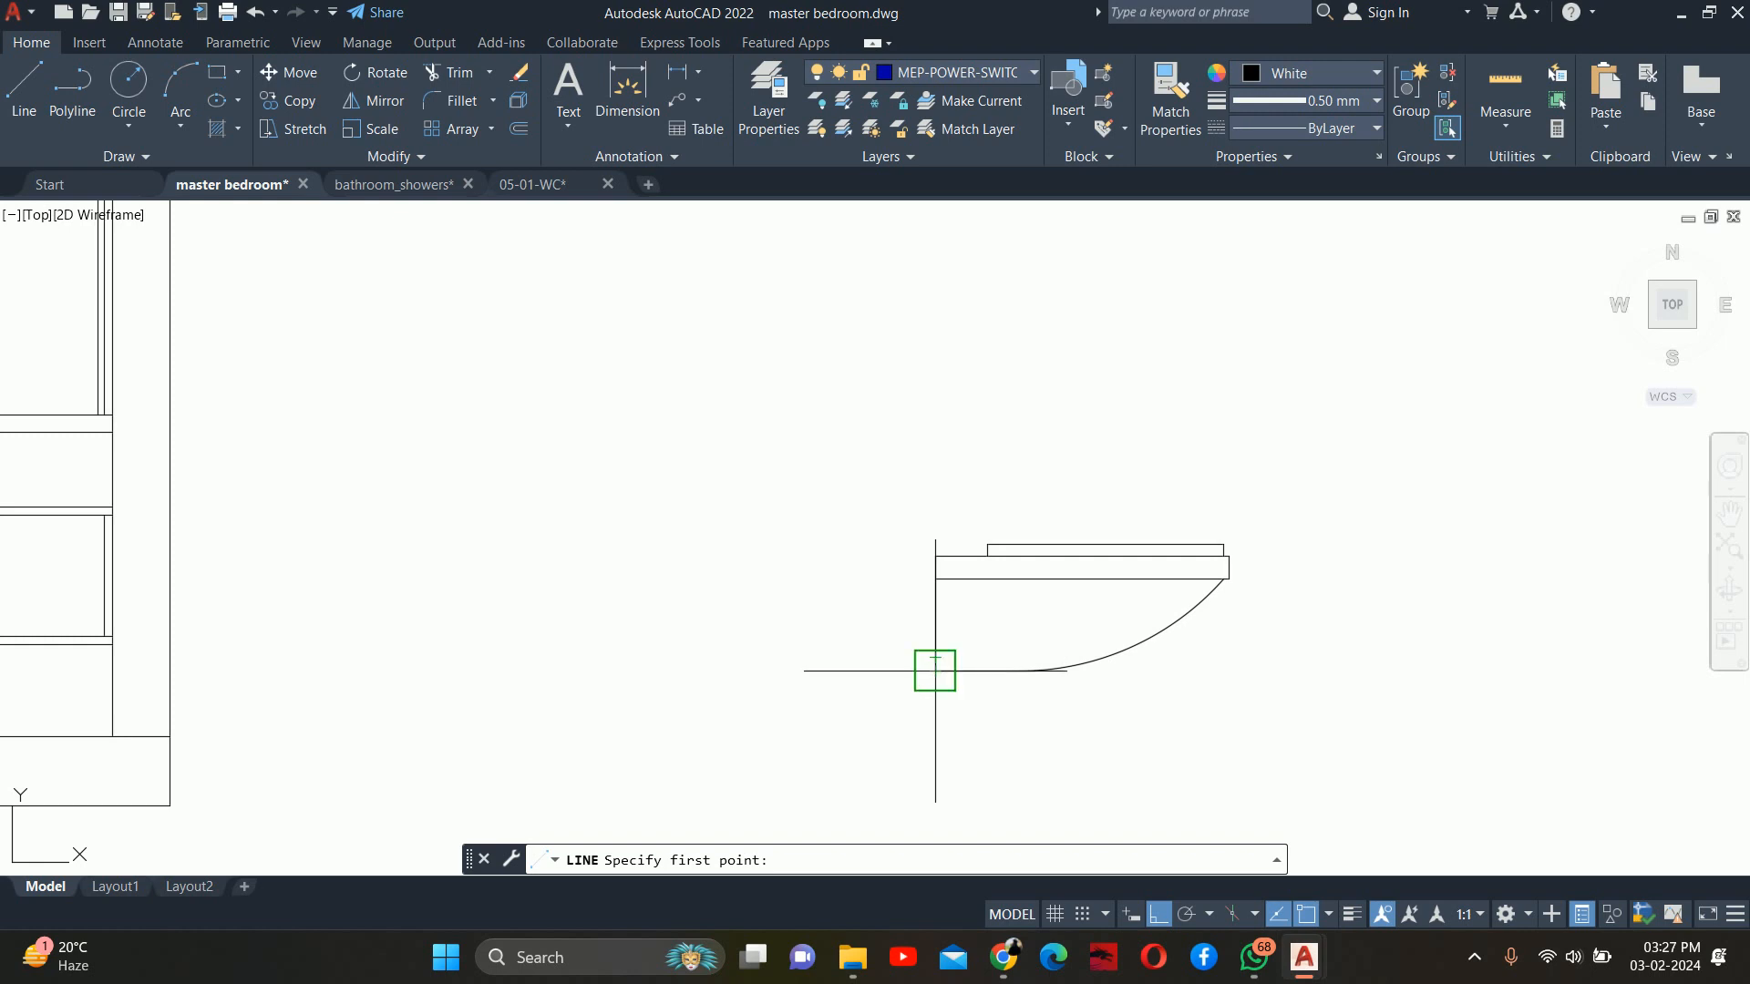
pyautogui.press('Escape')
# Trim away the lower rim line across the inside of the toilet profile
pyautogui.scroll(-2, 1059, 649)
pyautogui.scroll(2, 1044, 628)
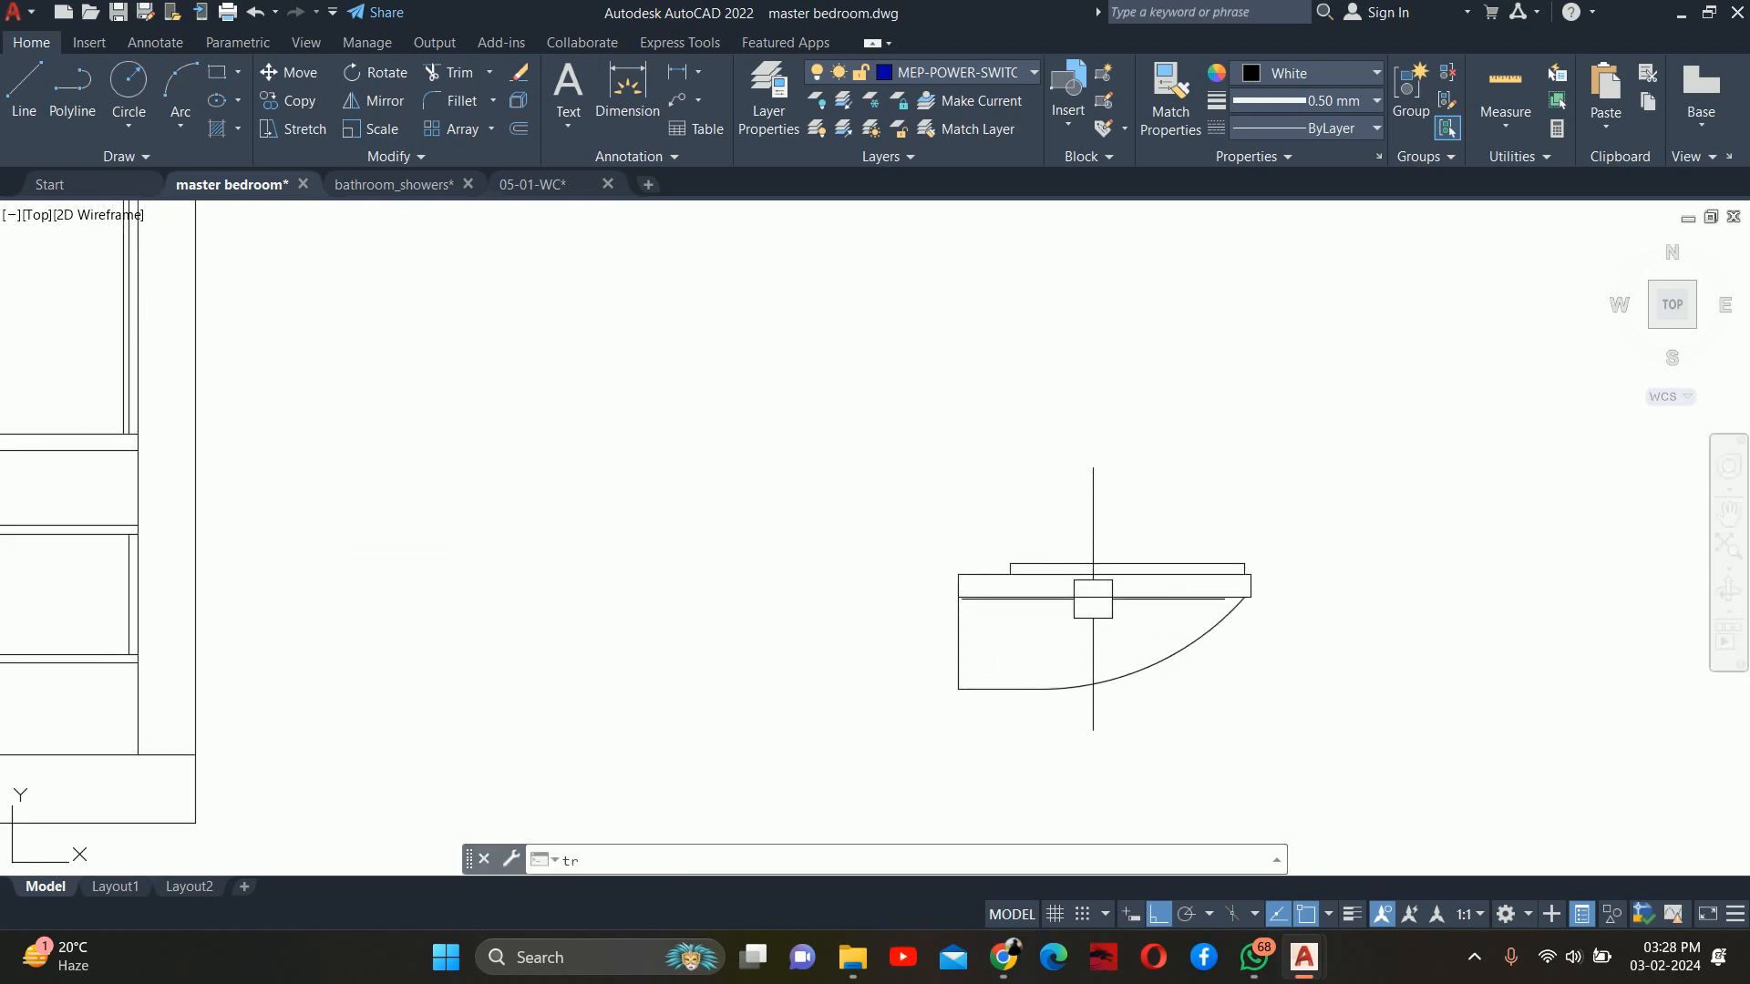
pyautogui.write('tr')
pyautogui.press('Return')
pyautogui.scroll(4, 1092, 599)
pyautogui.press('Escape')
pyautogui.scroll(-2, 1138, 598)
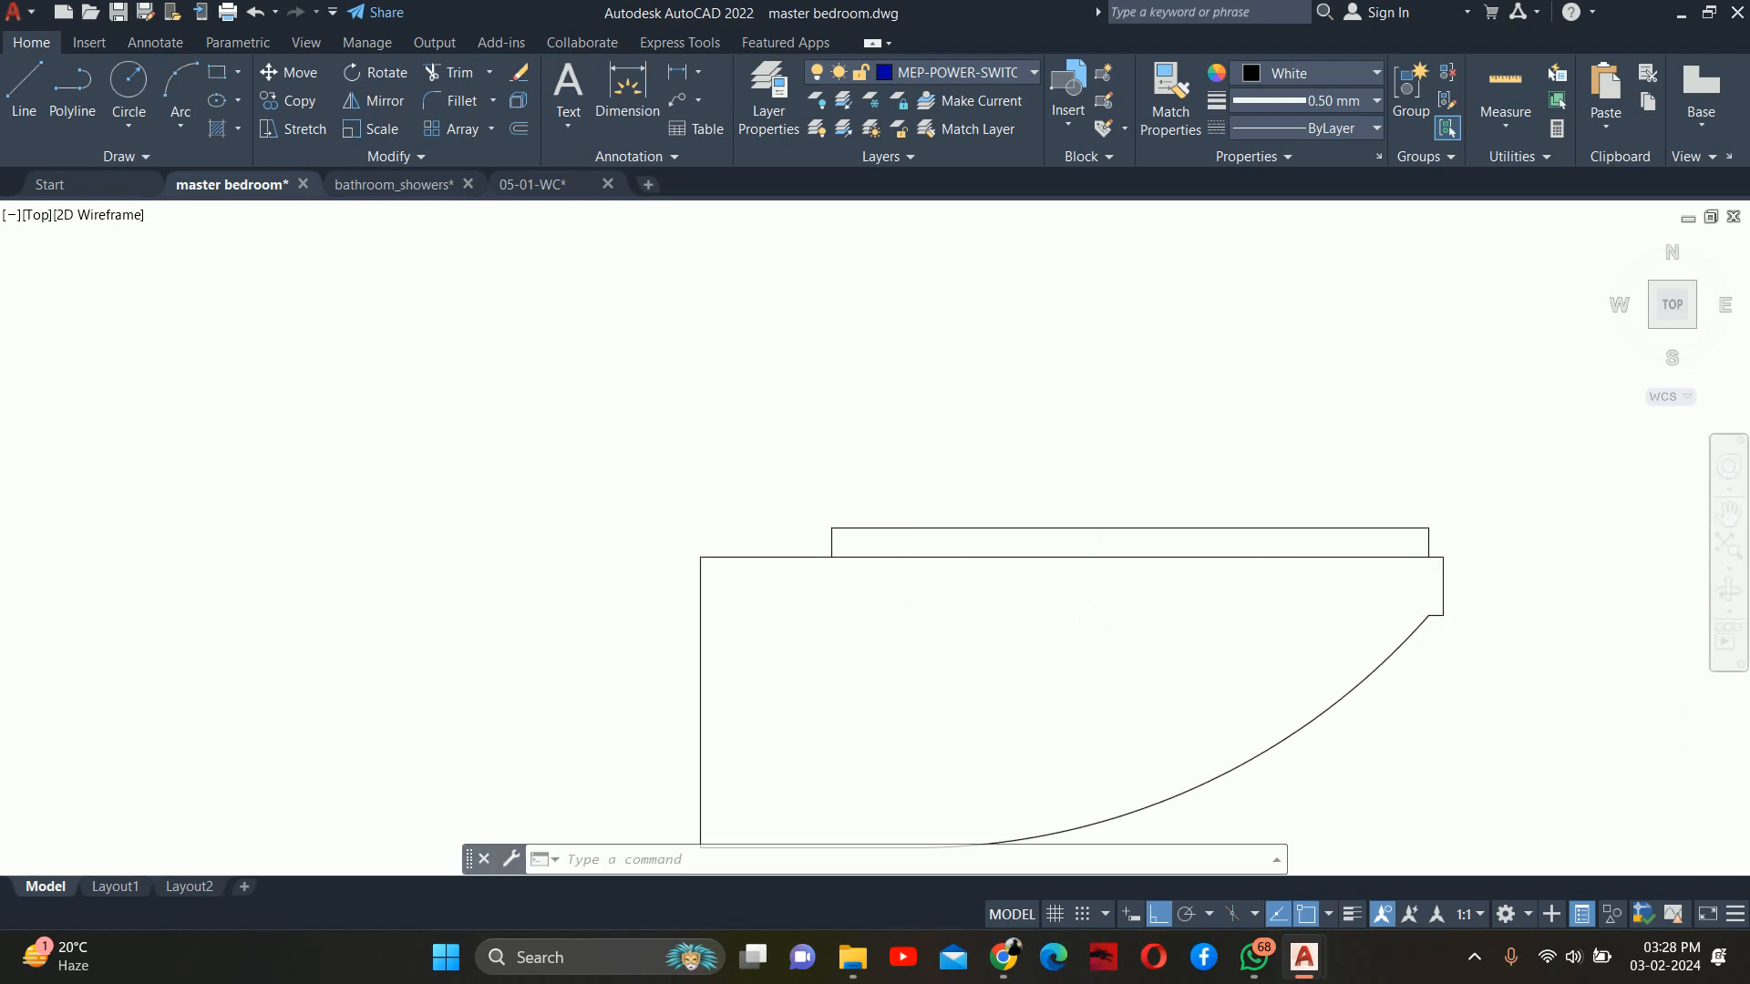
# Offset the top edge of the toilet body 0.75" downward to form a thinner rim
pyautogui.write('o')
pyautogui.press('Return')
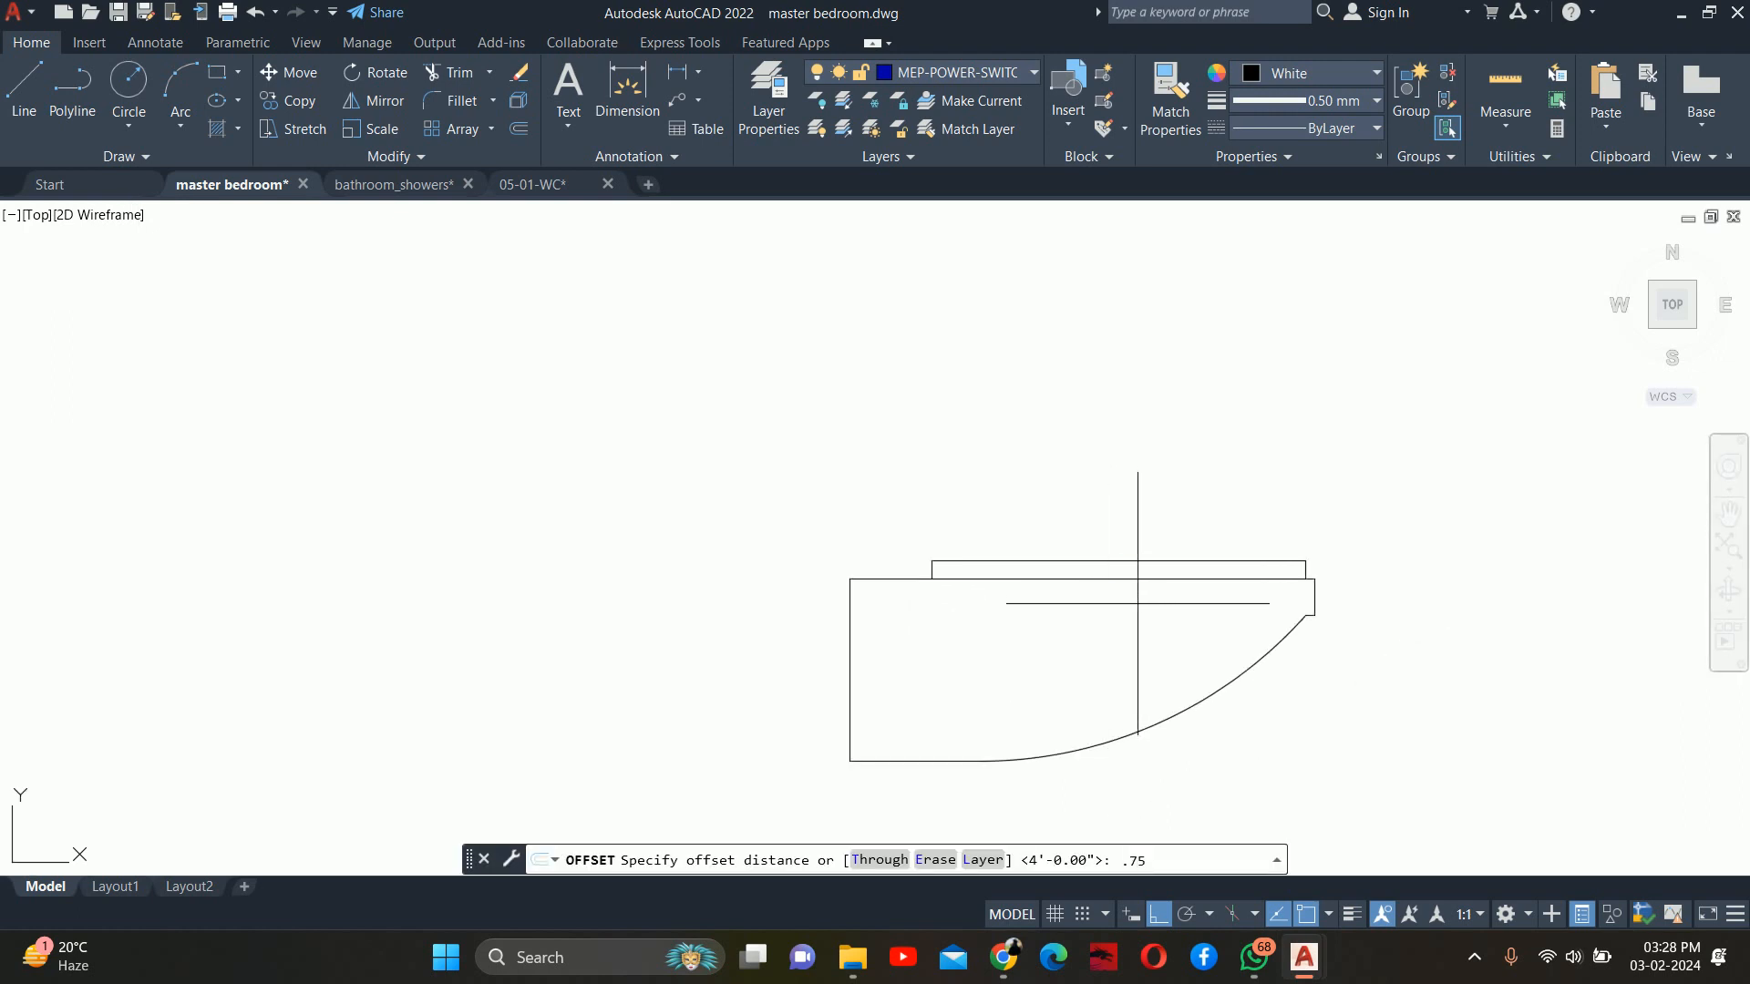
pyautogui.write('.75')
pyautogui.press('Return')
pyautogui.click(1054, 580)
pyautogui.click(1048, 597)
pyautogui.press('Escape')
pyautogui.scroll(-3, 1049, 623)
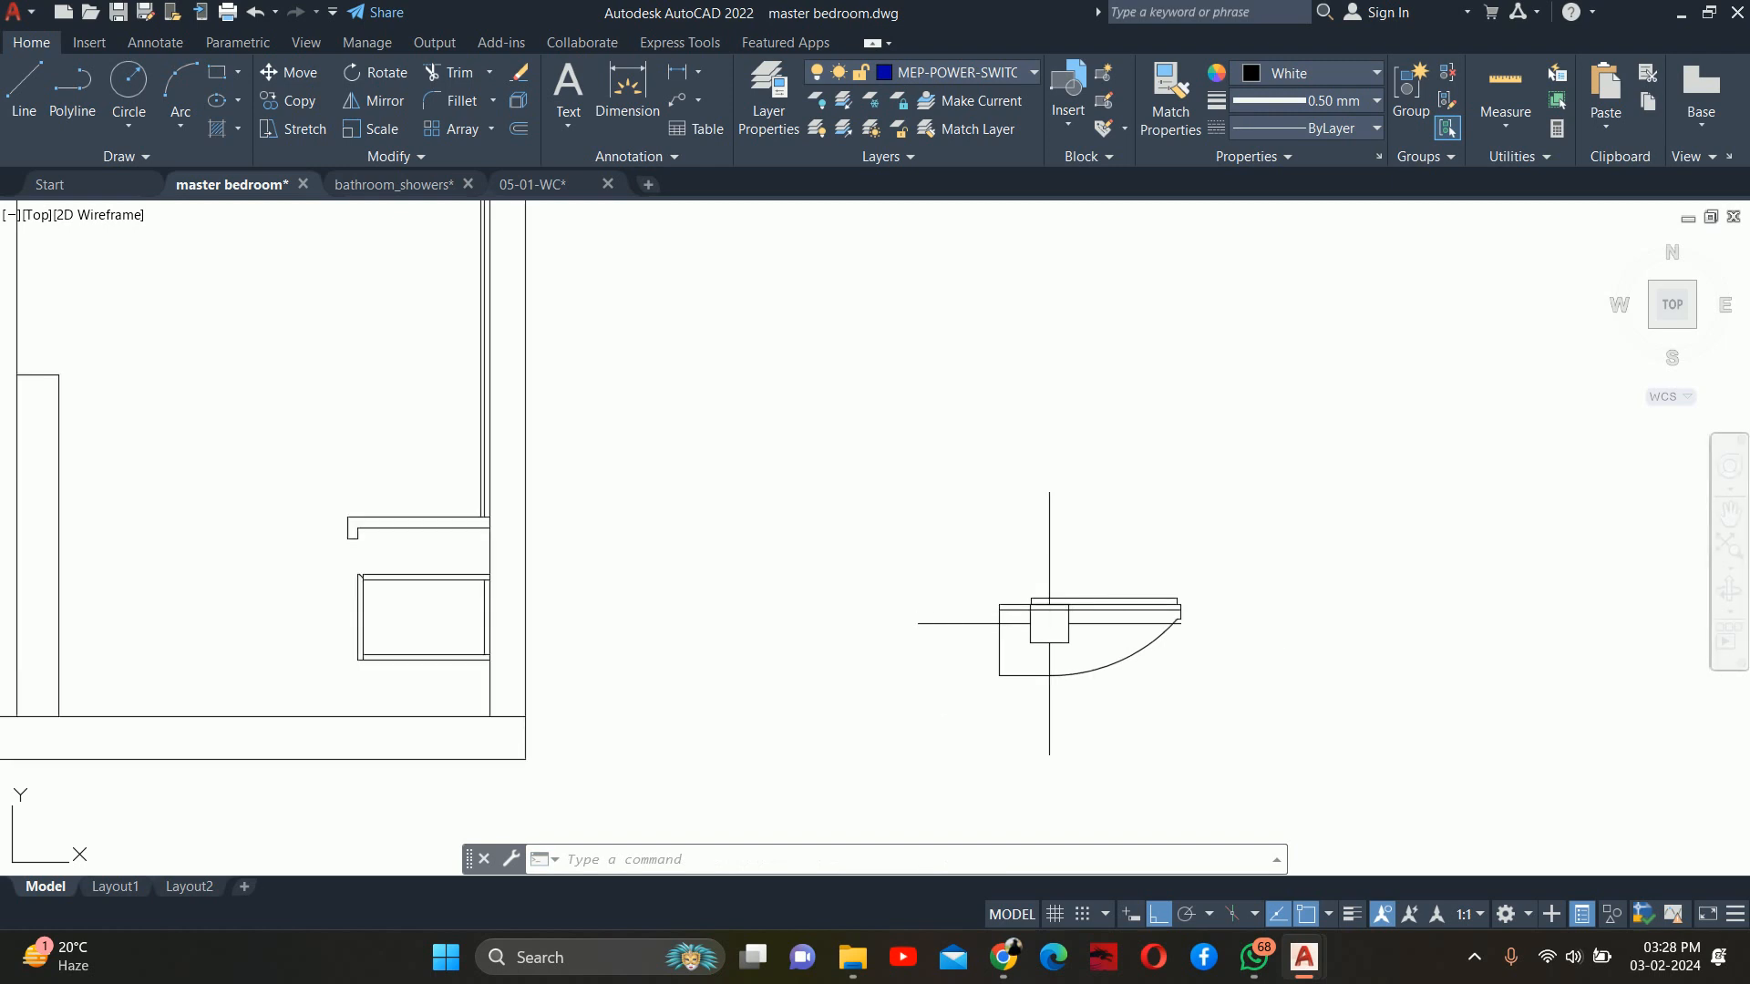
# Measure the height of the toilet profile's back edge with a linear dimension, without placing it
pyautogui.scroll(-3, 1167, 630)
pyautogui.scroll(3, 1062, 626)
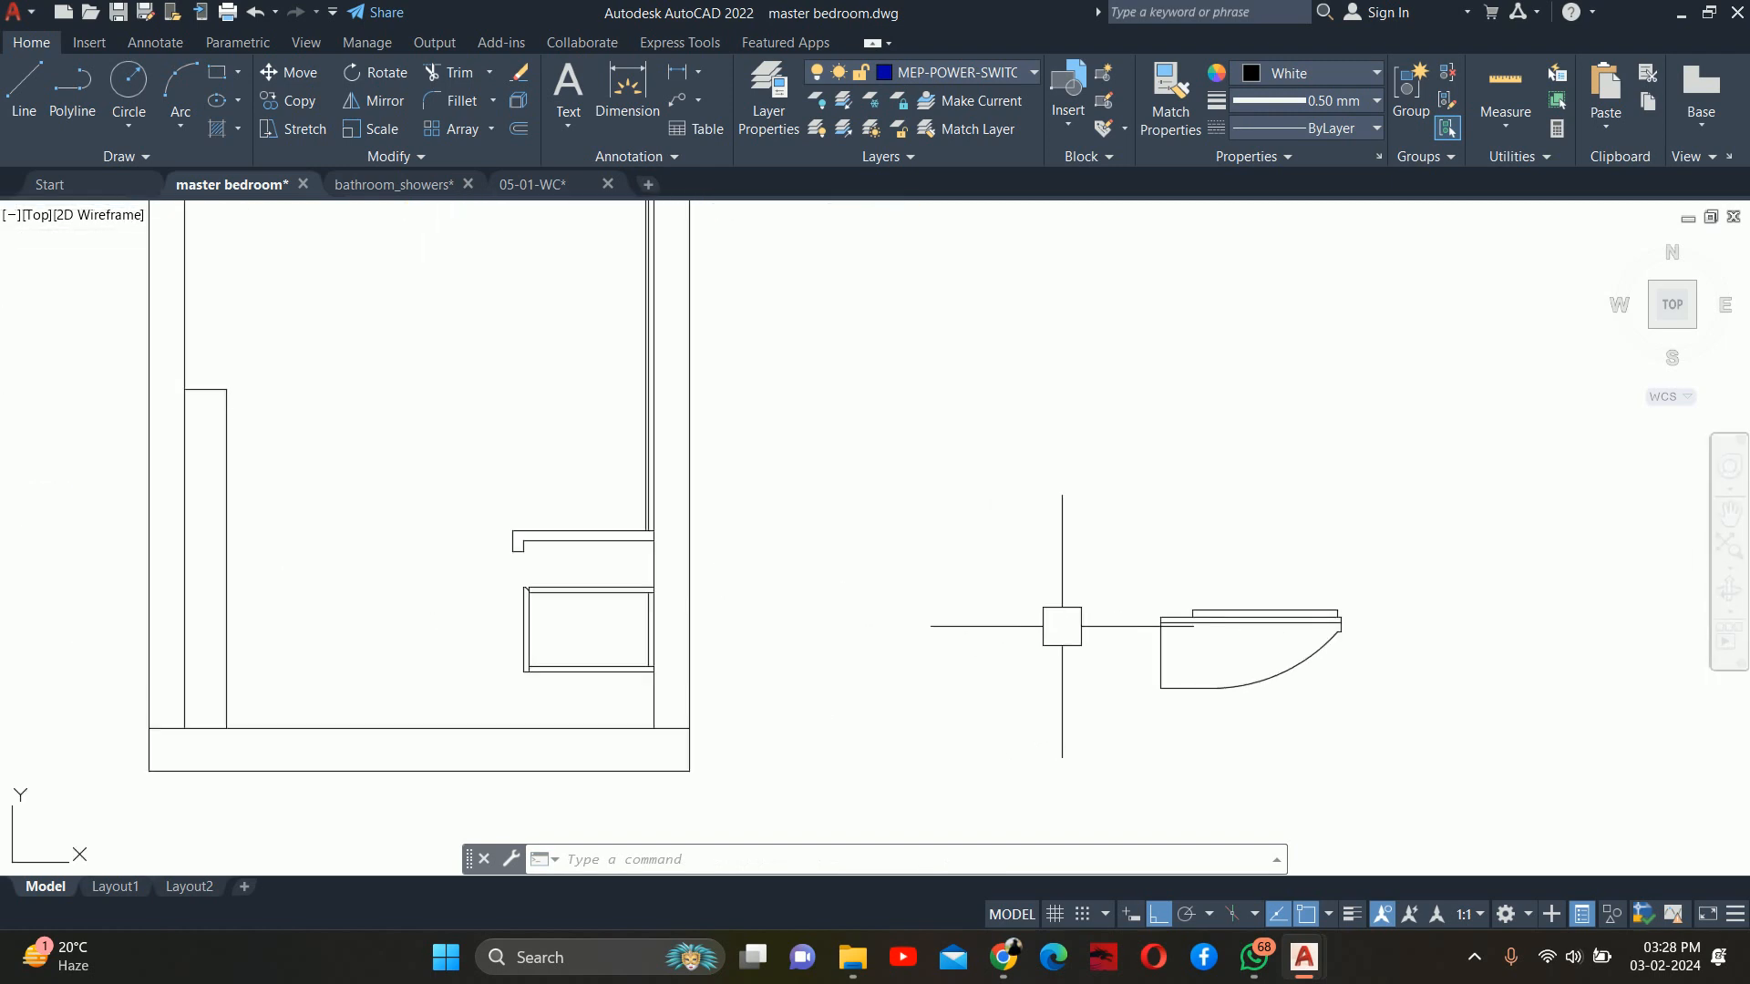
pyautogui.write('dli')
pyautogui.press('Return')
pyautogui.scroll(2, 1159, 668)
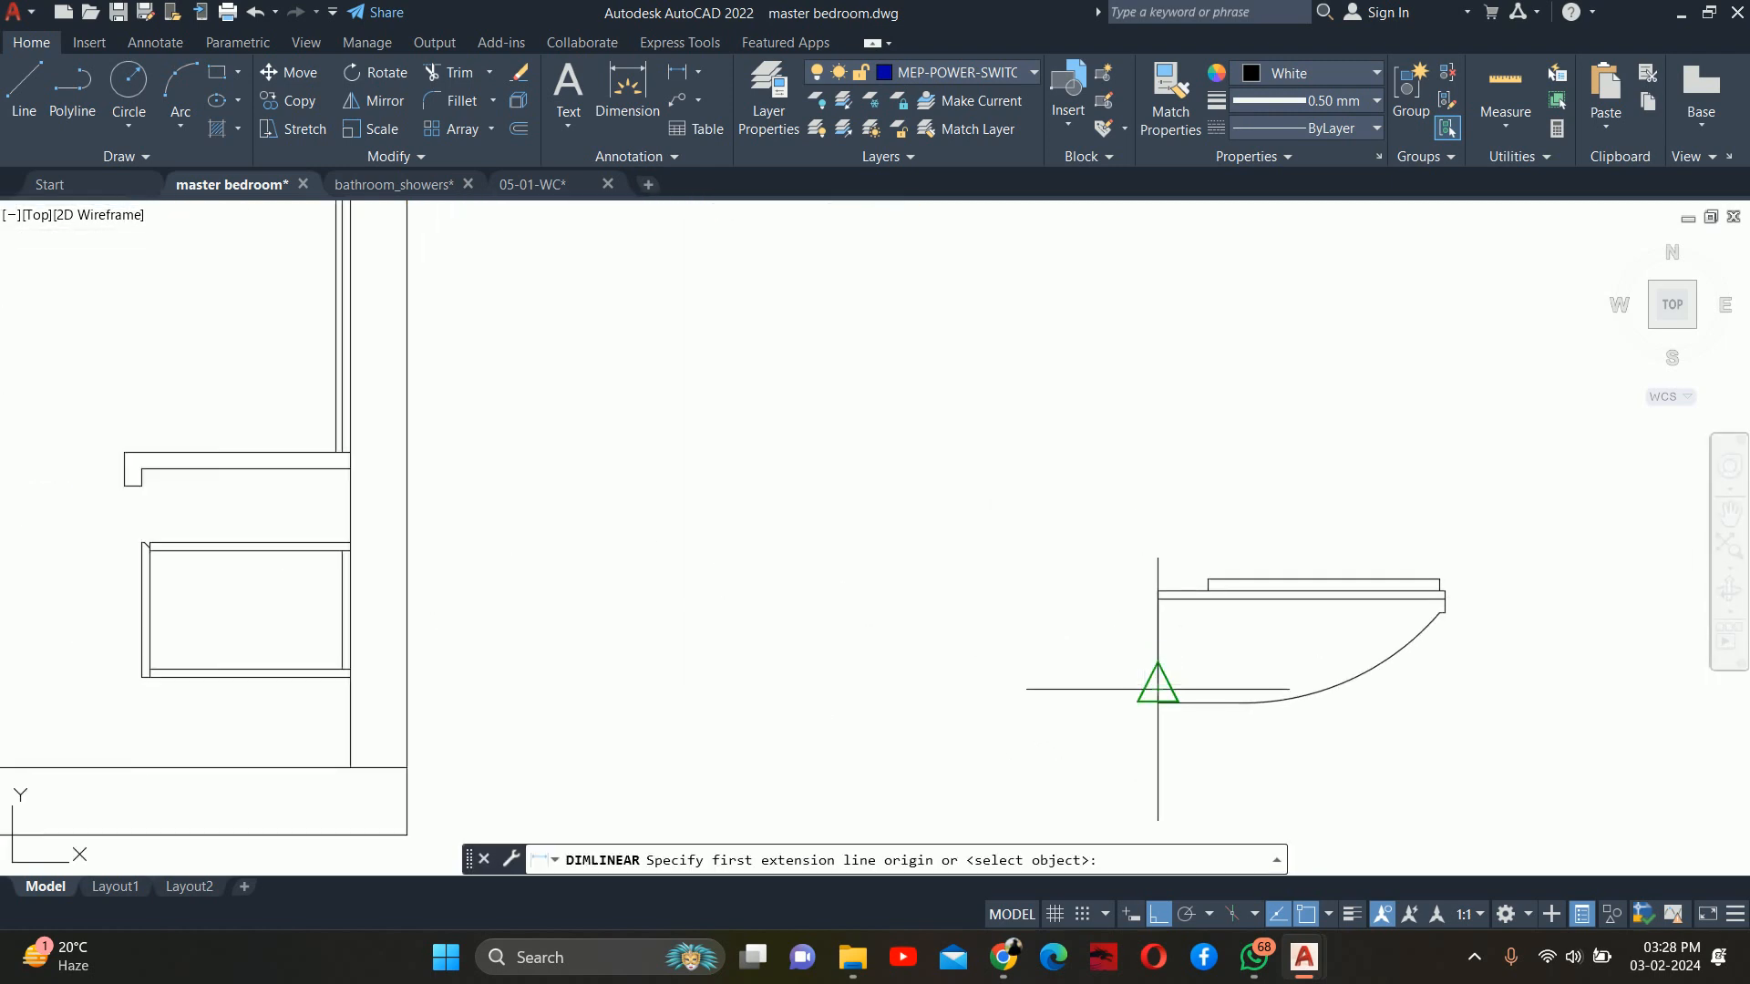
pyautogui.press('Return')
pyautogui.click(1157, 643)
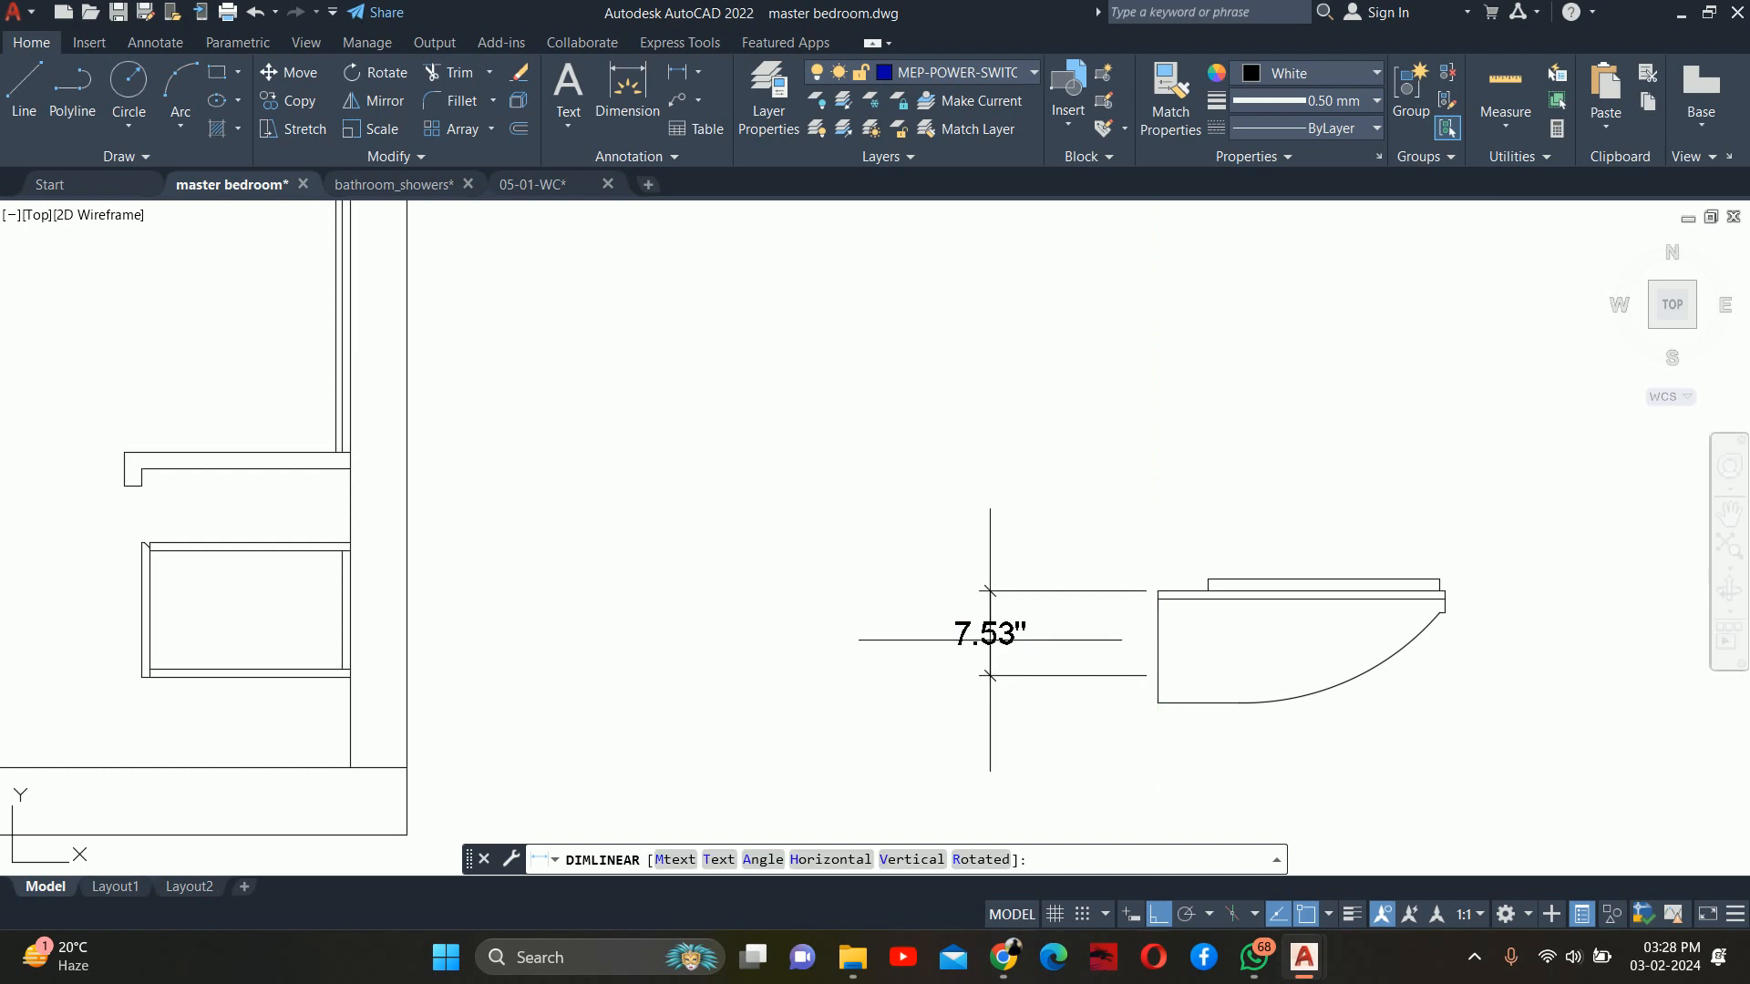
pyautogui.press('Escape')
pyautogui.press('Return')
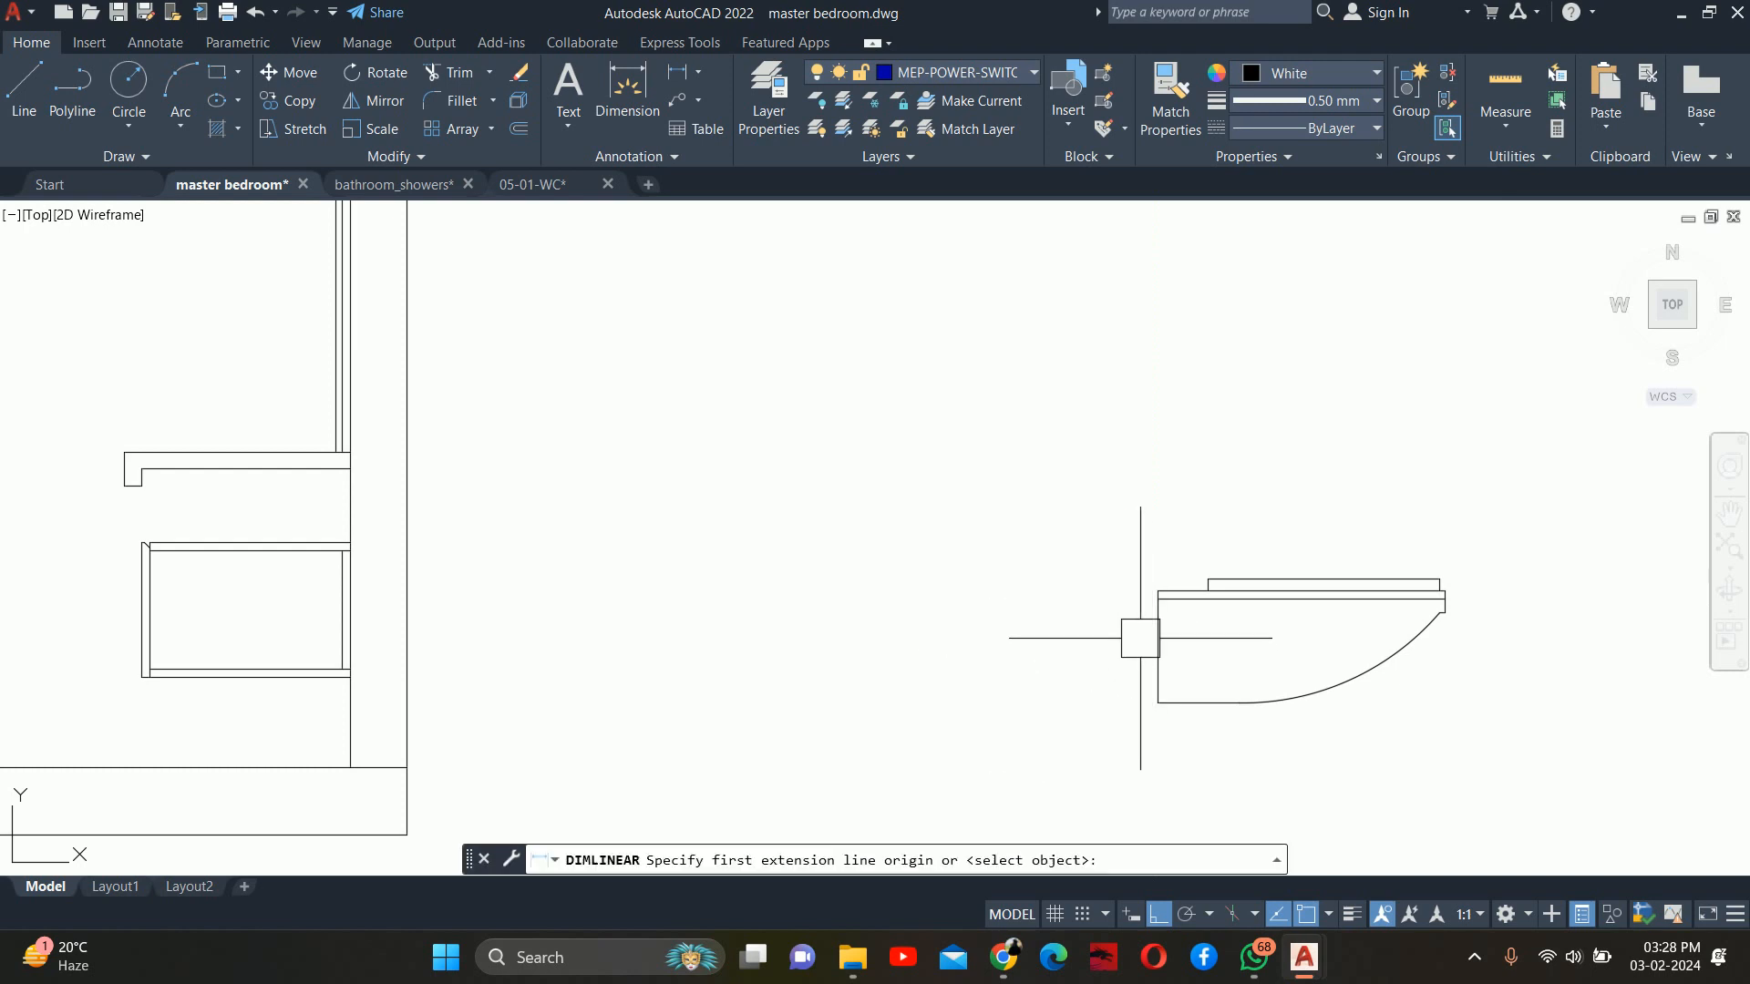
pyautogui.scroll(3, 1137, 584)
pyautogui.click(1193, 593)
pyautogui.moveTo(1147, 702); pyautogui.dragTo(1136, 452, button='middle')
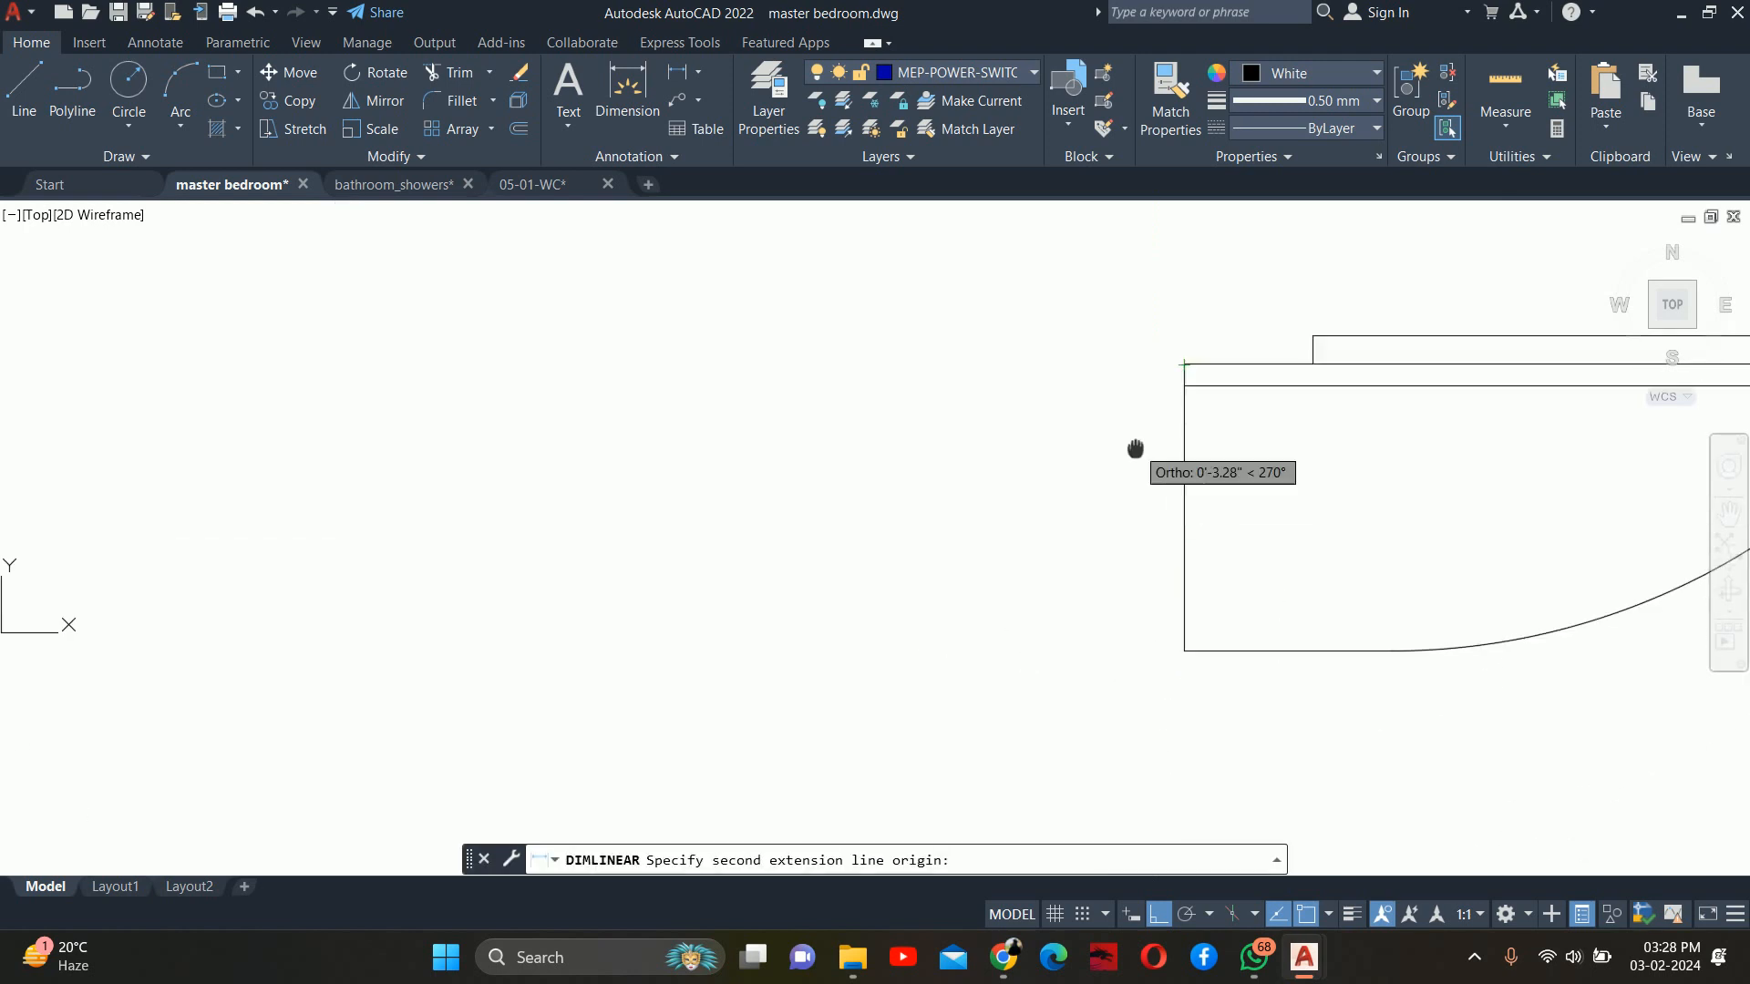
pyautogui.click(1183, 631)
pyautogui.press('Escape')
pyautogui.scroll(-4, 1036, 593)
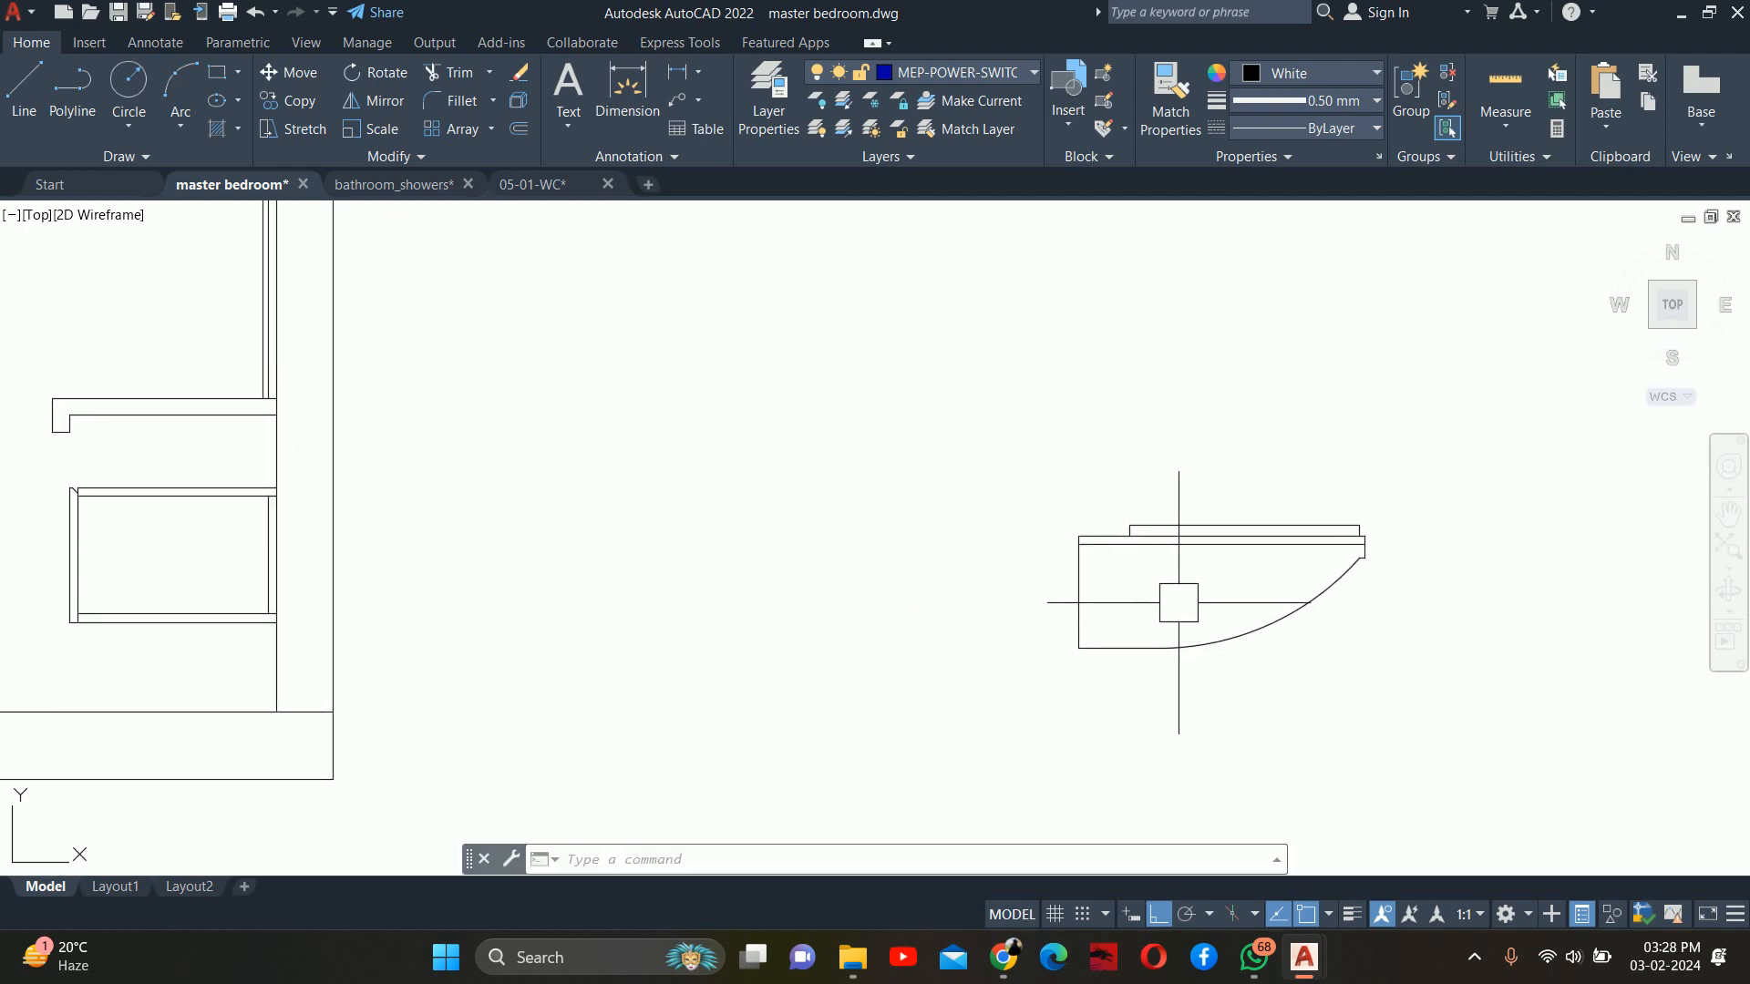
# Stretch the lid and rim of the toilet profile upward by 2"
pyautogui.write('s')
pyautogui.press('Return')
pyautogui.click(1441, 491)
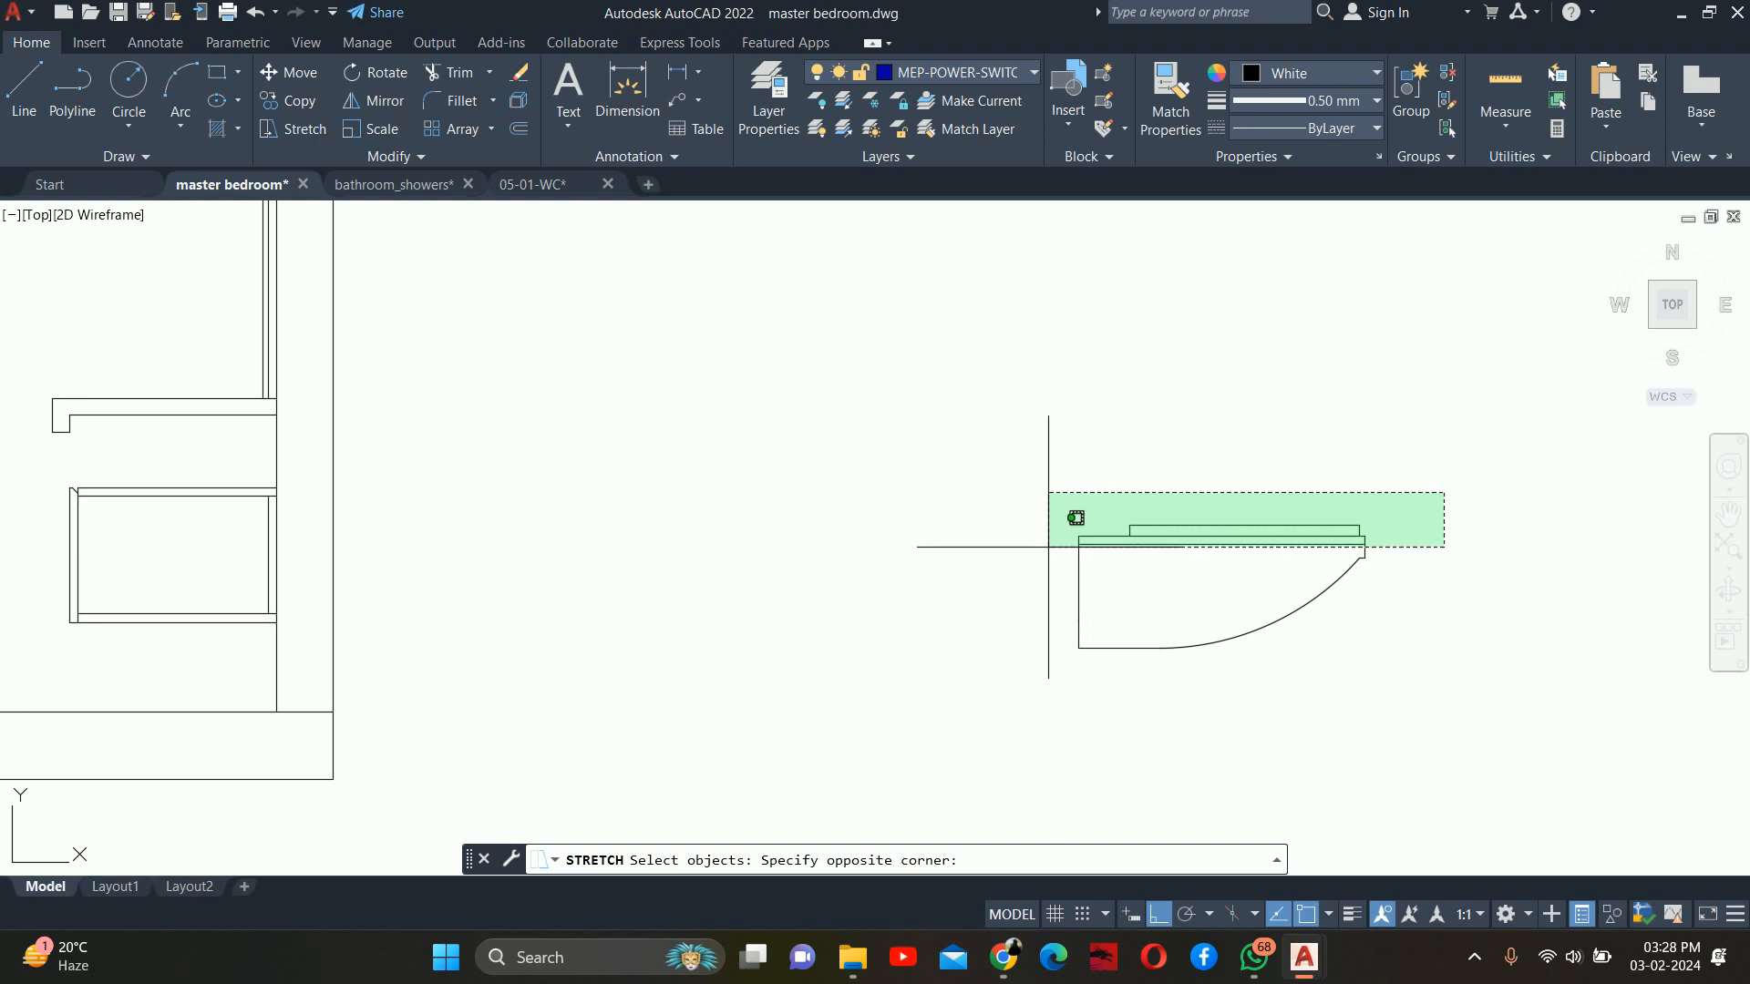
pyautogui.click(1048, 547)
pyautogui.press('Return')
pyautogui.click(1015, 559)
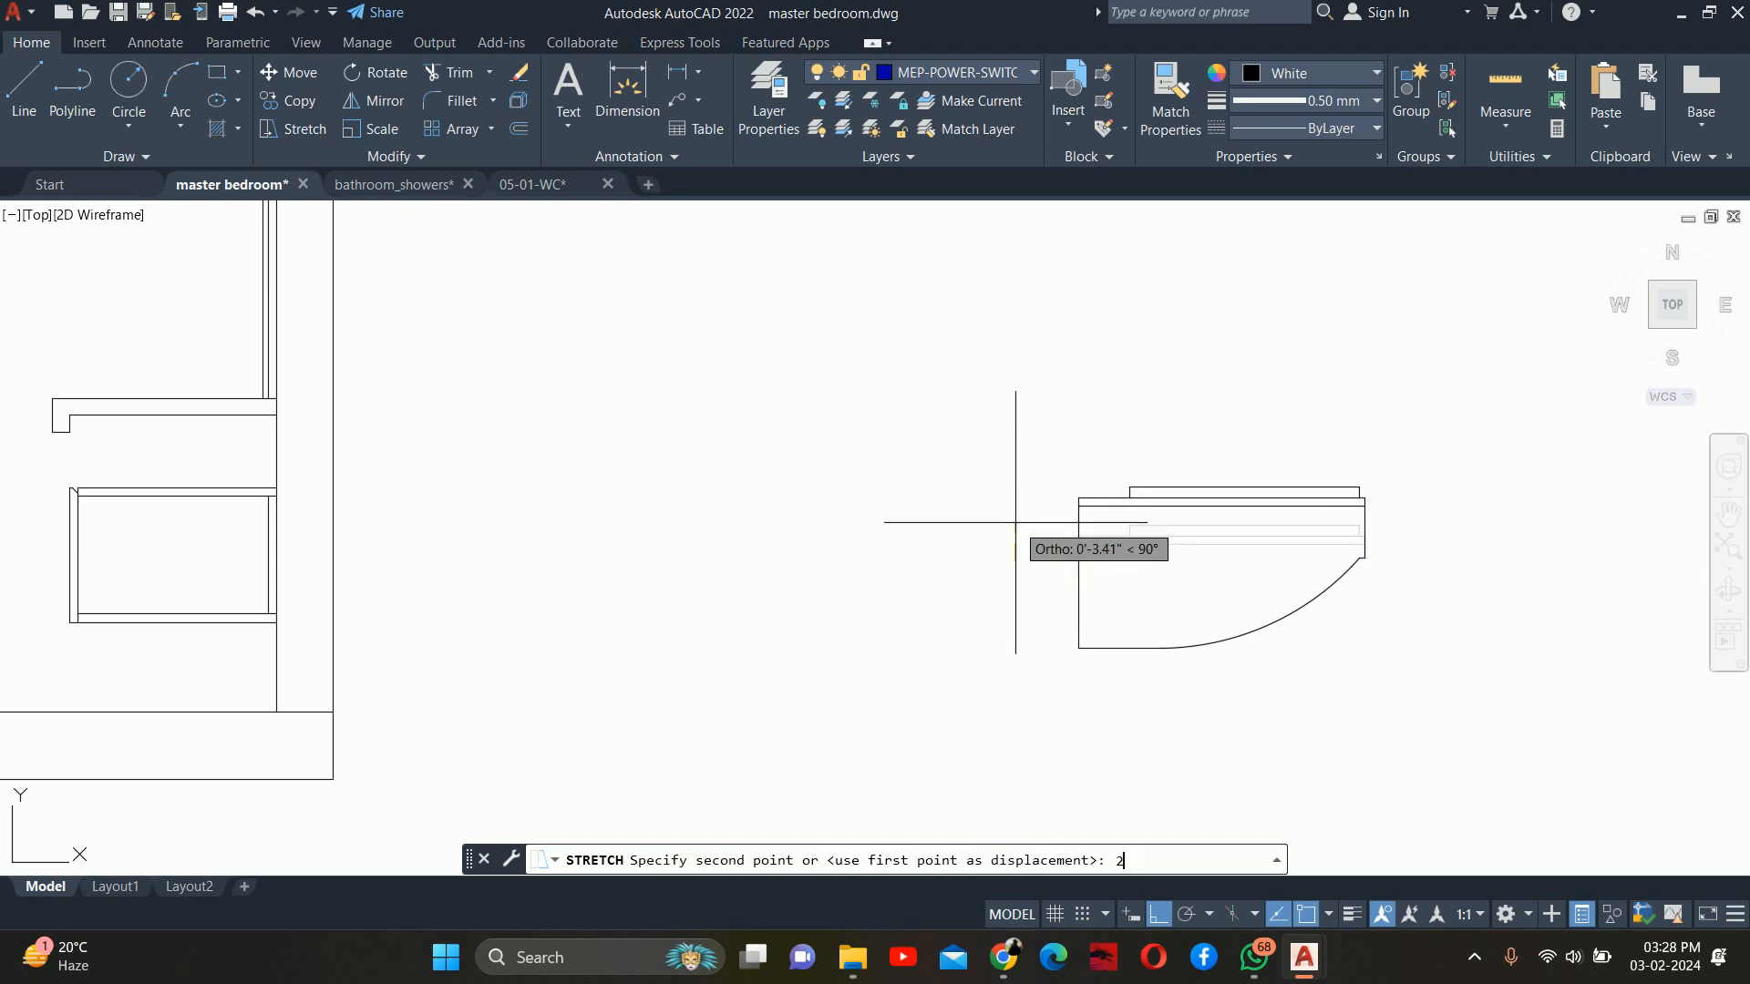
pyautogui.write('2')
pyautogui.press('Return')
pyautogui.scroll(3, 1398, 544)
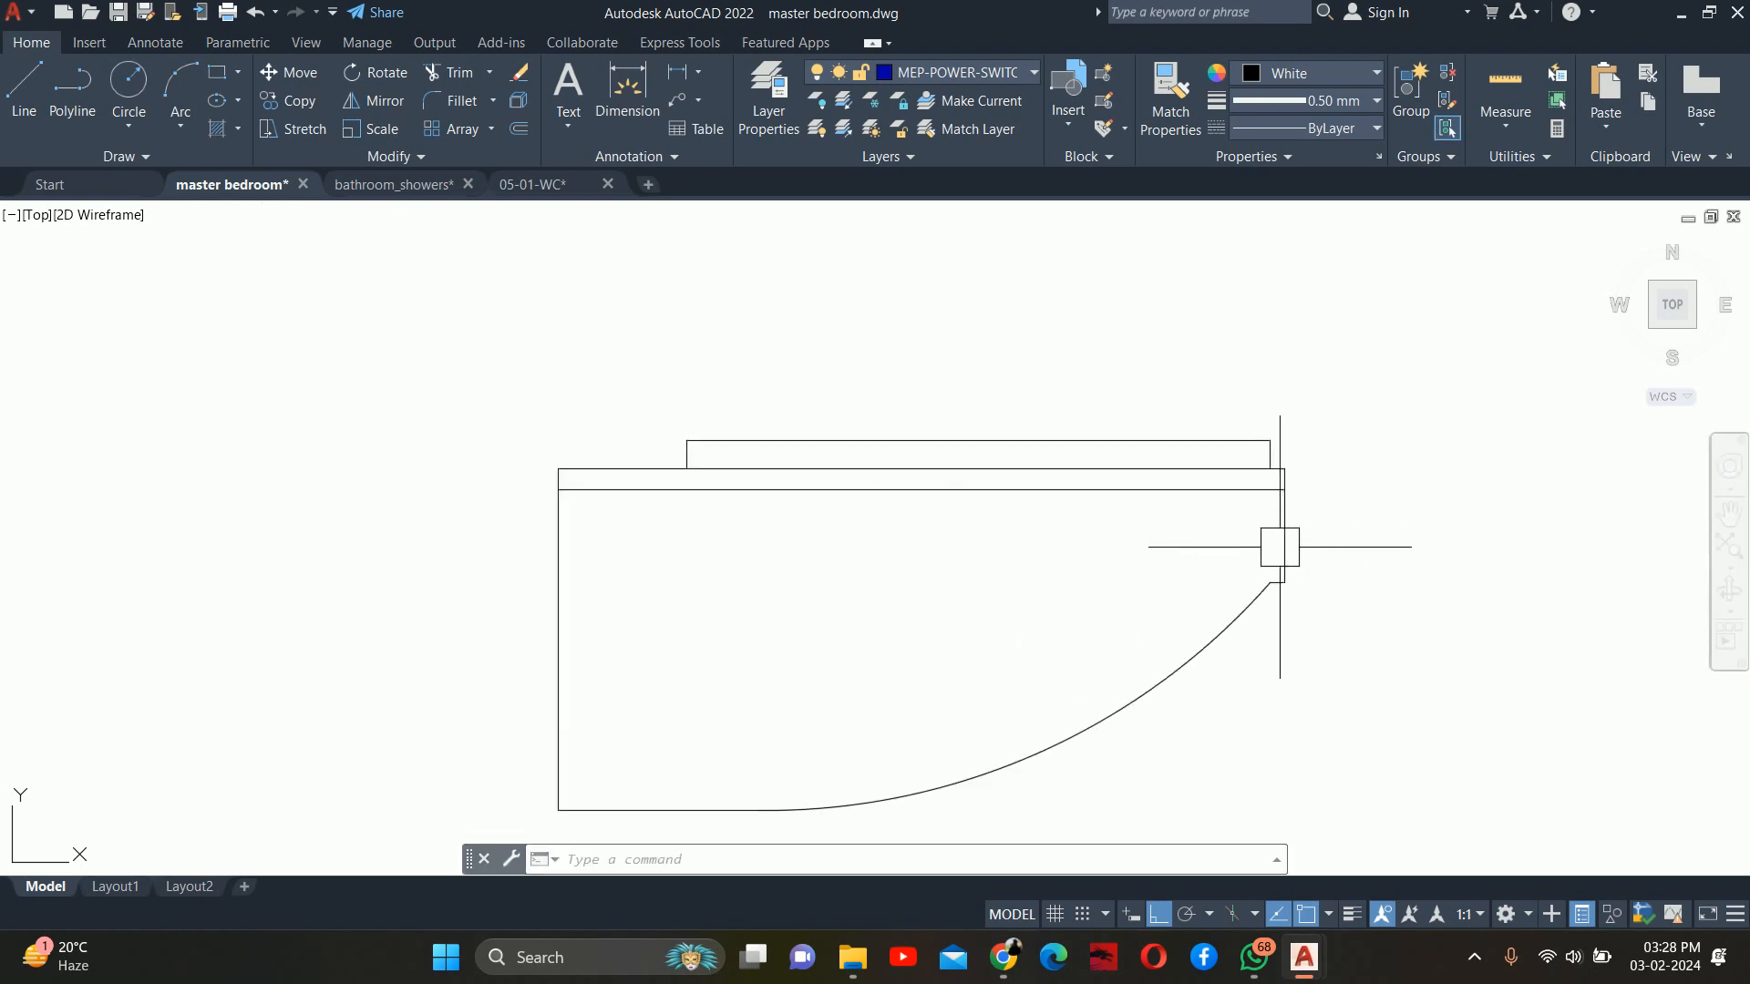
pyautogui.write('ex')
pyautogui.press('Return')
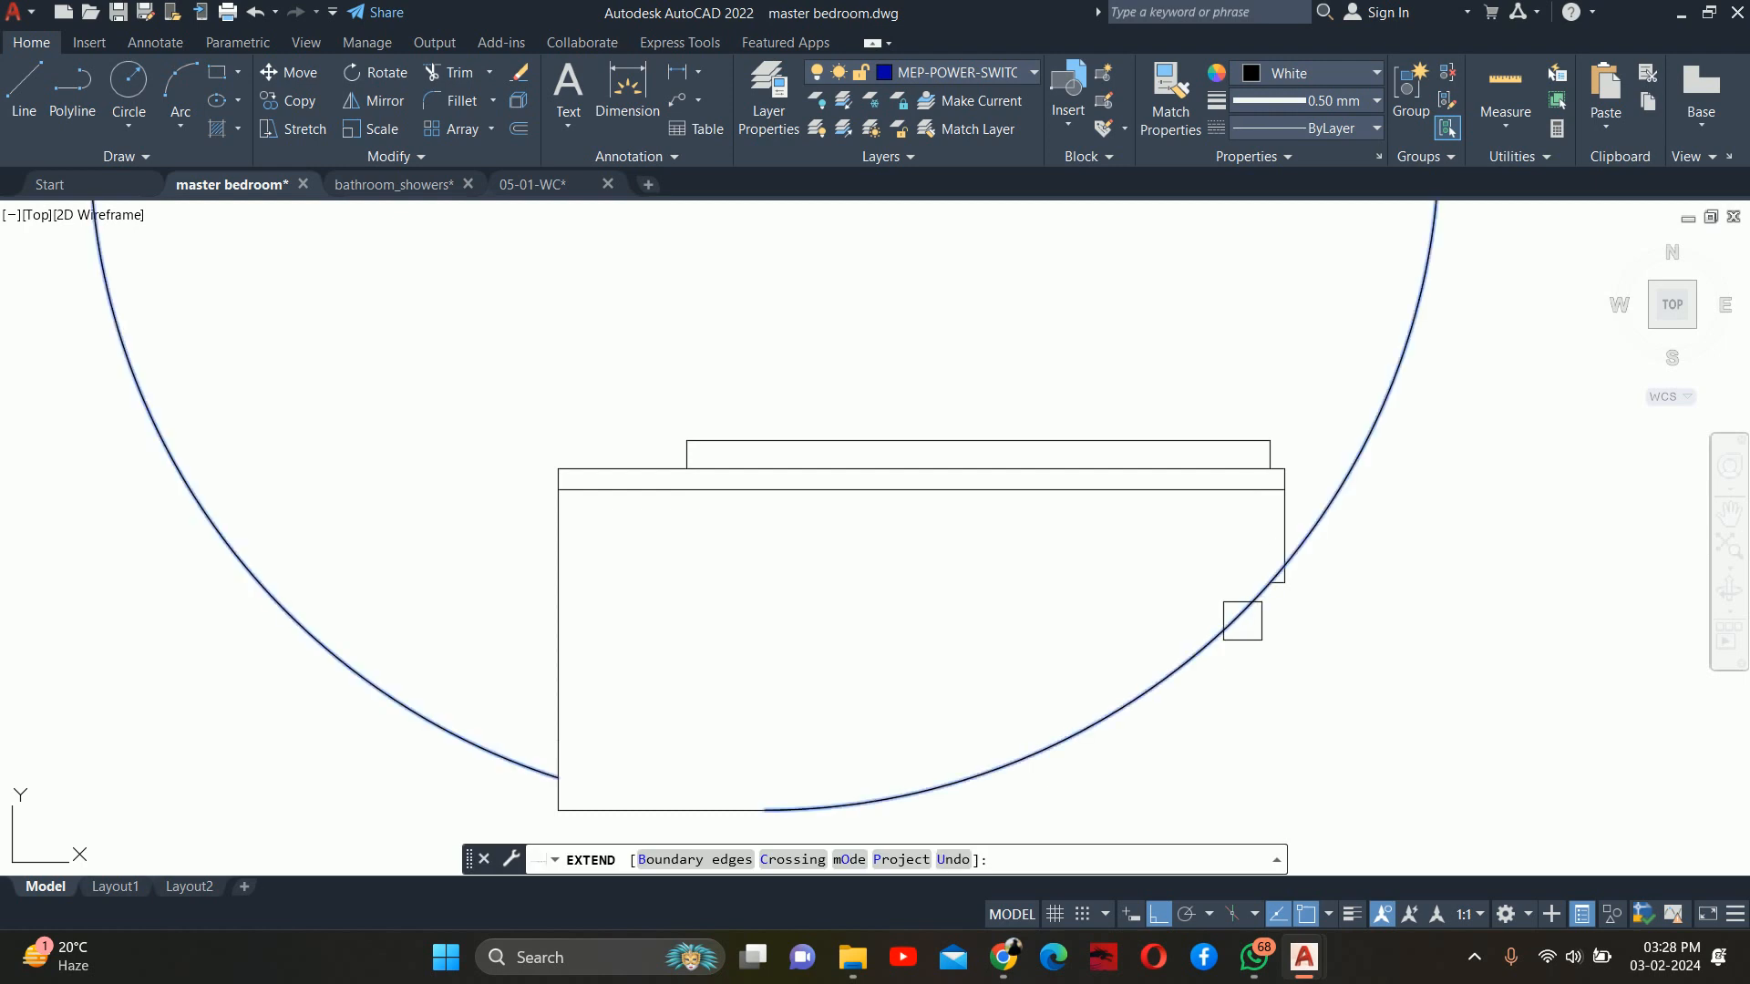
pyautogui.scroll(3, 1281, 578)
pyautogui.scroll(-3, 1311, 574)
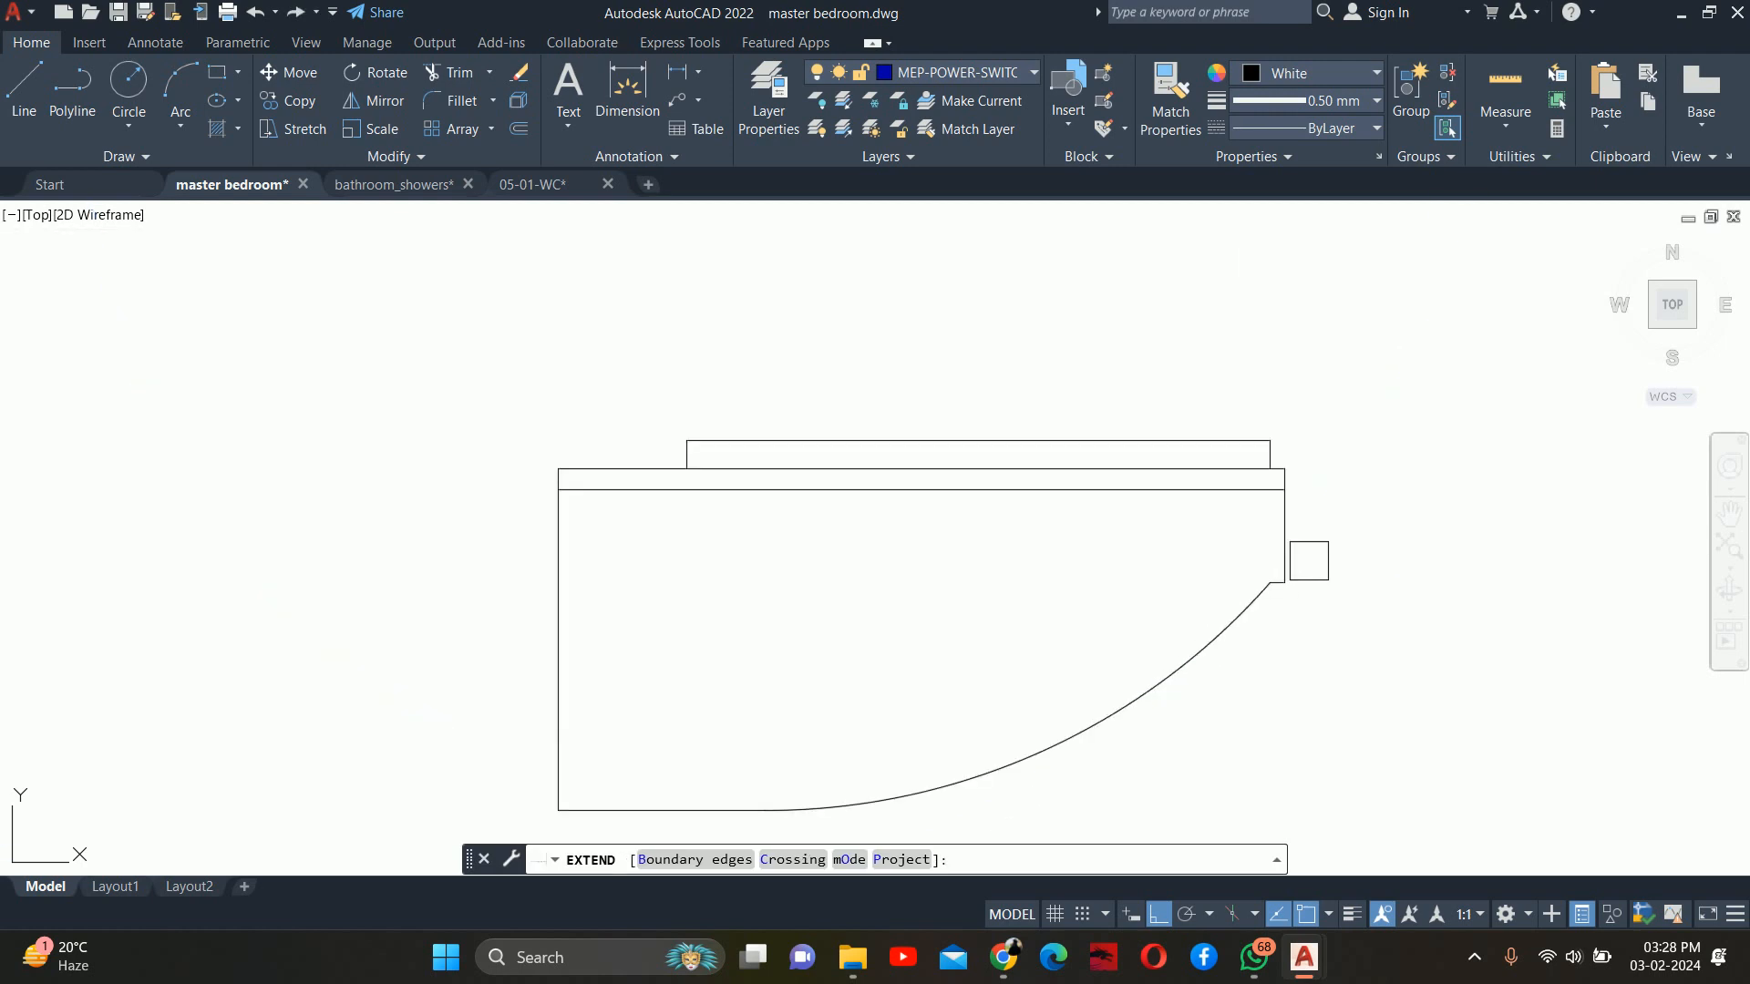
pyautogui.press('Escape')
# Offset the short vertical front edge of the toilet profile outward by 0.7"
pyautogui.write('o')
pyautogui.press('Return')
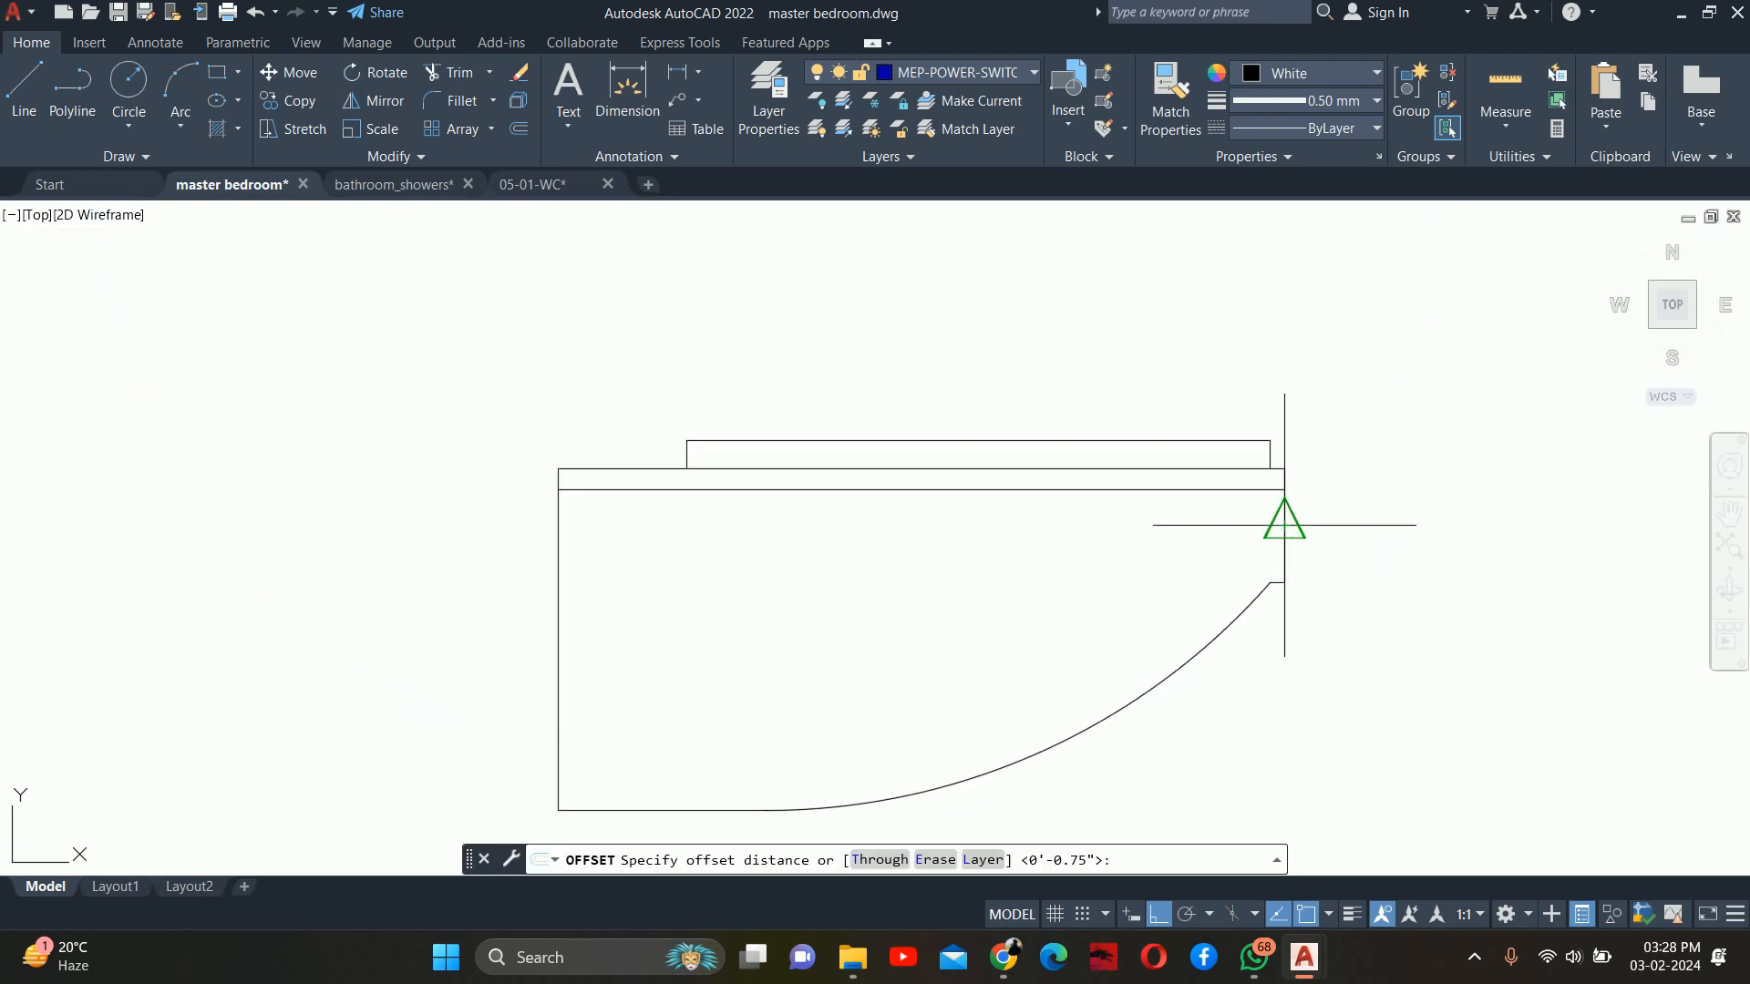
pyautogui.write('.7')
pyautogui.press('Return')
pyautogui.scroll(3, 1285, 524)
pyautogui.click(1265, 529)
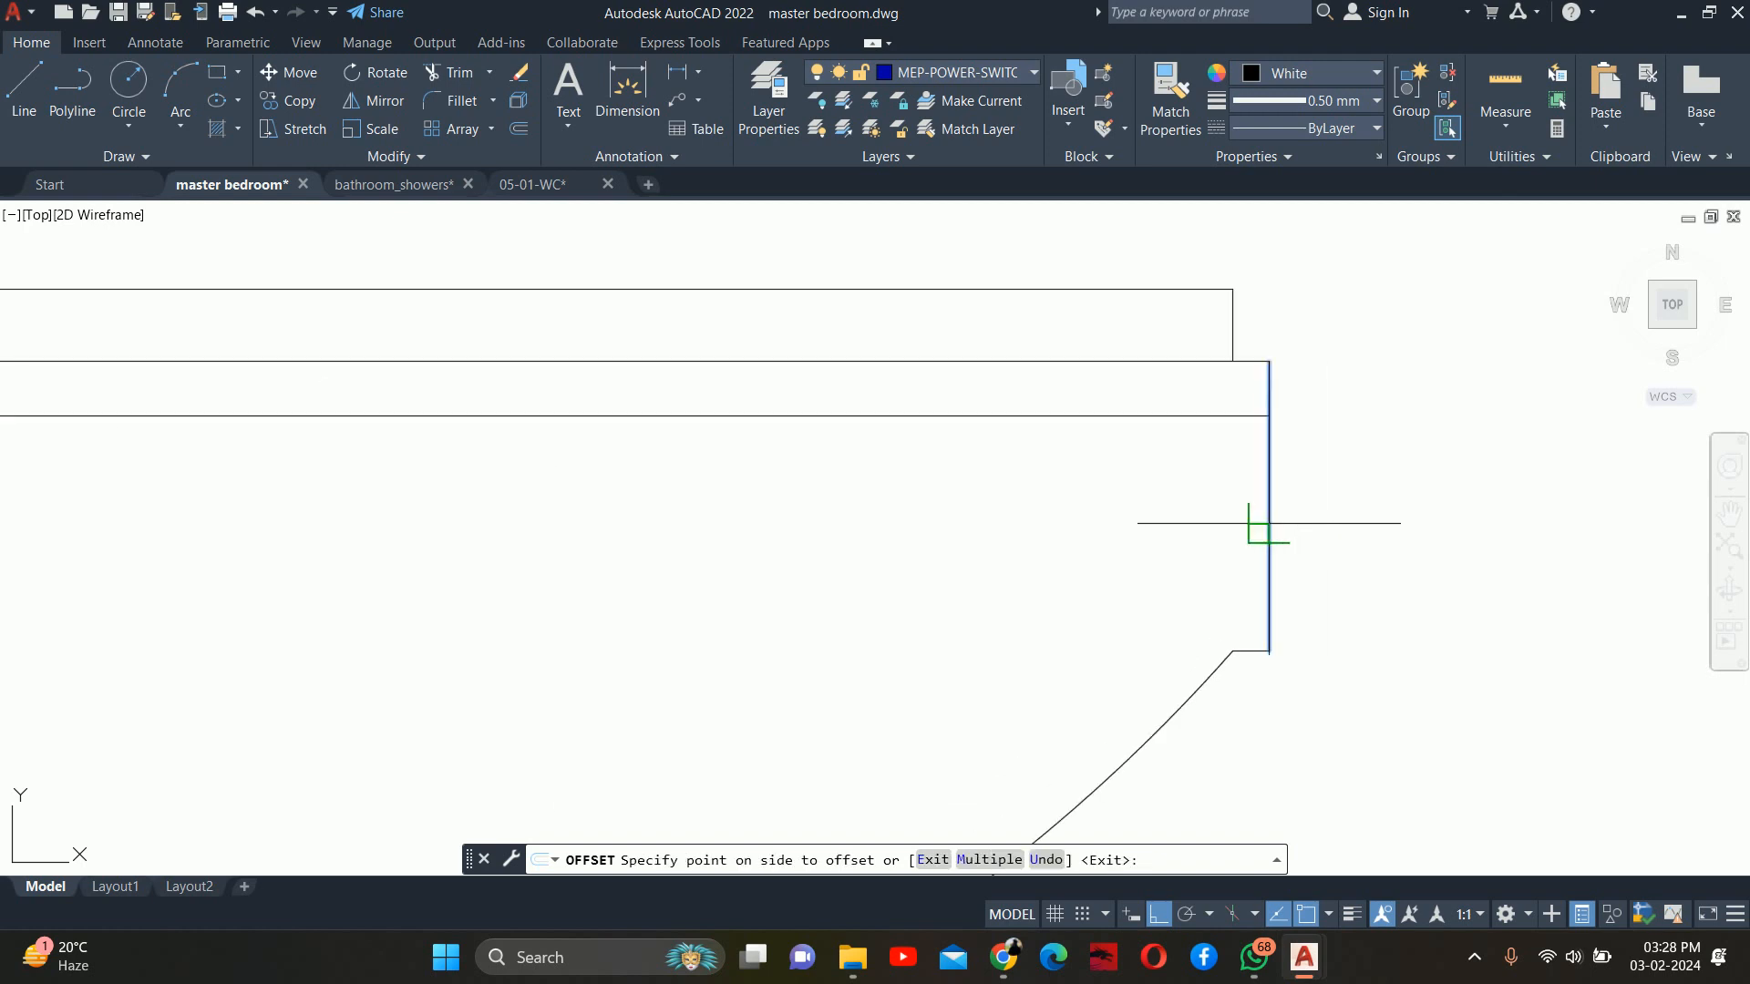
pyautogui.click(1332, 511)
pyautogui.press('Escape')
# Extend both rim lines to the offset front edge and trim the surplus vertical segments inside and below the rim
pyautogui.moveTo(1244, 447); pyautogui.dragTo(1215, 529, button='middle')
pyautogui.write('ex')
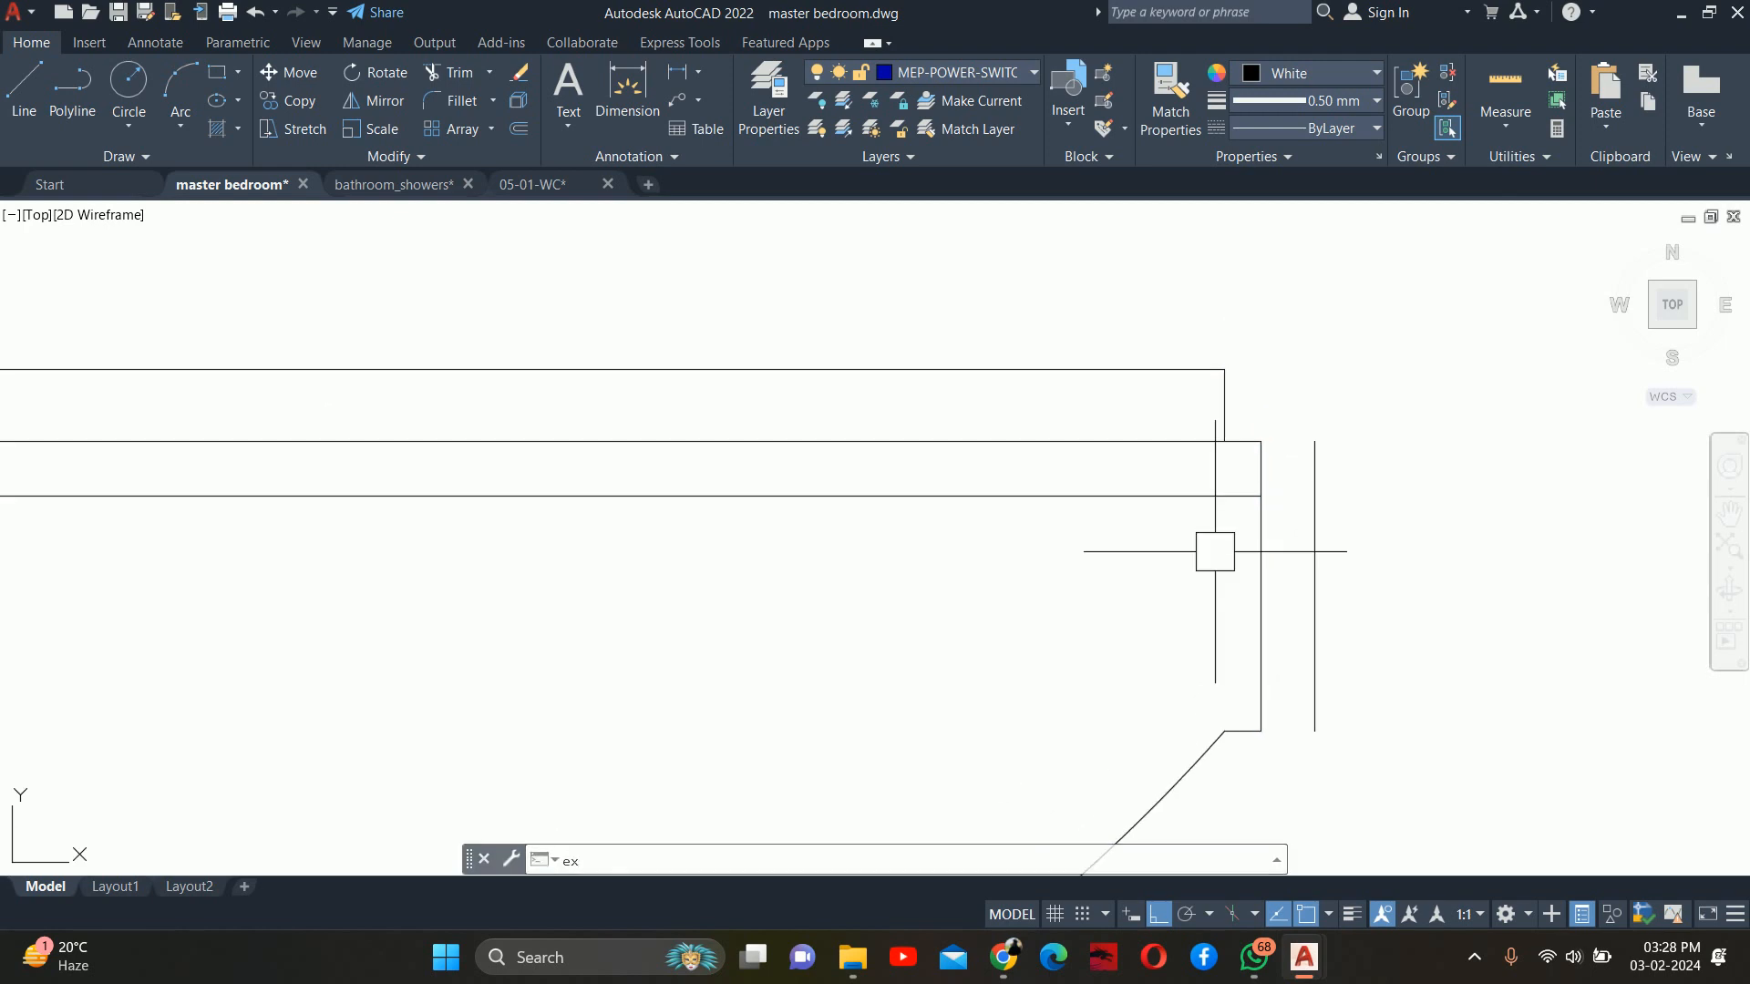
pyautogui.press('Return')
pyautogui.click(1150, 446)
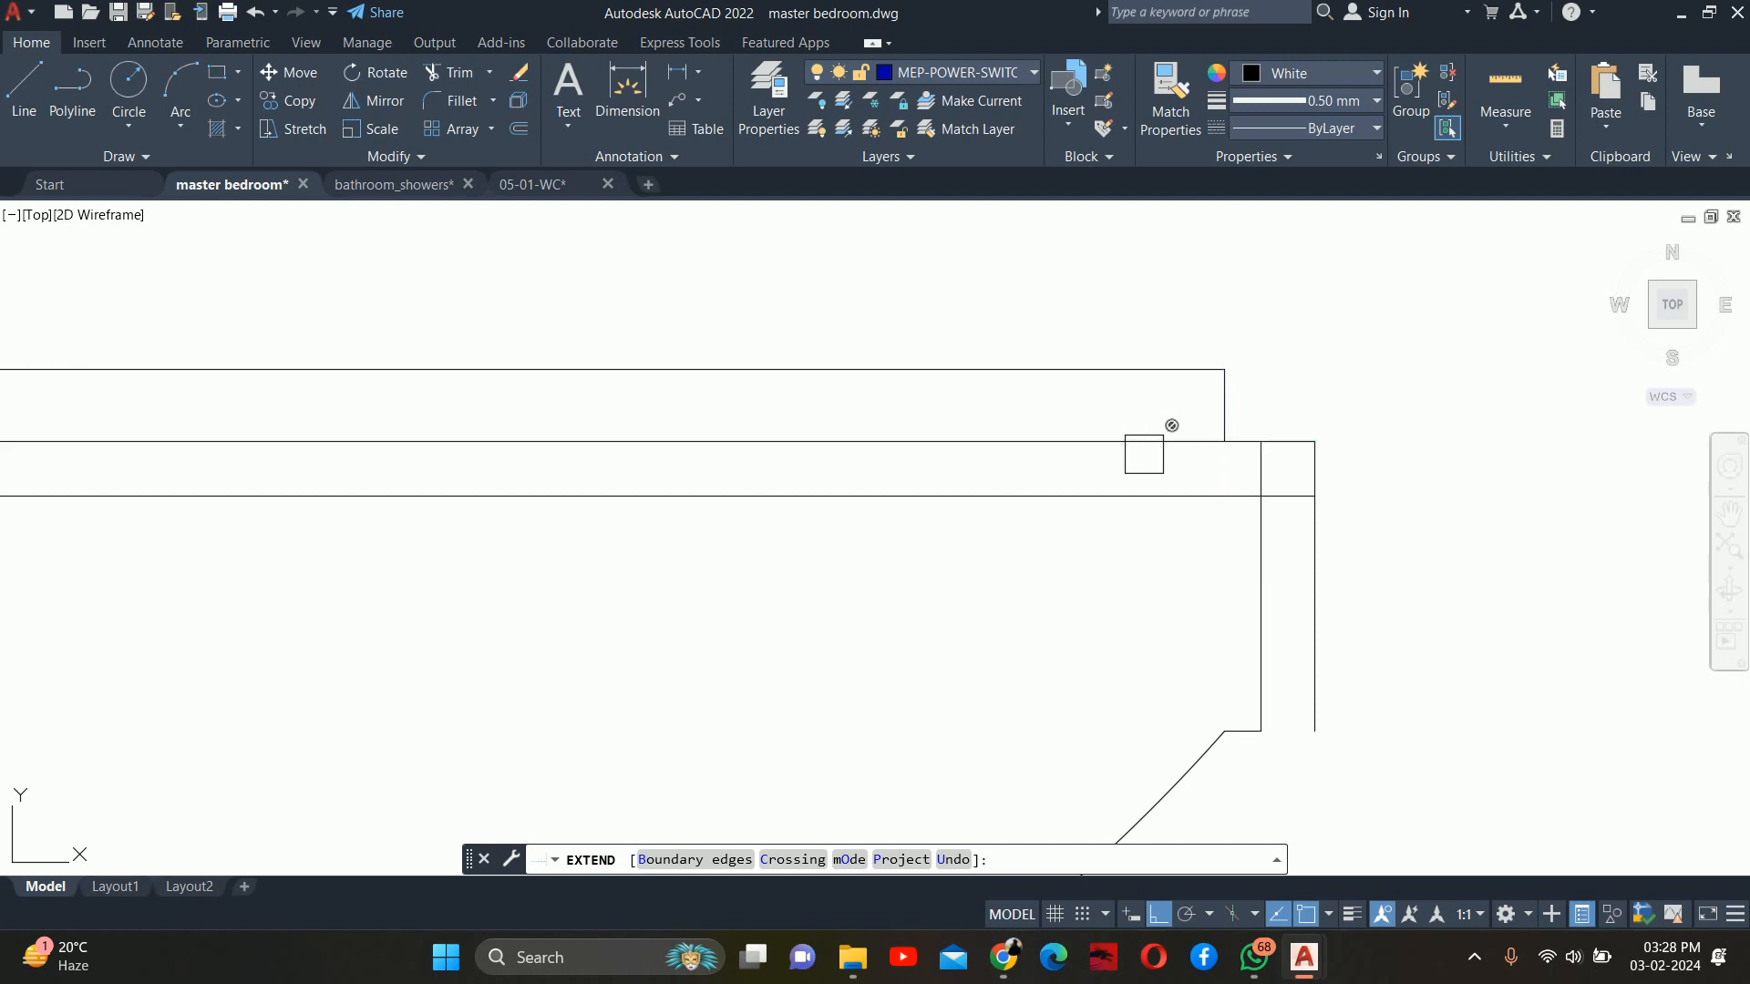
pyautogui.scroll(4, 1264, 470)
pyautogui.scroll(-4, 1289, 500)
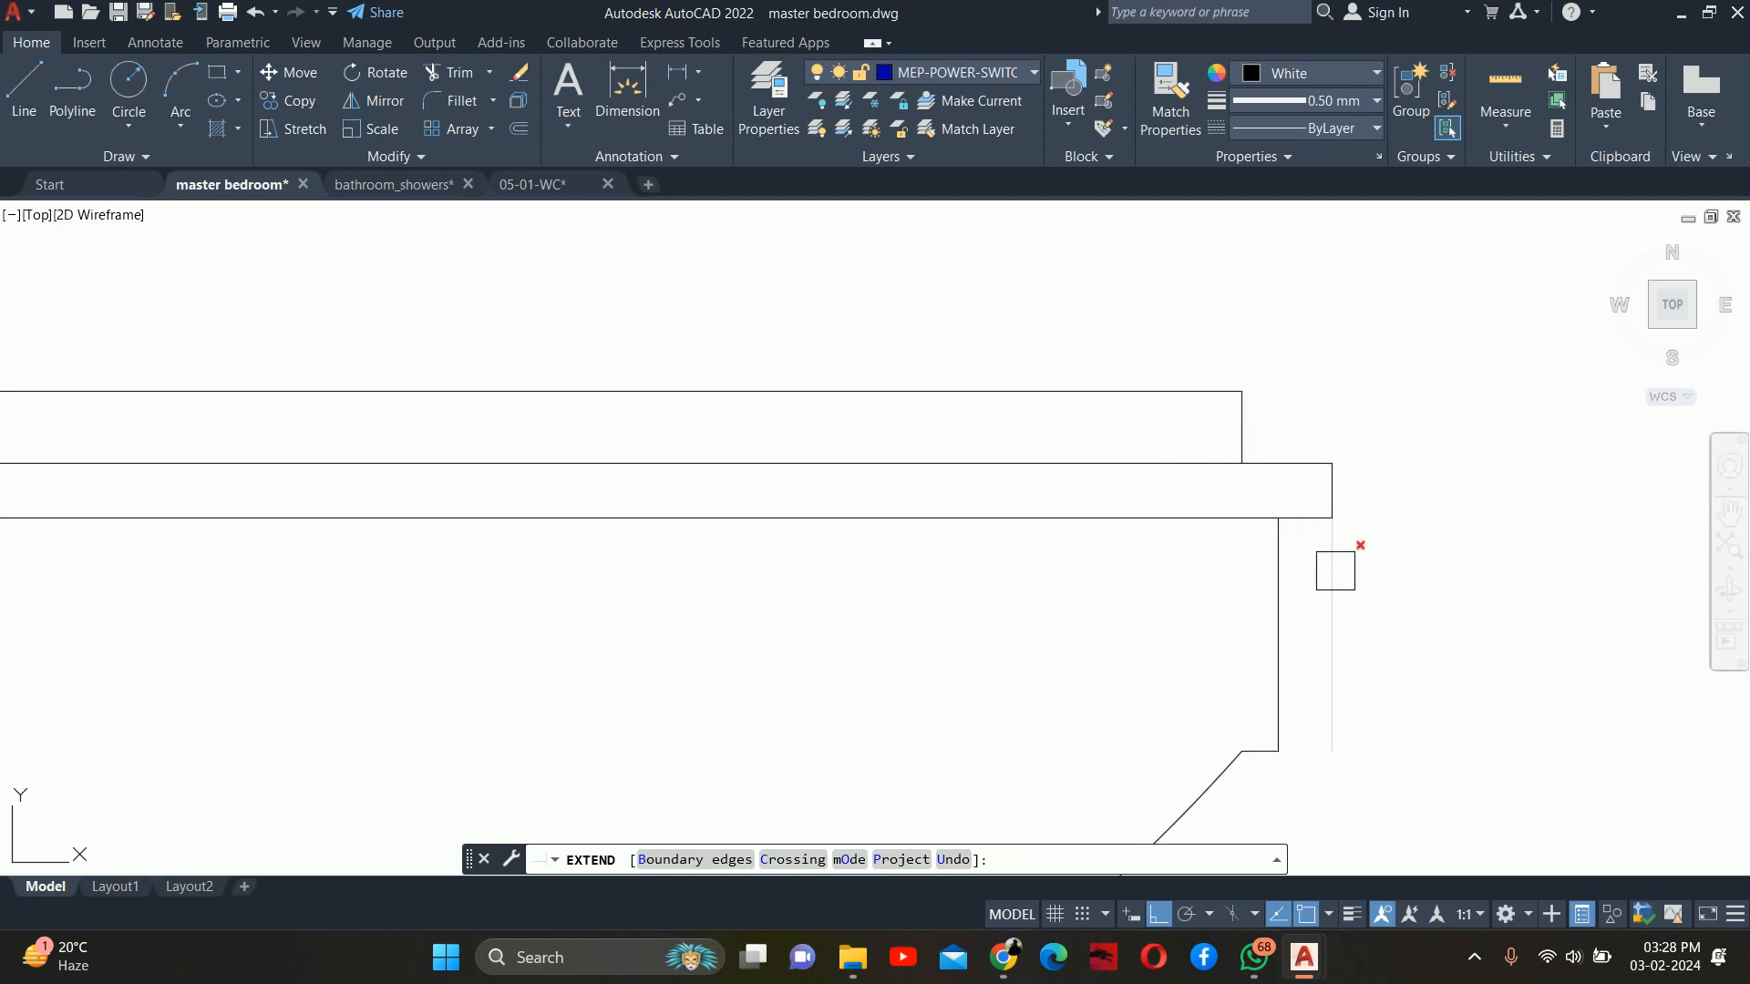
pyautogui.scroll(-4, 1331, 563)
pyautogui.press('Escape')
pyautogui.moveTo(1328, 559); pyautogui.dragTo(1386, 505, button='middle')
pyautogui.scroll(-2, 1319, 509)
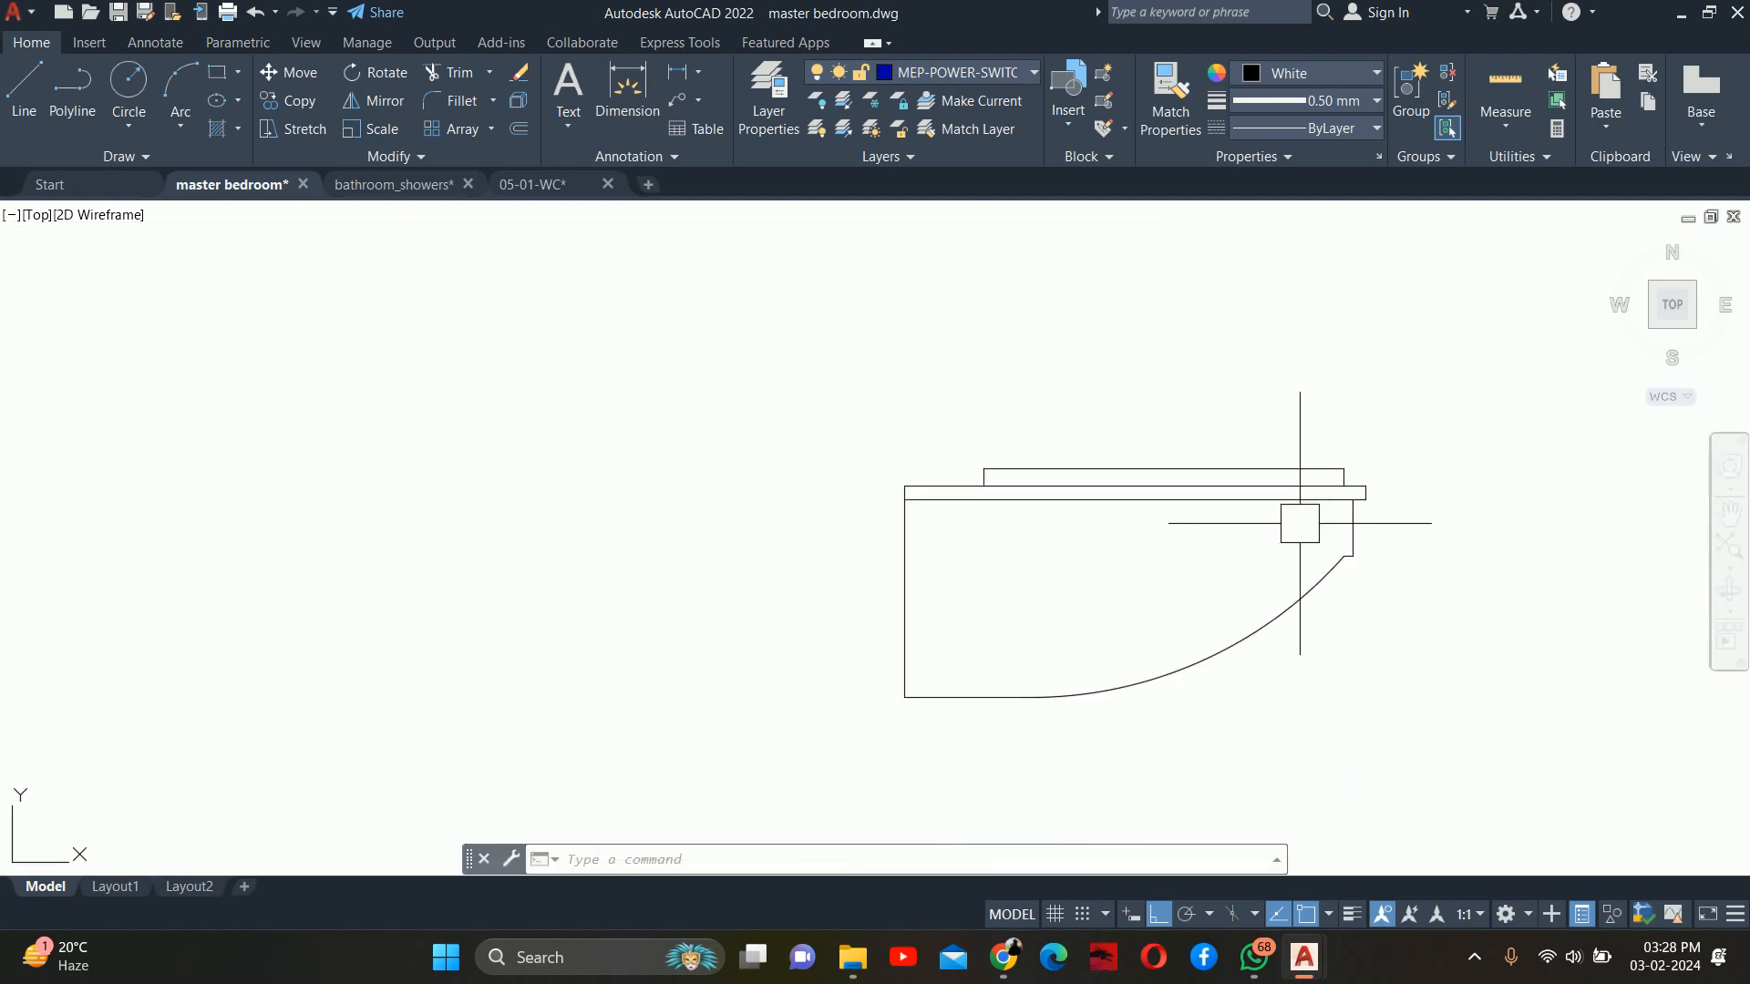
pyautogui.scroll(2, 1327, 545)
pyautogui.scroll(-4, 1333, 530)
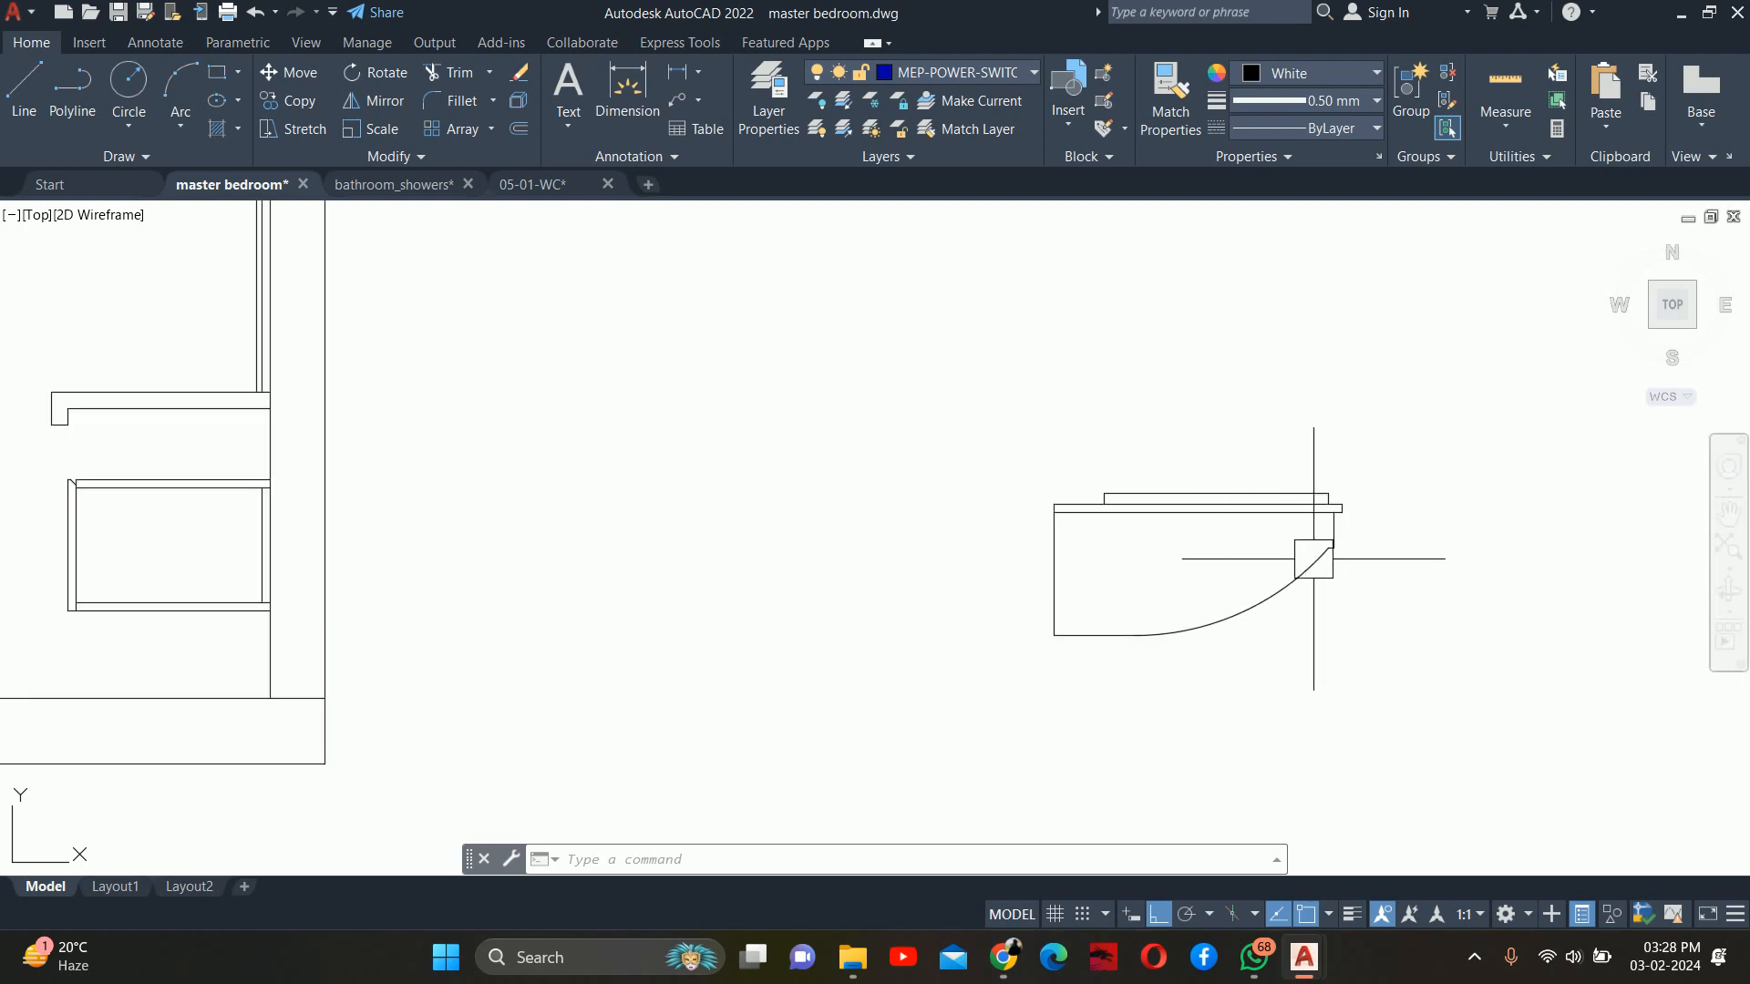
pyautogui.write('b')
pyautogui.press('Return')
pyautogui.press('Escape')
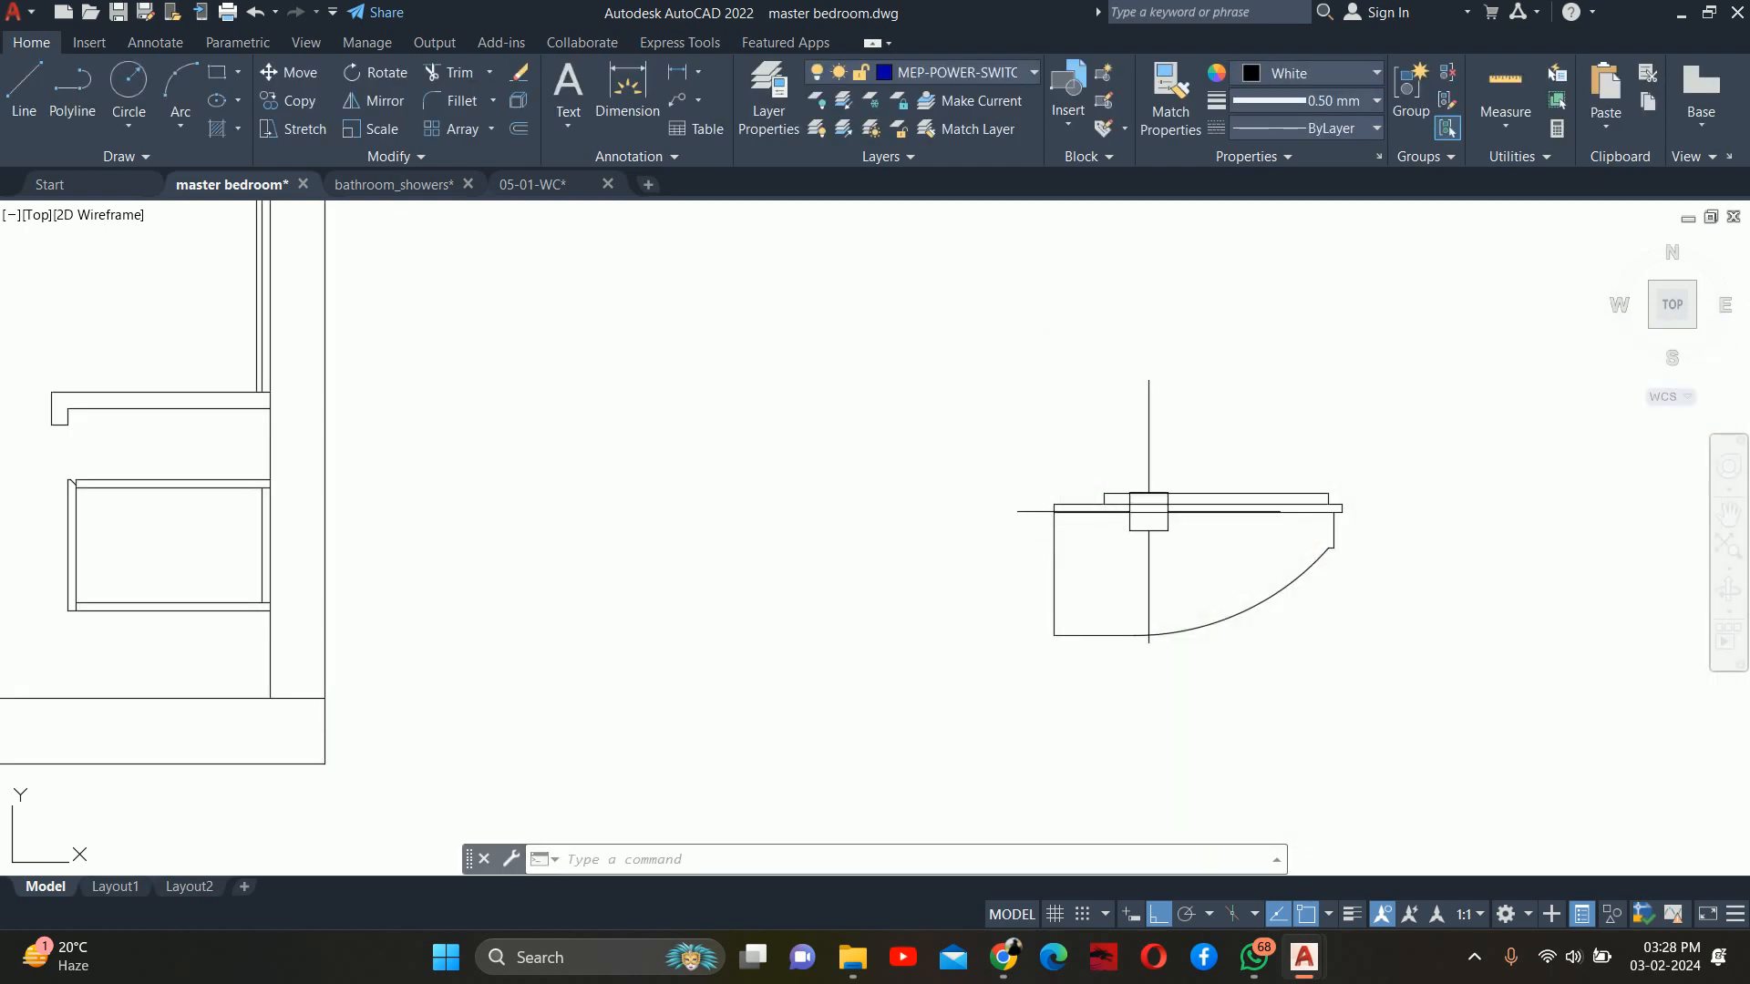
# Group all the lines of the toilet side profile into one object
pyautogui.write('grou')
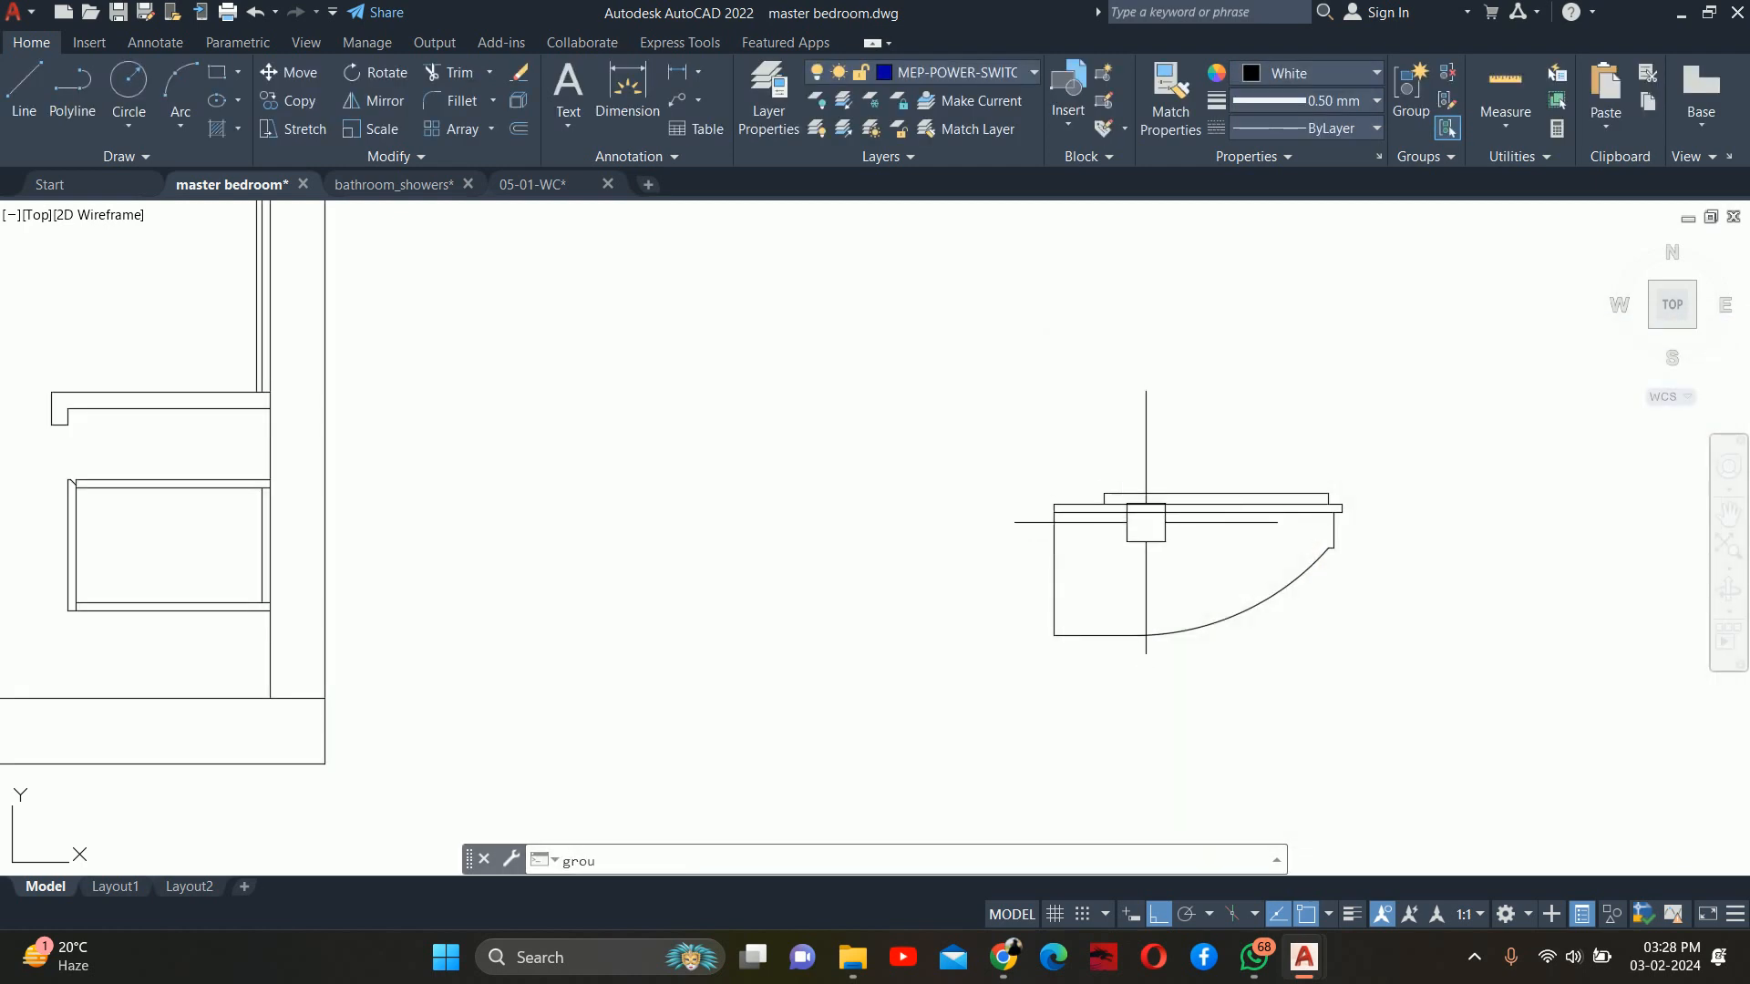
pyautogui.write('p')
pyautogui.press('Return')
pyautogui.click(967, 422)
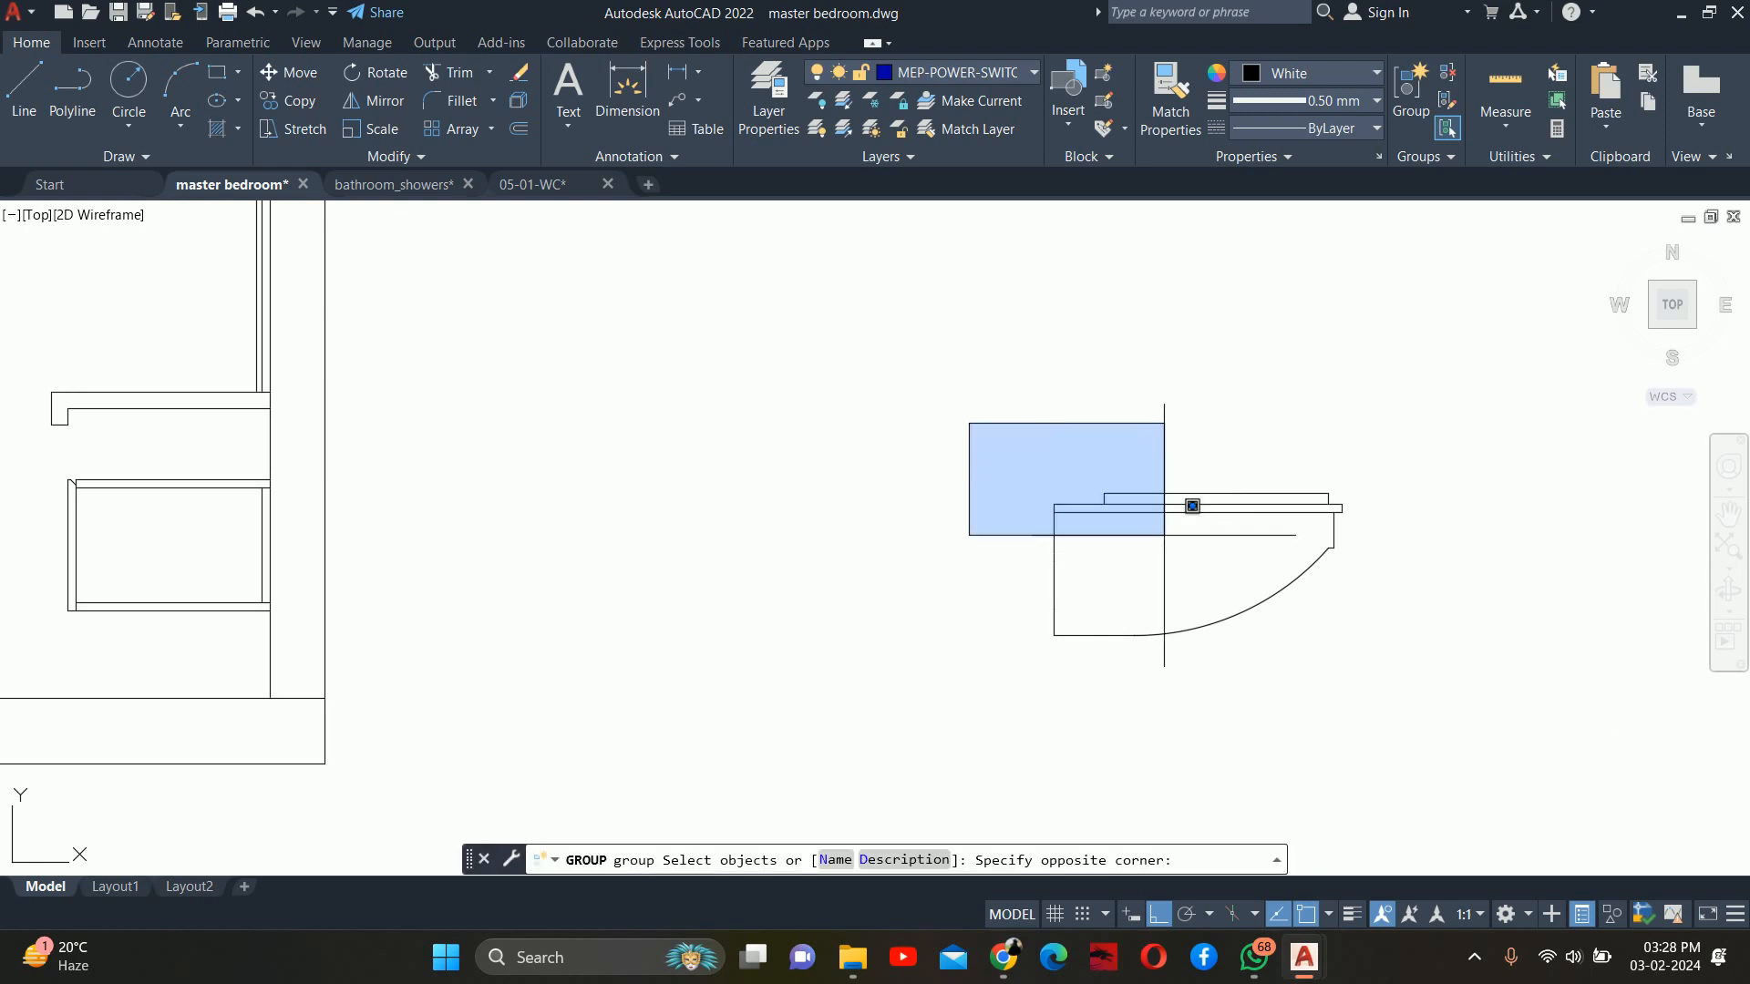
pyautogui.click(1347, 667)
pyautogui.press('Return')
pyautogui.click(1236, 596)
pyautogui.press('Escape')
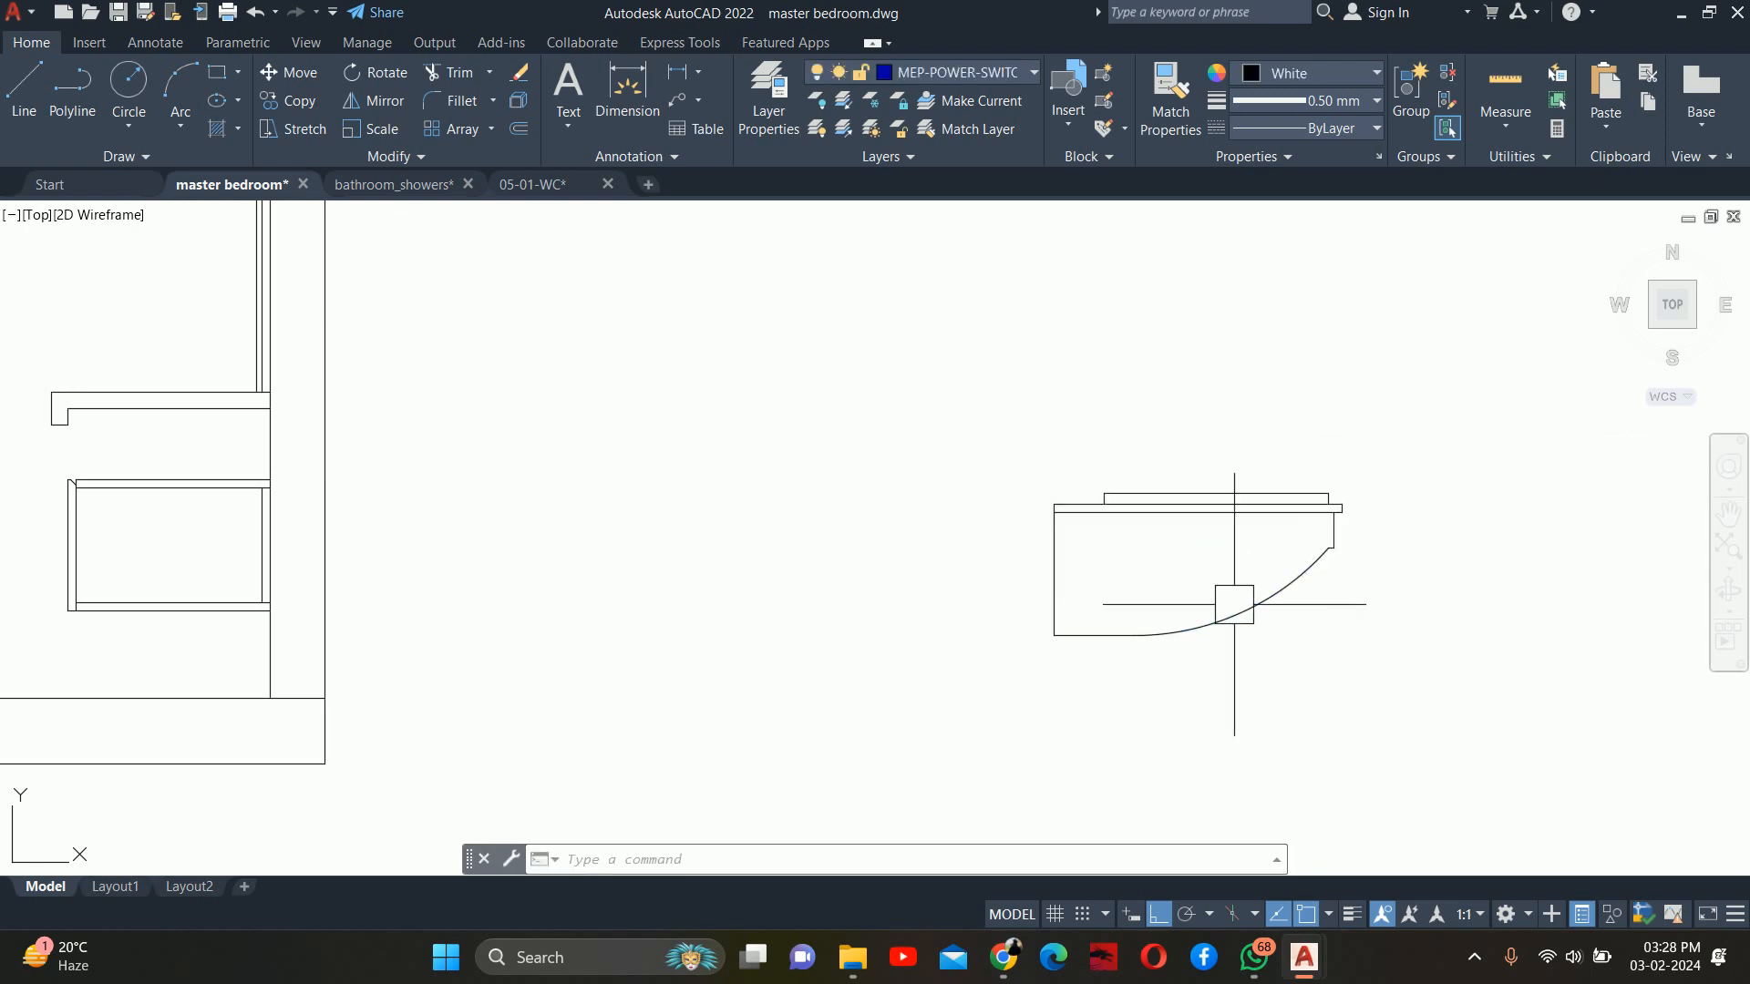
# Move the toilet group by its rear upper corner to the base of the low wall ledge in the narrow bathroom section
pyautogui.write('m')
pyautogui.press('Return')
pyautogui.click(1203, 612)
pyautogui.press('Return')
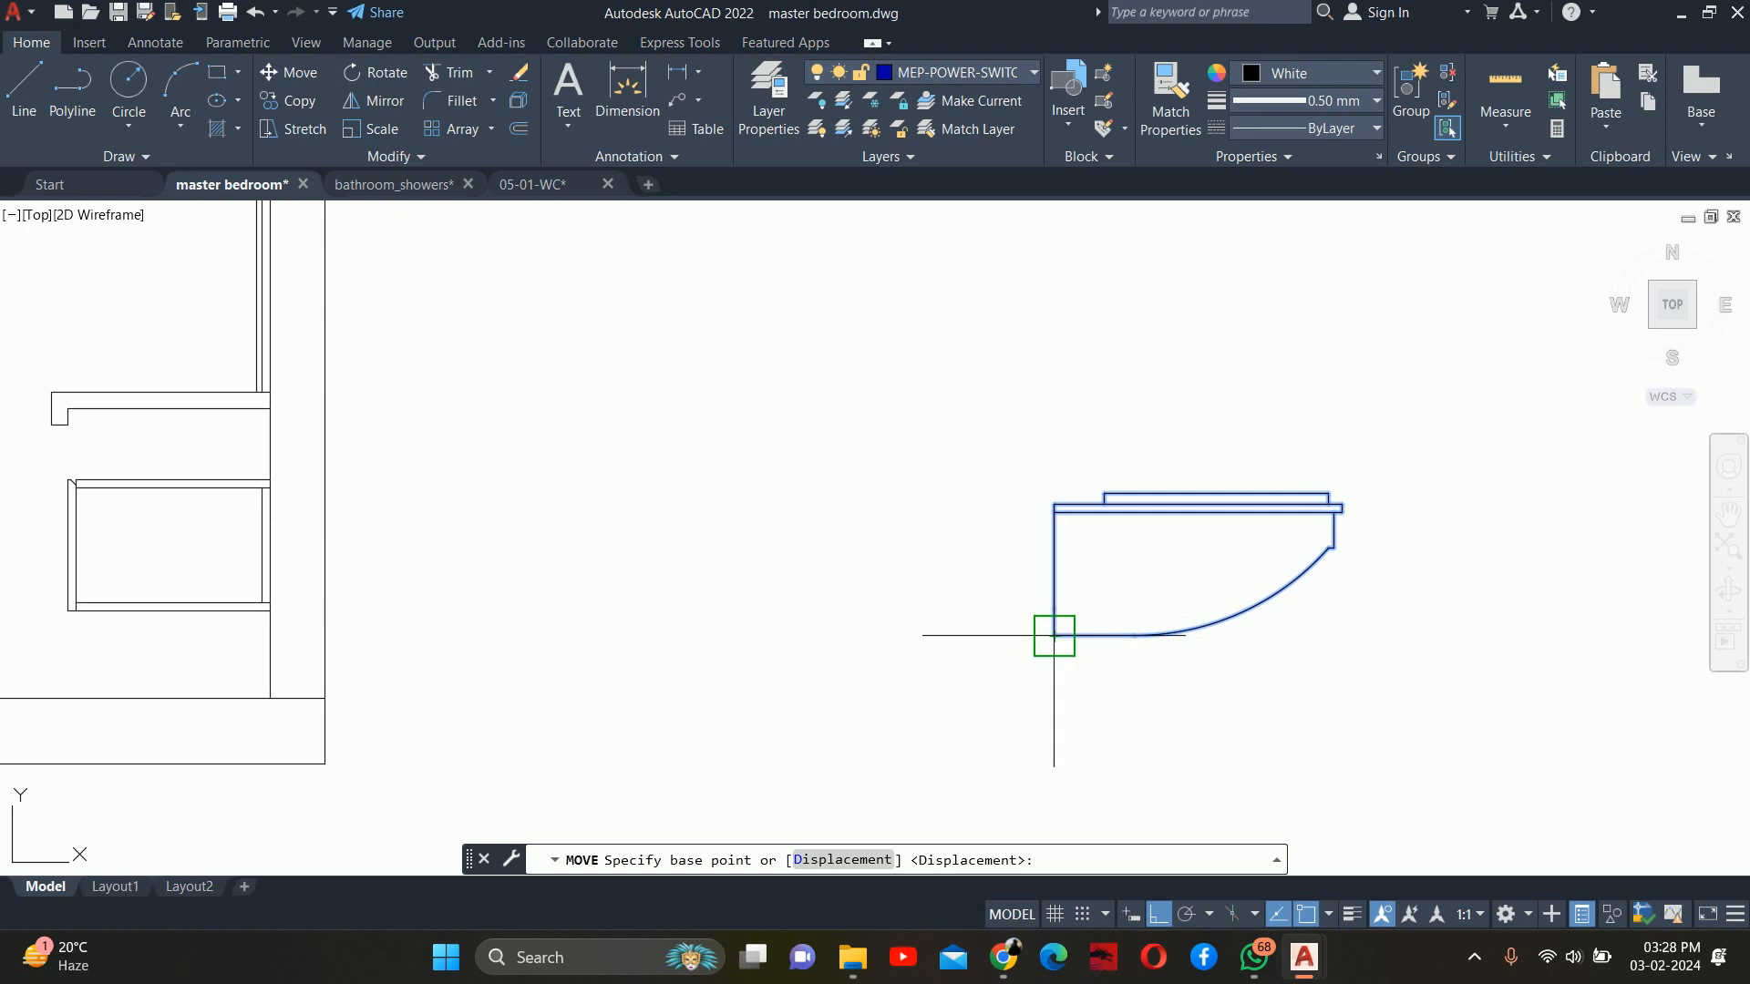
pyautogui.scroll(2, 1055, 512)
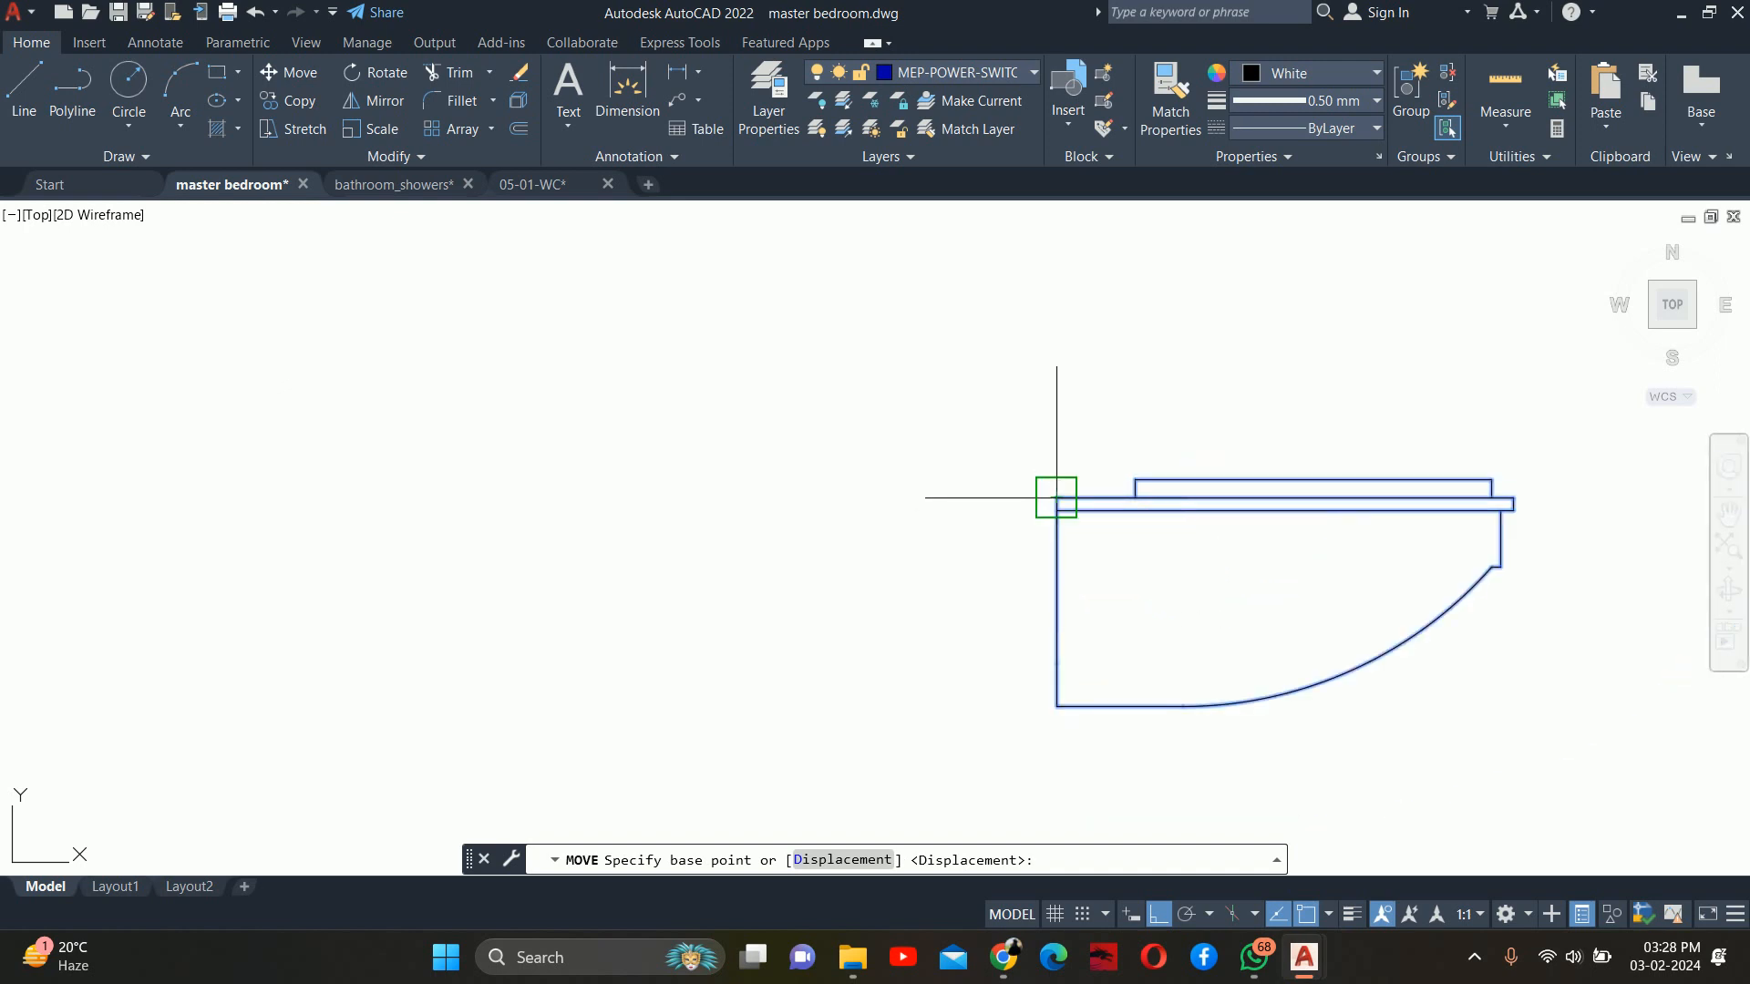
pyautogui.click(1056, 497)
pyautogui.scroll(-8, 1016, 605)
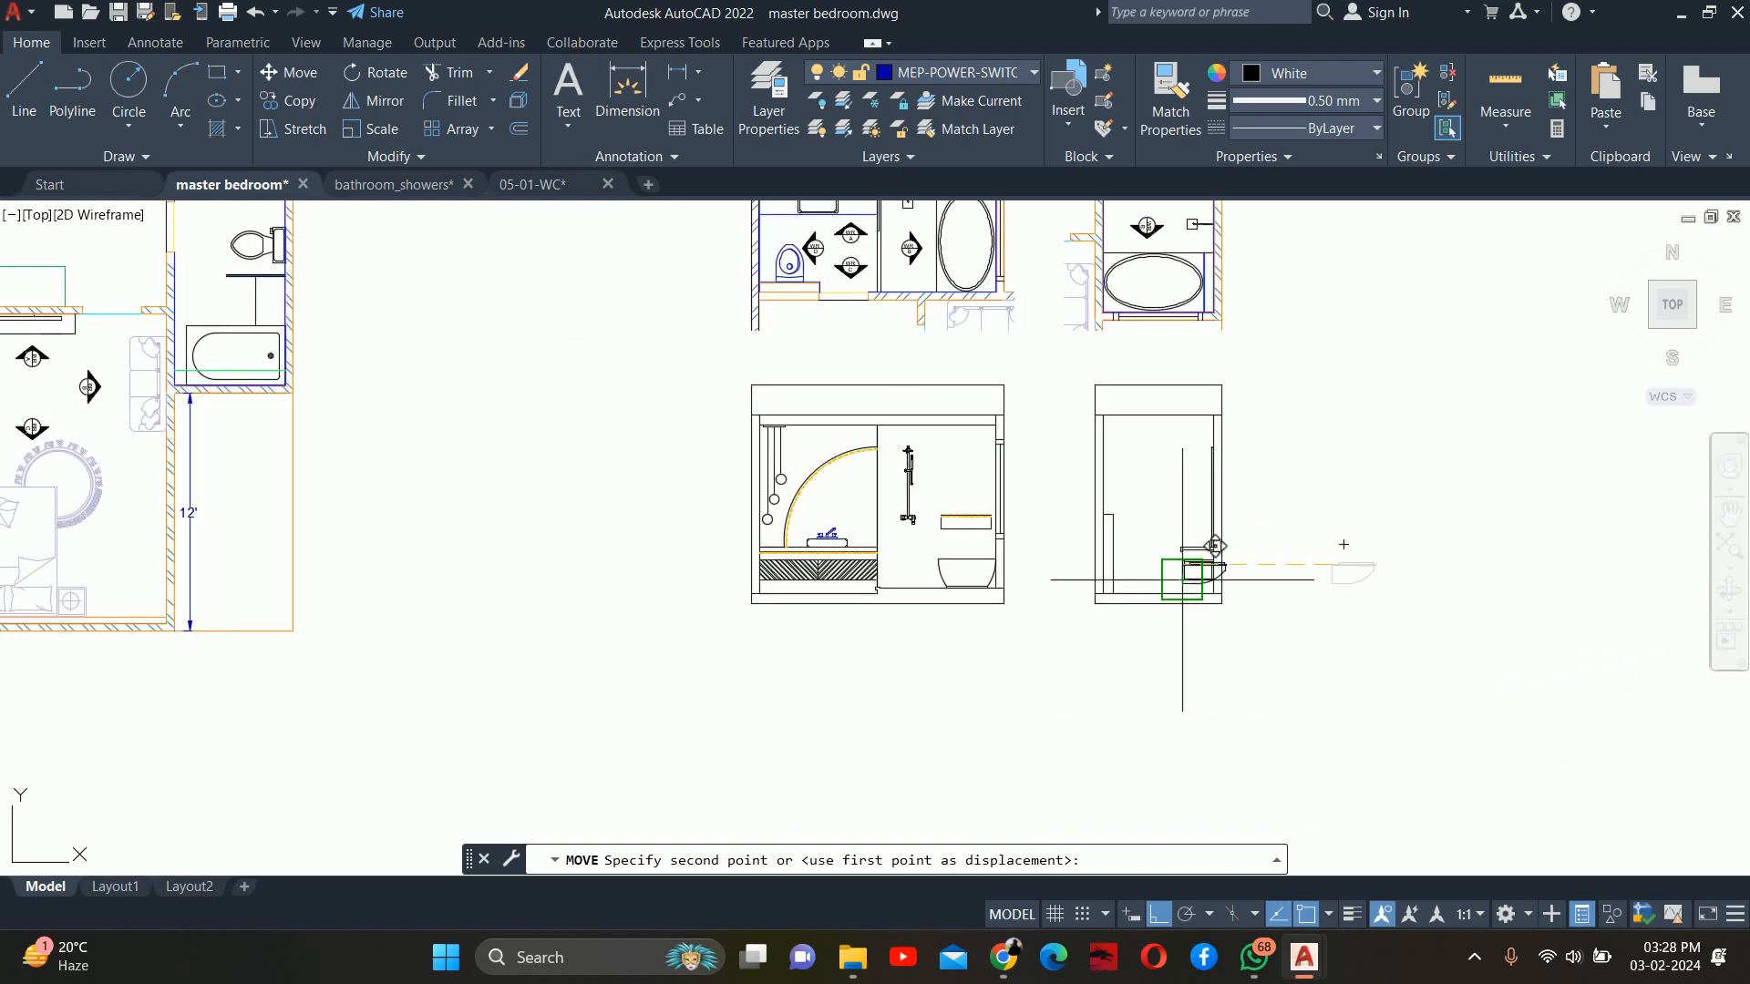
pyautogui.scroll(6, 1046, 586)
pyautogui.click(1313, 502)
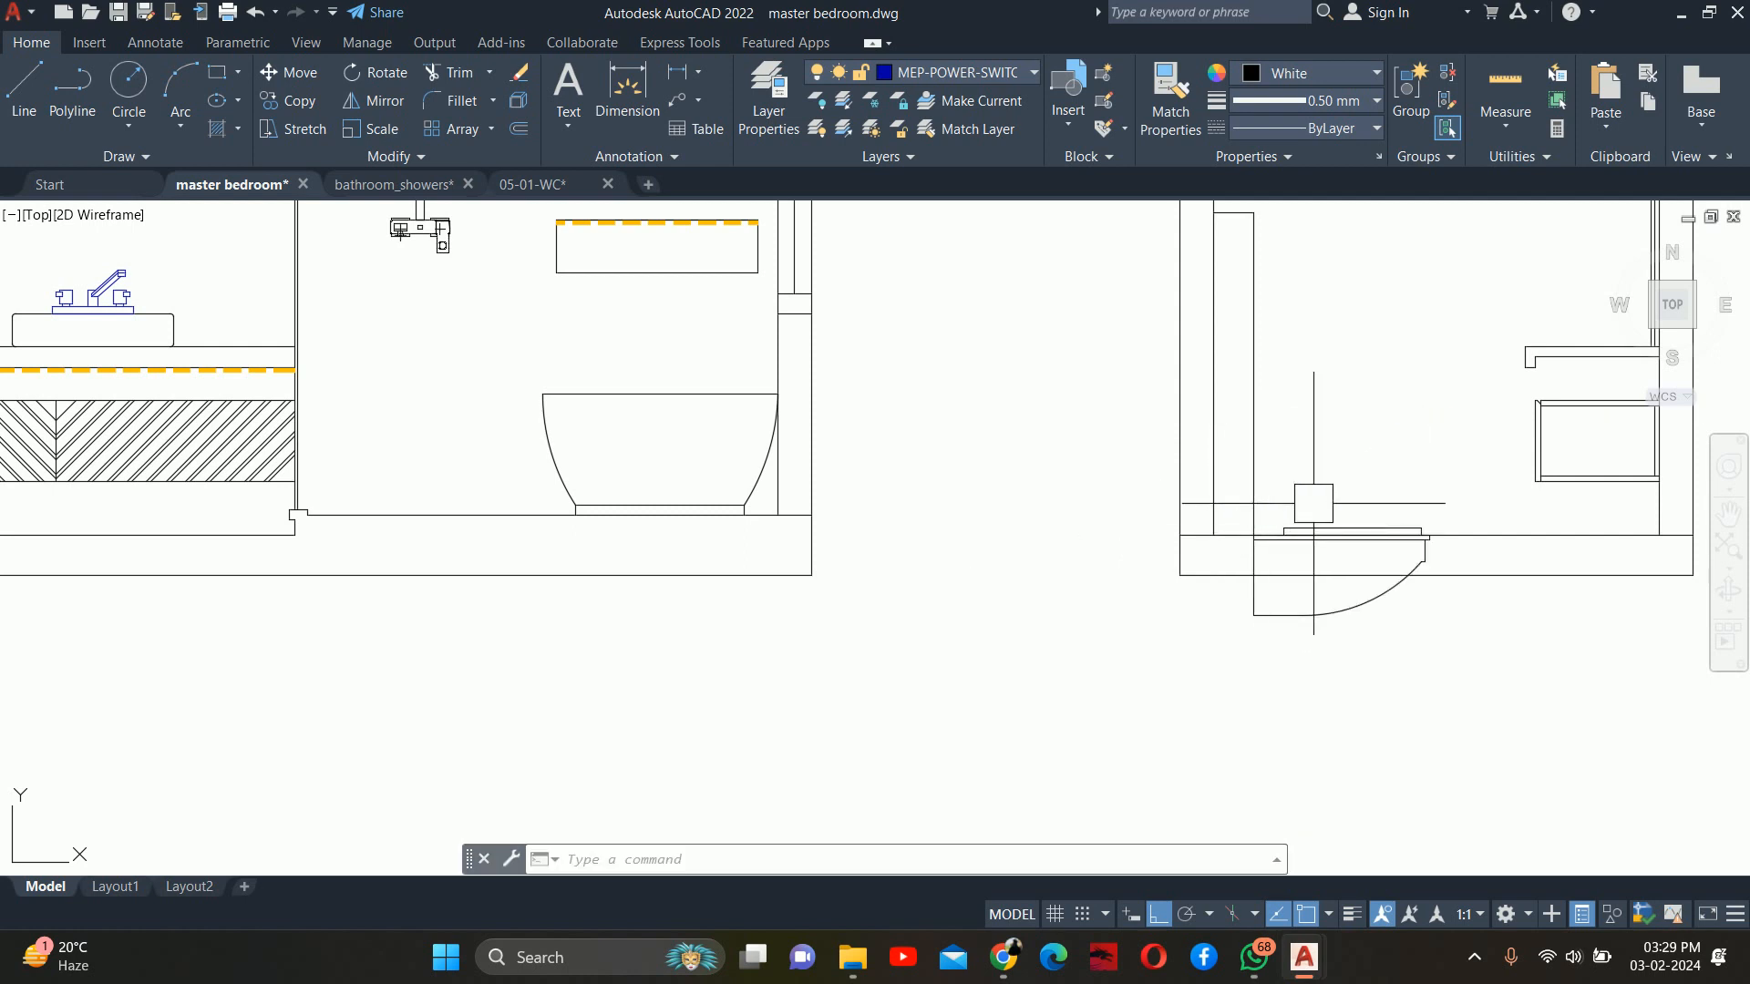
# Move the toilet group straight up so its rim sits 1'-6" above the bathroom floor
pyautogui.moveTo(1340, 526); pyautogui.dragTo(1278, 565, button='middle')
pyautogui.write('m')
pyautogui.press('space')
pyautogui.click(1197, 647)
pyautogui.press('space')
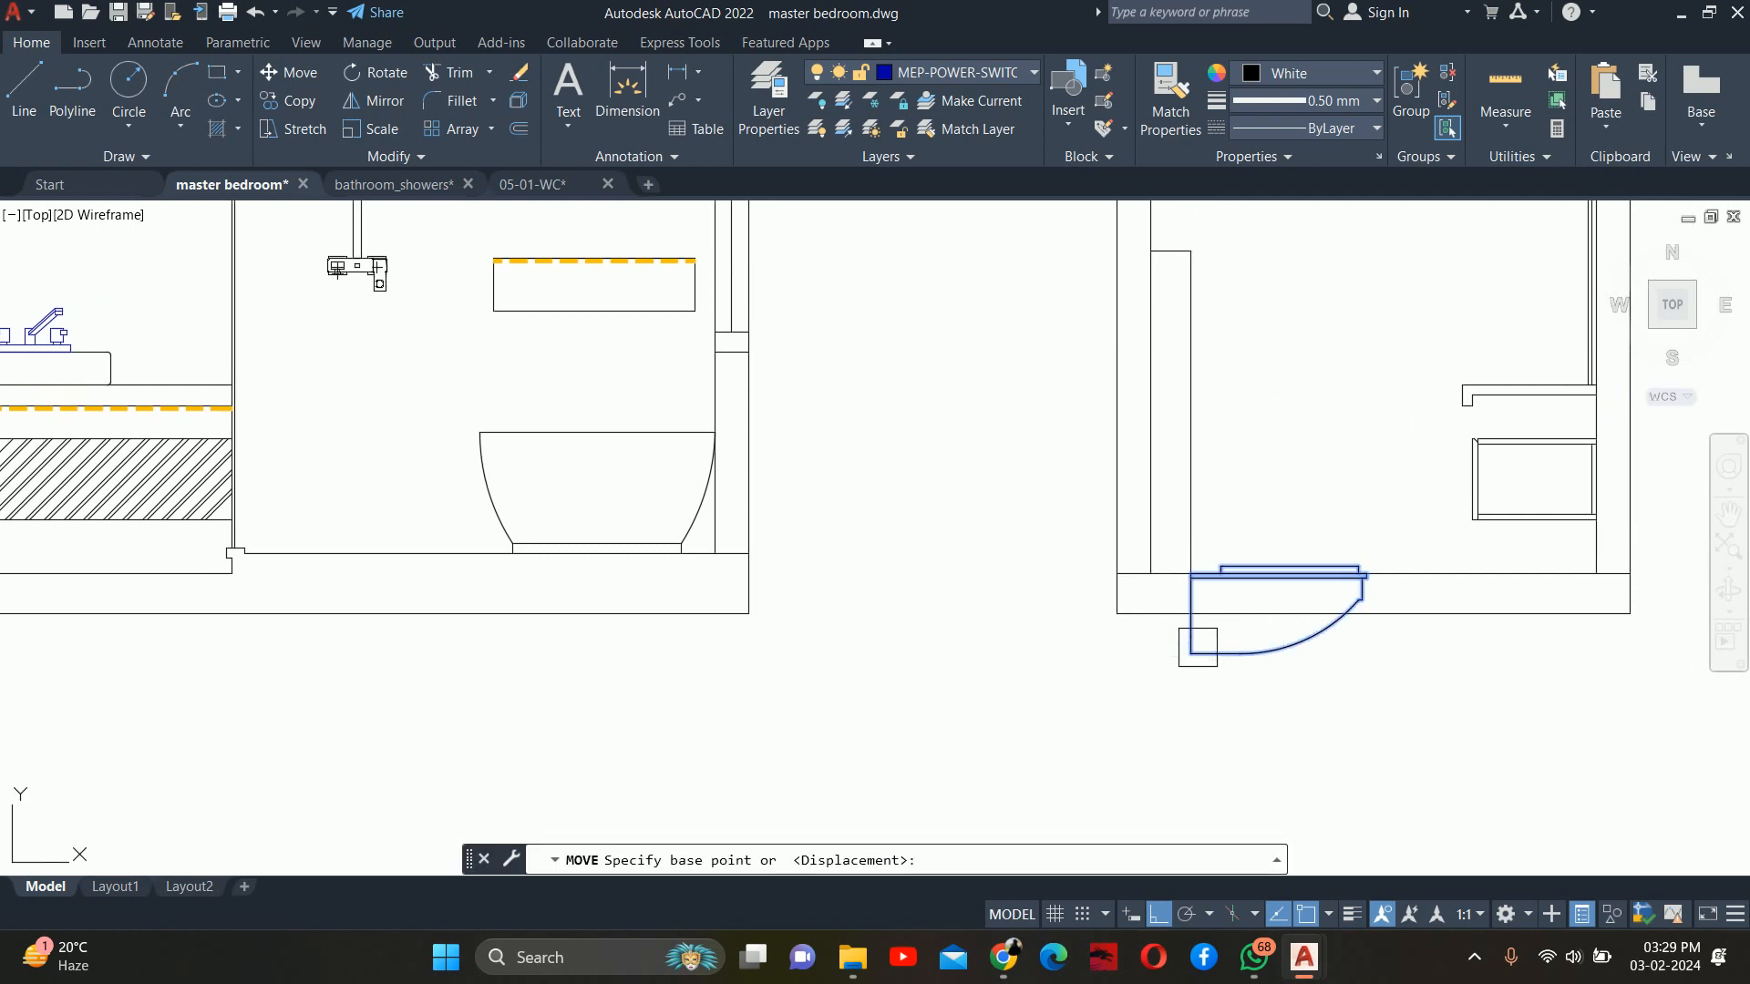
pyautogui.click(812, 584)
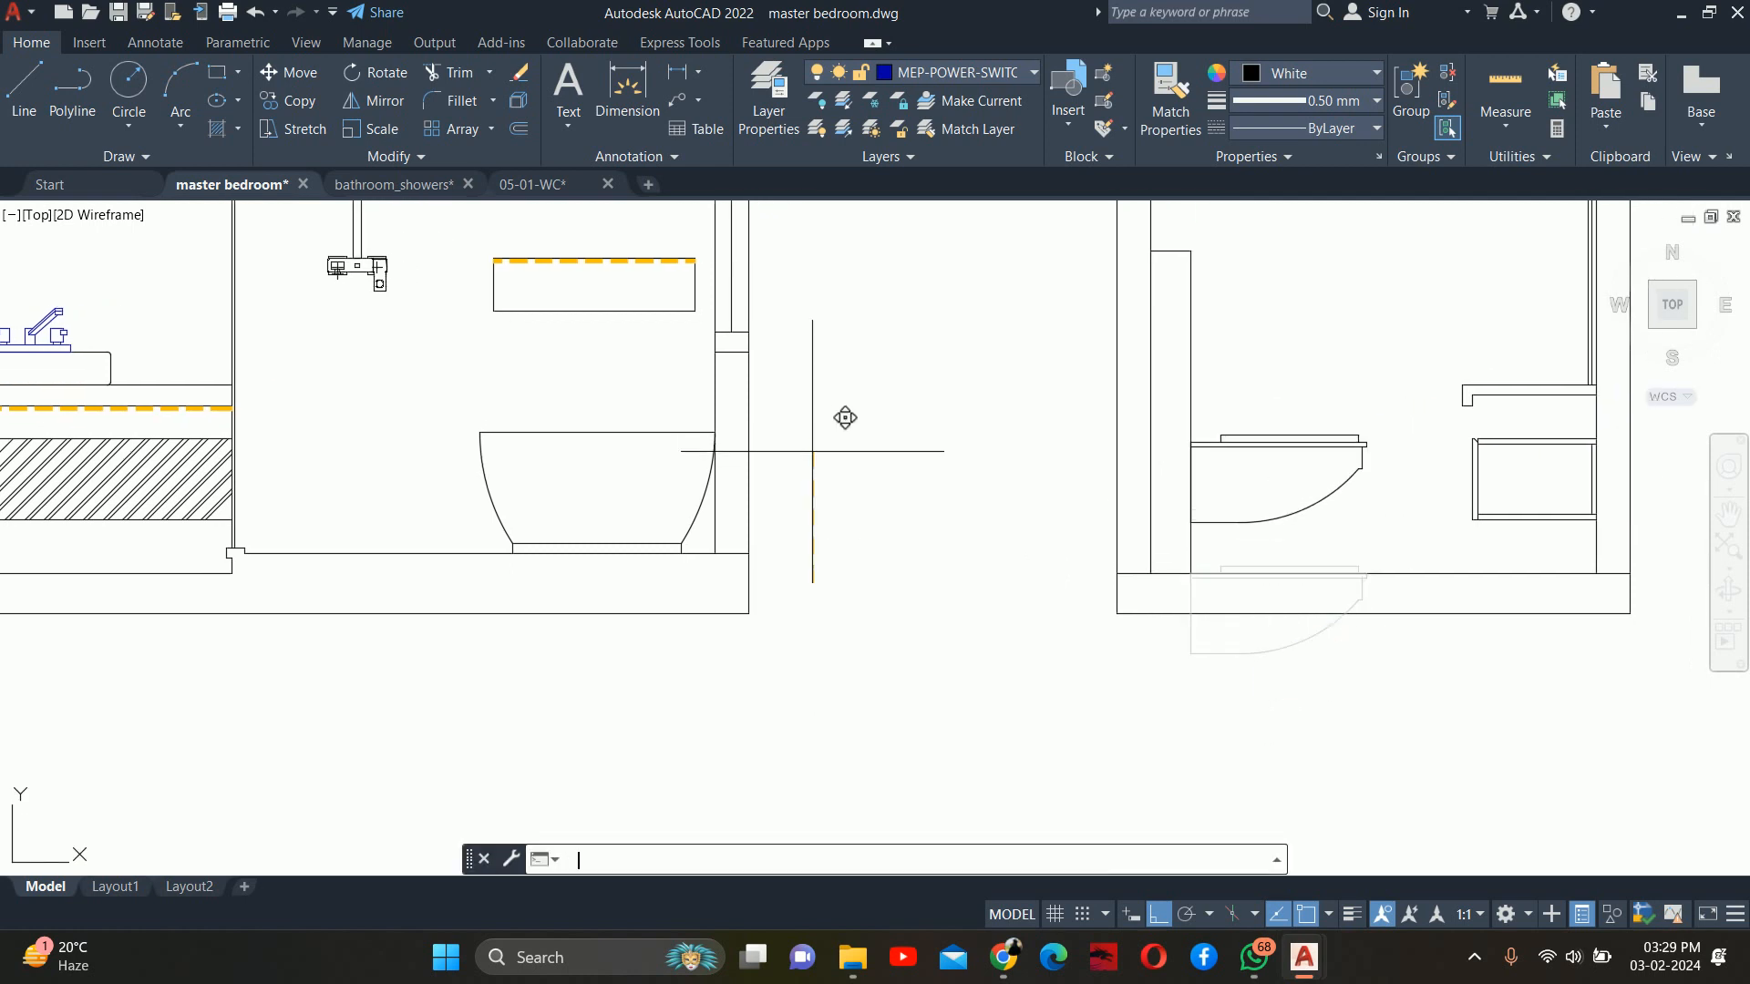
pyautogui.press('Return')
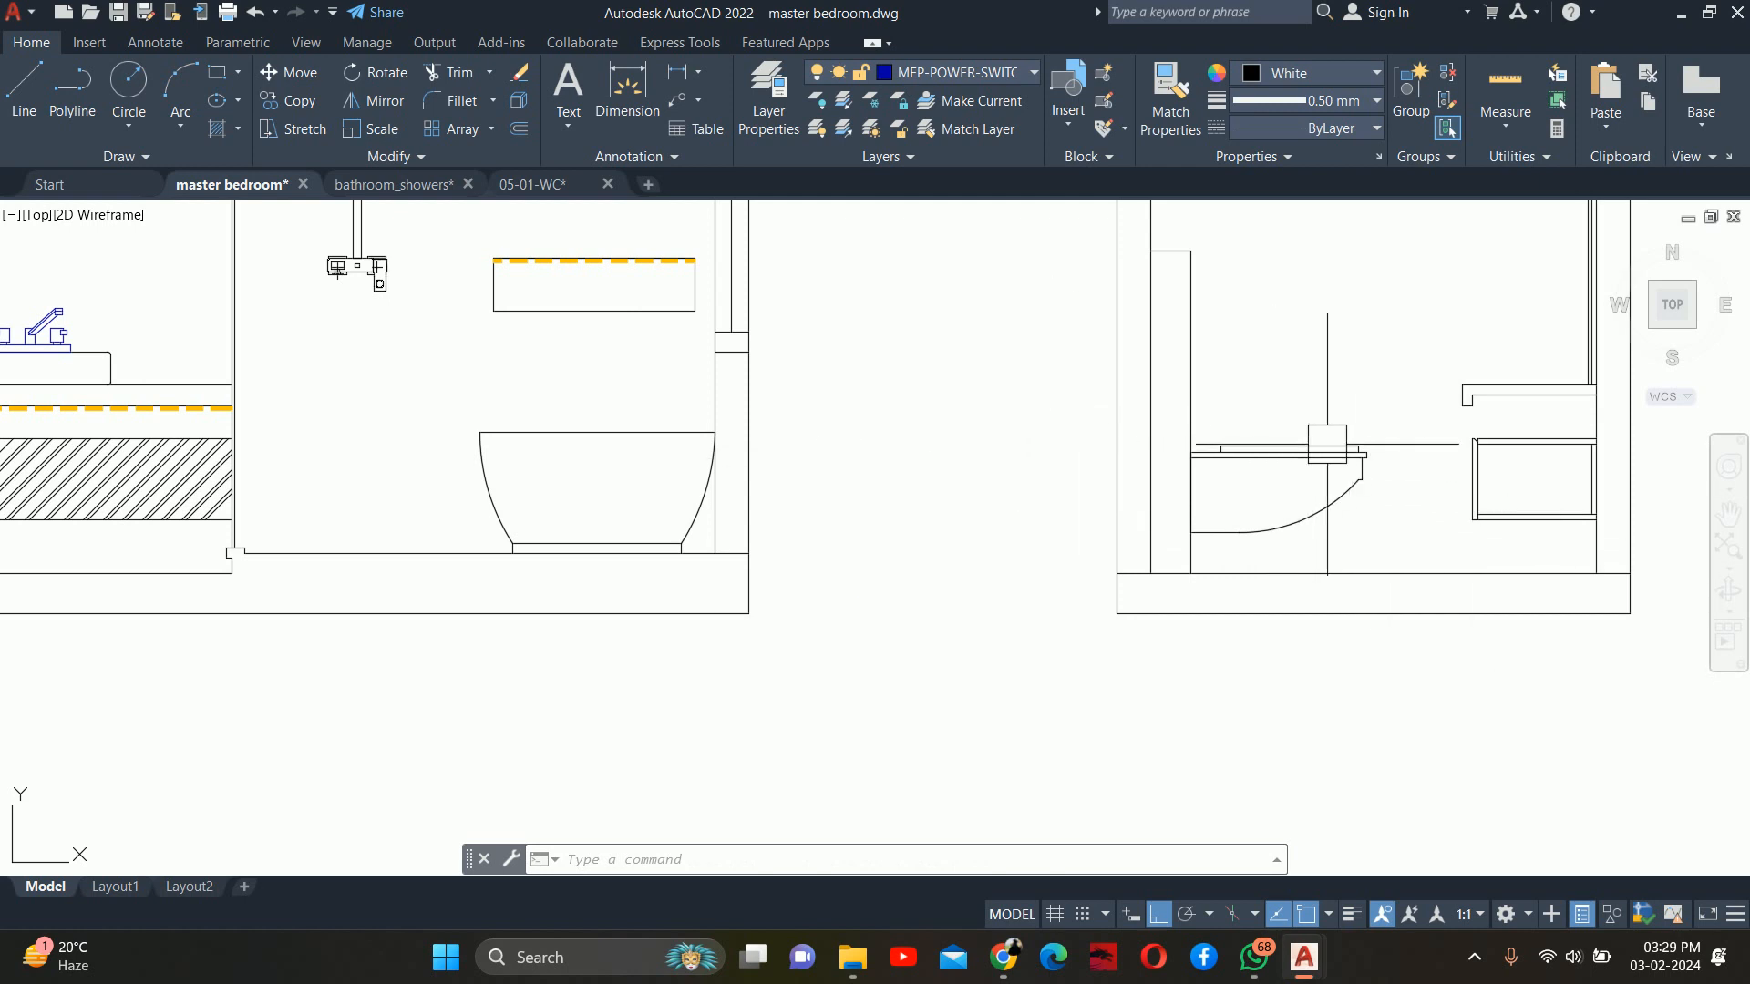
pyautogui.scroll(-2, 1327, 445)
pyautogui.scroll(4, 1281, 456)
pyautogui.click(1256, 462)
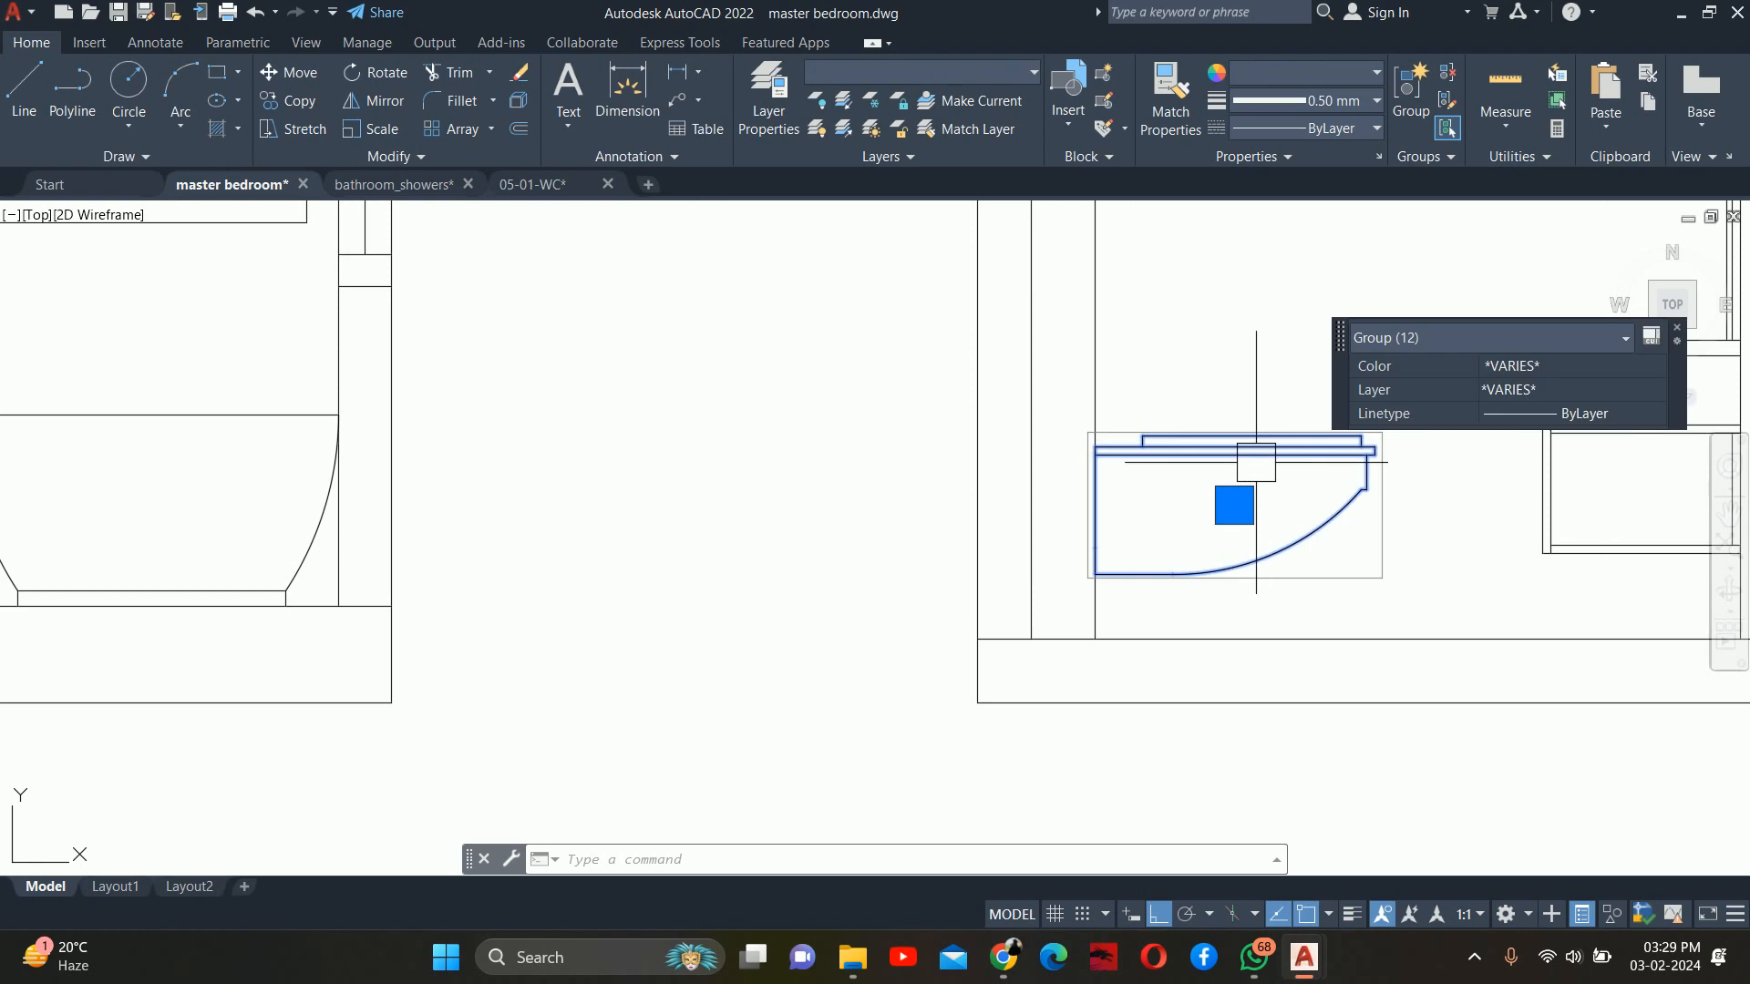
pyautogui.write('e')
pyautogui.press('Return')
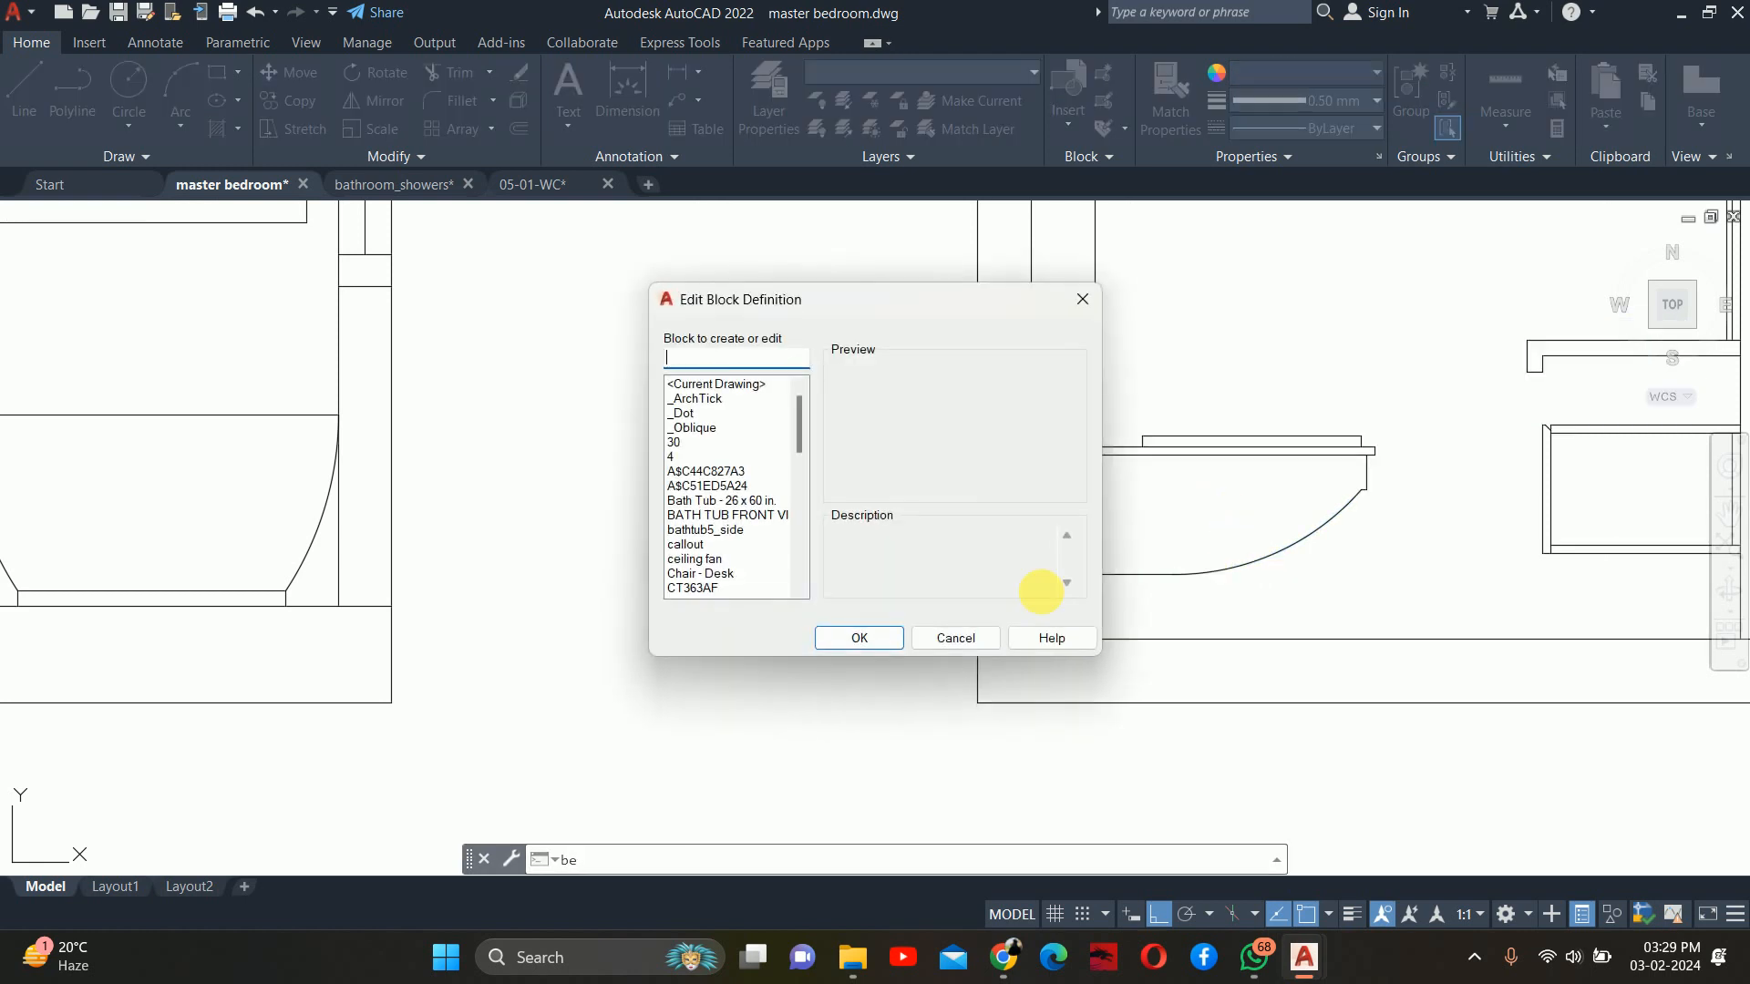
pyautogui.click(856, 639)
pyautogui.press('Escape')
pyautogui.press('Escape')
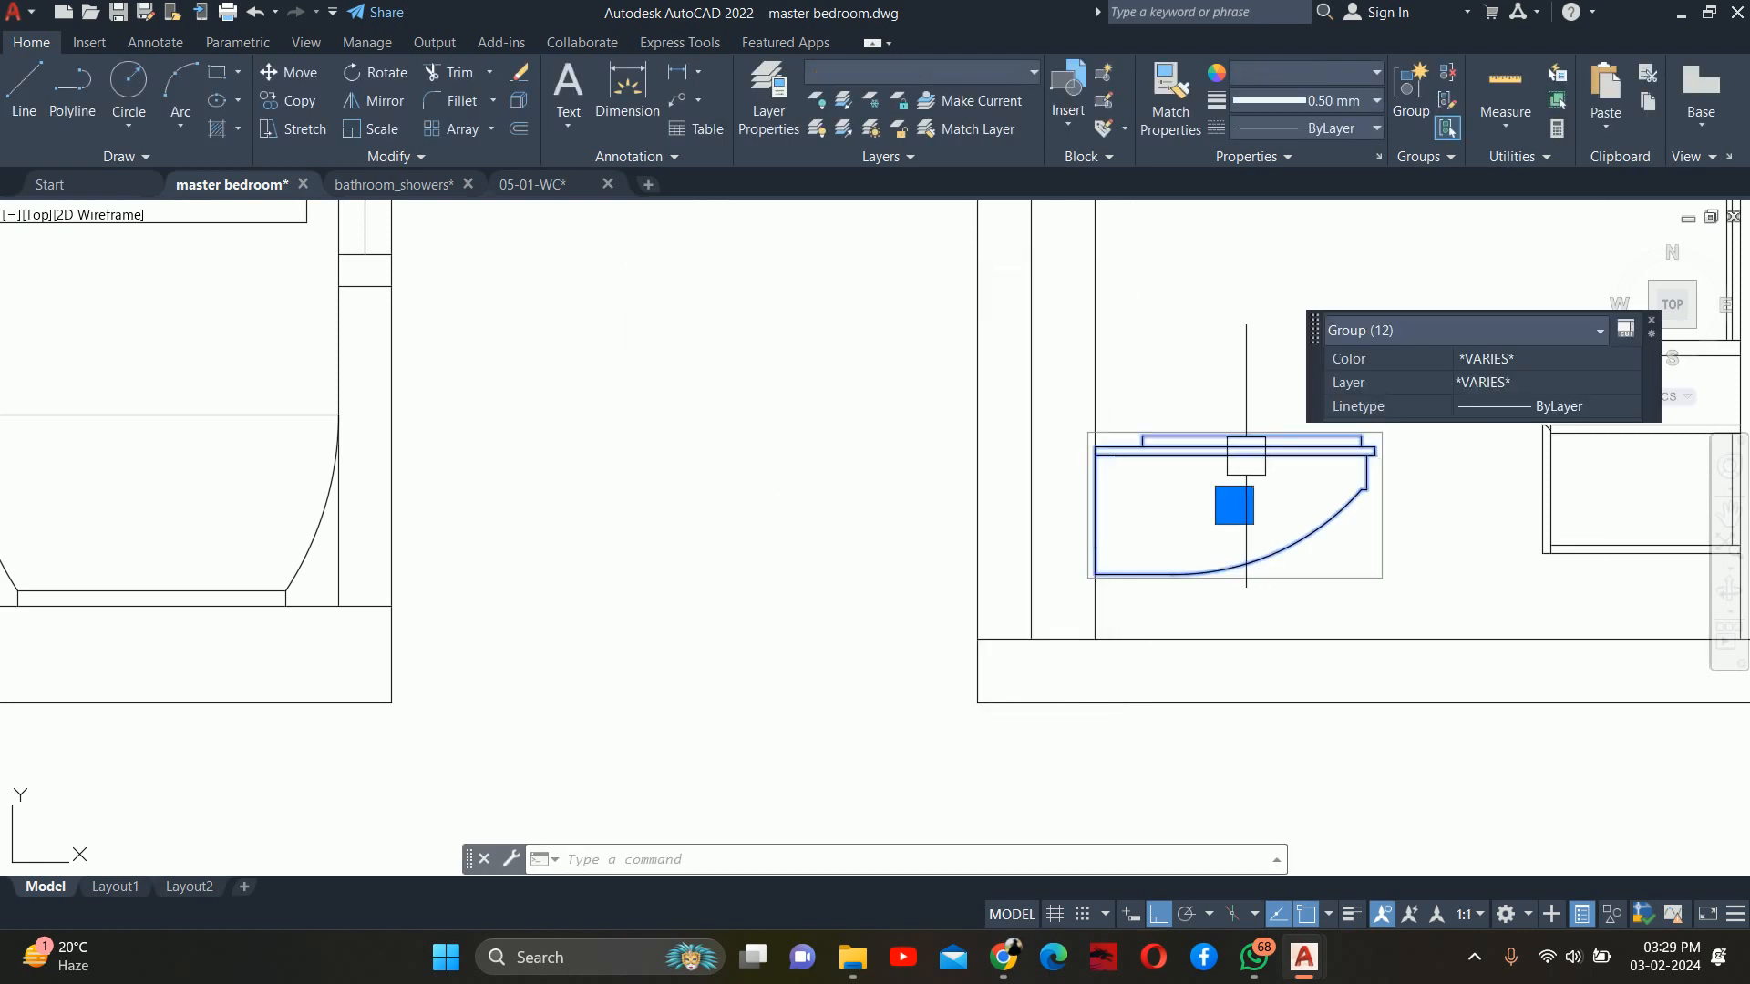
pyautogui.press('Escape')
# Shorten the toilet profile by stretching its front portion, including seat and rim, 2" toward the ledge wall
pyautogui.write('s')
pyautogui.press('Return')
pyautogui.scroll(4, 1367, 529)
pyautogui.click(1471, 681)
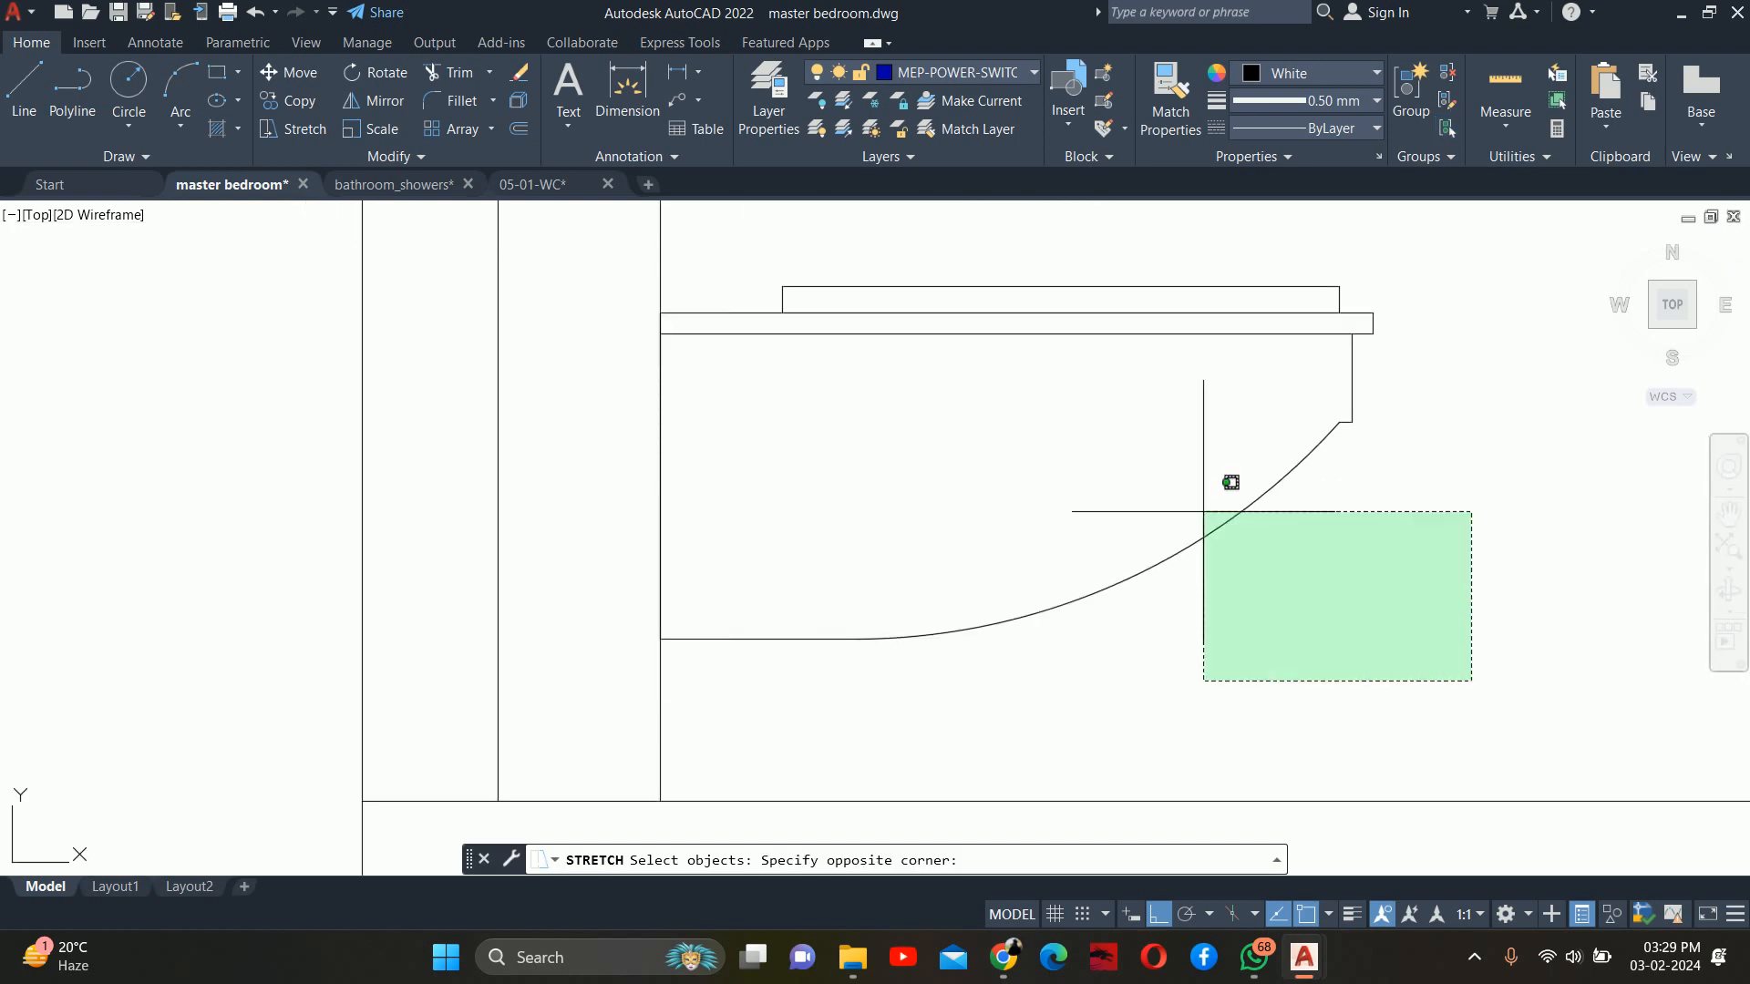
pyautogui.click(720, 237)
pyautogui.press('Return')
pyautogui.click(899, 429)
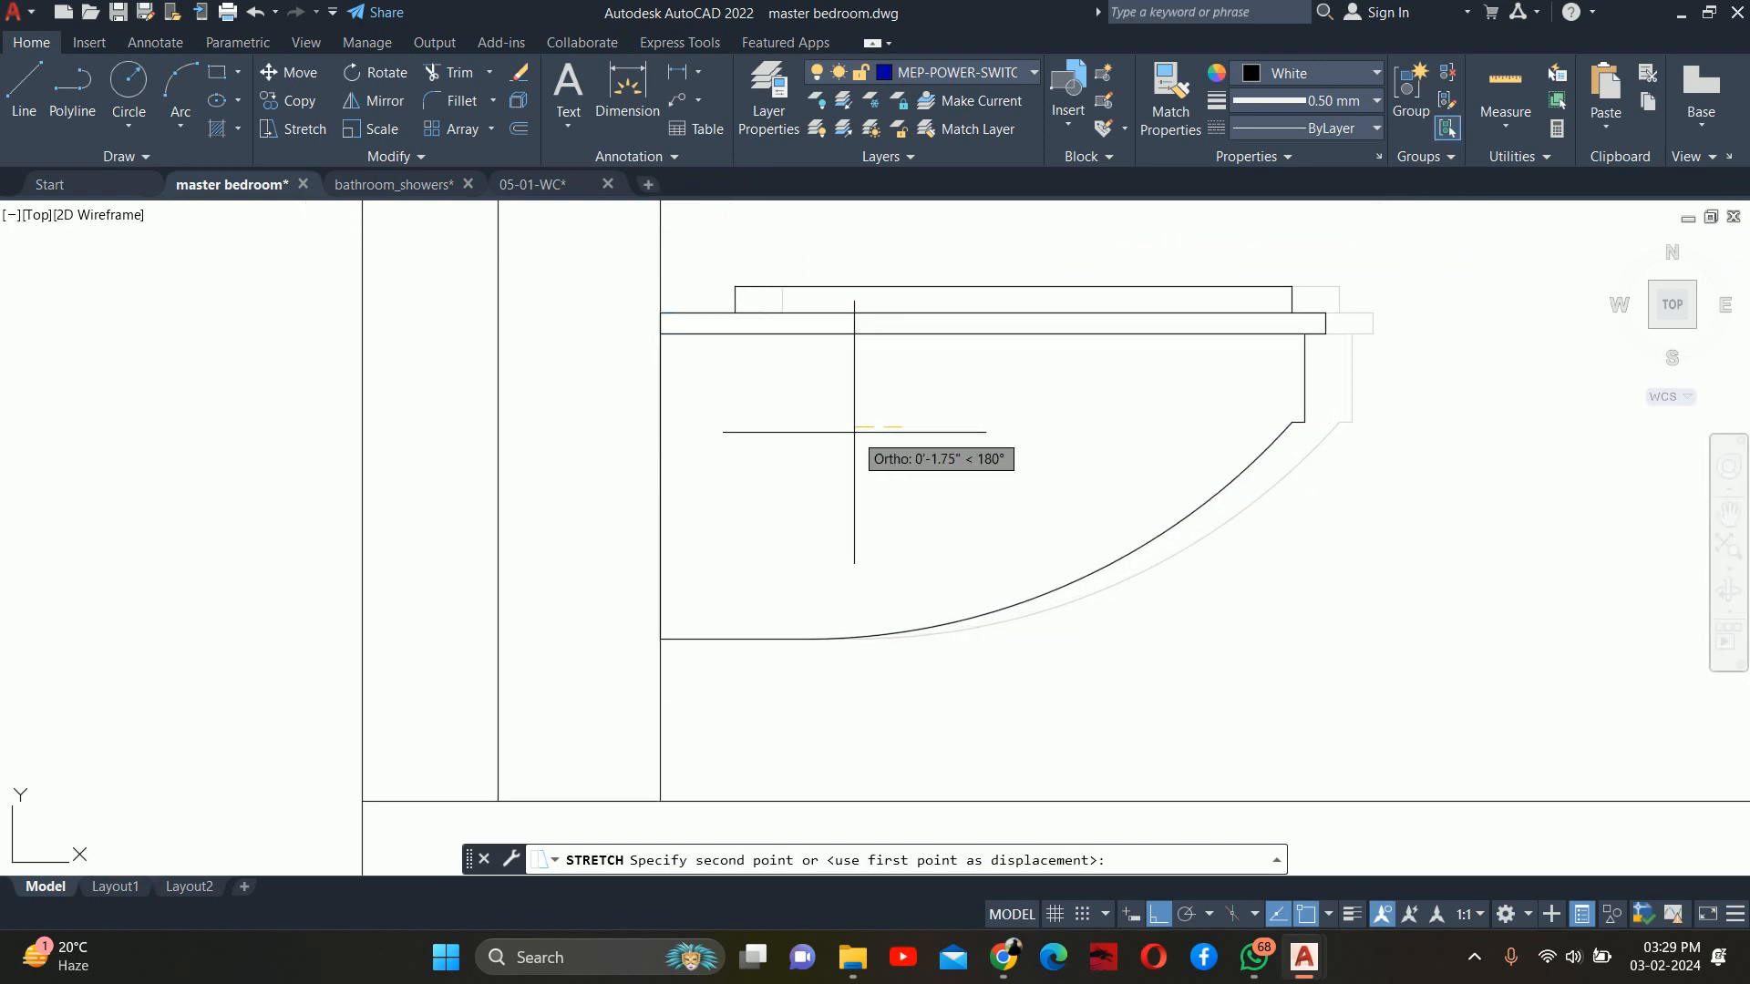
pyautogui.write('2')
pyautogui.press('Return')
pyautogui.scroll(-6, 831, 405)
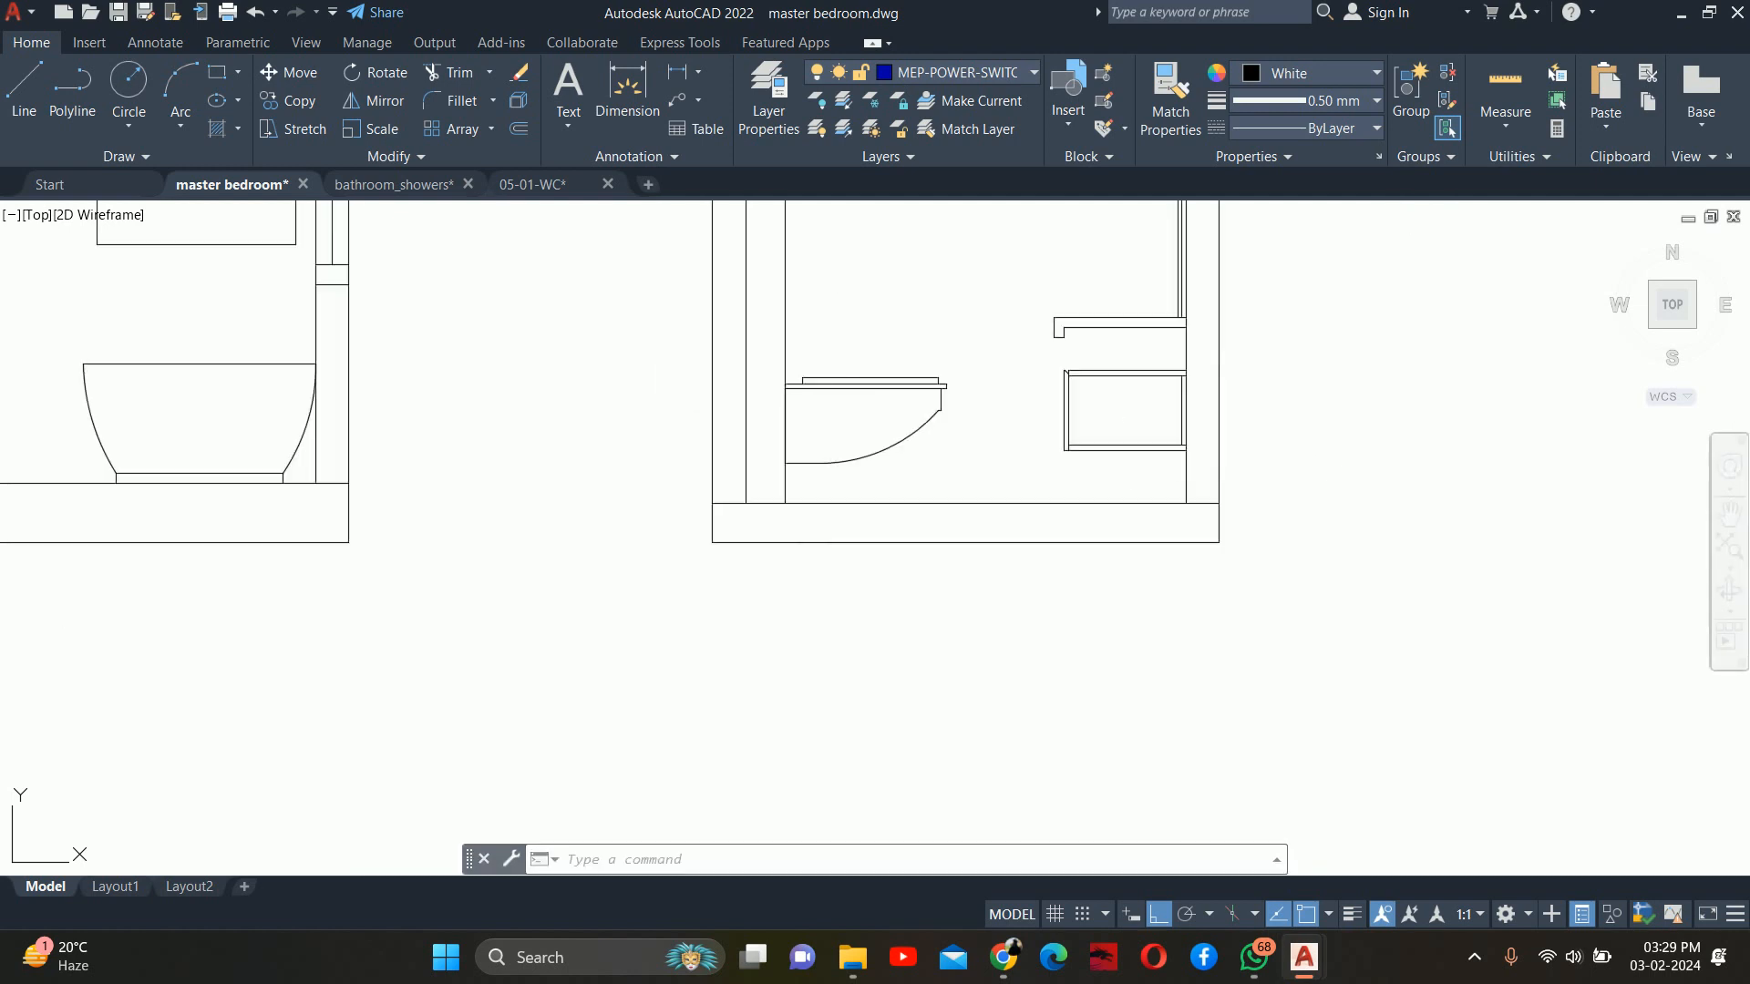
pyautogui.moveTo(833, 405); pyautogui.dragTo(892, 407, button='middle')
pyautogui.scroll(-2, 899, 461)
pyautogui.scroll(-2, 892, 407)
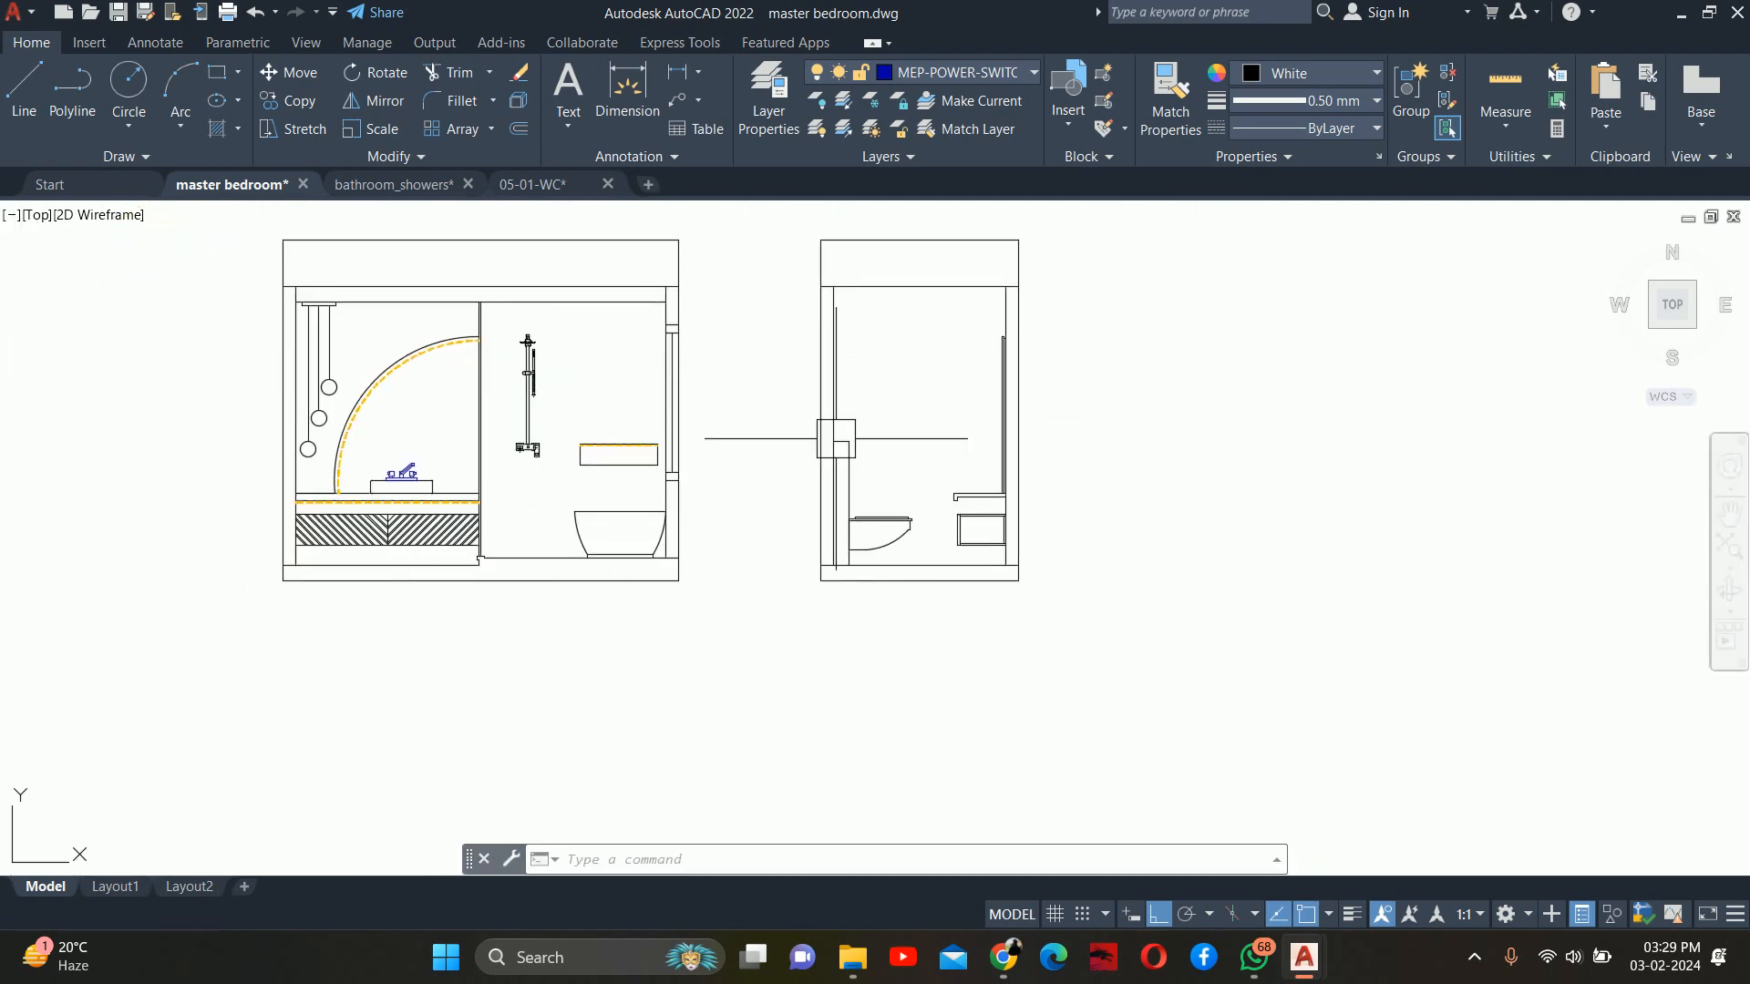
pyautogui.scroll(6, 835, 417)
pyautogui.press('Return')
pyautogui.scroll(2, 854, 438)
pyautogui.click(880, 456)
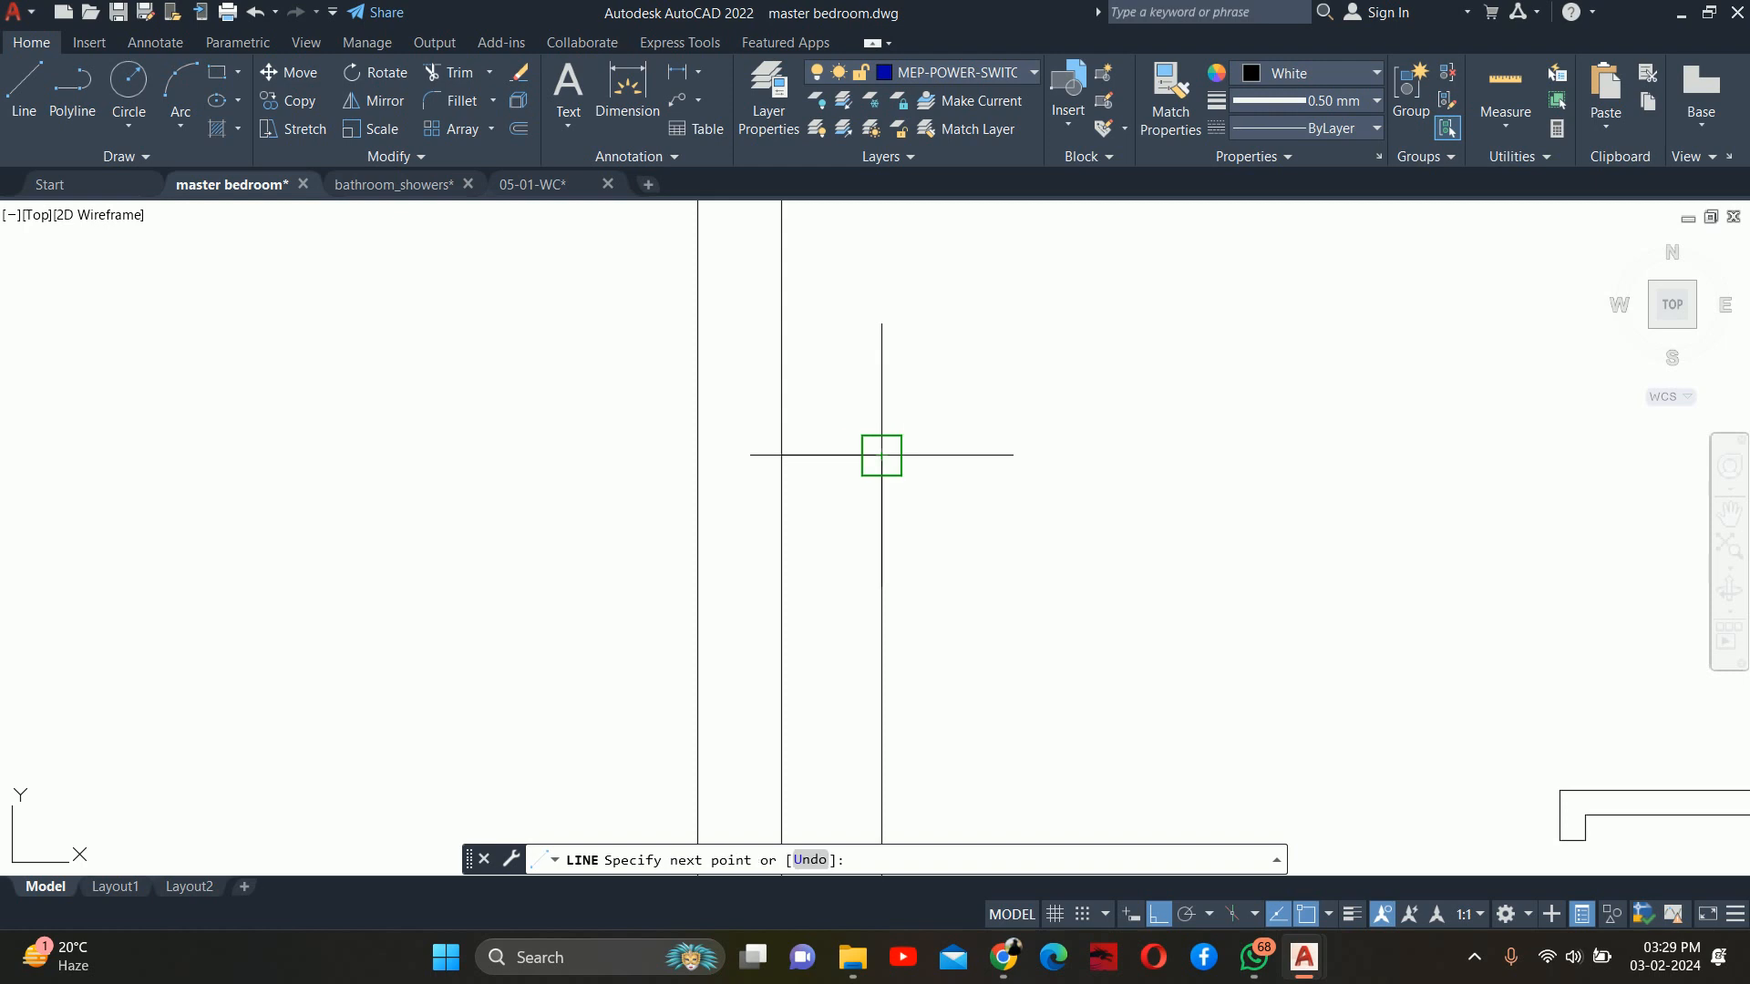
pyautogui.press('Escape')
# Offset the low ledge's front face outward and its top edge downward by 1.5"
pyautogui.write('o')
pyautogui.press('Return')
pyautogui.write('1')
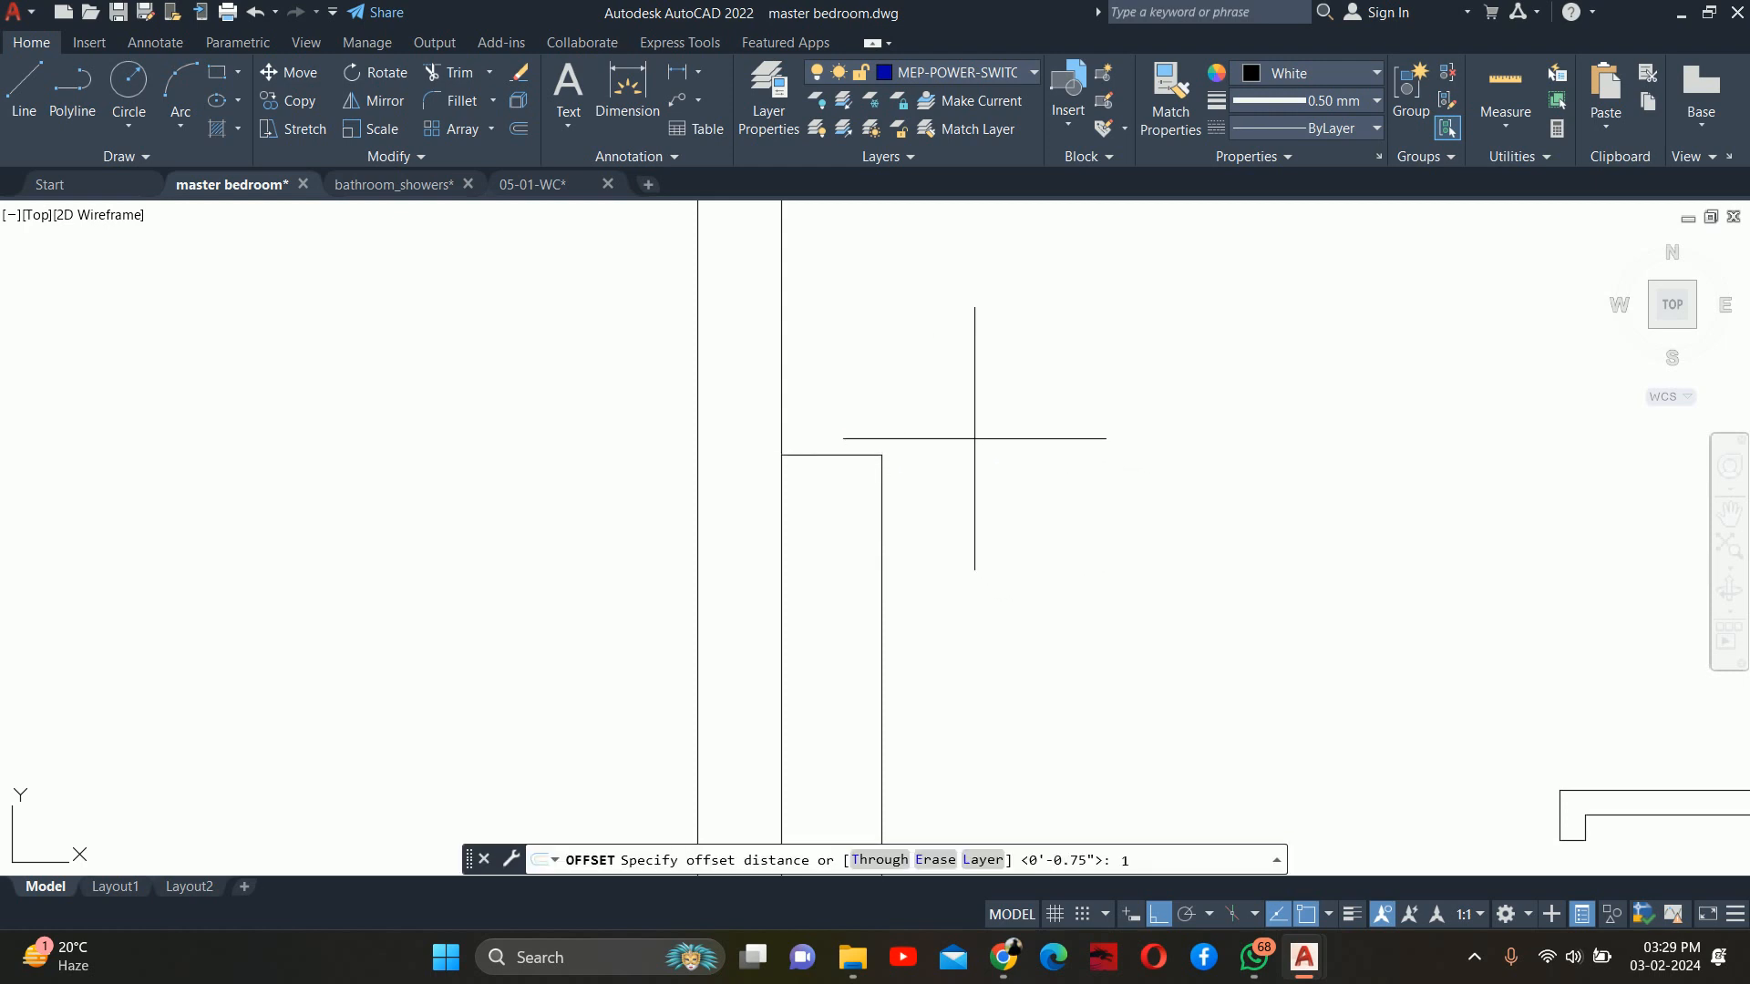
pyautogui.write('.5')
pyautogui.press('Return')
pyautogui.click(881, 497)
pyautogui.click(939, 496)
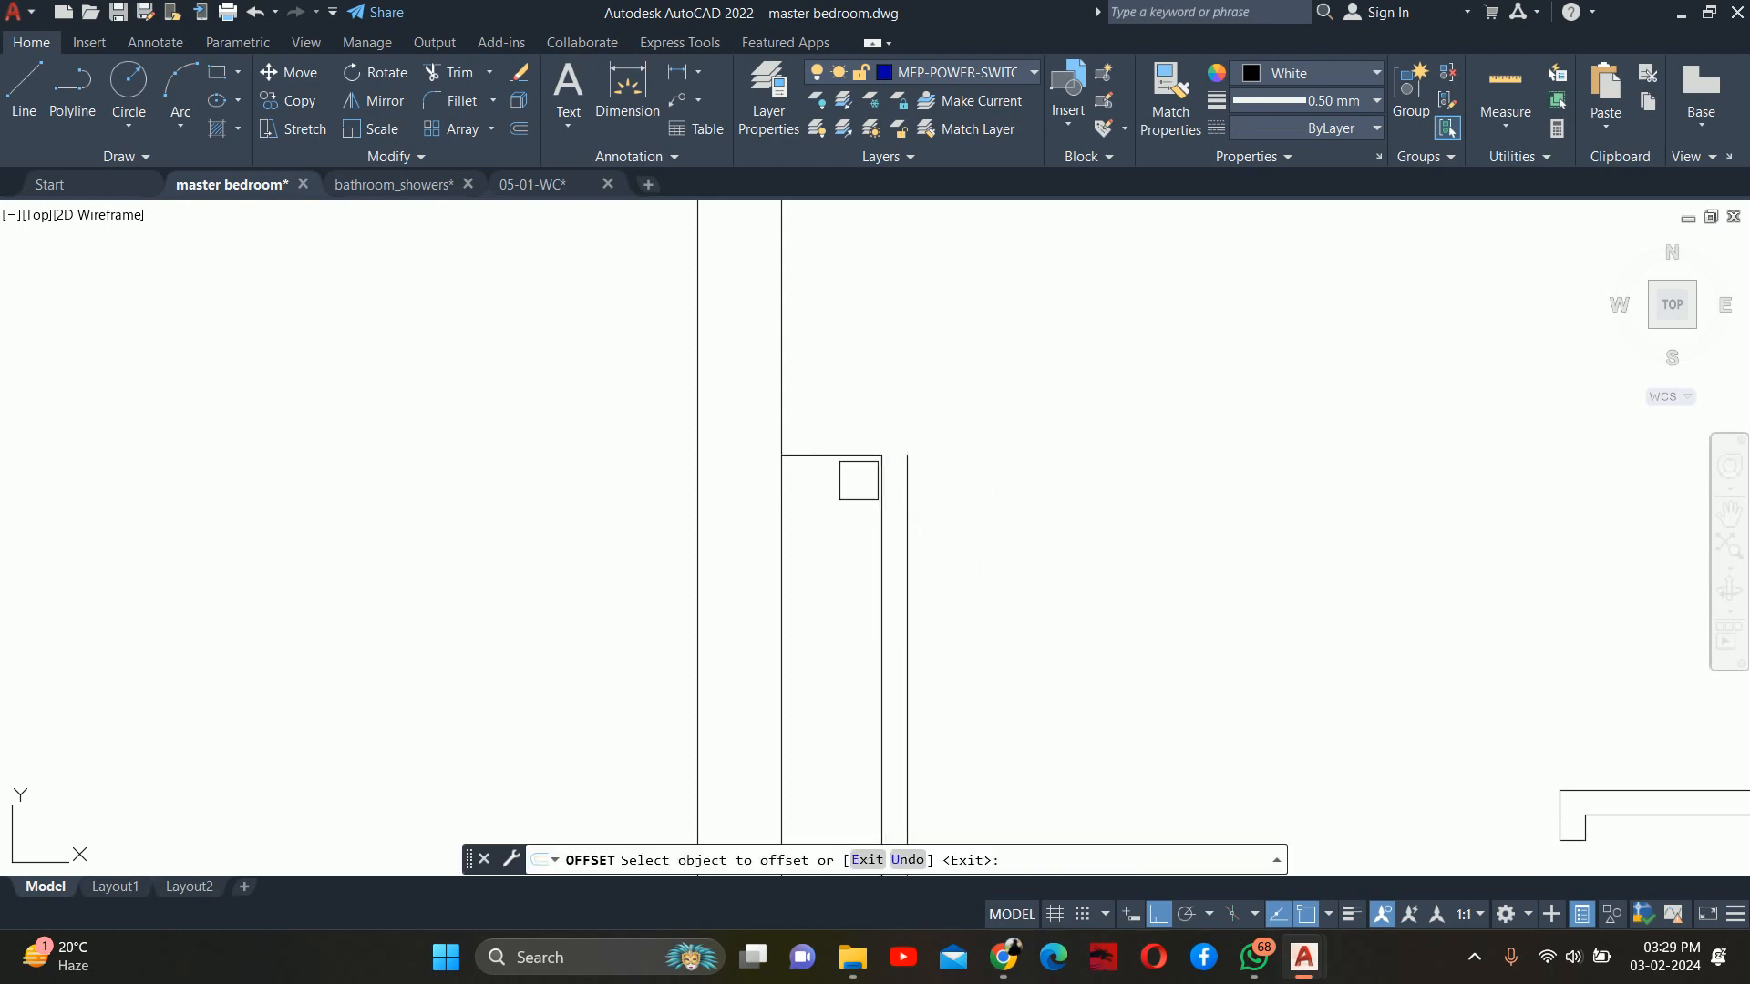
pyautogui.scroll(2, 851, 469)
pyautogui.click(841, 446)
pyautogui.click(838, 512)
pyautogui.press('Escape')
# Extend both horizontal ledge lines to the offset front edge and trim the surplus vertical segments inside and below the cap
pyautogui.write('ex')
pyautogui.press('Return')
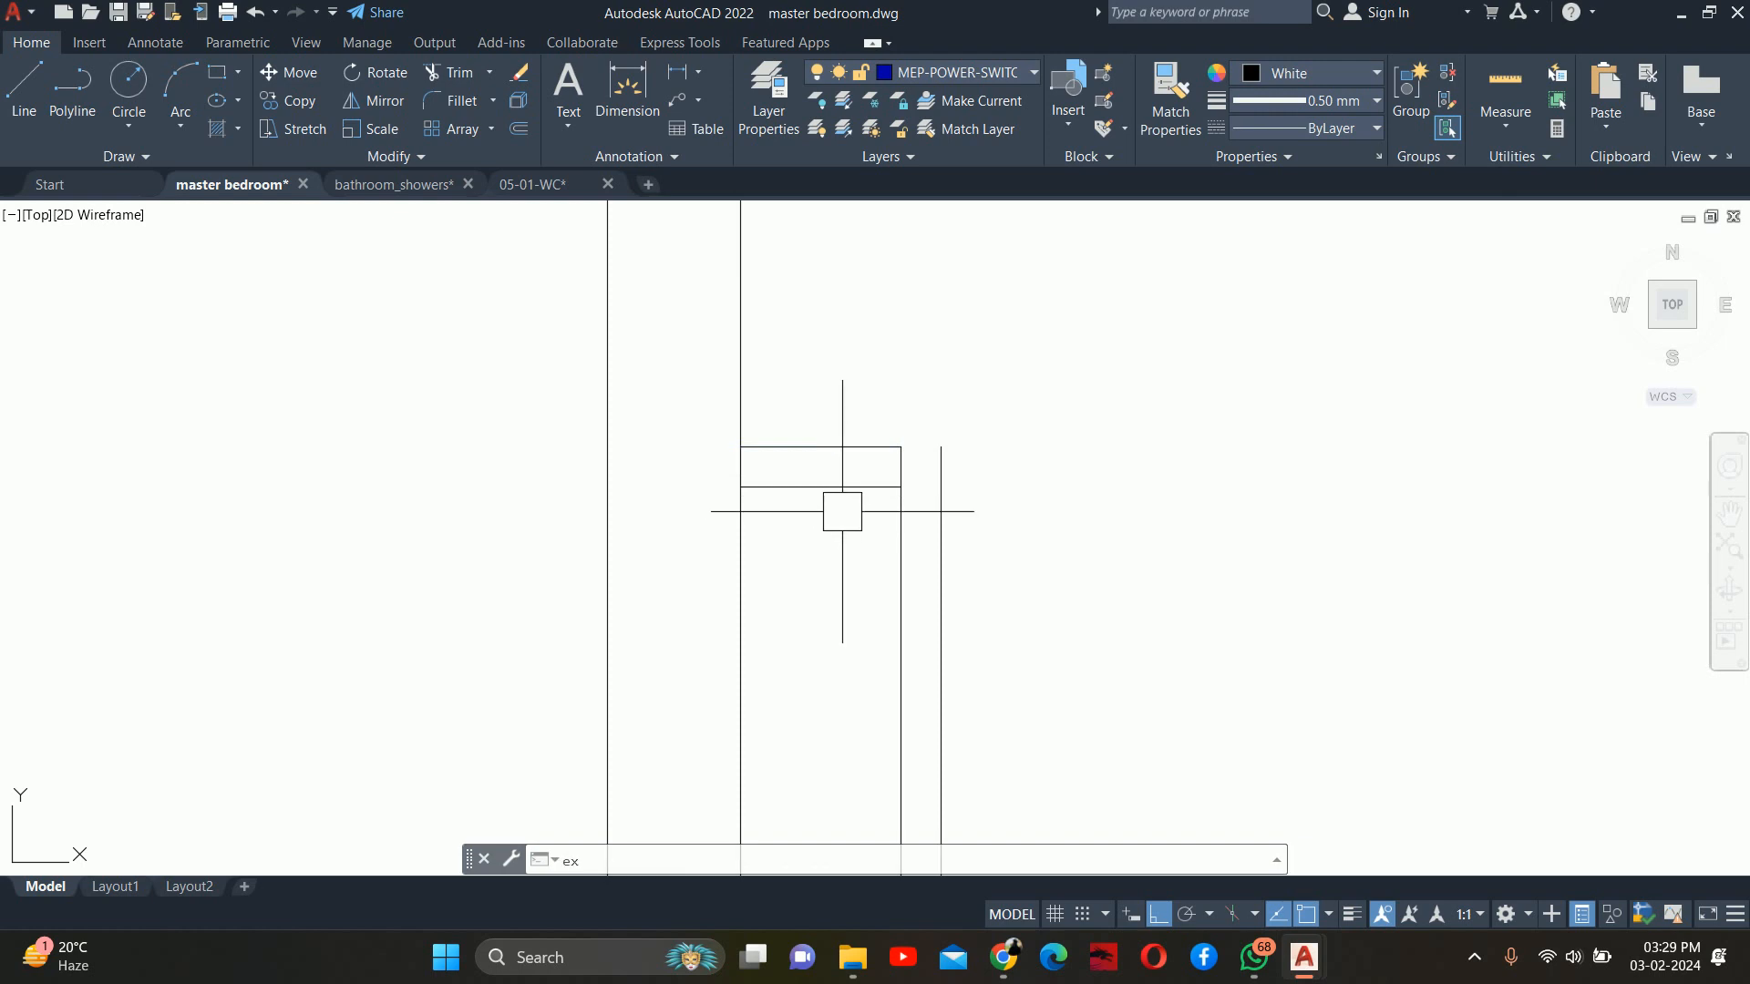
pyautogui.scroll(2, 841, 498)
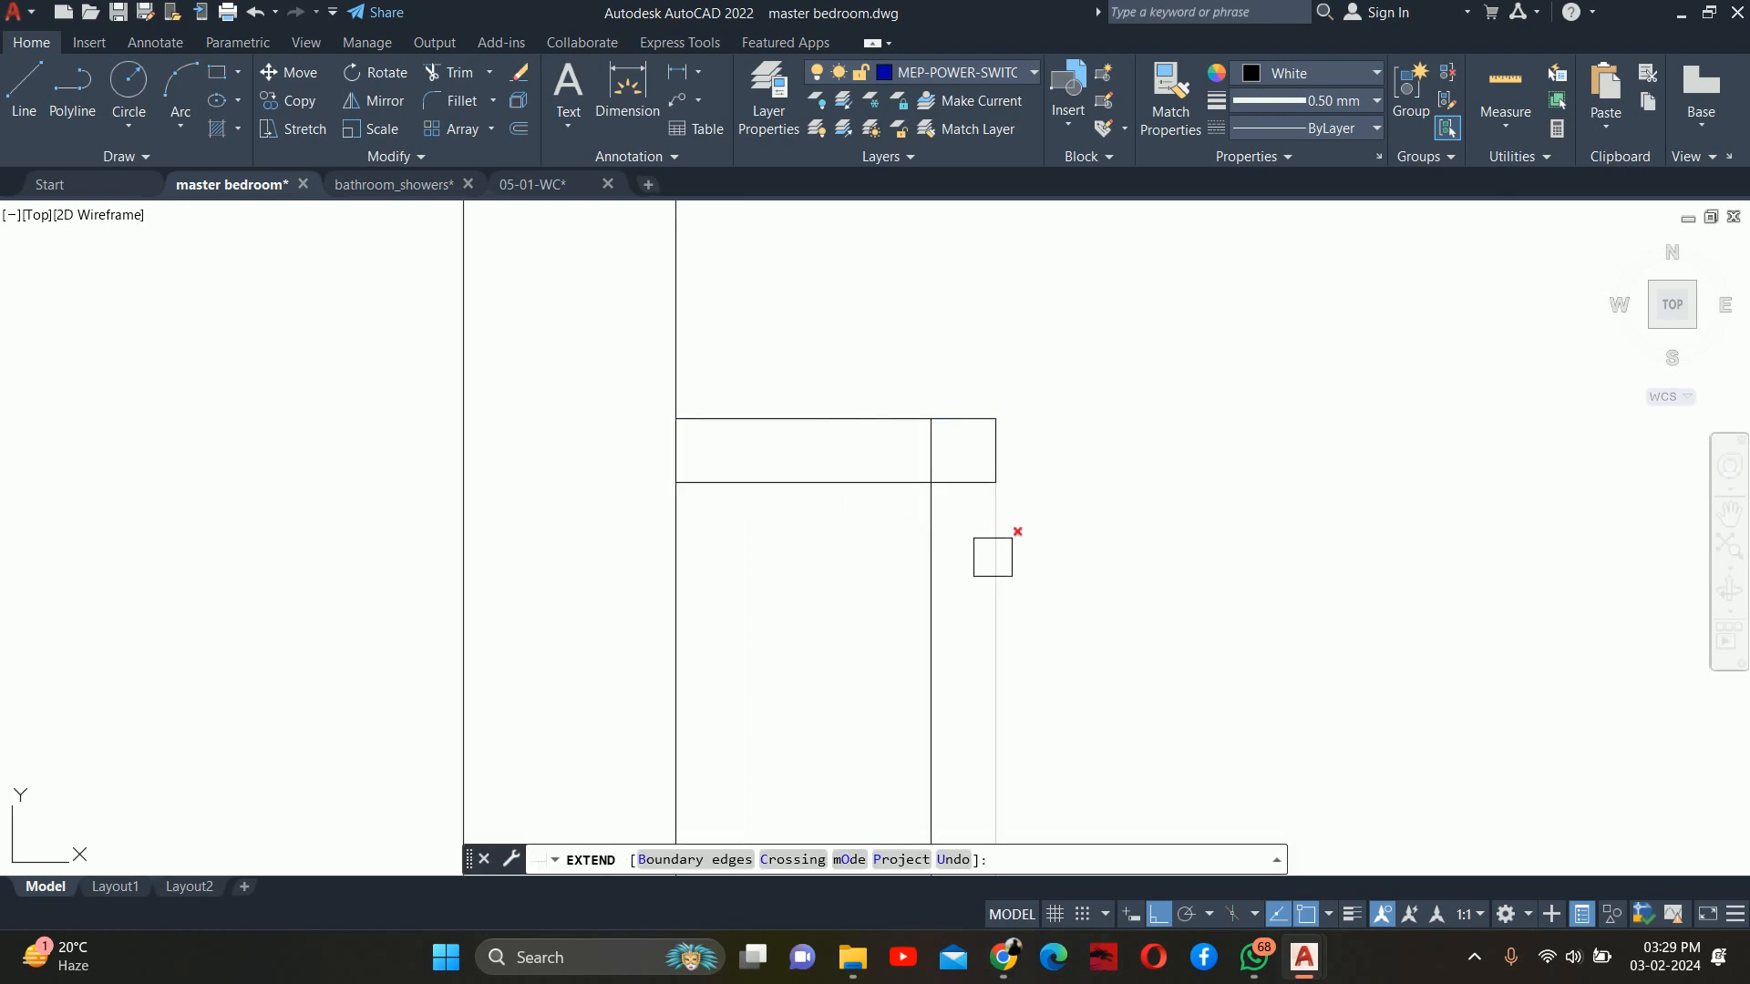
pyautogui.press('Escape')
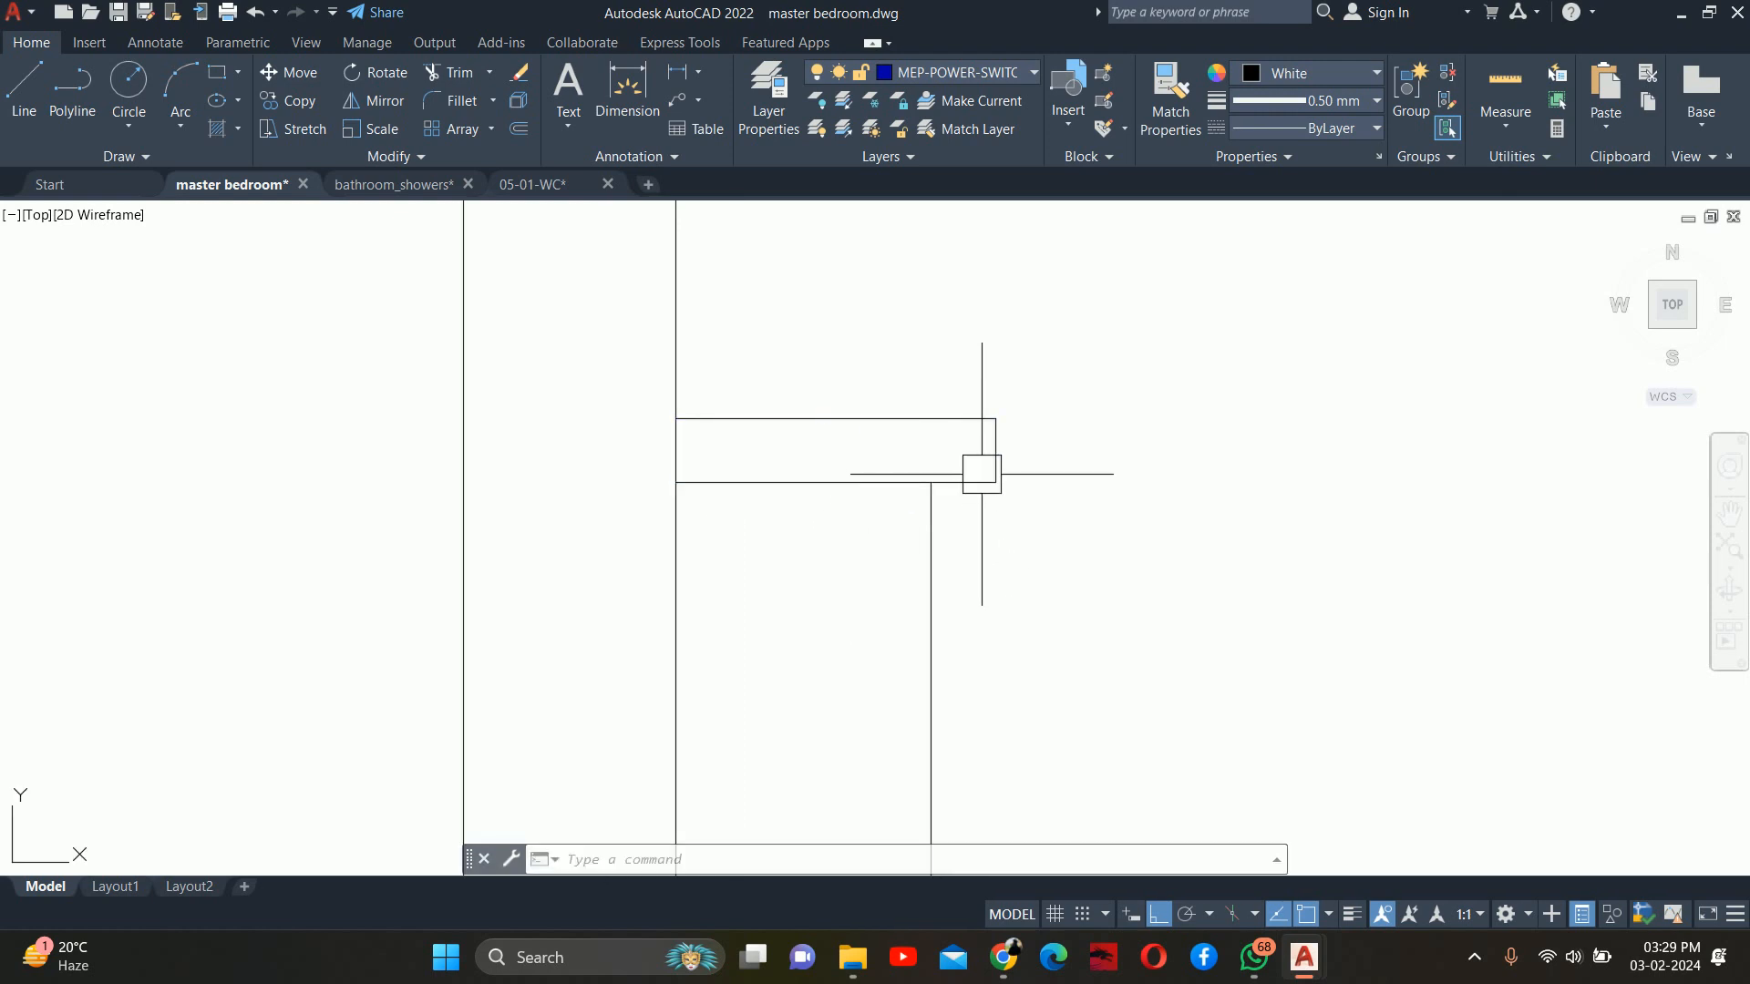
pyautogui.scroll(-3, 982, 474)
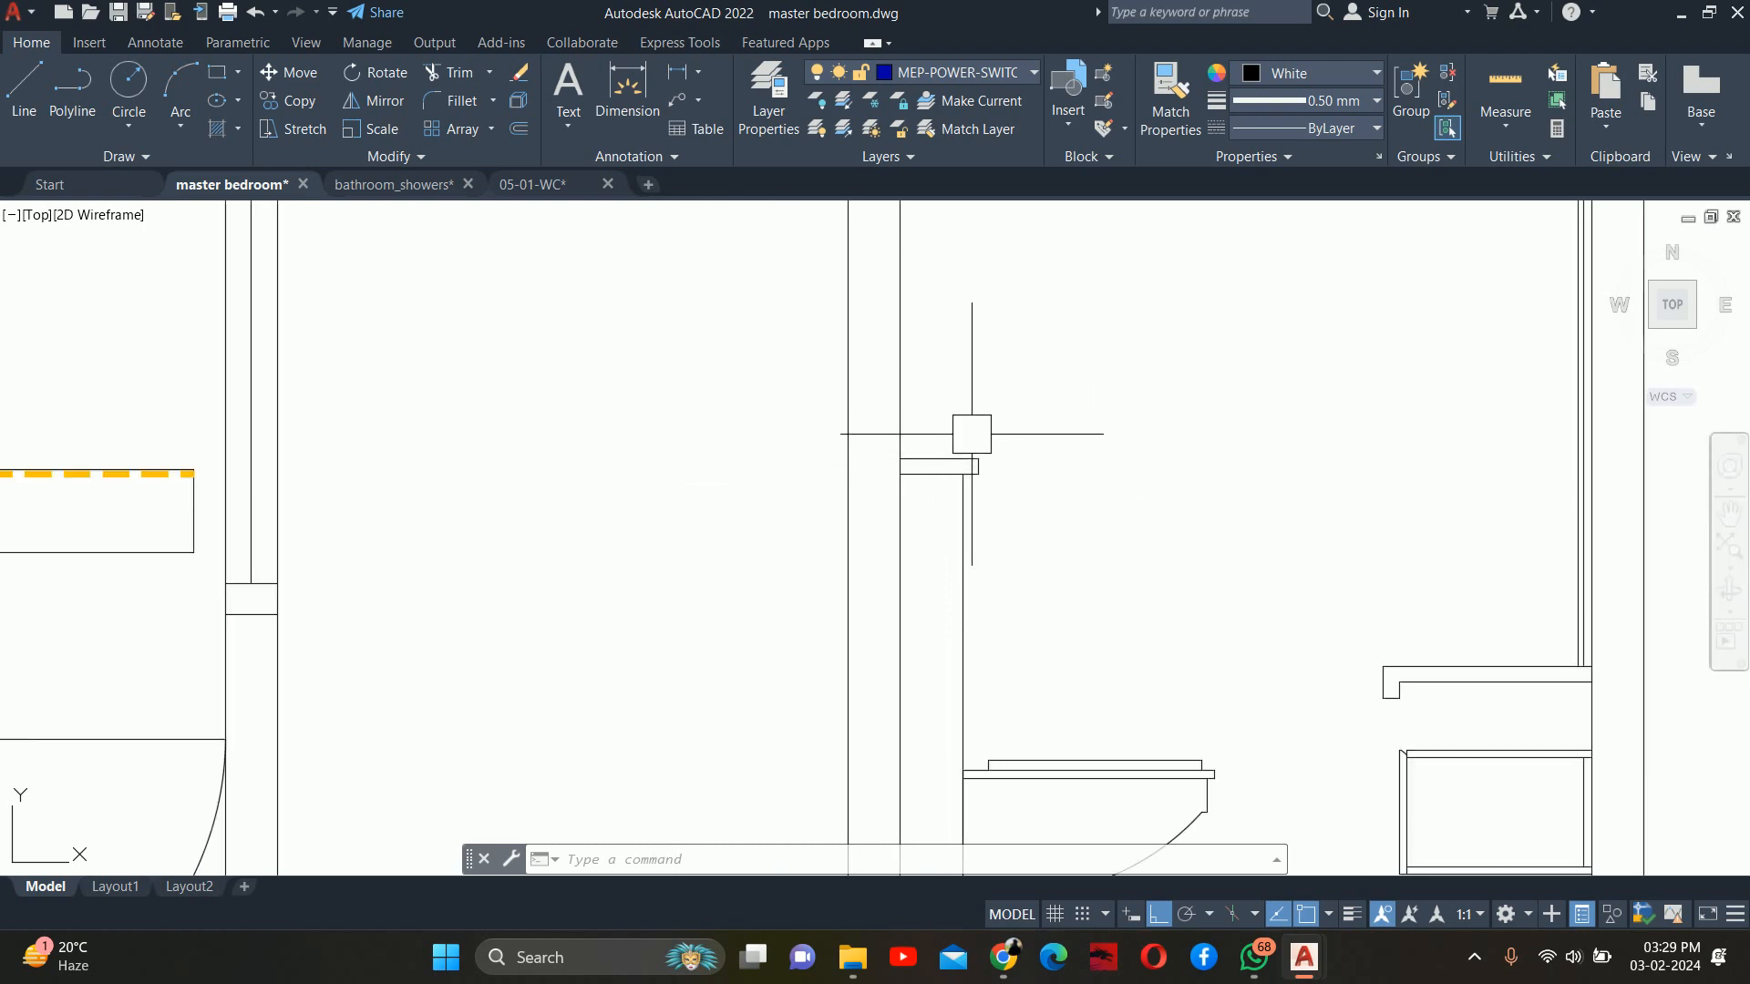
# Offset the bottom edge of the ledge cap upward by 0.75"
pyautogui.scroll(3, 1027, 471)
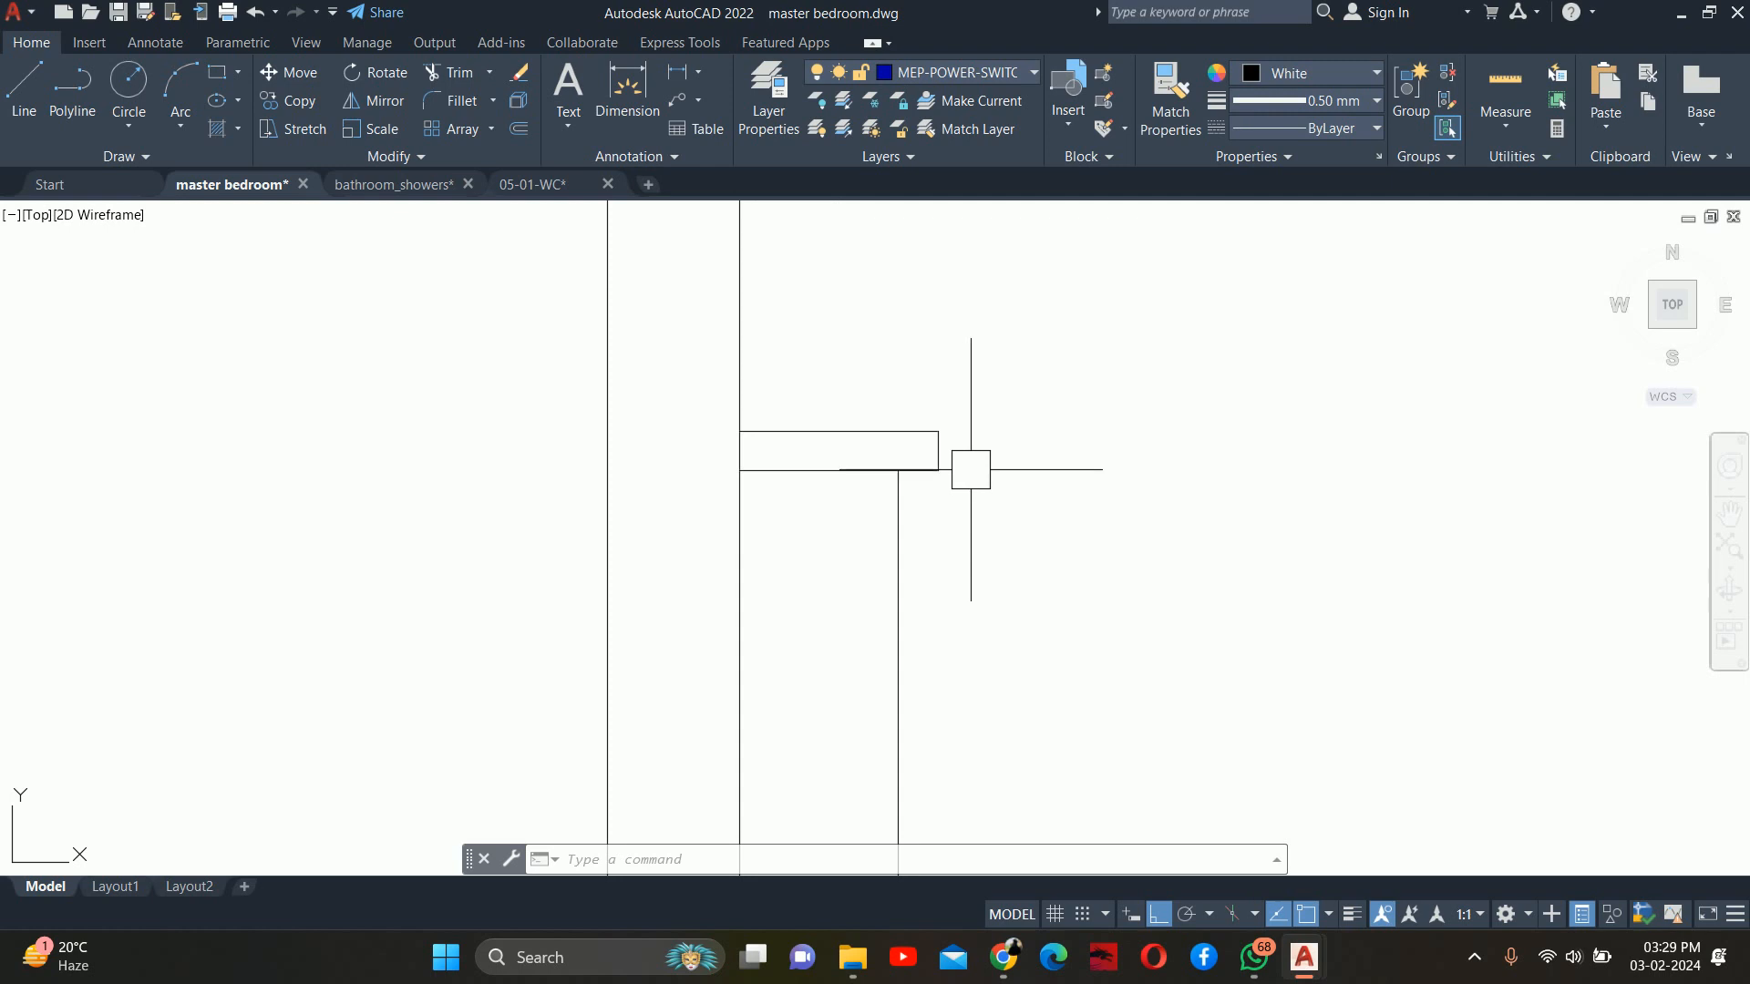
pyautogui.write('o')
pyautogui.press('Return')
pyautogui.write('.7')
pyautogui.press('Return')
pyautogui.scroll(2, 895, 465)
pyautogui.click(851, 474)
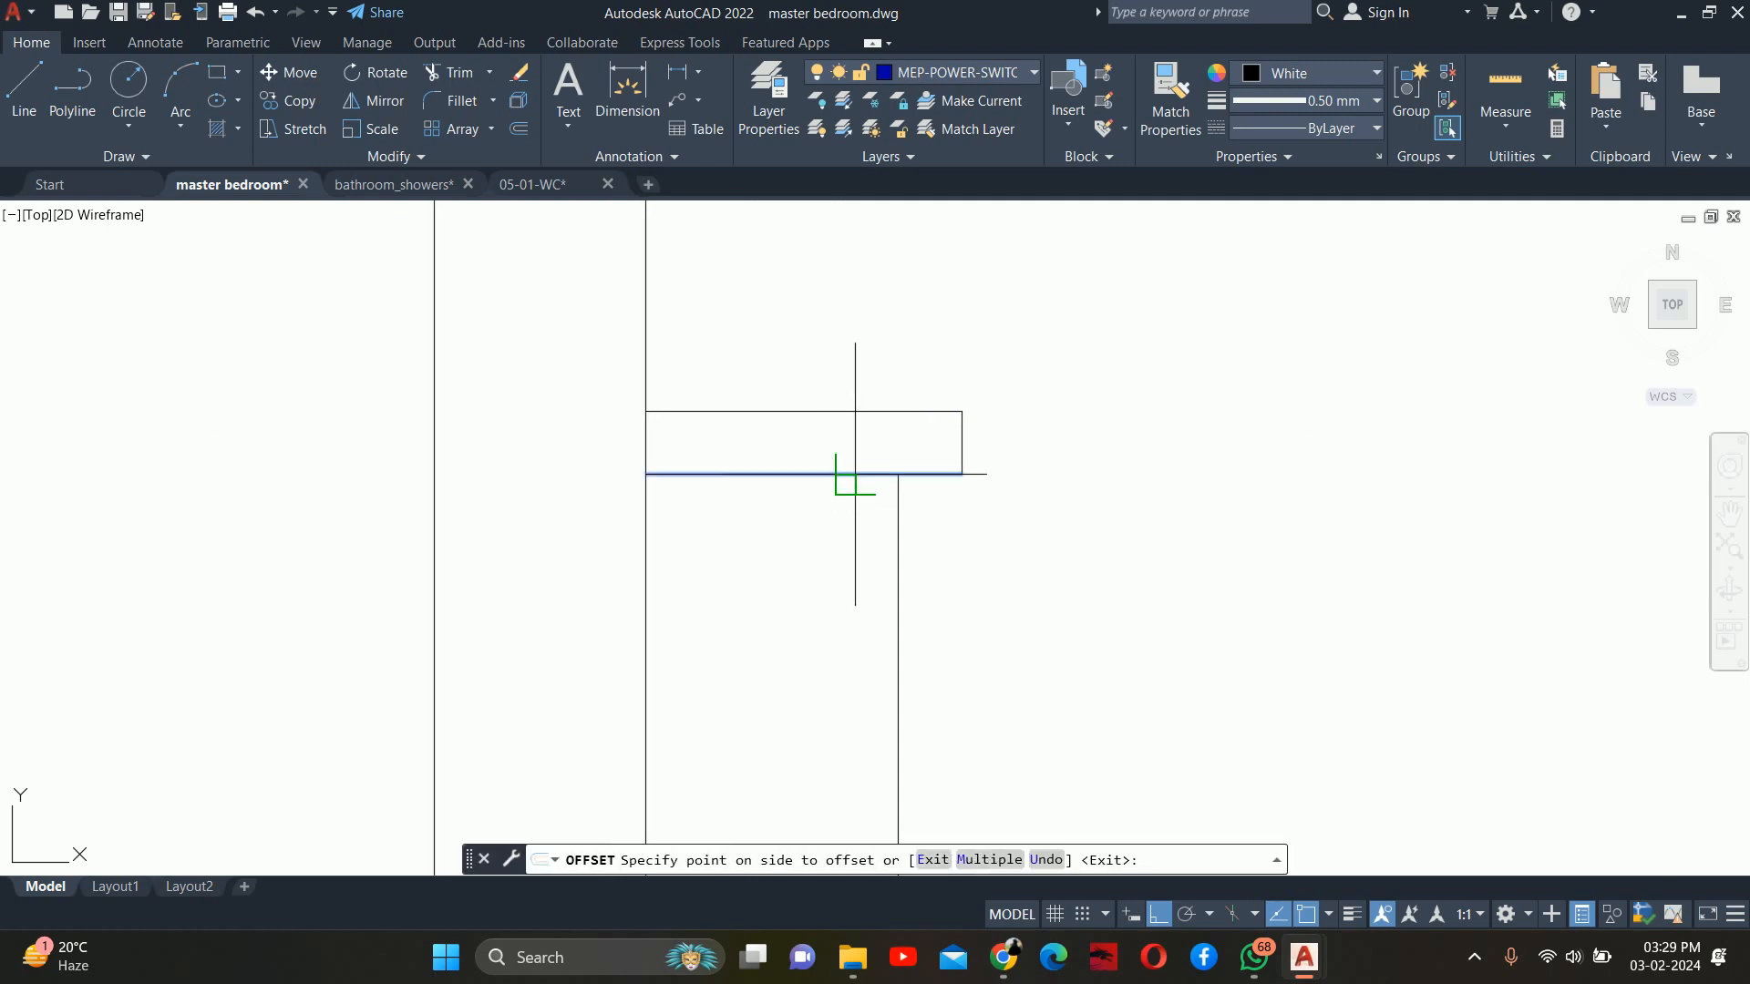
pyautogui.click(851, 465)
pyautogui.press('Return')
# Extend the ledge's front face to the offset line and trim the surplus lines to form a downturned lip on the cap
pyautogui.write('ex')
pyautogui.press('Return')
pyautogui.scroll(2, 866, 503)
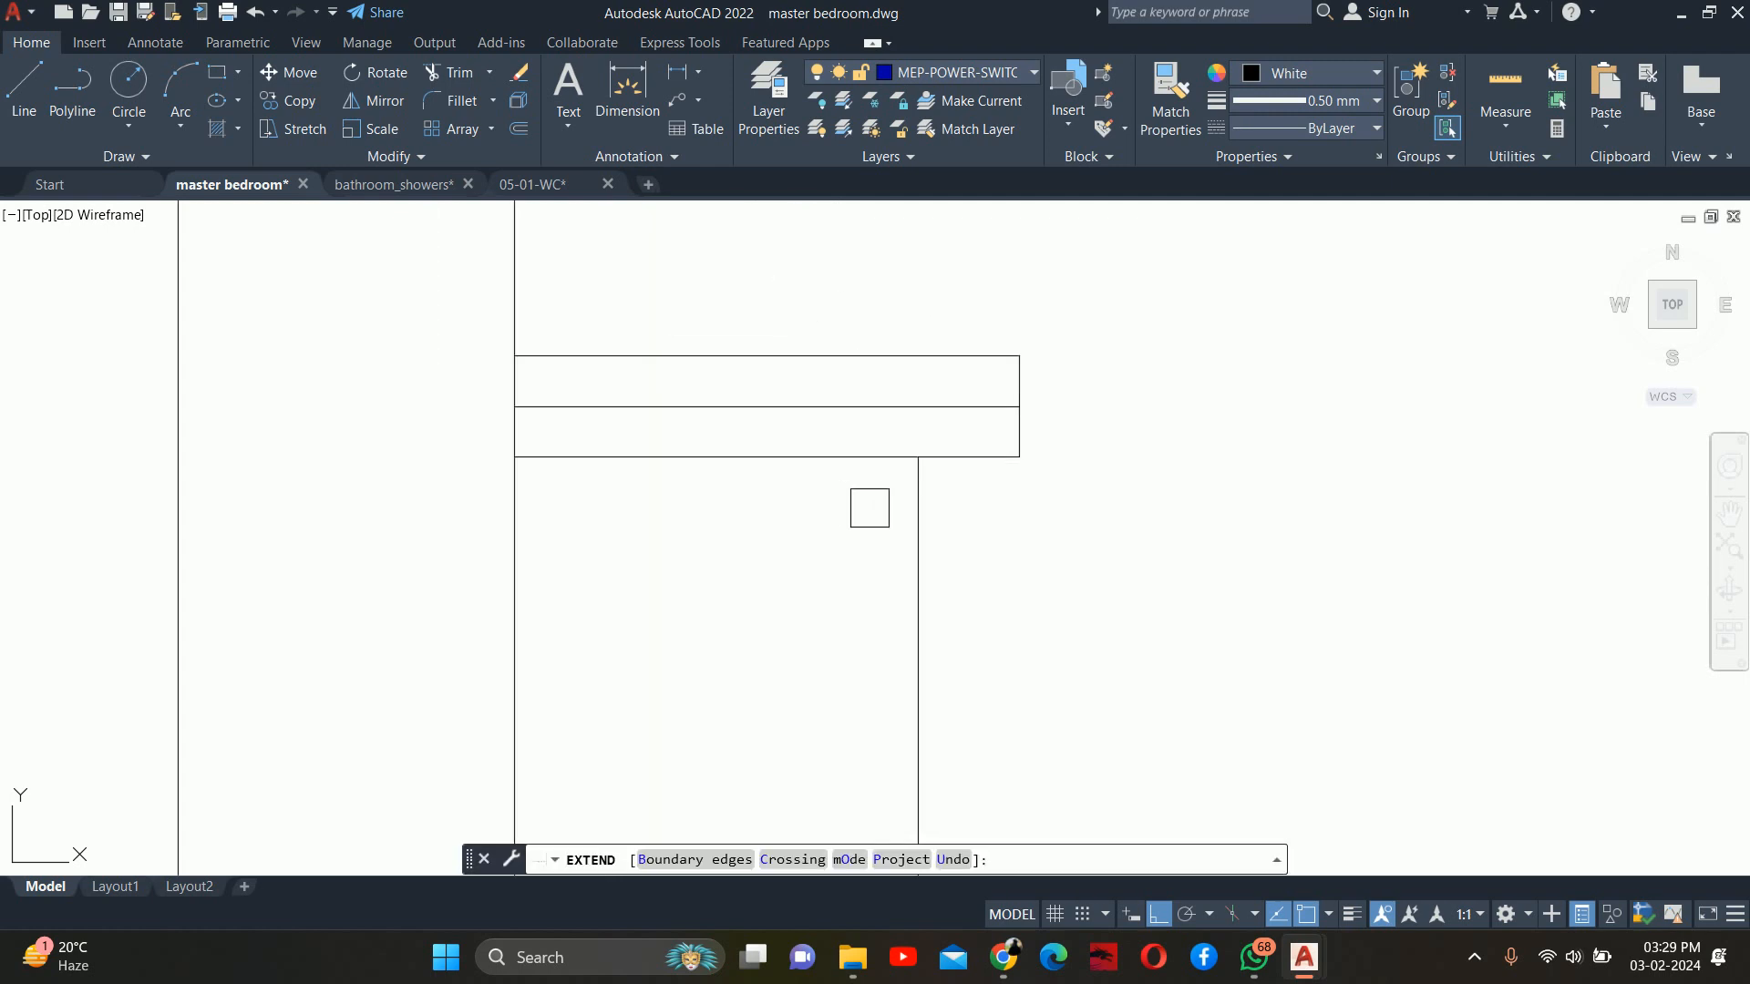
pyautogui.scroll(2, 959, 435)
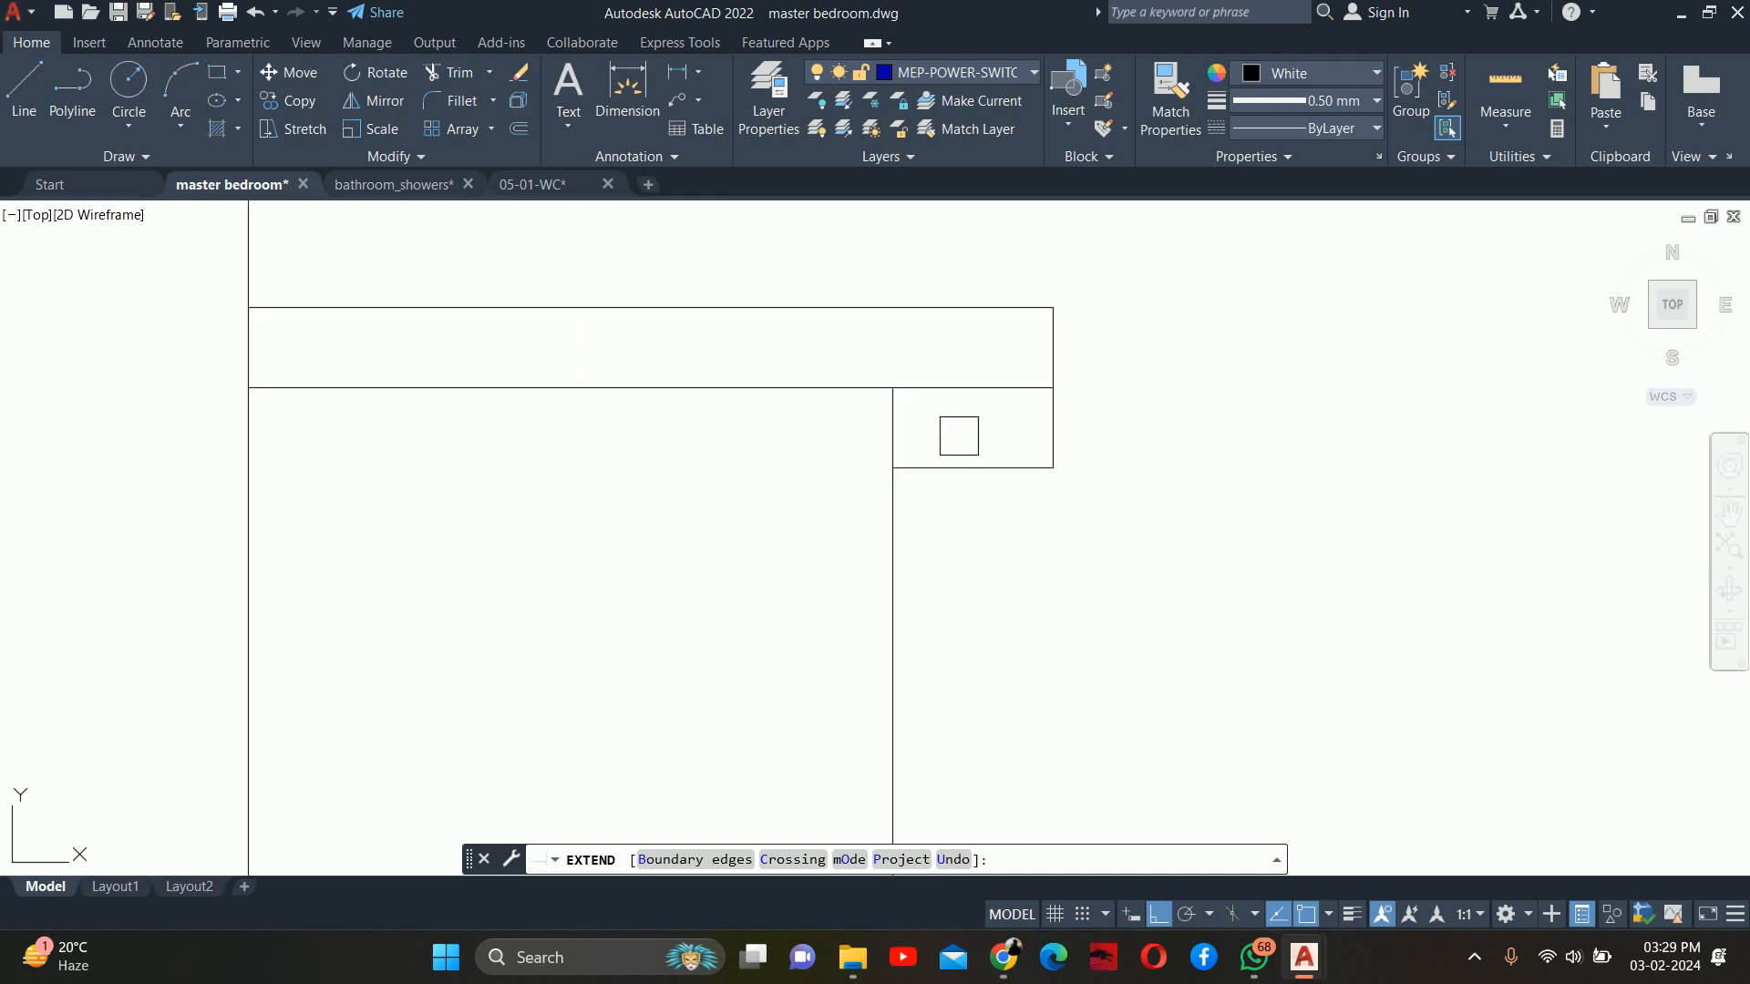
pyautogui.press('Escape')
pyautogui.scroll(-2, 969, 431)
pyautogui.write('tr')
pyautogui.press('Return')
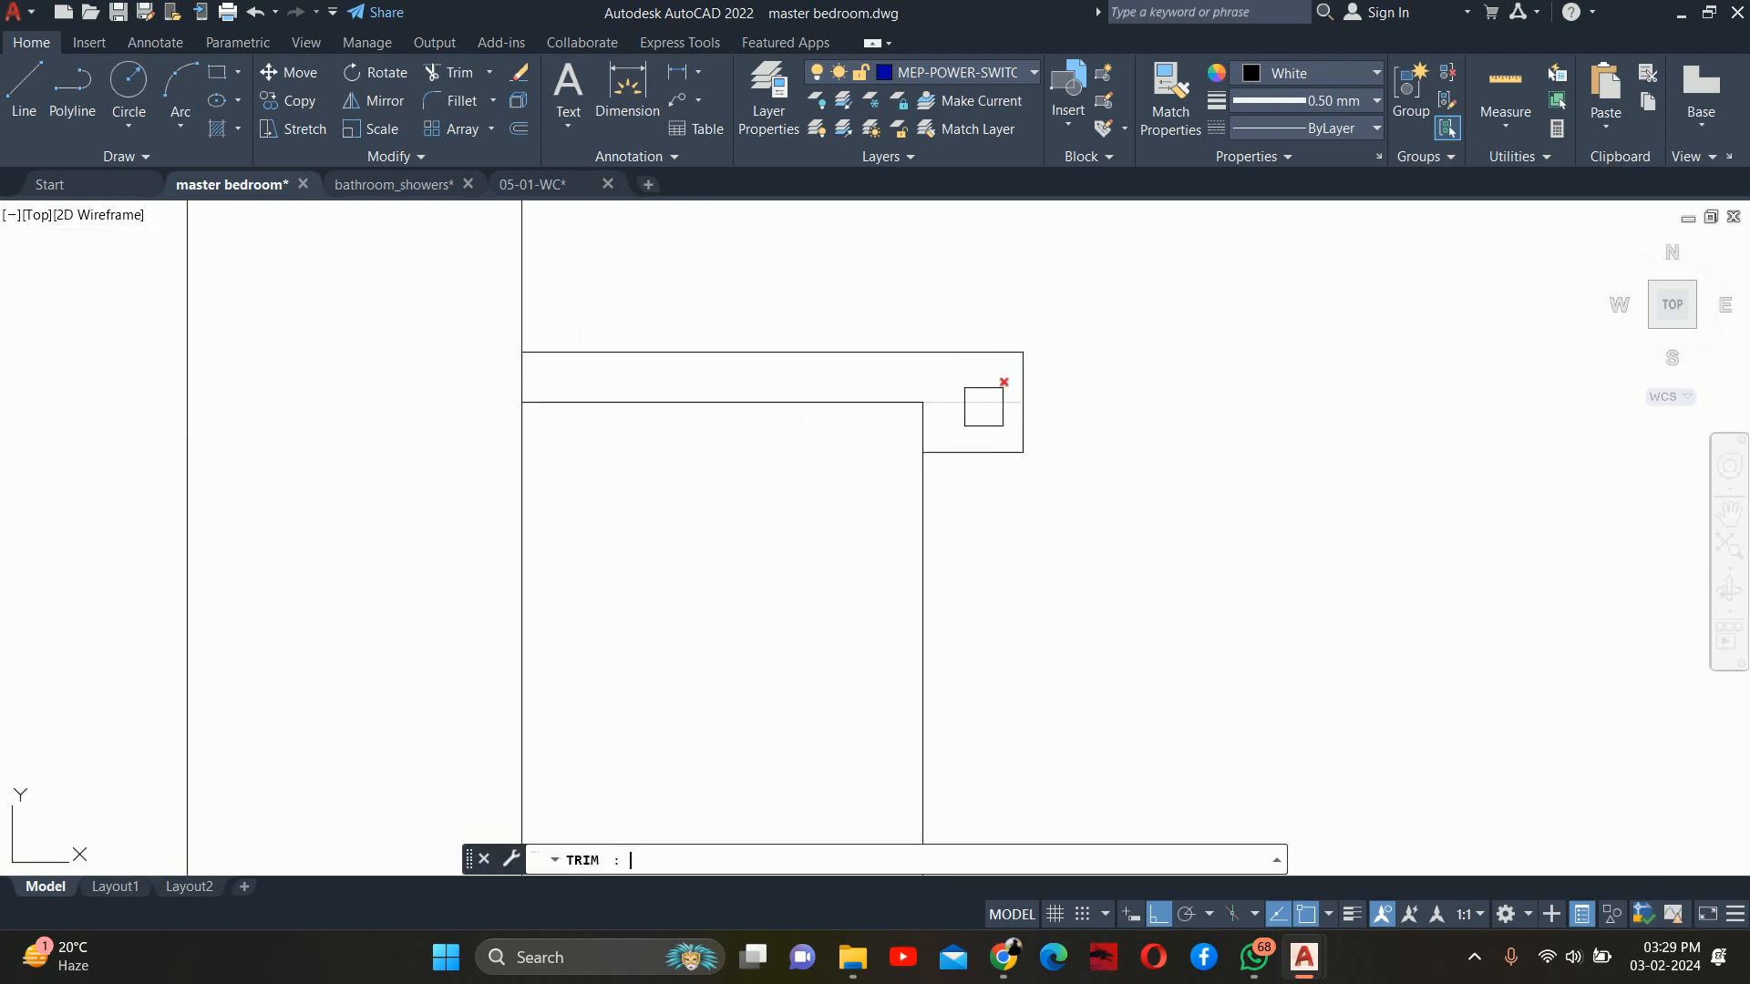
pyautogui.click(982, 405)
pyautogui.press('Escape')
pyautogui.scroll(-5, 984, 391)
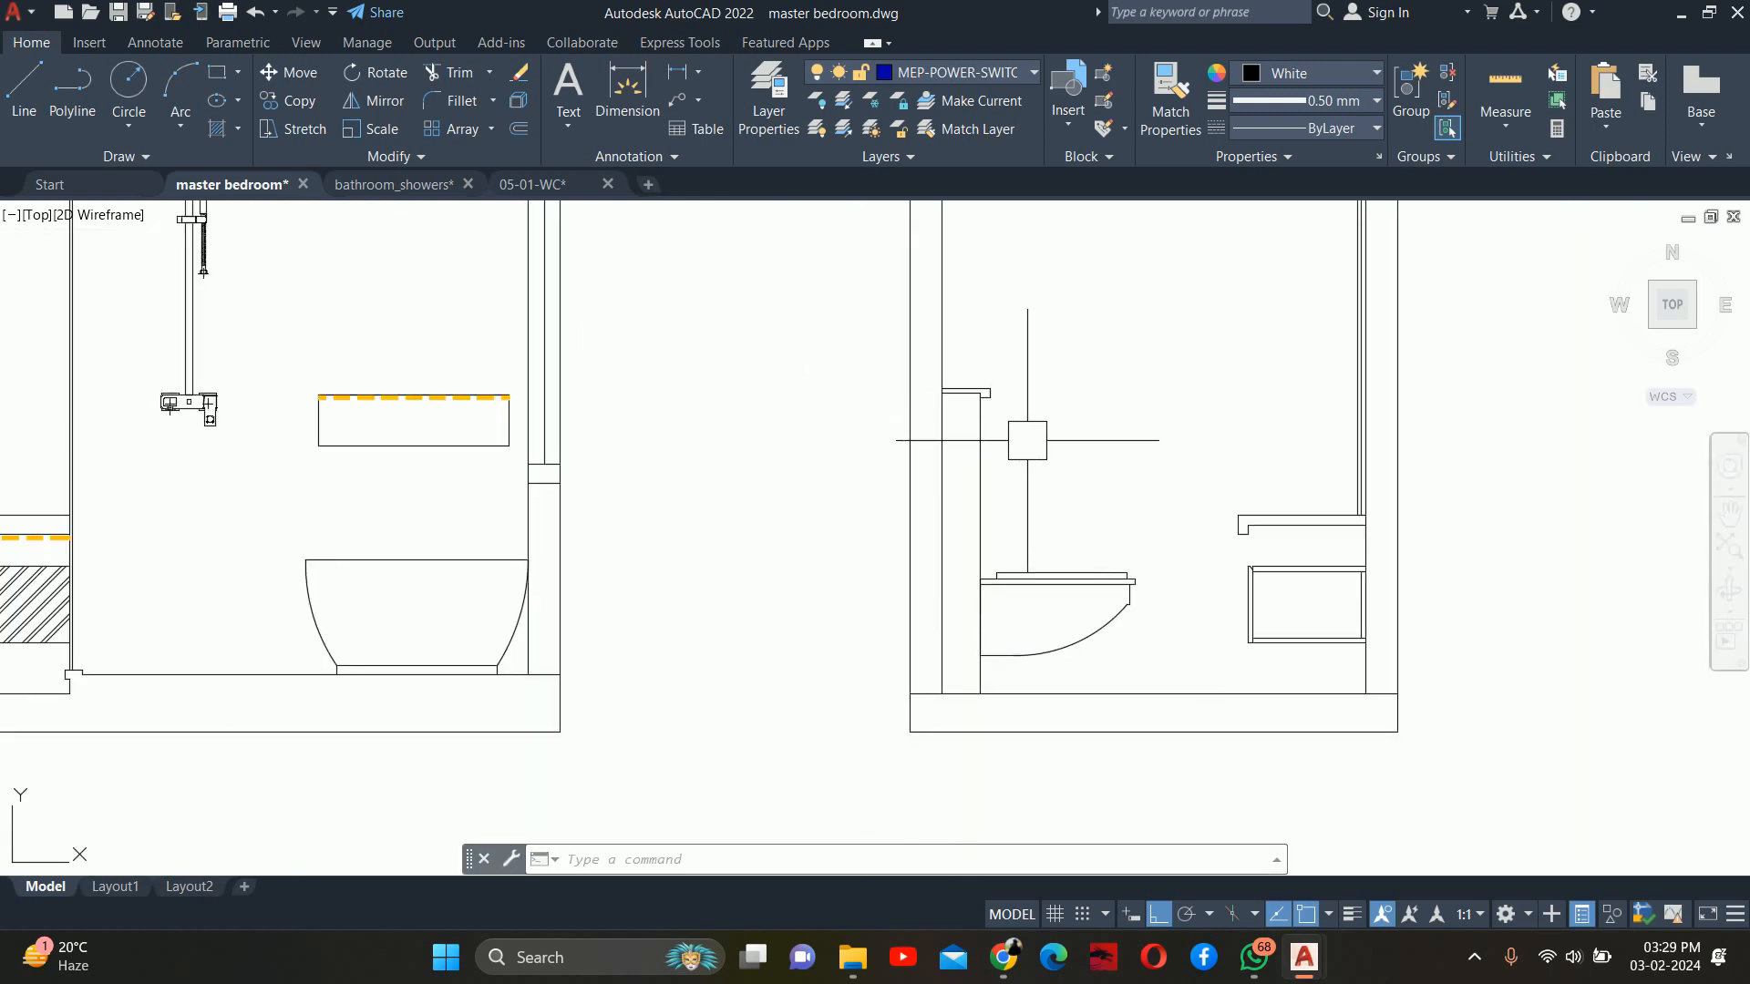
pyautogui.scroll(-4, 1027, 440)
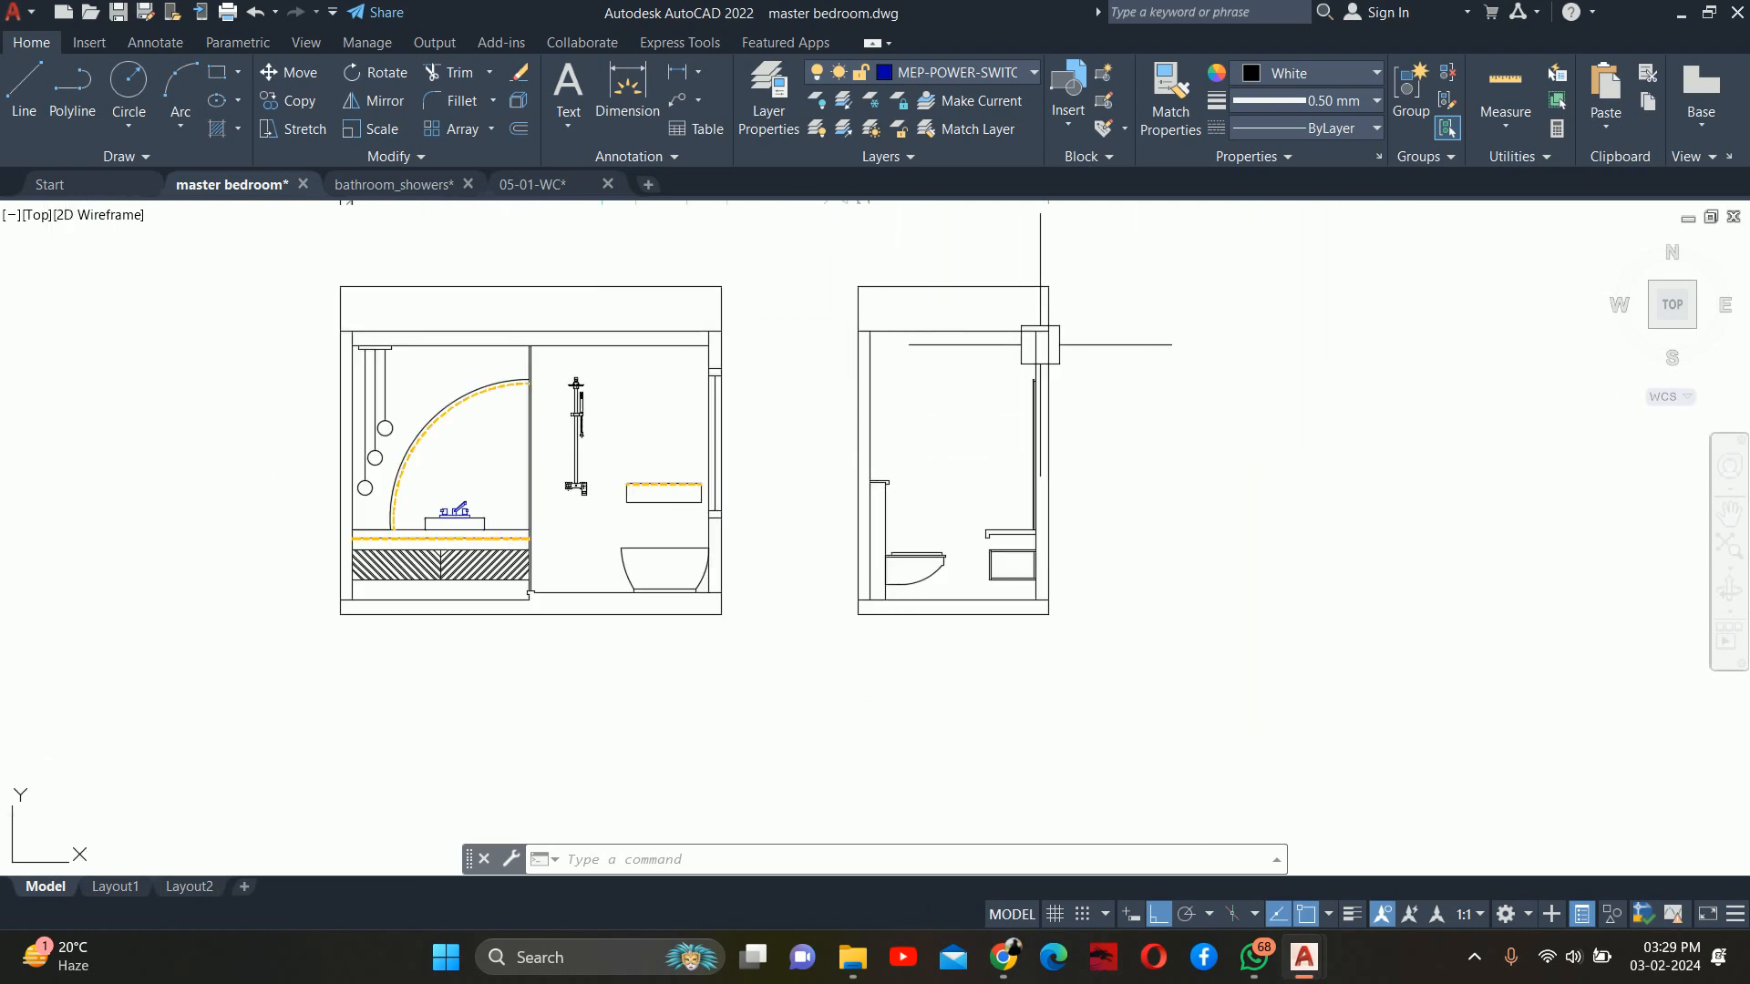
pyautogui.scroll(3, 1003, 474)
pyautogui.moveTo(930, 531); pyautogui.dragTo(1005, 624, button='middle')
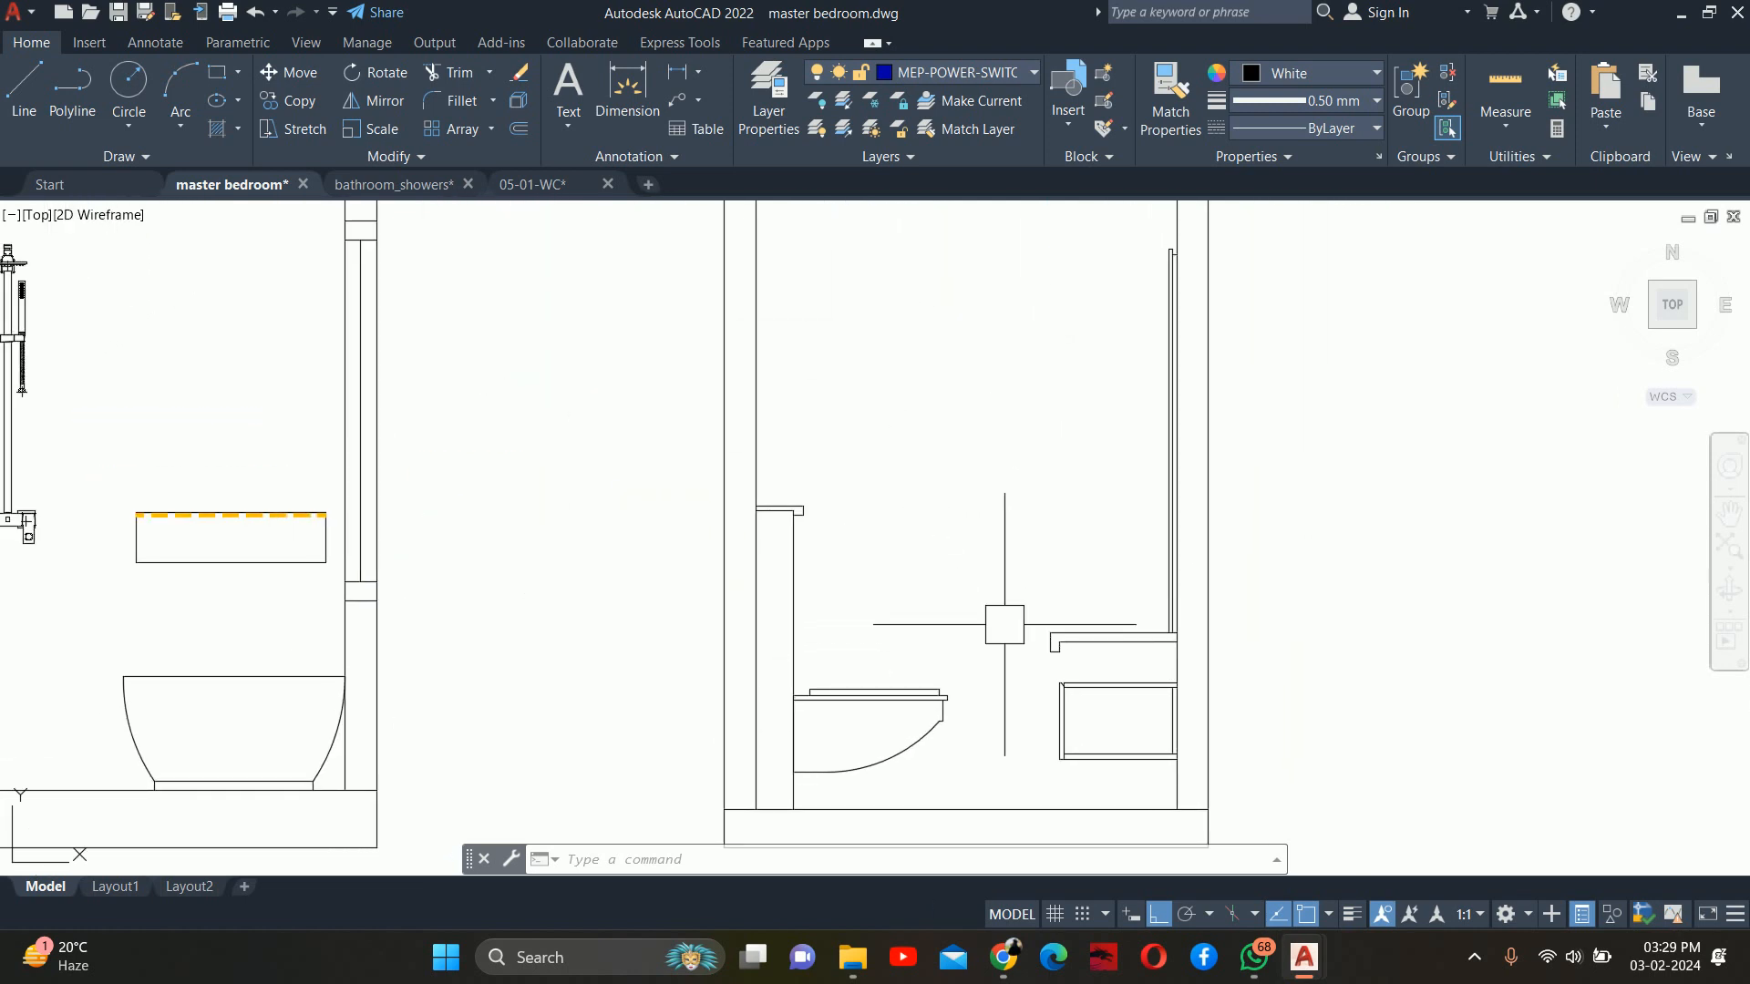
pyautogui.scroll(-2, 1005, 624)
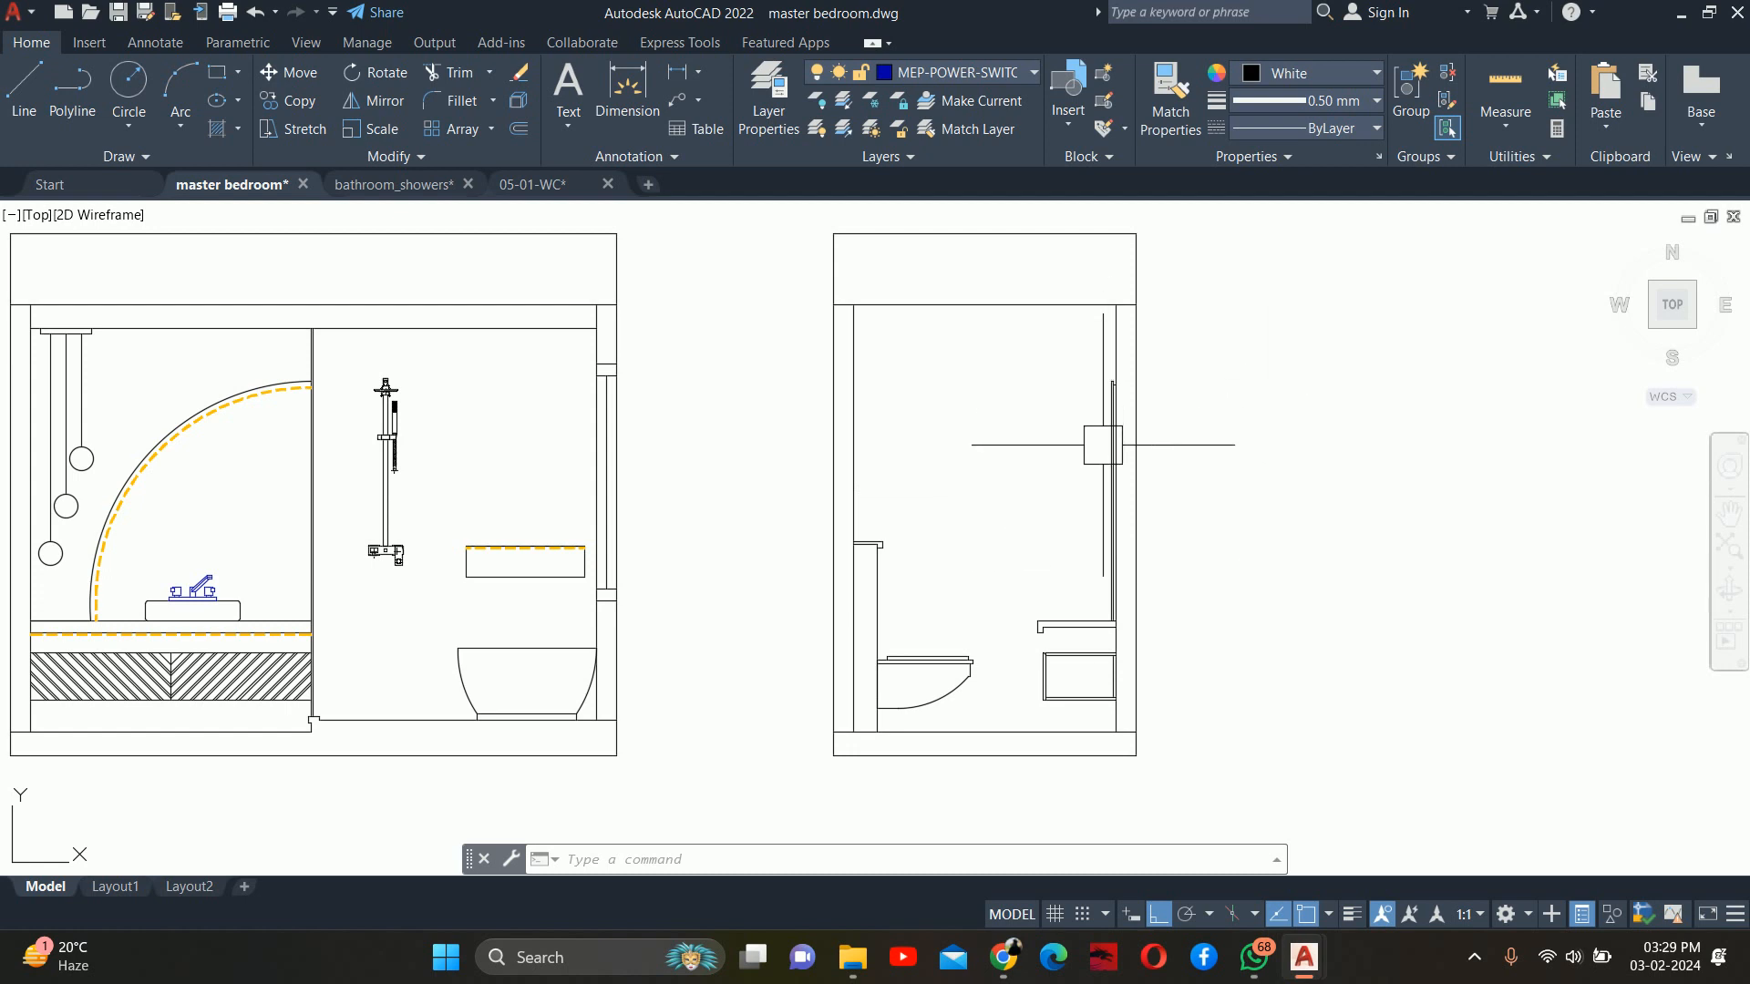
pyautogui.moveTo(1040, 460); pyautogui.dragTo(1127, 450, button='middle')
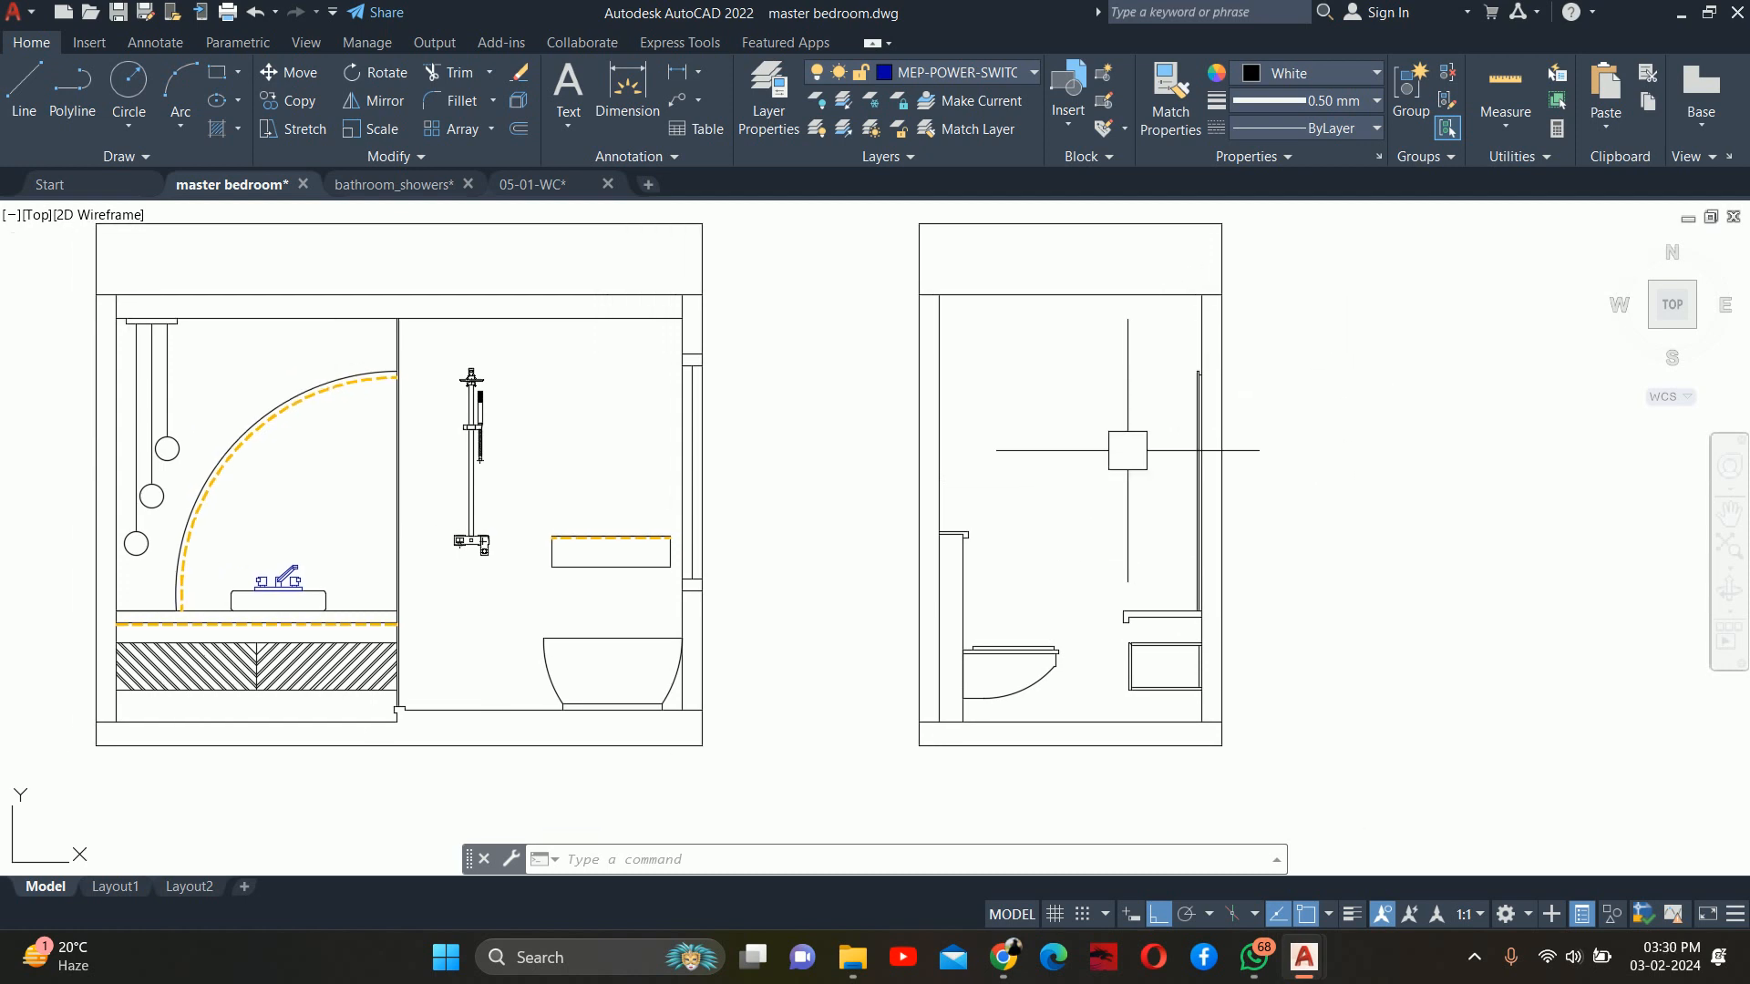
# Add a vertical linear dimension from the floor to the toilet's rim, placed outside the wall behind the toilet
pyautogui.write('dli')
pyautogui.press('Return')
pyautogui.scroll(3, 1048, 620)
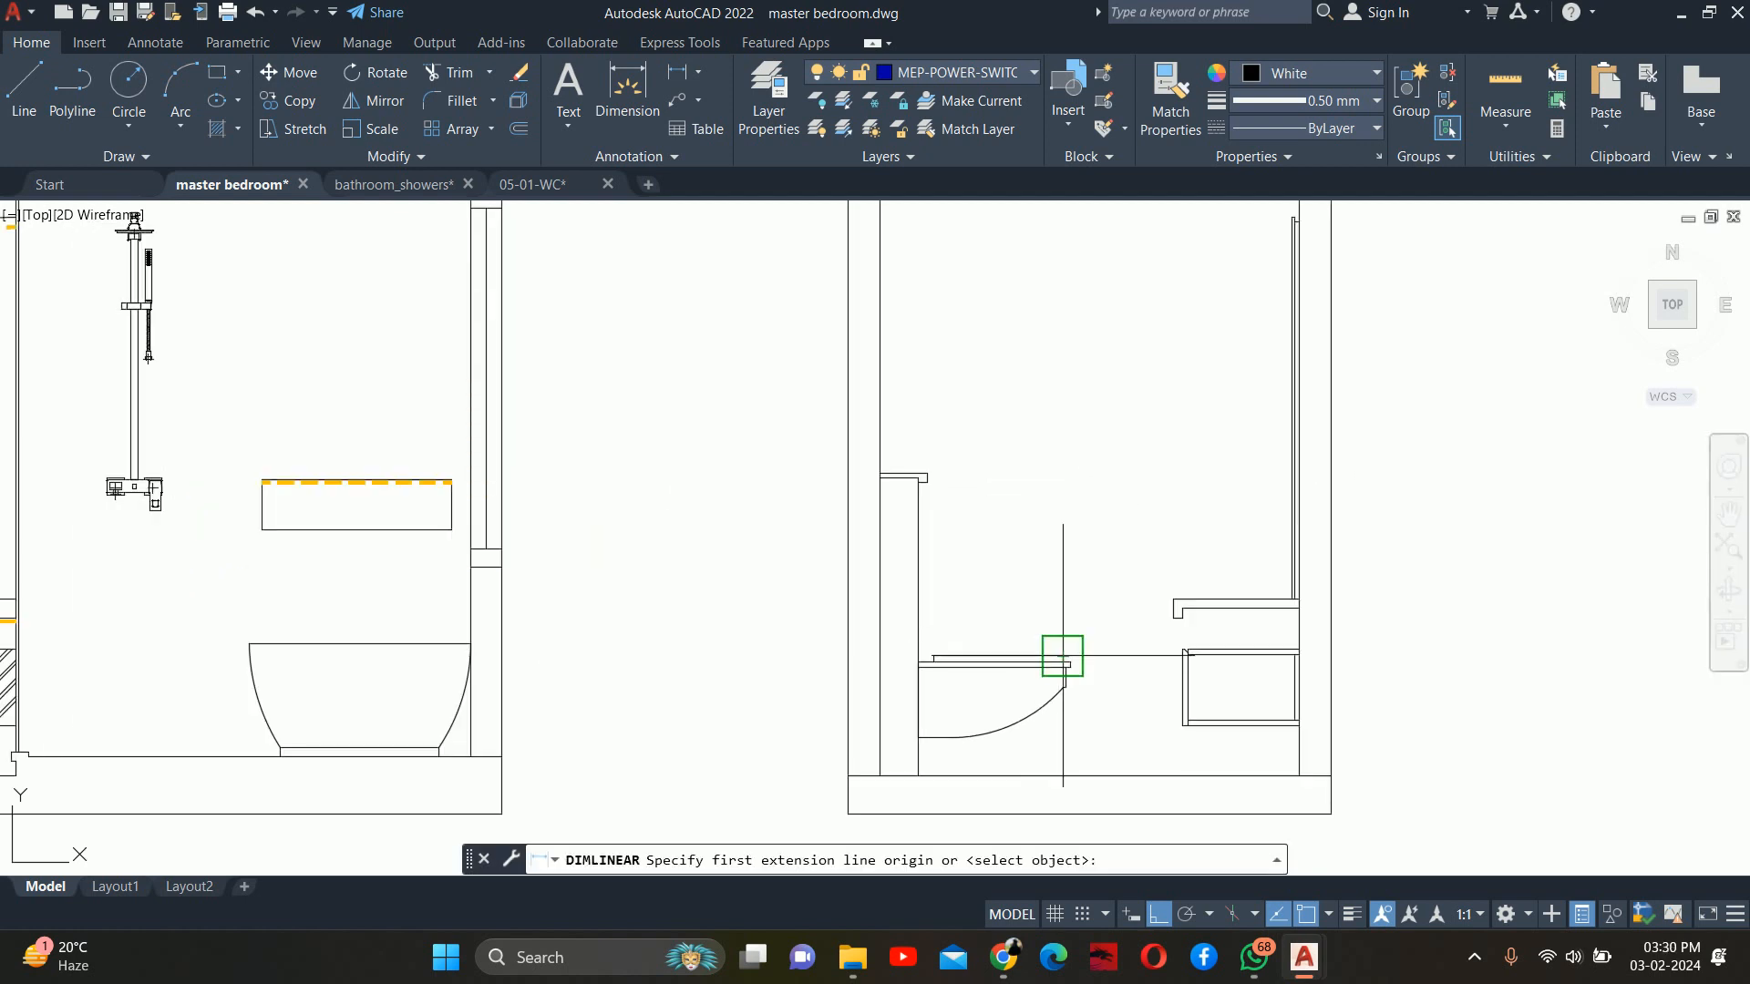
pyautogui.scroll(2, 949, 629)
pyautogui.click(911, 681)
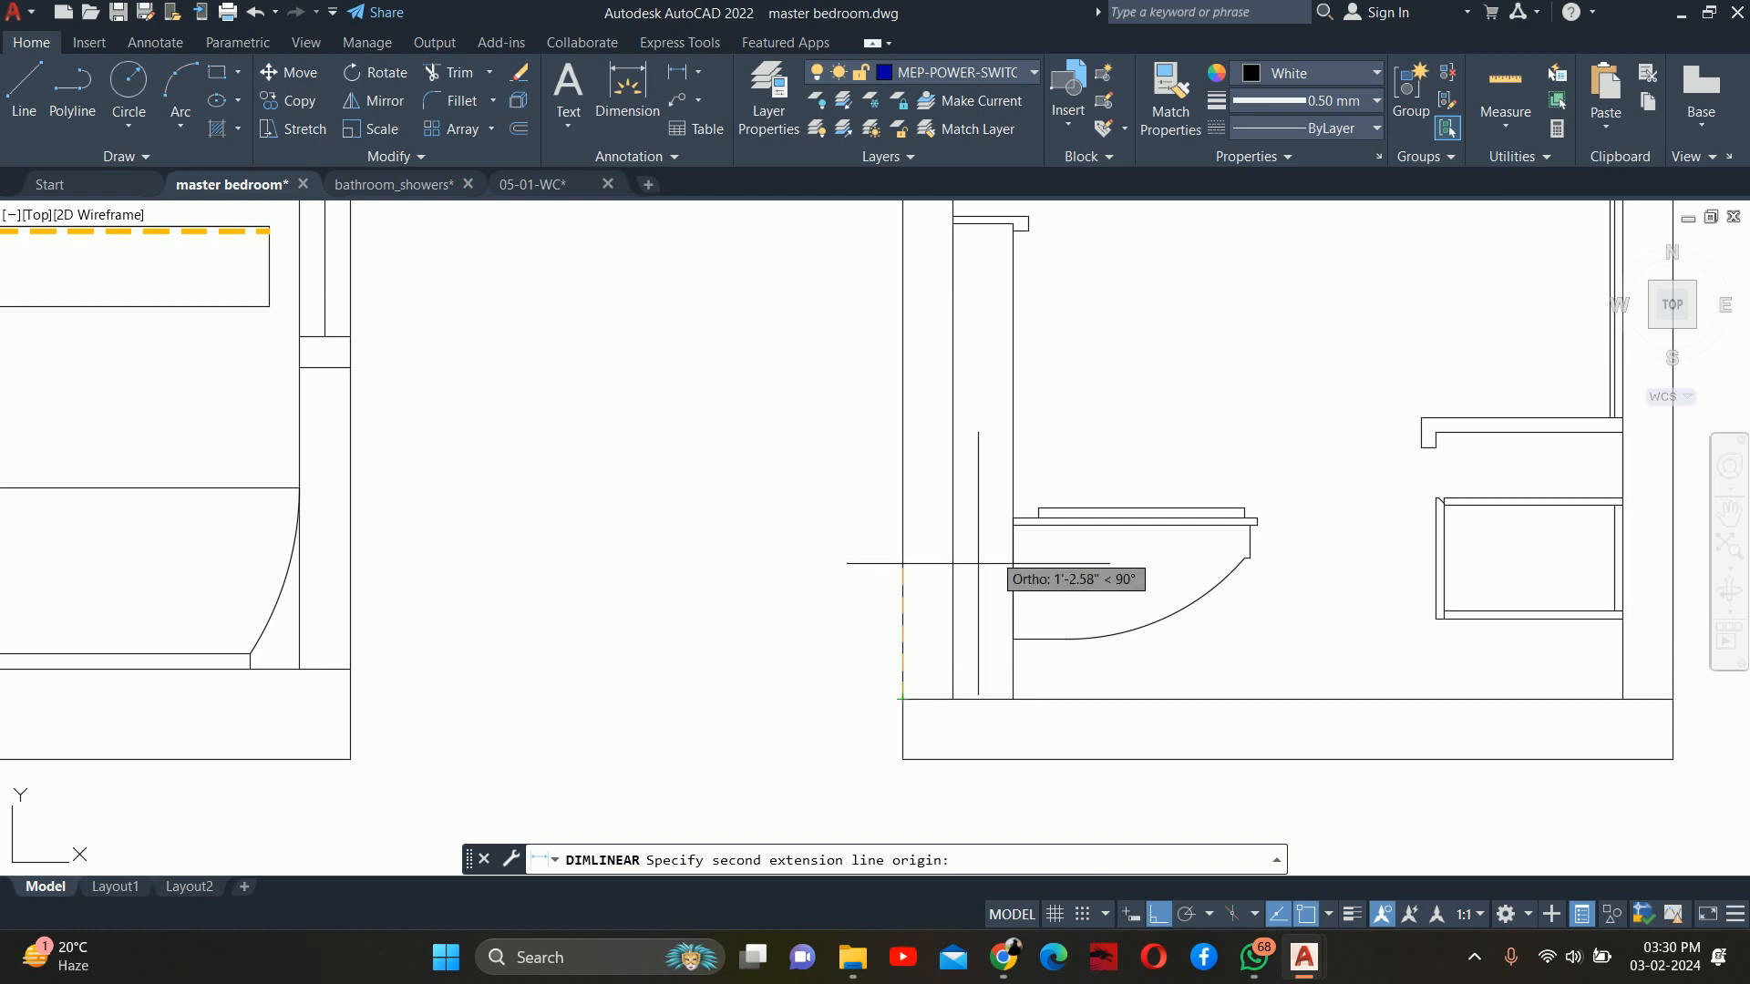
pyautogui.scroll(3, 975, 582)
pyautogui.click(1038, 468)
pyautogui.scroll(-2, 765, 564)
pyautogui.moveTo(762, 566); pyautogui.dragTo(1142, 464, button='middle')
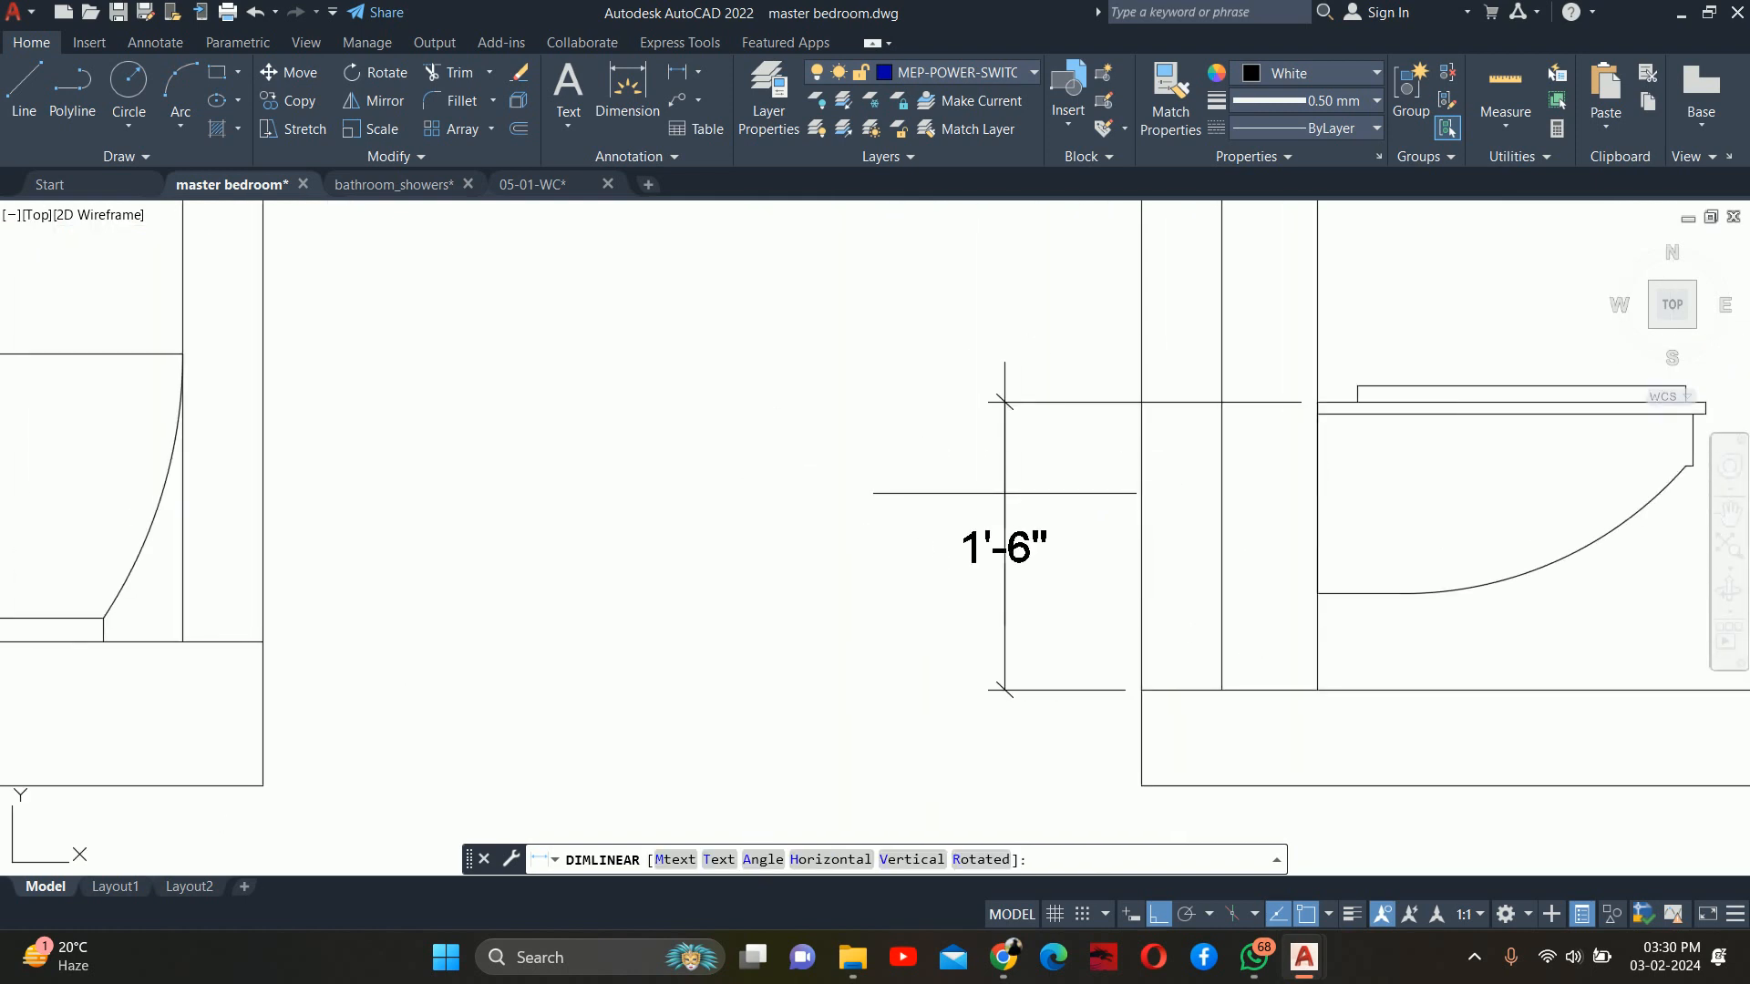
pyautogui.click(1012, 496)
pyautogui.scroll(-5, 1012, 497)
pyautogui.scroll(3, 1023, 546)
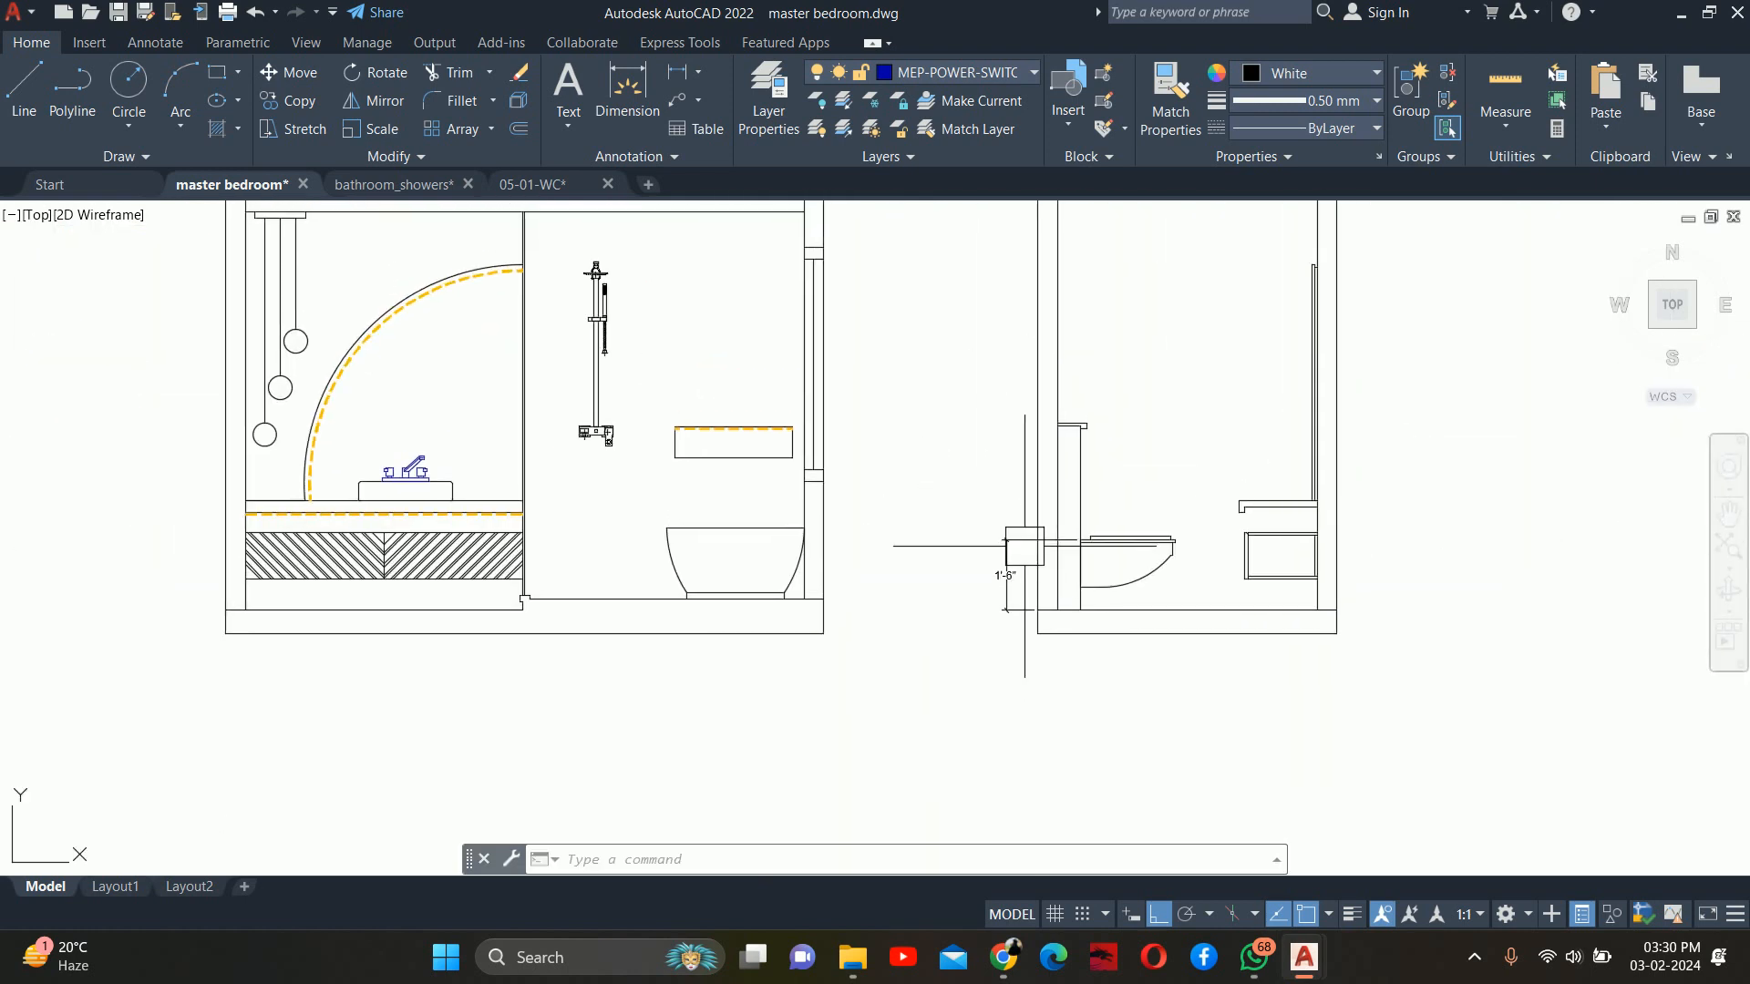
# Add a vertical linear dimension from the floor to the top of the ledge cap, placed outside the toilet rim's dimension
pyautogui.write('dco')
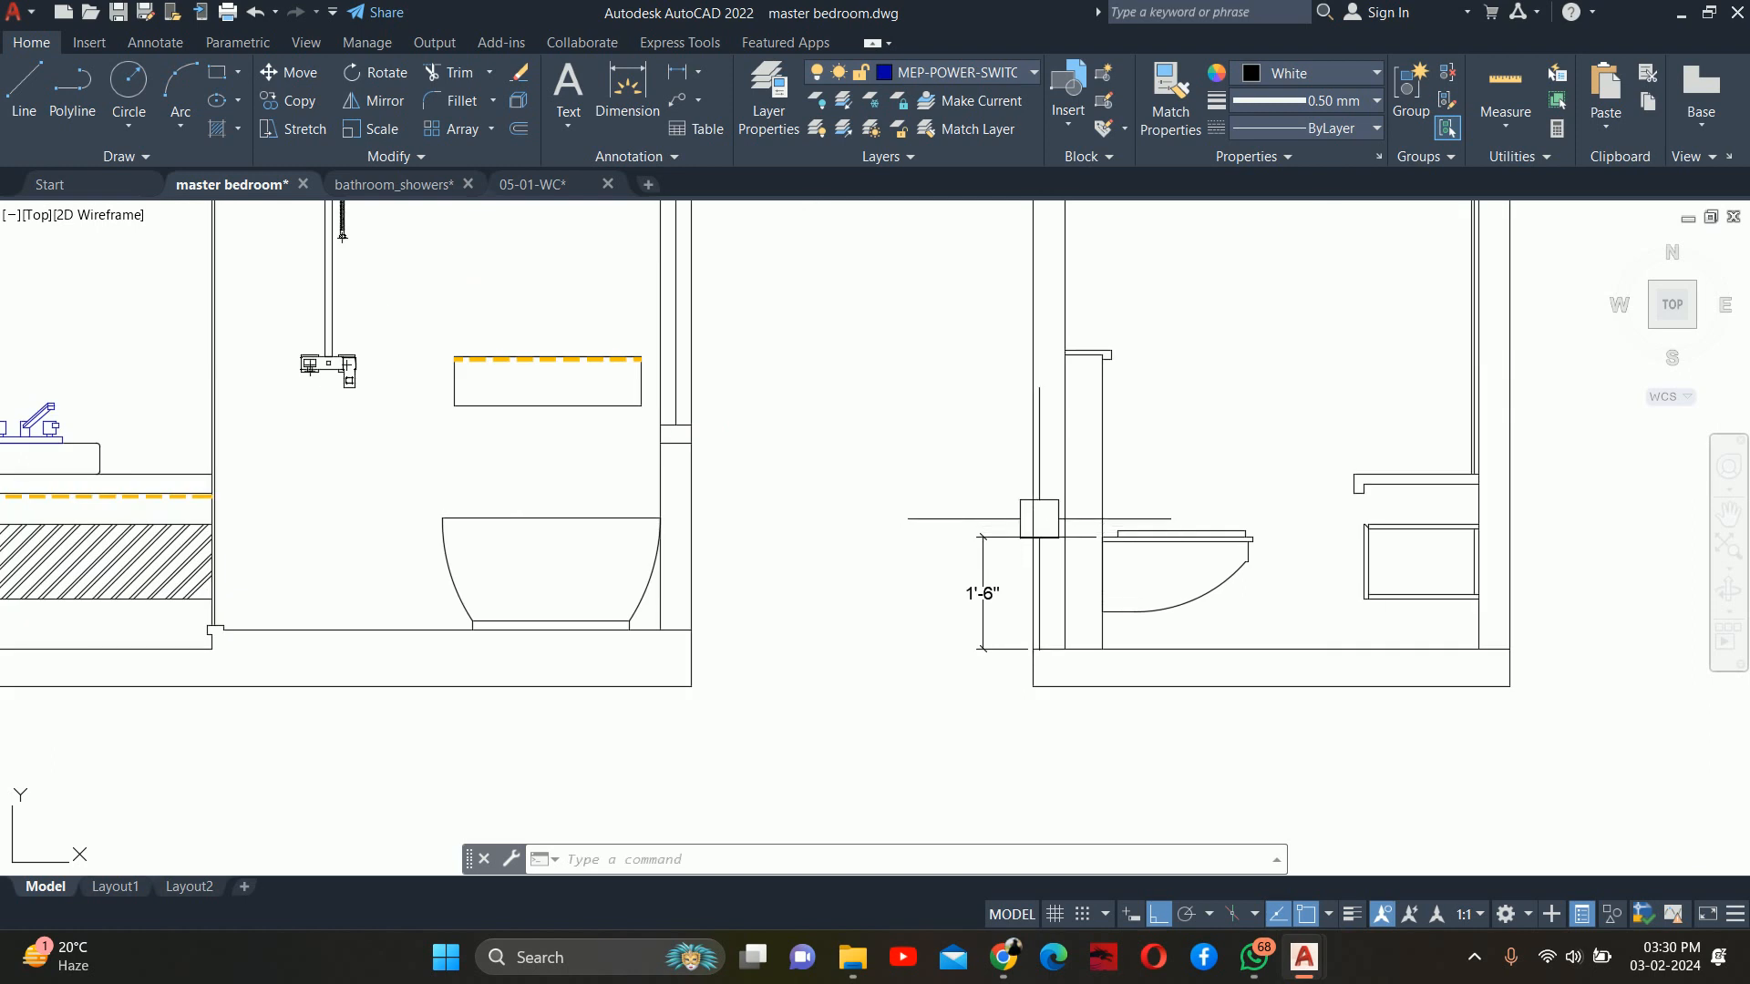
pyautogui.write('dli')
pyautogui.press('Return')
pyautogui.scroll(5, 1028, 614)
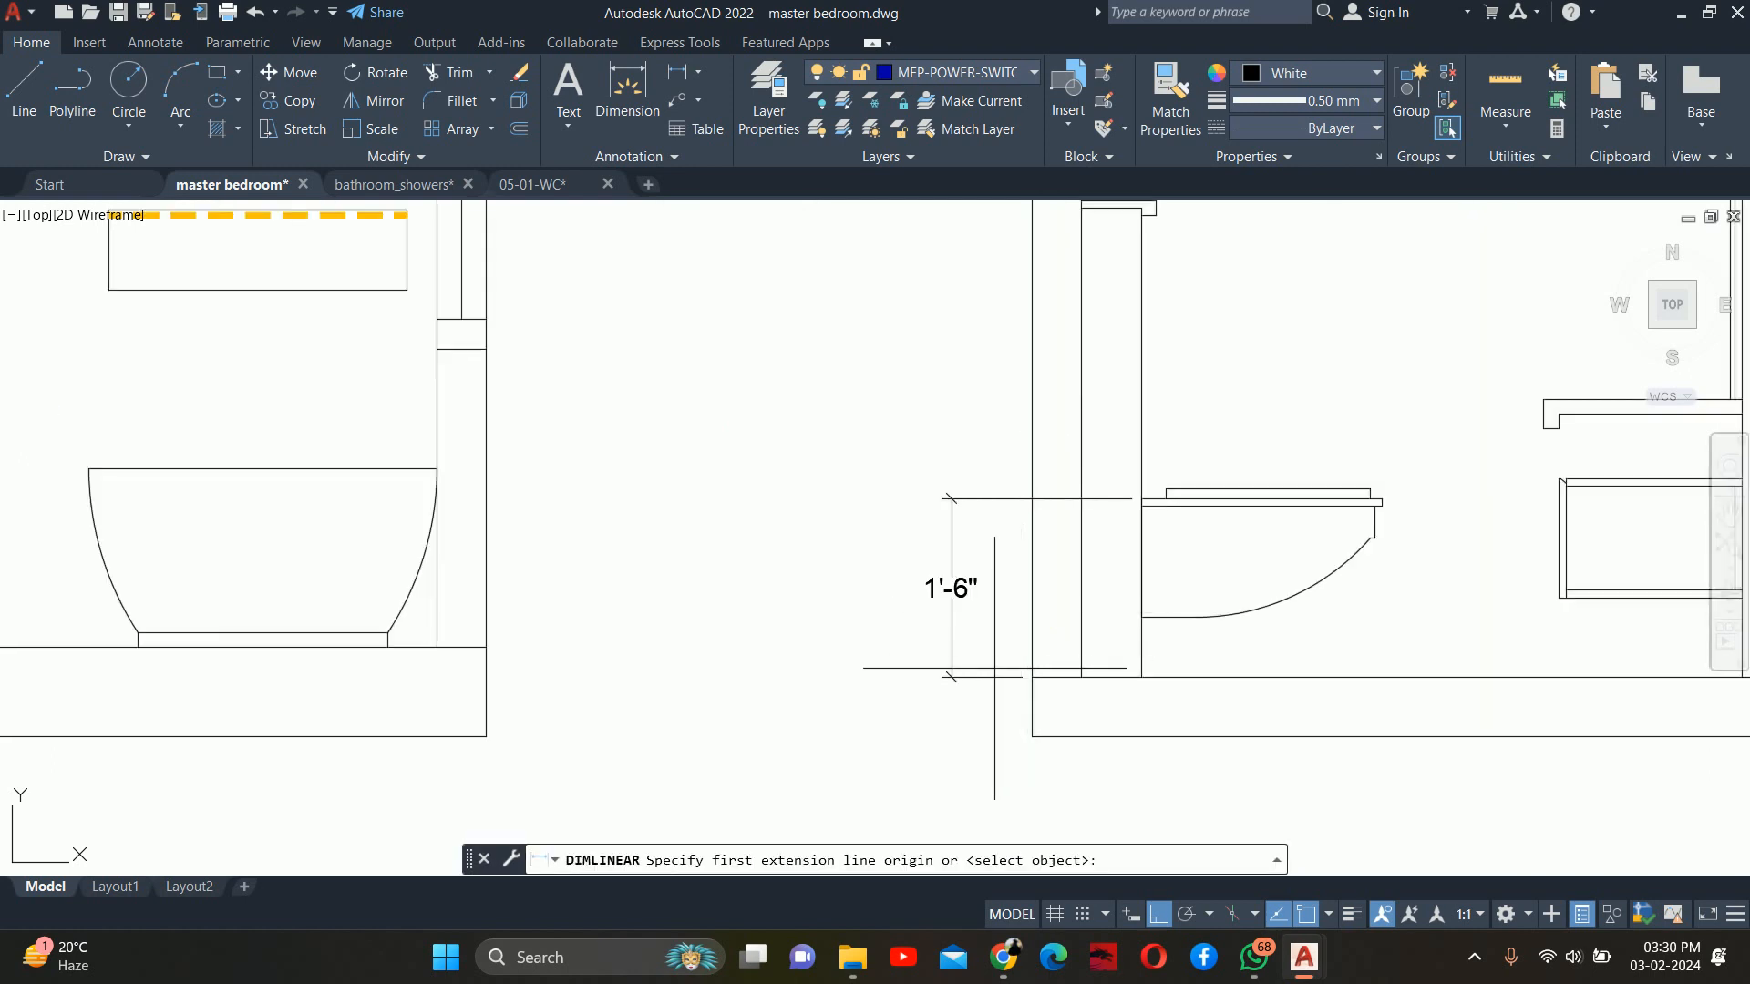
pyautogui.click(935, 683)
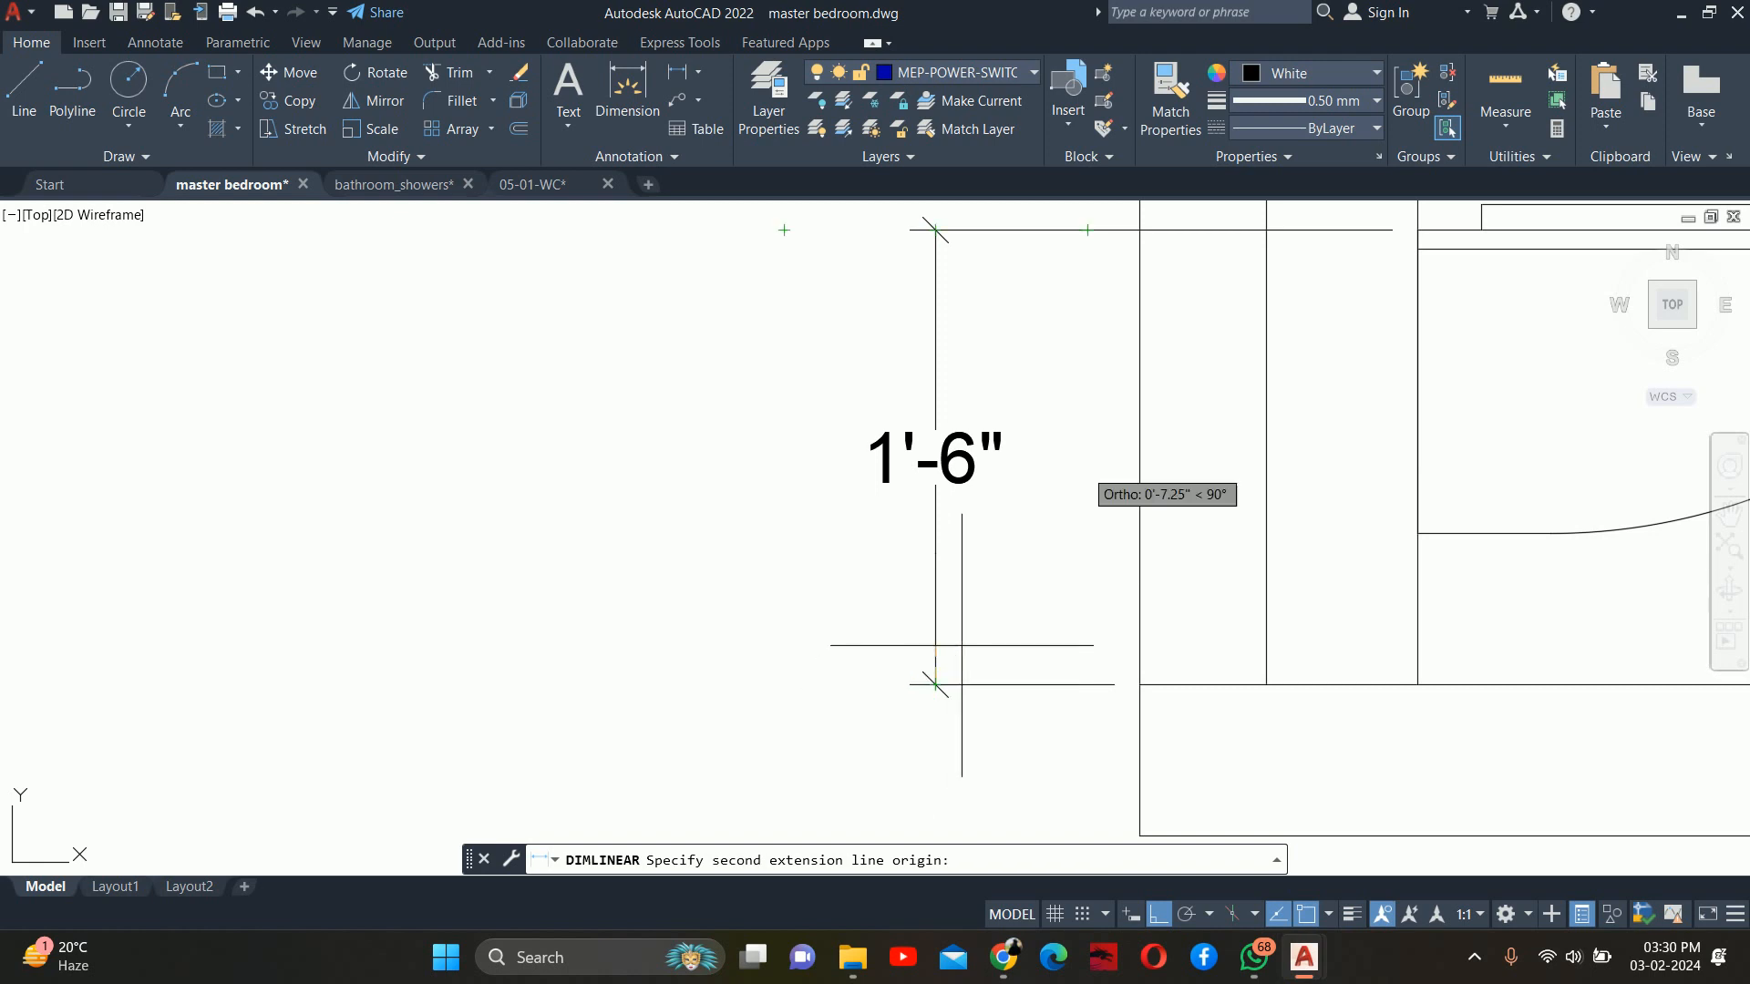
pyautogui.scroll(-5, 966, 729)
pyautogui.scroll(3, 1105, 466)
pyautogui.click(1113, 467)
pyautogui.scroll(-5, 906, 734)
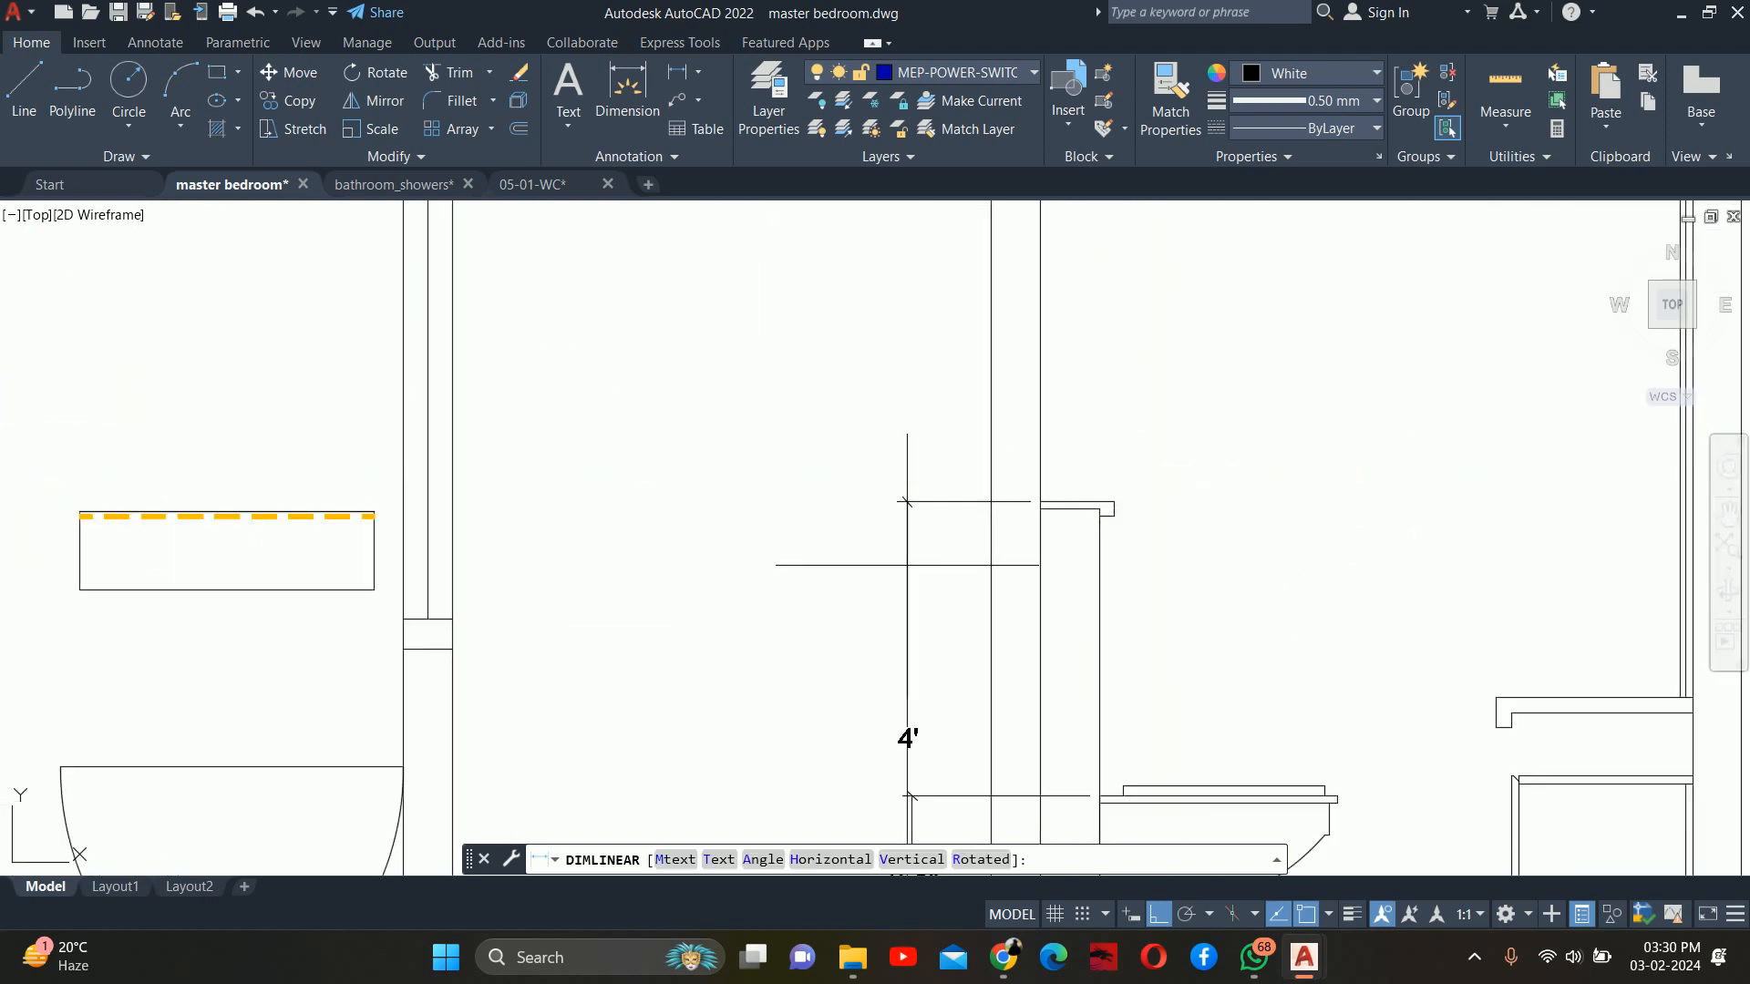
pyautogui.click(1208, 362)
pyautogui.scroll(-3, 1208, 363)
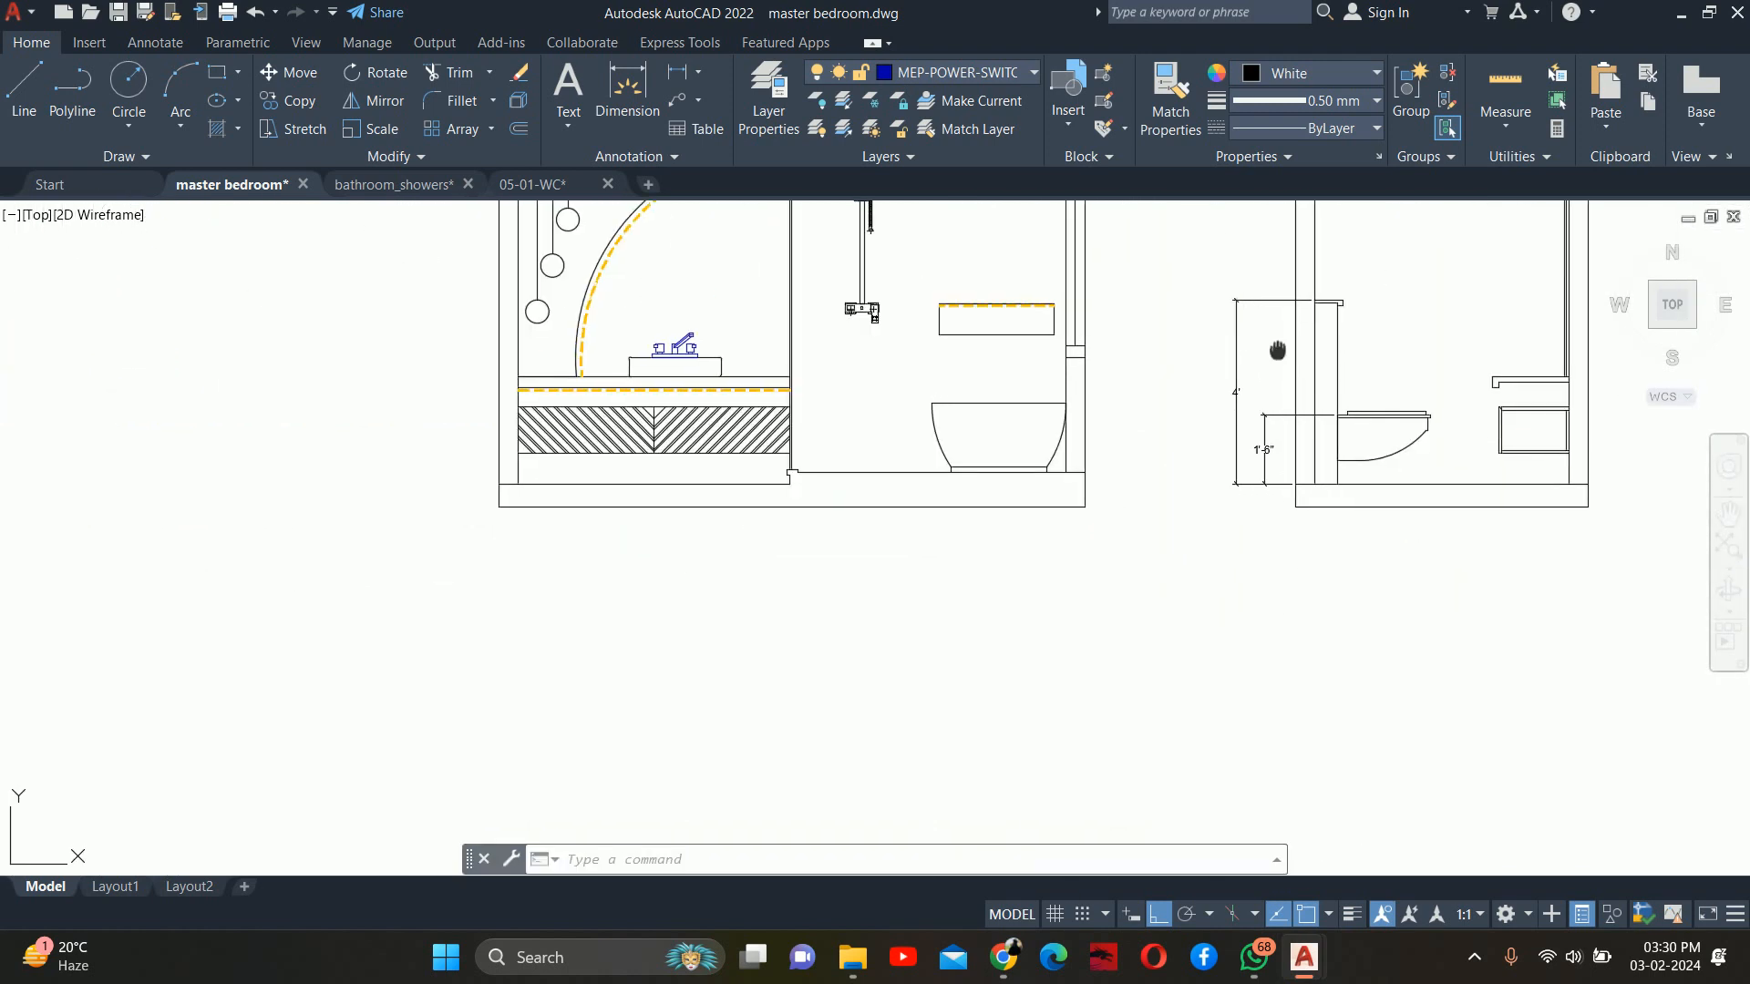
# Draw a thin upright rectangle 4" high in the open space above the toilet
pyautogui.scroll(3, 1240, 391)
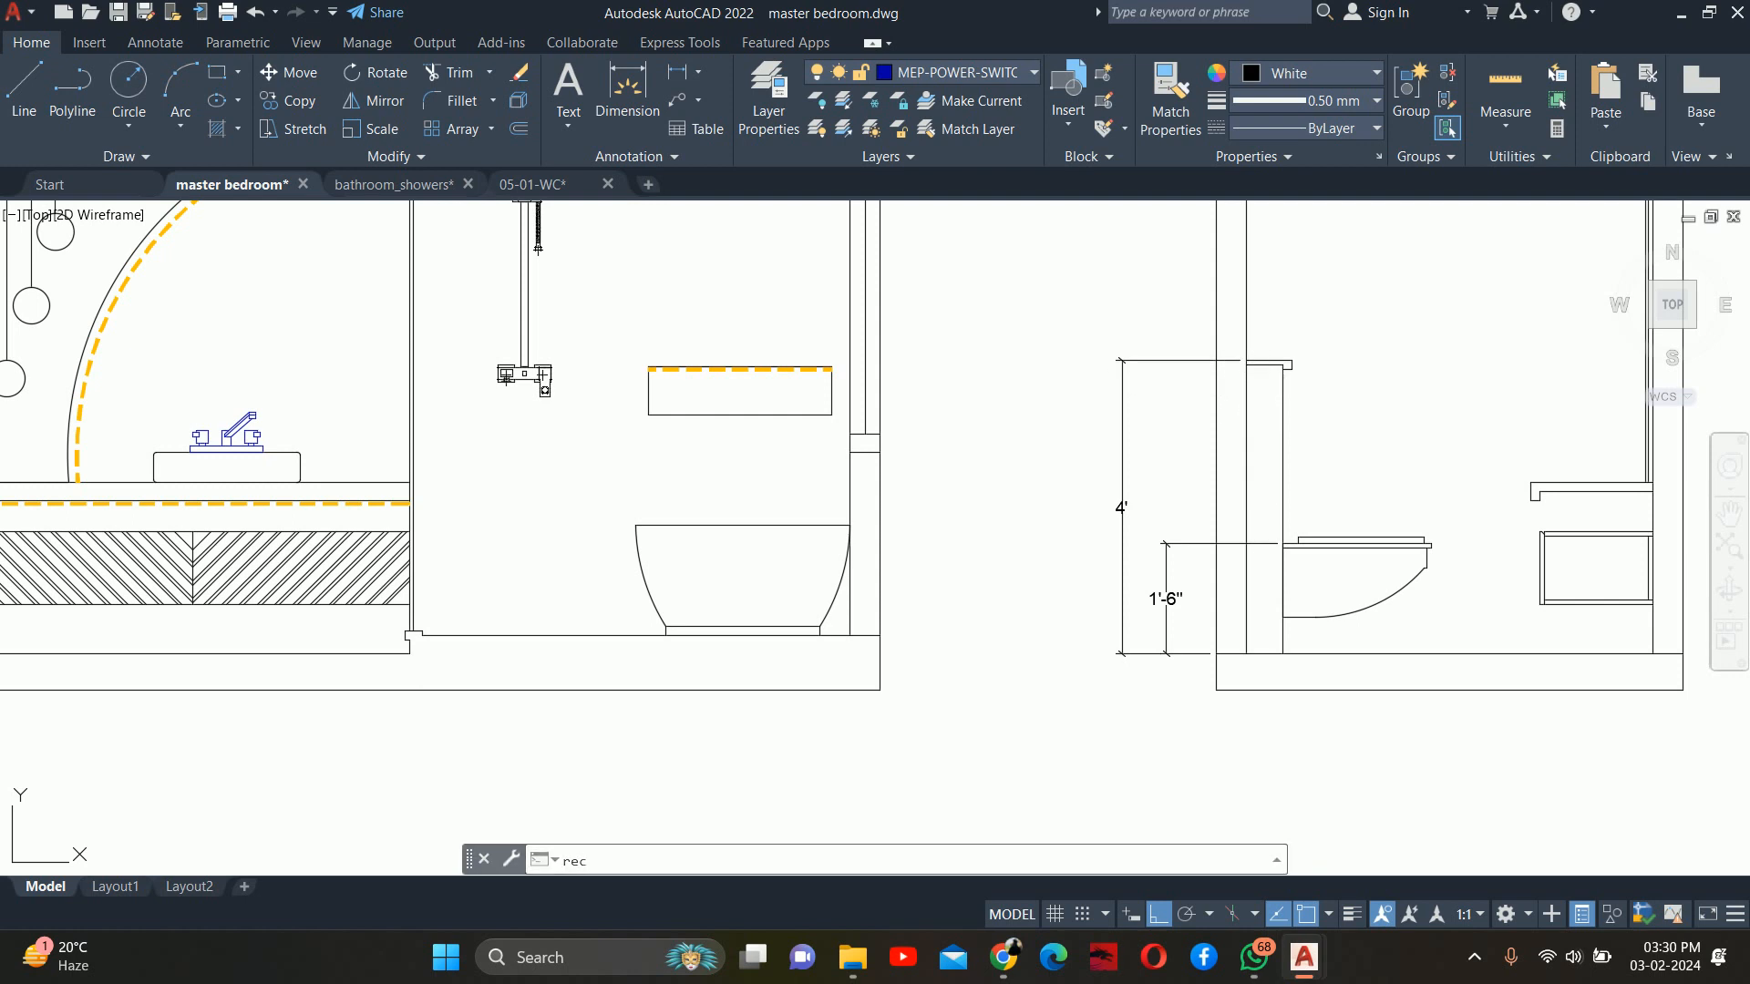
pyautogui.press('Return')
pyautogui.scroll(2, 1458, 419)
pyautogui.click(1343, 415)
pyautogui.scroll(2, 1342, 415)
pyautogui.press('Return')
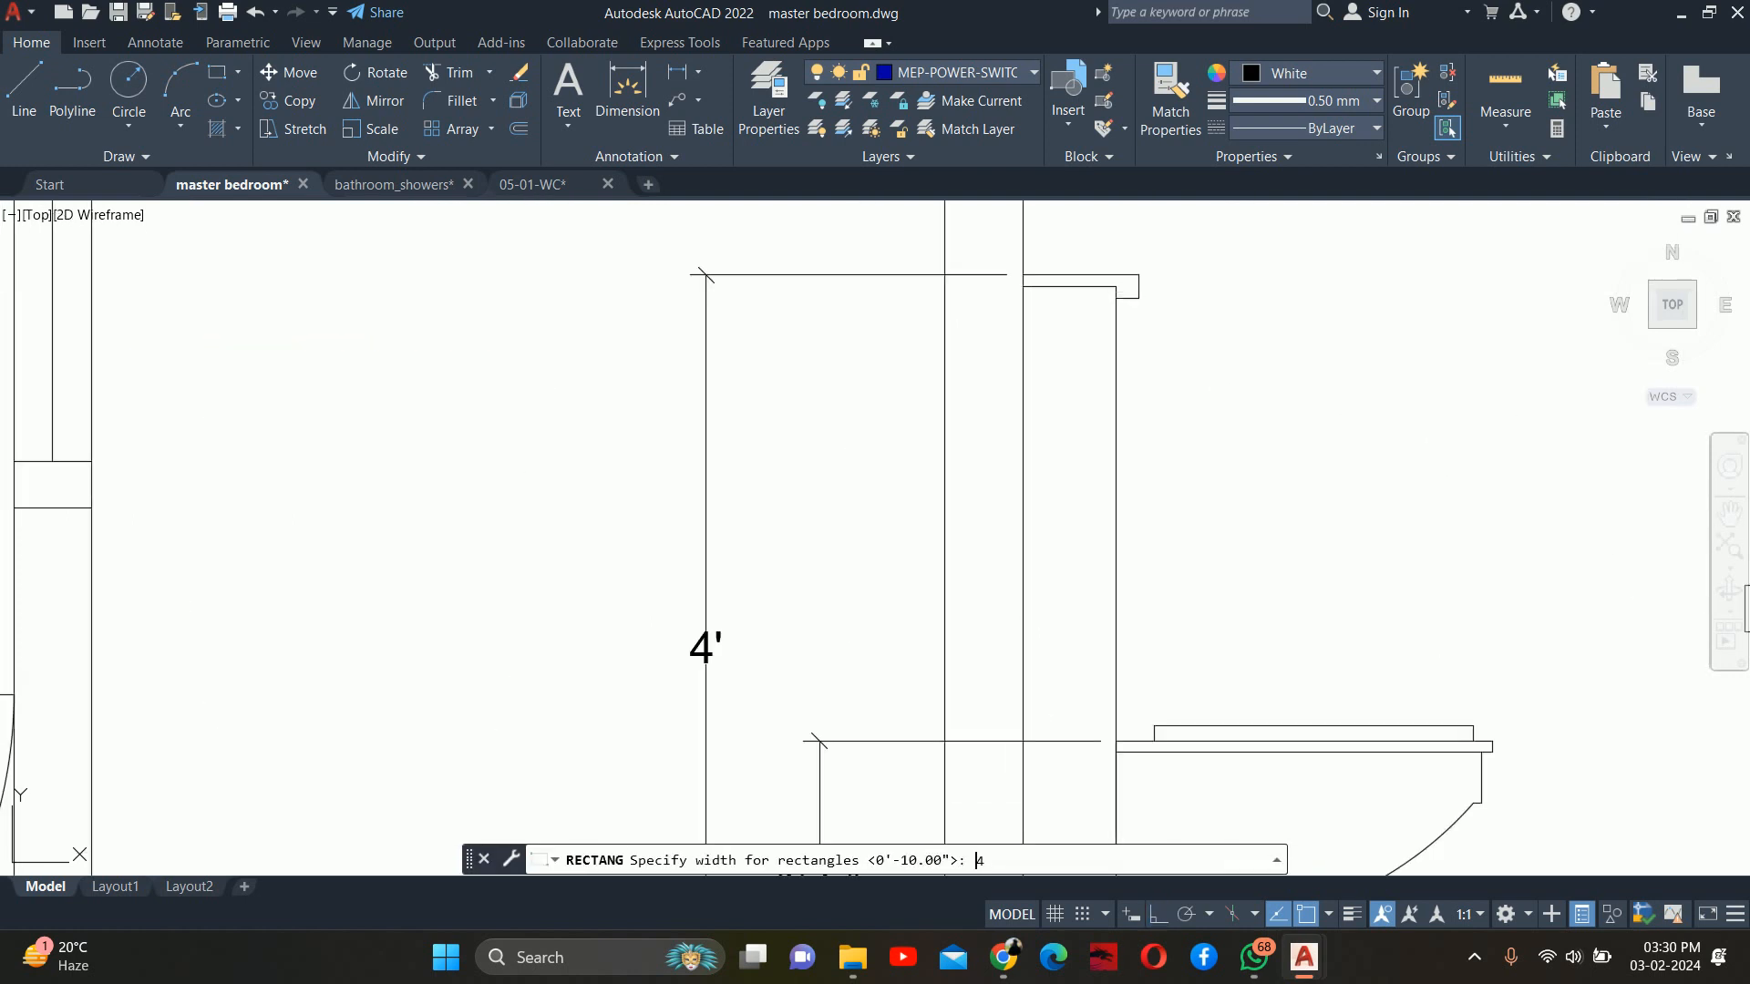
pyautogui.press('Return')
pyautogui.click(1347, 428)
pyautogui.write('m')
pyautogui.press('Return')
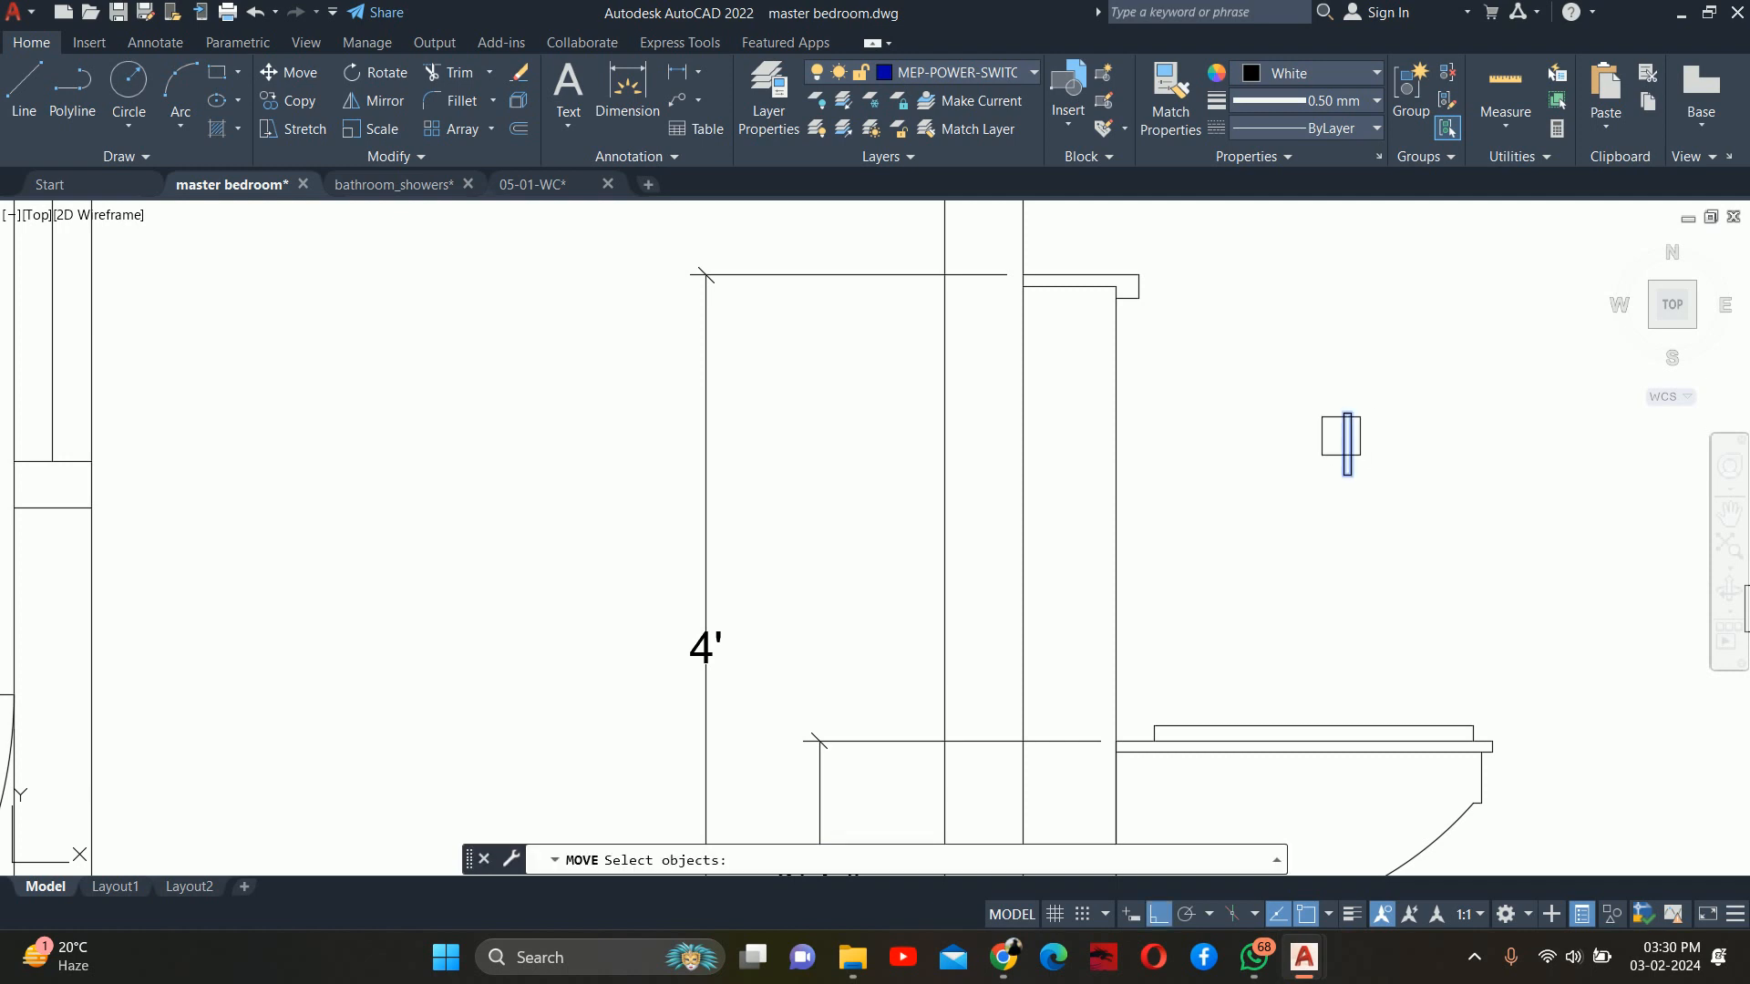
pyautogui.click(1347, 435)
pyautogui.press('Return')
pyautogui.scroll(3, 1324, 462)
pyautogui.click(1371, 524)
pyautogui.press('Escape')
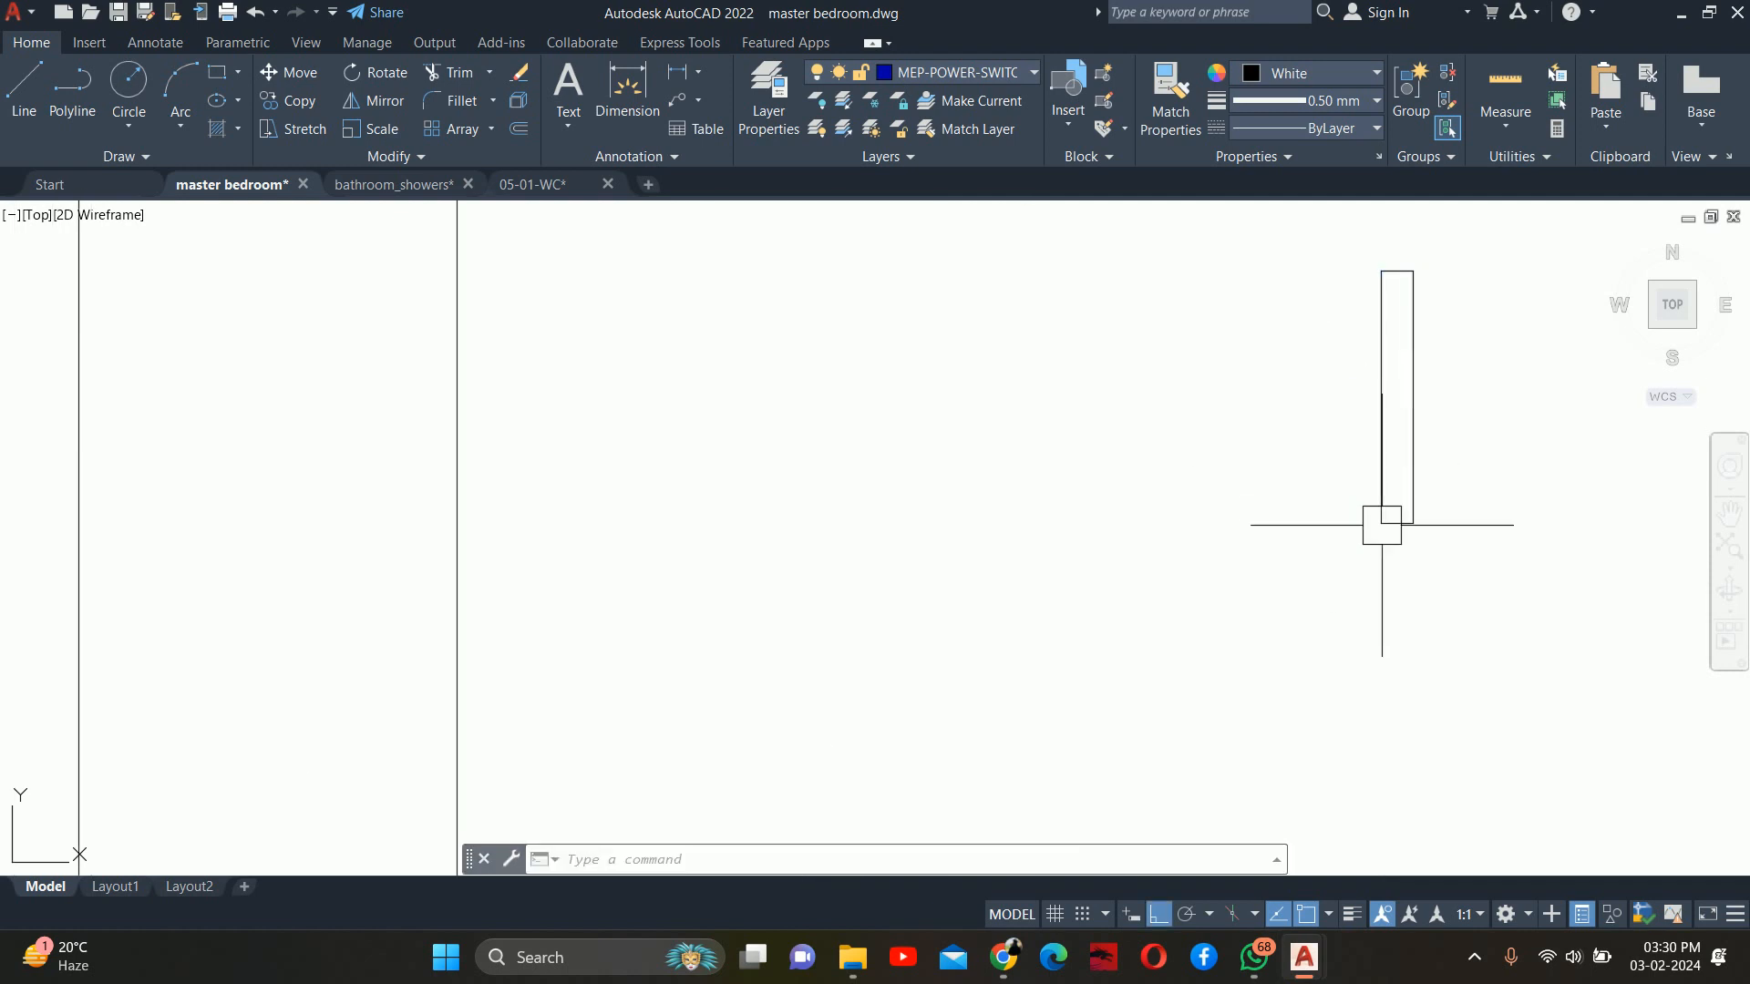
# Move the thin rectangle by its lower corner onto the ledge wall's front face, at the top of the toilet's rim
pyautogui.press('Return')
pyautogui.click(1416, 534)
pyautogui.press('Return')
pyautogui.click(1396, 523)
pyautogui.scroll(-2, 813, 644)
pyautogui.moveTo(813, 644); pyautogui.dragTo(1320, 351, button='middle')
pyautogui.moveTo(1104, 684); pyautogui.dragTo(1124, 473, button='middle')
pyautogui.click(1105, 582)
# Move the thin rectangle straight up along the ledge wall to a position a little below the cap
pyautogui.scroll(-2, 1125, 472)
pyautogui.press('Return')
pyautogui.click(1109, 508)
pyautogui.press('Return')
pyautogui.click(1199, 473)
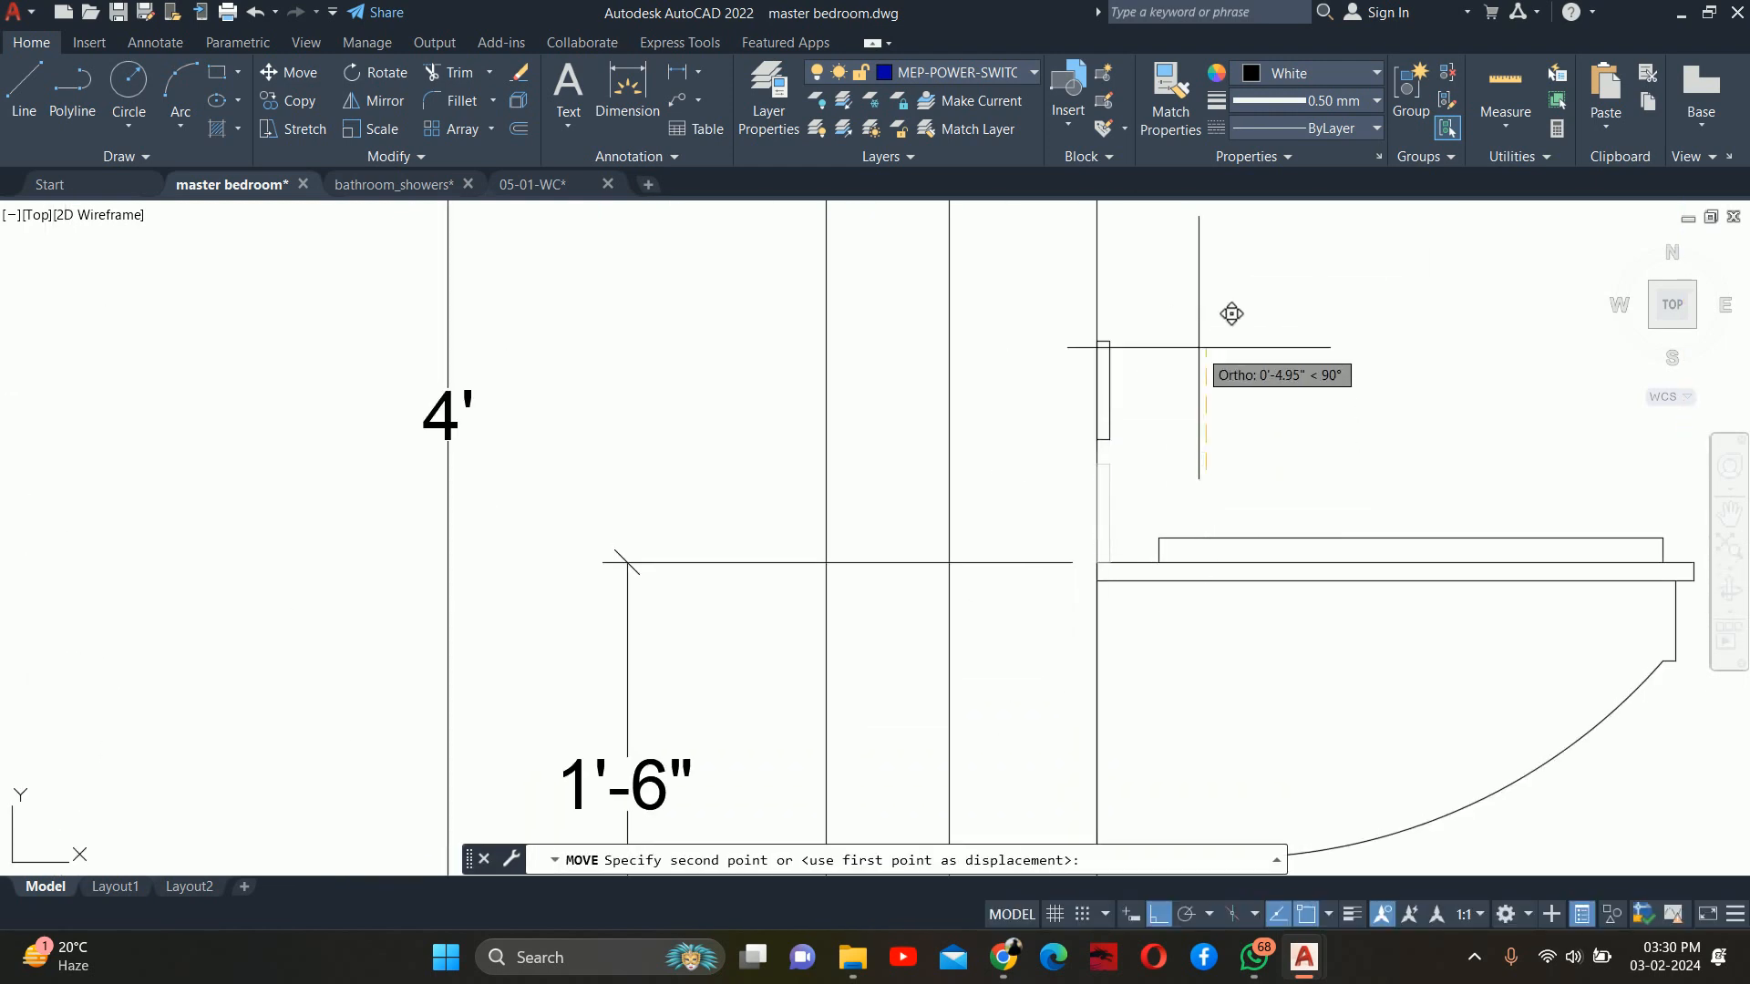
pyautogui.moveTo(1231, 312); pyautogui.dragTo(1230, 465, button='middle')
pyautogui.scroll(-2, 1190, 365)
pyautogui.moveTo(1189, 364); pyautogui.dragTo(1181, 491, button='middle')
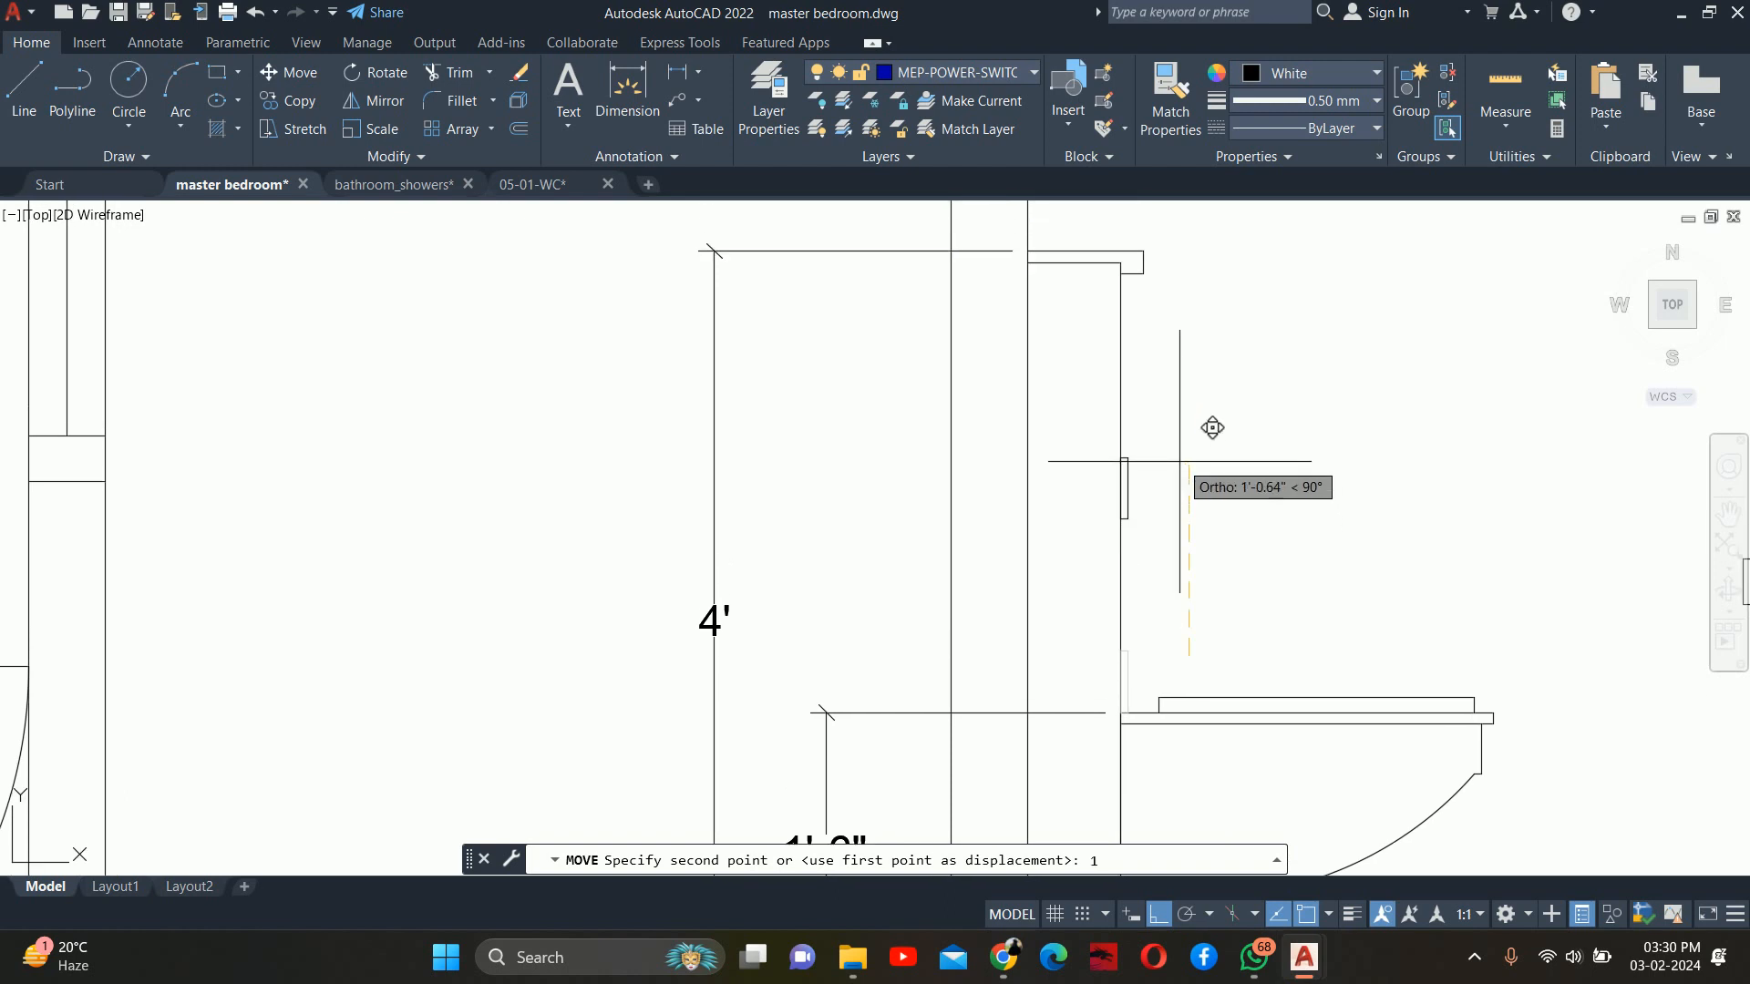
pyautogui.click(1212, 419)
pyautogui.scroll(-4, 1203, 412)
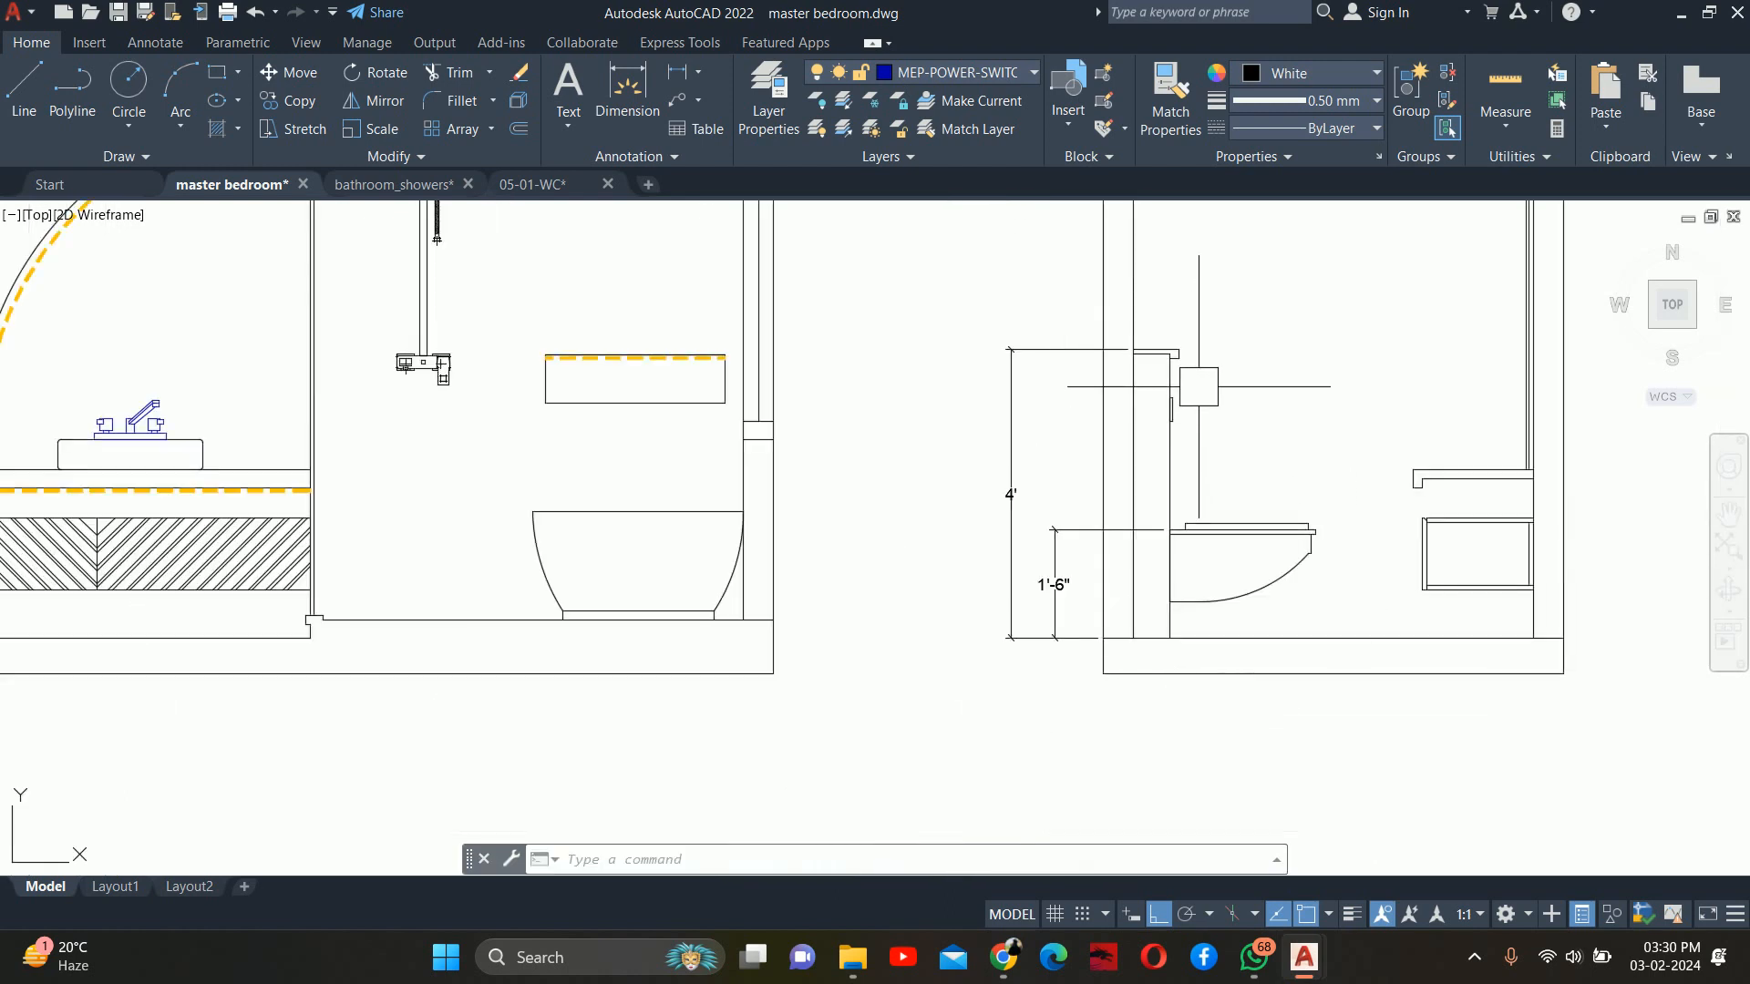
# Add a vertical linear dimension from the floor to the vanity cabinet's underside, placed outside the wall behind the vanity
pyautogui.scroll(2, 1205, 393)
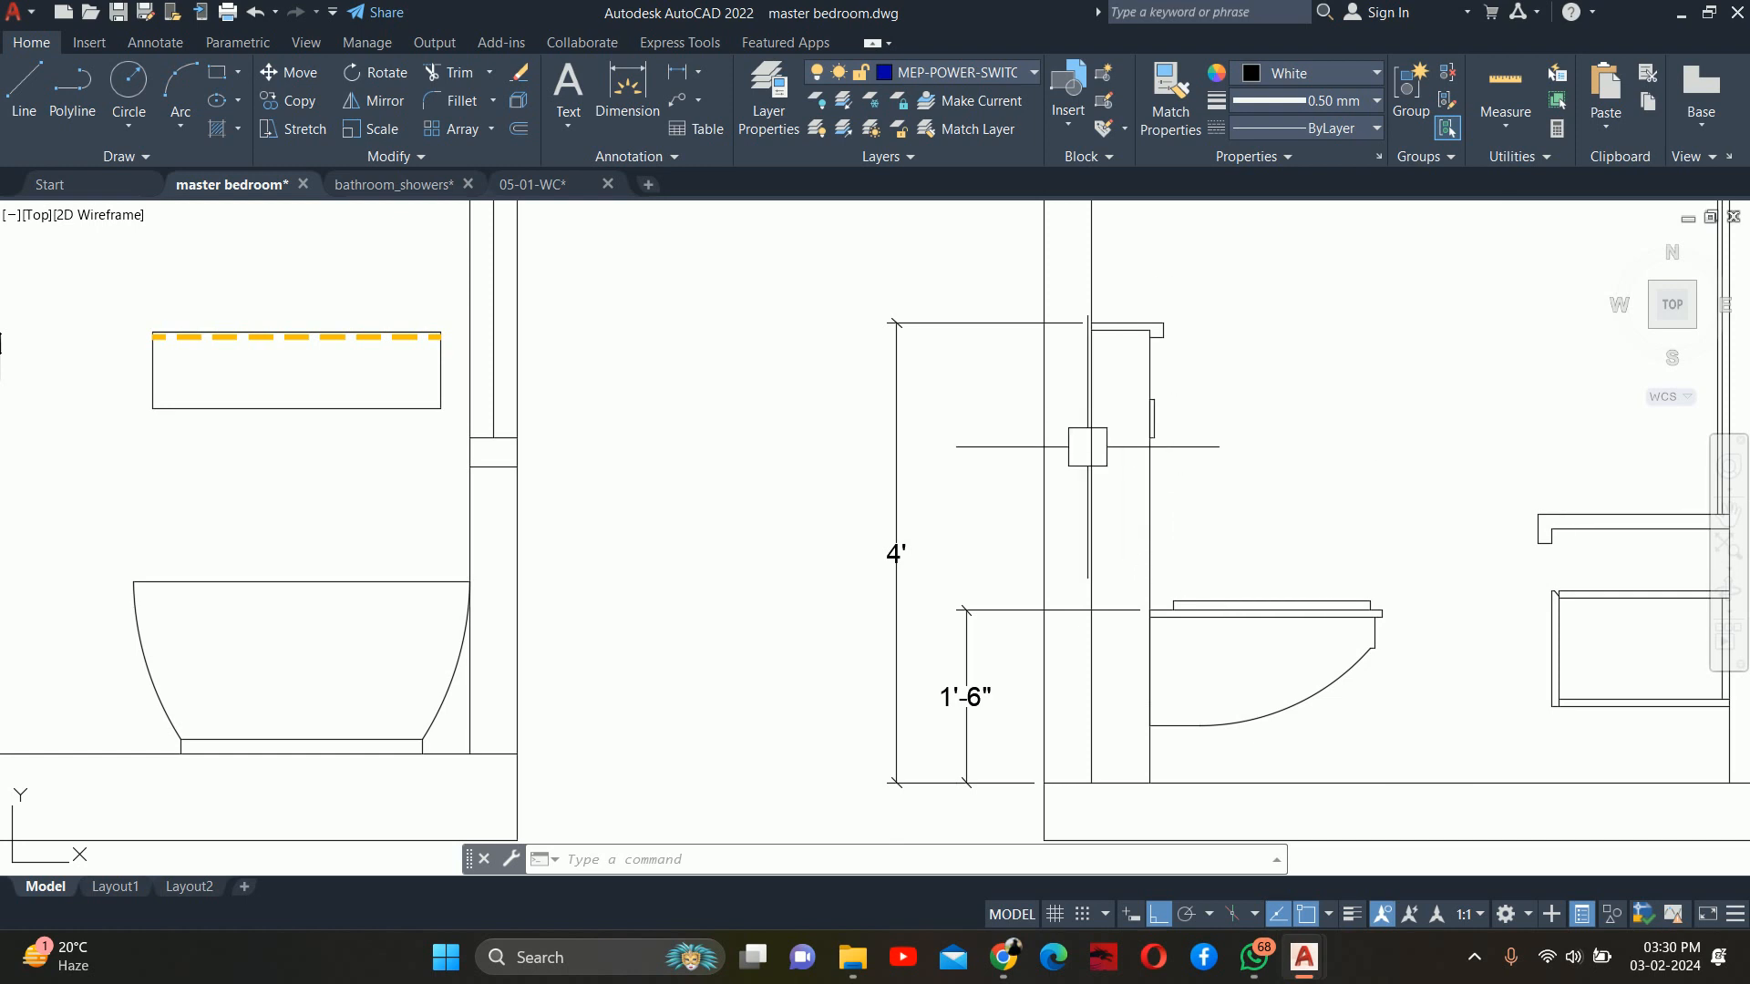
pyautogui.scroll(-3, 1151, 447)
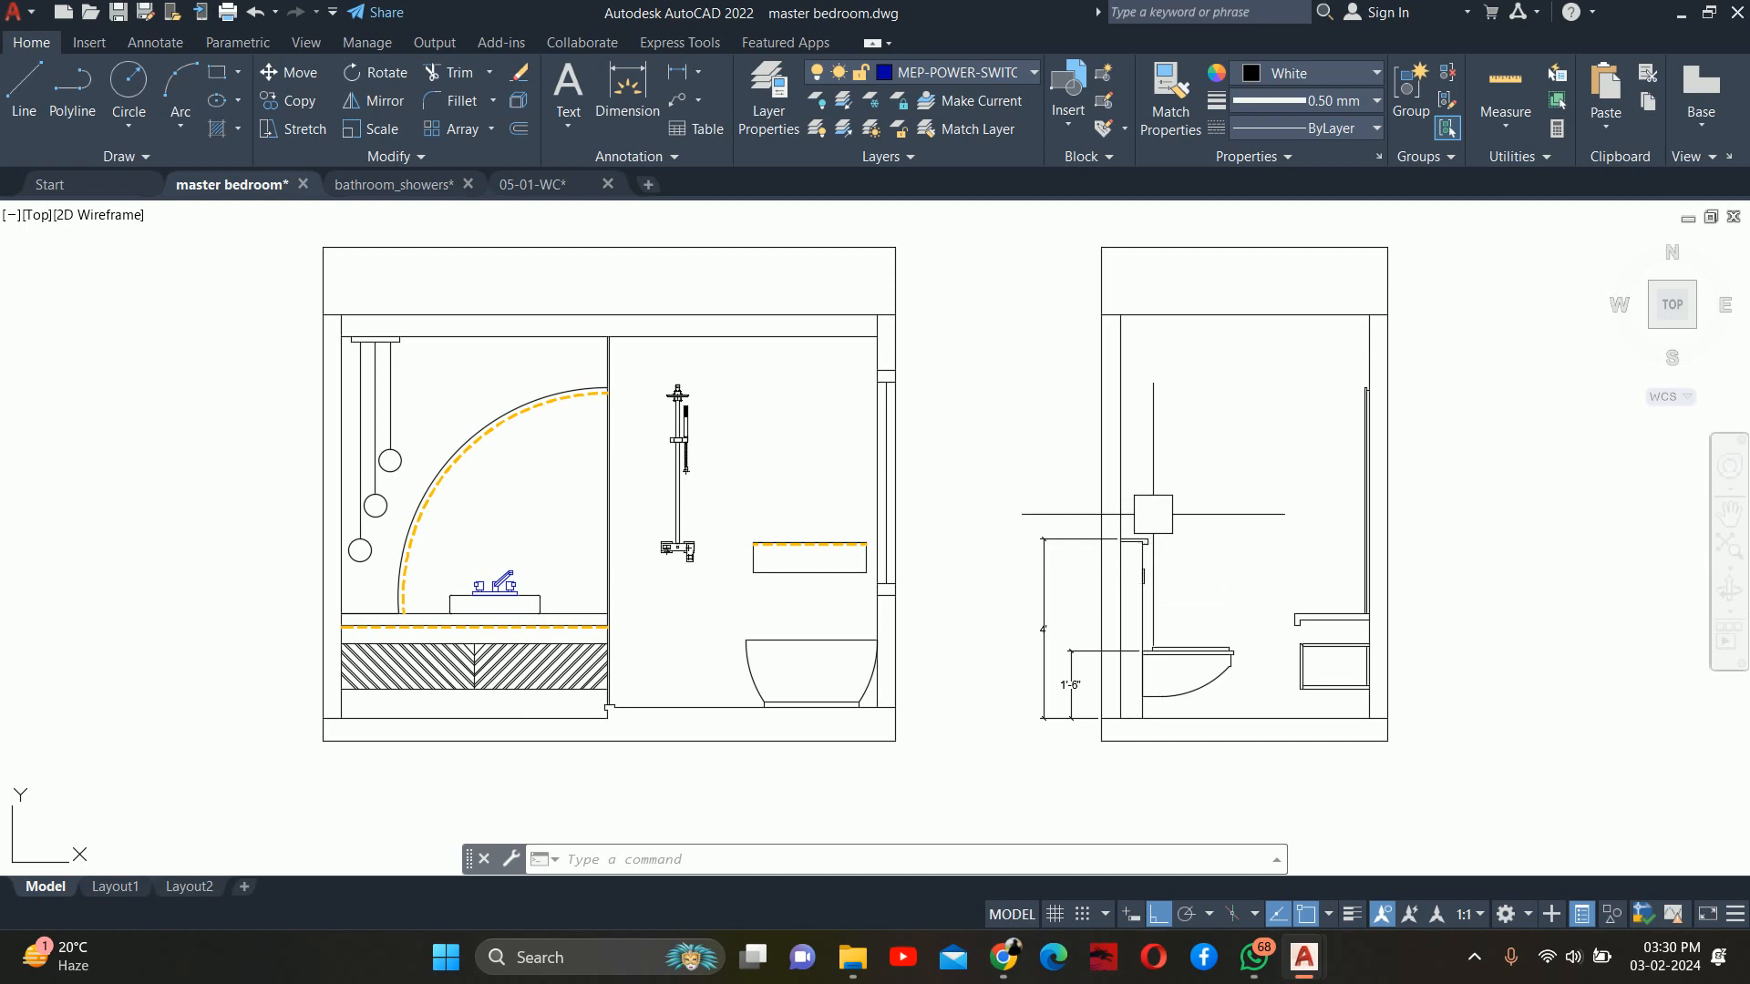
pyautogui.moveTo(1310, 591); pyautogui.dragTo(1217, 563, button='middle')
pyautogui.scroll(2, 1278, 634)
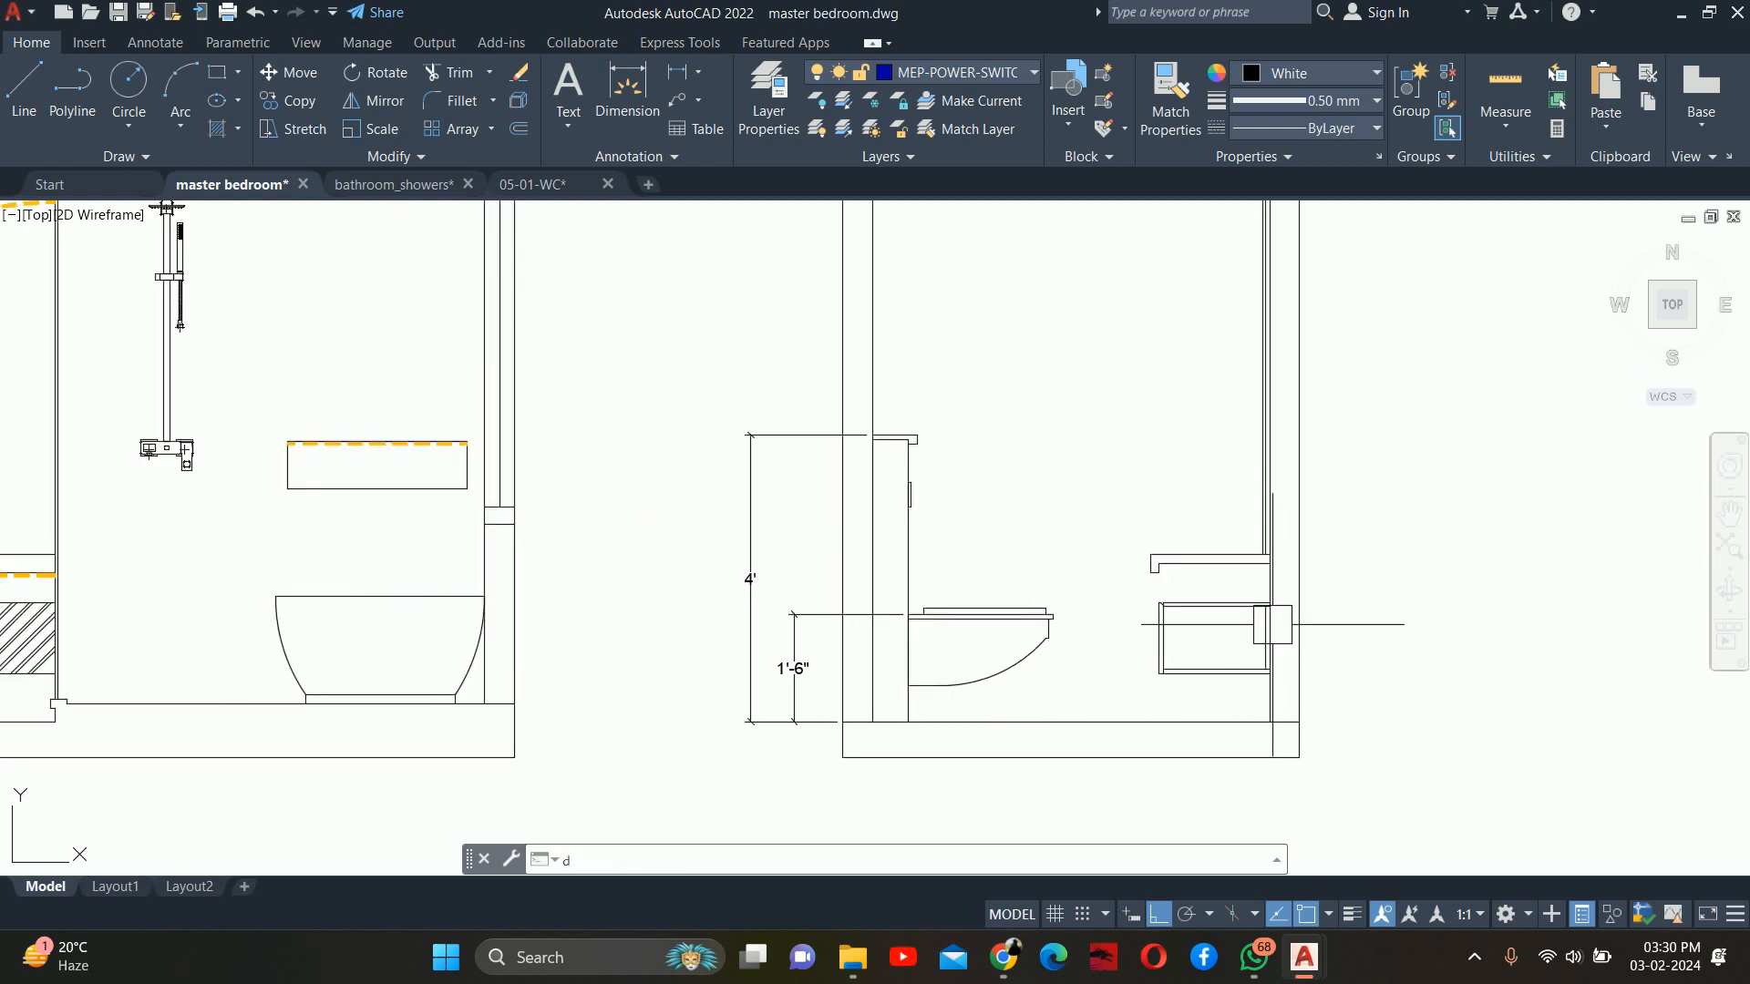
pyautogui.press('Return')
pyautogui.scroll(2, 1280, 711)
pyautogui.click(1330, 737)
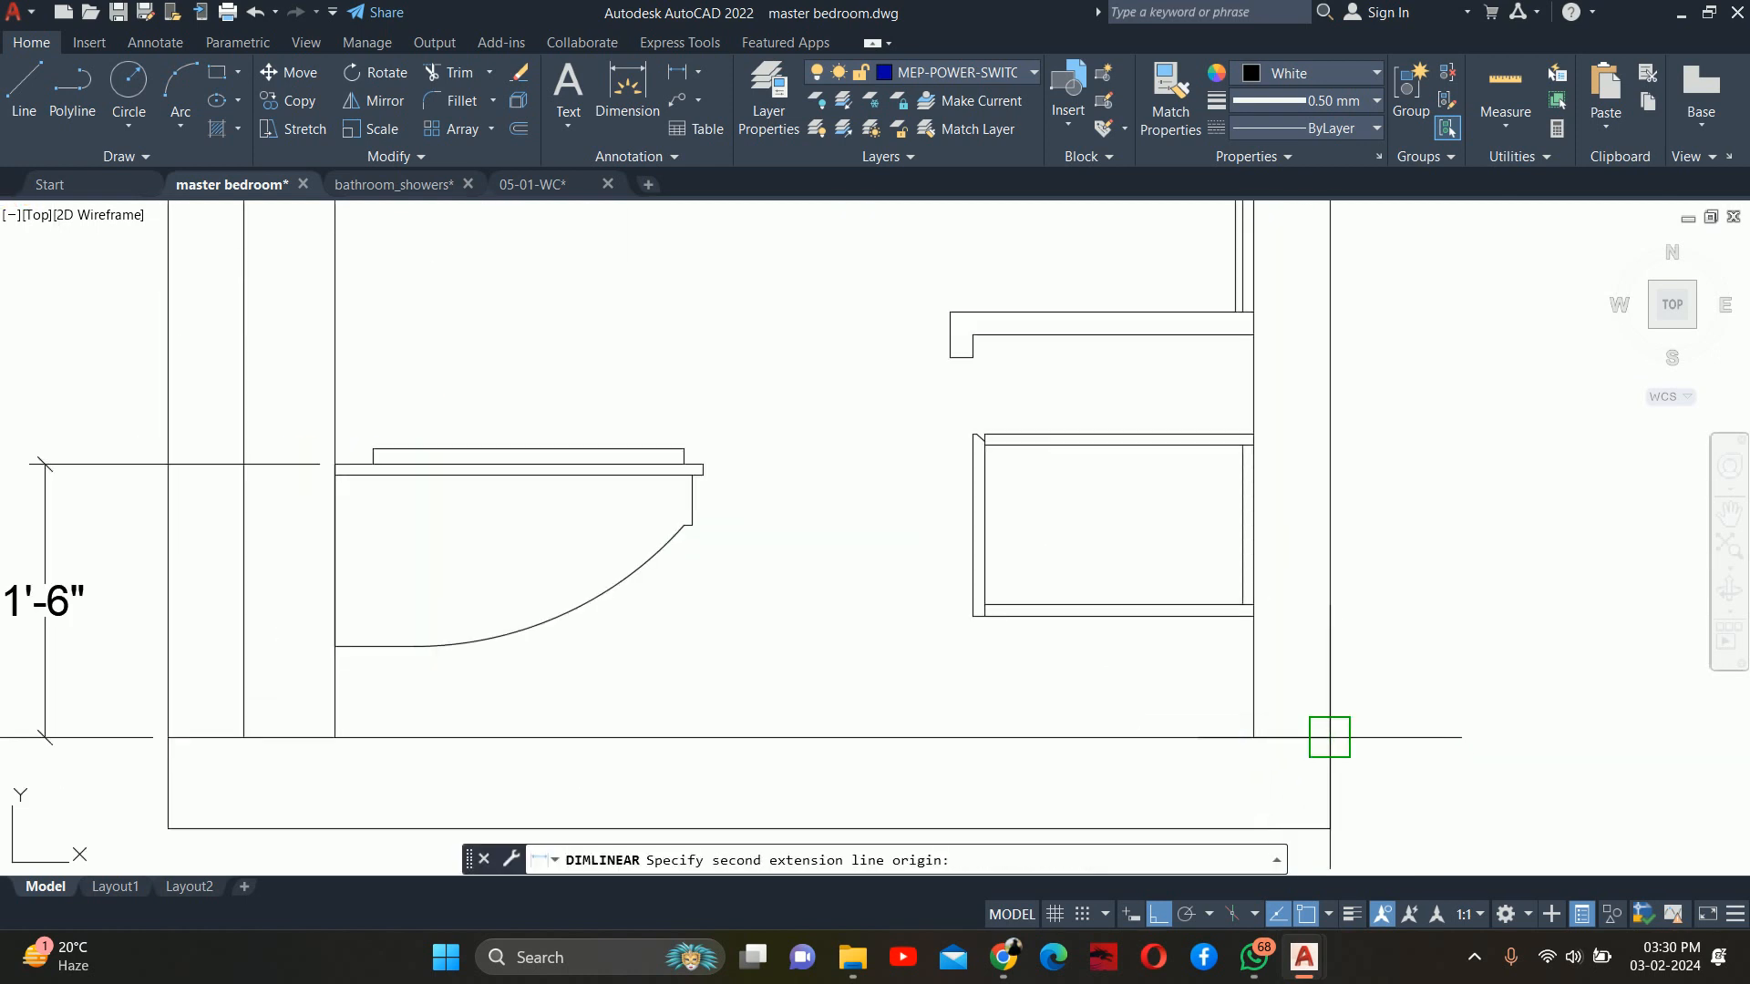
pyautogui.click(1249, 615)
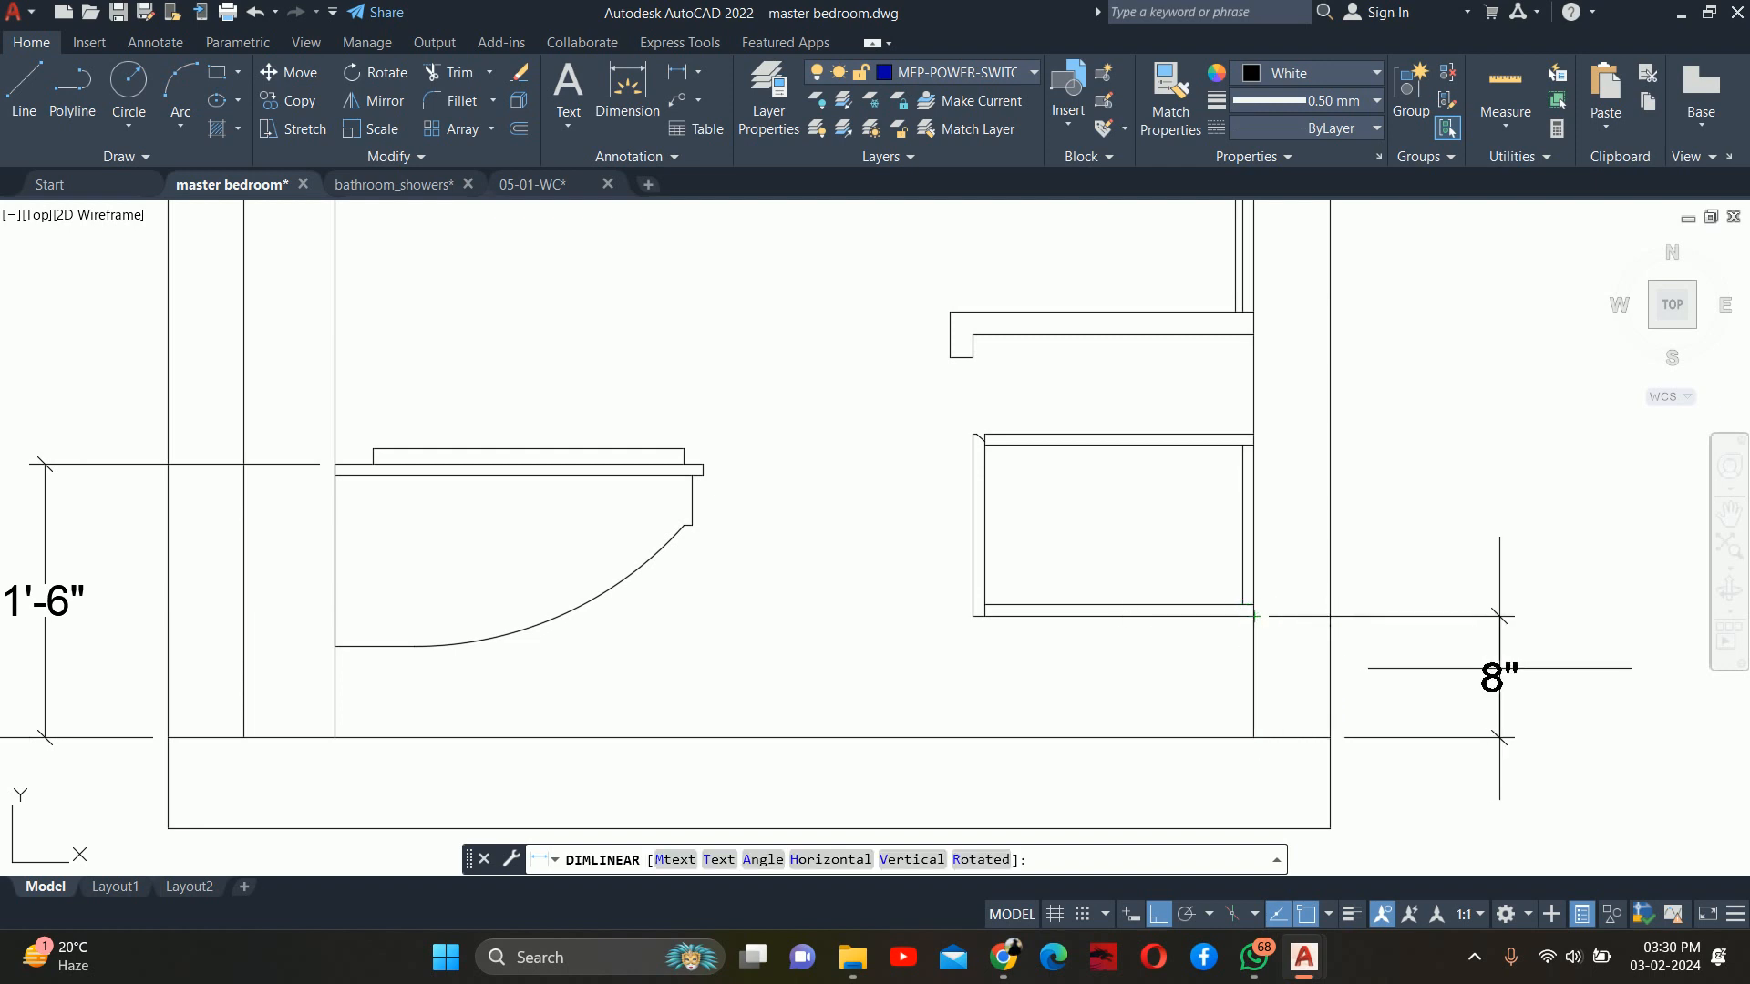
pyautogui.click(1483, 657)
pyautogui.scroll(-1, 1436, 575)
pyautogui.moveTo(1421, 571); pyautogui.dragTo(1401, 591, button='middle')
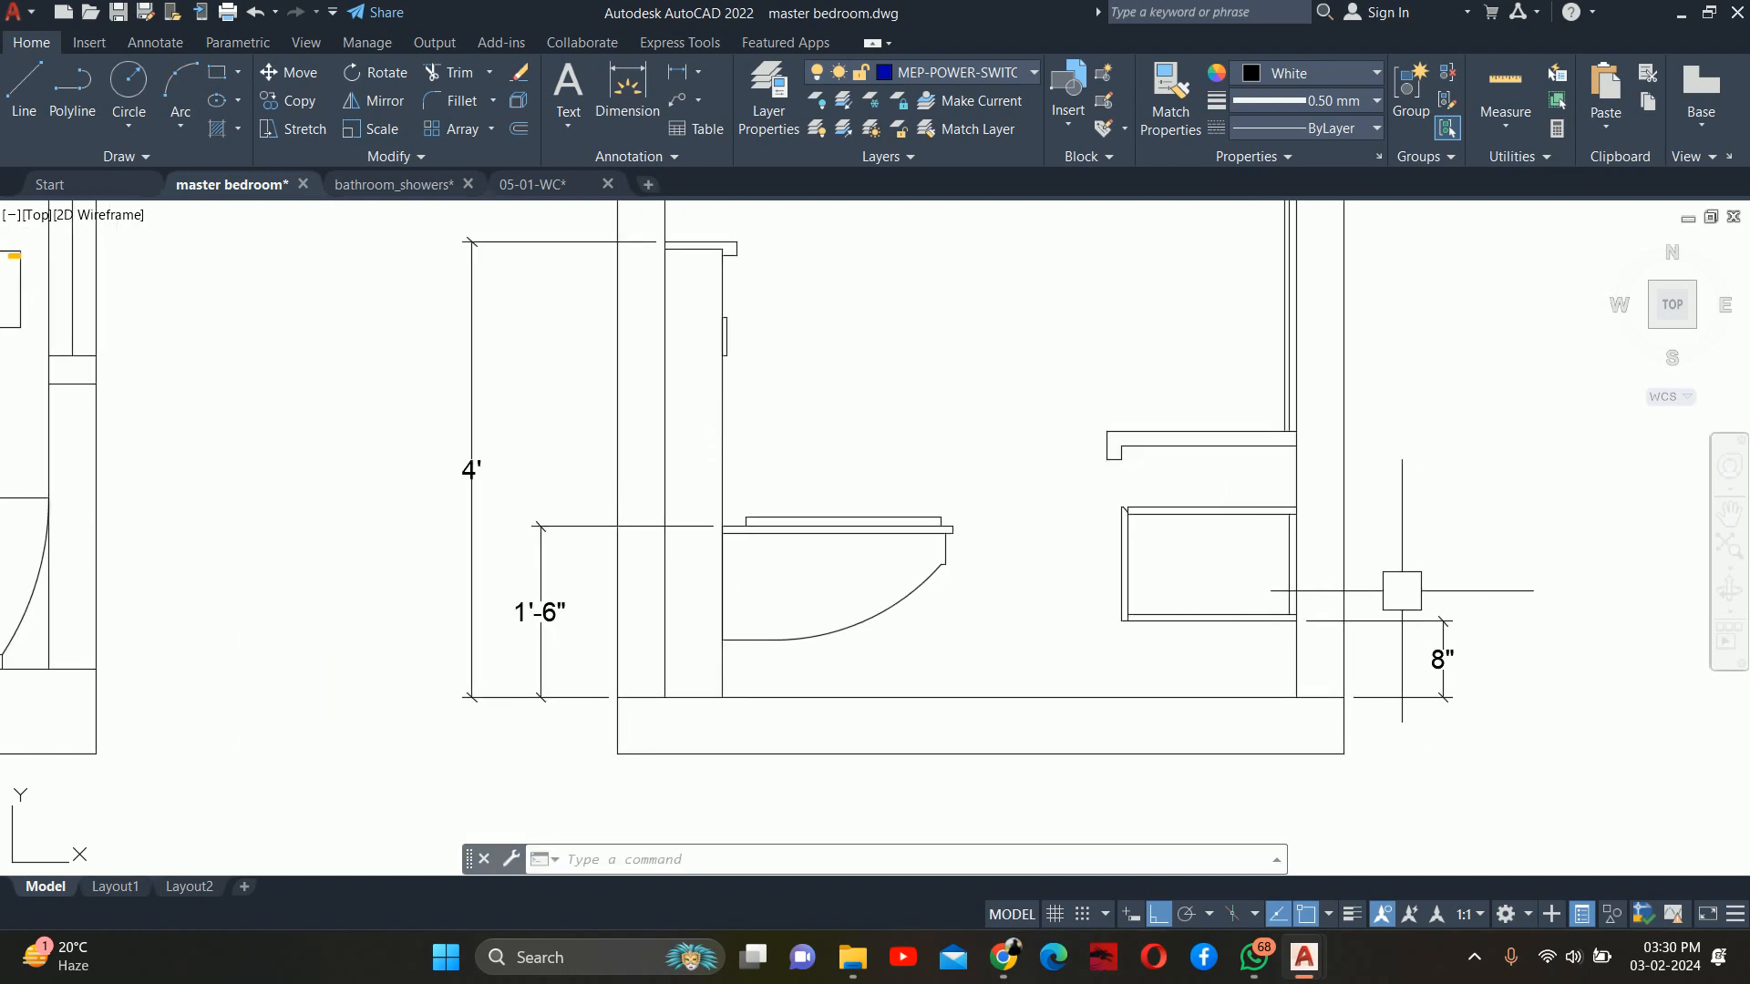
# Continue the dimension chain upward to the vanity cabinet's top, the countertop's underside and the countertop's top surface
pyautogui.write('dco')
pyautogui.press('Return')
pyautogui.scroll(2, 1359, 507)
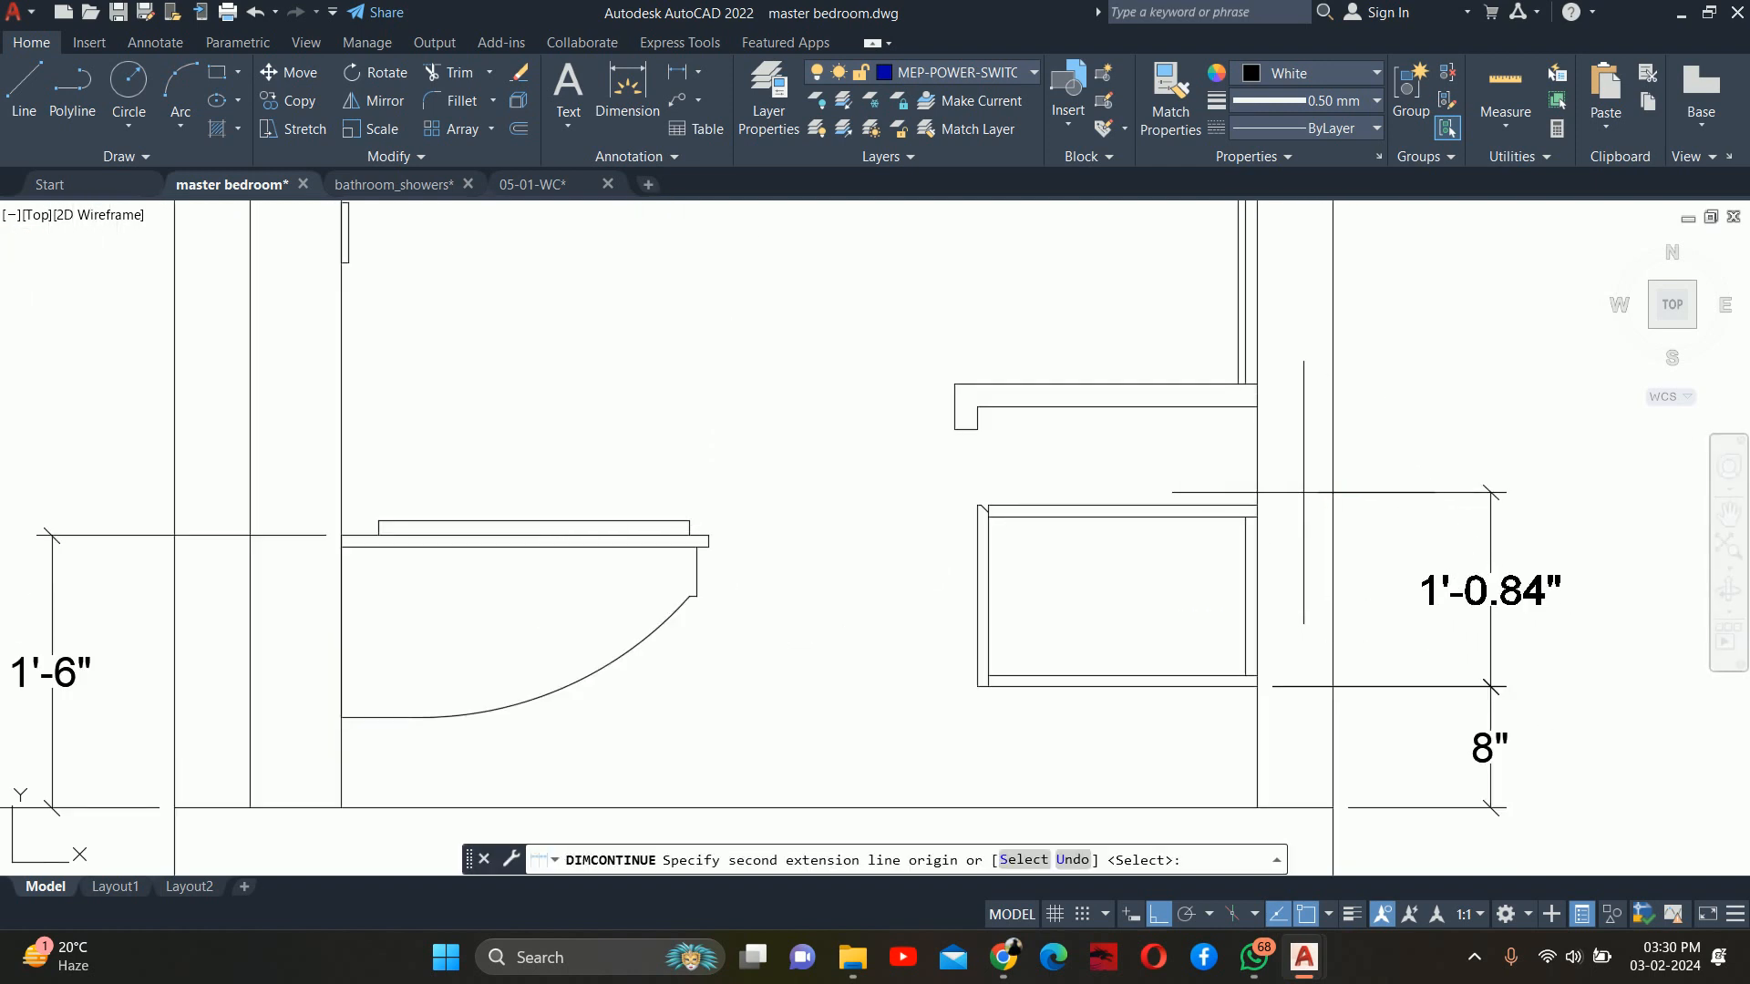
pyautogui.click(1257, 506)
pyautogui.scroll(3, 1250, 449)
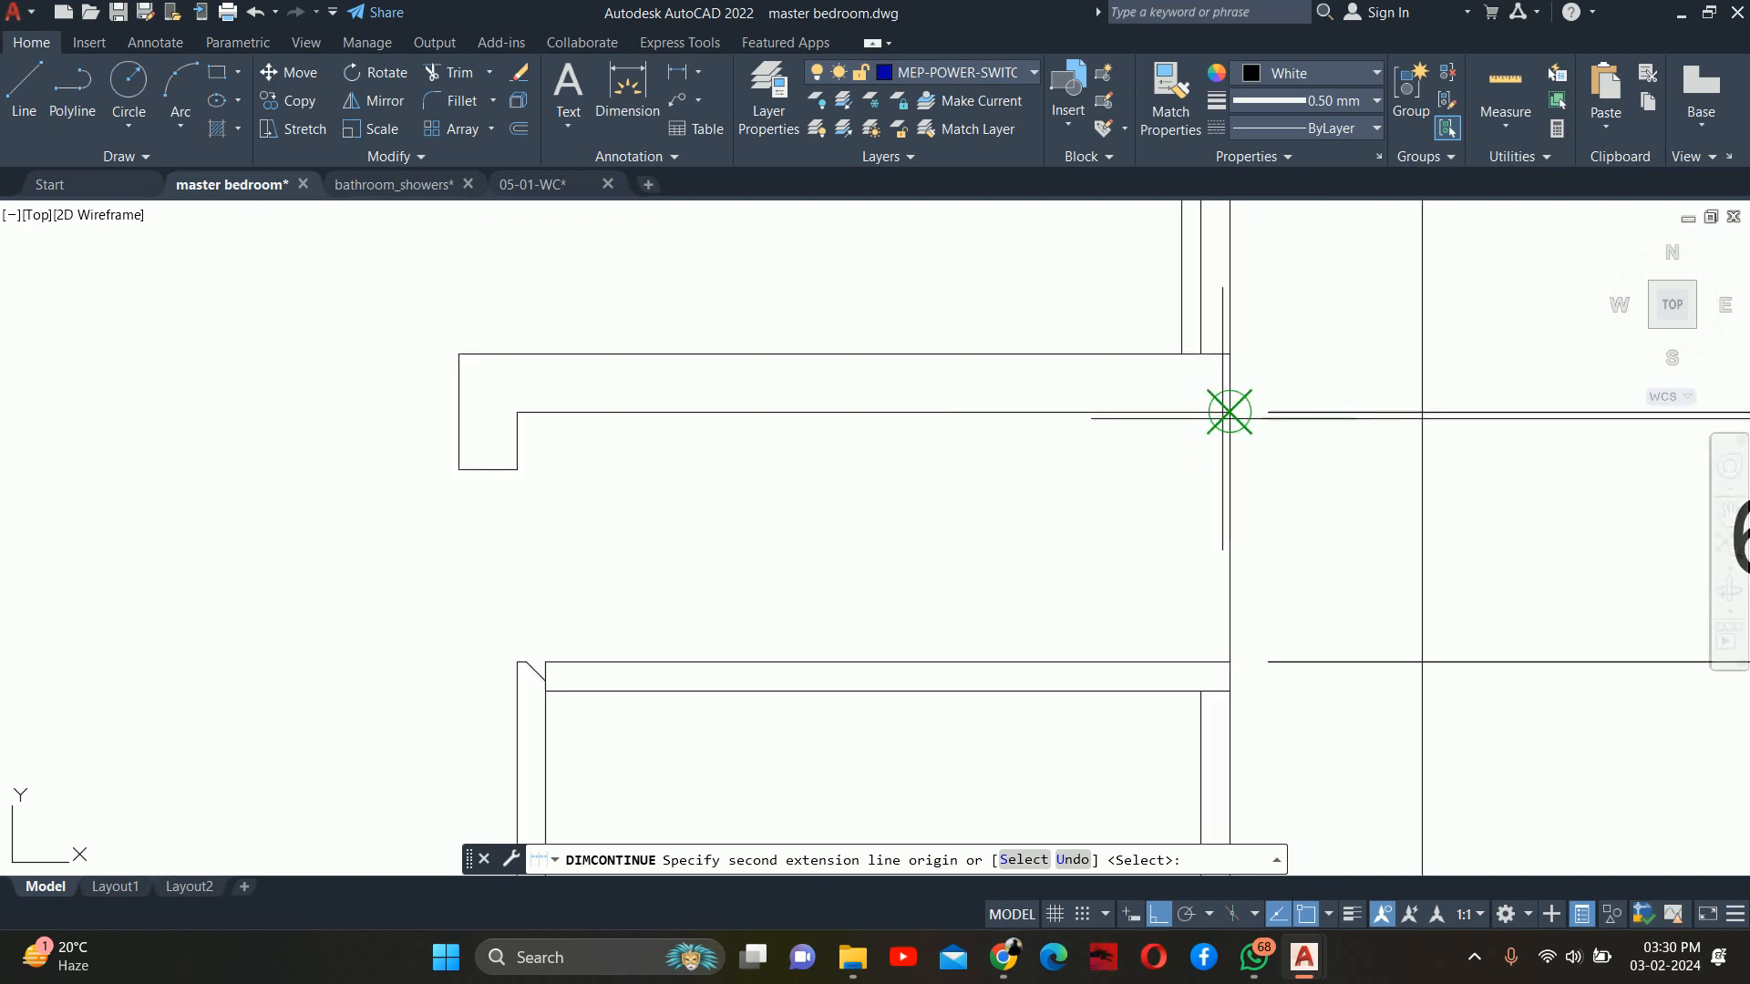
pyautogui.scroll(-3, 1227, 410)
pyautogui.moveTo(1274, 408); pyautogui.dragTo(1183, 538, button='middle')
pyautogui.scroll(2, 1180, 541)
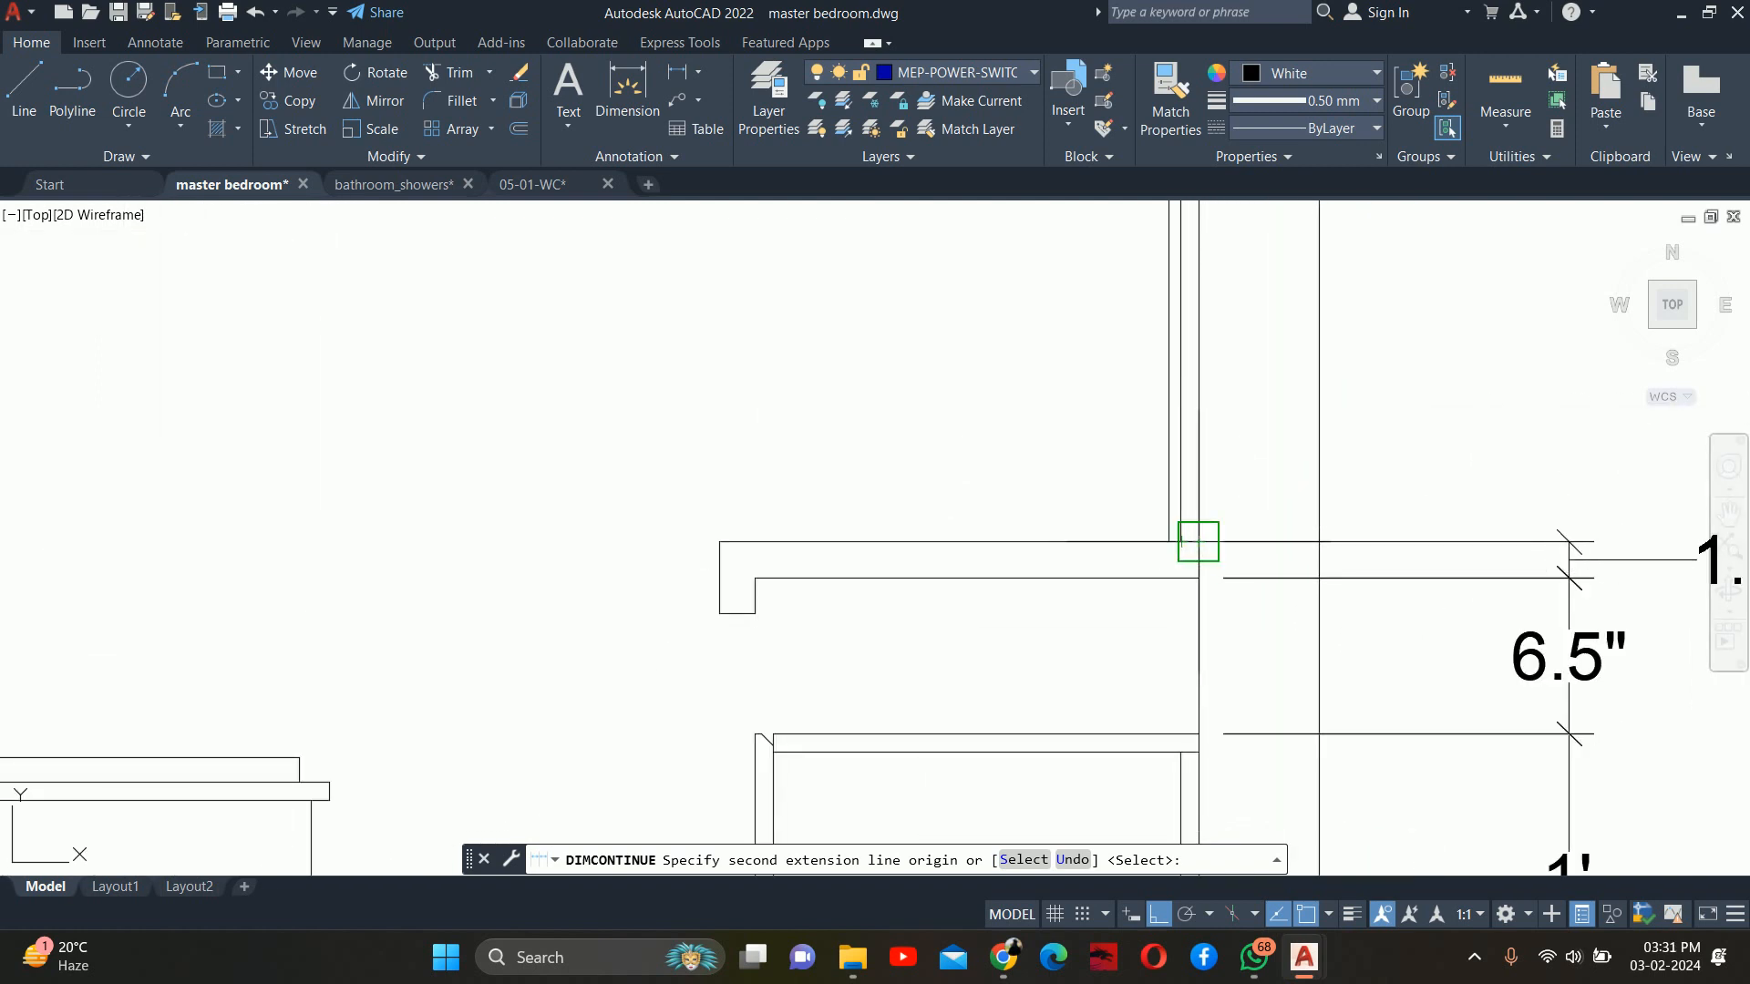
pyautogui.click(1199, 541)
# Continue the dimension chain from the countertop to the top of the mirror panel and up to the ceiling slab's underside
pyautogui.scroll(-6, 1294, 425)
pyautogui.moveTo(1302, 405); pyautogui.dragTo(1290, 639, button='middle')
pyautogui.scroll(2, 1292, 397)
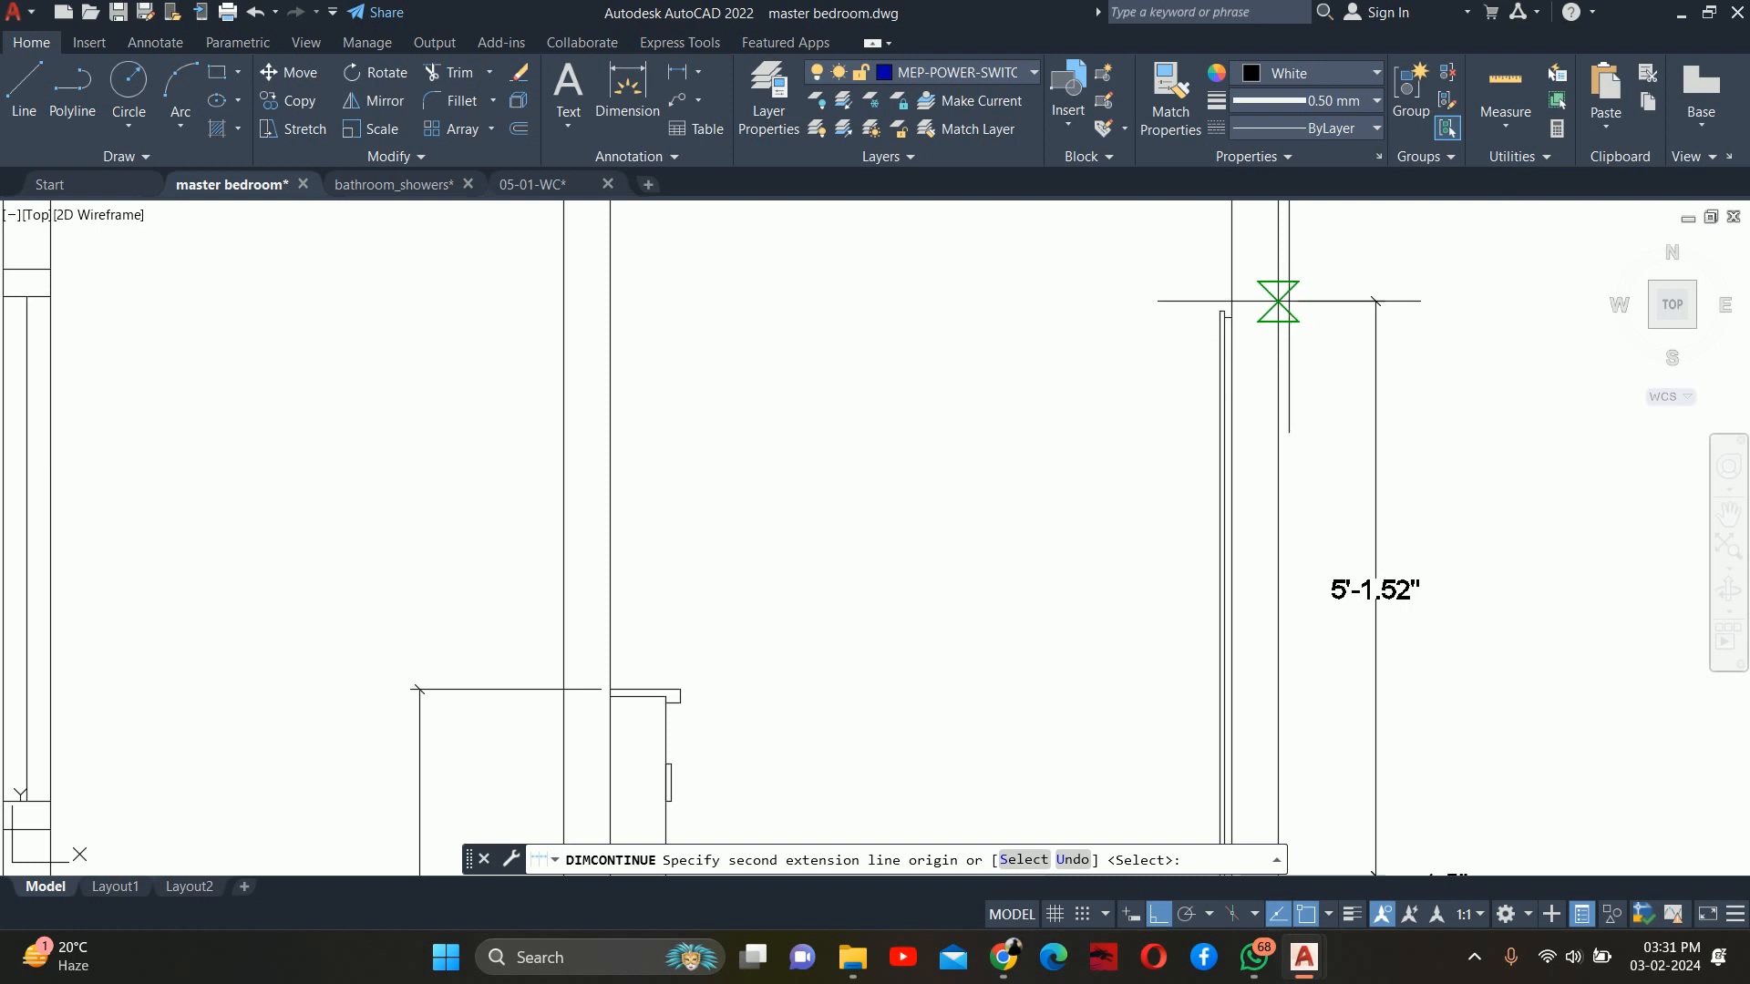
pyautogui.moveTo(1289, 300); pyautogui.dragTo(1272, 405, button='middle')
pyautogui.scroll(4, 1242, 399)
pyautogui.click(1150, 436)
pyautogui.scroll(-2, 1254, 334)
pyautogui.moveTo(1254, 335); pyautogui.dragTo(1249, 624, button='middle')
pyautogui.click(1270, 399)
pyautogui.scroll(-2, 1407, 414)
pyautogui.moveTo(1407, 415); pyautogui.dragTo(1389, 626, button='middle')
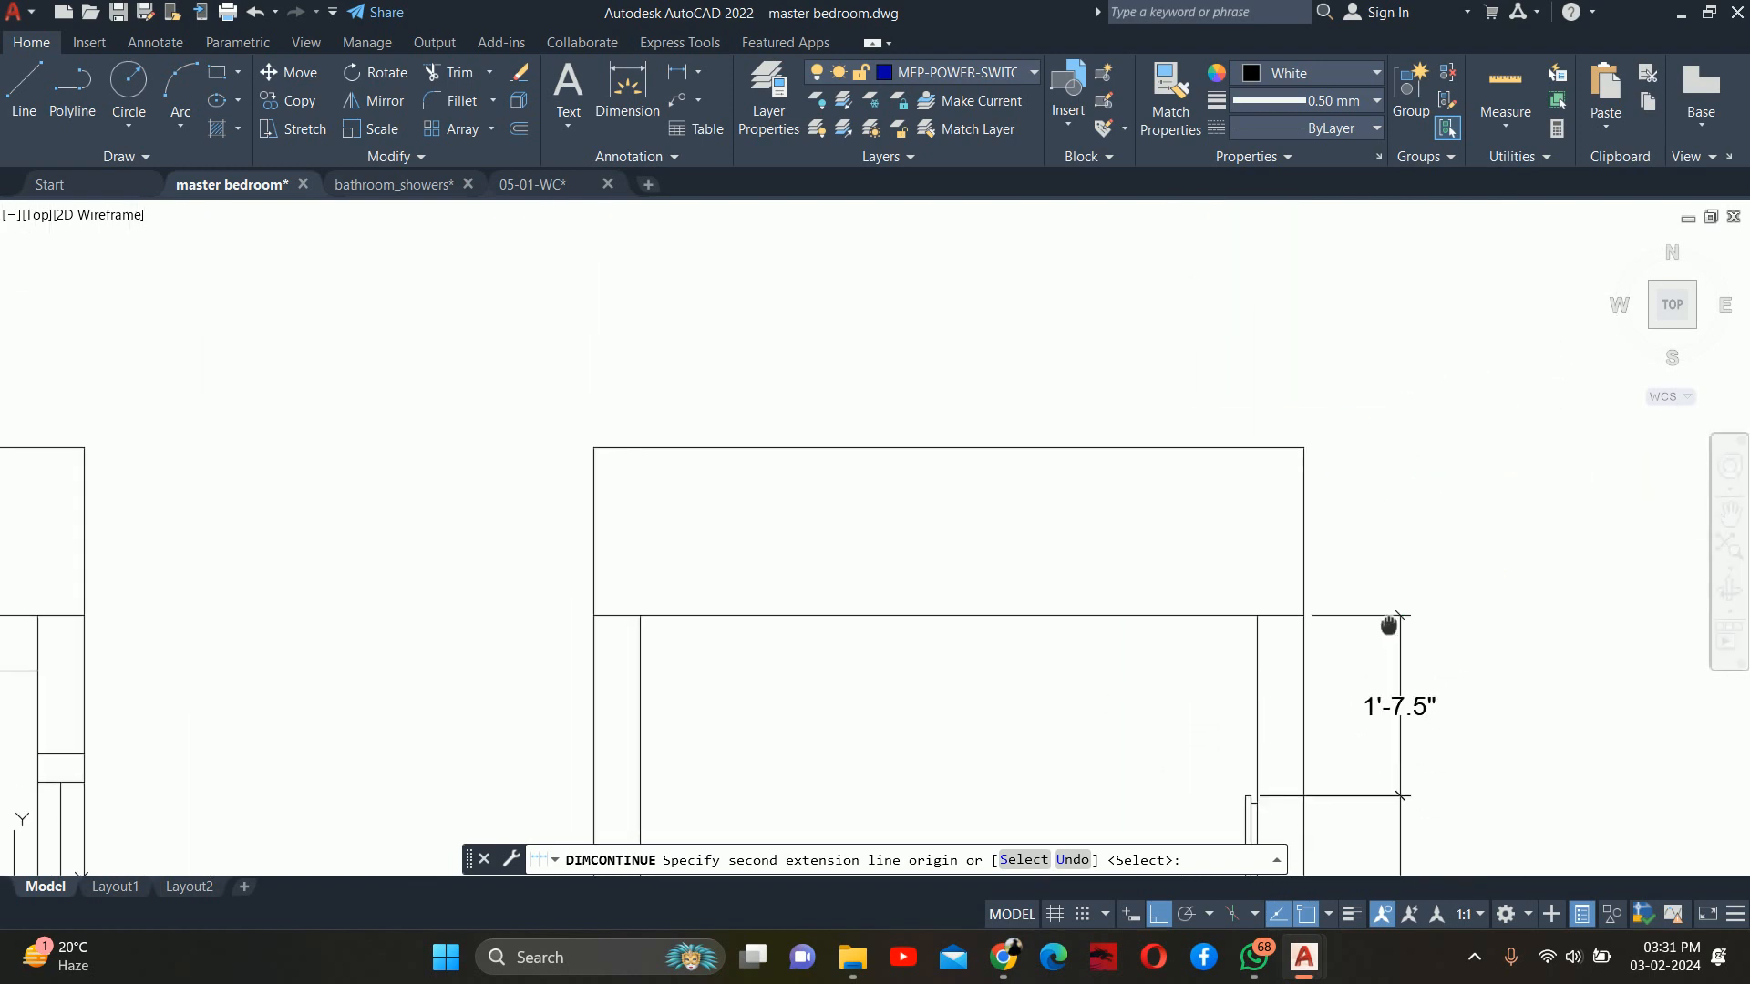
pyautogui.press('Escape')
pyautogui.scroll(-4, 1366, 507)
pyautogui.moveTo(1374, 550); pyautogui.dragTo(1259, 363, button='middle')
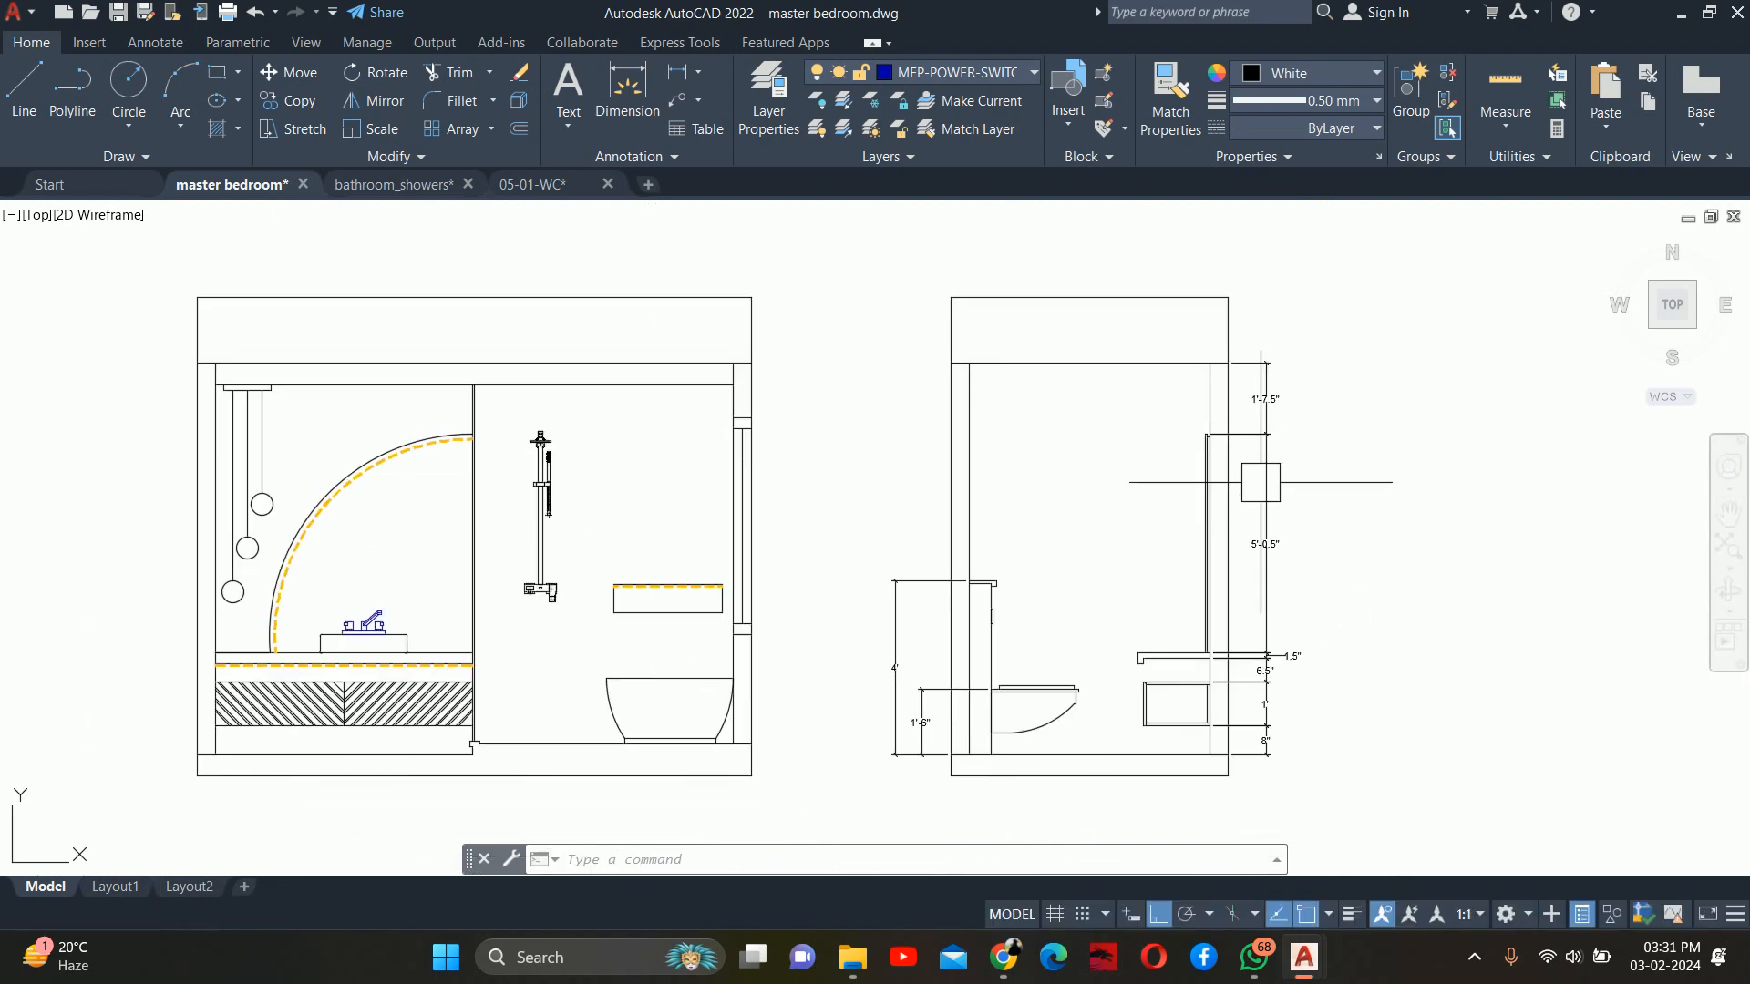
# Modify the dimension style "small" so that extension line 1 uses the HIDDEN linetype
pyautogui.scroll(3, 1261, 482)
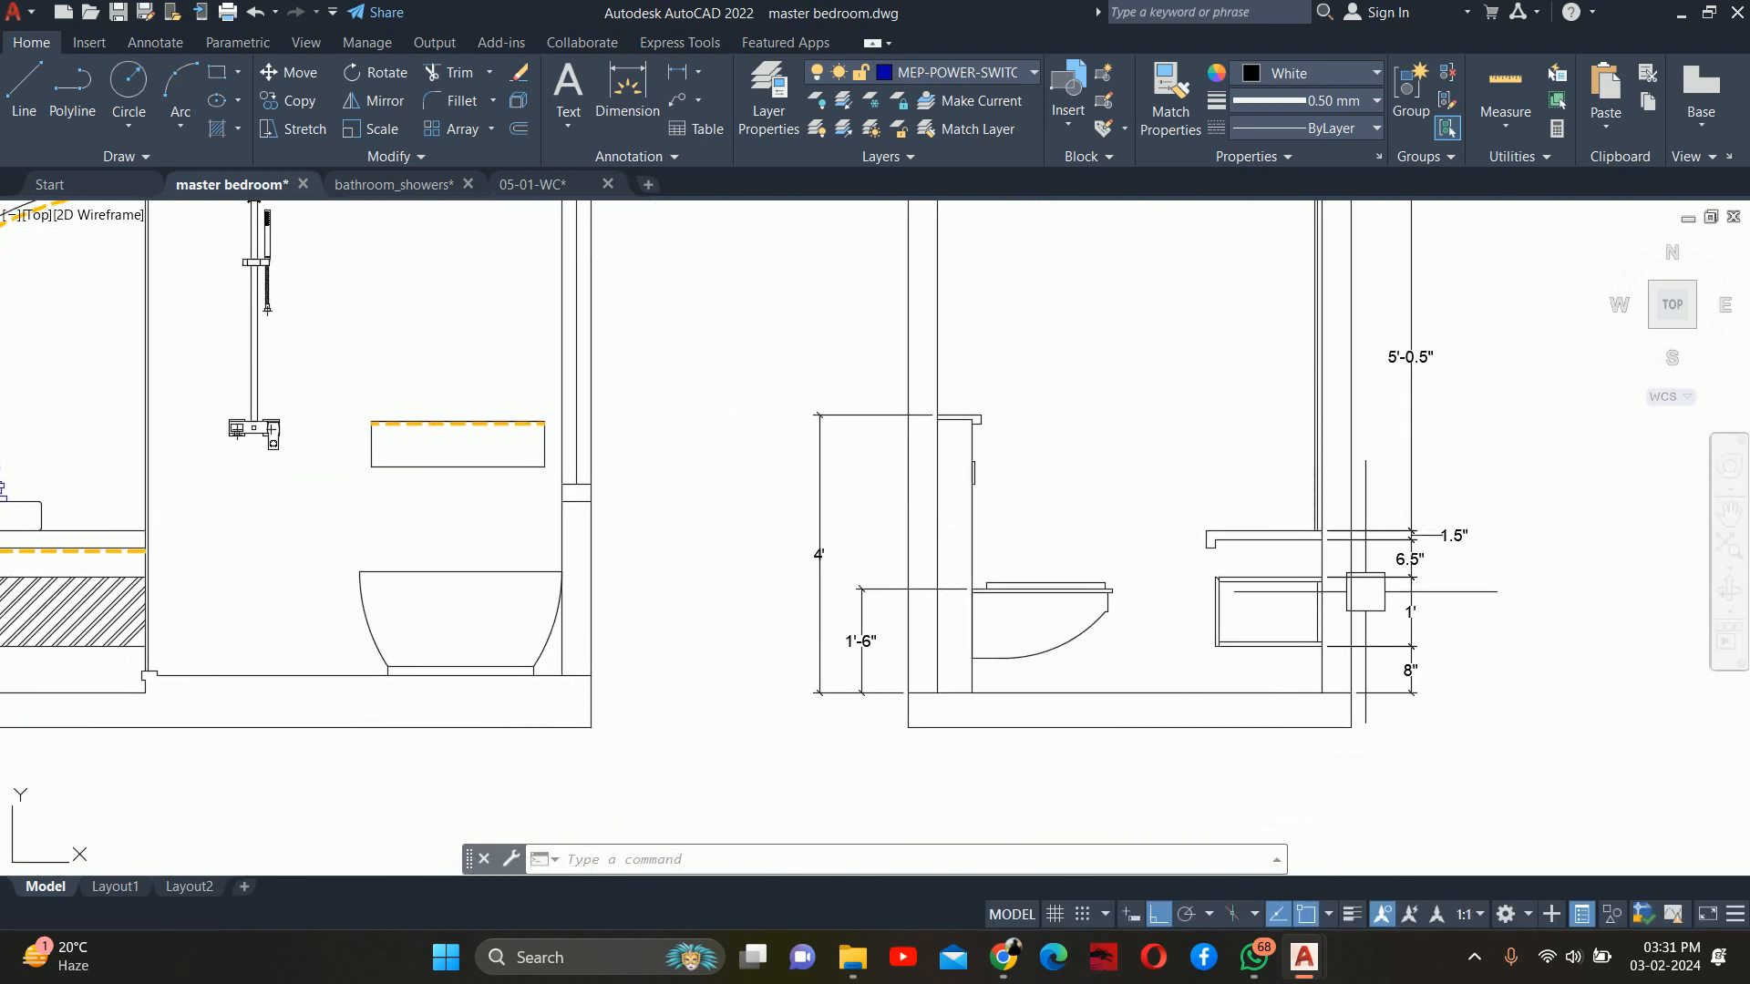
pyautogui.scroll(2, 1367, 590)
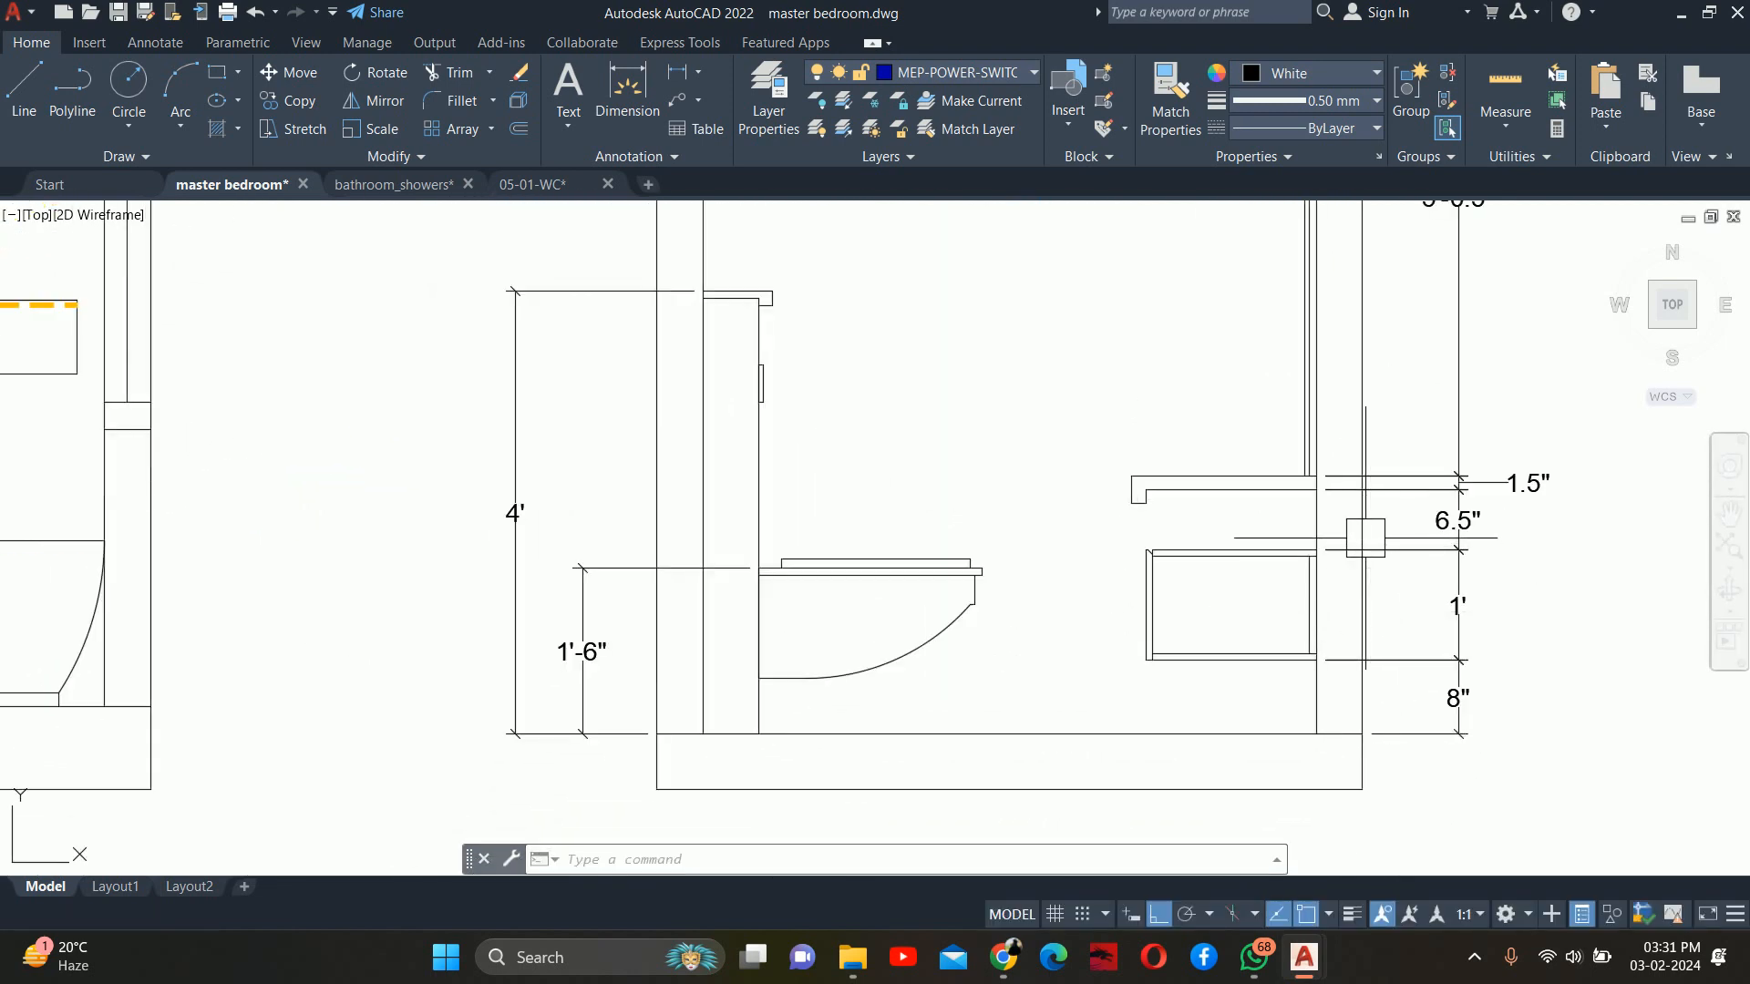
pyautogui.write('1')
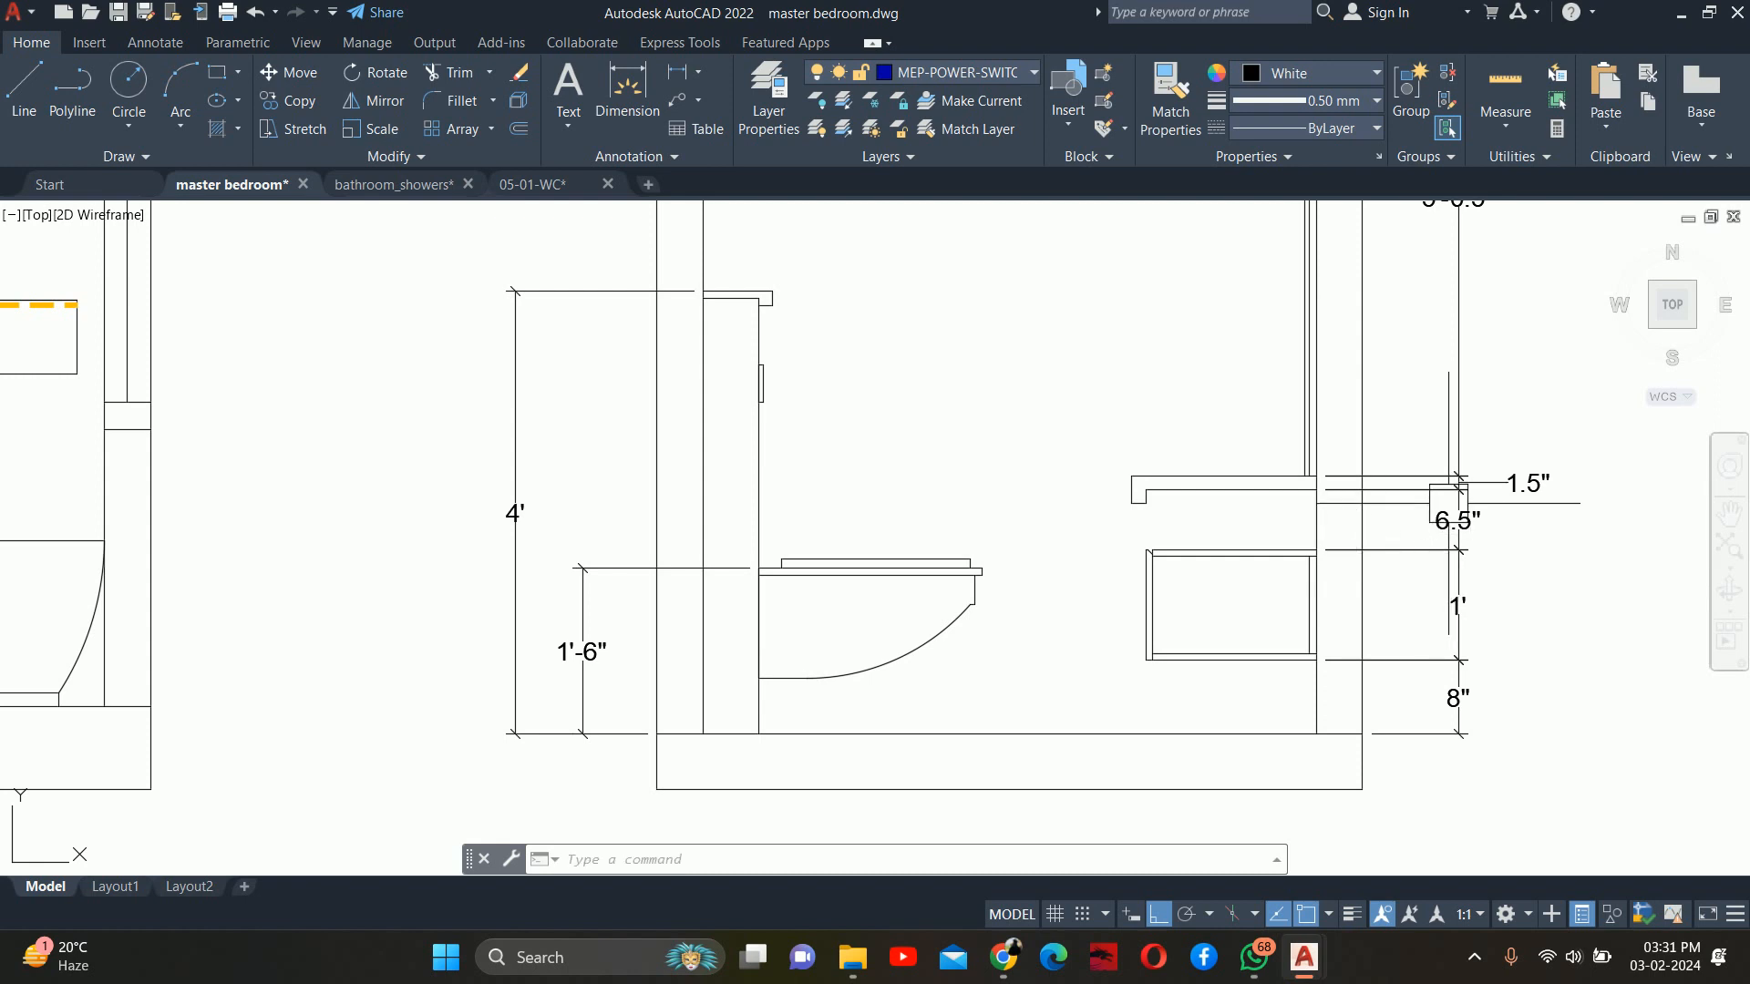
pyautogui.write('d')
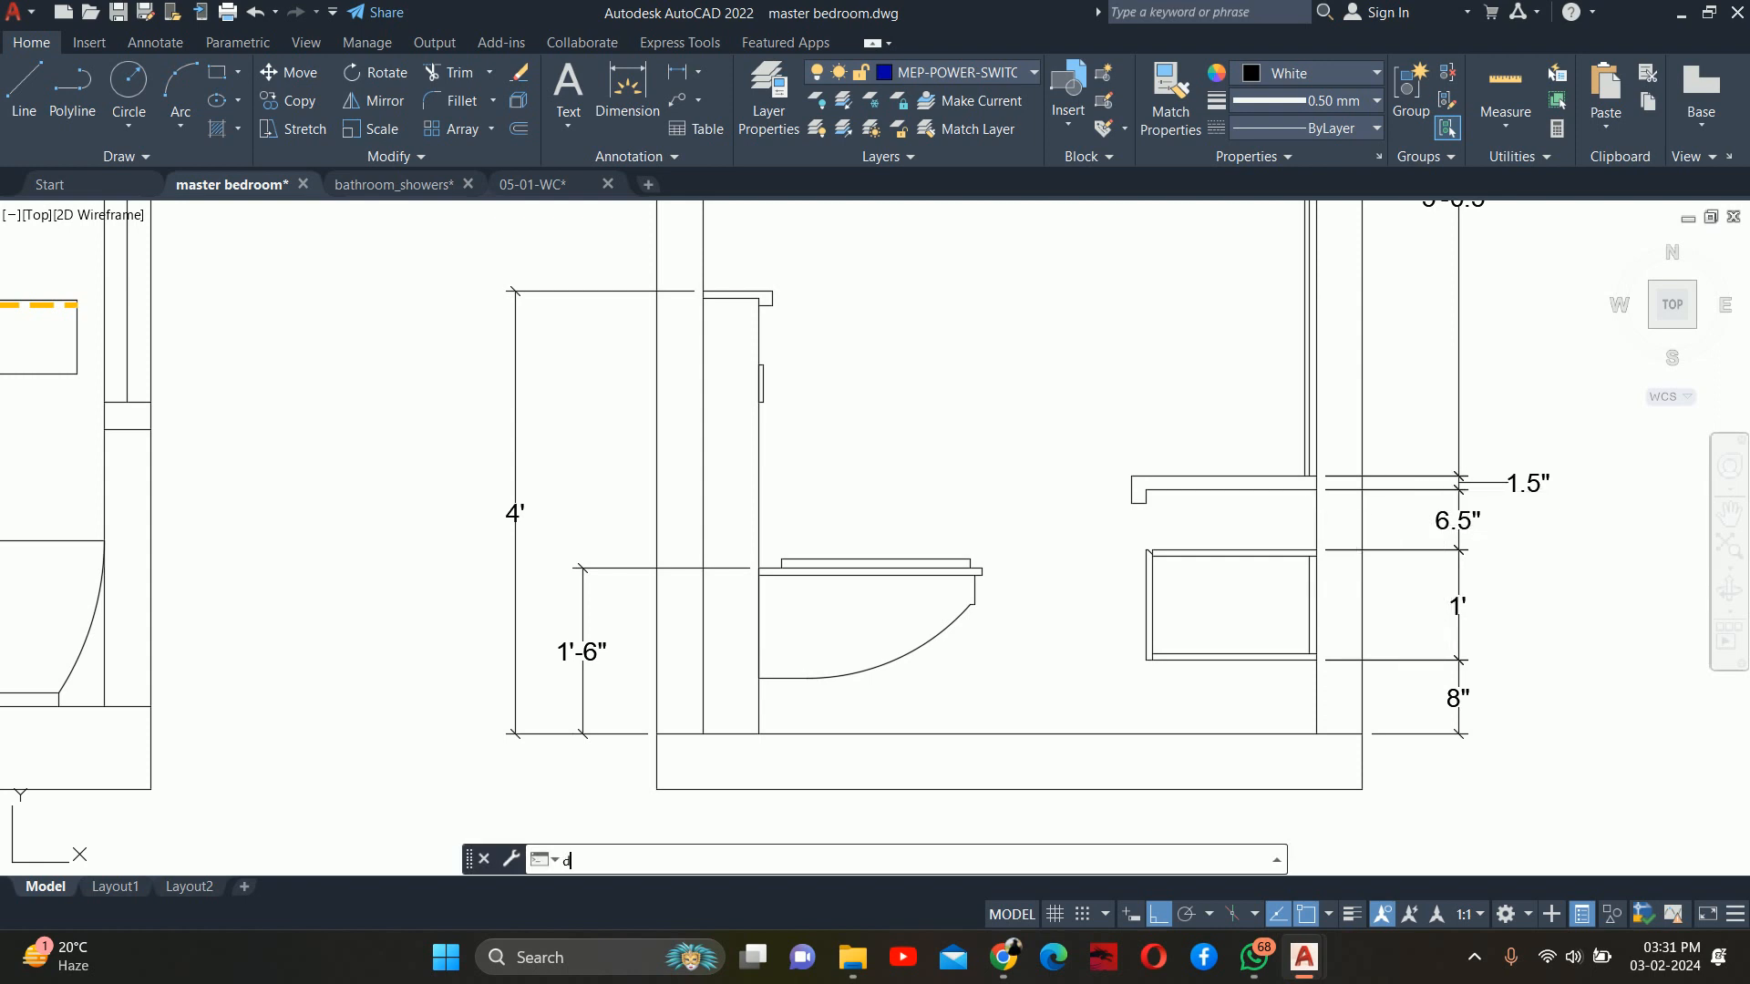
pyautogui.press('Return')
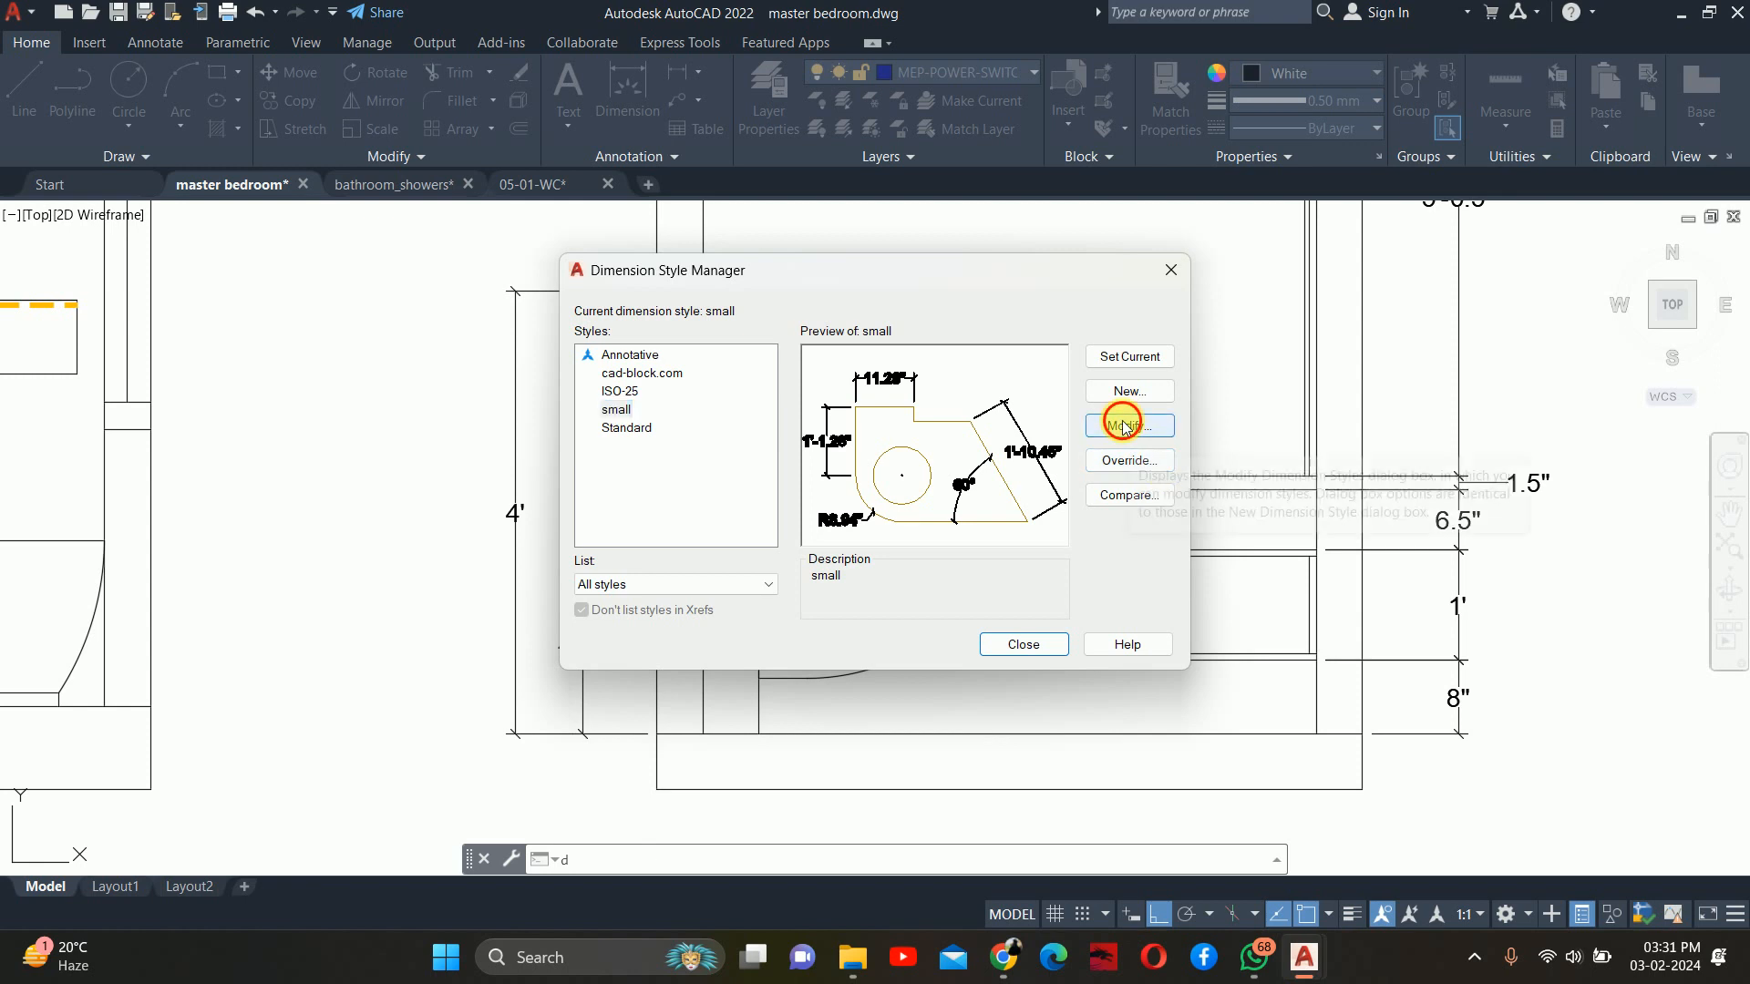
pyautogui.click(1129, 426)
pyautogui.click(1060, 517)
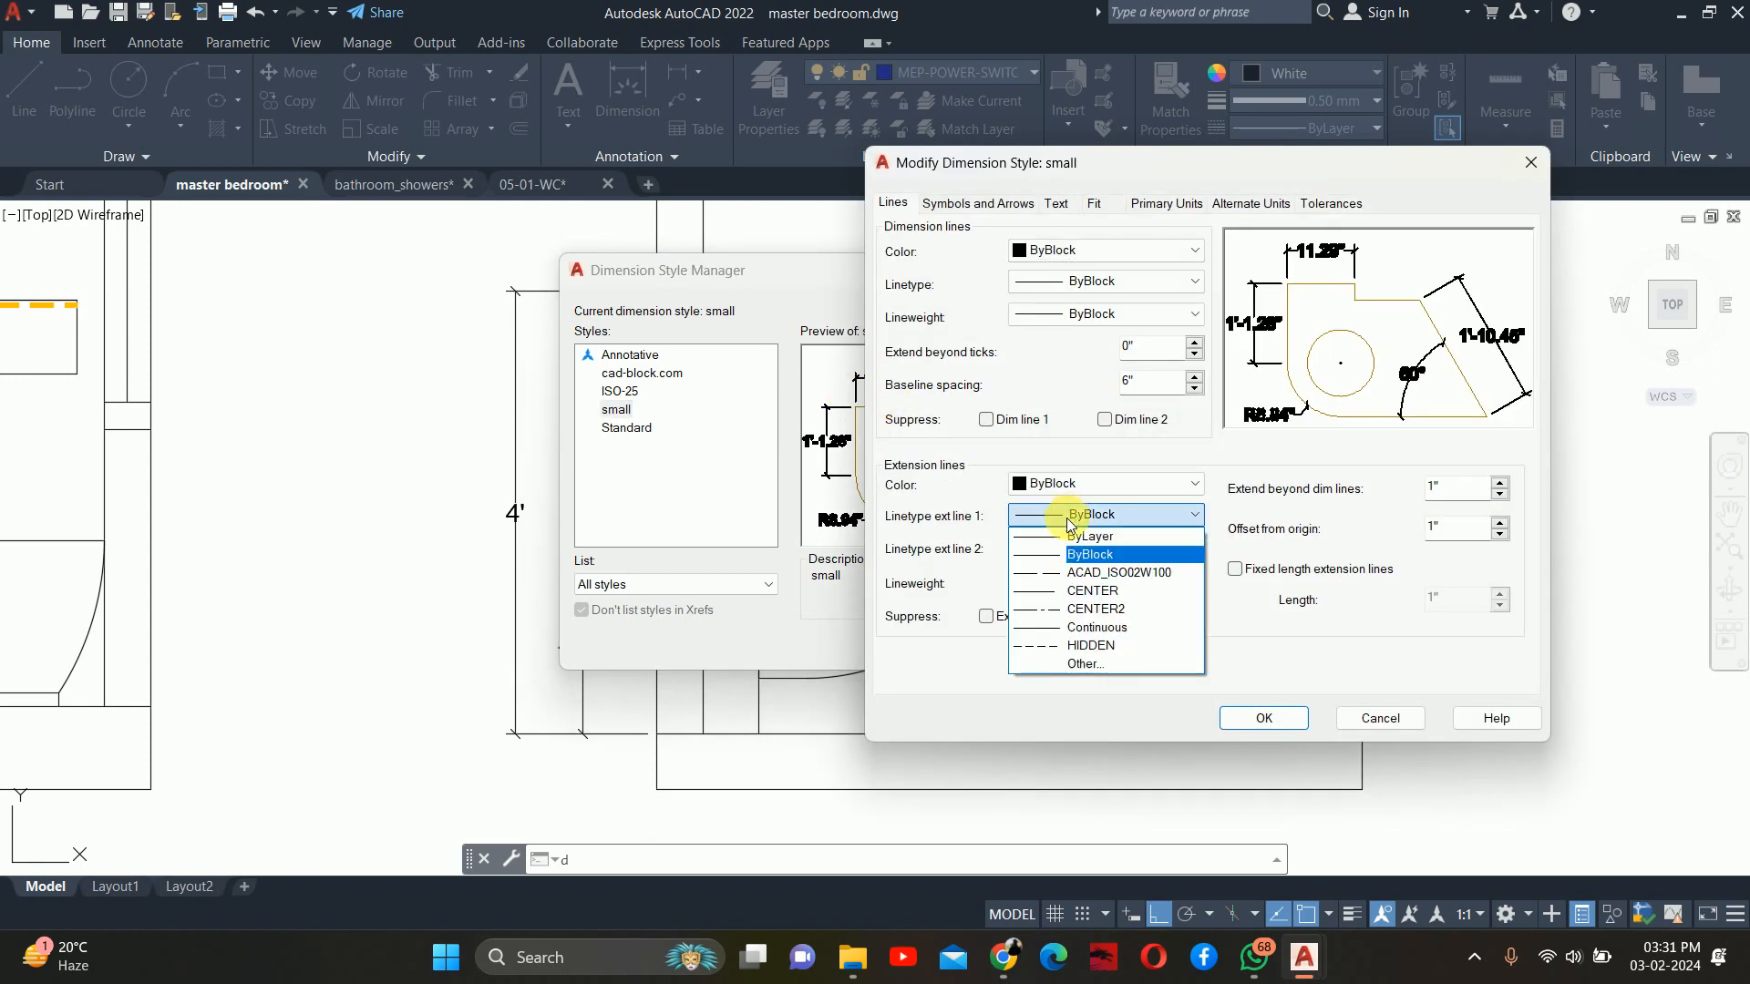
pyautogui.click(1077, 637)
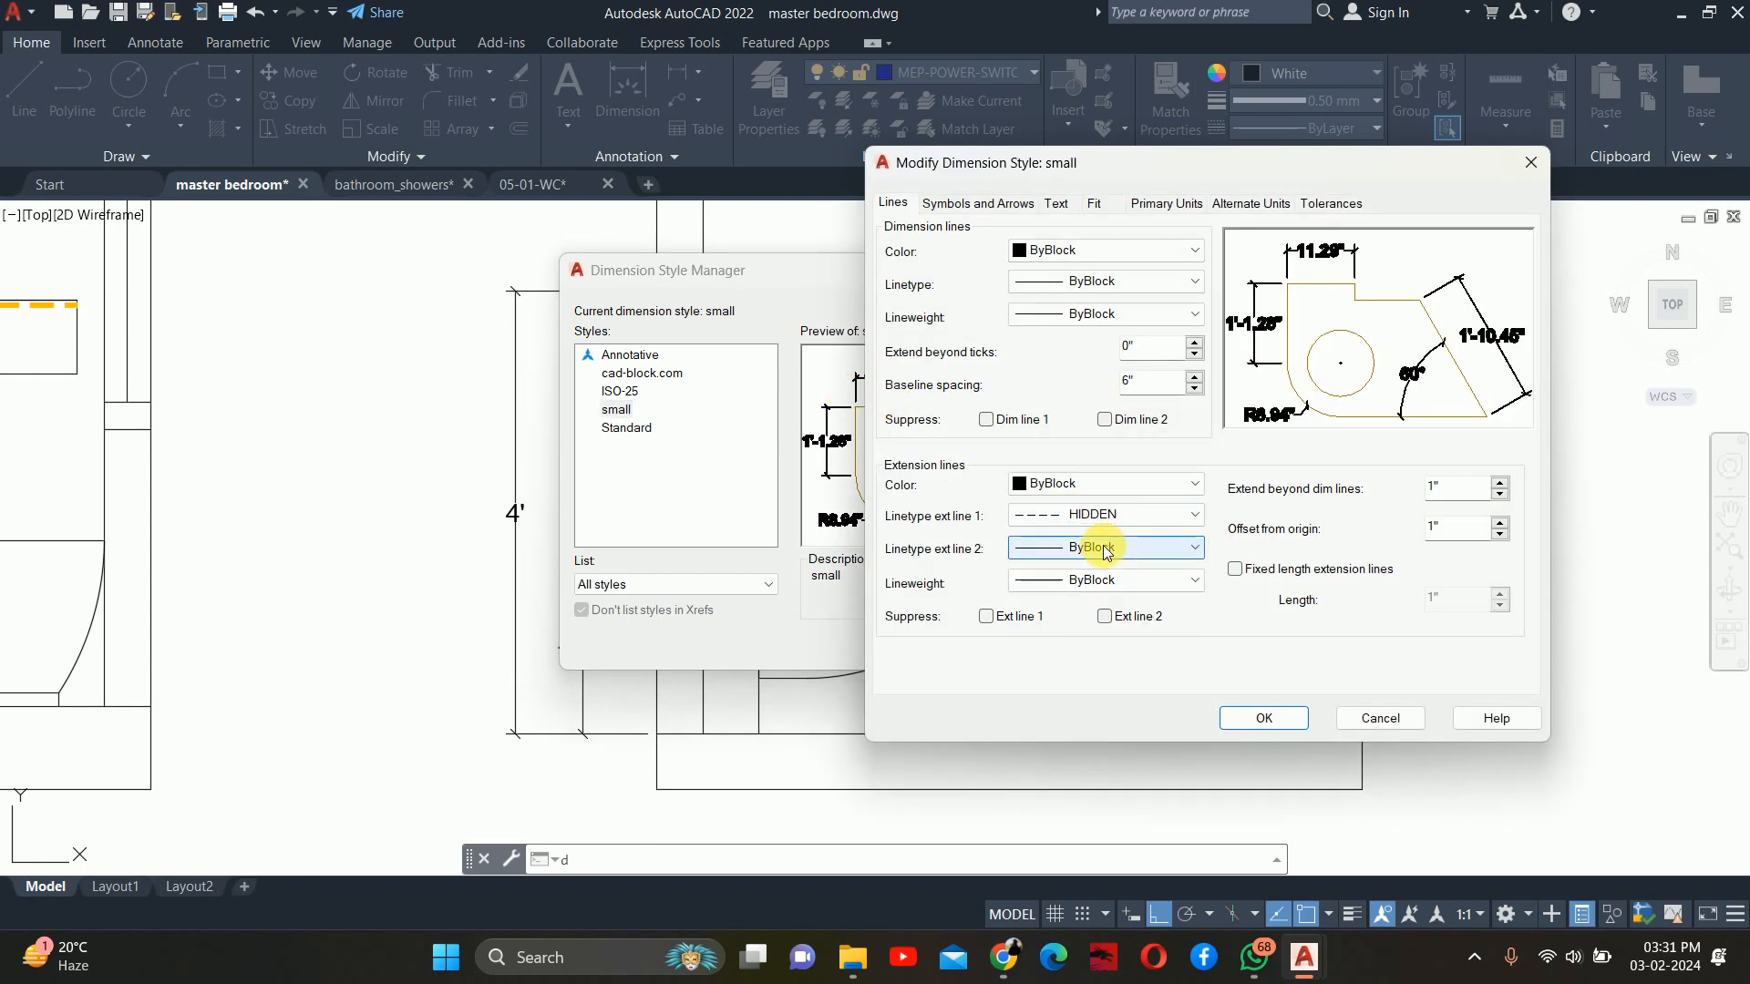
# Set extension line 2 to the HIDDEN linetype as well and save the changes to the dimension style
pyautogui.click(1105, 549)
pyautogui.click(1075, 668)
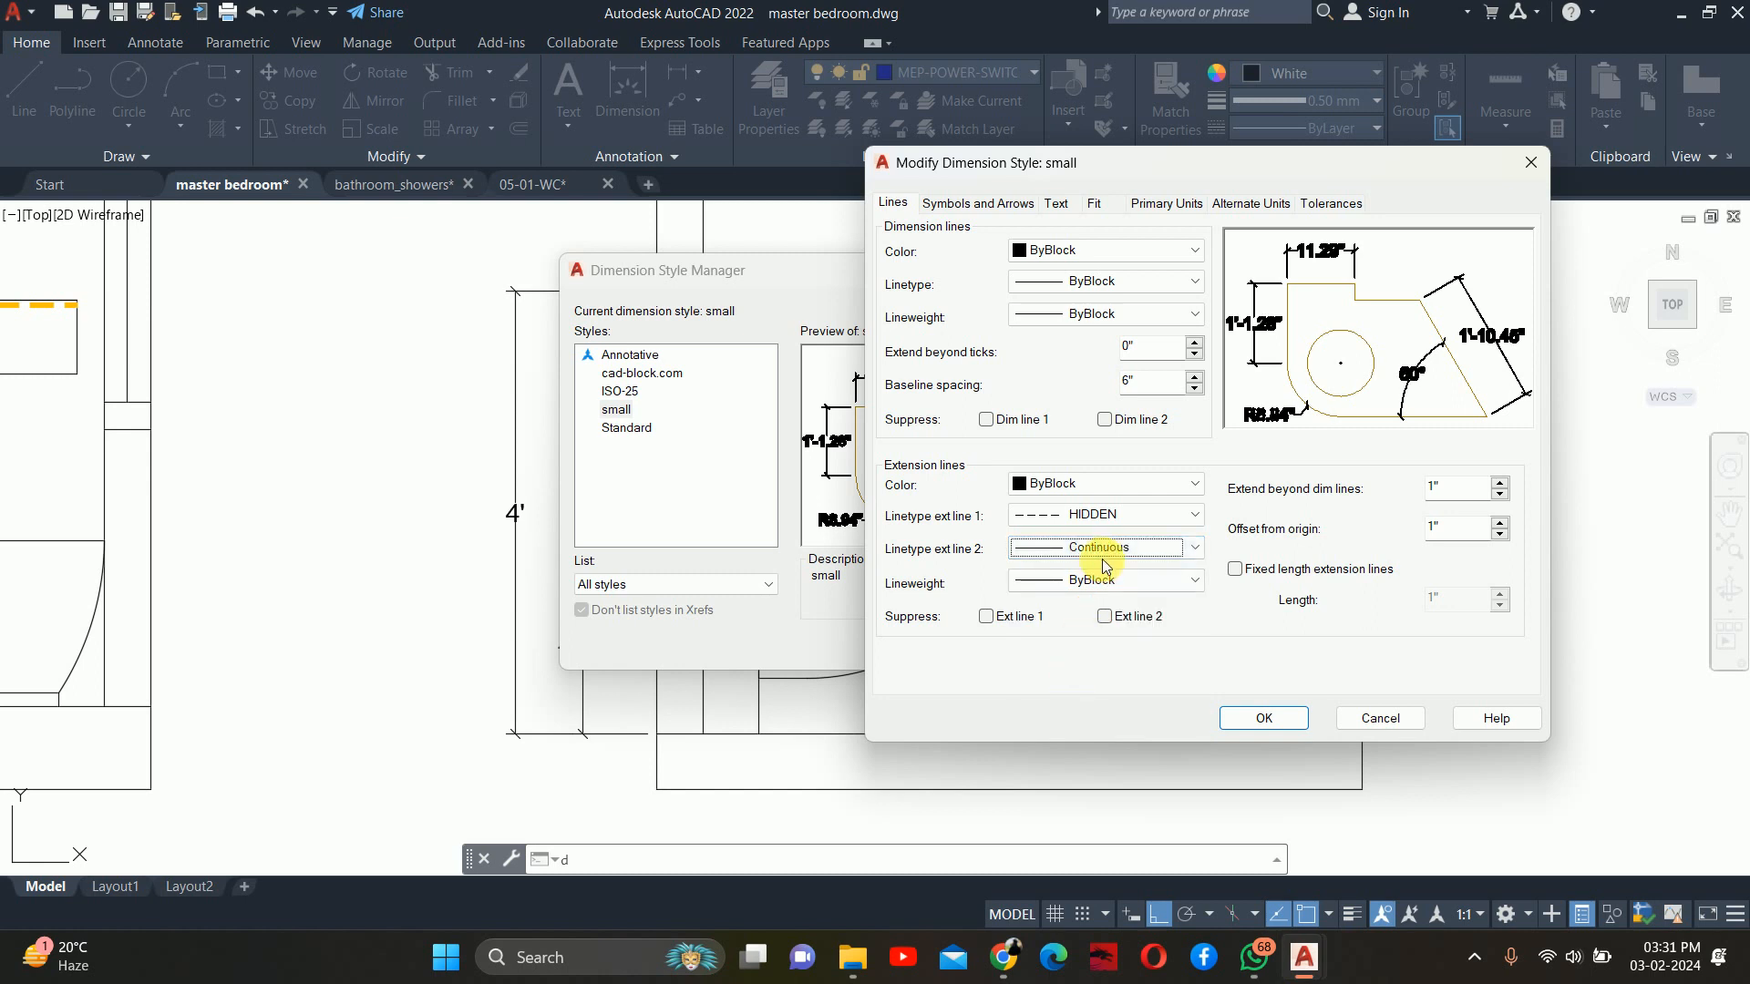
pyautogui.click(1101, 551)
pyautogui.click(1080, 658)
pyautogui.click(1085, 563)
pyautogui.click(1089, 683)
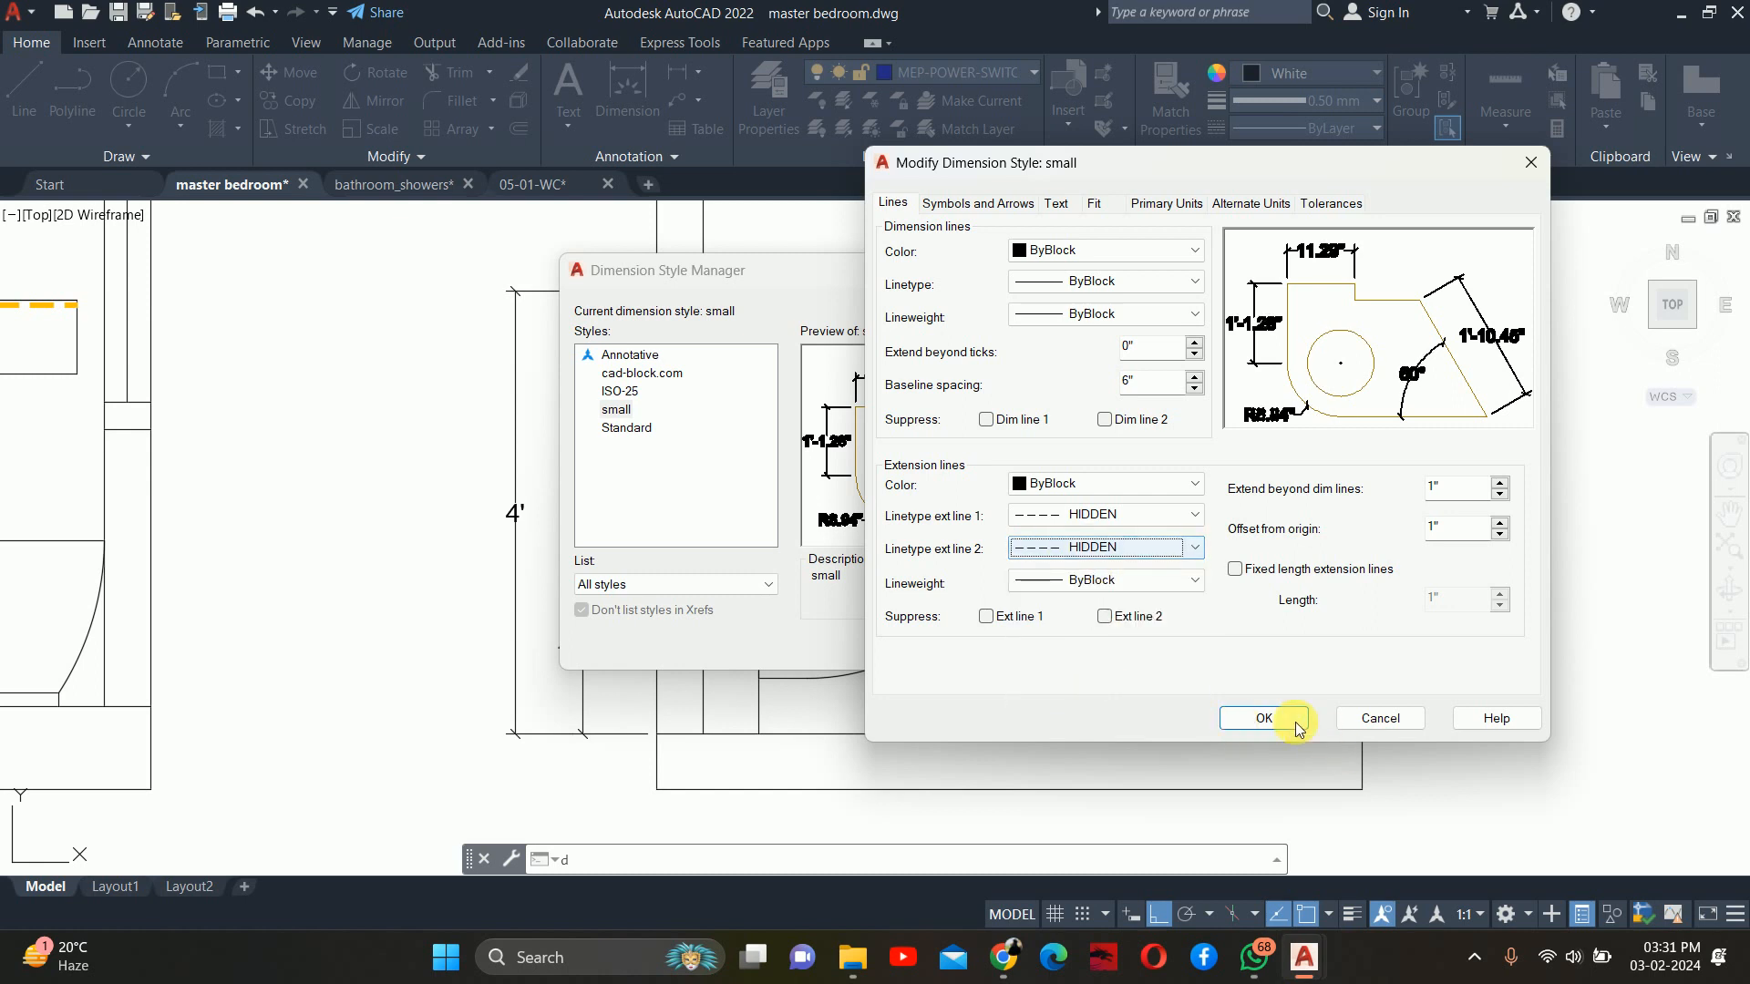
pyautogui.click(1297, 724)
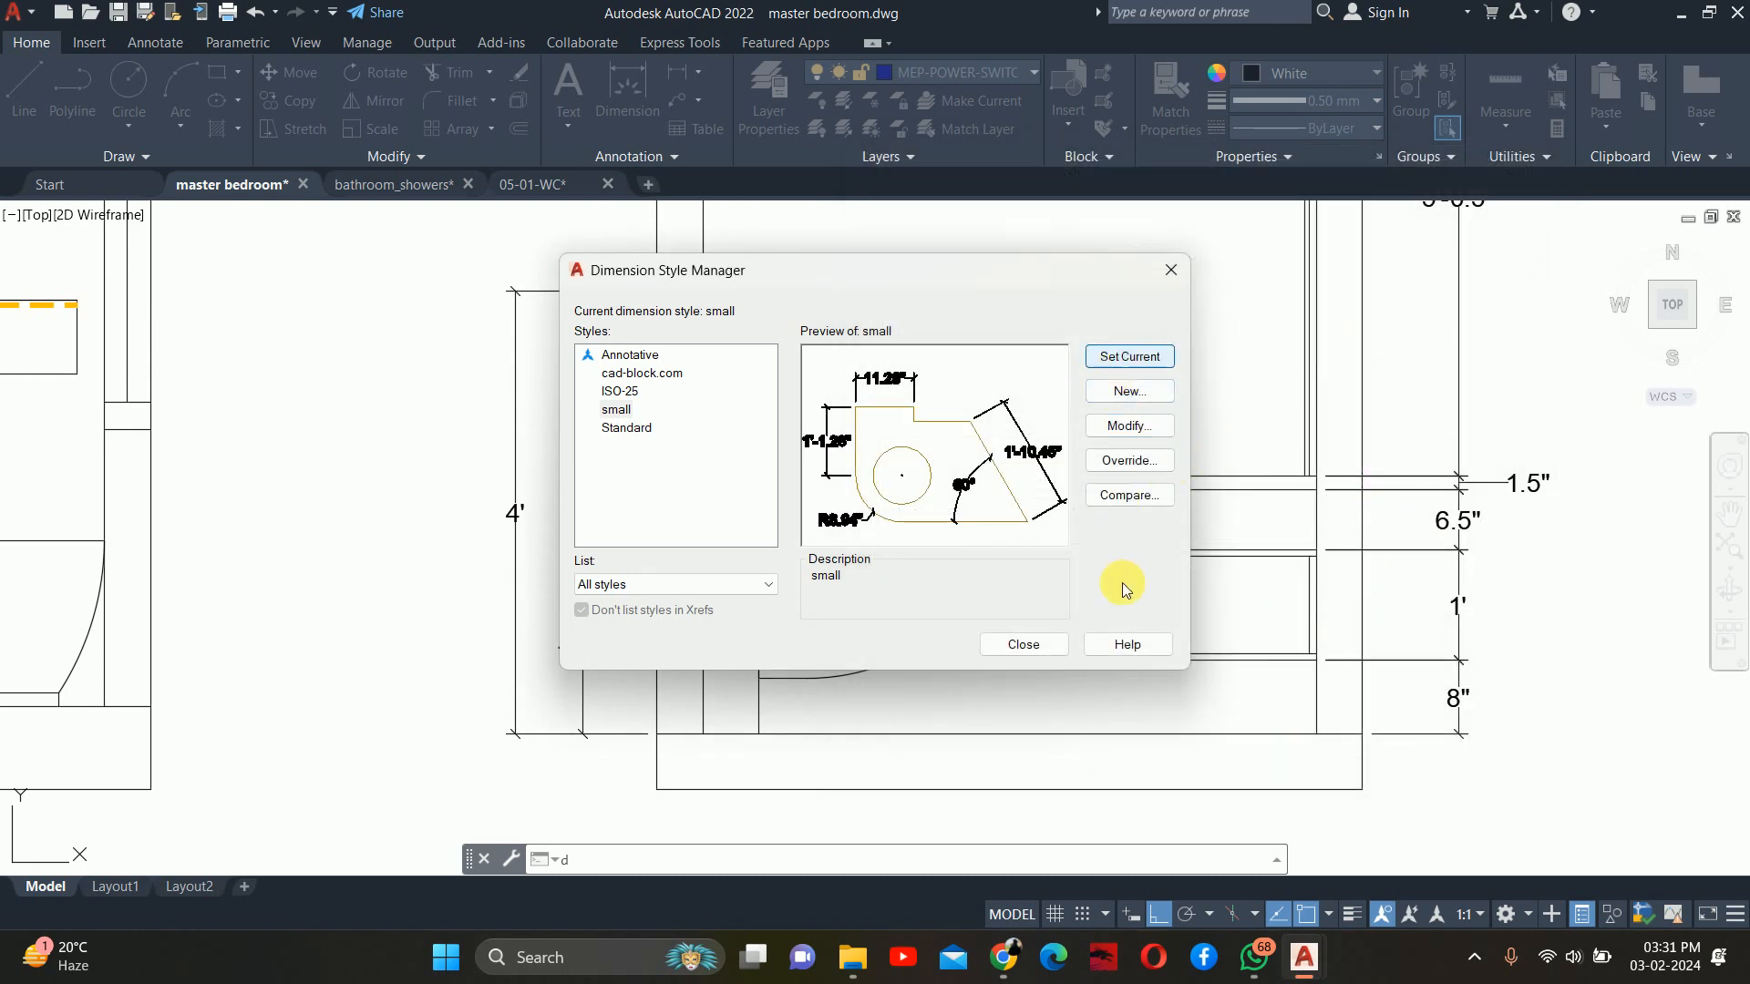
pyautogui.click(1022, 644)
pyautogui.press('Escape')
pyautogui.press('Escape')
pyautogui.scroll(-4, 1367, 538)
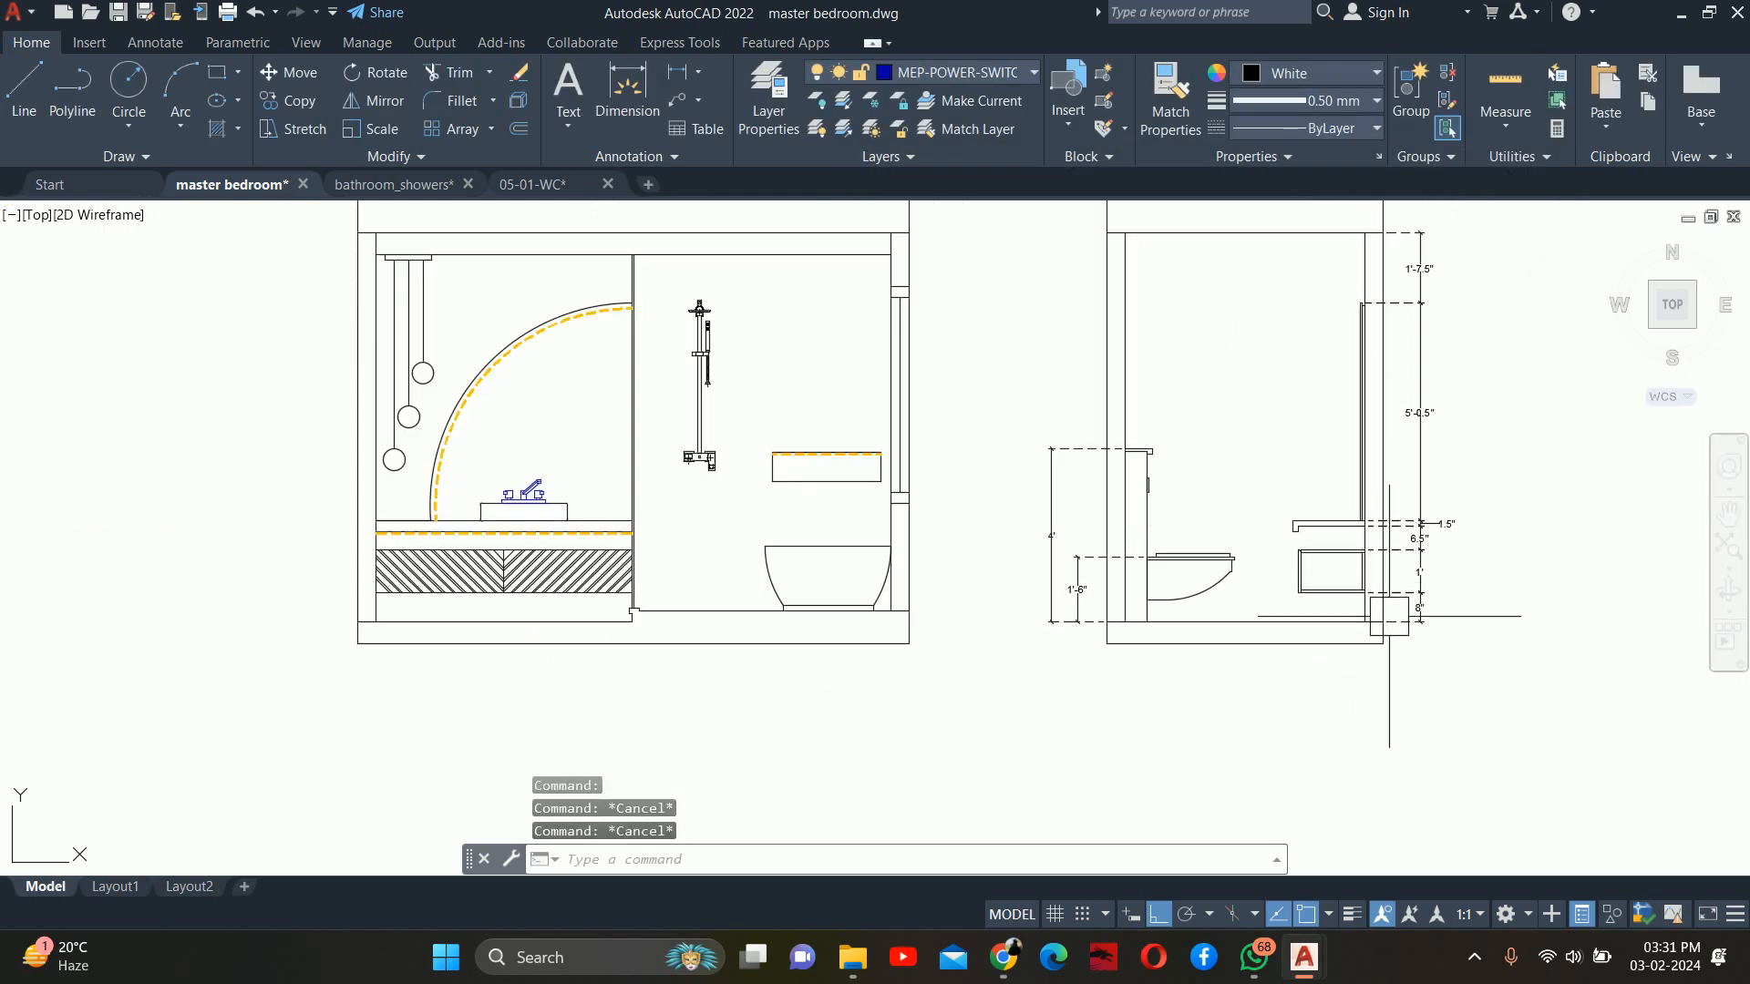
# Offset the vanity countertop's top edge 0.75" downward in the bathroom section
pyautogui.scroll(2, 1187, 528)
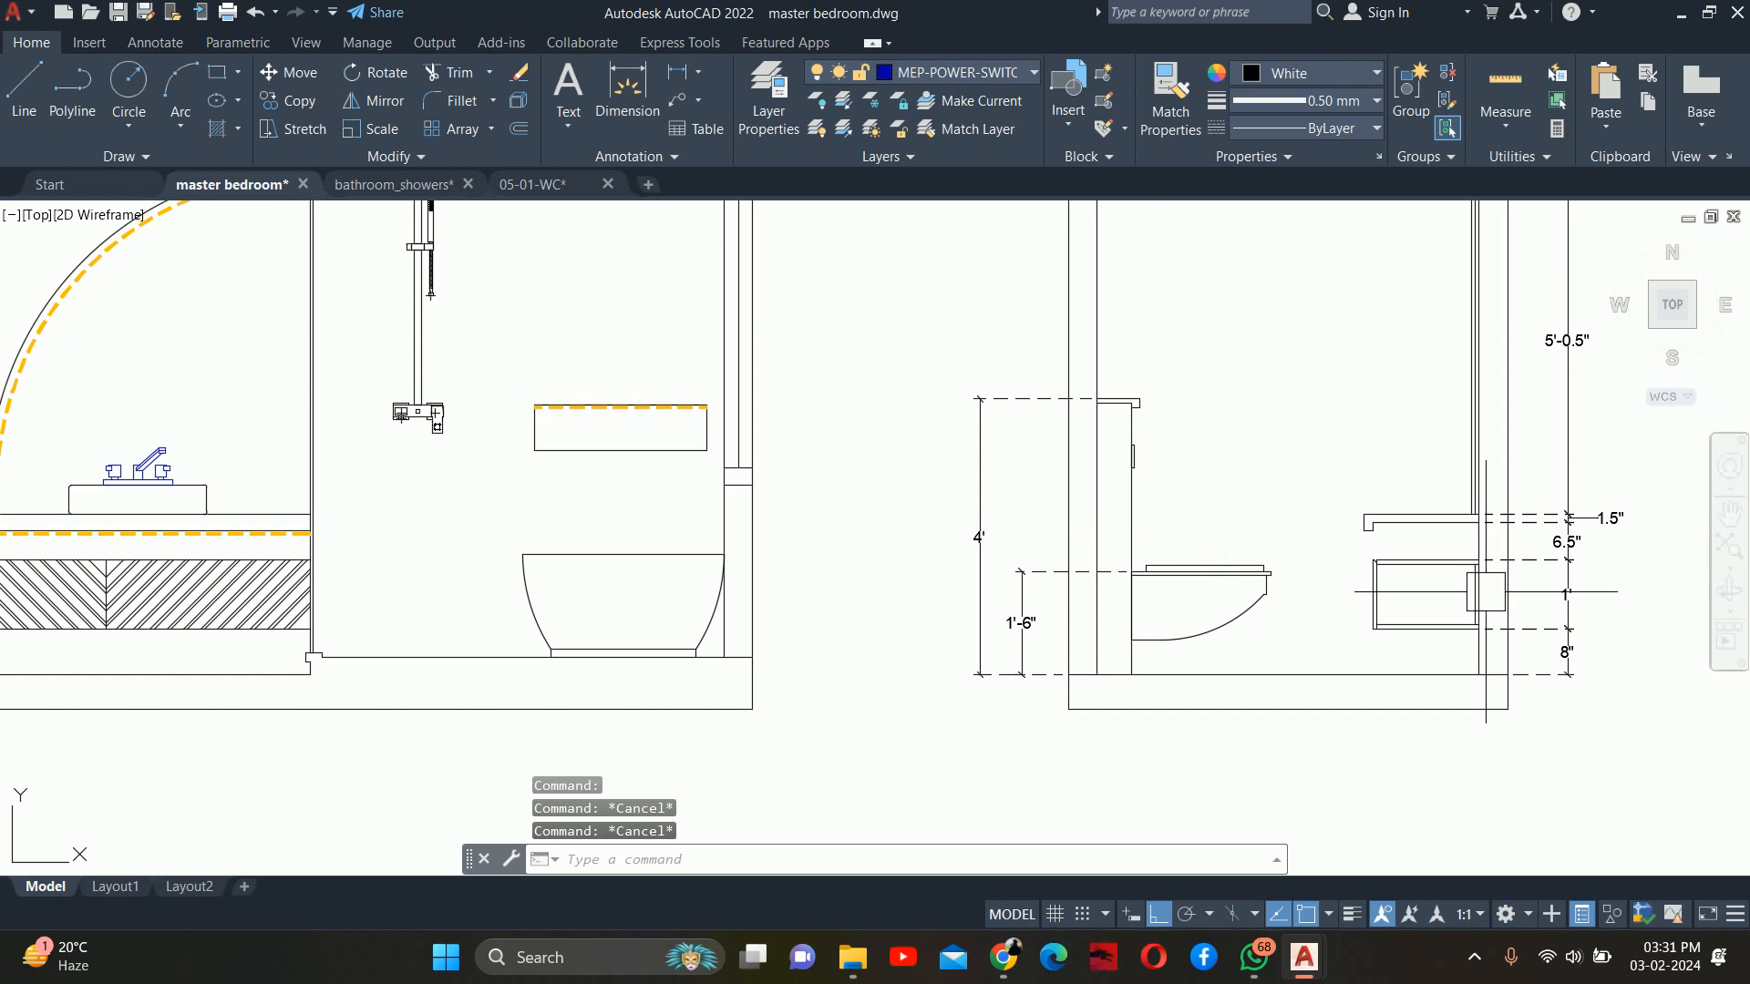
pyautogui.moveTo(1331, 508); pyautogui.dragTo(1281, 496, button='middle')
pyautogui.press('Escape')
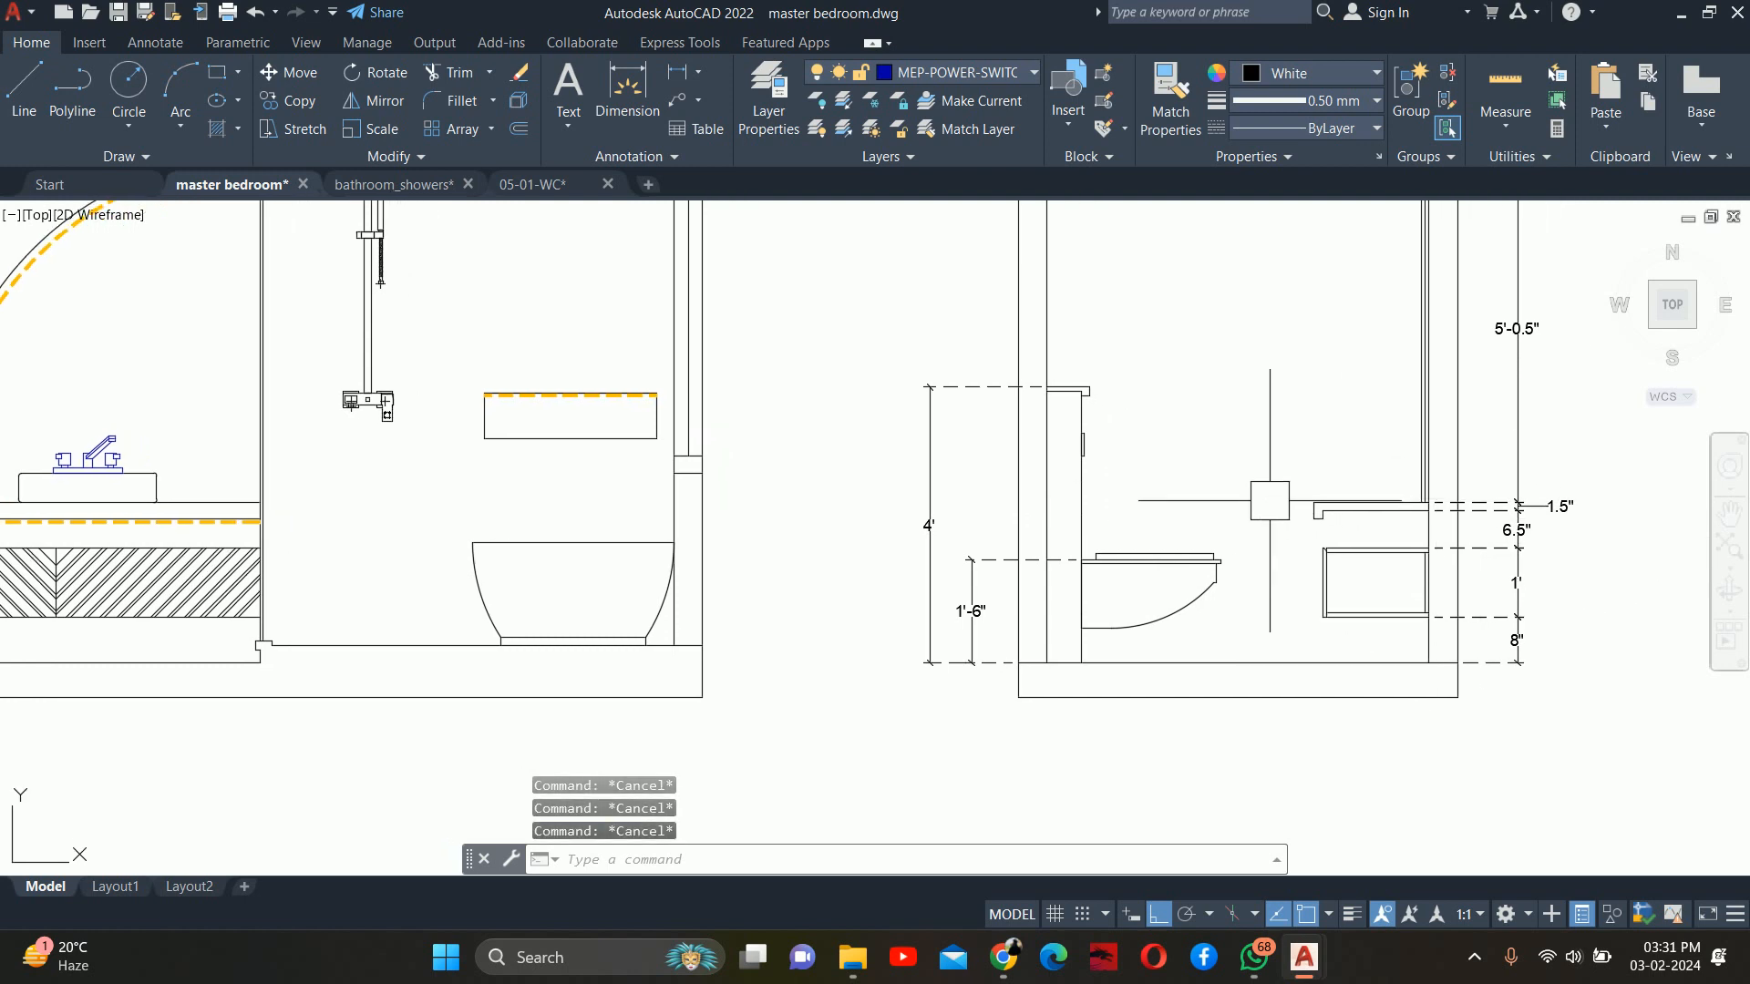
pyautogui.moveTo(1247, 439); pyautogui.dragTo(1231, 574, button='middle')
pyautogui.write('1')
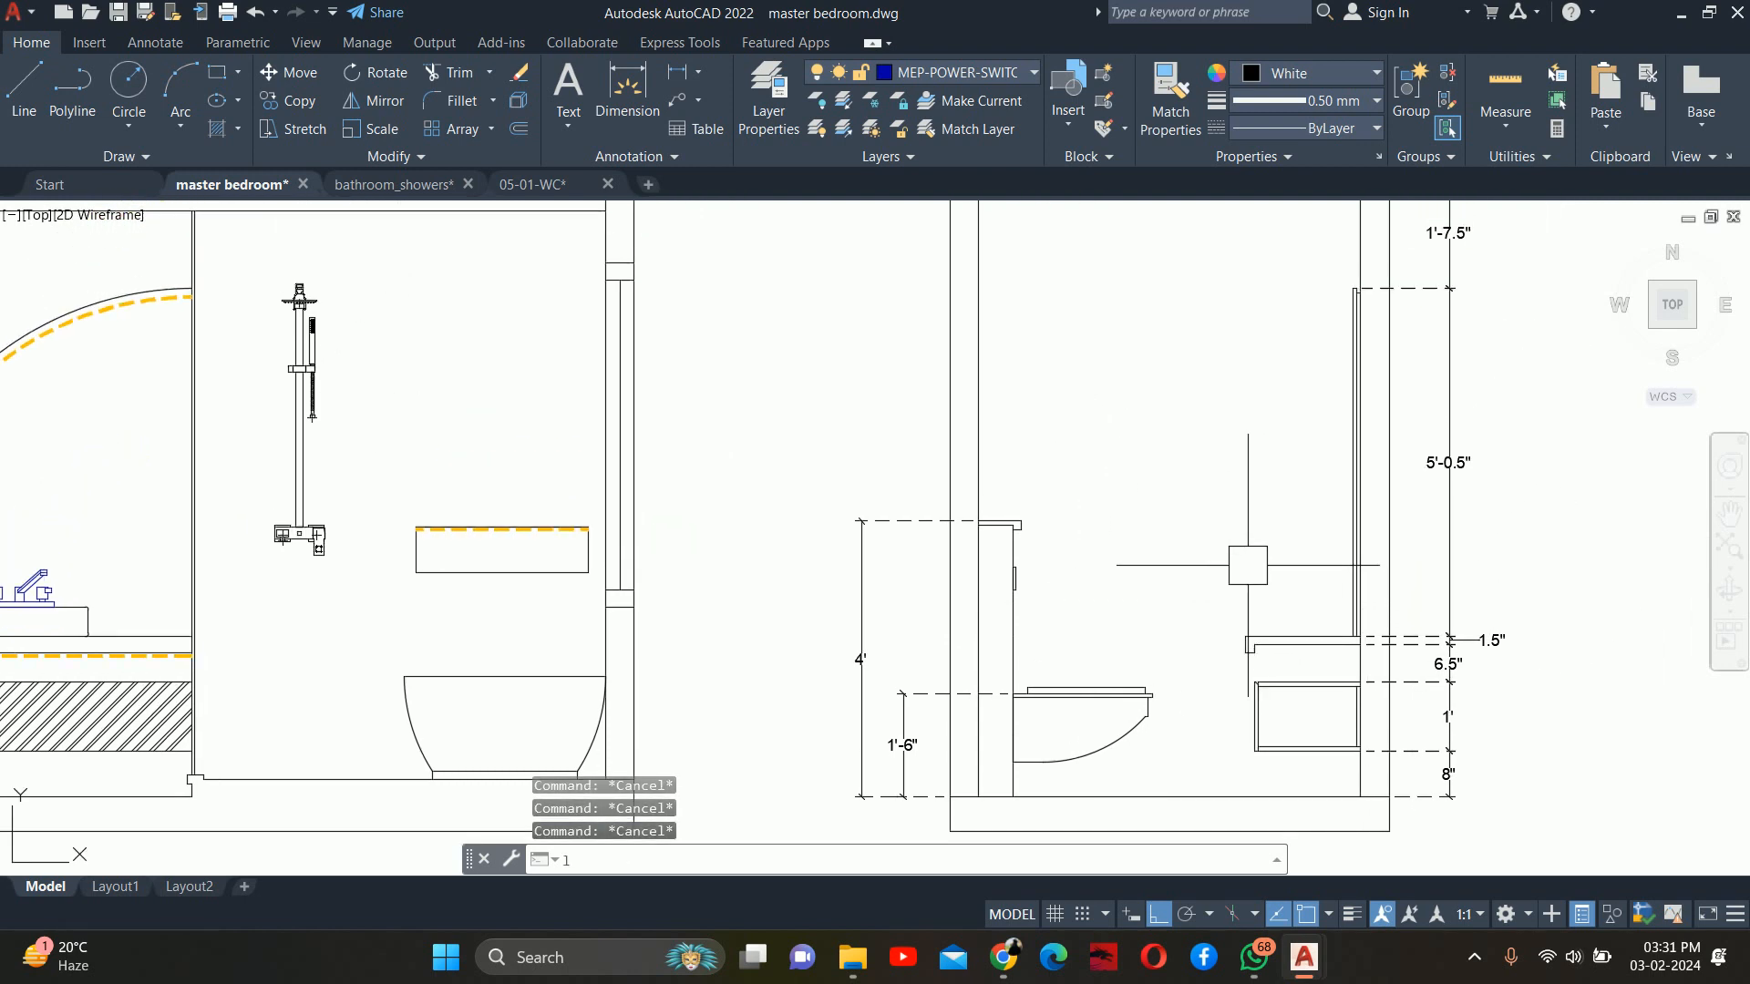
pyautogui.scroll(2, 1294, 637)
pyautogui.press('Return')
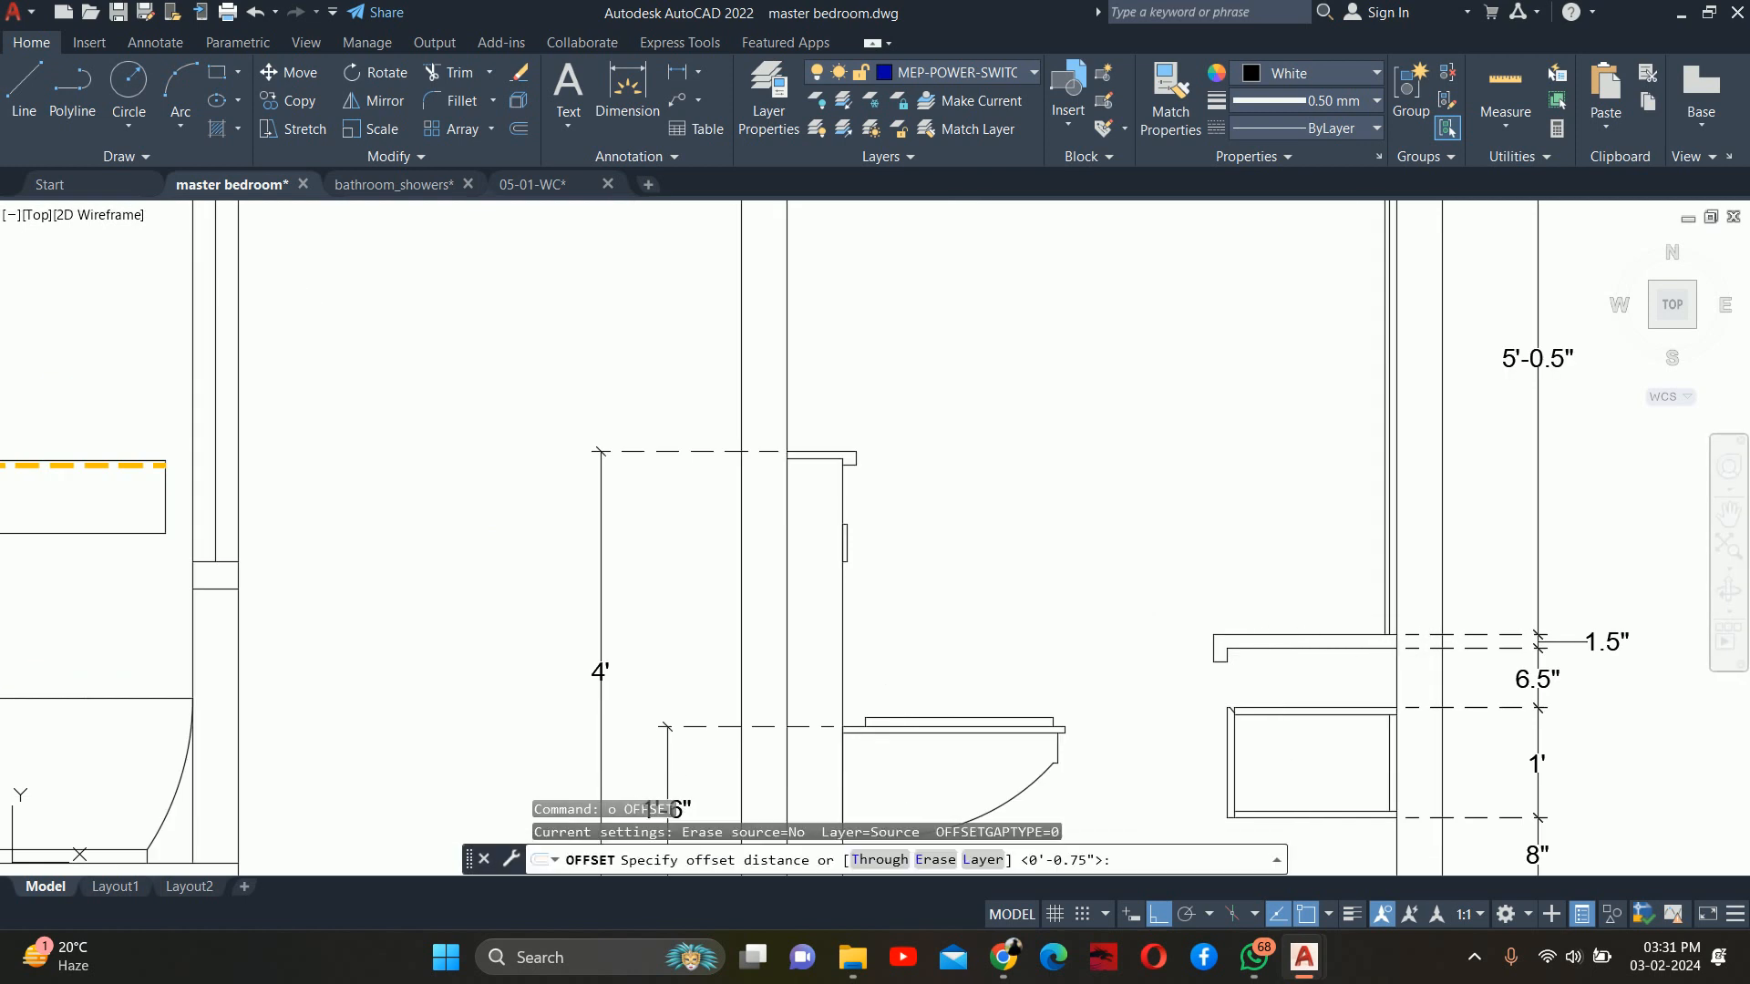
pyautogui.press('Return')
pyautogui.scroll(6, 1274, 626)
pyautogui.click(1192, 662)
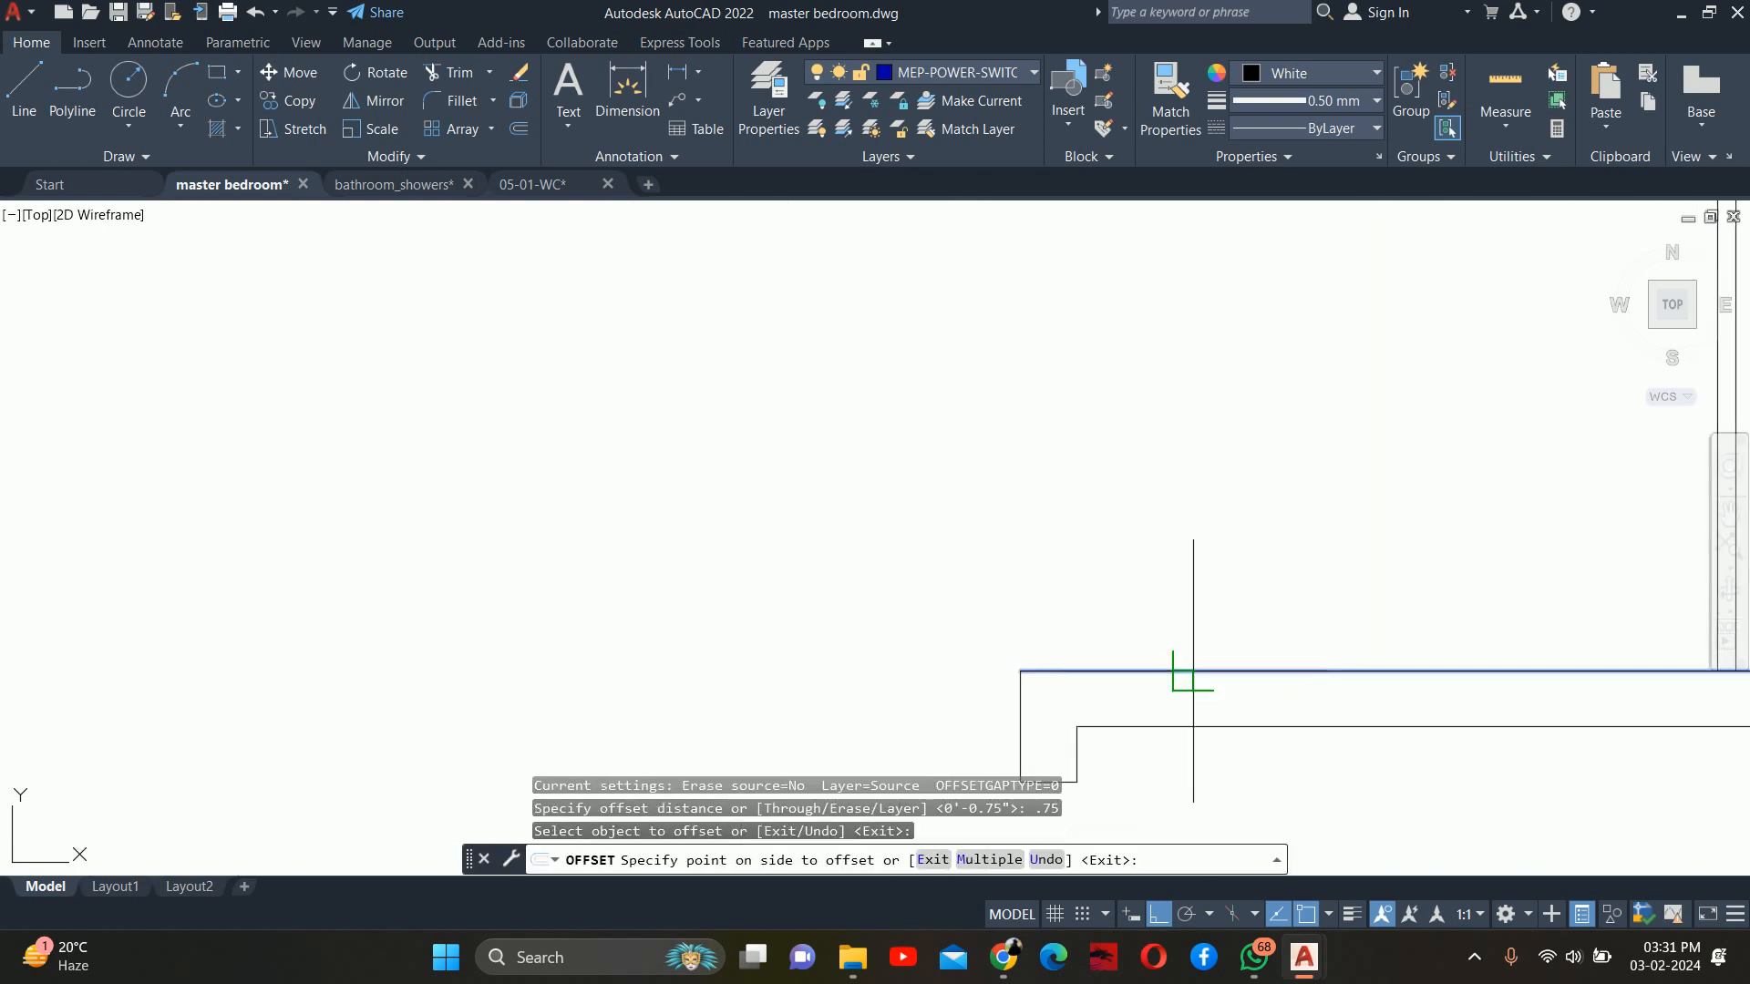
pyautogui.click(1145, 701)
# Offset the countertop's front edge inward by the same 0.75" and trim the overlapping line at the corner into an L-shaped strip
pyautogui.scroll(4, 1010, 705)
pyautogui.moveTo(1070, 702); pyautogui.dragTo(1078, 473, button='middle')
pyautogui.click(1036, 547)
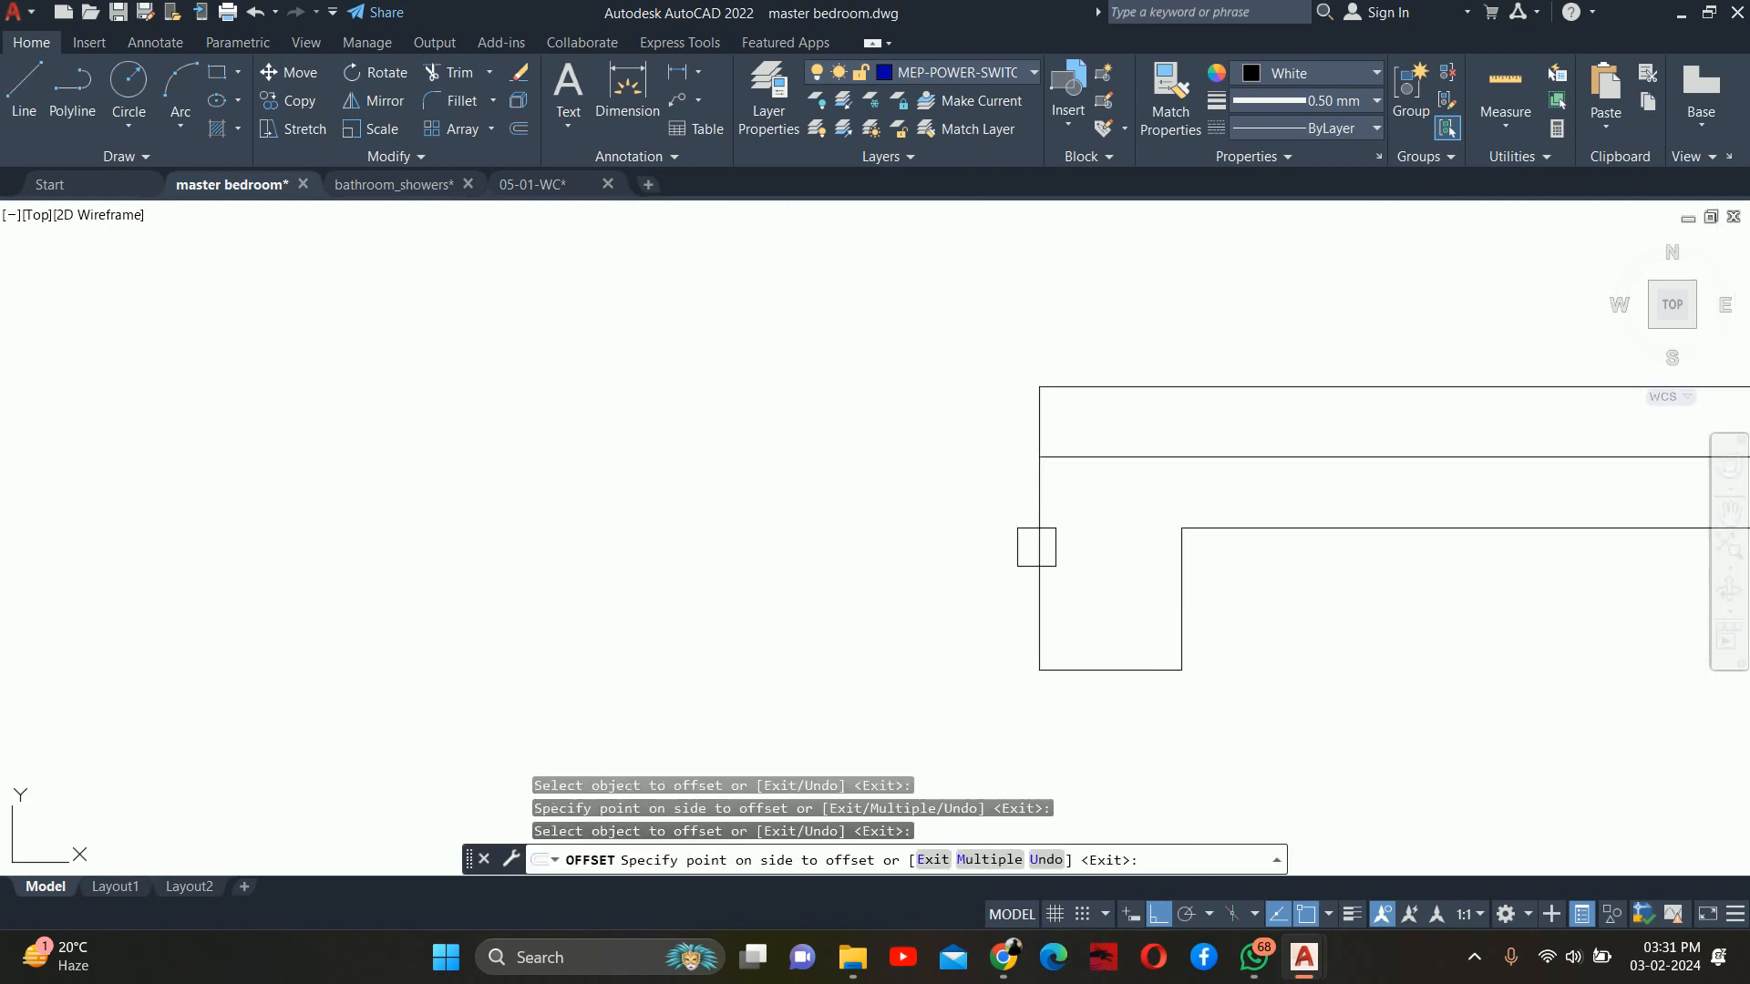
pyautogui.click(1108, 558)
pyautogui.press('Escape')
pyautogui.press('Escape')
pyautogui.press('Escape')
pyautogui.write('tr')
pyautogui.press('Return')
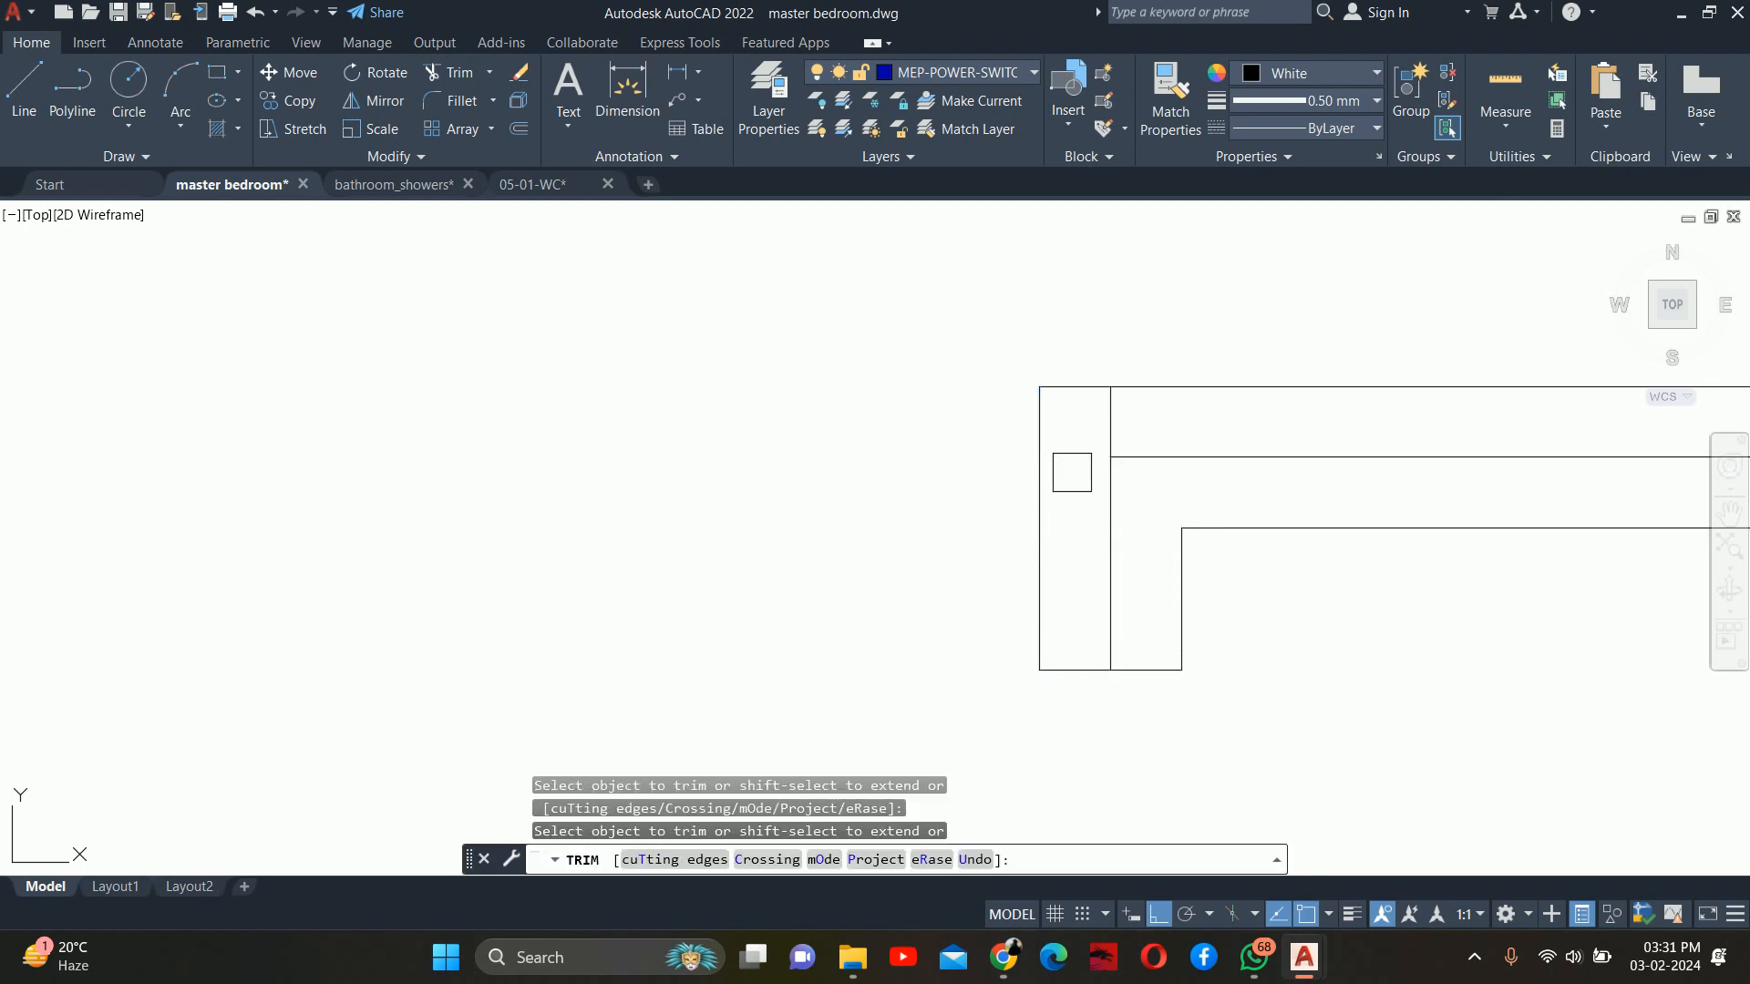
pyautogui.press('Escape')
pyautogui.press('Escape')
pyautogui.press('Escape')
# Hatch the L-shaped strip along the countertop's top and front
pyautogui.scroll(-2, 1084, 442)
pyautogui.moveTo(1082, 446); pyautogui.dragTo(991, 468, button='middle')
pyautogui.scroll(-1, 996, 463)
pyautogui.write('h')
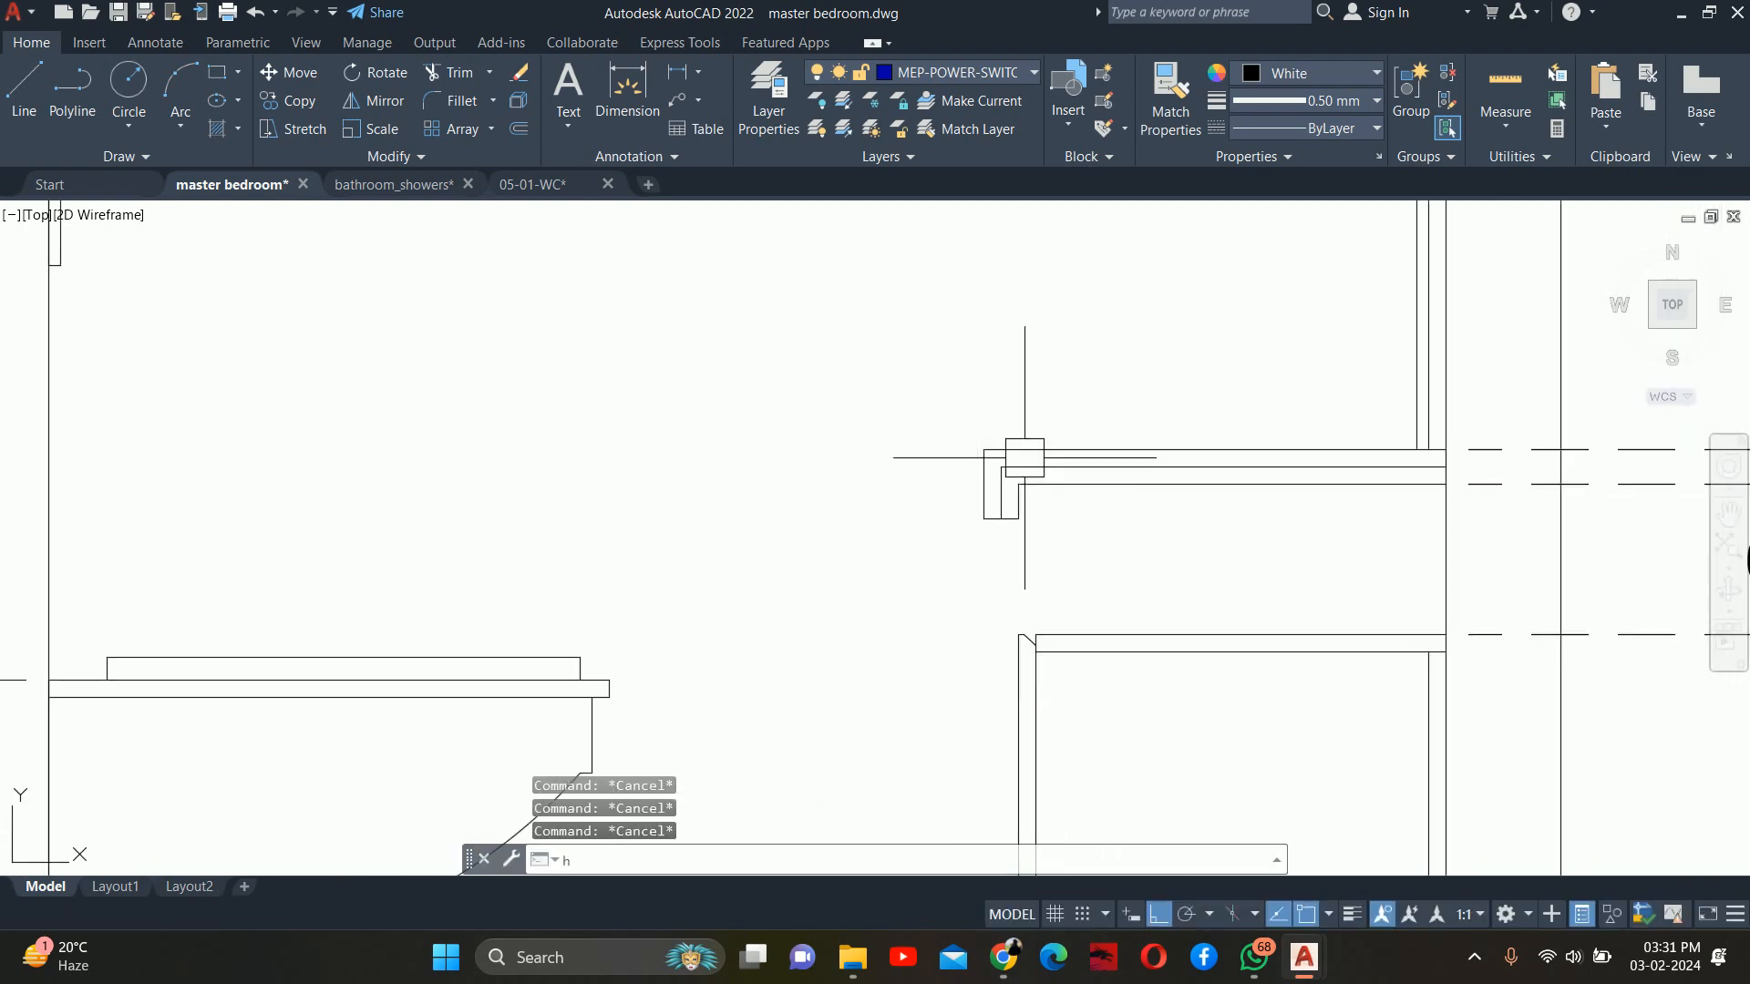
pyautogui.press('space')
pyautogui.scroll(2, 979, 449)
pyautogui.click(996, 457)
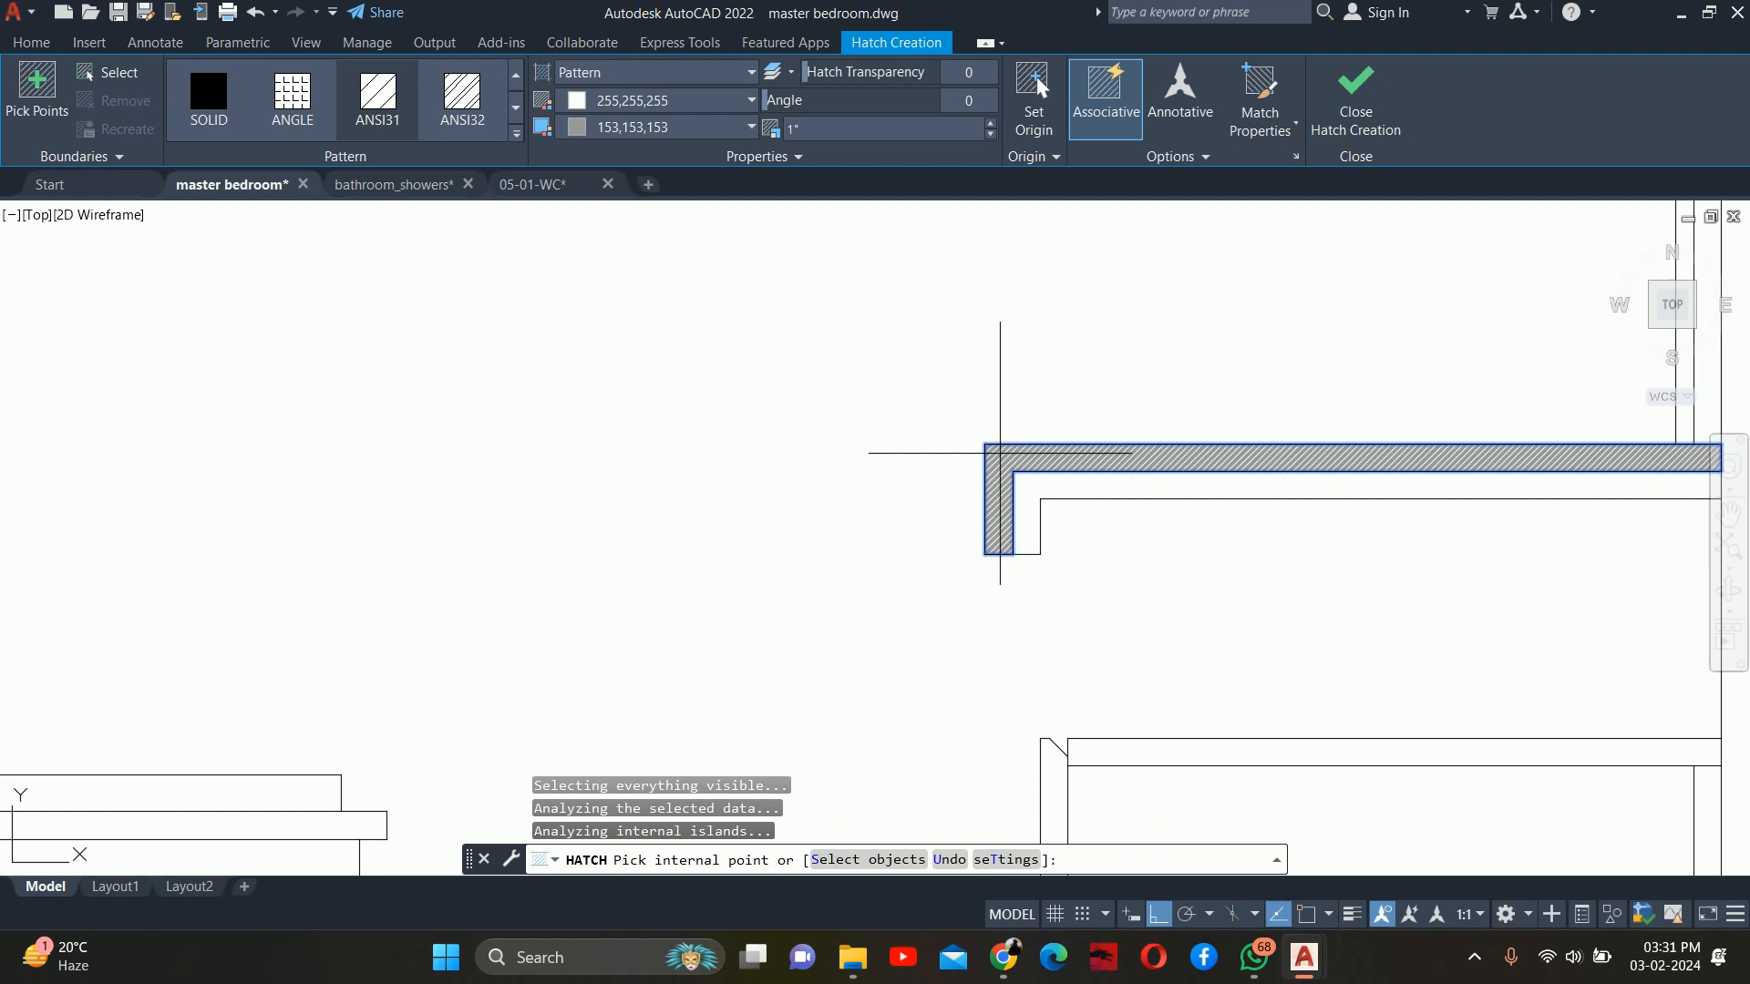
# Set the countertop hatch to Red with background None and a scale of 2, and finish the hatch
pyautogui.click(625, 130)
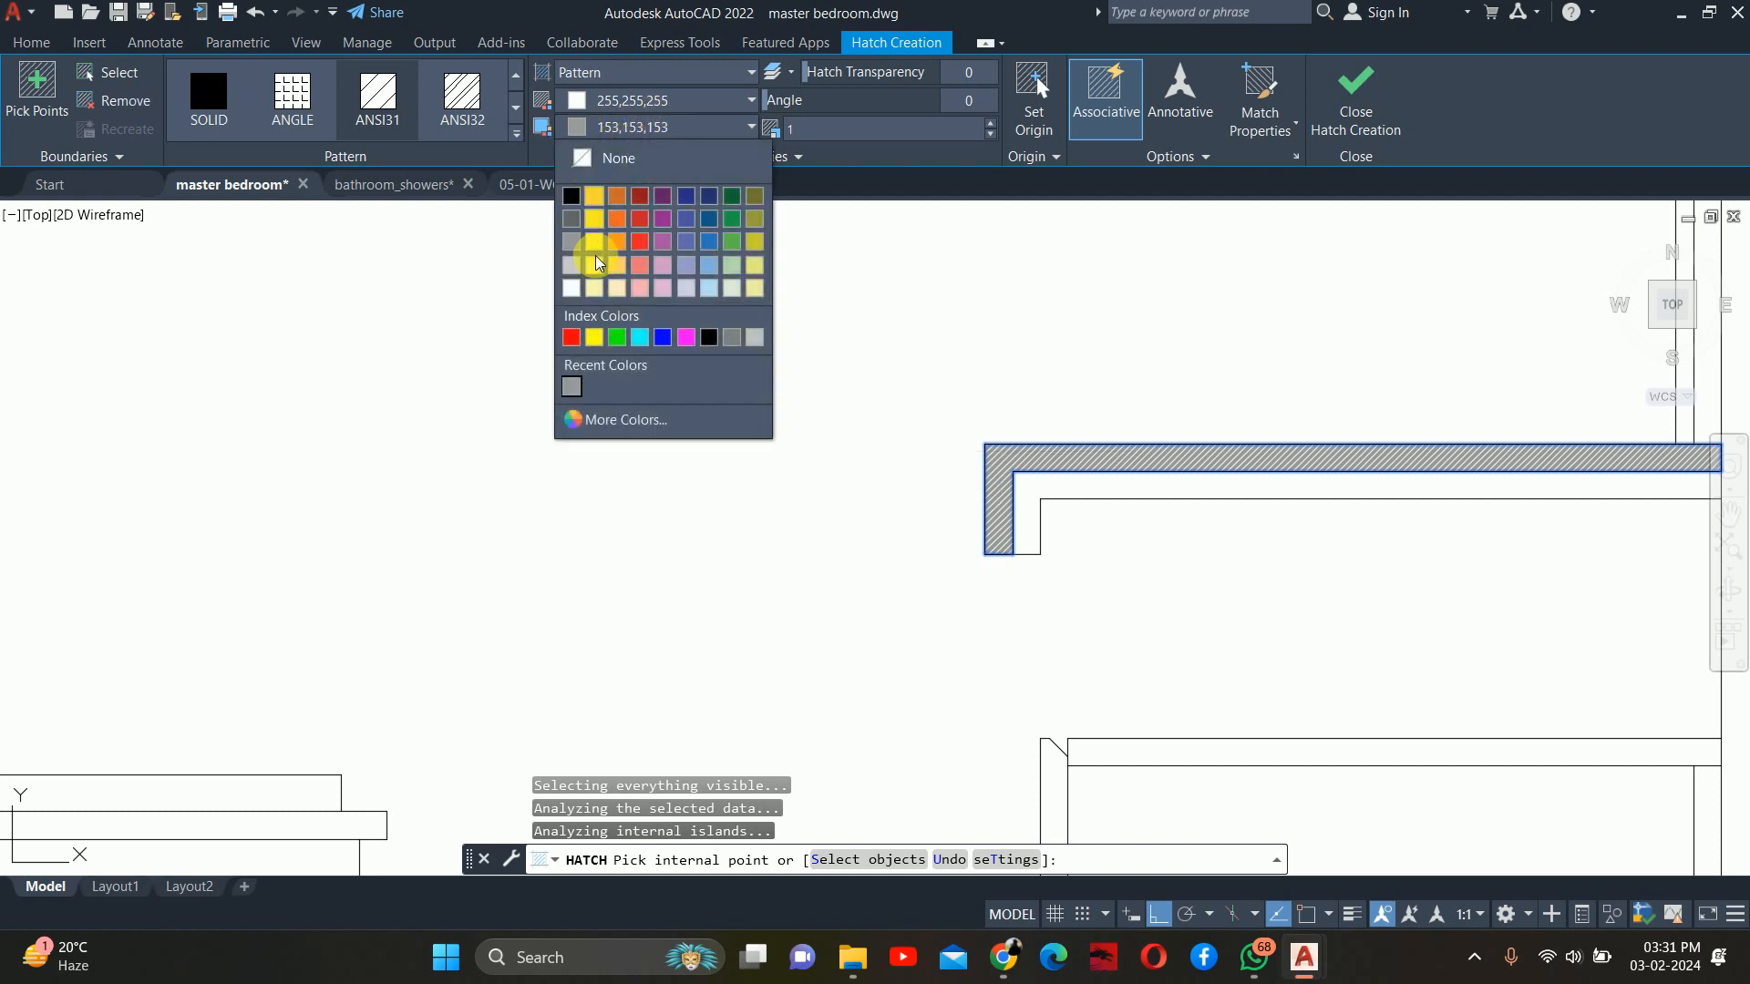
pyautogui.click(569, 332)
pyautogui.click(625, 128)
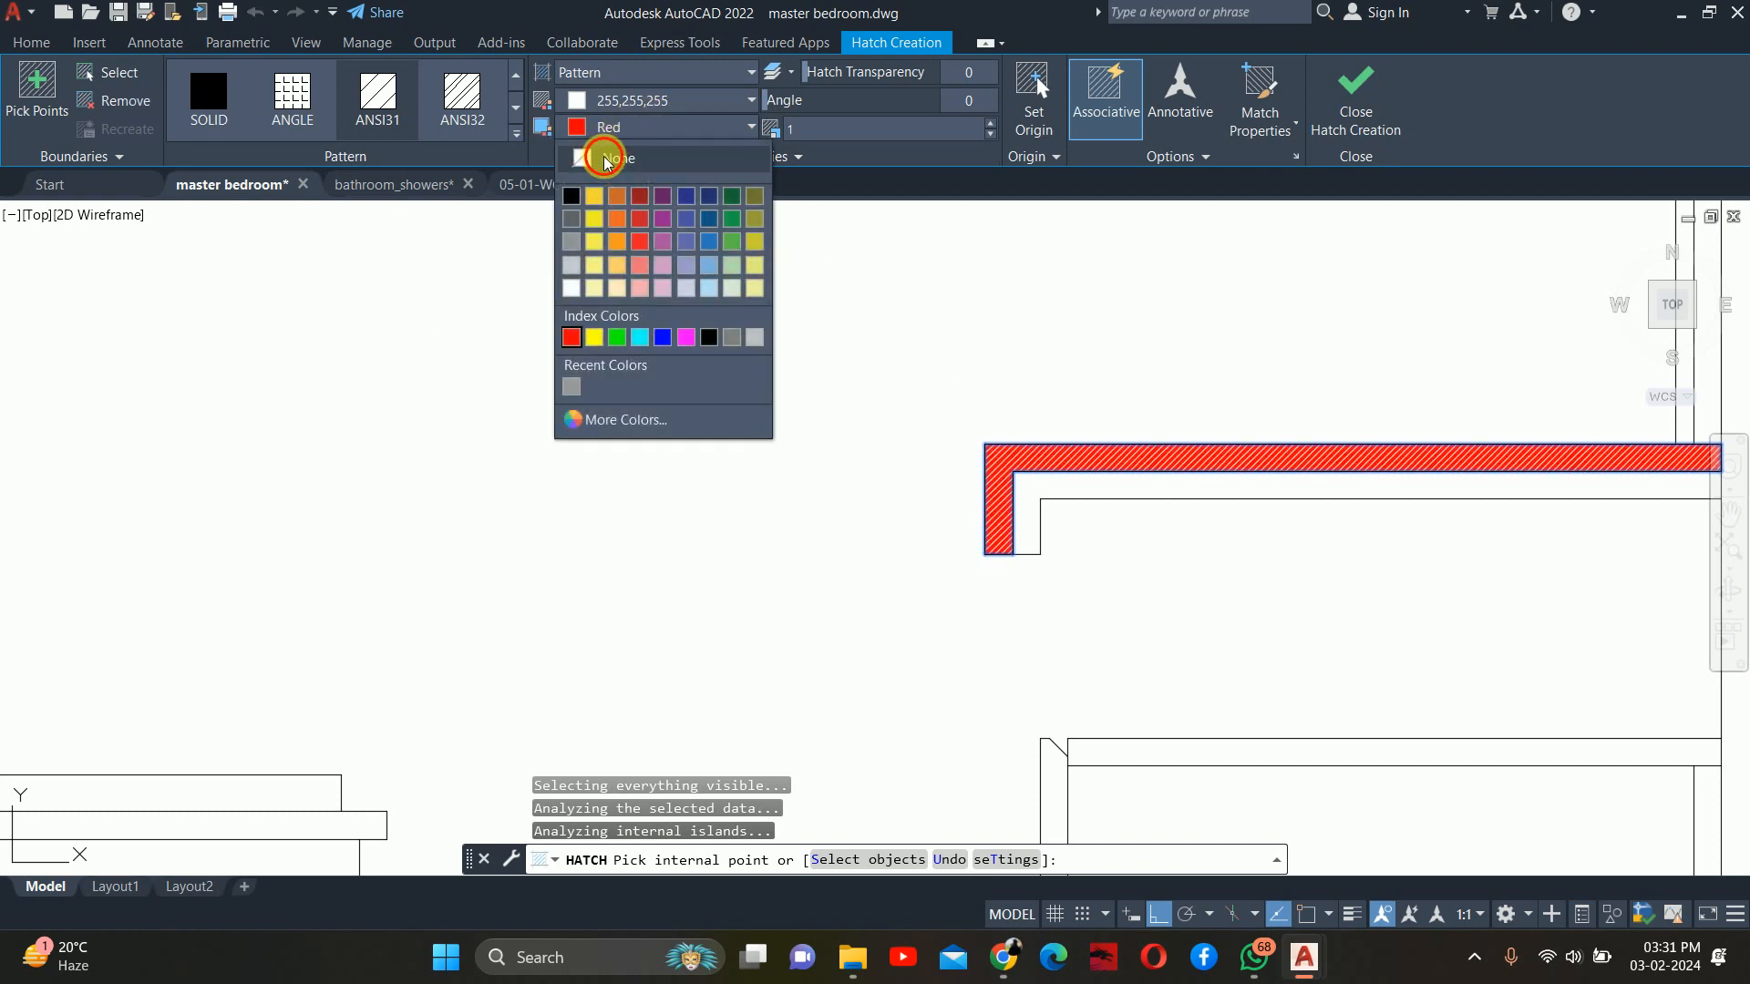
pyautogui.click(625, 126)
pyautogui.click(625, 120)
pyautogui.click(570, 331)
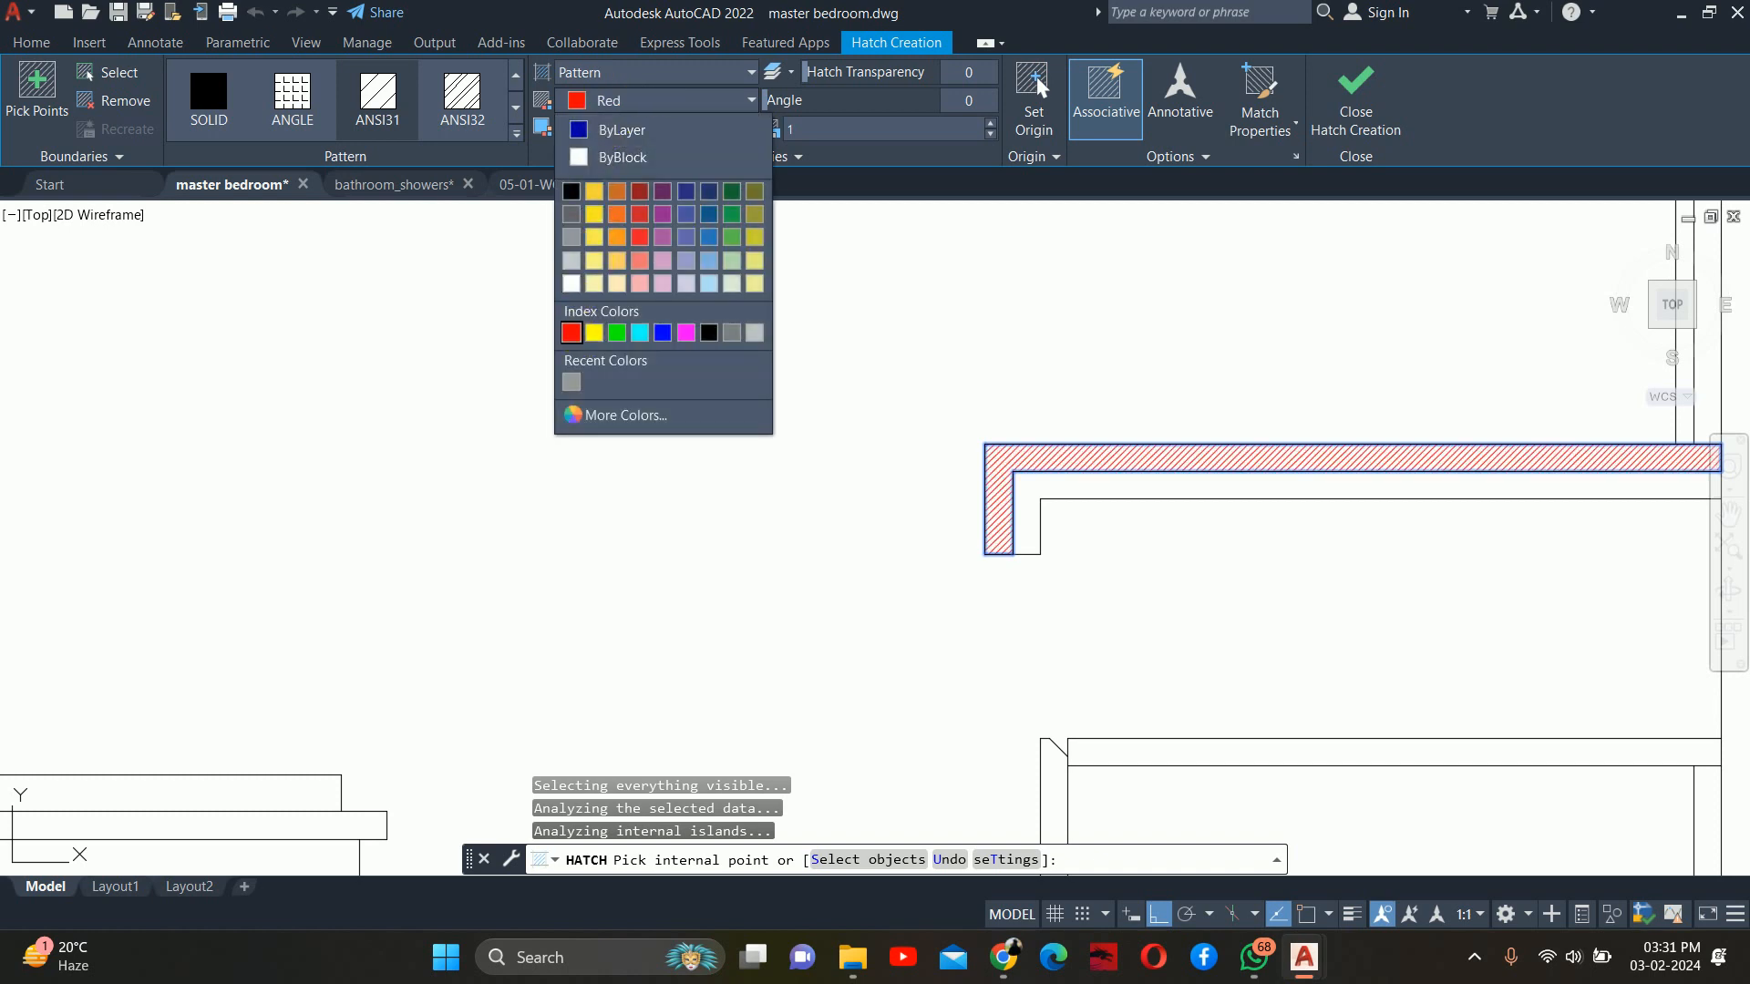
pyautogui.click(811, 136)
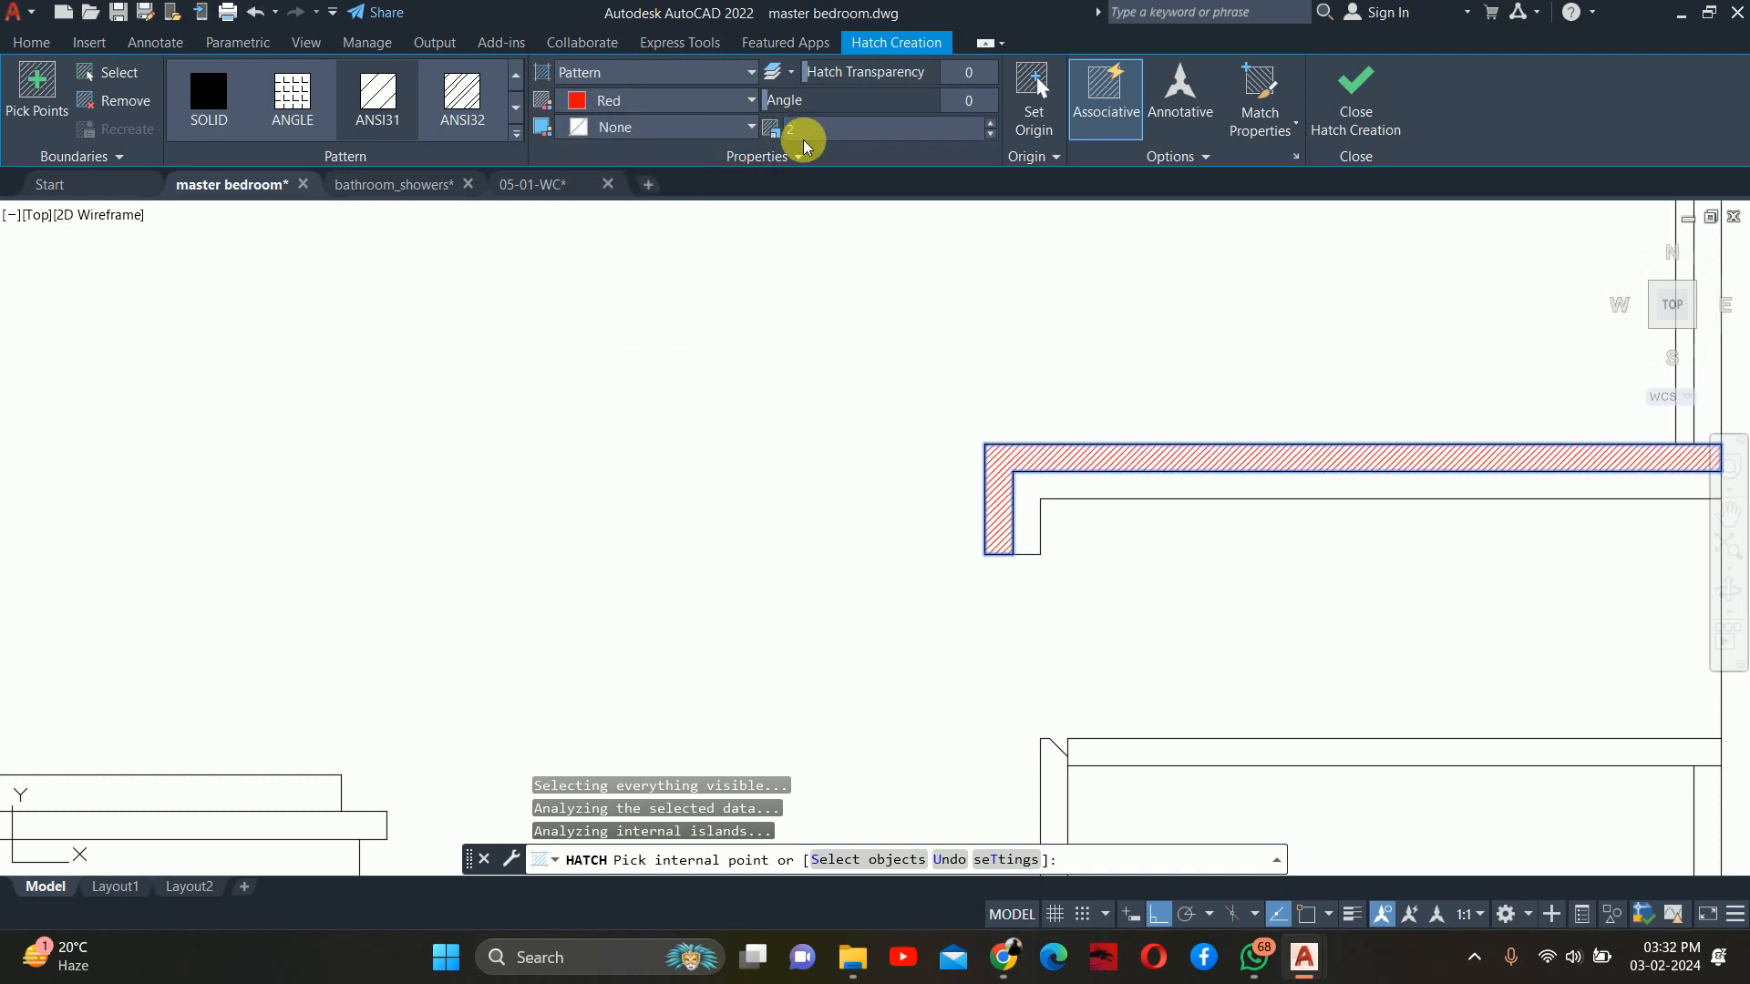
pyautogui.press('Escape')
pyautogui.press('Escape')
# Hatch the slab on top of the ledge behind the toilet using the same red pattern at scale 2
pyautogui.scroll(-6, 906, 340)
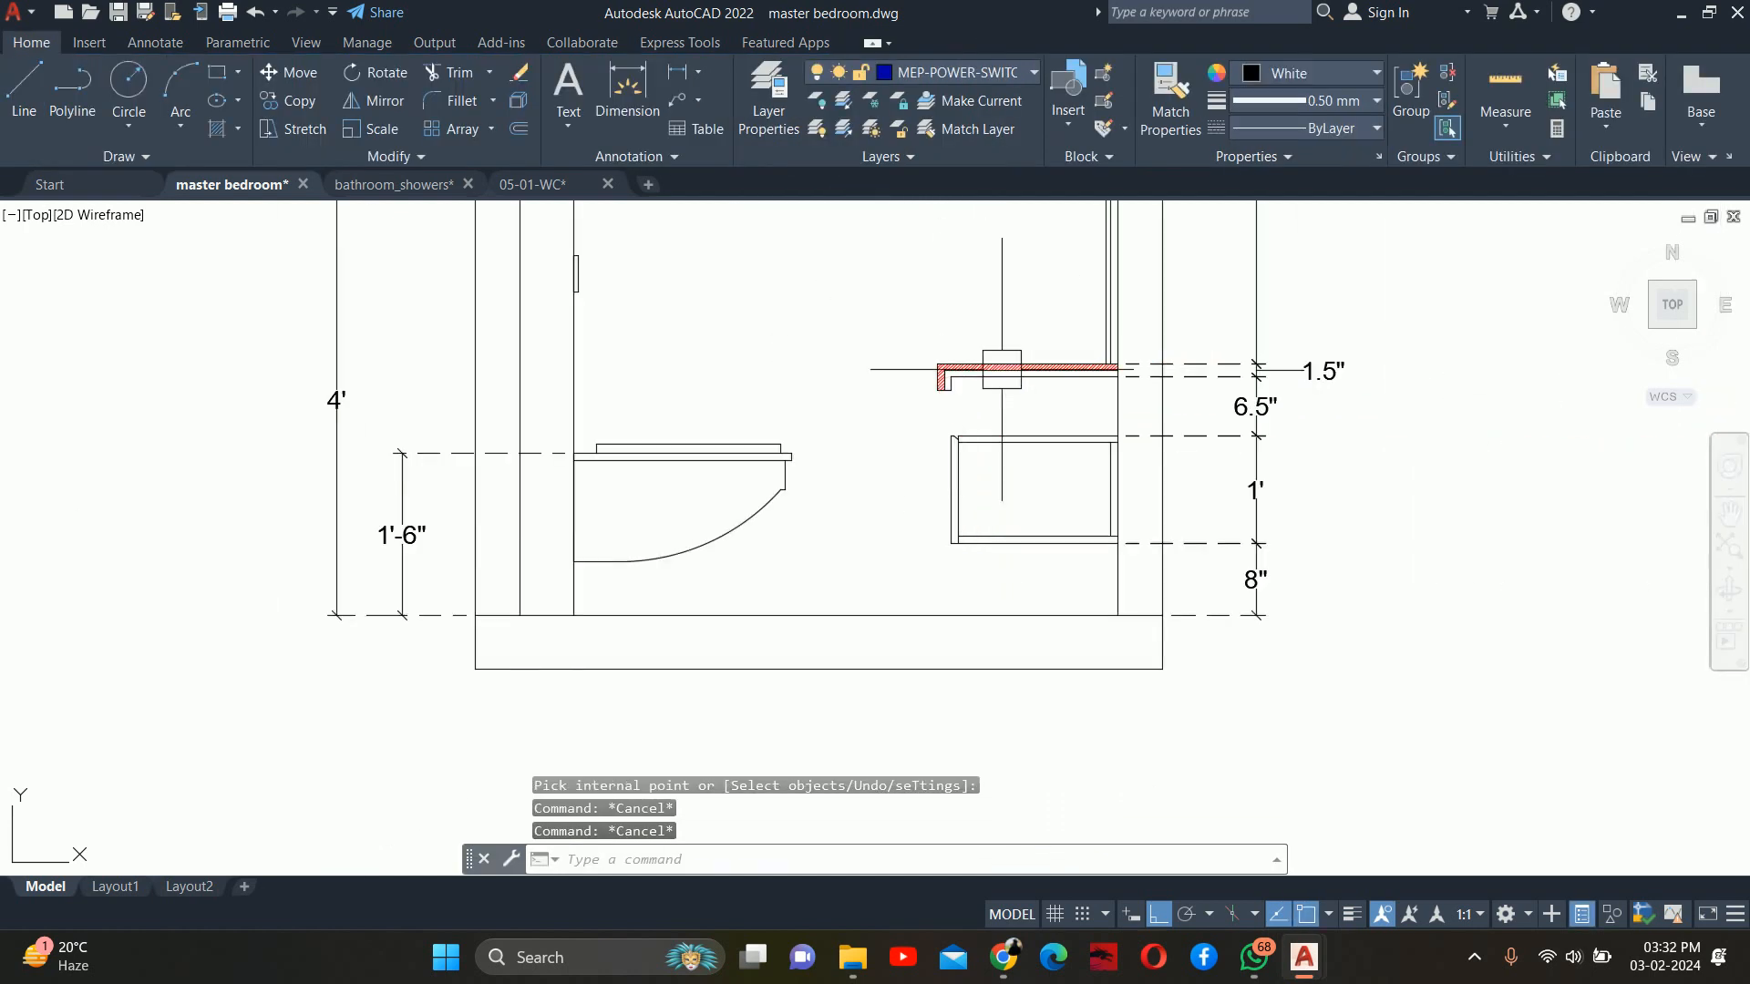
pyautogui.moveTo(983, 412); pyautogui.dragTo(1034, 504, button='middle')
pyautogui.press('Escape')
pyautogui.scroll(-2, 1040, 471)
pyautogui.moveTo(777, 380); pyautogui.dragTo(815, 413, button='middle')
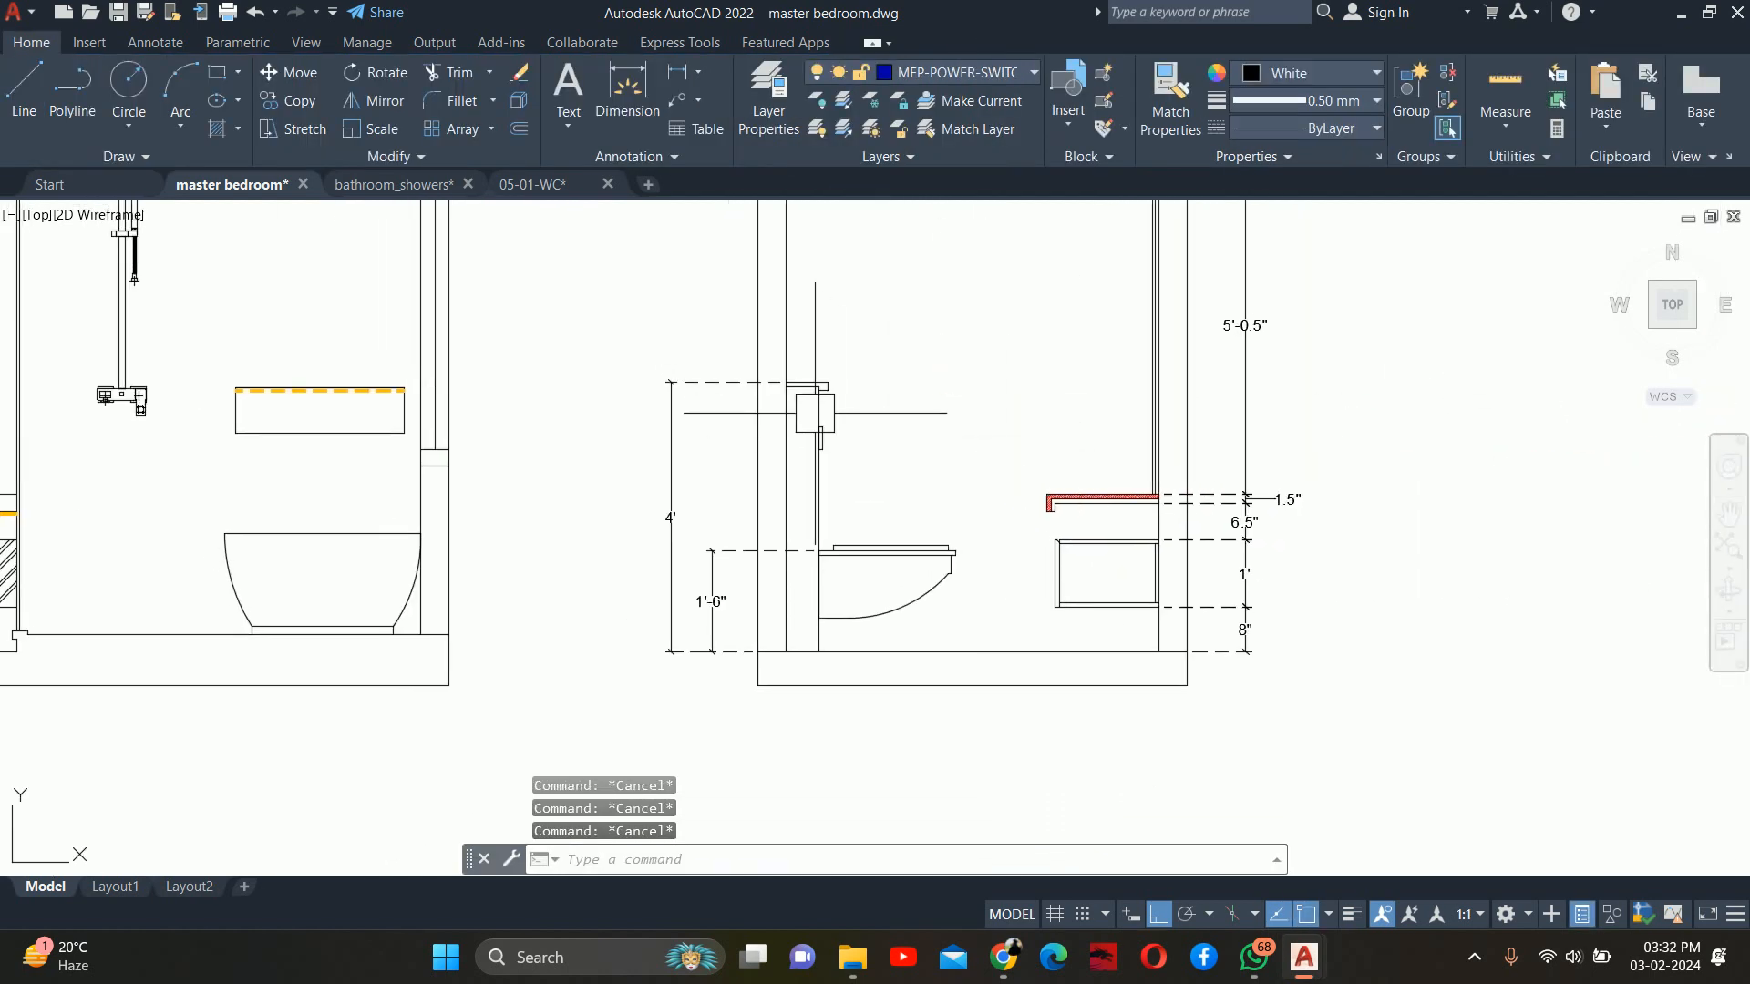
pyautogui.write('h')
pyautogui.press('Return')
pyautogui.scroll(8, 820, 365)
pyautogui.click(811, 399)
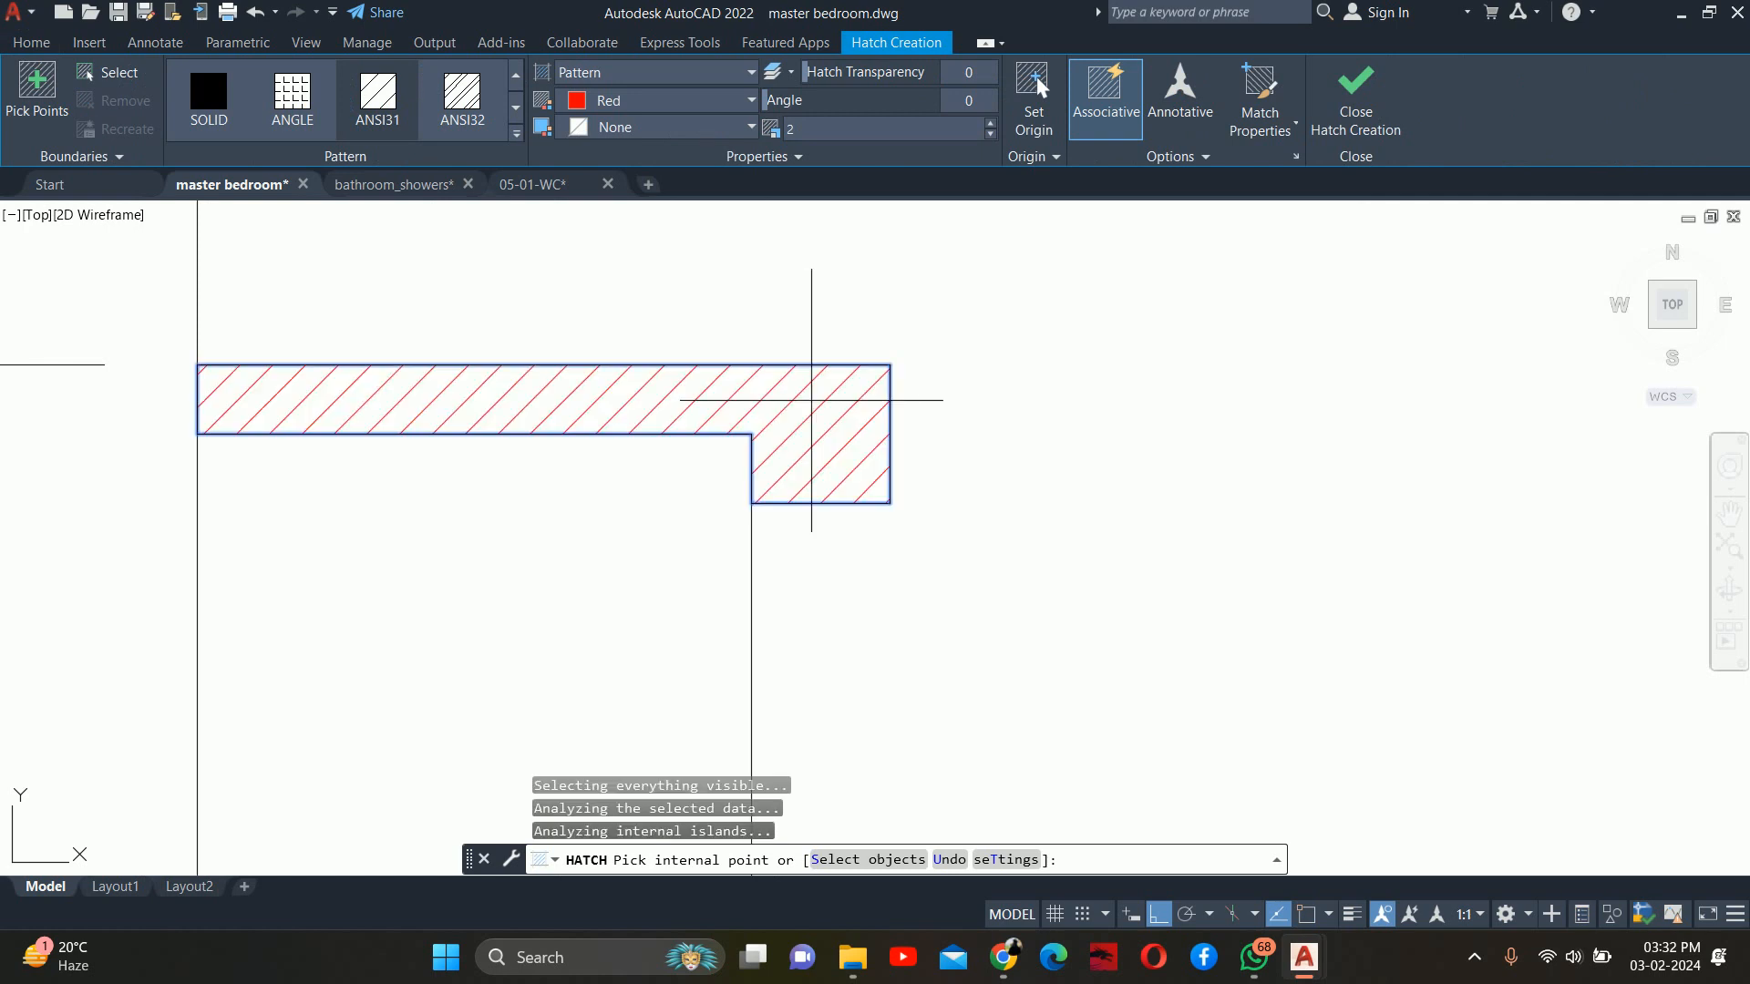
pyautogui.scroll(-4, 811, 399)
pyautogui.press('Escape')
# Draw a horizontal quick leader about 5' long, without text, from inside the upper section to beyond the height dimension chain
pyautogui.scroll(-6, 806, 397)
pyautogui.moveTo(906, 462); pyautogui.dragTo(821, 472, button='middle')
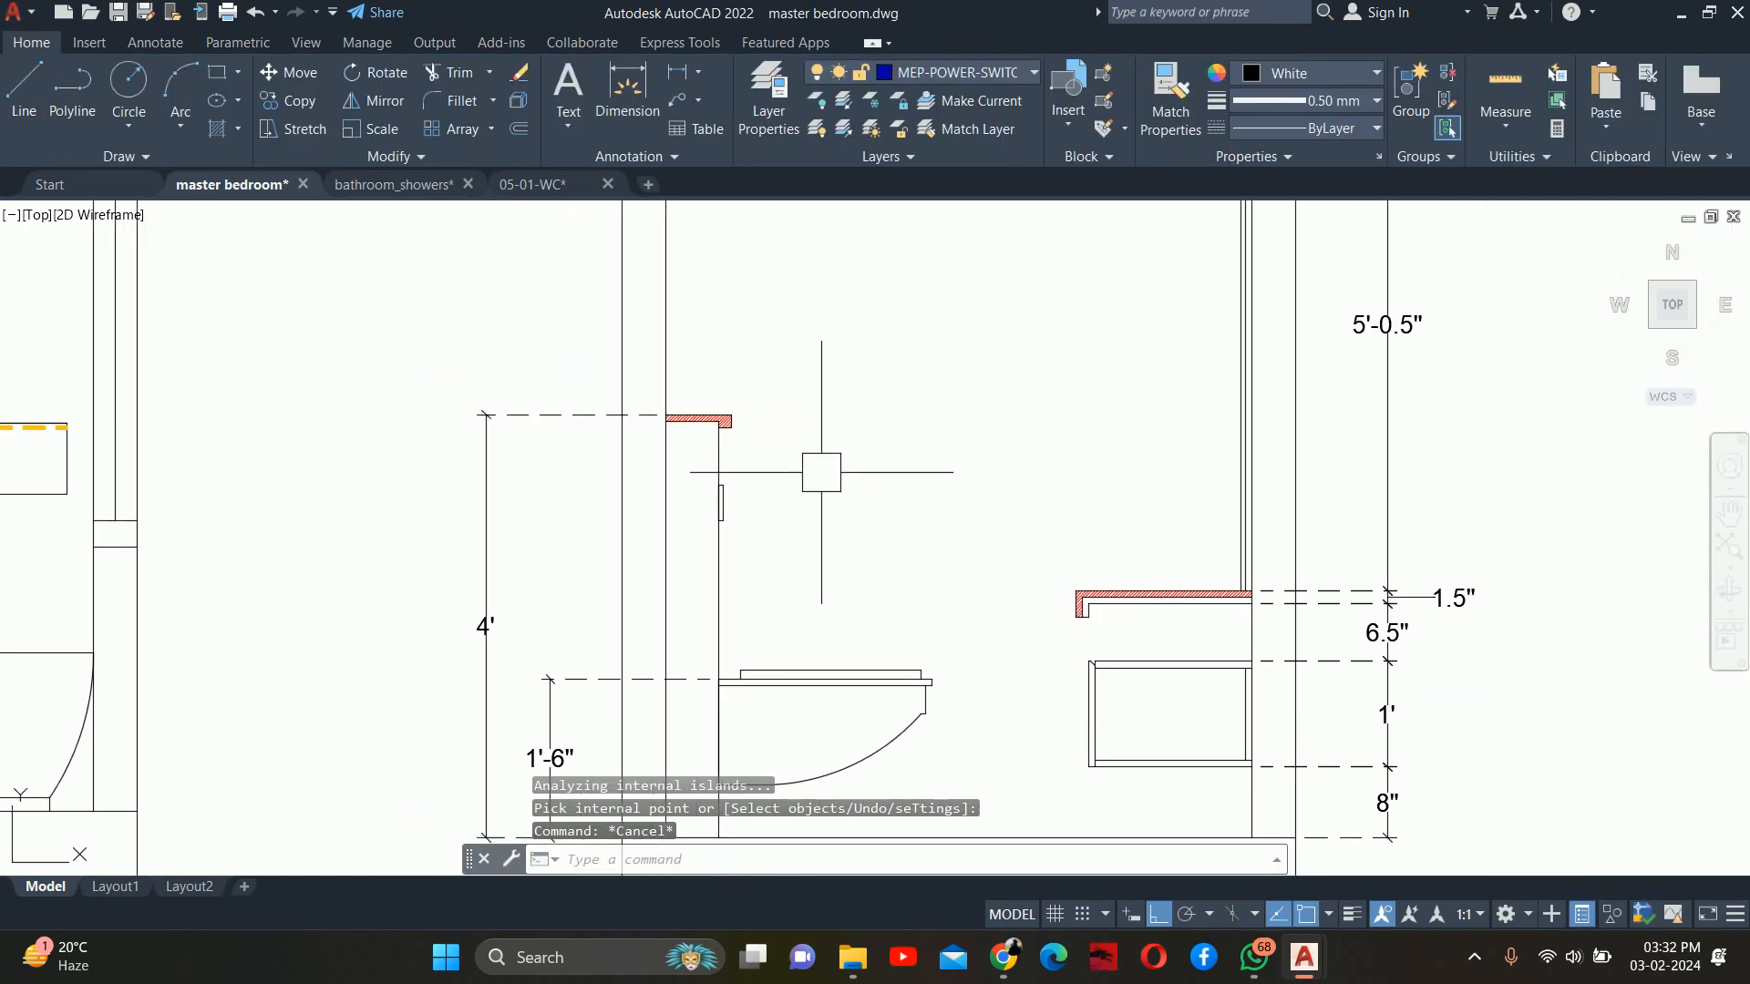
pyautogui.scroll(-4, 821, 472)
pyautogui.press('Escape')
pyautogui.press('Escape')
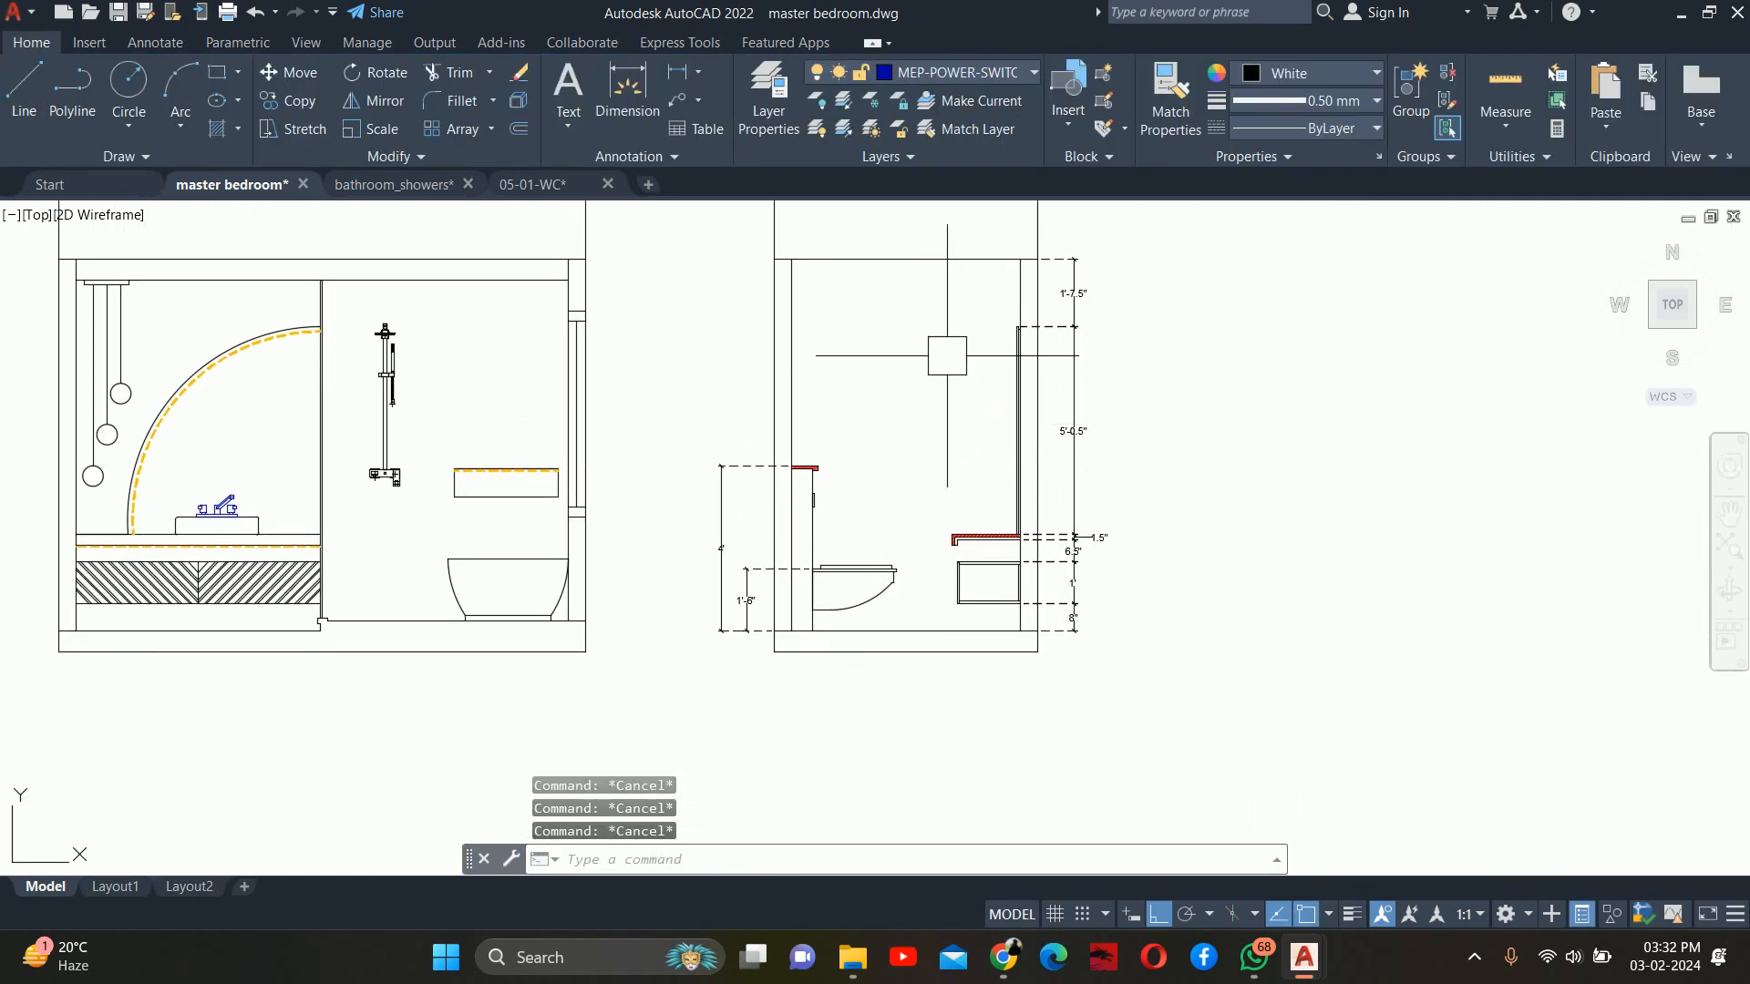
pyautogui.write('le')
pyautogui.press('Return')
pyautogui.moveTo(938, 308); pyautogui.dragTo(918, 415, button='middle')
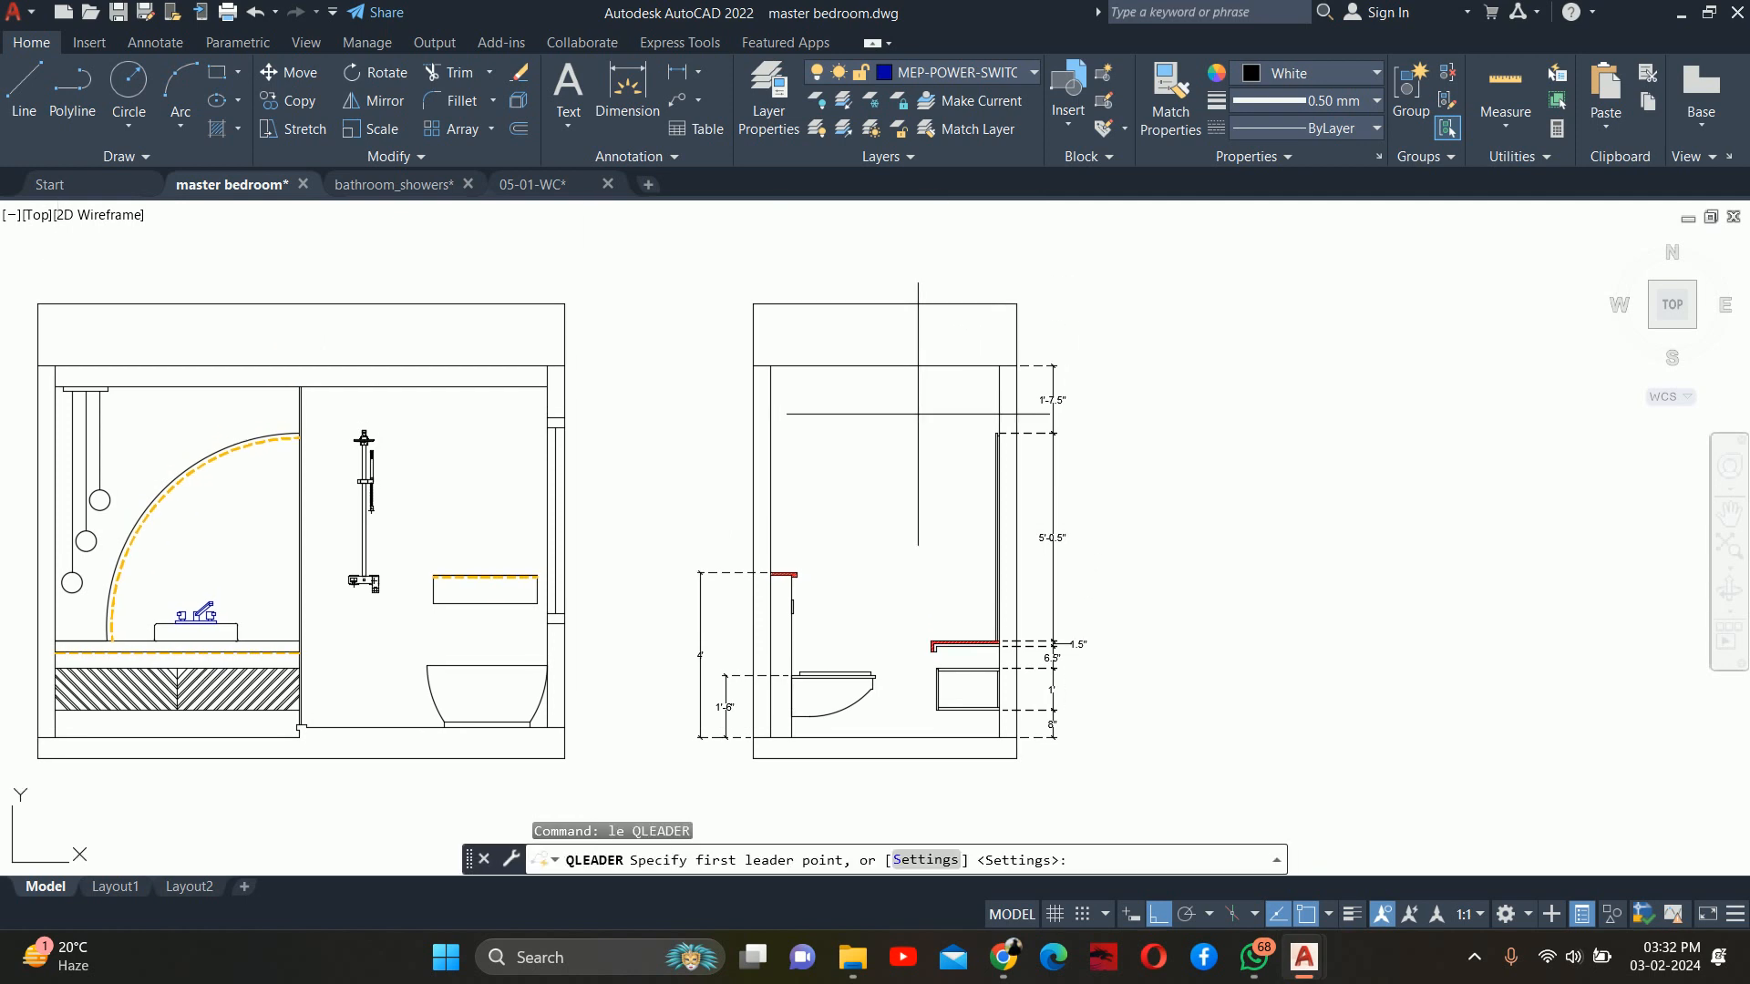
pyautogui.click(918, 413)
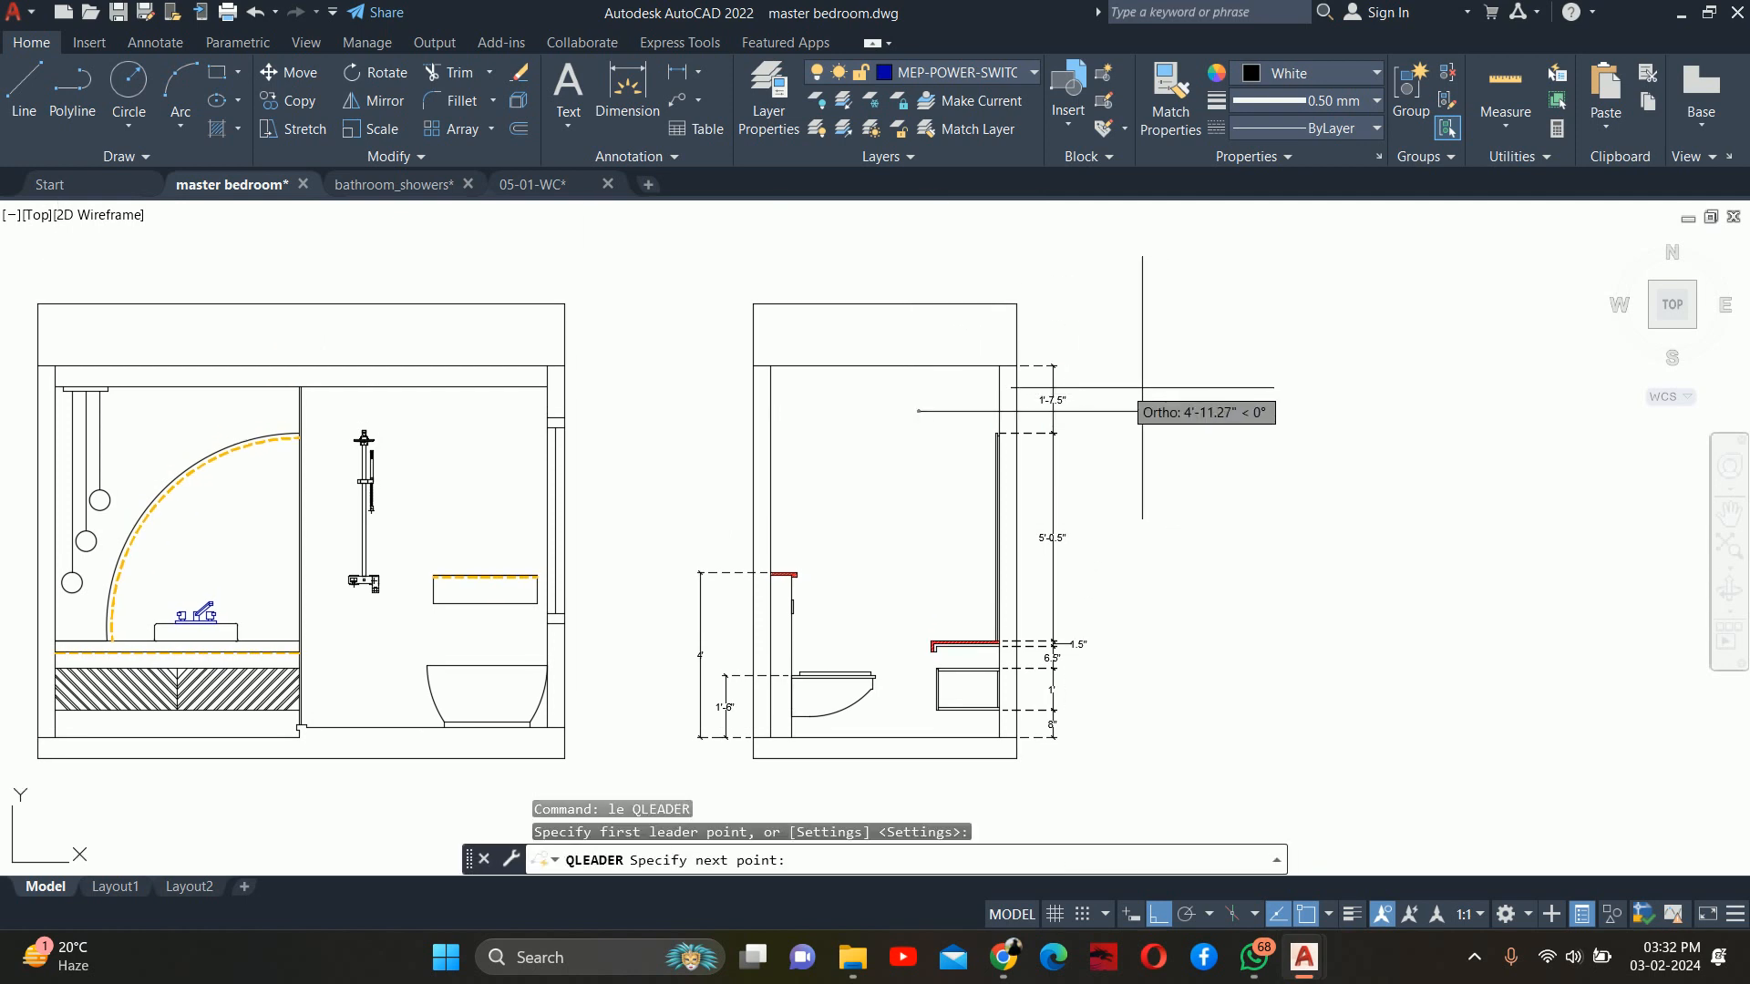
pyautogui.click(1151, 411)
pyautogui.press('Escape')
pyautogui.press('Escape')
pyautogui.press('Escape')
# Move the leader straight up by about 8", closer to the ceiling slab
pyautogui.write('m')
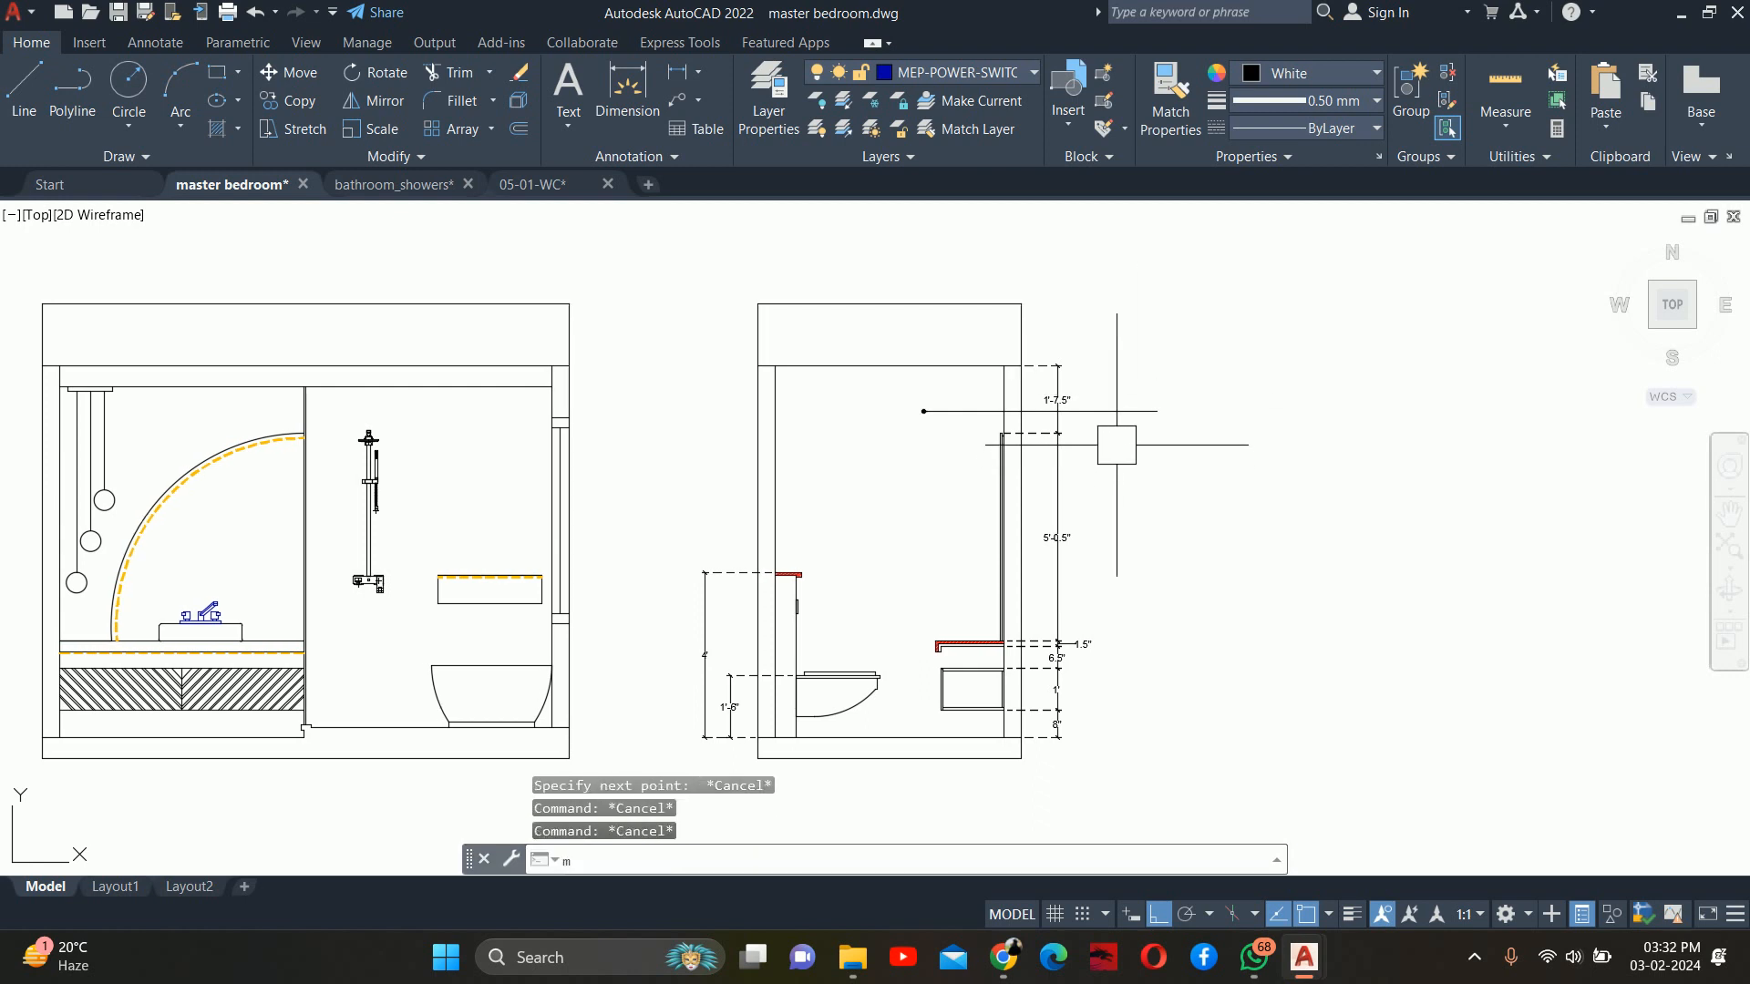
pyautogui.press('Return')
pyautogui.click(1155, 409)
pyautogui.press('Return')
pyautogui.click(1190, 501)
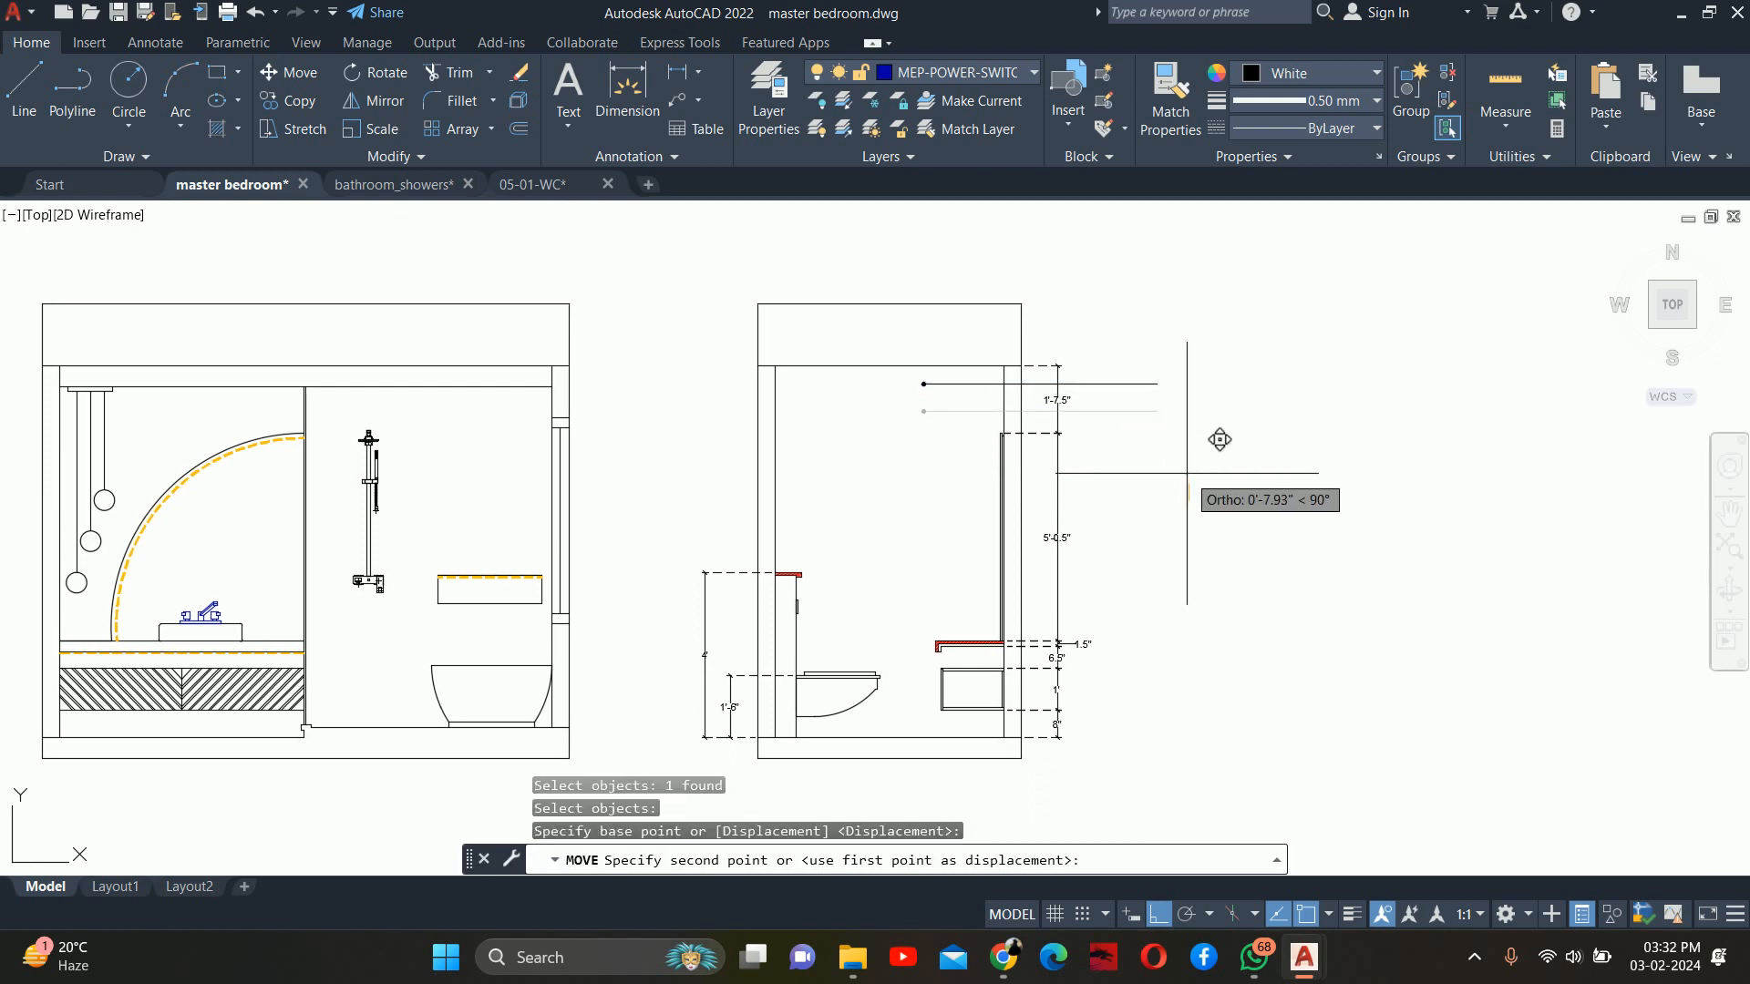
pyautogui.click(1185, 473)
pyautogui.press('Escape')
pyautogui.press('Escape')
# Draw vertical construction lines through the washbasin's front and back edges in the plan above the section
pyautogui.scroll(4, 943, 627)
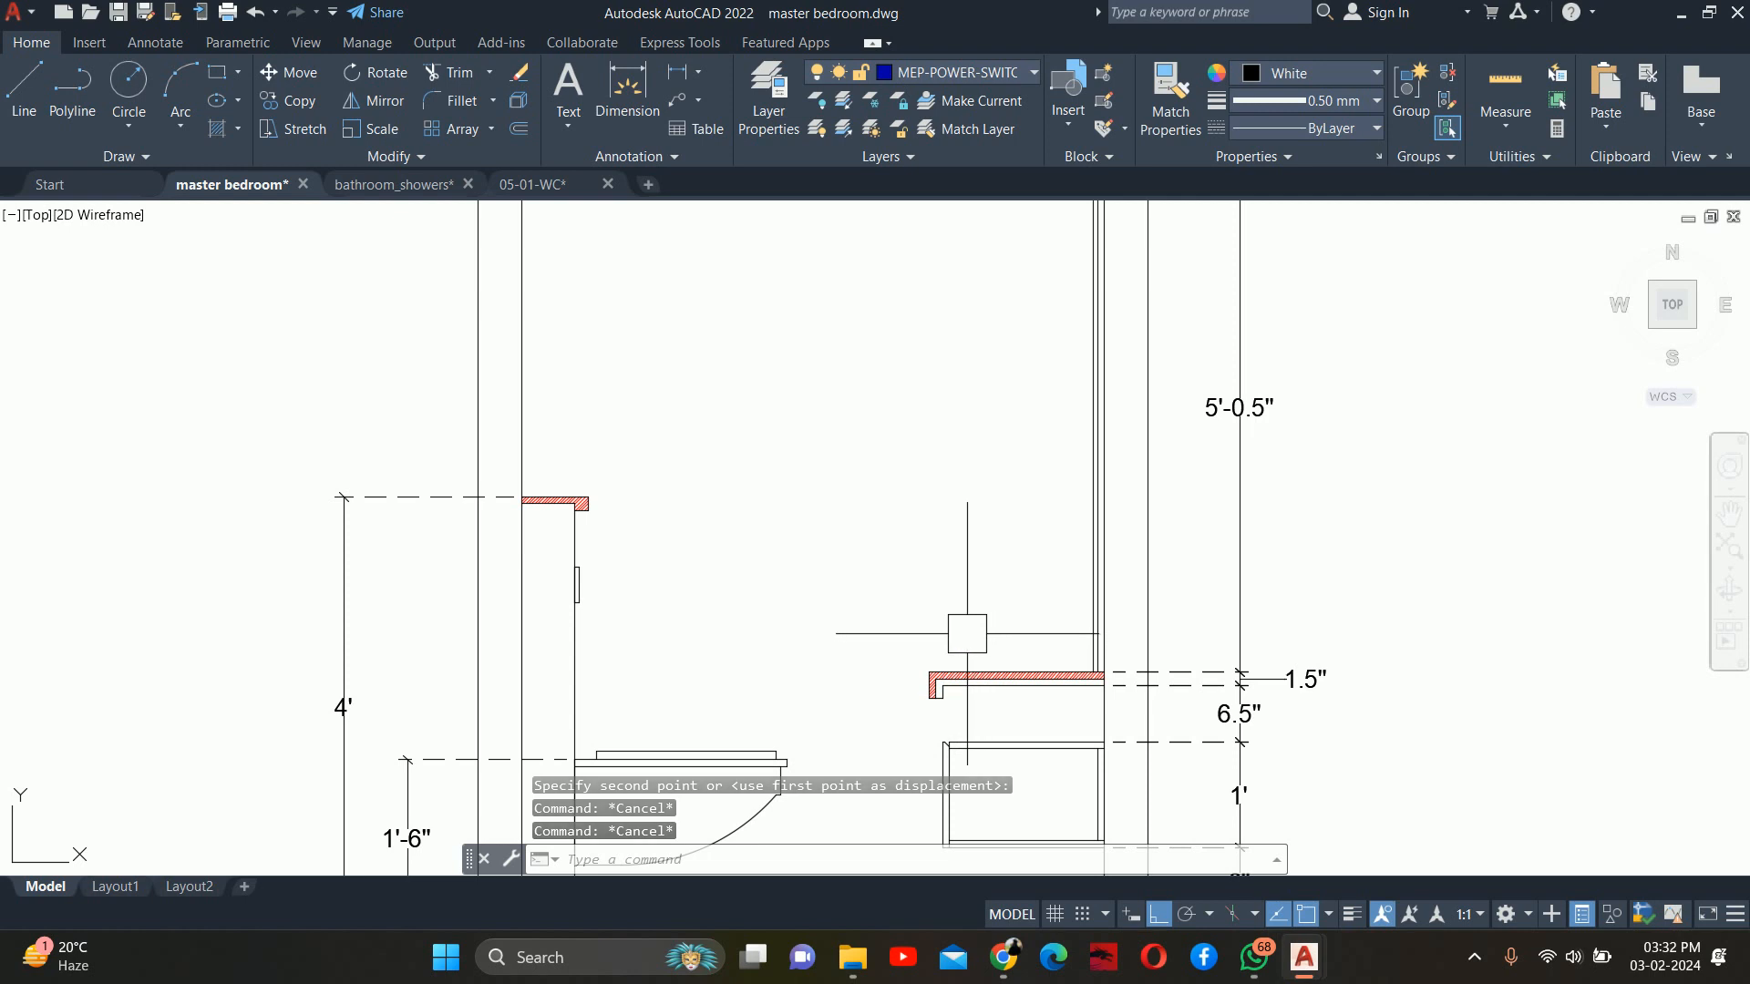
pyautogui.press('Escape')
pyautogui.scroll(-3, 985, 652)
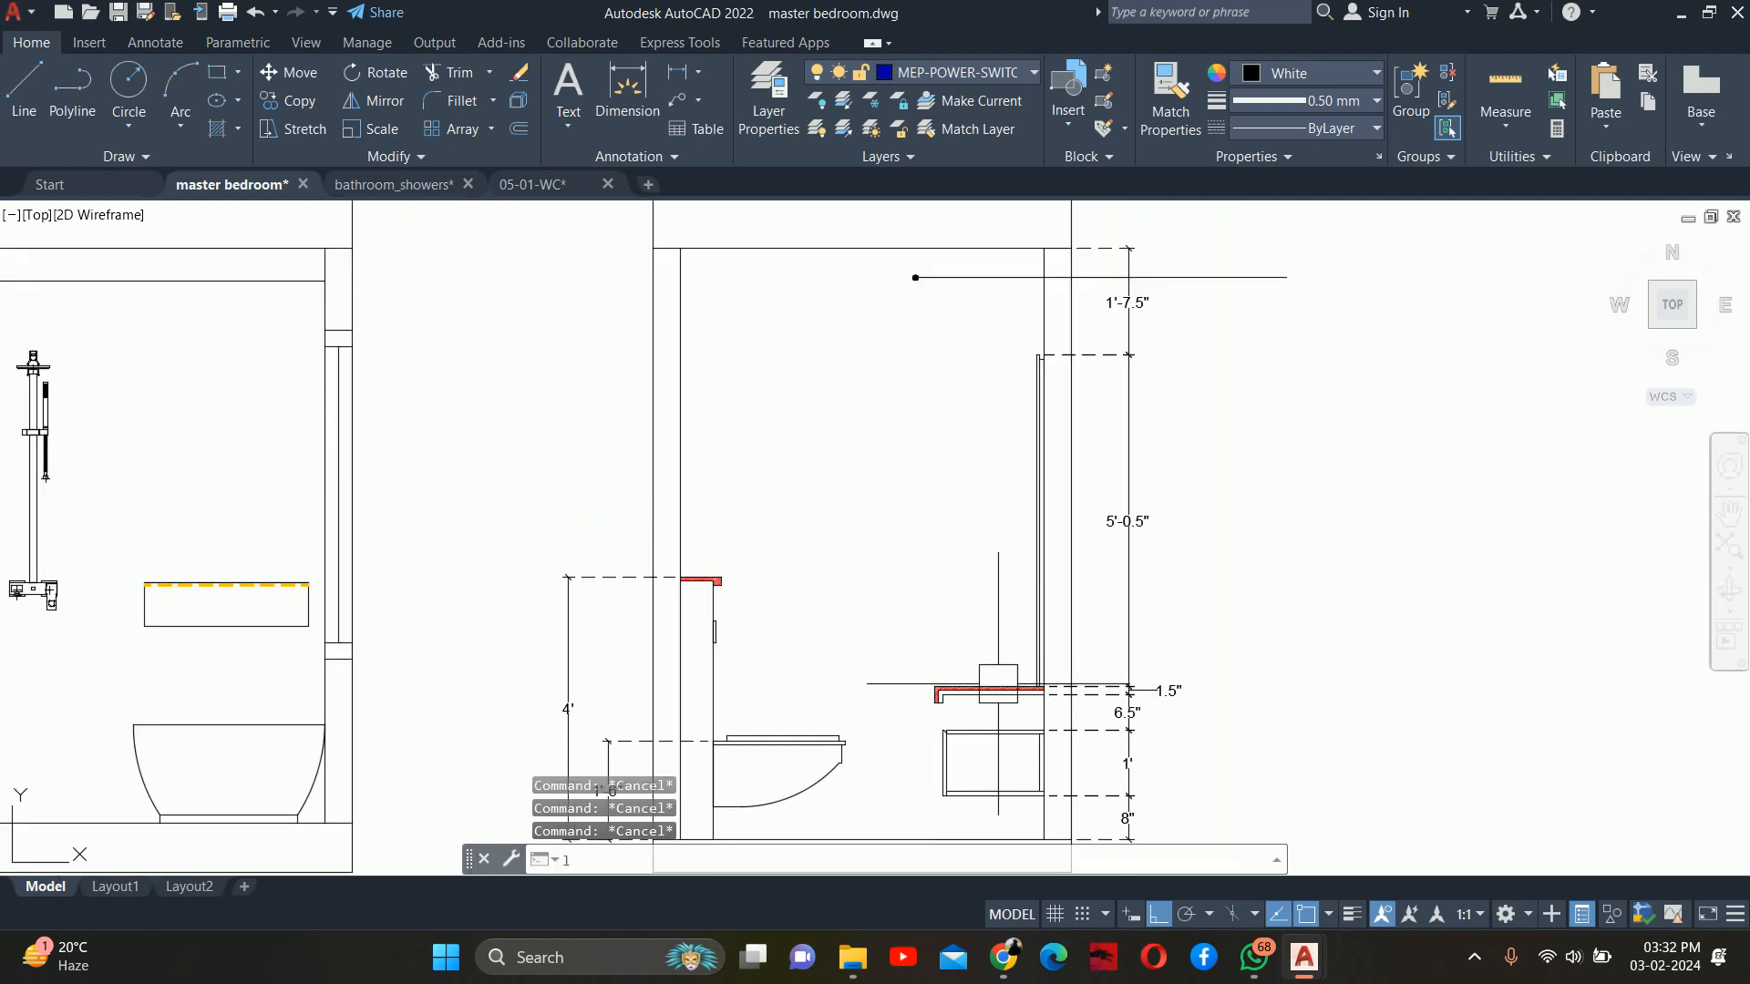
pyautogui.scroll(4, 996, 683)
pyautogui.scroll(-6, 984, 686)
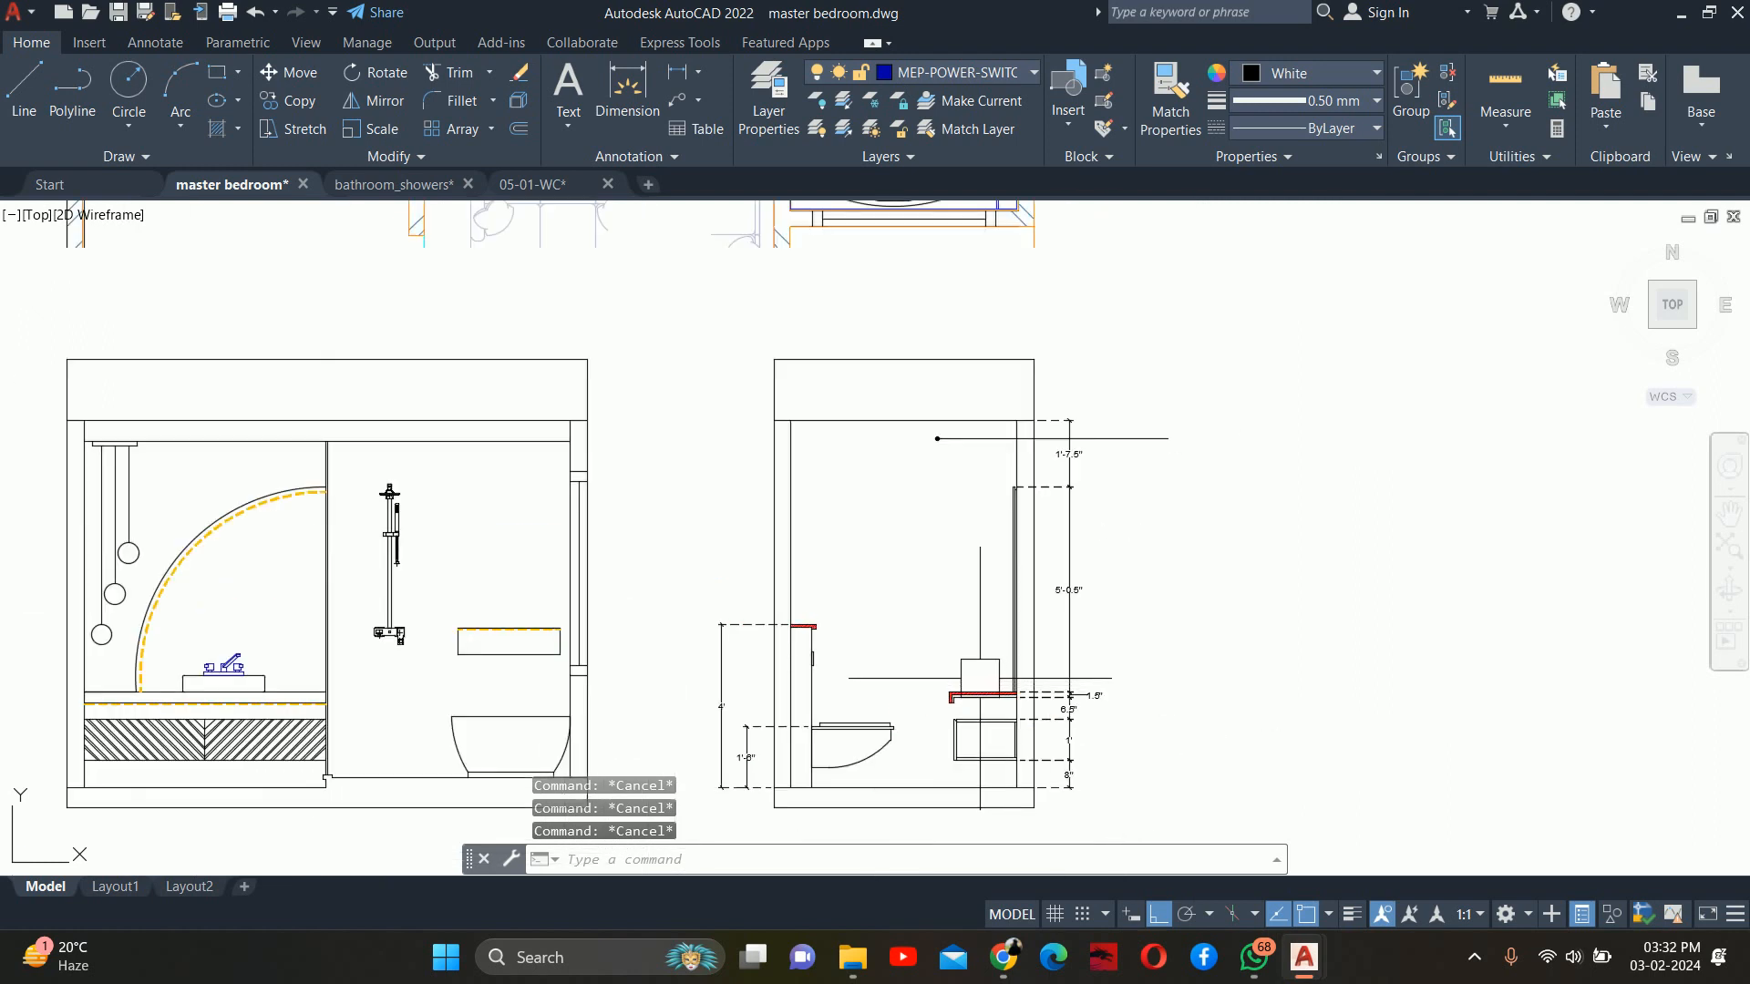
pyautogui.write('xl')
pyautogui.press('Return')
pyautogui.press('Return')
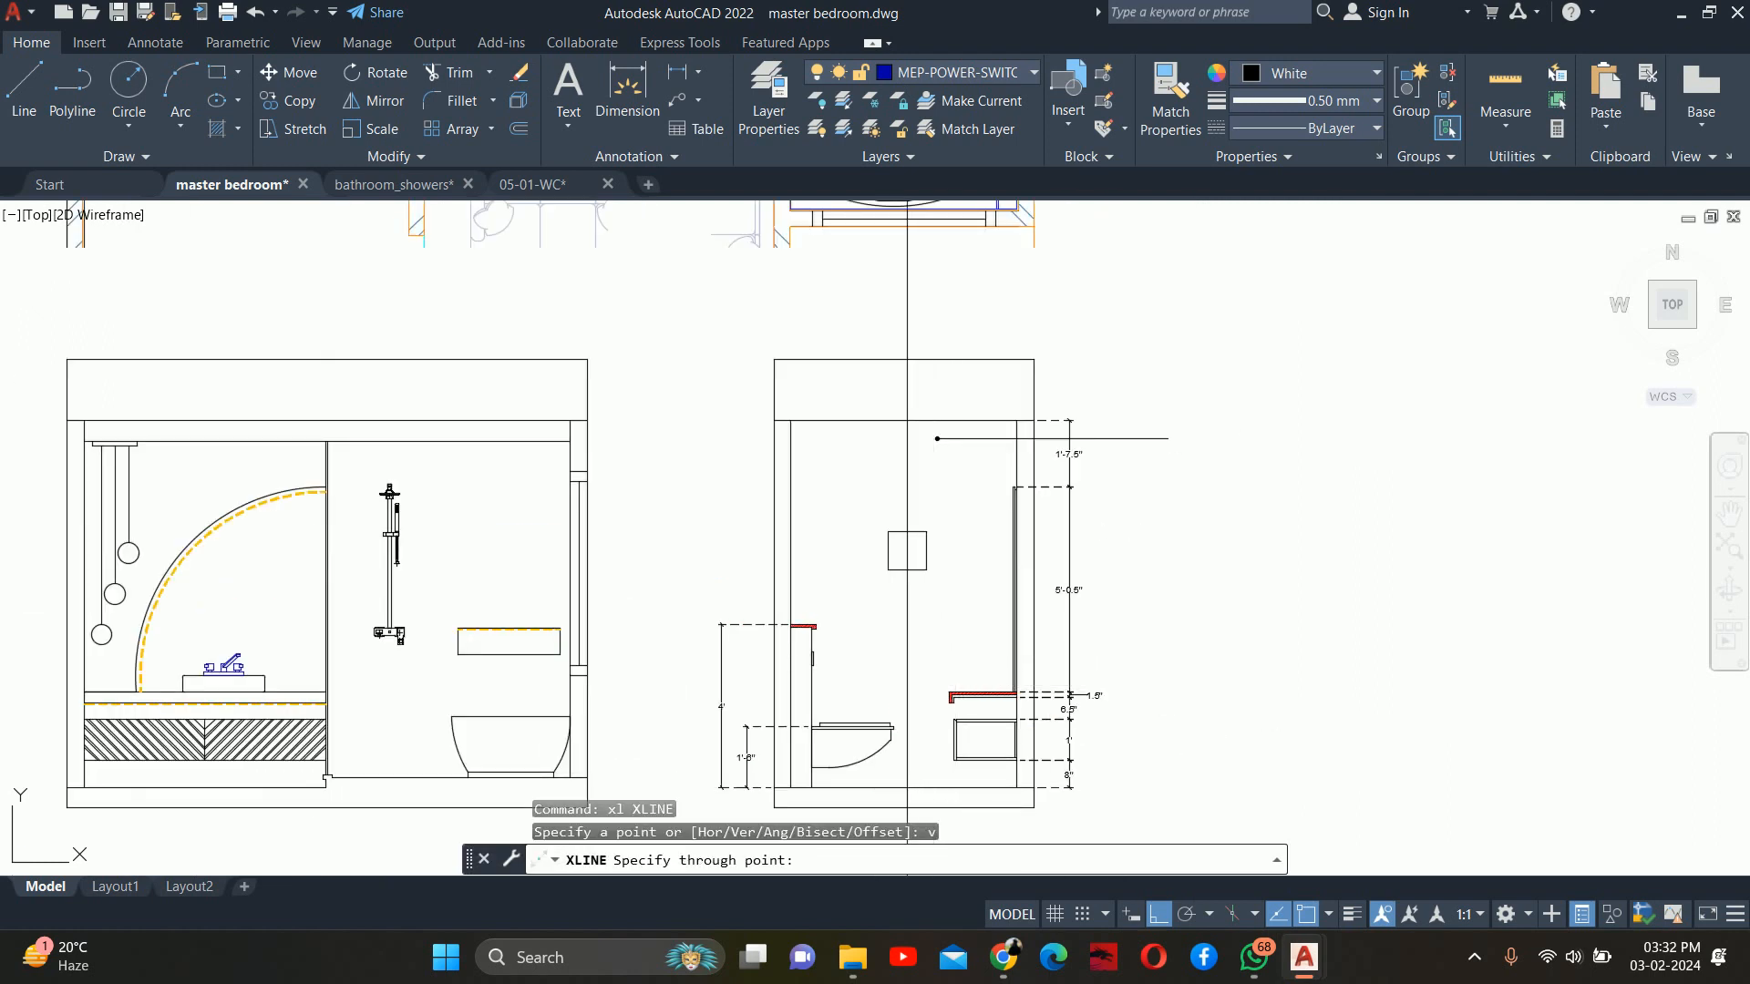
pyautogui.scroll(-2, 910, 419)
pyautogui.scroll(6, 909, 419)
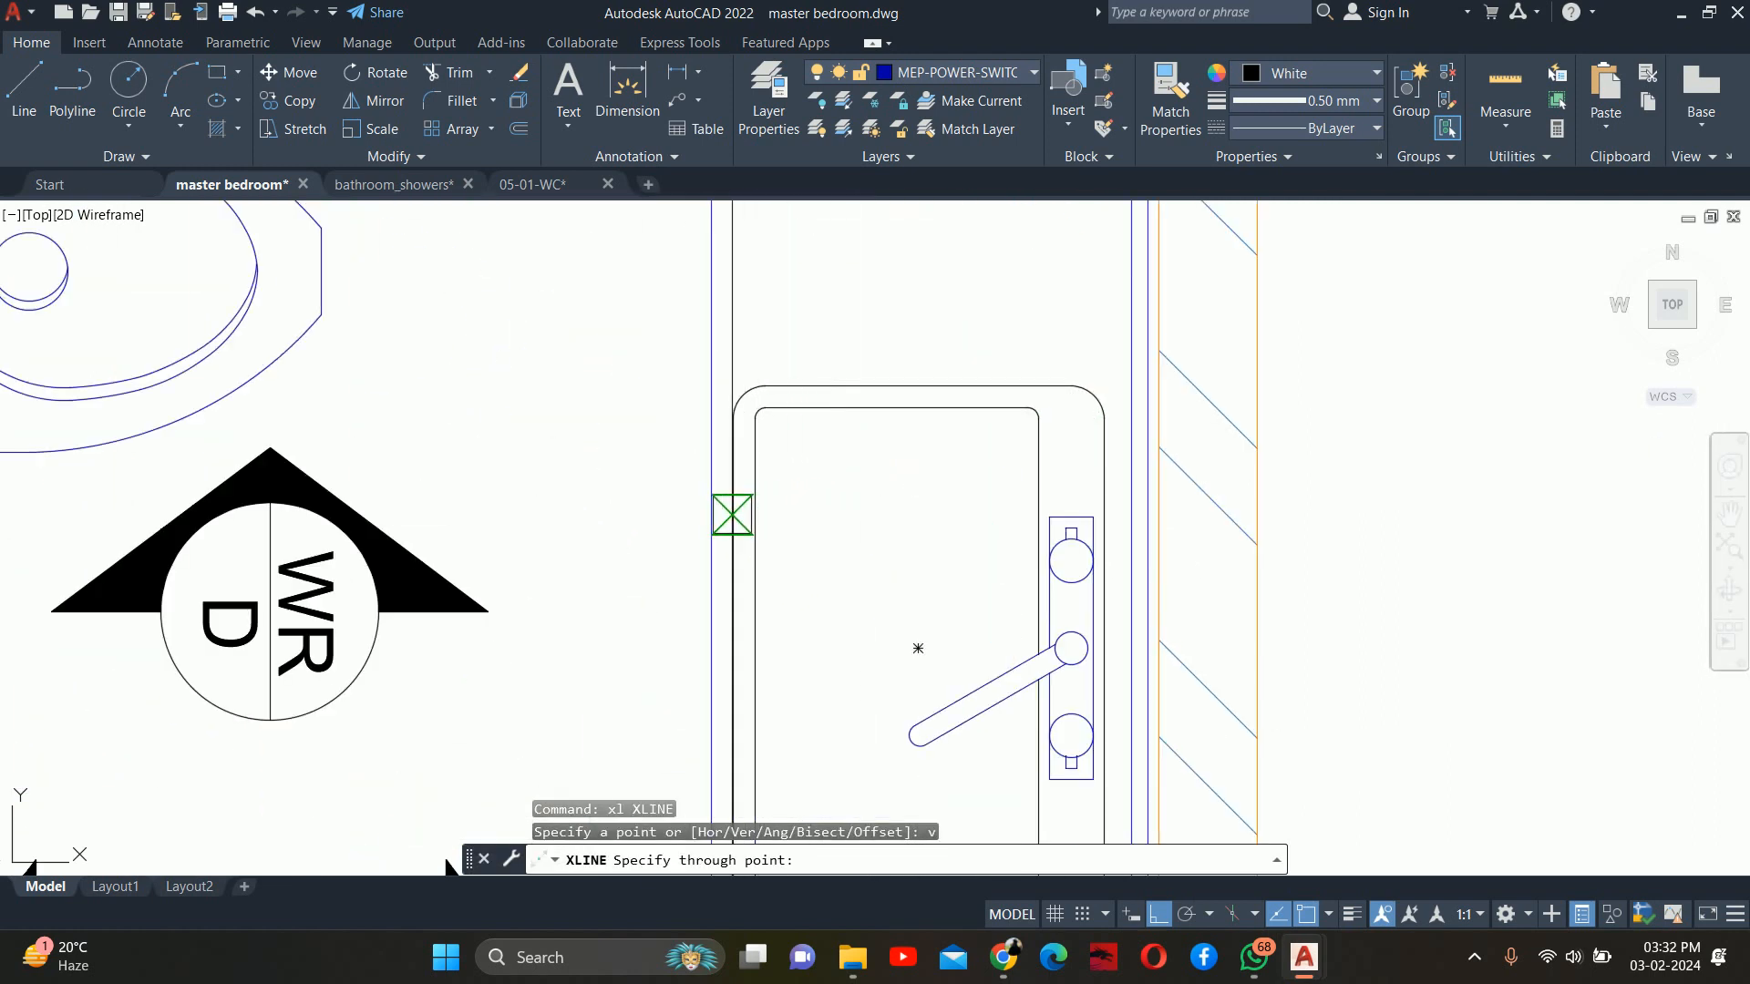
pyautogui.click(732, 508)
pyautogui.click(1103, 439)
pyautogui.press('Escape')
pyautogui.press('Escape')
# Offset the countertop's top line 6" upward in the section to mark the top of the washbasin
pyautogui.scroll(-8, 1101, 461)
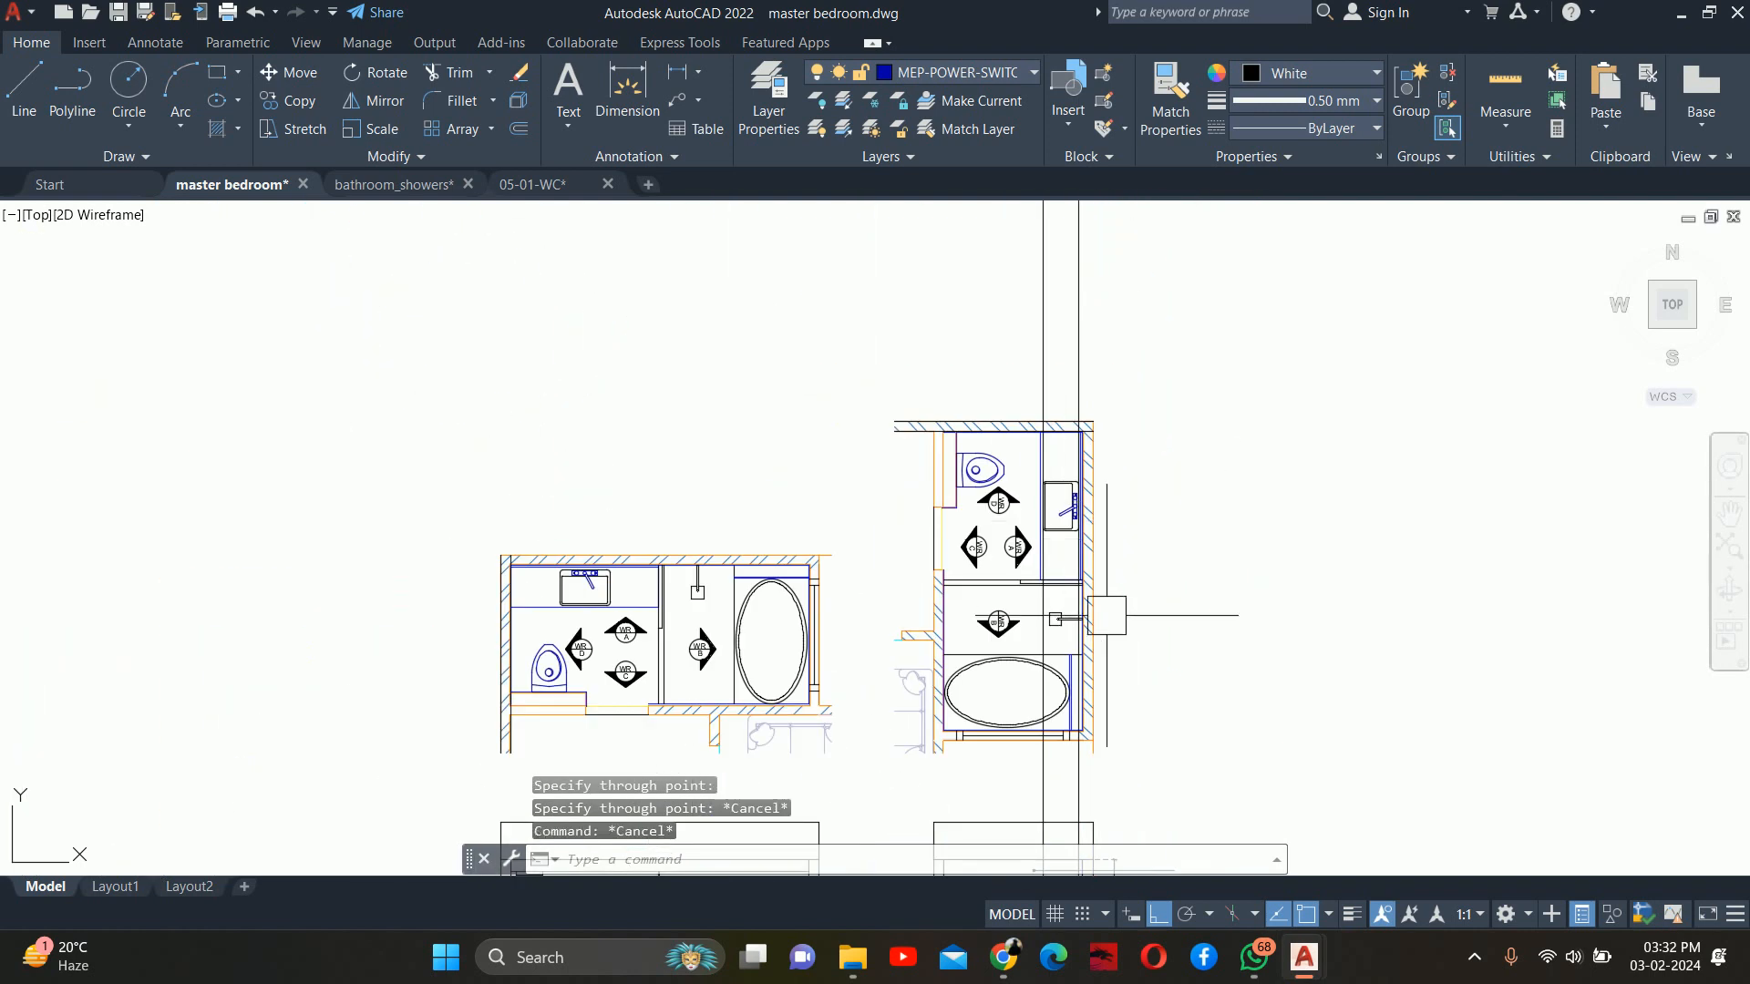
pyautogui.moveTo(1090, 742); pyautogui.dragTo(1047, 387, button='middle')
pyautogui.moveTo(1025, 624); pyautogui.dragTo(1034, 433, button='middle')
pyautogui.scroll(5, 1034, 420)
pyautogui.scroll(2, 1056, 475)
pyautogui.press('Escape')
pyautogui.press('Escape')
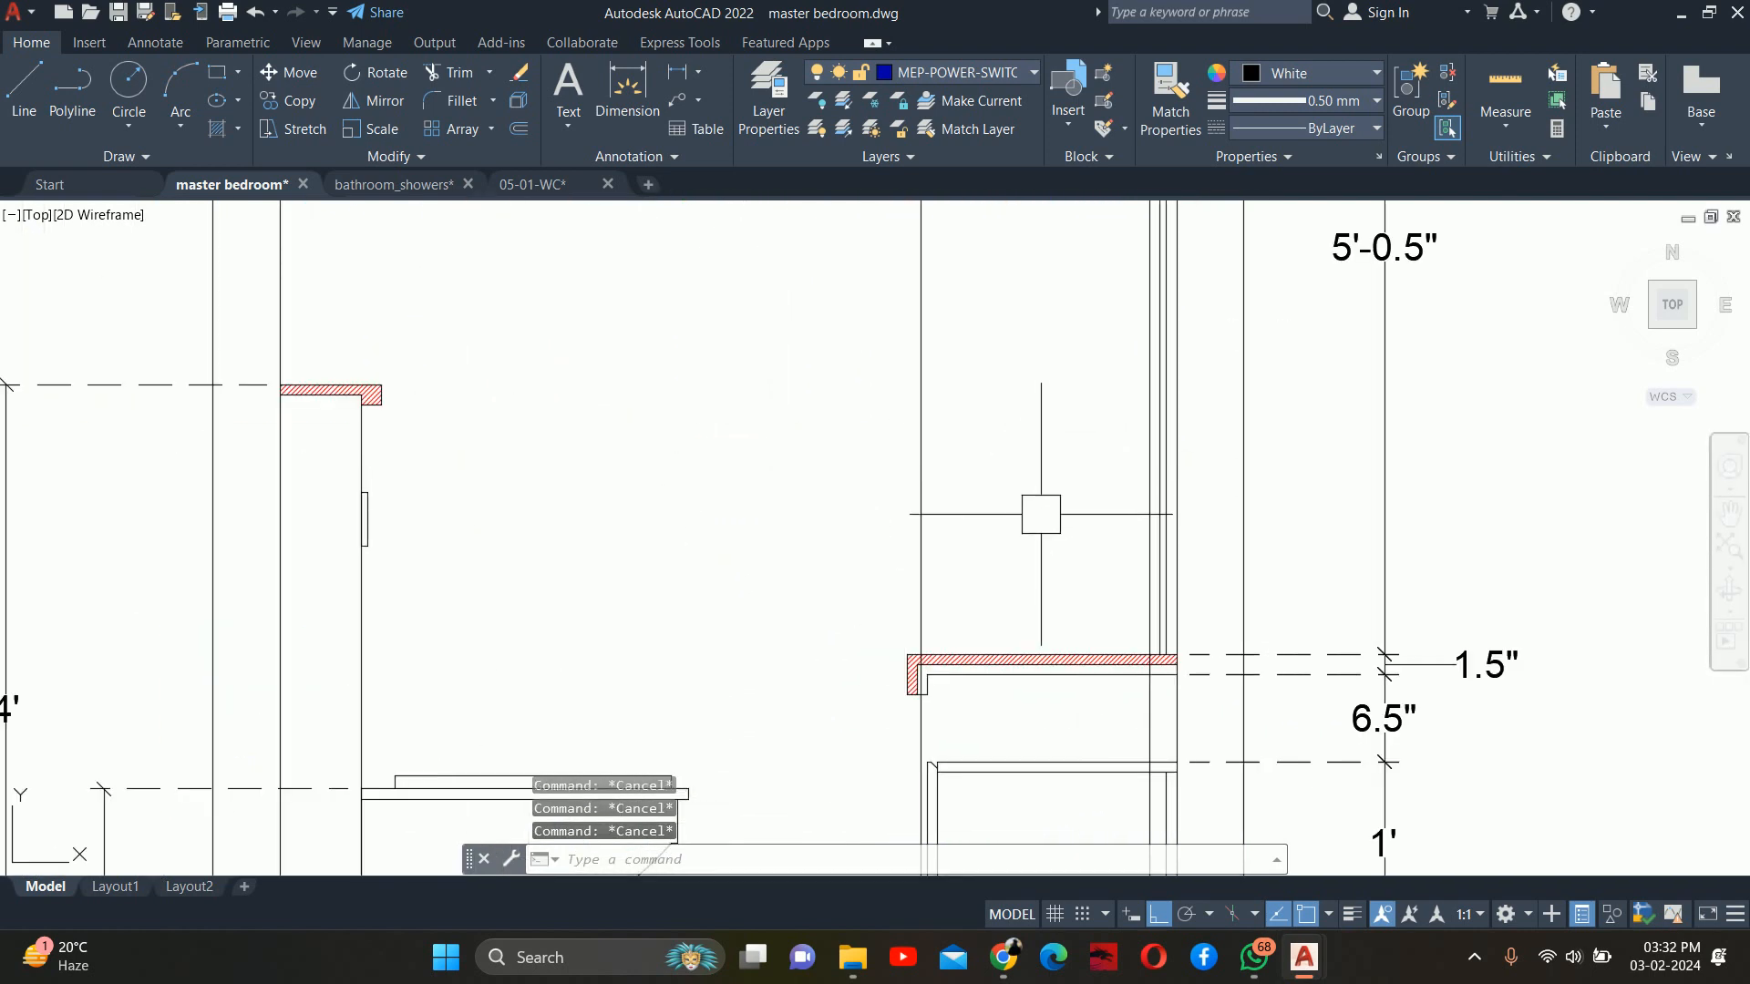
pyautogui.moveTo(1039, 516); pyautogui.dragTo(1047, 513, button='middle')
pyautogui.write('o')
pyautogui.press('Return')
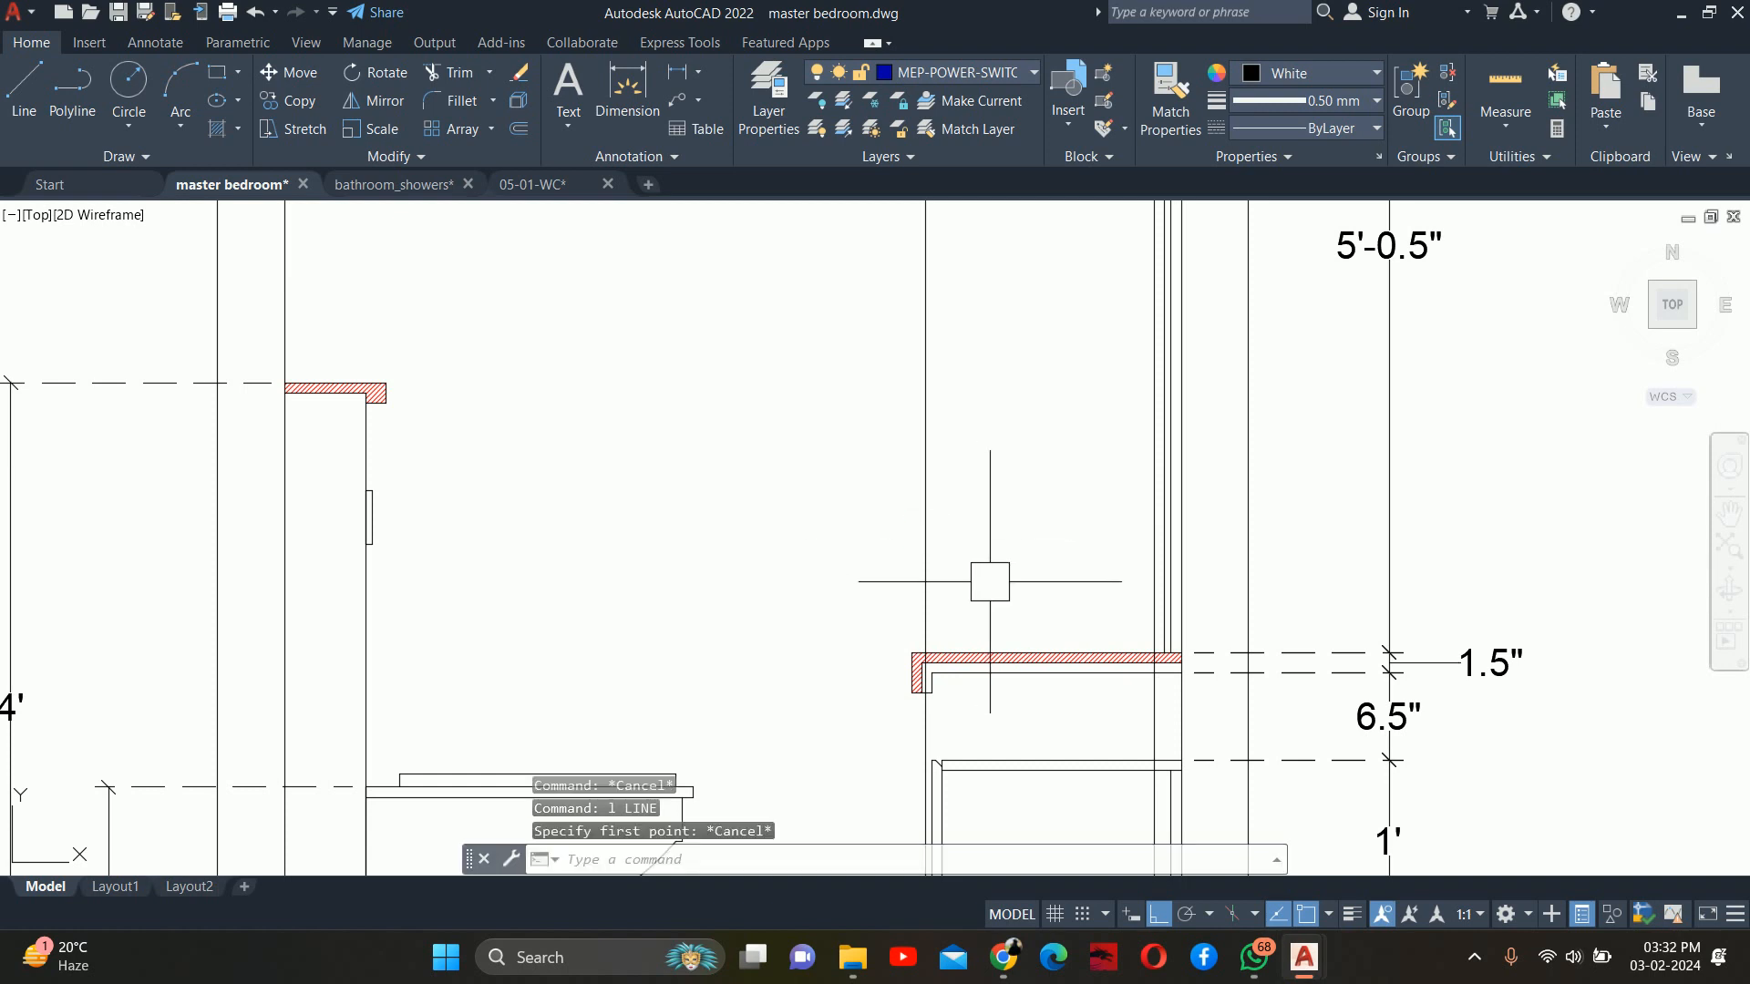
pyautogui.write('6')
pyautogui.press('Return')
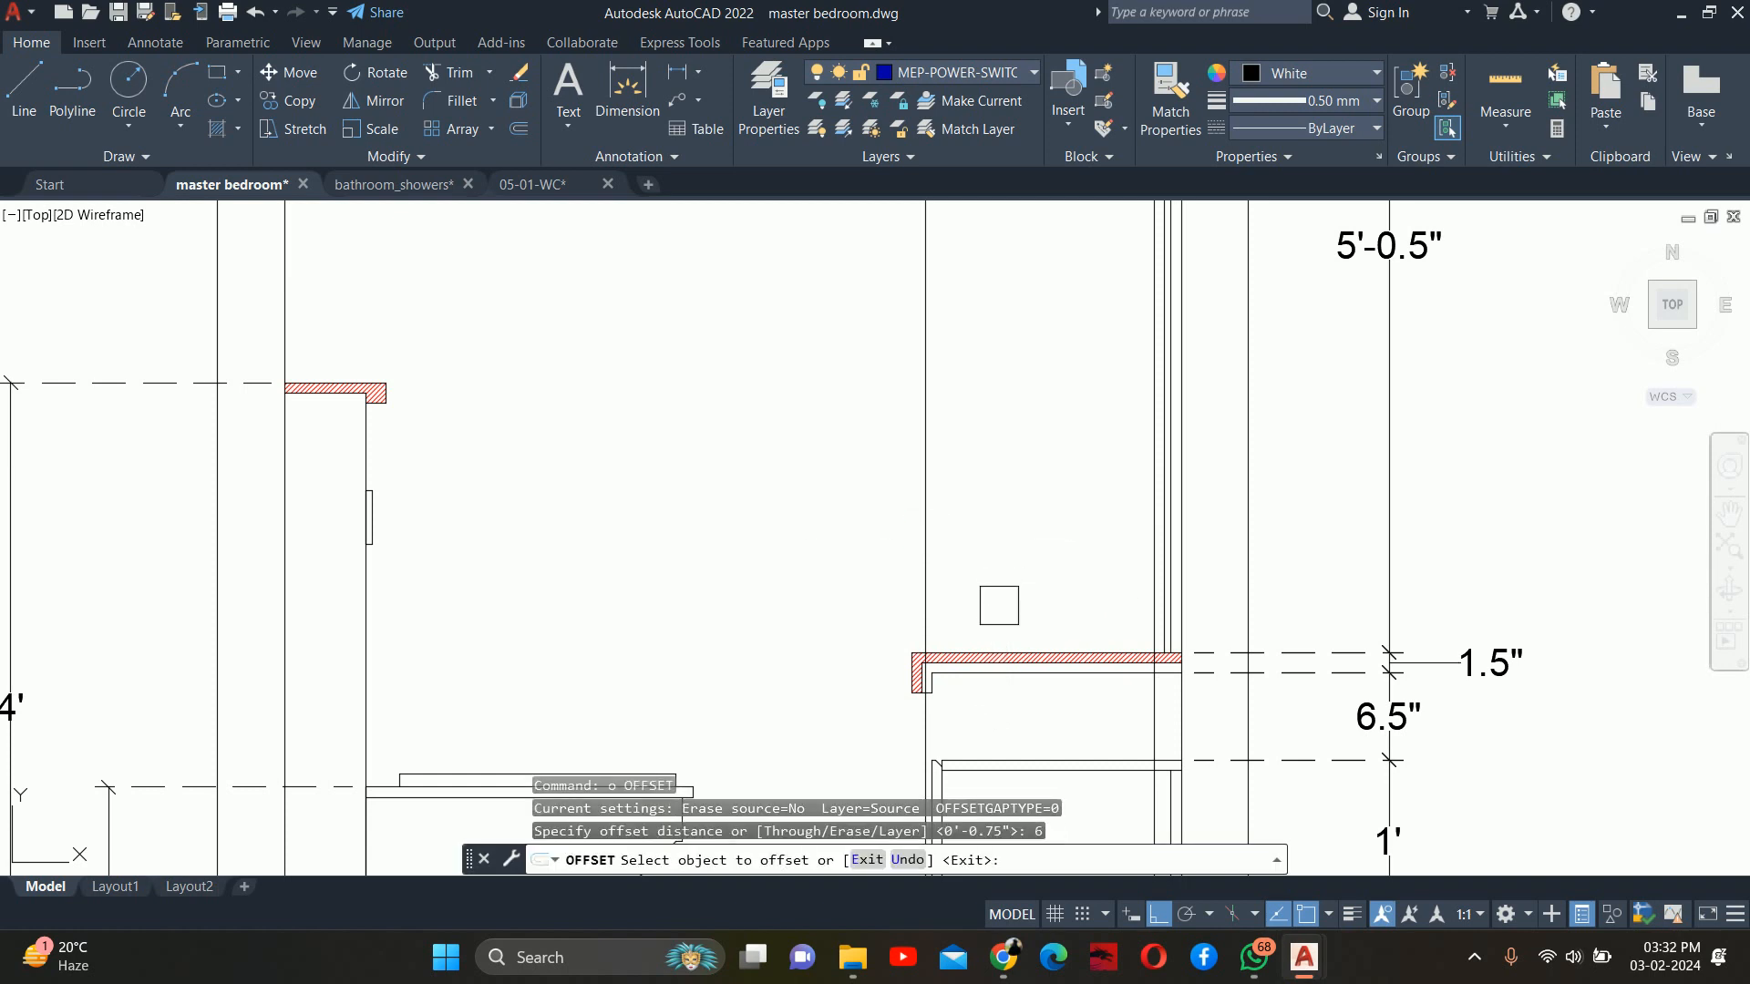
pyautogui.click(989, 663)
pyautogui.press('Escape')
pyautogui.scroll(4, 973, 631)
pyautogui.press('Return')
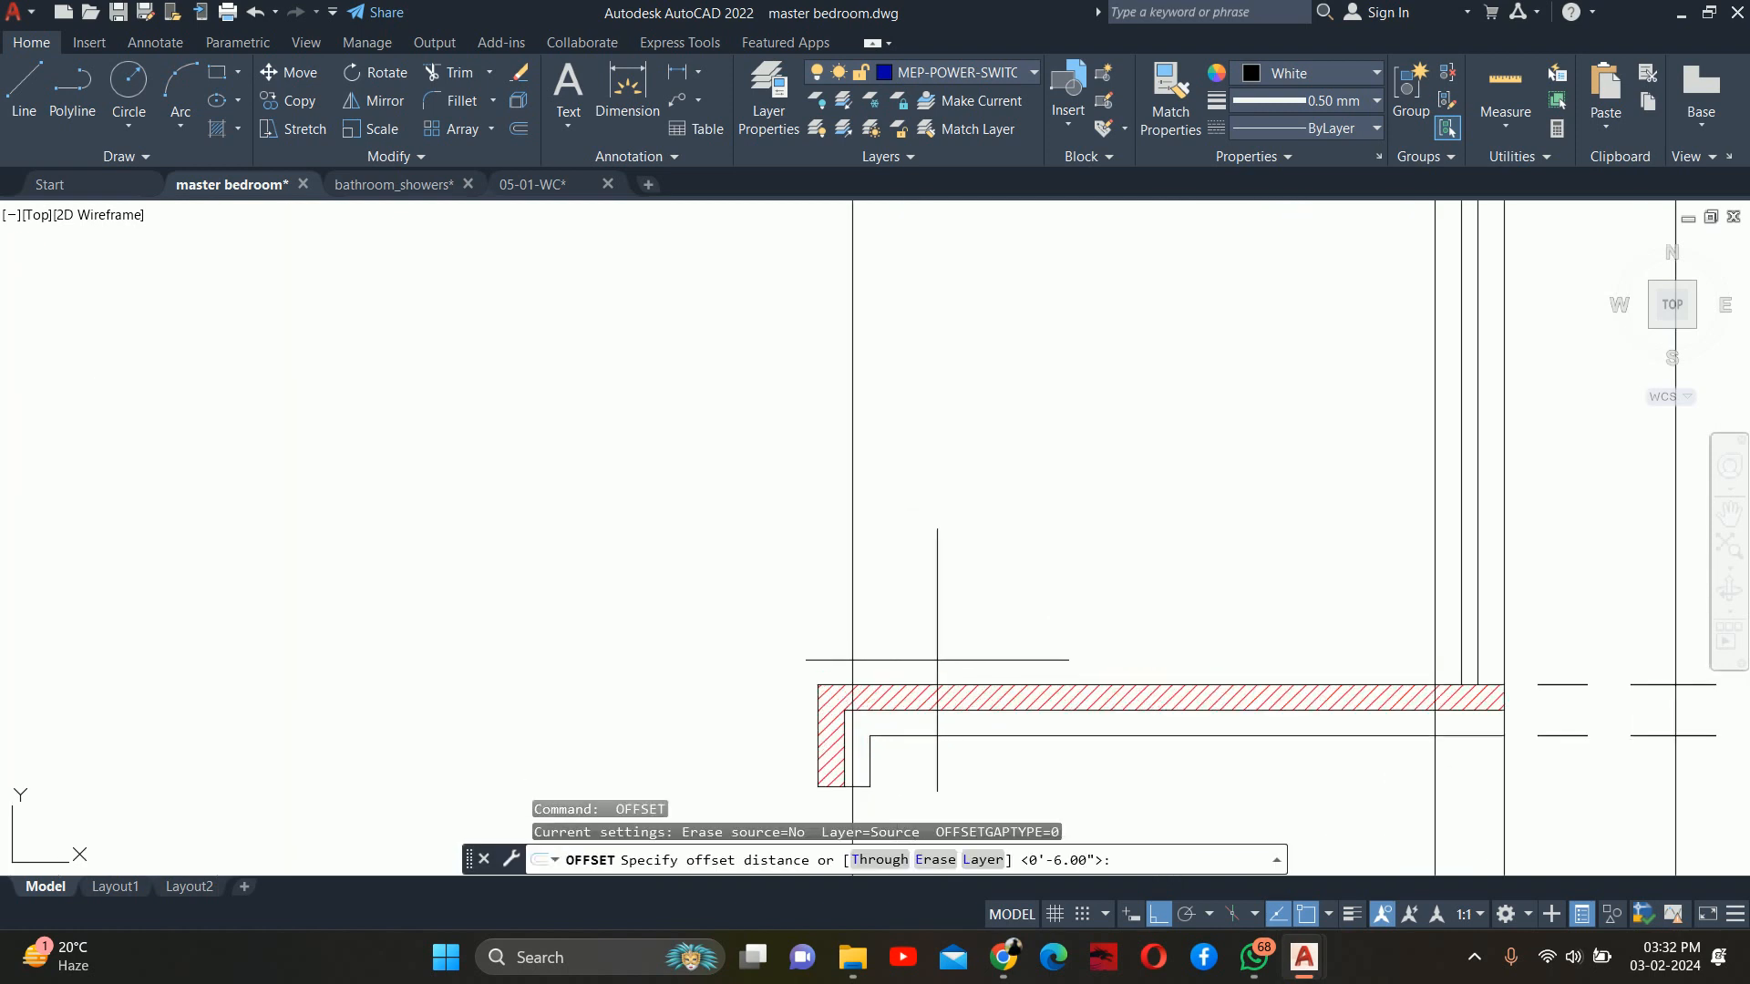
pyautogui.press('Return')
pyautogui.click(936, 684)
pyautogui.click(950, 604)
pyautogui.press('Return')
pyautogui.press('Escape')
pyautogui.press('Escape')
# Trim the washbasin's front and back construction lines above its top line, and the top line beyond its corners
pyautogui.moveTo(1055, 561); pyautogui.dragTo(1067, 572, button='middle')
pyautogui.scroll(2, 1408, 488)
pyautogui.write('tr')
pyautogui.press('Return')
pyautogui.press('Return')
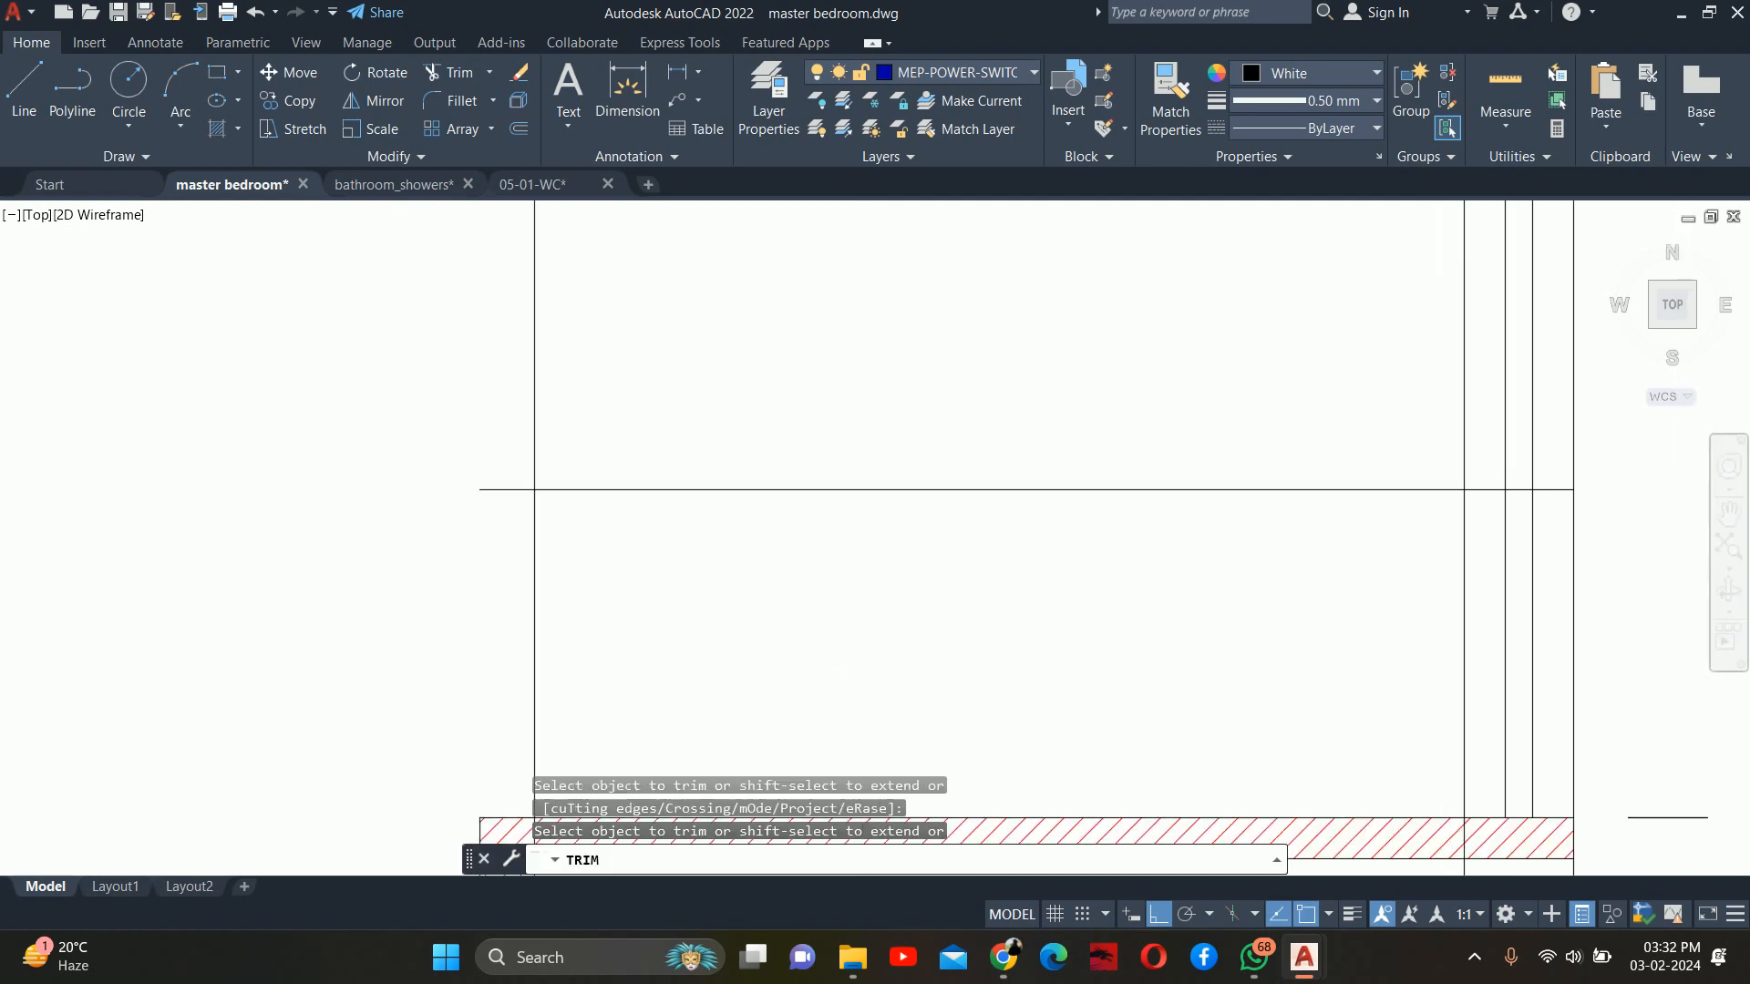
pyautogui.moveTo(1434, 447)
pyautogui.mouseDown()
pyautogui.moveTo(1434, 461)
pyautogui.moveTo(1483, 455)
pyautogui.mouseUp()
pyautogui.scroll(4, 1484, 456)
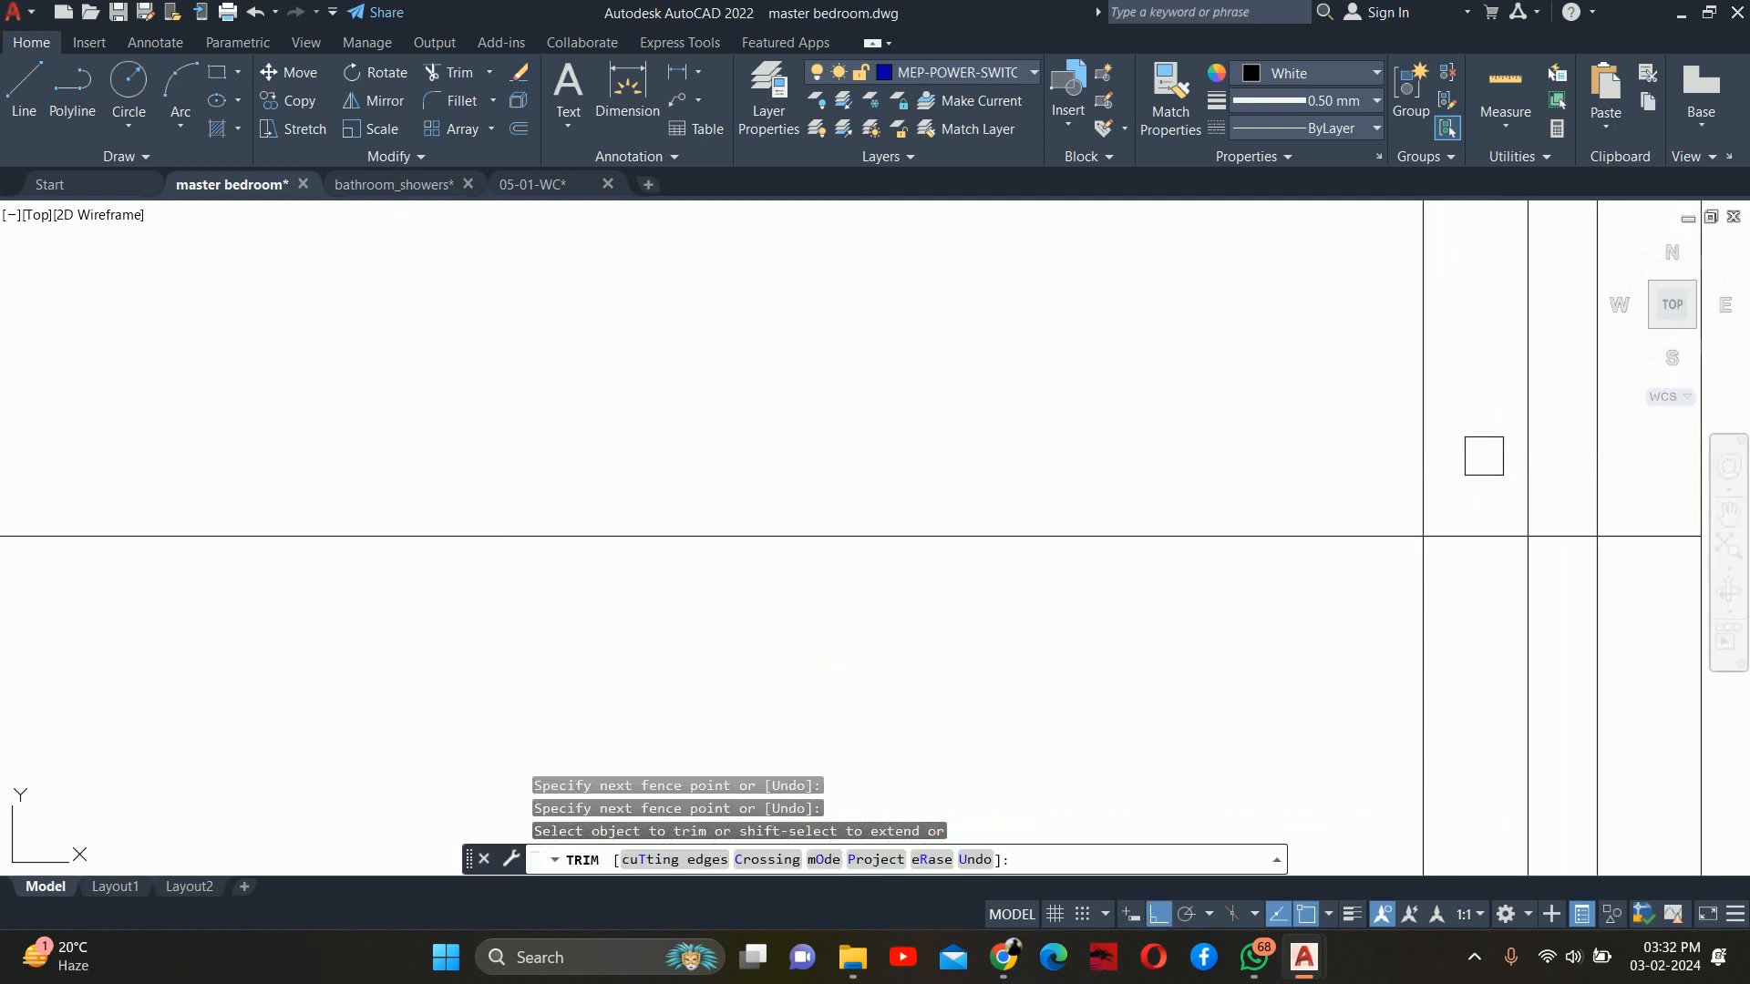
pyautogui.click(1626, 548)
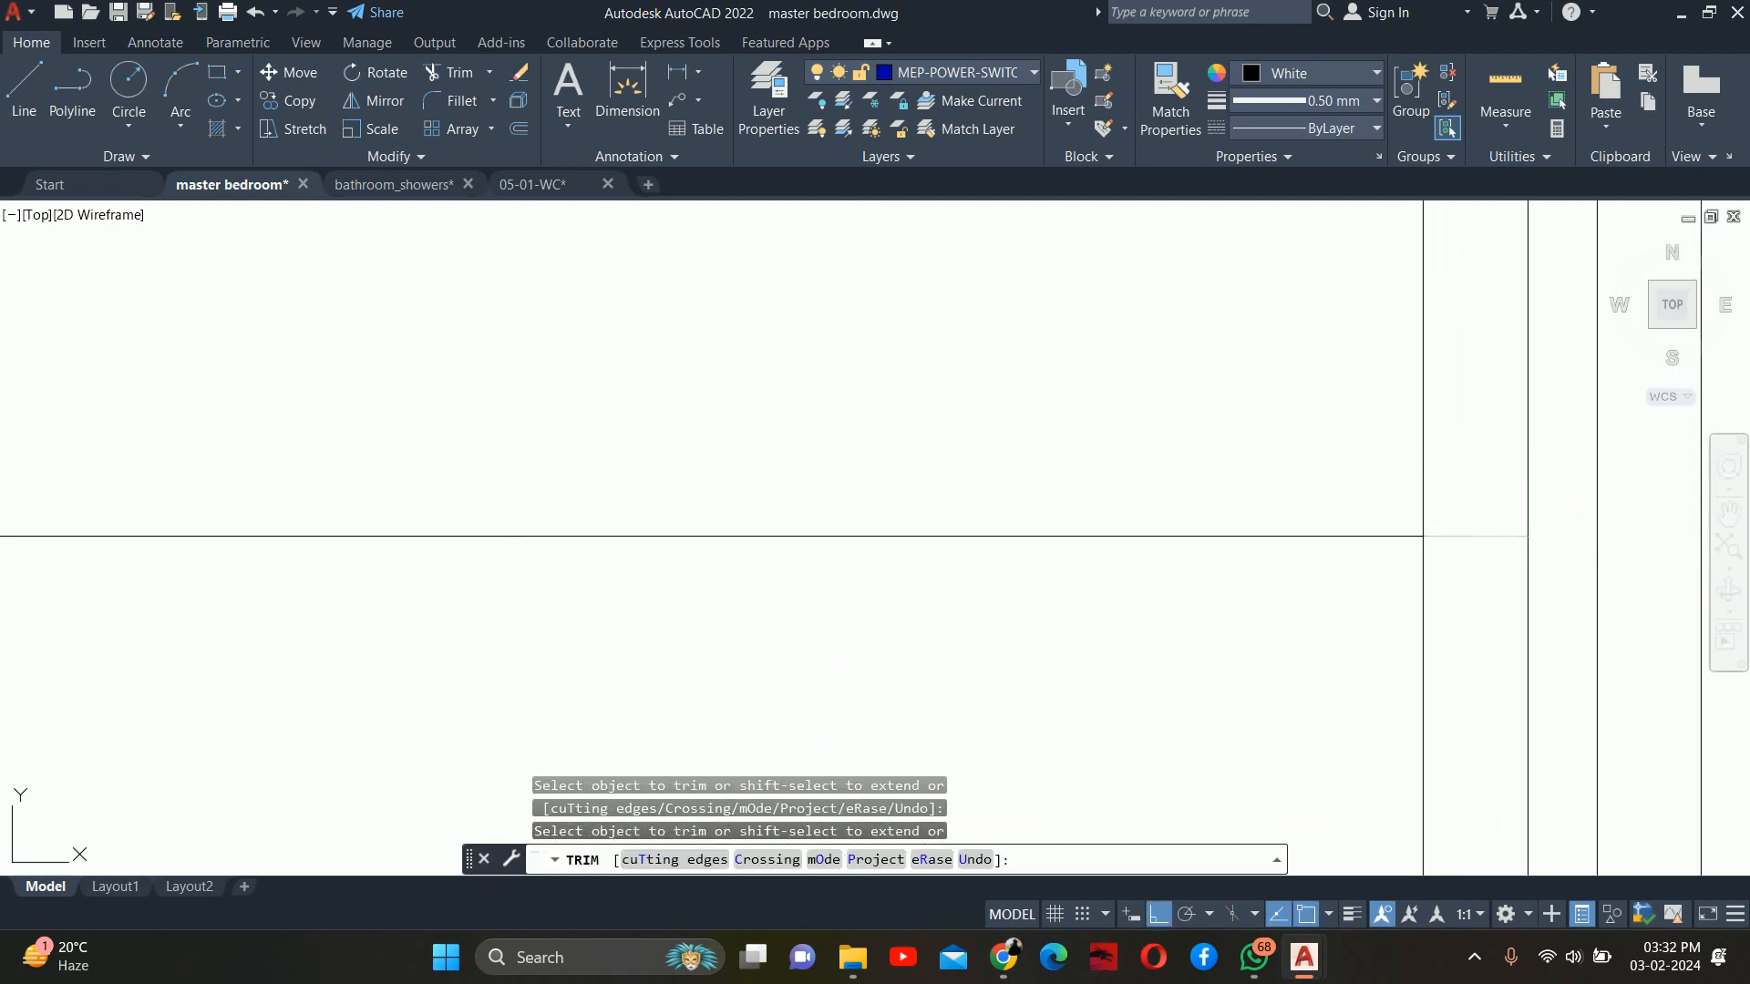
pyautogui.click(1430, 473)
pyautogui.scroll(-6, 1415, 455)
pyautogui.scroll(2, 922, 400)
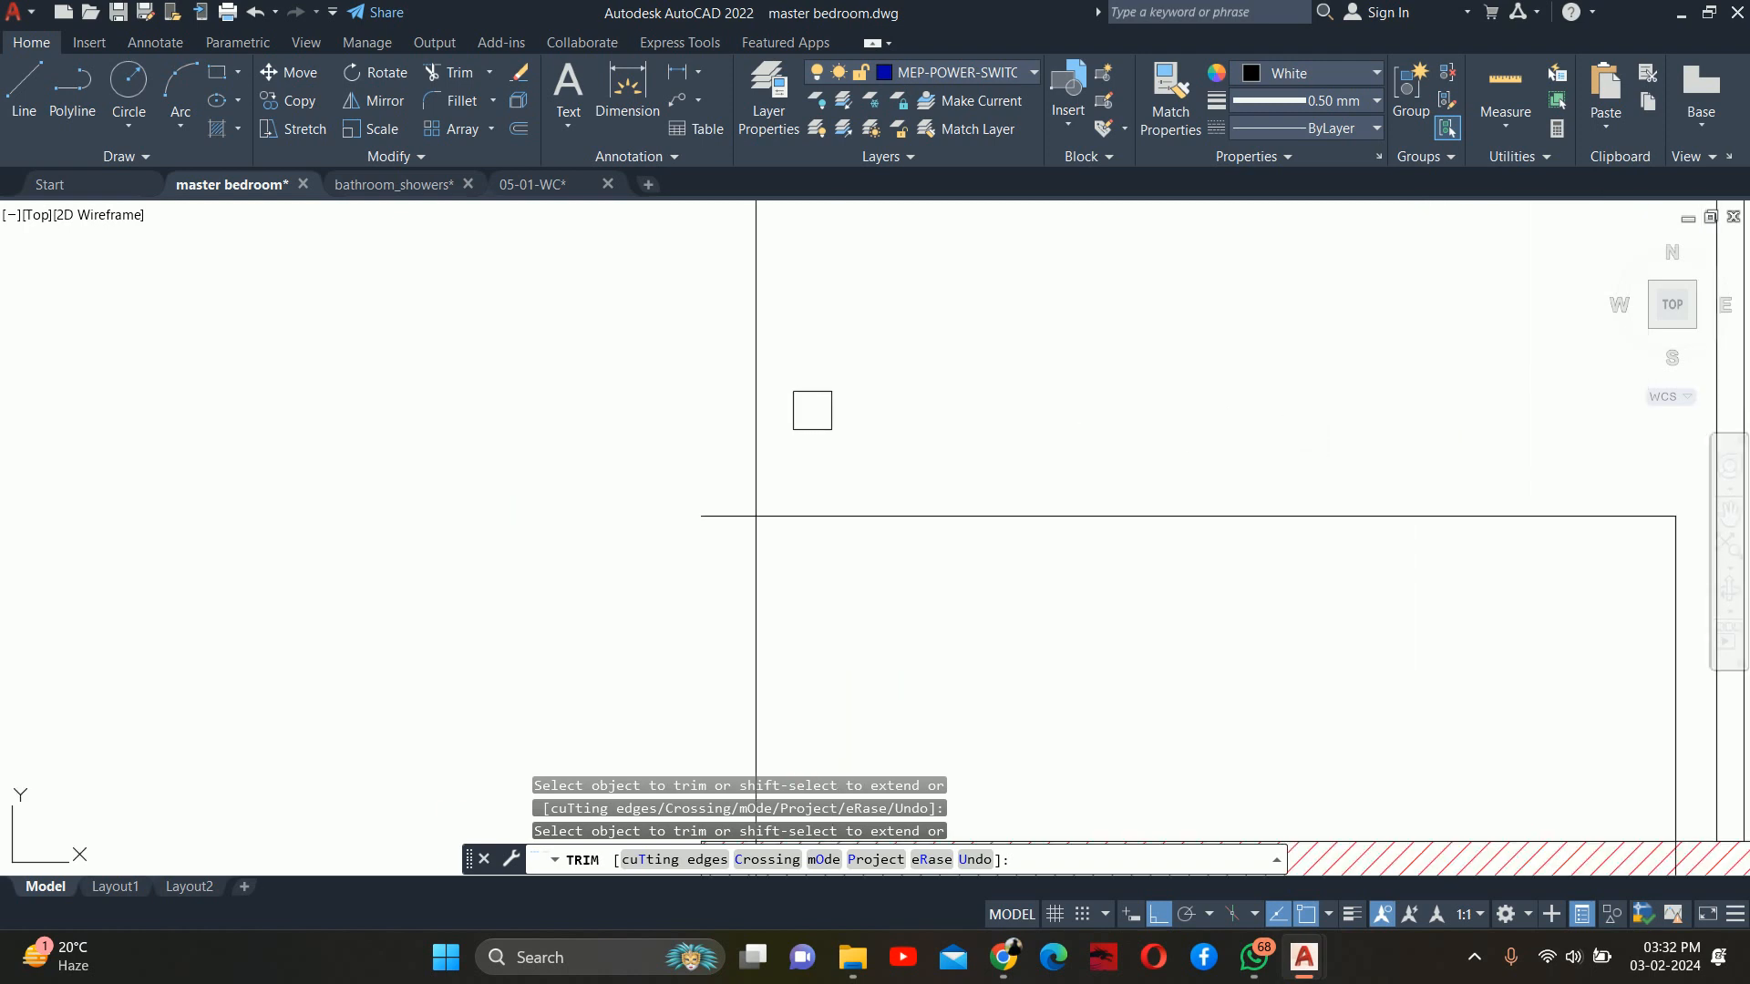
pyautogui.scroll(4, 729, 510)
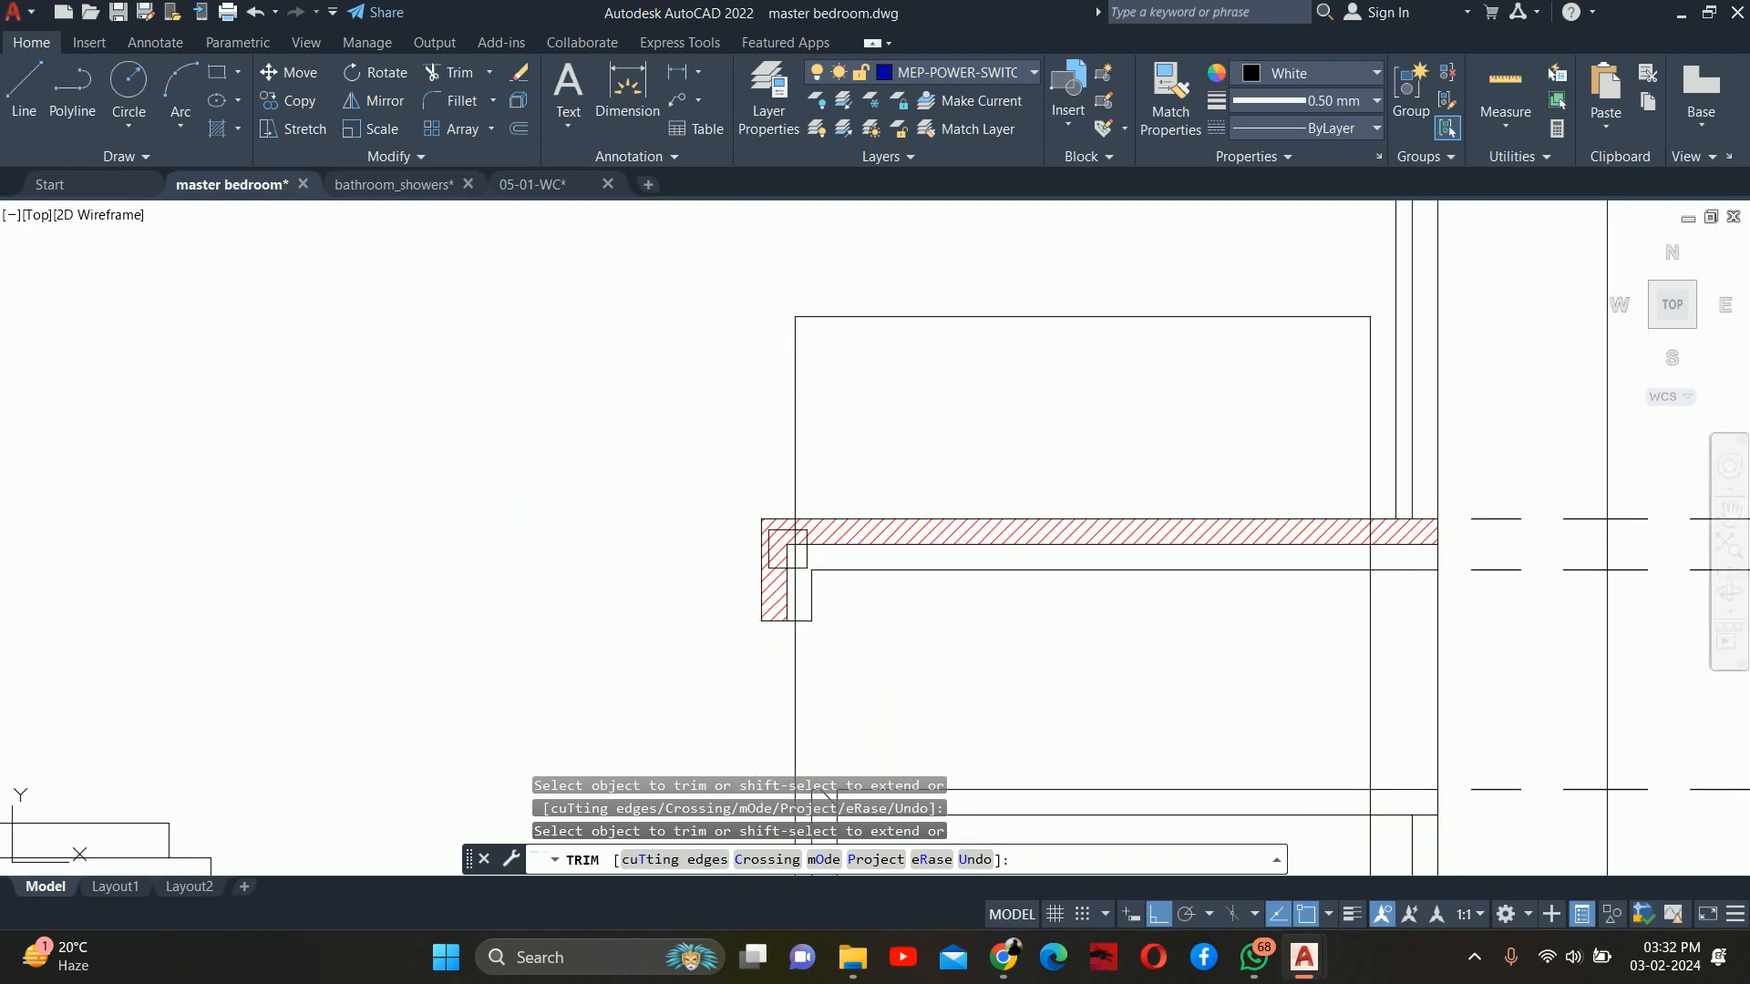
# Trim the washbasin's front and back lines where they cross the countertop in the section
pyautogui.click(797, 490)
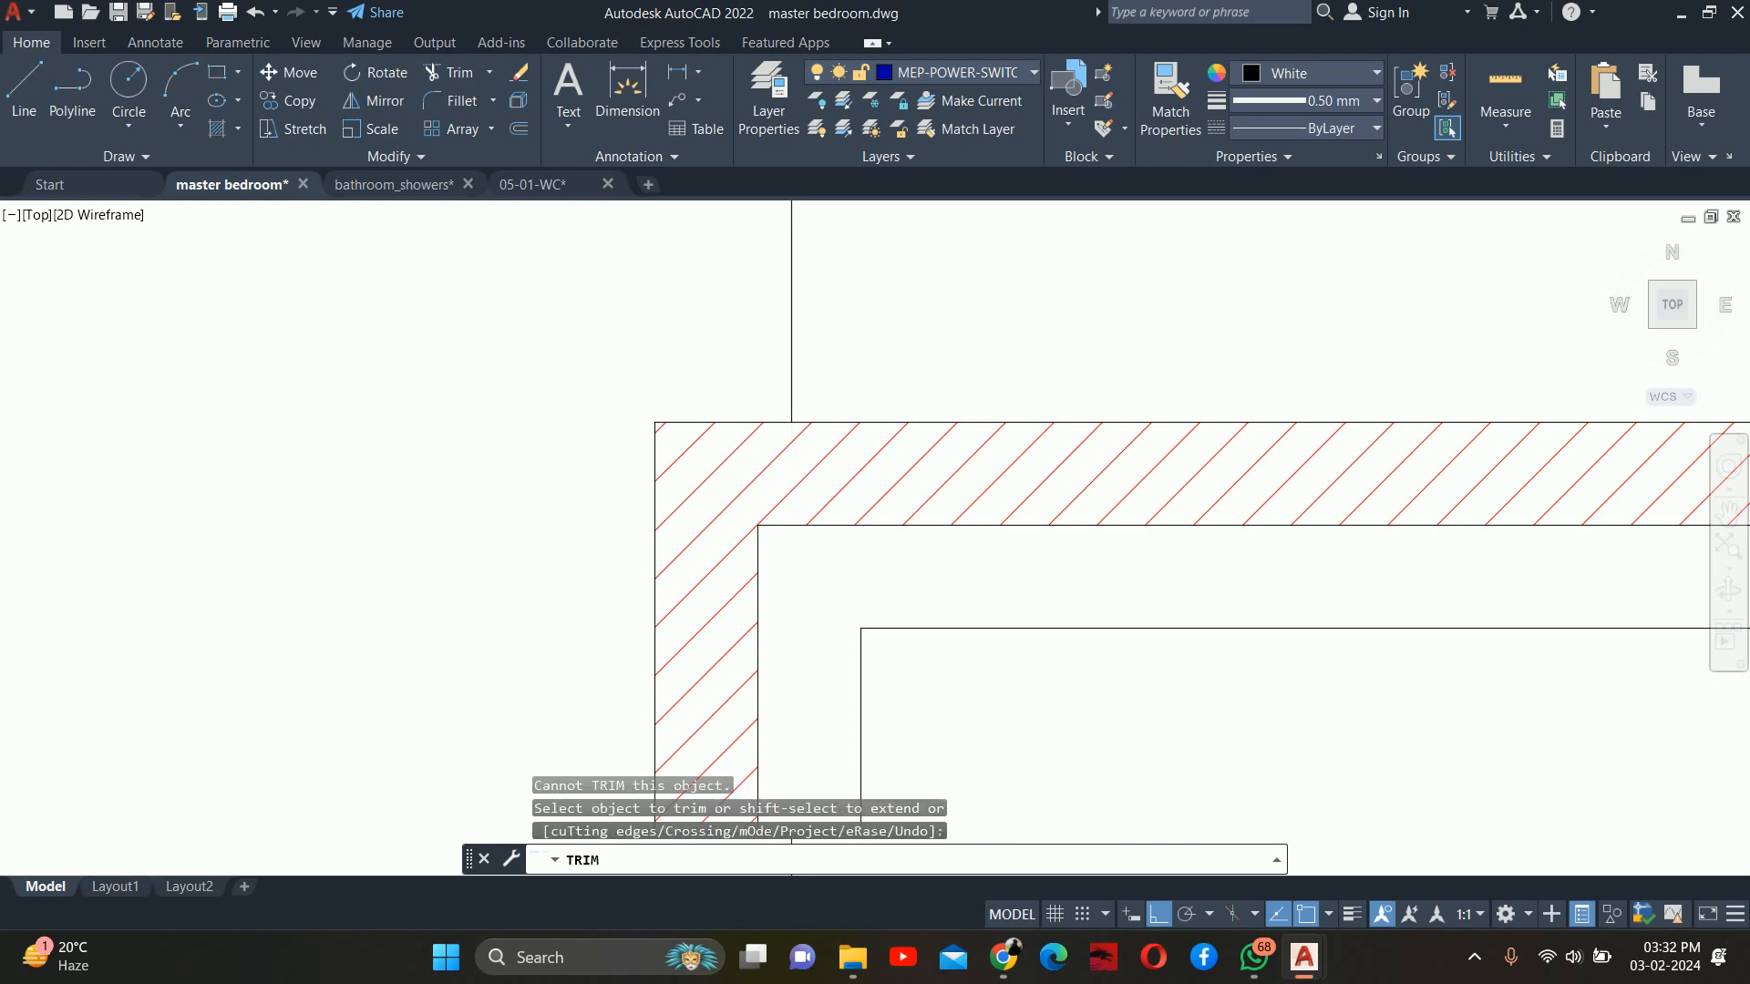
pyautogui.scroll(-2, 799, 490)
pyautogui.moveTo(1093, 600); pyautogui.dragTo(633, 674, button='middle')
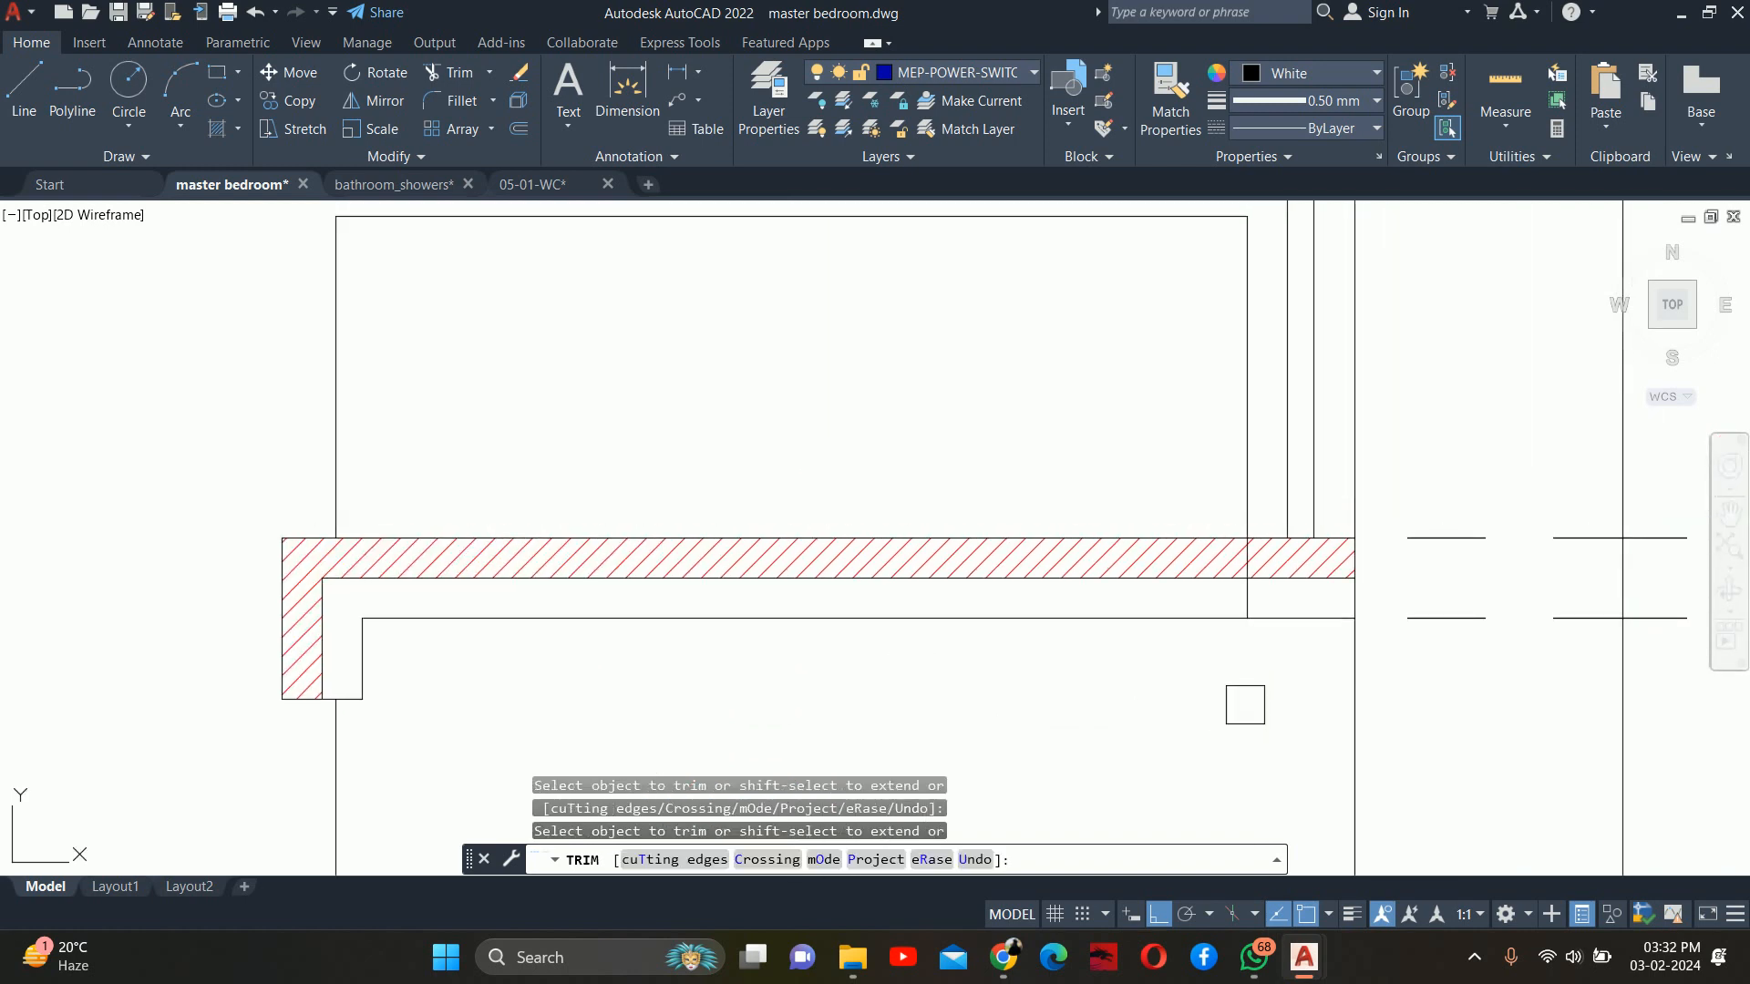
pyautogui.scroll(3, 1248, 598)
pyautogui.click(1223, 500)
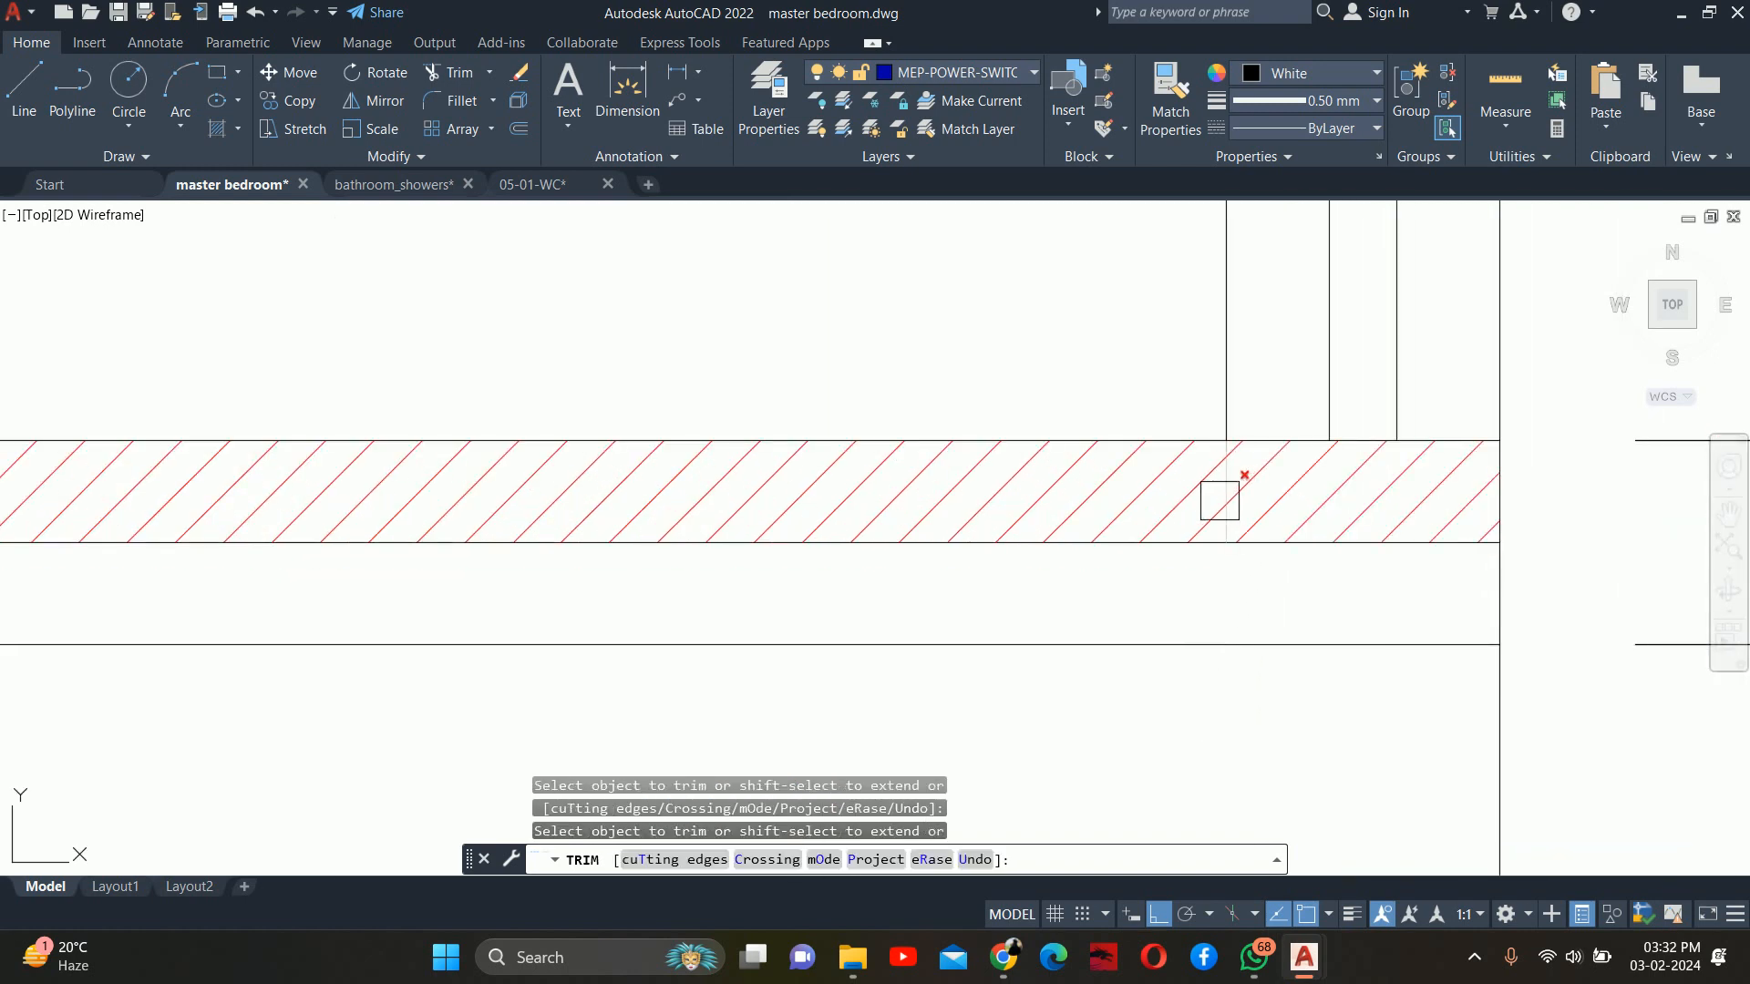
pyautogui.click(1219, 499)
# Erase the leftover front construction line below the countertop
pyautogui.scroll(-5, 1221, 498)
pyautogui.press('Escape')
pyautogui.press('Escape')
pyautogui.press('Escape')
pyautogui.click(703, 621)
pyautogui.click(660, 636)
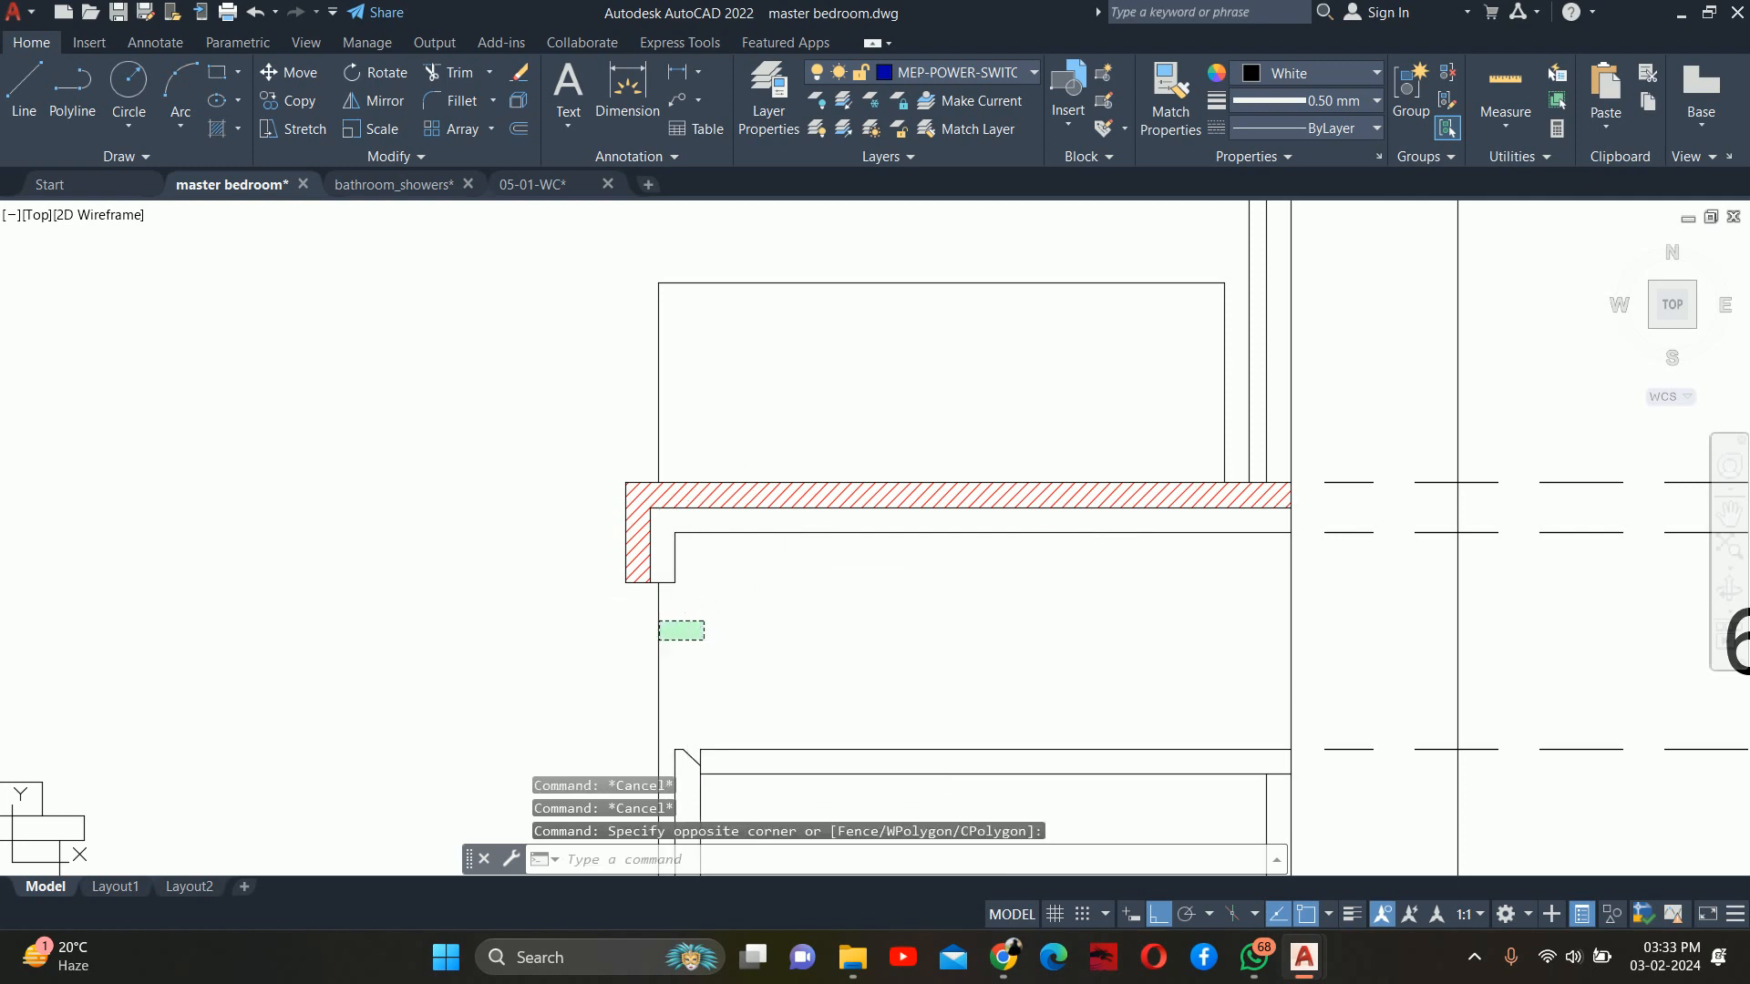
pyautogui.click(789, 625)
pyautogui.click(609, 647)
pyautogui.press('Delete')
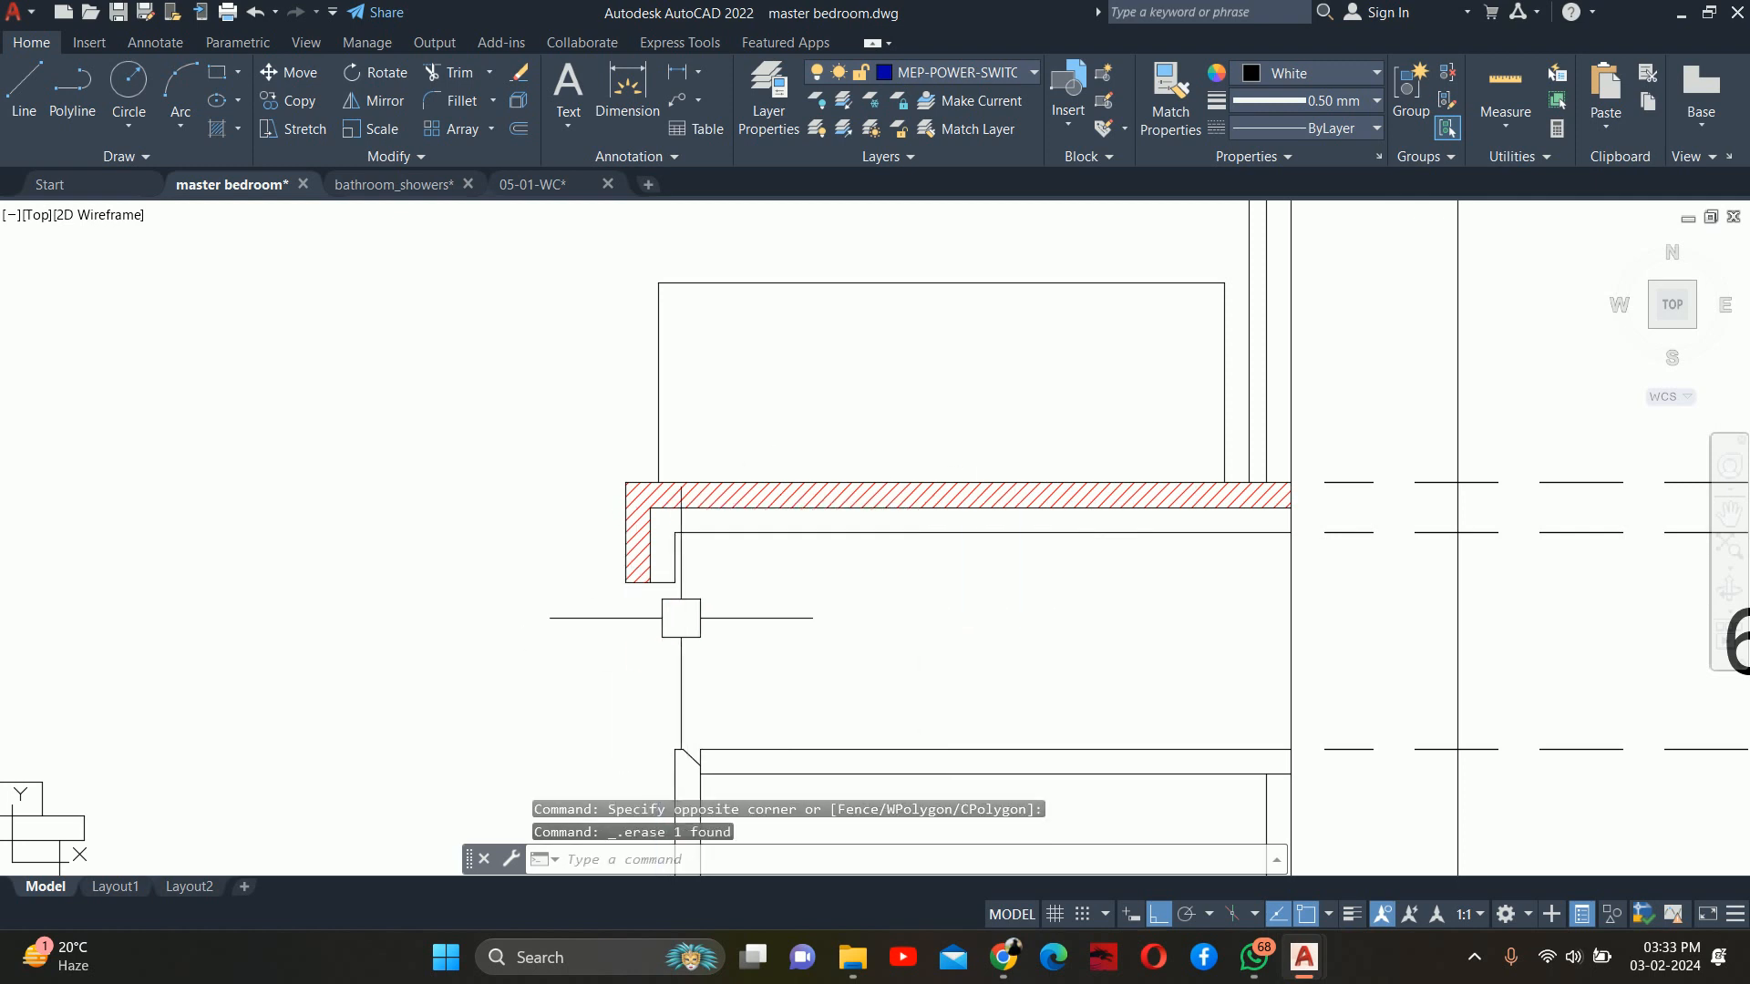
pyautogui.scroll(-2, 755, 585)
pyautogui.moveTo(754, 586); pyautogui.dragTo(849, 728, button='middle')
pyautogui.press('Escape')
pyautogui.press('Escape')
pyautogui.press('Escape')
pyautogui.scroll(2, 818, 607)
pyautogui.write('f')
pyautogui.press('Return')
pyautogui.write('r')
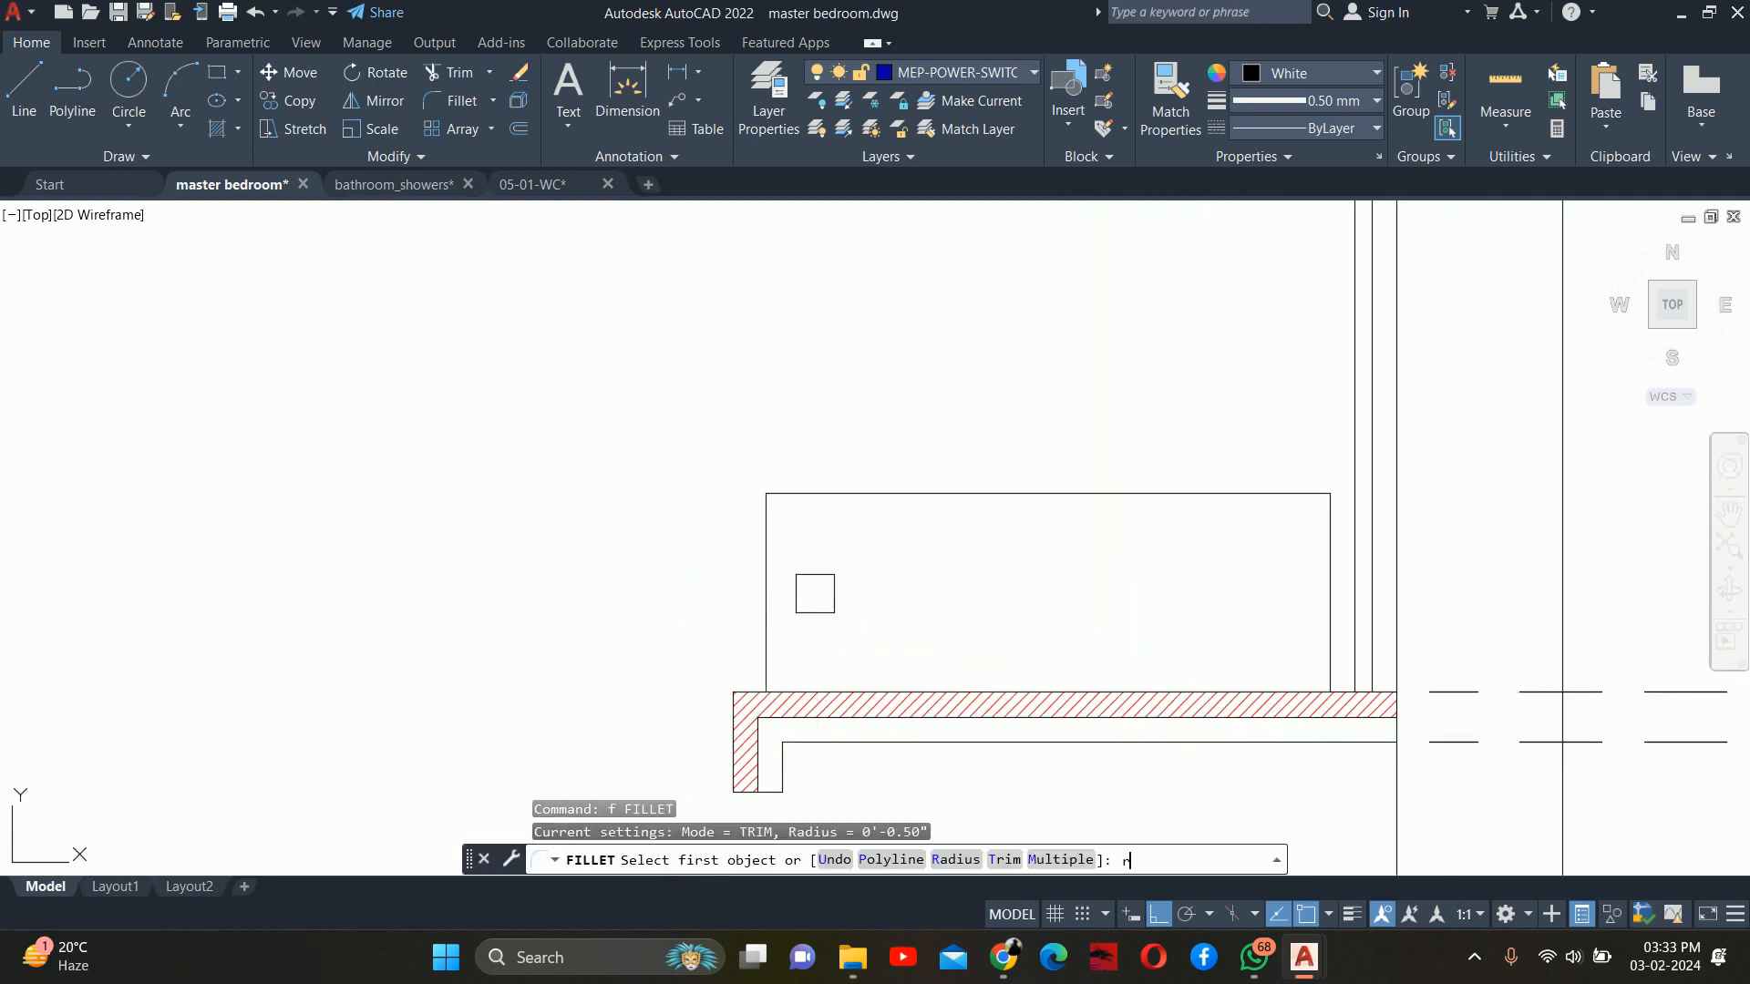
pyautogui.press('Return')
pyautogui.write('1.5')
pyautogui.press('Return')
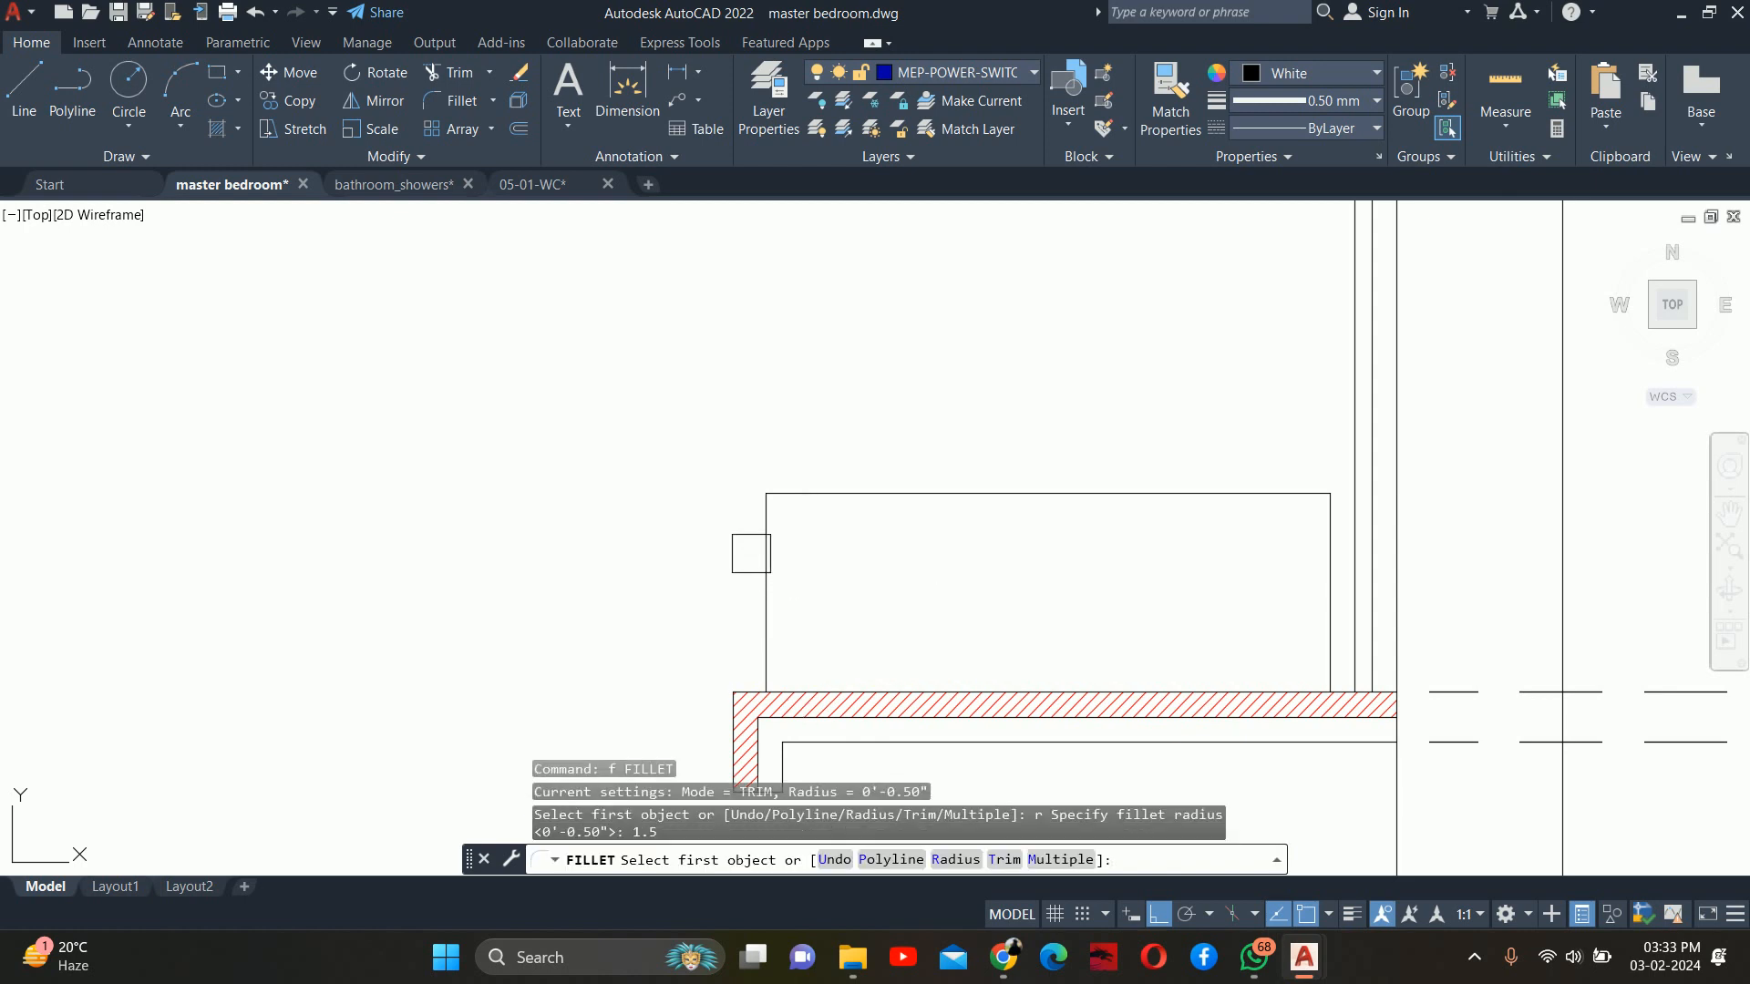
pyautogui.click(765, 547)
pyautogui.press('Escape')
pyautogui.press('Escape')
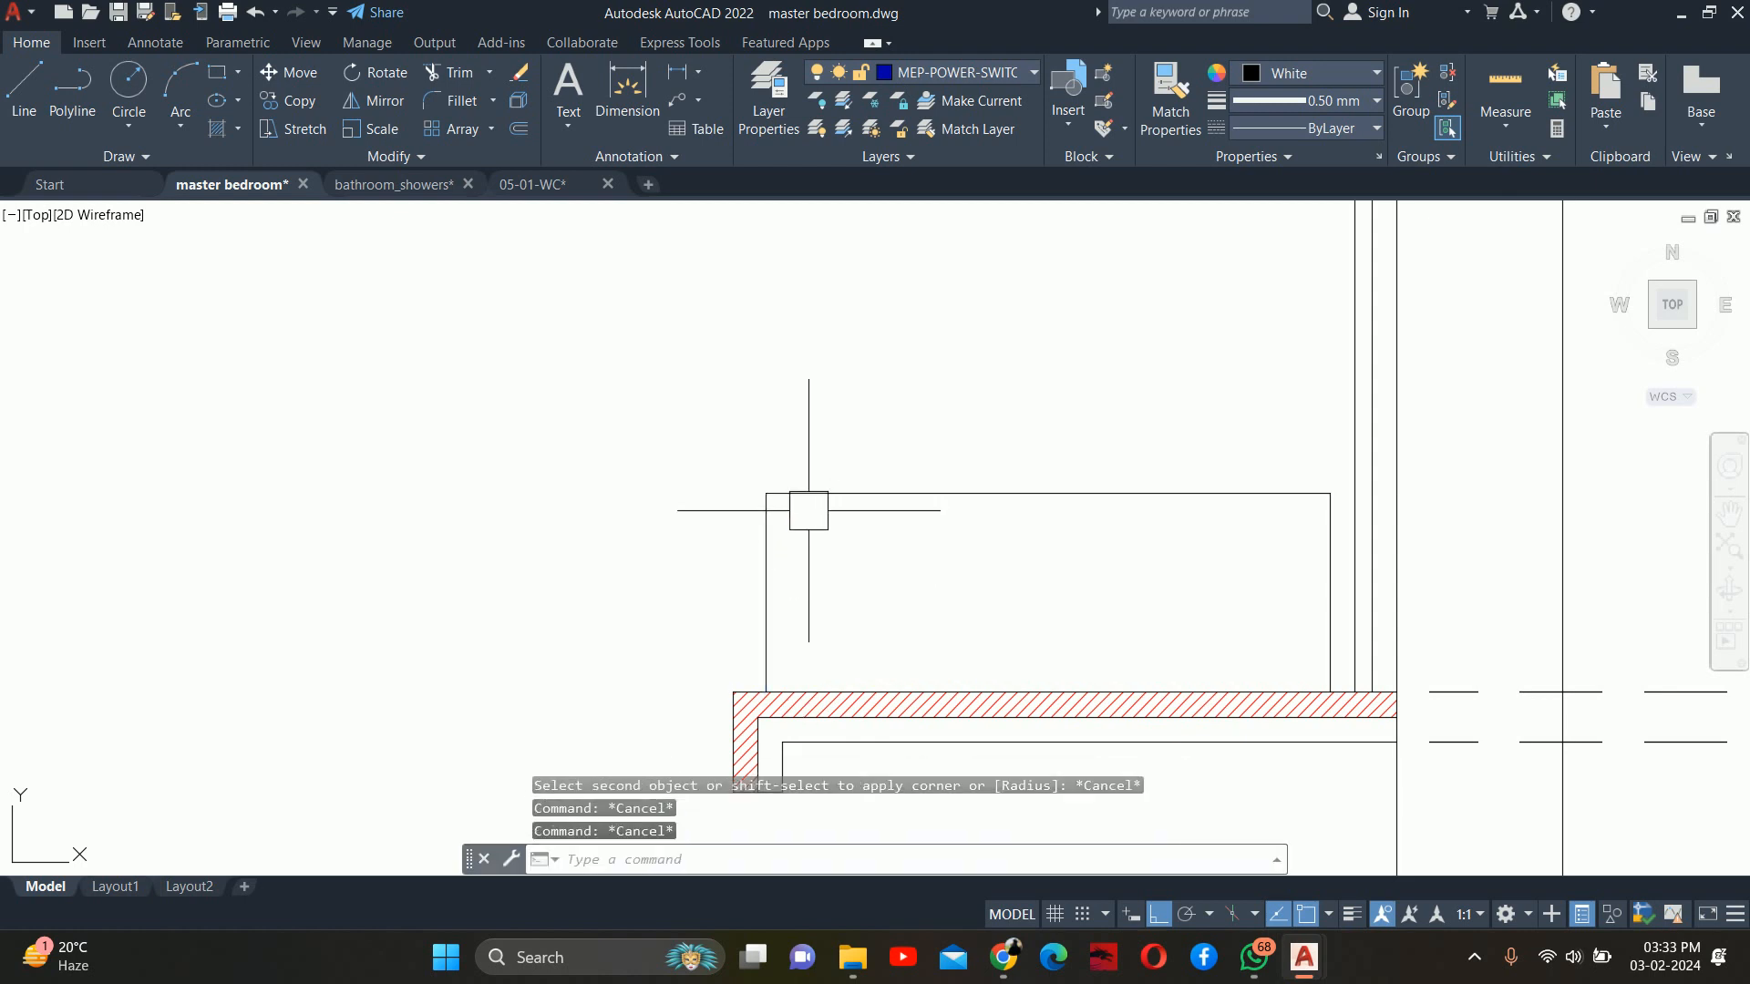
# Try a 1" radius fillet on the washbasin's upper front corner and undo it
pyautogui.write('f')
pyautogui.press('Return')
pyautogui.write('r')
pyautogui.press('Return')
pyautogui.write('1')
pyautogui.press('Return')
pyautogui.click(758, 538)
pyautogui.click(839, 496)
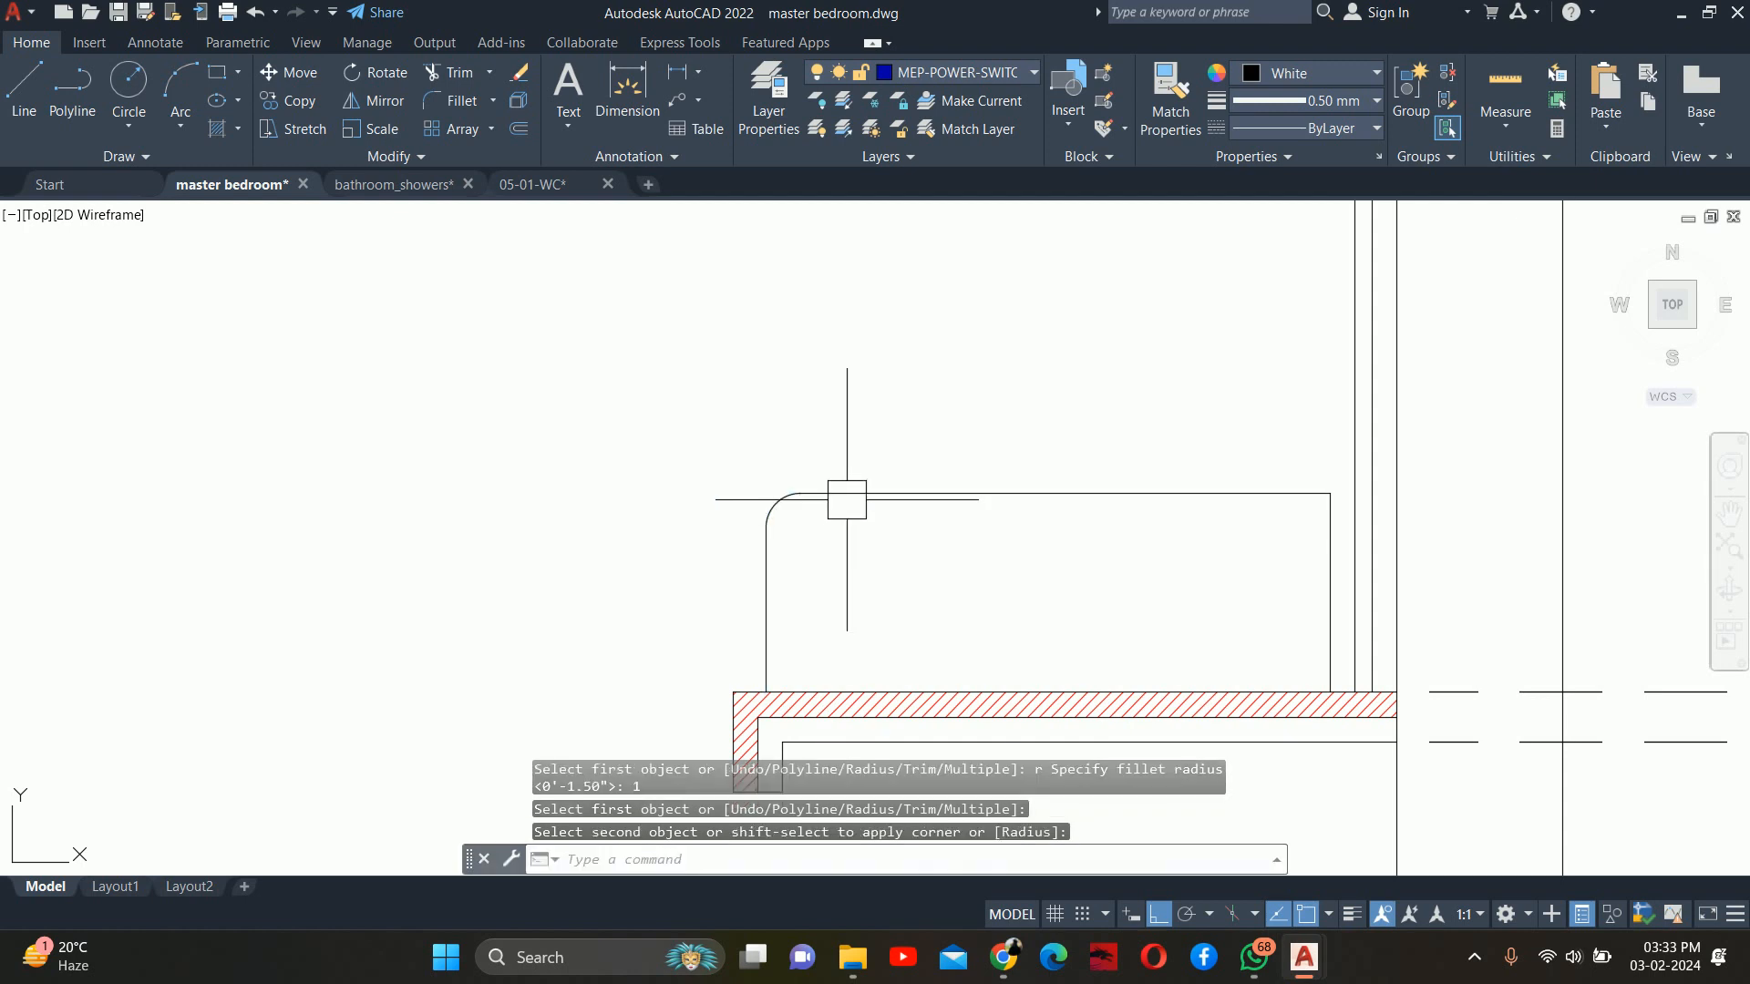
pyautogui.press('Return')
pyautogui.press('Escape')
pyautogui.press('Escape')
pyautogui.hotkey('ctrl', 'z')
pyautogui.press('Escape')
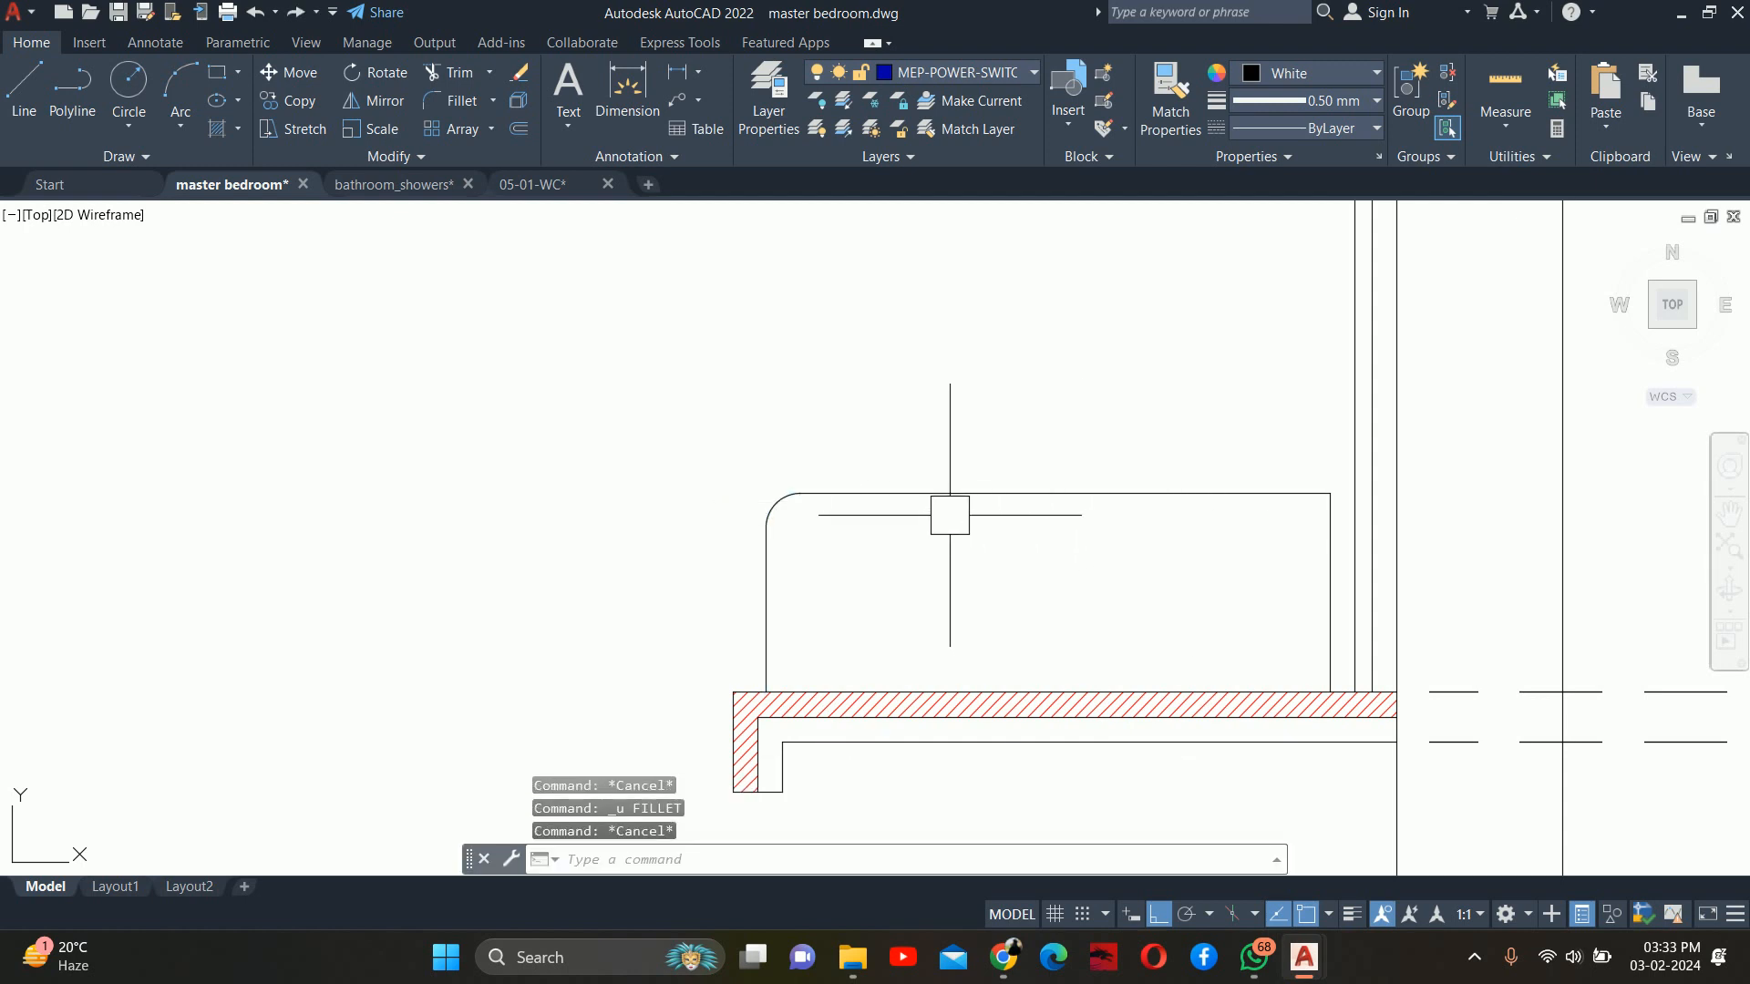
pyautogui.hotkey('ctrl', 'z')
pyautogui.press('Escape')
# Fillet the washbasin's upper front corner with a 0.5" radius
pyautogui.write('f')
pyautogui.press('Return')
pyautogui.write('r')
pyautogui.press('Return')
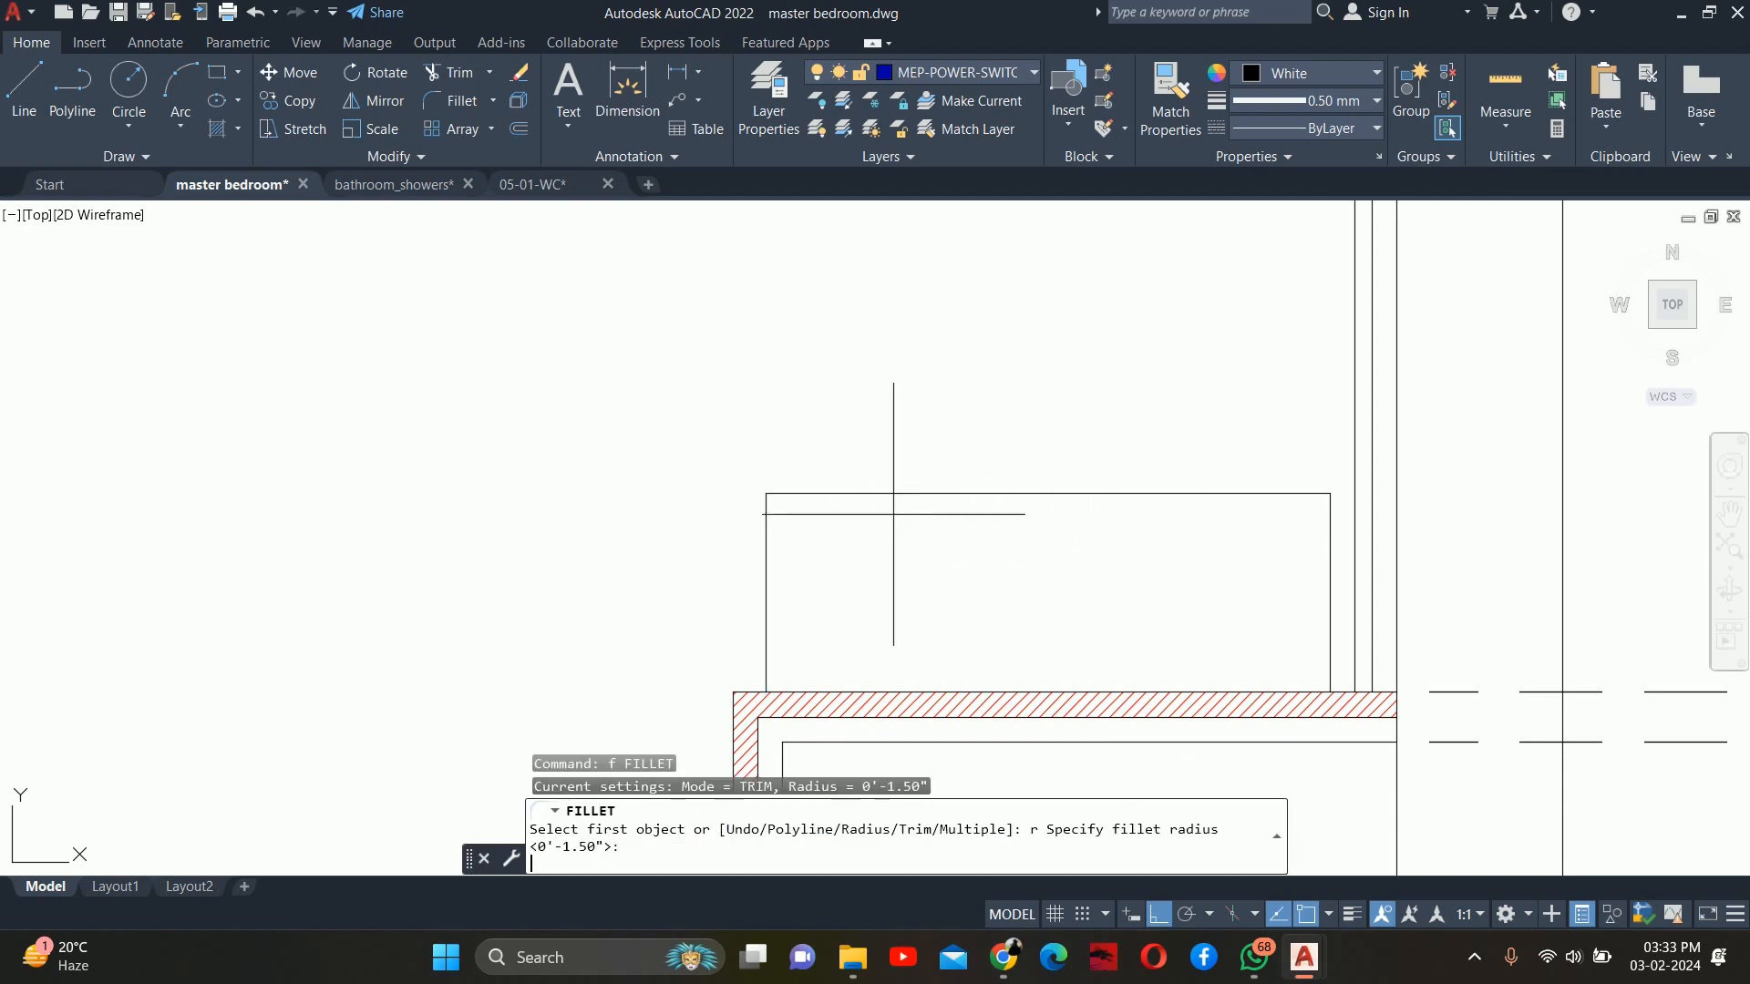
pyautogui.write('.5')
pyautogui.press('Return')
pyautogui.click(767, 562)
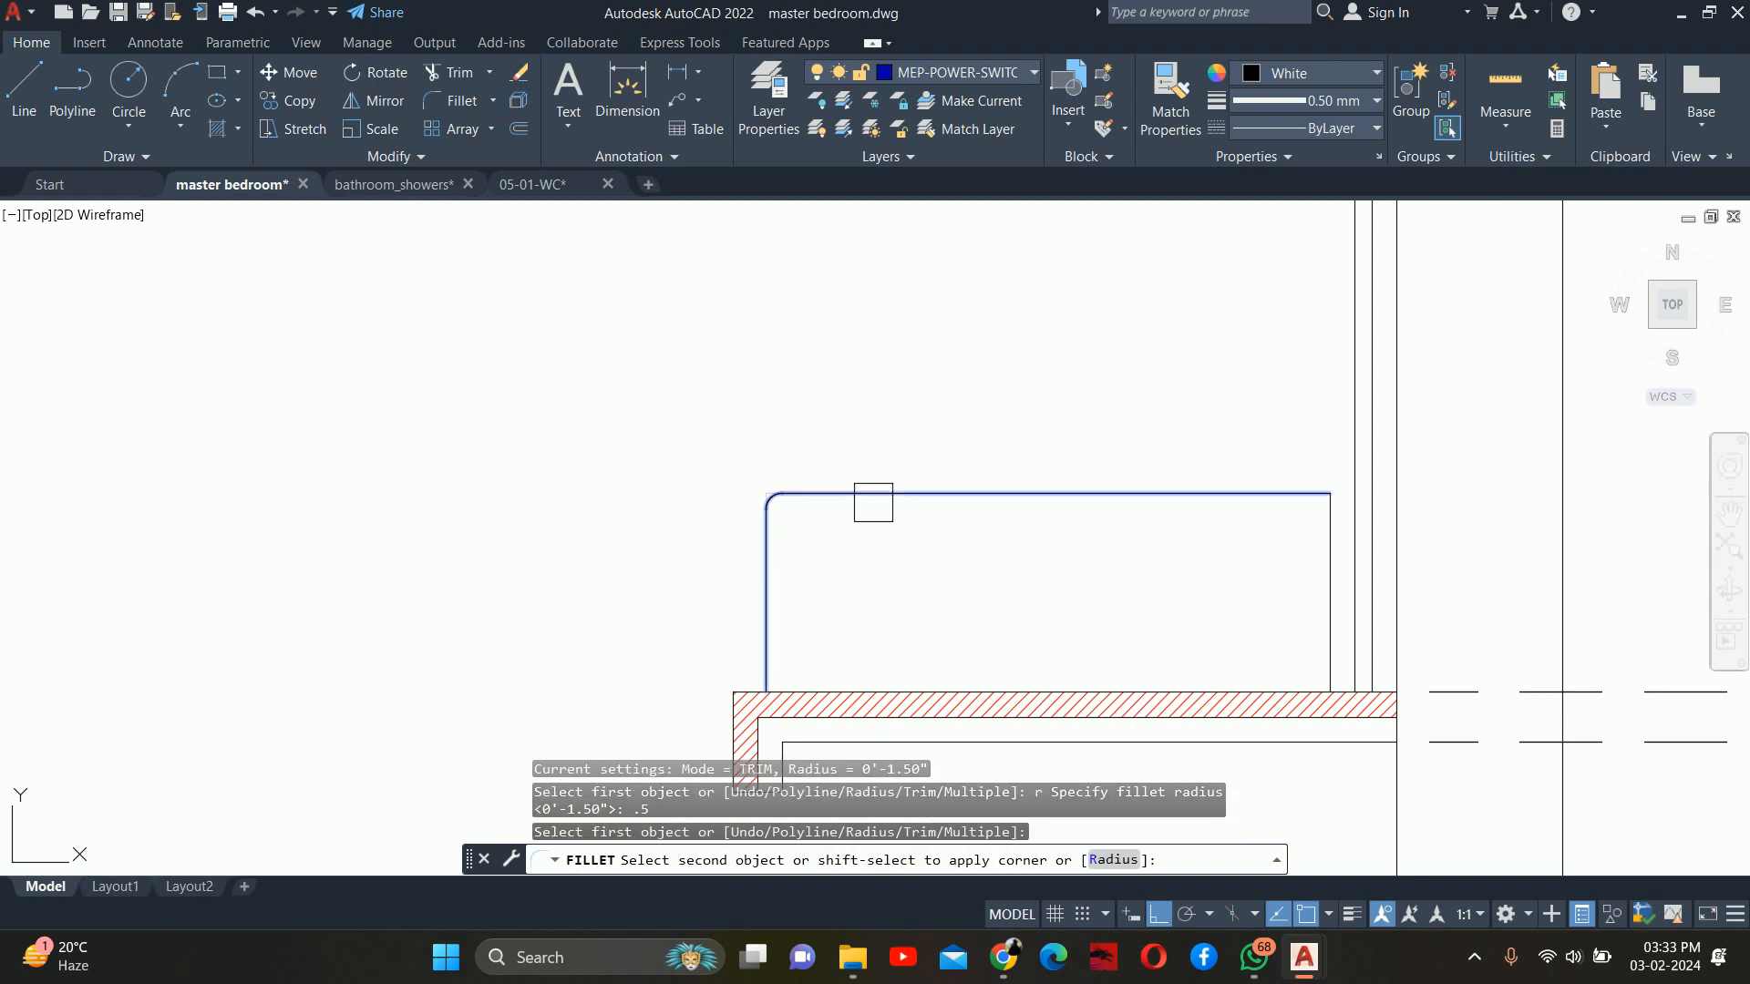
pyautogui.click(867, 497)
# Fillet the washbasin's upper back corner with the same radius as the front one
pyautogui.press('Return')
pyautogui.click(1211, 497)
pyautogui.click(1310, 545)
pyautogui.press('Return')
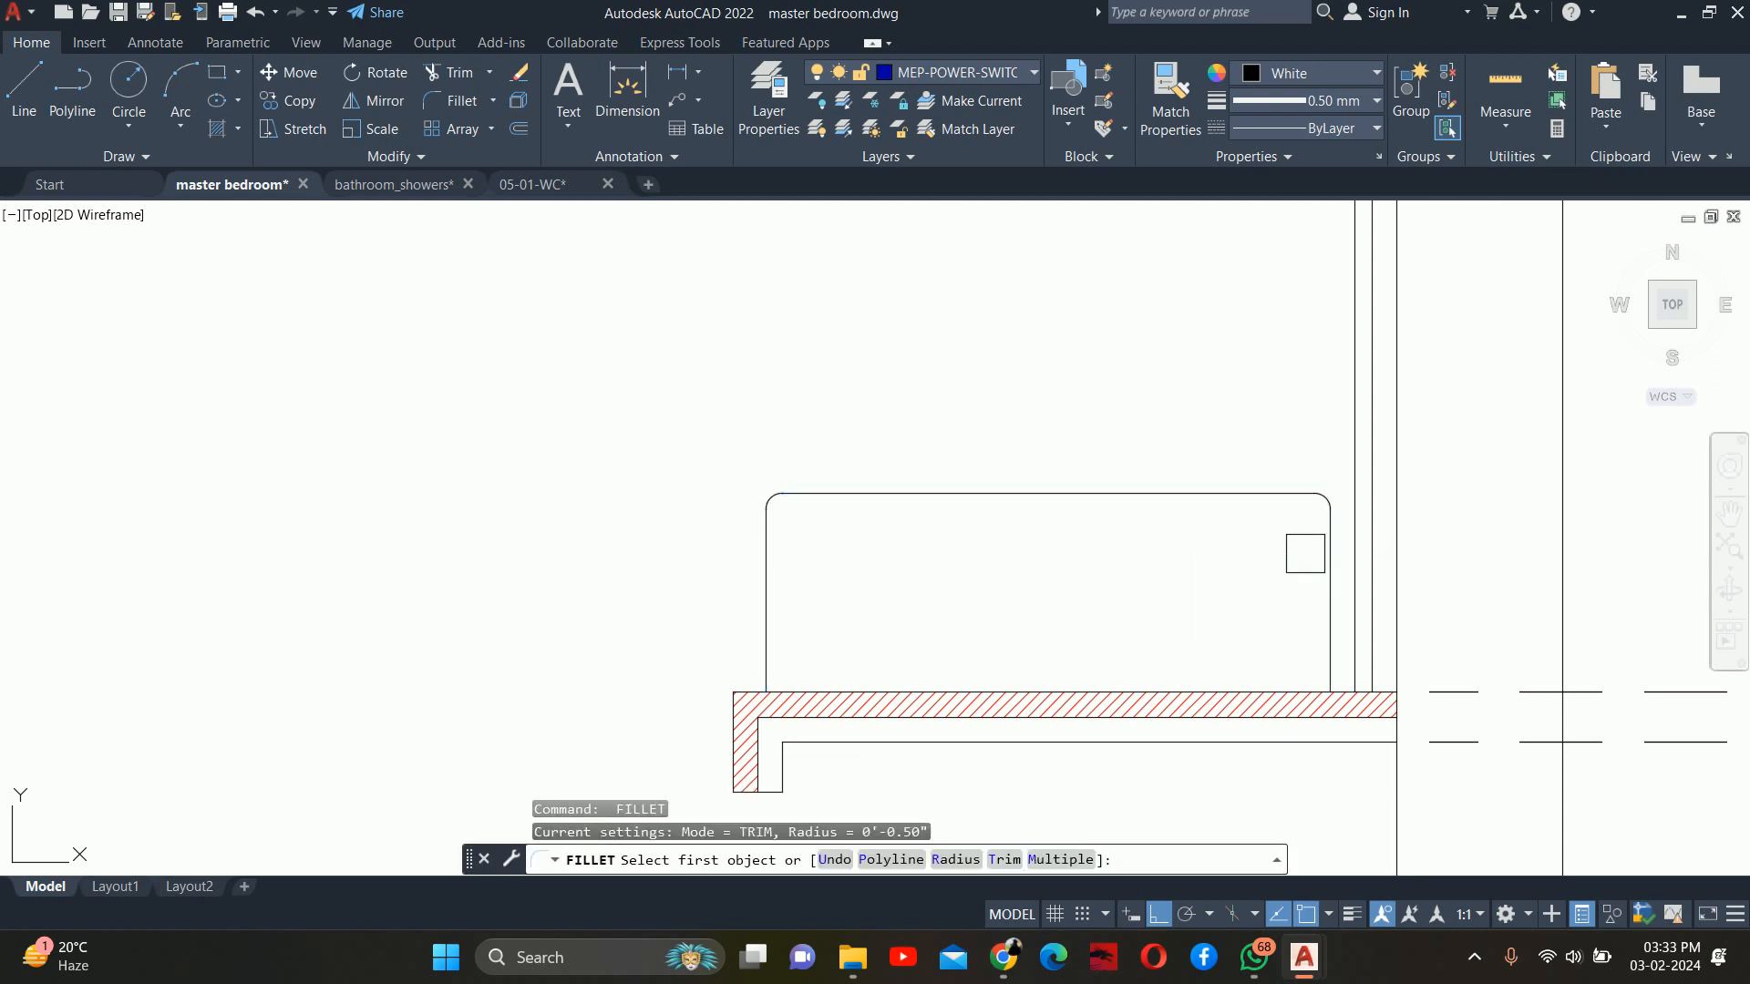
pyautogui.press('Escape')
pyautogui.press('Escape')
pyautogui.press('Escape')
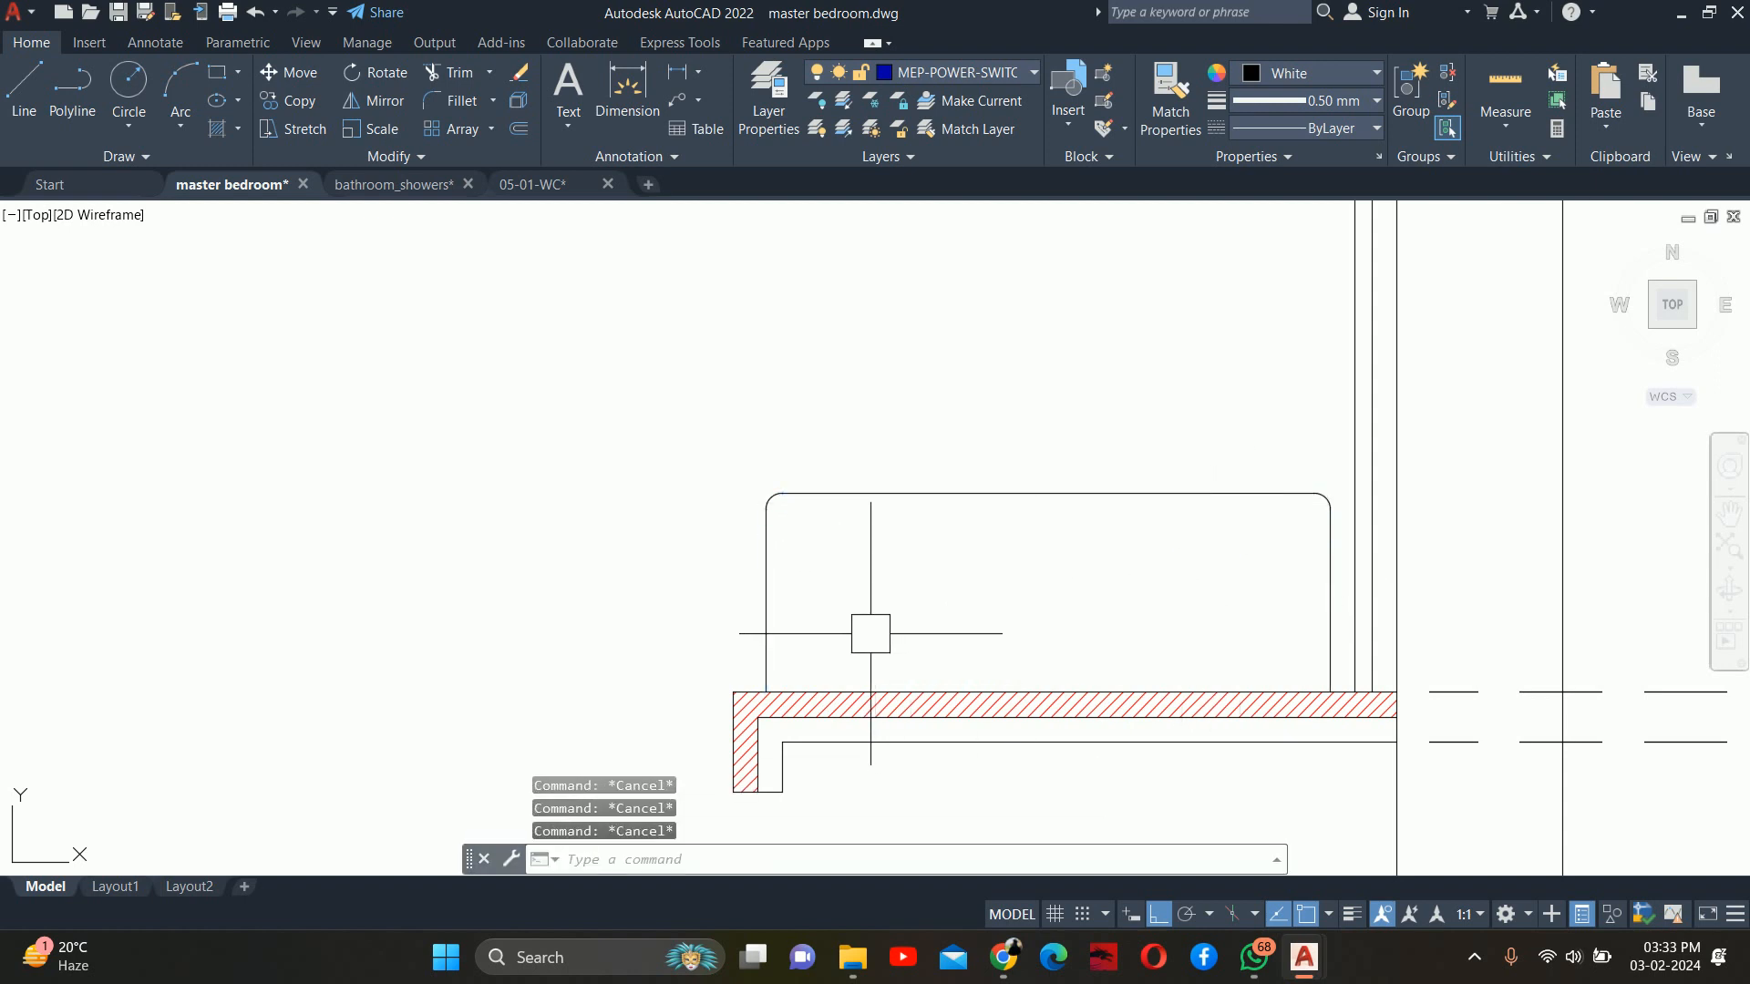
# Draw a 1.5" radius circle tangent to the countertop's top line and the washbasin's front edge
pyautogui.write('c')
pyautogui.press('Return')
pyautogui.write('t')
pyautogui.press('Return')
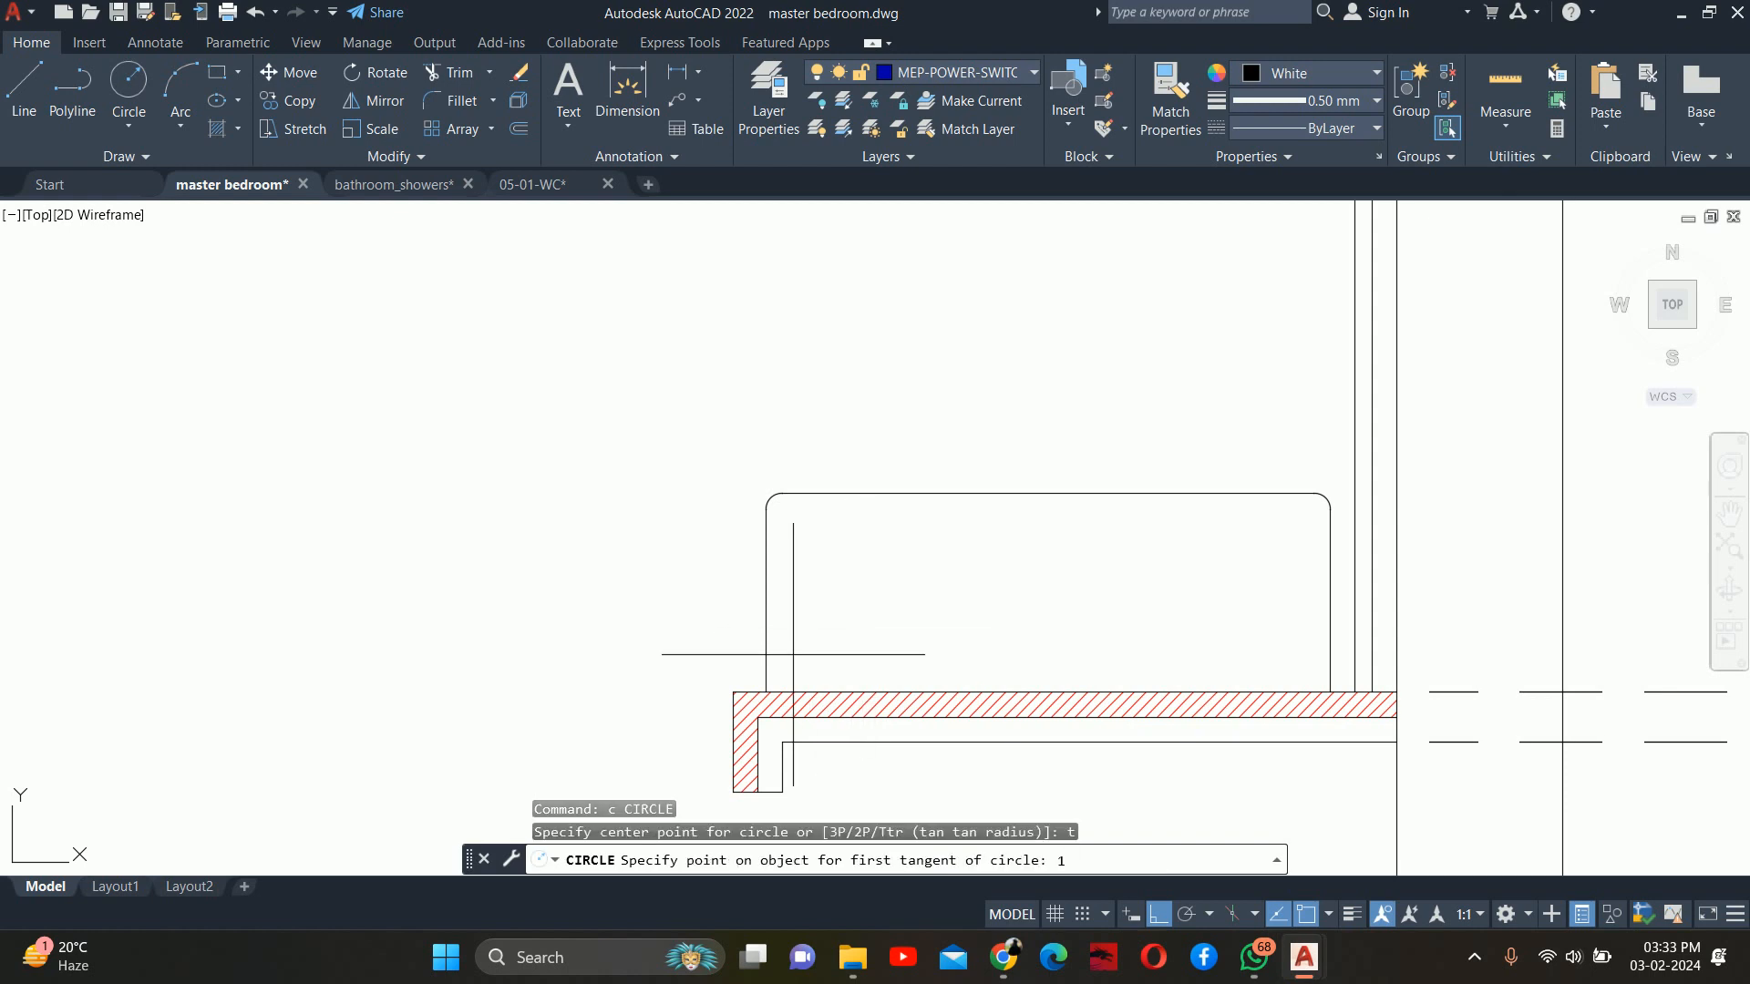
pyautogui.click(822, 691)
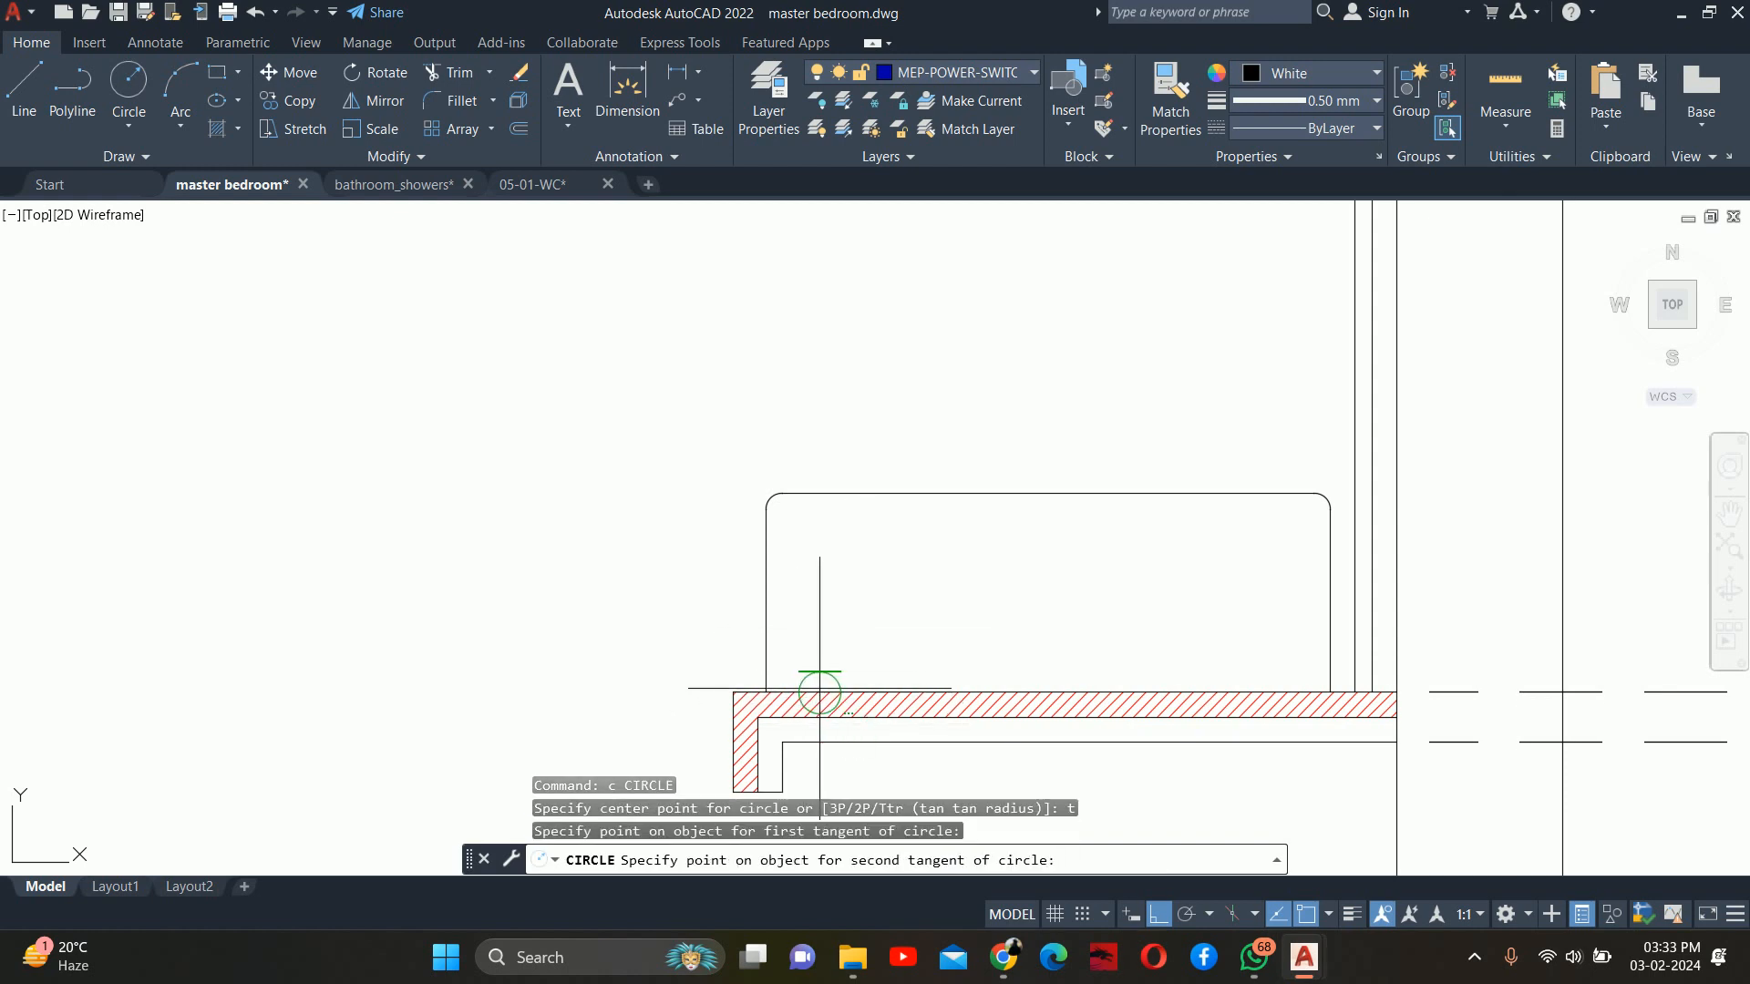
pyautogui.click(765, 610)
pyautogui.write('1.')
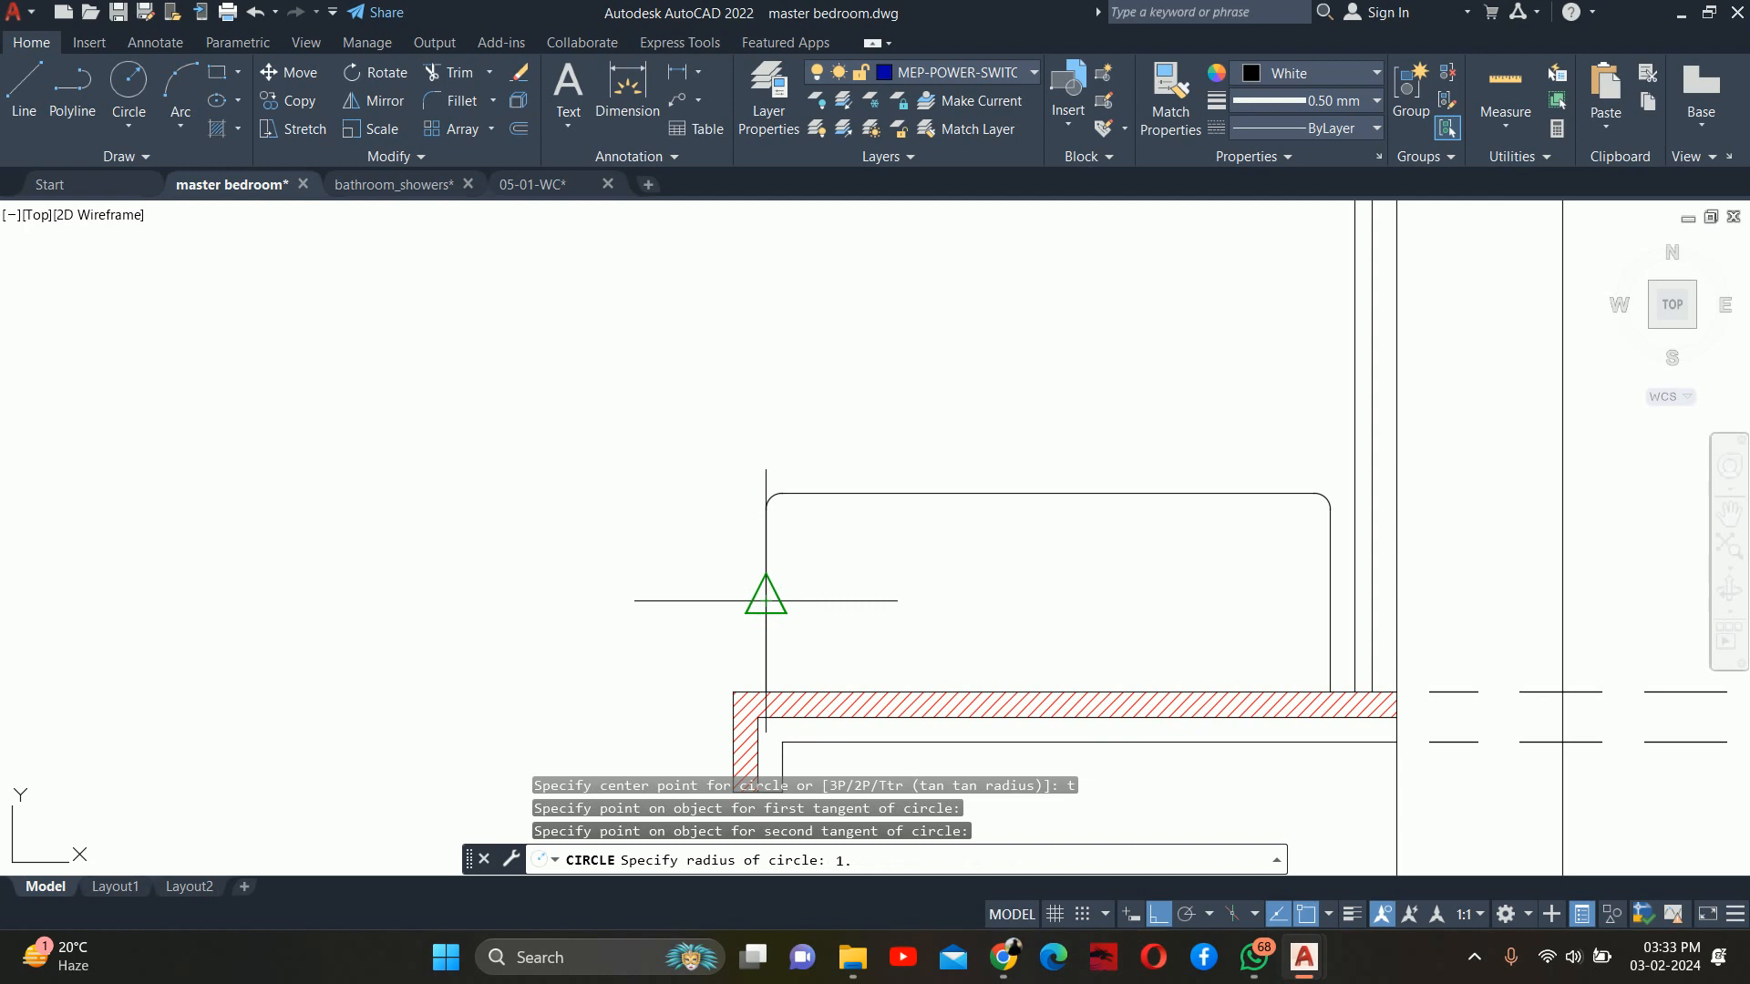
pyautogui.write('5')
pyautogui.press('Return')
pyautogui.press('Escape')
pyautogui.press('Escape')
# Trim the circle and the front edge's lower end, leaving an arc as the washbasin's lower front corner
pyautogui.write('tr')
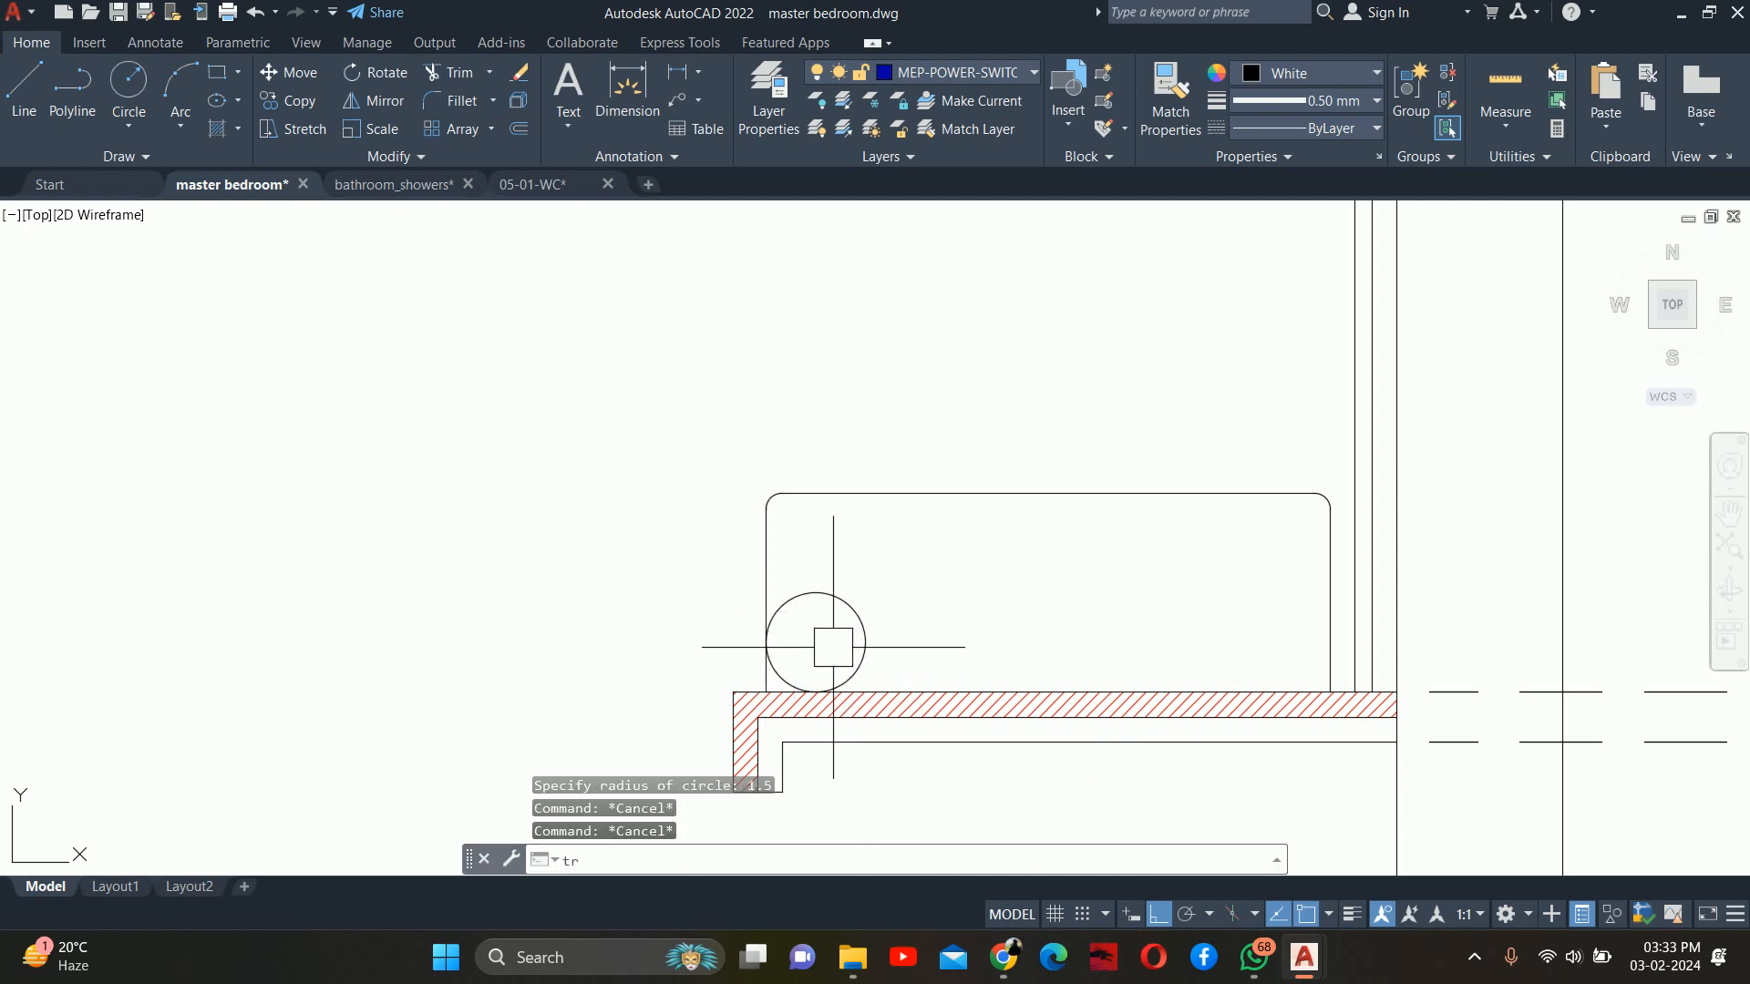
pyautogui.press('Return')
pyautogui.moveTo(829, 626); pyautogui.dragTo(791, 599)
pyautogui.scroll(5, 772, 675)
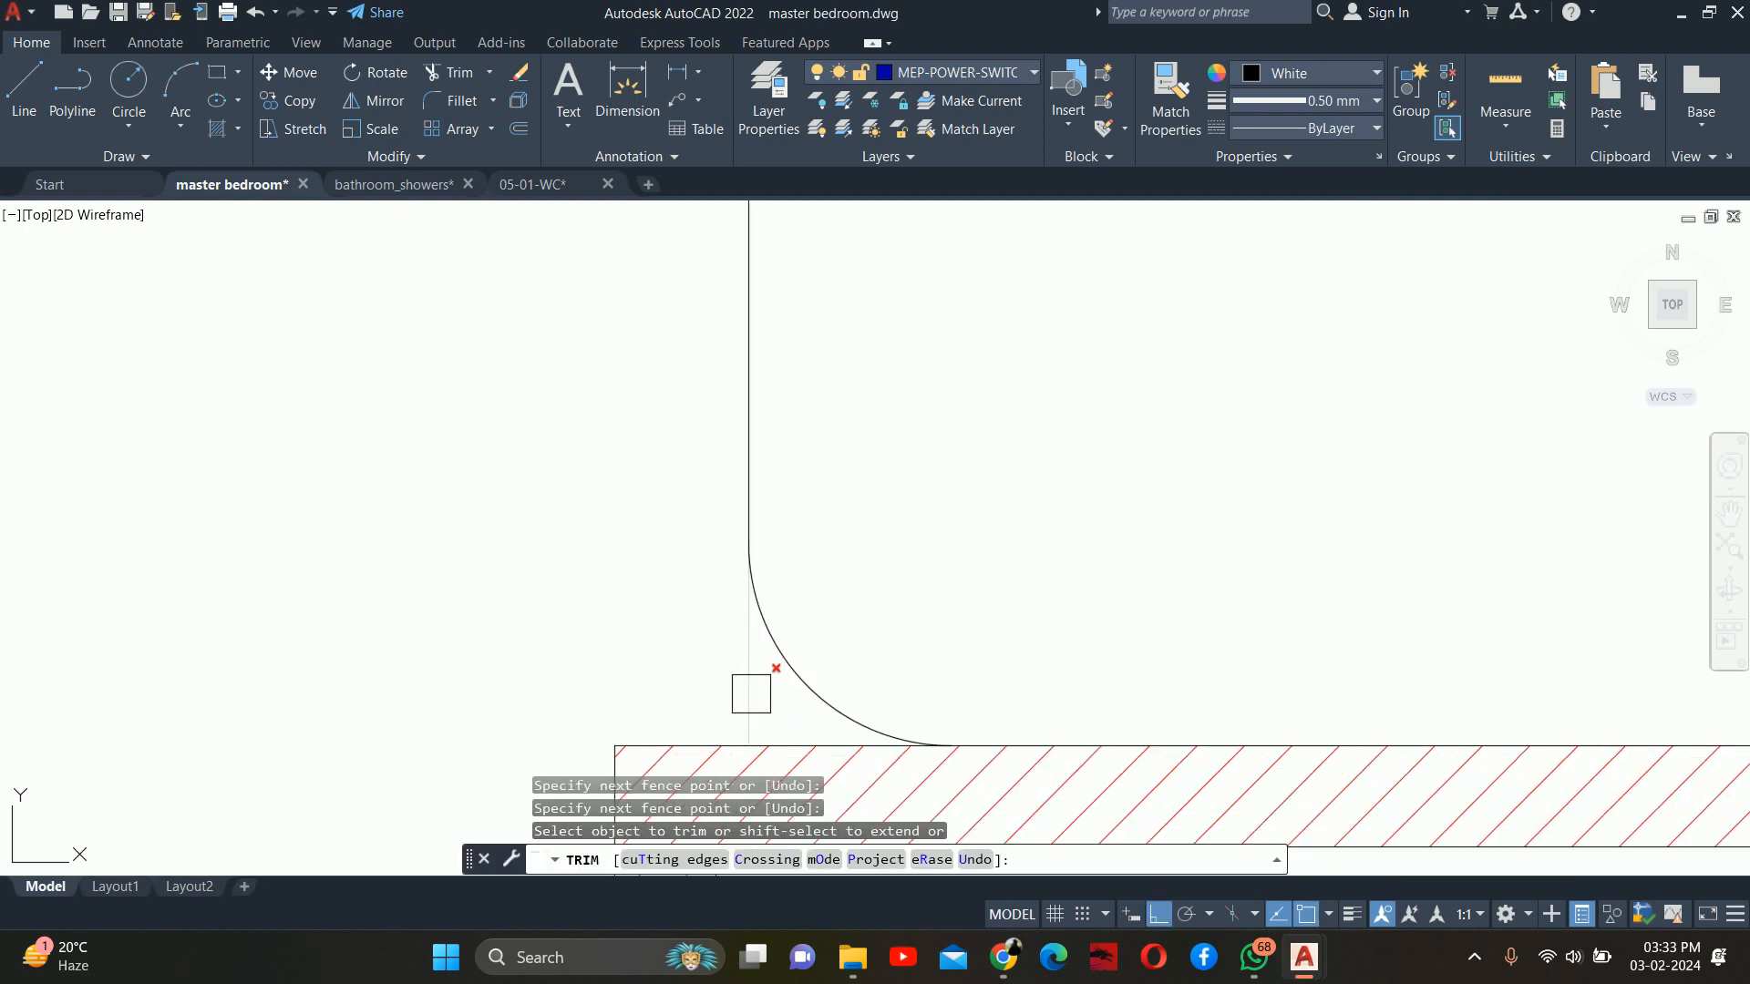
pyautogui.press('Escape')
pyautogui.scroll(-5, 815, 652)
# Mirror the lower front arc about the washbasin's vertical centreline to the back corner, keeping the original
pyautogui.write('mi')
pyautogui.press('Return')
pyautogui.click(810, 661)
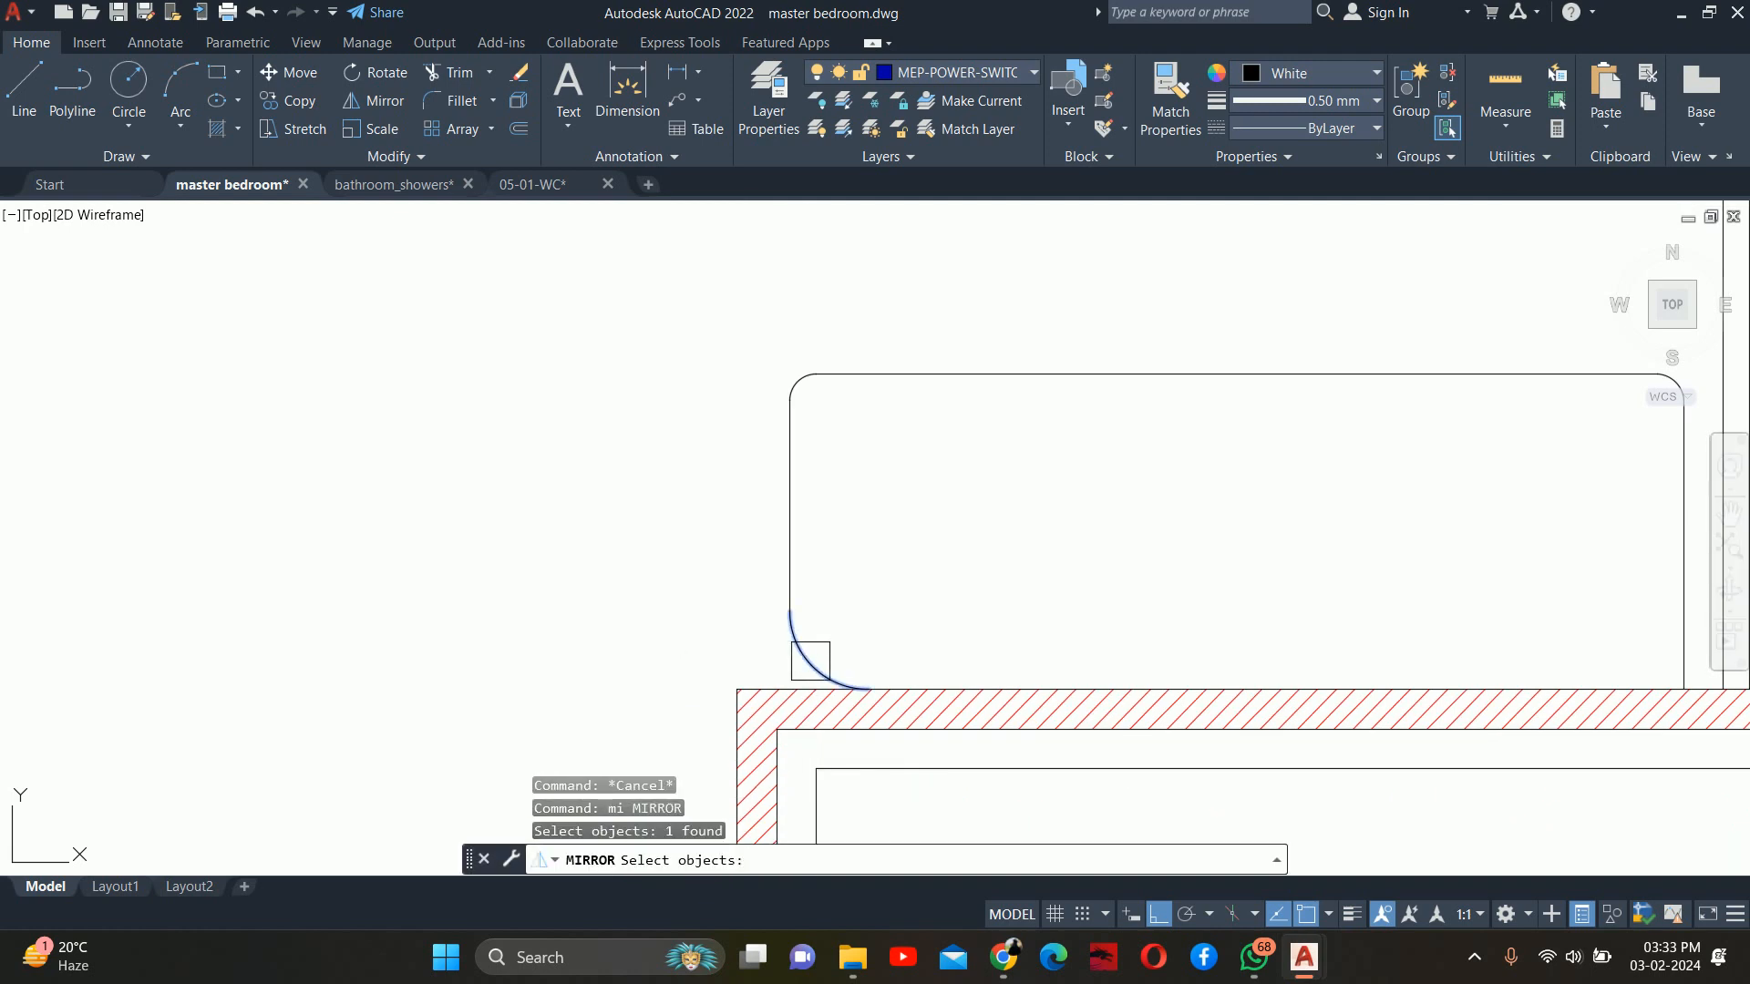
pyautogui.scroll(-2, 925, 635)
pyautogui.press('Return')
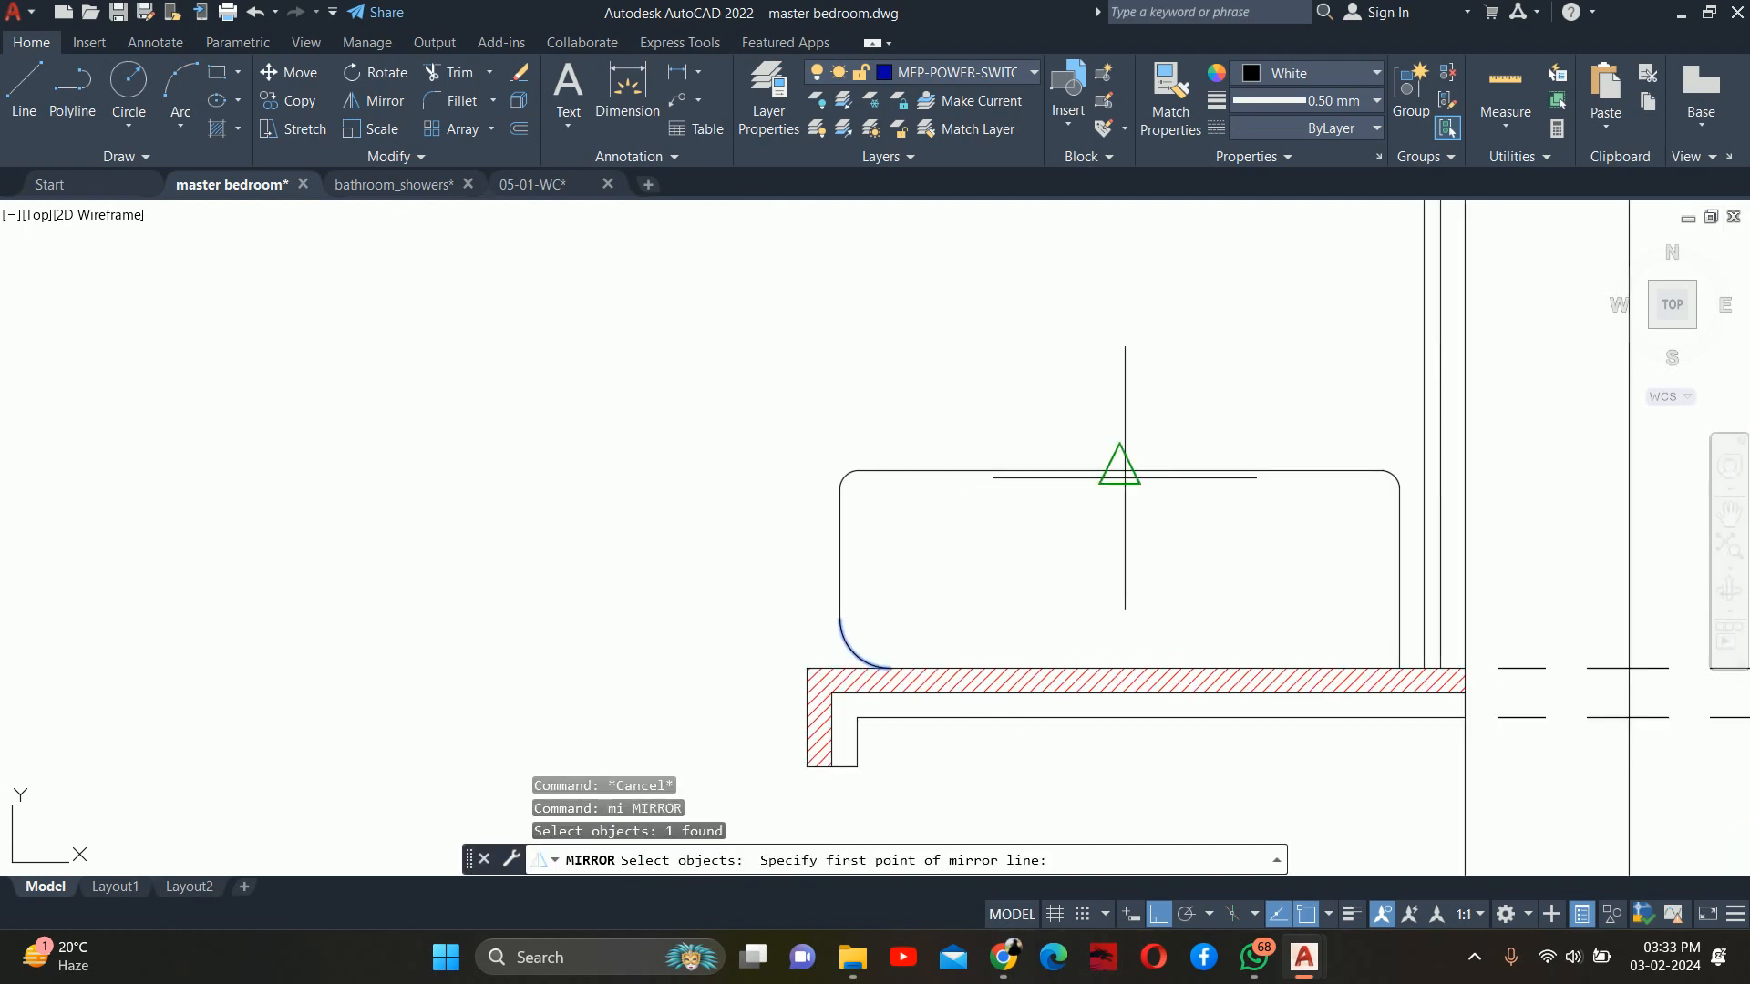
pyautogui.click(1125, 476)
pyautogui.click(1128, 374)
pyautogui.press('Return')
# Trim the end of the washbasin's back edge below the mirrored arc
pyautogui.write('tr')
pyautogui.press('Return')
pyautogui.scroll(5, 1366, 610)
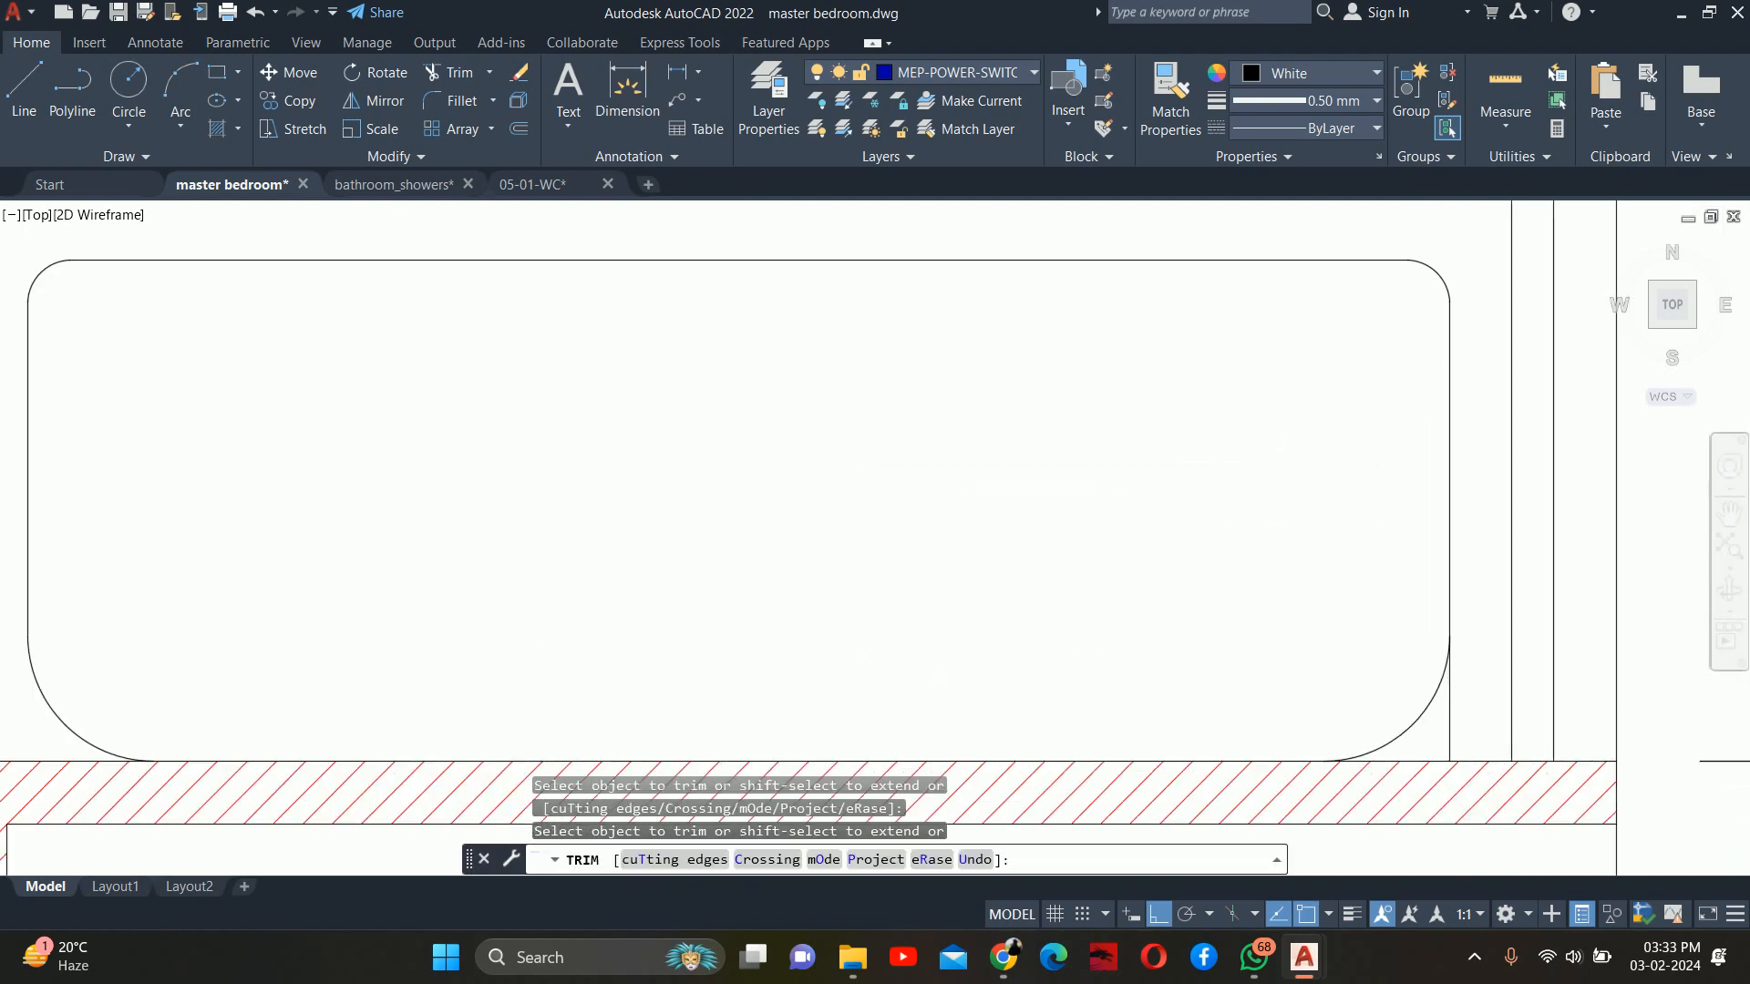
pyautogui.scroll(3, 1480, 722)
pyautogui.press('Escape')
pyautogui.press('Escape')
pyautogui.press('Escape')
pyautogui.scroll(-6, 1459, 693)
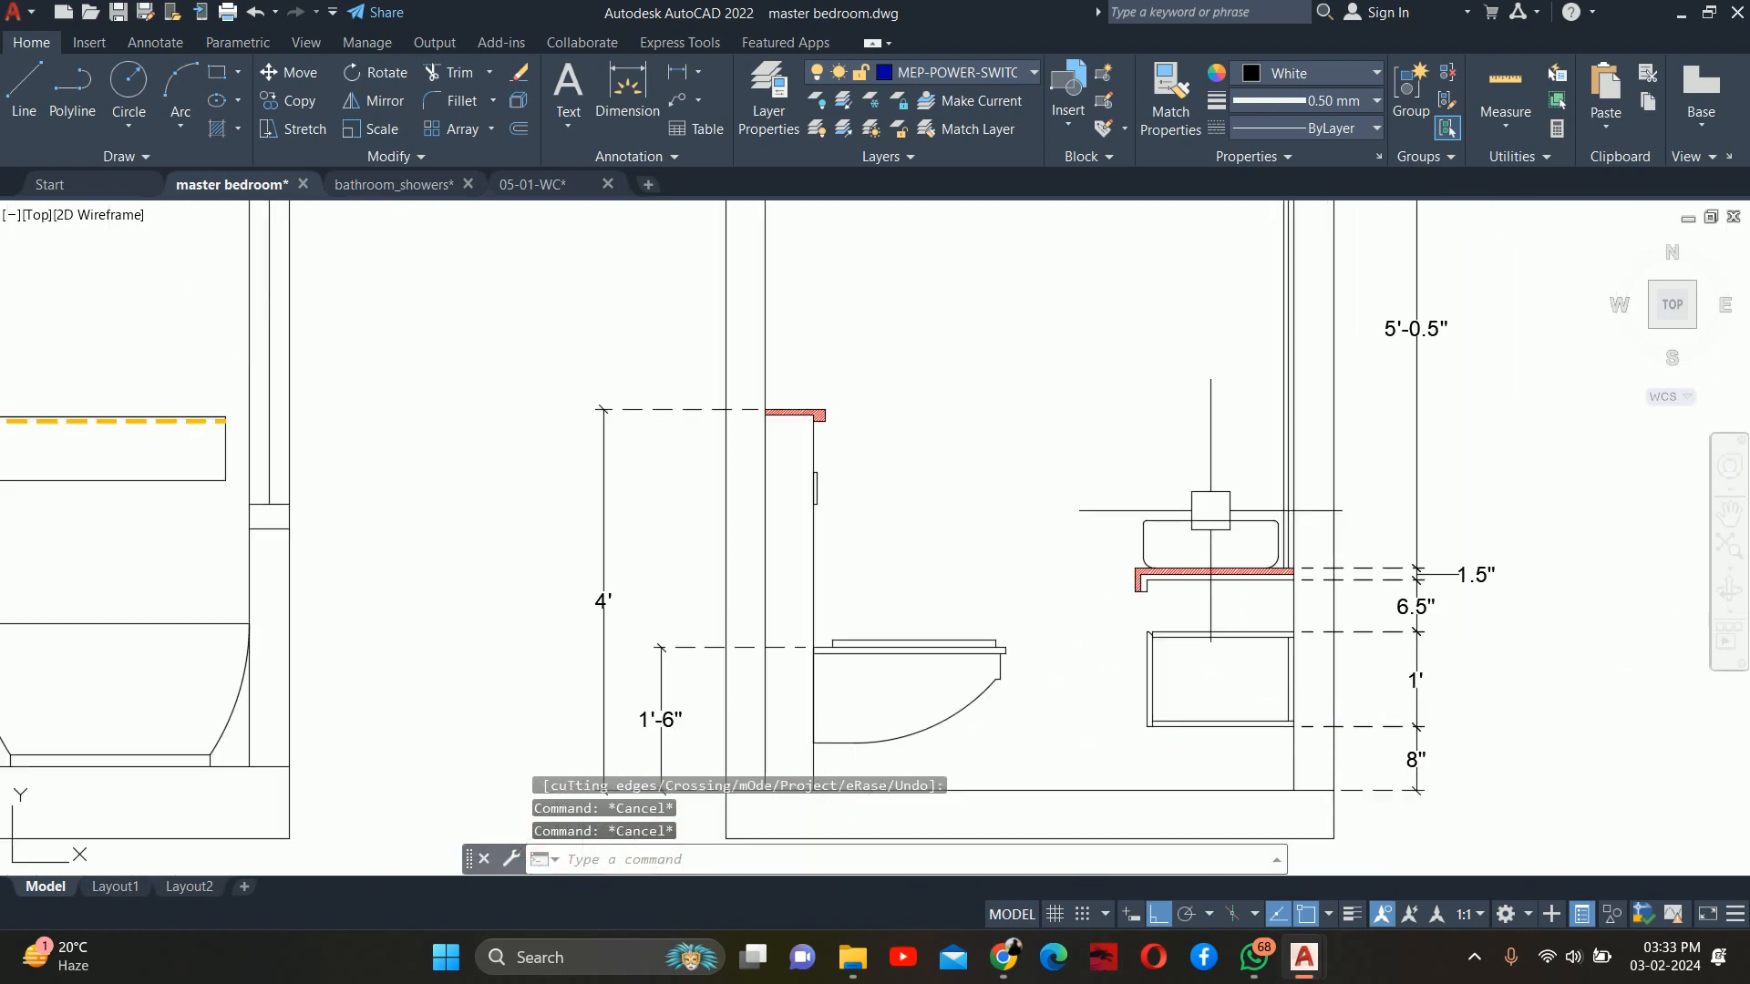
# Stretch the top of the washbasin straight down by about 1"
pyautogui.write('s')
pyautogui.press('Return')
pyautogui.scroll(4, 1277, 544)
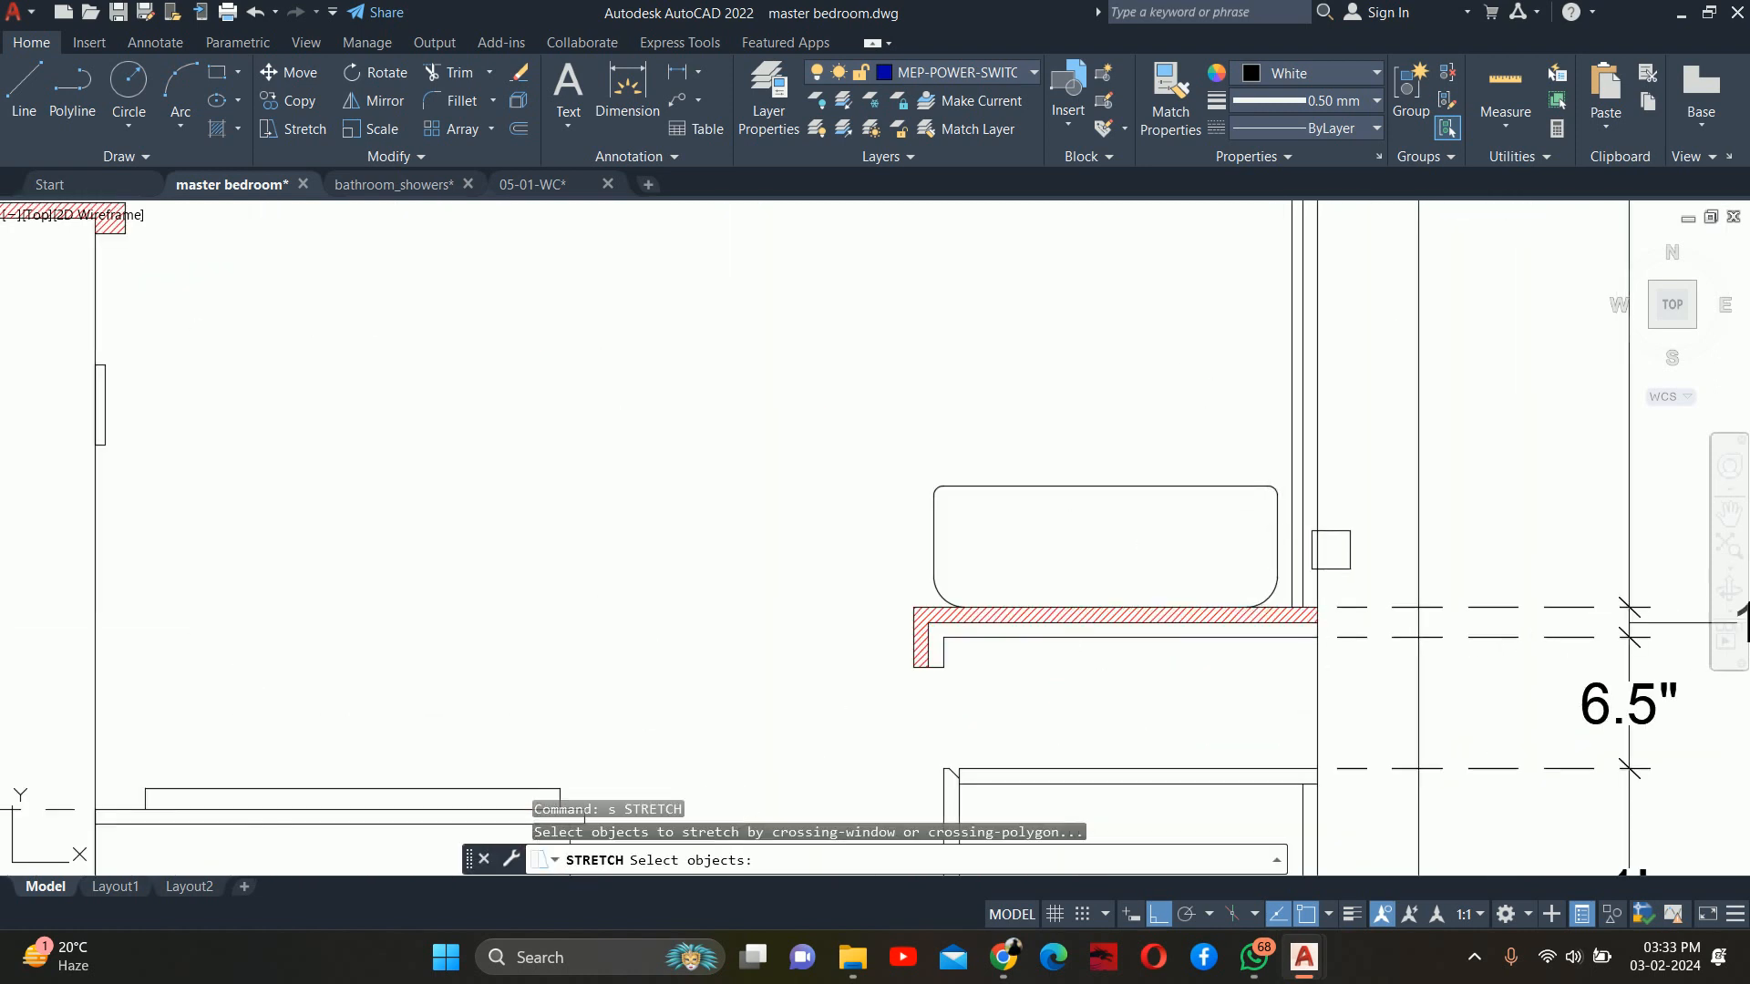
pyautogui.click(1512, 536)
pyautogui.click(1266, 456)
pyautogui.press('Return')
pyautogui.click(629, 435)
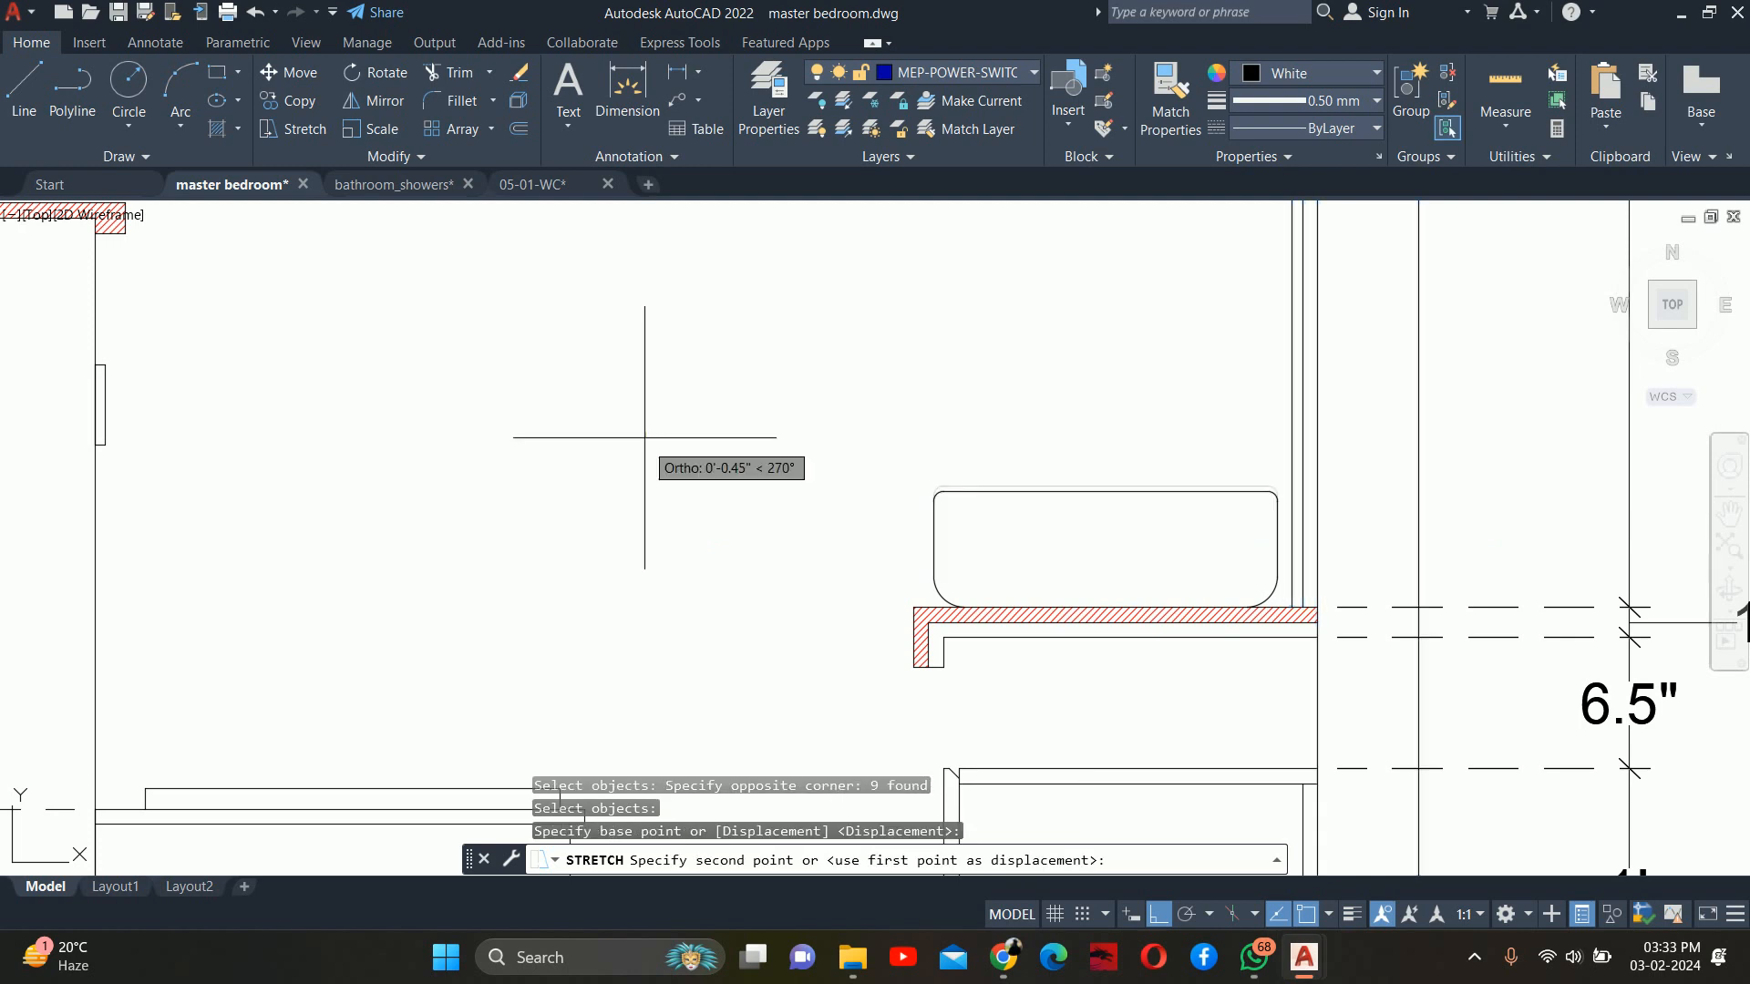
pyautogui.press('Return')
pyautogui.press('Return')
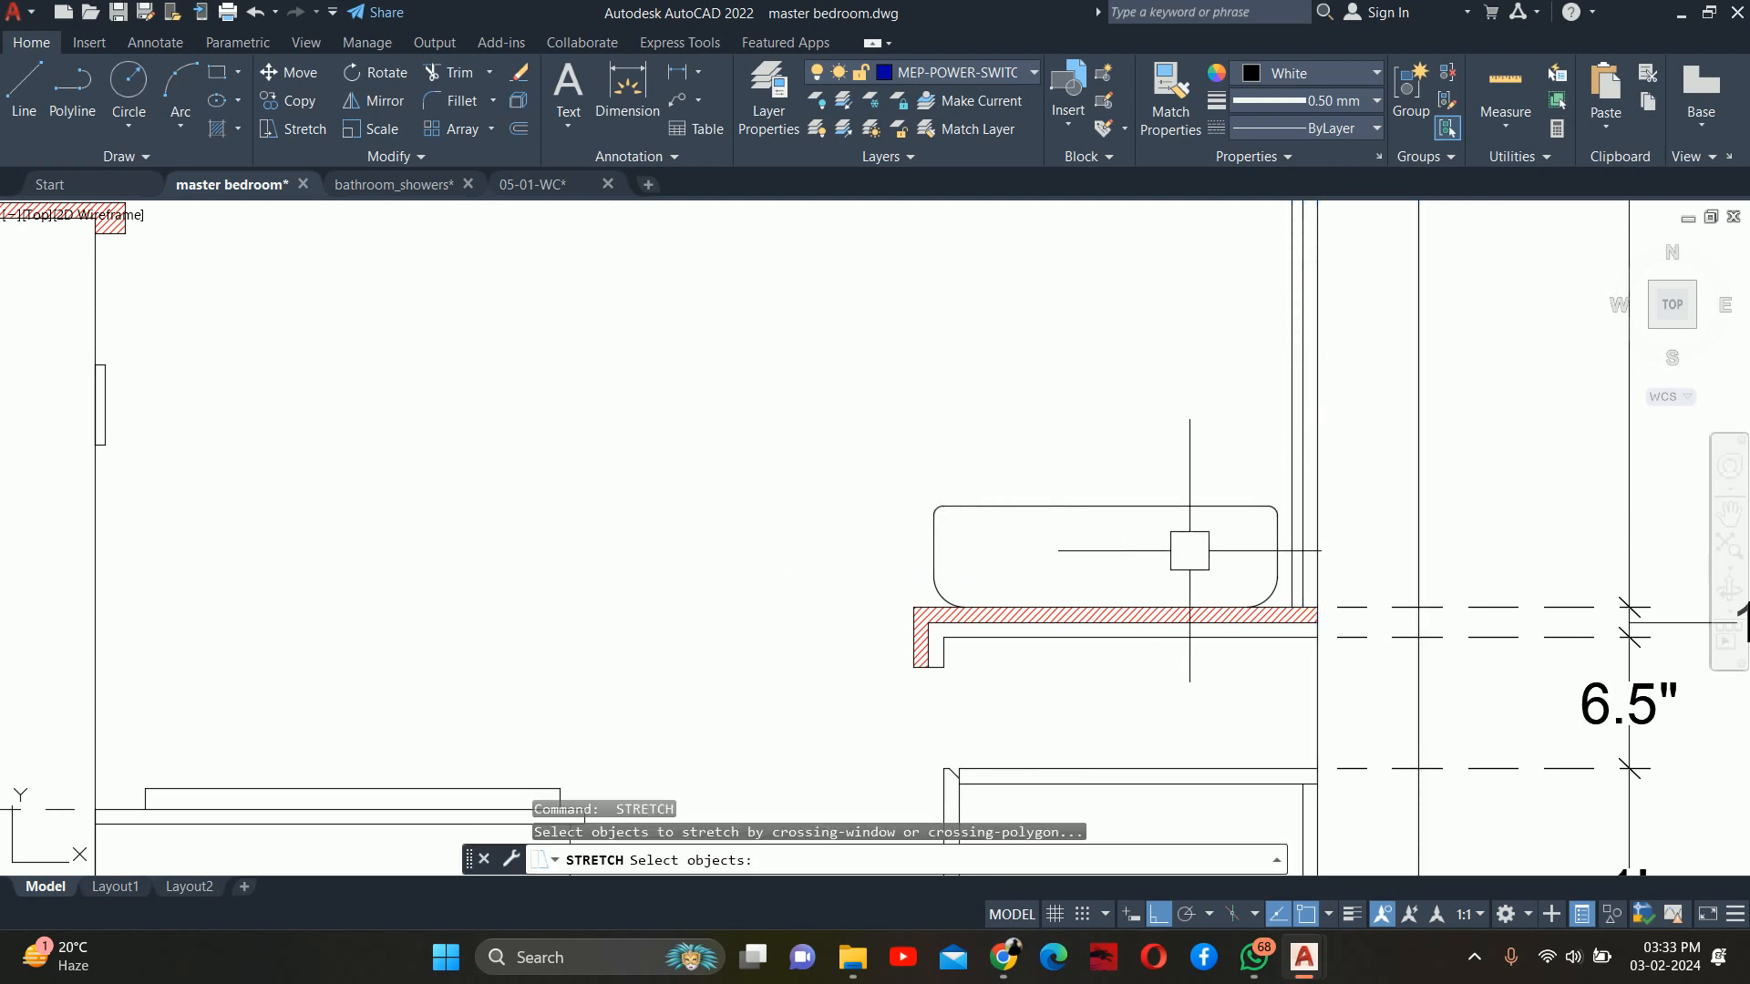
pyautogui.press('Escape')
pyautogui.press('Escape')
pyautogui.press('Escape')
pyautogui.scroll(-4, 1102, 479)
pyautogui.scroll(-3, 1139, 524)
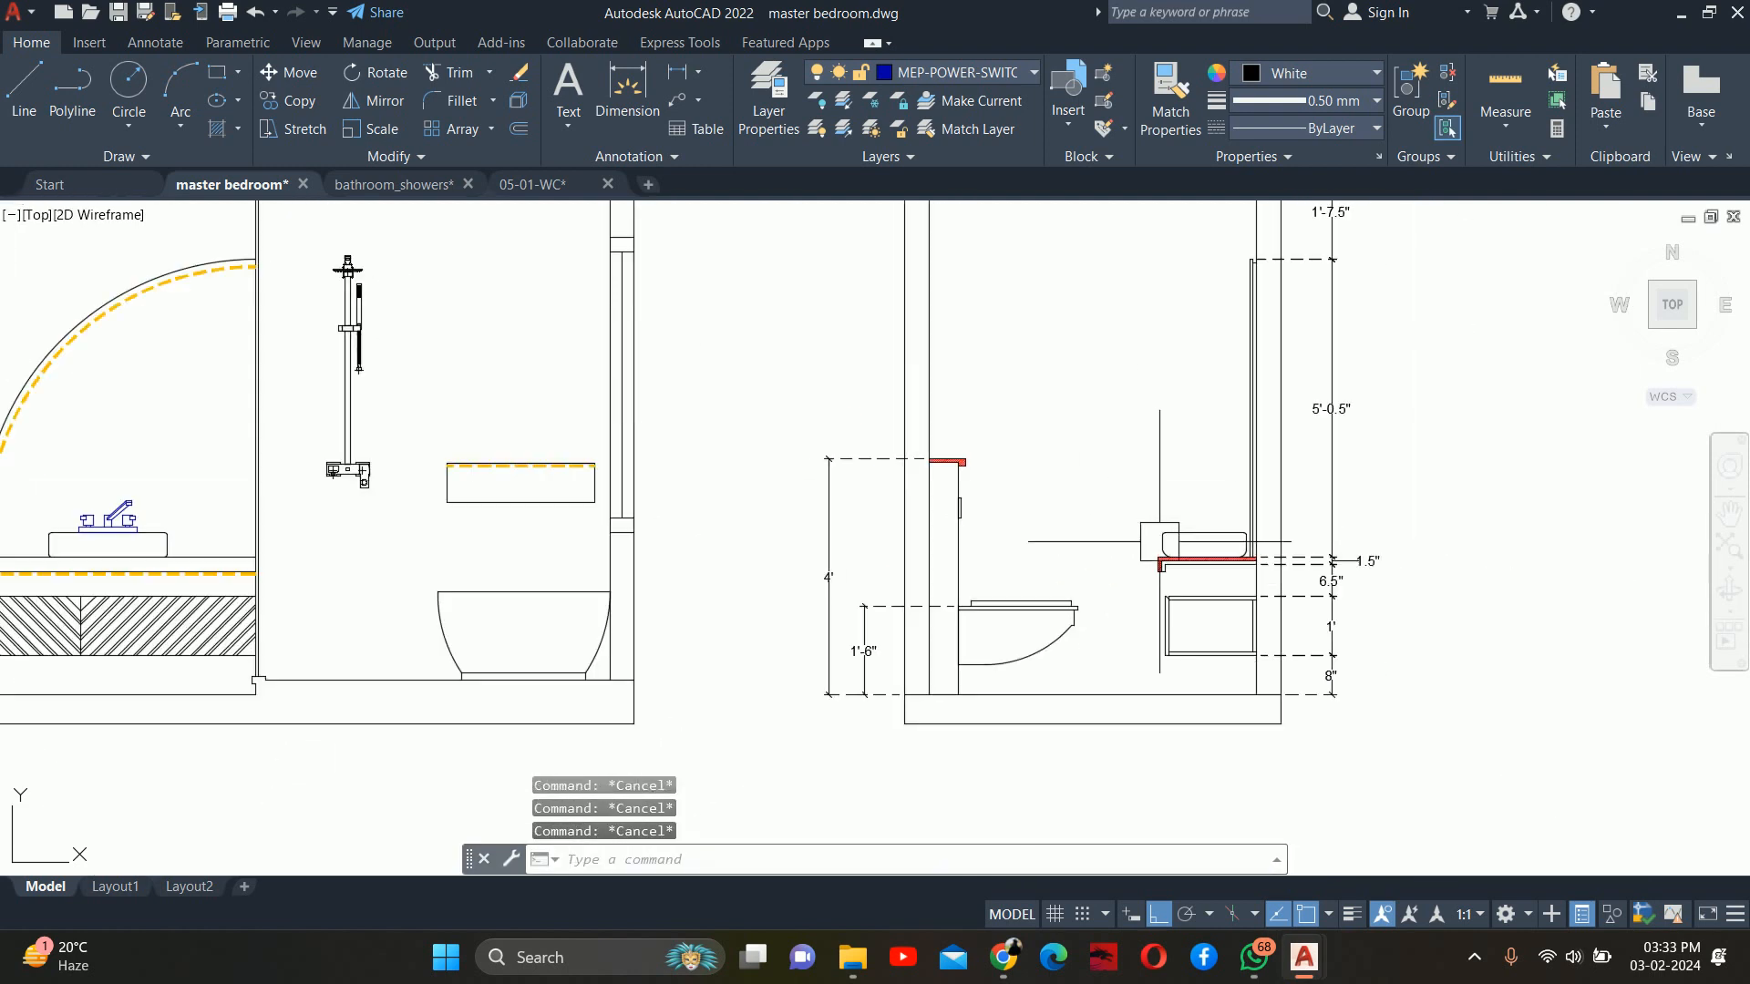
pyautogui.scroll(5, 1128, 567)
pyautogui.write('c')
pyautogui.press('Return')
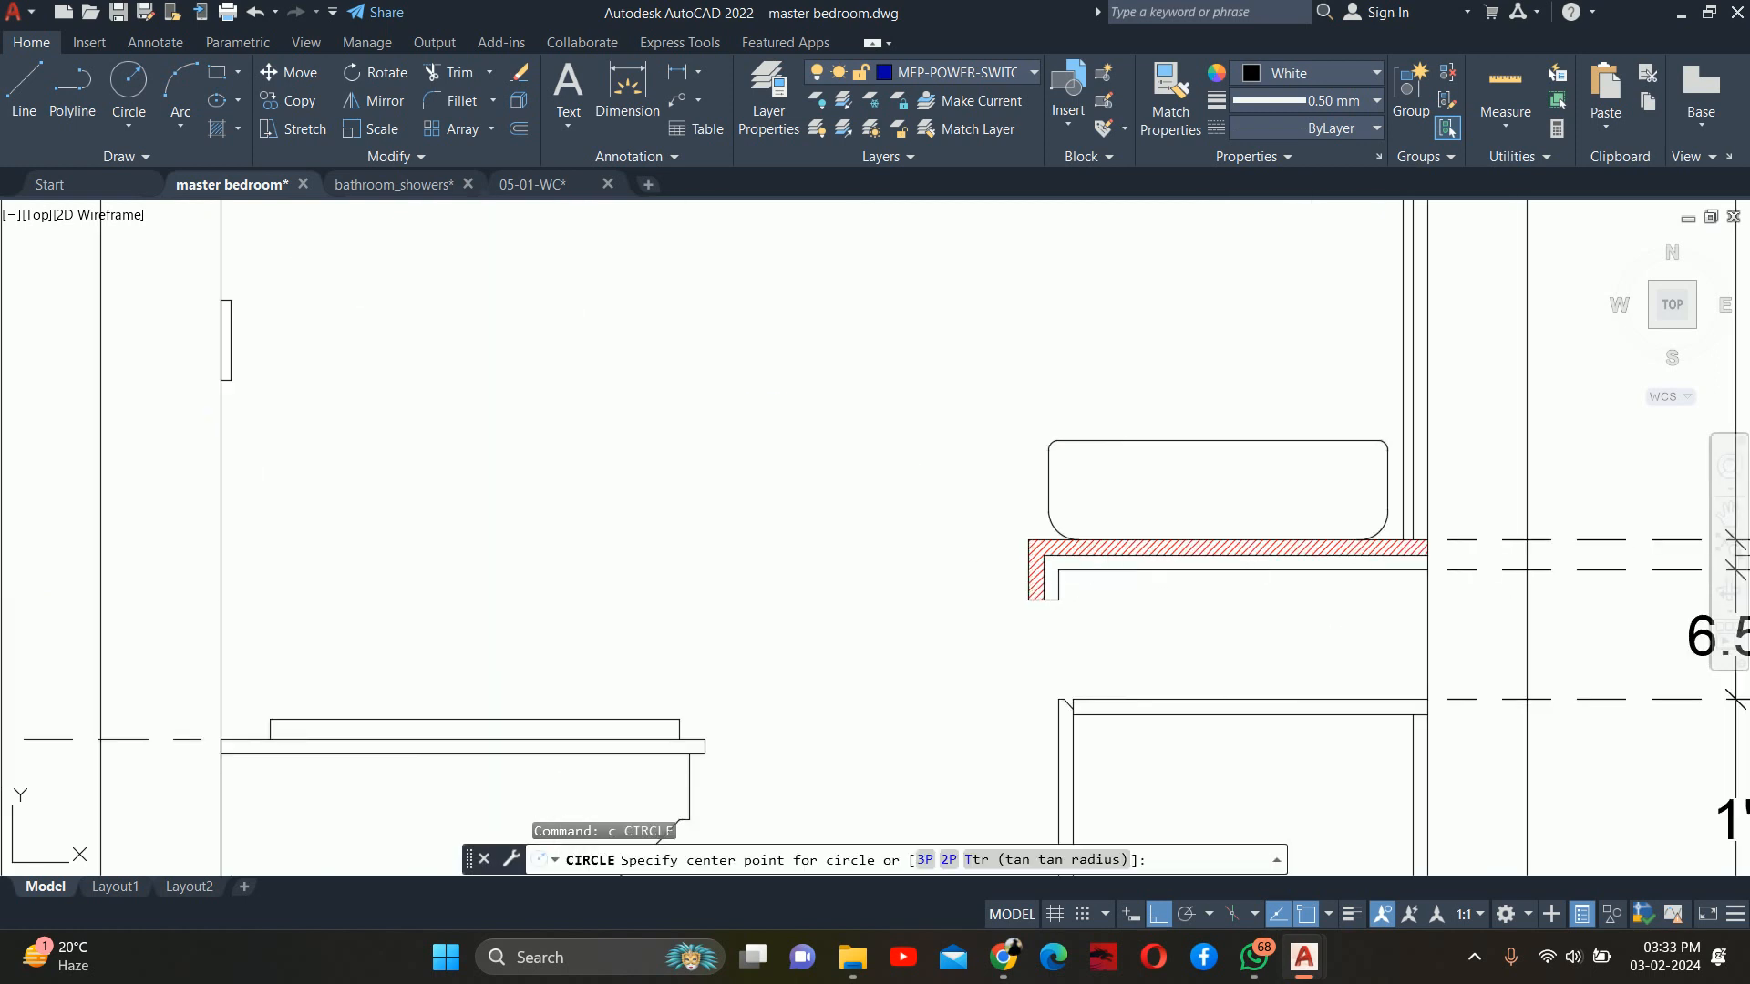
pyautogui.scroll(3, 1094, 565)
pyautogui.press('Escape')
pyautogui.write('do')
pyautogui.press('Return')
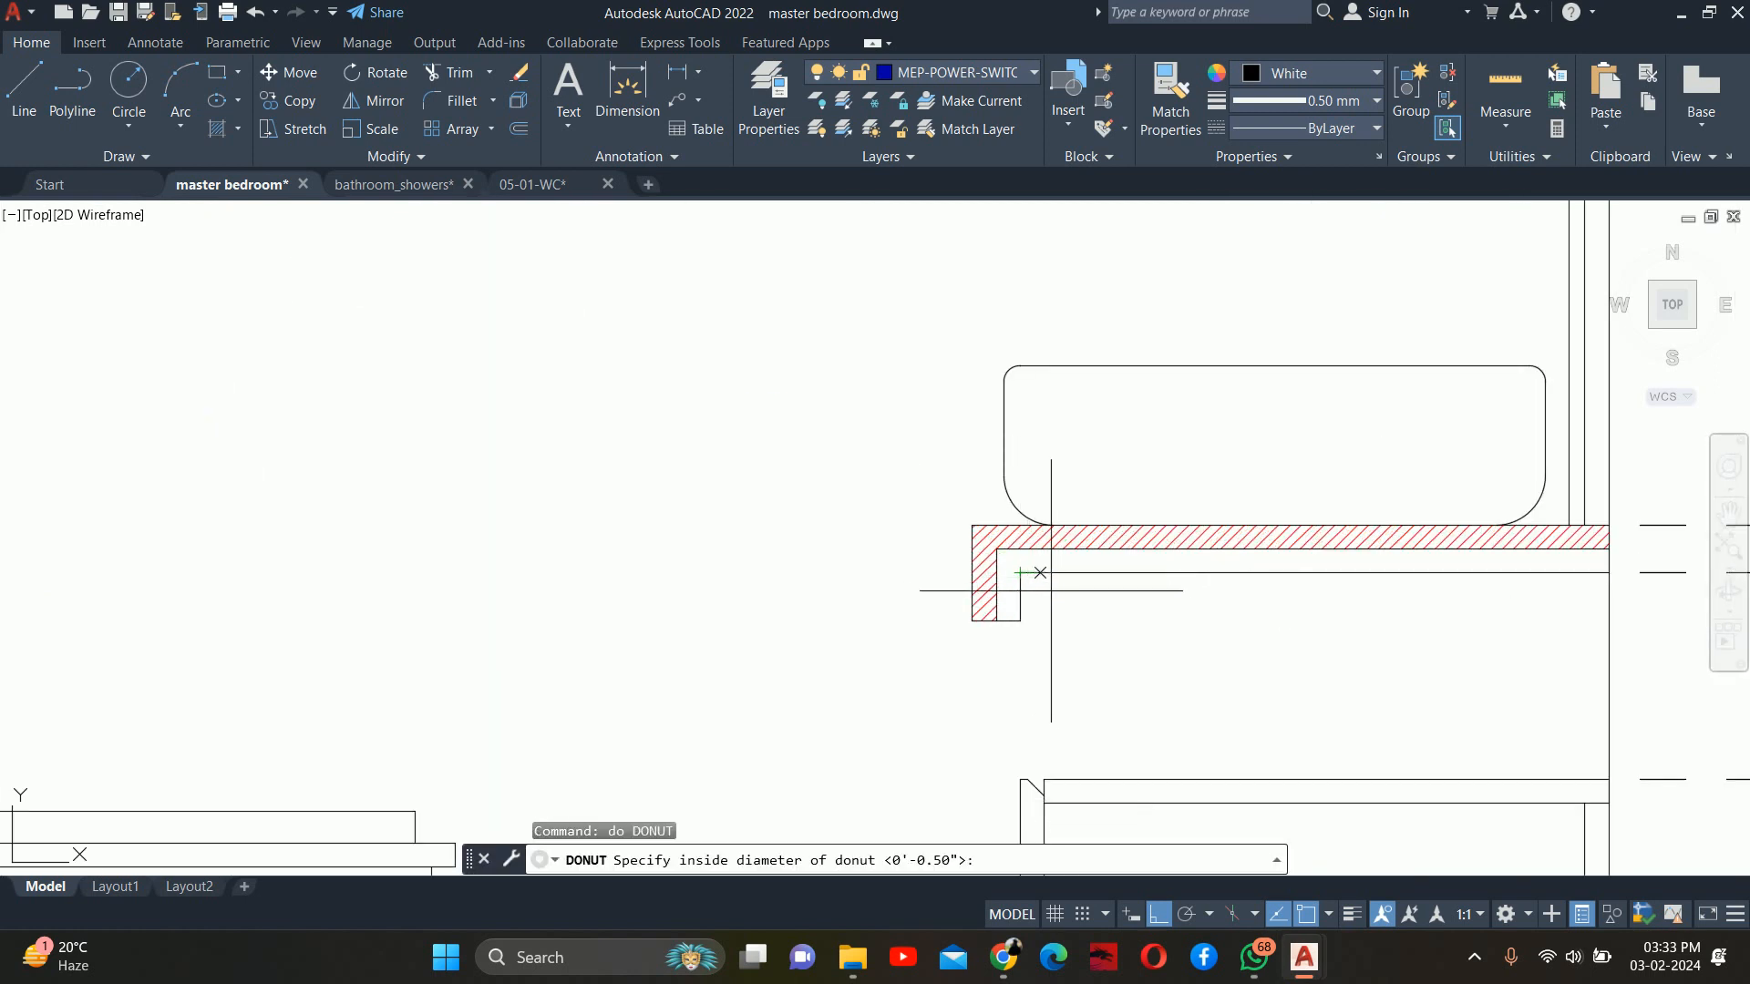
pyautogui.press('Return')
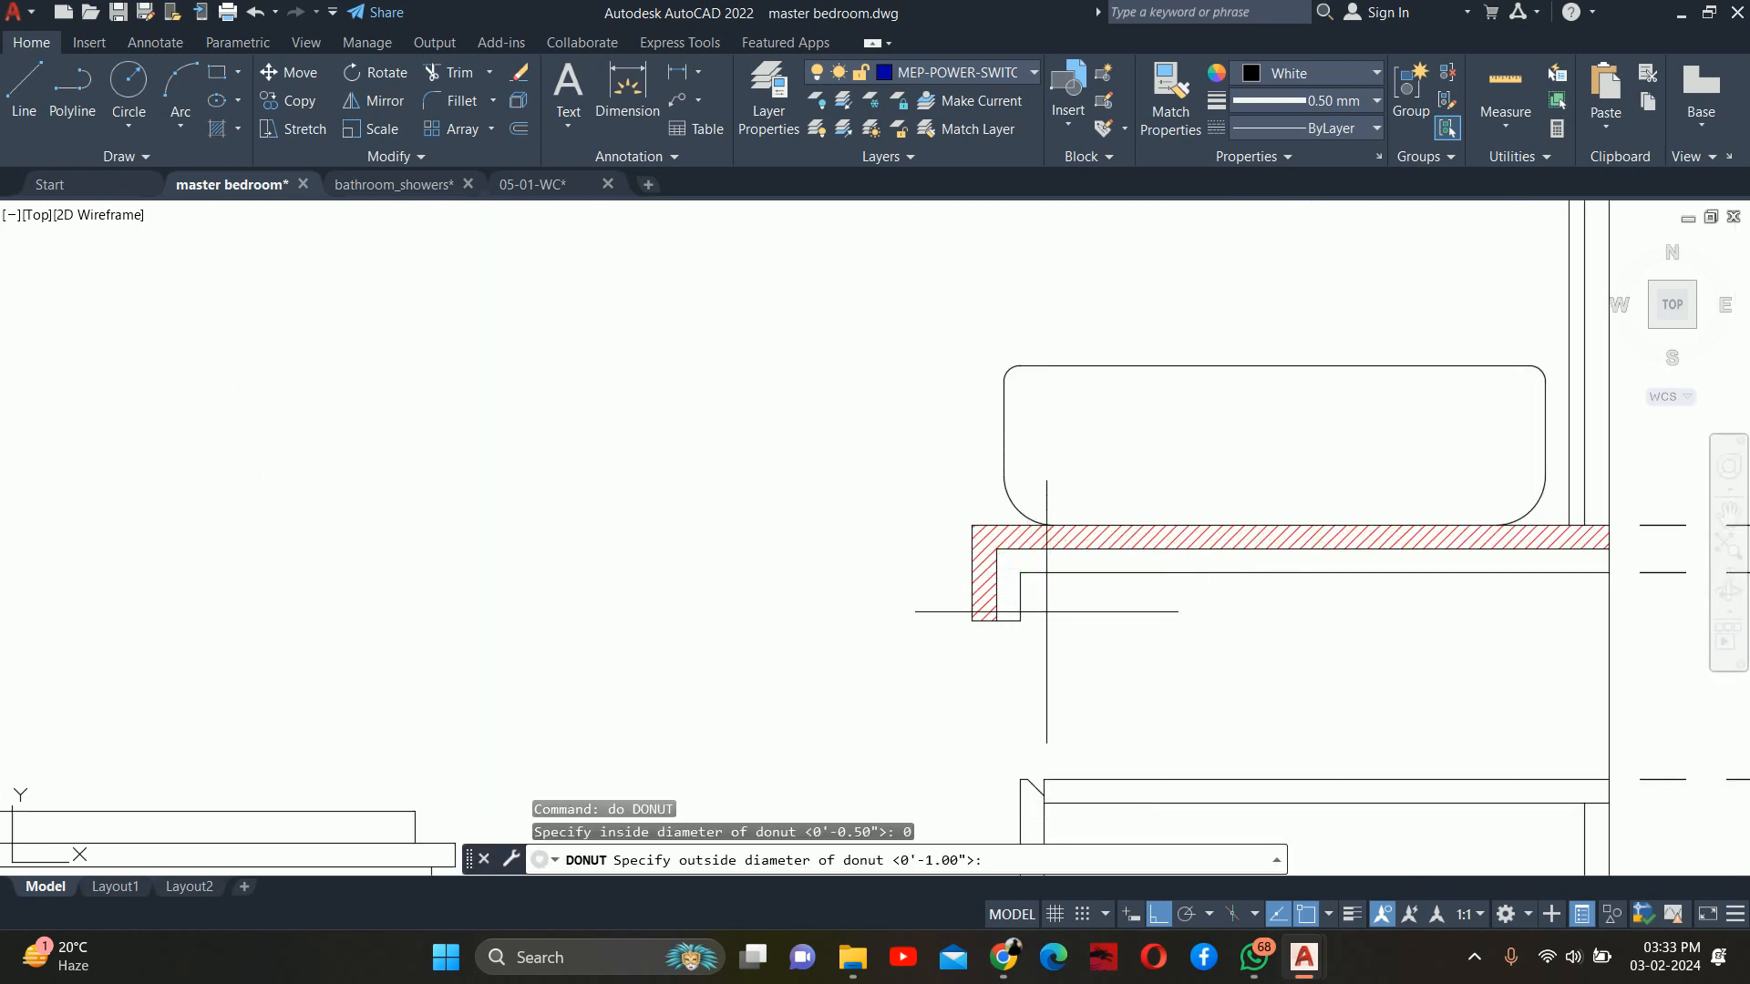
pyautogui.press('Return')
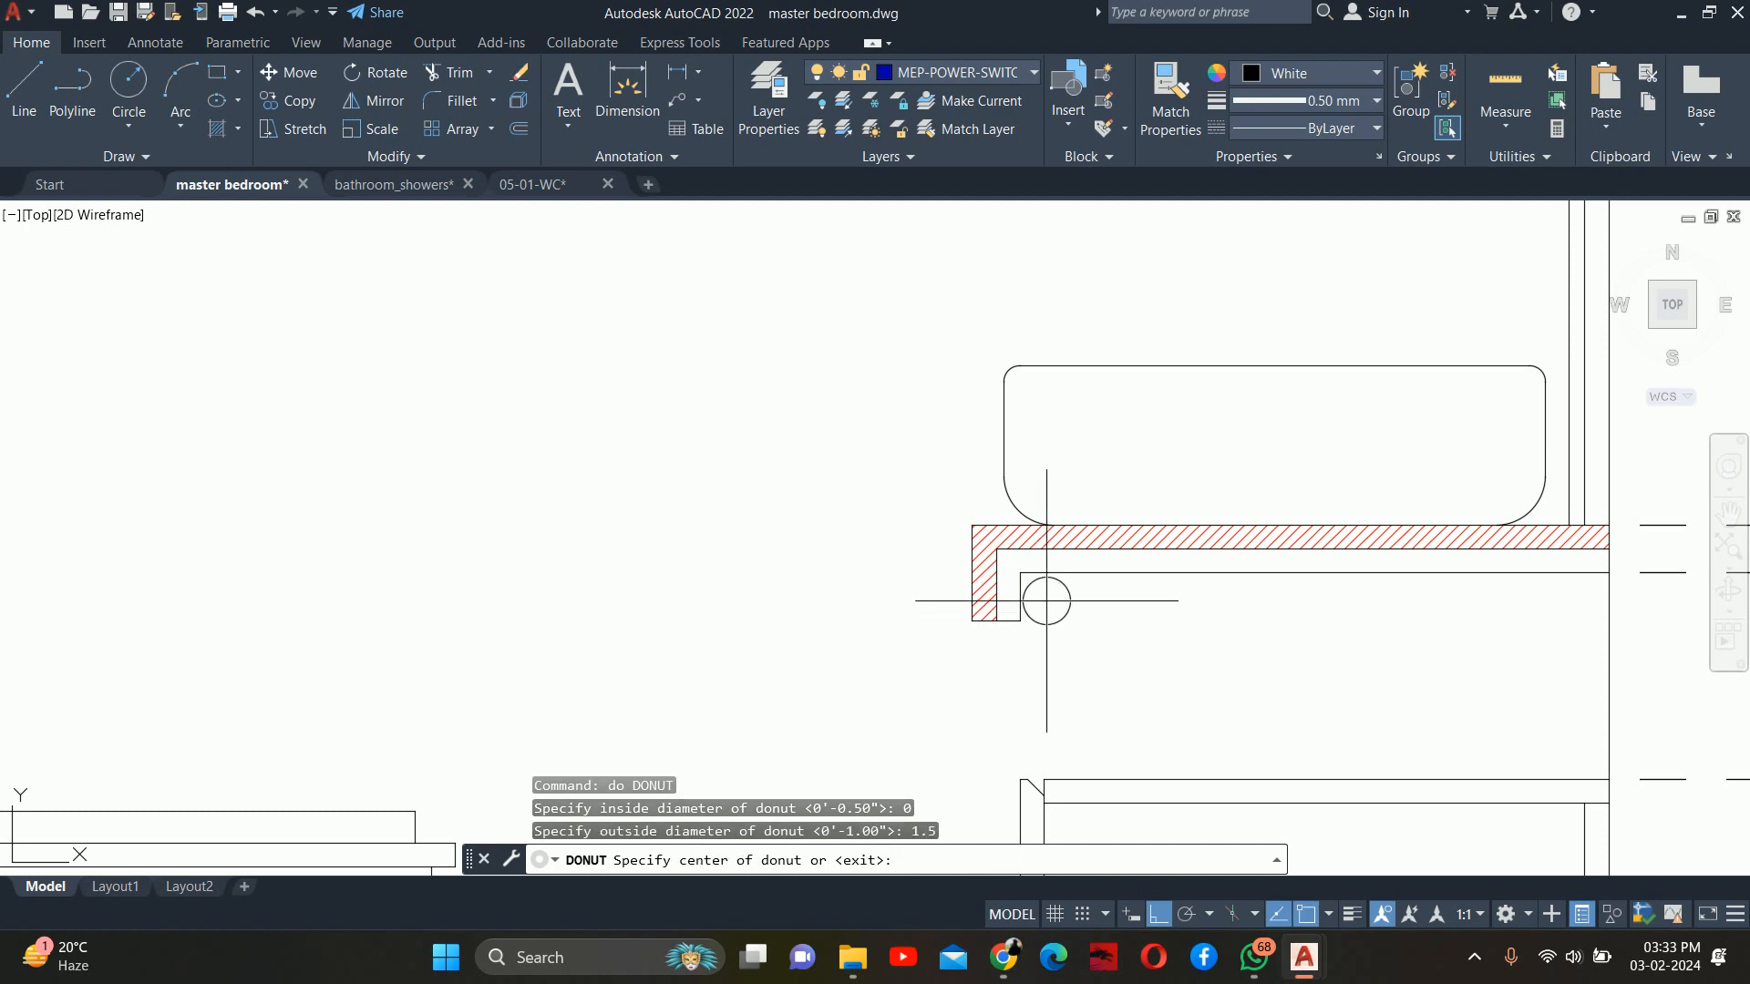
pyautogui.scroll(4, 1042, 606)
pyautogui.press('Return')
# Draw a solid donut with inside diameter 0 and outside diameter 1" in the recess below the countertop's front corner
pyautogui.press('Return')
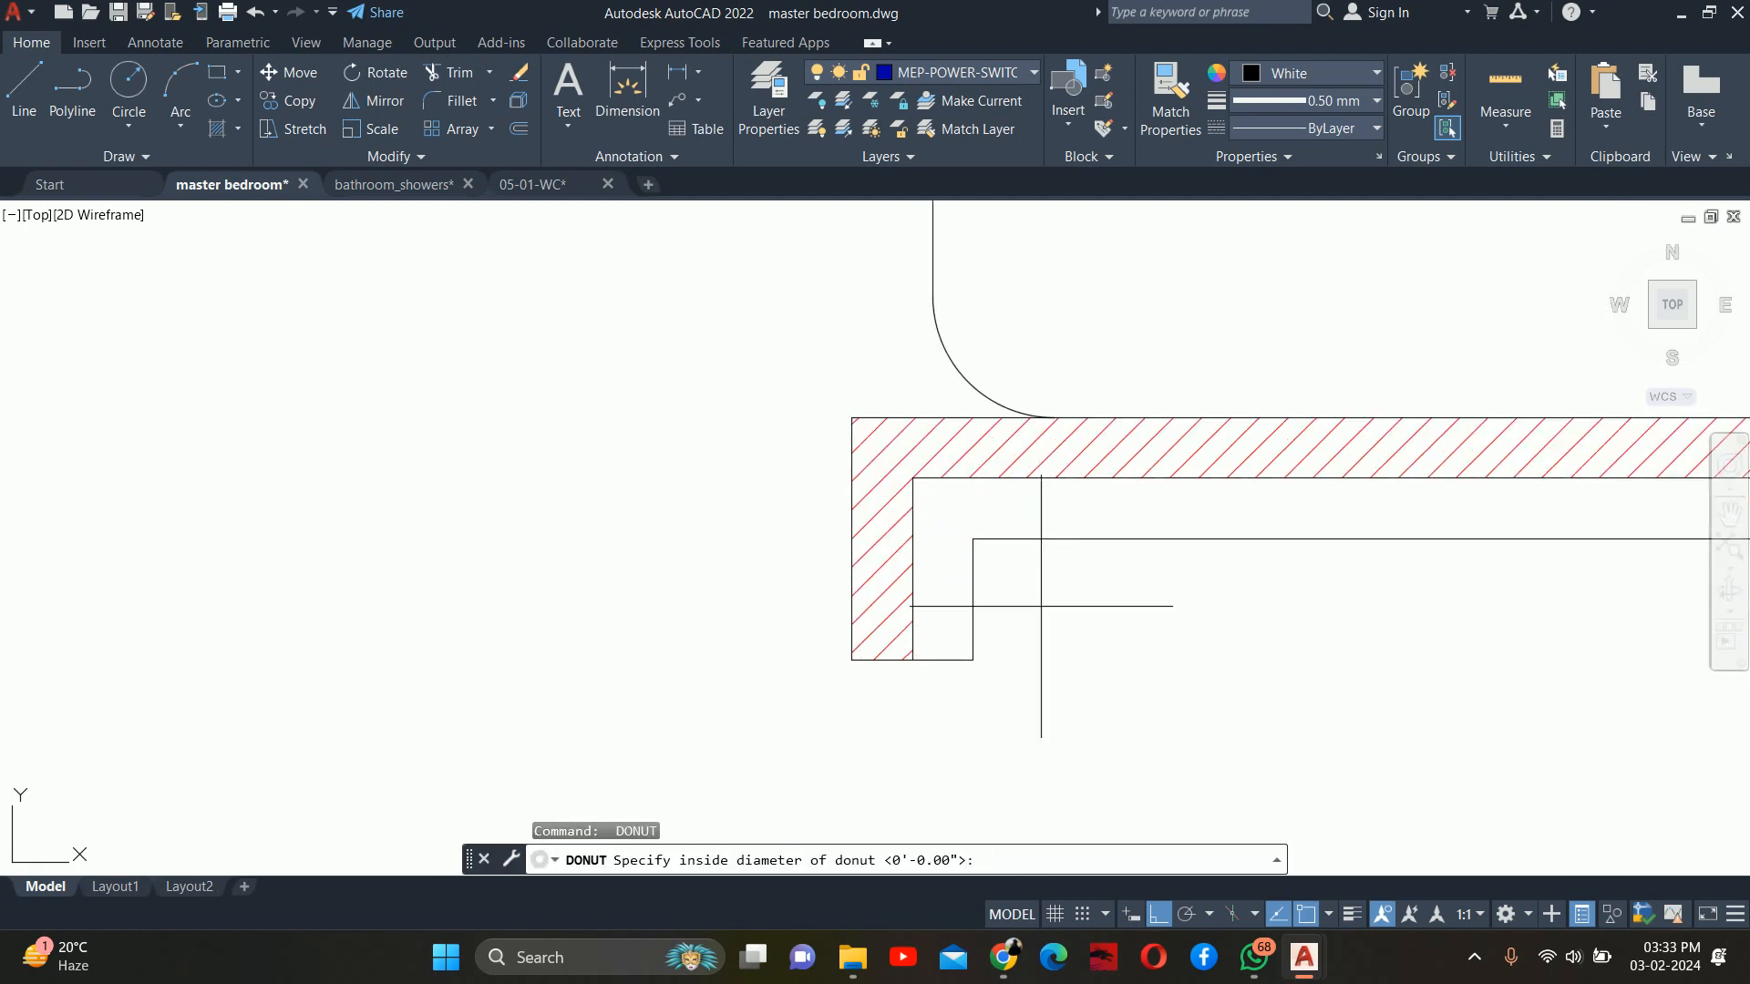
pyautogui.press('Return')
pyautogui.write('1')
pyautogui.press('Return')
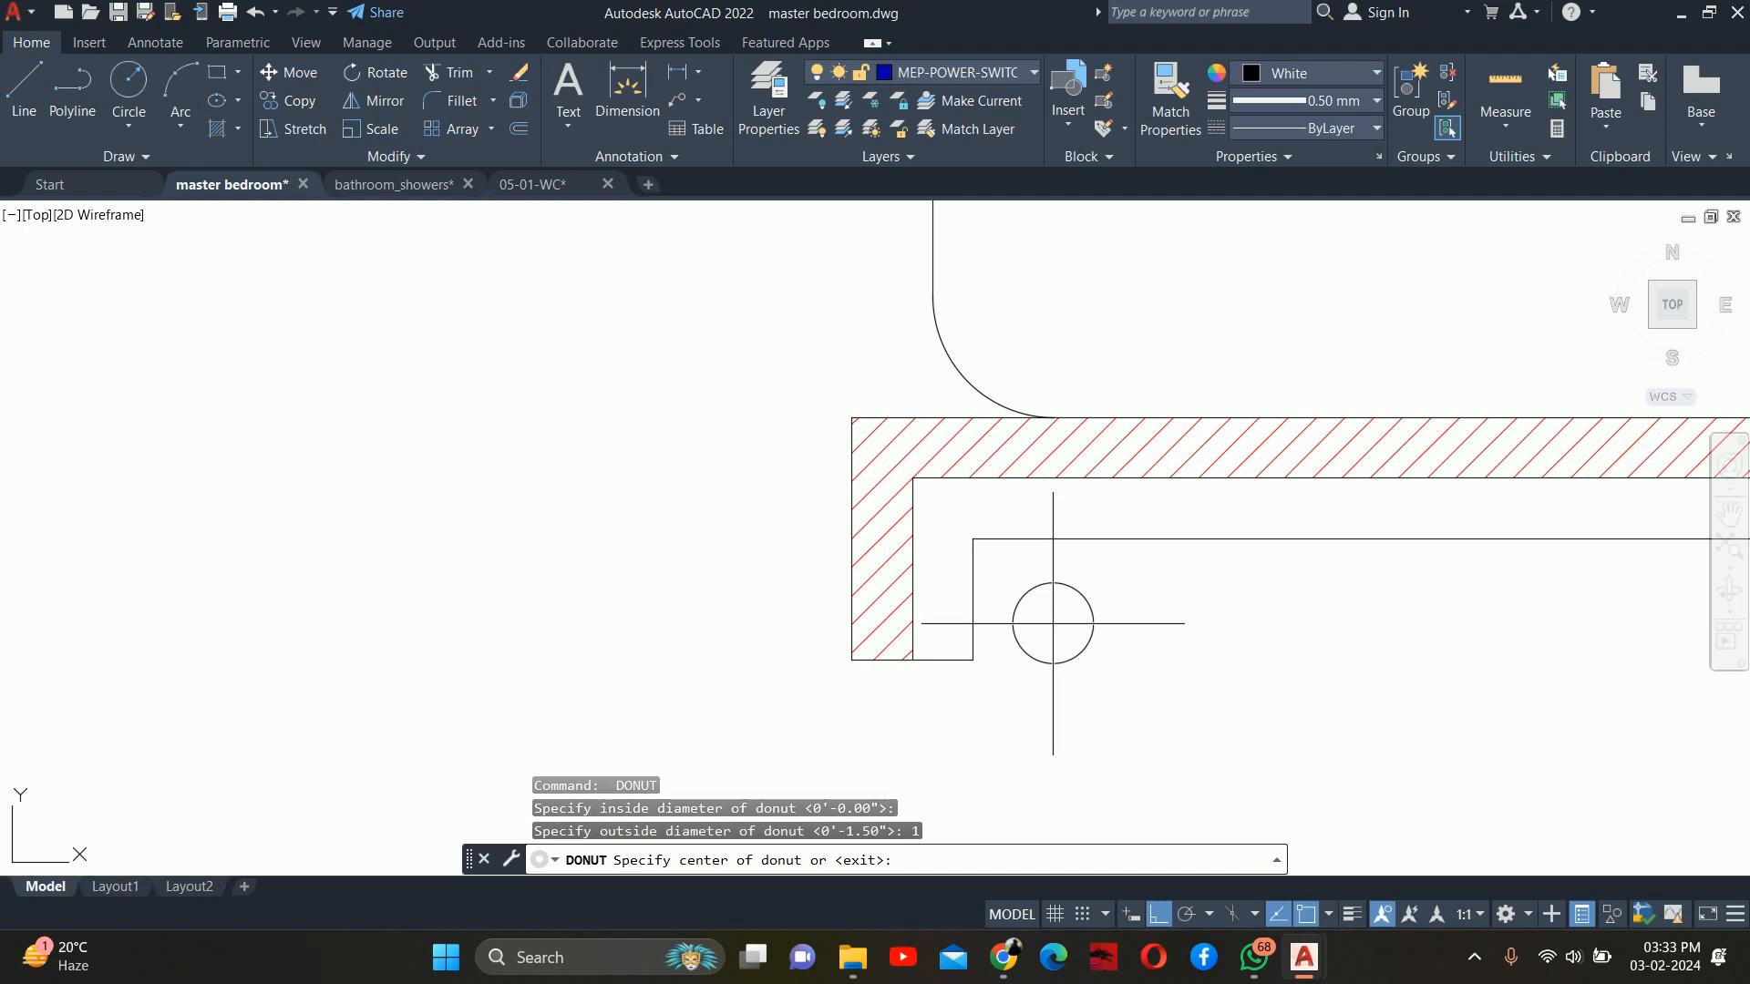
pyautogui.scroll(4, 1047, 611)
pyautogui.click(1054, 586)
pyautogui.press('Escape')
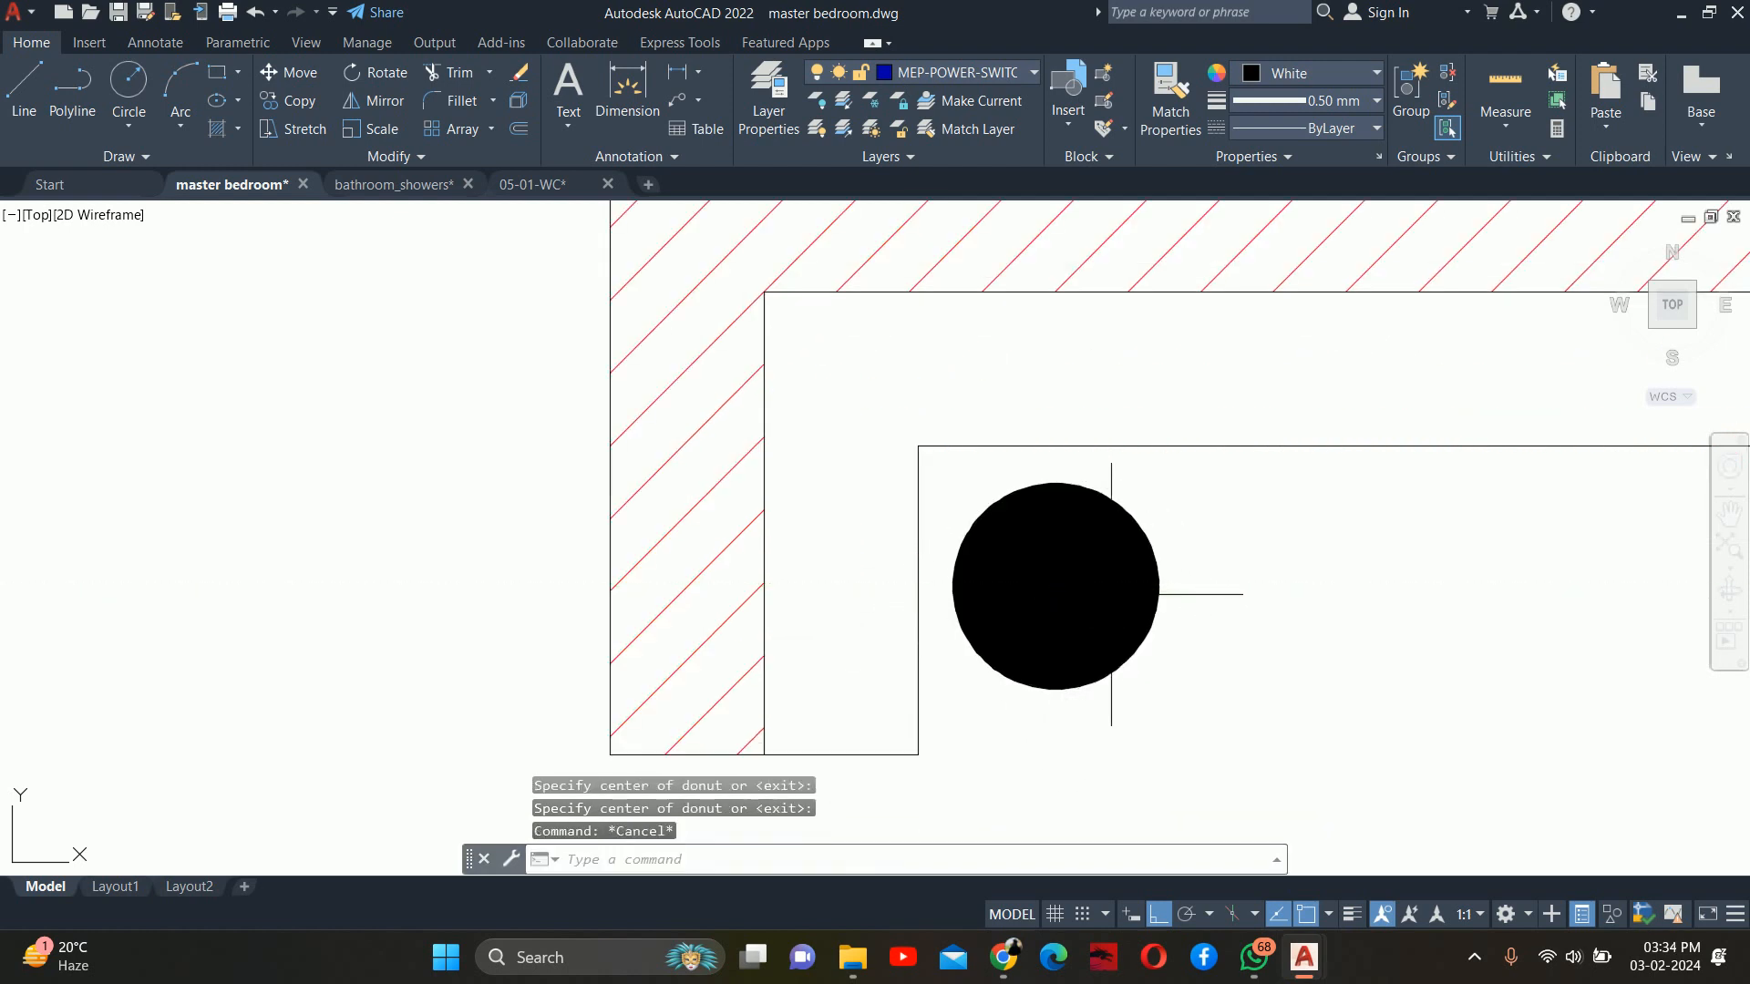
# Change the donut's colour to light orange and clear the selection
pyautogui.click(1105, 586)
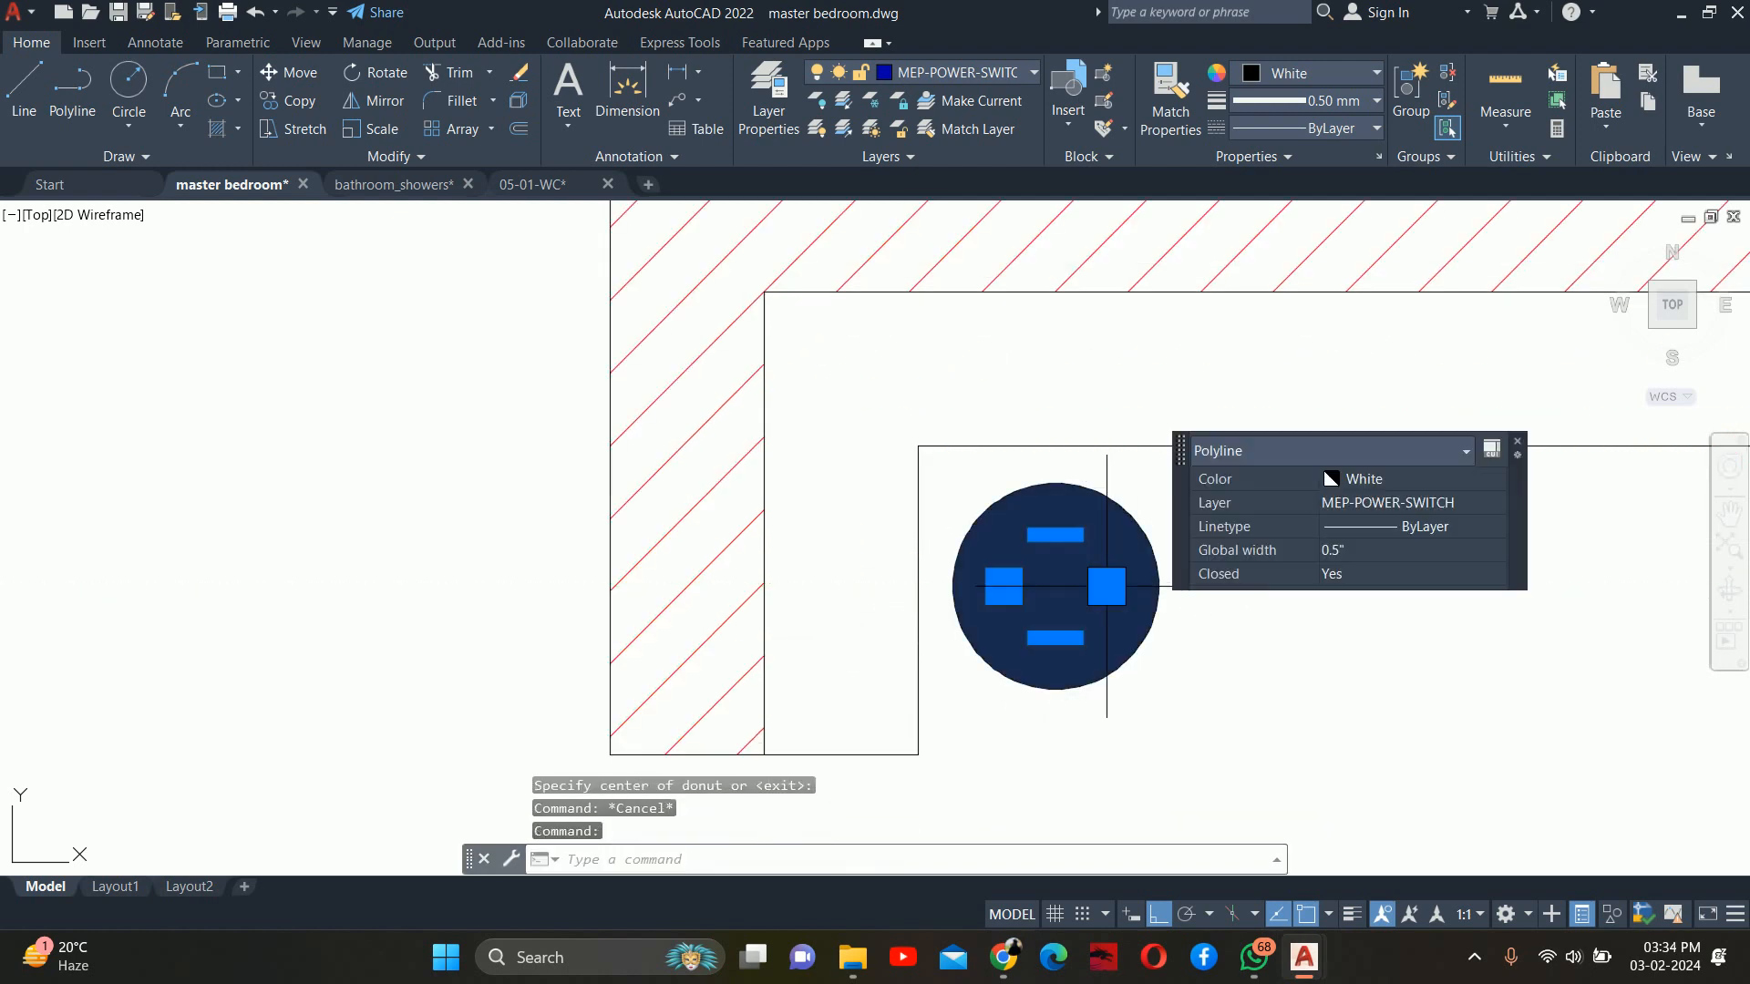
pyautogui.click(1289, 77)
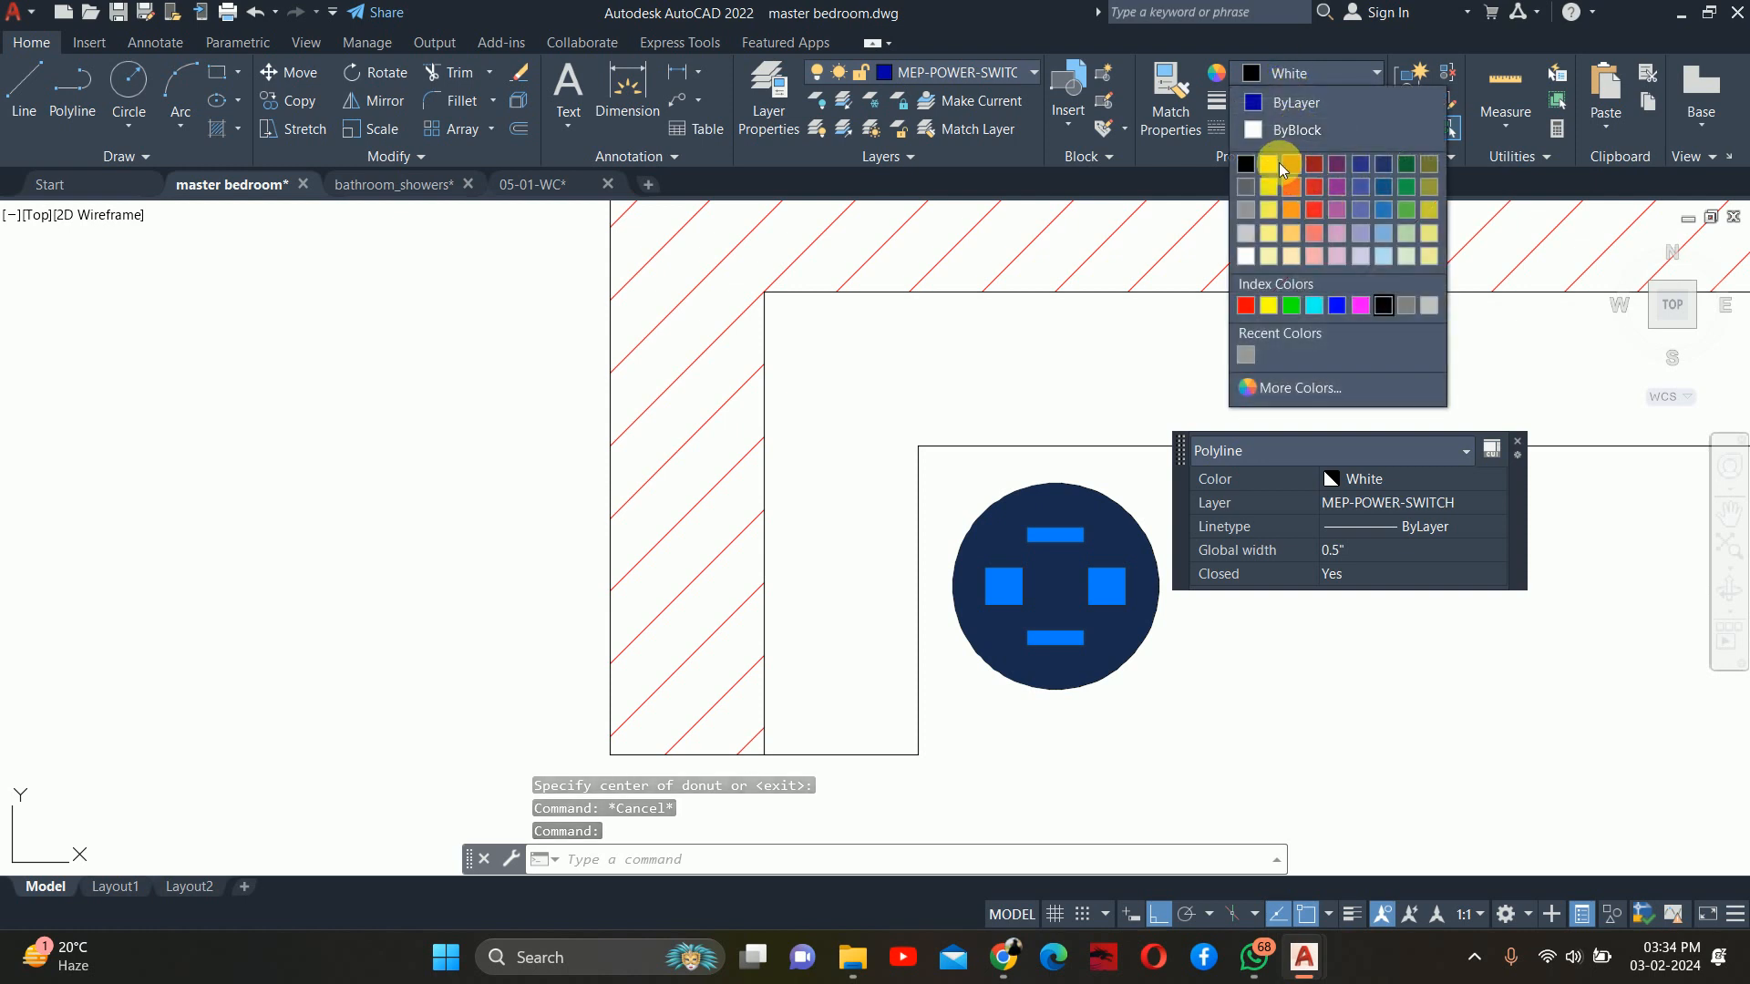
pyautogui.click(1290, 226)
pyautogui.press('Escape')
pyautogui.press('Escape')
pyautogui.press('Escape')
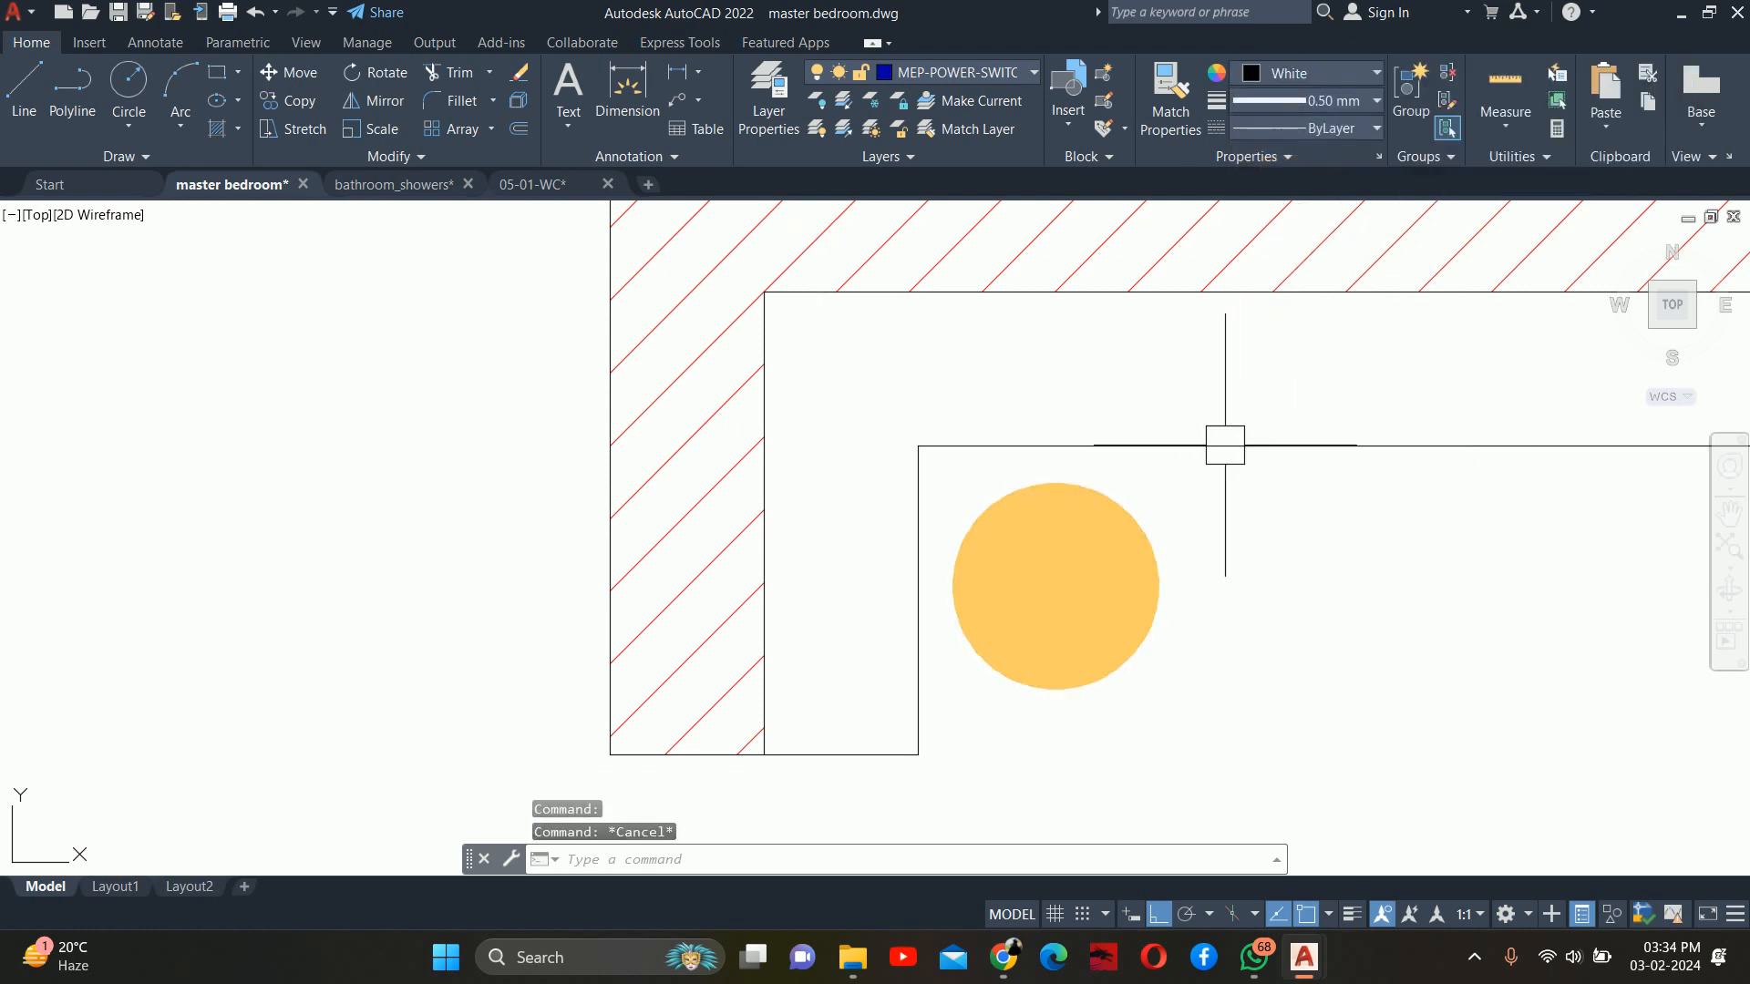
# Add the multiline text "Wall Tile 4x2 as Selected" on two lines above the outer end of the upper leader
pyautogui.scroll(-5, 1074, 456)
pyautogui.scroll(-8, 1074, 457)
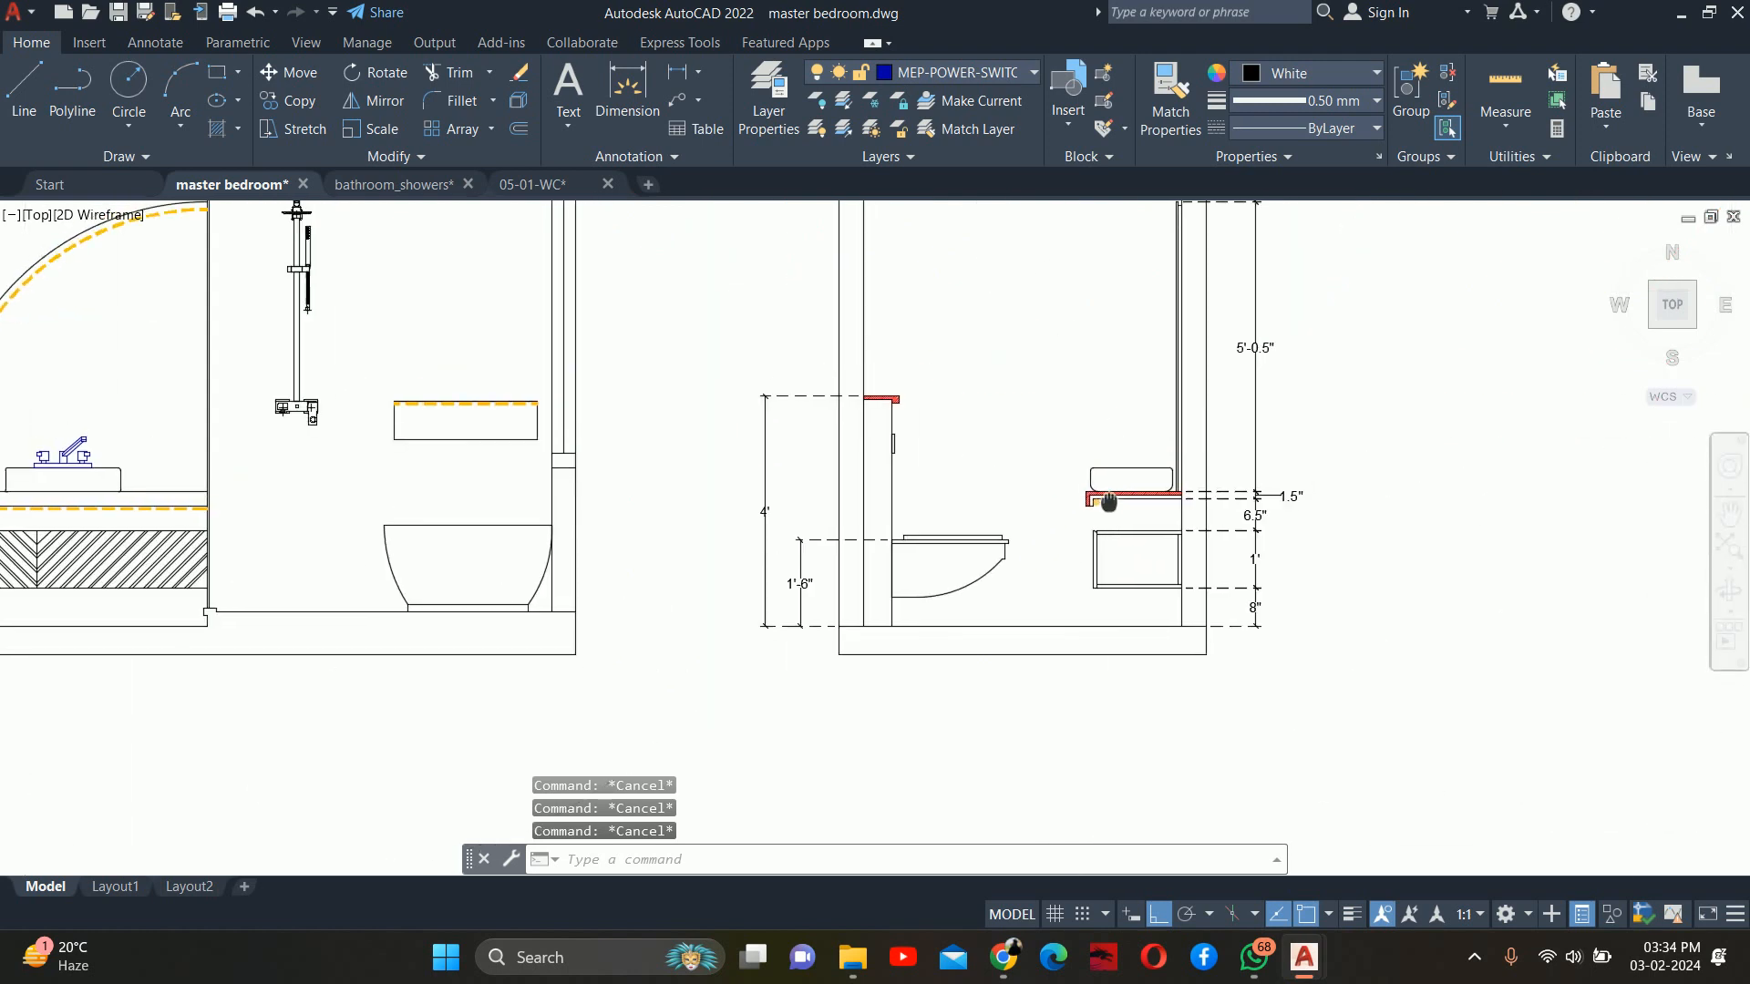
pyautogui.moveTo(1054, 468)
pyautogui.mouseDown(button='middle')
pyautogui.moveTo(1058, 520)
pyautogui.moveTo(1037, 504)
pyautogui.moveTo(929, 662)
pyautogui.mouseUp(button='middle')
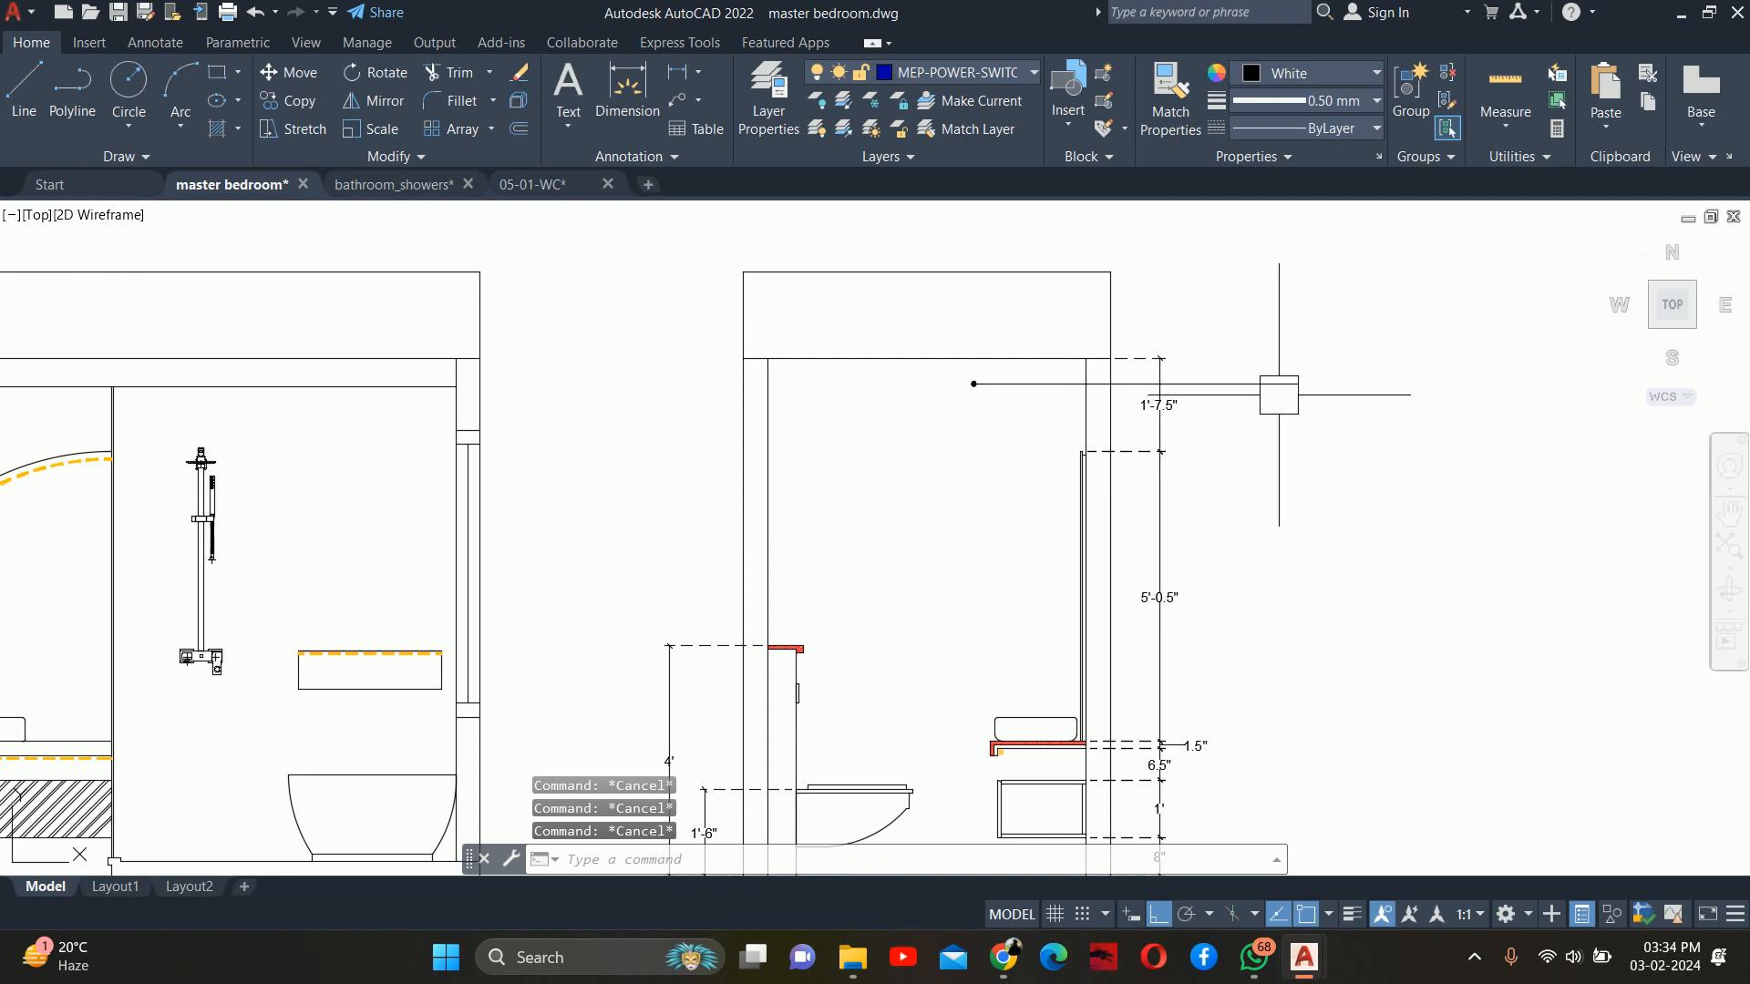
pyautogui.write('t')
pyautogui.press('Return')
pyautogui.scroll(2, 1292, 360)
pyautogui.click(1245, 324)
pyautogui.click(1448, 405)
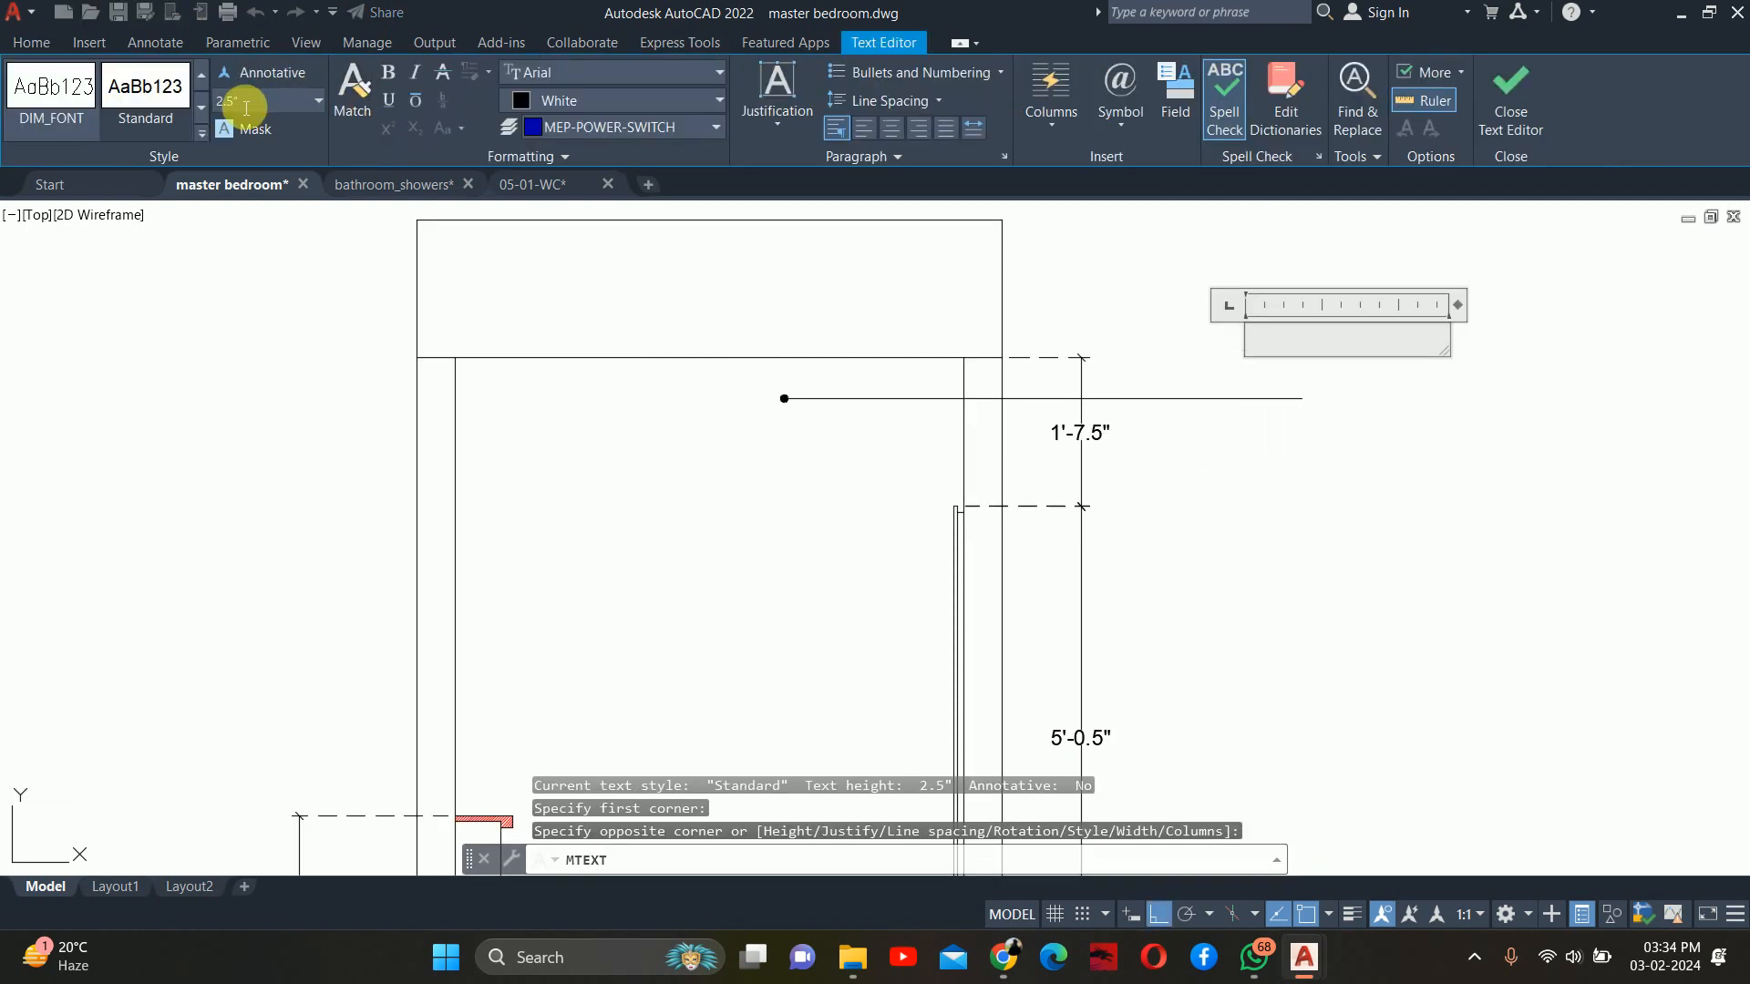
pyautogui.write('W')
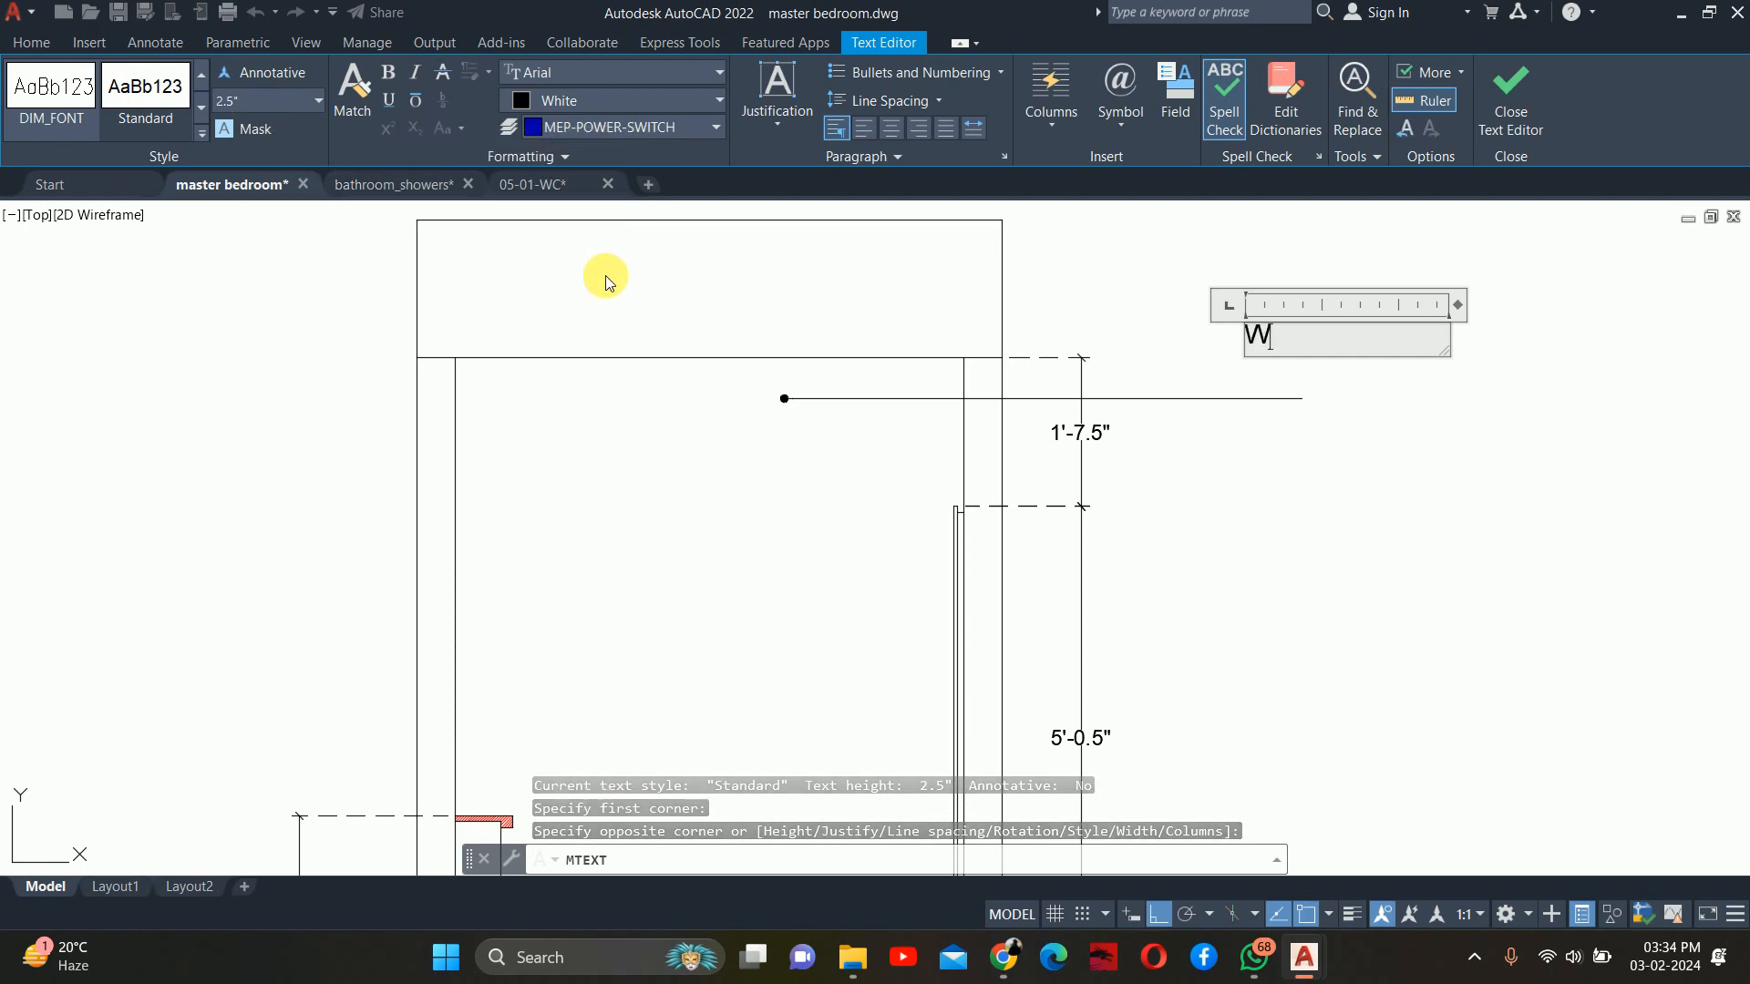
pyautogui.write('all Tile 4')
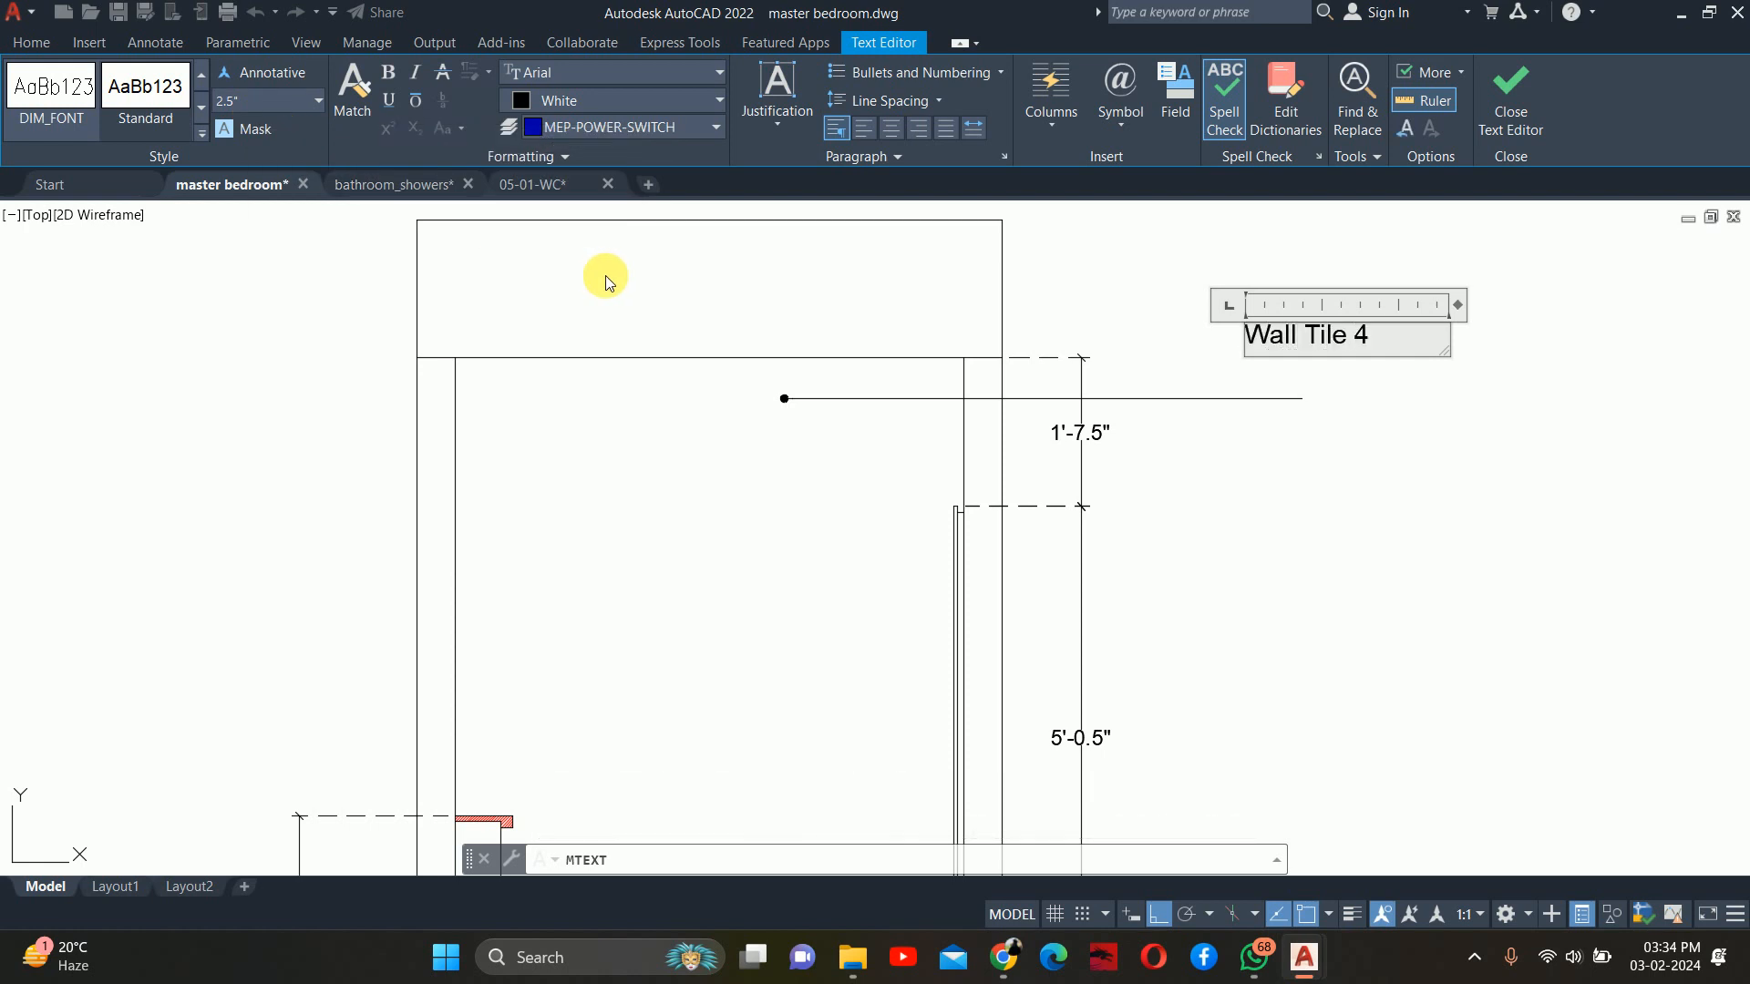
pyautogui.write('x2')
pyautogui.press('Return')
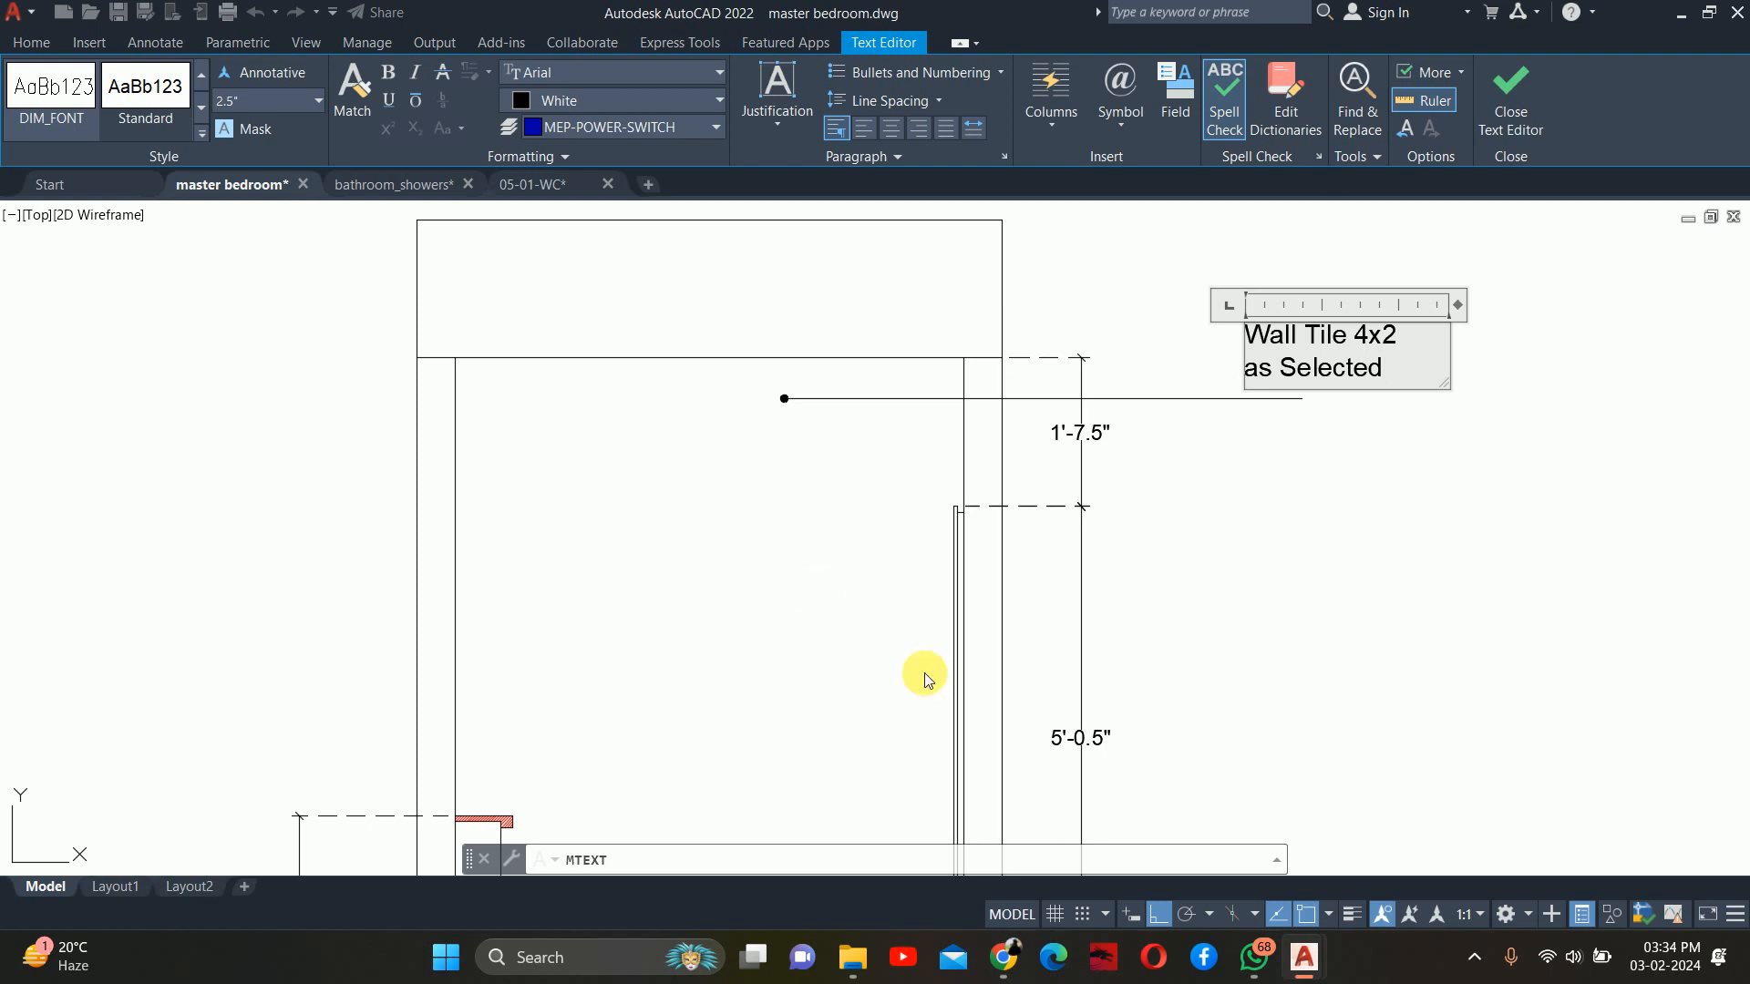
pyautogui.click(1006, 665)
pyautogui.press('Escape')
pyautogui.press('Escape')
pyautogui.press('Escape')
# Move the wall tile note straight down by about 6" onto the end of the leader line
pyautogui.write('m')
pyautogui.press('space')
pyautogui.click(1358, 327)
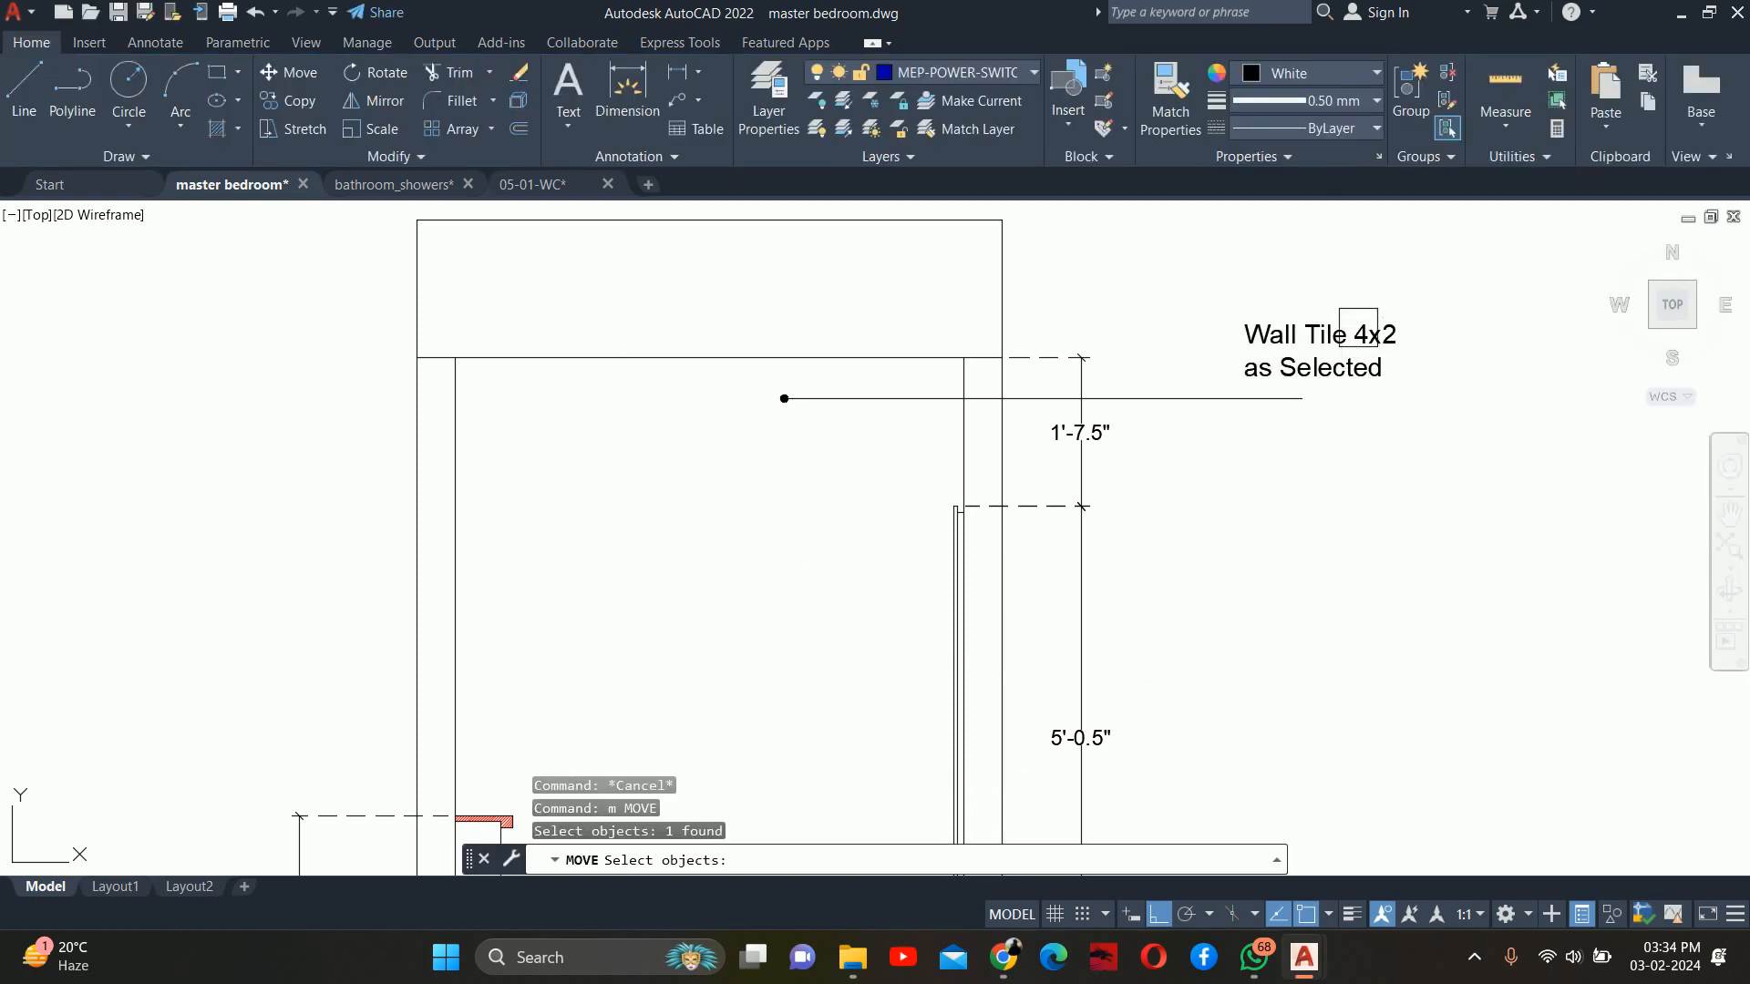
pyautogui.press('space')
pyautogui.click(1328, 545)
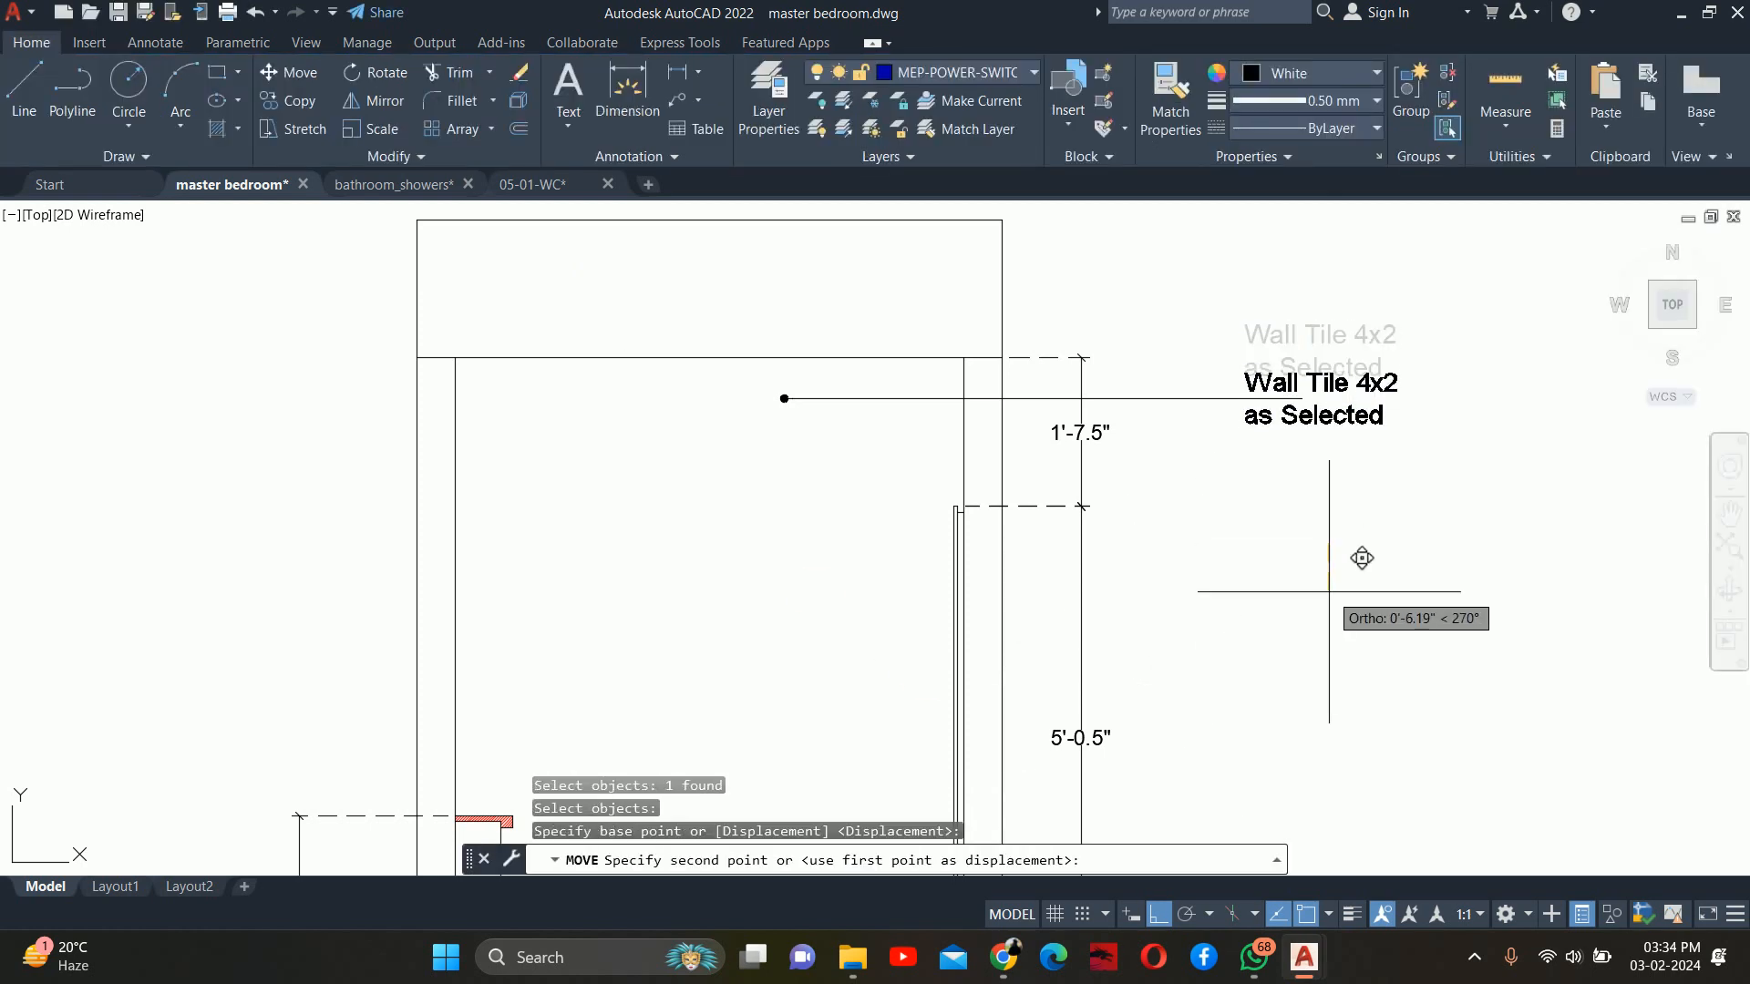
pyautogui.press('Escape')
pyautogui.press('Escape')
pyautogui.press('Escape')
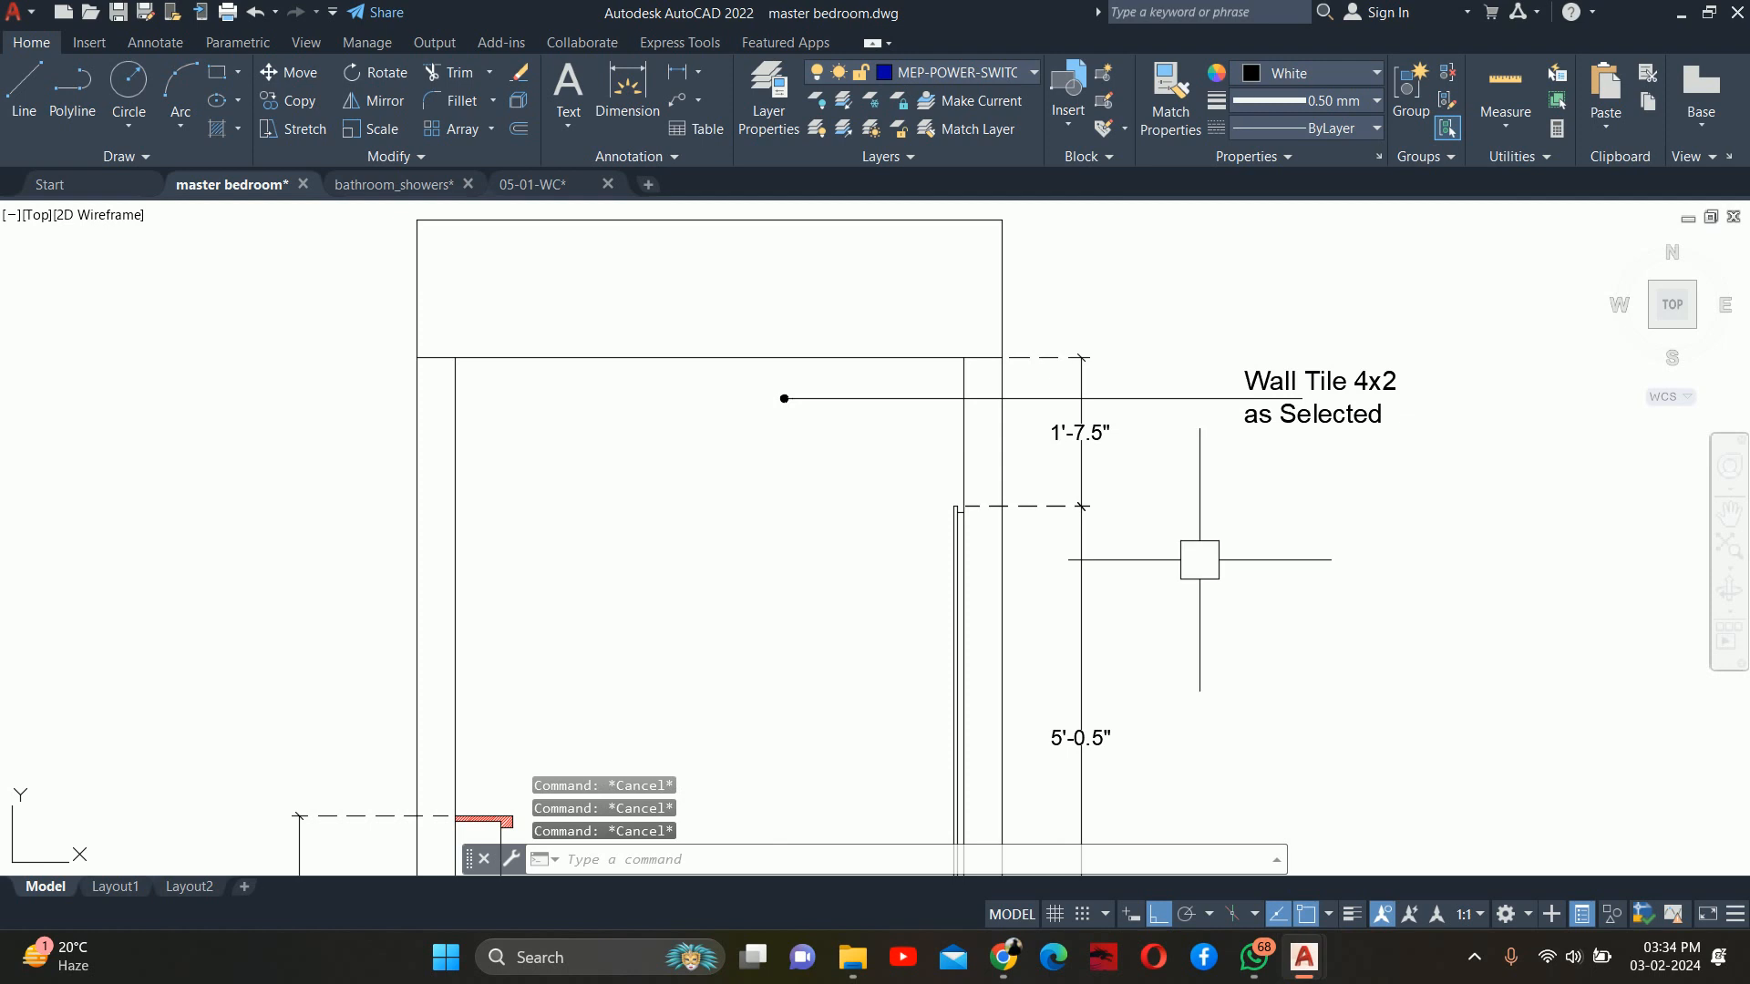
# Hatch the open wall area of the section with the red line pattern at scale 10
pyautogui.moveTo(1060, 488); pyautogui.dragTo(1173, 474, button='middle')
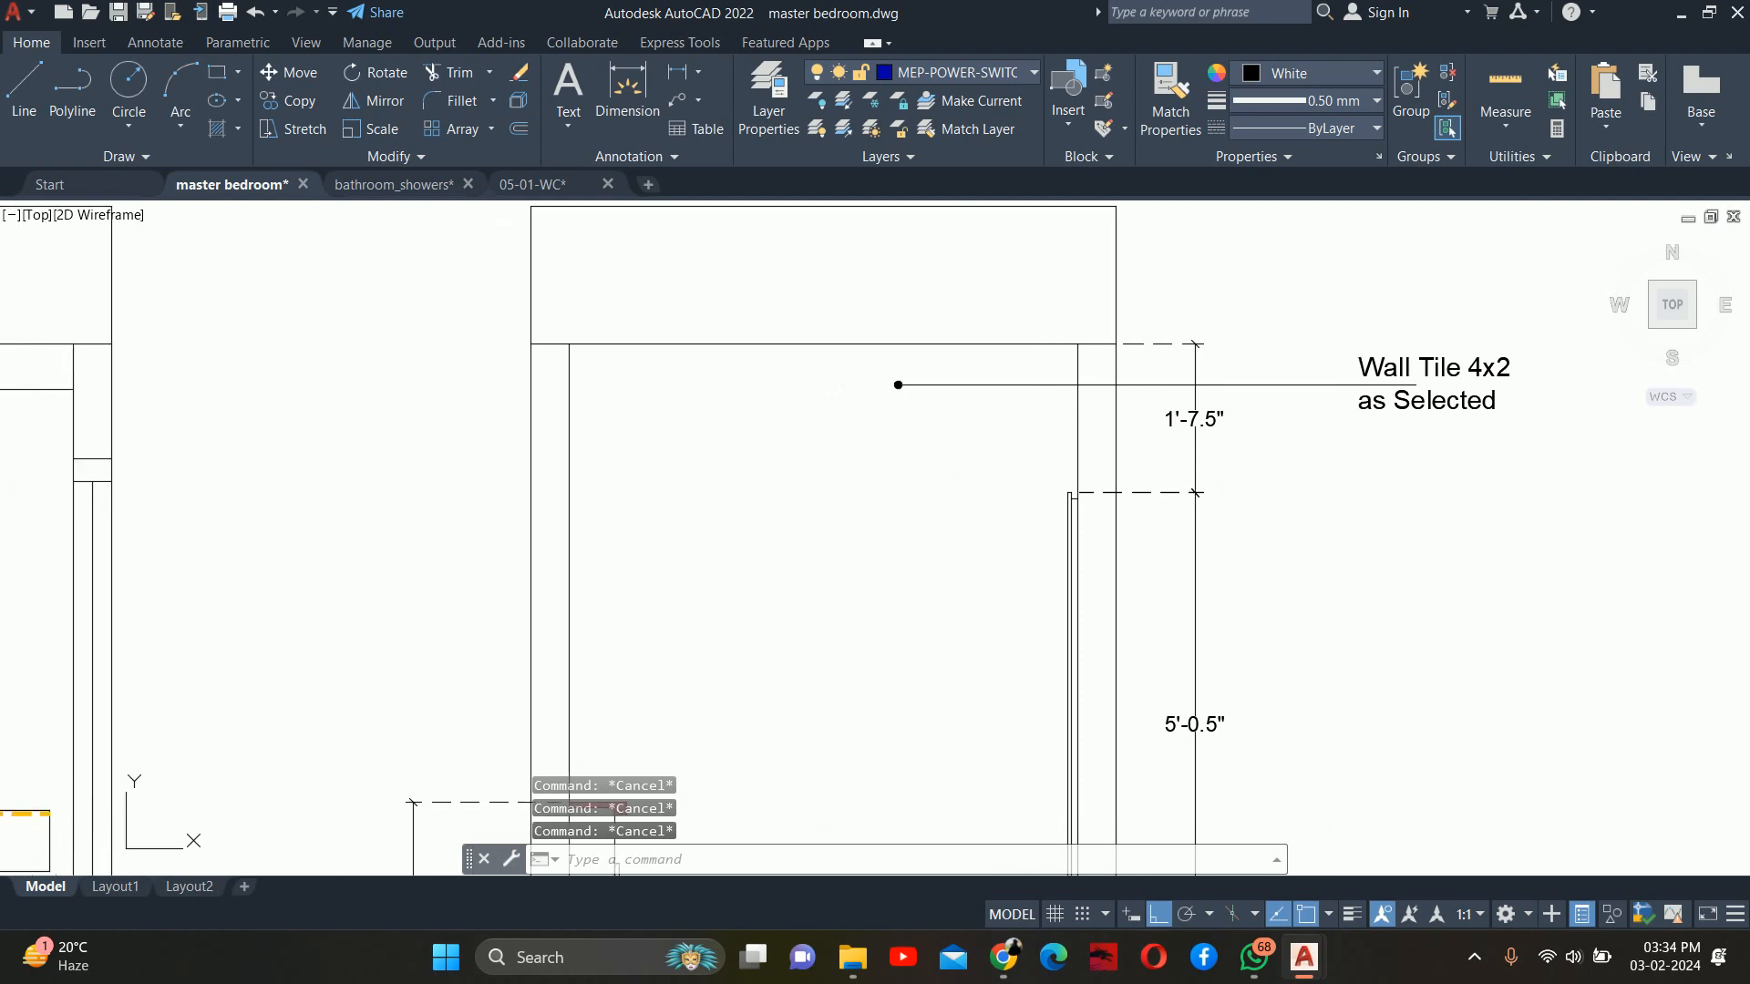
pyautogui.write('h')
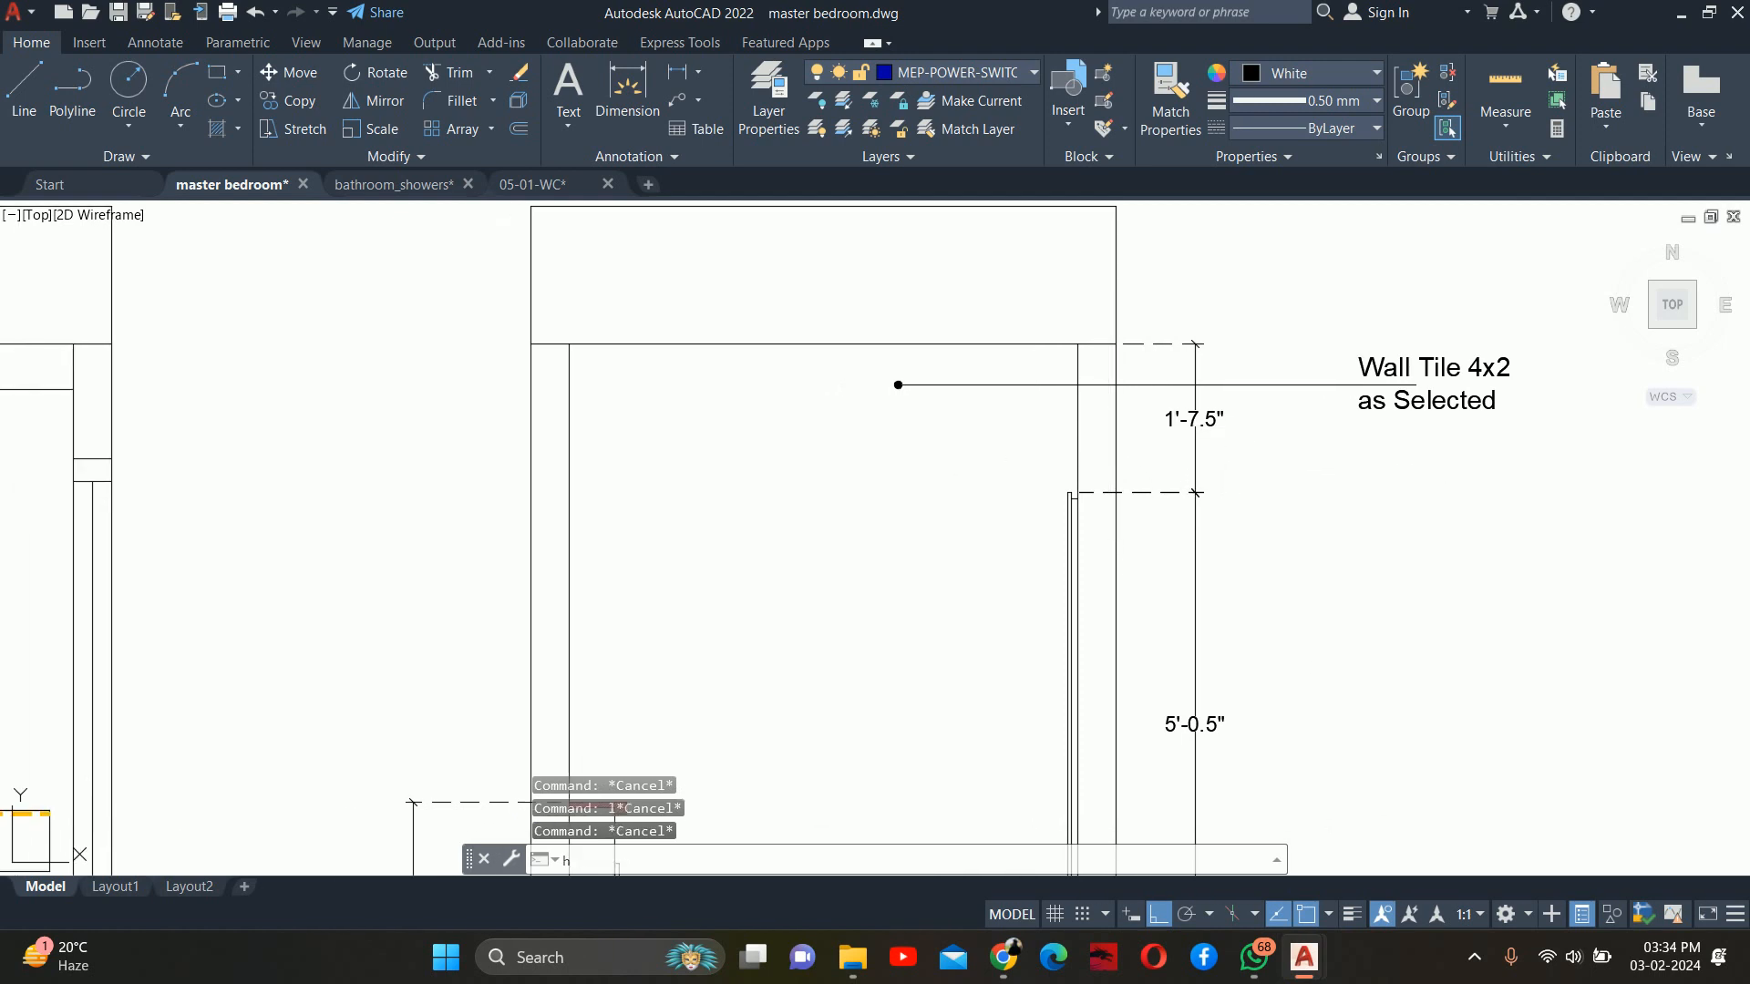
pyautogui.press('Return')
pyautogui.scroll(-4, 1100, 435)
pyautogui.click(1003, 481)
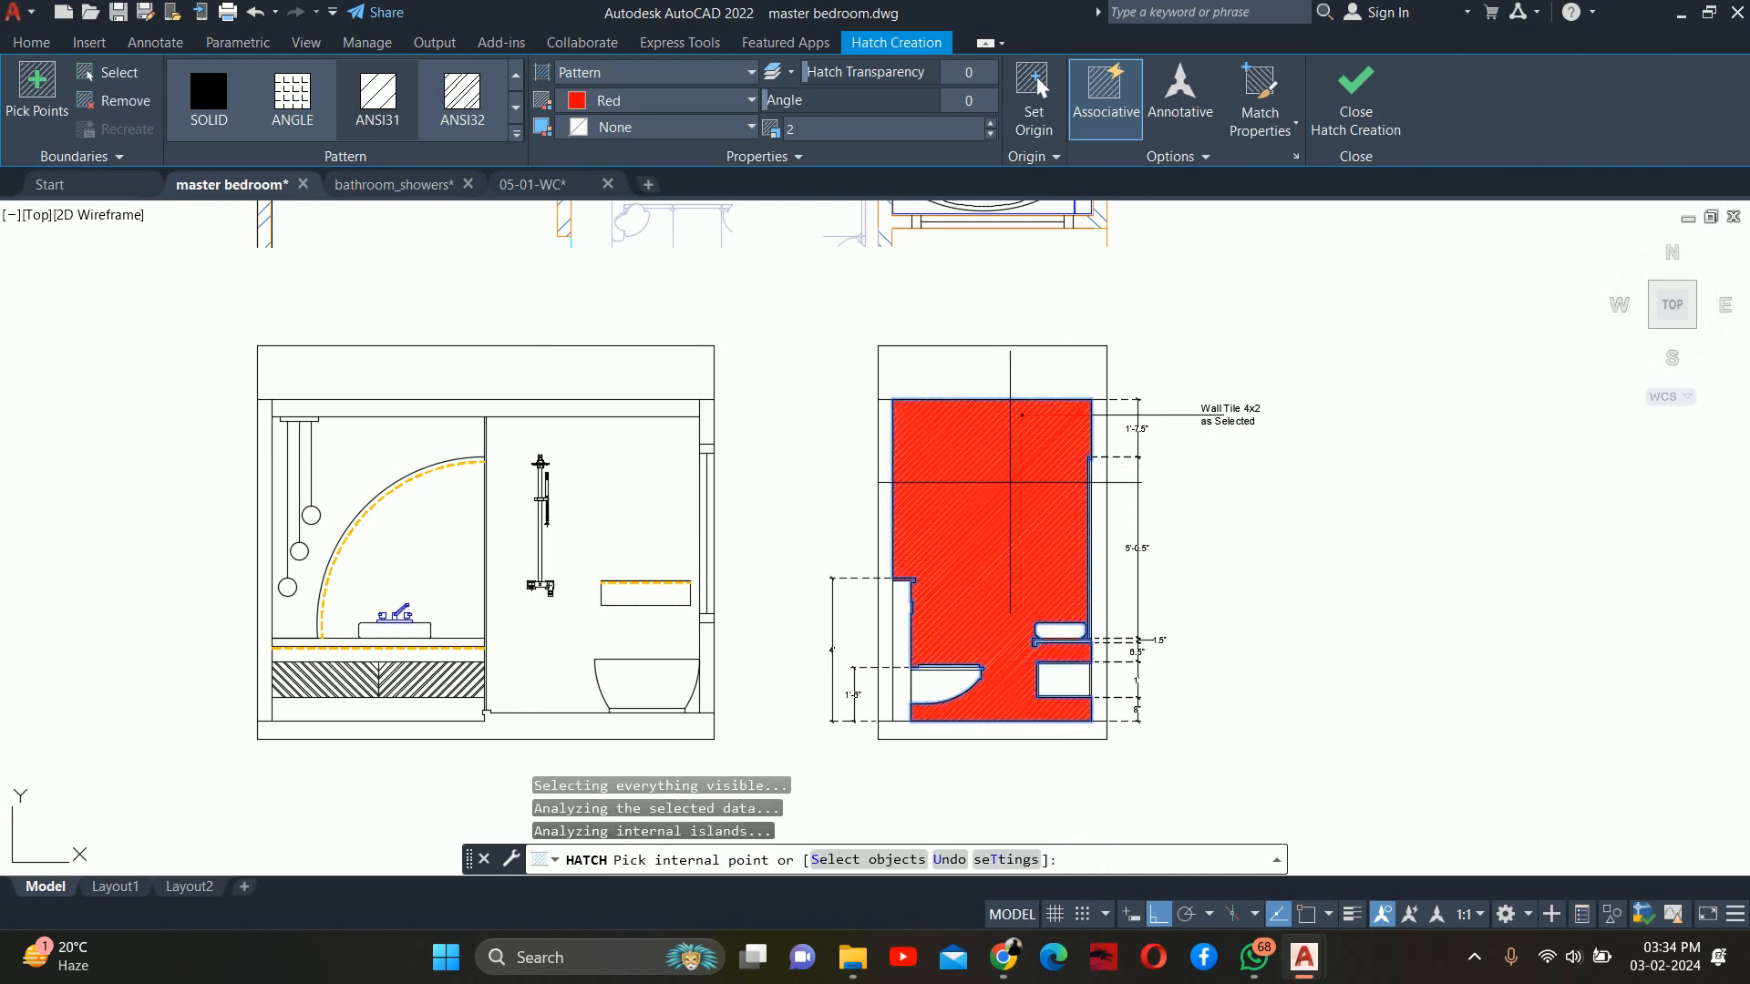
pyautogui.click(815, 136)
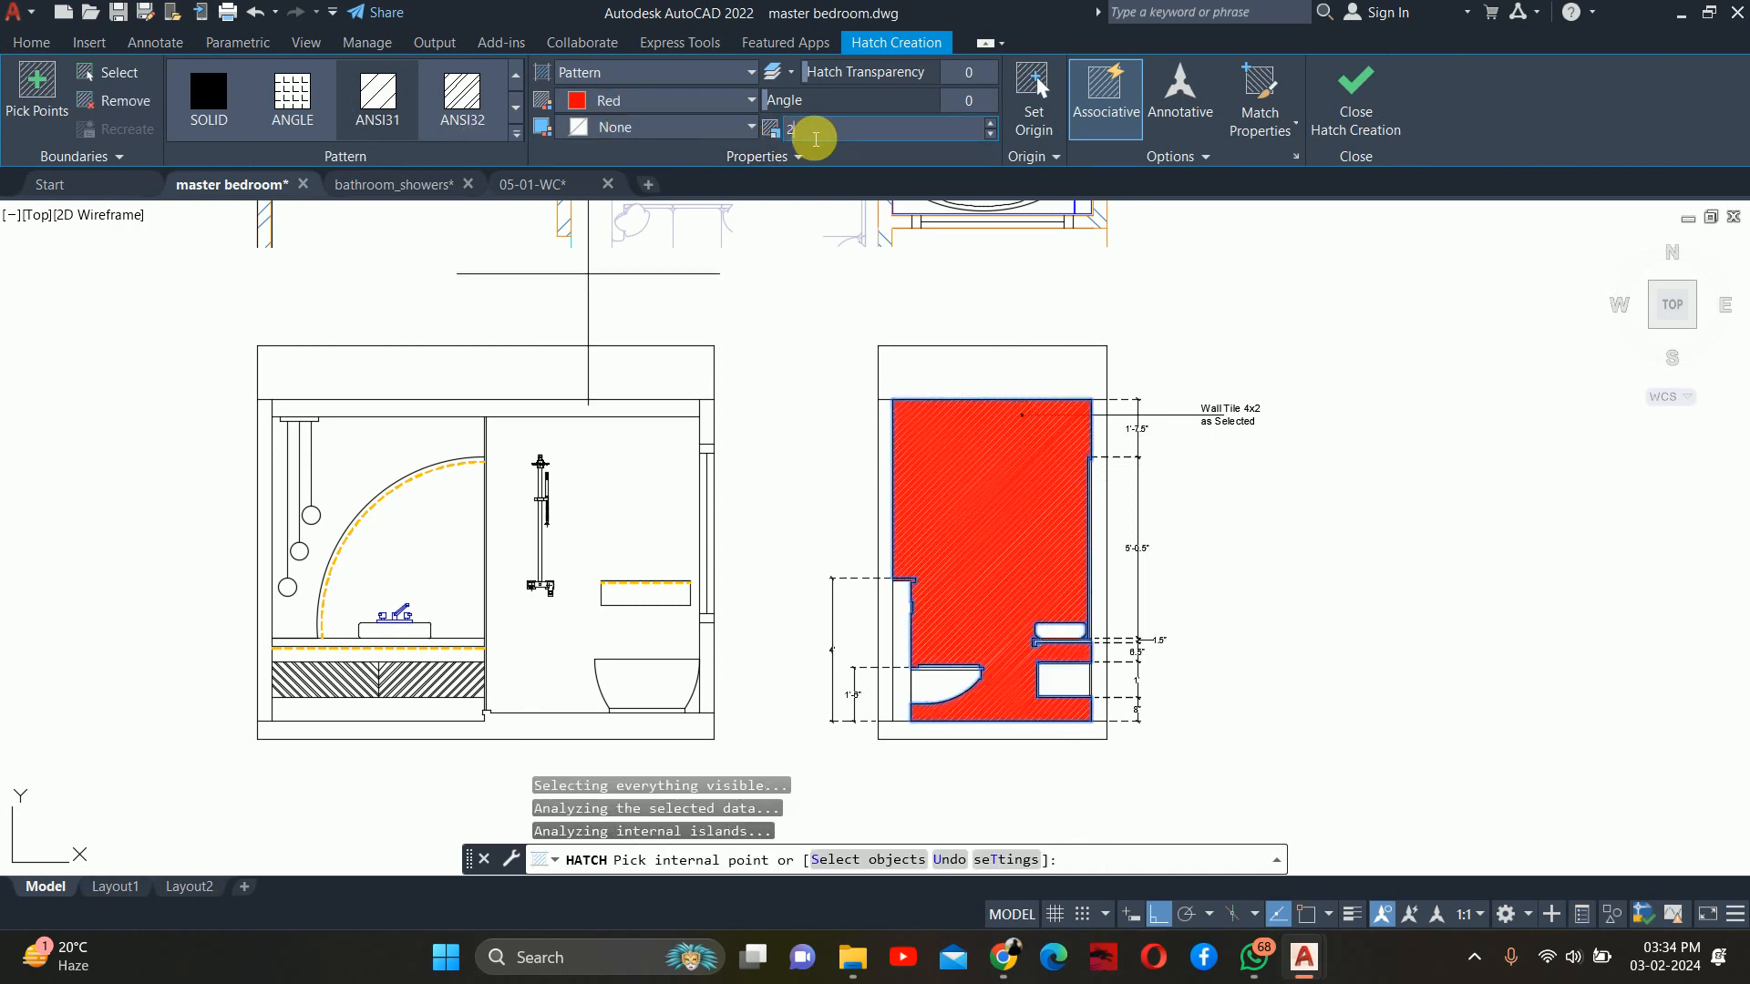
pyautogui.write('10')
pyautogui.press('Return')
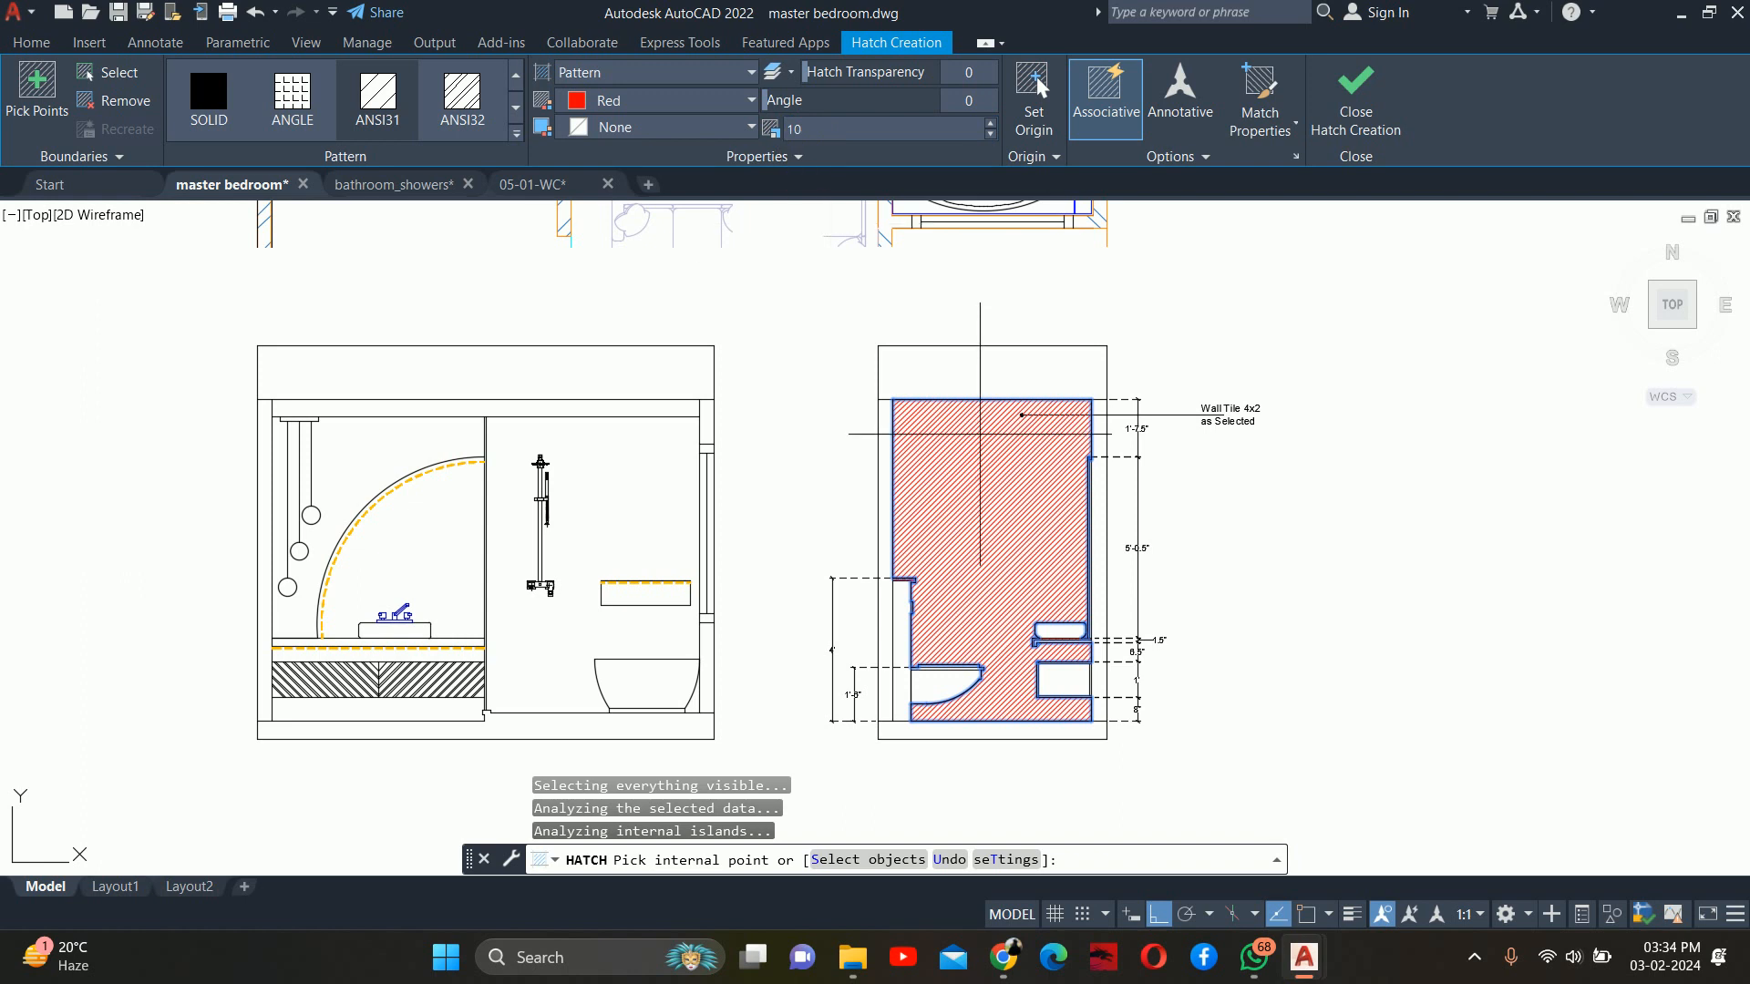
# Set the wall hatch's scale to 25 and its colour to blue, and finish the hatch
pyautogui.click(841, 142)
pyautogui.write('2')
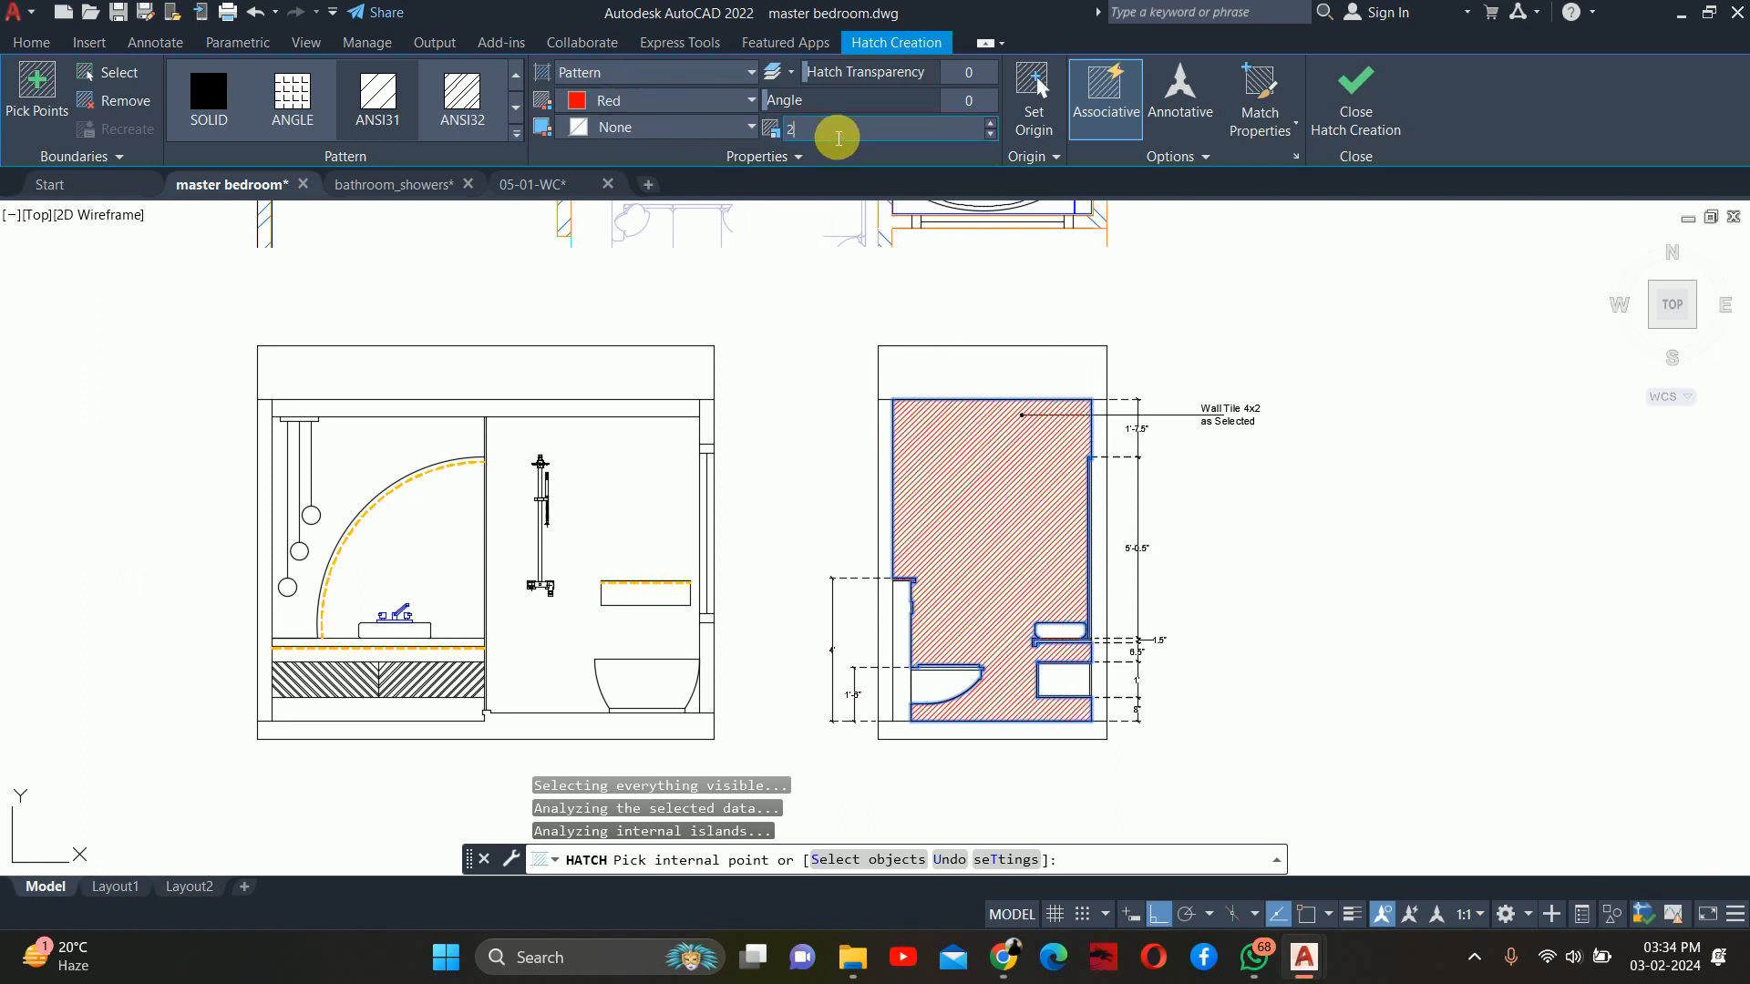
pyautogui.write('5')
pyautogui.press('Return')
pyautogui.click(638, 101)
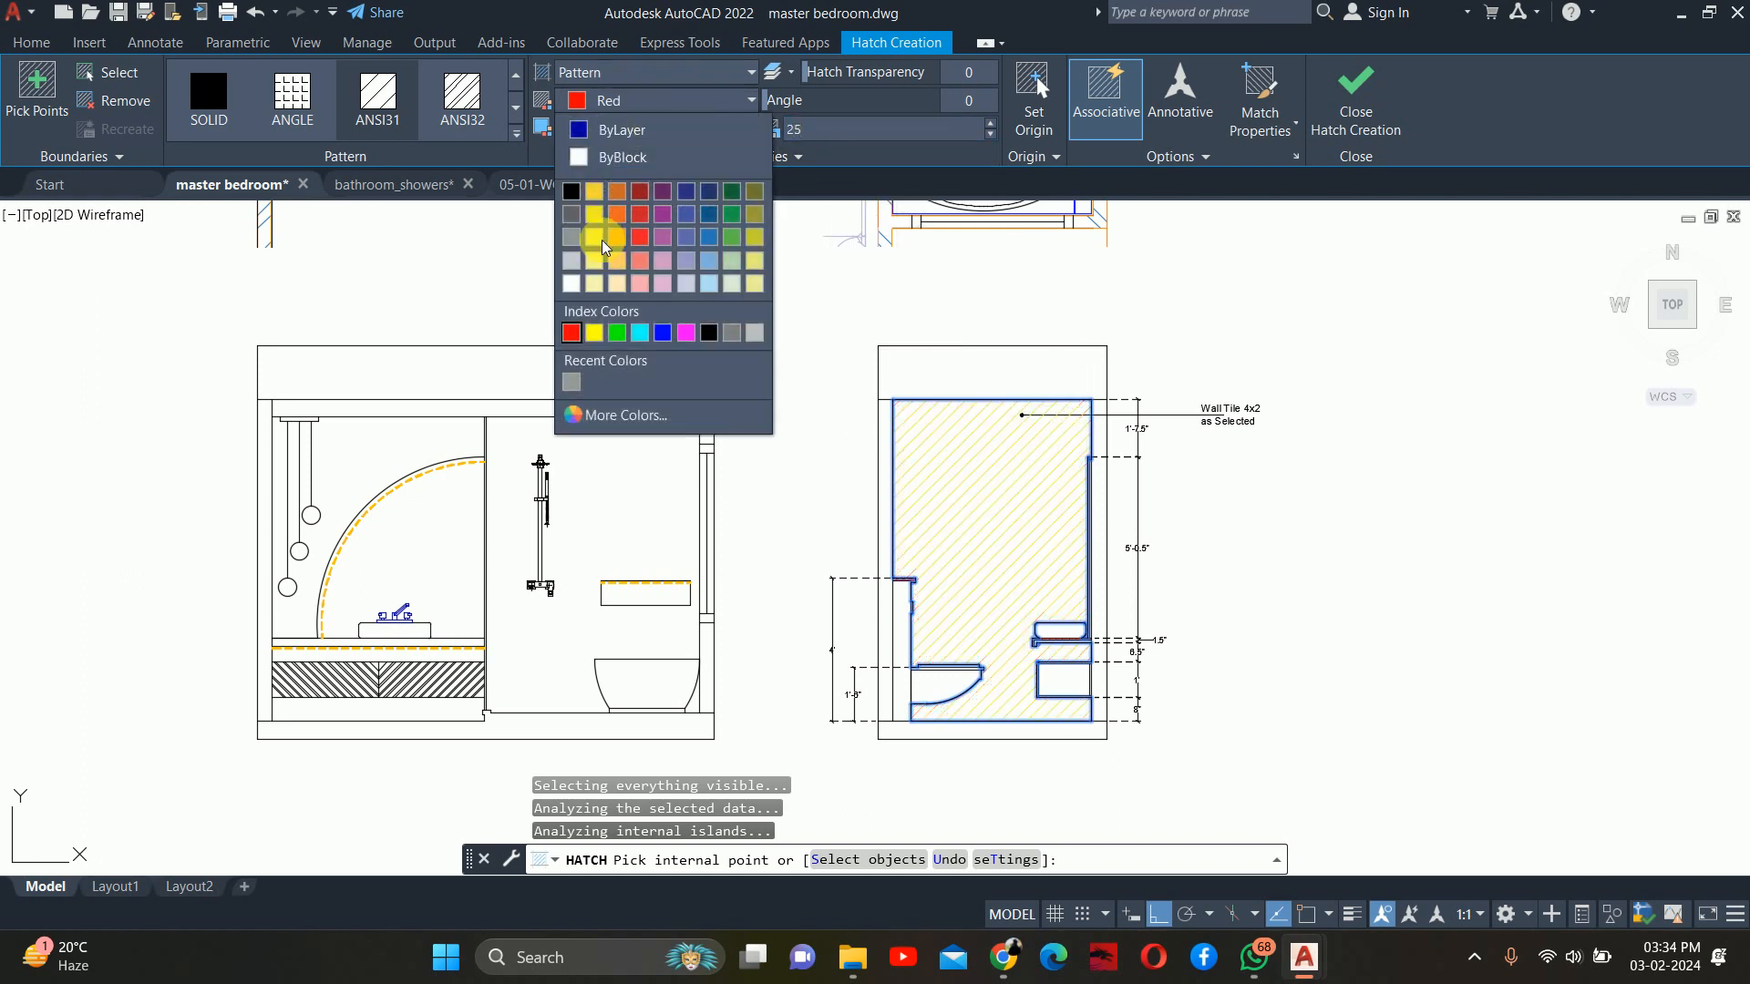
pyautogui.click(663, 332)
pyautogui.press('Escape')
pyautogui.press('Escape')
pyautogui.press('Escape')
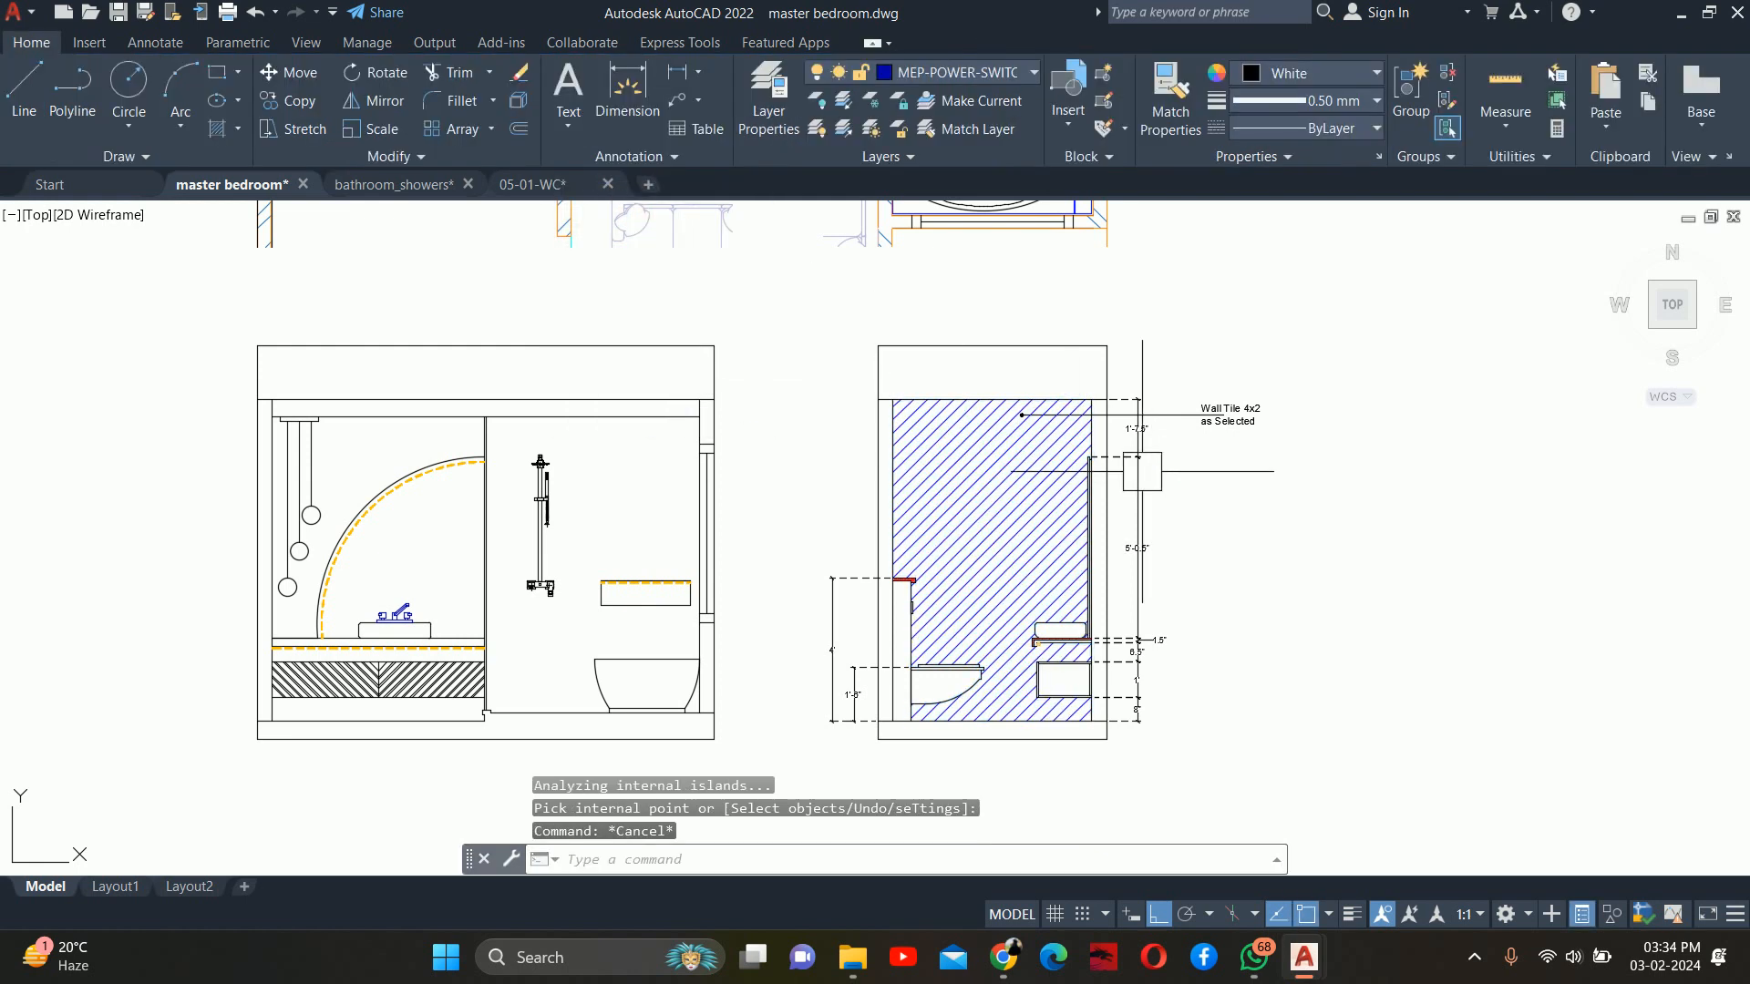
pyautogui.moveTo(808, 516); pyautogui.dragTo(1012, 493, button='middle')
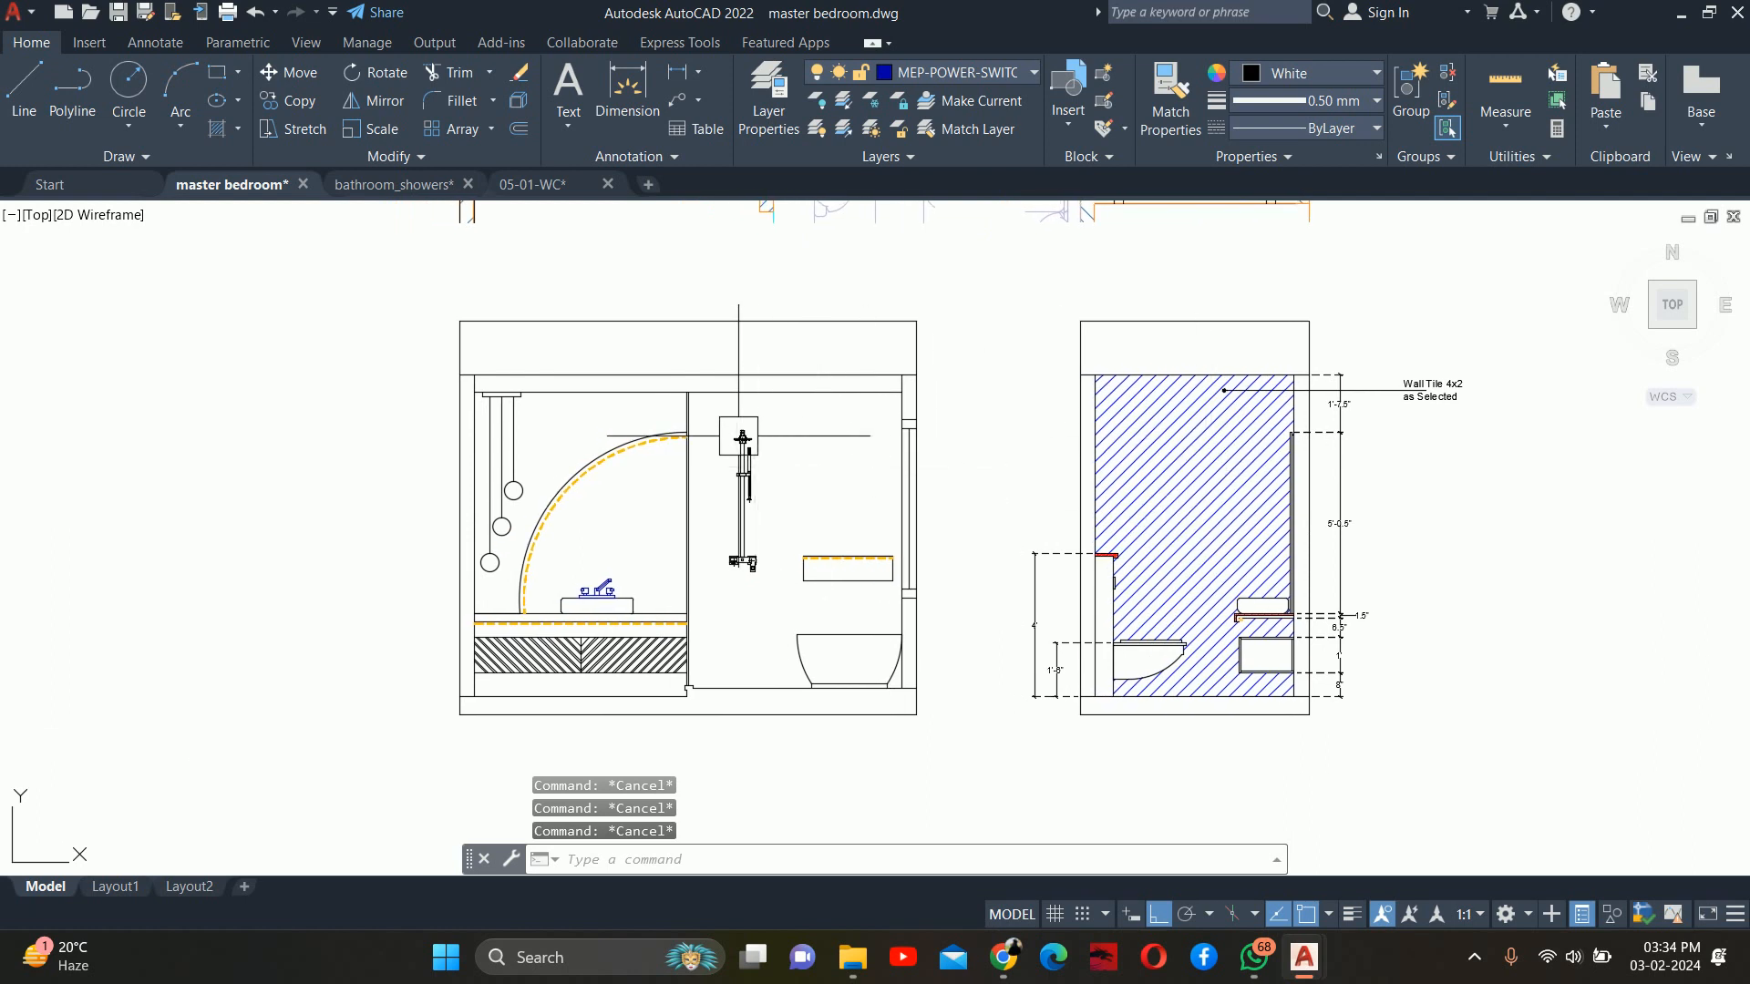
pyautogui.moveTo(738, 436); pyautogui.dragTo(930, 441, button='middle')
pyautogui.scroll(2, 754, 429)
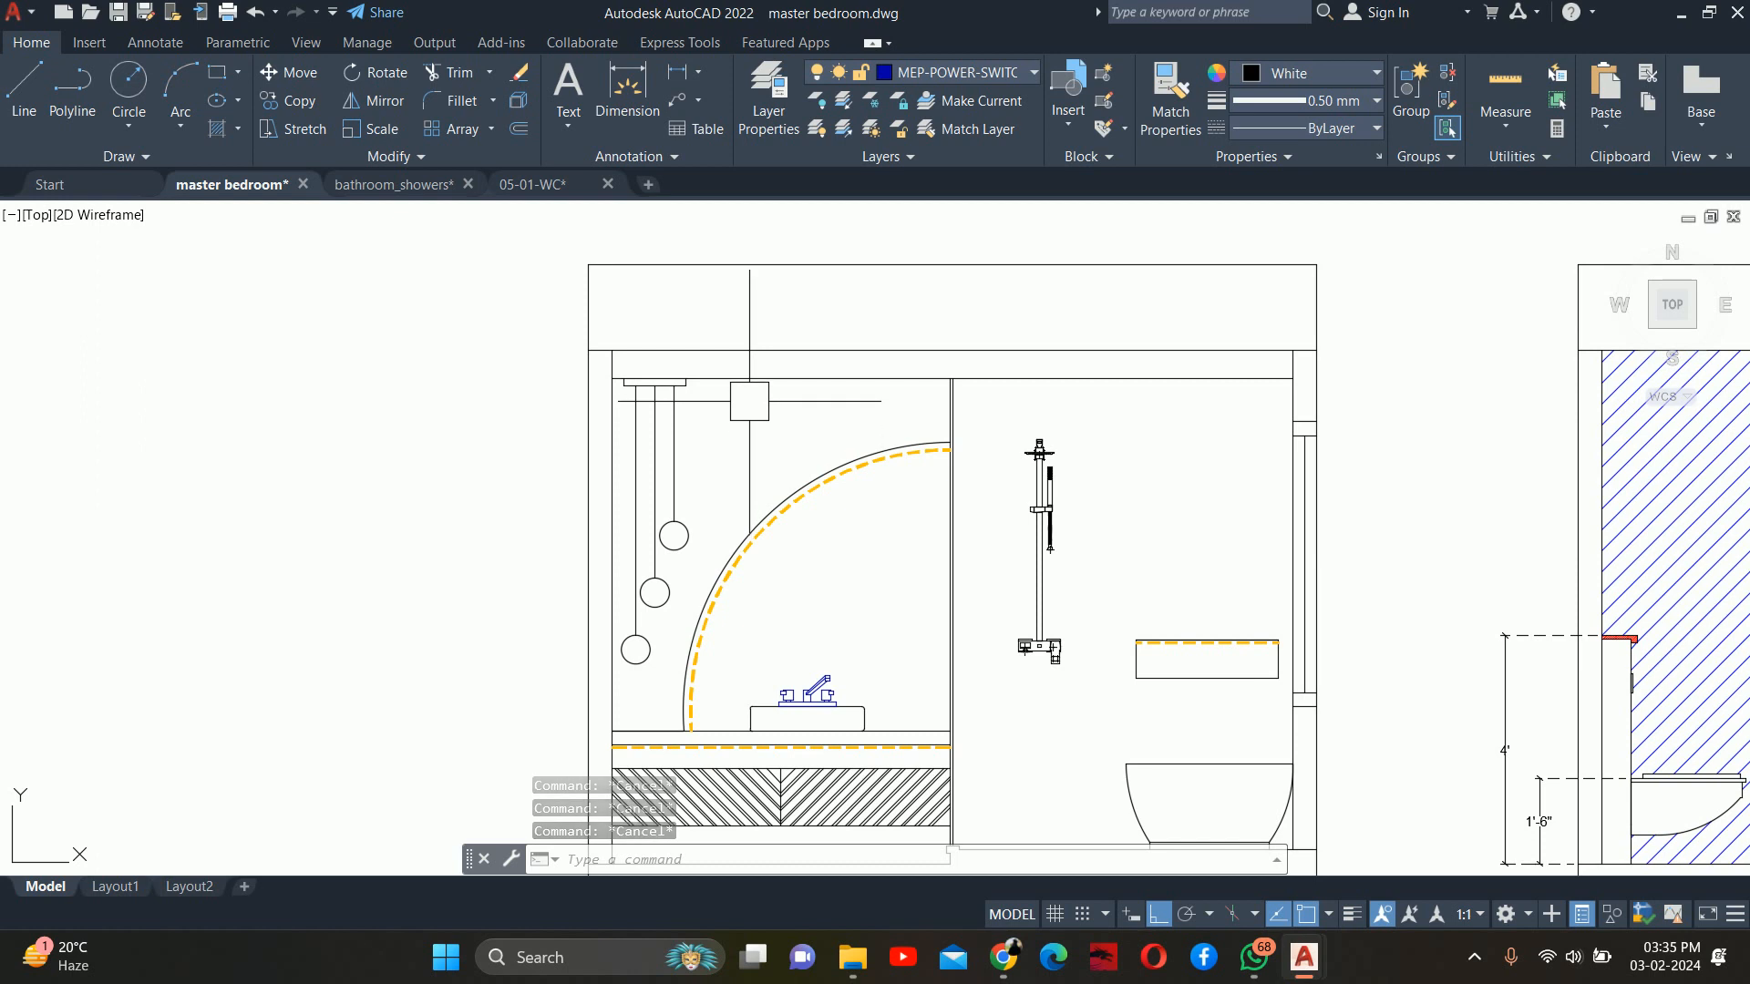
pyautogui.scroll(-2, 755, 401)
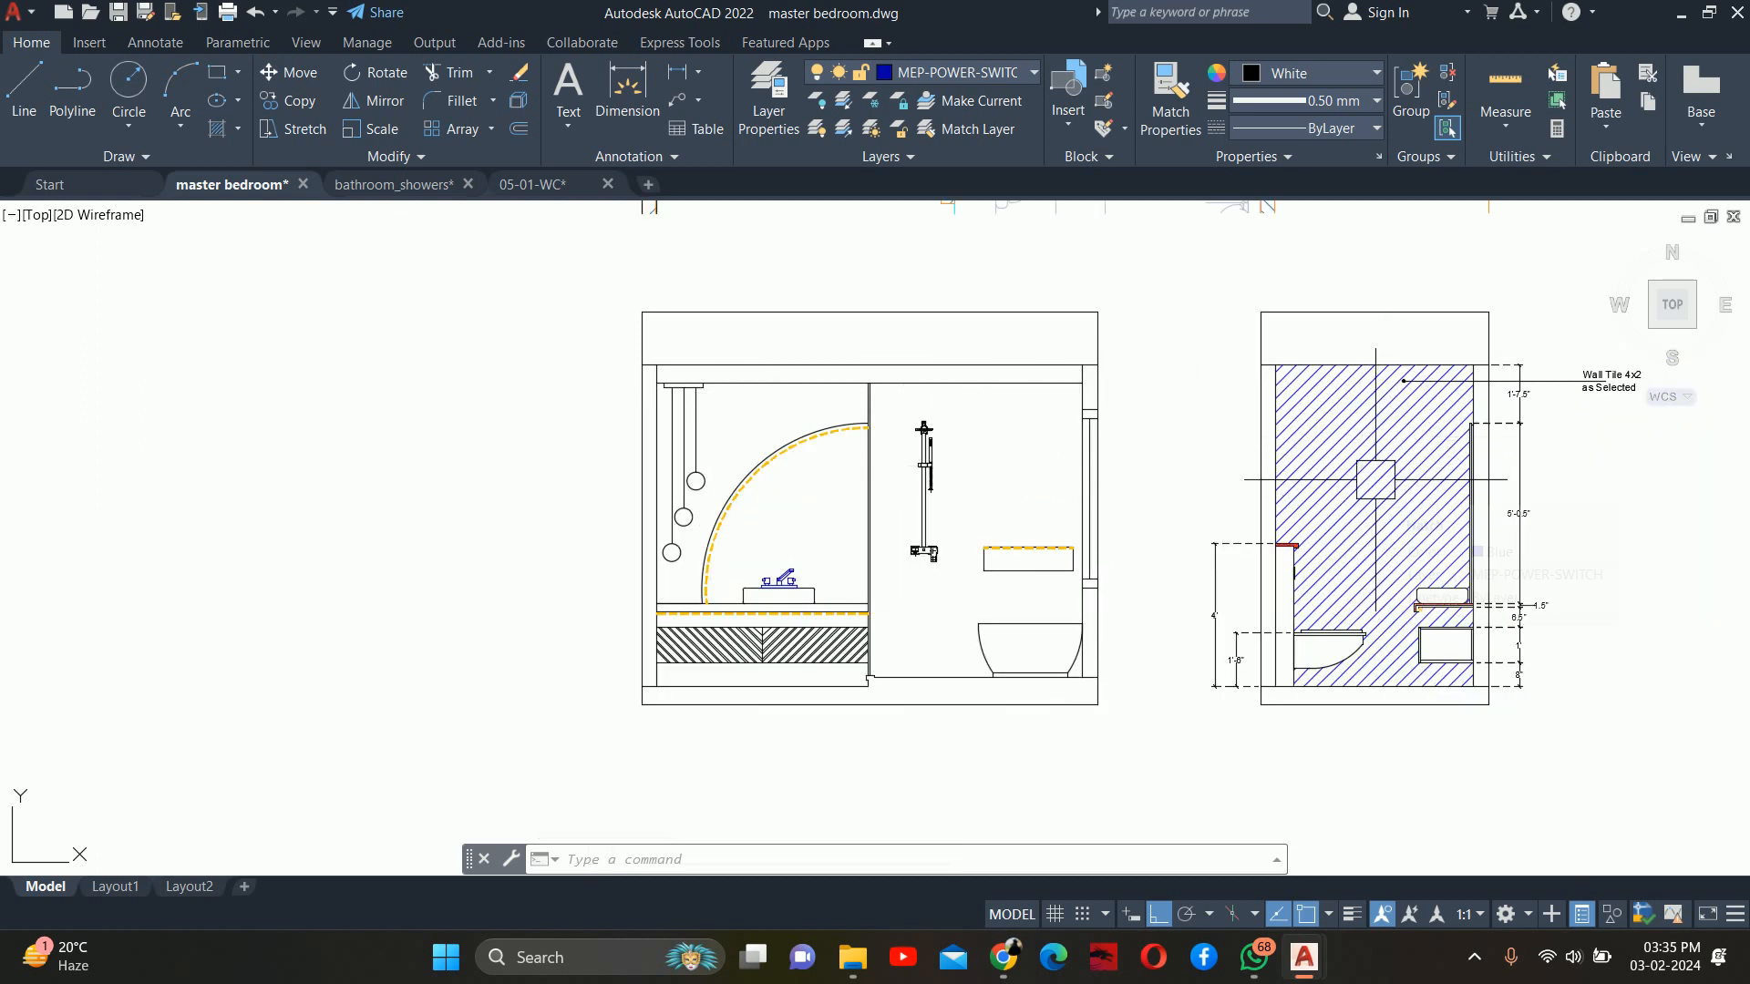
# Delete the blue wall hatch from the bathroom section
pyautogui.moveTo(1375, 479)
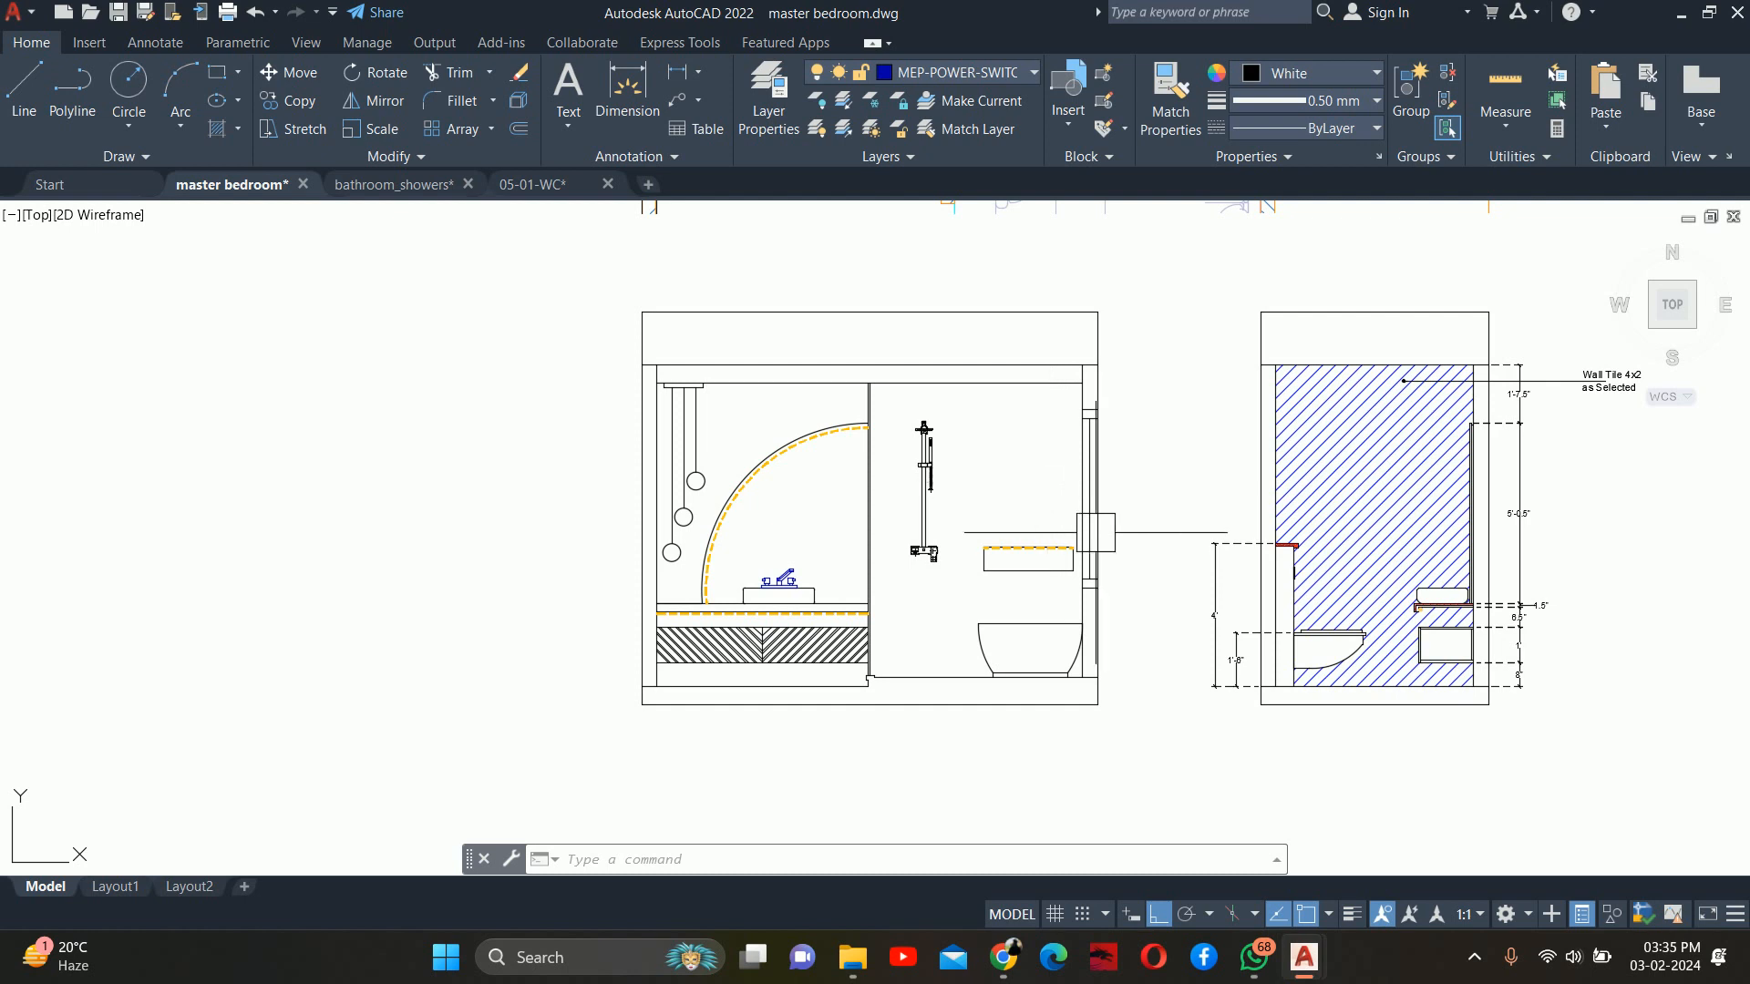
pyautogui.moveTo(1377, 492); pyautogui.dragTo(1064, 536, button='middle')
pyautogui.press('Escape')
pyautogui.press('Escape')
pyautogui.click(1037, 459)
pyautogui.press('Delete')
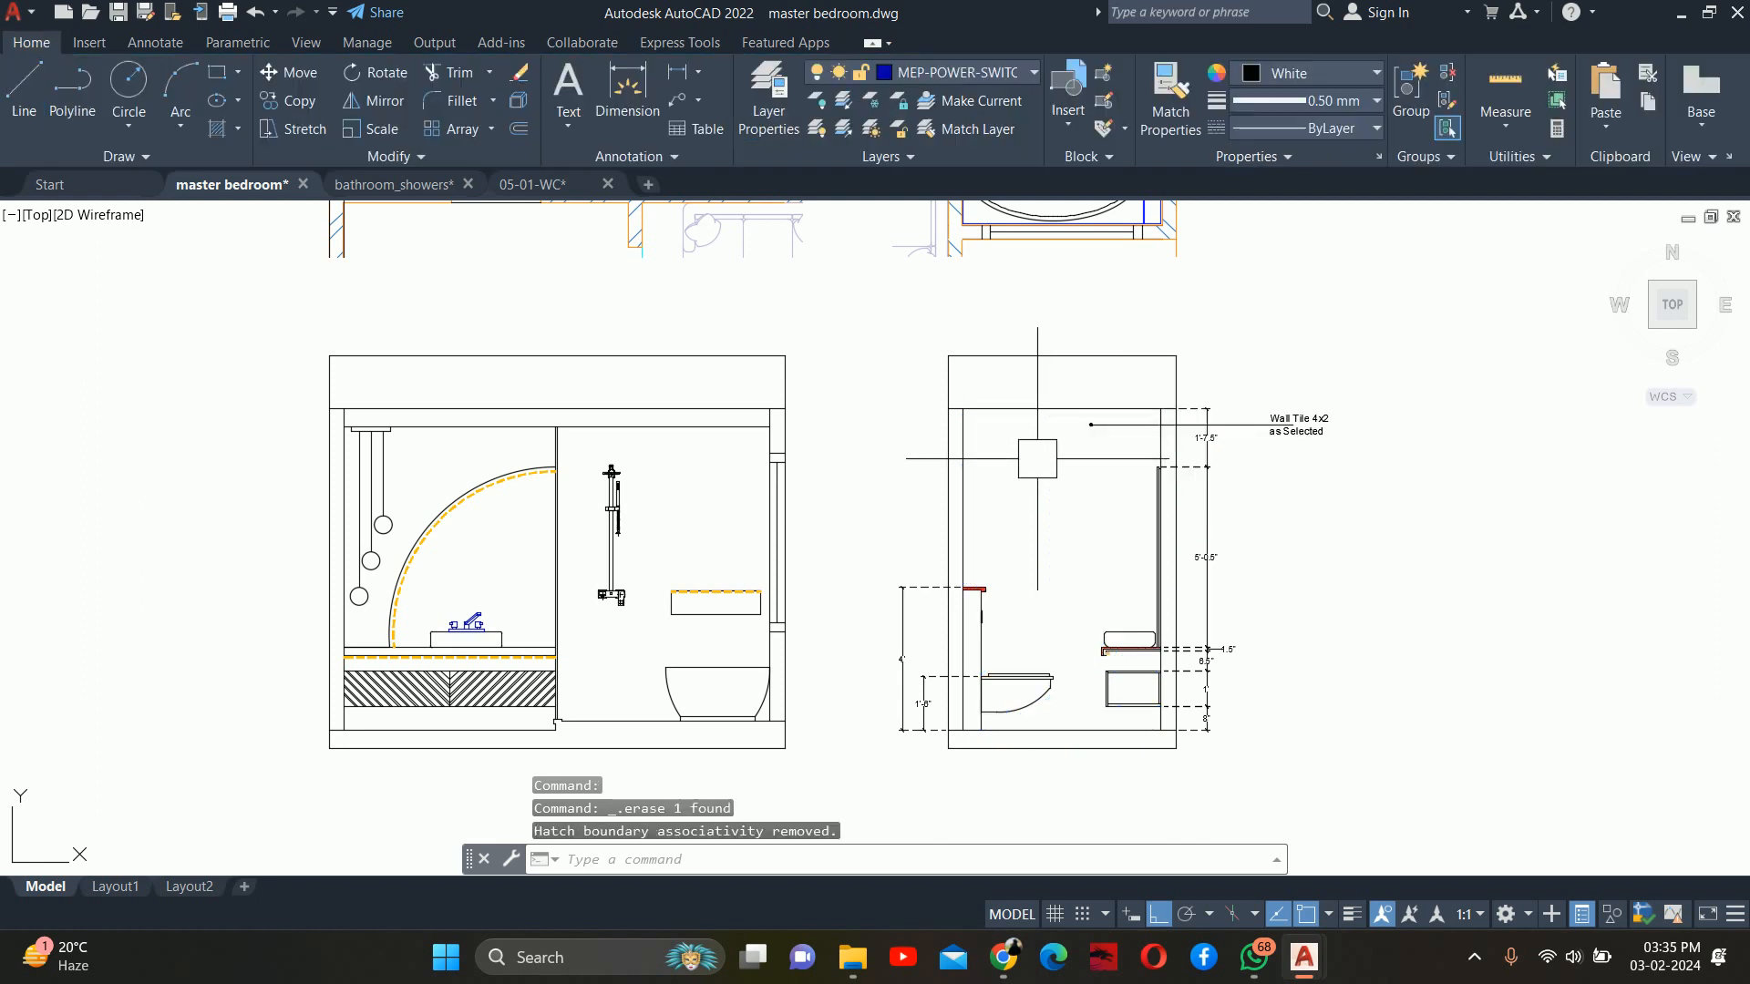
pyautogui.press('Escape')
pyautogui.press('Escape')
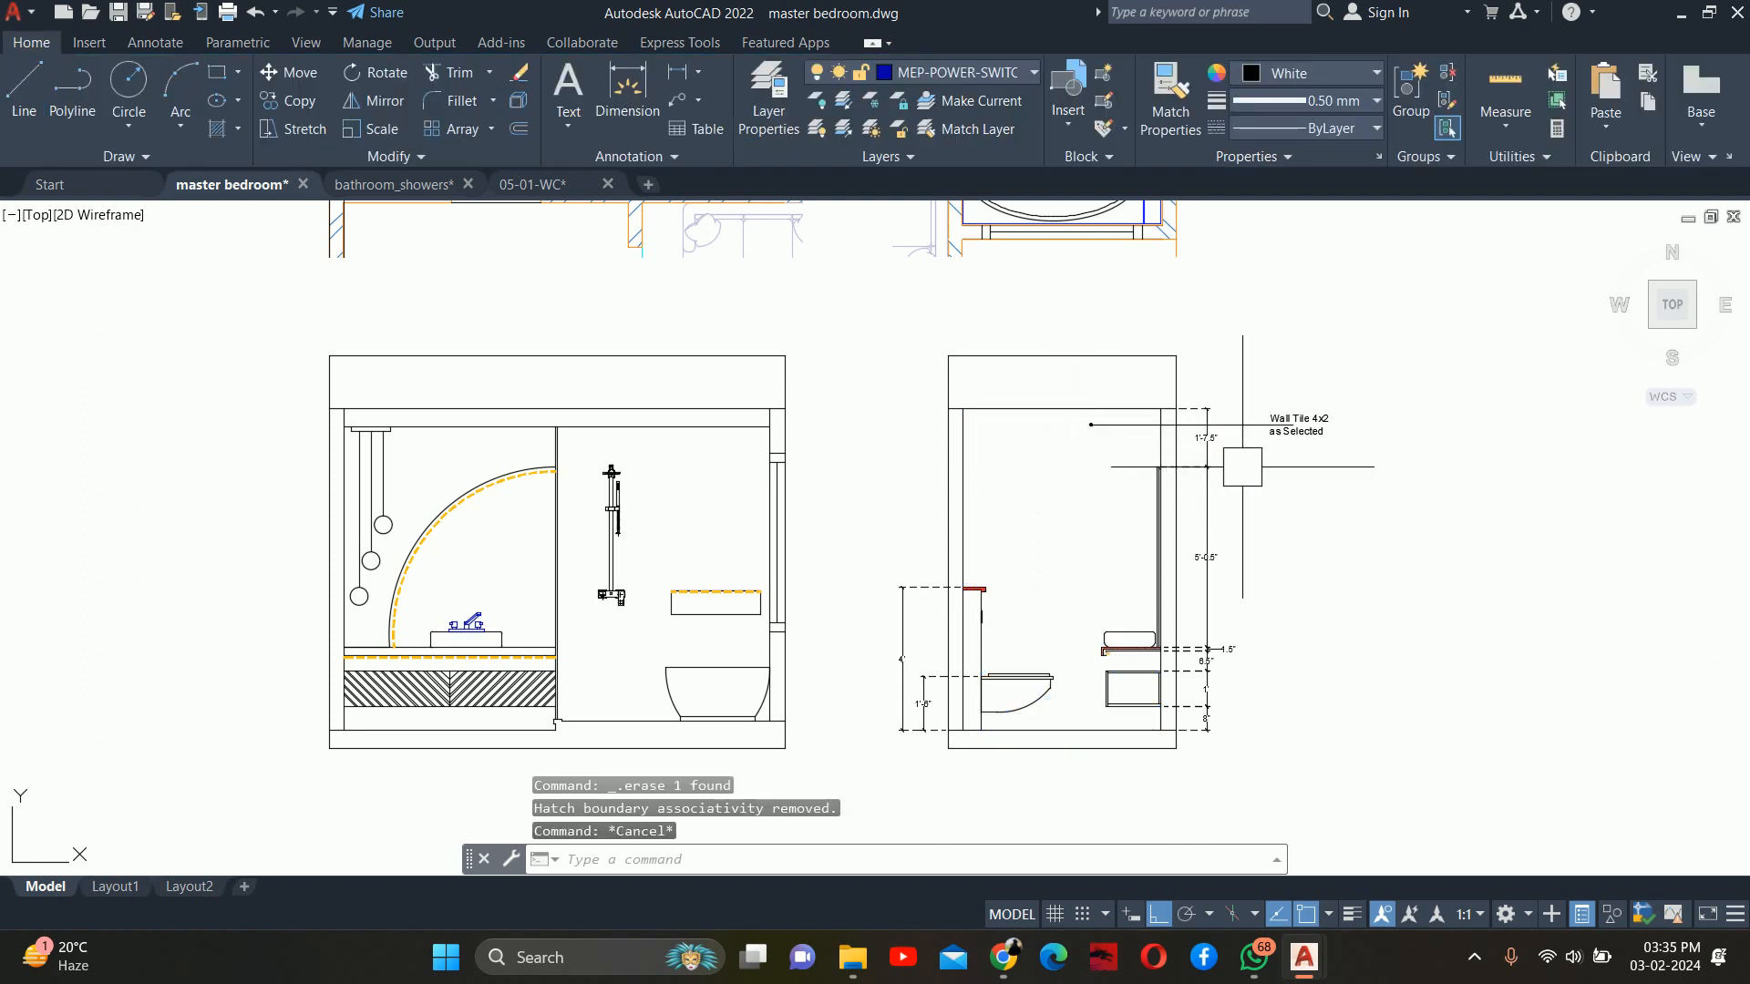
pyautogui.scroll(5, 1340, 392)
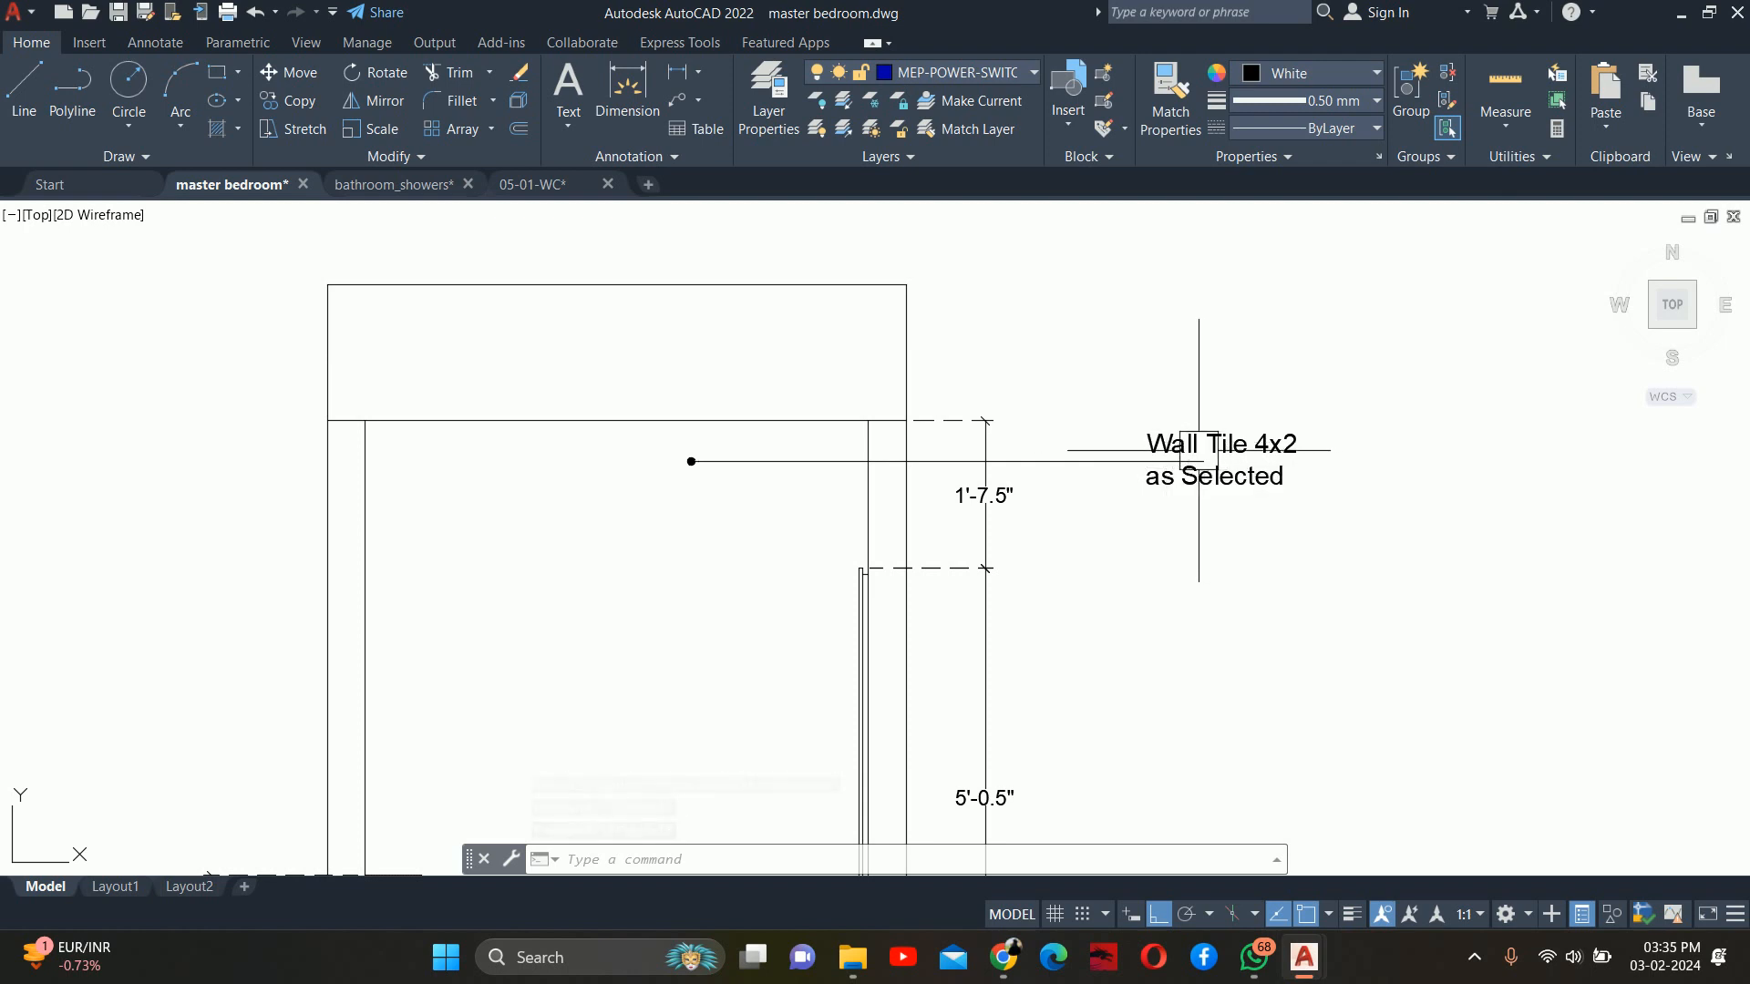
pyautogui.press('Escape')
pyautogui.scroll(-5, 1190, 446)
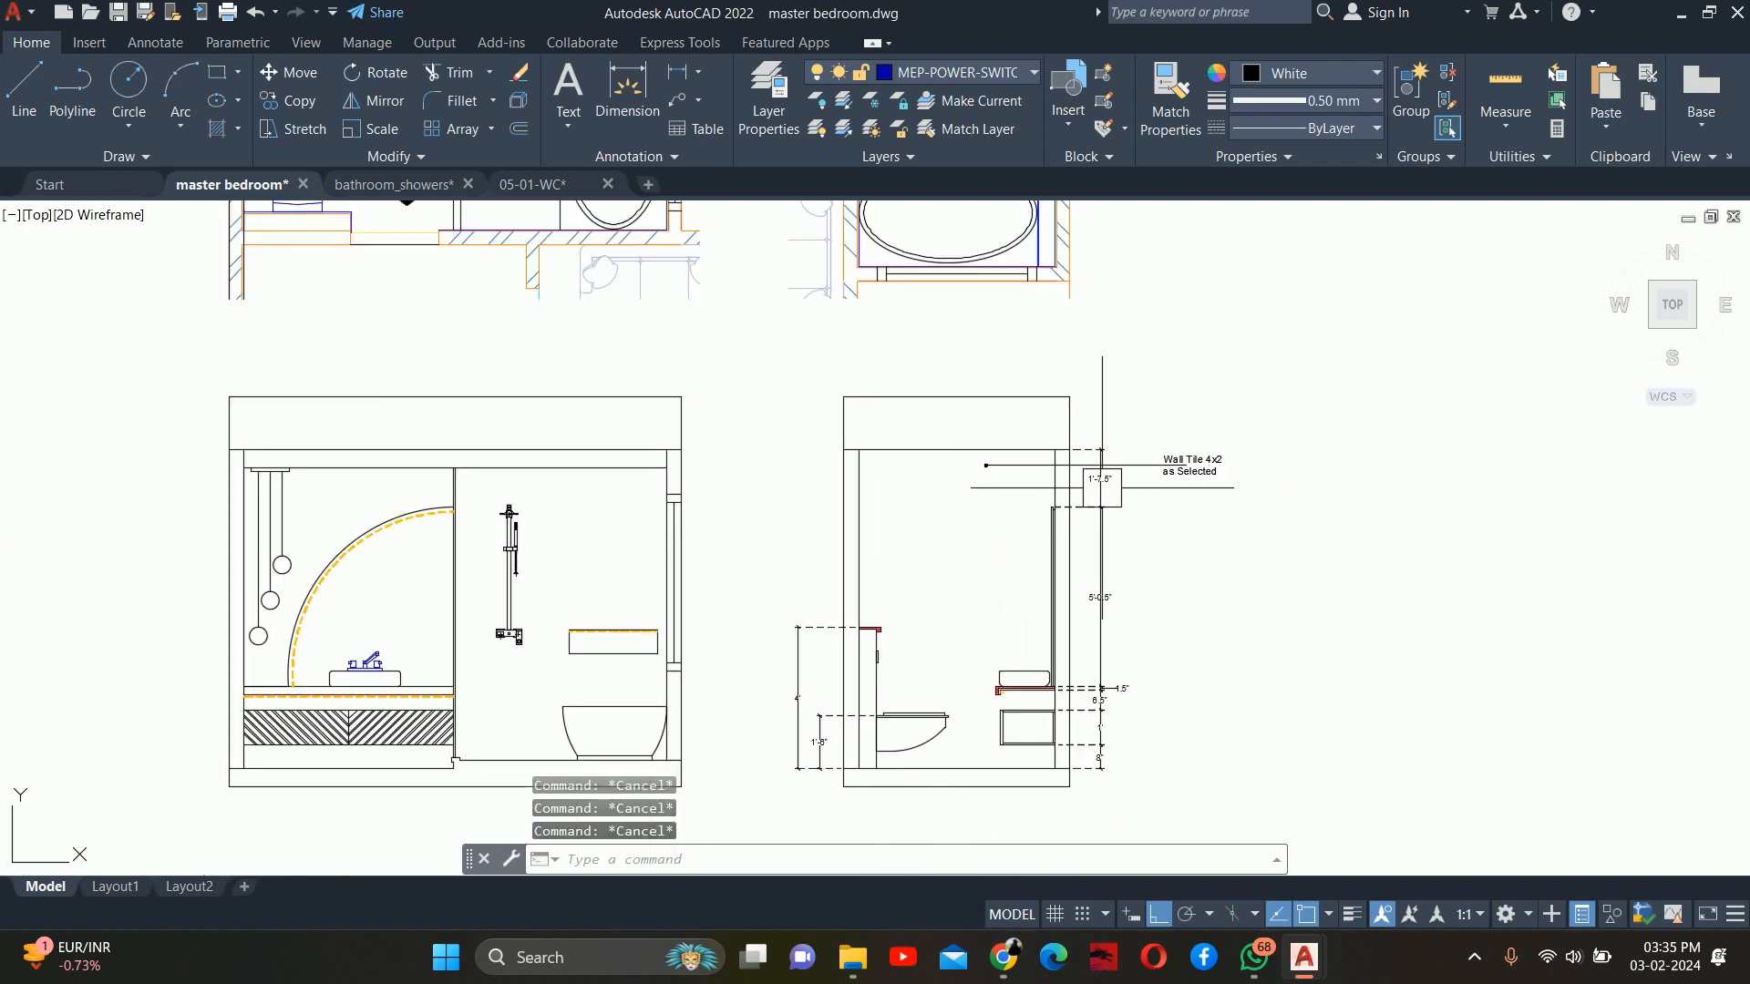
pyautogui.scroll(3, 1315, 643)
pyautogui.scroll(2, 1315, 642)
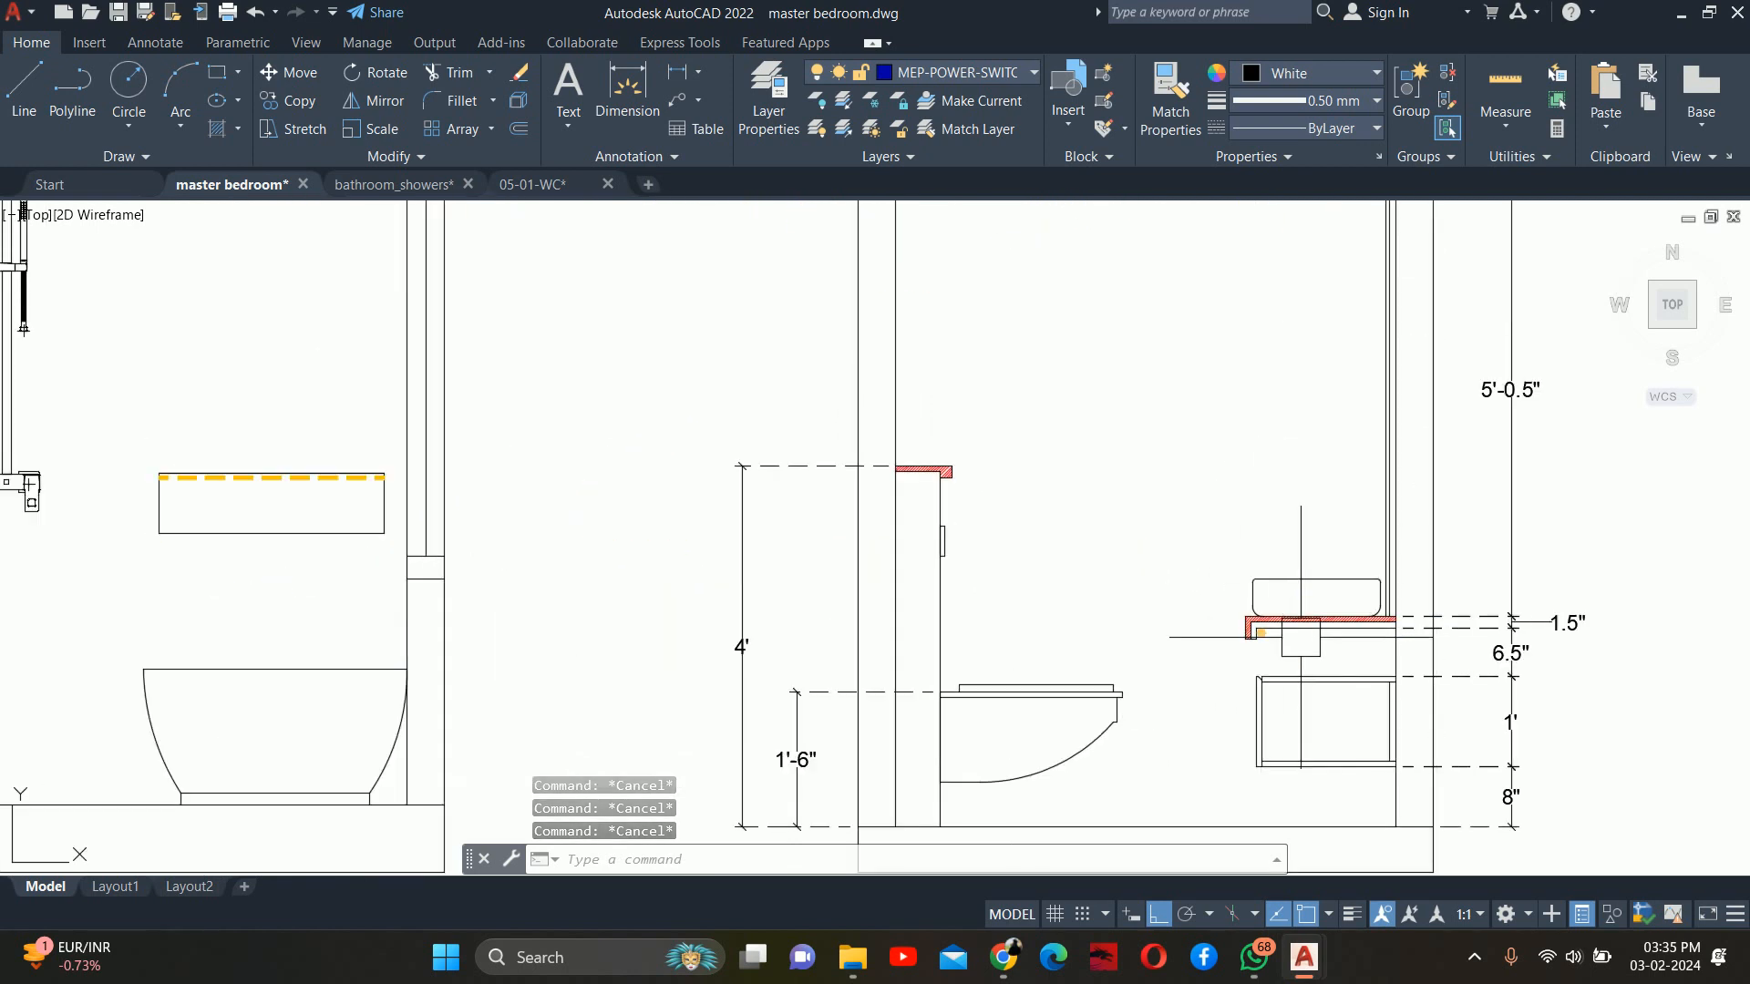
# Draw a leader without text from the countertop's front edge, running out horizontally and then about 1'-3" straight up
pyautogui.scroll(3, 1253, 620)
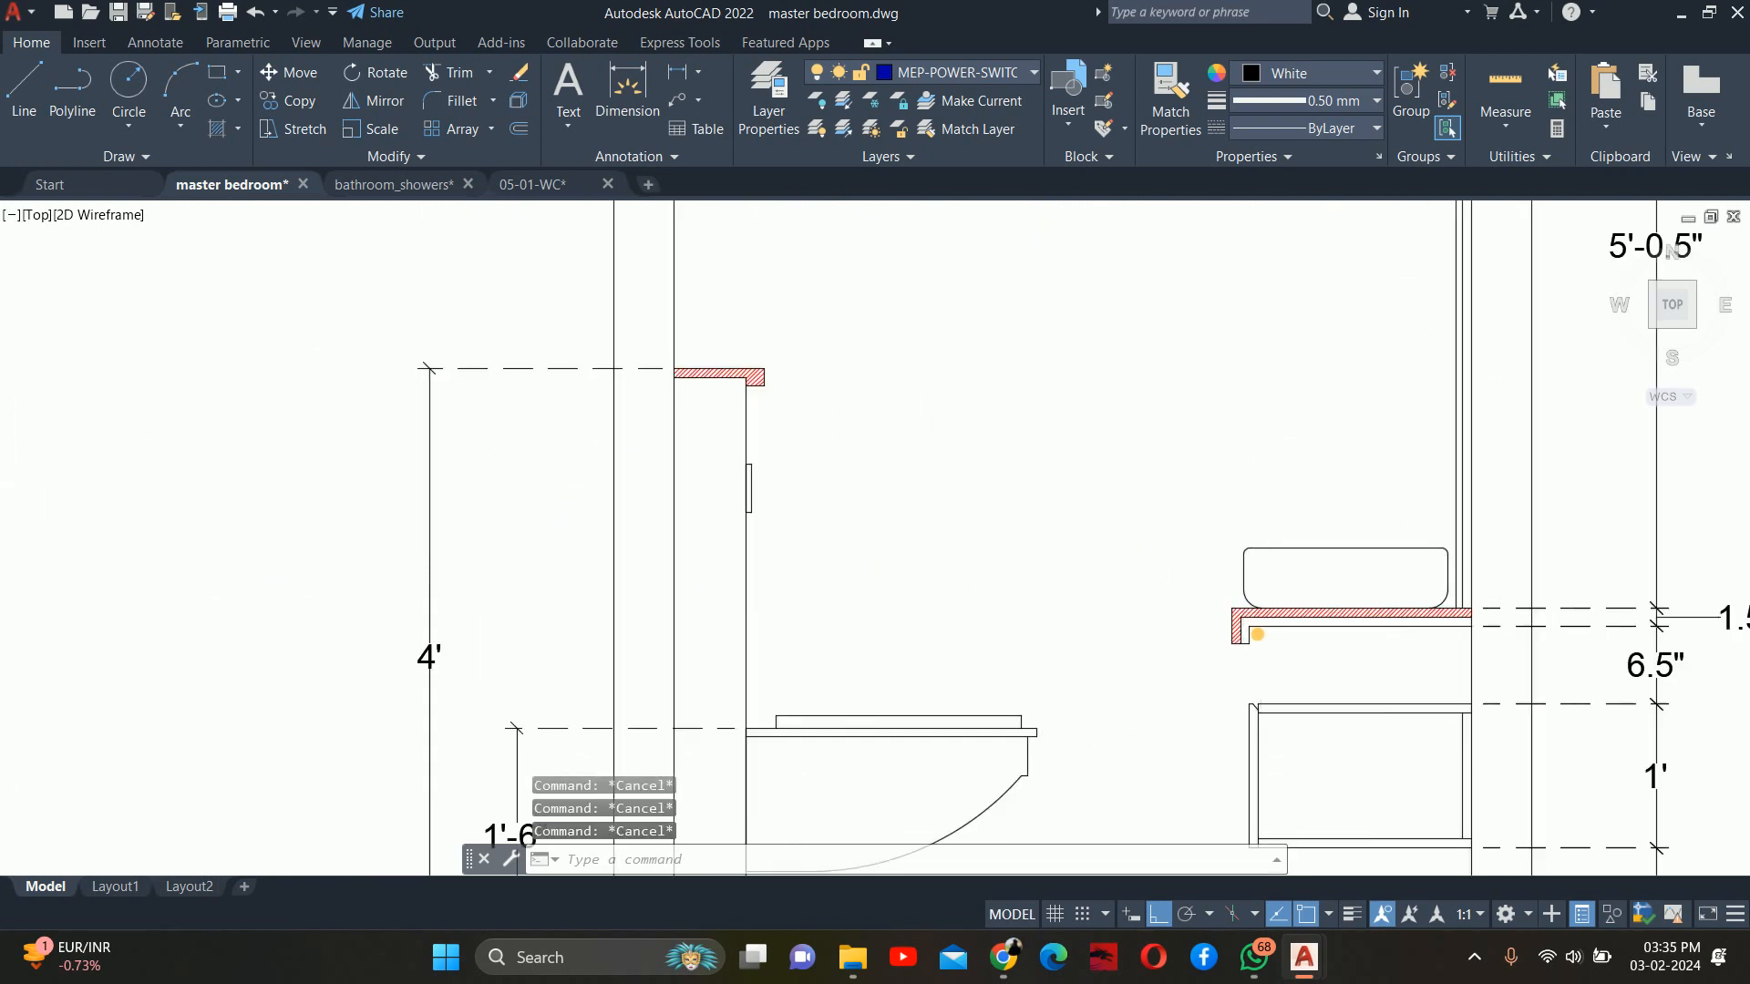
pyautogui.scroll(-4, 1244, 606)
pyautogui.scroll(2, 1244, 606)
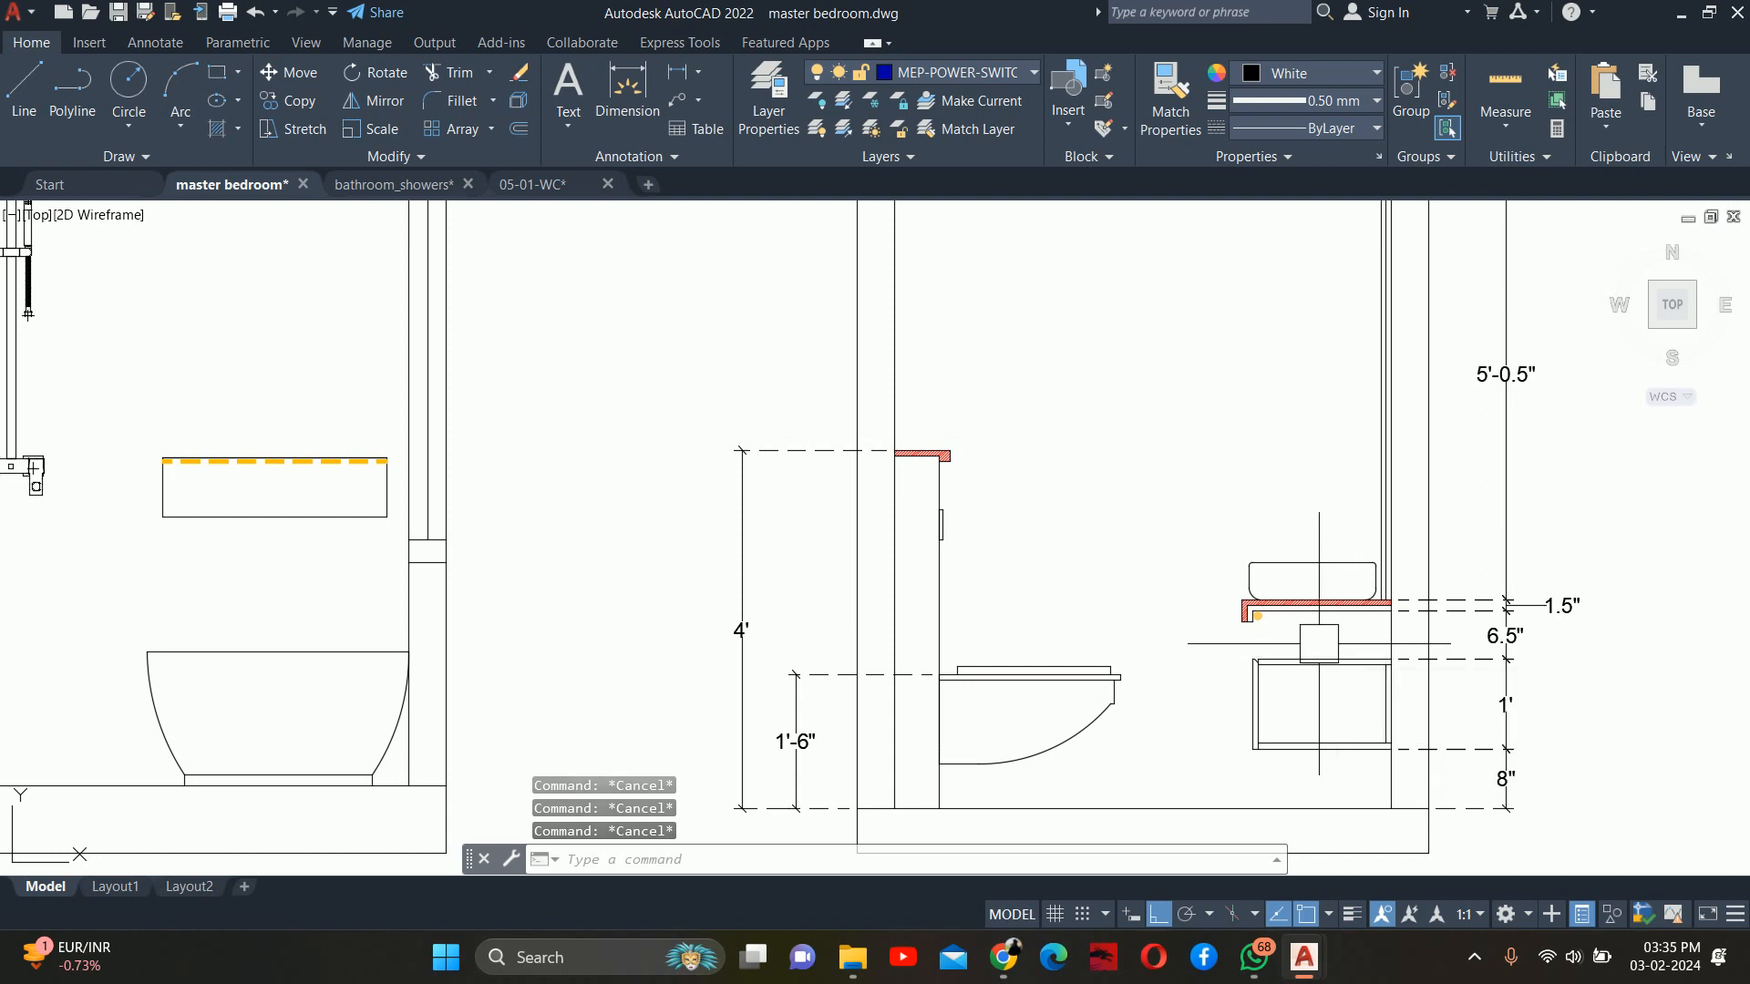
pyautogui.write('1')
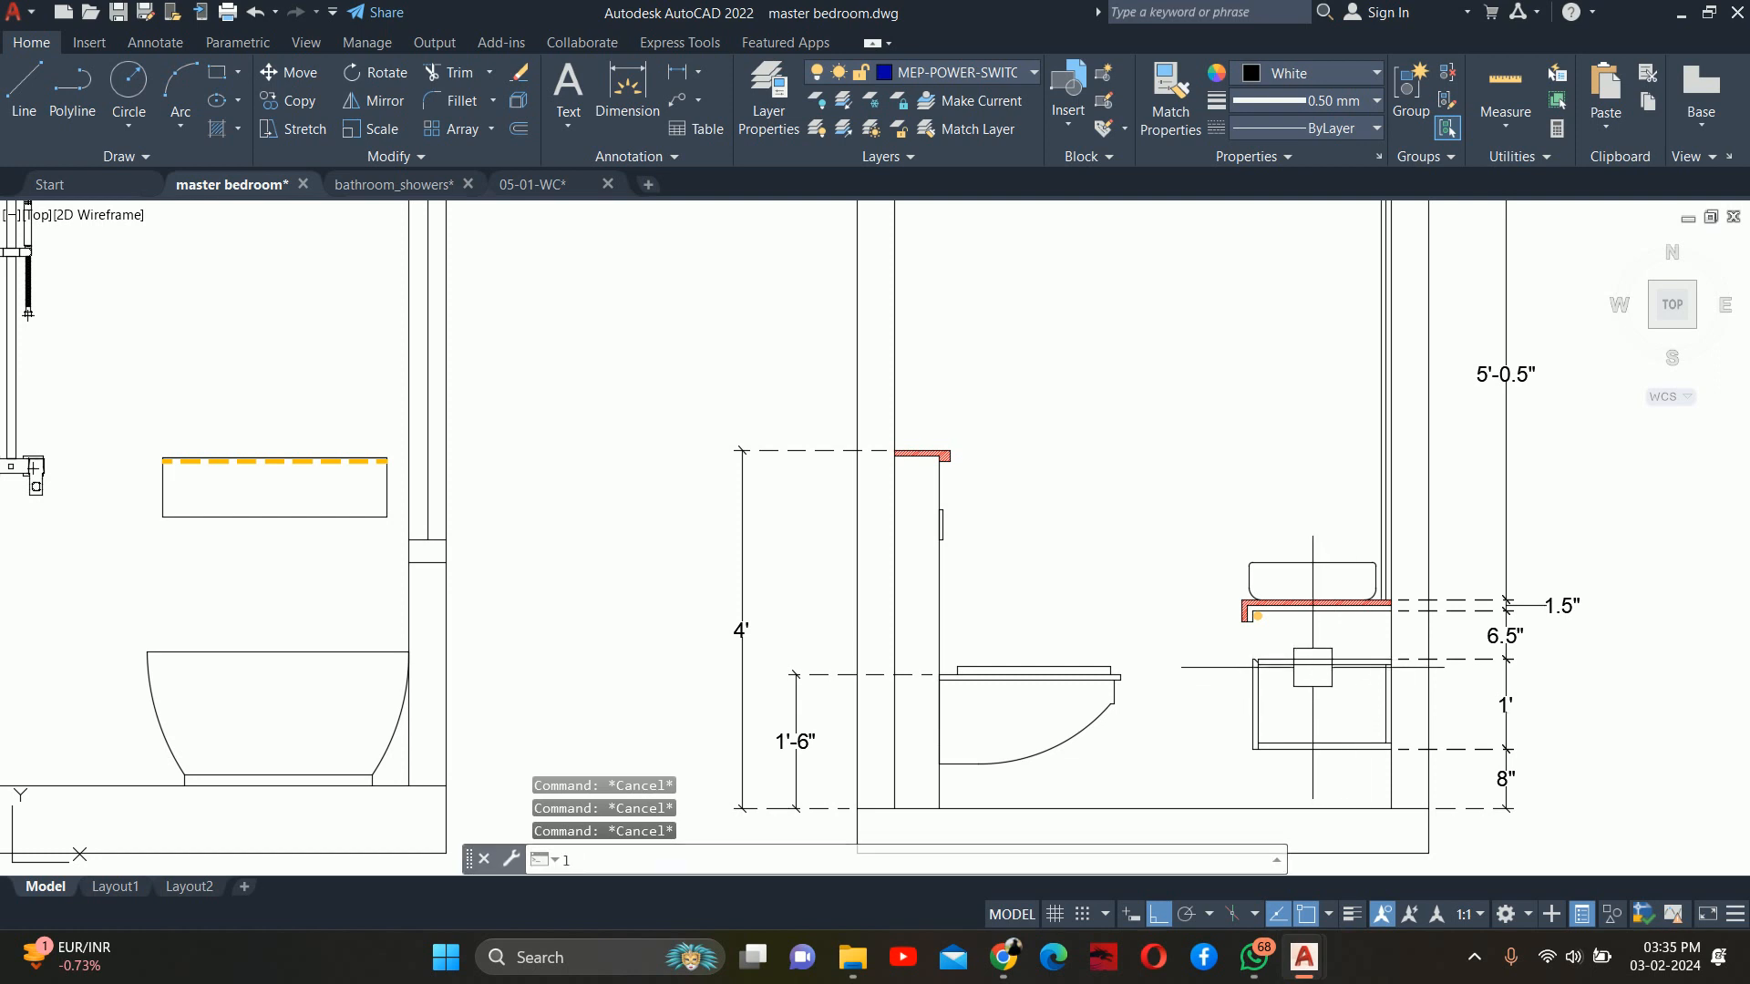
pyautogui.write('e')
pyautogui.press('Return')
pyautogui.scroll(5, 1243, 612)
pyautogui.click(1235, 618)
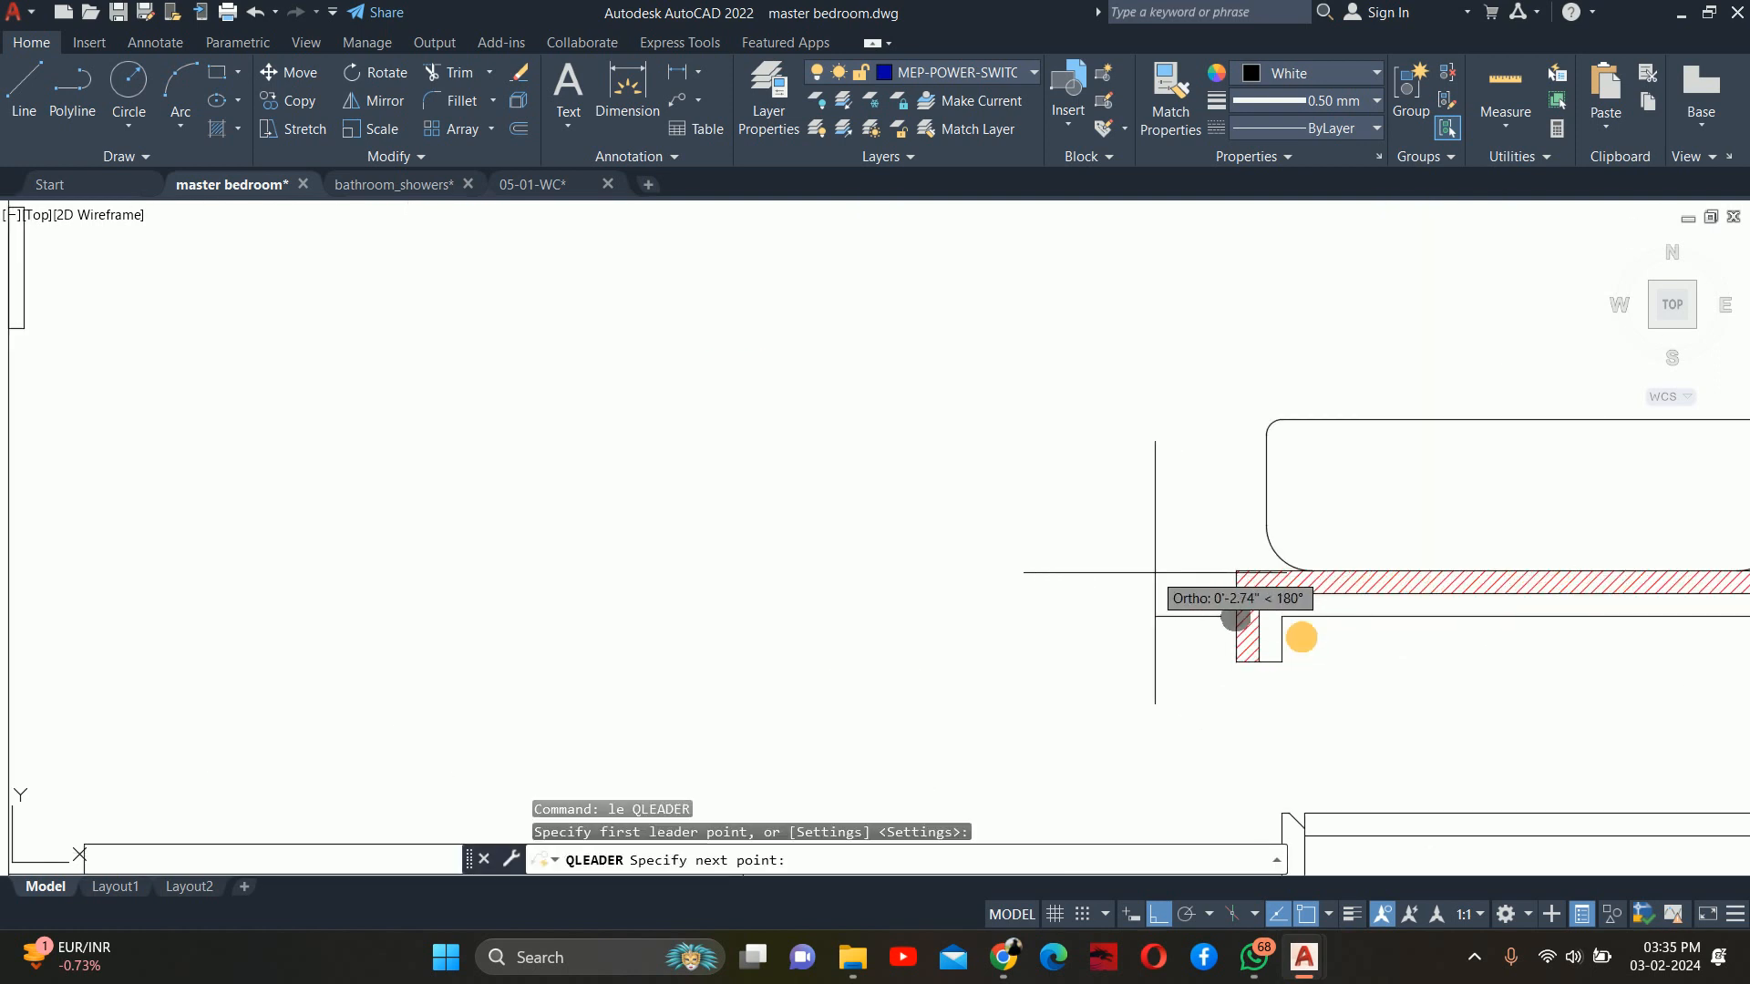
pyautogui.click(1110, 618)
pyautogui.scroll(-4, 1123, 390)
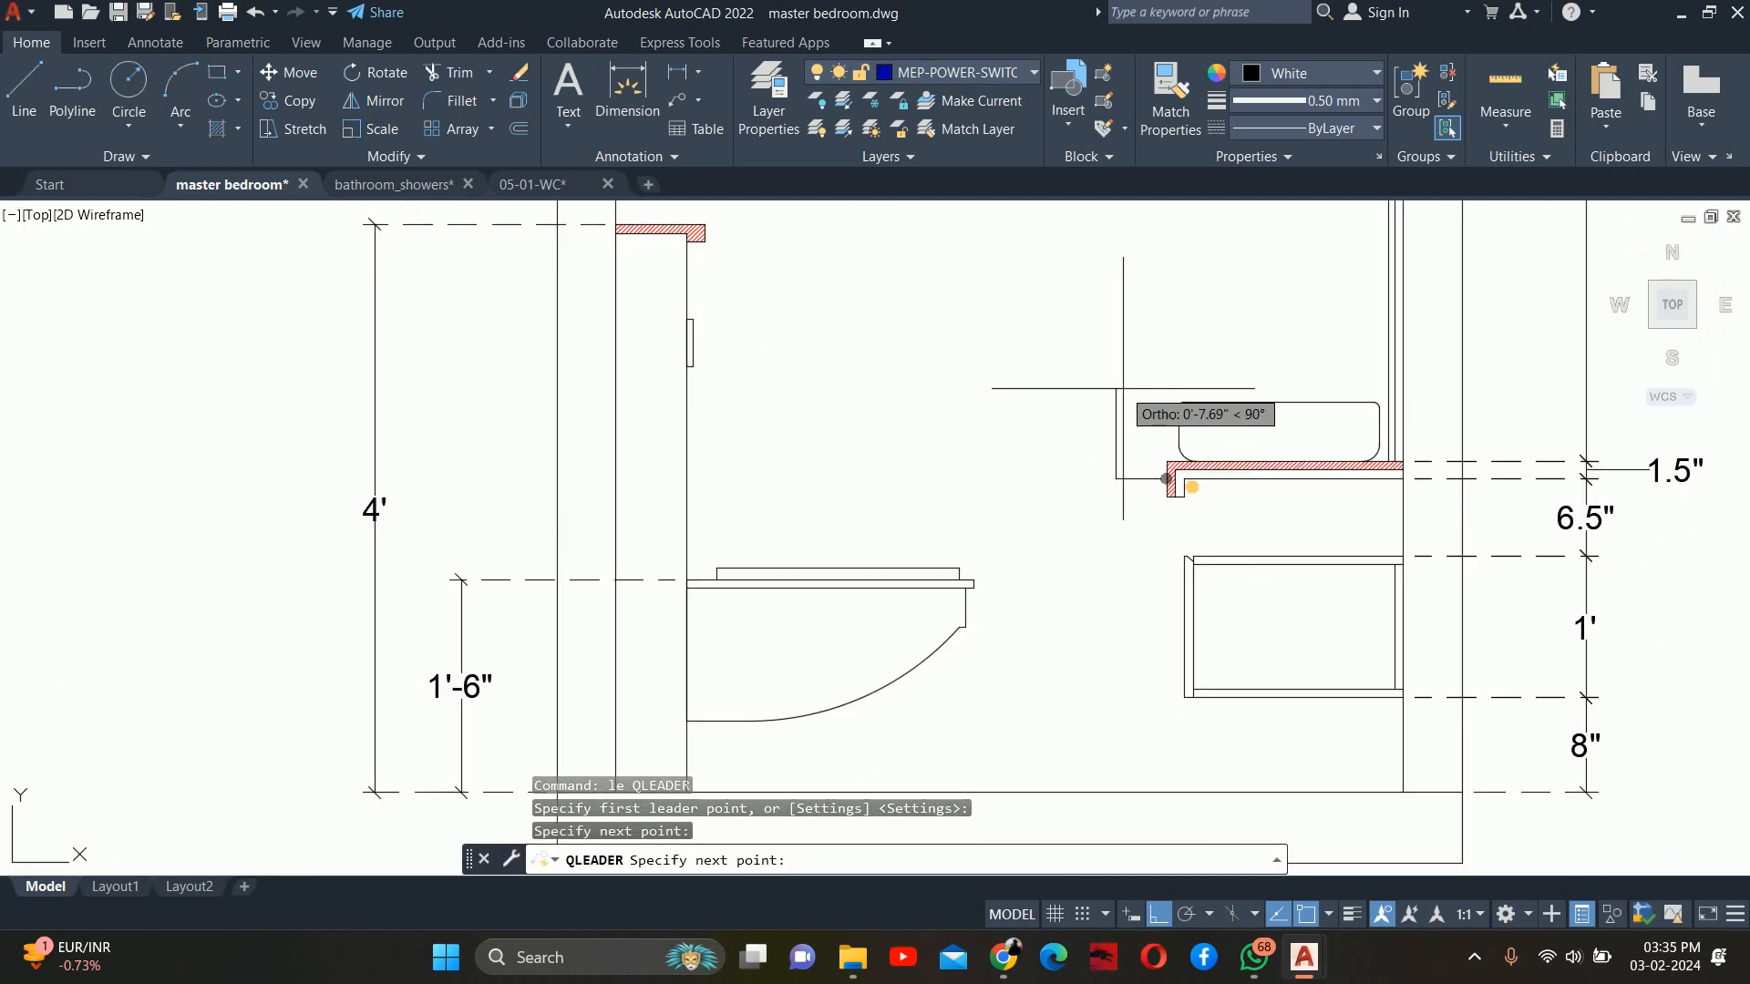
pyautogui.scroll(-2, 1123, 388)
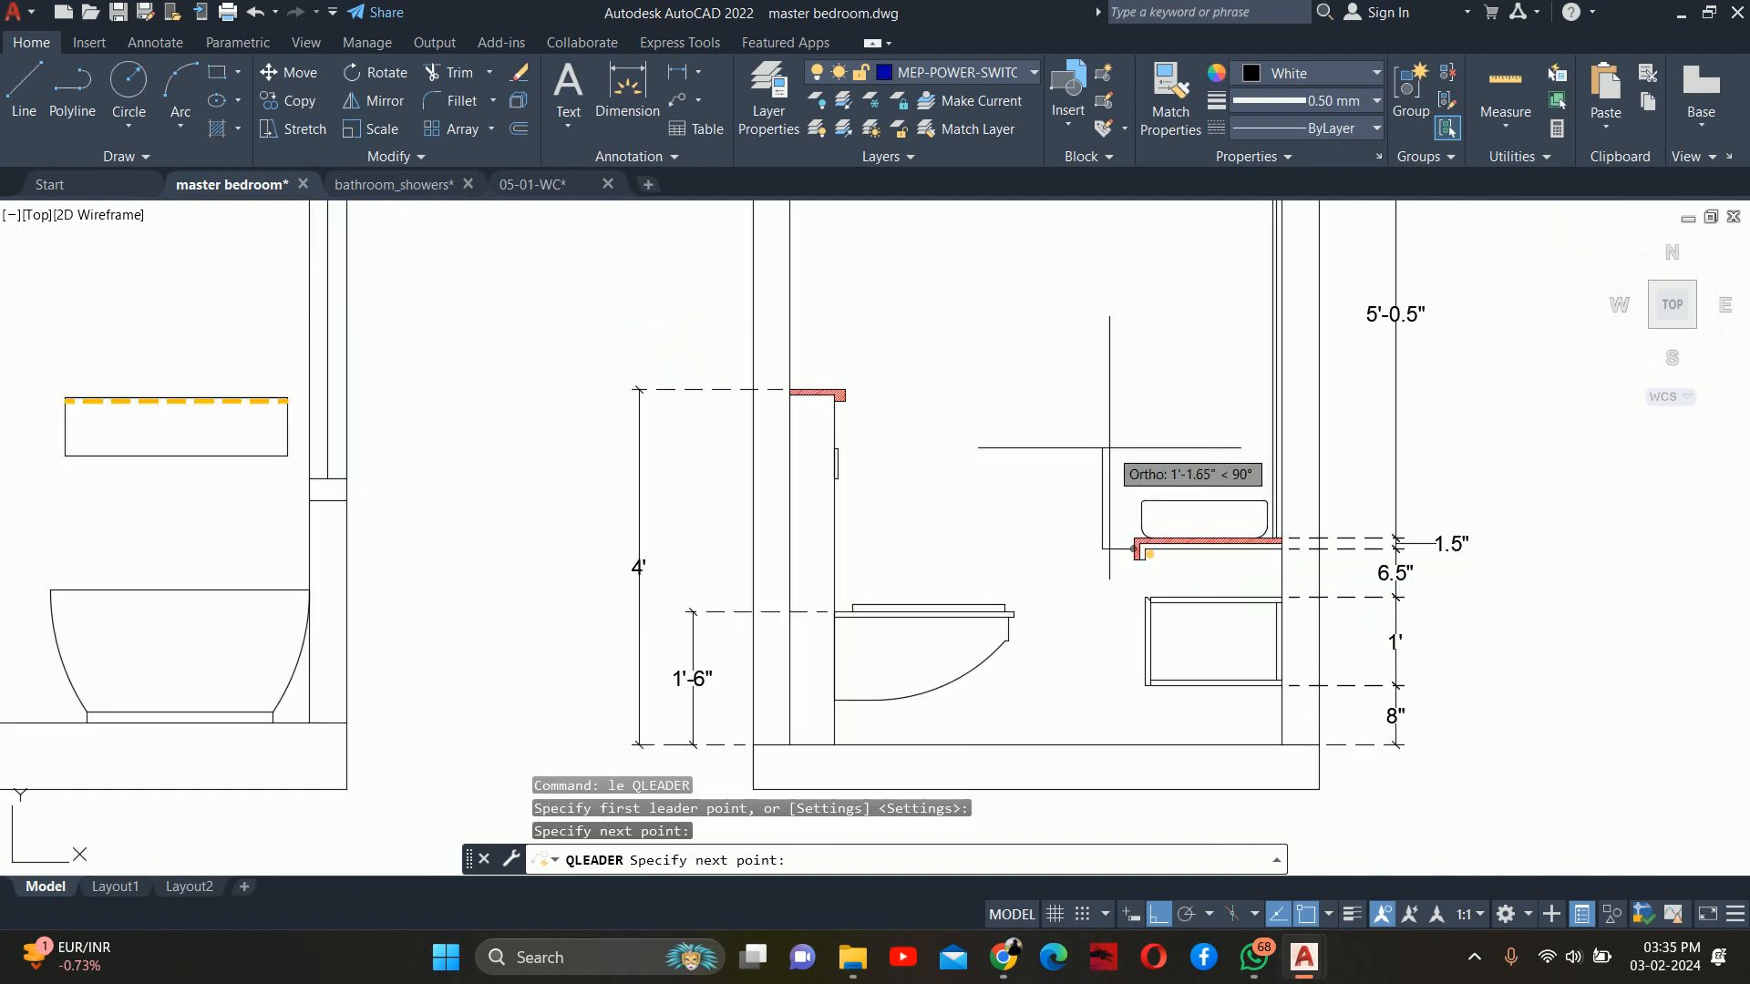
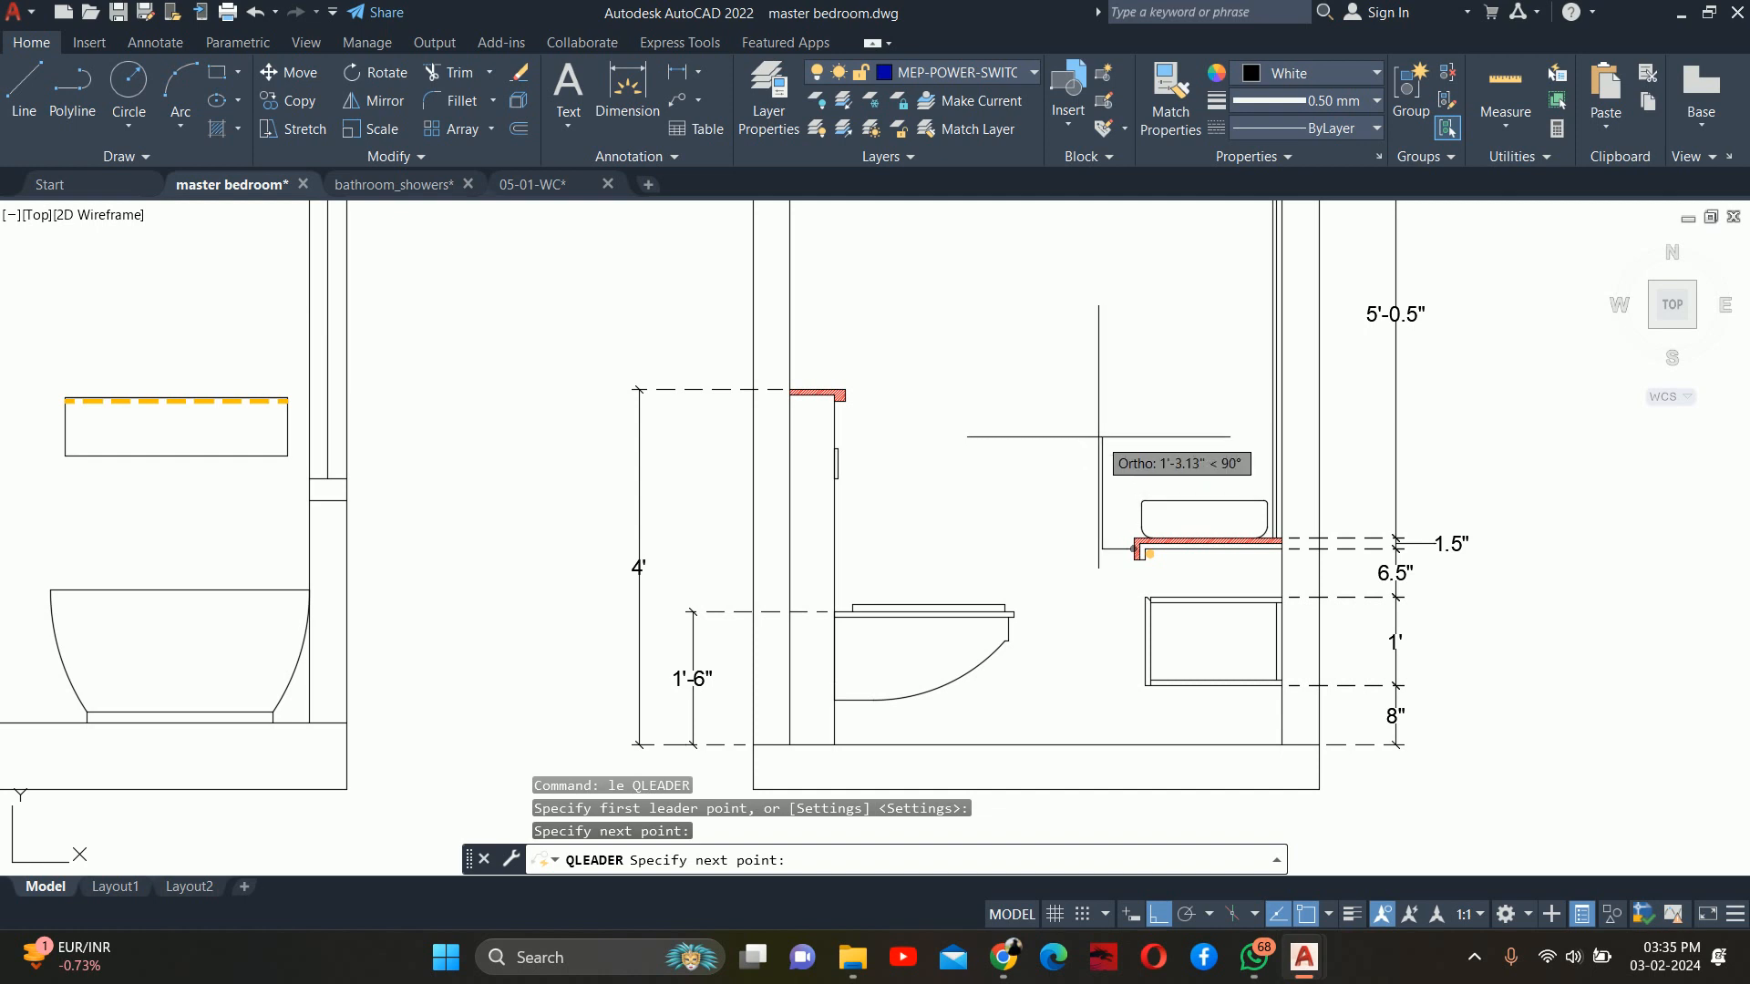
pyautogui.click(1104, 460)
pyautogui.scroll(-2, 1003, 487)
pyautogui.press('Escape')
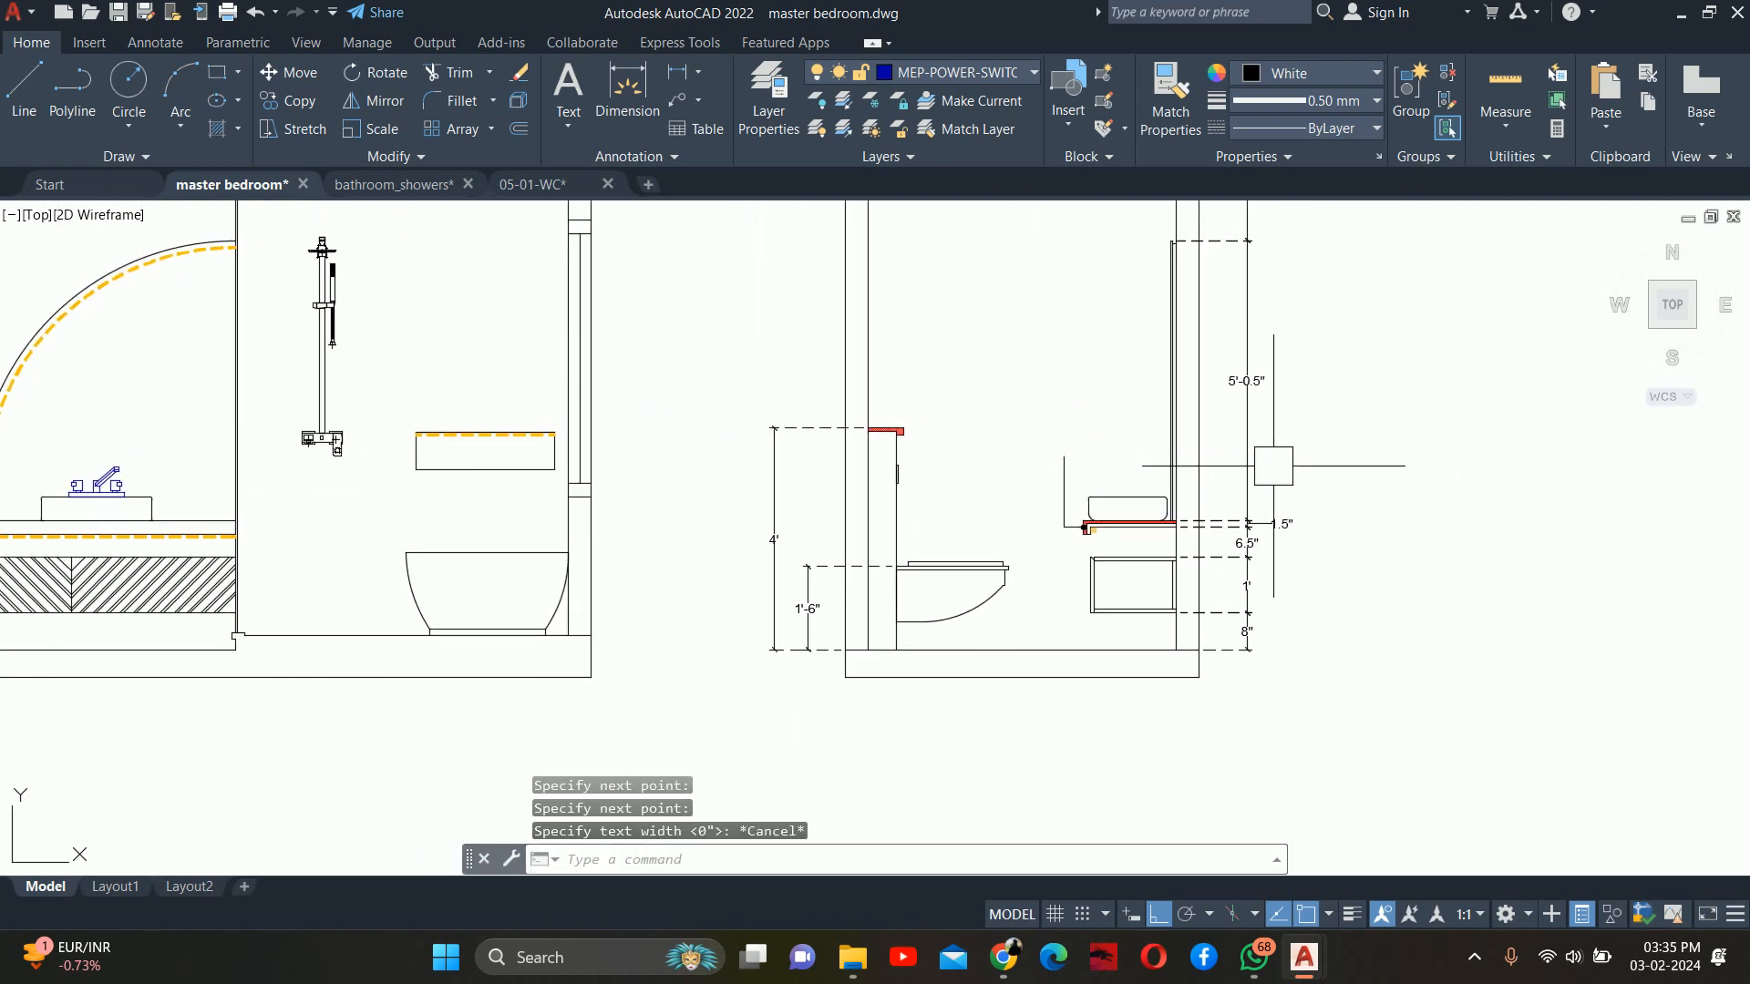
# Draw a horizontal line from the countertop leader's upper end past the height dimensions, aligned with the end of the wall tile leader line
pyautogui.write('l')
pyautogui.press('Return')
pyautogui.click(1065, 455)
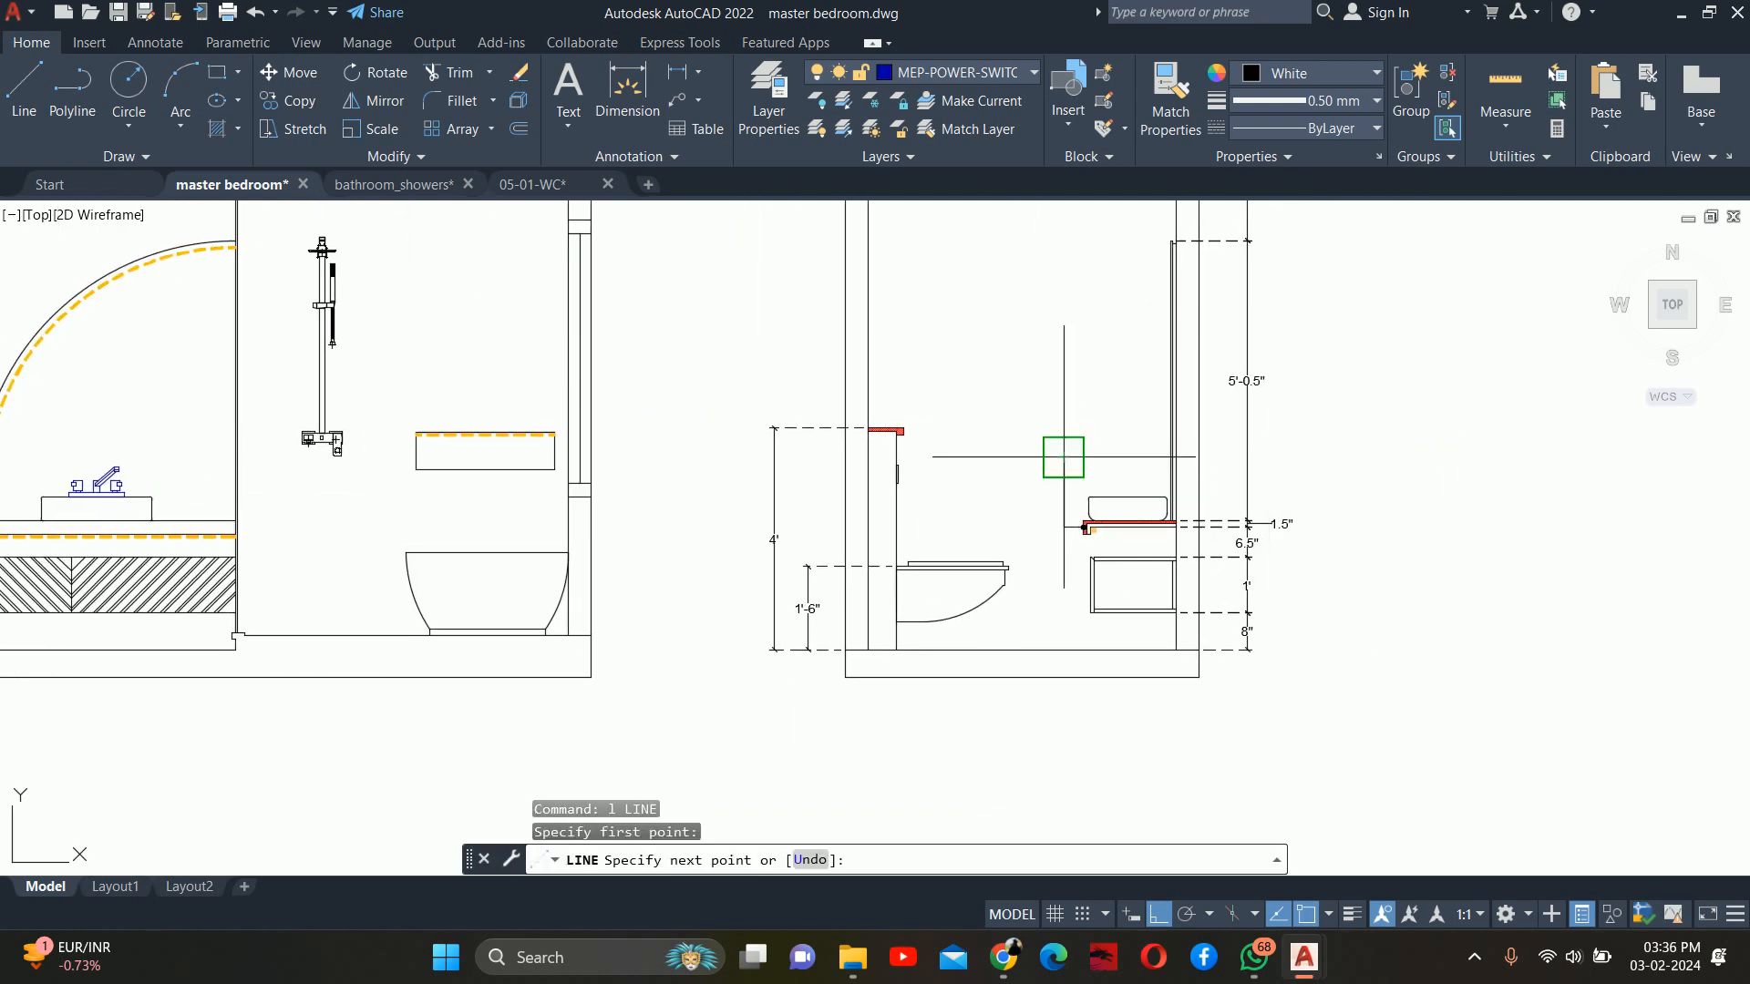
pyautogui.scroll(-2, 1334, 462)
pyautogui.scroll(3, 1300, 387)
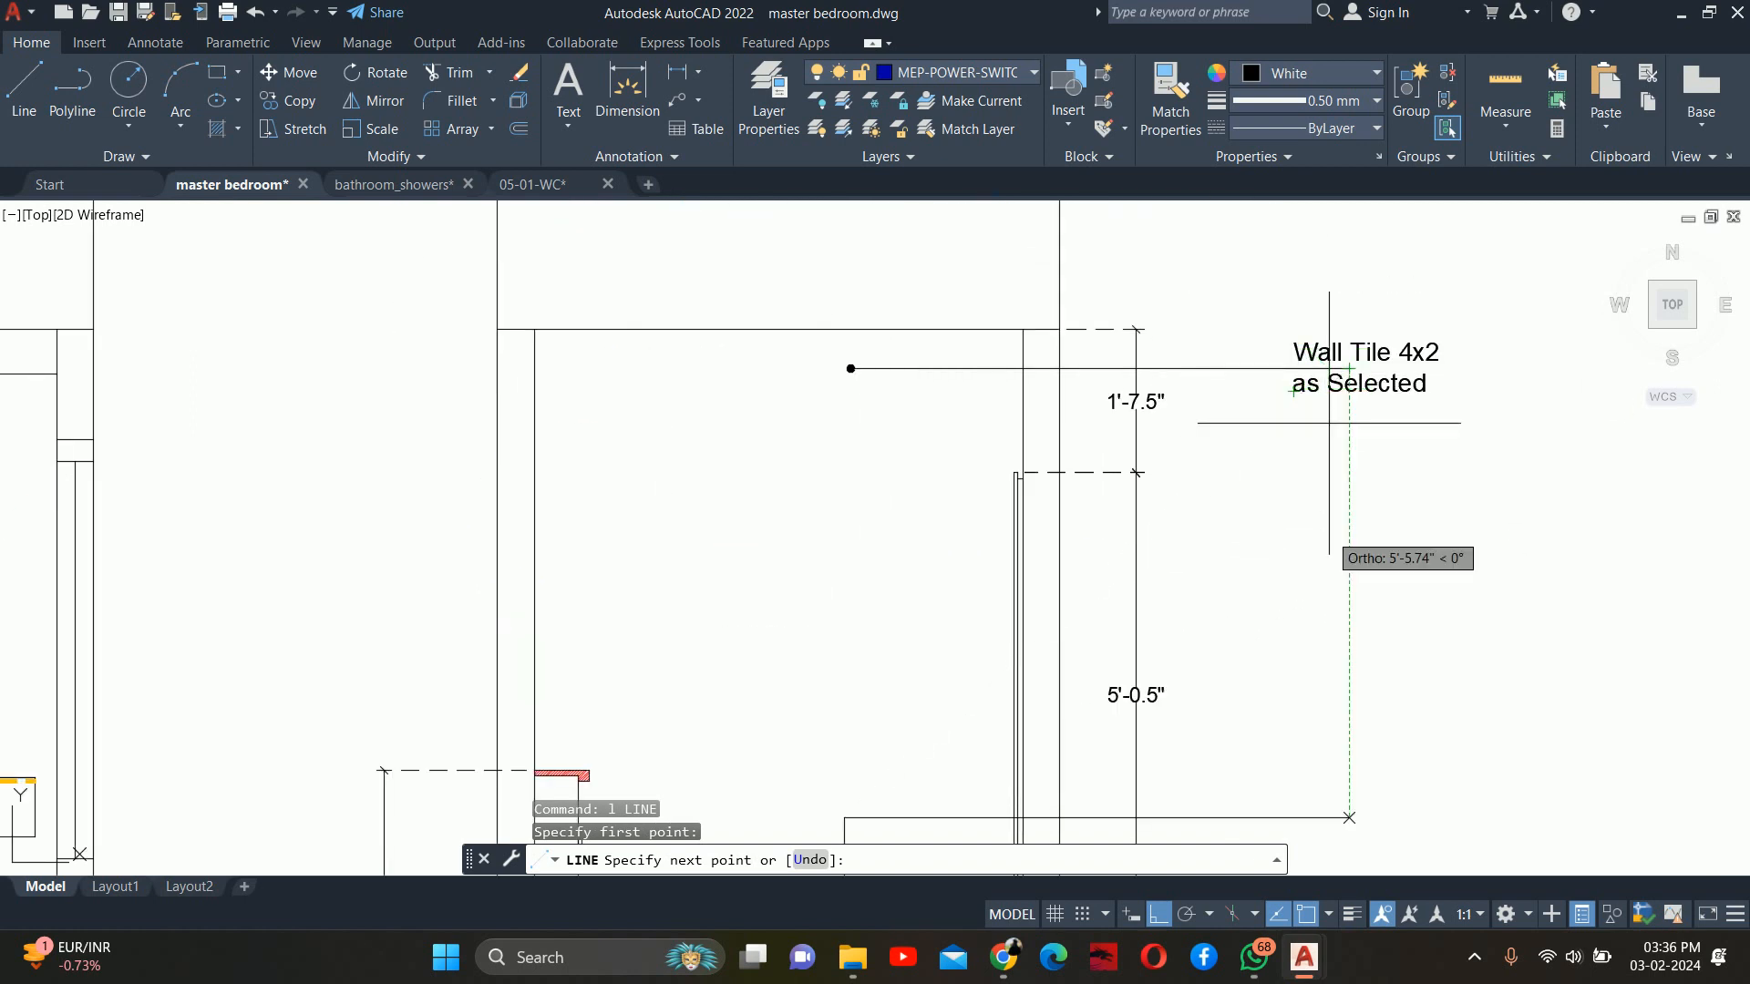
pyautogui.press('Escape')
pyautogui.press('Escape')
pyautogui.press('Escape')
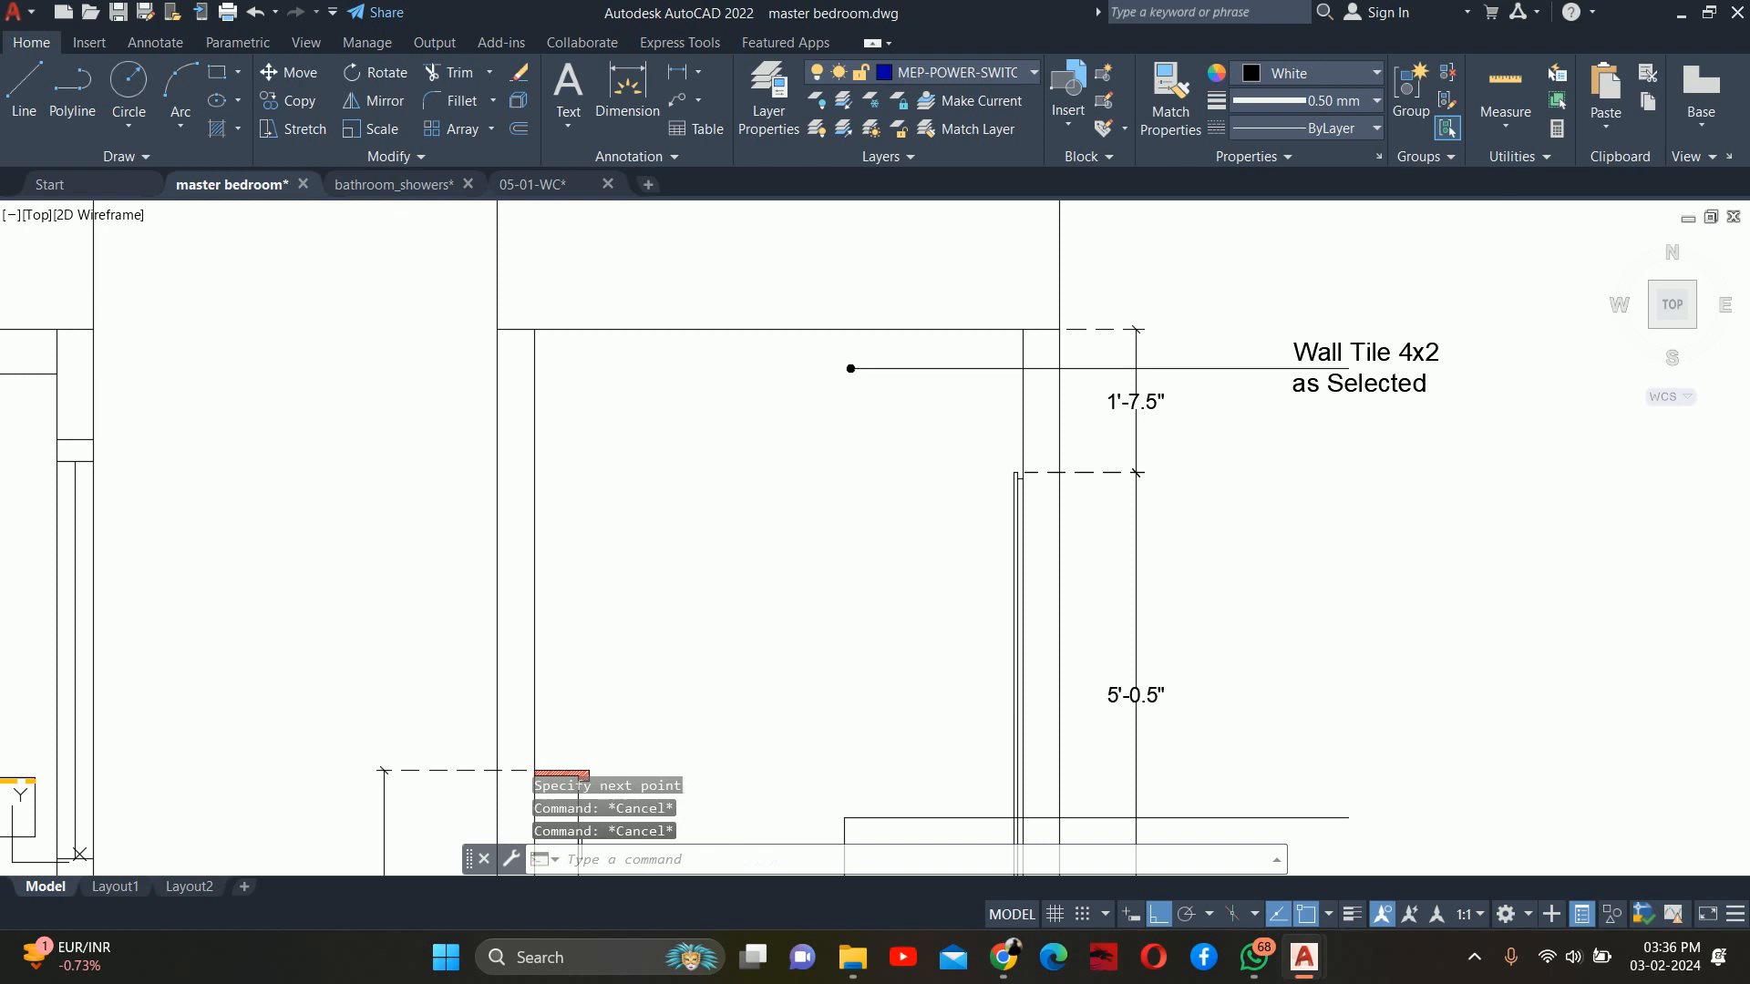
pyautogui.scroll(-4, 1336, 668)
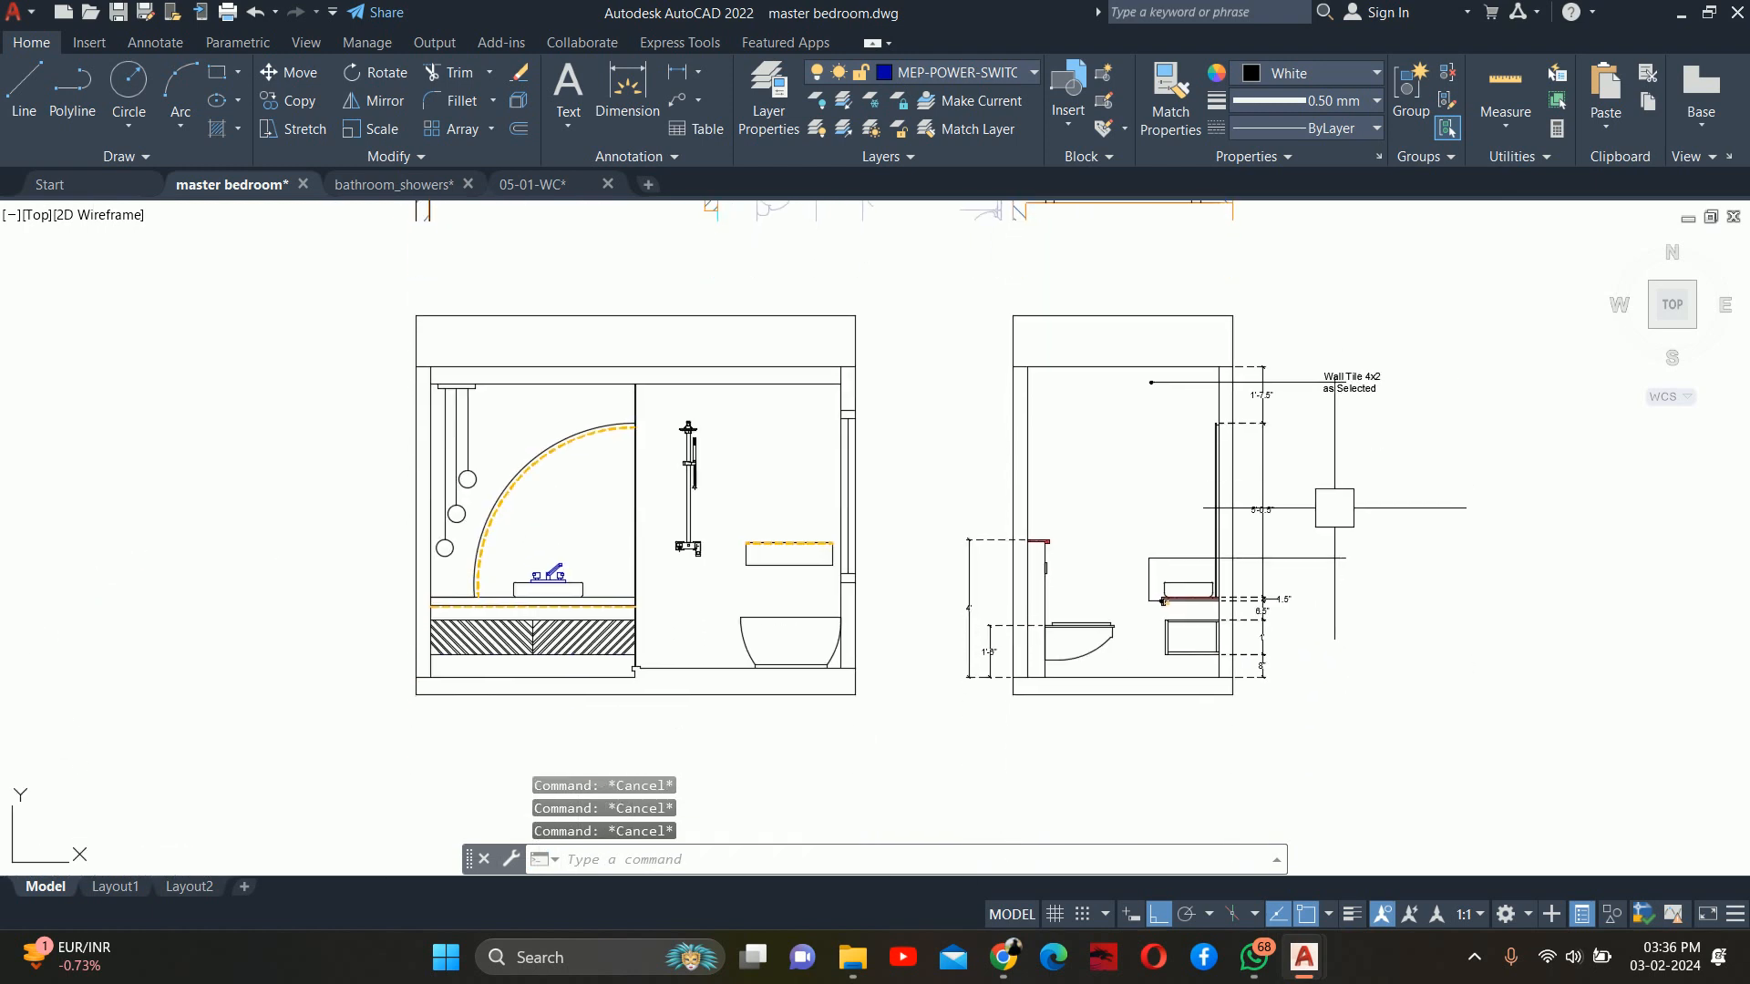
pyautogui.scroll(-6, 1267, 504)
pyautogui.moveTo(1025, 448); pyautogui.dragTo(1070, 520, button='middle')
pyautogui.moveTo(102, 401); pyautogui.dragTo(507, 477, button='middle')
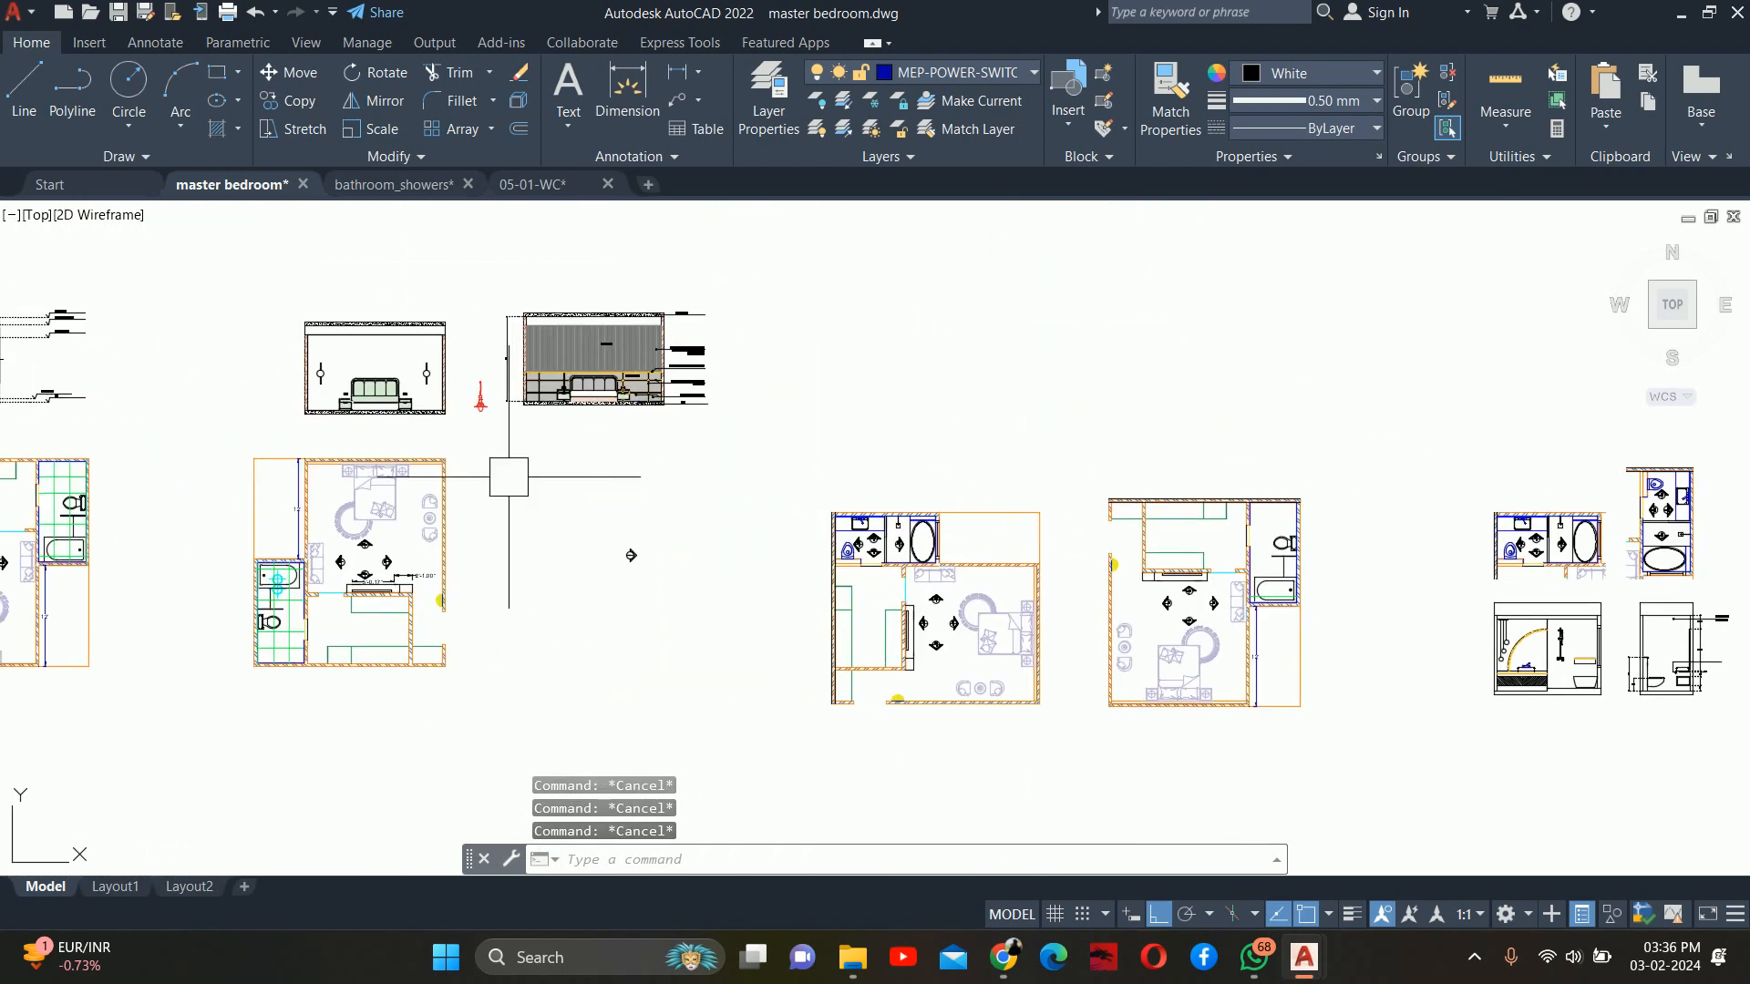
pyautogui.moveTo(1311, 611)
pyautogui.mouseDown(button='middle')
pyautogui.moveTo(1061, 524)
pyautogui.moveTo(811, 477)
pyautogui.mouseUp(button='middle')
pyautogui.scroll(6, 1187, 531)
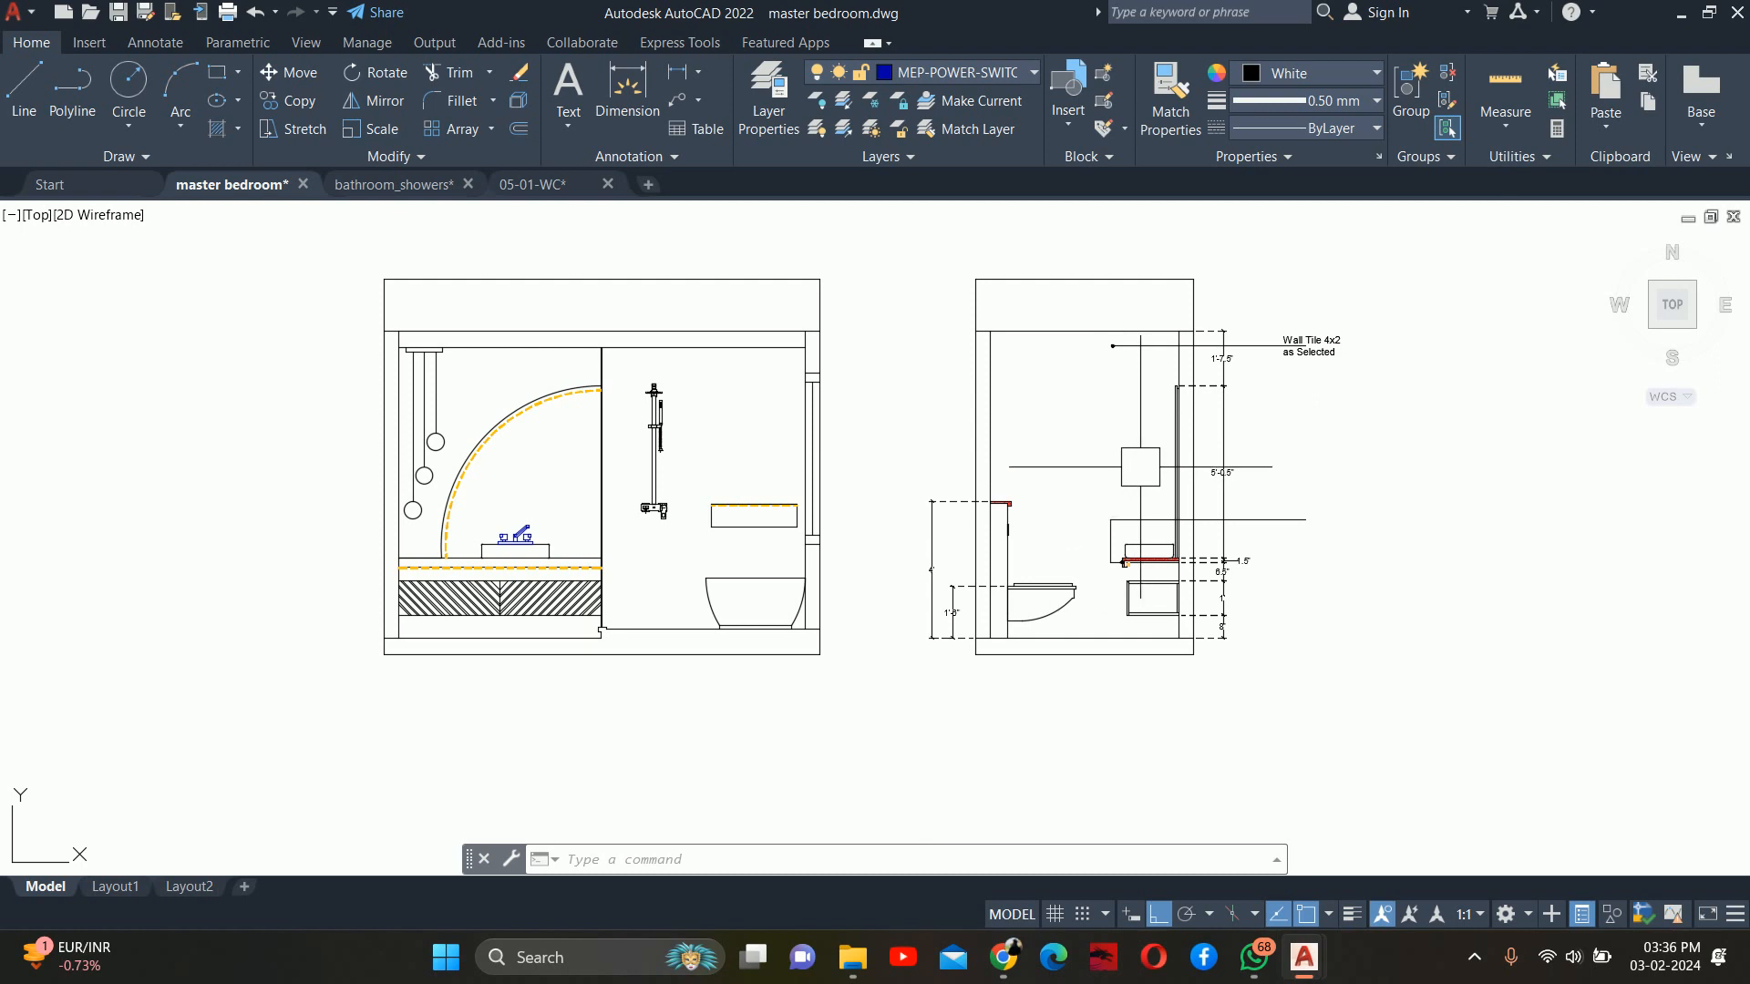
pyautogui.press('Escape')
pyautogui.press('Escape')
pyautogui.press('Escape')
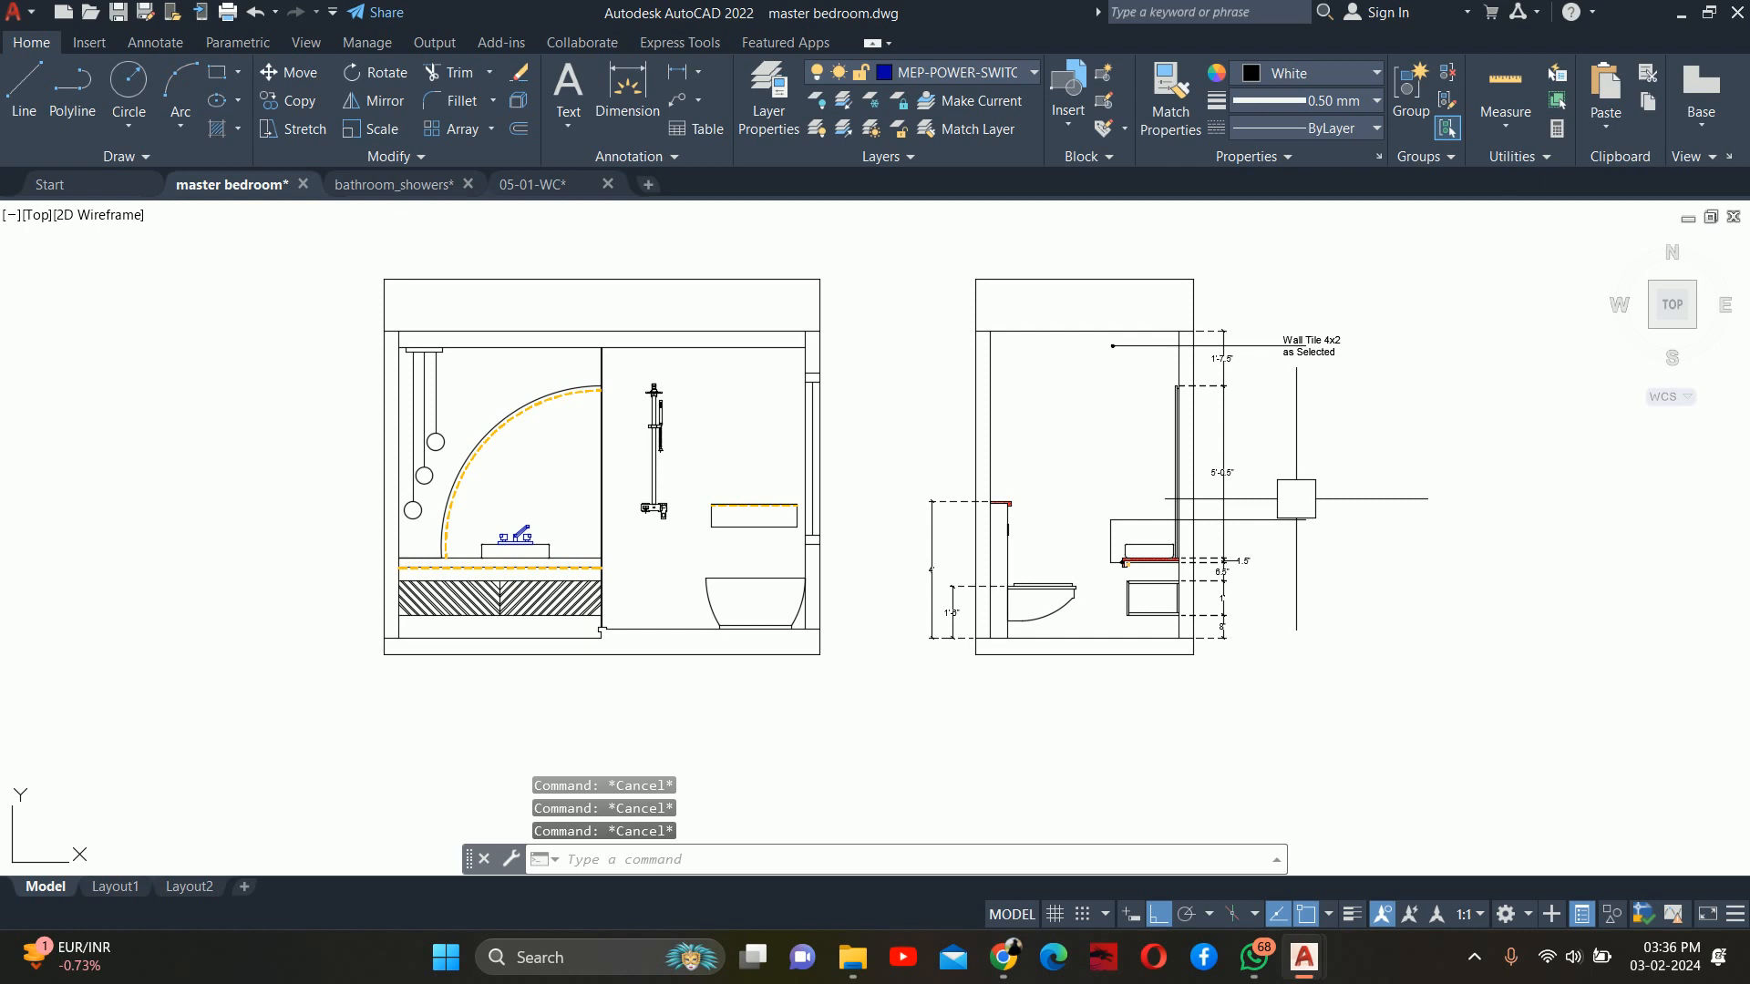
# Switch to File Explorer and open the Washroom of master bedroom drawing from the project's Master bedroom washroom folder on the USB drive
pyautogui.click(1682, 13)
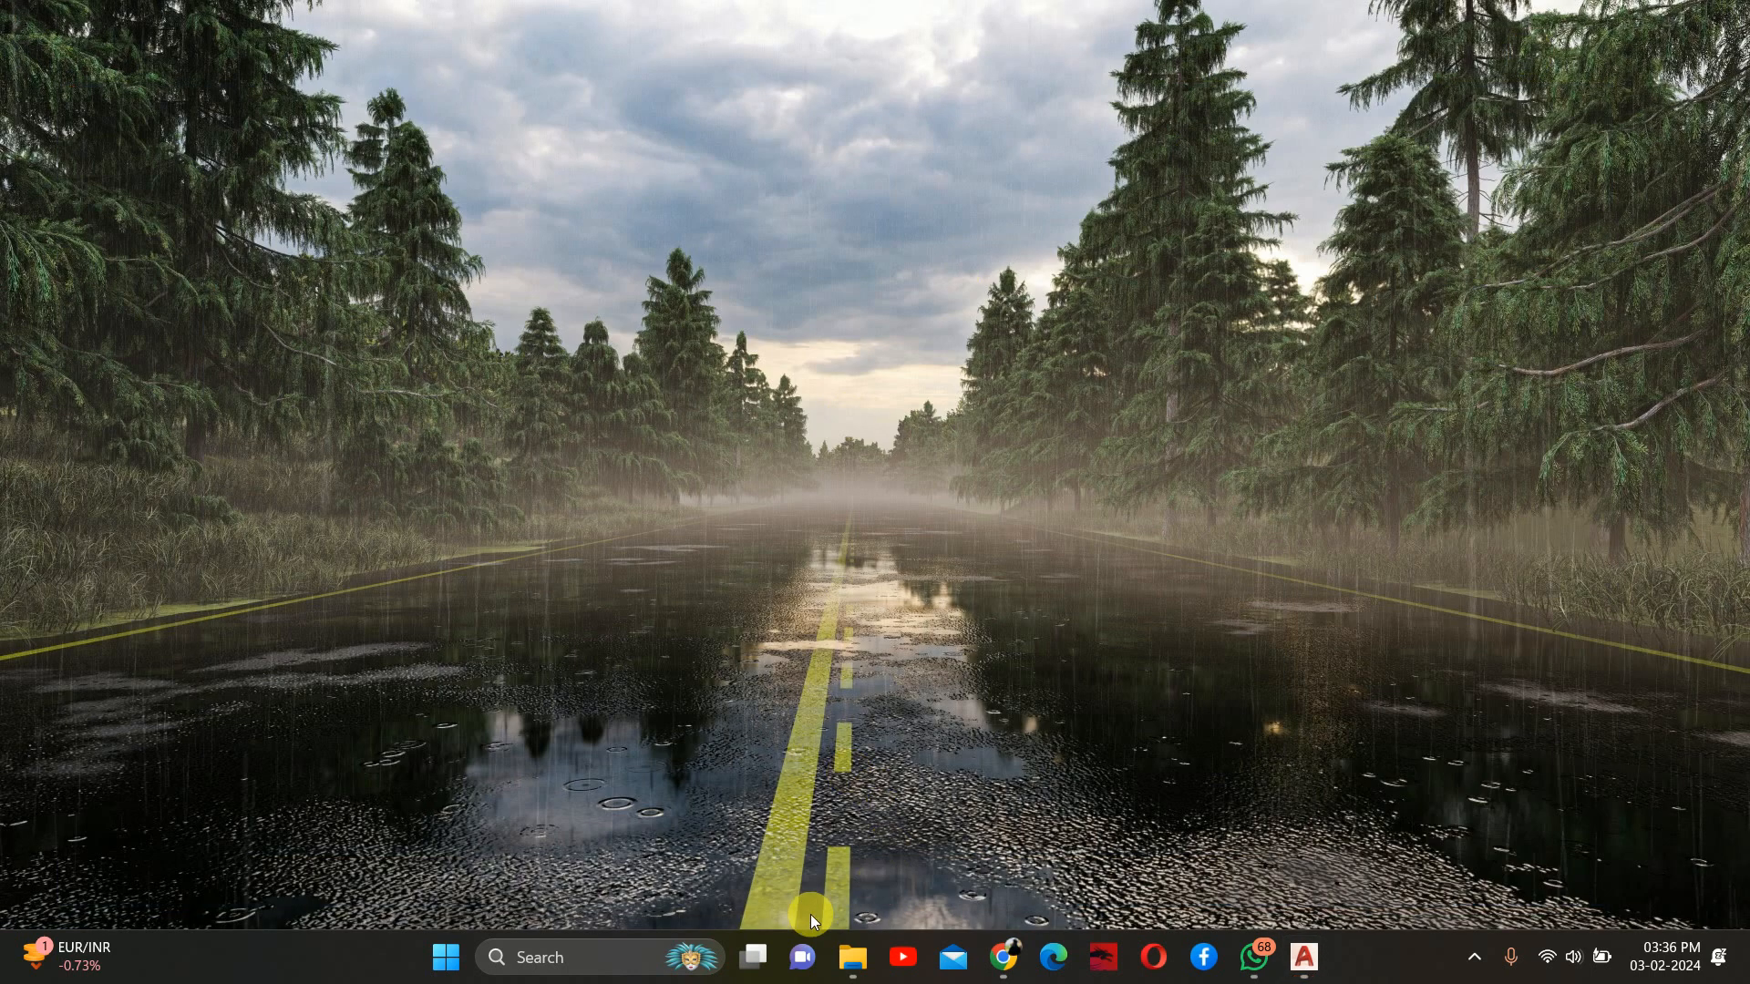
pyautogui.click(835, 962)
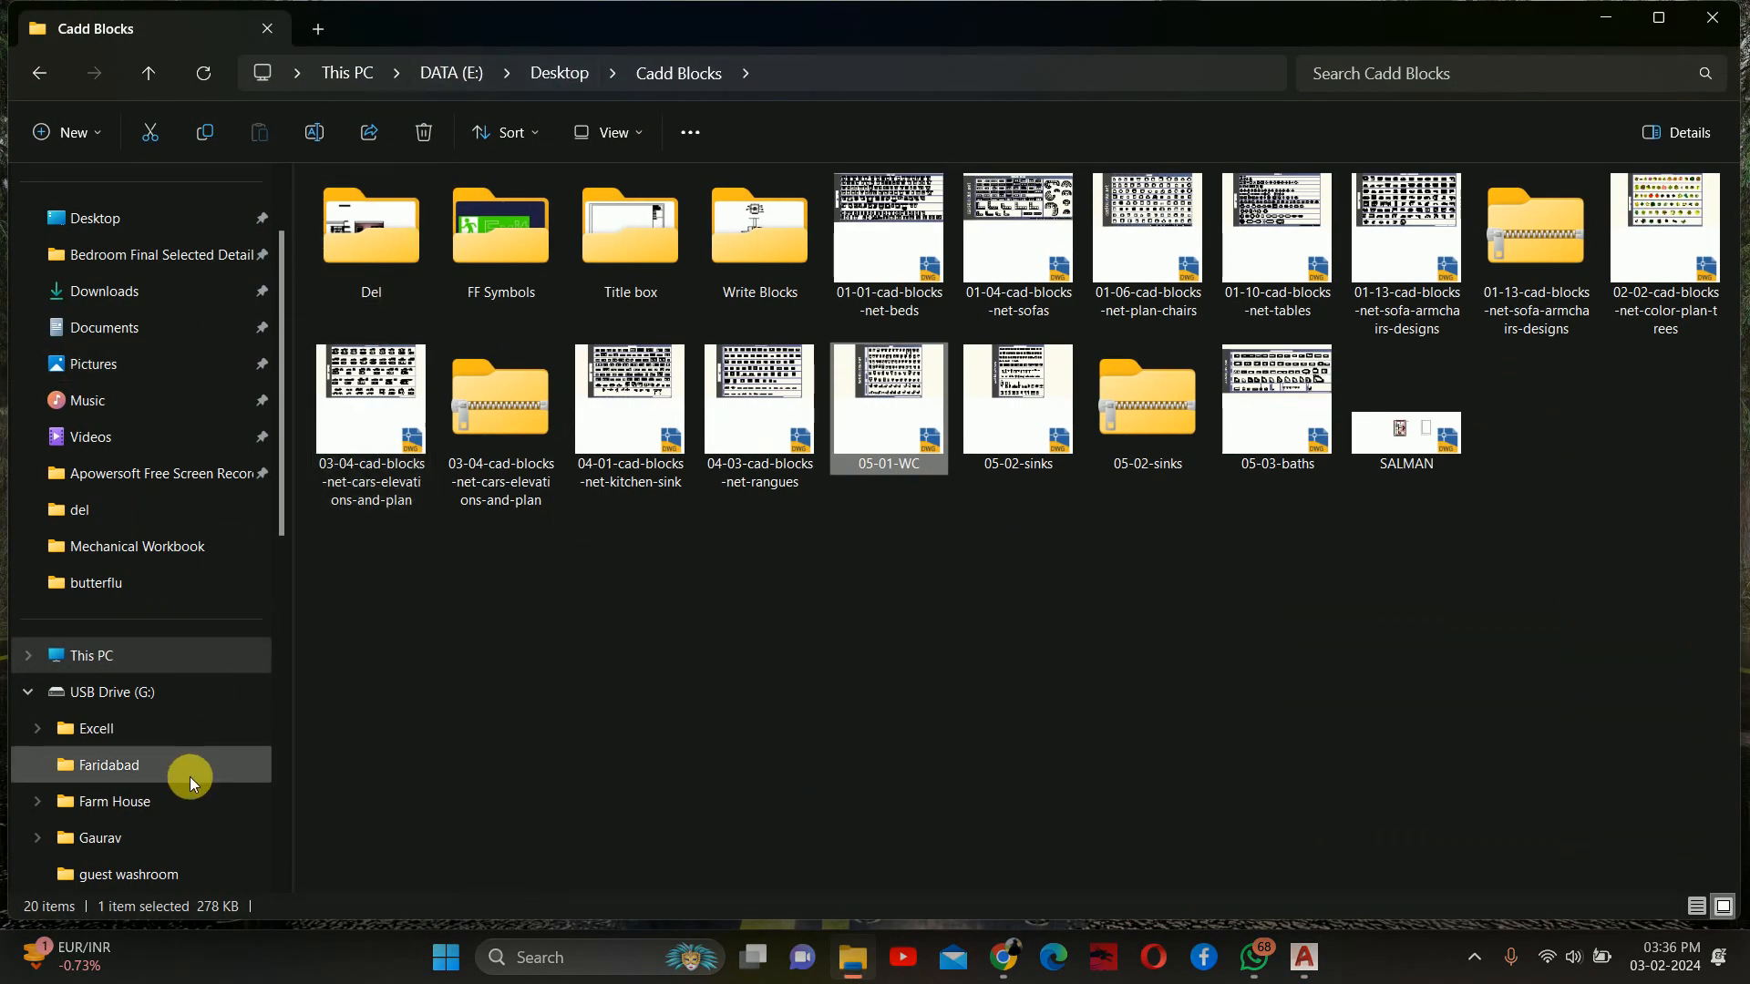
pyautogui.click(109, 692)
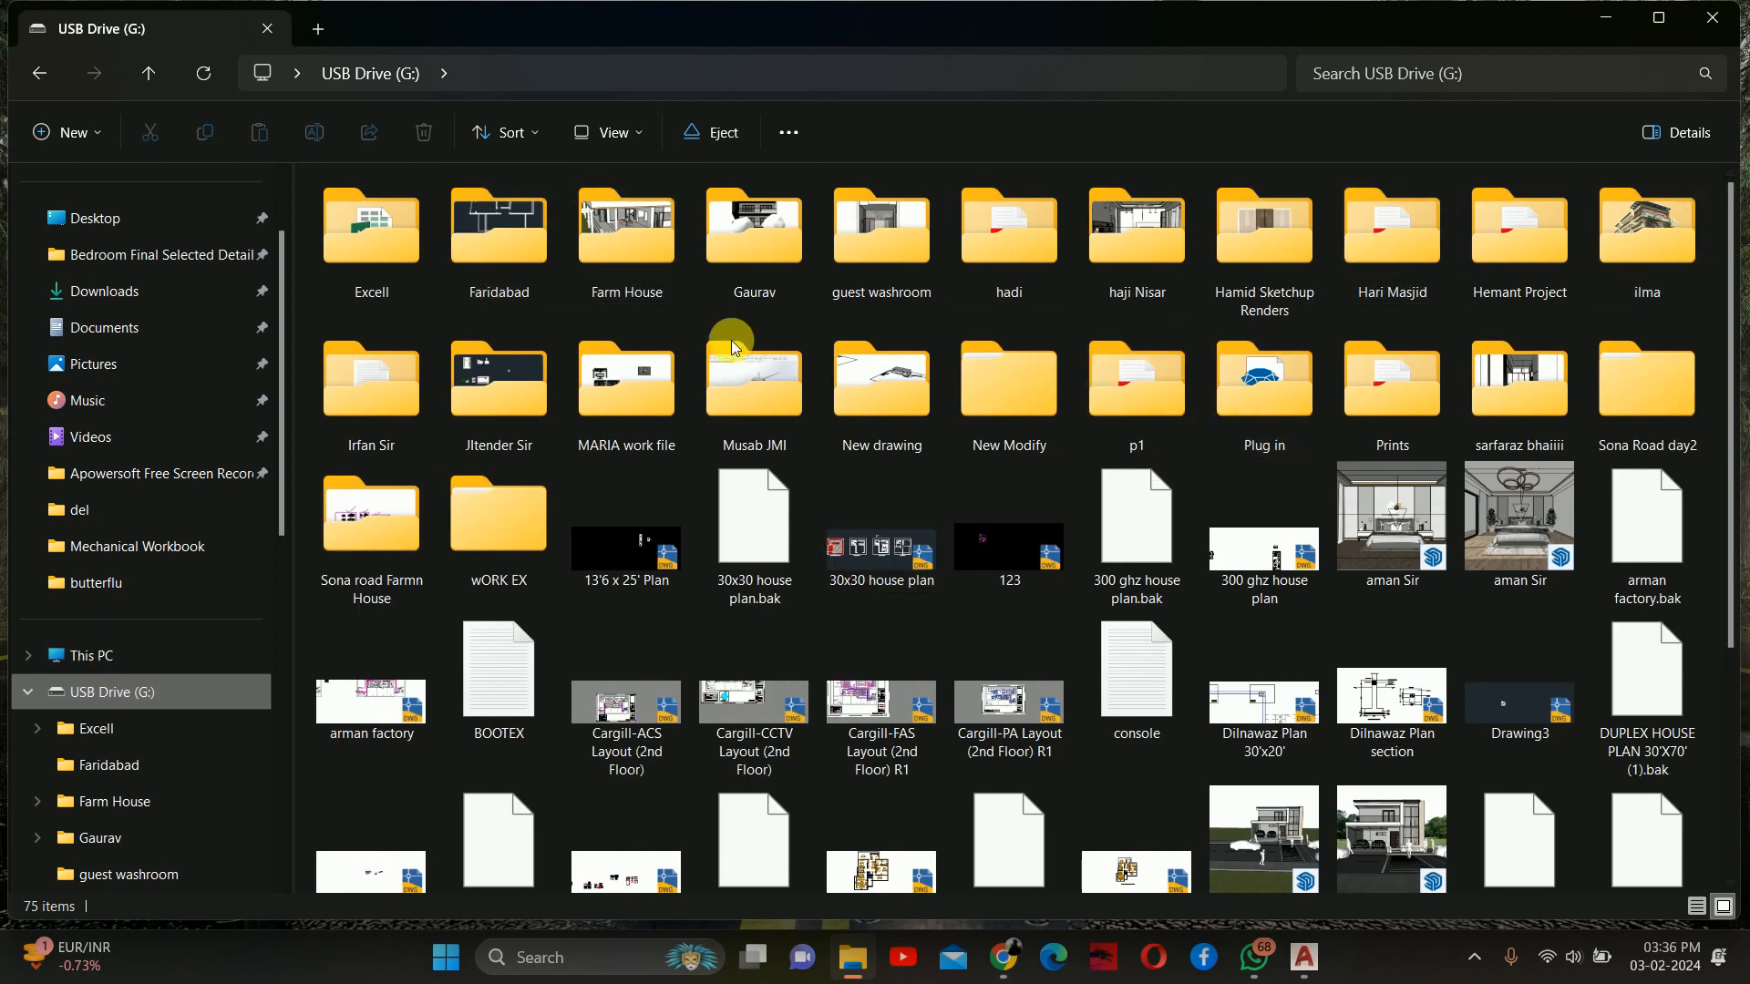
pyautogui.doubleClick(499, 405)
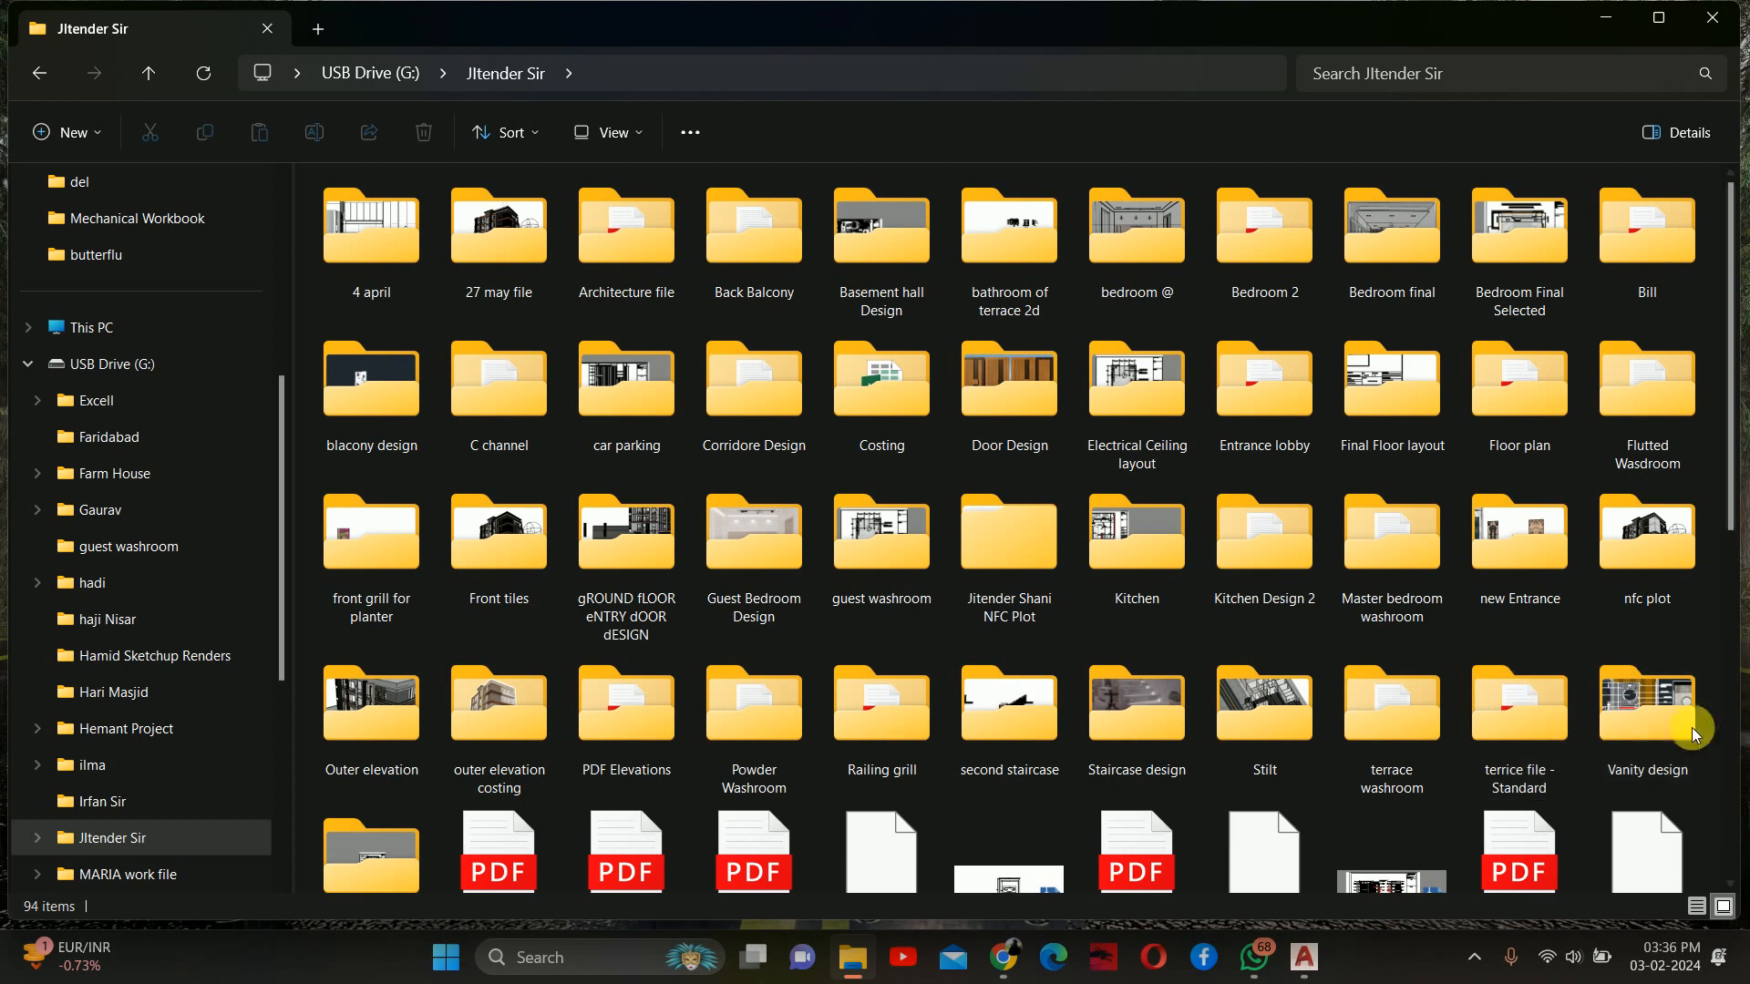
pyautogui.scroll(-3, 1500, 638)
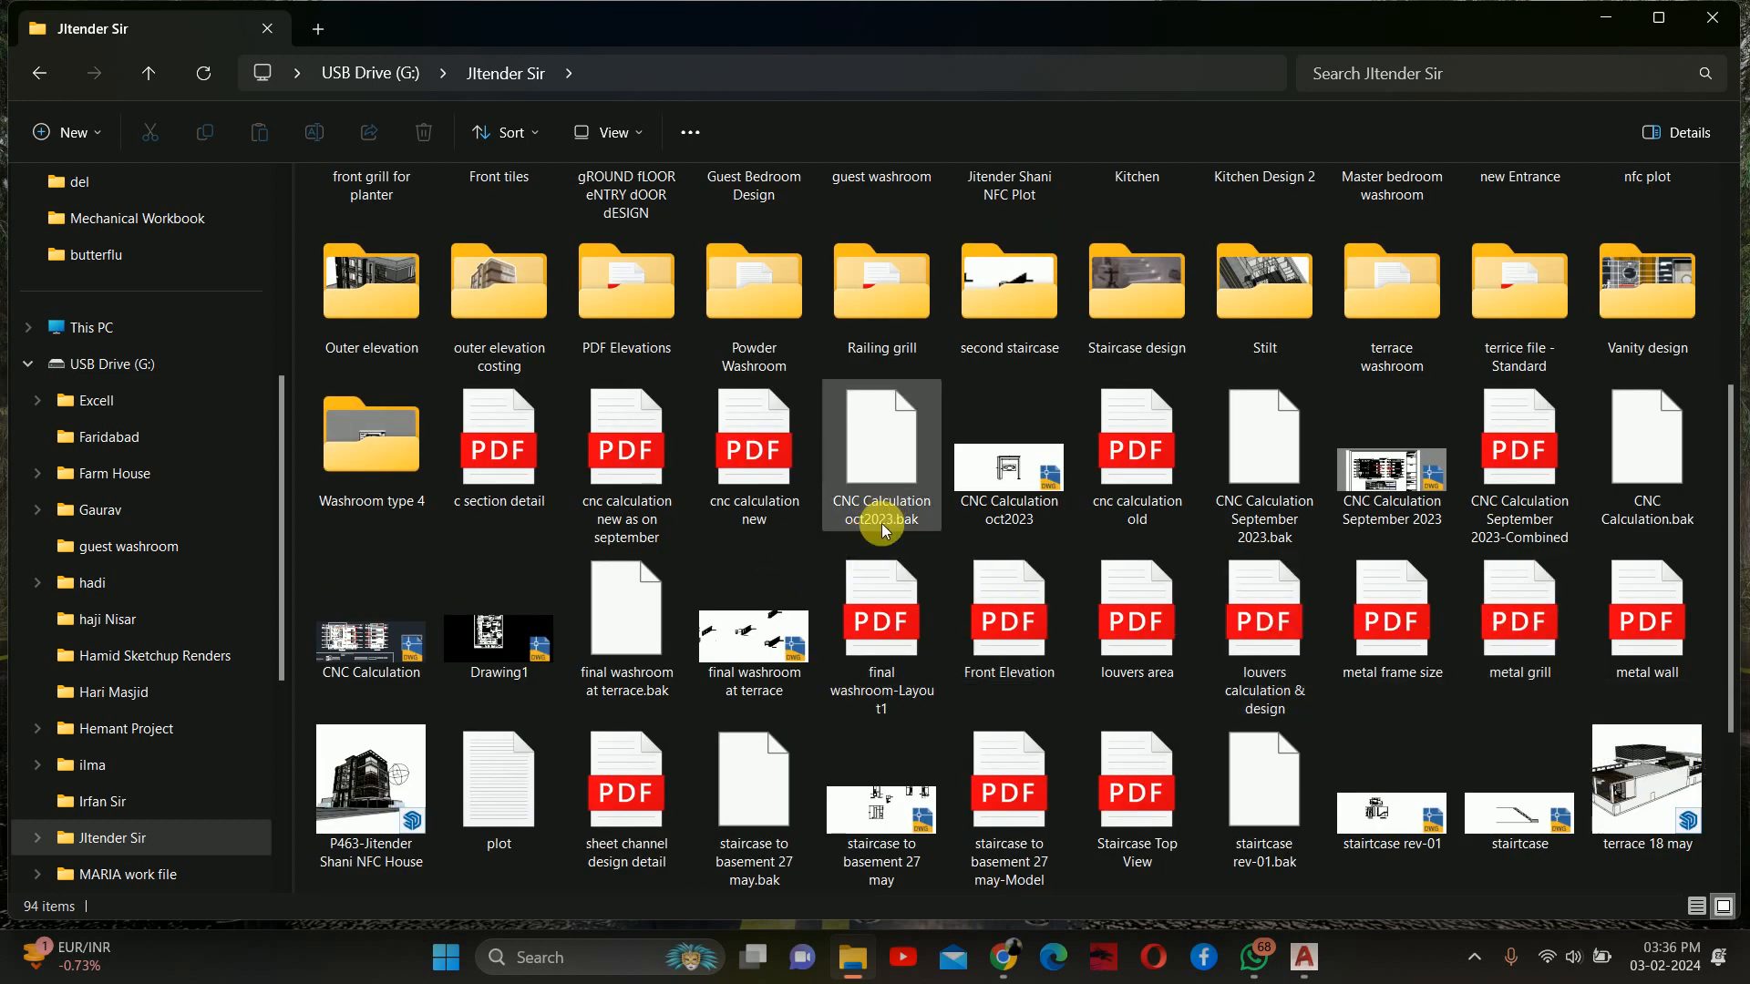
pyautogui.scroll(3, 1267, 429)
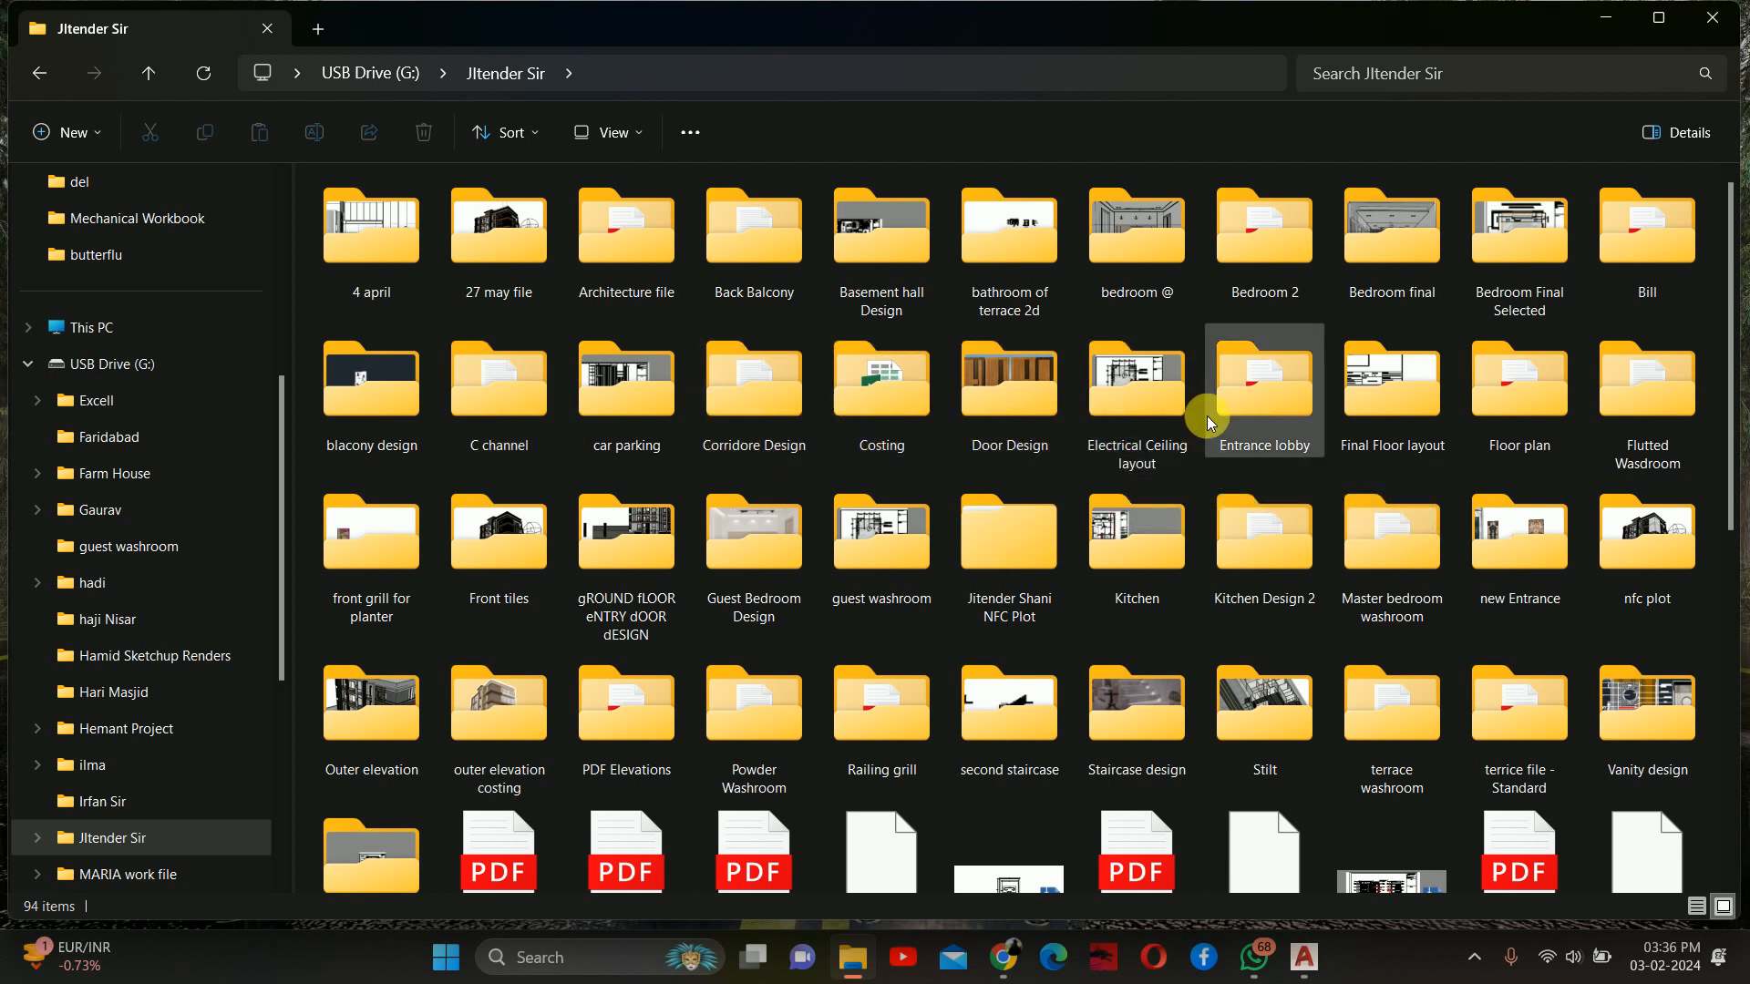
pyautogui.doubleClick(1392, 523)
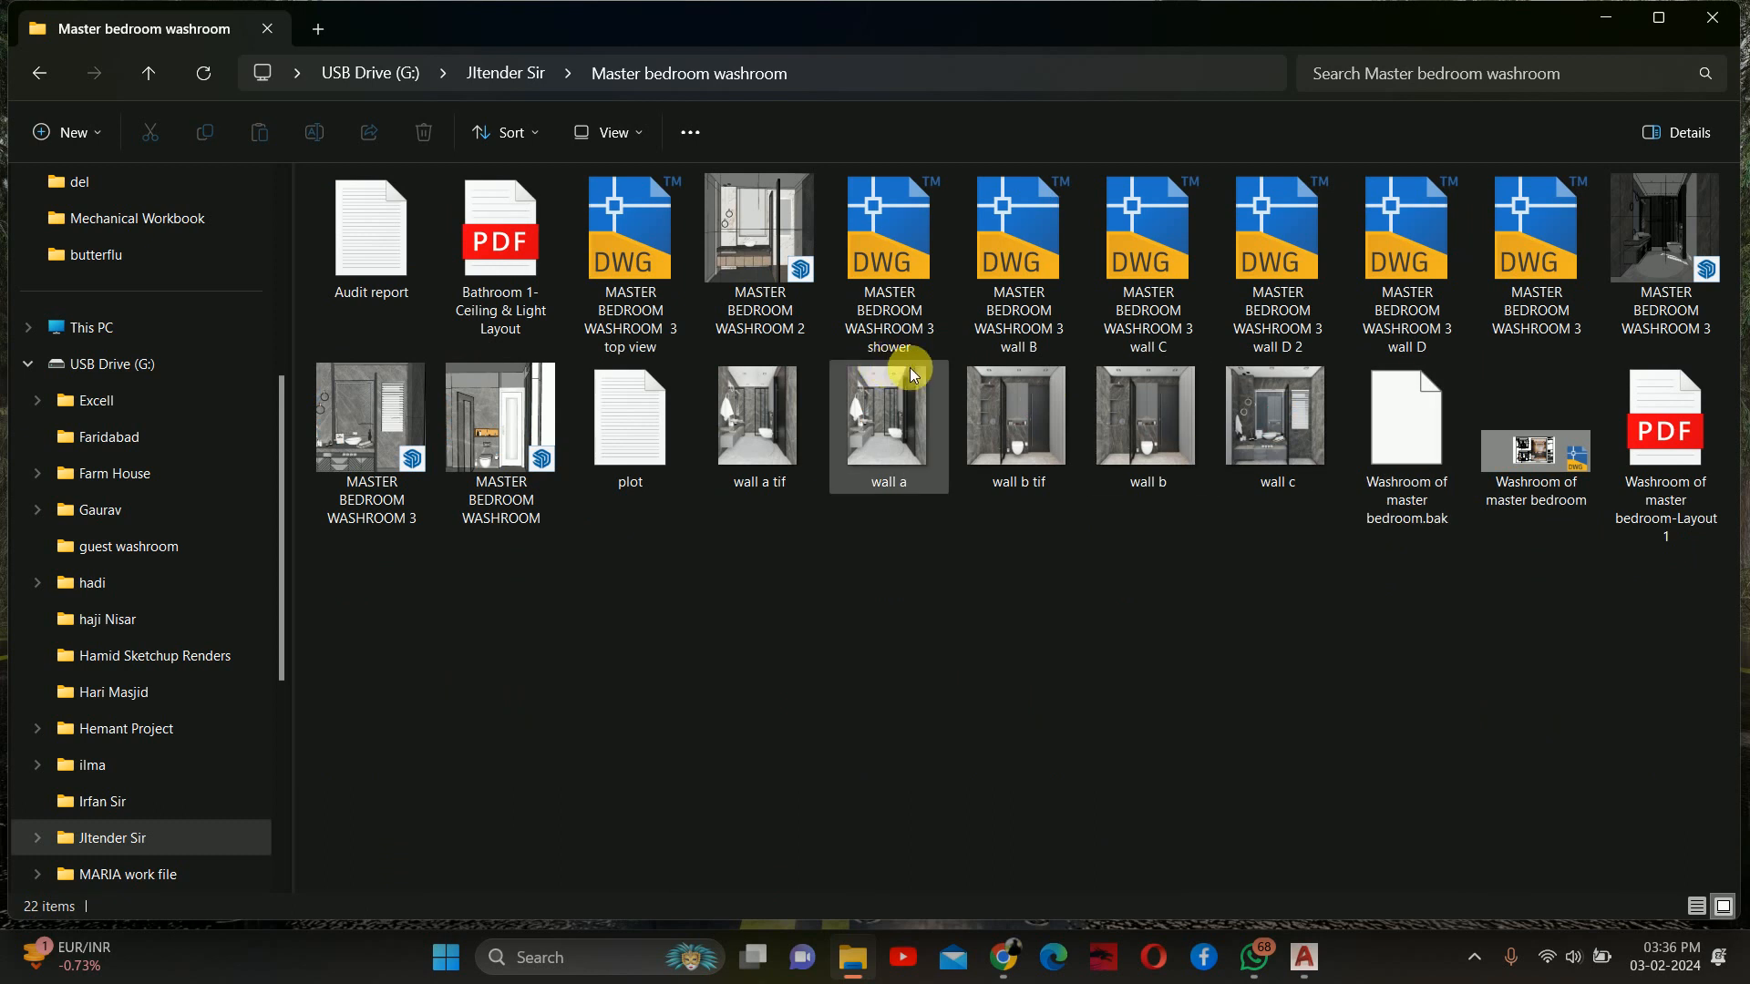
pyautogui.doubleClick(1538, 460)
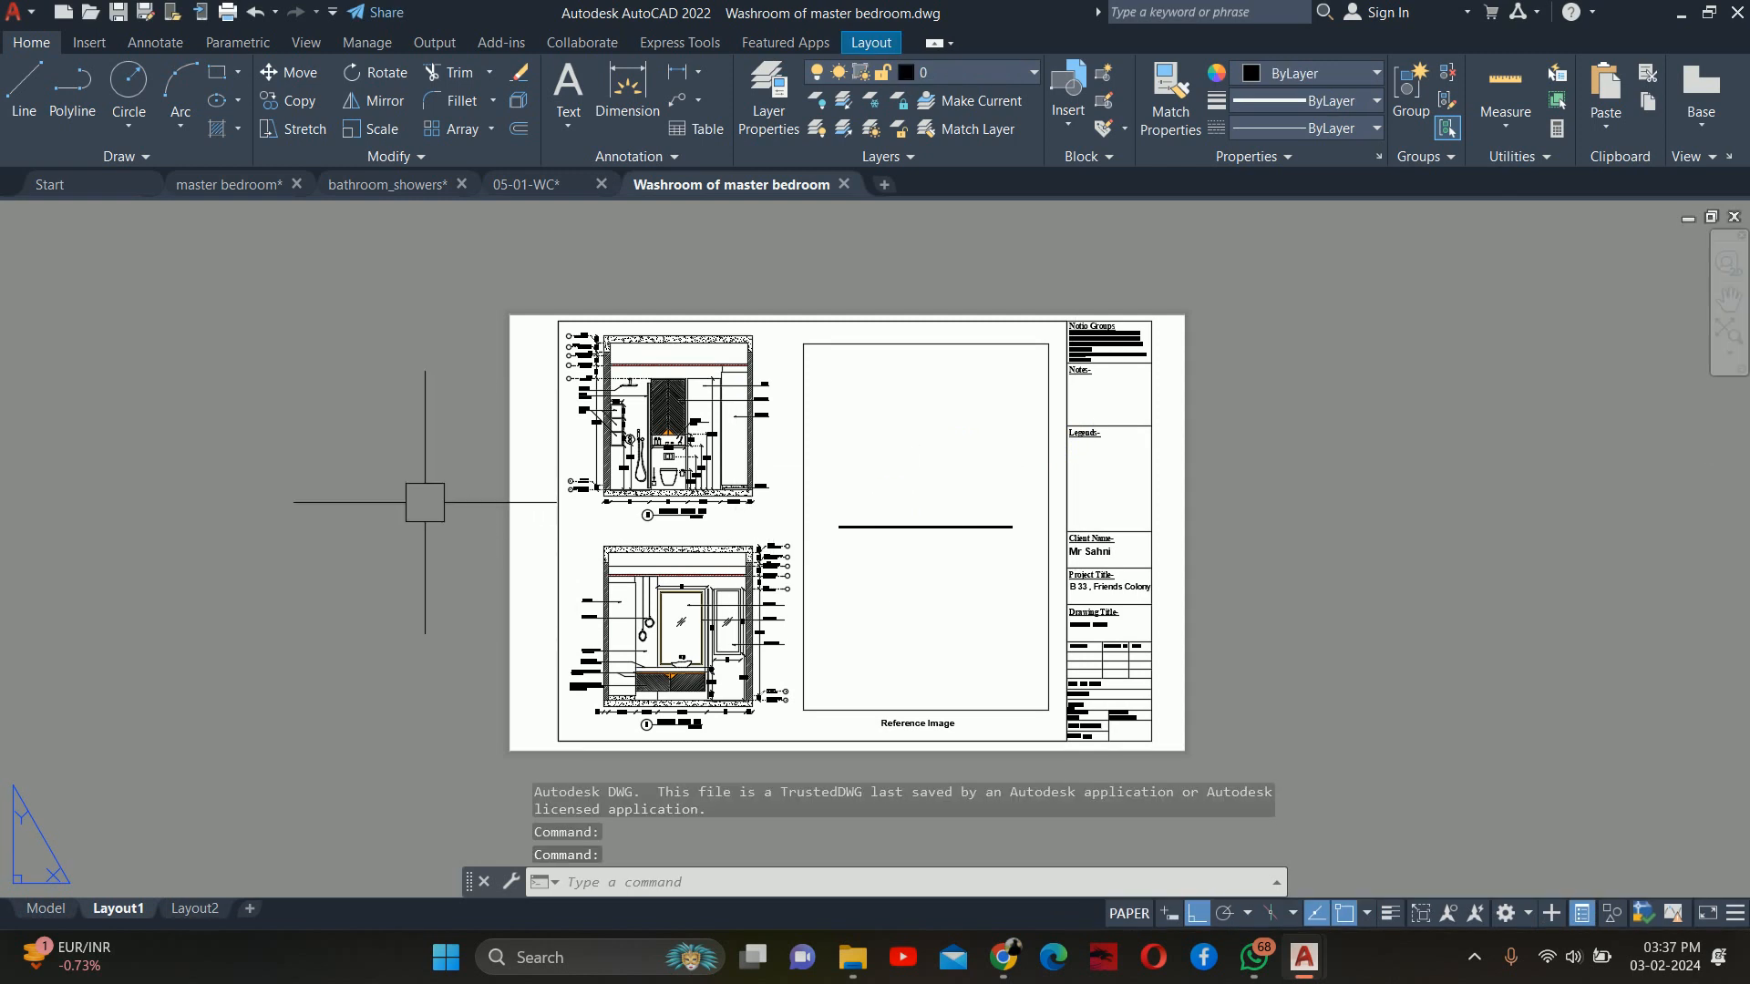
# Examine the labels and heights in the reference washroom's Section About WW', and close that drawing without saving changes
pyautogui.scroll(5, 593, 488)
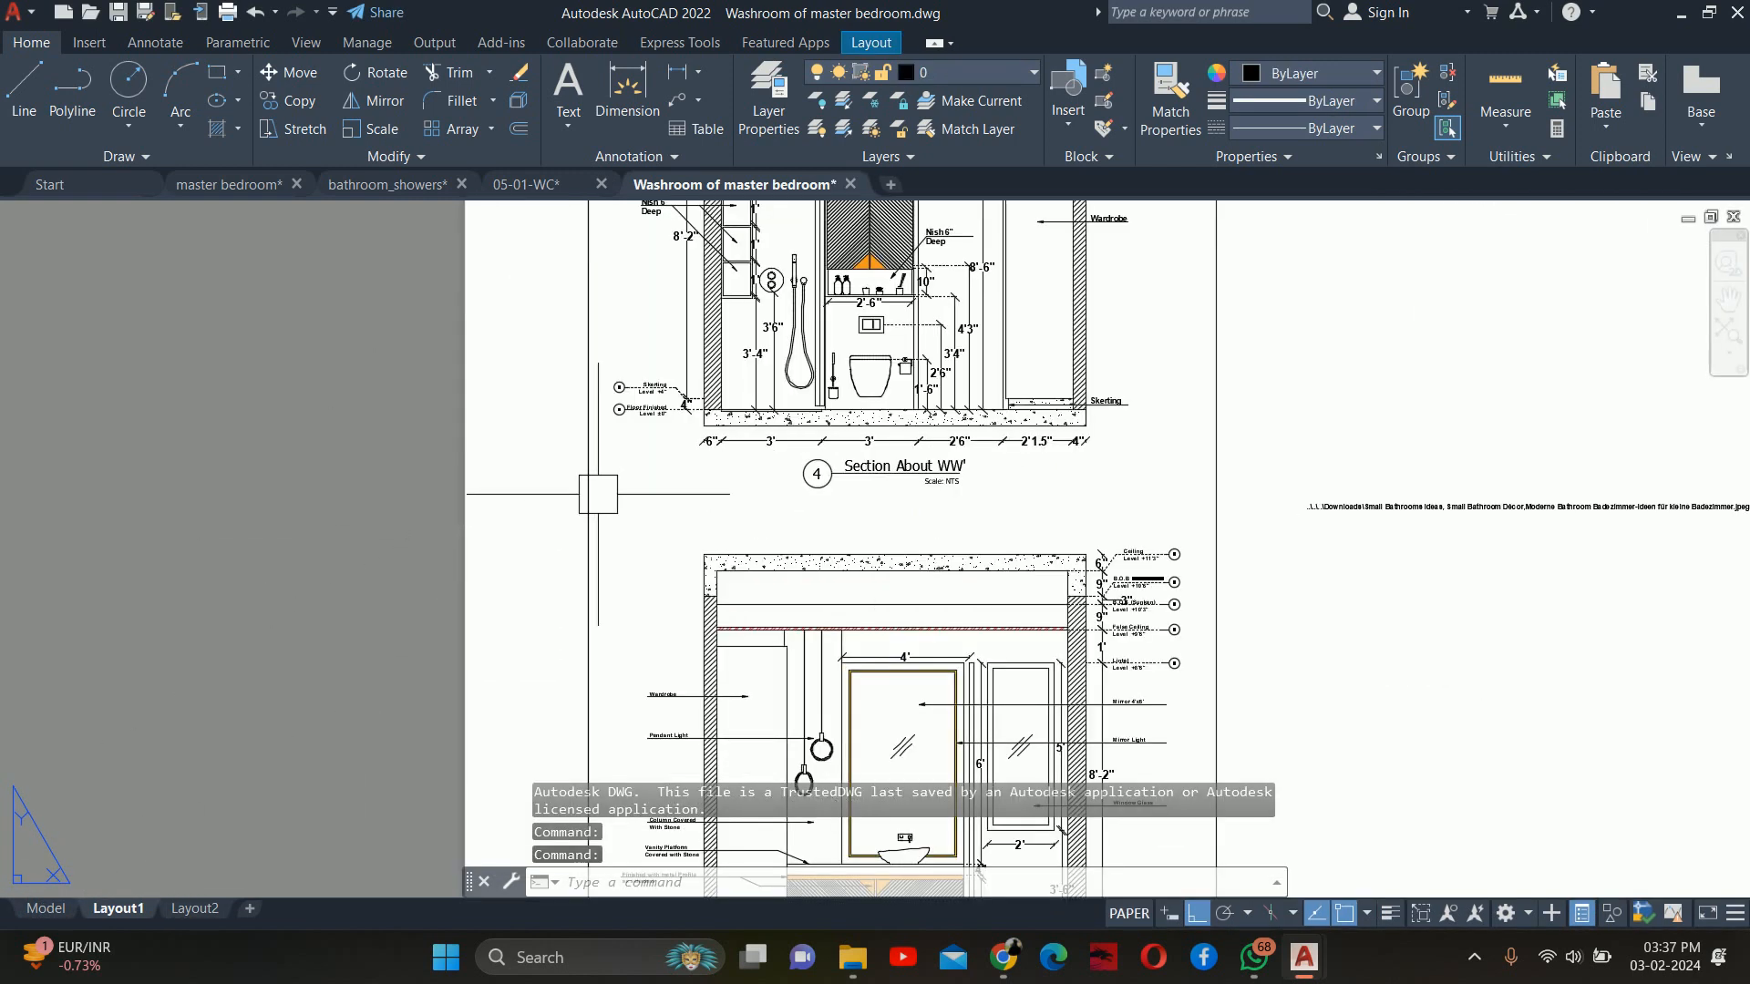
pyautogui.scroll(4, 1052, 356)
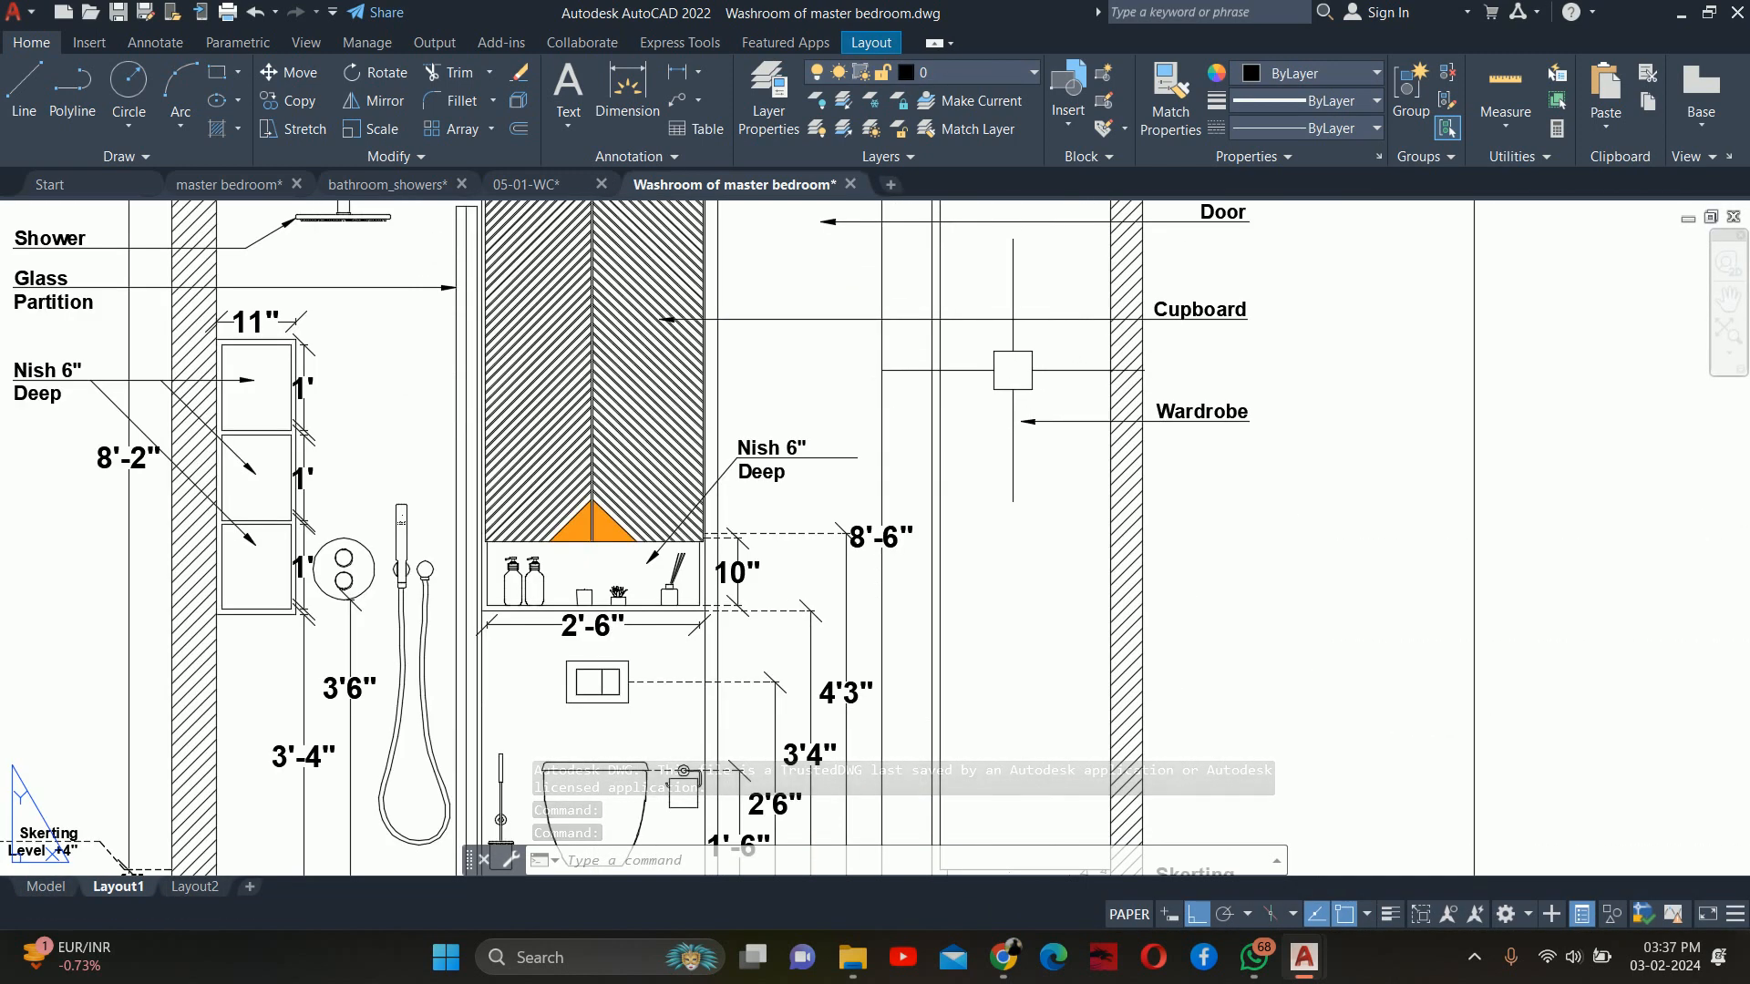
pyautogui.moveTo(1002, 382); pyautogui.dragTo(1016, 545, button='middle')
pyautogui.scroll(-3, 834, 443)
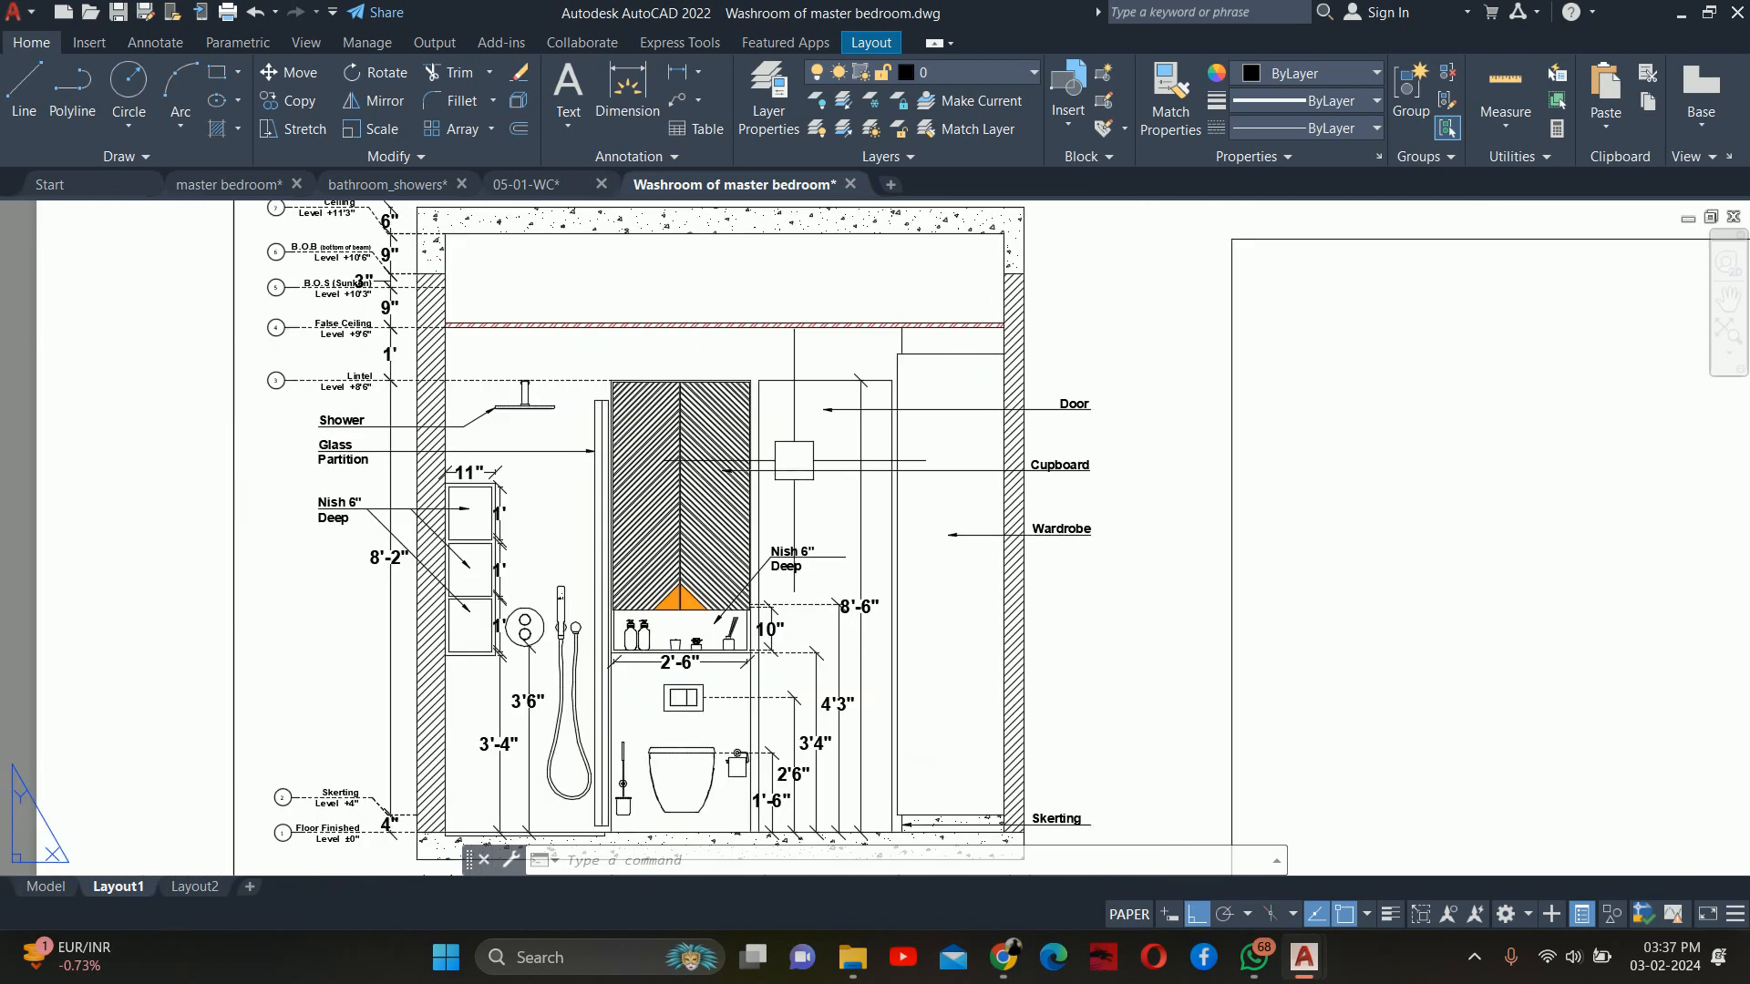
pyautogui.click(856, 185)
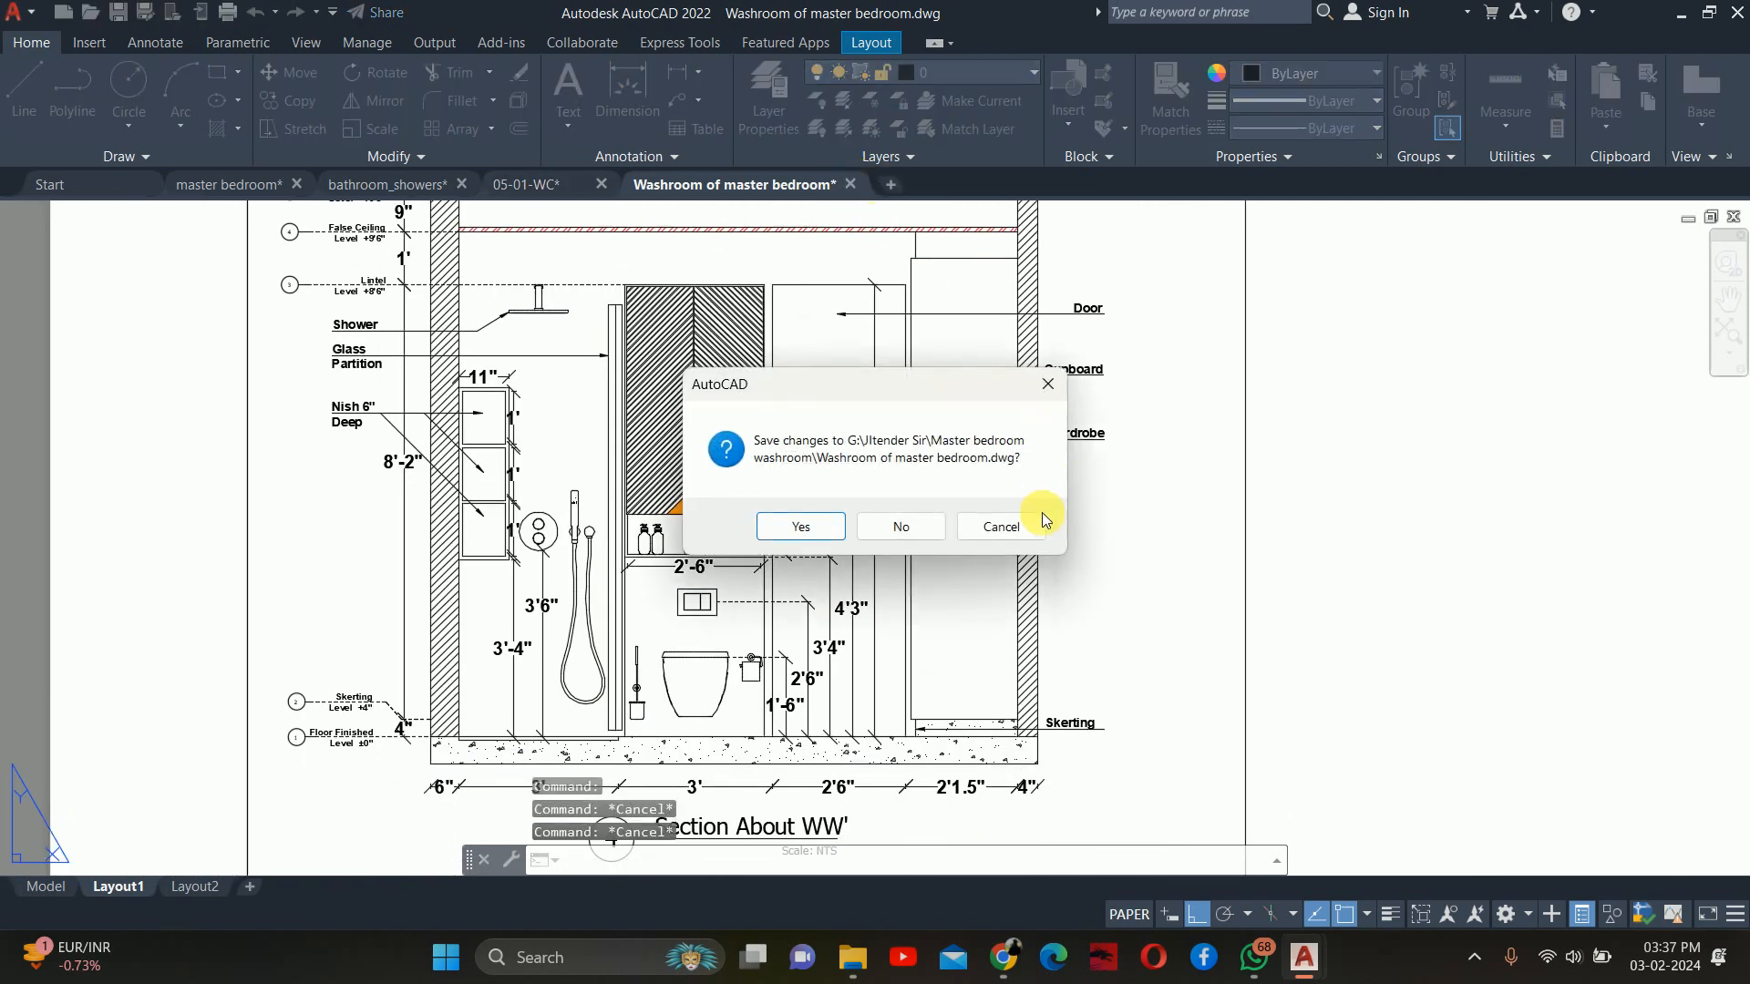
pyautogui.click(919, 523)
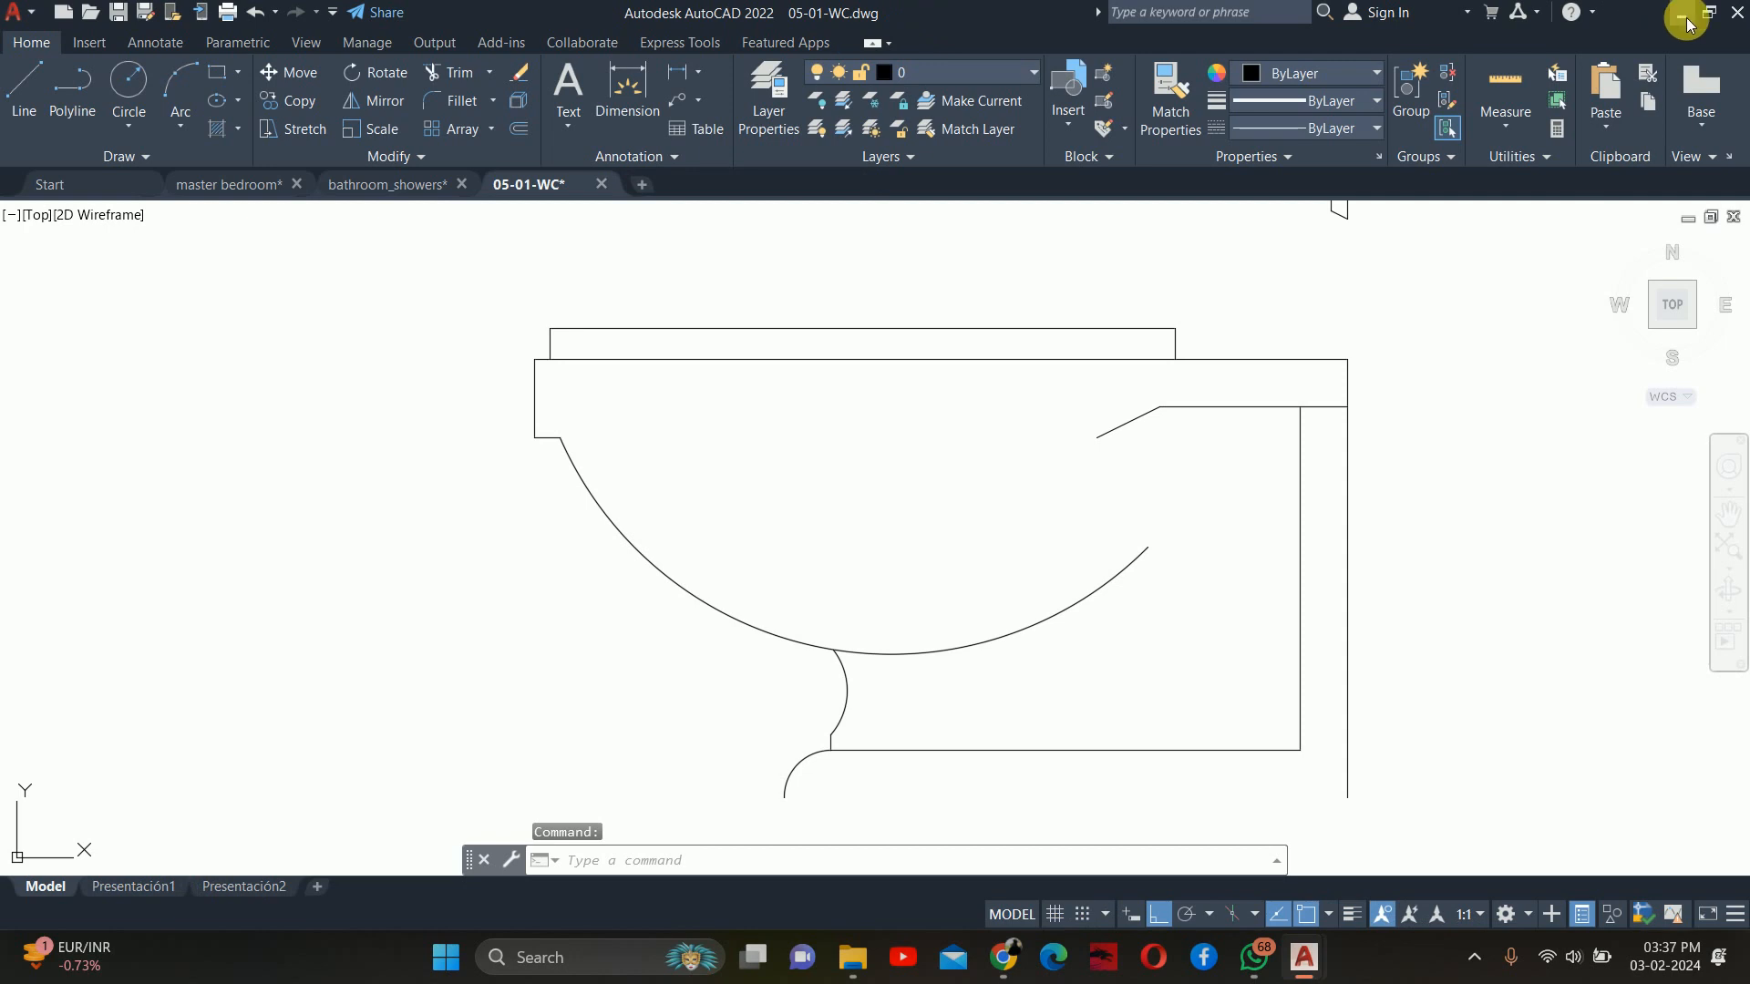
# Return to the project folder in File Explorer and open the top view drawing from the guest washroom folder
pyautogui.click(1681, 16)
pyautogui.click(500, 75)
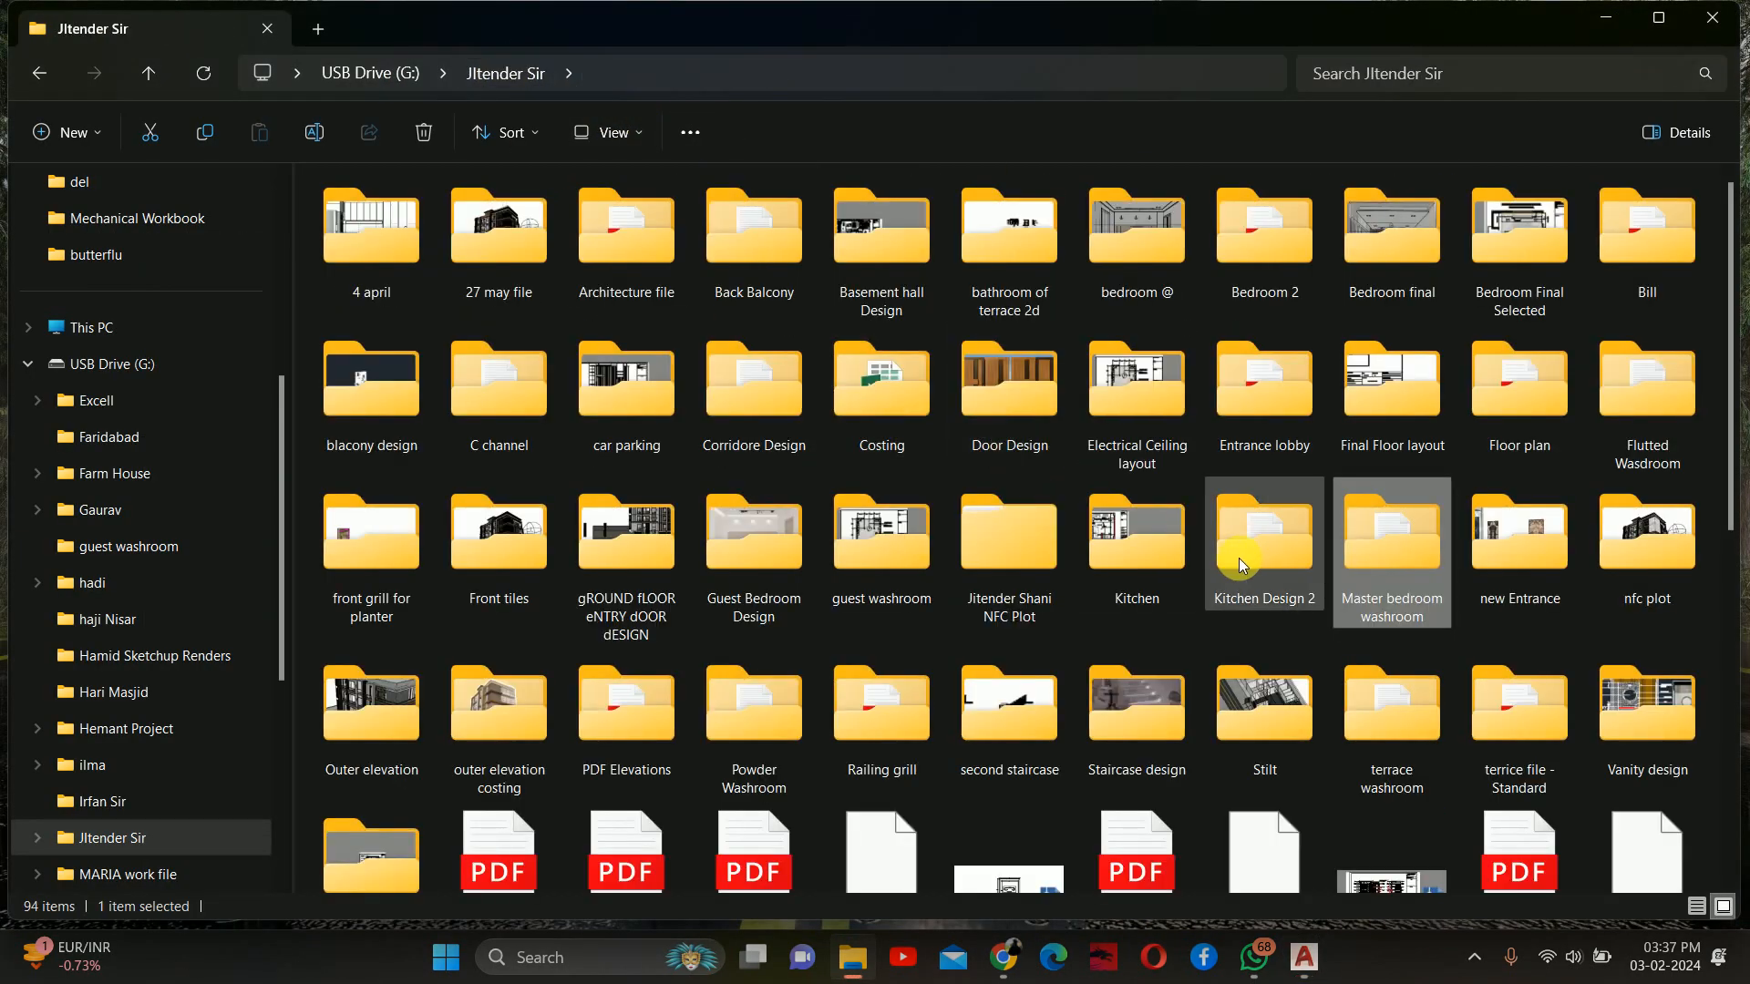
pyautogui.click(894, 551)
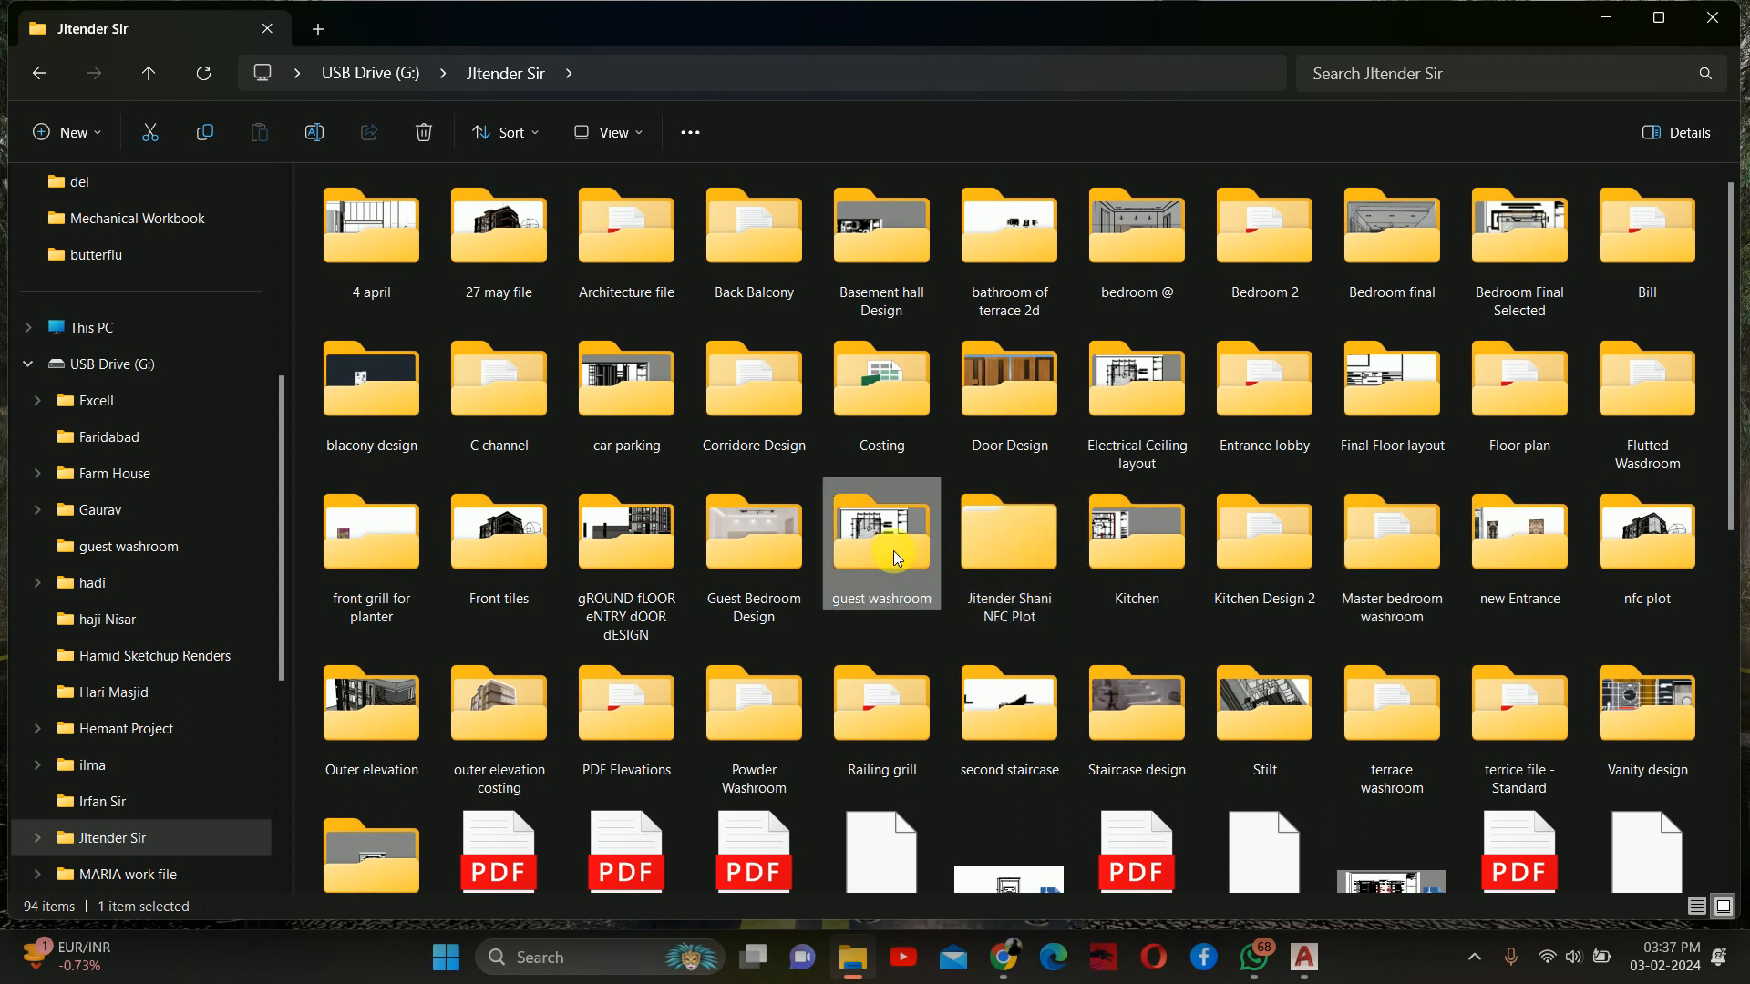
pyautogui.doubleClick(894, 550)
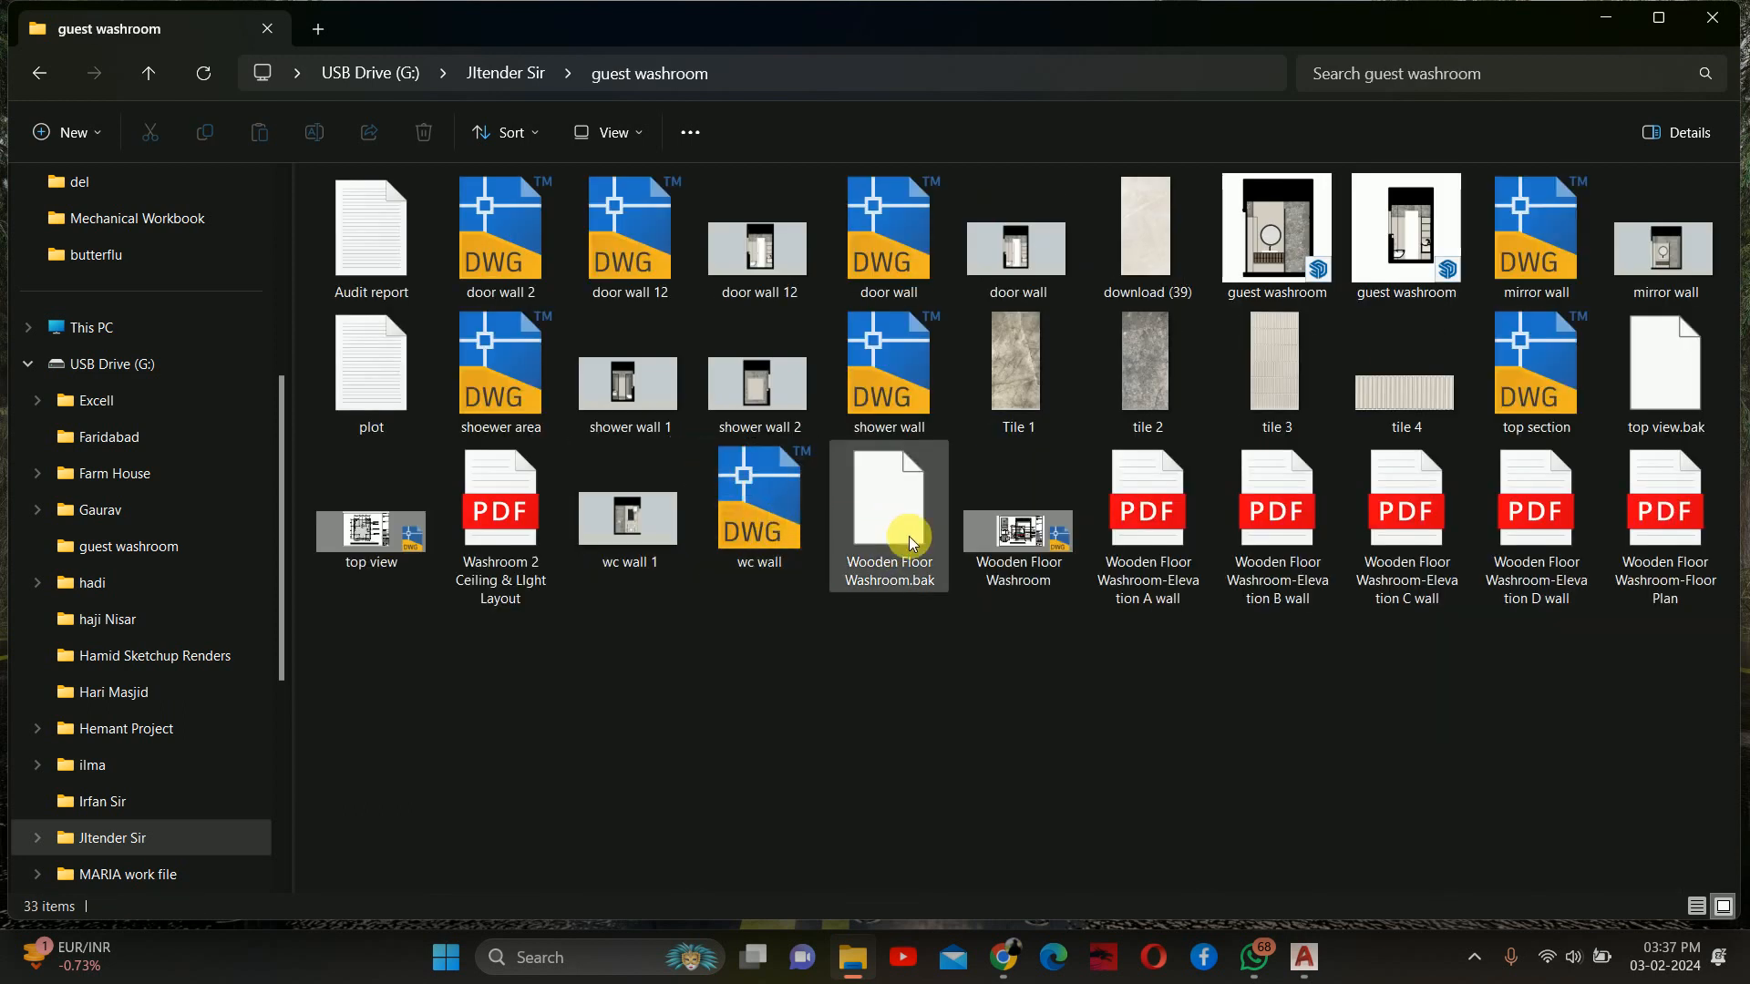
pyautogui.click(362, 545)
pyautogui.doubleClick(360, 544)
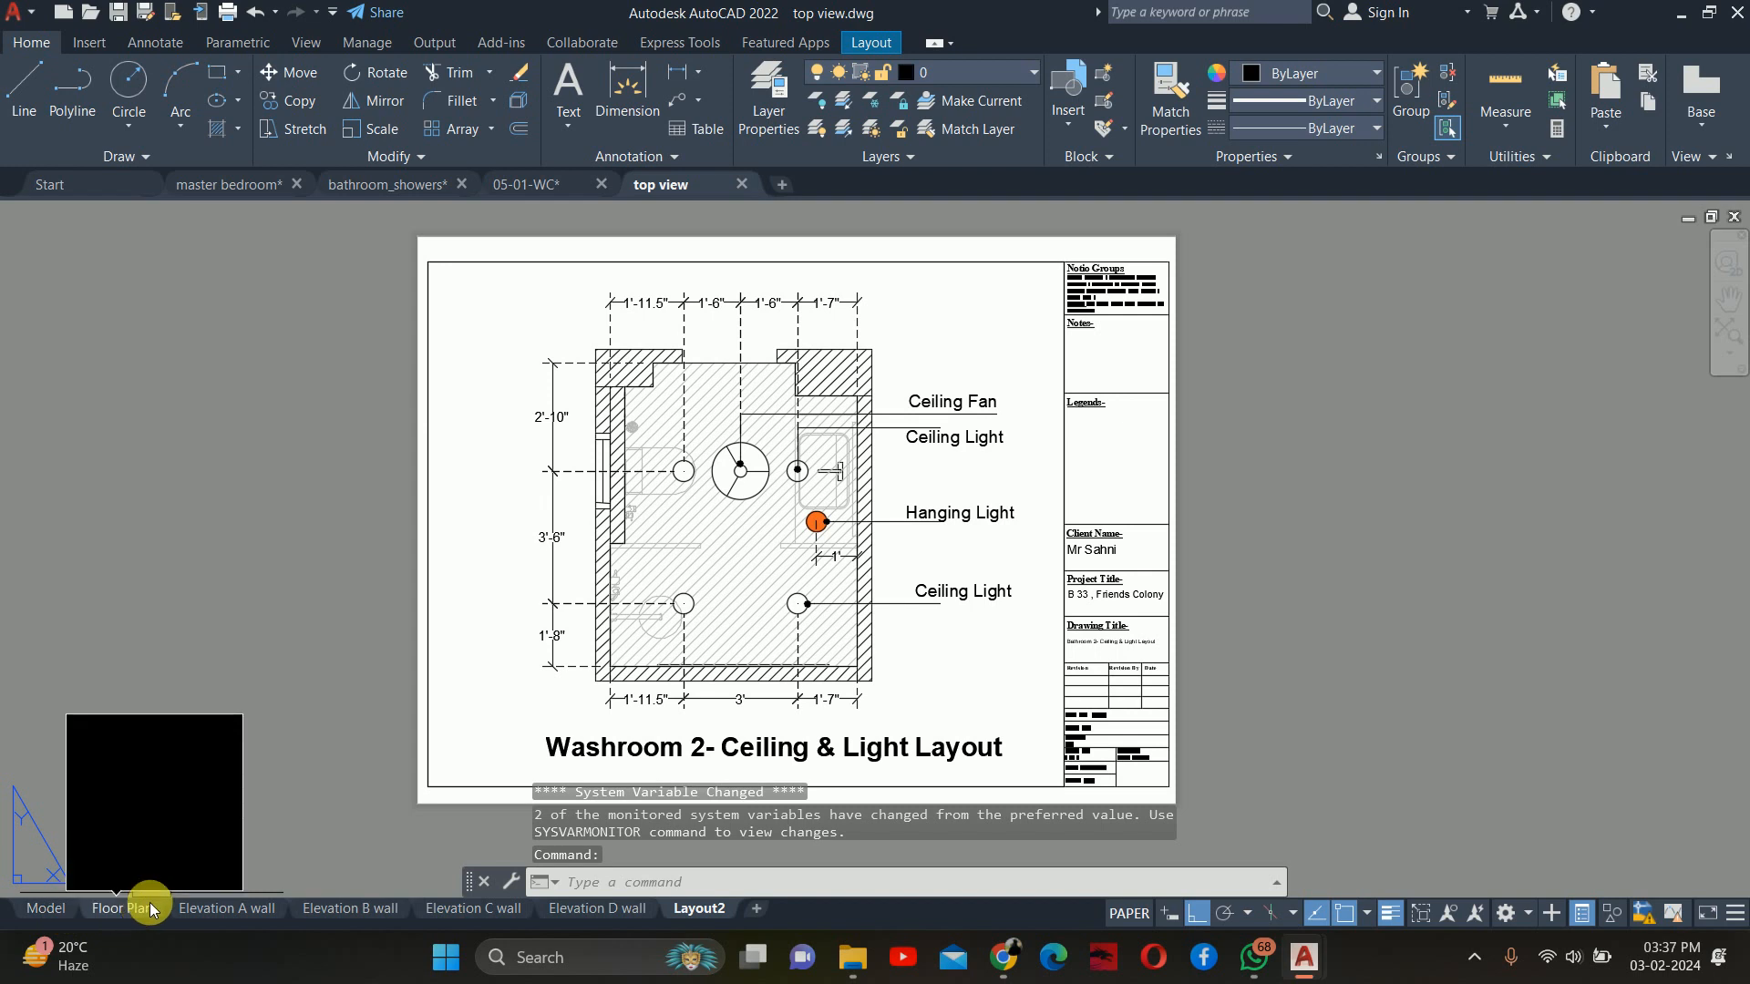
# Show the Elevation A wall layout and examine how its vanity top, LED light strip and tile notes are labelled
pyautogui.click(228, 908)
pyautogui.scroll(-2, 688, 586)
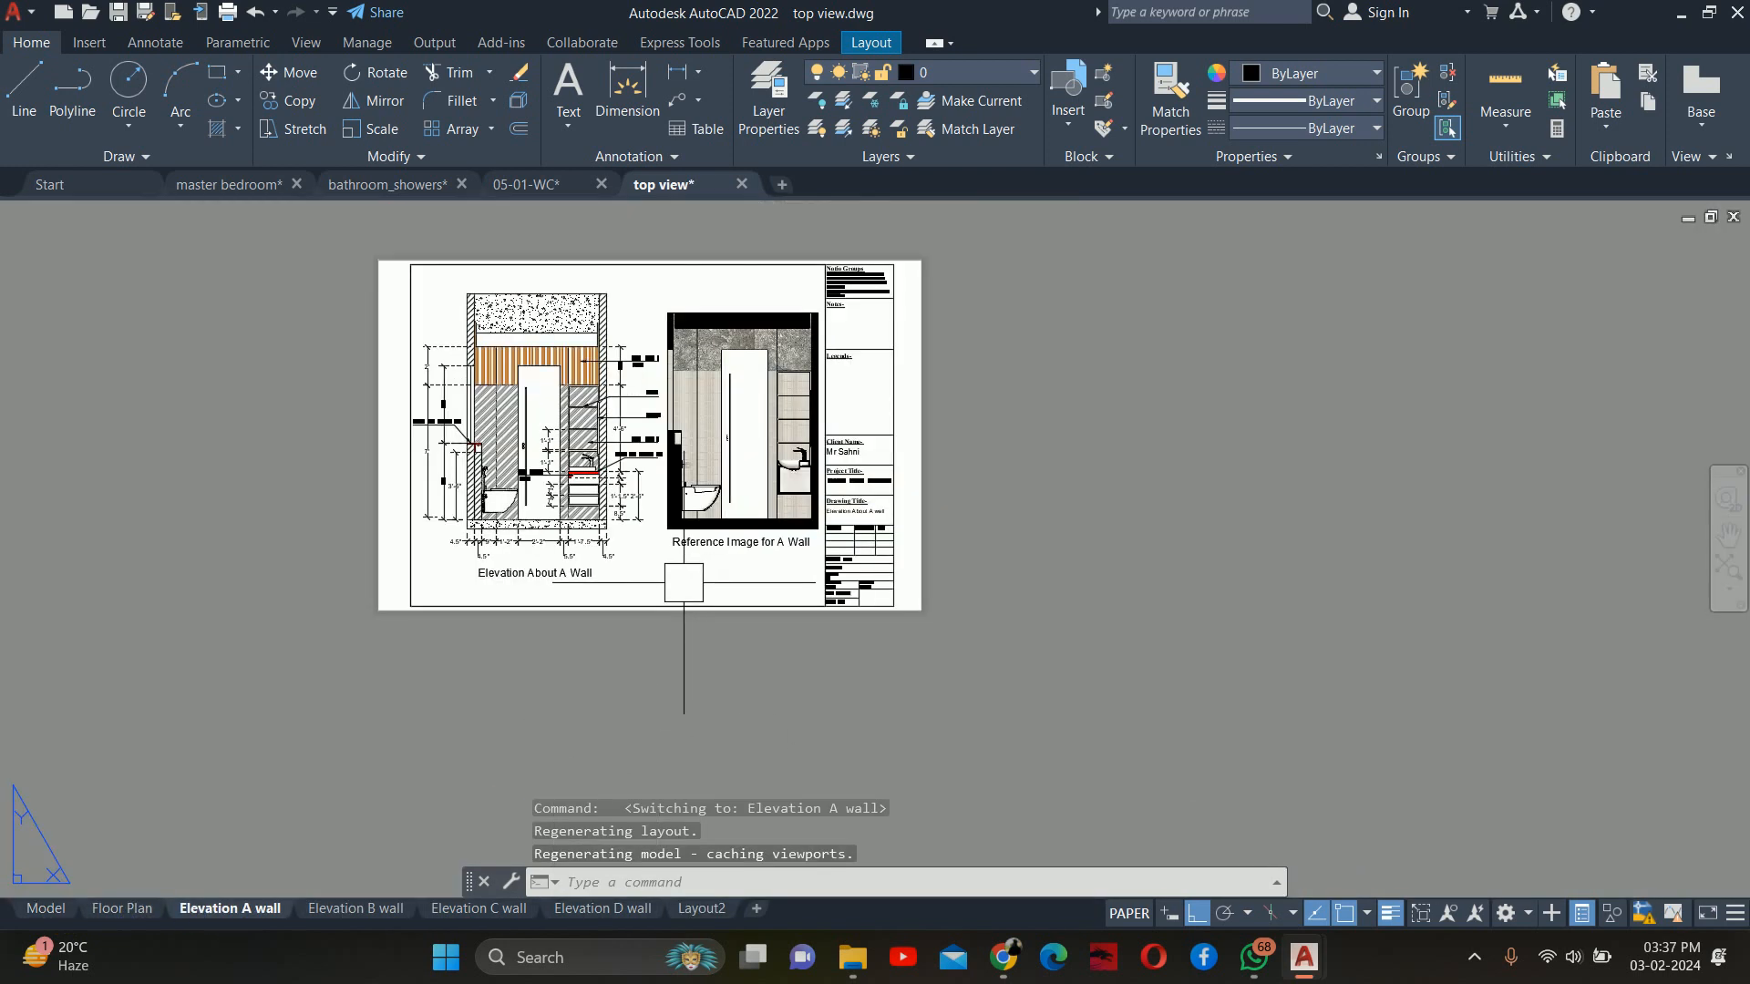
pyautogui.moveTo(684, 584); pyautogui.dragTo(867, 702, button='middle')
pyautogui.scroll(4, 729, 543)
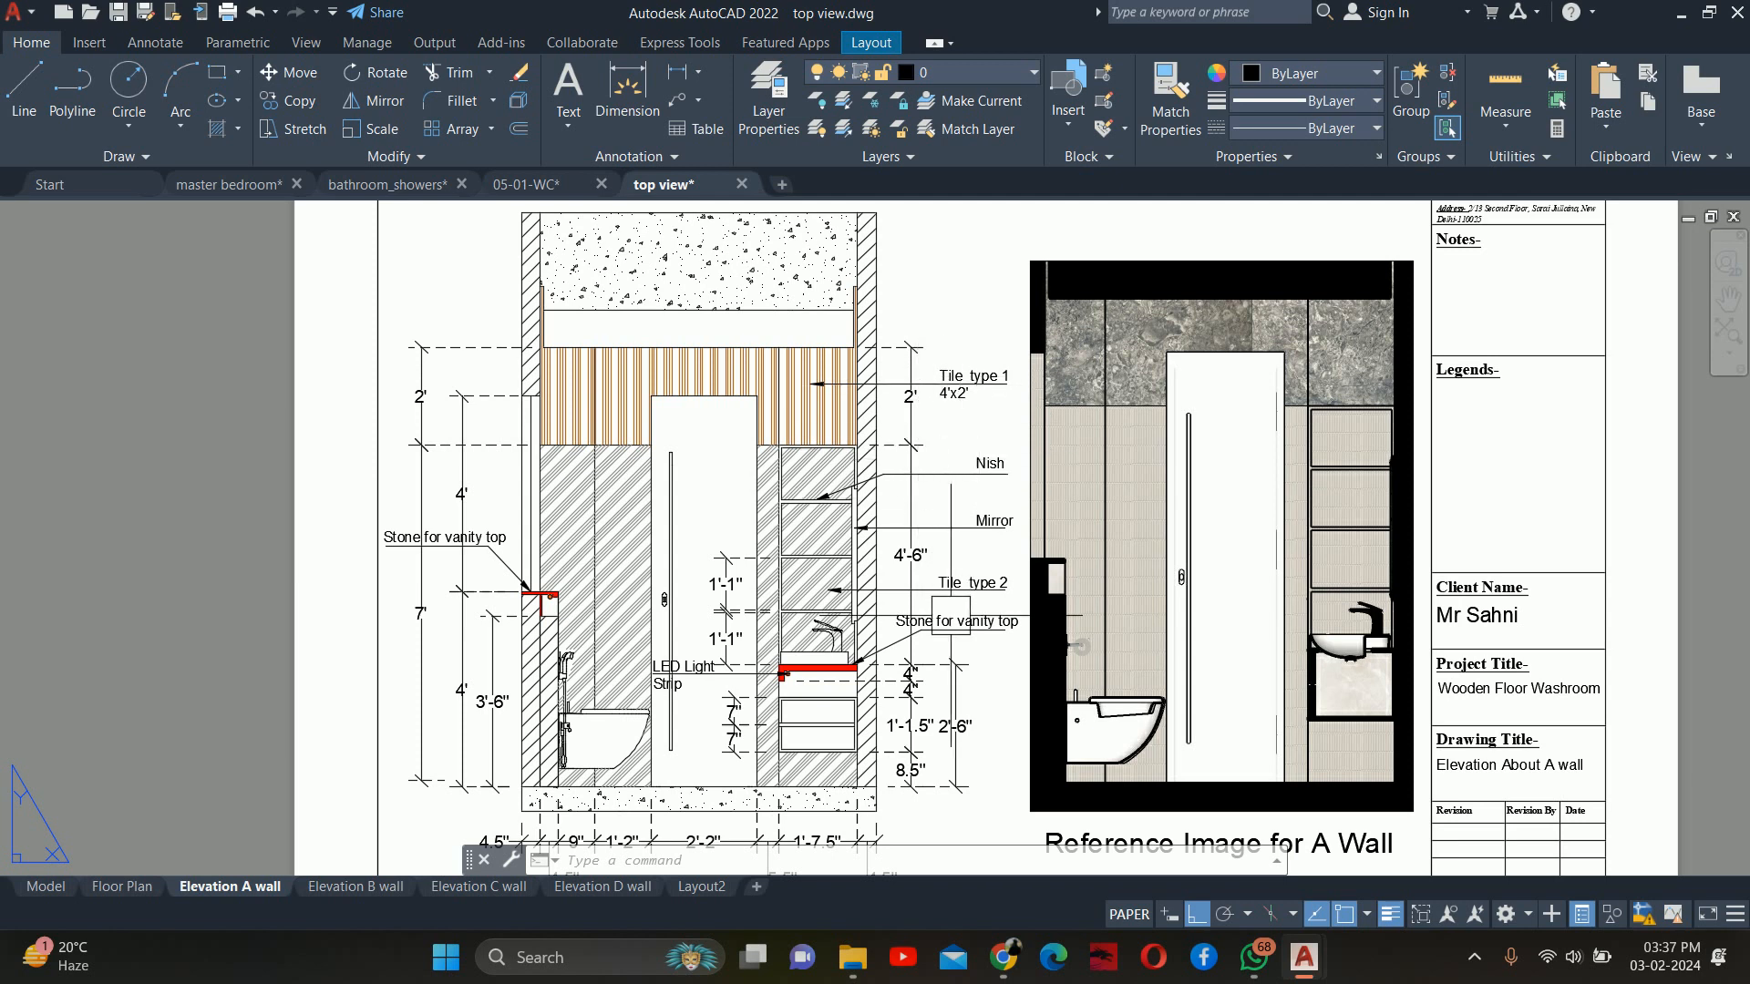
pyautogui.scroll(6, 834, 656)
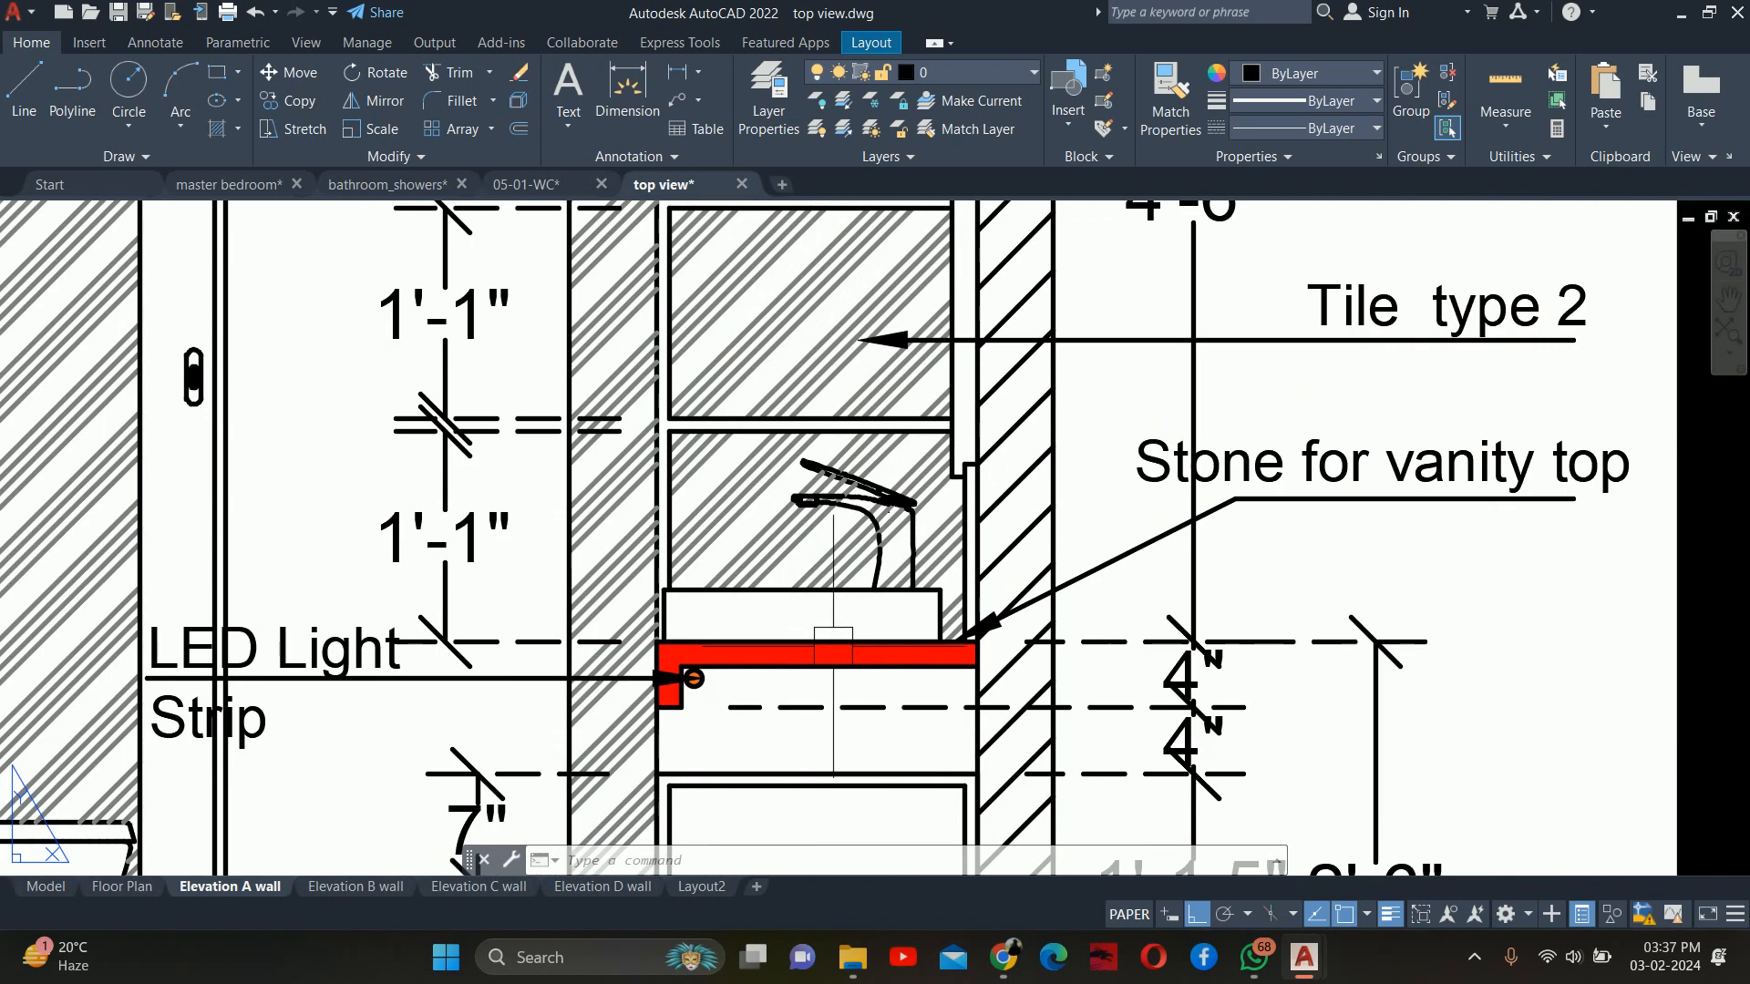
# Examine the heights, bottom dimensions and reference image of the Elevation A wall, and close the top view drawing without saving changes
pyautogui.scroll(-4, 963, 644)
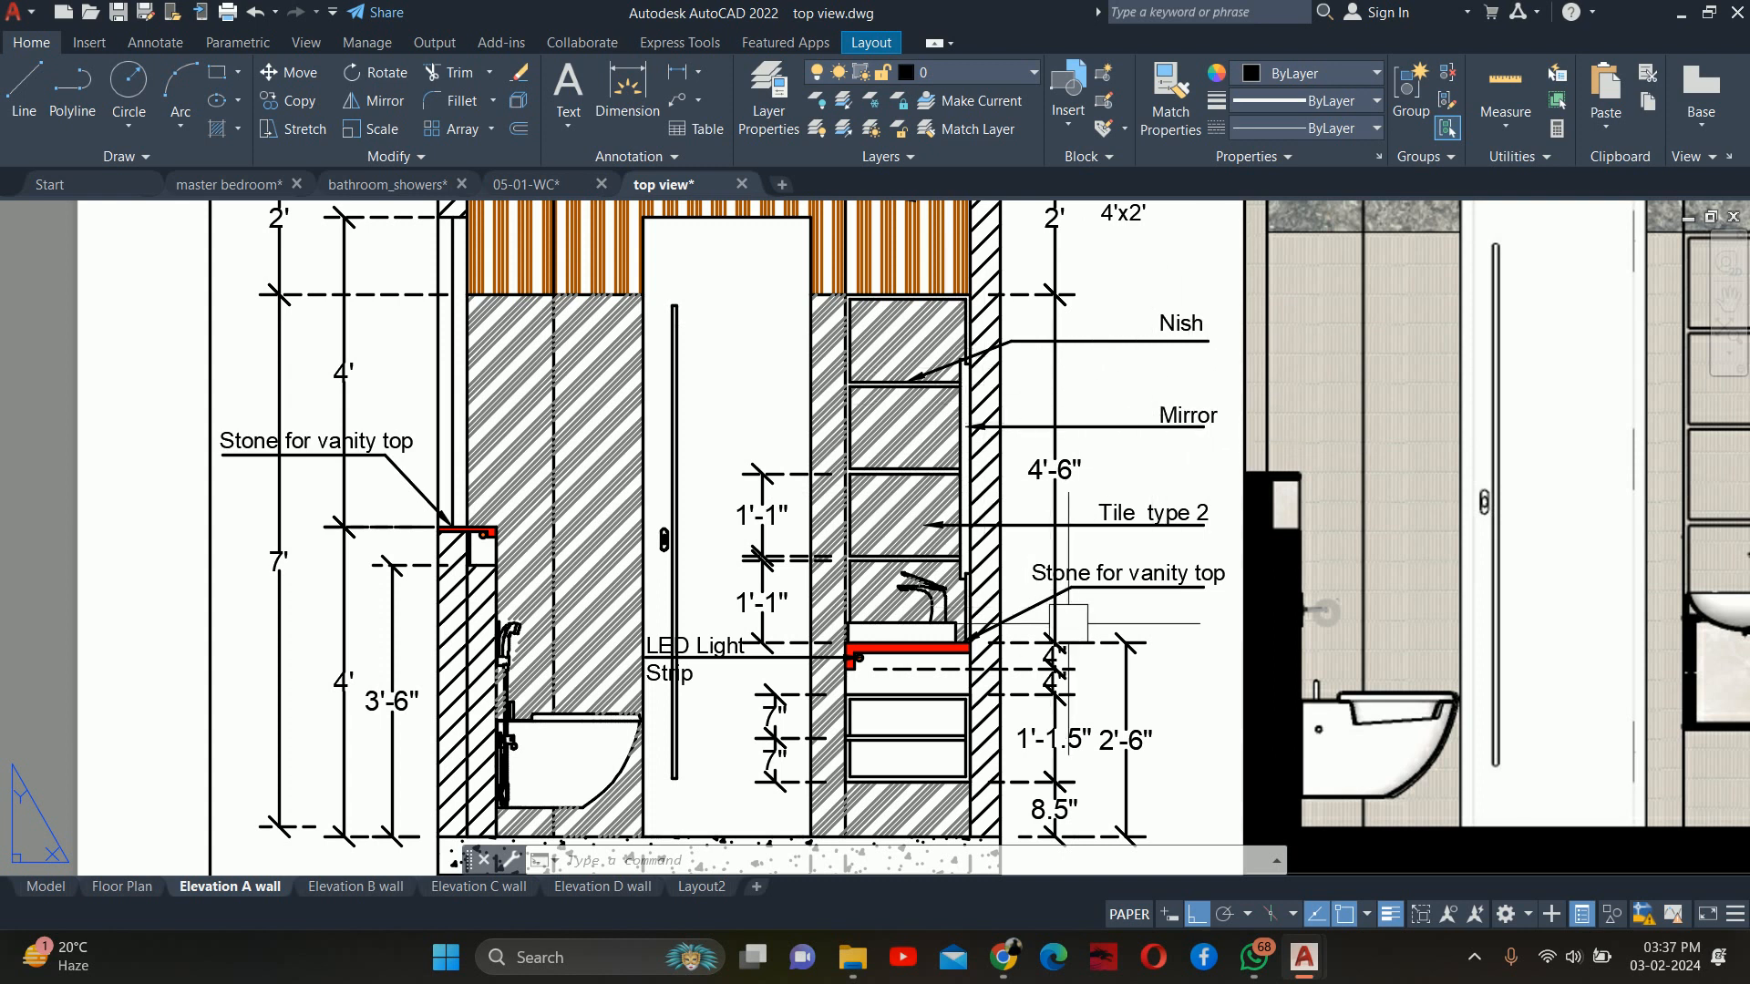
pyautogui.moveTo(1068, 623); pyautogui.dragTo(1064, 434, button='middle')
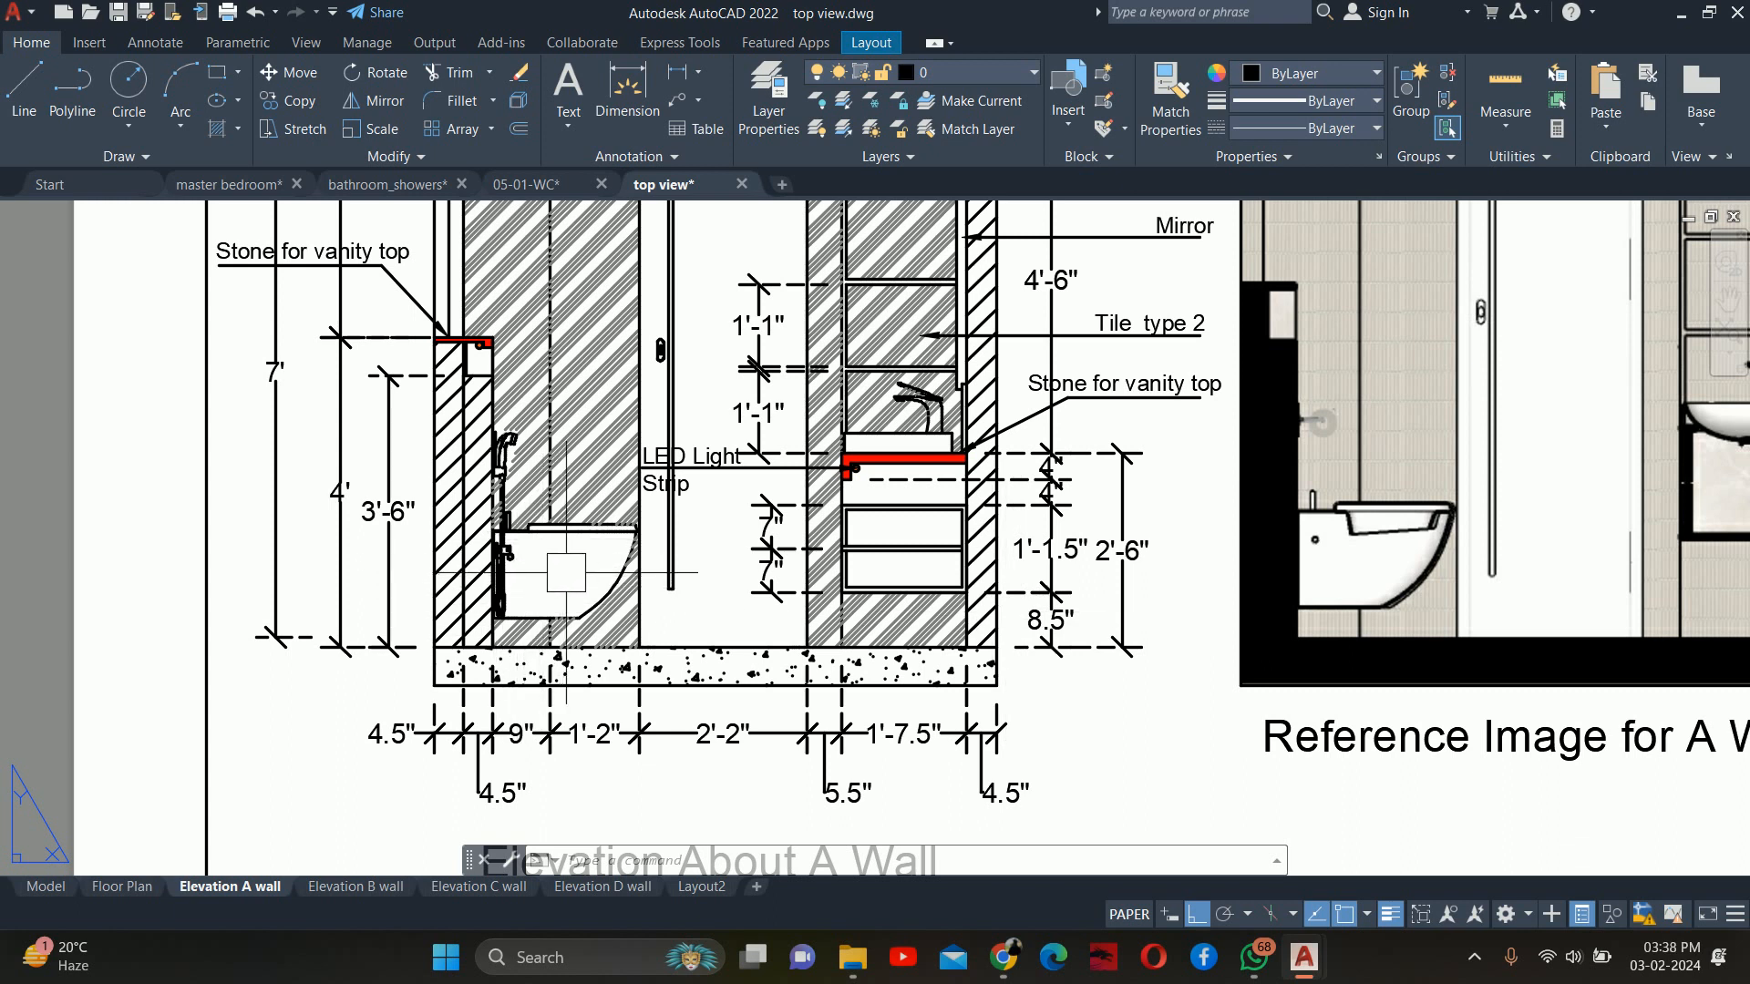
pyautogui.scroll(-4, 566, 572)
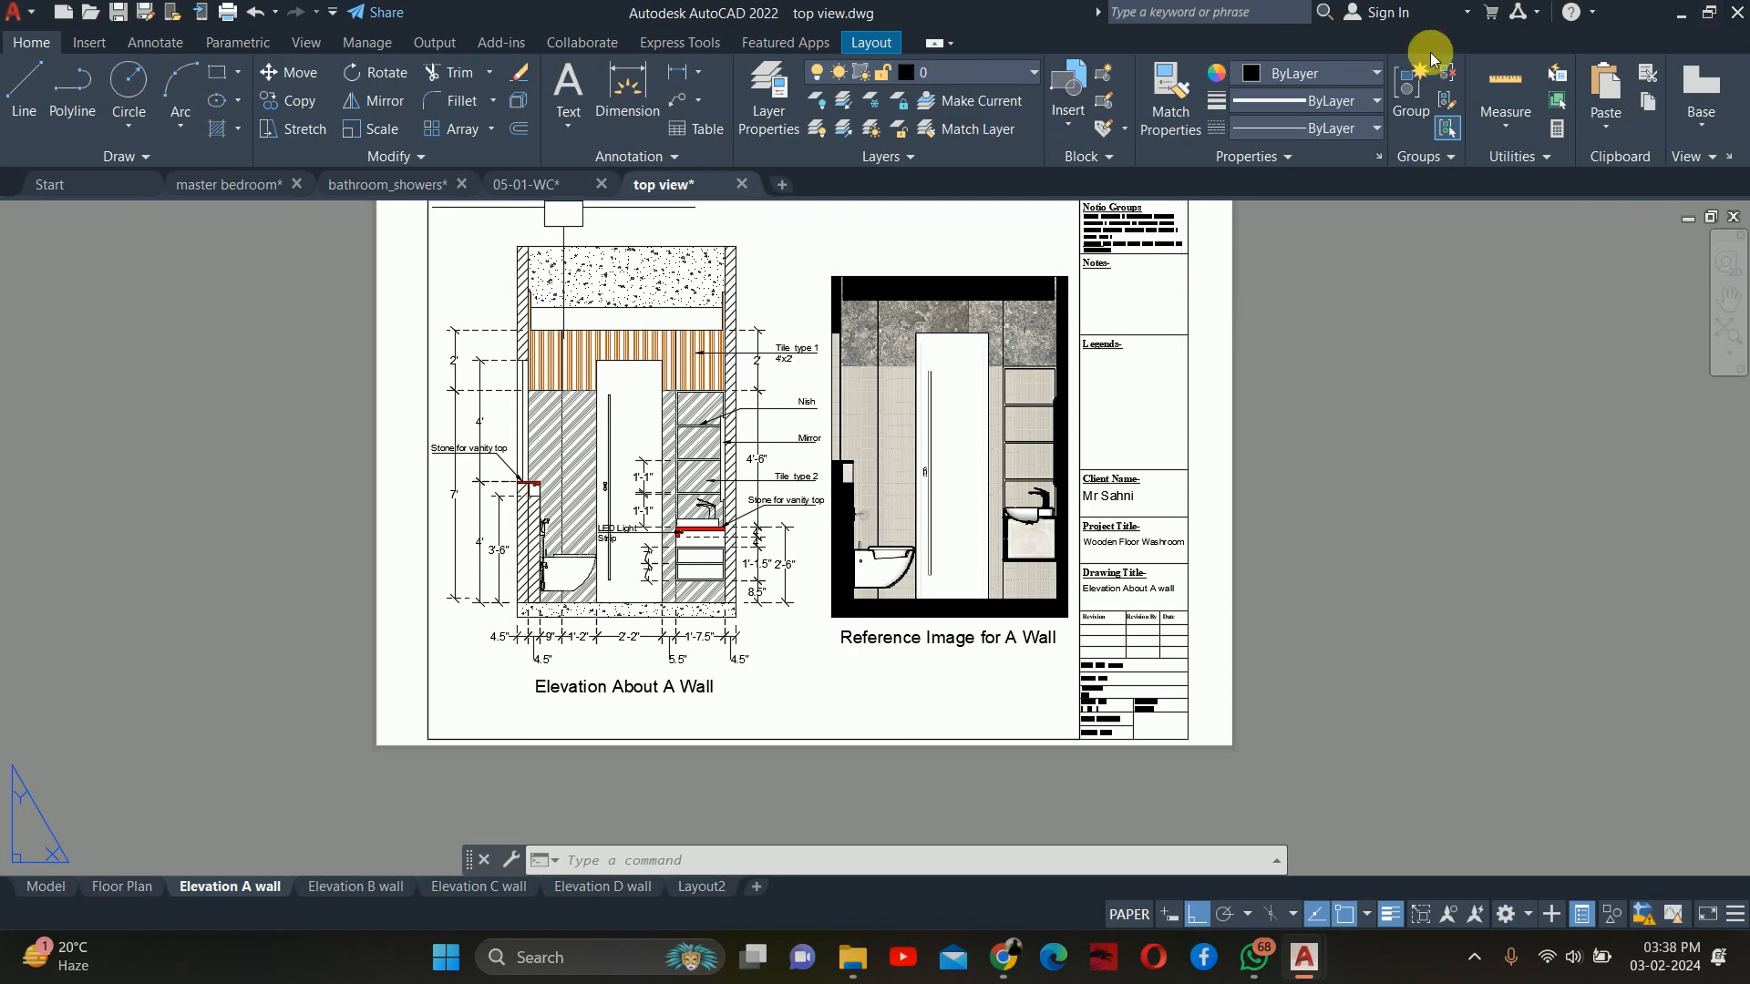
pyautogui.click(749, 184)
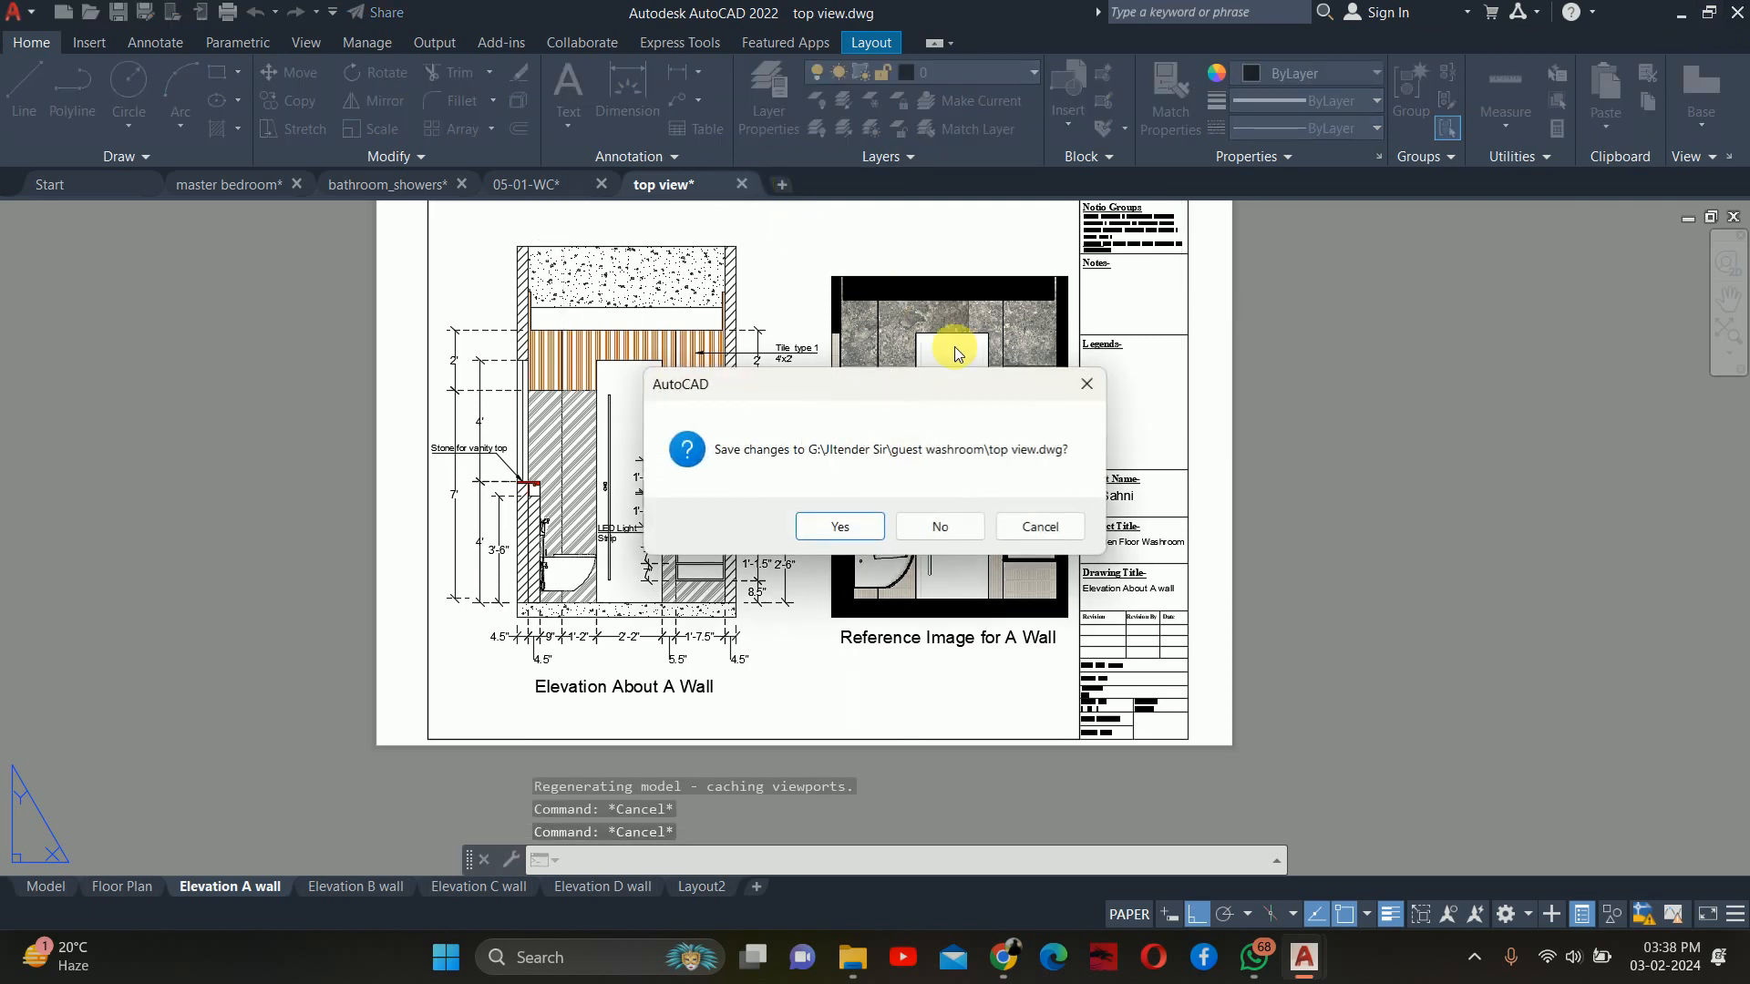
pyautogui.click(939, 526)
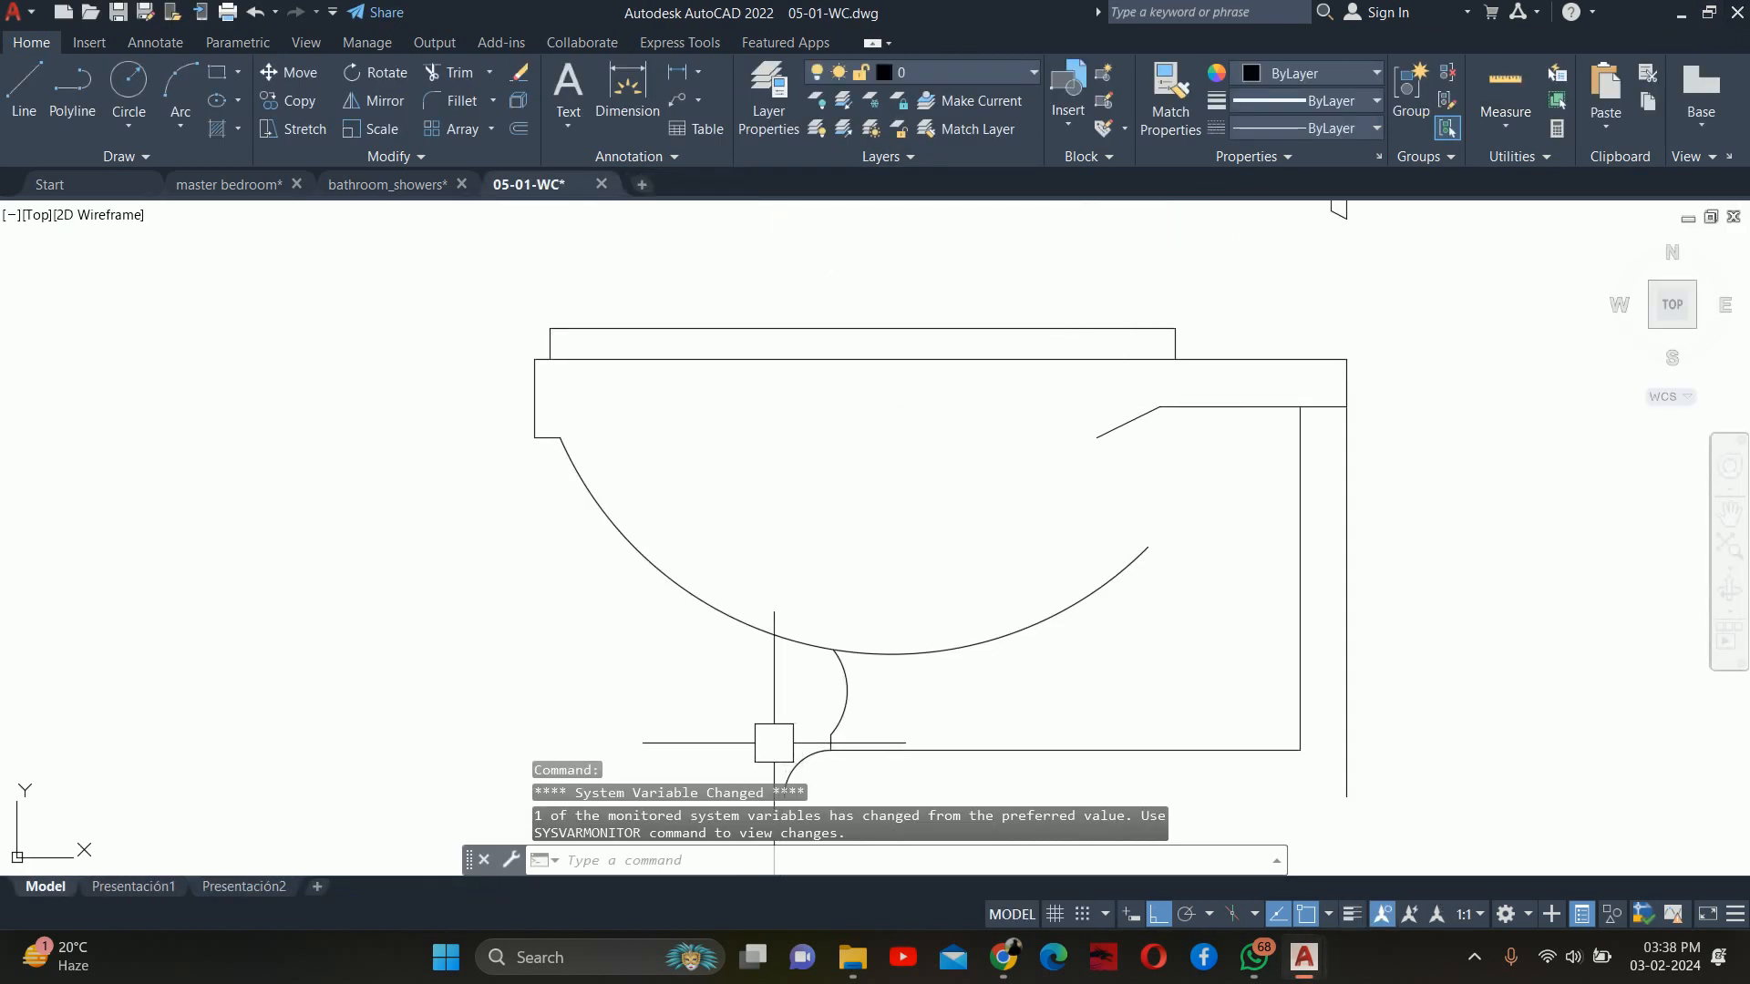
# Reopen the top view drawing from the recent files and show its Elevation B wall layout
pyautogui.click(100, 186)
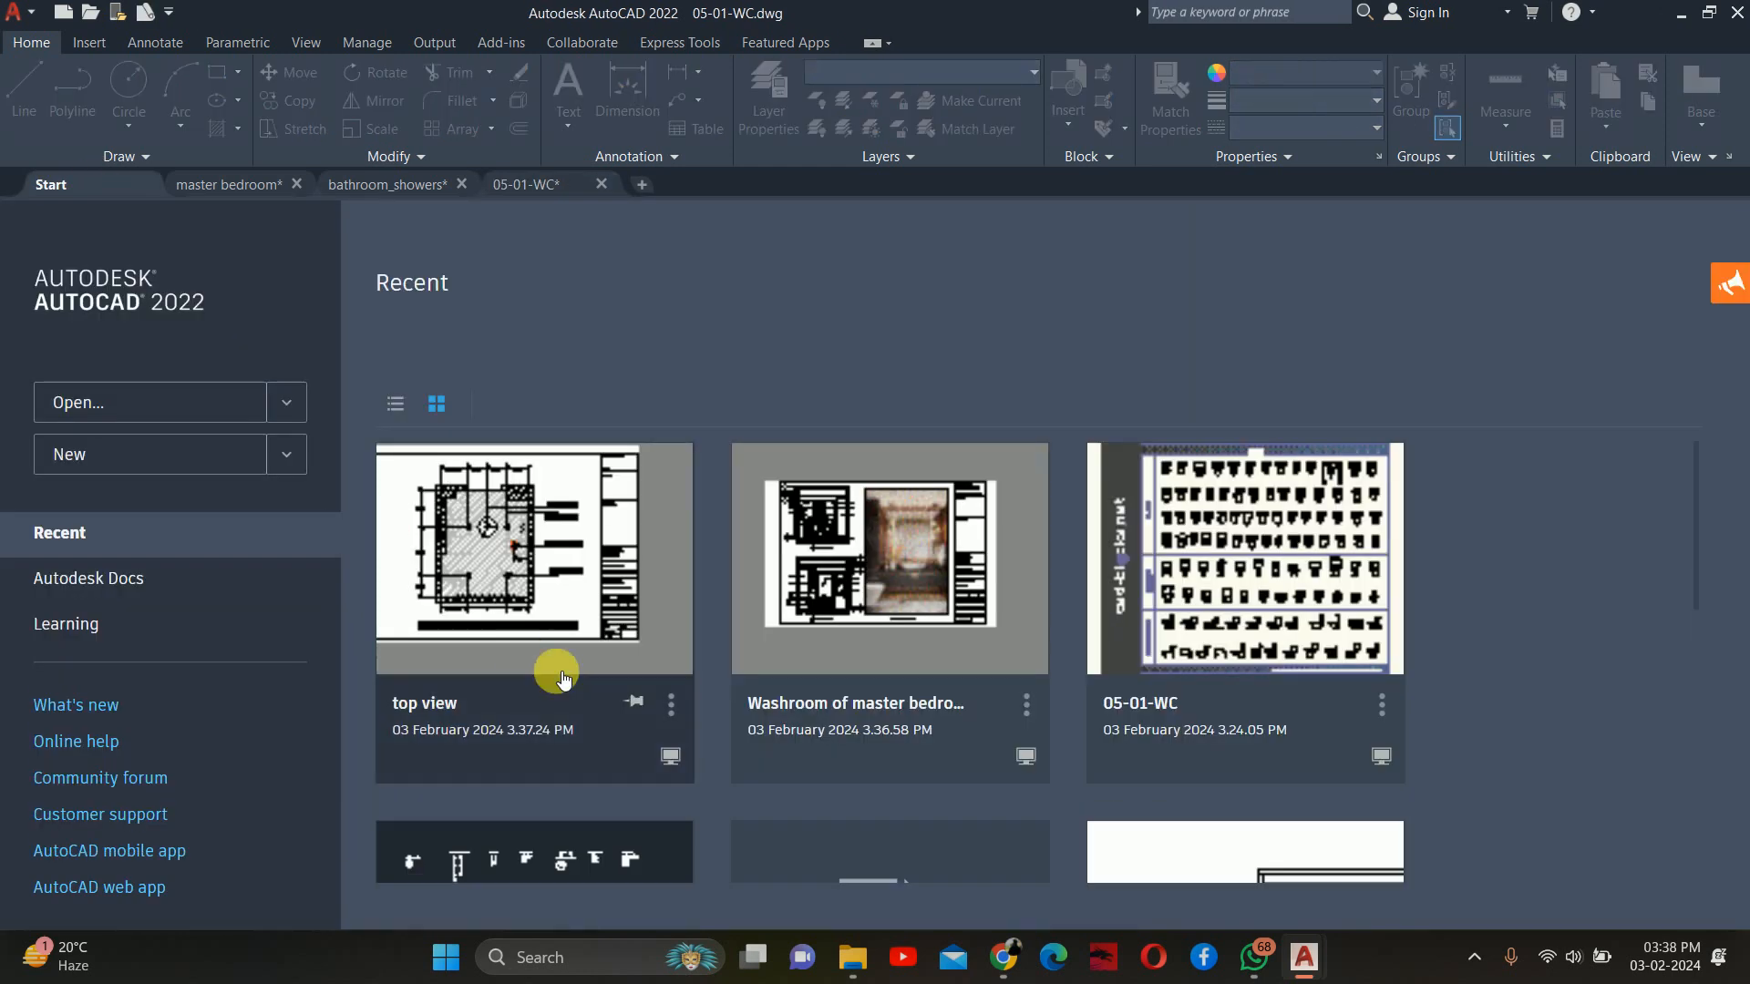
pyautogui.click(473, 628)
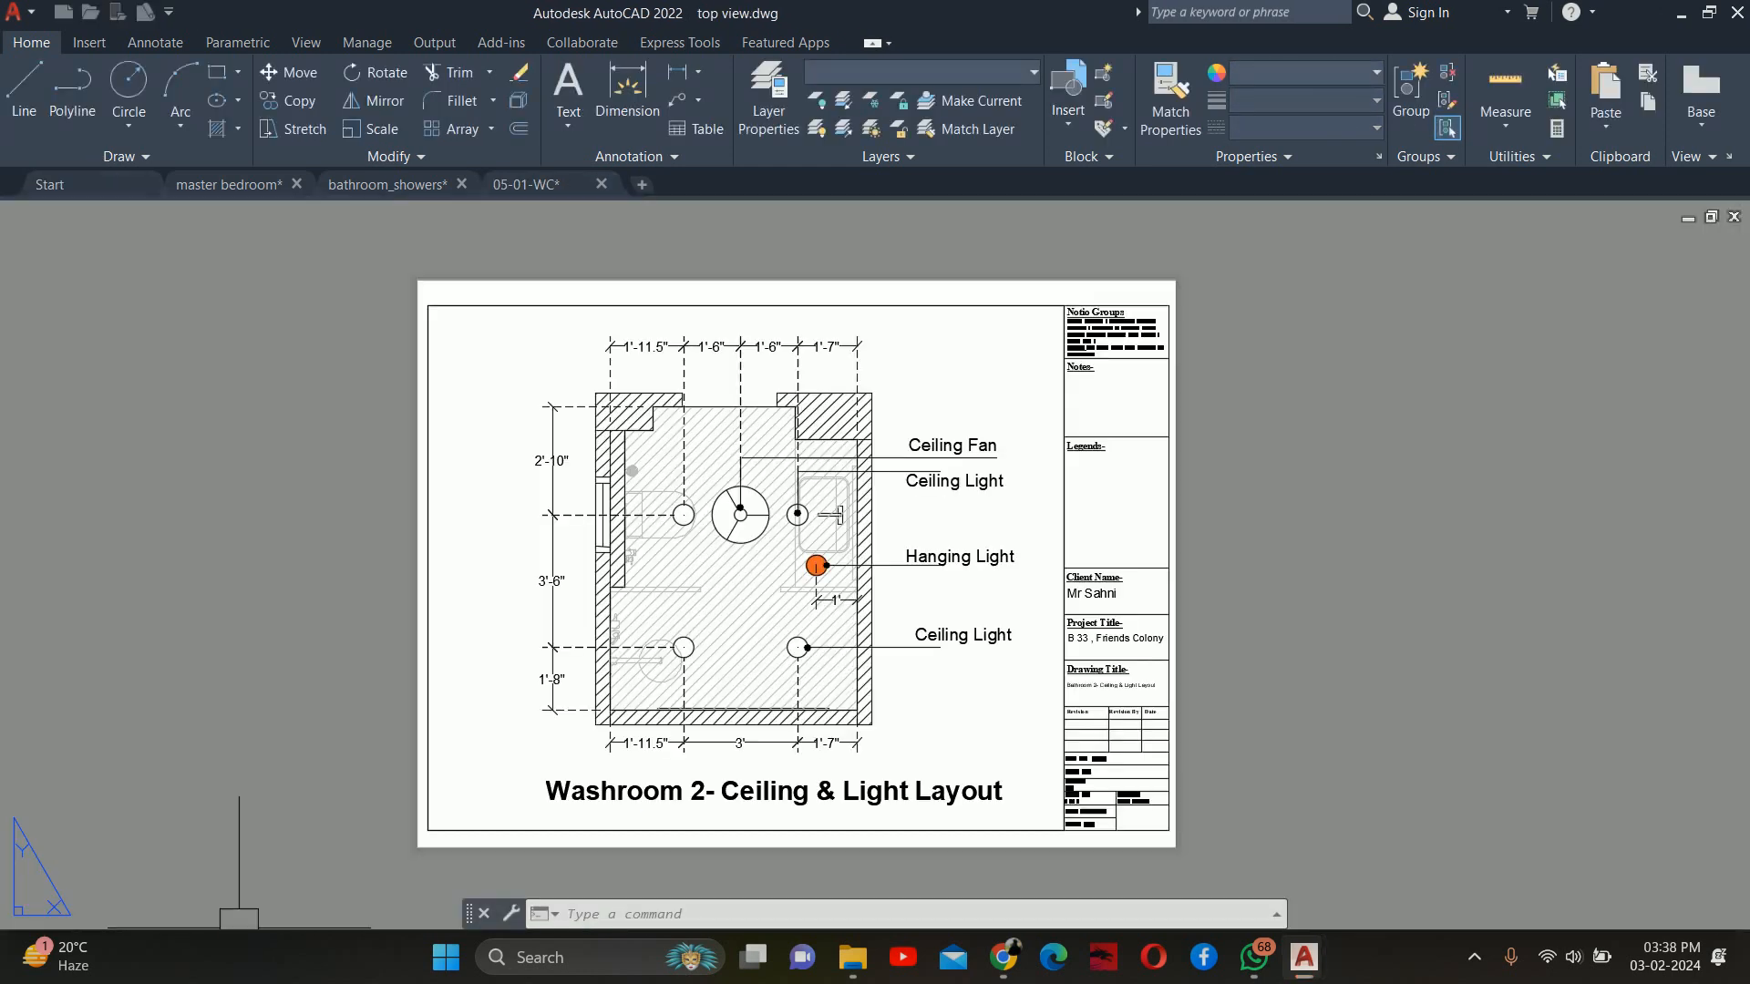
pyautogui.click(347, 908)
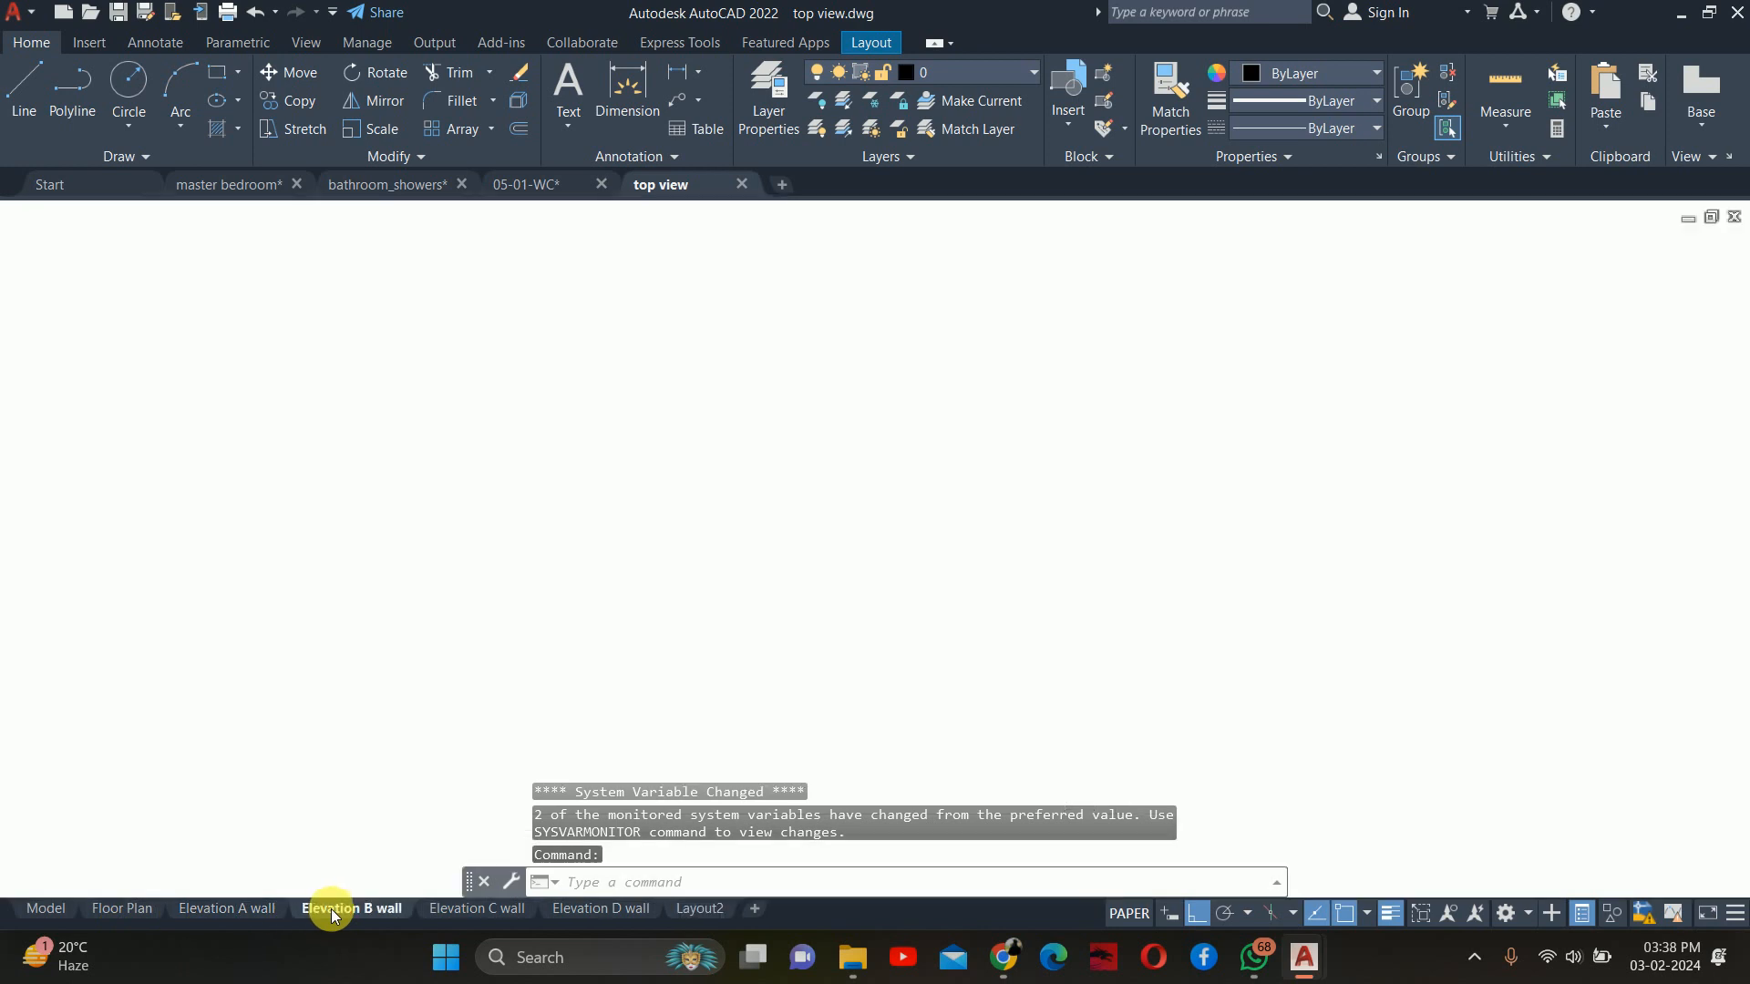
# Examine the tile, mirror, sink and vanity labels on the Elevation B wall, and return to the section in the master bedroom drawing
pyautogui.scroll(-1, 720, 591)
pyautogui.scroll(5, 649, 424)
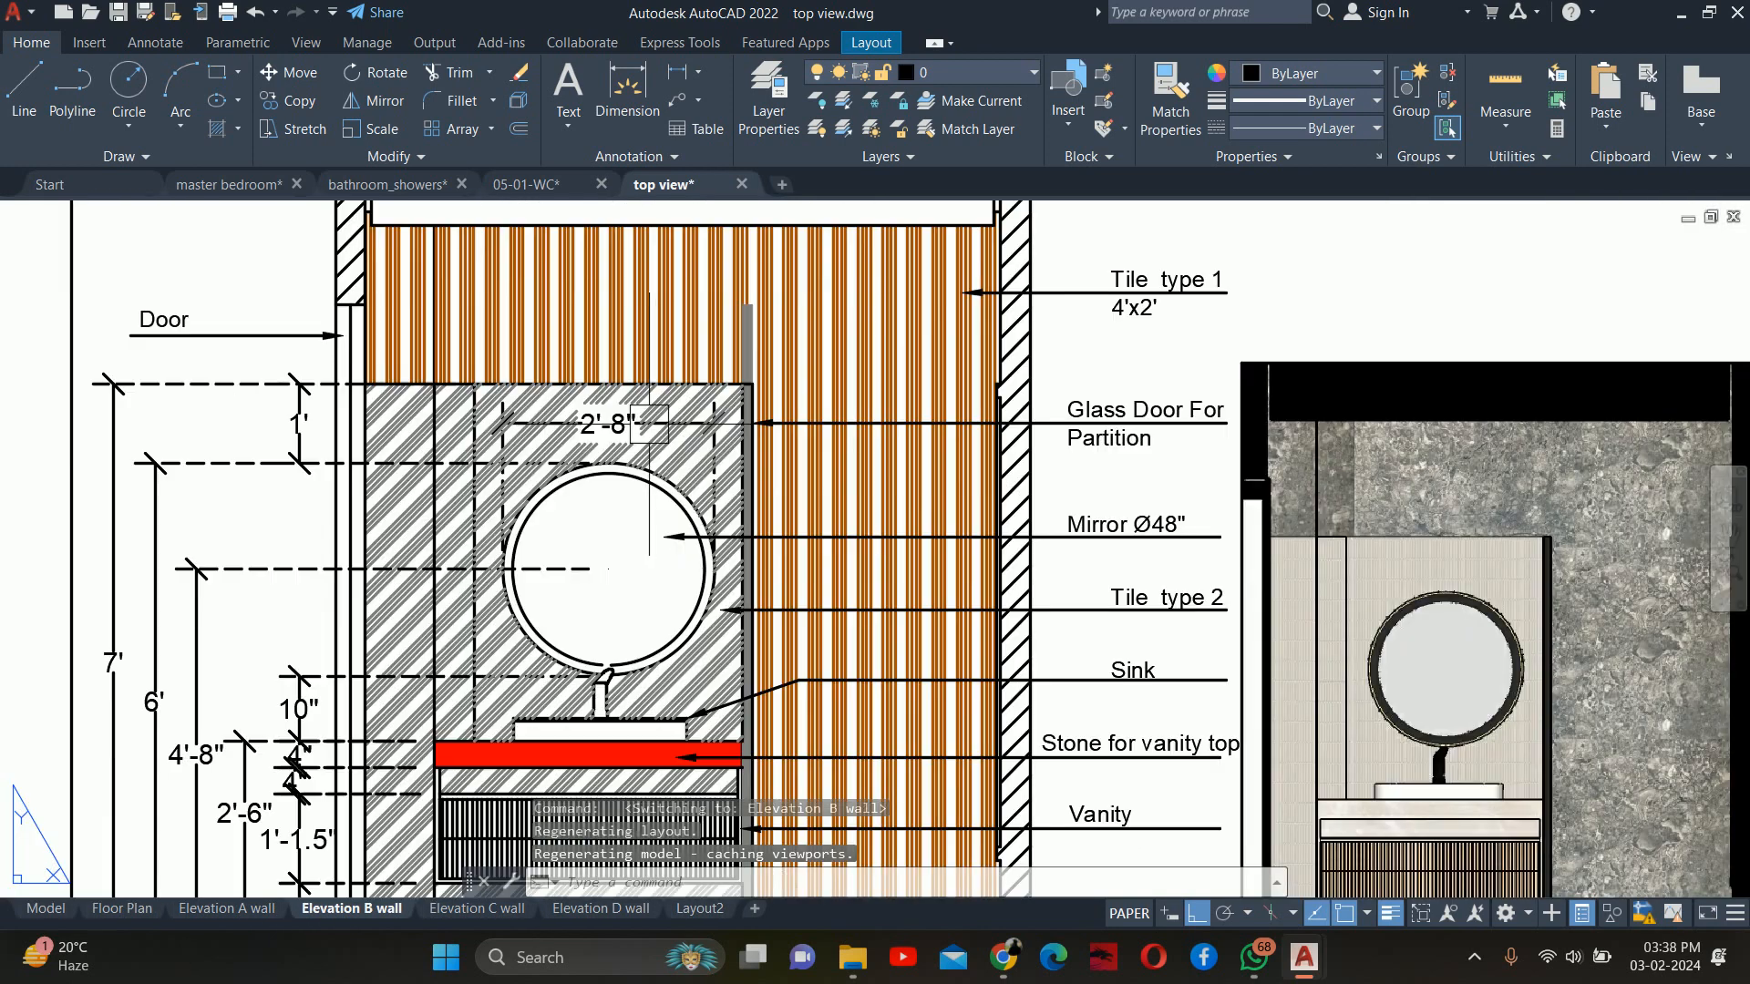
pyautogui.scroll(-2, 1398, 510)
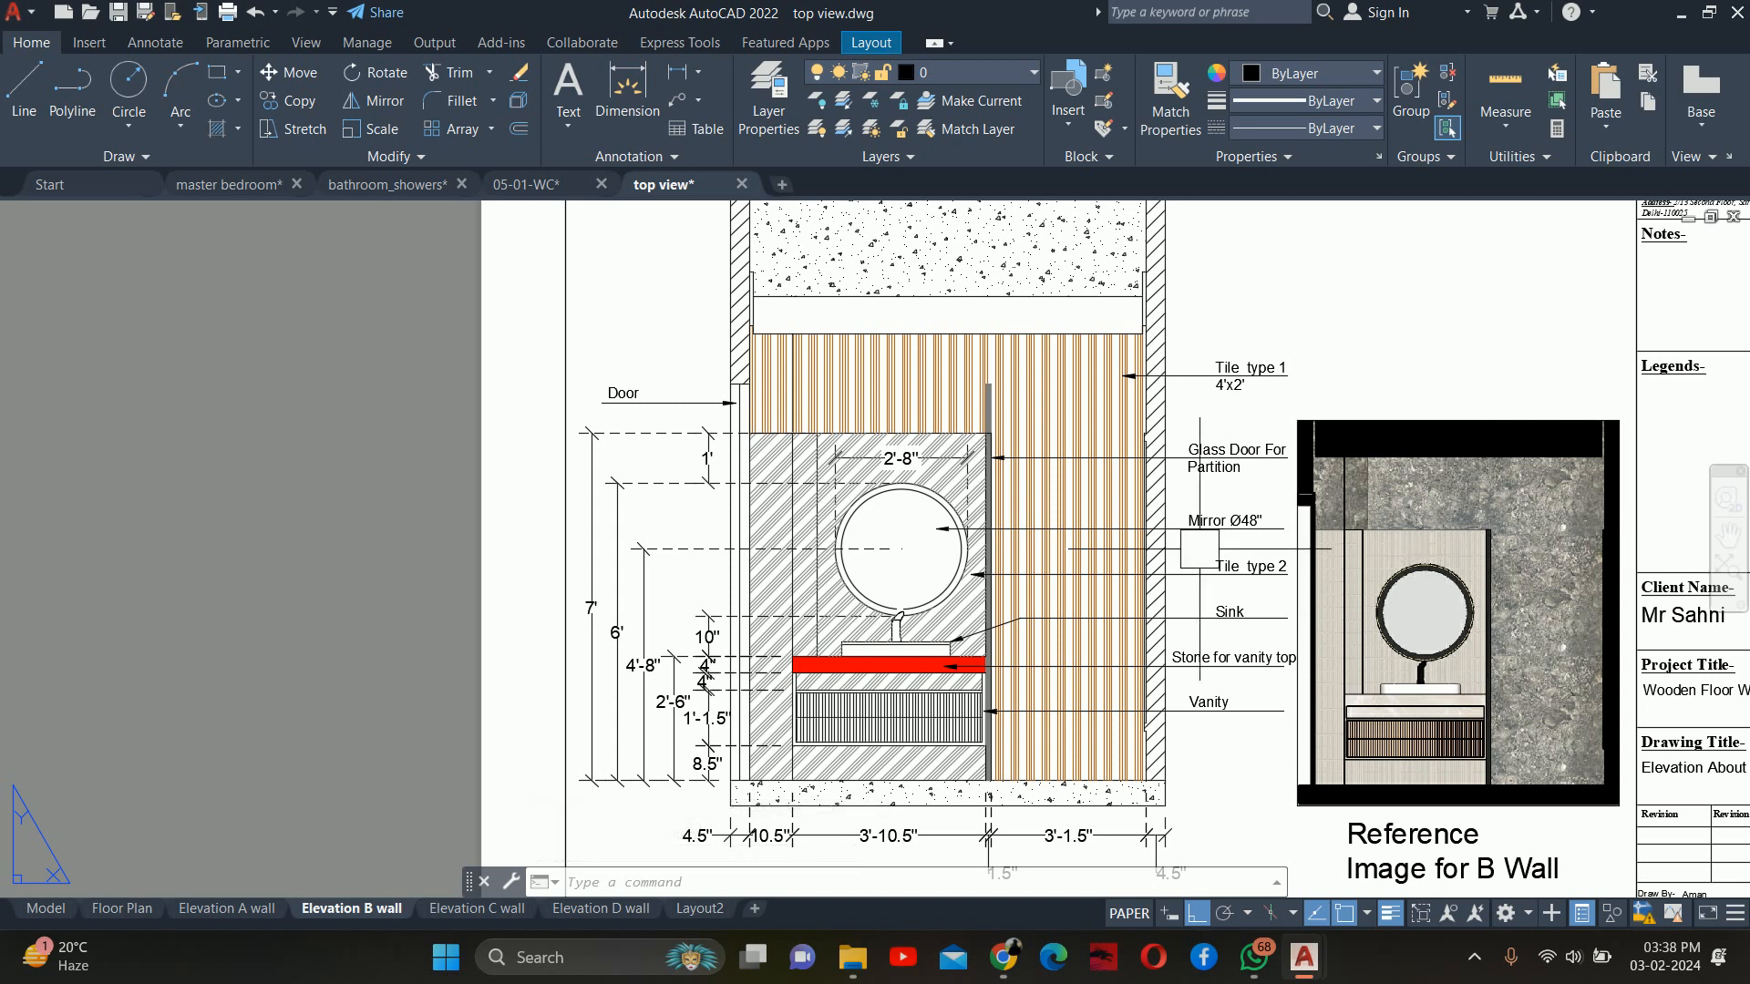
pyautogui.scroll(4, 827, 460)
pyautogui.scroll(-2, 943, 438)
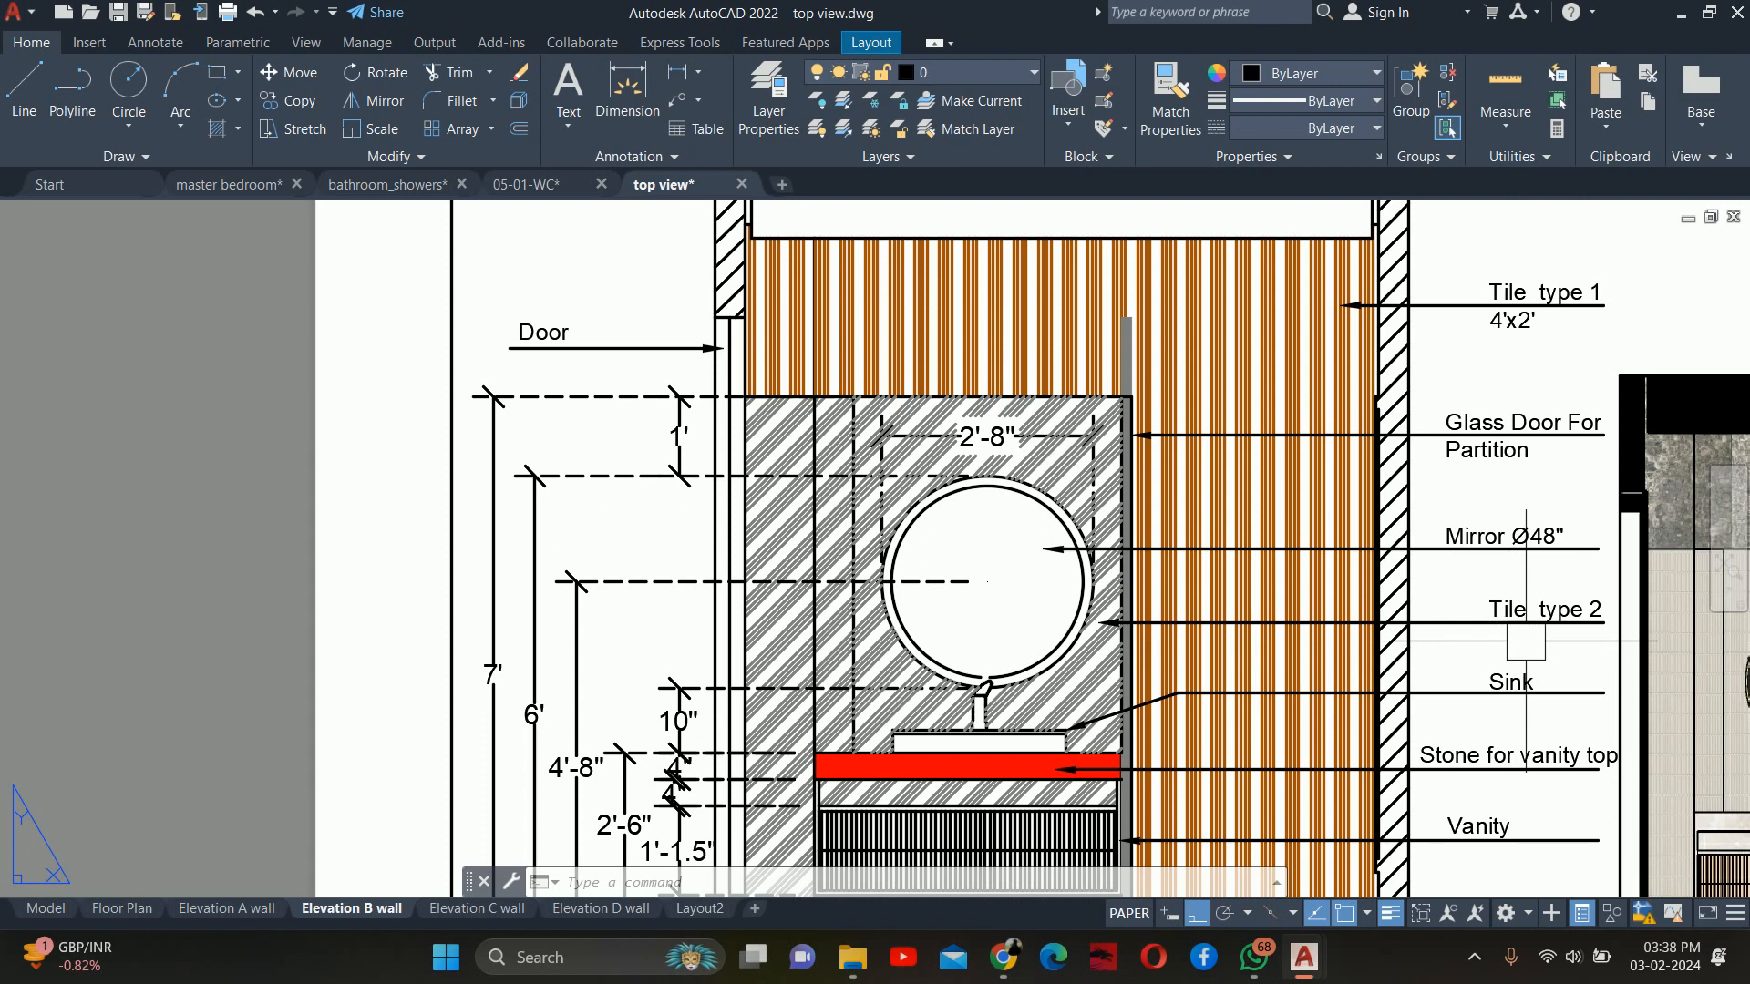
pyautogui.scroll(-1, 1458, 629)
pyautogui.scroll(-2, 1250, 586)
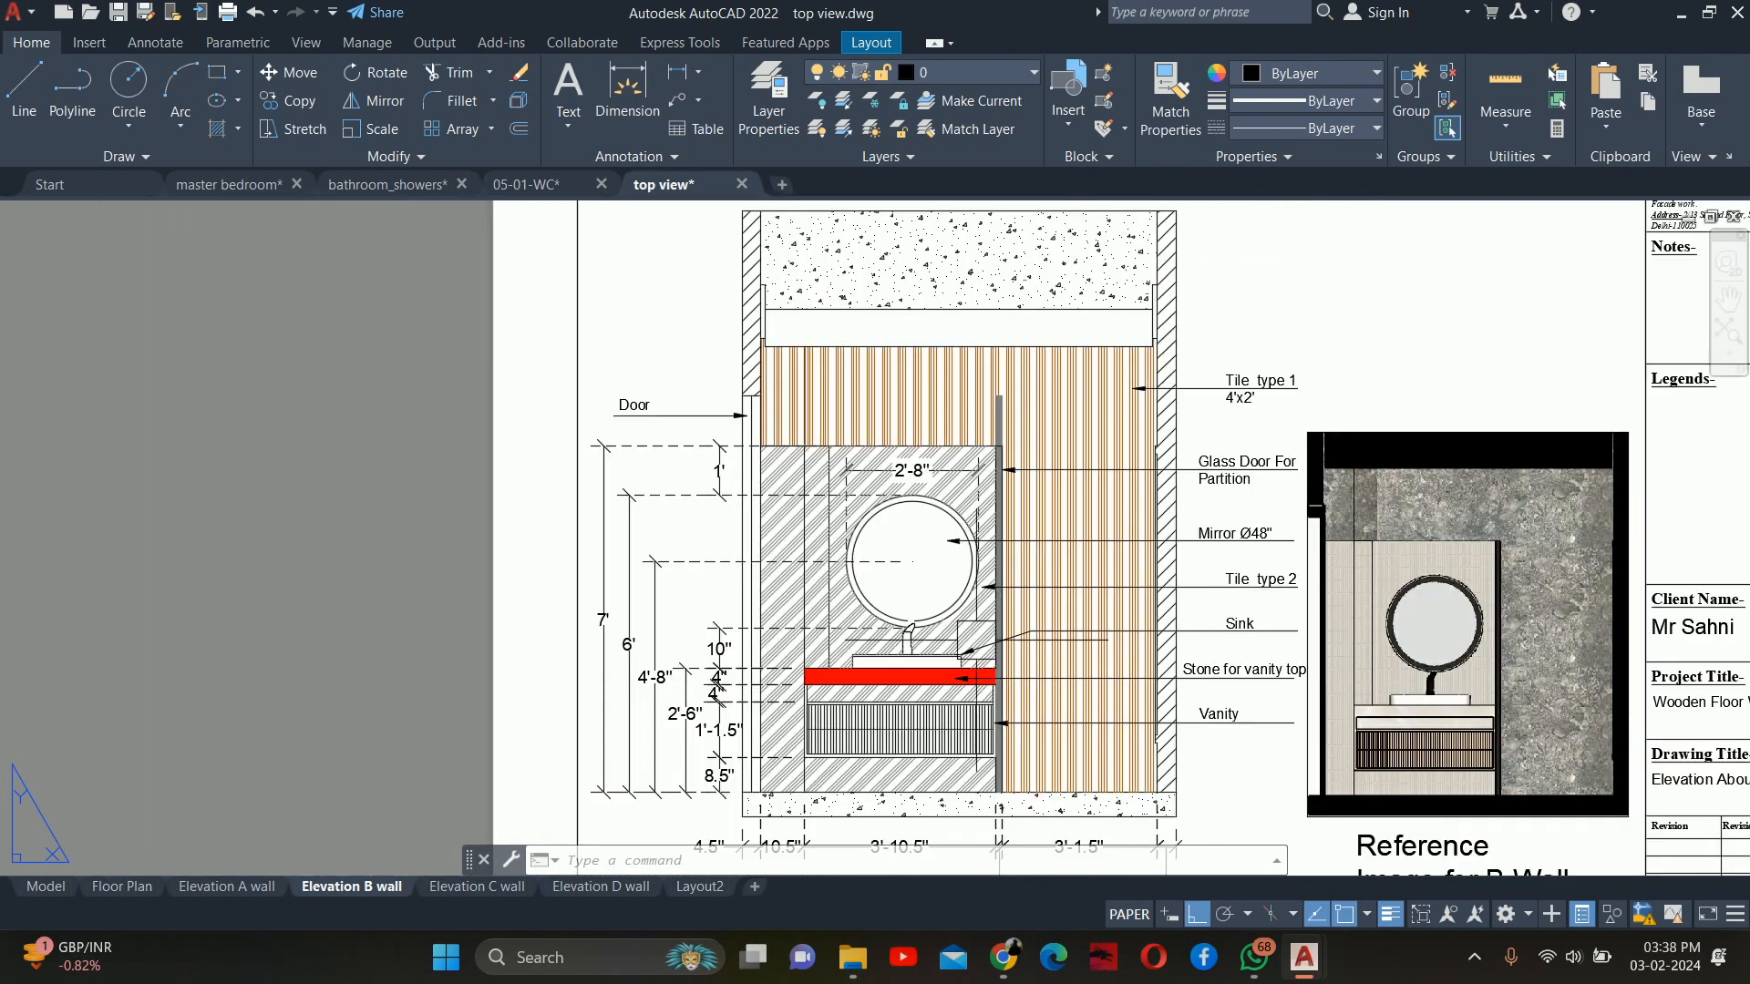
pyautogui.click(245, 184)
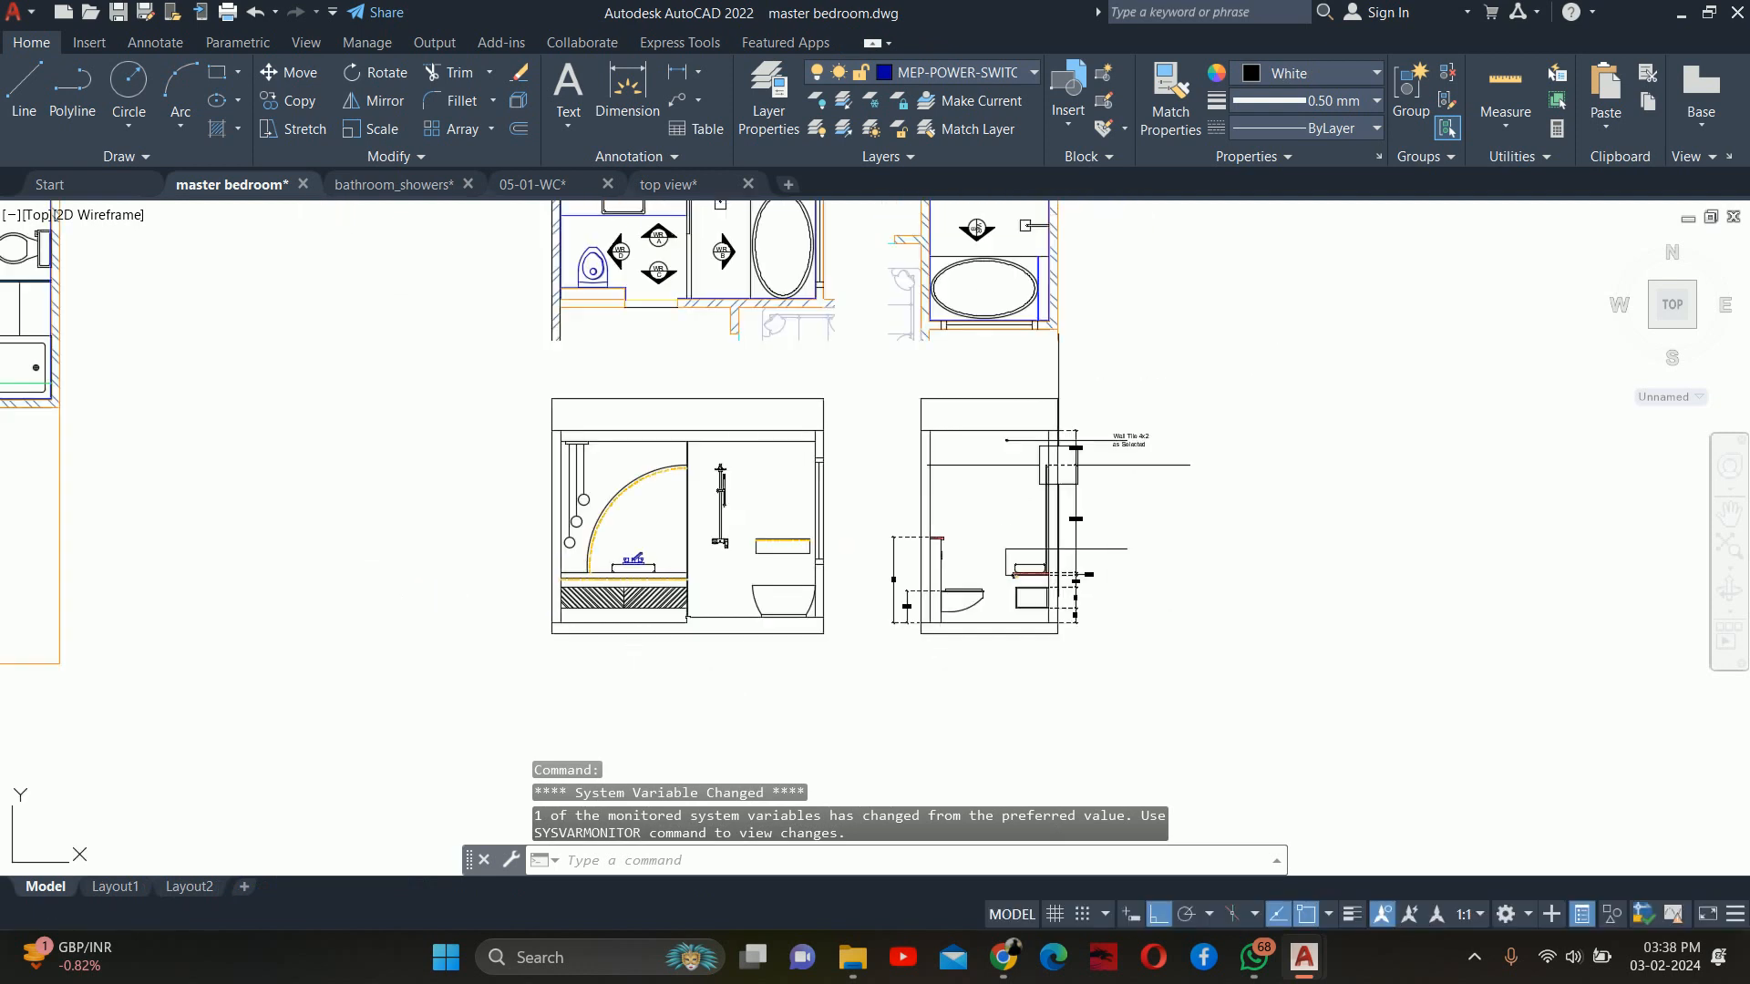
pyautogui.scroll(4, 1164, 424)
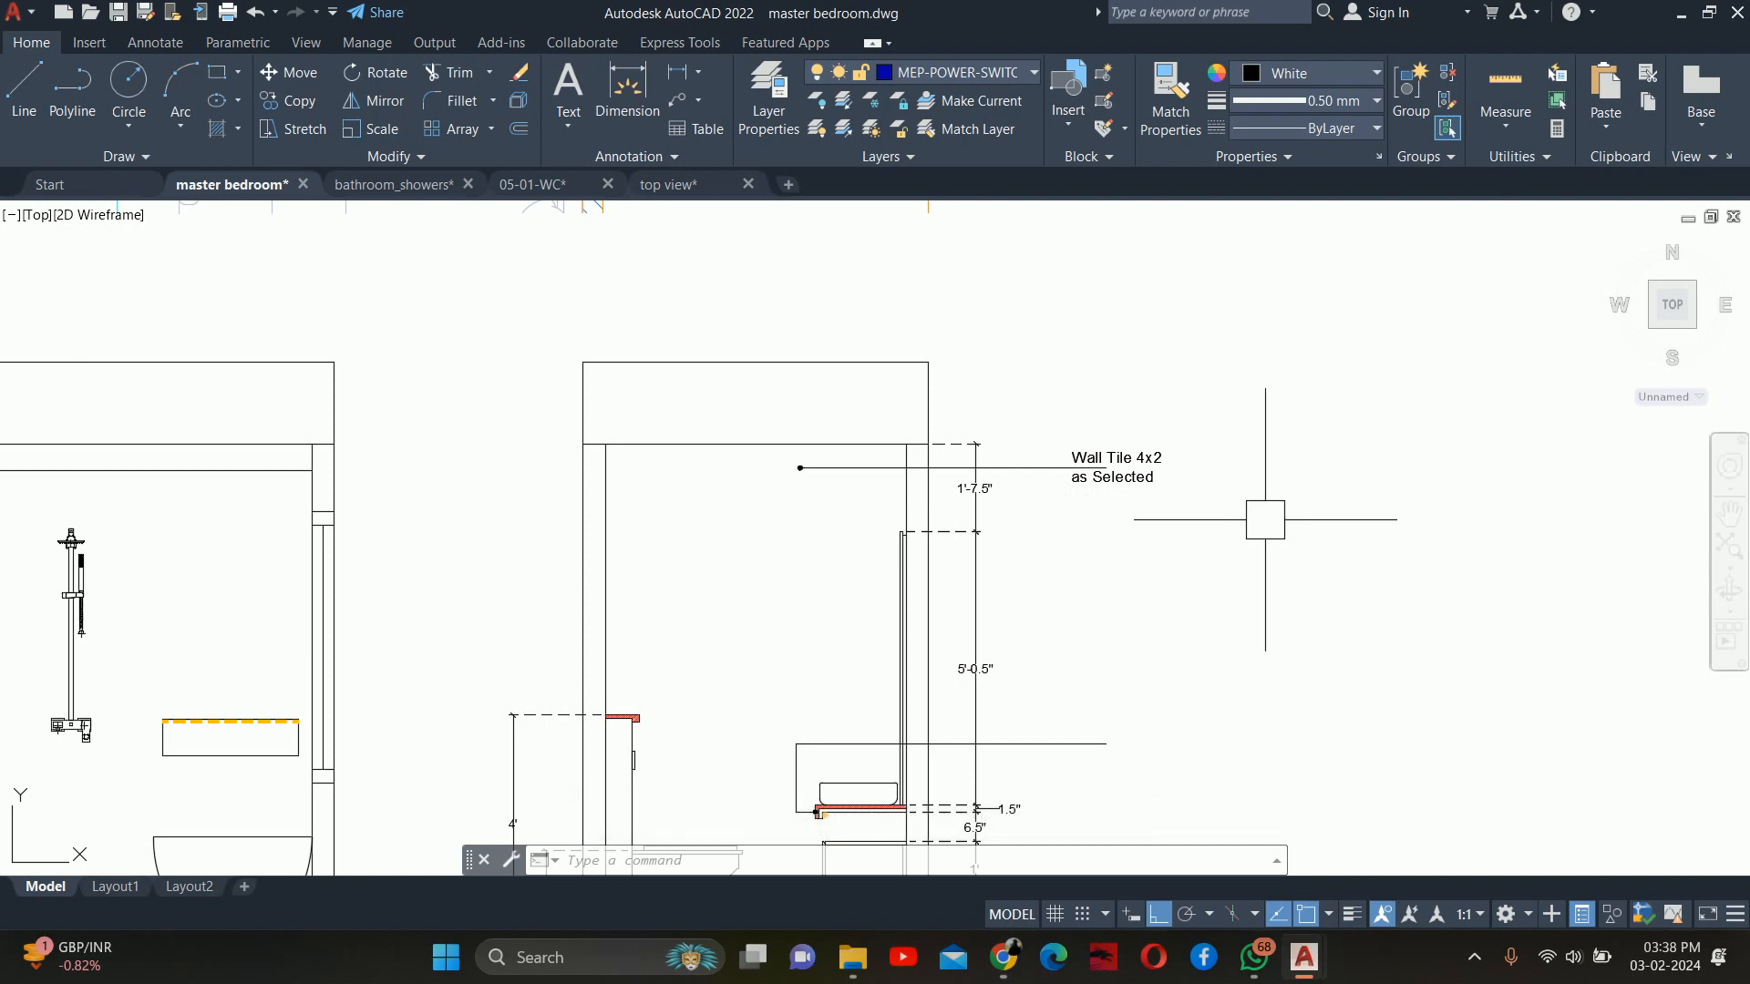
# Switch to File Explorer and browse the project folders at the root of the USB drive
pyautogui.click(1681, 13)
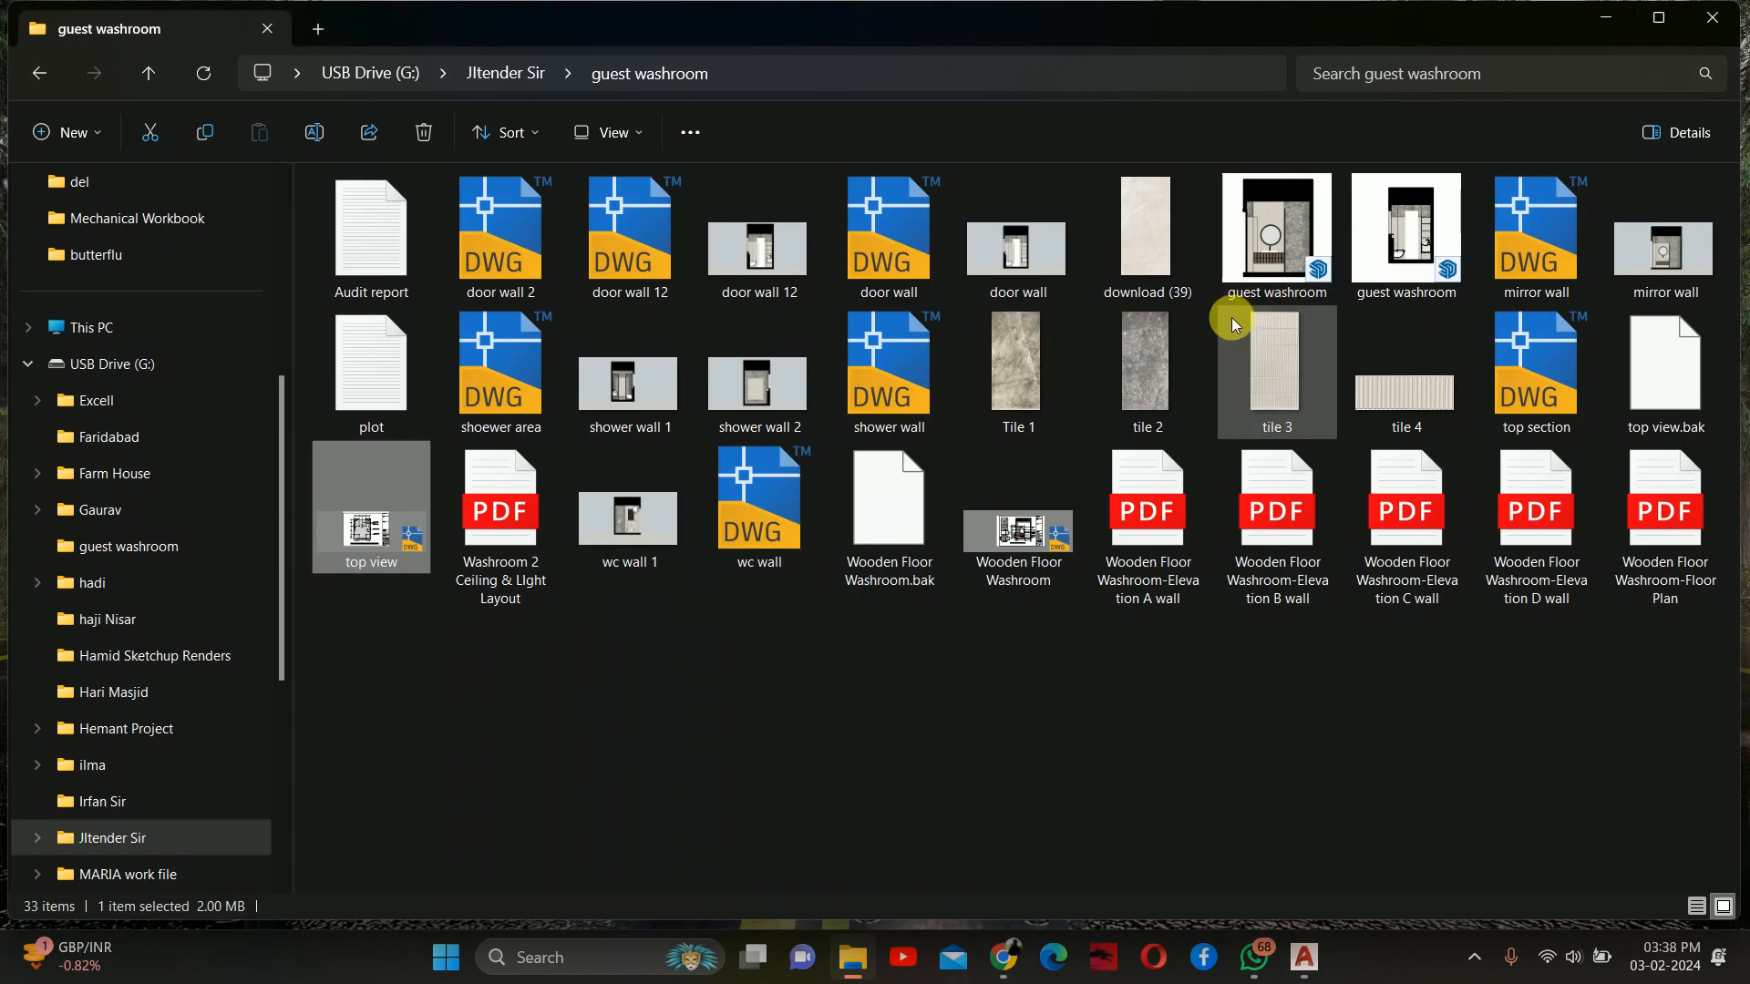
pyautogui.click(83, 330)
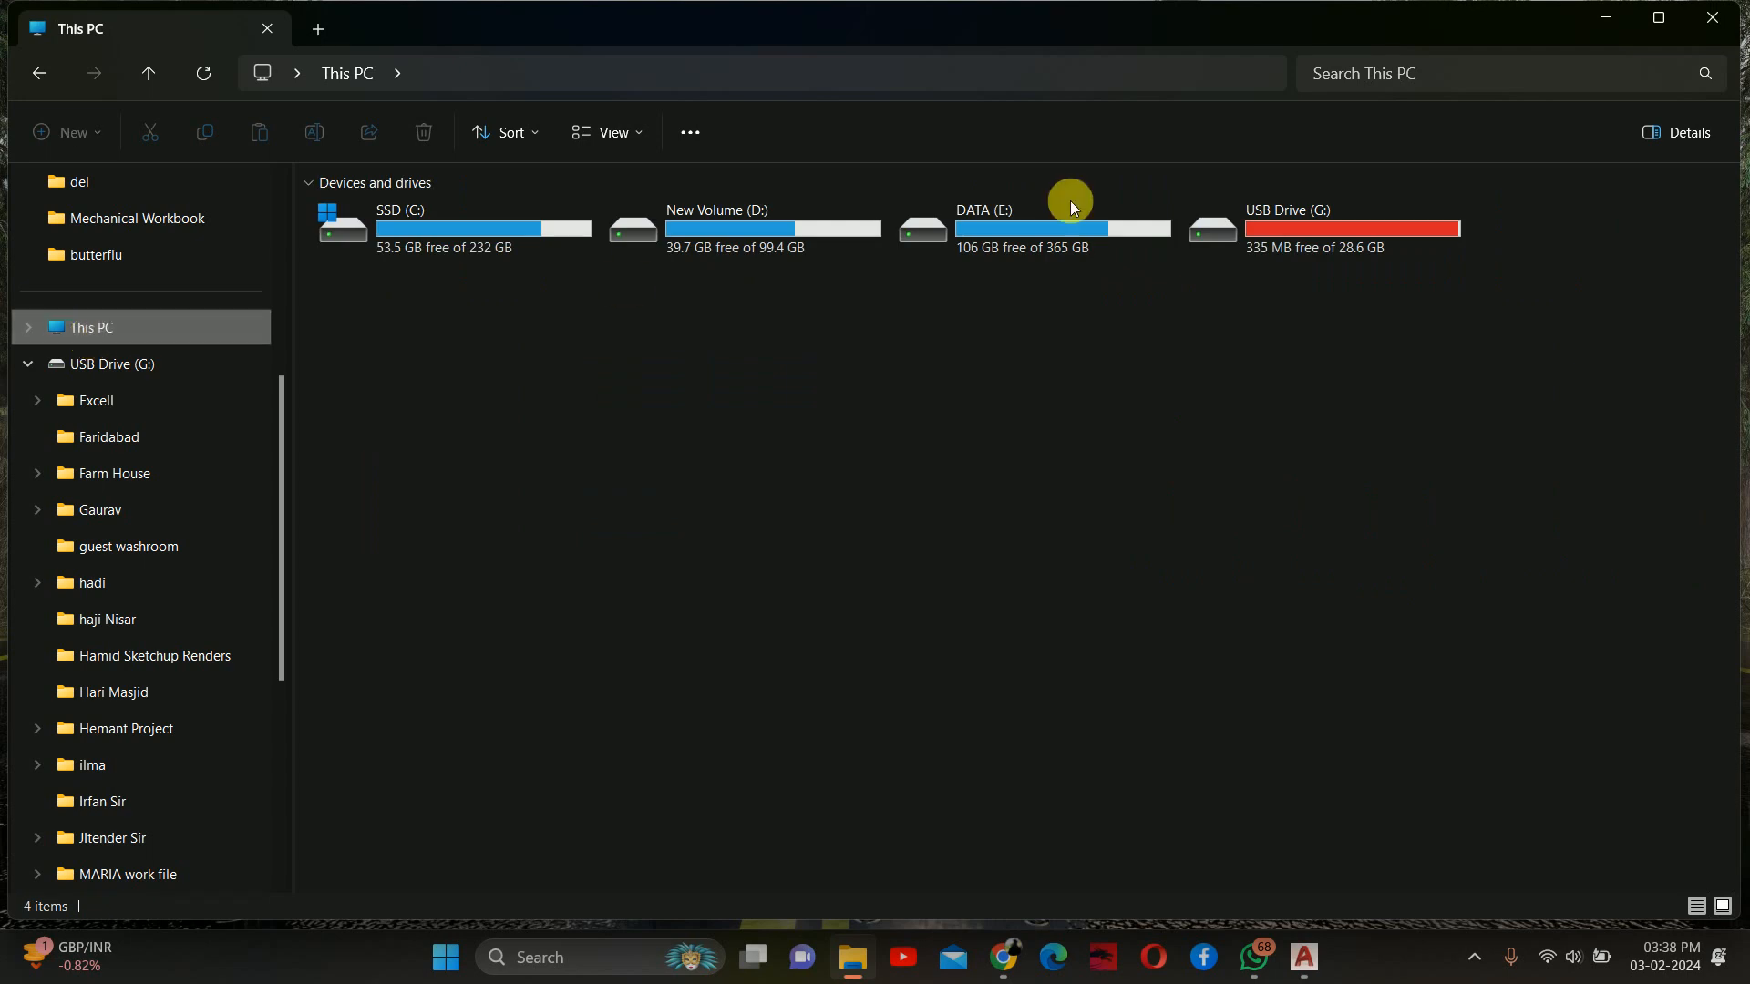
pyautogui.doubleClick(1248, 223)
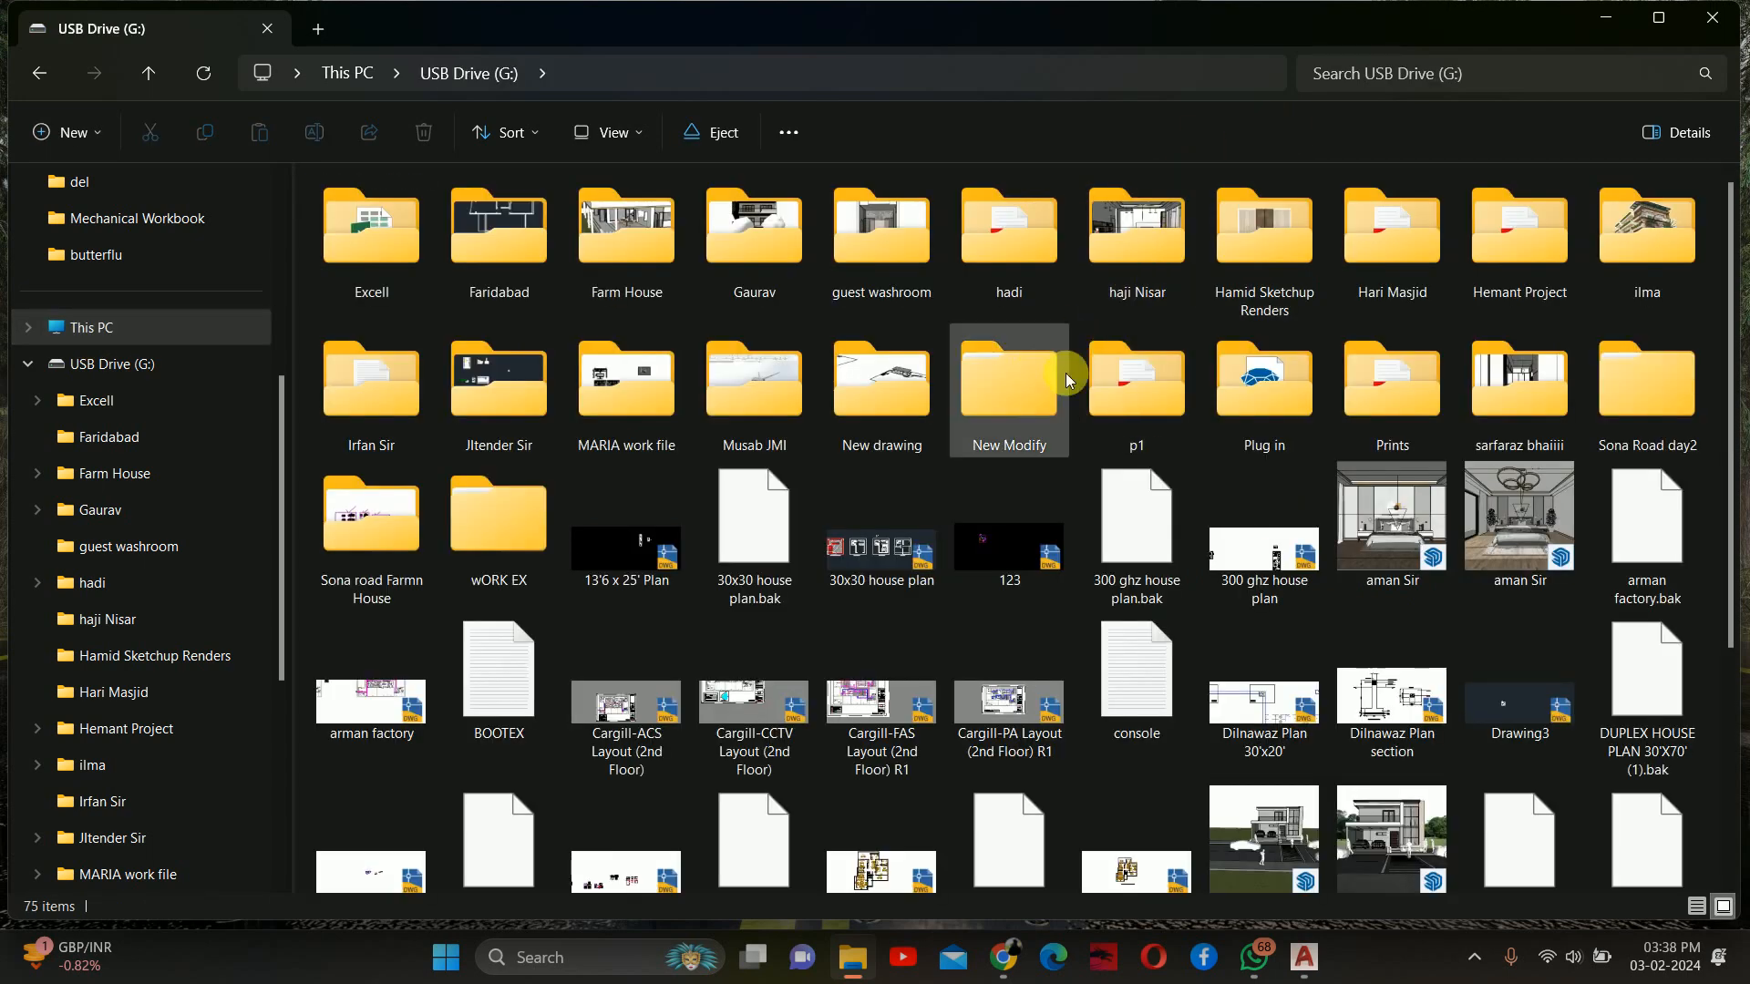
pyautogui.click(991, 383)
pyautogui.click(768, 401)
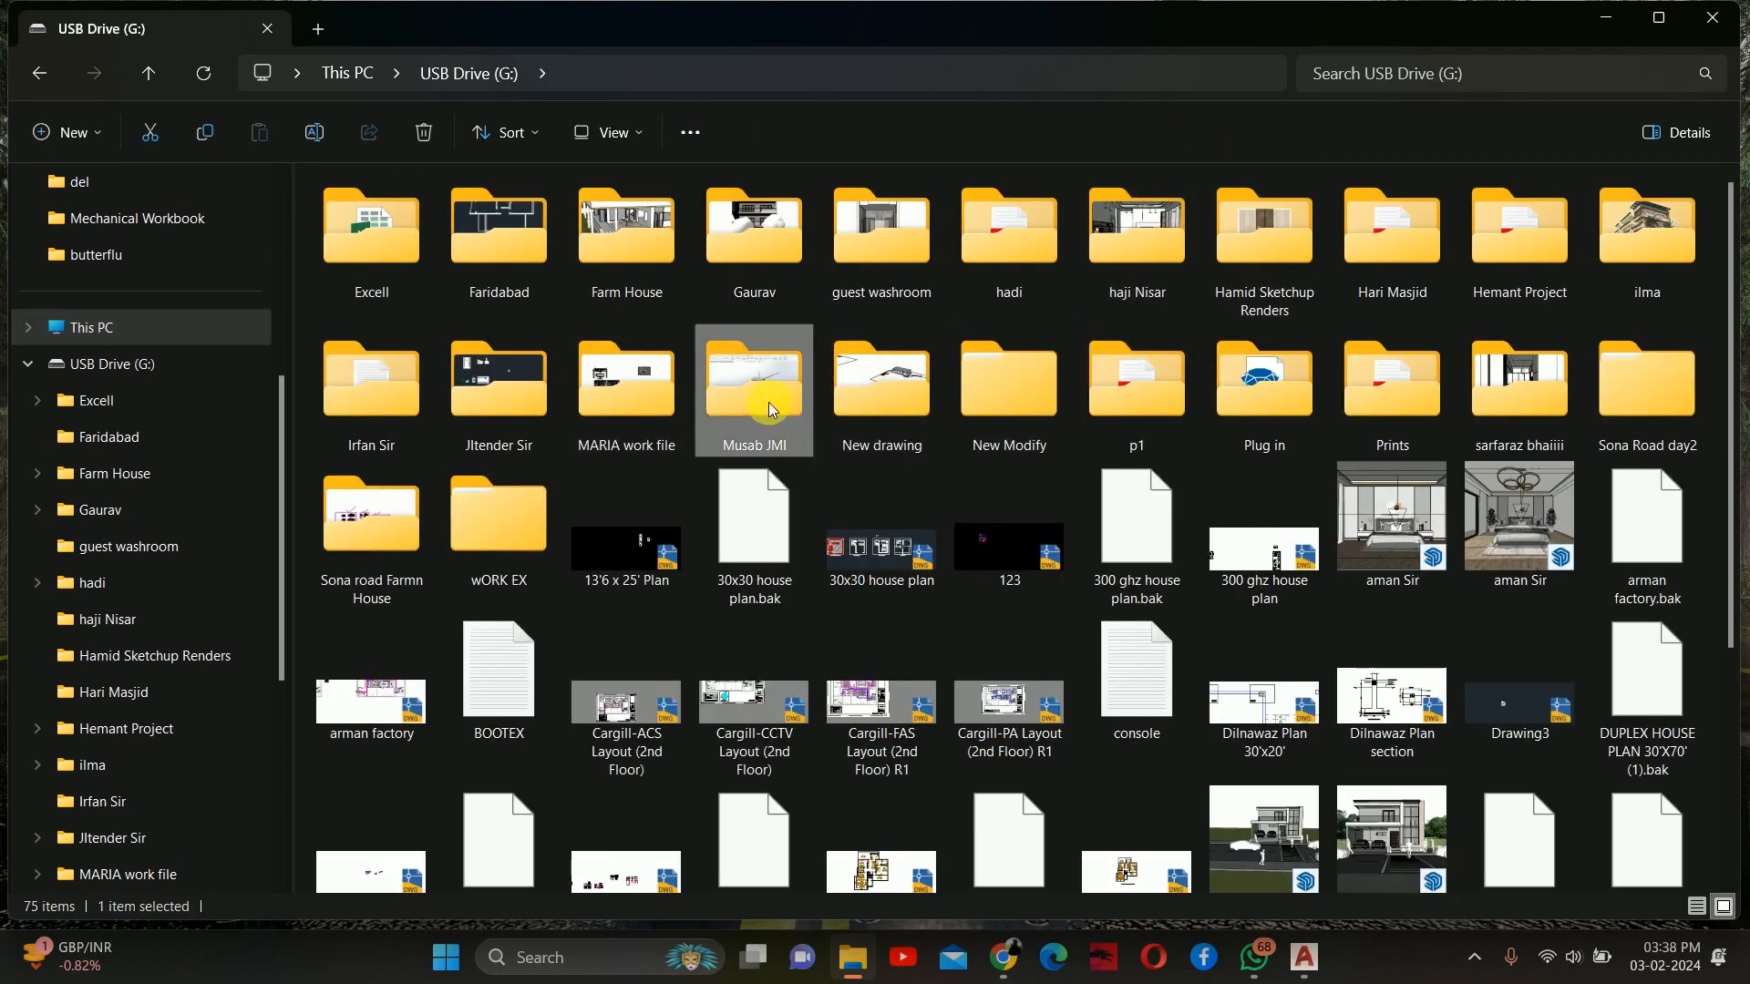
pyautogui.scroll(-3, 767, 401)
pyautogui.scroll(3, 767, 392)
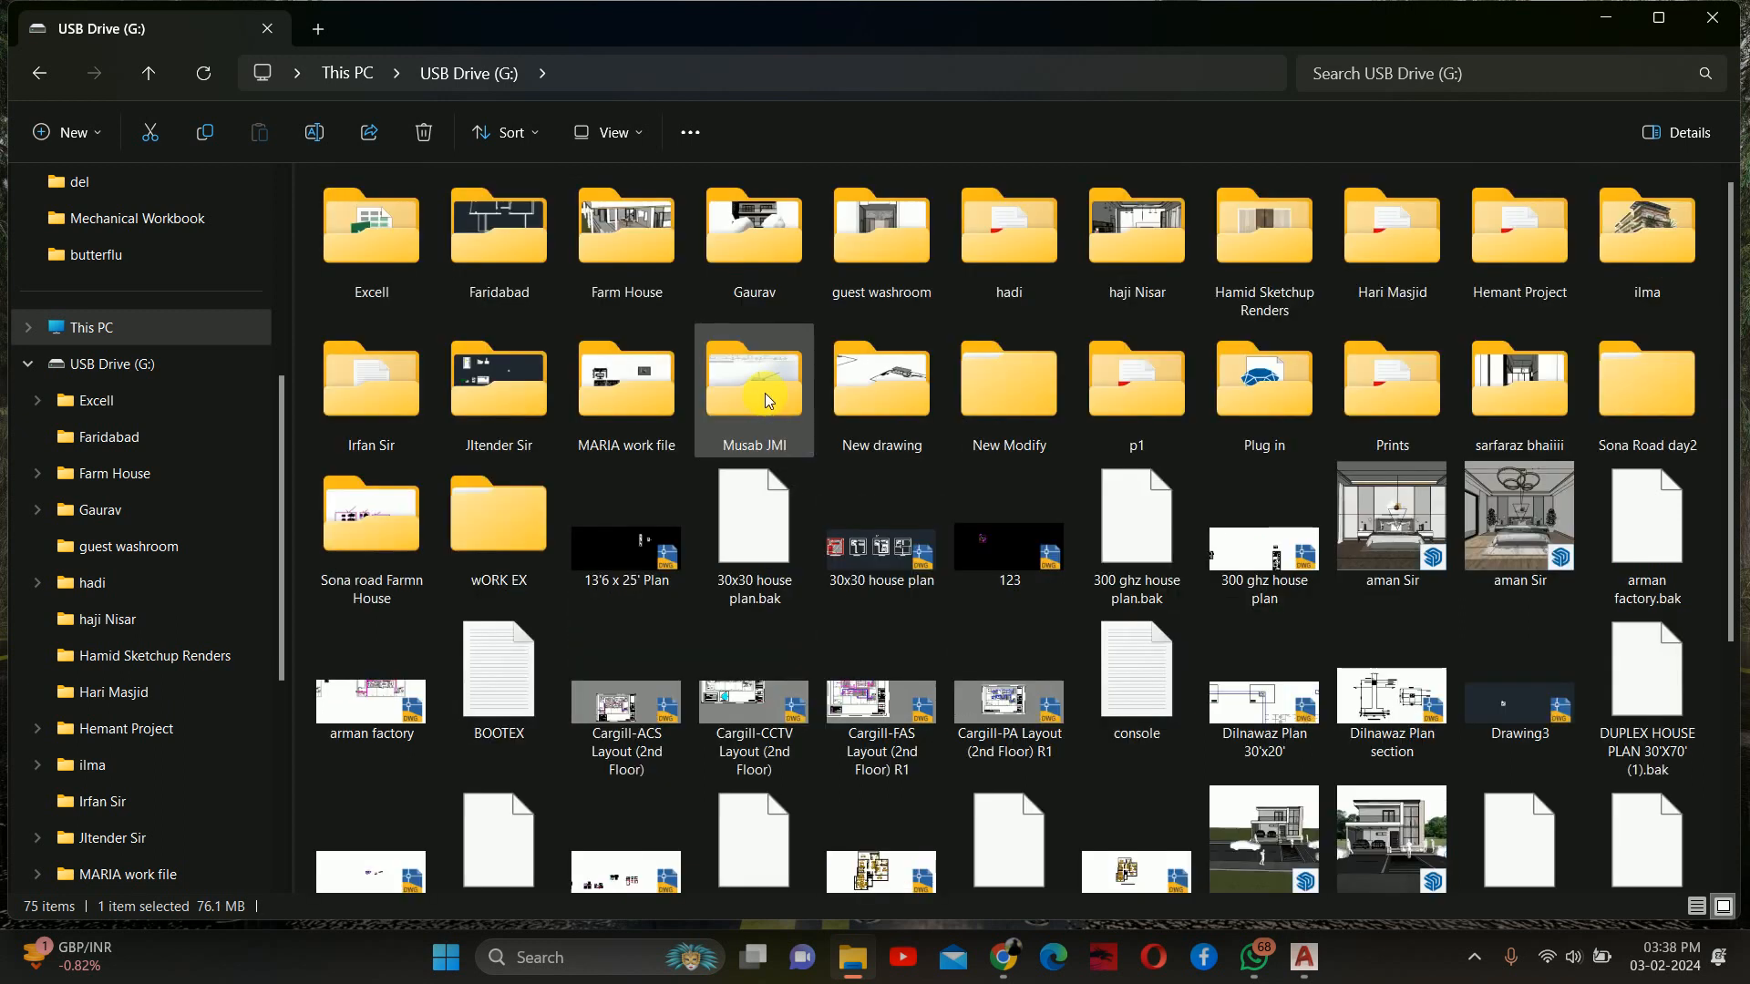
# Open the WASHROOM 2 subfolder within the Washroom folder of the project that holds the kitchen and washroom renders
pyautogui.click(884, 276)
pyautogui.click(993, 241)
pyautogui.doubleClick(994, 241)
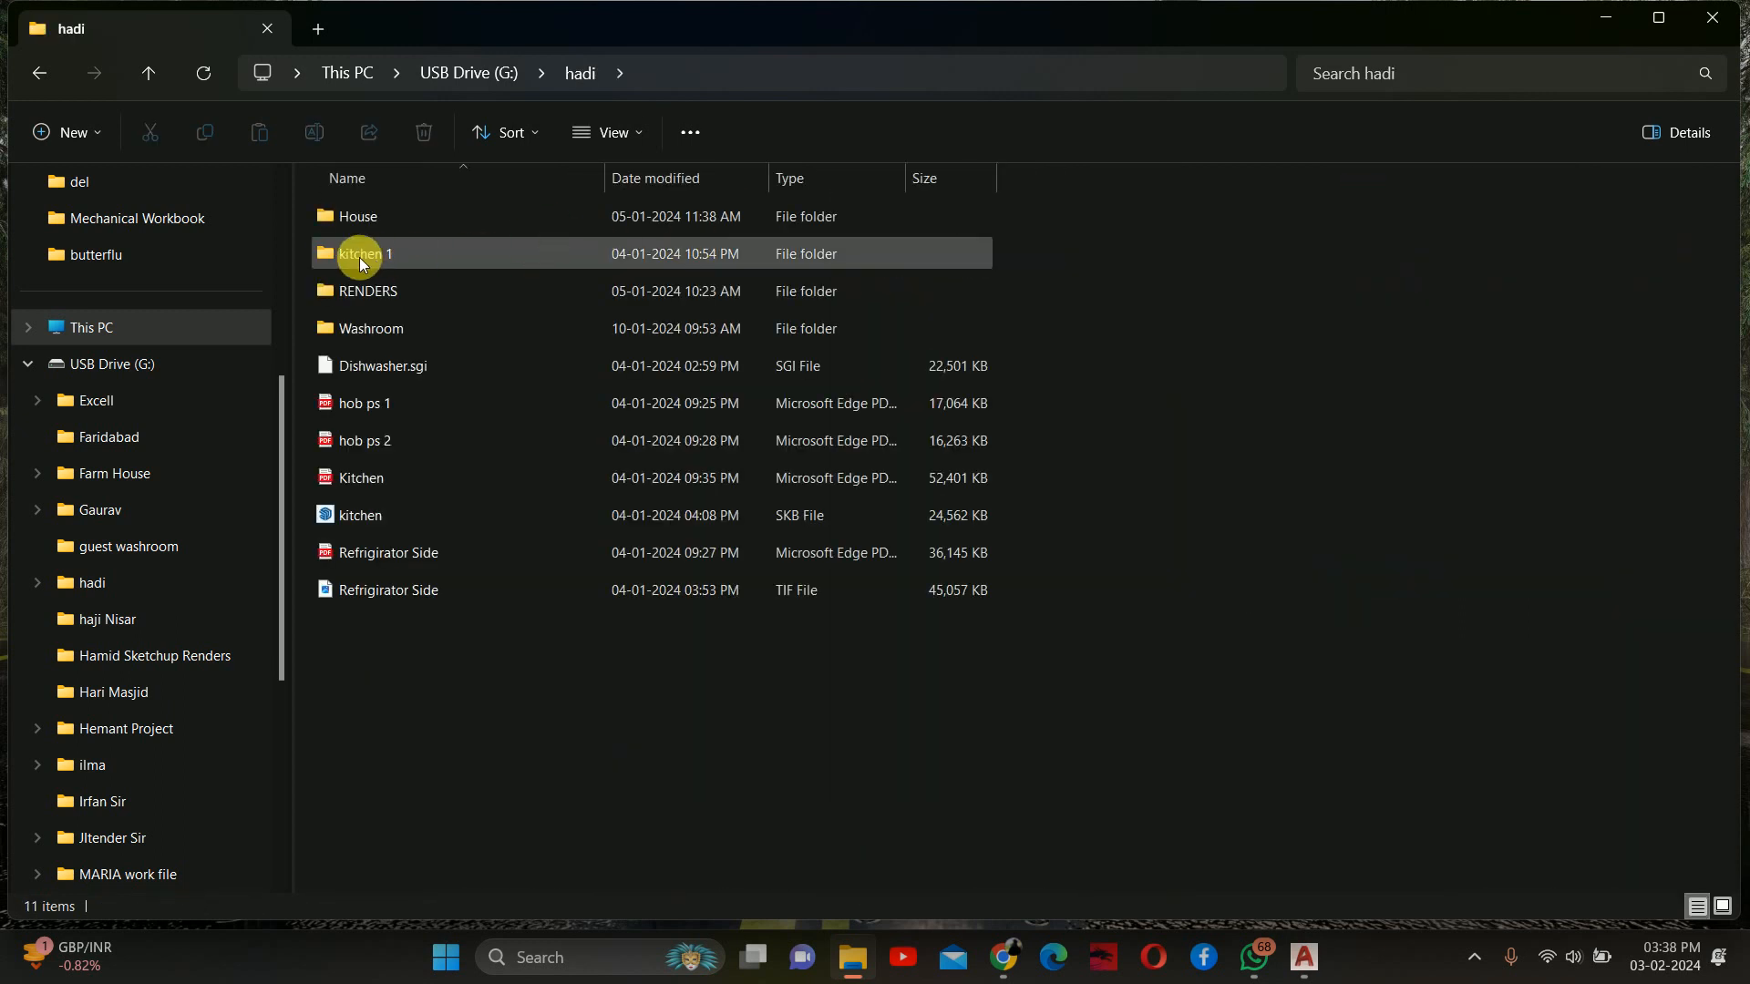
pyautogui.doubleClick(386, 328)
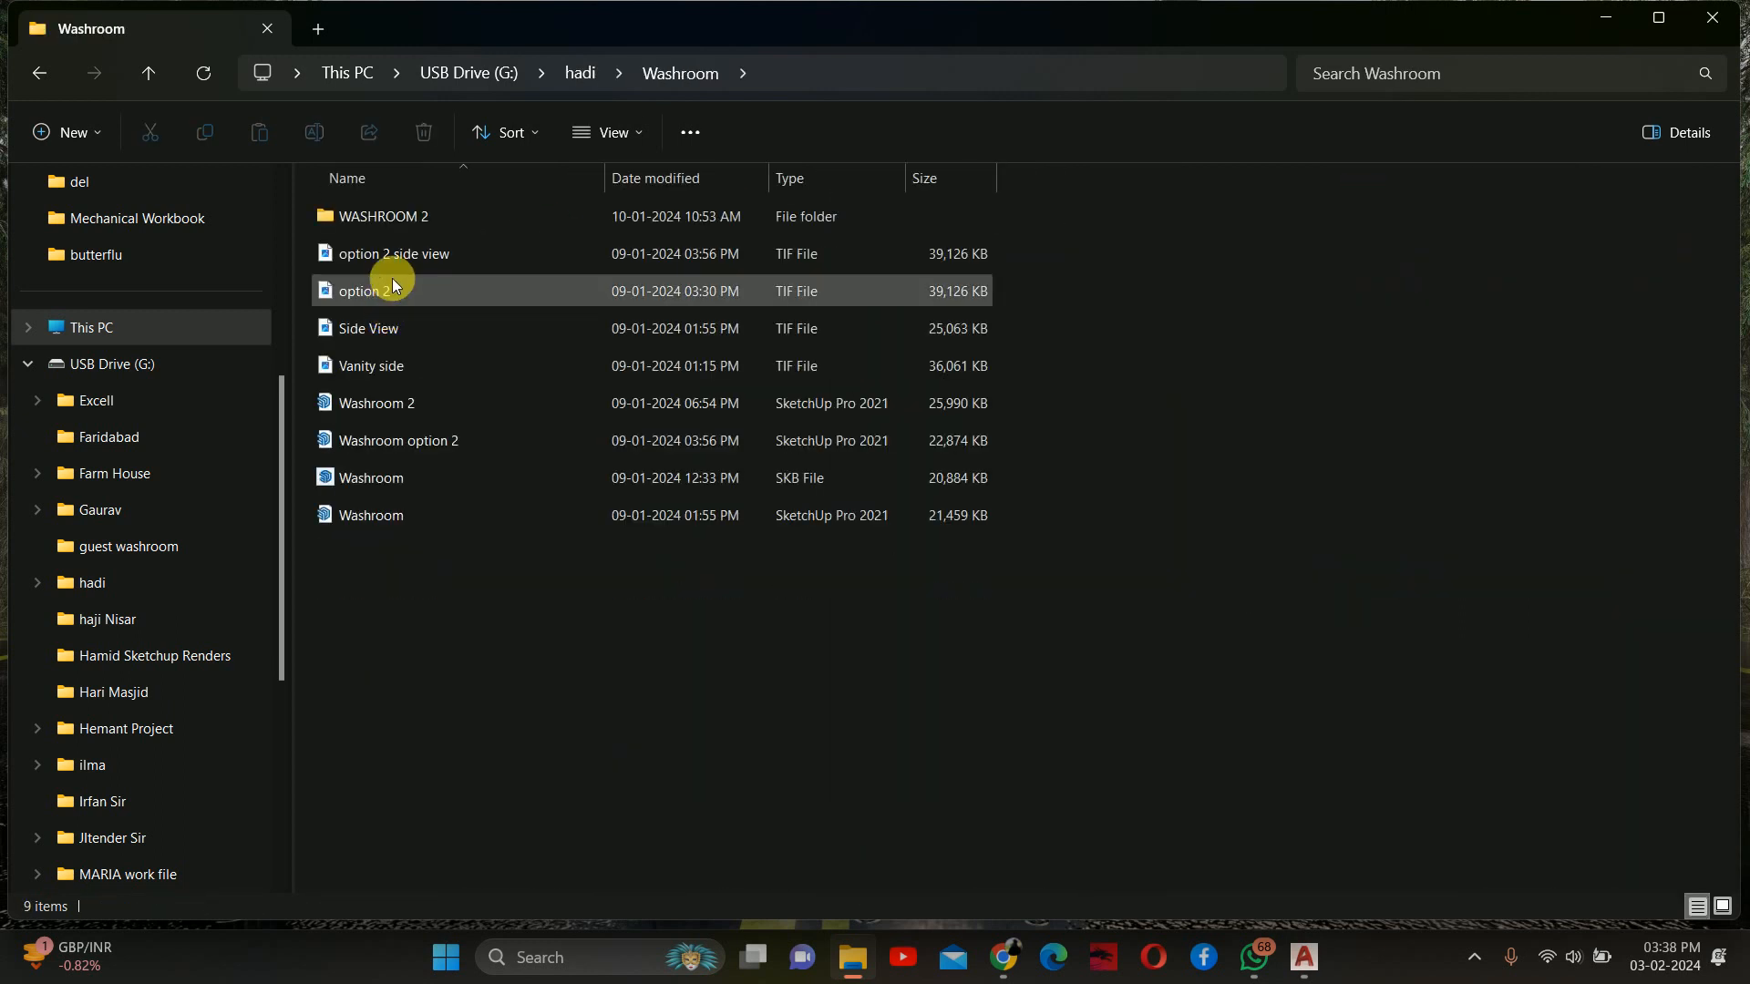
pyautogui.doubleClick(395, 226)
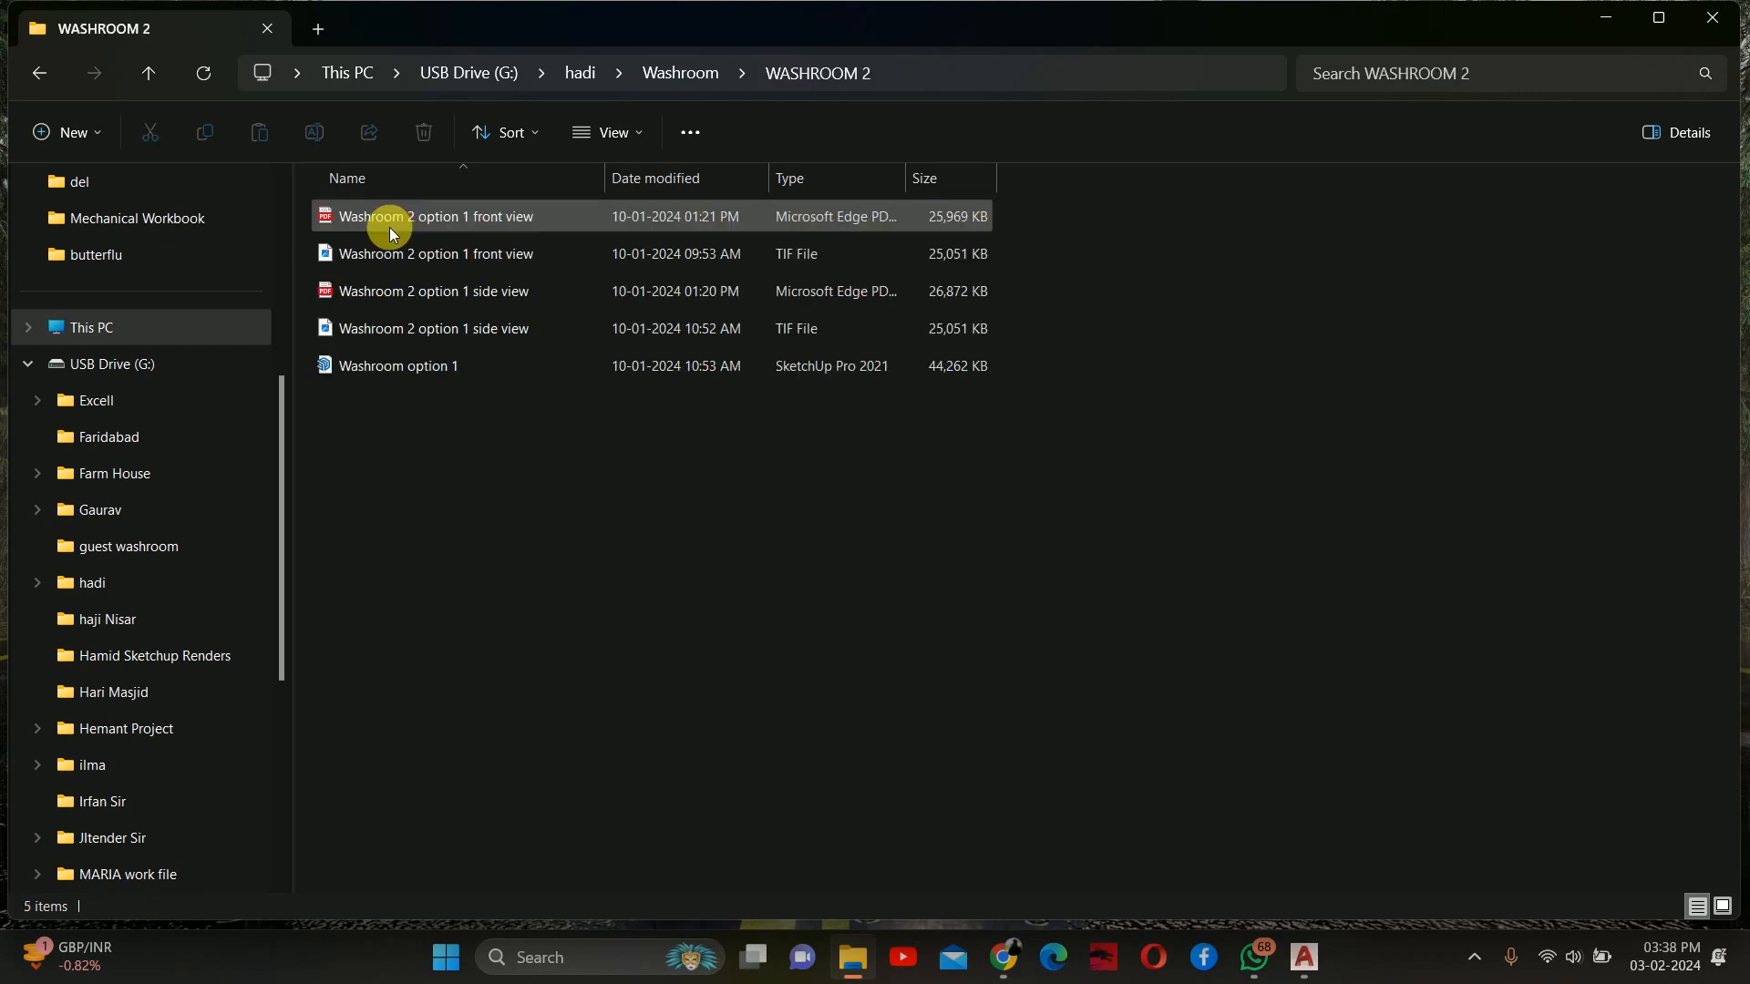
# Open the Washroom 2 option 1 side view PDF, examine the wall tiles and vanity in the render, and close it
pyautogui.doubleClick(425, 288)
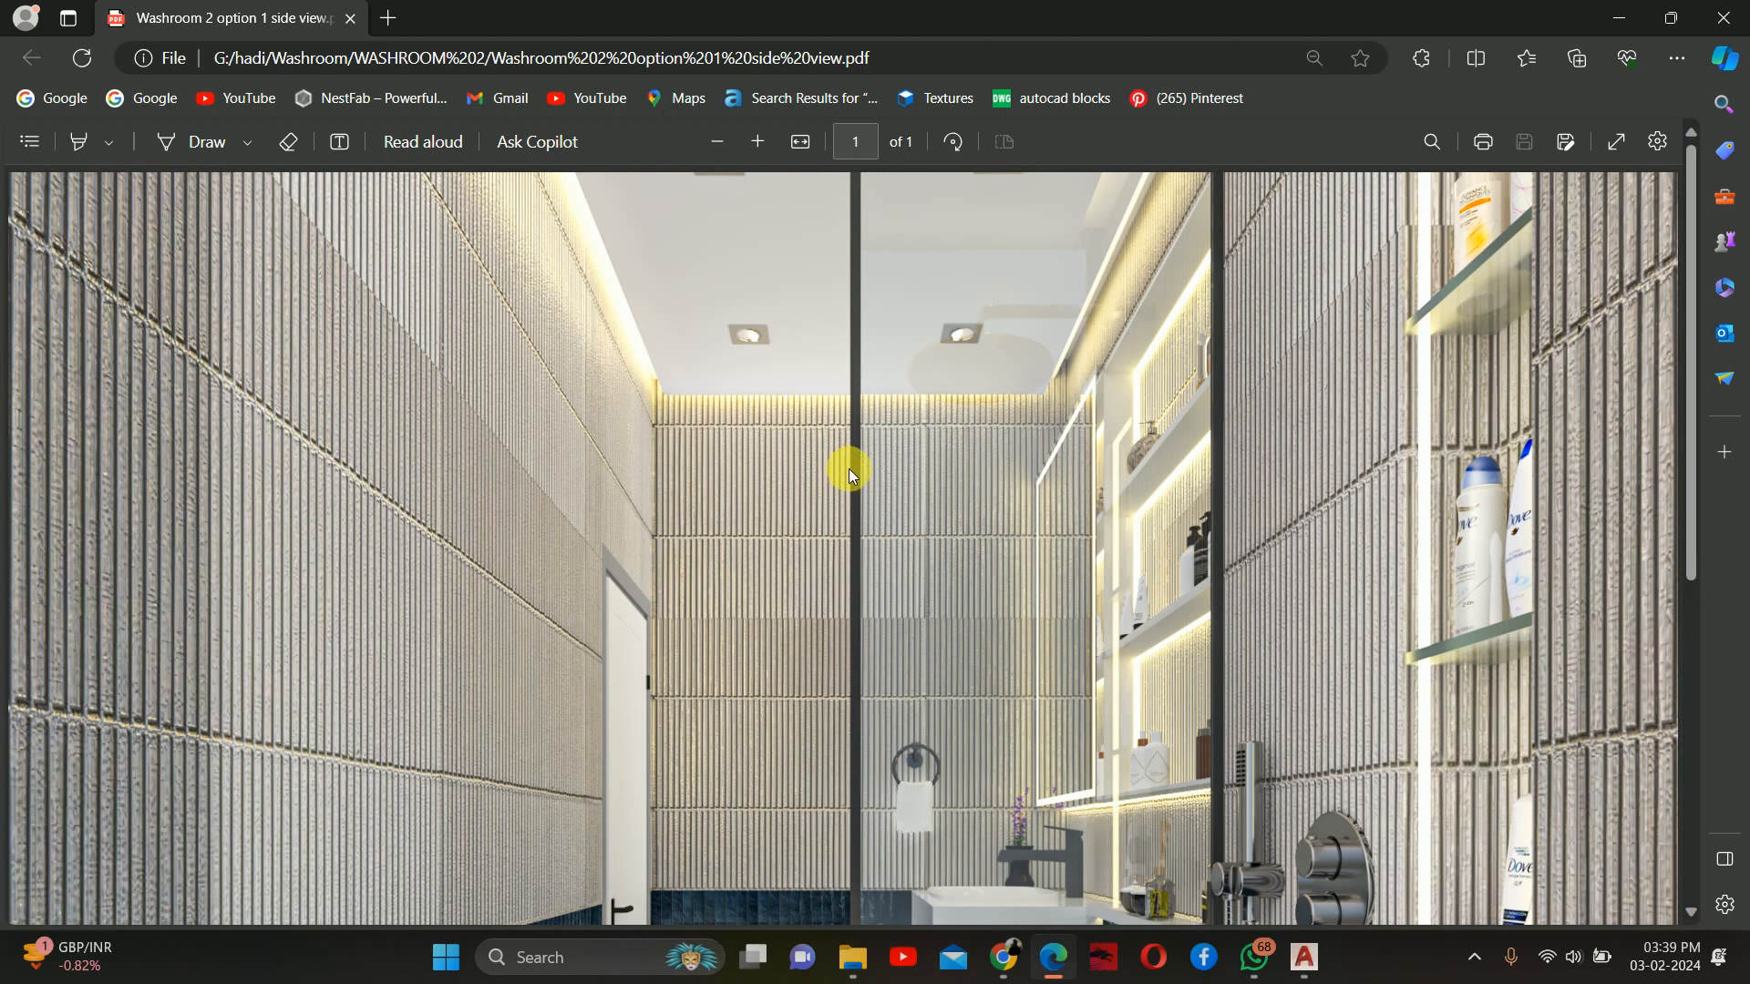
pyautogui.keyDown('ctrl'); pyautogui.scroll(-1, 862, 499); pyautogui.keyUp('ctrl')
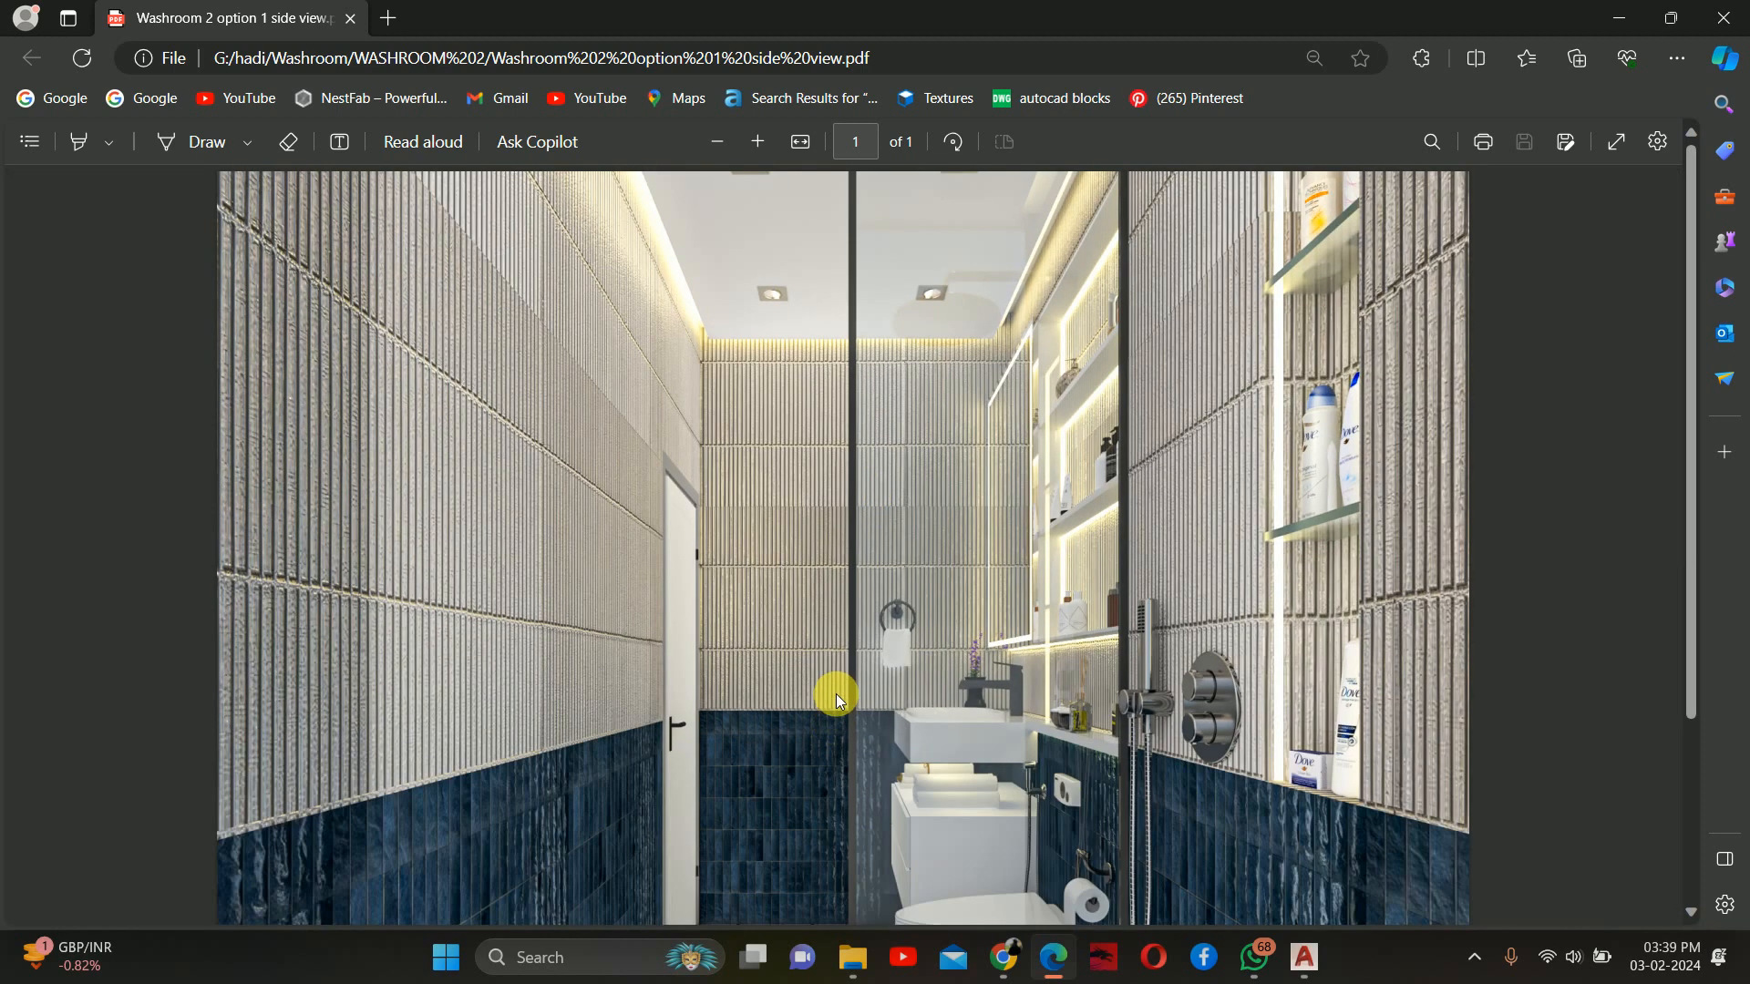
pyautogui.scroll(-2, 834, 688)
pyautogui.keyDown('ctrl'); pyautogui.scroll(-1, 833, 670); pyautogui.keyUp('ctrl')
pyautogui.scroll(-2, 830, 641)
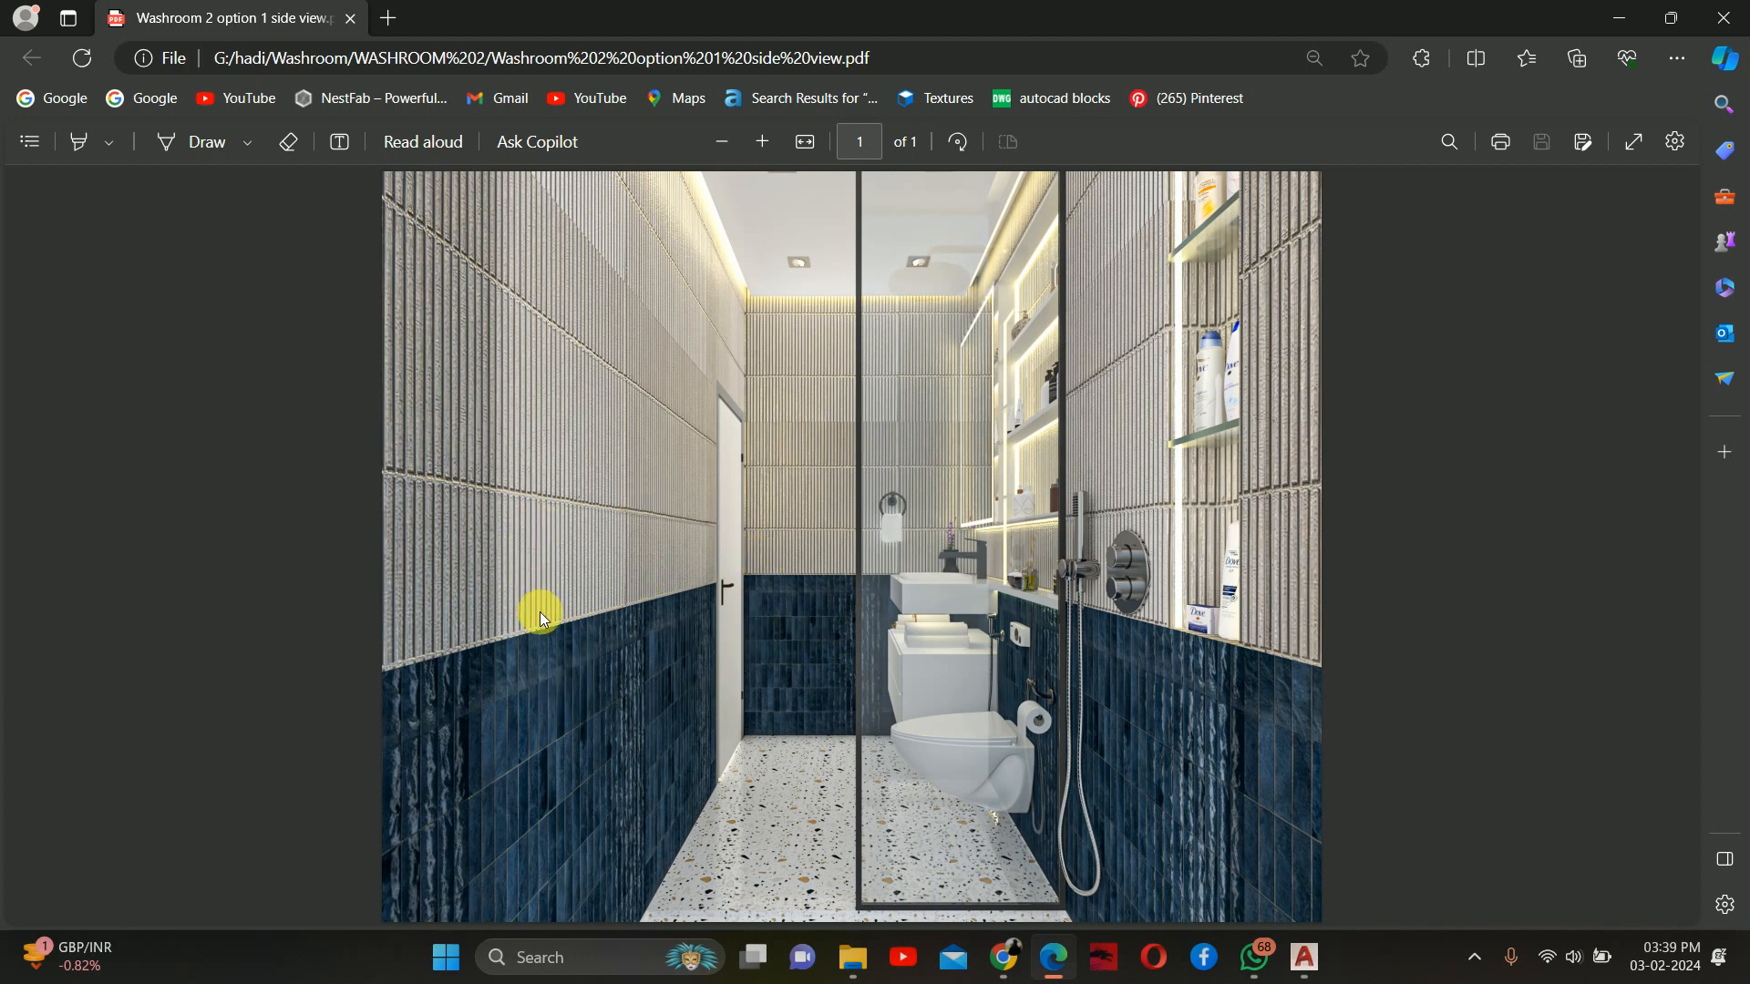
pyautogui.keyDown('ctrl'); pyautogui.scroll(2, 821, 794); pyautogui.keyUp('ctrl')
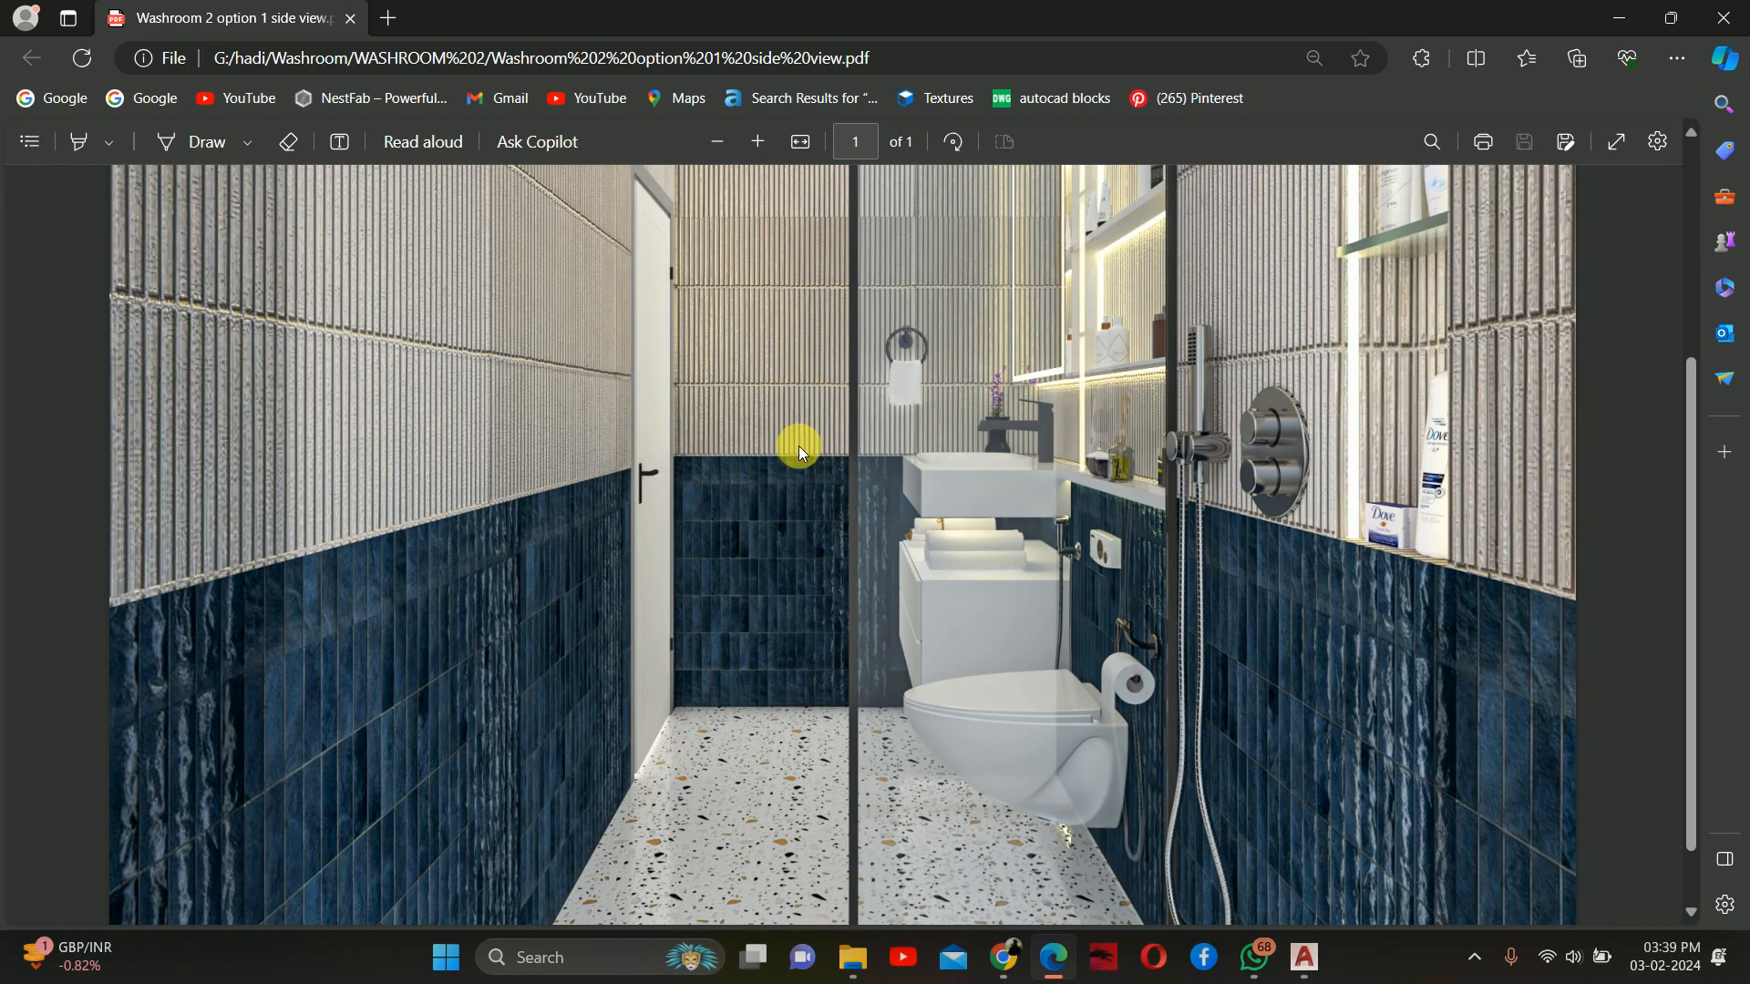
pyautogui.keyDown('ctrl'); pyautogui.scroll(-3, 784, 435); pyautogui.keyUp('ctrl')
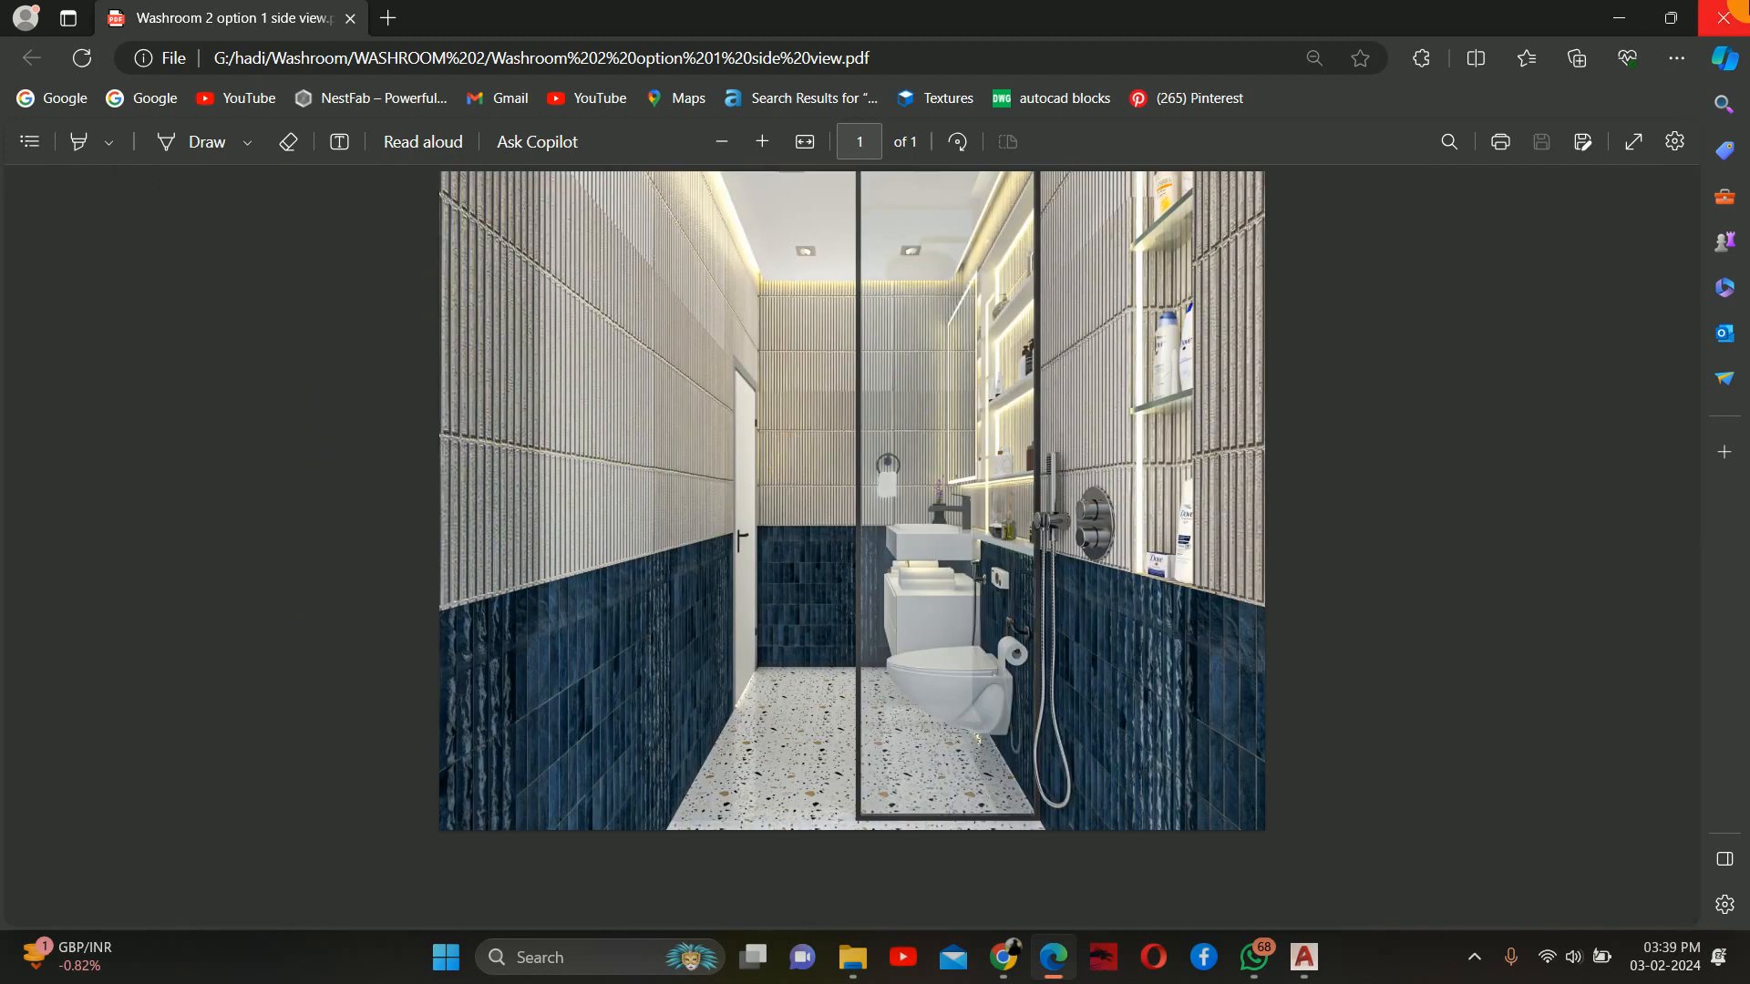
pyautogui.click(1723, 18)
# Open the Washroom 2 option 1 front view PDF and examine the wall tile split, lit mirror, niche shelves and vanity counter
pyautogui.doubleClick(460, 228)
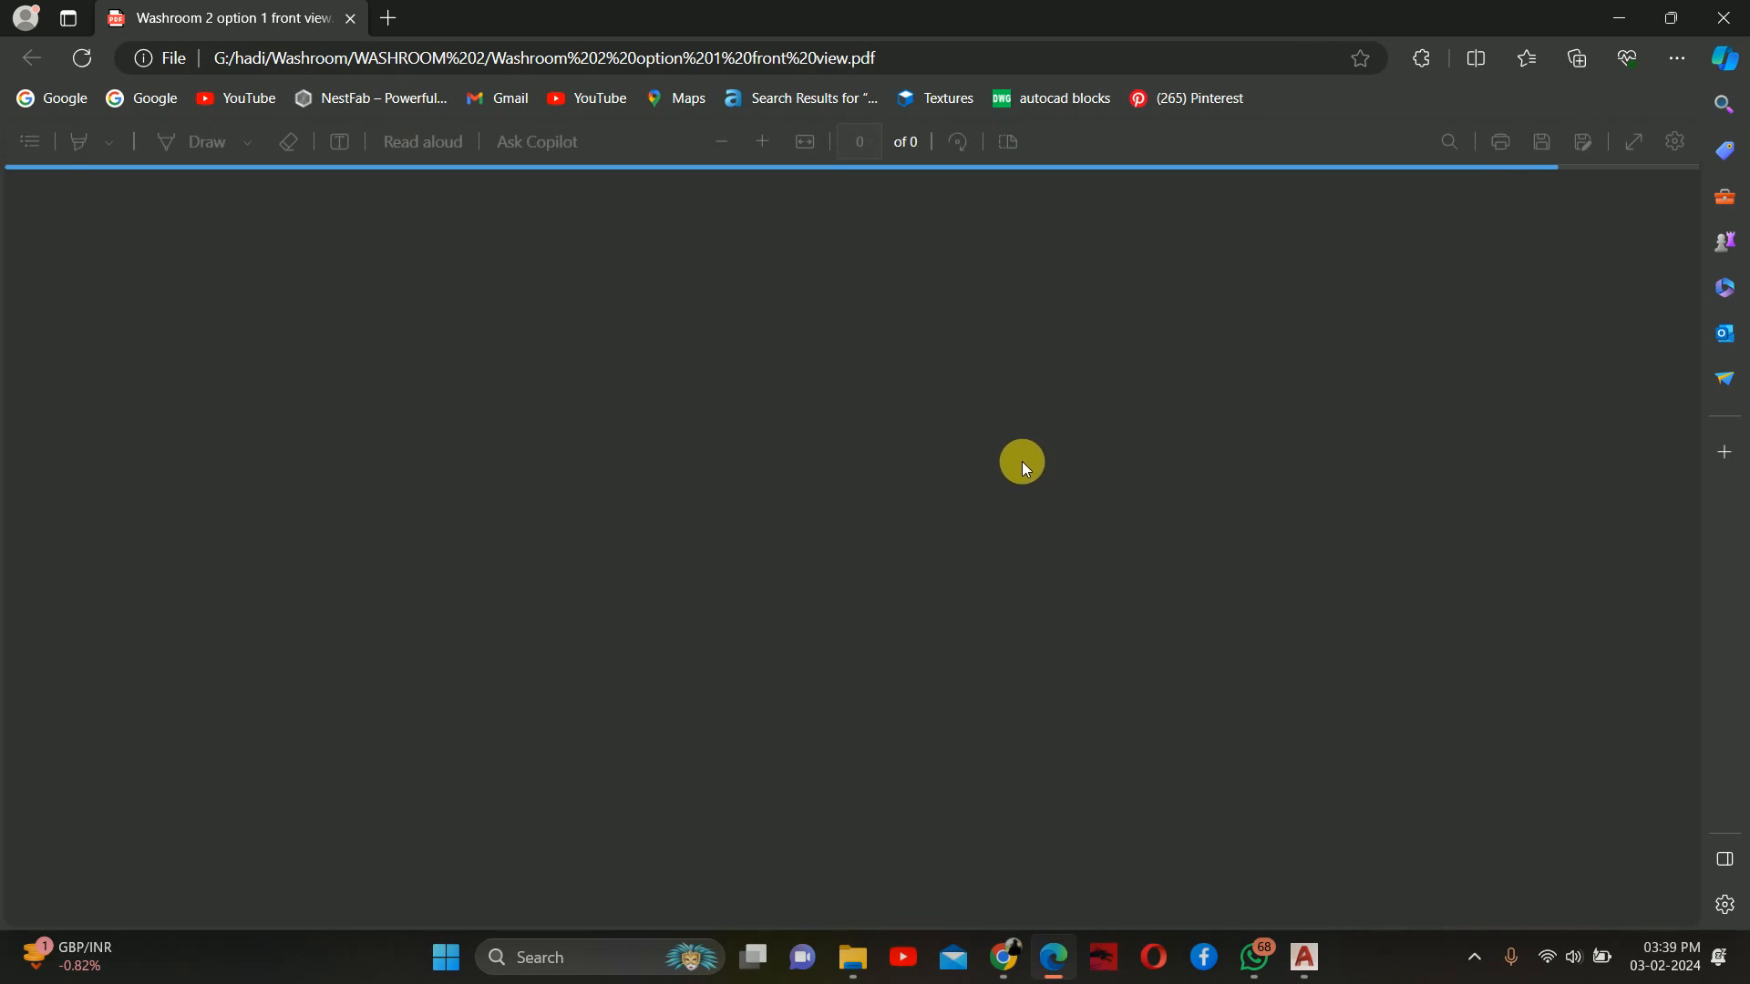
pyautogui.keyDown('ctrl'); pyautogui.scroll(2, 908, 466); pyautogui.keyUp('ctrl')
pyautogui.keyDown('ctrl'); pyautogui.scroll(-3, 906, 467); pyautogui.keyUp('ctrl')
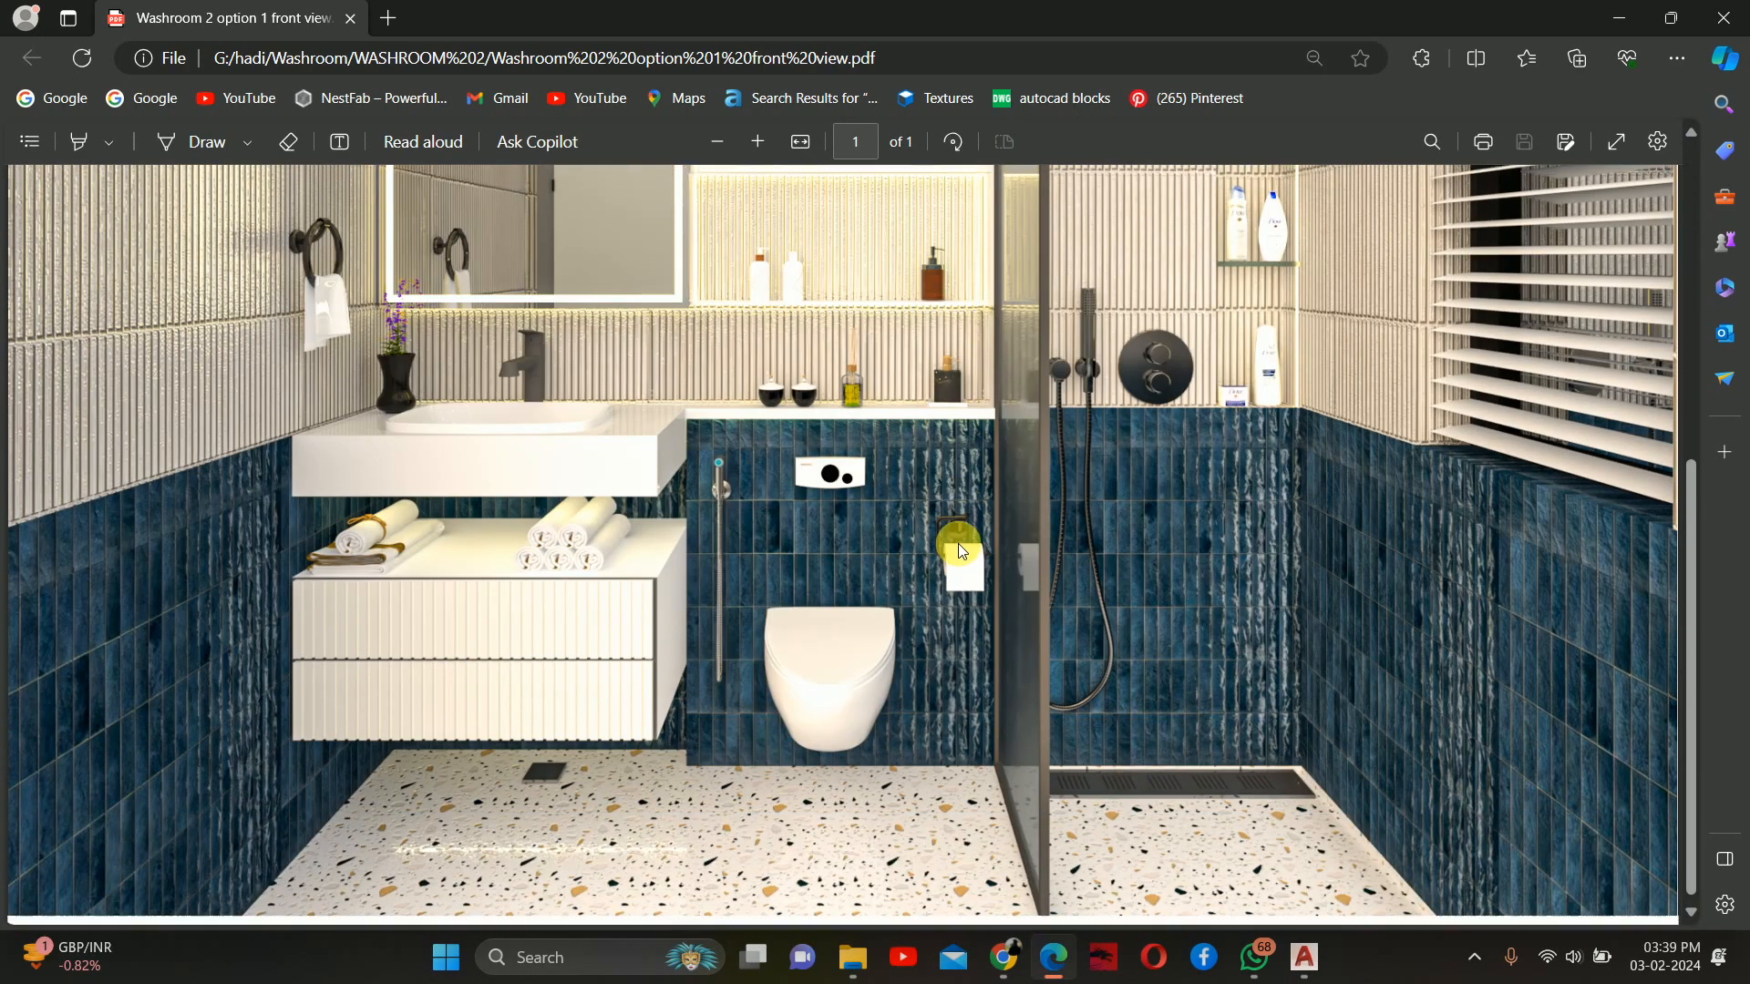
pyautogui.keyDown('ctrl'); pyautogui.scroll(-1, 948, 547); pyautogui.keyUp('ctrl')
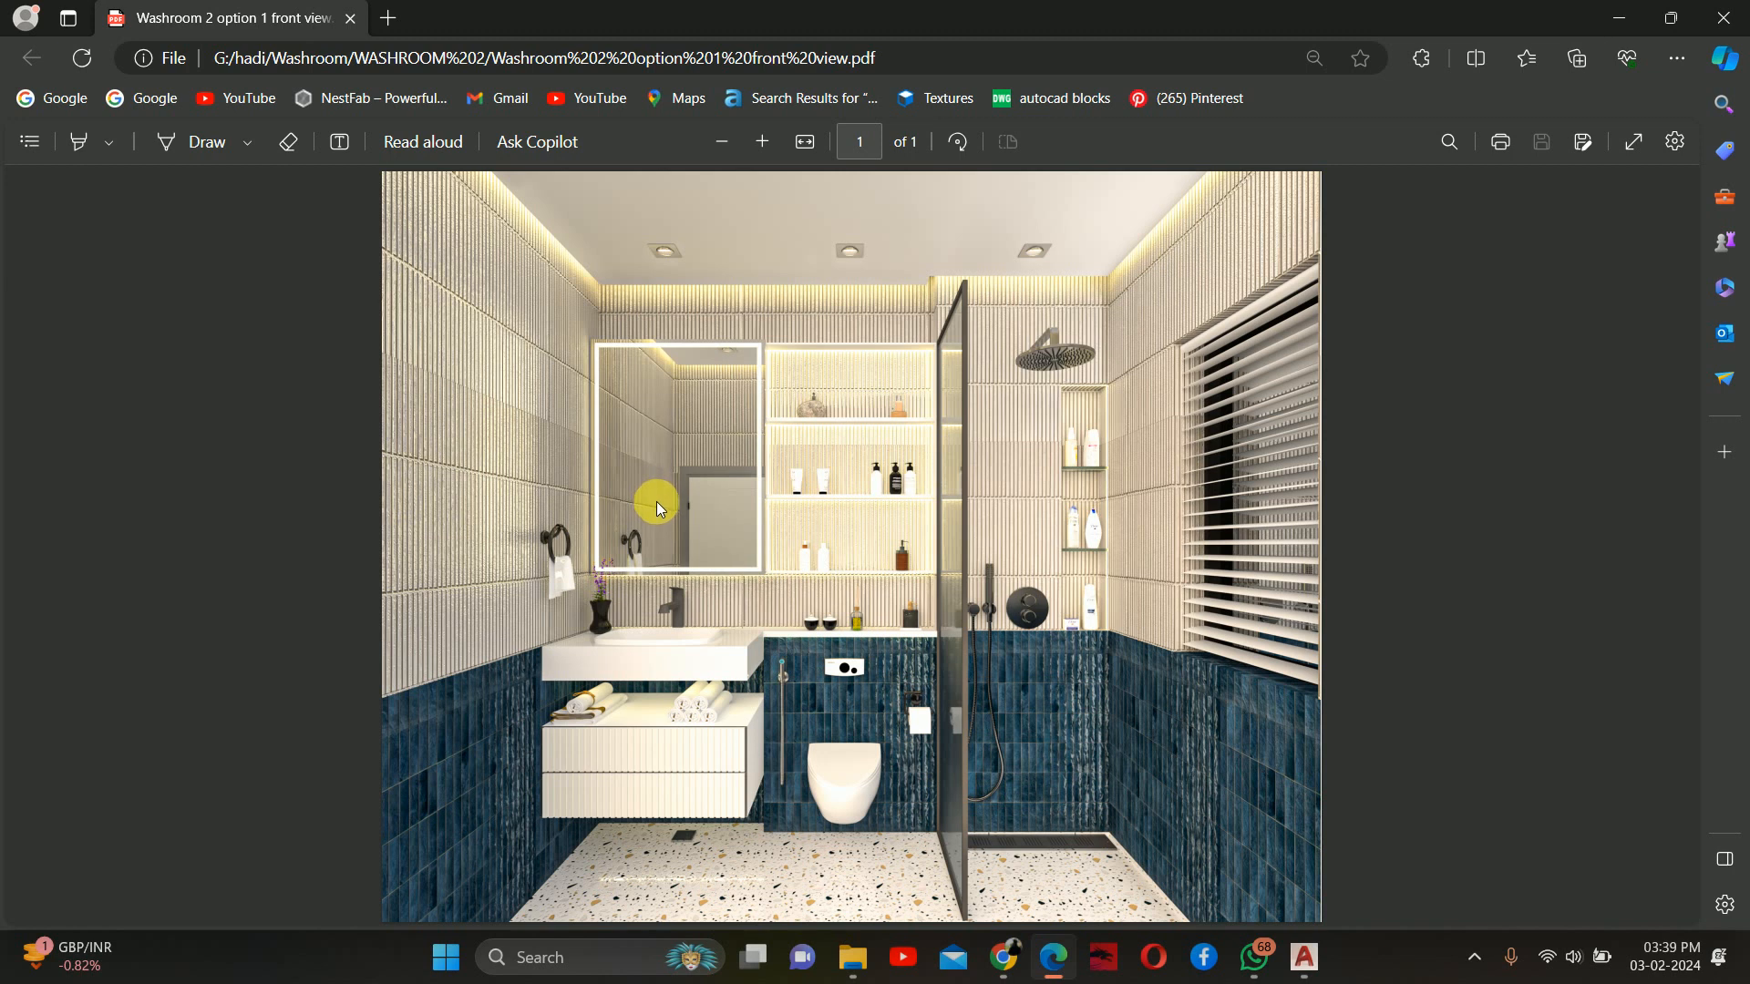
pyautogui.keyDown('ctrl'); pyautogui.scroll(3, 656, 501); pyautogui.keyUp('ctrl')
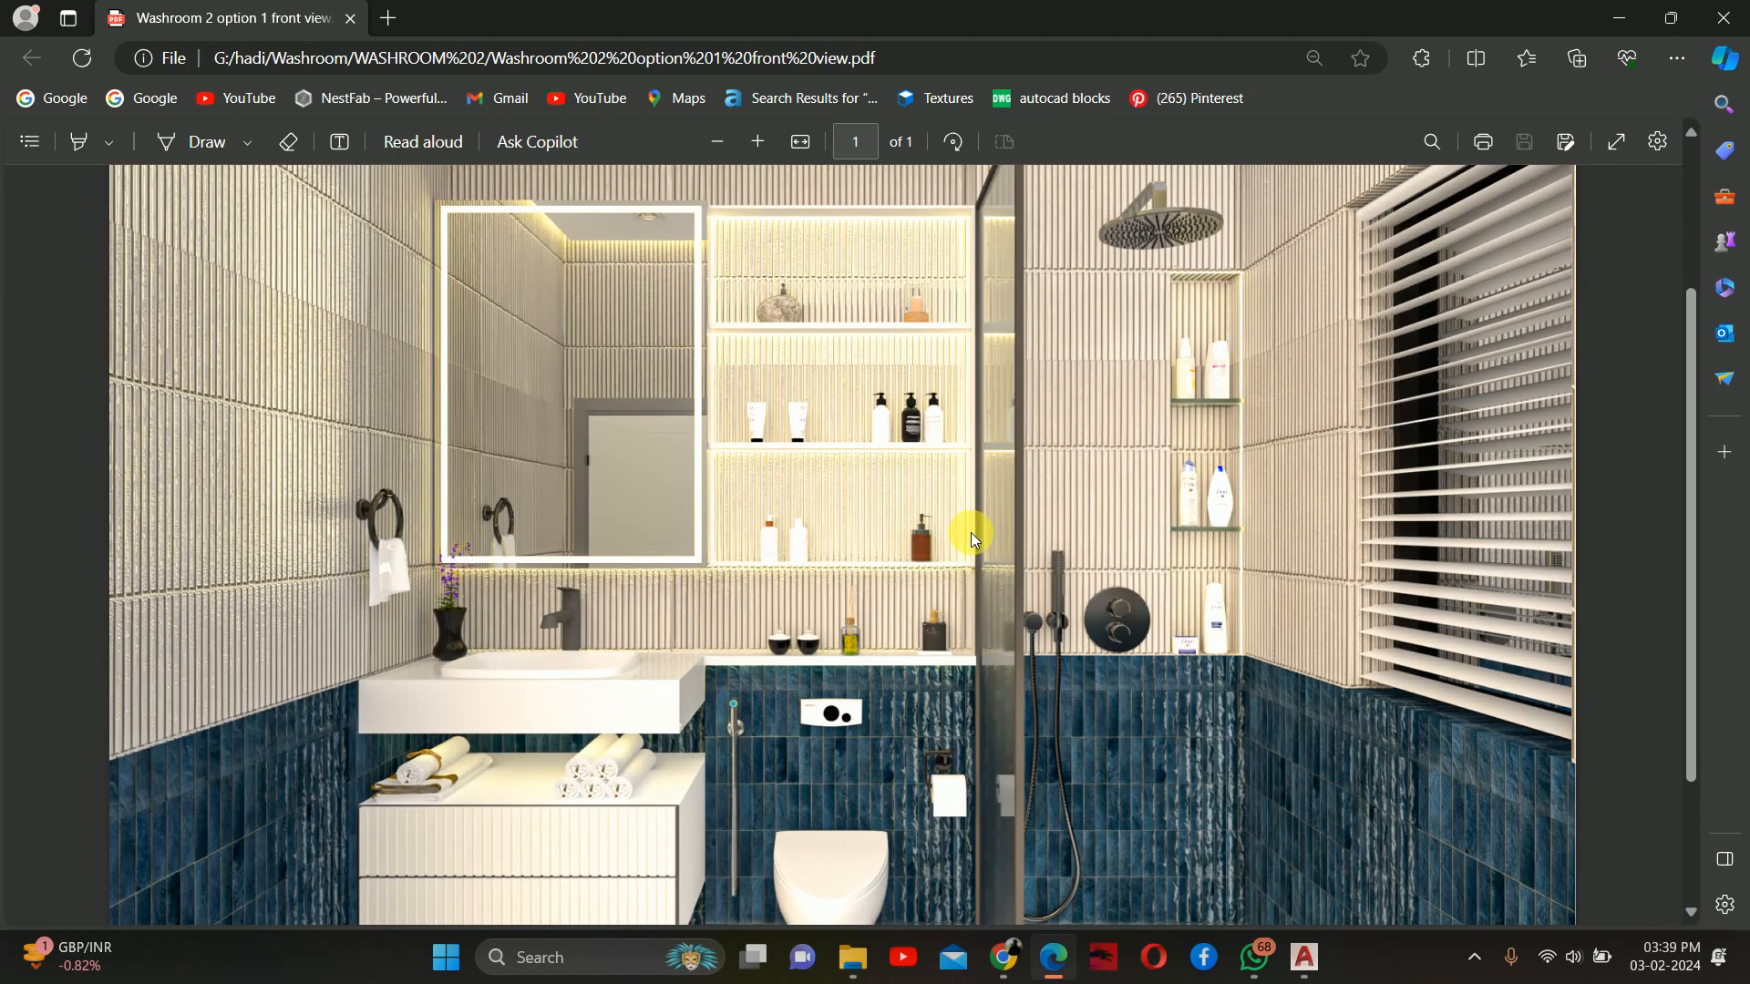
pyautogui.keyDown('ctrl'); pyautogui.scroll(-2, 970, 501); pyautogui.keyUp('ctrl')
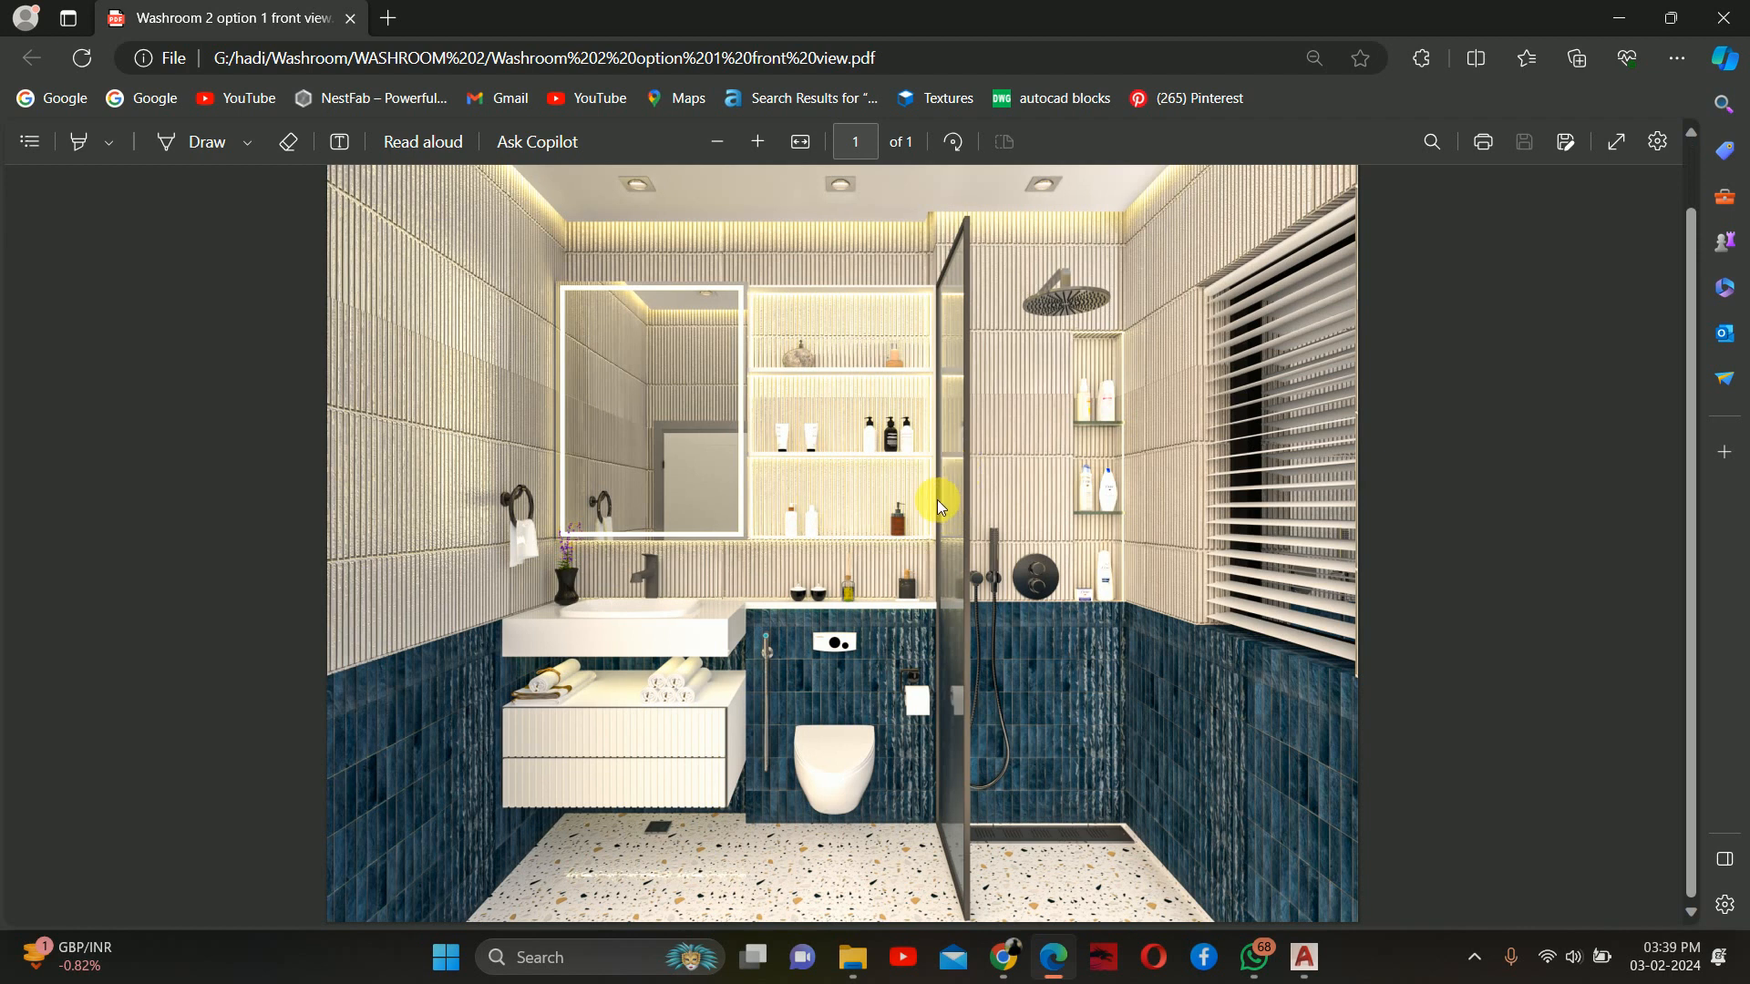
pyautogui.keyDown('ctrl'); pyautogui.scroll(1, 600, 696); pyautogui.keyUp('ctrl')
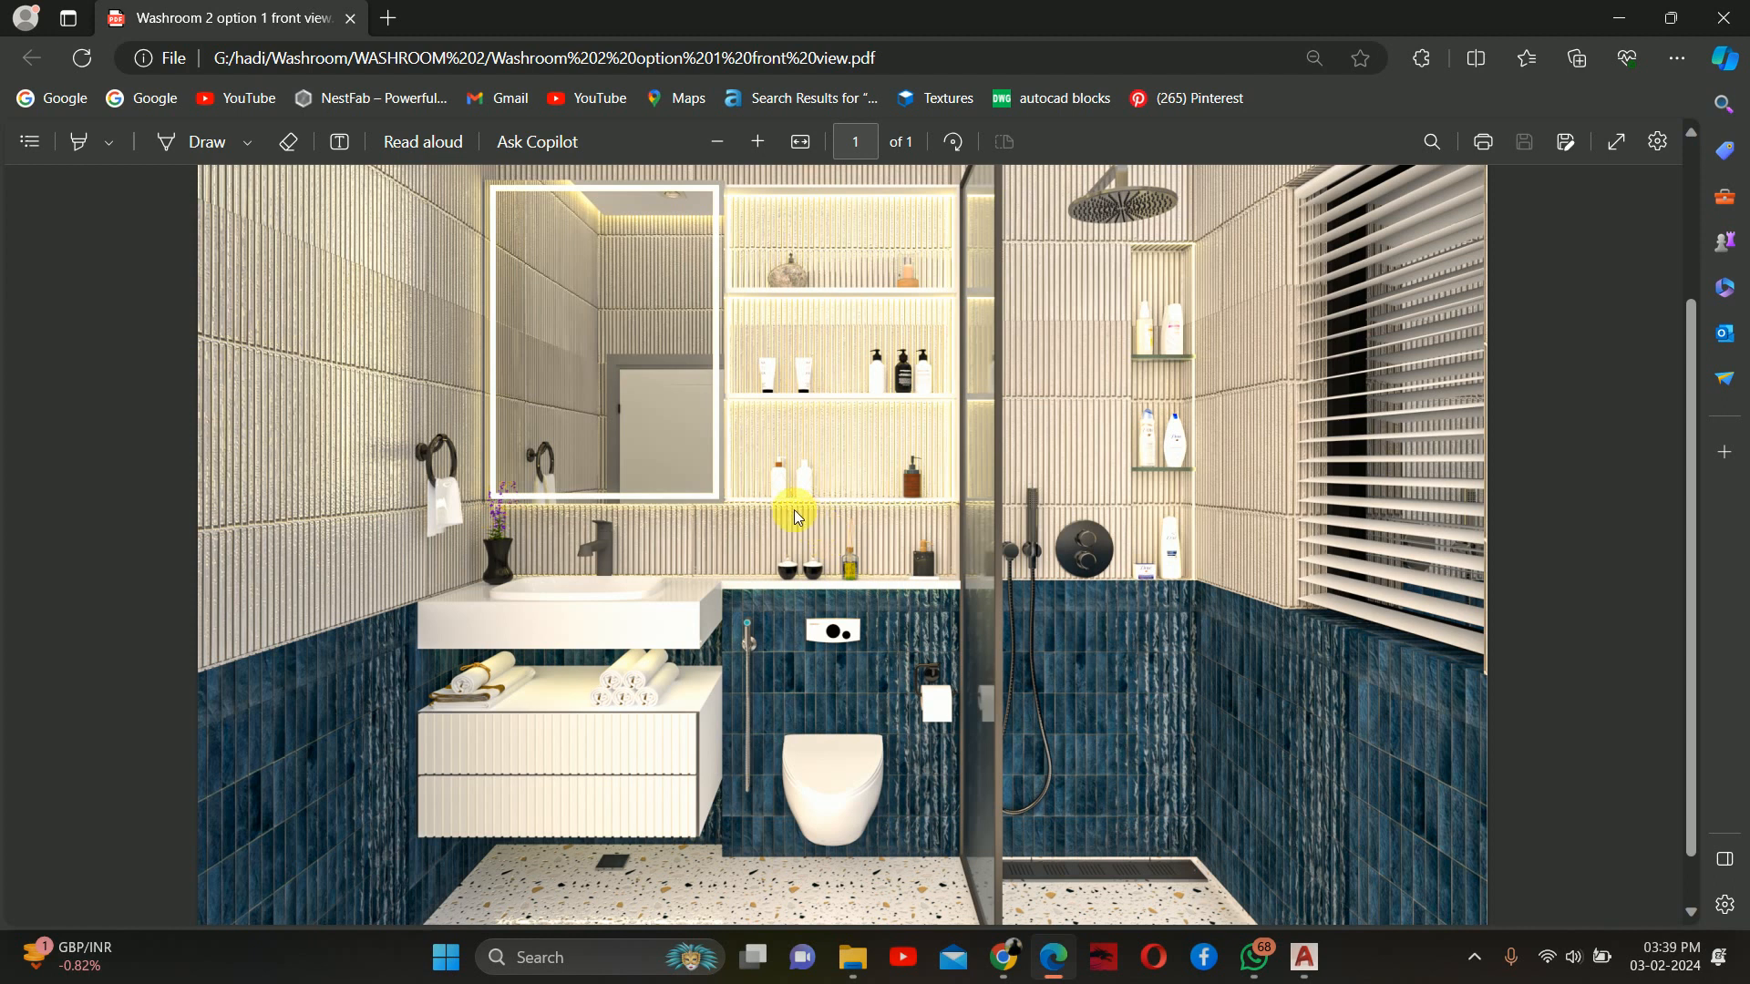
pyautogui.keyDown('ctrl'); pyautogui.scroll(1, 674, 537); pyautogui.keyUp('ctrl')
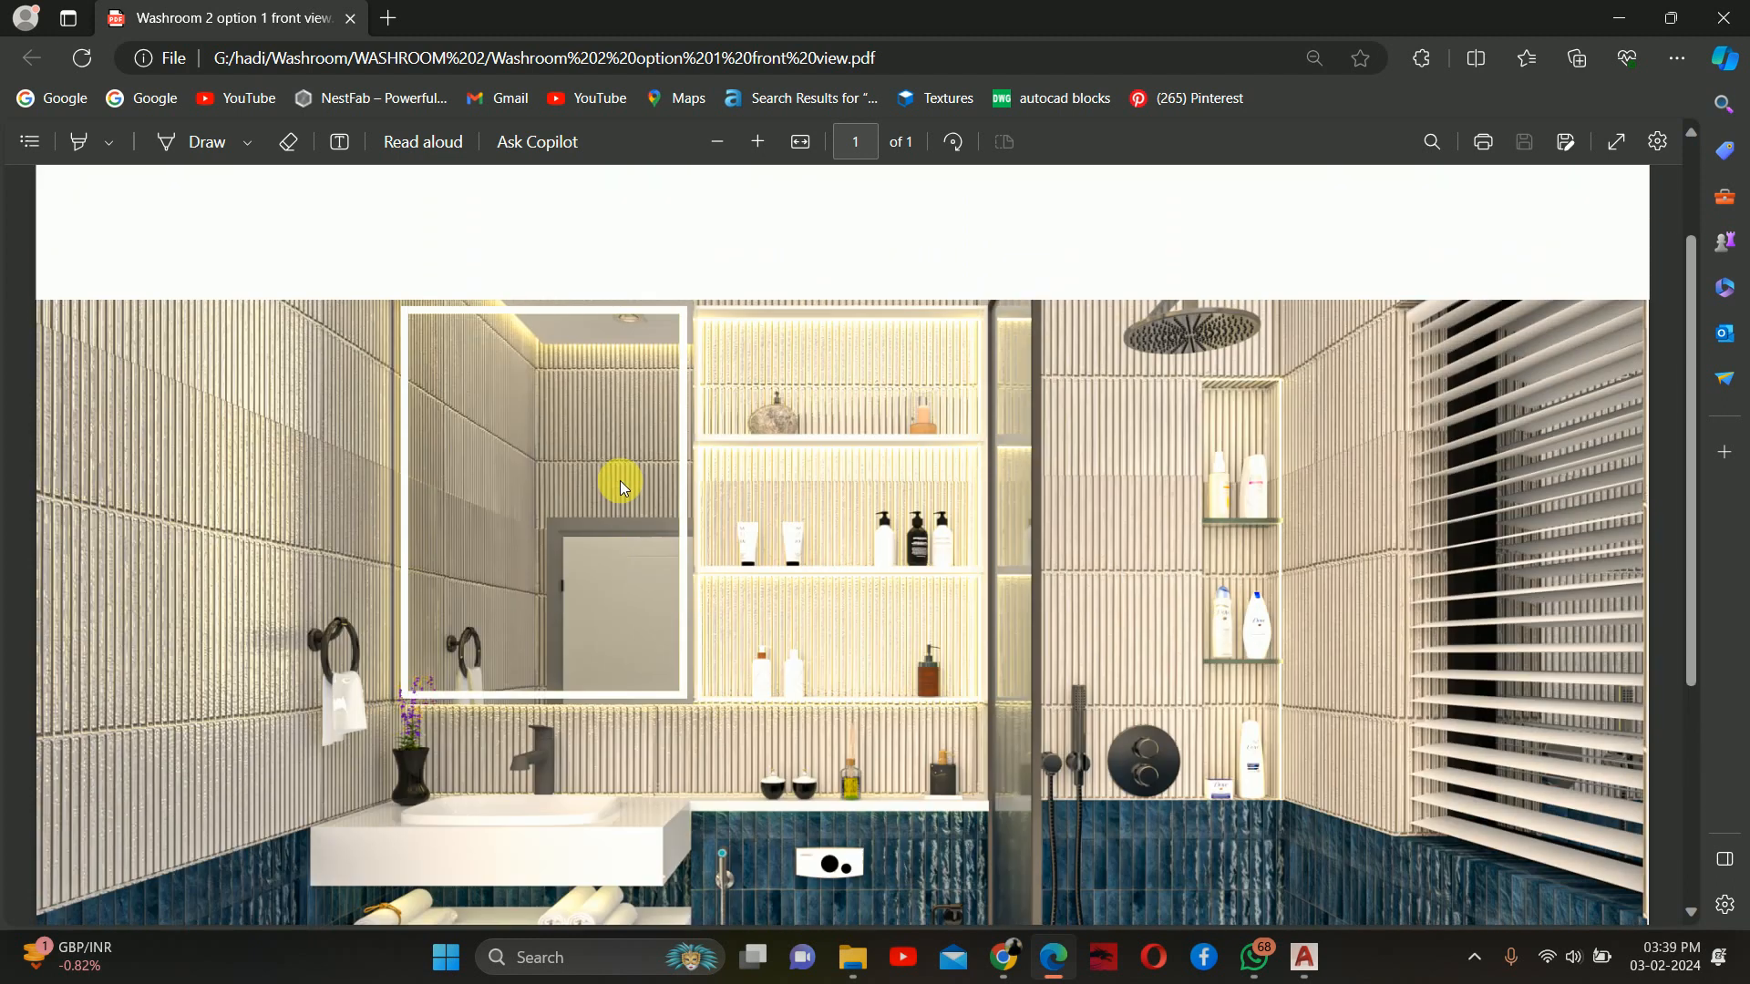
pyautogui.scroll(1, 565, 419)
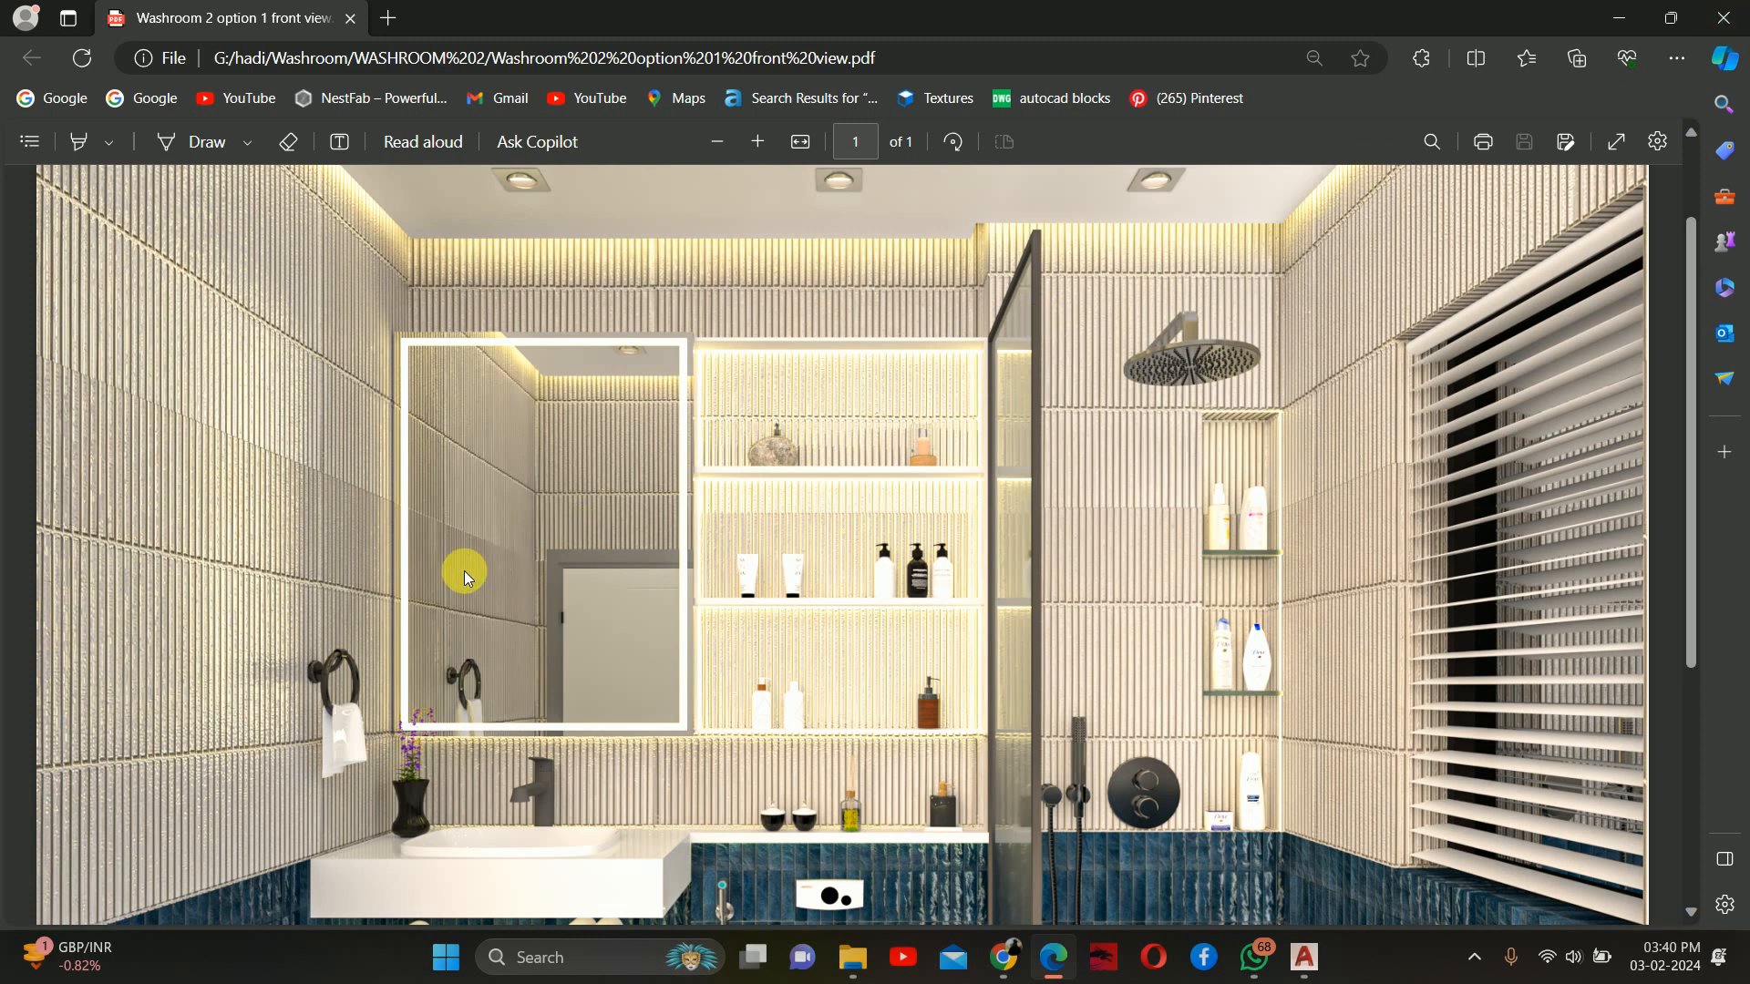
# Finish reviewing the mirror and lit niche shelves in the Washroom 2 option 1 front view PDF and close it
pyautogui.scroll(-3, 519, 576)
pyautogui.scroll(3, 551, 578)
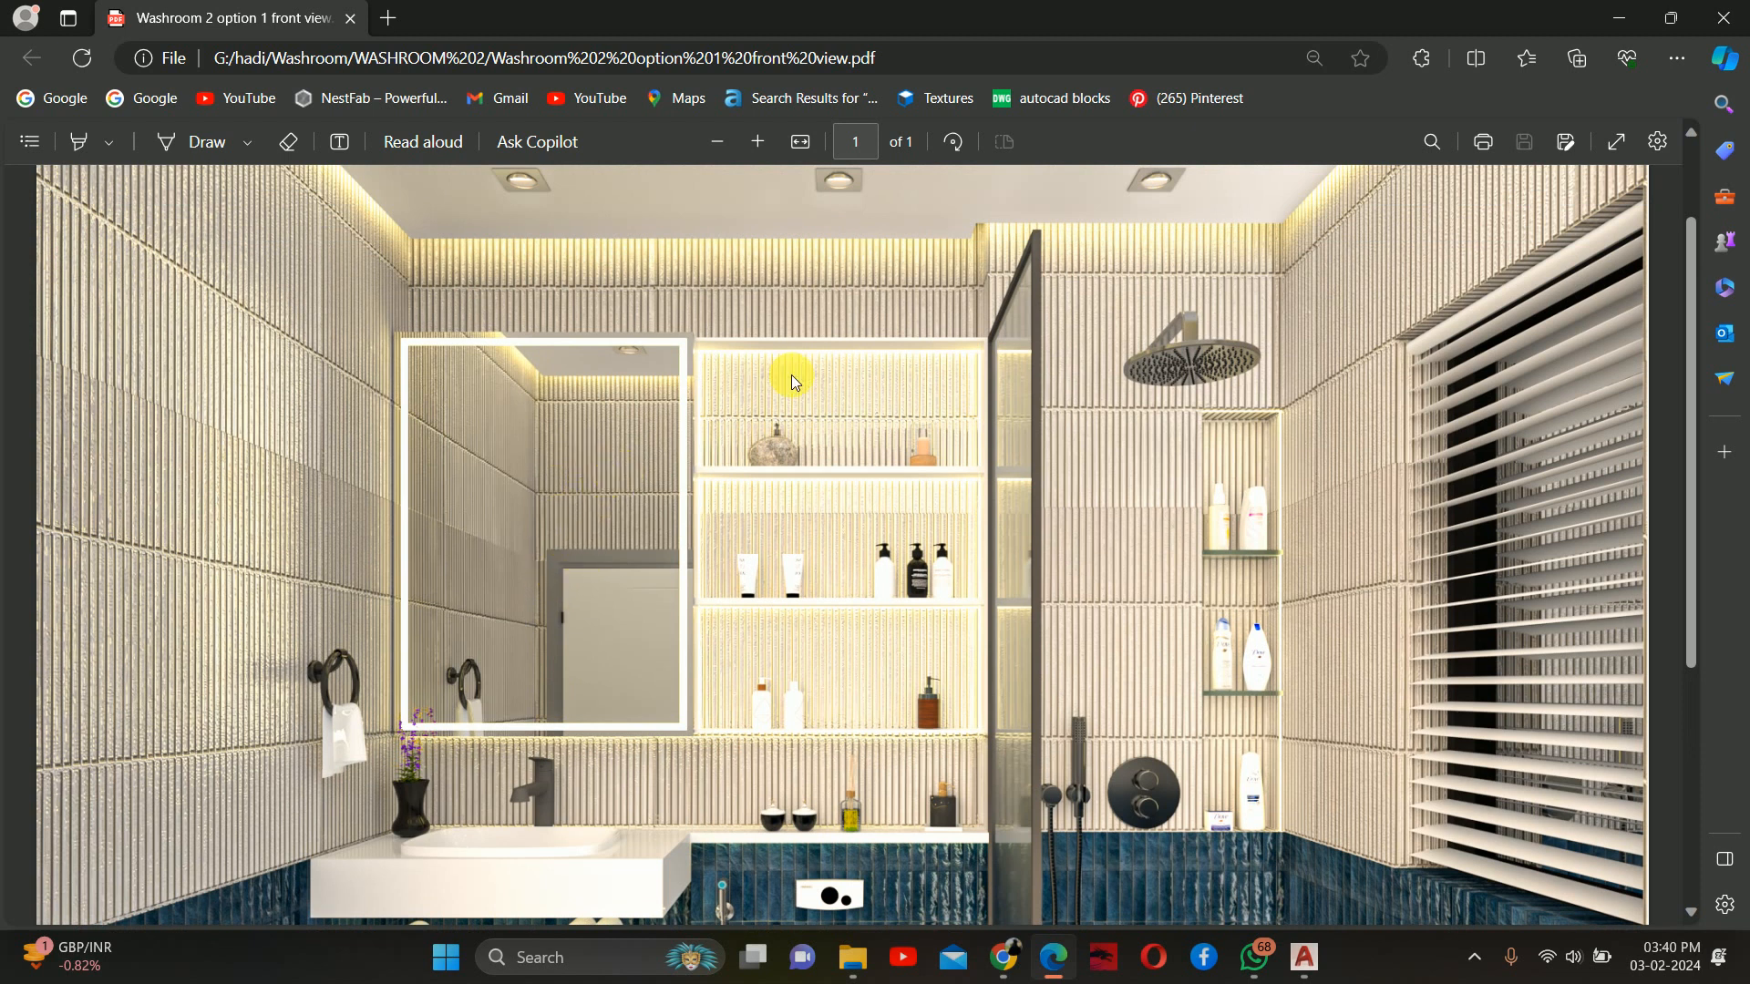
pyautogui.click(1723, 17)
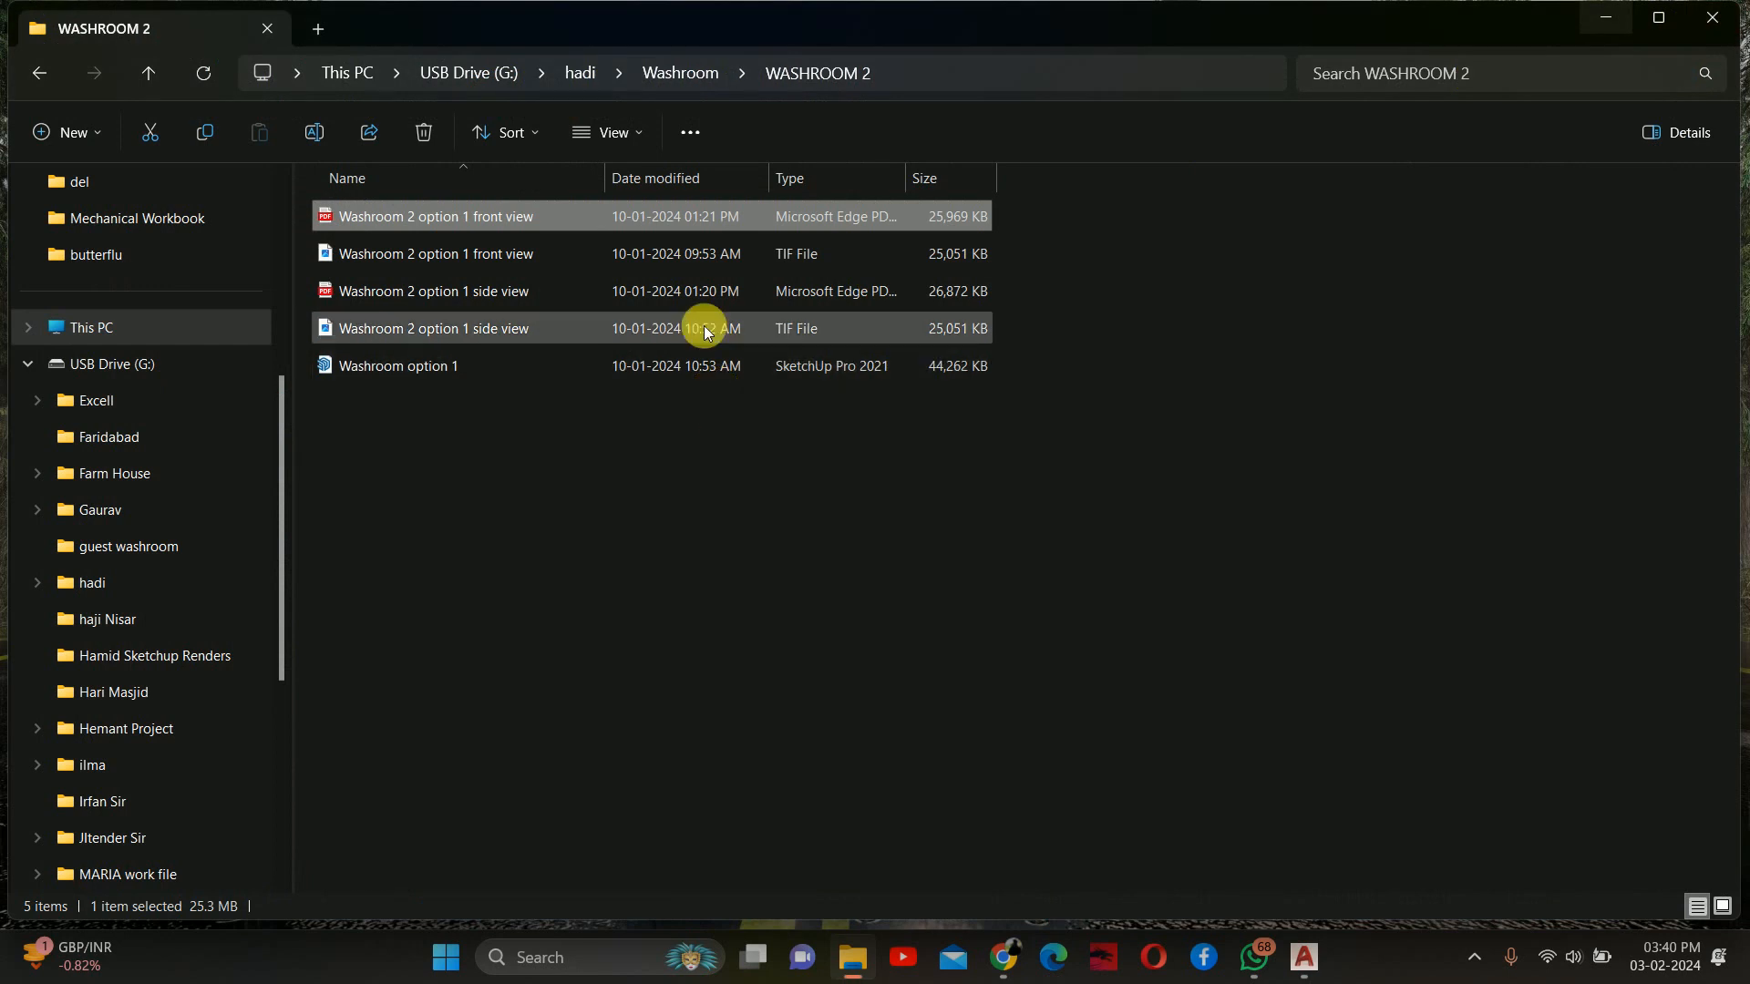
# Return to the parent Washroom folder and view the option 2 side view and option 2 renders
pyautogui.click(659, 73)
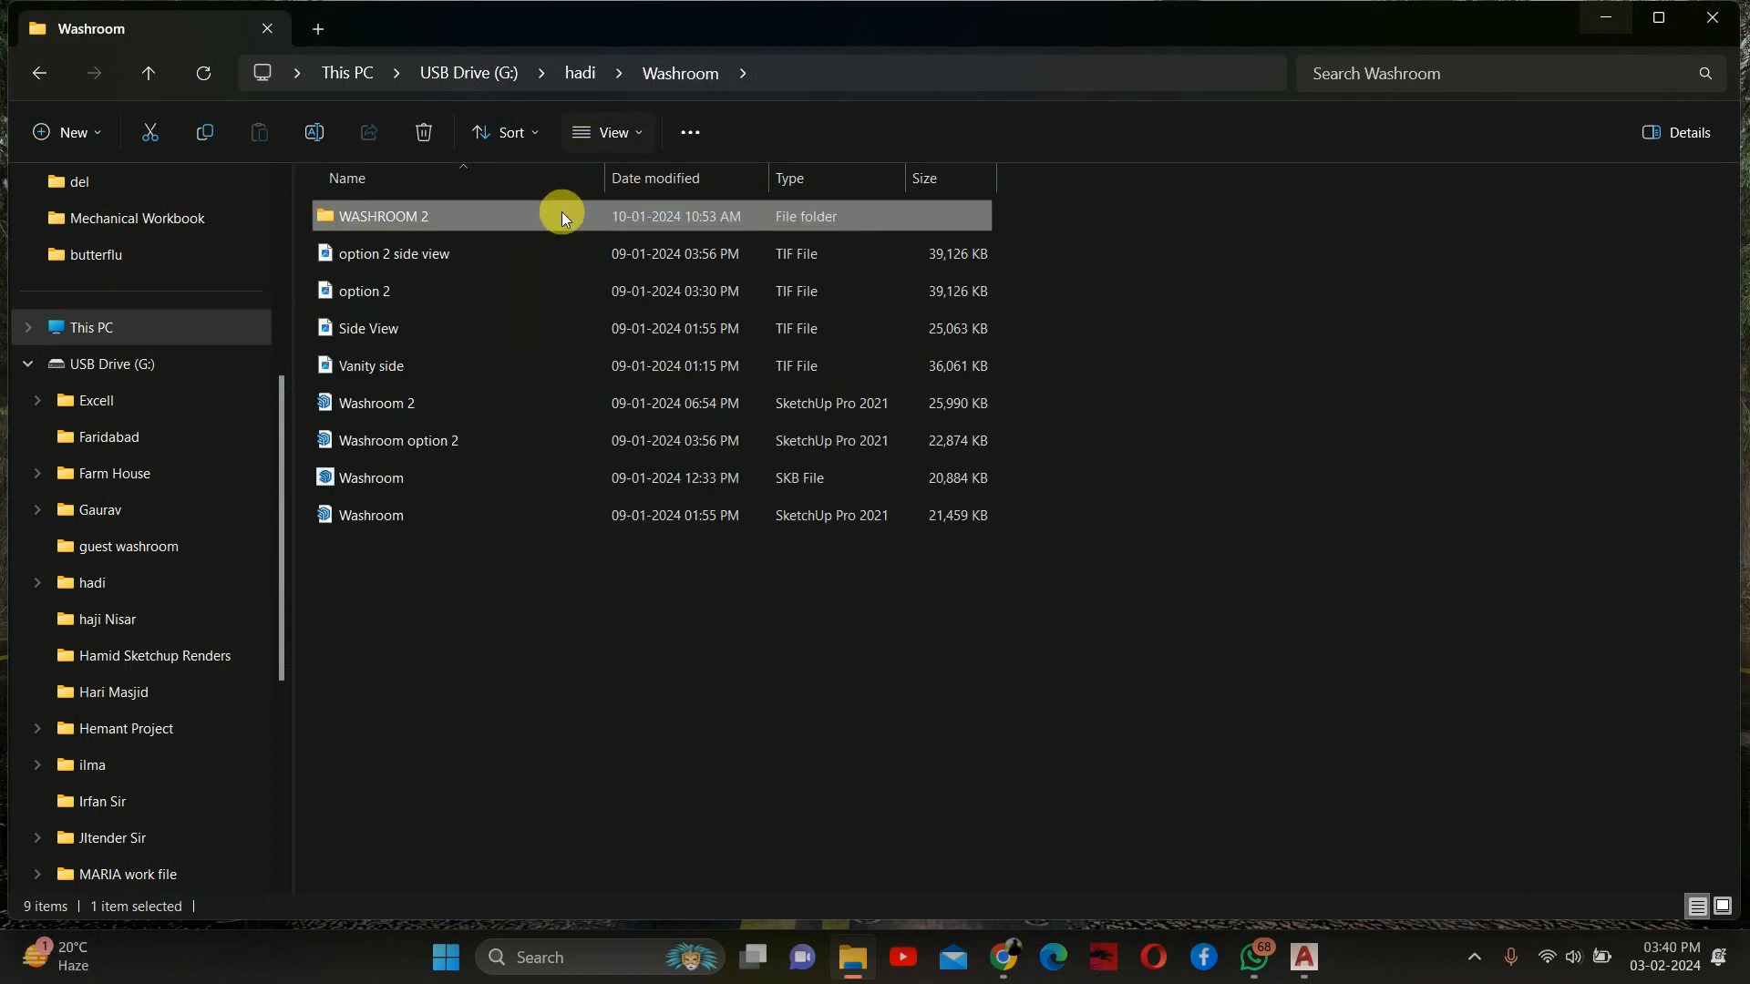
pyautogui.doubleClick(401, 251)
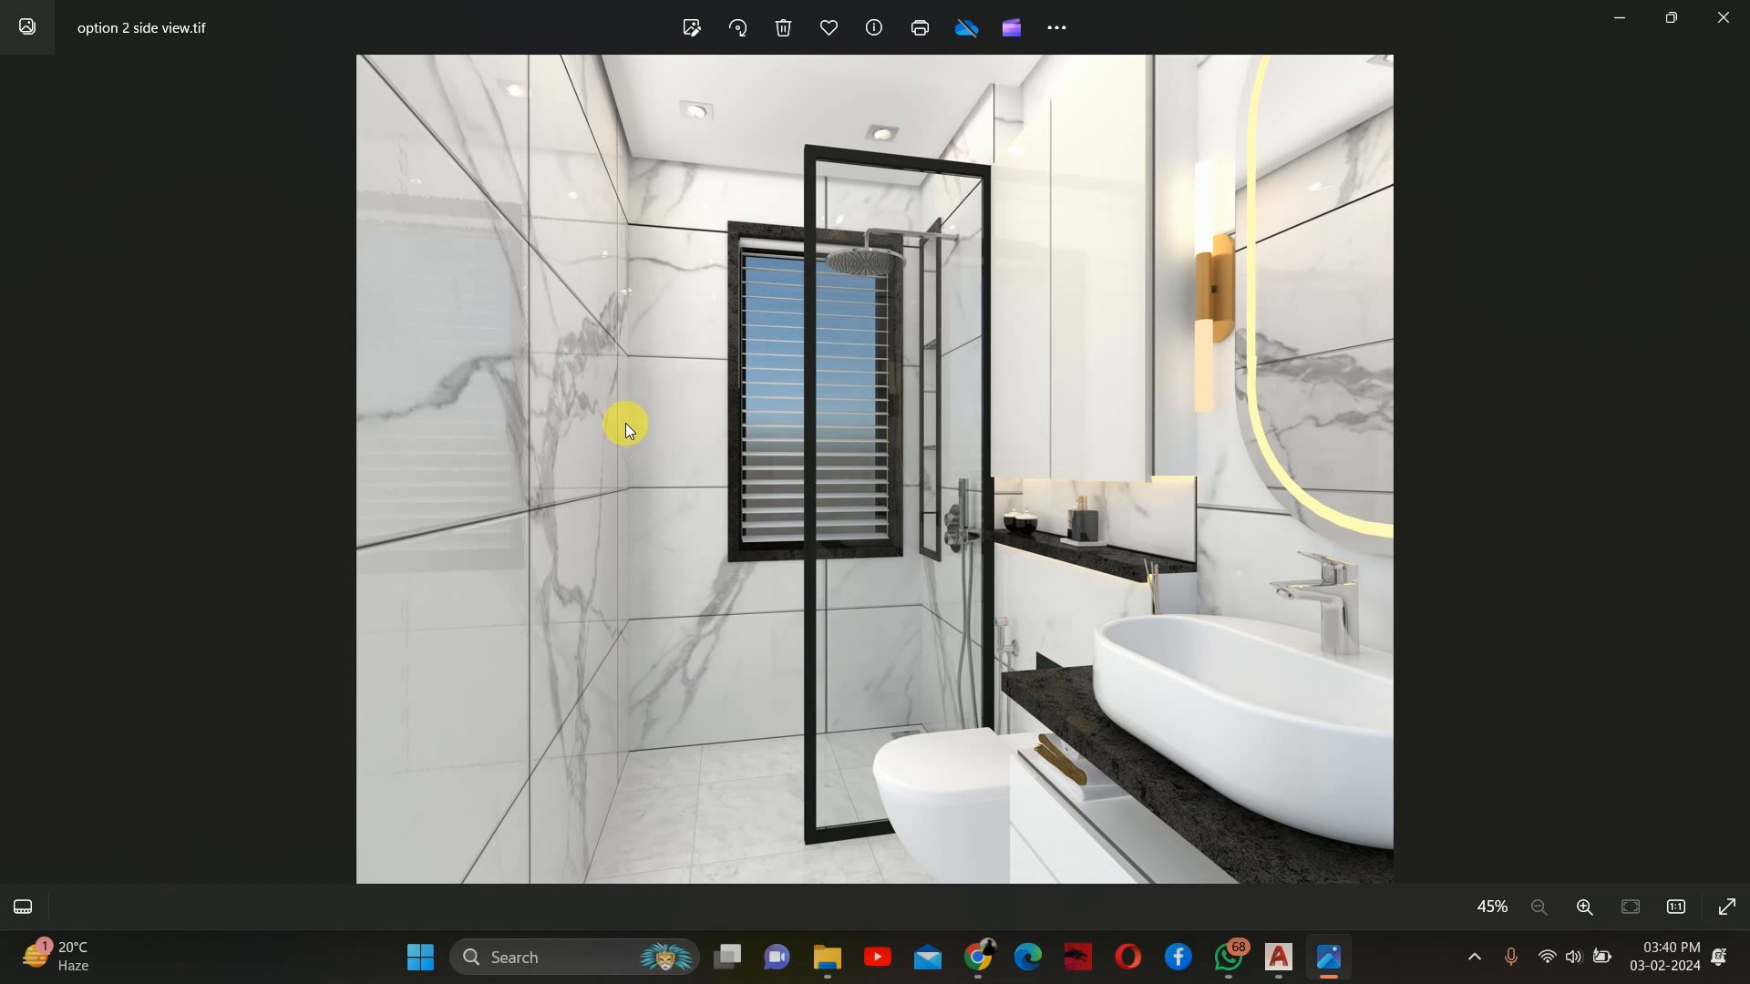
pyautogui.press('Right')
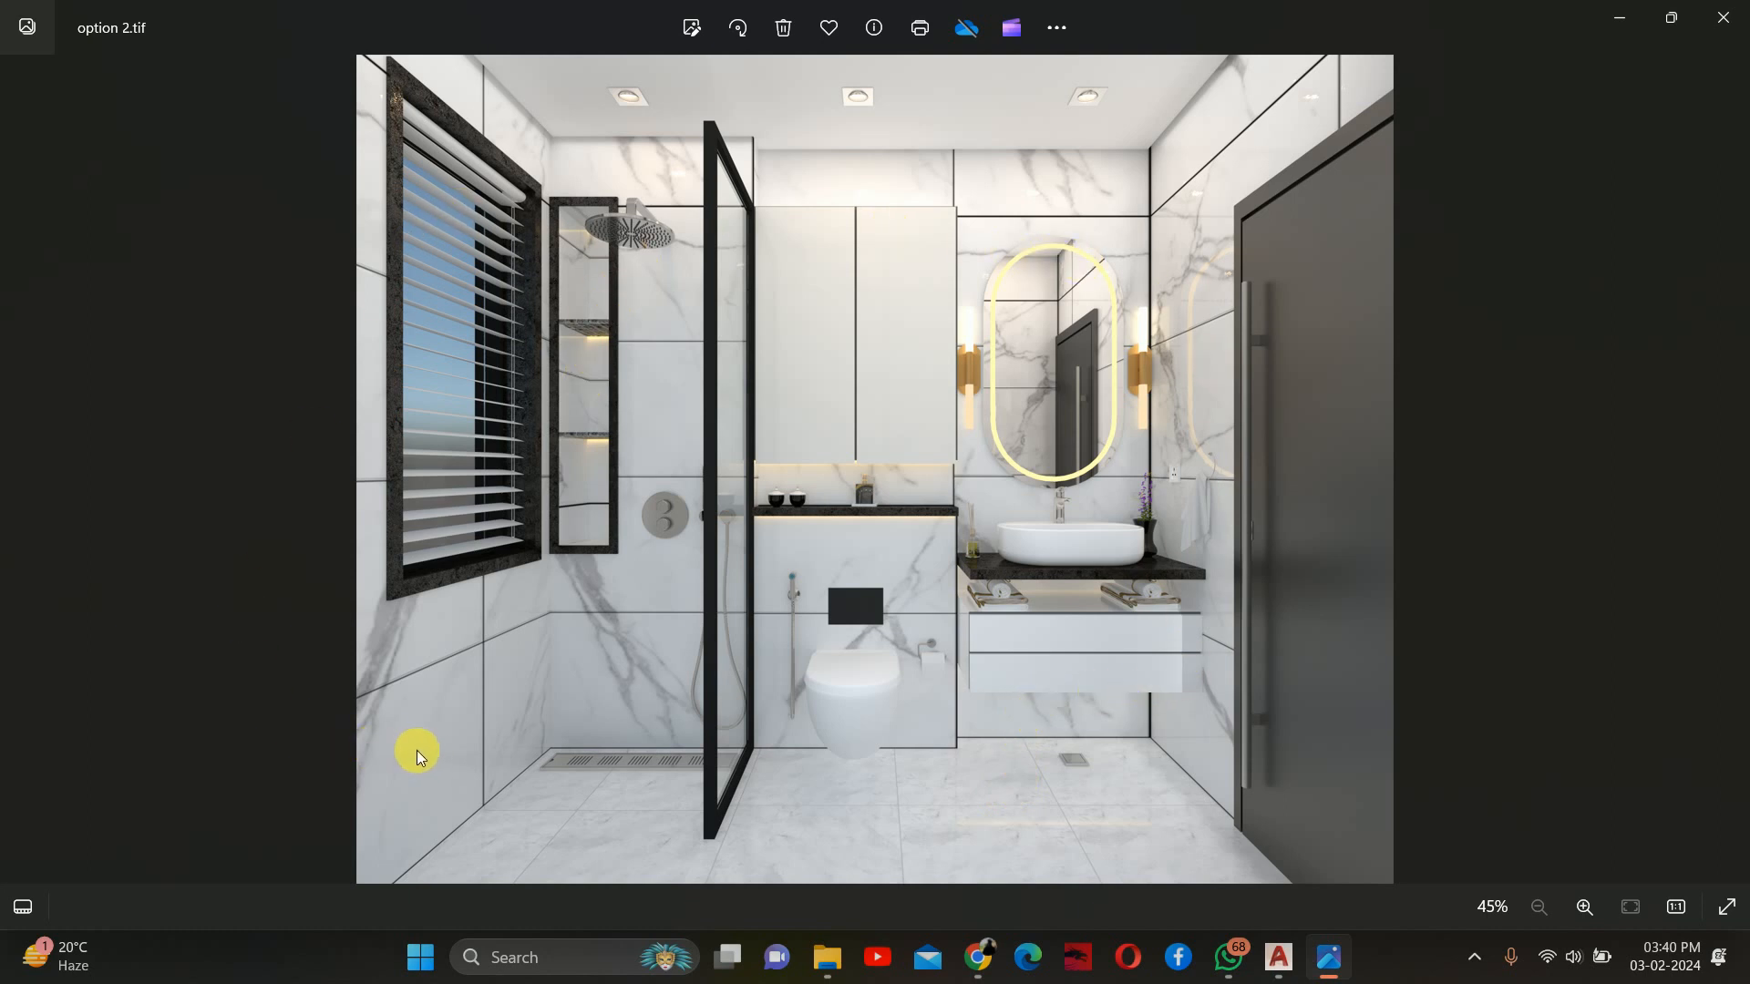
# Examine the mosaic shower area, marble wall tiles and dark vanity countertop up close in the Side View render
pyautogui.press('Right')
pyautogui.scroll(5, 805, 678)
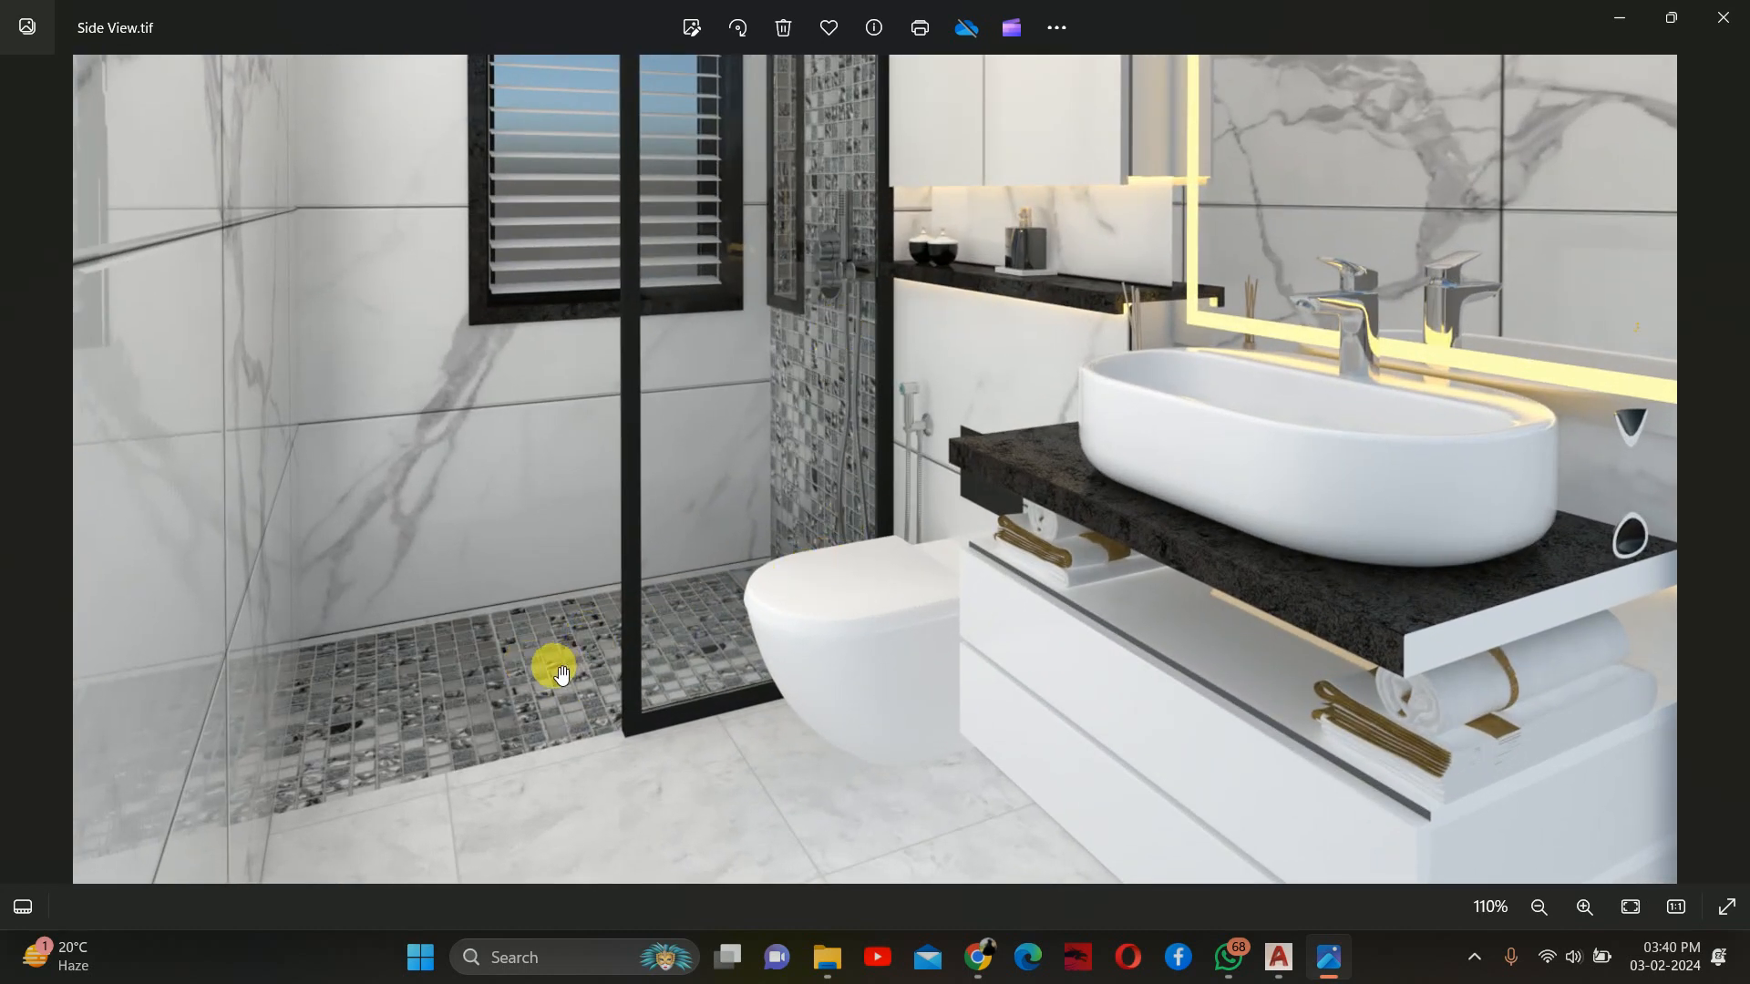
pyautogui.scroll(3, 558, 663)
pyautogui.scroll(-7, 527, 702)
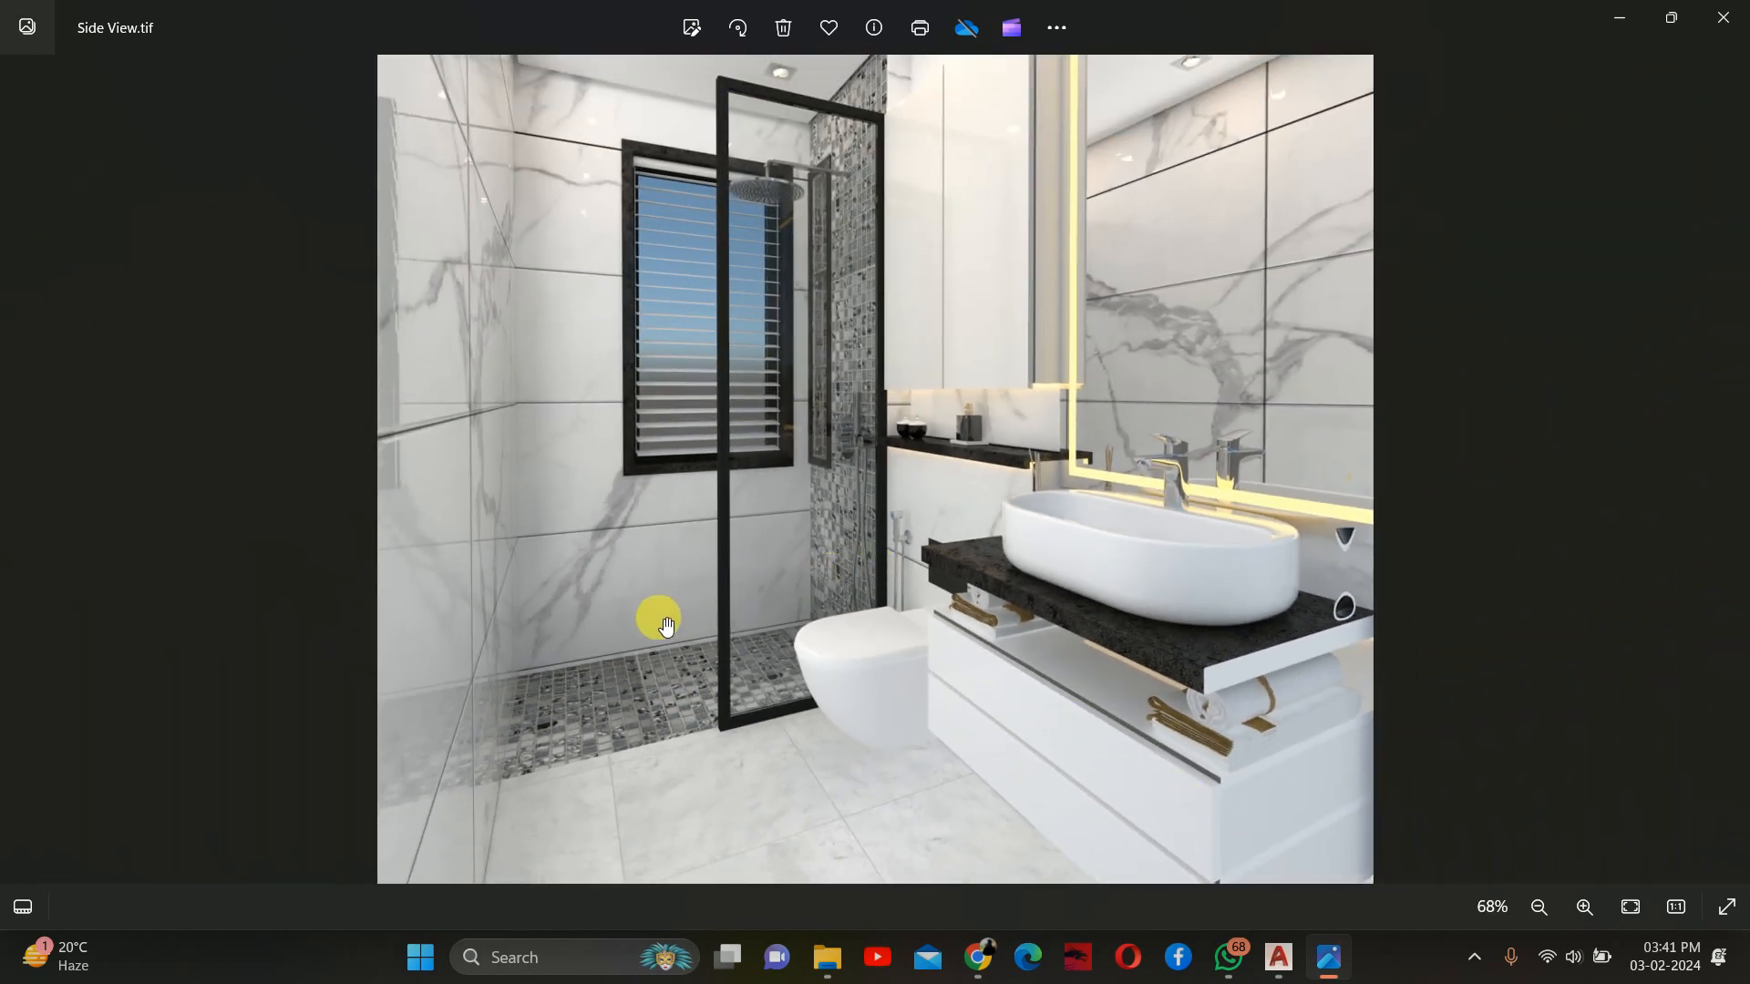
pyautogui.scroll(3, 665, 620)
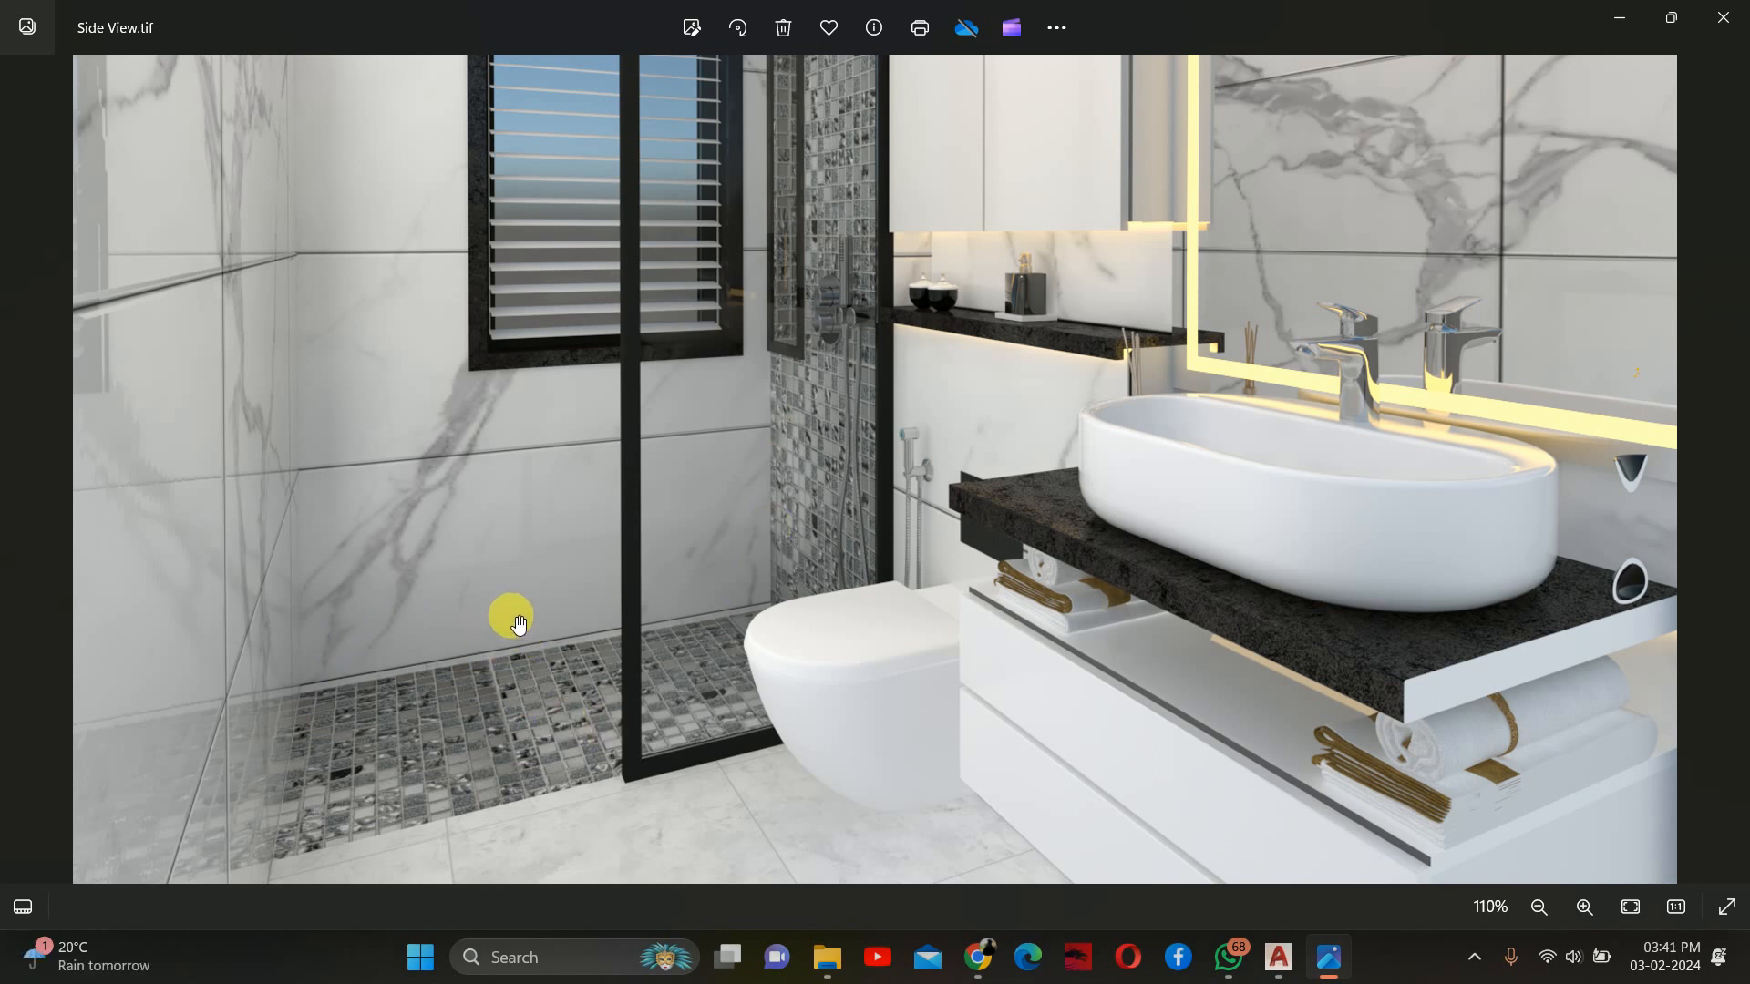
pyautogui.scroll(2, 1166, 561)
pyautogui.scroll(3, 1166, 560)
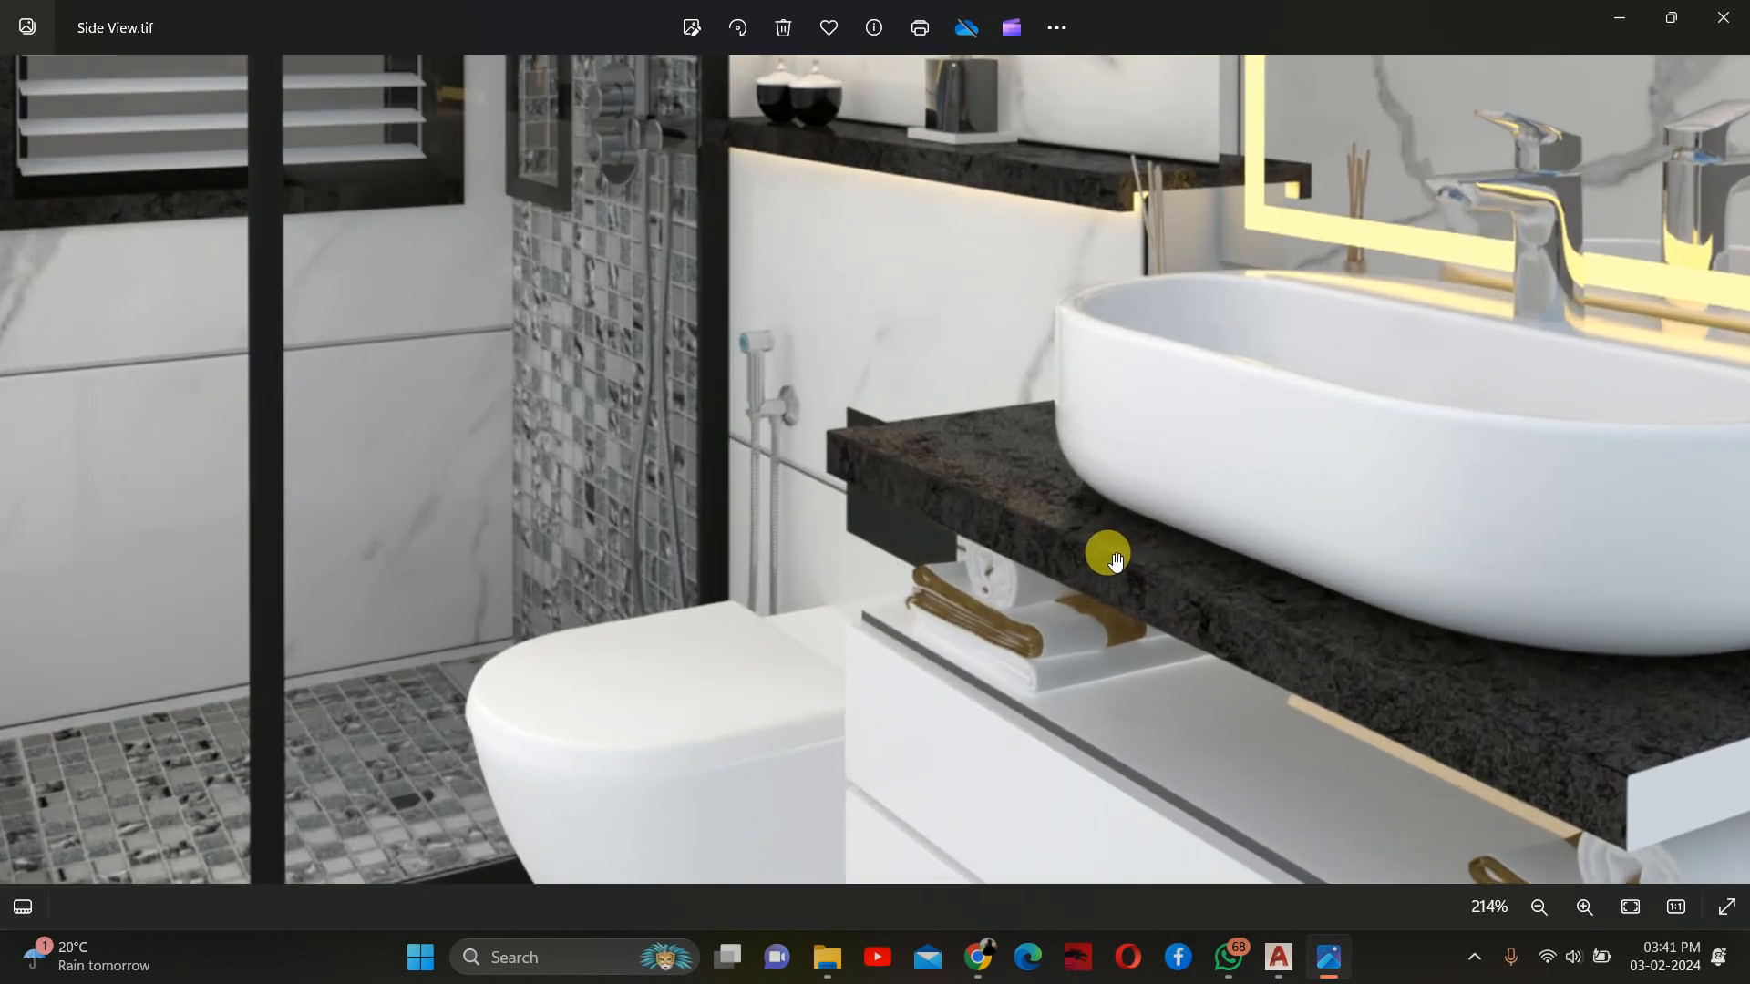
pyautogui.scroll(-2, 1064, 539)
pyautogui.scroll(-5, 1063, 540)
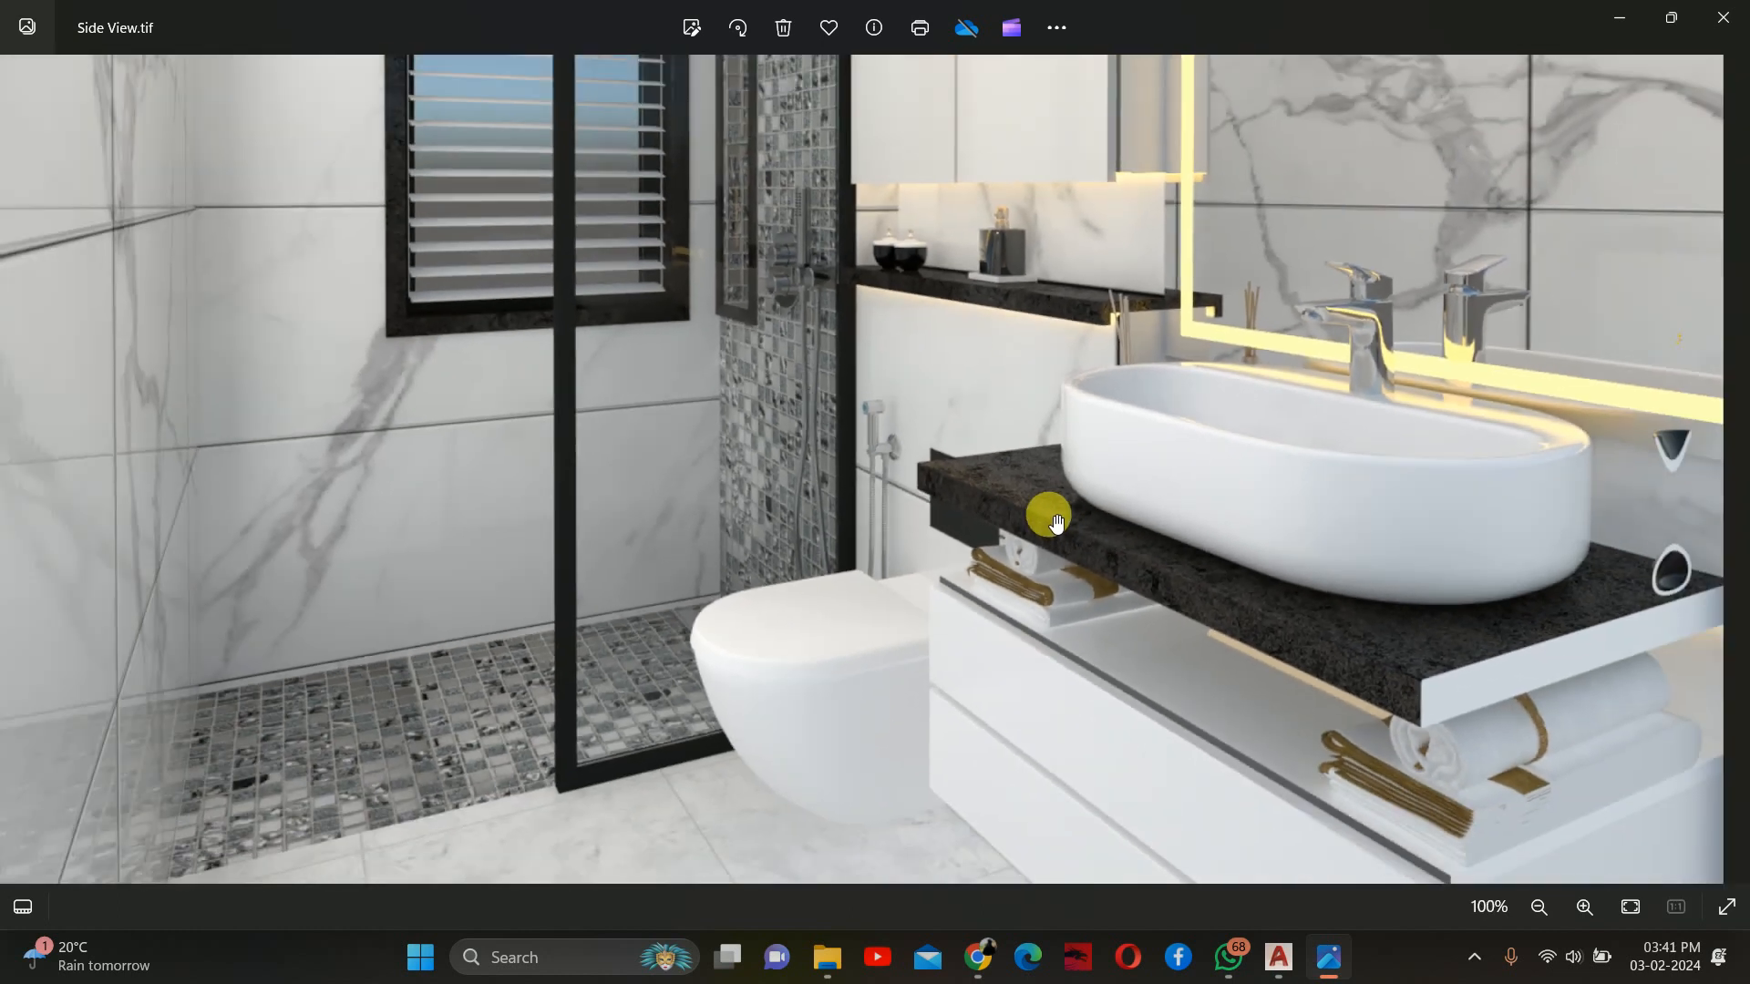
pyautogui.scroll(-1, 1007, 519)
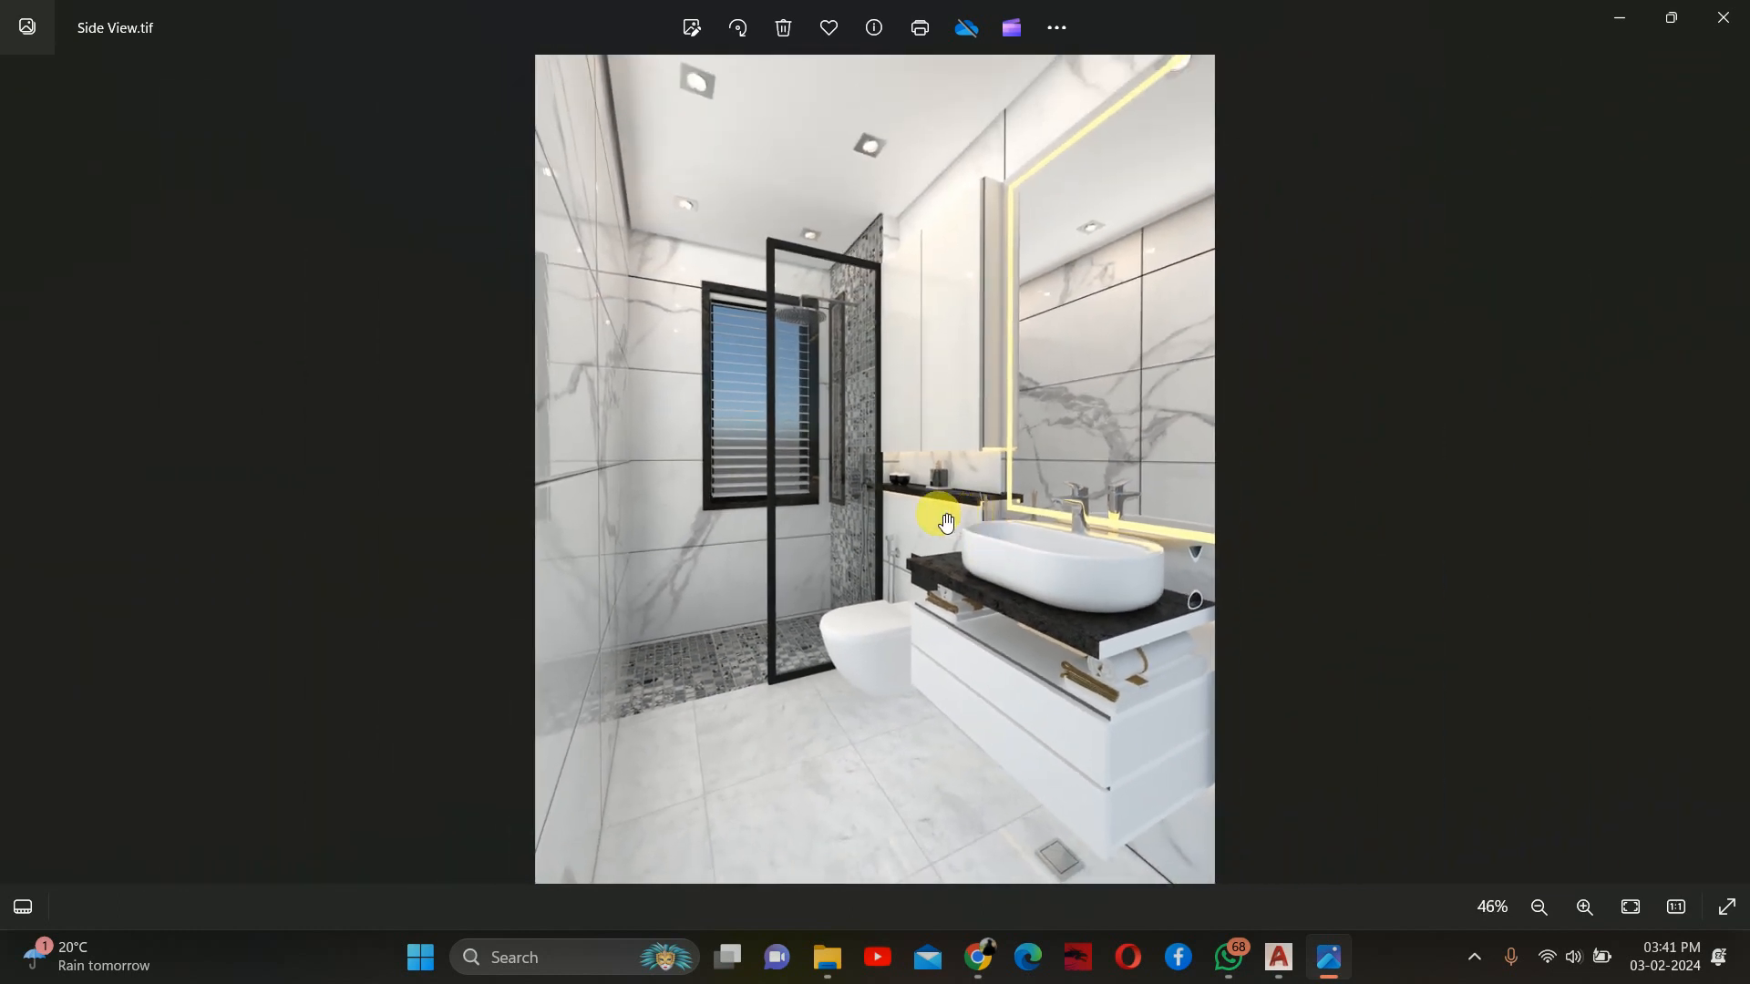
pyautogui.scroll(3, 802, 528)
pyautogui.scroll(-2, 805, 542)
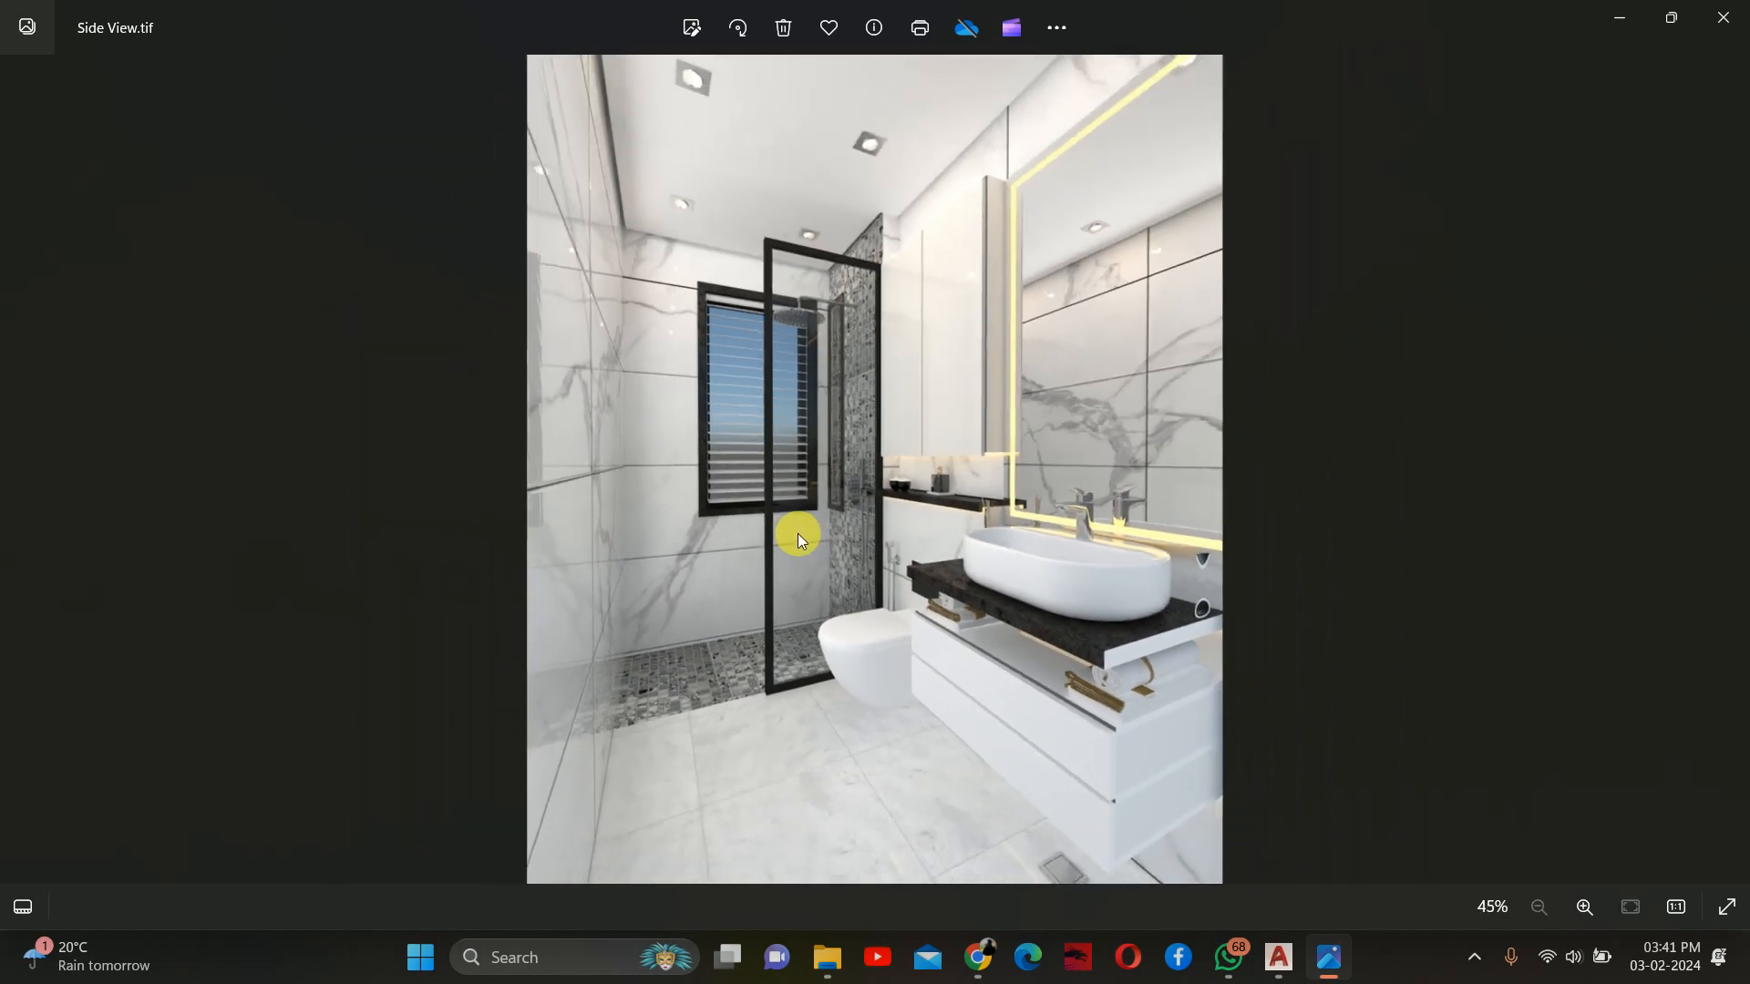
# Compare the Vanity side render with the option 2 render, focusing on the shower wall and floor finishes, and close the image viewer
pyautogui.press('Right')
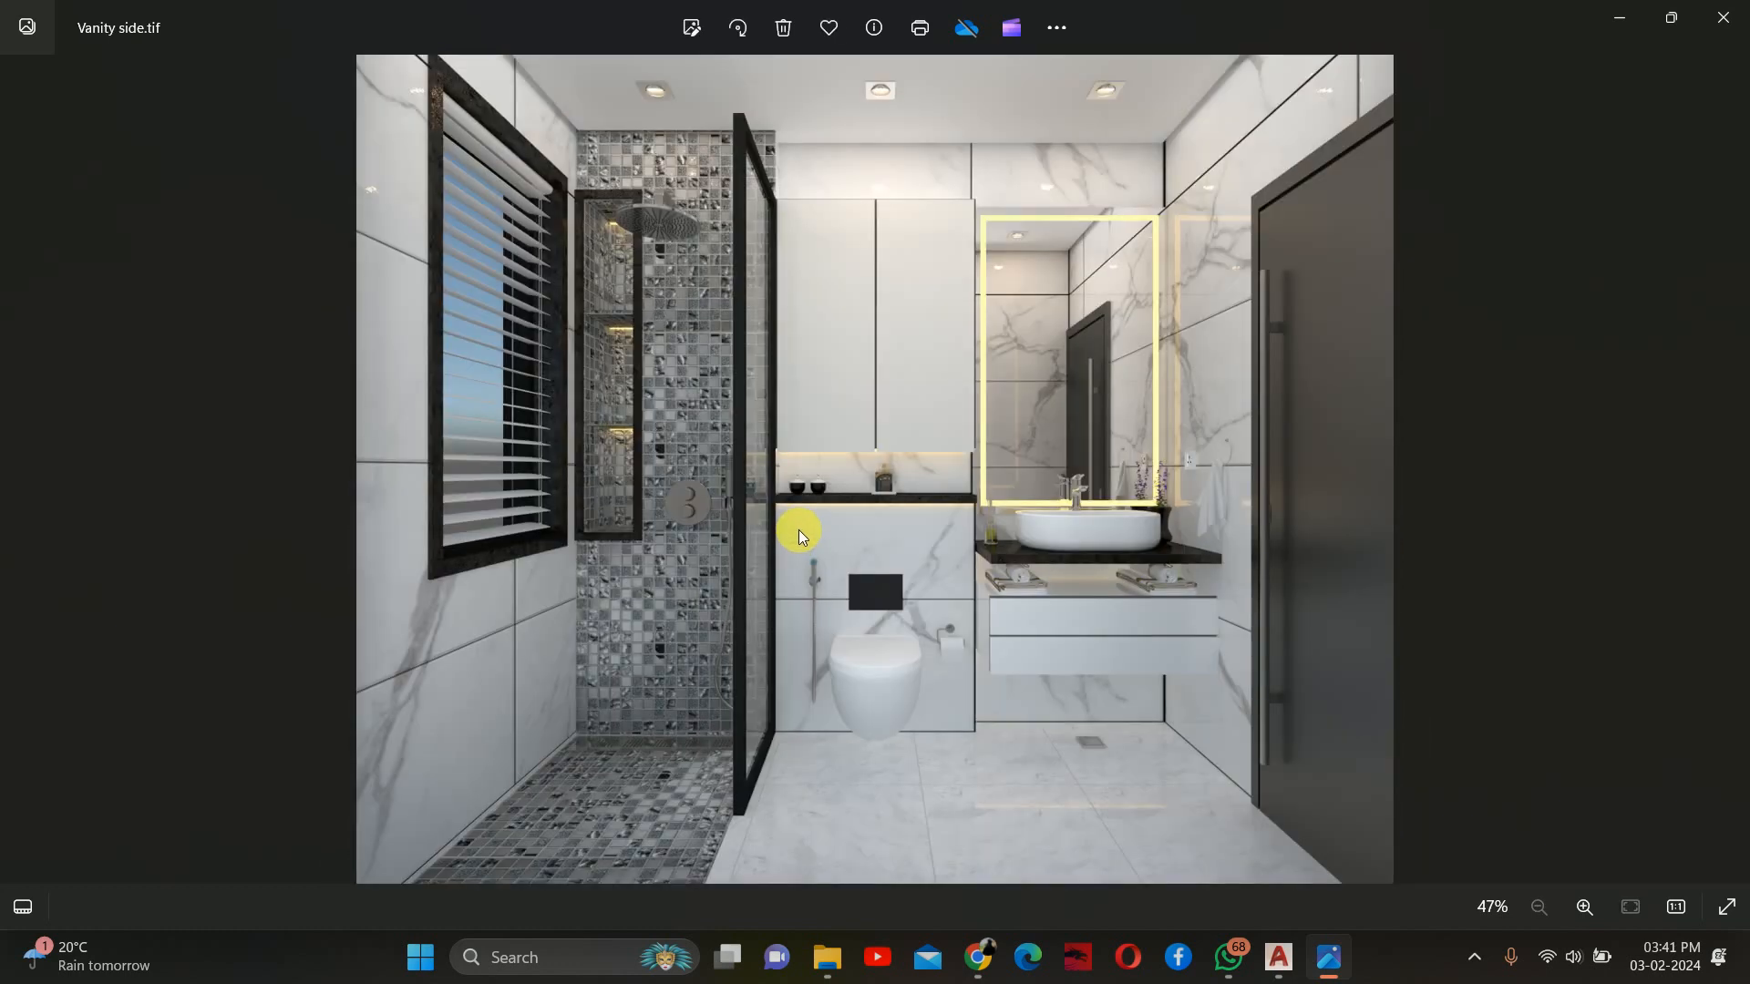
pyautogui.press('Left')
pyautogui.press('Left')
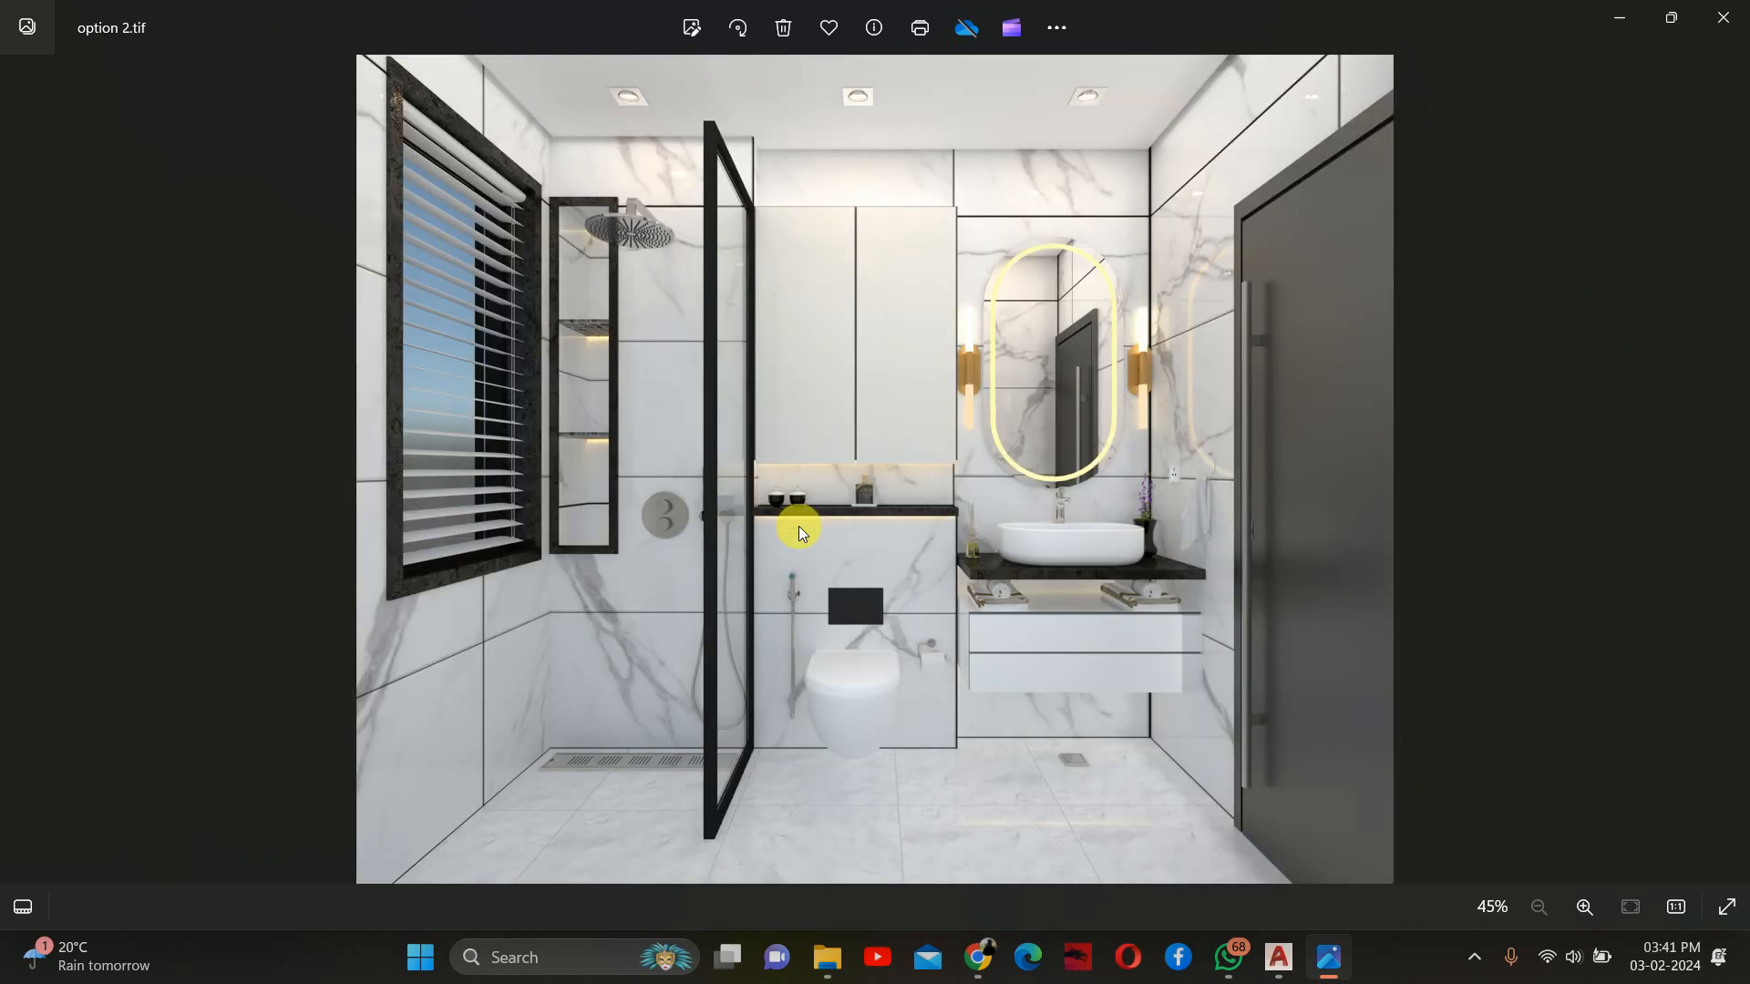
pyautogui.press('Right')
pyautogui.press('Right')
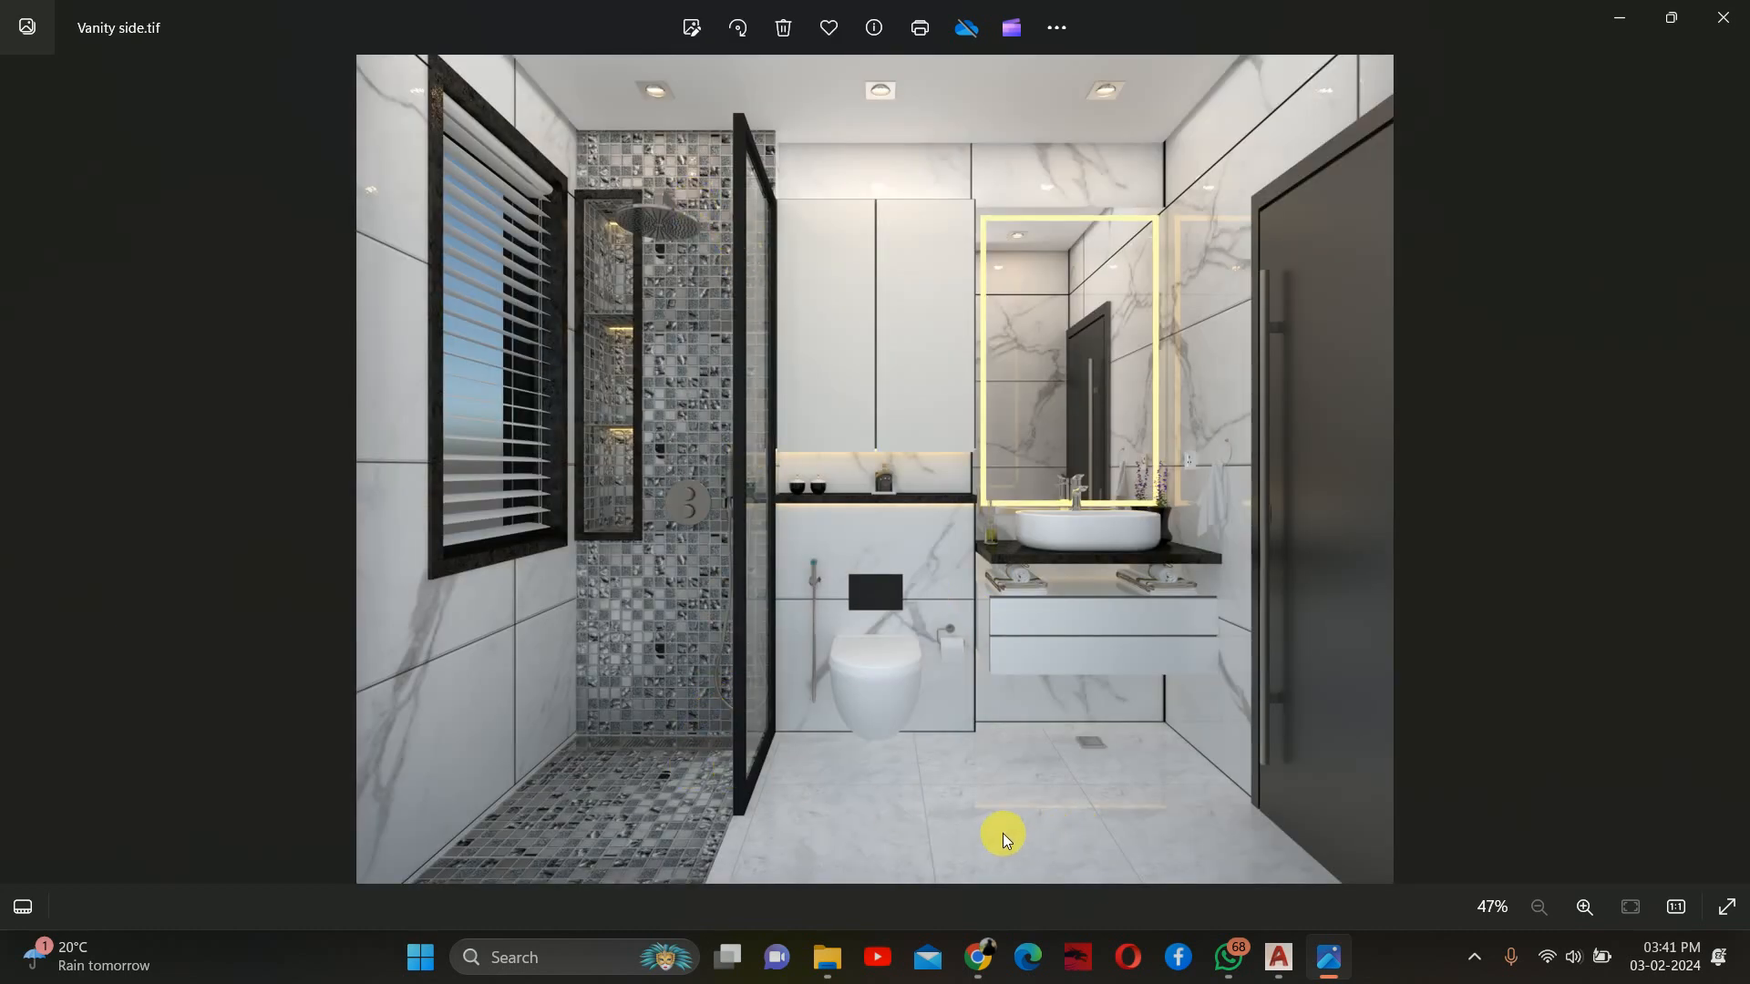
pyautogui.press('Left')
pyautogui.press('Left')
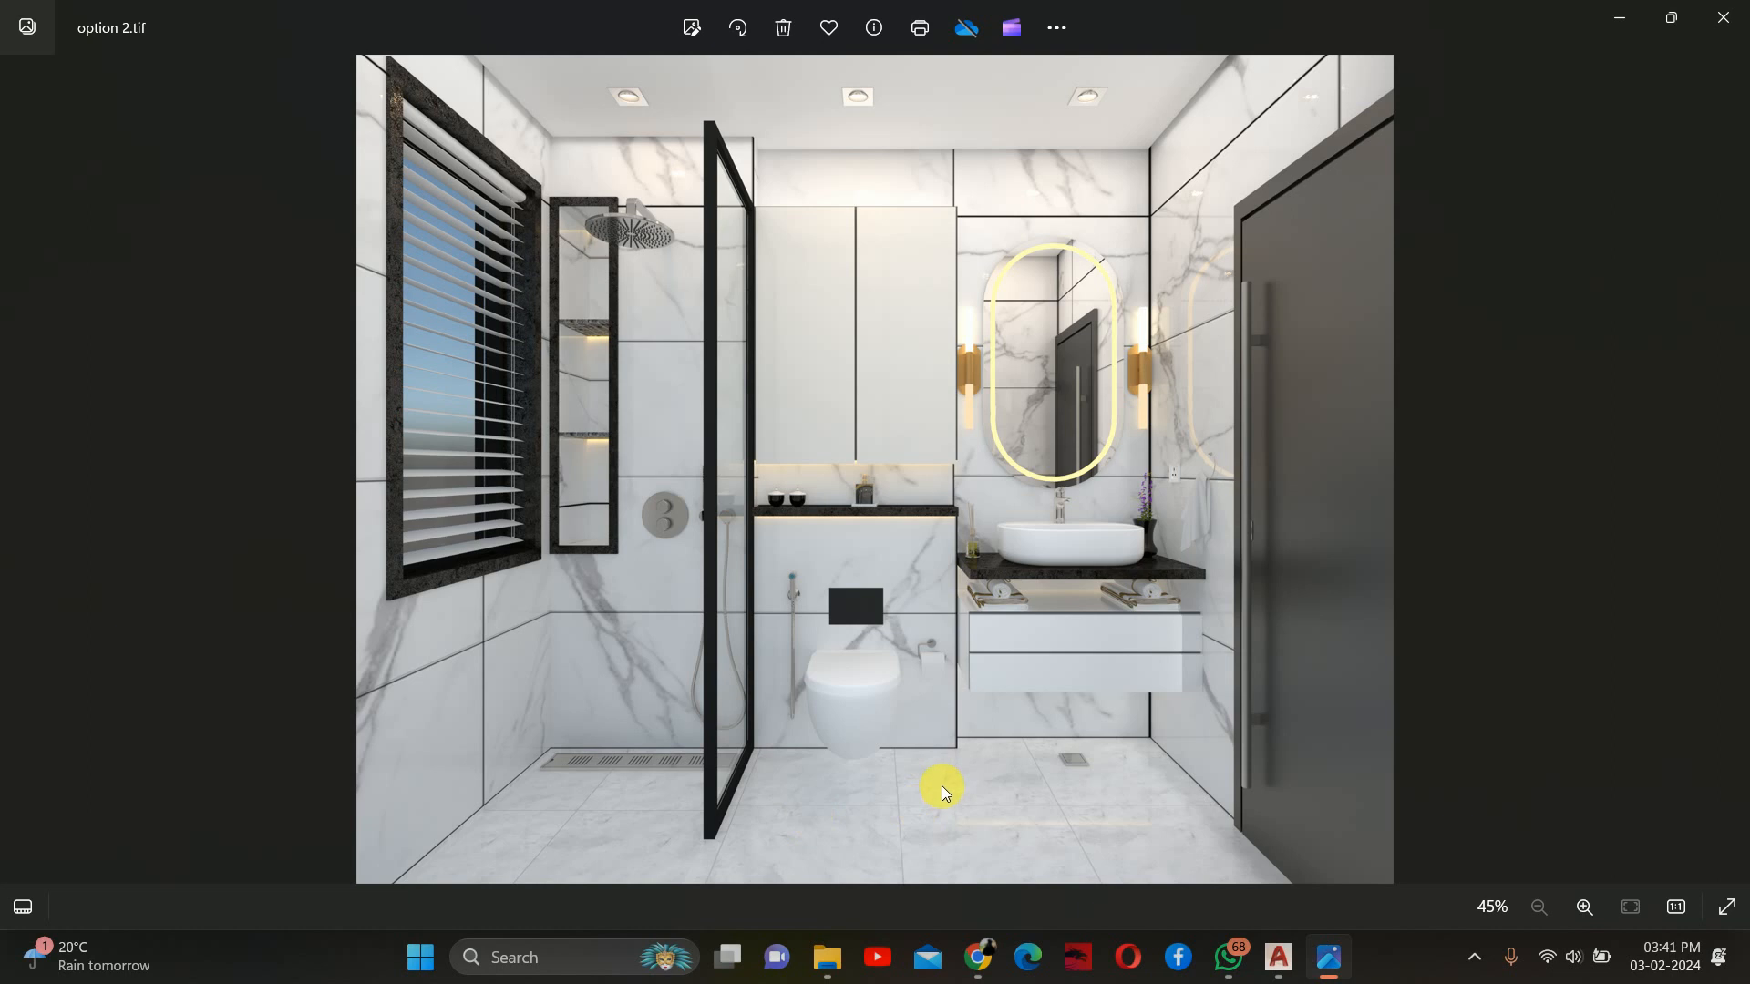
pyautogui.press('Right')
pyautogui.press('Right')
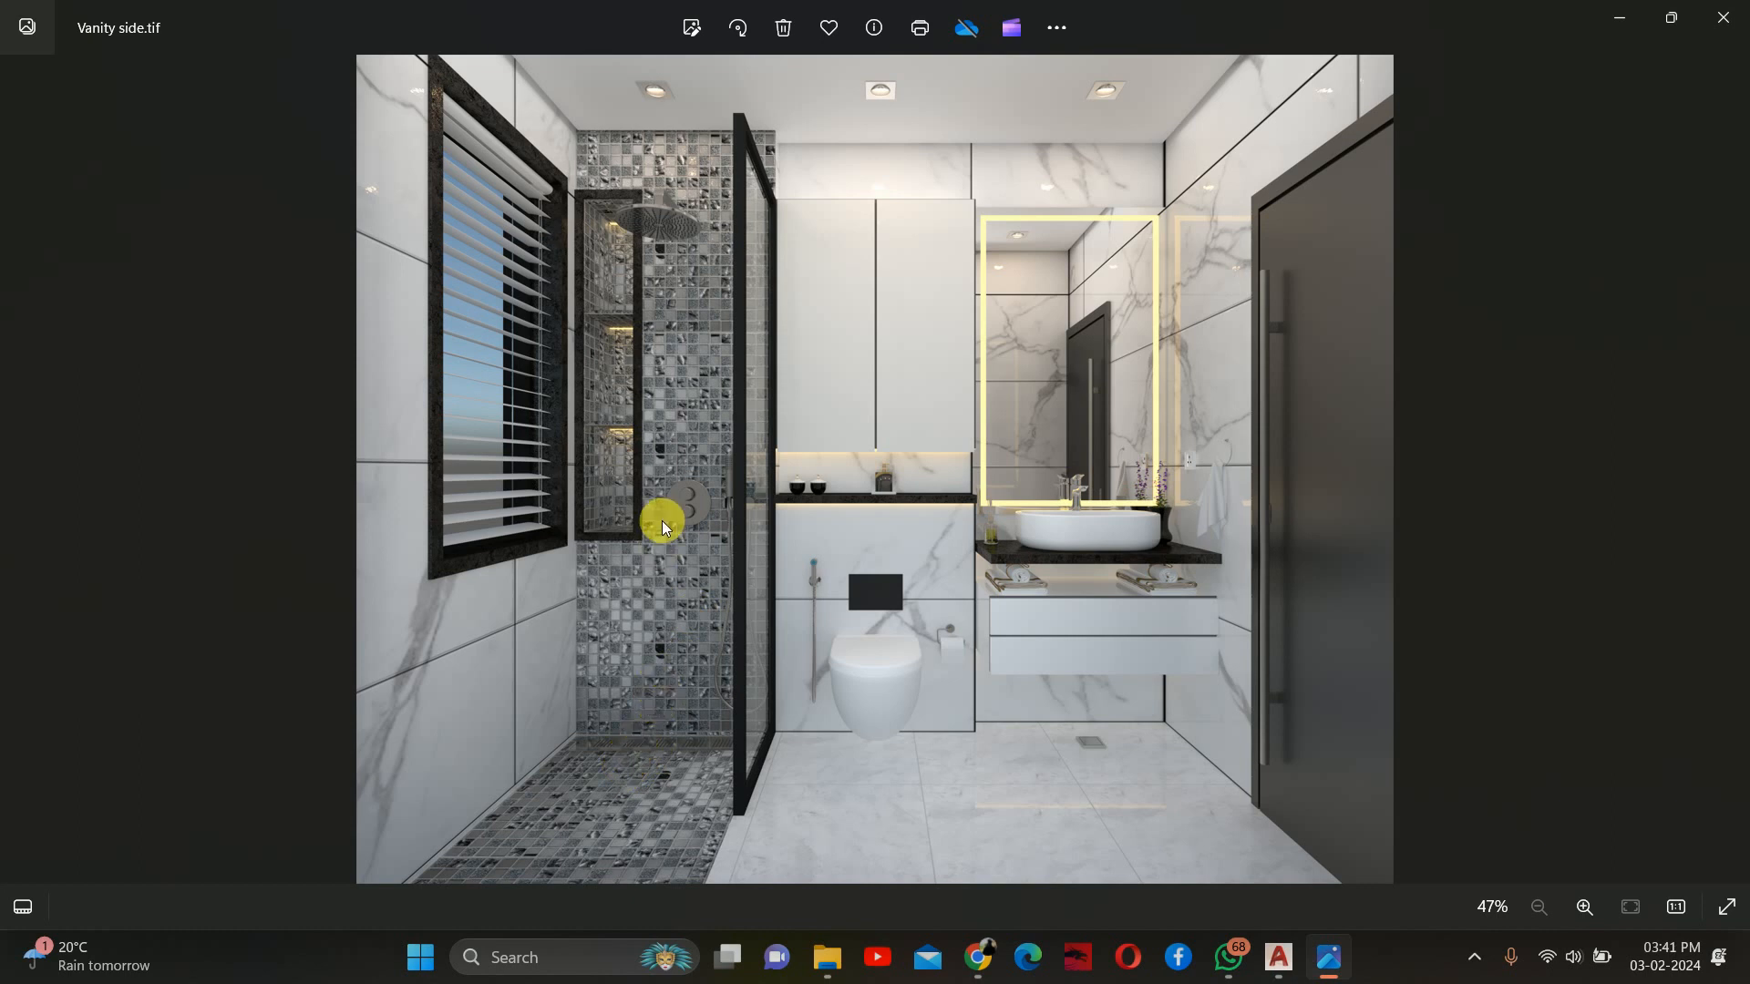
pyautogui.click(1722, 18)
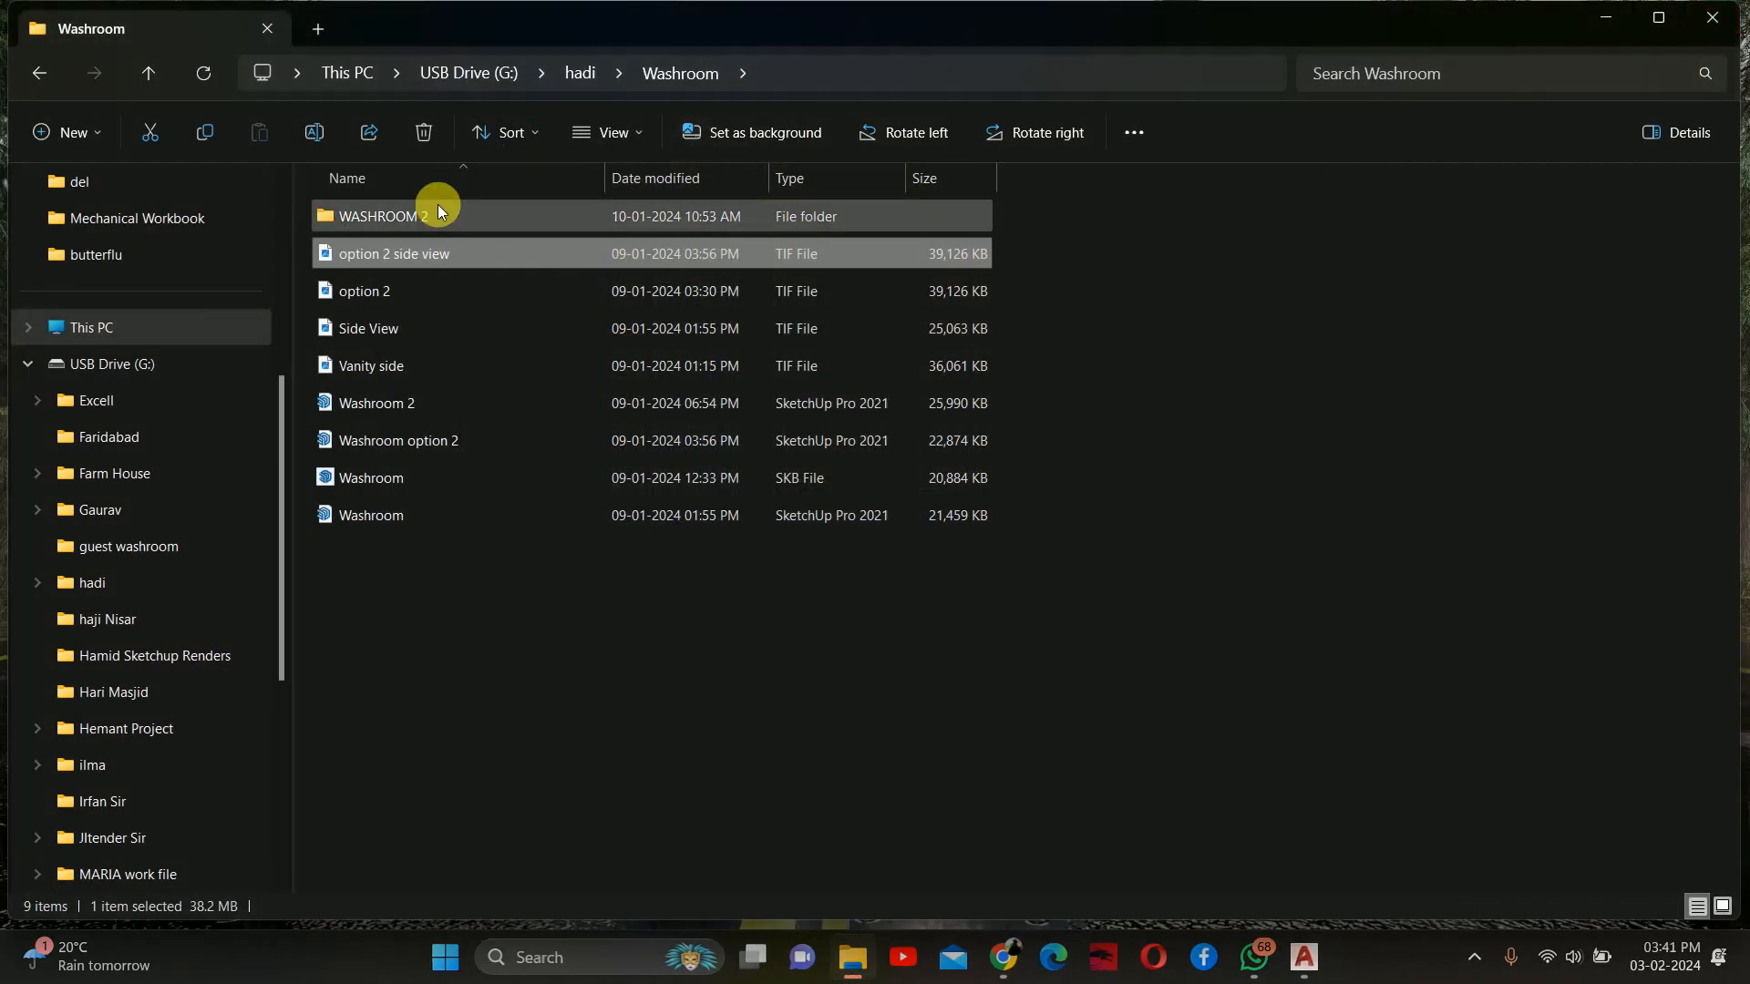
# Reopen the Washroom 2 option 1 side view PDF from the WASHROOM 2 subfolder, examine its walls and terrazzo floor, and close it
pyautogui.doubleClick(440, 213)
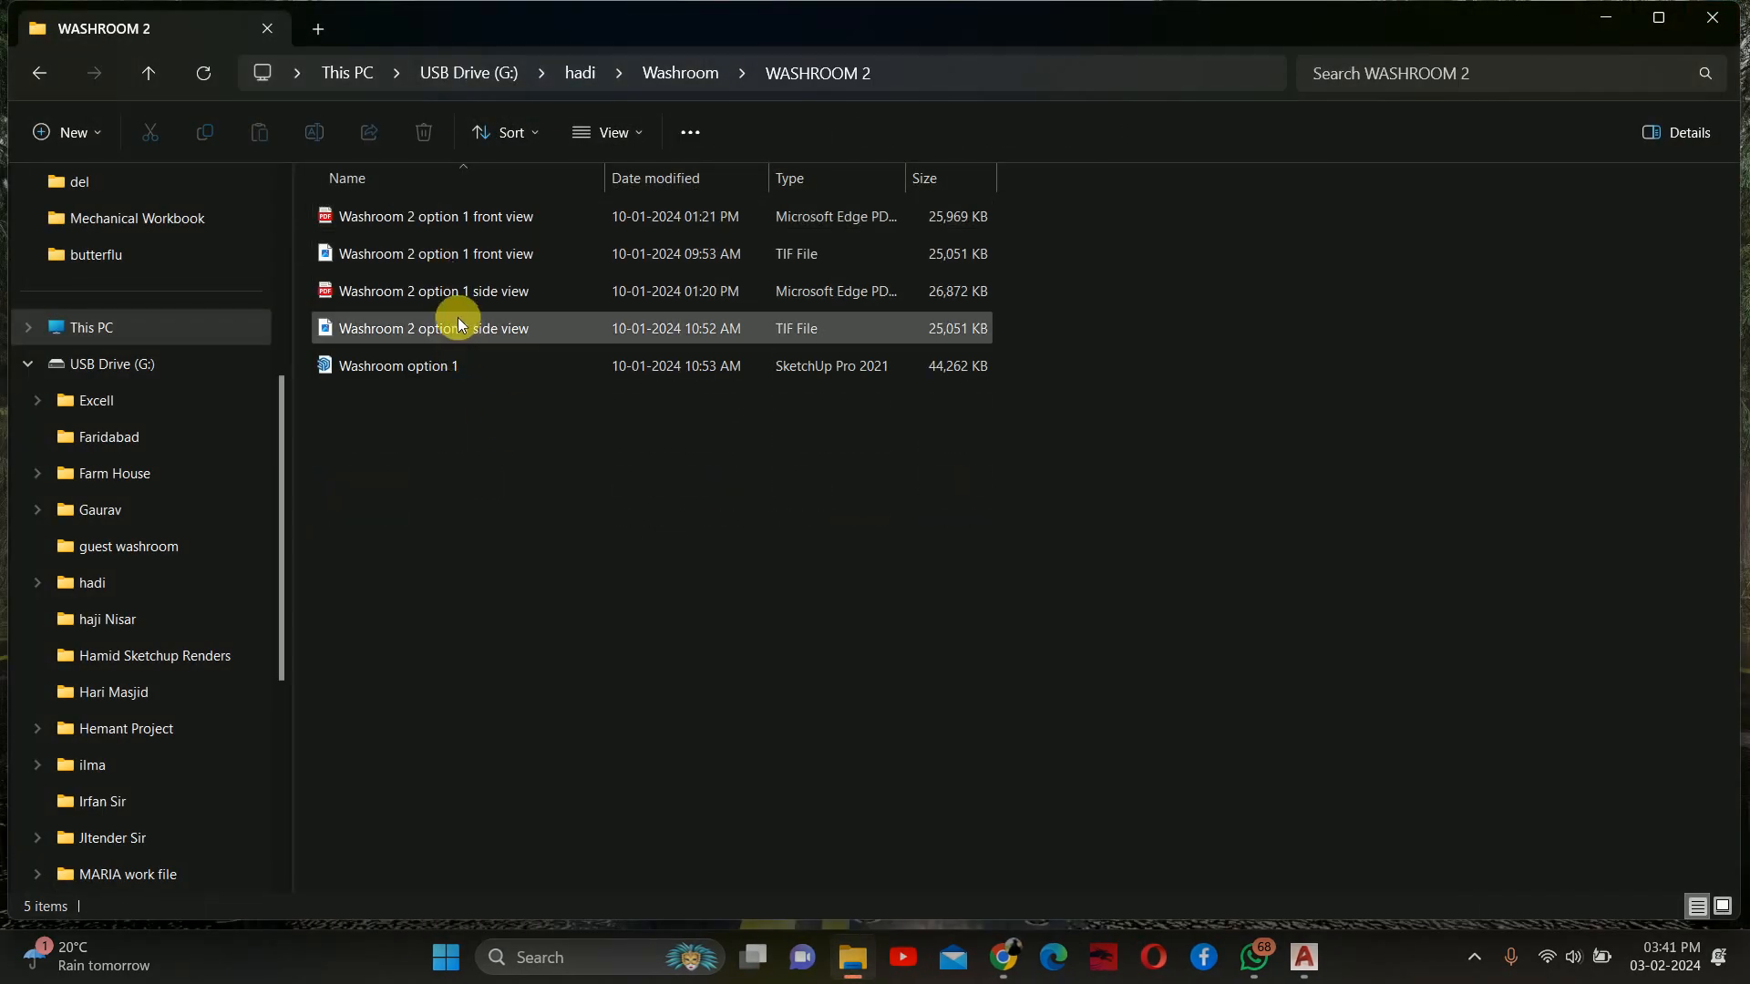
pyautogui.doubleClick(444, 290)
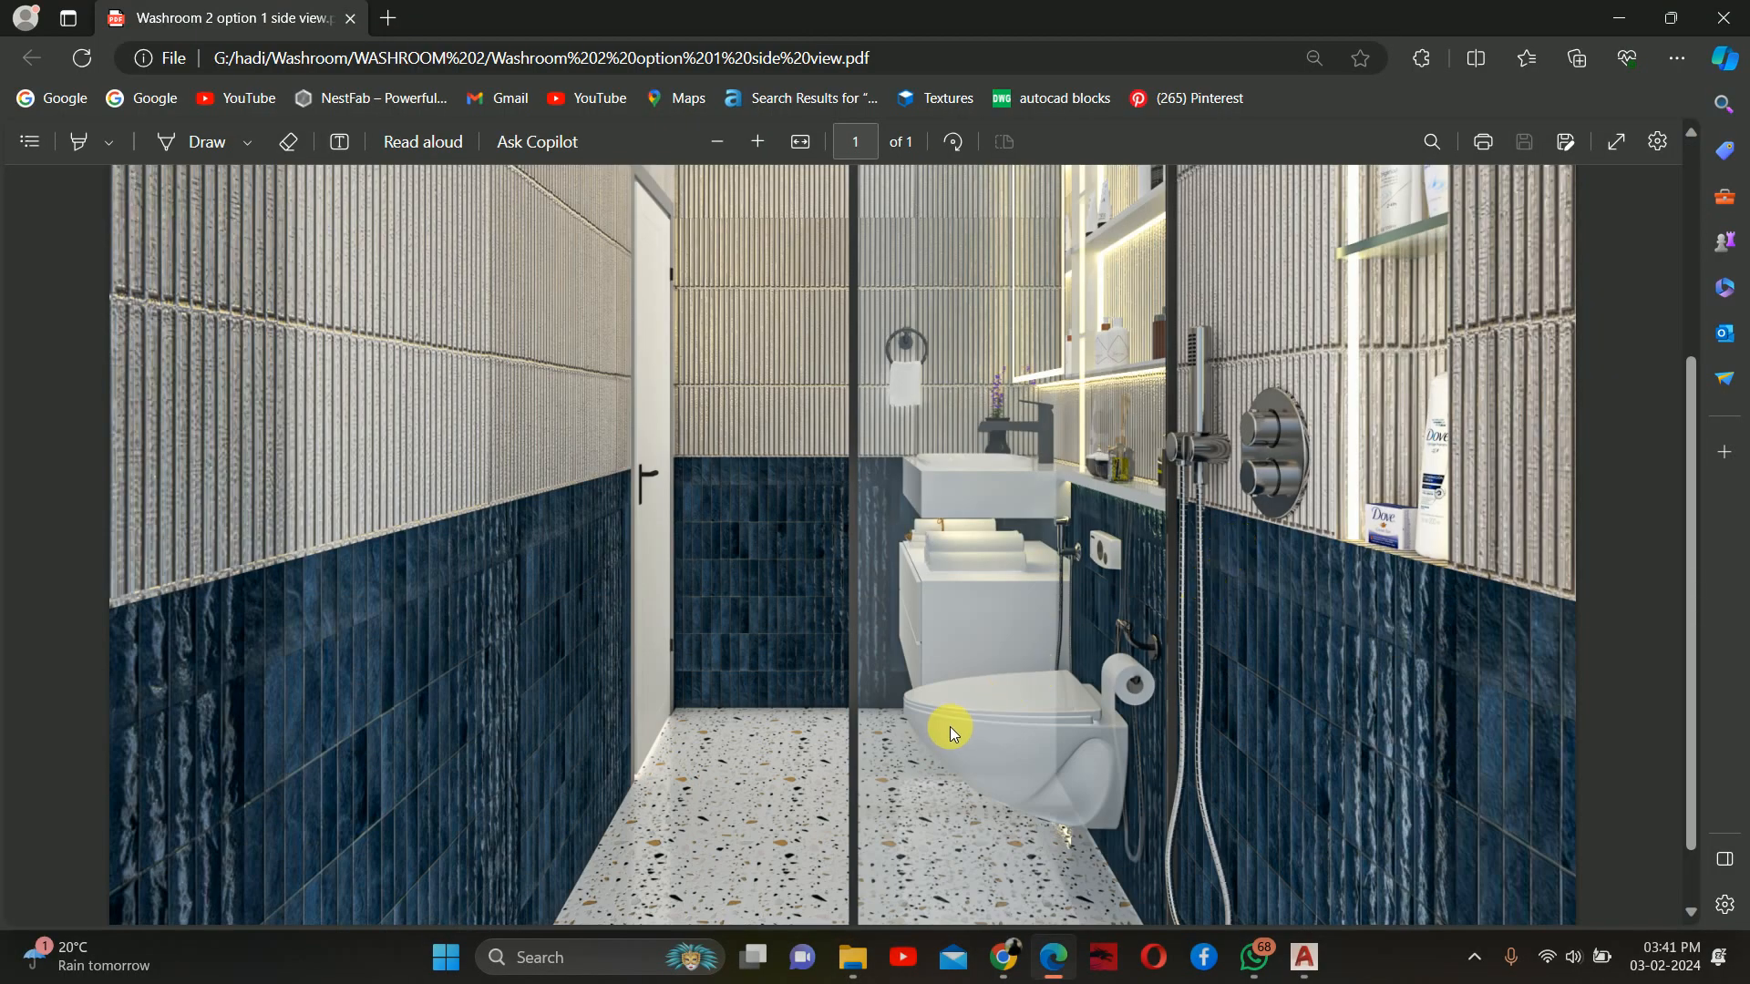
pyautogui.scroll(3, 953, 719)
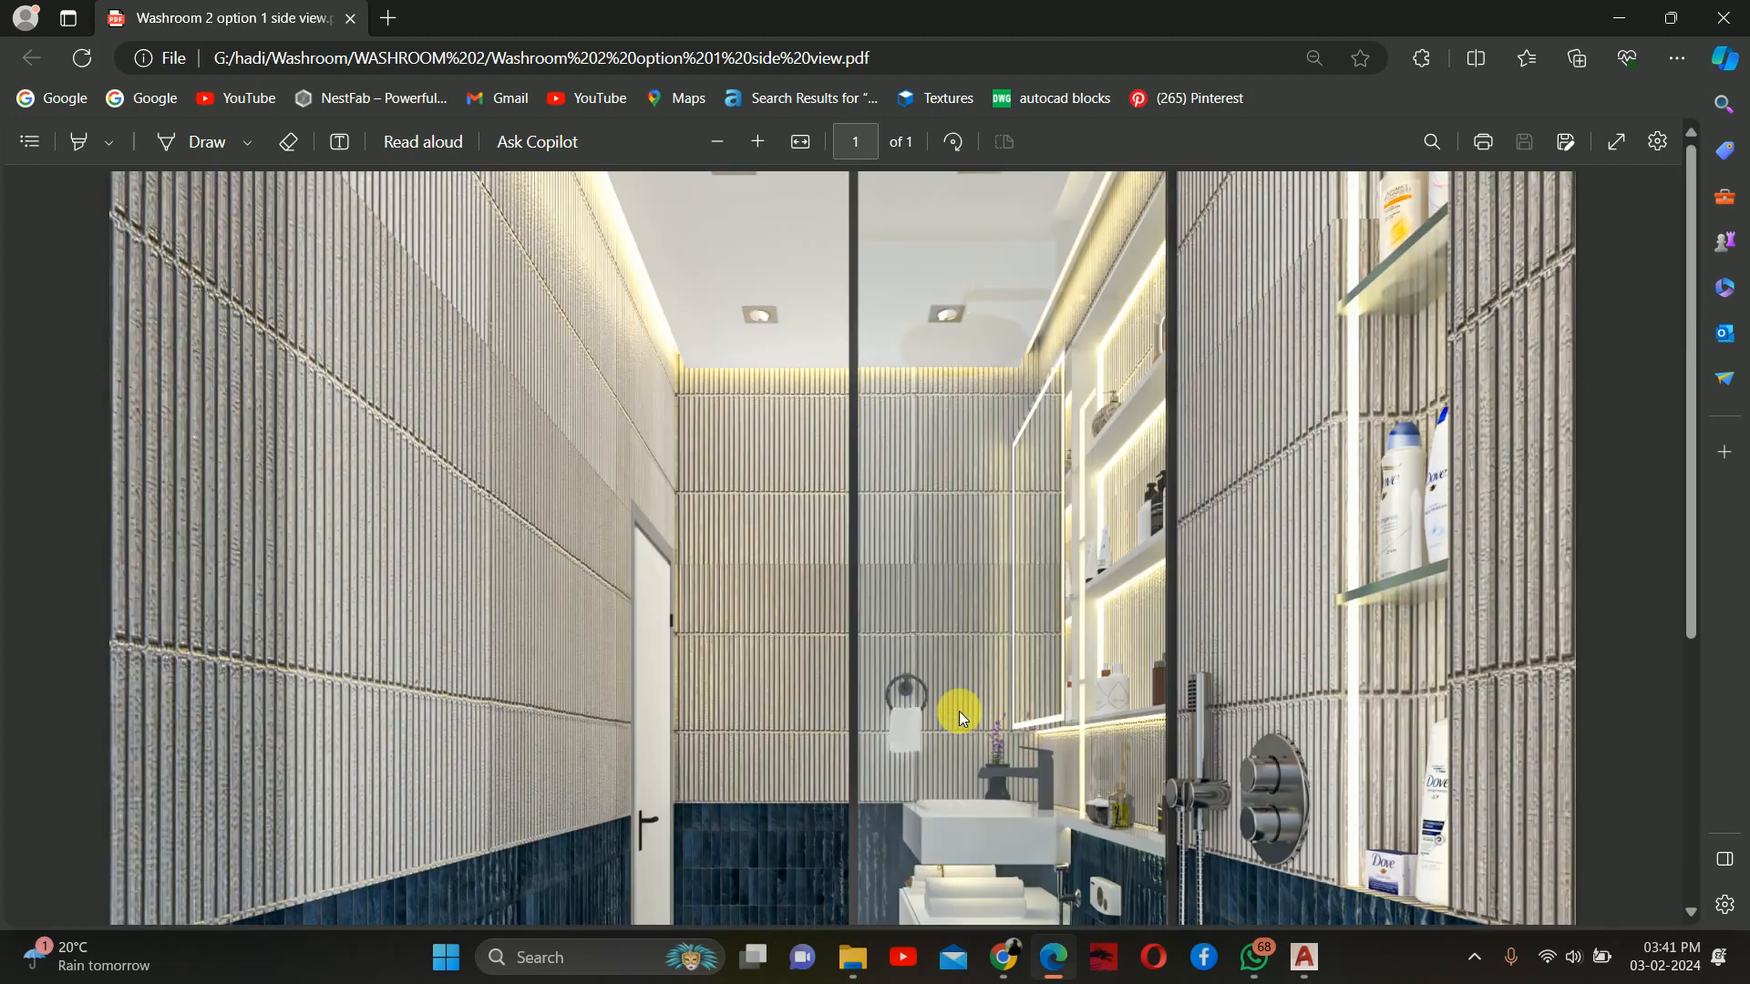
pyautogui.scroll(-5, 1002, 693)
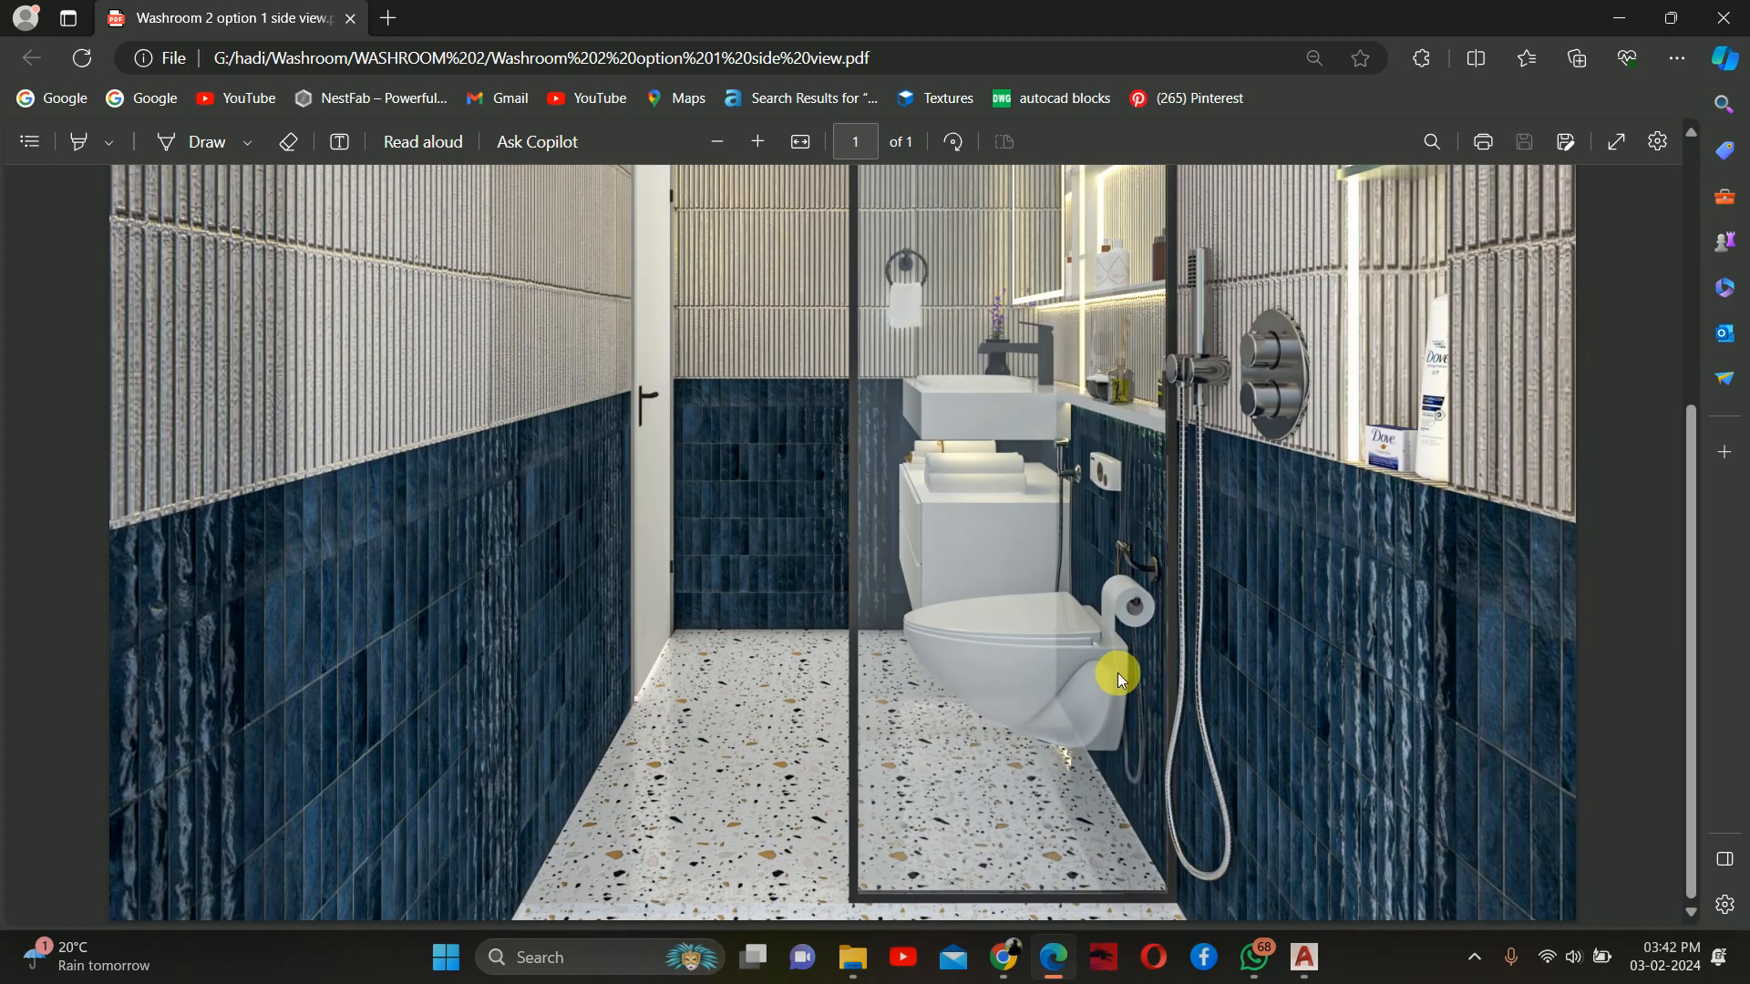
pyautogui.click(1724, 17)
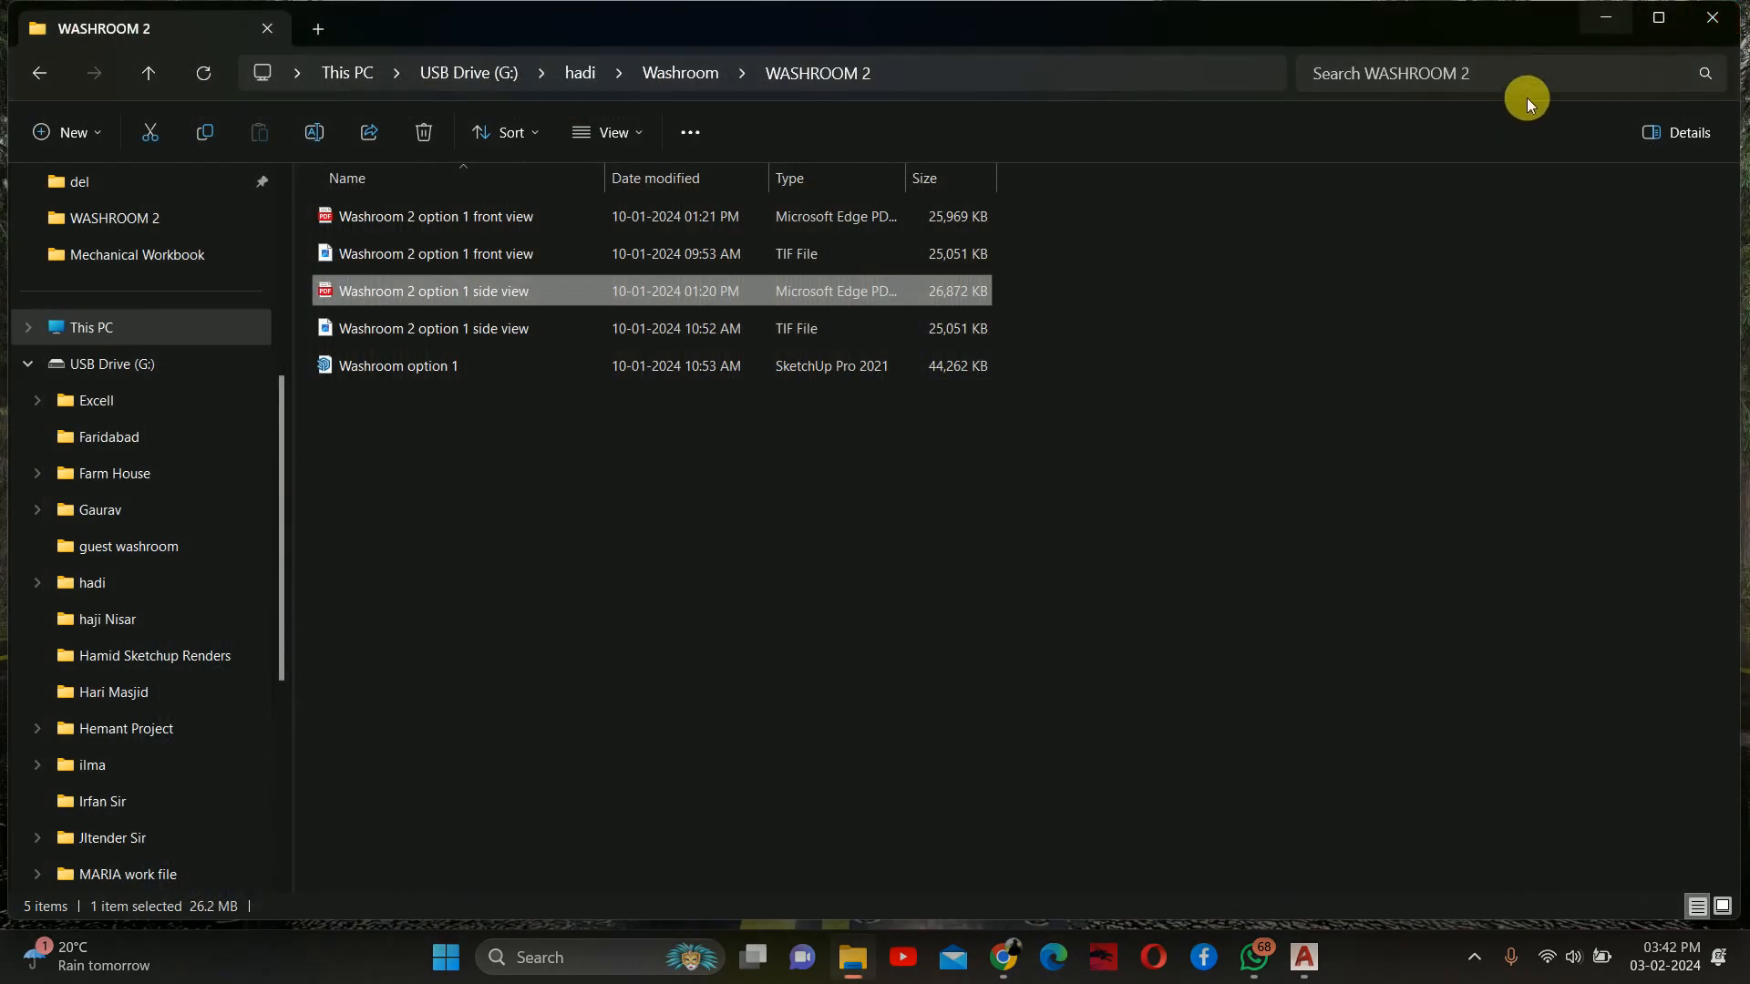
# Close File Explorer and switch to AutoCAD, maximized with the master bedroom drawing active
pyautogui.click(1713, 20)
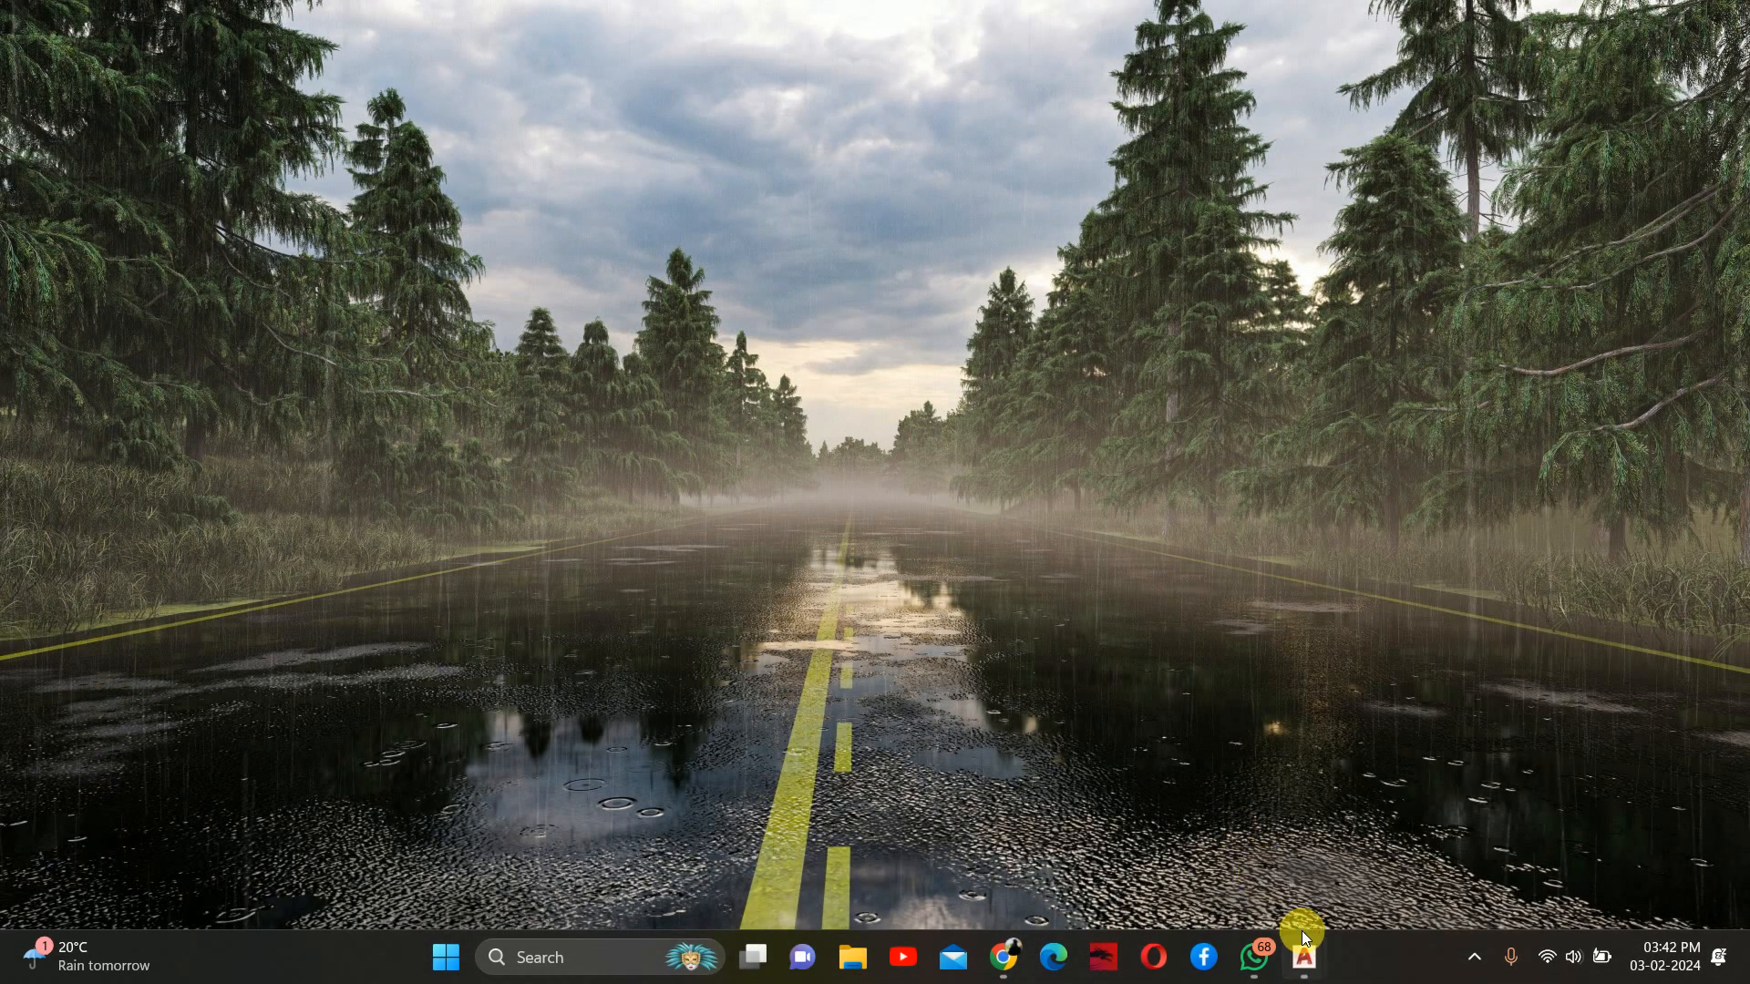
pyautogui.moveTo(1303, 948)
pyautogui.click(1156, 836)
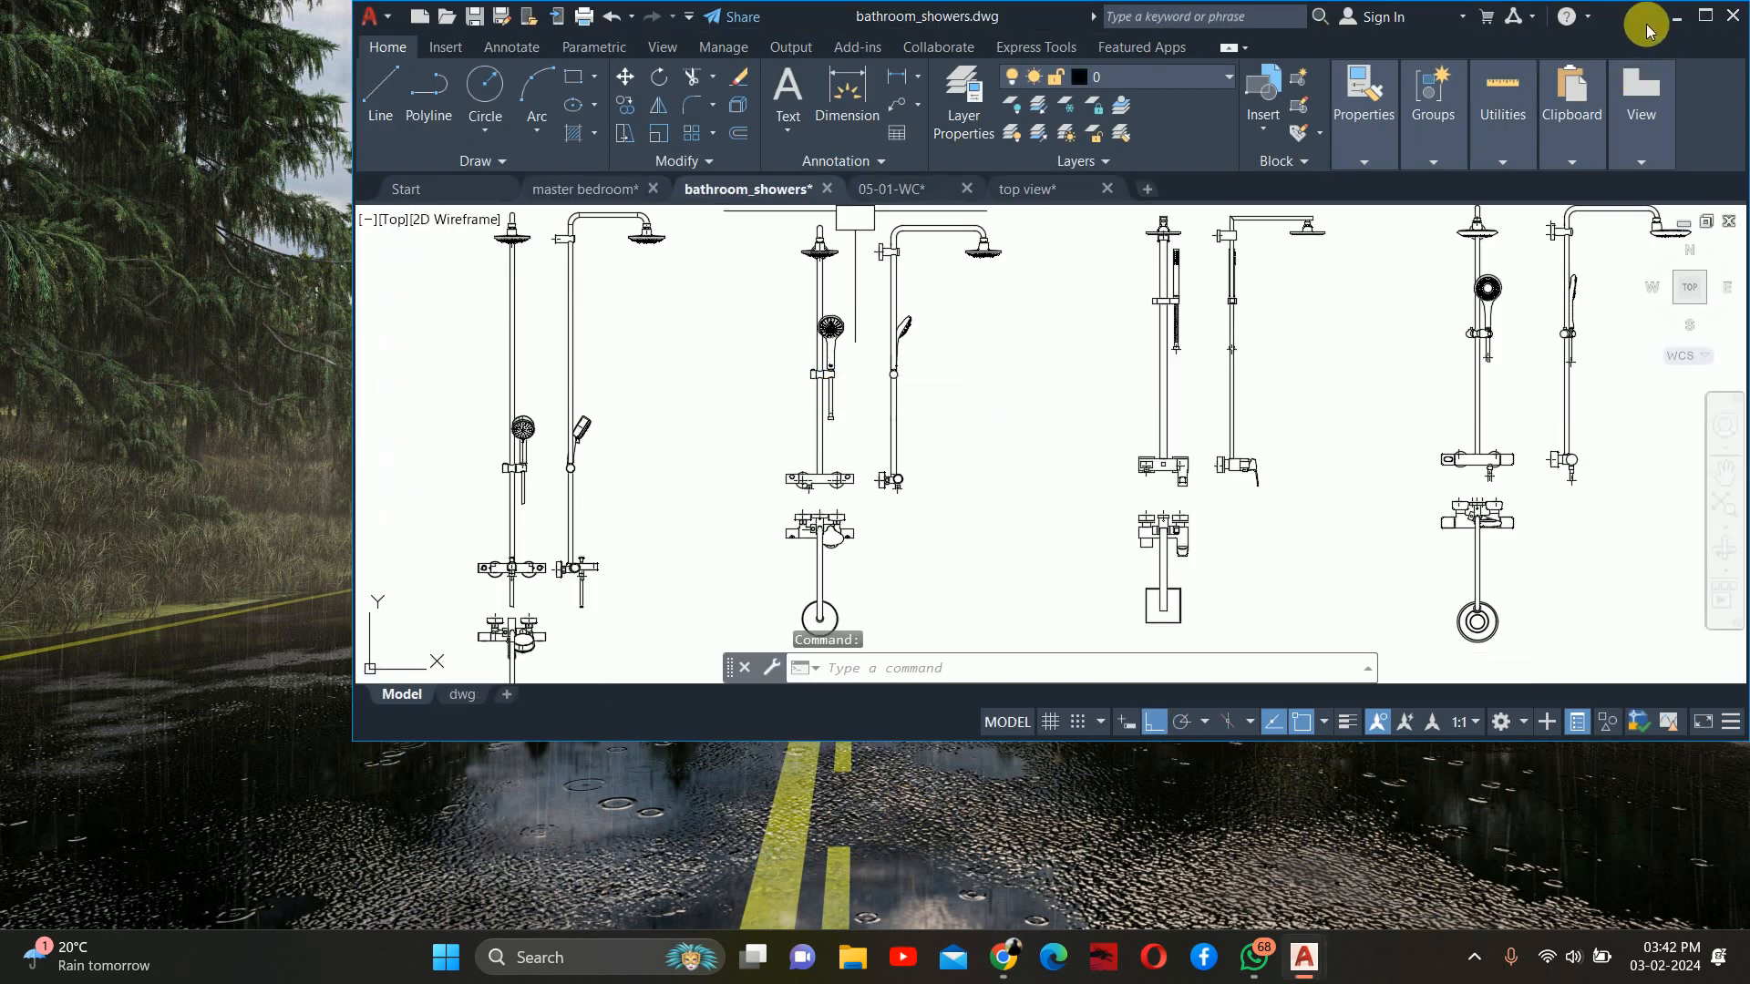
pyautogui.click(1705, 15)
pyautogui.click(223, 184)
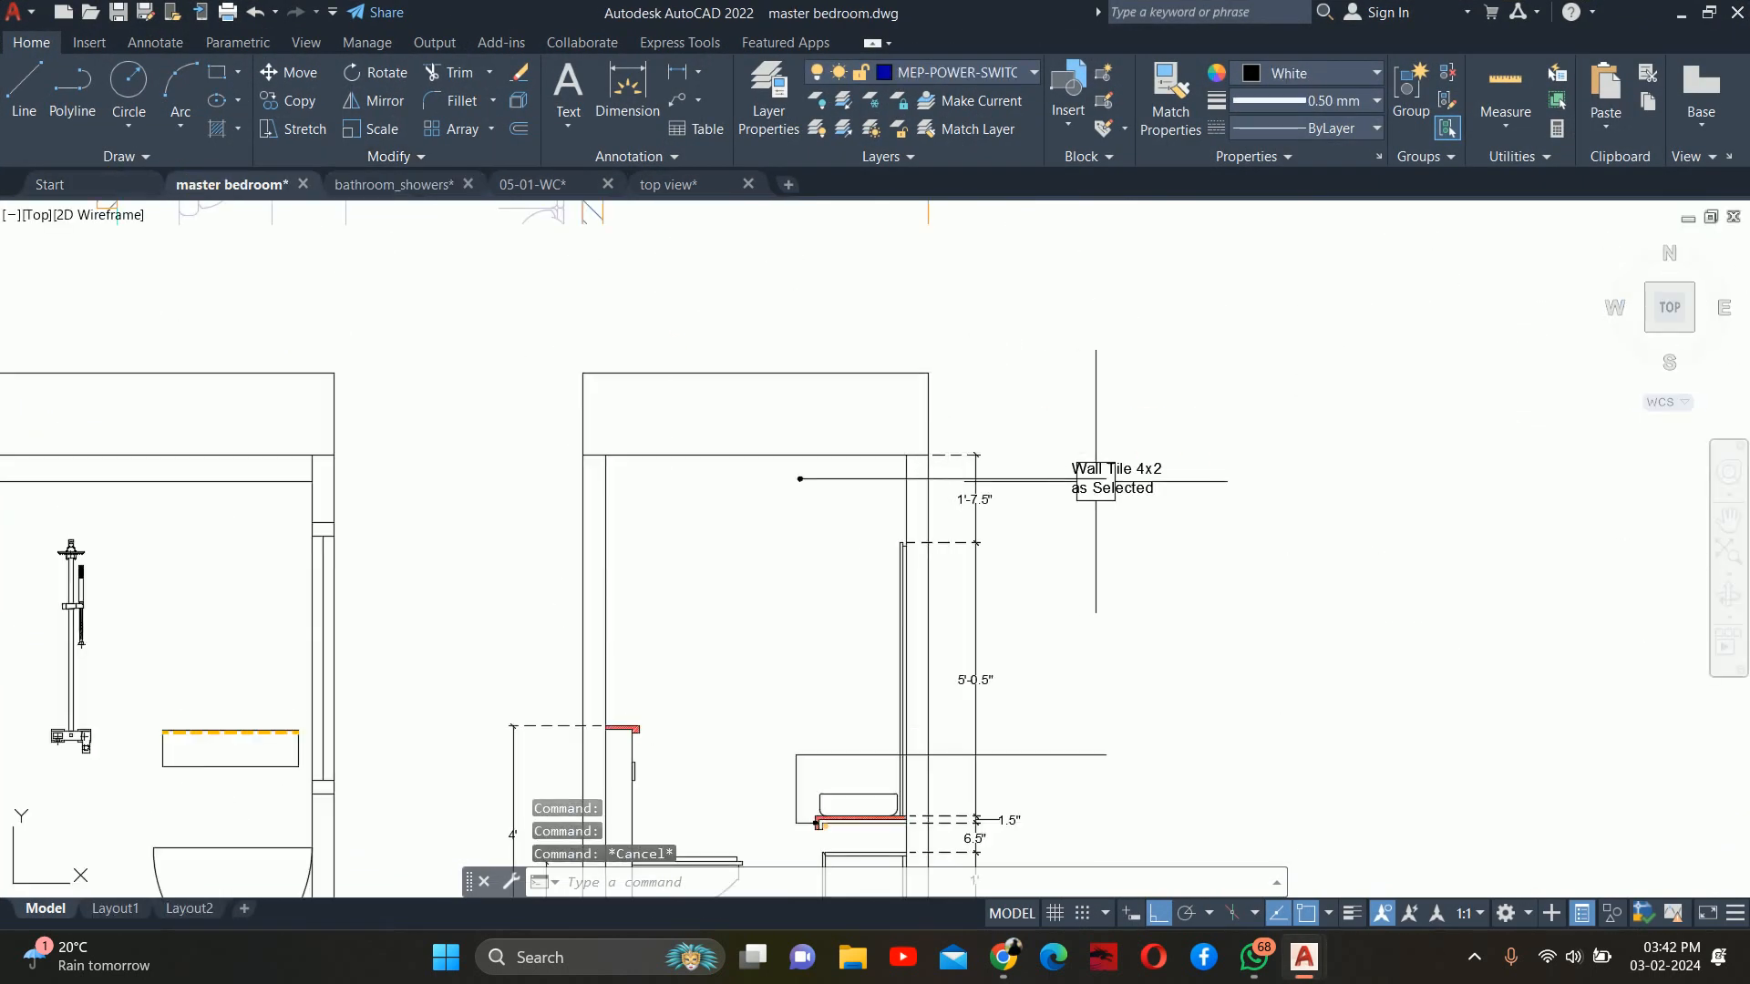
# Add a dot-ended leader from the thin mirror panel above the washbasin, running left and turning up
pyautogui.scroll(2, 811, 601)
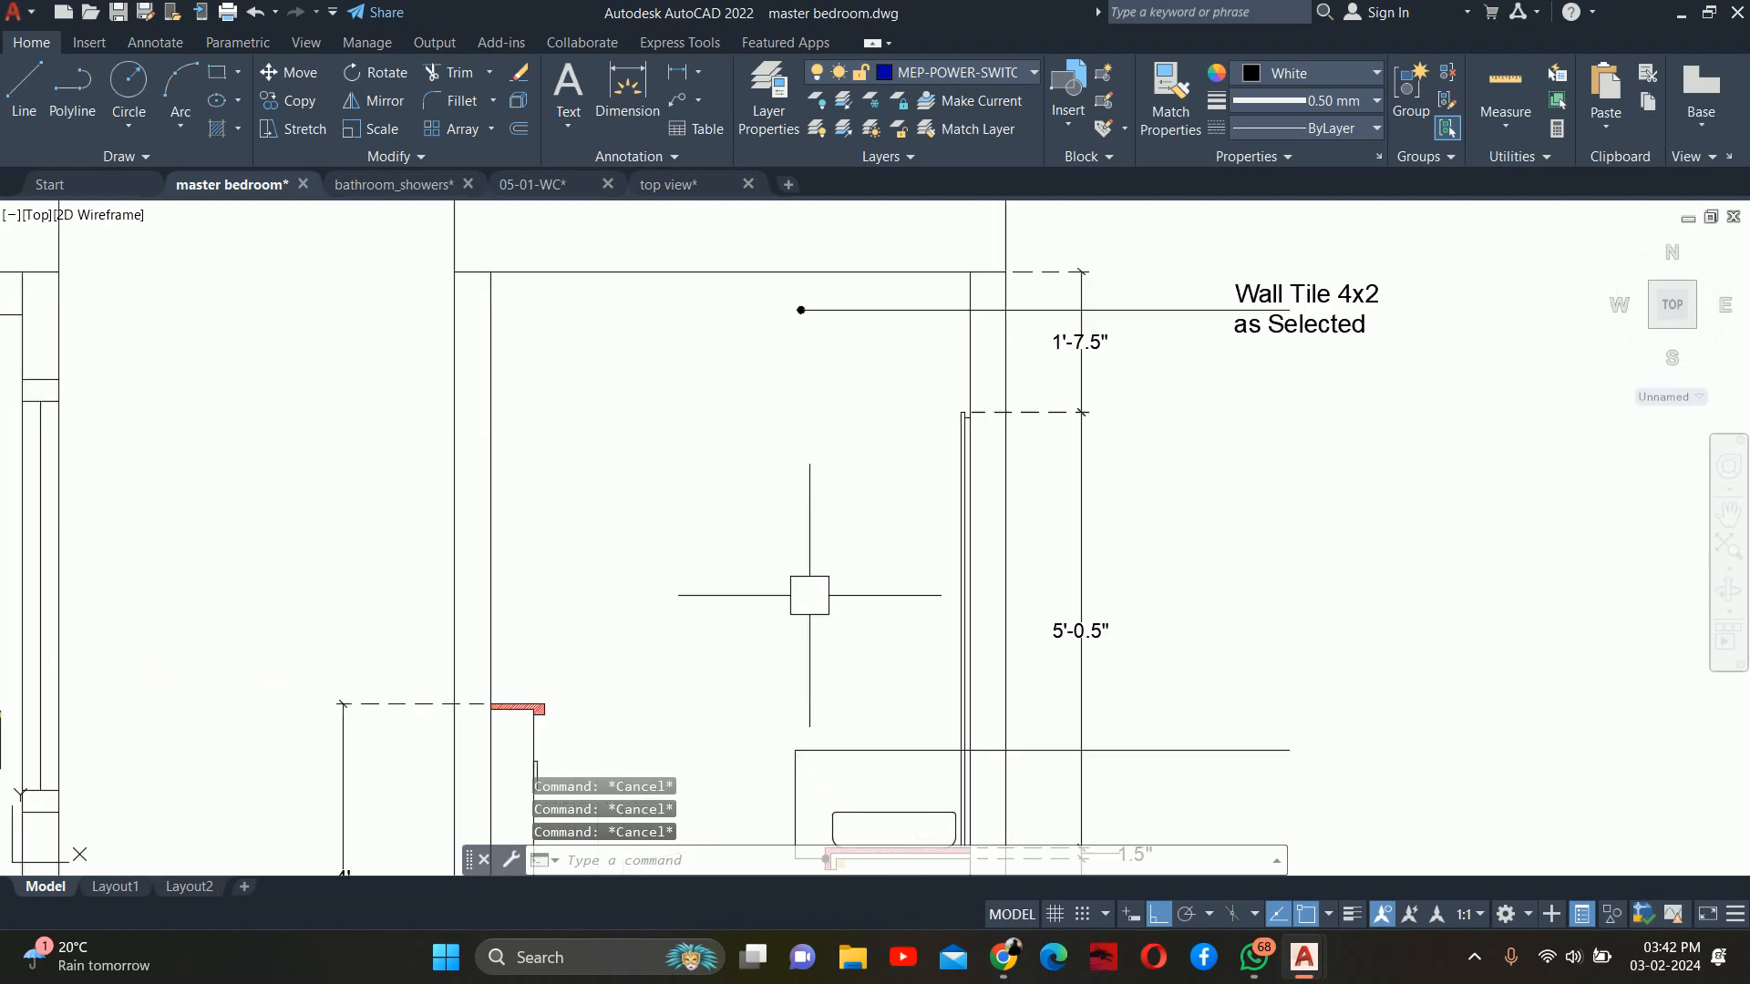
pyautogui.write('le')
pyautogui.press('Return')
pyautogui.scroll(2, 956, 500)
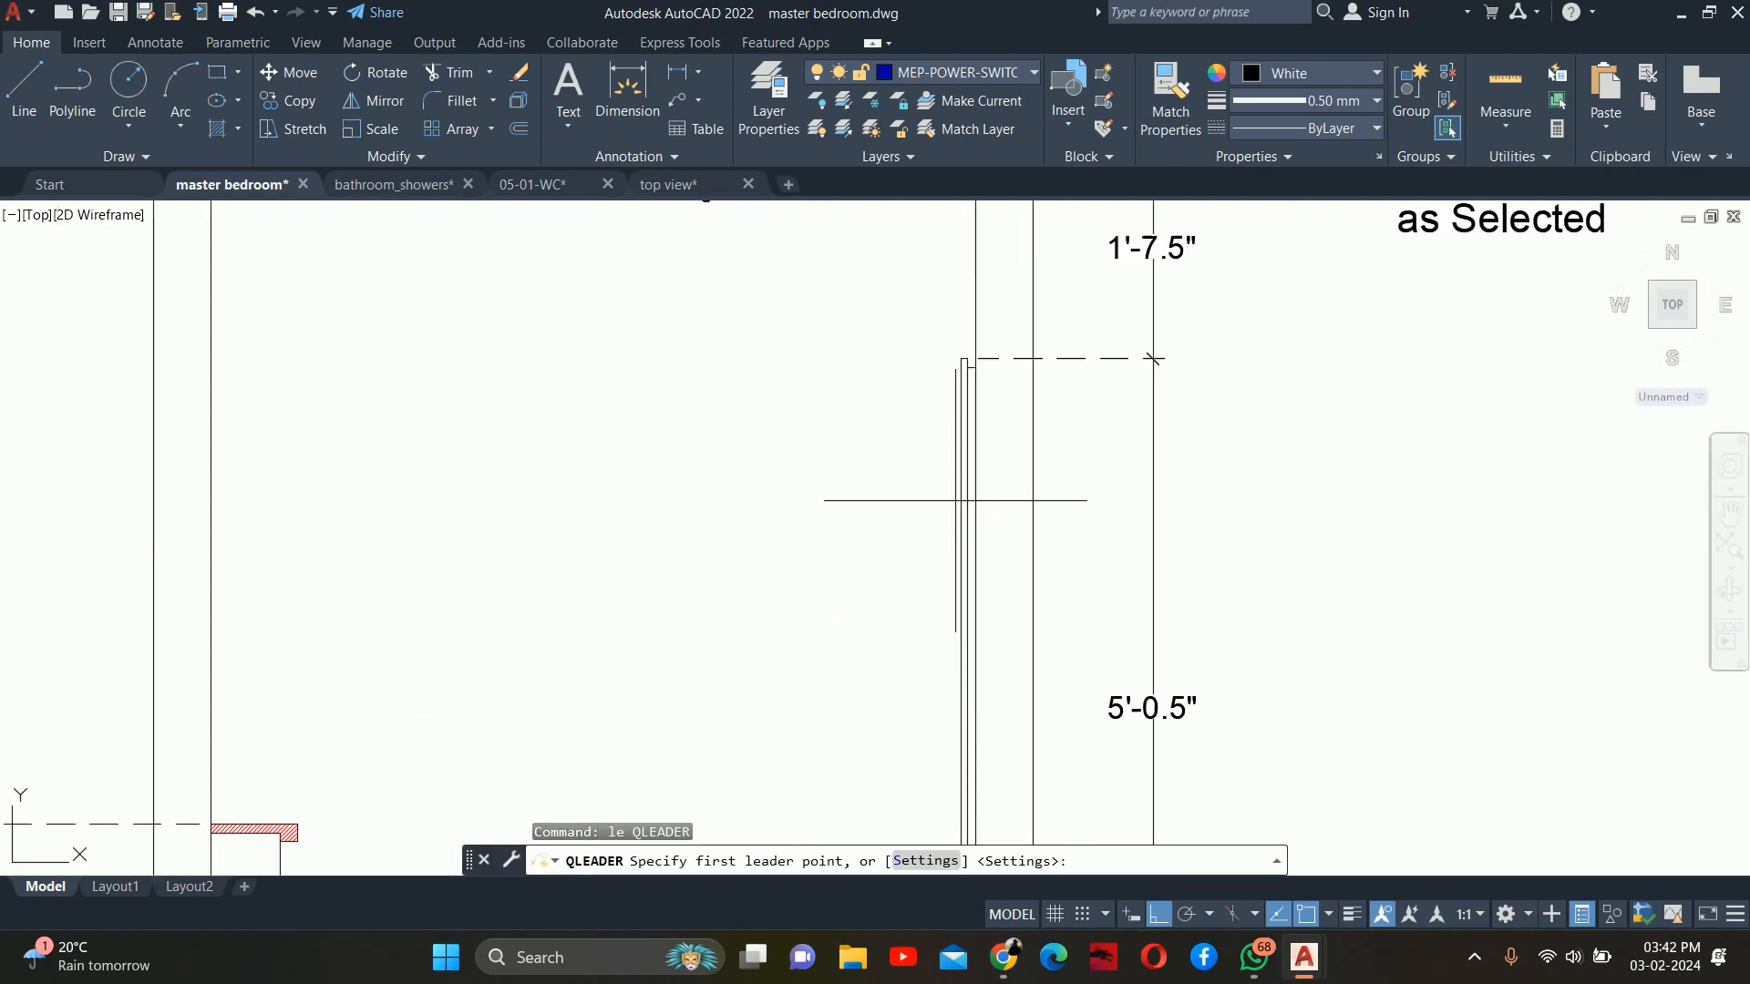
pyautogui.click(961, 532)
pyautogui.click(870, 540)
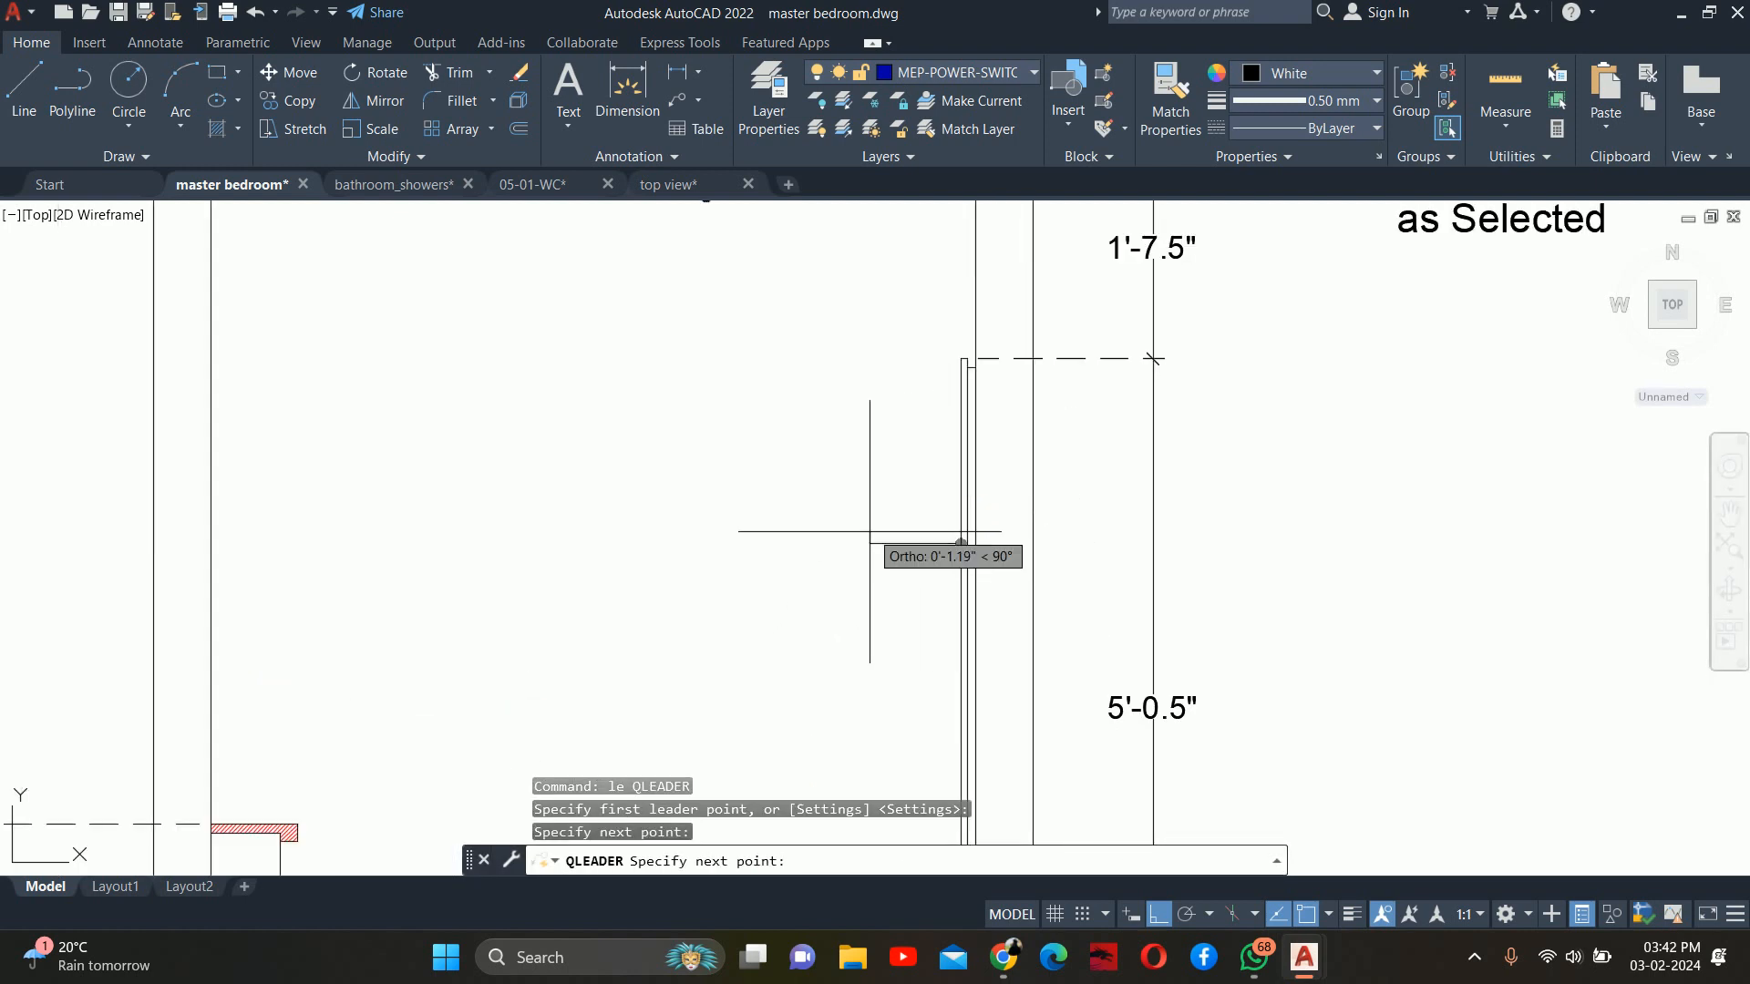
pyautogui.click(878, 482)
pyautogui.press('Escape')
pyautogui.press('Escape')
pyautogui.press('Escape')
# Draw a horizontal line from the mirror leader's upper end to the right, ending level with the wall tile leader's end
pyautogui.write('l')
pyautogui.press('Return')
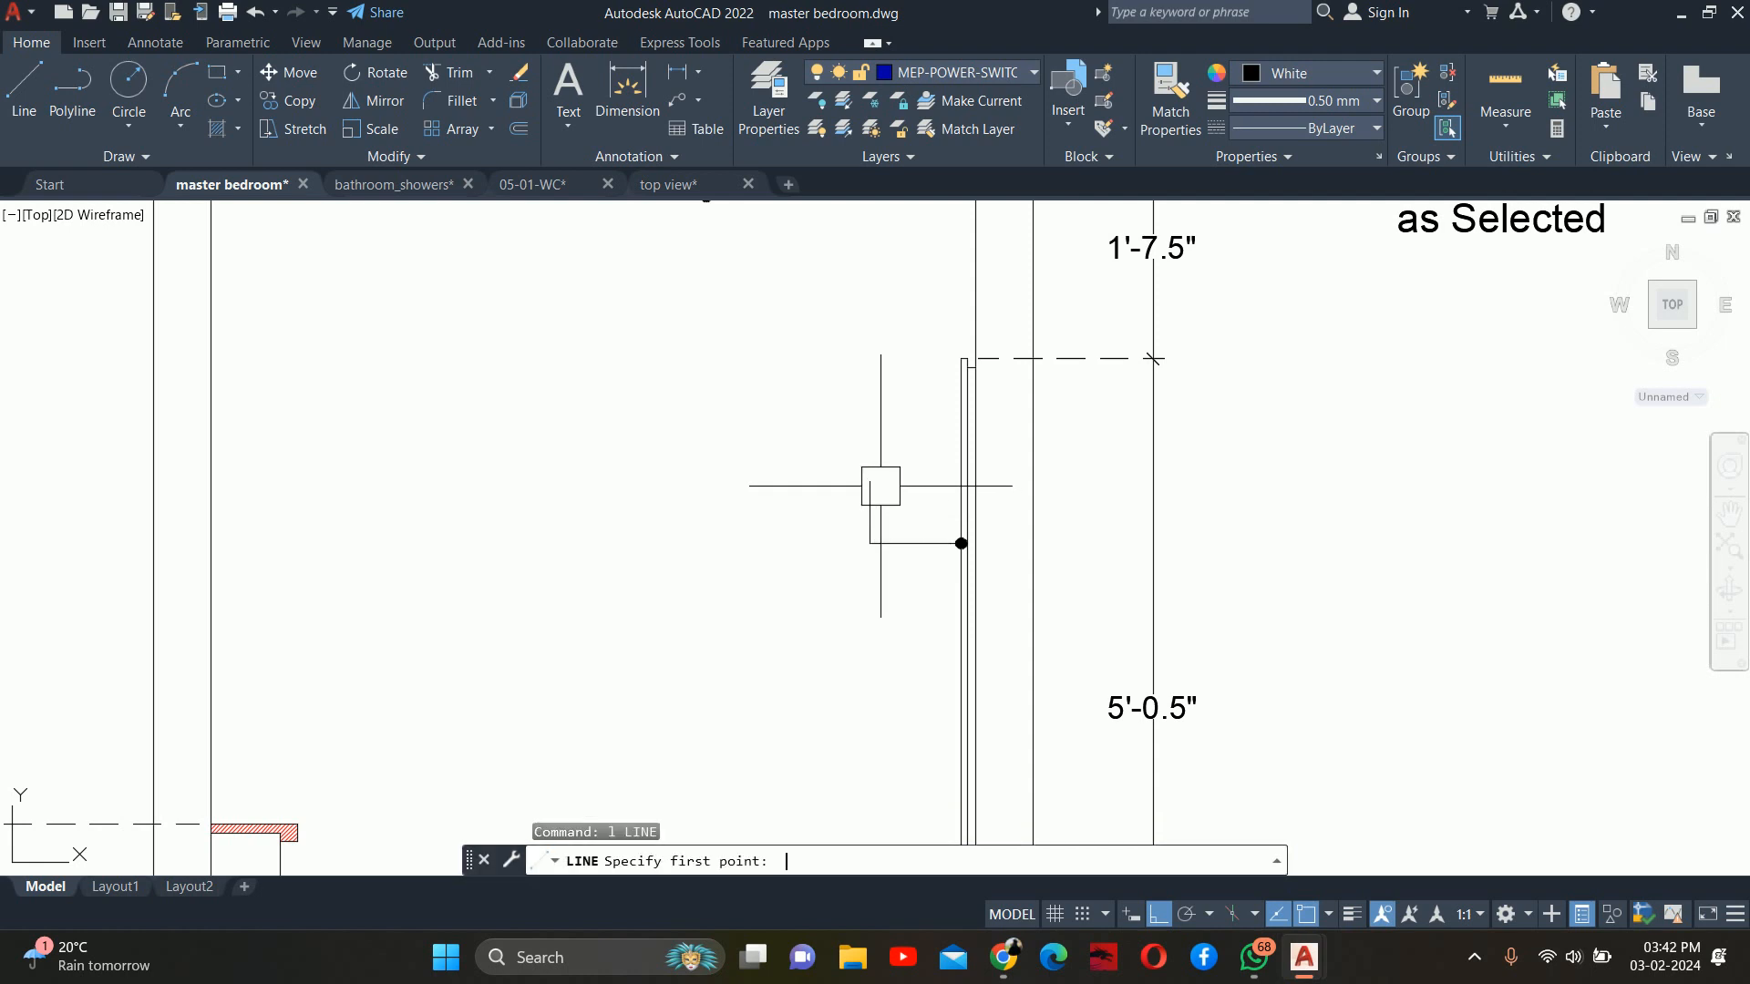
pyautogui.click(878, 483)
pyautogui.scroll(-2, 764, 557)
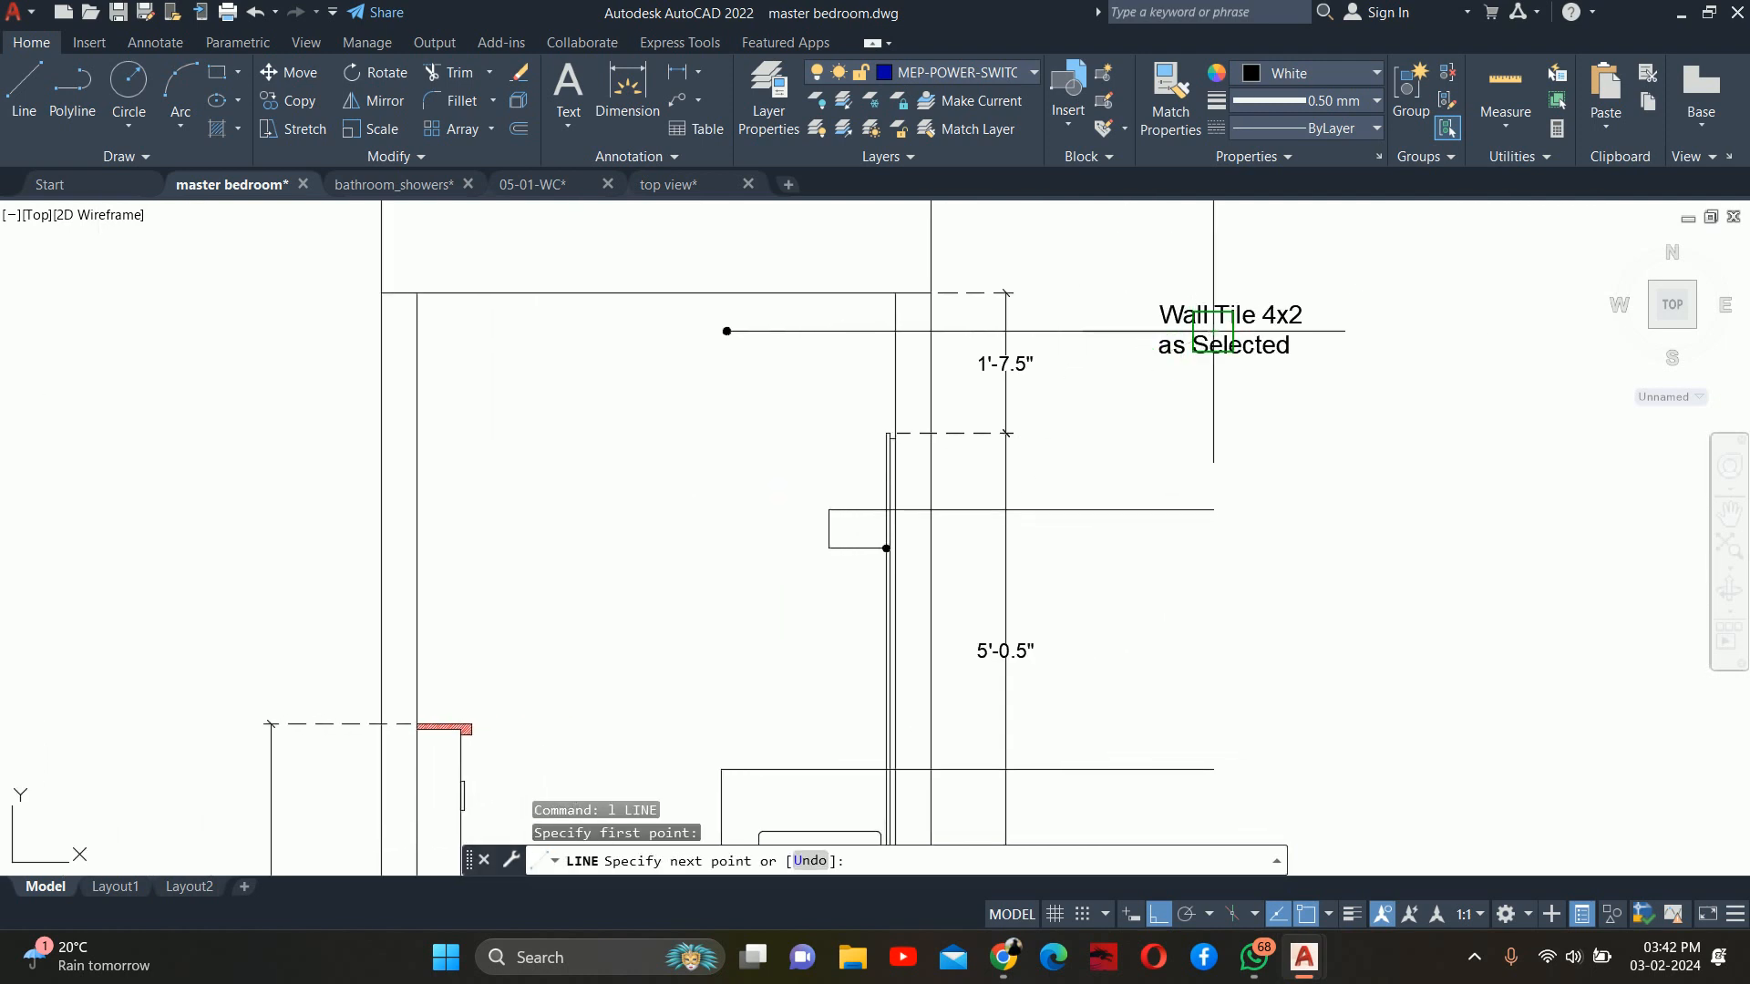
pyautogui.press('Escape')
pyautogui.press('Escape')
pyautogui.press('Escape')
# Move the "Wall Tile 4x2 as Selected" note left so it ends flush with its leader line
pyautogui.write('m')
pyautogui.press('Return')
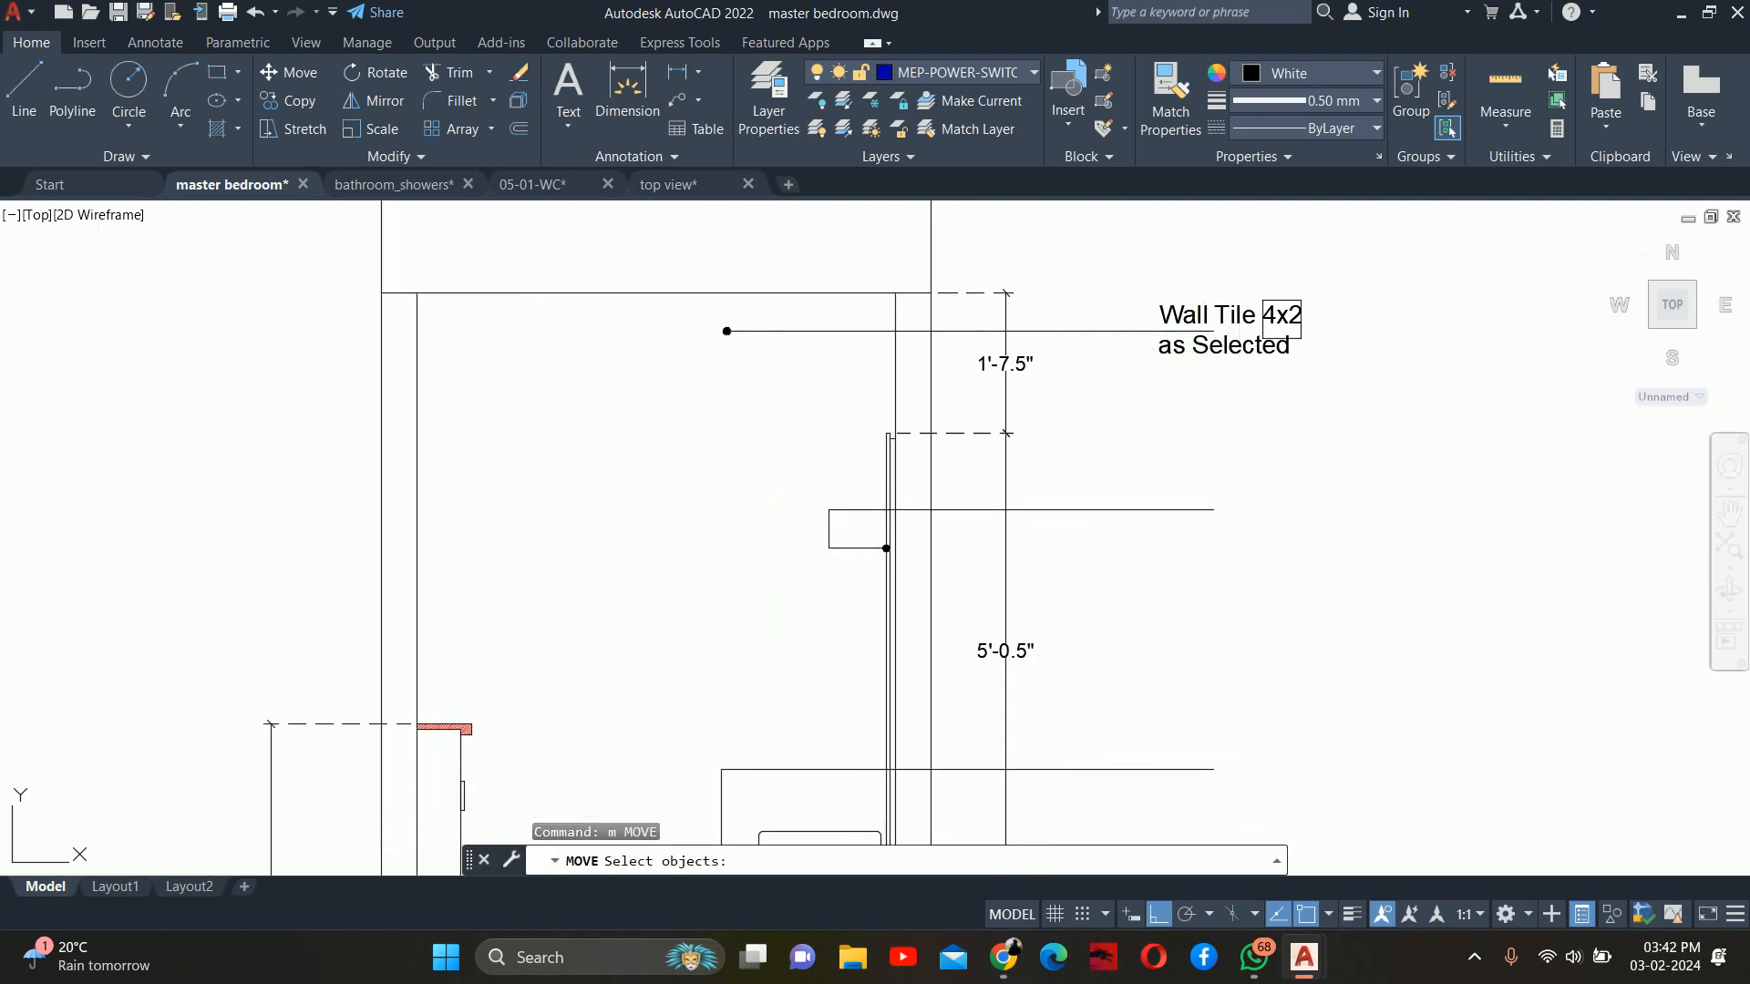
pyautogui.click(1276, 315)
pyautogui.press('Return')
pyautogui.click(1341, 449)
pyautogui.click(1254, 456)
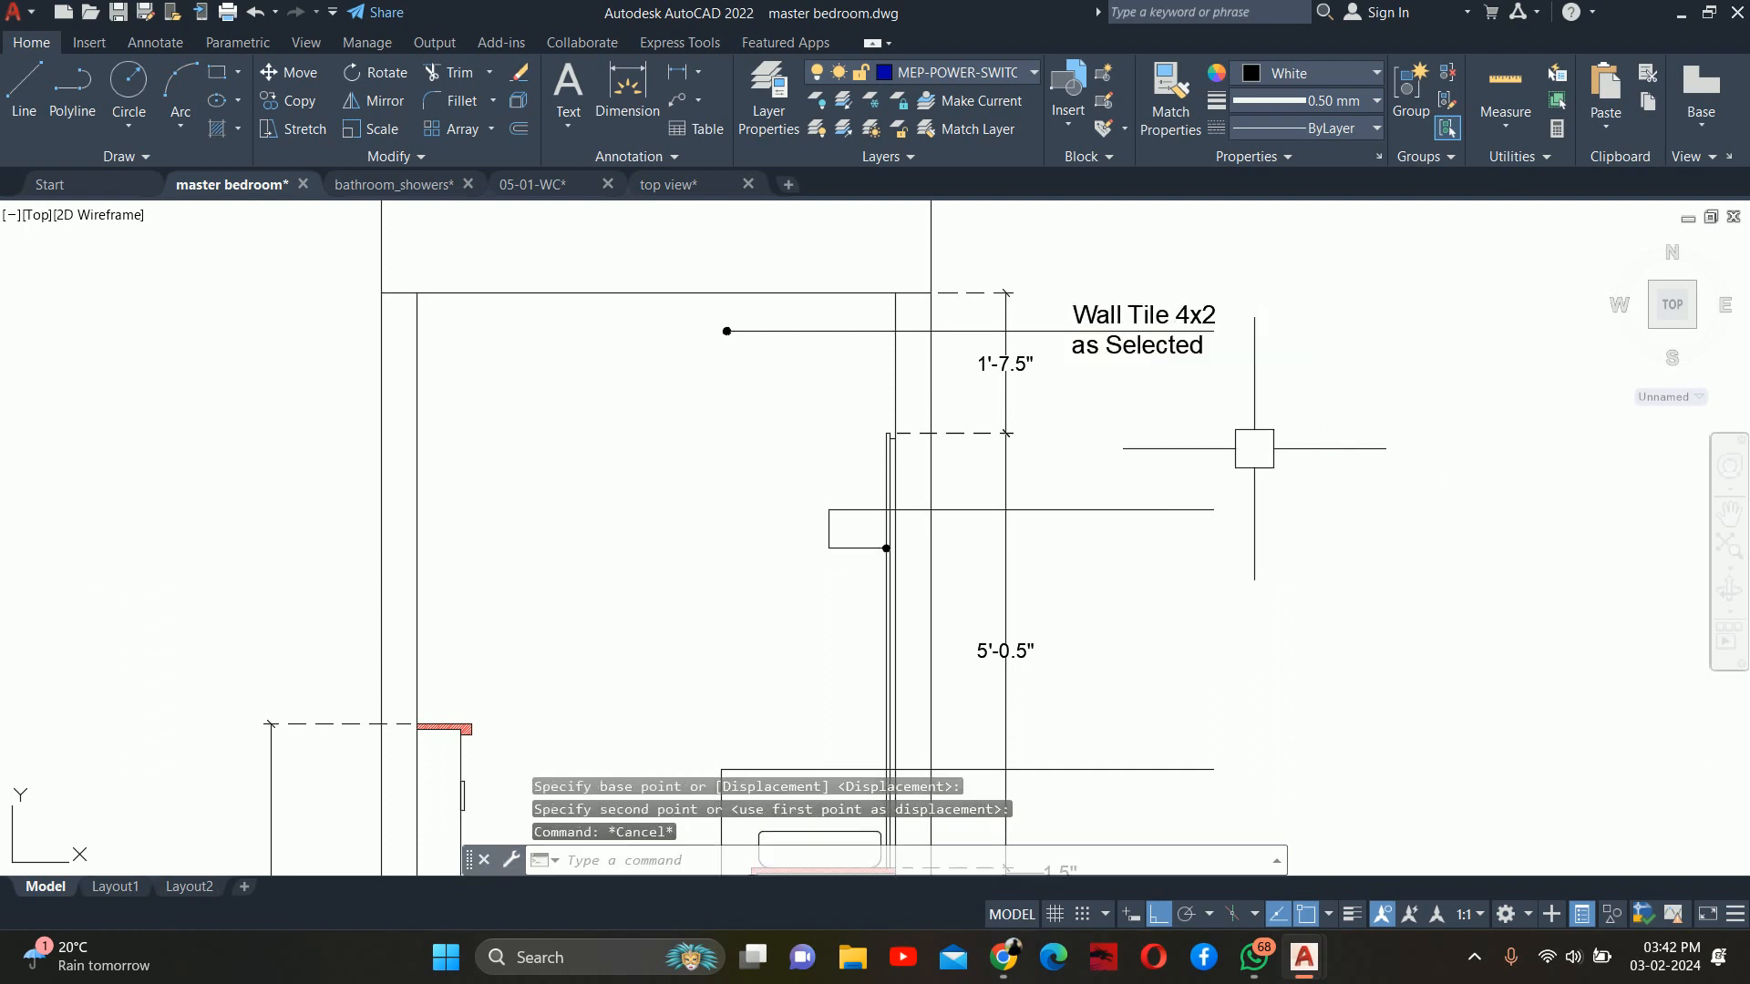
# Copy the "Wall Tile 4x2 as Selected" note straight down onto the mirror leader's horizontal line
pyautogui.write('co')
pyautogui.press('Return')
pyautogui.click(1203, 348)
pyautogui.press('Return')
pyautogui.scroll(4, 1217, 336)
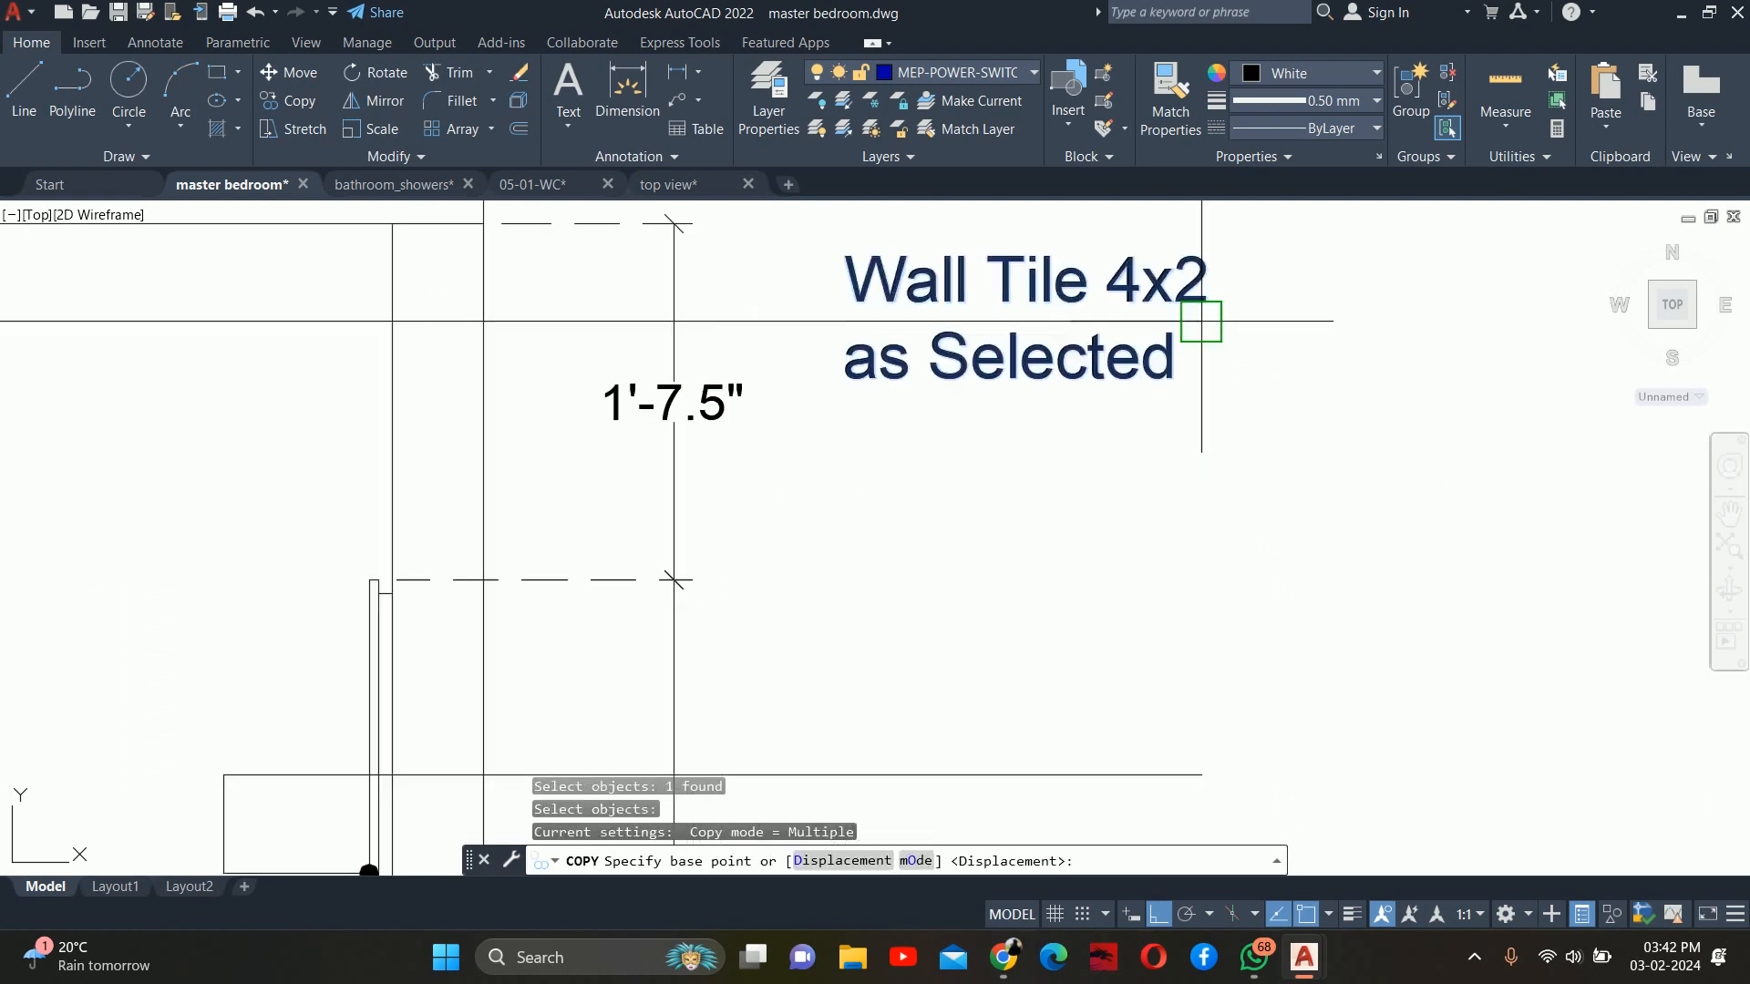
pyautogui.click(1202, 319)
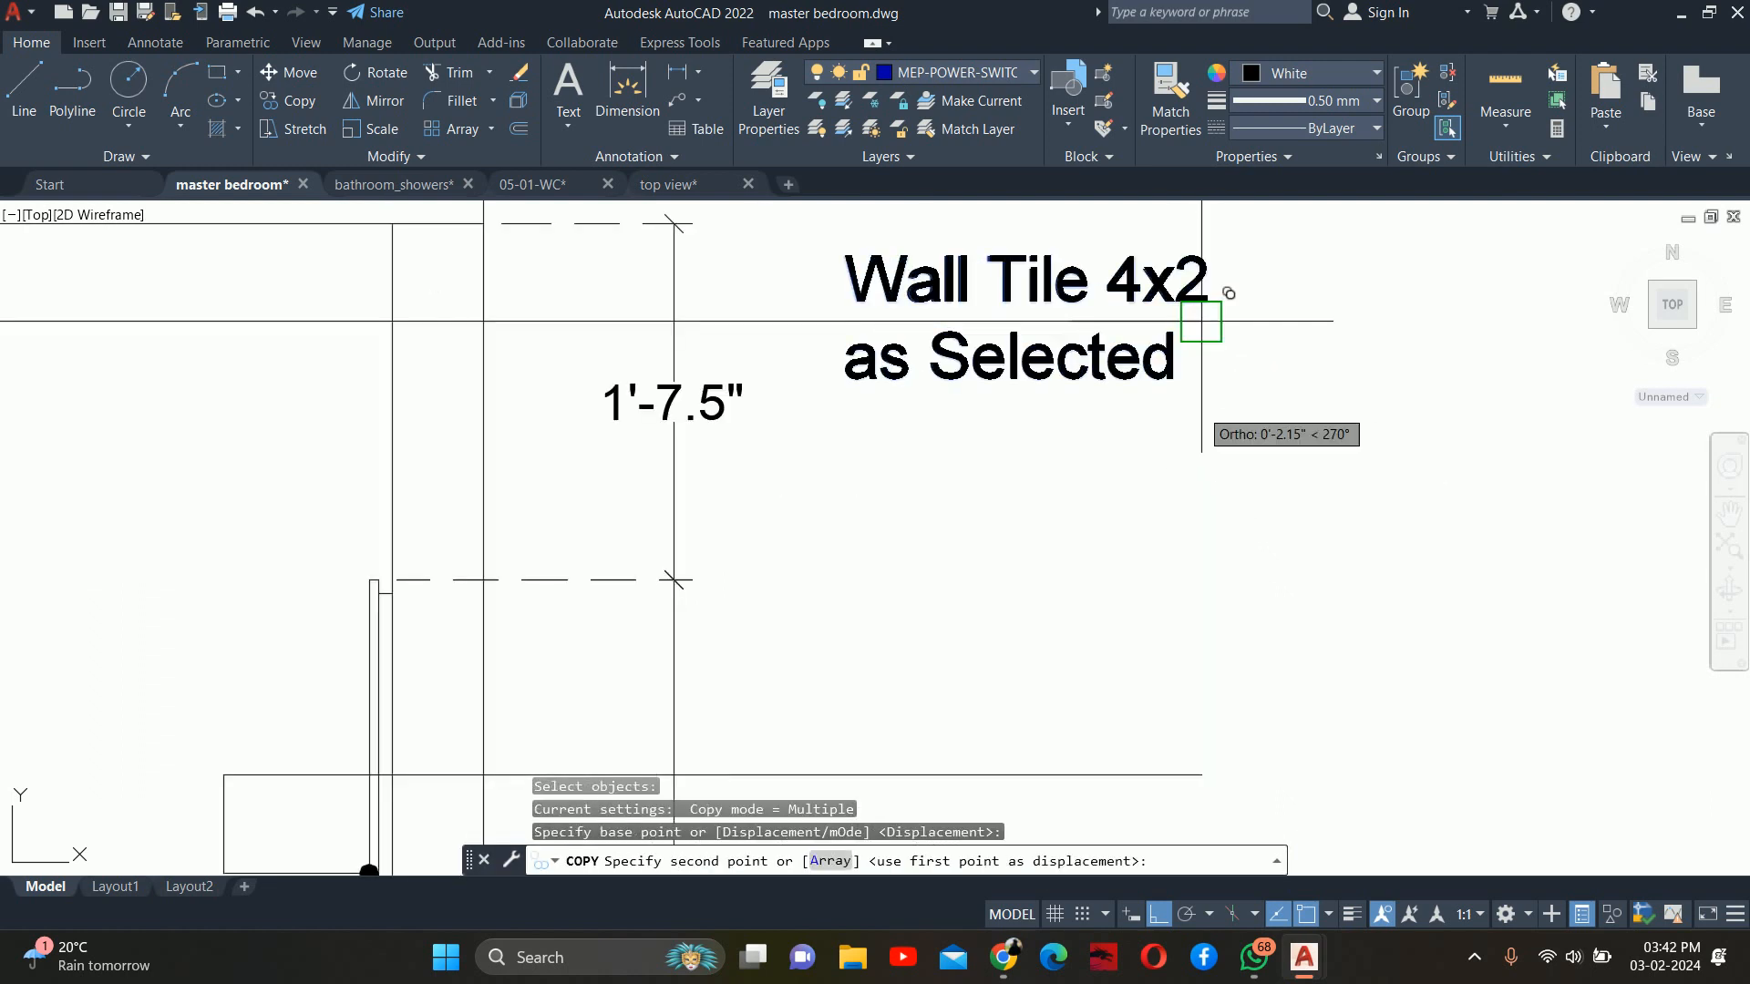
pyautogui.click(1201, 775)
pyautogui.press('Escape')
pyautogui.press('Escape')
# Change the copied note on the mirror leader to "Mirror"
pyautogui.moveTo(1287, 592); pyautogui.dragTo(1298, 375, button='middle')
pyautogui.click(1013, 497)
pyautogui.doubleClick(1011, 502)
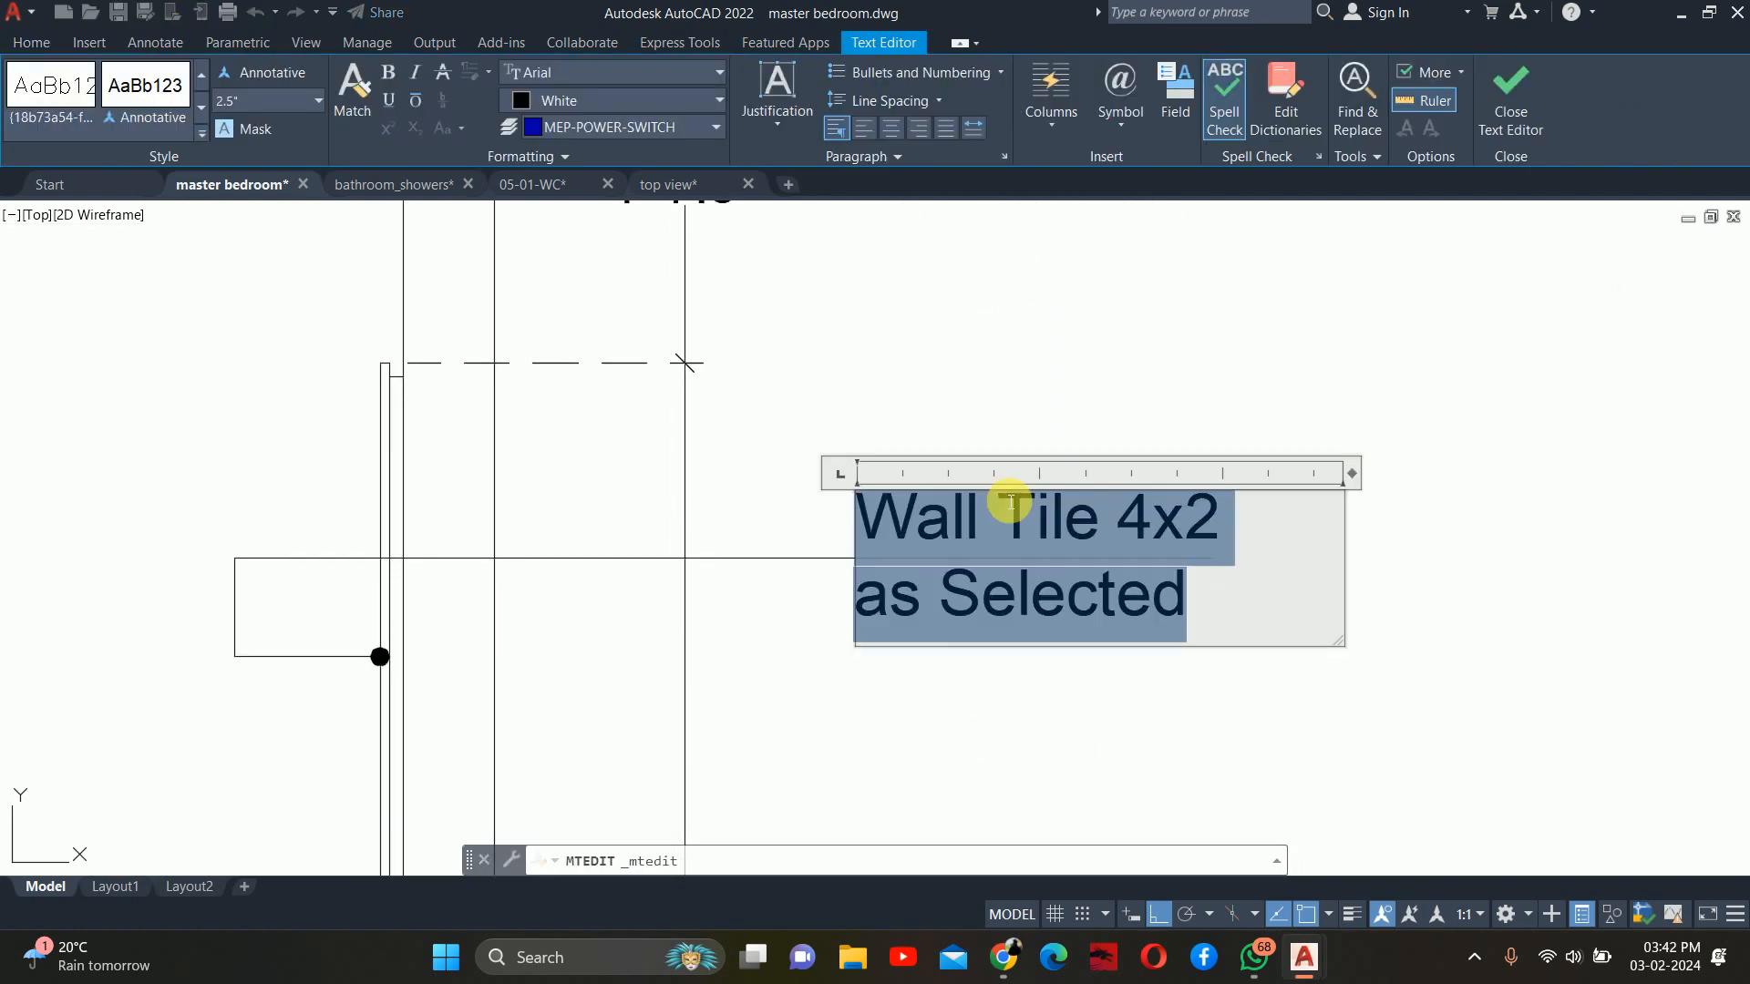
pyautogui.write('Mirror')
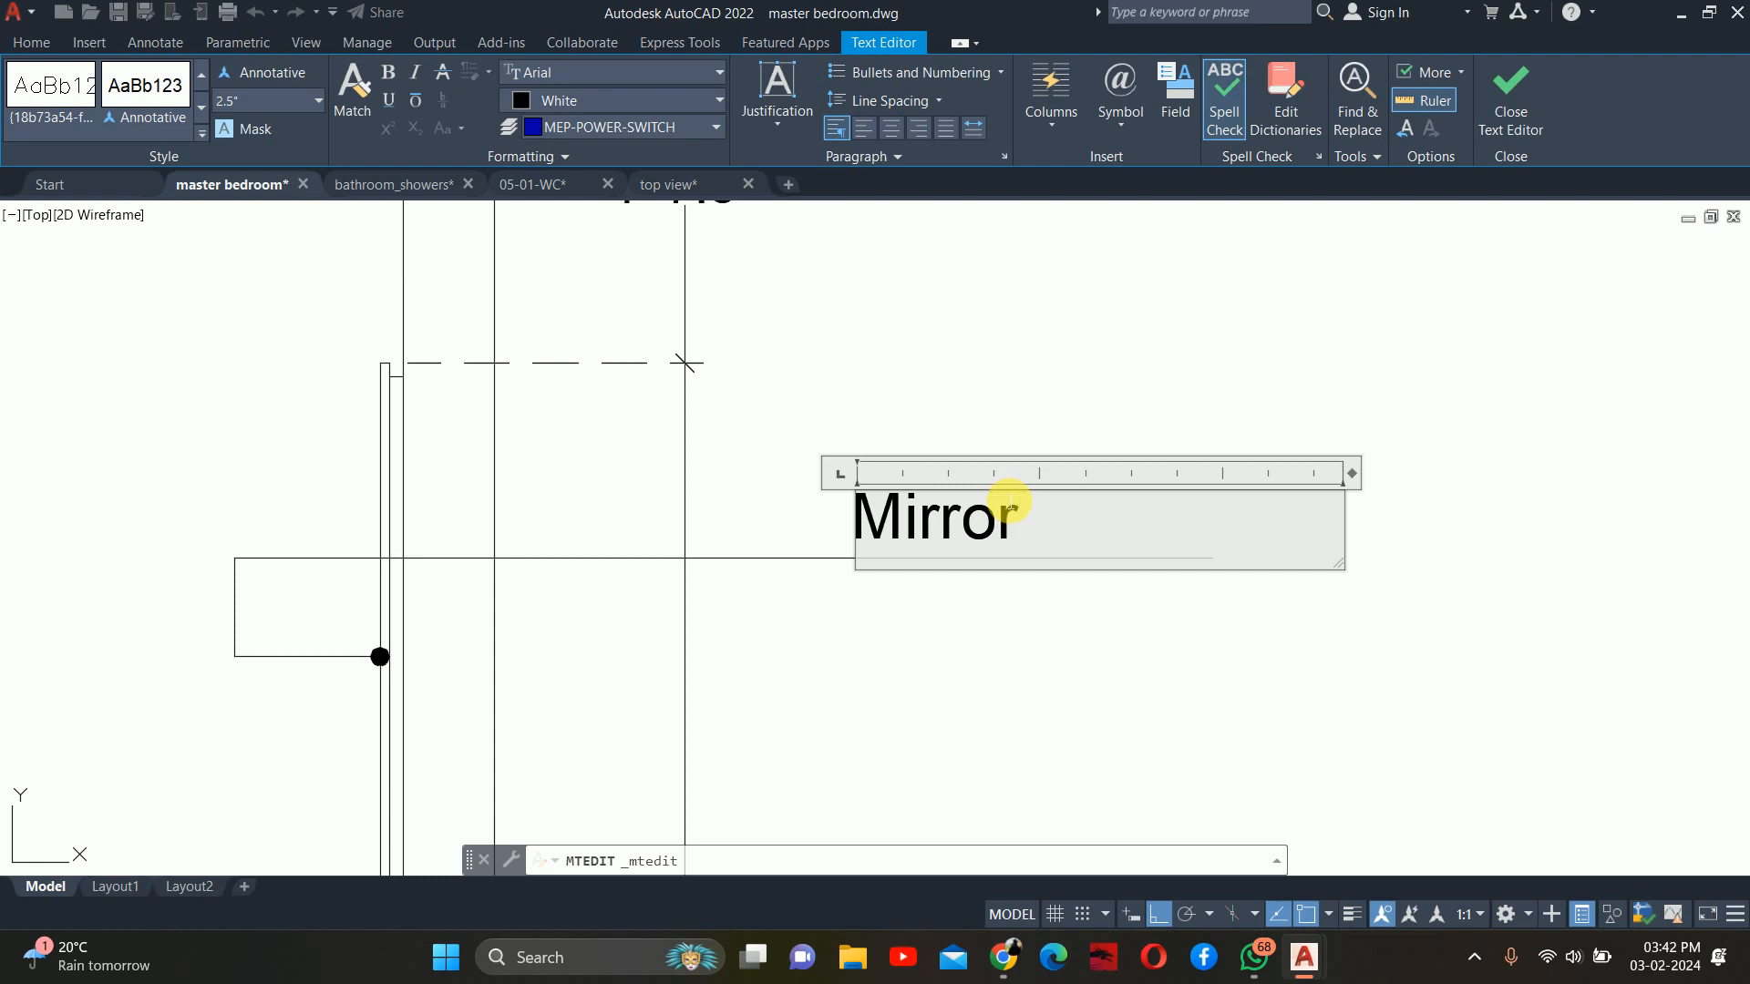
pyautogui.scroll(-6, 1011, 504)
pyautogui.click(1288, 656)
# Measure the quarter-round mirror's height in the washbasin elevation with a linear dimension, without placing it
pyautogui.scroll(-4, 722, 546)
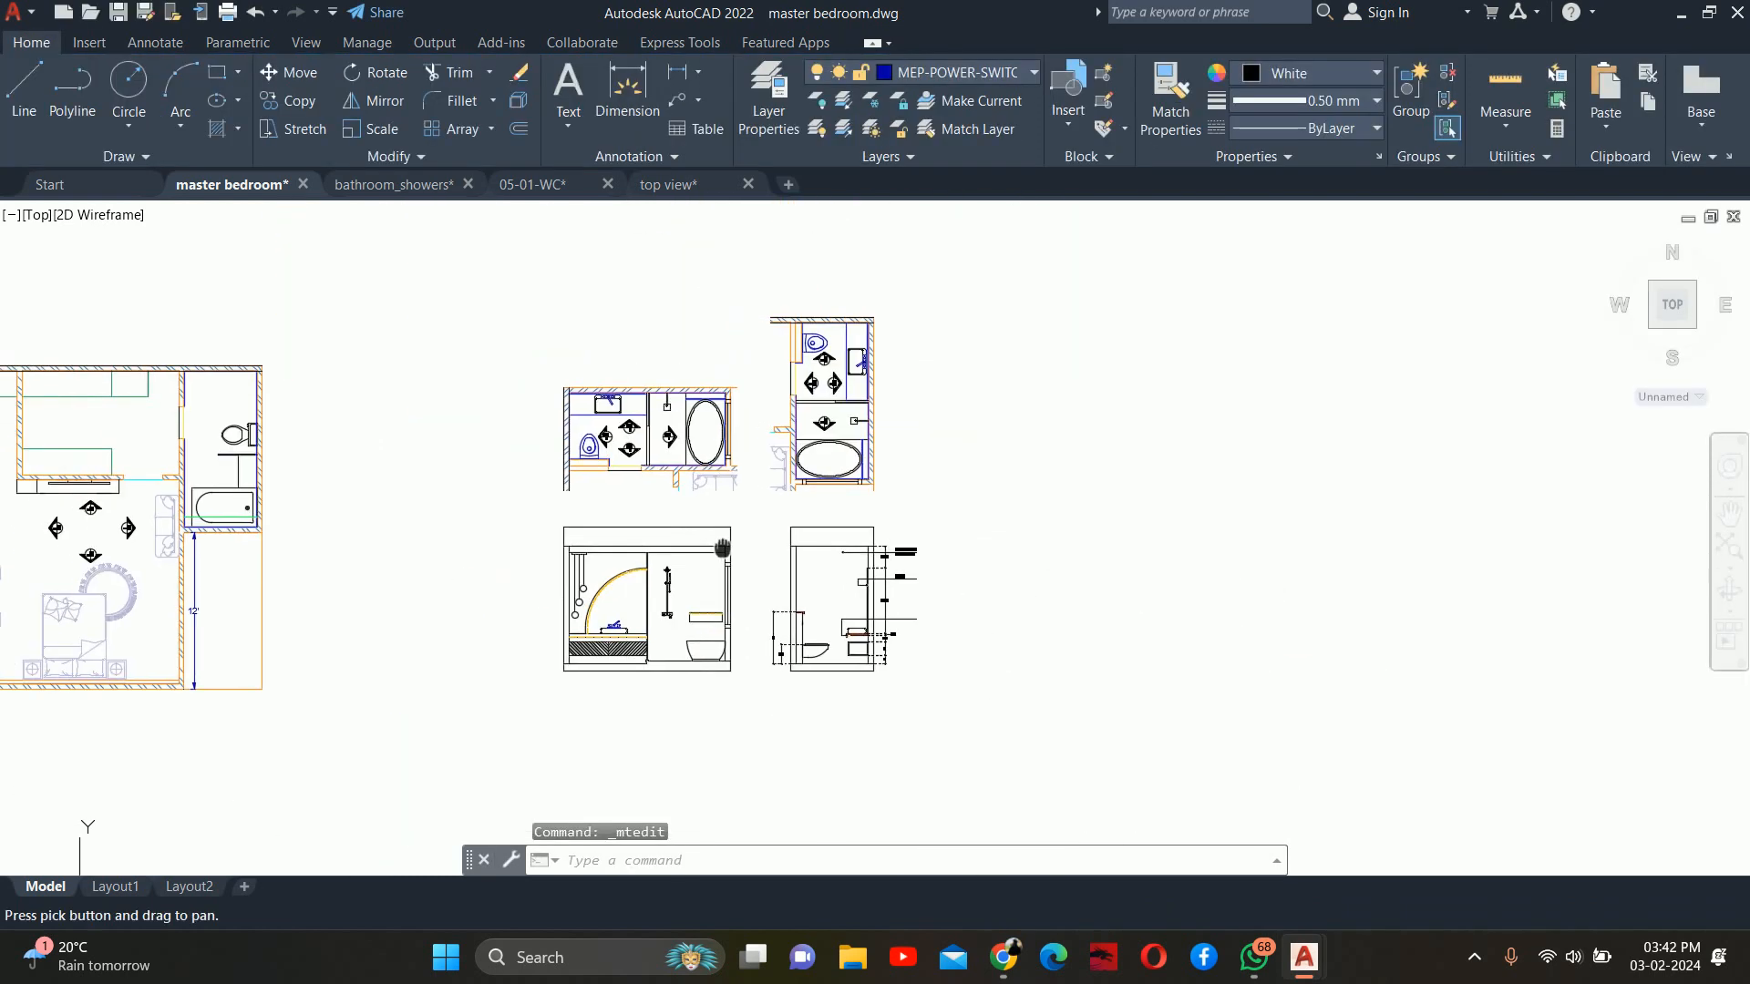
pyautogui.scroll(8, 613, 589)
pyautogui.write('dli')
pyautogui.press('Return')
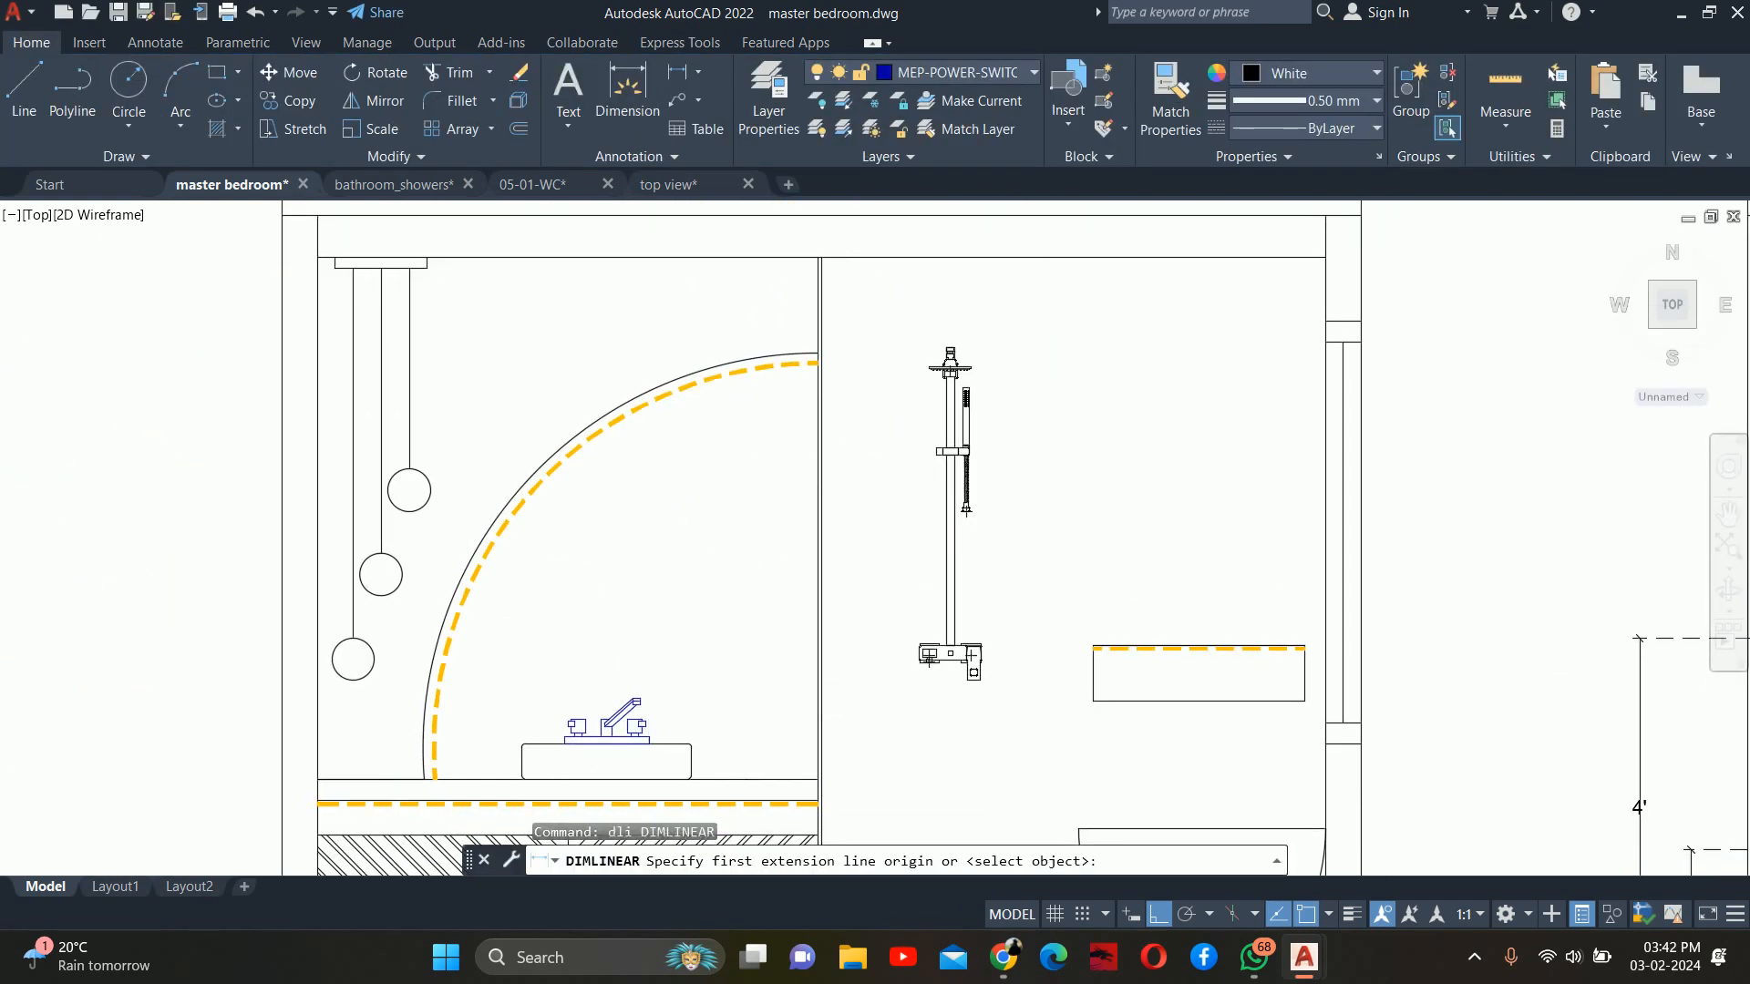
pyautogui.scroll(2, 760, 725)
pyautogui.click(783, 810)
pyautogui.scroll(-2, 757, 458)
pyautogui.moveTo(757, 463); pyautogui.dragTo(777, 713, button='middle')
pyautogui.scroll(6, 823, 434)
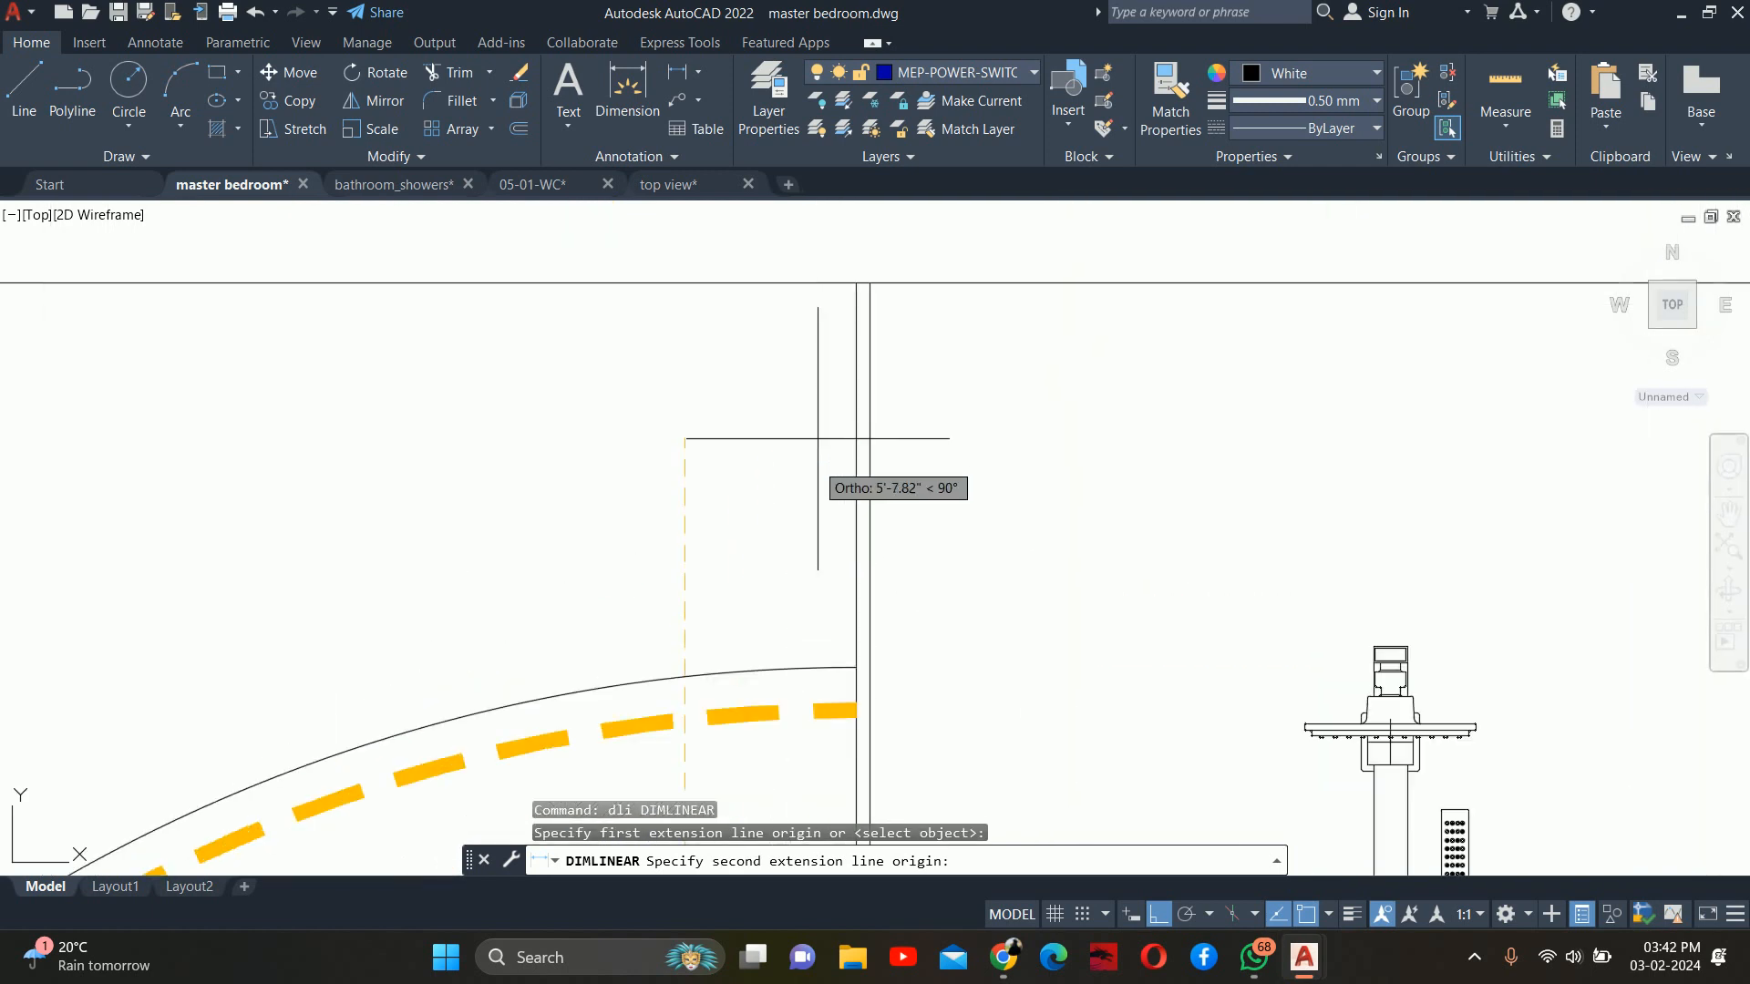
pyautogui.click(856, 668)
pyautogui.scroll(-5, 856, 668)
pyautogui.scroll(3, 967, 310)
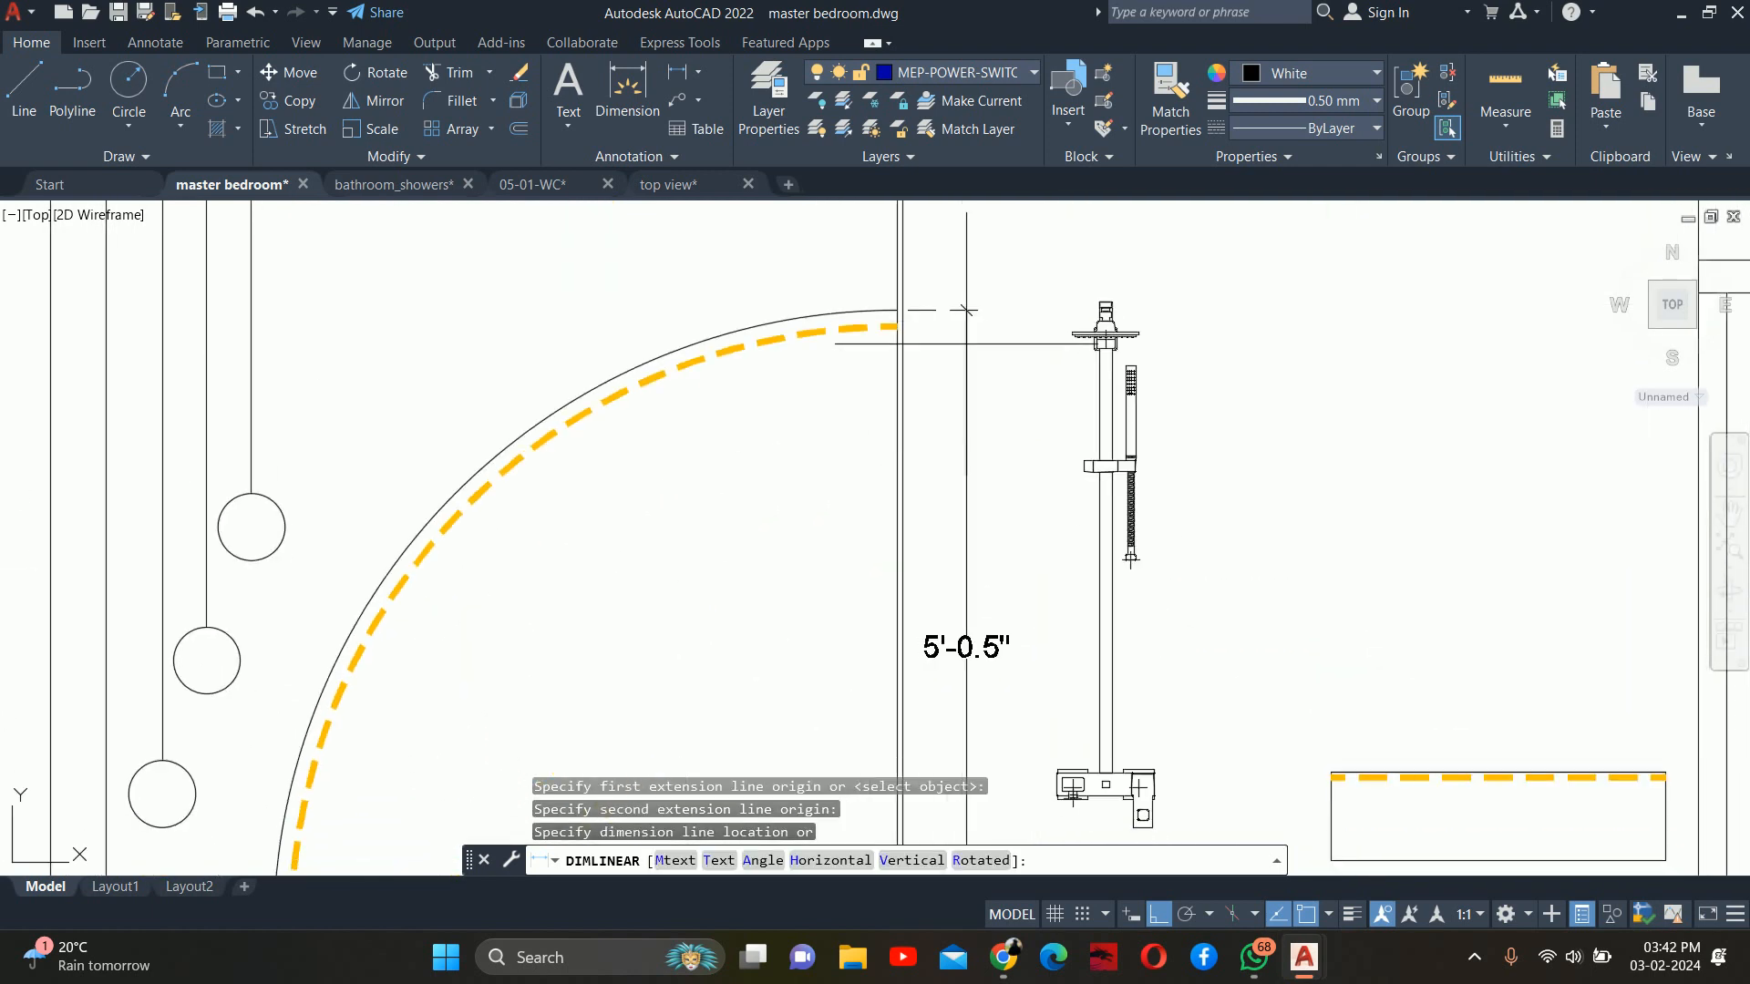
pyautogui.scroll(-2, 966, 390)
pyautogui.press('Escape')
pyautogui.press('Escape')
pyautogui.moveTo(500, 700); pyautogui.dragTo(524, 568, button='middle')
# Measure the quarter-round mirror's width in the washbasin elevation with a linear dimension, without placing it
pyautogui.press('Return')
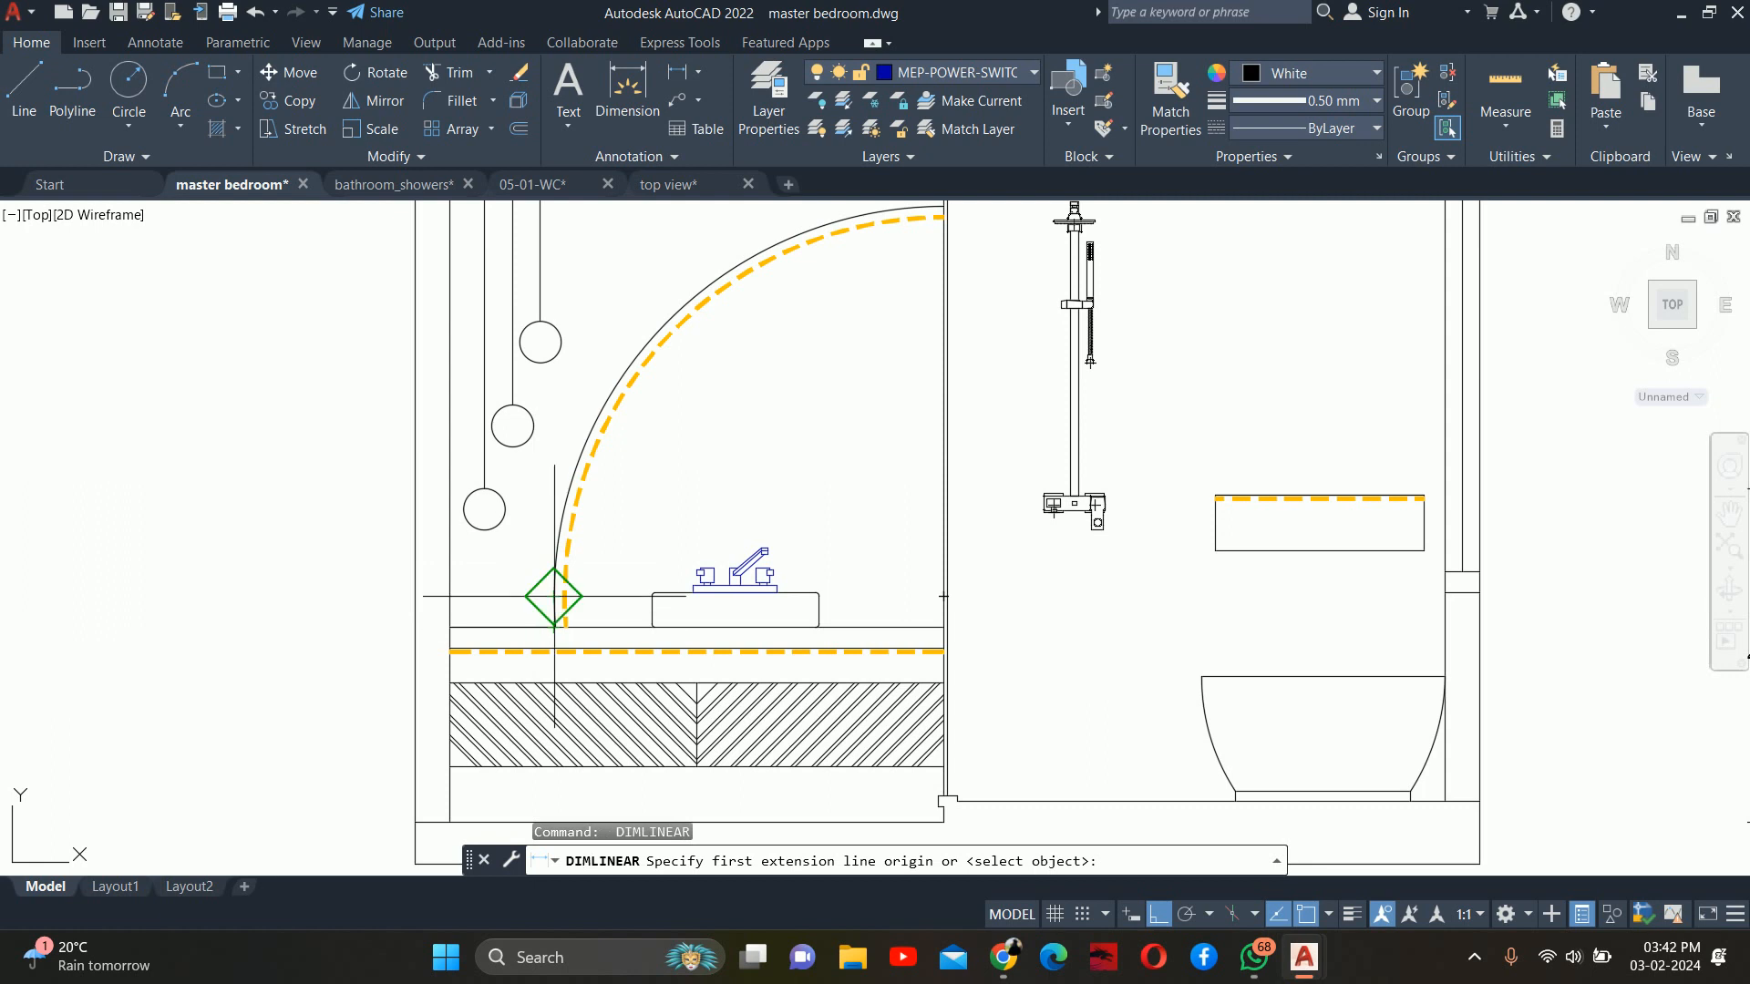
pyautogui.click(554, 597)
pyautogui.click(944, 597)
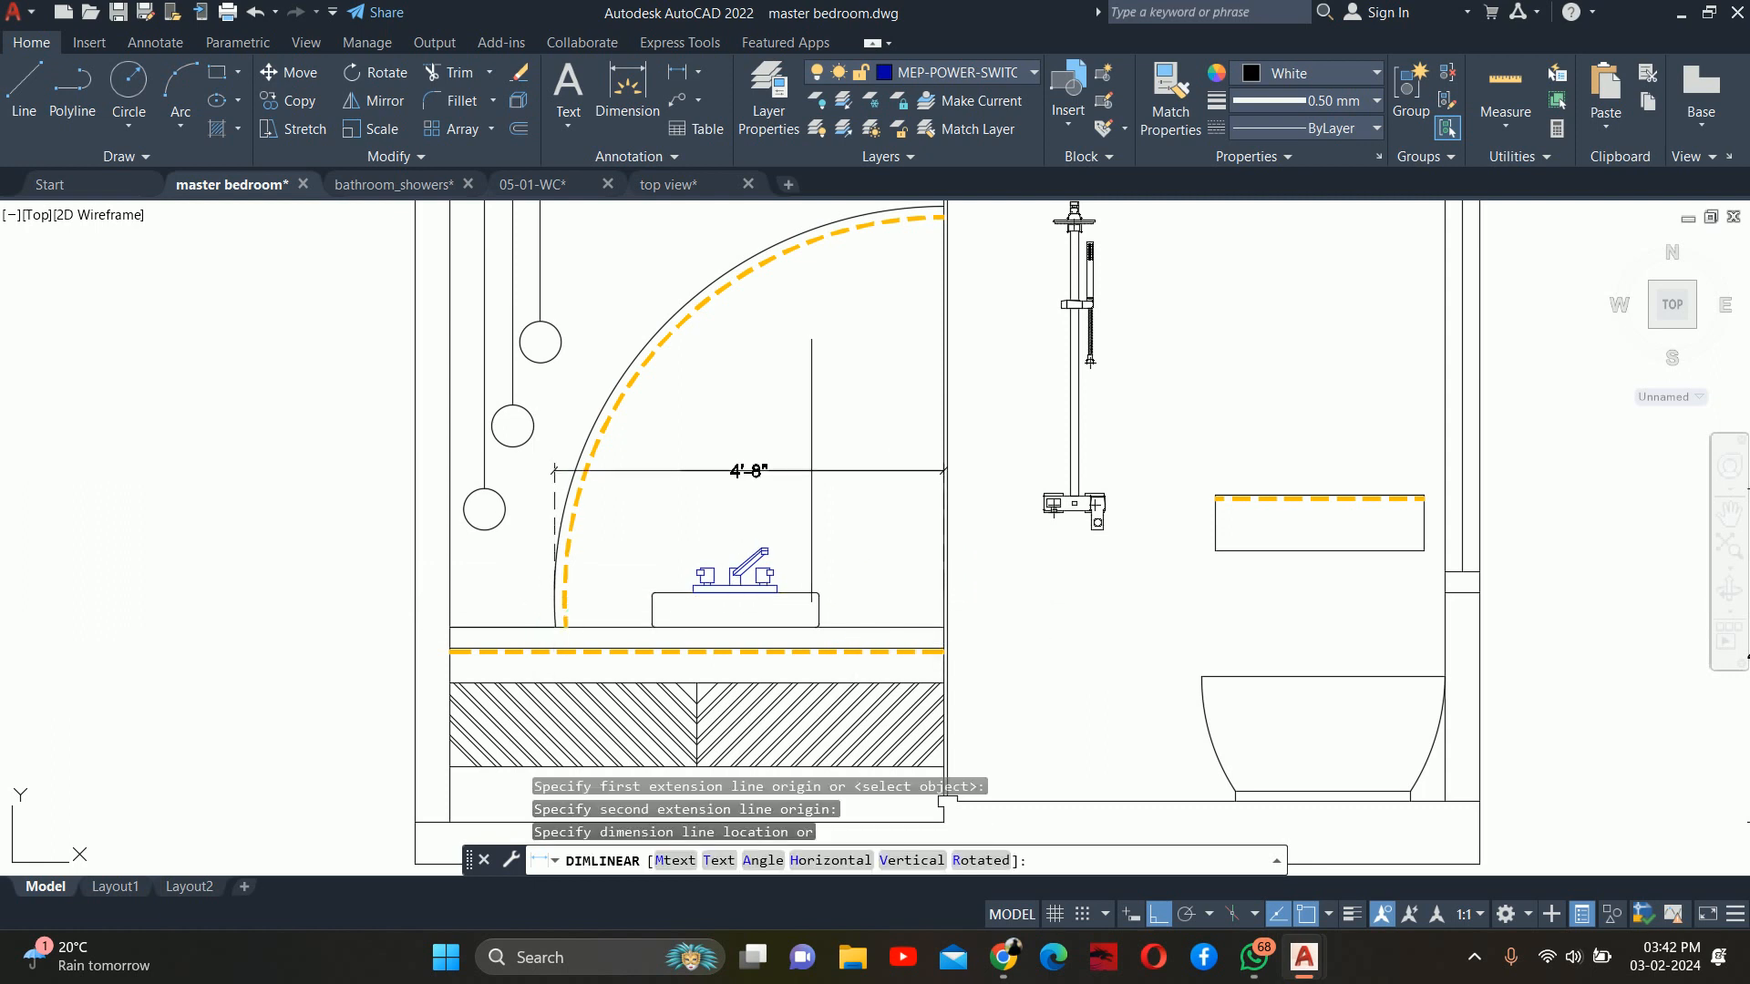
pyautogui.press('Escape')
pyautogui.press('Escape')
pyautogui.scroll(-4, 811, 470)
pyautogui.moveTo(988, 471); pyautogui.dragTo(481, 485, button='middle')
pyautogui.scroll(5, 945, 457)
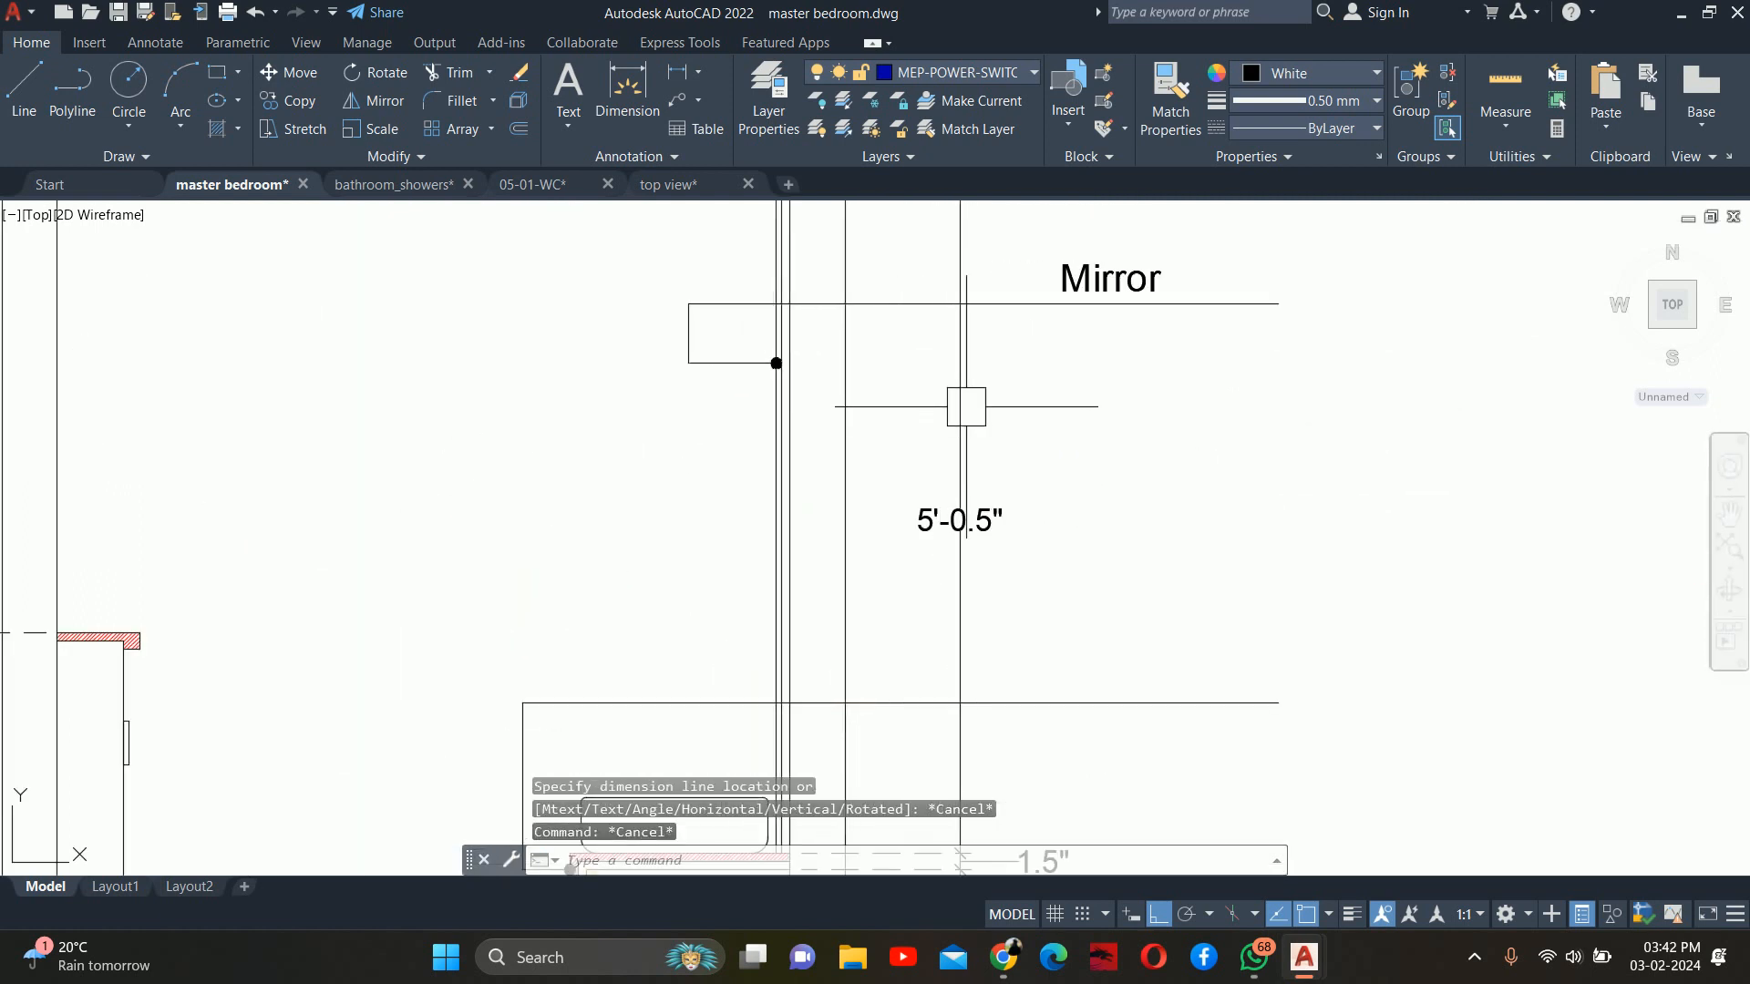
# Extend the mirror note in the section with its size so it reads "Mirror 5'x4'8""
pyautogui.doubleClick(1165, 288)
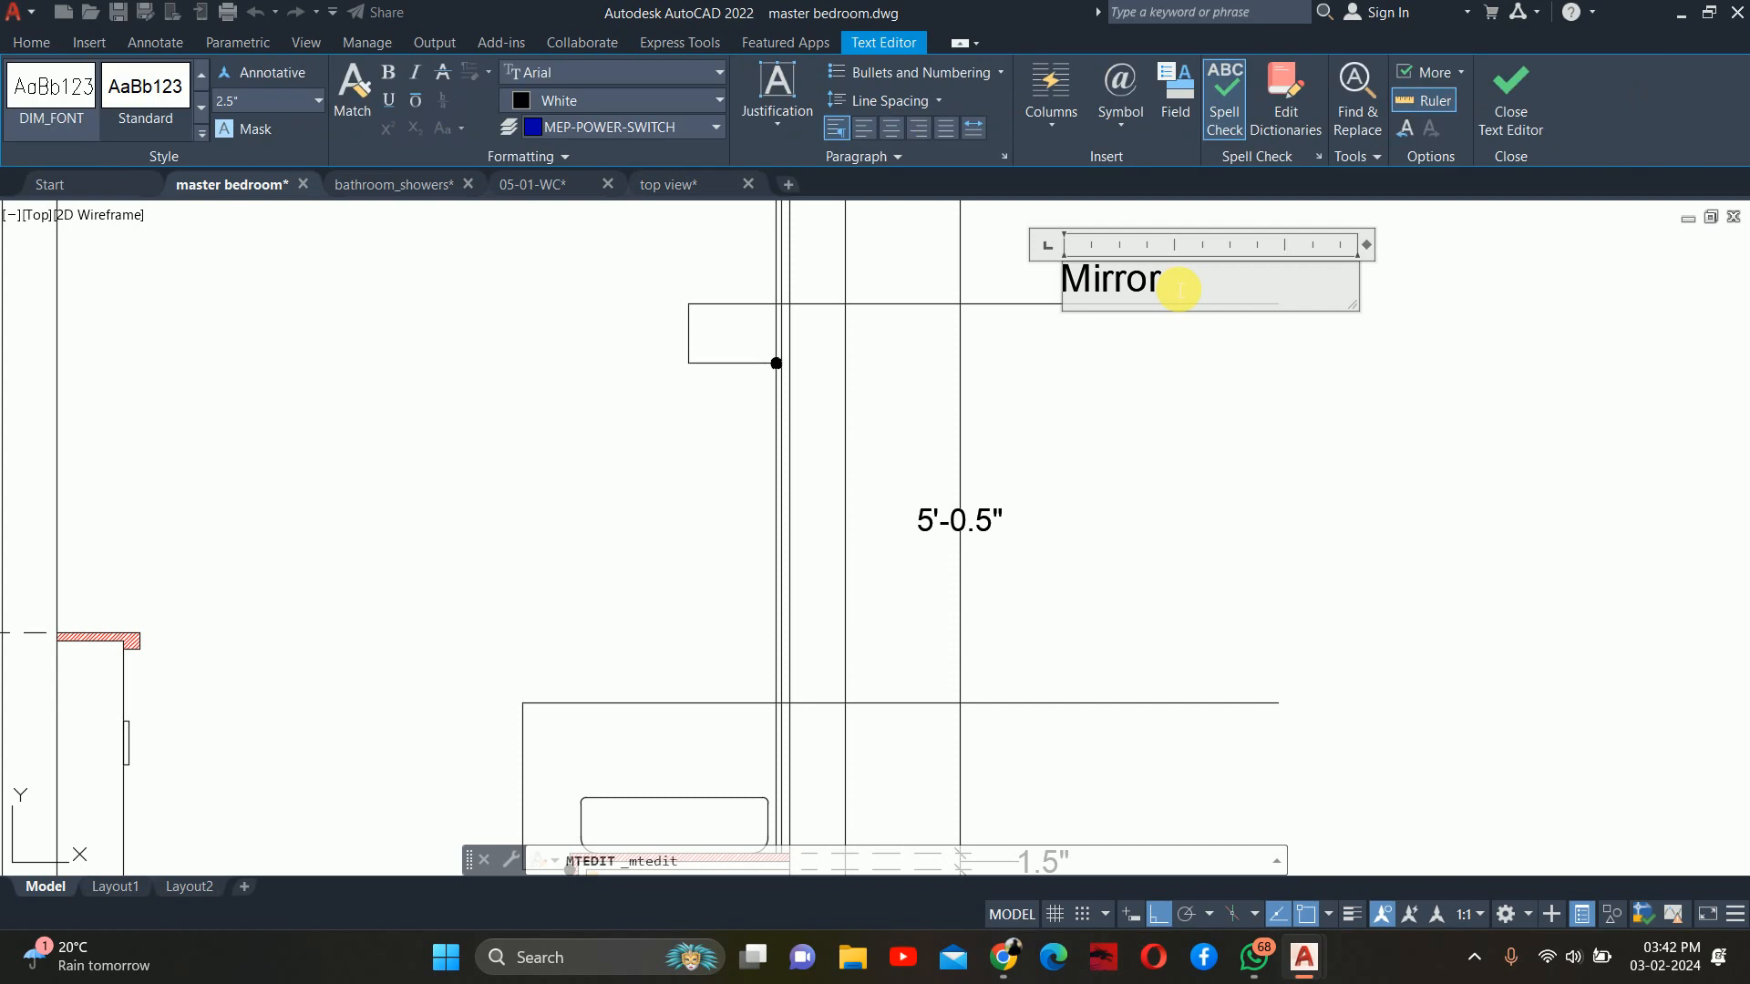
pyautogui.write("5'x4'8")
pyautogui.press('Return')
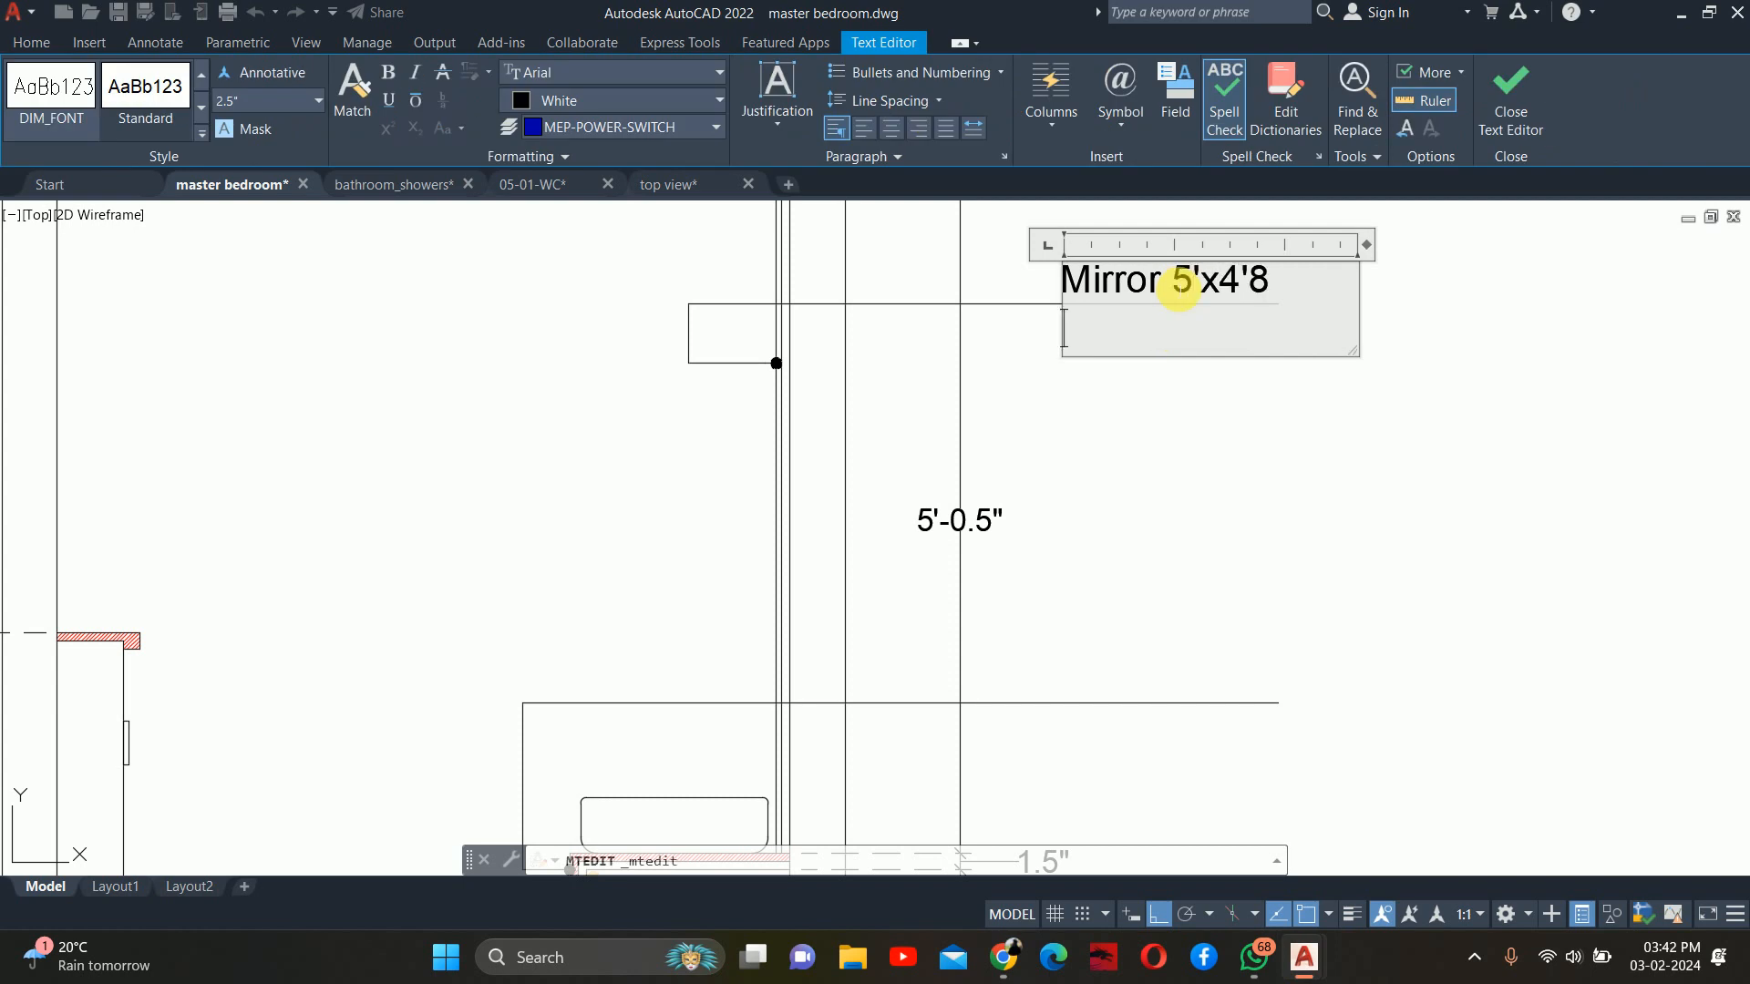
pyautogui.press('BackSpace')
pyautogui.click(1257, 390)
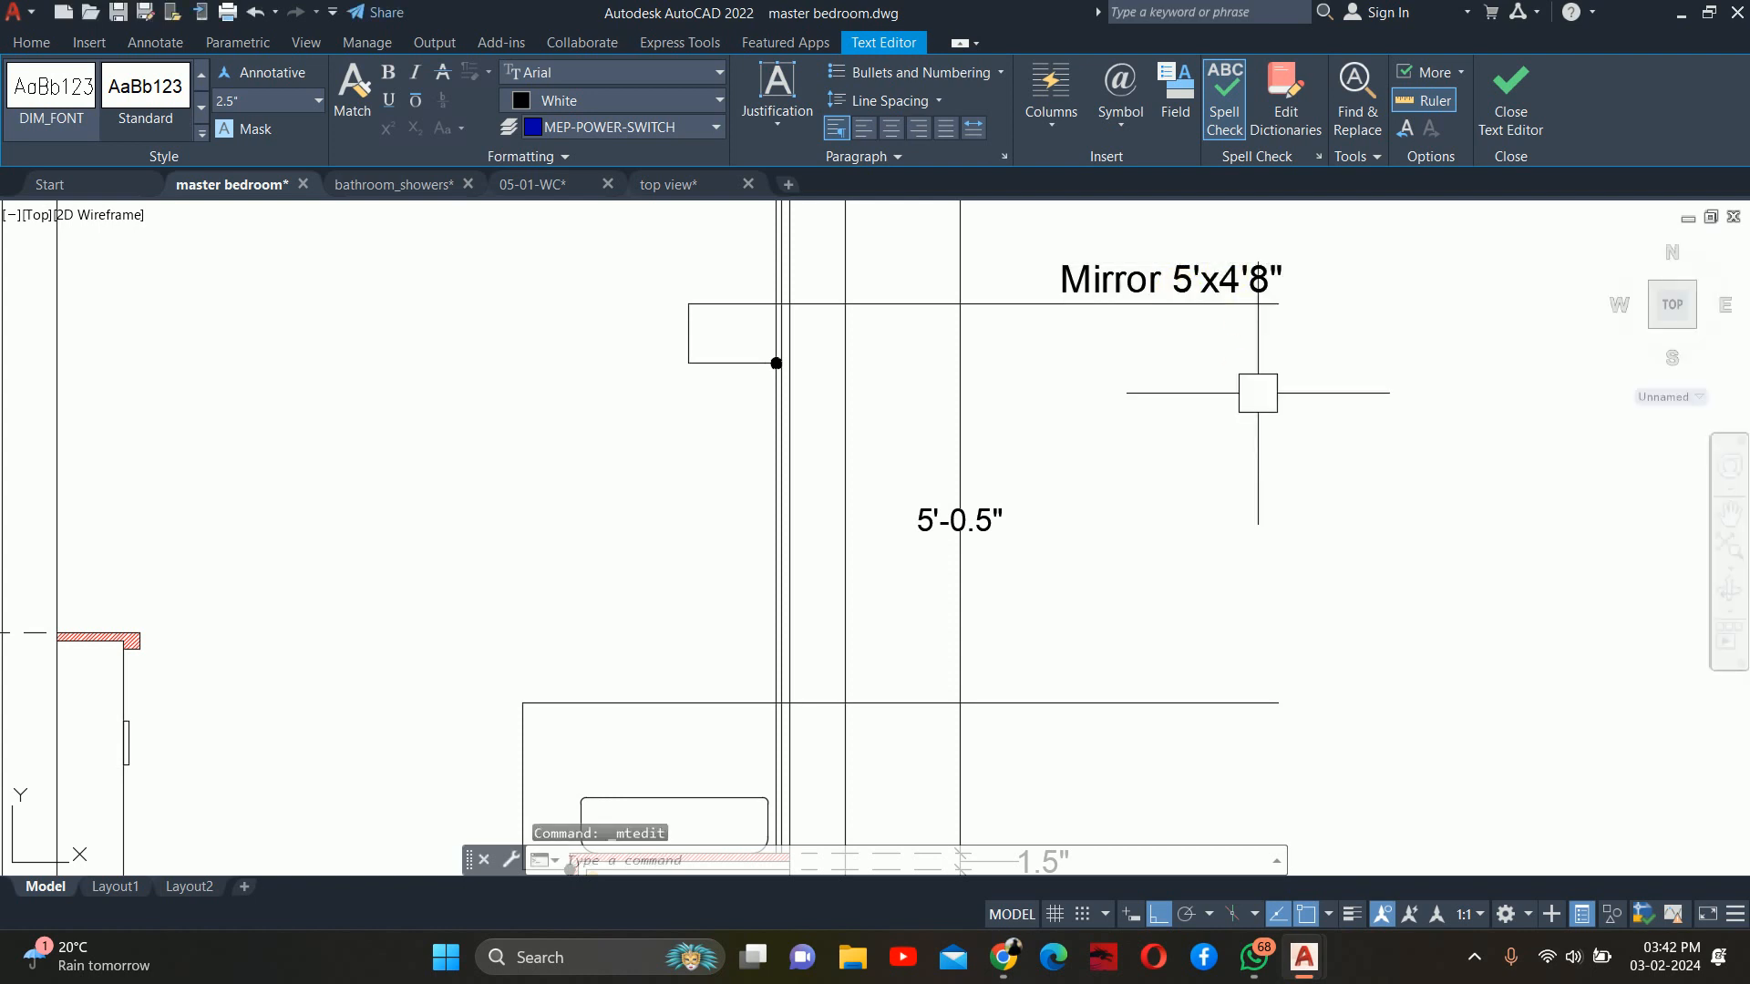
pyautogui.press('Escape')
pyautogui.press('Escape')
pyautogui.press('Escape')
pyautogui.scroll(-5, 1084, 446)
pyautogui.moveTo(1048, 426); pyautogui.dragTo(1031, 487, button='middle')
pyautogui.scroll(5, 971, 375)
pyautogui.scroll(2, 971, 374)
pyautogui.moveTo(898, 379); pyautogui.dragTo(748, 406, button='middle')
pyautogui.scroll(-6, 721, 455)
pyautogui.moveTo(685, 474); pyautogui.dragTo(691, 331, button='middle')
pyautogui.write('o')
pyautogui.press('Return')
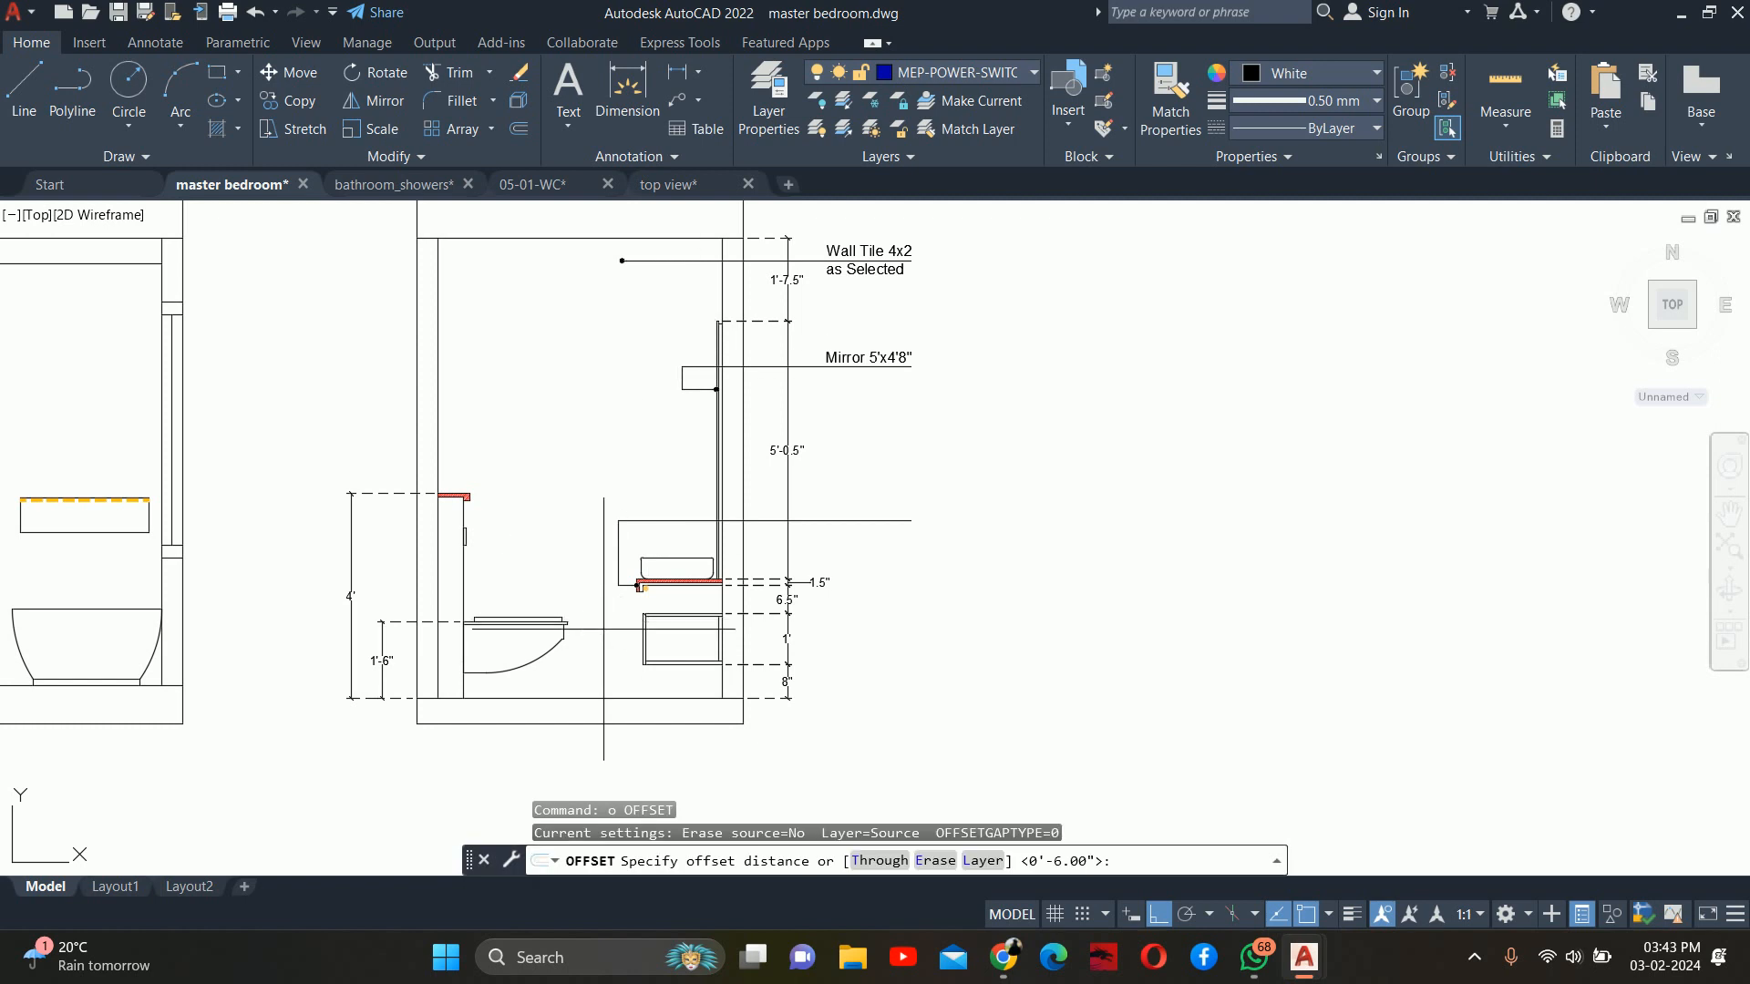
pyautogui.scroll(8, 642, 587)
pyautogui.press('Escape')
pyautogui.press('Escape')
# Copy the yellow cove light circle from under the countertop to the gap behind the mirror's top edge
pyautogui.press('Return')
pyautogui.click(636, 519)
pyautogui.scroll(1, 636, 521)
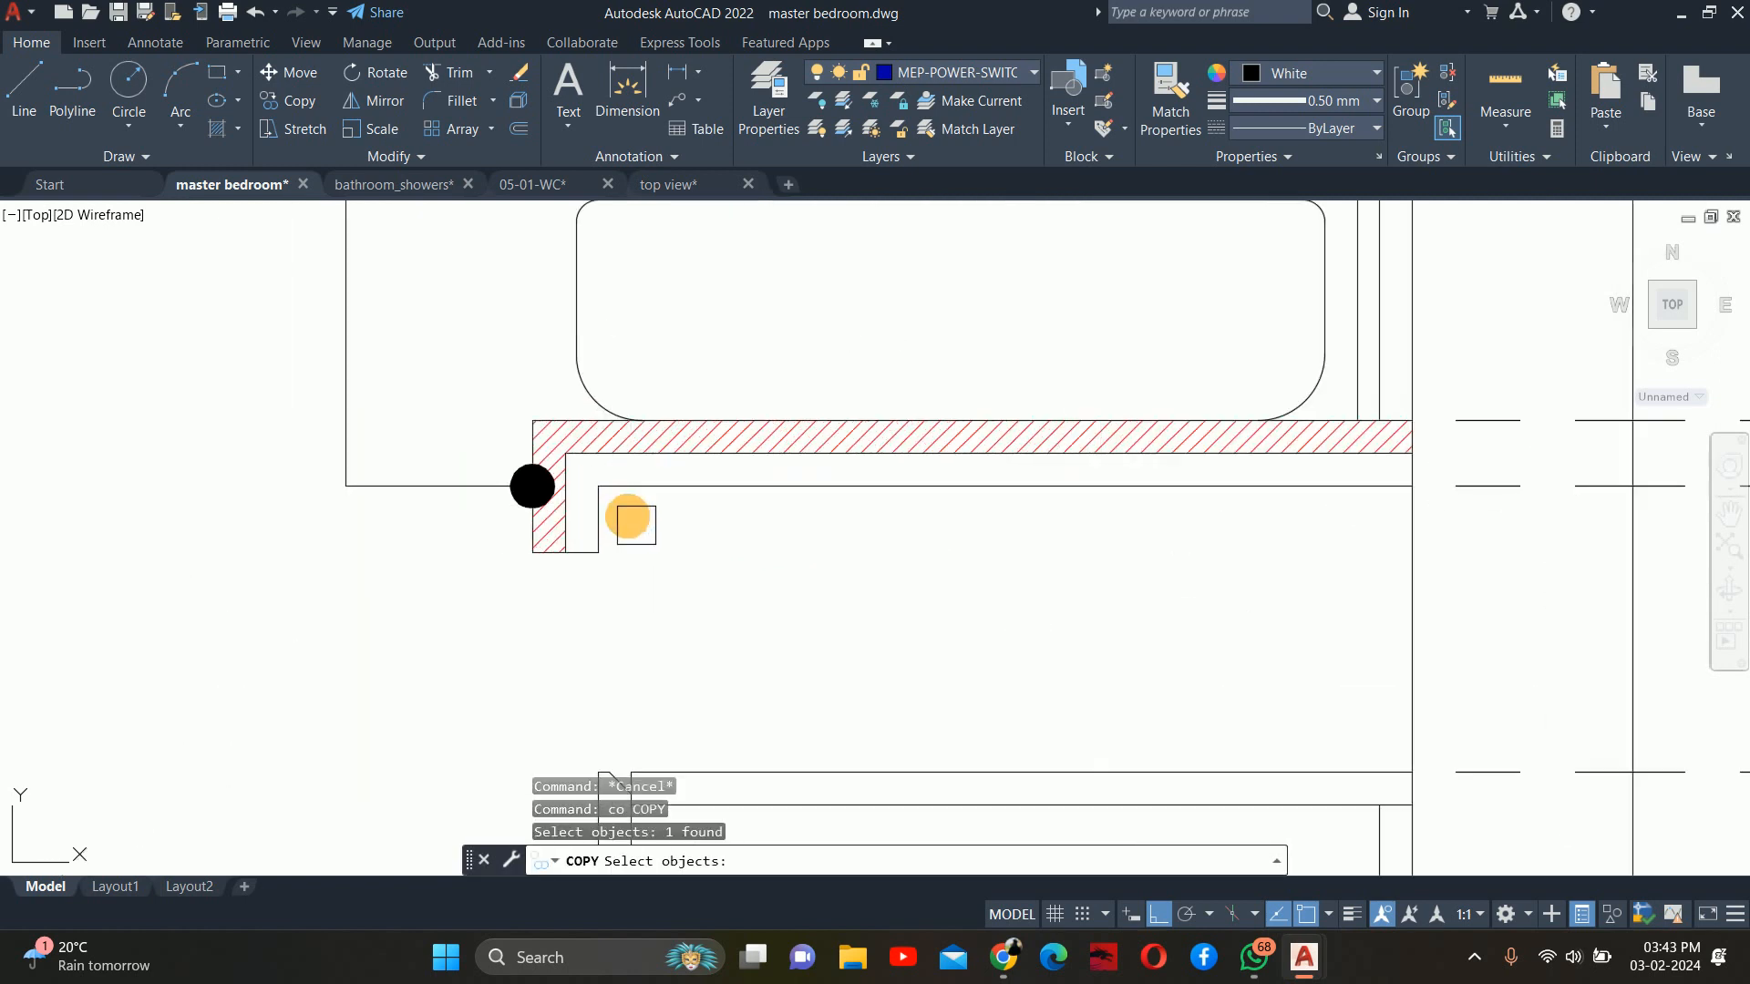
pyautogui.press('Return')
pyautogui.scroll(2, 635, 522)
pyautogui.click(610, 500)
pyautogui.scroll(-2, 808, 389)
pyautogui.scroll(-2, 889, 307)
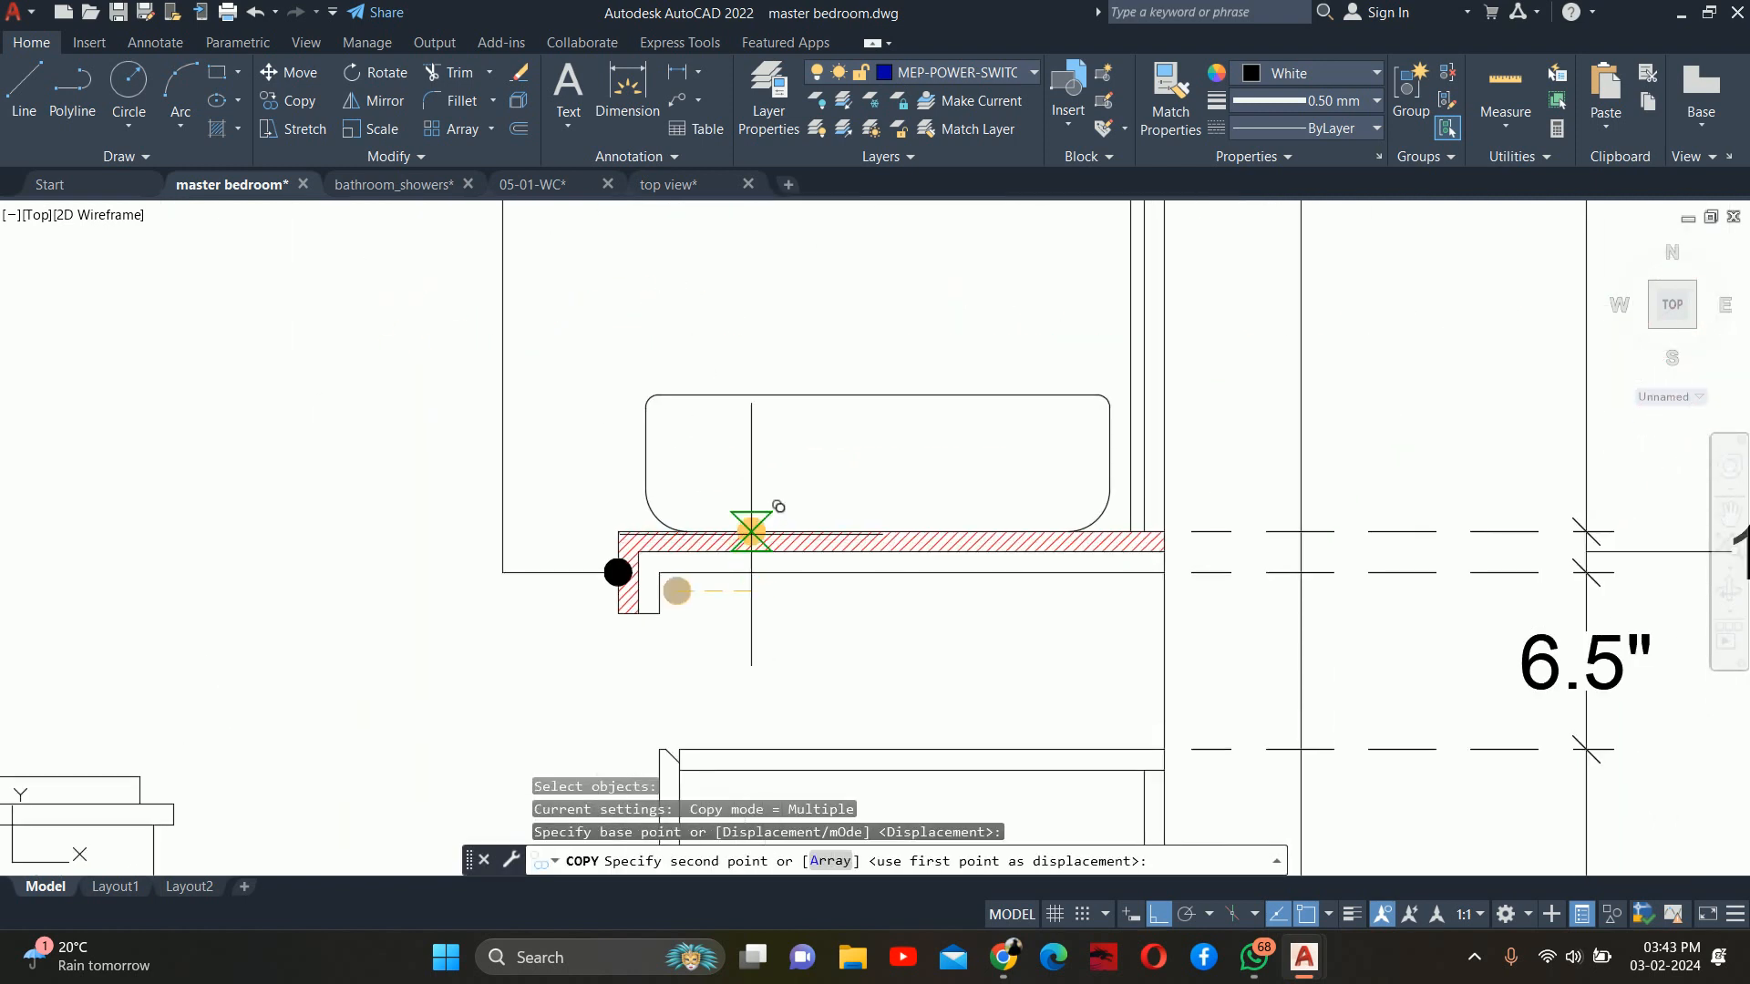
pyautogui.press('F8')
pyautogui.scroll(3, 883, 402)
pyautogui.moveTo(1045, 268); pyautogui.dragTo(959, 834, button='middle')
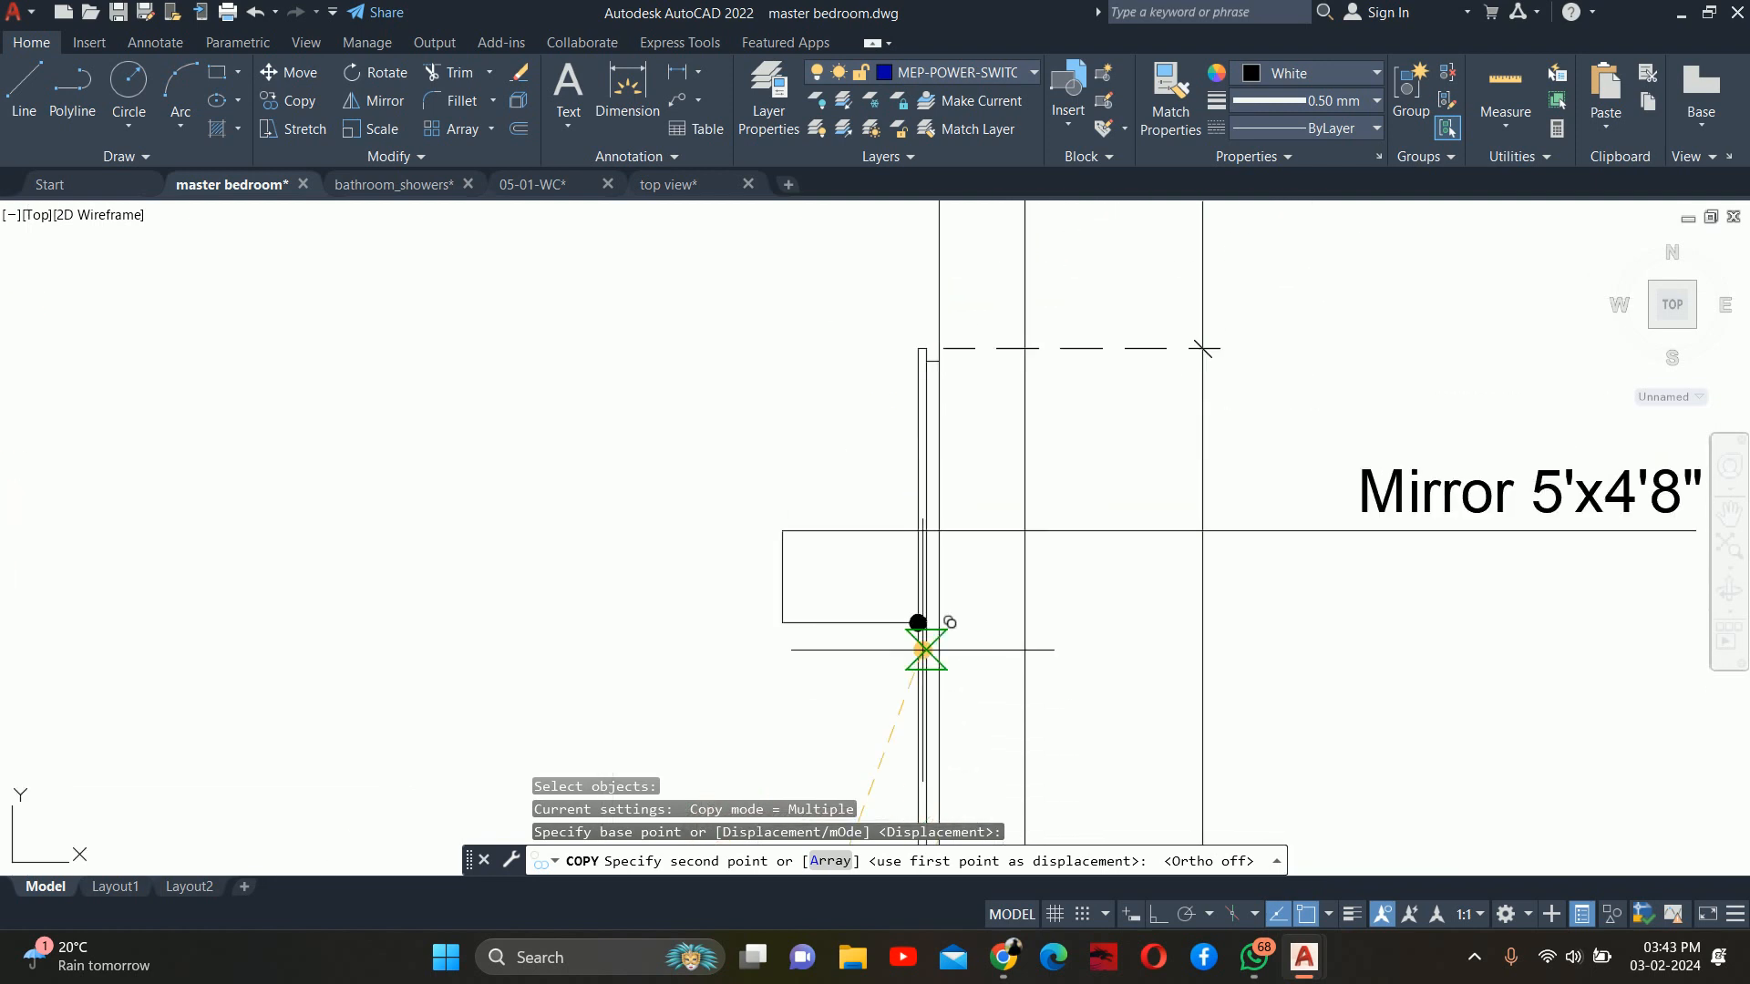
pyautogui.scroll(3, 923, 583)
pyautogui.moveTo(970, 282); pyautogui.dragTo(974, 775, button='middle')
pyautogui.scroll(1, 911, 542)
pyautogui.scroll(1, 911, 537)
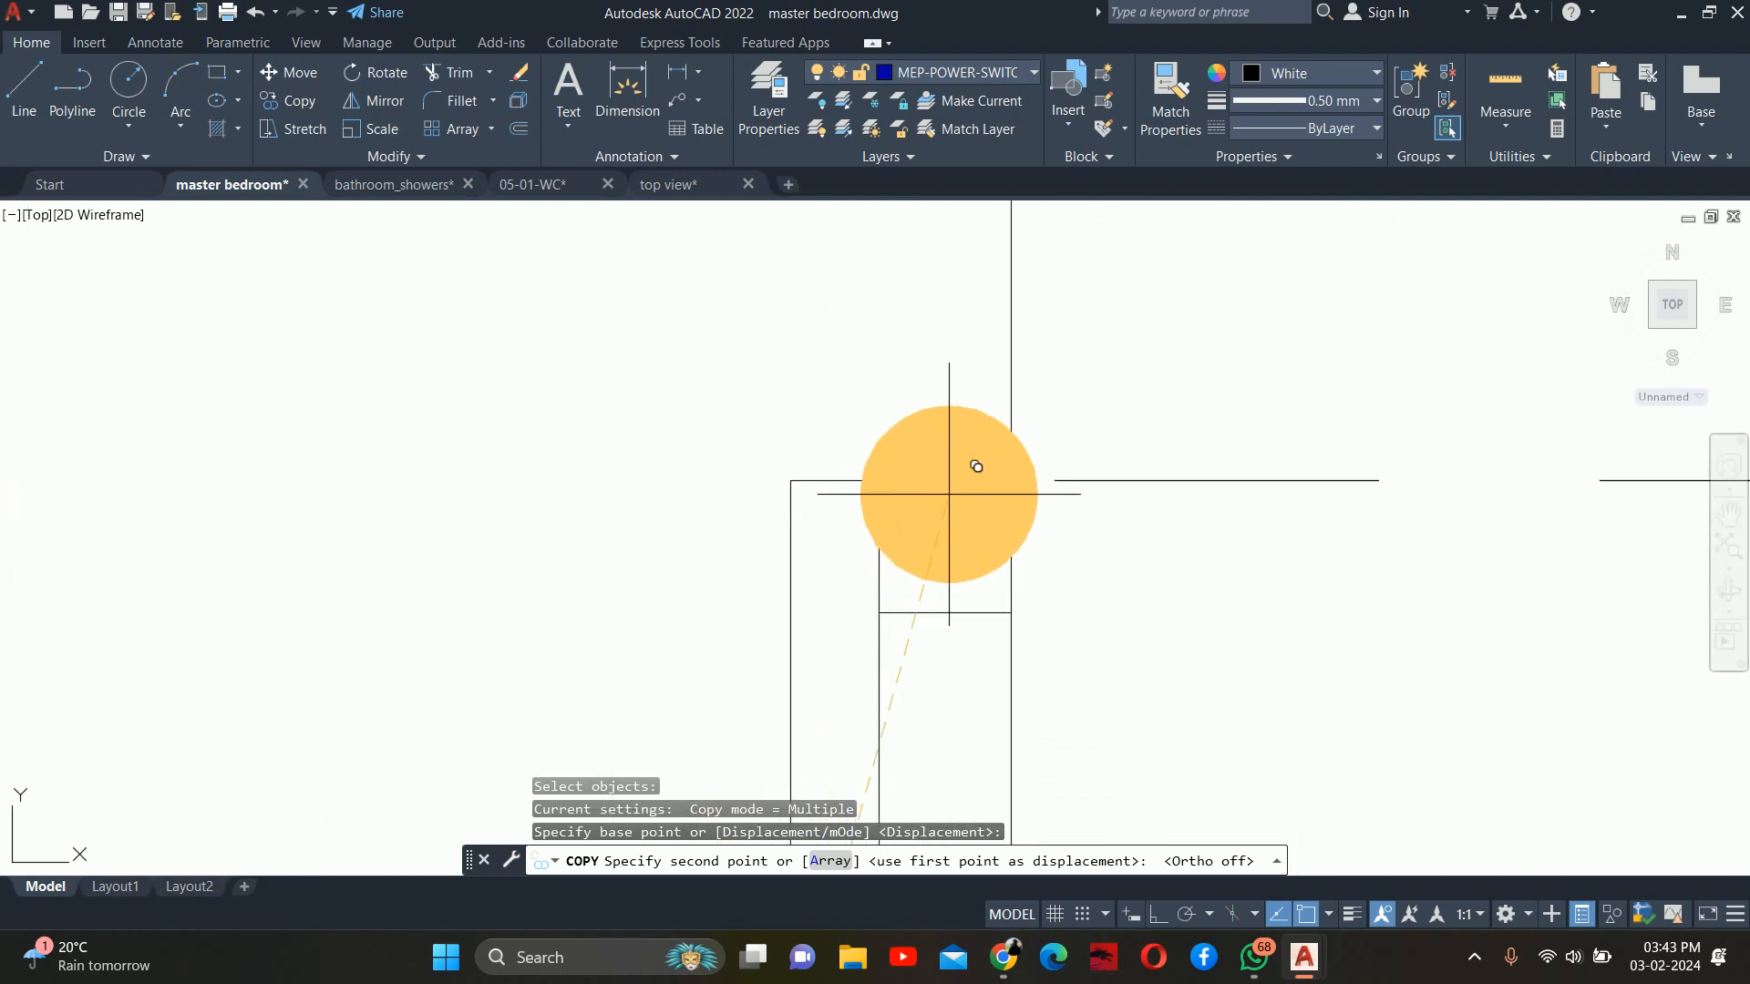
pyautogui.click(955, 498)
pyautogui.press('Escape')
pyautogui.press('Escape')
pyautogui.scroll(-1, 945, 503)
pyautogui.scroll(-1, 944, 504)
pyautogui.moveTo(942, 507); pyautogui.dragTo(801, 684, button='middle')
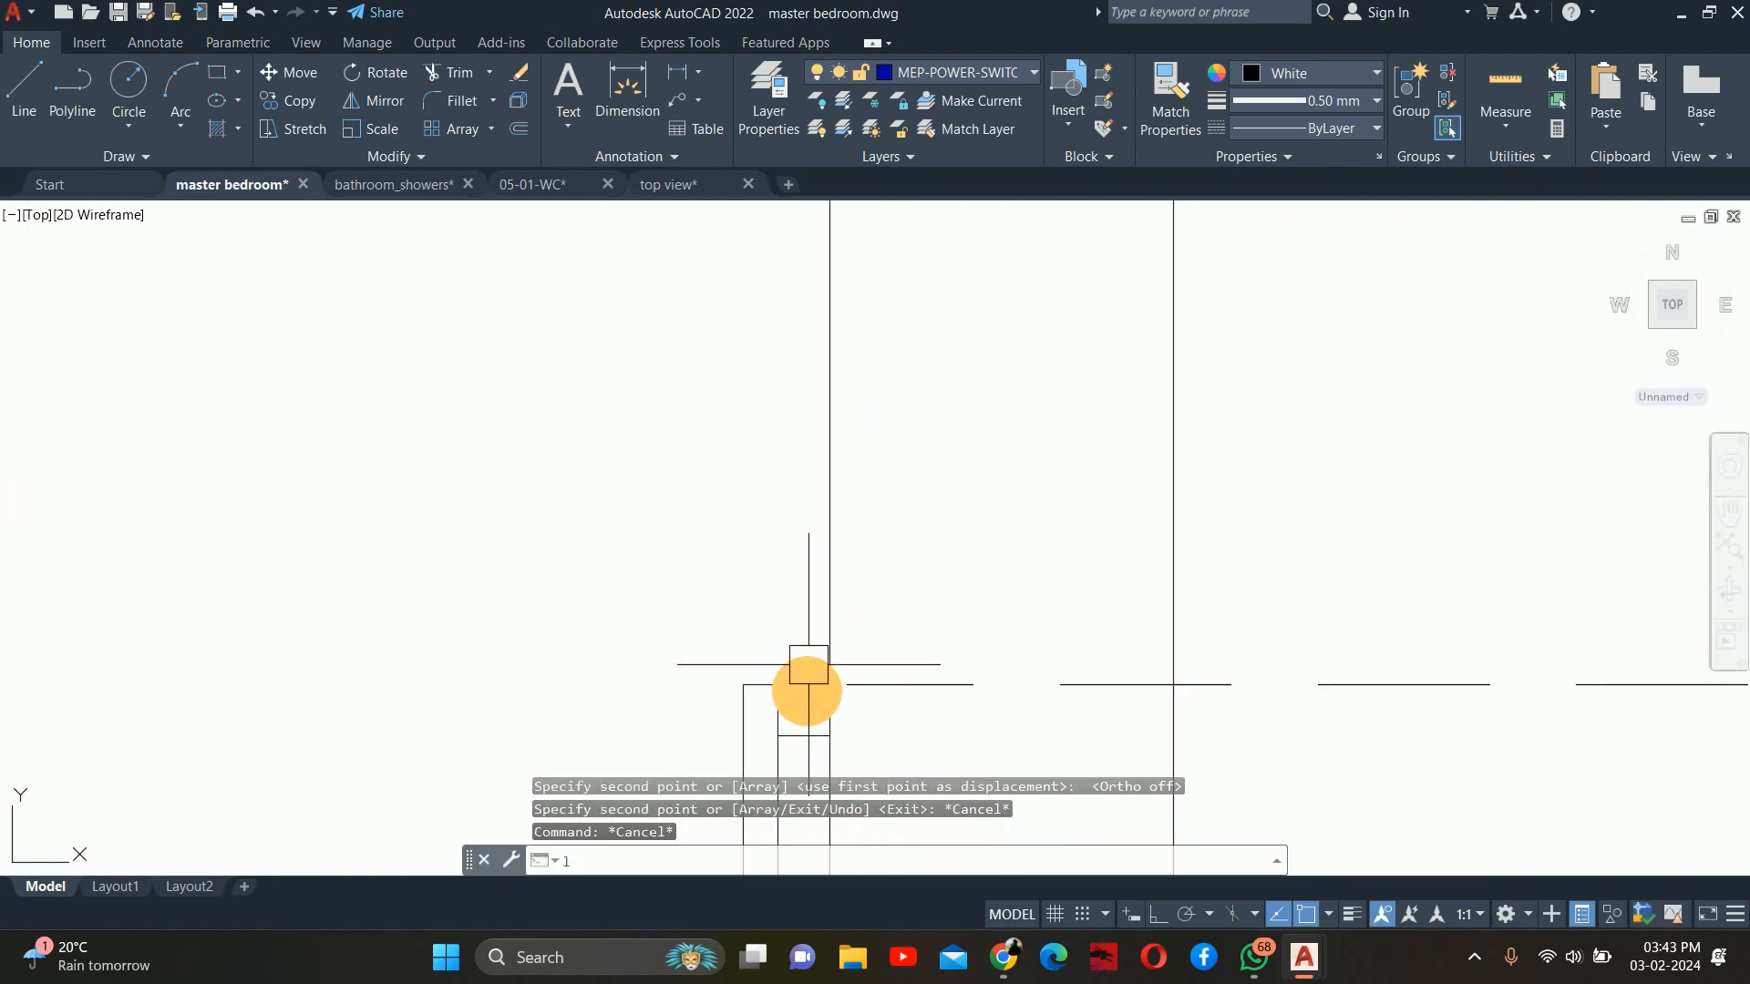
pyautogui.write('le')
pyautogui.press('Return')
pyautogui.click(805, 679)
pyautogui.press('Escape')
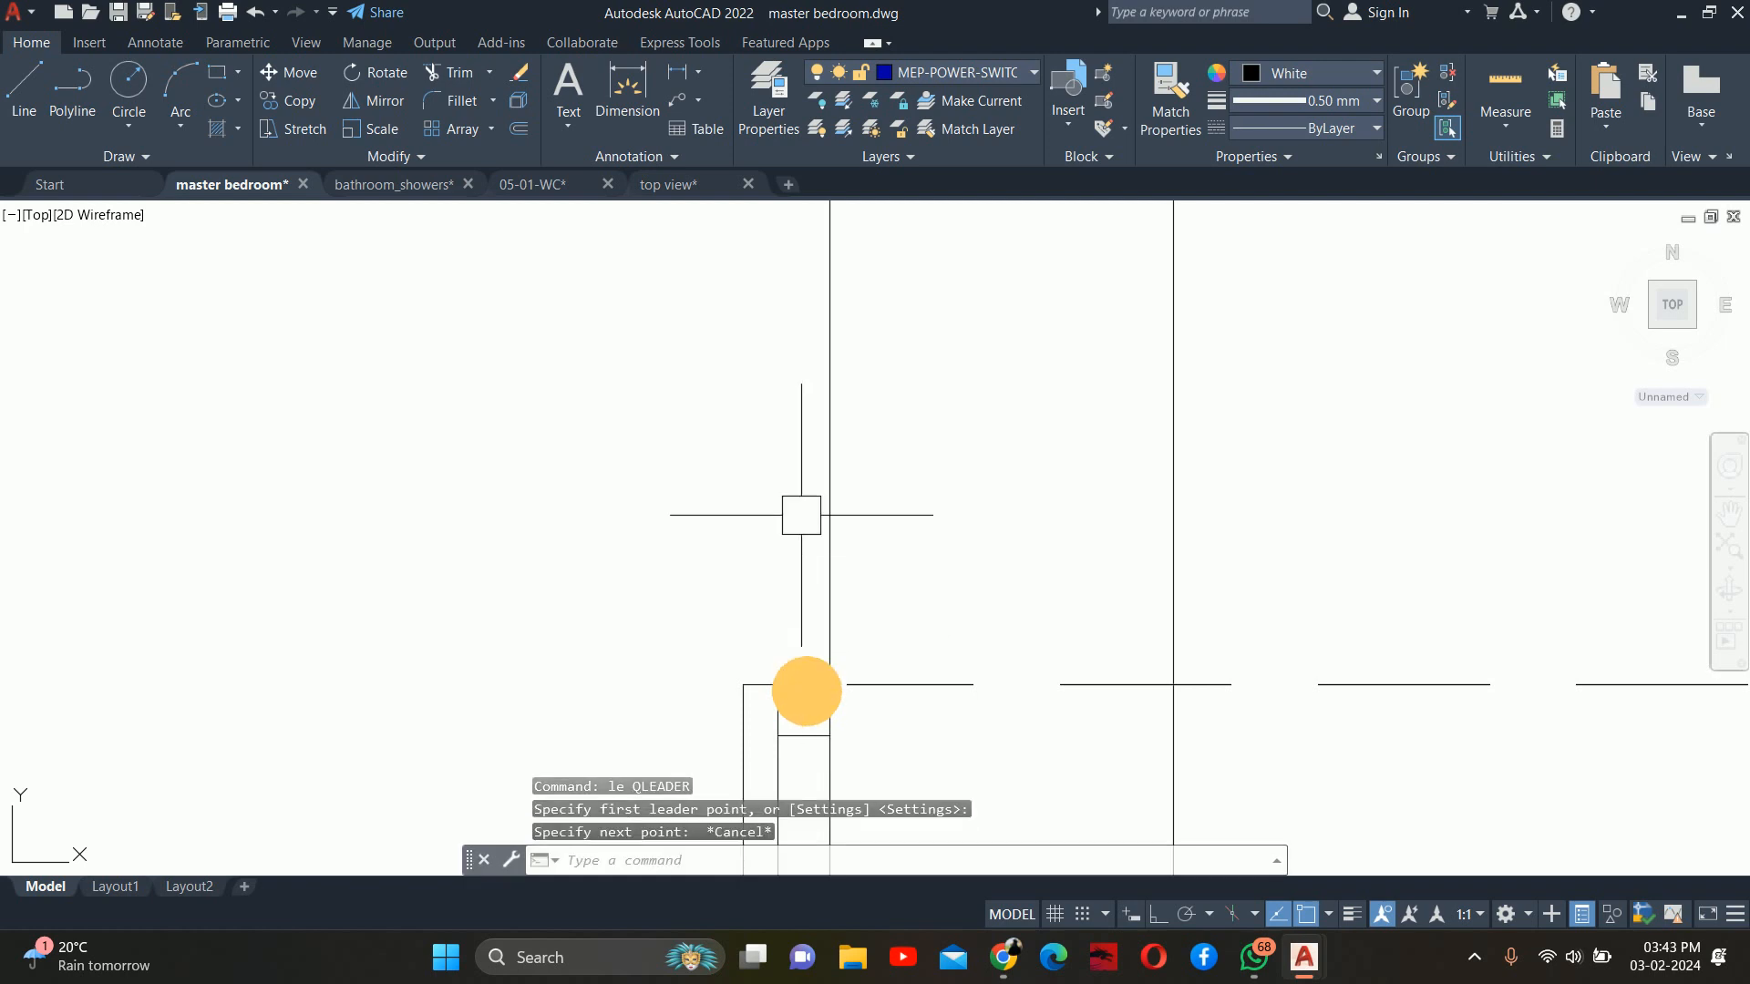
# Add a dot-ended leader from the cove light above the mirror, running up and right to end level with the other leaders
pyautogui.press('Return')
pyautogui.click(806, 690)
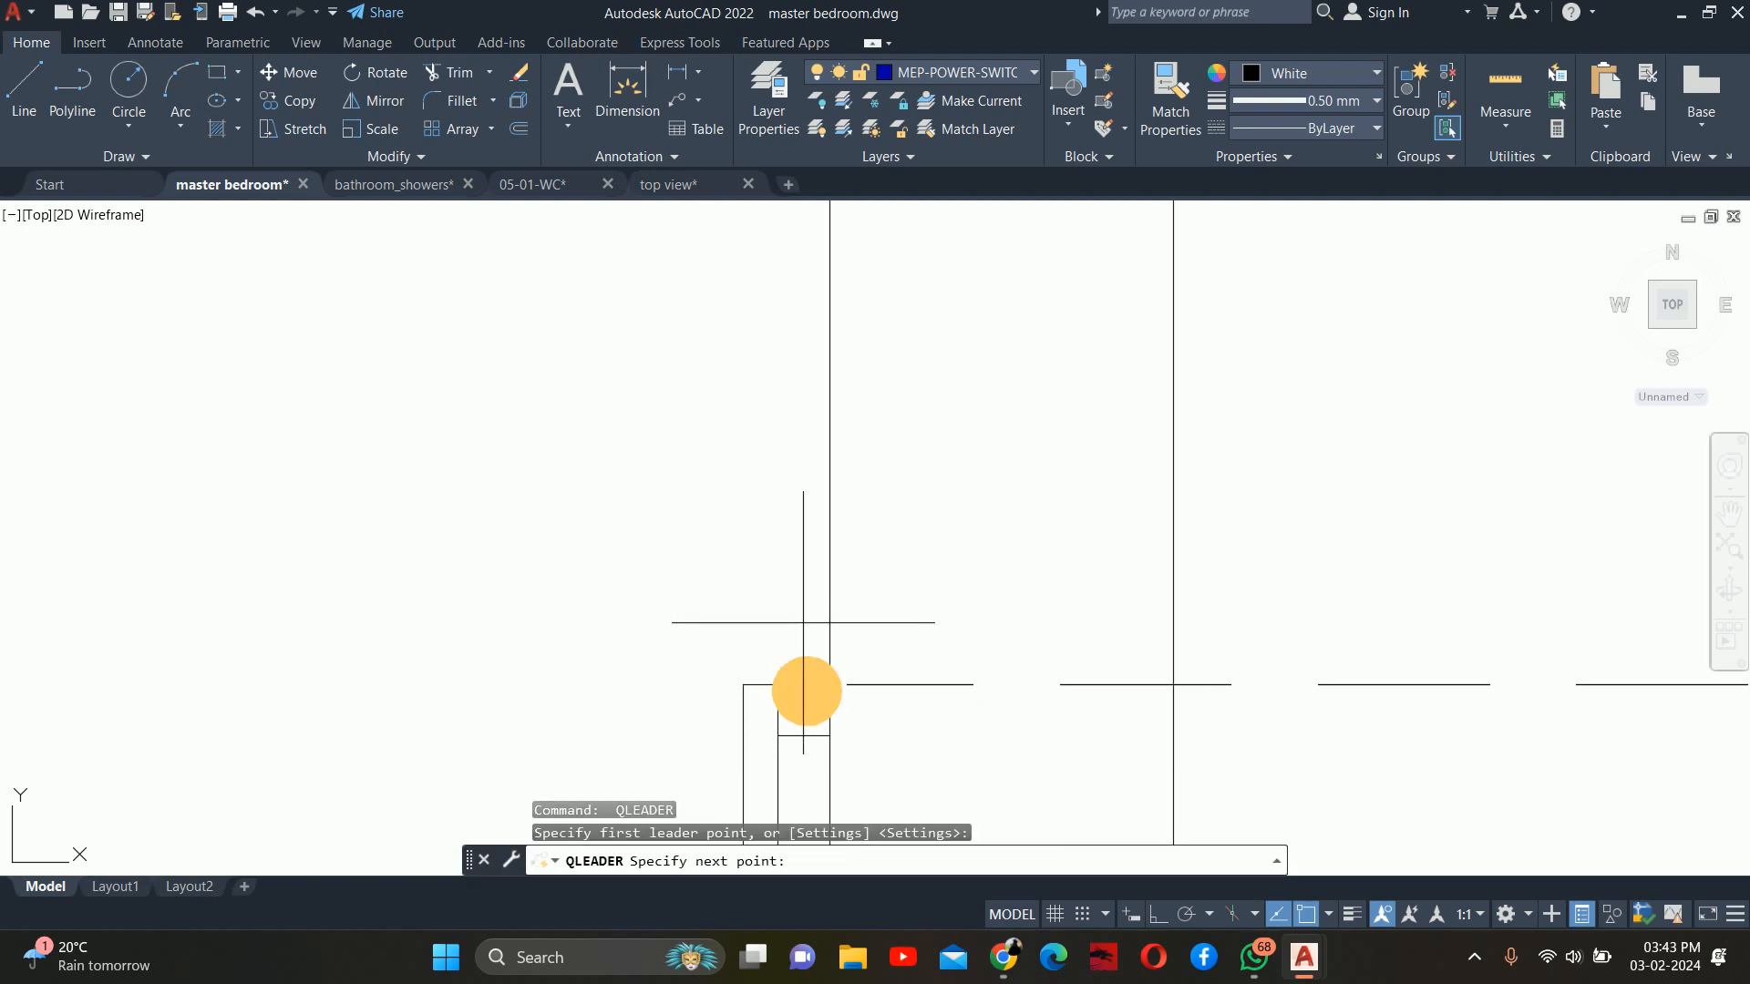
pyautogui.moveTo(800, 617); pyautogui.dragTo(793, 789, button='middle')
pyautogui.press('F8')
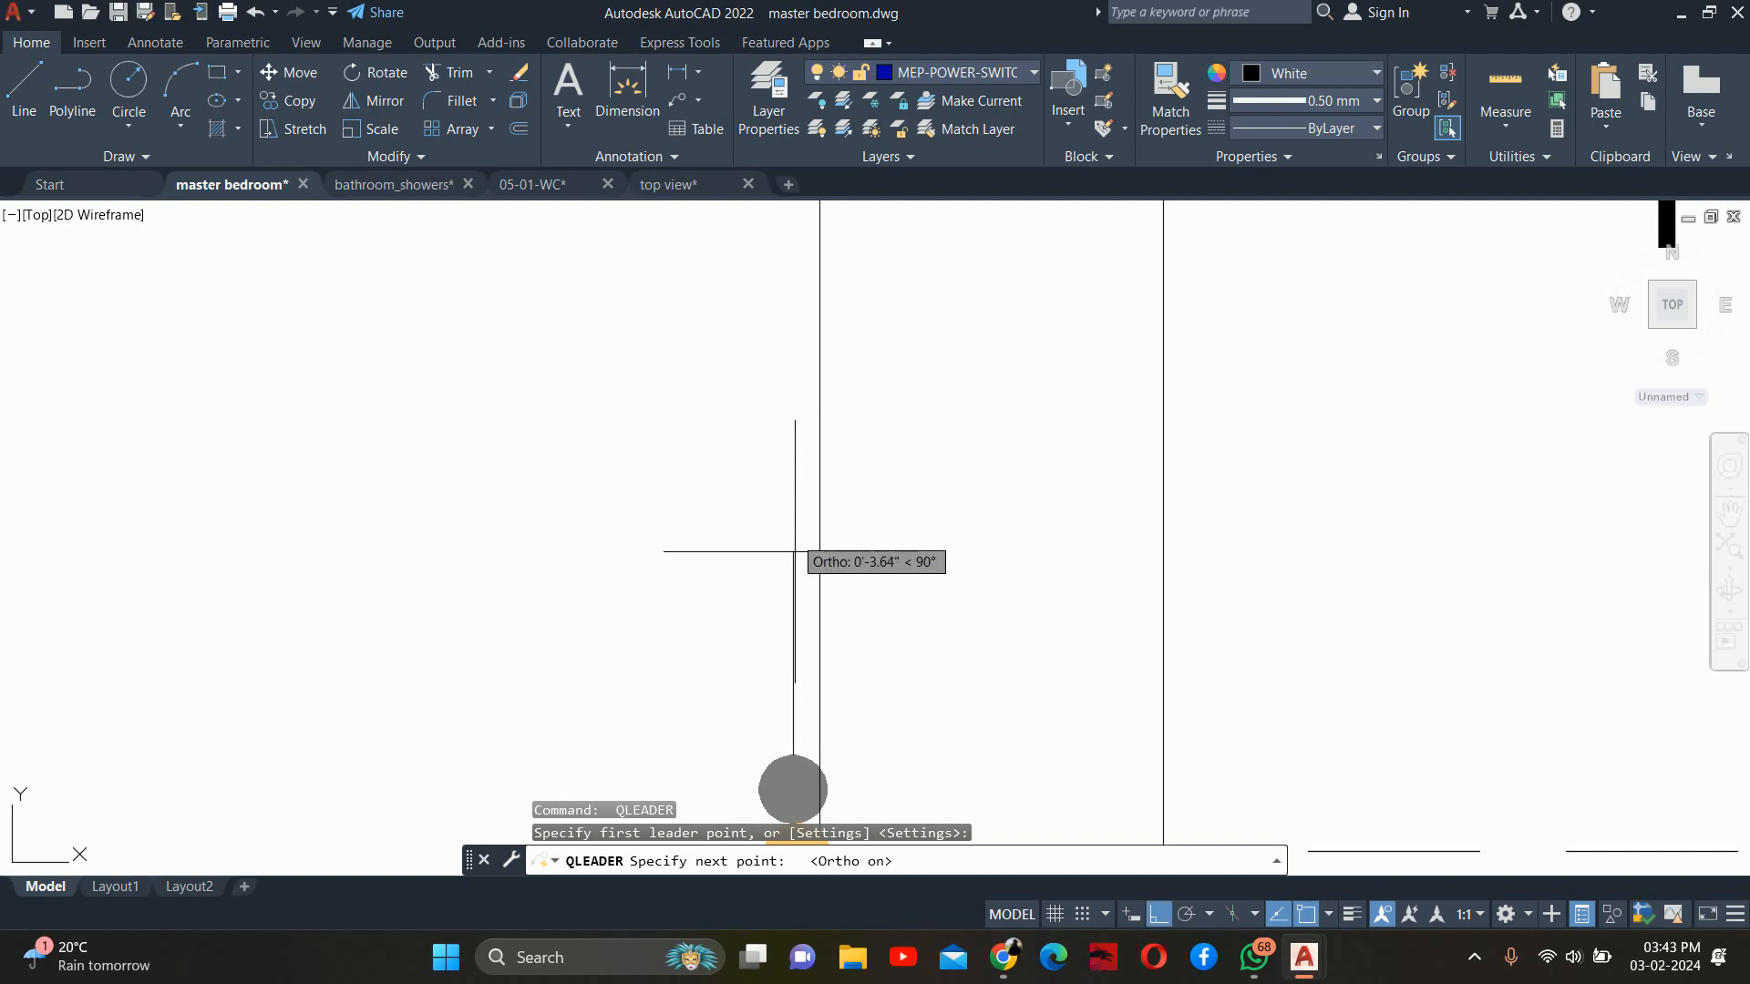
pyautogui.click(786, 520)
pyautogui.scroll(-6, 1298, 536)
pyautogui.moveTo(1367, 537); pyautogui.dragTo(750, 548, button='middle')
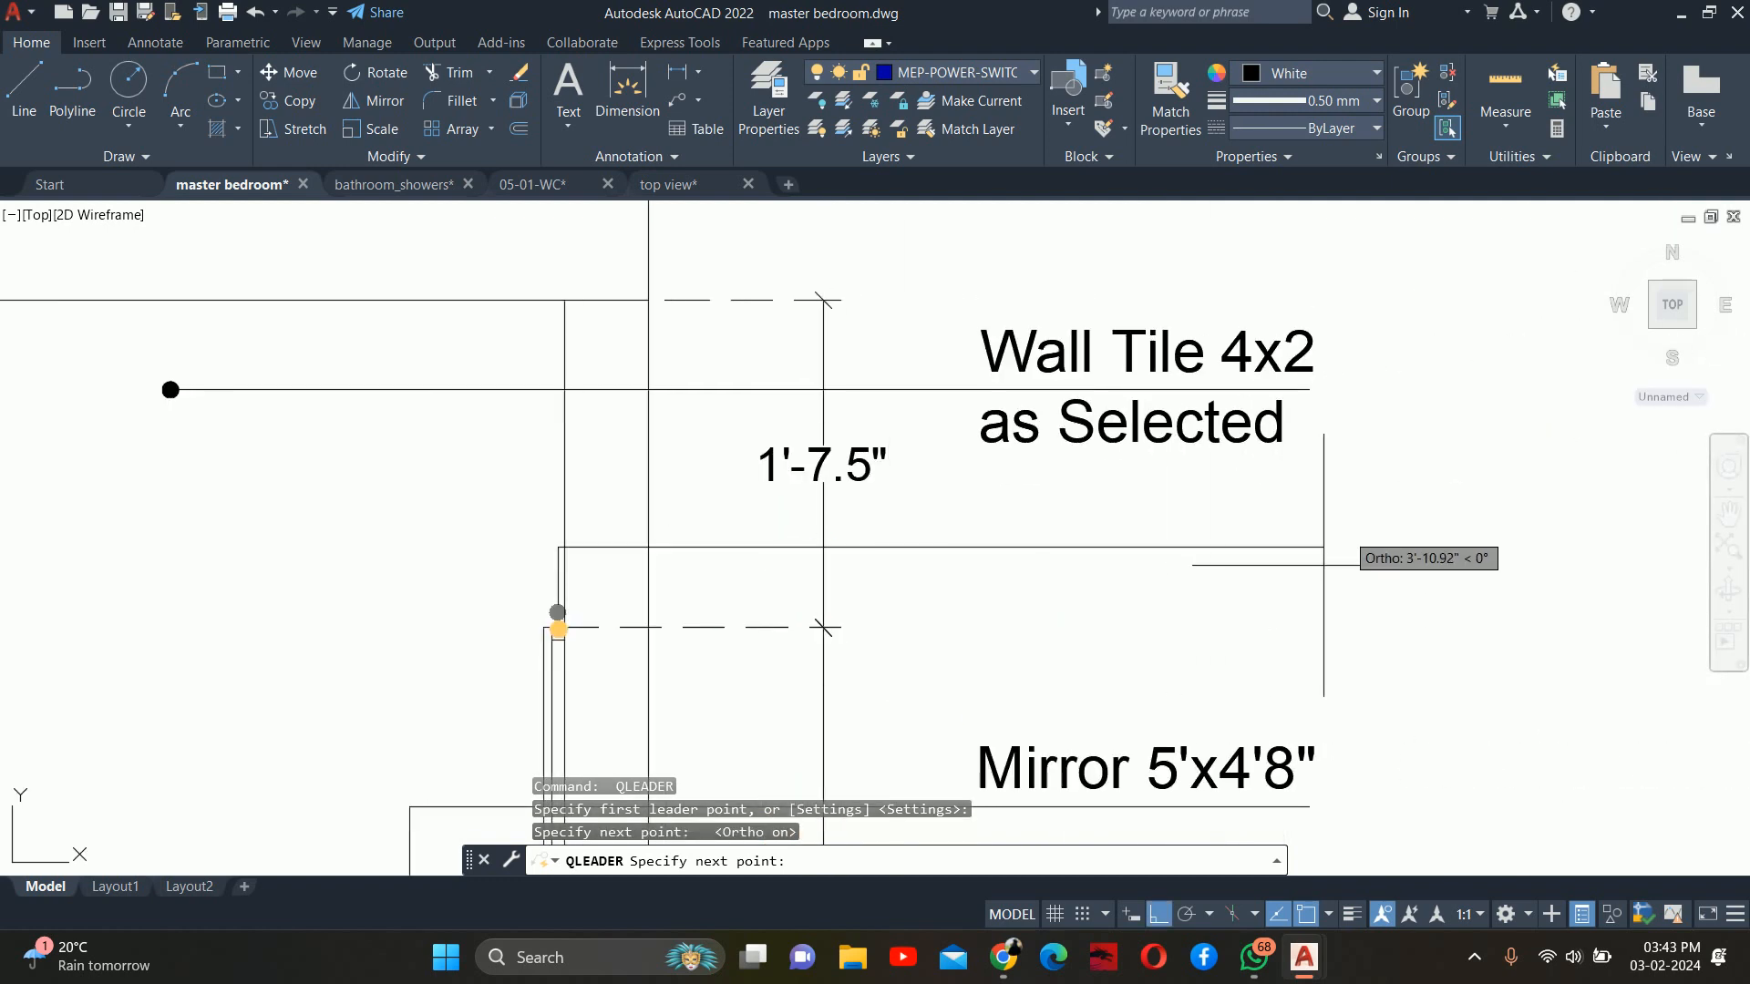
pyautogui.click(1309, 546)
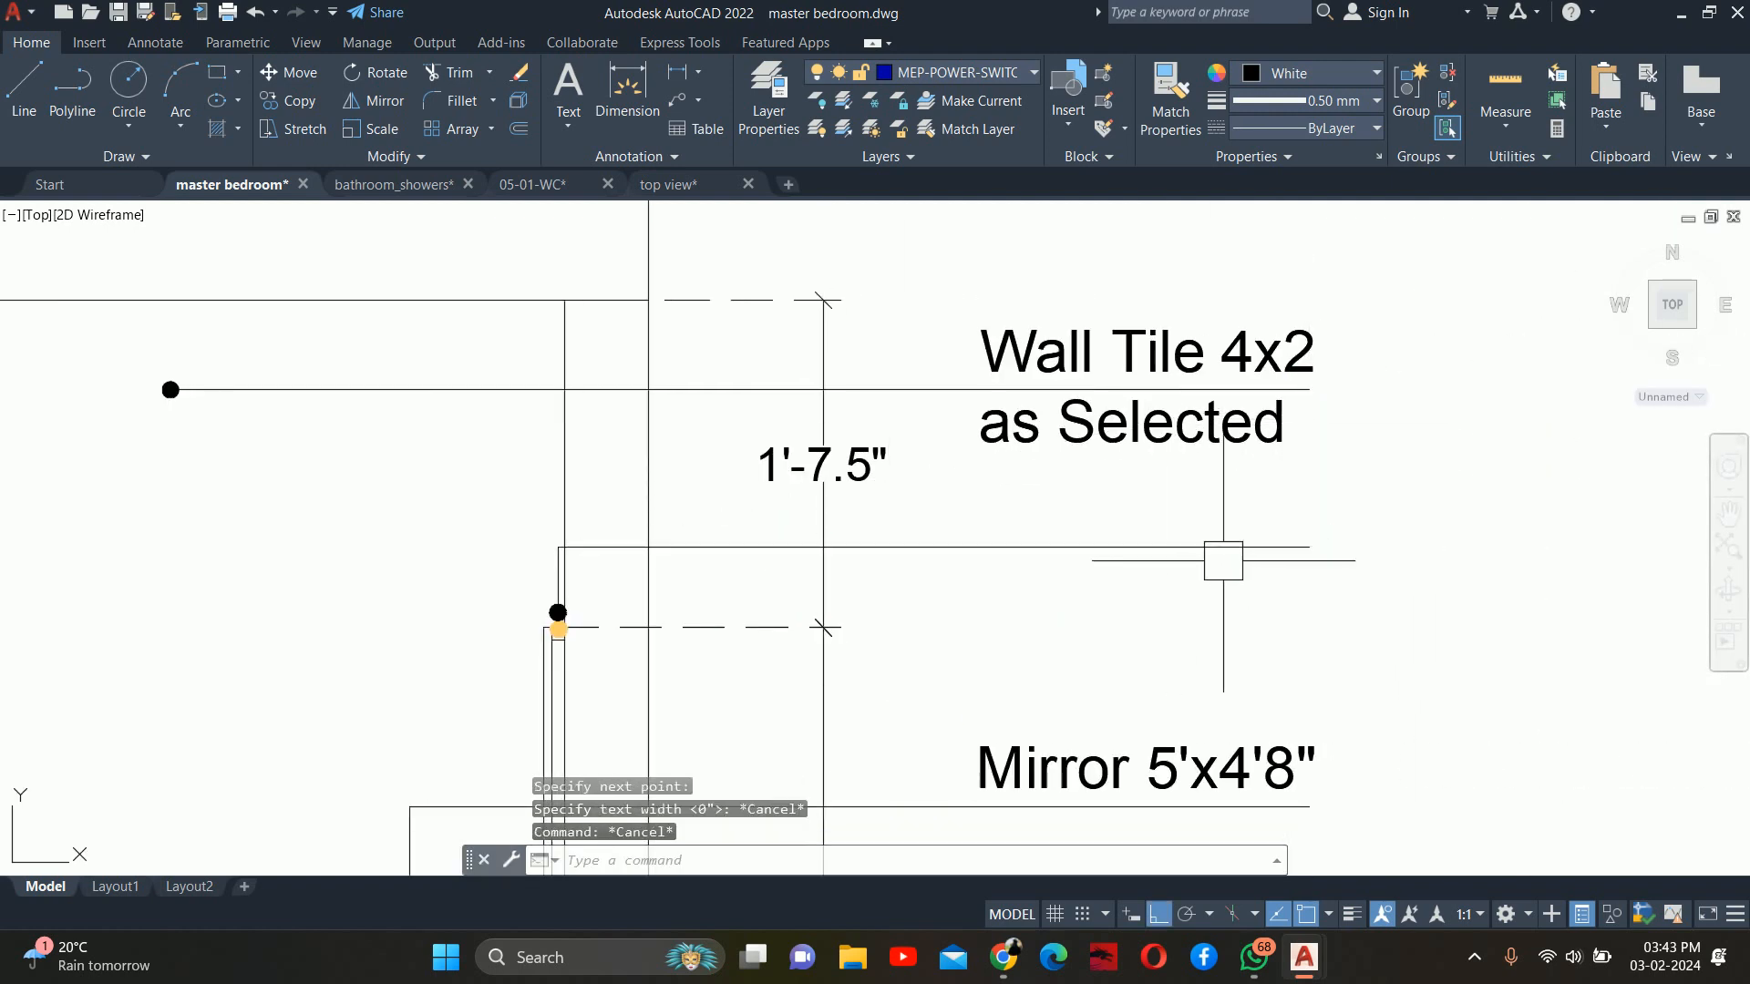
pyautogui.press('Escape')
pyautogui.press('Escape')
pyautogui.click(1136, 547)
pyautogui.press('Escape')
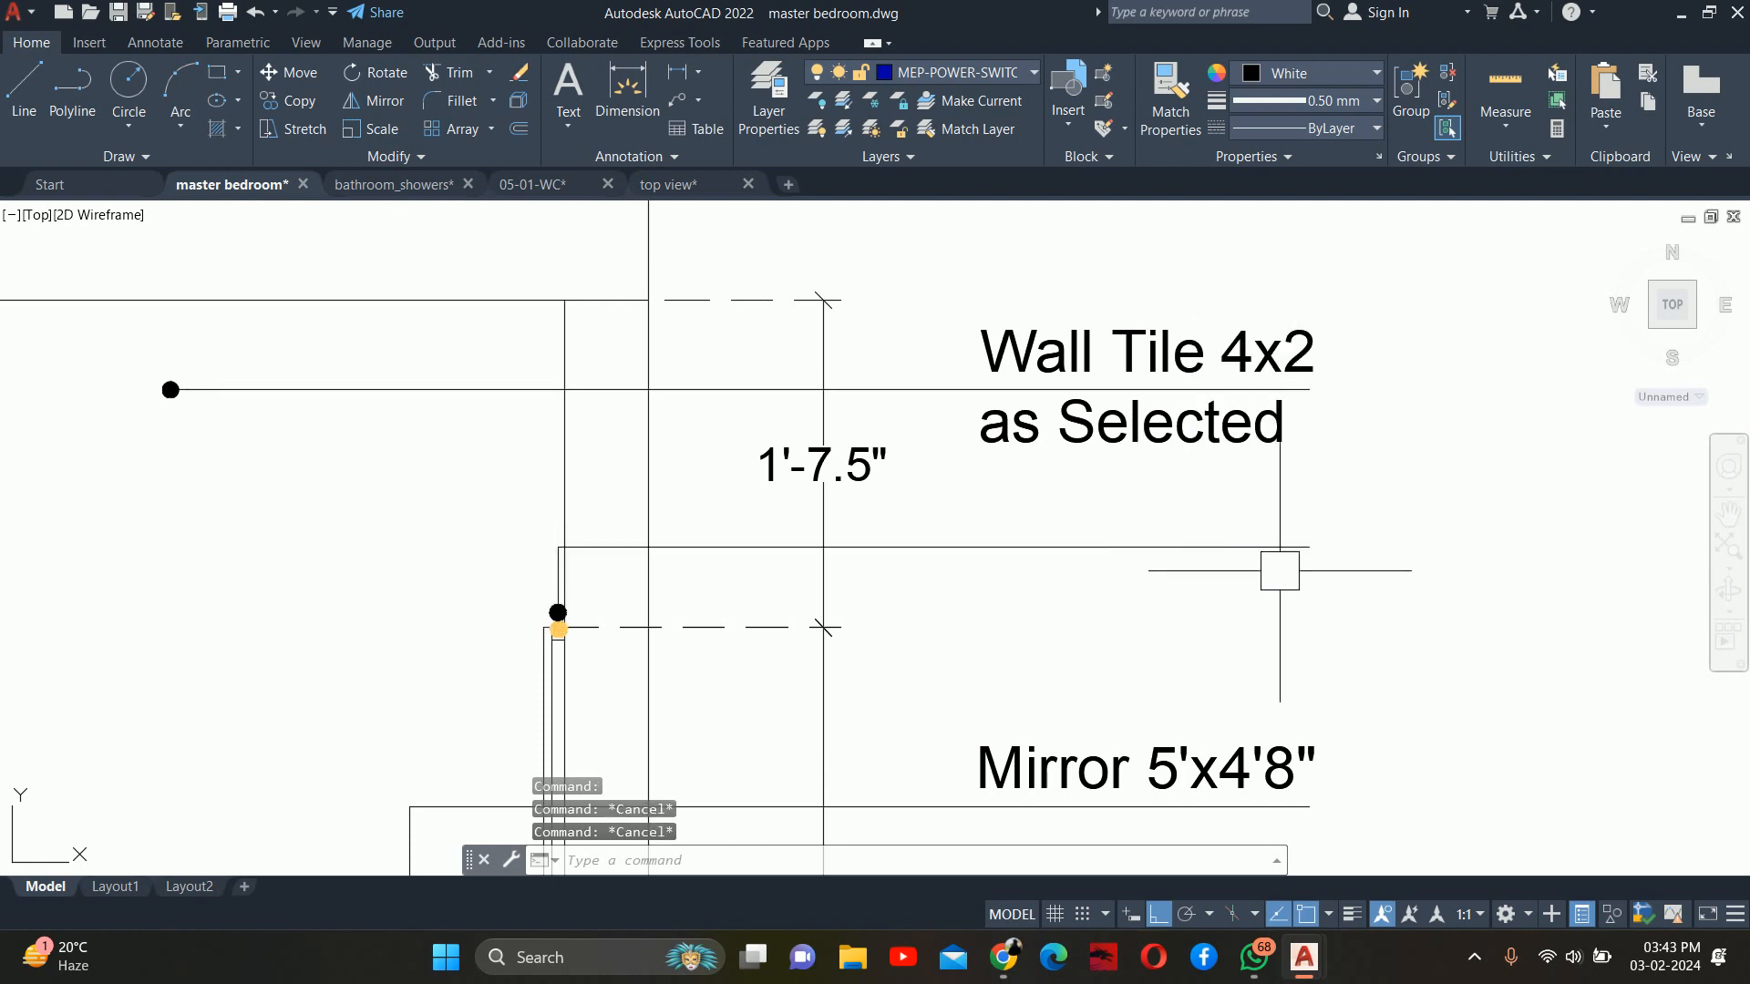
# Stretch the cove light leader's horizontal segment slightly down, away from the wall tile note
pyautogui.write('s')
pyautogui.press('Return')
pyautogui.click(1414, 550)
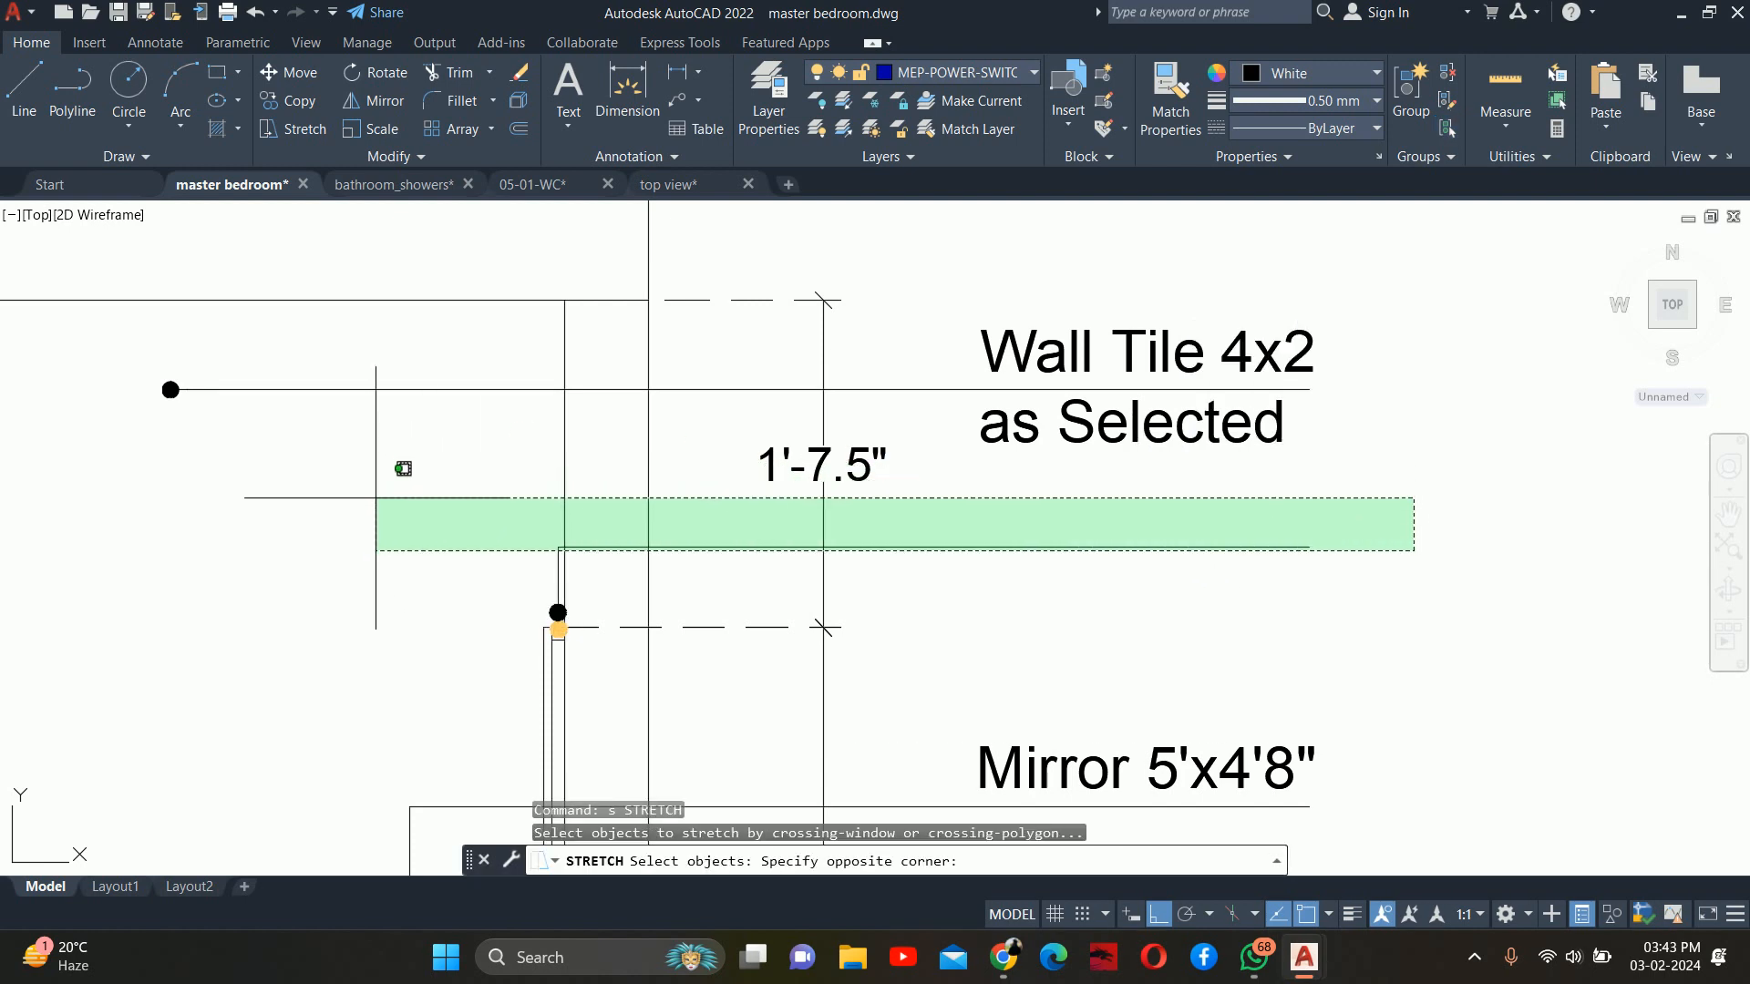
pyautogui.click(369, 468)
pyautogui.press('Return')
pyautogui.click(374, 507)
pyautogui.click(370, 528)
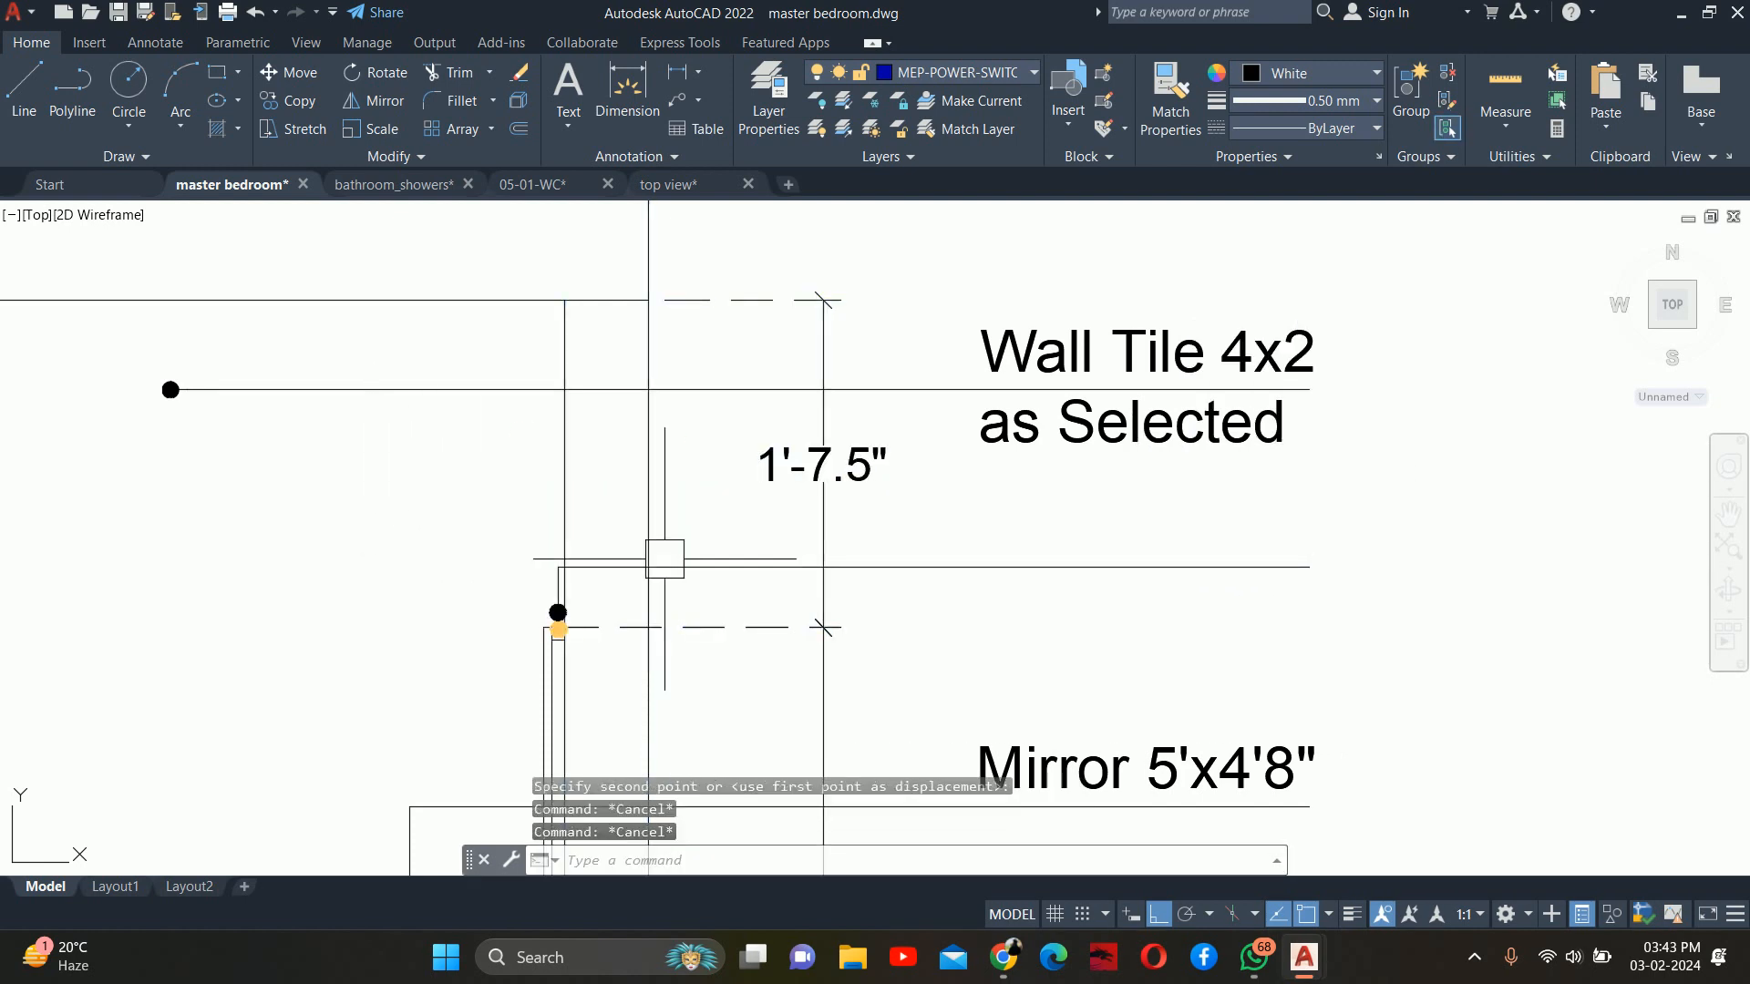
# Copy the "Mirror 5'x4'8"" note straight up onto the cove light leader's line
pyautogui.write('co')
pyautogui.press('Return')
pyautogui.click(1049, 722)
pyautogui.click(960, 755)
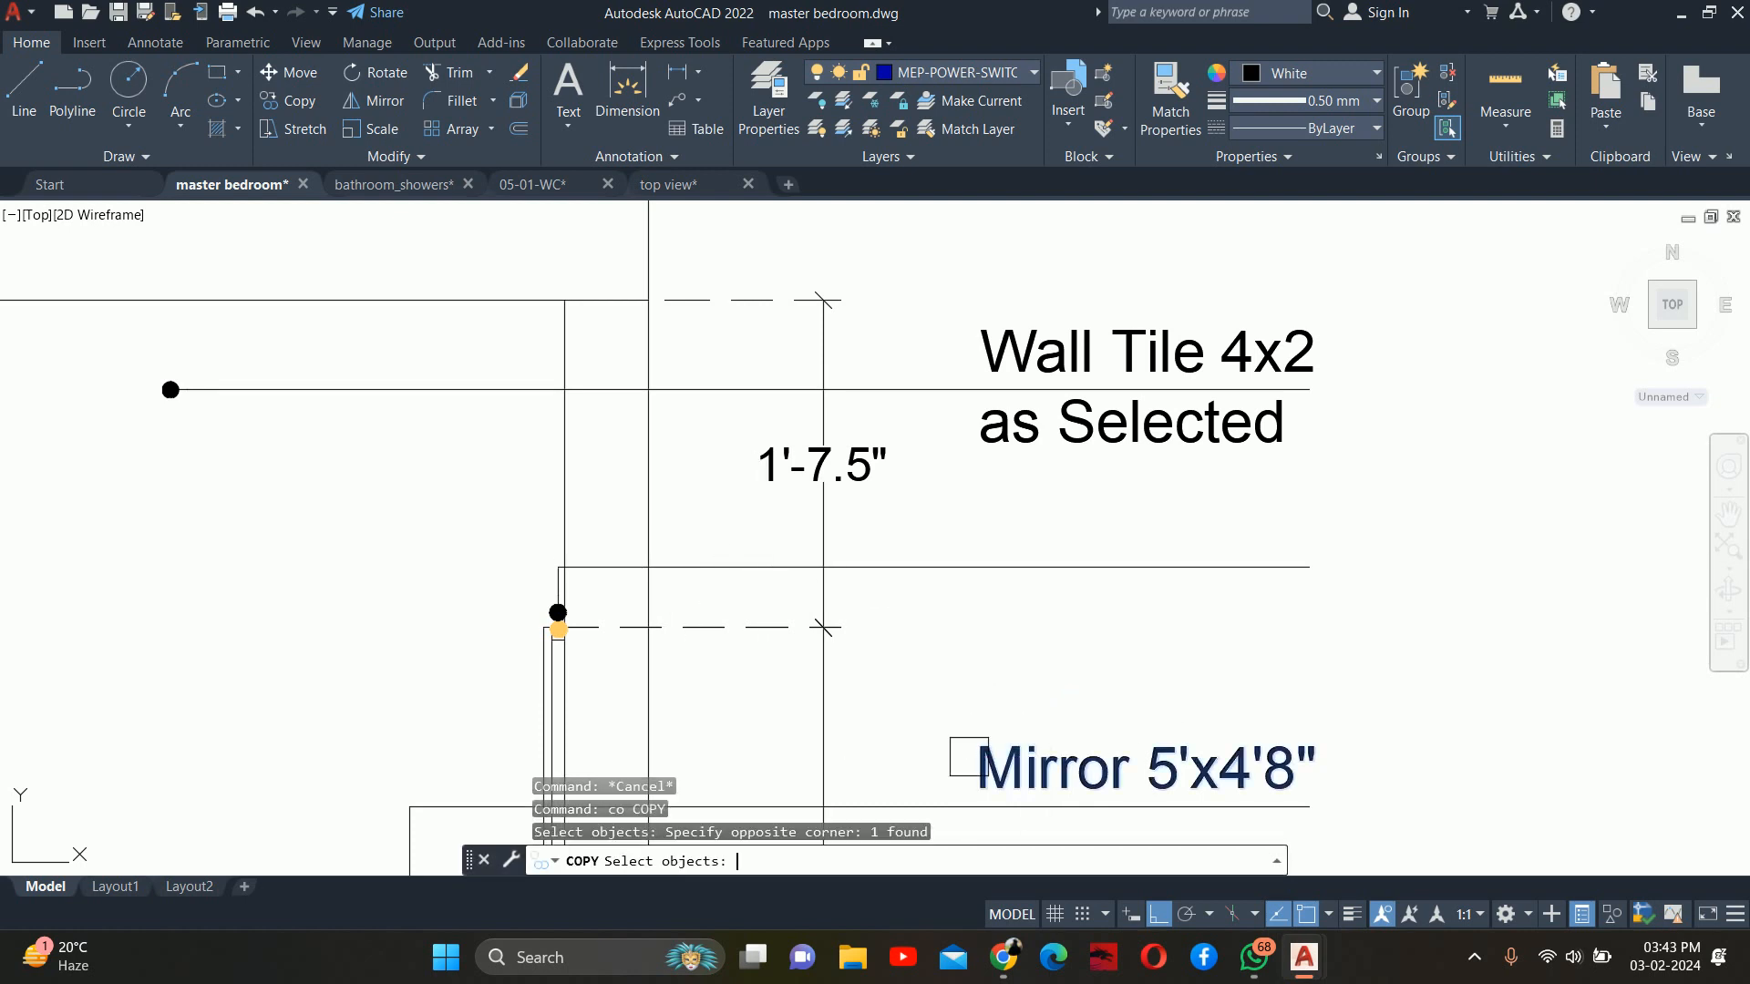
pyautogui.press('Return')
pyautogui.click(1287, 807)
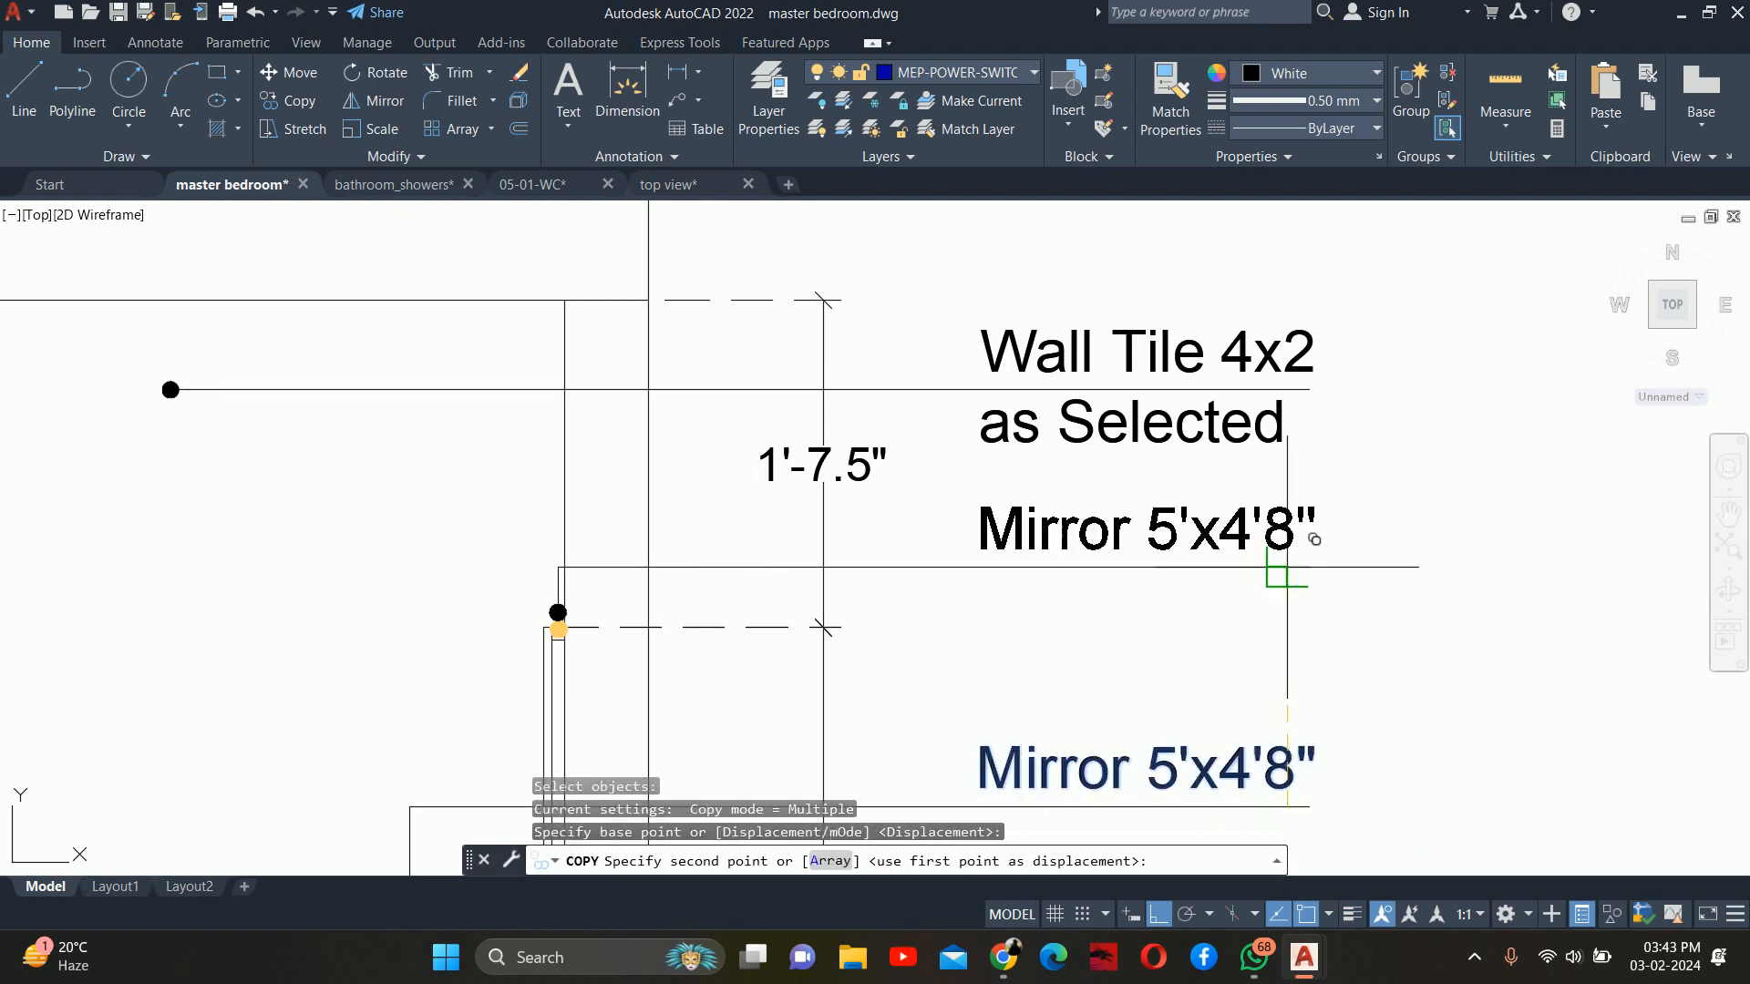
pyautogui.click(1287, 567)
pyautogui.press('Escape')
# Change the copied note on the cove light leader to "Cove Light at mirror Back"
pyautogui.doubleClick(1194, 528)
pyautogui.write('C')
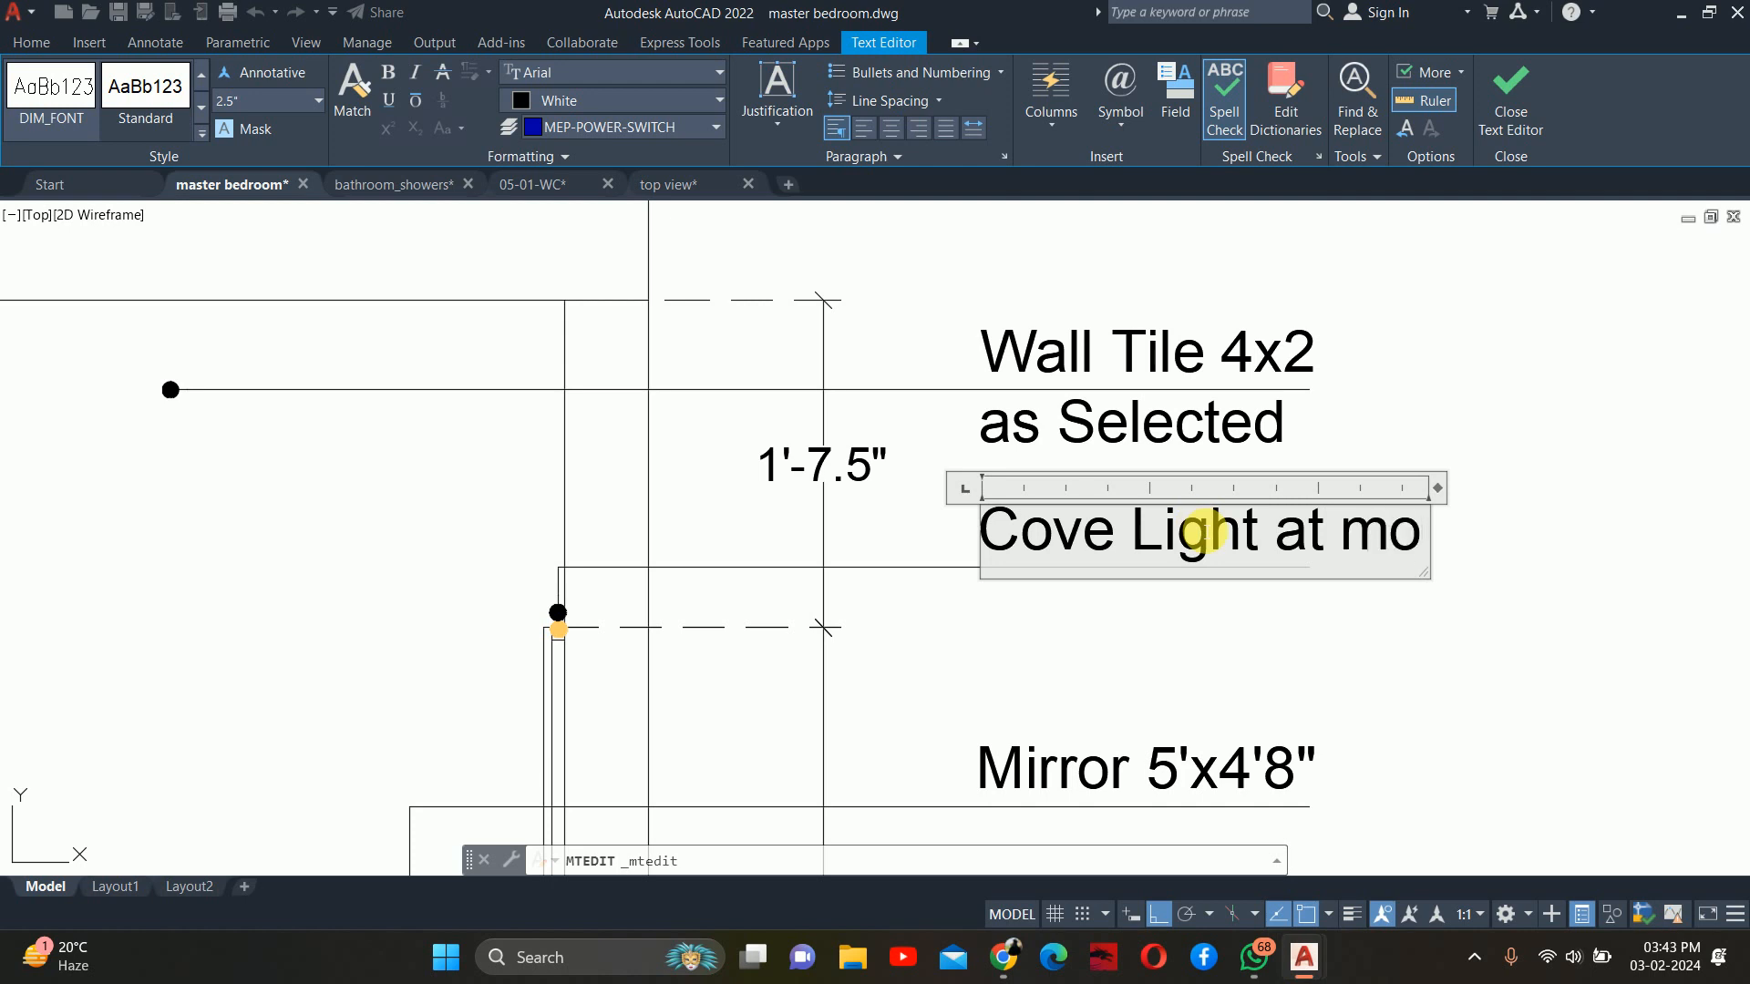
pyautogui.write('ove Light at mirror Back')
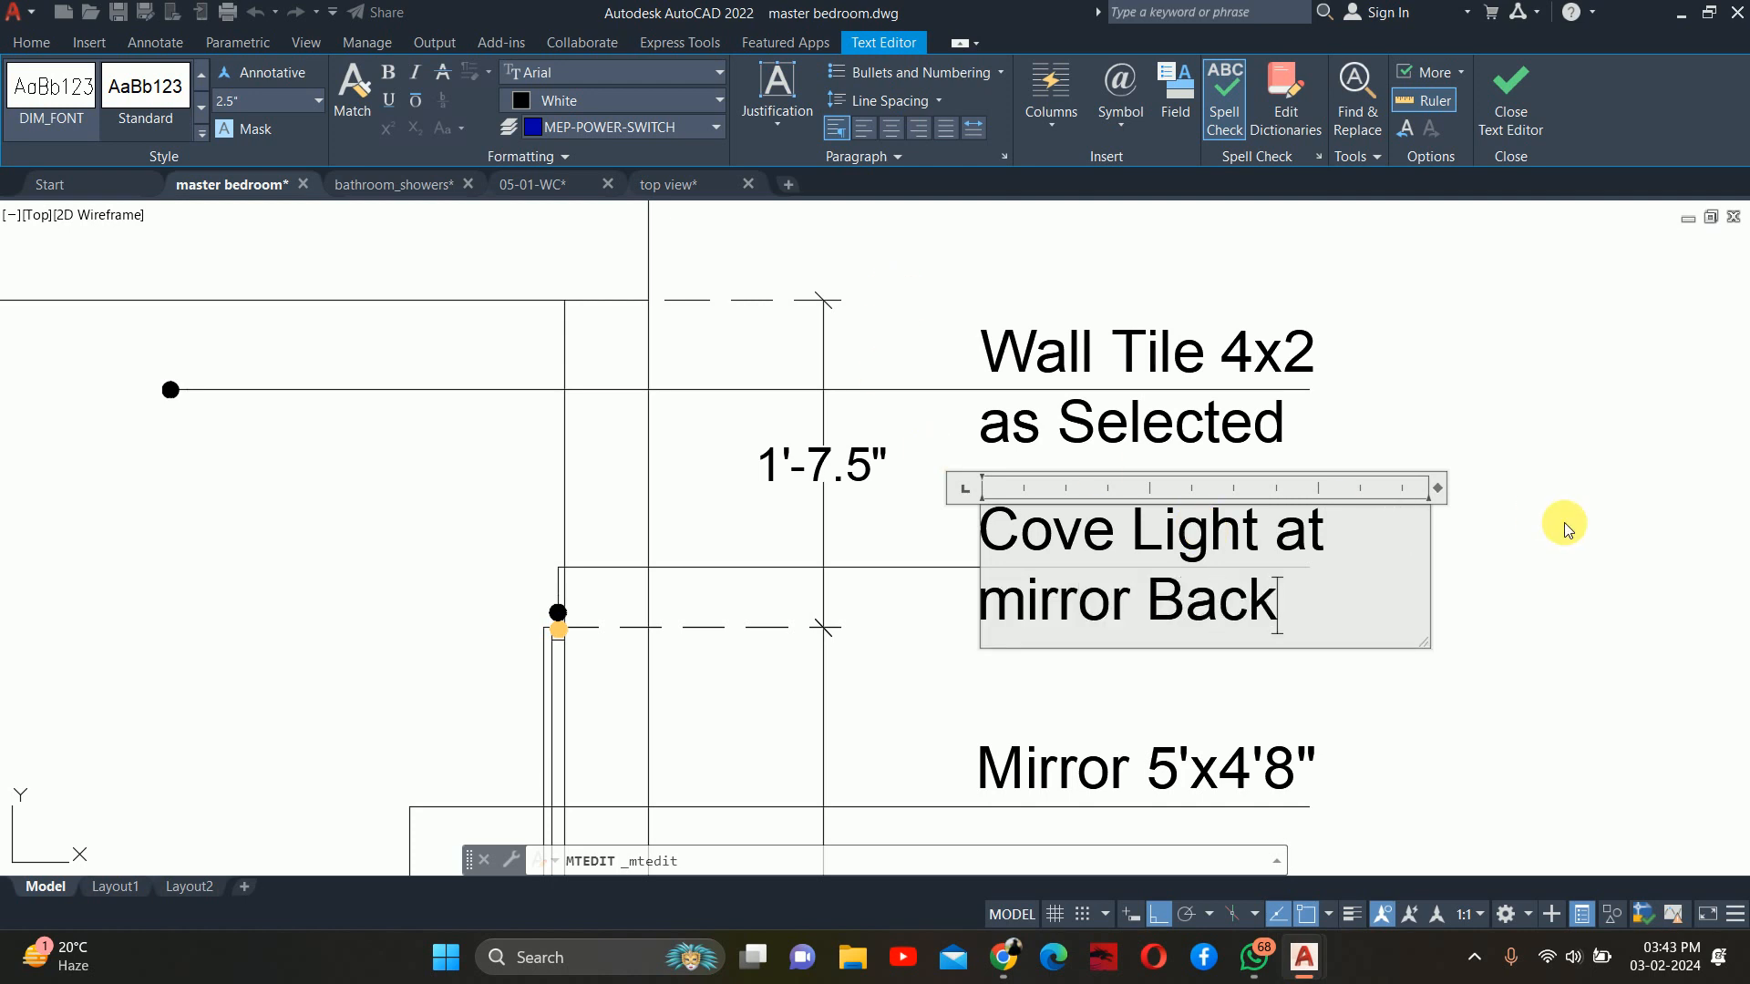
pyautogui.click(1567, 528)
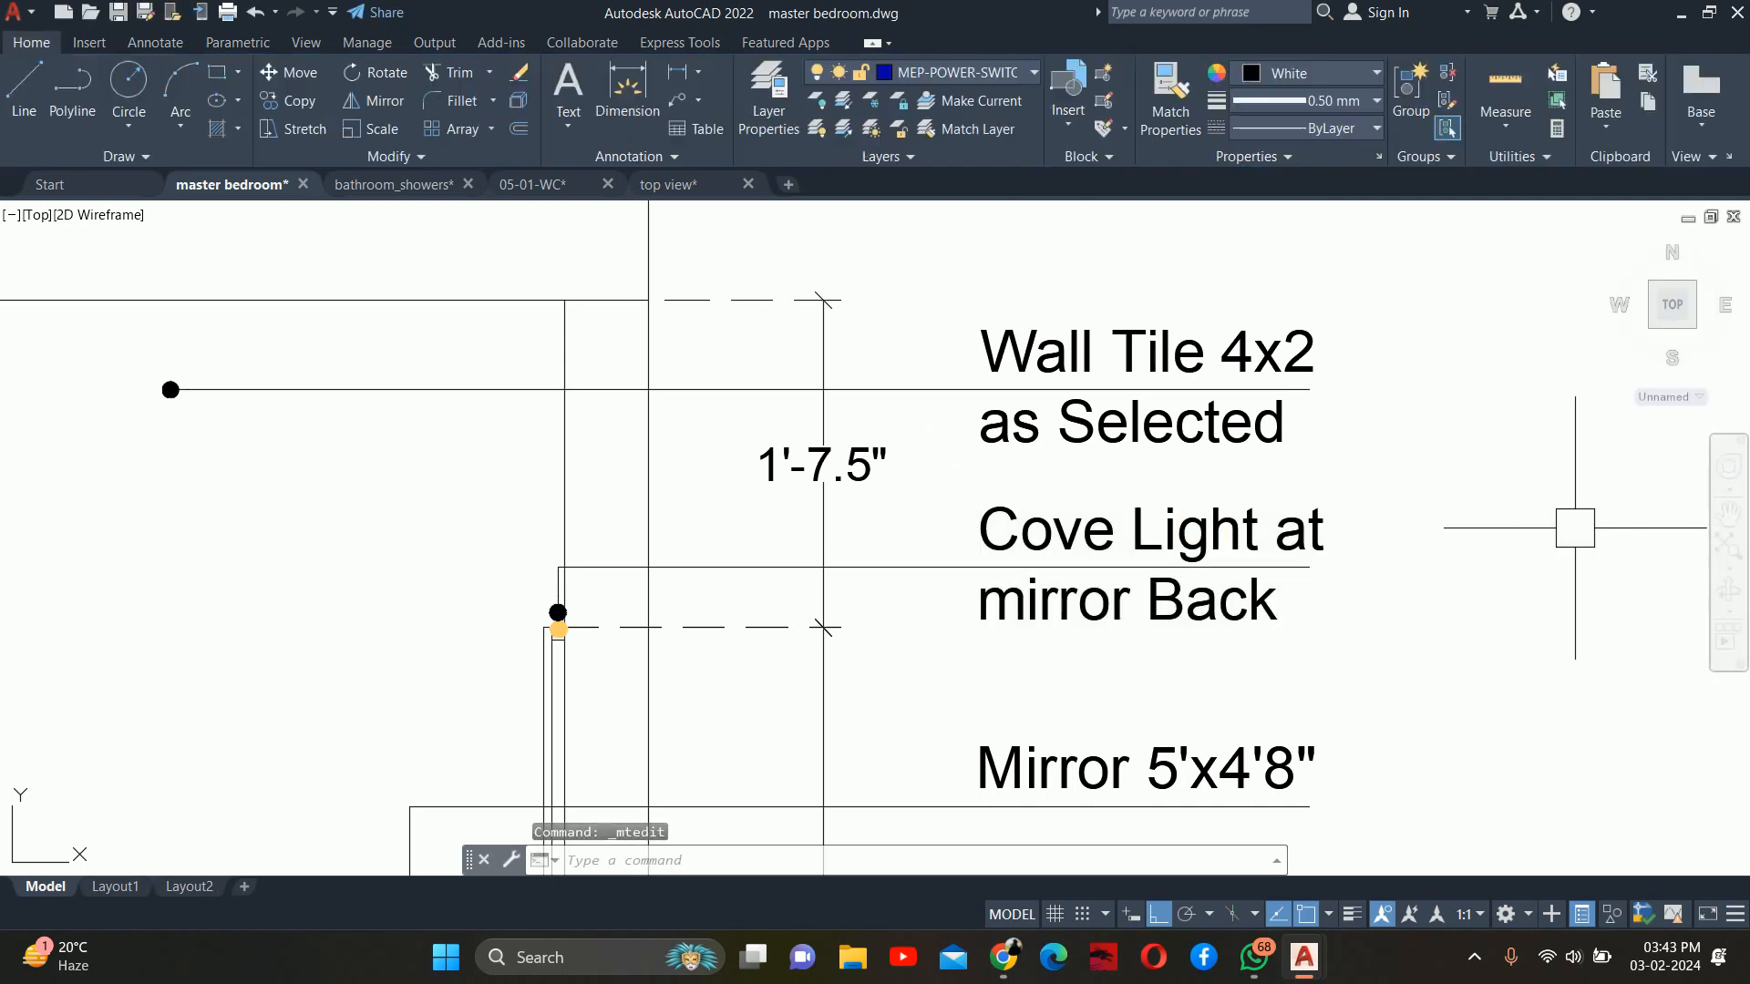
pyautogui.press('Escape')
pyautogui.press('Escape')
pyautogui.press('Escape')
# Copy the "Mirror 5'x4'8"" note straight down onto the countertop leader's line
pyautogui.scroll(-6, 1041, 541)
pyautogui.moveTo(1040, 540); pyautogui.dragTo(990, 351, button='middle')
pyautogui.scroll(2, 967, 626)
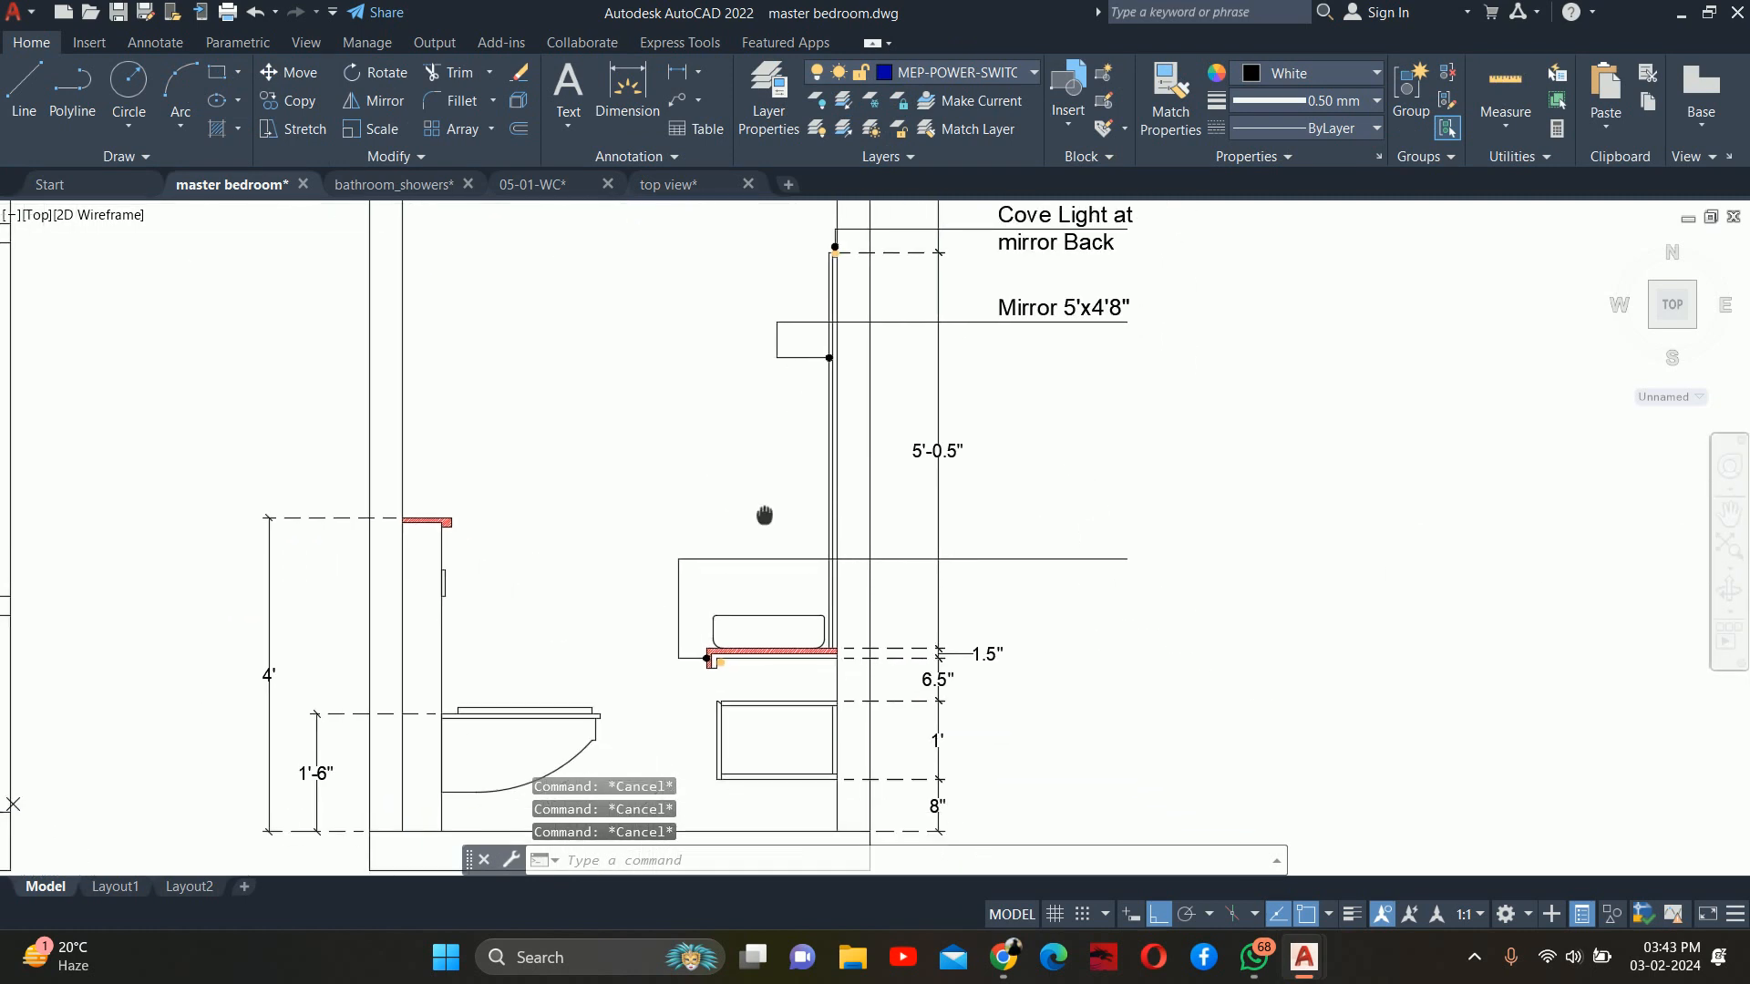
pyautogui.scroll(2, 774, 642)
pyautogui.scroll(-2, 984, 613)
pyautogui.moveTo(985, 613); pyautogui.dragTo(854, 620, button='middle')
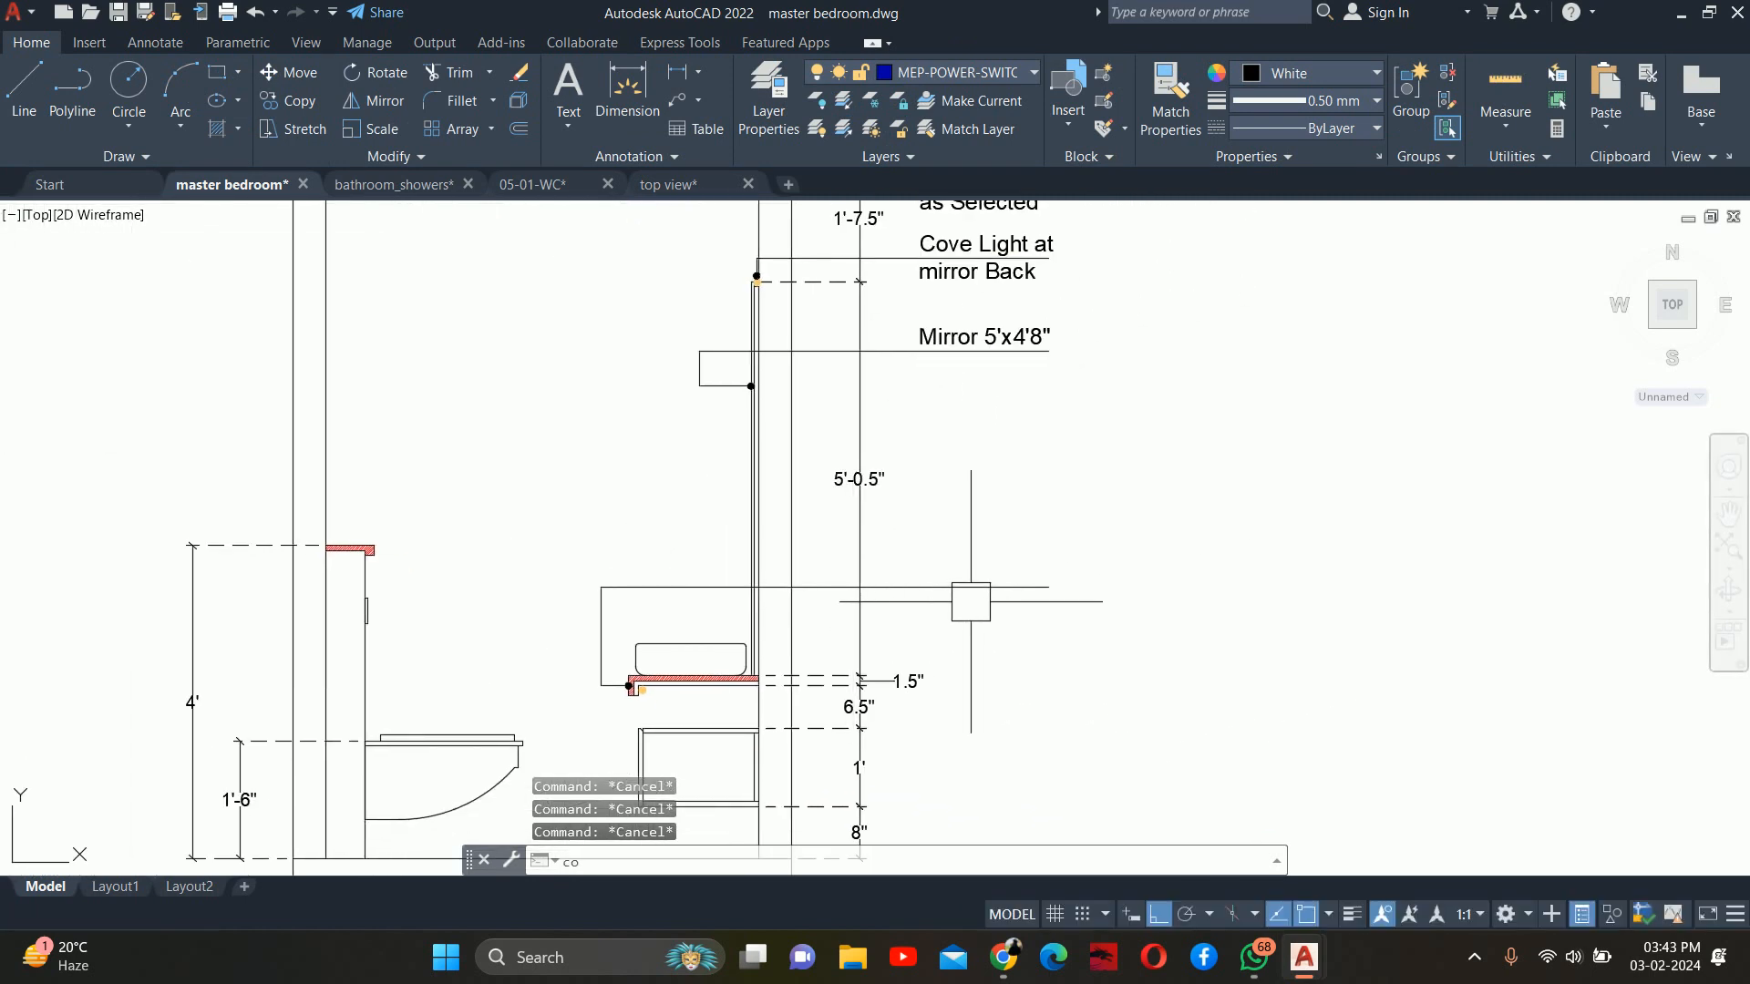
pyautogui.write('co')
pyautogui.press('space')
pyautogui.click(1055, 341)
pyautogui.press('space')
pyautogui.scroll(3, 1046, 354)
pyautogui.click(1048, 341)
pyautogui.scroll(-2, 1031, 632)
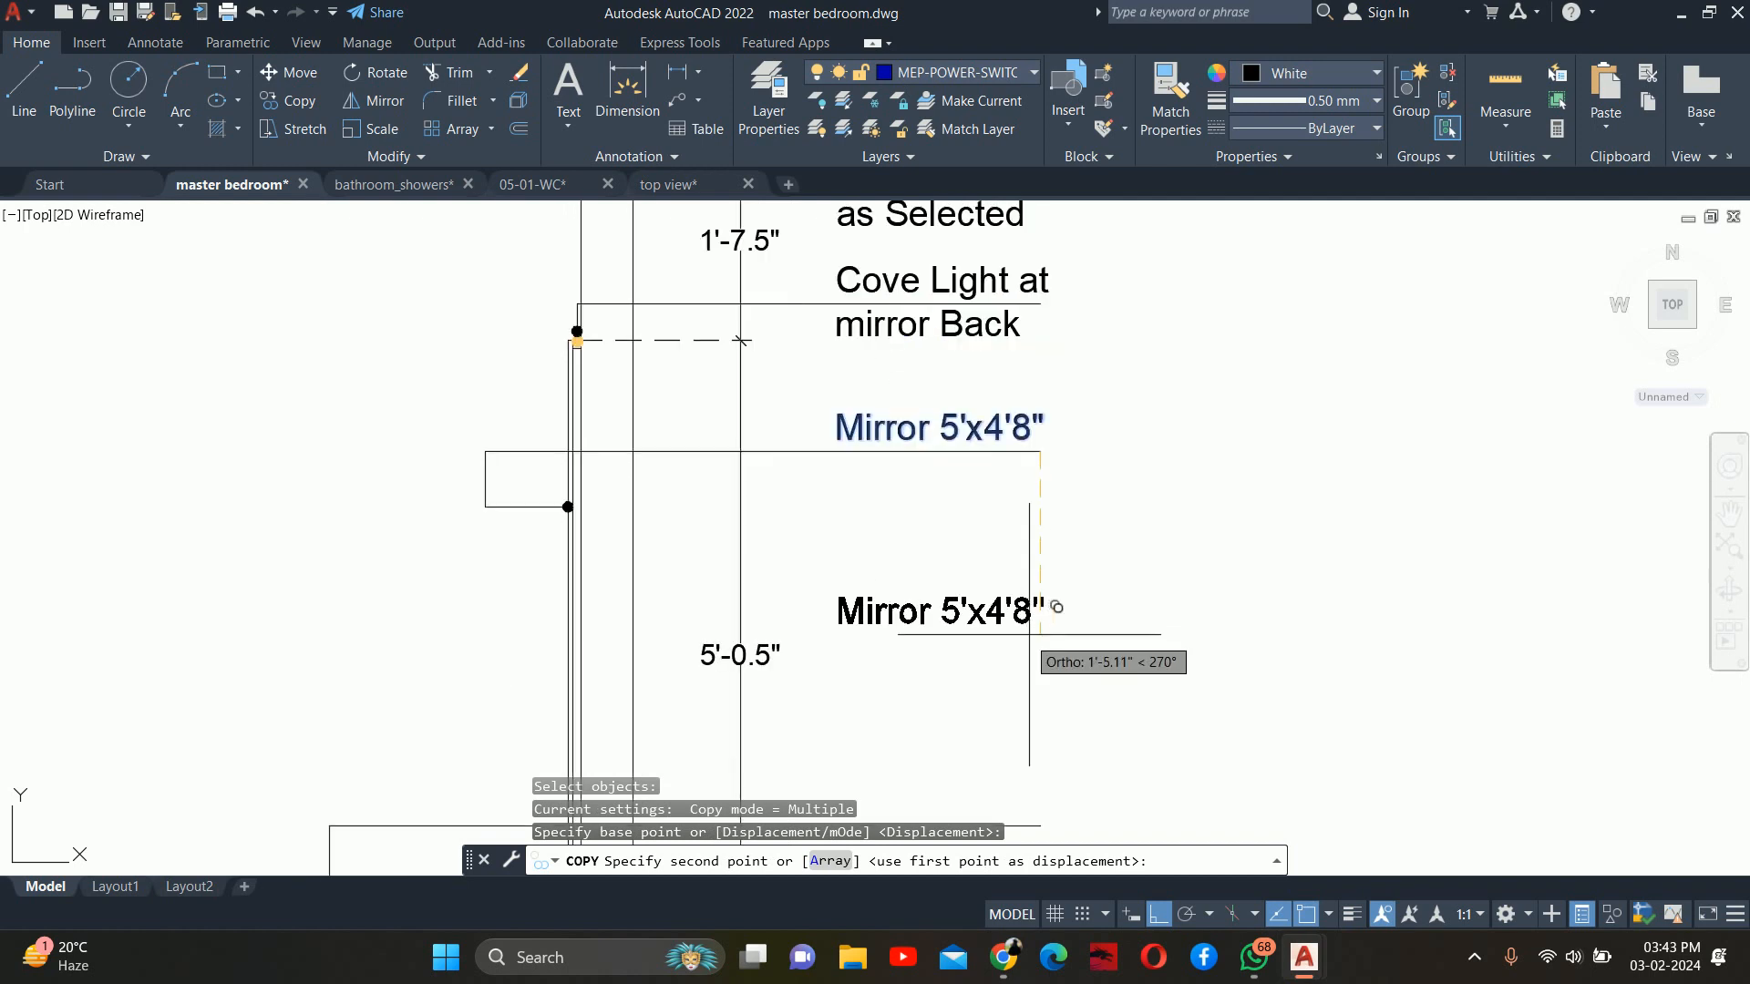
pyautogui.moveTo(1031, 631); pyautogui.dragTo(1031, 409, button='middle')
pyautogui.click(1037, 598)
pyautogui.press('Escape')
# Change the copied note on the countertop leader to "Vanity Finishe in Stone"
pyautogui.doubleClick(948, 570)
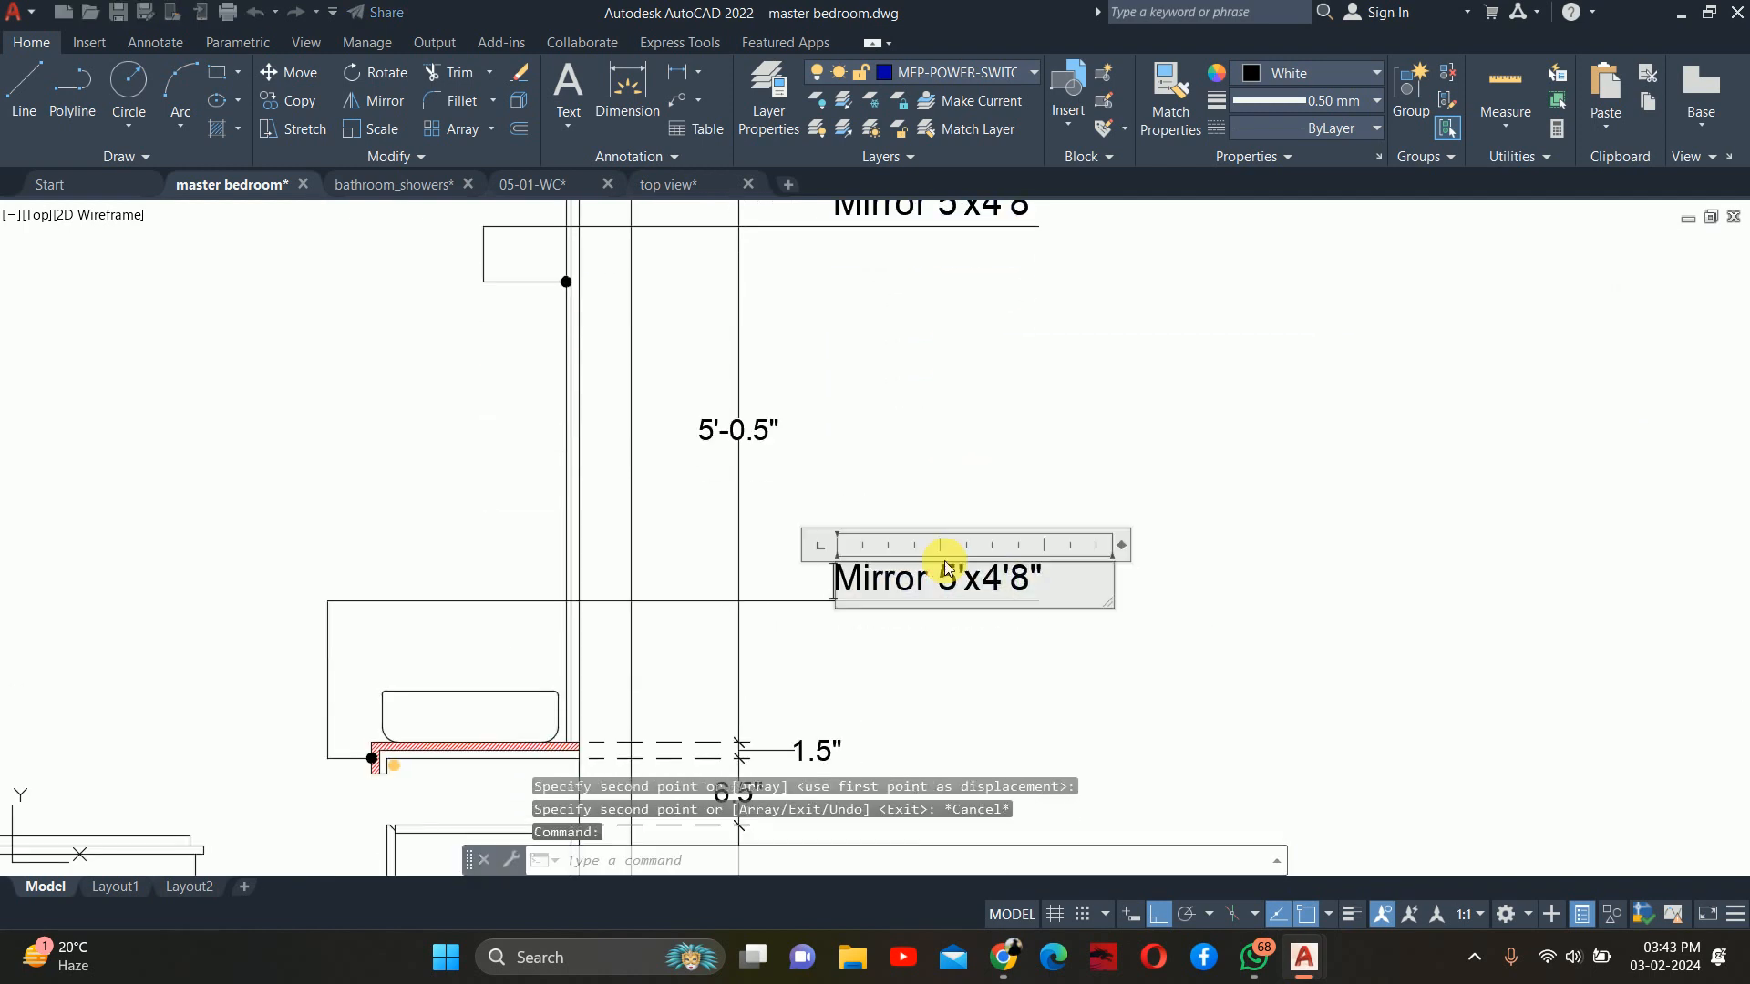
pyautogui.write('C')
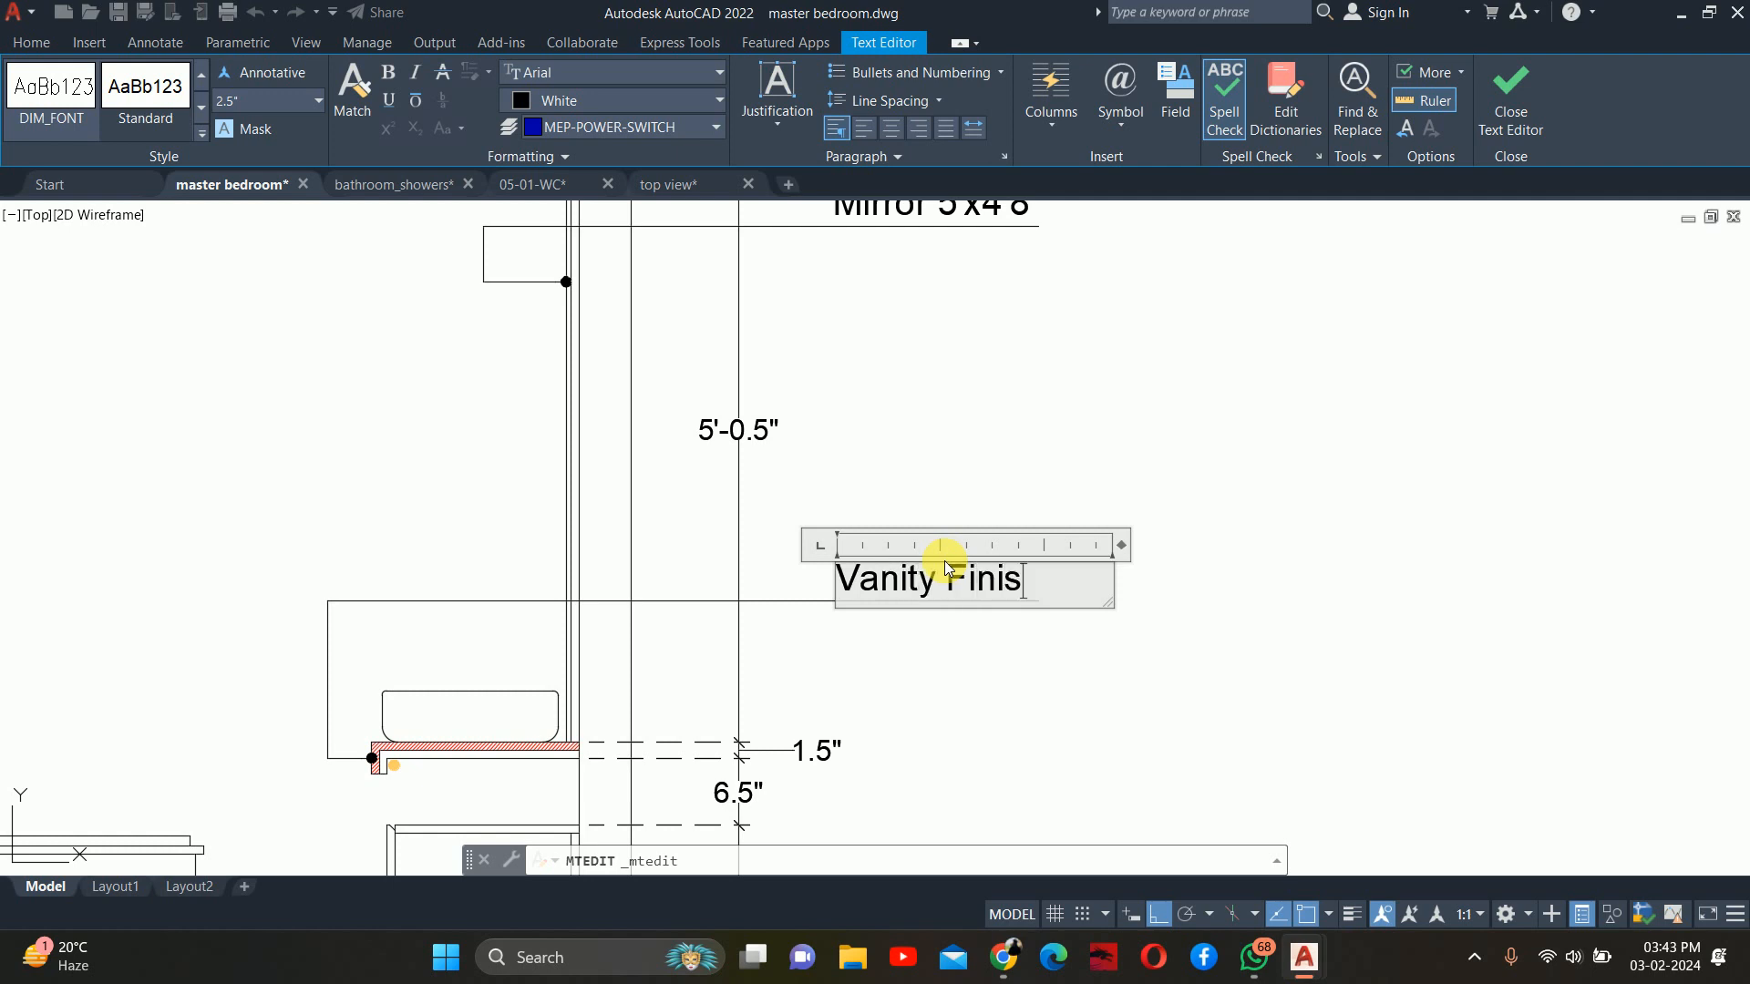
pyautogui.write('Stone')
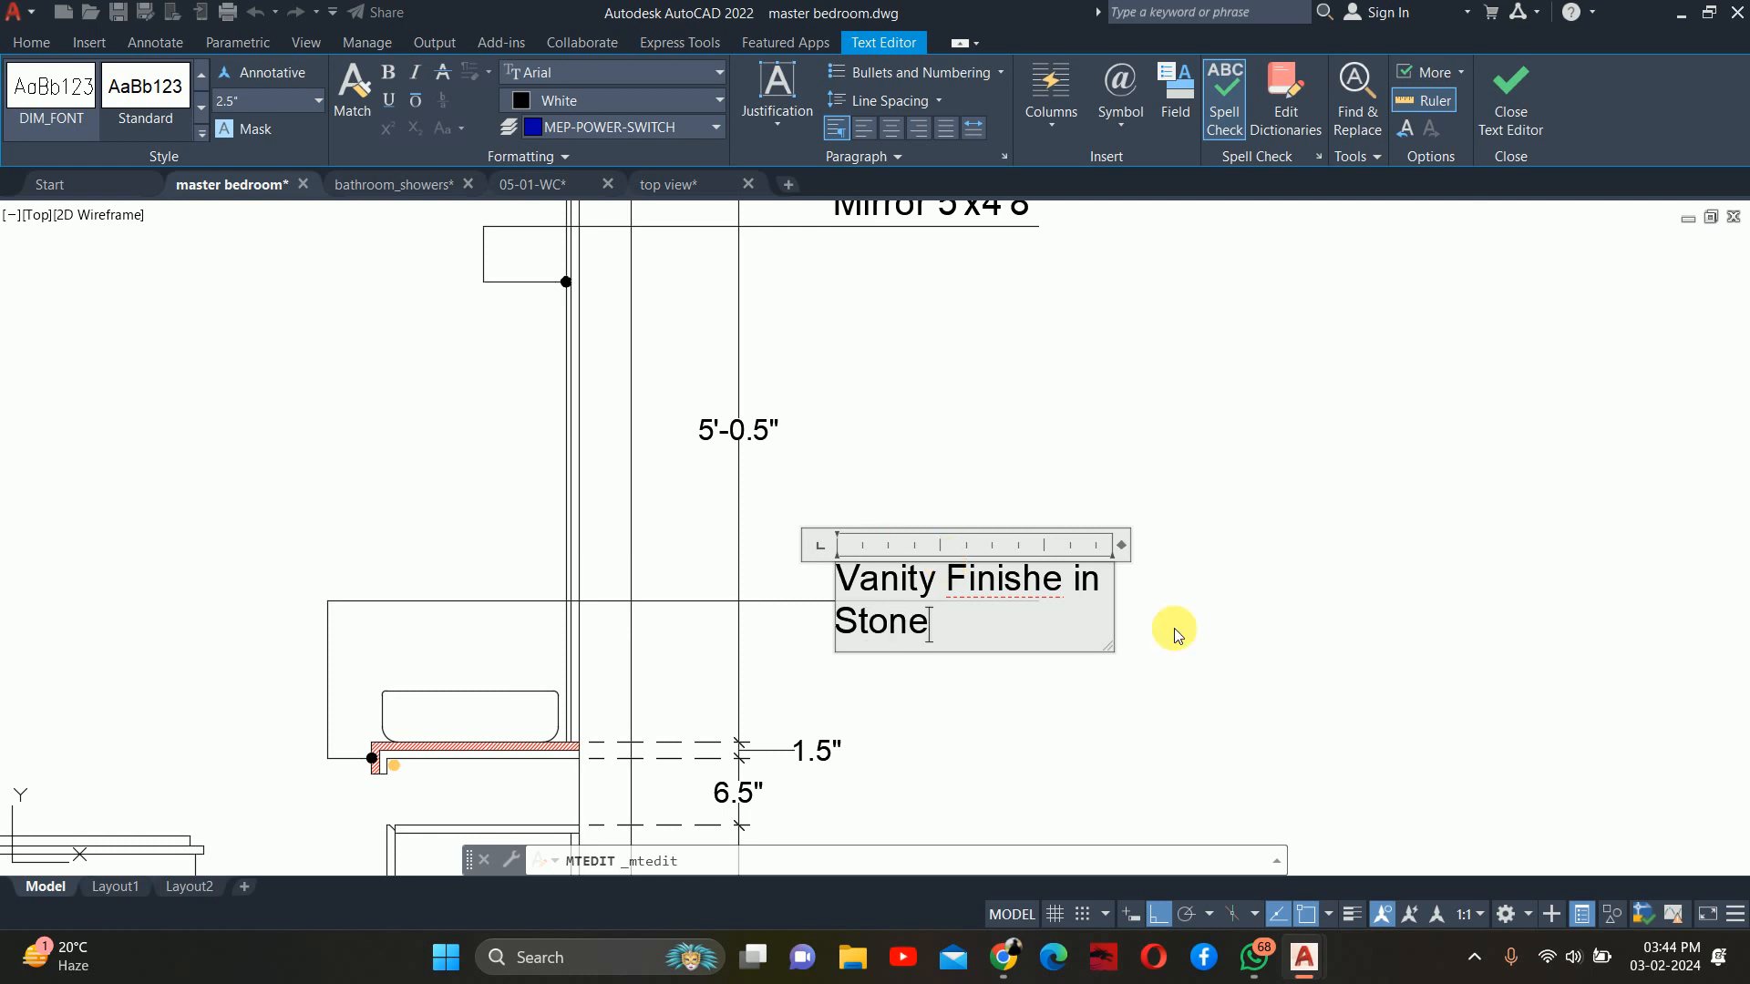
pyautogui.click(1175, 635)
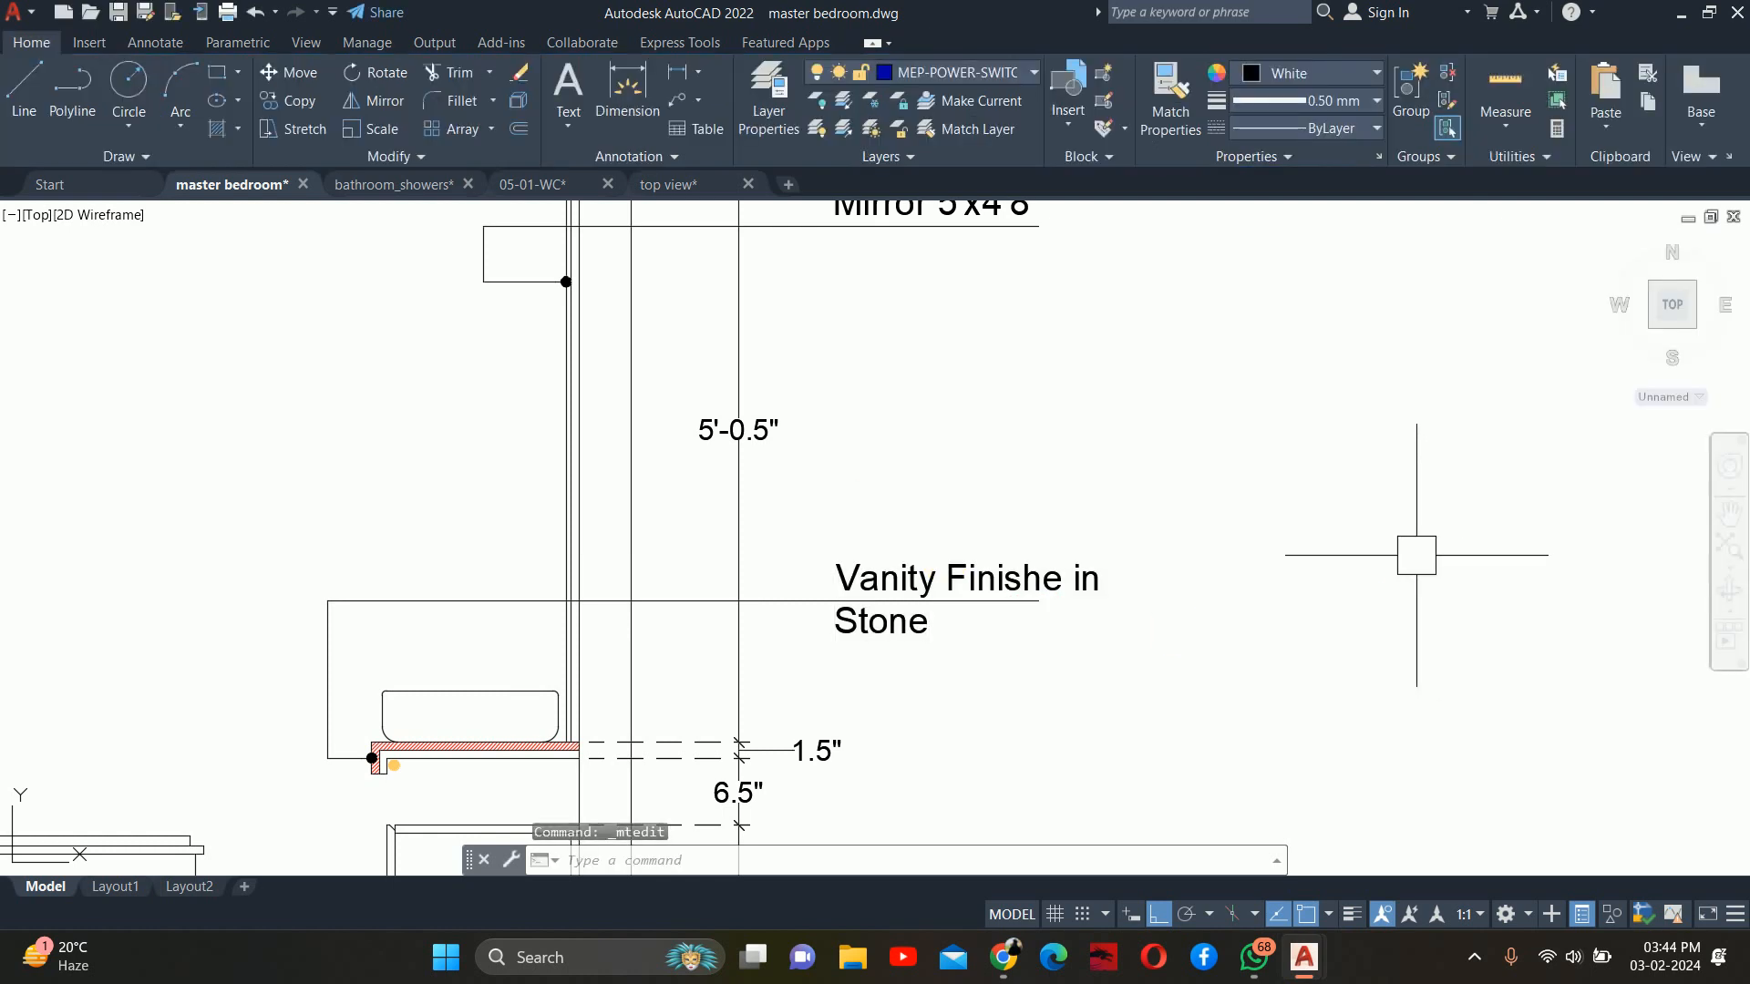
pyautogui.press('Escape')
pyautogui.press('Escape')
pyautogui.press('Escape')
# Move the "Wall Tile 4x2 as Selected" note with its leader straight down, between the mirror note and the vanity note
pyautogui.scroll(-6, 879, 541)
pyautogui.moveTo(724, 584); pyautogui.dragTo(758, 507, button='middle')
pyautogui.scroll(4, 757, 508)
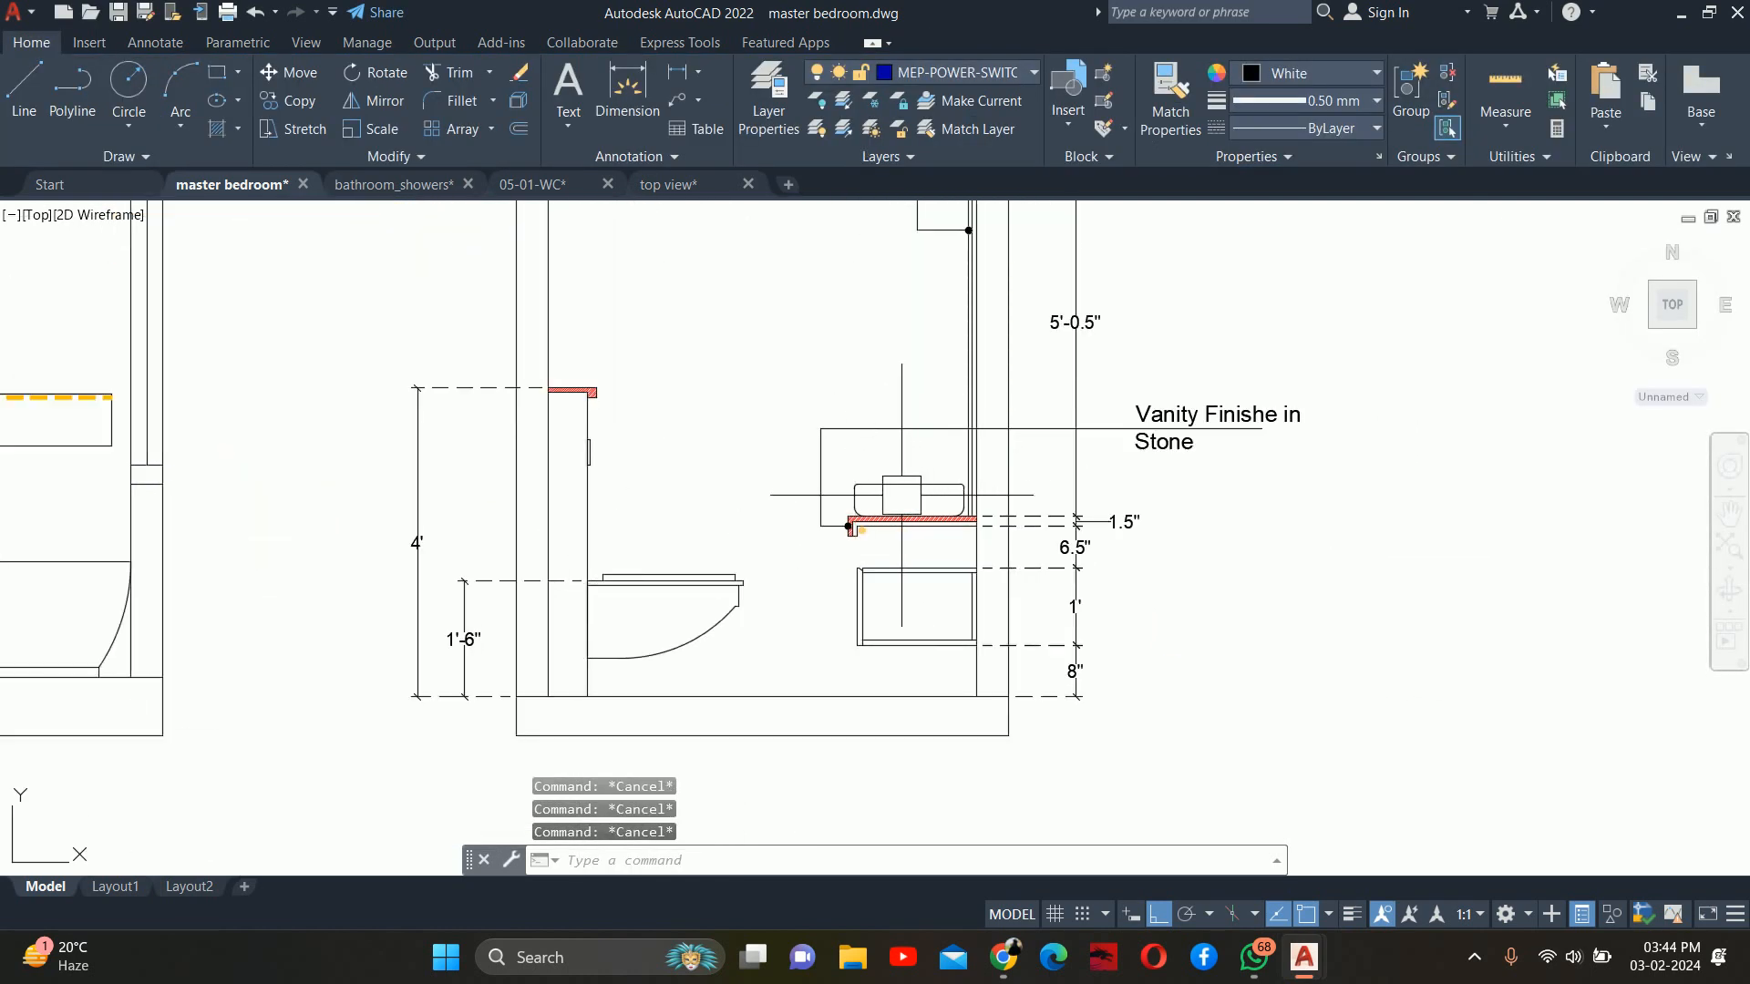
pyautogui.scroll(2, 903, 493)
pyautogui.scroll(-2, 879, 613)
pyautogui.moveTo(878, 613)
pyautogui.mouseDown(button='middle')
pyautogui.moveTo(878, 576)
pyautogui.moveTo(824, 605)
pyautogui.moveTo(1094, 669)
pyautogui.mouseUp(button='middle')
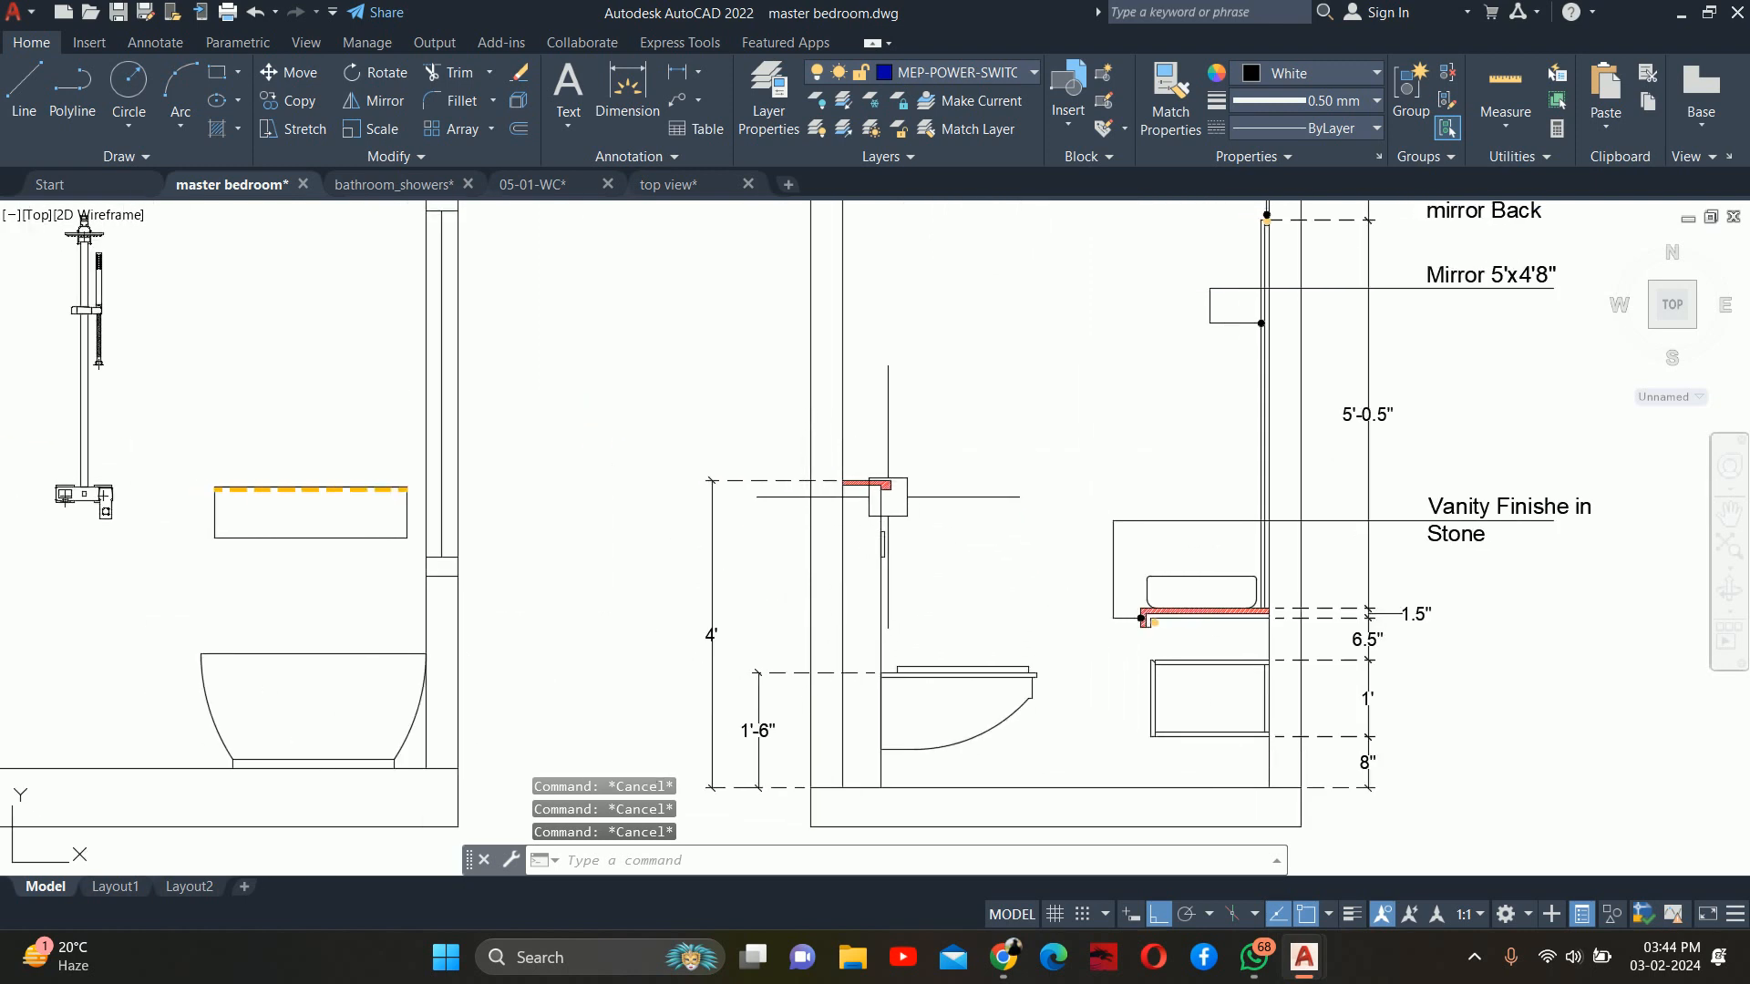
pyautogui.moveTo(974, 488); pyautogui.dragTo(883, 673, button='middle')
pyautogui.scroll(-2, 883, 673)
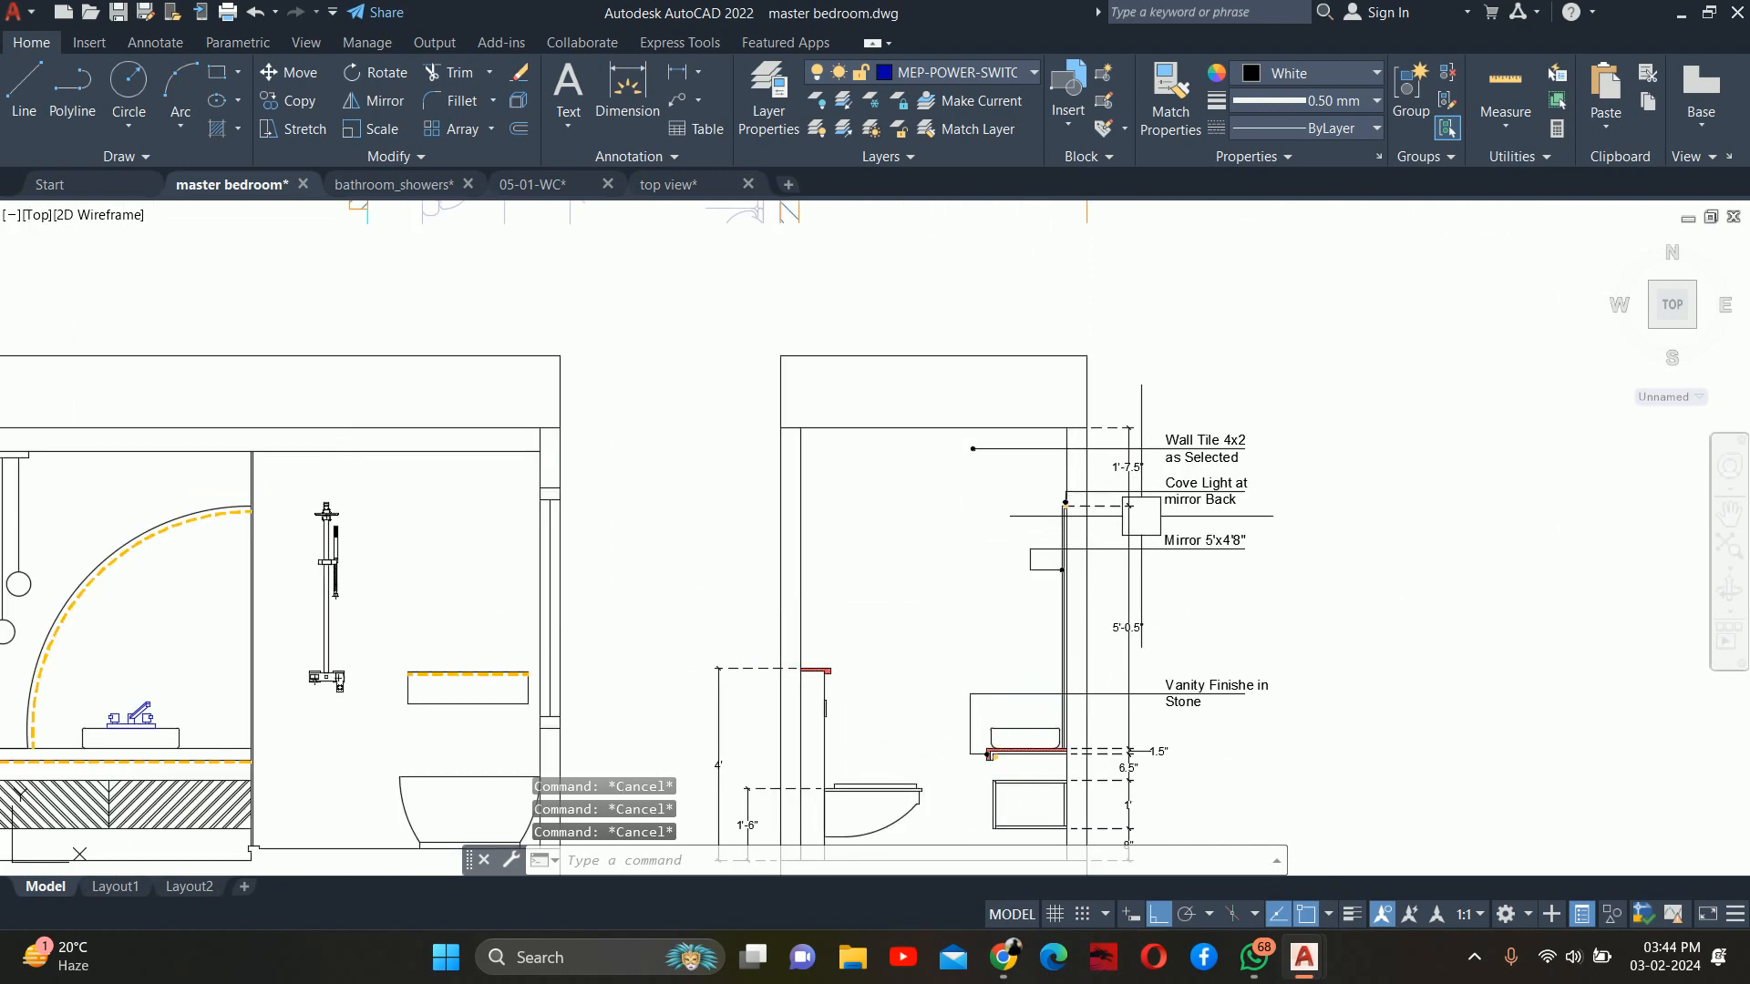
pyautogui.write('m')
pyautogui.press('space')
pyautogui.click(1300, 399)
pyautogui.click(1199, 461)
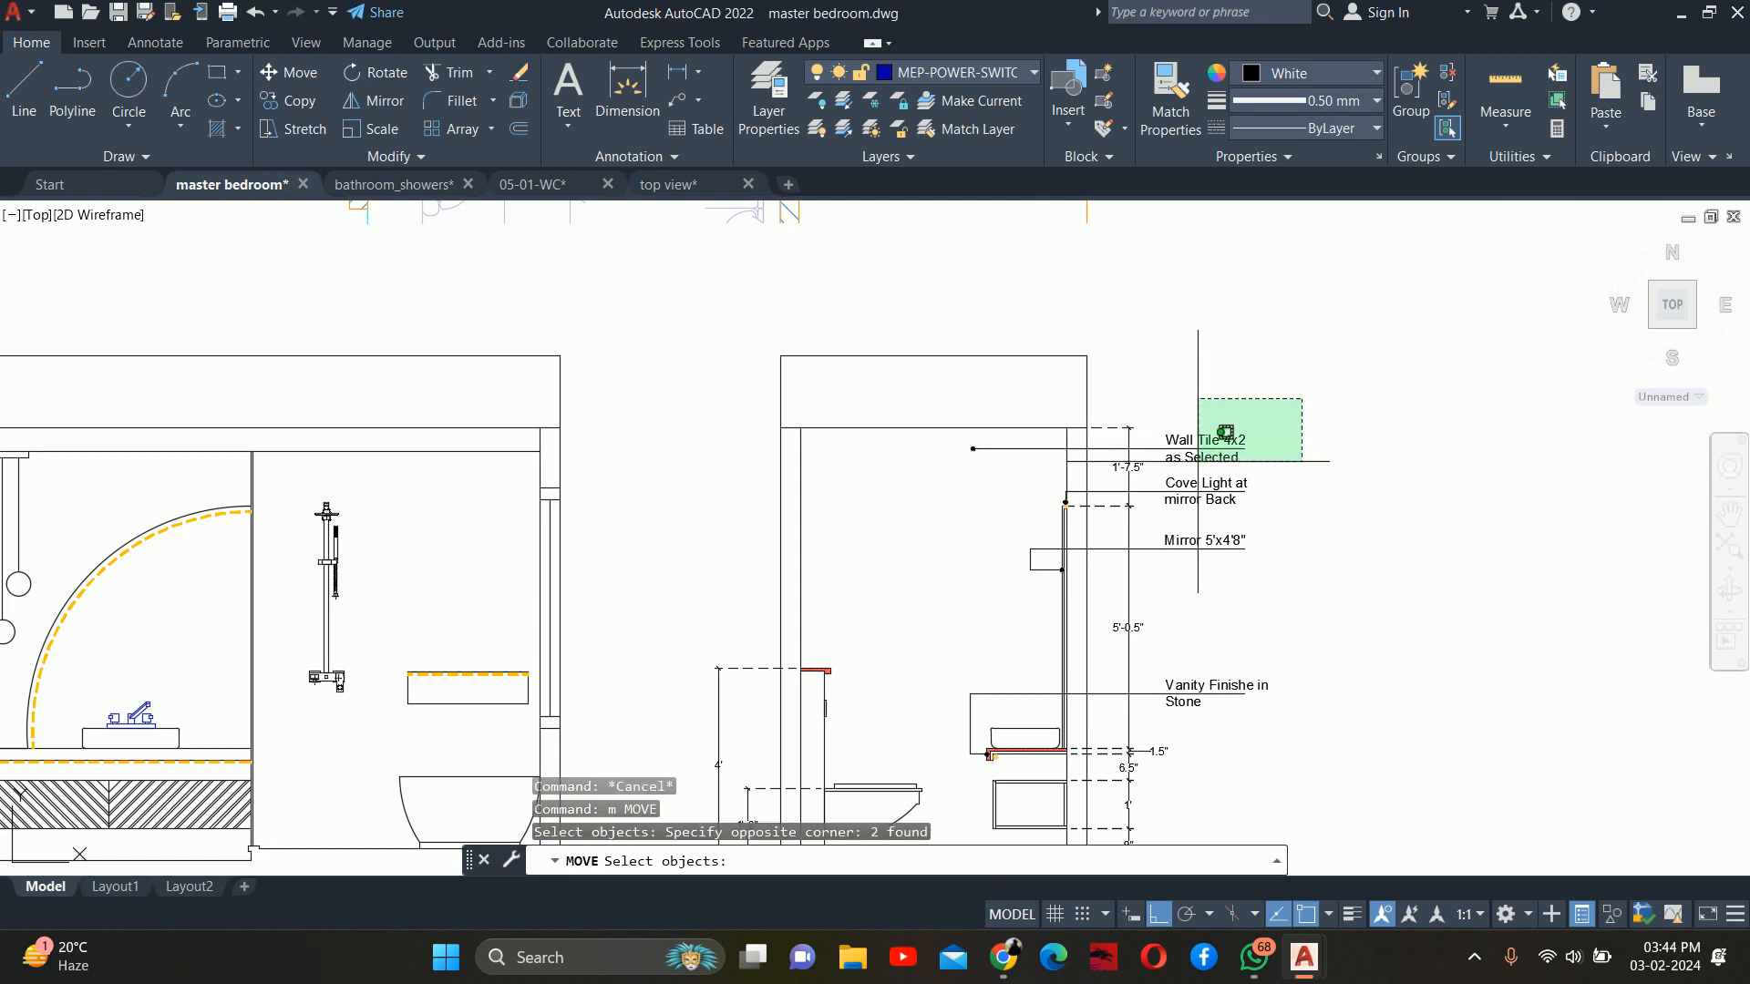
pyautogui.click(1354, 461)
pyautogui.press('space')
pyautogui.click(1354, 507)
pyautogui.click(1354, 559)
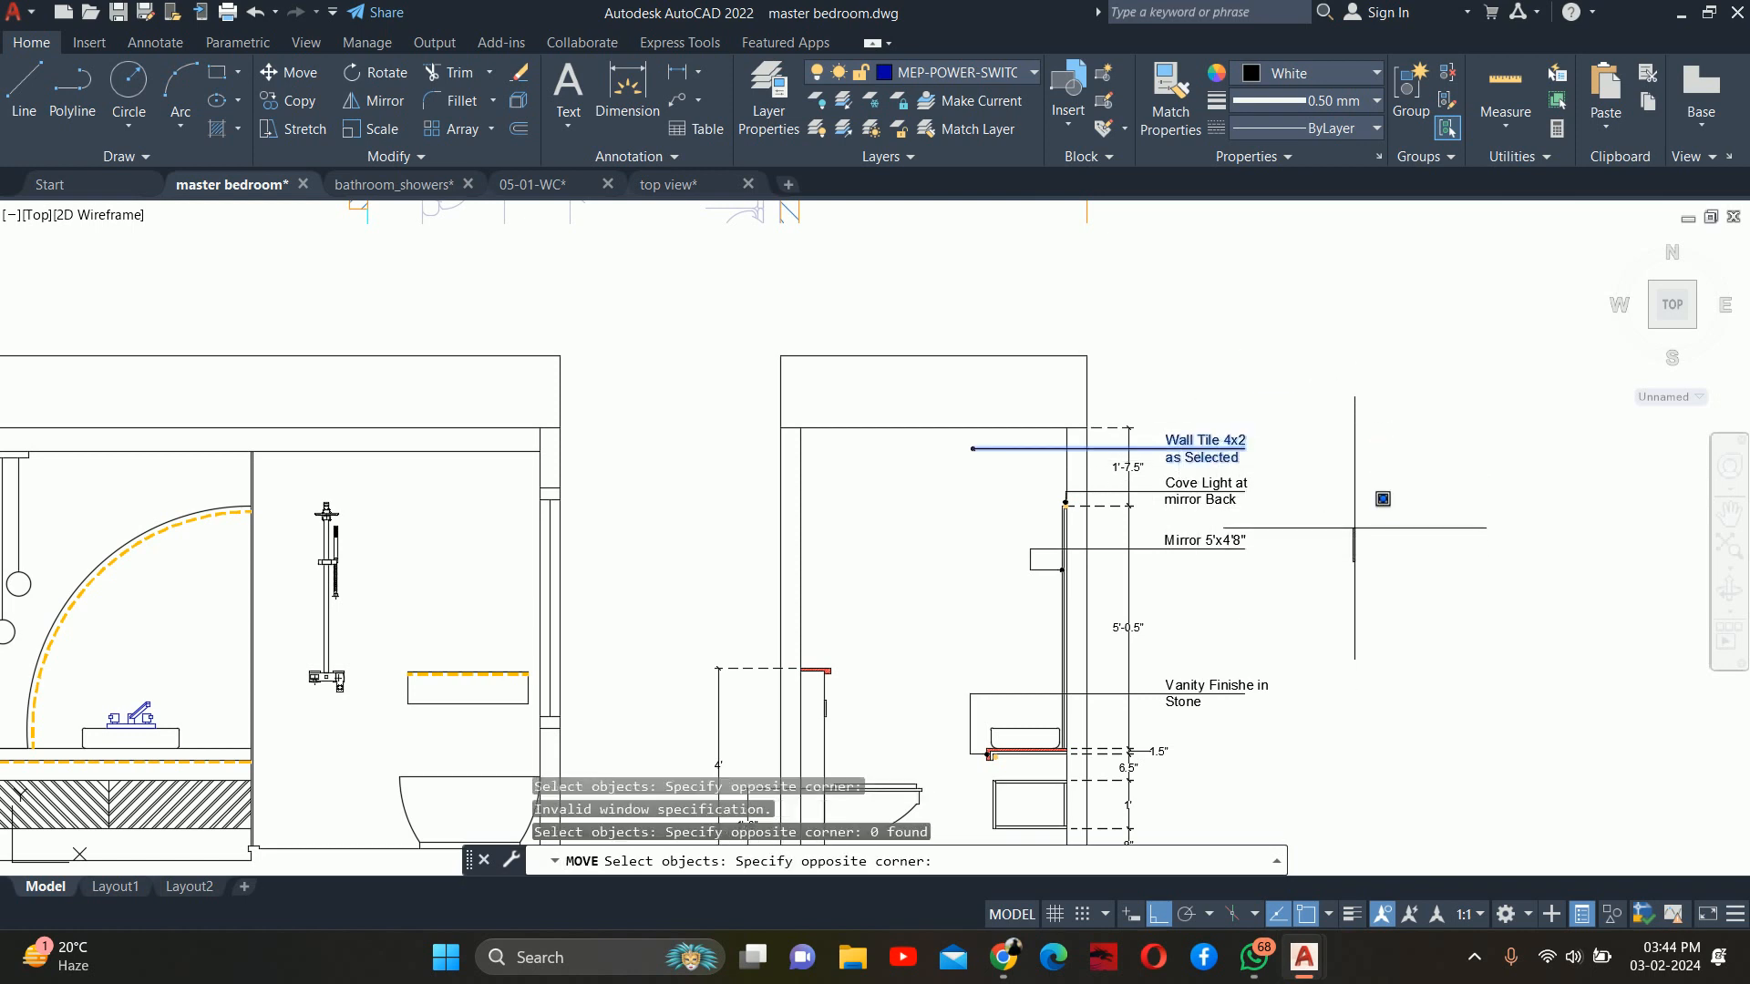
pyautogui.click(1354, 529)
pyautogui.press('space')
pyautogui.click(1364, 446)
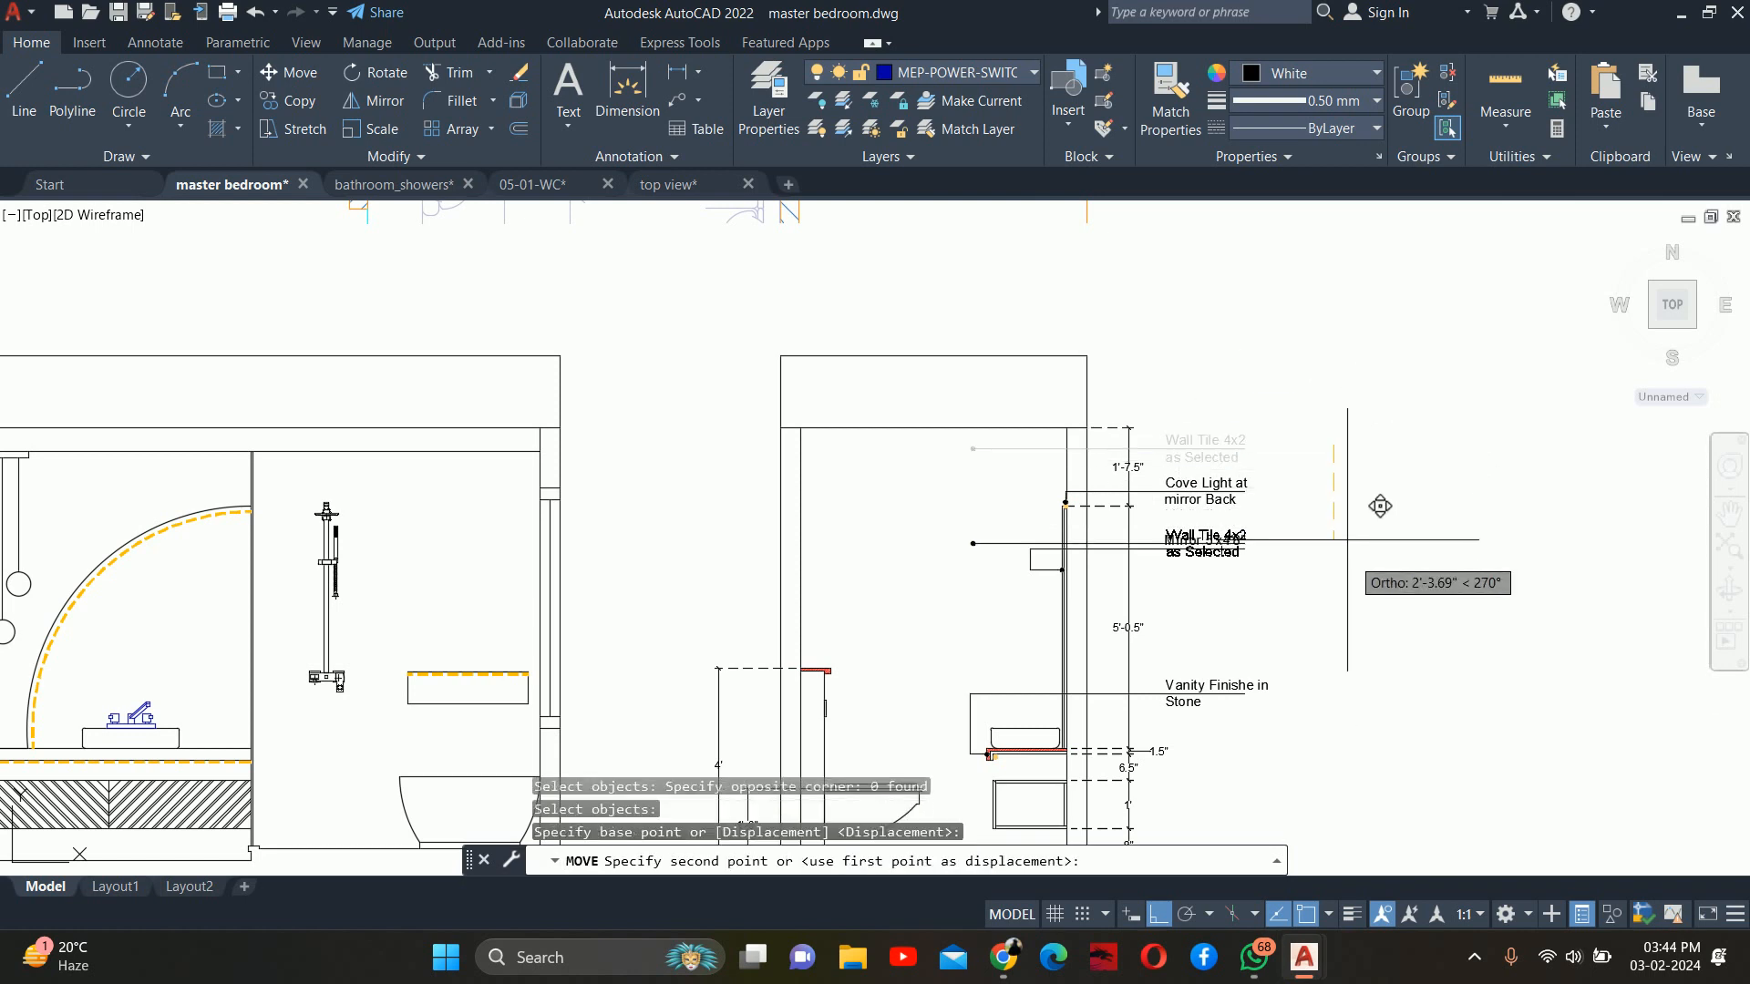
pyautogui.click(1366, 601)
pyautogui.press('Escape')
pyautogui.press('Escape')
pyautogui.press('Escape')
# Review the annotated bathroom section alongside the vanity and shower elevation
pyautogui.scroll(-3, 784, 510)
pyautogui.scroll(3, 1022, 546)
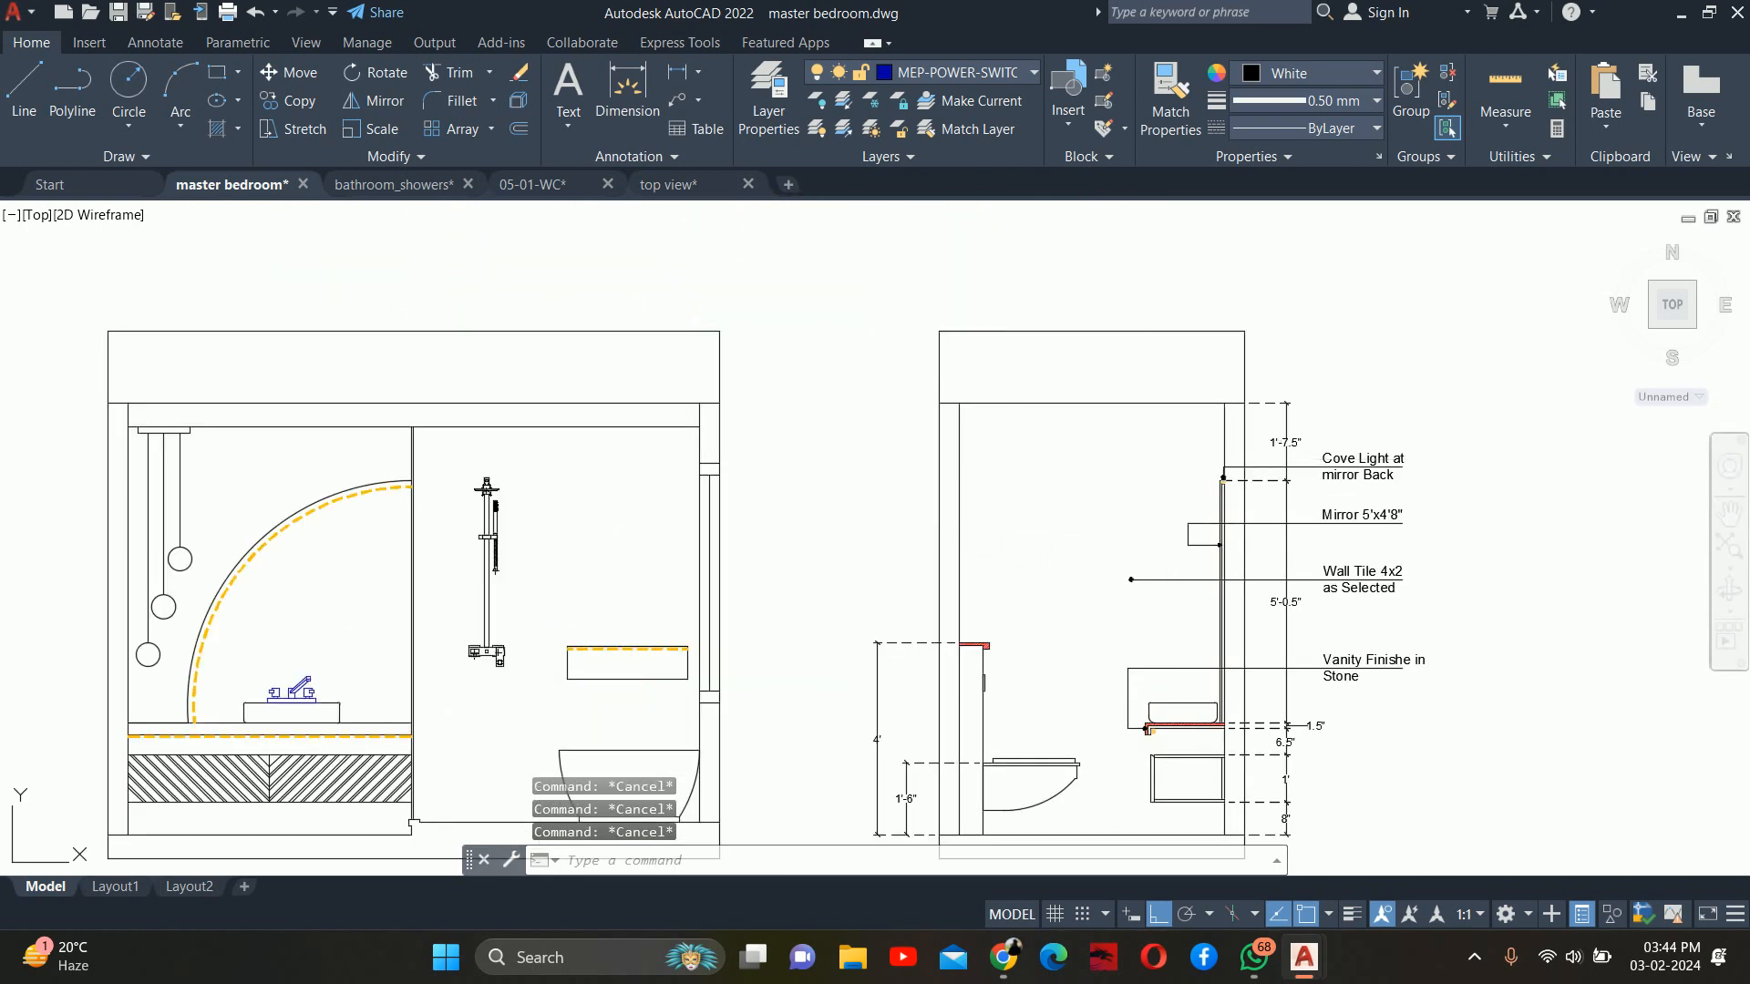
pyautogui.scroll(-5, 877, 605)
pyautogui.scroll(4, 839, 648)
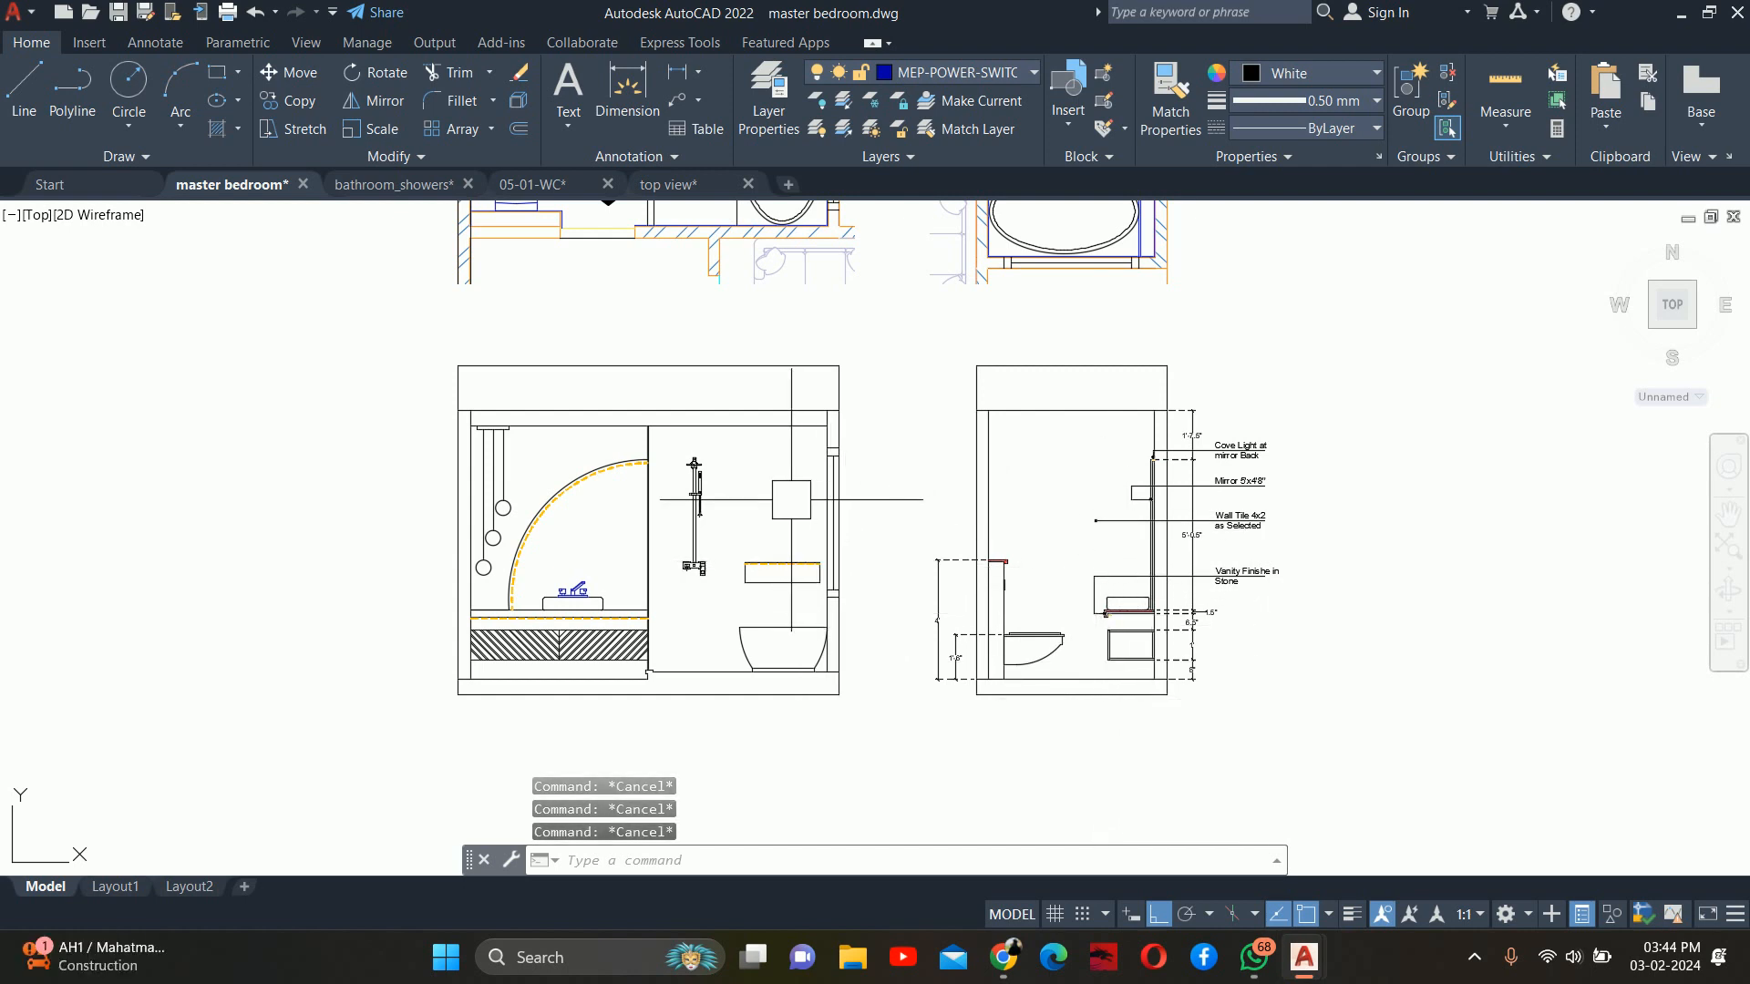
pyautogui.scroll(4, 775, 519)
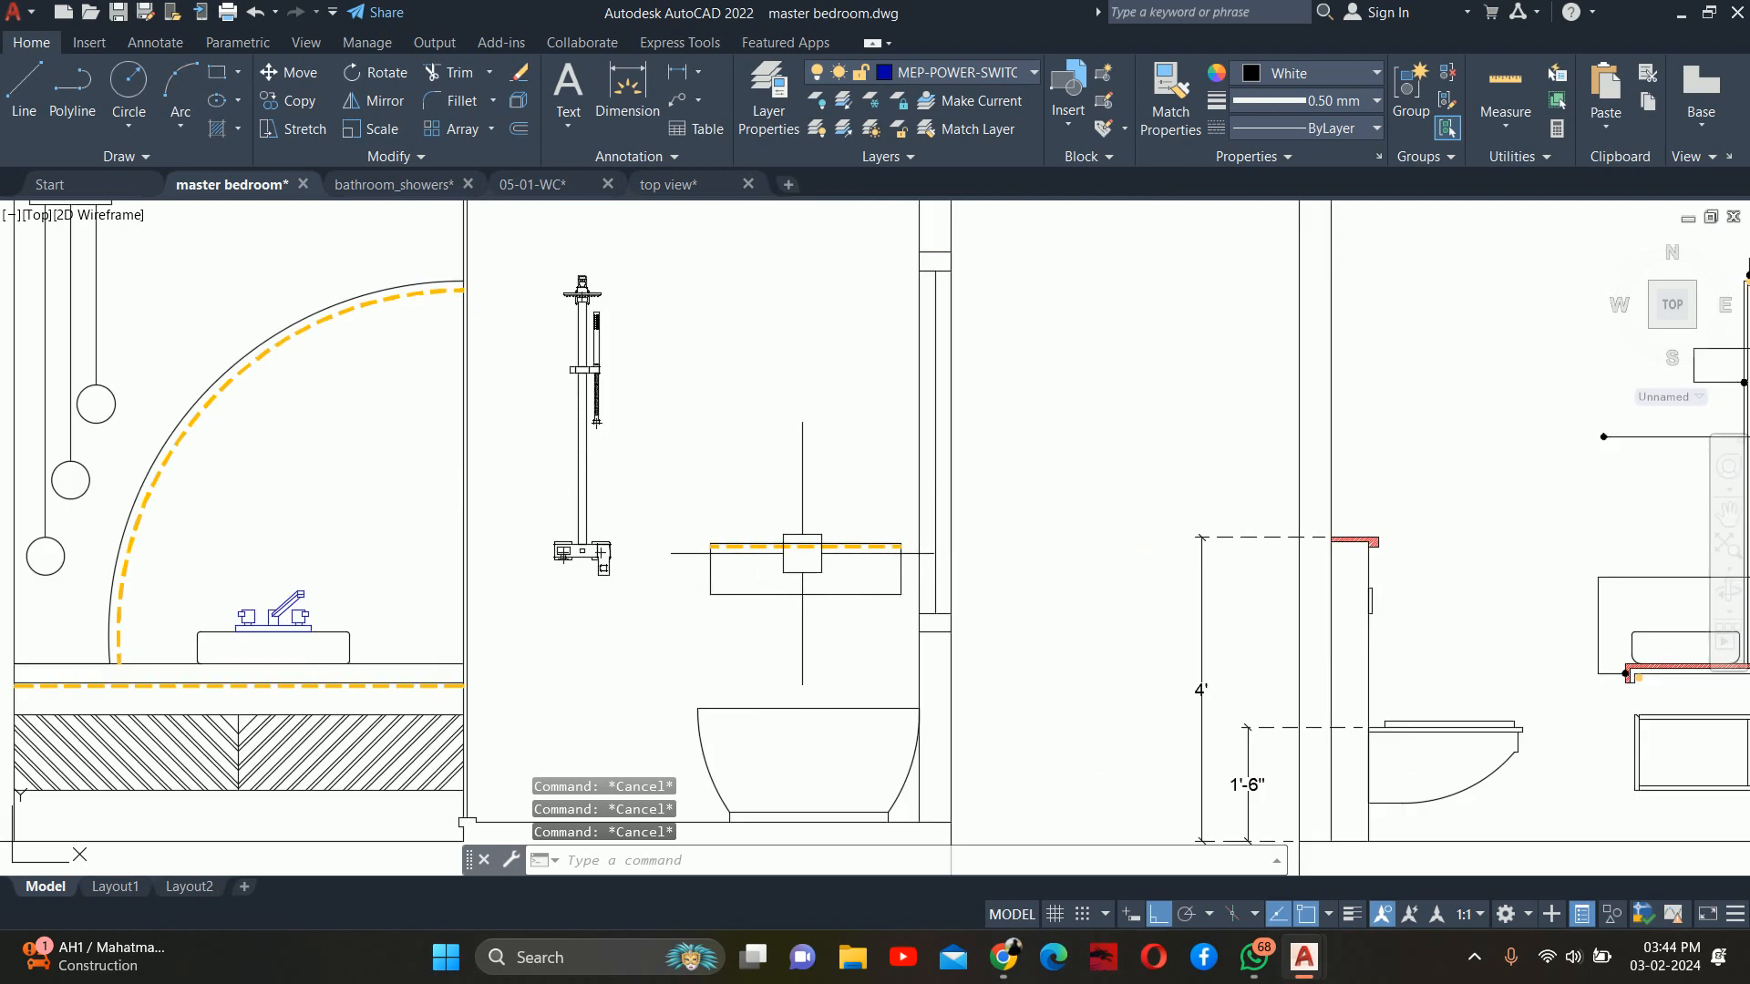
pyautogui.scroll(-2, 791, 521)
pyautogui.moveTo(791, 521); pyautogui.dragTo(792, 537, button='middle')
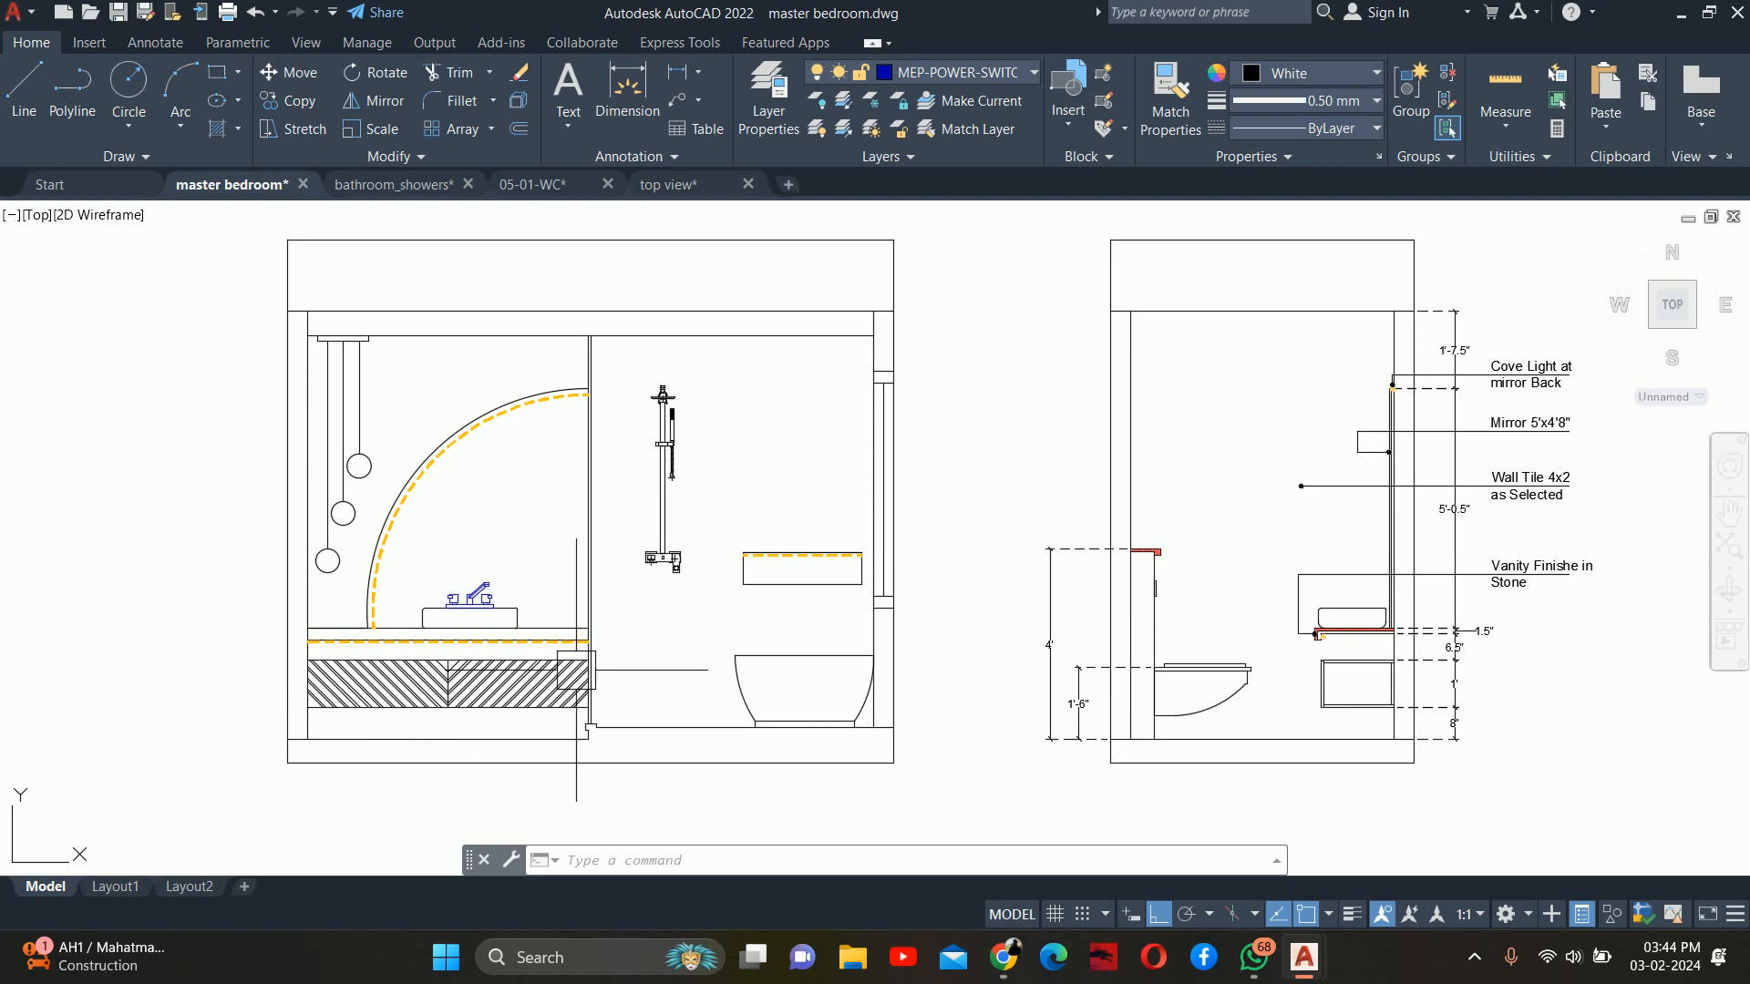
pyautogui.scroll(-2, 576, 669)
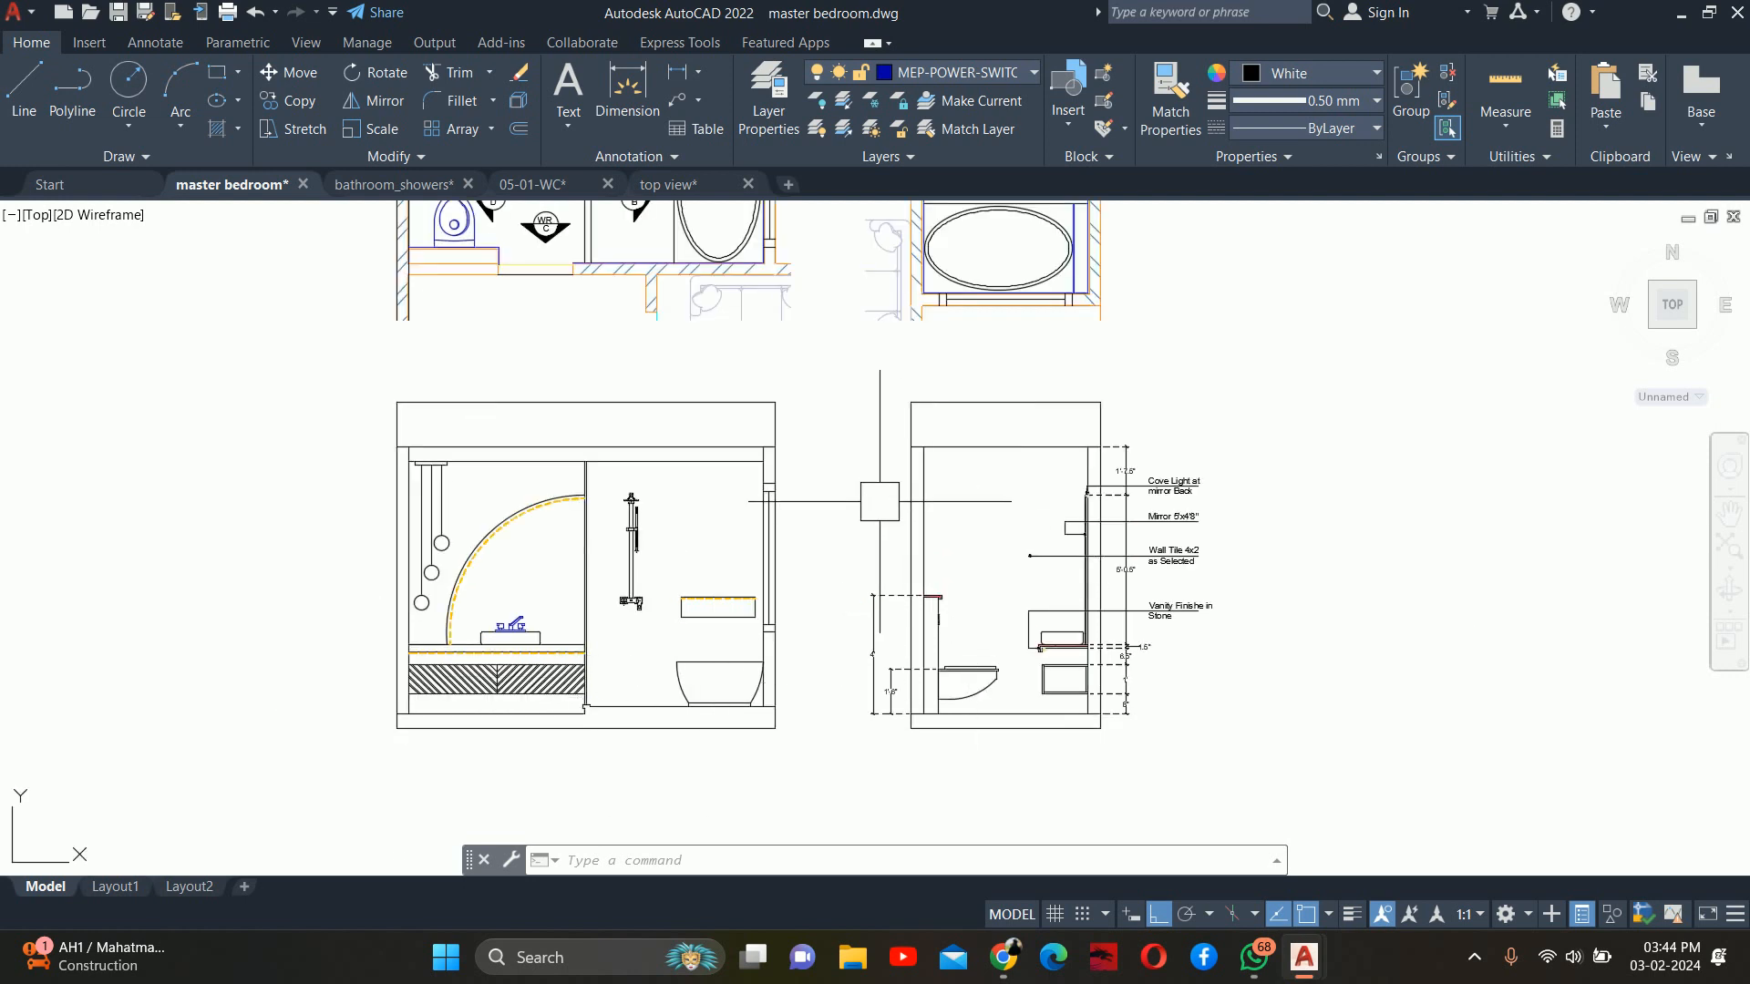
# Examine the WR view markers on both bathroom plans against the elevation and section below them
pyautogui.scroll(-2, 995, 711)
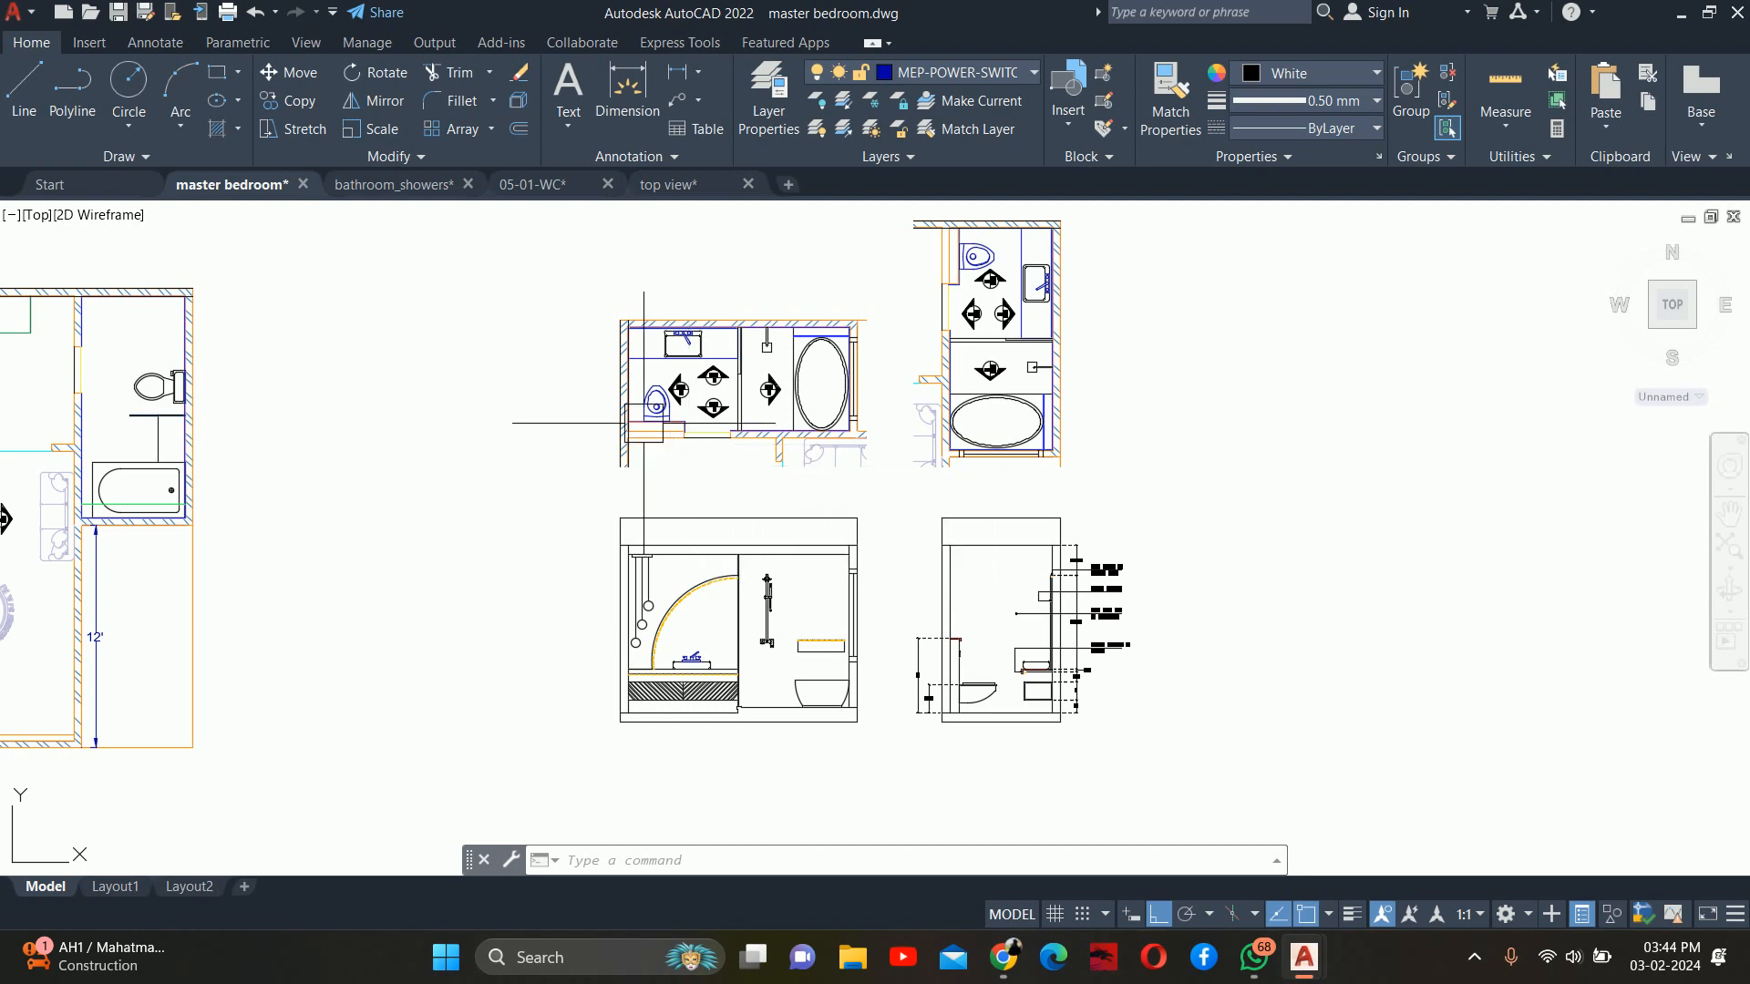
pyautogui.scroll(3, 655, 401)
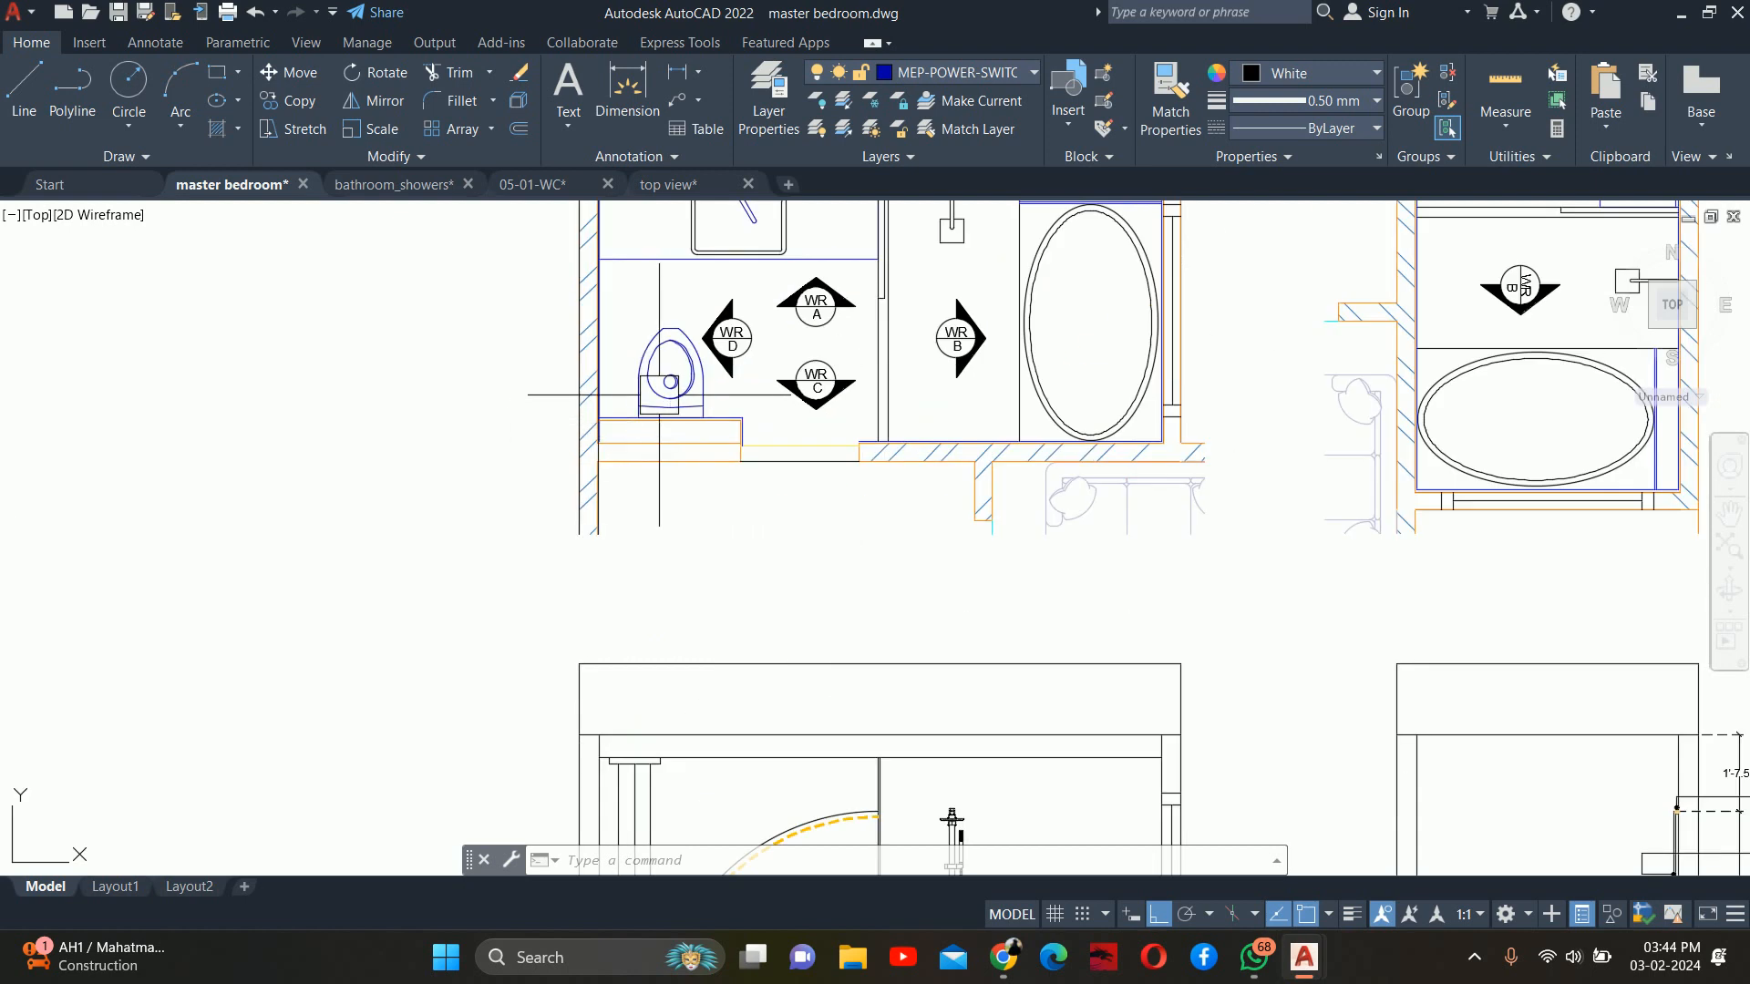
pyautogui.scroll(-3, 711, 456)
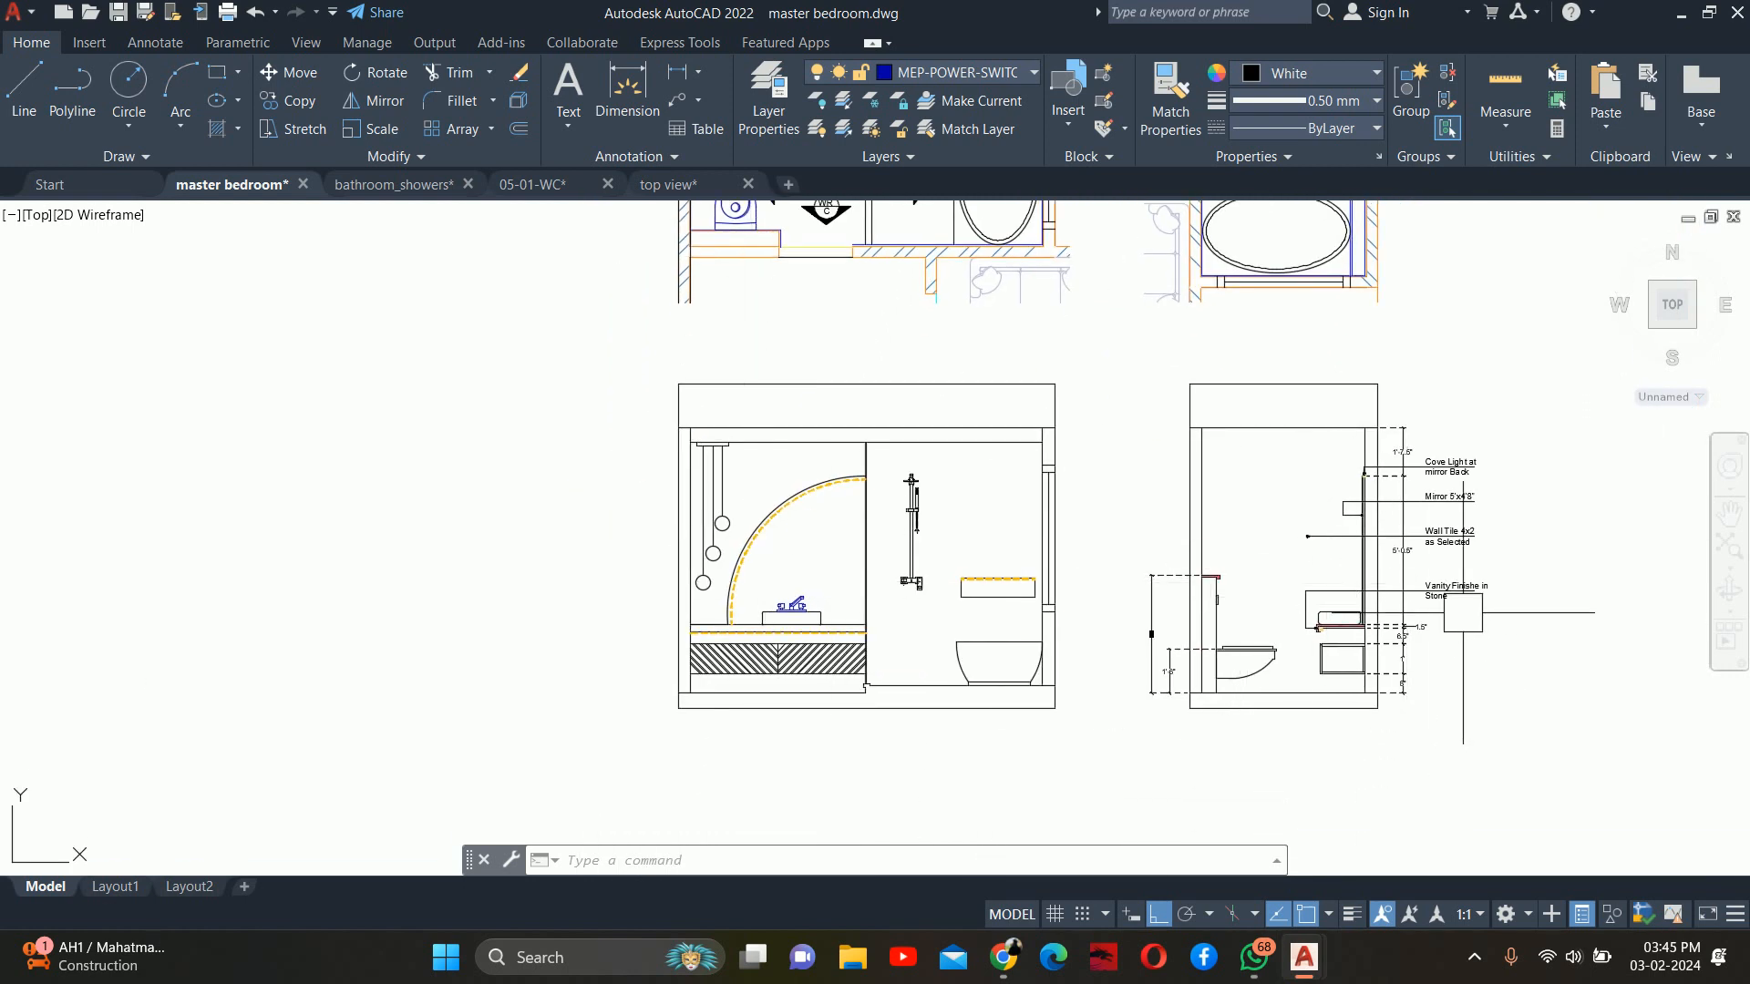
pyautogui.moveTo(818, 240); pyautogui.dragTo(891, 602, button='middle')
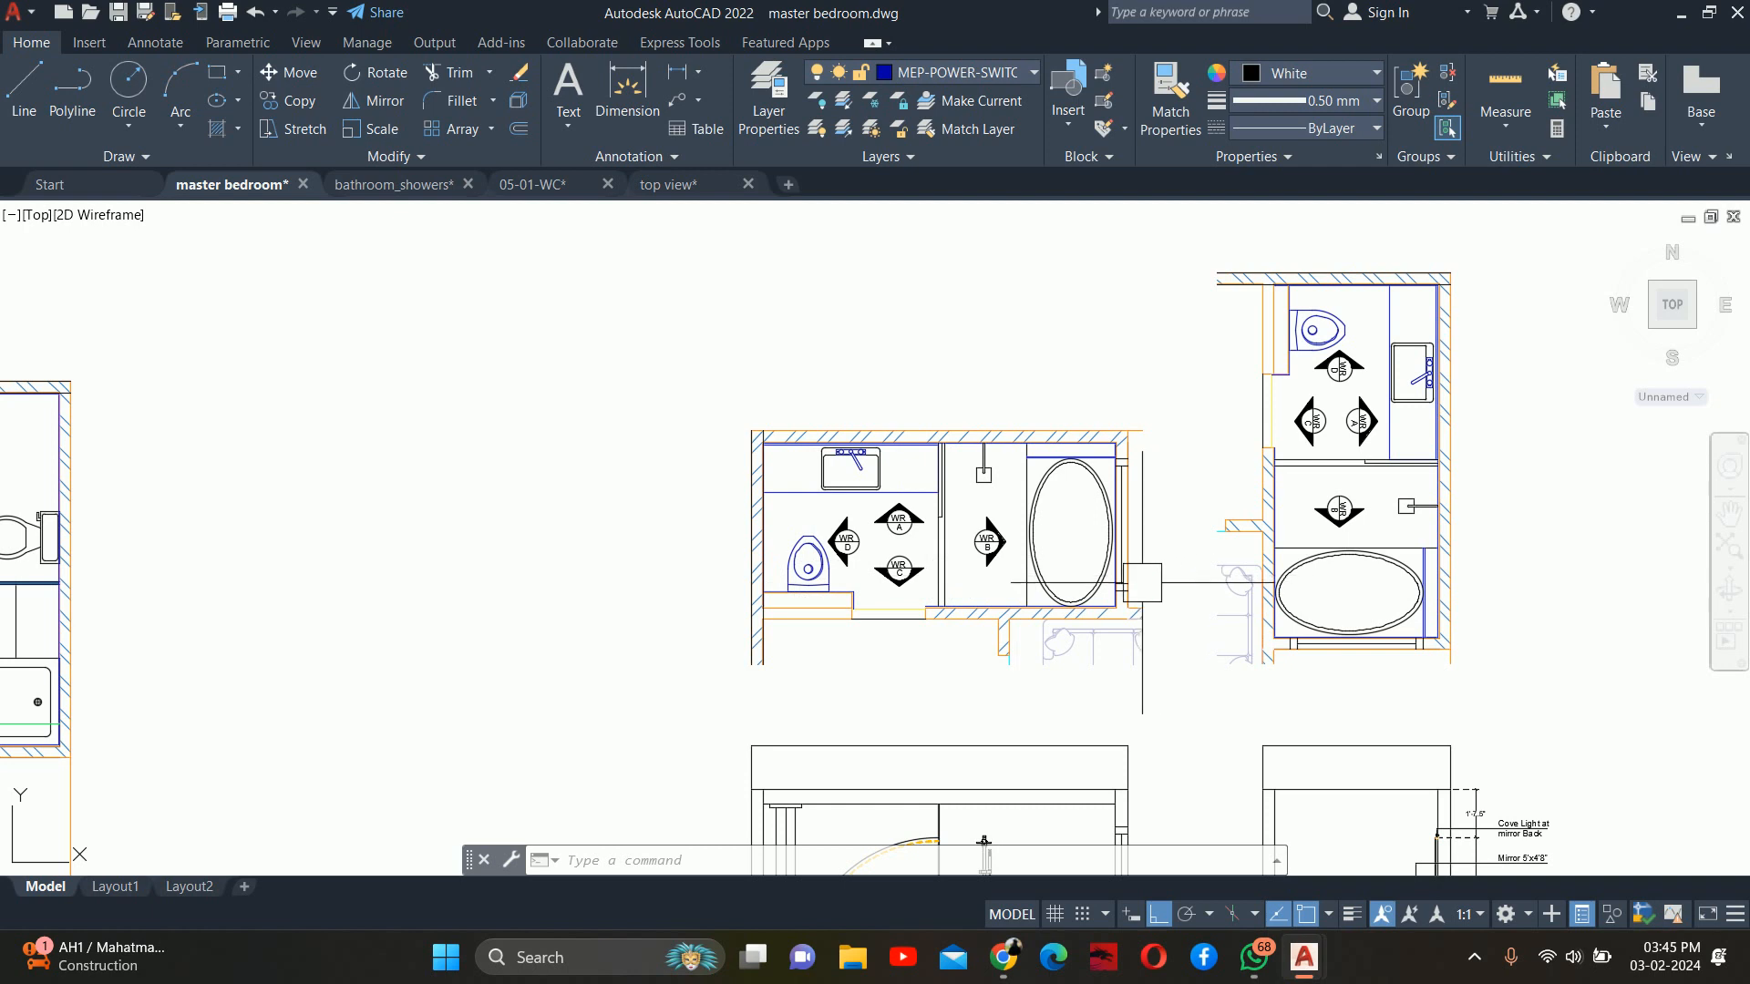
pyautogui.moveTo(937, 539); pyautogui.dragTo(897, 513, button='middle')
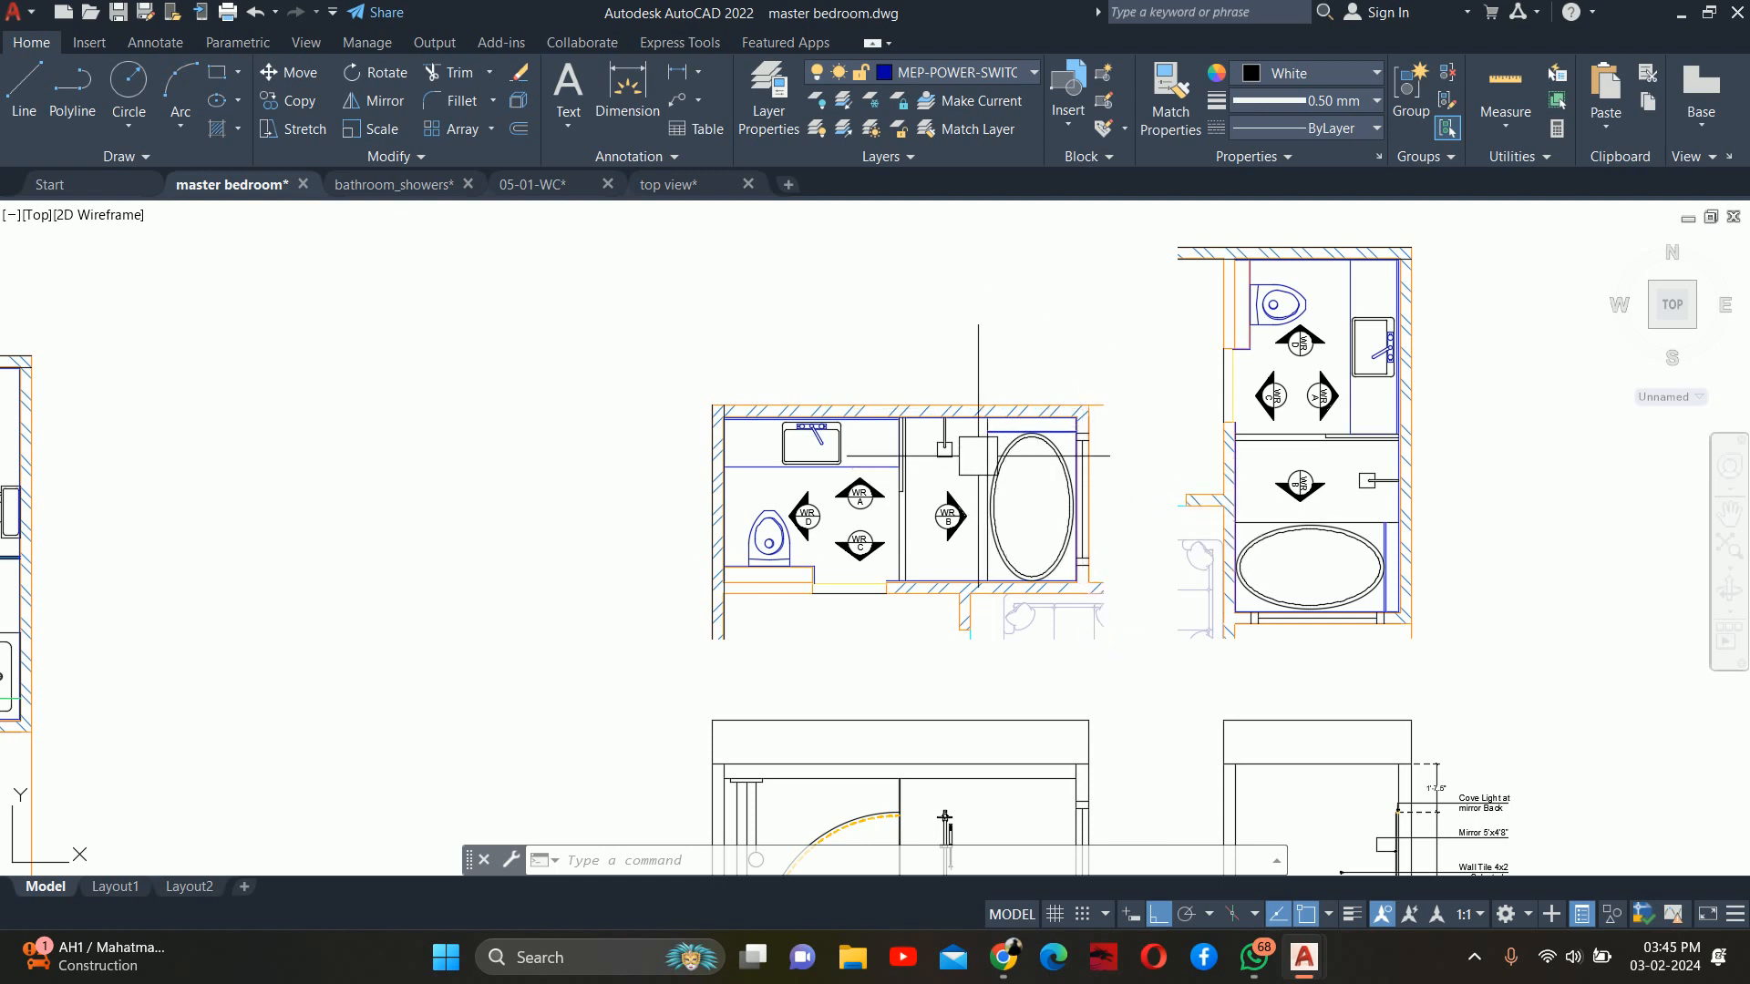
pyautogui.scroll(-2, 968, 489)
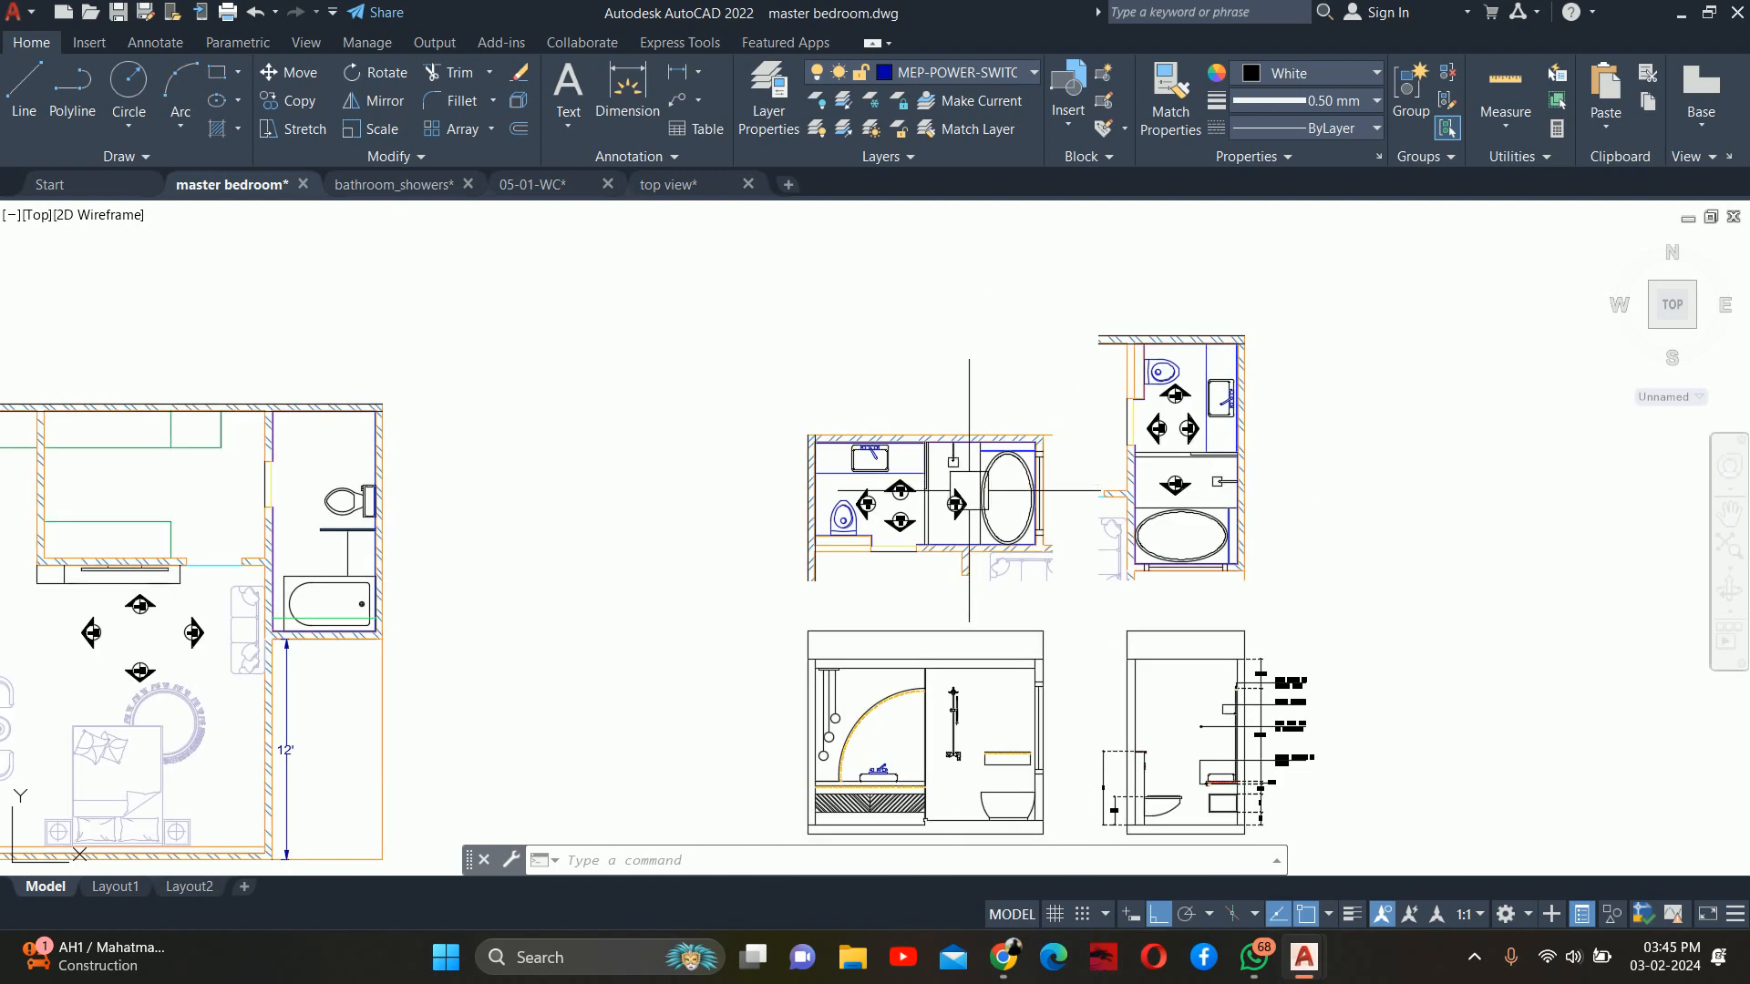
pyautogui.moveTo(1086, 733); pyautogui.dragTo(1053, 674, button='middle')
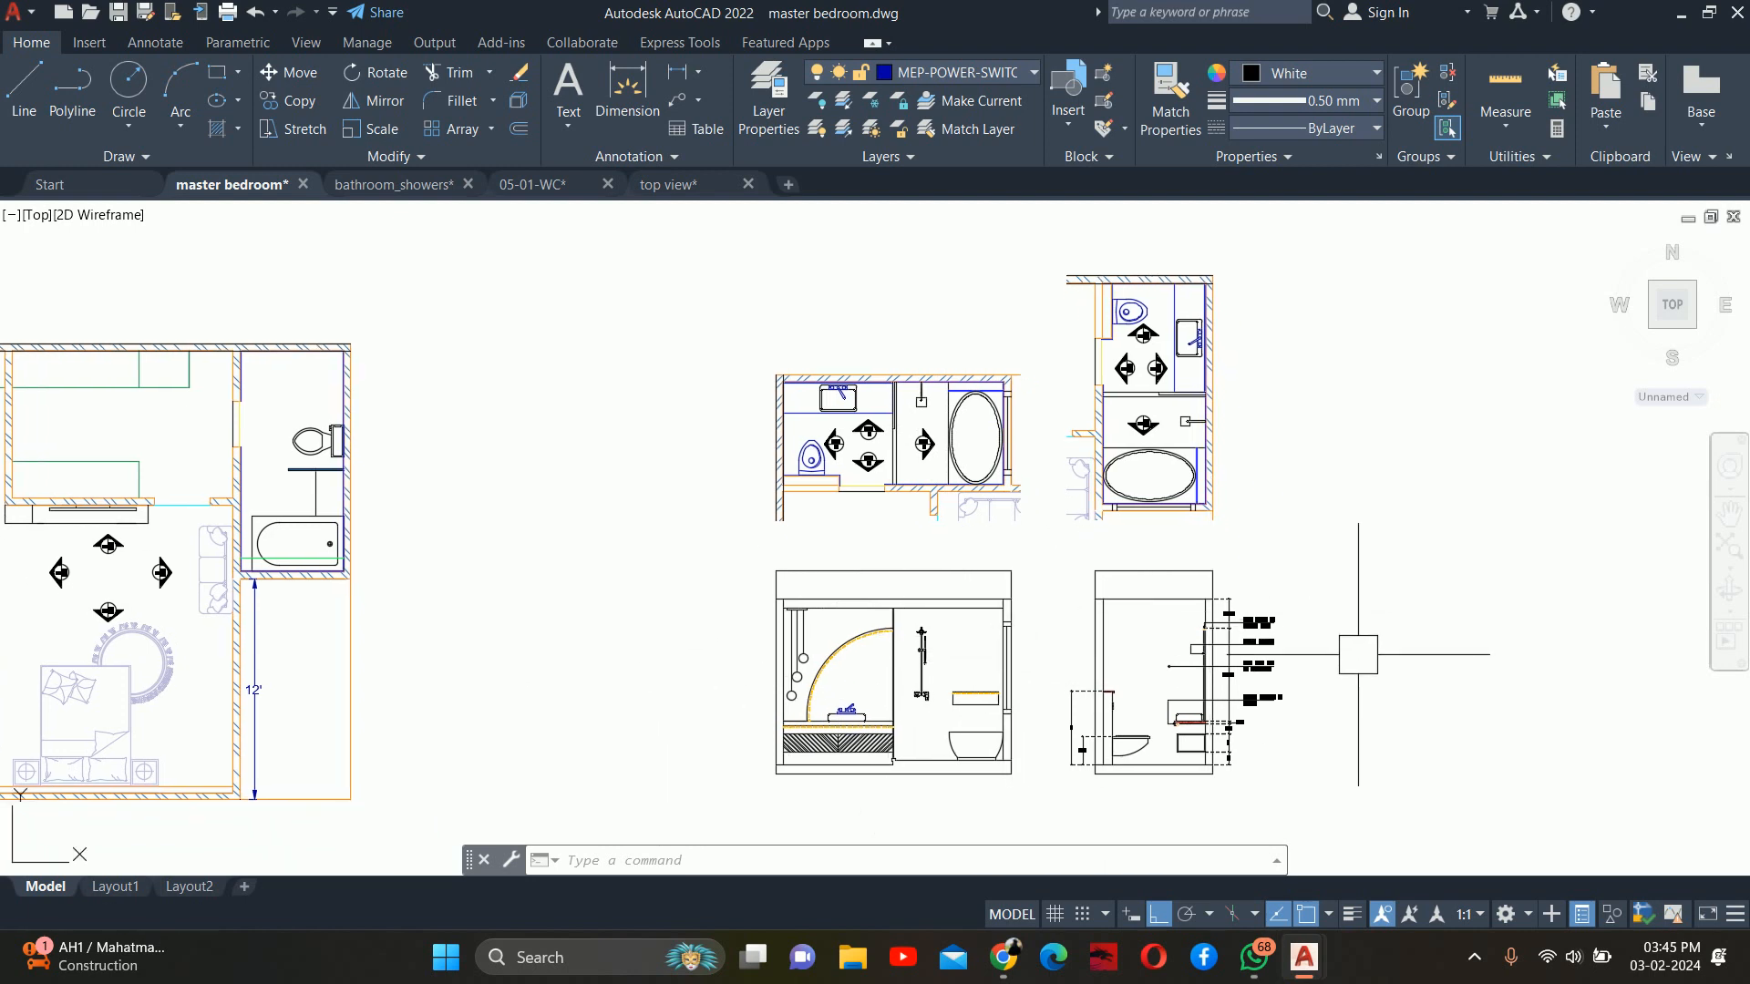
# Check the vanity, shower and bathtub elevation, the finished section notes, and the overall drawing layout
pyautogui.scroll(2, 1005, 714)
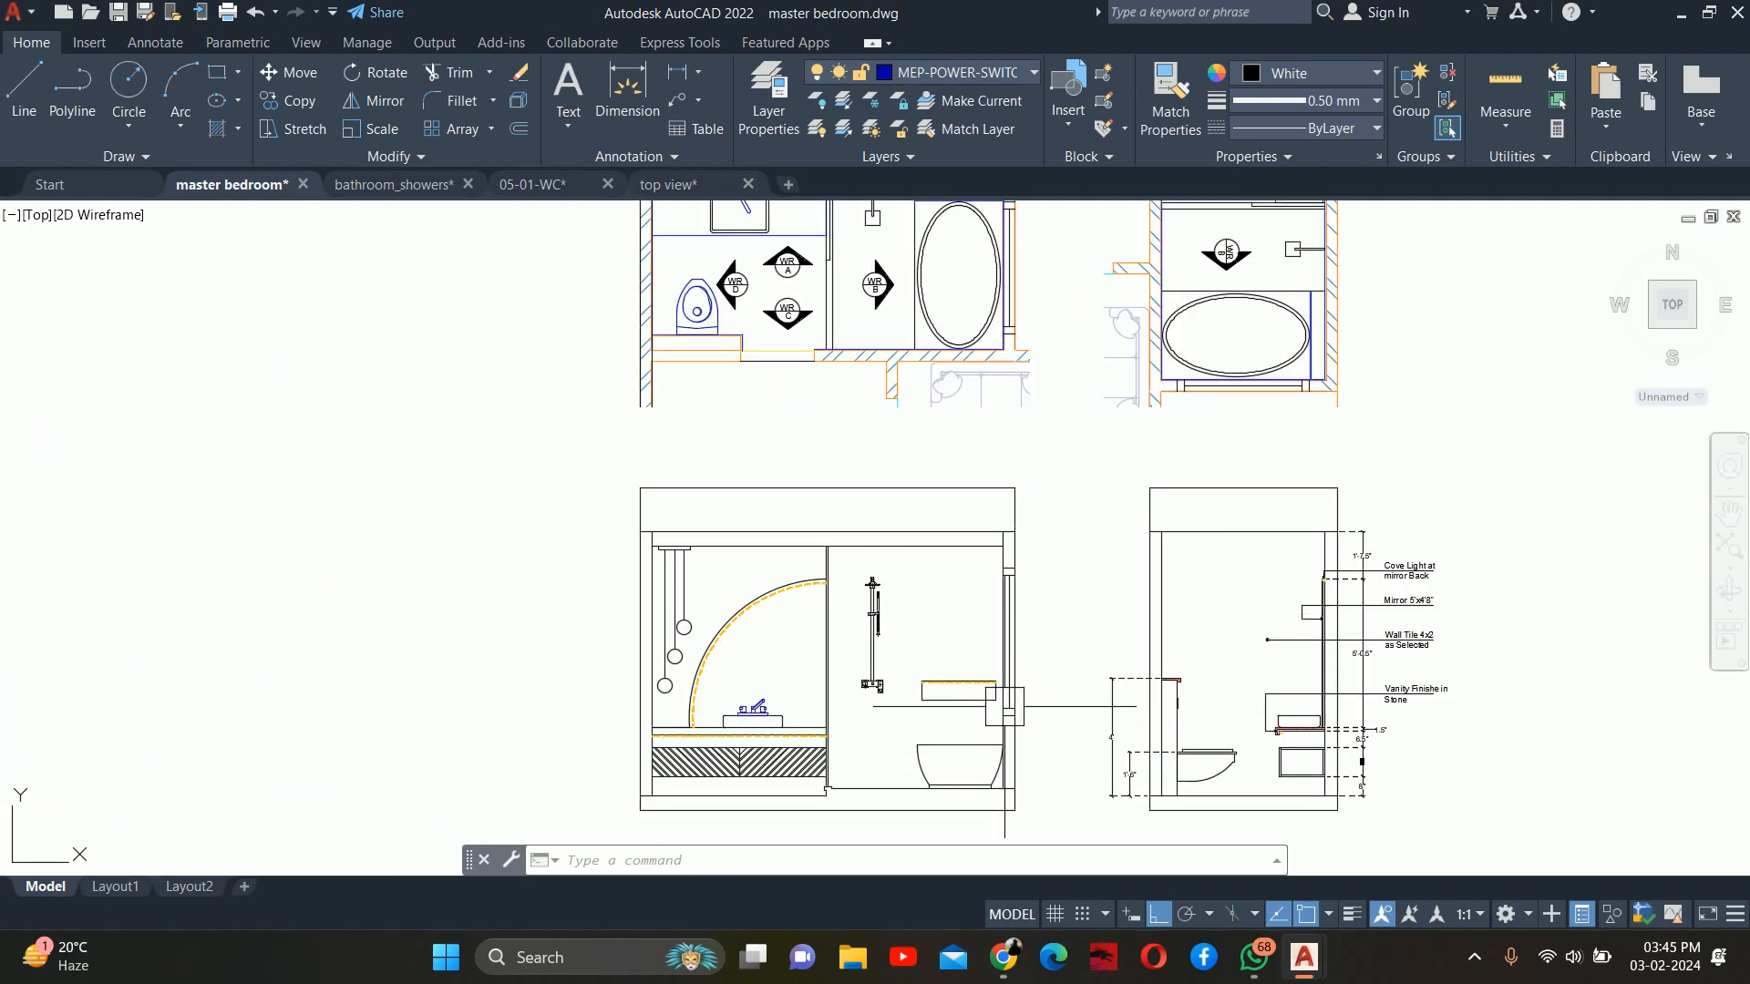
pyautogui.moveTo(1006, 706); pyautogui.dragTo(913, 686, button='middle')
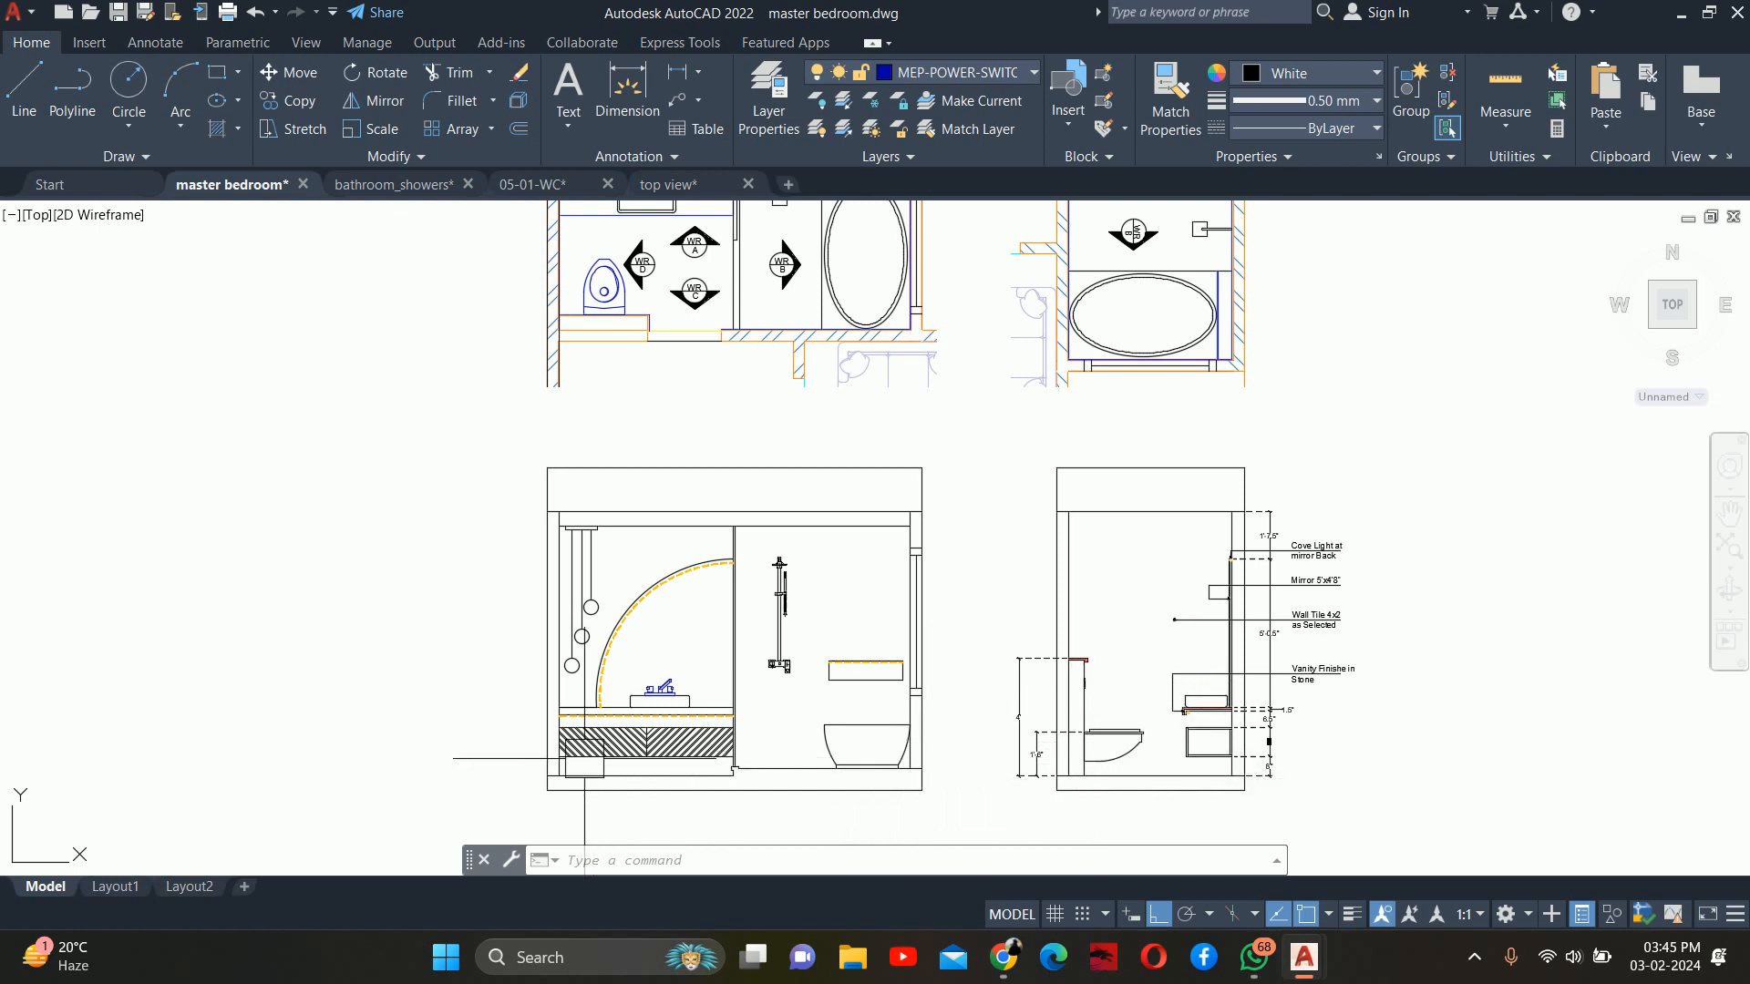
pyautogui.moveTo(583, 747); pyautogui.dragTo(848, 748, button='middle')
pyautogui.scroll(2, 866, 711)
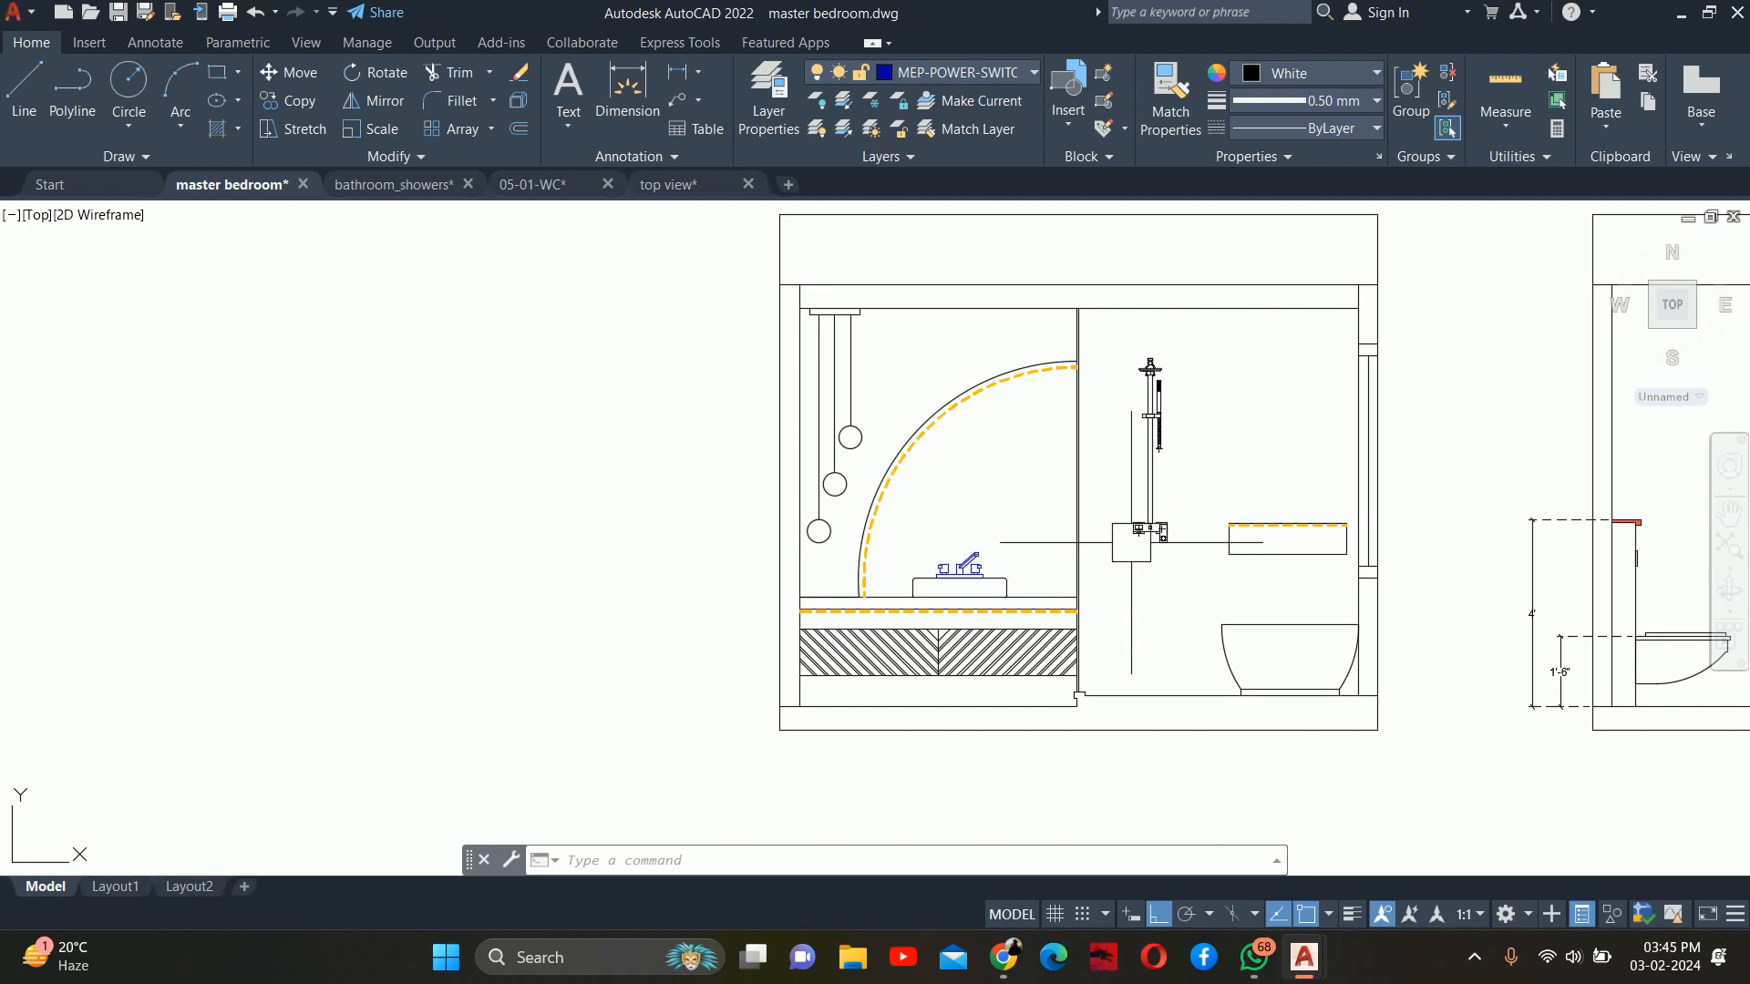
pyautogui.scroll(-2, 1131, 542)
pyautogui.moveTo(1426, 547); pyautogui.dragTo(1221, 493, button='middle')
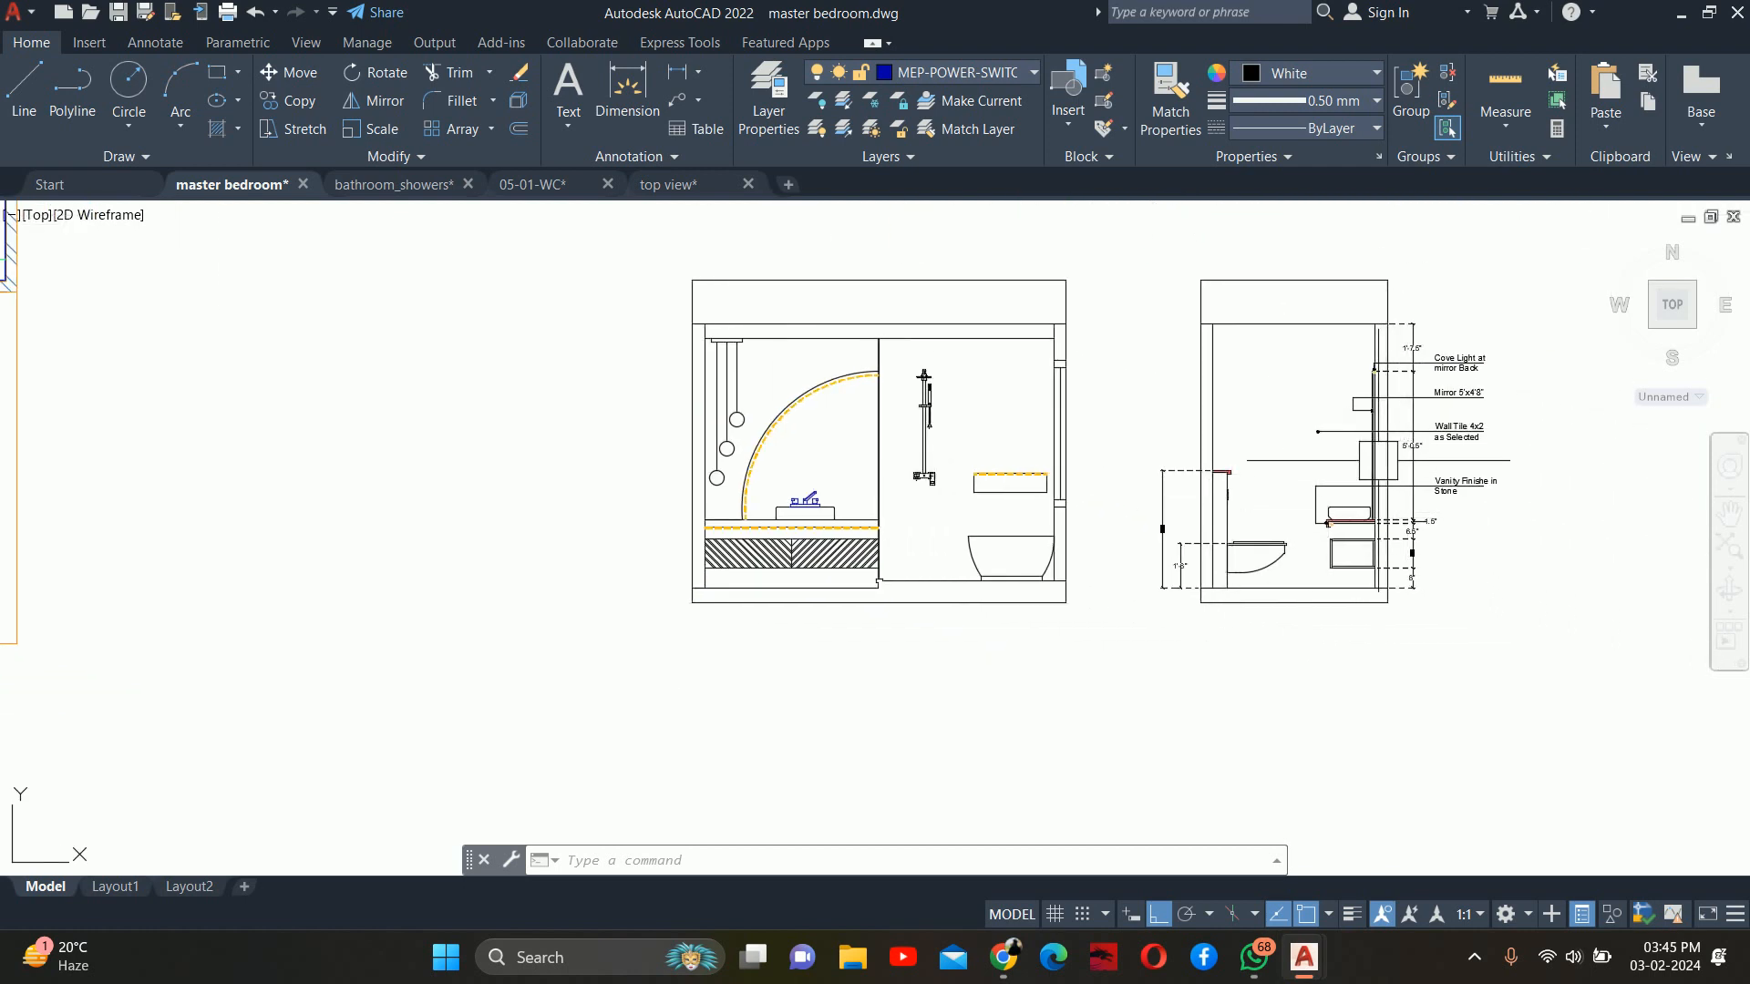
pyautogui.scroll(1, 1477, 393)
pyautogui.scroll(1, 1476, 393)
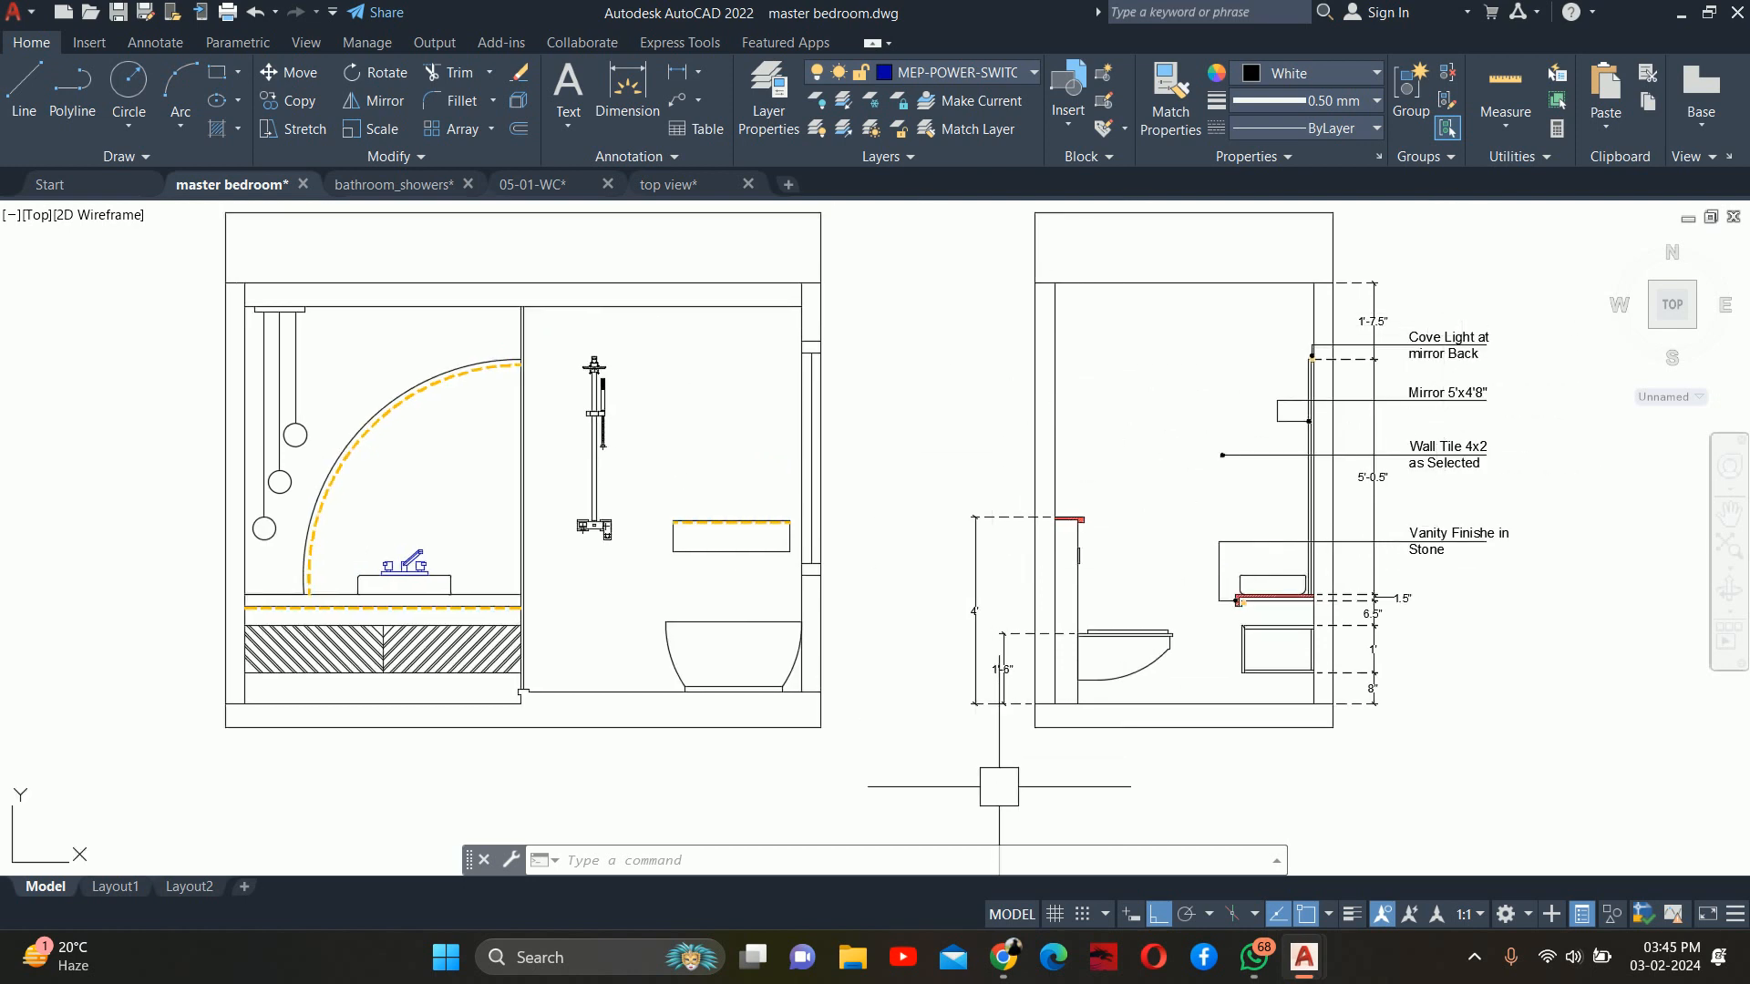
pyautogui.moveTo(723, 520); pyautogui.dragTo(985, 515, button='middle')
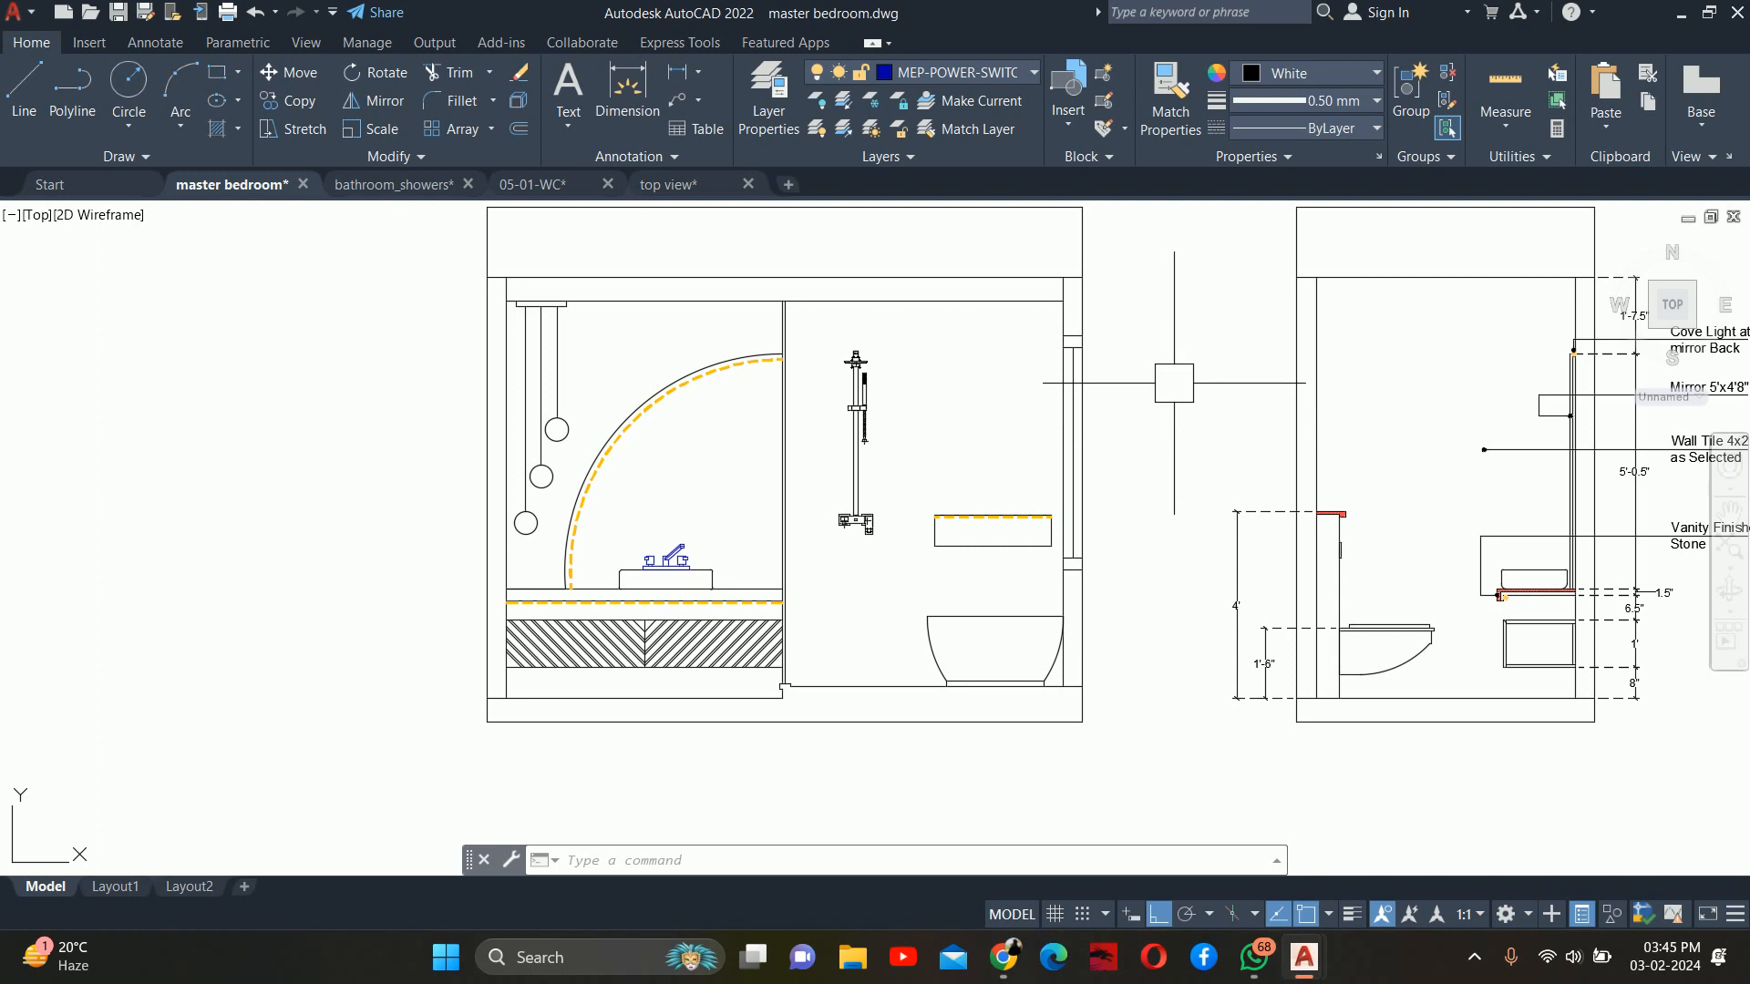
pyautogui.scroll(-4, 1166, 381)
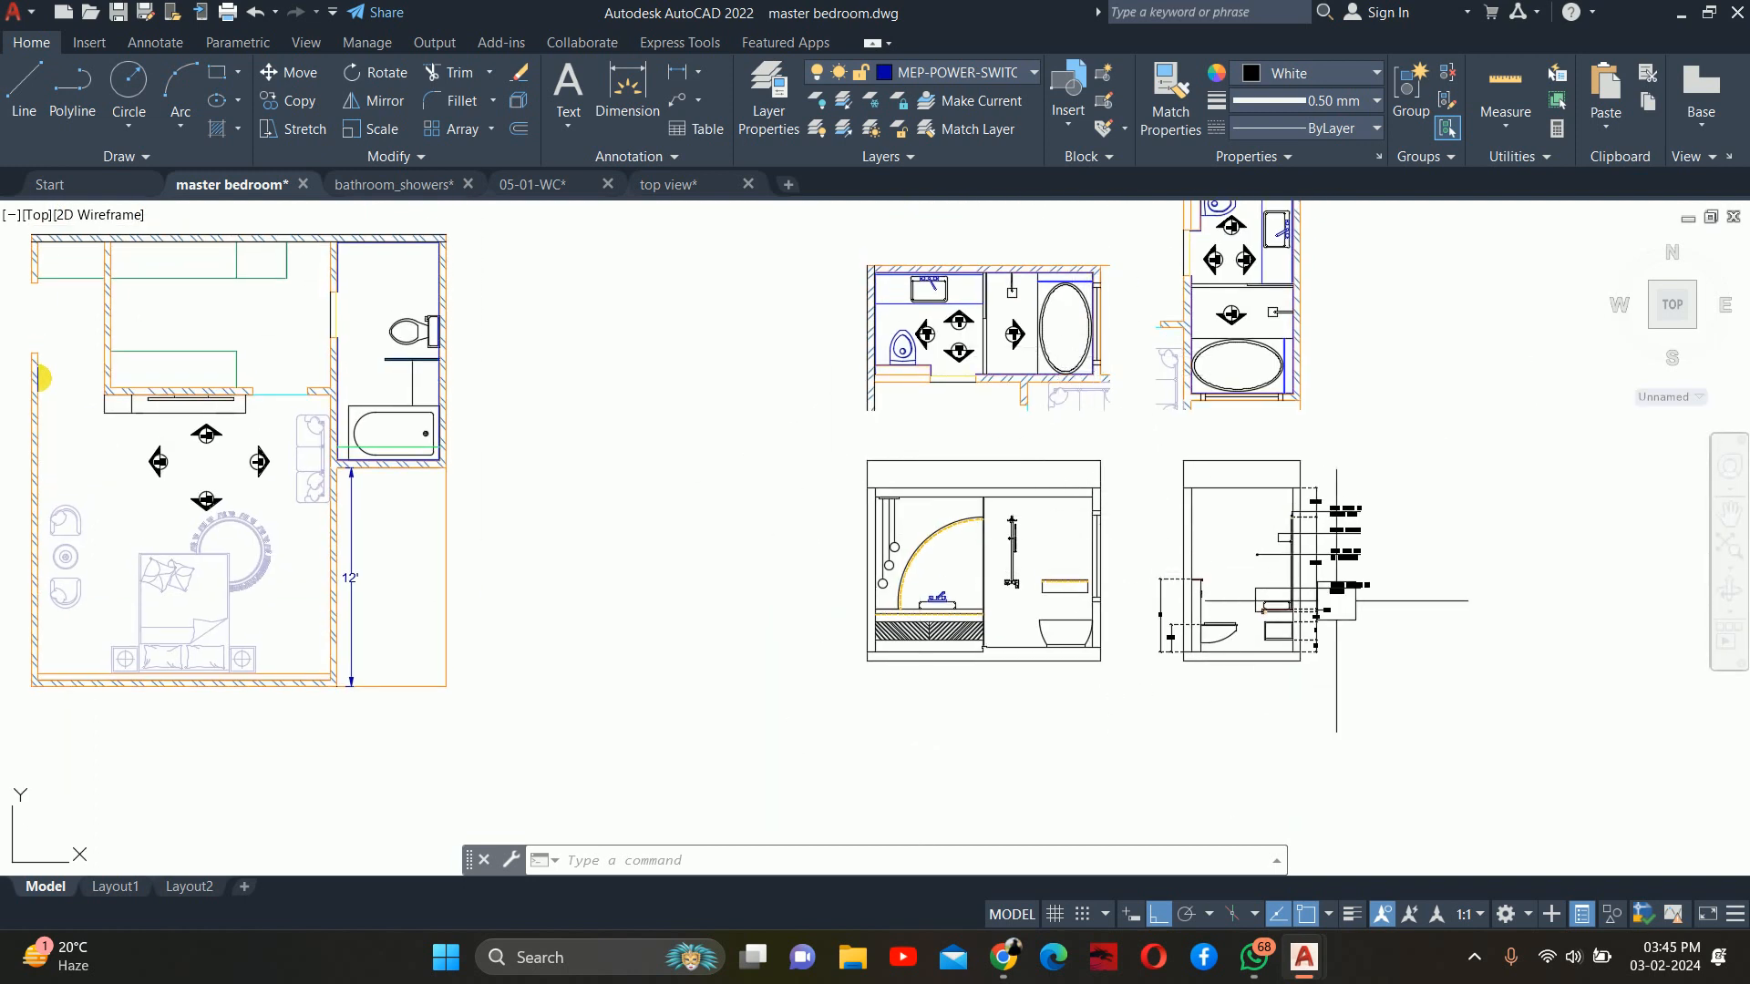
pyautogui.press('Escape')
pyautogui.press('Escape')
pyautogui.press('Escape')
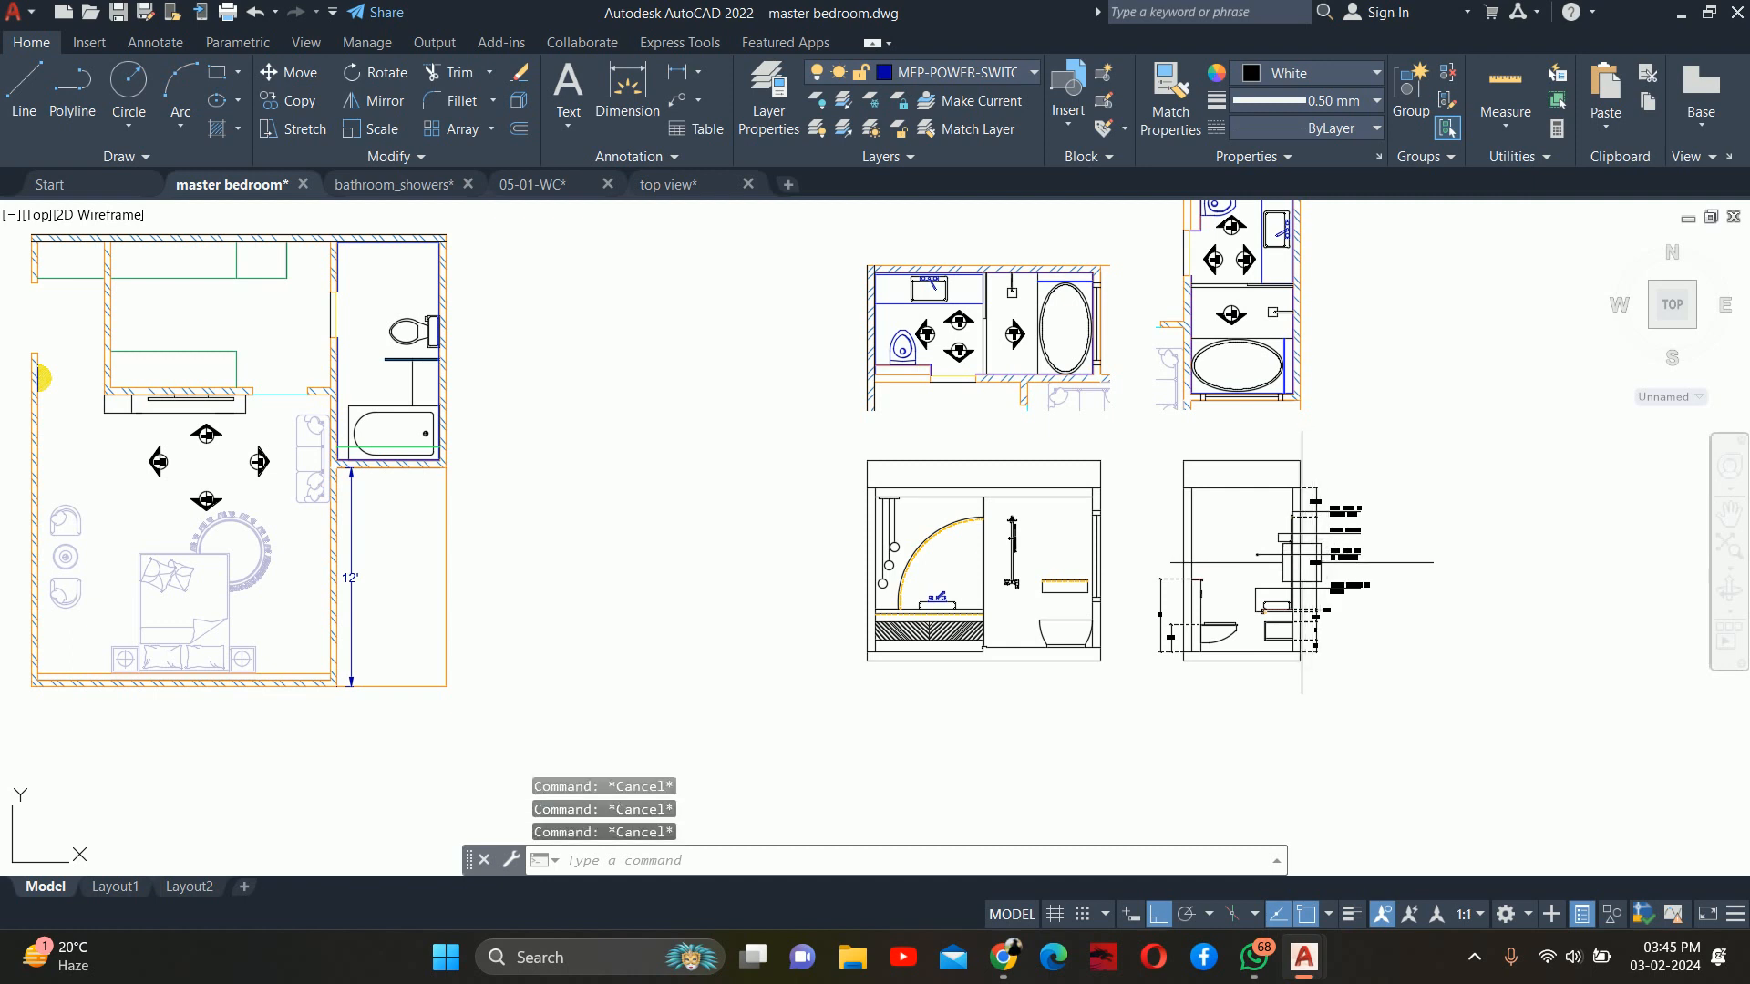